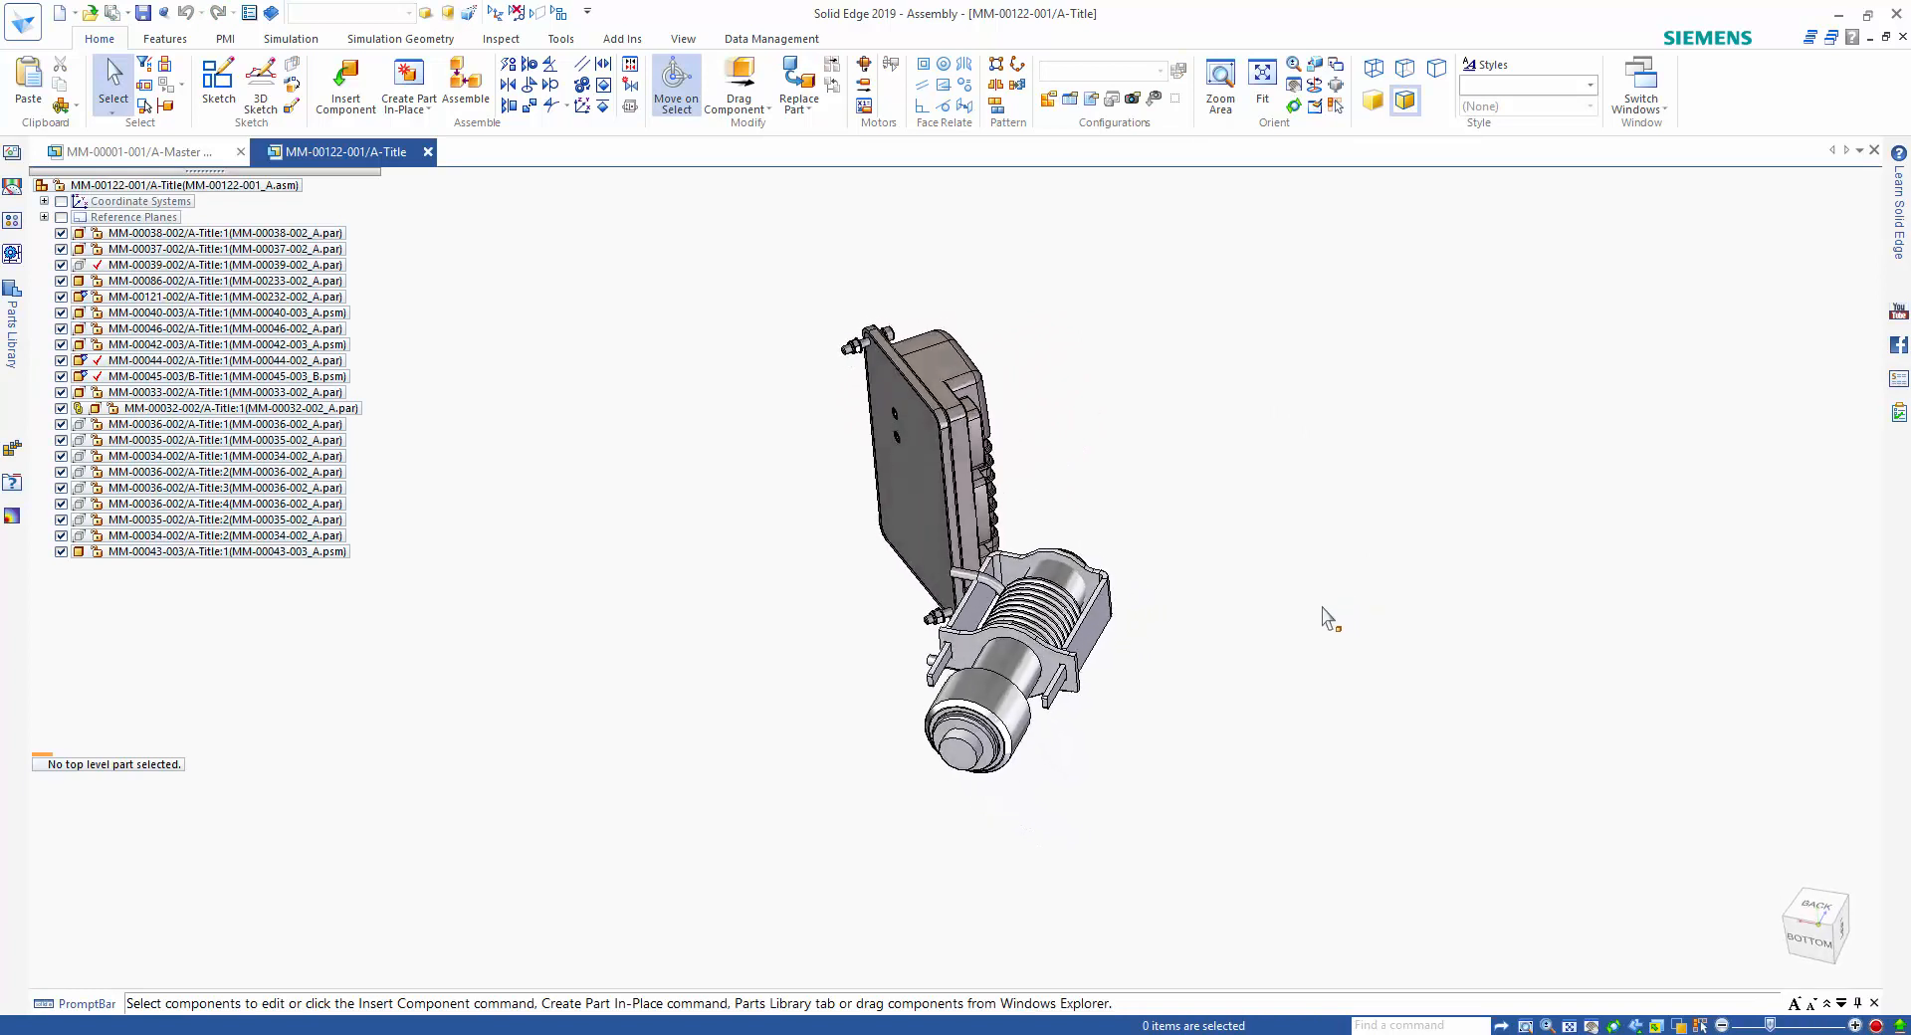
Start an in-place part from the _ISO Cast Part.par template, with its origin centred on the bracket plate's circular edge around the cylinder.
{"action": "right_click", "coordinate": [1318, 613]}
{"action": "left_click", "coordinate": [1319, 581]}
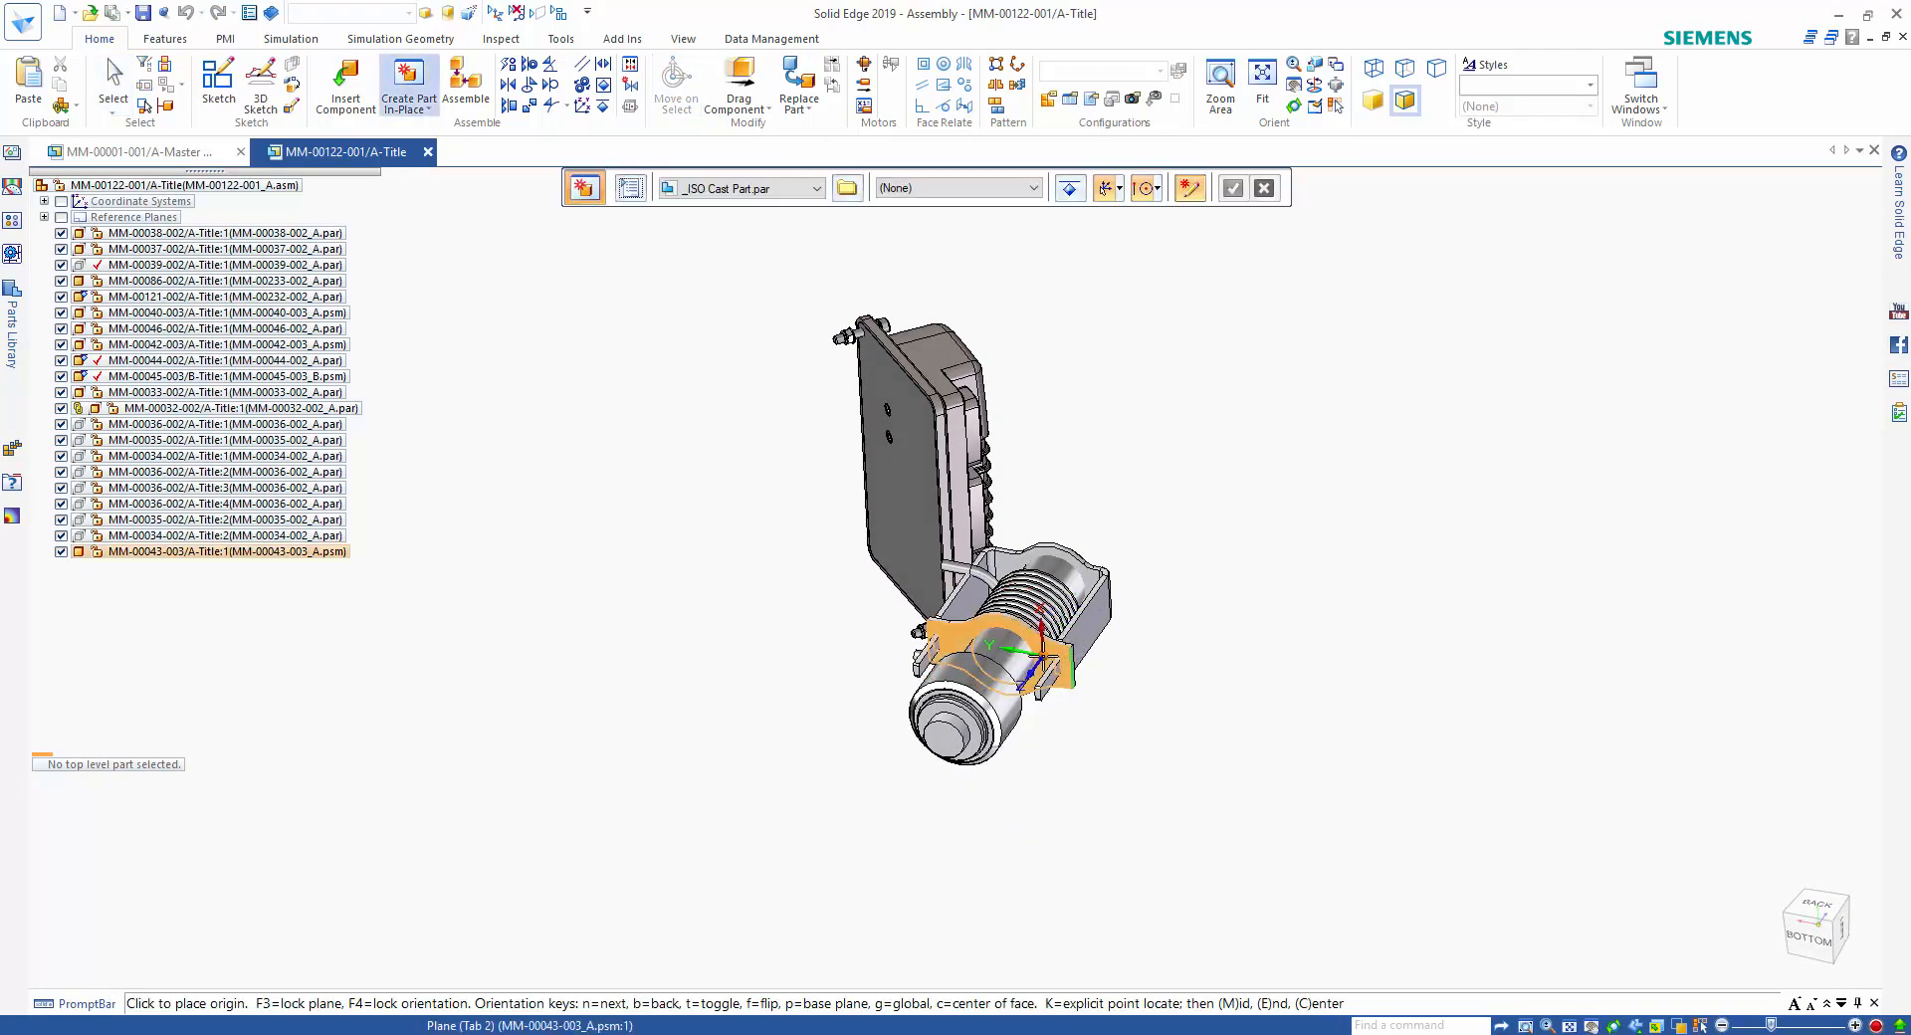
{"action": "key", "text": "F3"}
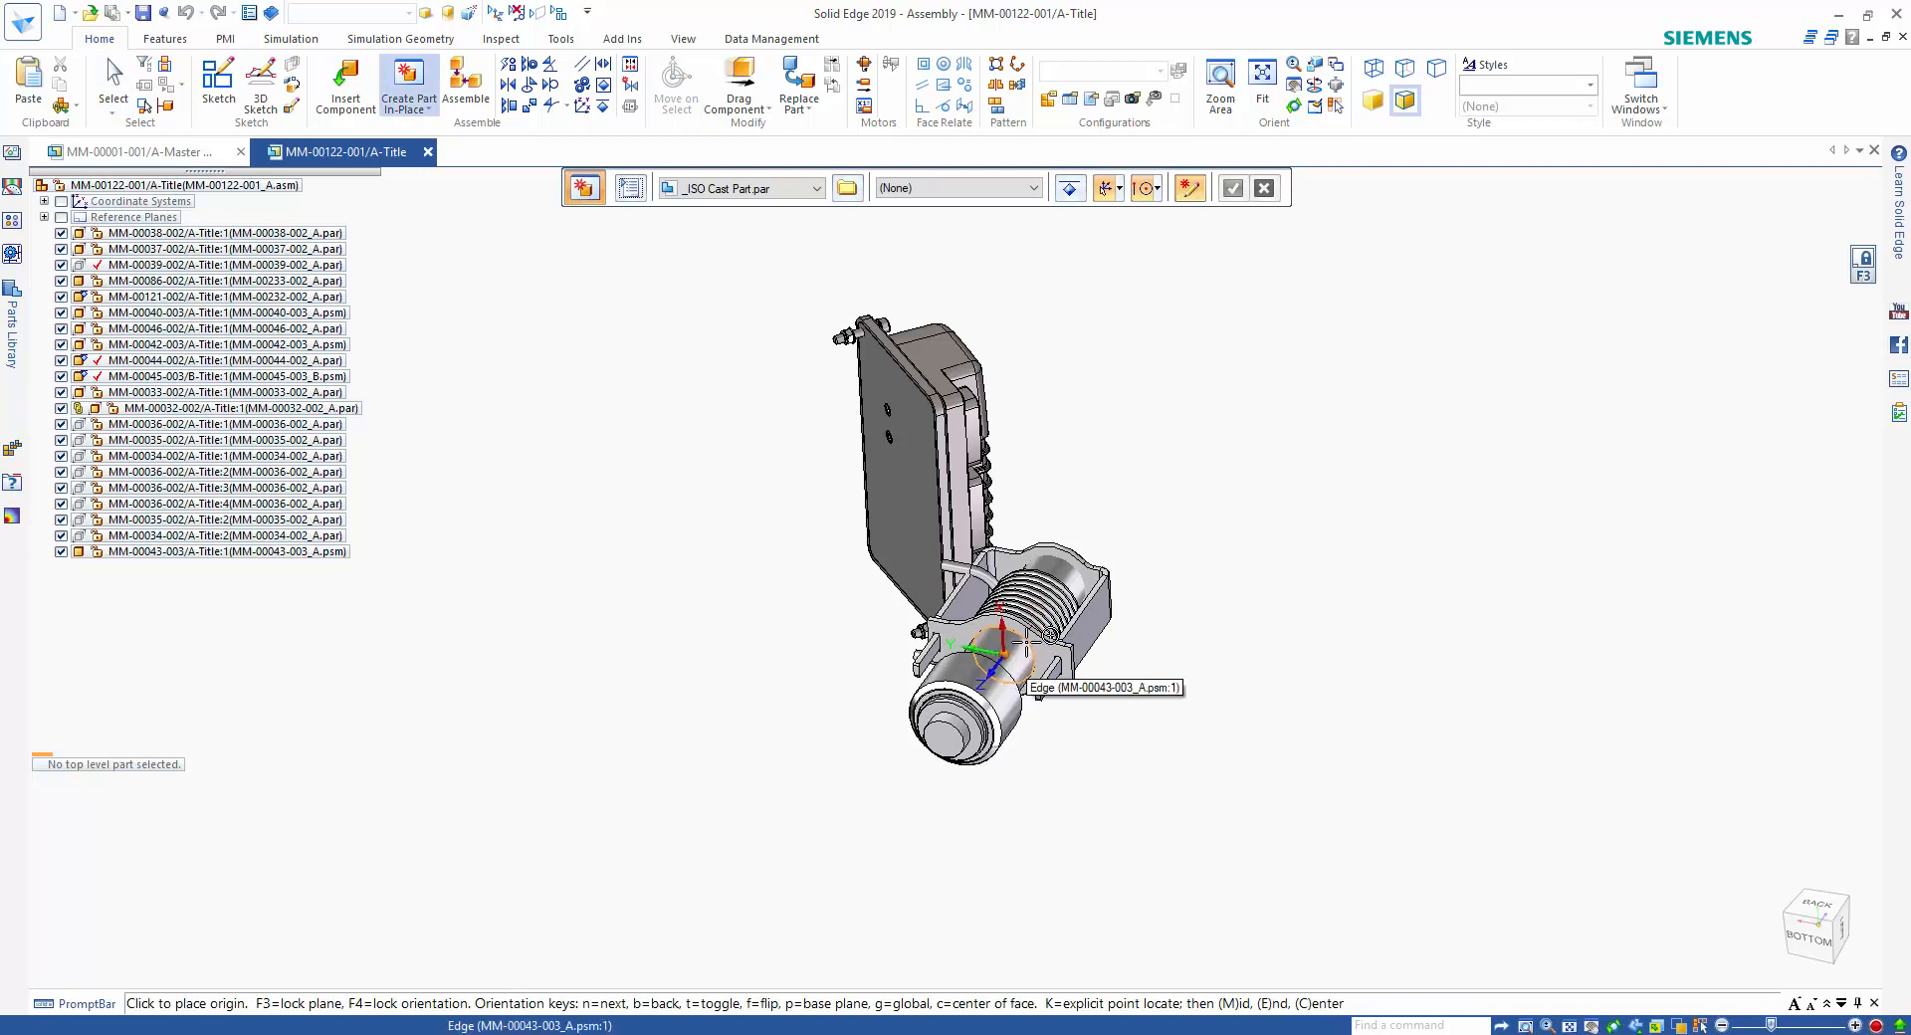
{"action": "left_click", "coordinate": [1025, 657]}
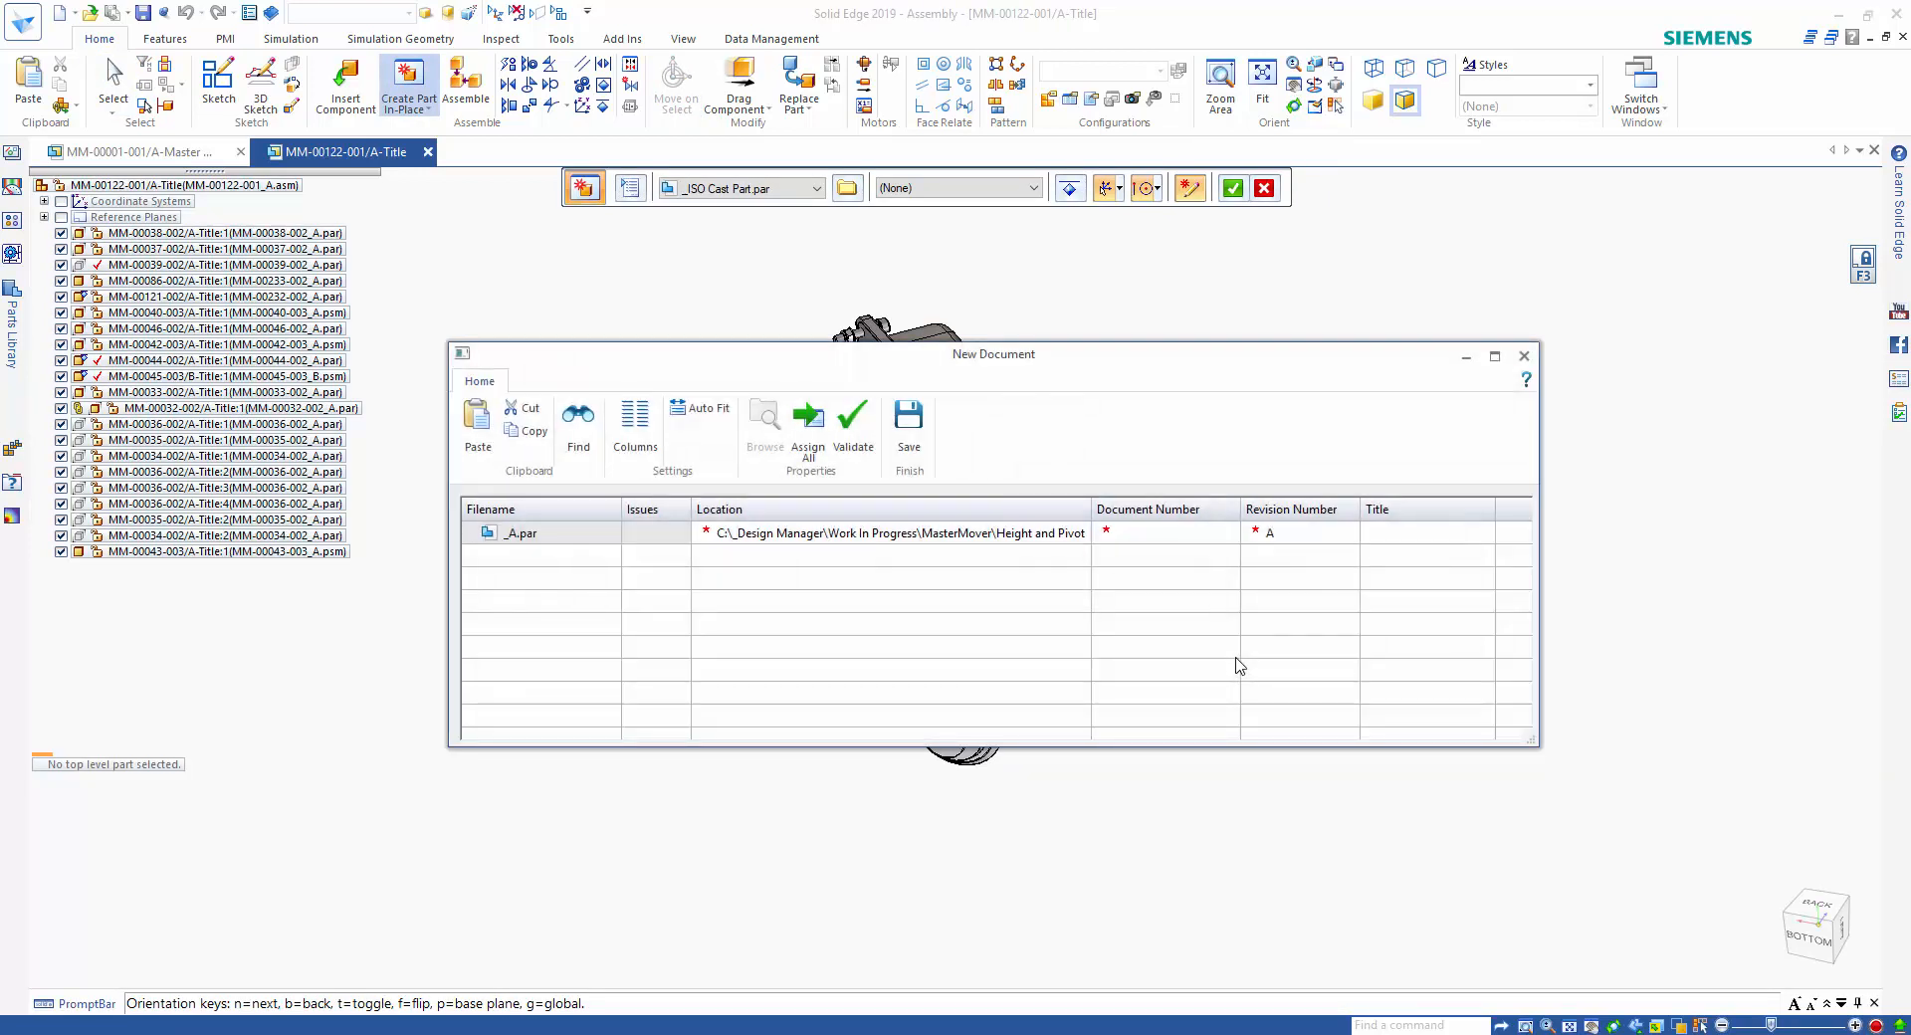
Assign a document number to the new part and set its save location to the MasterMover Working folder.
{"action": "left_click", "coordinate": [802, 440]}
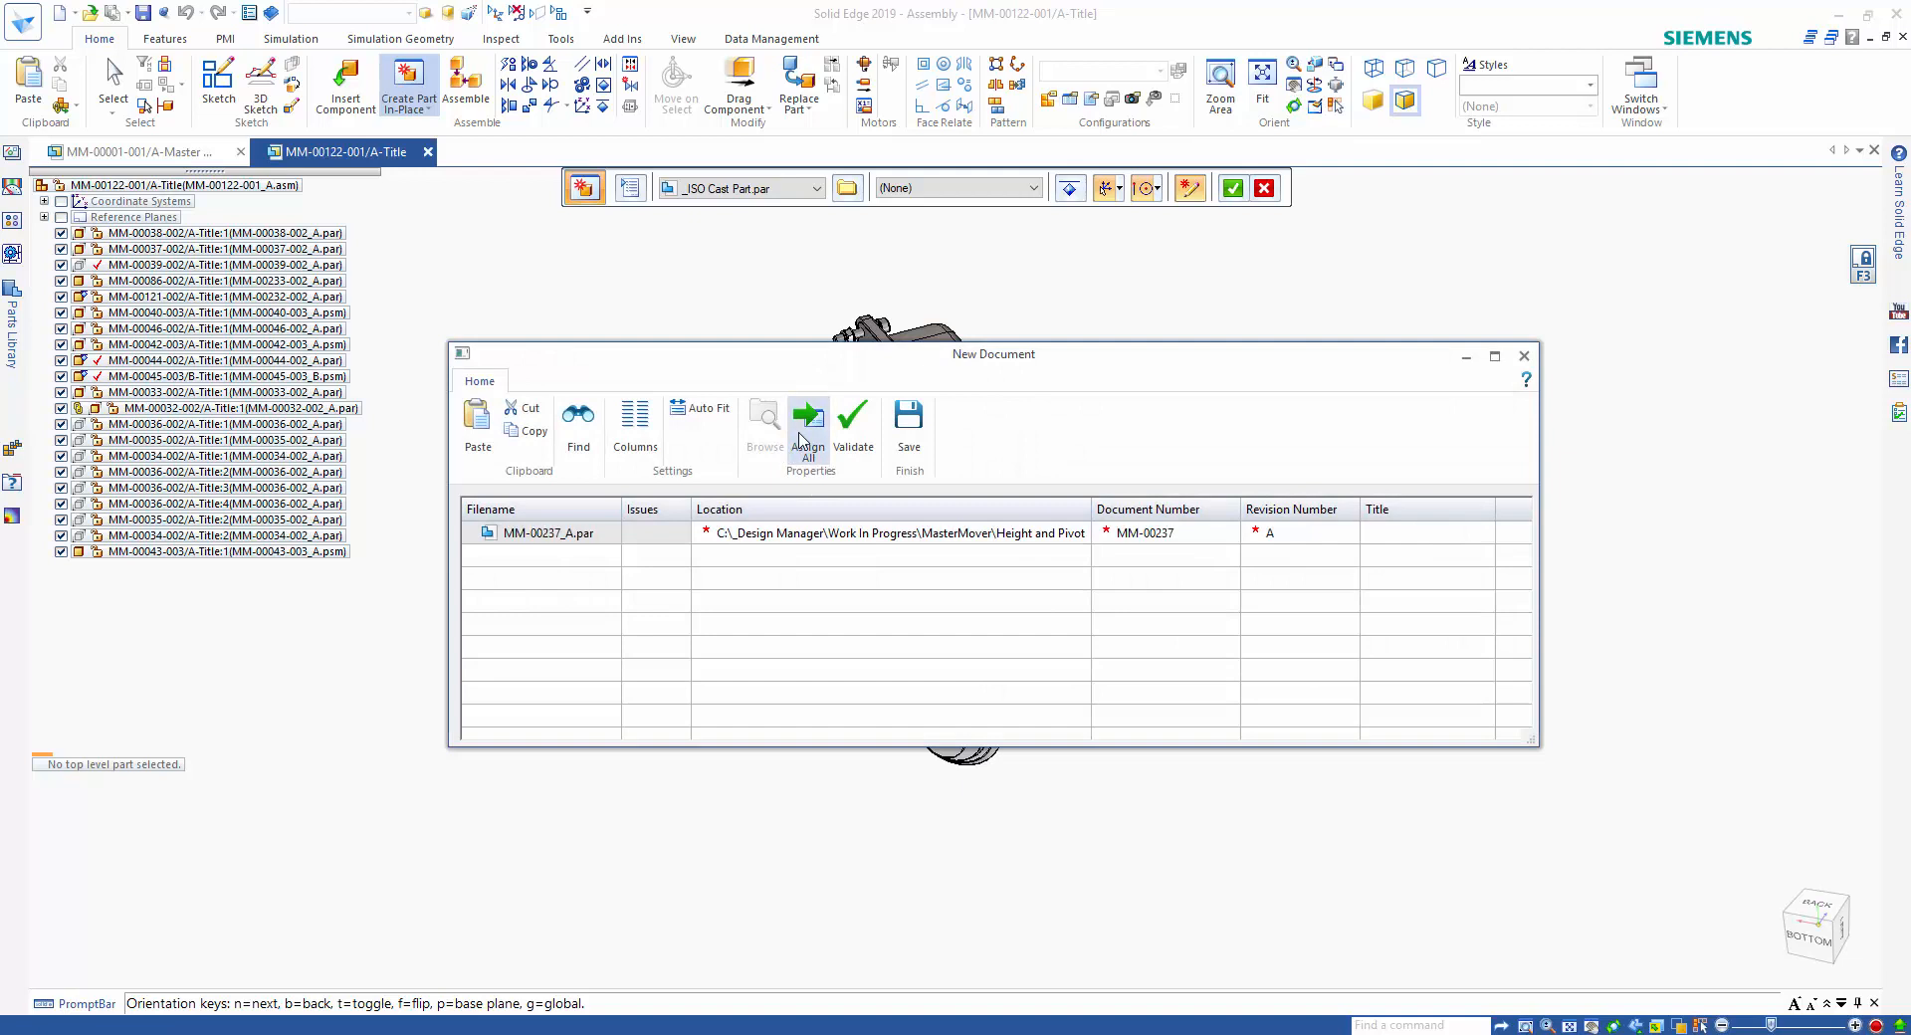
{"action": "left_click", "coordinate": [811, 533]}
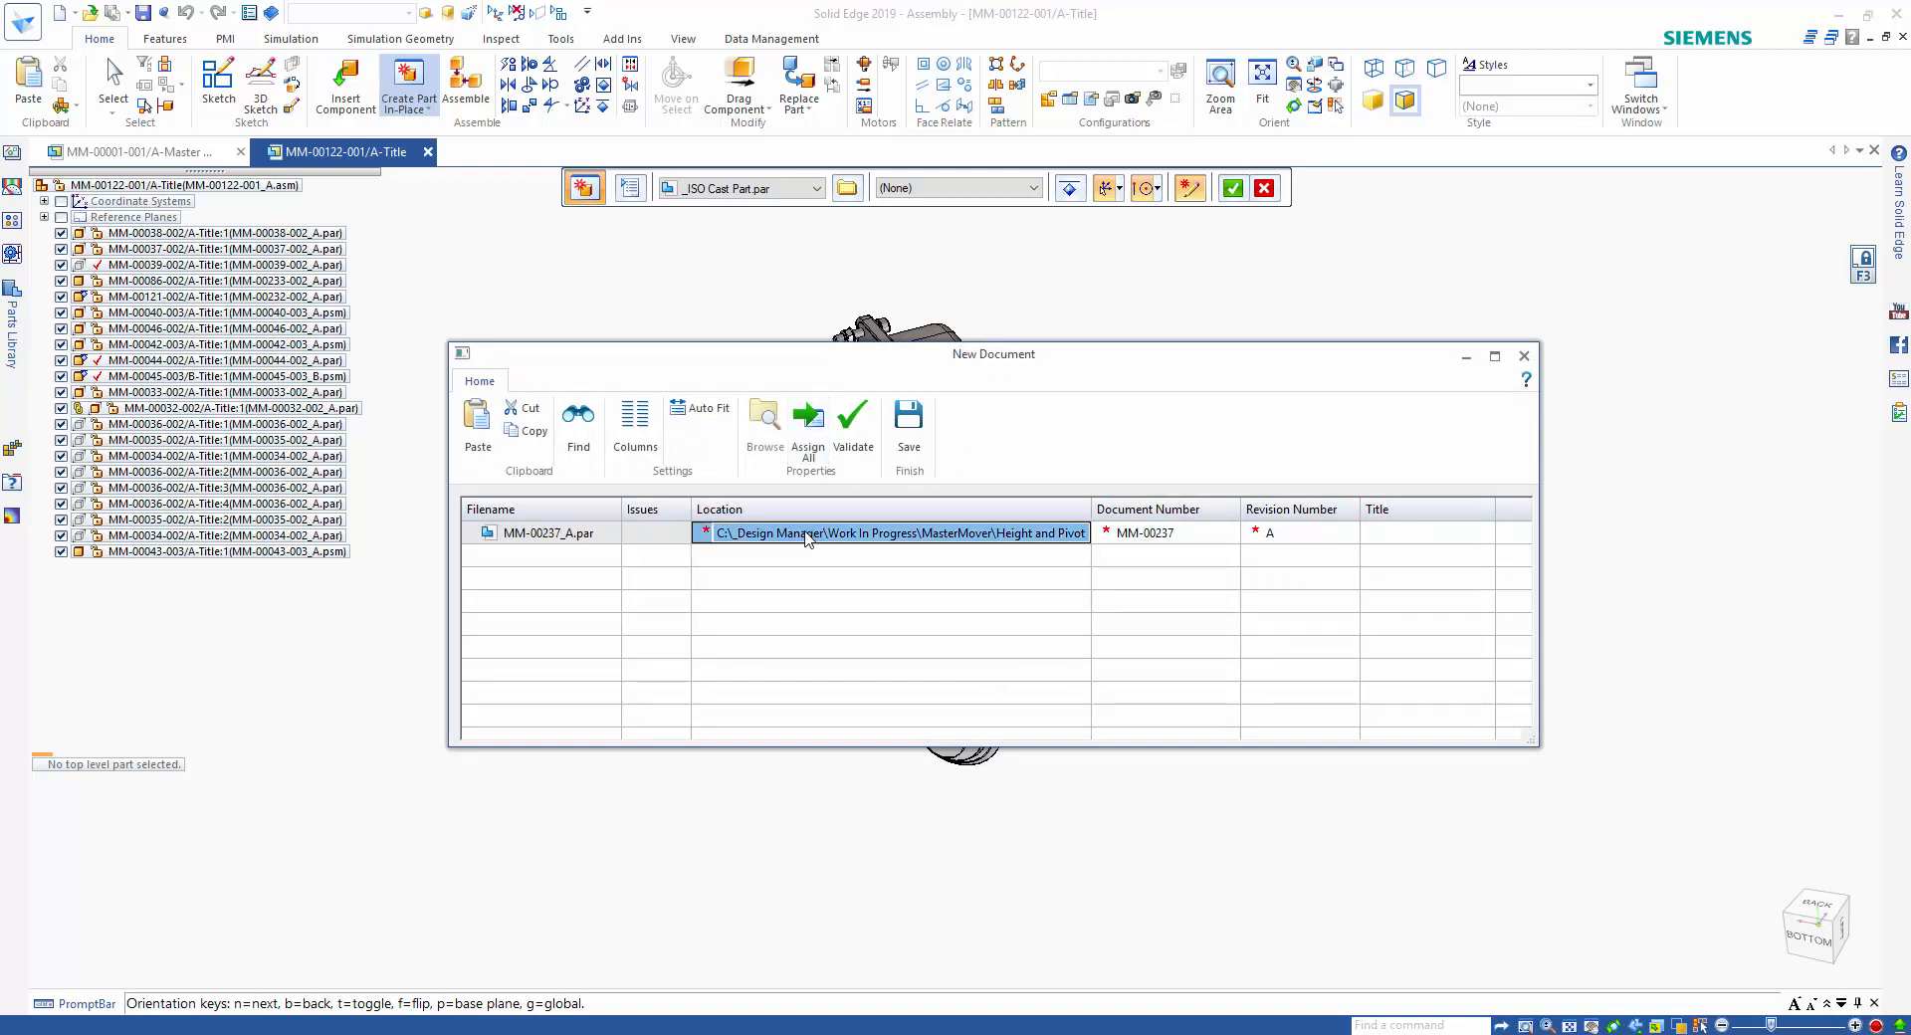
{"action": "left_click", "coordinate": [758, 438]}
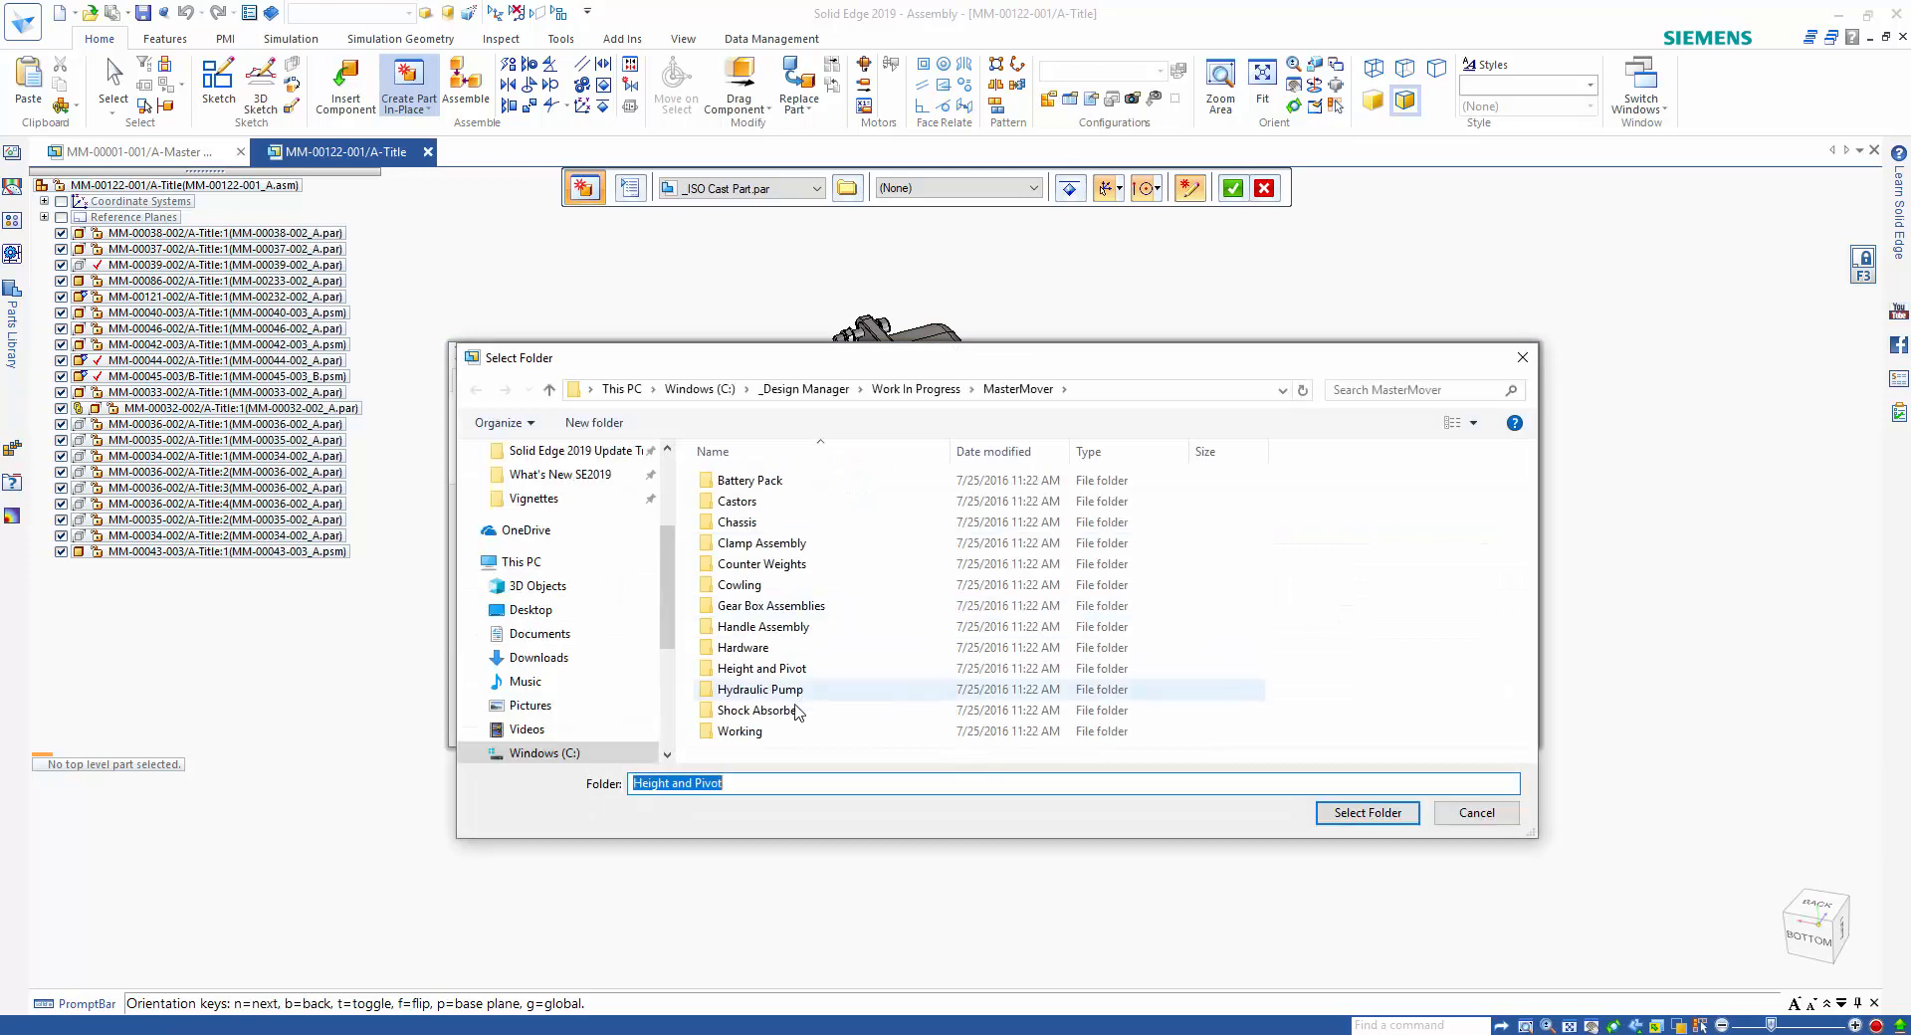
{"action": "left_click", "coordinate": [757, 735]}
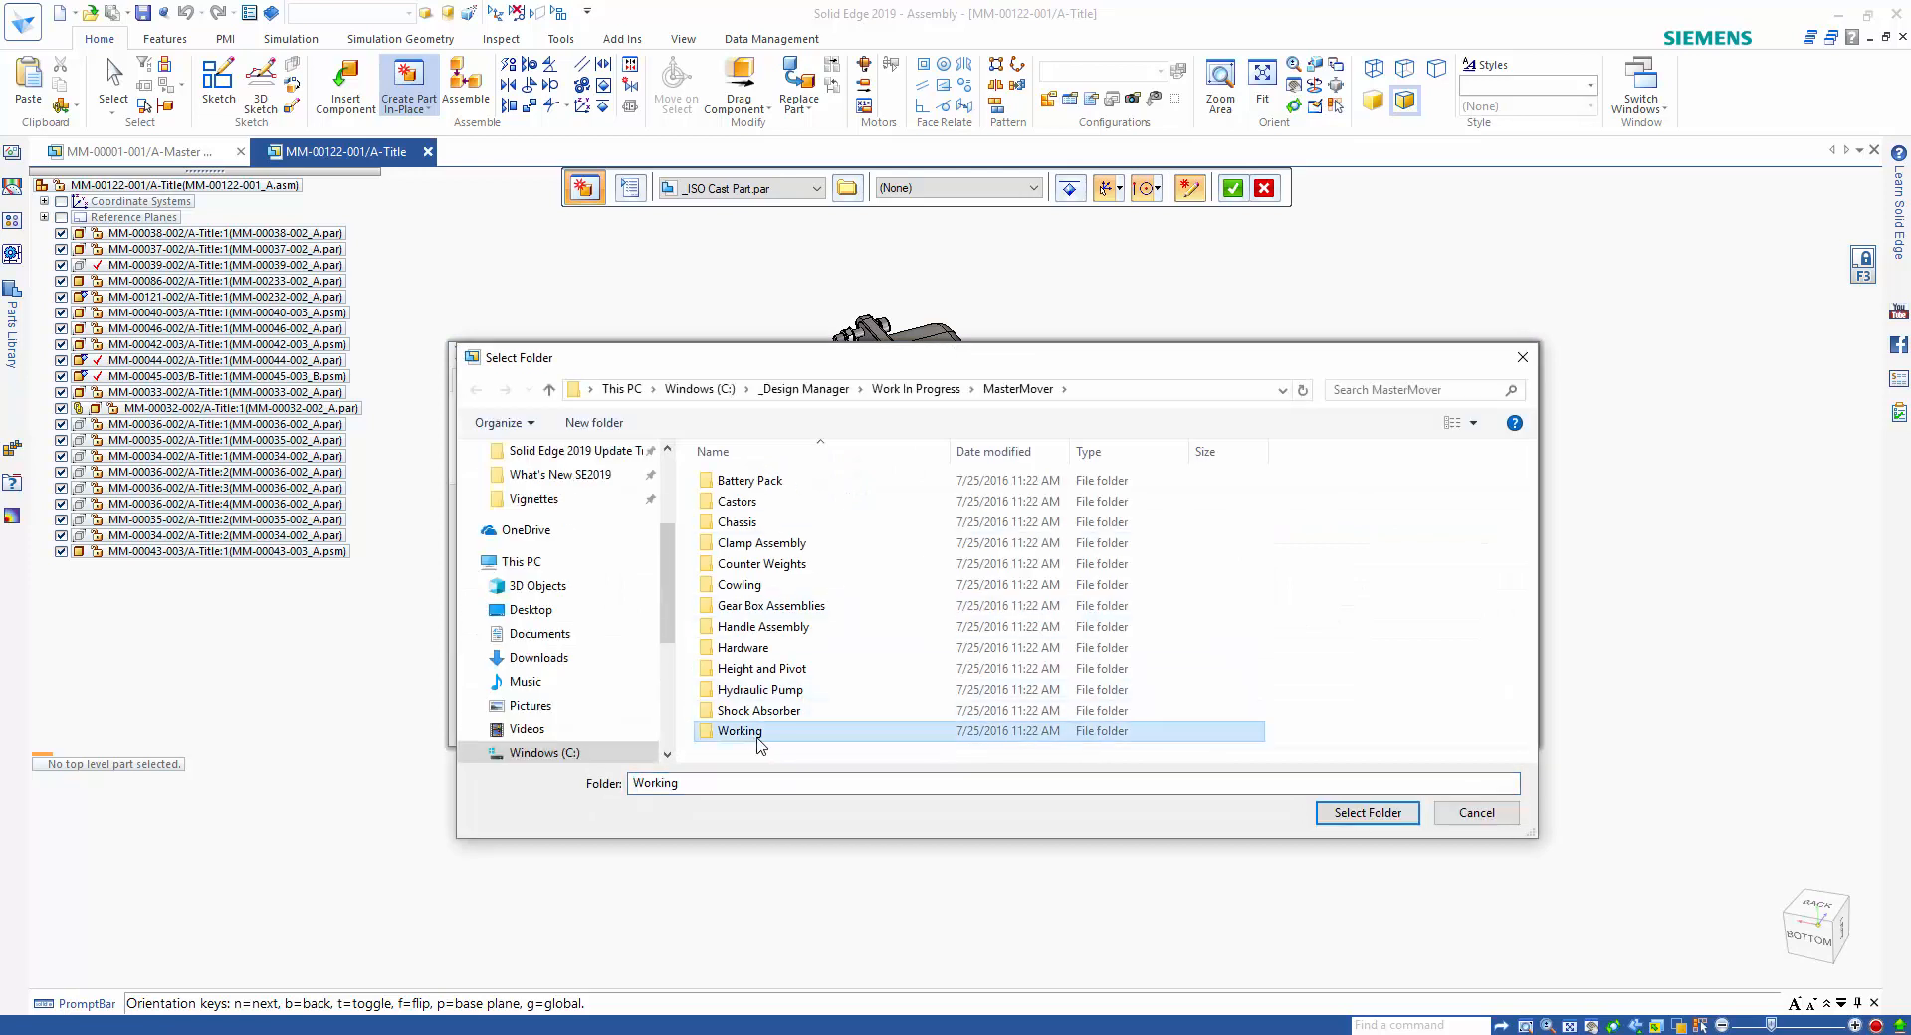
{"action": "left_click", "coordinate": [1365, 811]}
Set the new part's title to "Clamping arm" and save the document.
{"action": "left_click", "coordinate": [1390, 535]}
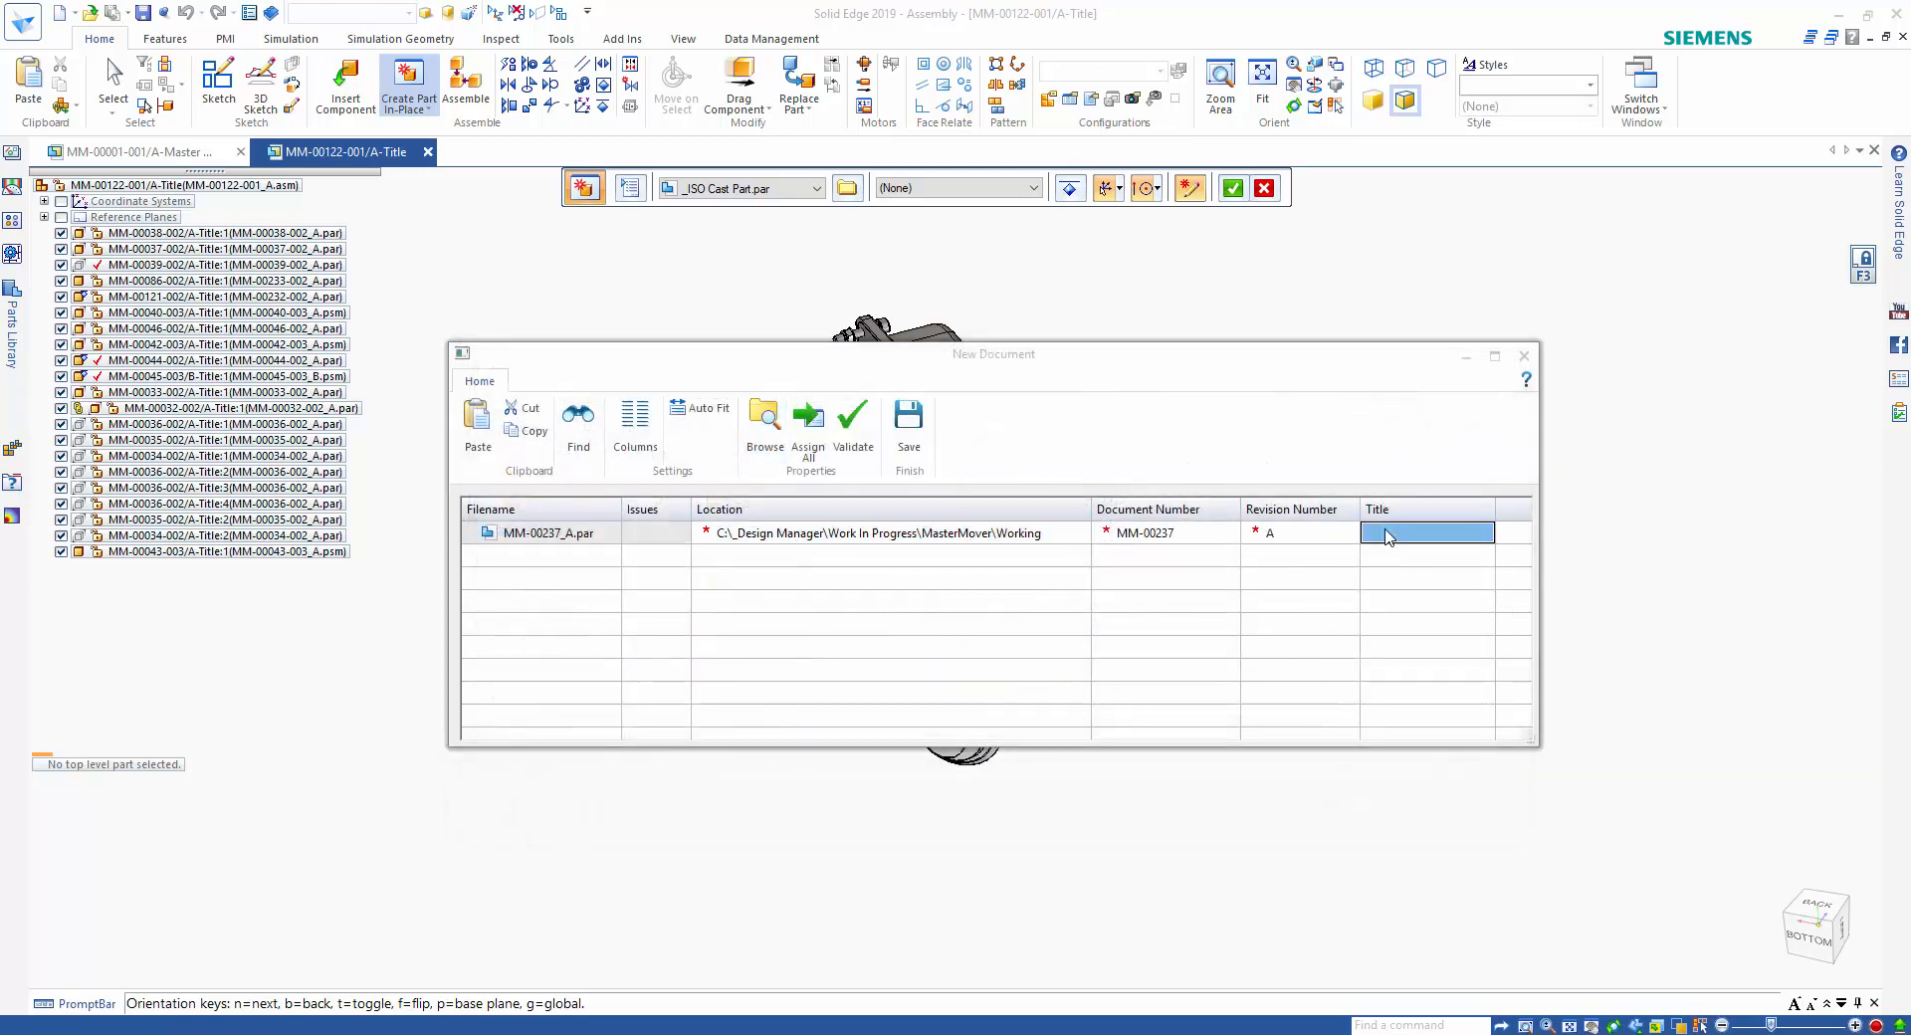
{"action": "type", "text": "Clamping arm"}
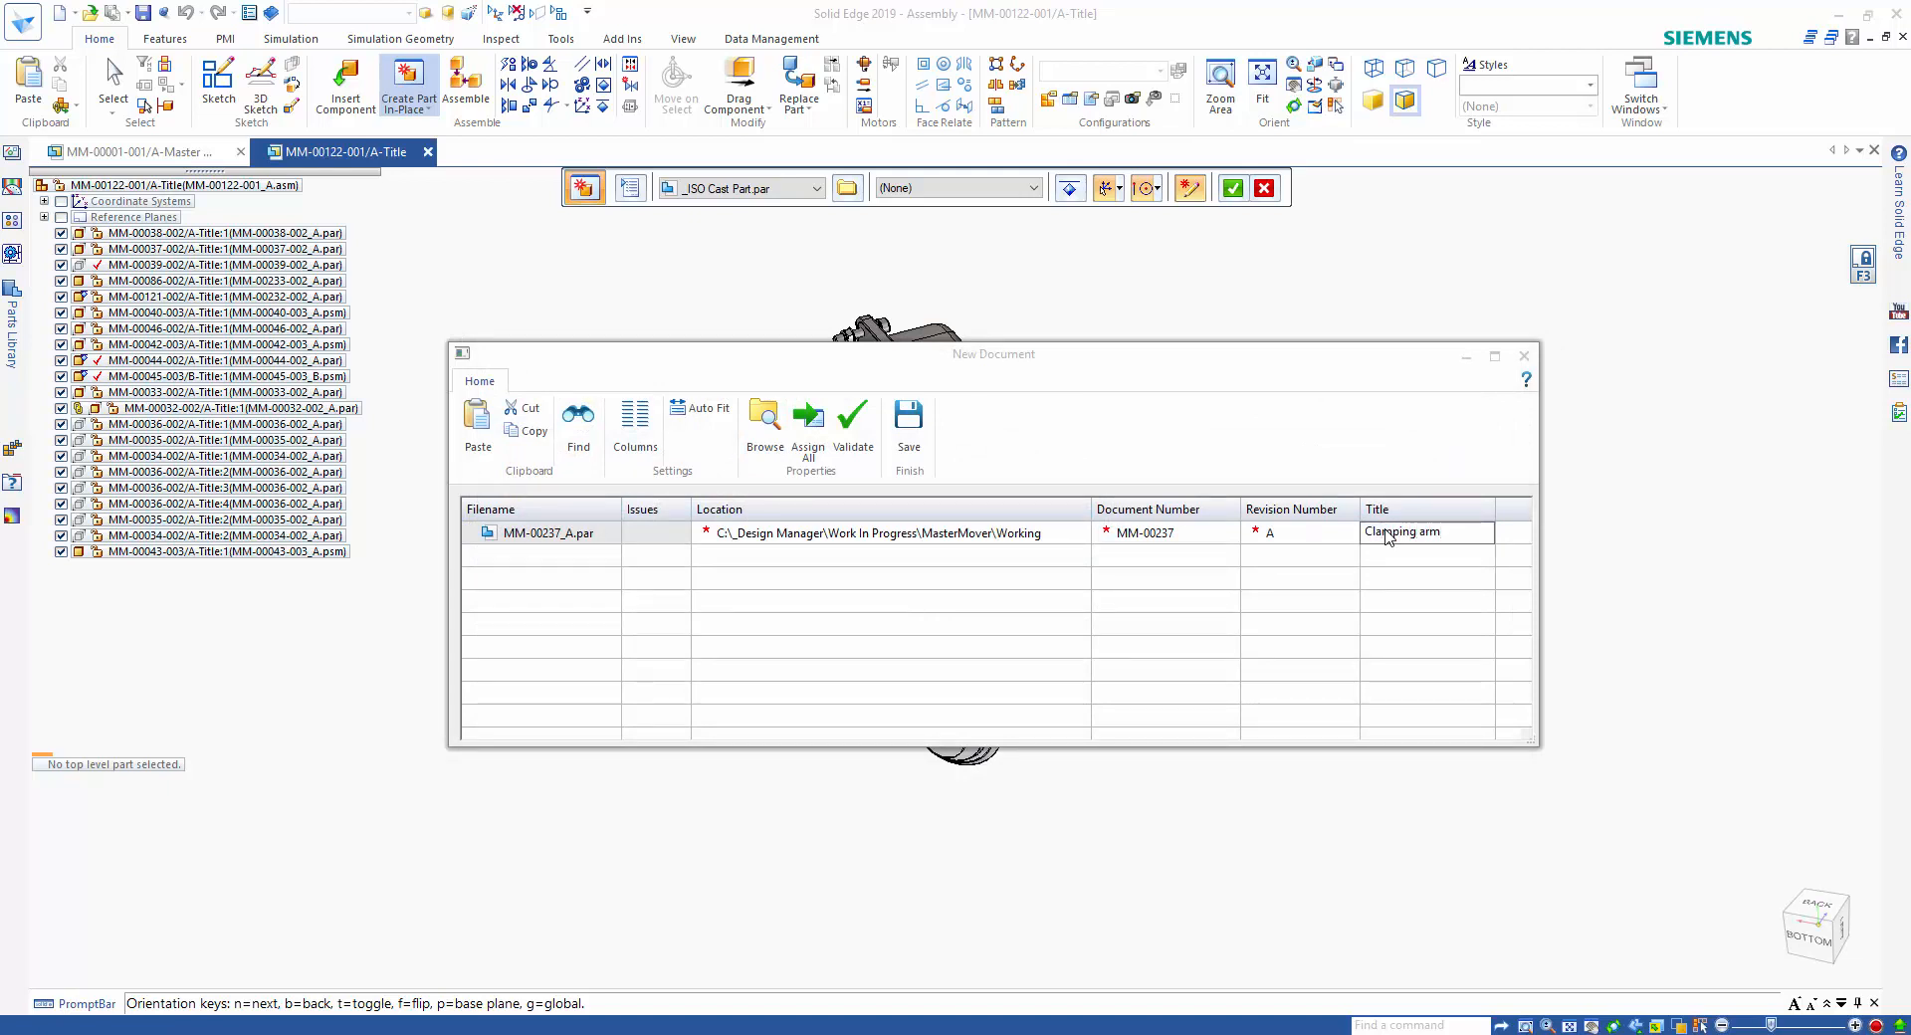
{"action": "left_click", "coordinate": [908, 418]}
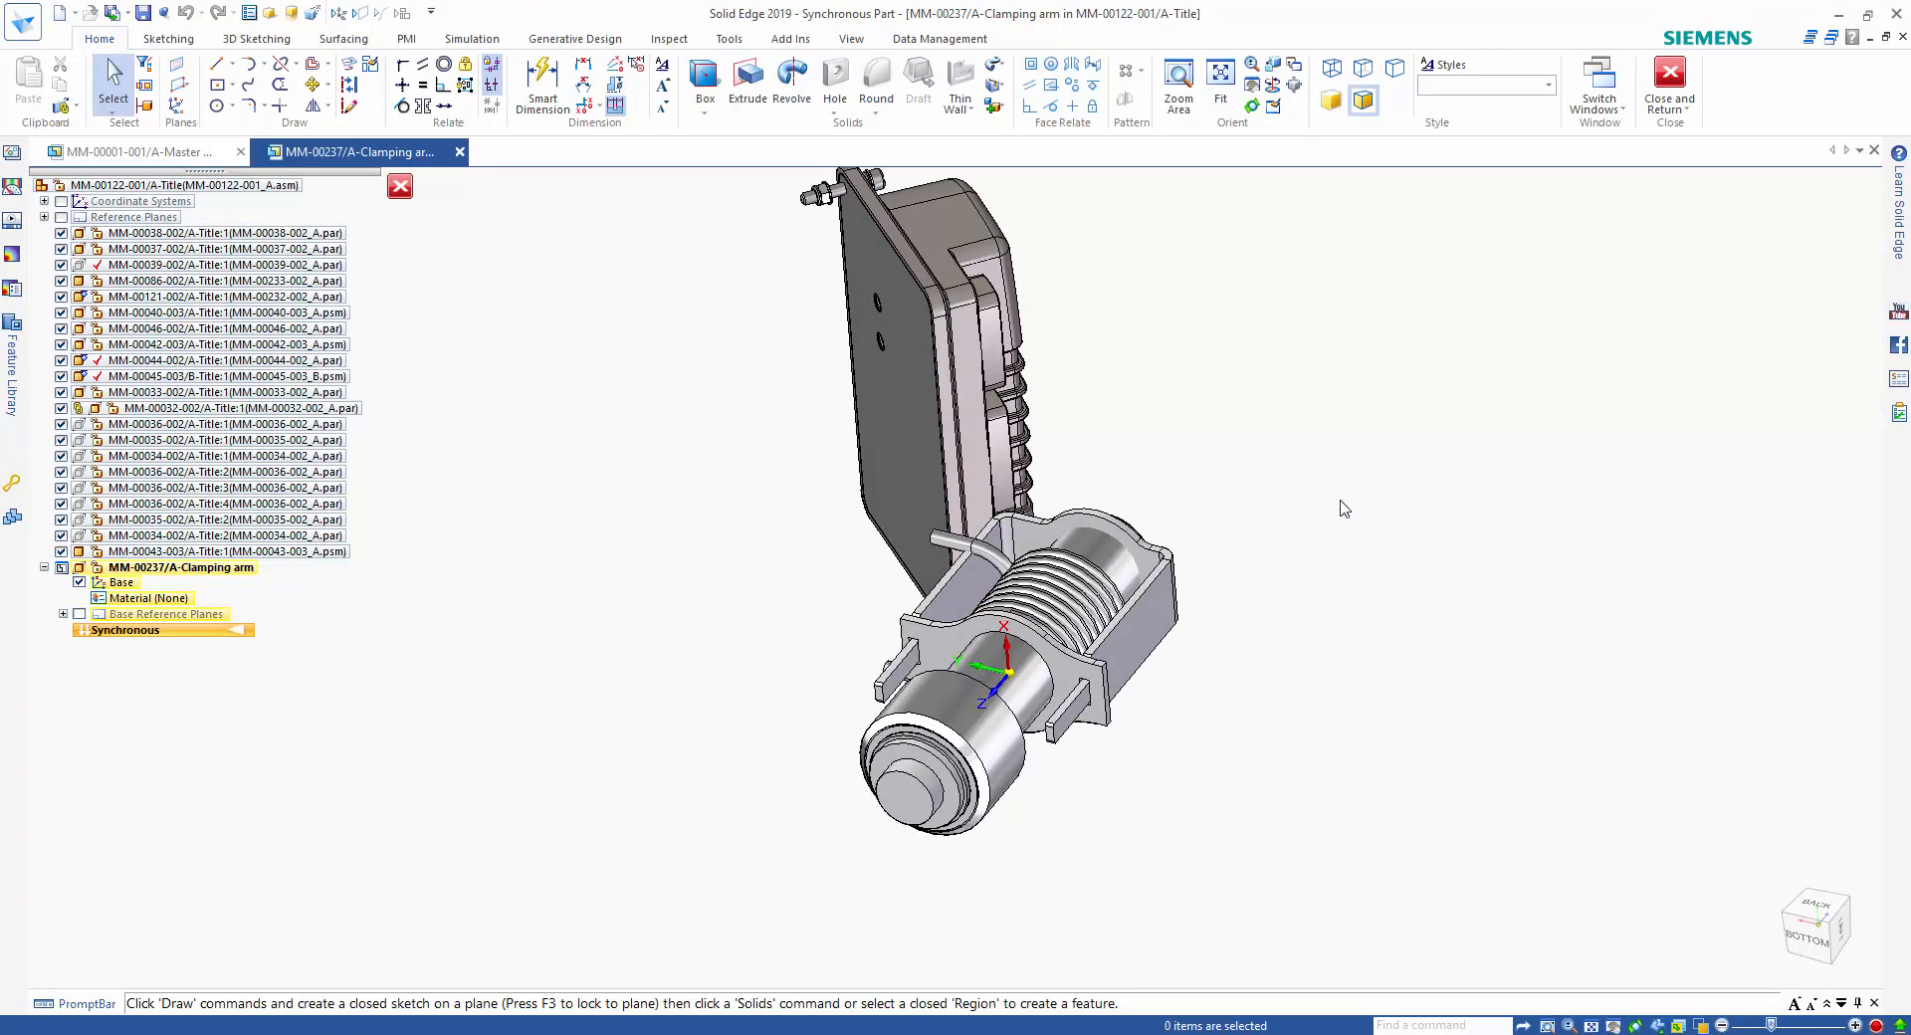
Extrude the bracket plate's front face about 37 mm outward along the cylinder, using Face selection.
{"action": "right_click", "coordinate": [1343, 507]}
{"action": "left_click", "coordinate": [1303, 514]}
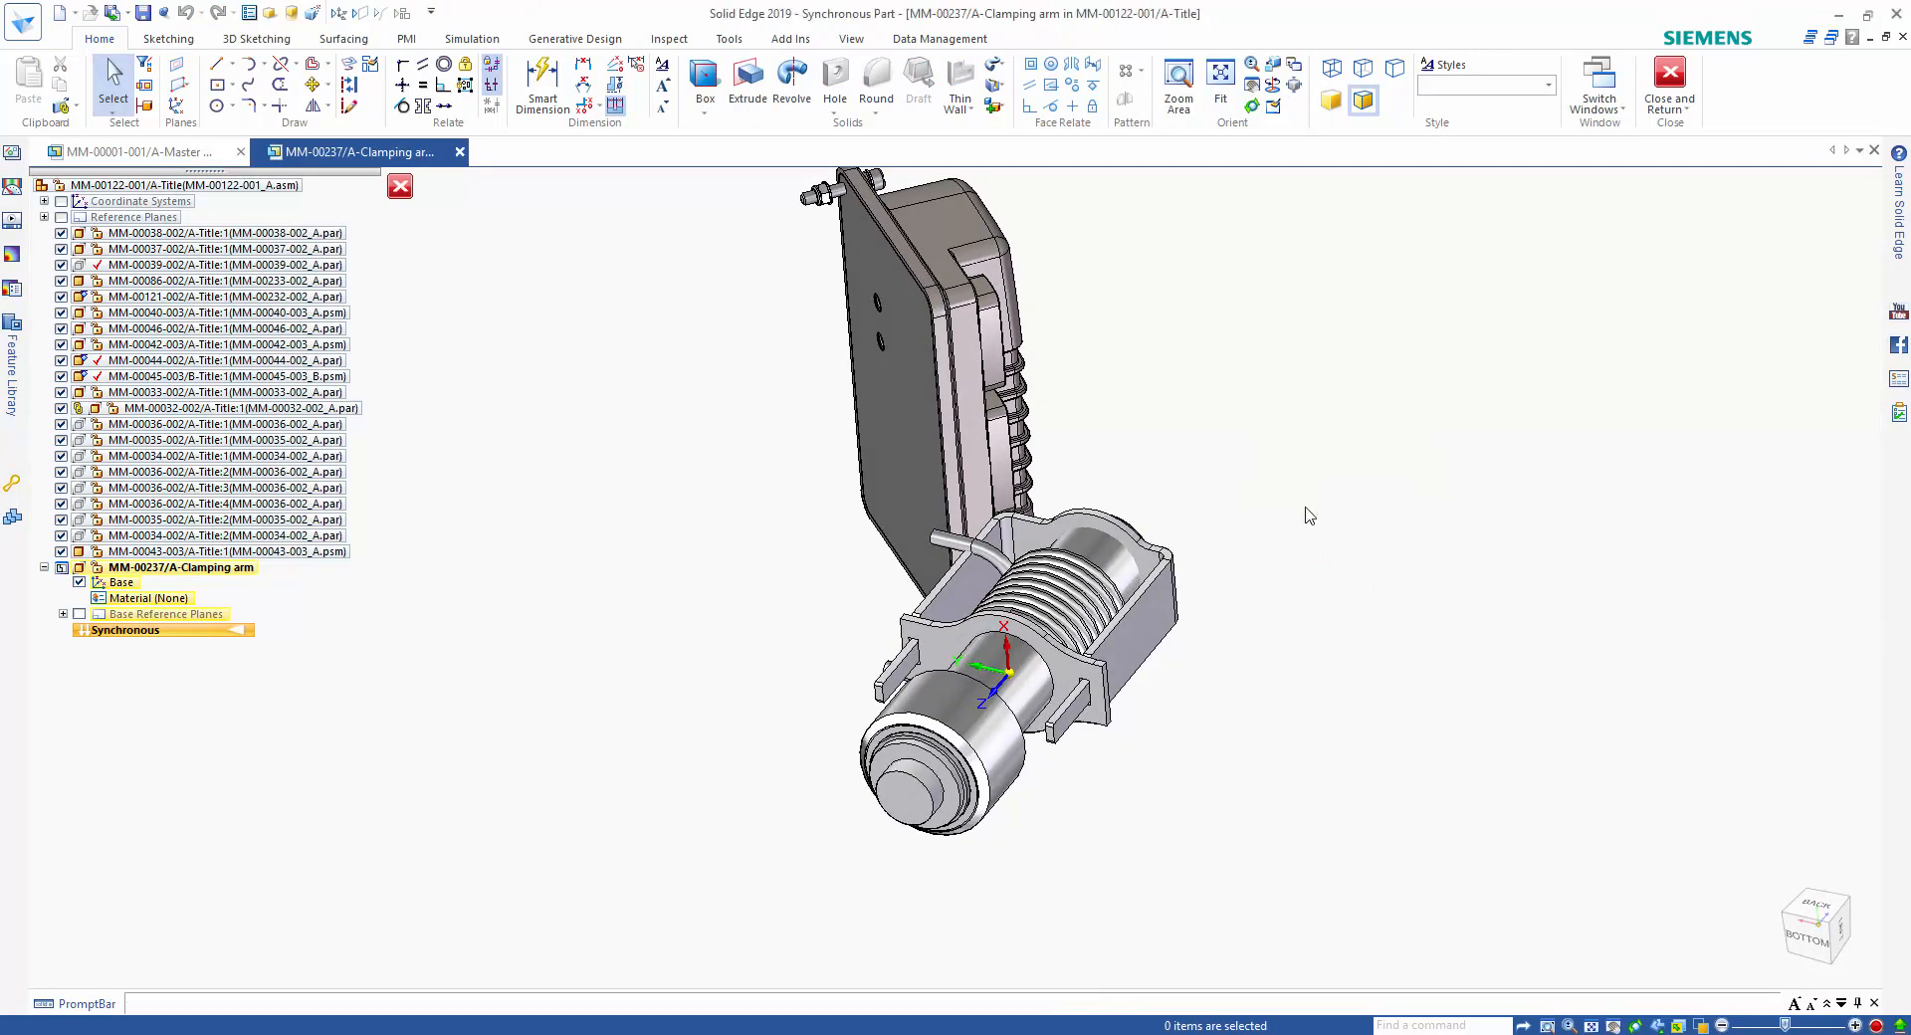
{"action": "left_click", "coordinate": [683, 188]}
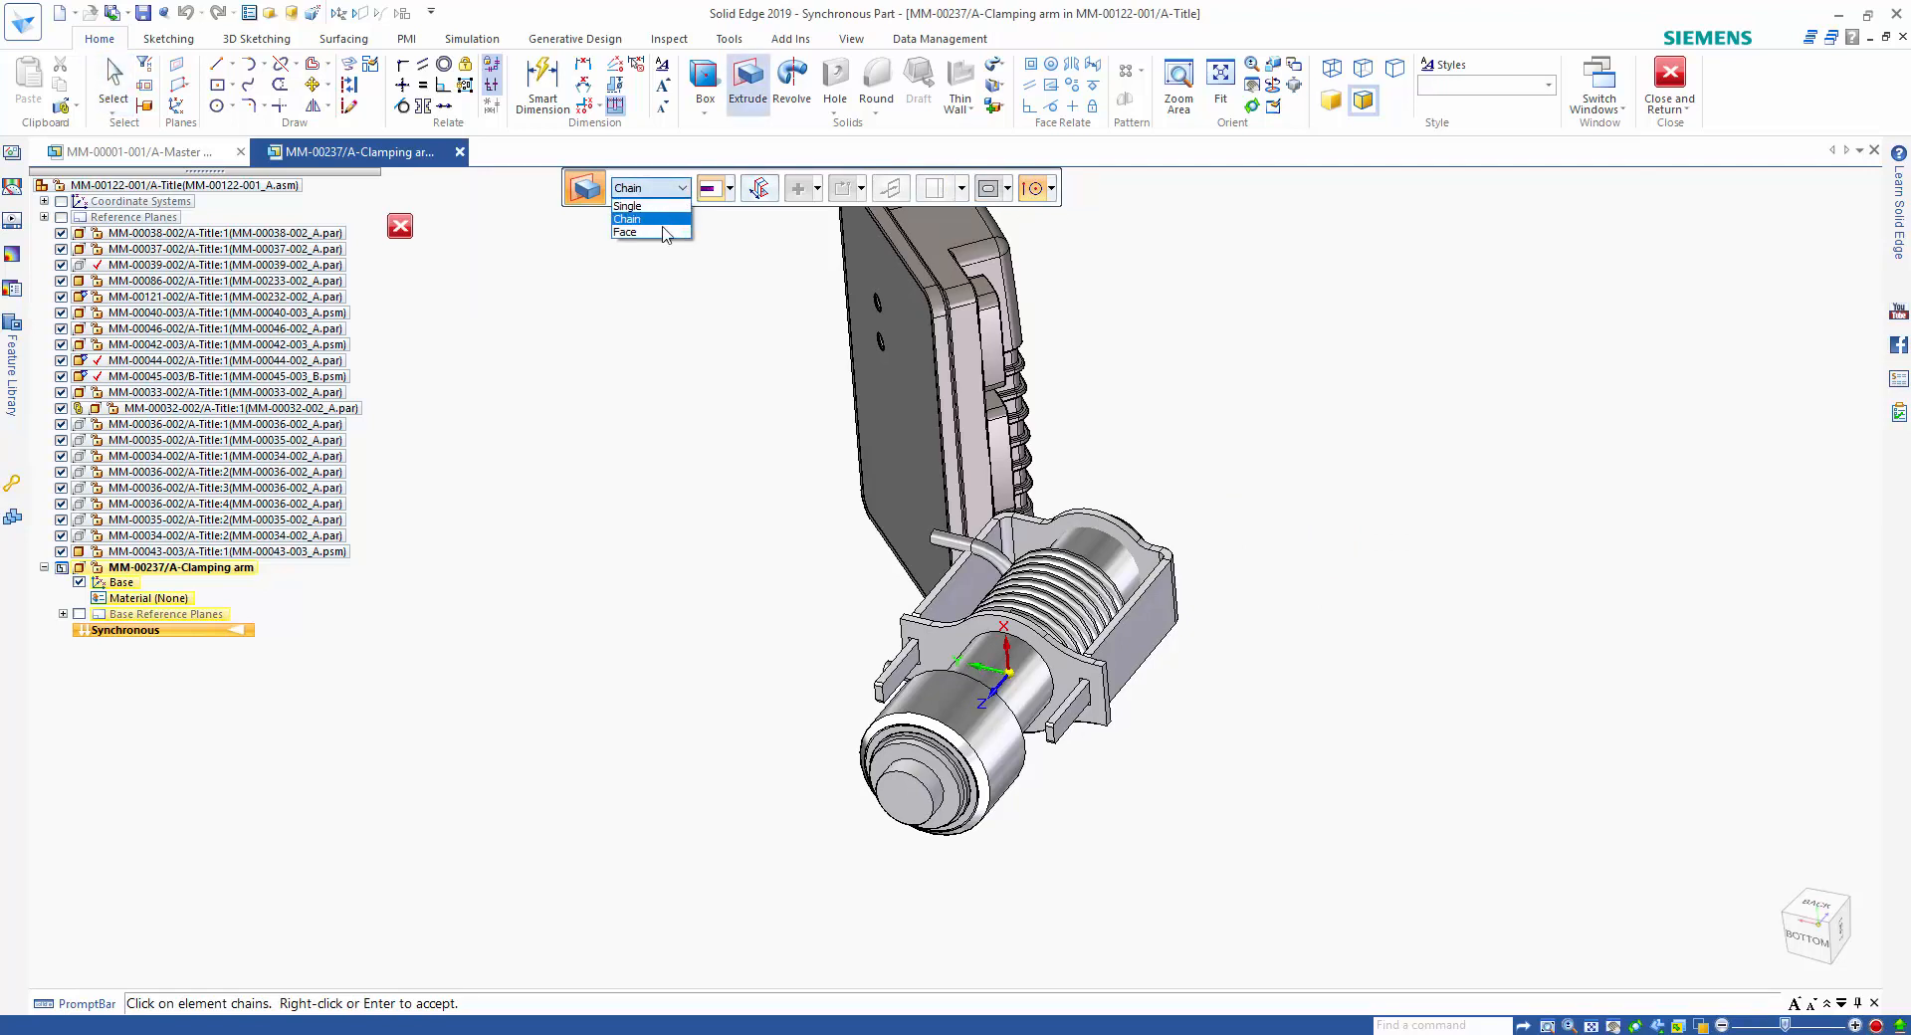
{"action": "left_click", "coordinate": [664, 236]}
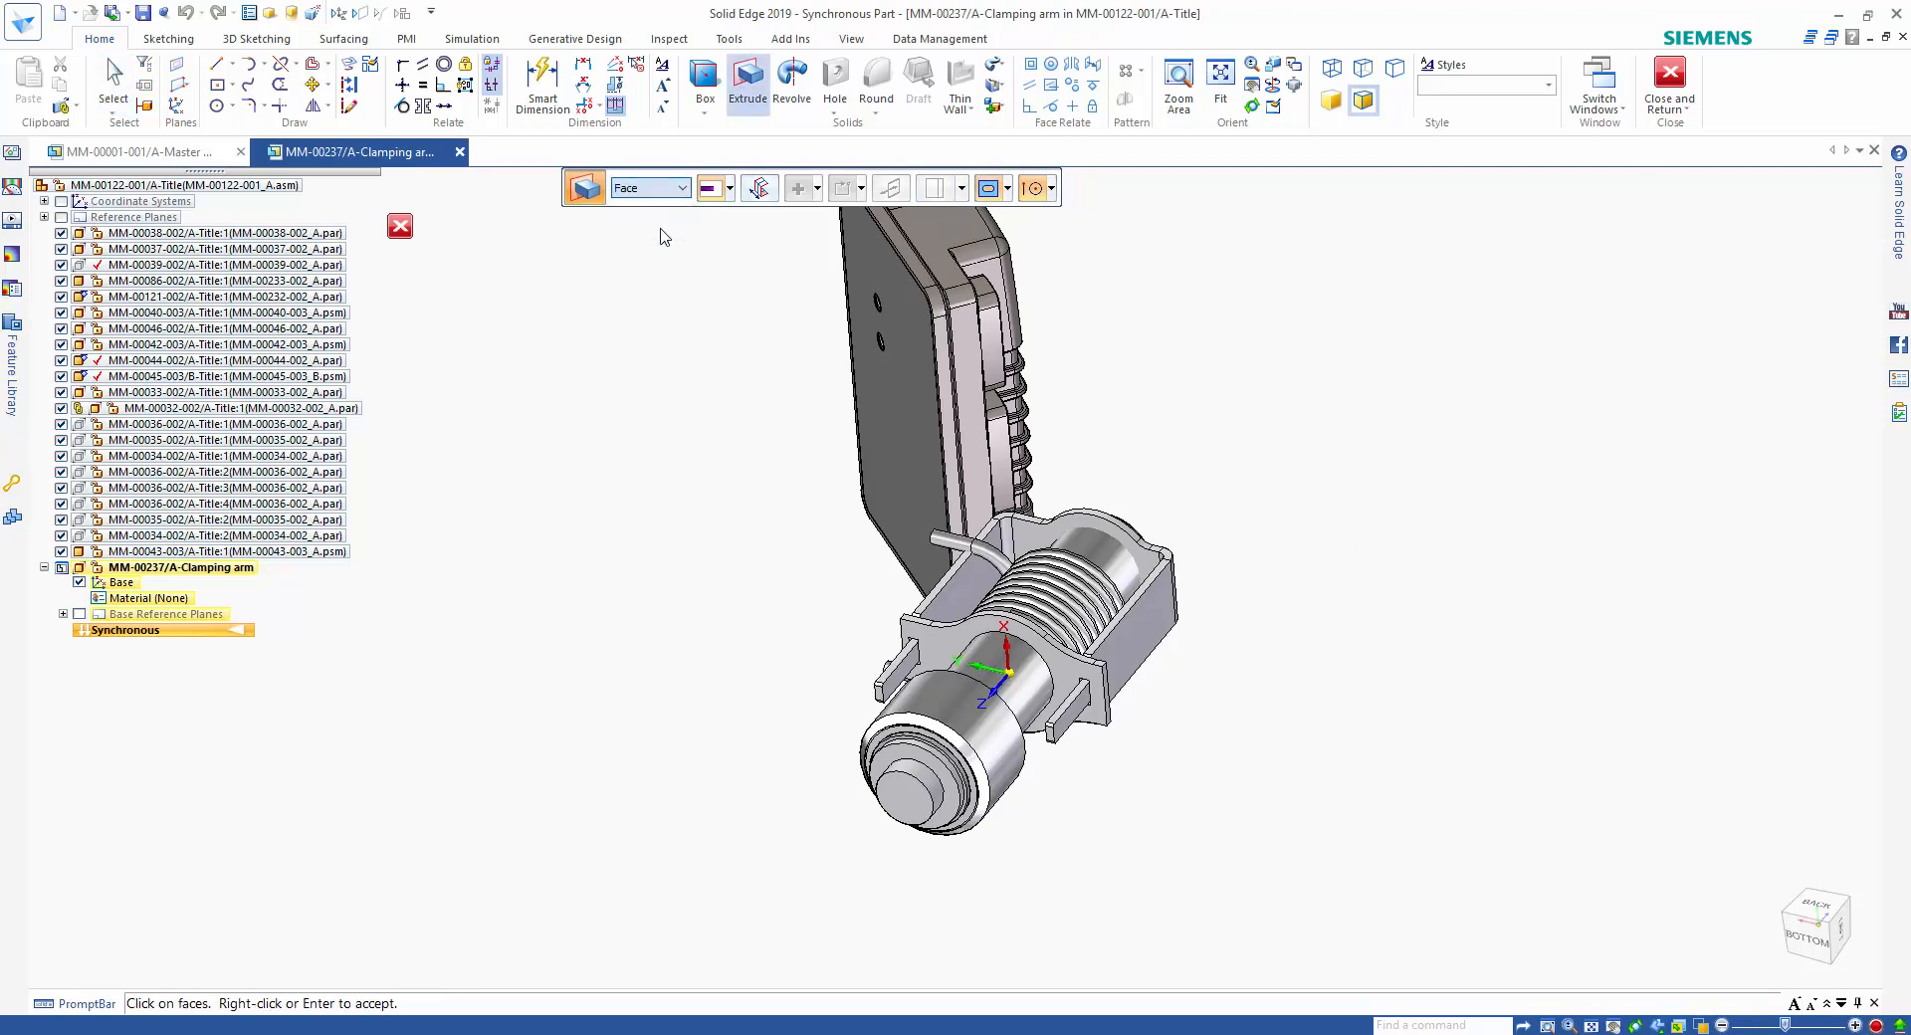
{"action": "left_click", "coordinate": [1065, 677]}
{"action": "right_click", "coordinate": [1120, 822]}
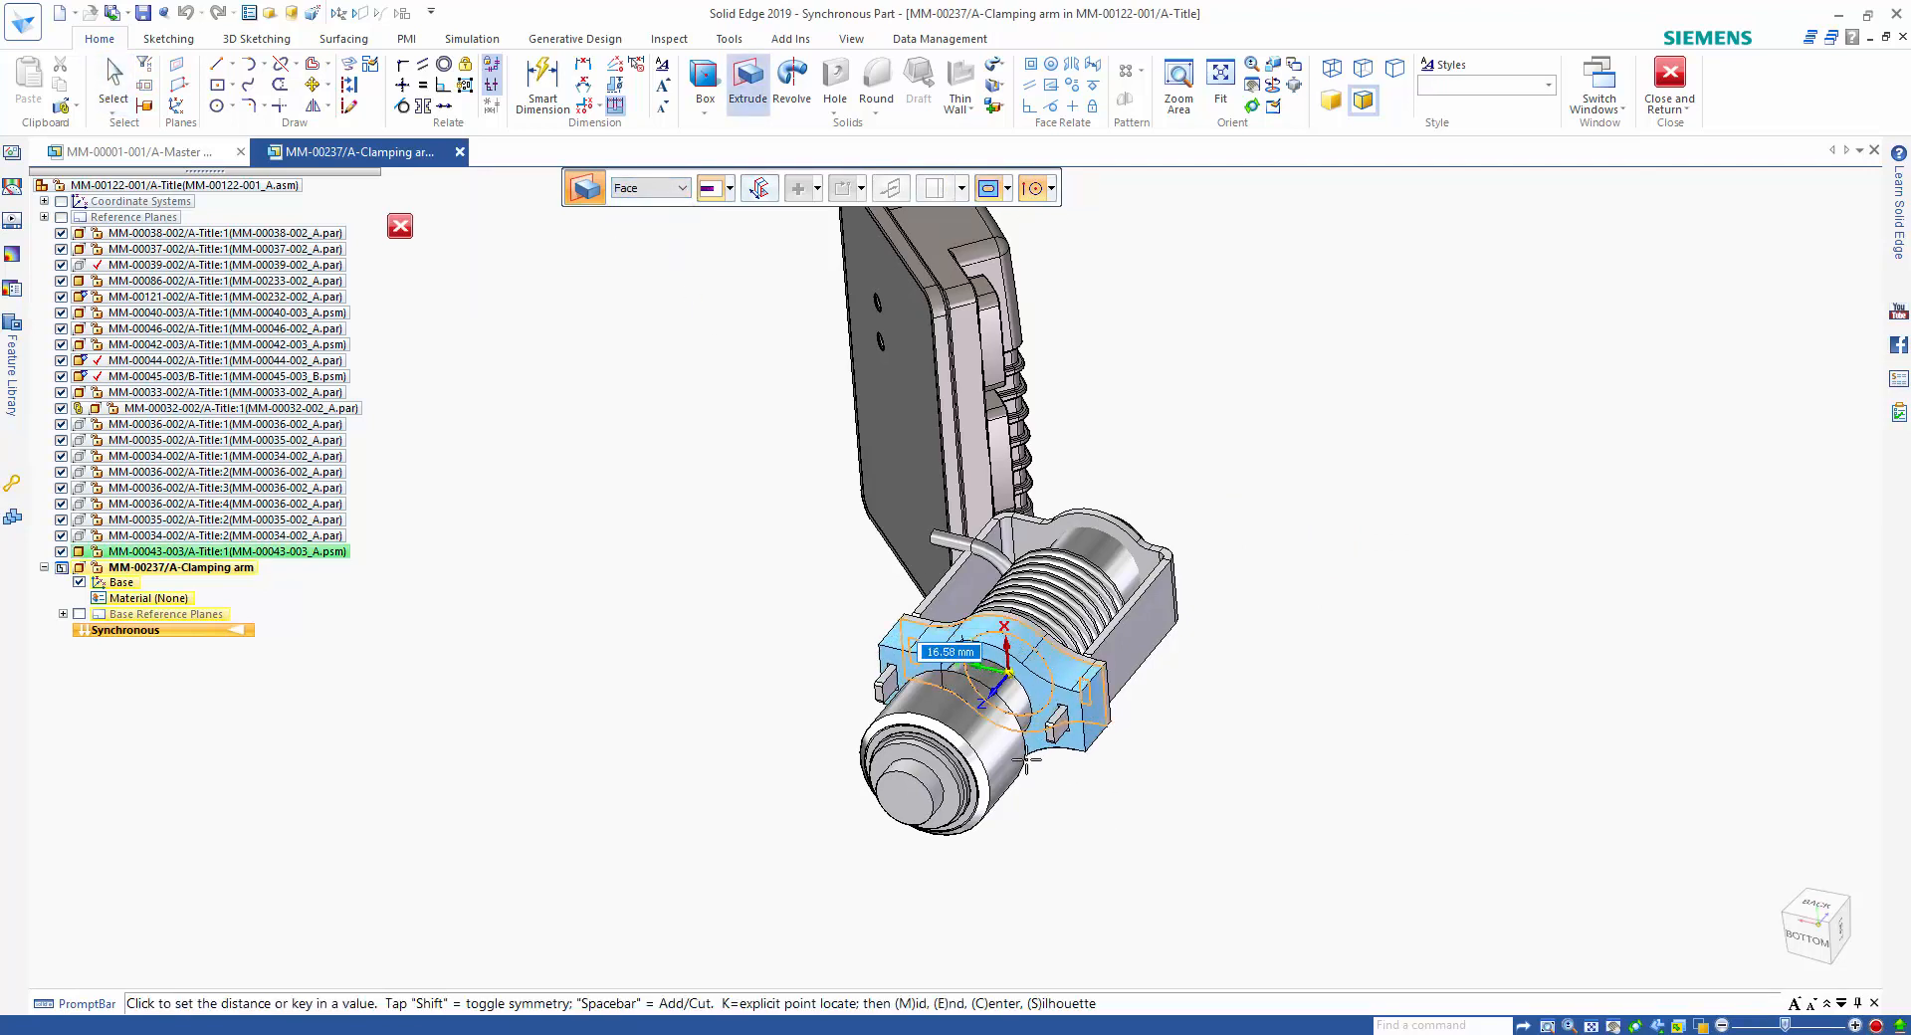
{"action": "left_click", "coordinate": [1213, 863]}
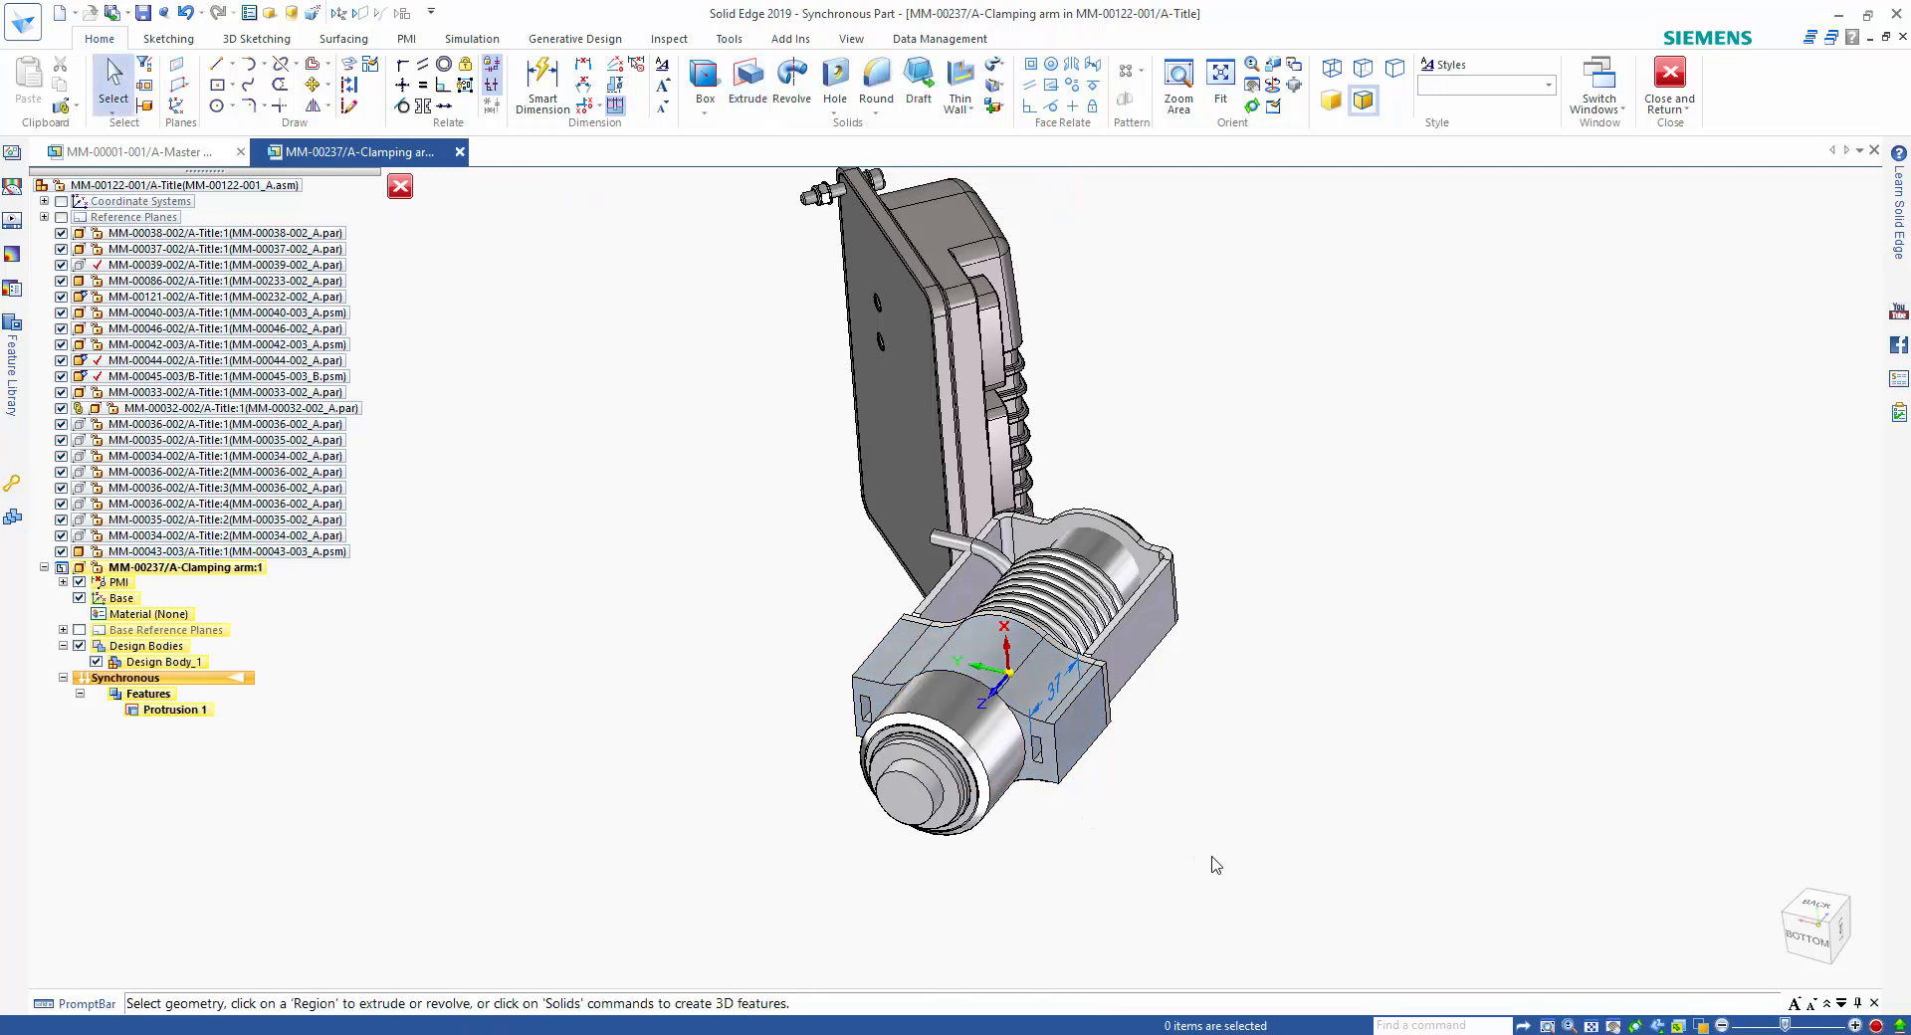
Hide the surrounding assembly and move one face of each rectangular slot through the bore and past the far end, splitting the clamp.
{"action": "key", "text": "ctrl+shift+p"}
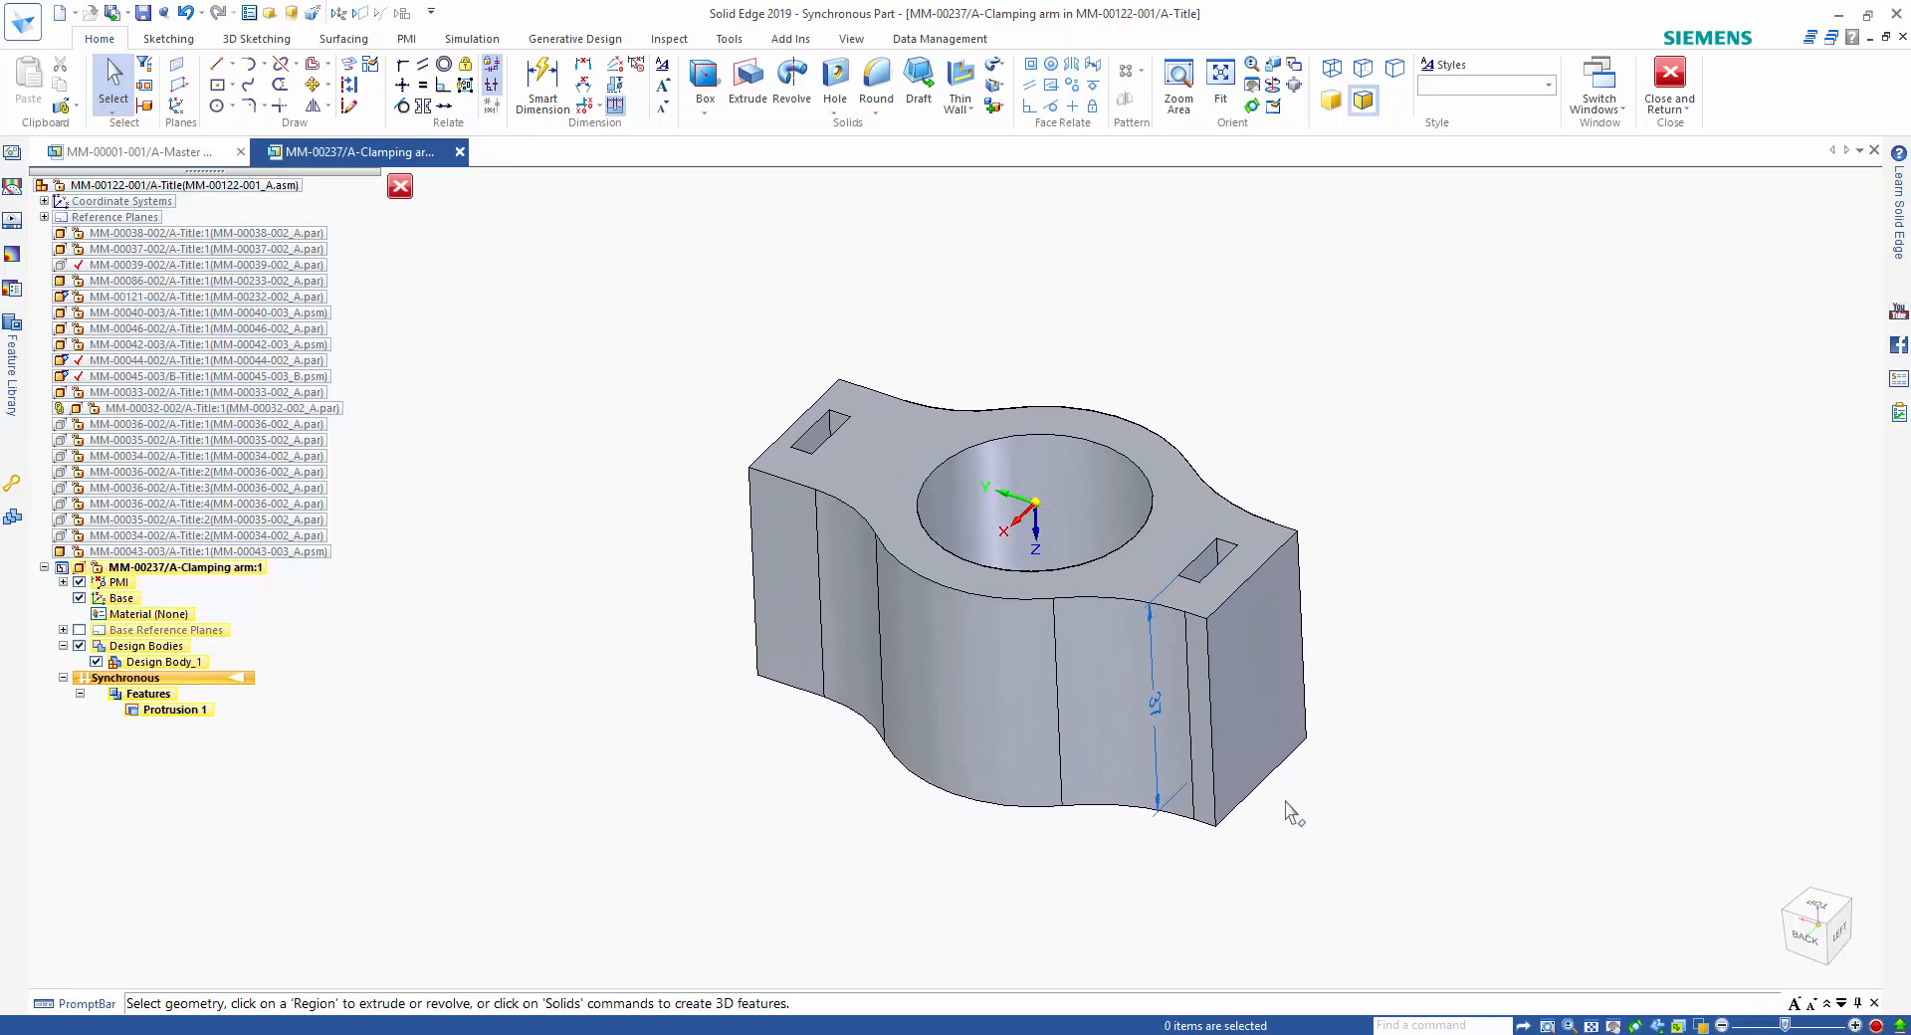
{"action": "left_click", "coordinate": [1216, 560]}
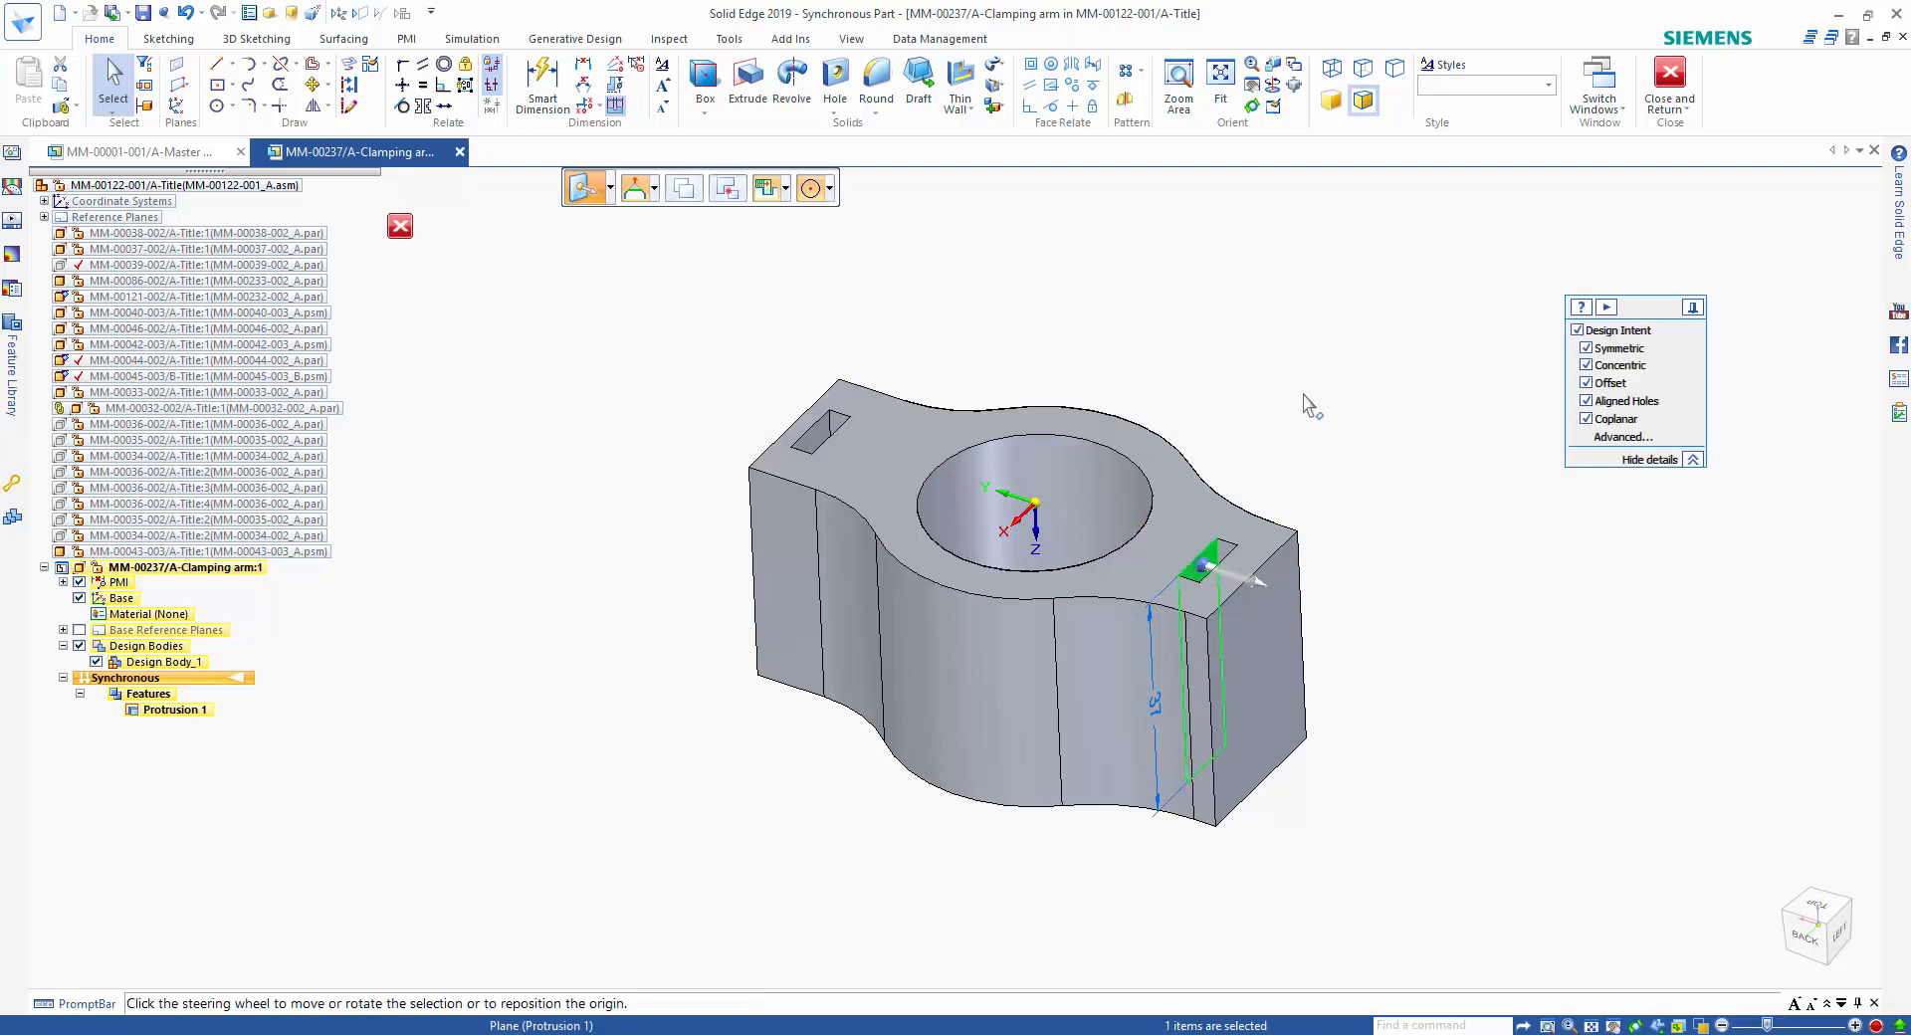
{"action": "left_click", "coordinate": [823, 438], "text": "ctrl"}
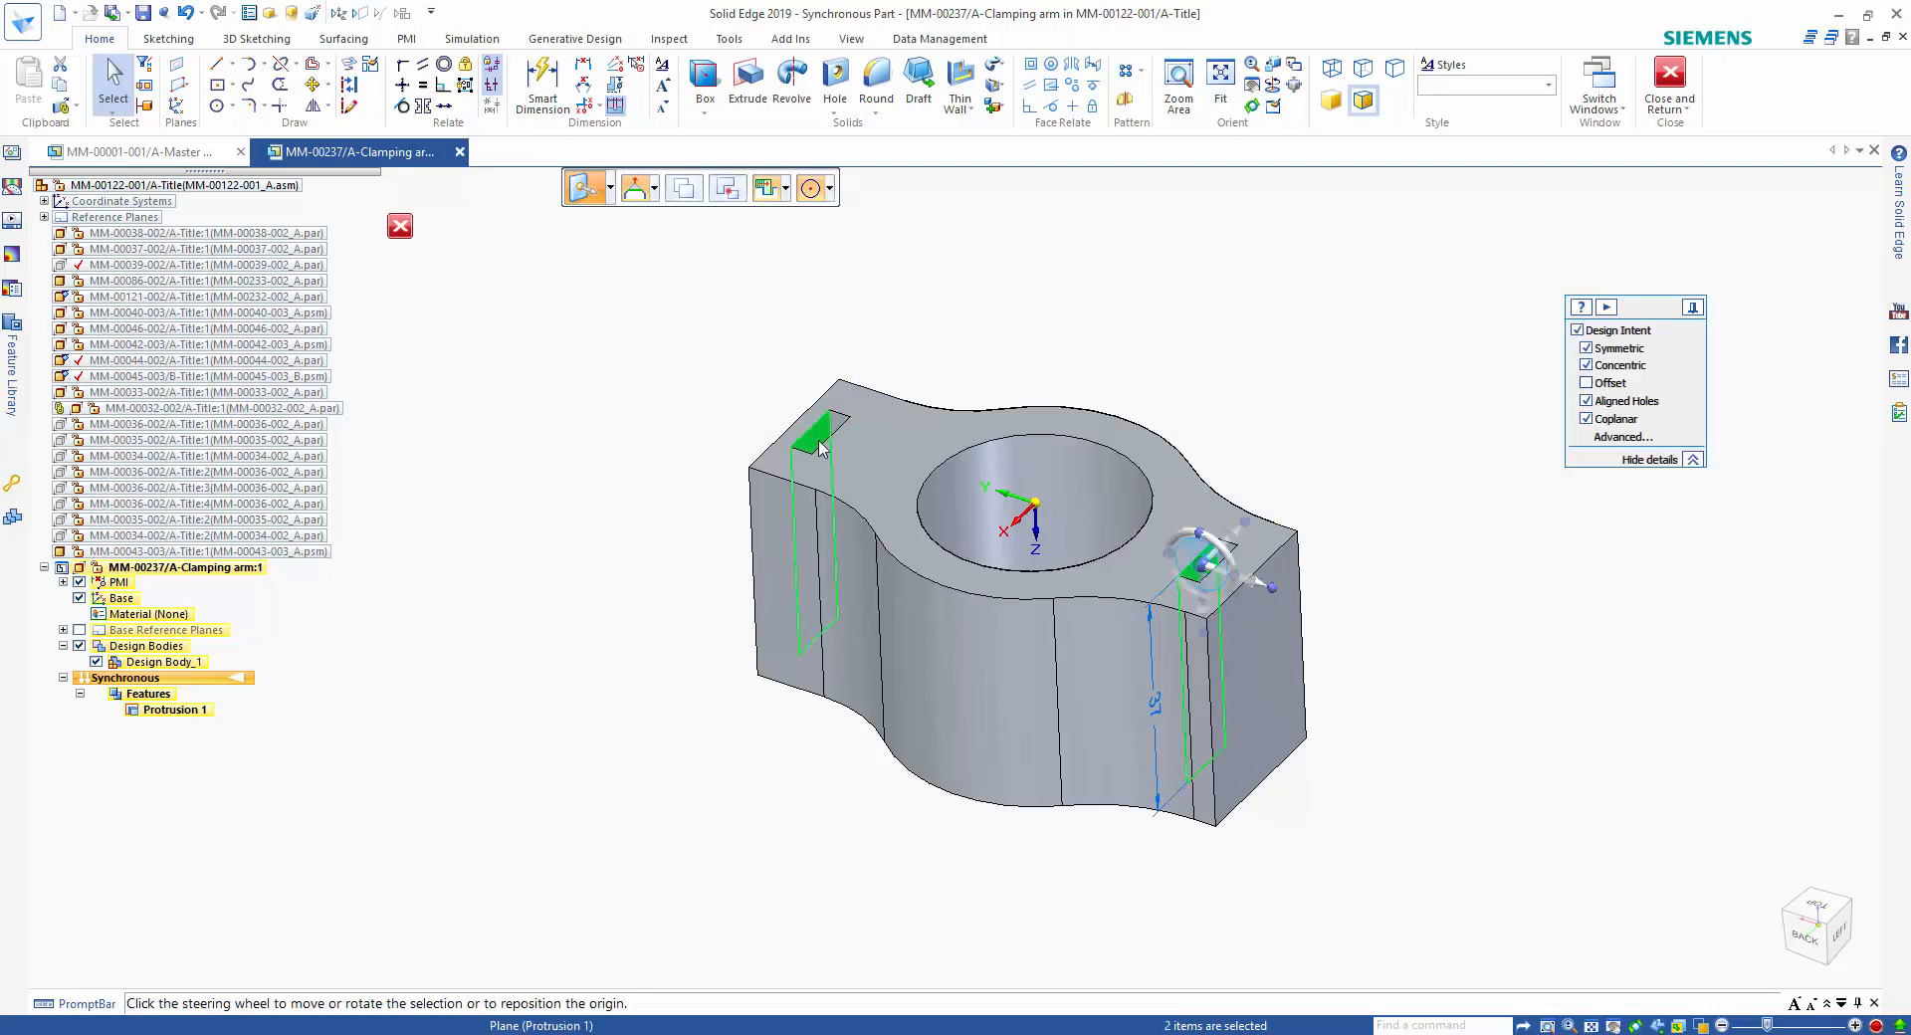
{"action": "left_click", "coordinate": [1261, 594]}
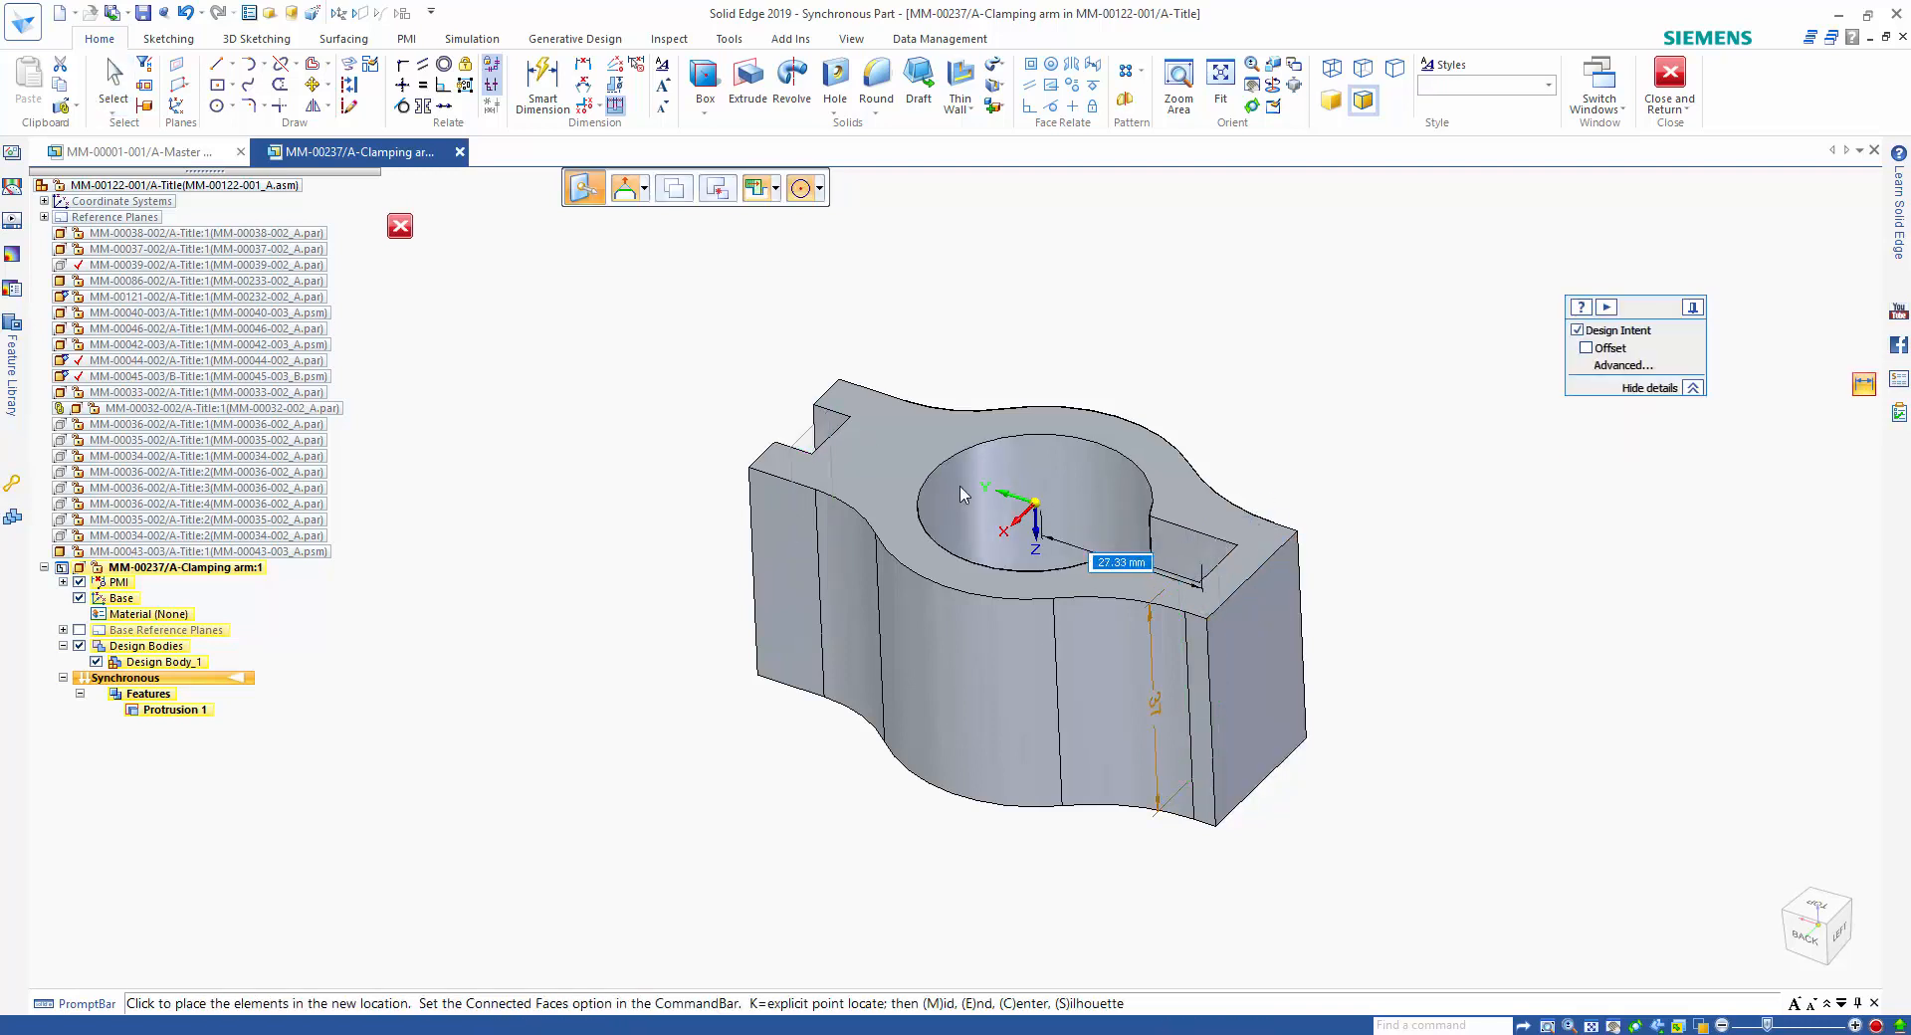
{"action": "left_click", "coordinate": [730, 384]}
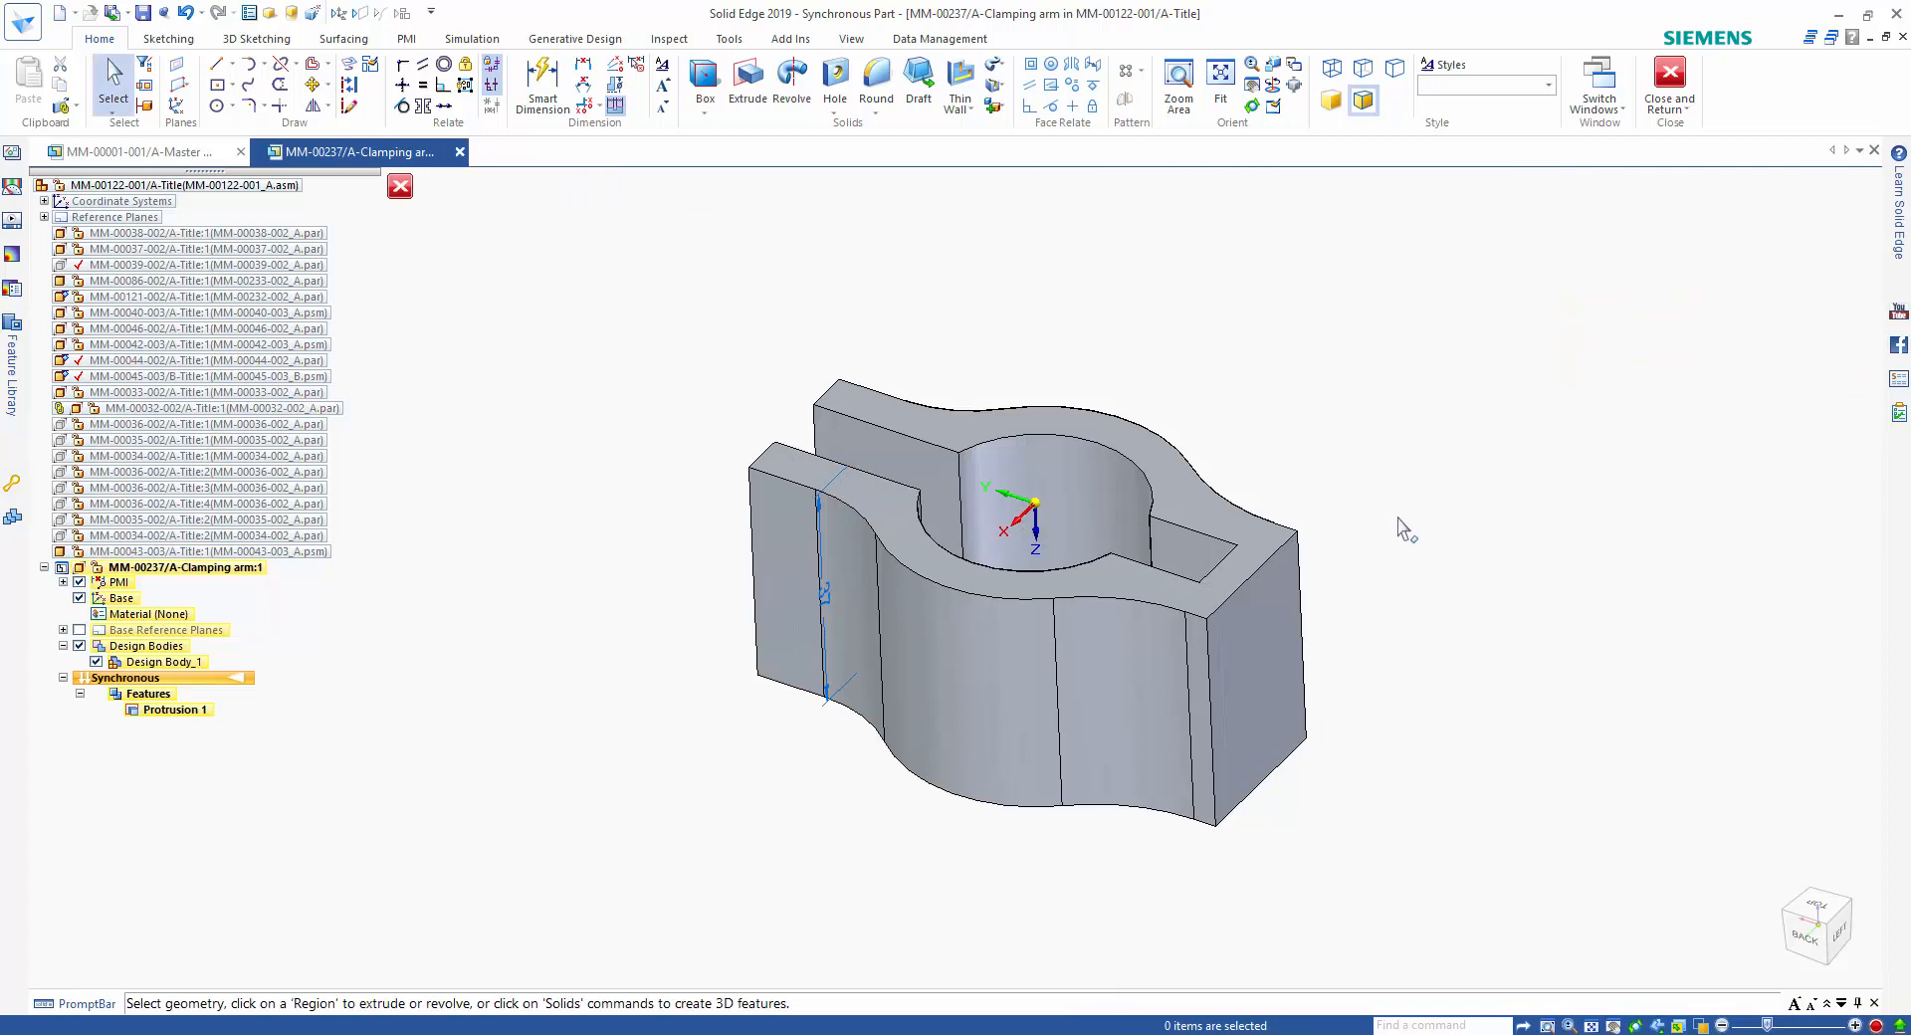
Lengthen the clamp's closed end by moving its flat end face 50 mm outward.
{"action": "left_click", "coordinate": [1260, 656]}
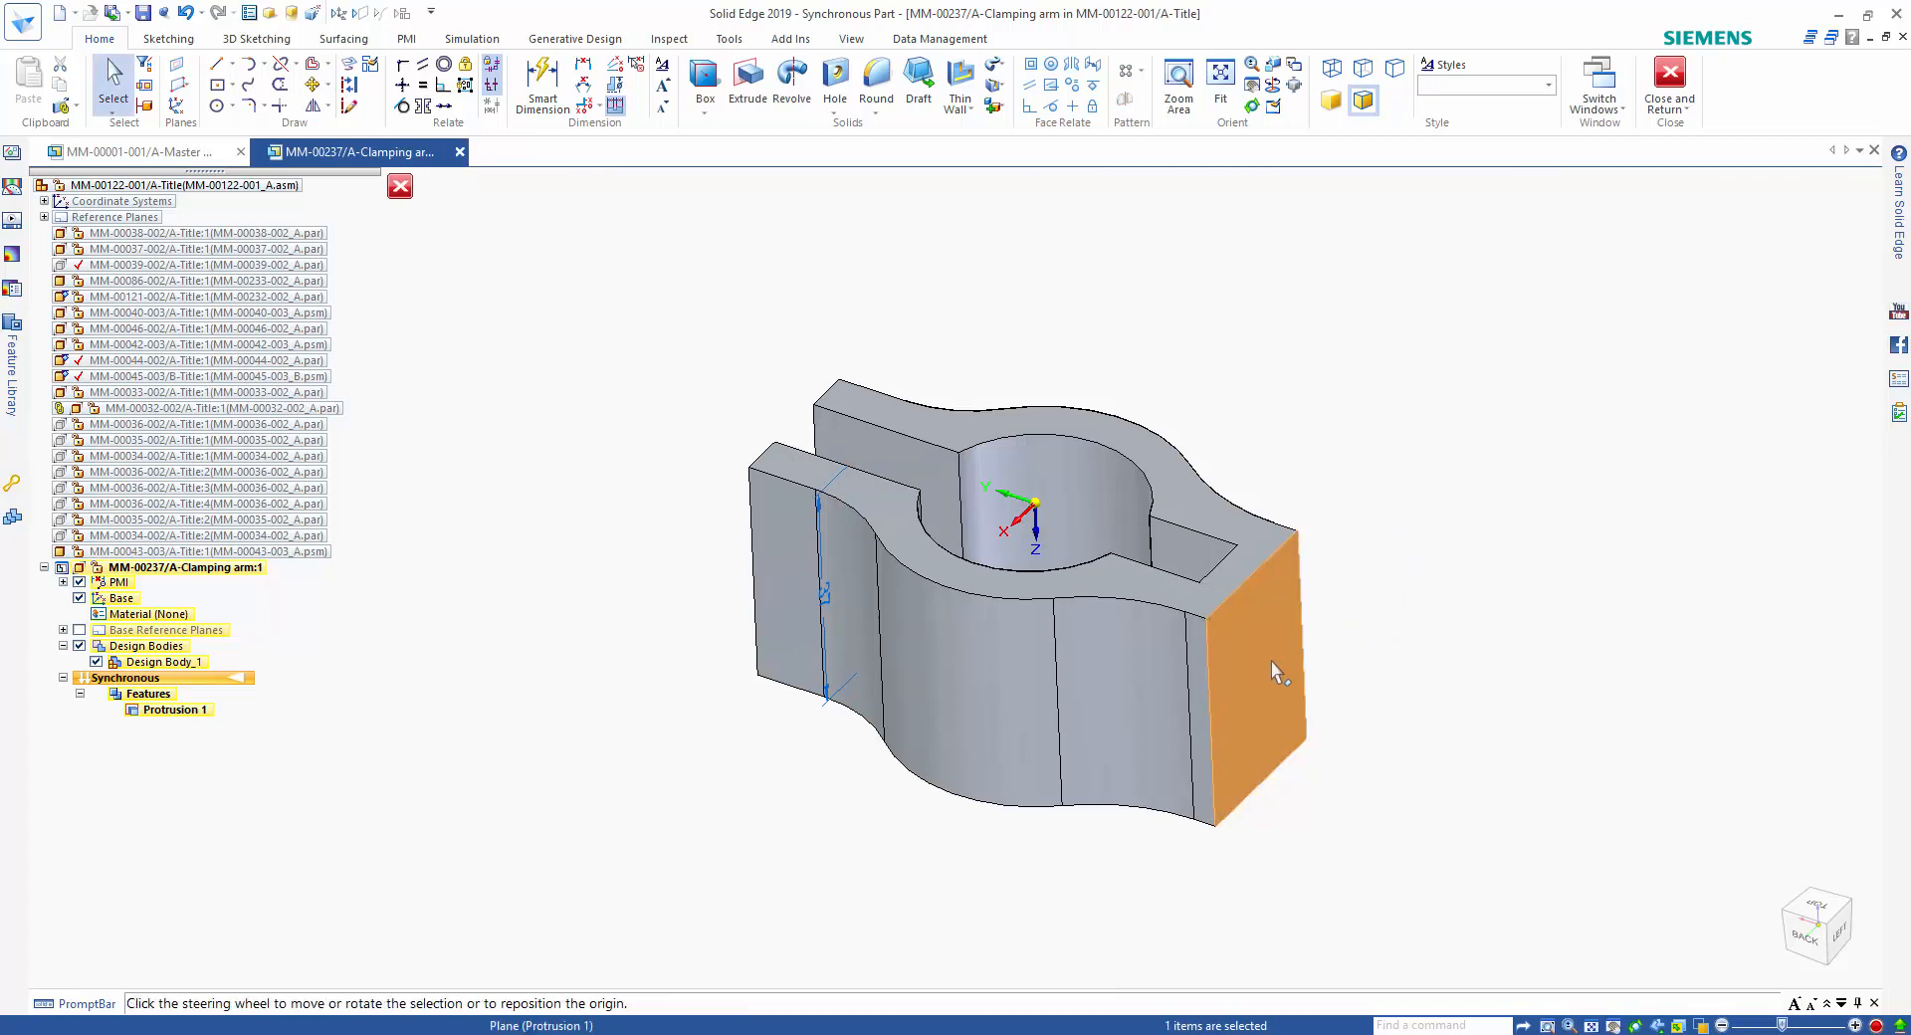
{"action": "left_click", "coordinate": [1284, 667]}
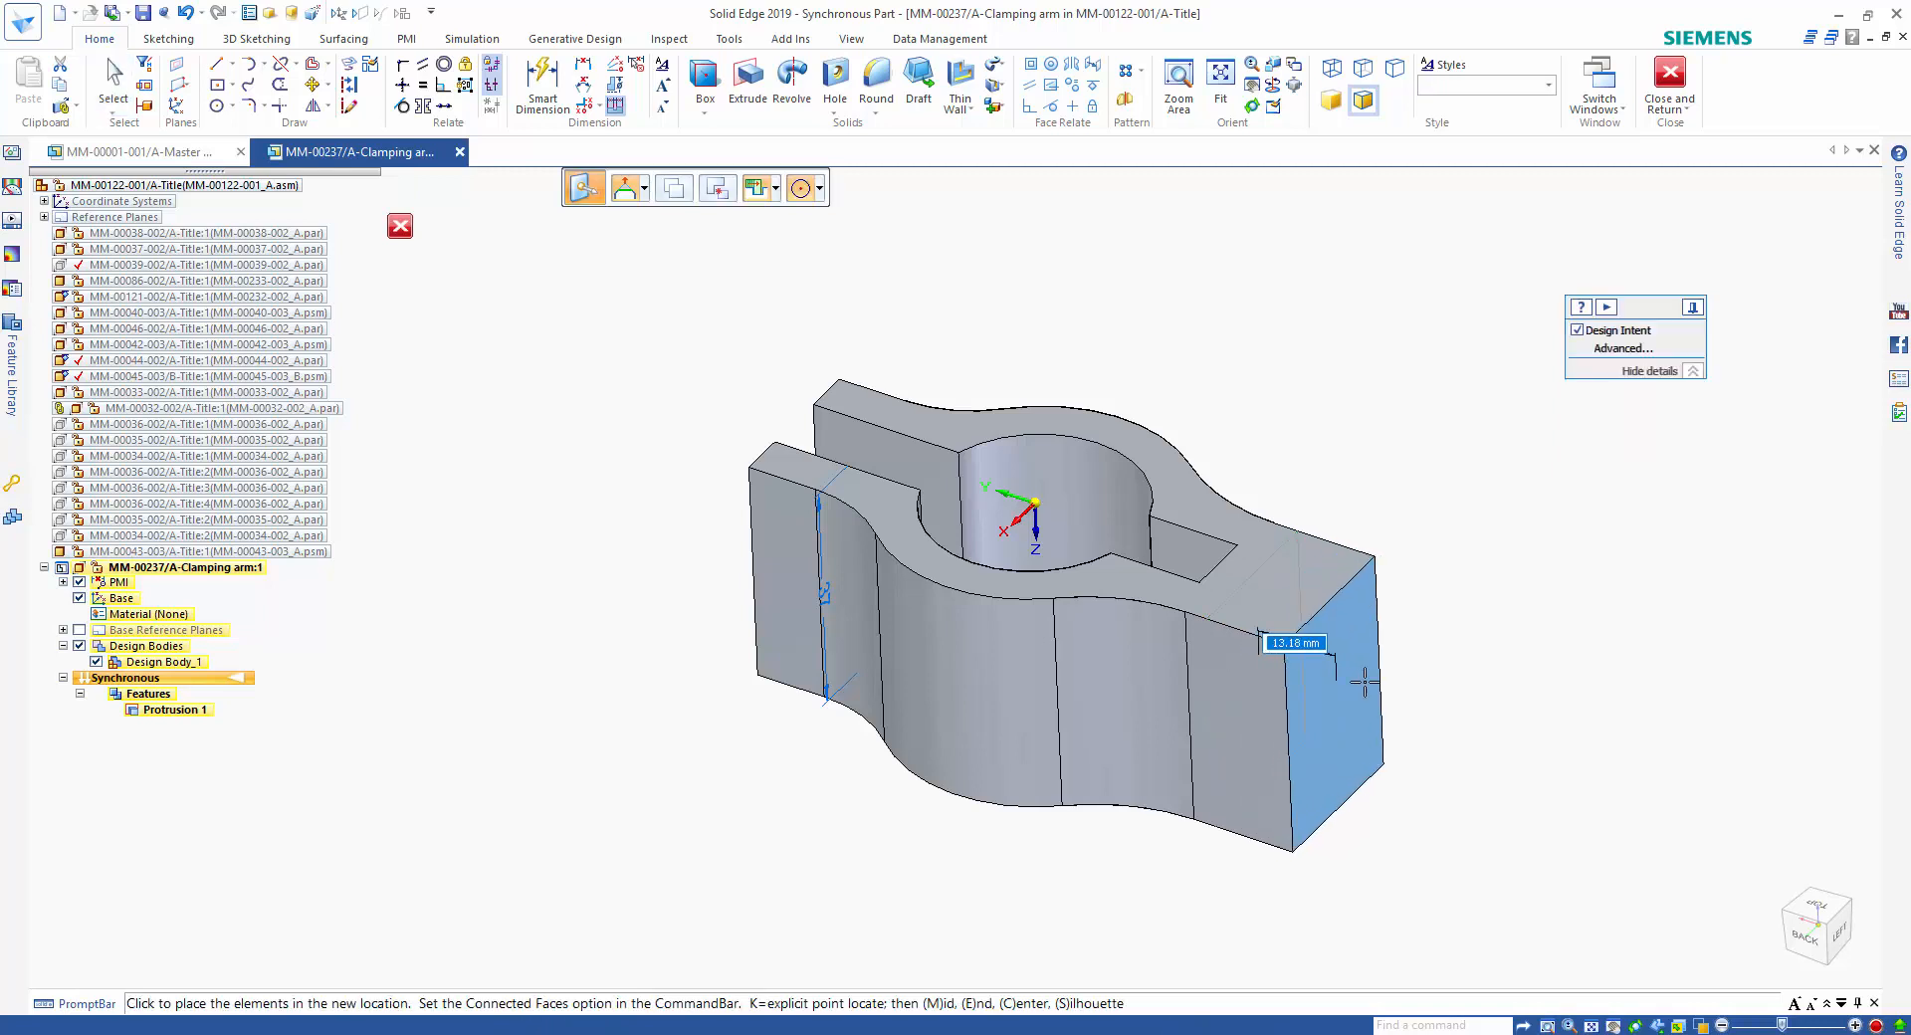
{"action": "type", "text": "50"}
{"action": "key", "text": "Return"}
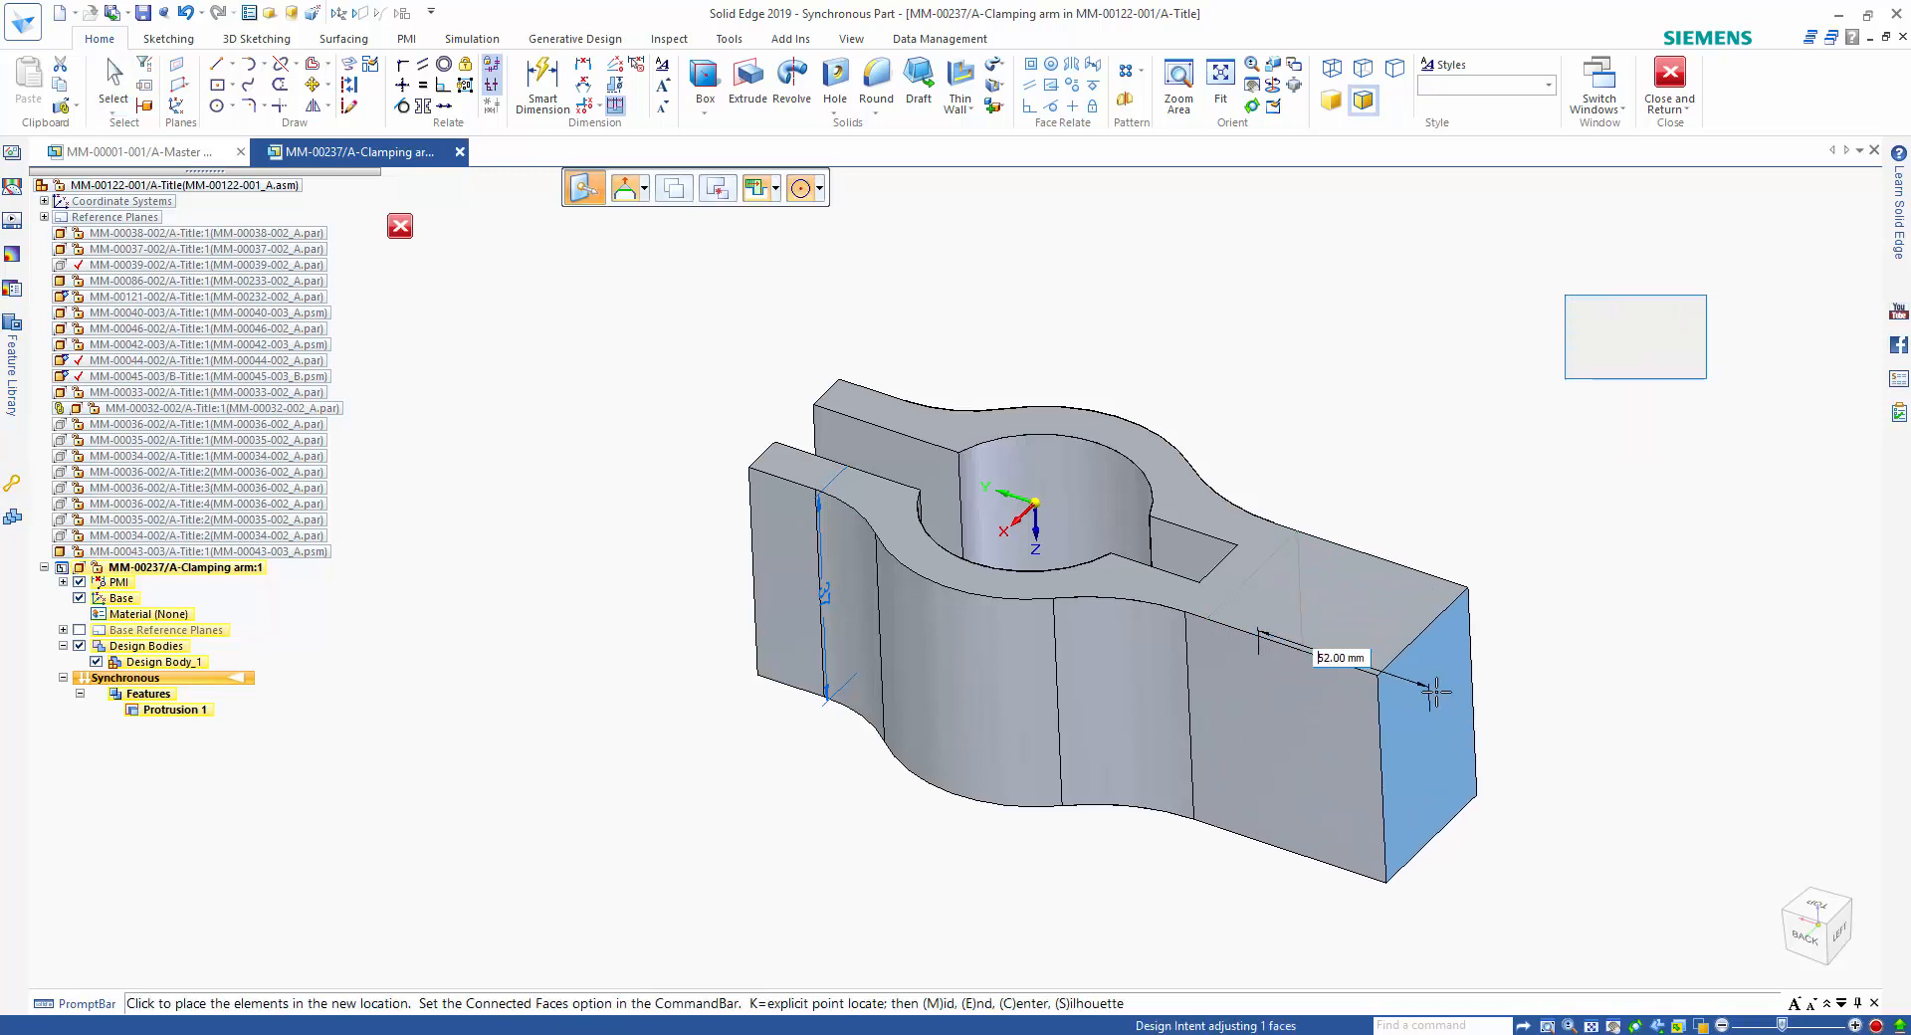
Sketch a line about 55 mm long across the top face of the lengthened end, overshooting both side edges.
{"action": "right_click", "coordinate": [1354, 414]}
{"action": "left_click", "coordinate": [1380, 424]}
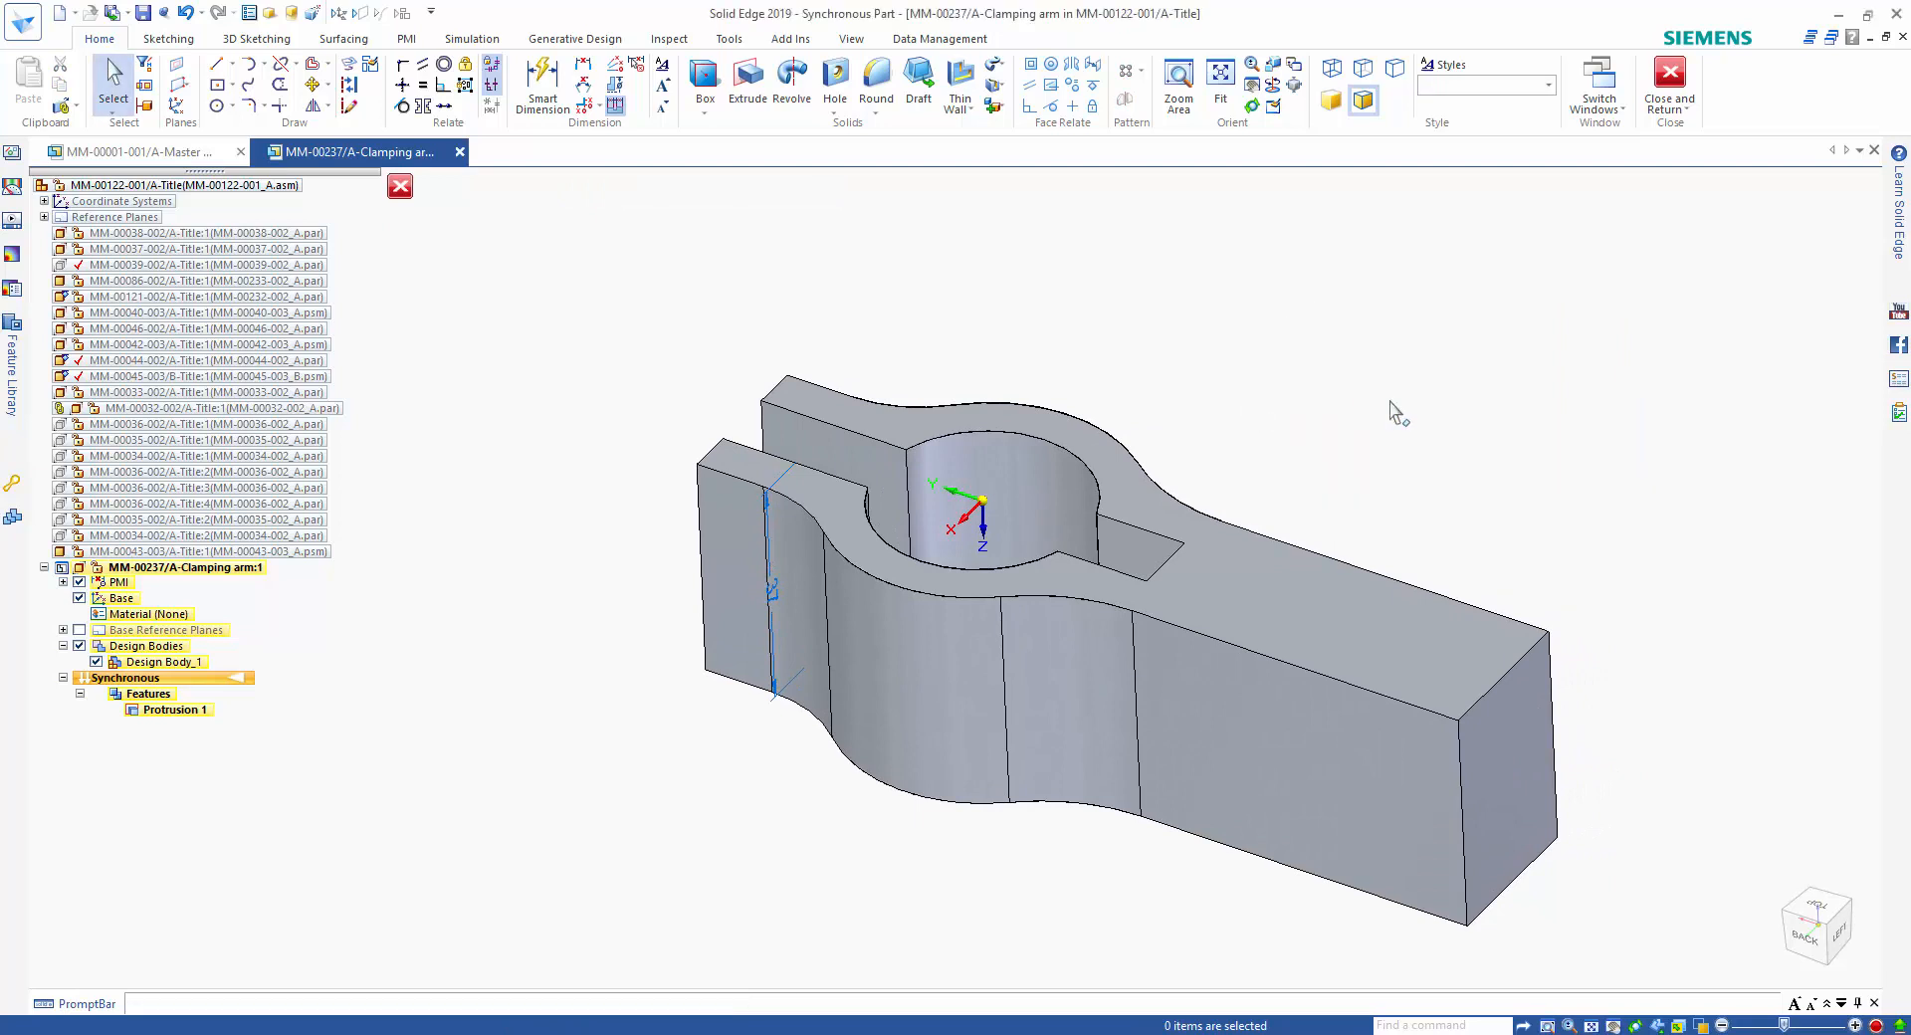
{"action": "key", "text": "F3"}
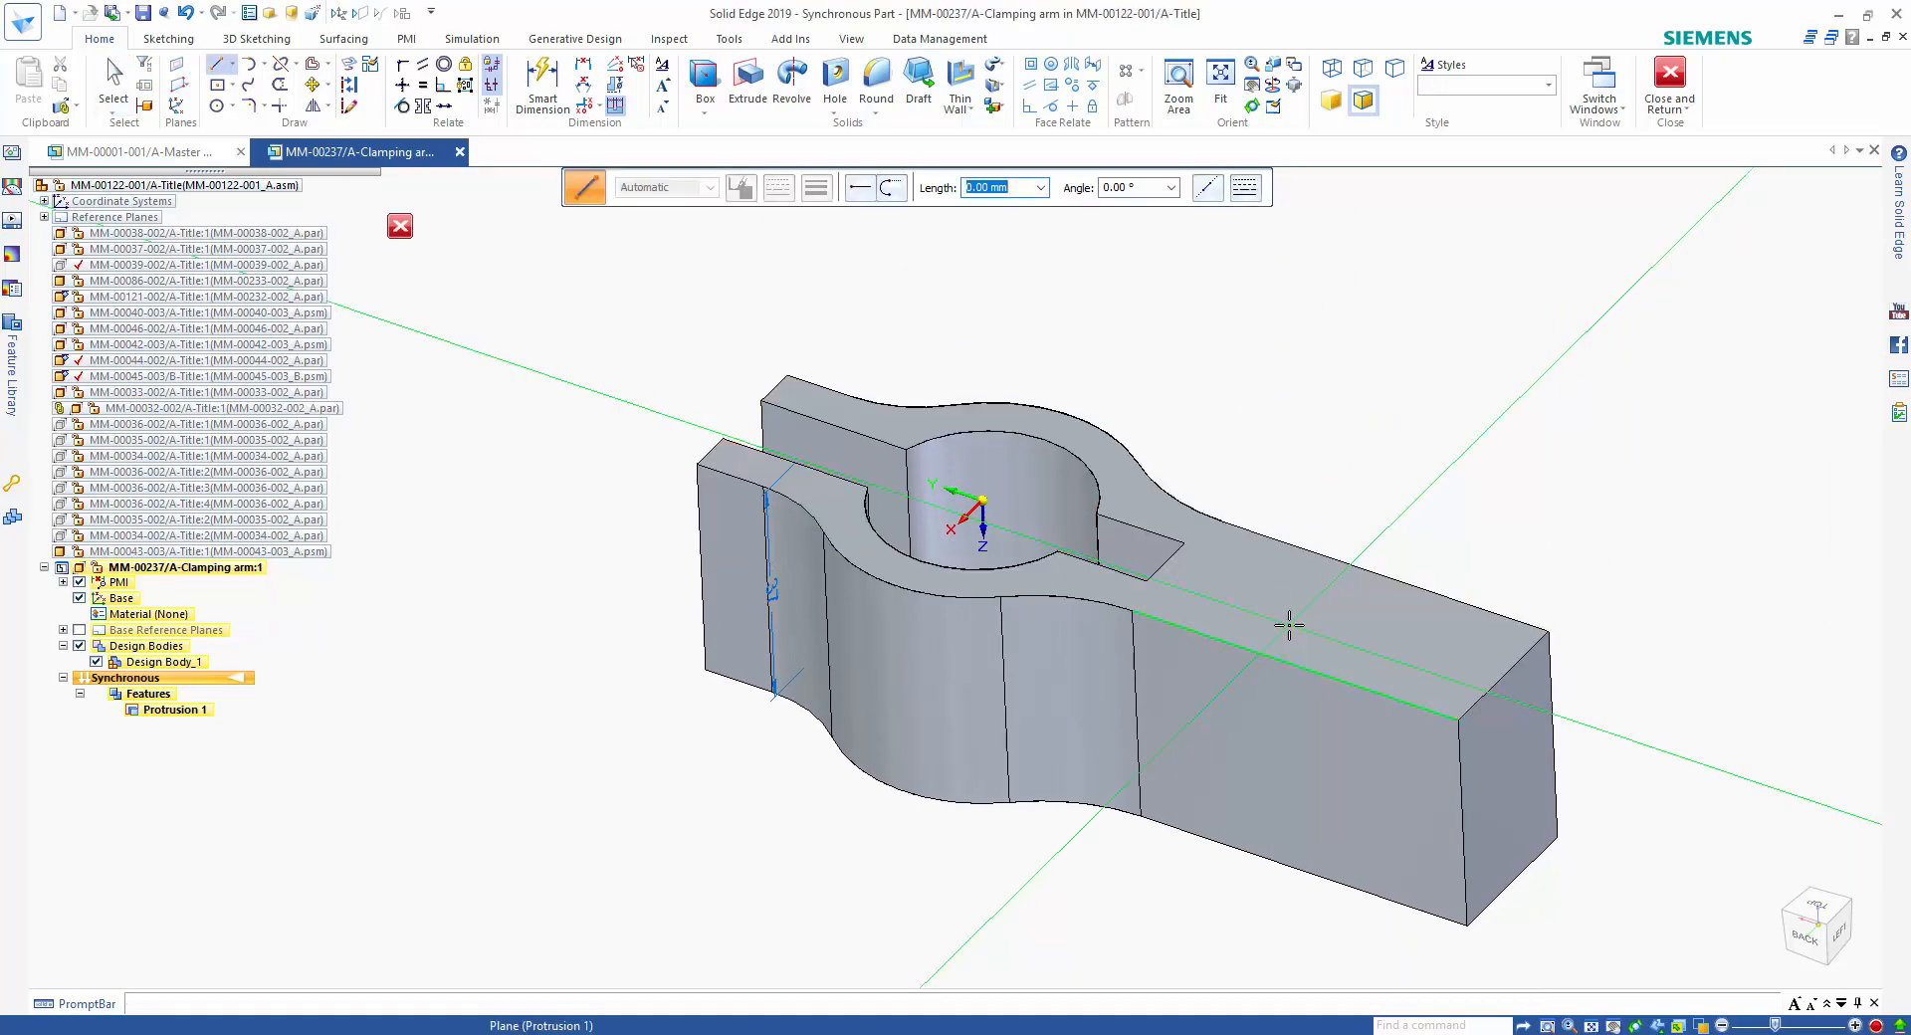
{"action": "left_click", "coordinate": [1147, 707]}
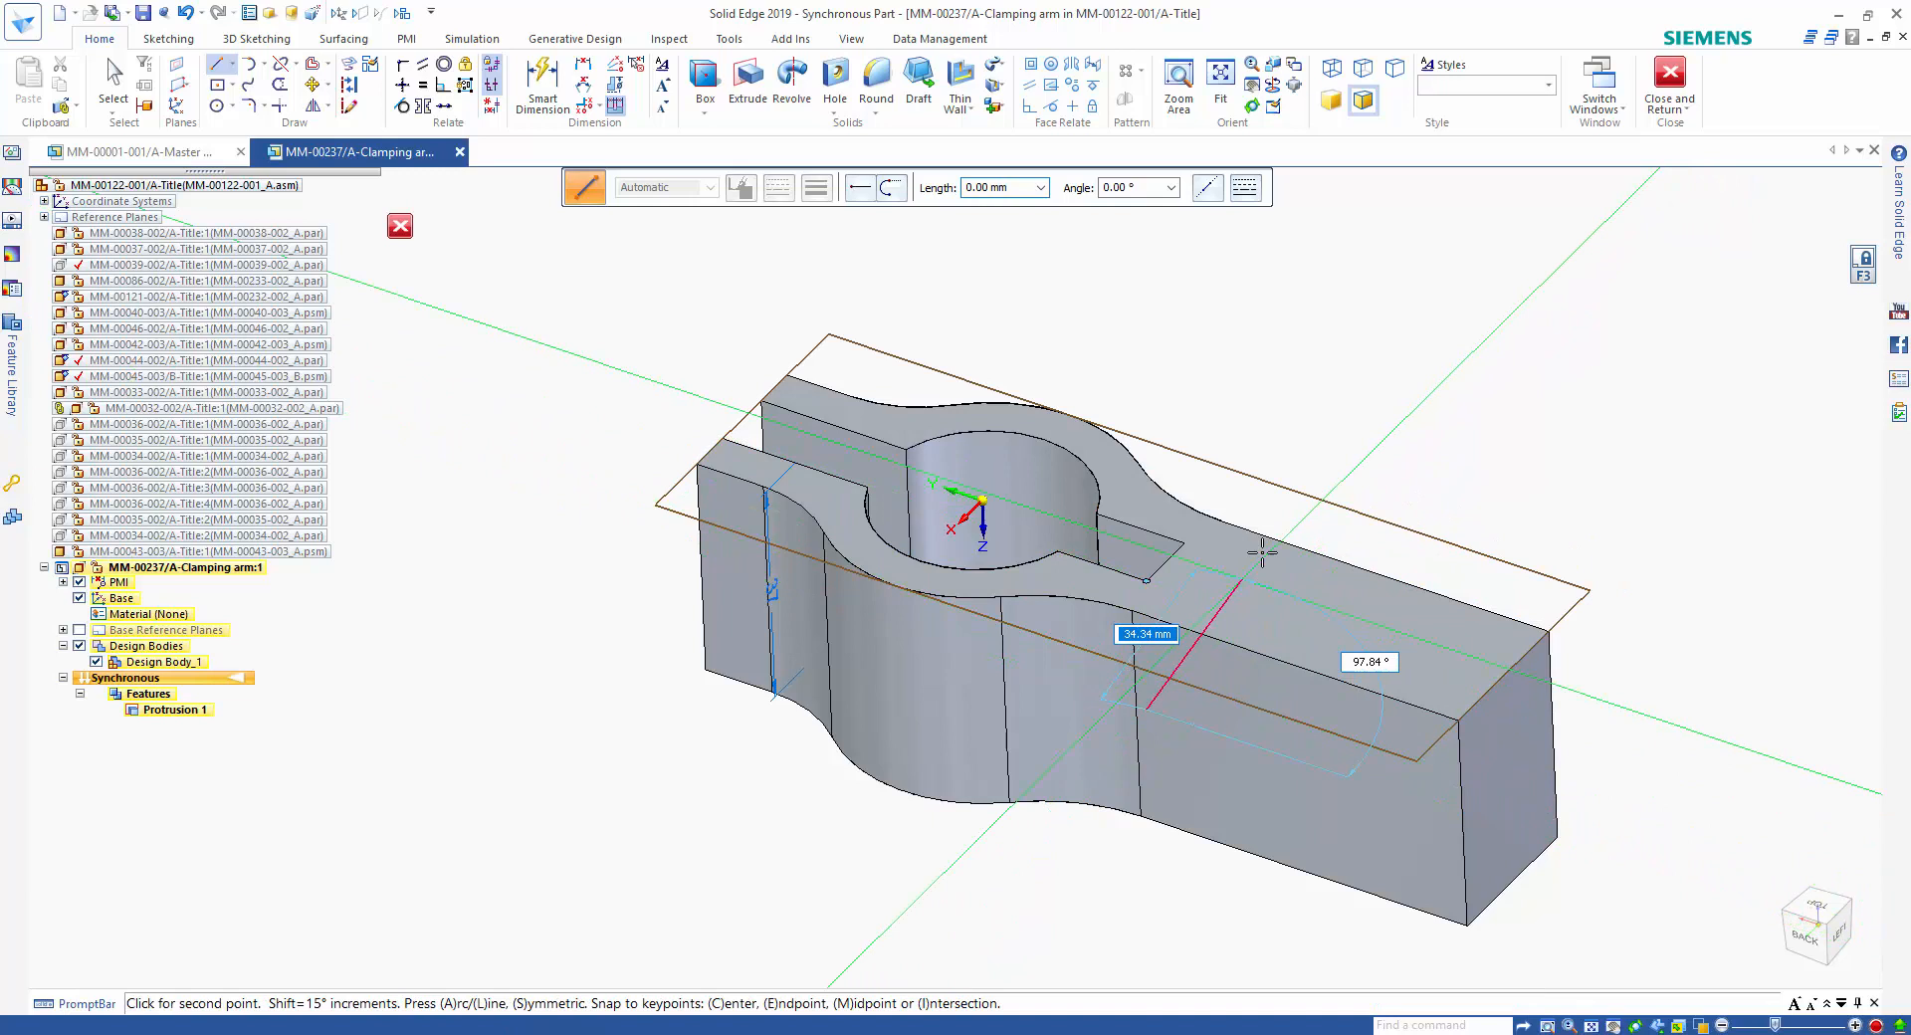
{"action": "left_click", "coordinate": [1354, 507]}
{"action": "key", "text": "Escape"}
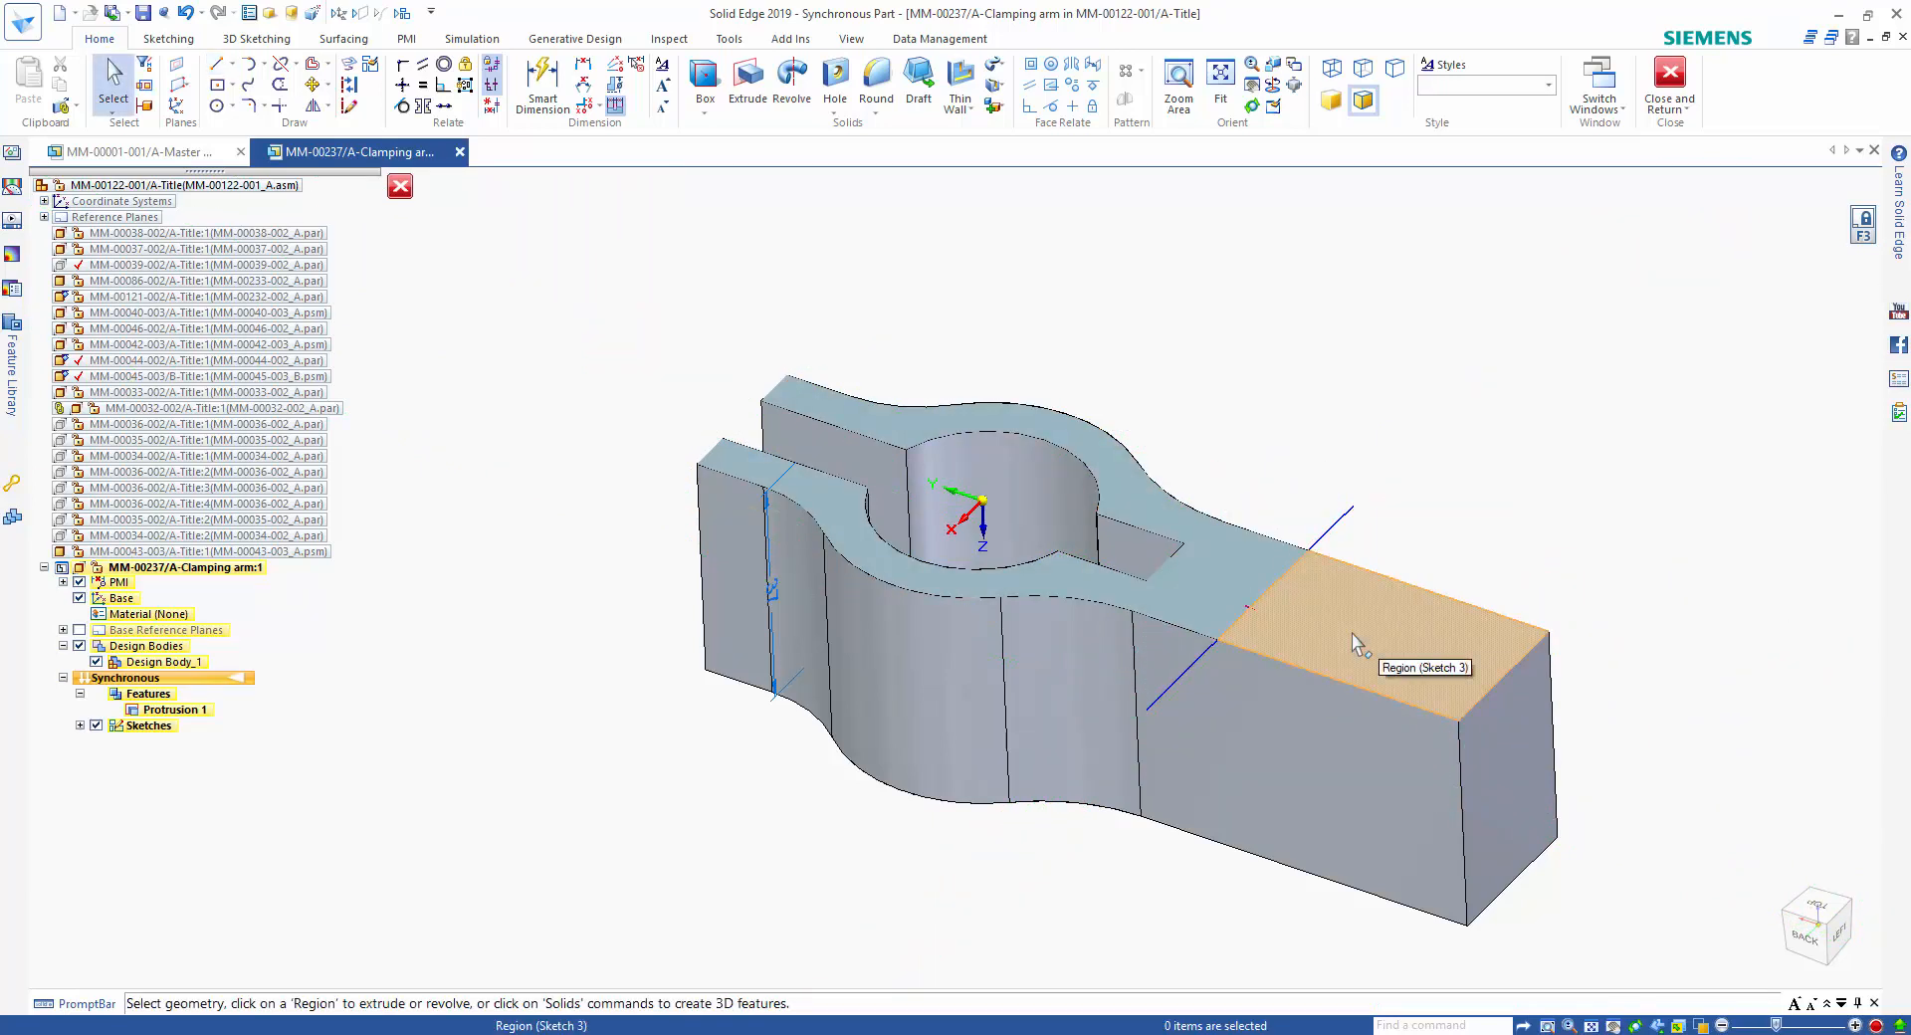
Extrude the sketch region at the outer end of the arm 150 mm upward.
{"action": "left_click", "coordinate": [1352, 634]}
{"action": "key", "text": "Escape"}
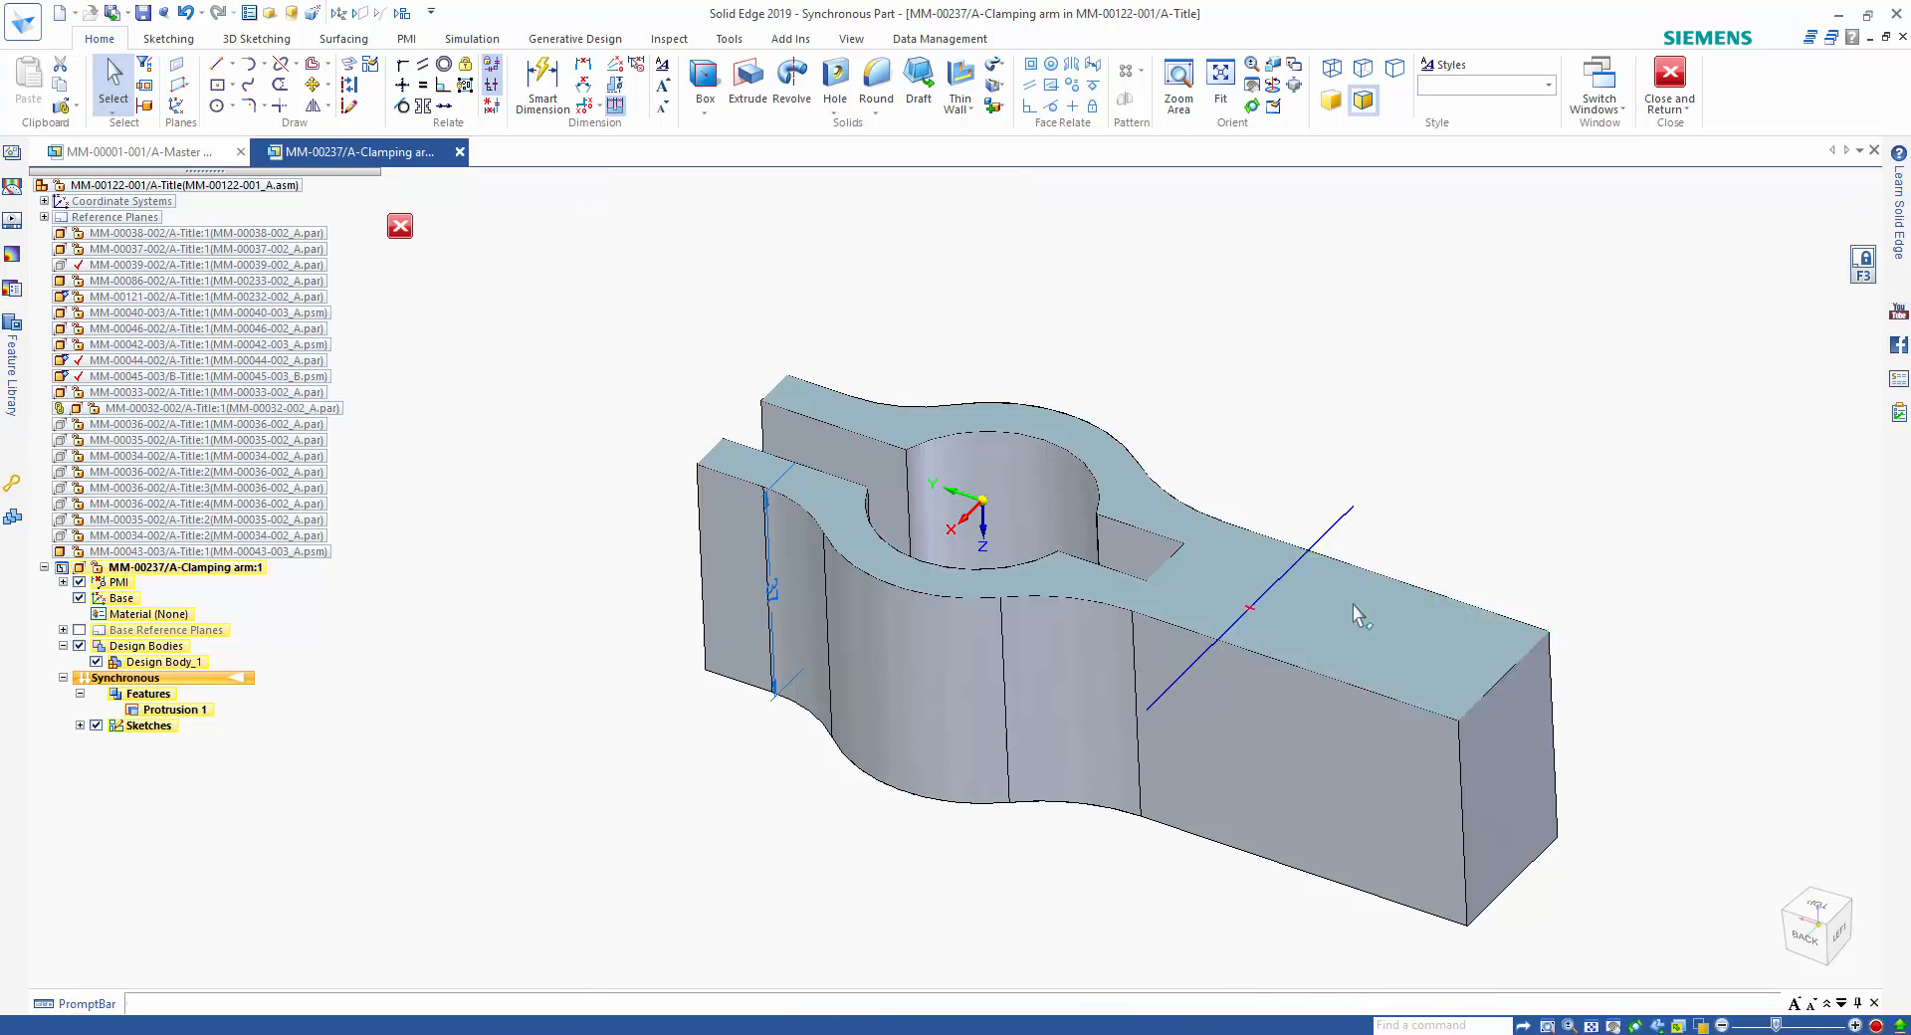
{"action": "left_click", "coordinate": [1352, 605]}
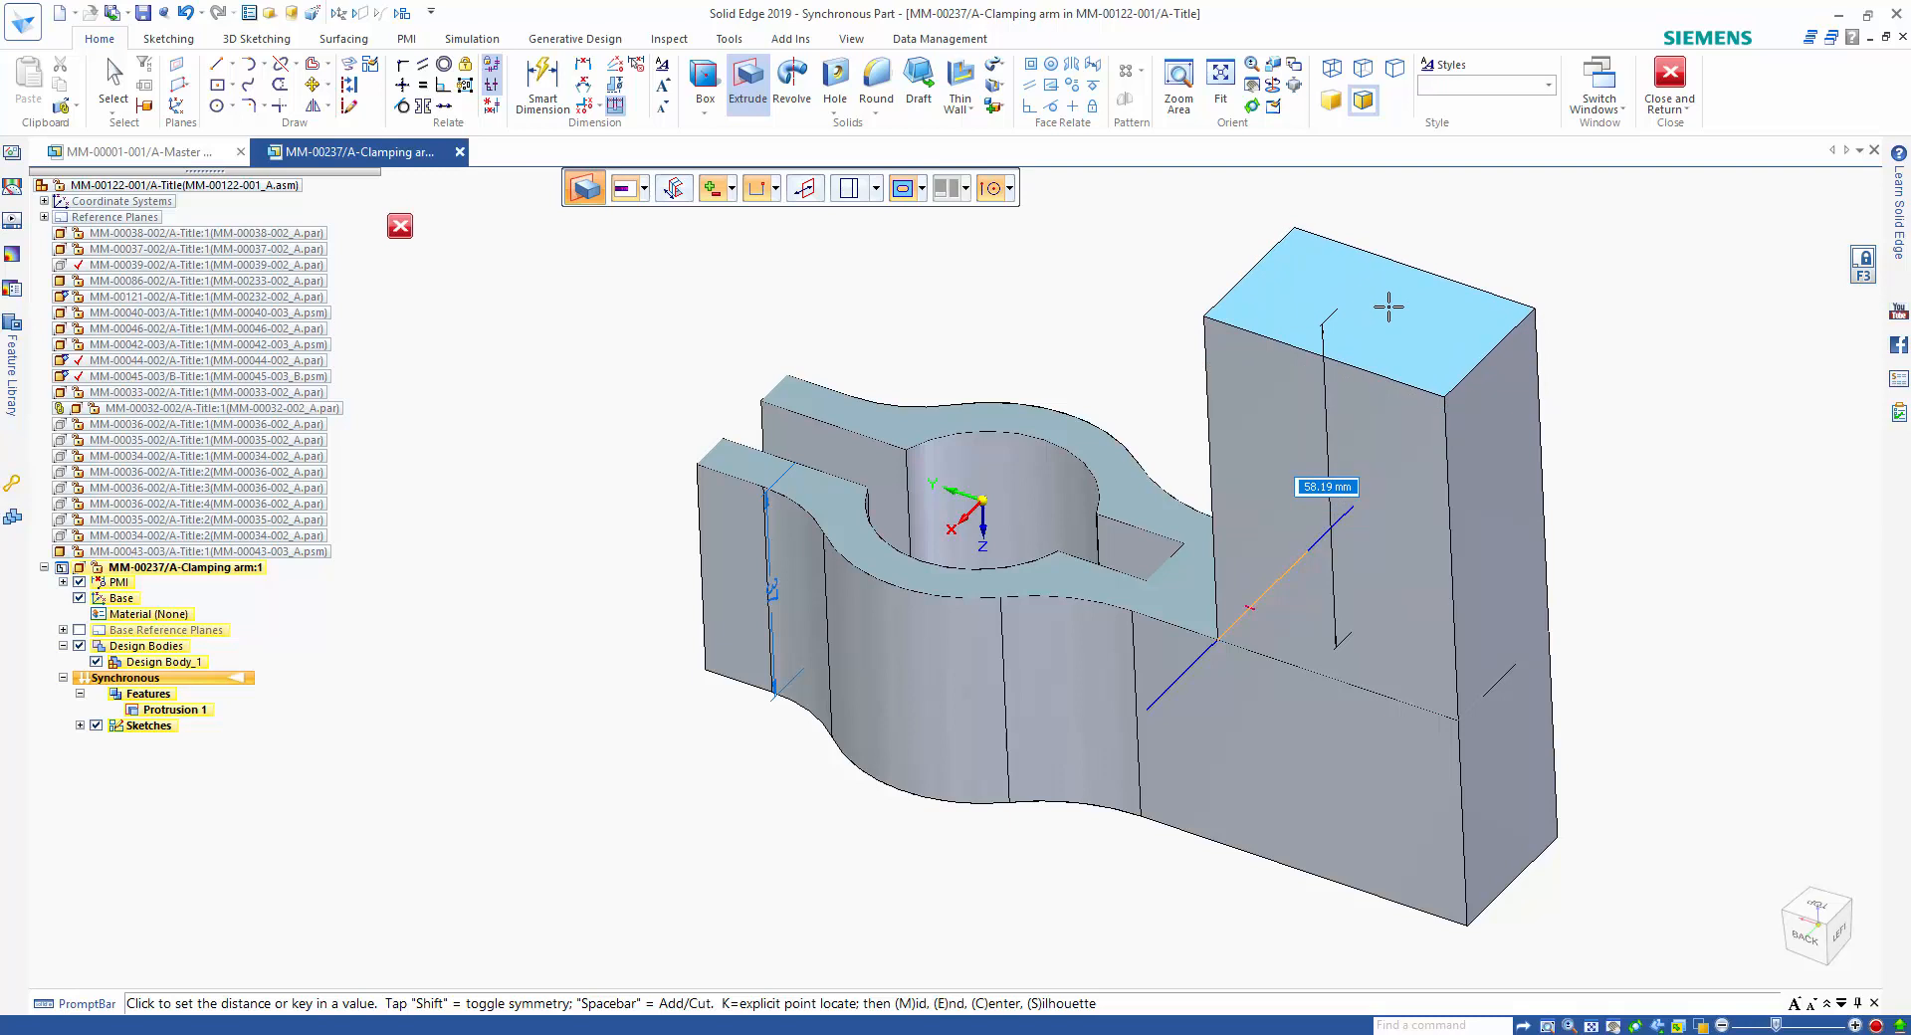
{"action": "type", "text": "150-37"}
{"action": "key", "text": "Return"}
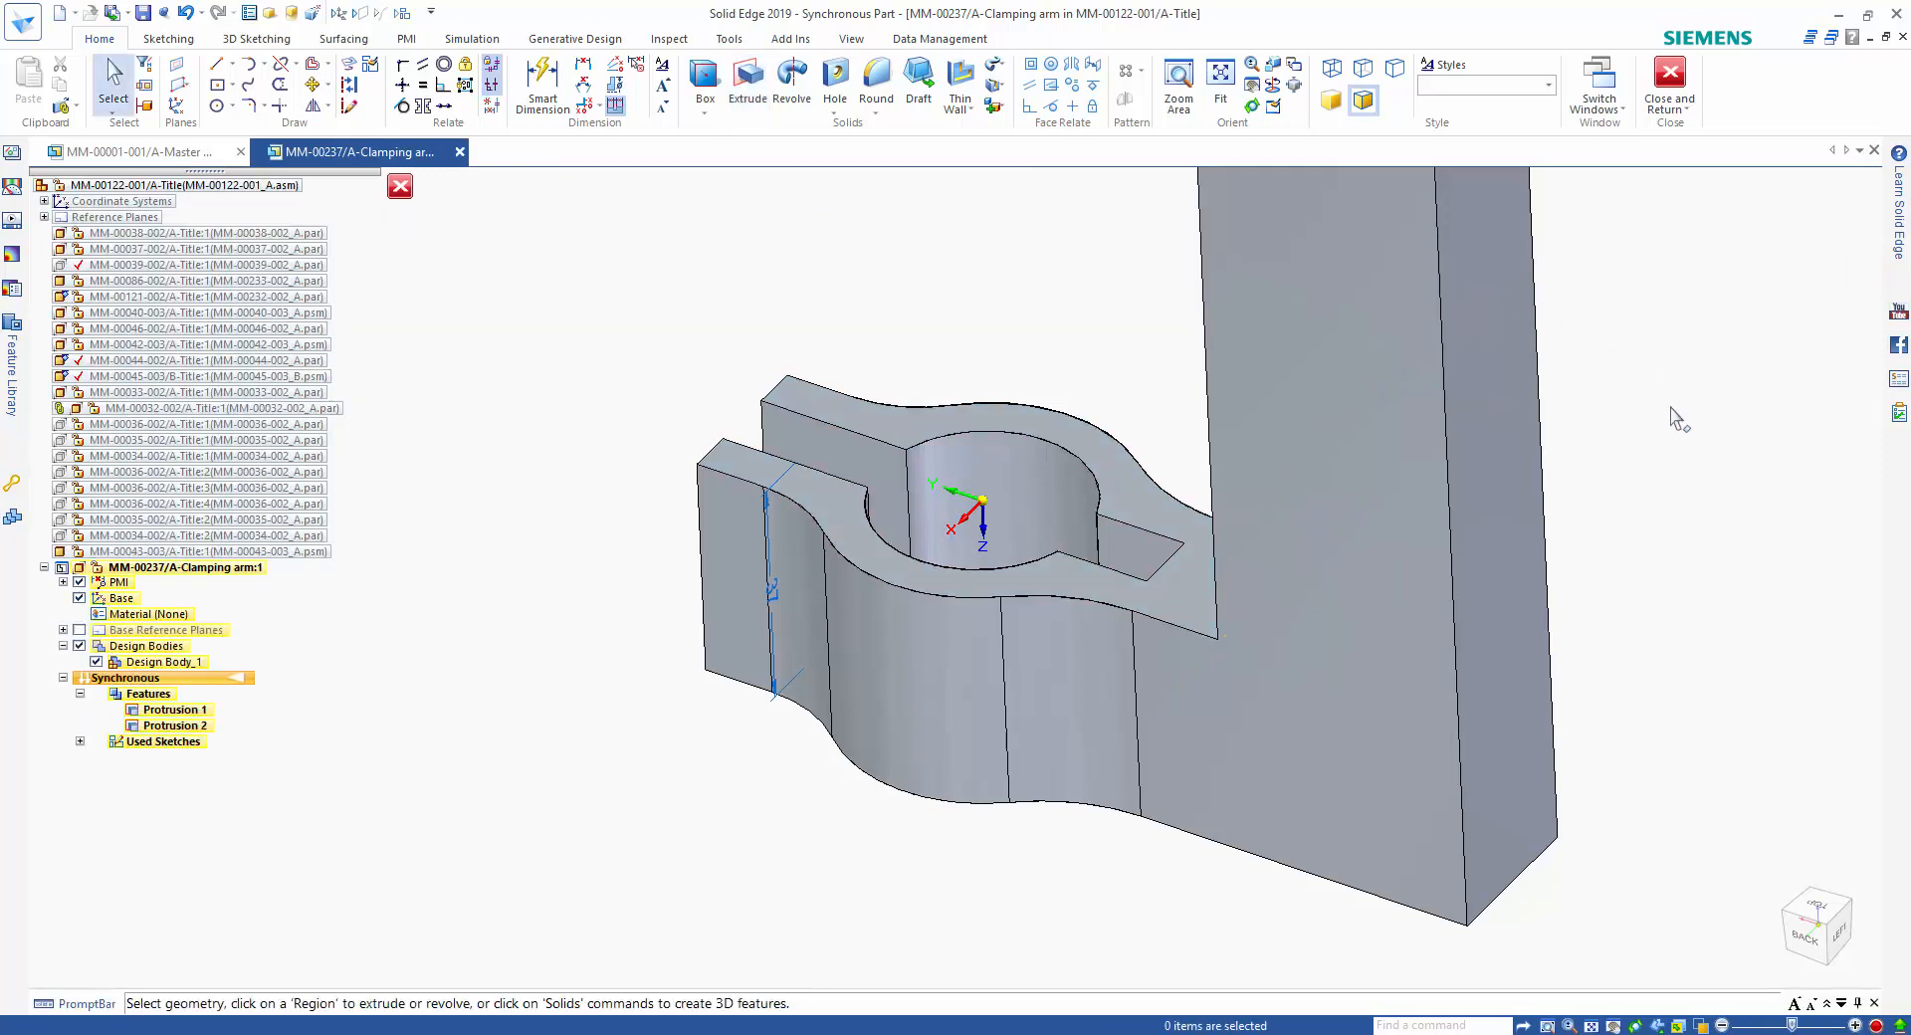
Round the upright's top and lower outer corners and the end corners of both split clamp prongs with a 15 mm radius.
{"action": "middle_click_drag", "start_coordinate": [1600, 418], "coordinate": [1492, 450]}
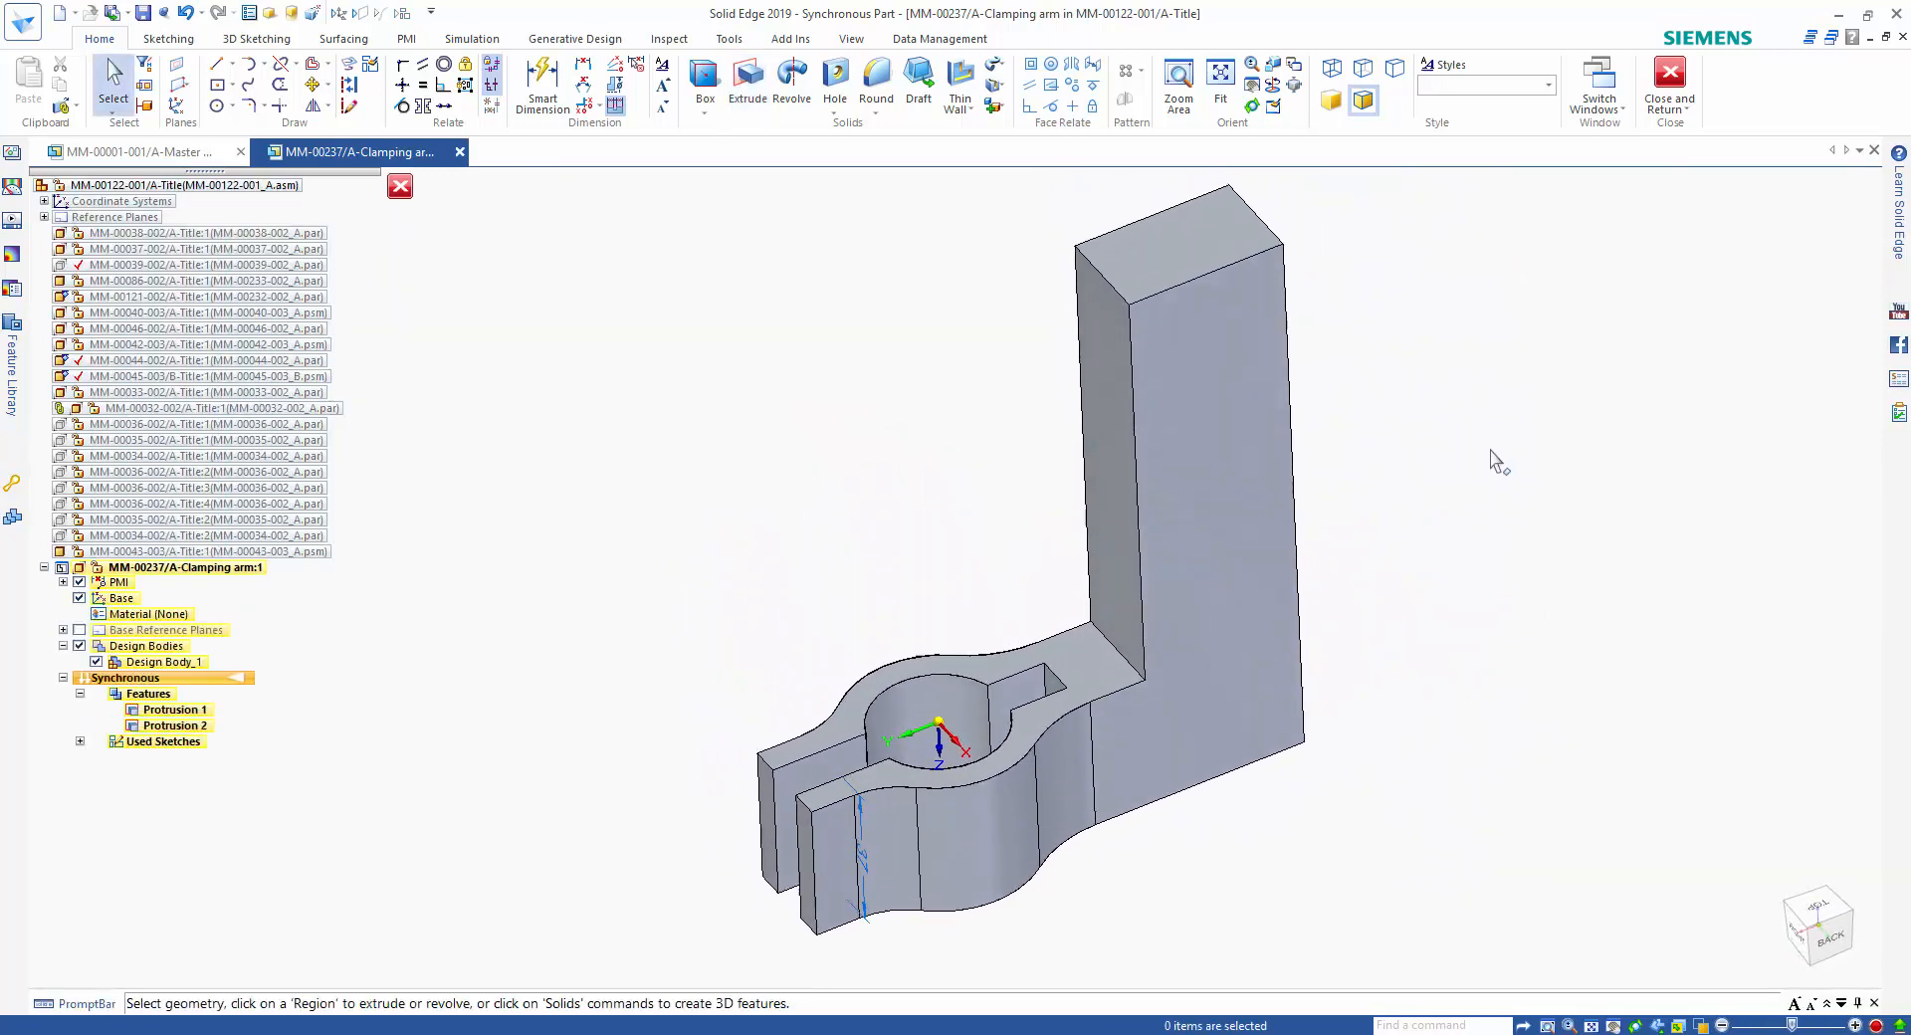
{"action": "right_click_drag", "start_coordinate": [1438, 459], "coordinate": [1439, 495]}
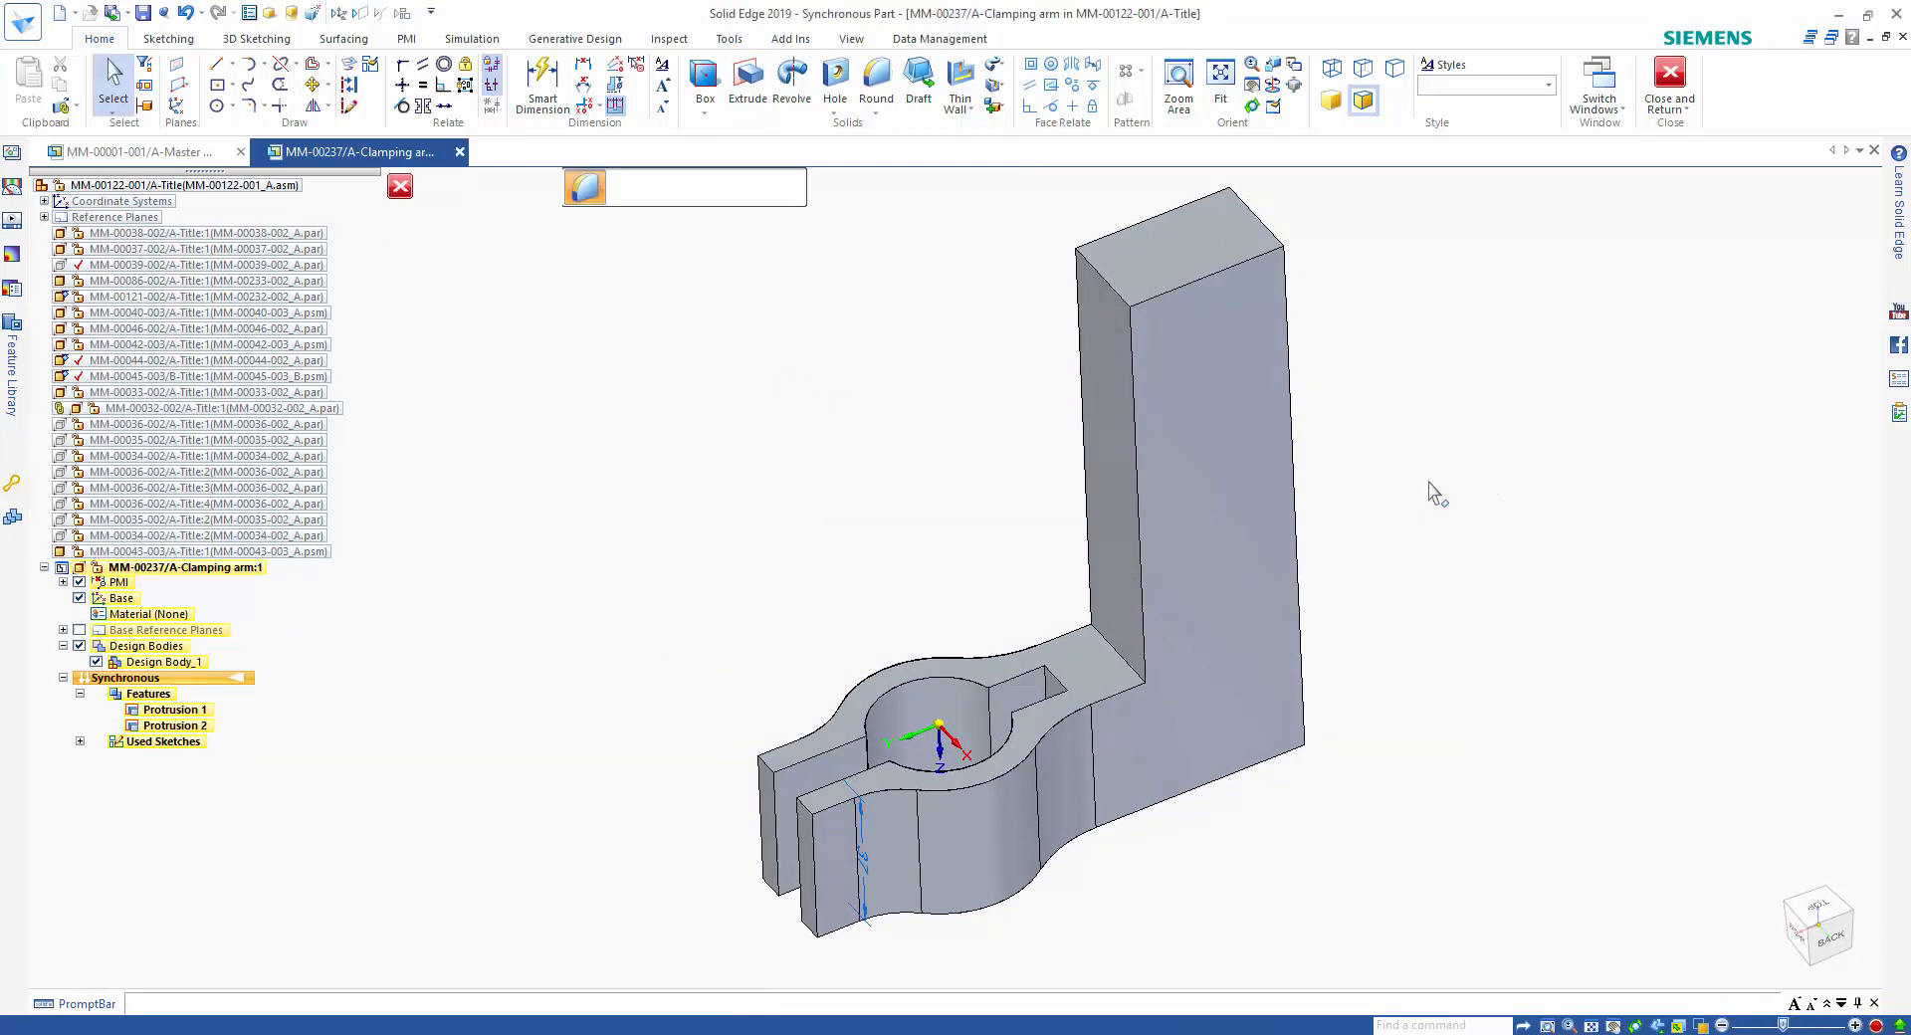
{"action": "left_click", "coordinate": [1128, 295]}
{"action": "type", "text": "15"}
{"action": "key", "text": "Return"}
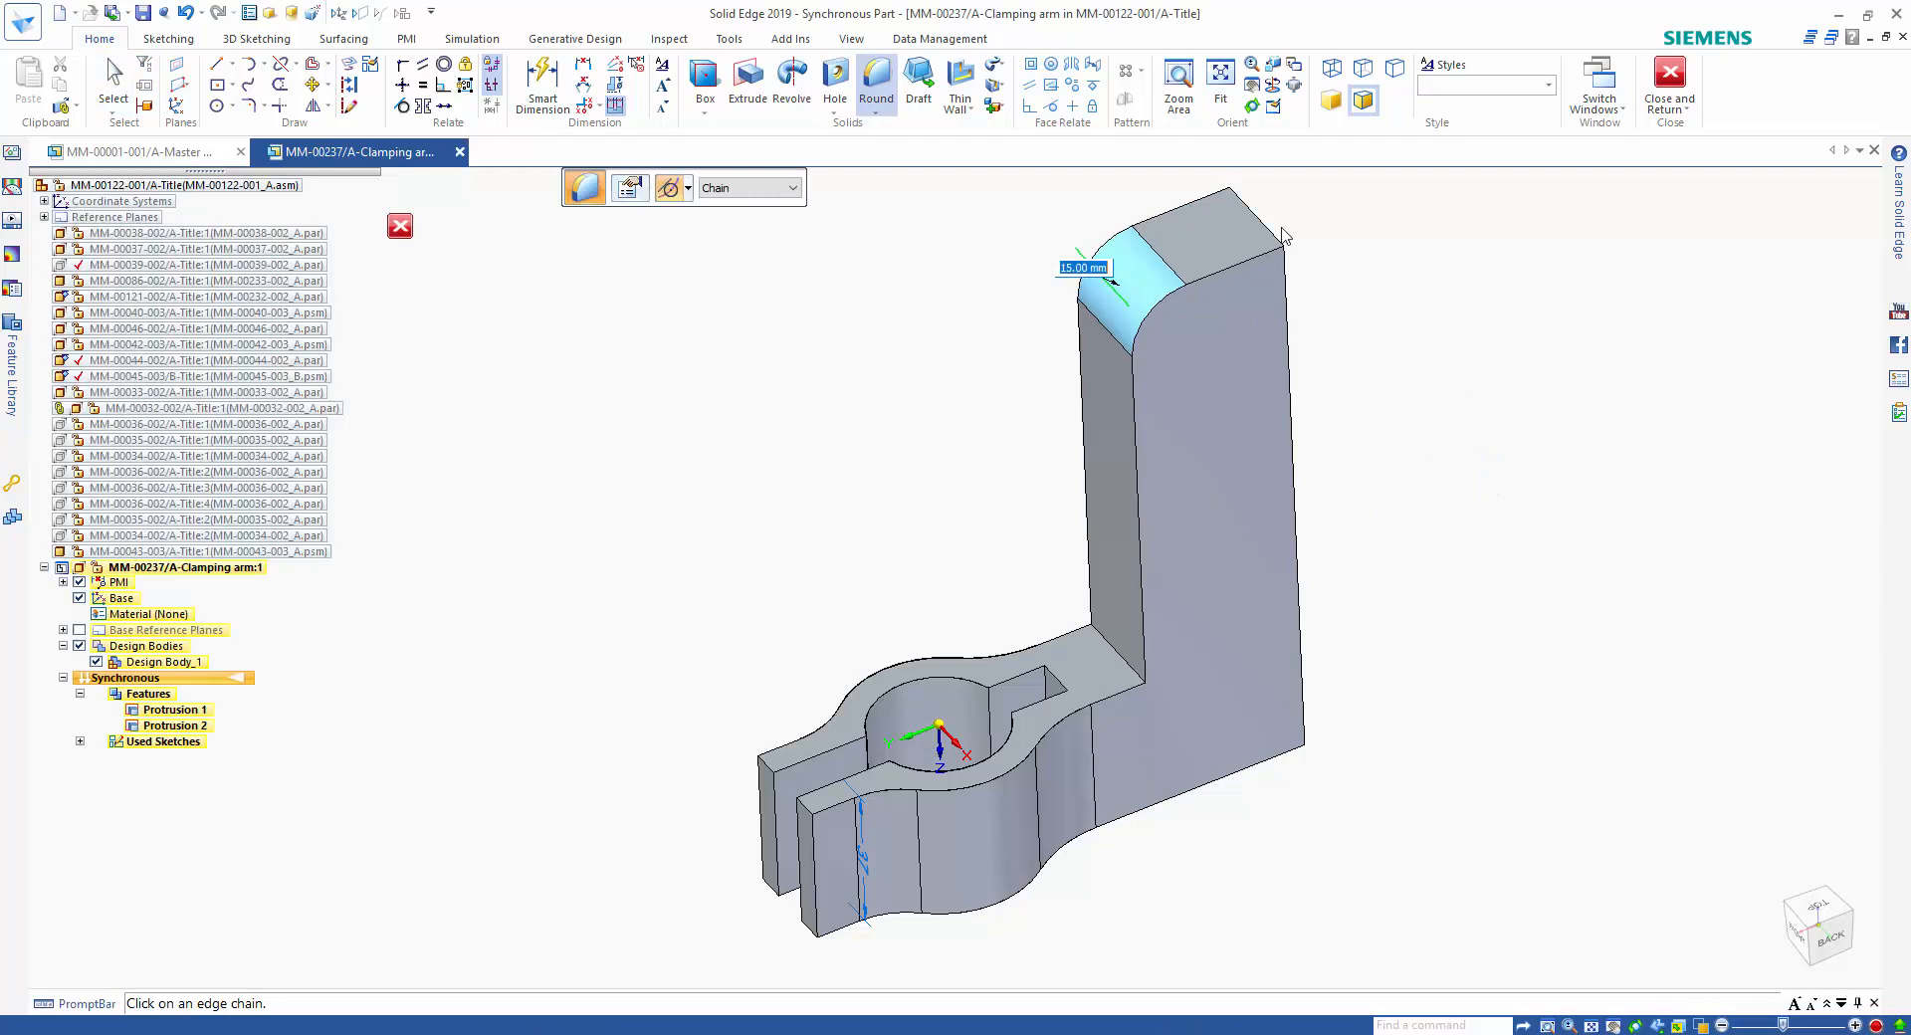
{"action": "left_click", "coordinate": [1269, 225]}
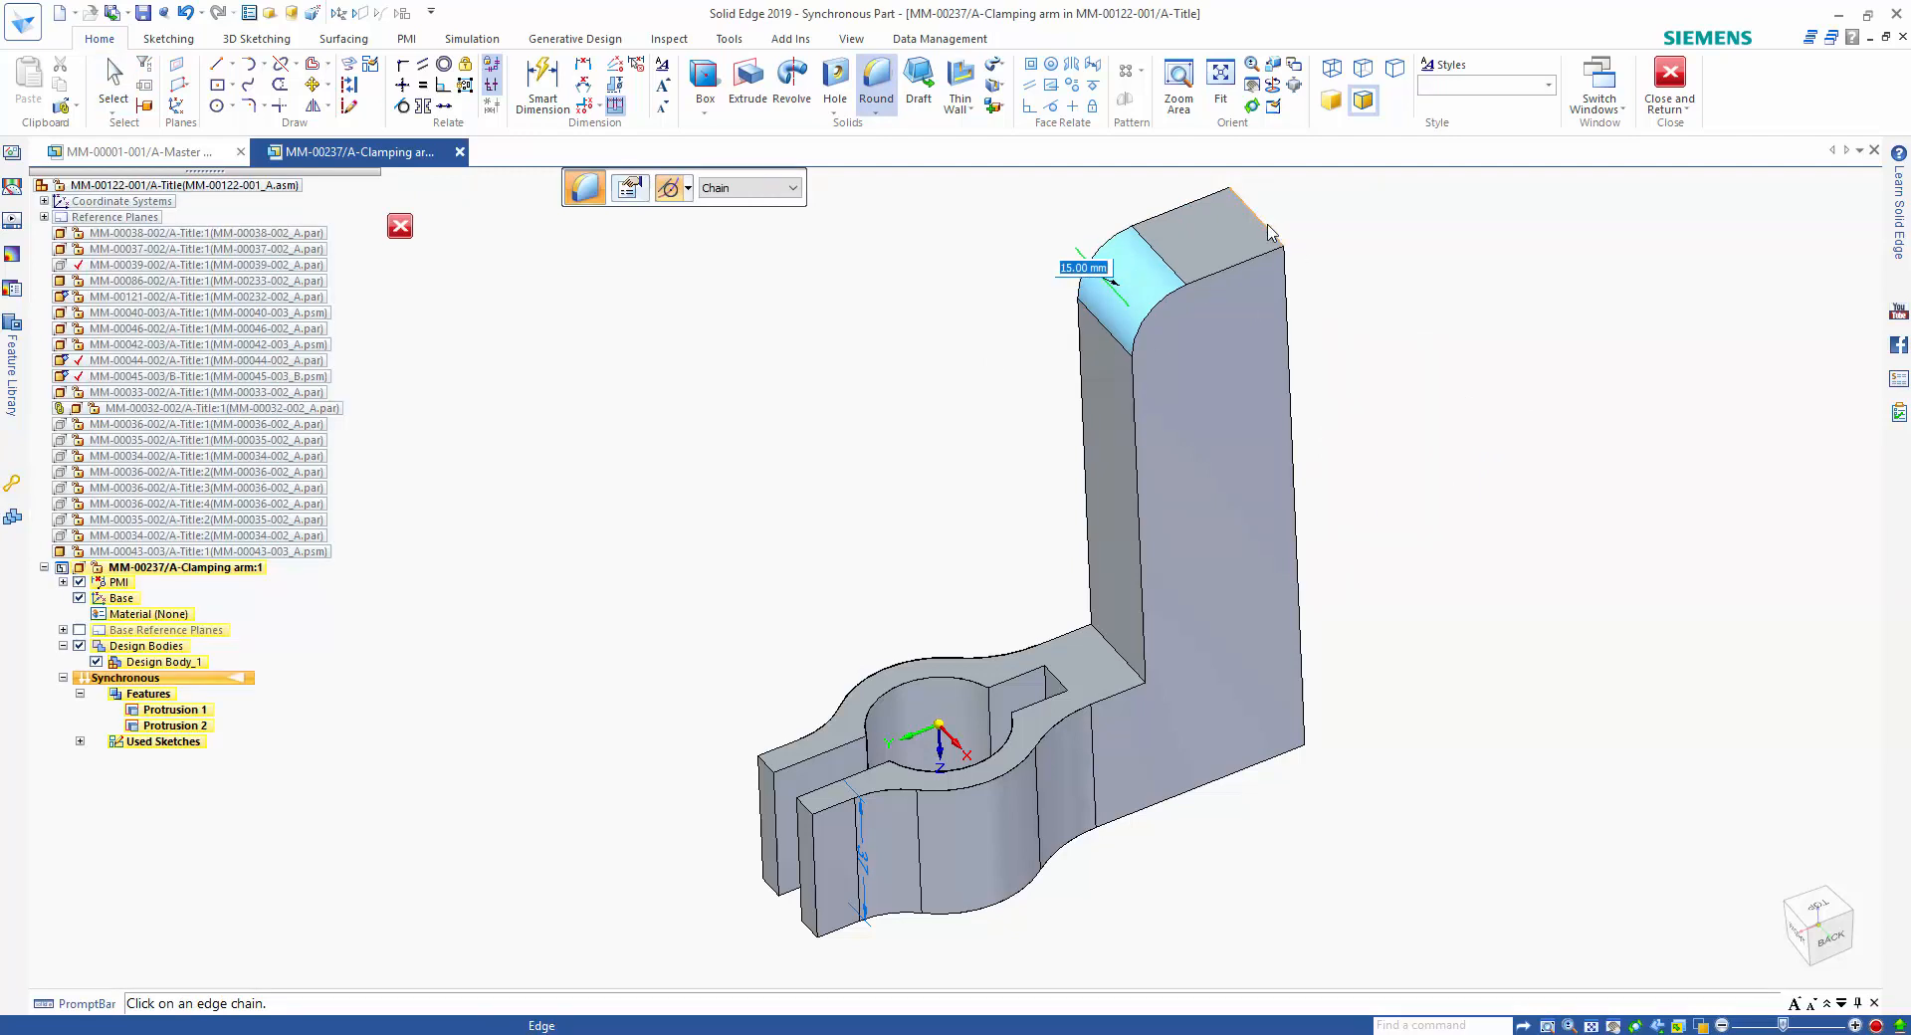
{"action": "left_click", "coordinate": [1282, 725]}
{"action": "left_click", "coordinate": [804, 808]}
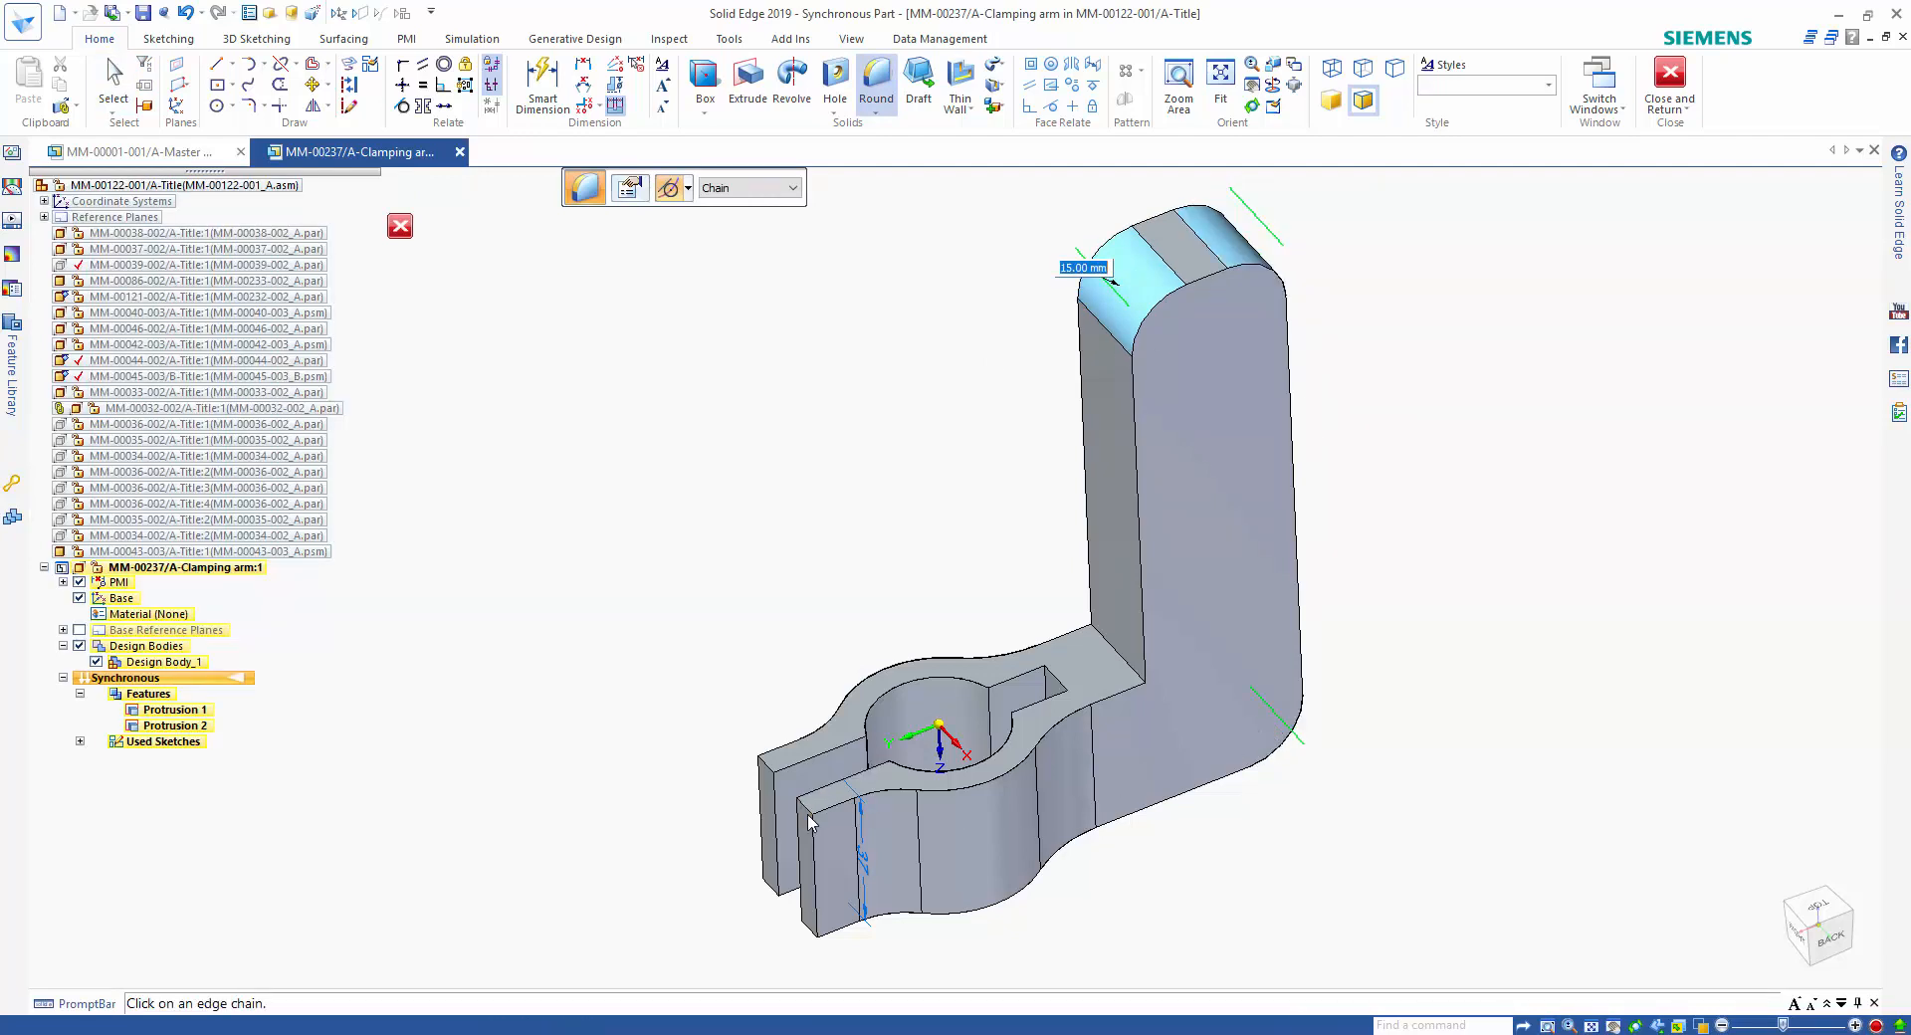
{"action": "left_click", "coordinate": [773, 774]}
{"action": "left_click", "coordinate": [783, 890]}
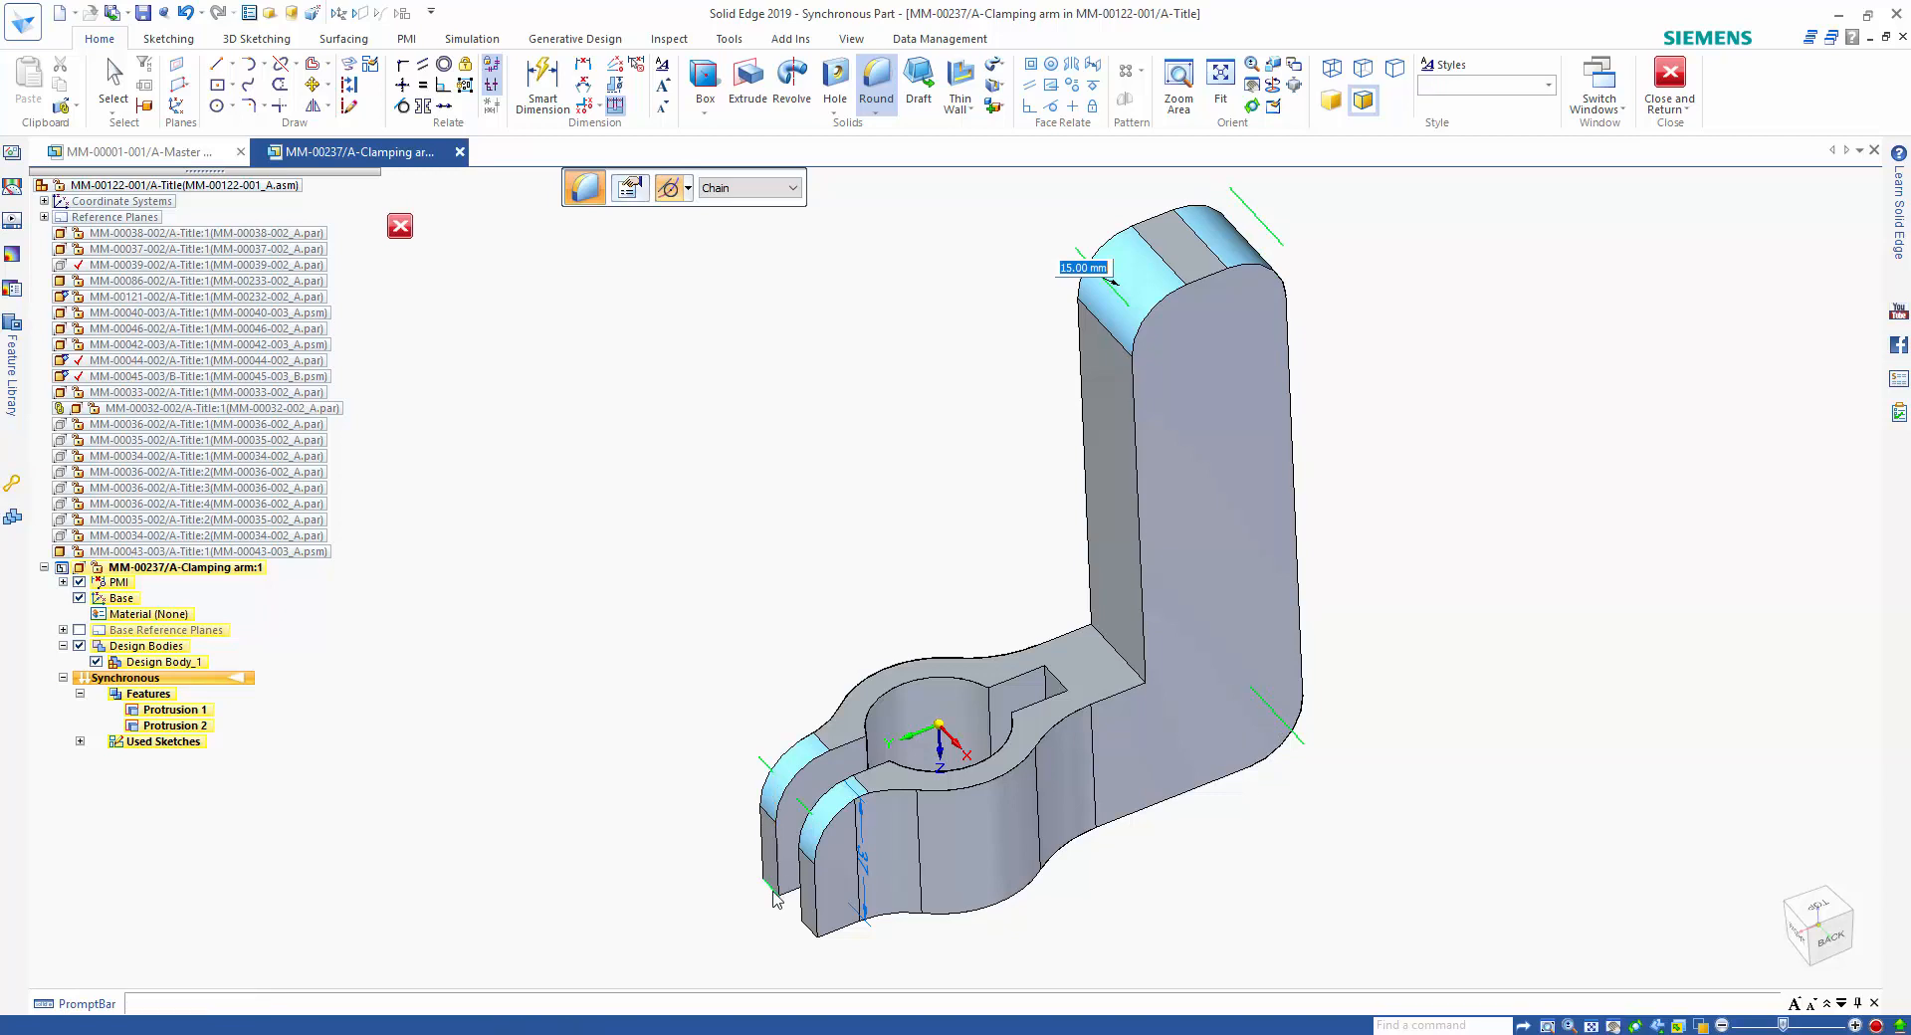
{"action": "key", "text": "Return"}
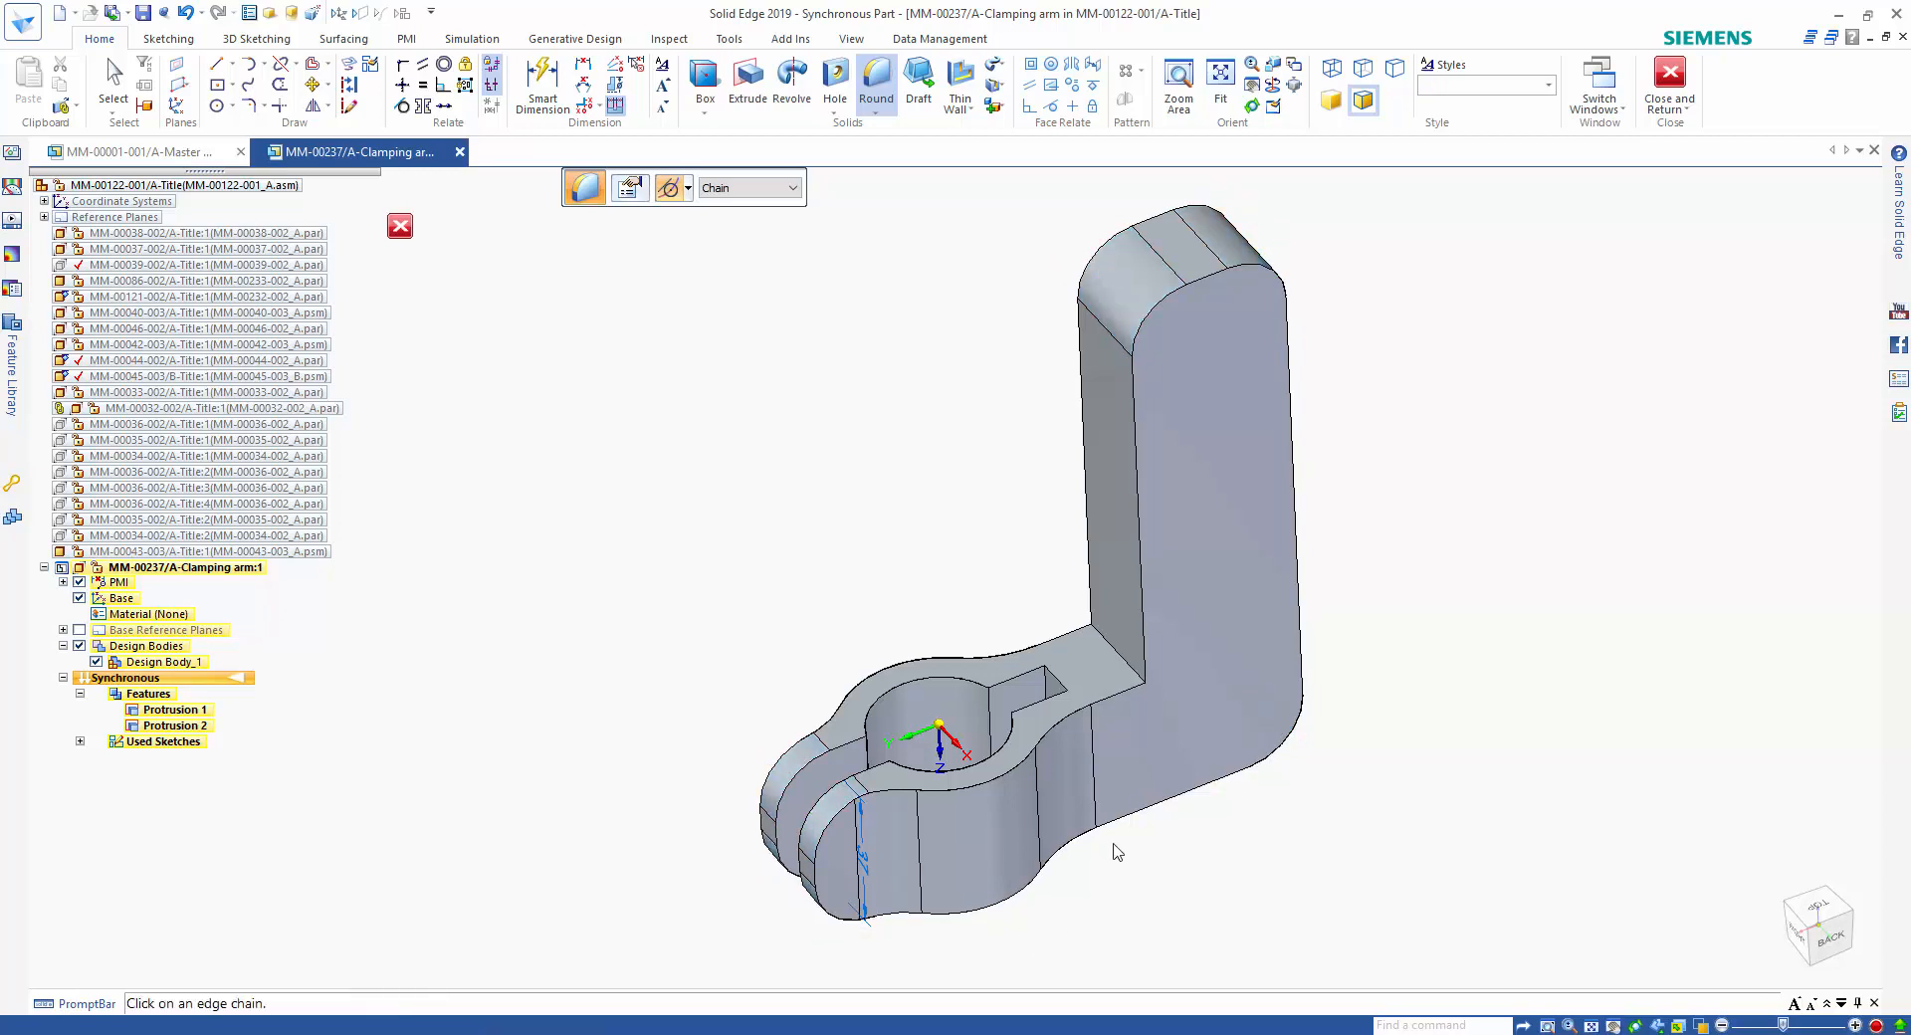
Round the outer perimeter edge chains on both sides of the arm with a 2 mm radius.
{"action": "left_click", "coordinate": [1103, 708]}
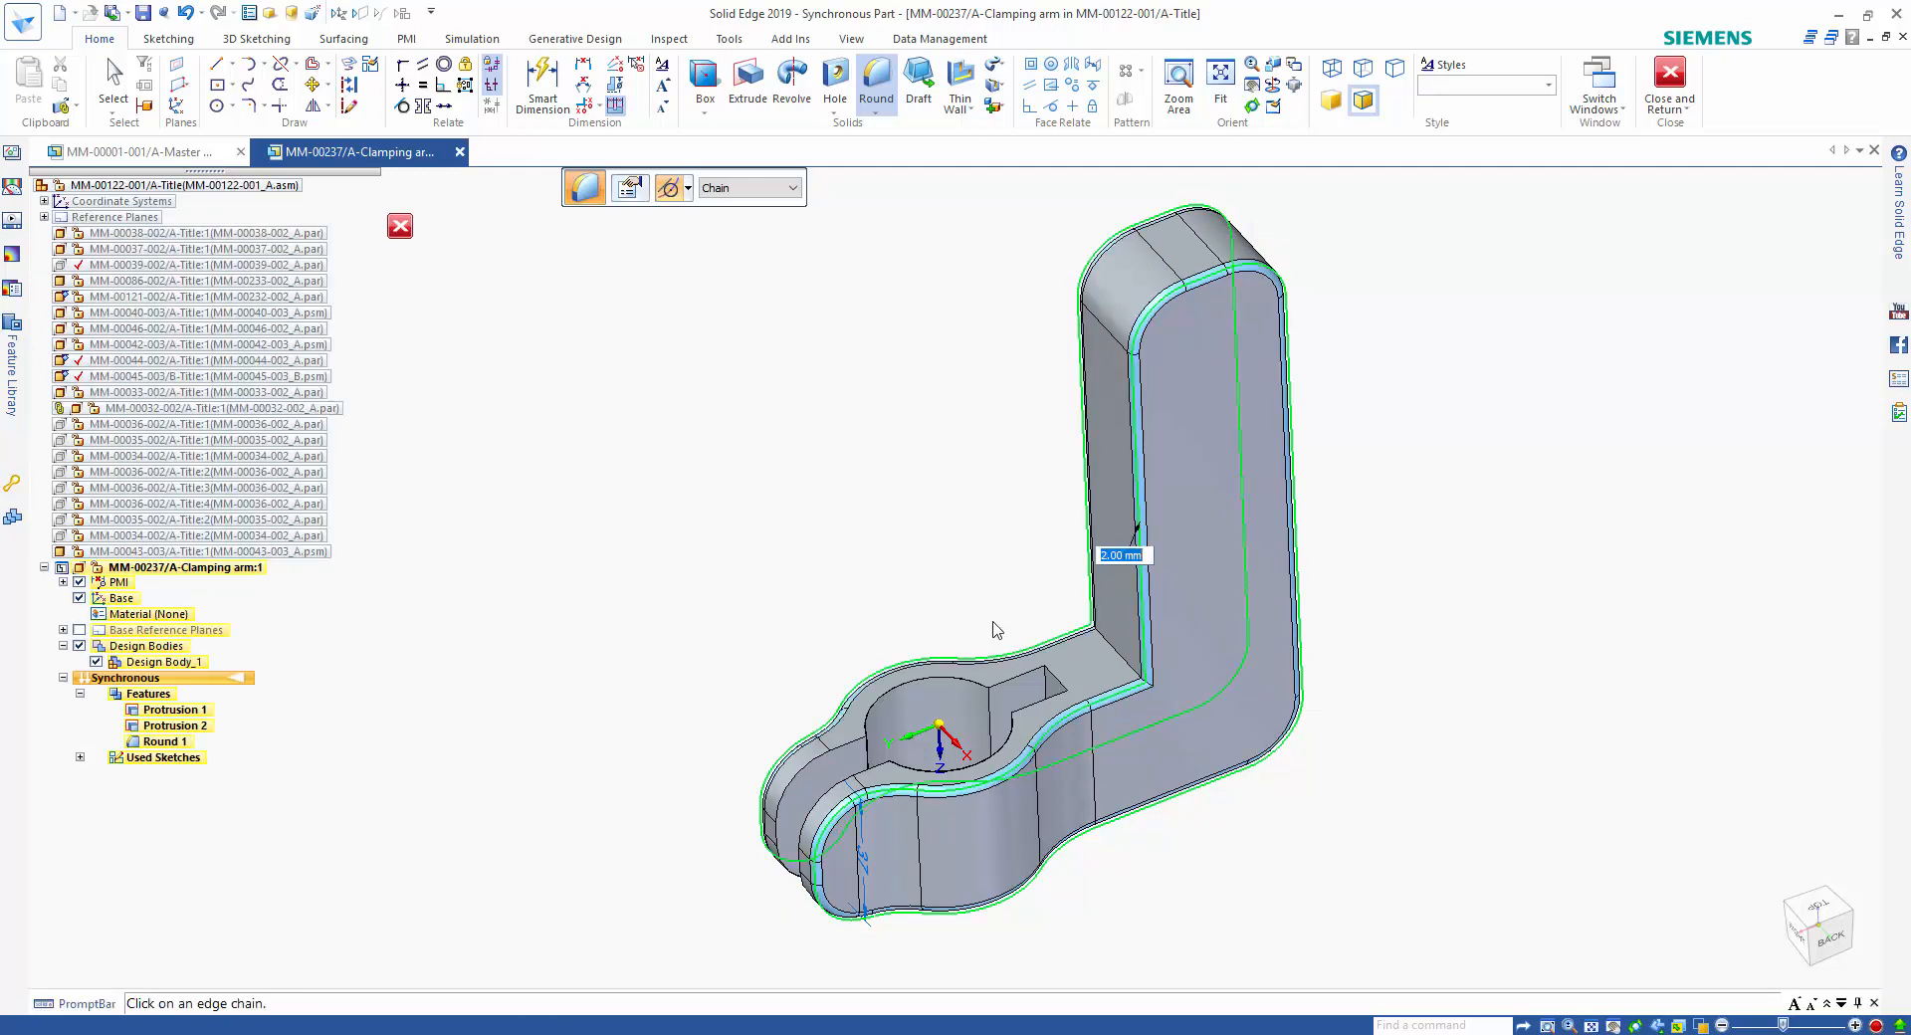
{"action": "key", "text": "Return"}
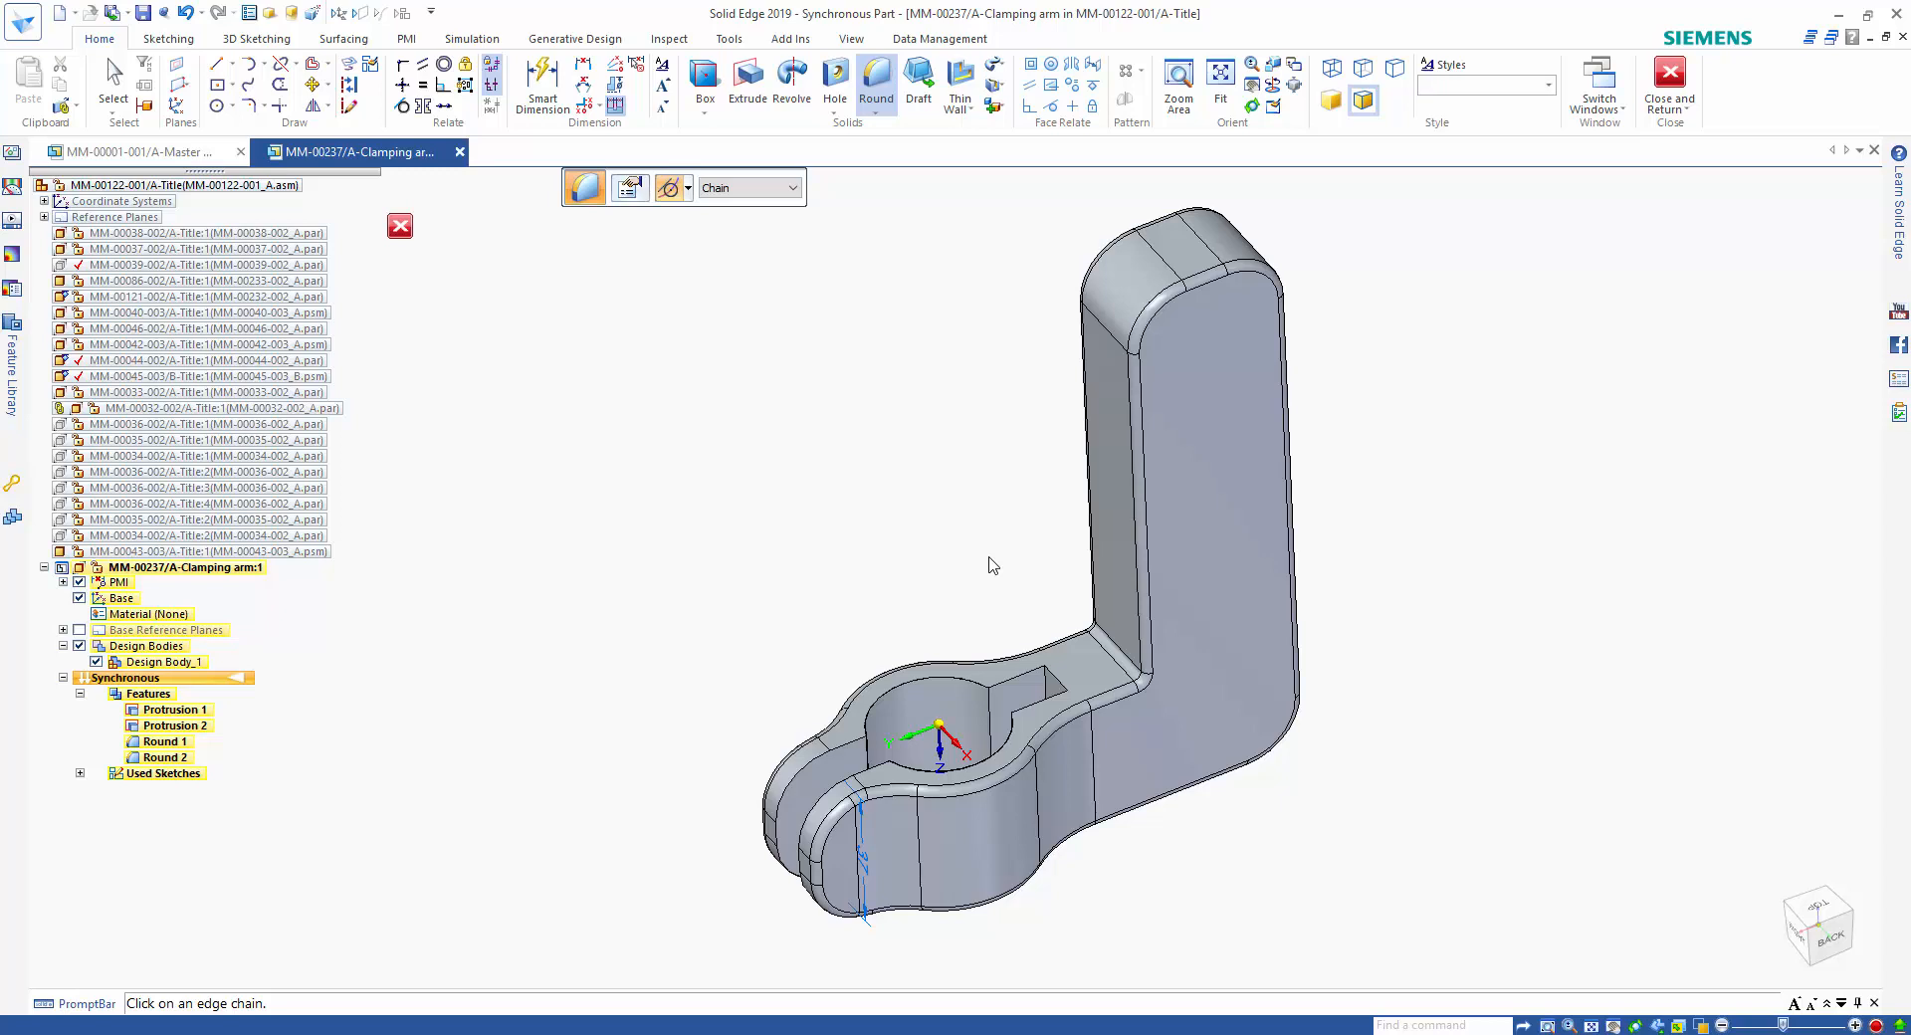
Dimension the overall width across the top of the upright with Smart Dimension.
{"action": "right_click", "coordinate": [989, 566]}
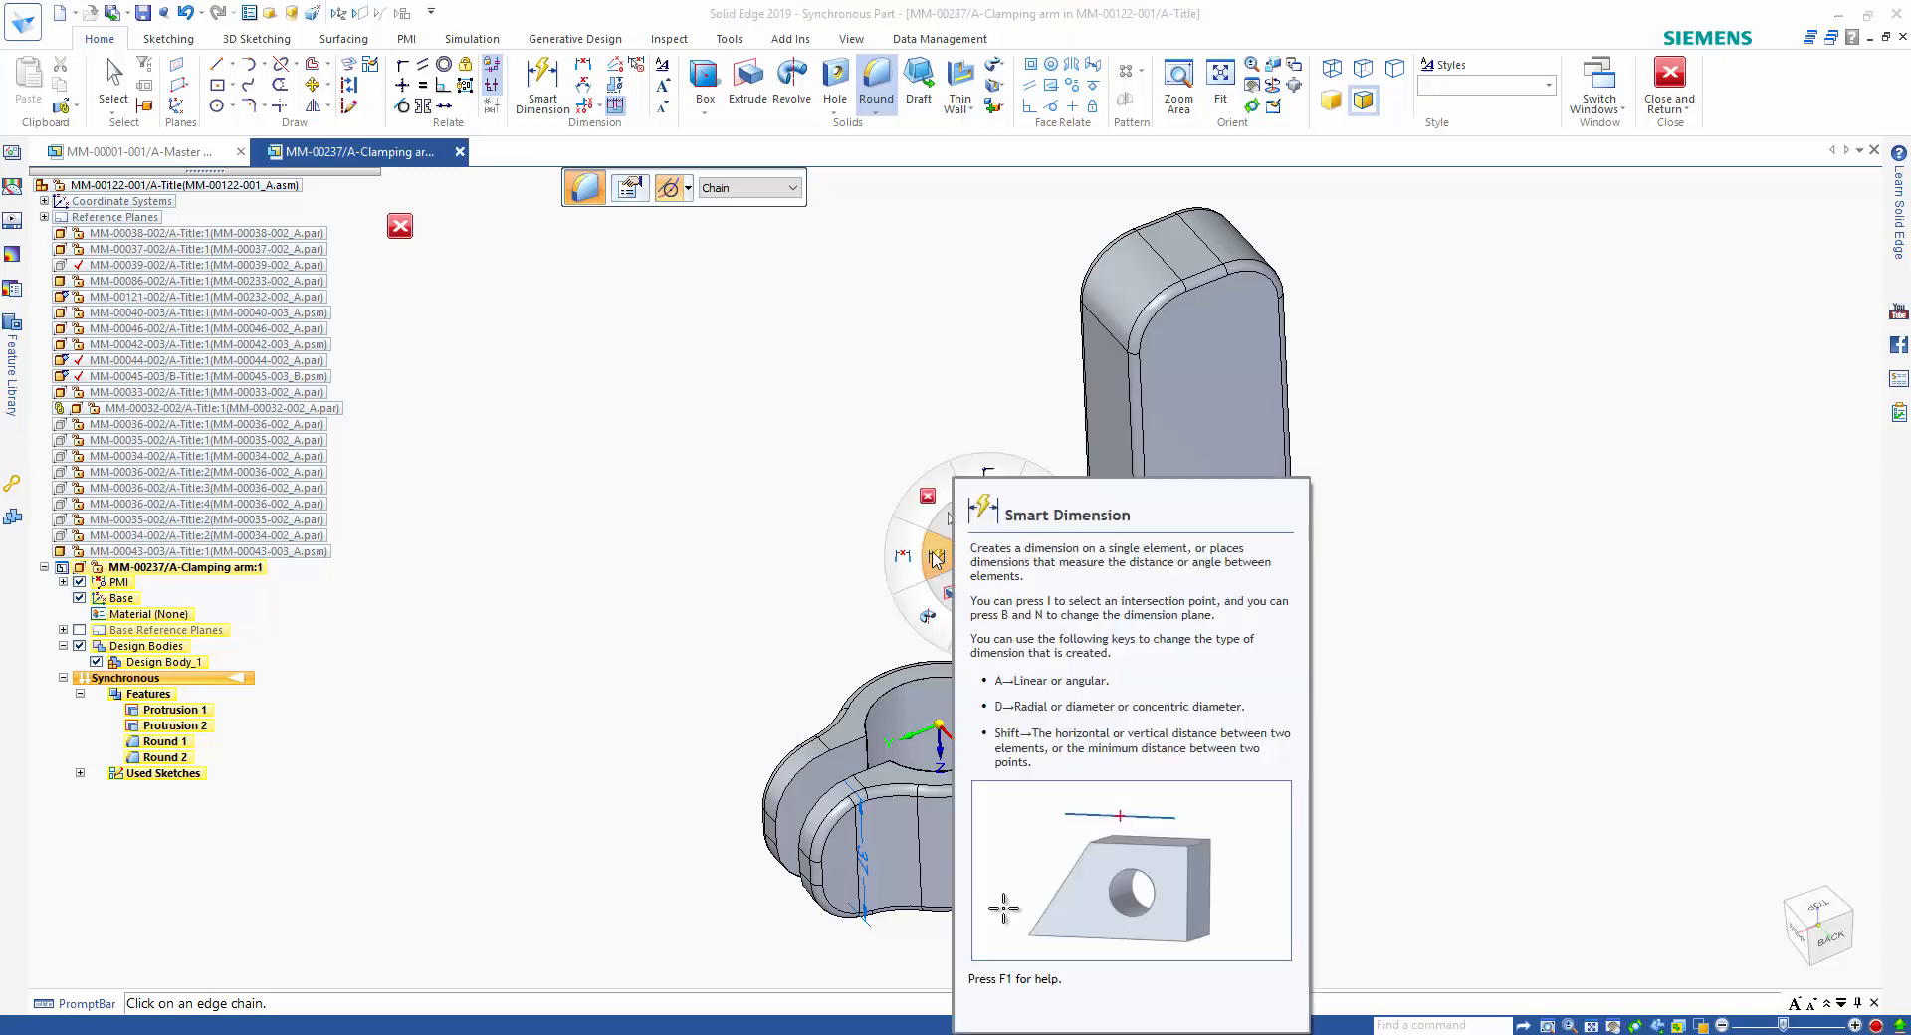
{"action": "left_click", "coordinate": [923, 550]}
{"action": "scroll", "coordinate": [935, 560], "scroll_direction": "up", "scroll_amount": 4}
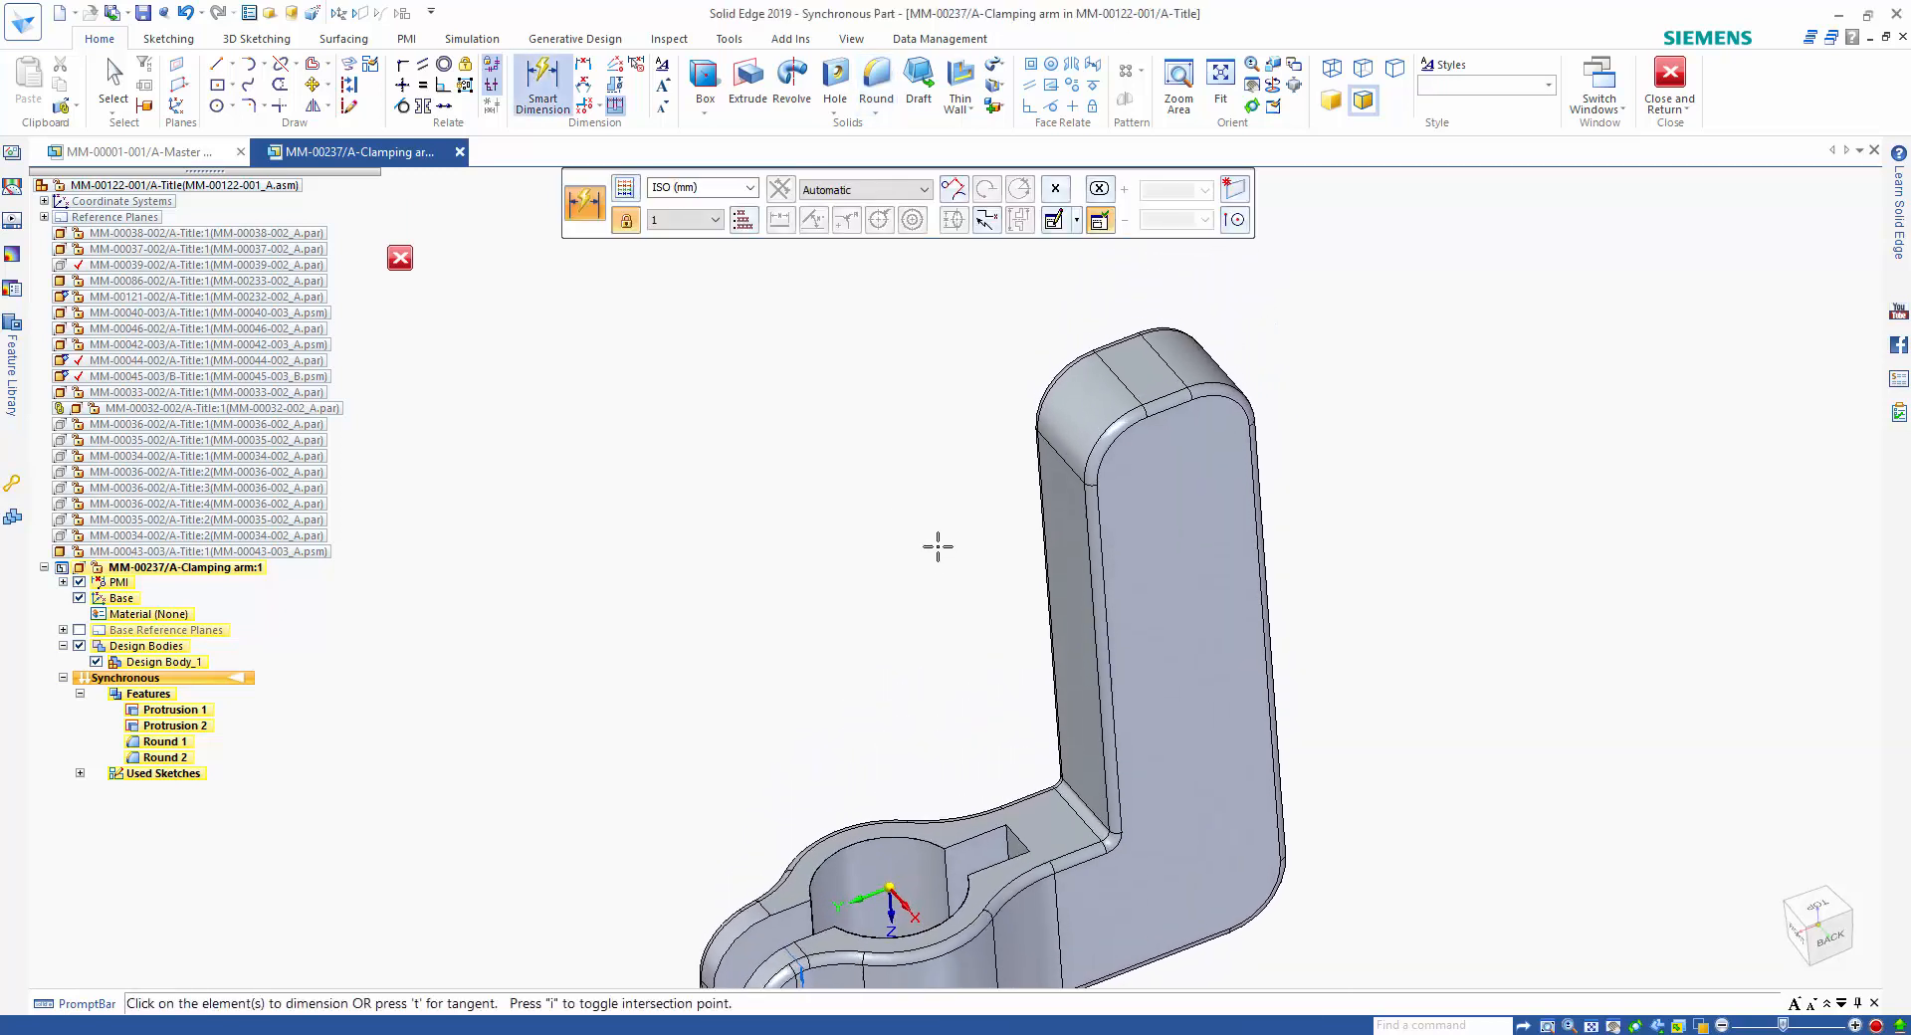
{"action": "scroll", "coordinate": [937, 547], "scroll_direction": "up", "scroll_amount": 3}
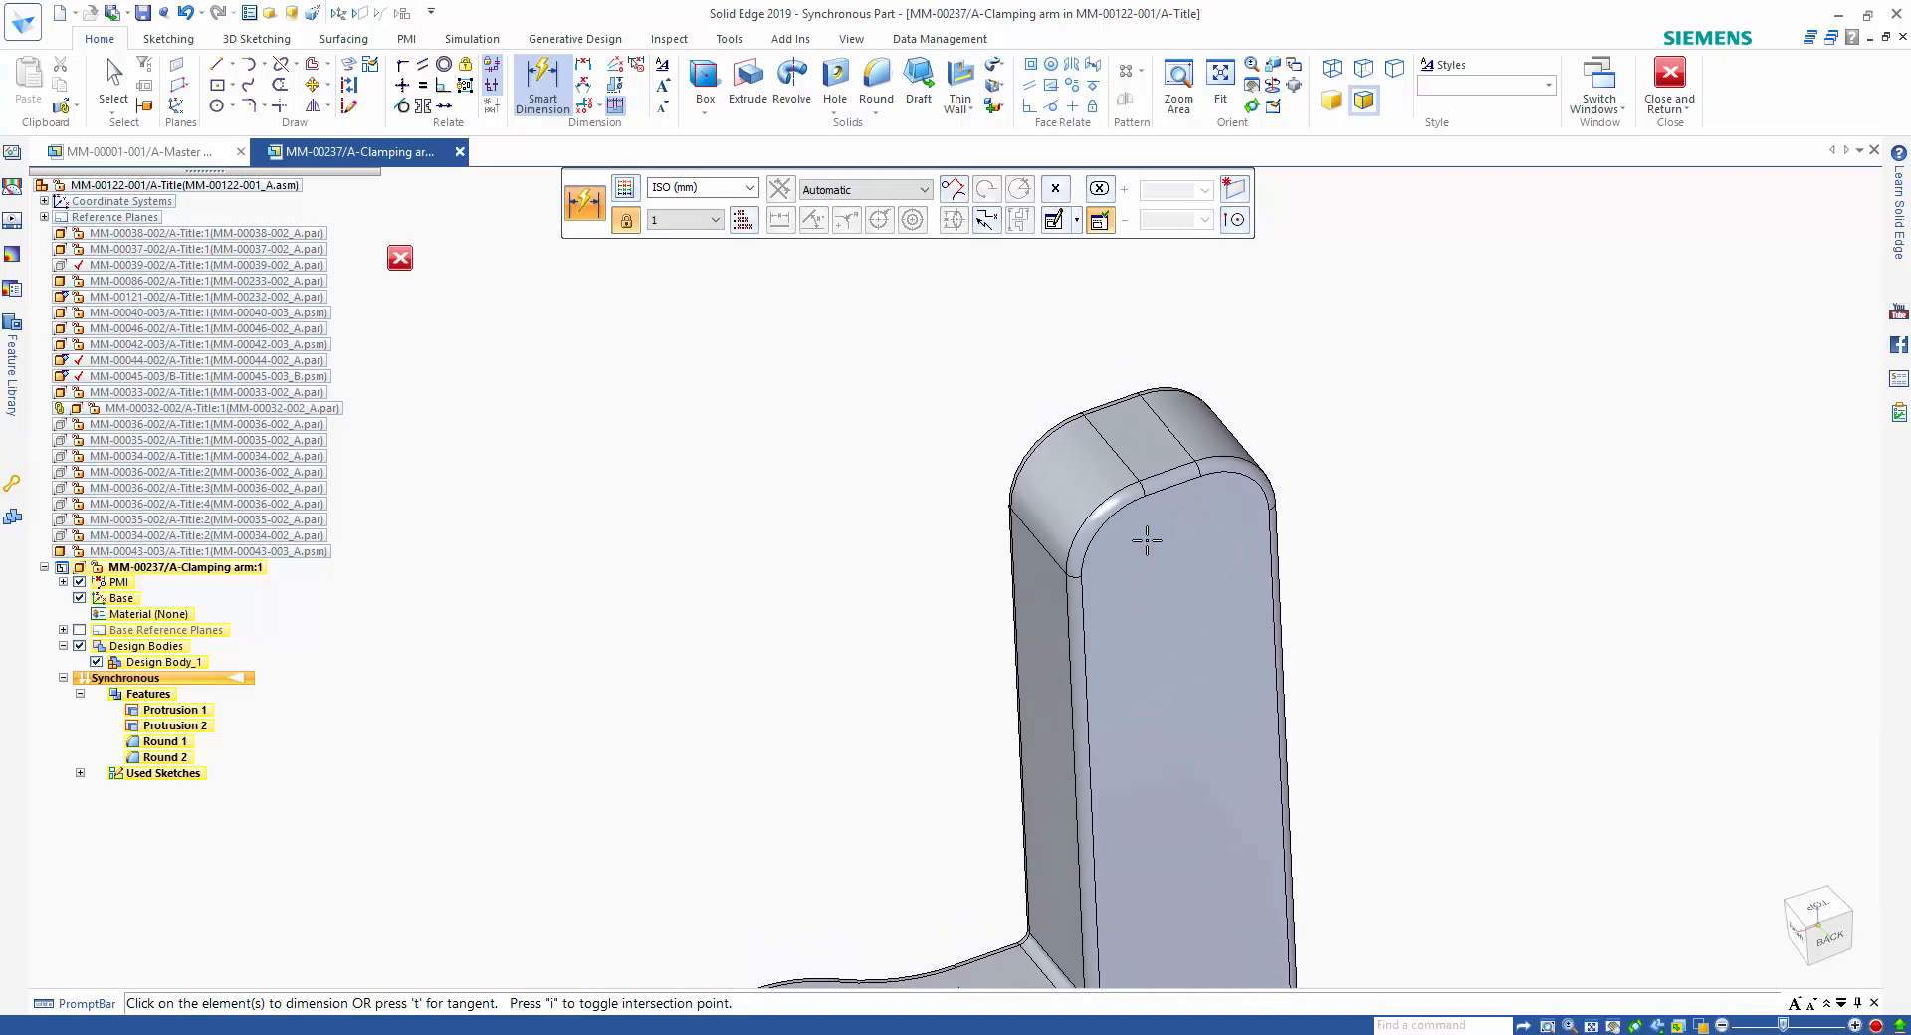
{"action": "left_click", "coordinate": [1173, 476]}
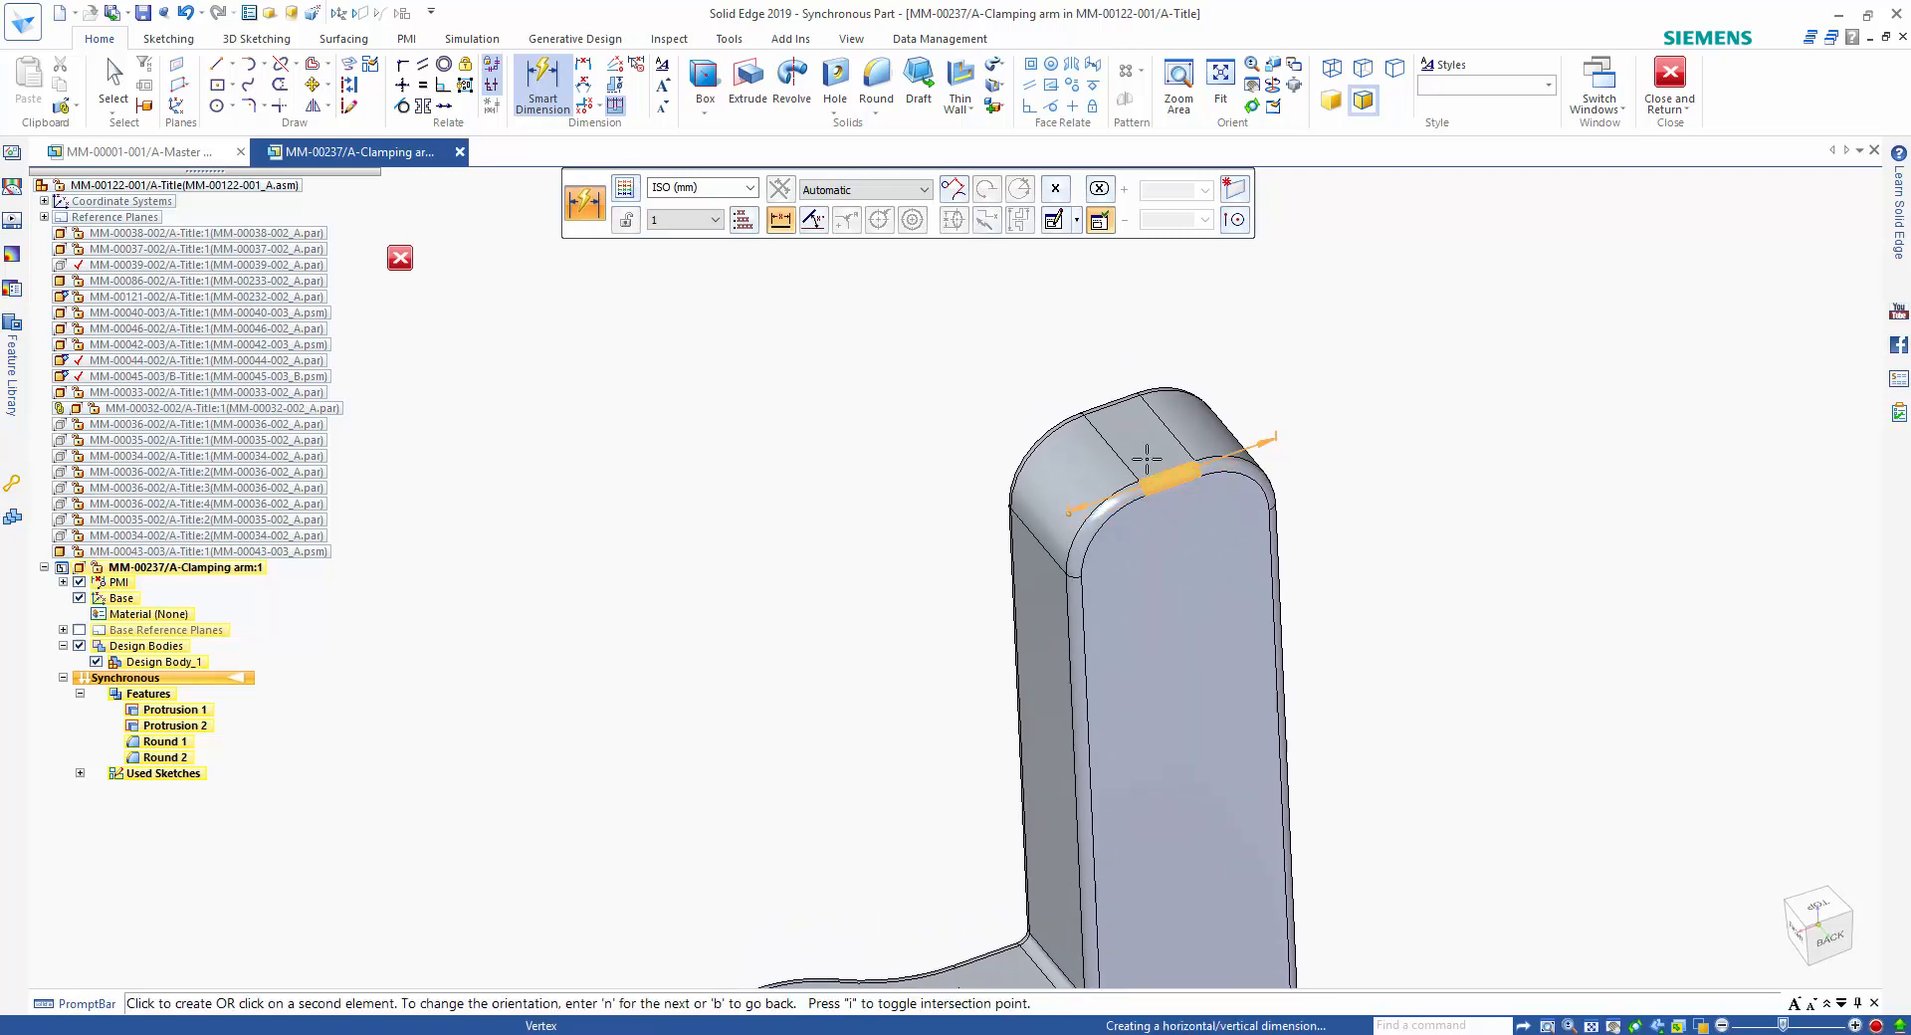
{"action": "left_click", "coordinate": [1134, 344]}
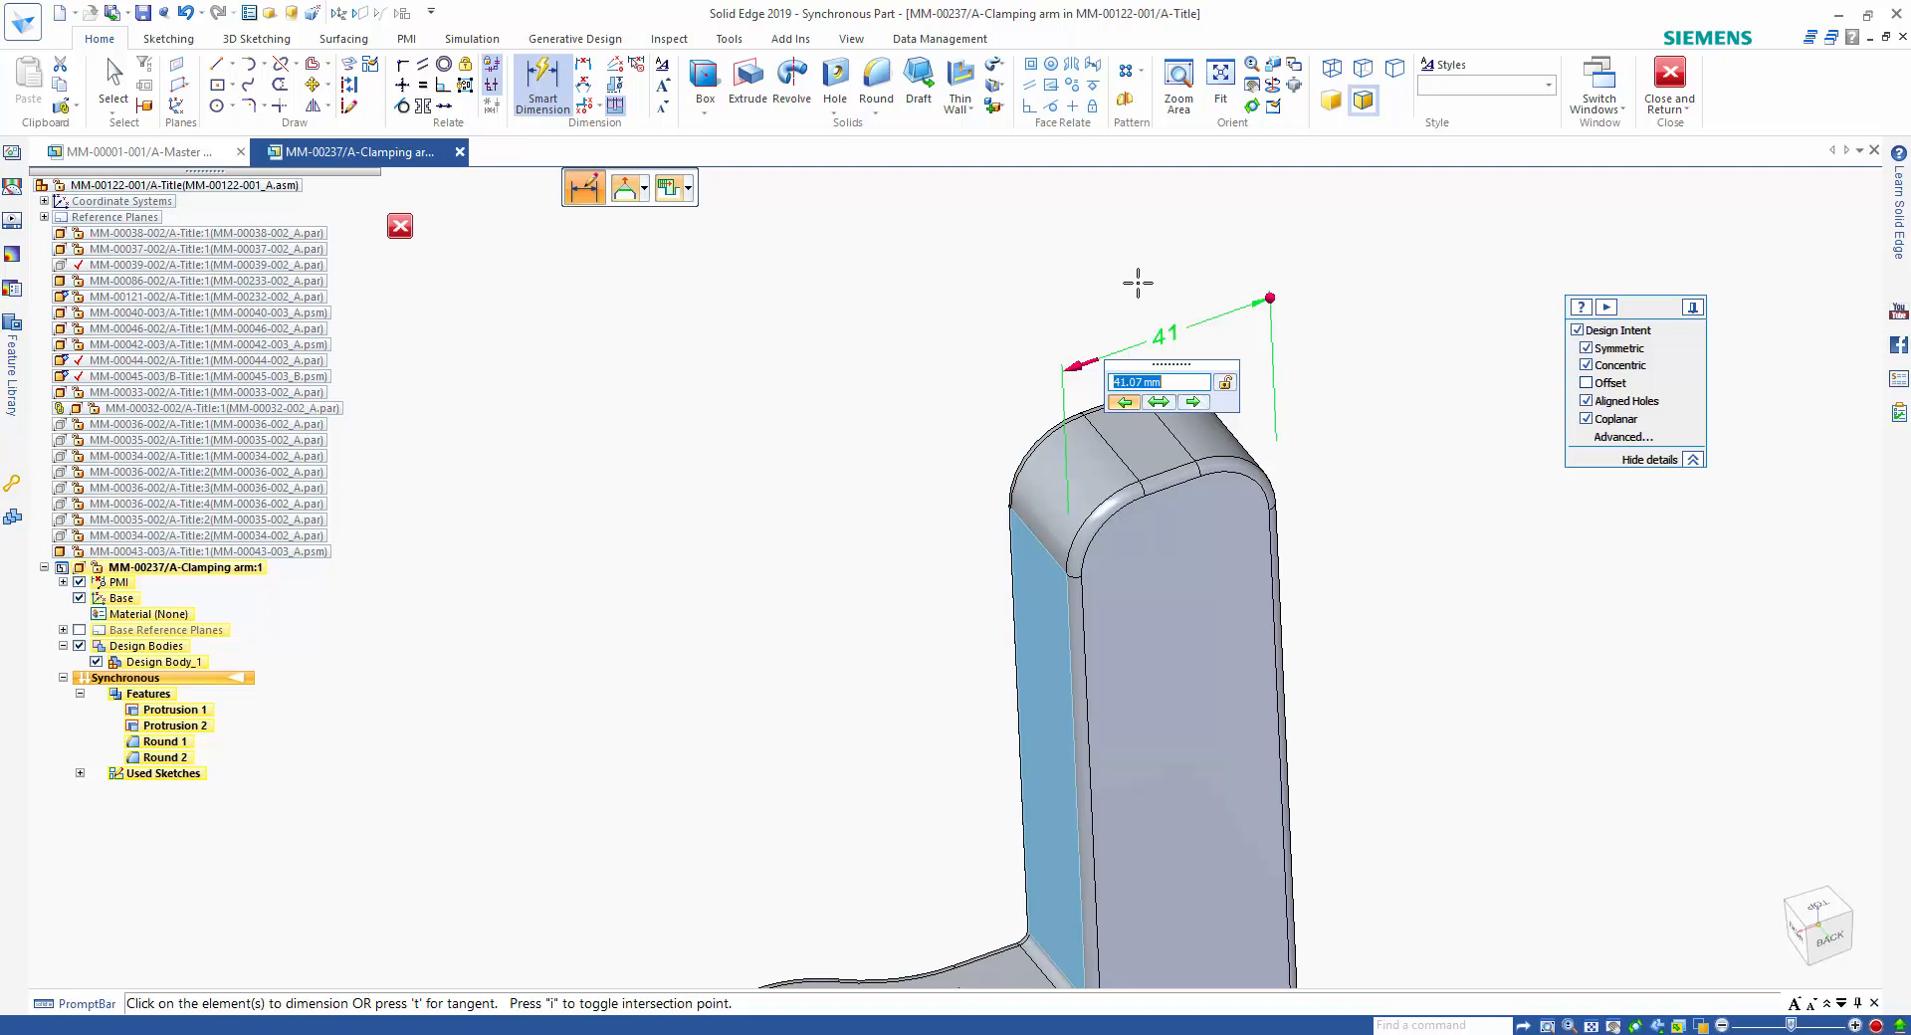
Set the upright's width to 45 mm and lock the dimension.
{"action": "scroll", "coordinate": [1179, 393], "scroll_direction": "up", "scroll_amount": 4}
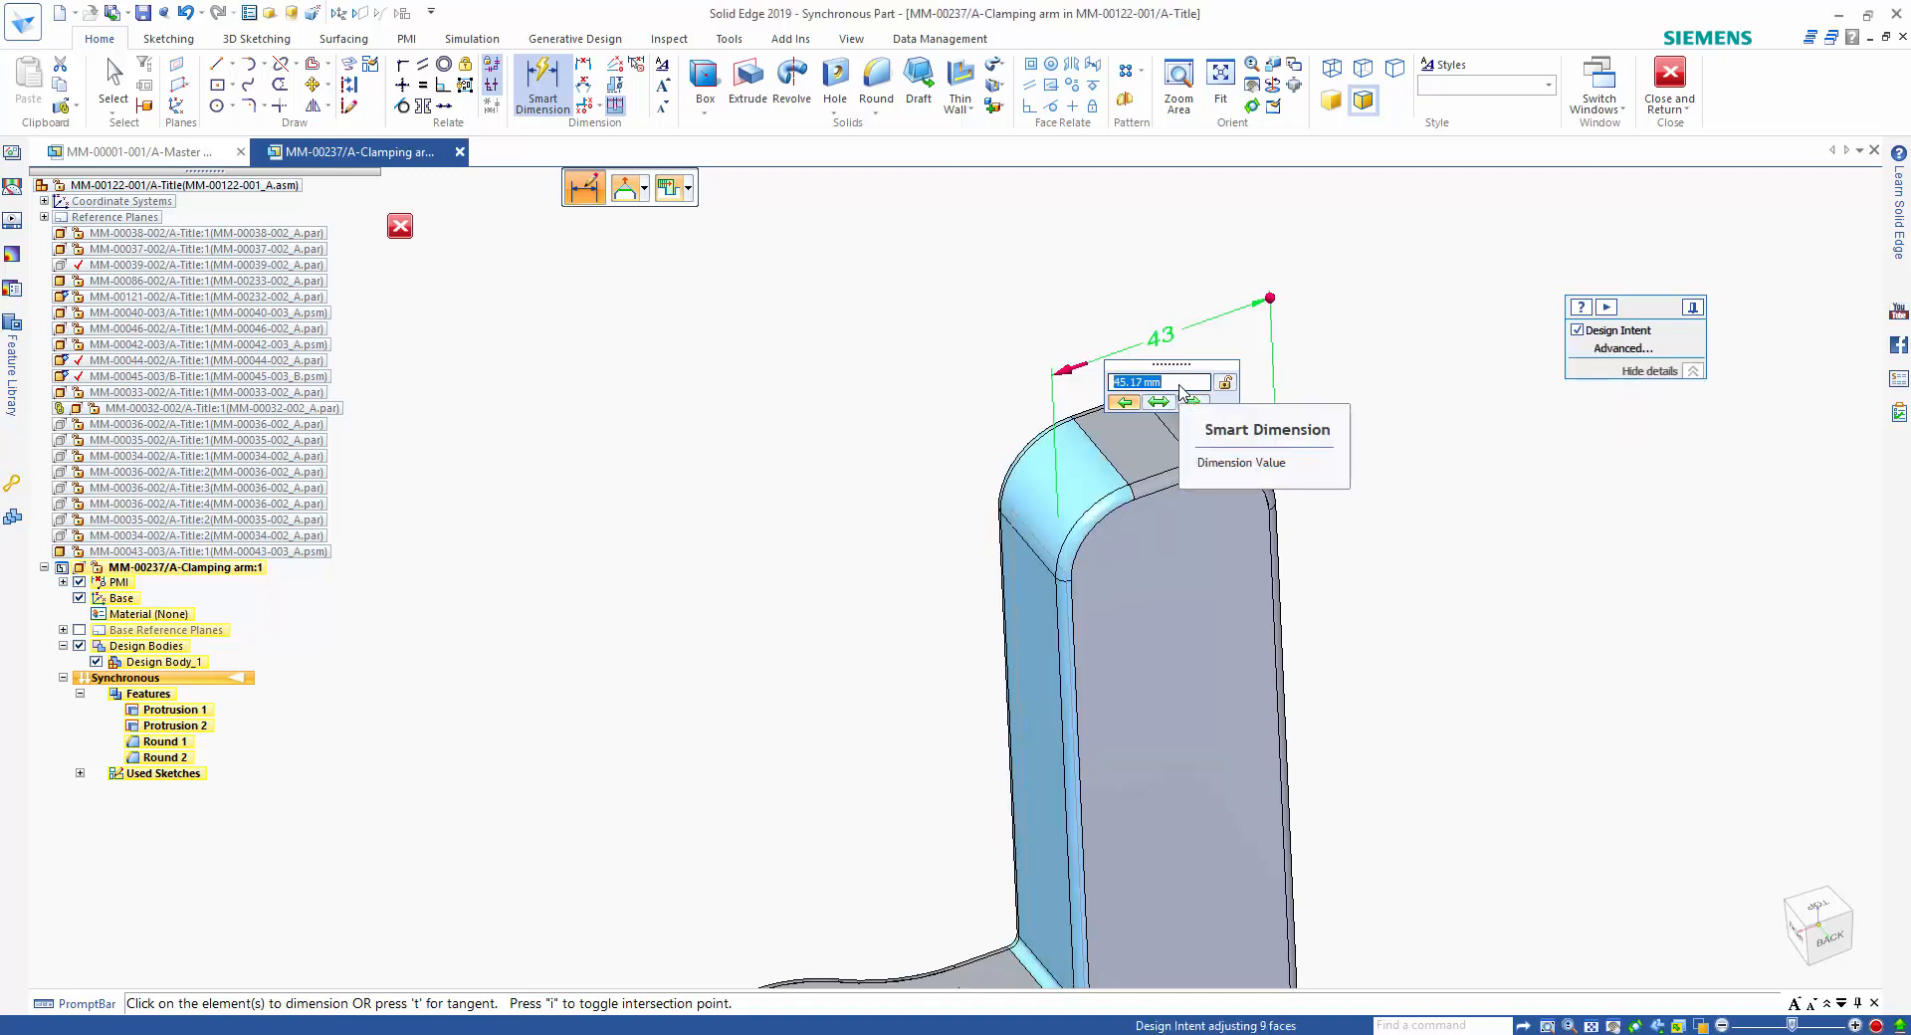
{"action": "scroll", "coordinate": [1179, 392], "scroll_direction": "down", "scroll_amount": 2}
{"action": "scroll", "coordinate": [1182, 392], "scroll_direction": "down", "scroll_amount": 2}
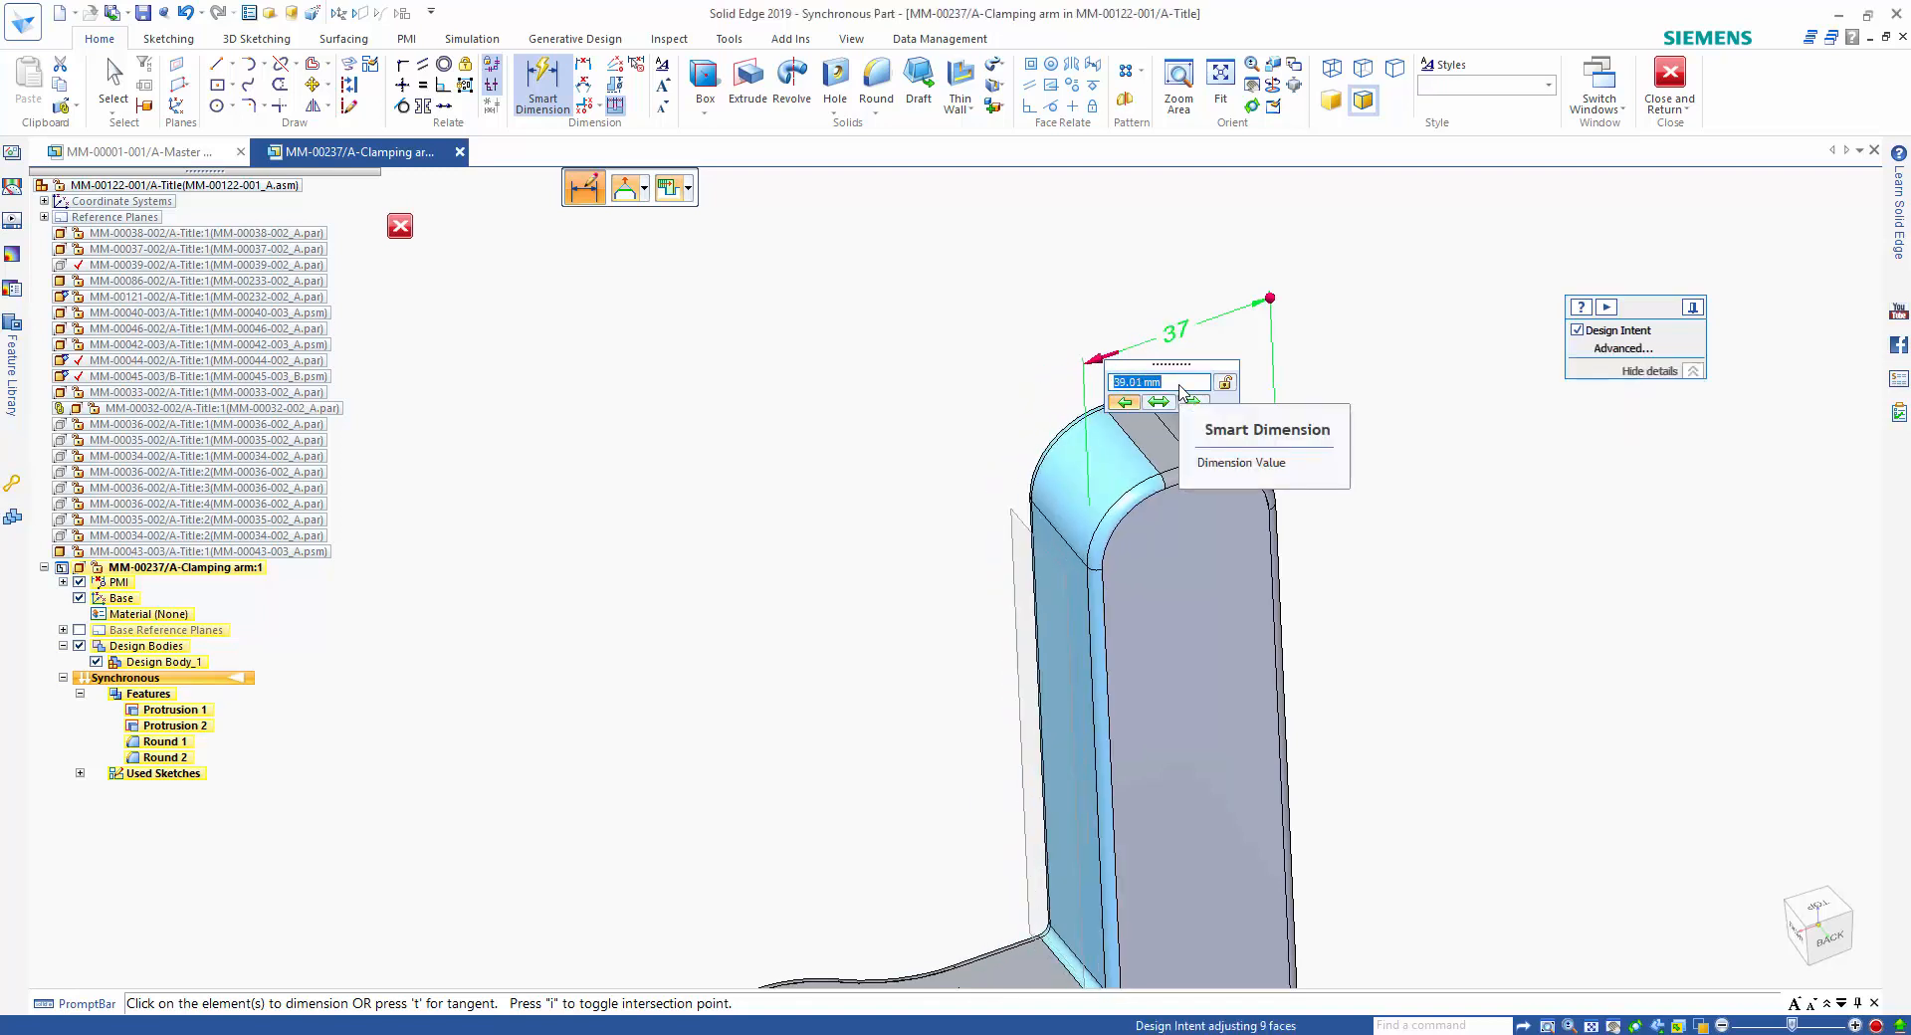
{"action": "scroll", "coordinate": [1183, 392], "scroll_direction": "up", "scroll_amount": 1}
{"action": "scroll", "coordinate": [1177, 389], "scroll_direction": "down", "scroll_amount": 2}
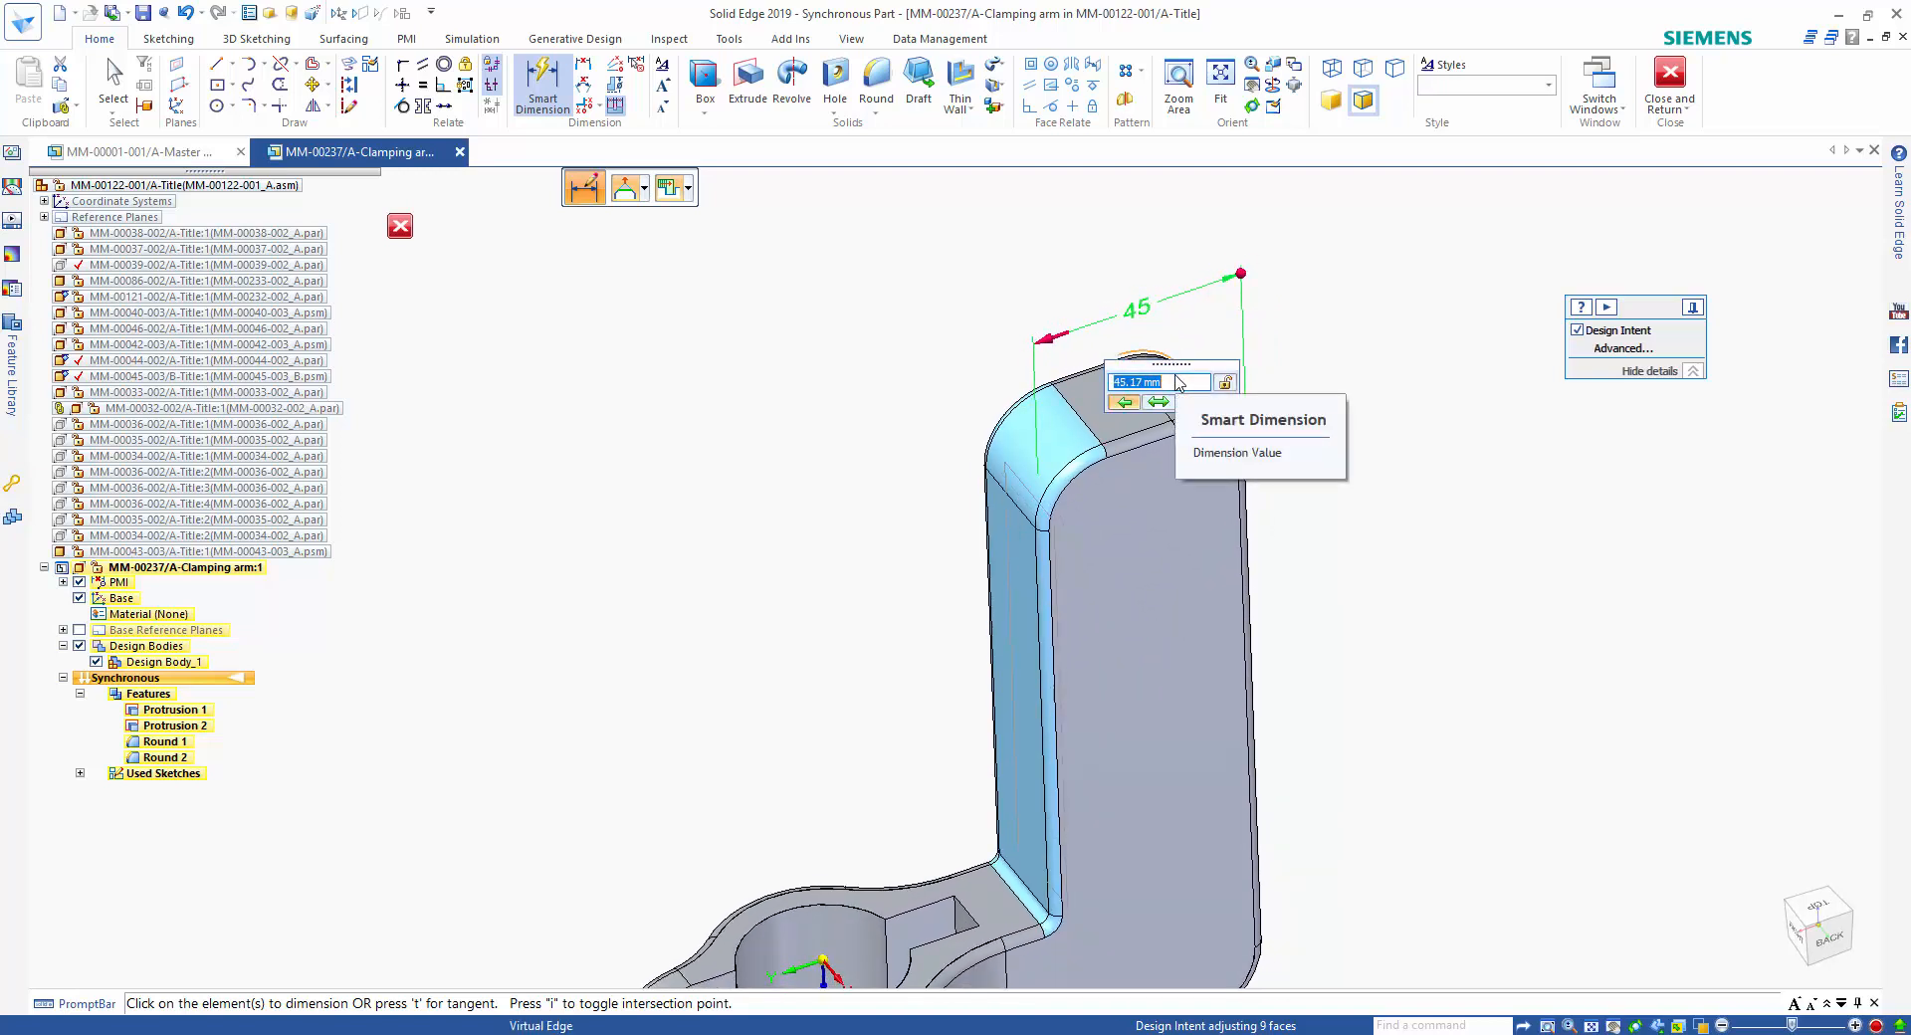
{"action": "type", "text": "45"}
{"action": "key", "text": "Return"}
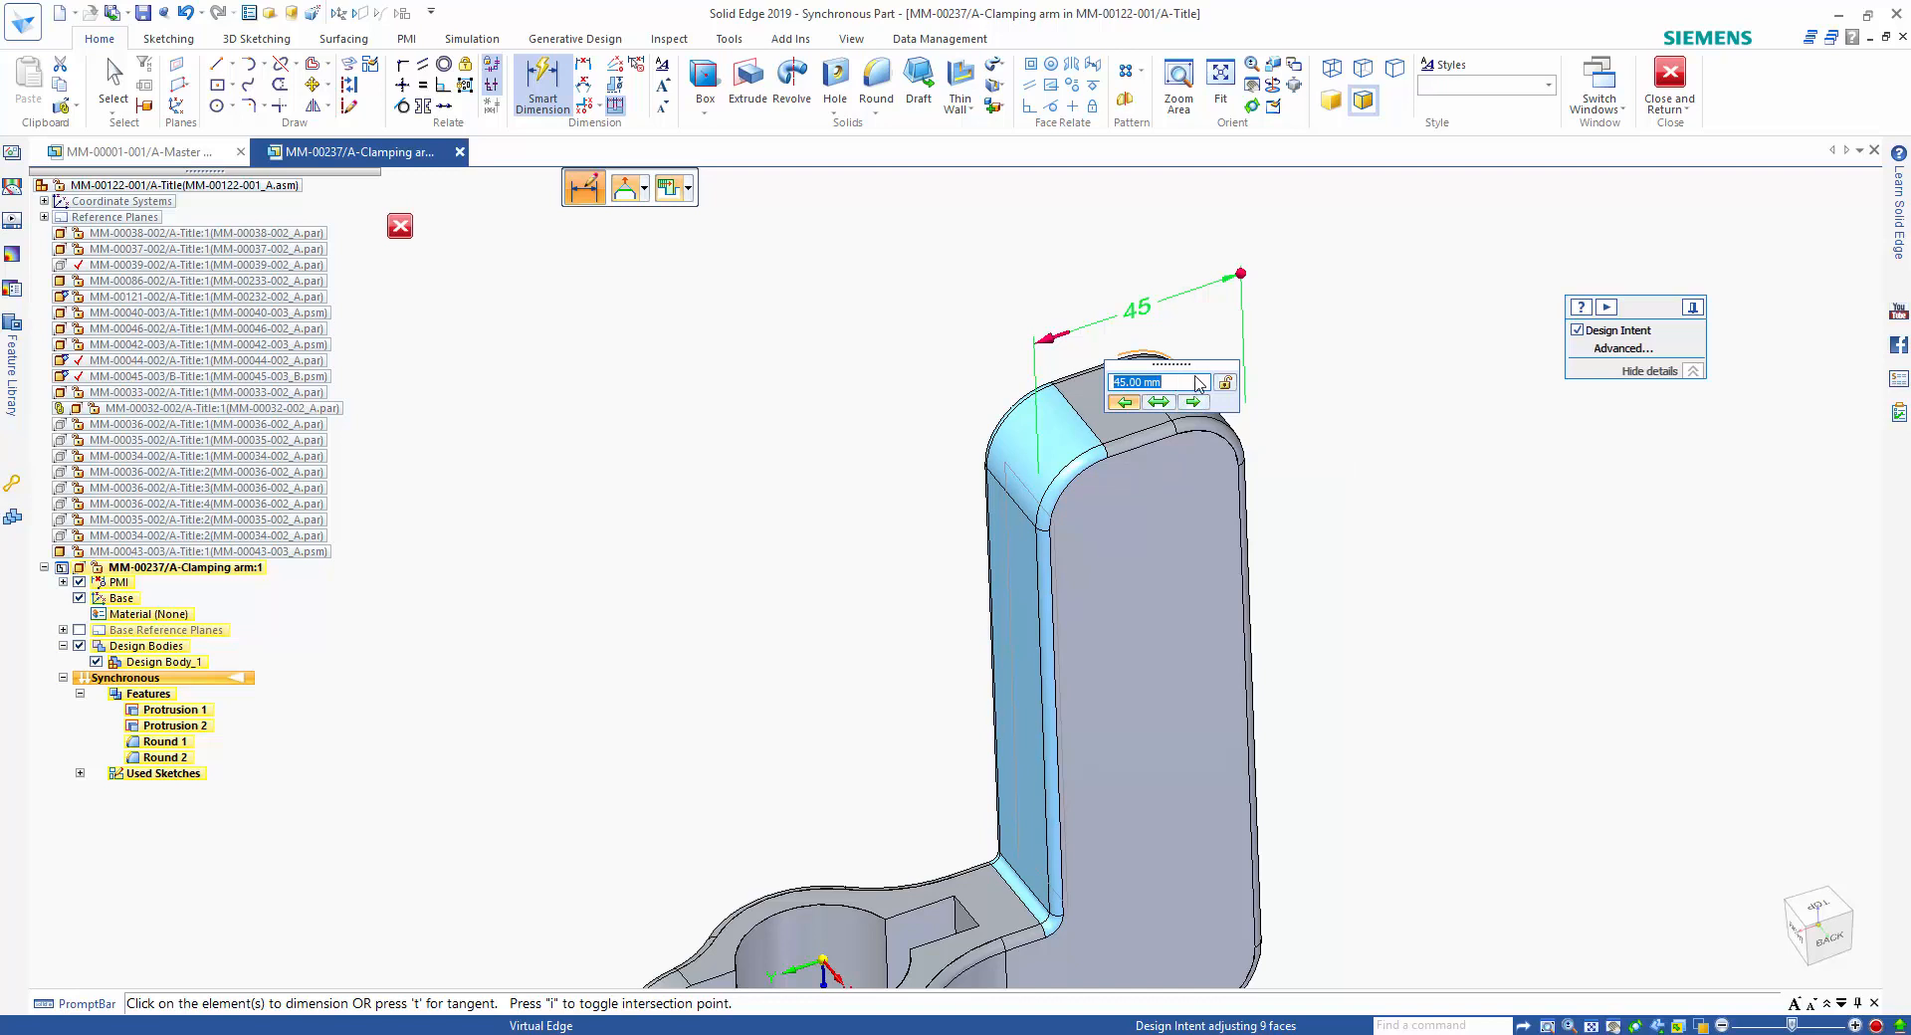
{"action": "left_click", "coordinate": [1224, 385]}
{"action": "key", "text": "Escape"}
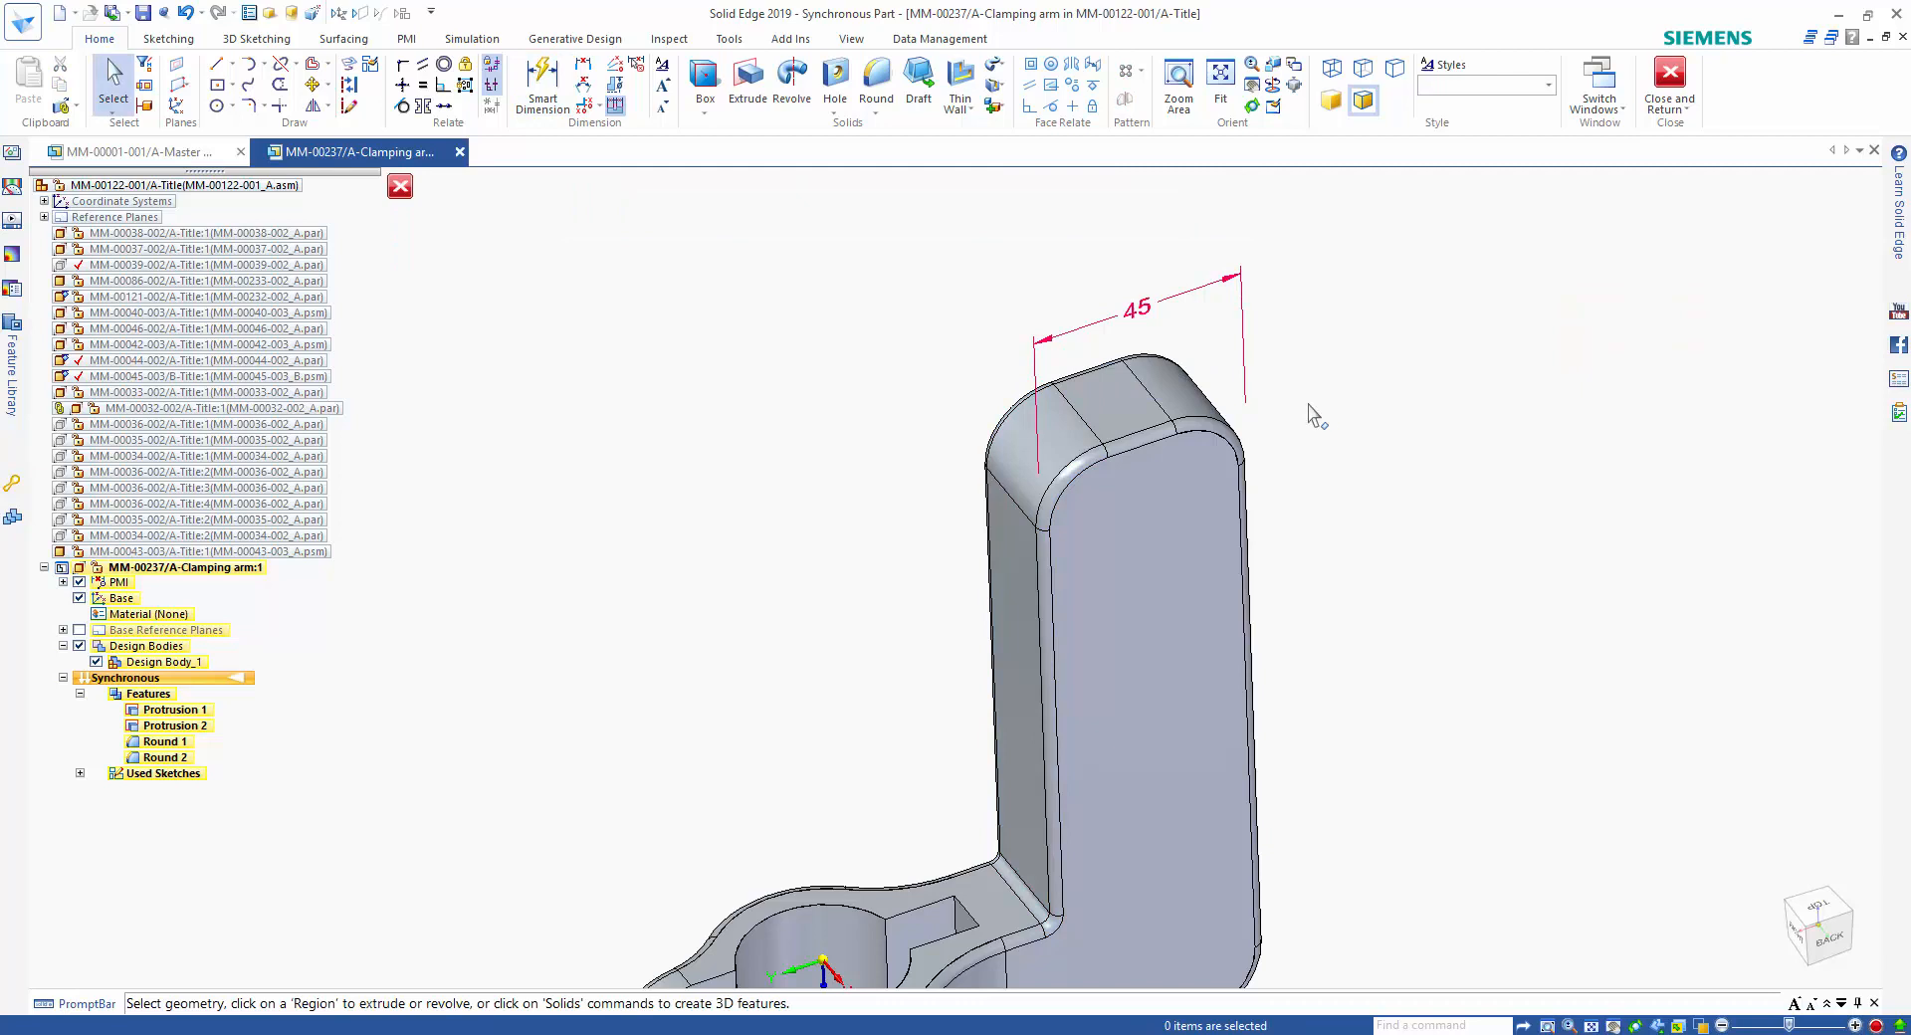
Select all faces of the slot beside the bore by recognizing them as a cutout in the Selection Manager.
{"action": "scroll", "coordinate": [1332, 452], "scroll_direction": "down", "scroll_amount": 2}
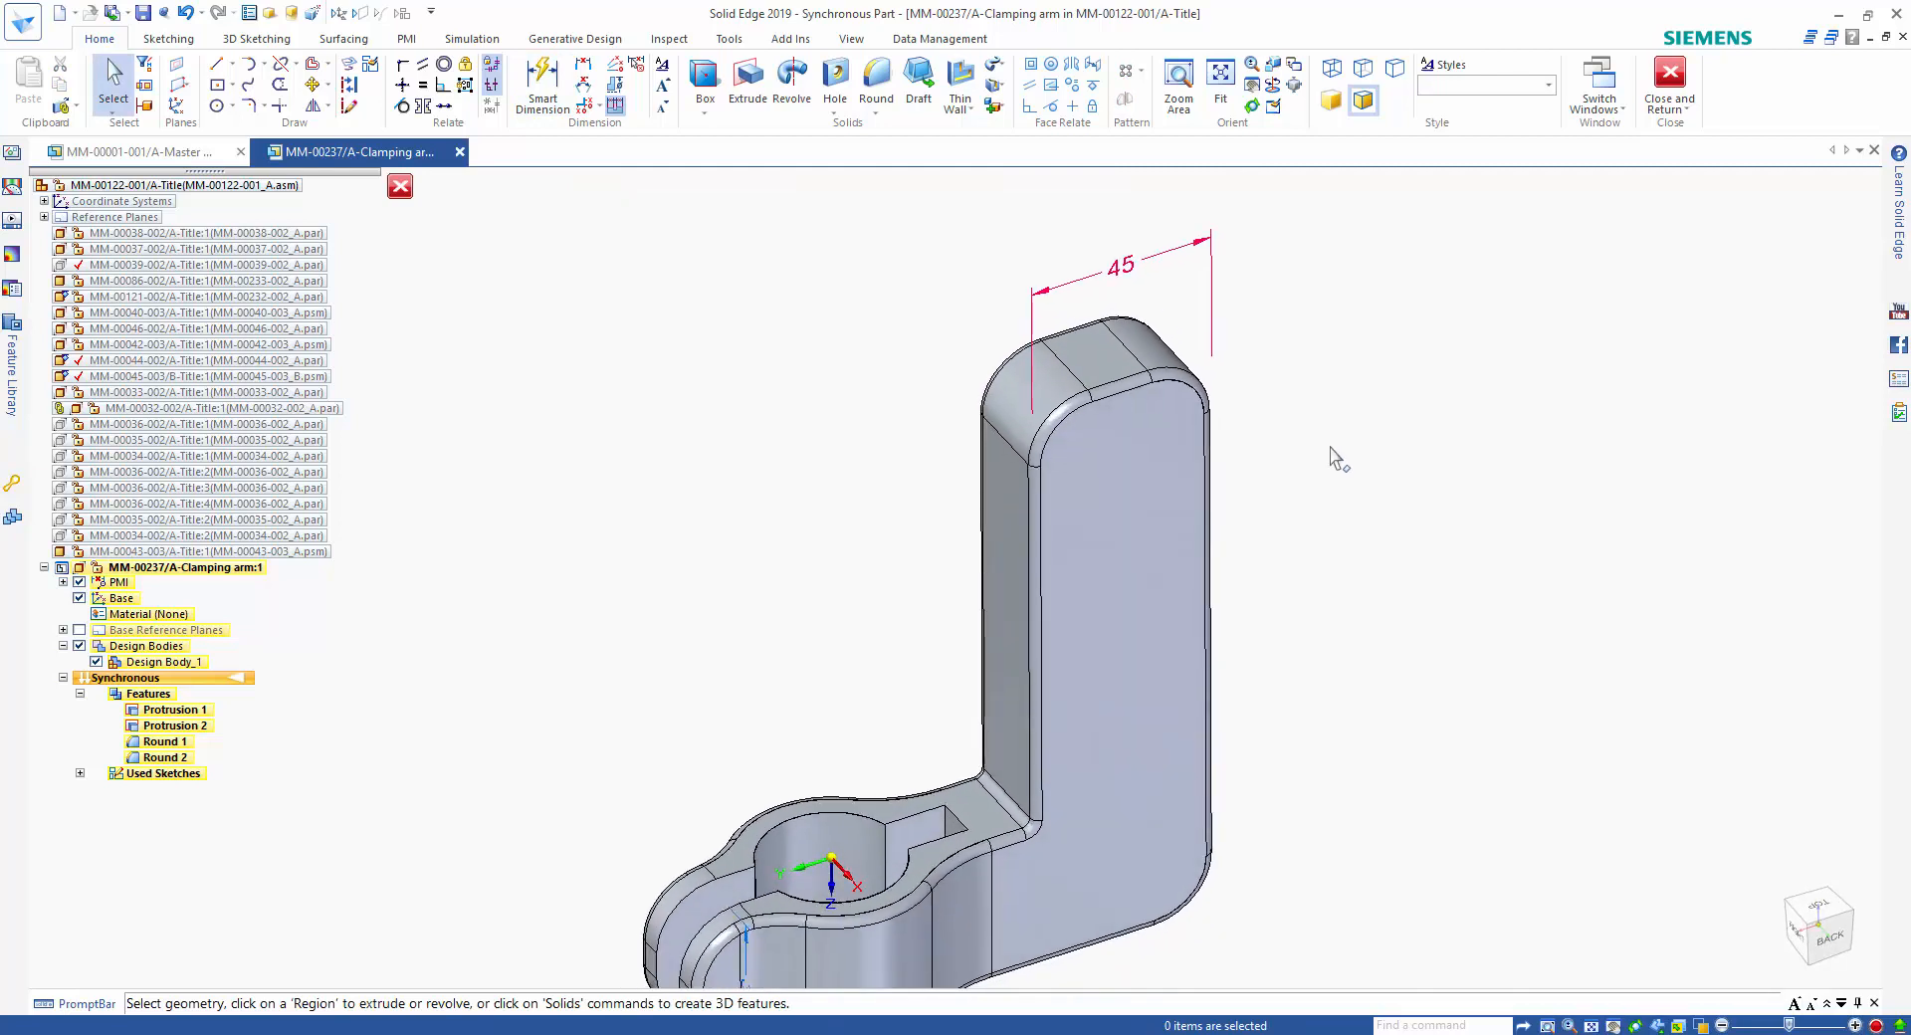
{"action": "key", "text": "space"}
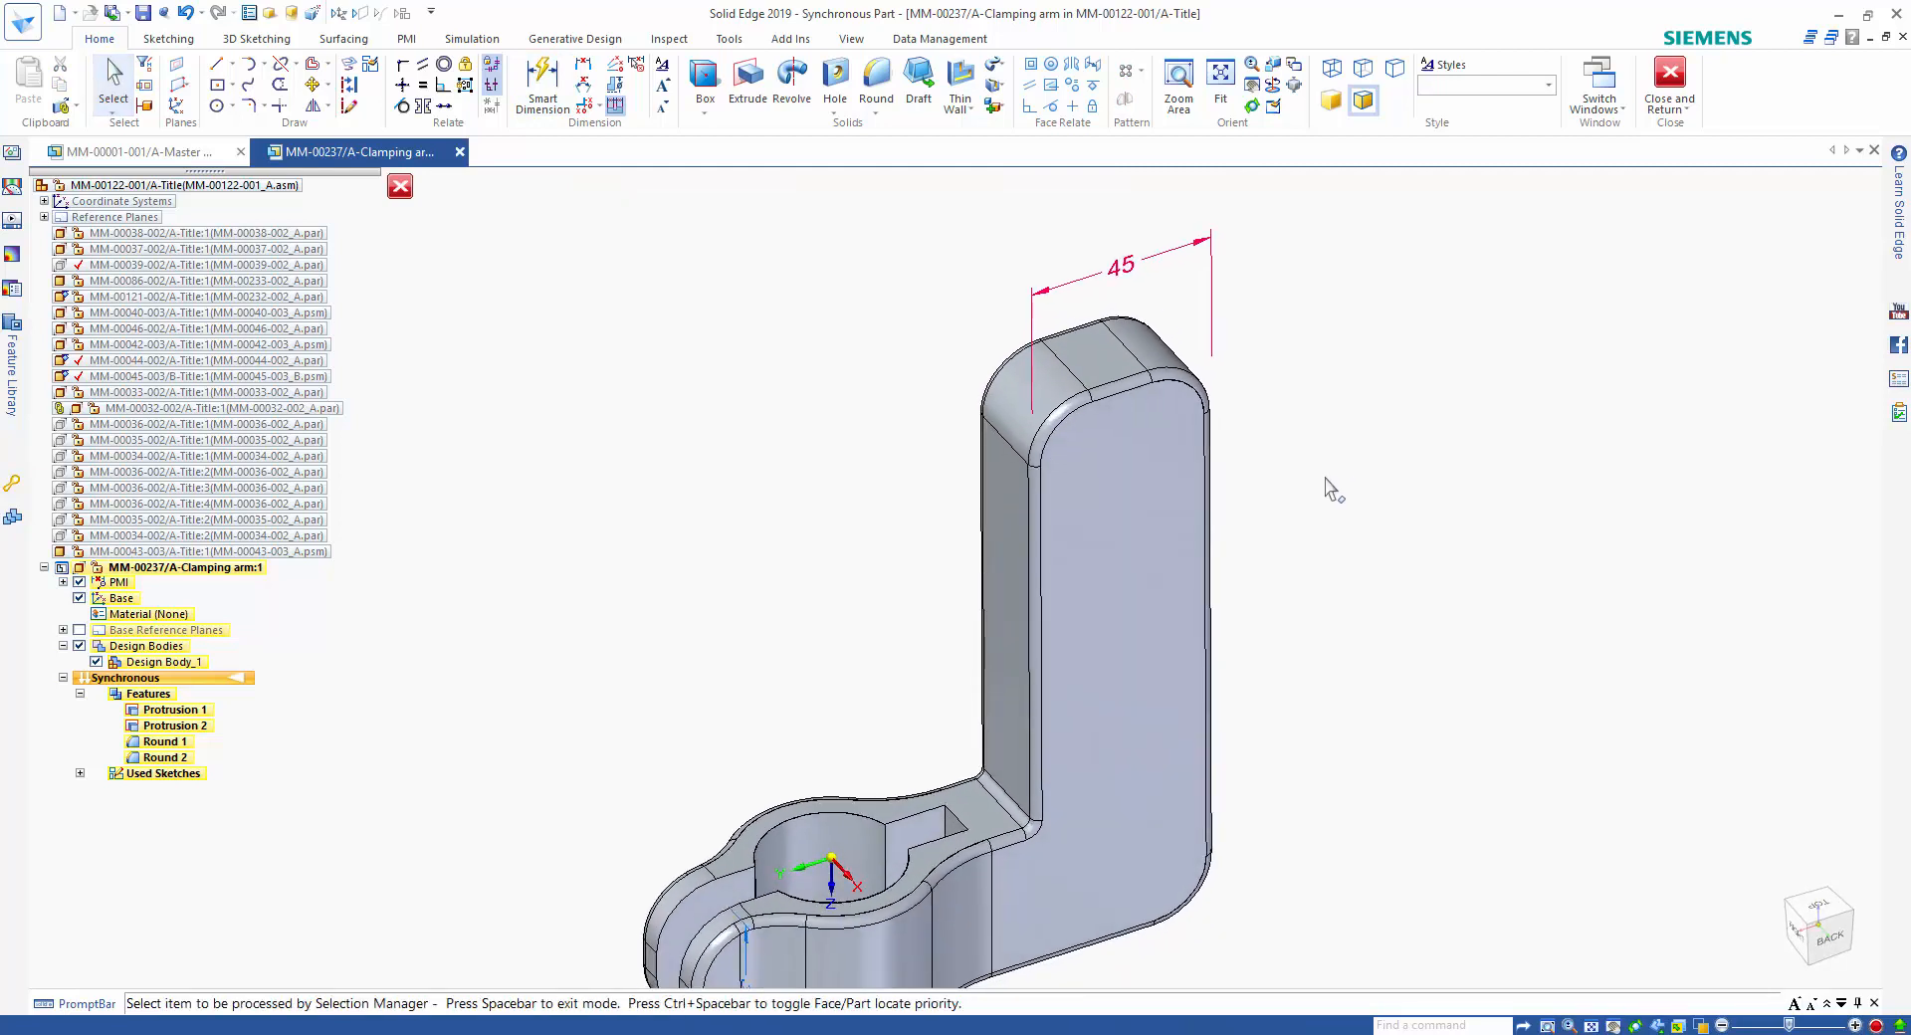
{"action": "left_click", "coordinate": [940, 824]}
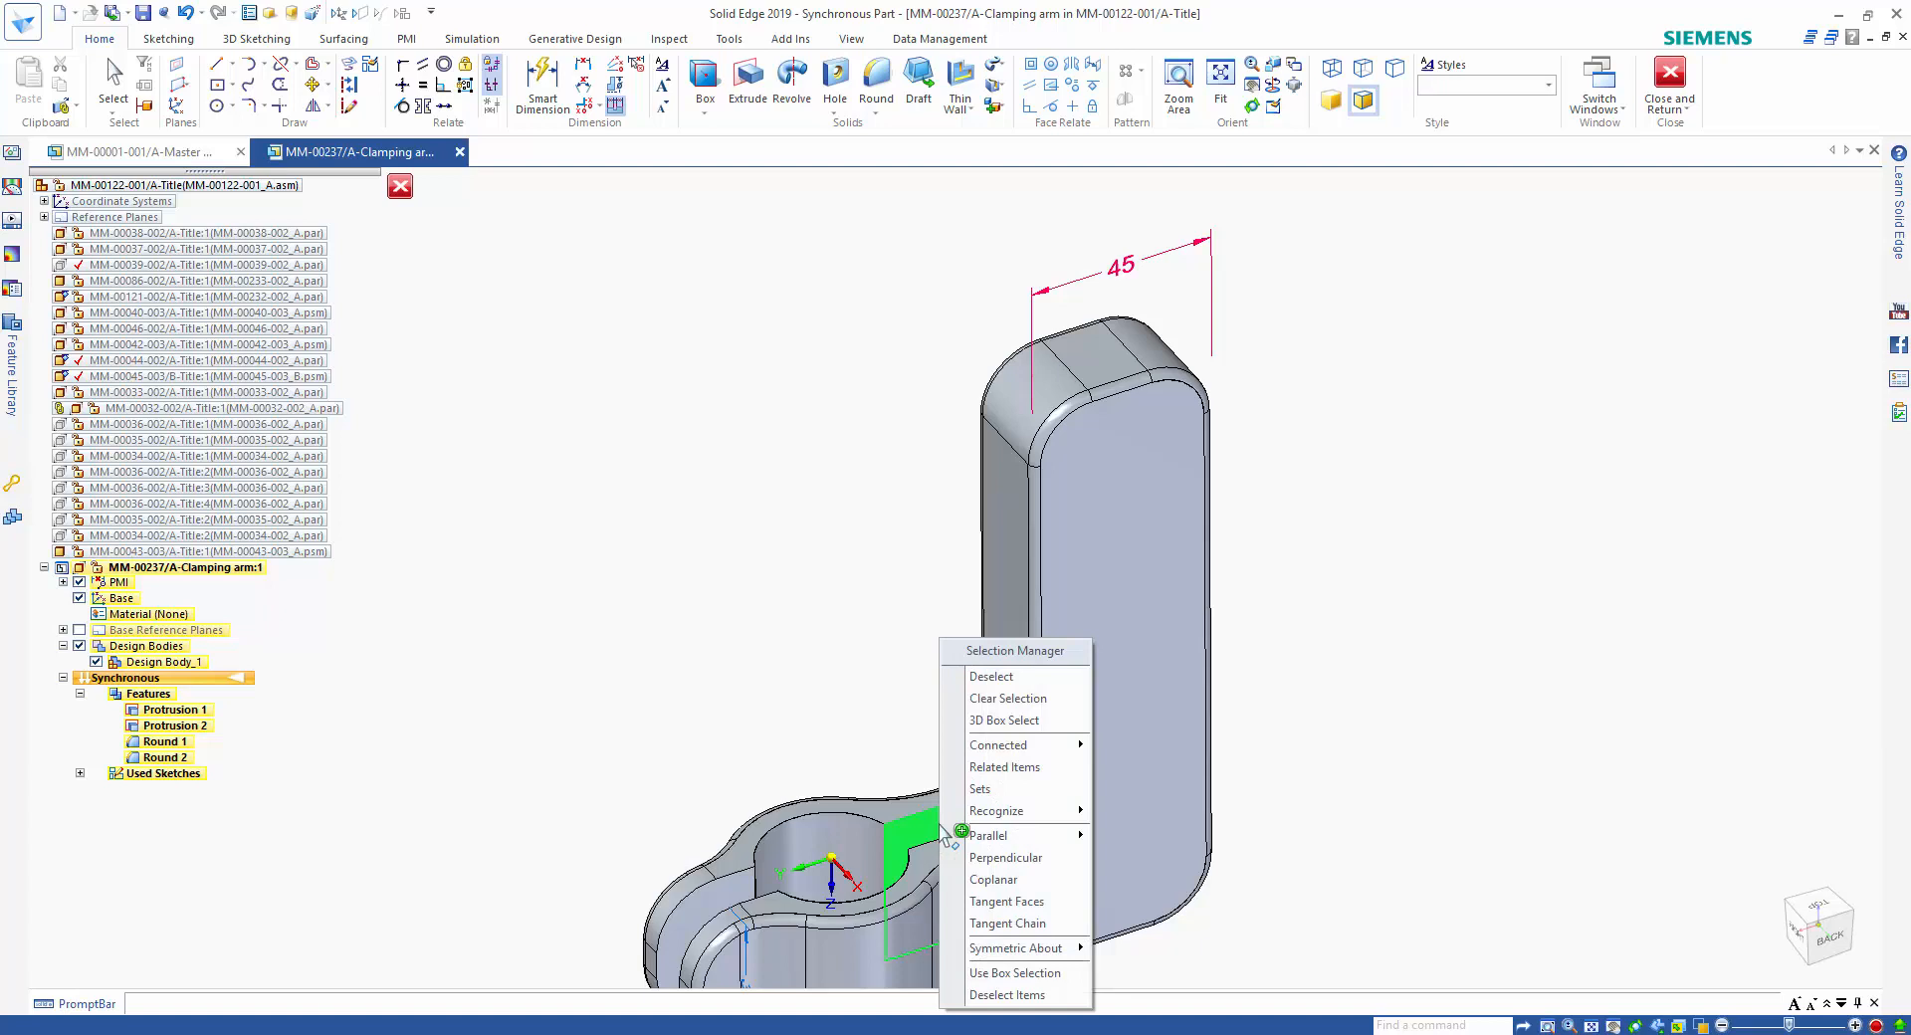
{"action": "mouse_move", "coordinate": [1000, 816]}
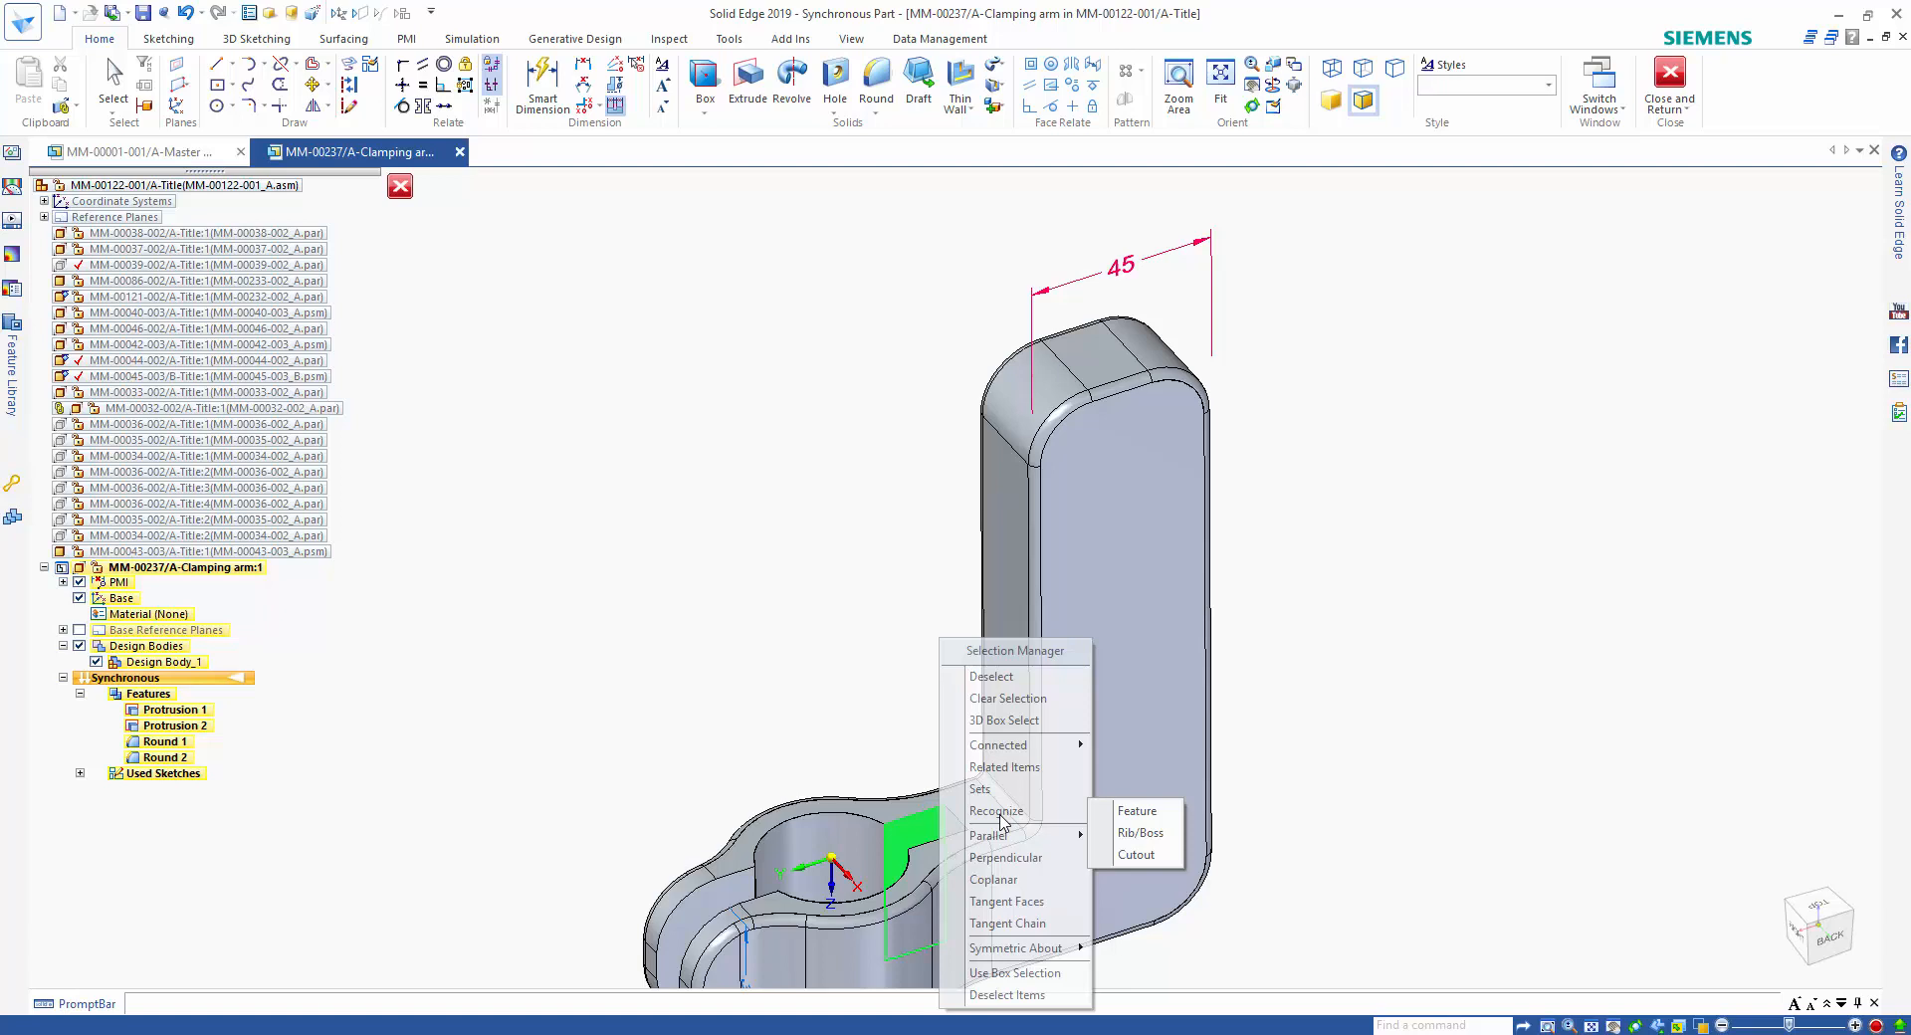
{"action": "left_click", "coordinate": [1136, 854]}
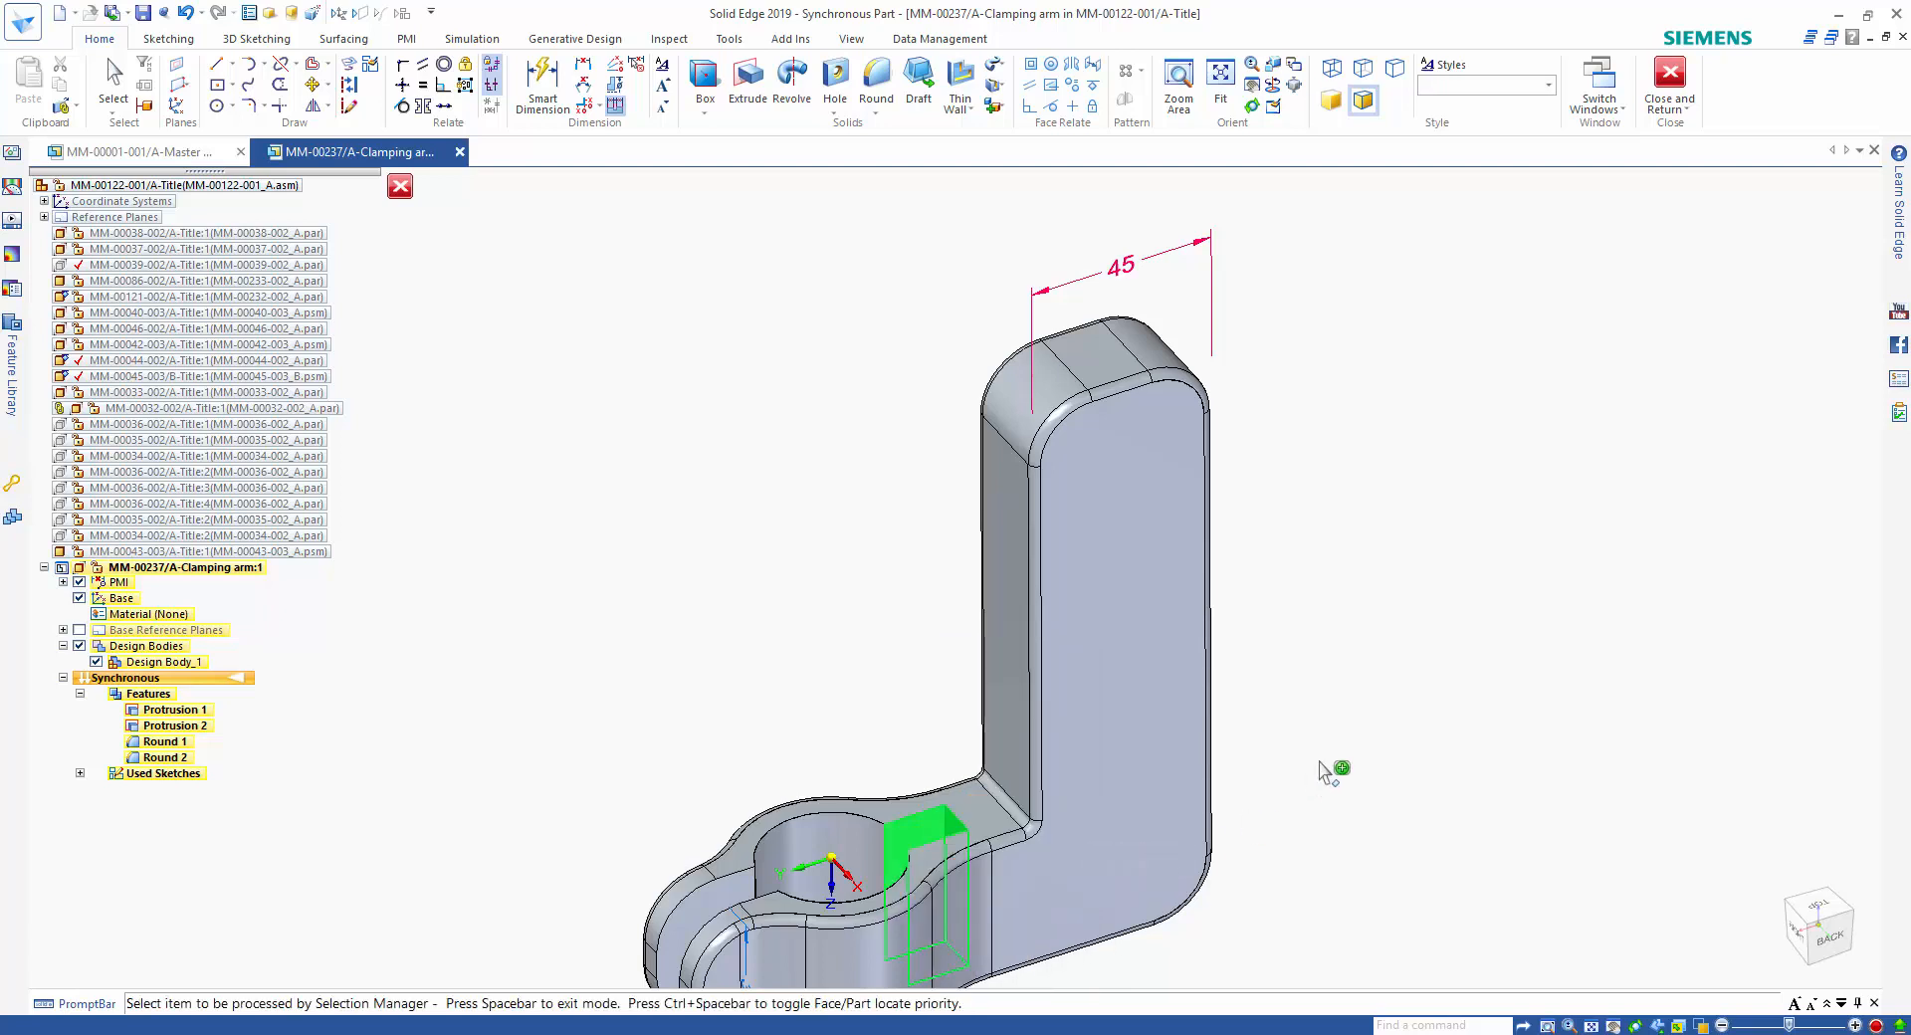
{"action": "key", "text": "Escape"}
Rotate a copy of the slot faces about the edge midpoint at the upright's foot, cutting a matching slot through the upright.
{"action": "left_click", "coordinate": [908, 857]}
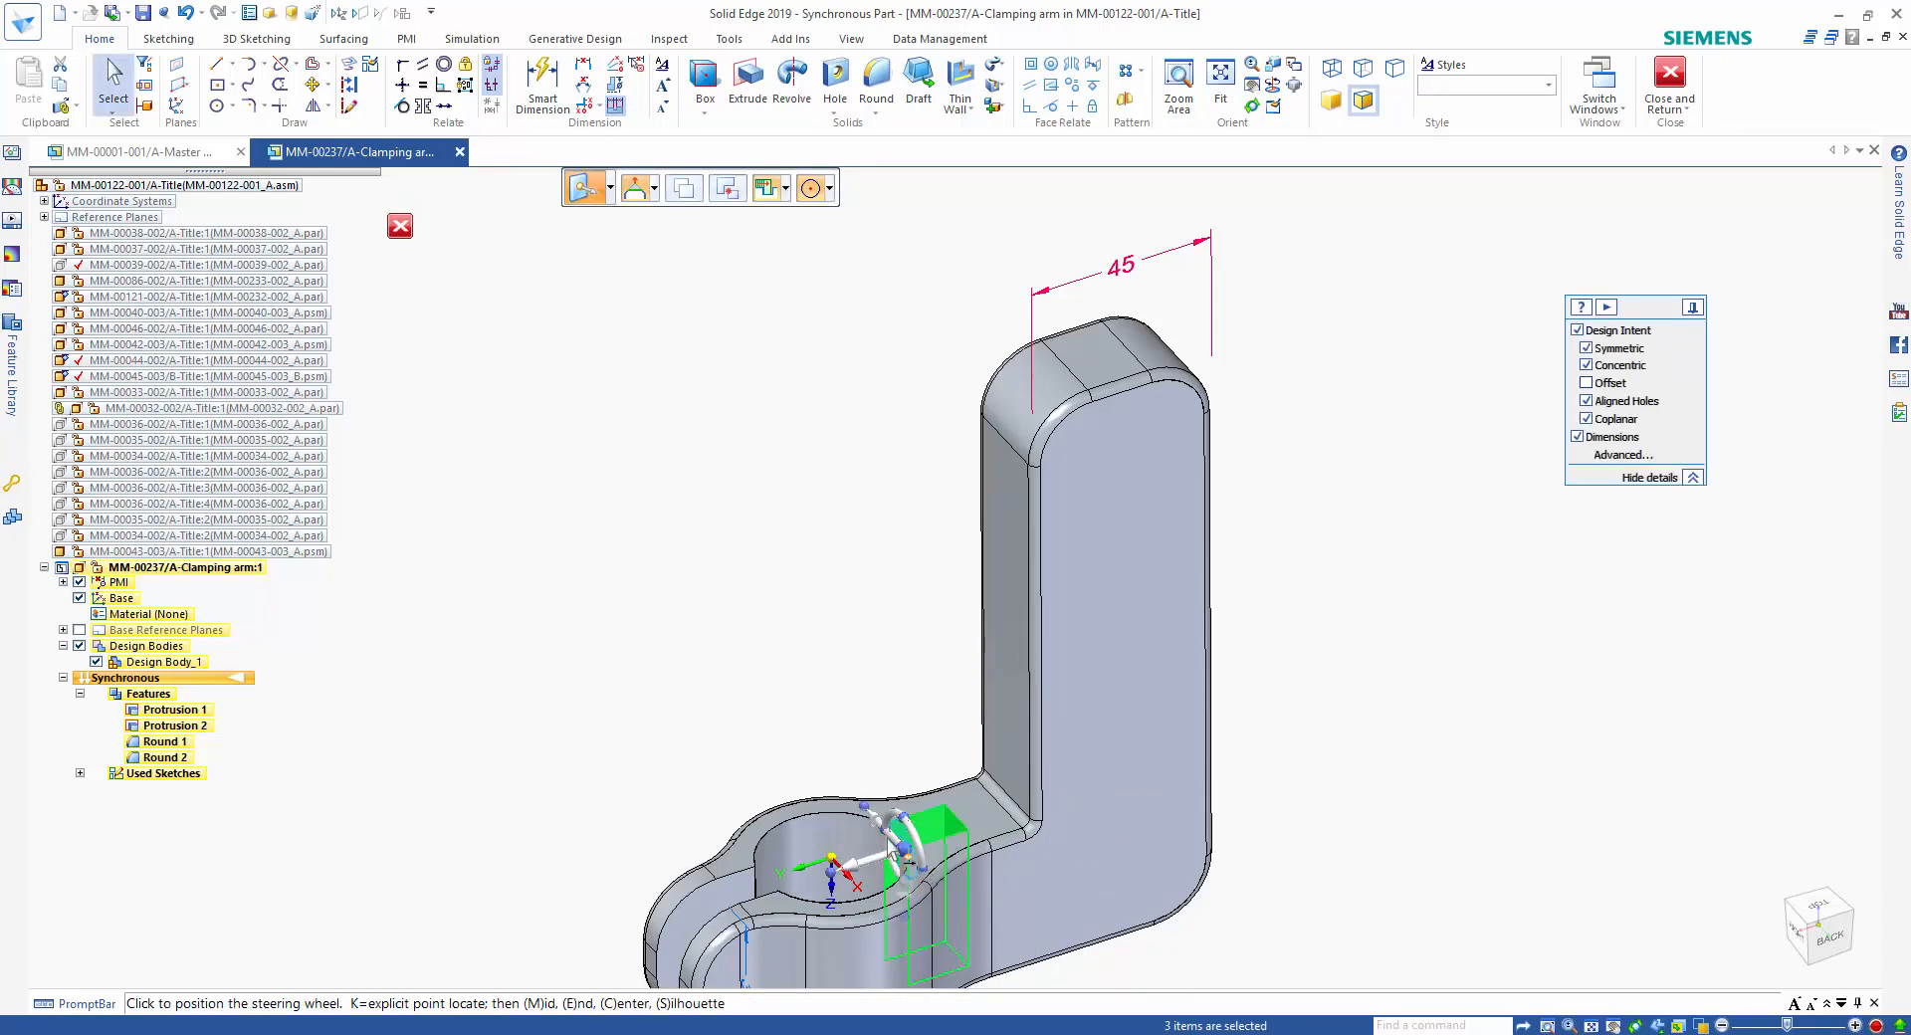
{"action": "left_click", "coordinate": [859, 822]}
{"action": "left_click", "coordinate": [833, 856]}
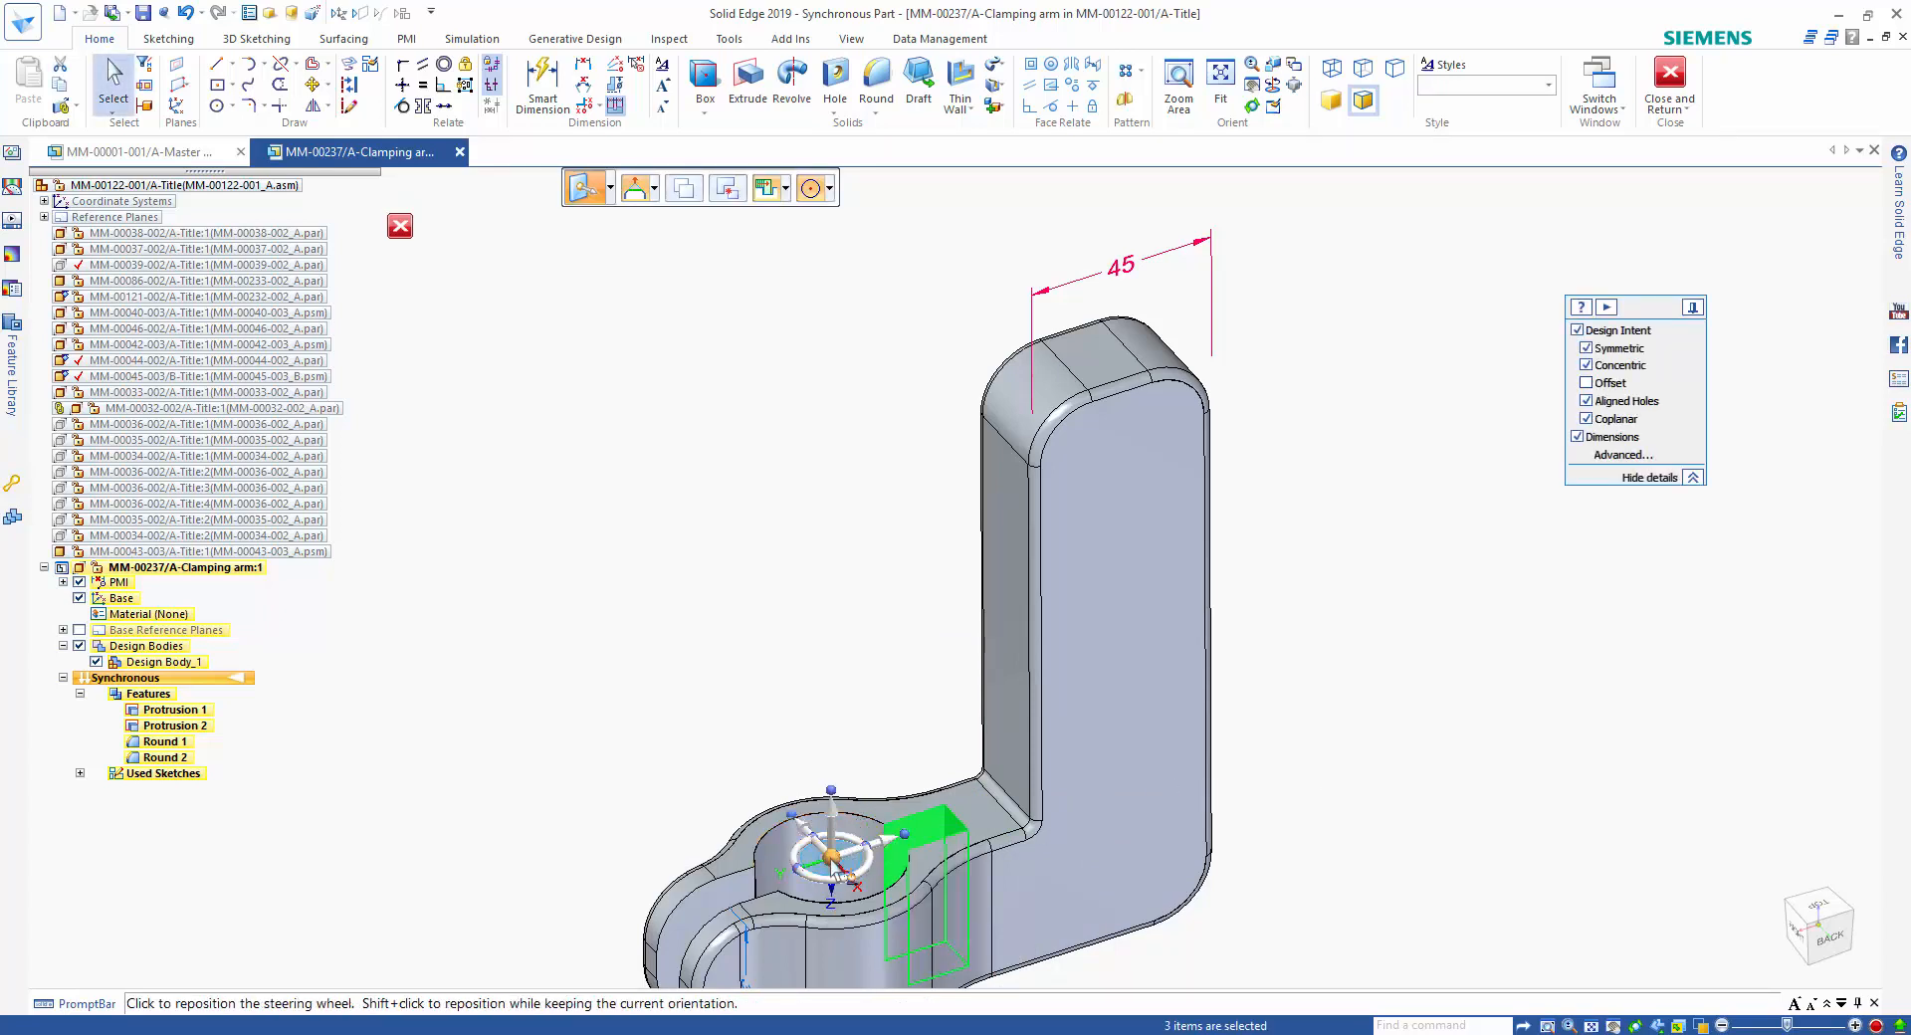
{"action": "left_click", "coordinate": [827, 189]}
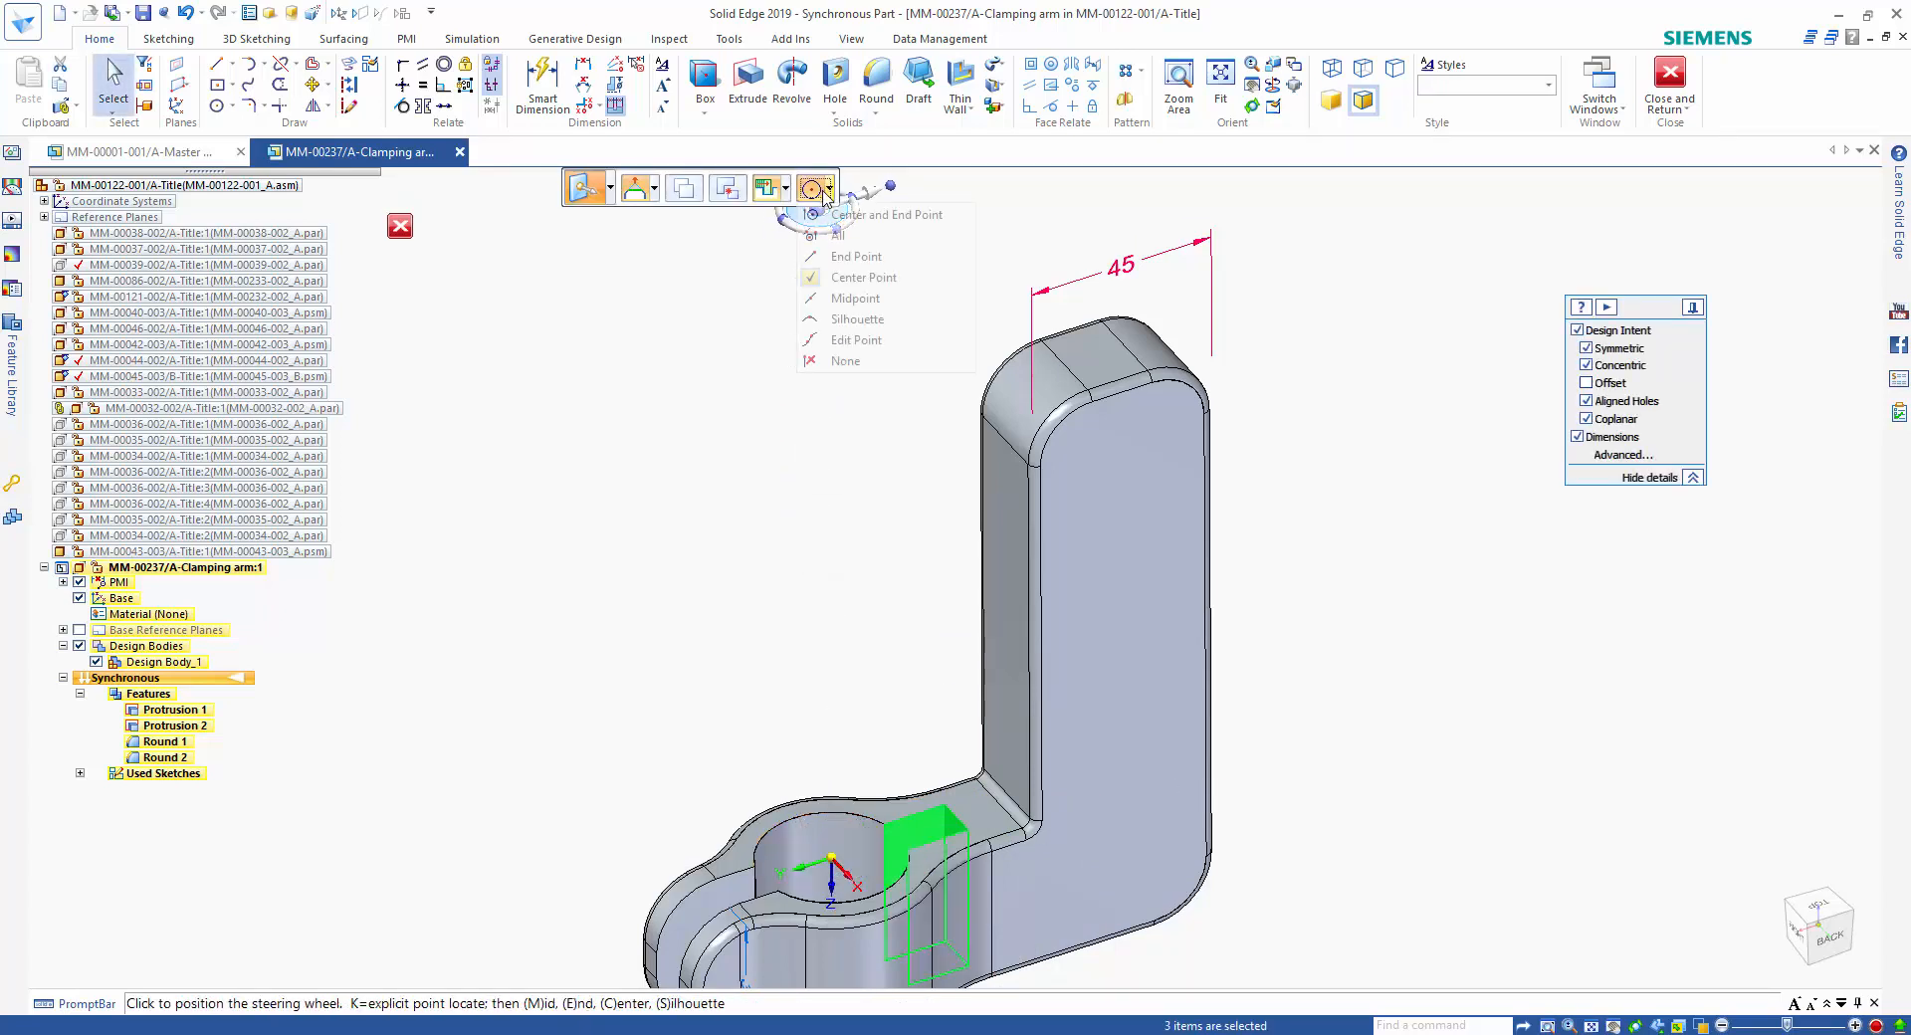
{"action": "left_click", "coordinate": [858, 223]}
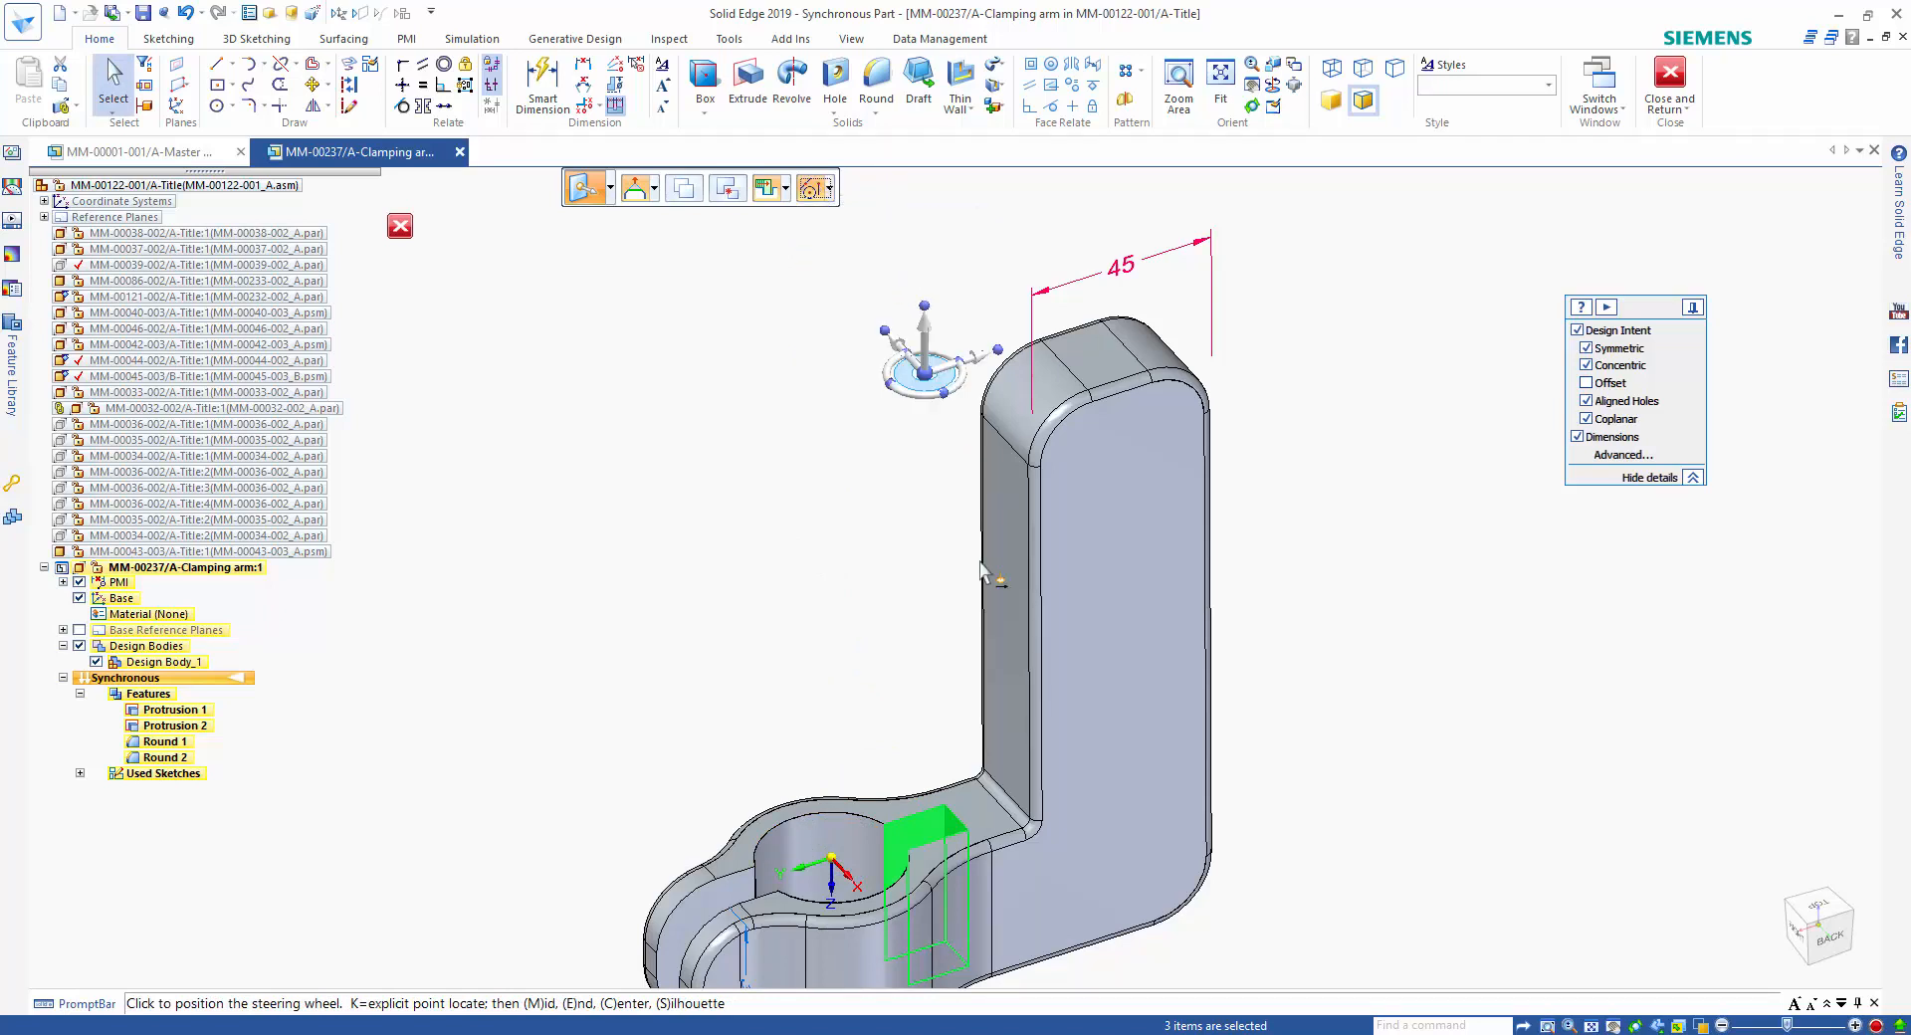
{"action": "left_click", "coordinate": [999, 811]}
{"action": "left_click", "coordinate": [979, 824], "text": "ctrl"}
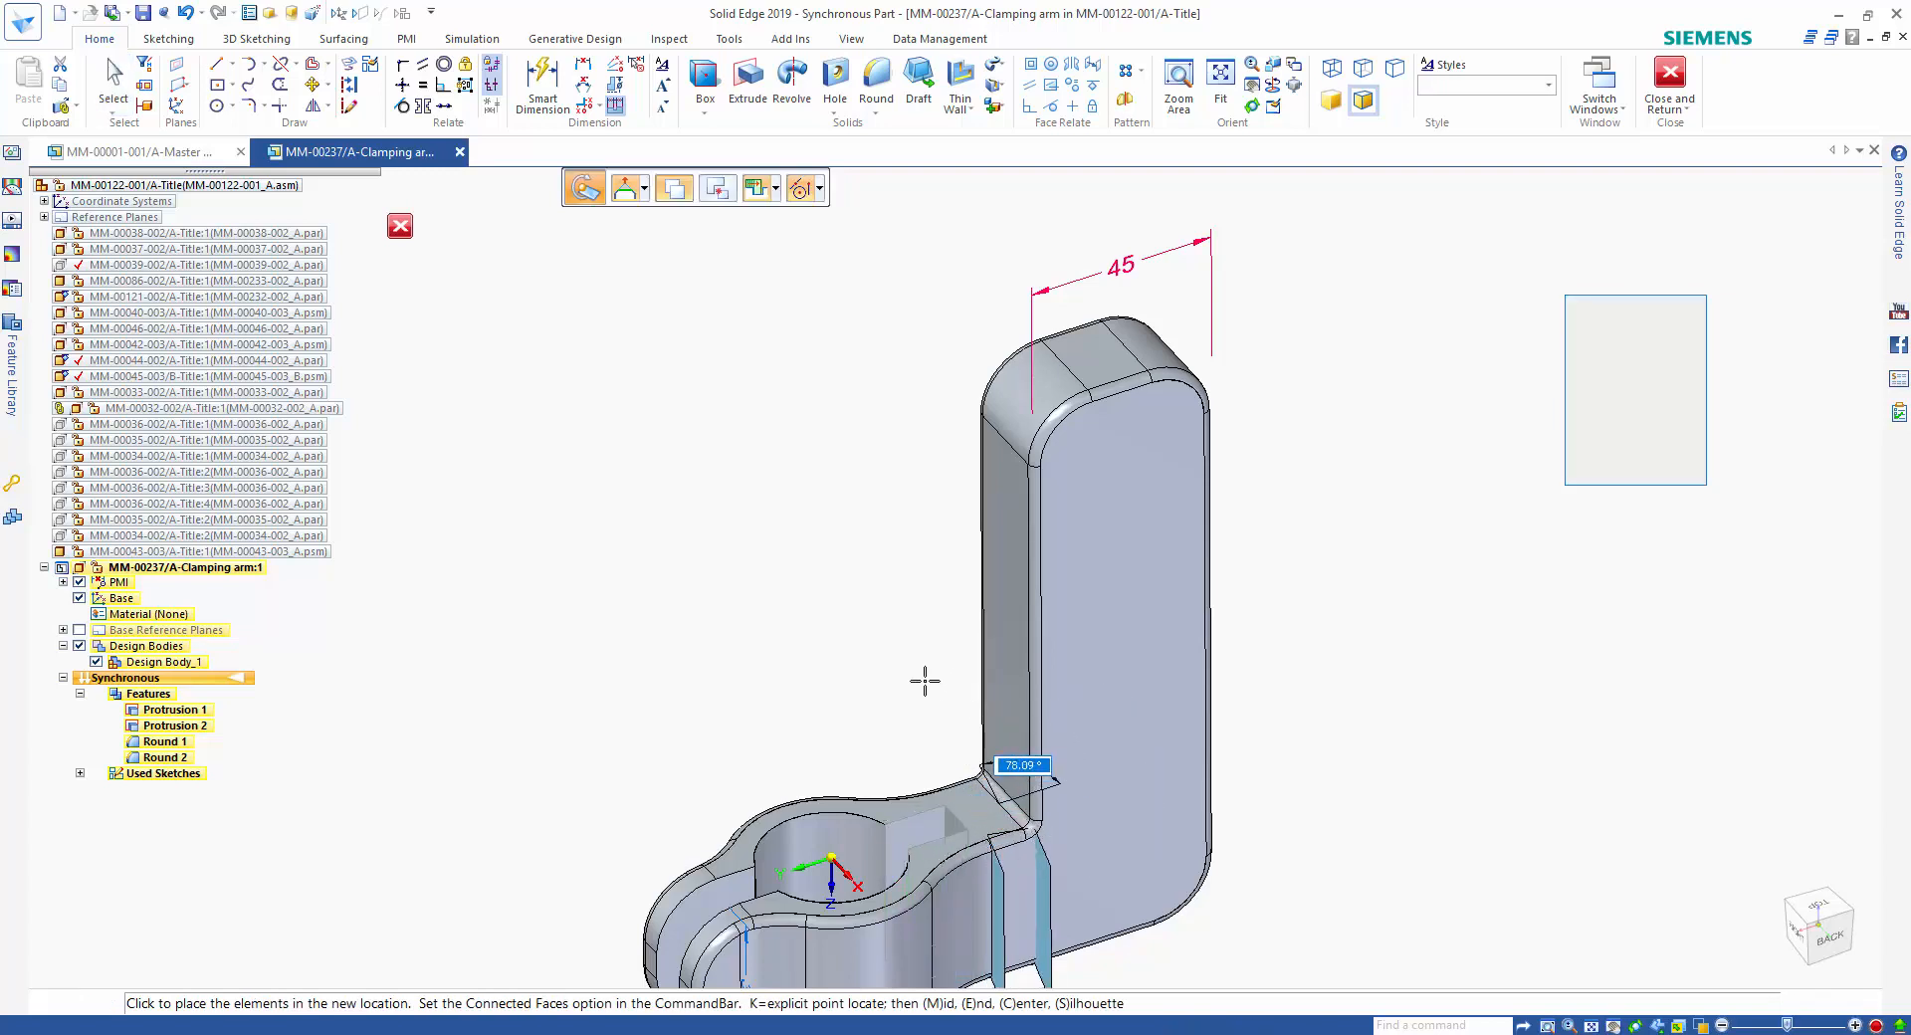
{"action": "key", "text": "Return"}
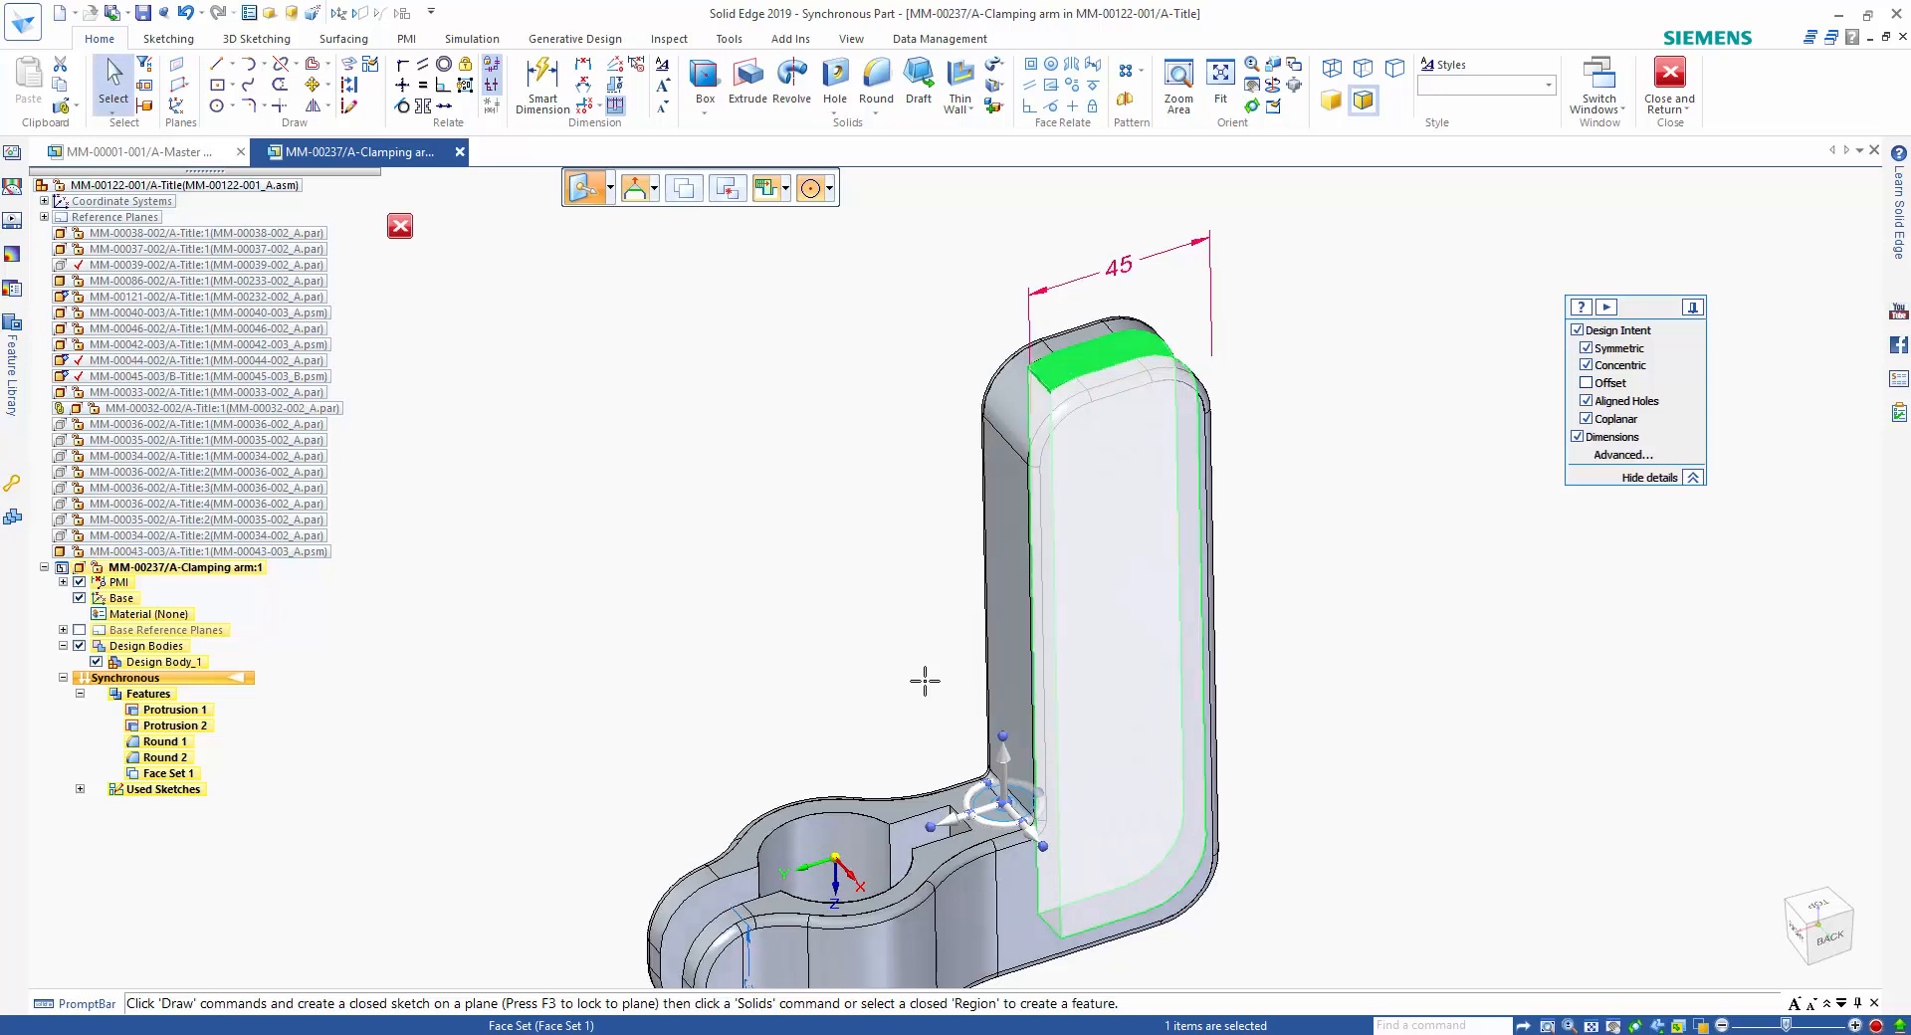
{"action": "left_click", "coordinate": [856, 602]}
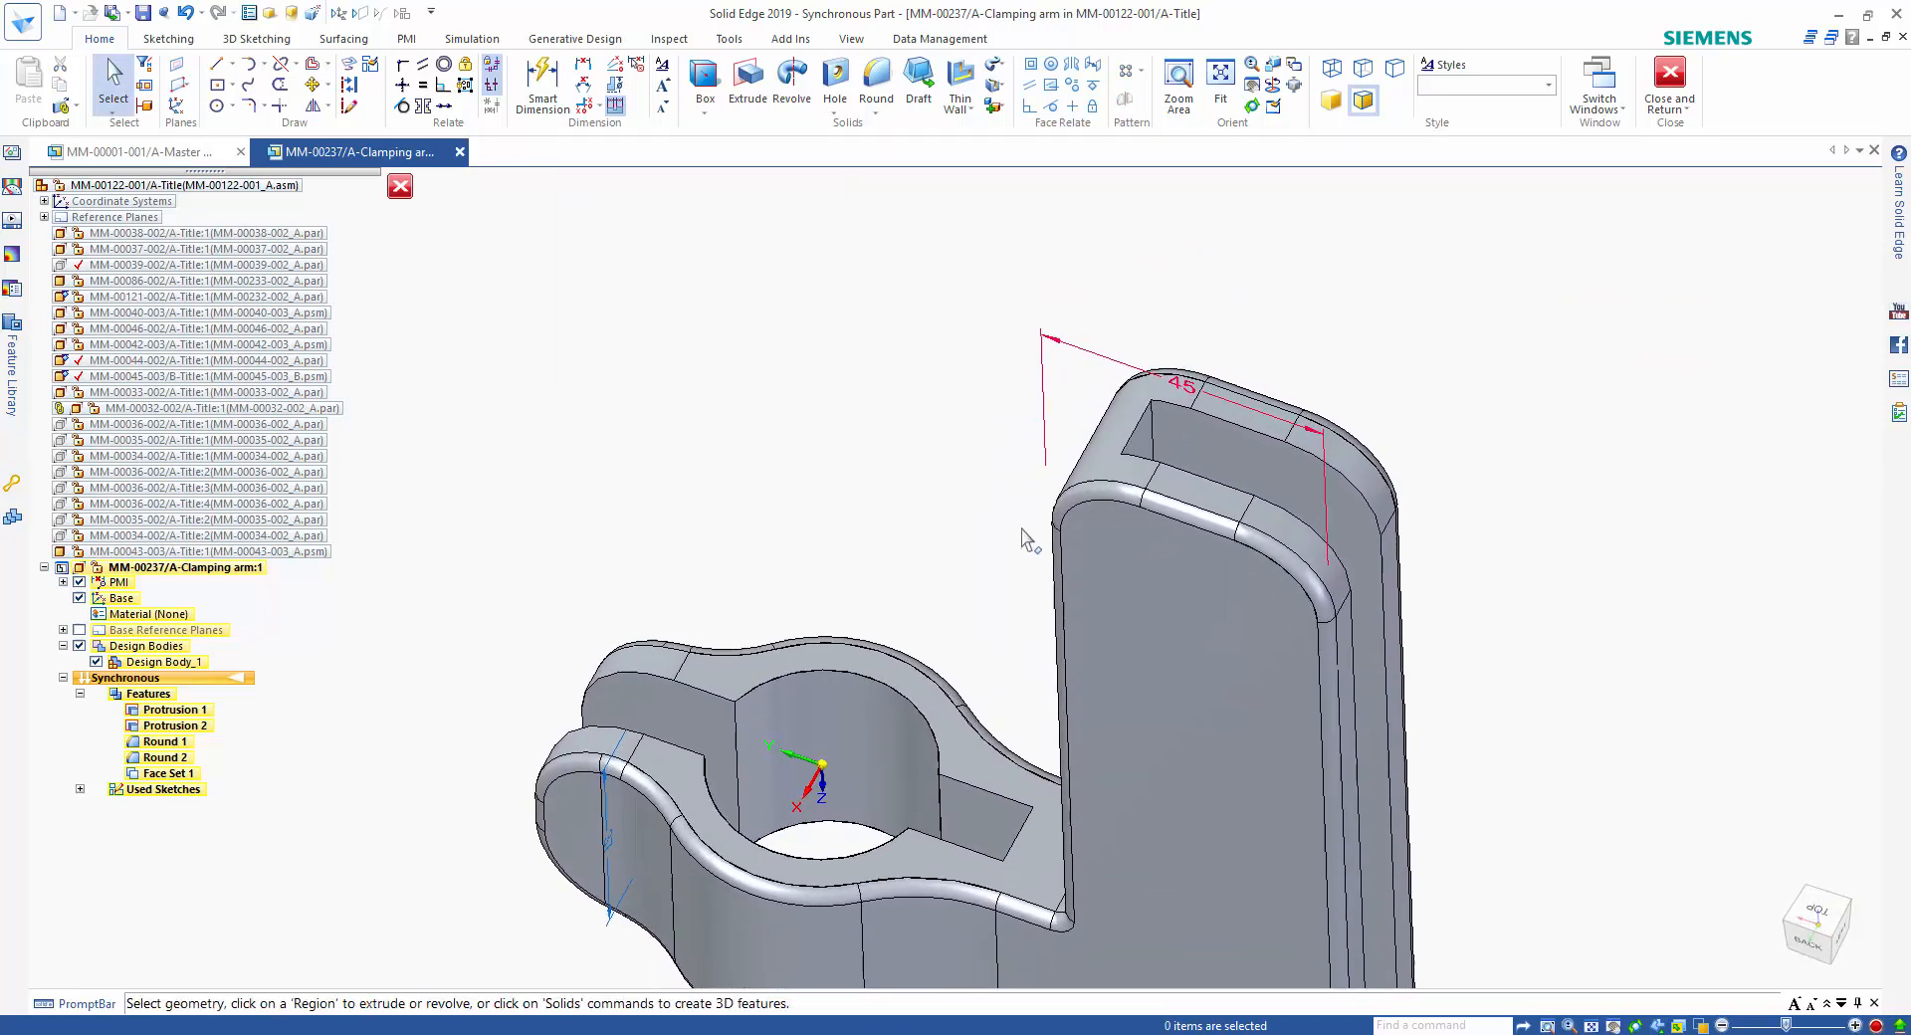
Move the closed end face of the upright's slot along the slot, toward its open side.
{"action": "left_click", "coordinate": [1147, 448]}
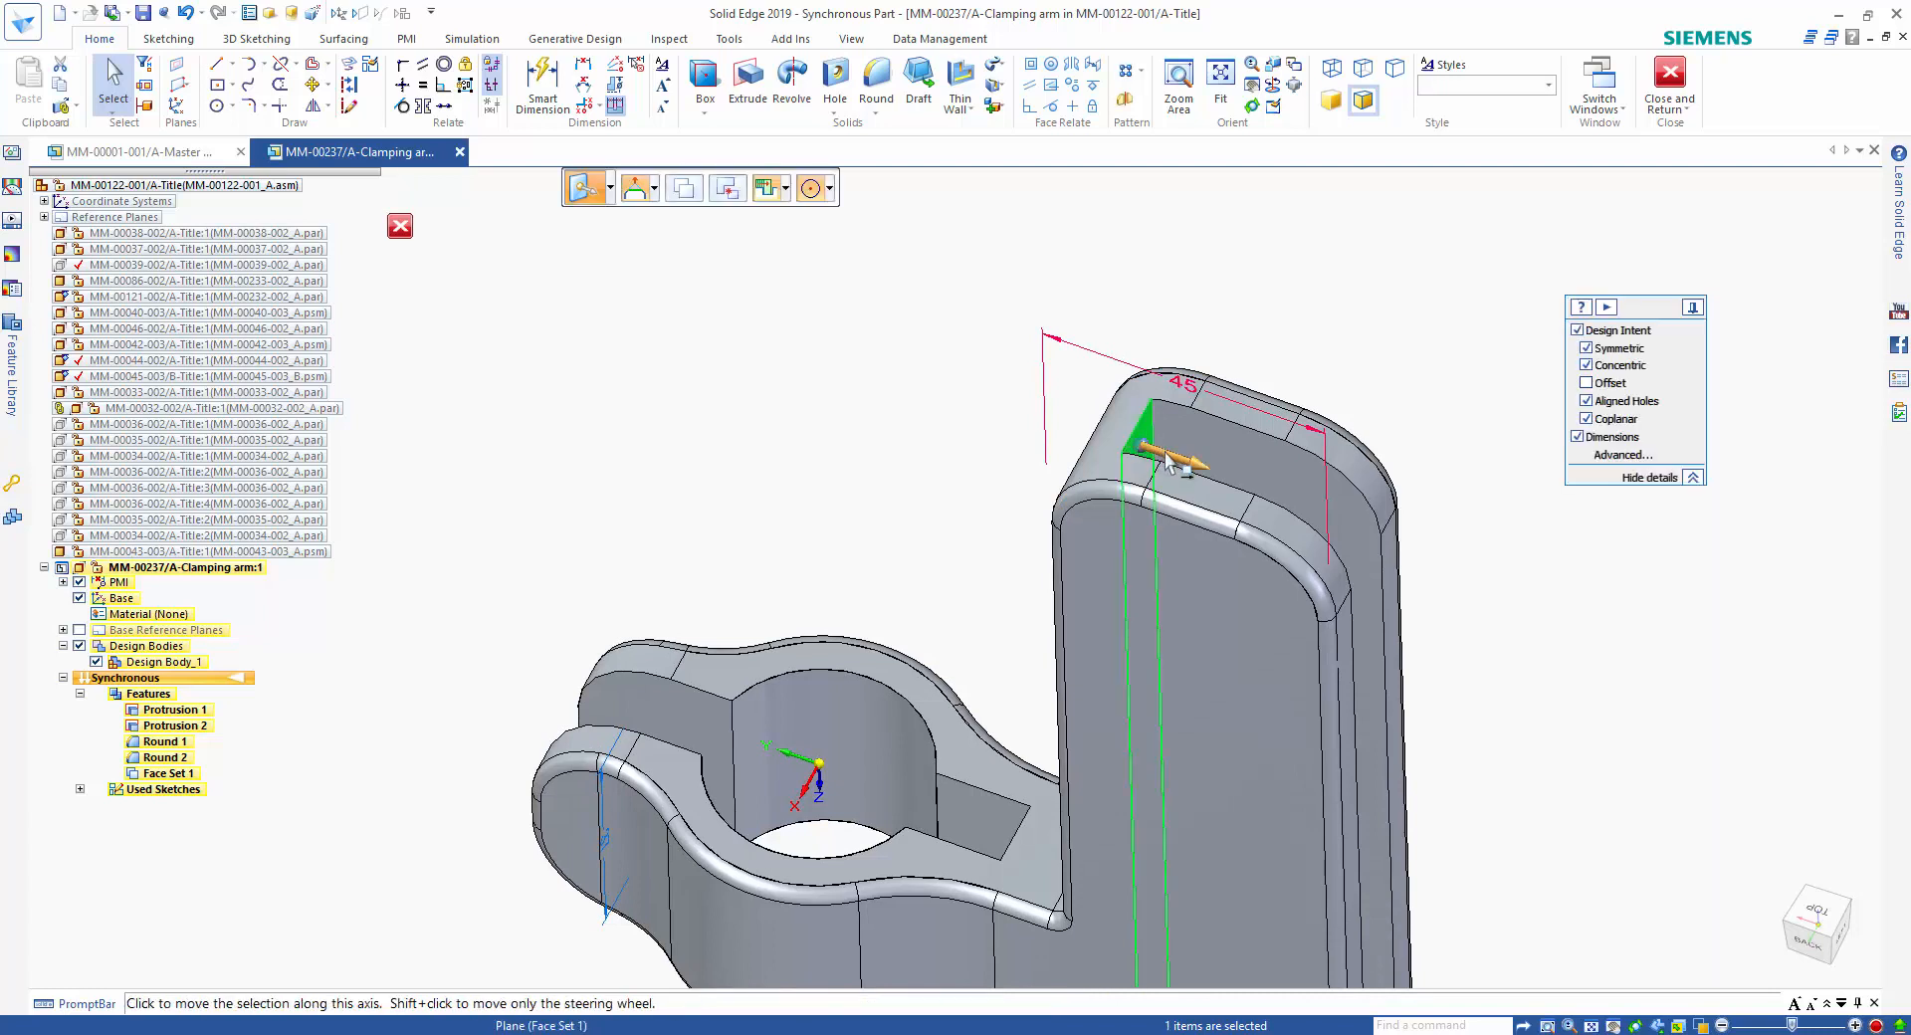
{"action": "left_click", "coordinate": [1169, 462]}
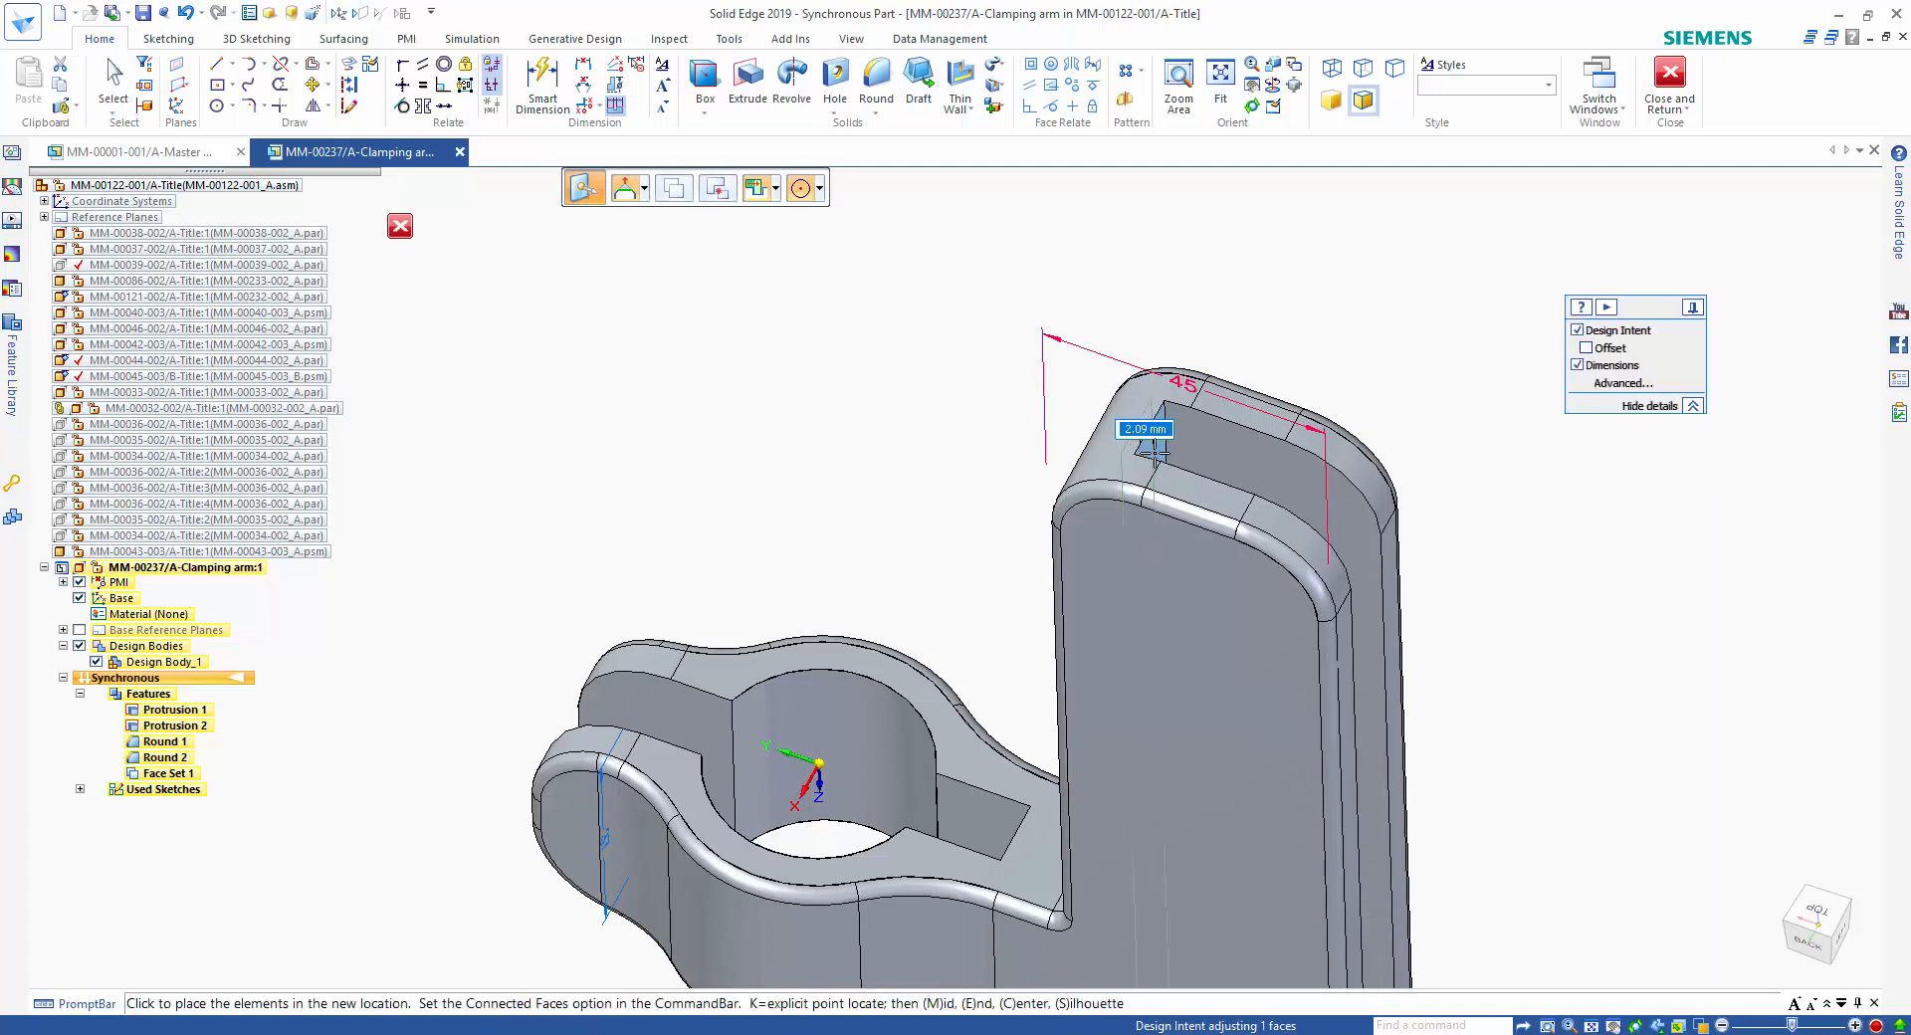
{"action": "key", "text": "Escape"}
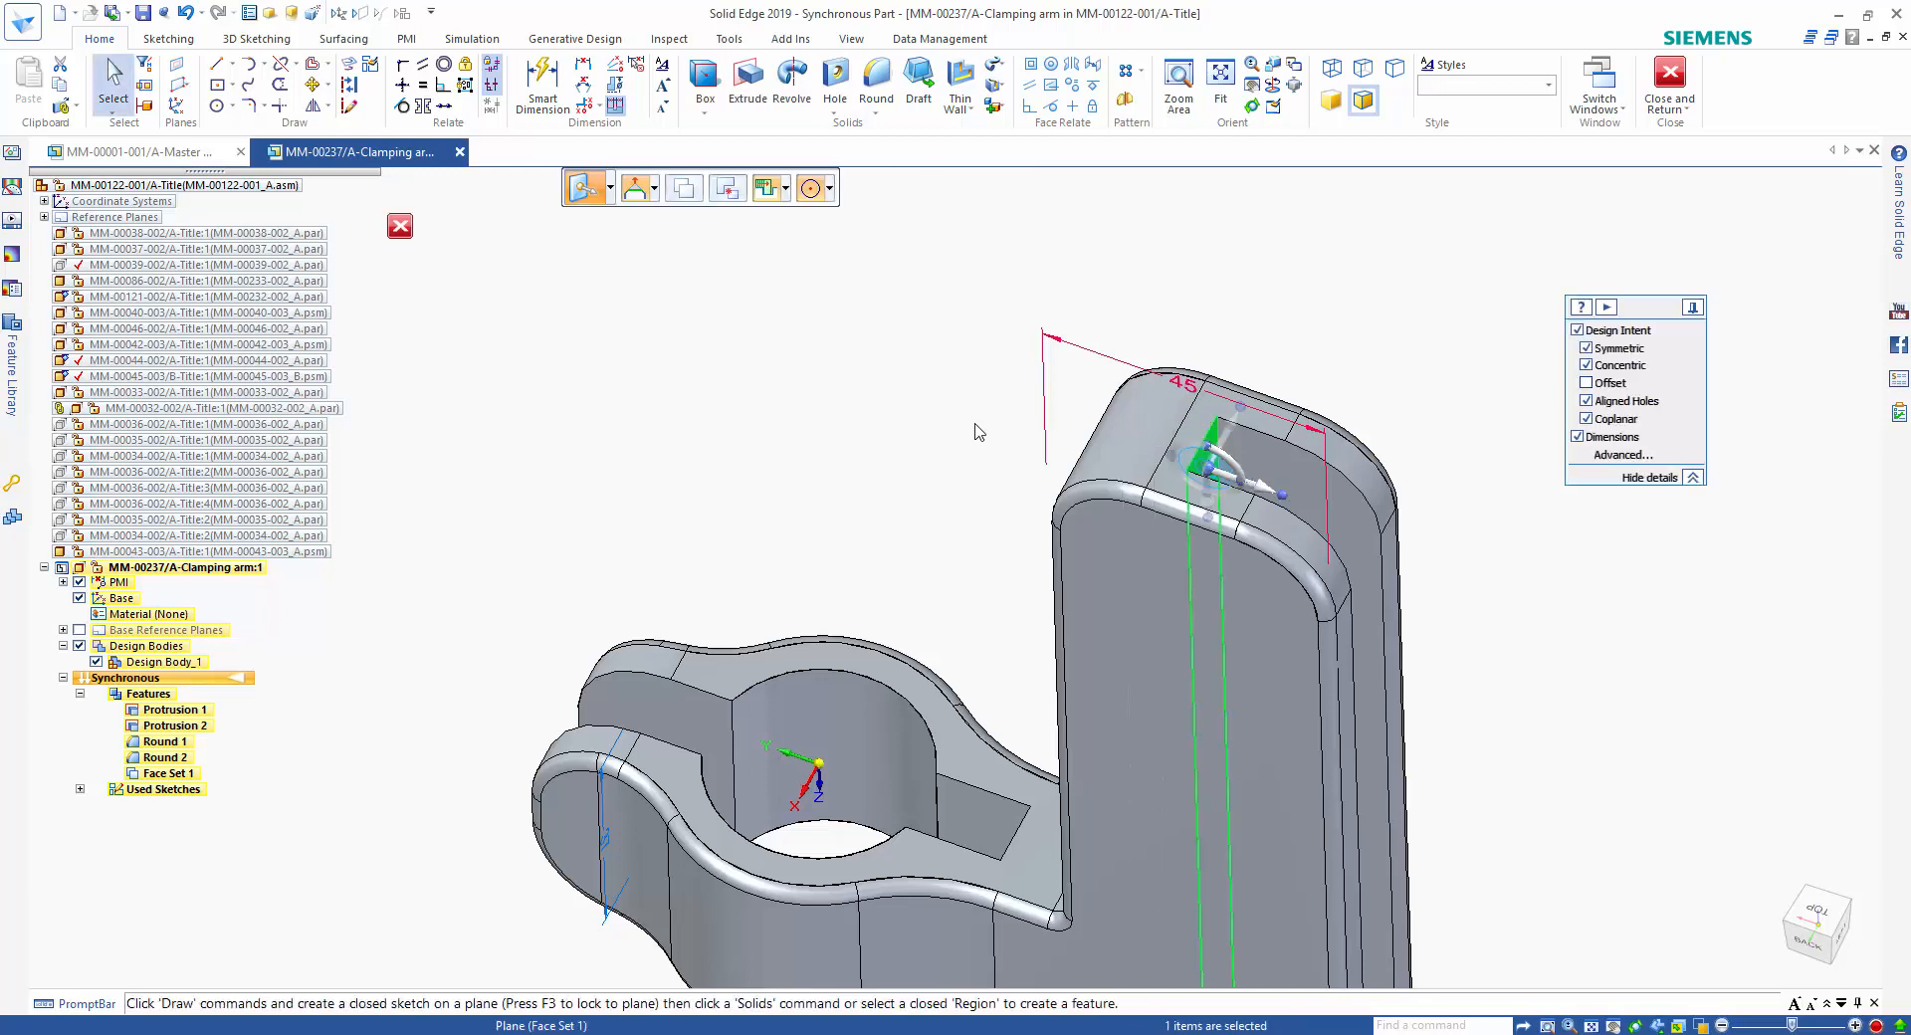
Set an offset relation of 17 mm between the upright slot's closed end face and the upright's side face nearest the bore.
{"action": "left_click", "coordinate": [1093, 64]}
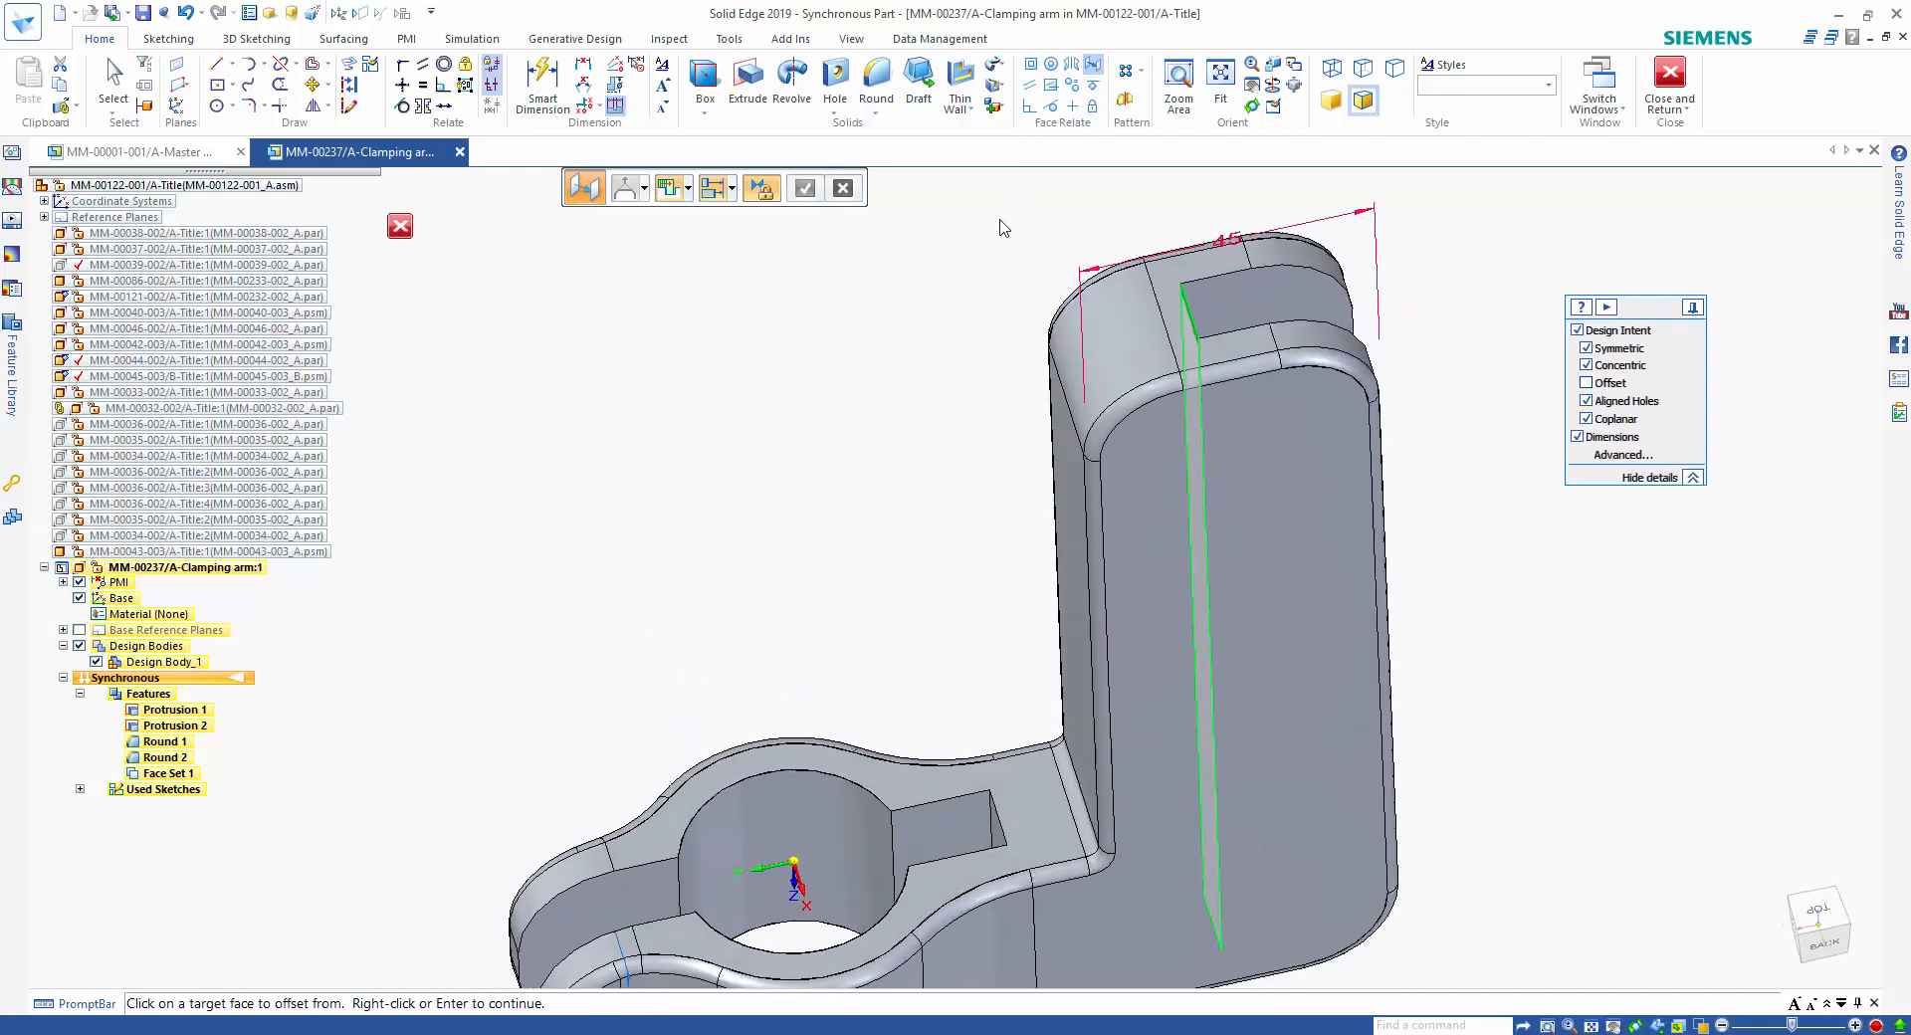
{"action": "left_click", "coordinate": [1040, 468]}
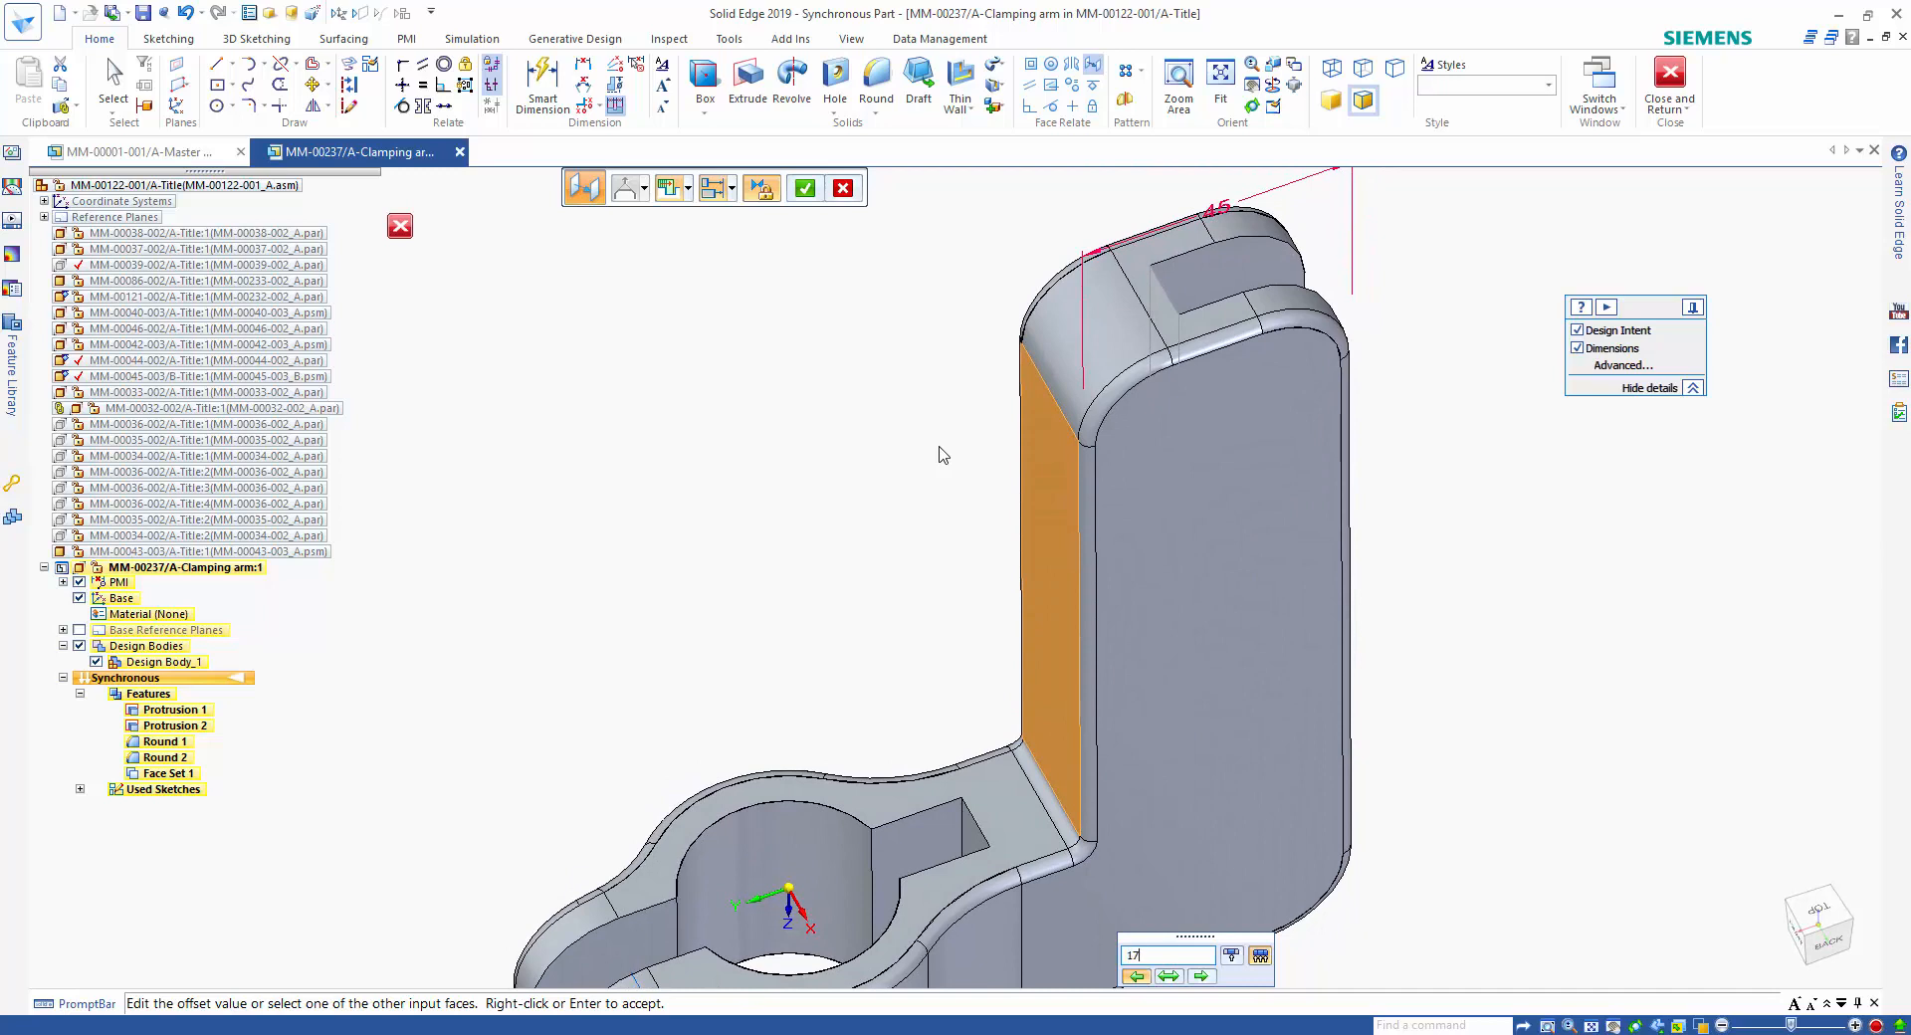
{"action": "type", "text": "17"}
{"action": "key", "text": "Return"}
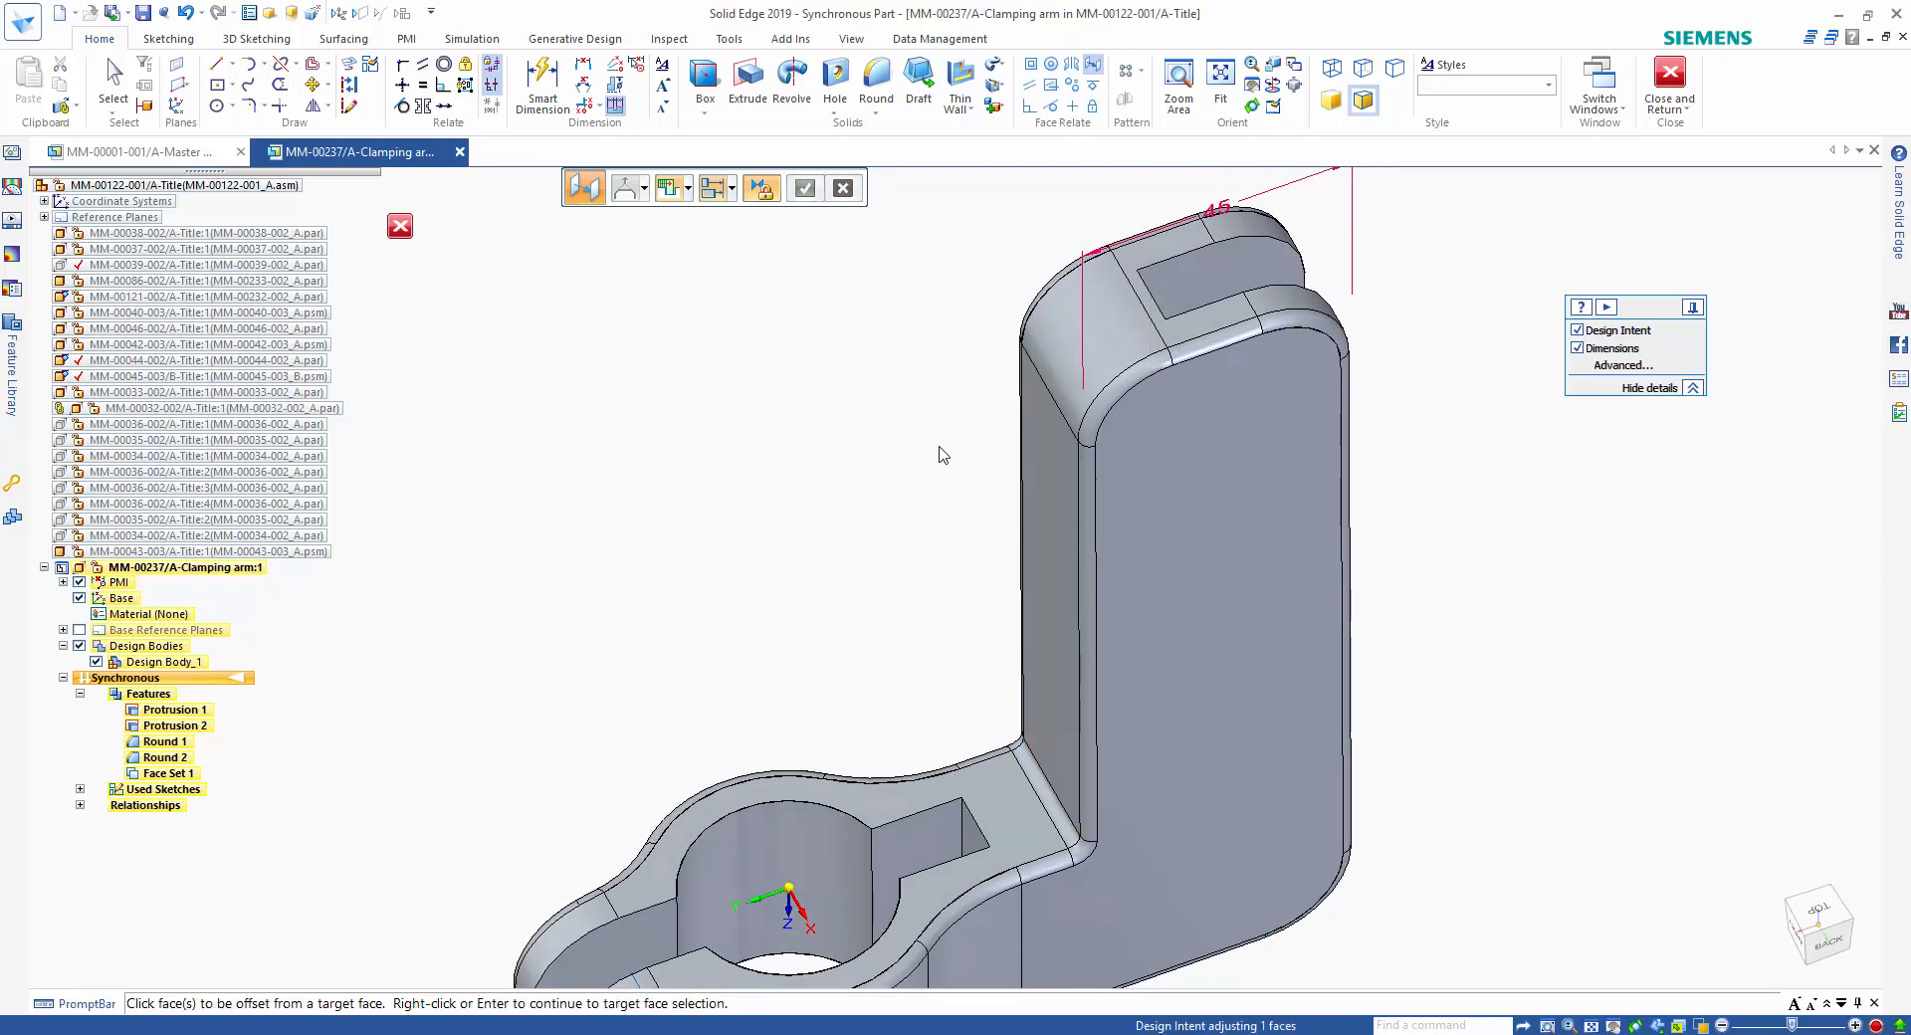
{"action": "key", "text": "Escape"}
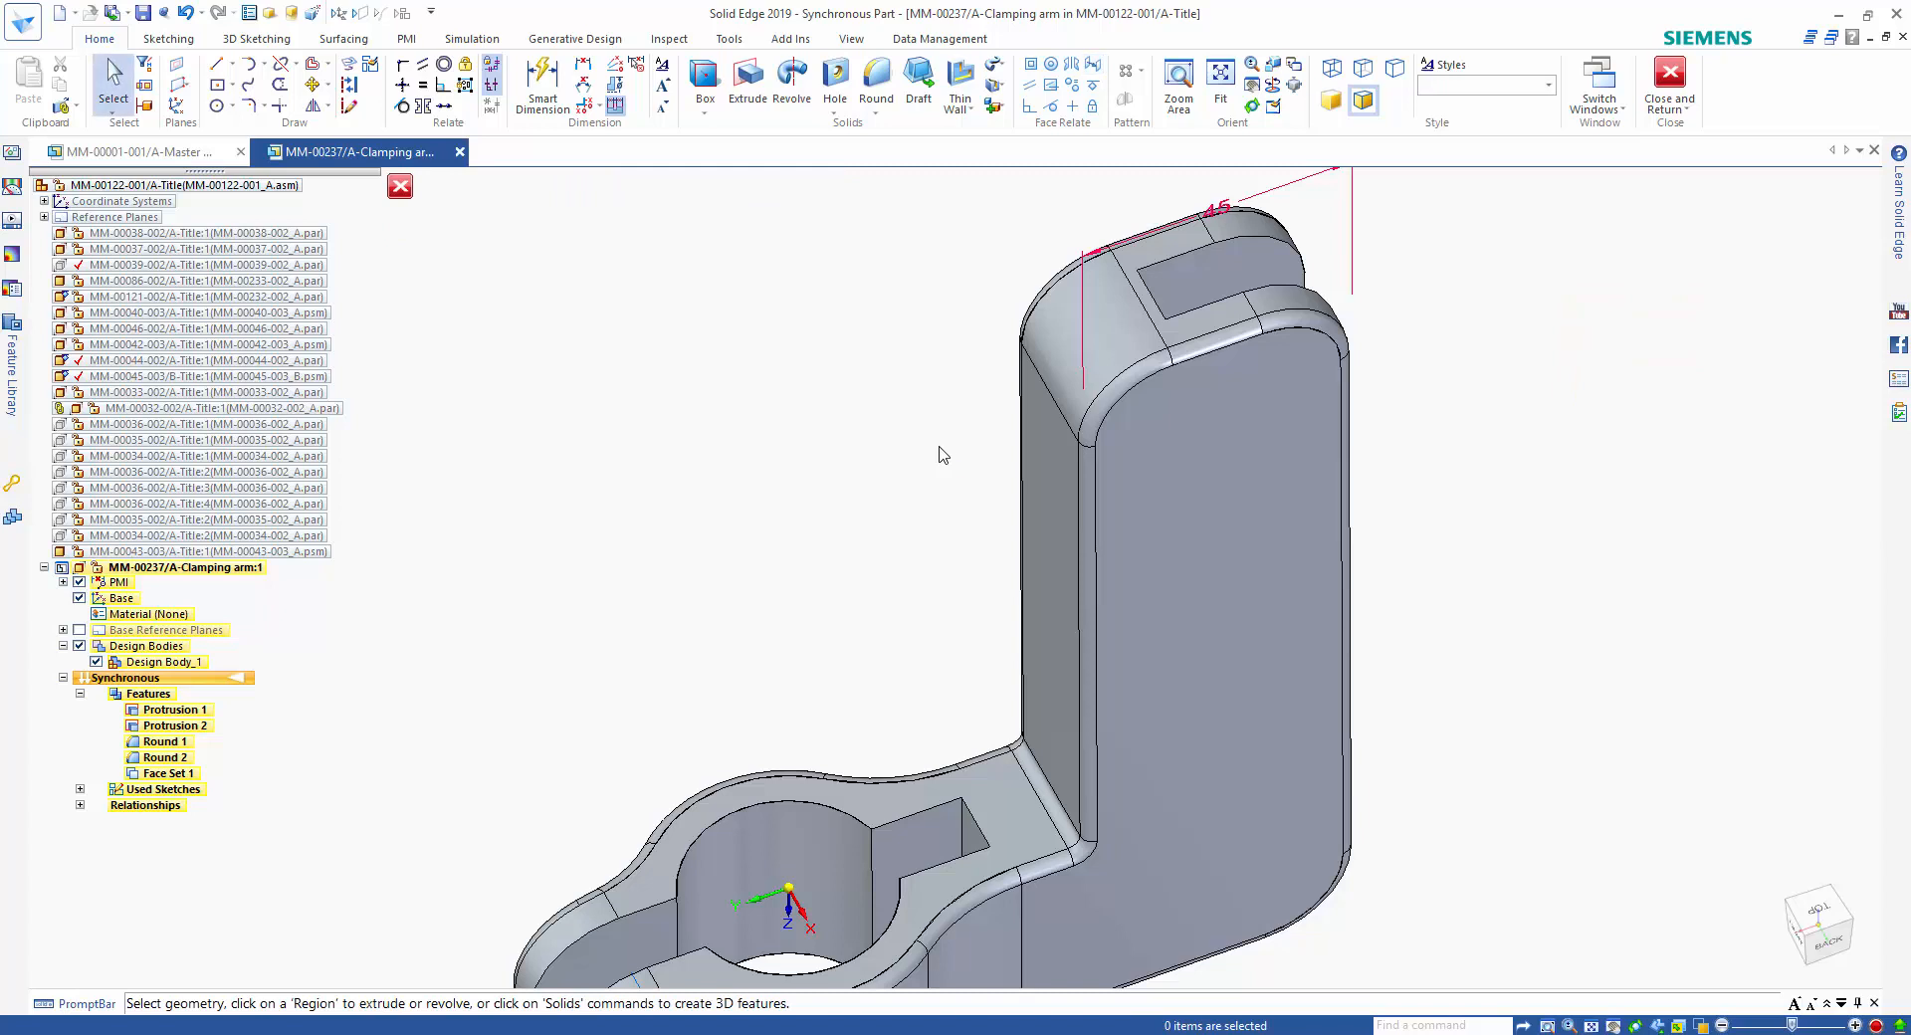
Move the upright's side face nearest the bore away from the bore, carrying the 45 mm wide upright and its slot along.
{"action": "left_click", "coordinate": [1048, 514]}
{"action": "left_click", "coordinate": [1038, 520]}
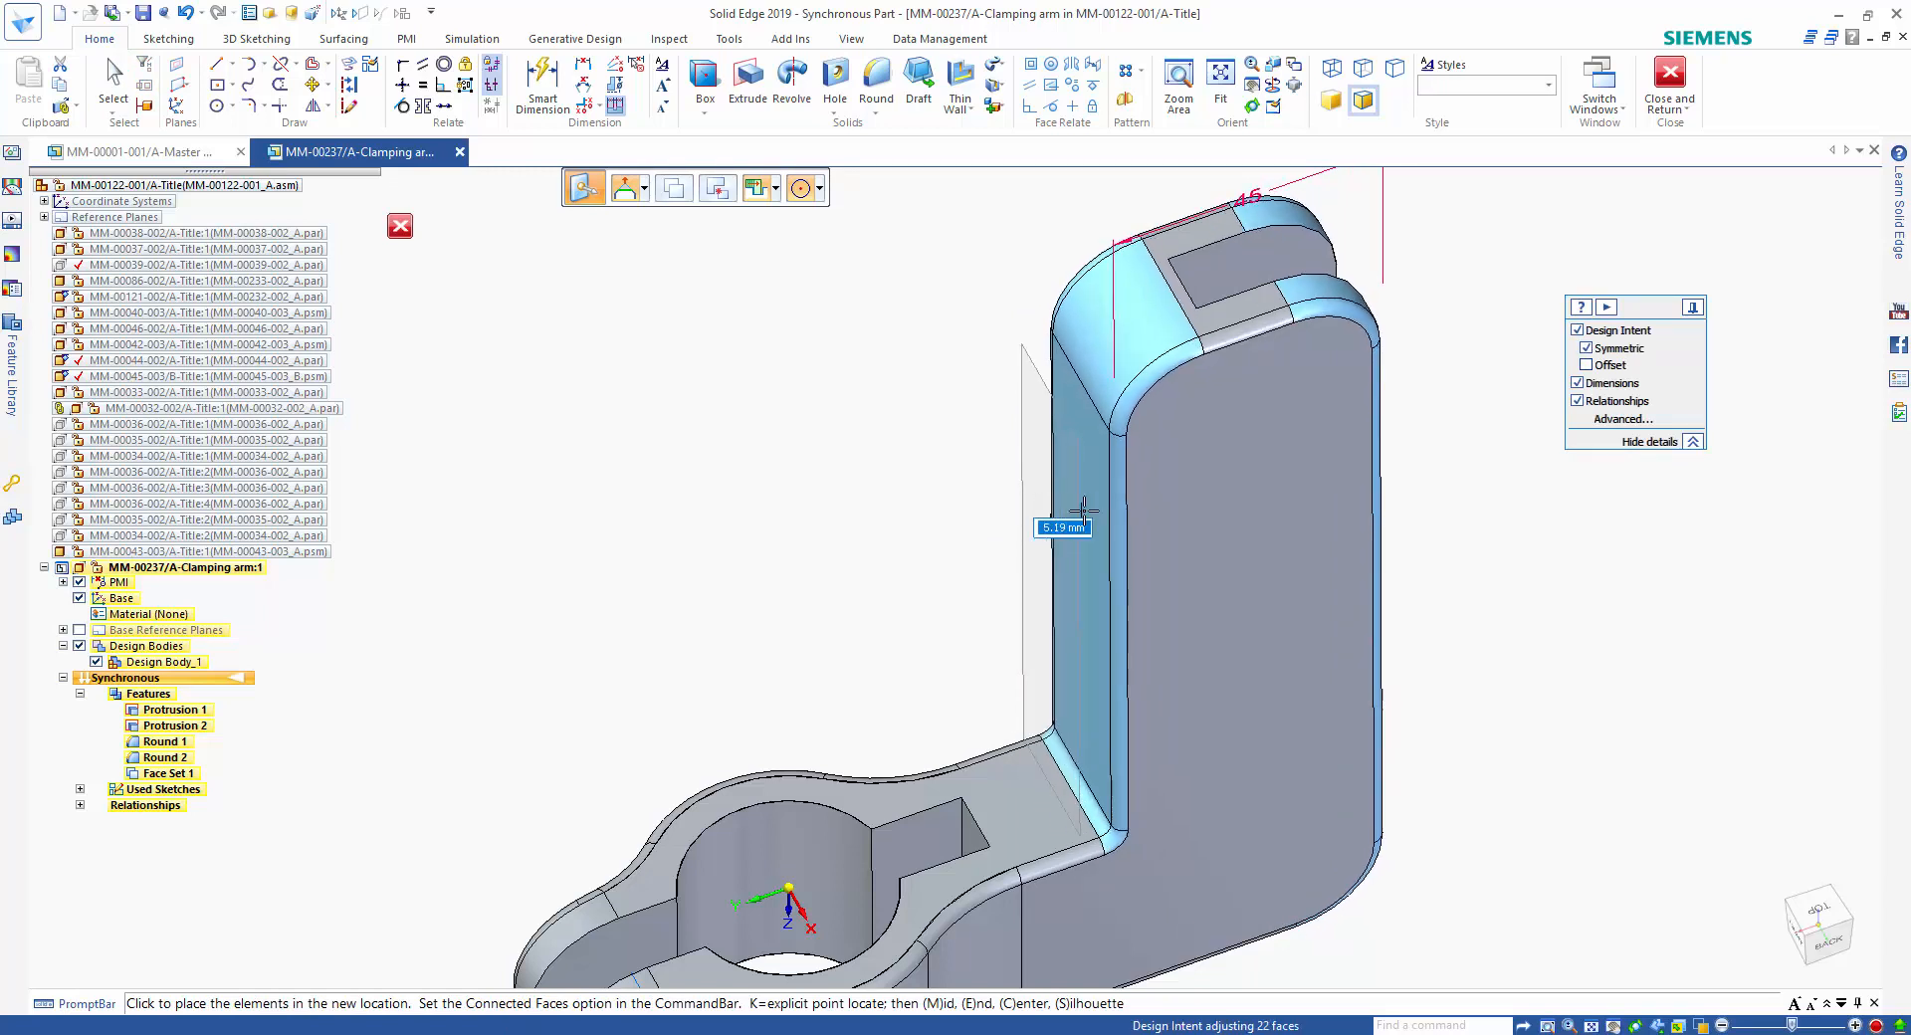
{"action": "left_click", "coordinate": [1094, 516]}
In the top view, place a diameter dimension on the clamp's bore and accept it at 34 mm.
{"action": "middle_click_drag", "start_coordinate": [1498, 595], "coordinate": [1819, 926]}
{"action": "left_click", "coordinate": [1819, 926]}
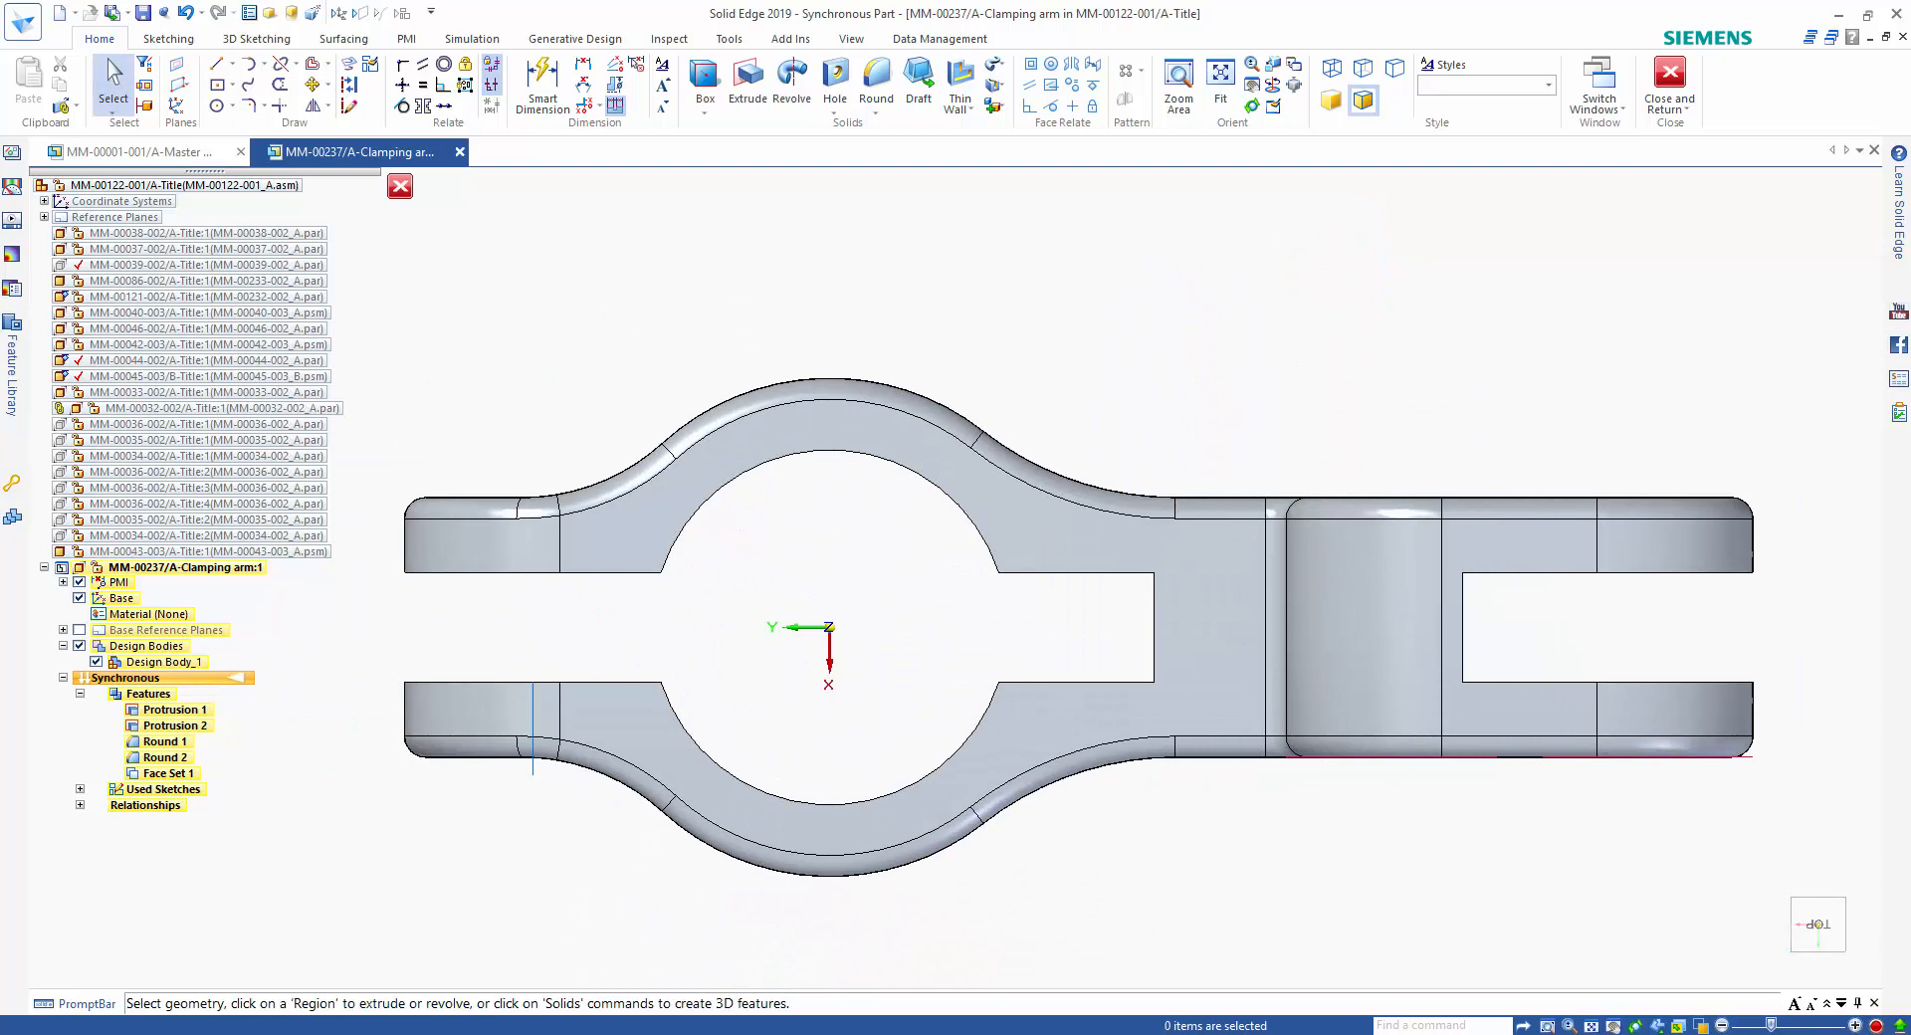
{"action": "right_click", "coordinate": [1234, 395]}
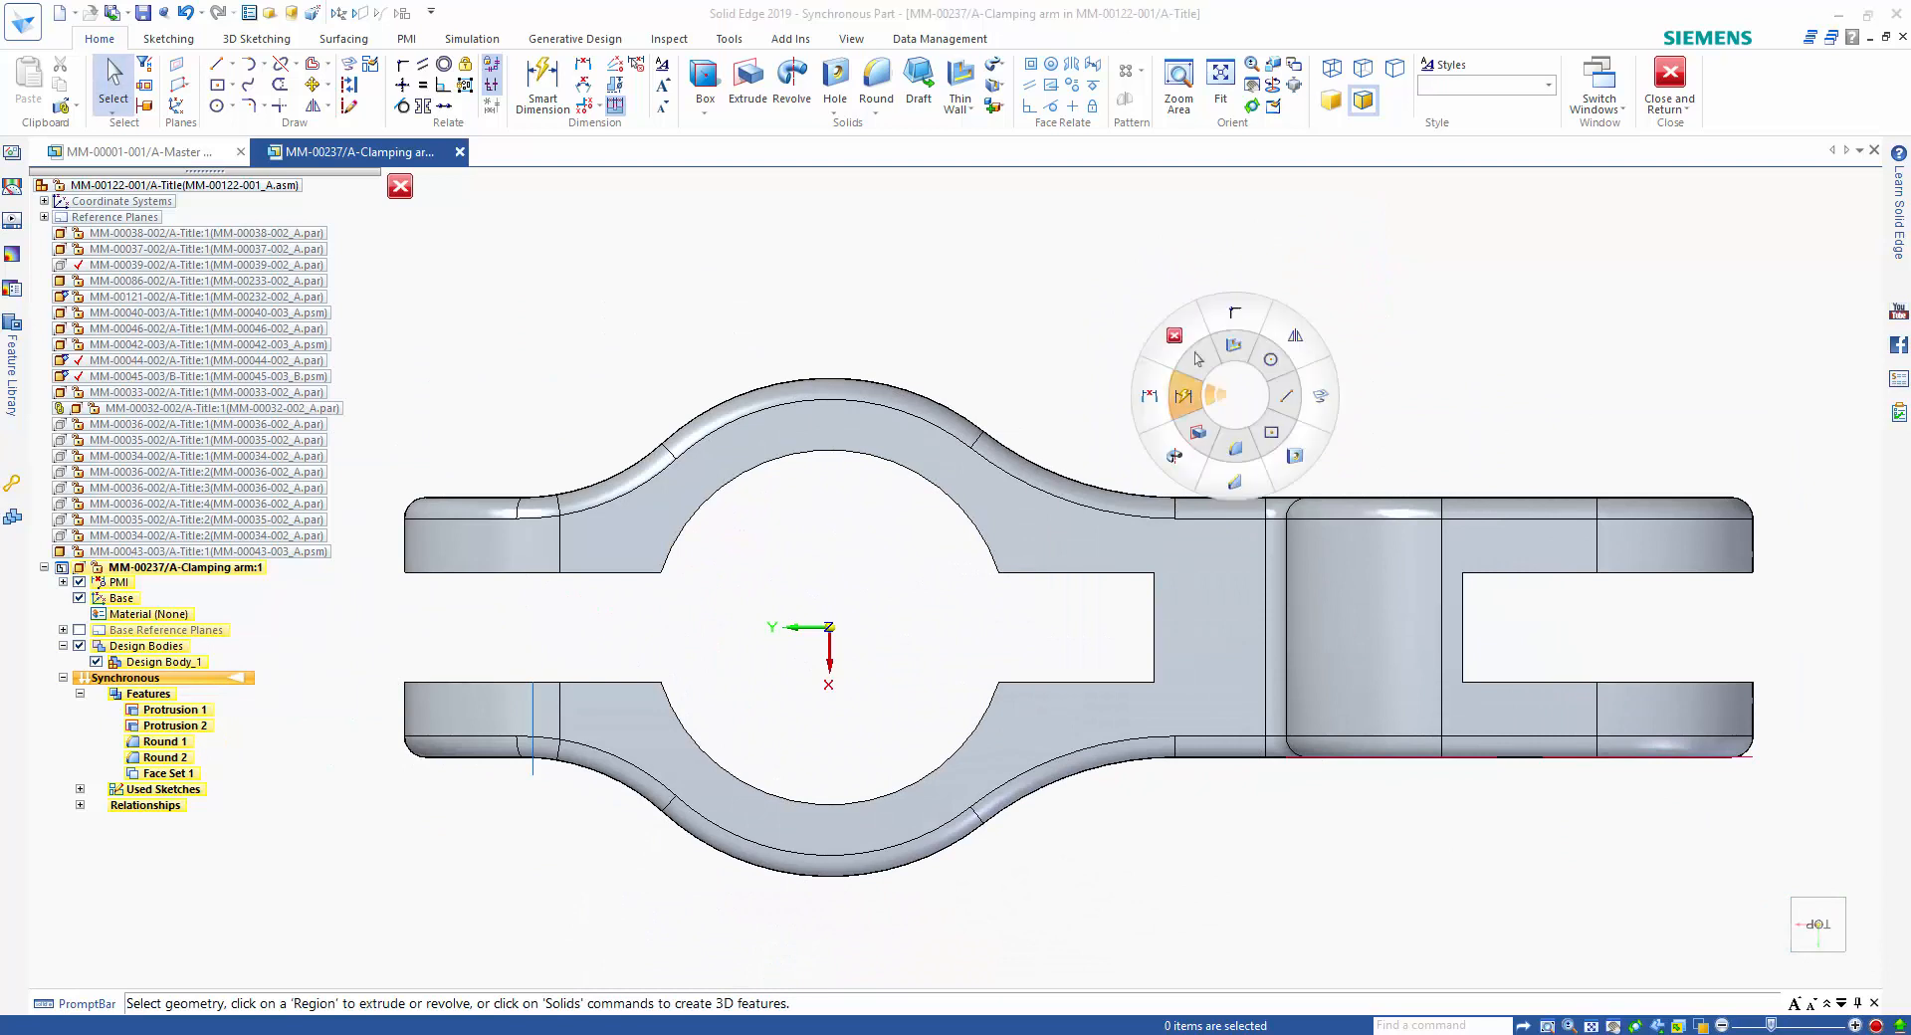
{"action": "left_click", "coordinate": [1182, 395]}
{"action": "left_click", "coordinate": [962, 510]}
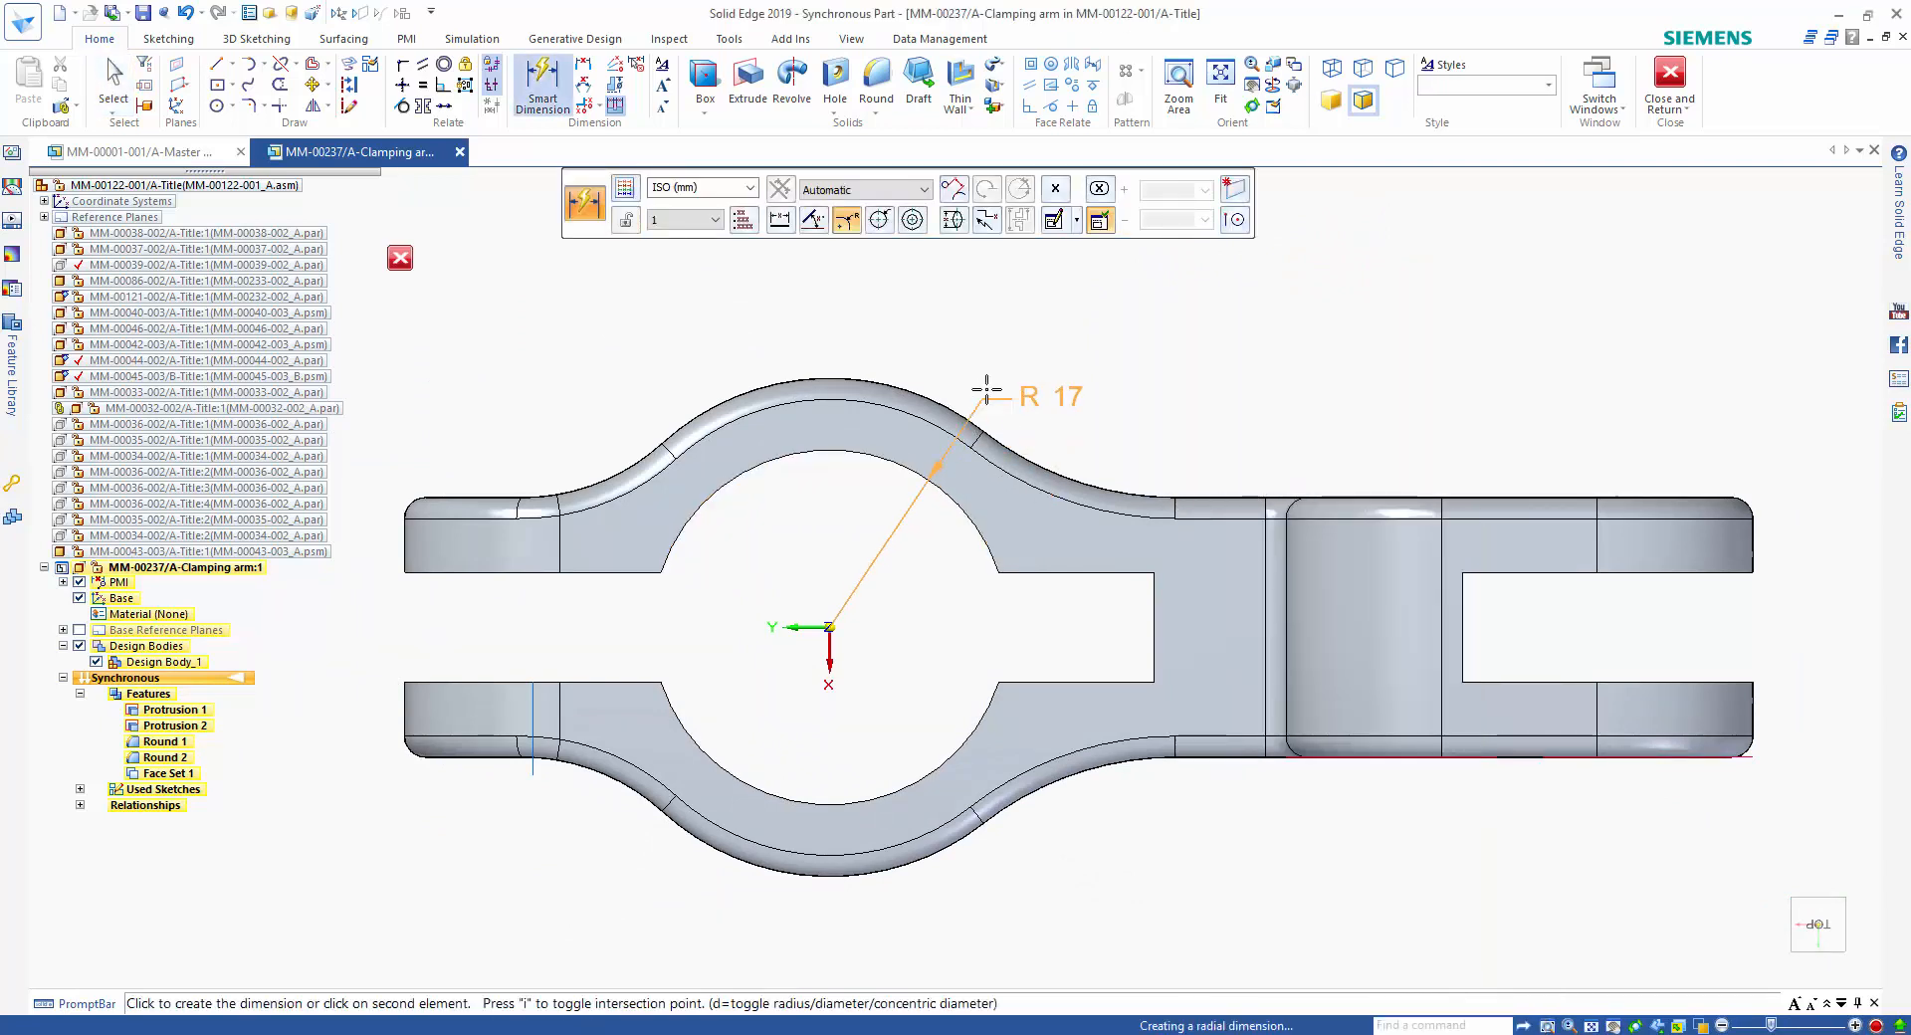
{"action": "left_click", "coordinate": [879, 220]}
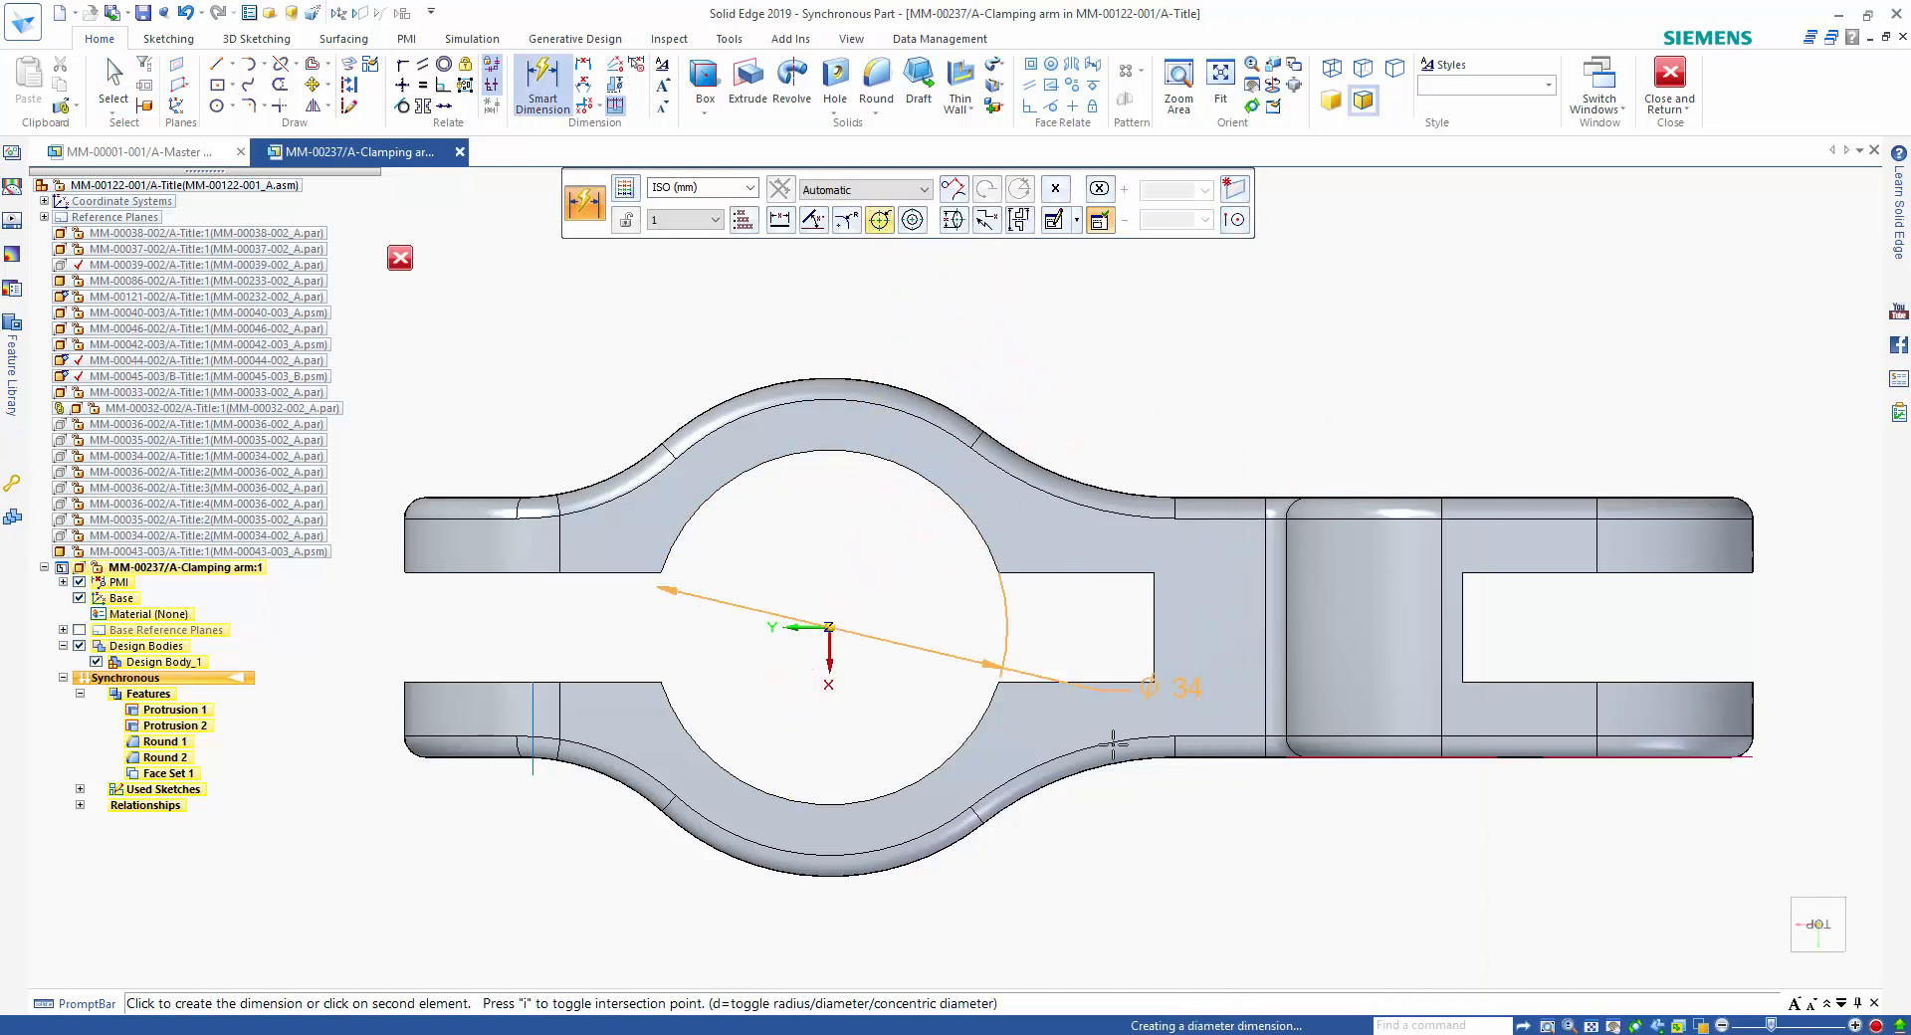
{"action": "left_click", "coordinate": [1082, 858]}
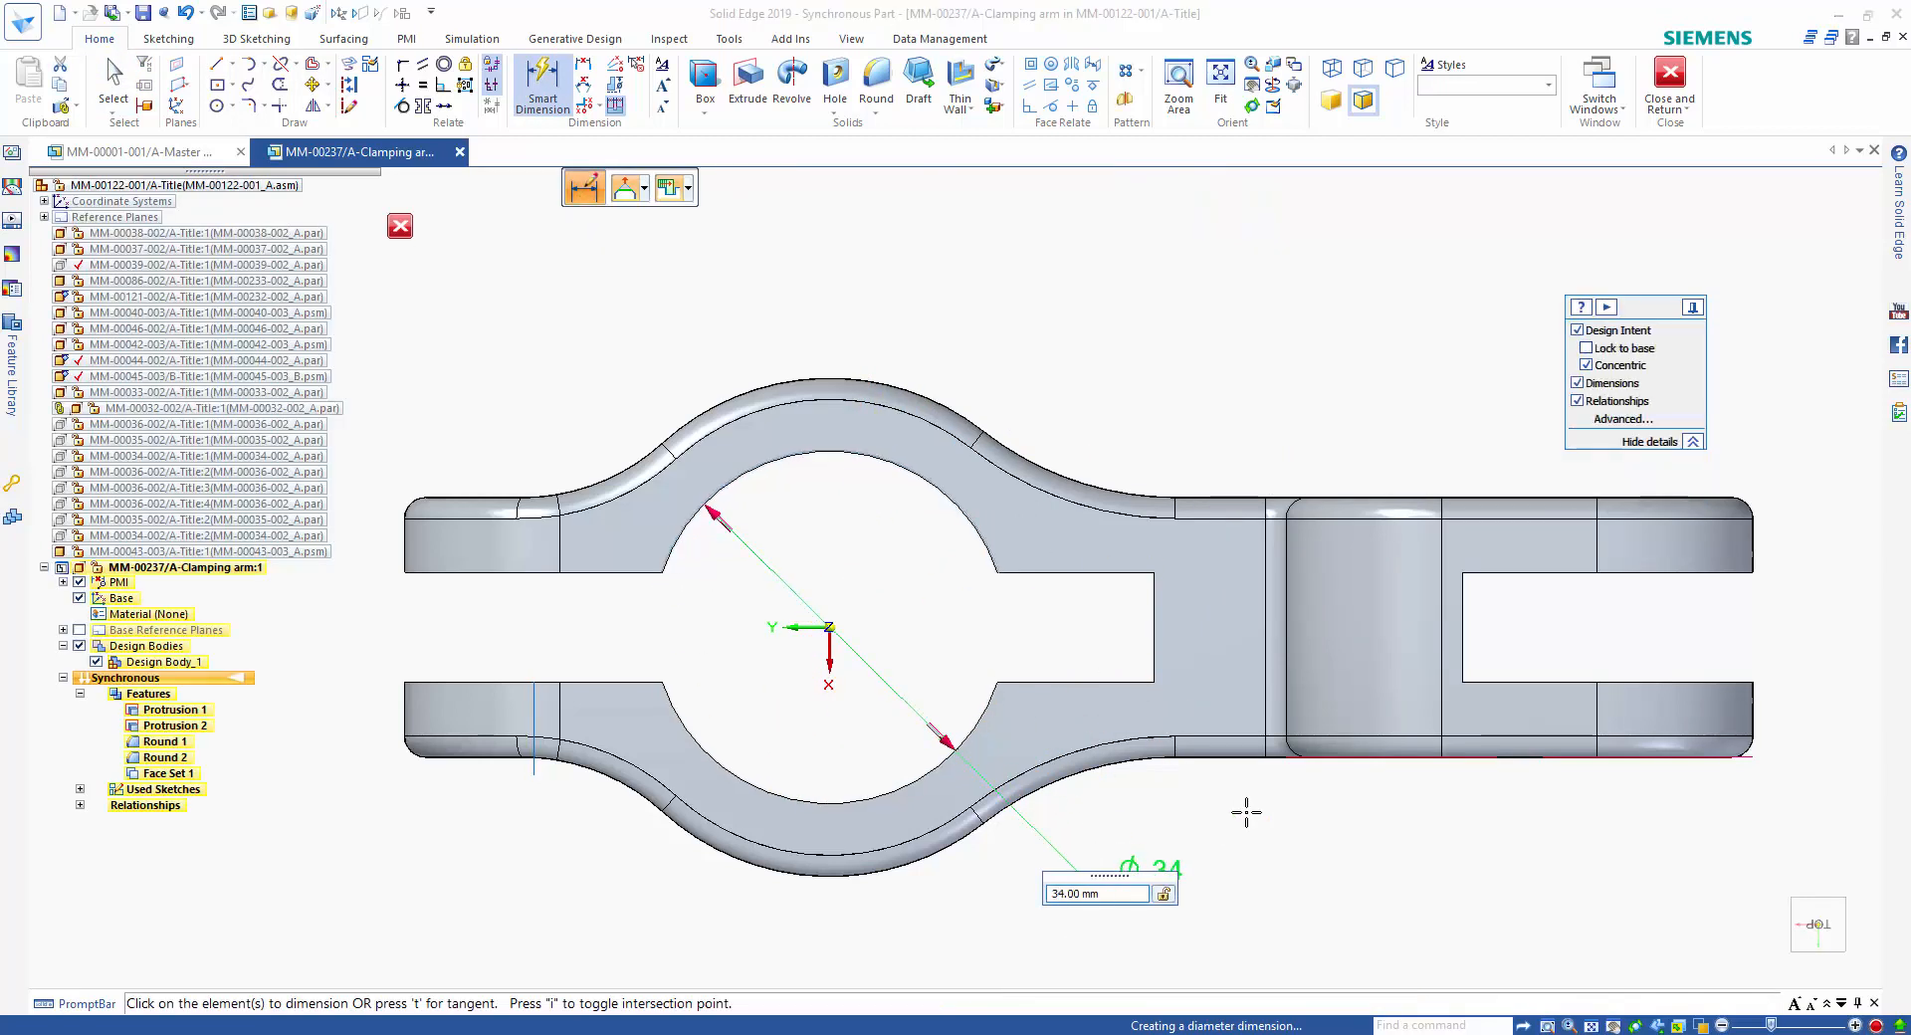
{"action": "key", "text": "Return"}
{"action": "key", "text": "Escape"}
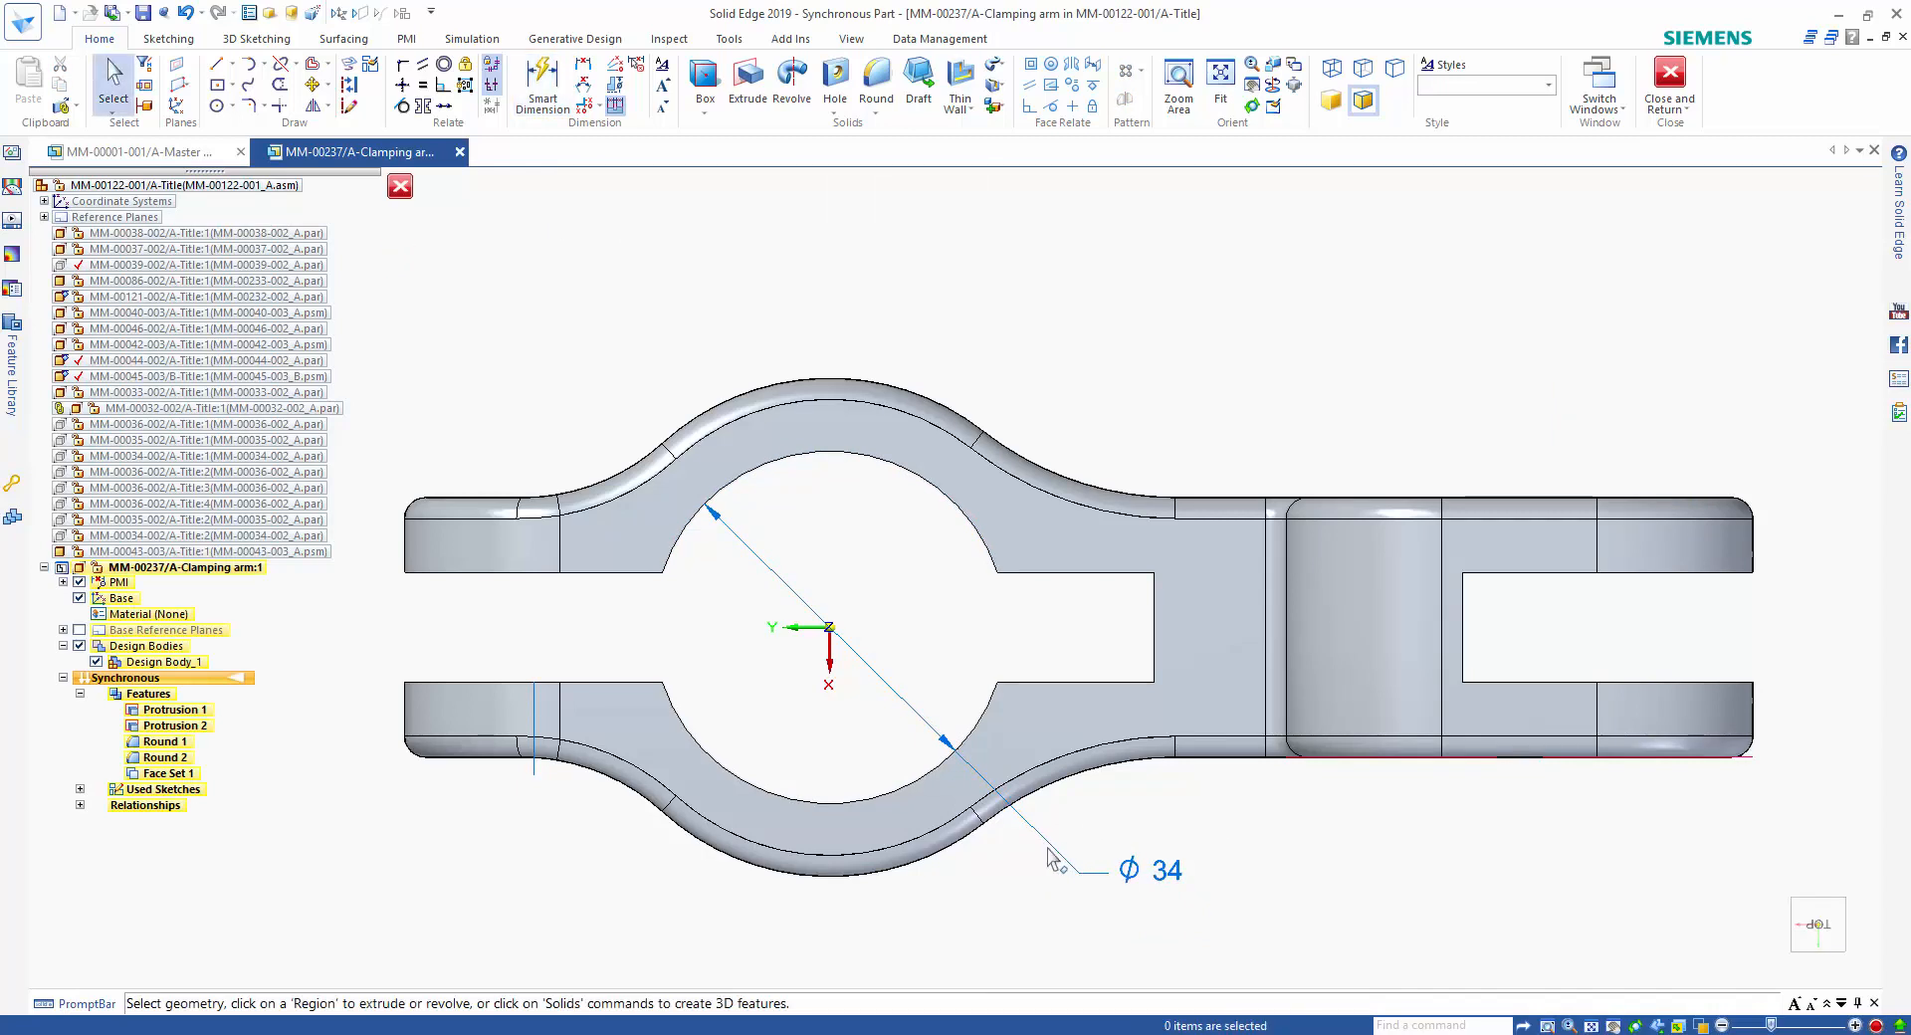
Give the bore's diameter dimension a unit tolerance of +0.25 mm and -0.00 mm.
{"action": "left_click", "coordinate": [1048, 849]}
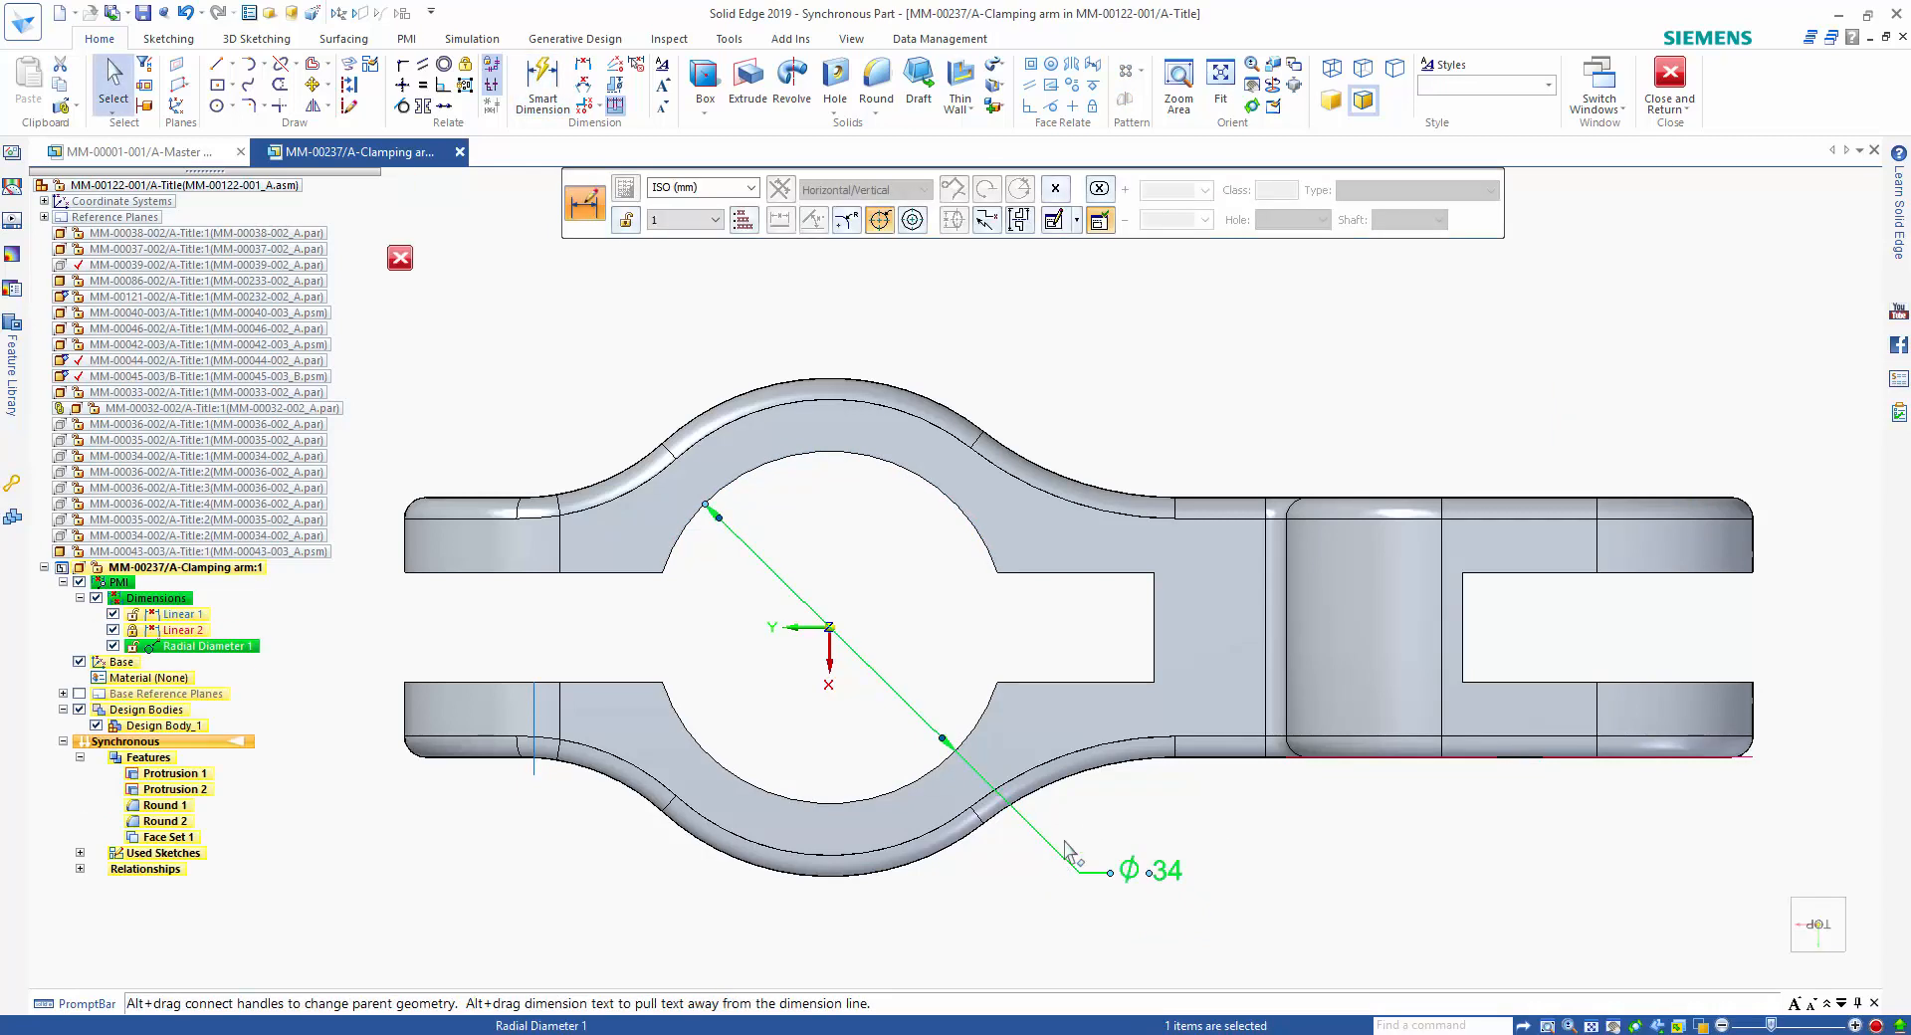
{"action": "left_click", "coordinate": [1065, 202]}
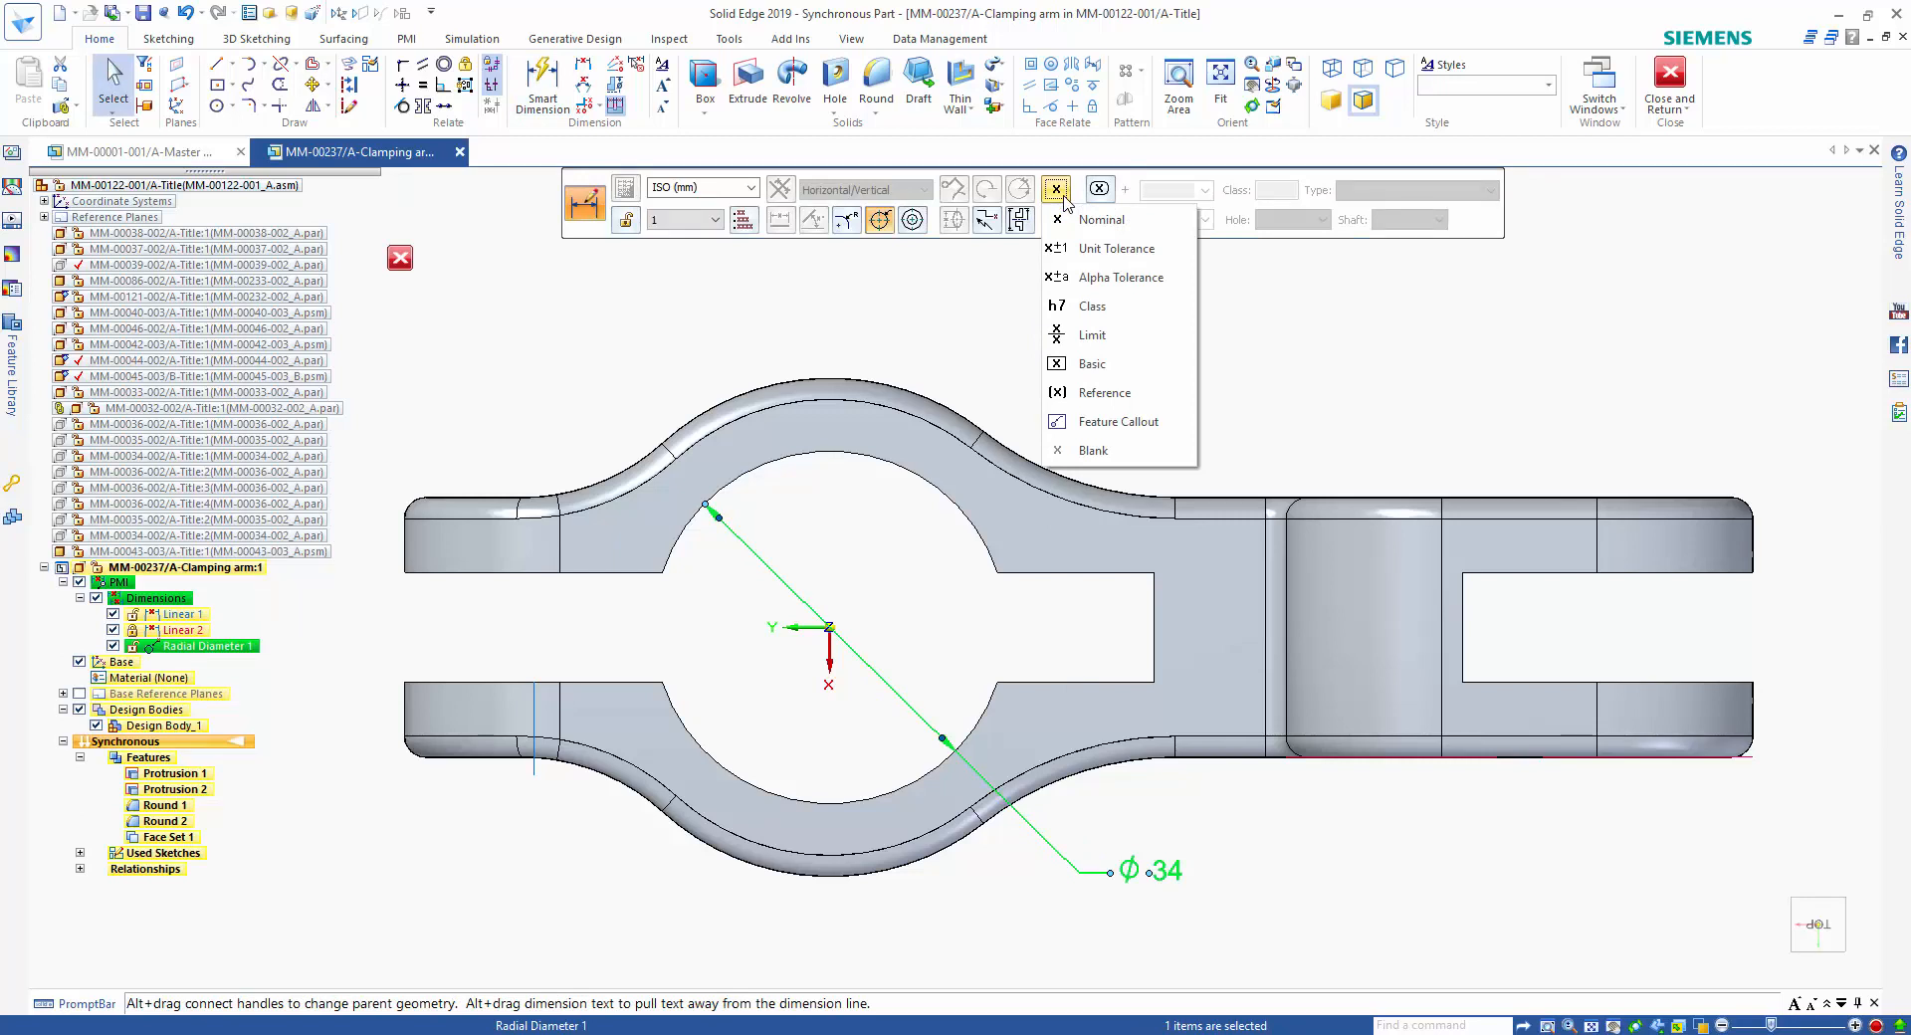
{"action": "left_click", "coordinate": [1105, 248]}
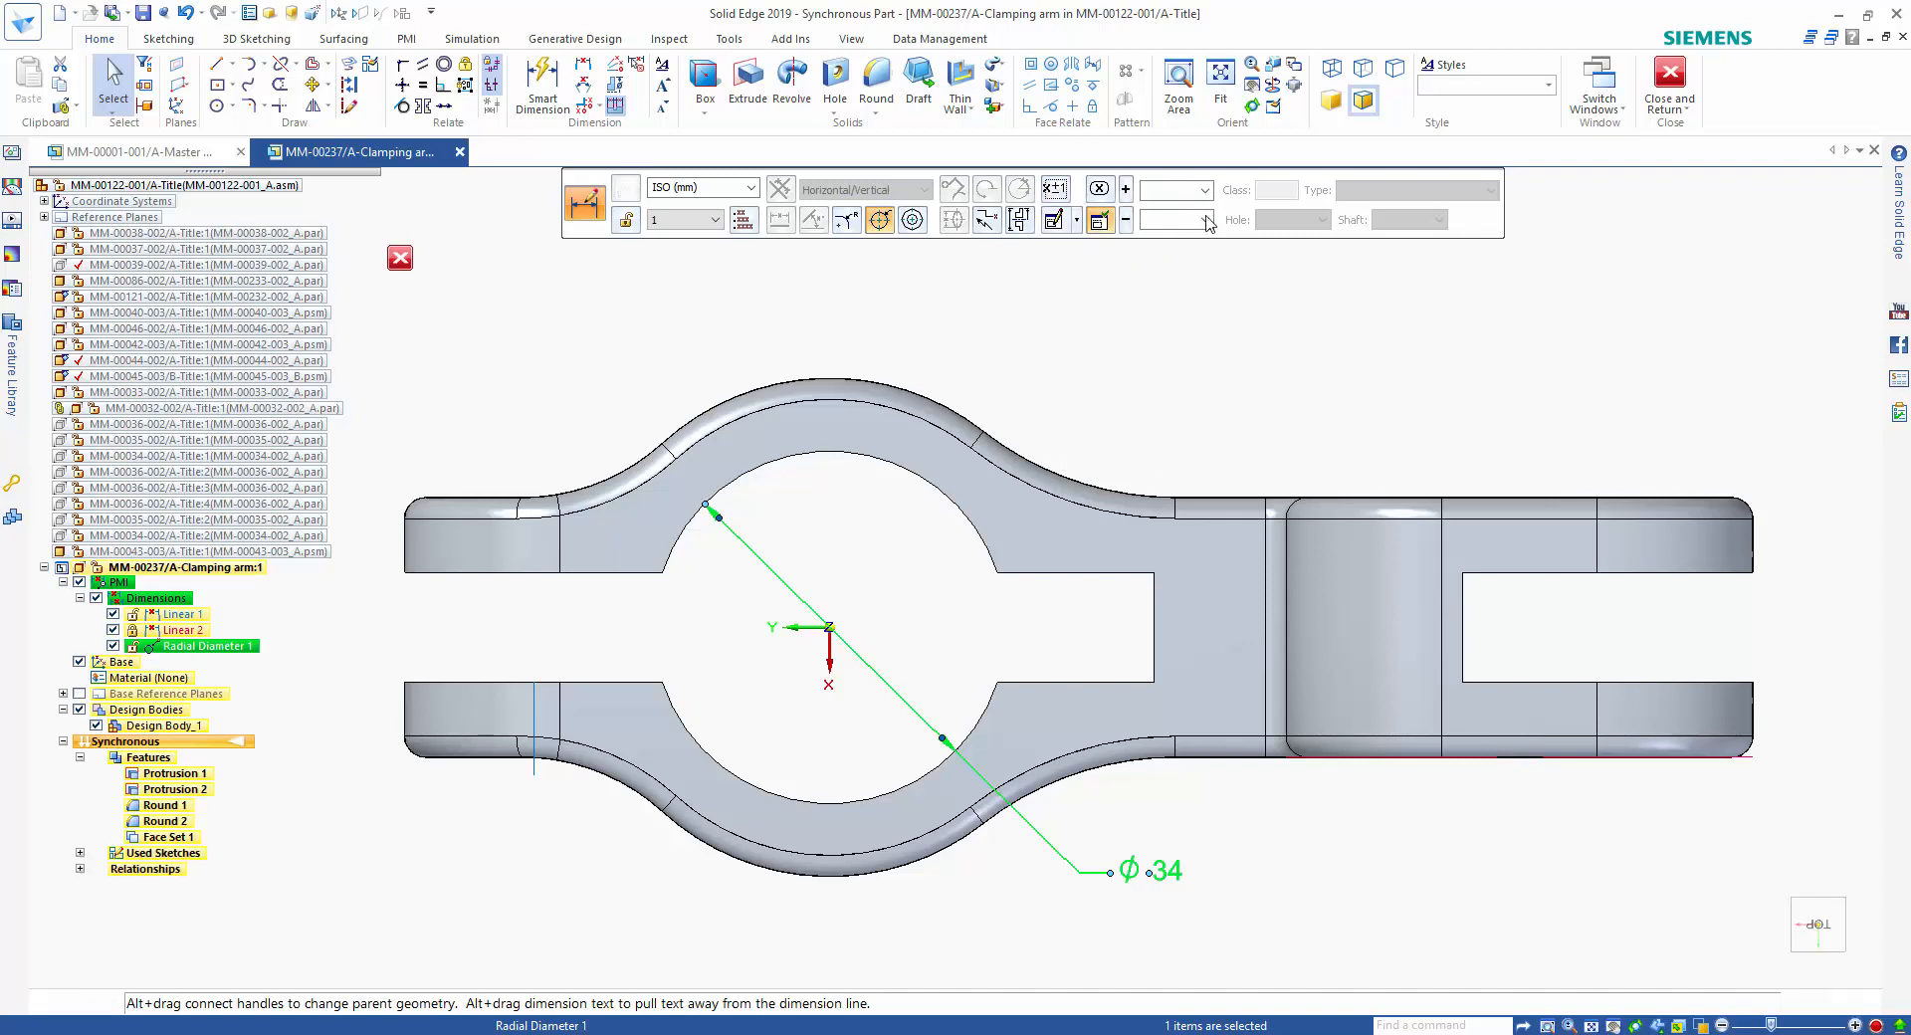
{"action": "left_click", "coordinate": [1204, 189]}
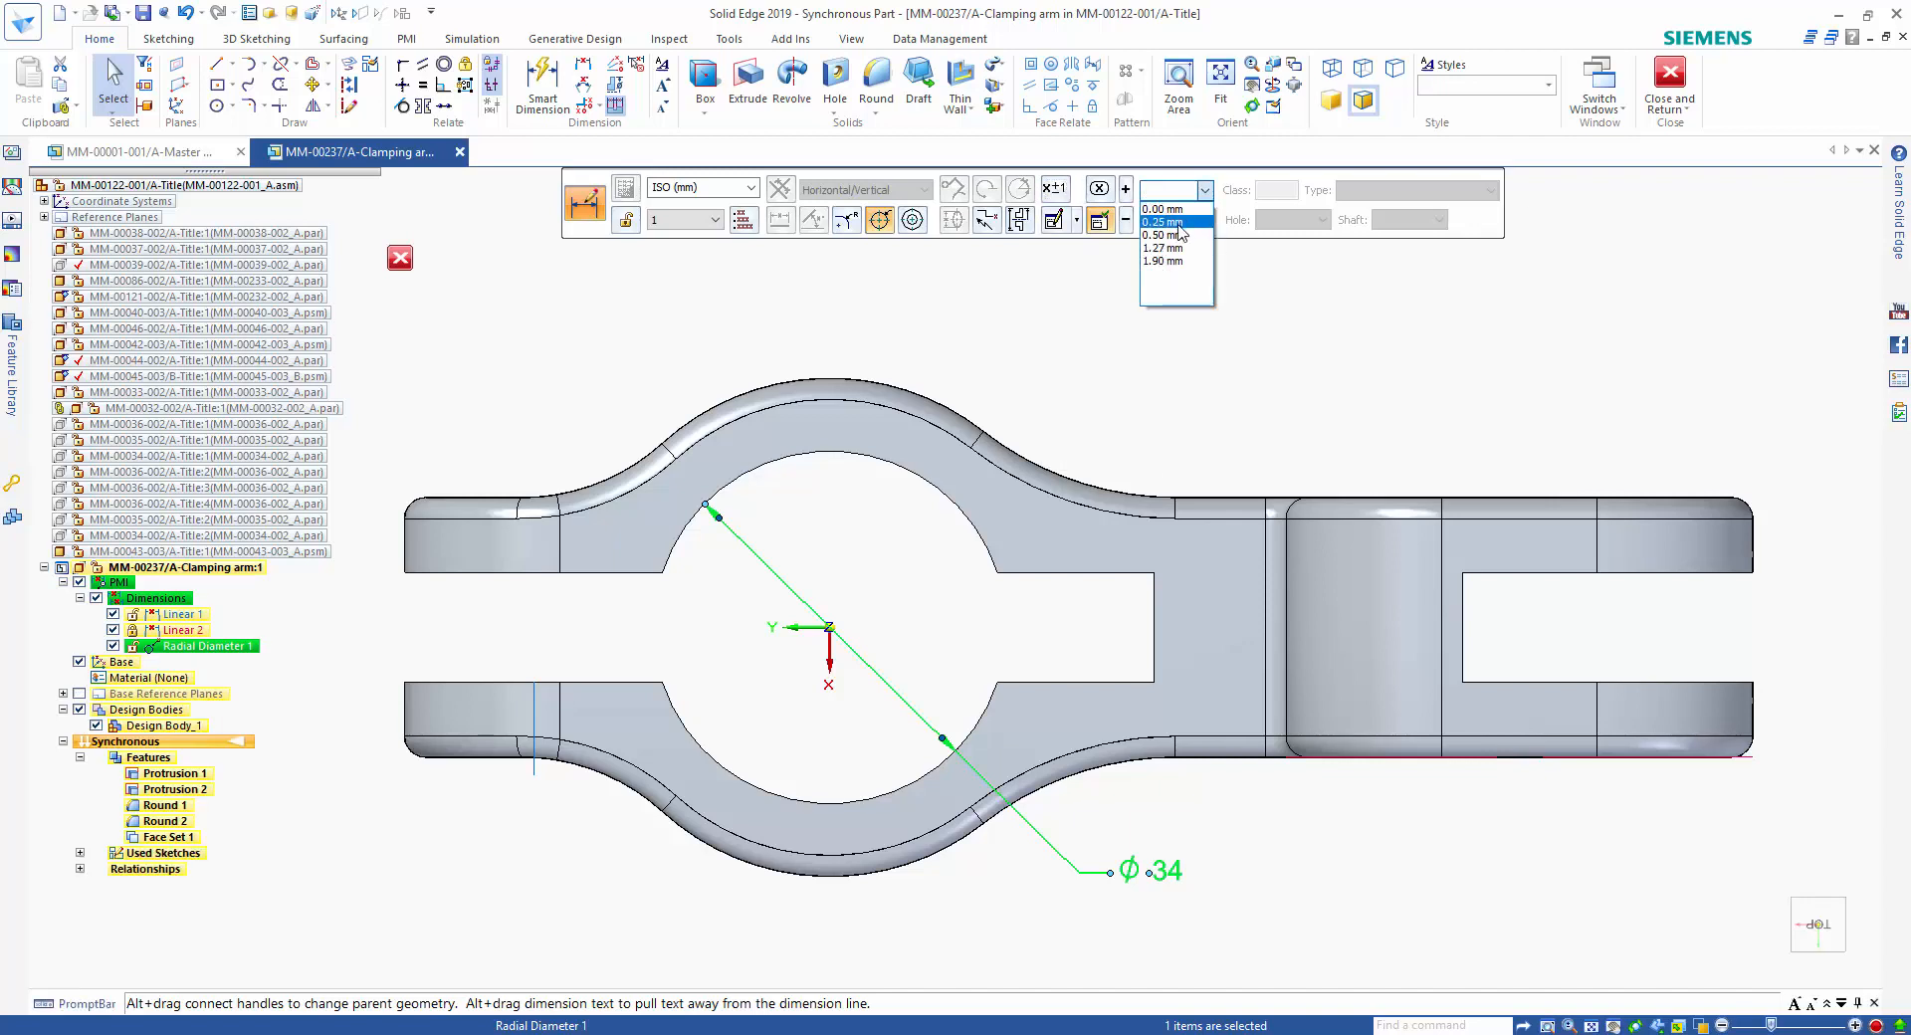
{"action": "left_click", "coordinate": [1180, 223]}
{"action": "left_click", "coordinate": [1206, 219]}
{"action": "left_click", "coordinate": [1201, 240]}
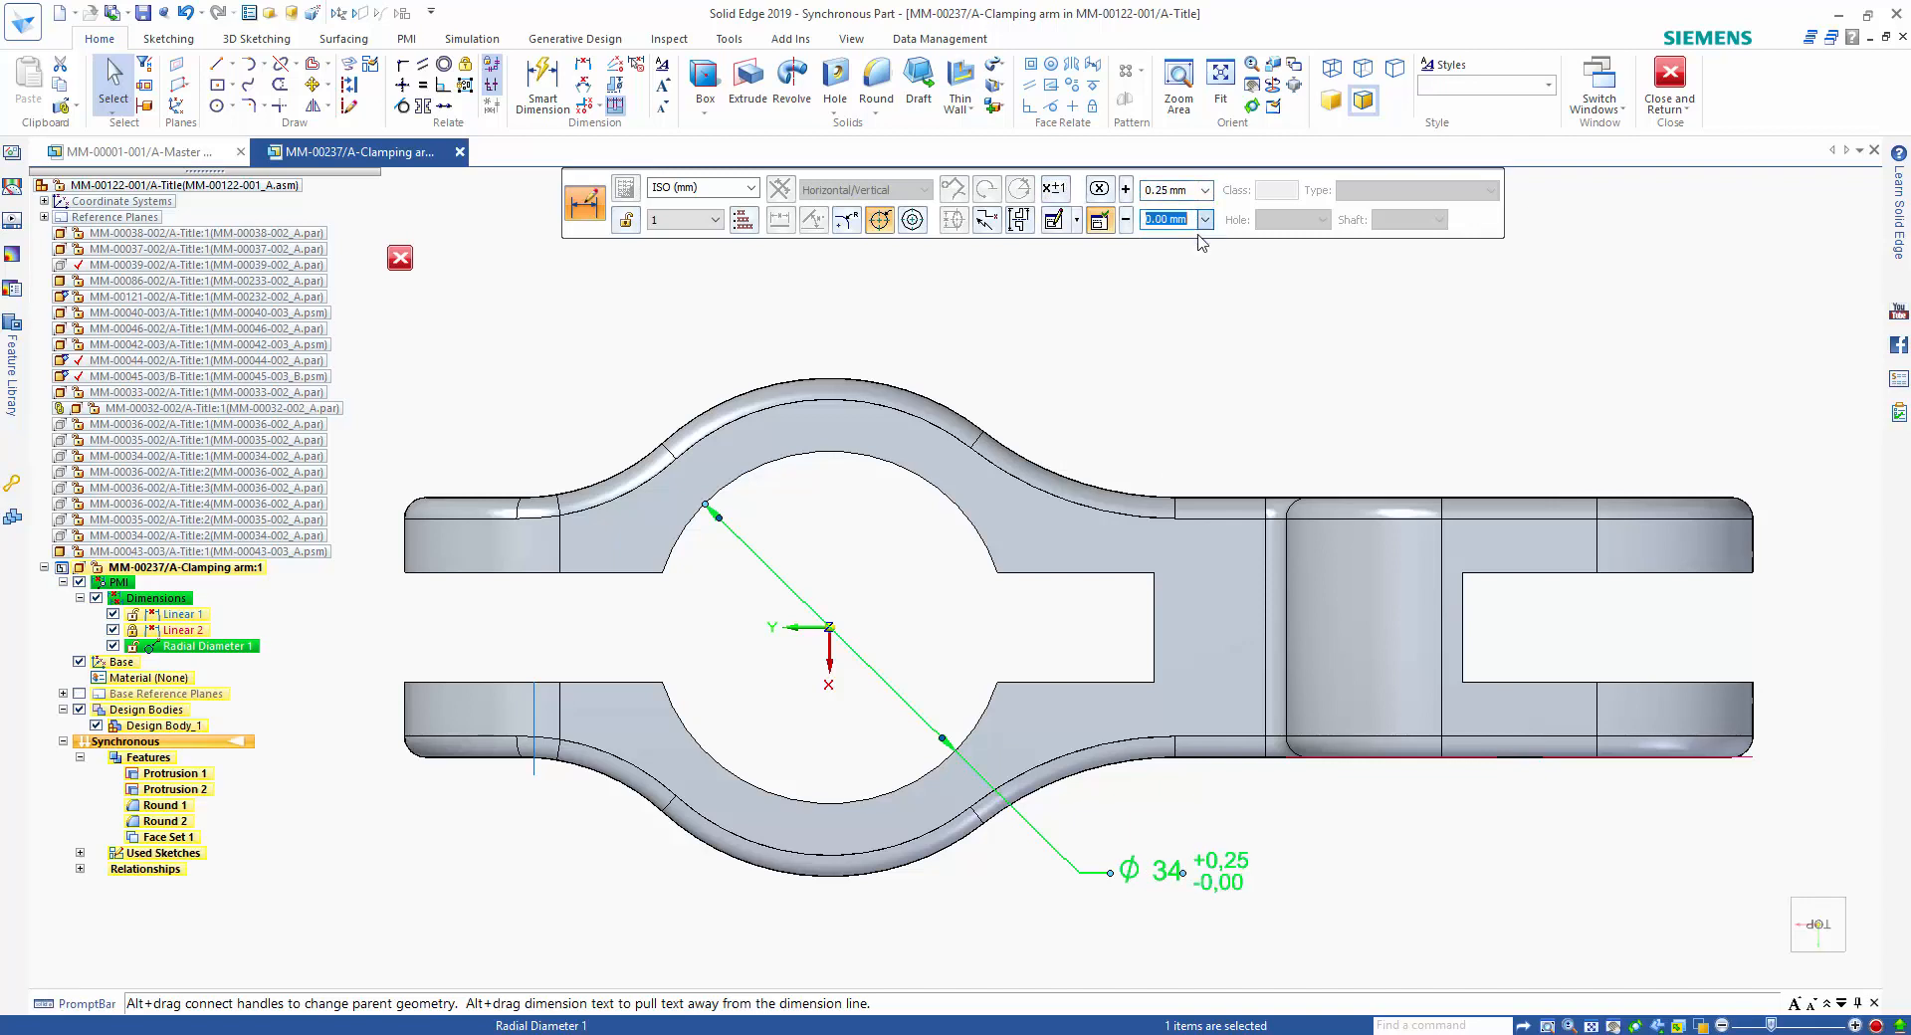
{"action": "left_click", "coordinate": [1178, 351]}
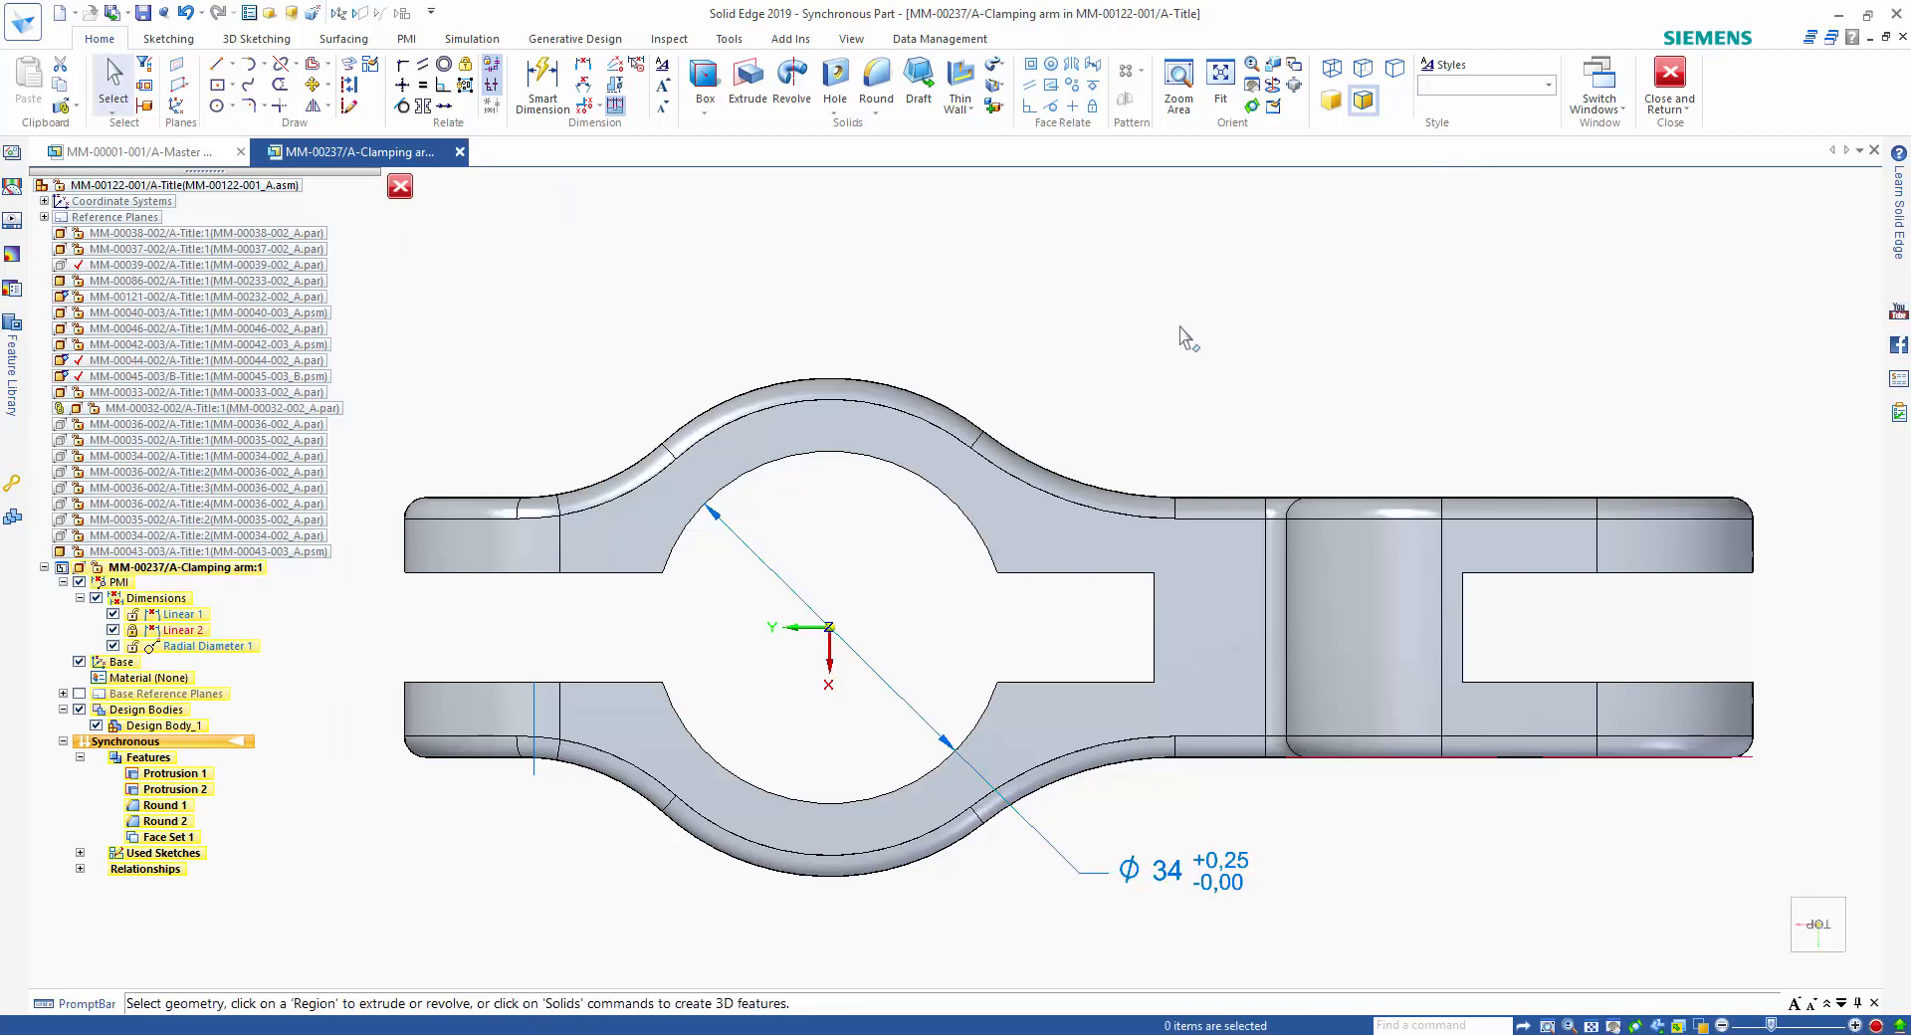
Dimension the distance from the bore centre to the clamp's open end and set it to 40 mm.
{"action": "left_click", "coordinate": [941, 482]}
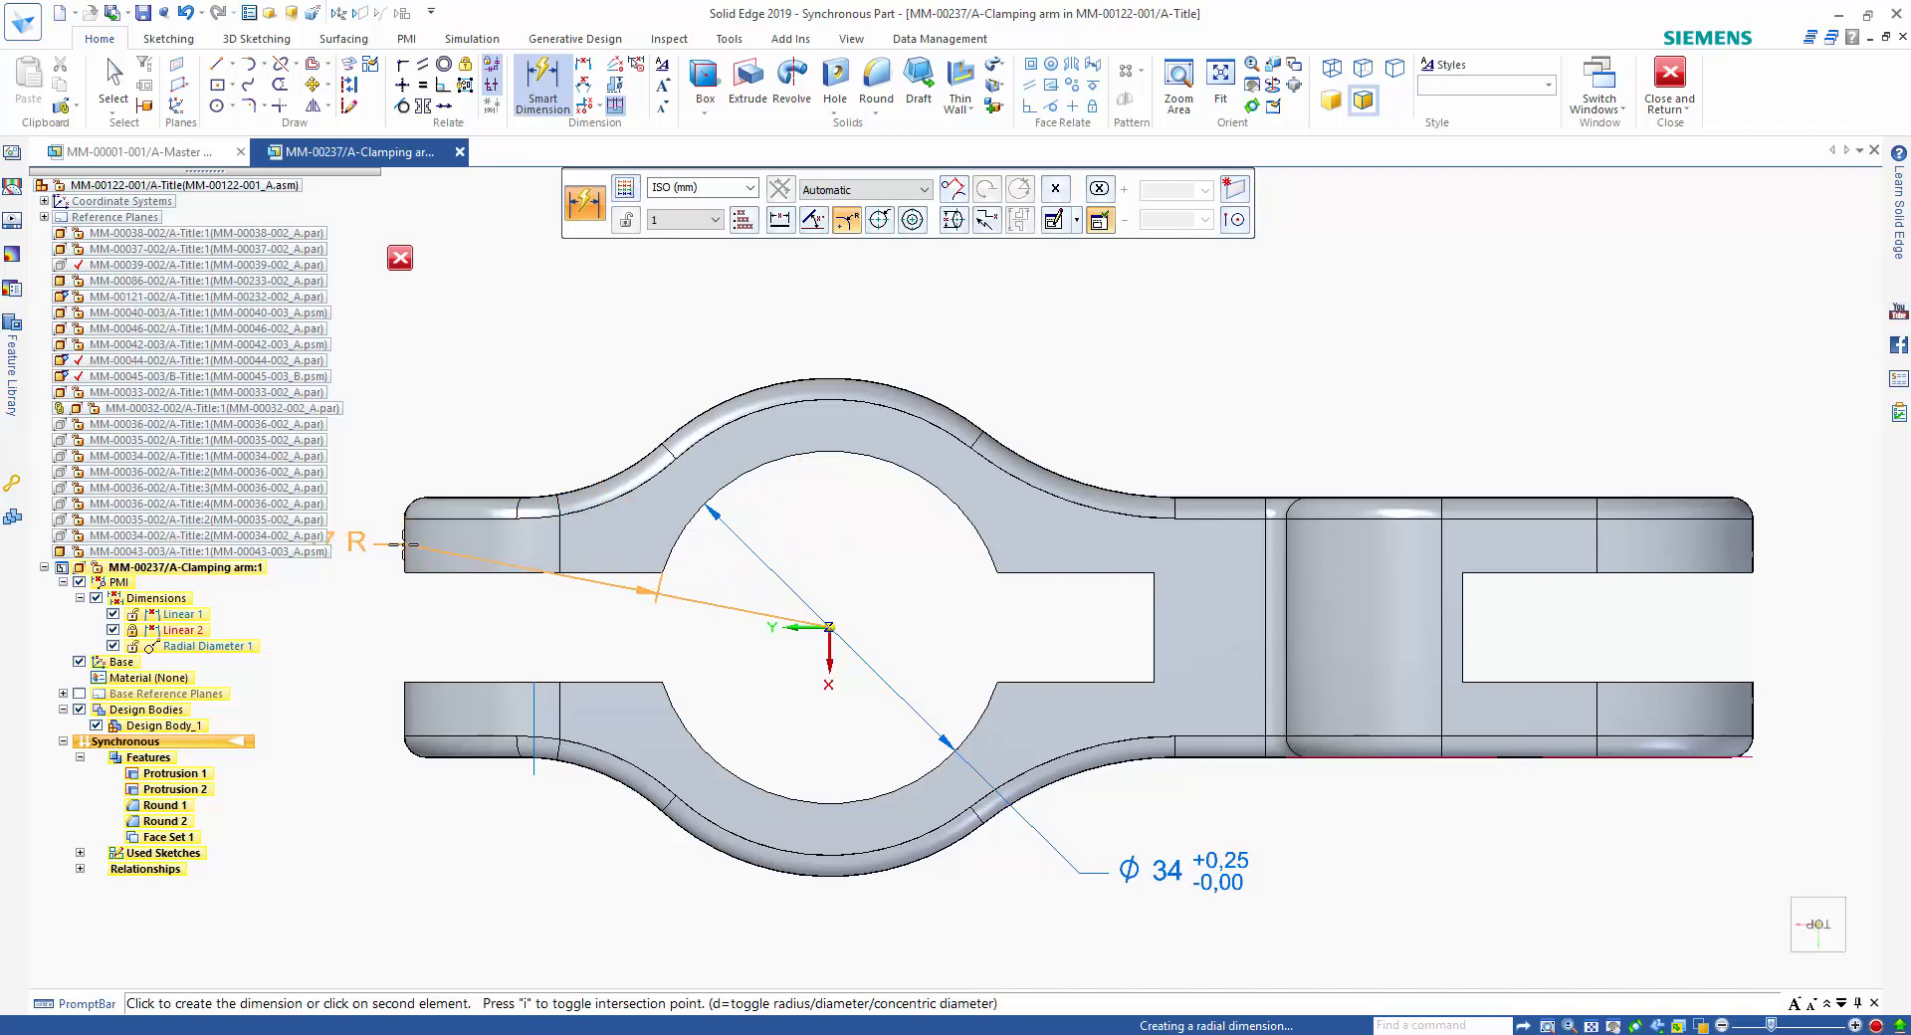
{"action": "left_click", "coordinate": [406, 544]}
{"action": "left_click", "coordinate": [611, 334]}
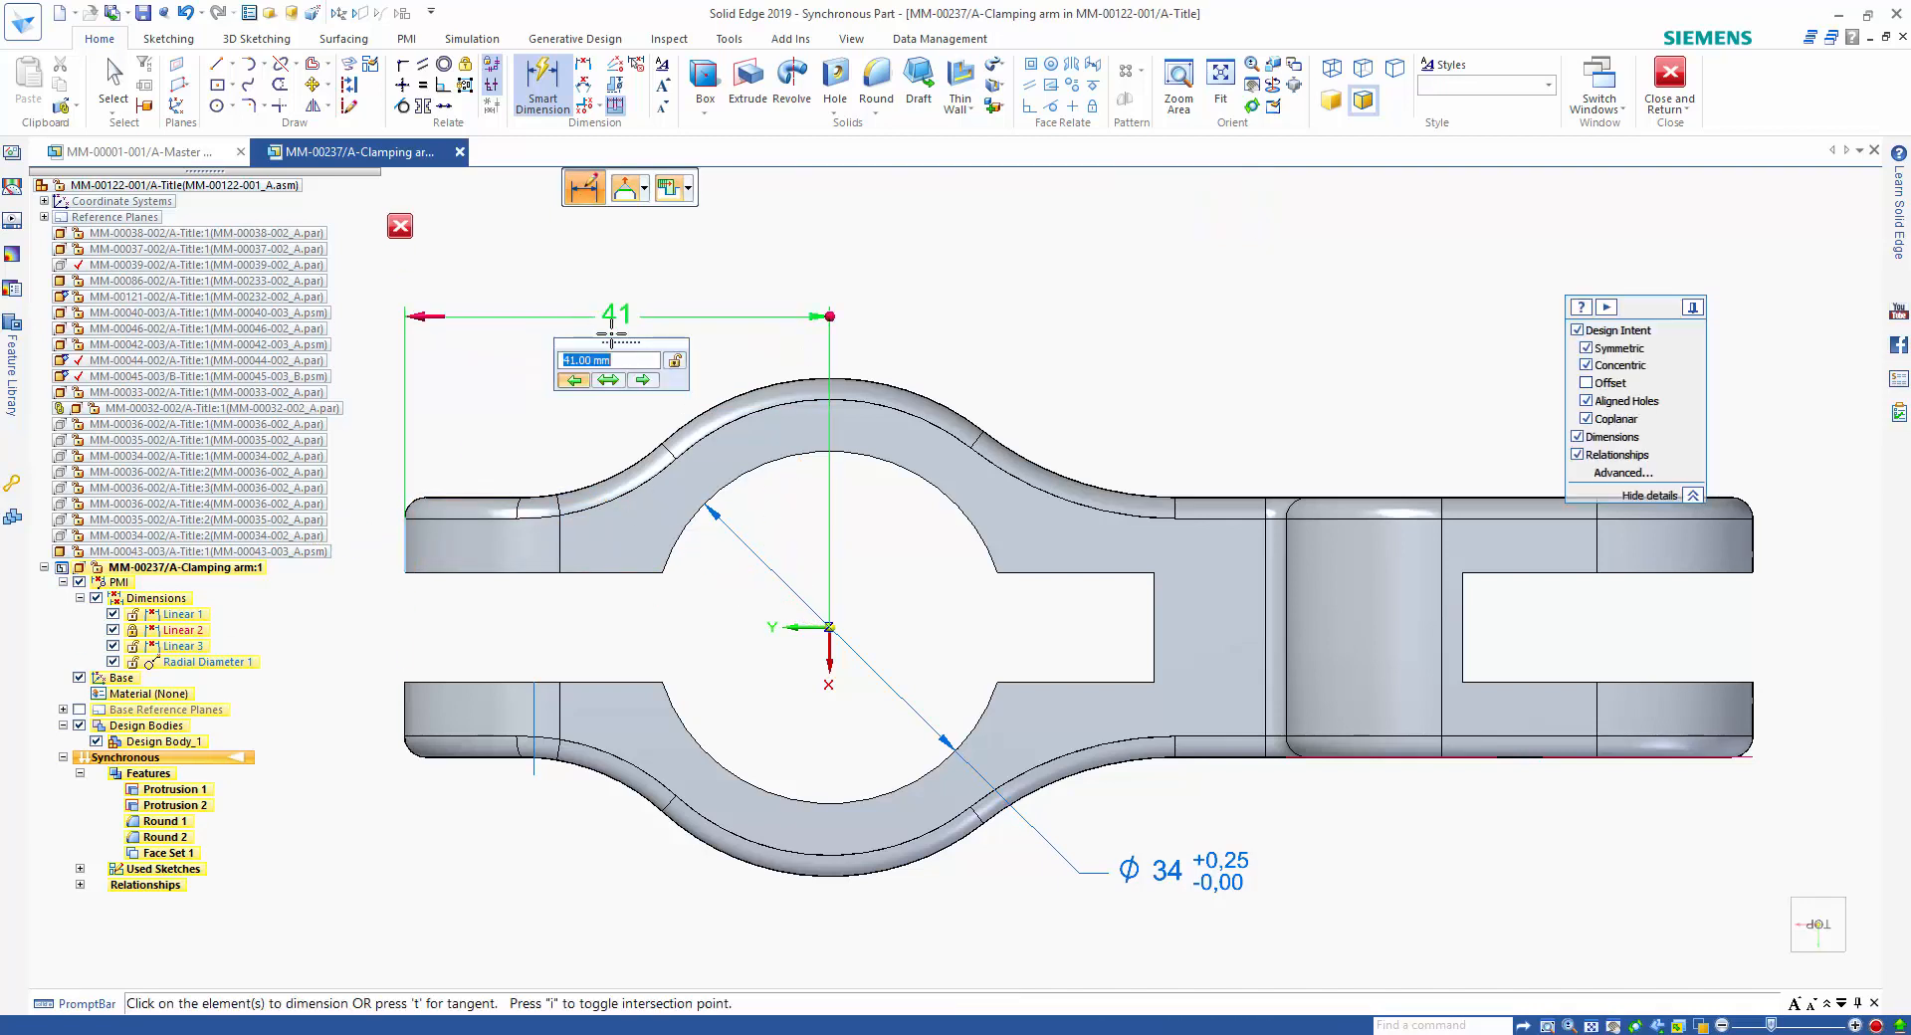
{"action": "scroll", "coordinate": [621, 366], "scroll_direction": "up", "scroll_amount": 2}
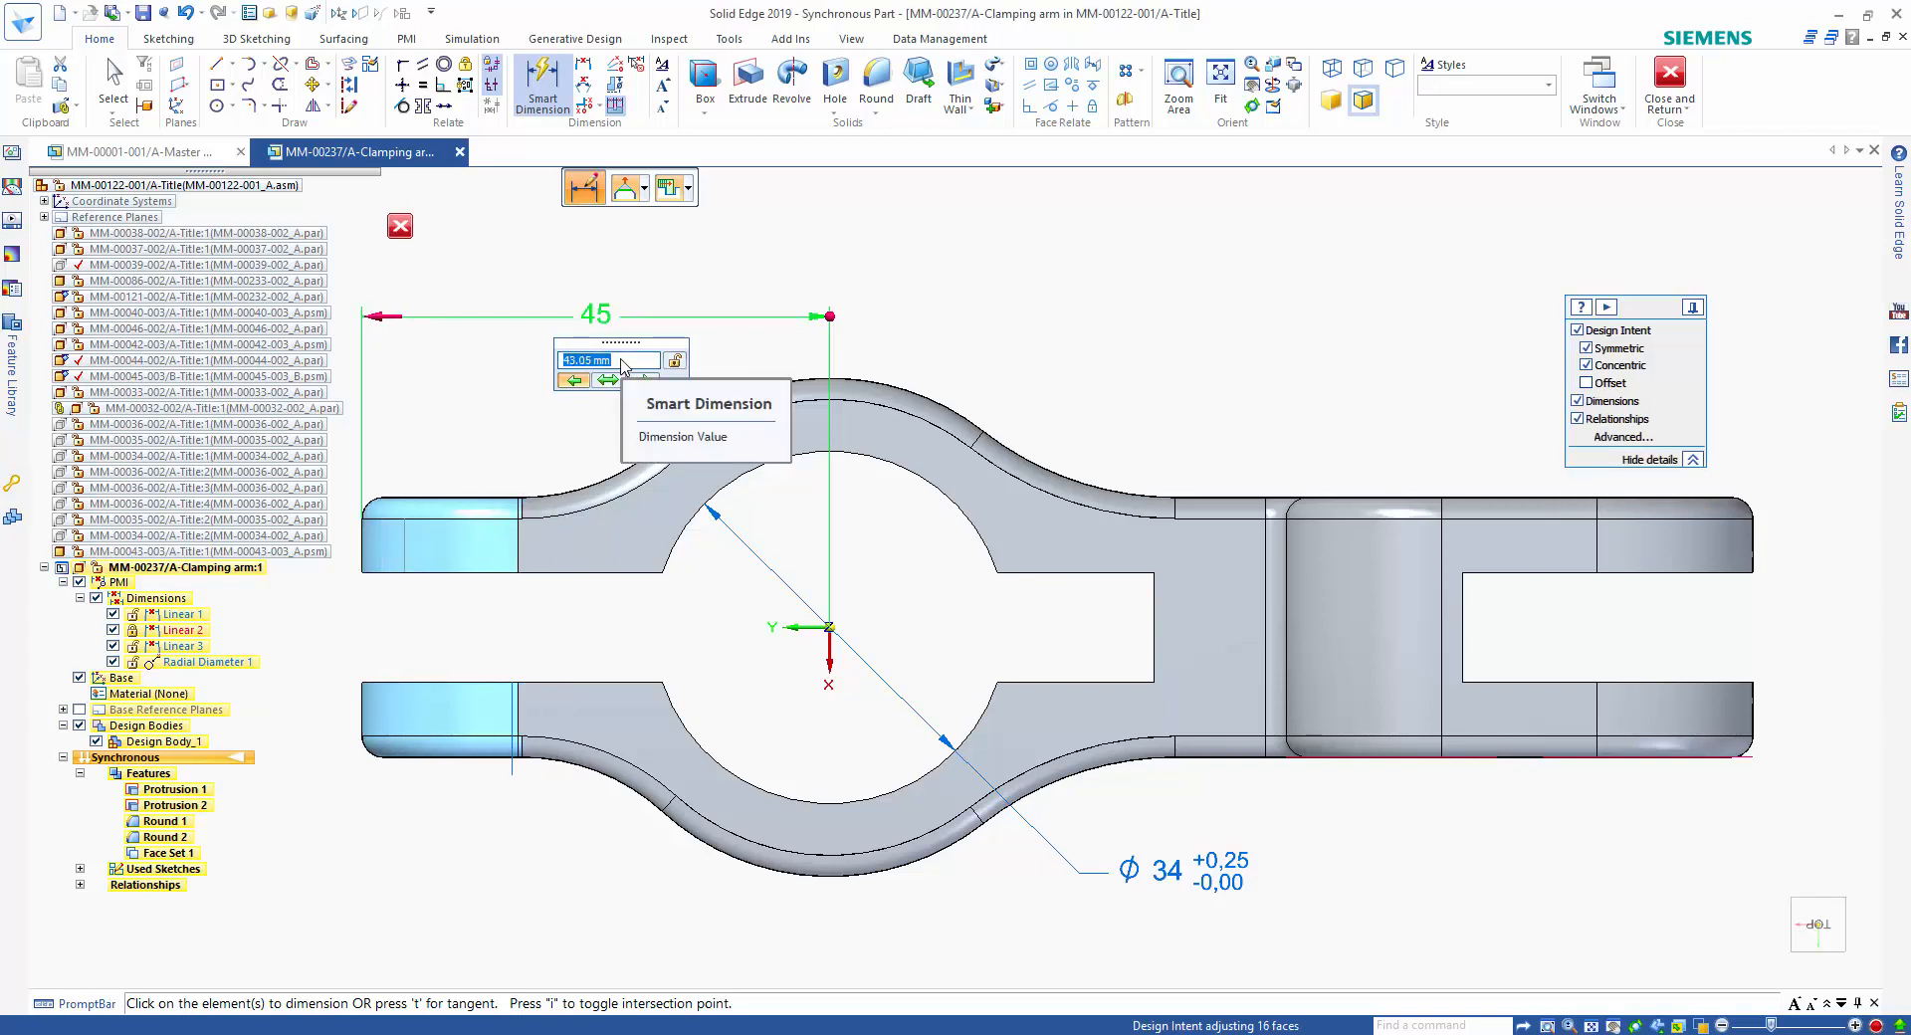
{"action": "scroll", "coordinate": [621, 365], "scroll_direction": "down", "scroll_amount": 3}
{"action": "type", "text": "40"}
{"action": "key", "text": "Return"}
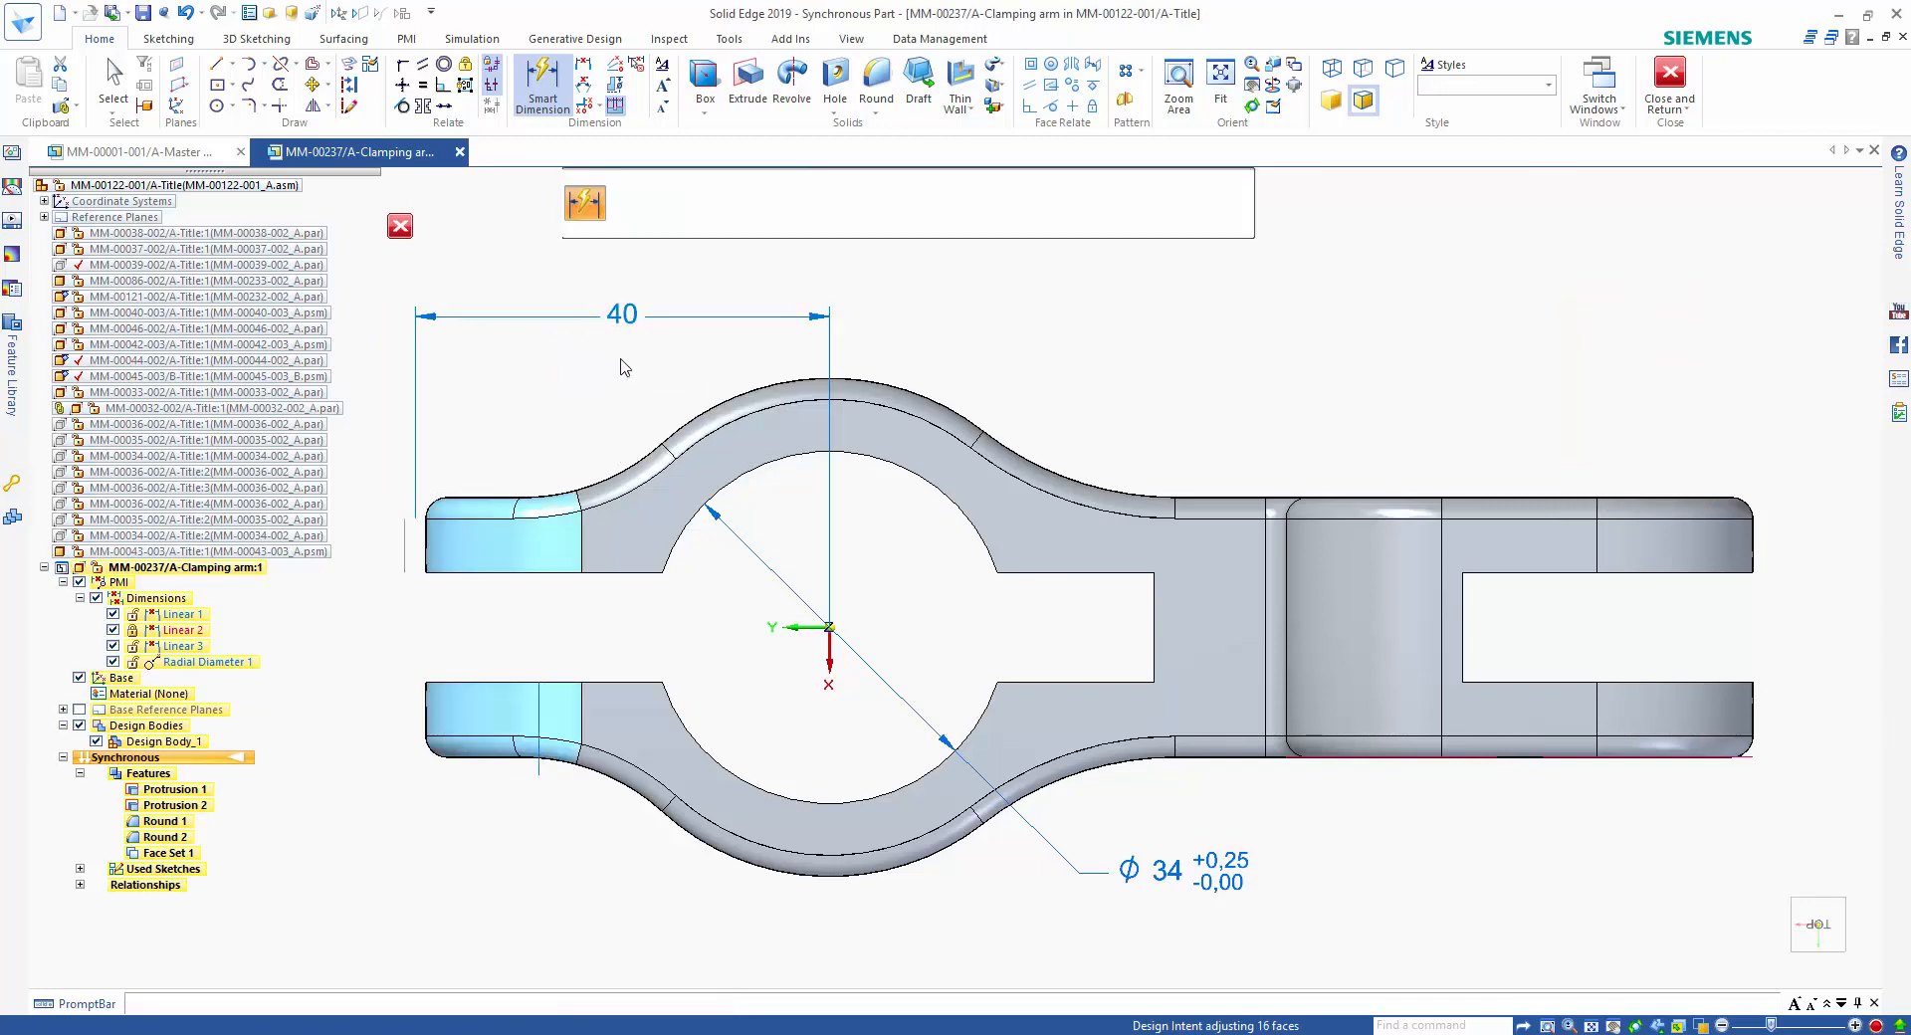
Dimension the distance from the bore centre to the closed end of the clamp slot and set it to 34 mm.
{"action": "left_click", "coordinate": [916, 471]}
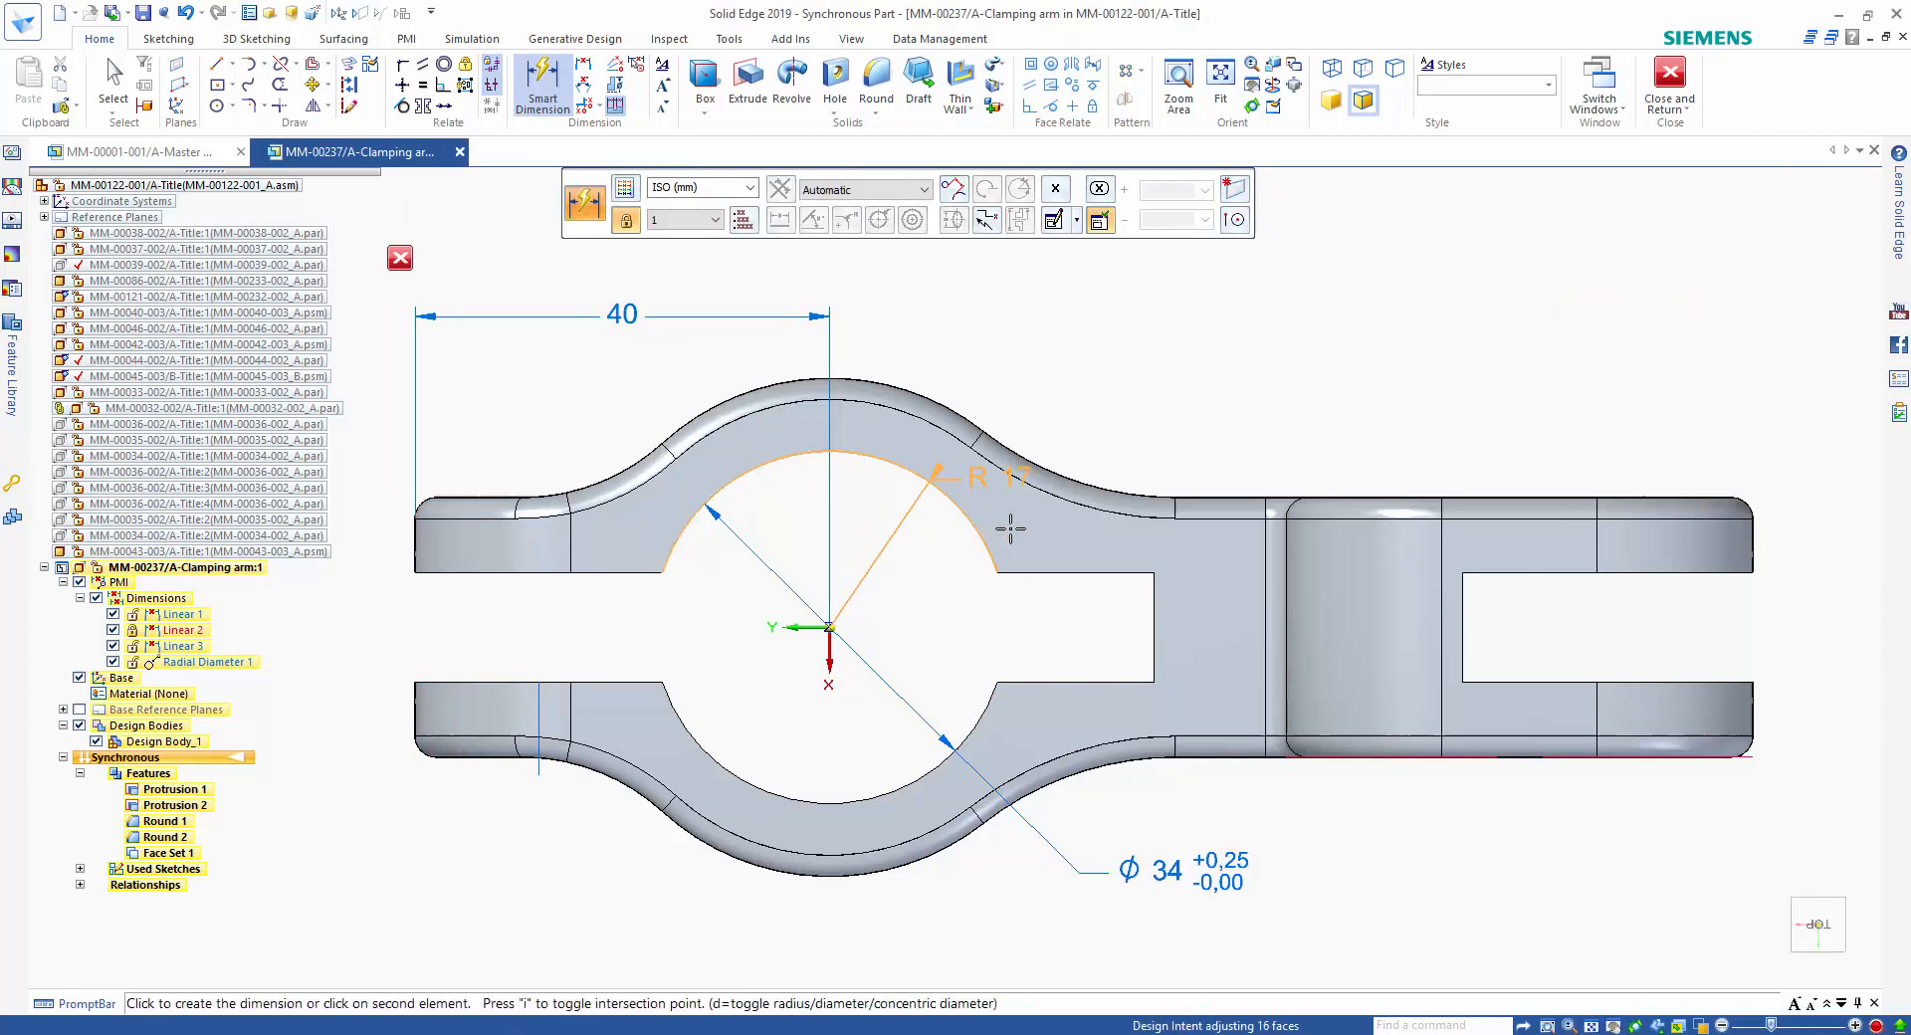
{"action": "left_click", "coordinate": [1154, 598]}
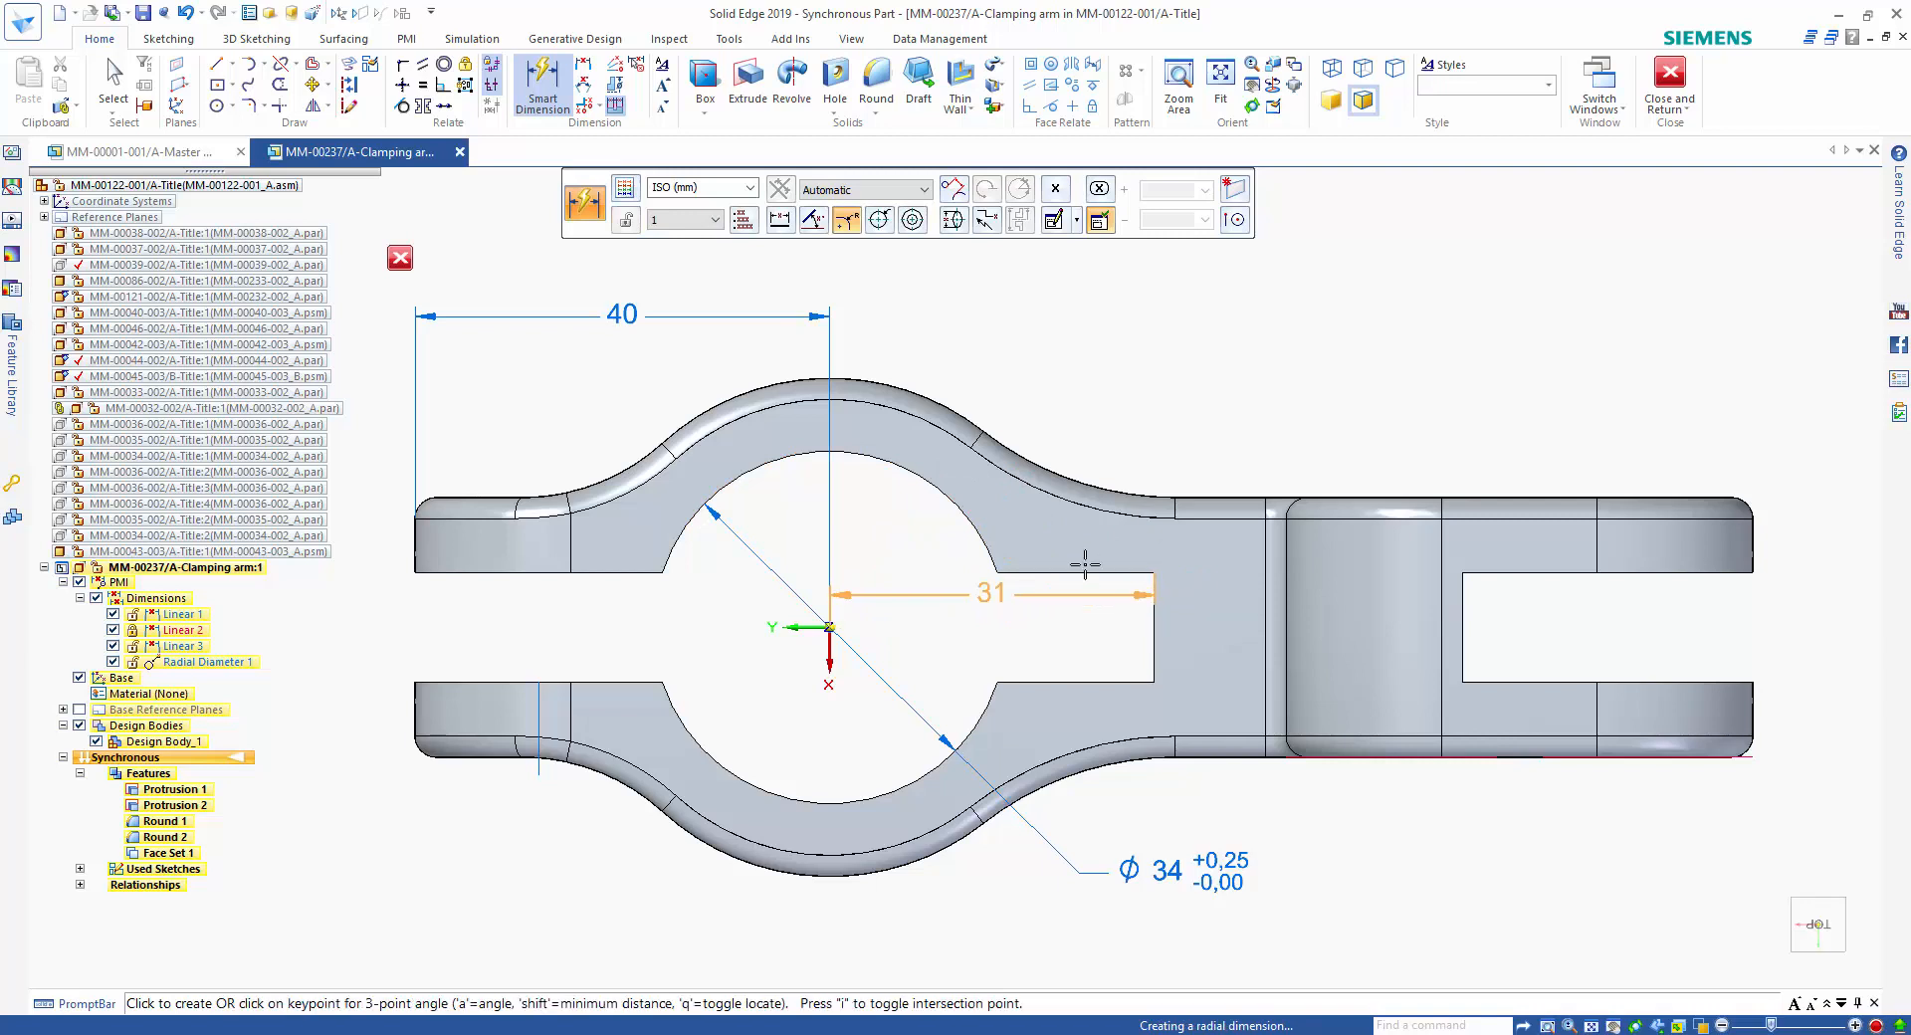
{"action": "left_click", "coordinate": [947, 313]}
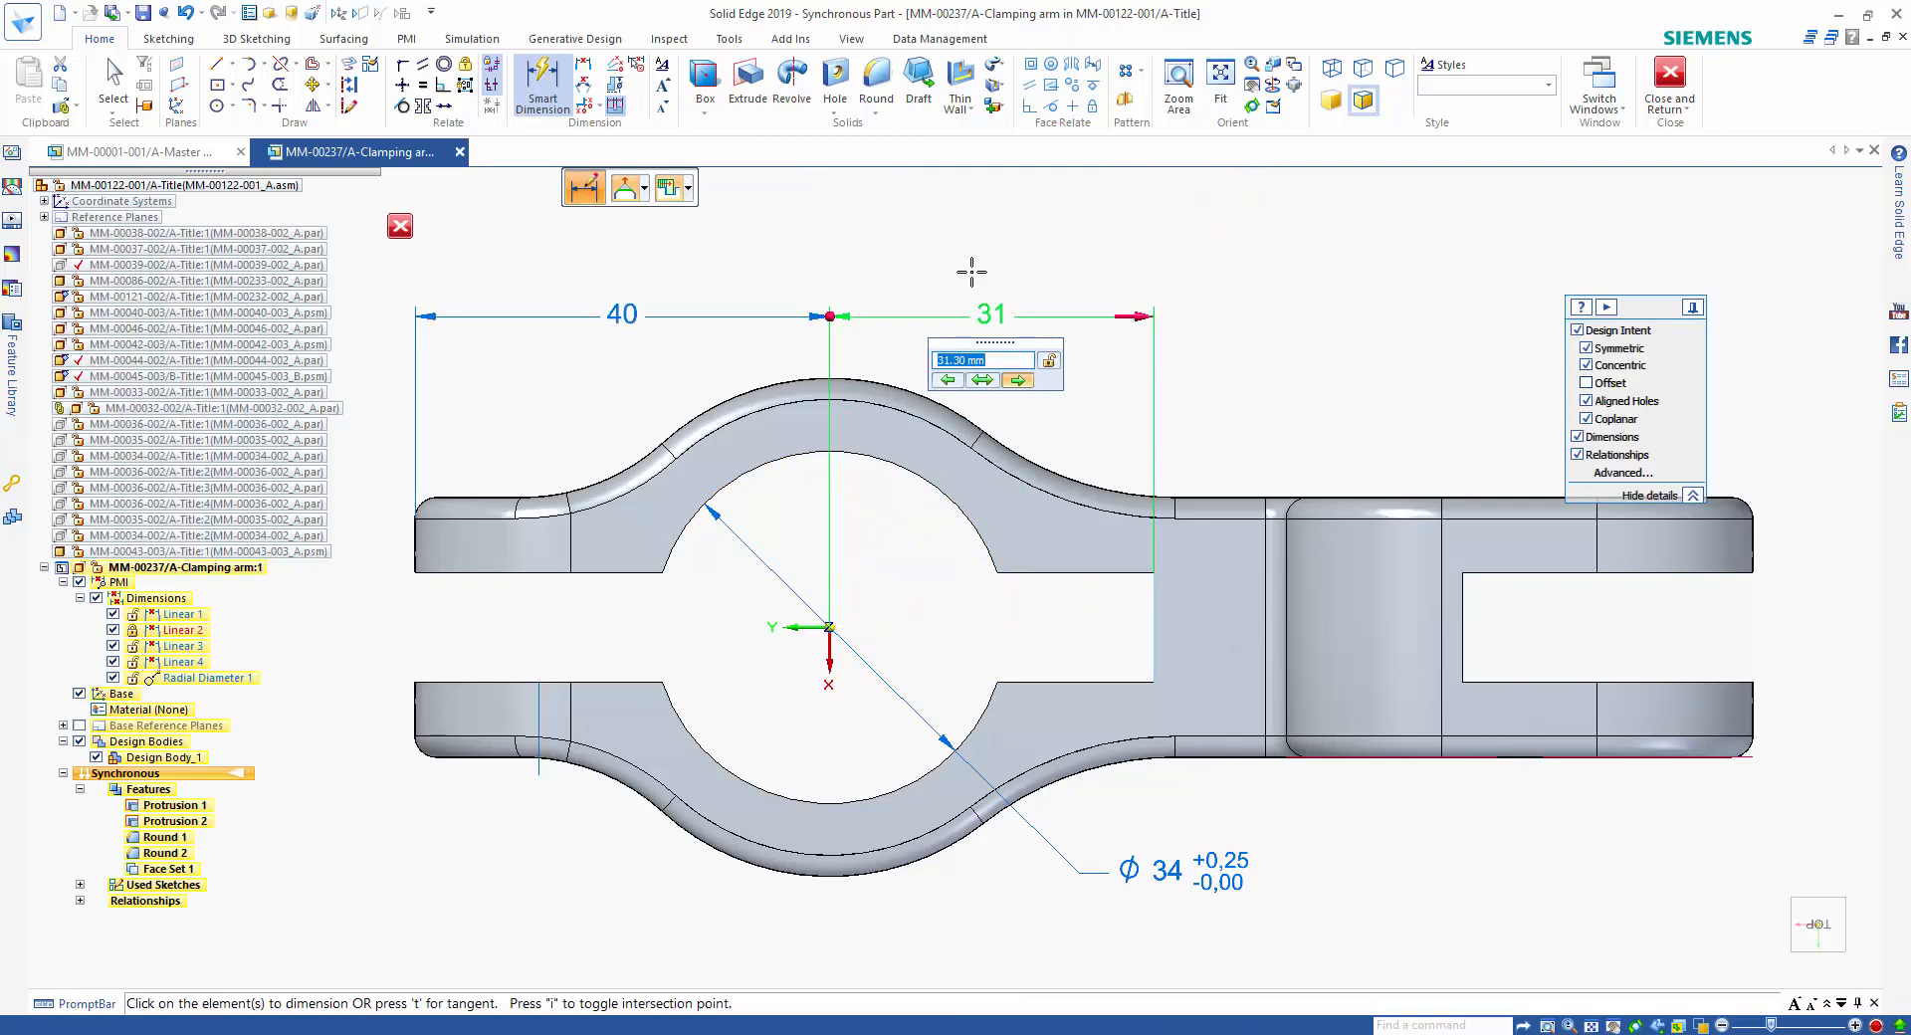
{"action": "type", "text": "34"}
{"action": "key", "text": "Return"}
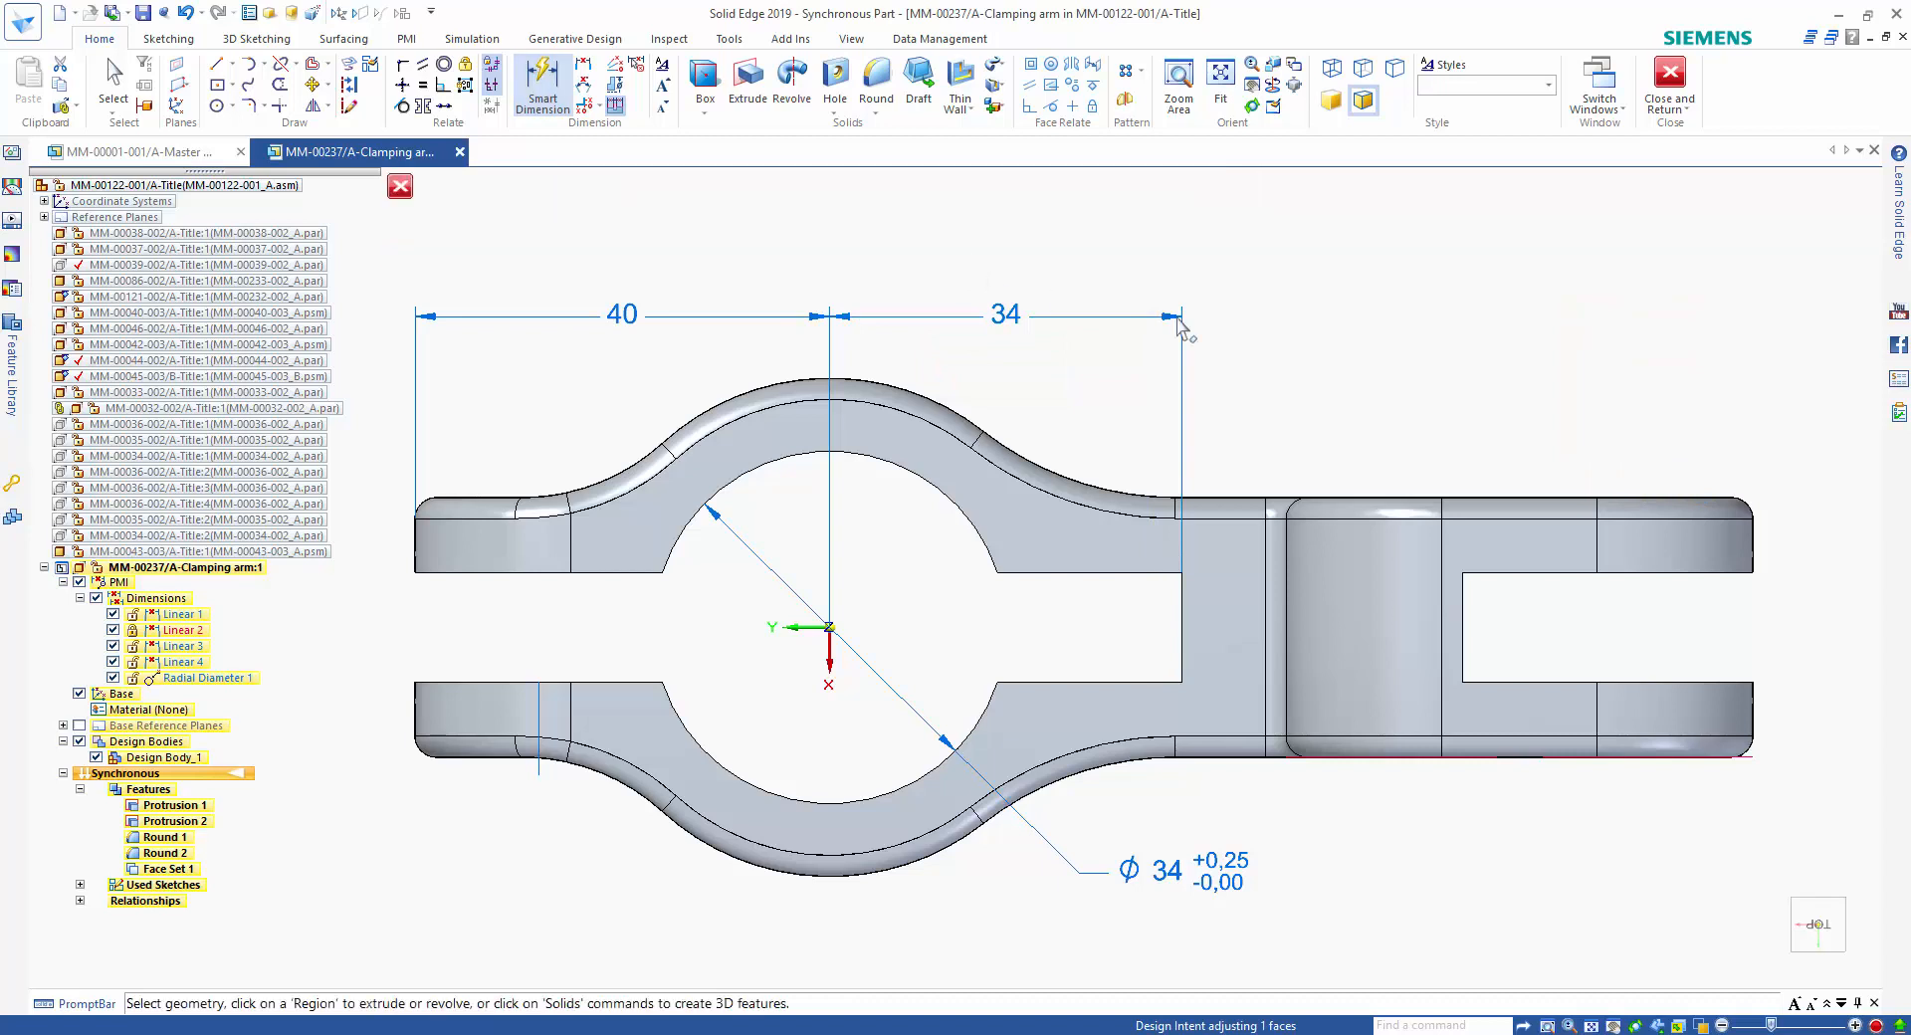
{"action": "key", "text": "Escape"}
Dimension the width of the clamp slot between its two side faces and set it to 8 mm.
{"action": "scroll", "coordinate": [1377, 309], "scroll_direction": "down", "scroll_amount": 1}
{"action": "right_click", "coordinate": [1367, 266]}
{"action": "left_click", "coordinate": [1497, 231]}
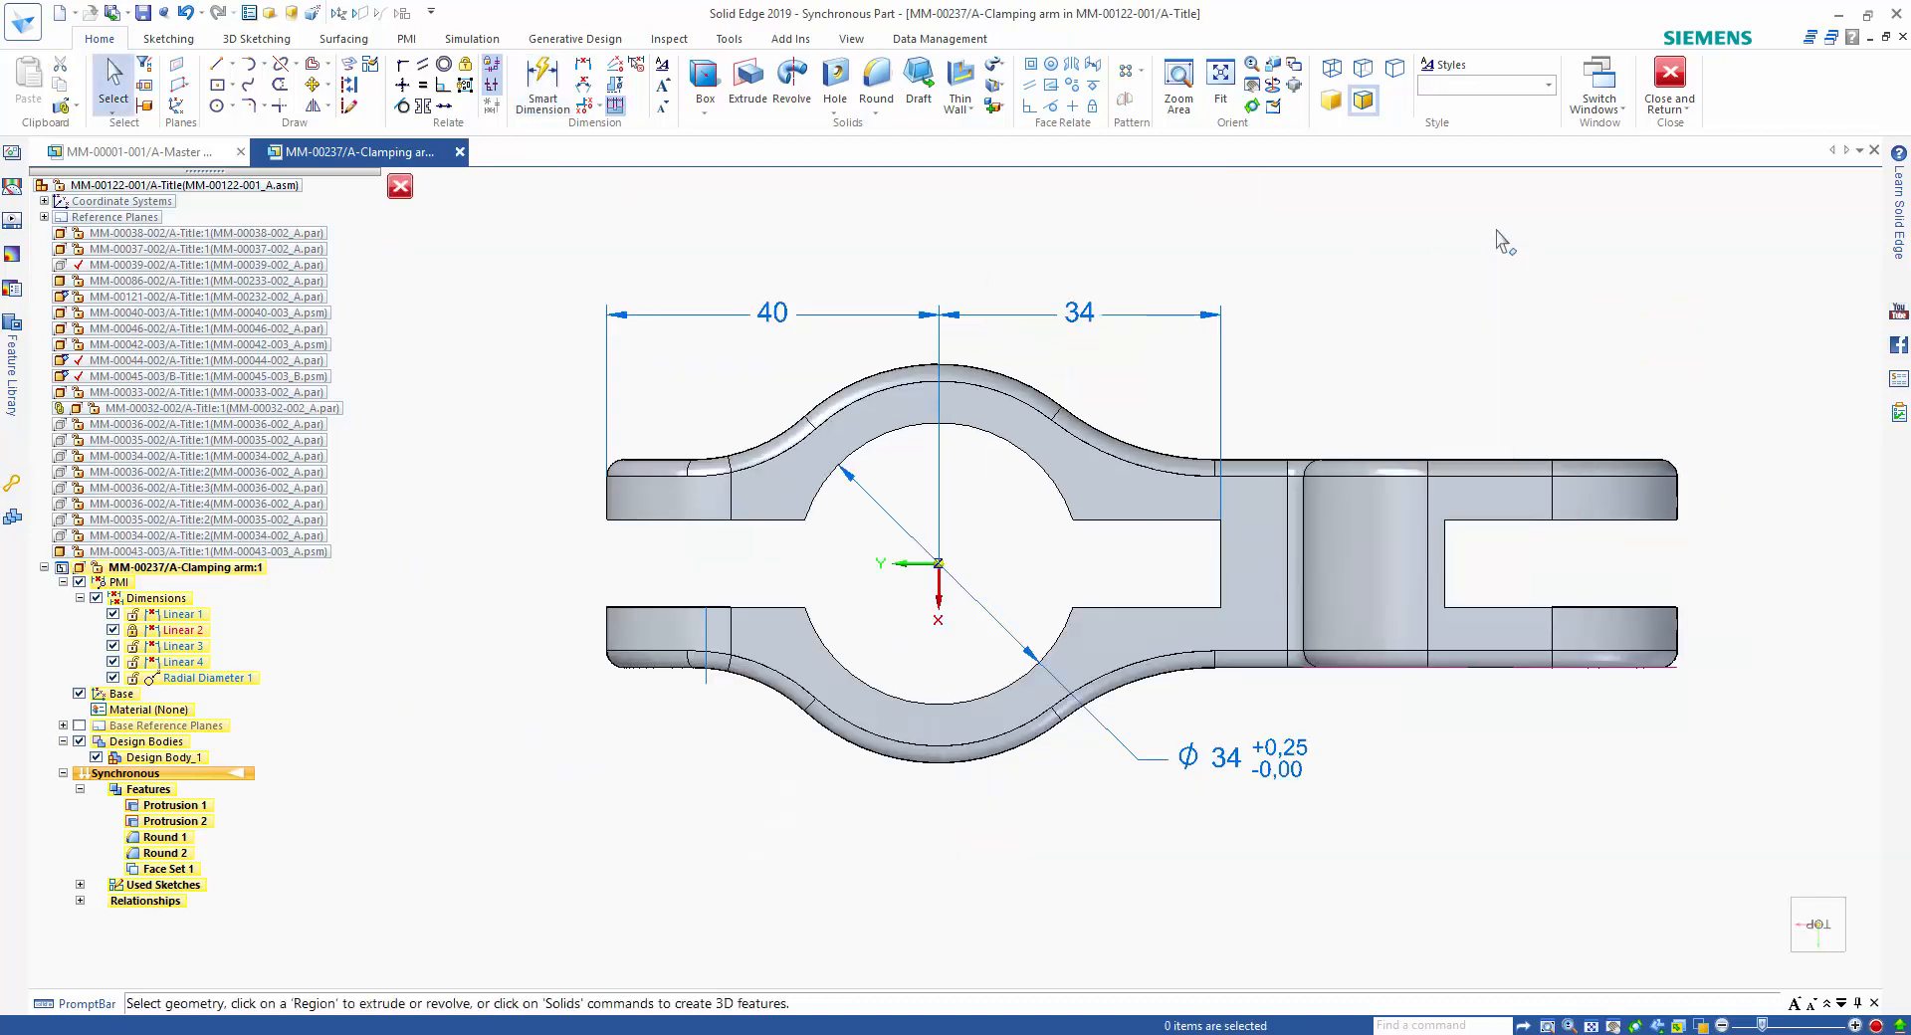
{"action": "right_click_drag", "start_coordinate": [1497, 231], "coordinate": [1342, 231]}
{"action": "left_click", "coordinate": [627, 519]}
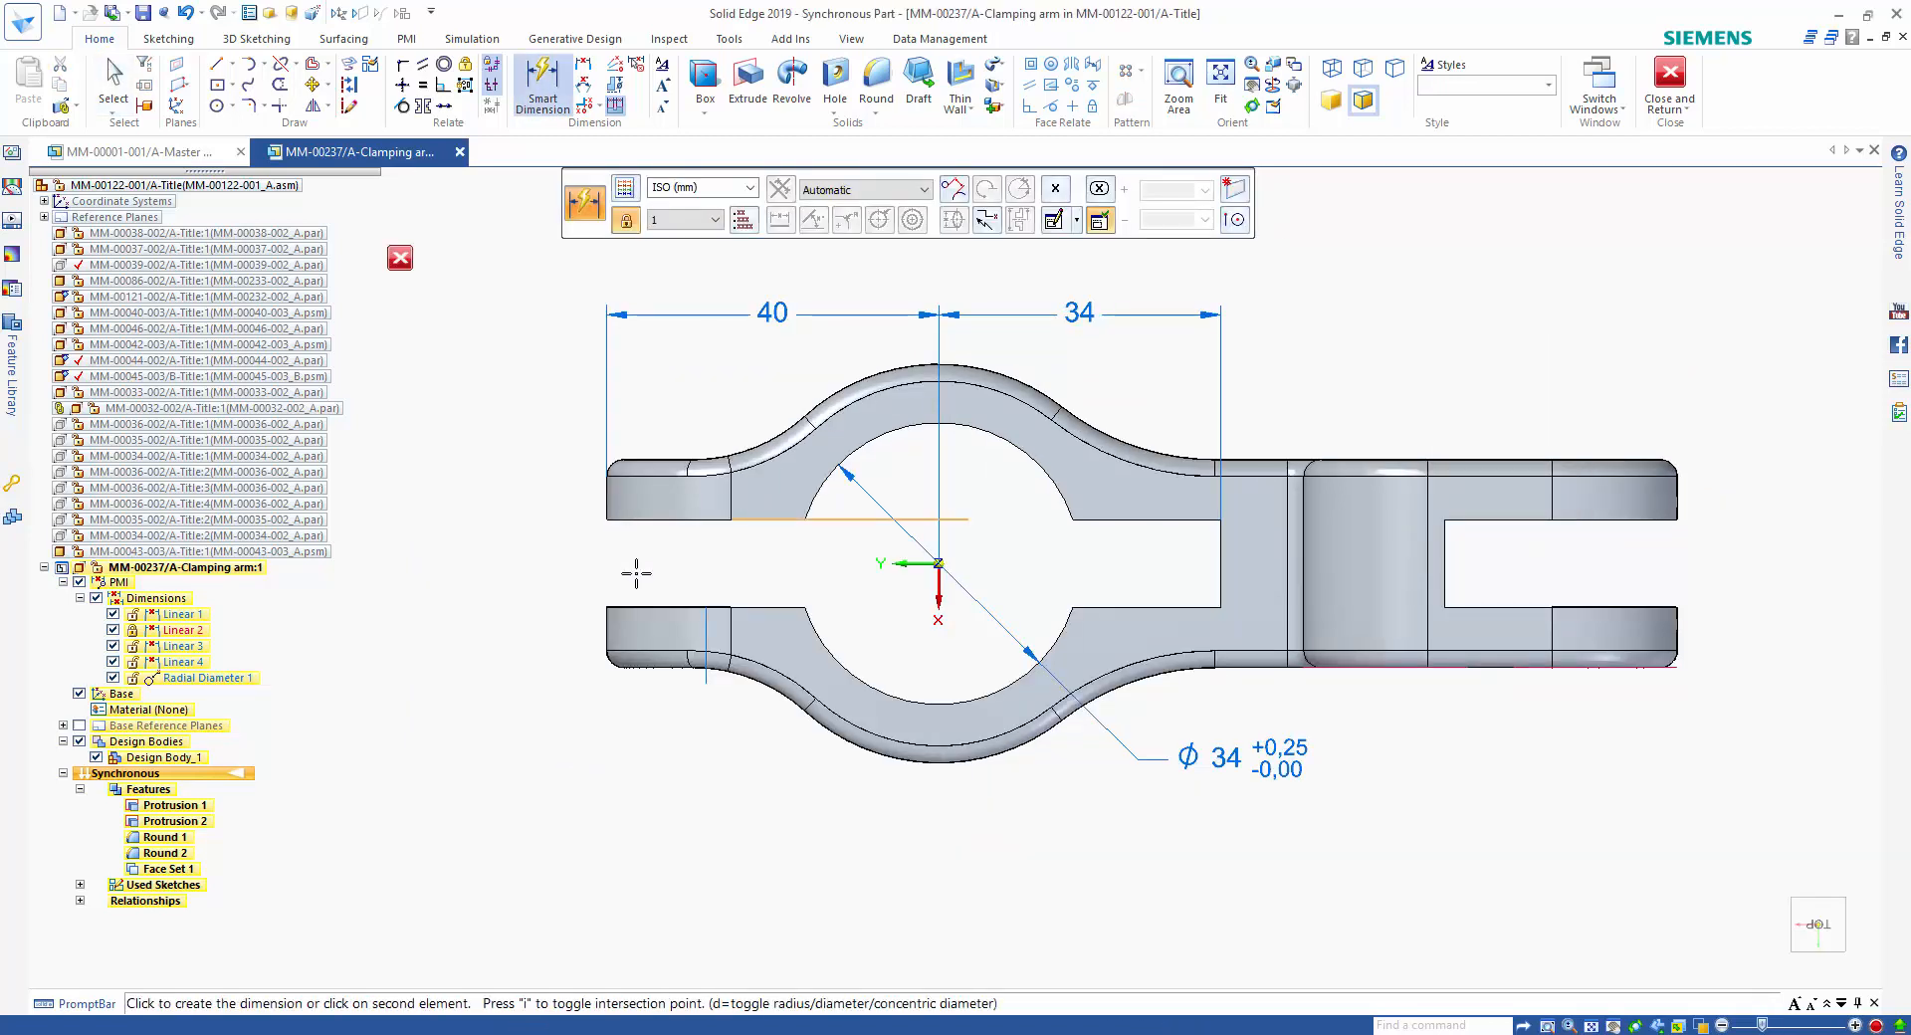
{"action": "left_click", "coordinate": [657, 608]}
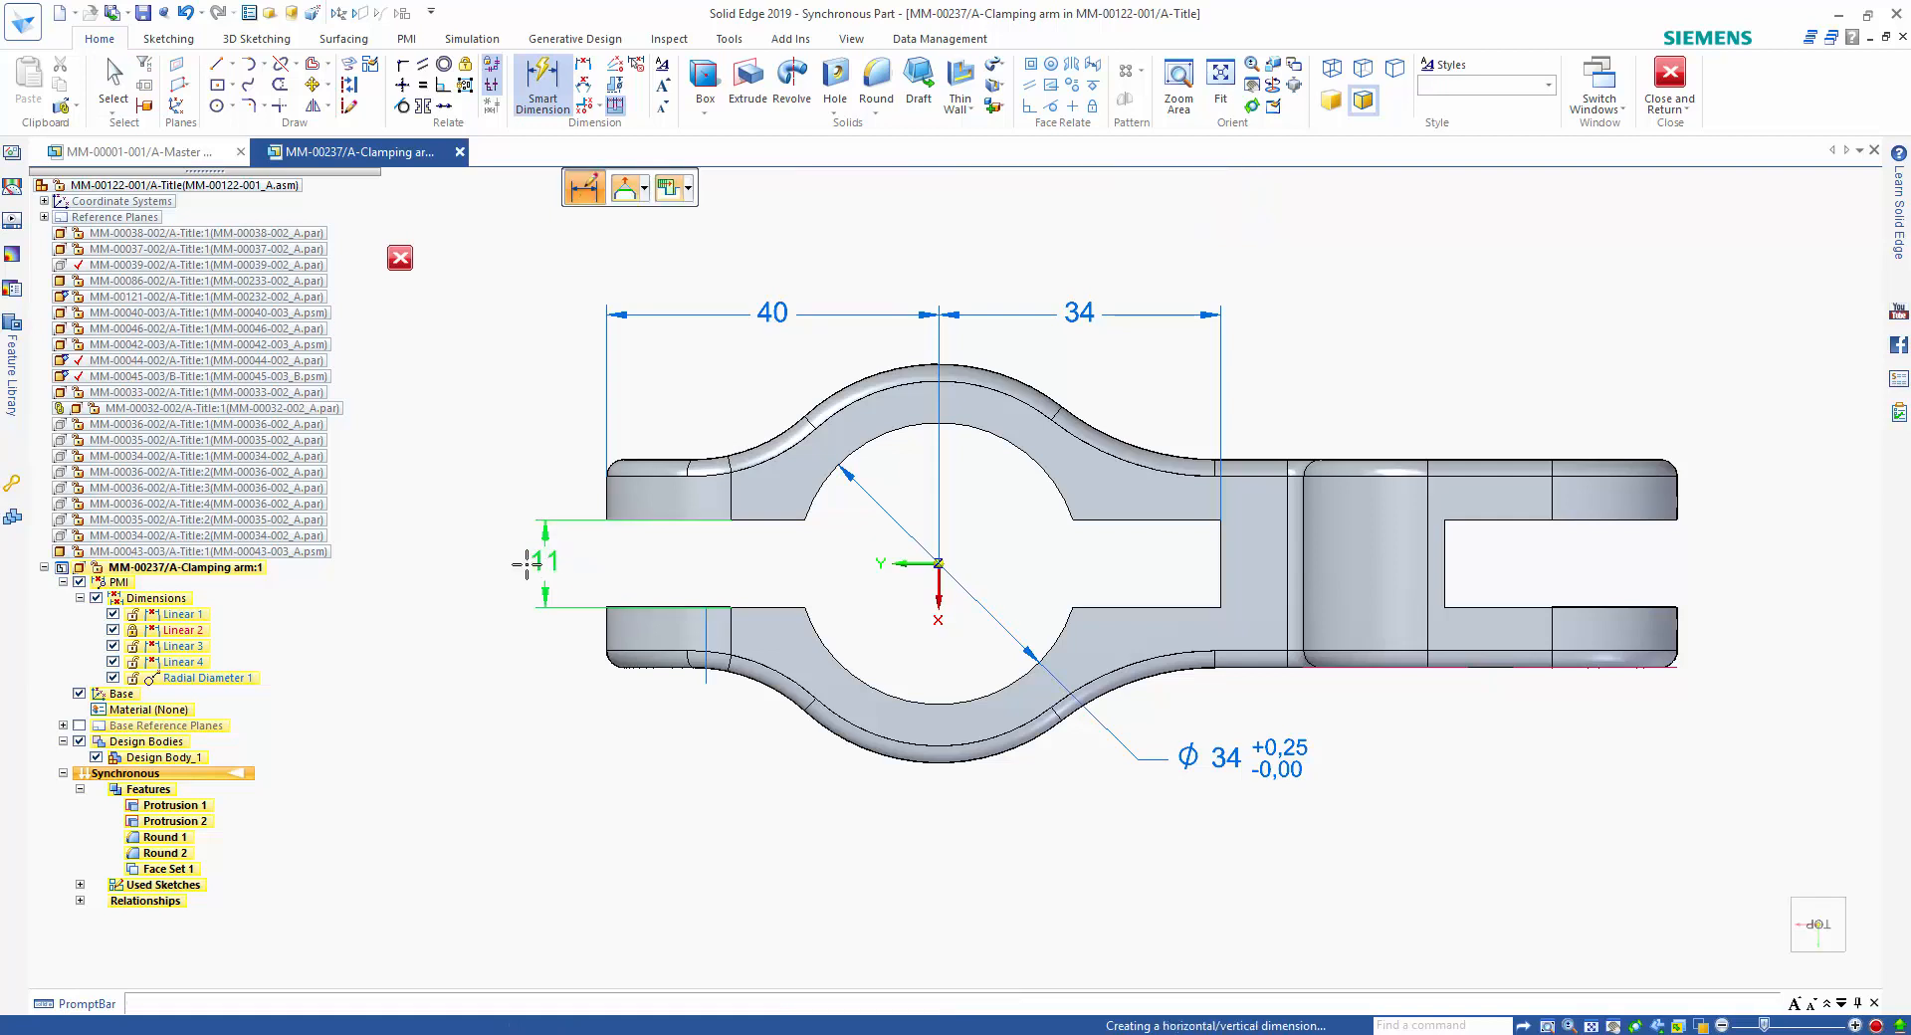
{"action": "left_click", "coordinate": [527, 564]}
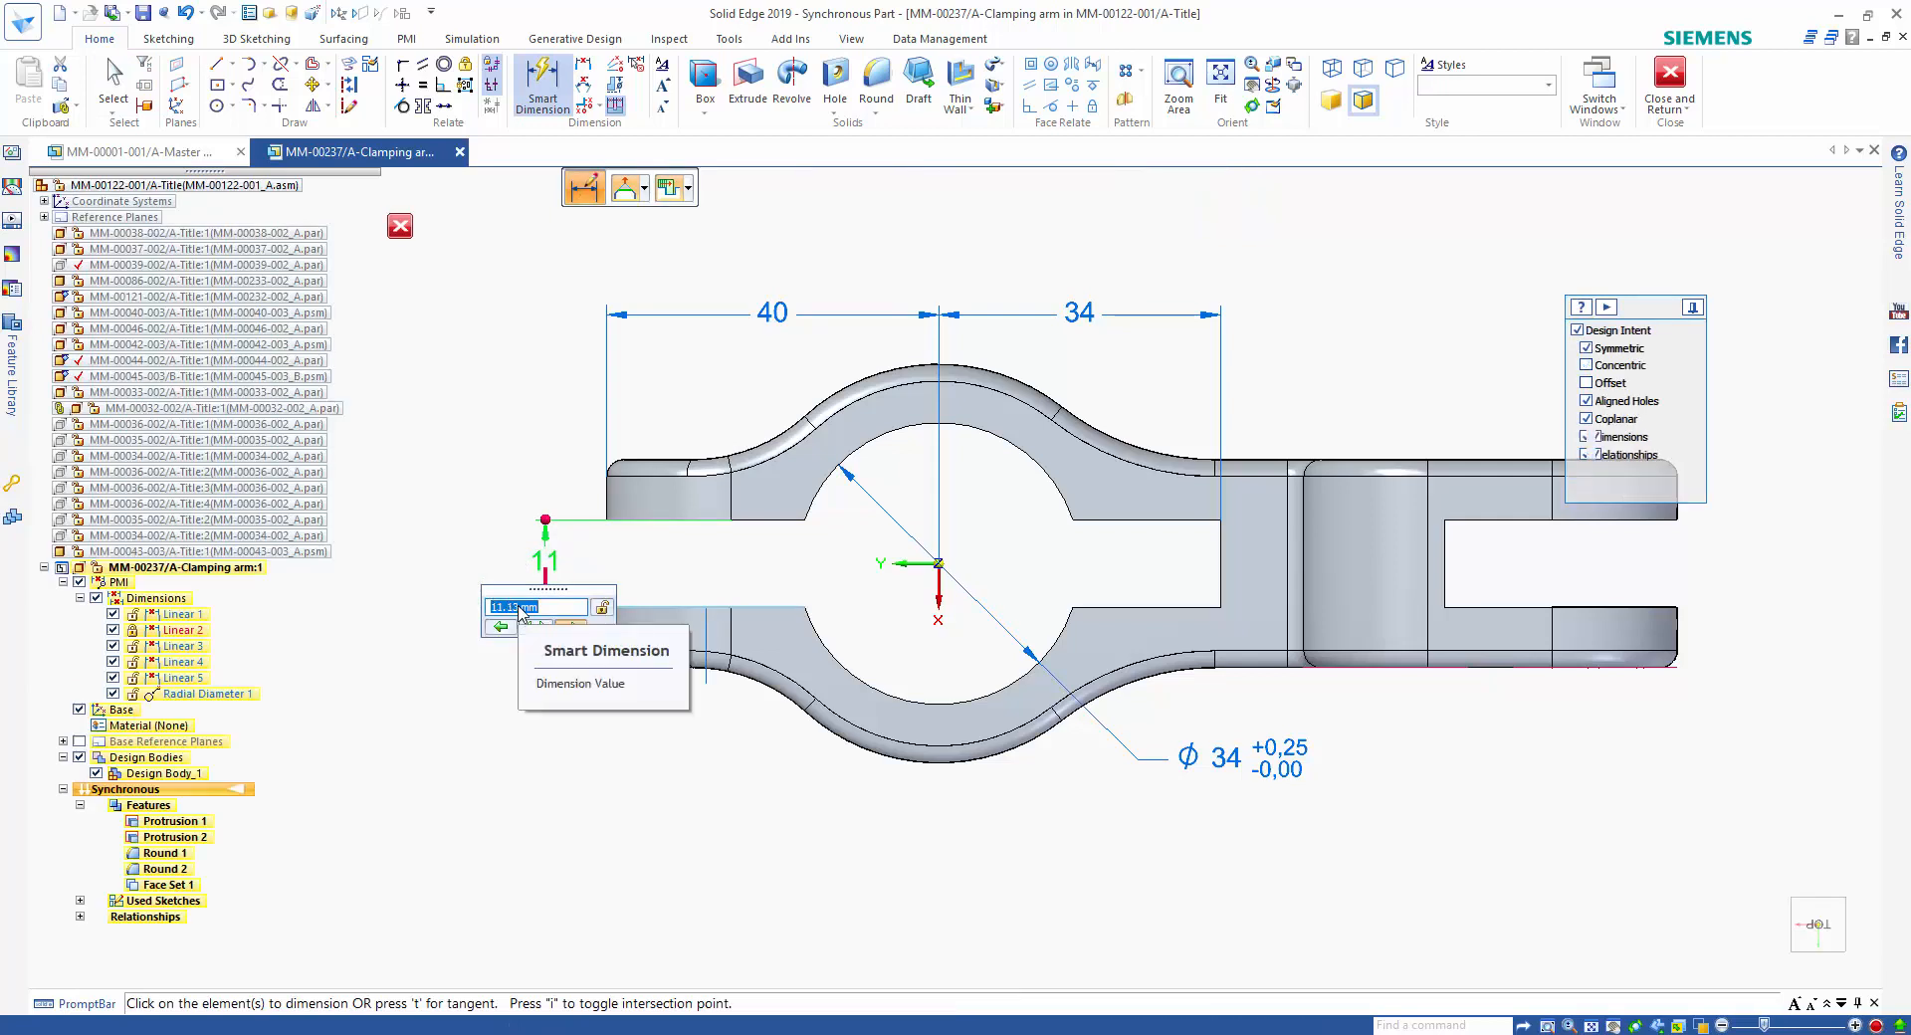
{"action": "scroll", "coordinate": [519, 606], "scroll_direction": "up", "scroll_amount": 3}
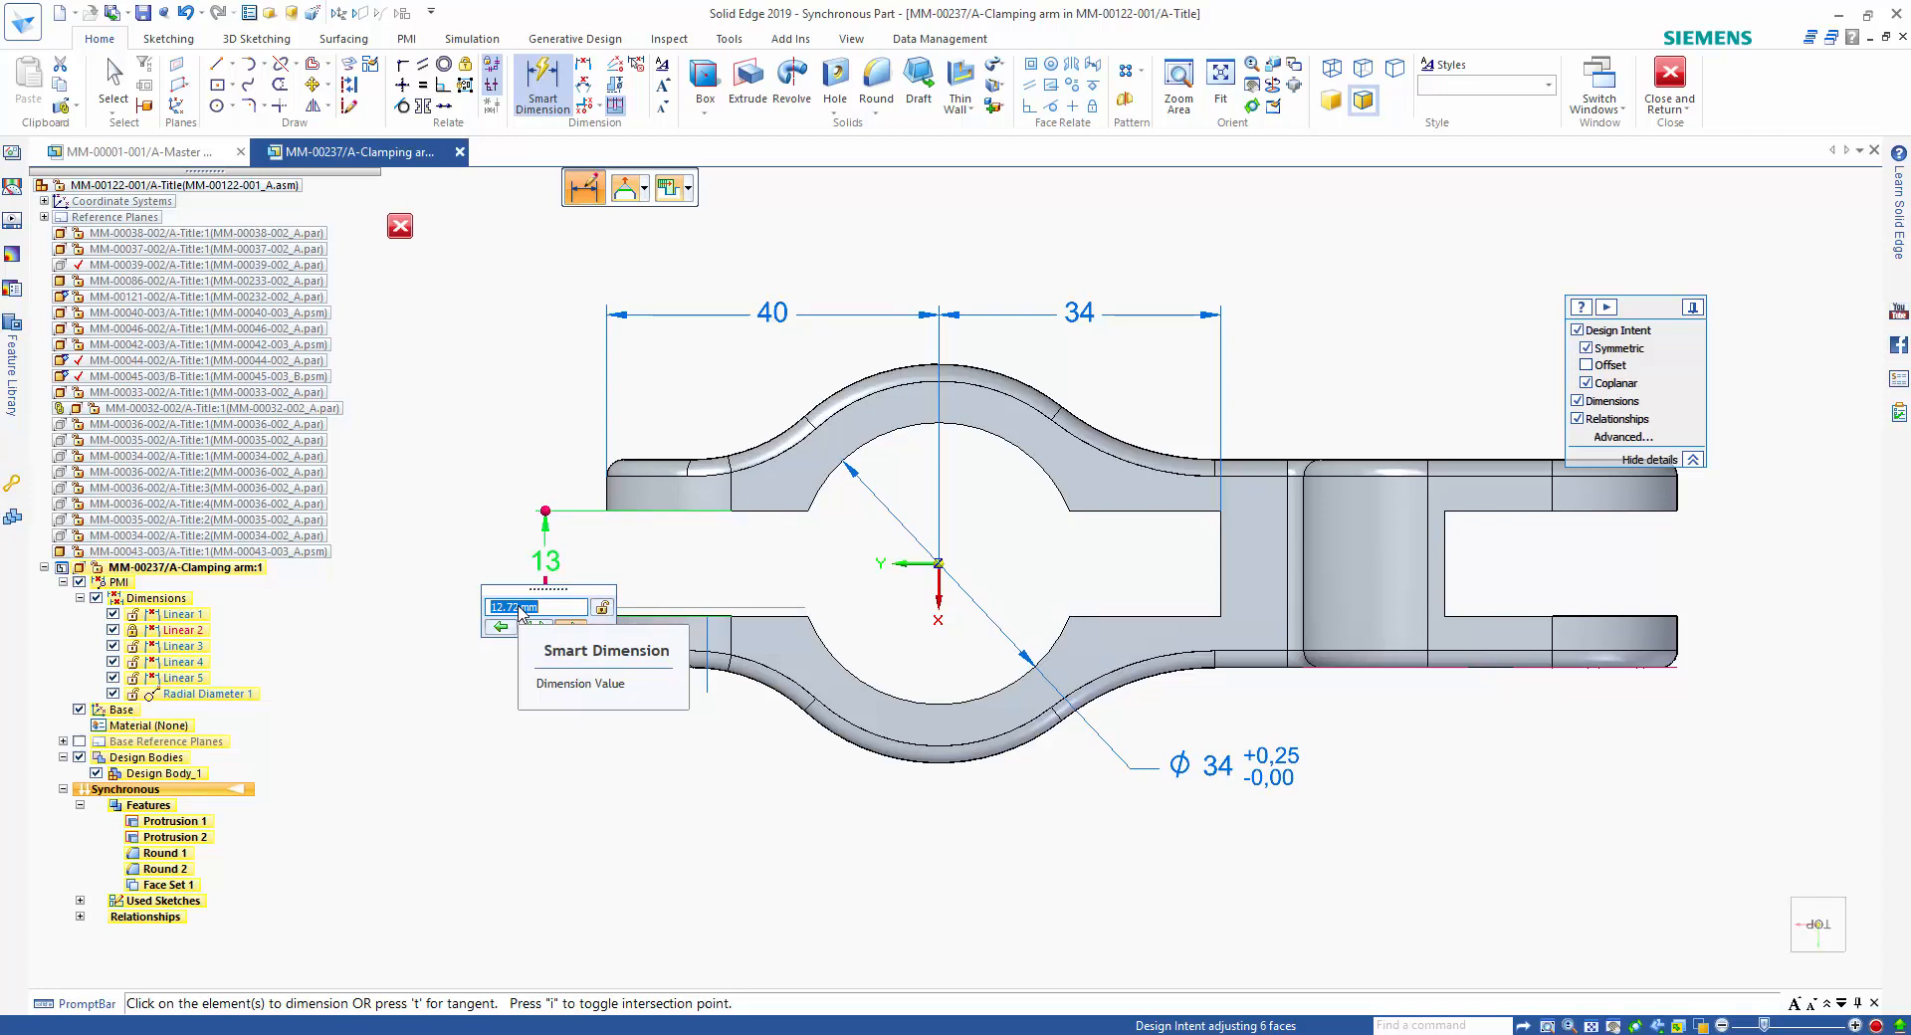
{"action": "scroll", "coordinate": [520, 611], "scroll_direction": "down", "scroll_amount": 6}
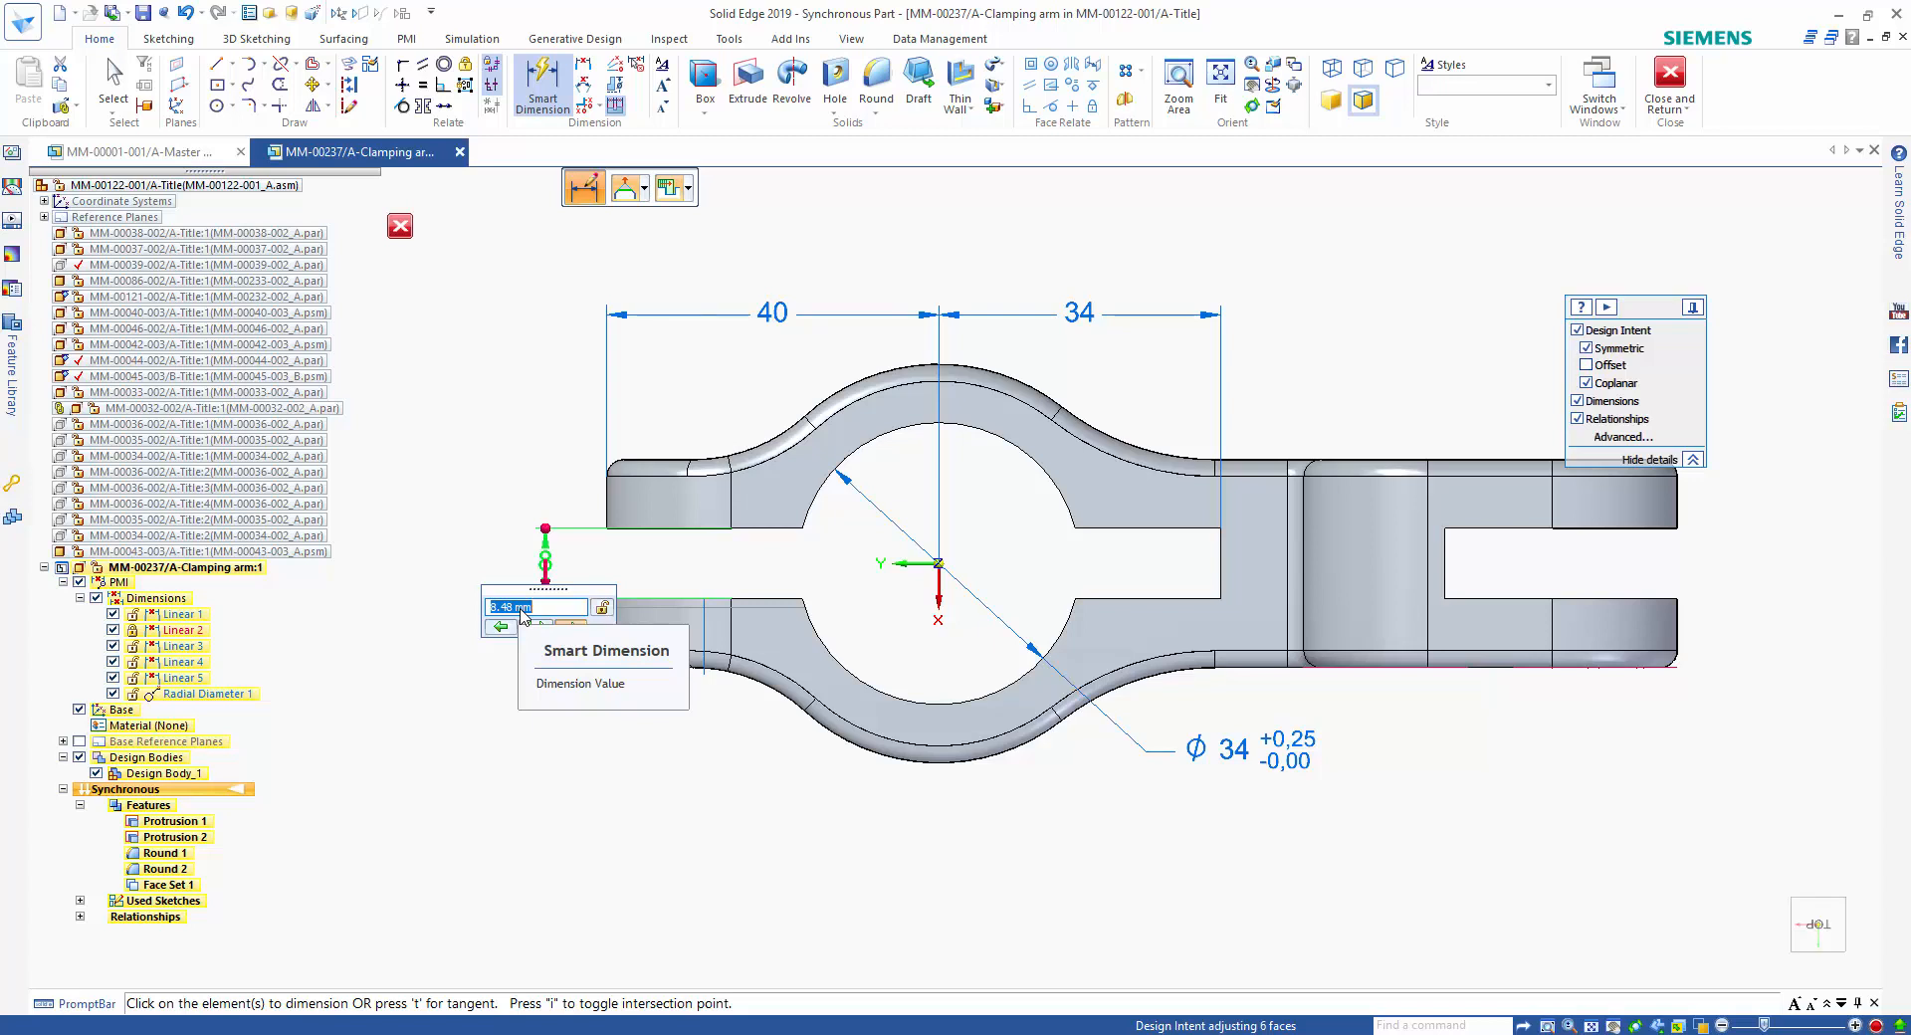
{"action": "scroll", "coordinate": [521, 611], "scroll_direction": "up", "scroll_amount": 4}
{"action": "scroll", "coordinate": [521, 611], "scroll_direction": "down", "scroll_amount": 2}
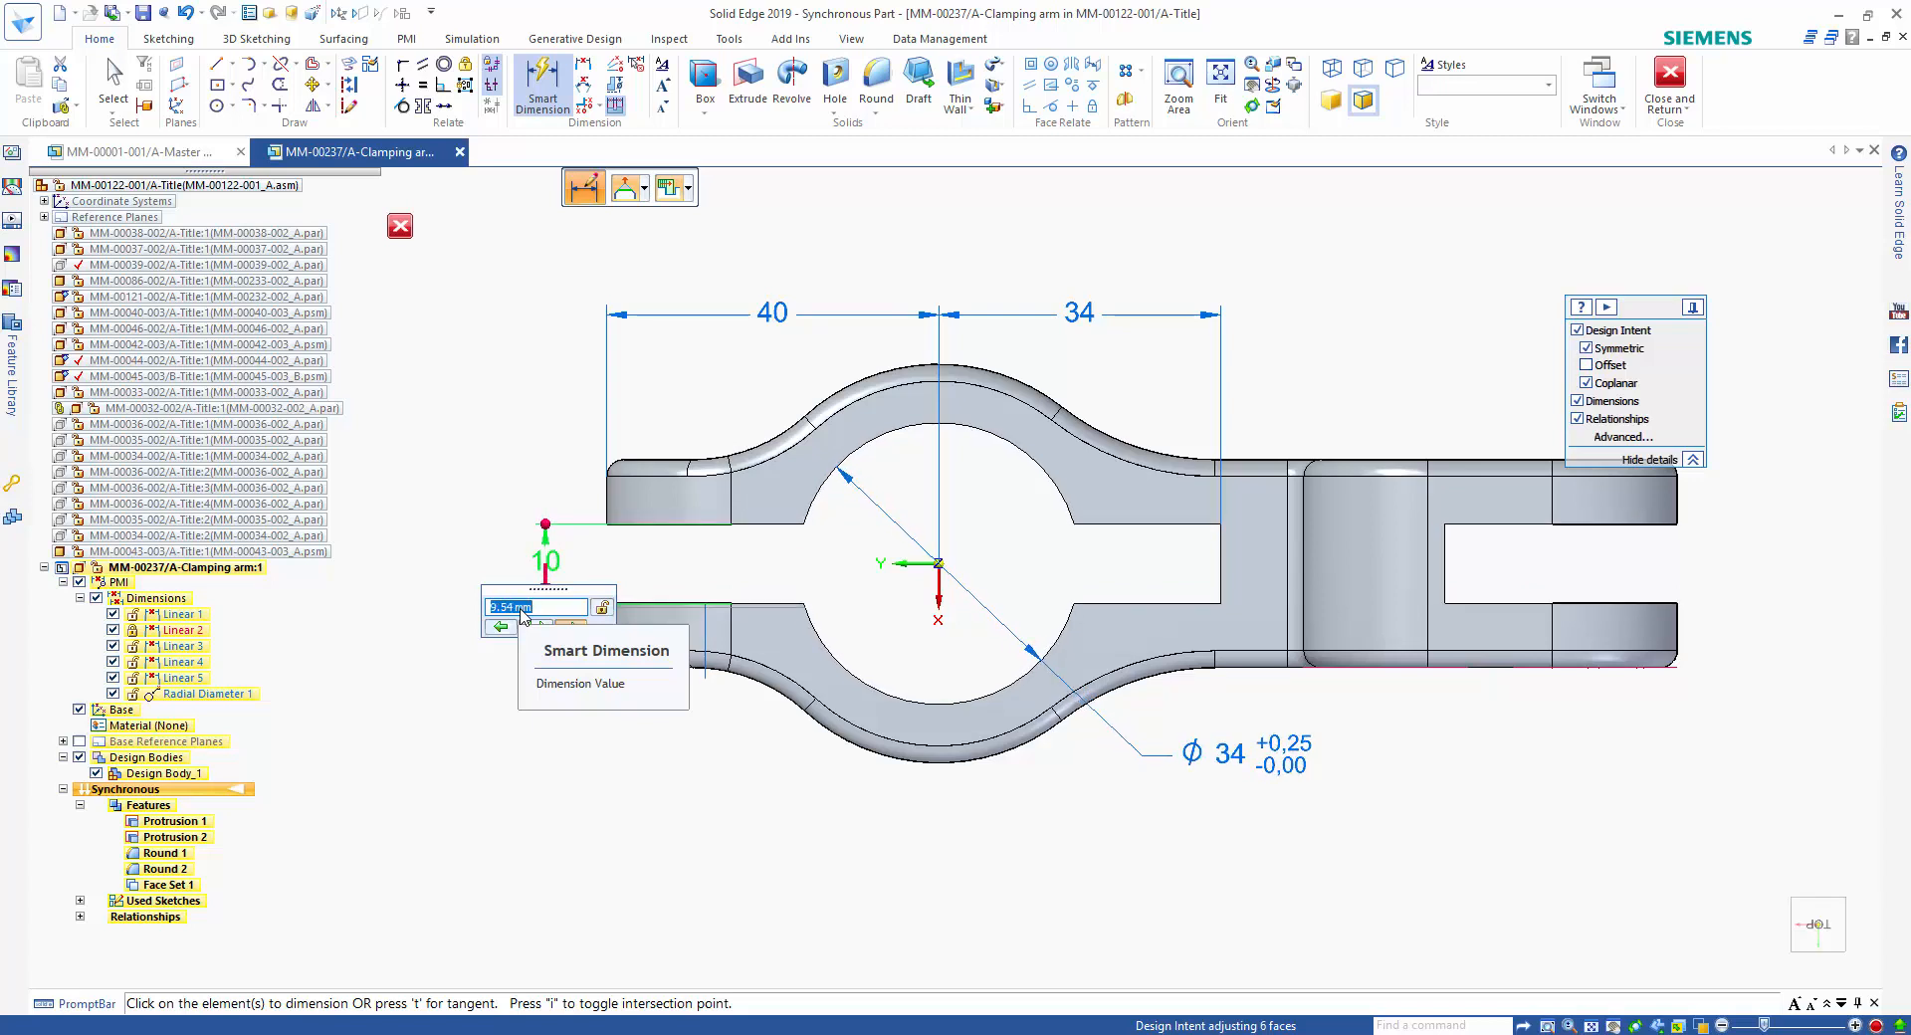
{"action": "type", "text": "8"}
{"action": "key", "text": "Return"}
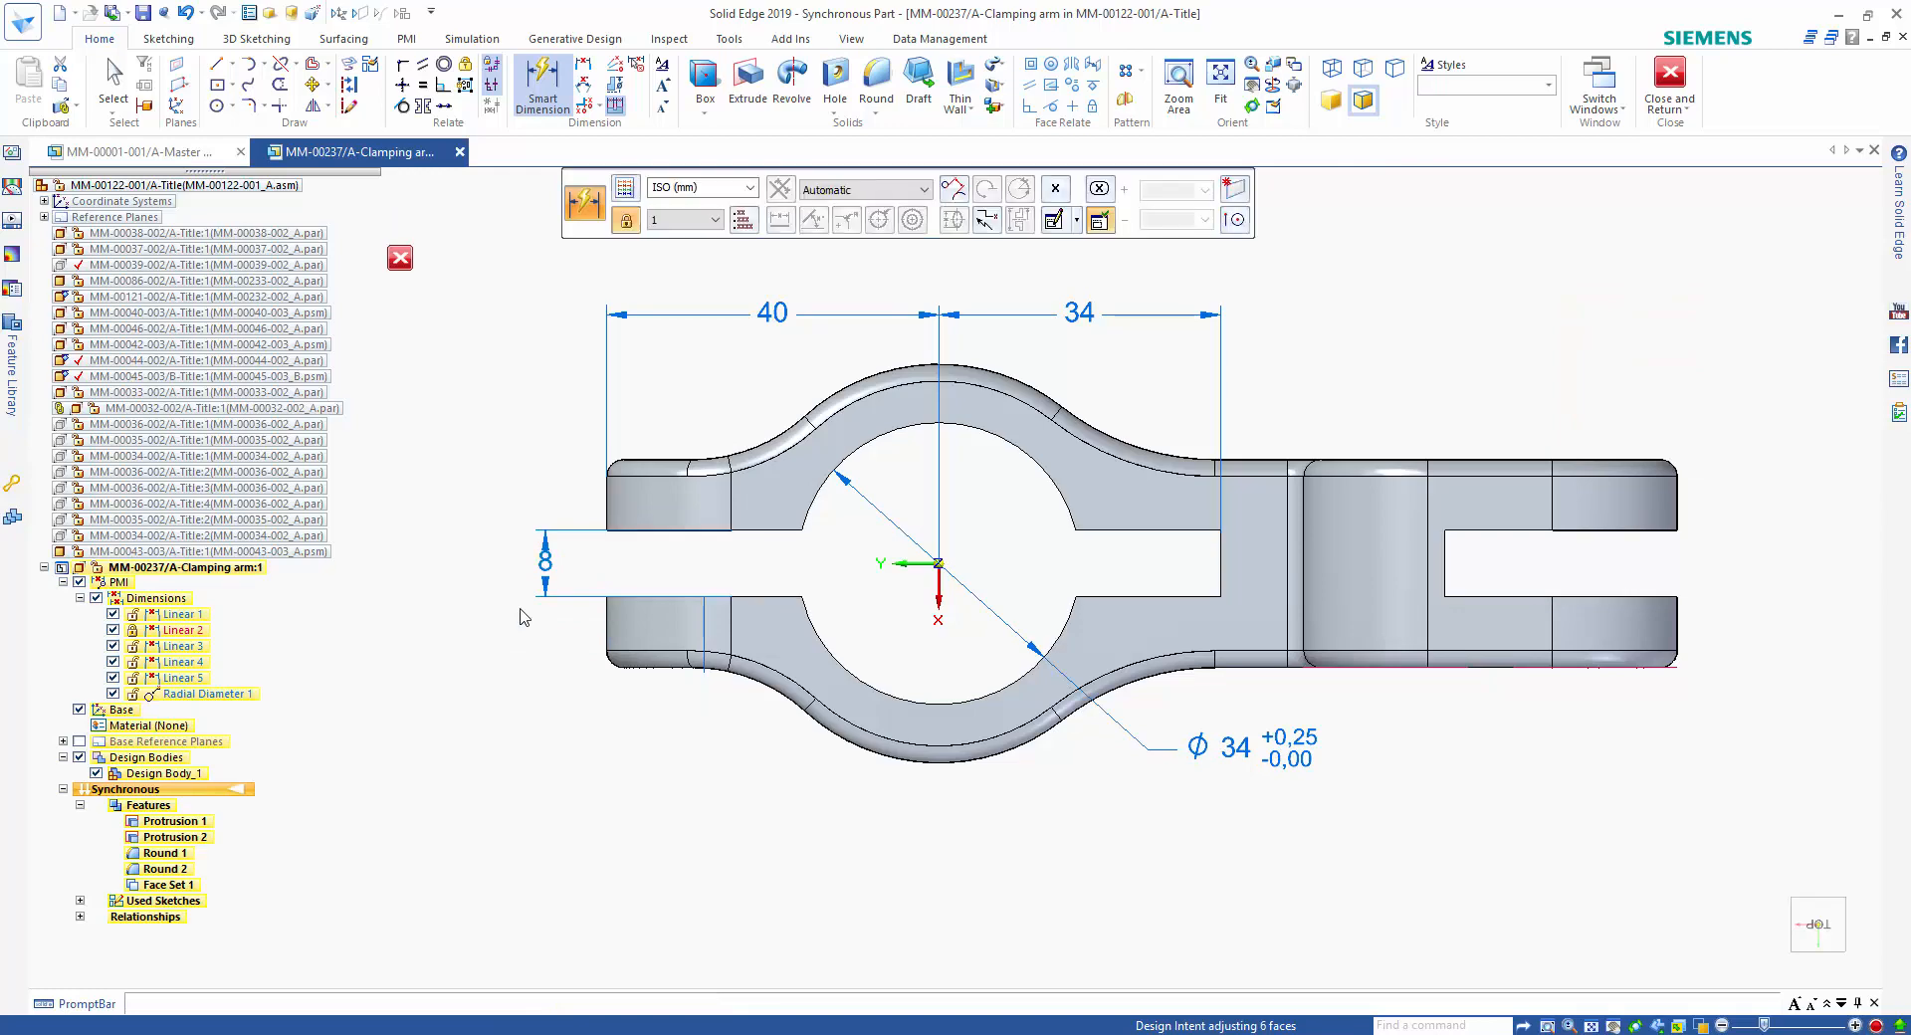
{"action": "key", "text": "Escape"}
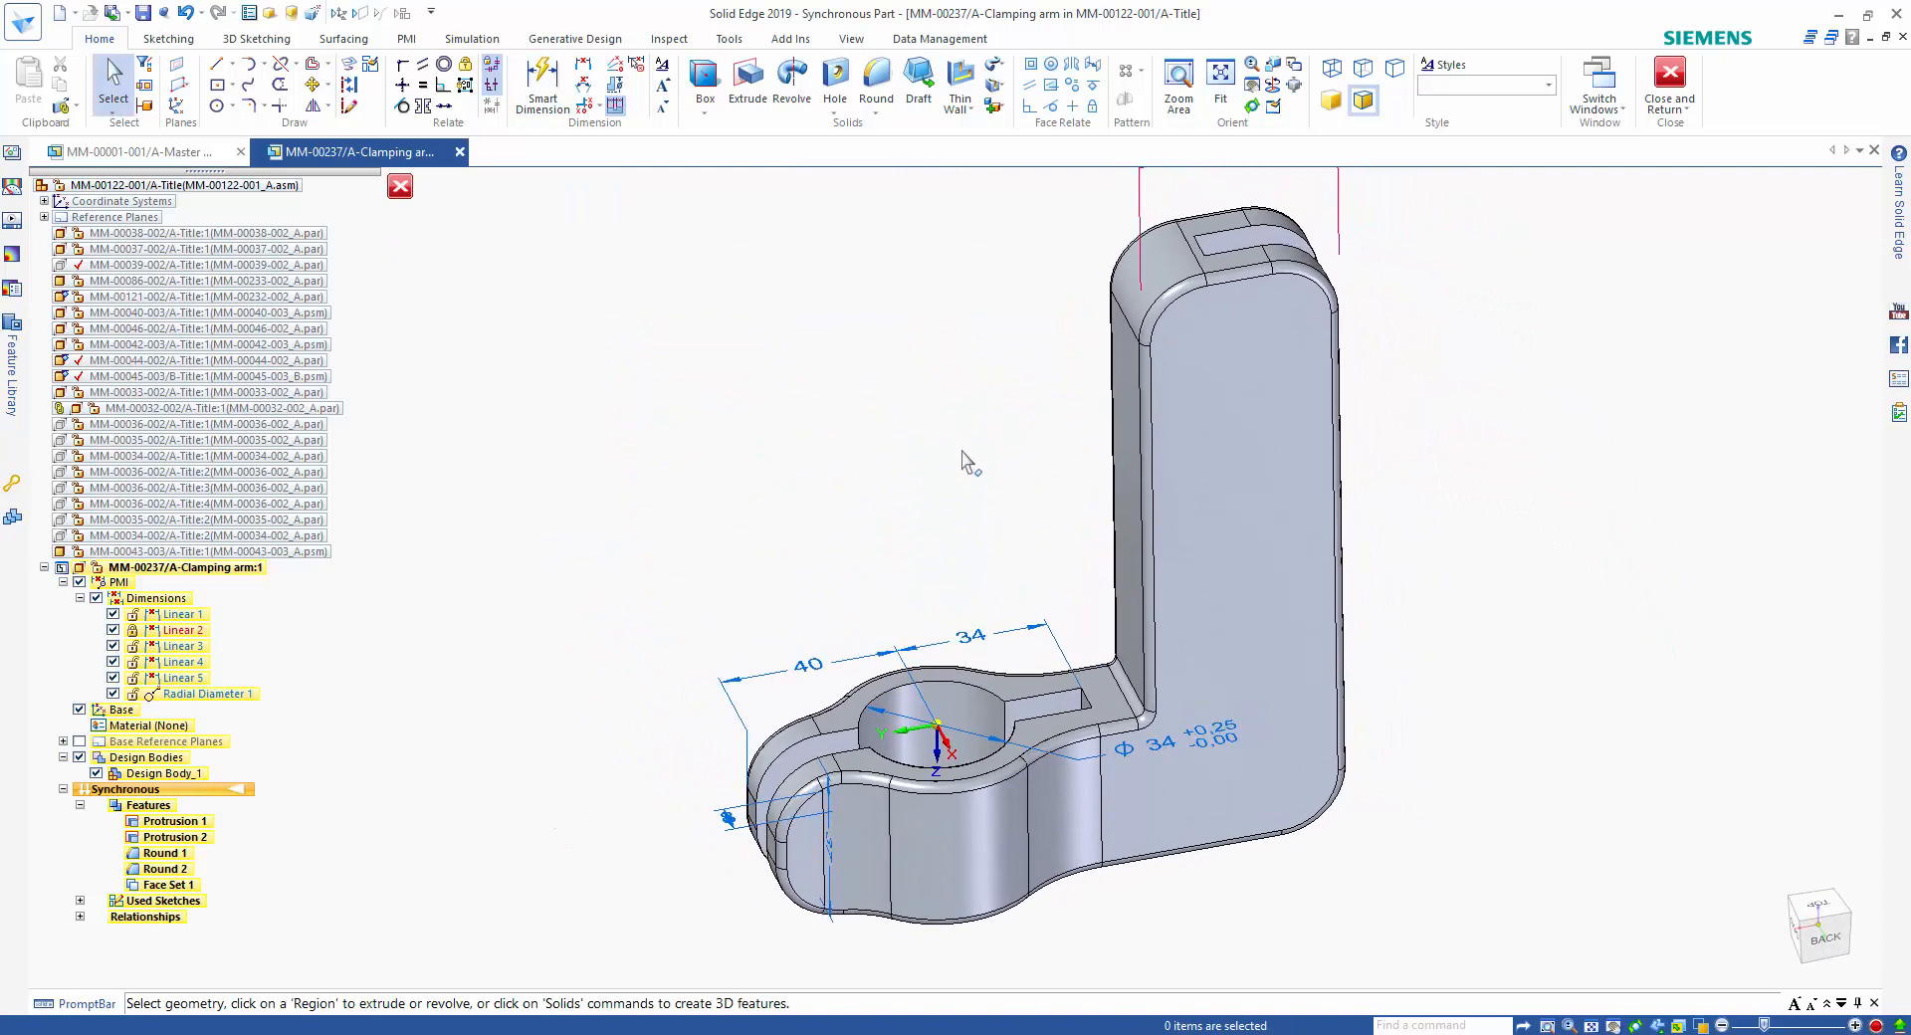
Place a through hole using the saved M10 General Clearance settings on the upright's flat side face, near its lower outer corner.
{"action": "left_click", "coordinate": [836, 79]}
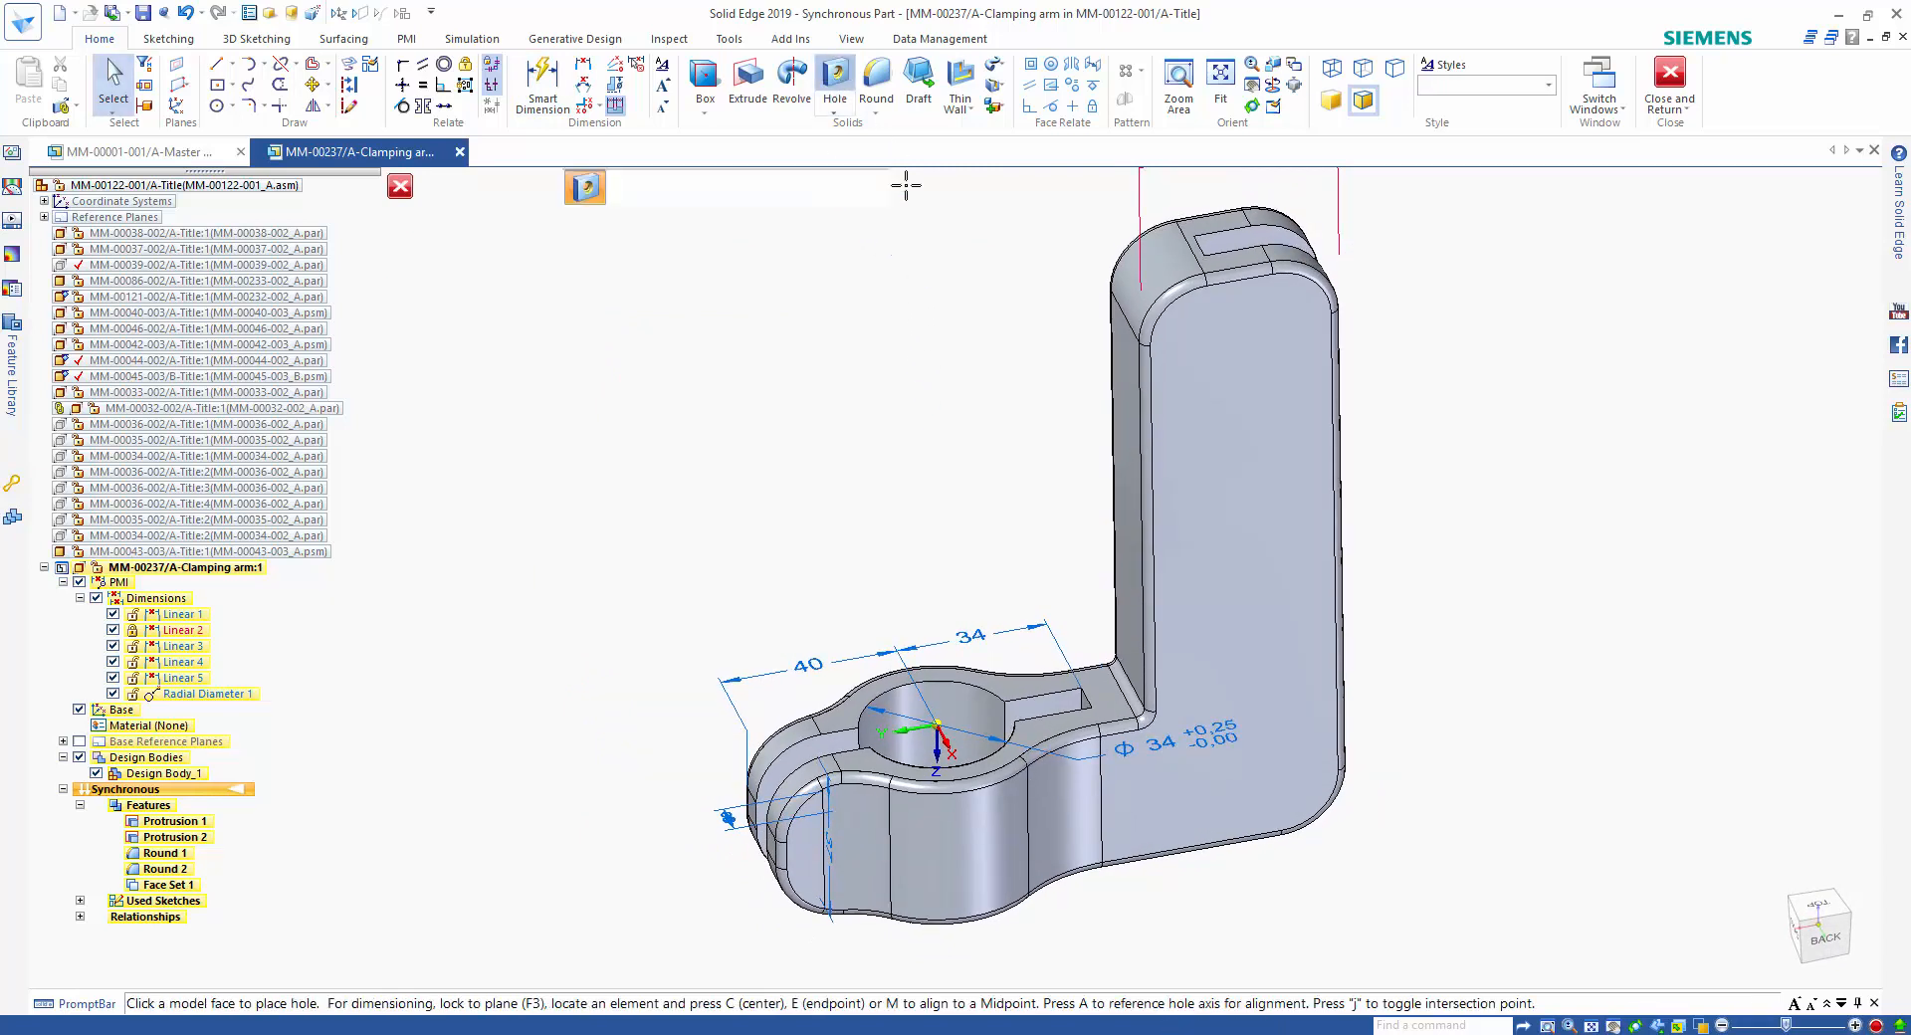
{"action": "left_click", "coordinate": [1252, 525]}
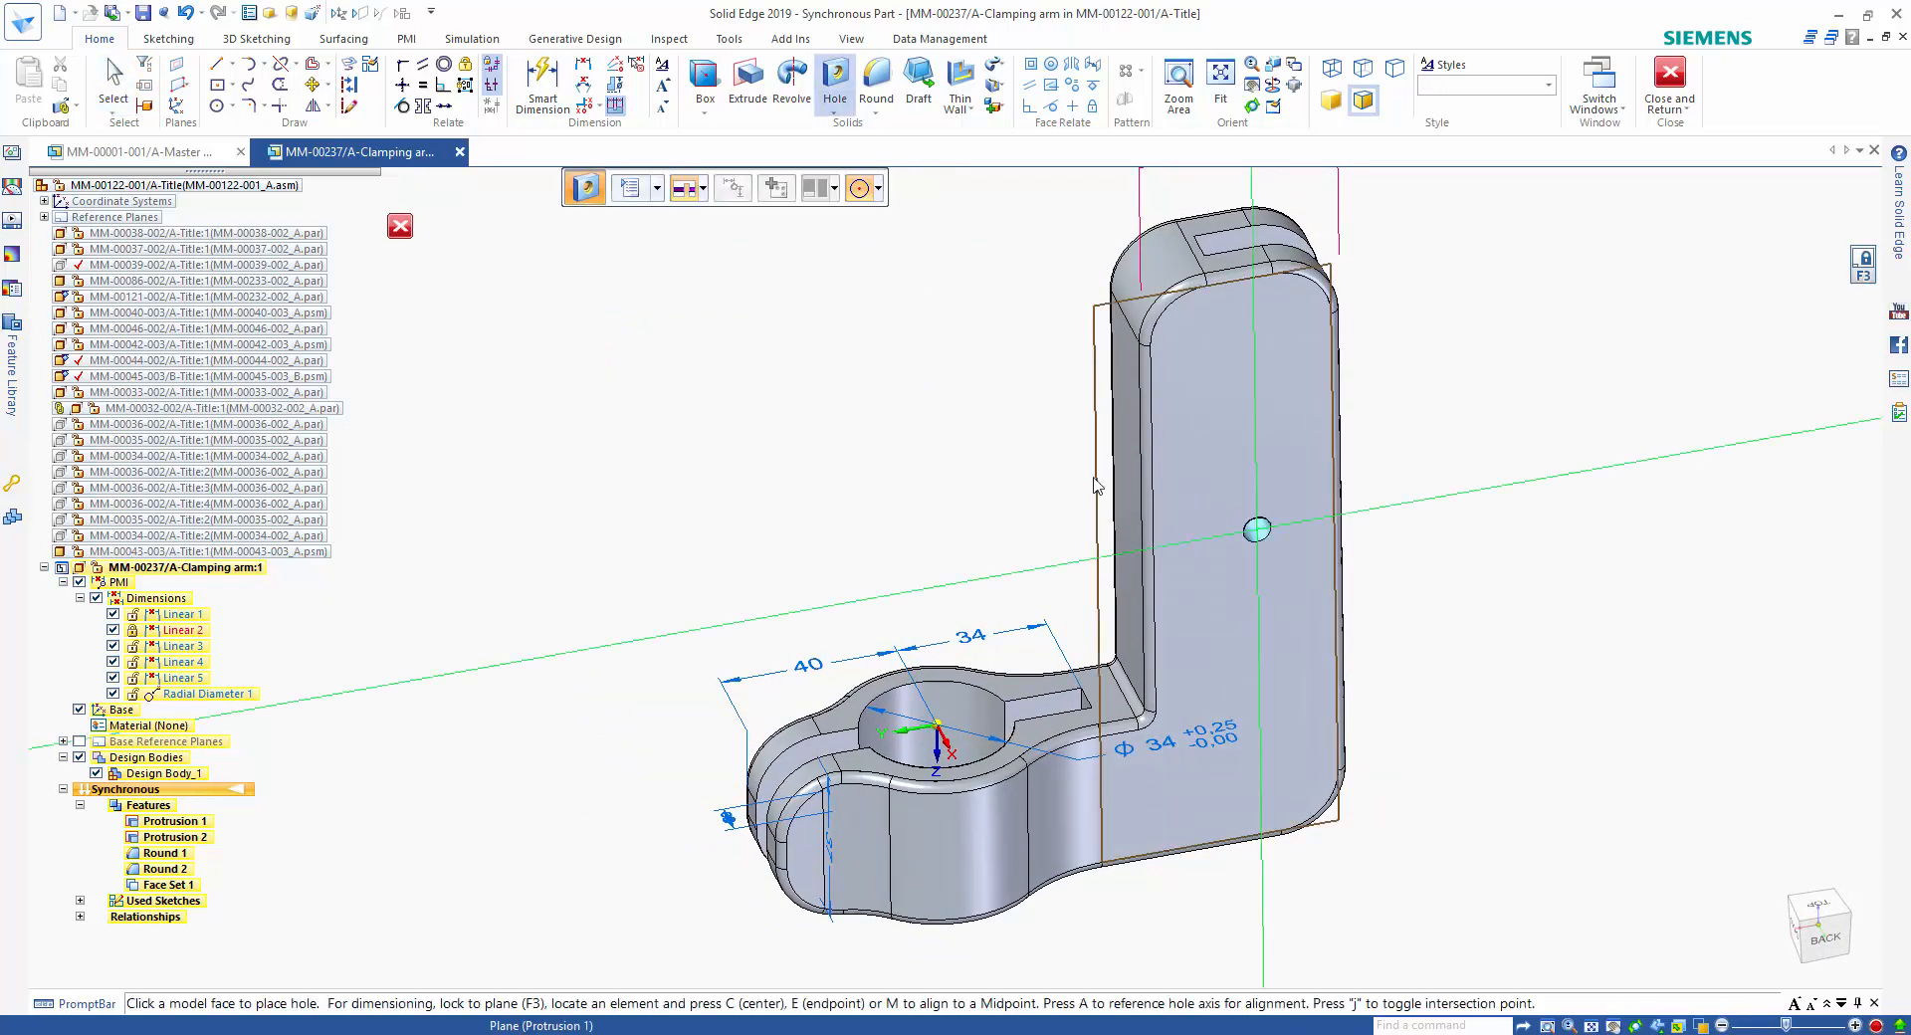
{"action": "left_click", "coordinate": [639, 189]}
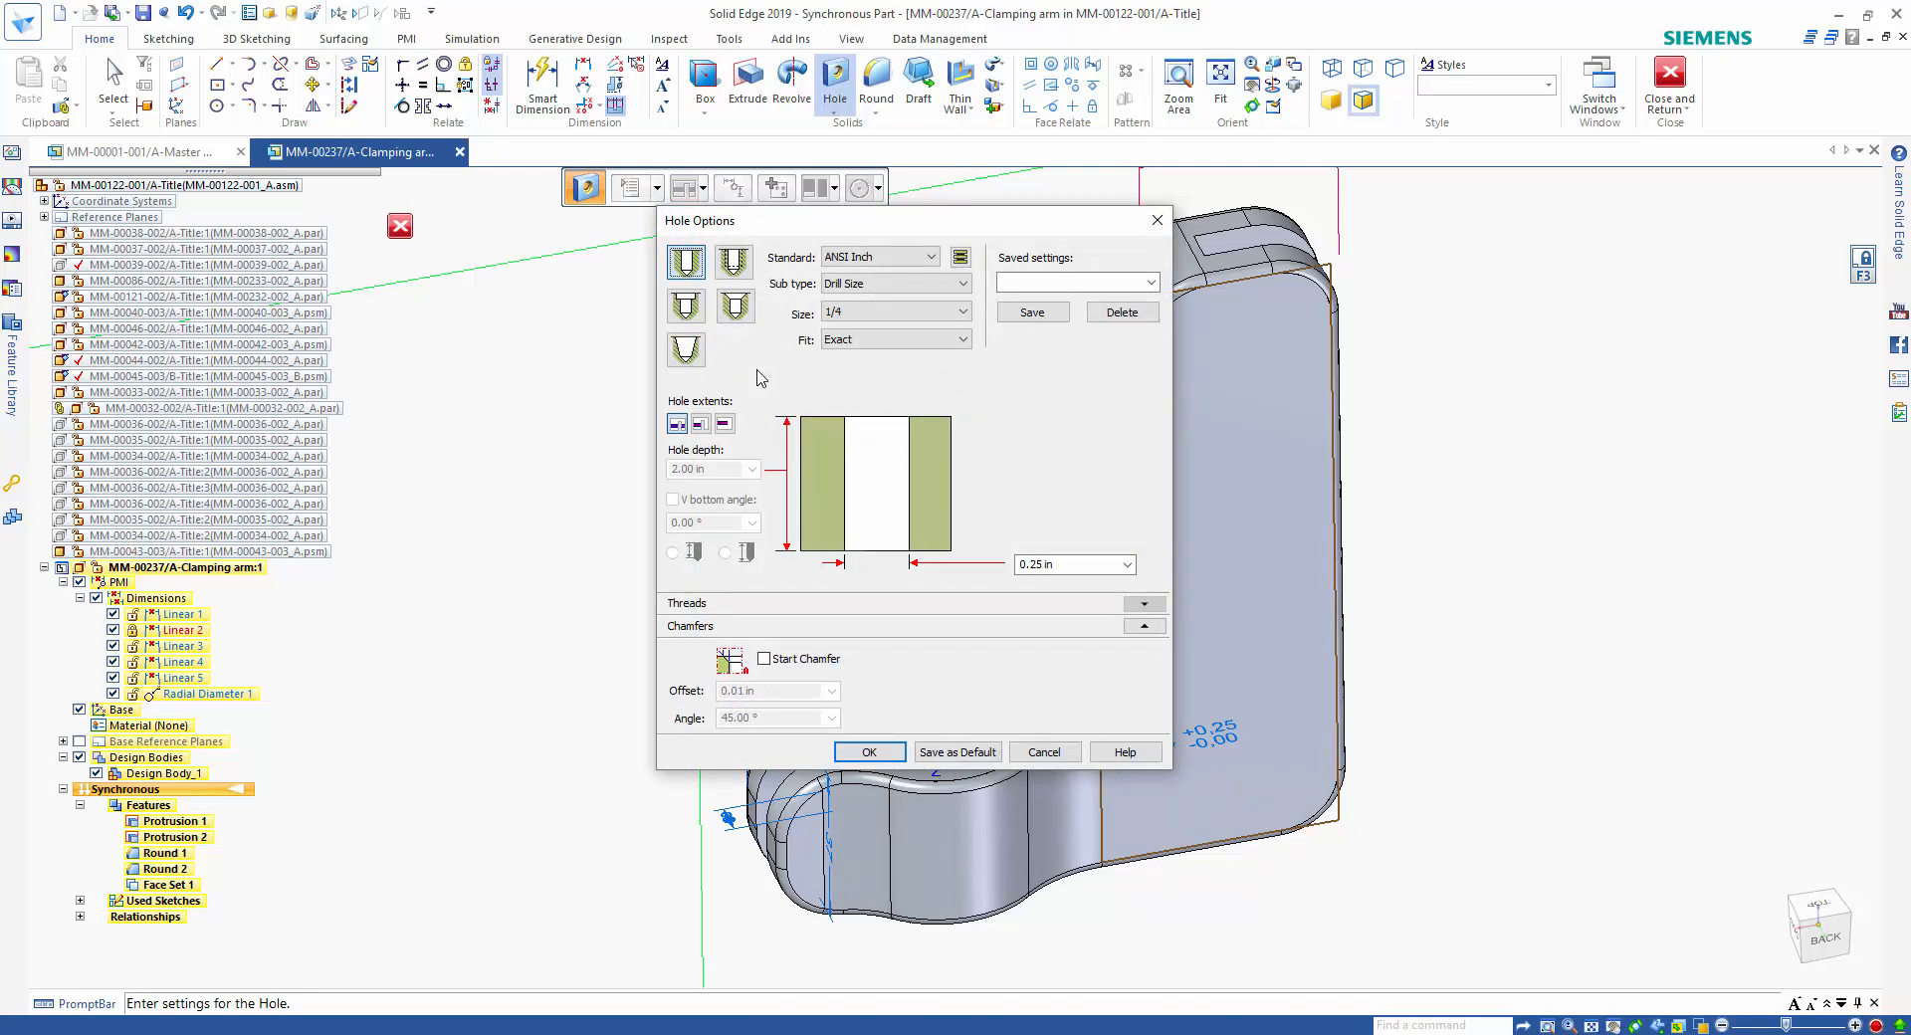
{"action": "left_click", "coordinate": [686, 309]}
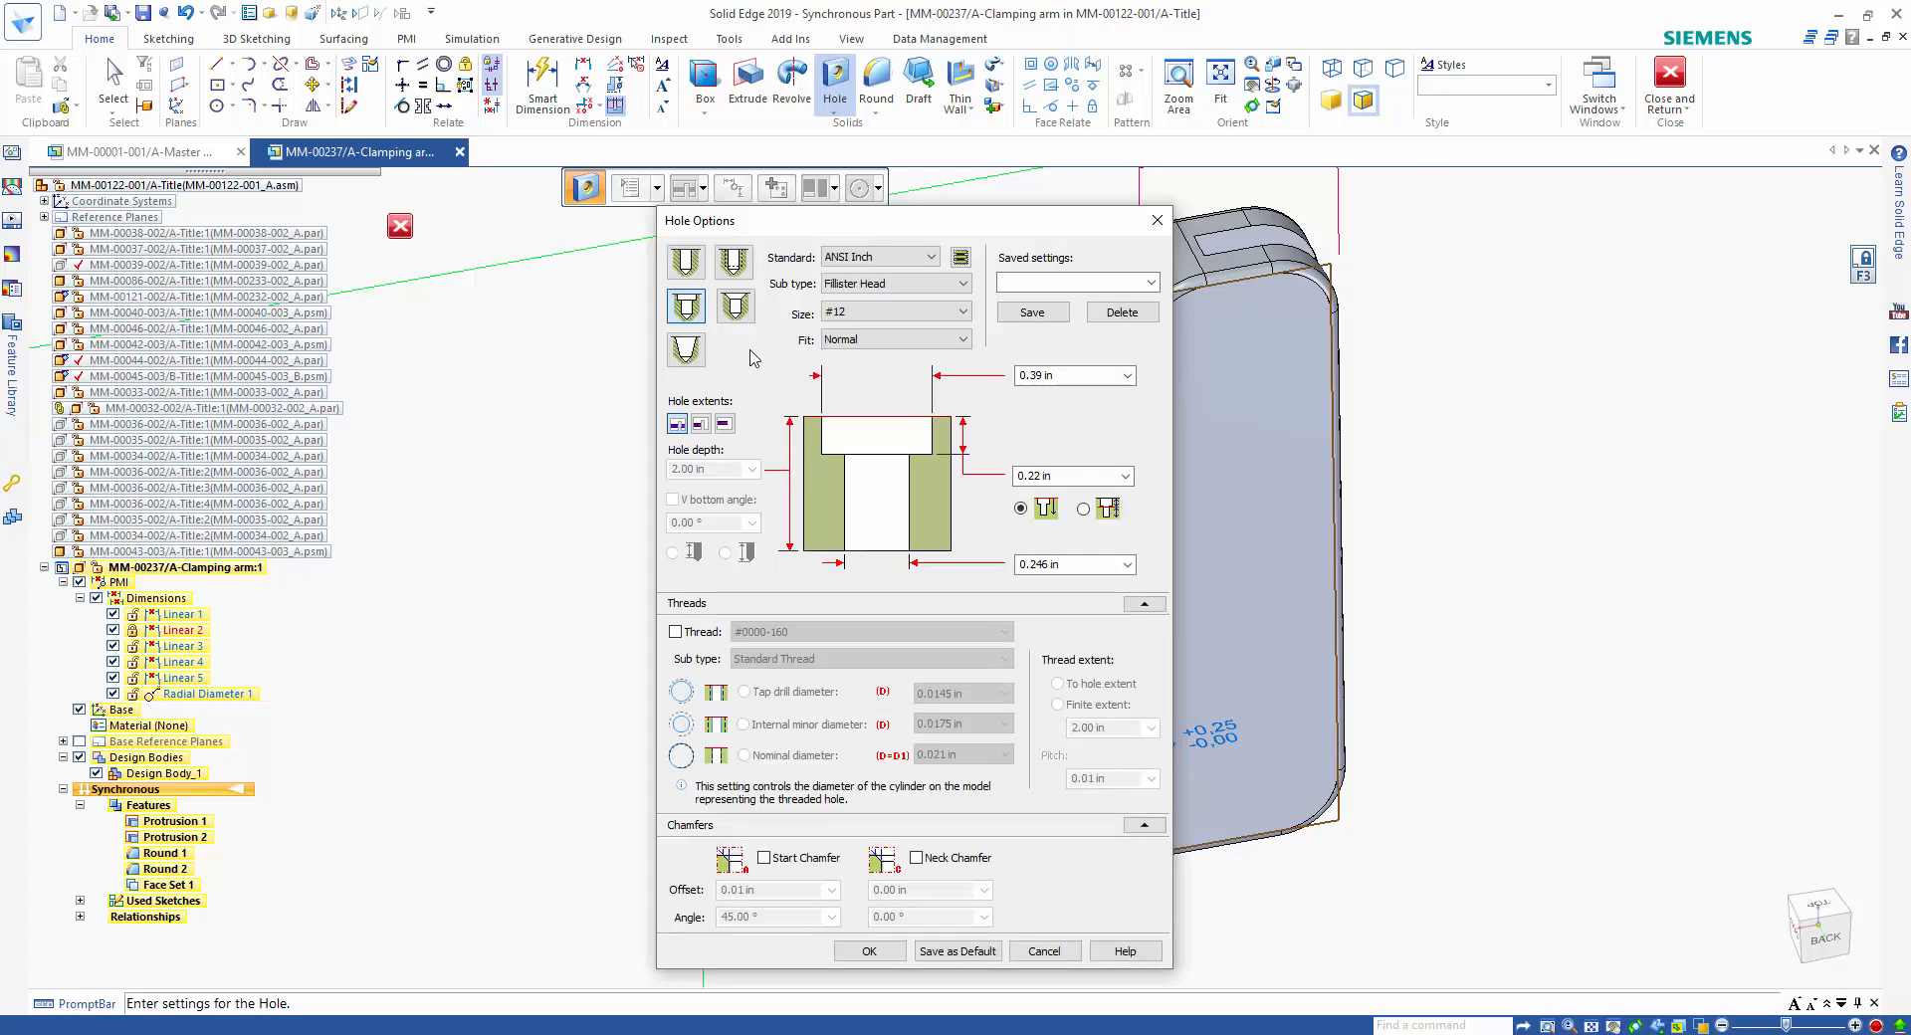
{"action": "left_click", "coordinate": [881, 258]}
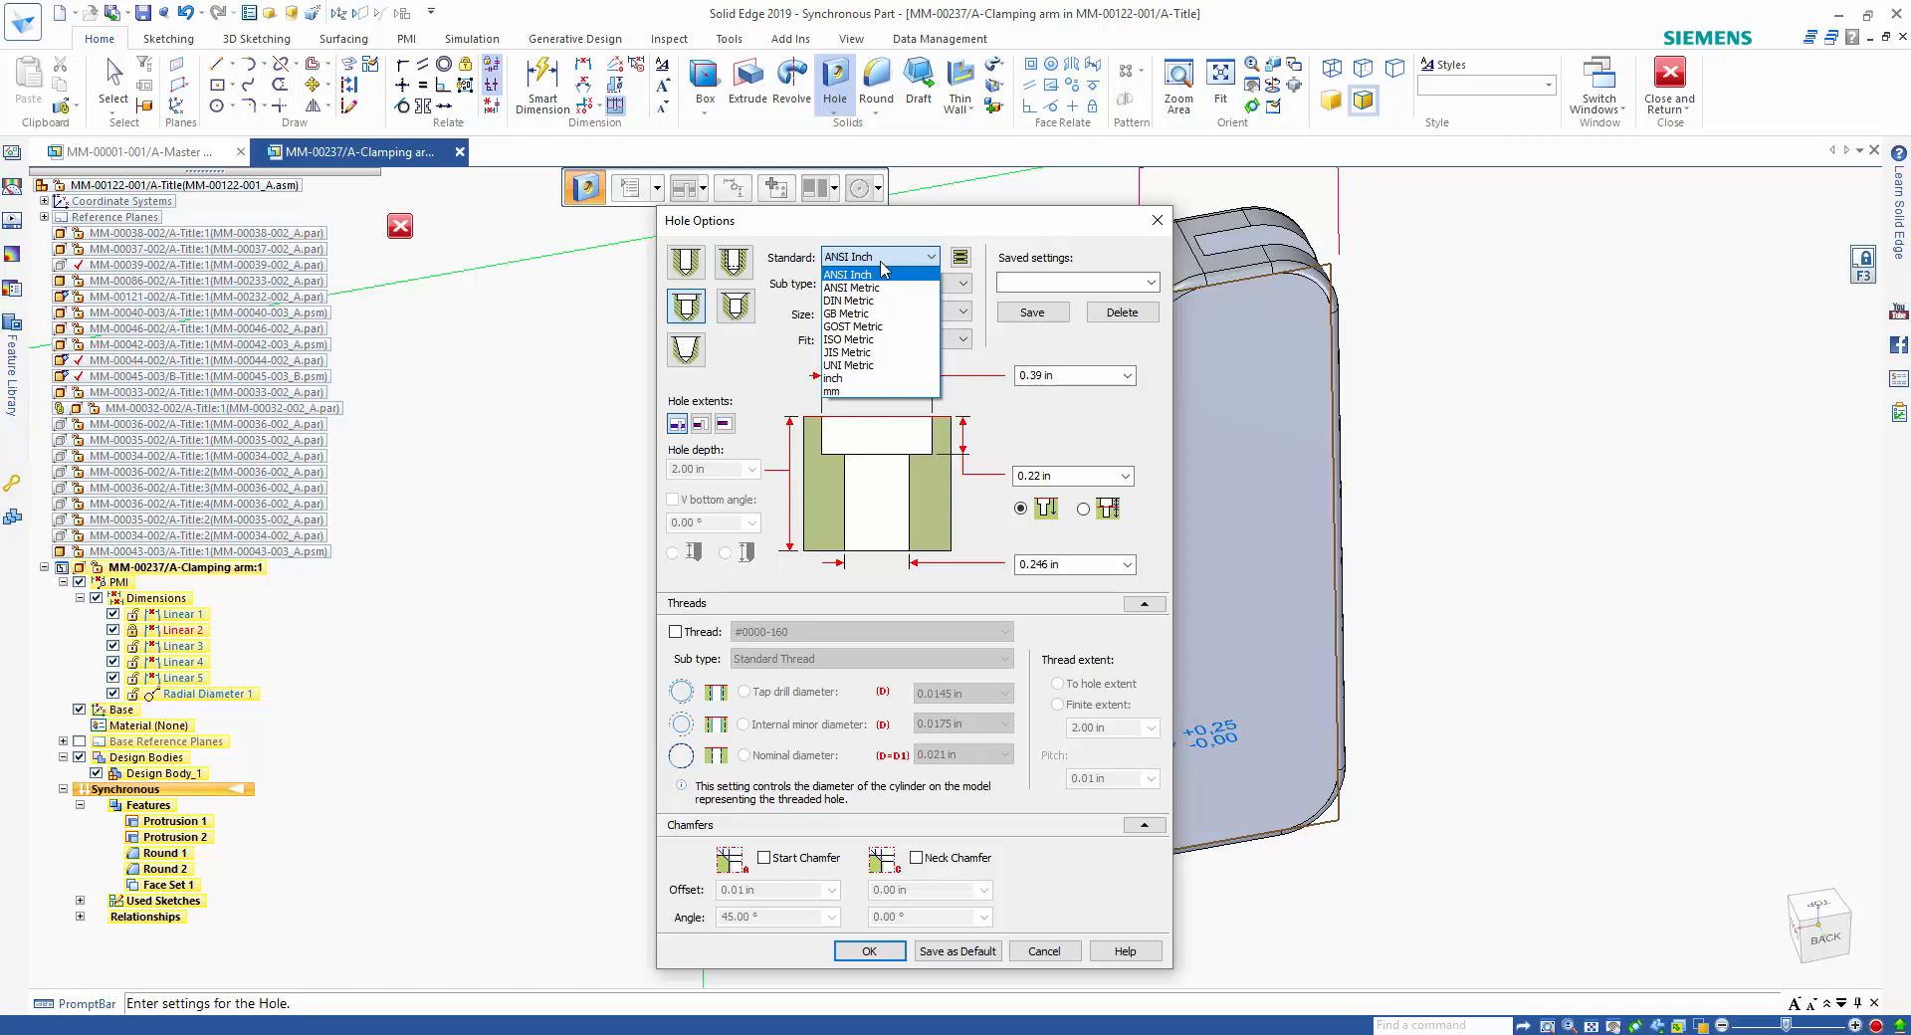
{"action": "left_click", "coordinate": [988, 378]}
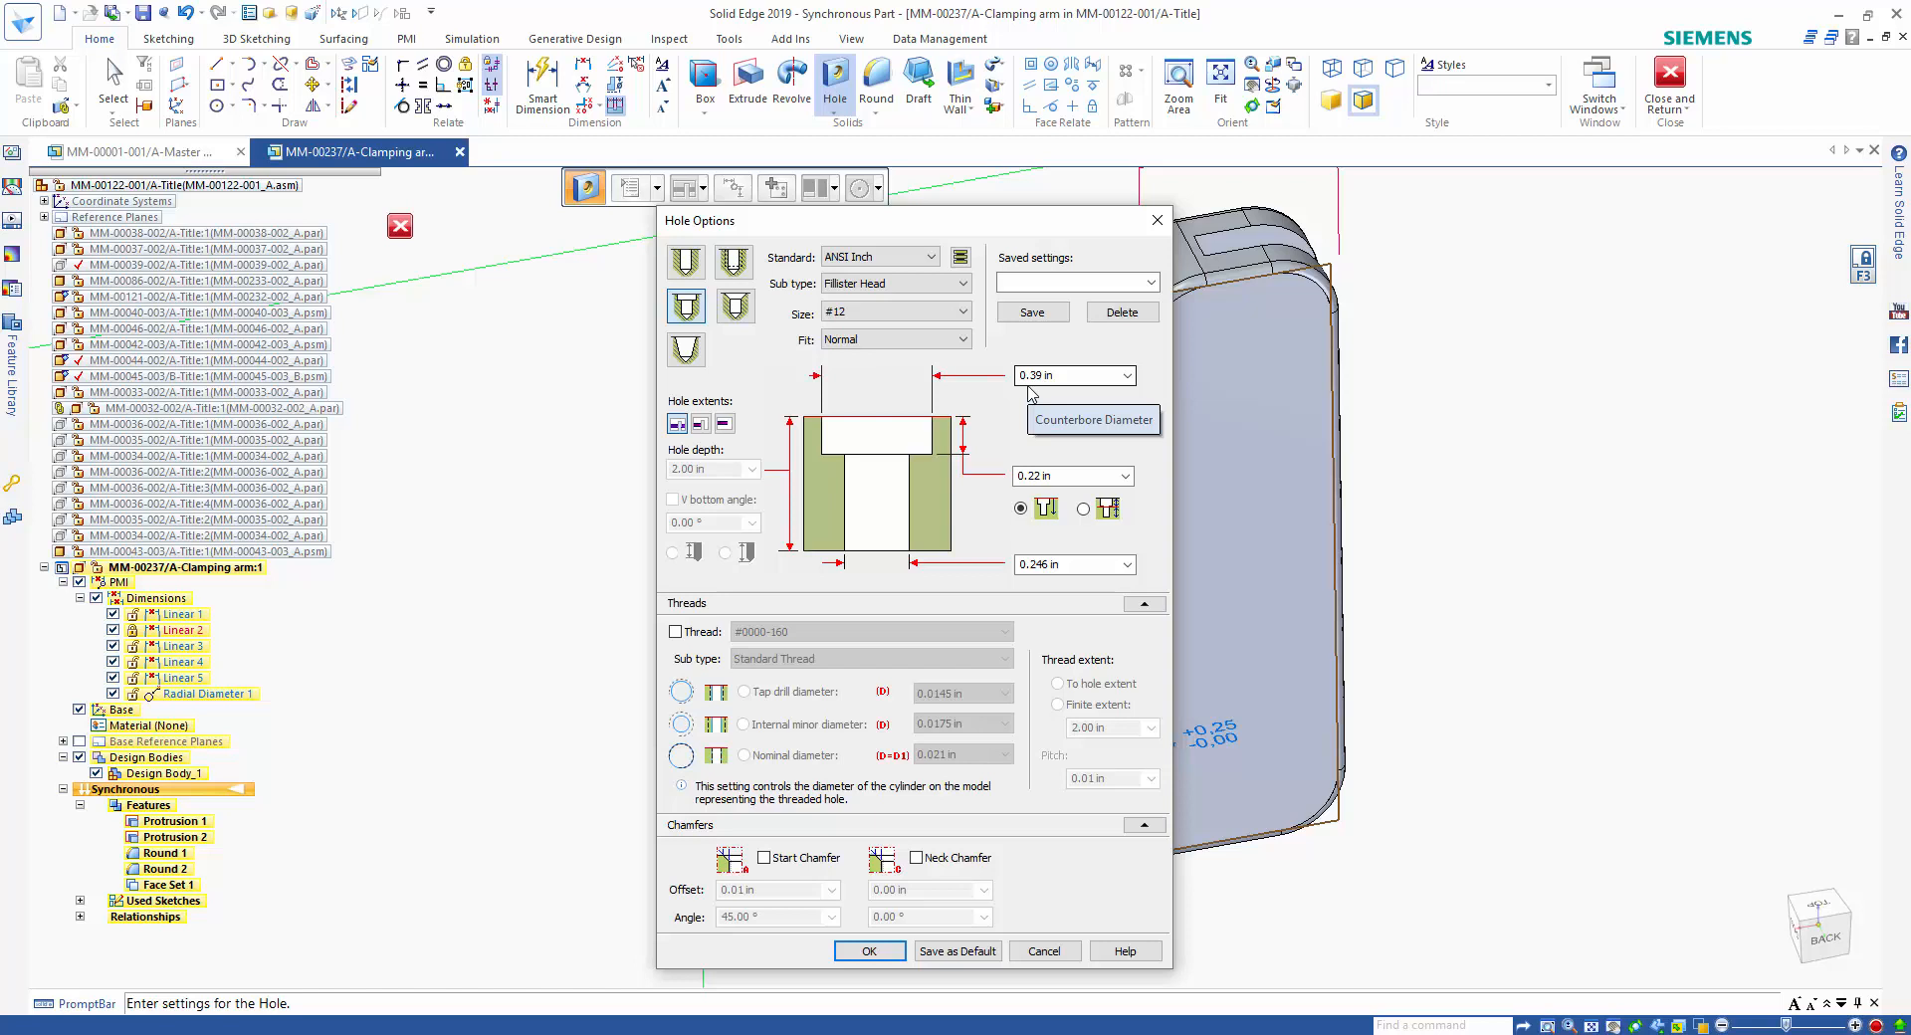
{"action": "left_click", "coordinate": [1040, 281]}
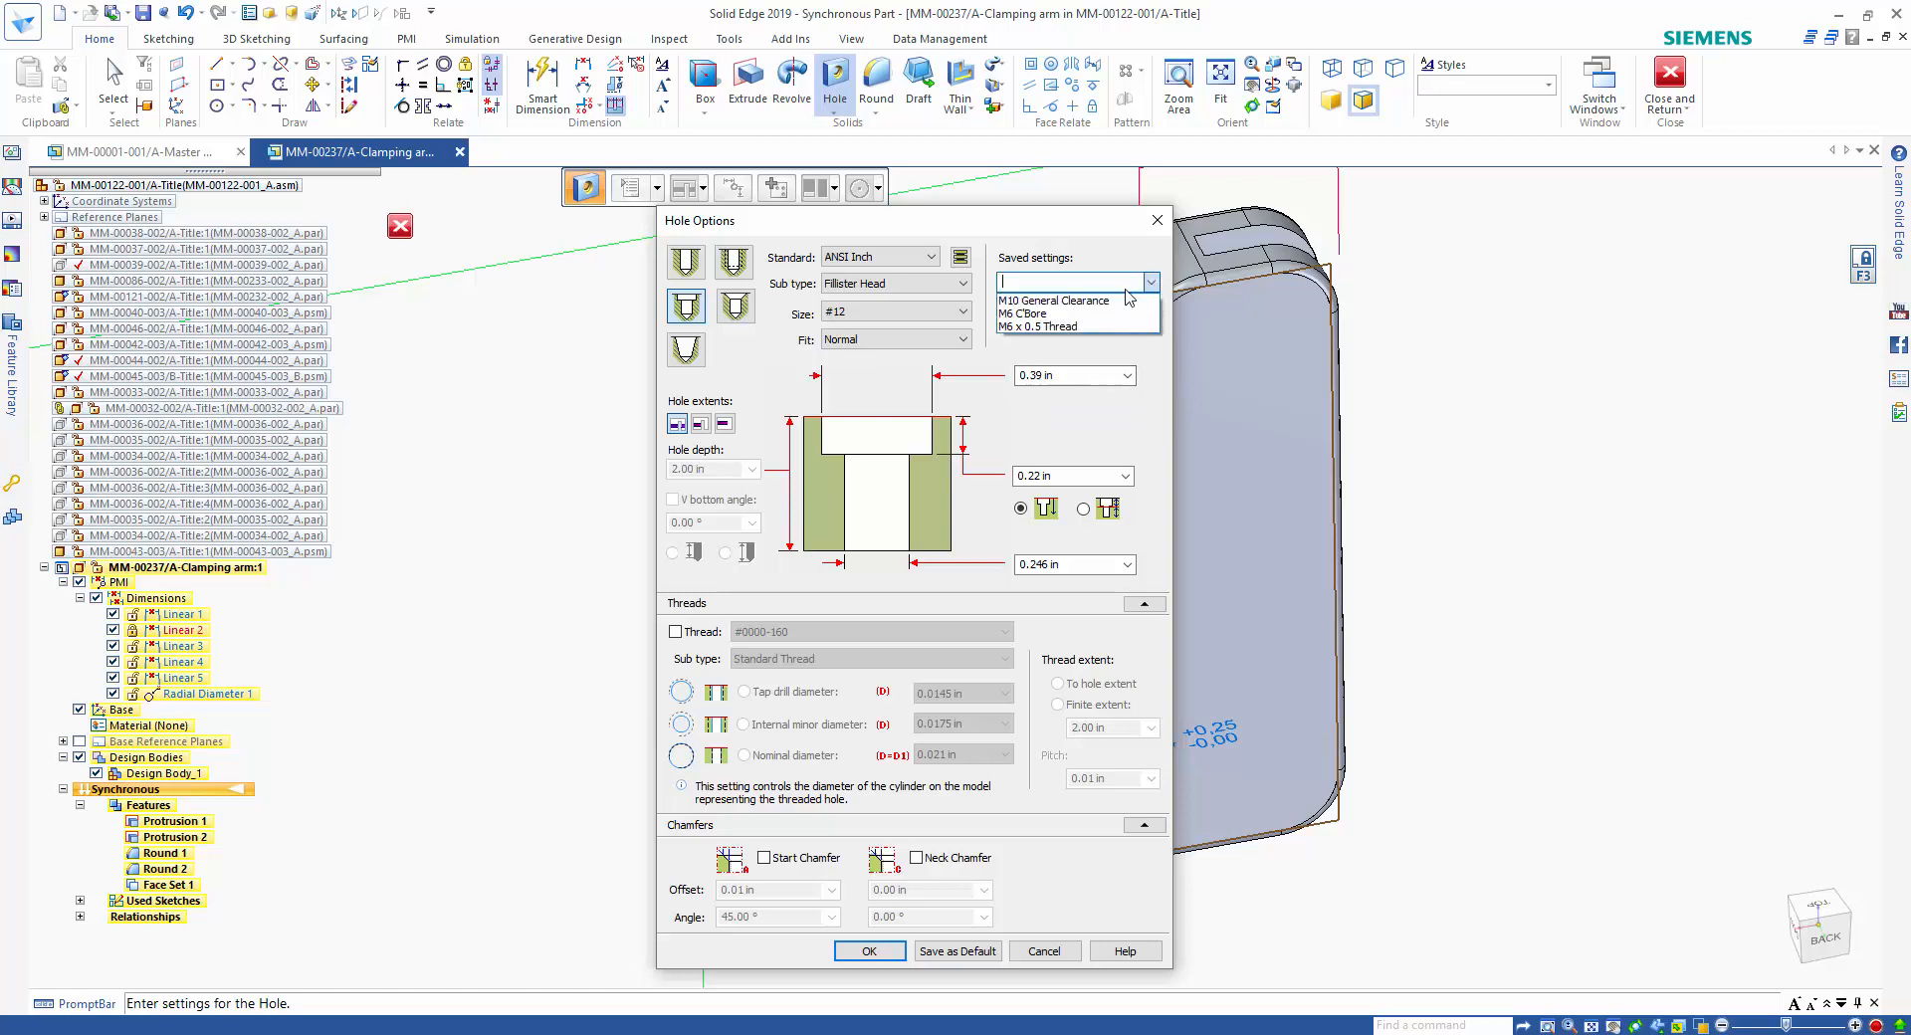
{"action": "left_click", "coordinate": [1035, 298]}
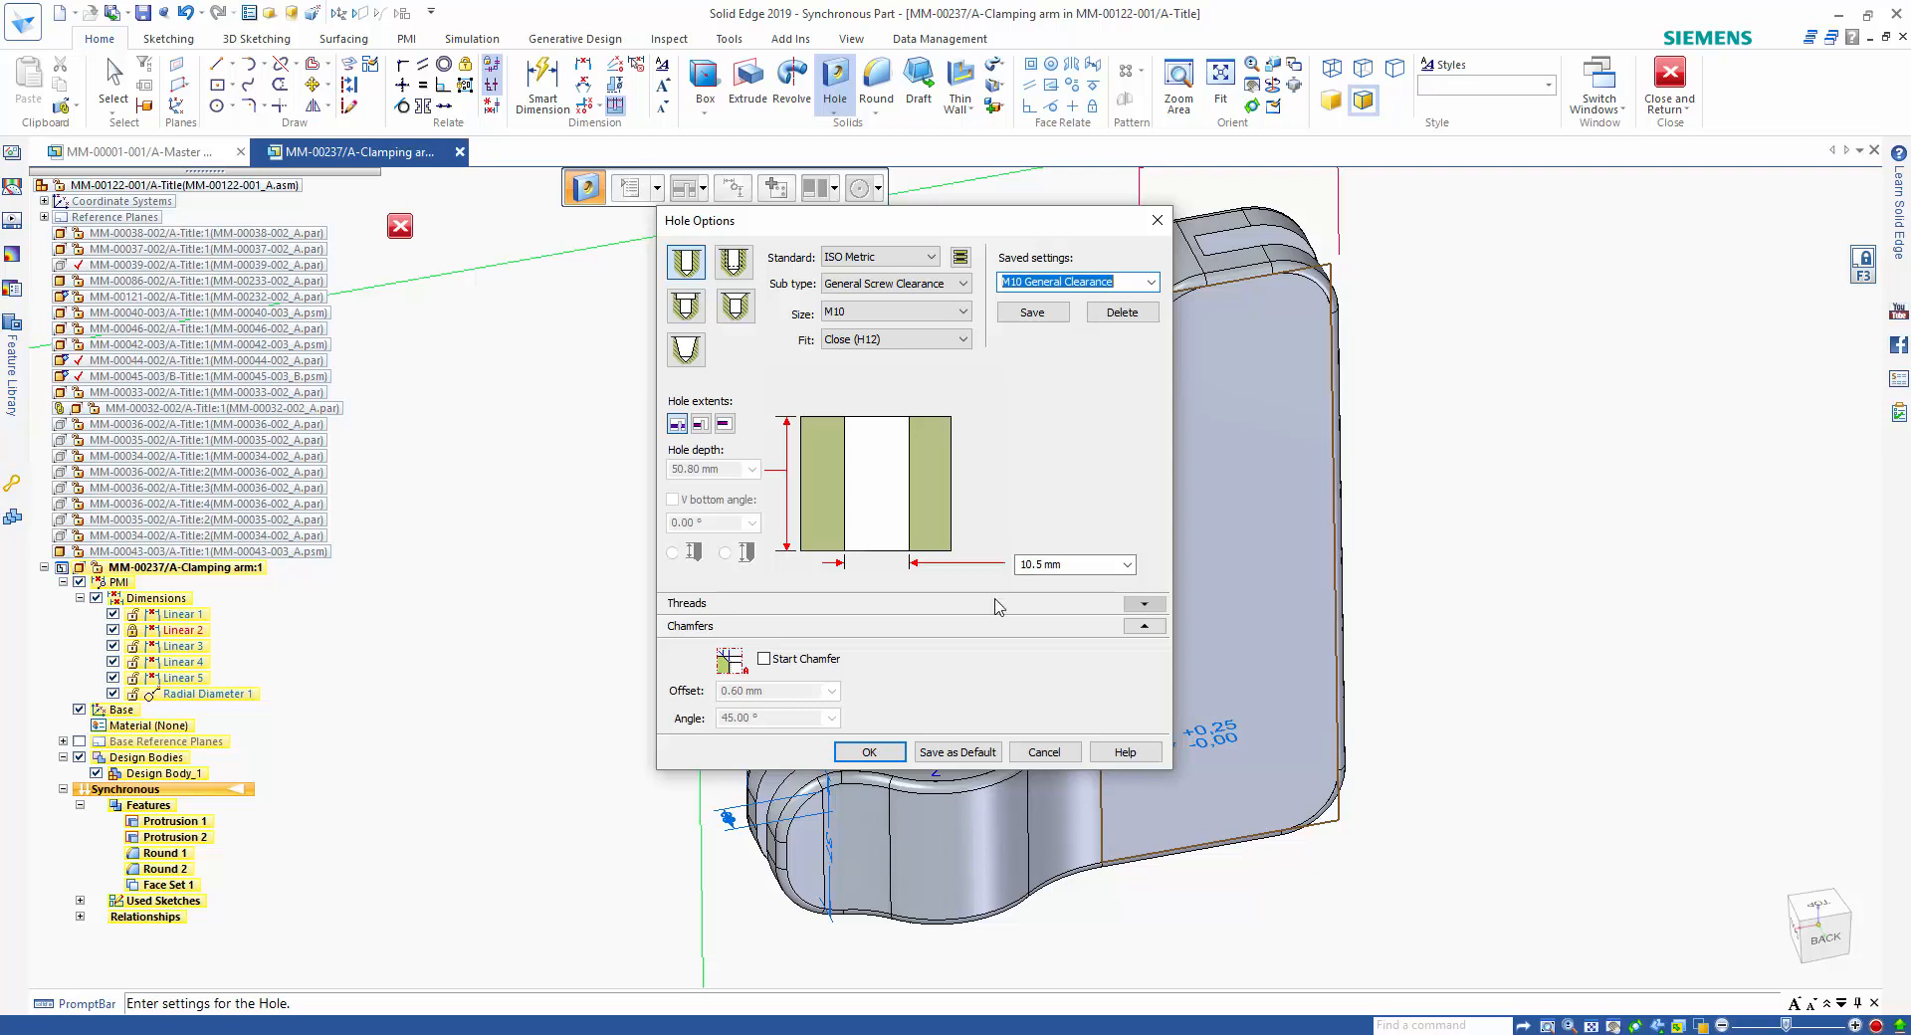
{"action": "left_click", "coordinate": [888, 751]}
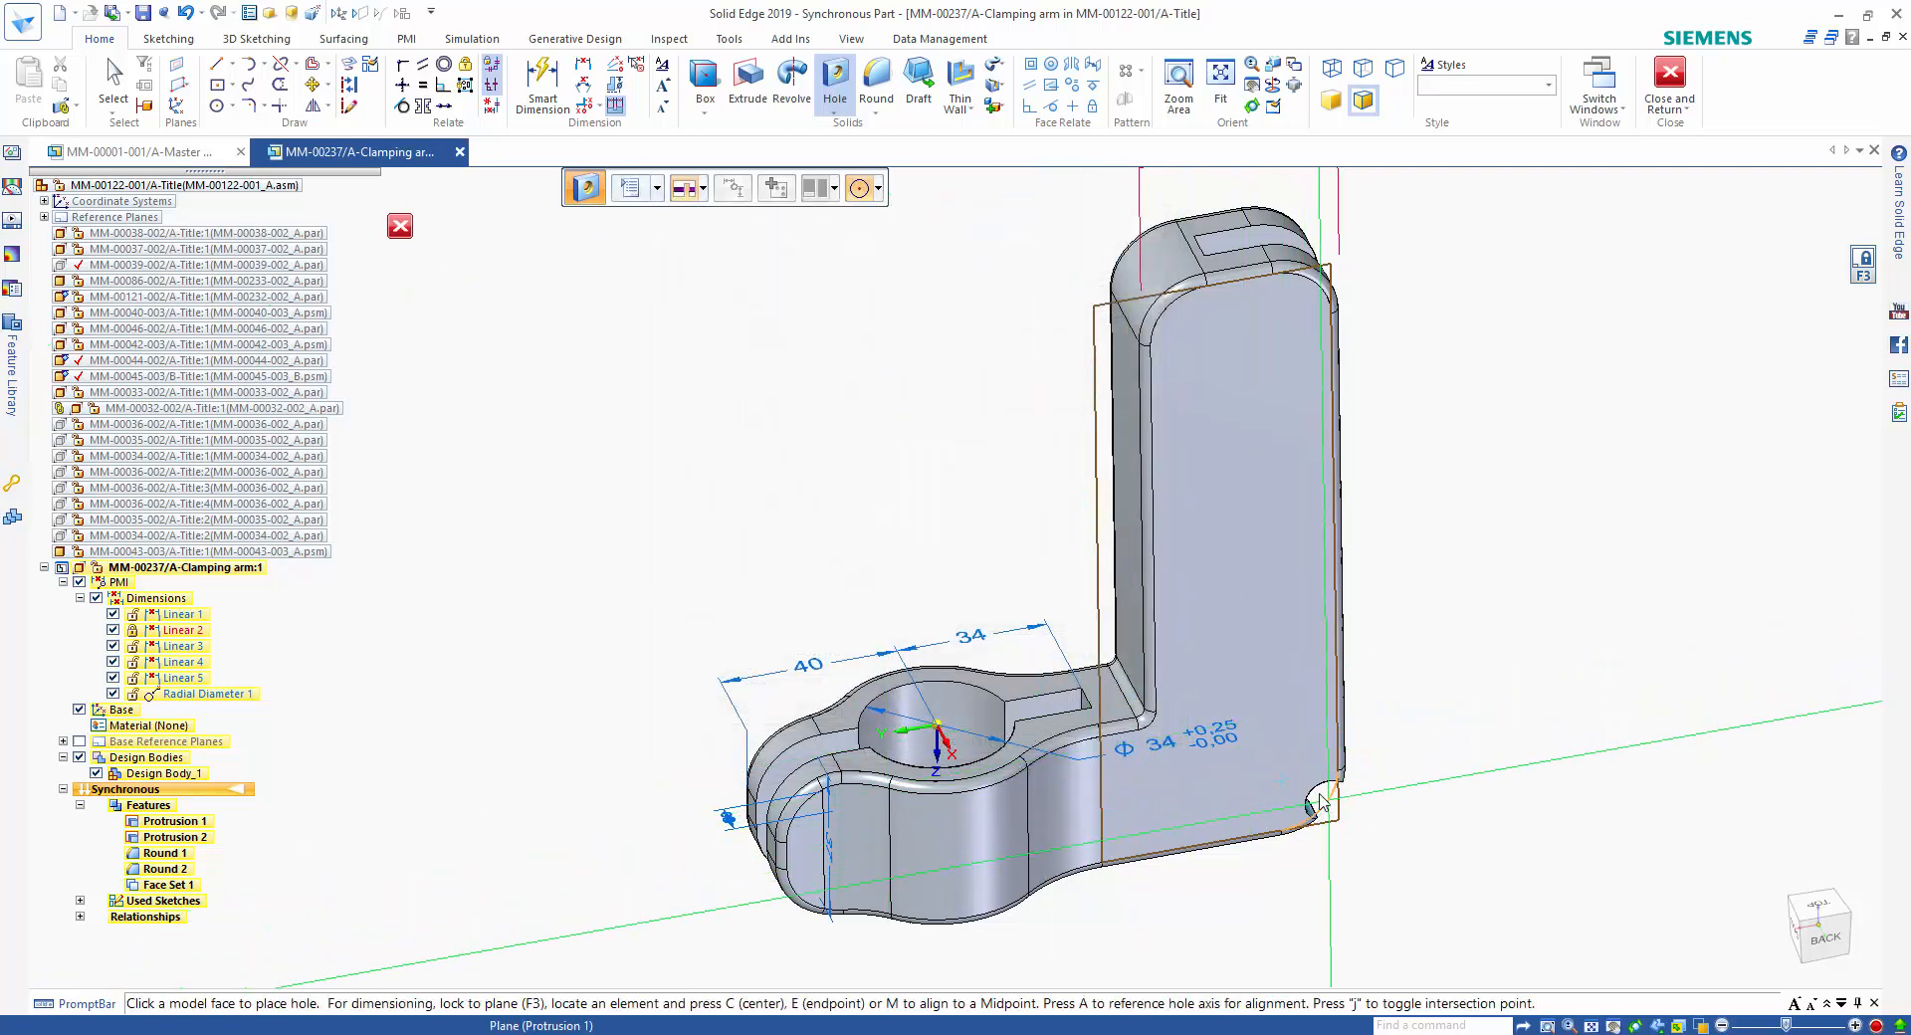
{"action": "left_click", "coordinate": [1284, 789]}
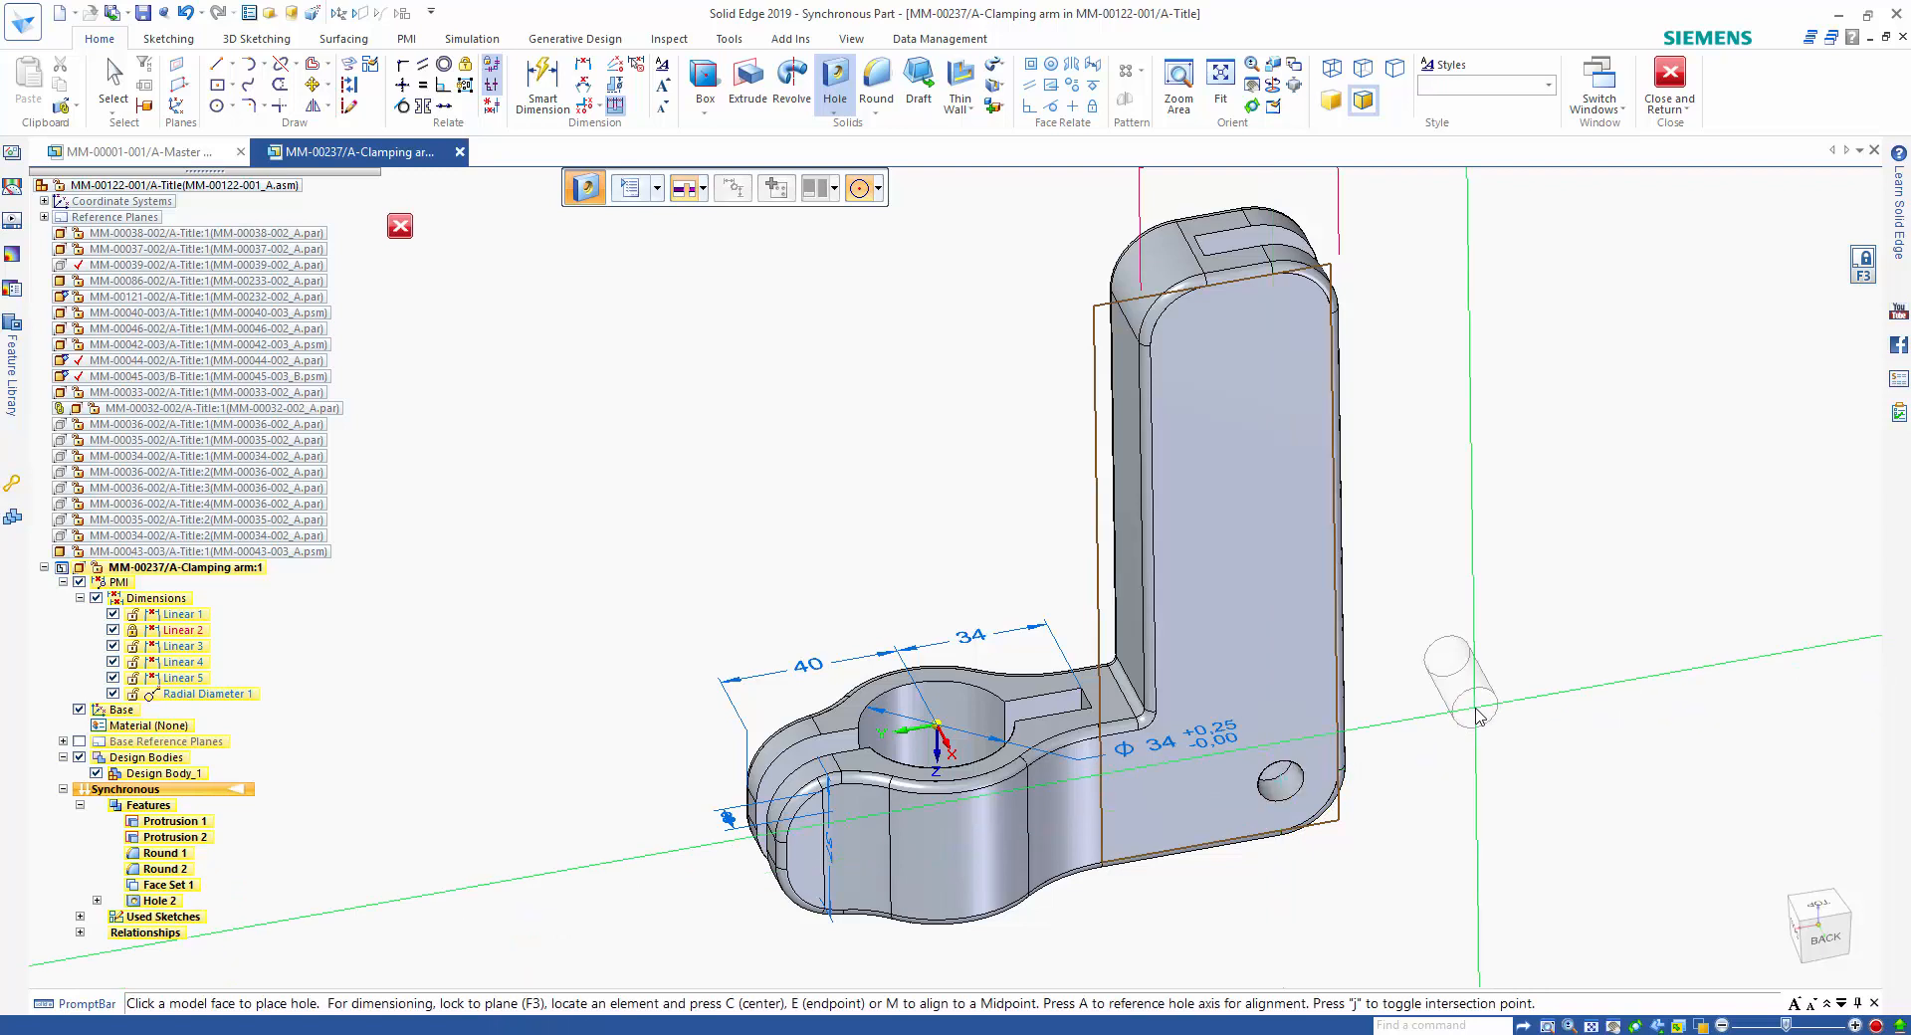
{"action": "right_click", "coordinate": [1481, 717]}
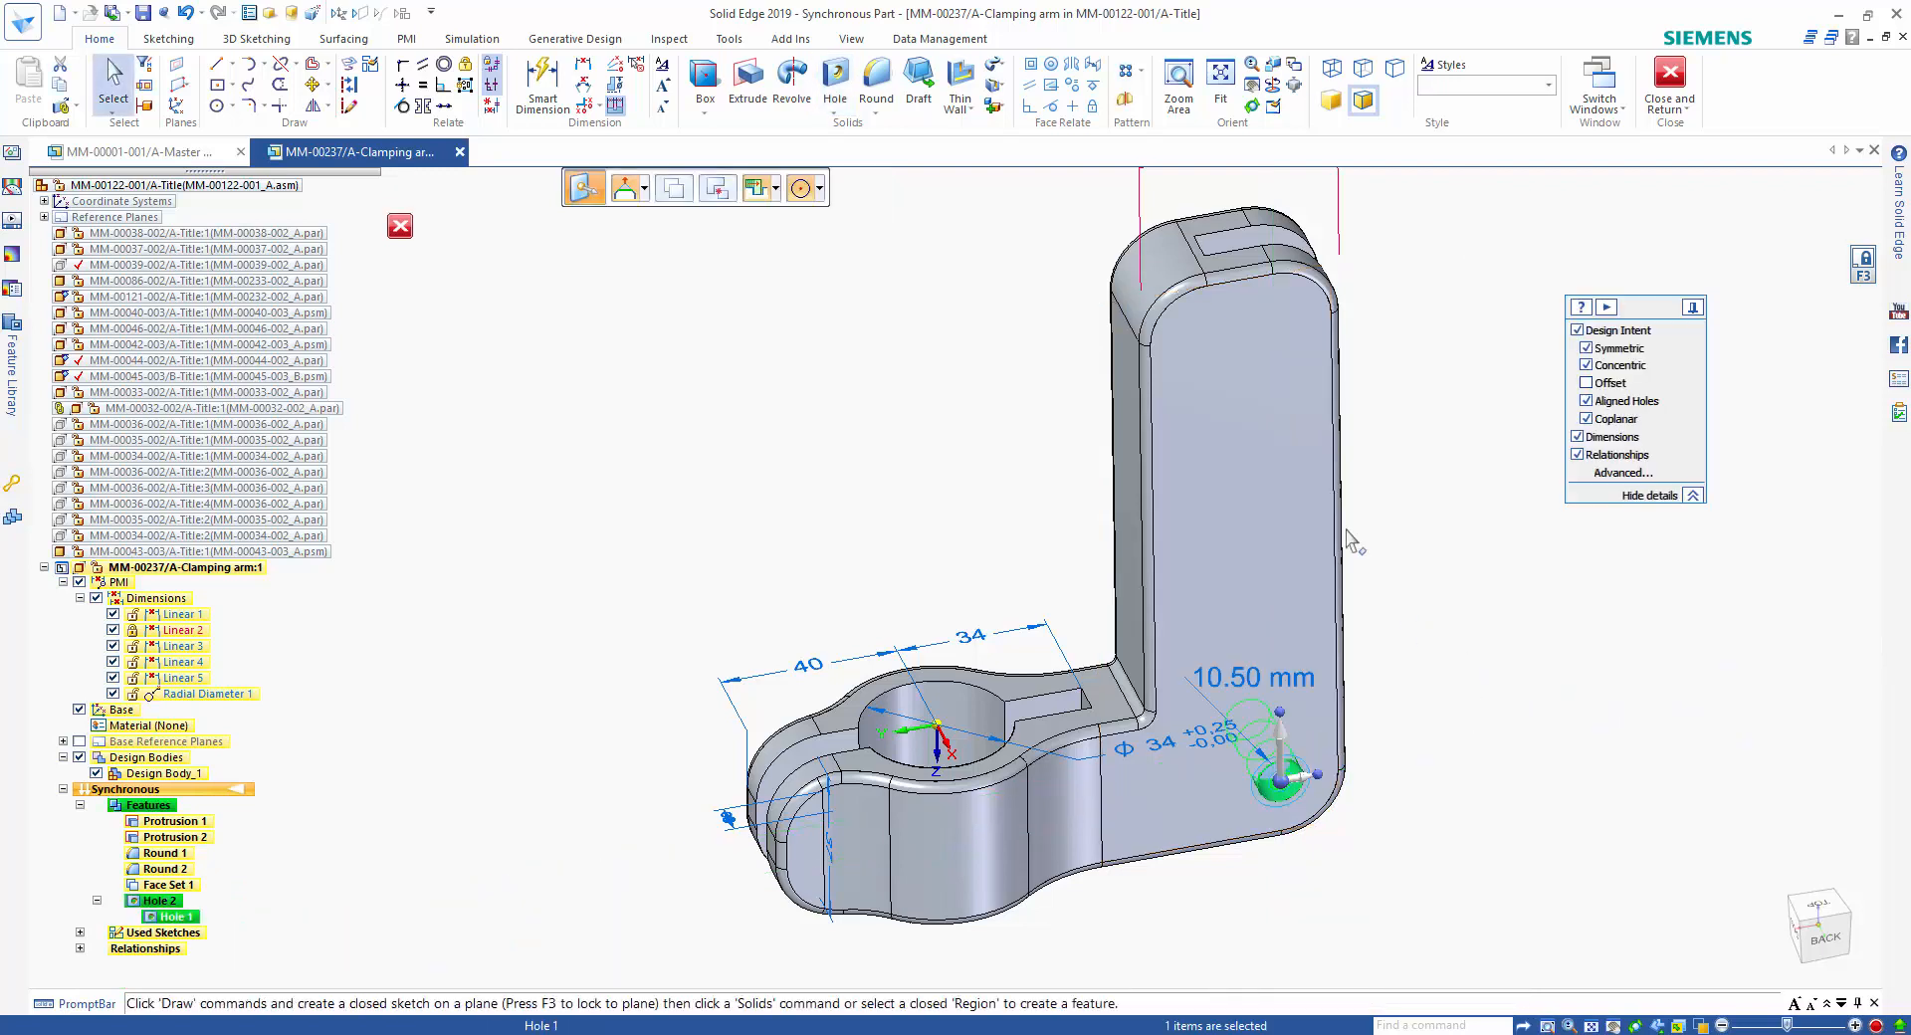
Pattern the hole up the upright in a 1 by 7 rectangular pattern with a fixed spacing of 20 mm.
{"action": "key", "text": "Escape"}
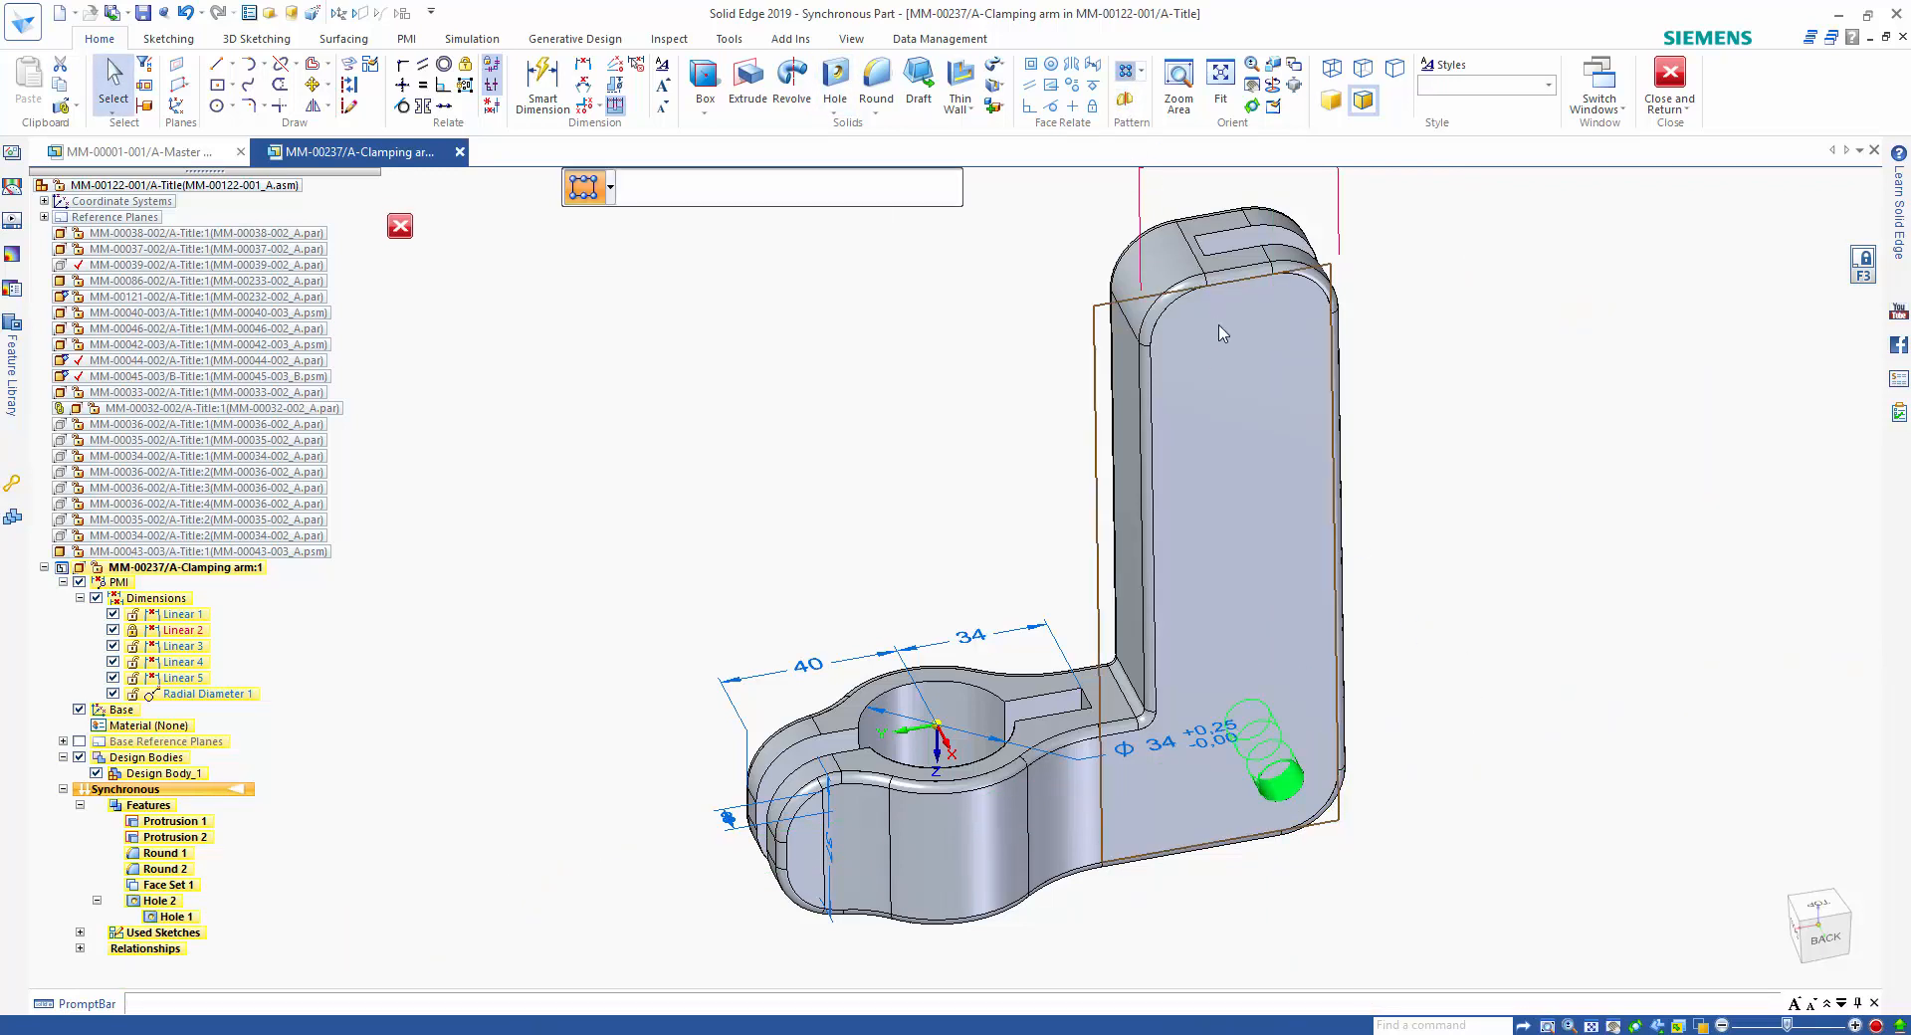
{"action": "left_click", "coordinate": [1222, 333]}
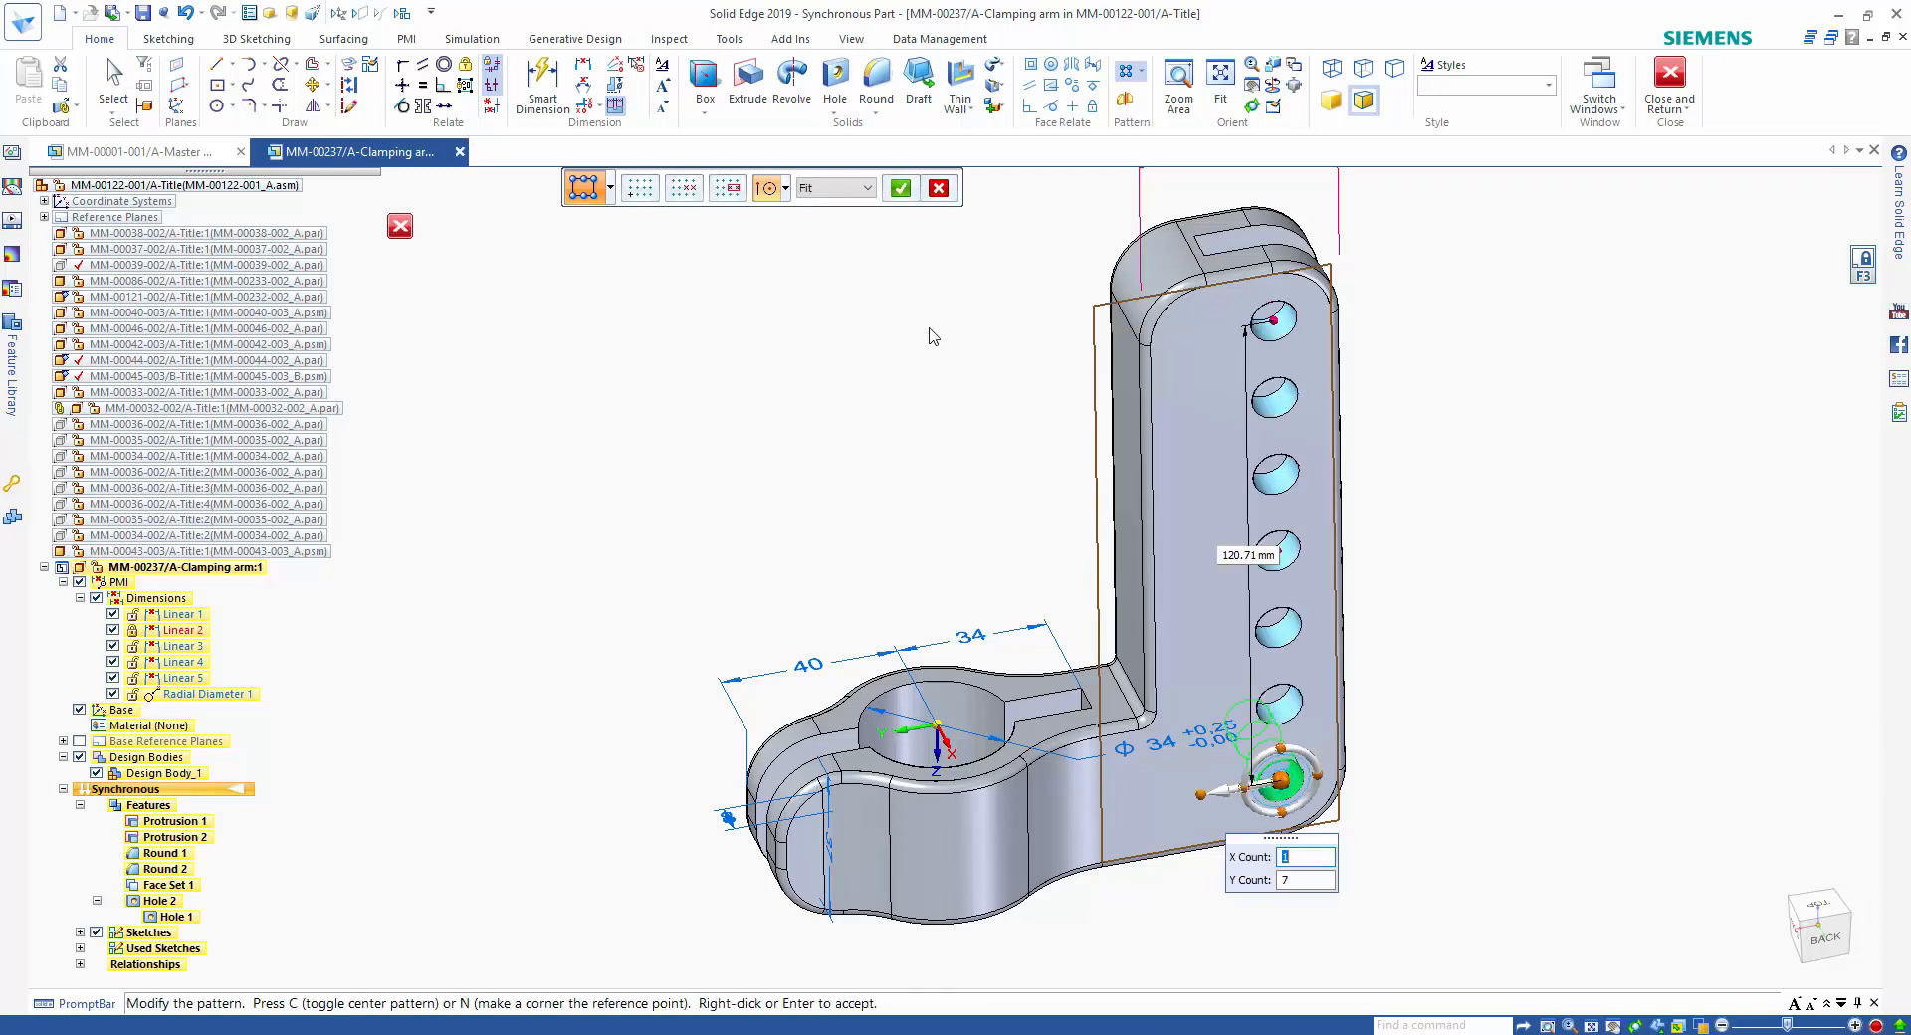
{"action": "left_click", "coordinate": [834, 196]}
{"action": "left_click", "coordinate": [836, 235]}
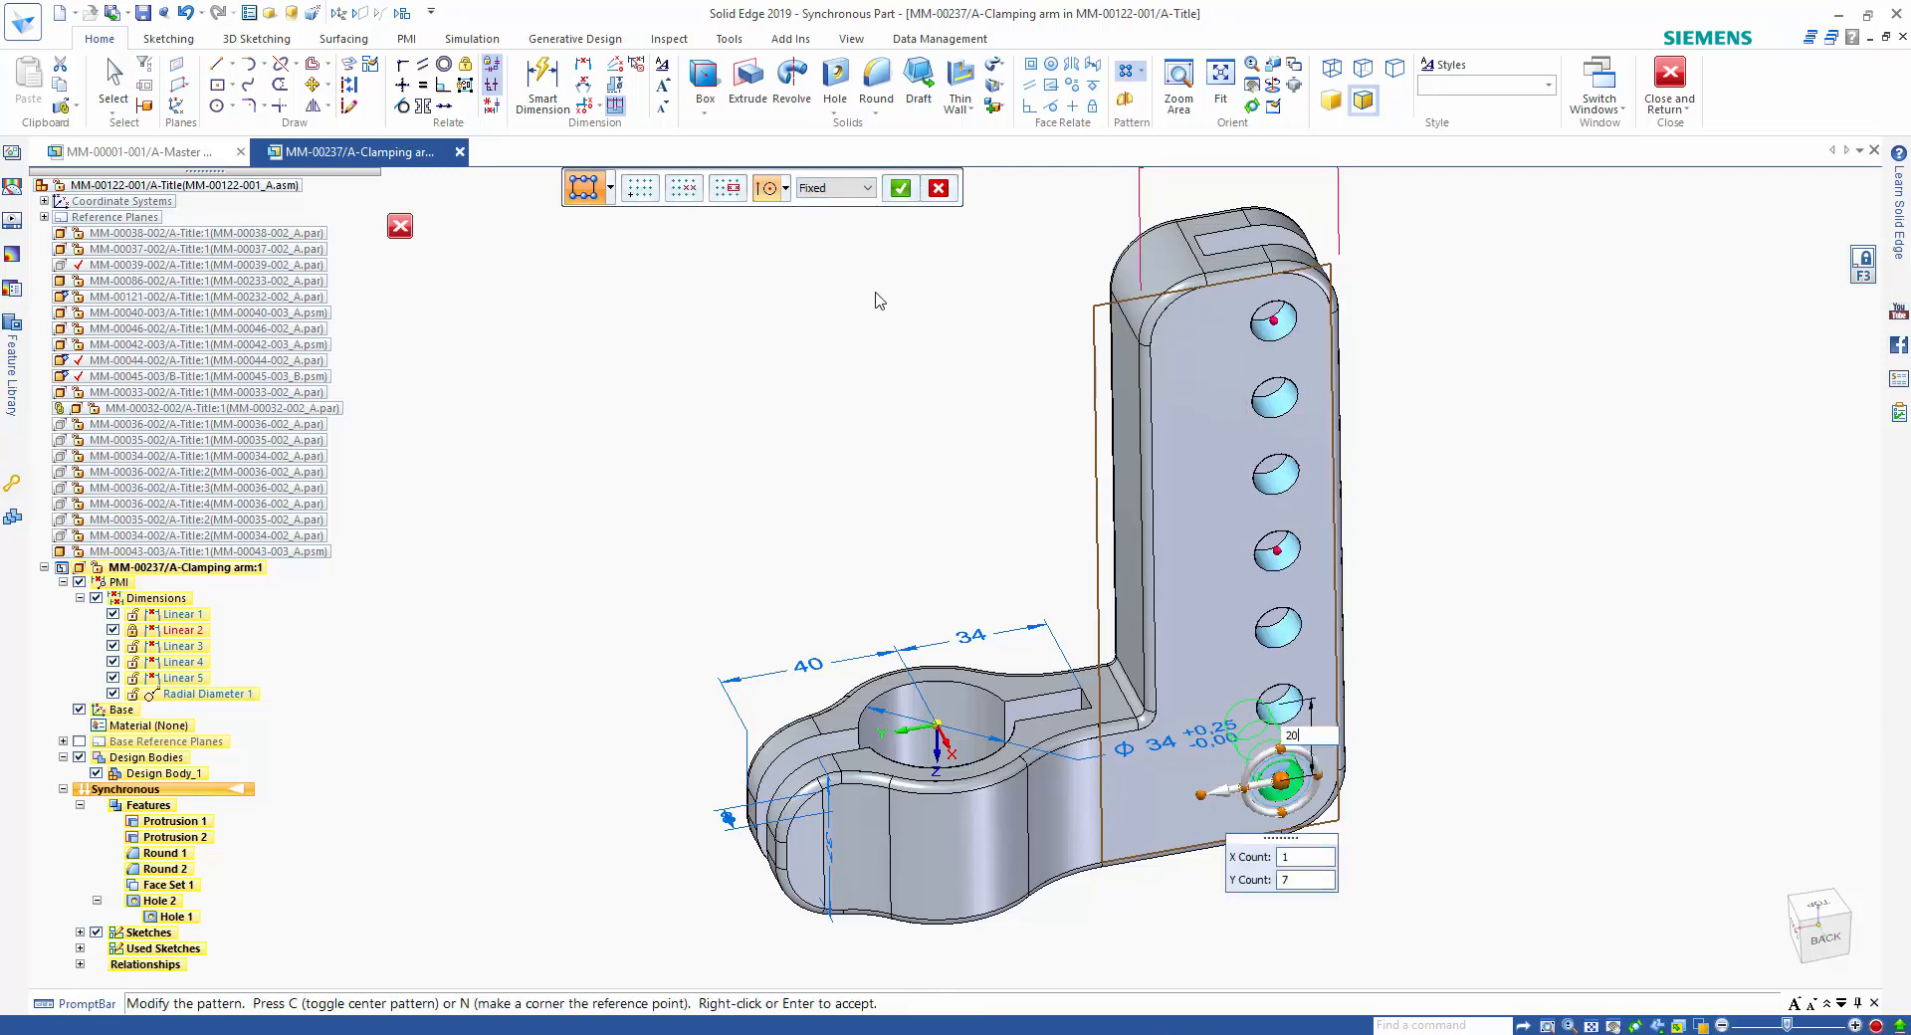
{"action": "key", "text": "Return"}
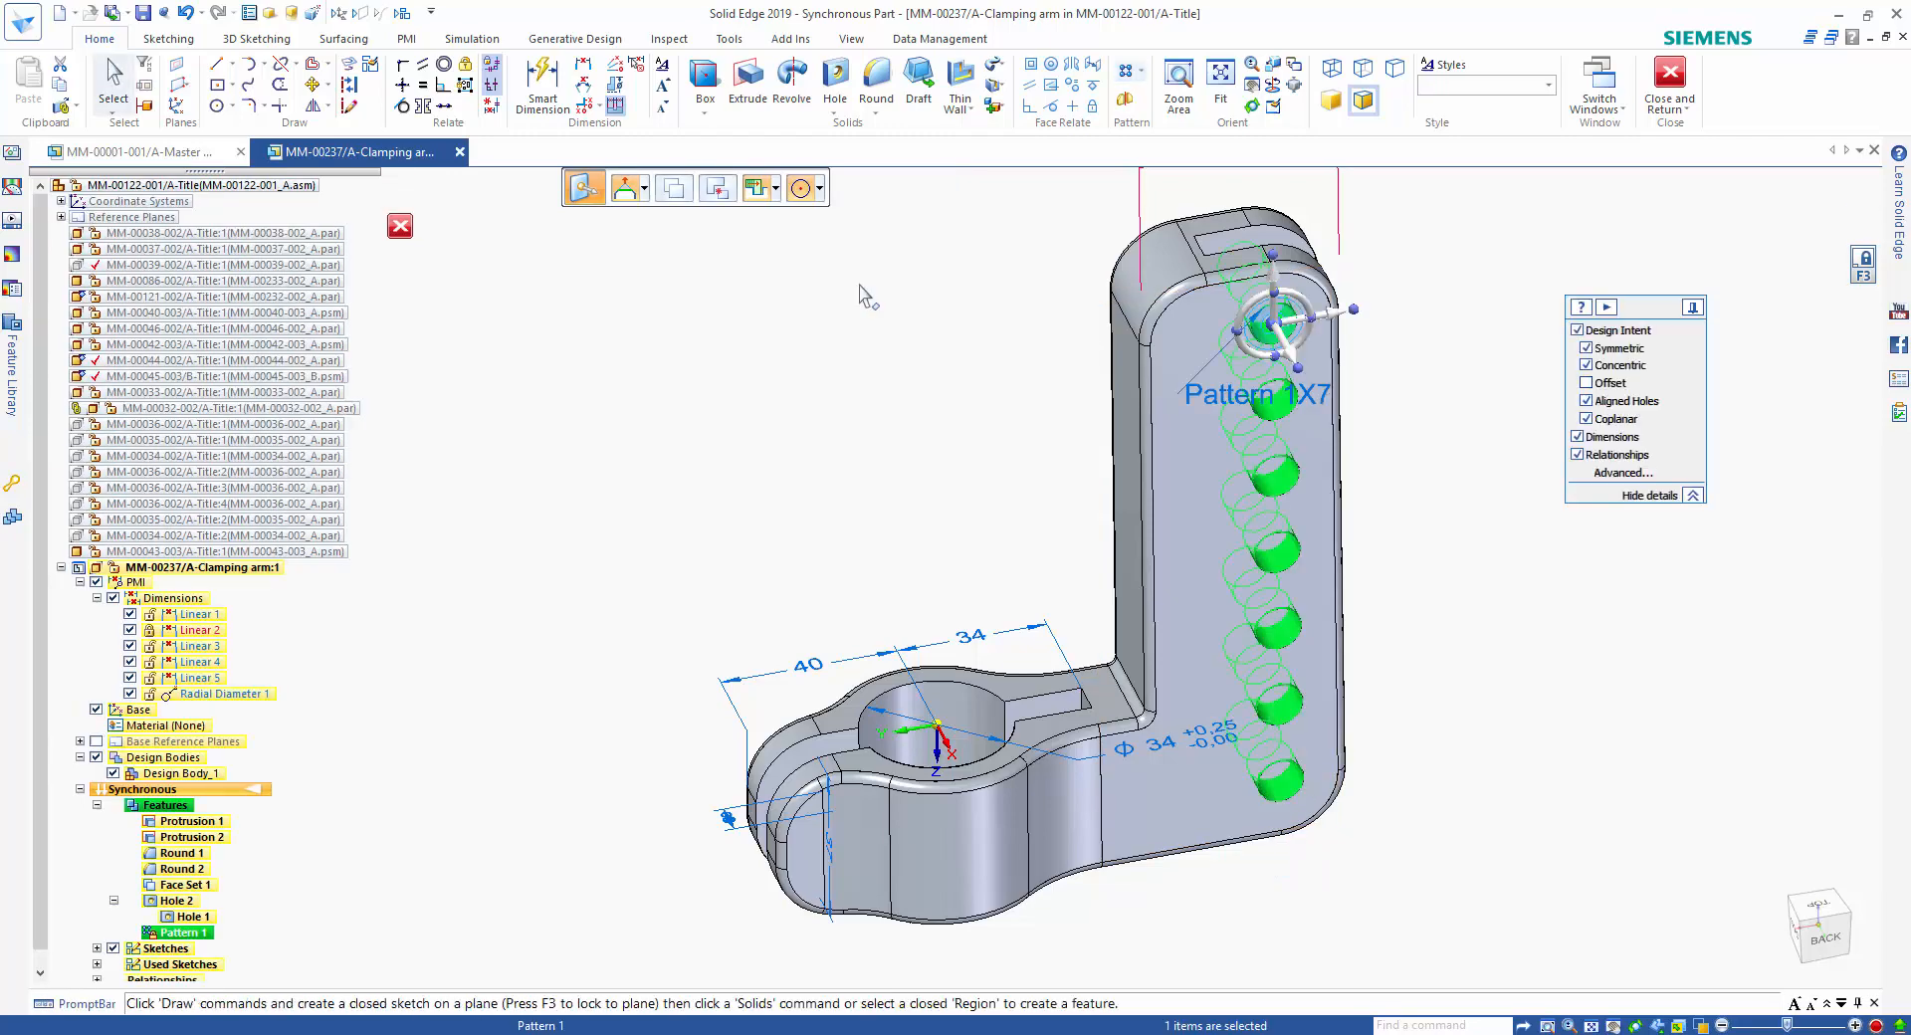
Select the whole upright with its holes and rotate it slightly towards the clamp about the centre of the lowest hole.
{"action": "left_click", "coordinate": [833, 346]}
{"action": "middle_click_drag", "start_coordinate": [838, 346], "coordinate": [906, 480]}
{"action": "left_click", "coordinate": [1808, 929]}
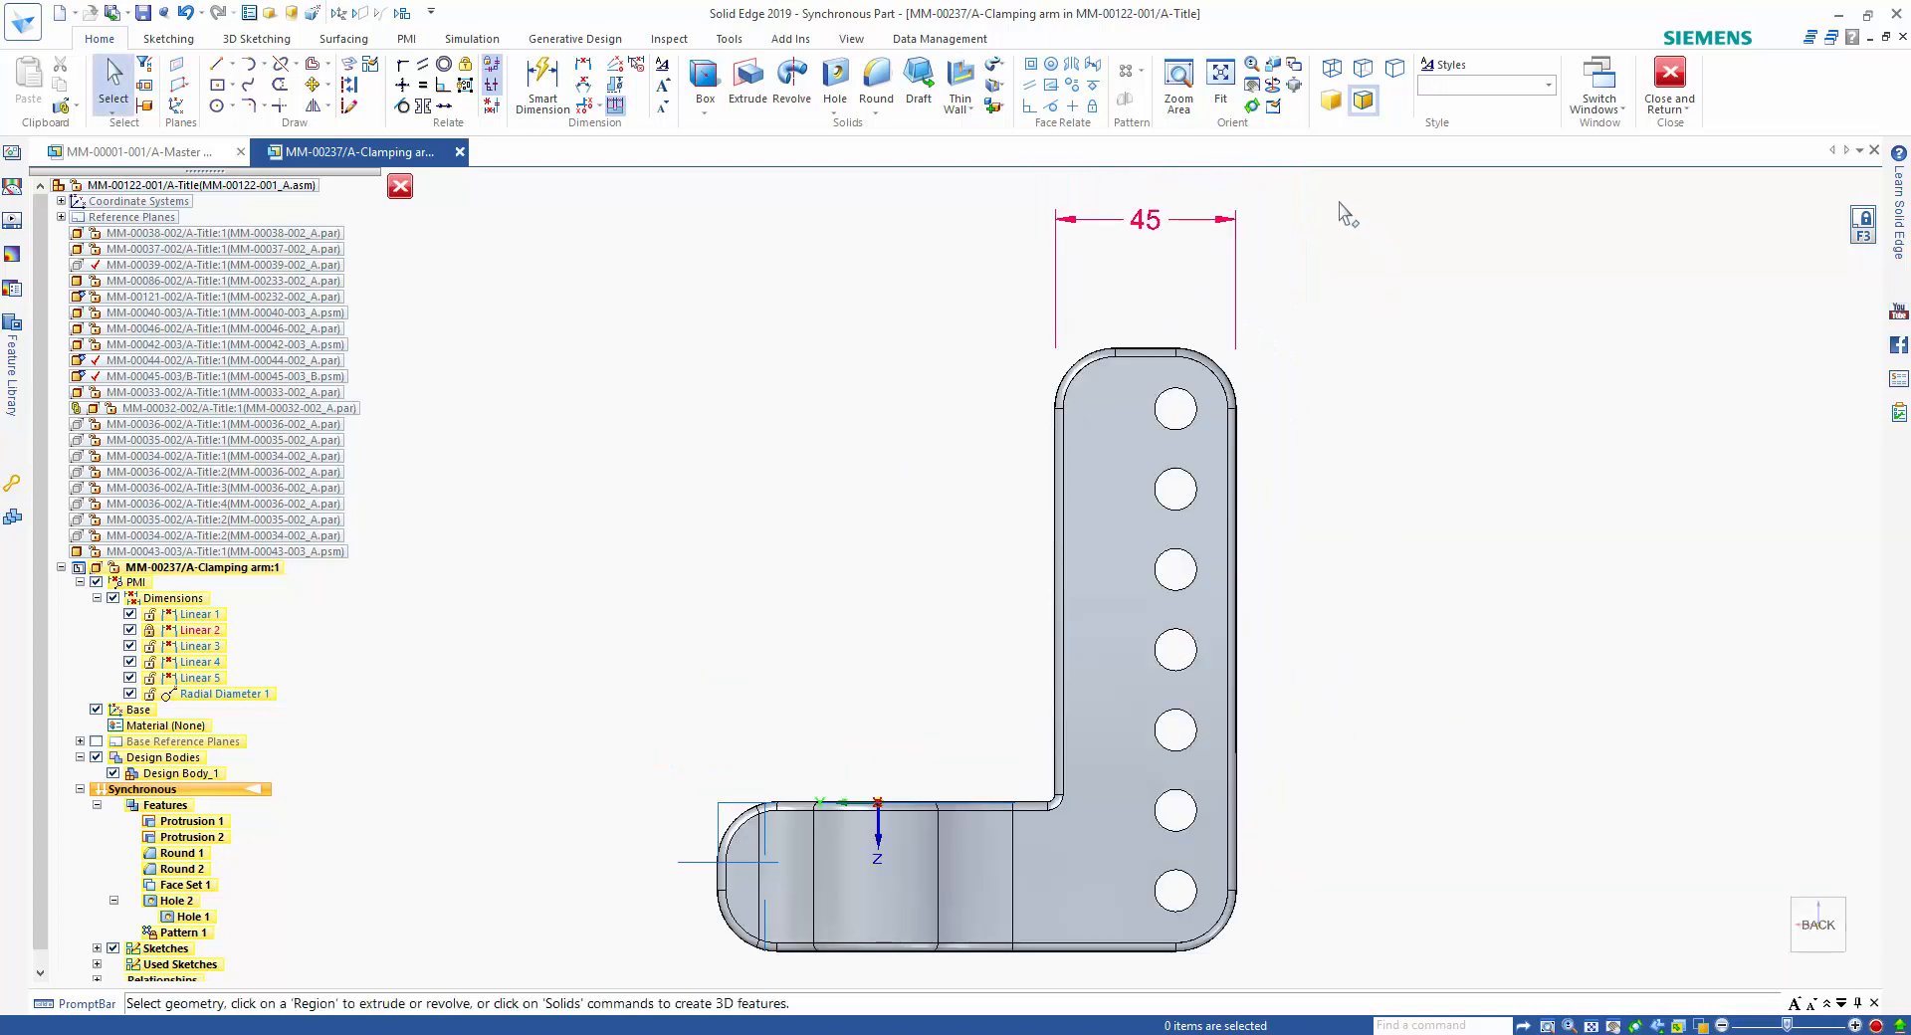
{"action": "left_click_drag", "start_coordinate": [1298, 184], "coordinate": [1054, 980]}
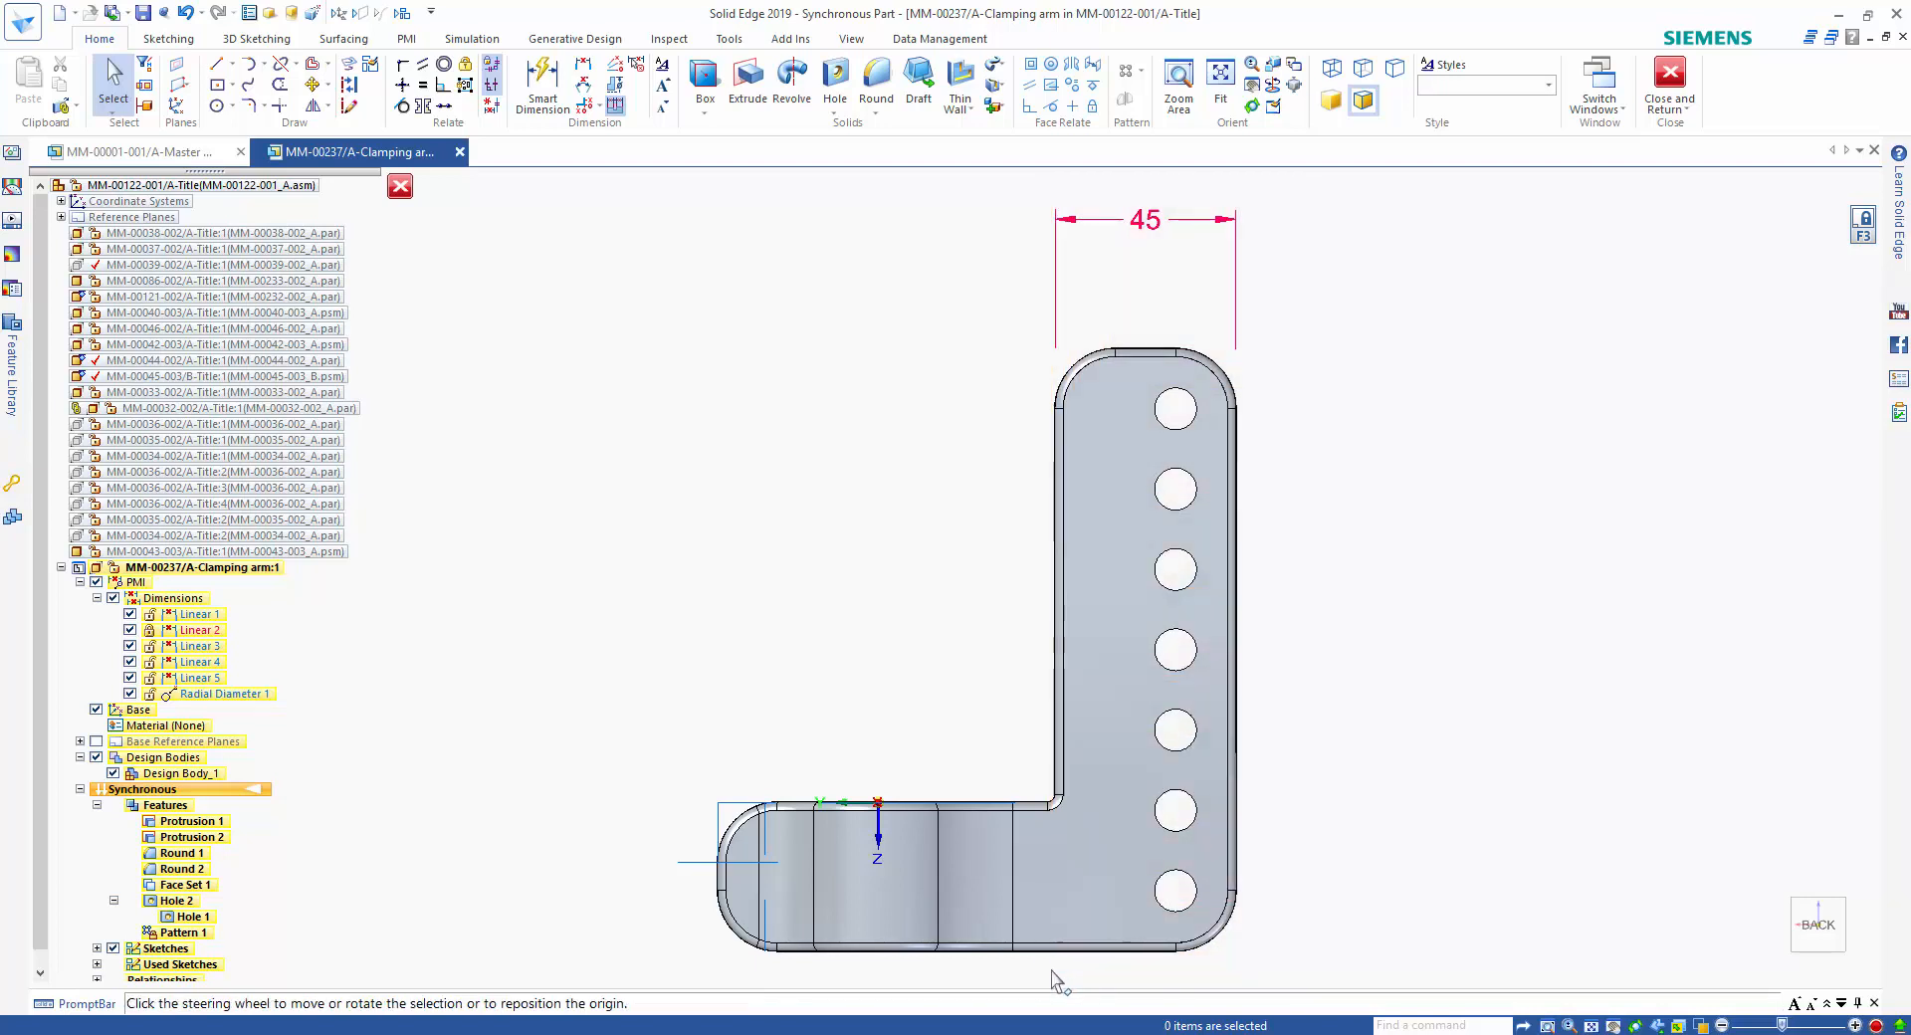
{"action": "left_click", "coordinate": [1180, 428]}
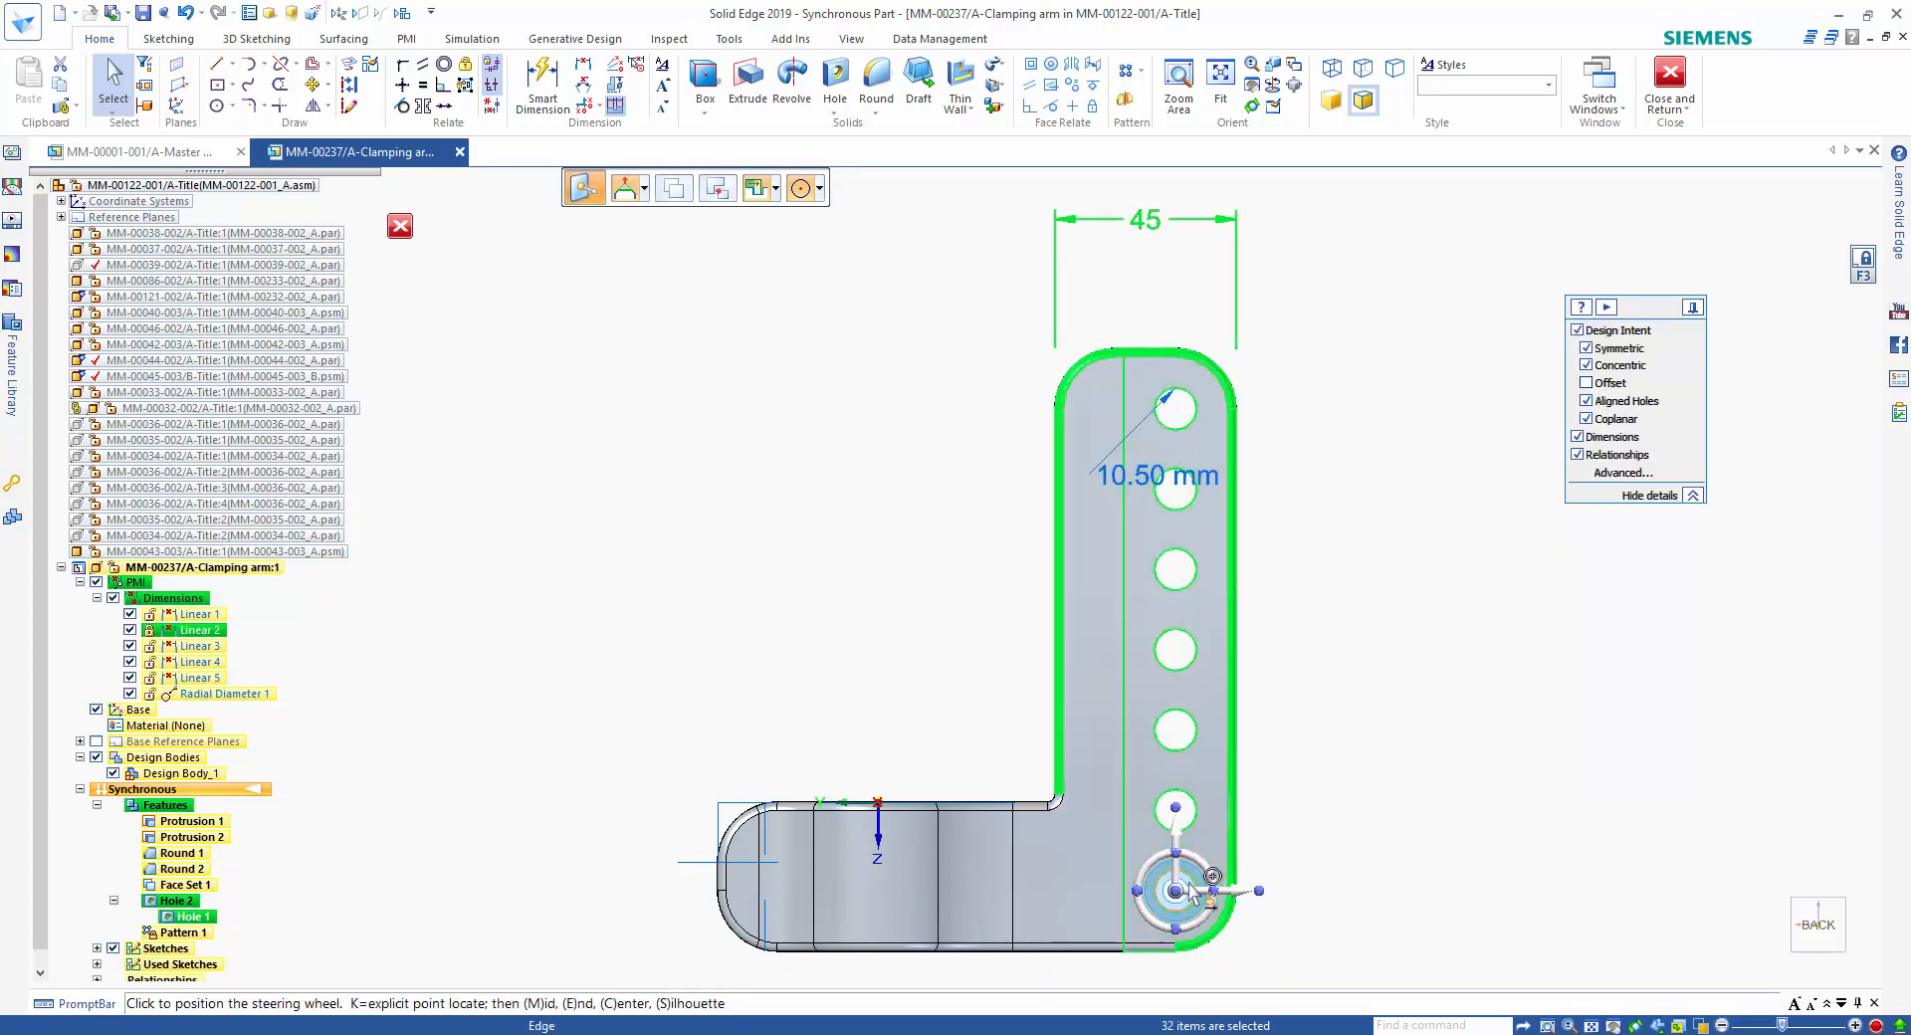
{"action": "left_click", "coordinate": [1177, 890]}
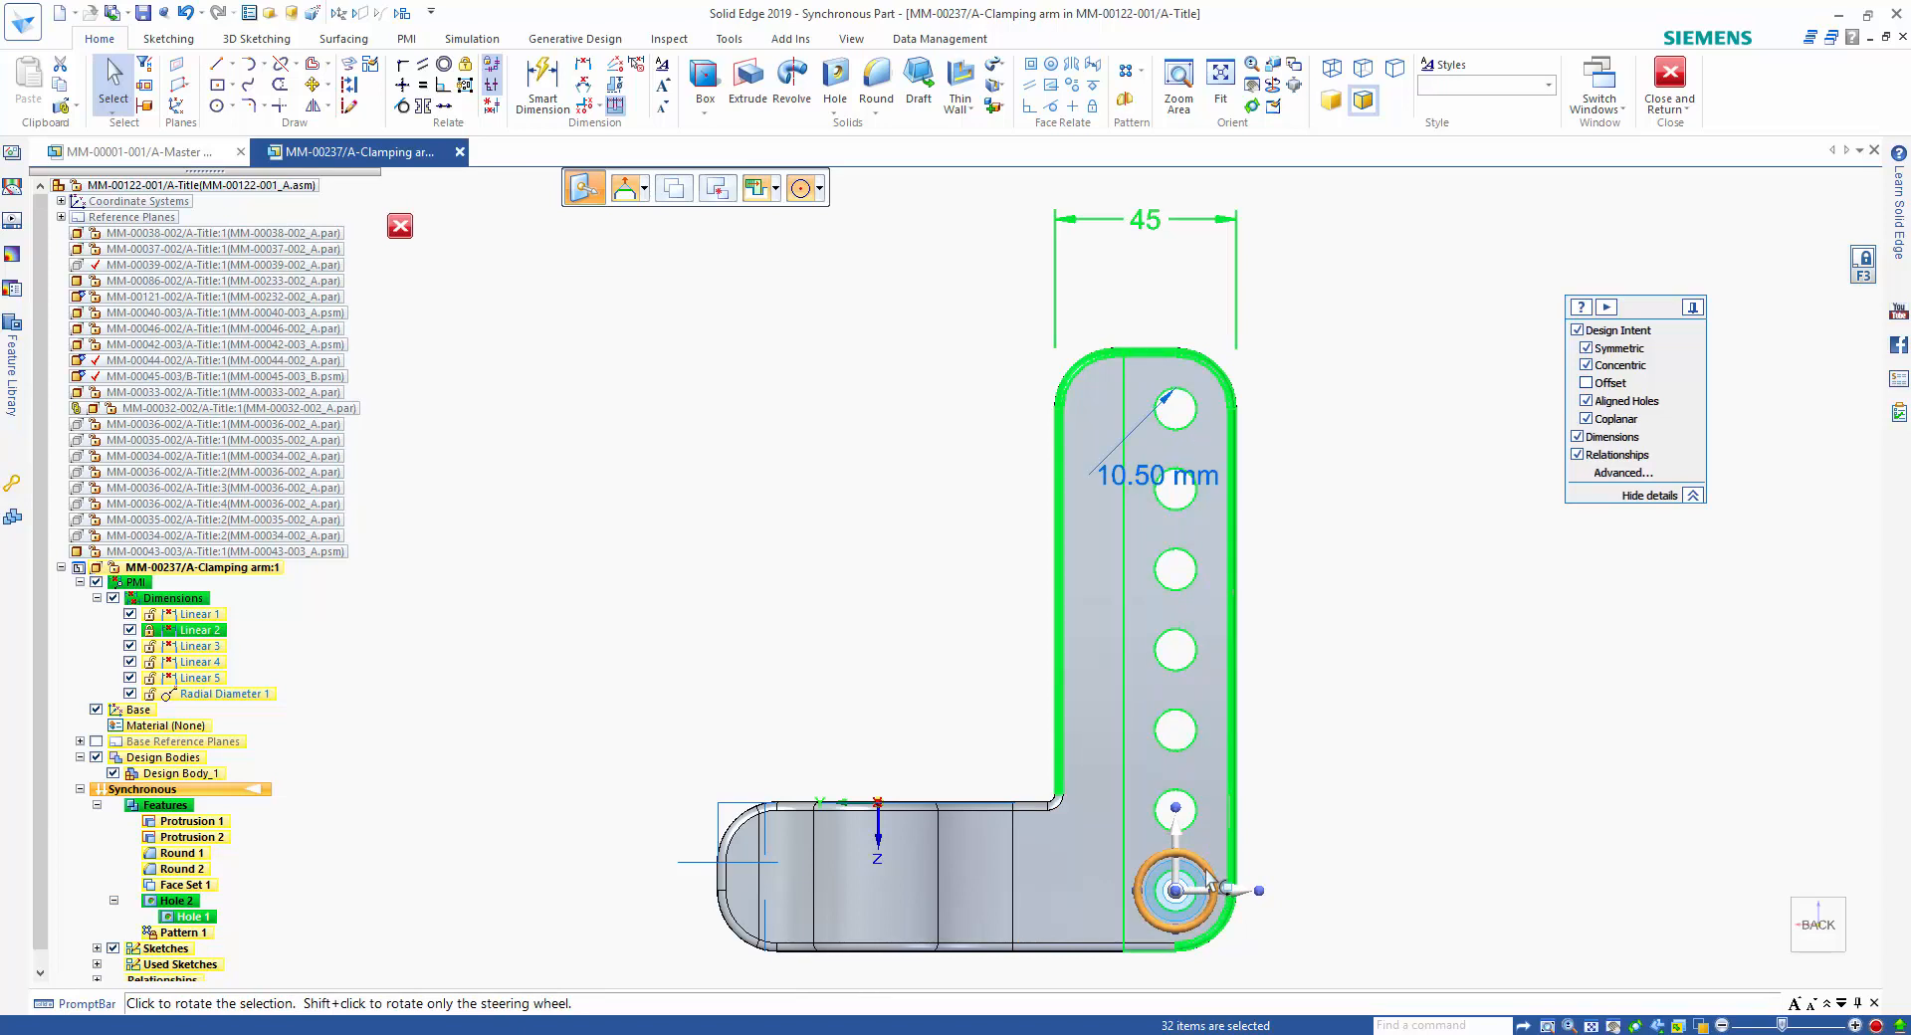
{"action": "left_click", "coordinate": [1207, 880]}
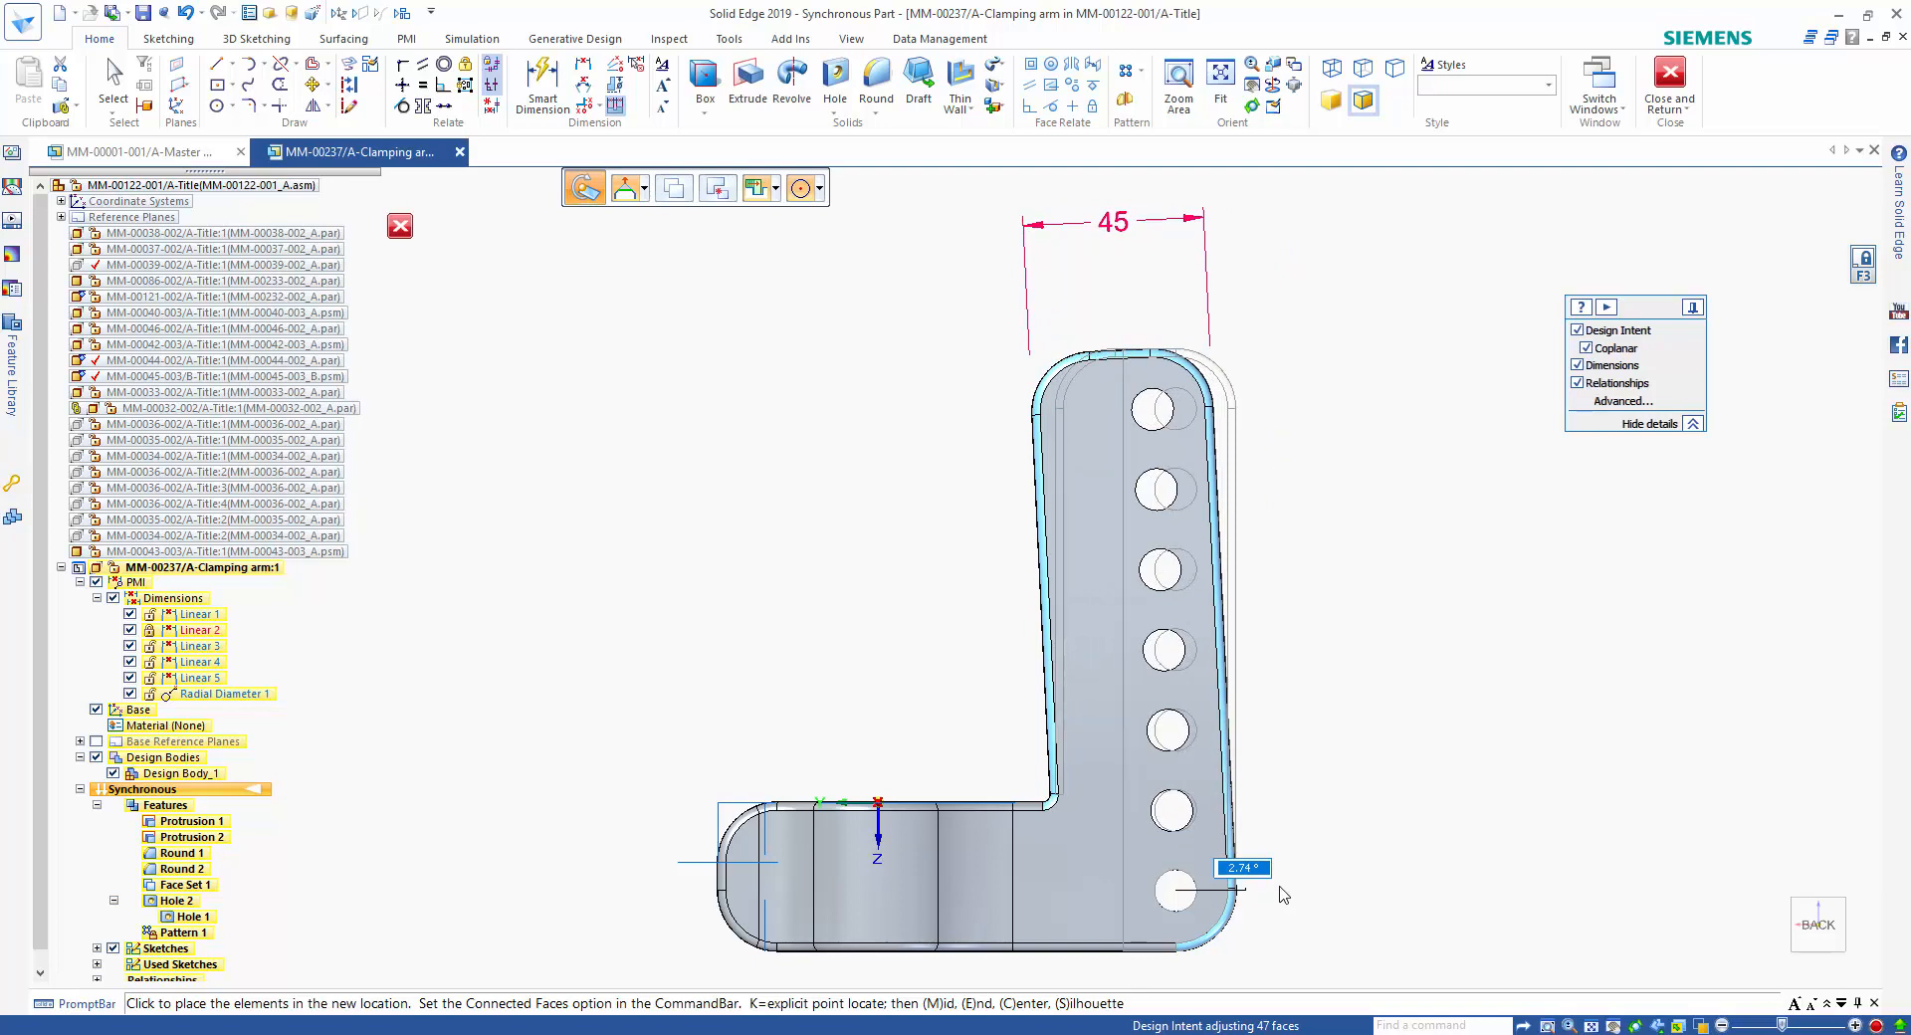
{"action": "left_click", "coordinate": [1283, 893]}
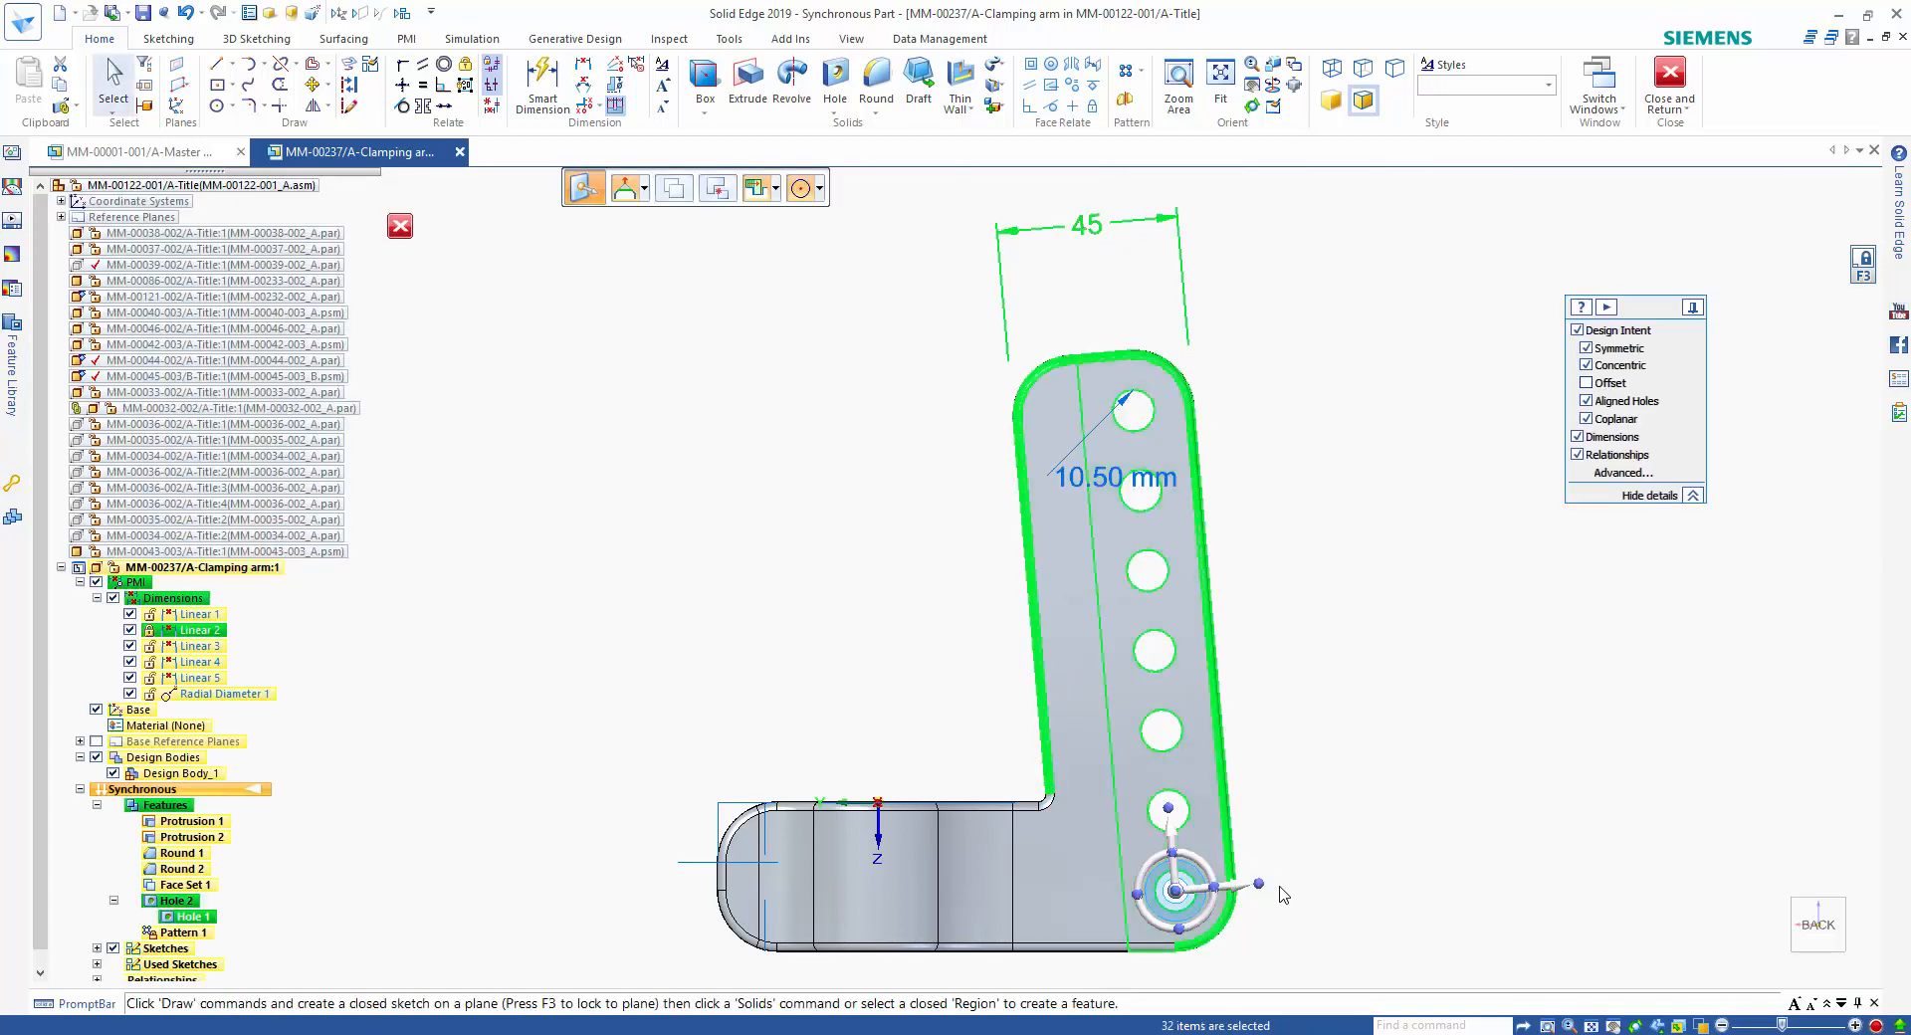
{"action": "left_click", "coordinate": [1319, 783]}
Collapse the clamping arm's PMI group and hide its dimensions.
{"action": "middle_click_drag", "start_coordinate": [1320, 782], "coordinate": [1346, 768]}
{"action": "key", "text": "ctrl+i"}
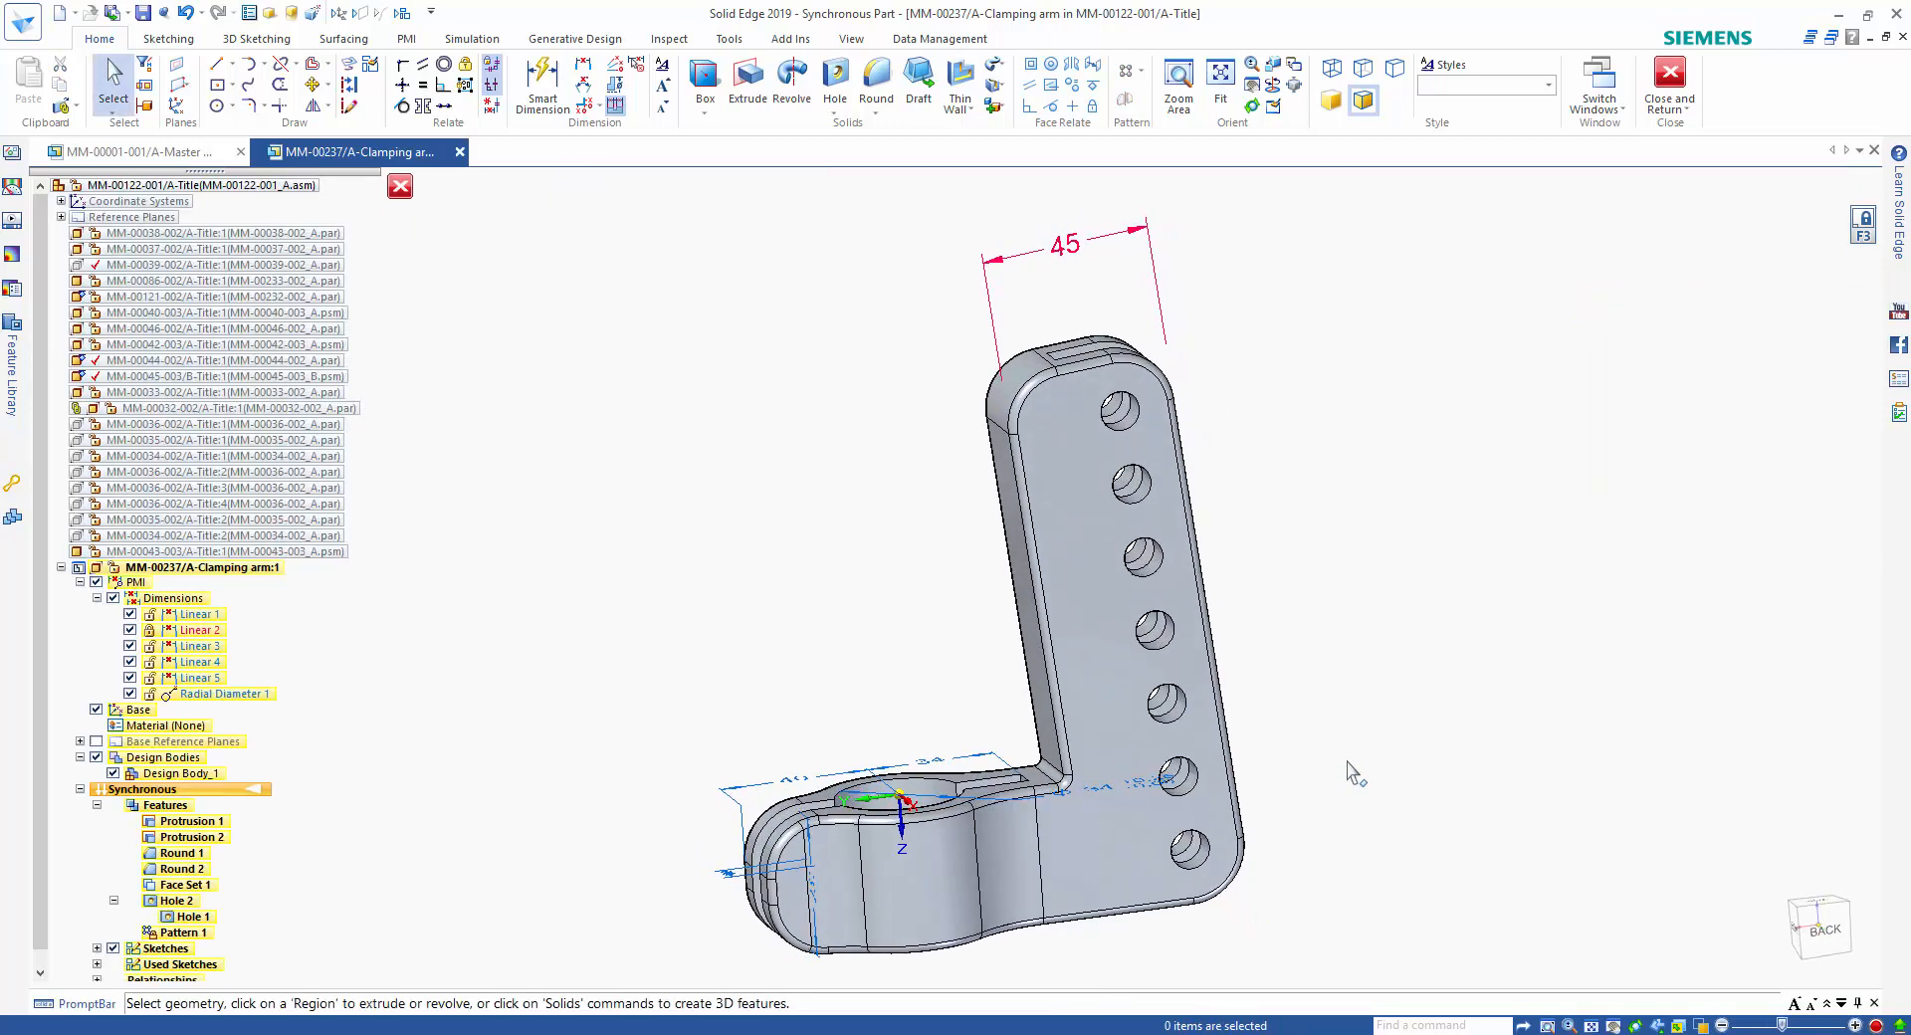
{"action": "left_click", "coordinate": [79, 582]}
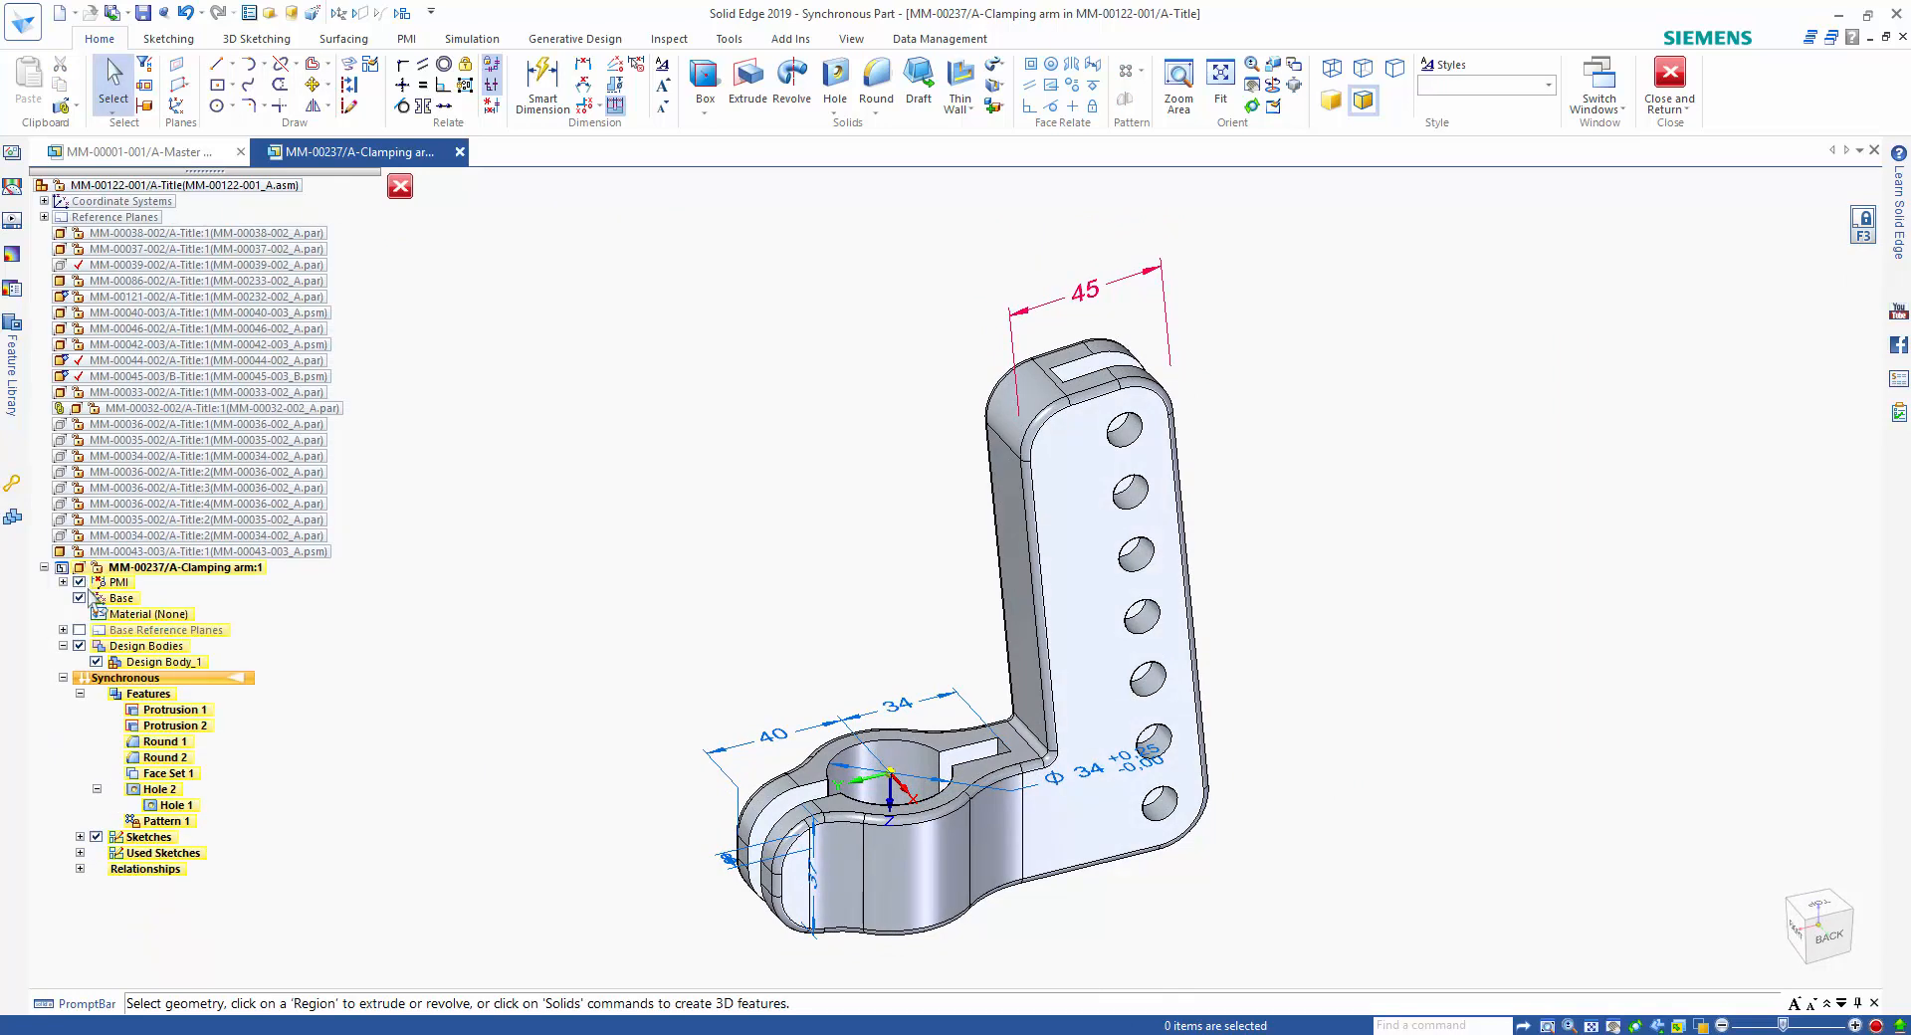
{"action": "left_click", "coordinate": [80, 583]}
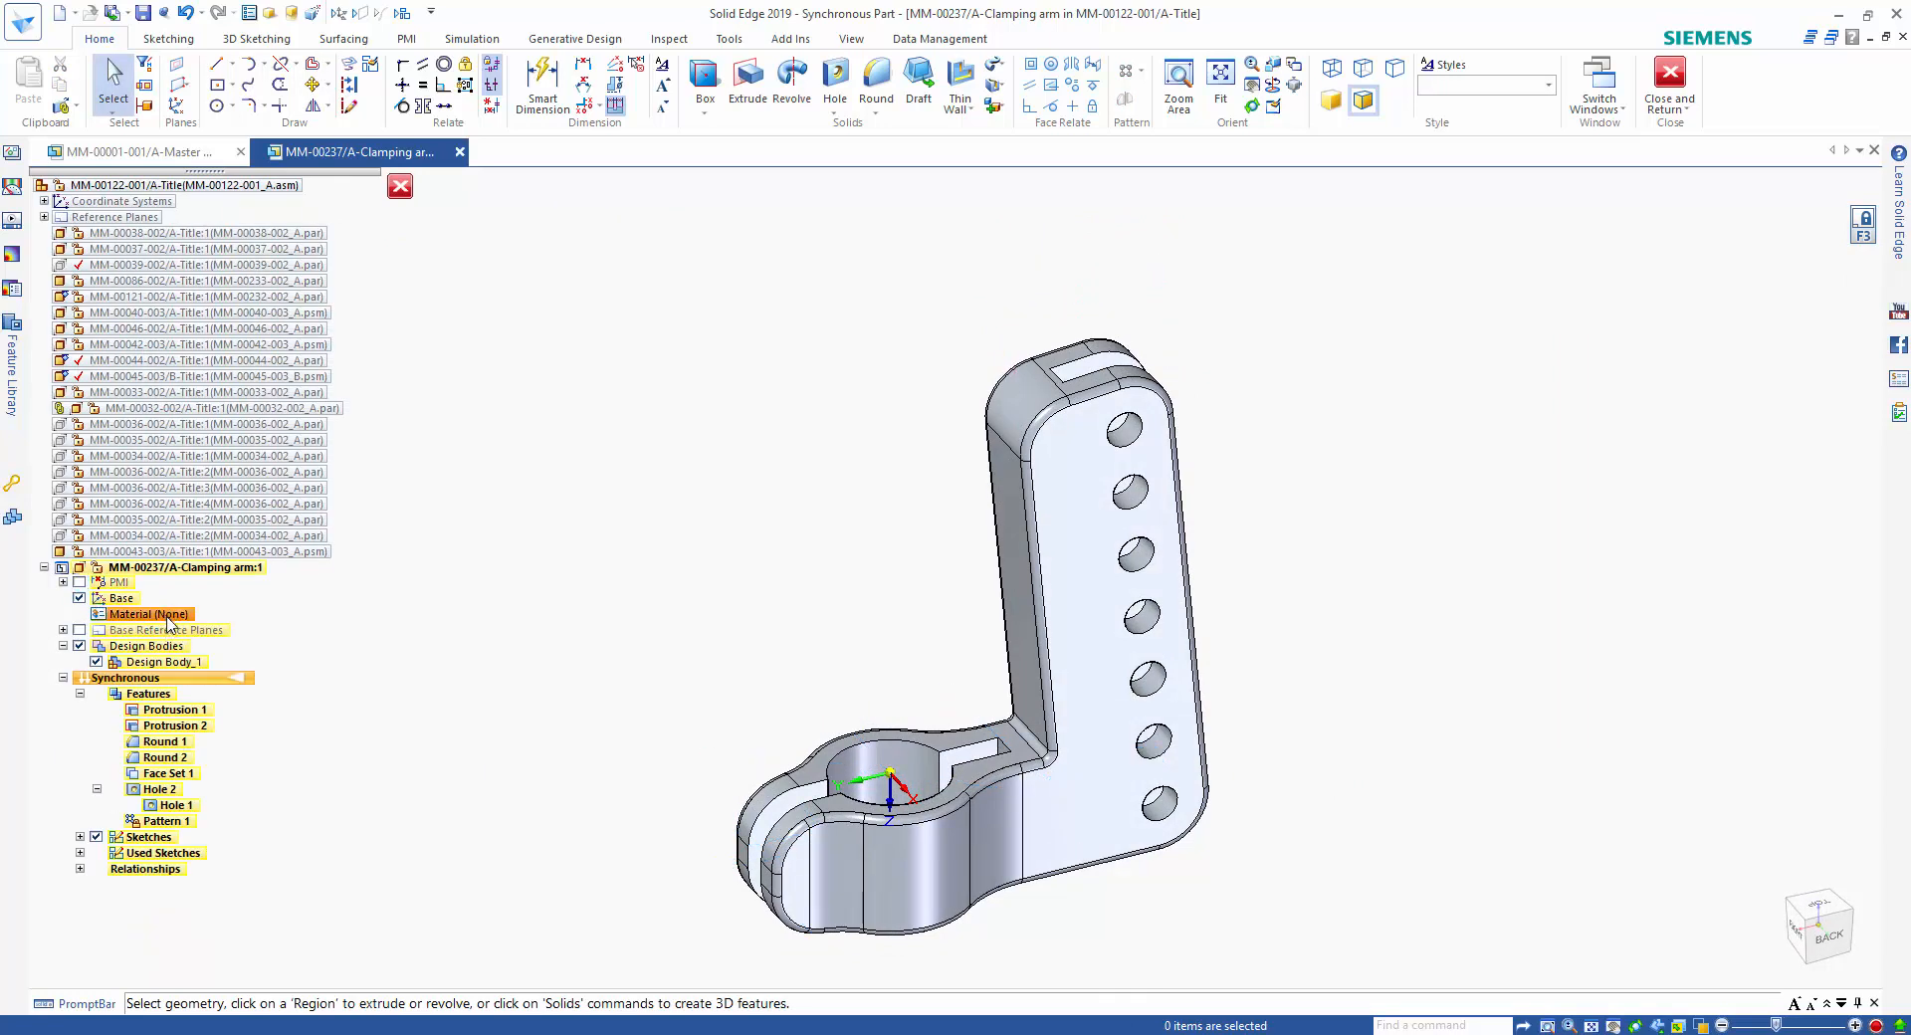
Apply the material Aluminum, Cast from the Aluminum Alloys under Presentation-Materials to the clamping arm.
{"action": "double_click", "coordinate": [167, 615]}
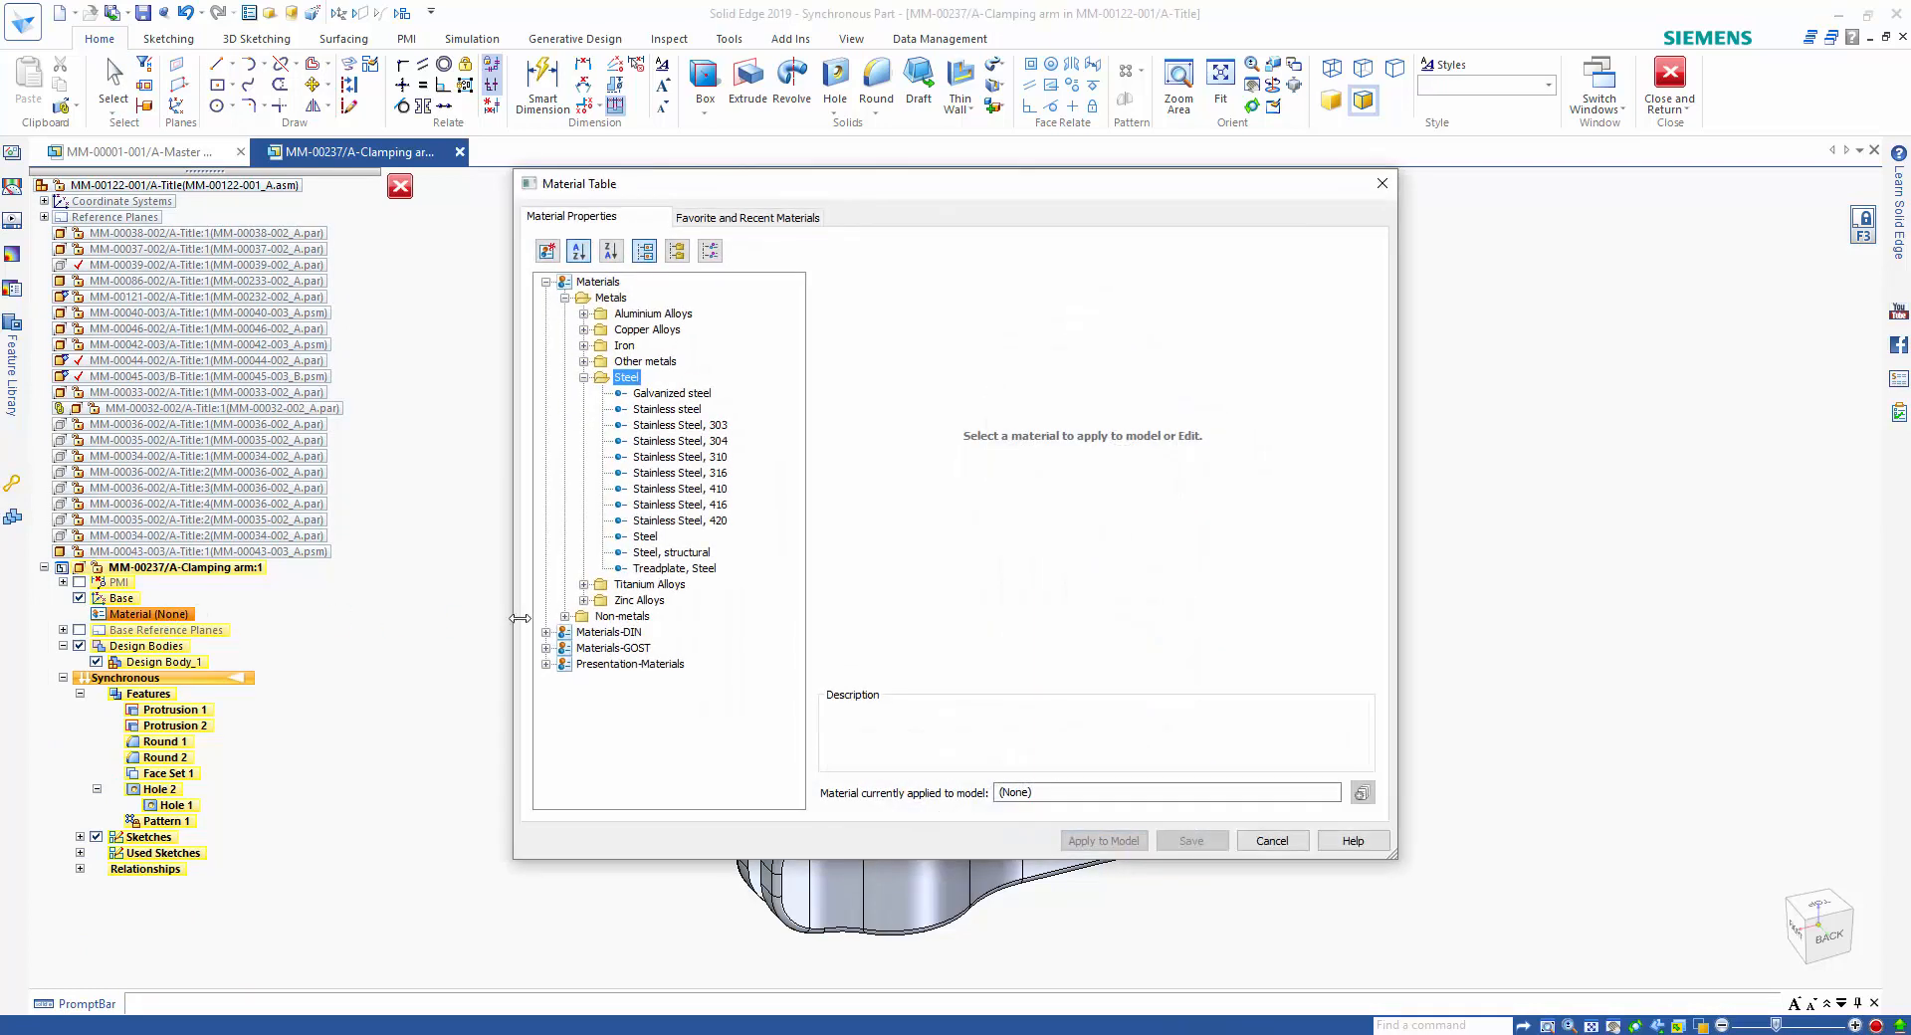
{"action": "left_click", "coordinate": [546, 664]}
{"action": "left_click", "coordinate": [565, 680]}
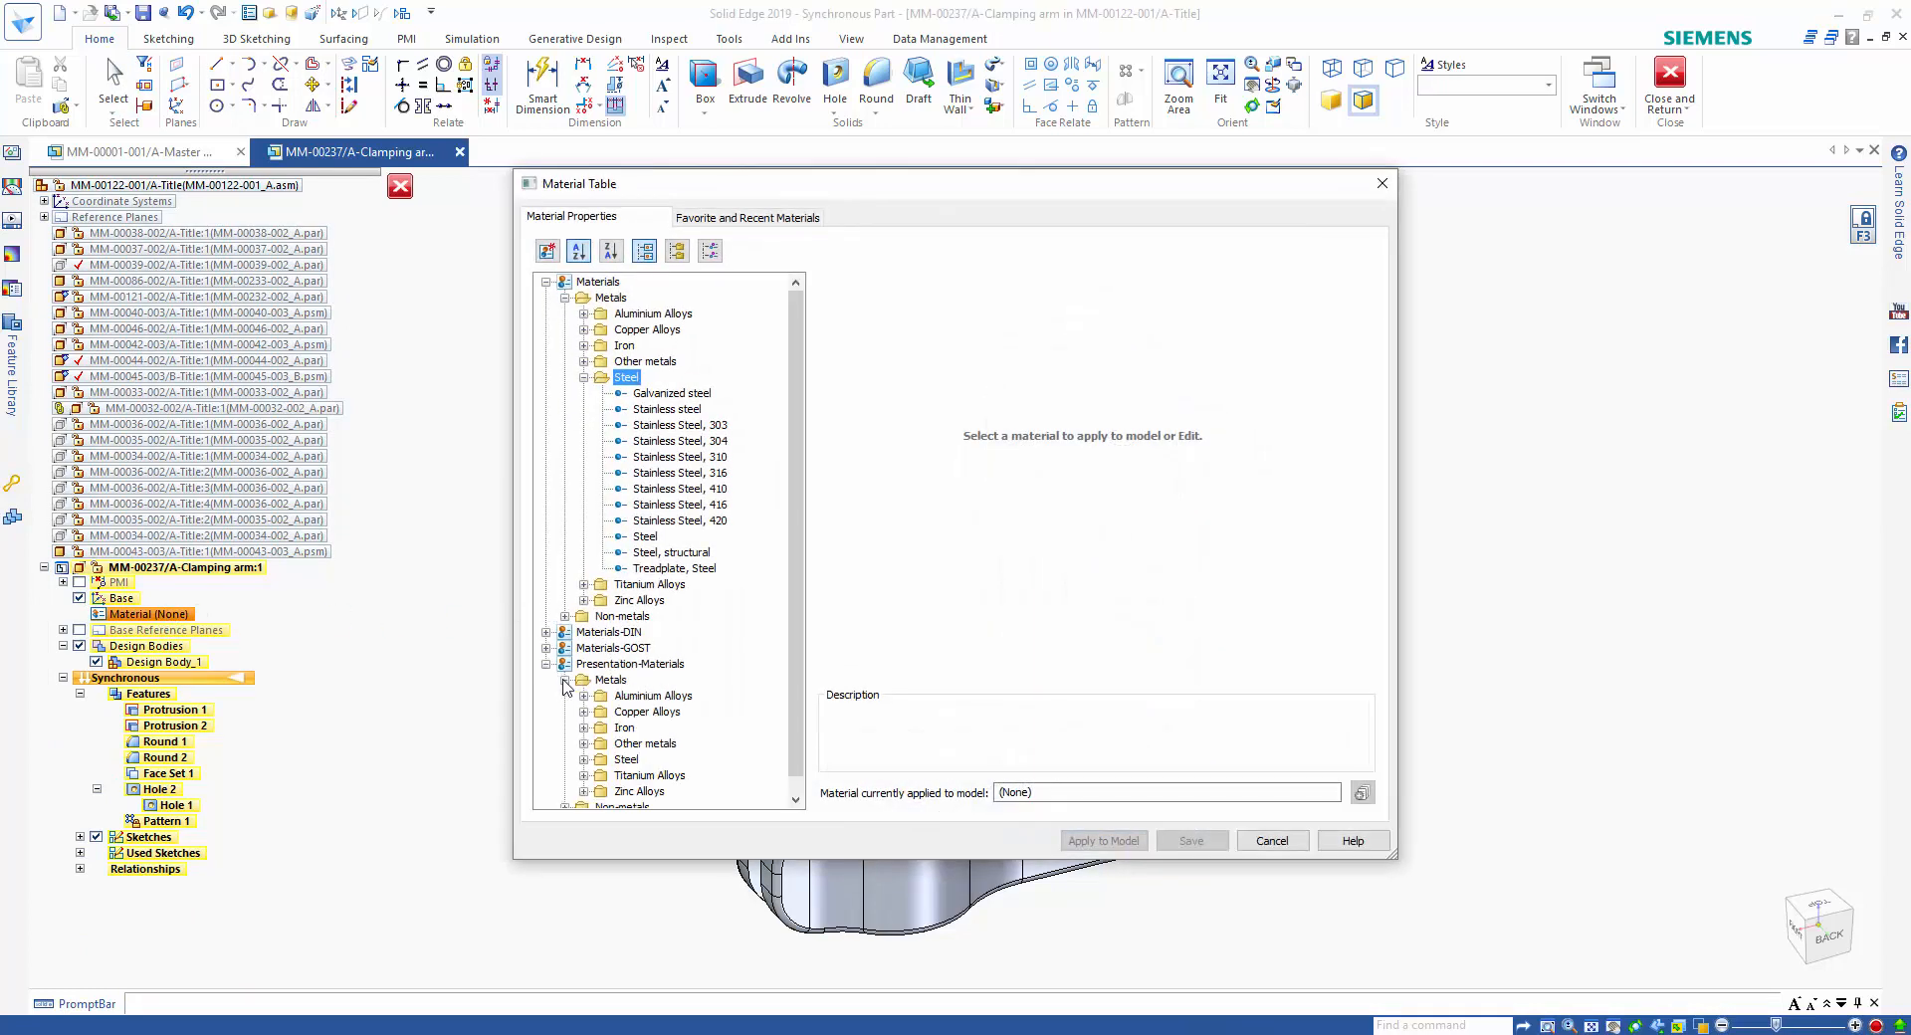
{"action": "scroll", "coordinate": [657, 698], "scroll_direction": "down", "scroll_amount": 1}
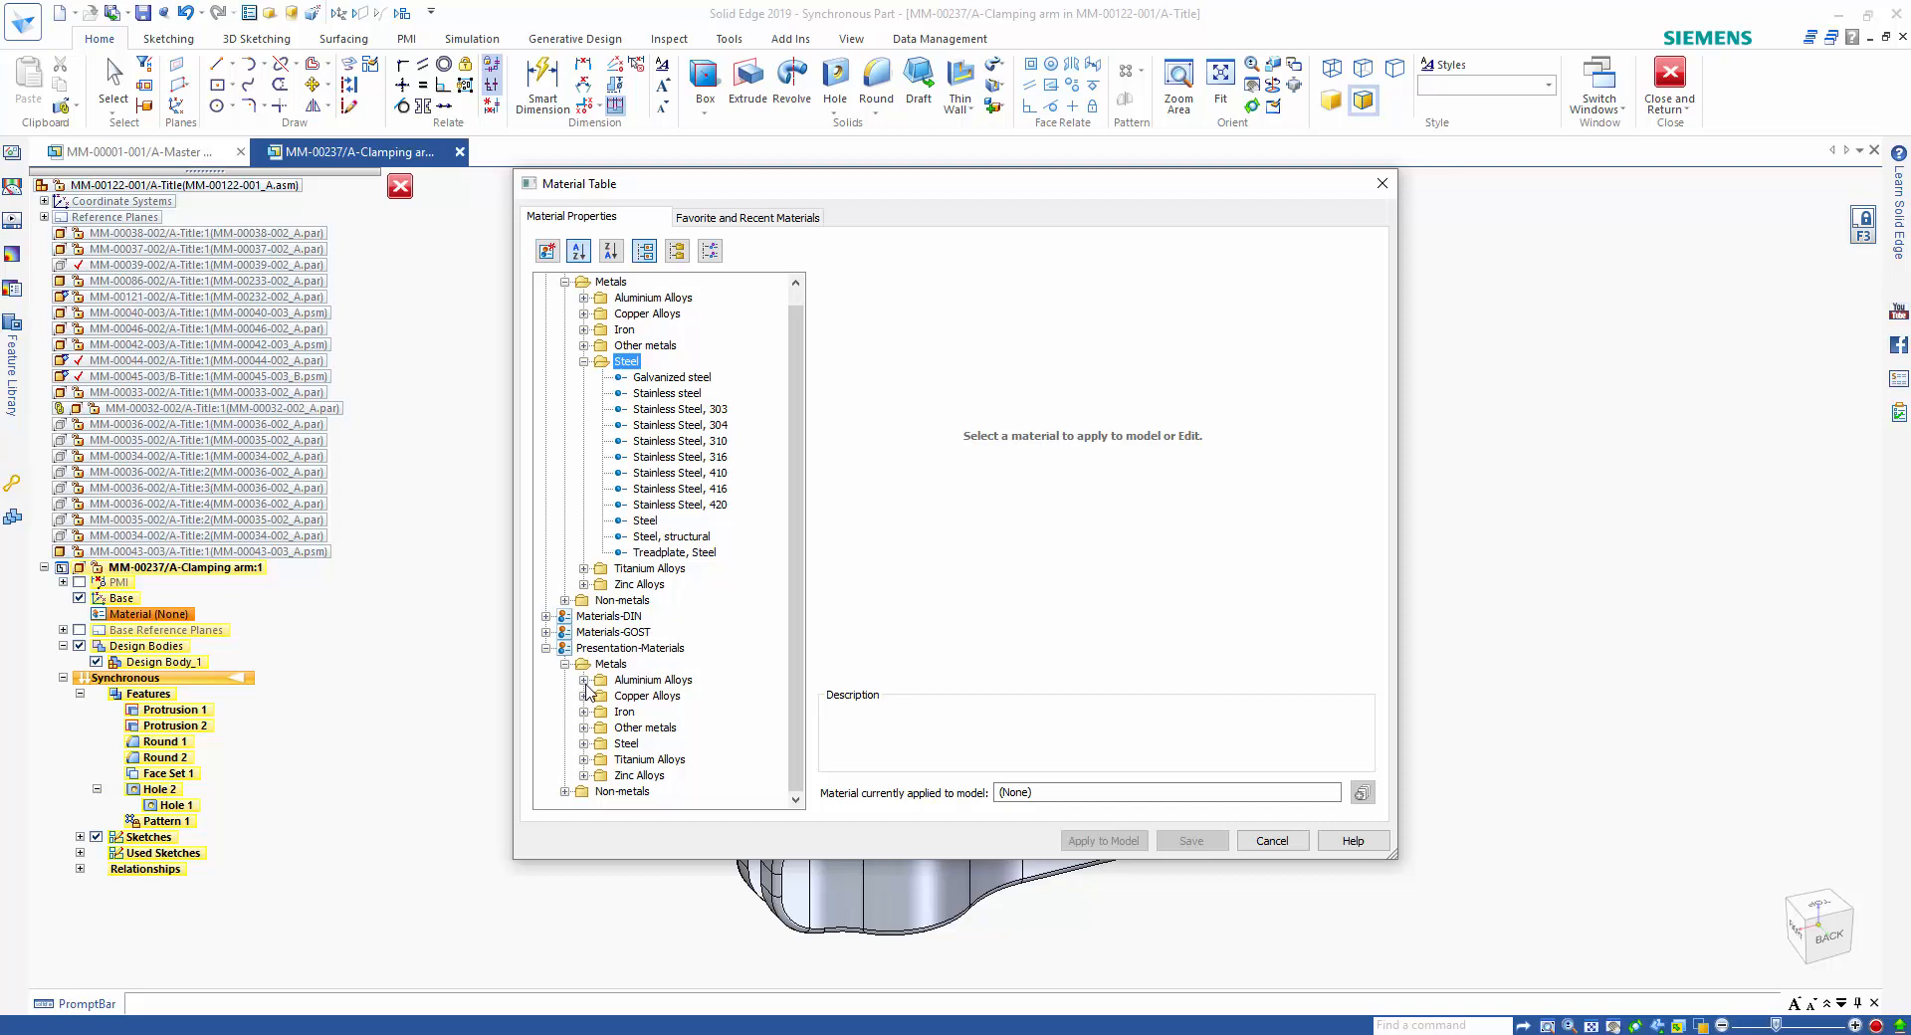
{"action": "left_click", "coordinate": [585, 680]}
{"action": "left_click", "coordinate": [669, 664]}
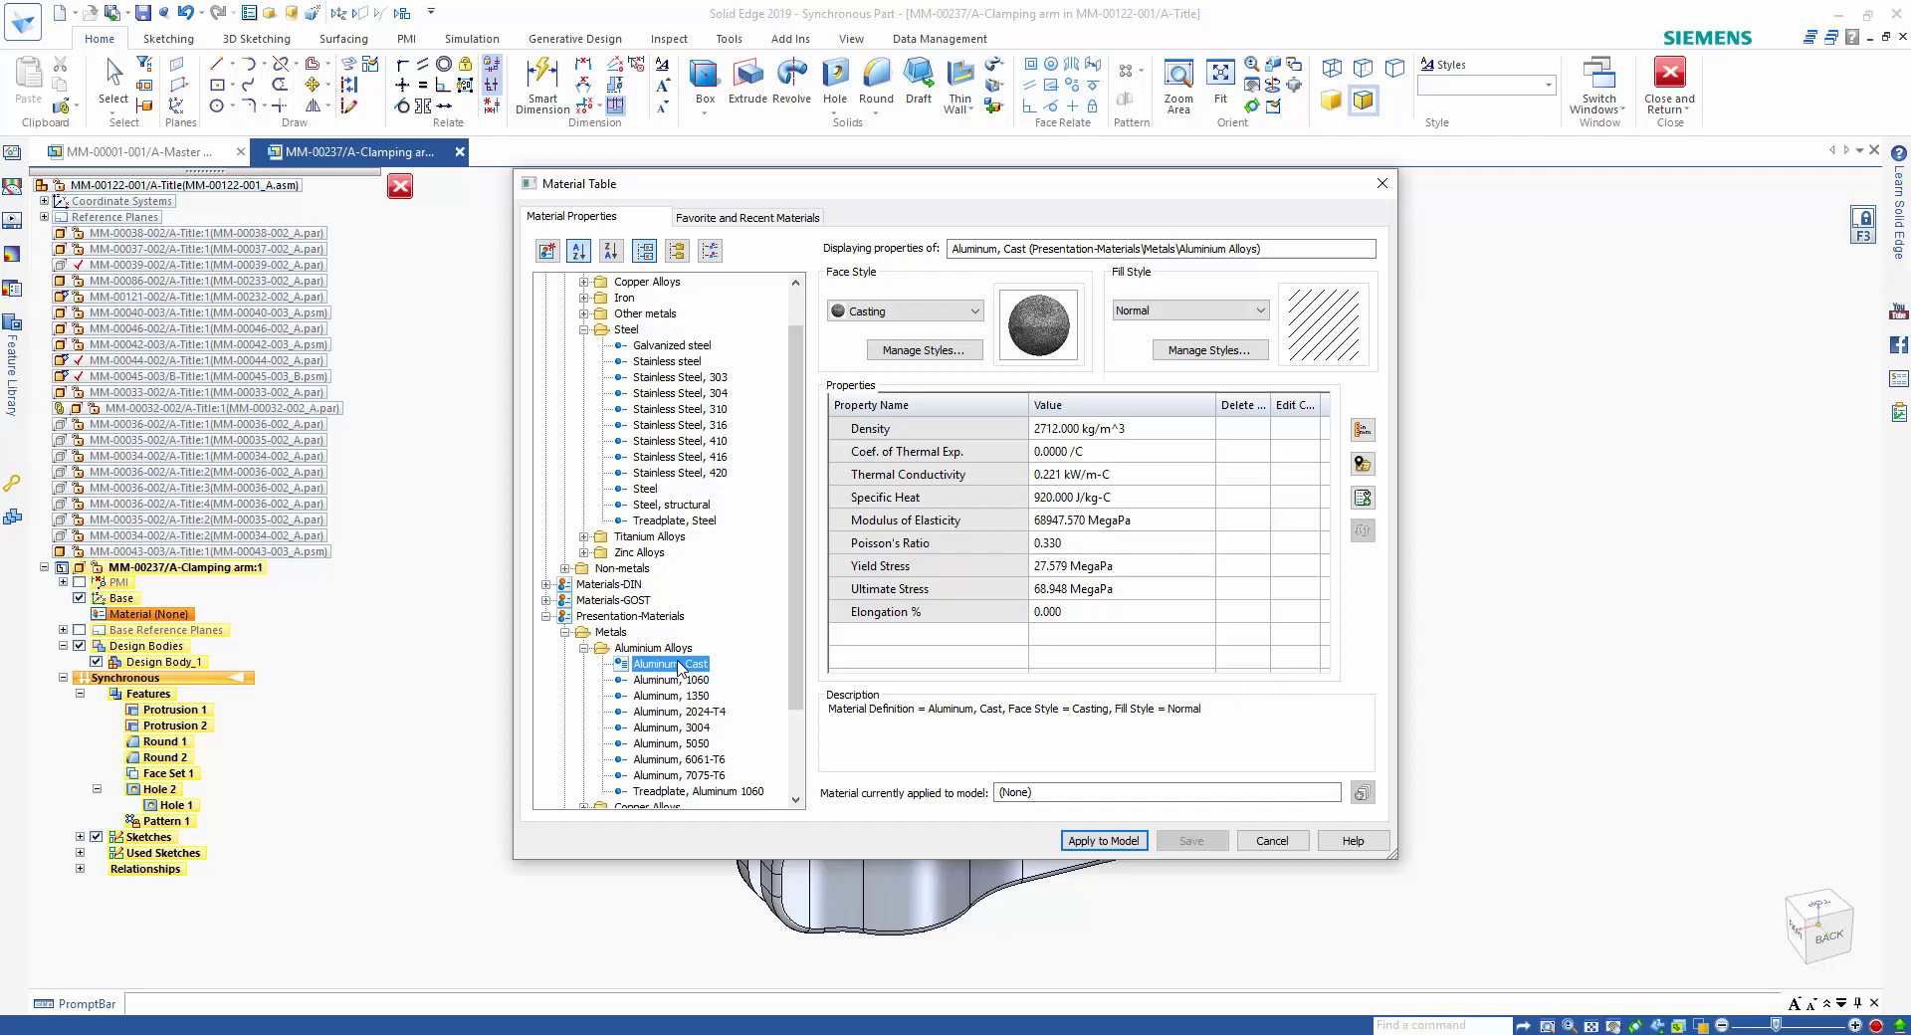
{"action": "left_click", "coordinate": [1103, 841]}
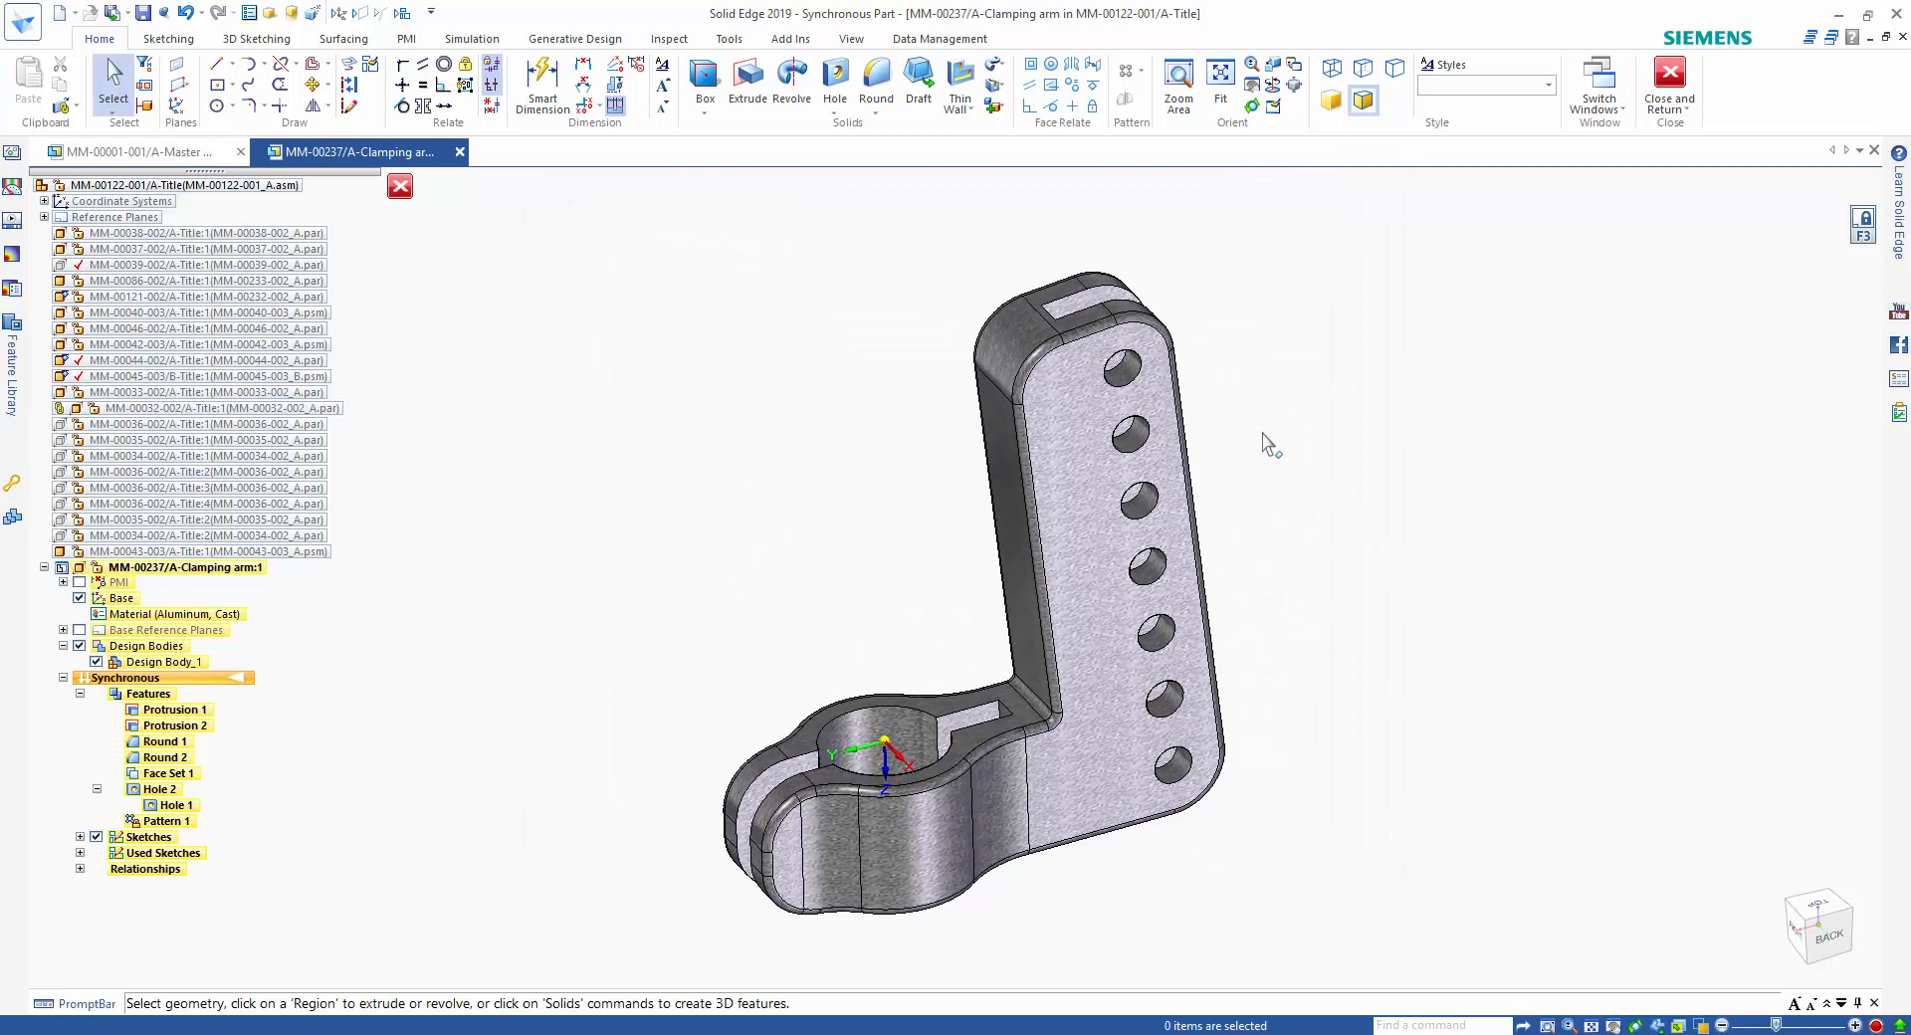
Paint the faces of the clamp bore and the inner slot faces with the Aluminum style using Part Painter.
{"action": "left_click", "coordinate": [851, 37]}
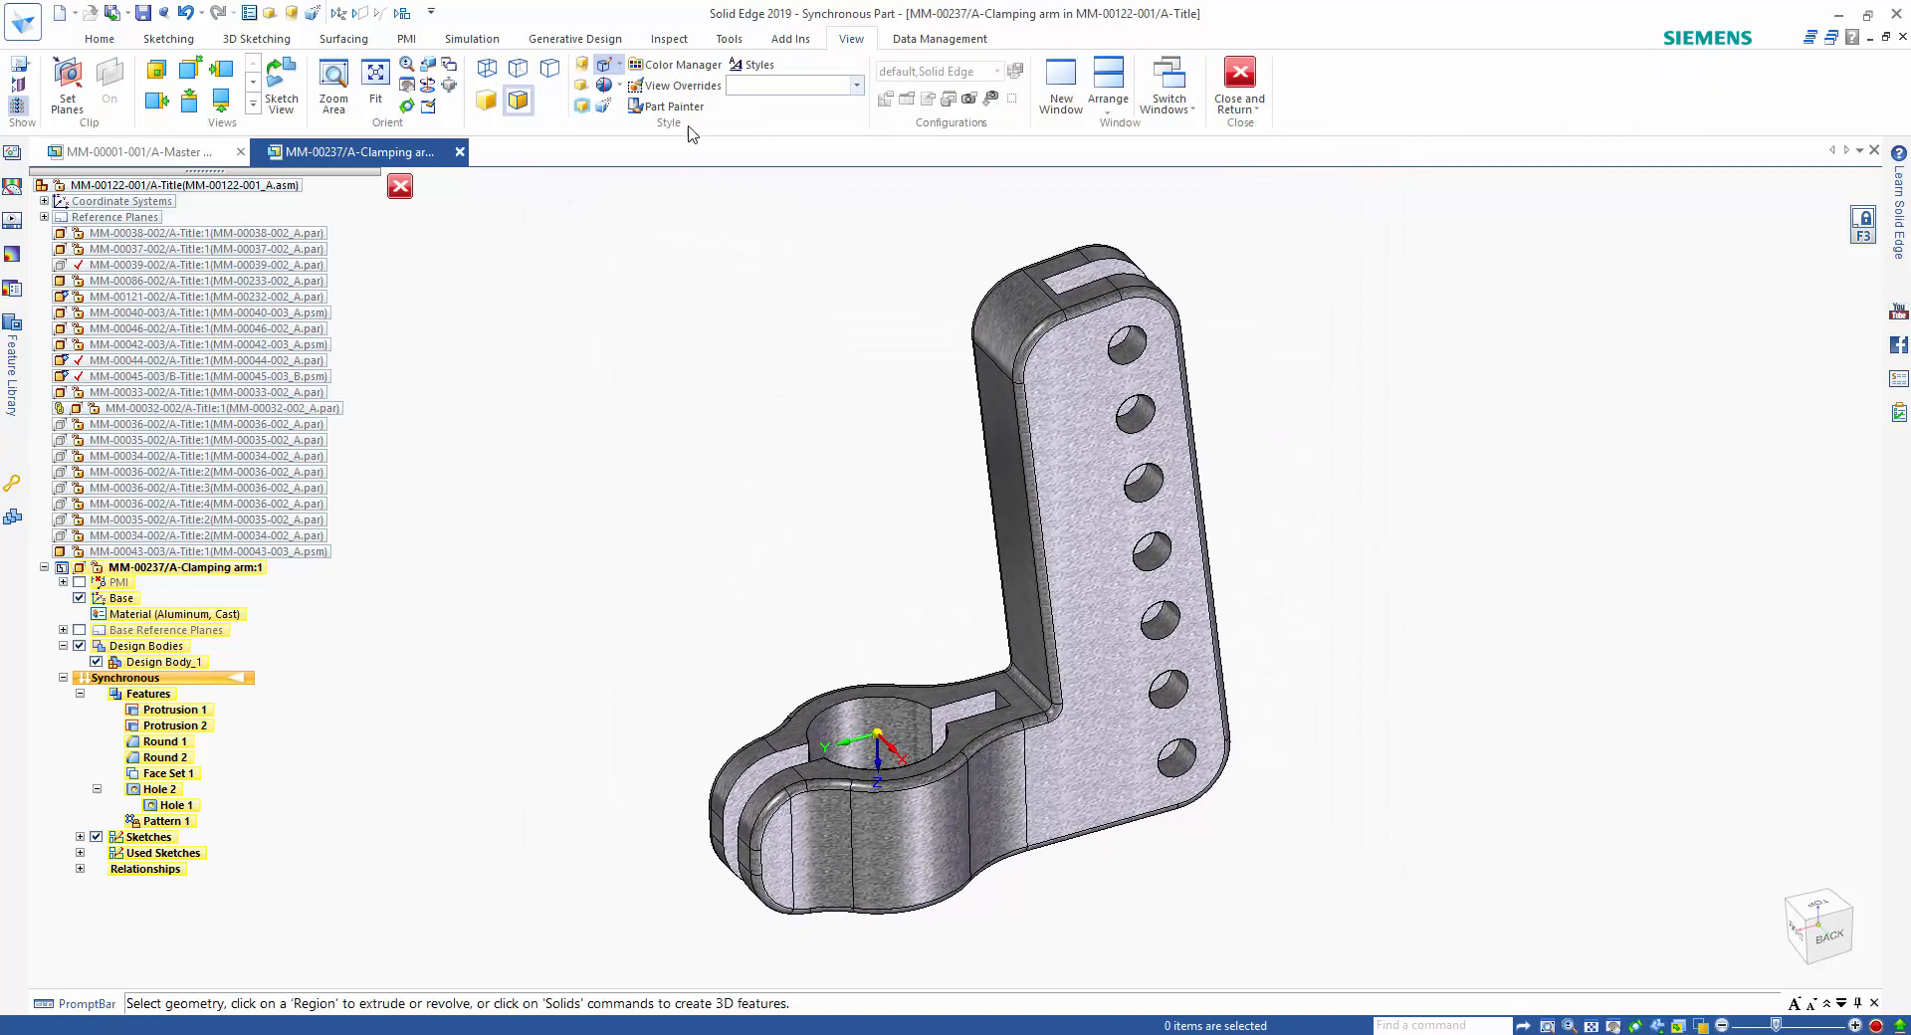
{"action": "left_click", "coordinate": [664, 107]}
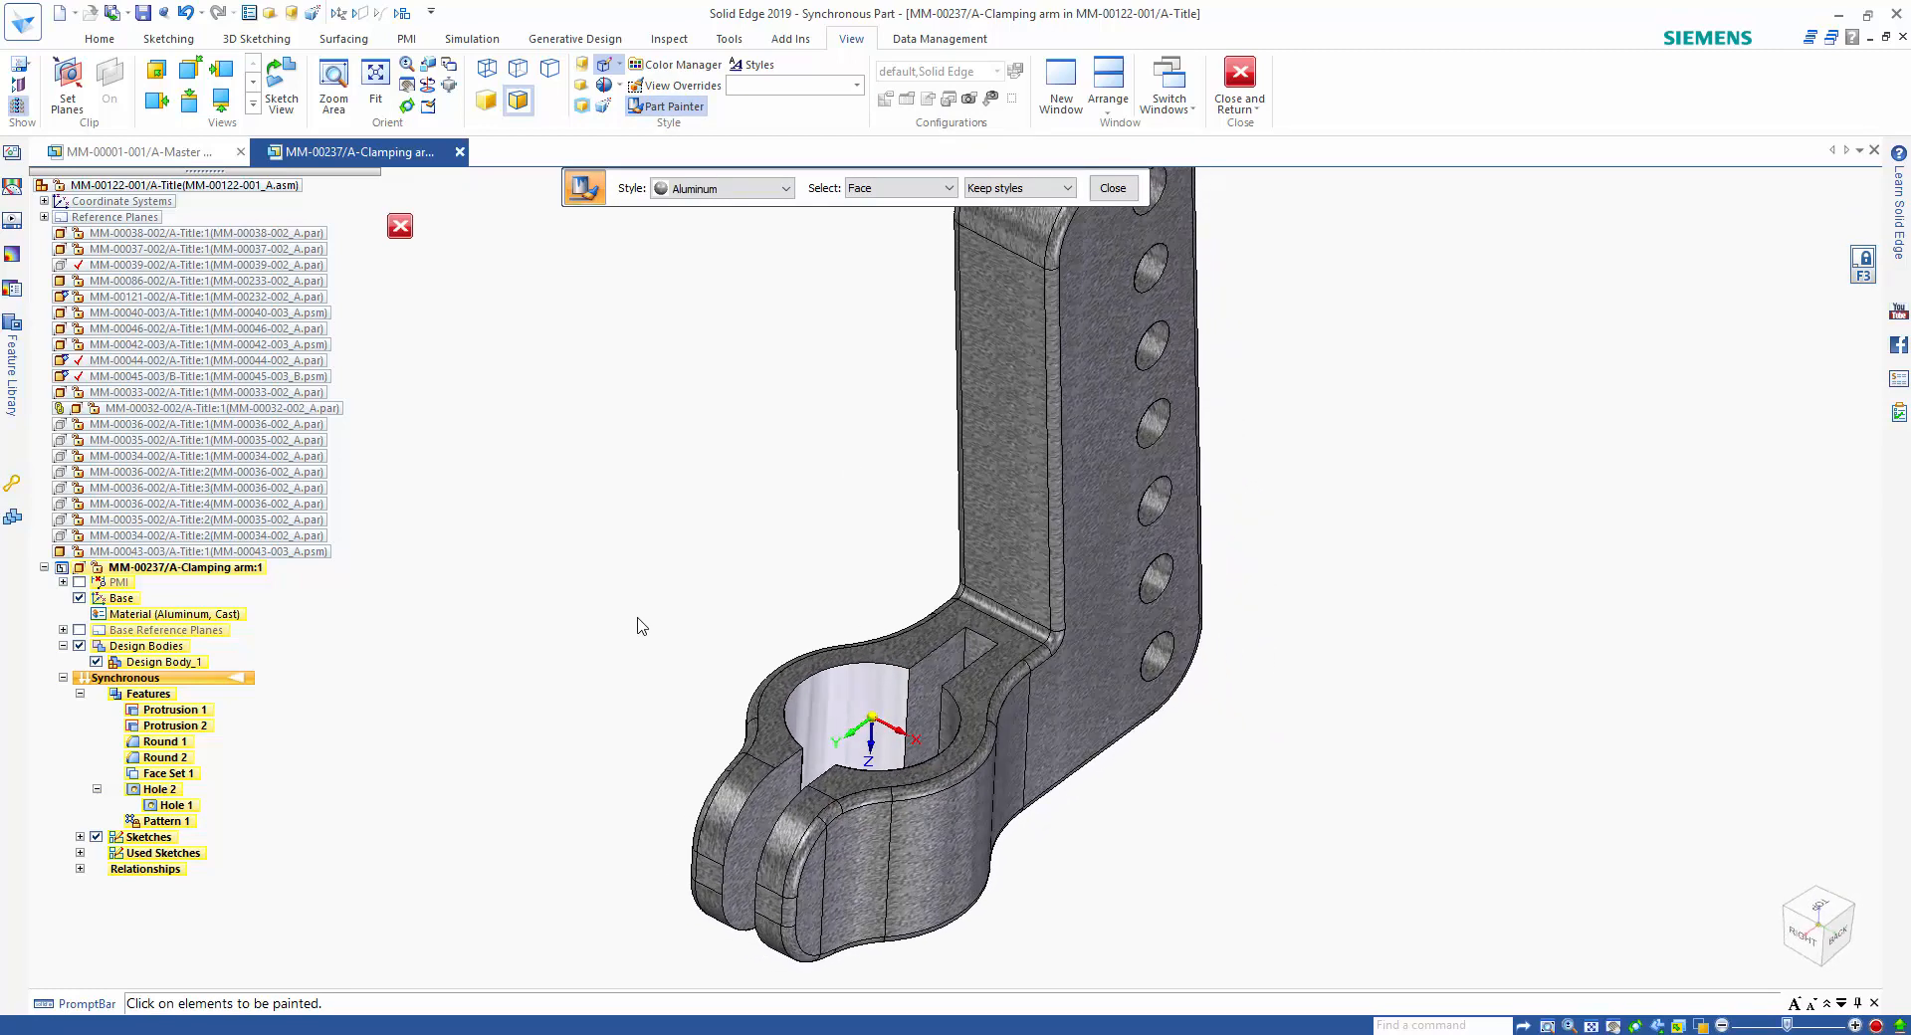
{"action": "left_click", "coordinate": [961, 729]}
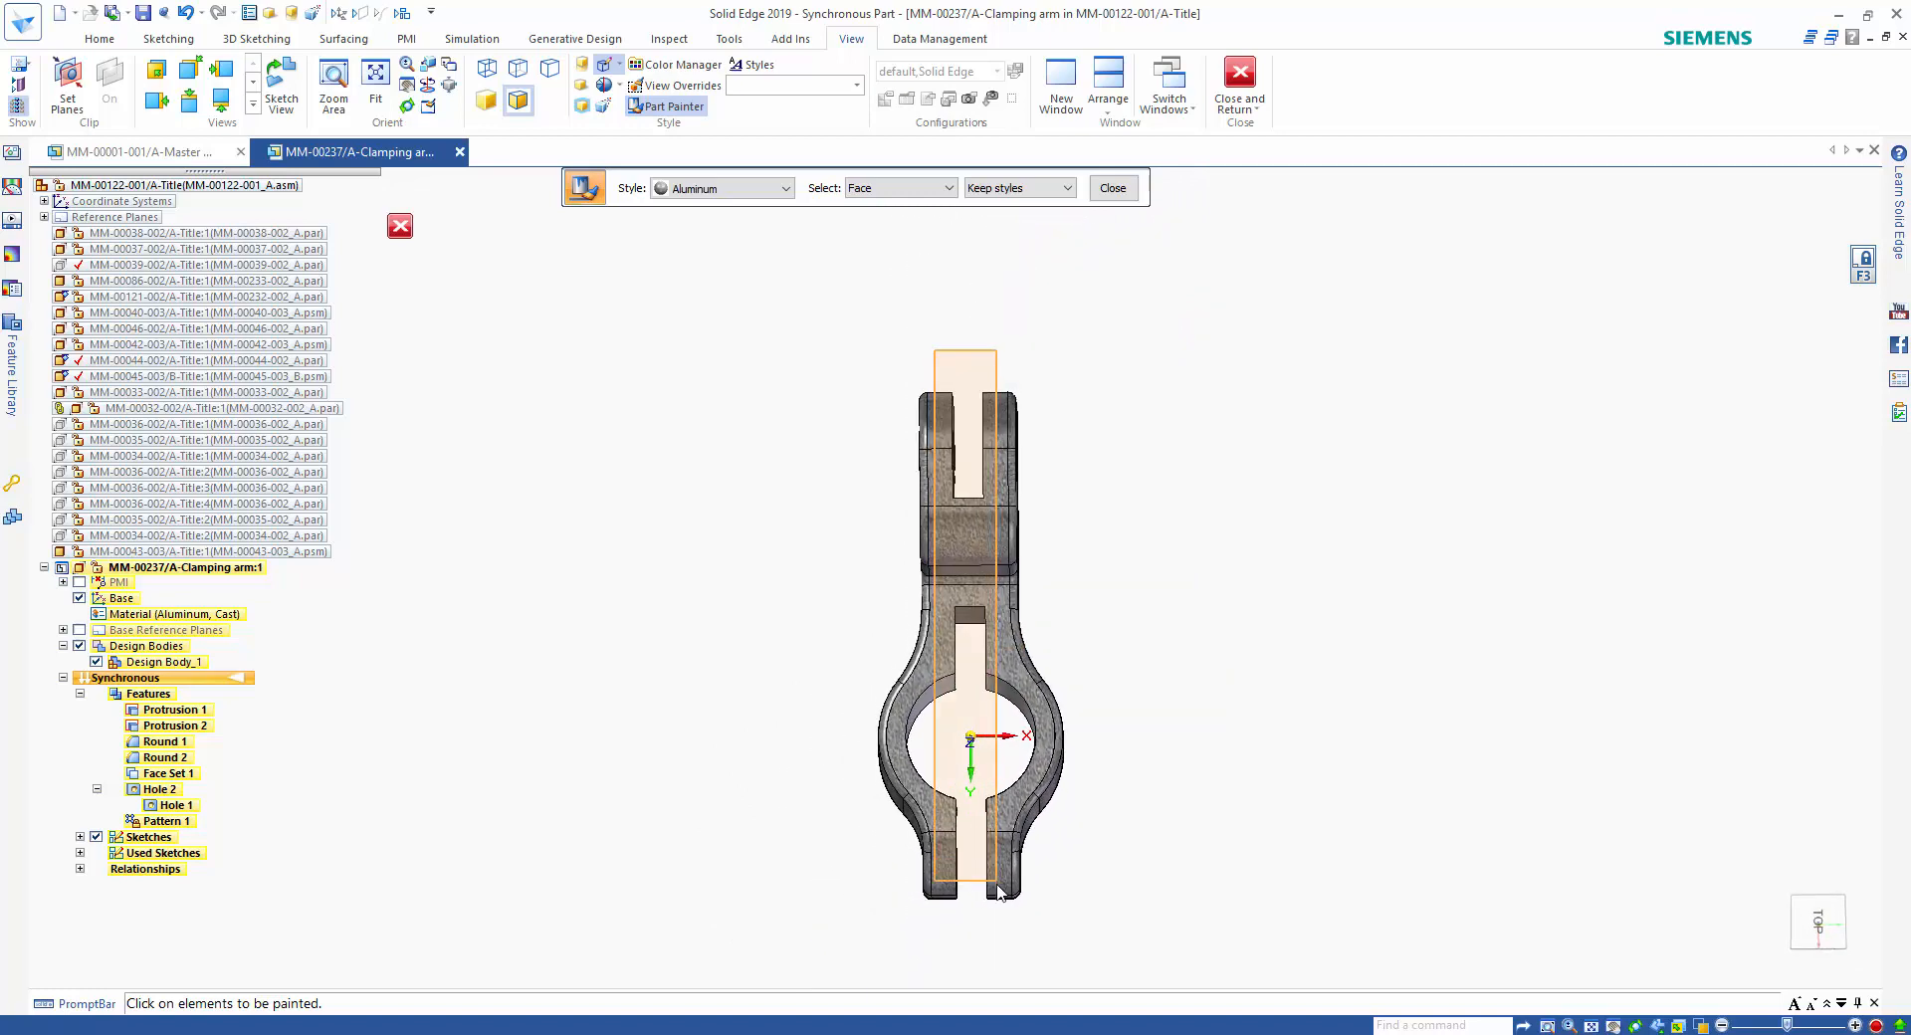
{"action": "left_click_drag", "start_coordinate": [934, 350], "coordinate": [1002, 926]}
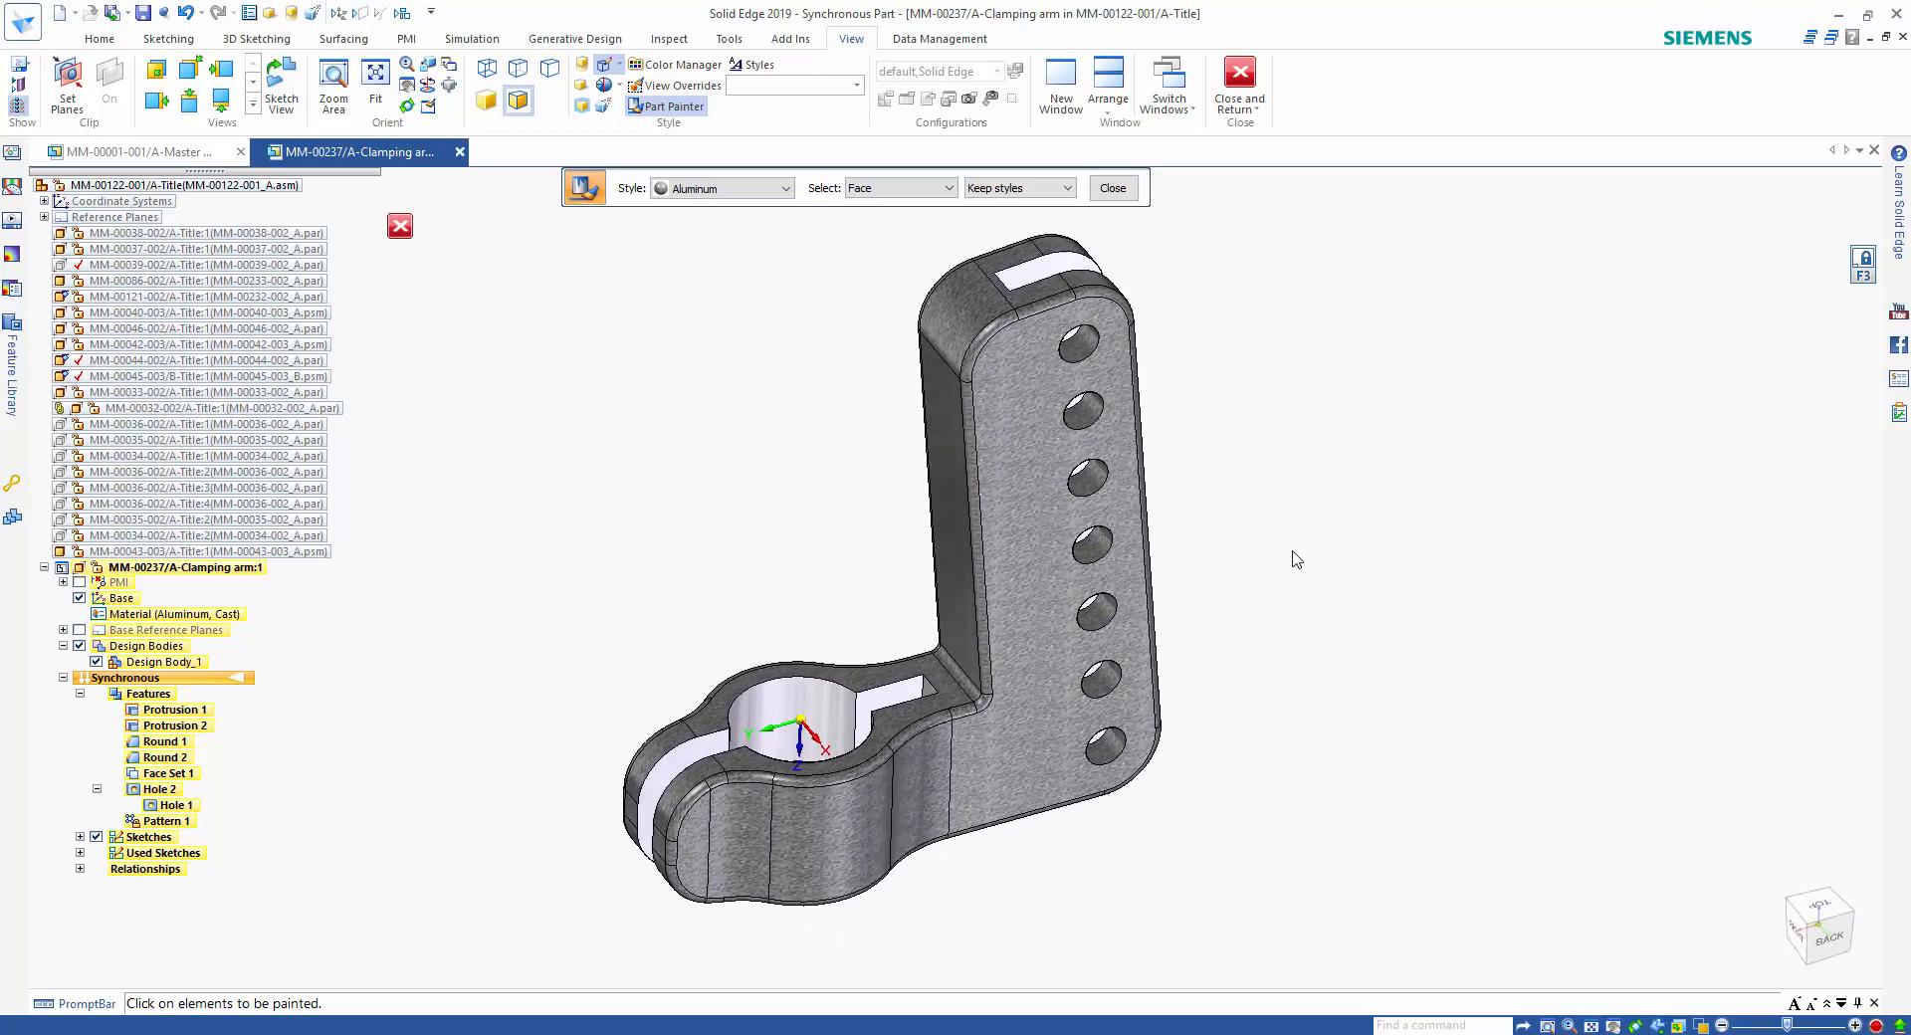
Paint all the holes along the upright with the Aluminum style, selecting by feature, and finish Part Painter.
{"action": "left_click", "coordinate": [896, 188]}
{"action": "left_click", "coordinate": [871, 232]}
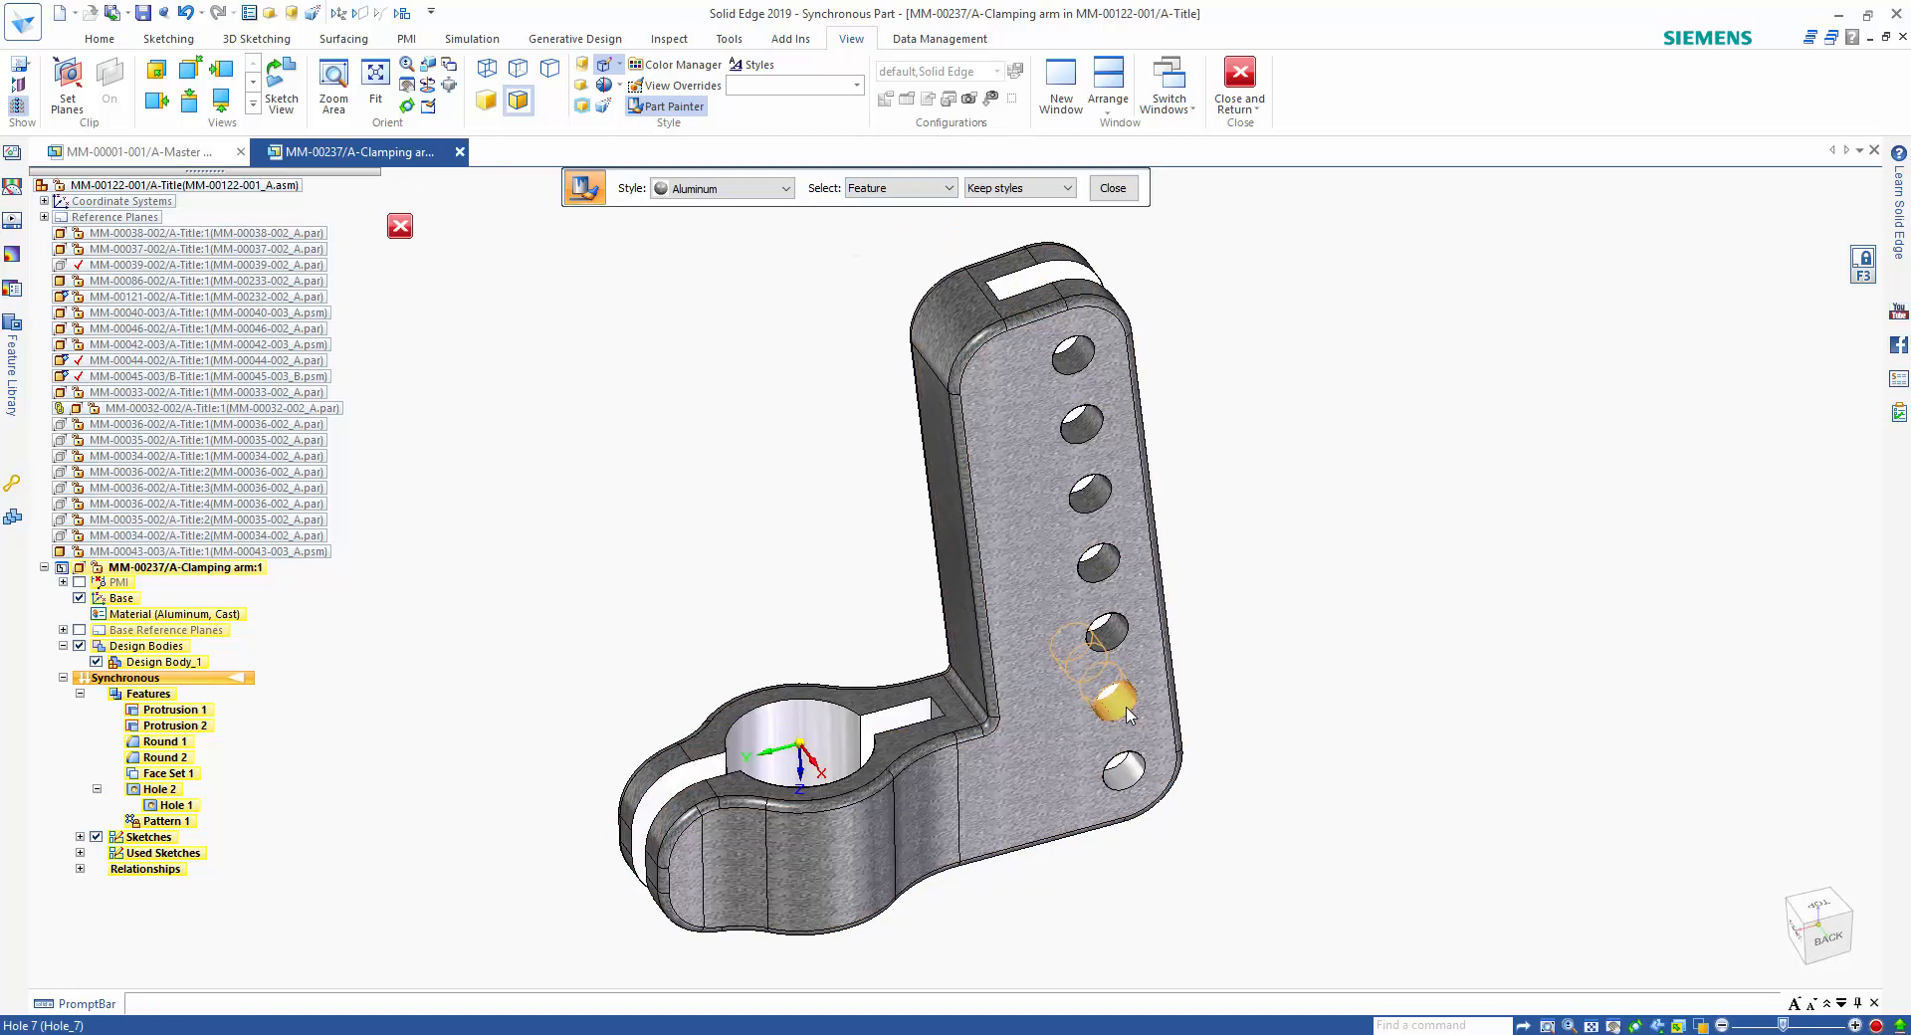
{"action": "right_click", "coordinate": [1135, 739]}
{"action": "left_click", "coordinate": [1226, 741]}
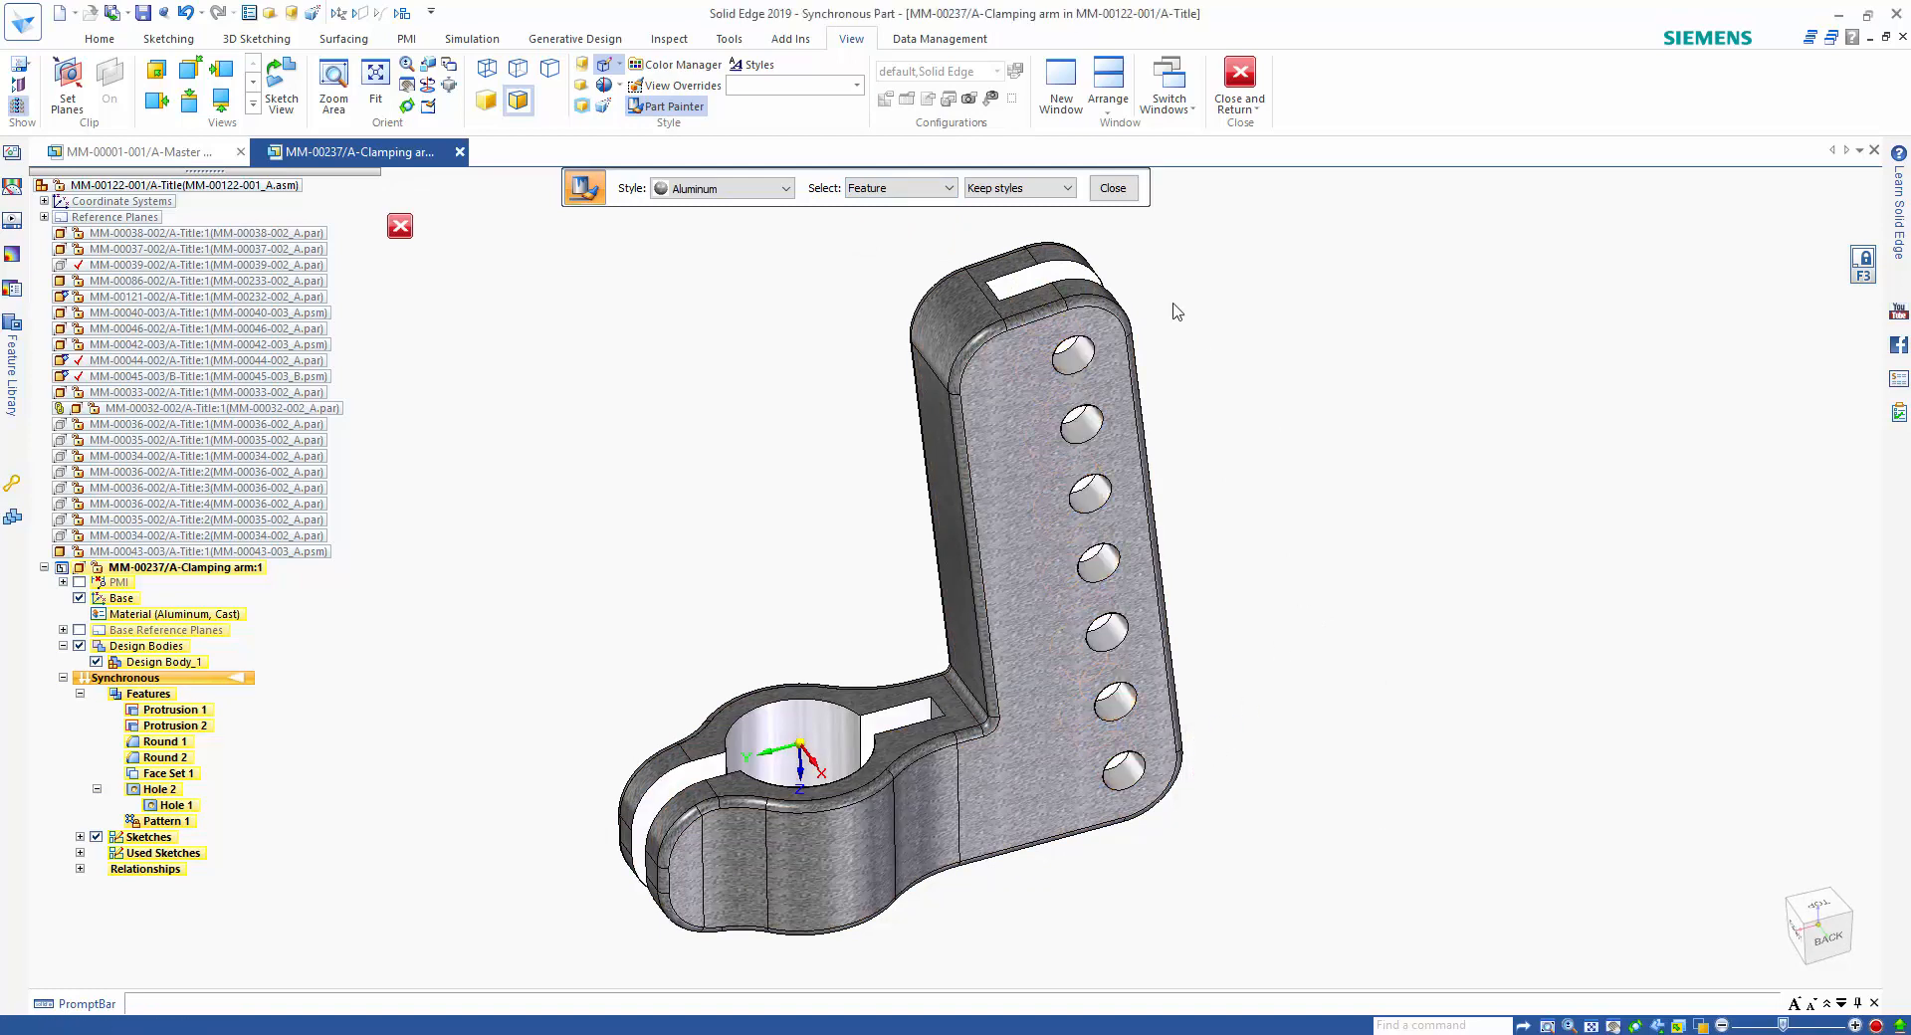
{"action": "left_click", "coordinate": [1113, 191]}
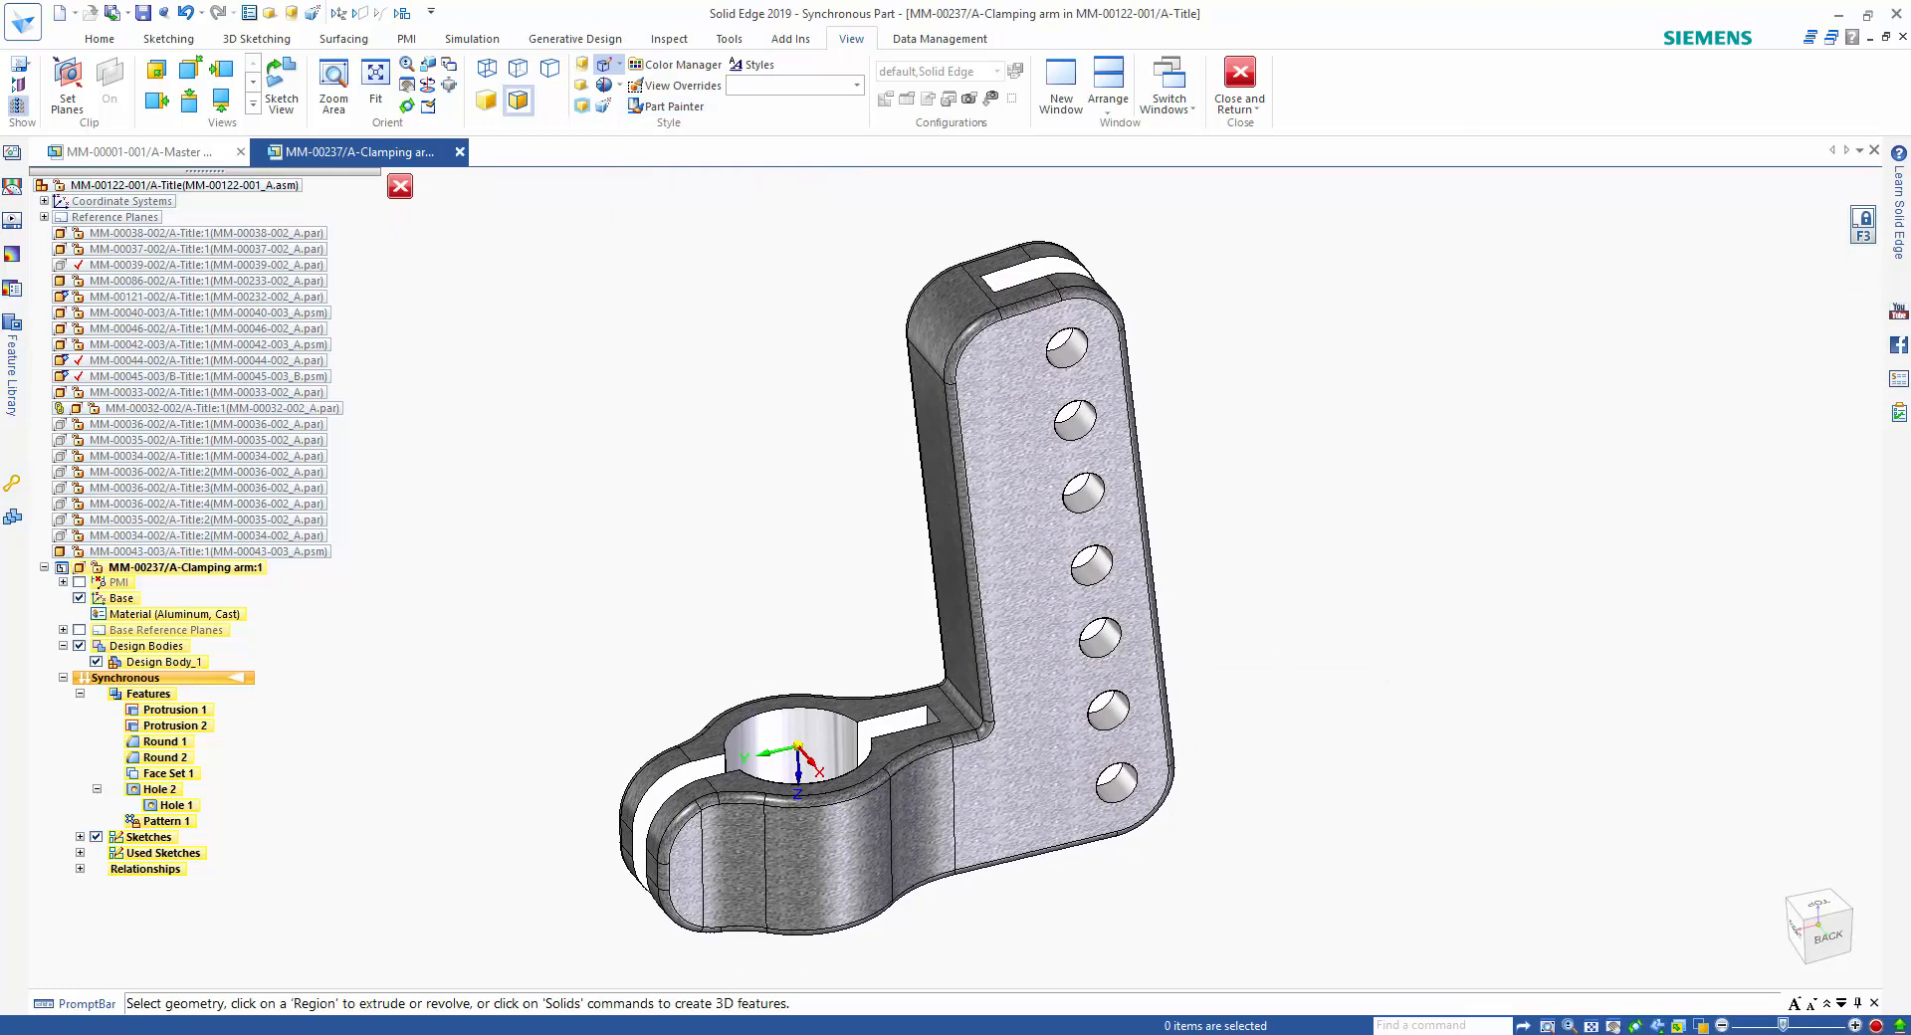
{"action": "left_click", "coordinate": [767, 975]}
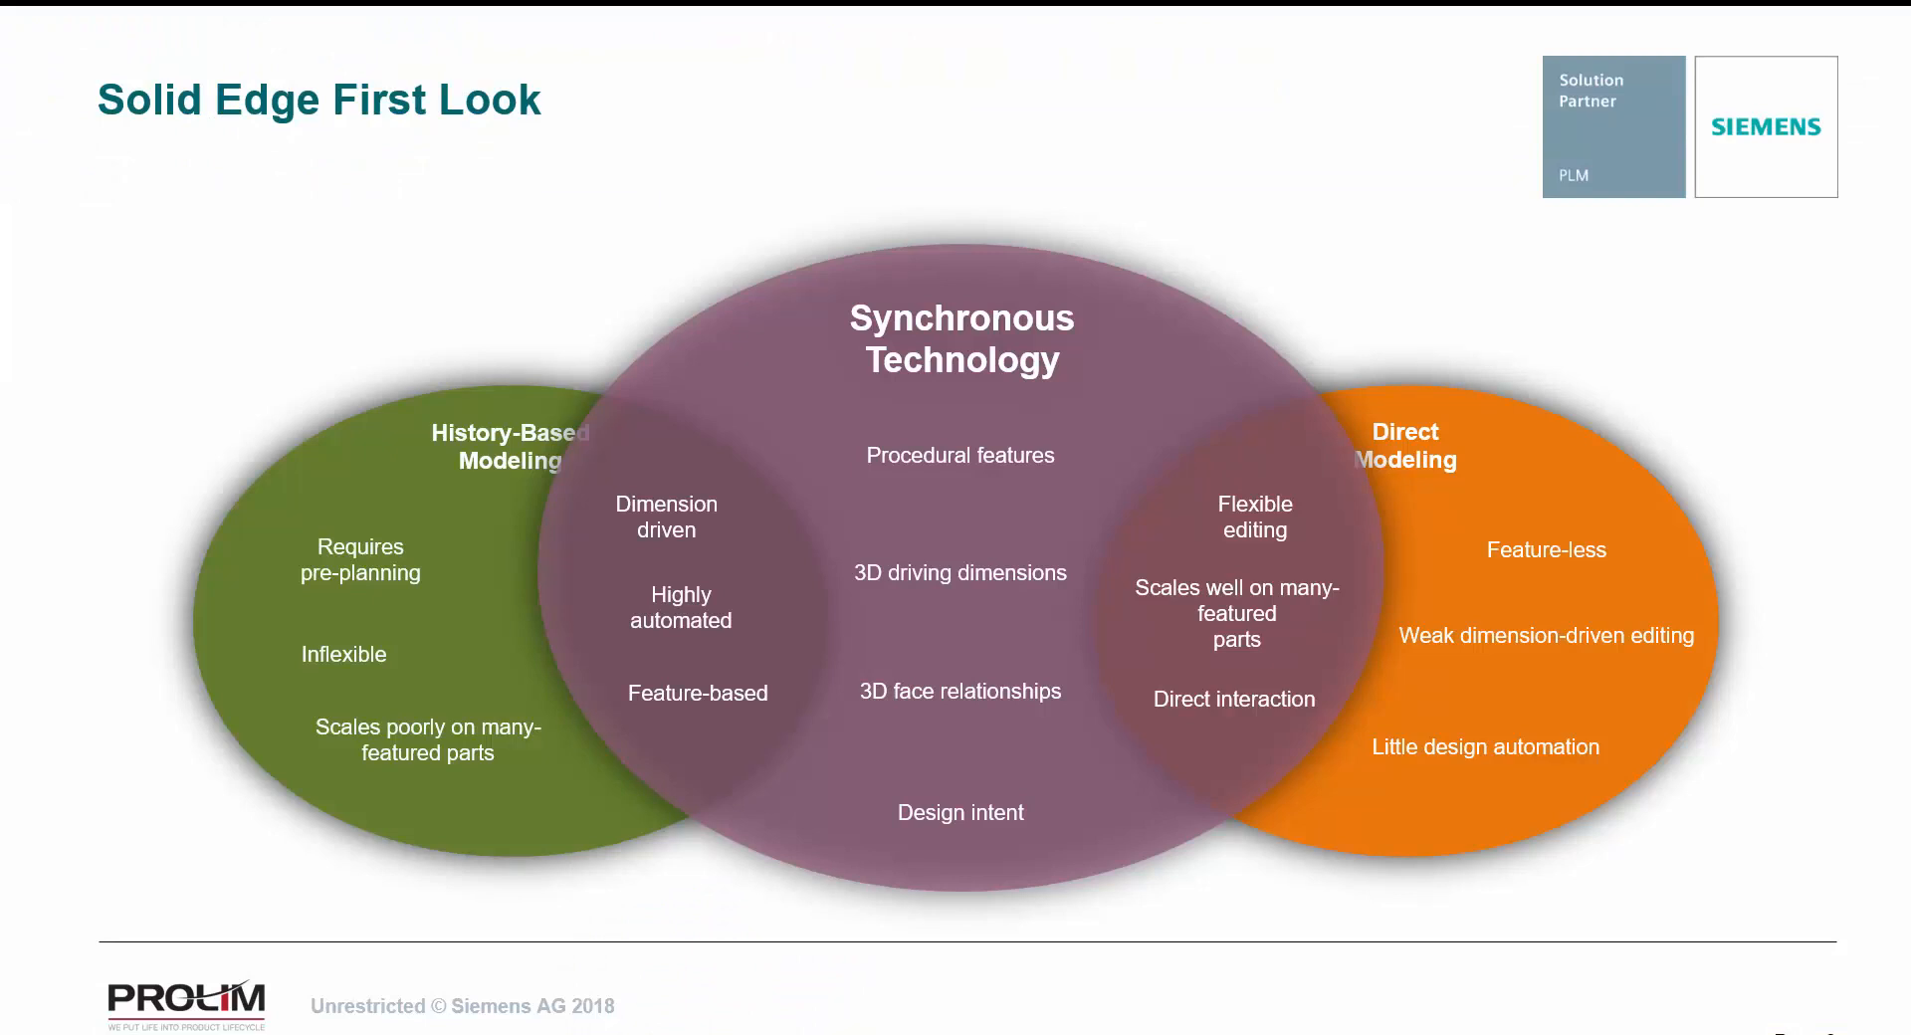
{"action": "left_click_drag", "start_coordinate": [682, 637], "coordinate": [761, 648]}
{"action": "left_click_drag", "start_coordinate": [600, 712], "coordinate": [797, 719]}
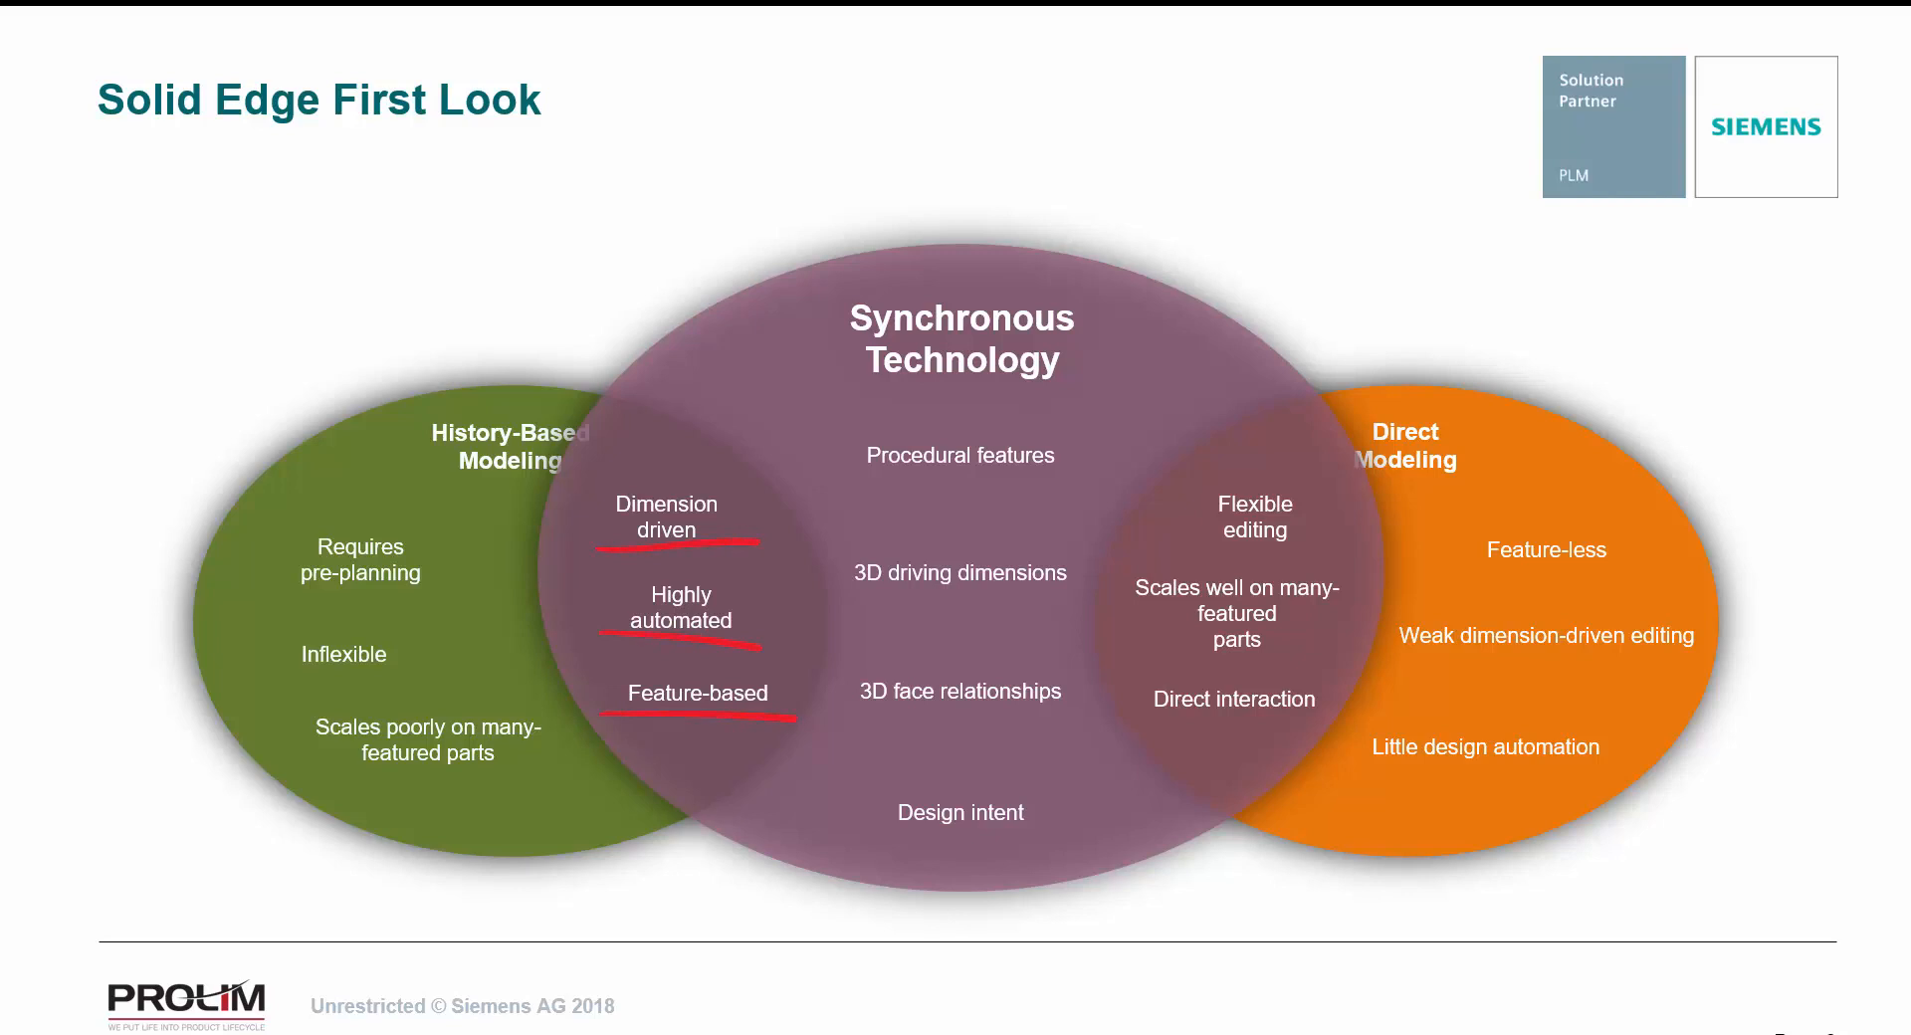
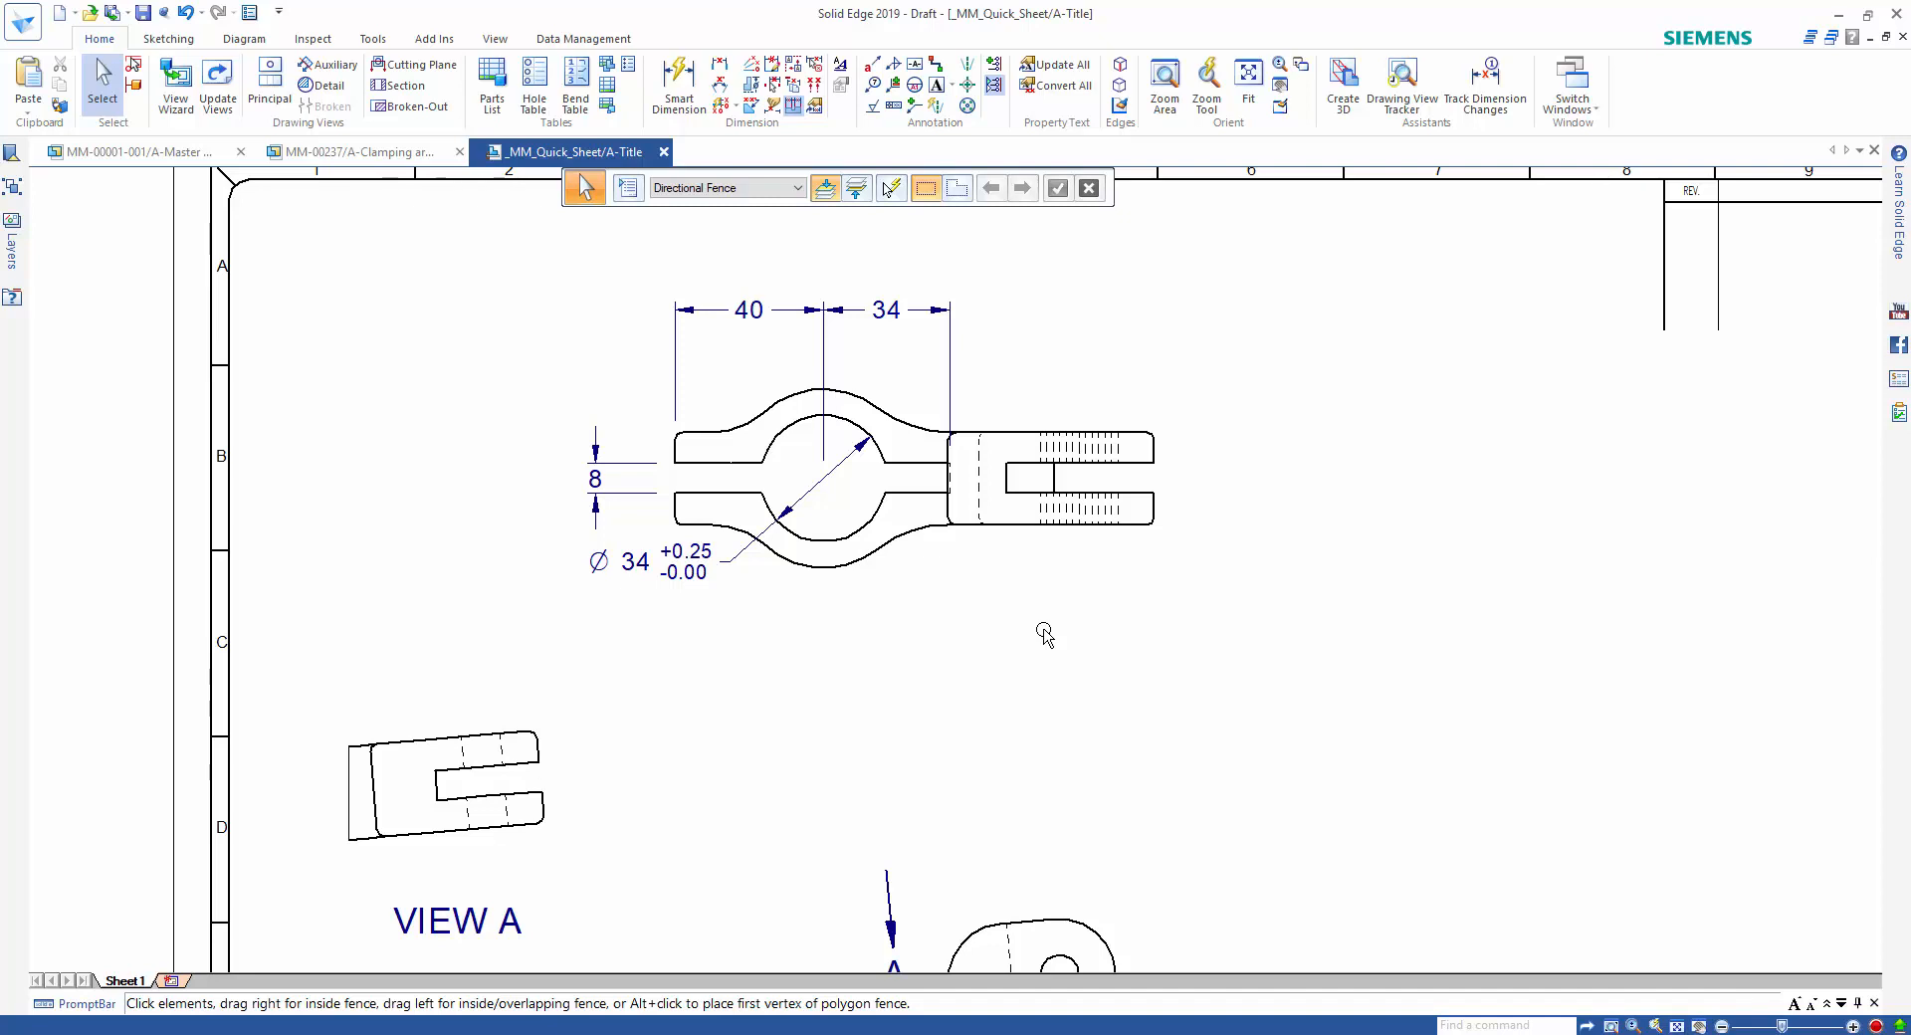
Add a center mark to the clamp bore in the top view of the clamping arm.
{"action": "right_click", "coordinate": [1037, 630]}
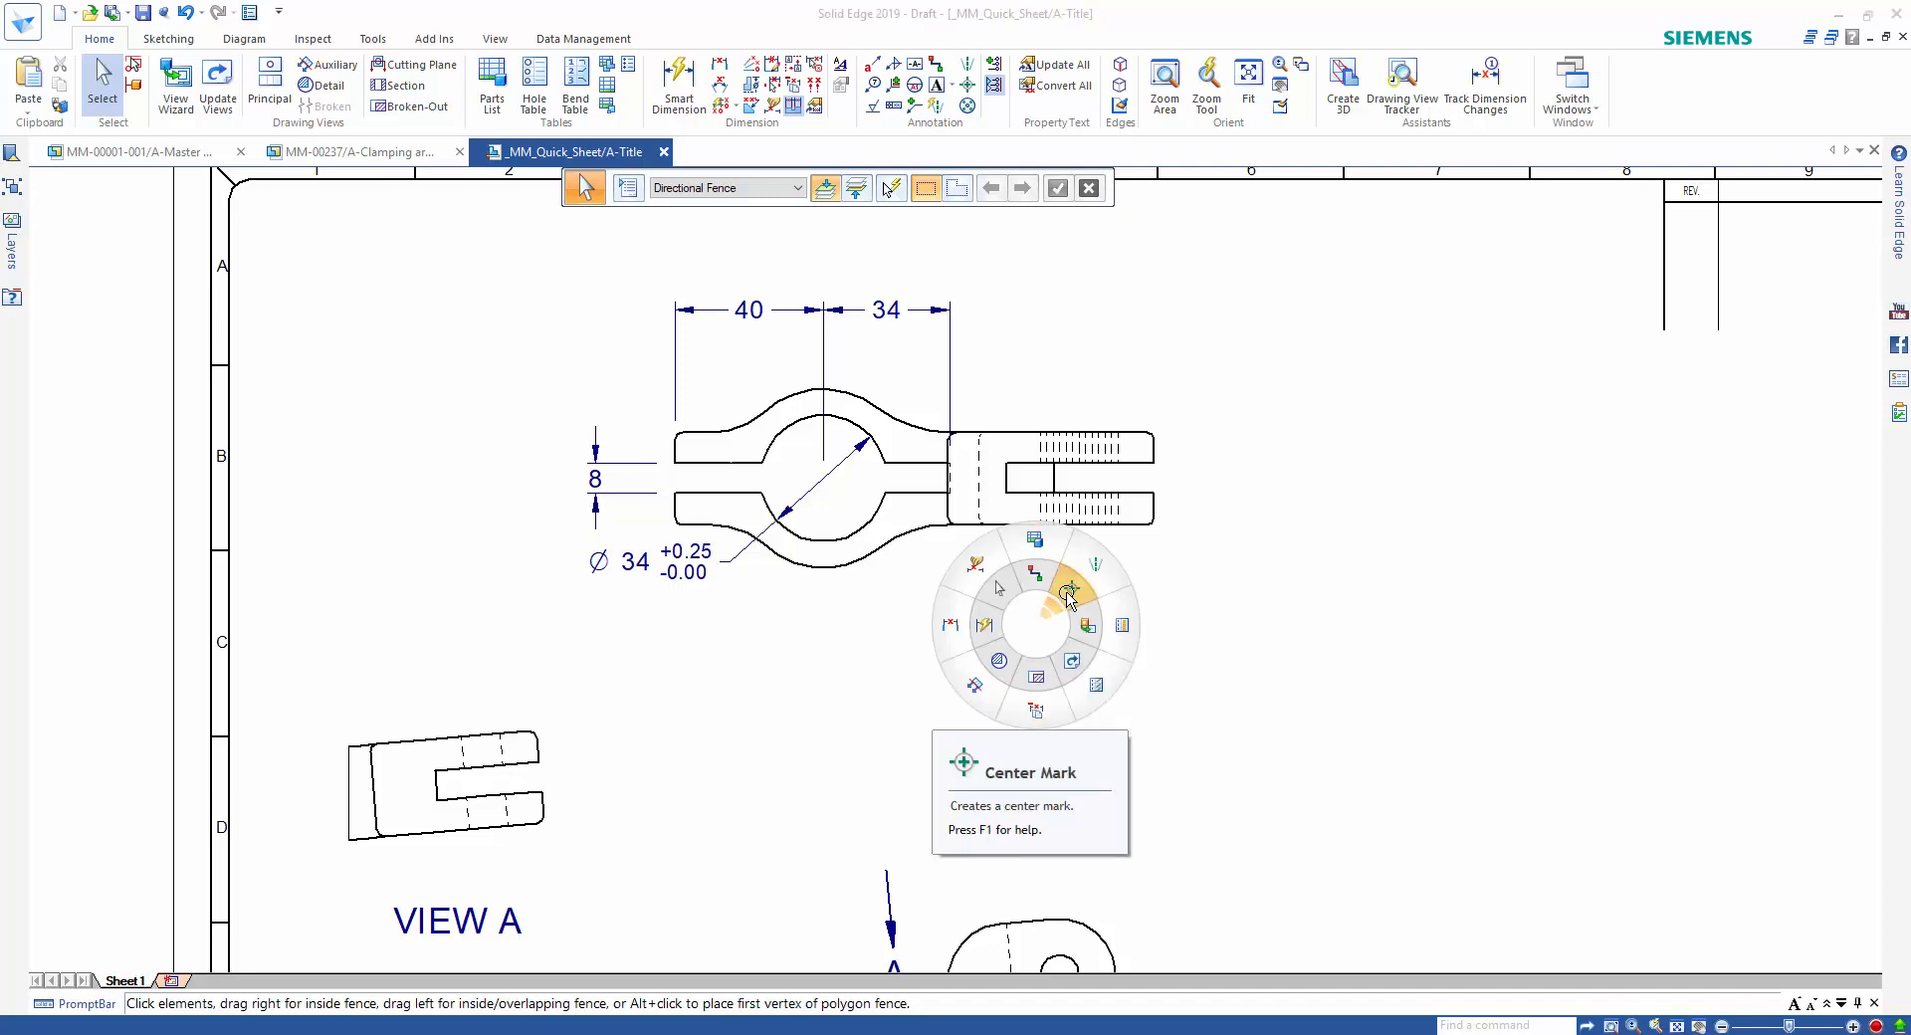
{"action": "left_click", "coordinate": [1069, 594]}
{"action": "left_click", "coordinate": [891, 515]}
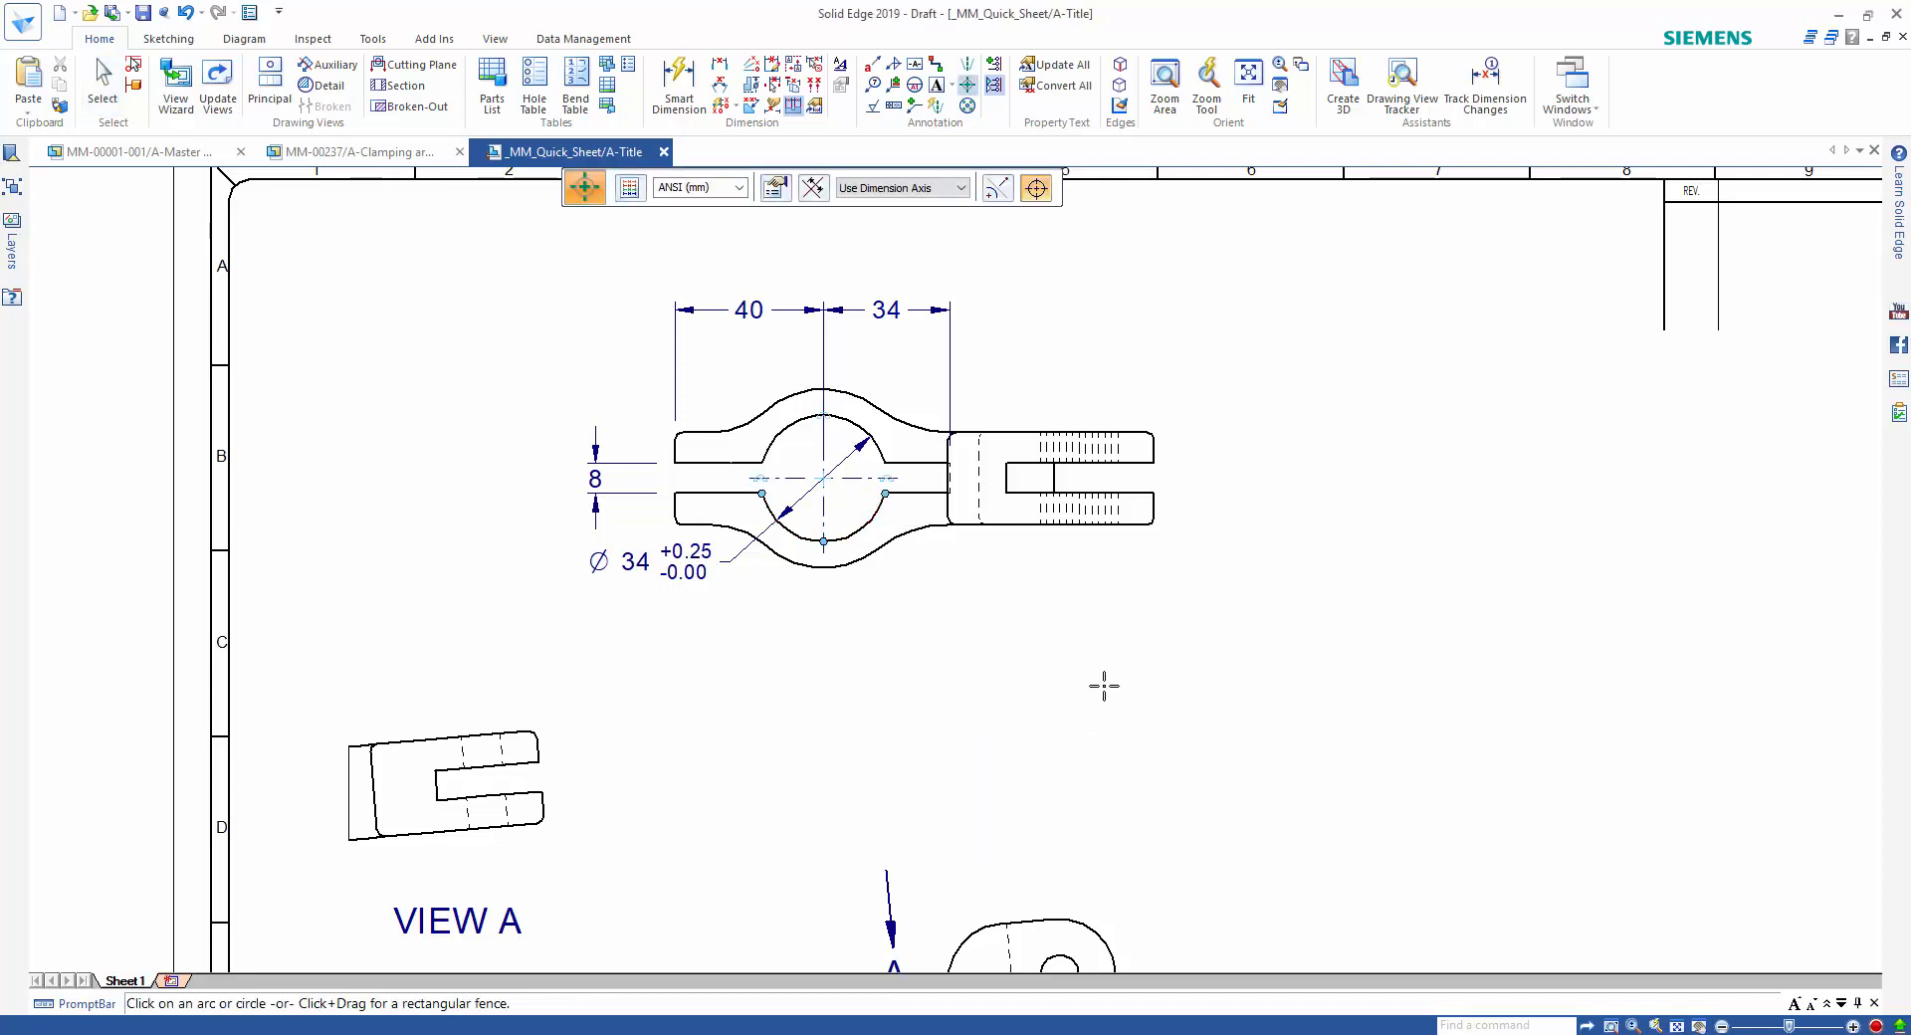
Place center marks on all seven upright holes, using the upright's slanted outer edge as the dimension axis.
{"action": "scroll", "coordinate": [1109, 687], "scroll_direction": "down", "scroll_amount": 6}
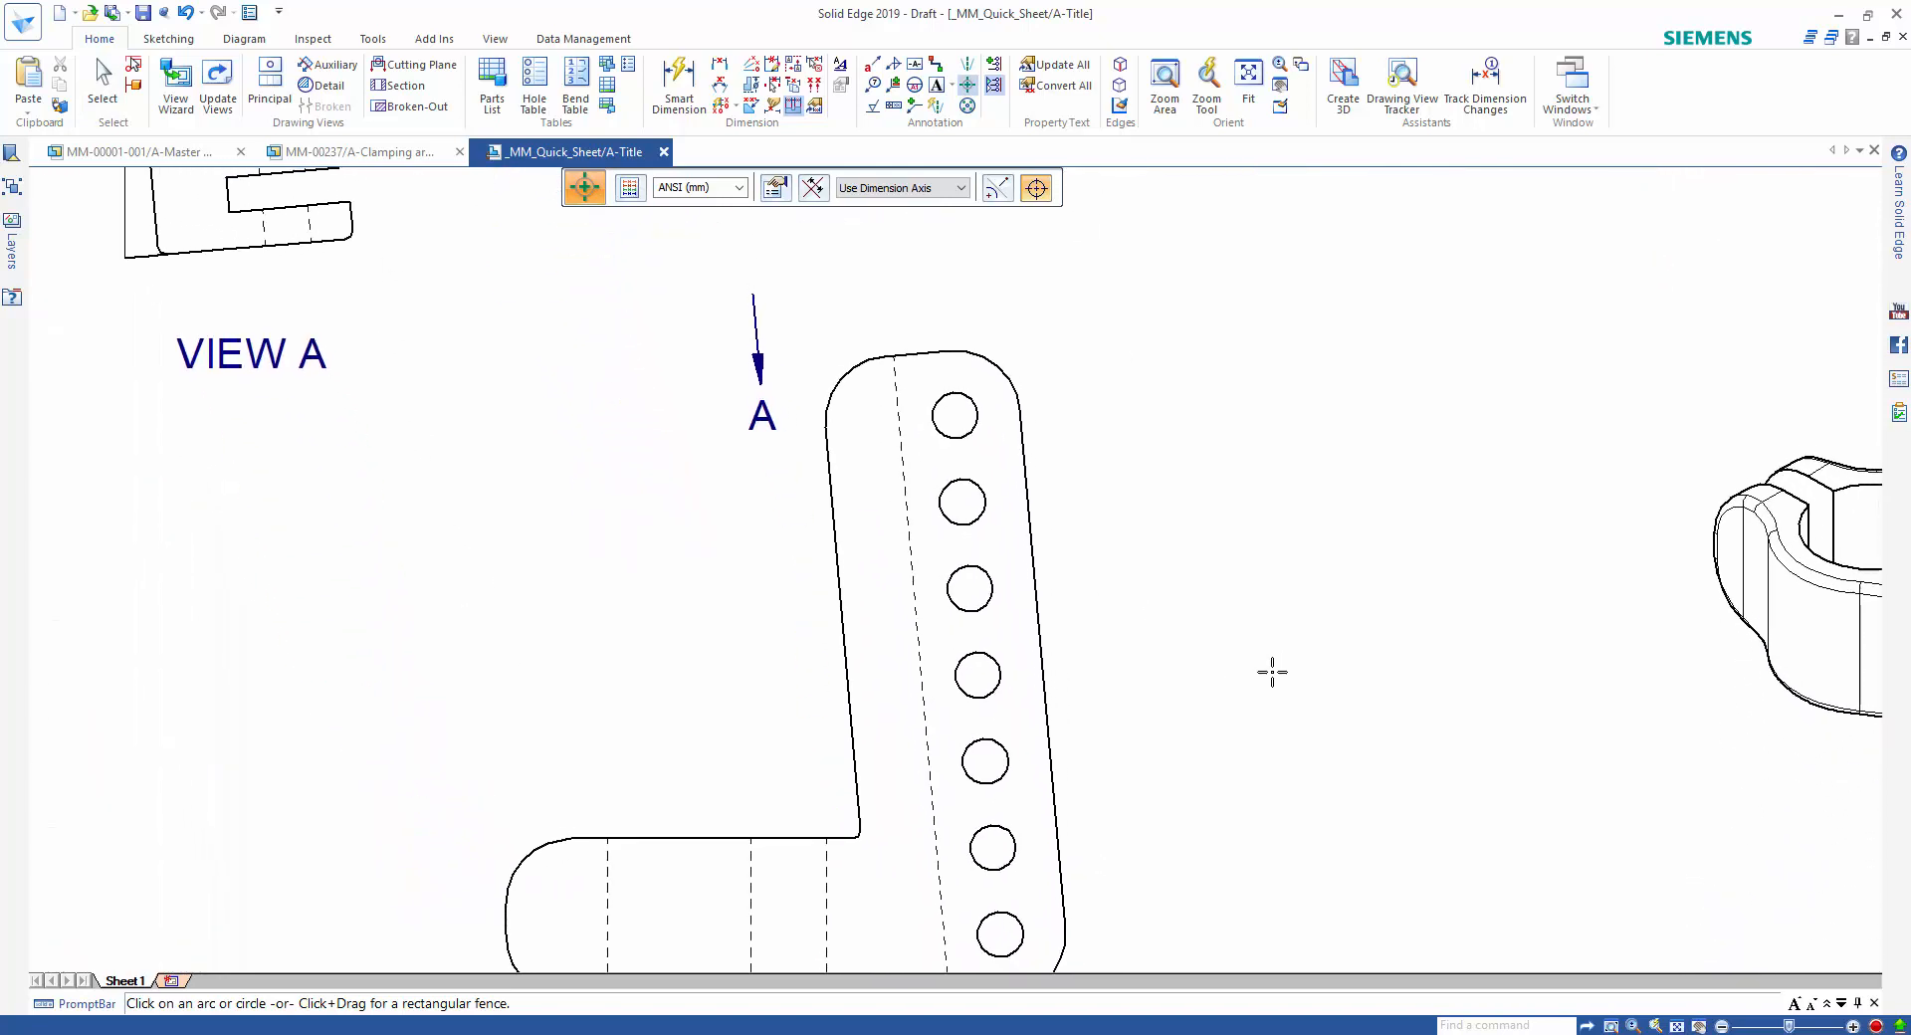
{"action": "scroll", "coordinate": [1272, 672], "scroll_direction": "down", "scroll_amount": 2}
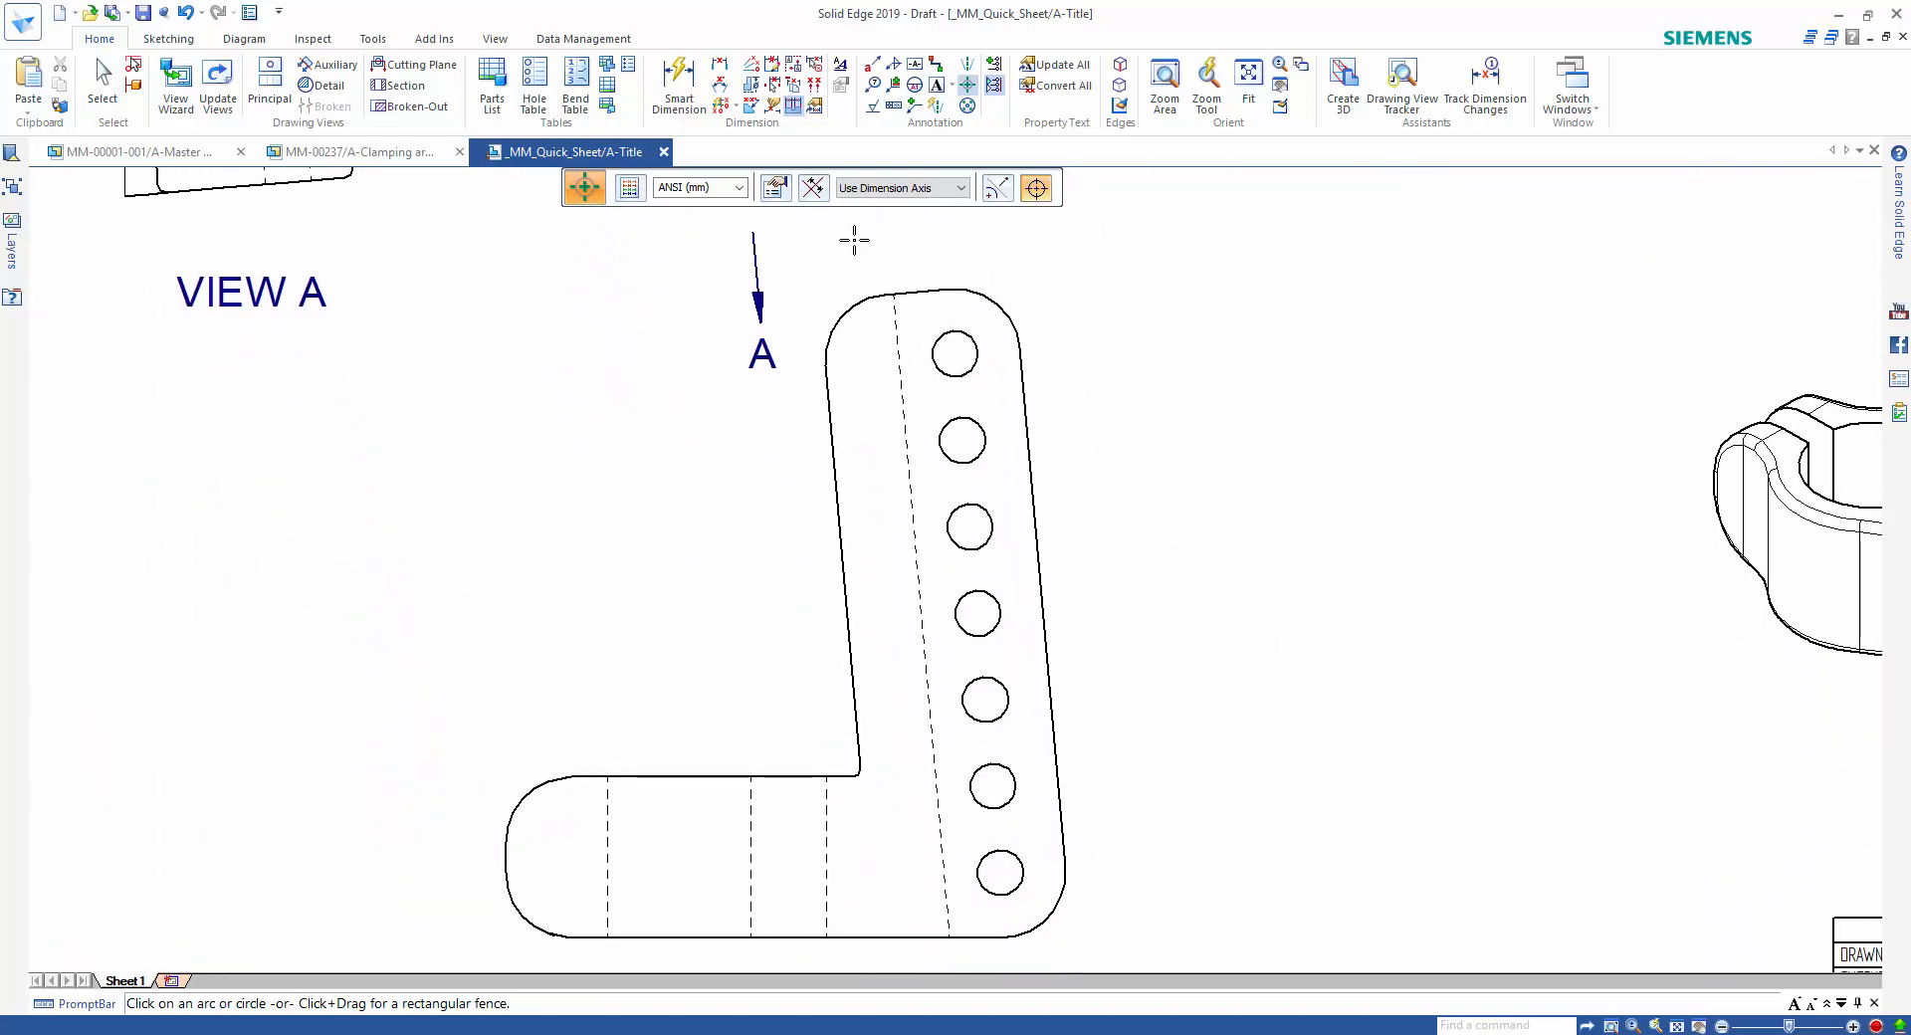
{"action": "left_click", "coordinate": [823, 197]}
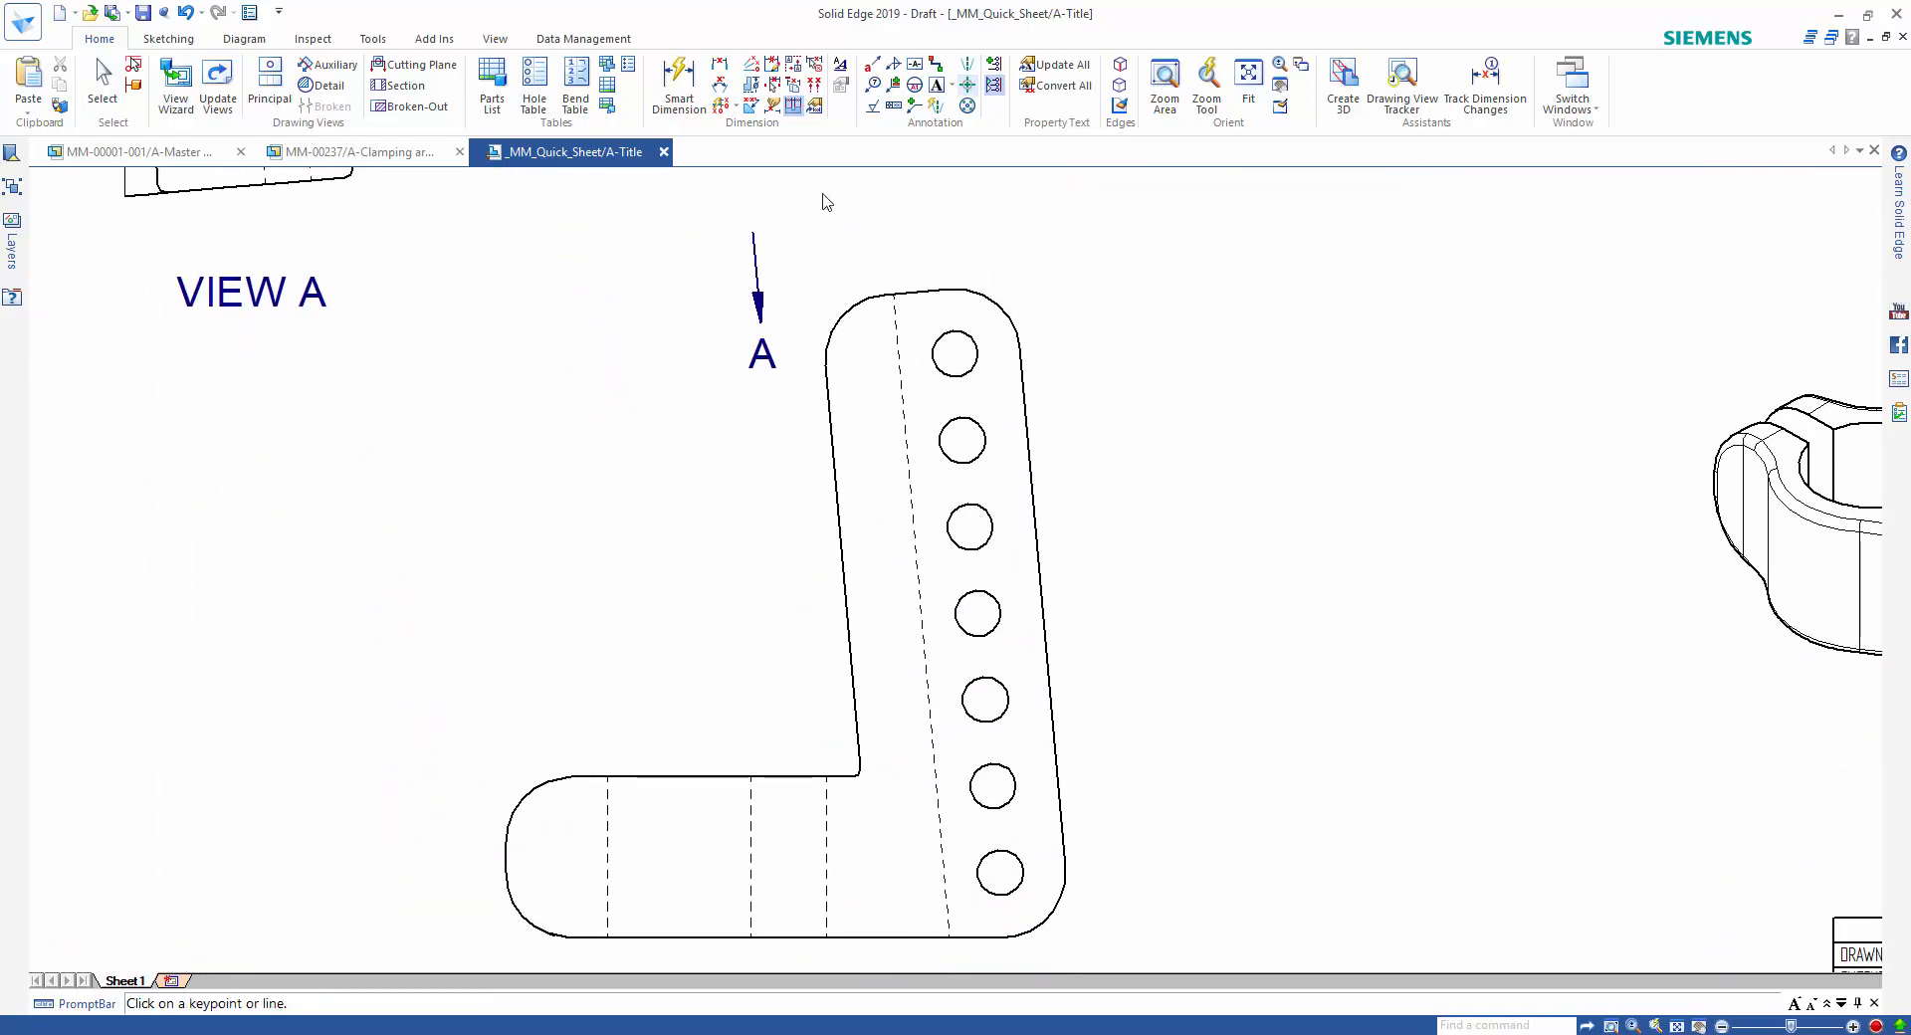
{"action": "left_click", "coordinate": [1025, 436]}
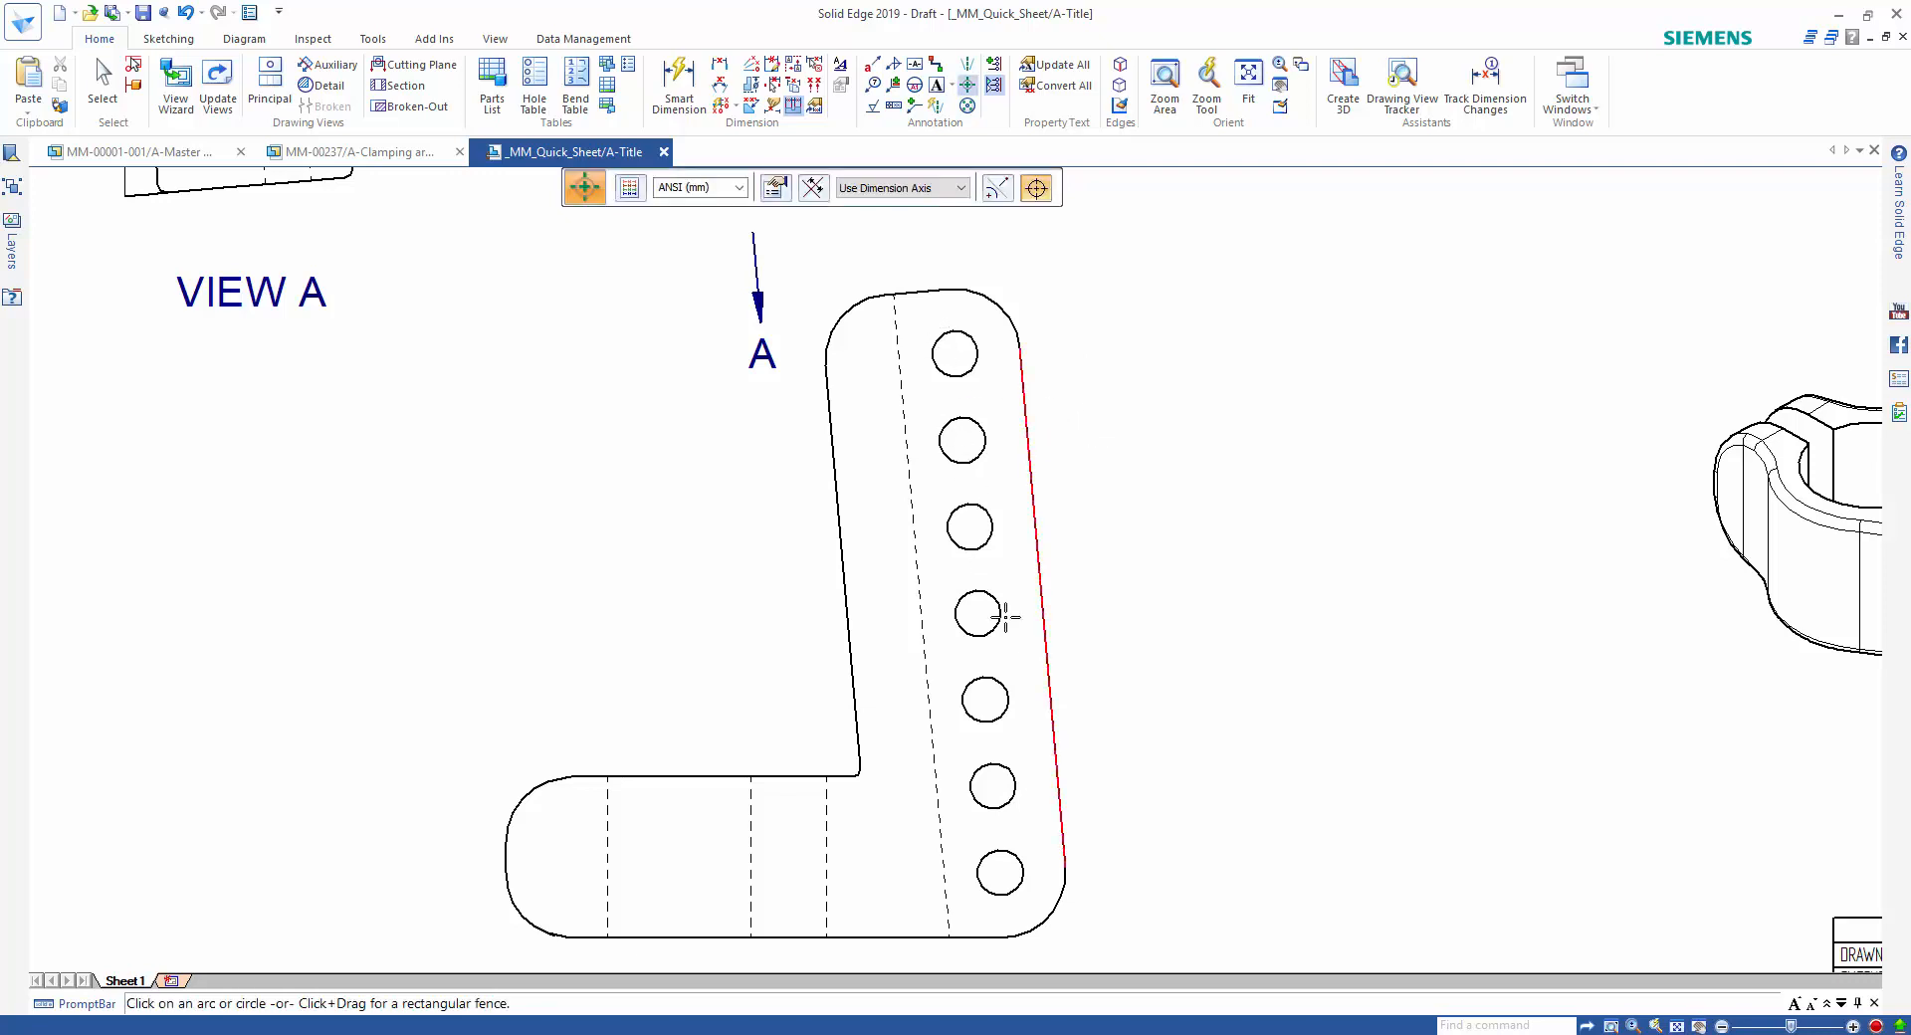
{"action": "left_click_drag", "start_coordinate": [926, 319], "coordinate": [1050, 900]}
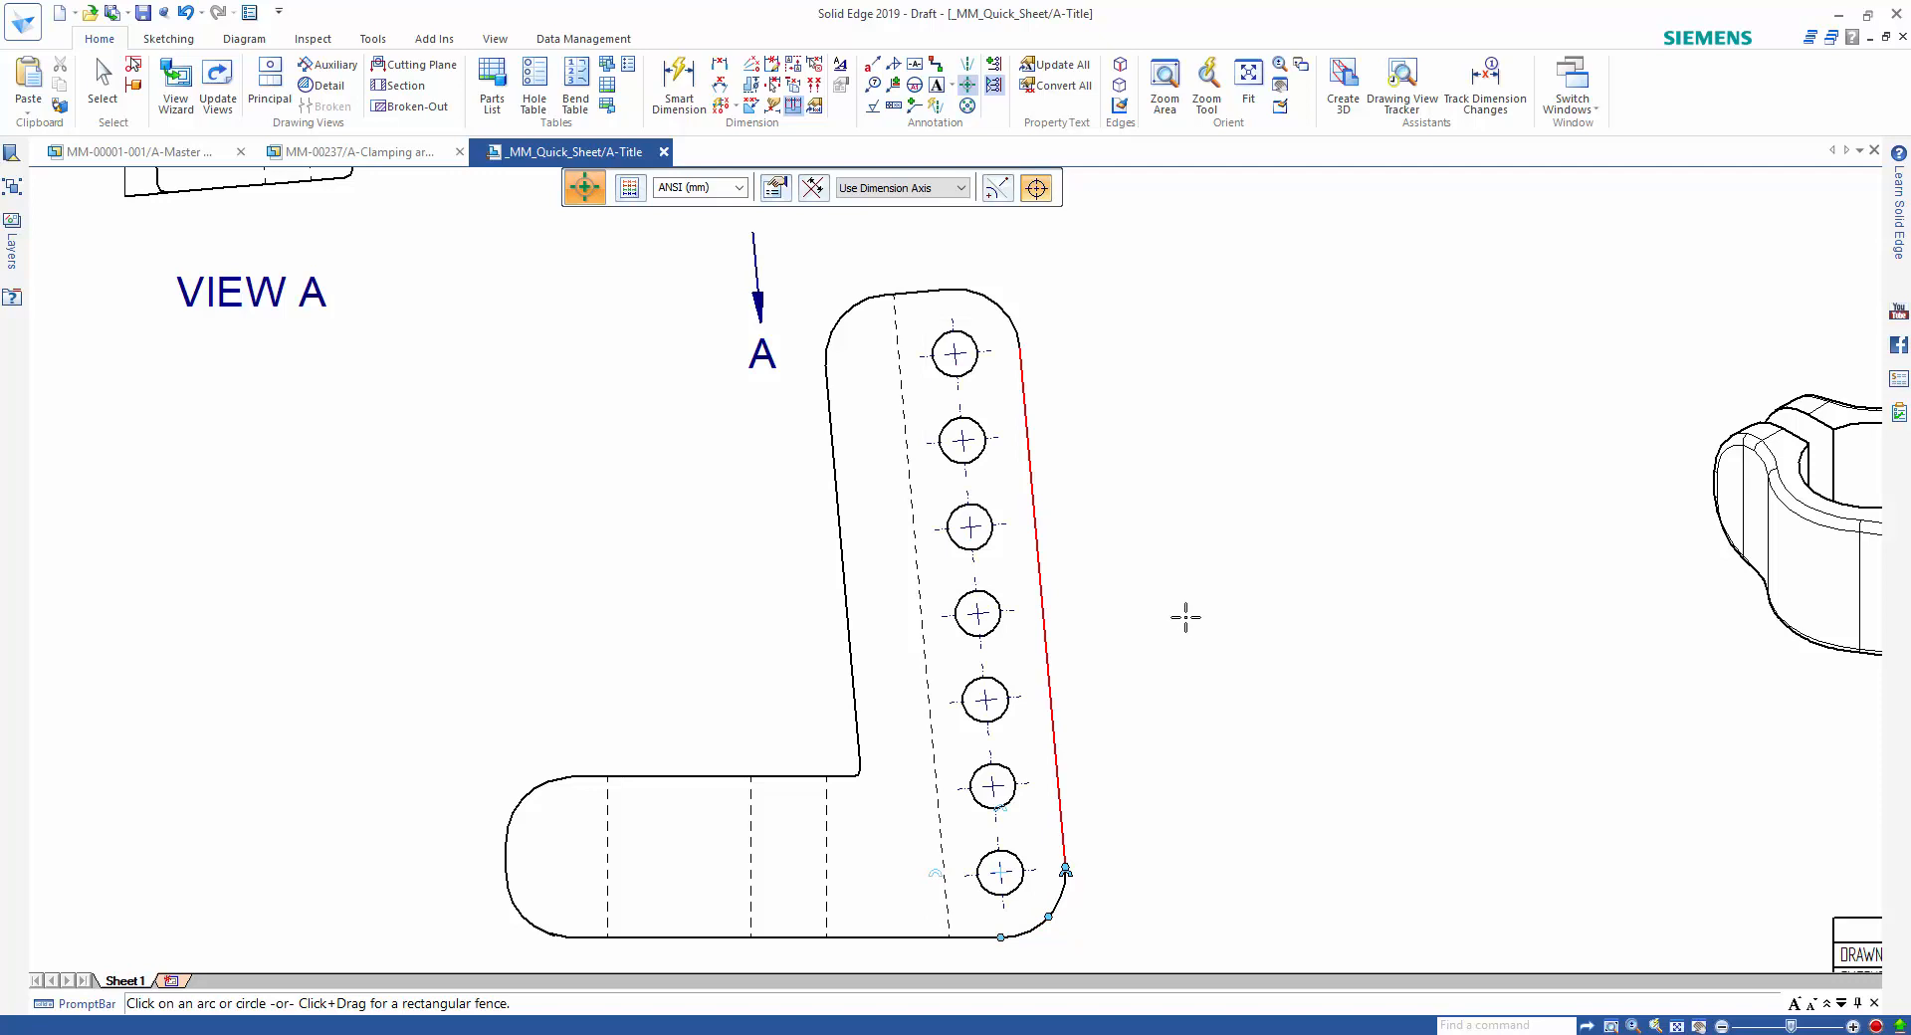
Add a By 2 Lines center line between the hidden edges of the clamp bore in the front view.
{"action": "right_click_drag", "start_coordinate": [1182, 616], "coordinate": [1239, 563]}
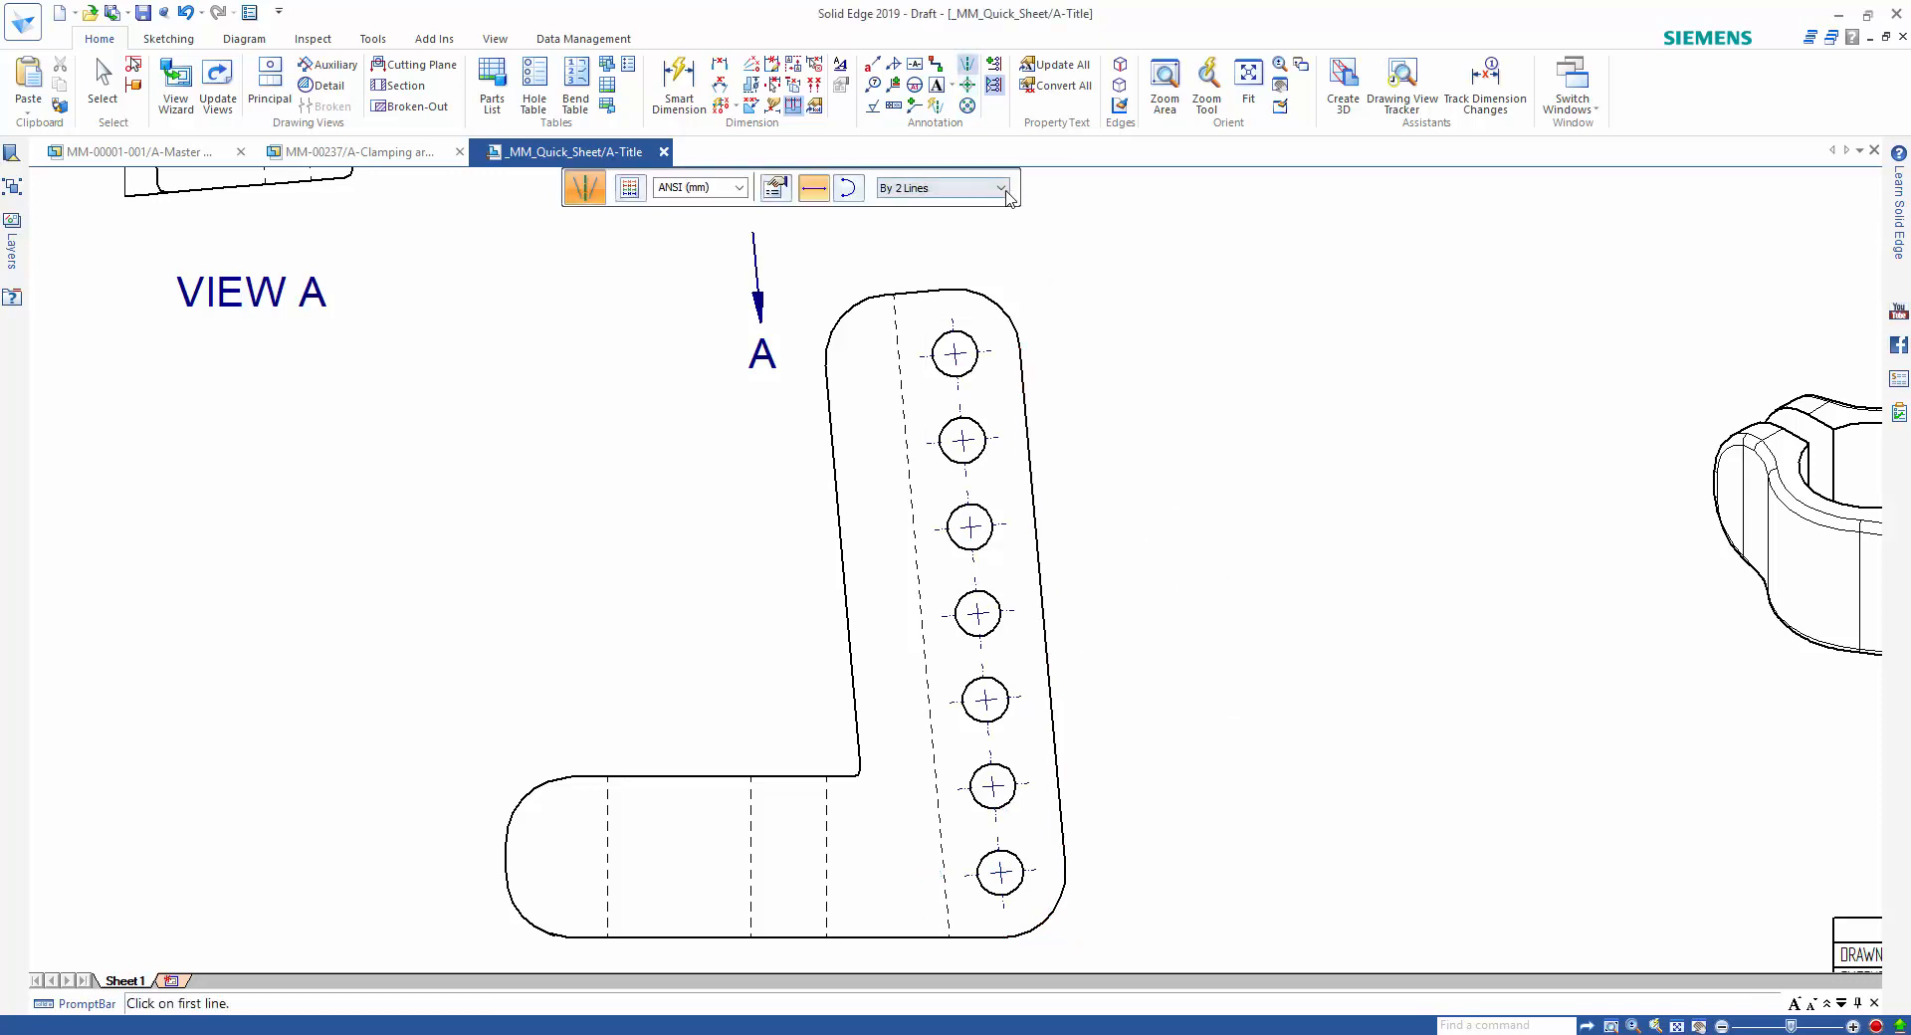
{"action": "left_click", "coordinate": [1000, 188]}
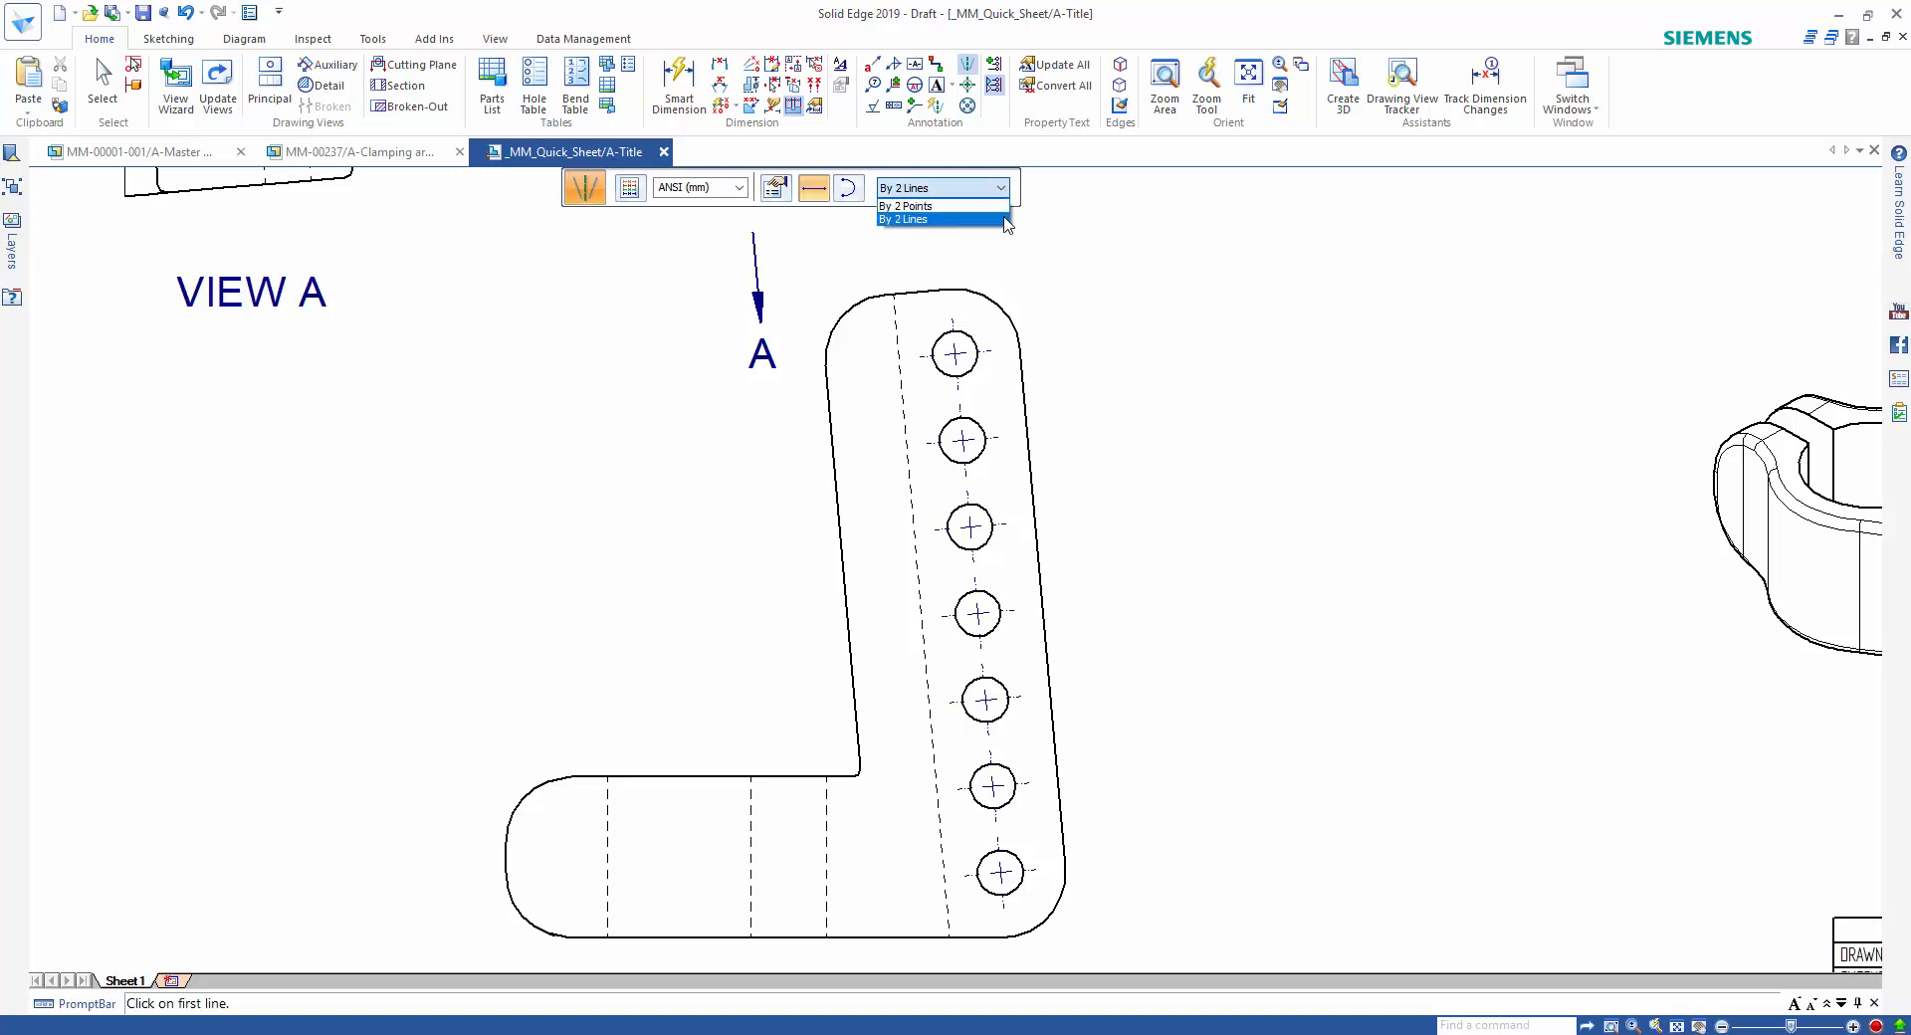
{"action": "left_click", "coordinate": [1006, 219]}
{"action": "left_click", "coordinate": [752, 799]}
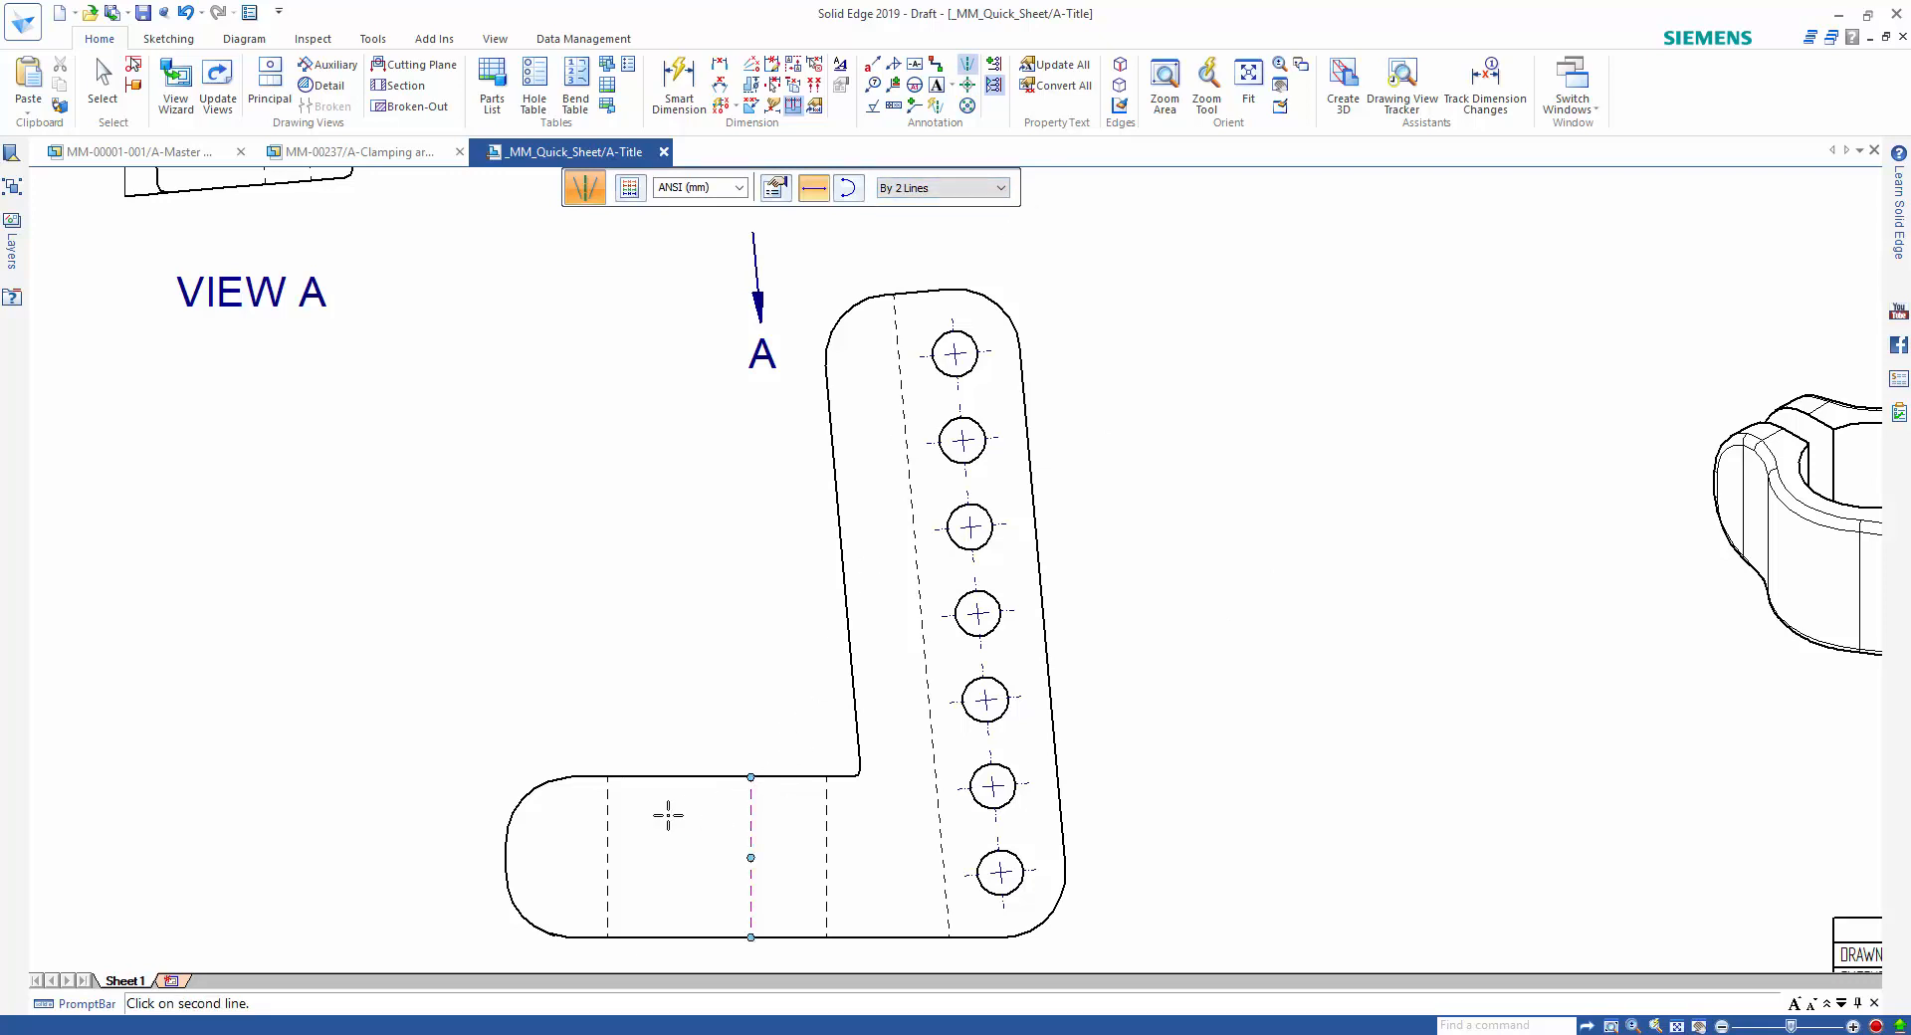
{"action": "left_click", "coordinate": [607, 811]}
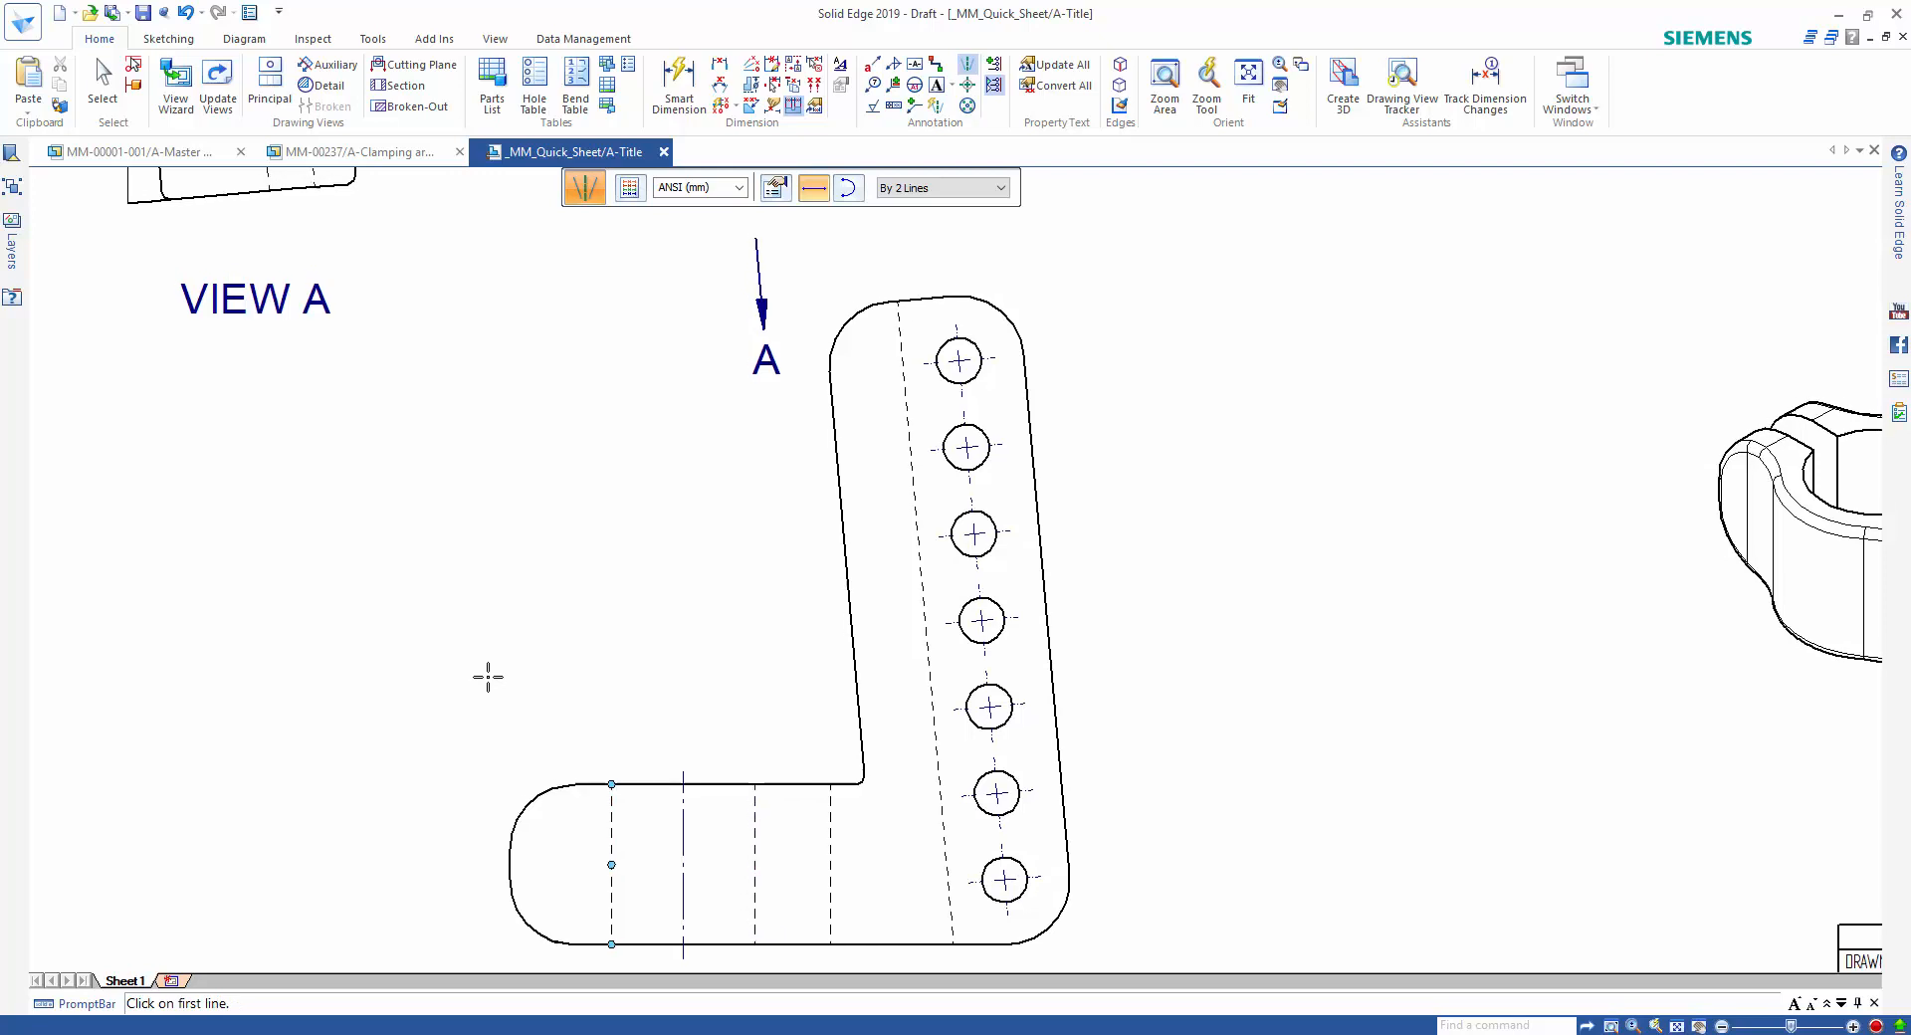
Add a center line between the hidden hole edges in View A and extend it through both legs of the fork.
{"action": "middle_click_drag", "start_coordinate": [487, 678], "coordinate": [965, 627]}
{"action": "scroll", "coordinate": [1036, 619], "scroll_direction": "up", "scroll_amount": 2}
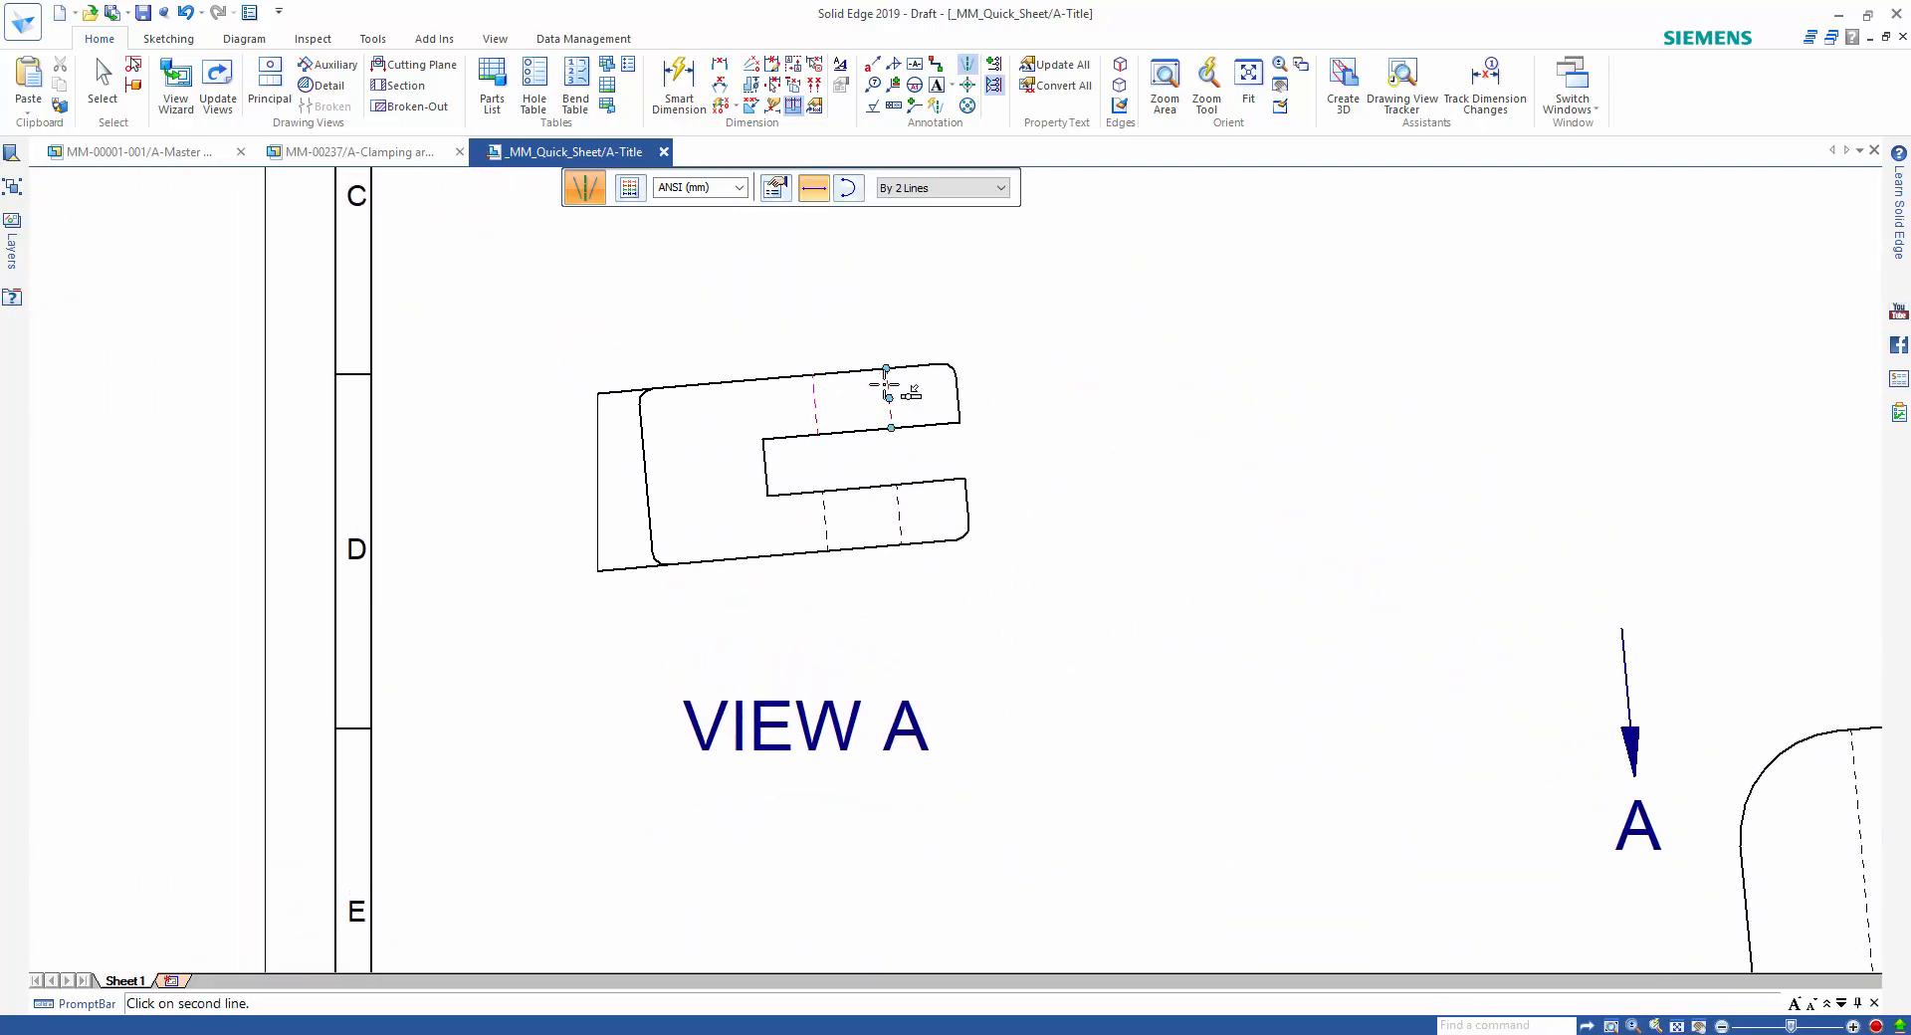
{"action": "left_click", "coordinate": [885, 386]}
{"action": "key", "text": "Escape"}
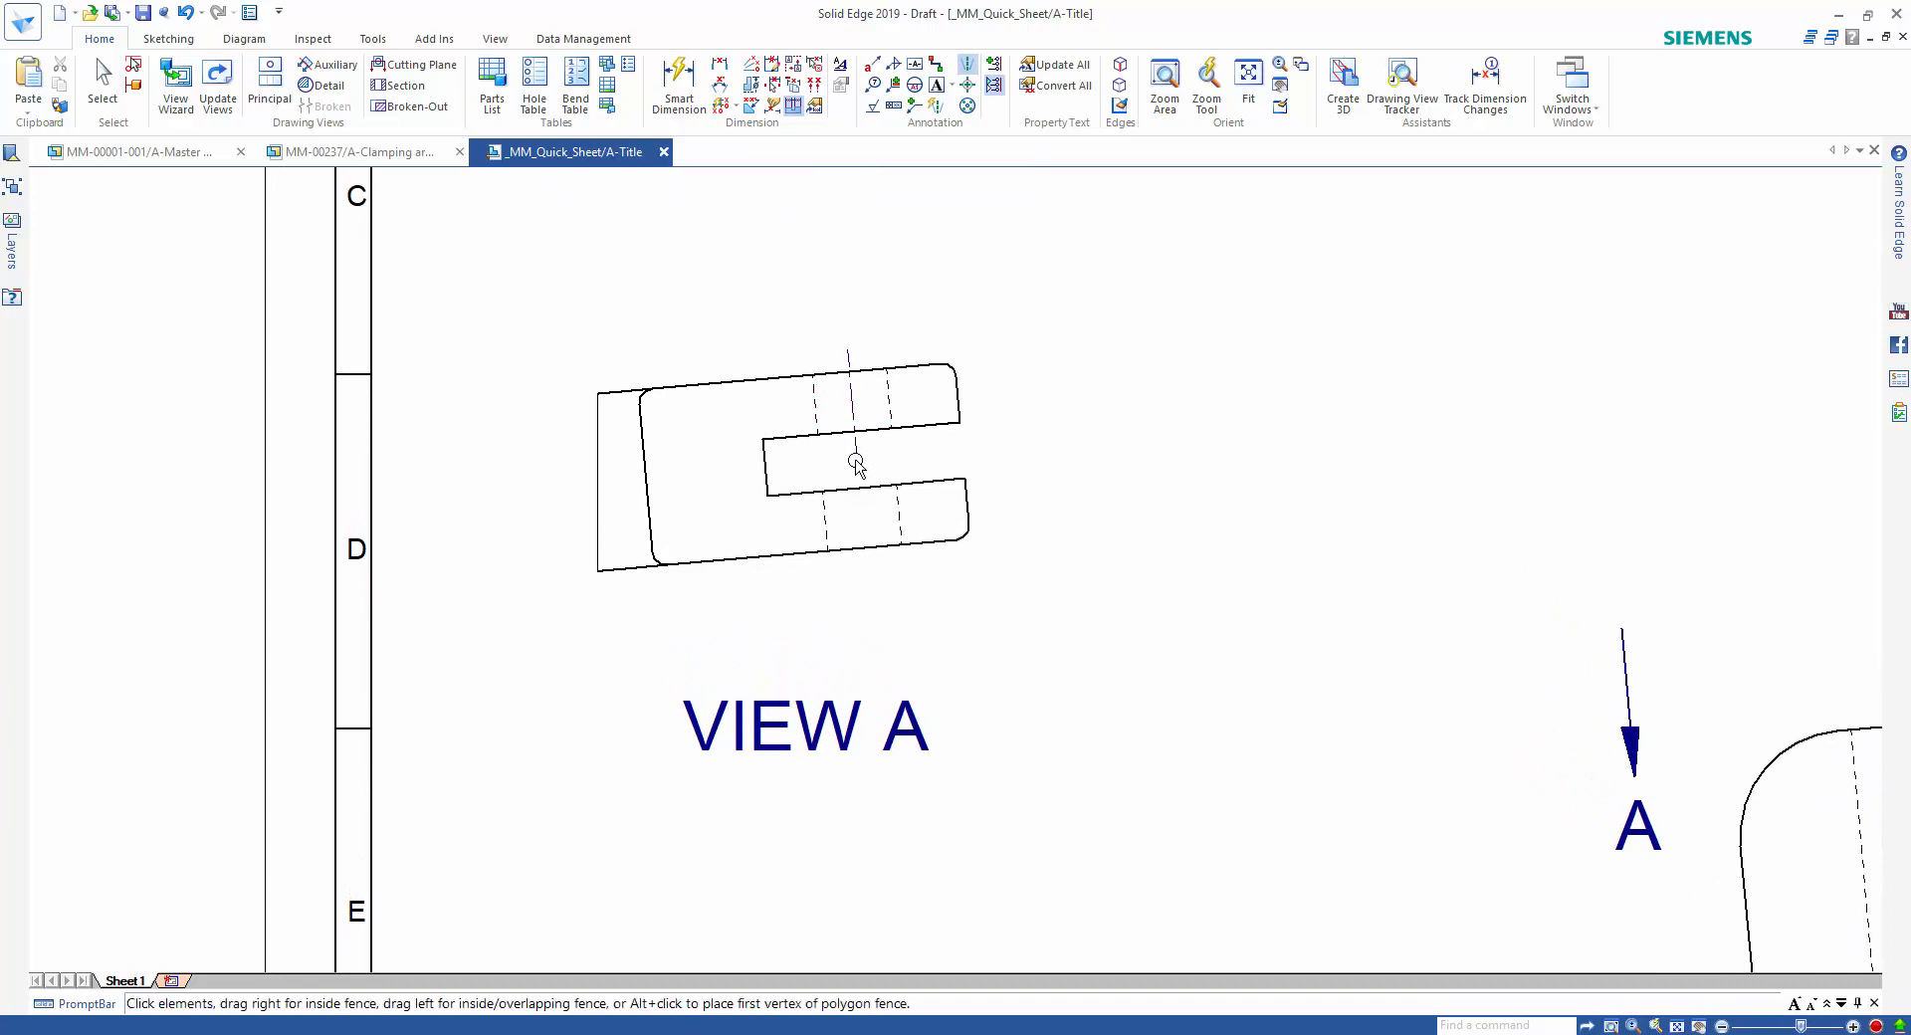
{"action": "left_click", "coordinate": [854, 452]}
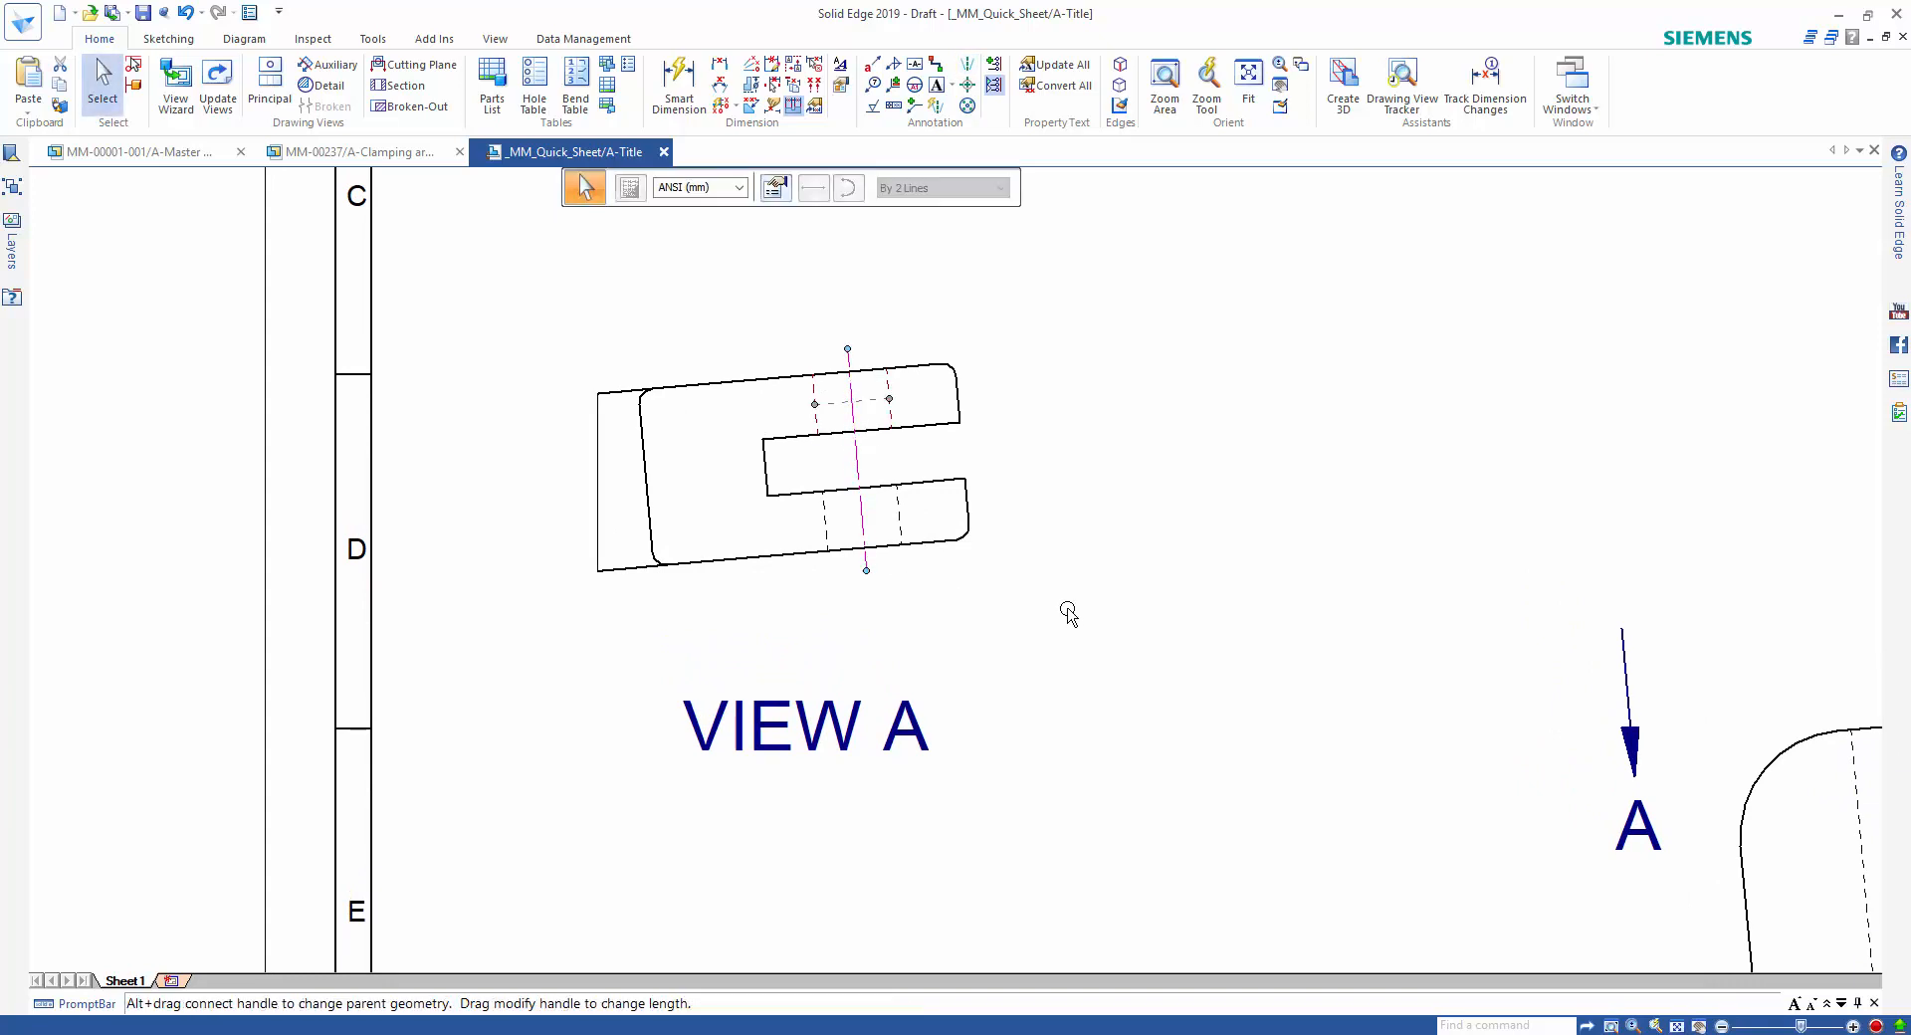
{"action": "key", "text": "Escape"}
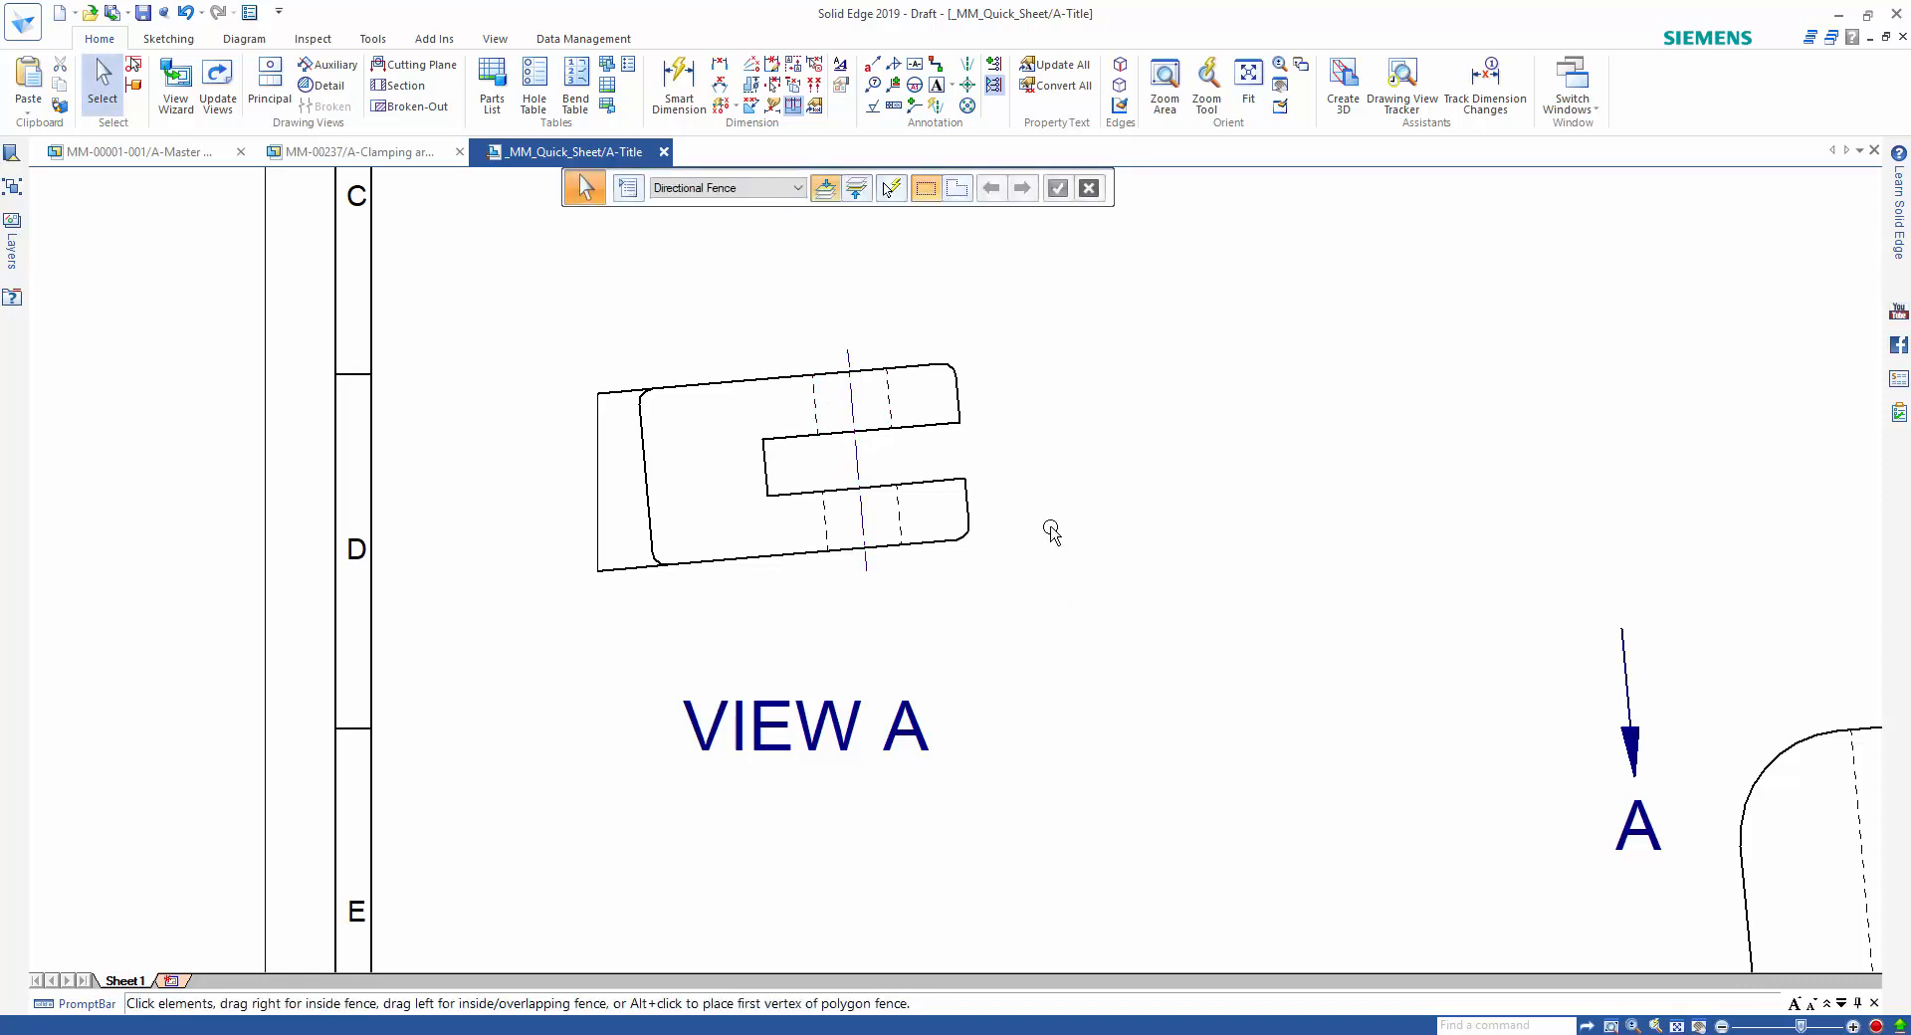
Dimension the radii of the clamp end's upper rounded corner and the inner fillet at the upright with Smart Dimension.
{"action": "scroll", "coordinate": [1105, 512], "scroll_direction": "down", "scroll_amount": 2}
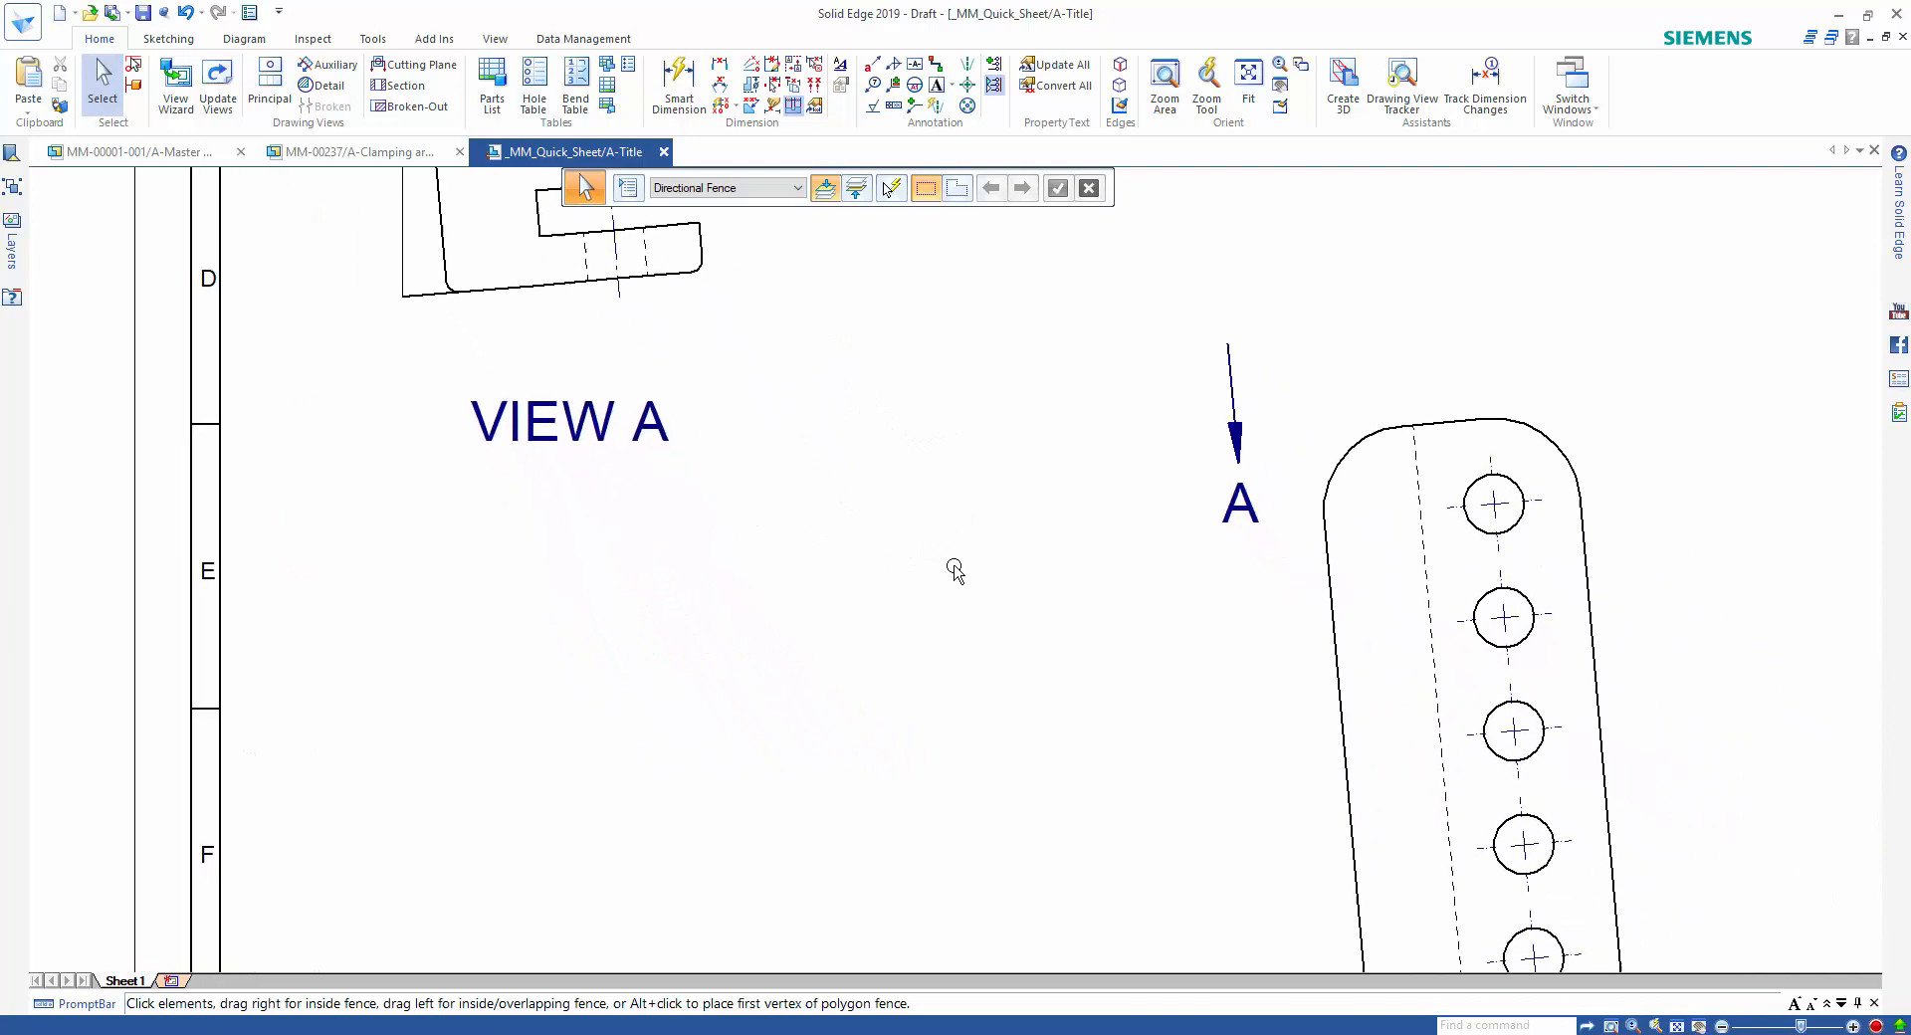
{"action": "scroll", "coordinate": [956, 570], "scroll_direction": "down", "scroll_amount": 3}
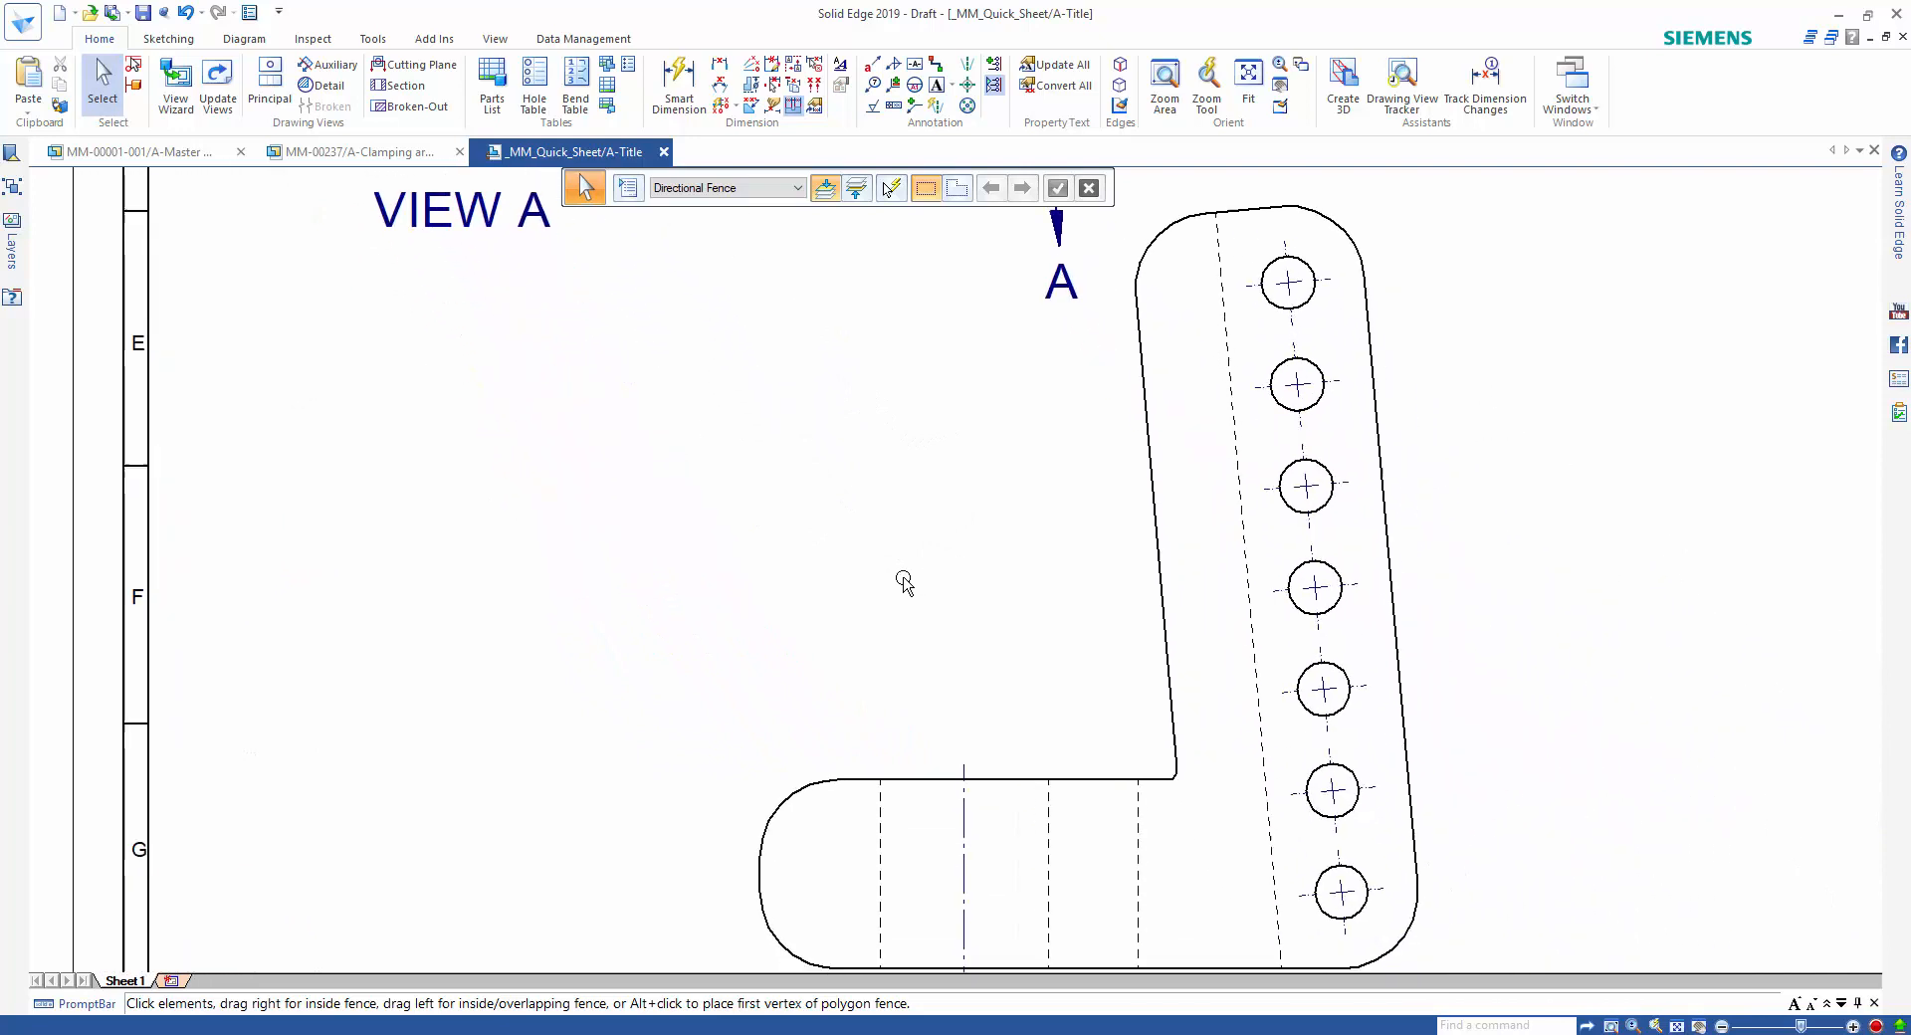
{"action": "right_click", "coordinate": [814, 561]}
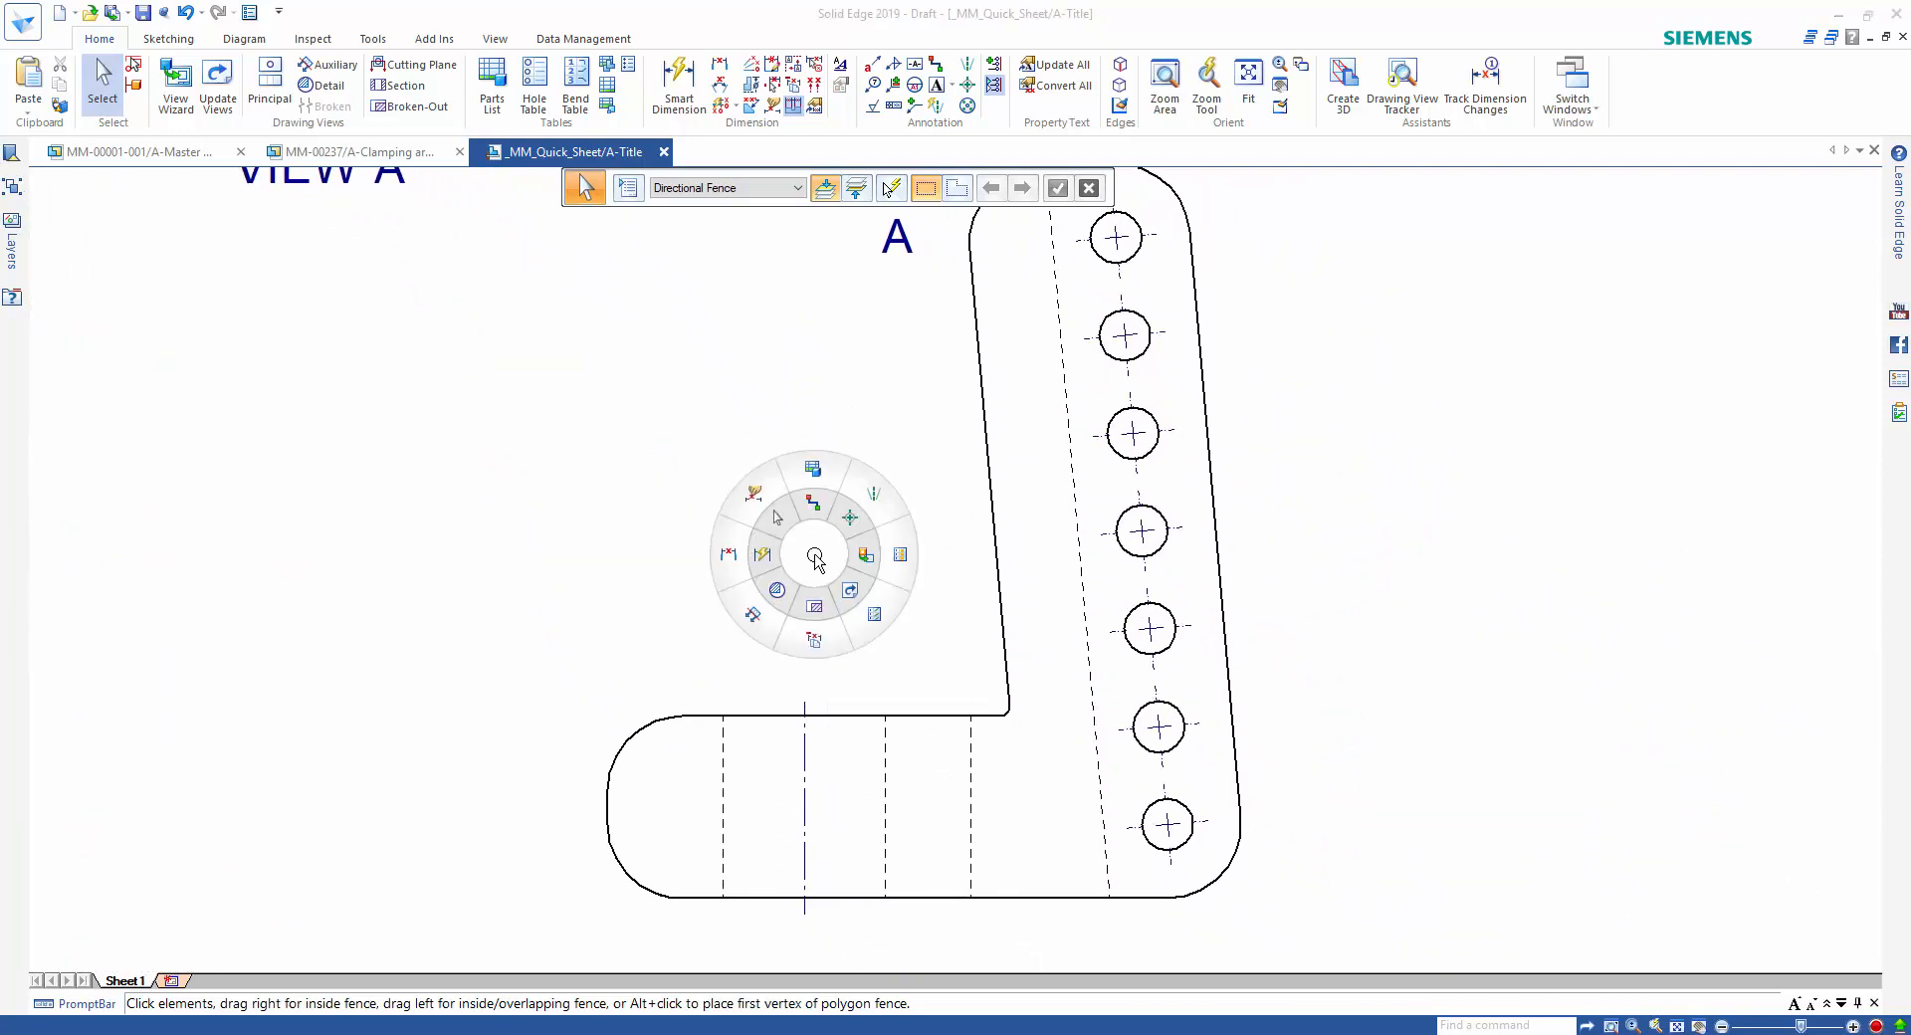
{"action": "left_click", "coordinate": [762, 567]}
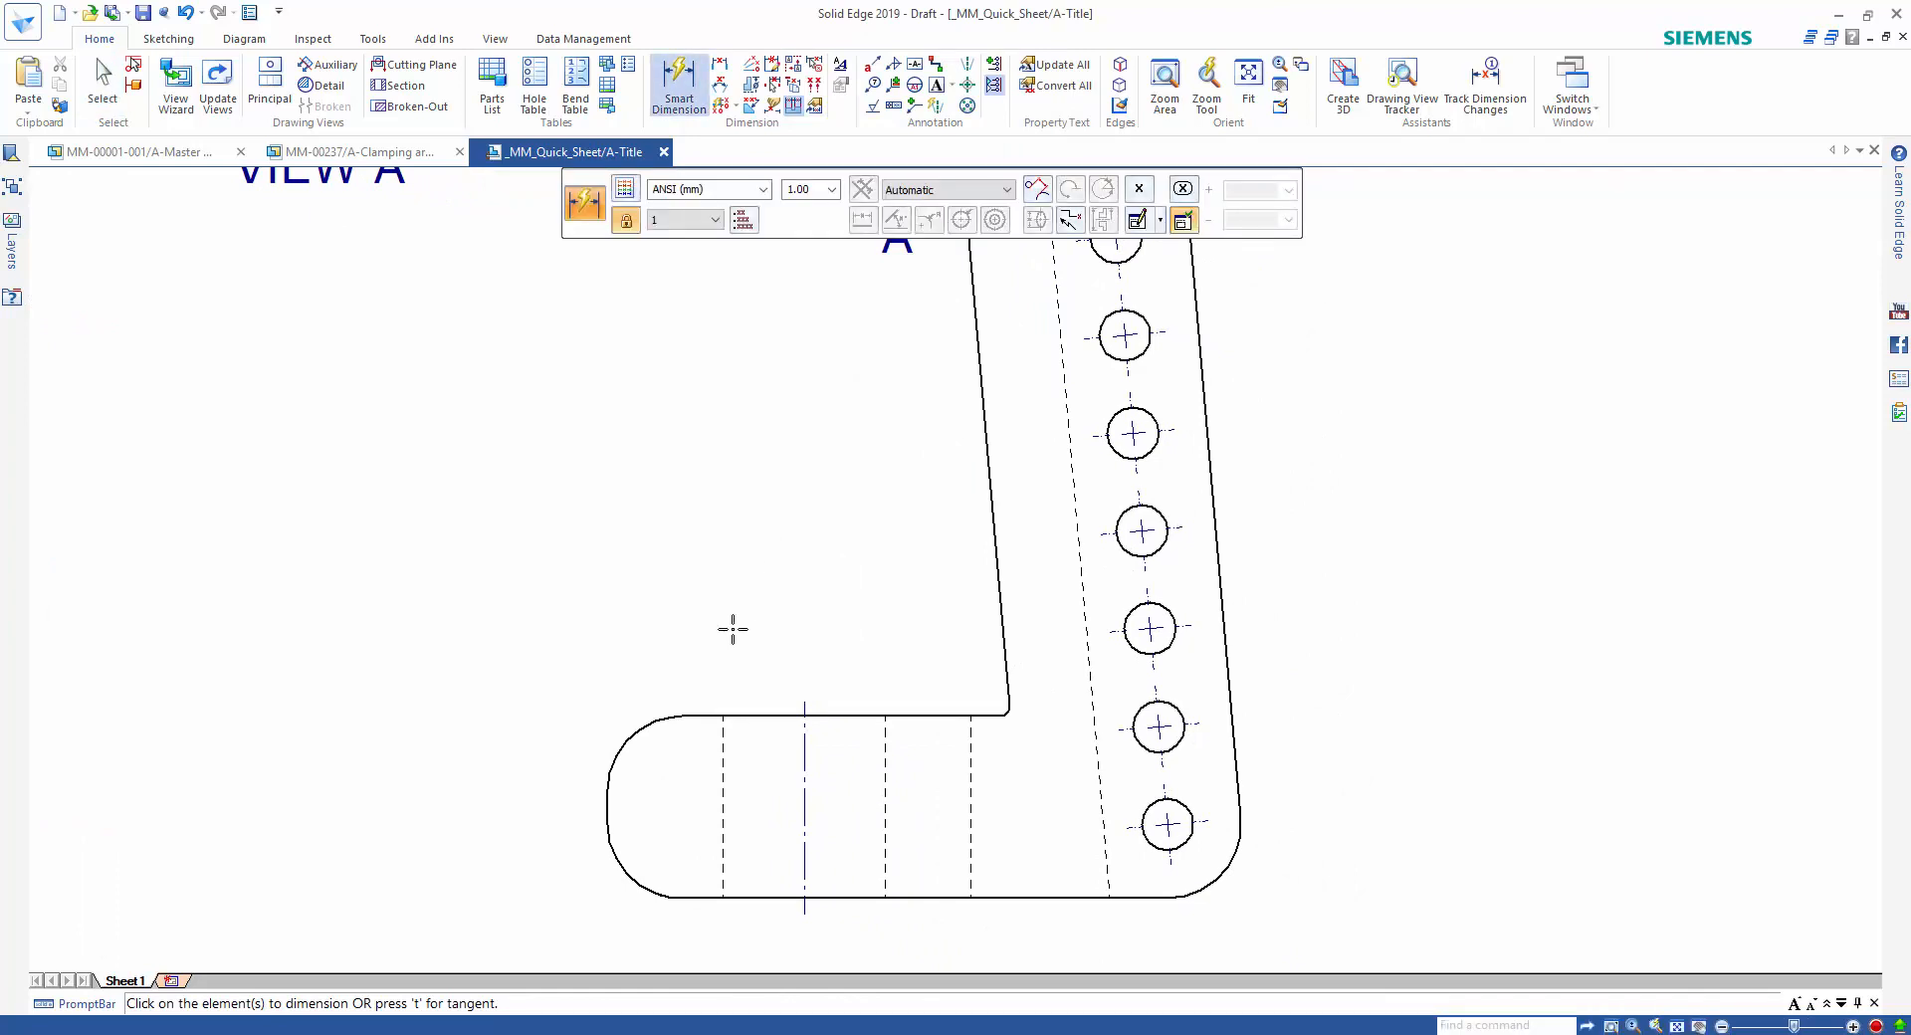
{"action": "left_click", "coordinate": [645, 725]}
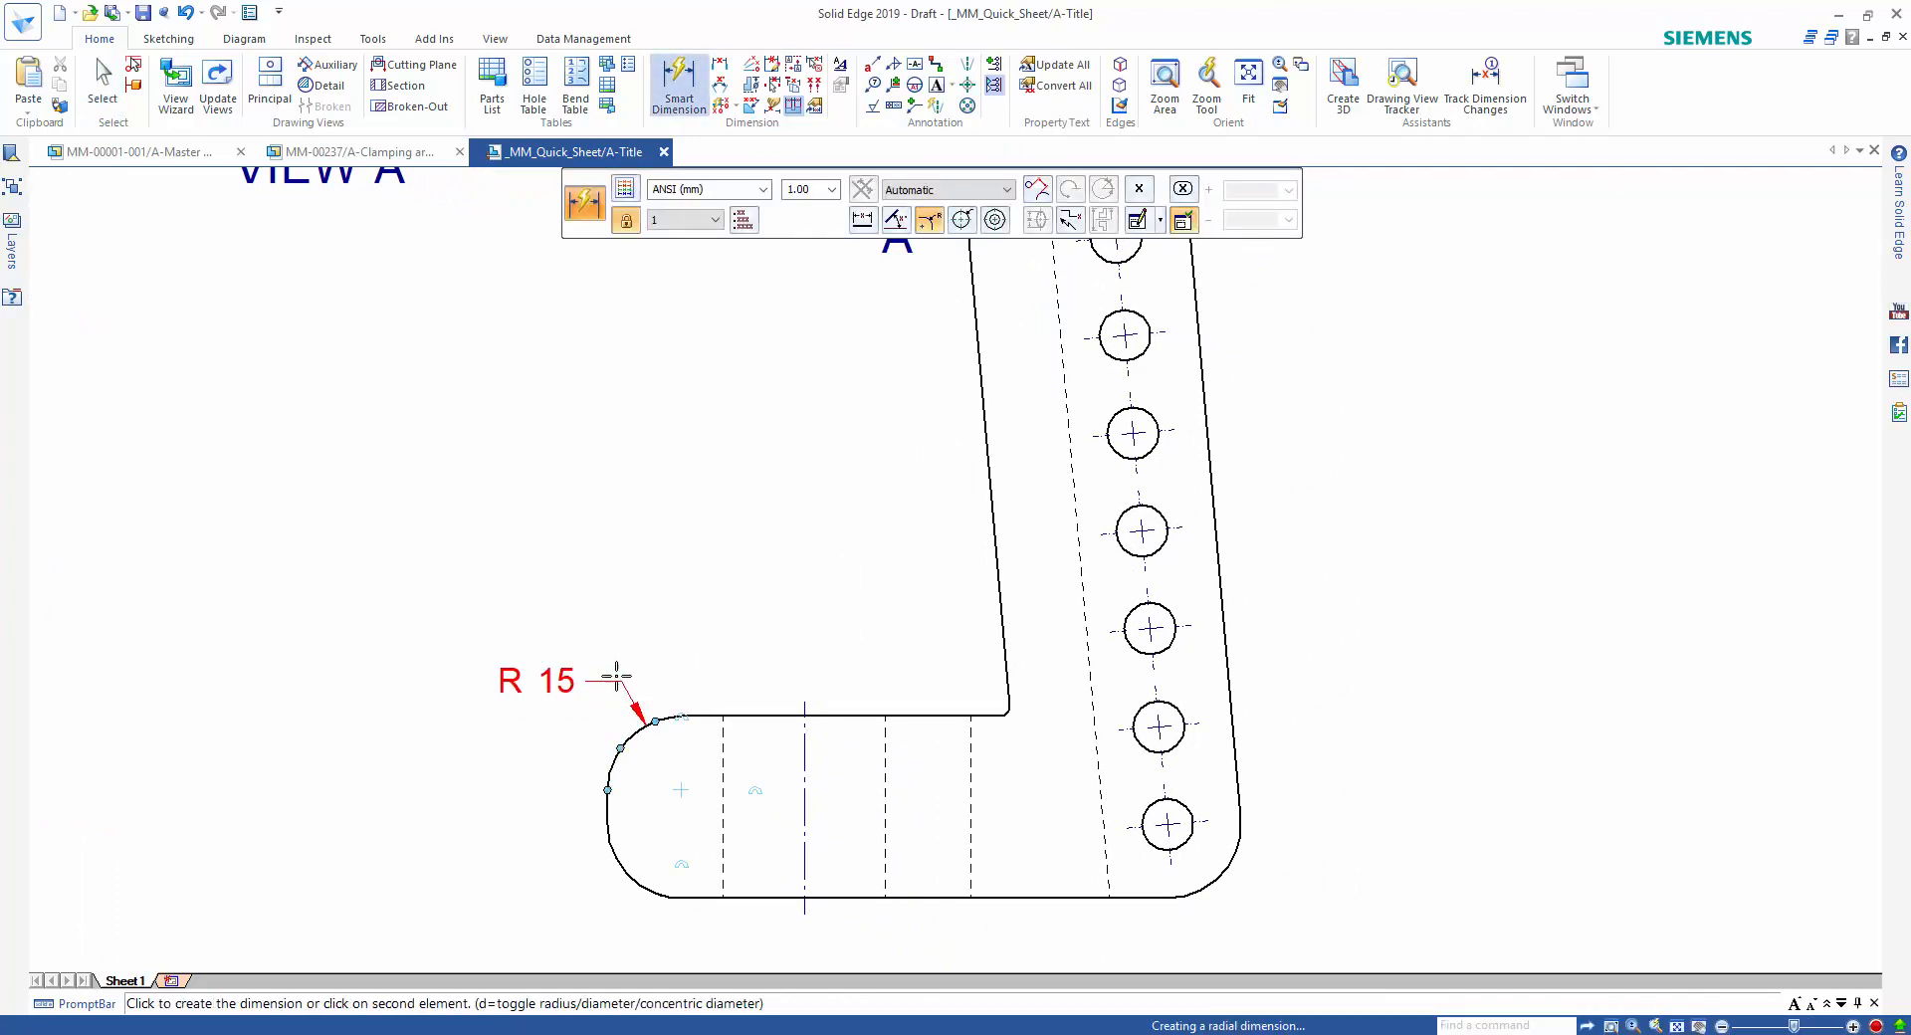
{"action": "left_click", "coordinate": [610, 659]}
{"action": "left_click", "coordinate": [1007, 710]}
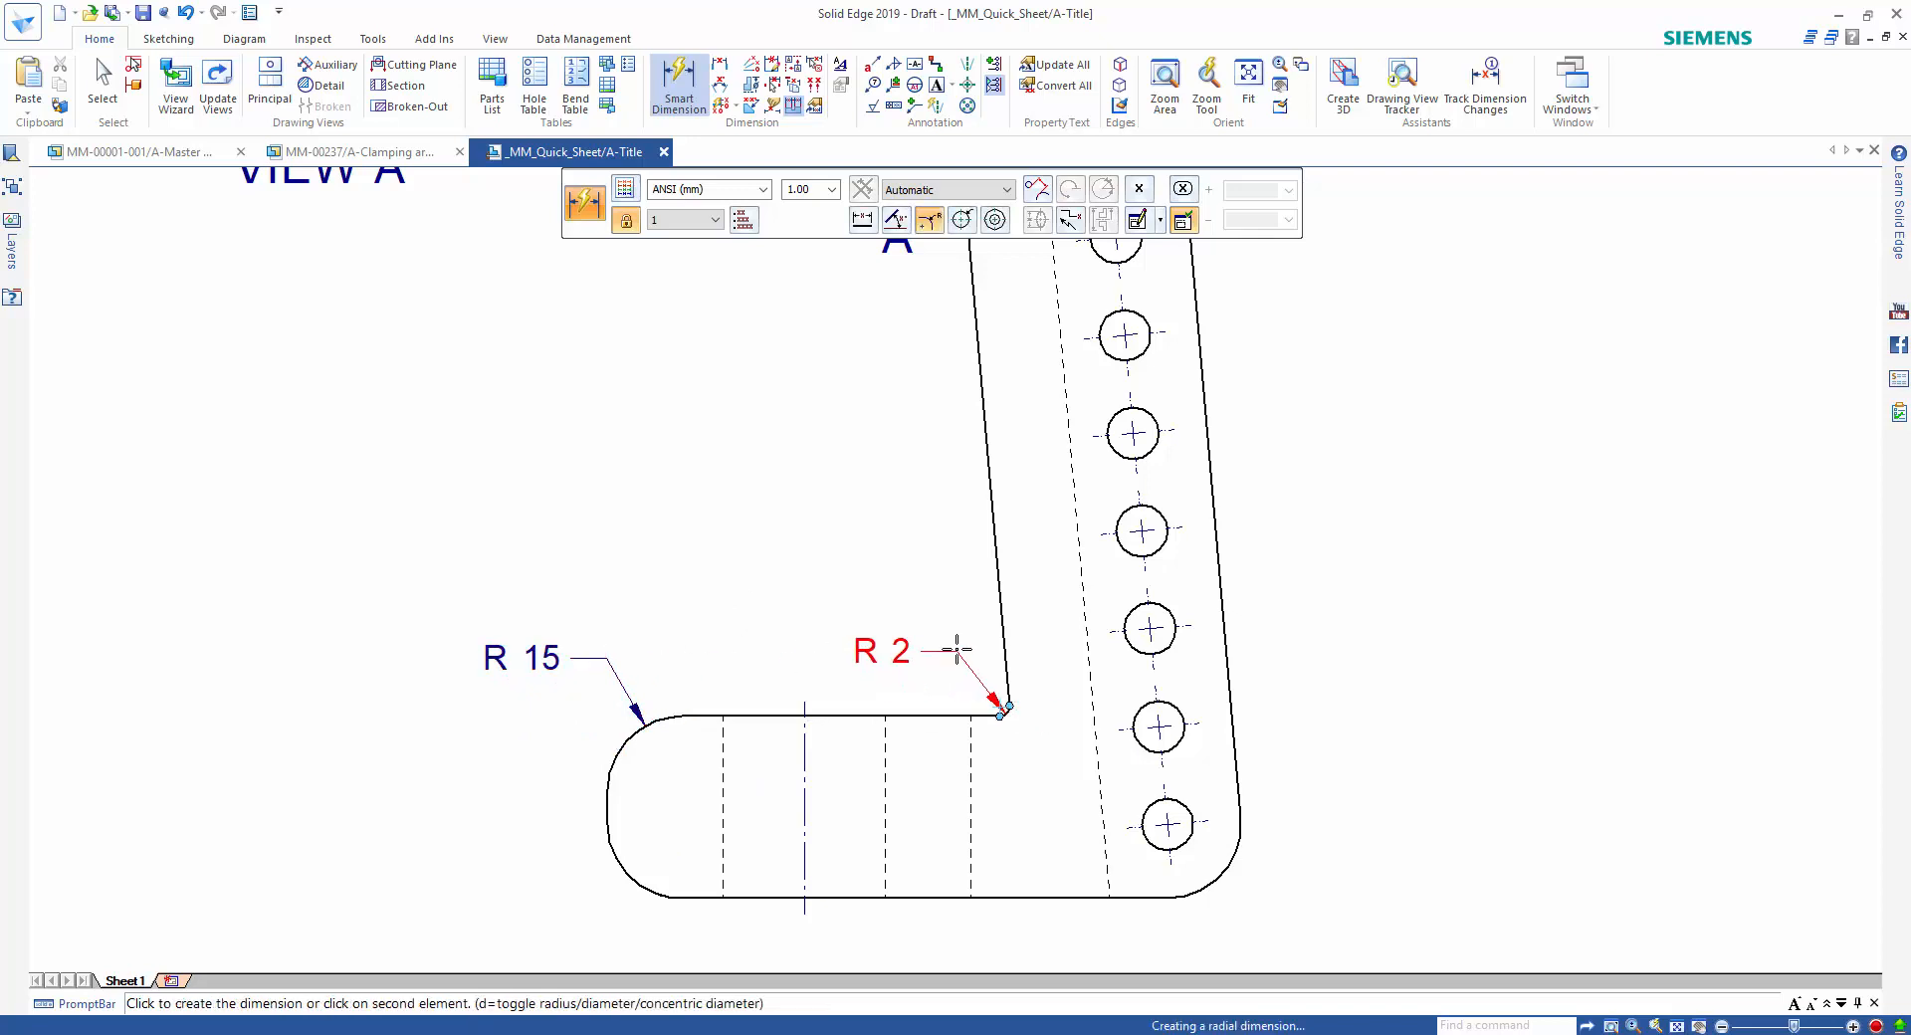
{"action": "left_click", "coordinate": [961, 639]}
Dimension the height of the horizontal clamp section between its upper and lower edges in the front view.
{"action": "left_click", "coordinate": [766, 713]}
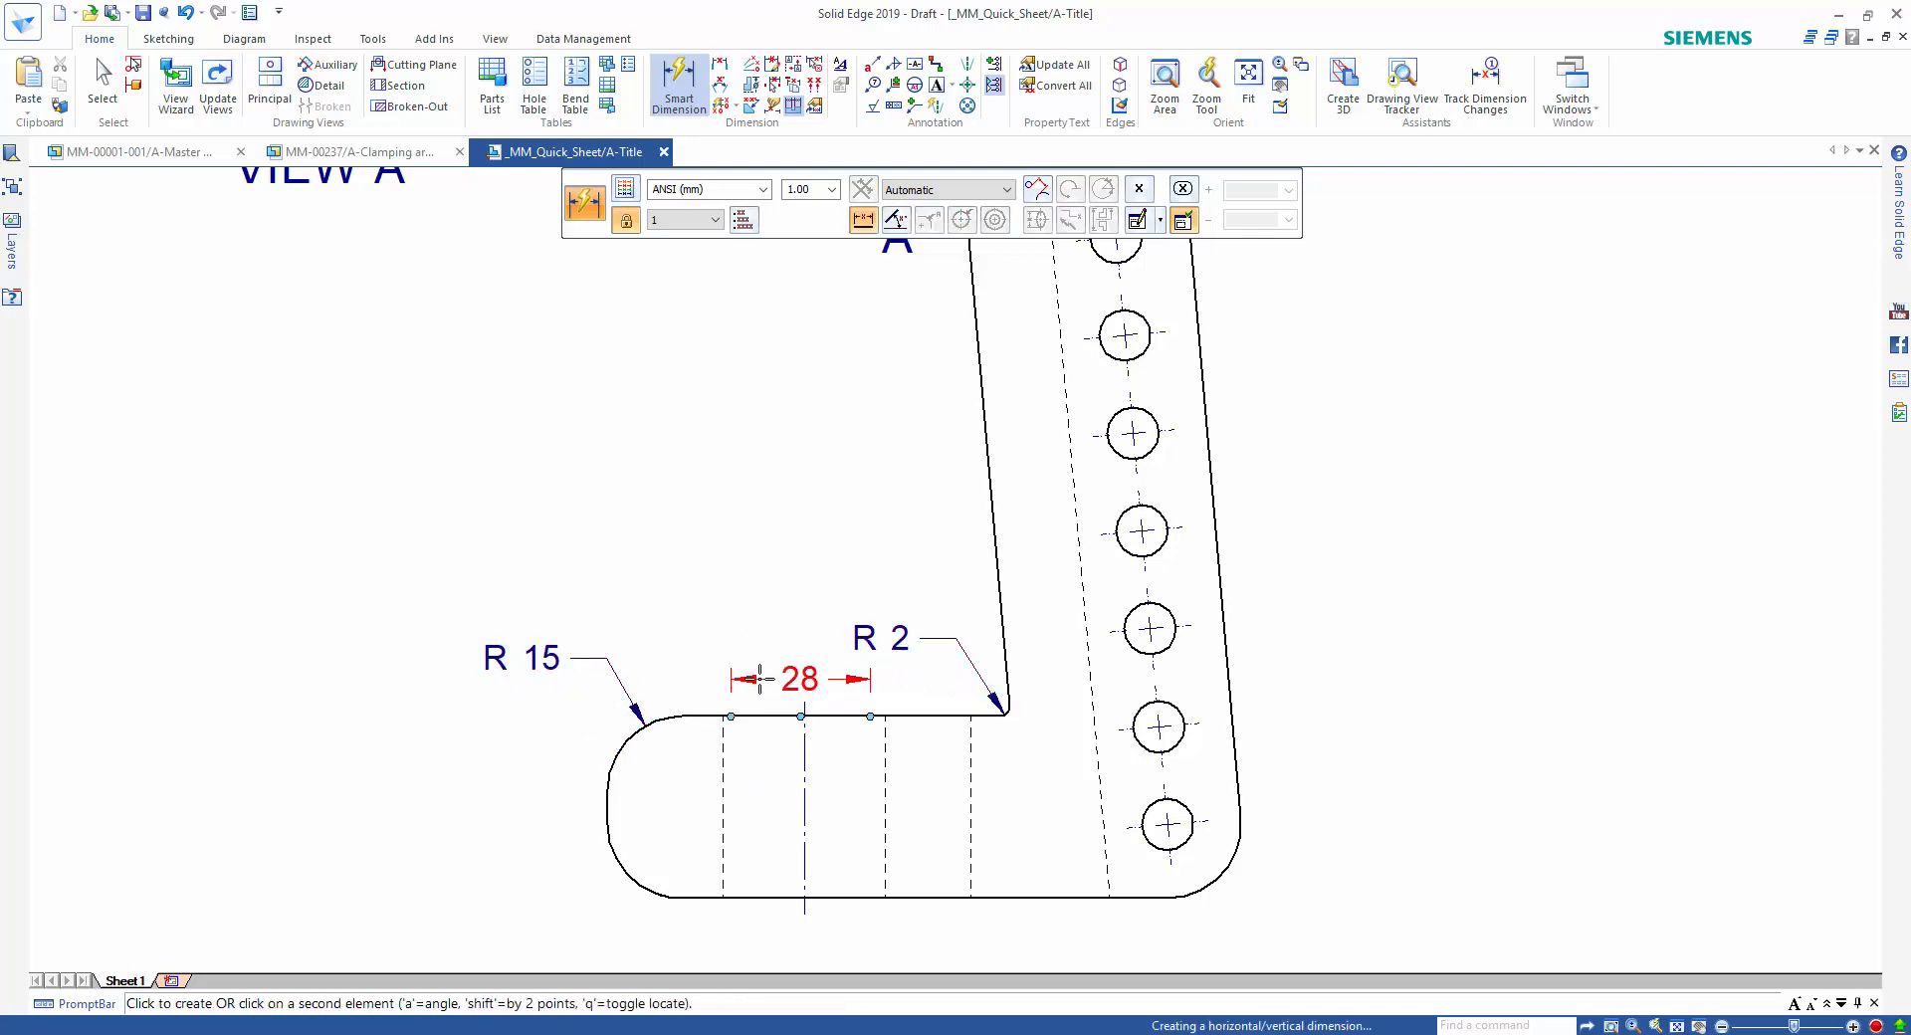
{"action": "left_click", "coordinate": [748, 897]}
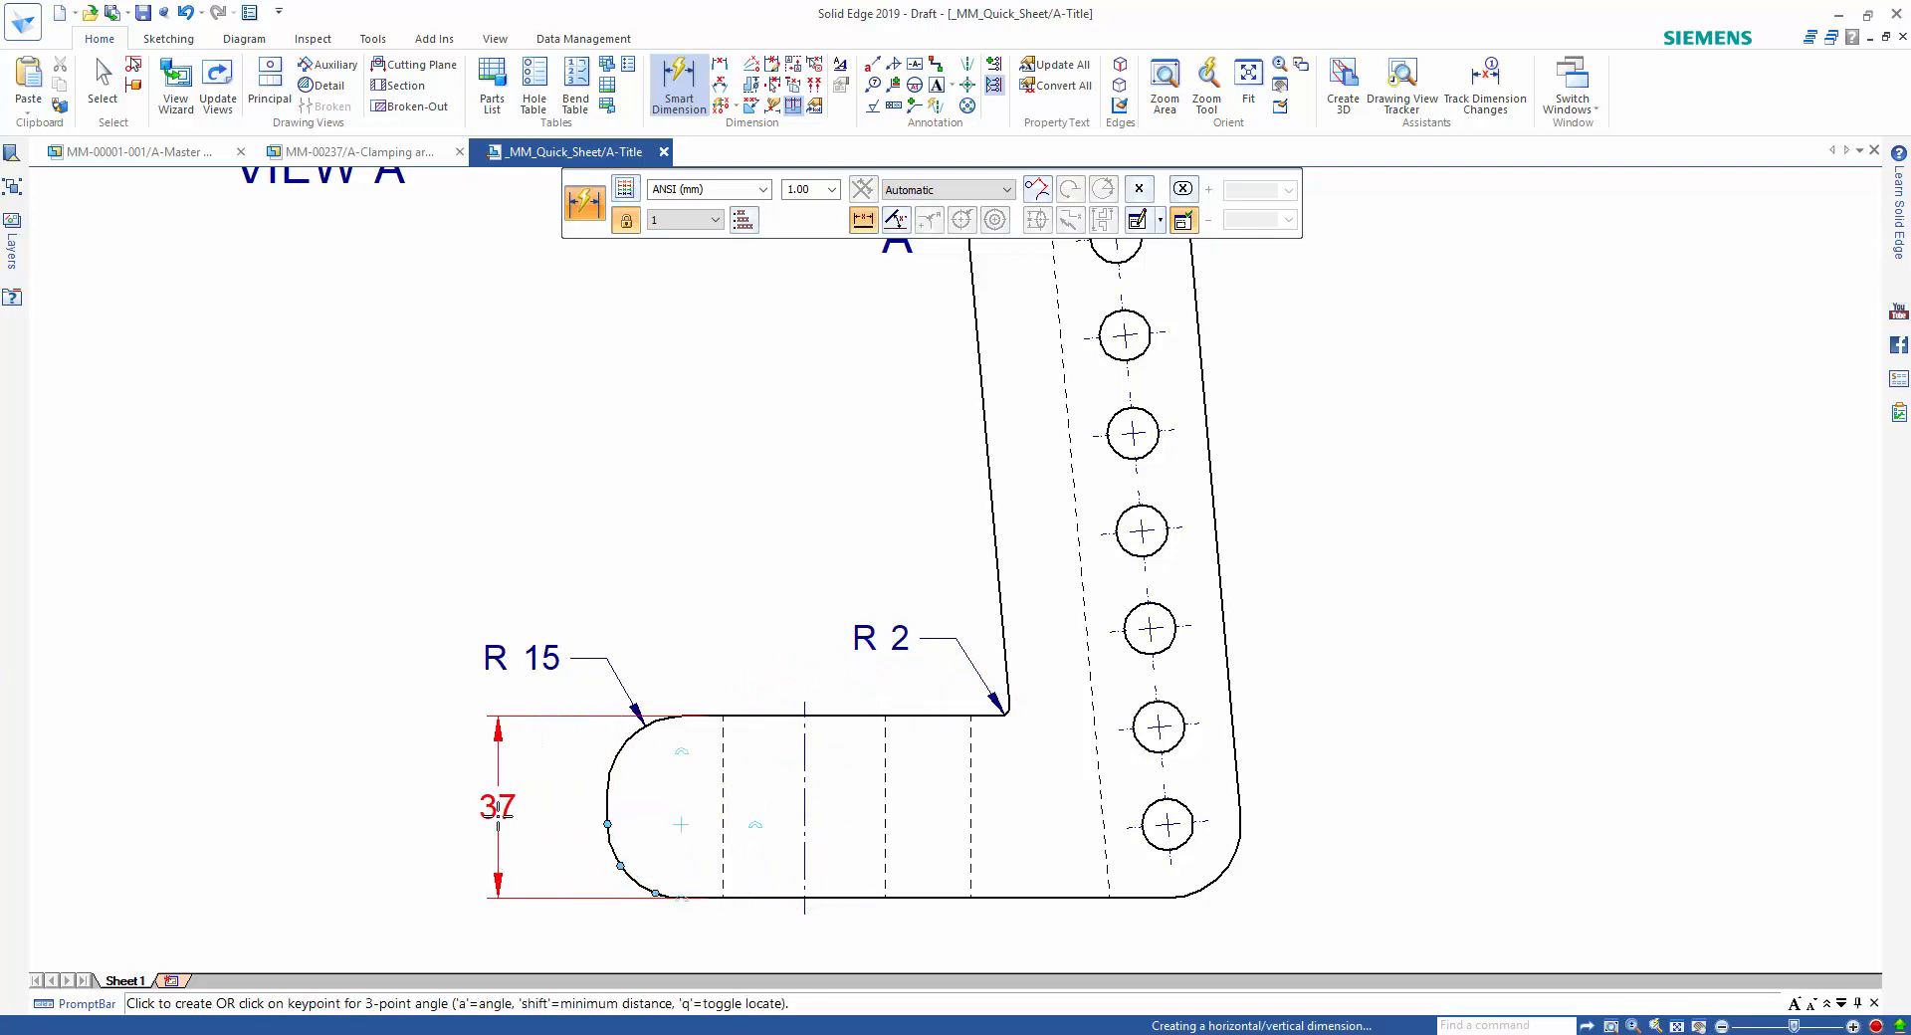
{"action": "left_click", "coordinate": [498, 808]}
Dimension the angle between the upright's inner edge and the upper edge of the clamp section.
{"action": "left_click", "coordinate": [992, 543]}
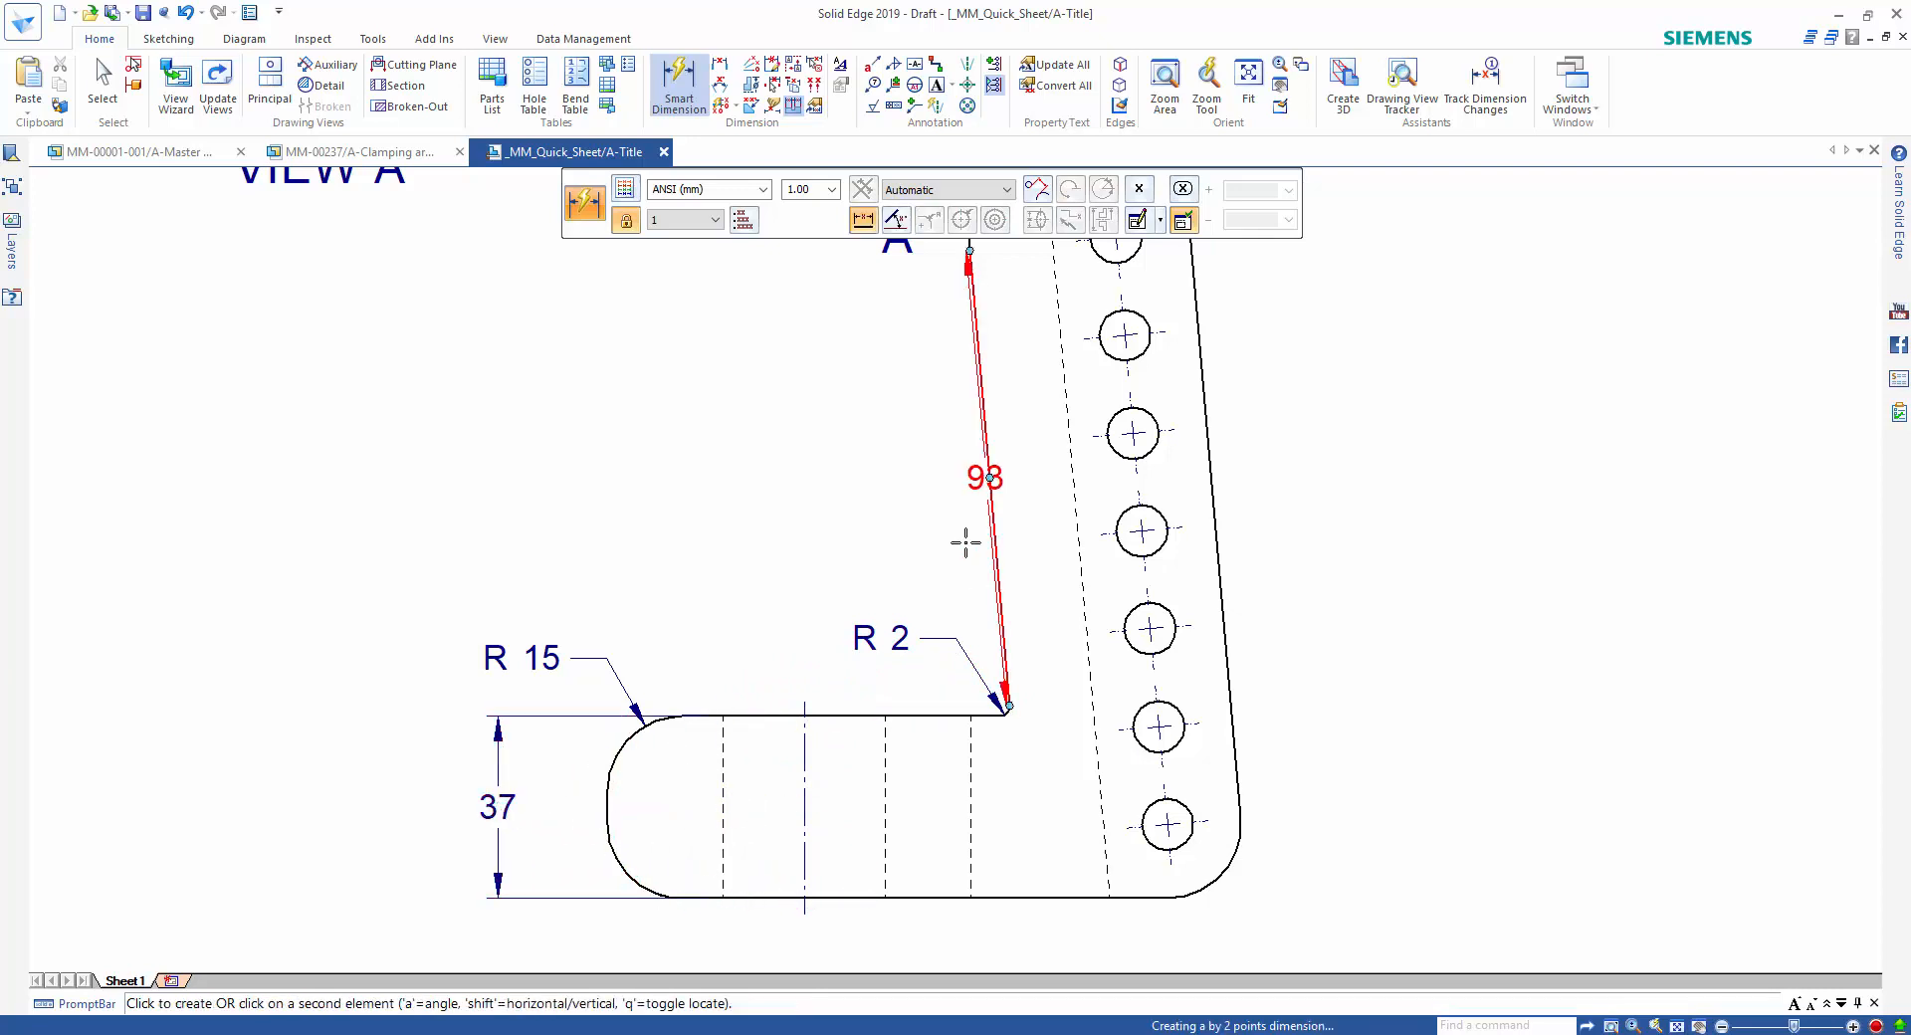
{"action": "left_click", "coordinate": [804, 715]}
{"action": "left_click", "coordinate": [812, 604]}
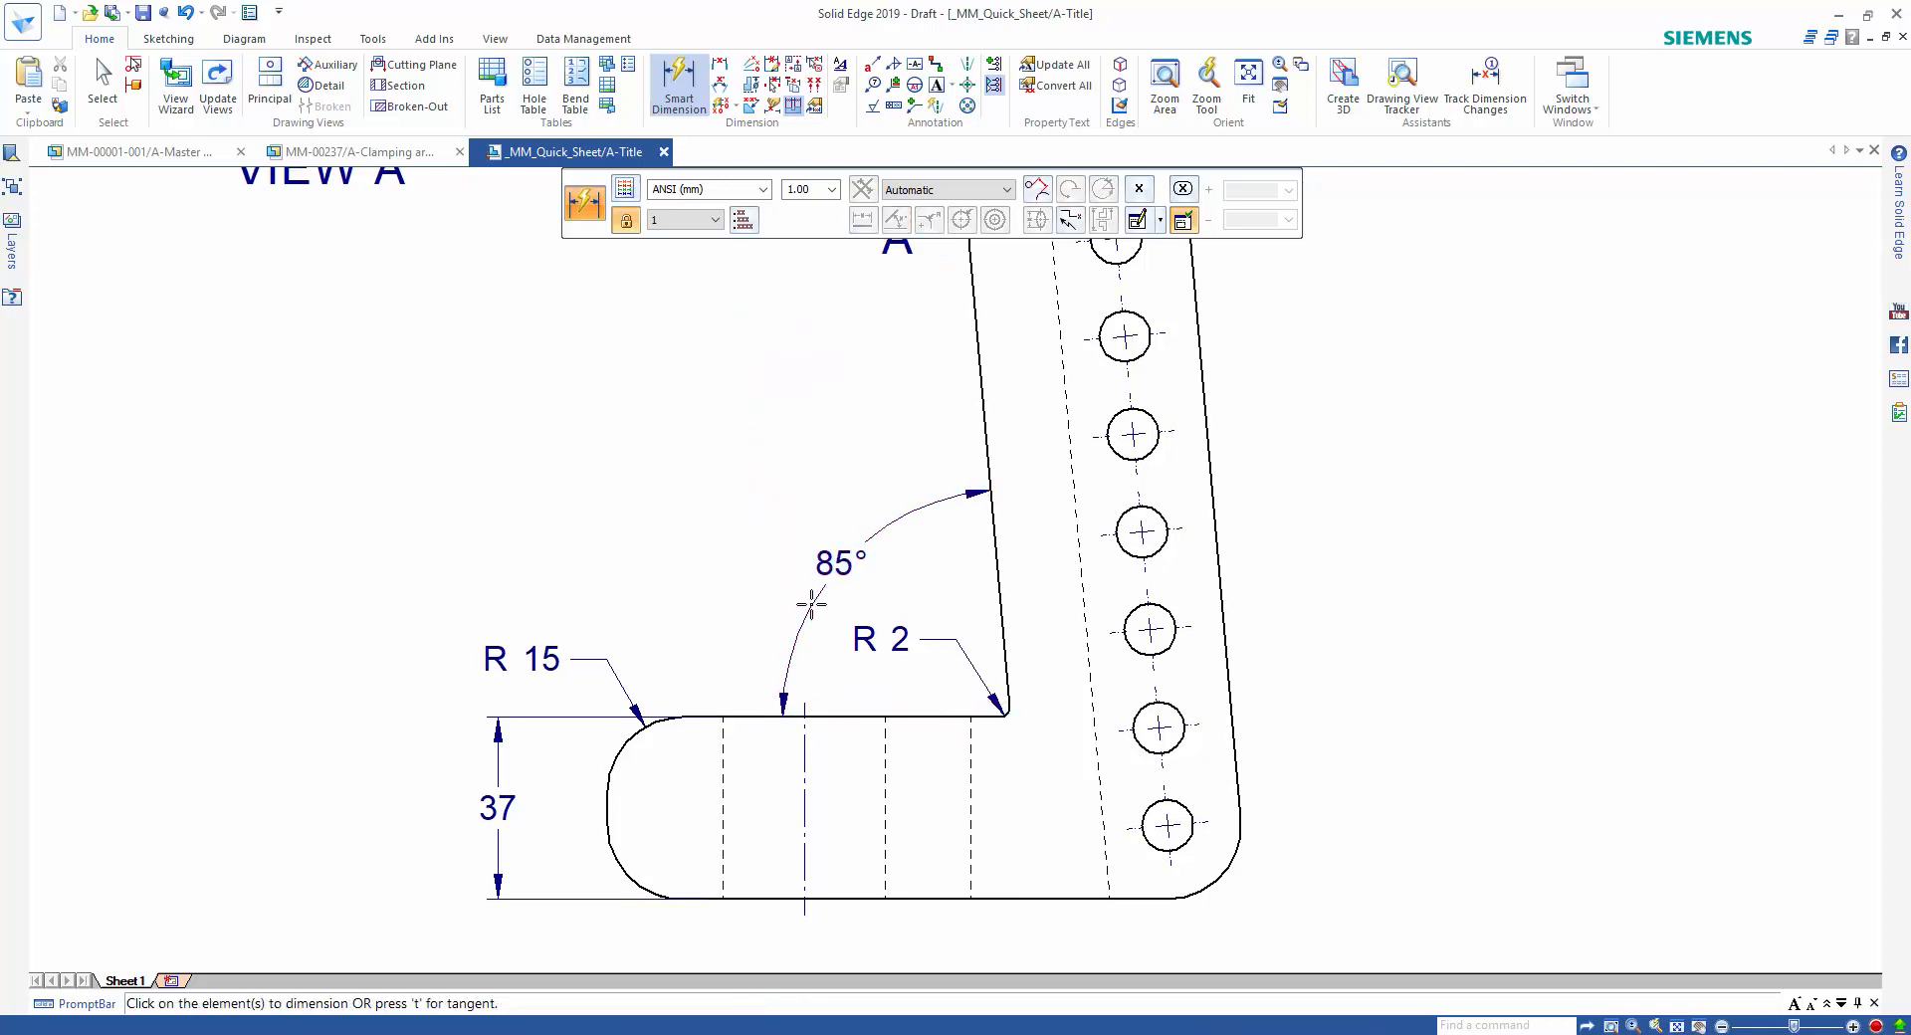
Dimension the diameters of the clamp bore and the topmost upright hole in the isometric view.
{"action": "scroll", "coordinate": [1067, 525], "scroll_direction": "down", "scroll_amount": 2}
{"action": "scroll", "coordinate": [1280, 529], "scroll_direction": "down", "scroll_amount": 1}
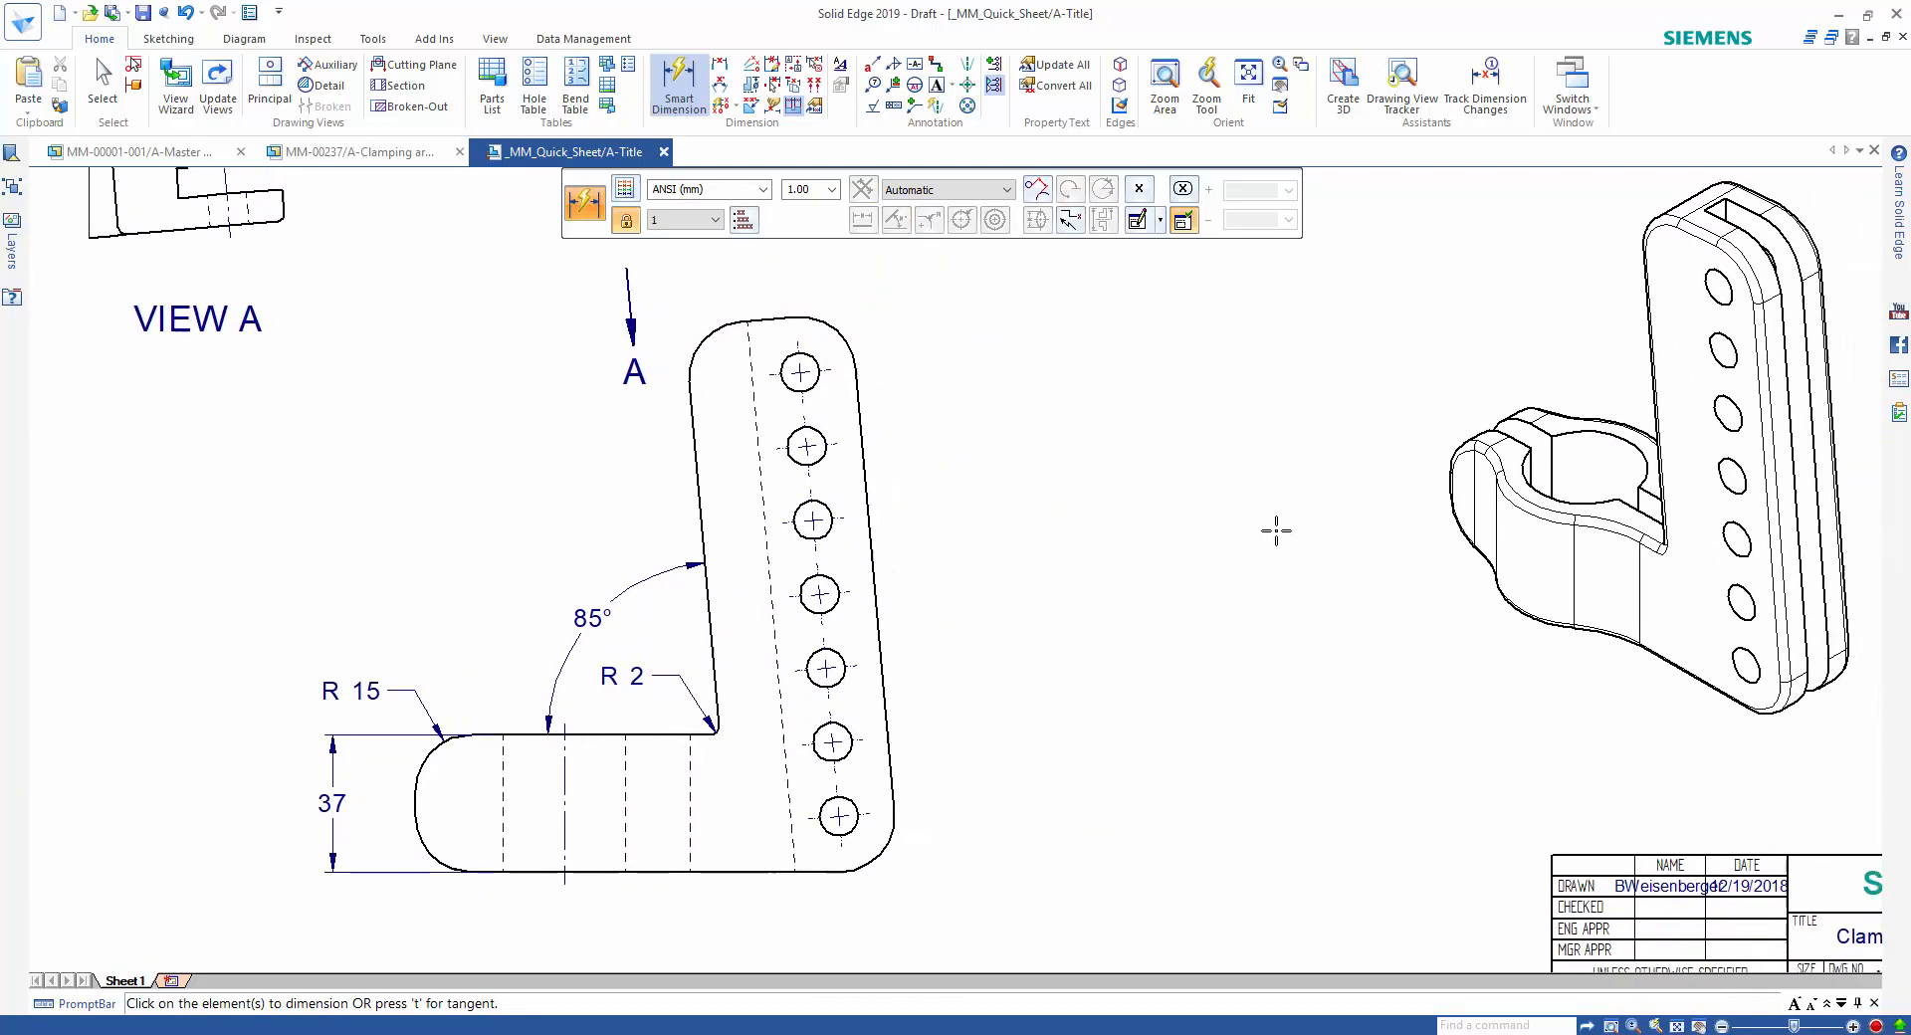
{"action": "left_click", "coordinate": [1565, 438]}
{"action": "left_click", "coordinate": [1443, 369]}
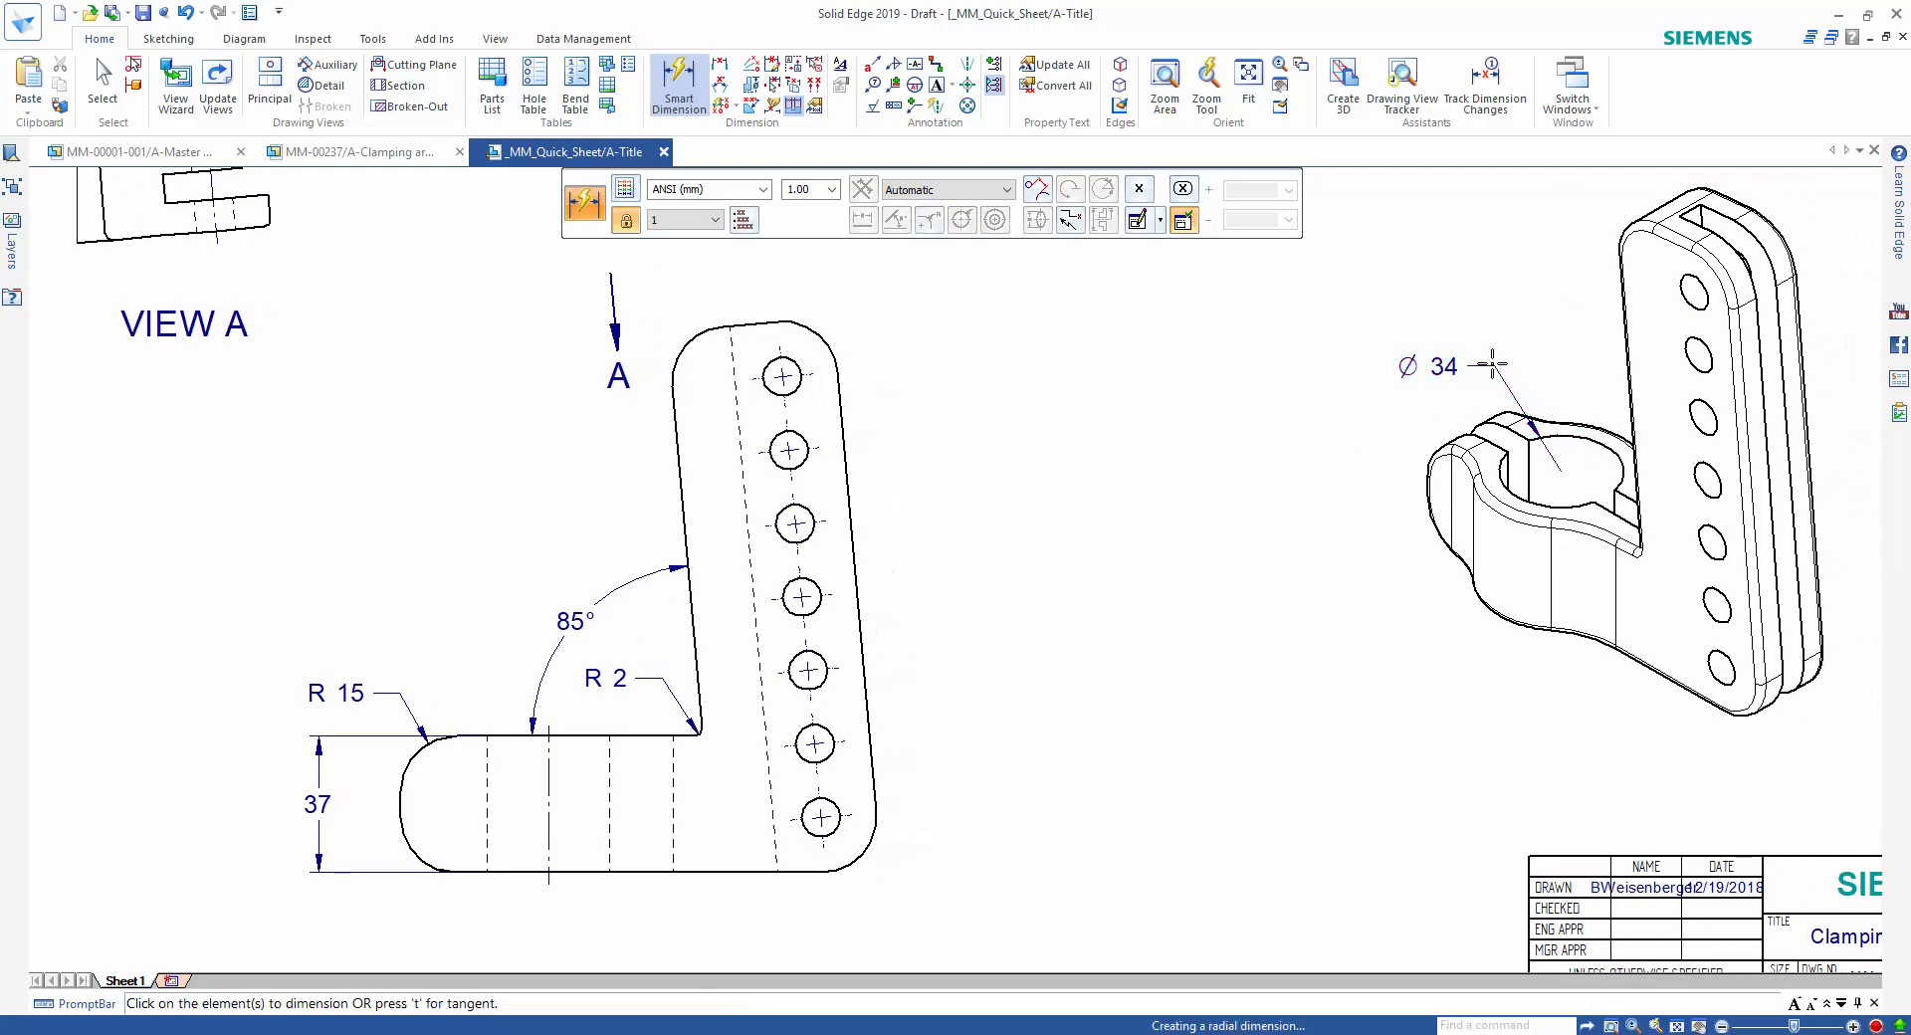
{"action": "left_click", "coordinate": [1680, 286]}
{"action": "left_click", "coordinate": [1553, 267]}
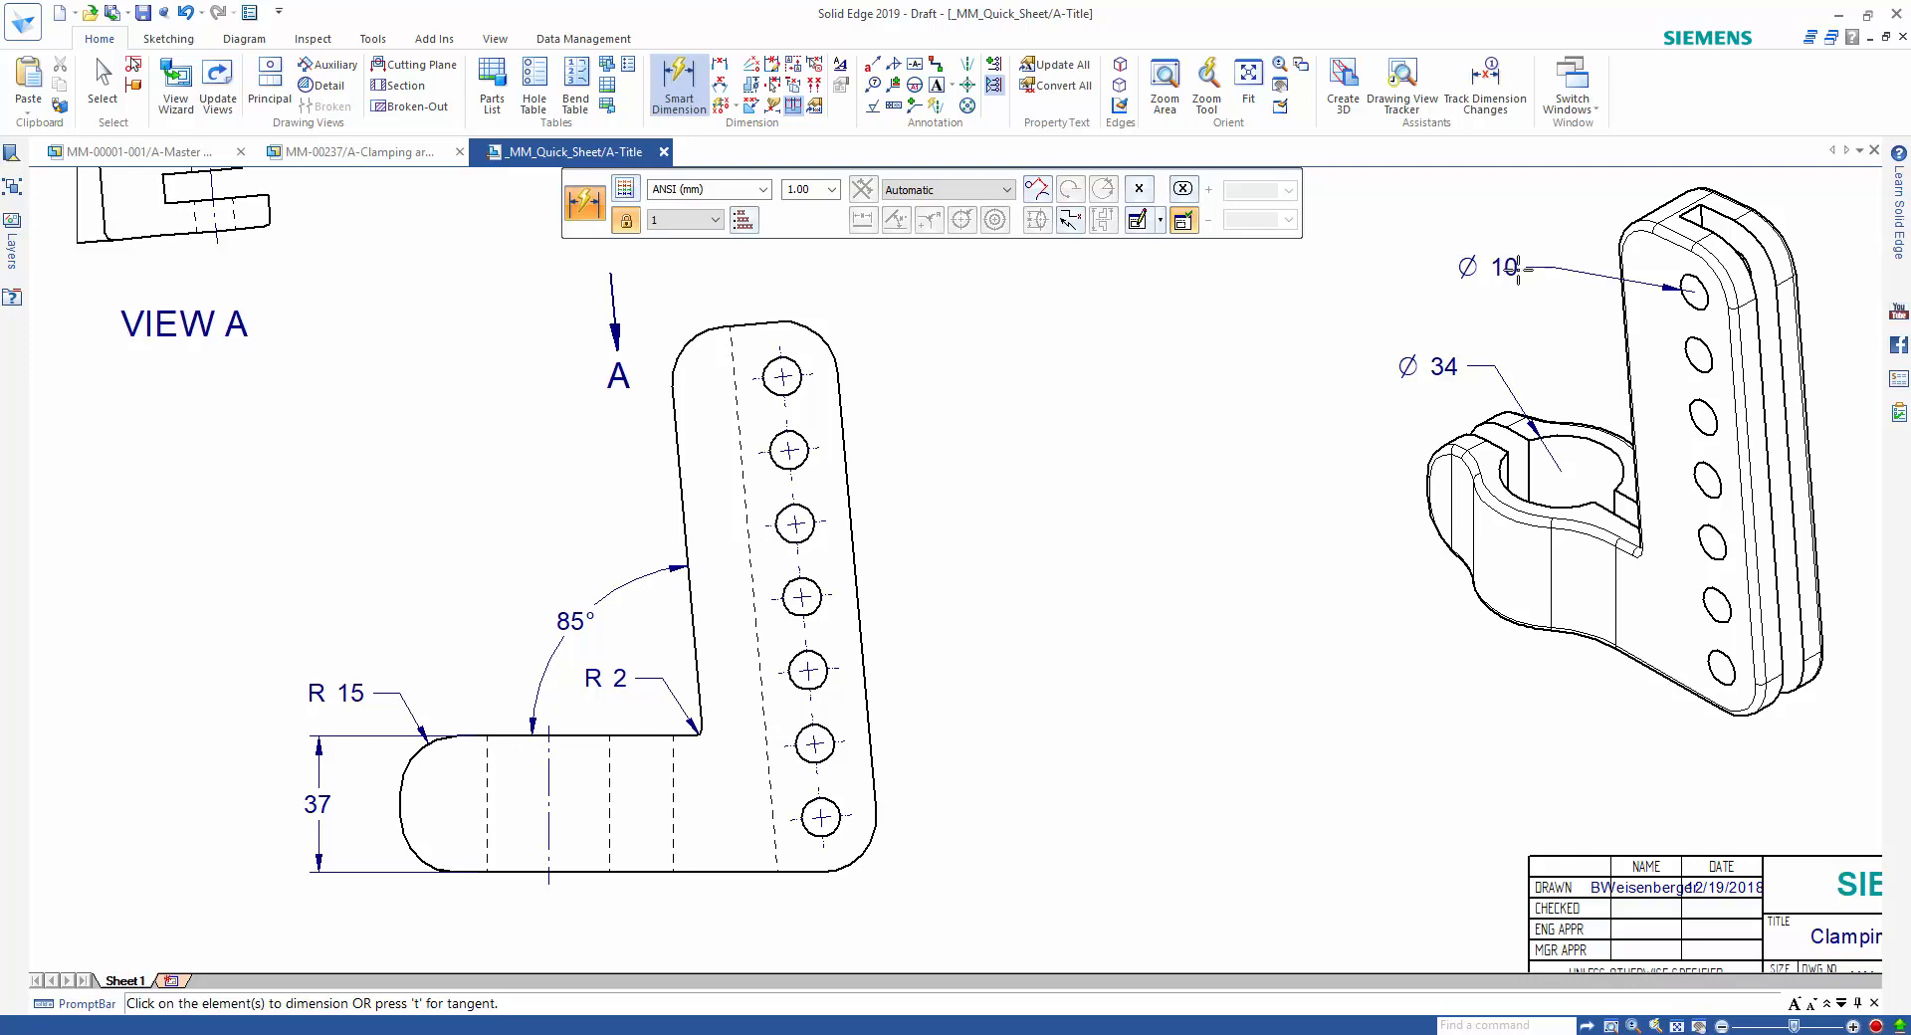
Dimension the spacing between the two lowest upright holes along the slanted dimension axis with Distance Between.
{"action": "right_click_drag", "start_coordinate": [1083, 451], "coordinate": [998, 451]}
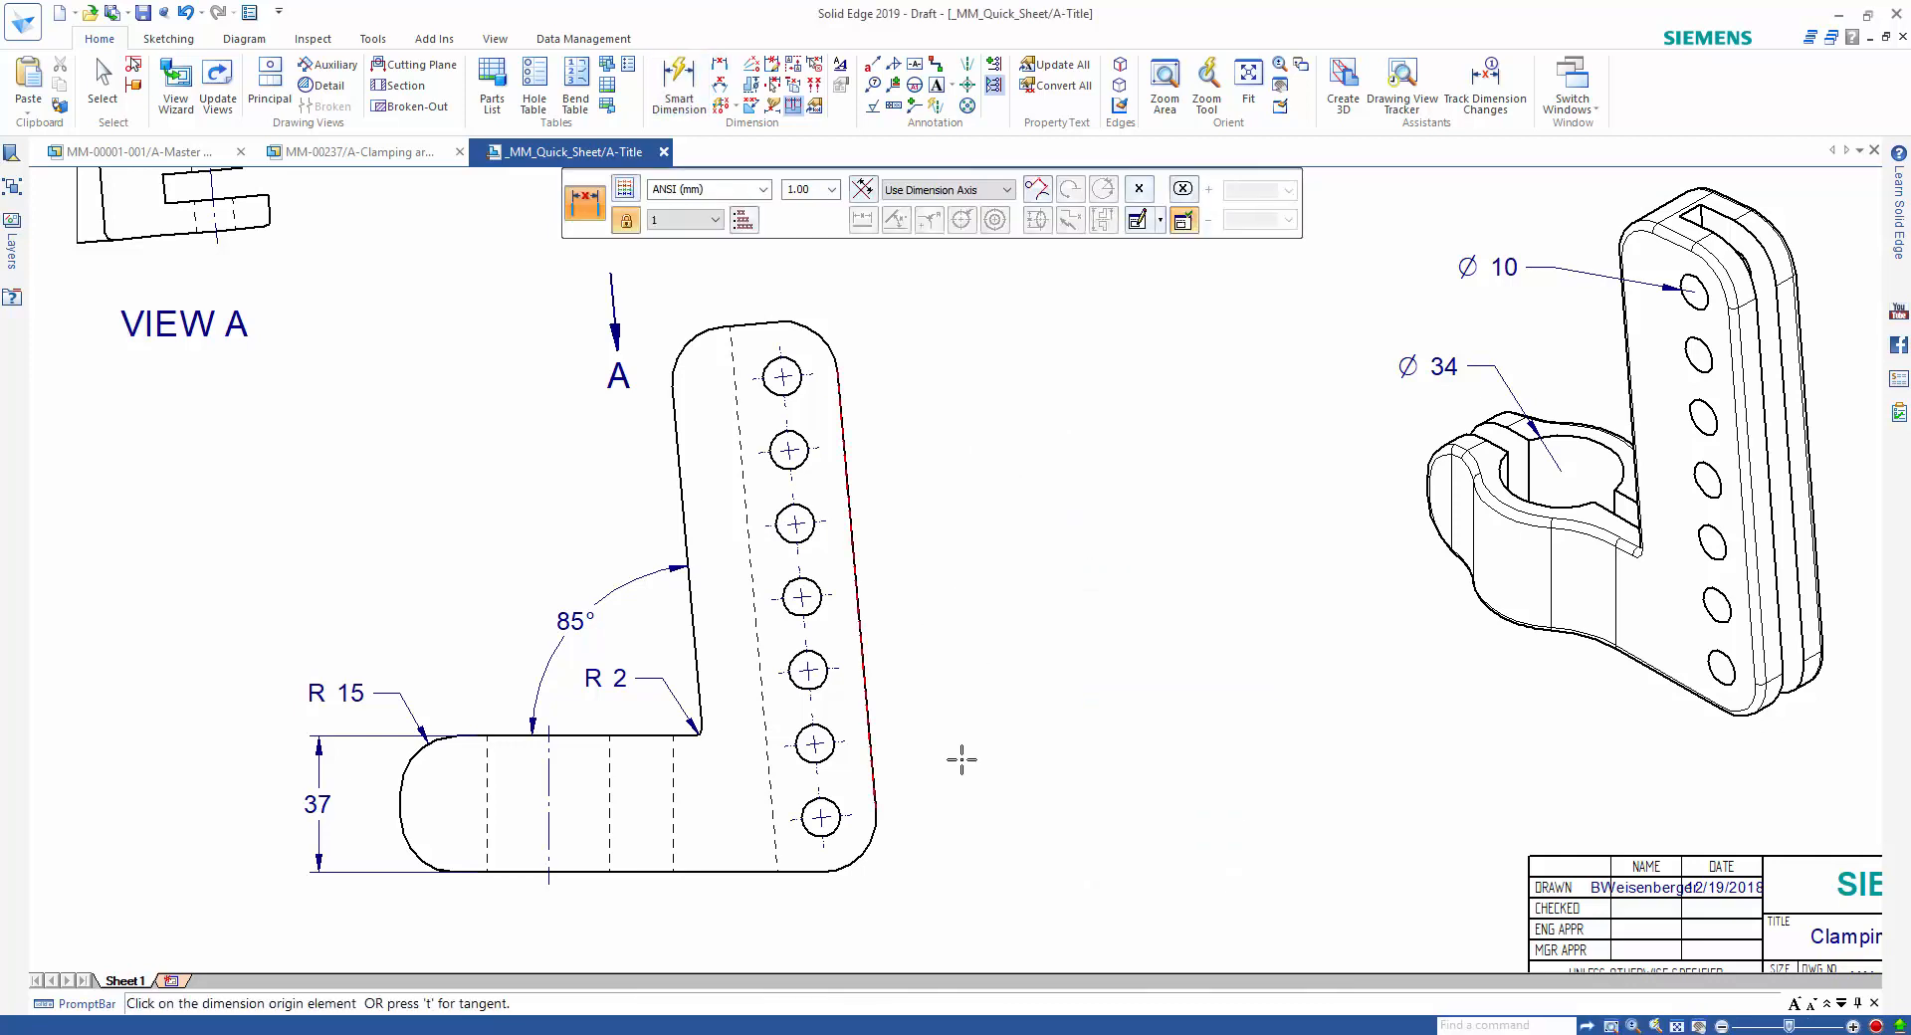
{"action": "left_click", "coordinate": [822, 817]}
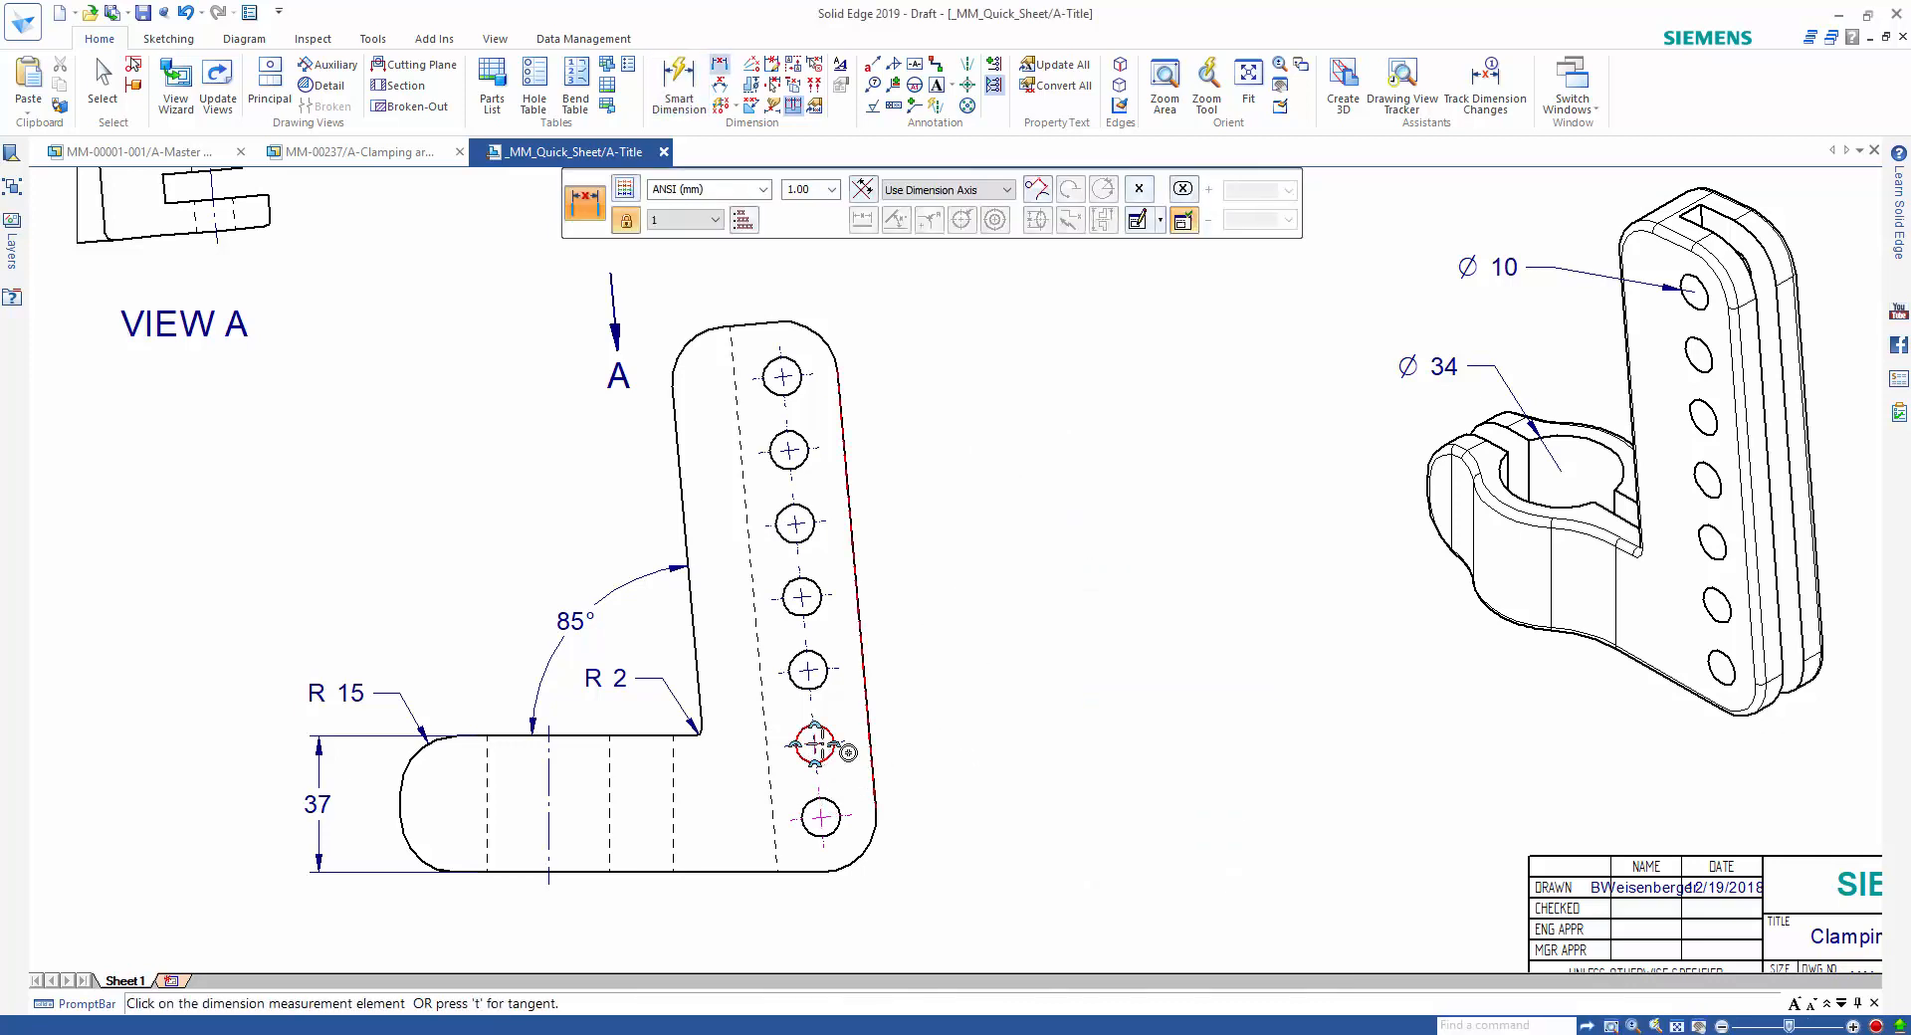
{"action": "left_click", "coordinate": [814, 743]}
{"action": "left_click", "coordinate": [943, 747]}
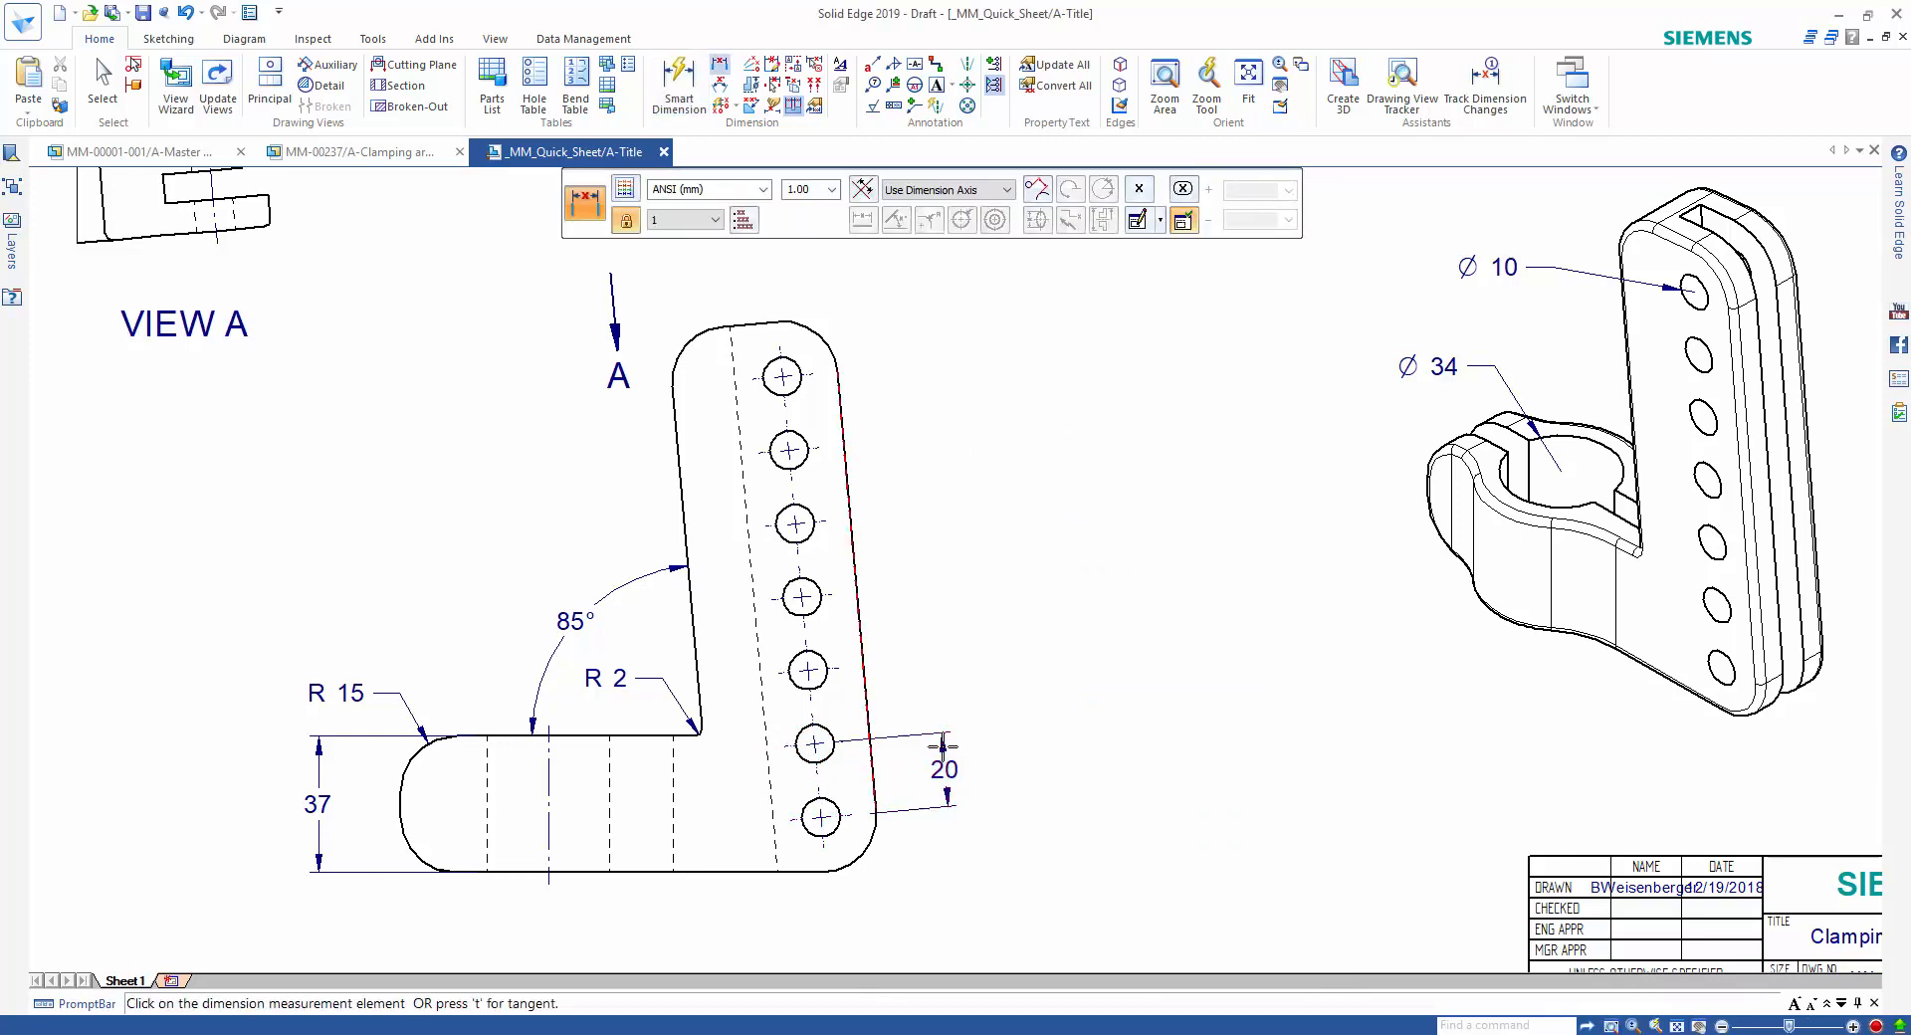
Dimension the distance from the lowest to the topmost hole outside the hole spacing, and adjust the dimension's position slightly.
{"action": "left_click", "coordinate": [794, 378]}
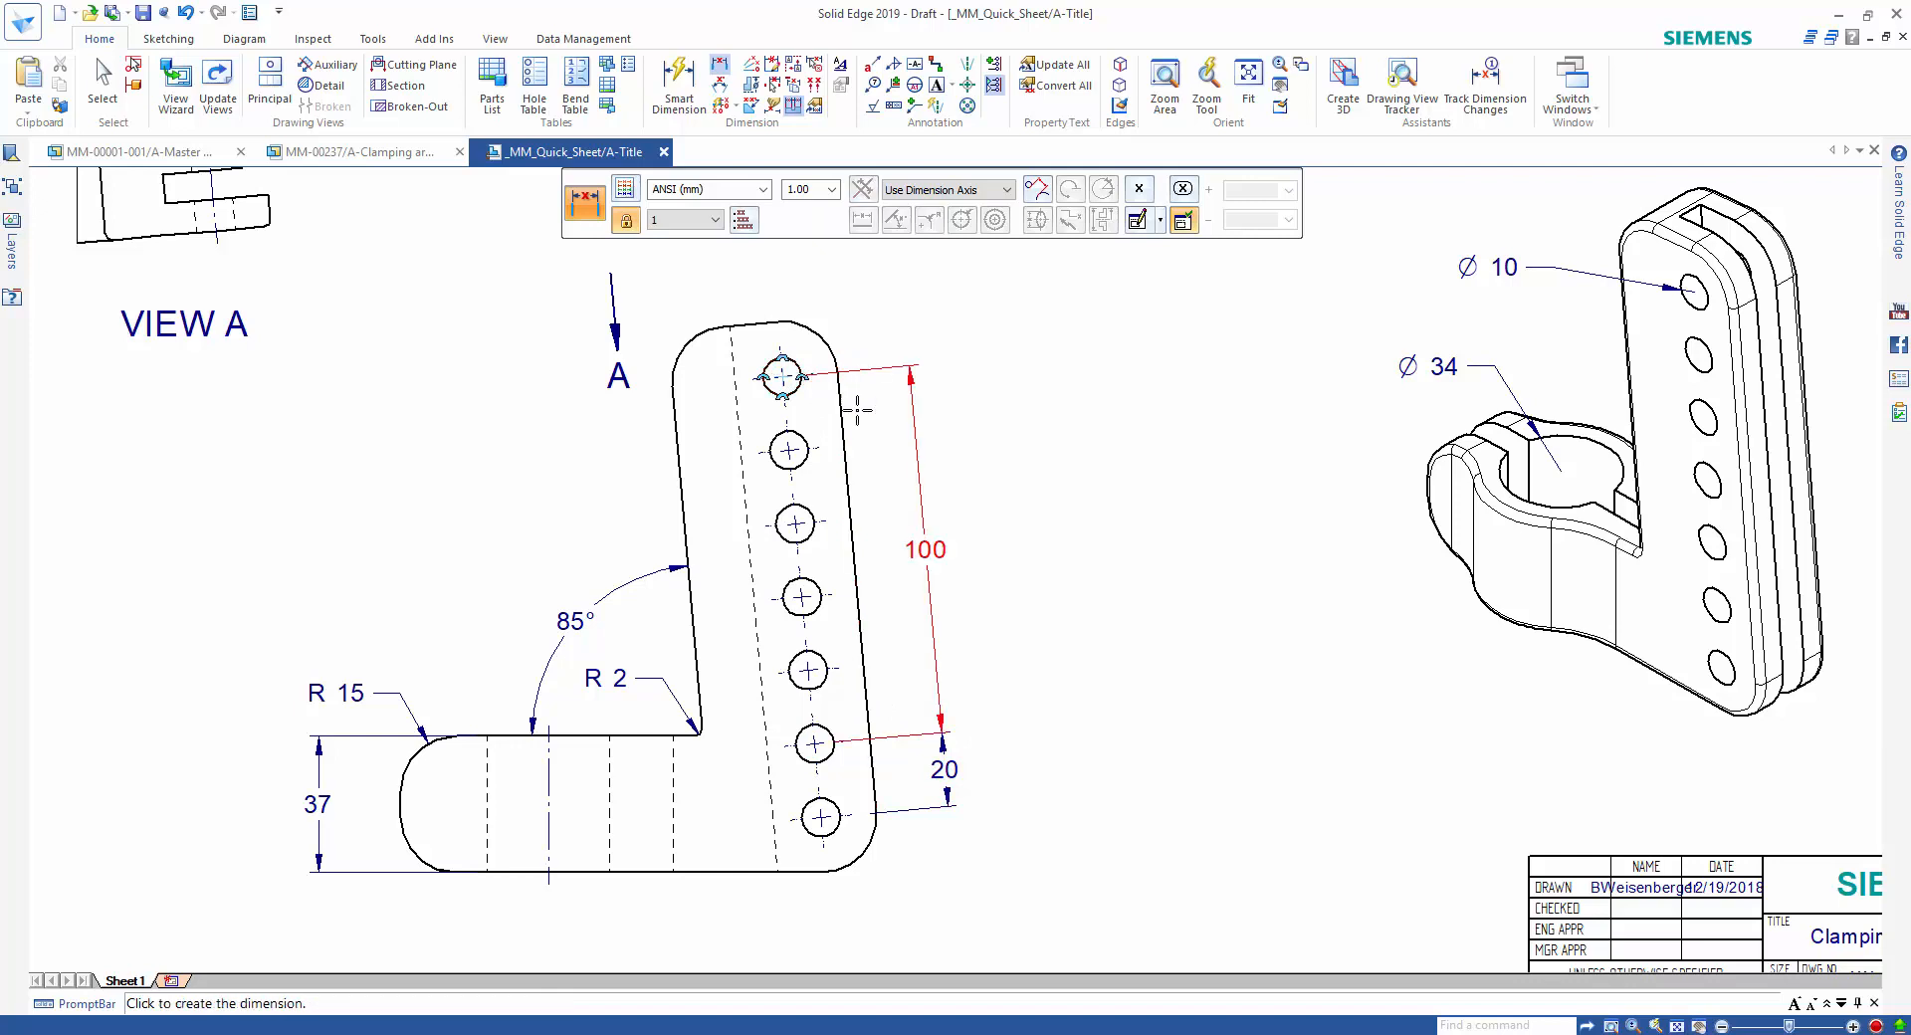
{"action": "left_click", "coordinate": [965, 531]}
{"action": "key", "text": "Escape"}
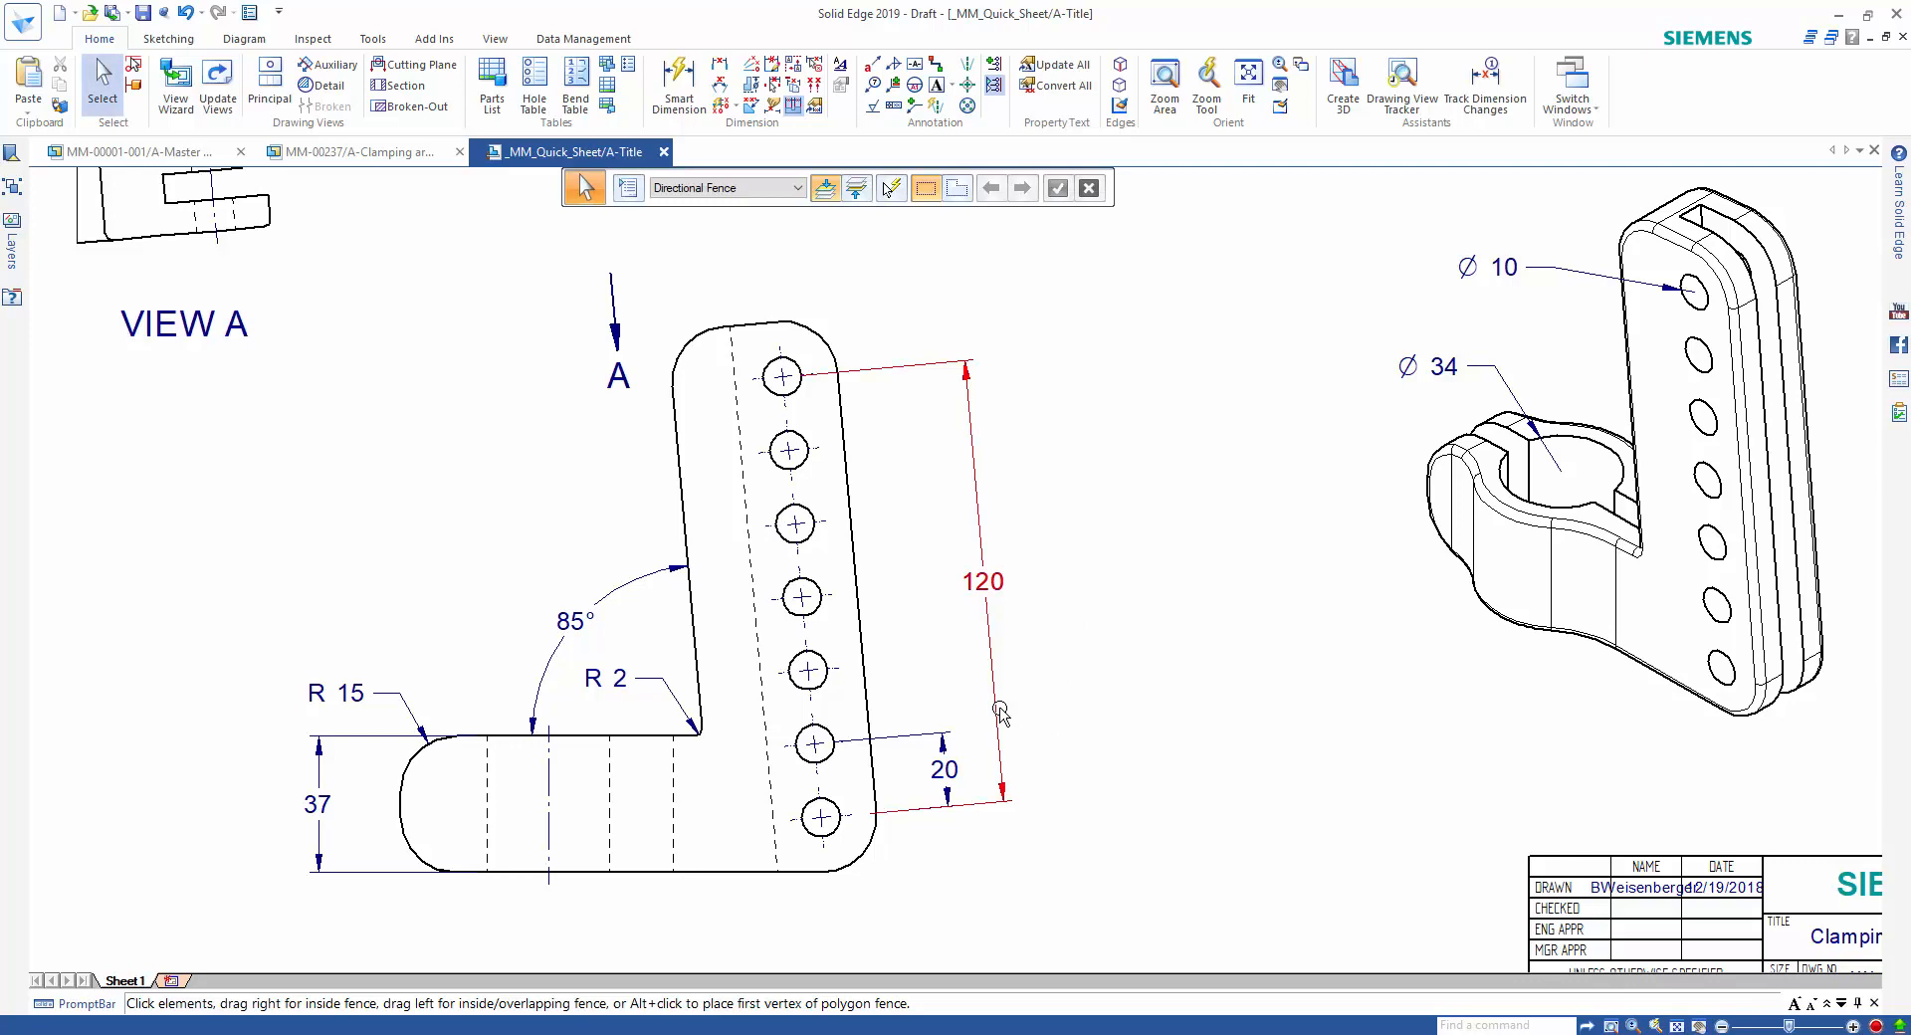
{"action": "mouse_move", "coordinate": [1000, 714]}
{"action": "left_mouse_down"}
{"action": "mouse_move", "coordinate": [1053, 708]}
{"action": "mouse_move", "coordinate": [996, 697]}
{"action": "left_mouse_up"}
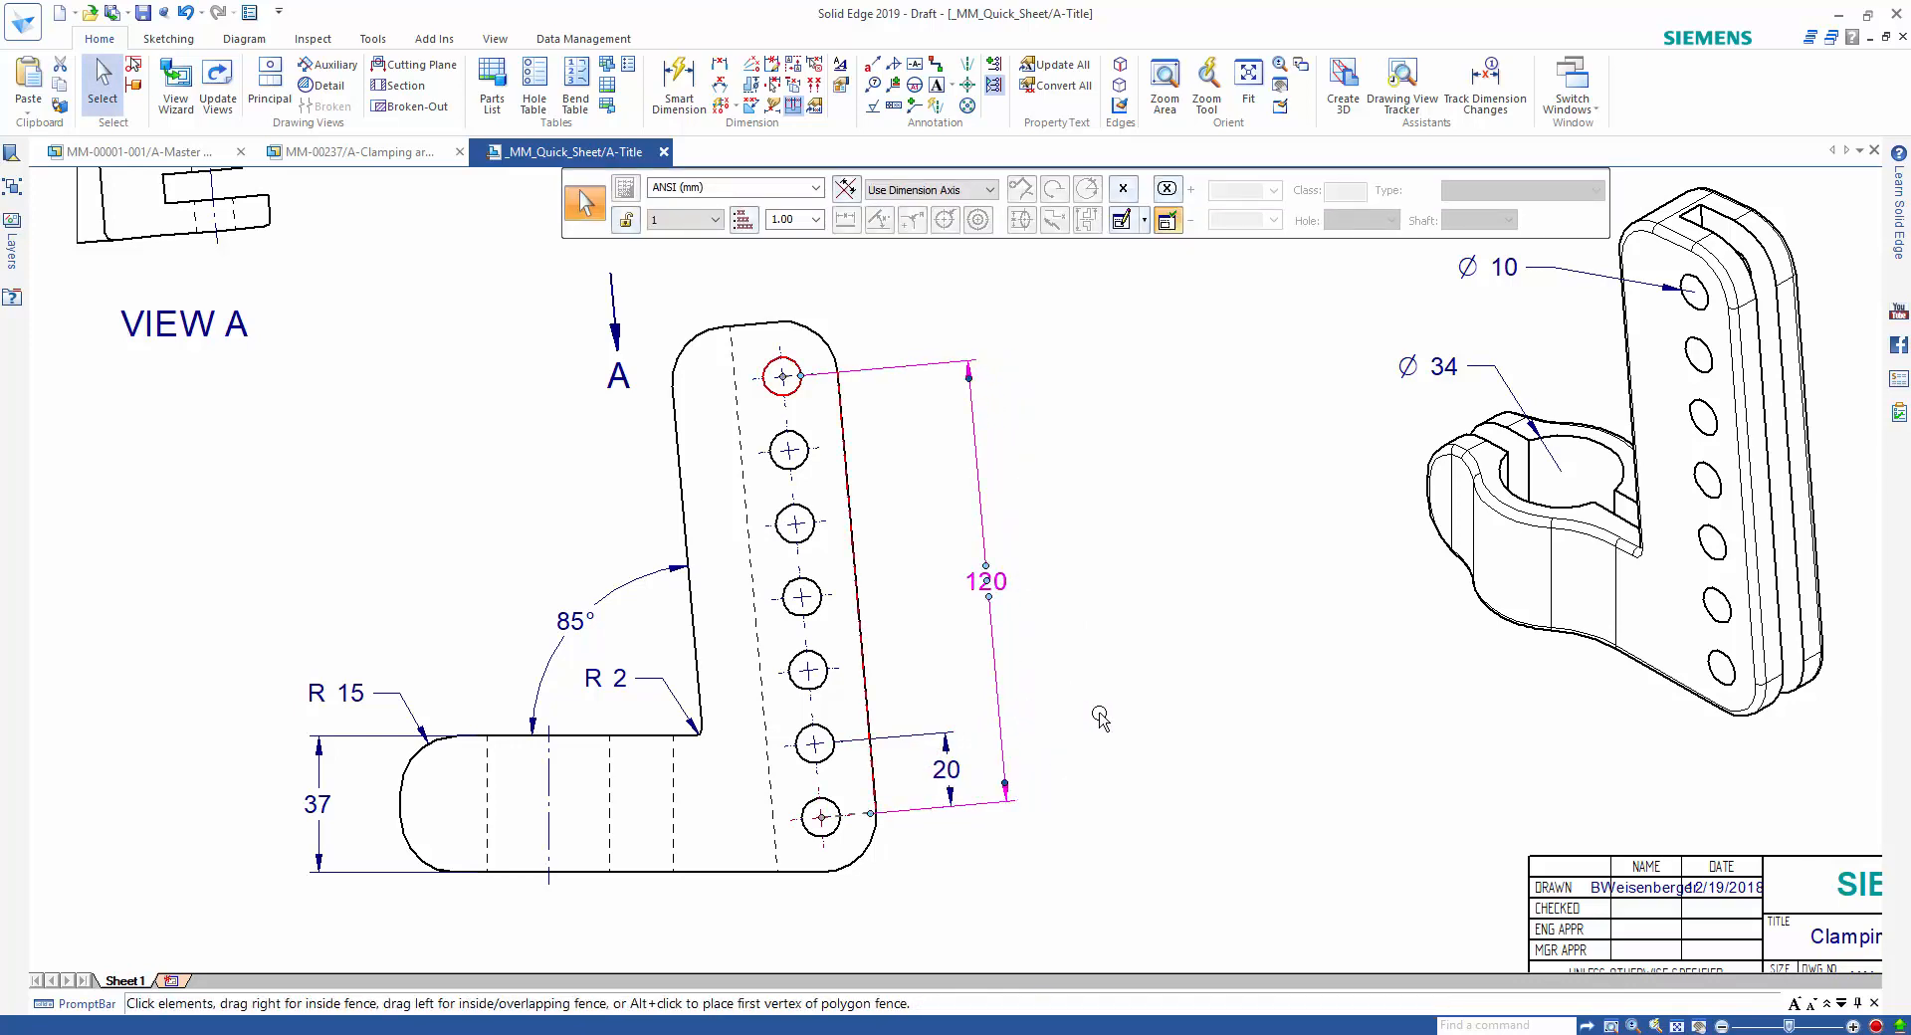
{"action": "left_click", "coordinate": [1150, 716]}
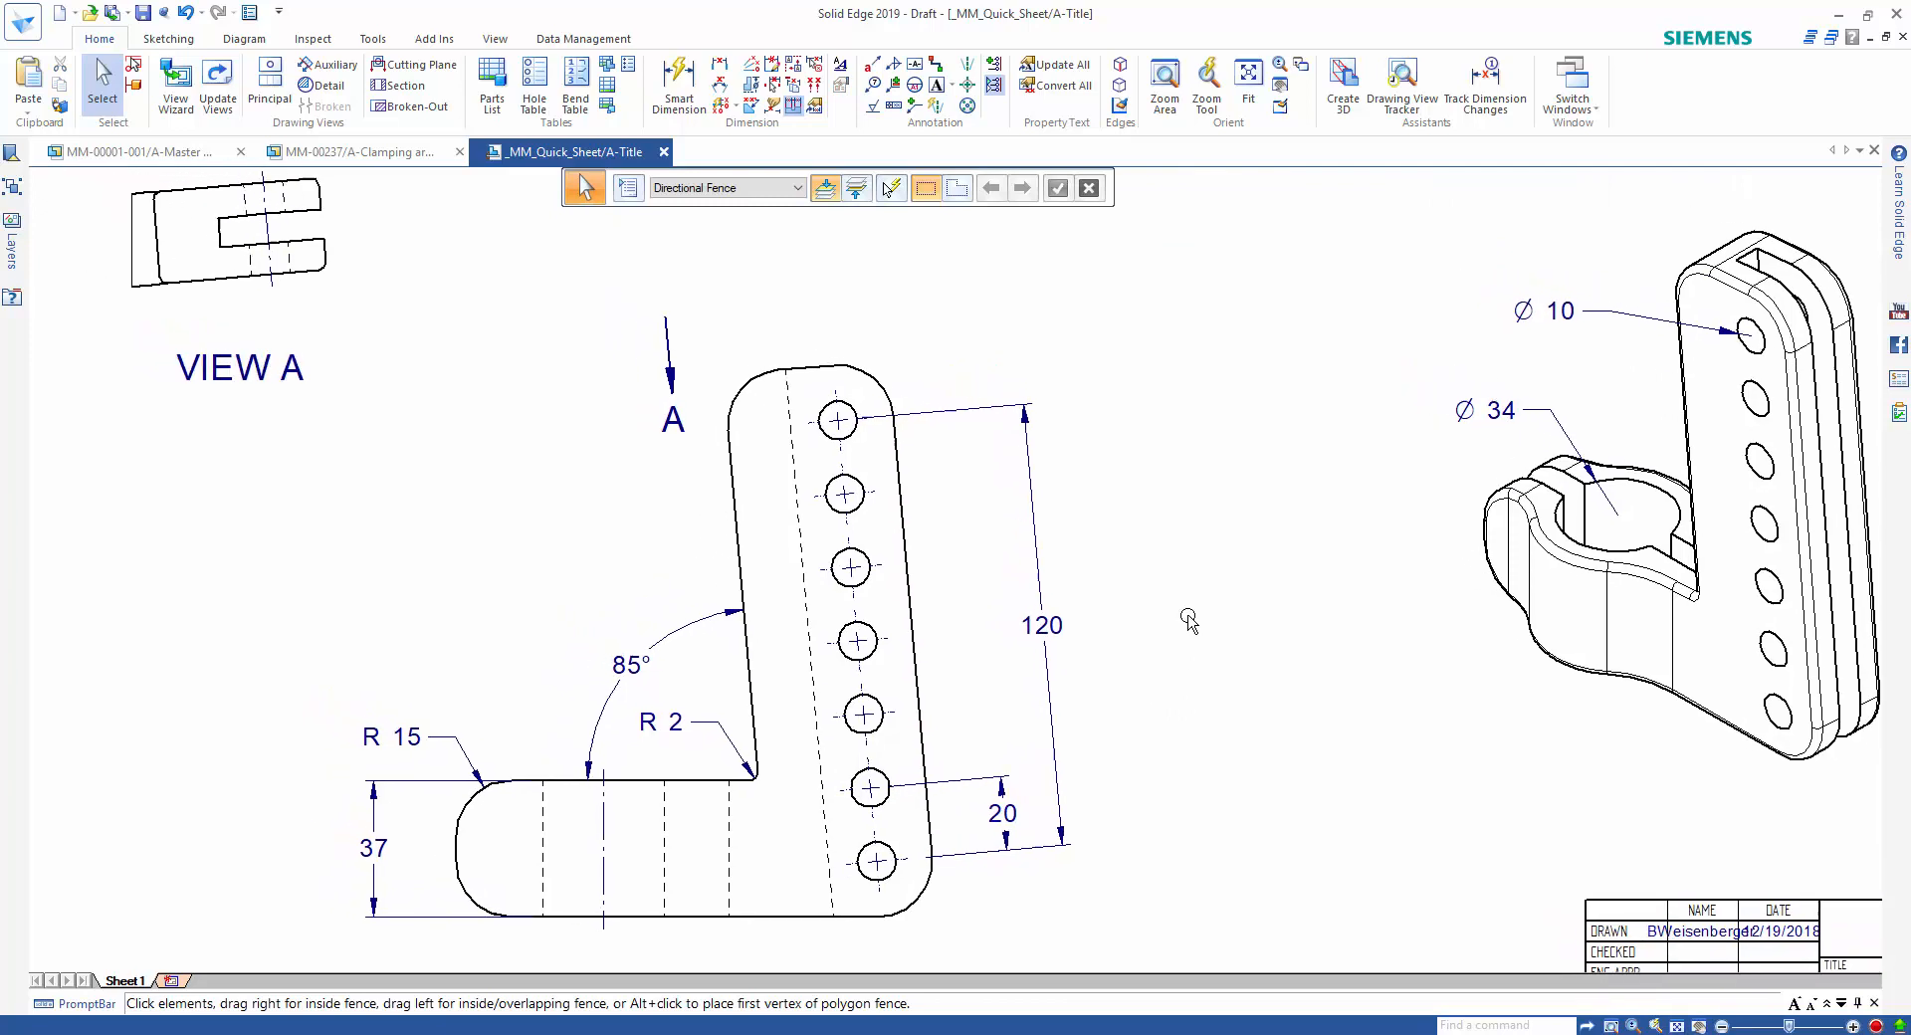
Add a Ø 10 DRILL THRU callout with a leader to the topmost hole of the upright in the front view.
{"action": "left_click", "coordinate": [872, 65]}
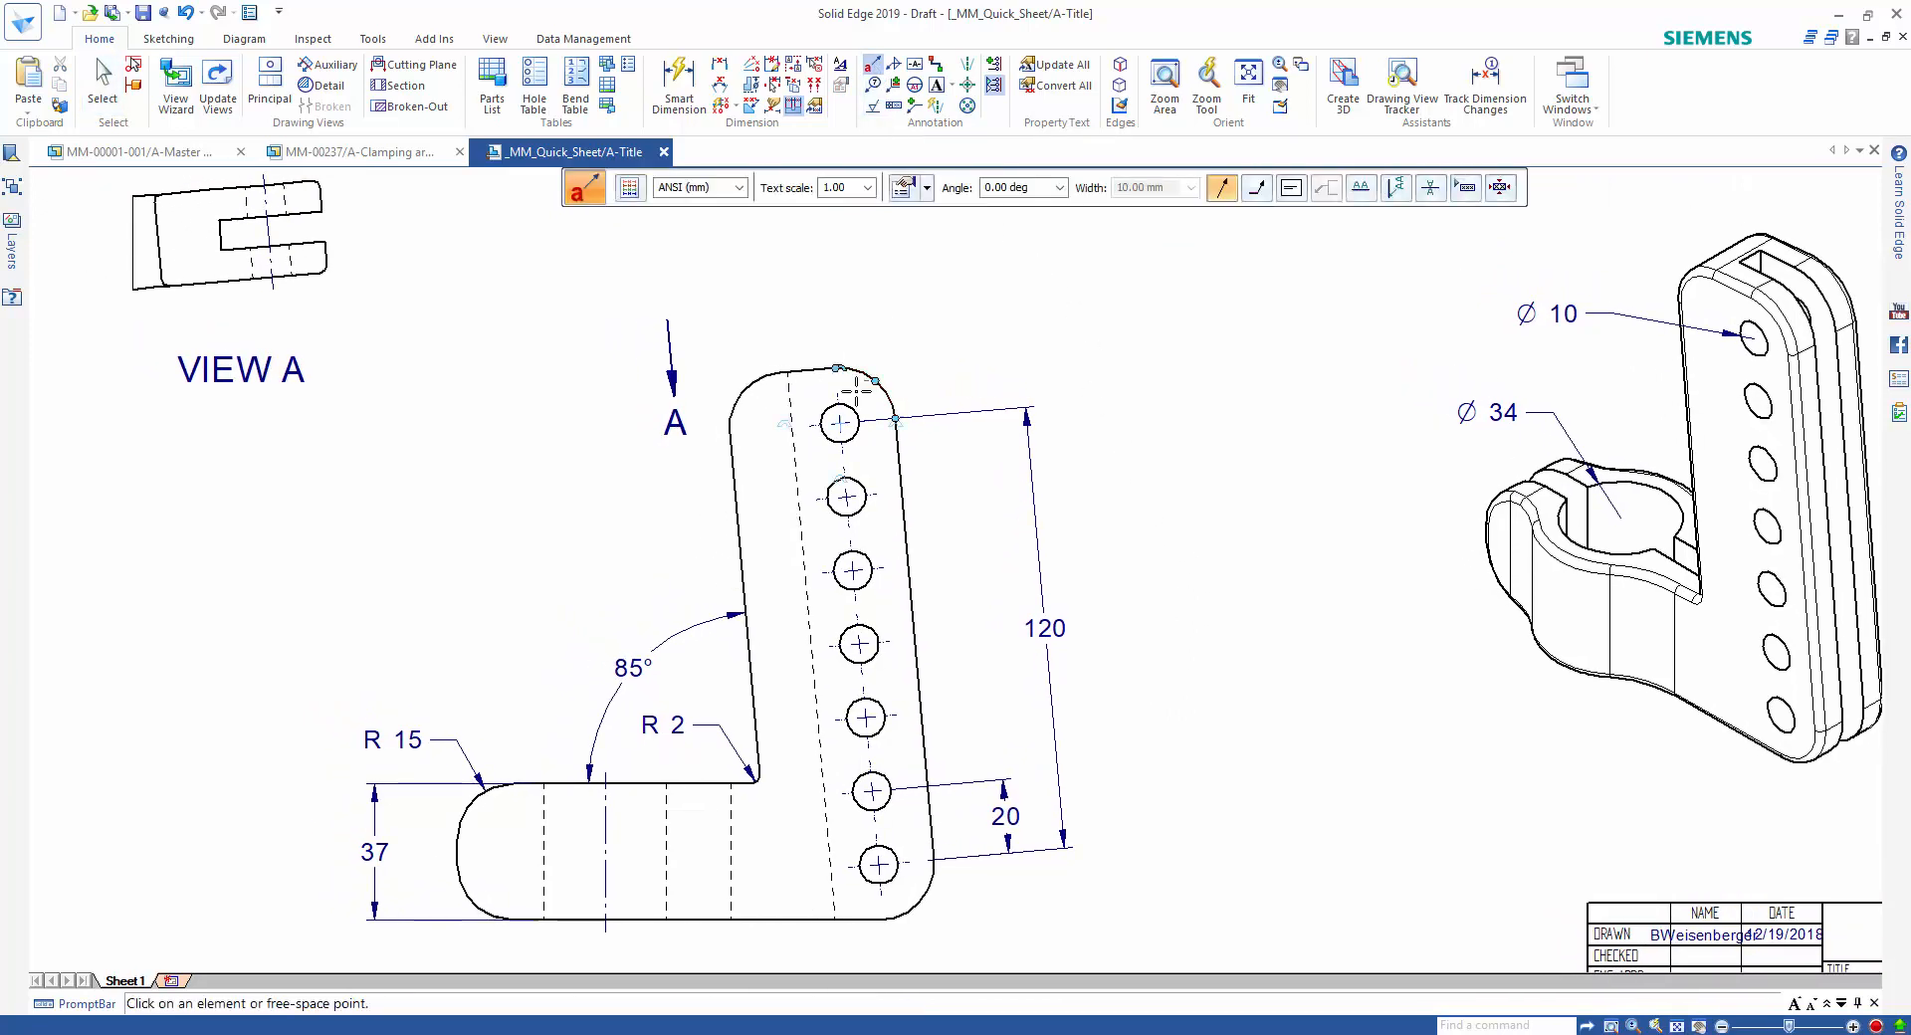
{"action": "left_click", "coordinate": [862, 419]}
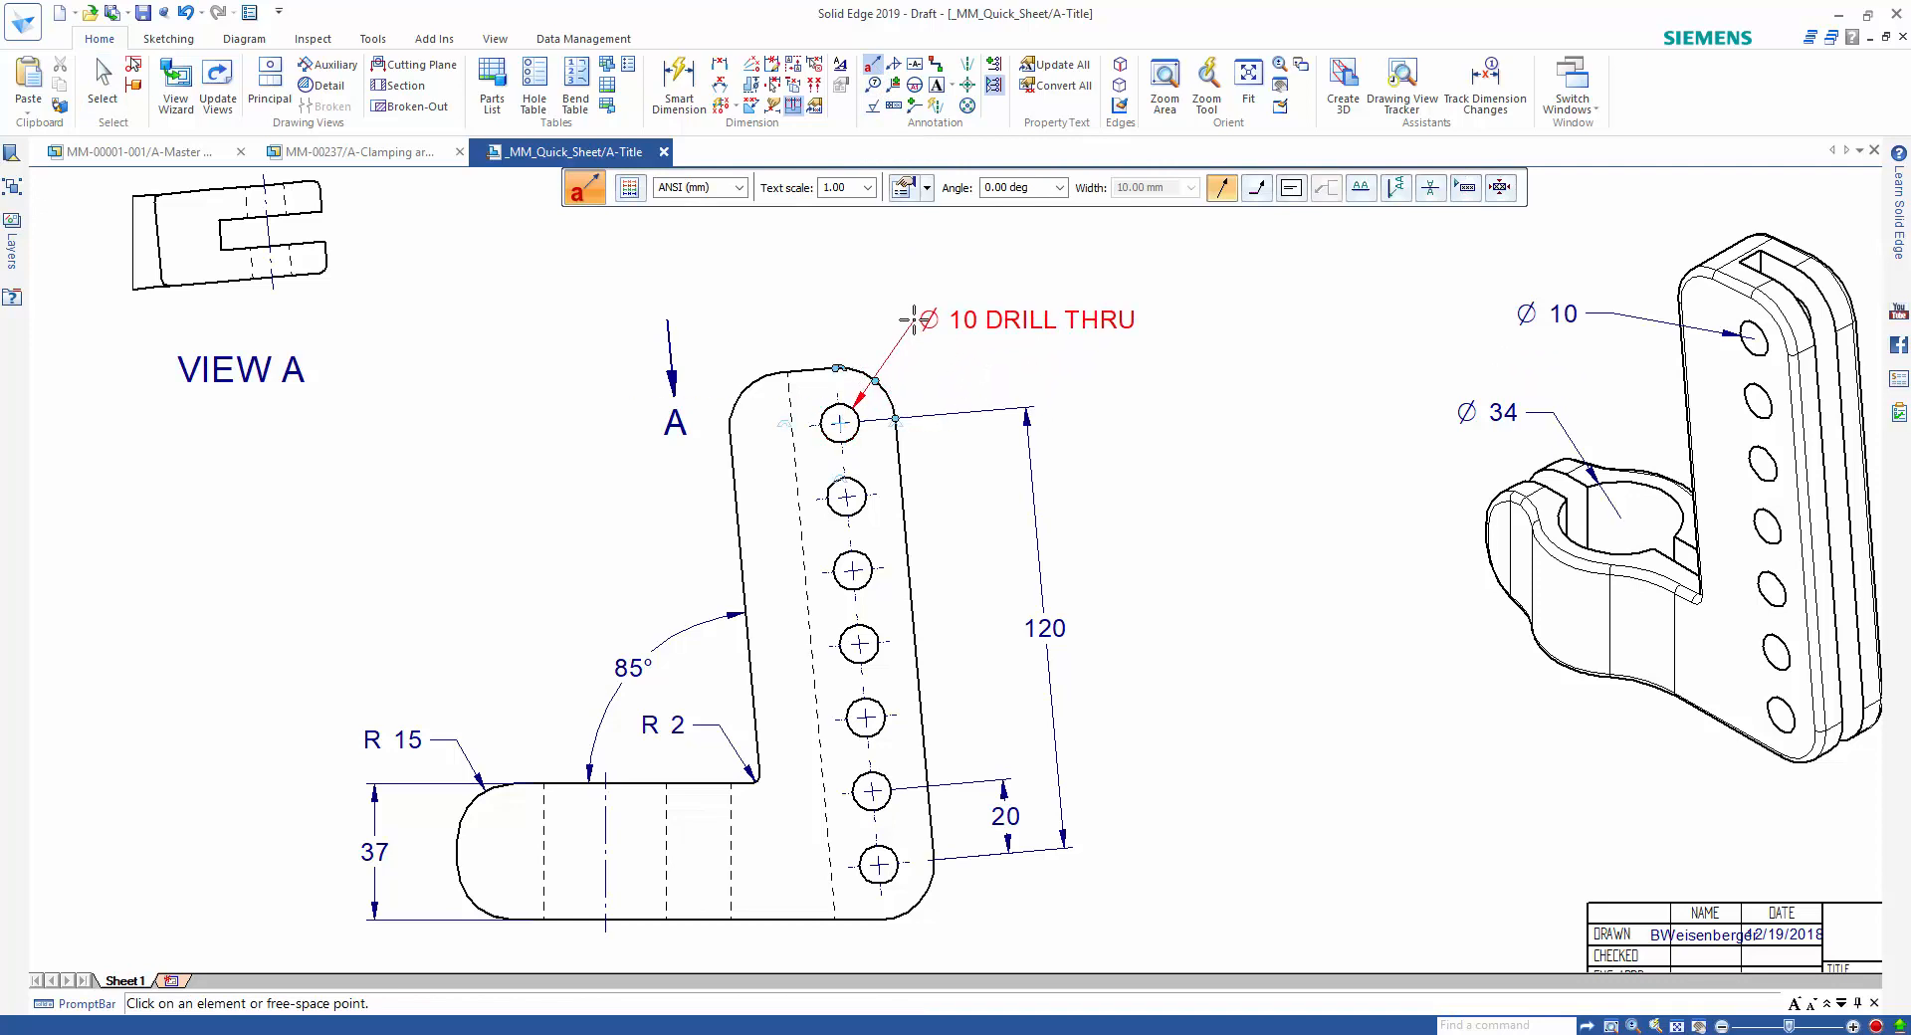
{"action": "left_click", "coordinate": [914, 320]}
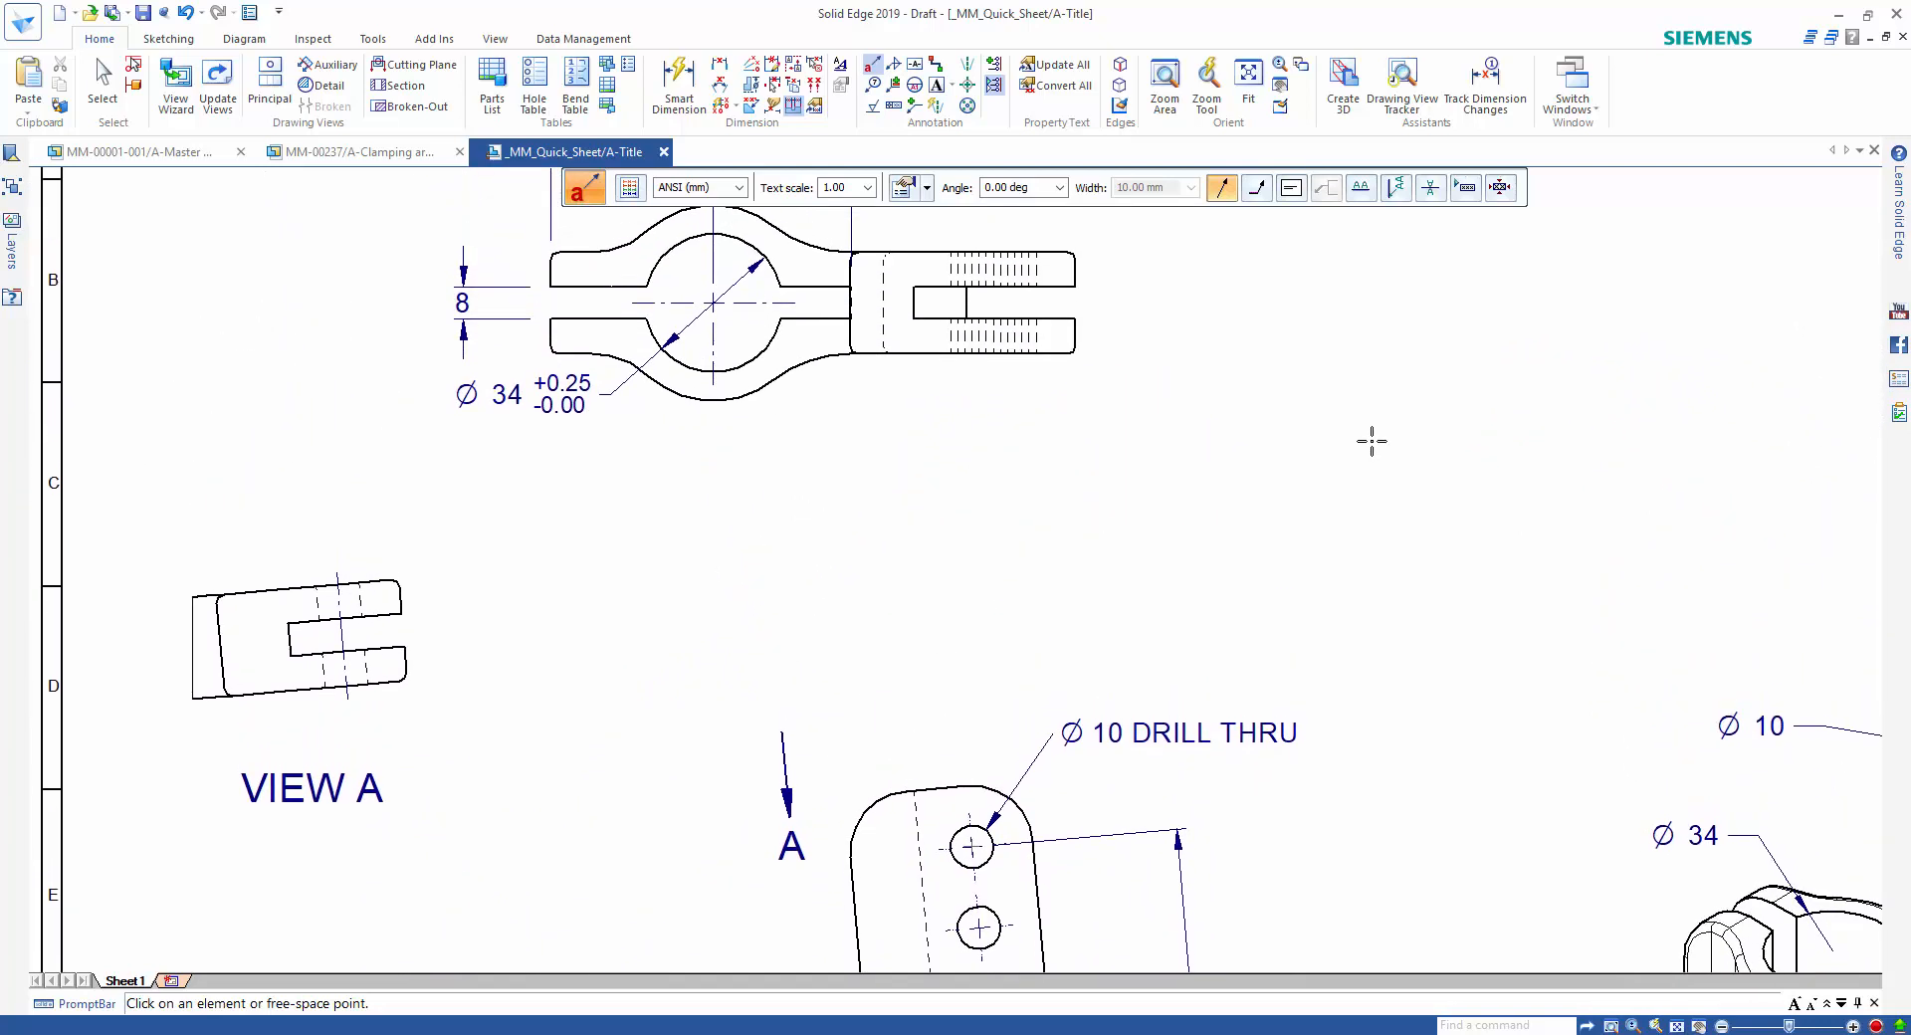
Attach a feature control frame with position tolerance Ø .010 M referencing A and B below the Ø 34 bore dimension.
{"action": "left_click", "coordinate": [893, 106]}
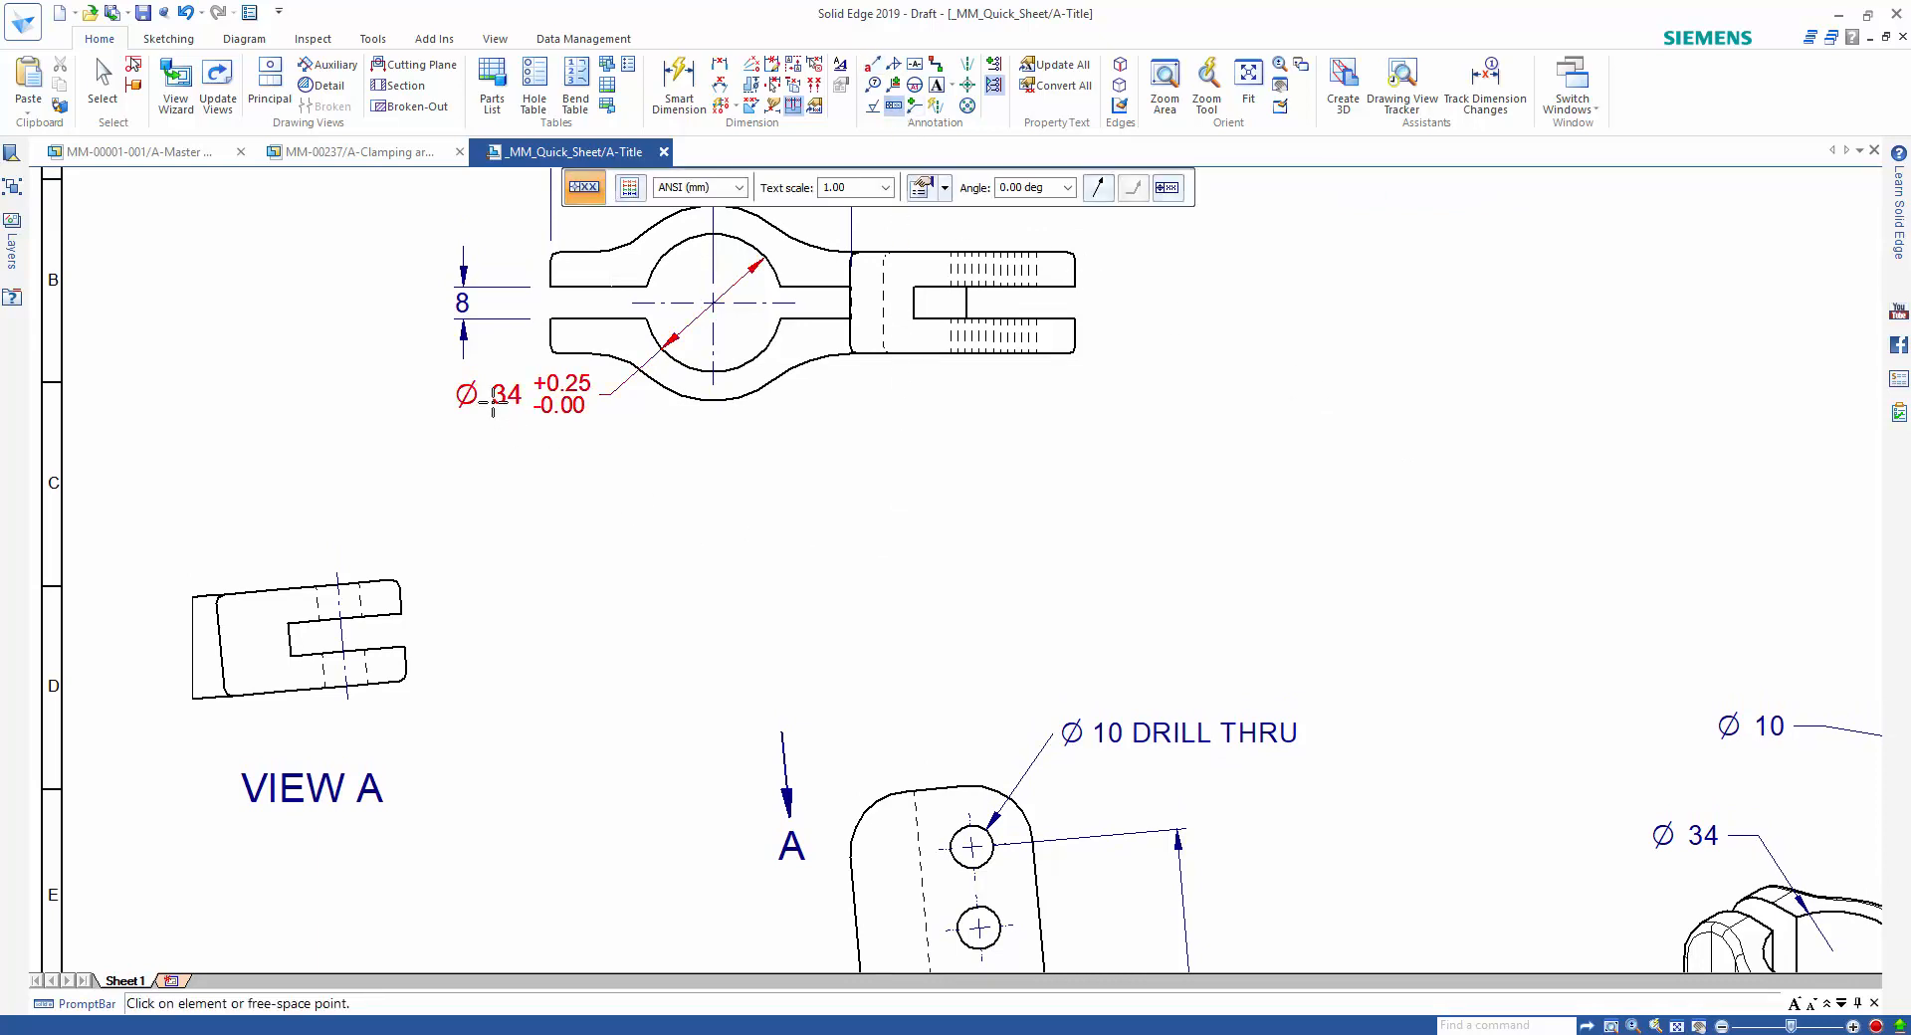
{"action": "left_click", "coordinate": [490, 453]}
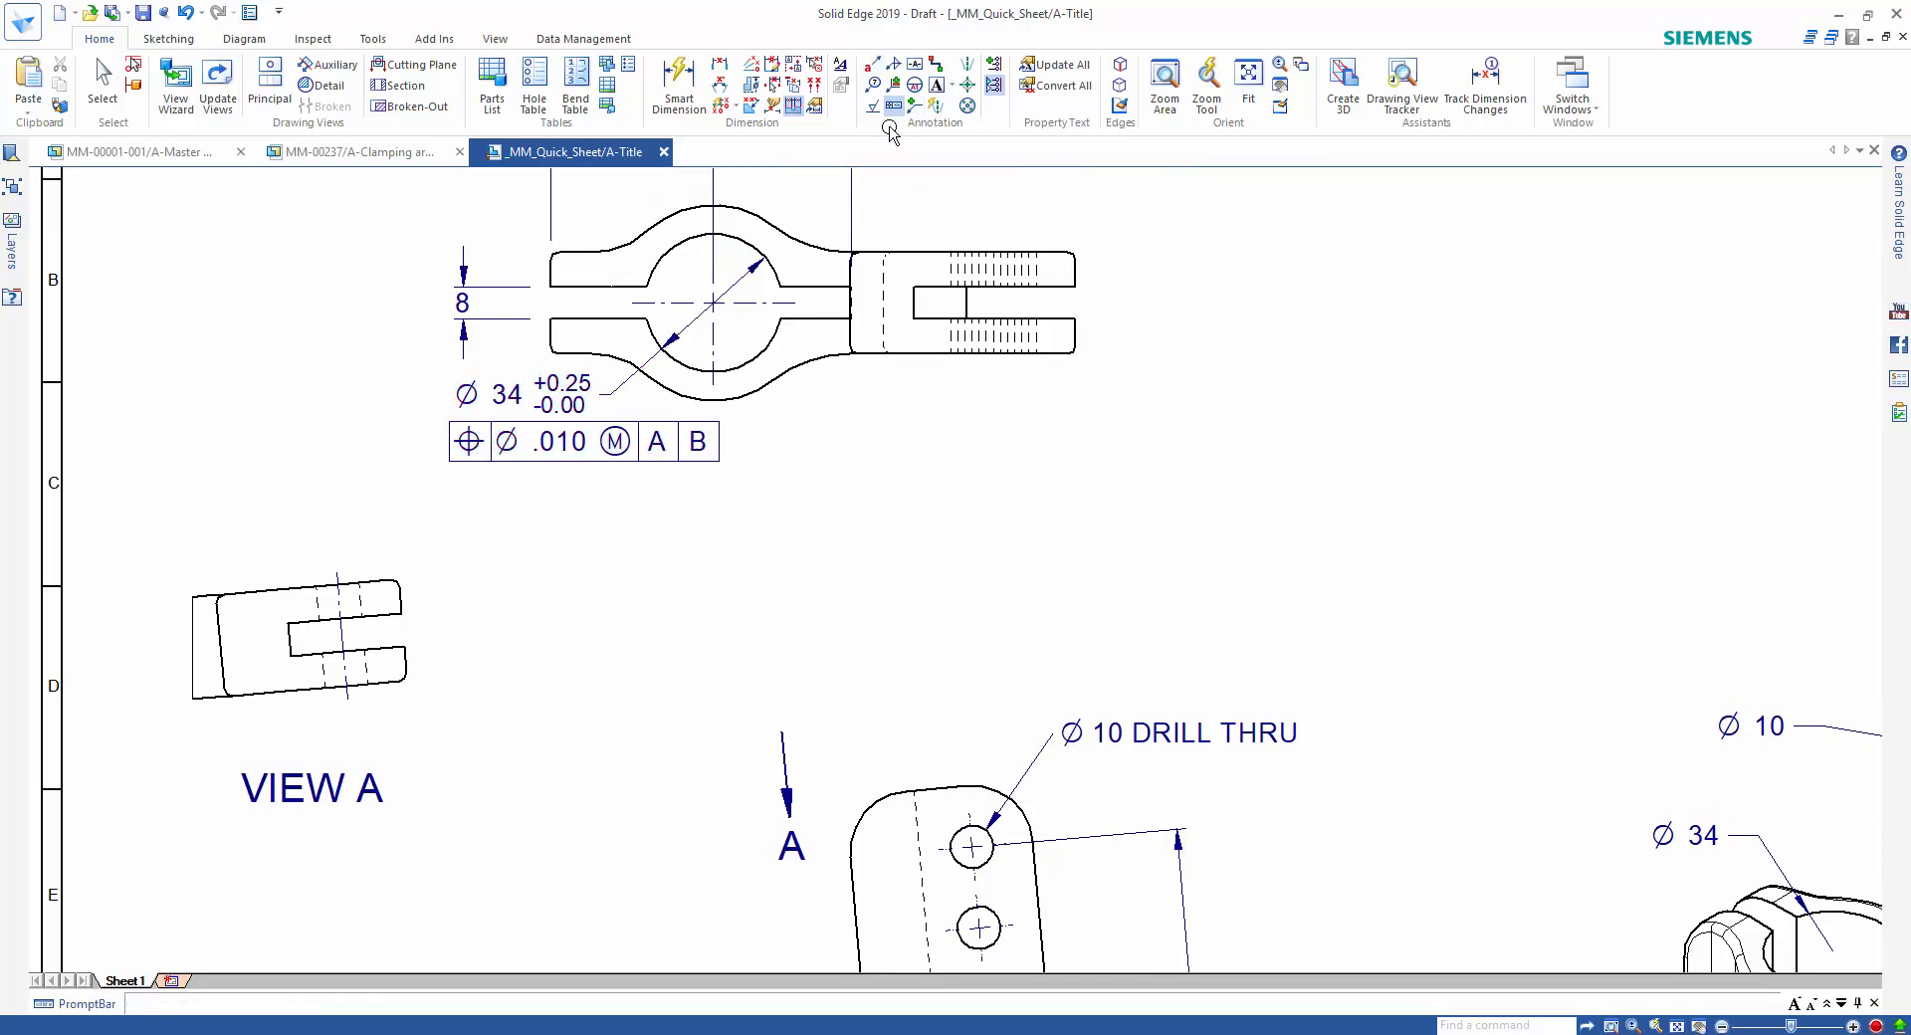
{"action": "key", "text": "Escape"}
Place datum frame -A- on the lower edge of the arm in the front view.
{"action": "left_click", "coordinate": [915, 64]}
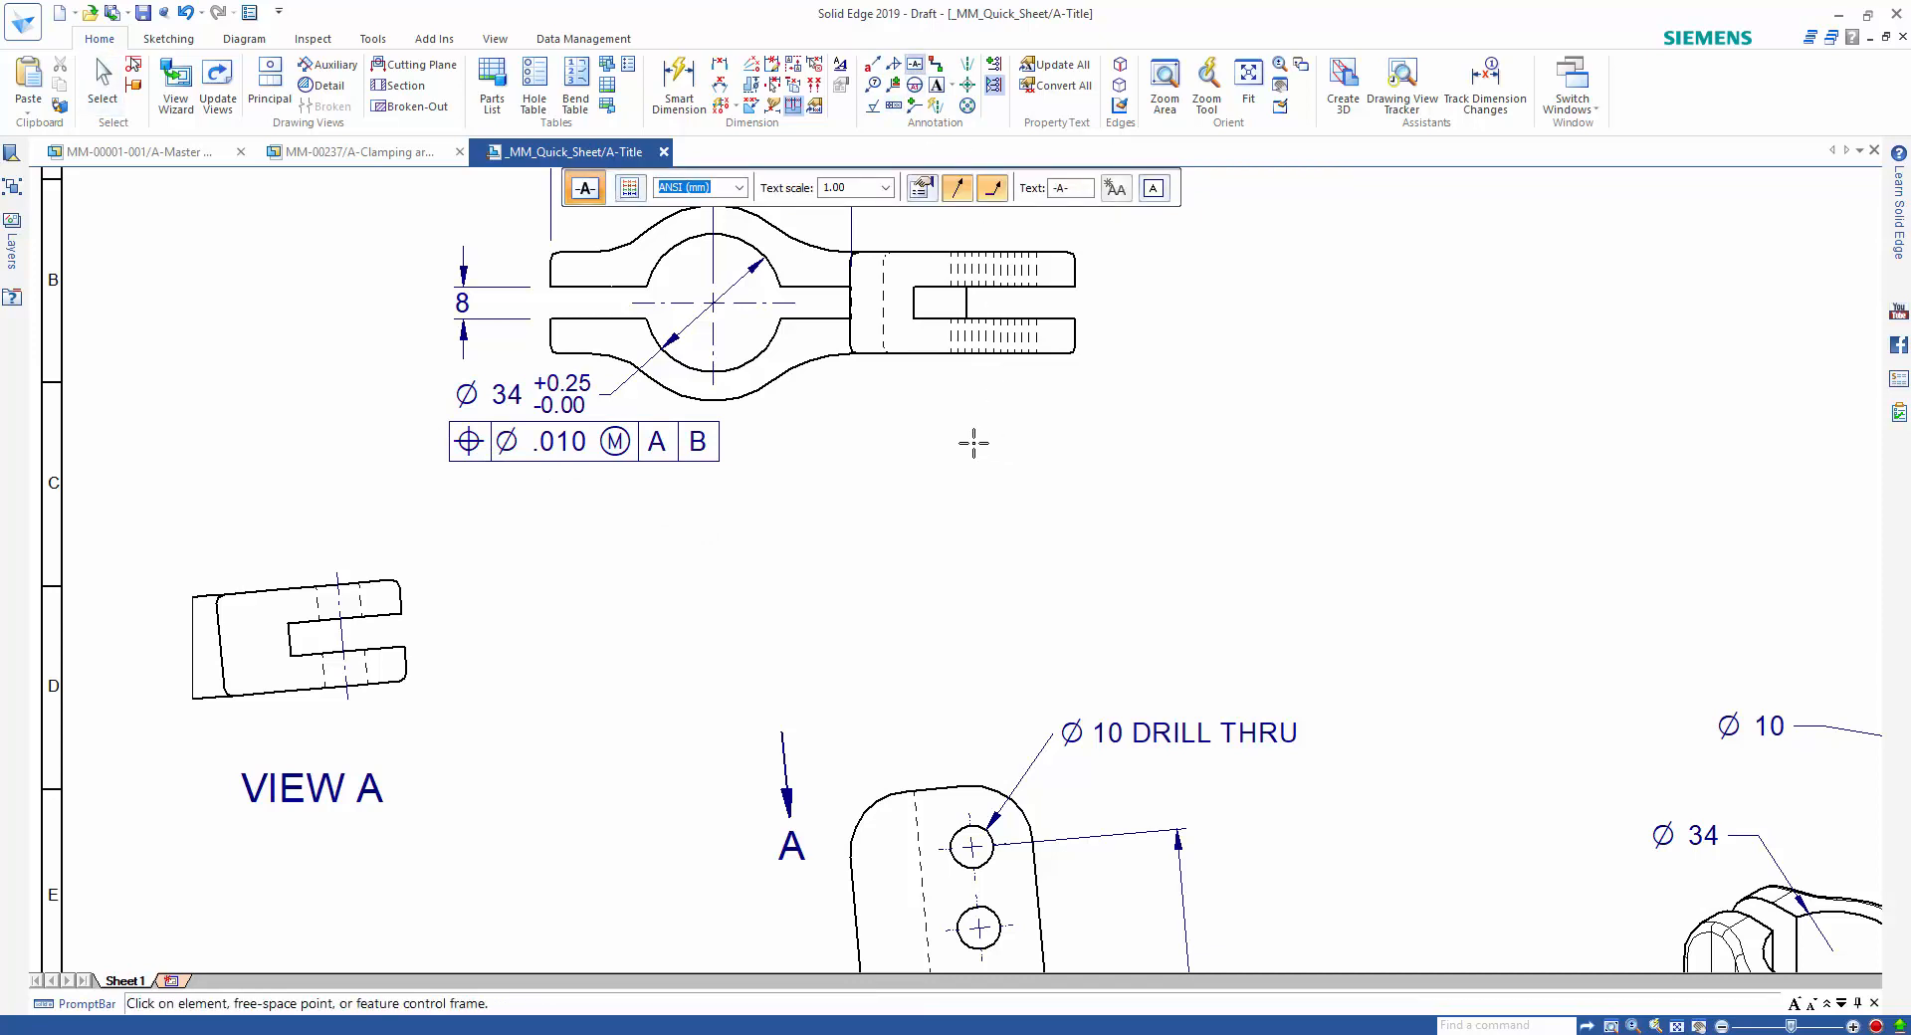
{"action": "scroll", "coordinate": [1002, 482], "scroll_direction": "down", "scroll_amount": 6}
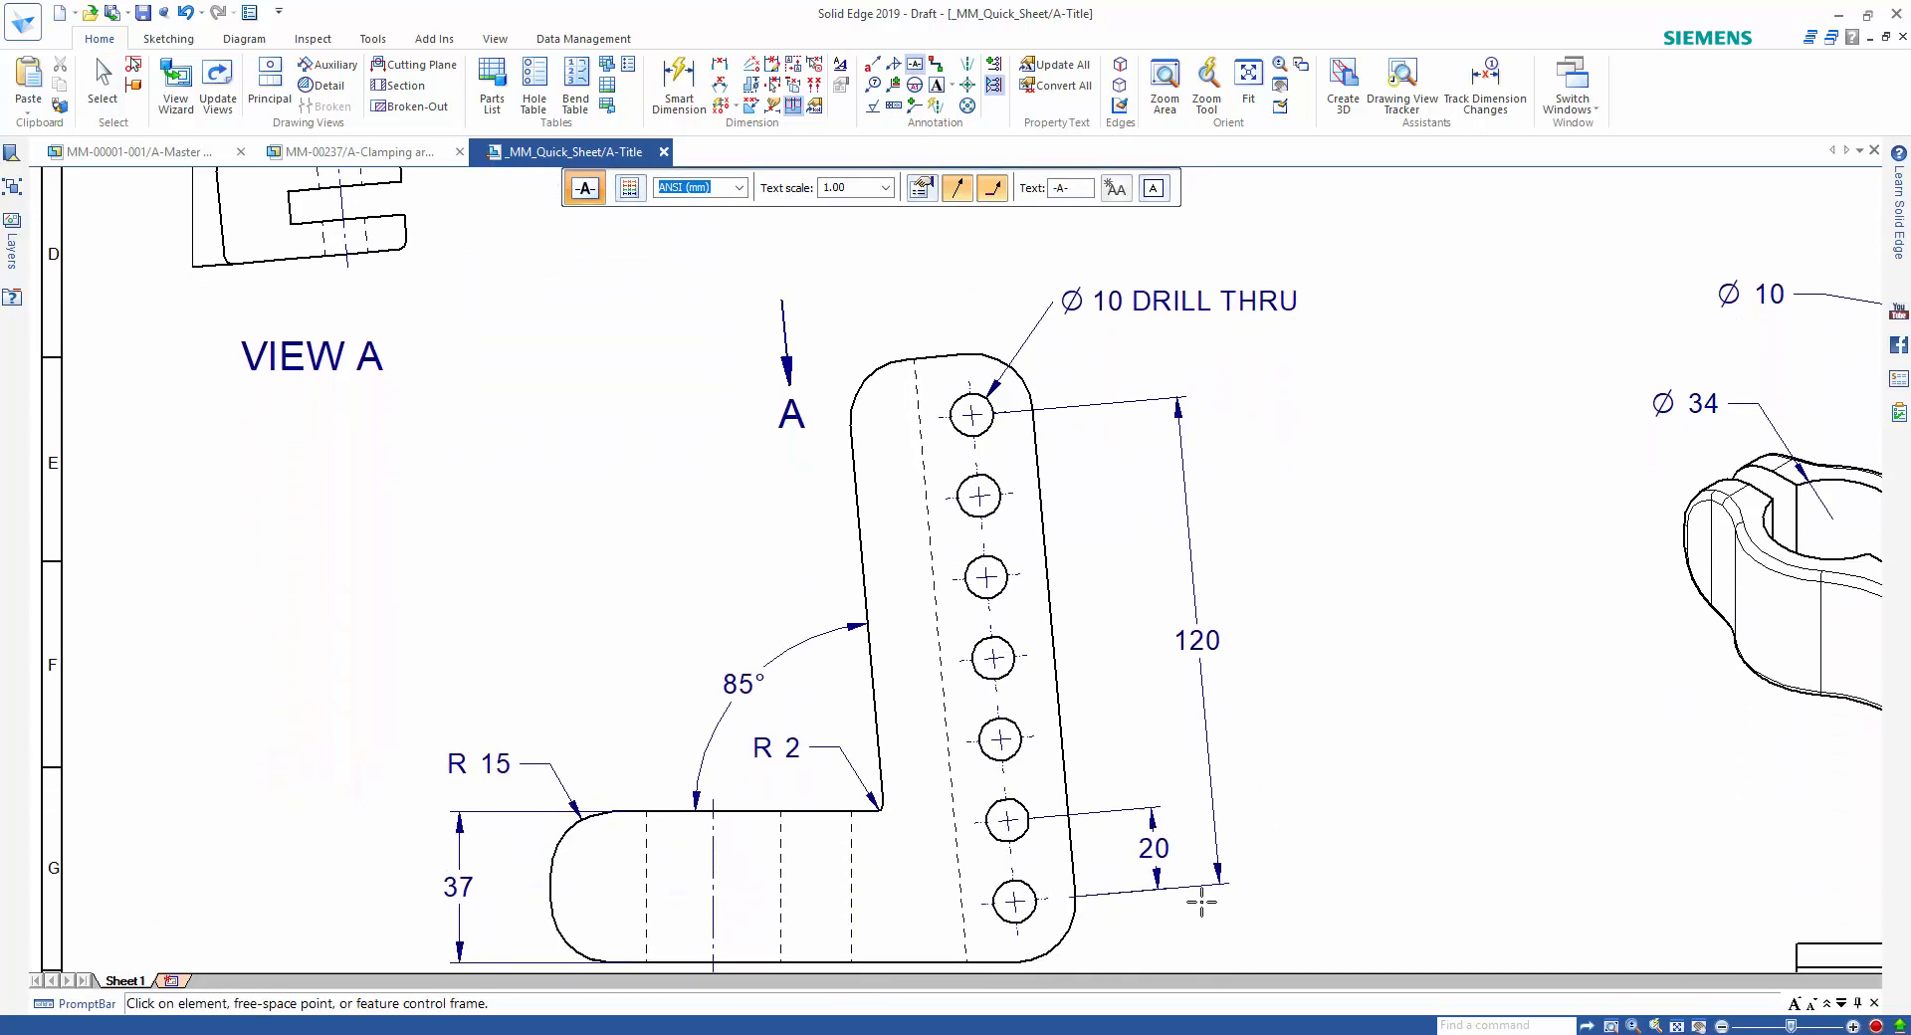
{"action": "left_click", "coordinate": [913, 868]}
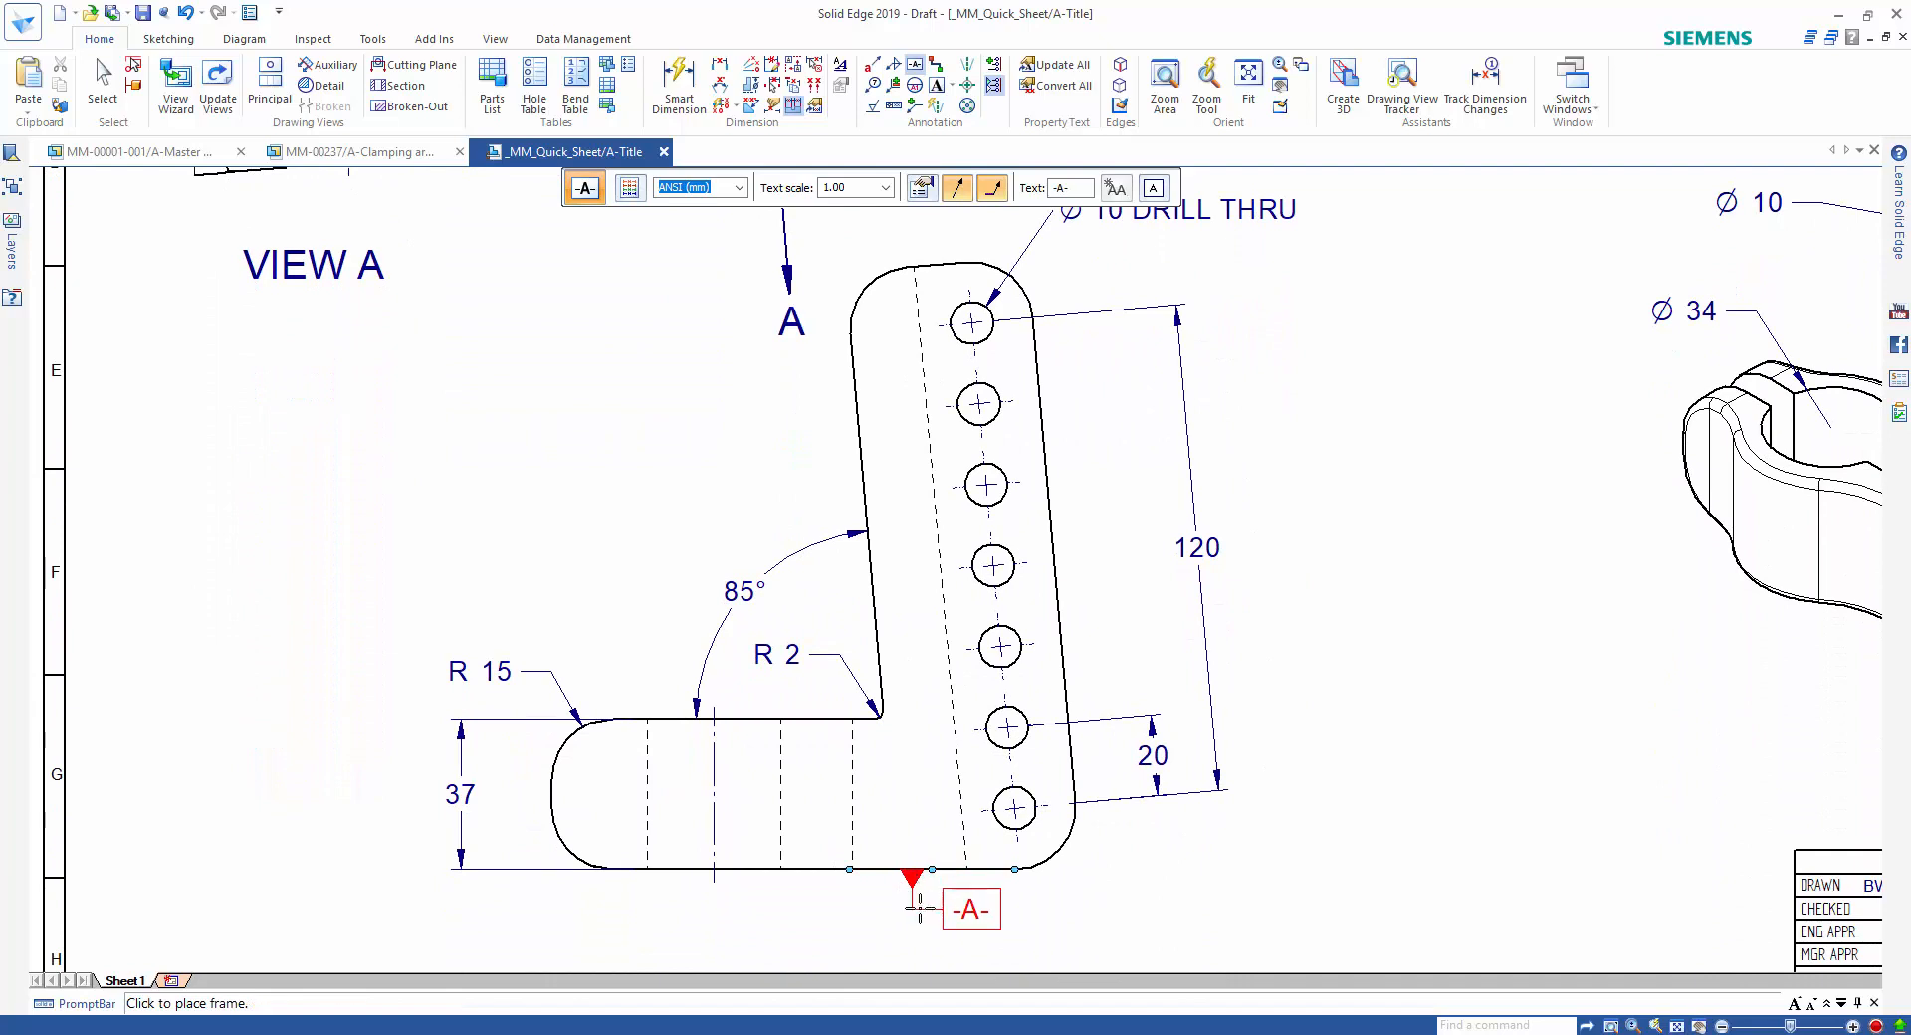
{"action": "left_click", "coordinate": [920, 907]}
Set the datum frame text to -B- and place it on the clamp's lower outer curve in the view above.
{"action": "scroll", "coordinate": [1249, 857], "scroll_direction": "up", "scroll_amount": 3}
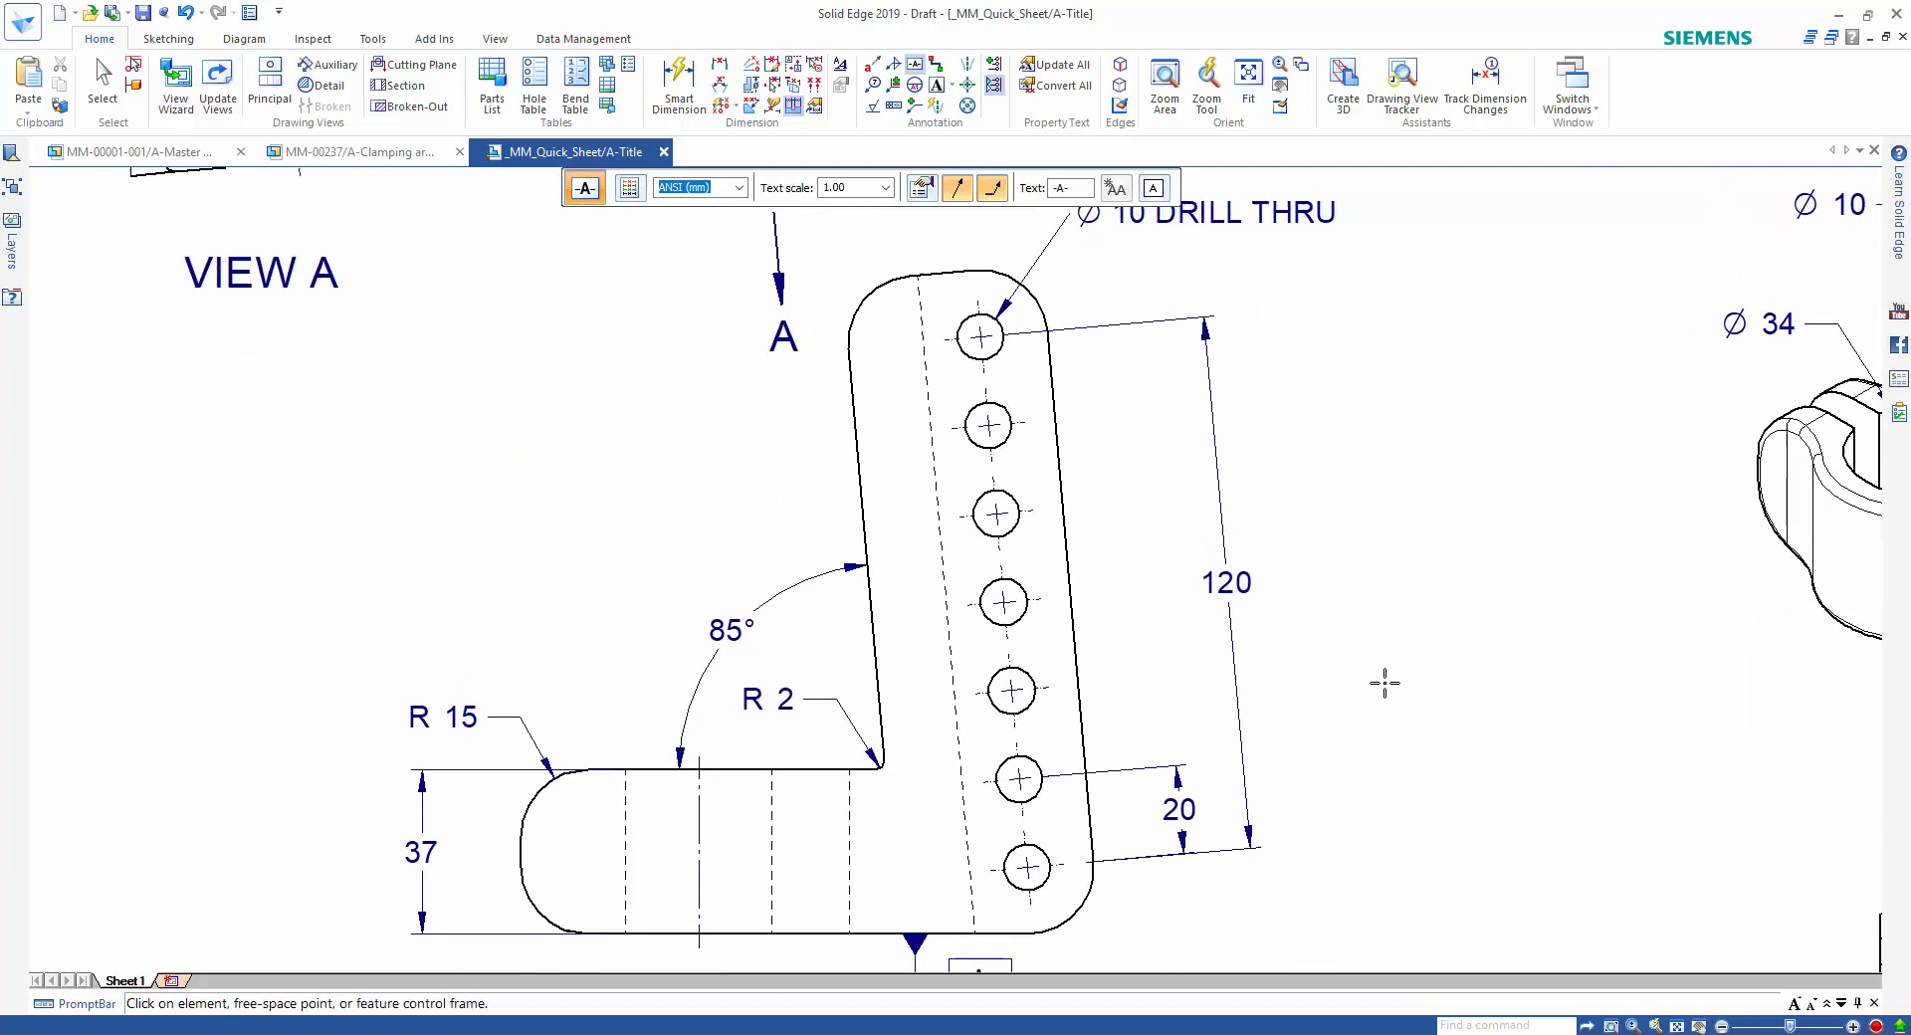
{"action": "scroll", "coordinate": [1181, 515], "scroll_direction": "up", "scroll_amount": 7}
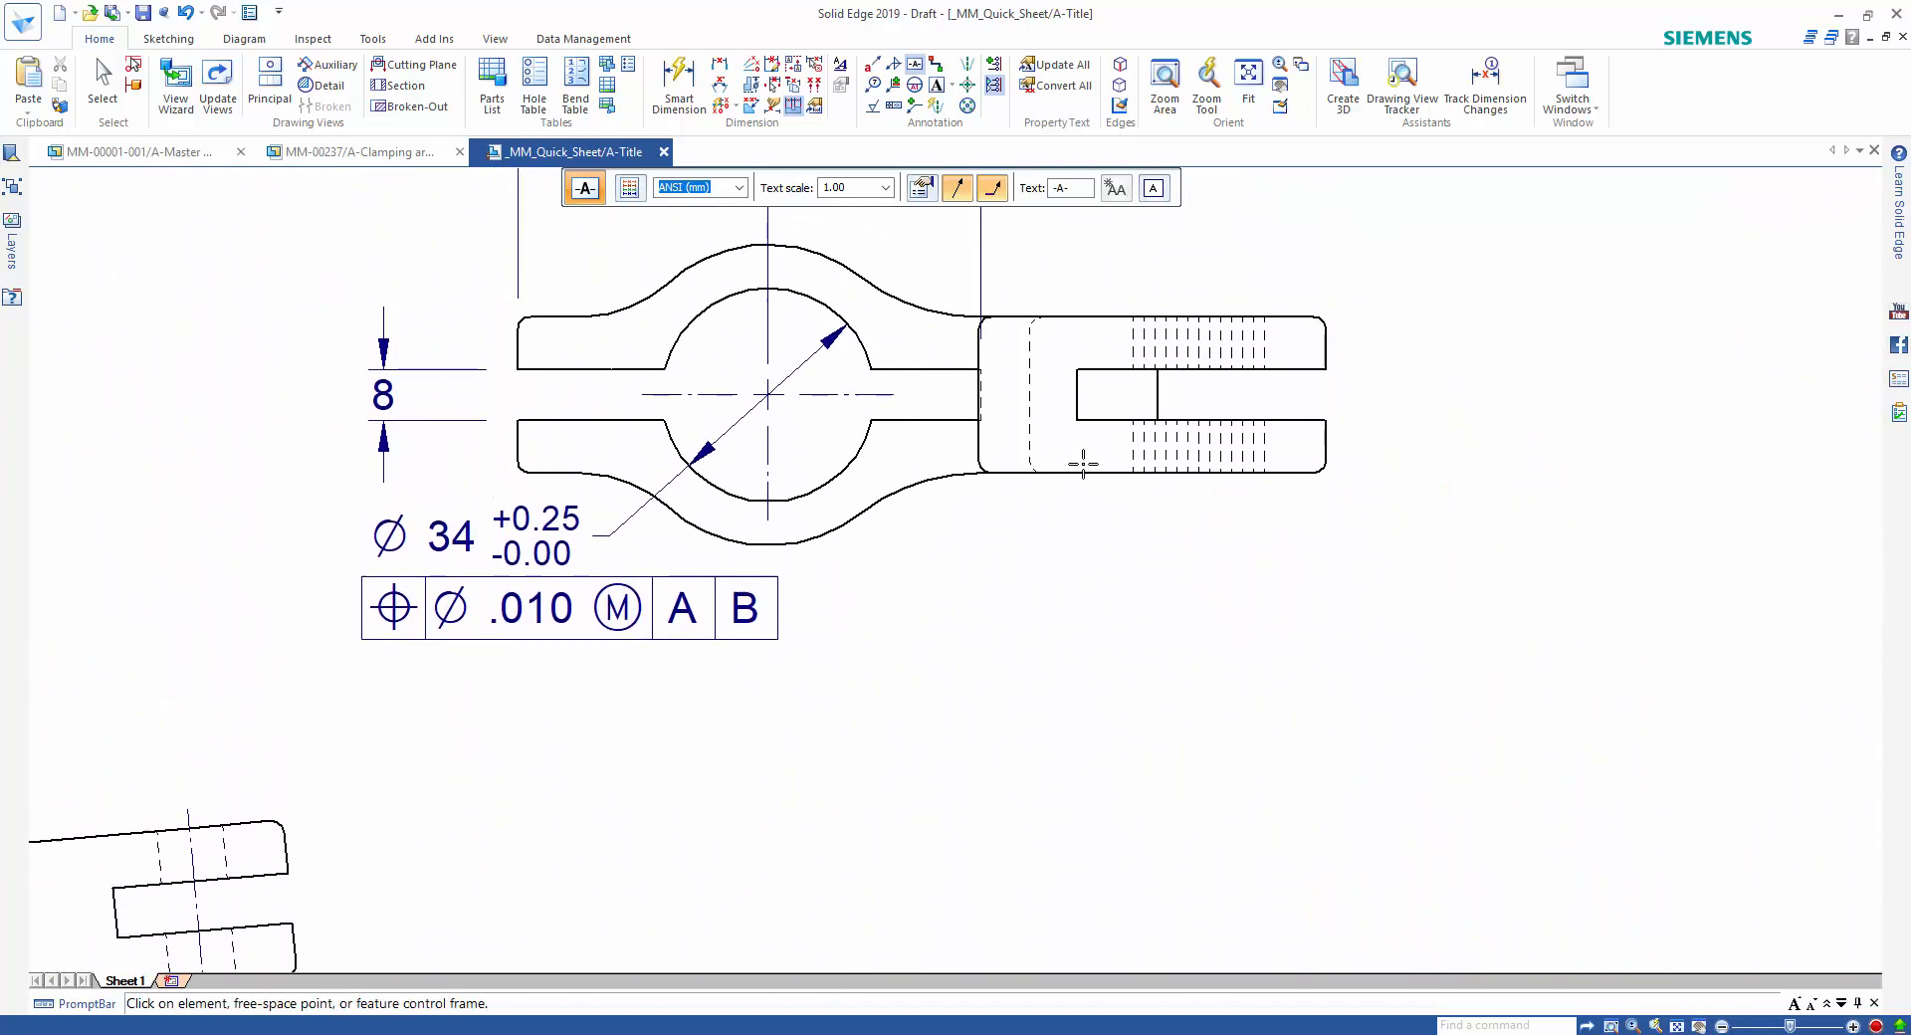
{"action": "left_click", "coordinate": [1063, 195]}
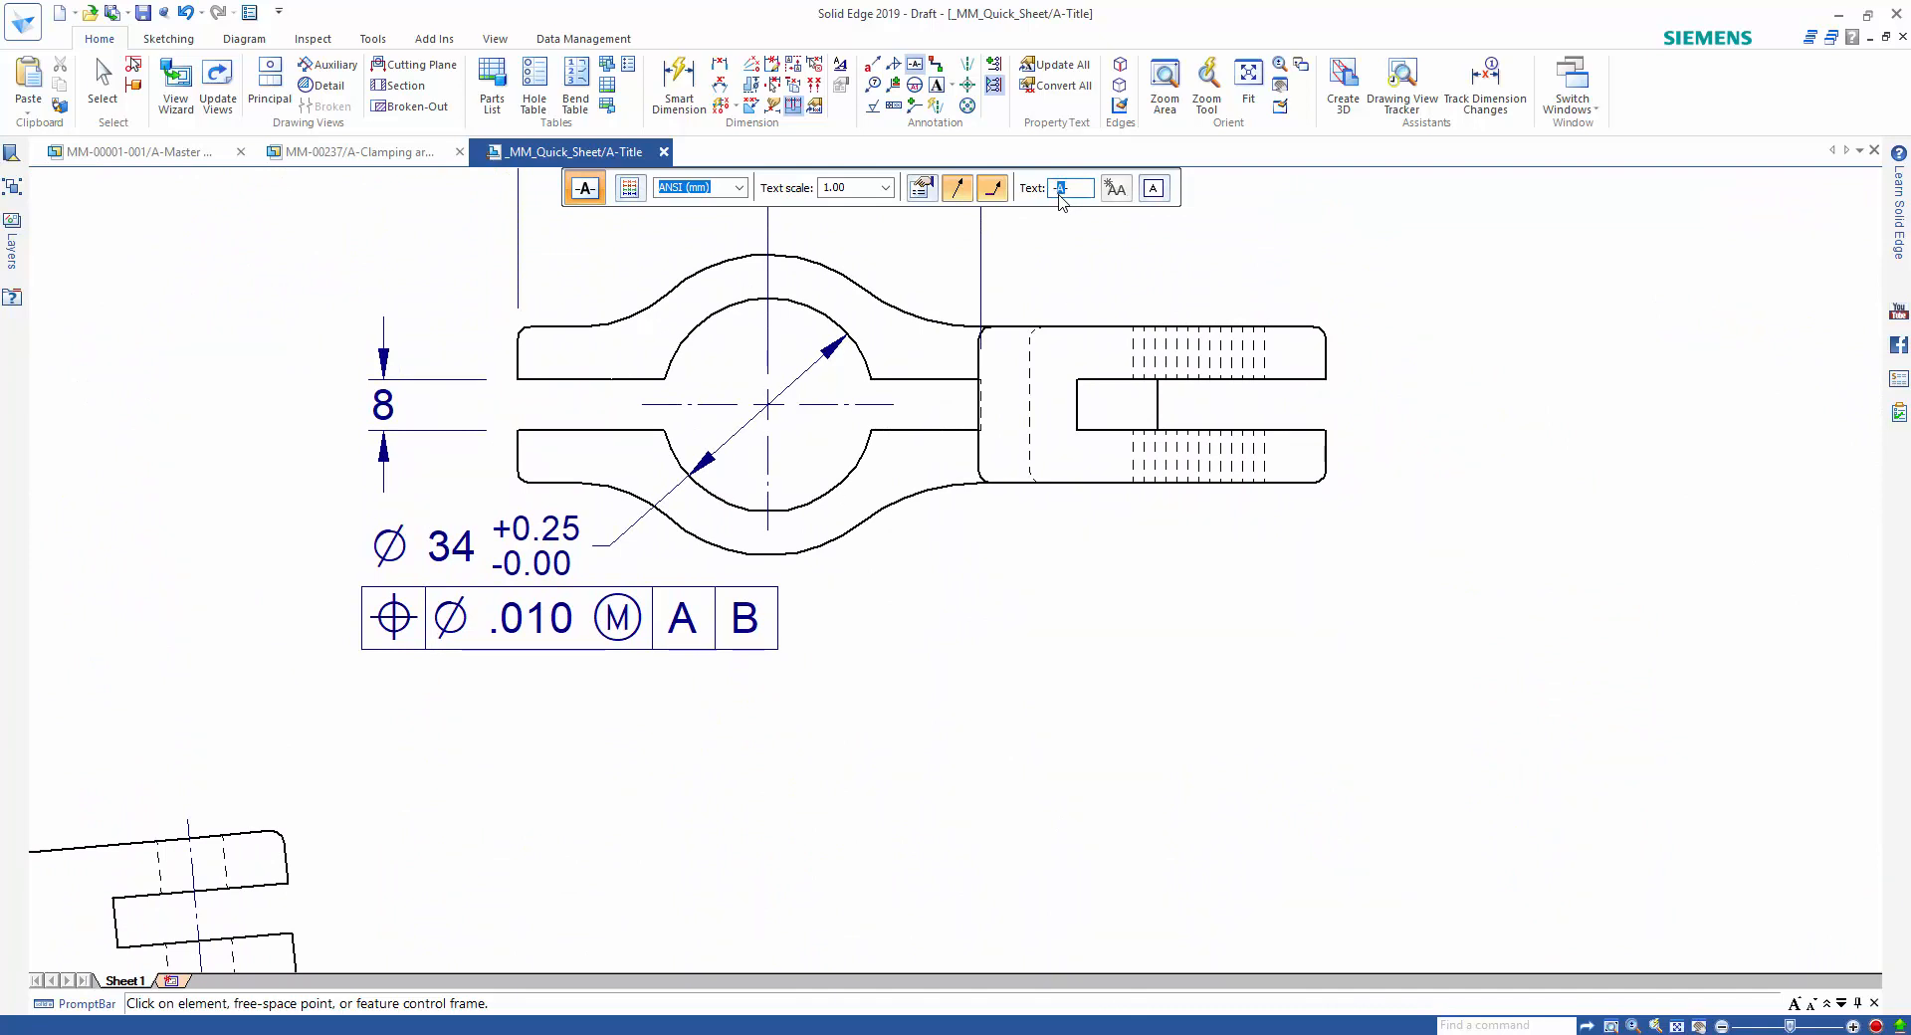
{"action": "type", "text": "-B-"}
{"action": "left_click", "coordinate": [896, 509]}
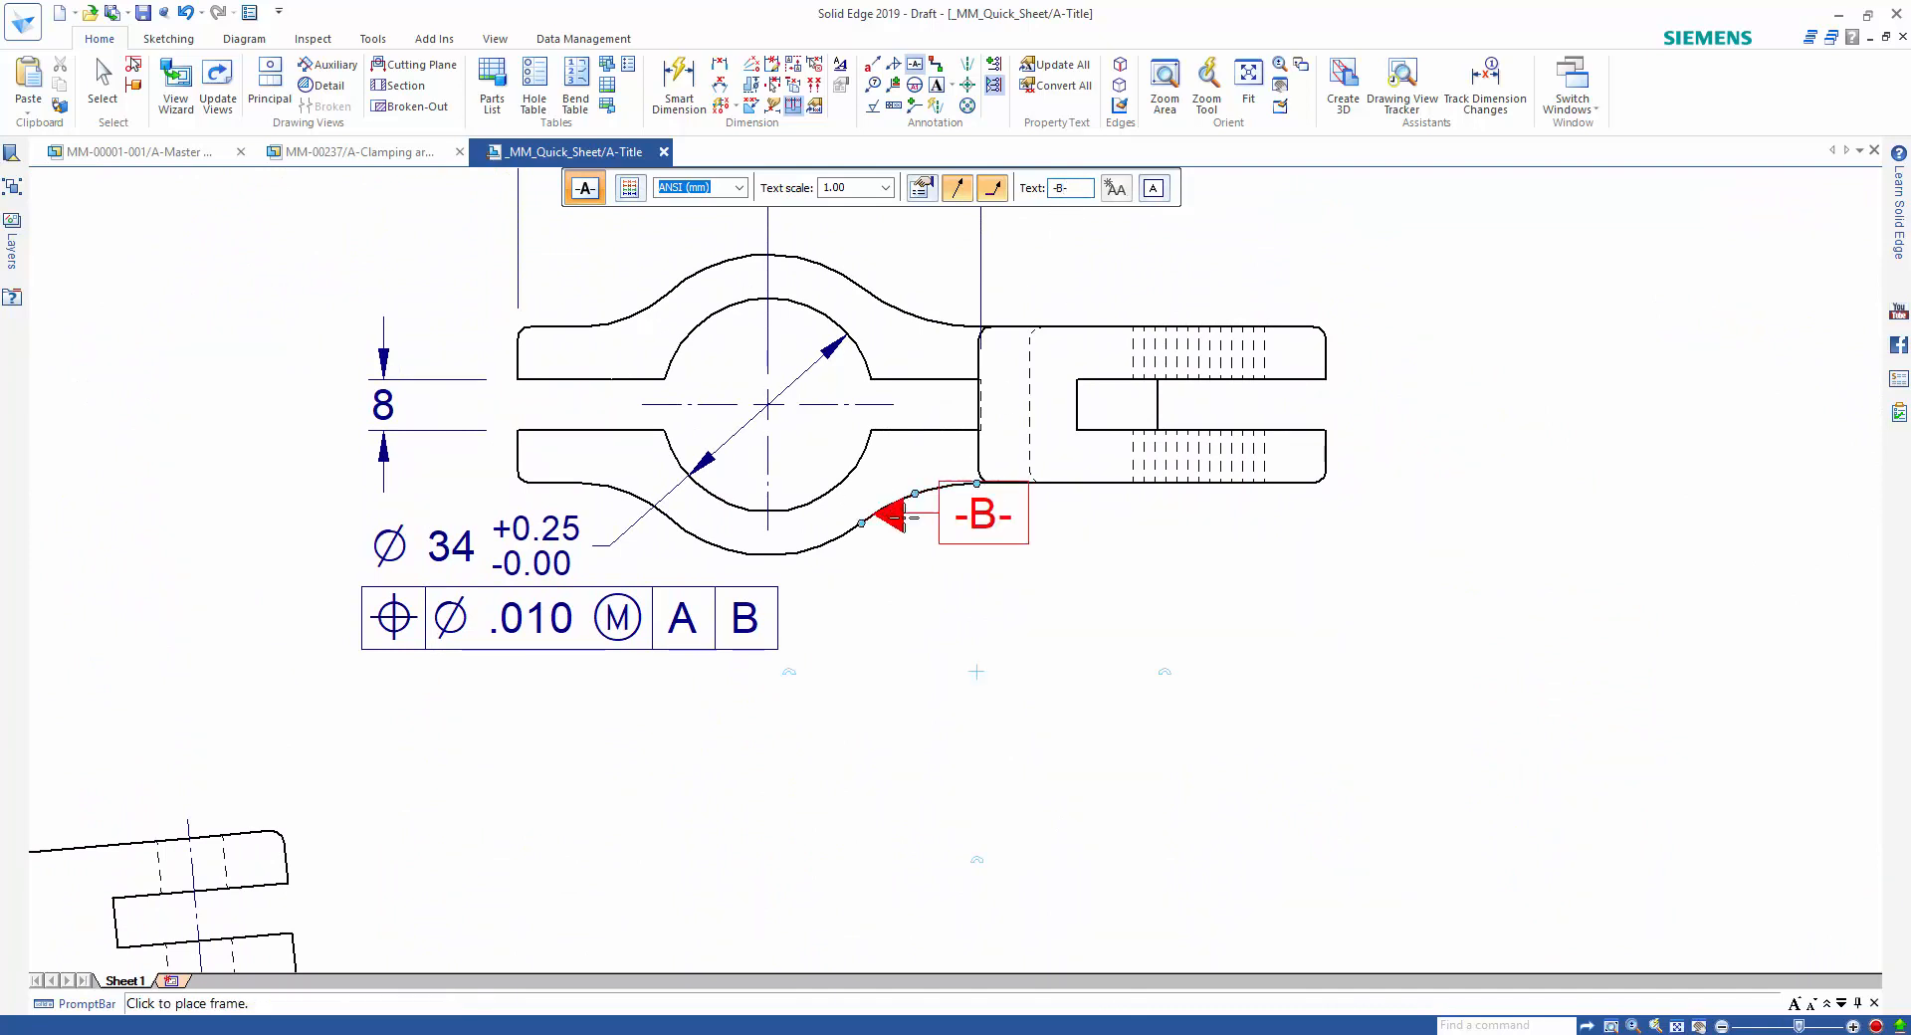
{"action": "left_click", "coordinate": [943, 560]}
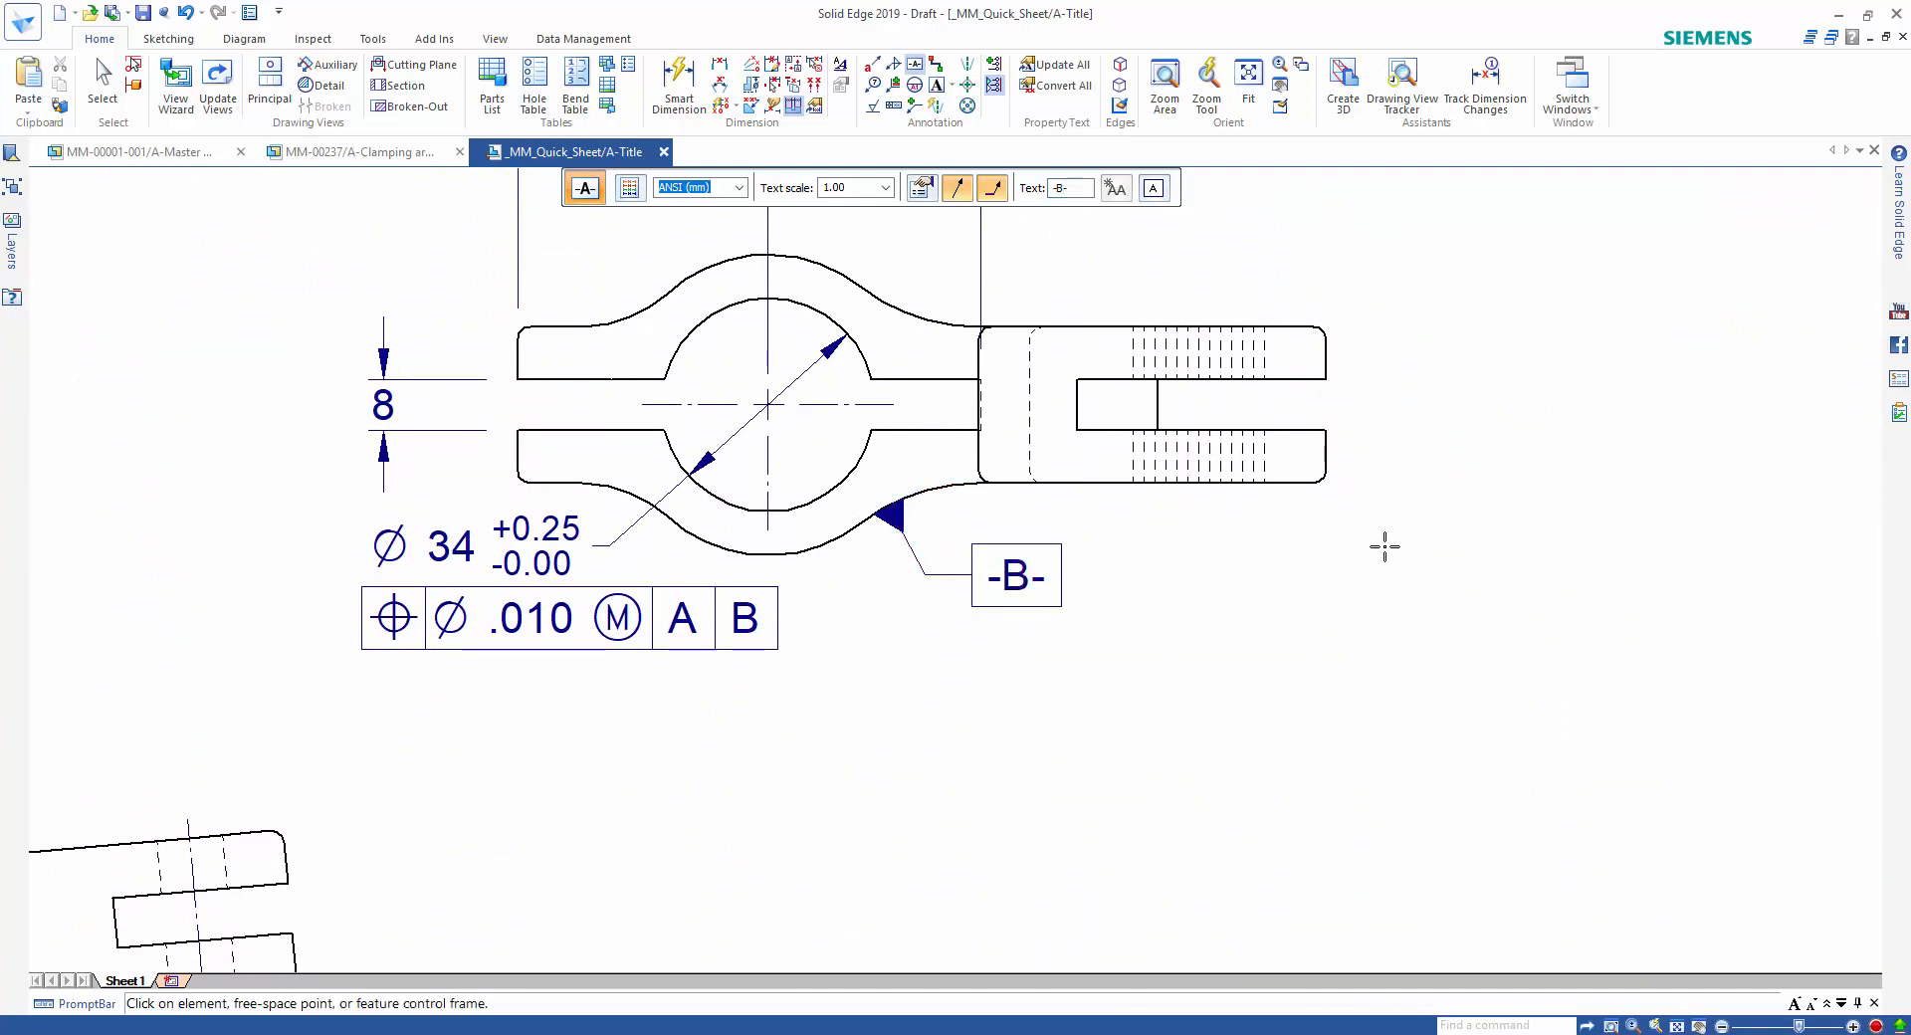
{"action": "key", "text": "Escape"}
Create a circular detail view of the upper fork prong's end at 5:1 and place it beside the clamp view.
{"action": "scroll", "coordinate": [1383, 603], "scroll_direction": "down", "scroll_amount": 1}
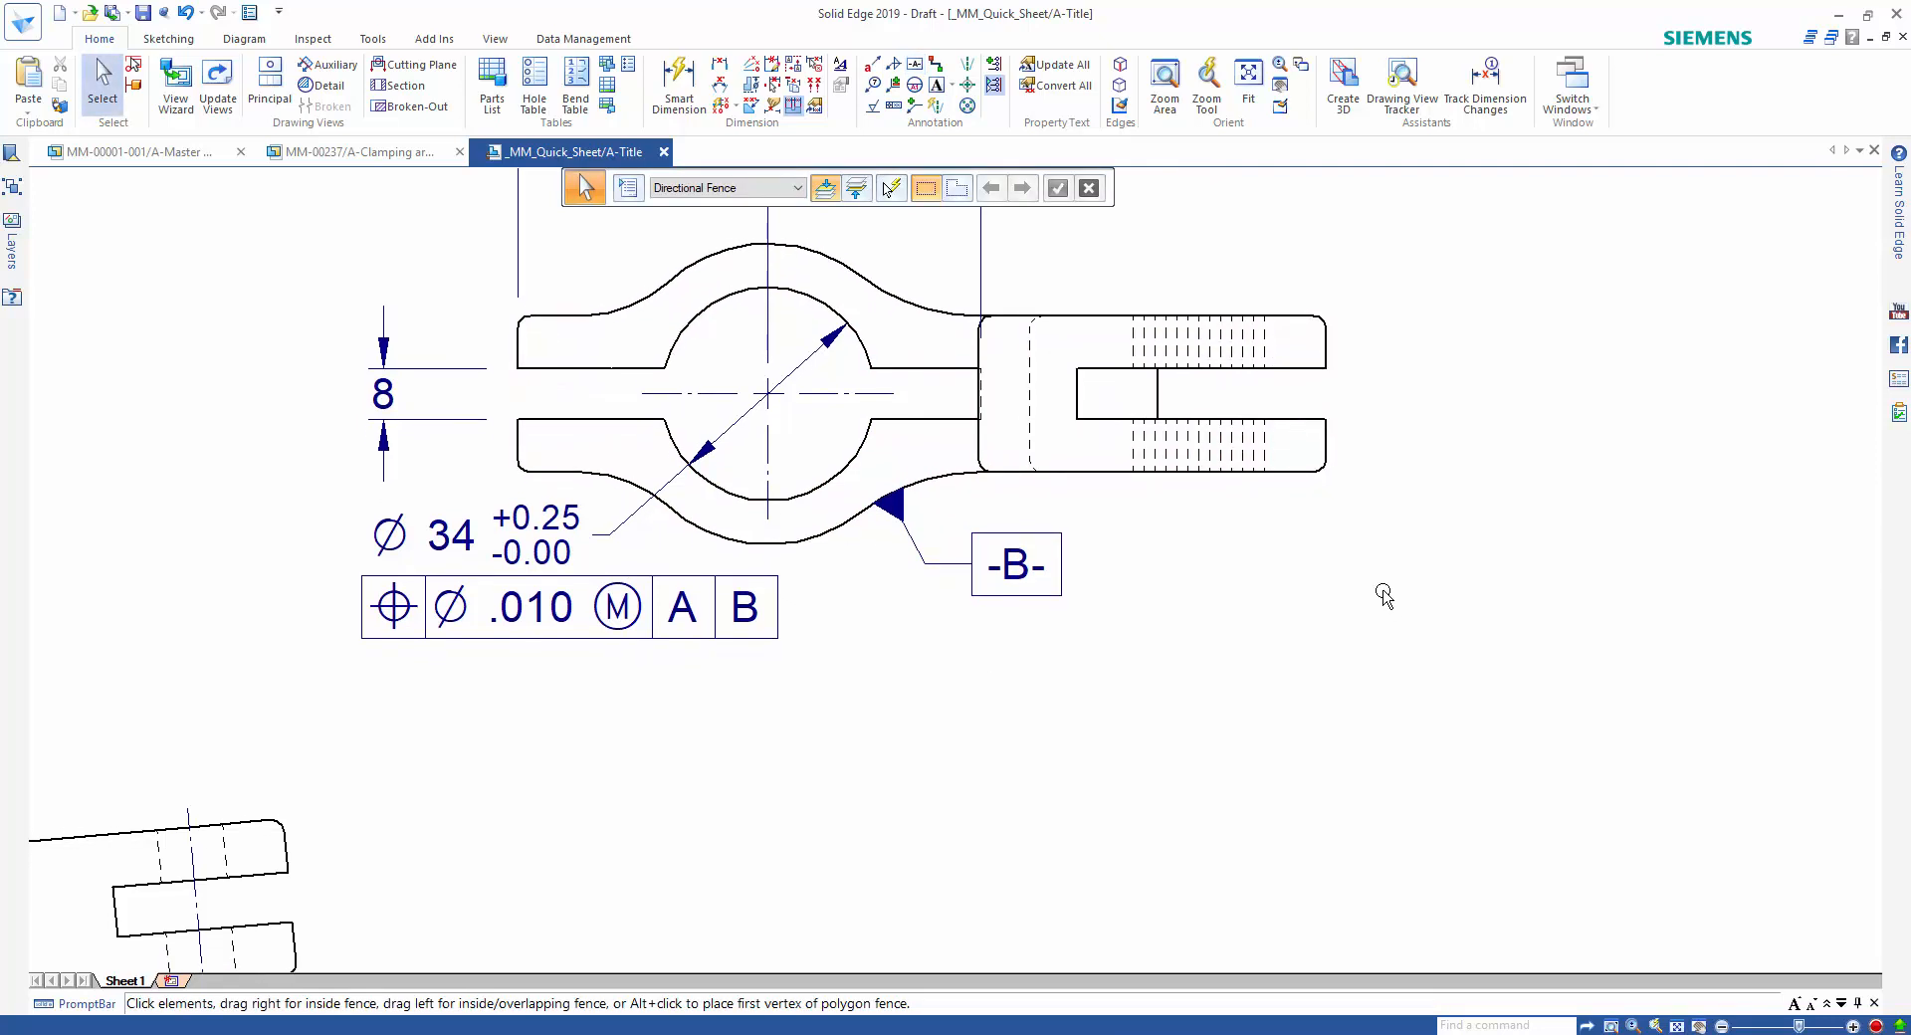
{"action": "right_click", "coordinate": [1421, 545]}
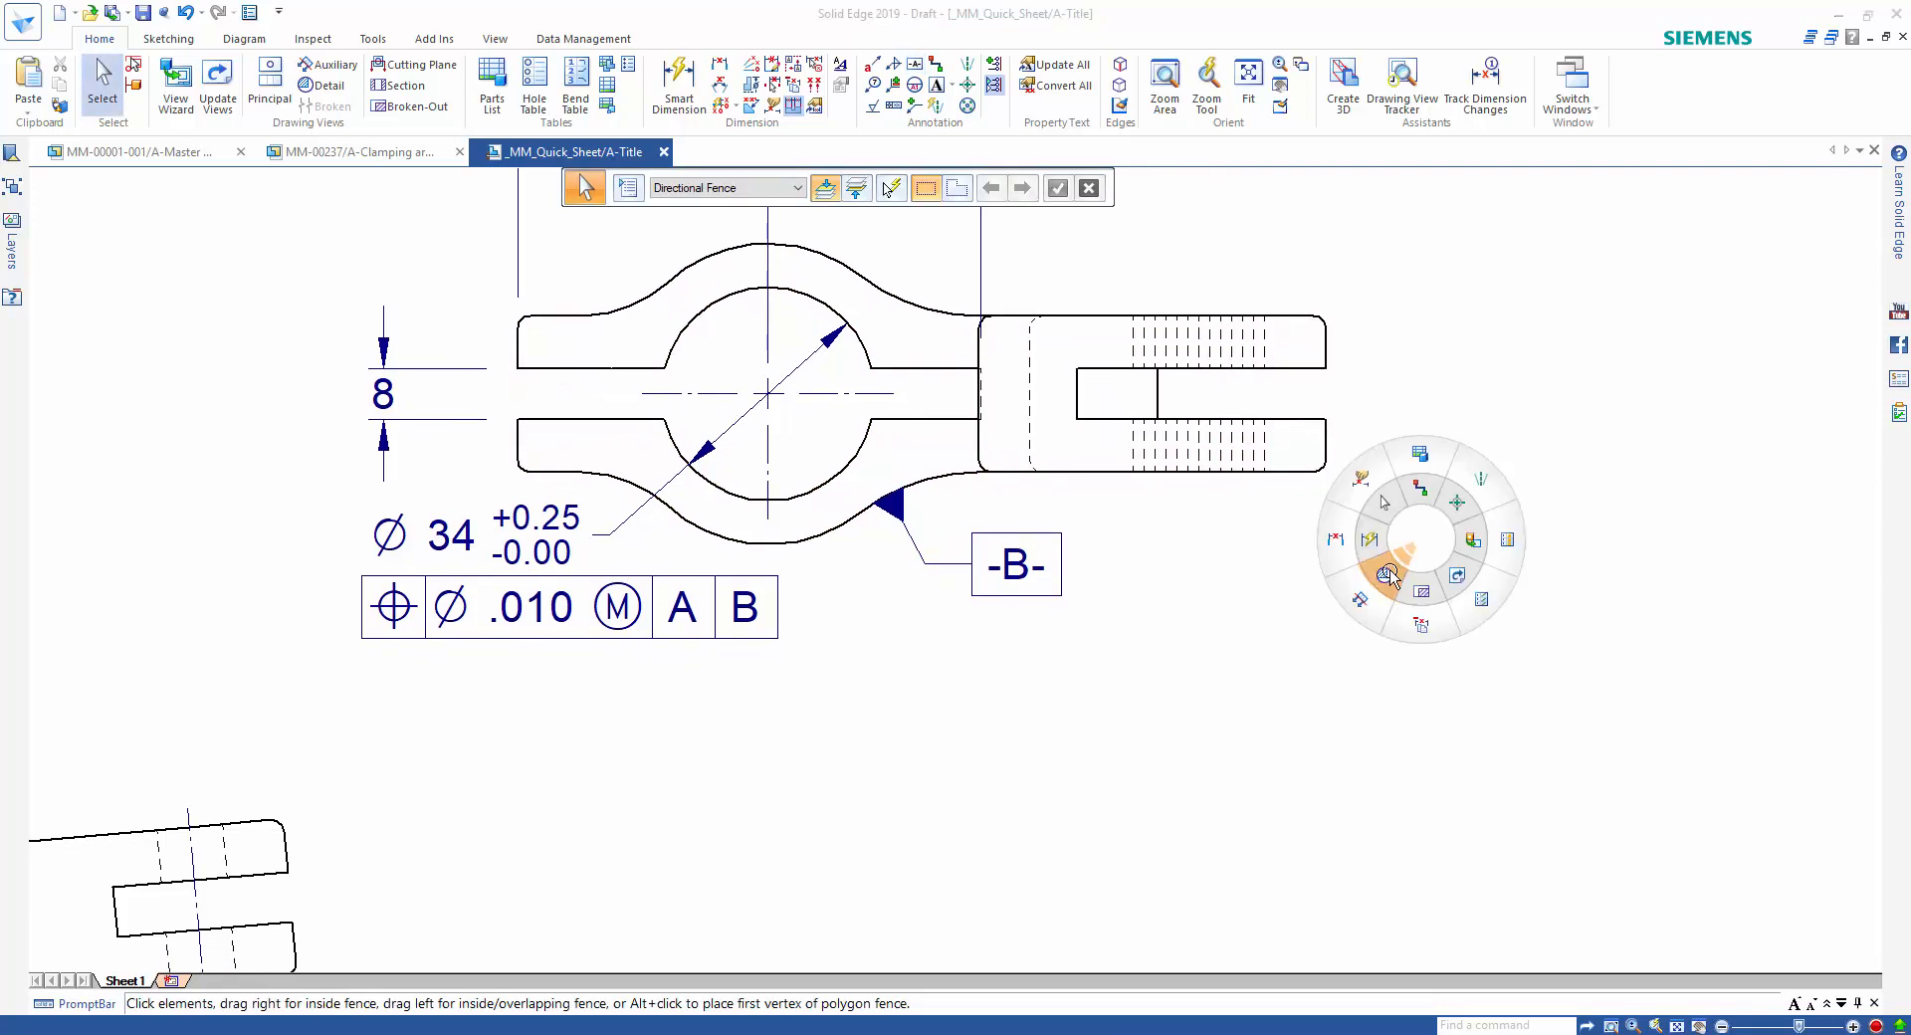
{"action": "left_click", "coordinate": [1389, 585]}
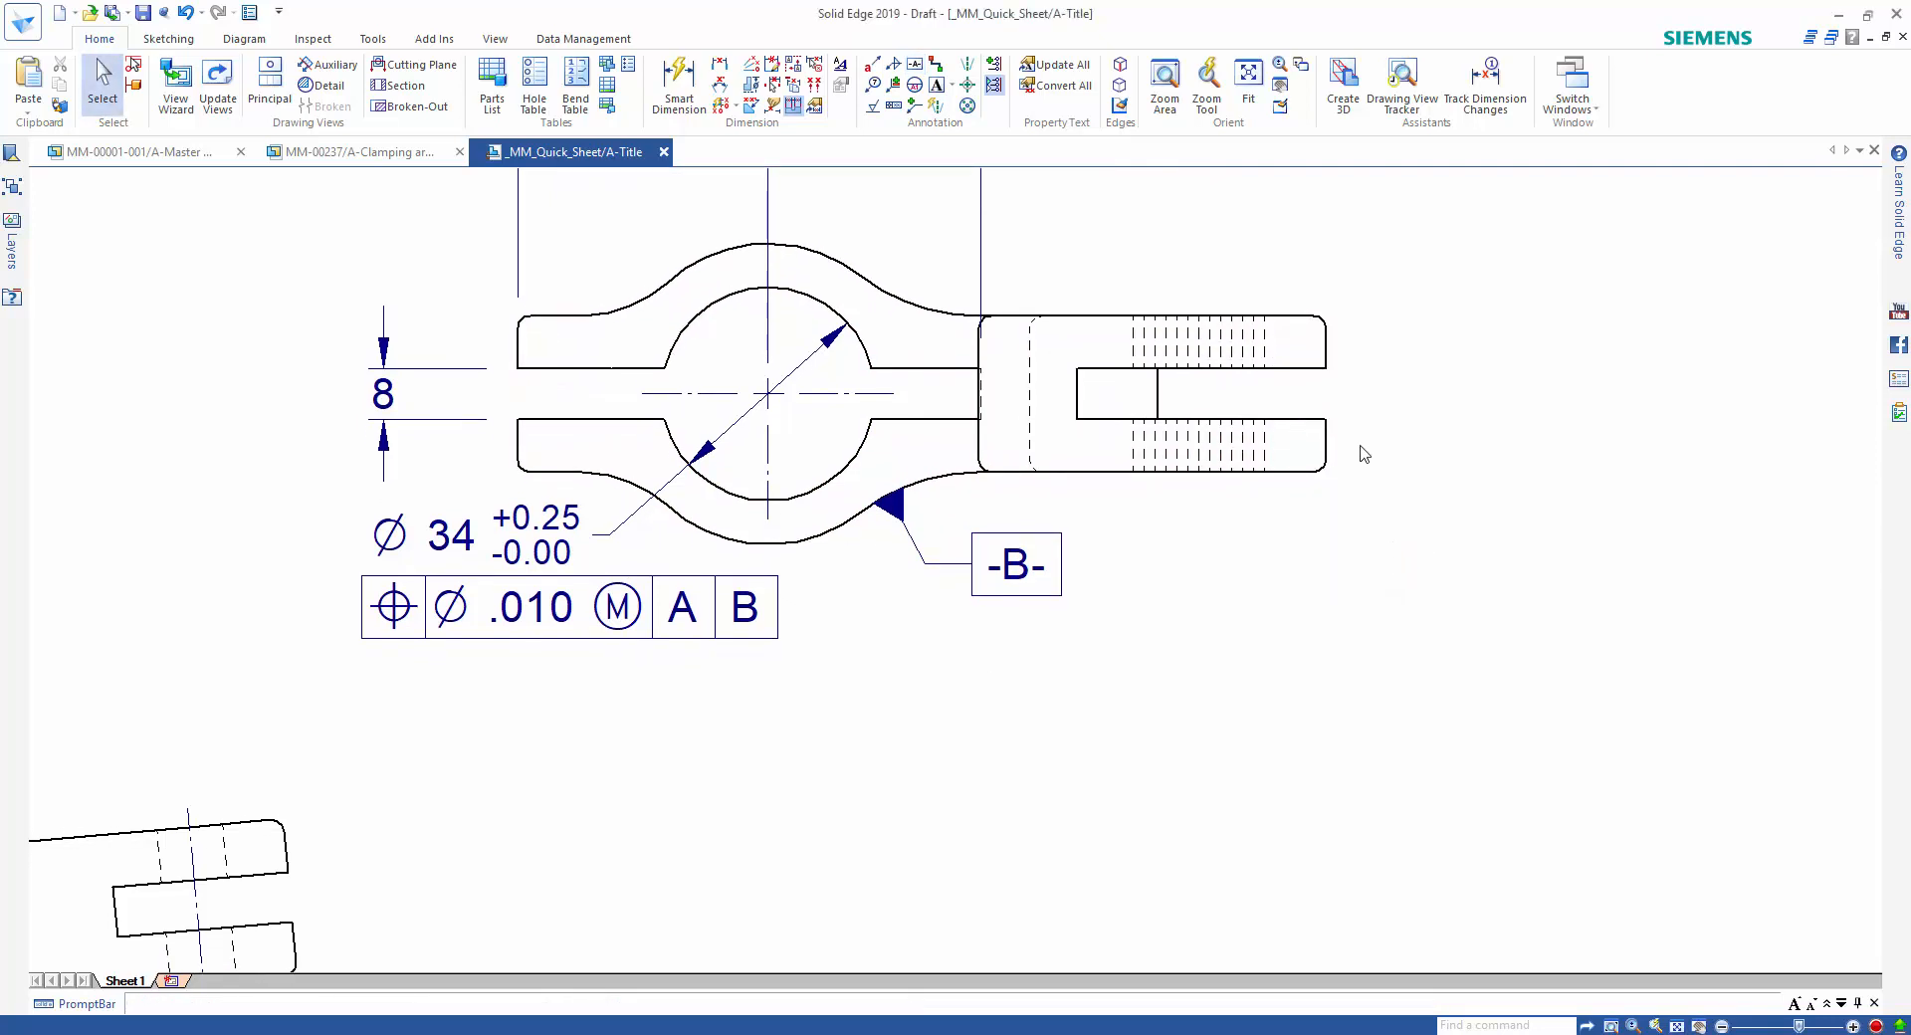
{"action": "left_click", "coordinate": [1289, 346]}
{"action": "left_click", "coordinate": [1317, 299]}
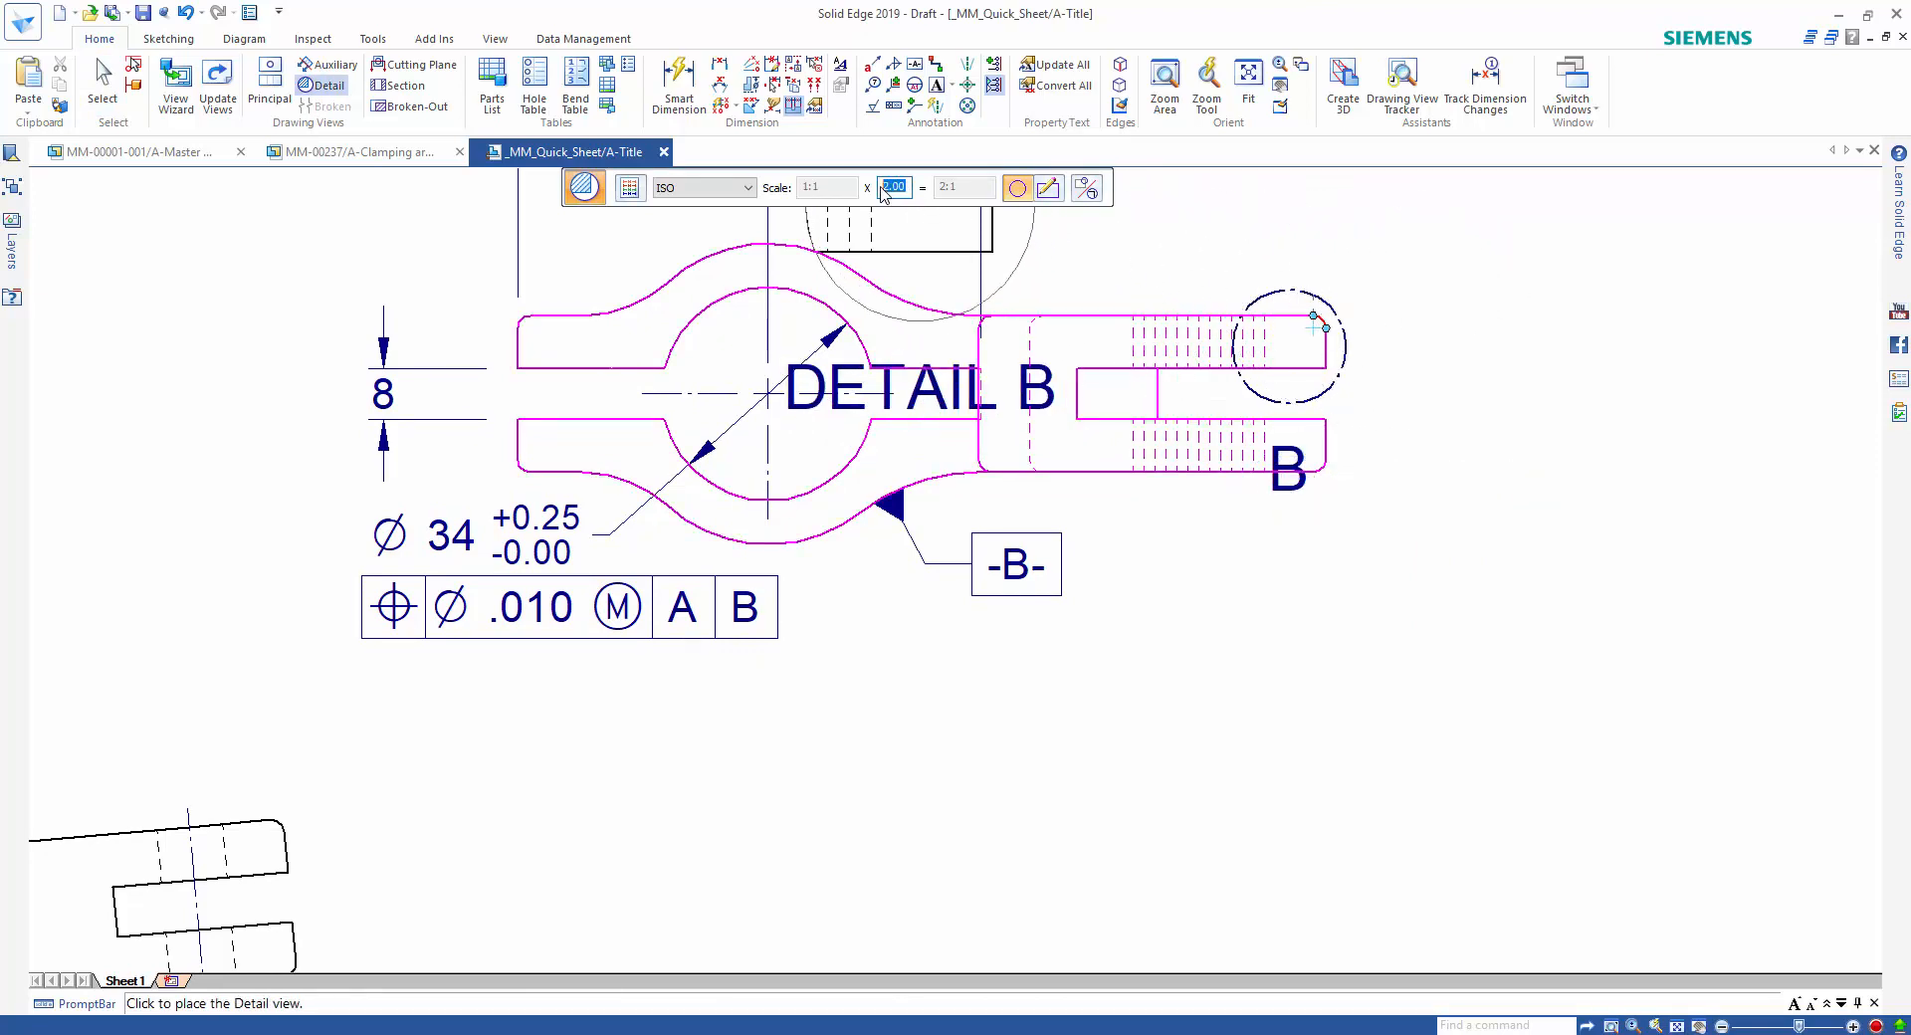
{"action": "type", "text": "5"}
{"action": "key", "text": "Return"}
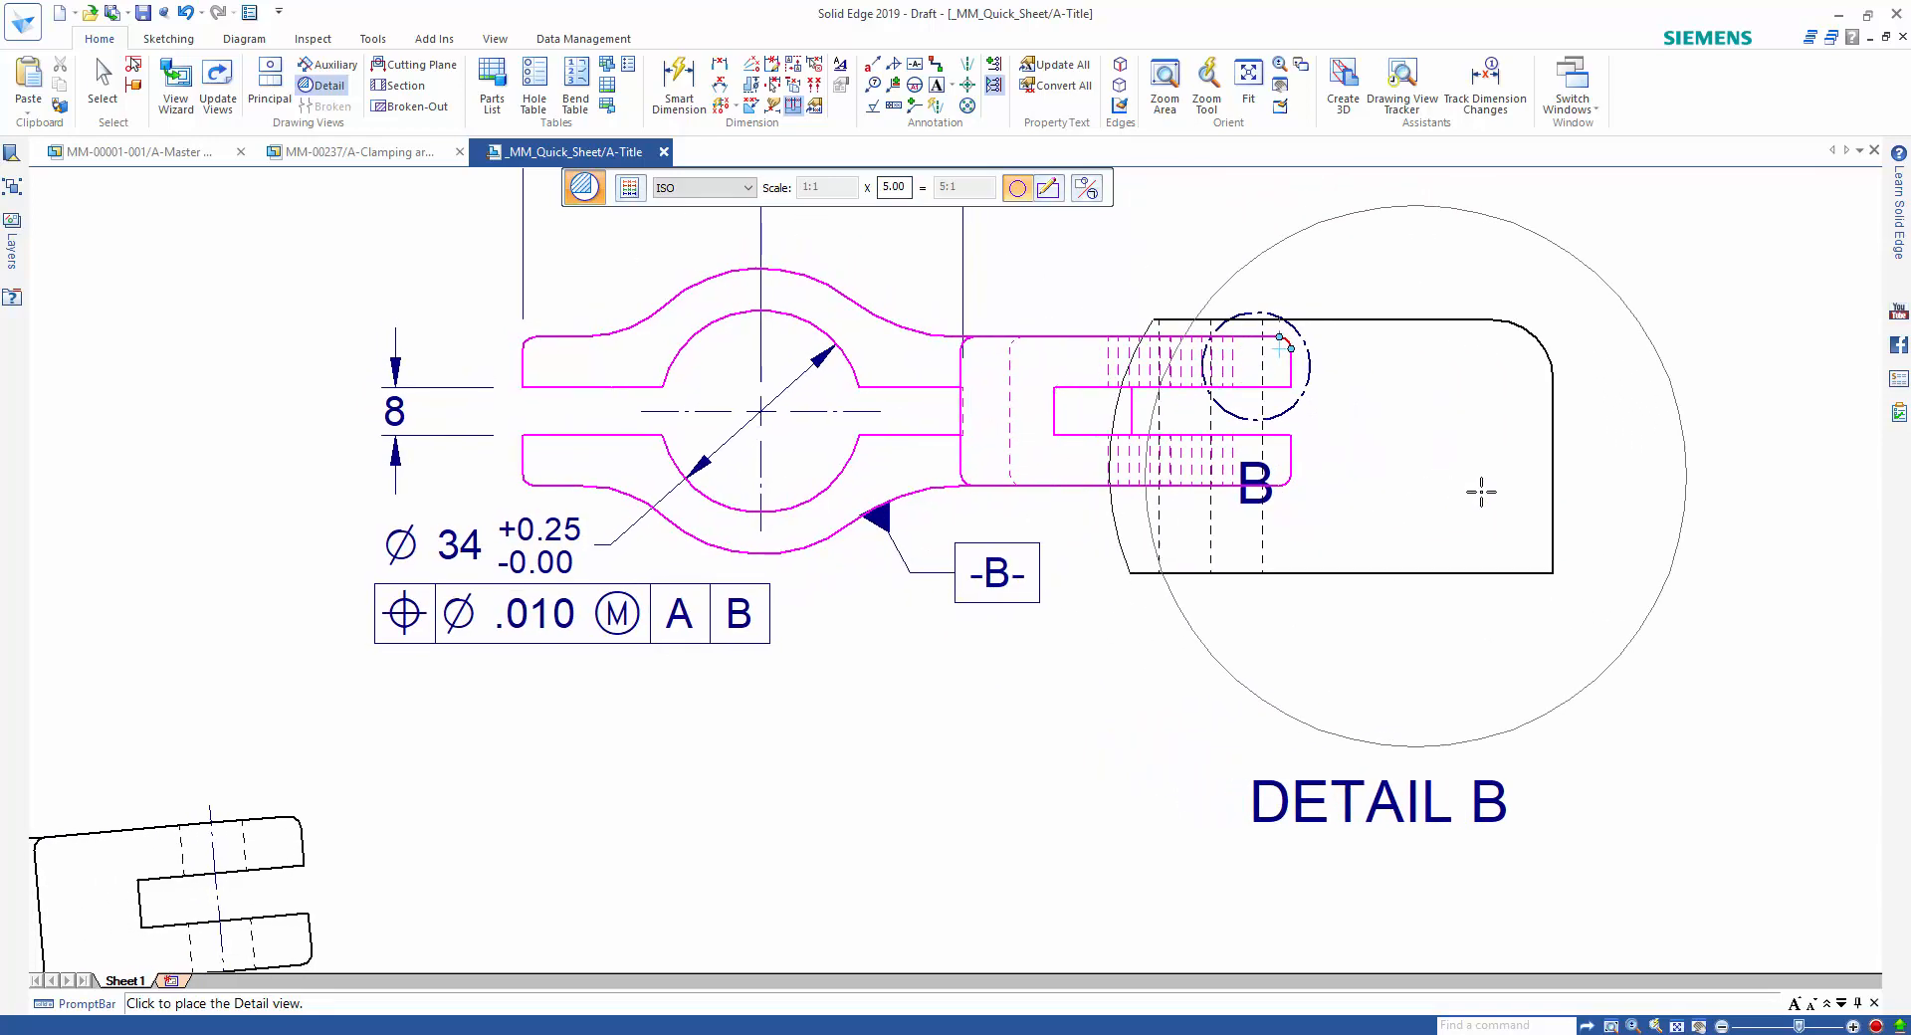
{"action": "scroll", "coordinate": [1475, 486], "scroll_direction": "down", "scroll_amount": 1}
{"action": "left_click", "coordinate": [1506, 453]}
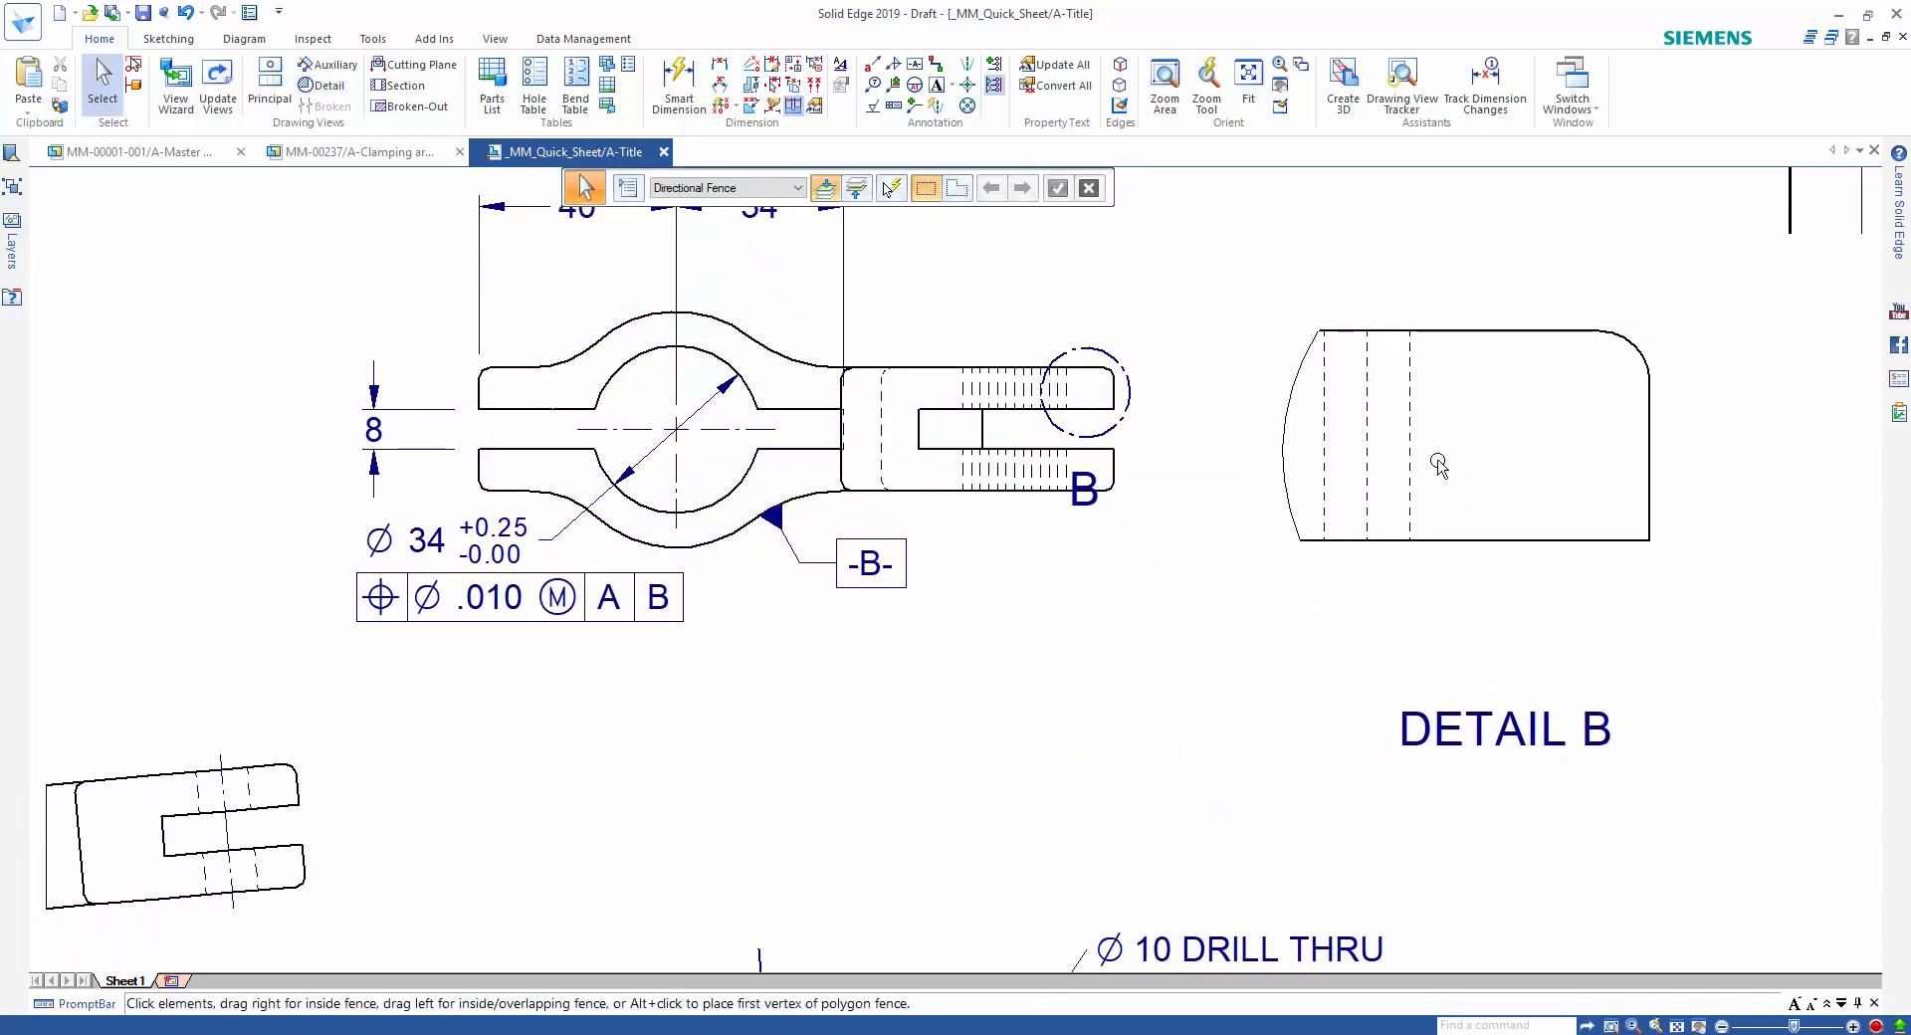
Move the detail envelope from the upper to the lower fork prong's end.
{"action": "mouse_move", "coordinate": [1119, 438]}
{"action": "left_mouse_down"}
{"action": "mouse_move", "coordinate": [994, 445]}
{"action": "mouse_move", "coordinate": [996, 468]}
{"action": "mouse_move", "coordinate": [1117, 506]}
{"action": "left_mouse_up"}
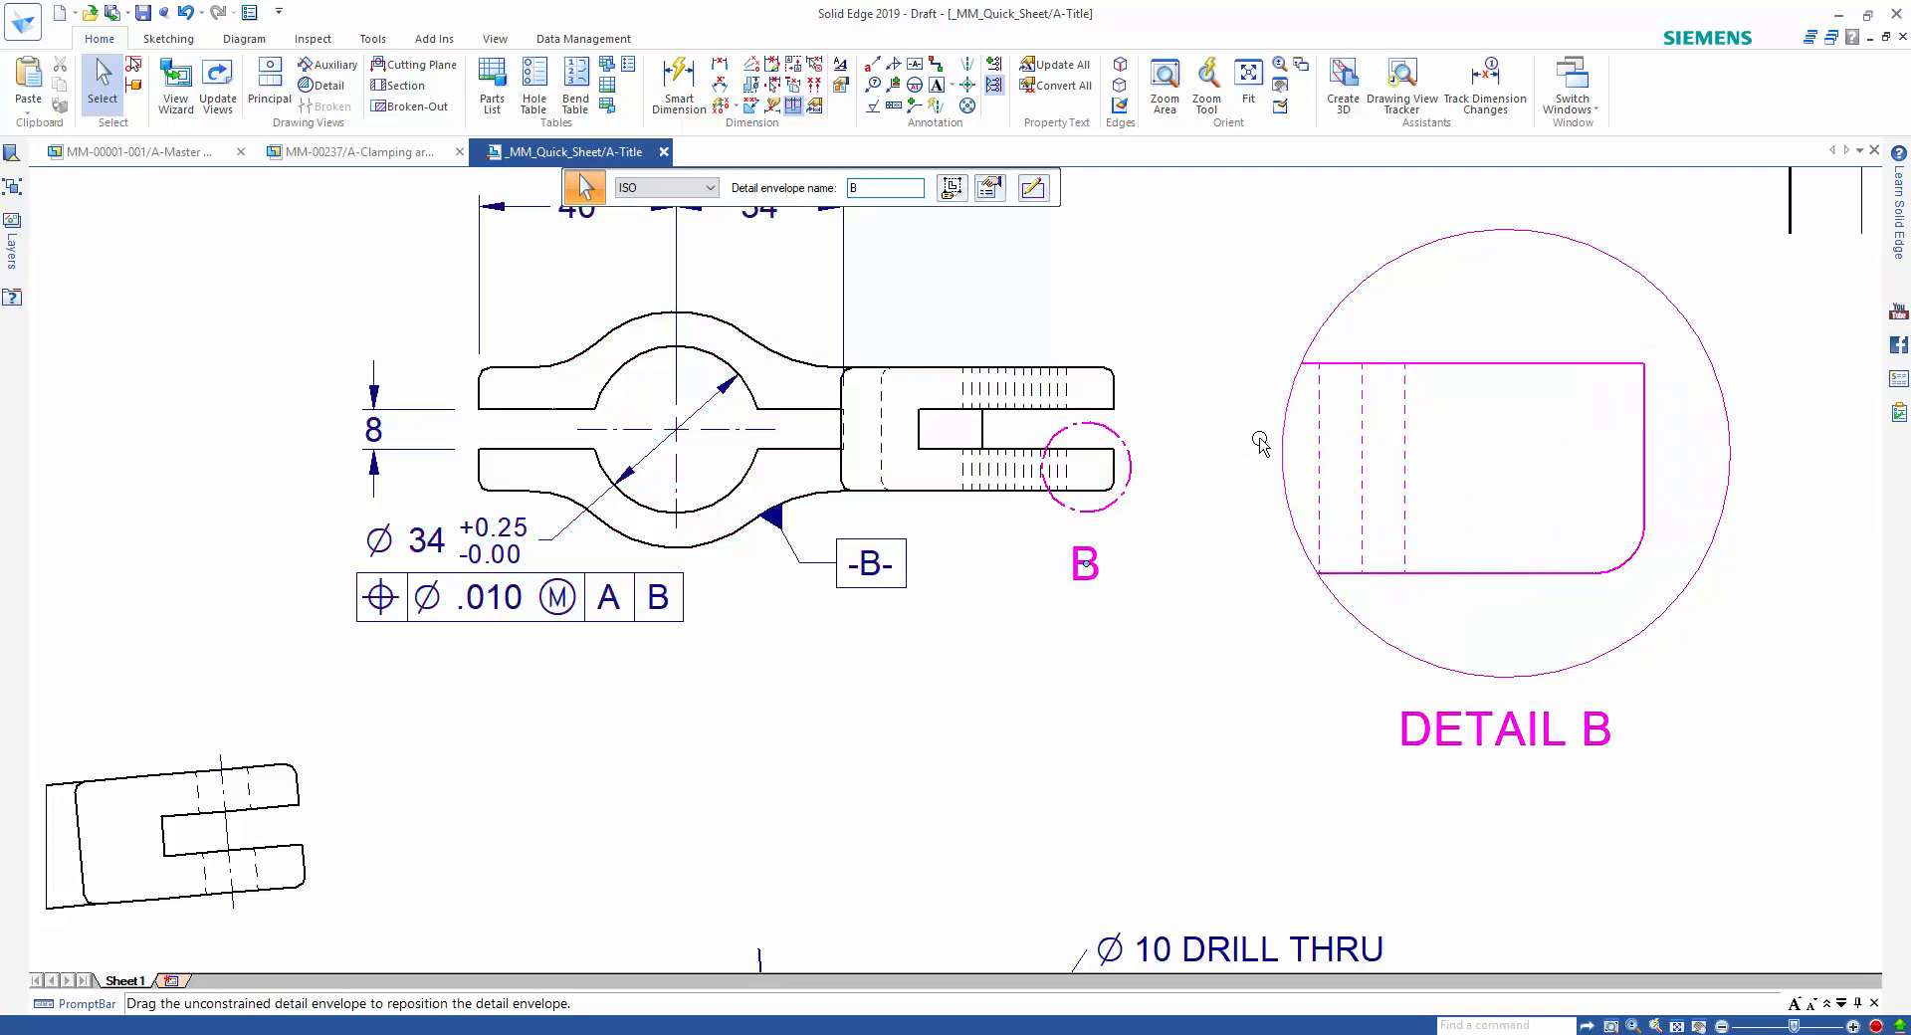
{"action": "right_click", "coordinate": [1297, 360]}
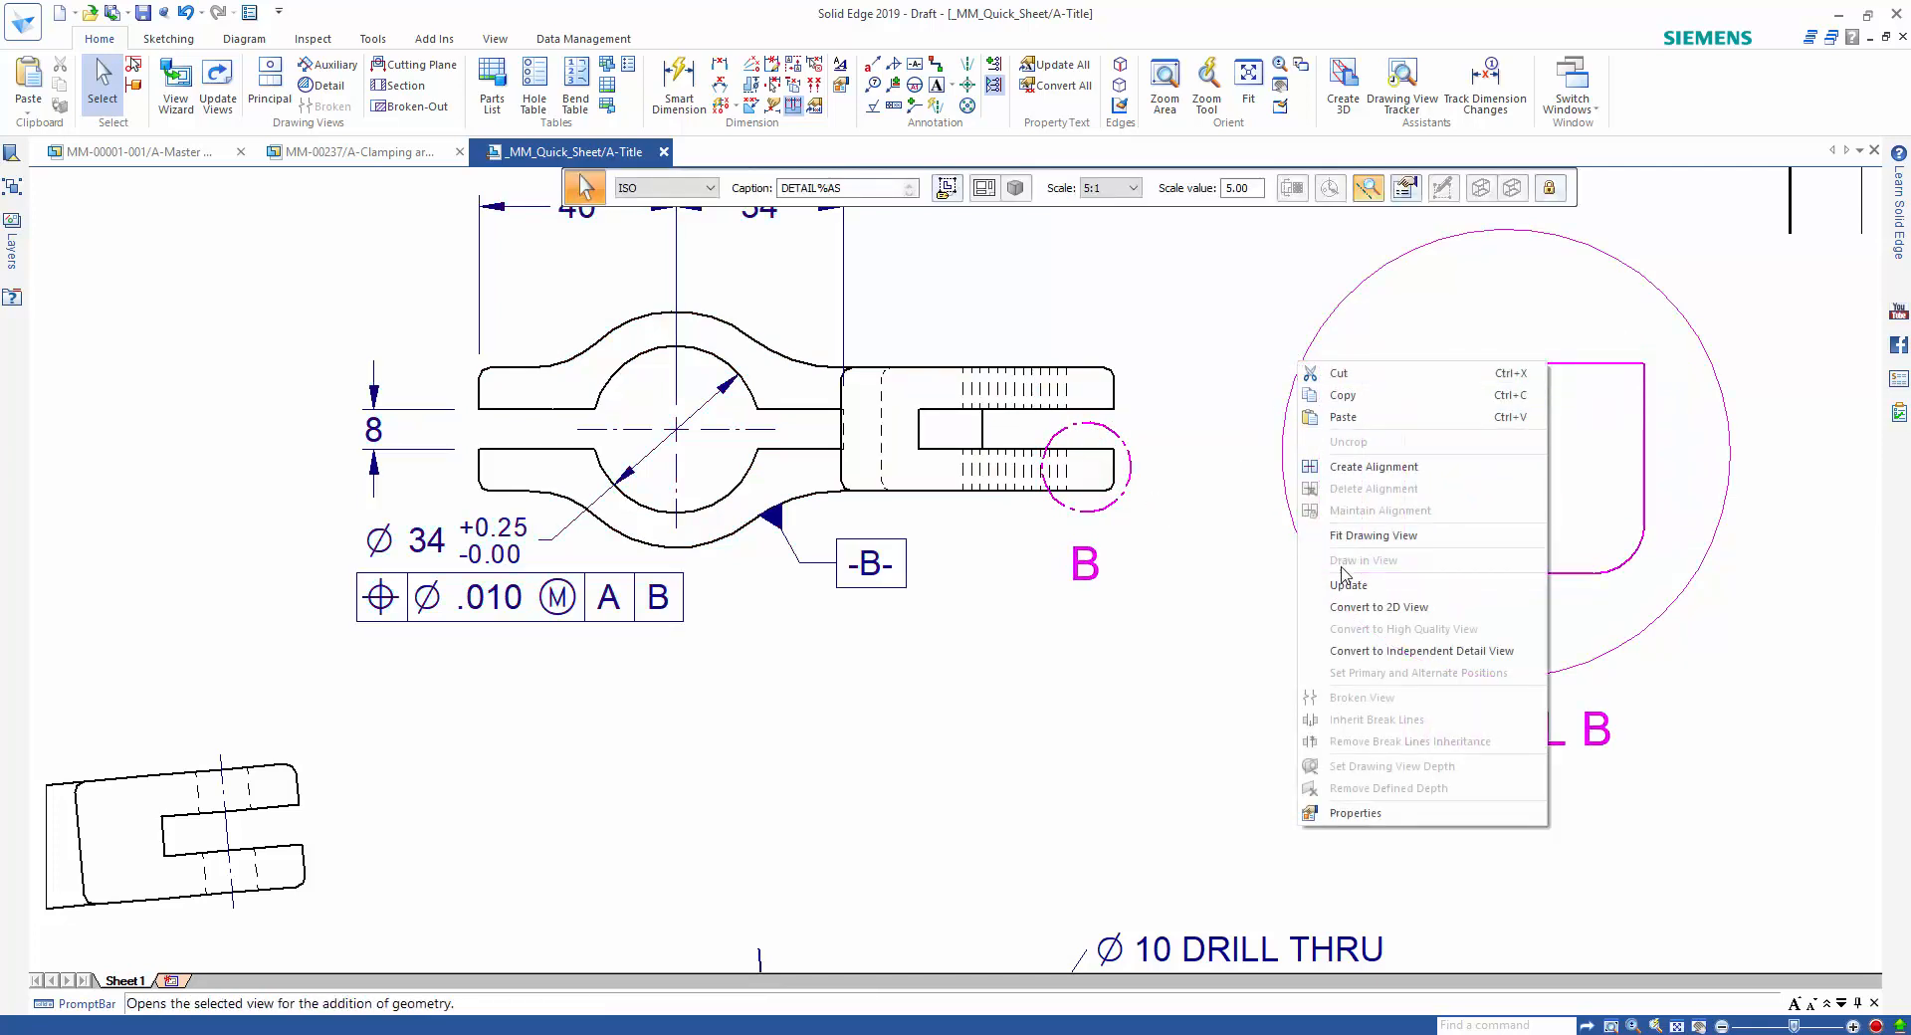
{"action": "left_click", "coordinate": [1244, 585]}
Dimension the rounded corner's radius in Detail B with Smart Dimension.
{"action": "right_click_drag", "start_coordinate": [1295, 616], "coordinate": [1253, 617]}
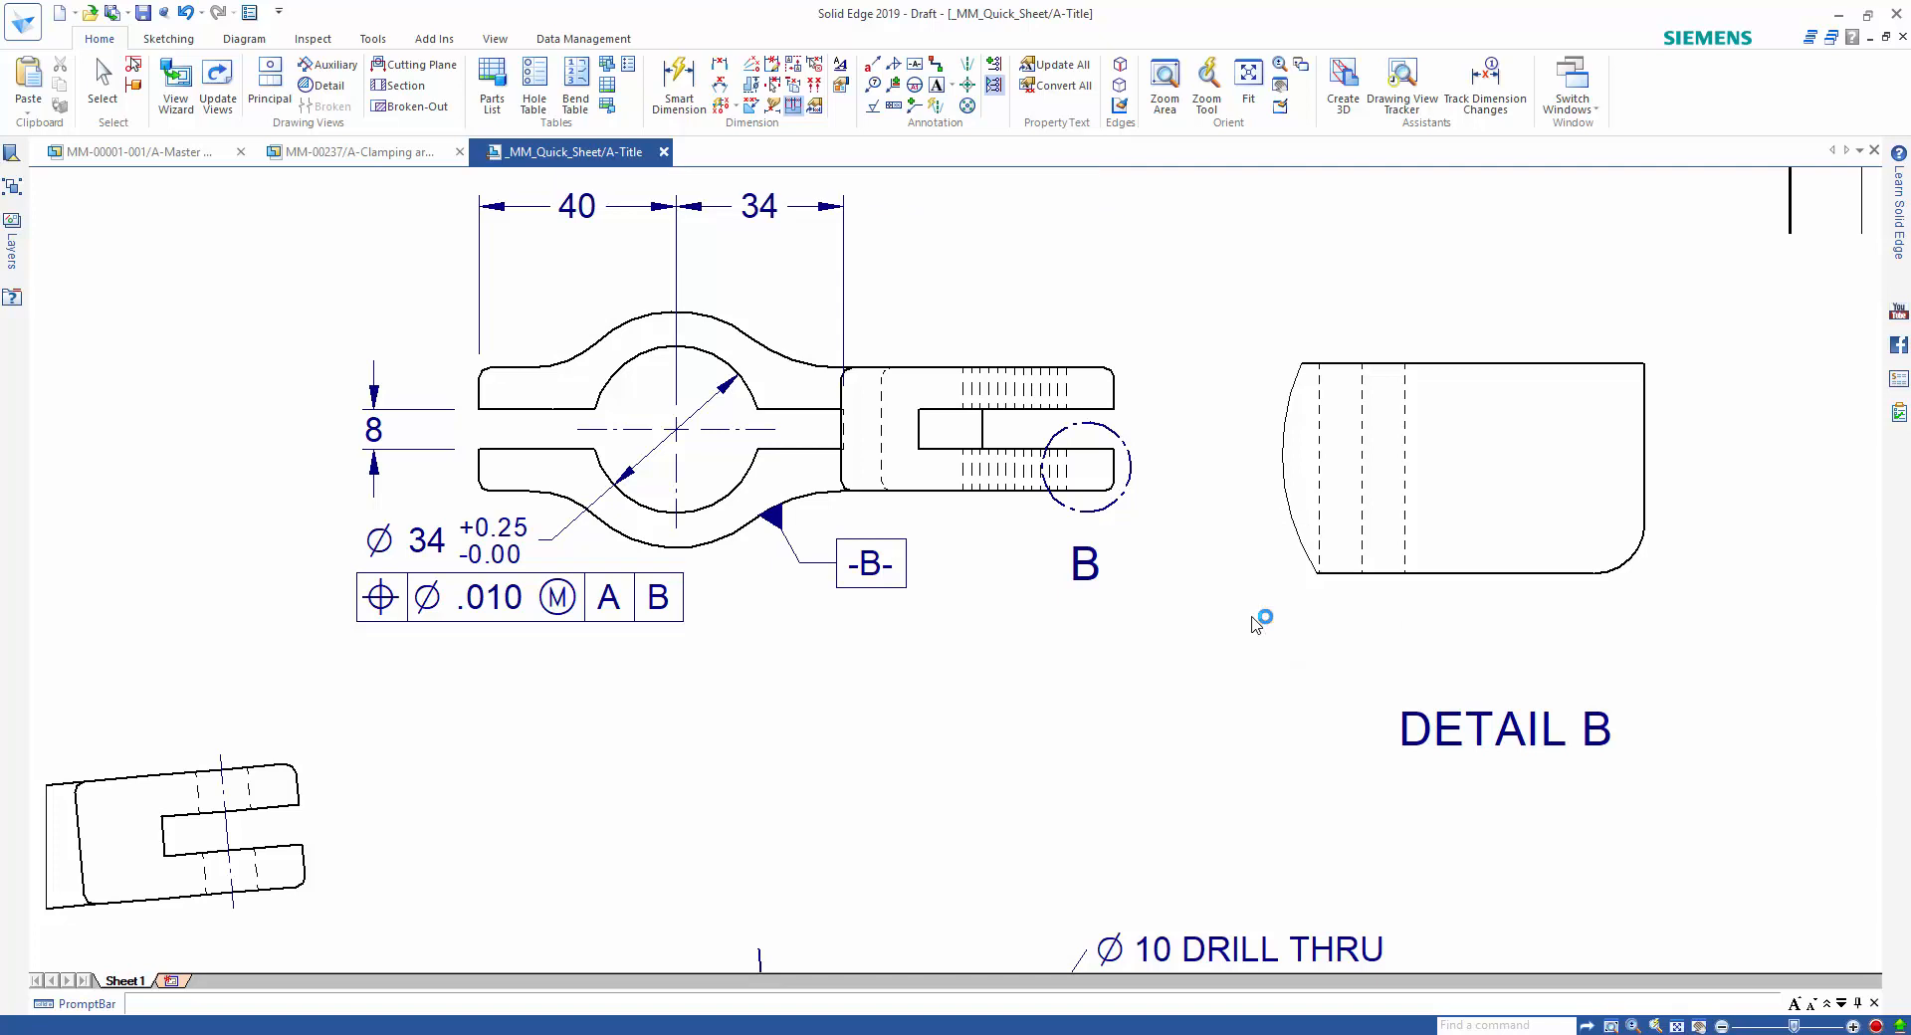
{"action": "left_click", "coordinate": [1631, 558]}
{"action": "left_click", "coordinate": [1681, 594]}
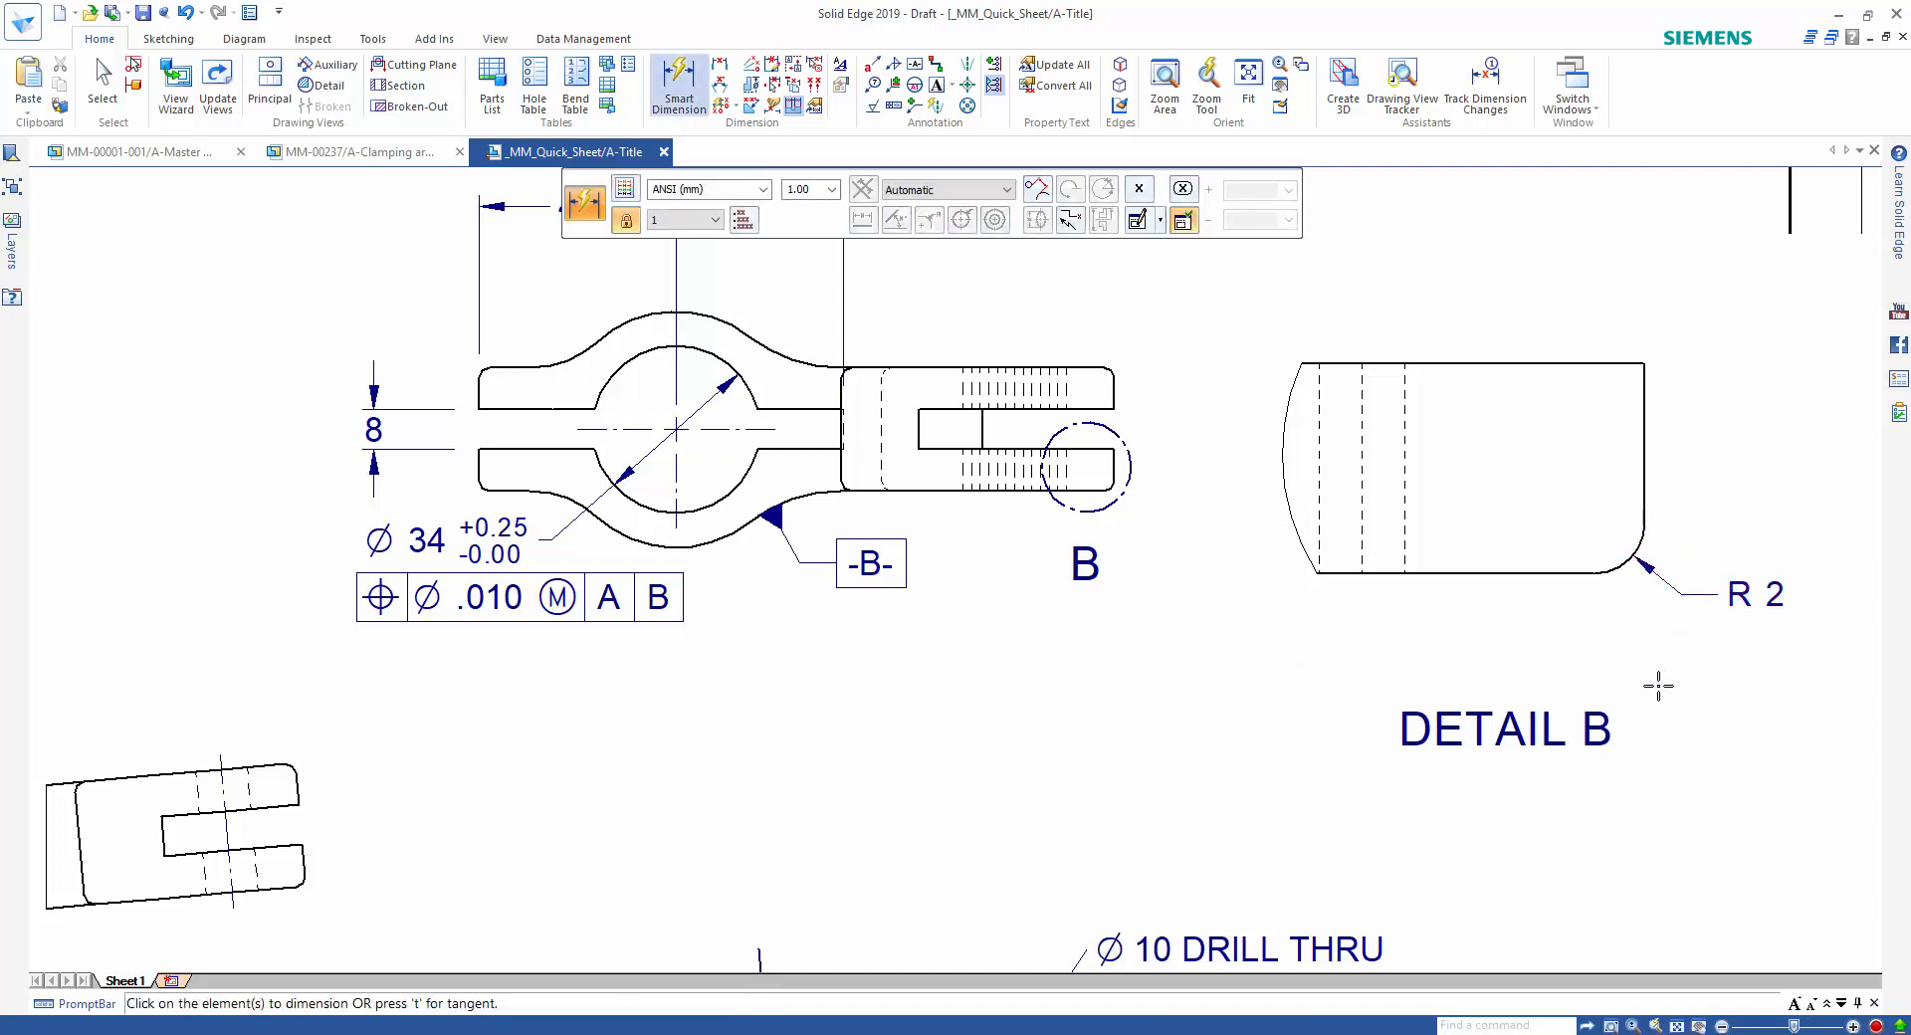
{"action": "key", "text": "Escape"}
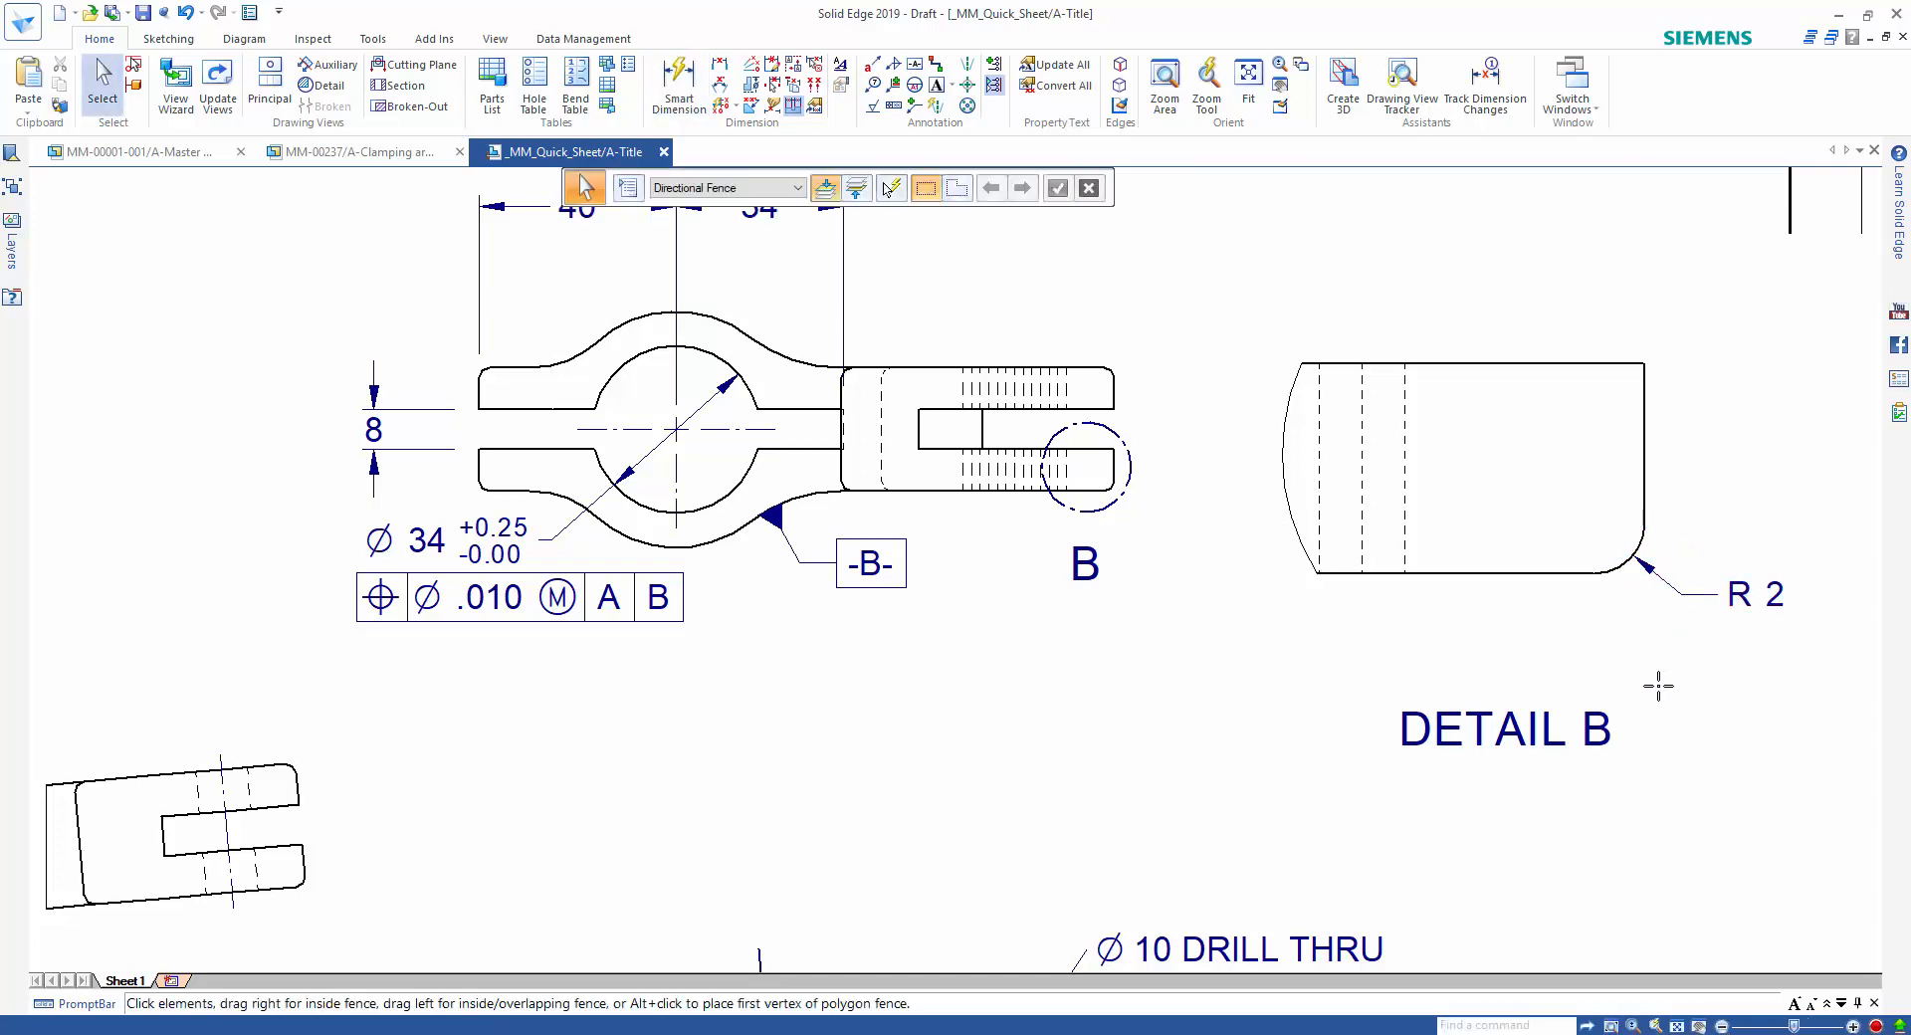
Start a broken-out section on the front view and sketch a closed curve around the upright's lower end with its two lowest holes.
{"action": "middle_click_drag", "start_coordinate": [1172, 716], "coordinate": [1169, 697]}
{"action": "scroll", "coordinate": [1169, 702], "scroll_direction": "down", "scroll_amount": 5}
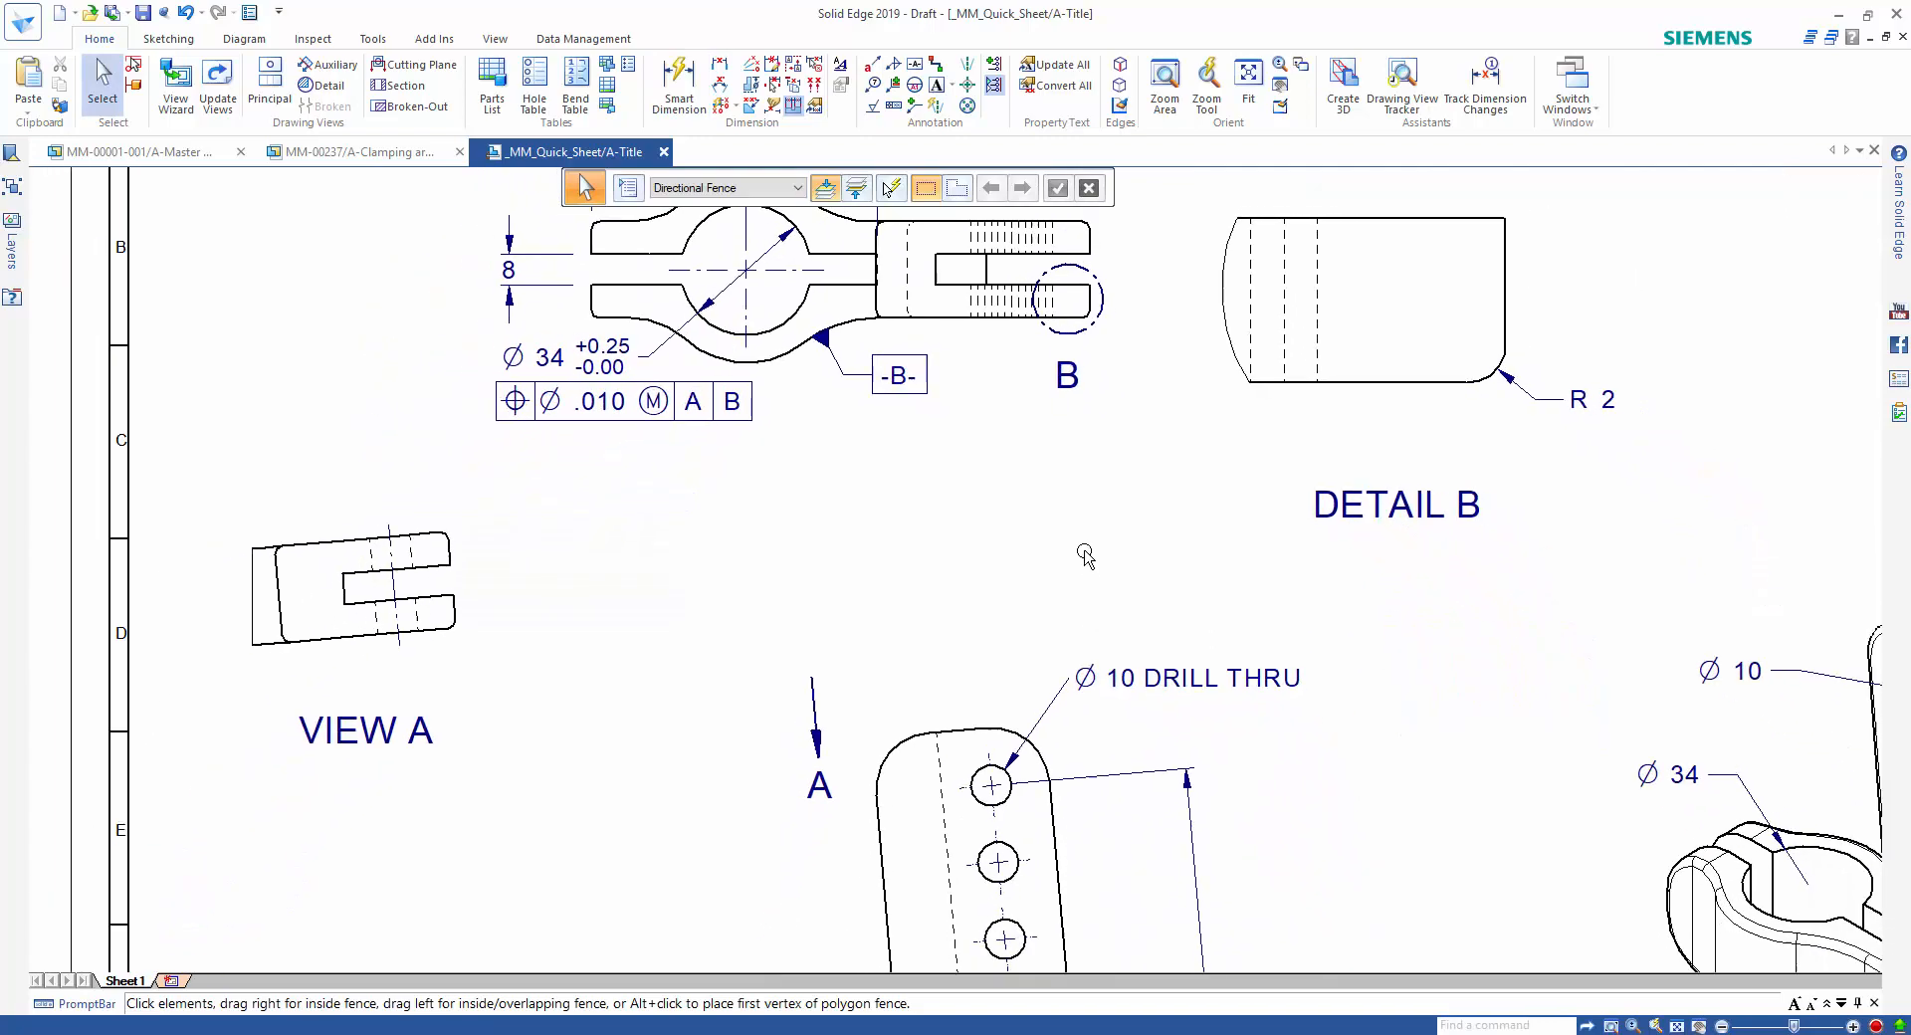
{"action": "scroll", "coordinate": [971, 554], "scroll_direction": "down", "scroll_amount": 4}
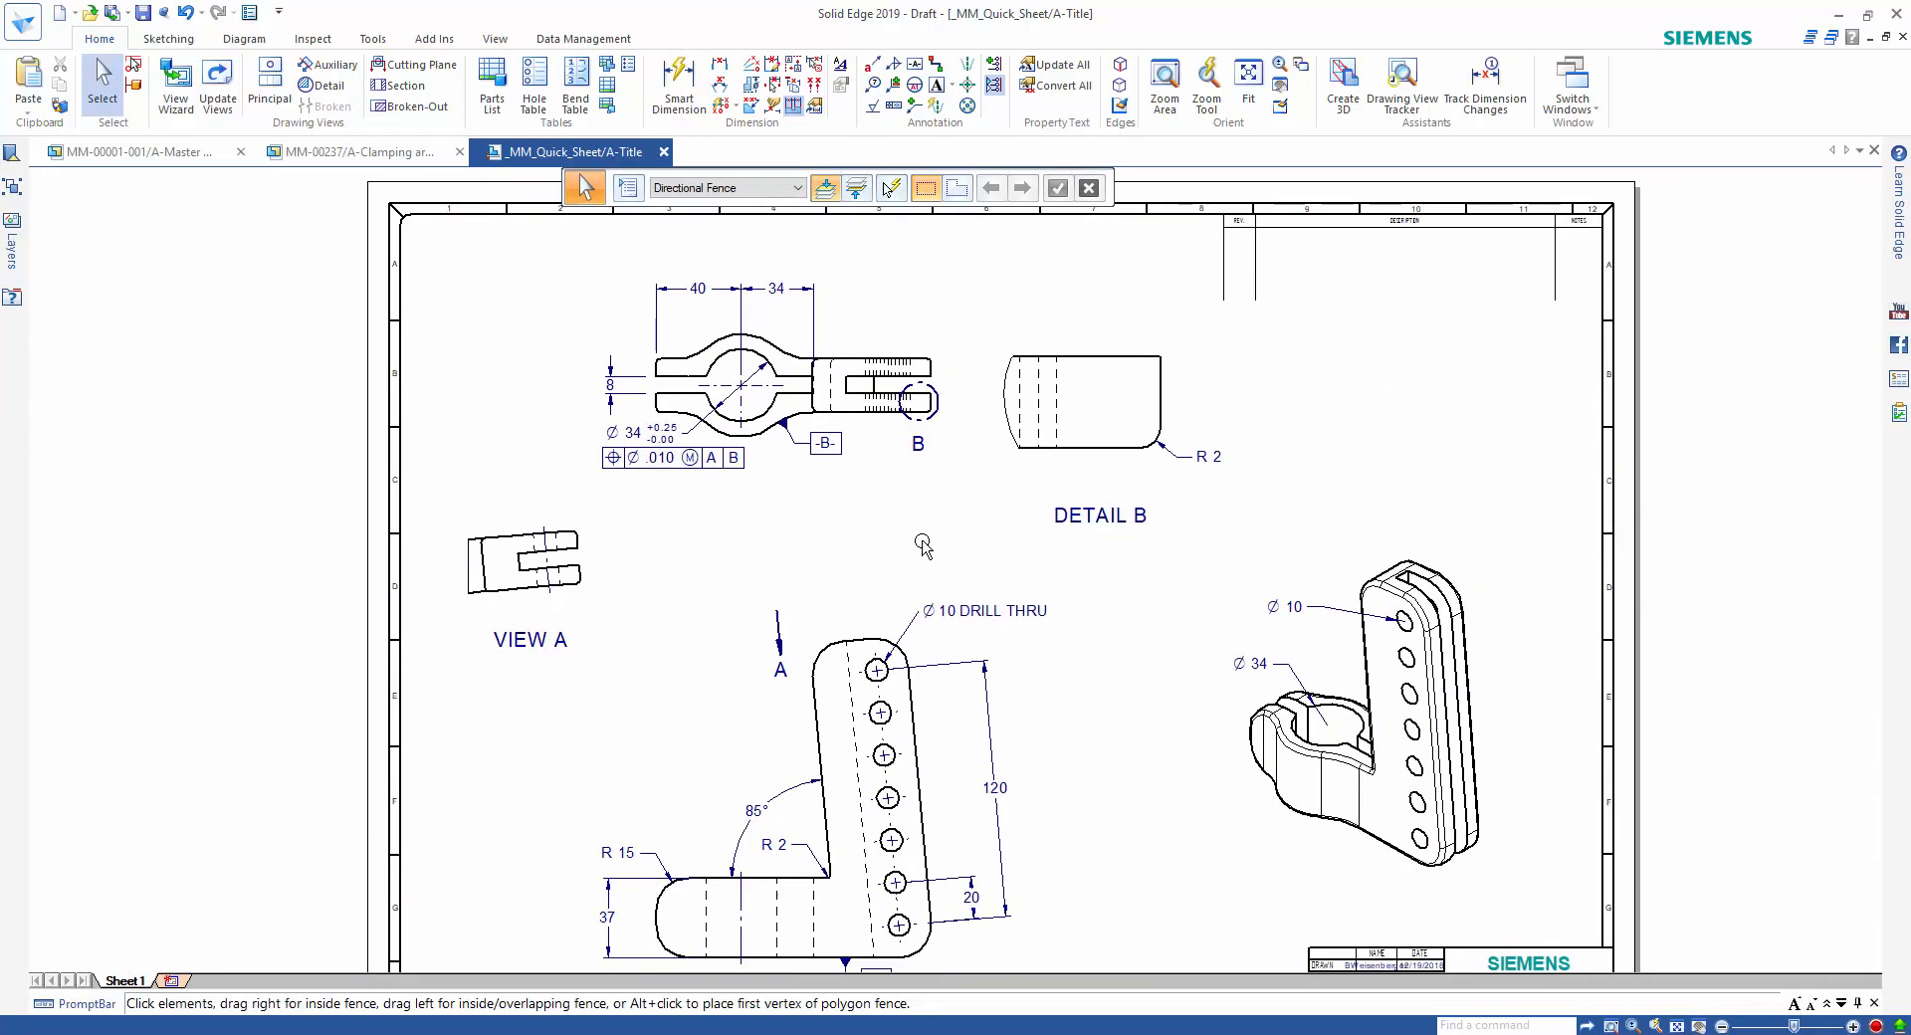
{"action": "middle_click_drag", "start_coordinate": [905, 522], "coordinate": [891, 514]}
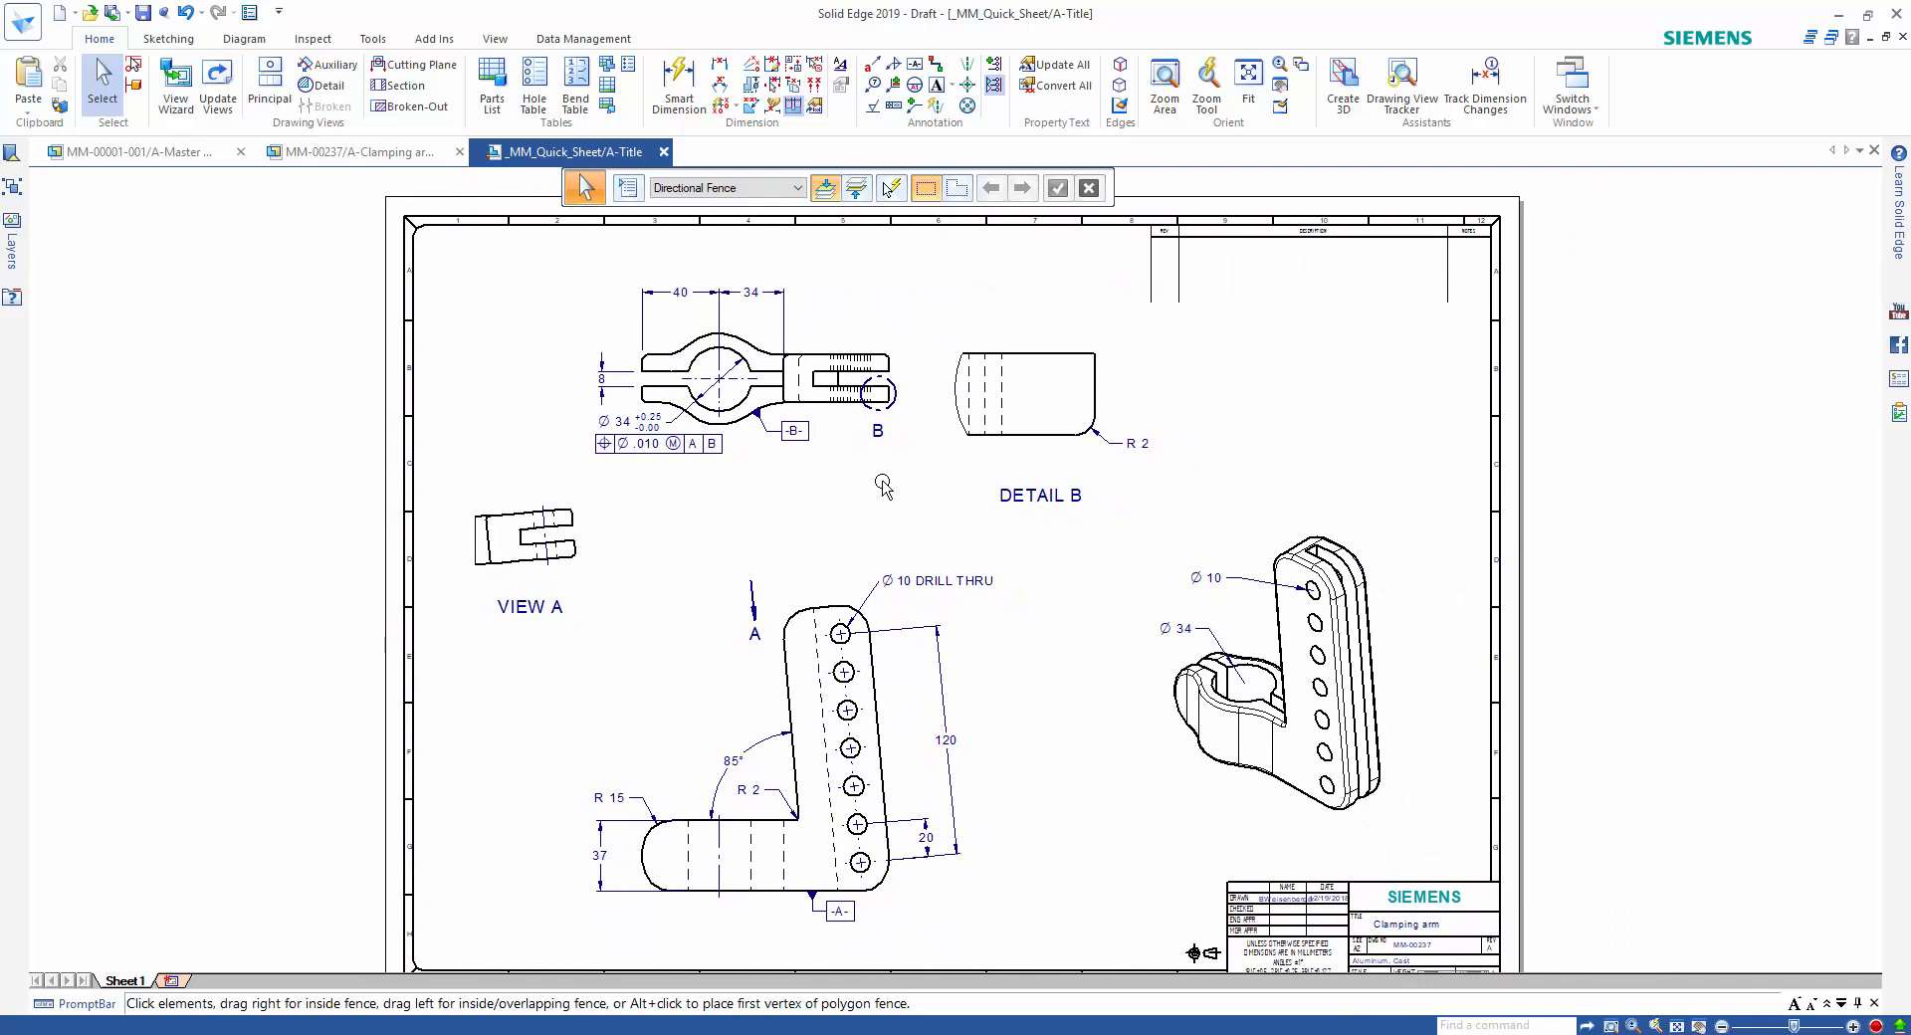
{"action": "right_click", "coordinate": [883, 488]}
{"action": "left_click", "coordinate": [879, 518]}
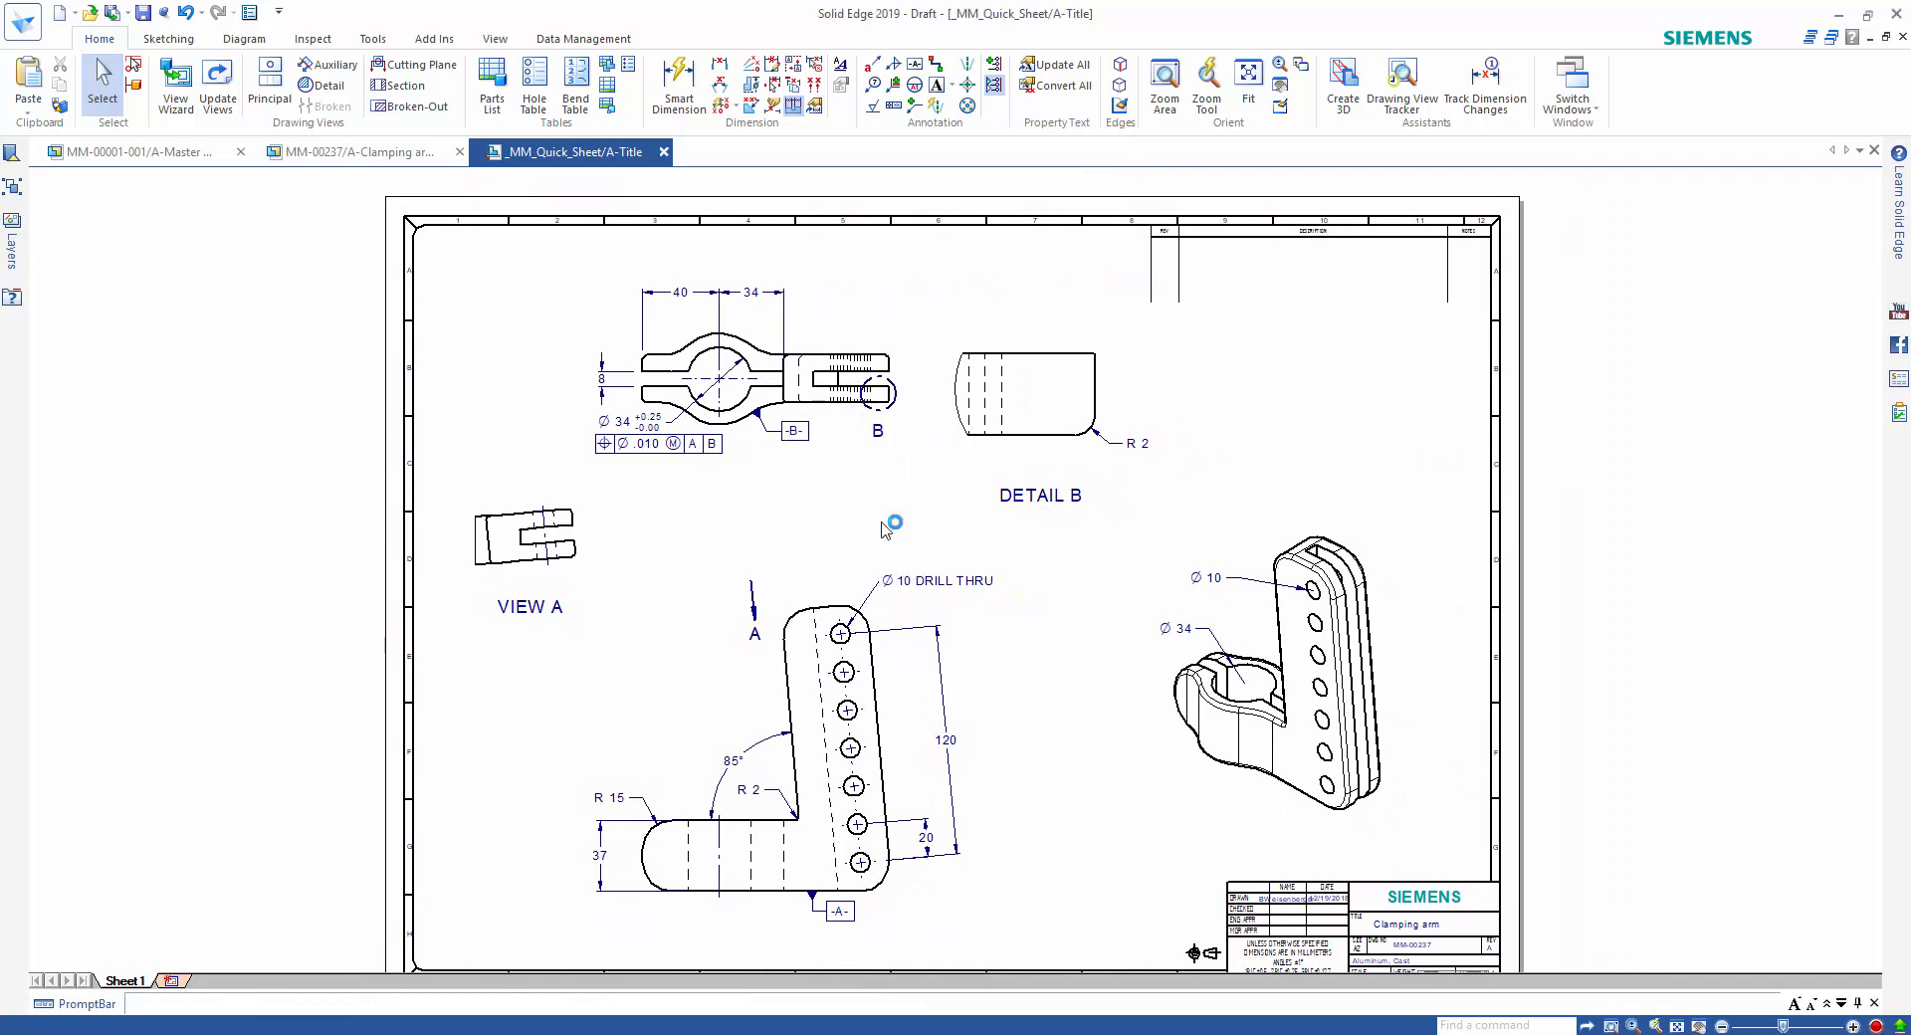
{"action": "left_click", "coordinate": [834, 604]}
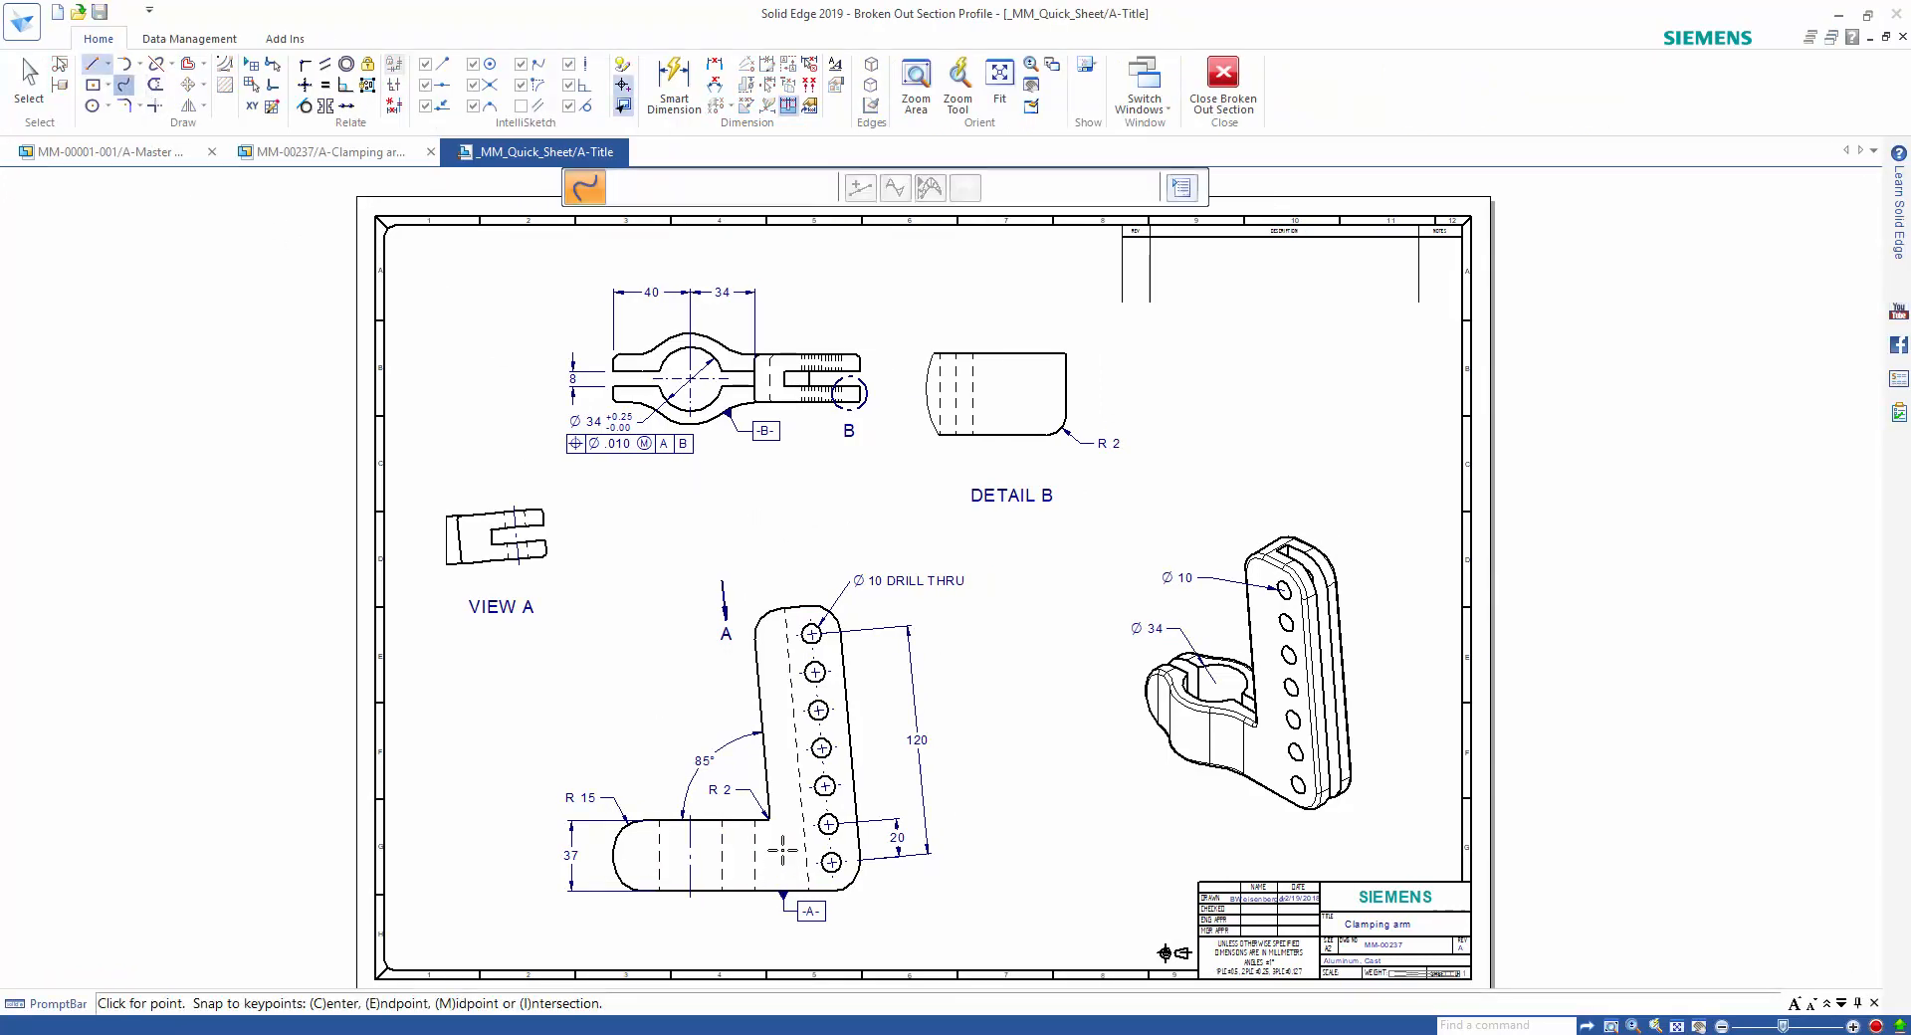
{"action": "left_click", "coordinate": [784, 830]}
{"action": "left_click", "coordinate": [842, 799]}
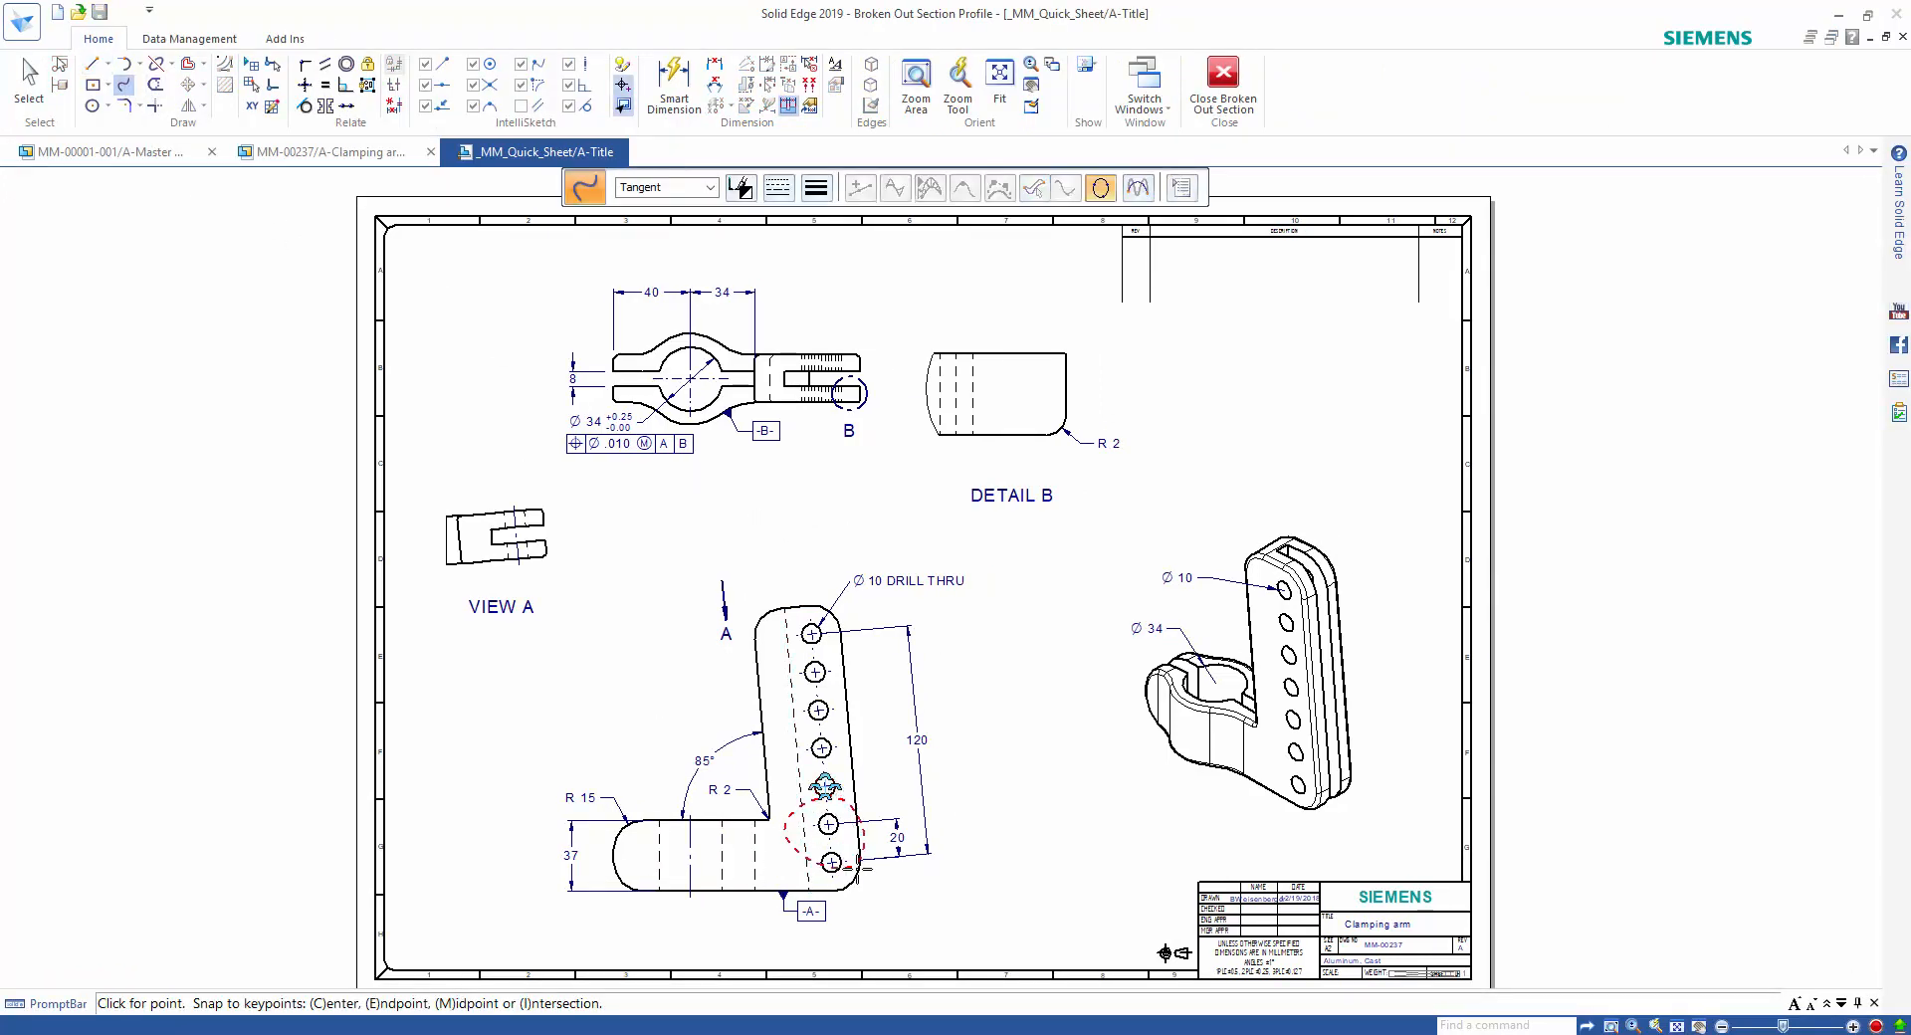
{"action": "left_click", "coordinate": [874, 906]}
{"action": "left_click", "coordinate": [809, 934]}
{"action": "right_click", "coordinate": [809, 934]}
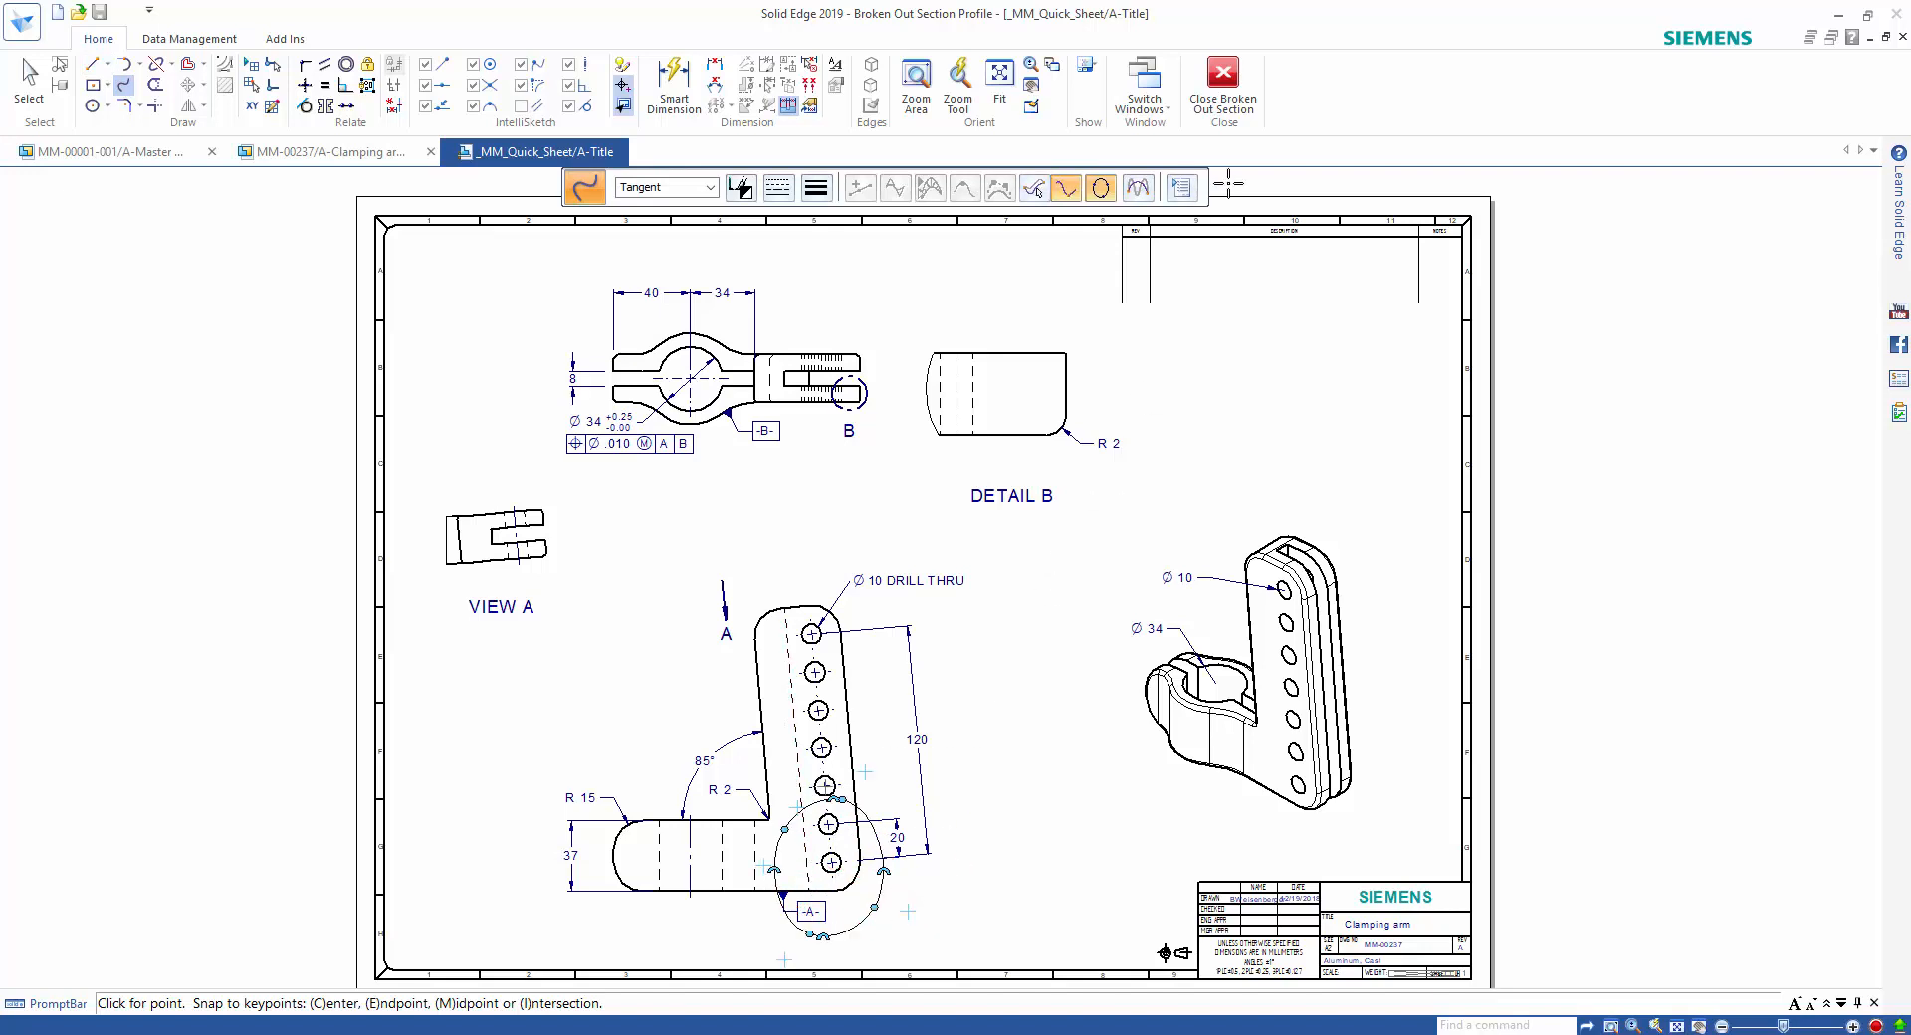
Finish the profile, set the section depth to the arm's mid-plane at 24 mm, and apply the broken-out section to the isometric view.
{"action": "left_click", "coordinate": [1223, 81]}
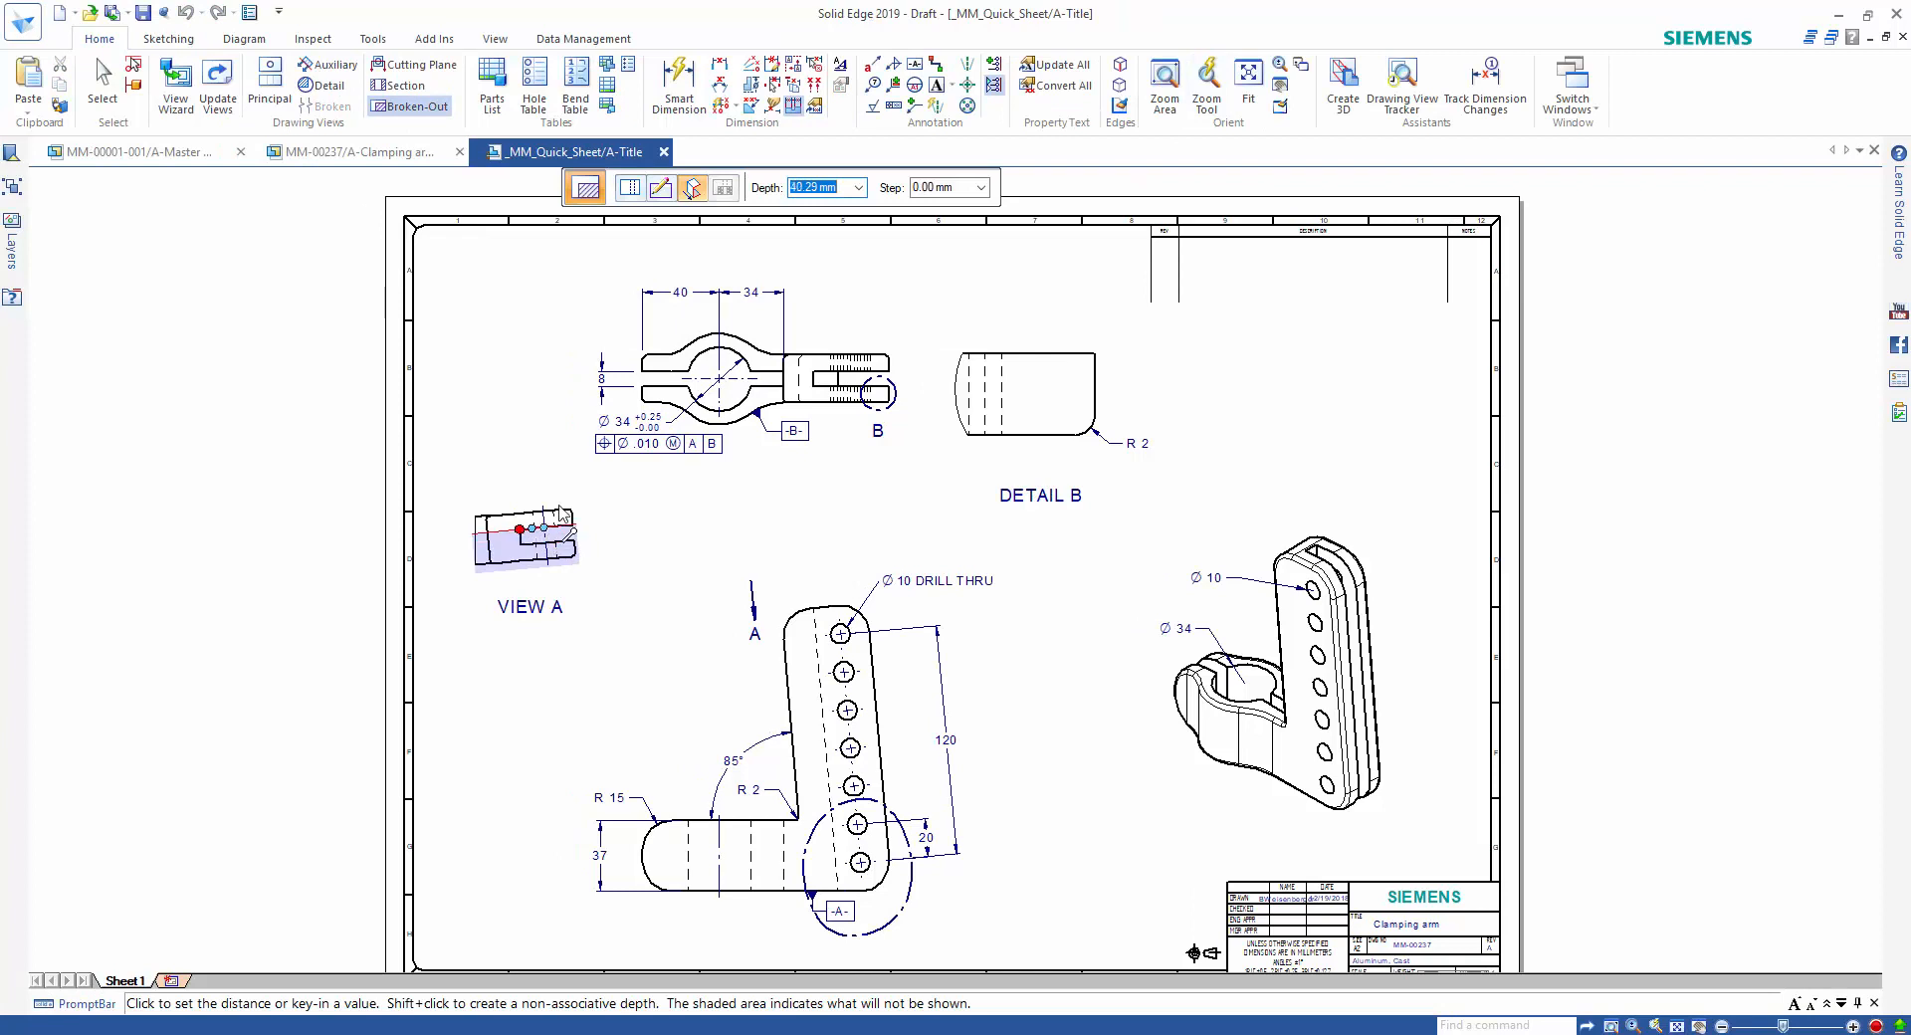
{"action": "left_click", "coordinate": [788, 391]}
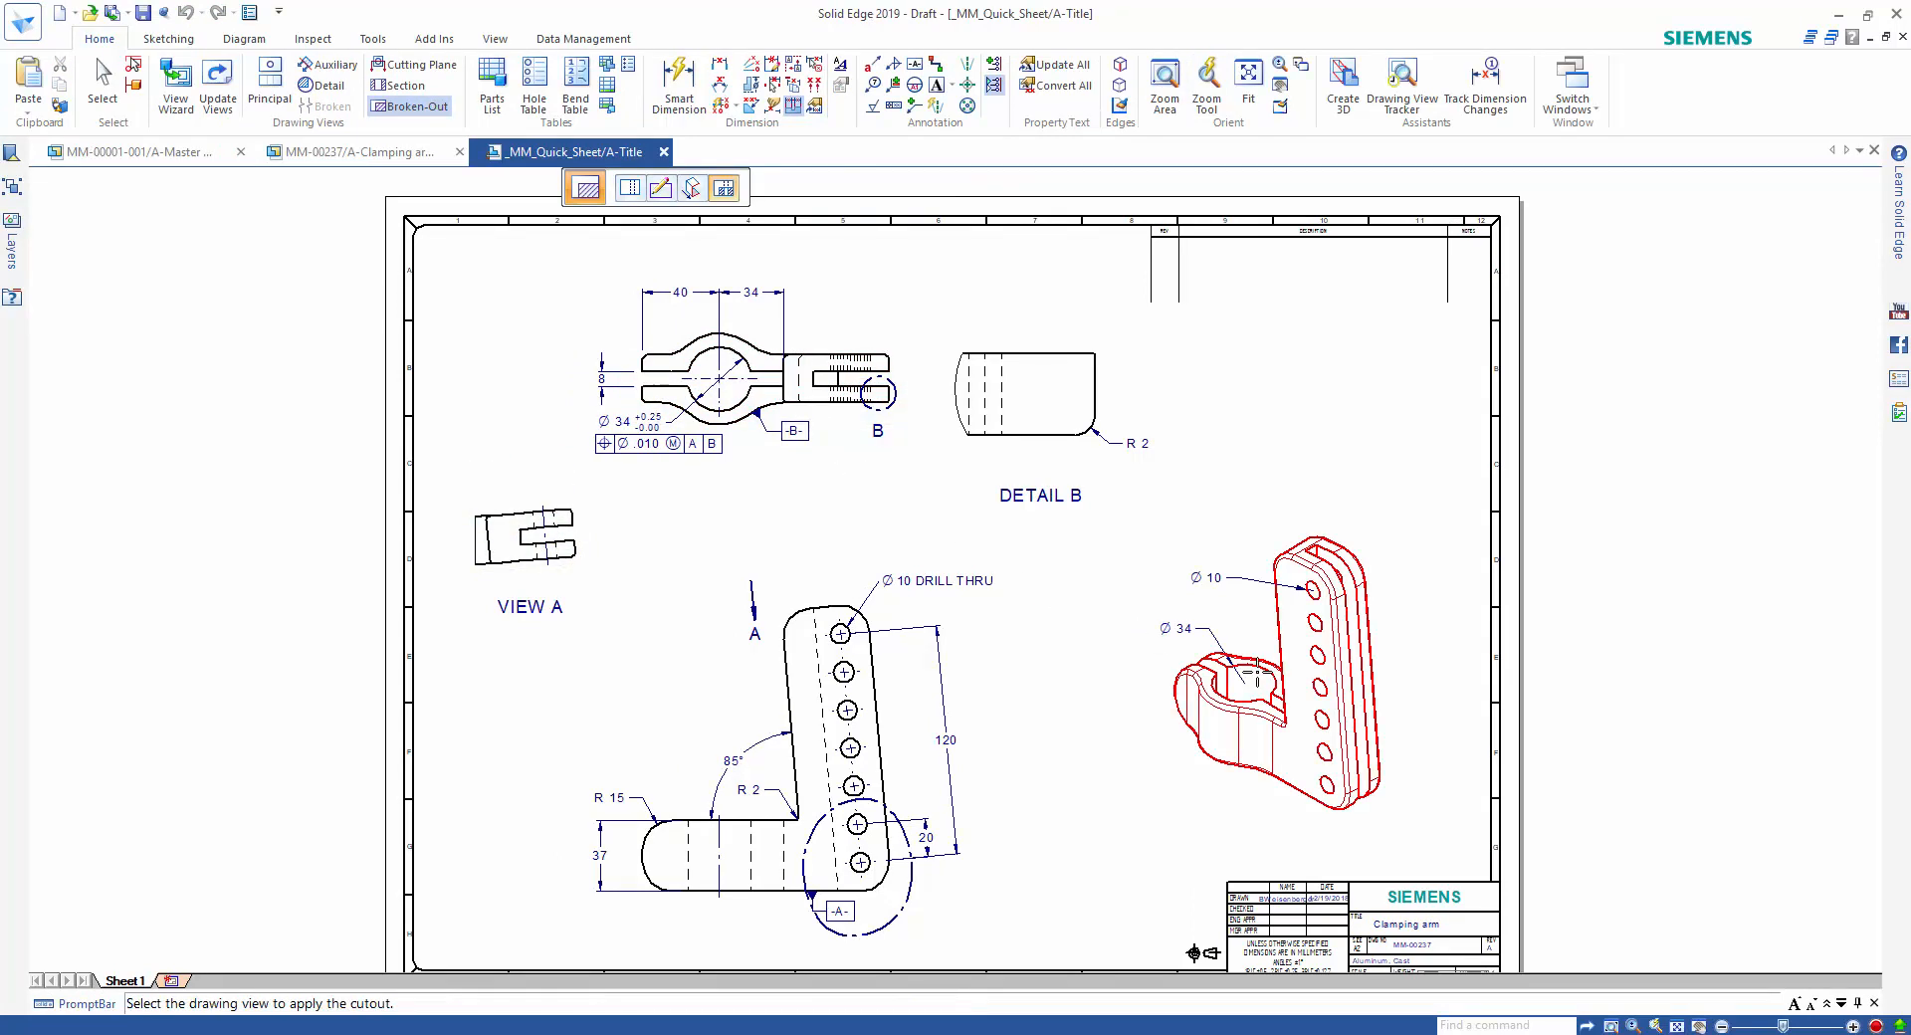
{"action": "left_click", "coordinate": [1287, 672]}
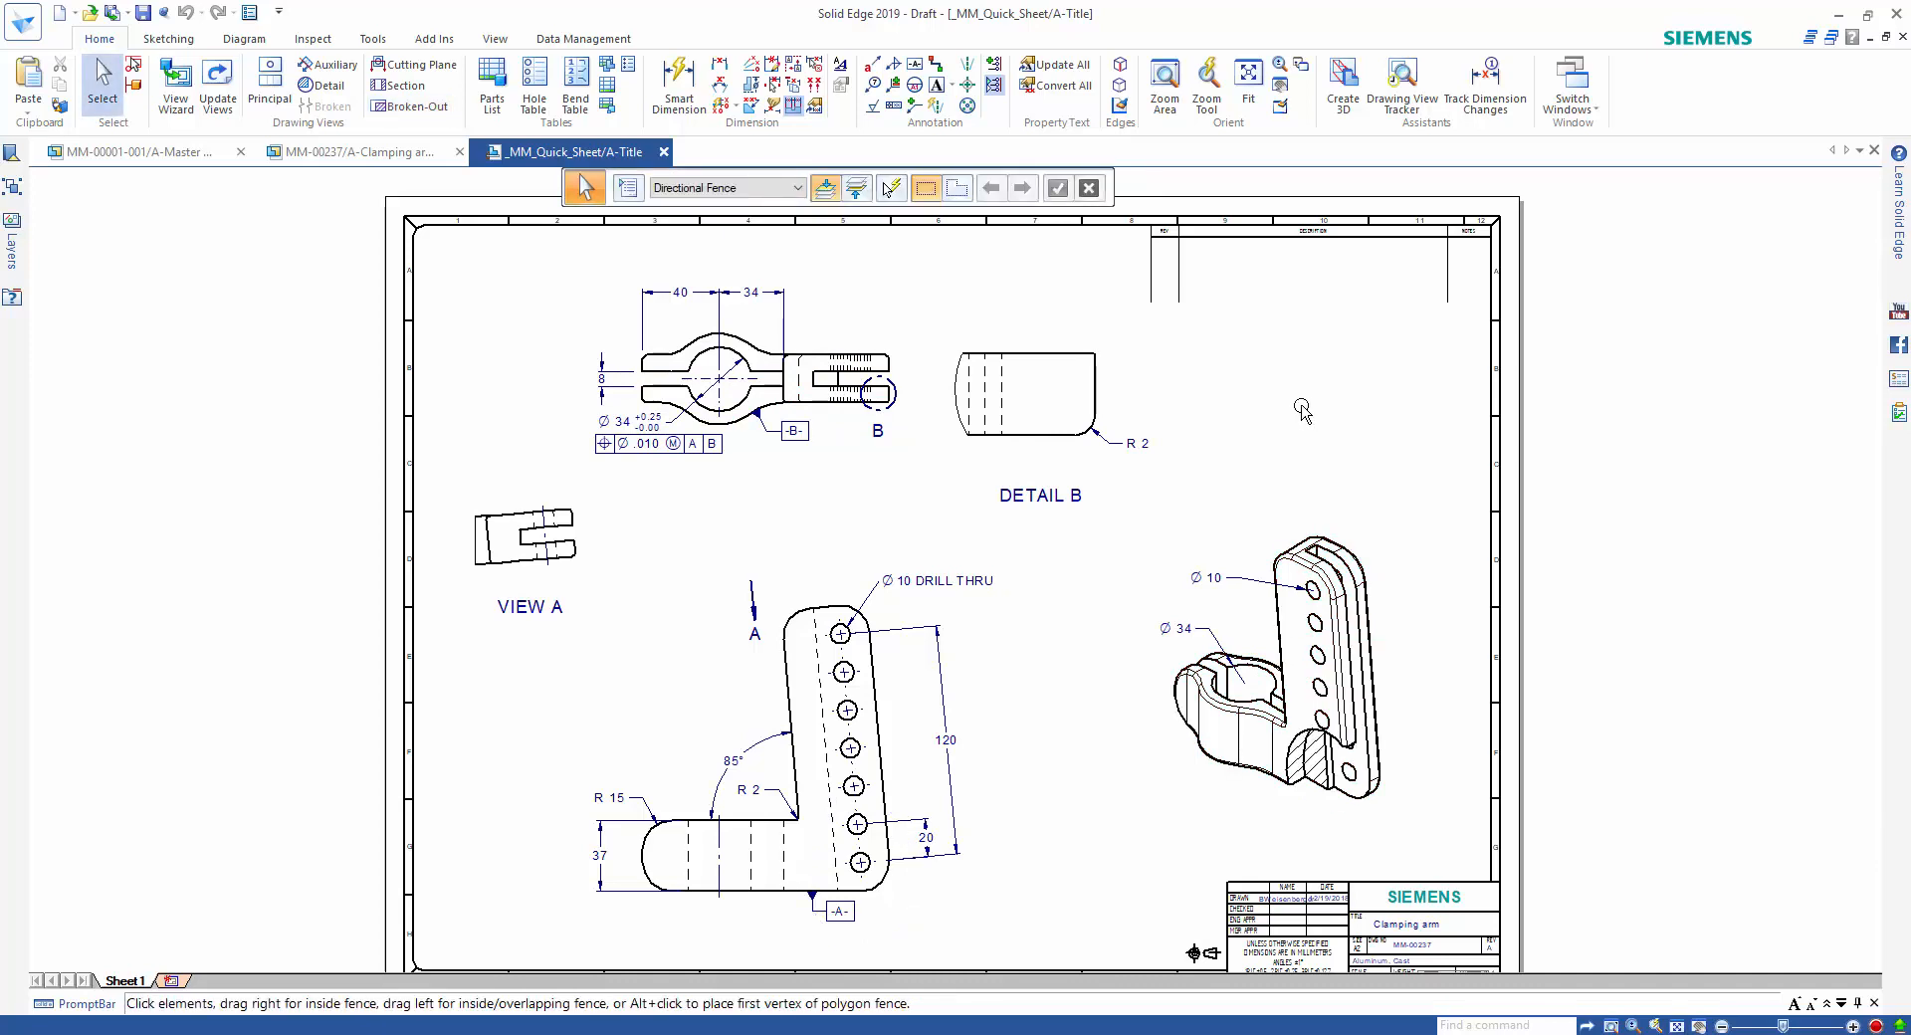
{"action": "scroll", "coordinate": [1305, 409], "scroll_direction": "down", "scroll_amount": 3}
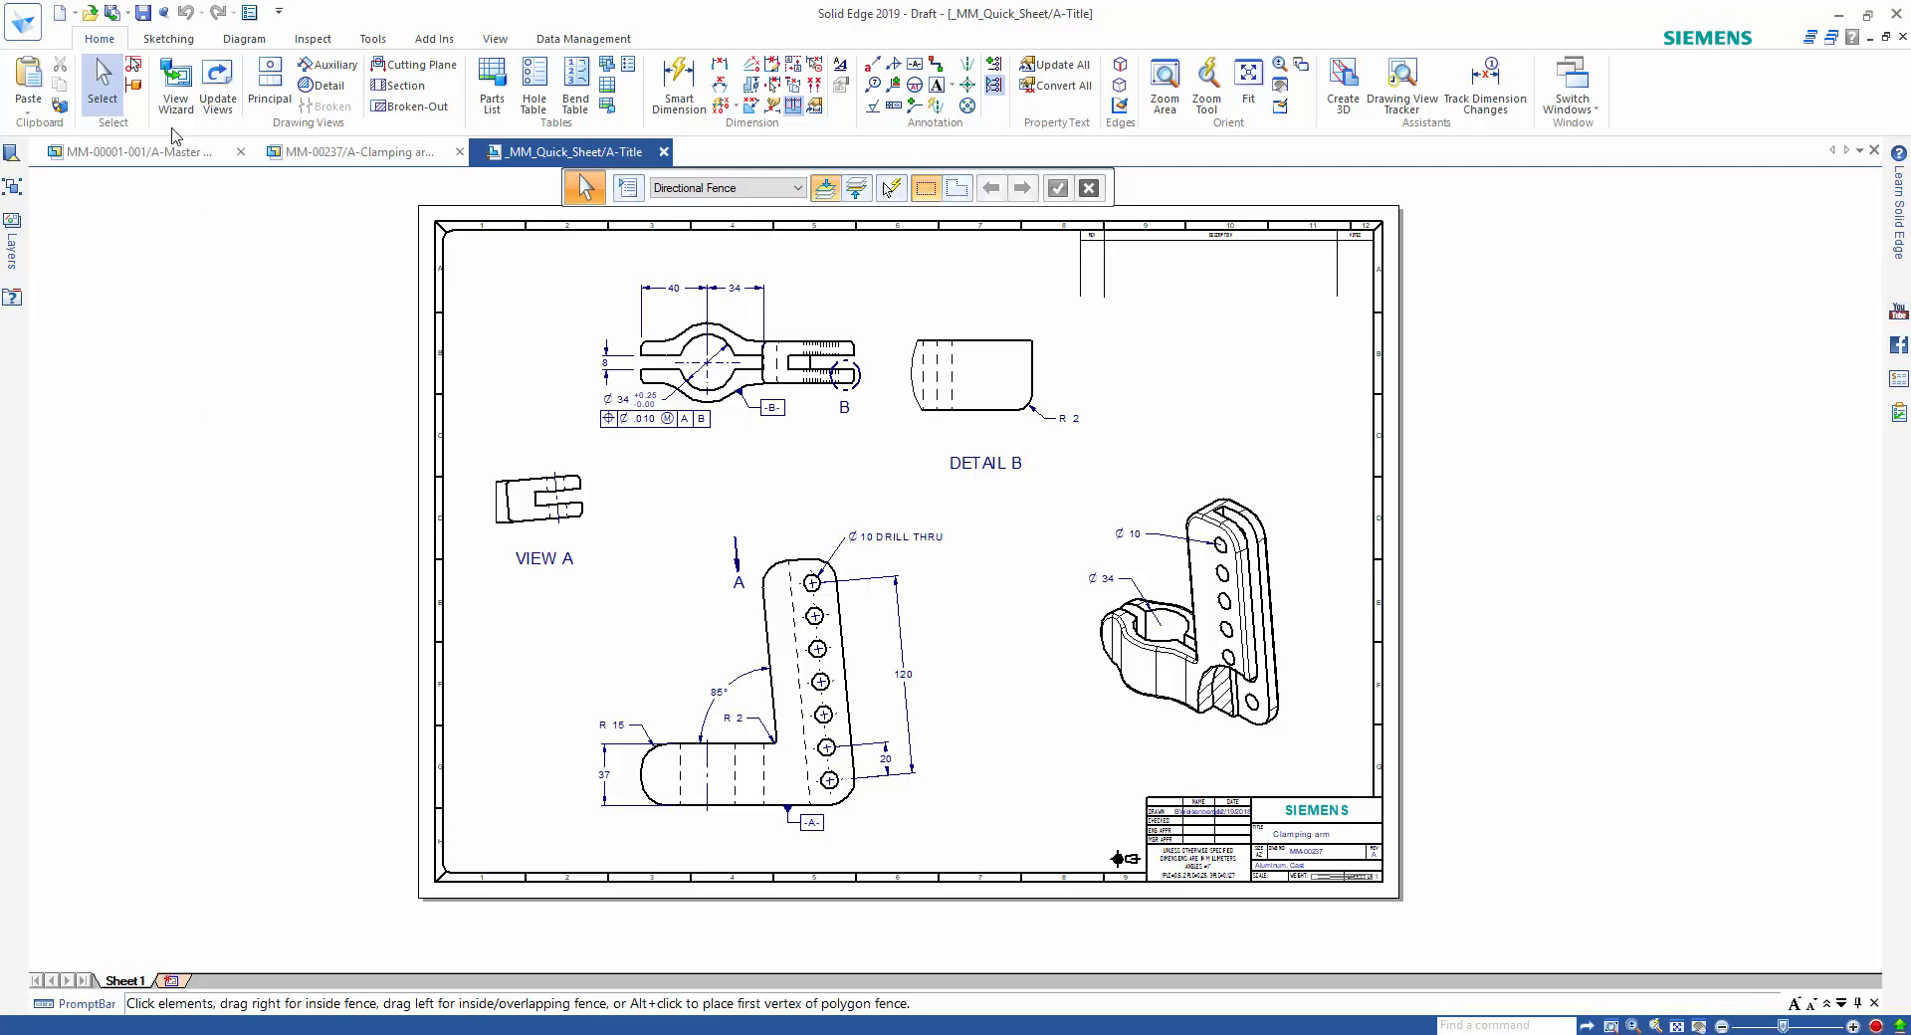
Validate the document properties of MM-00237_A.par and MM-00237_A.dft and save both new documents.
{"action": "left_click", "coordinate": [143, 13]}
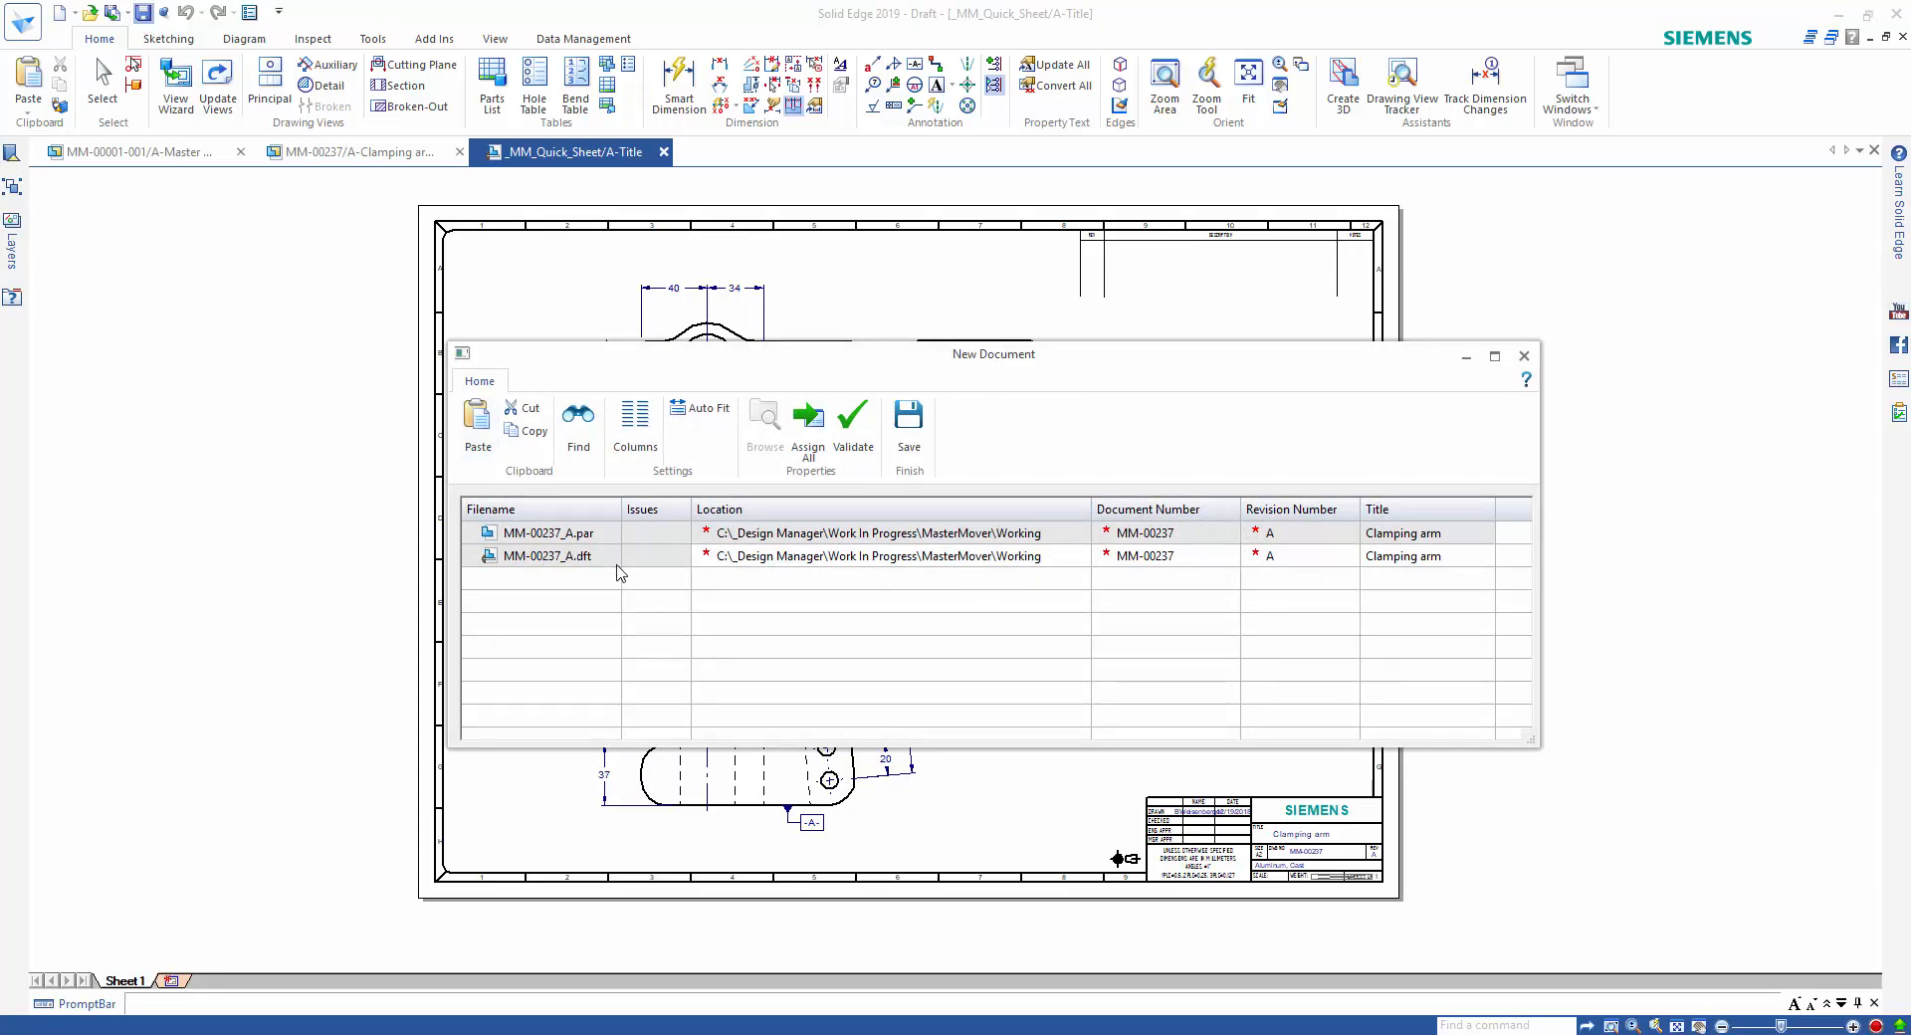
{"action": "left_click", "coordinate": [843, 446]}
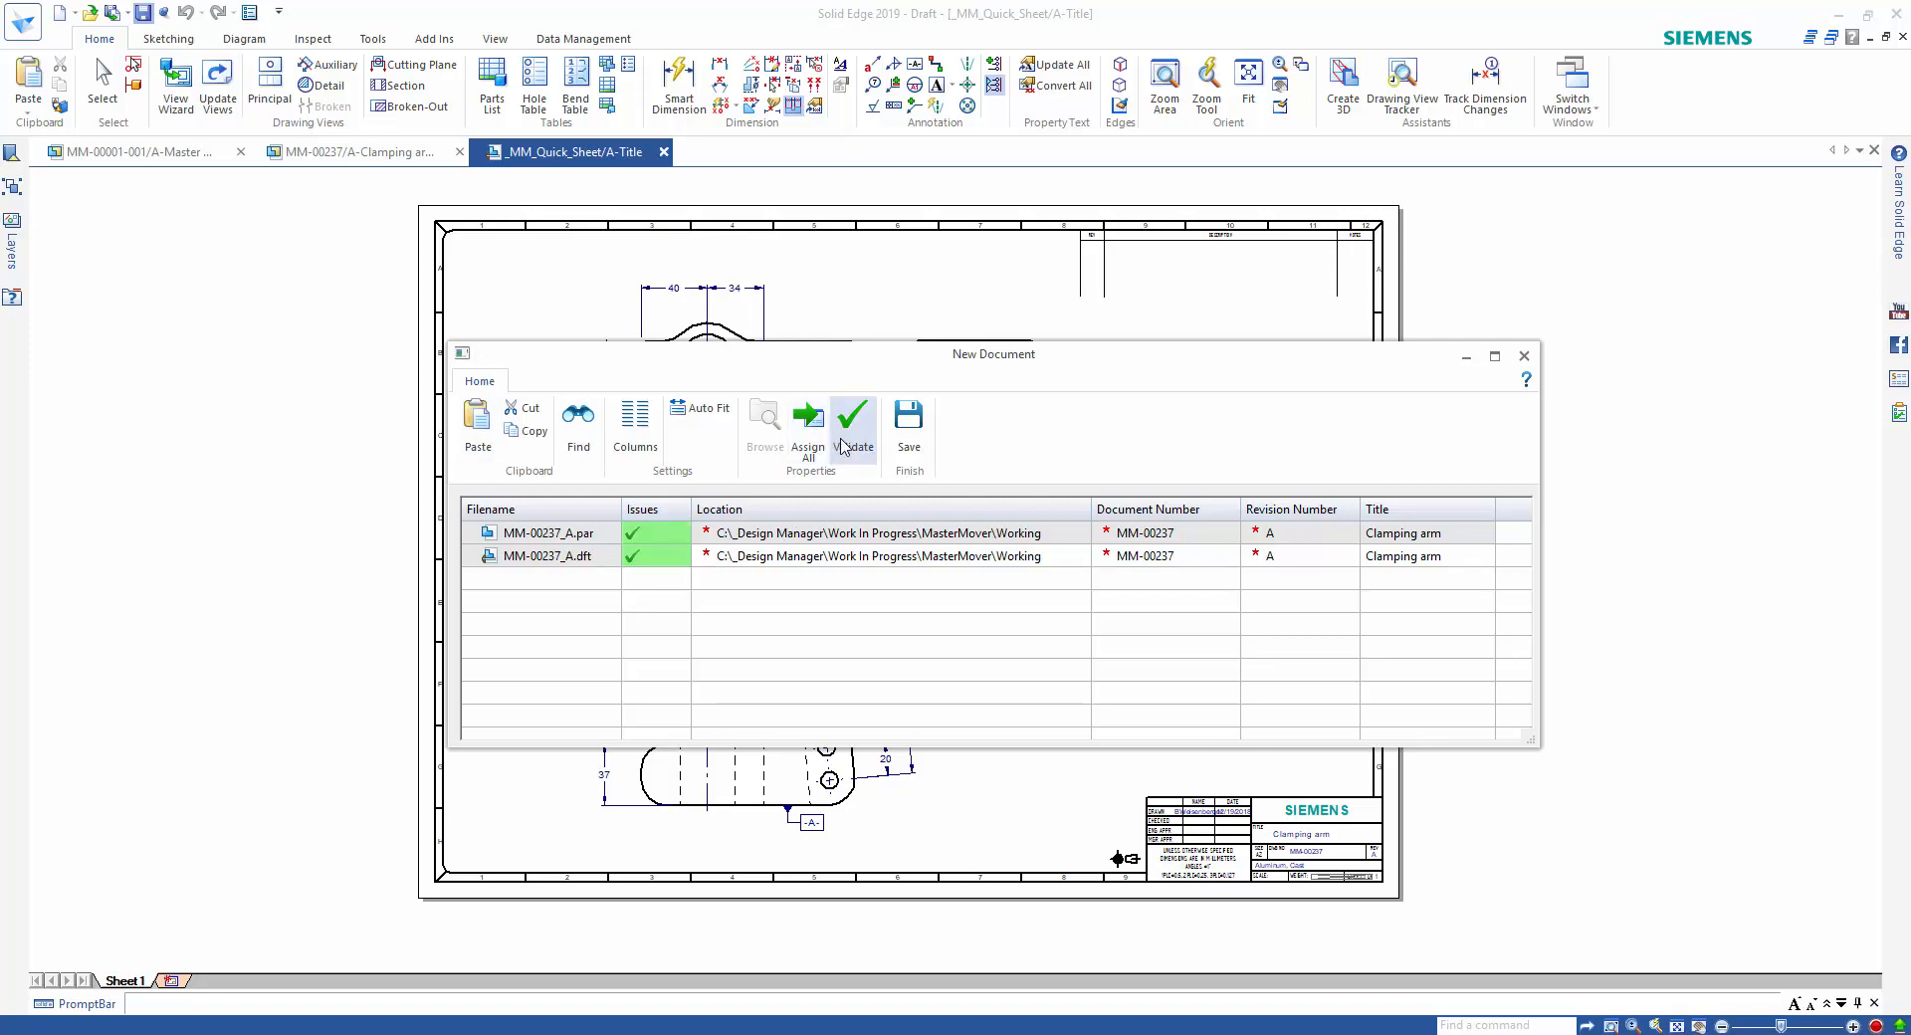
{"action": "left_click", "coordinate": [909, 423]}
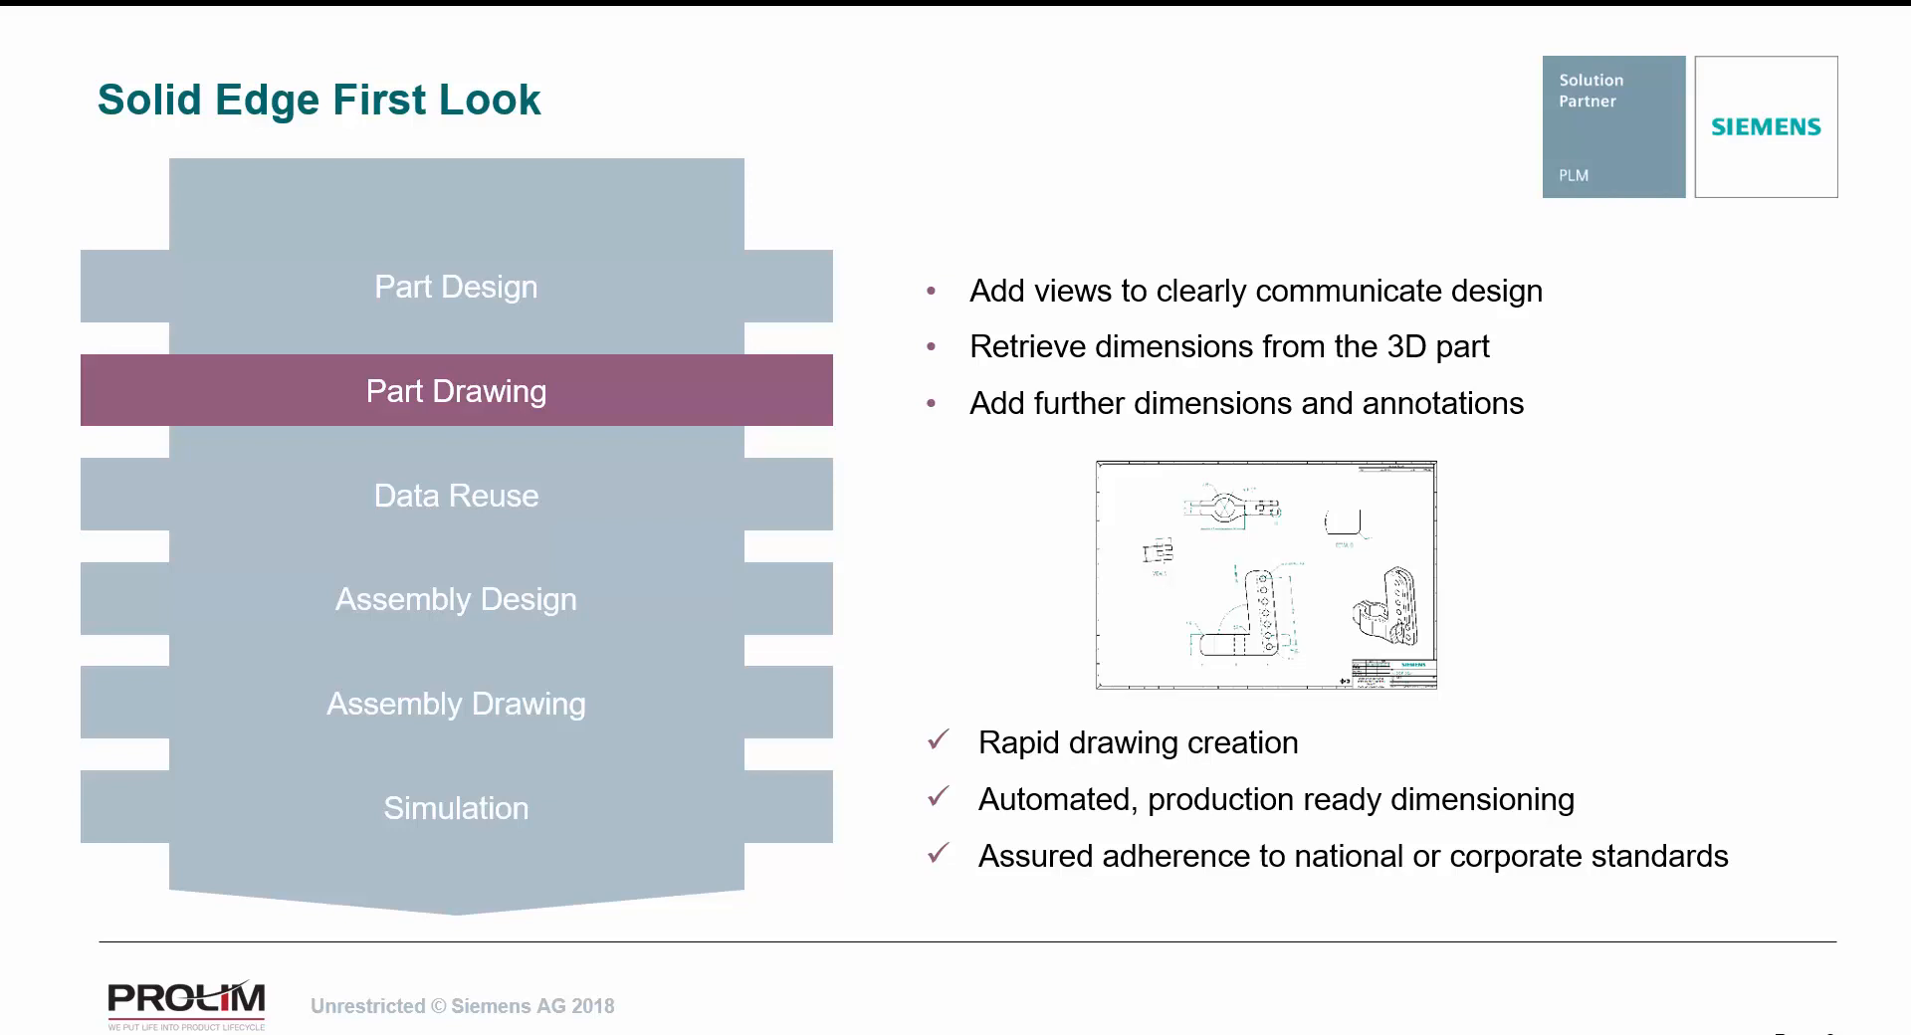
{"action": "key", "text": "Right"}
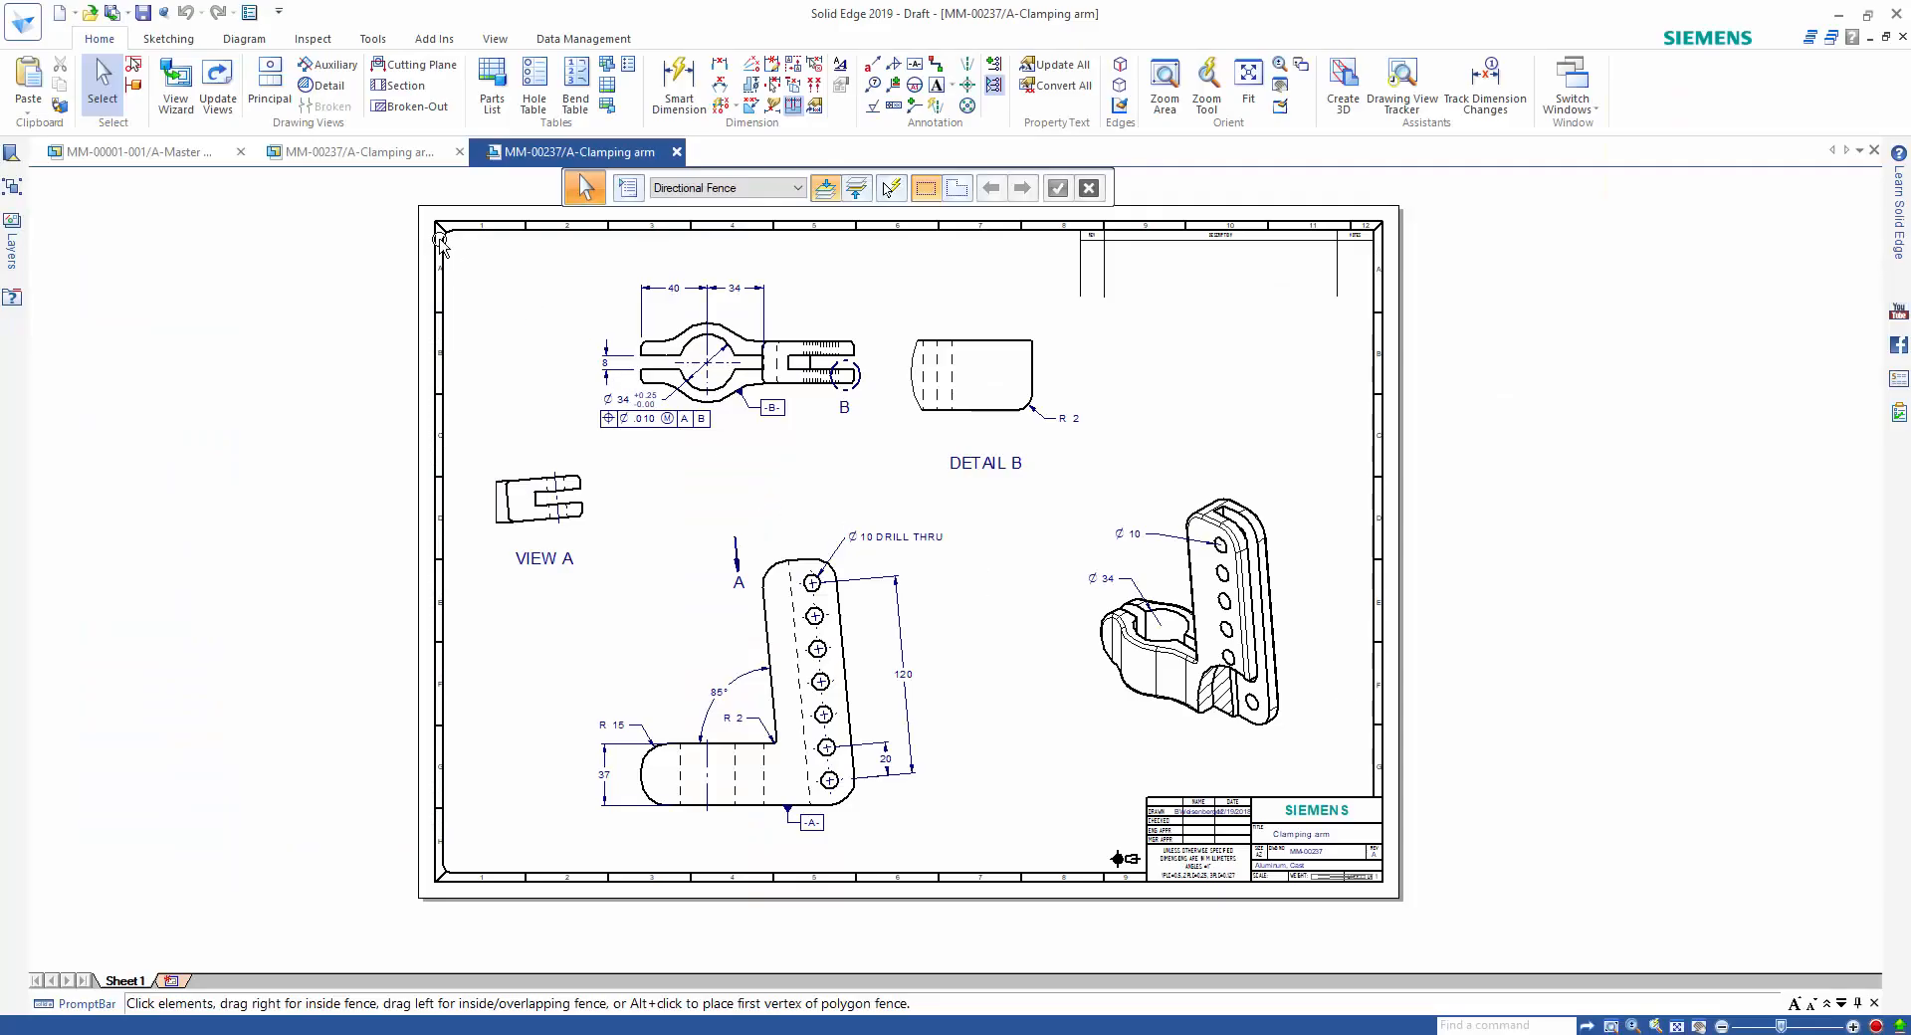
Go back to the clamping arm part and close it, returning to the MM-00122-001 assembly.
{"action": "left_click", "coordinate": [393, 155]}
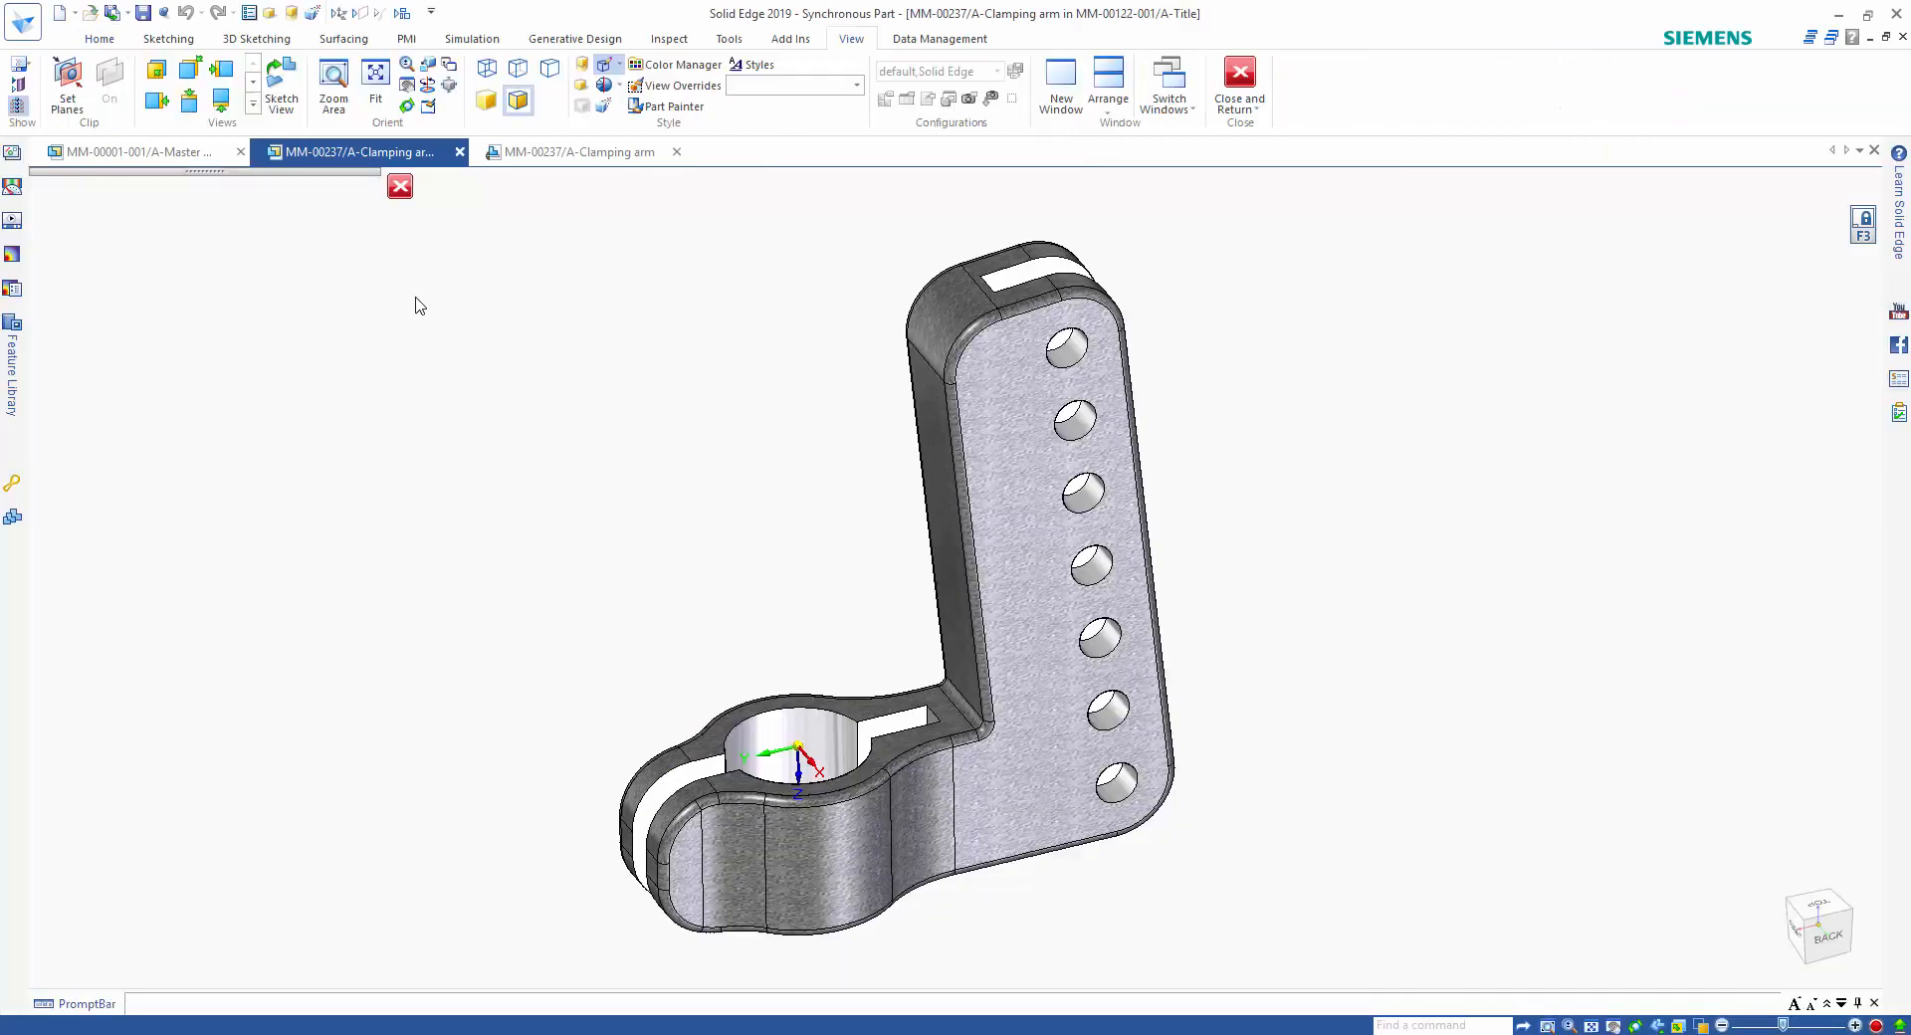
{"action": "left_click", "coordinate": [1242, 77]}
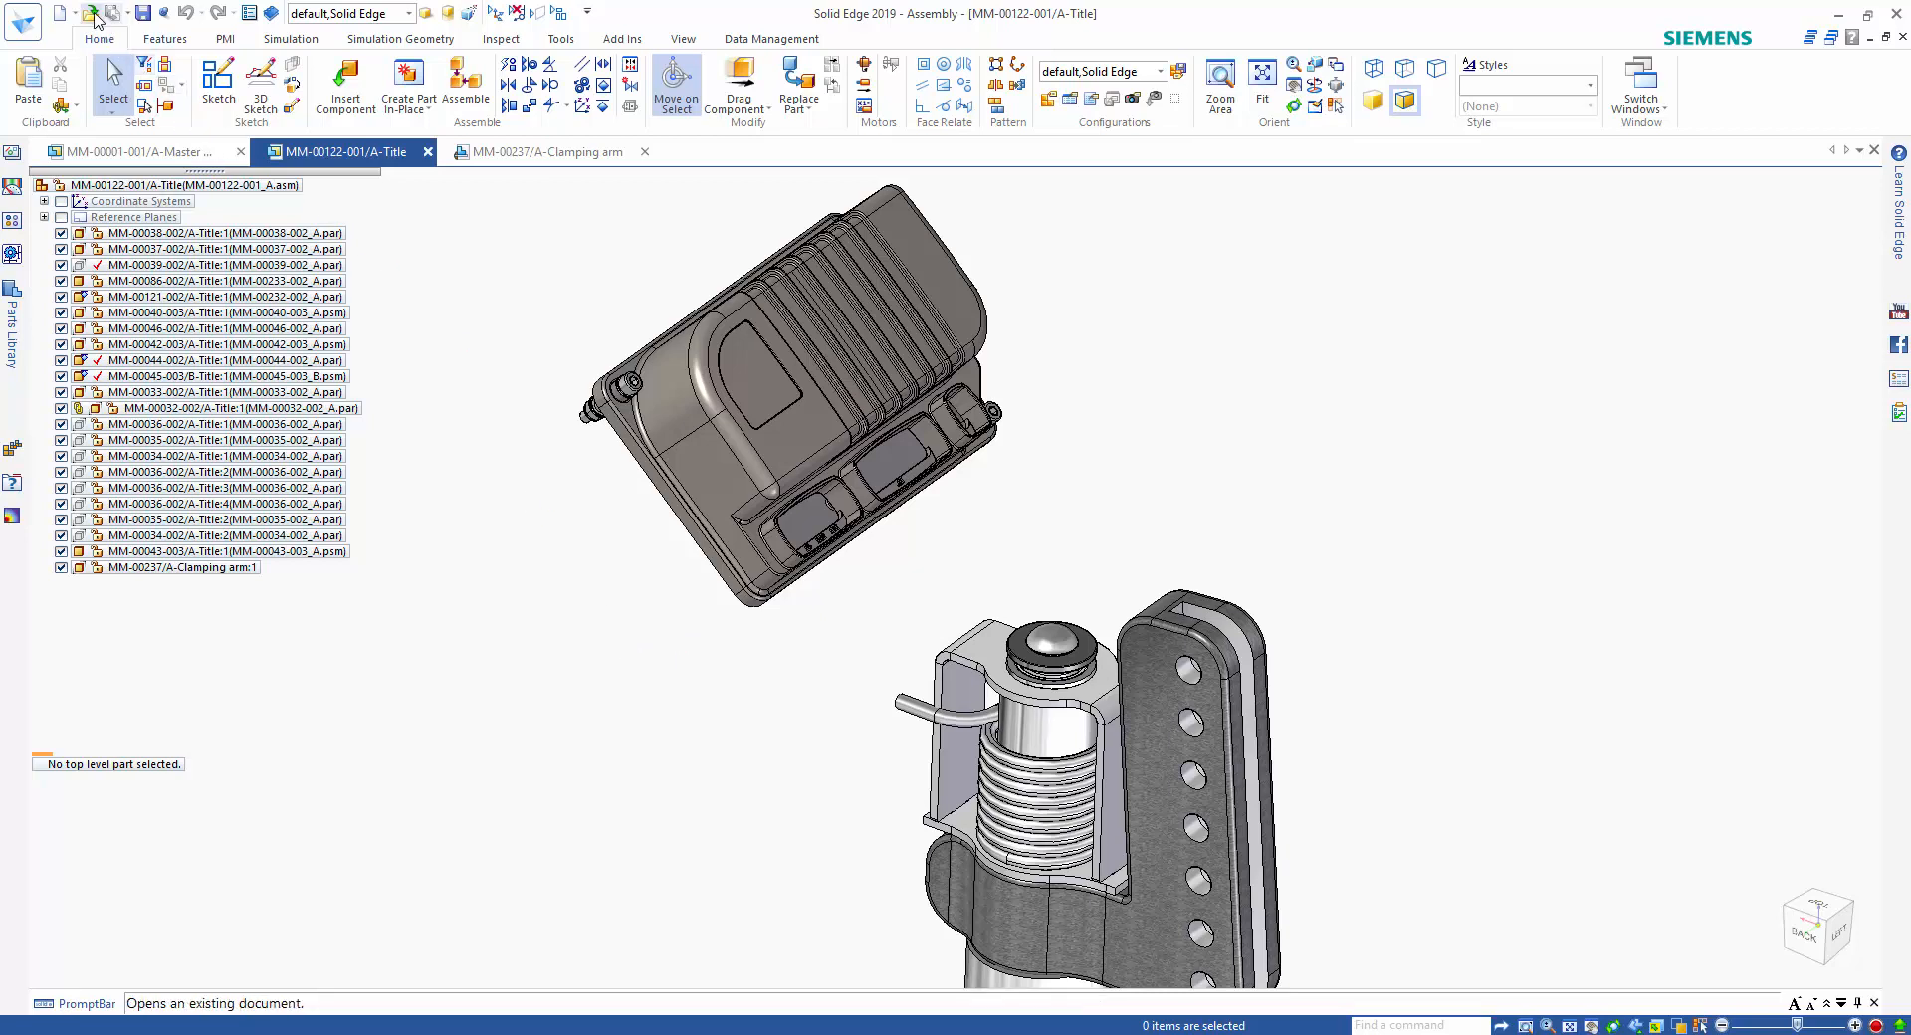
From the file opening dialog, clear the old search criteria and search the C:\_Design Manager\ folder for files of type dwg.
{"action": "key", "text": "ctrl+o"}
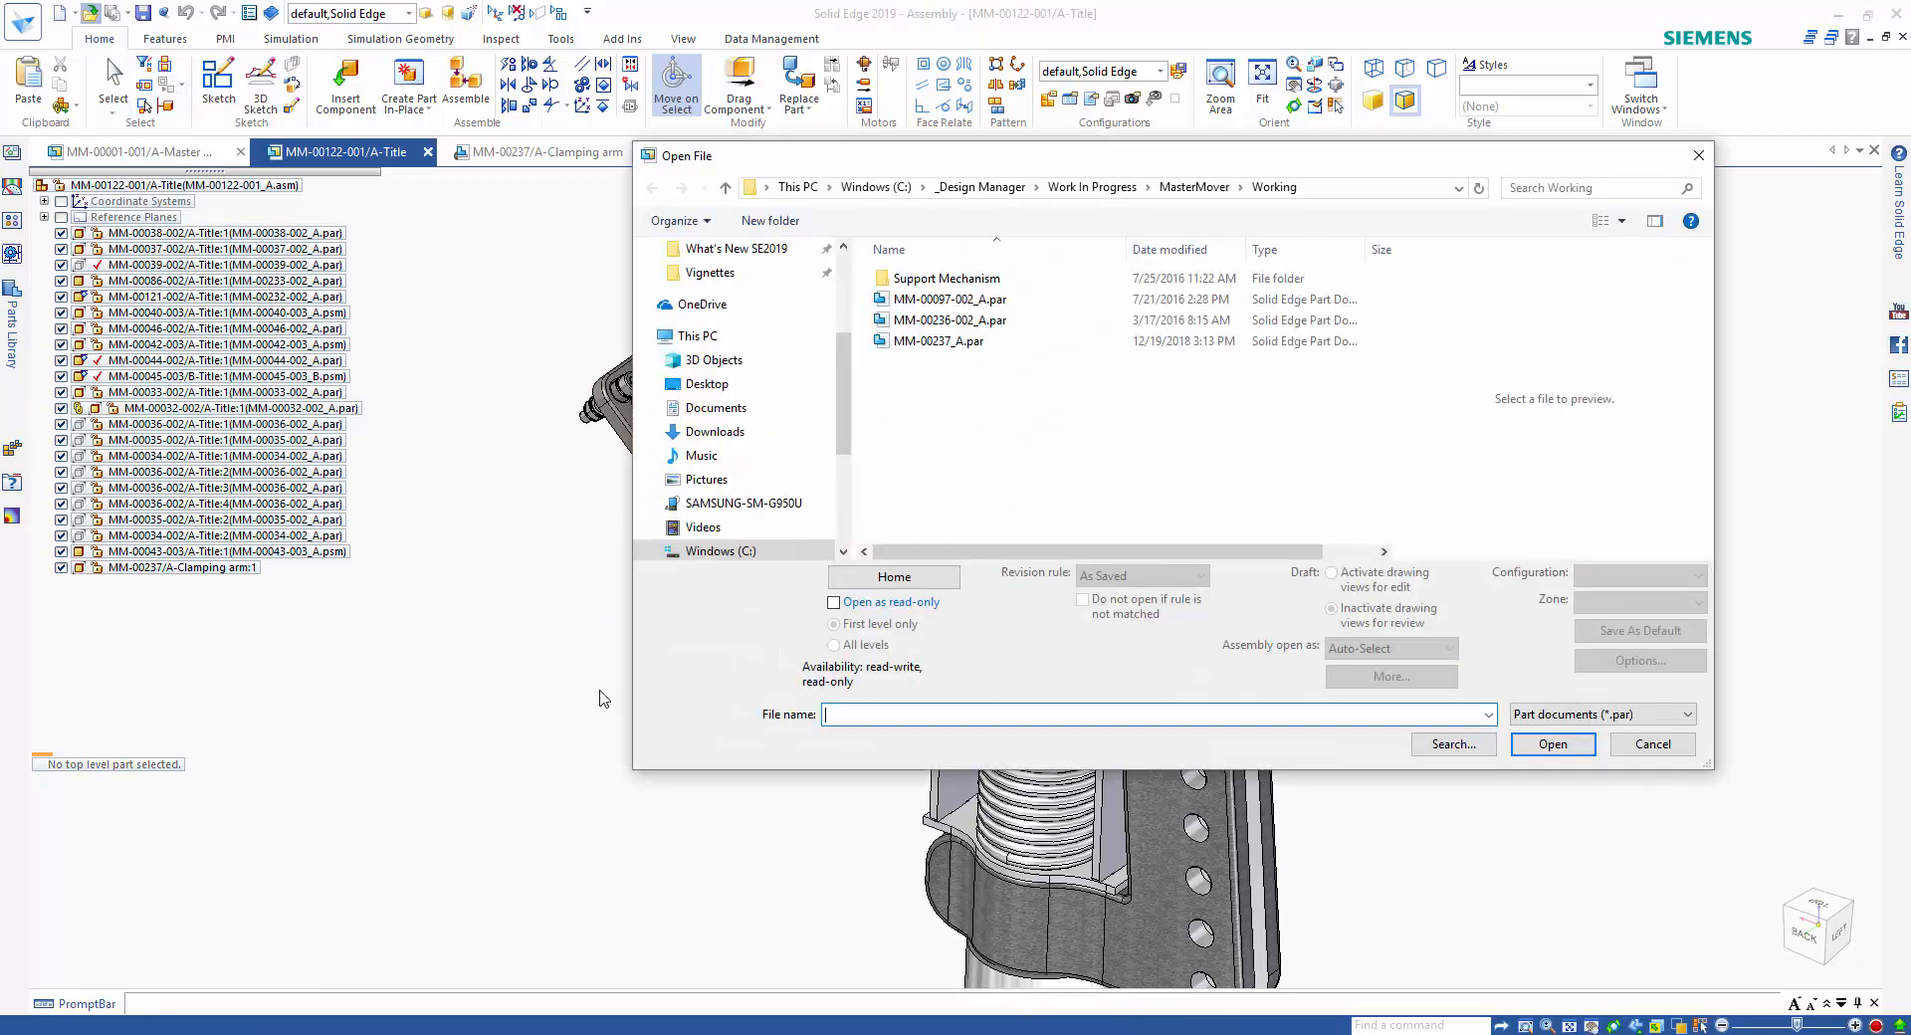
{"action": "left_click", "coordinate": [1451, 744]}
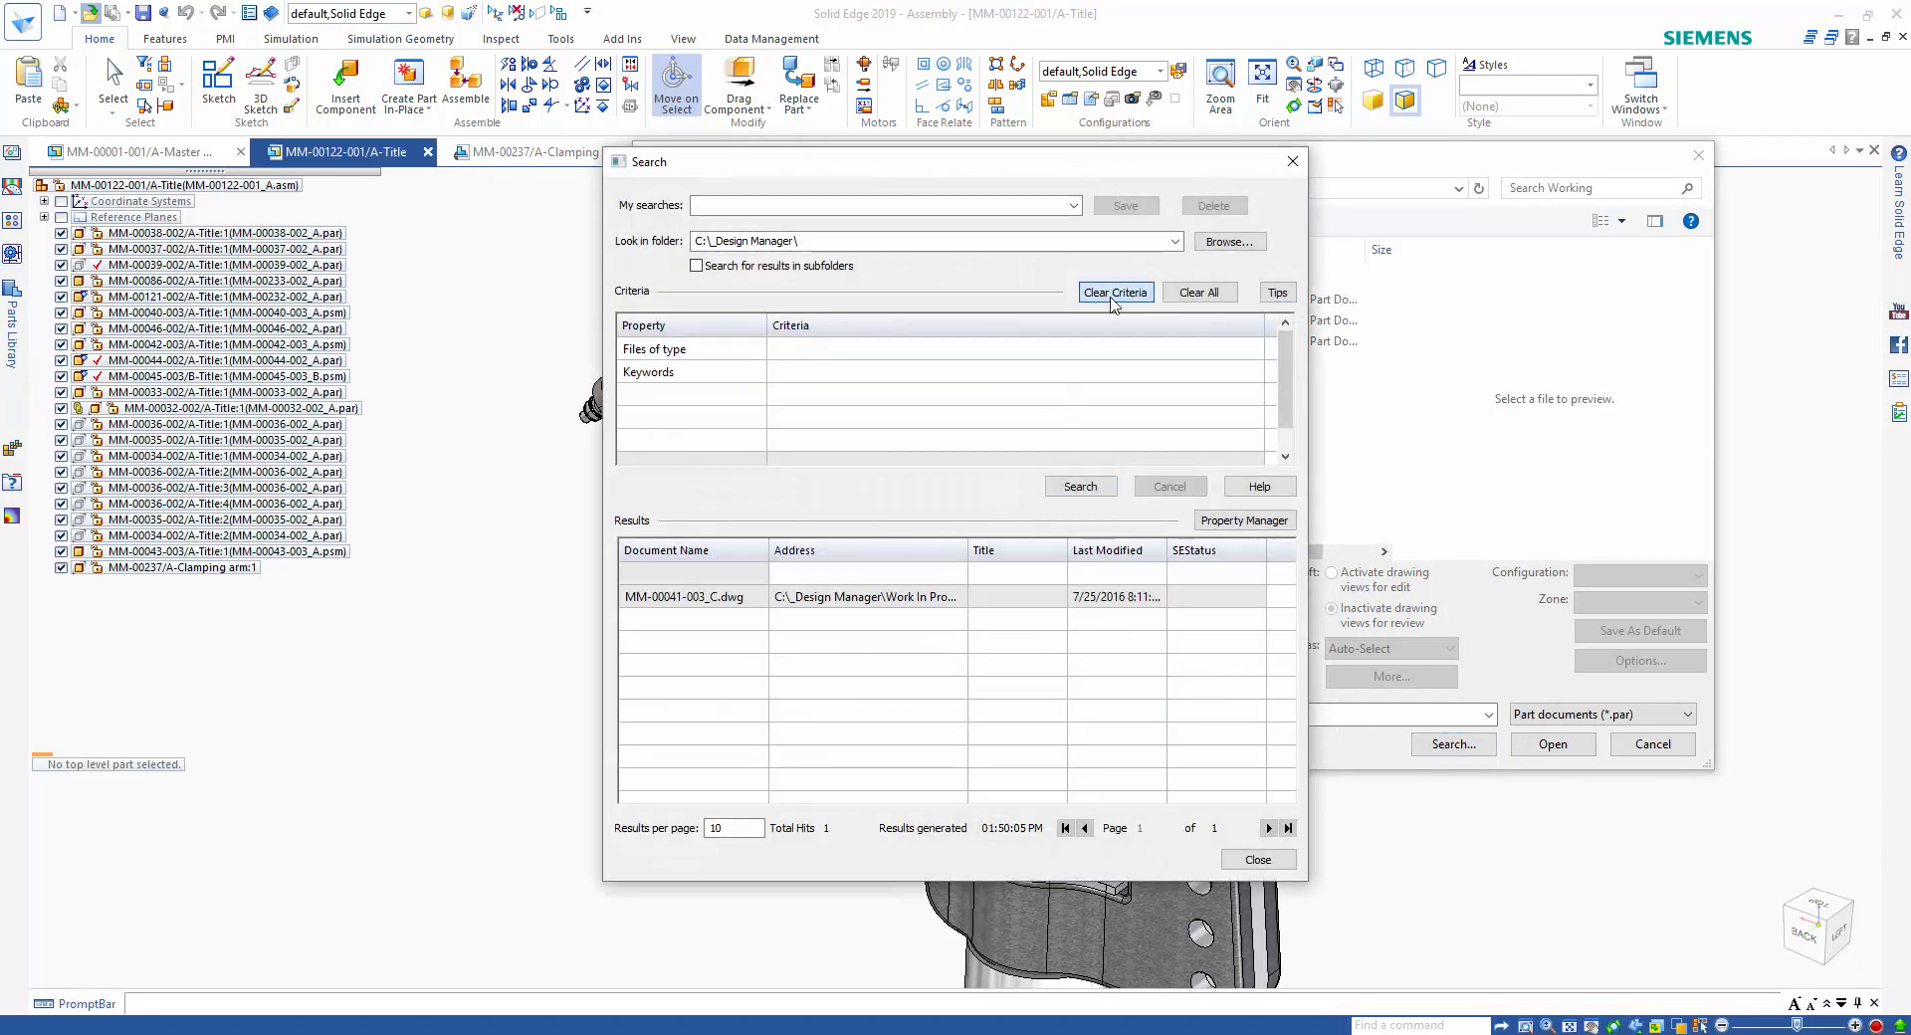
{"action": "left_click", "coordinate": [1115, 291]}
{"action": "left_click", "coordinate": [740, 351]}
{"action": "left_click", "coordinate": [756, 348]}
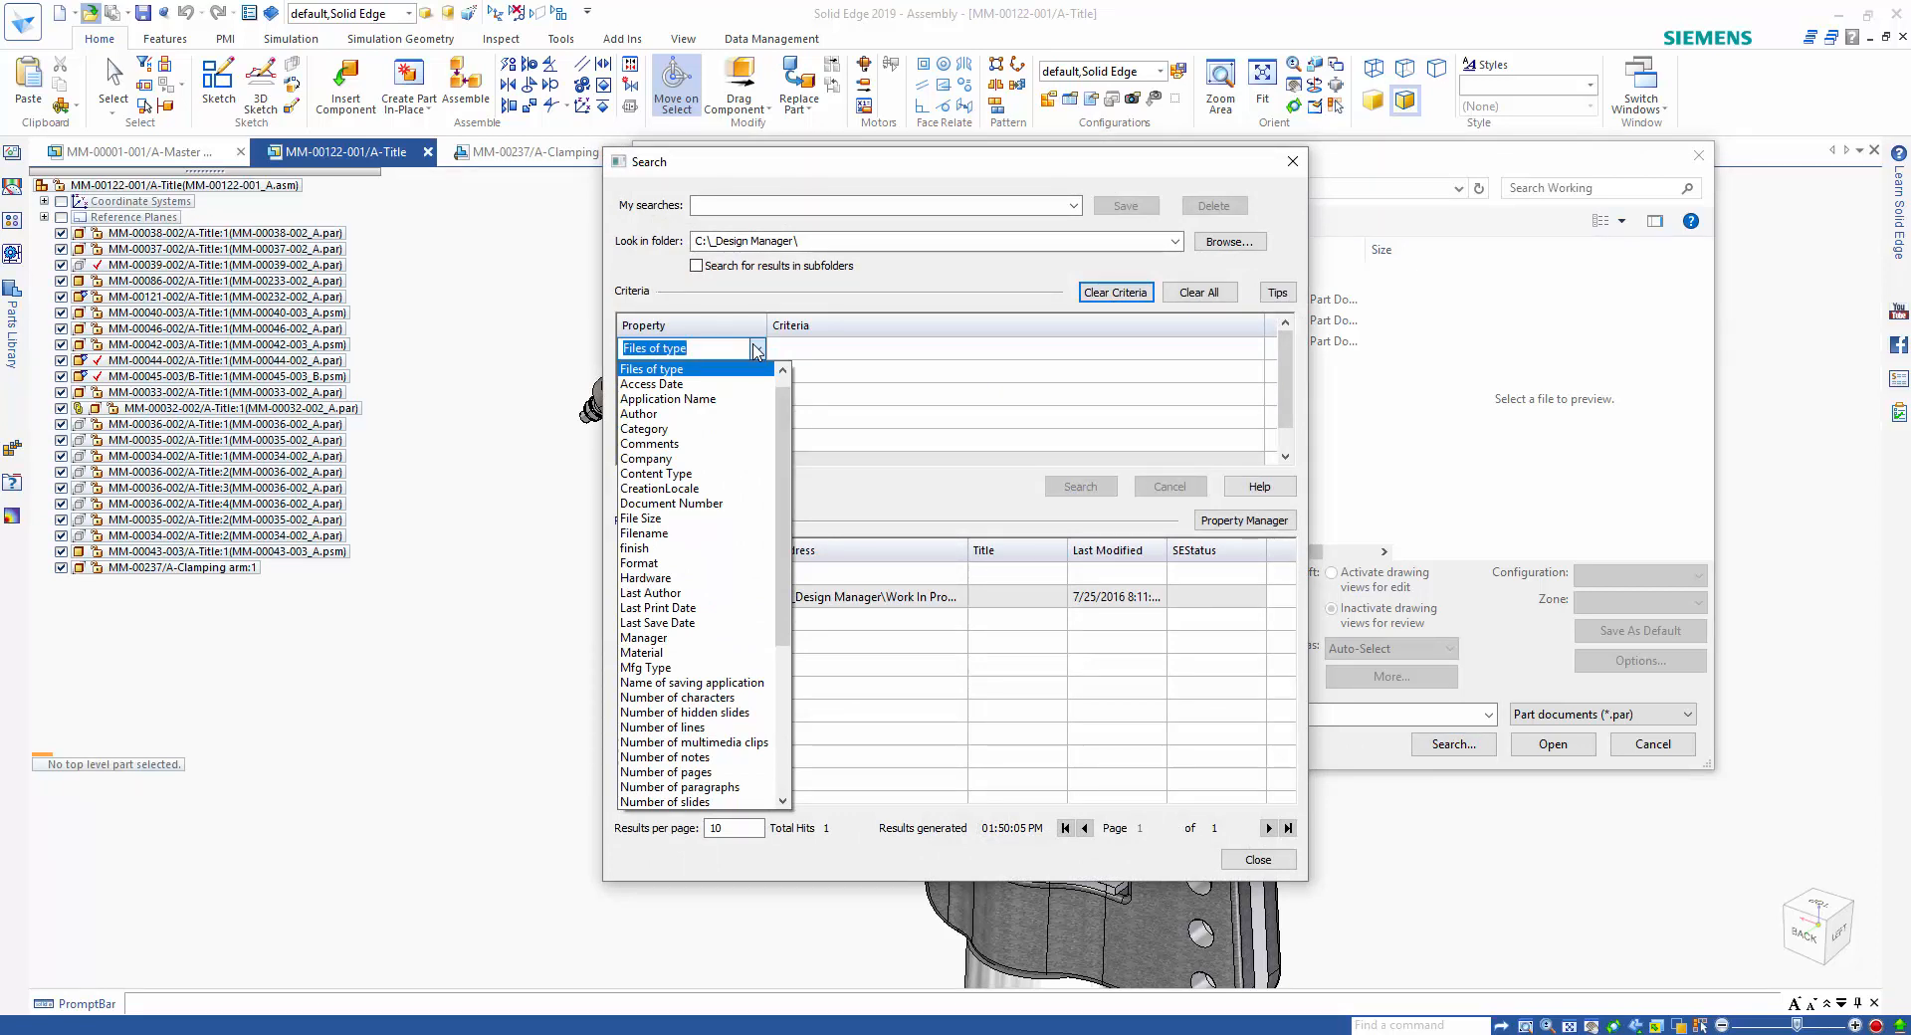
{"action": "left_click", "coordinate": [741, 370]}
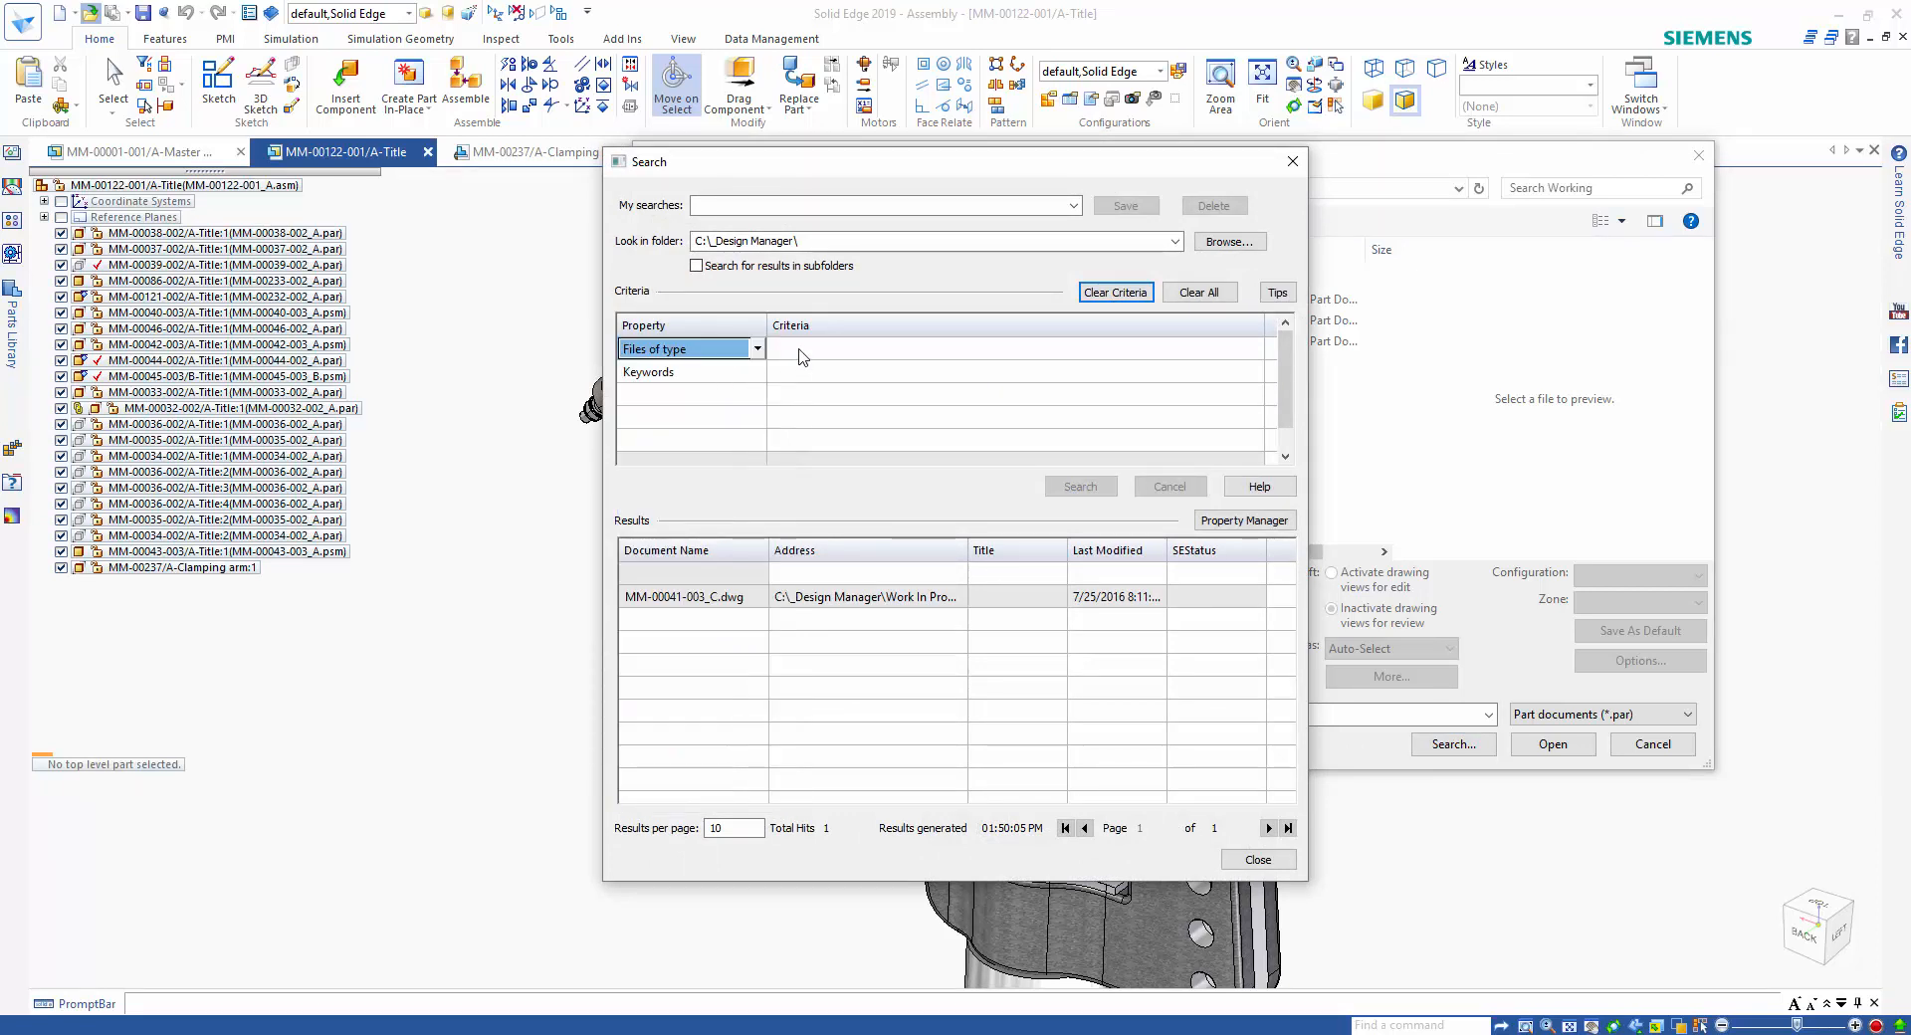
{"action": "left_click", "coordinate": [799, 349]}
{"action": "type", "text": "dwg"}
{"action": "key", "text": "Return"}
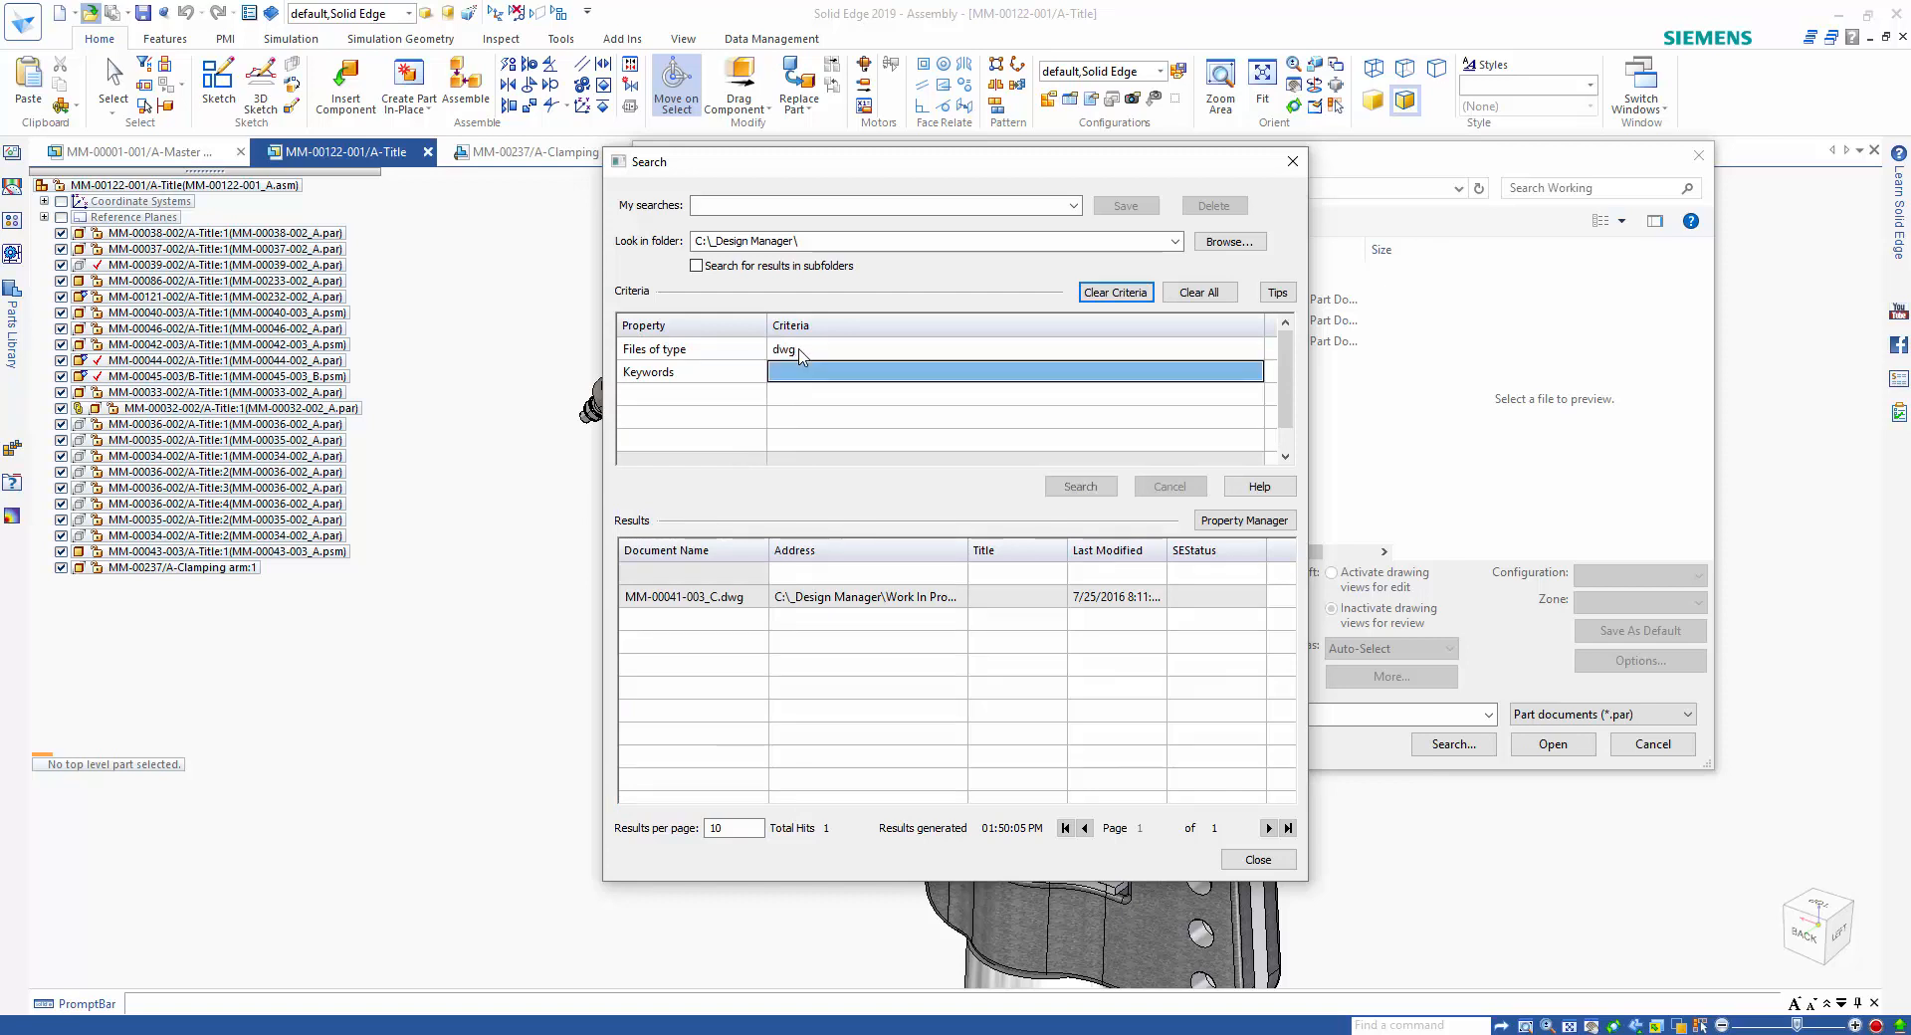
{"action": "left_click", "coordinate": [1059, 487]}
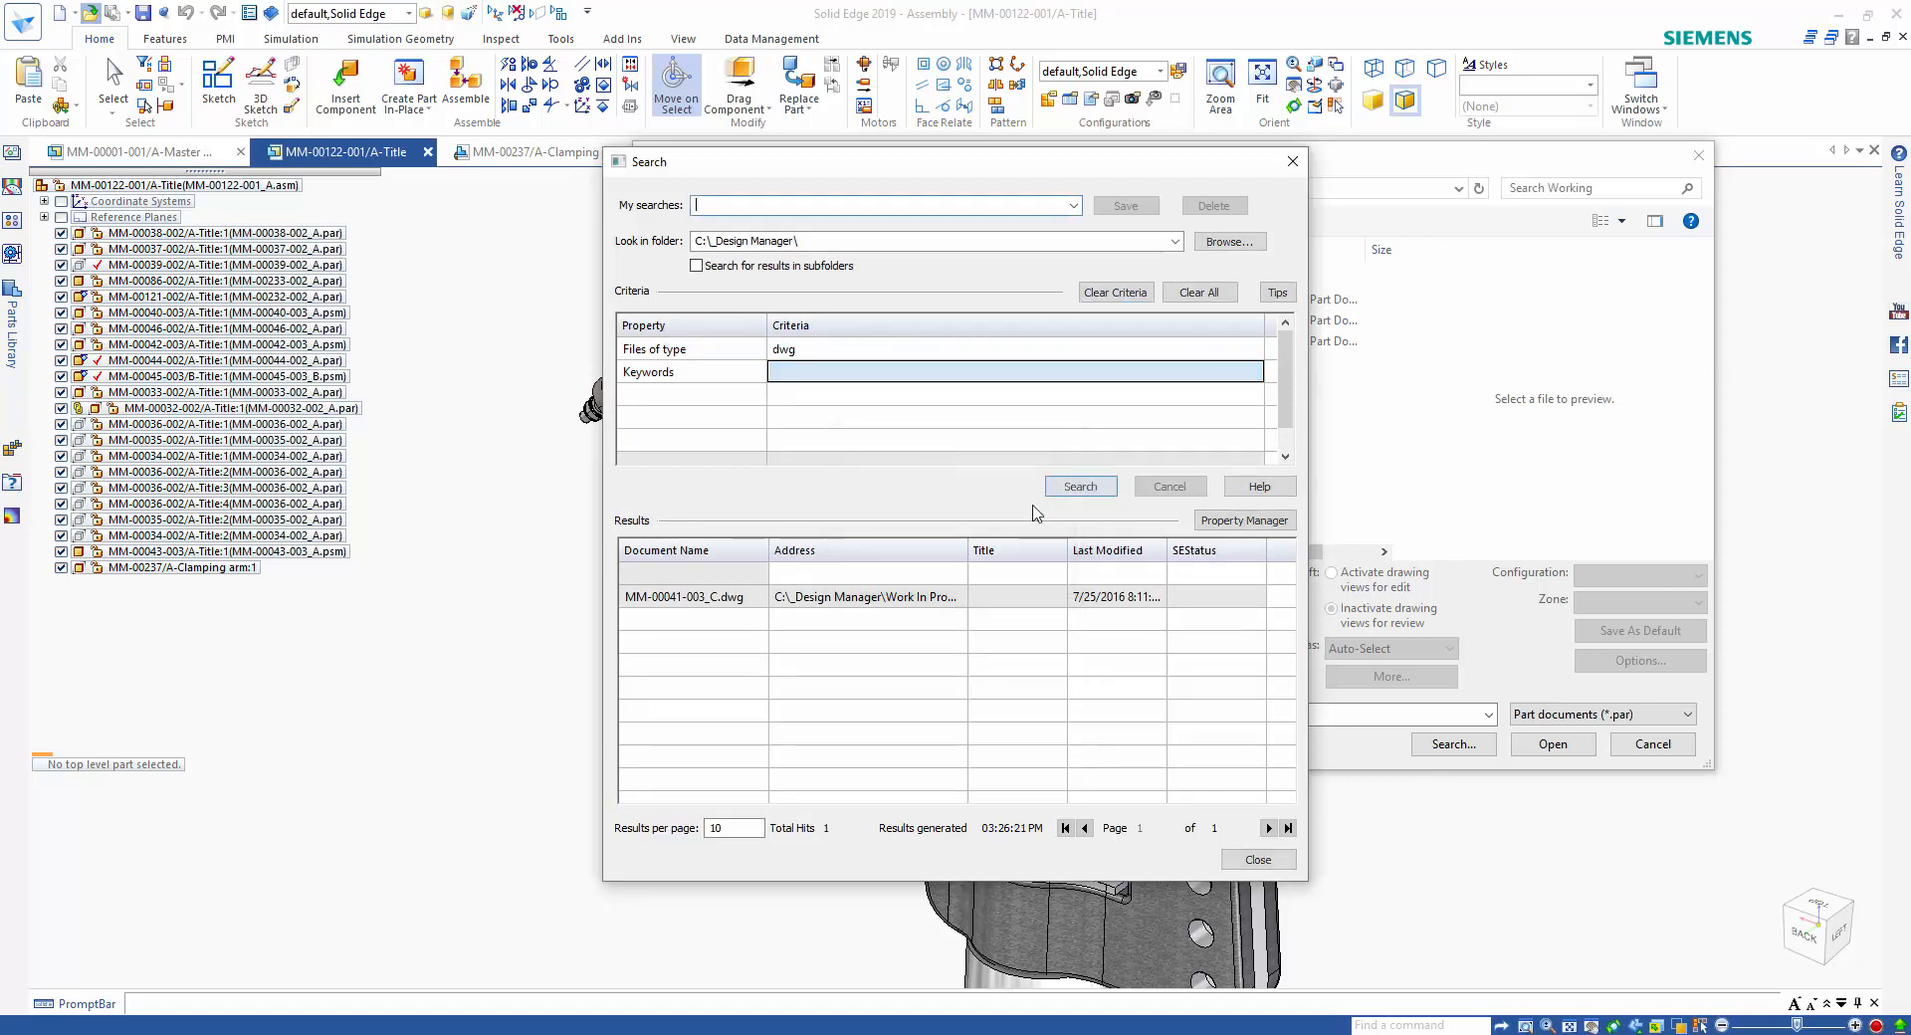
Open the found drawing MM-00041-003_C.dwg using the ISO Draft.dft template.
{"action": "left_click", "coordinate": [695, 597]}
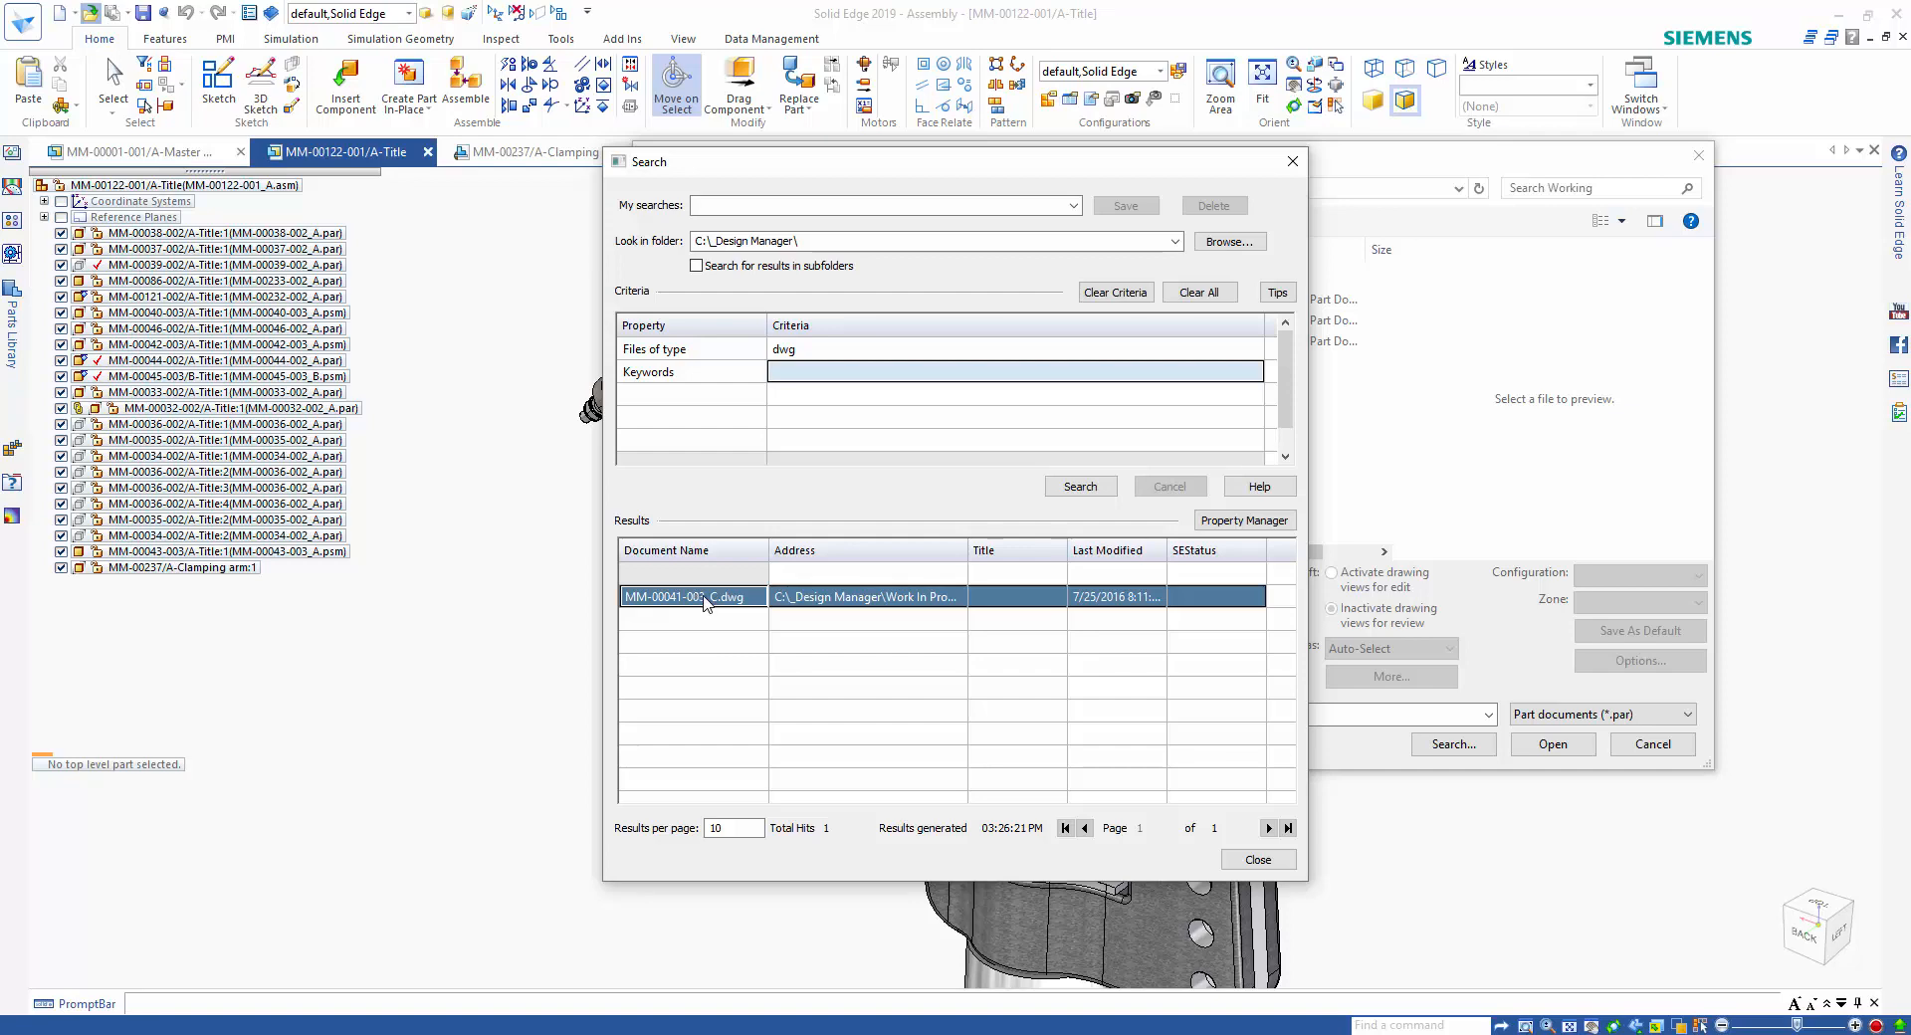
{"action": "double_click", "coordinate": [695, 597]}
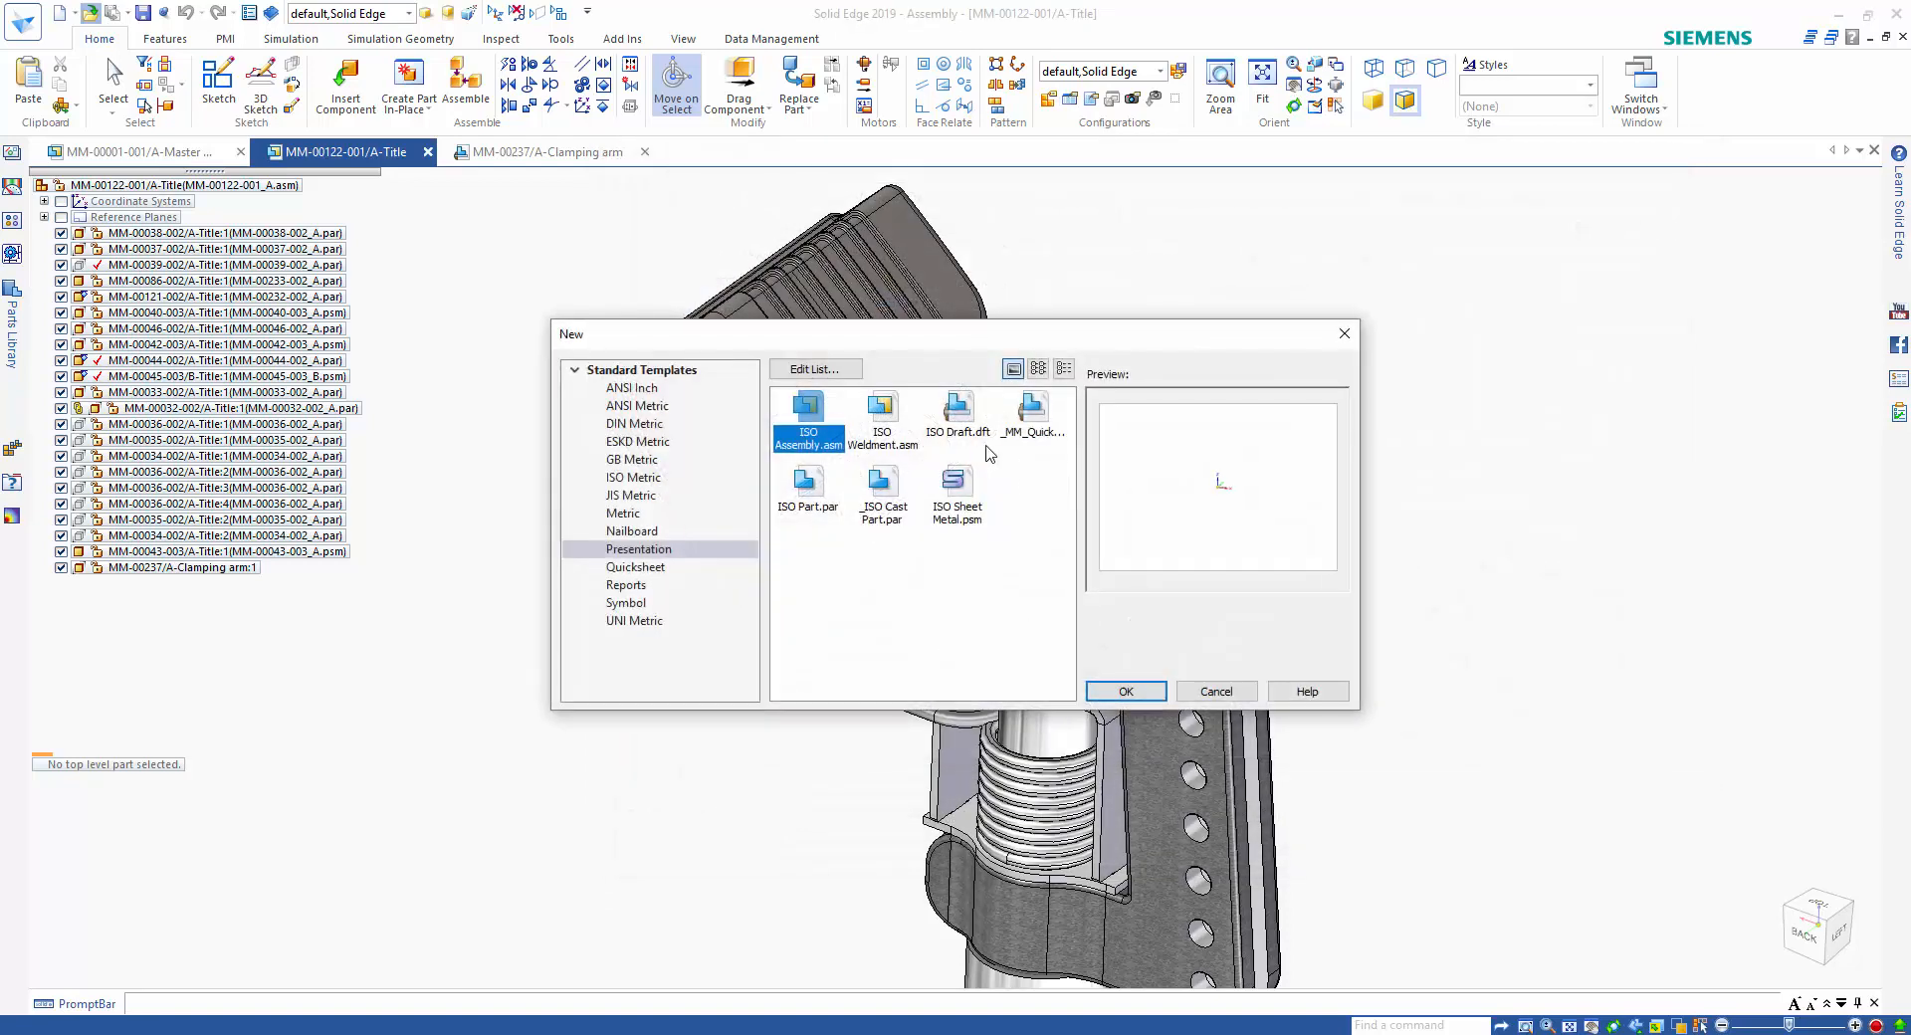
{"action": "left_click", "coordinate": [981, 435]}
{"action": "left_click", "coordinate": [1126, 690]}
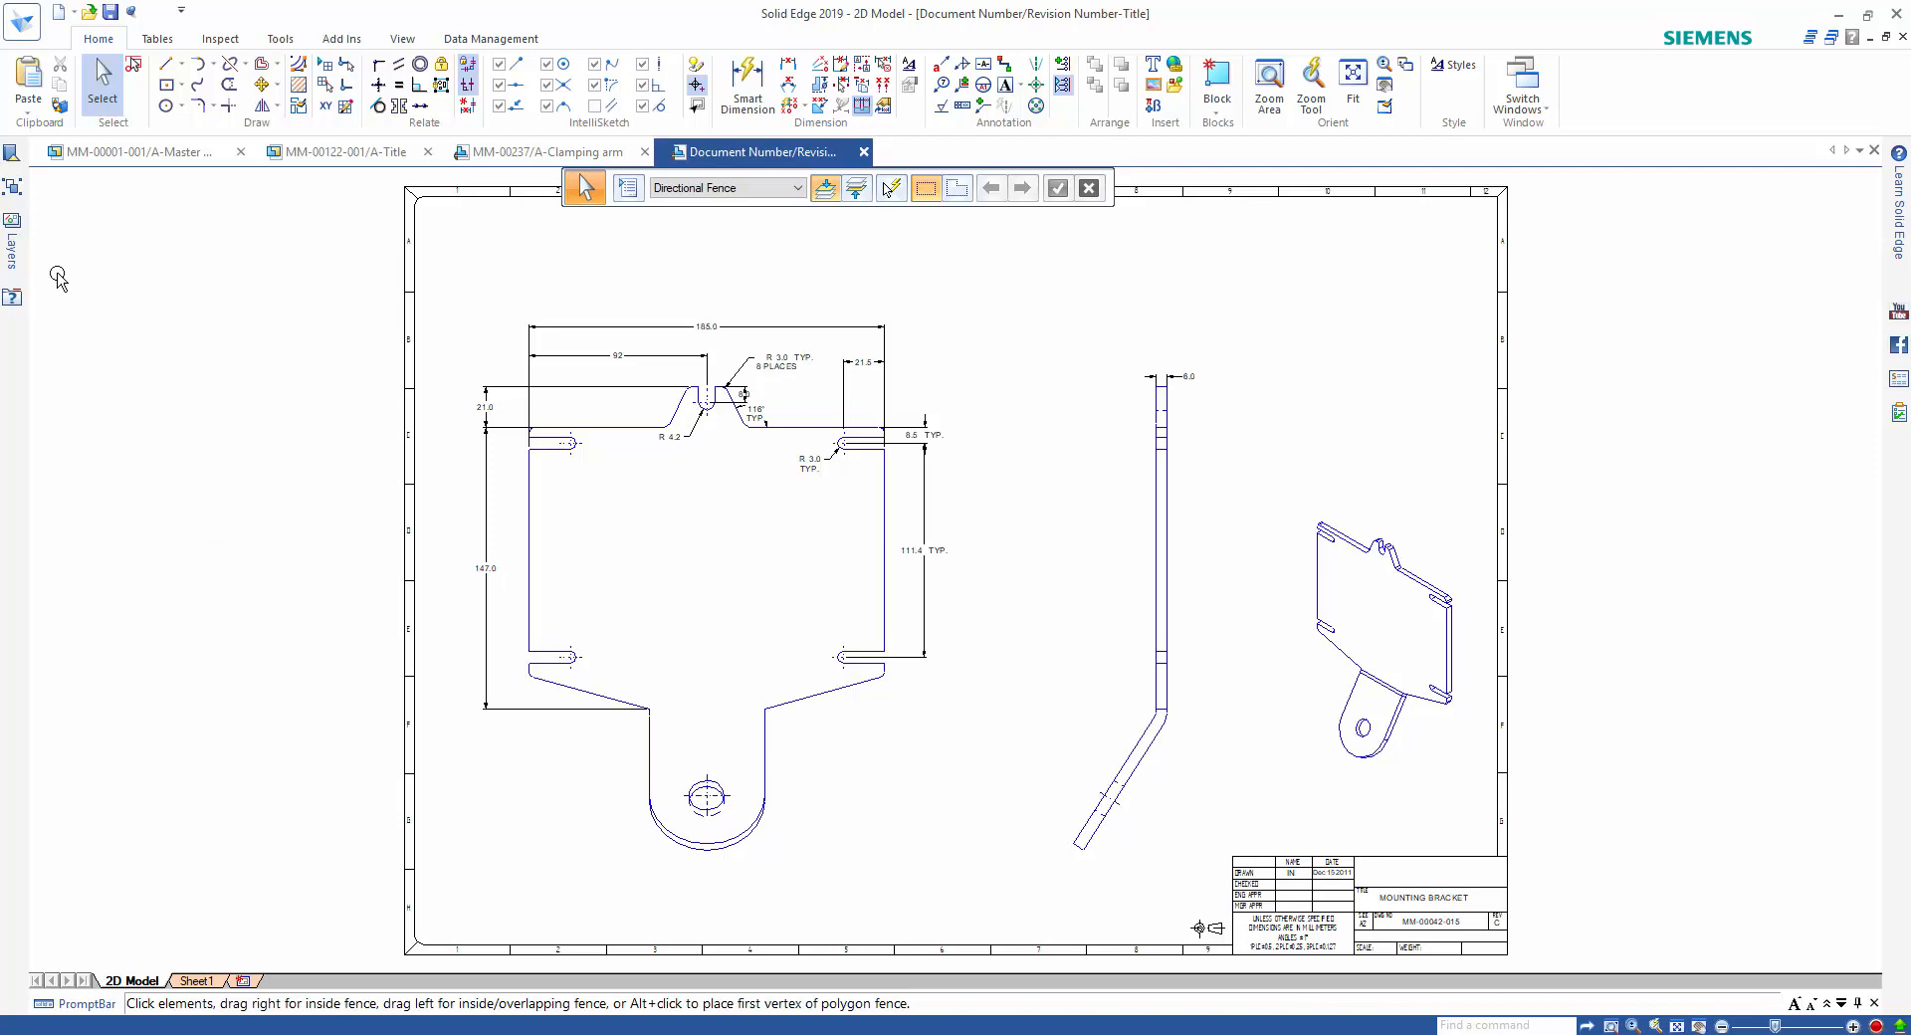
Hide the Border layer of the mounting bracket drawing.
{"action": "left_click", "coordinate": [13, 251]}
{"action": "right_click", "coordinate": [132, 299]}
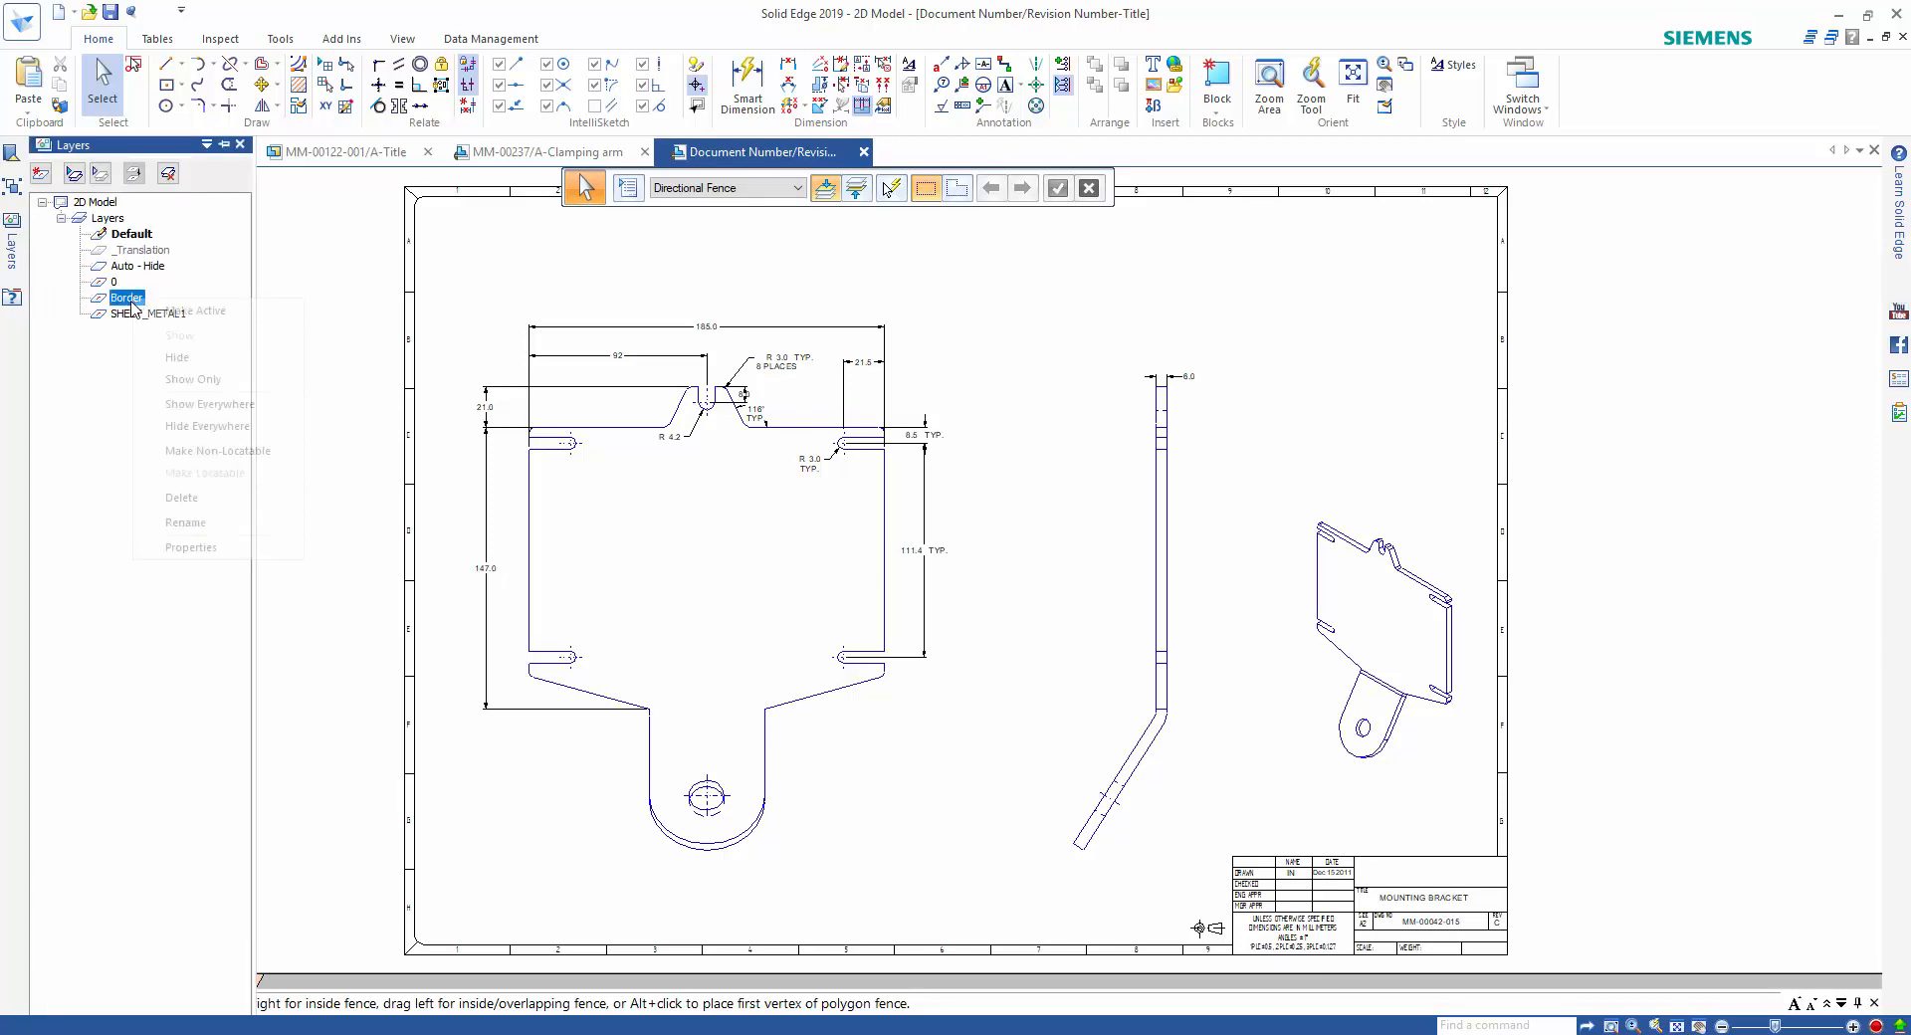
{"action": "left_click", "coordinate": [189, 357]}
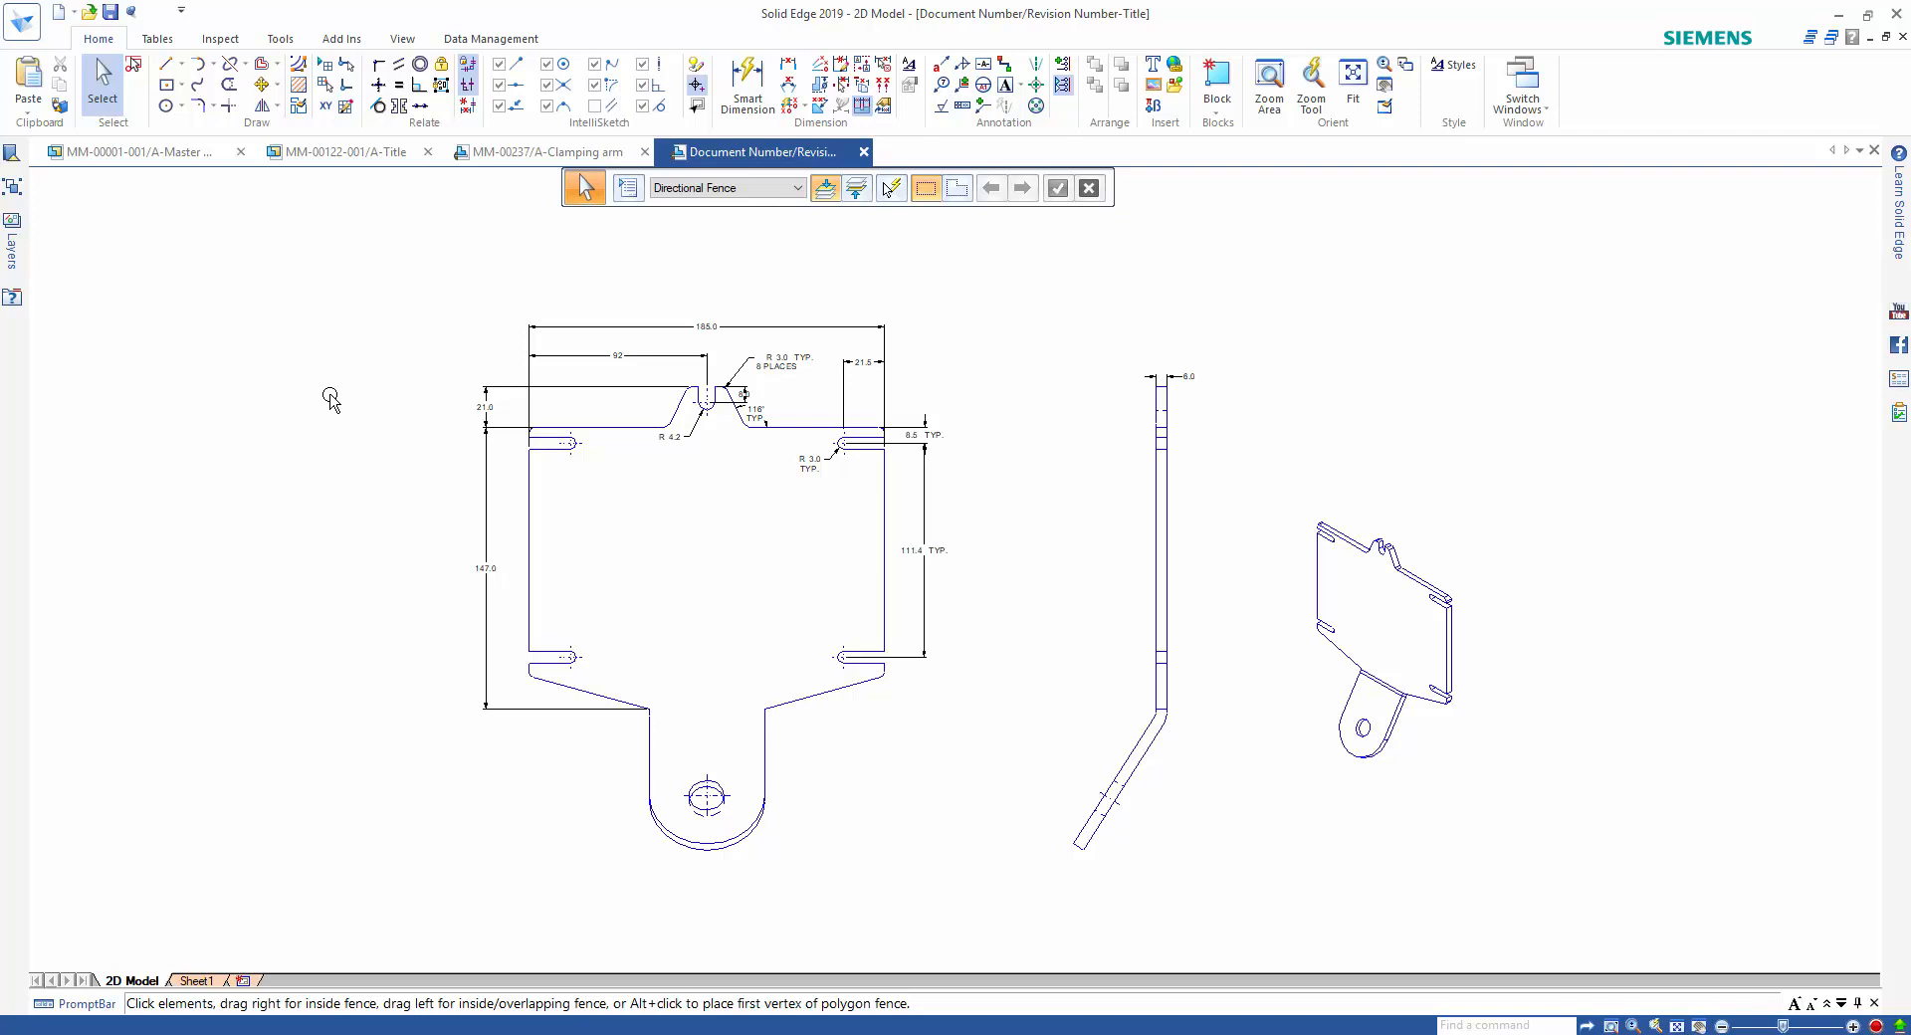
Start Create 3D into a new ISO Part.par file and define the dimensioned front view as the primary view at scale 1.00.
{"action": "right_click", "coordinate": [322, 355]}
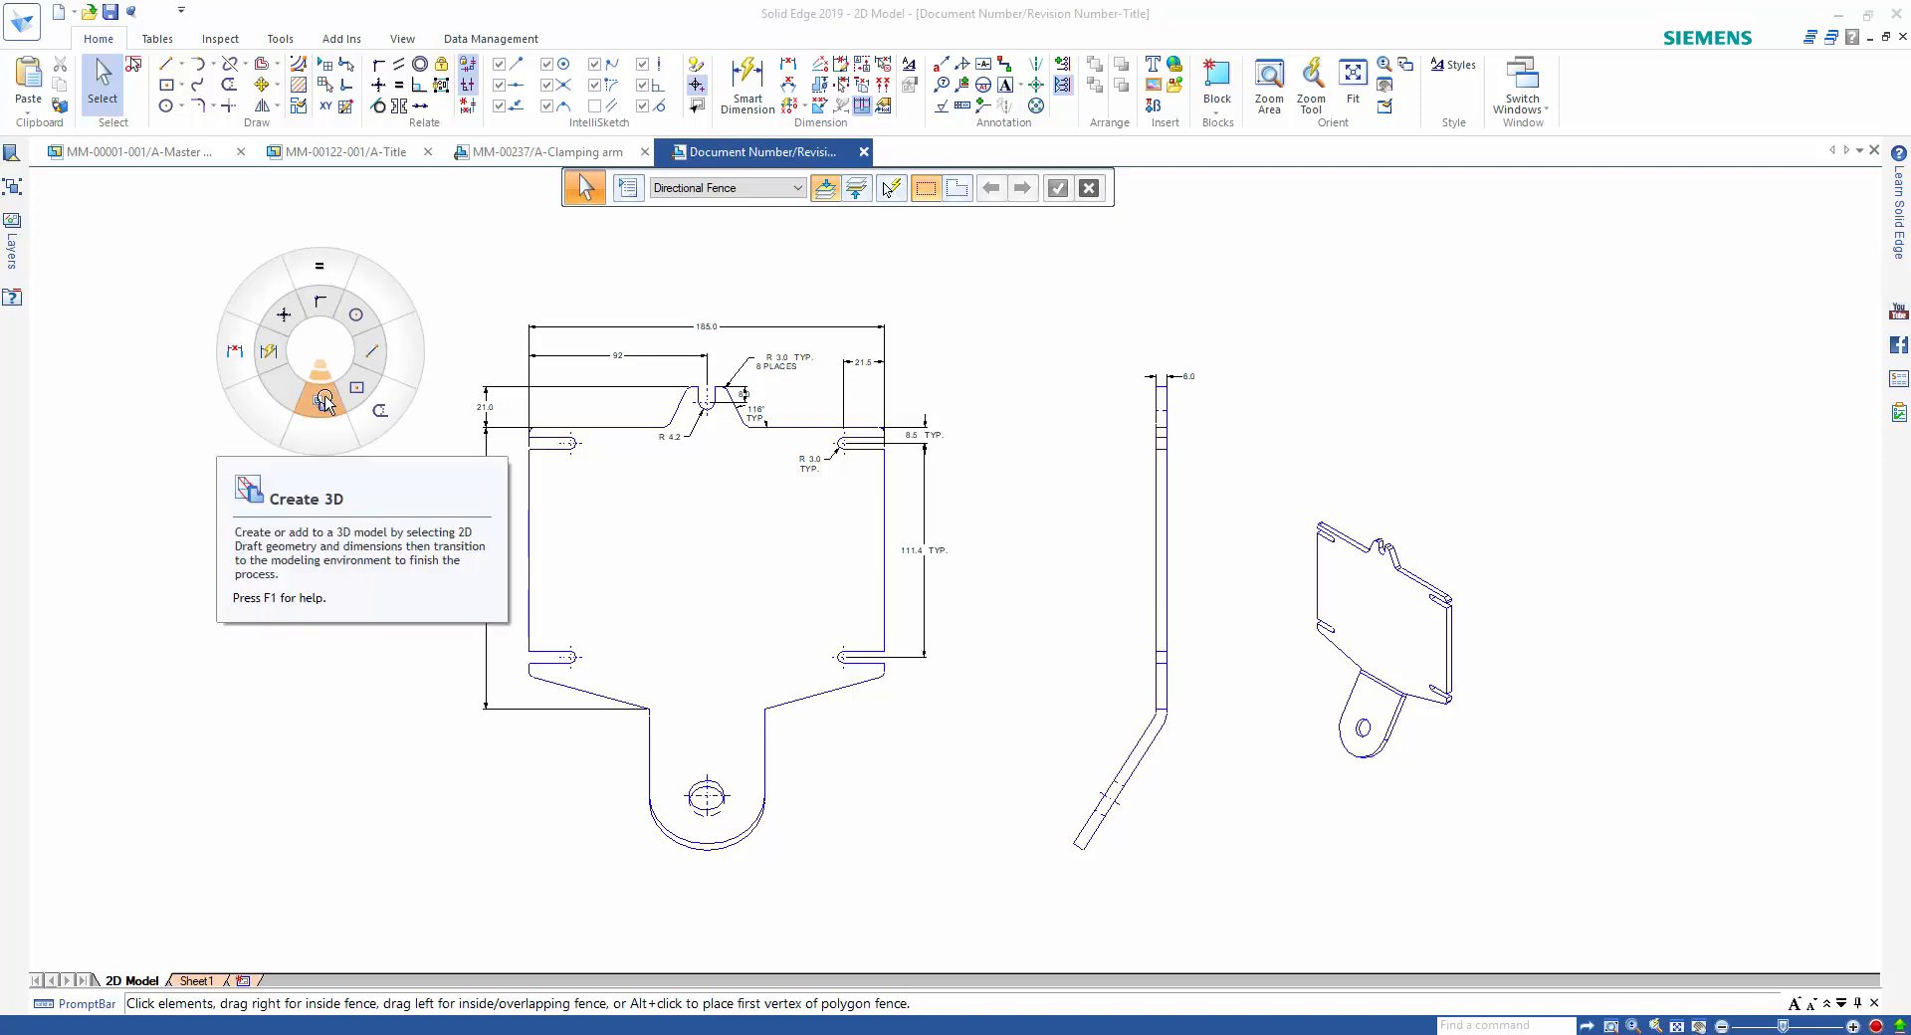
{"action": "left_click", "coordinate": [325, 402]}
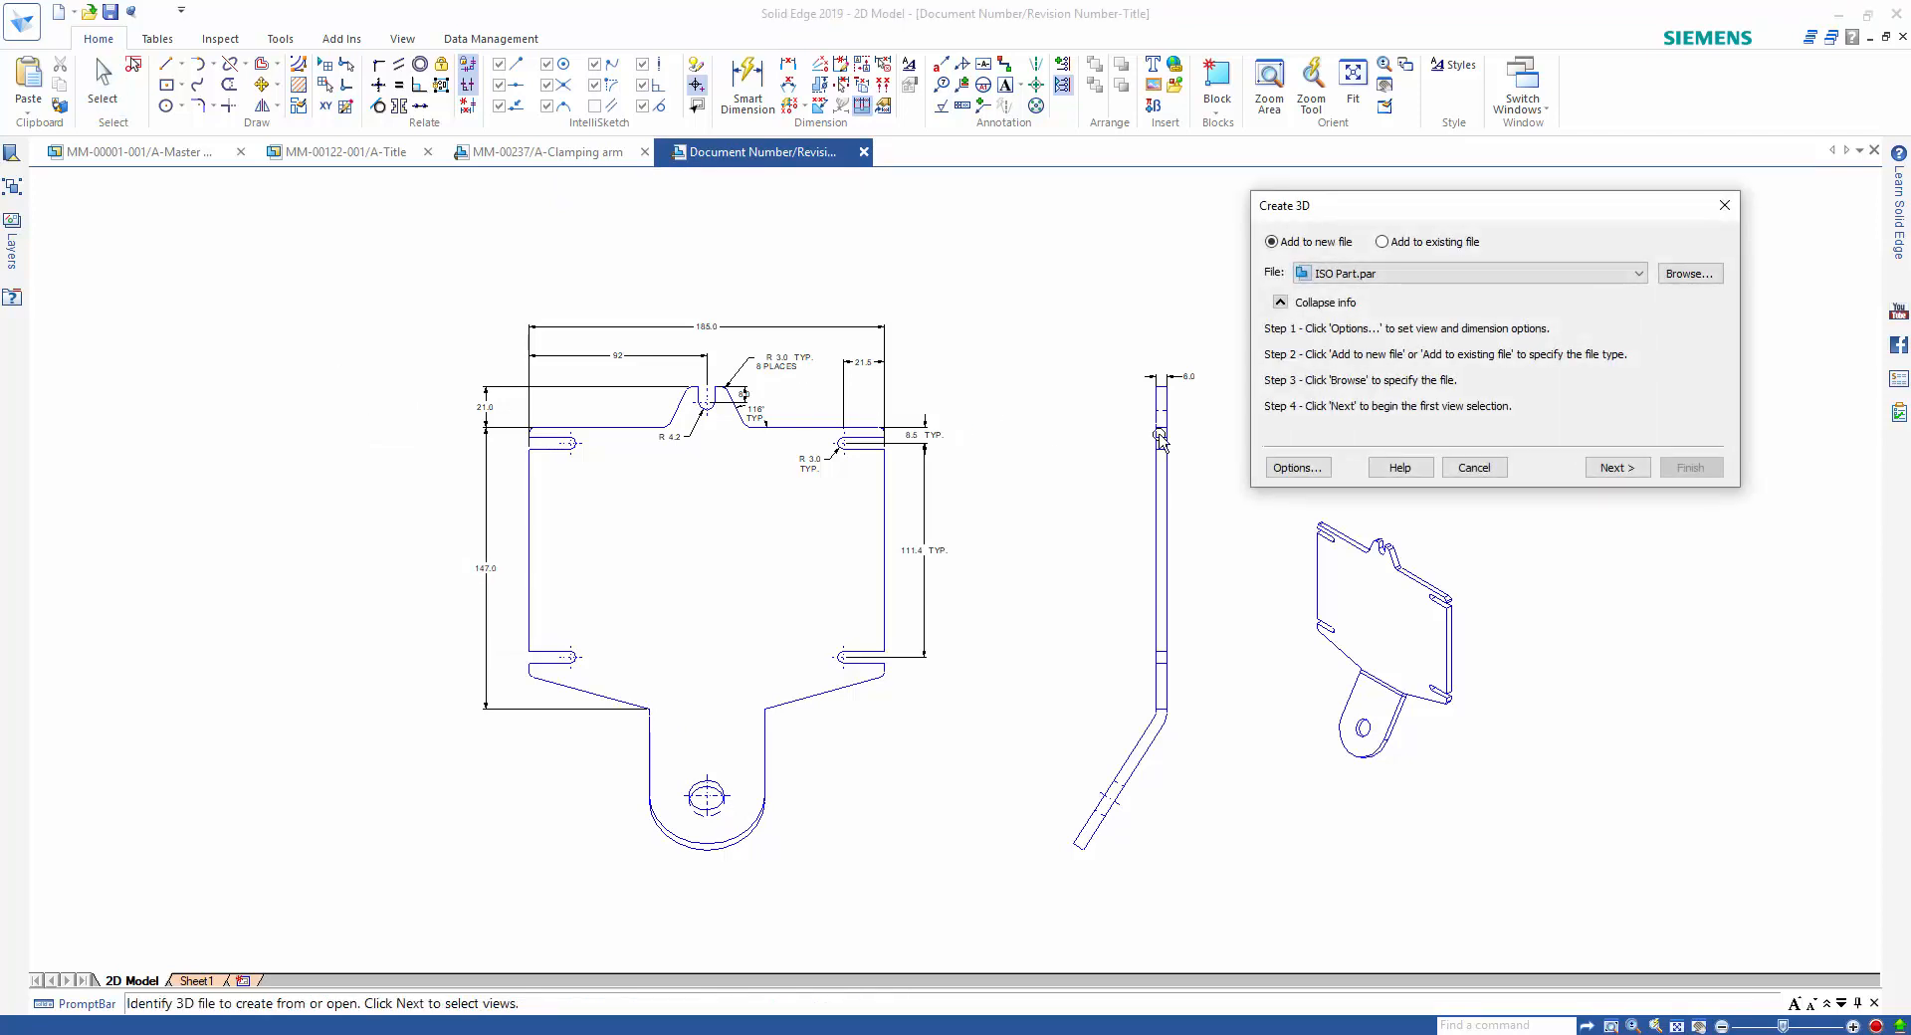
{"action": "left_click", "coordinate": [1618, 467]}
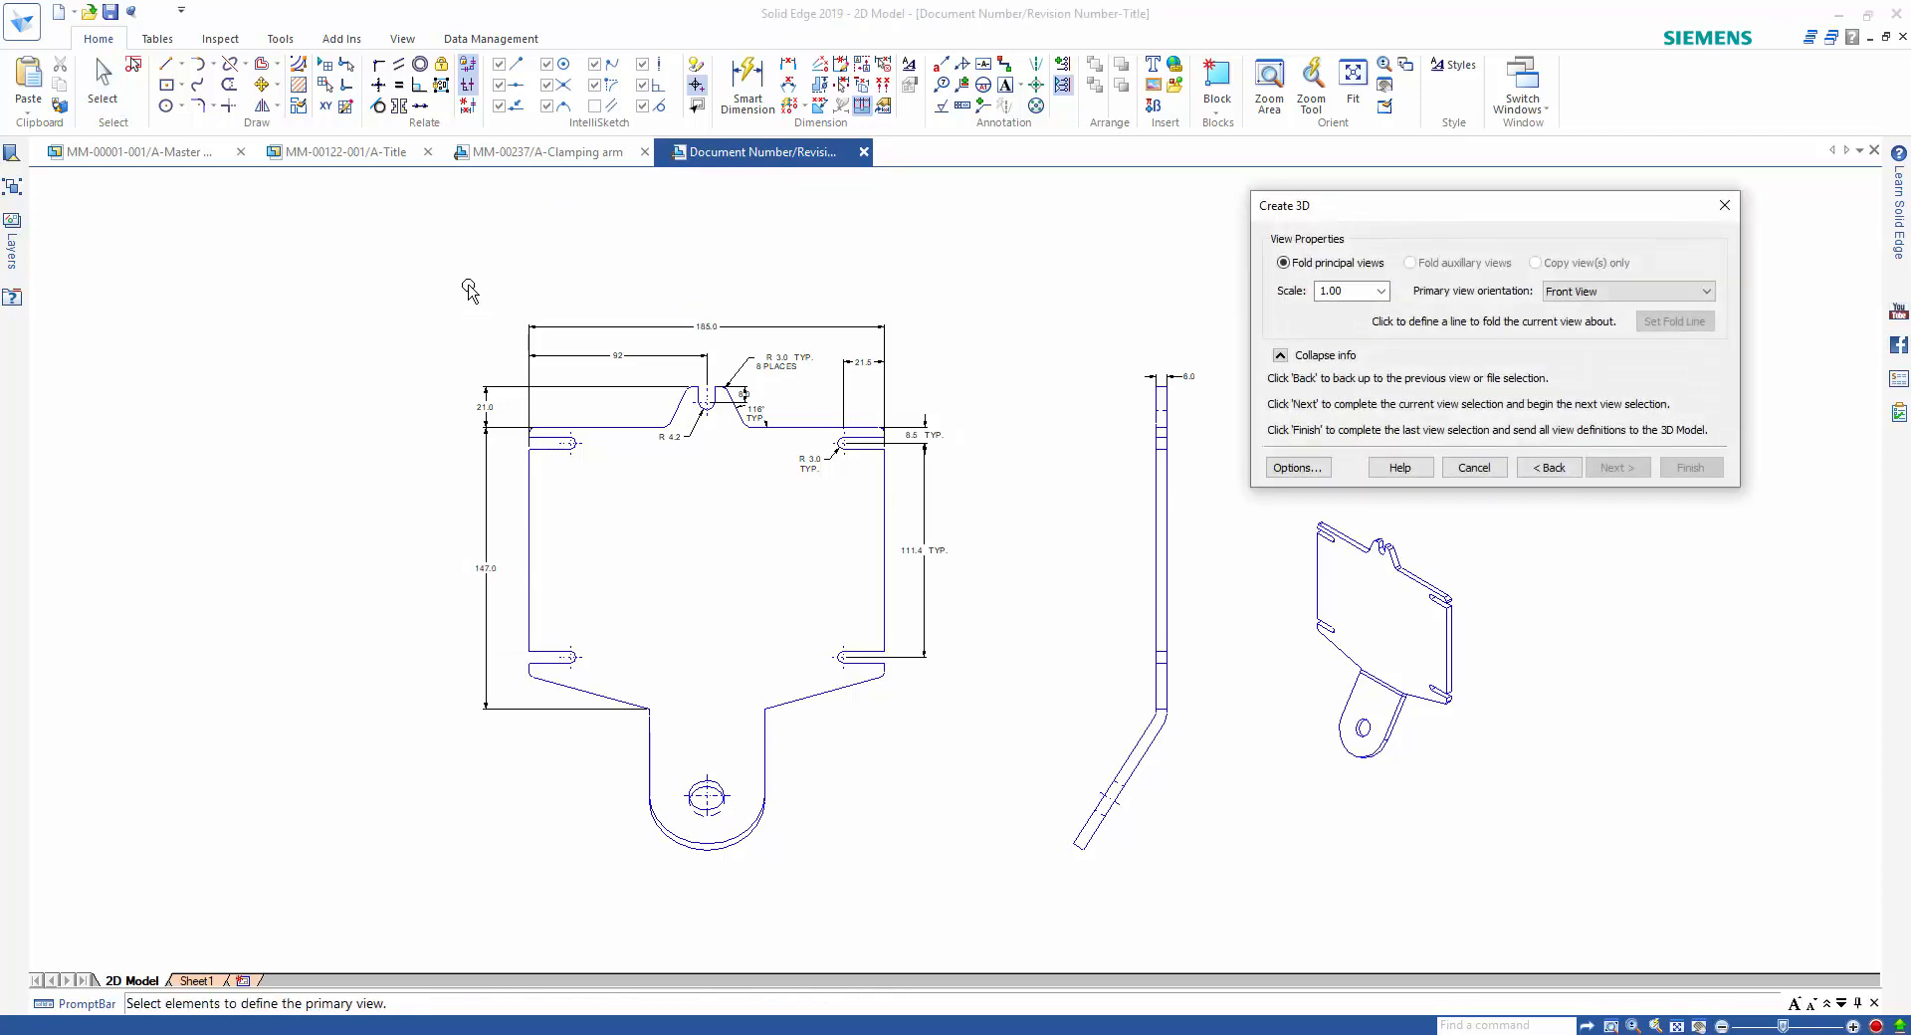
{"action": "left_click_drag", "start_coordinate": [382, 269], "coordinate": [982, 904]}
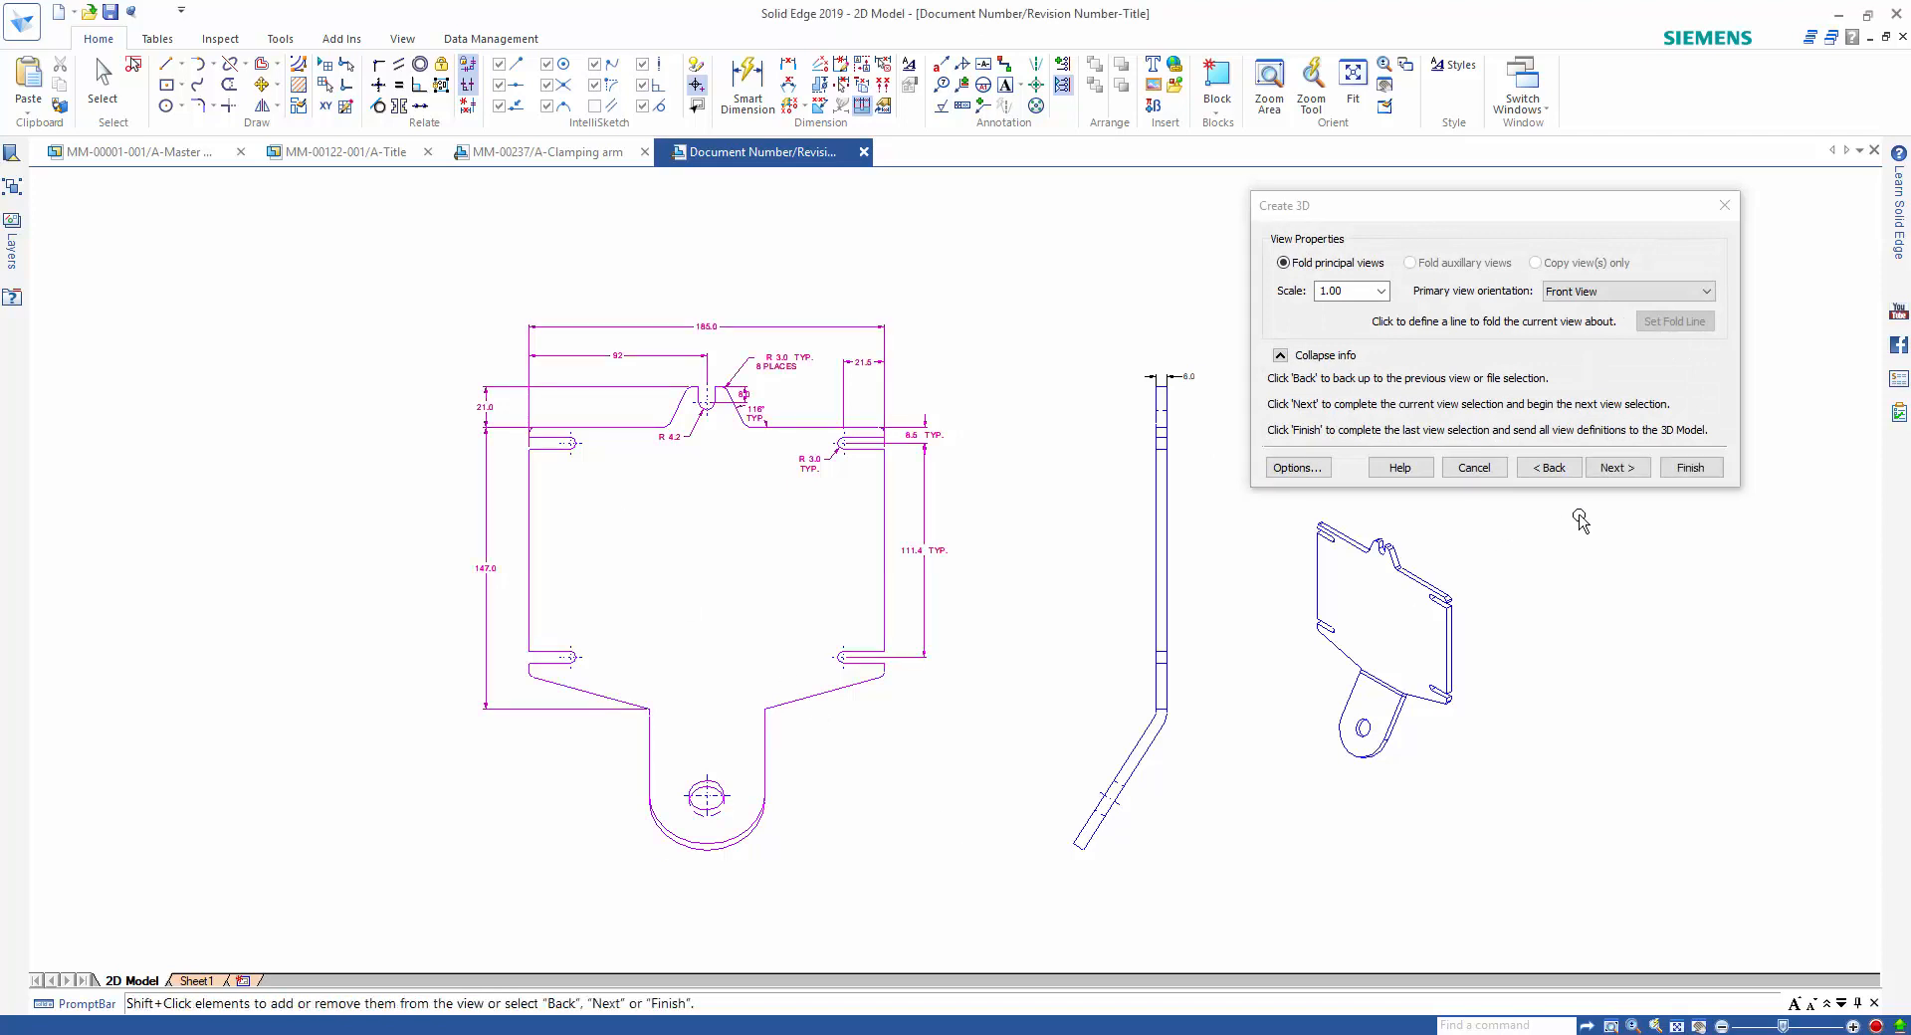
{"action": "left_click", "coordinate": [1612, 468]}
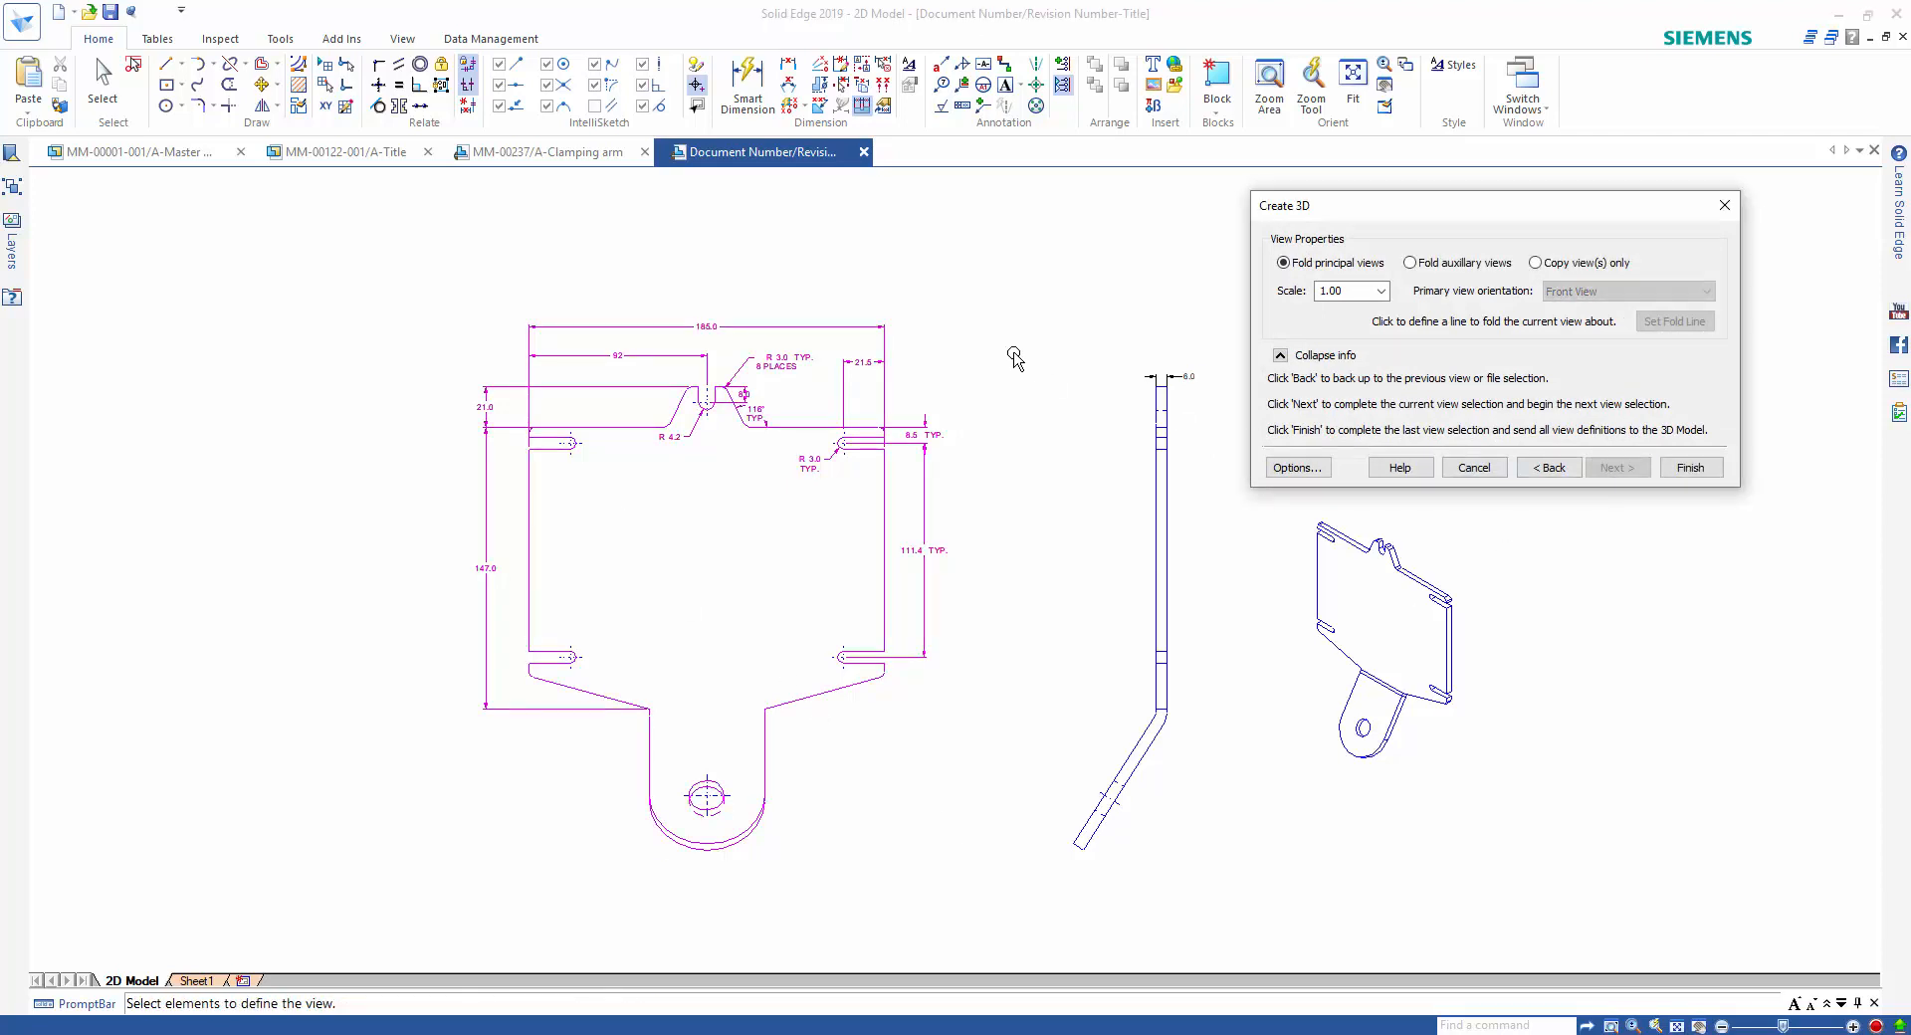
Add the bent side view as a folded principal view, set its fold line on its long vertical edge, and send the views to 3D.
{"action": "left_click", "coordinate": [1220, 876]}
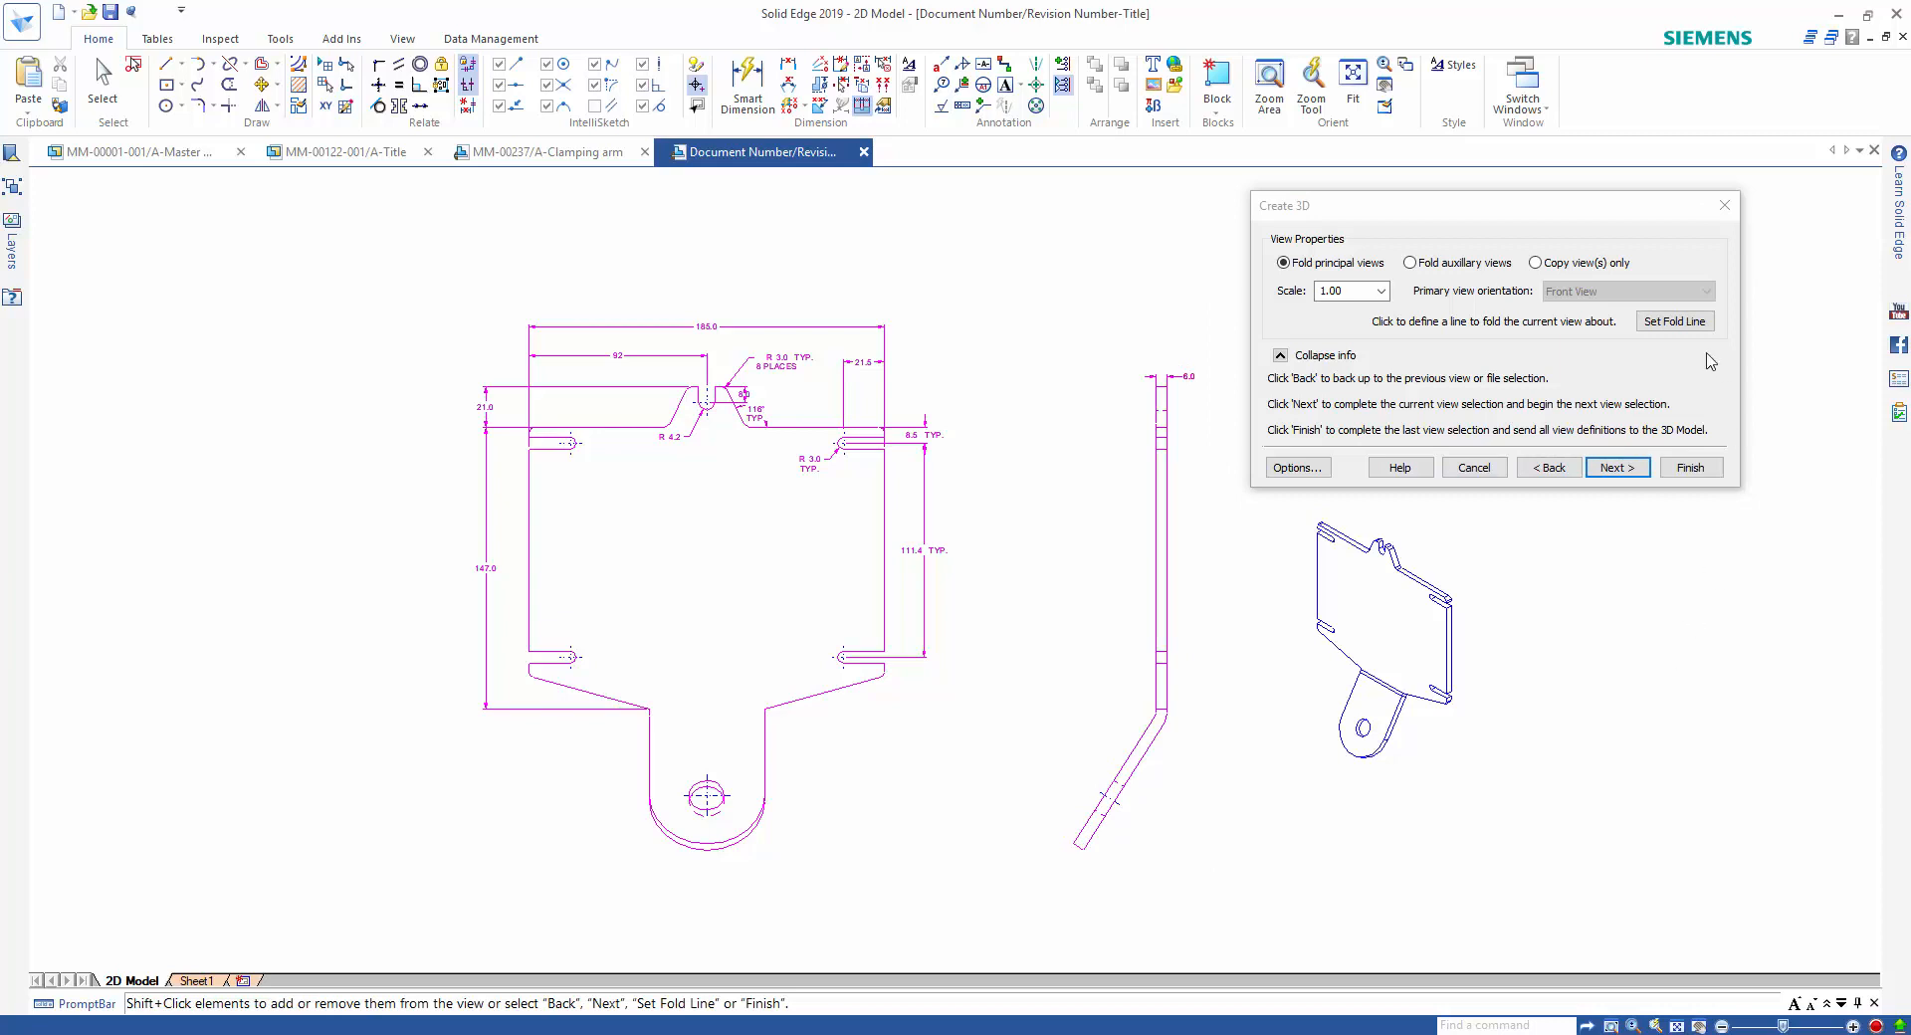
{"action": "left_click", "coordinate": [1690, 322]}
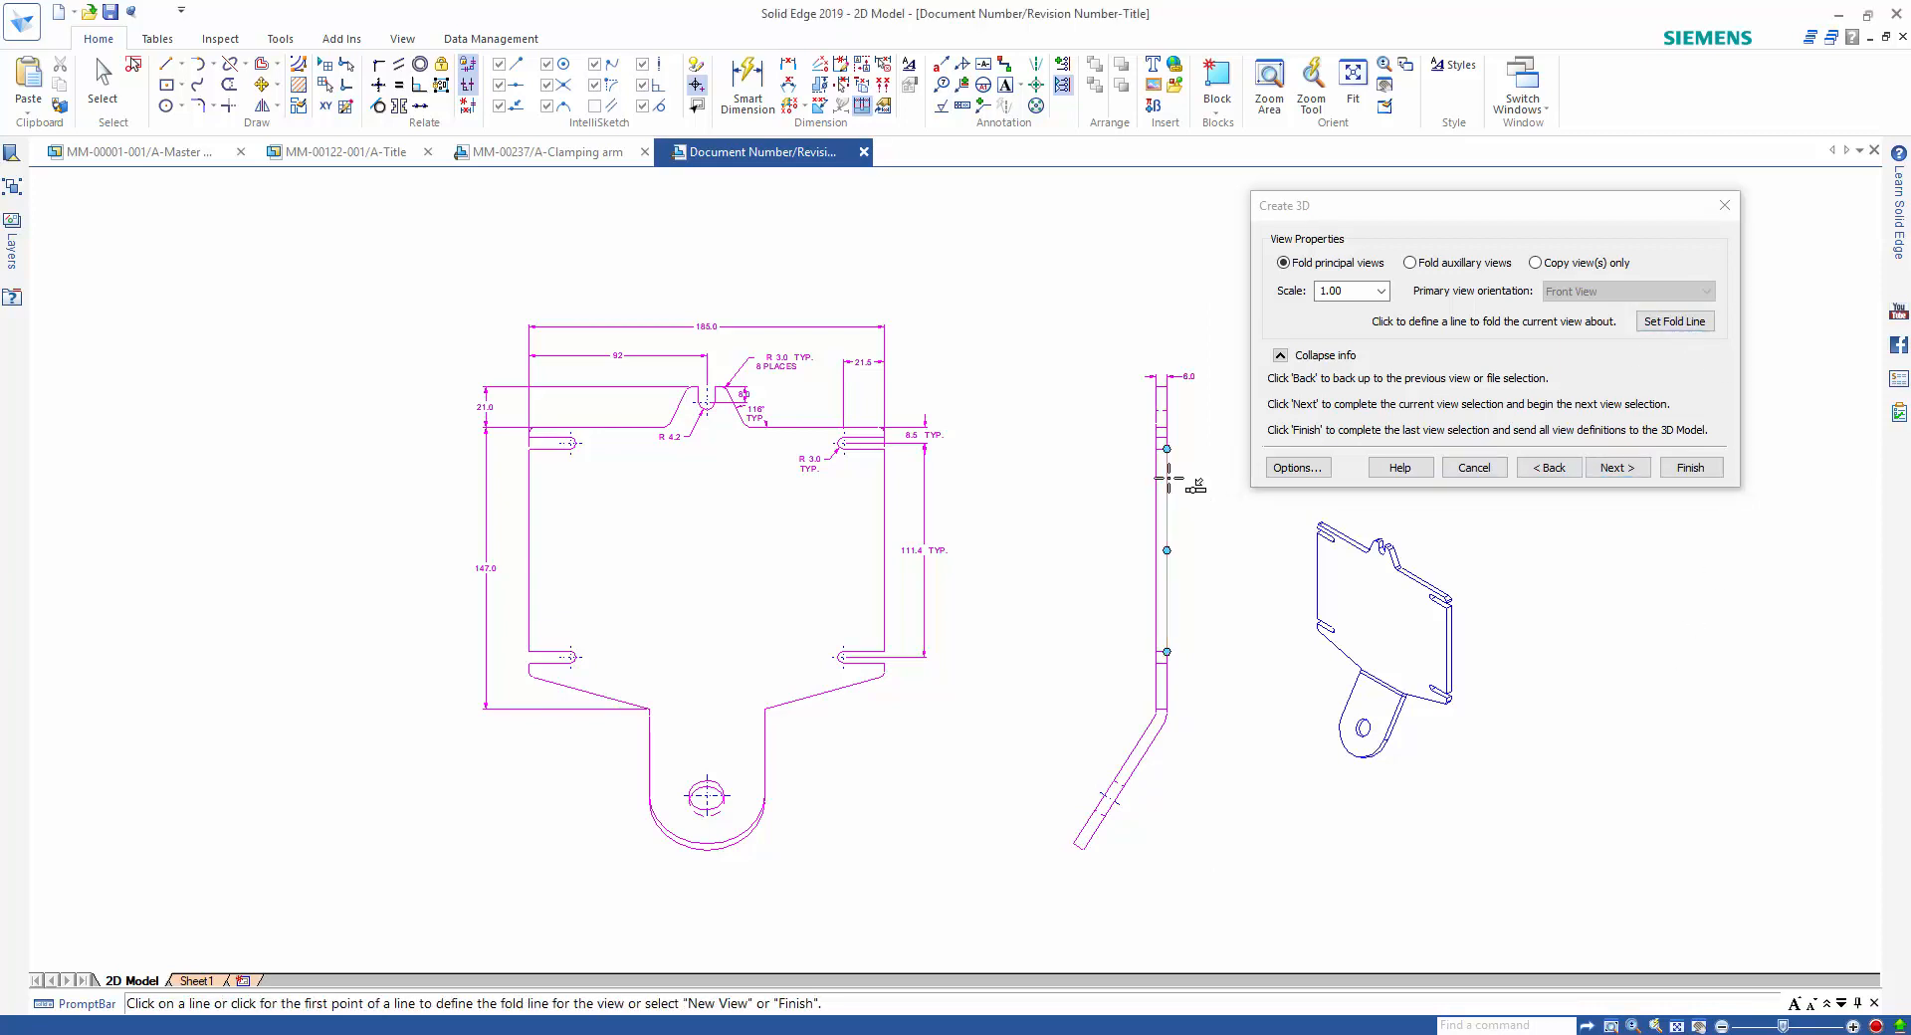
{"action": "left_click", "coordinate": [1702, 470]}
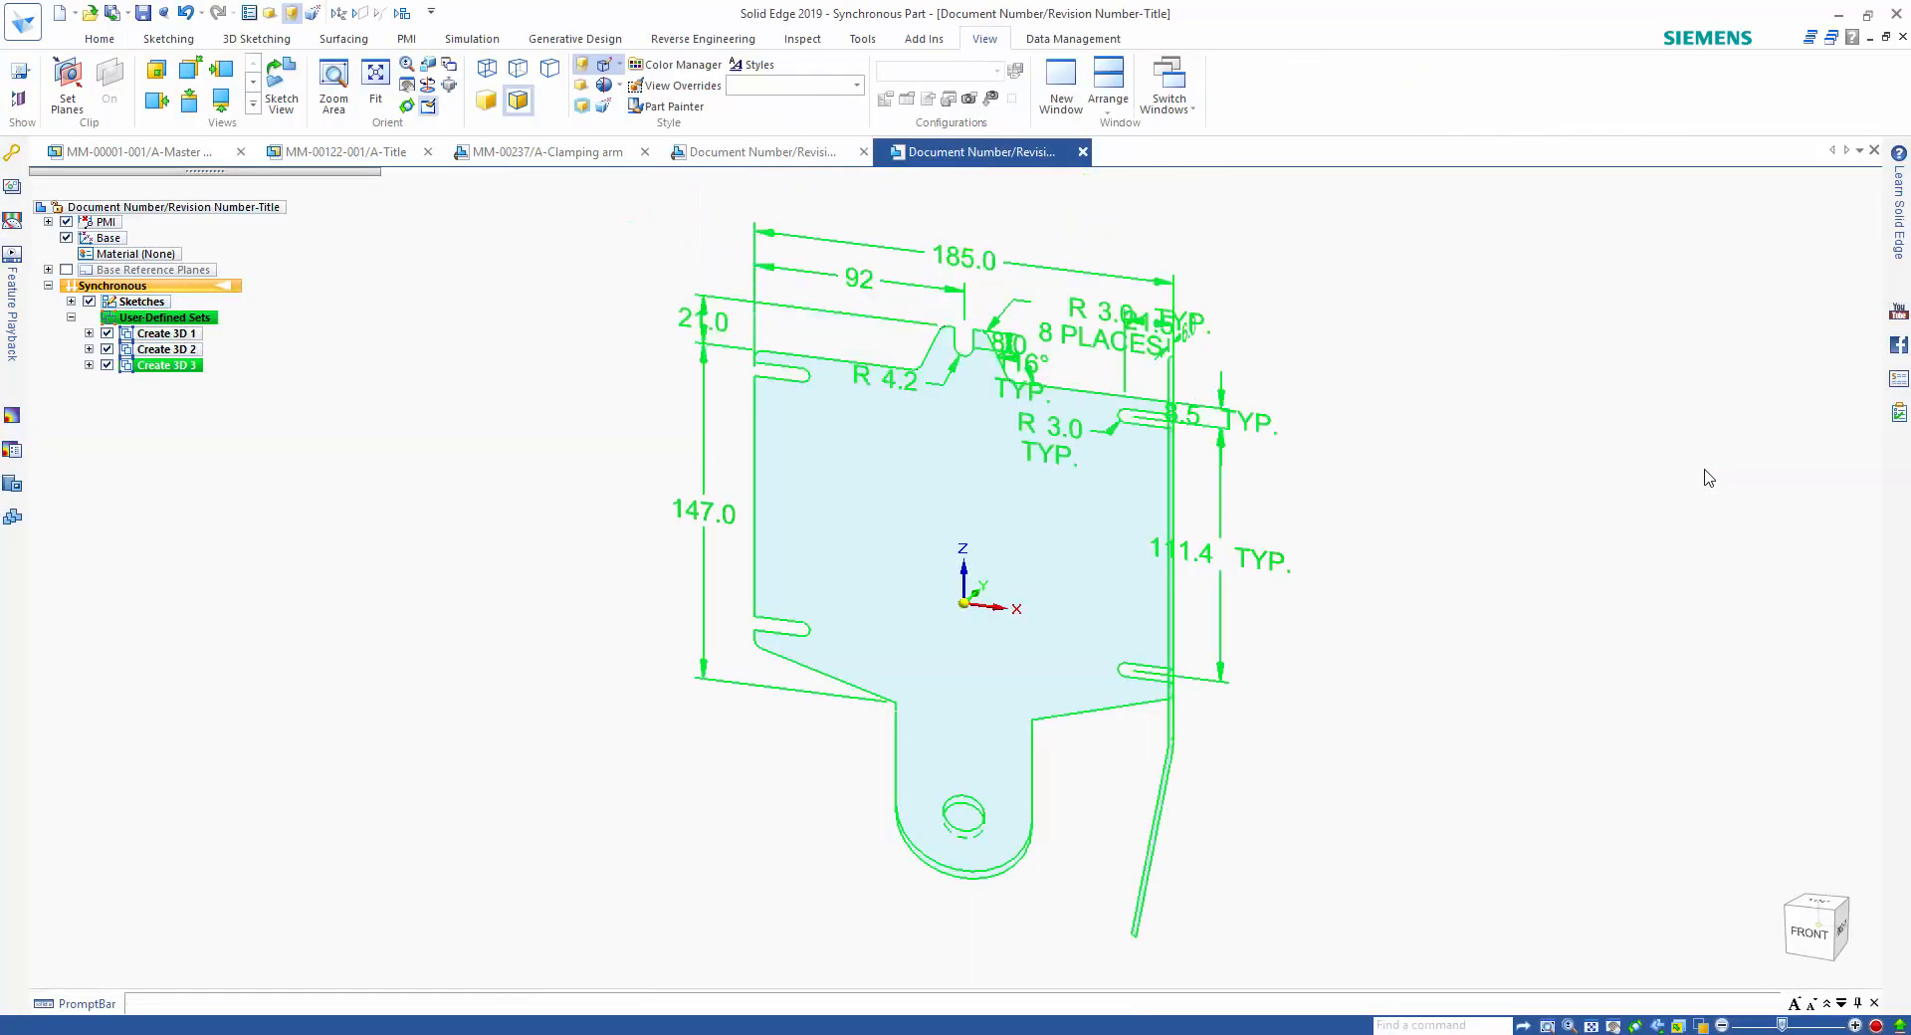
Extrude the bent side-view profile 185 mm across to the opposite edge of the front sketch.
{"action": "left_click", "coordinate": [1409, 621]}
{"action": "middle_click_drag", "start_coordinate": [1409, 622], "coordinate": [1418, 619]}
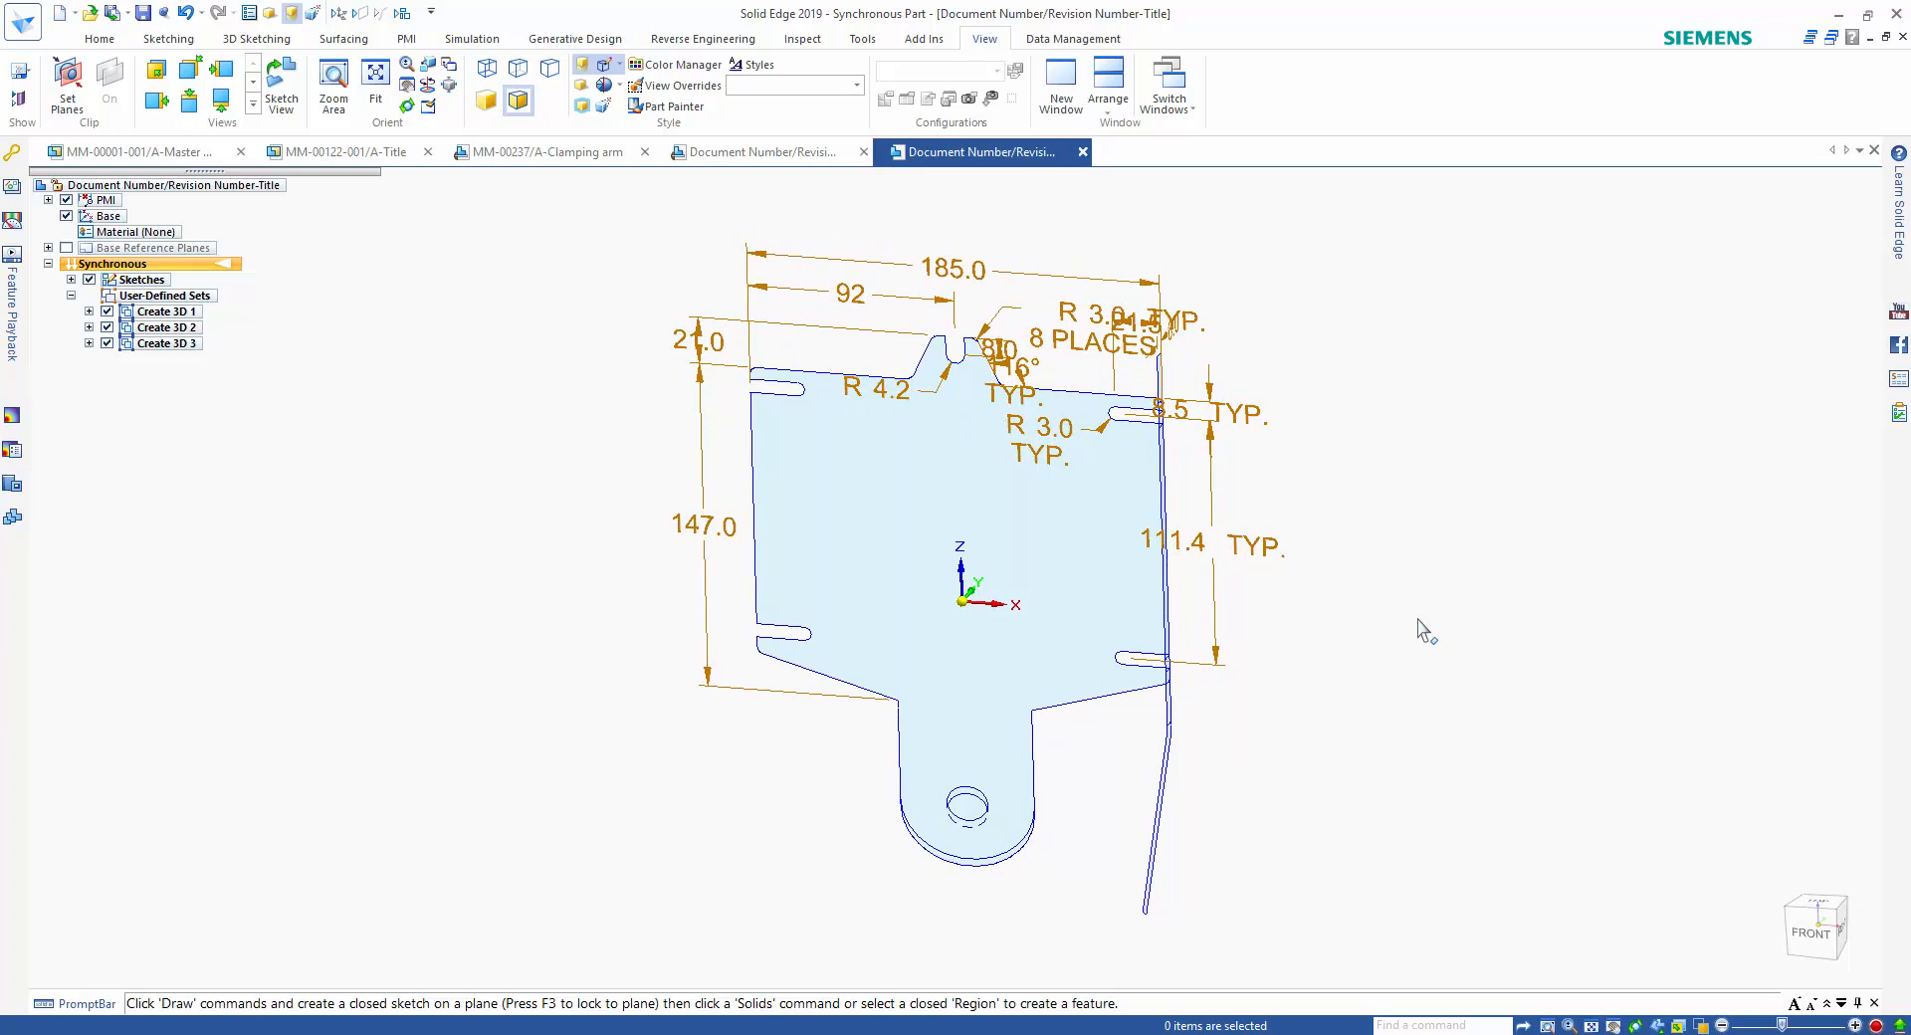
{"action": "middle_click_drag", "start_coordinate": [1418, 619], "coordinate": [1419, 617]}
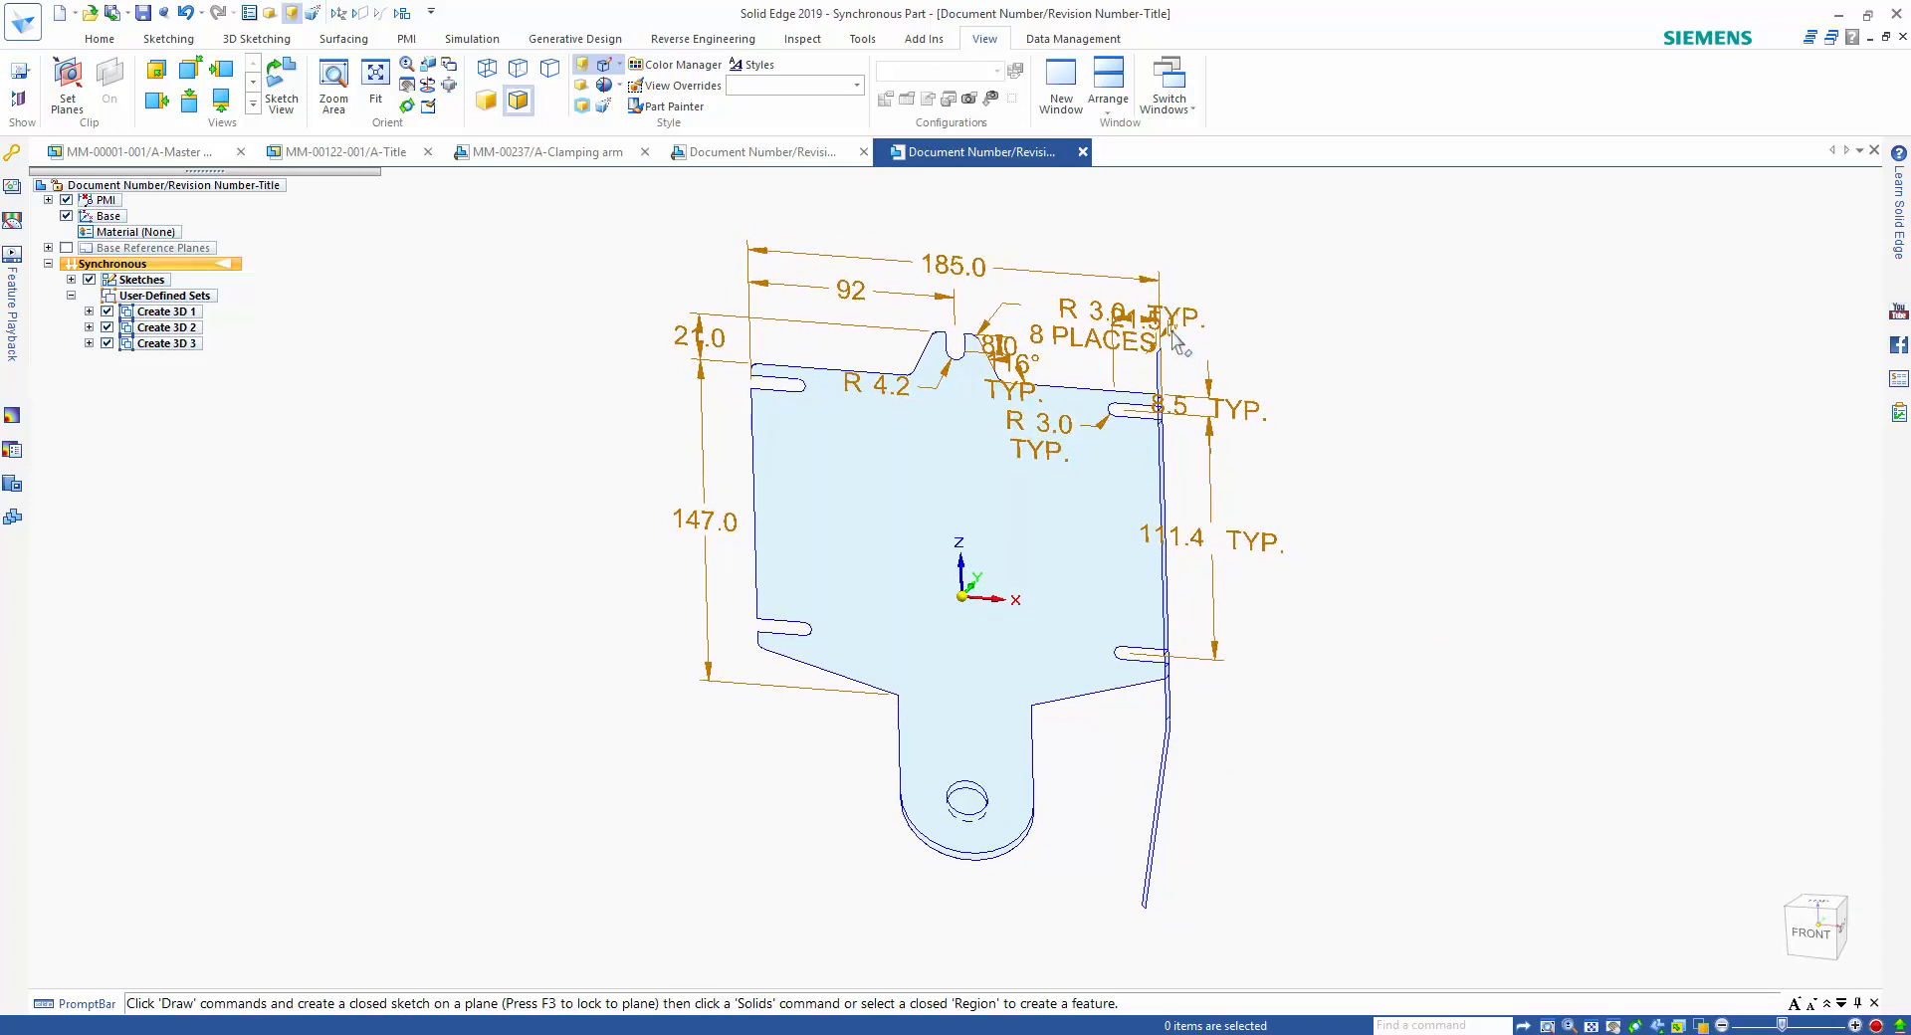
{"action": "left_click_drag", "start_coordinate": [1123, 251], "coordinate": [1300, 958]}
{"action": "left_click", "coordinate": [1123, 816]}
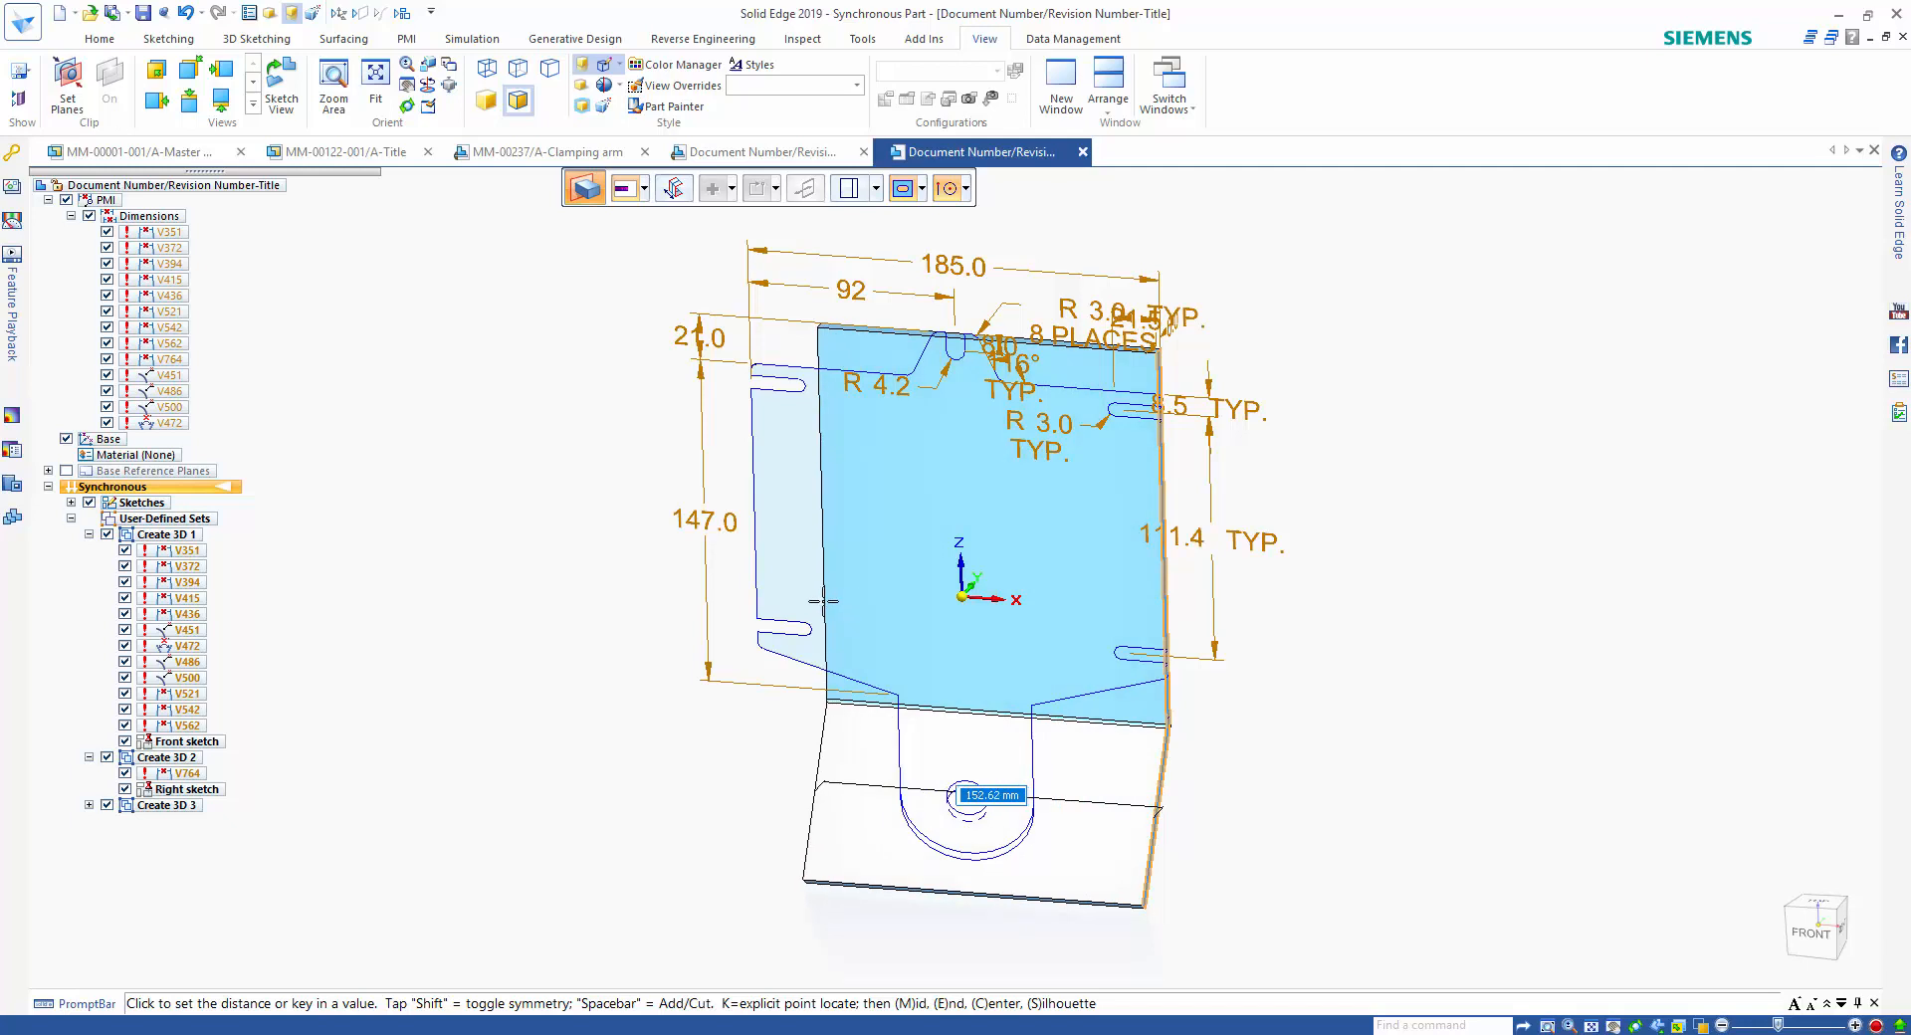
{"action": "left_click", "coordinate": [757, 617]}
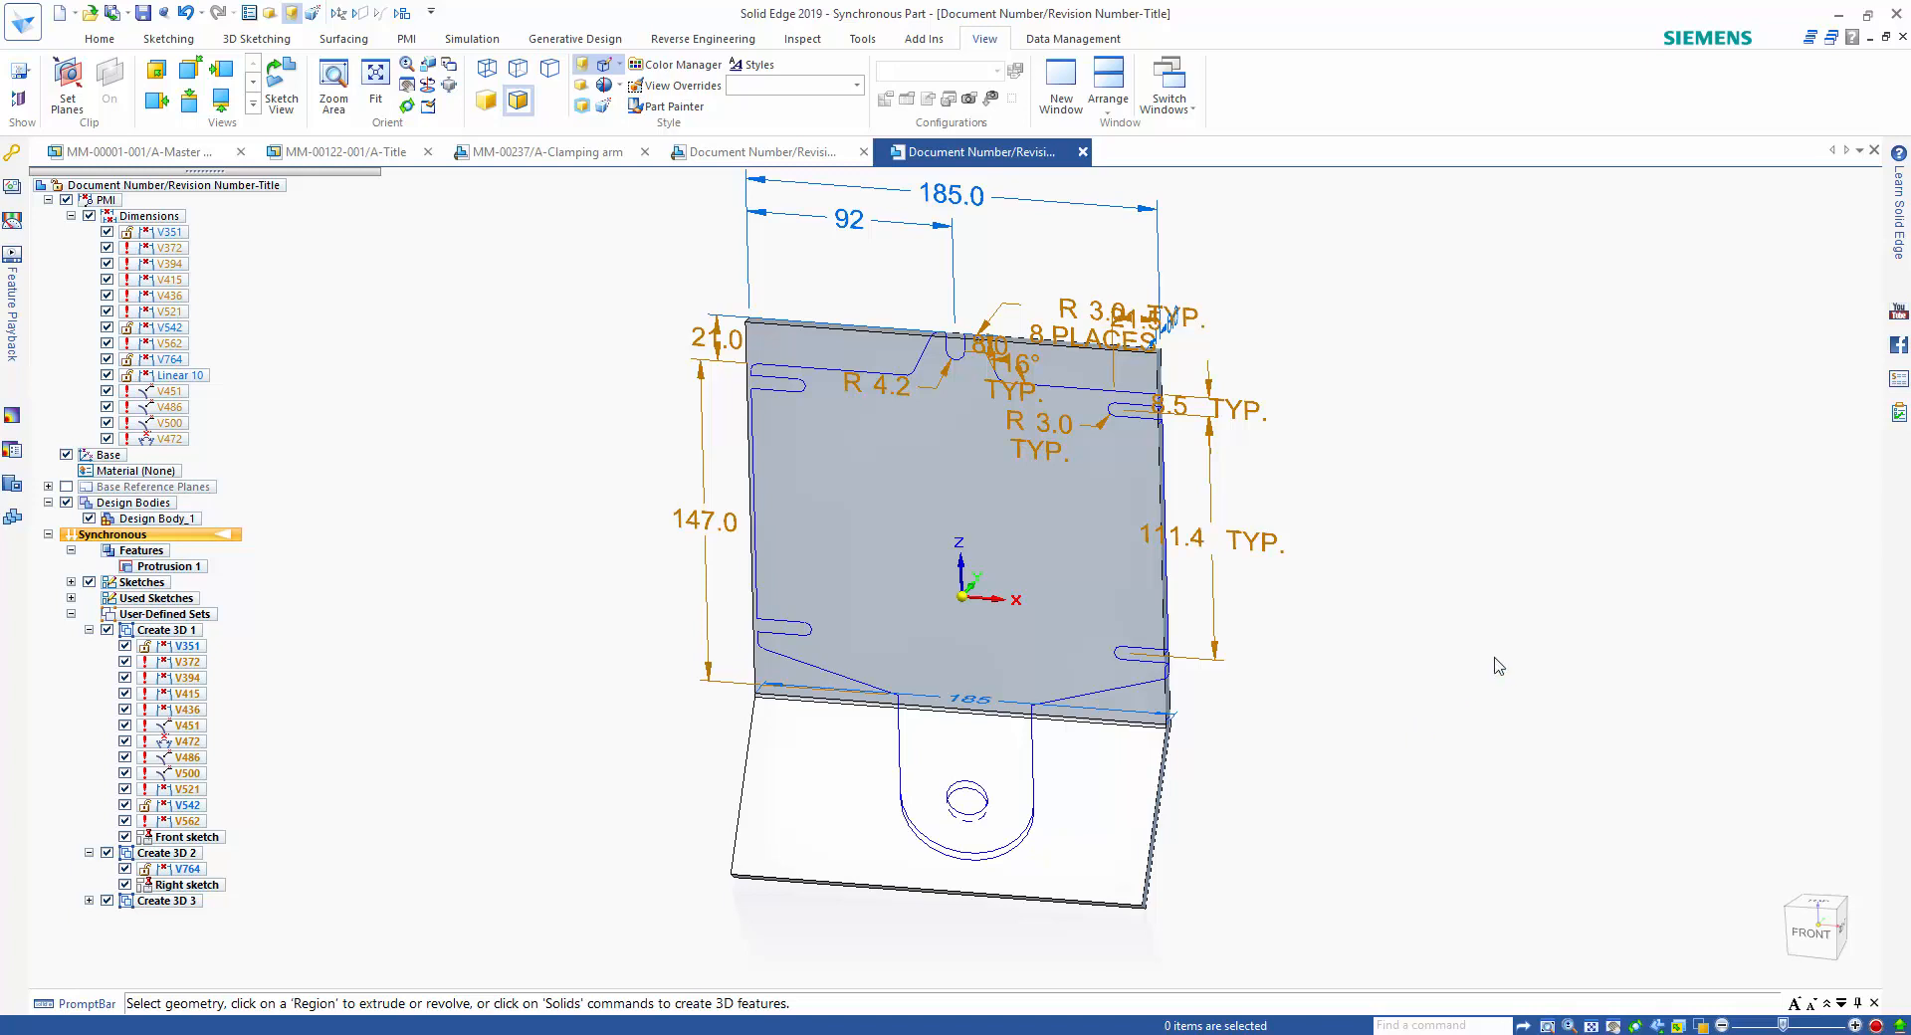
Cut the bent plate to the front sketch's open outline chain, removing the material outside it through the whole body.
{"action": "right_click_drag", "start_coordinate": [1498, 665], "coordinate": [1429, 677]}
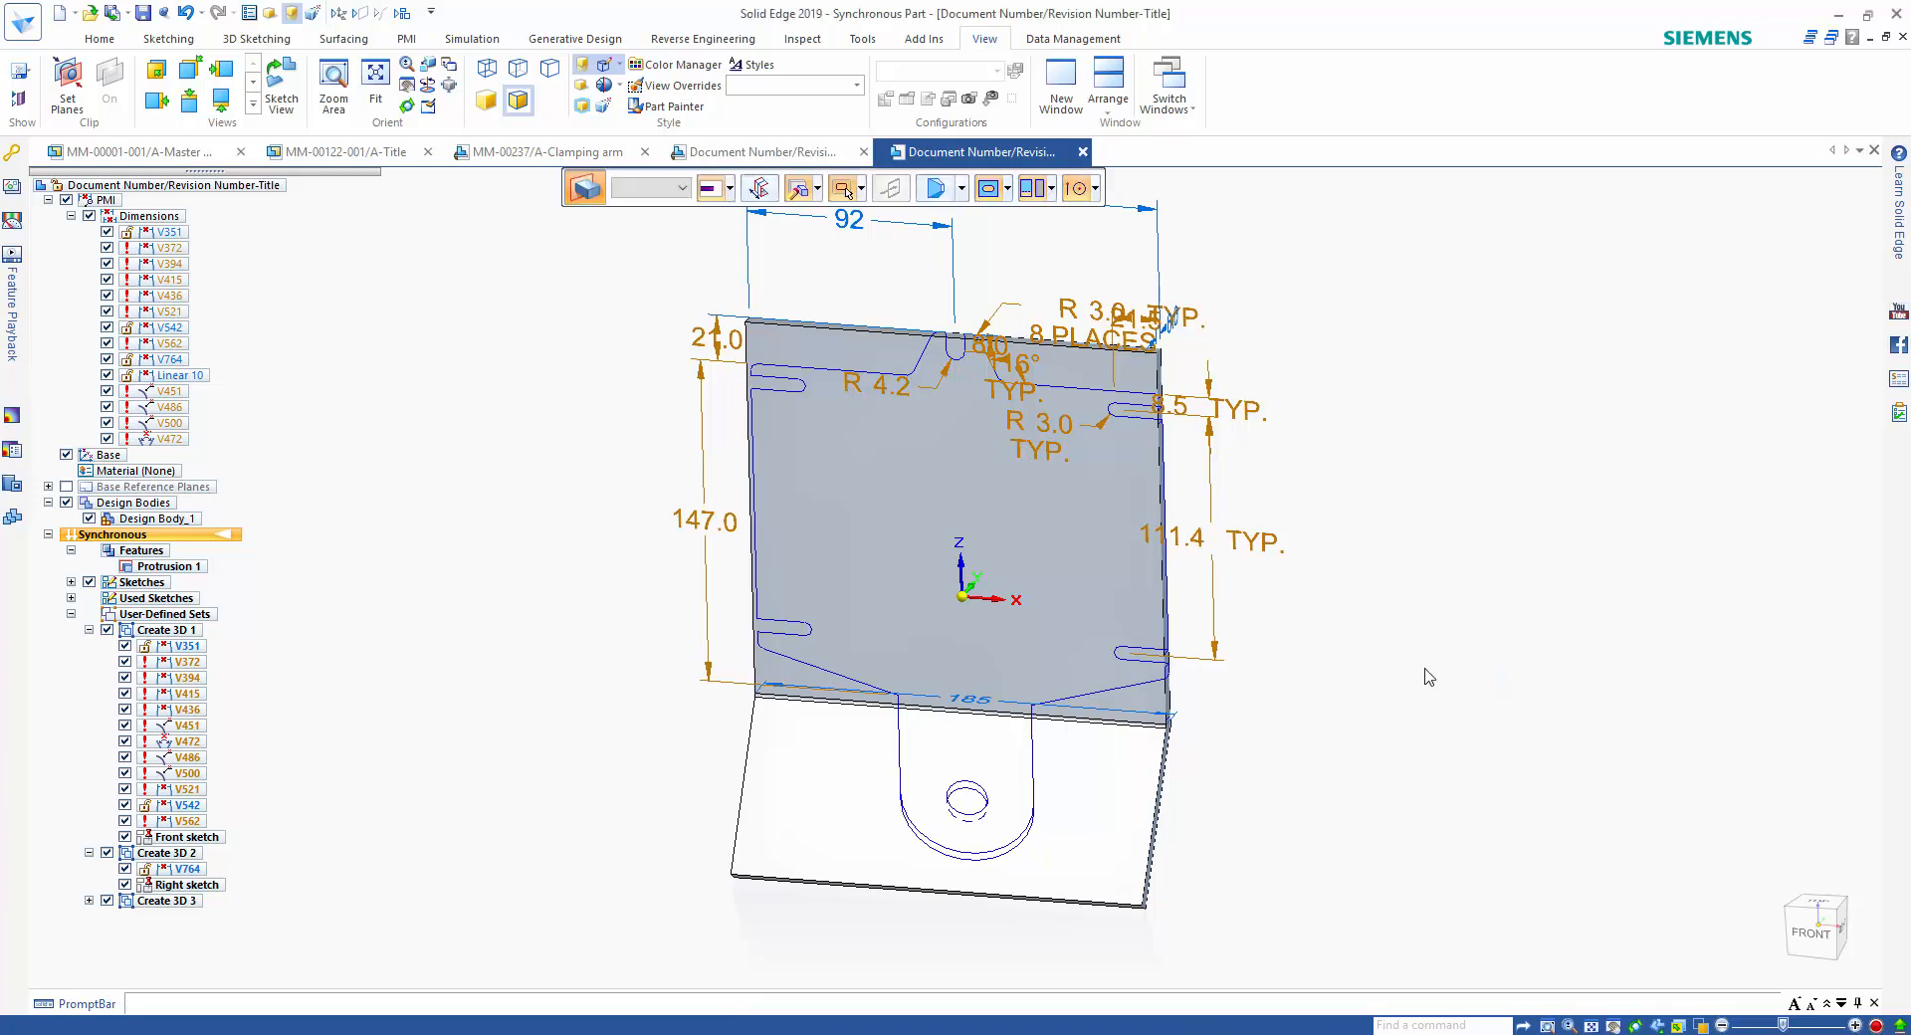
{"action": "left_click", "coordinate": [664, 191]}
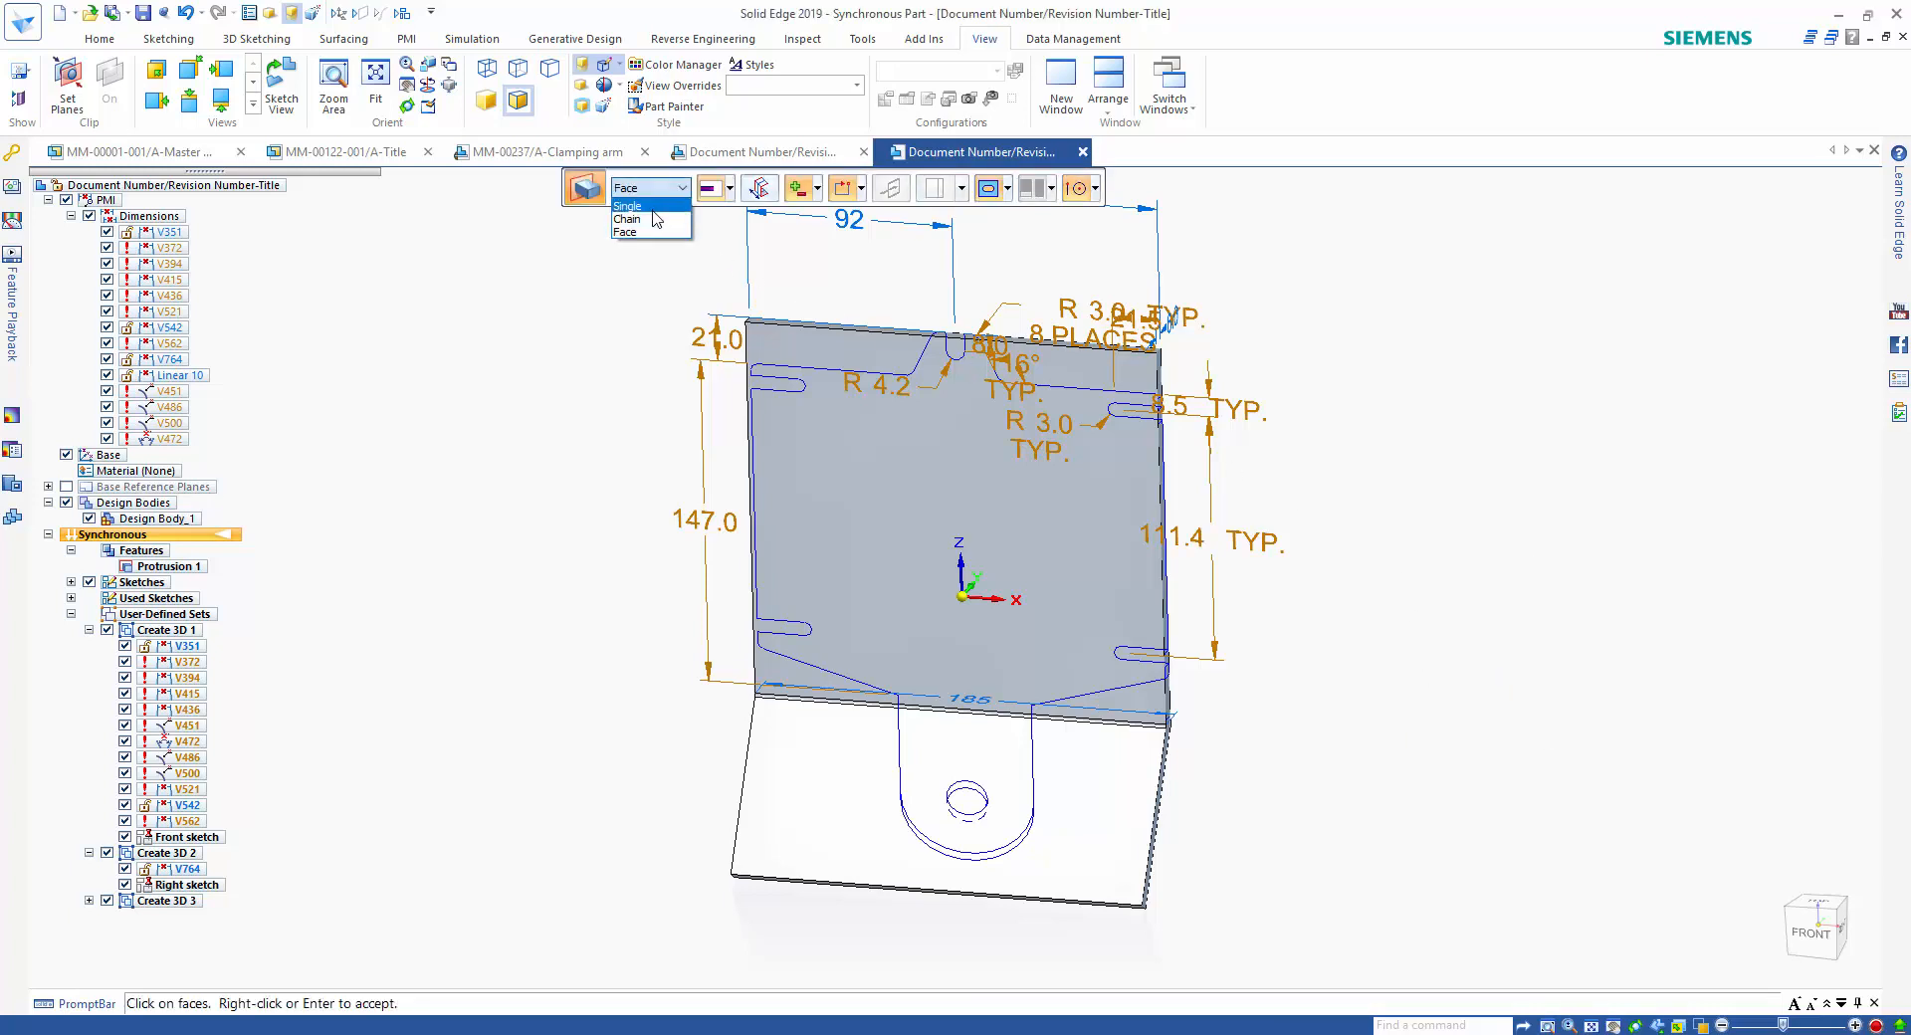
{"action": "left_click", "coordinate": [638, 217]}
{"action": "left_click", "coordinate": [814, 375]}
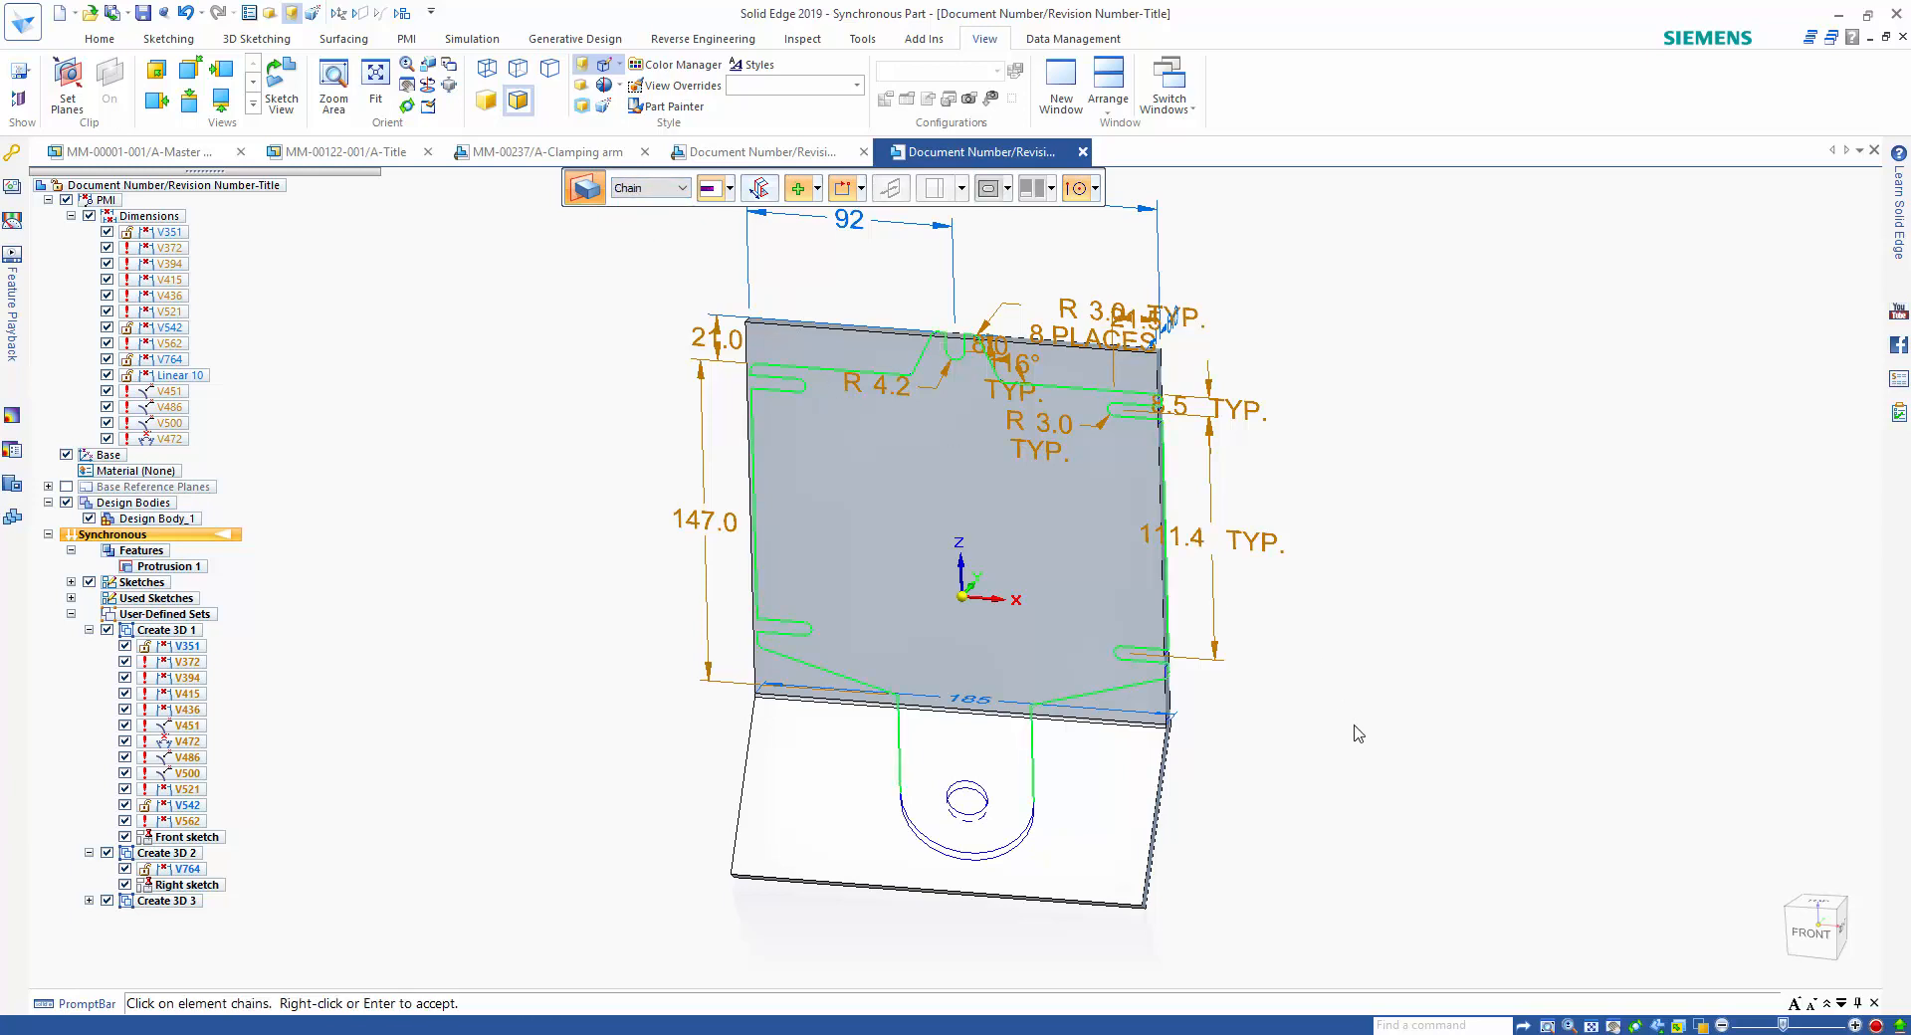
{"action": "right_click", "coordinate": [1345, 731]}
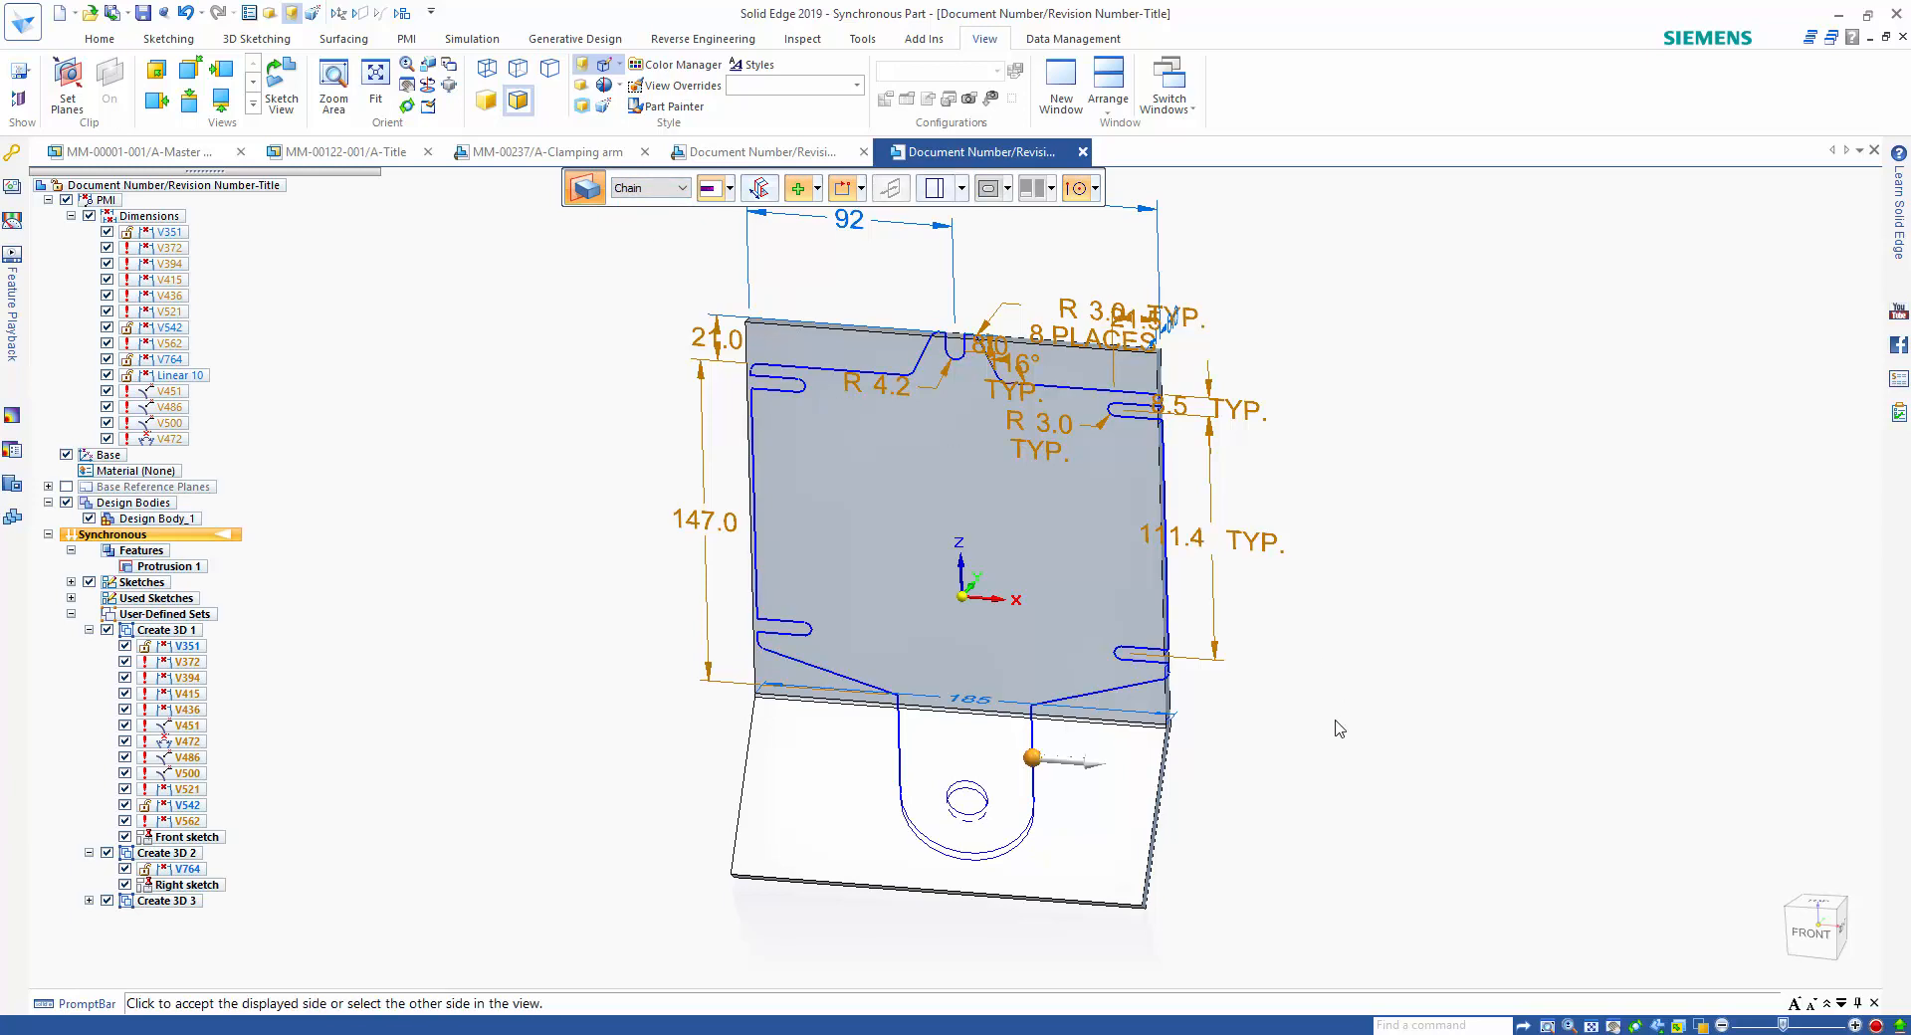
{"action": "left_click", "coordinate": [1261, 811]}
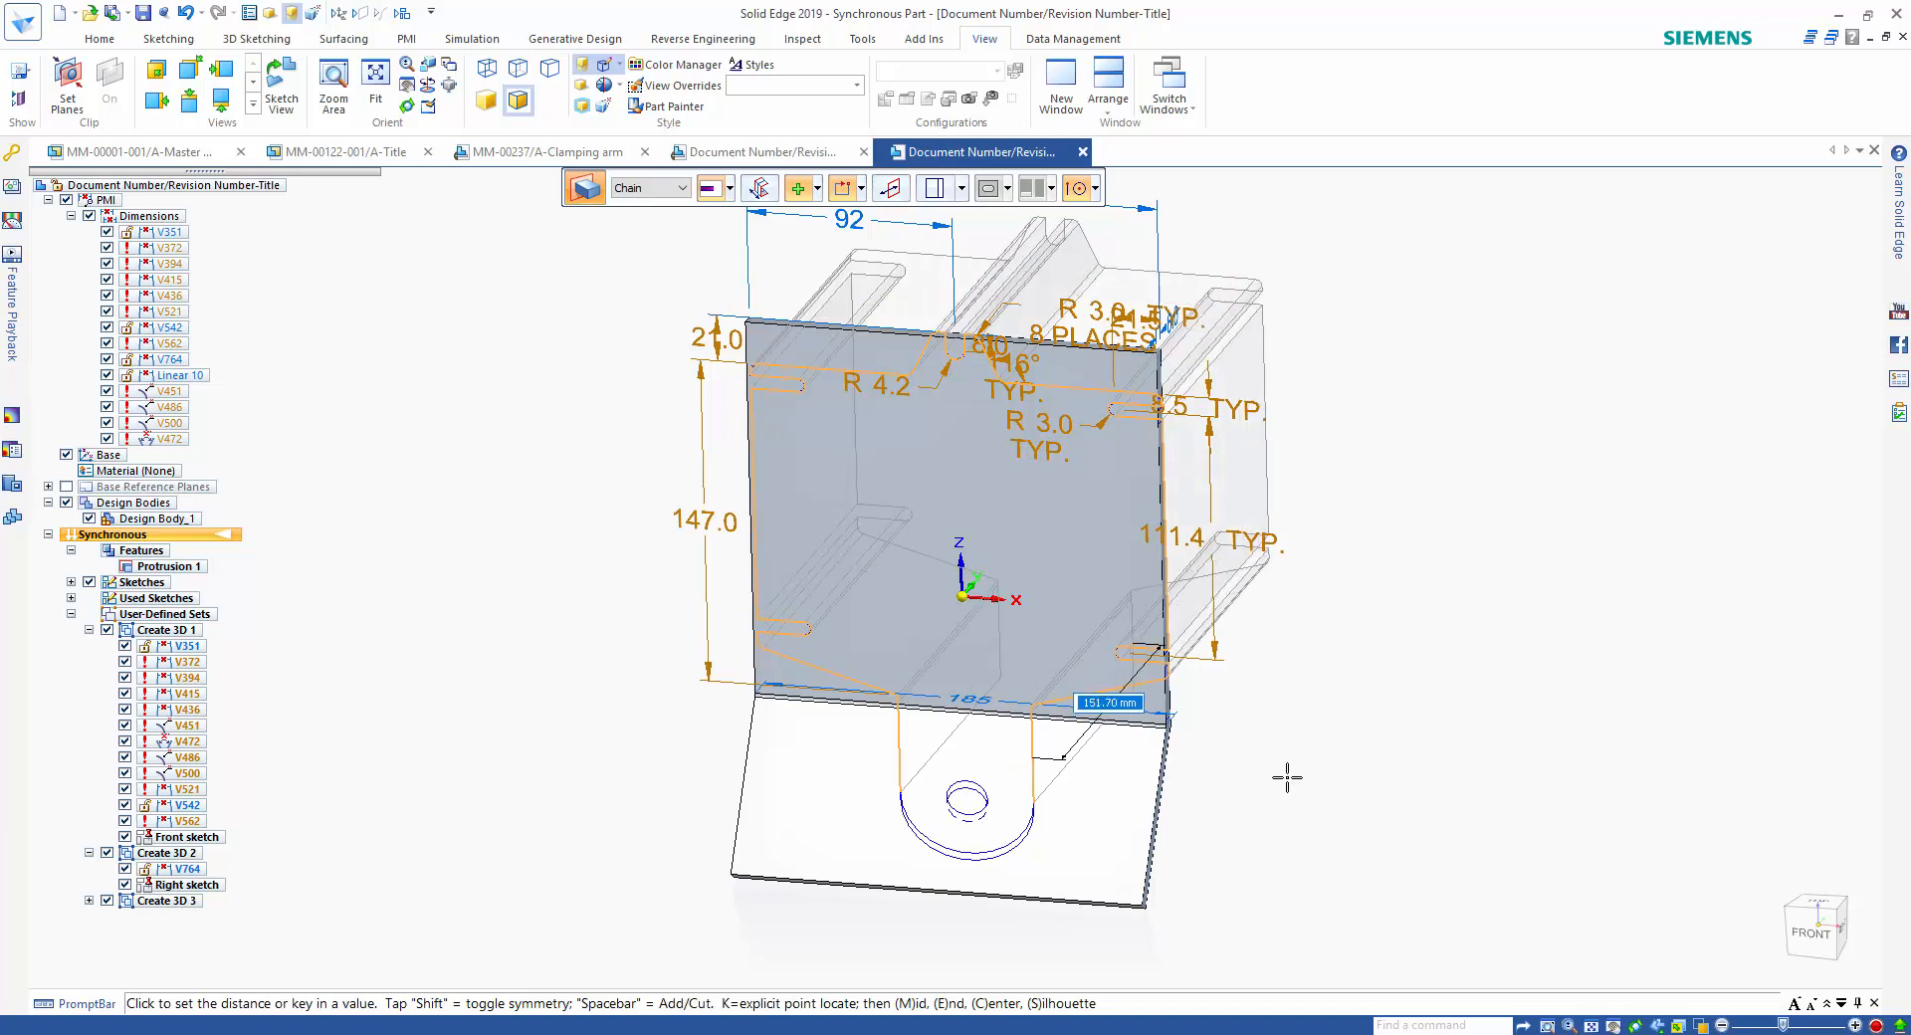
{"action": "left_click", "coordinate": [1010, 965]}
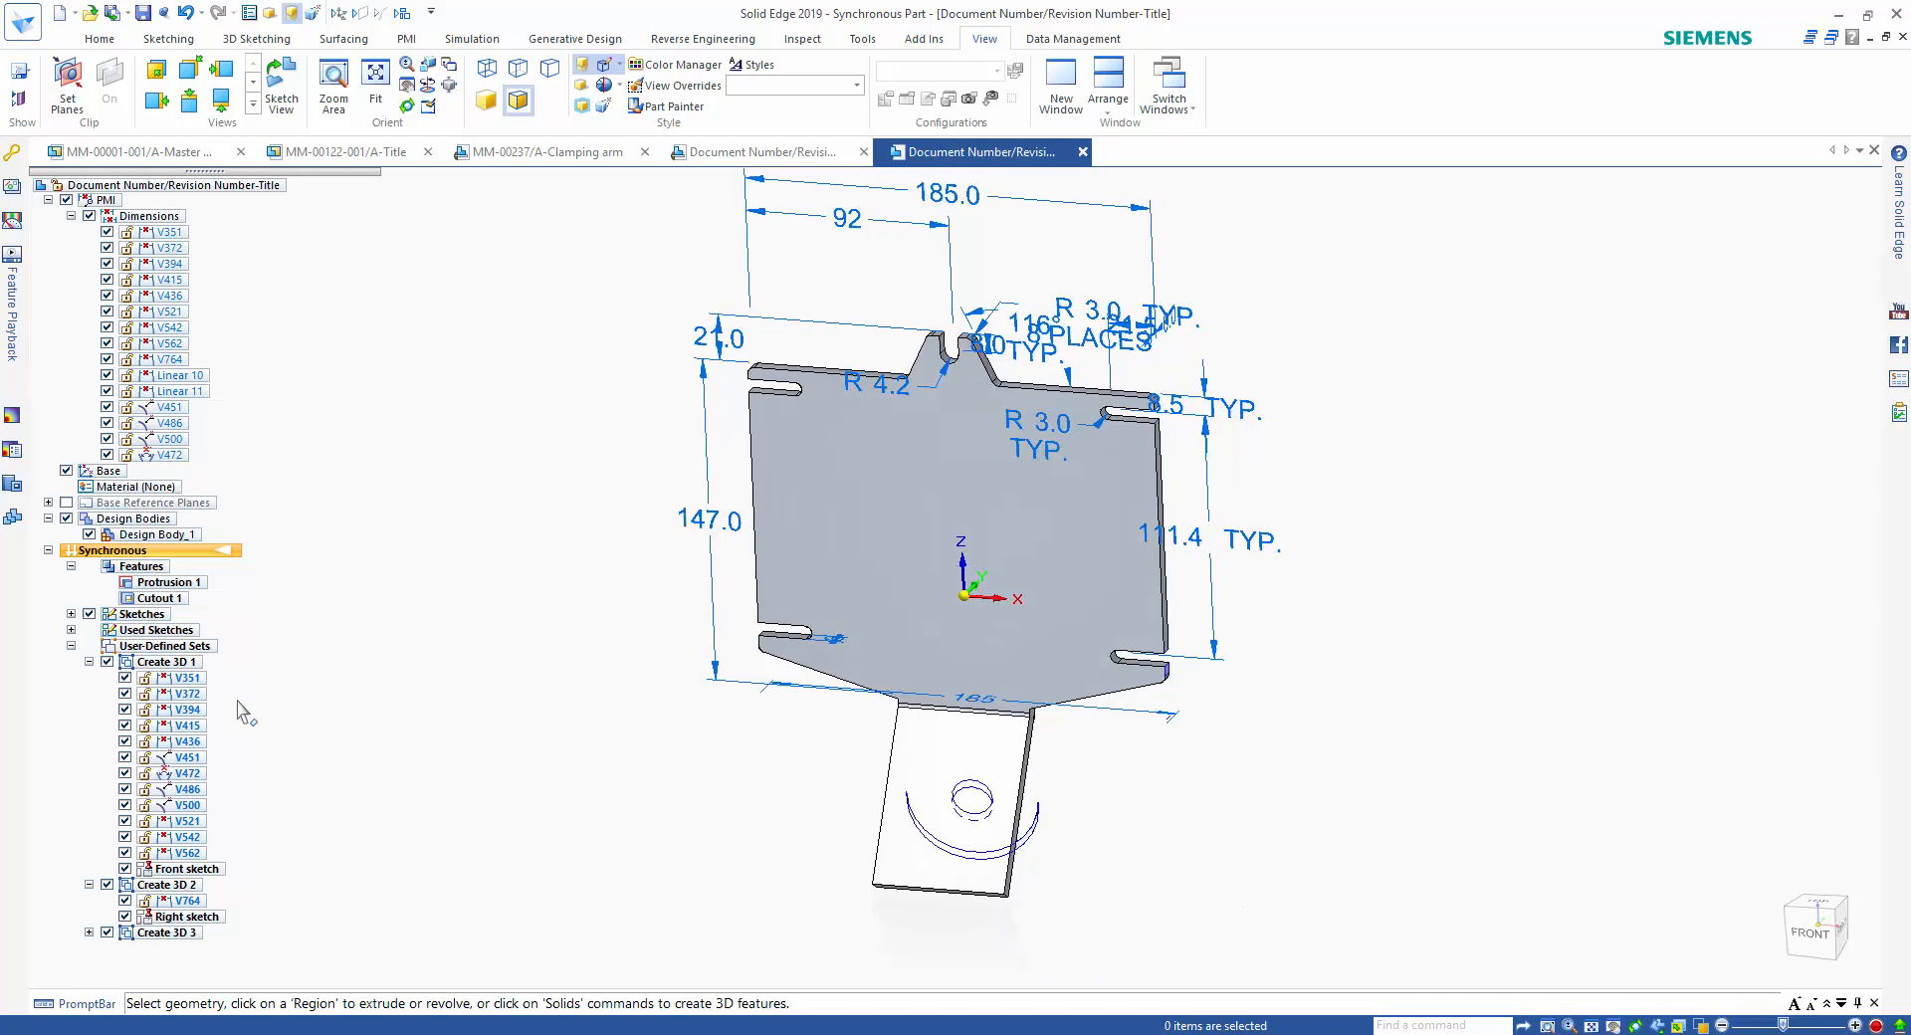
Delete the leftover right sketch holding the tab's arc and hole circles from the part.
{"action": "left_click", "coordinate": [71, 646]}
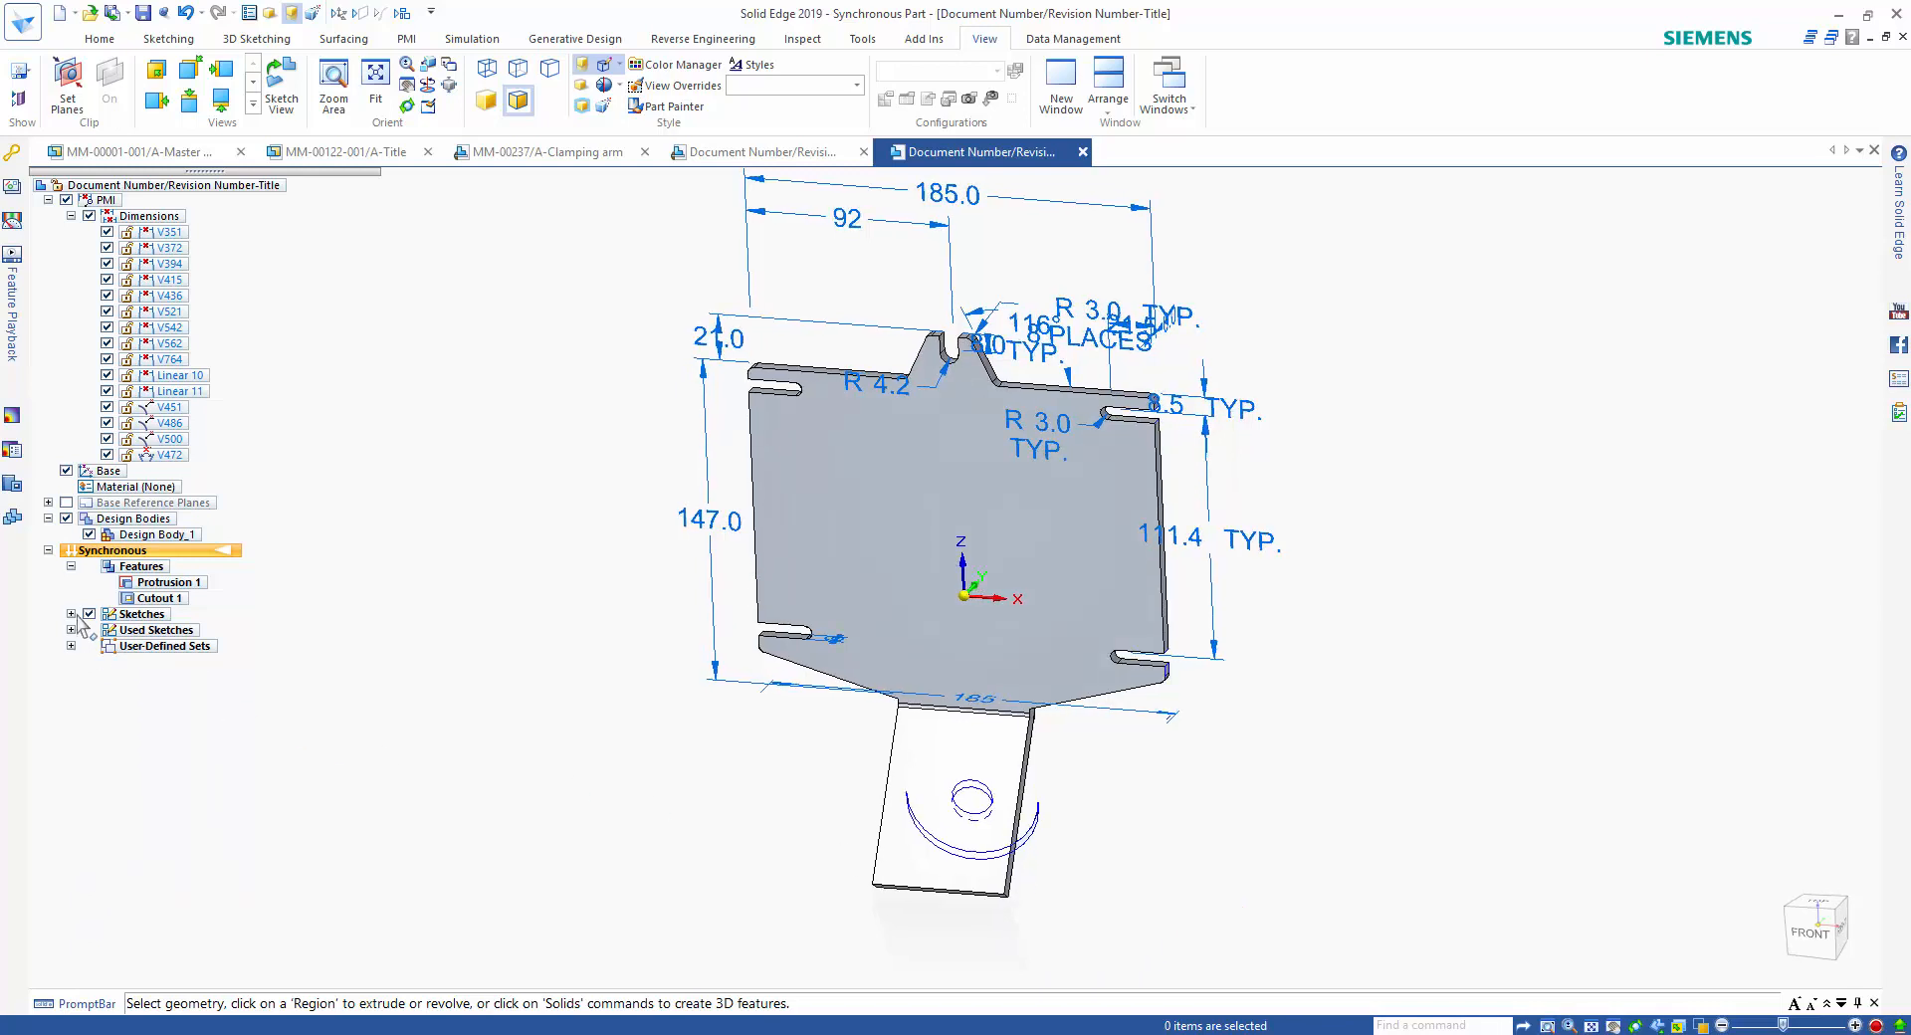
{"action": "left_click", "coordinate": [71, 614]}
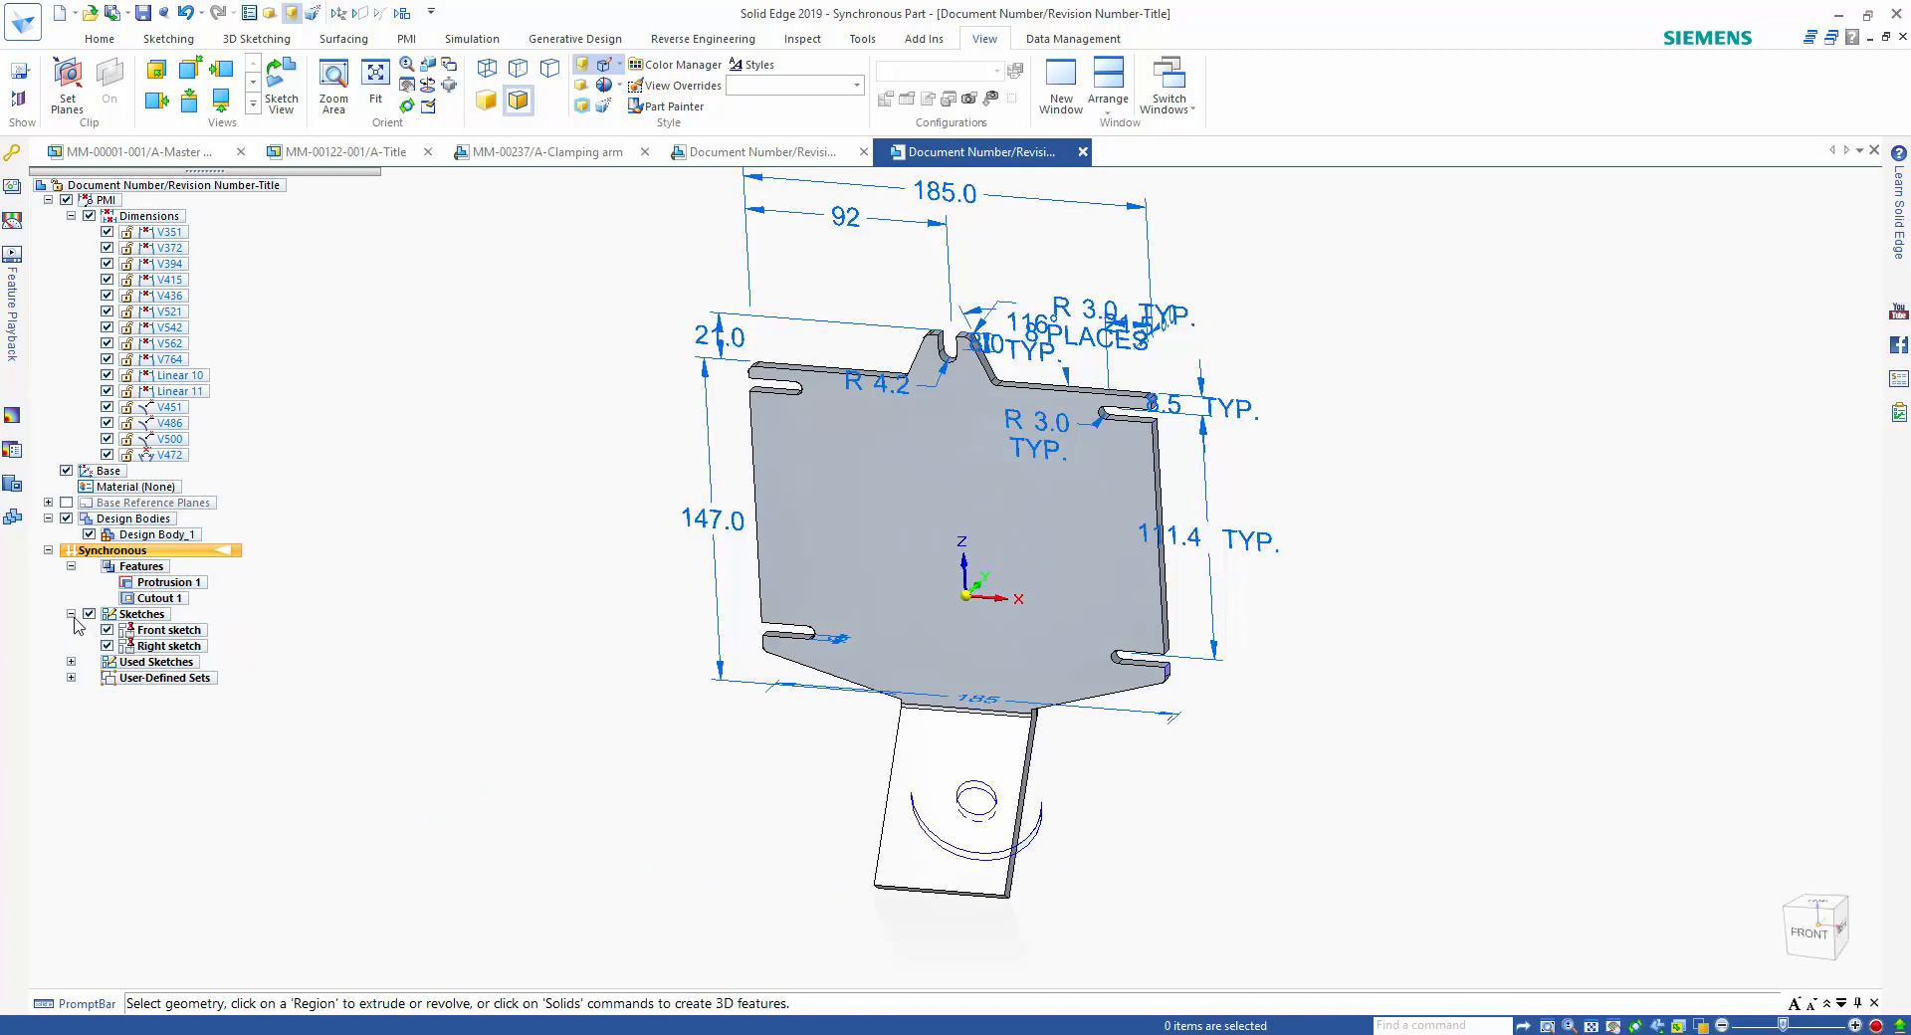
{"action": "left_click", "coordinate": [151, 645]}
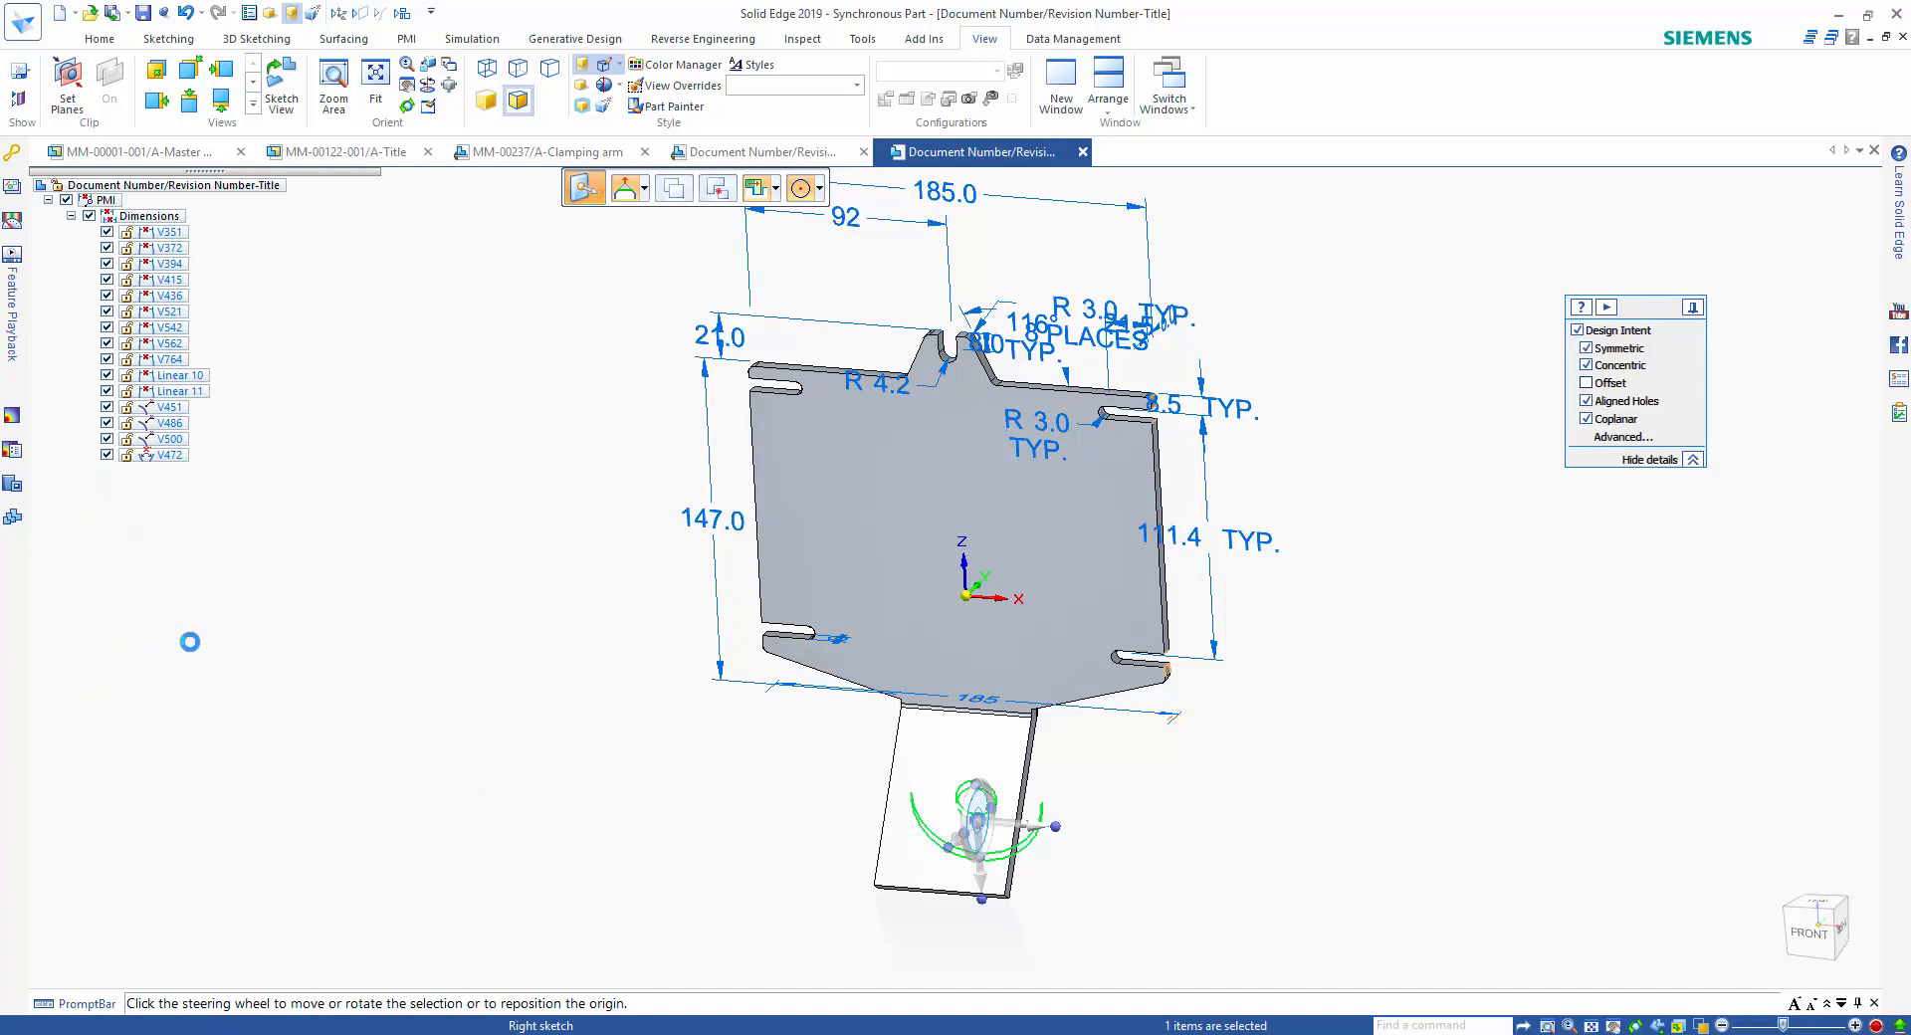
{"action": "key", "text": "Delete"}
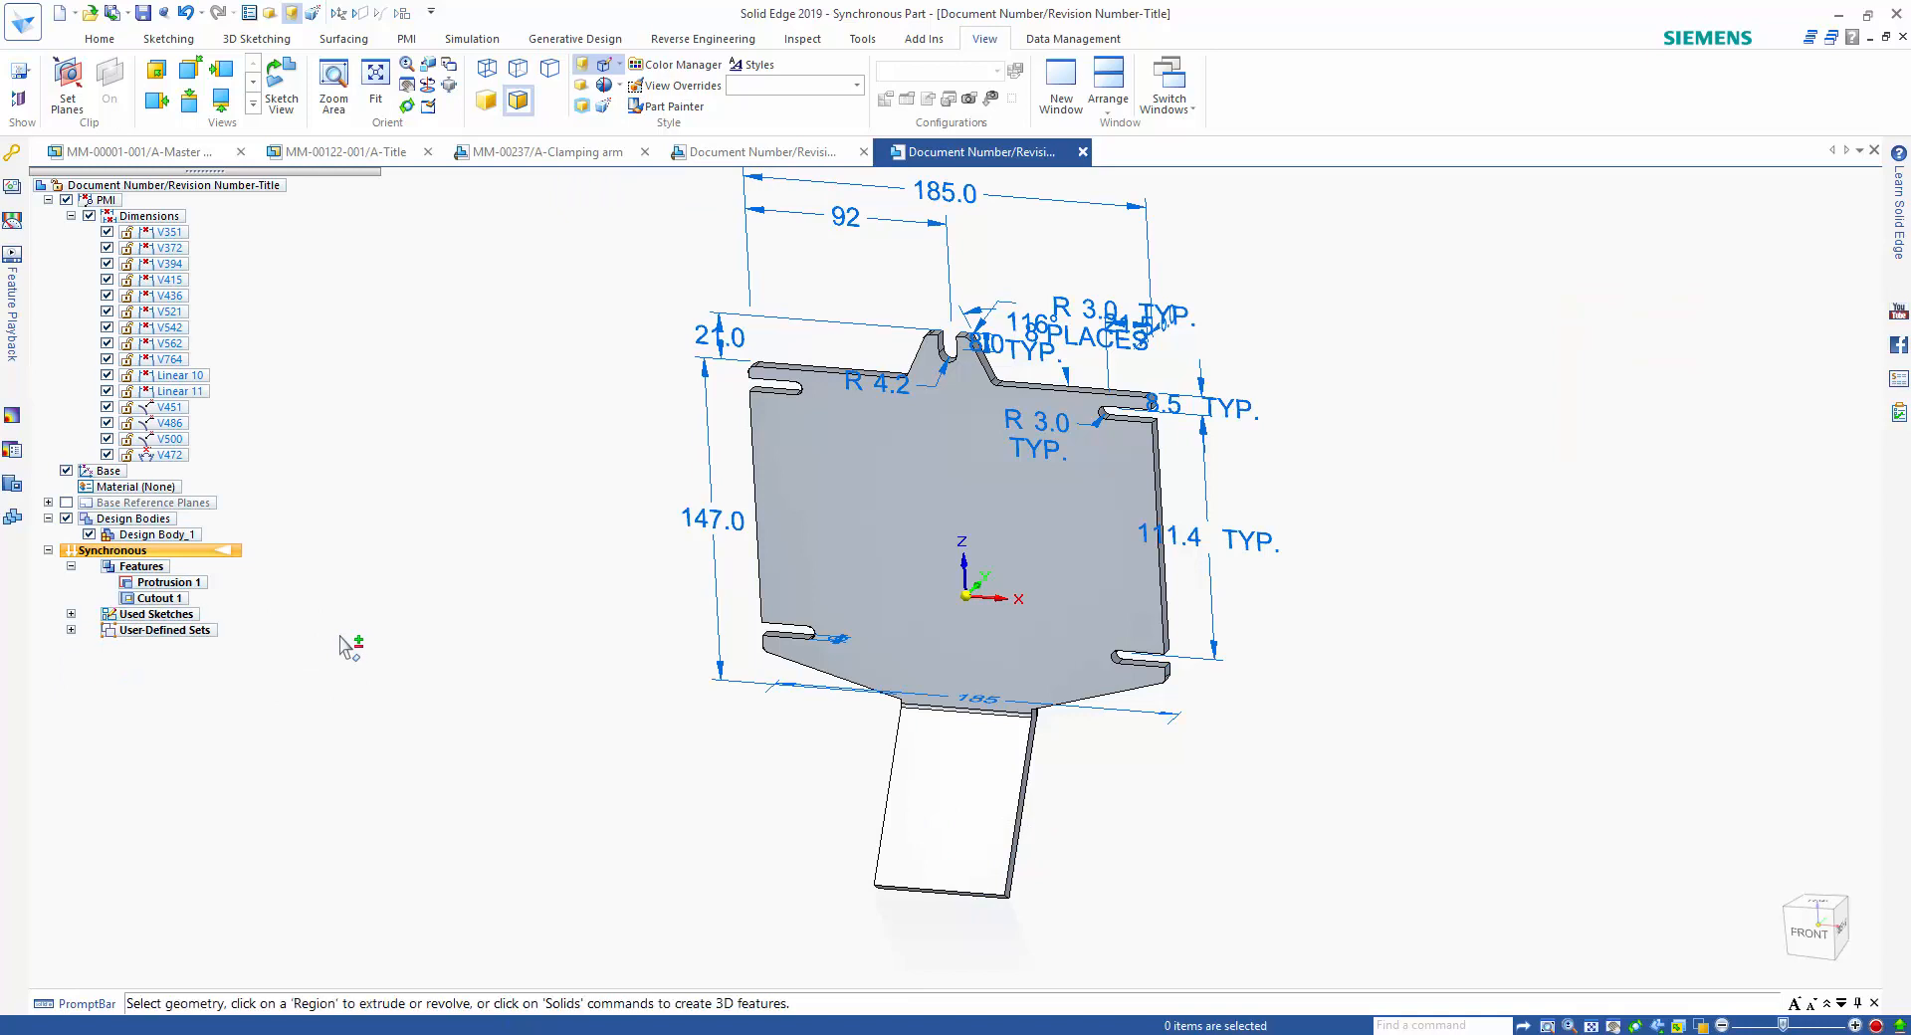
{"action": "left_click", "coordinate": [71, 567]}
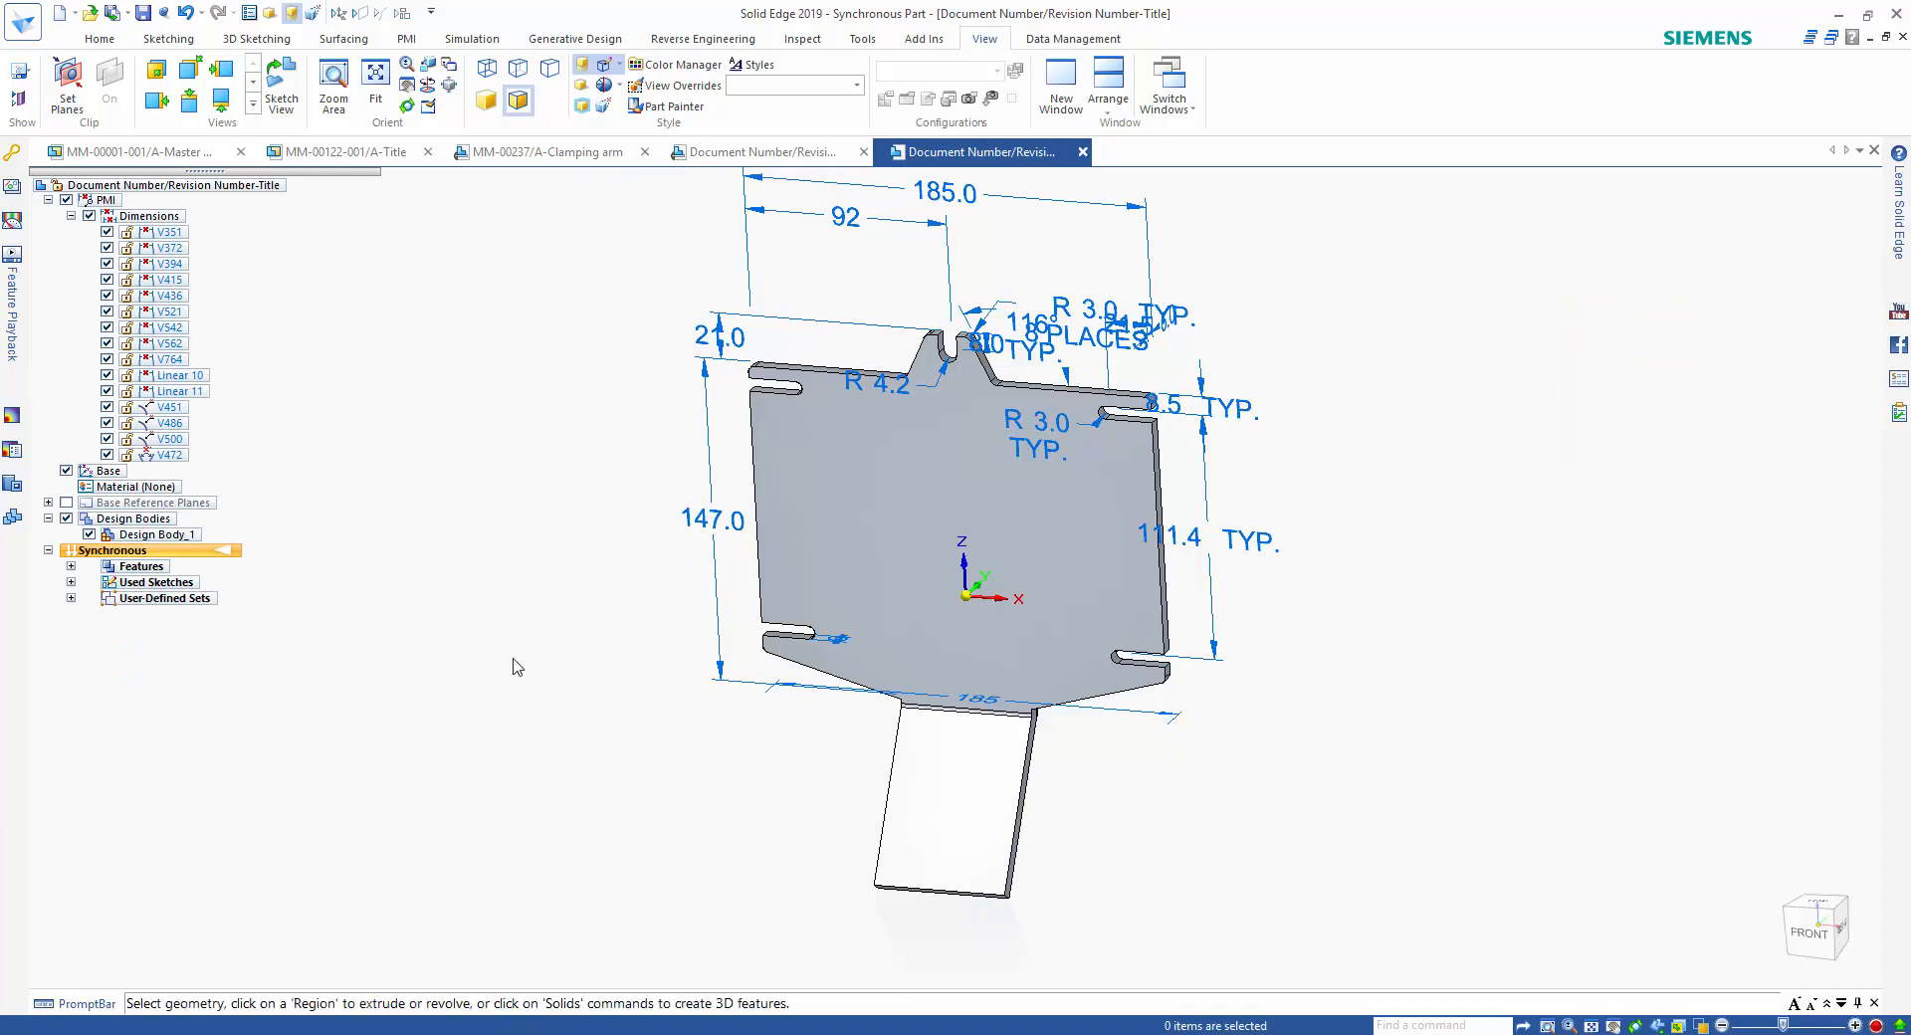
Round both lower corners of the bent tab with a 30 mm radius.
{"action": "scroll", "coordinate": [481, 719], "scroll_direction": "up", "scroll_amount": 4}
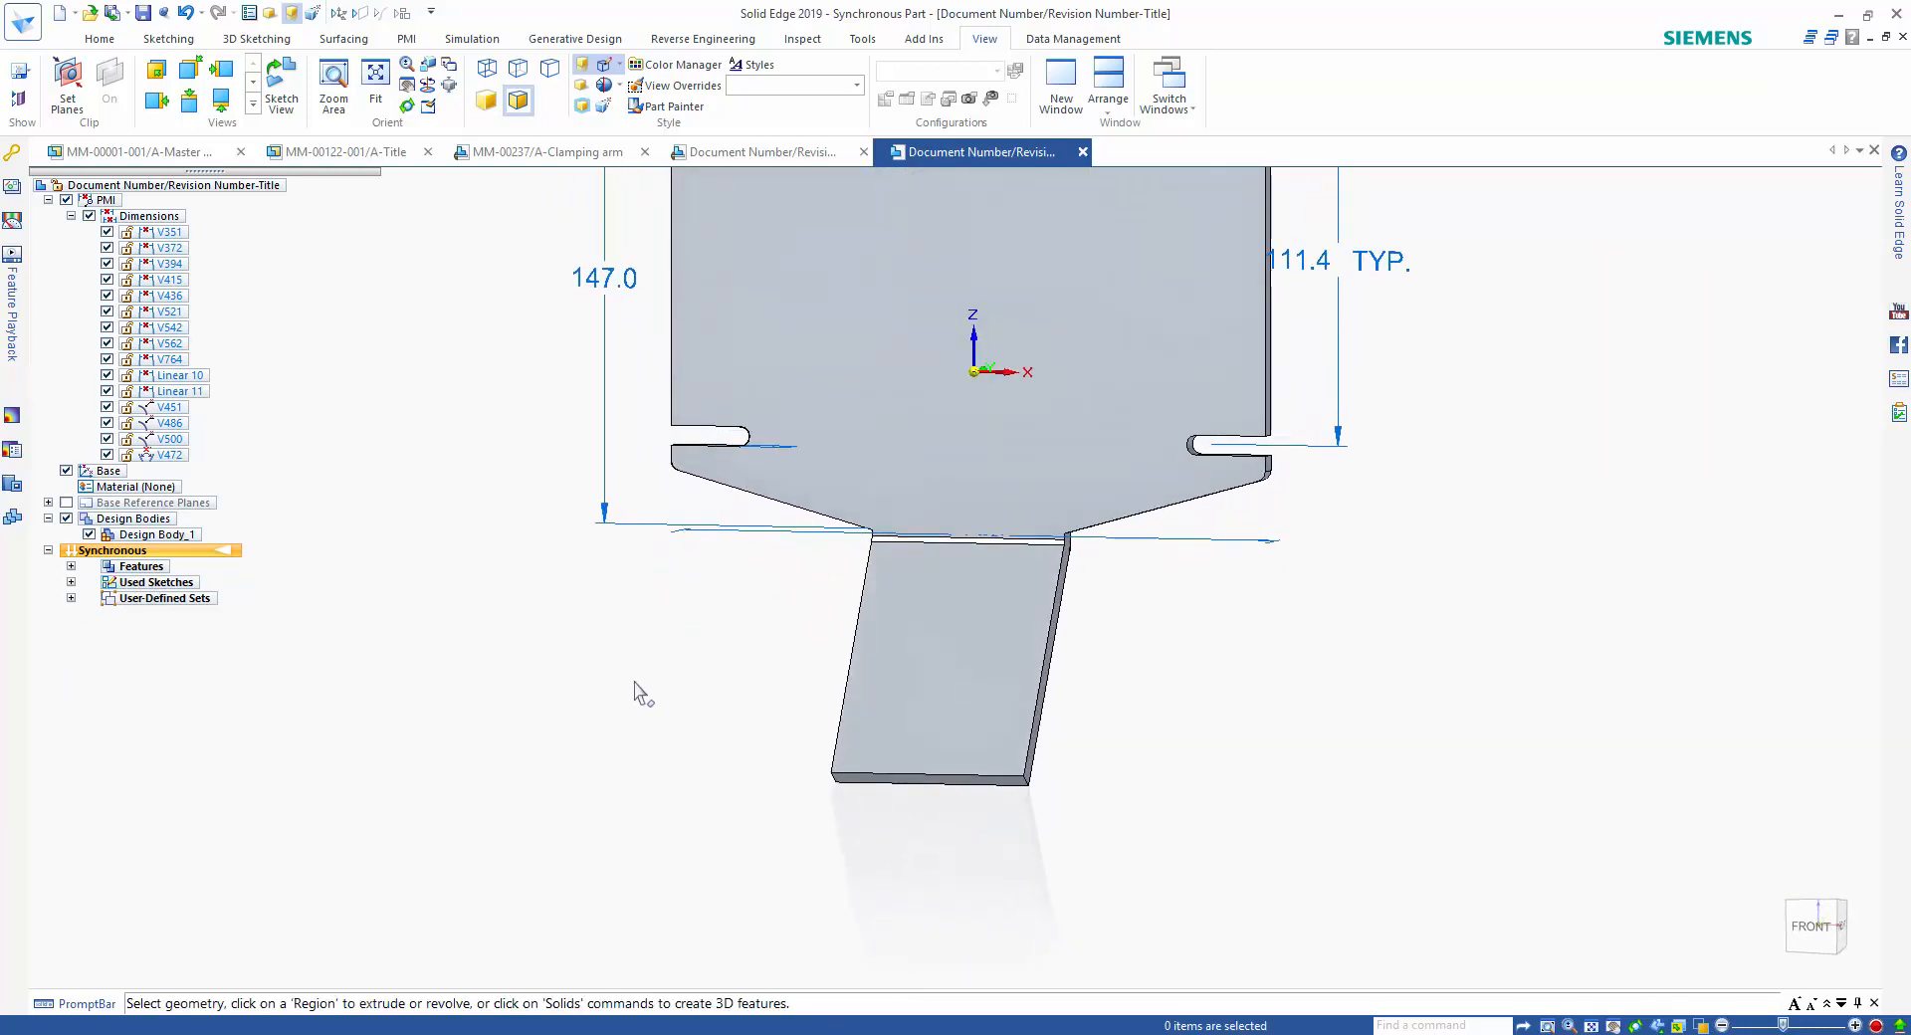
{"action": "right_click", "coordinate": [637, 689]}
{"action": "left_click", "coordinate": [635, 735]}
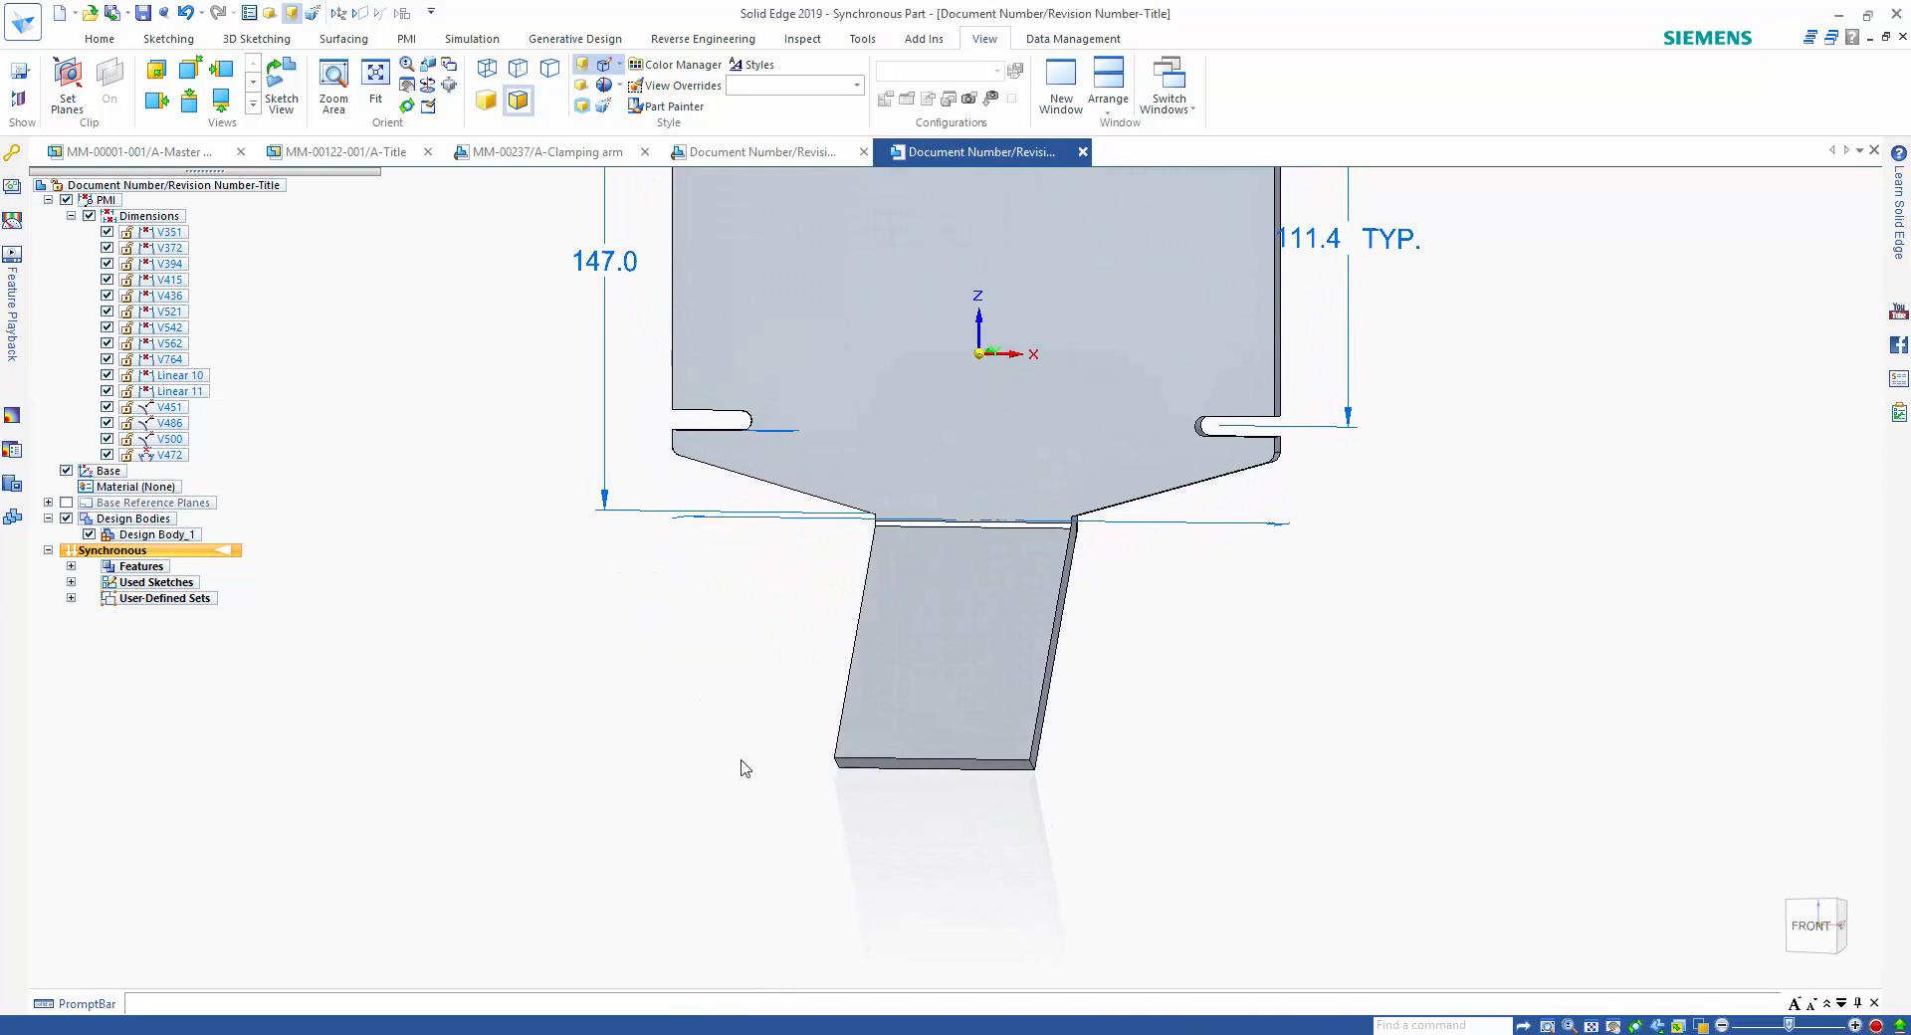
{"action": "left_click", "coordinate": [1032, 766]}
{"action": "type", "text": "30"}
{"action": "key", "text": "Return"}
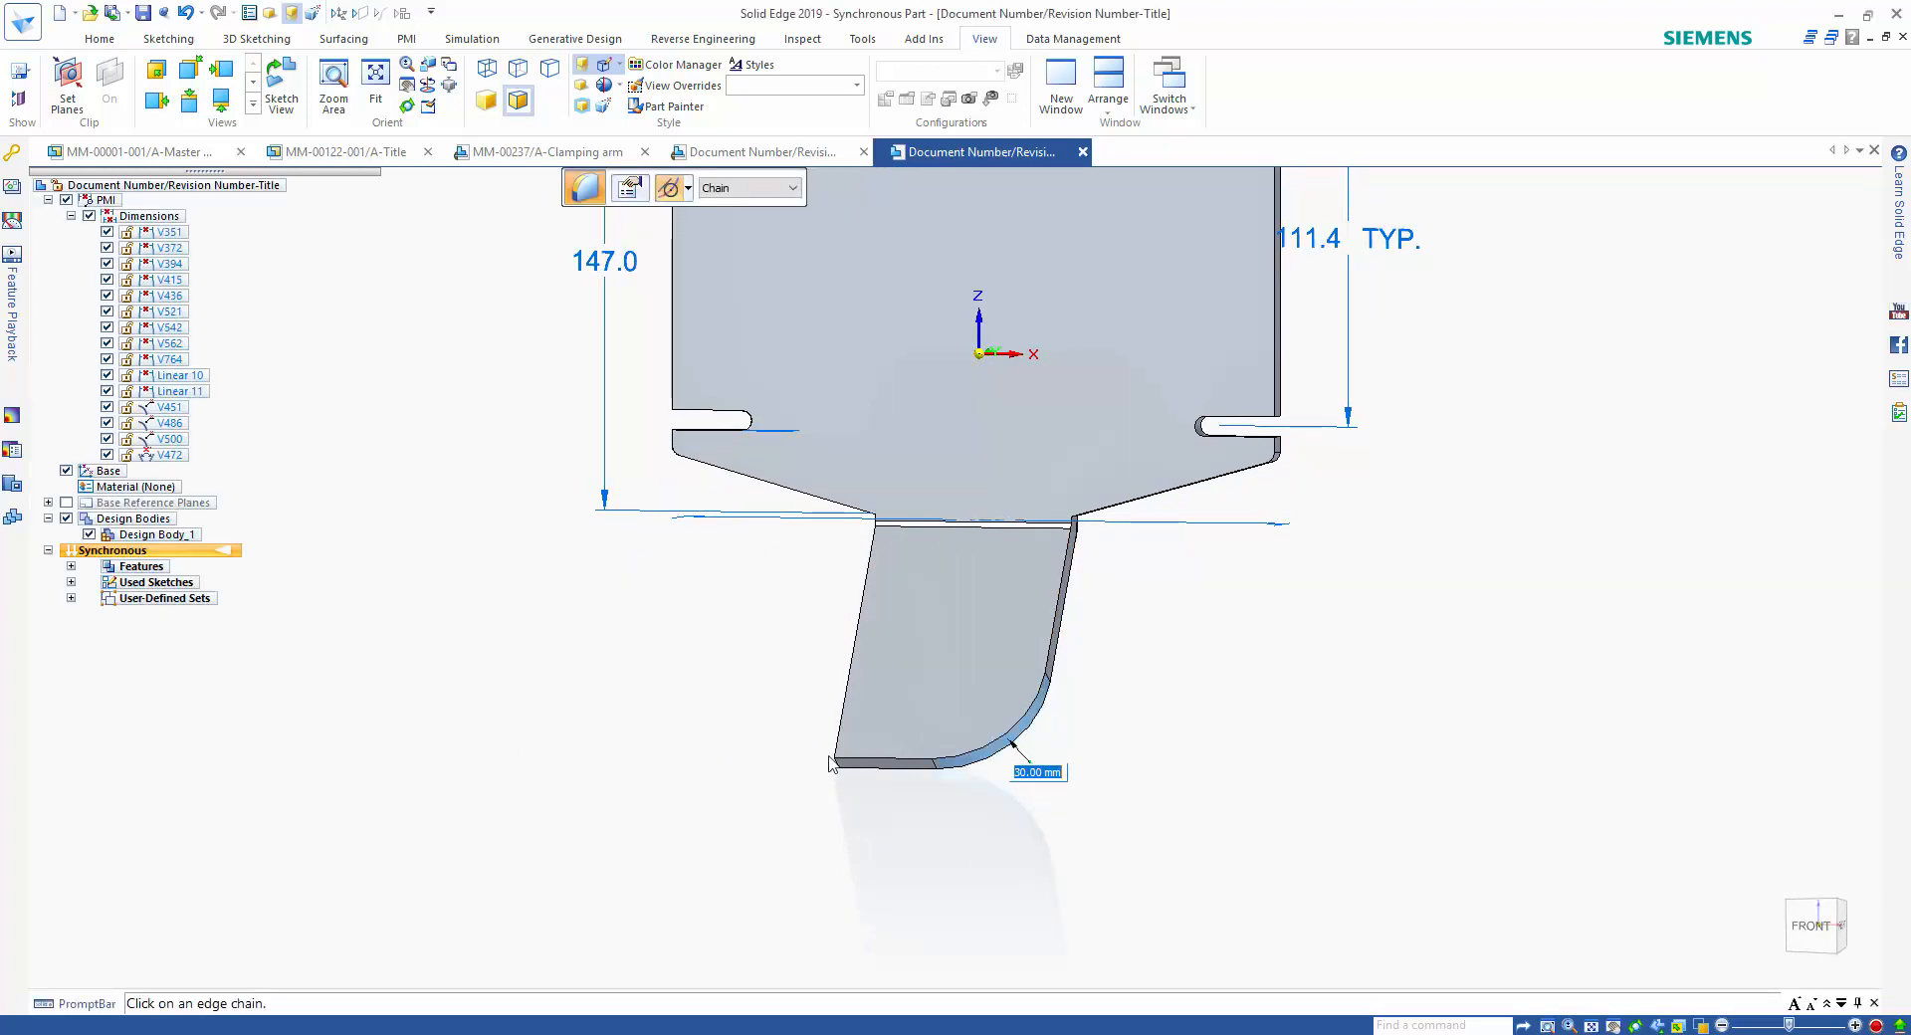
{"action": "right_click", "coordinate": [812, 868]}
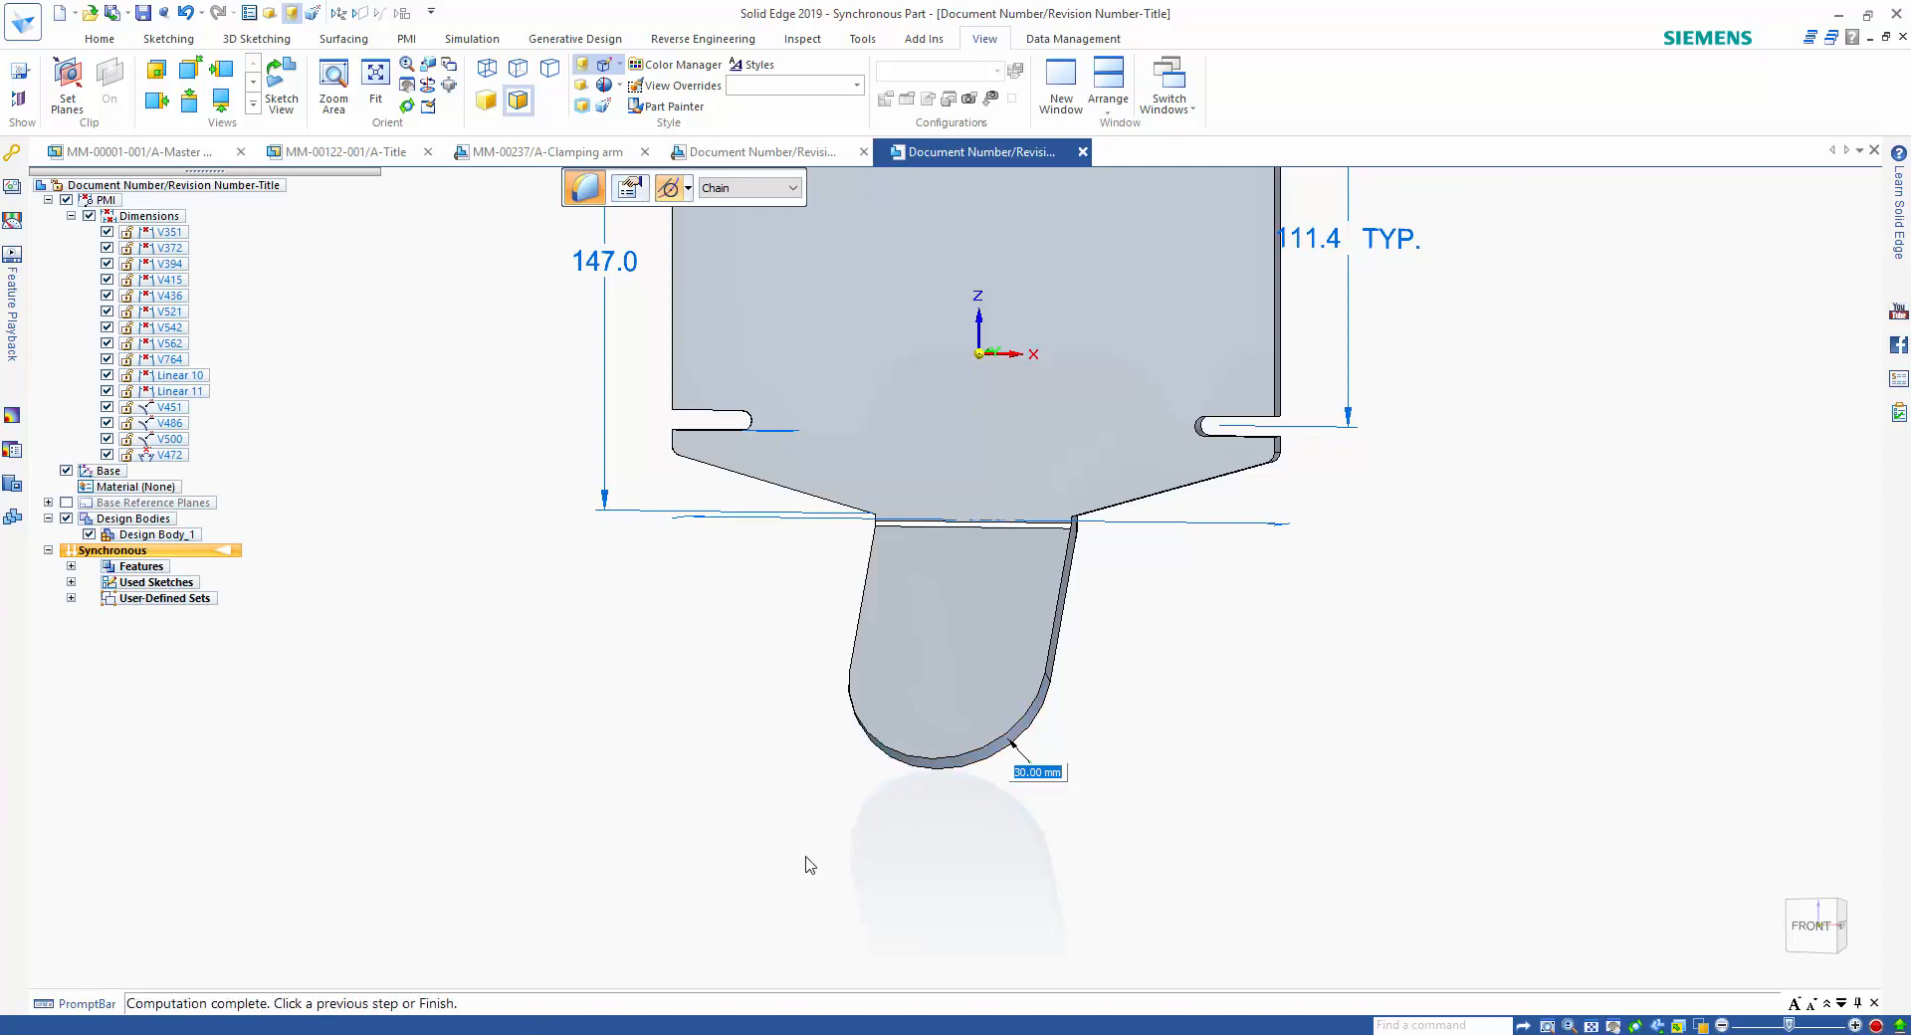
Cut a round hole through the bent tab with the Cylinder command, centred on the tab's rounded end.
{"action": "left_click", "coordinate": [109, 39]}
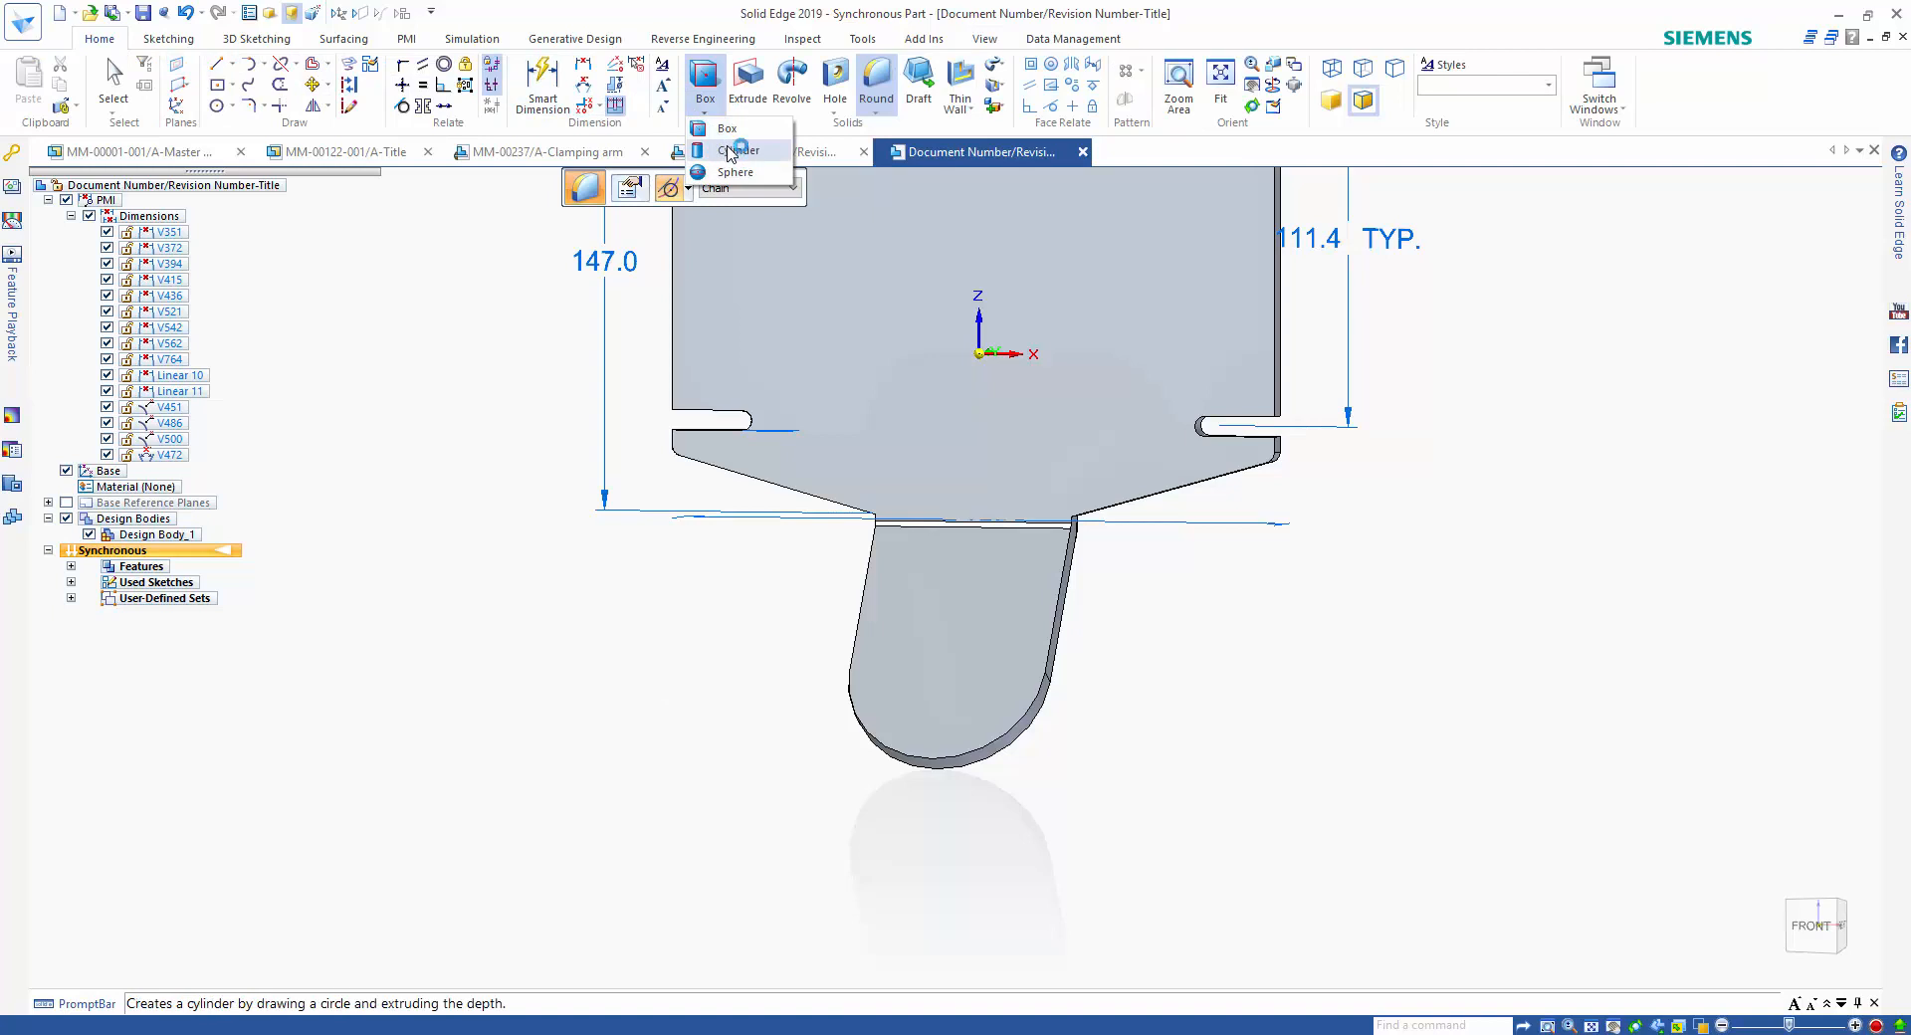
{"action": "left_click", "coordinate": [734, 149]}
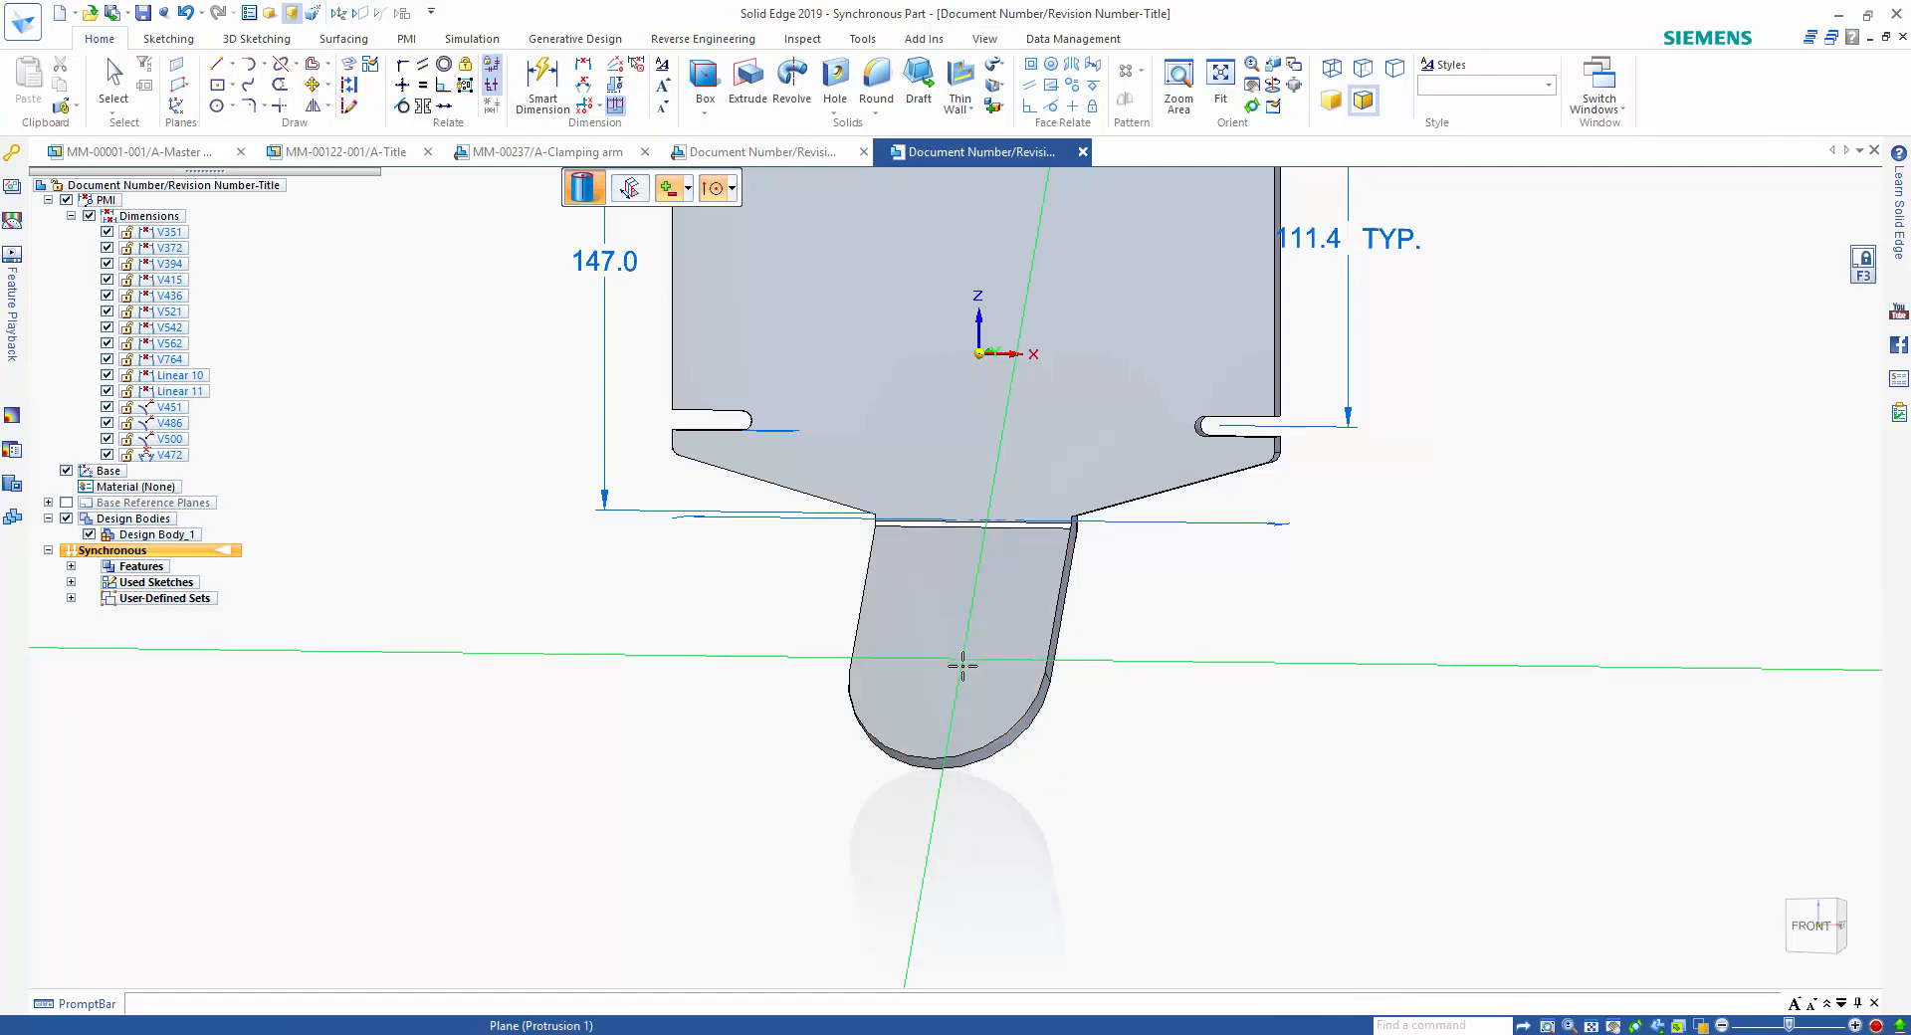
{"action": "left_click", "coordinate": [947, 669]}
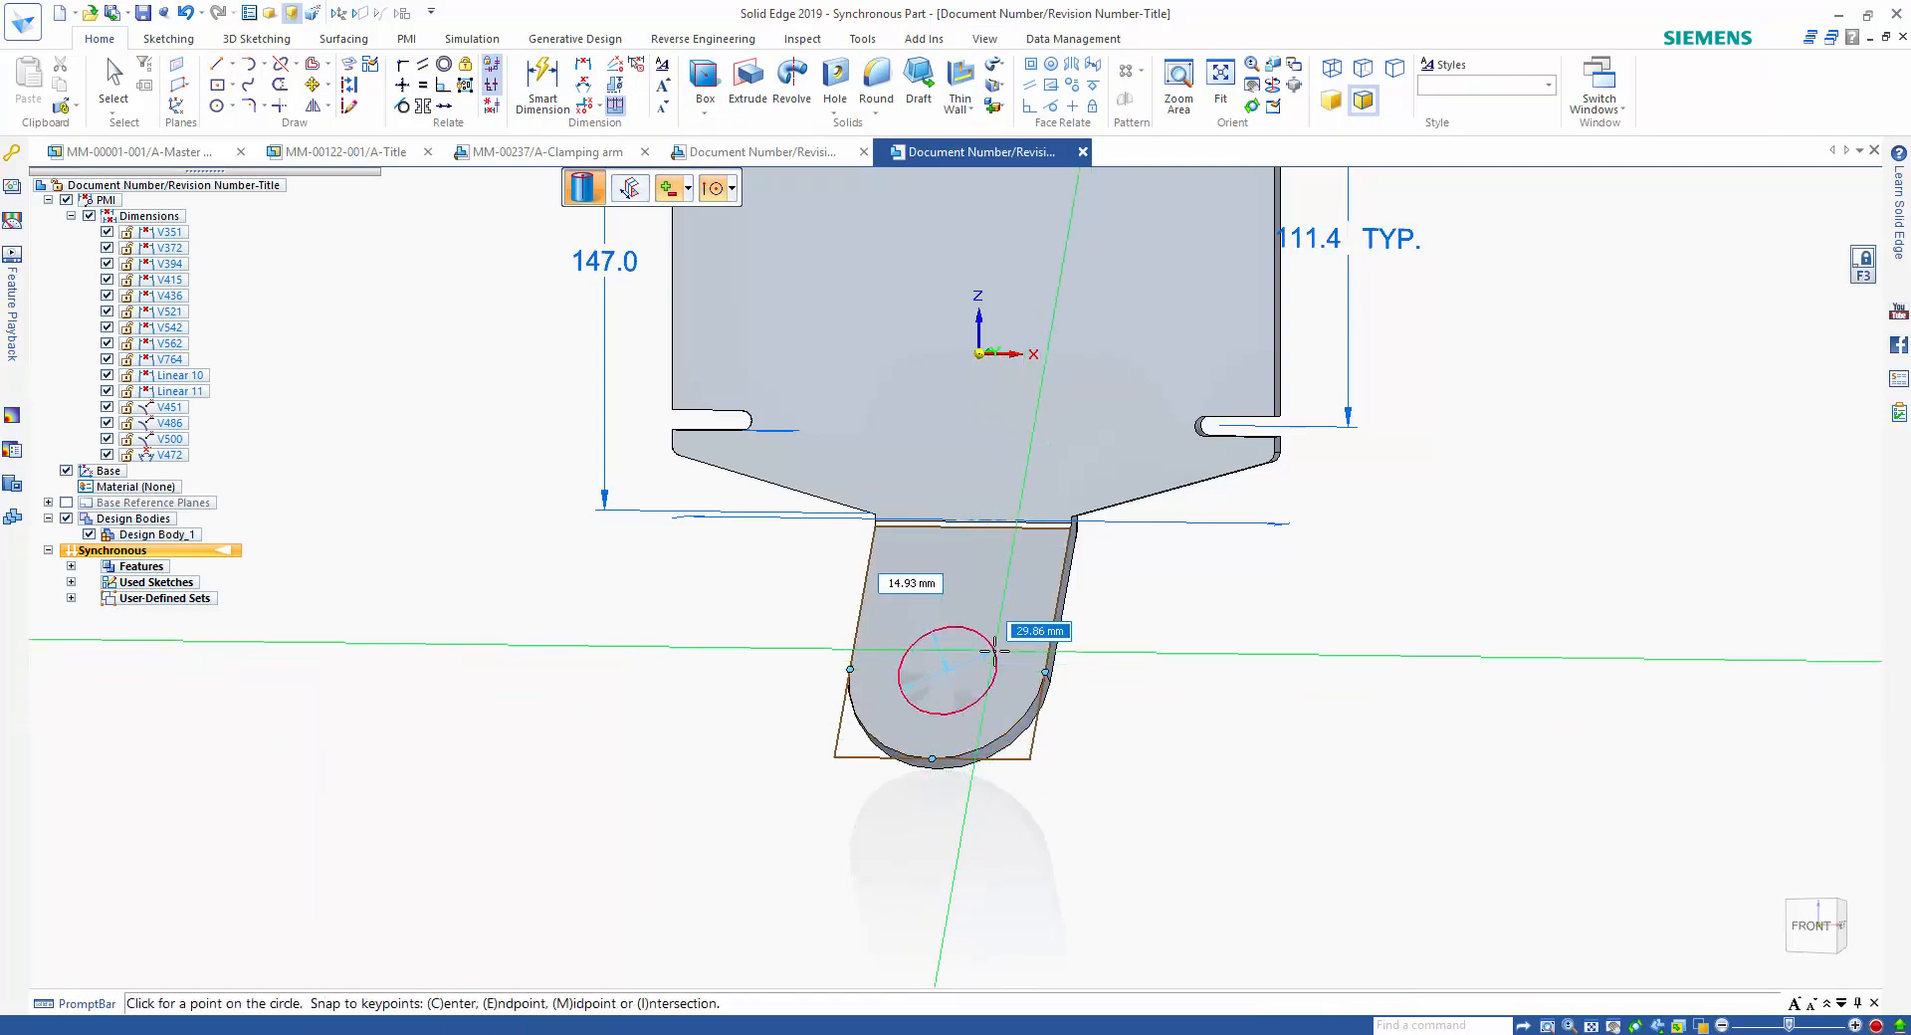
{"action": "left_click", "coordinate": [995, 650]}
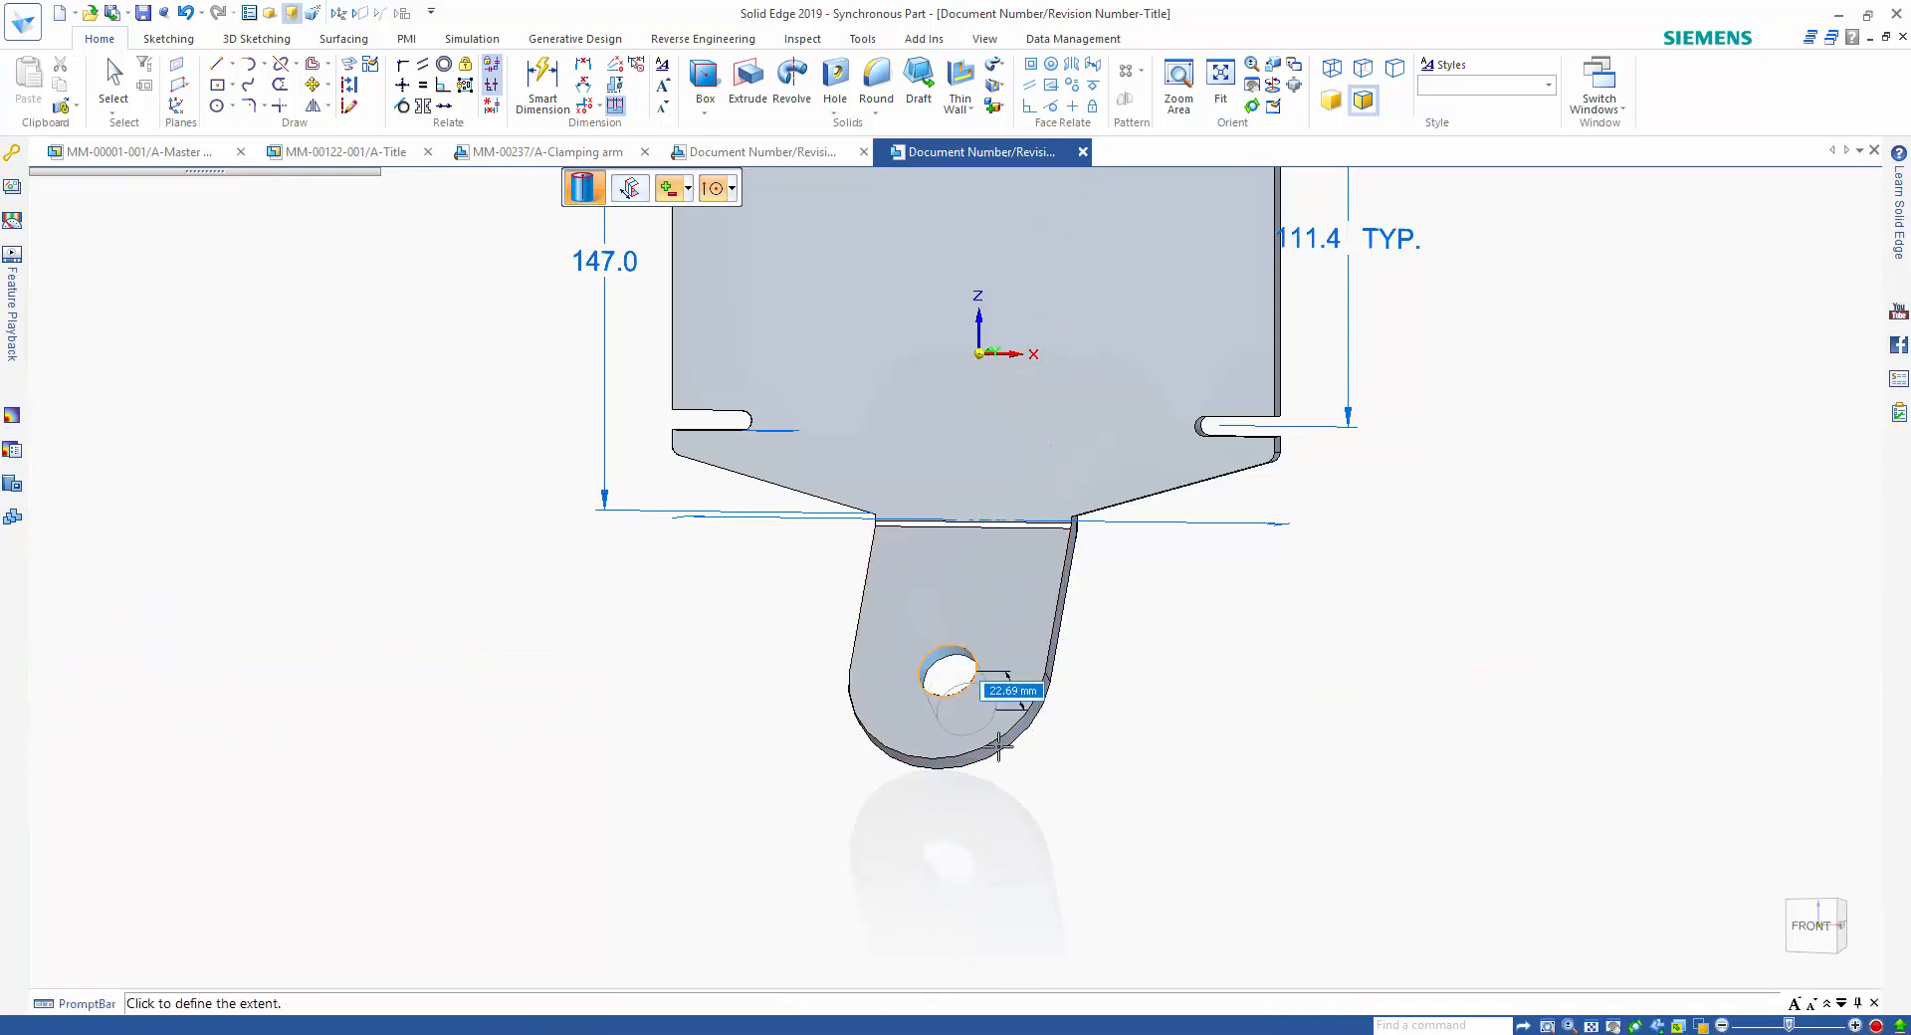
{"action": "key", "text": "Escape"}
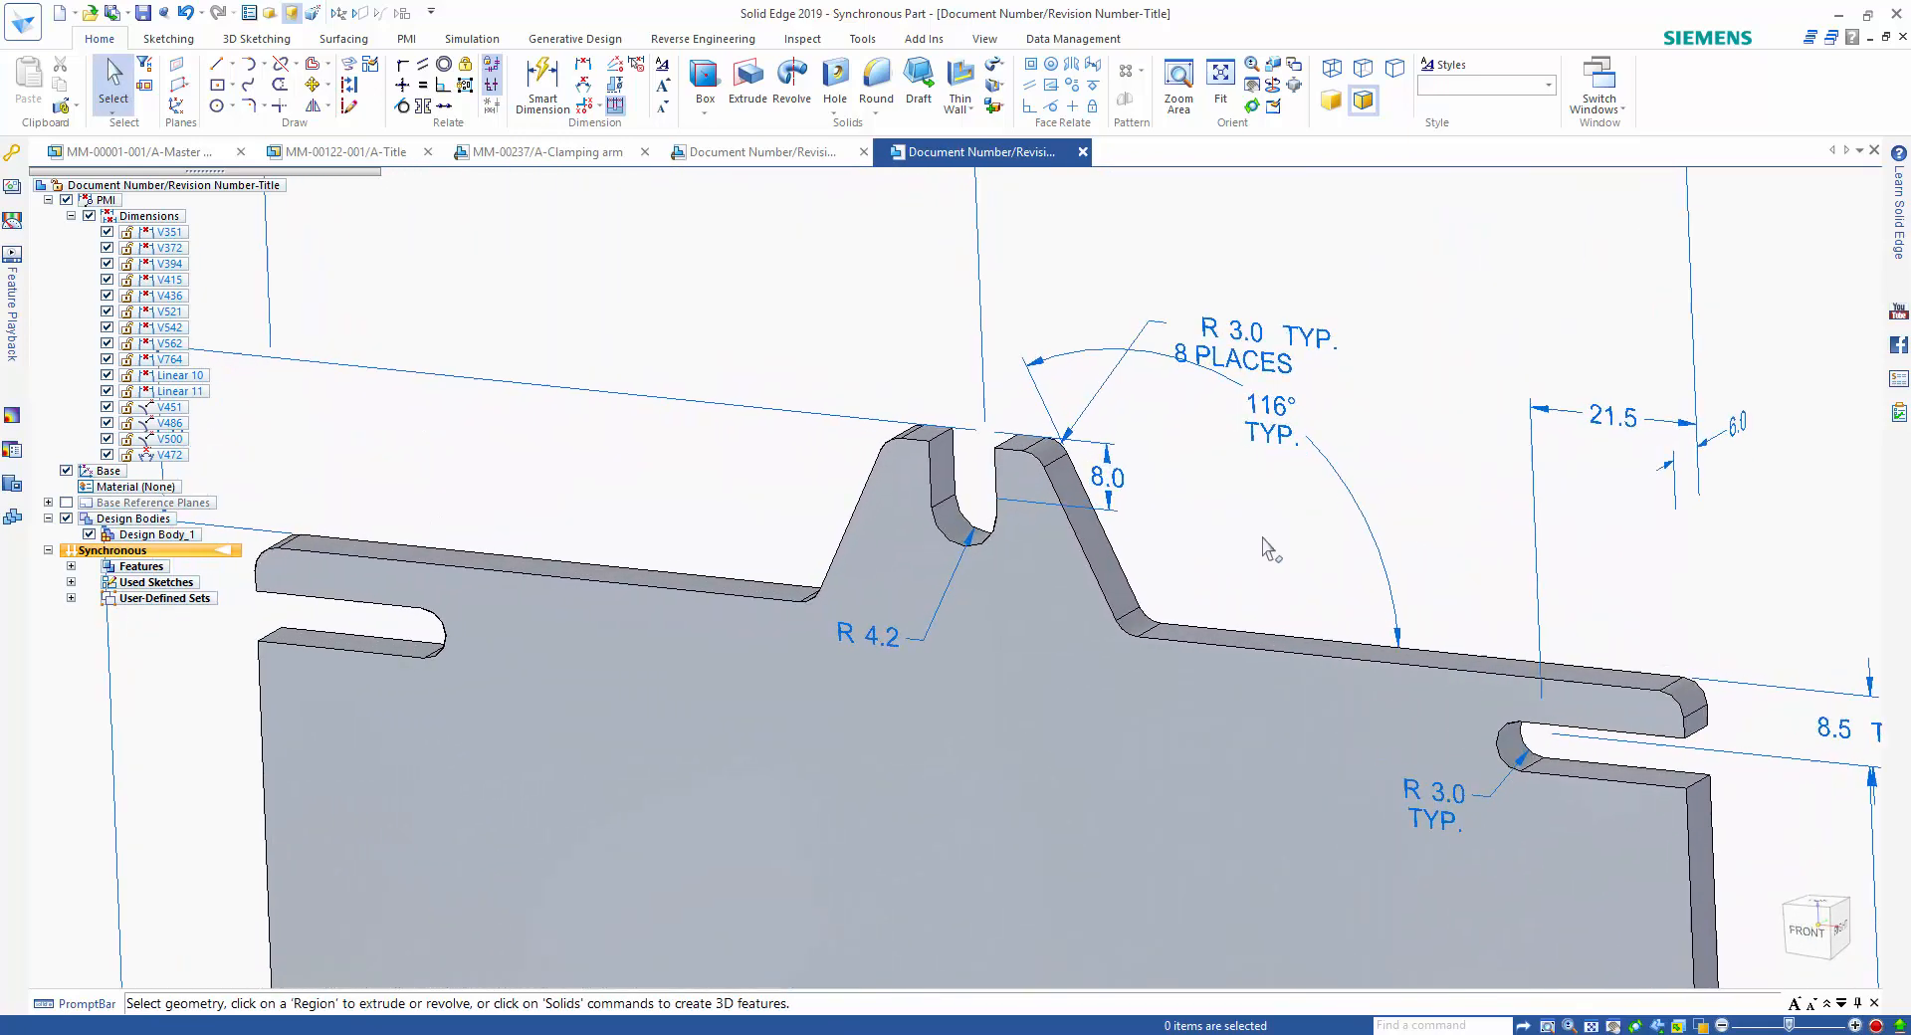
Try deepening the central top slot to 8.8 mm through its depth dimension, then restore it to 8.0 mm.
{"action": "left_click", "coordinate": [1140, 495]}
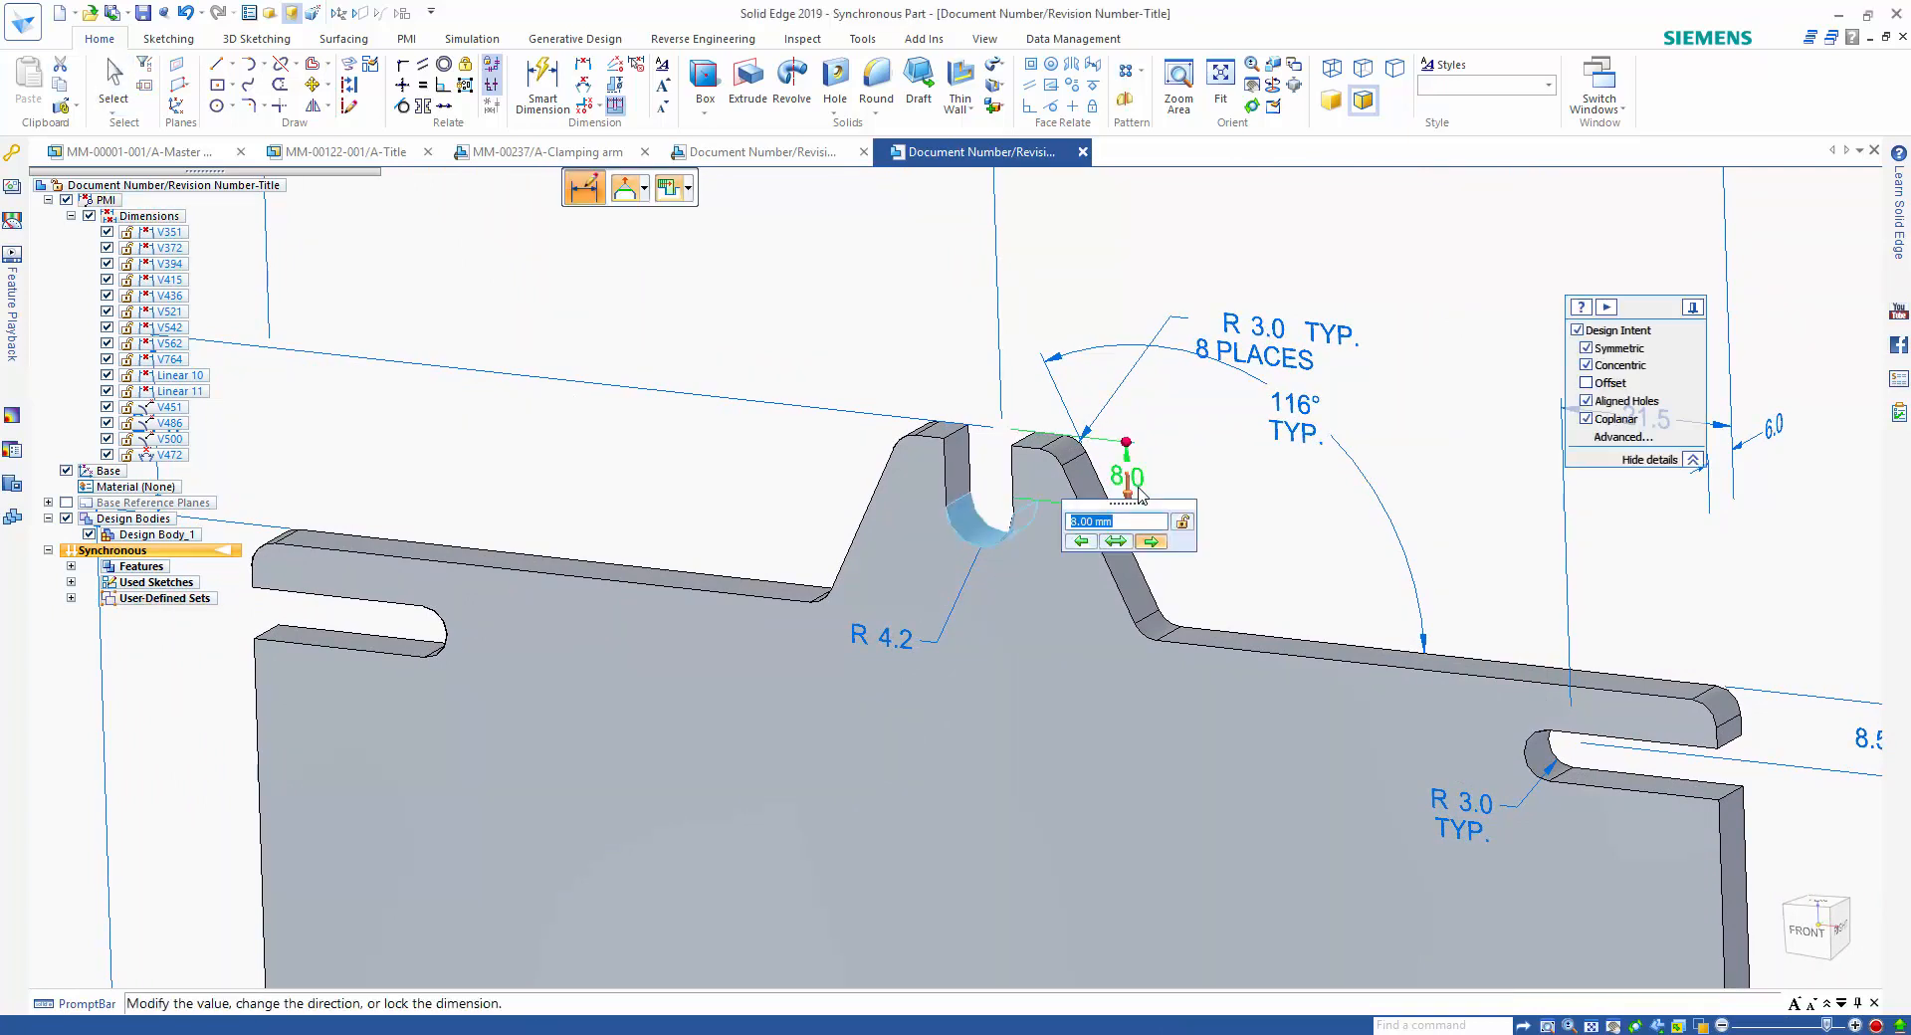
{"action": "scroll", "coordinate": [1147, 529], "scroll_direction": "up", "scroll_amount": 6}
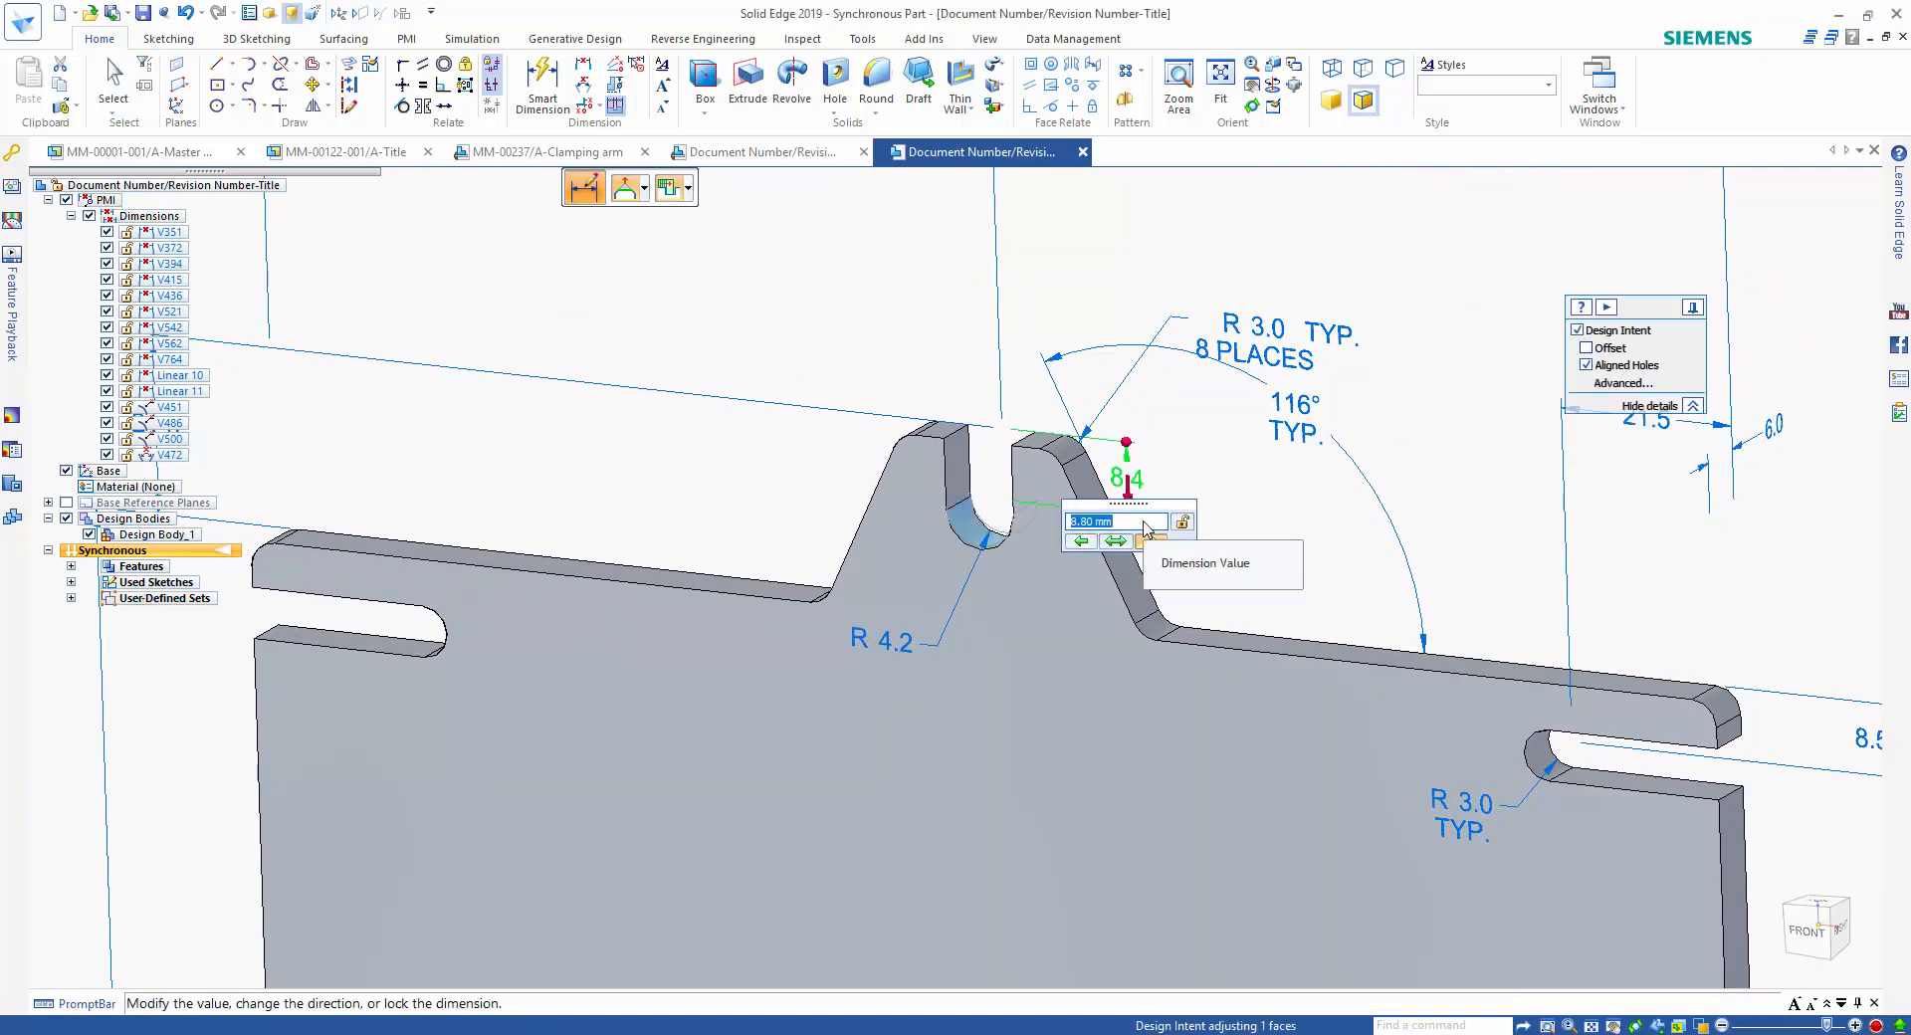
{"action": "scroll", "coordinate": [1147, 529], "scroll_direction": "down", "scroll_amount": 6}
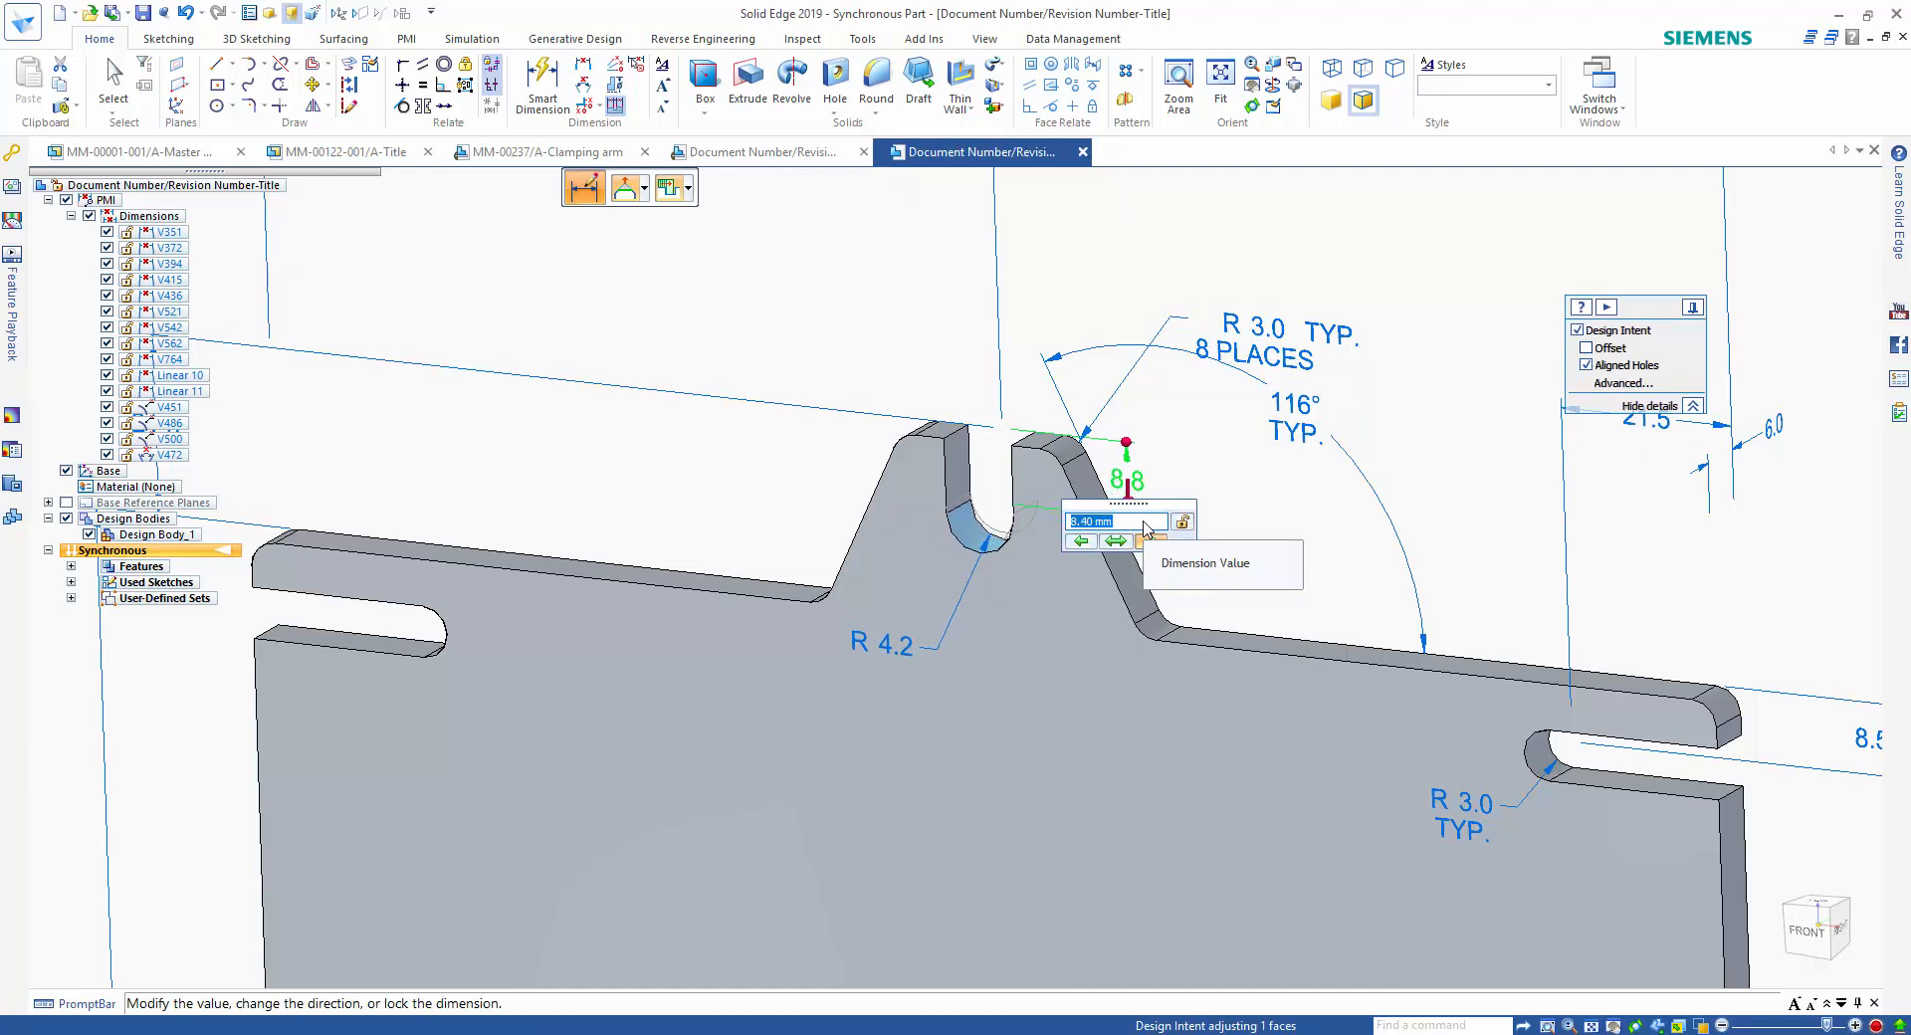
{"action": "left_click", "coordinate": [1259, 510]}
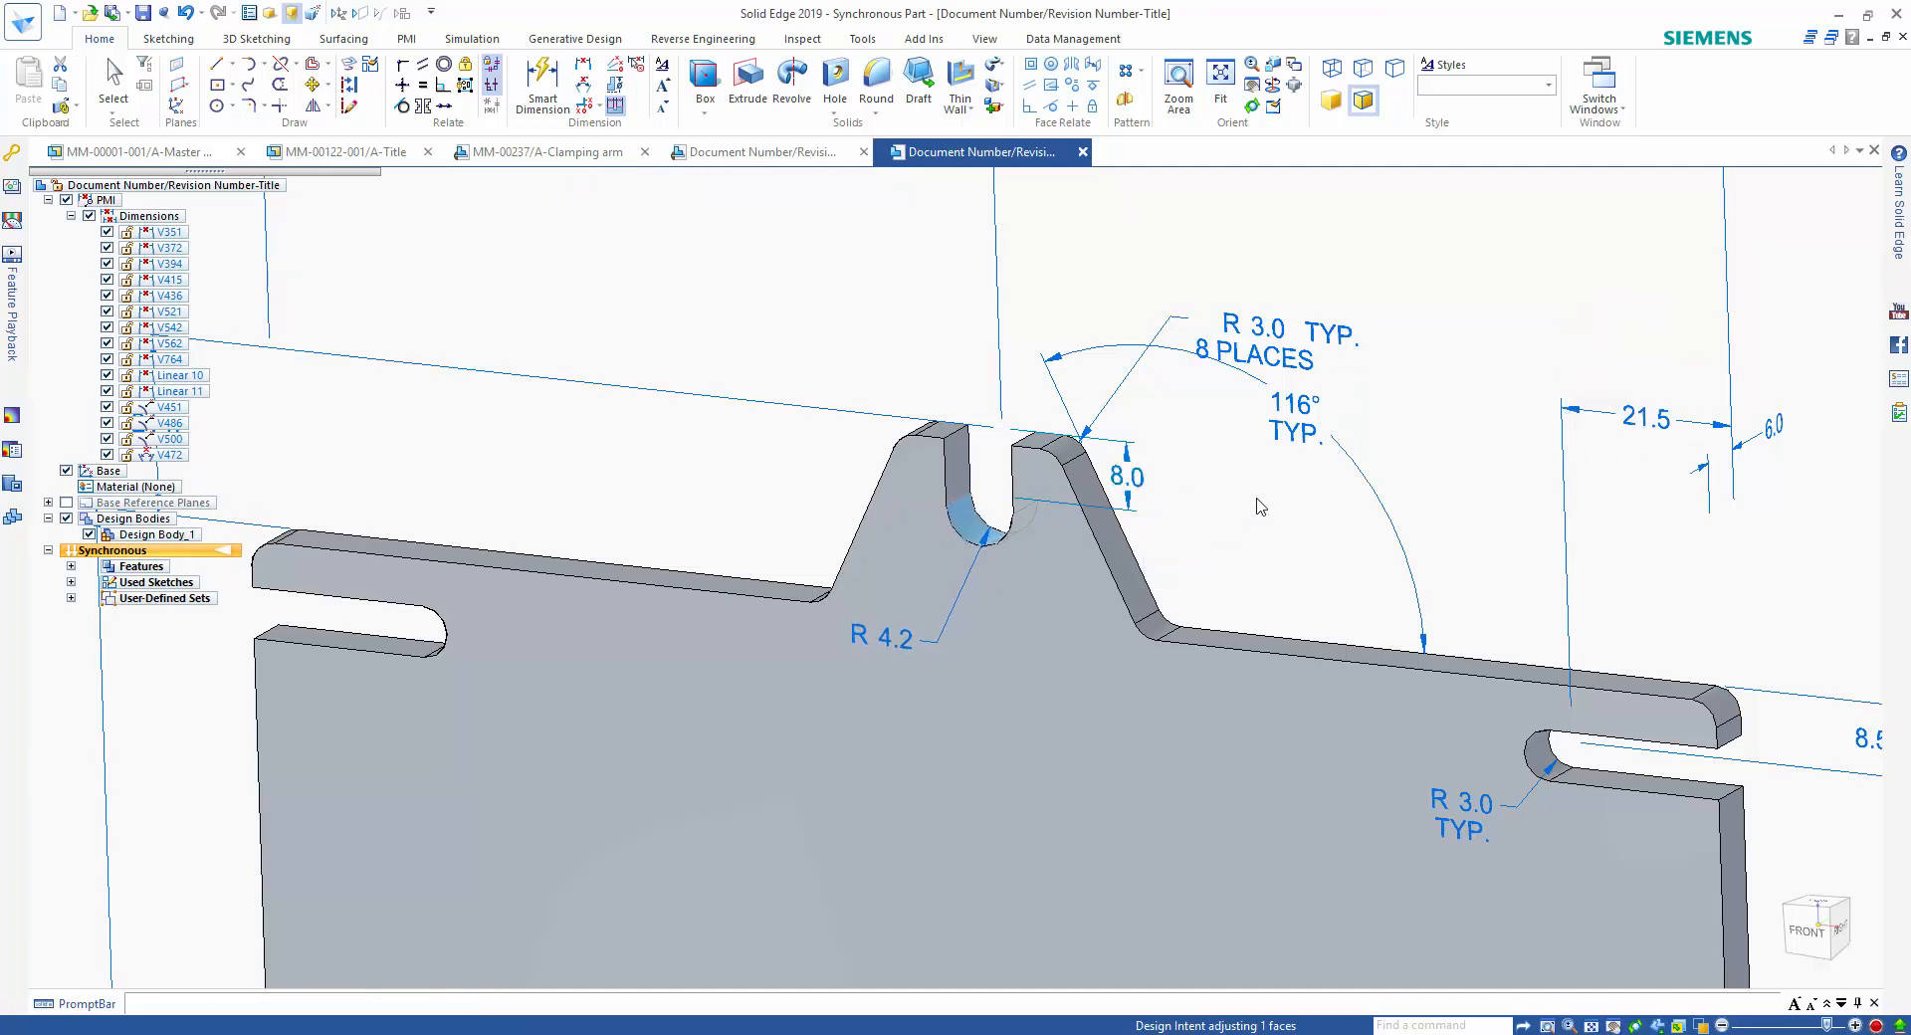
Try steeper sides on the top lug by varying their angle dimension down to about 99°, then restore it to 116°.
{"action": "left_click", "coordinate": [1279, 423]}
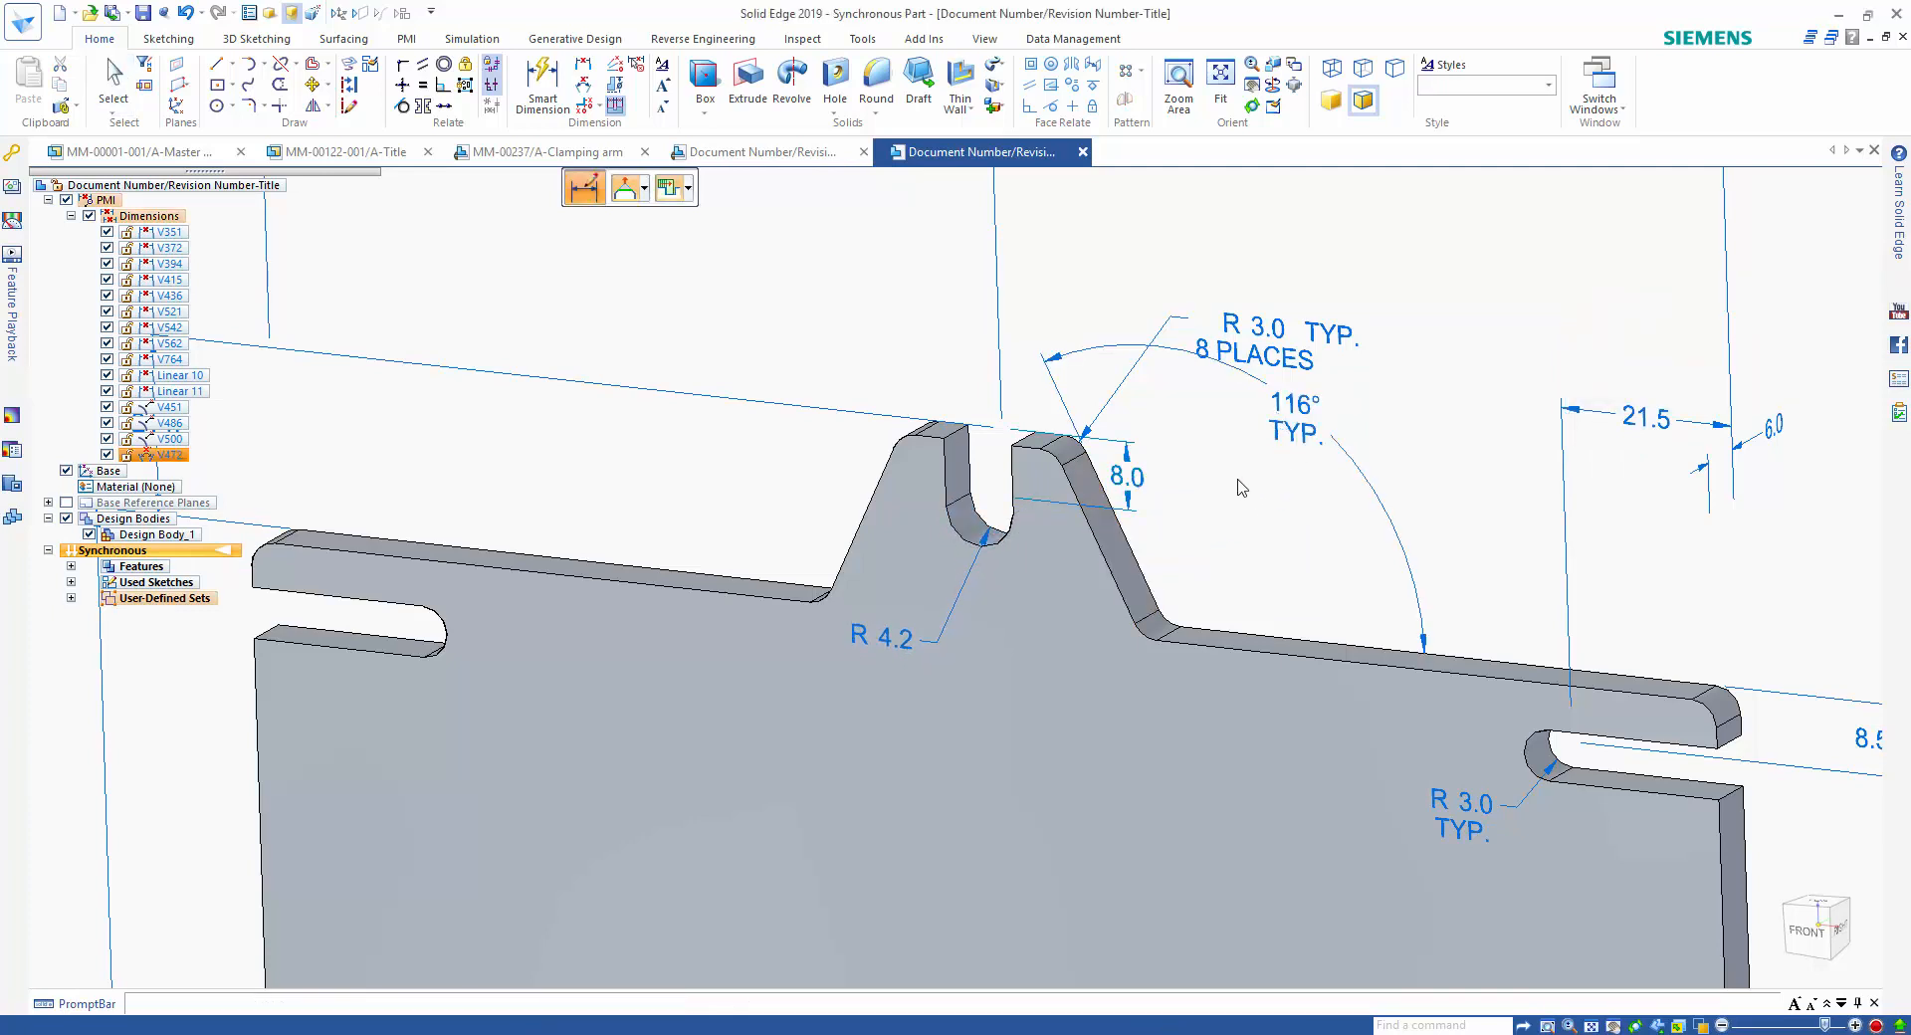
{"action": "scroll", "coordinate": [1259, 478], "scroll_direction": "down", "scroll_amount": 2}
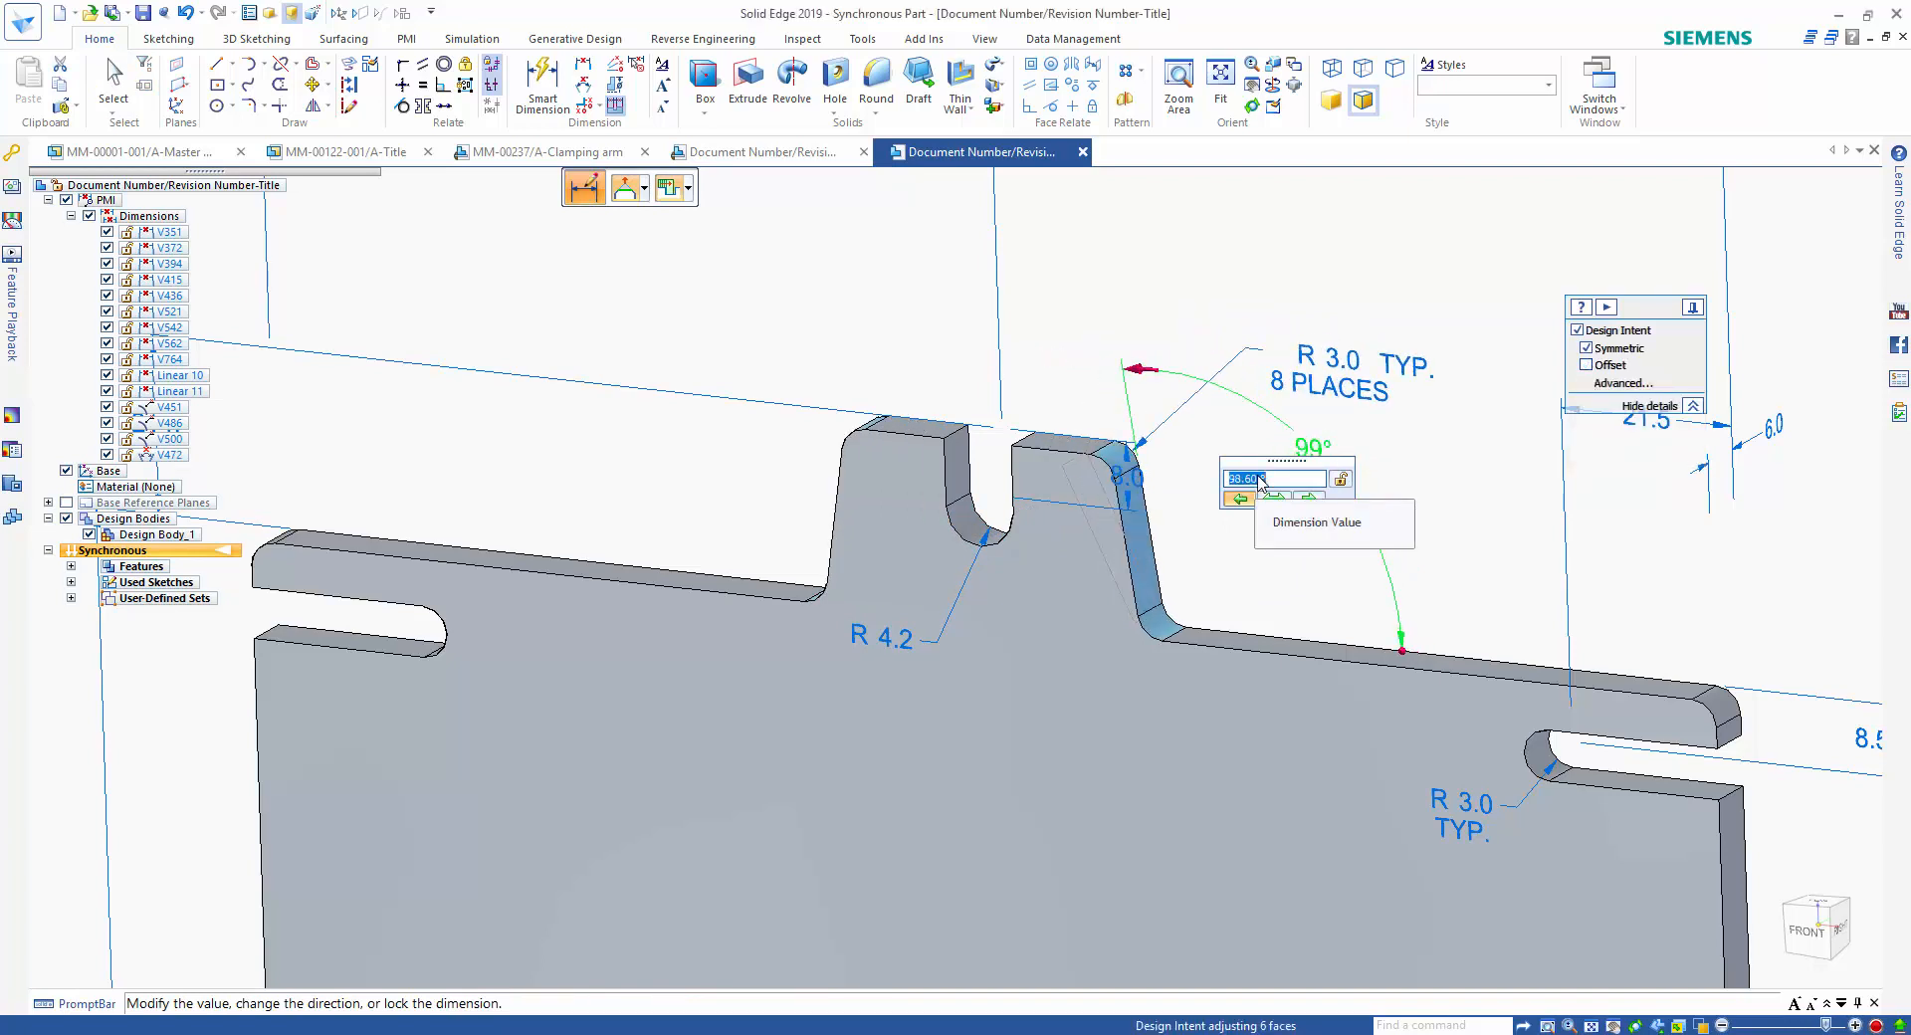
{"action": "scroll", "coordinate": [1260, 479], "scroll_direction": "up", "scroll_amount": 2}
{"action": "scroll", "coordinate": [1259, 483], "scroll_direction": "up", "scroll_amount": 1}
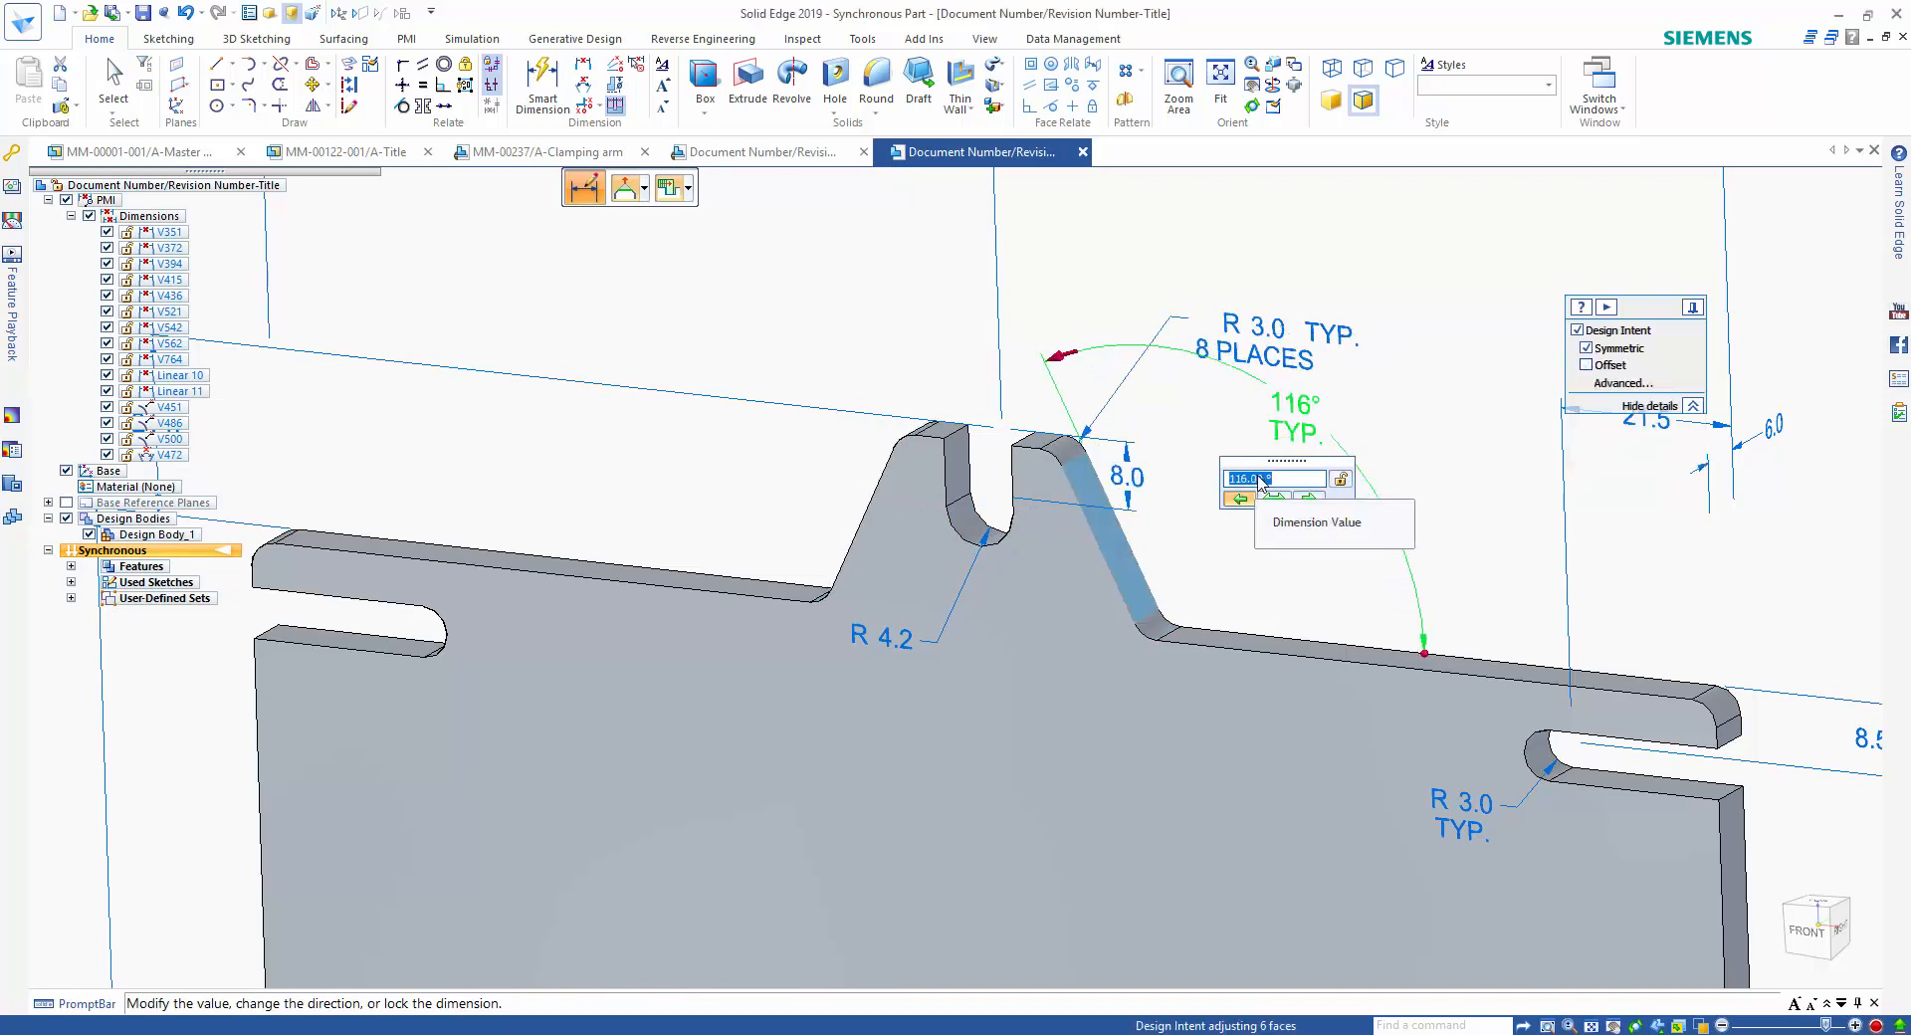
{"action": "scroll", "coordinate": [1259, 481], "scroll_direction": "down", "scroll_amount": 3}
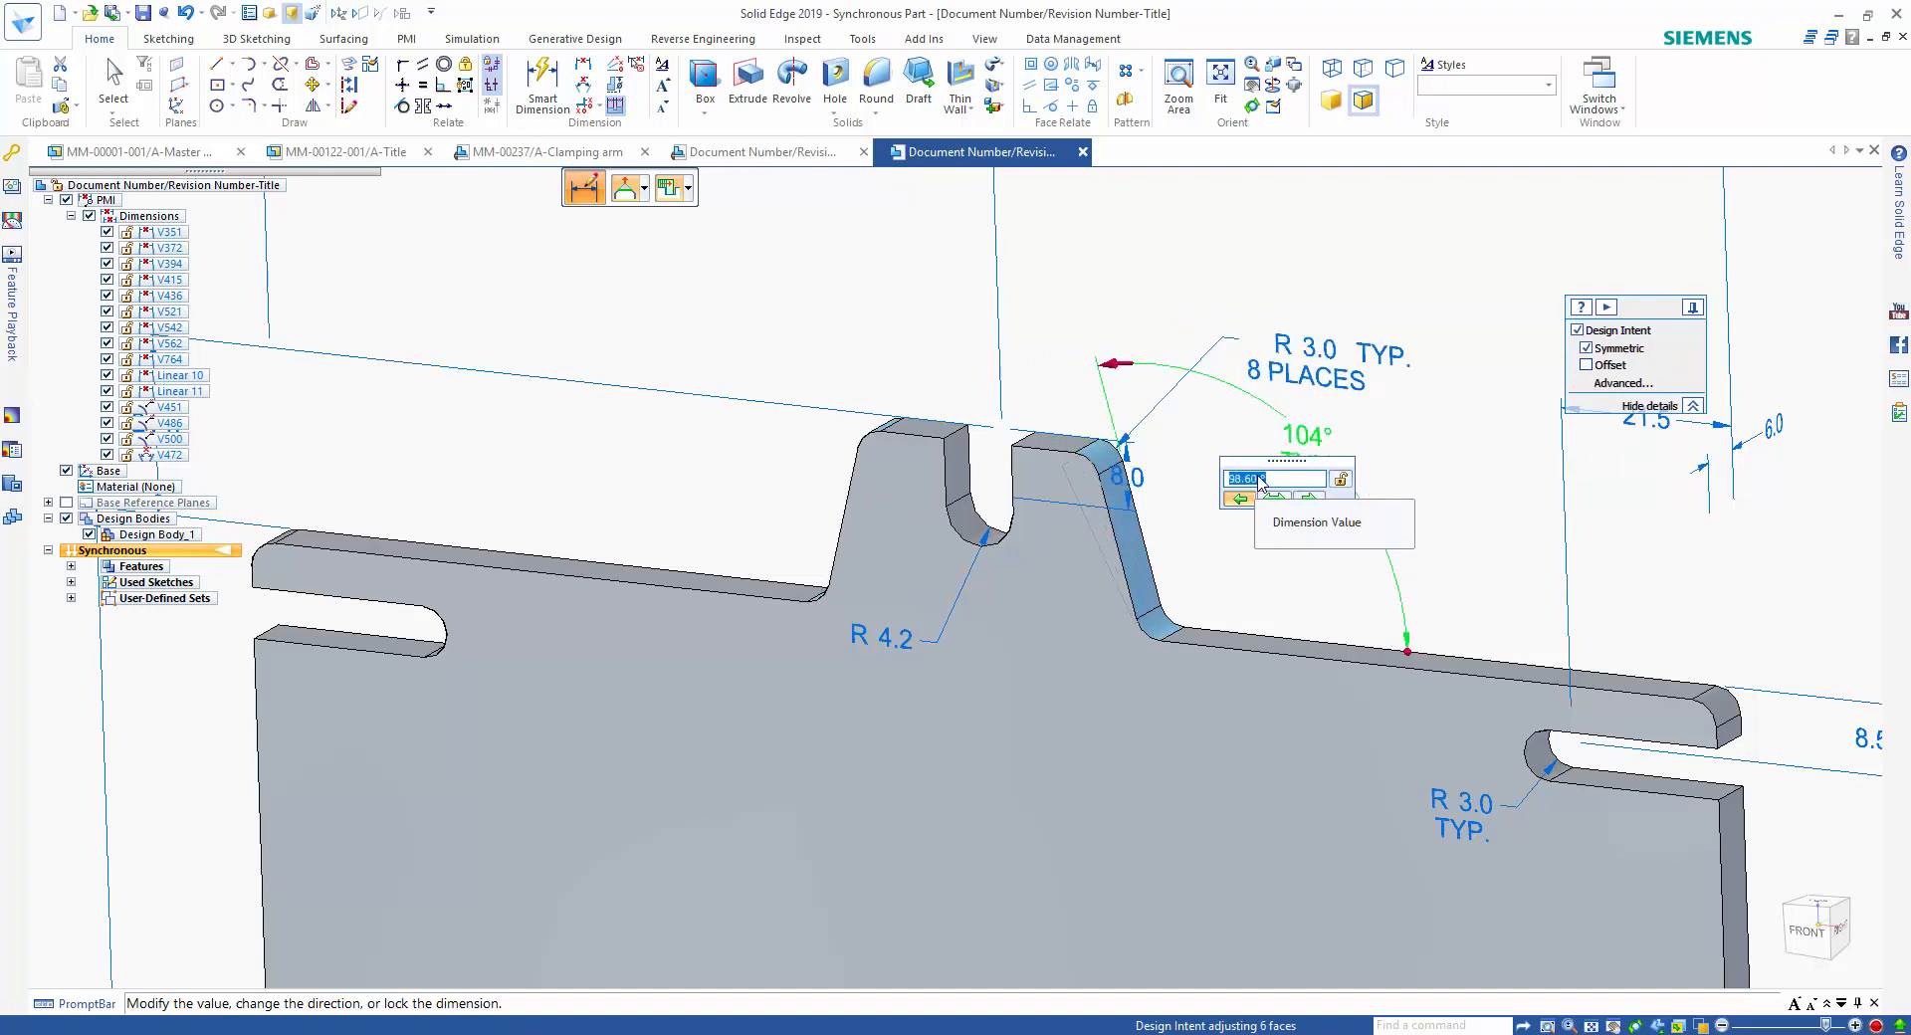
{"action": "scroll", "coordinate": [1259, 481], "scroll_direction": "up", "scroll_amount": 2}
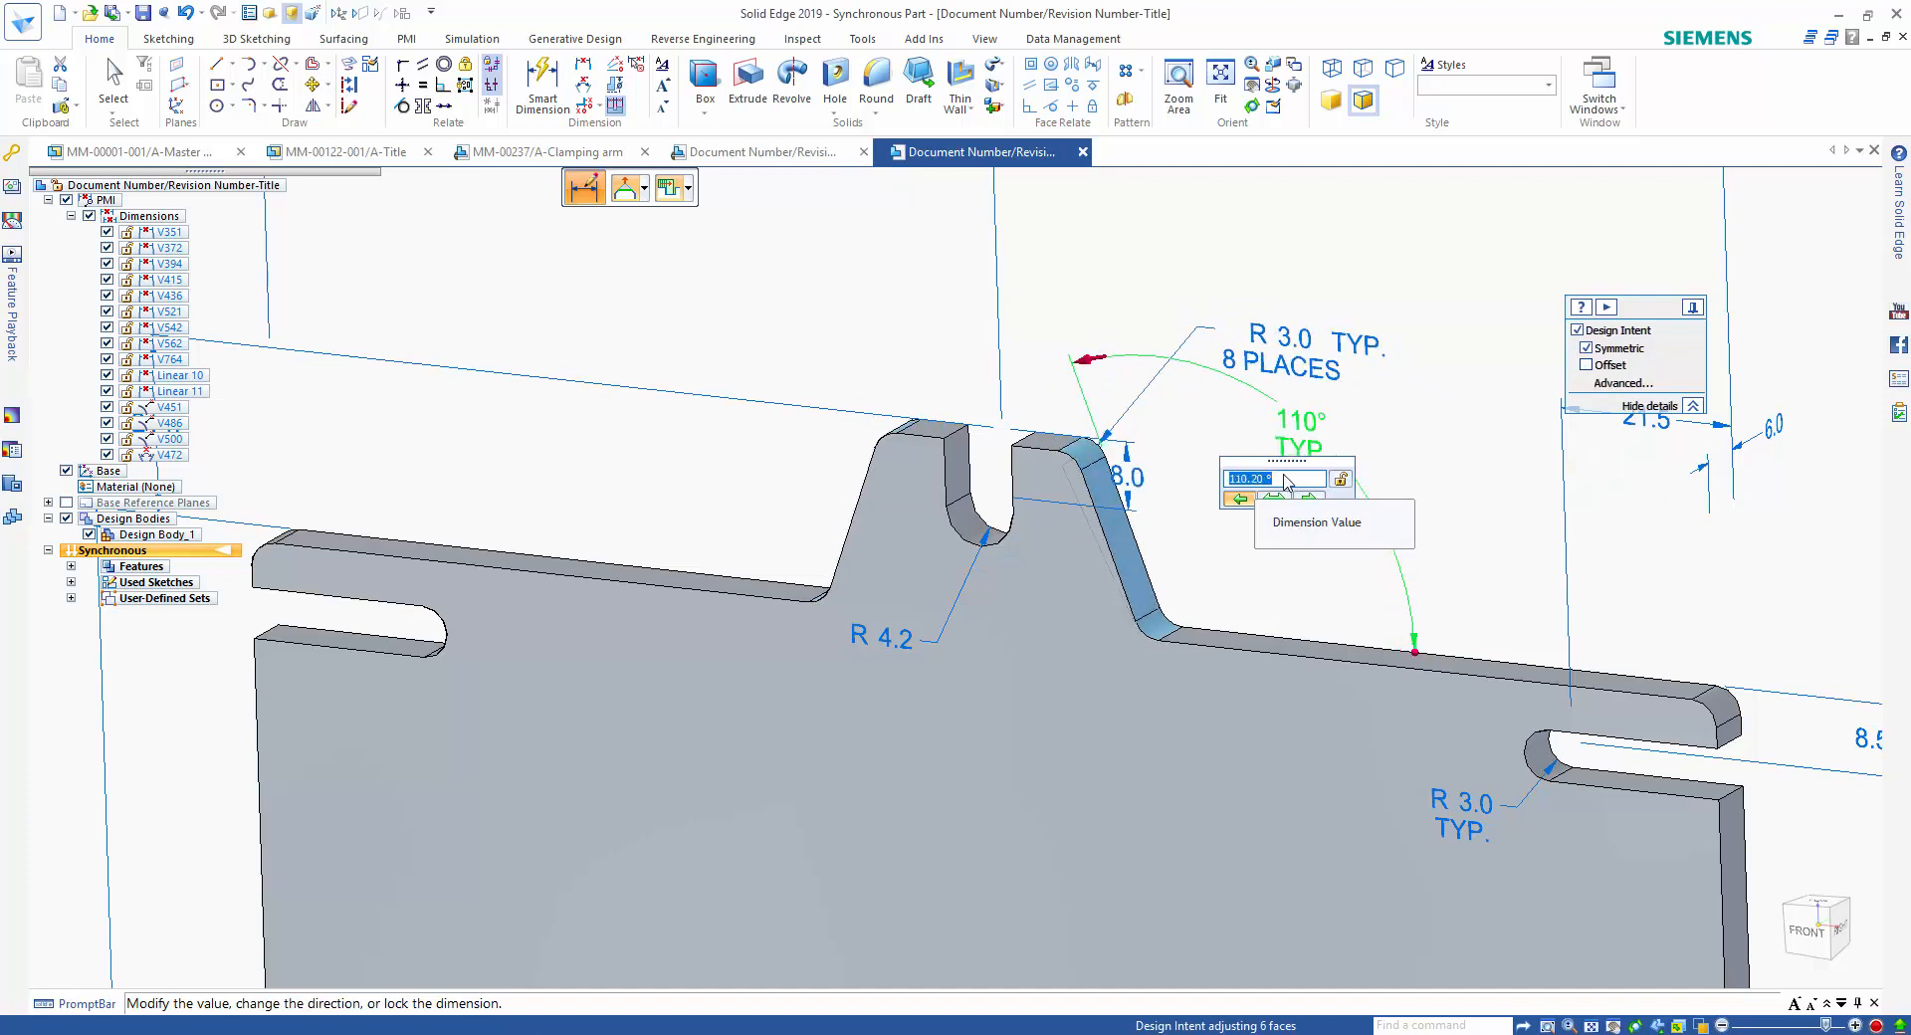
{"action": "scroll", "coordinate": [1284, 476], "scroll_direction": "up", "scroll_amount": 1}
{"action": "left_click", "coordinate": [1453, 465]}
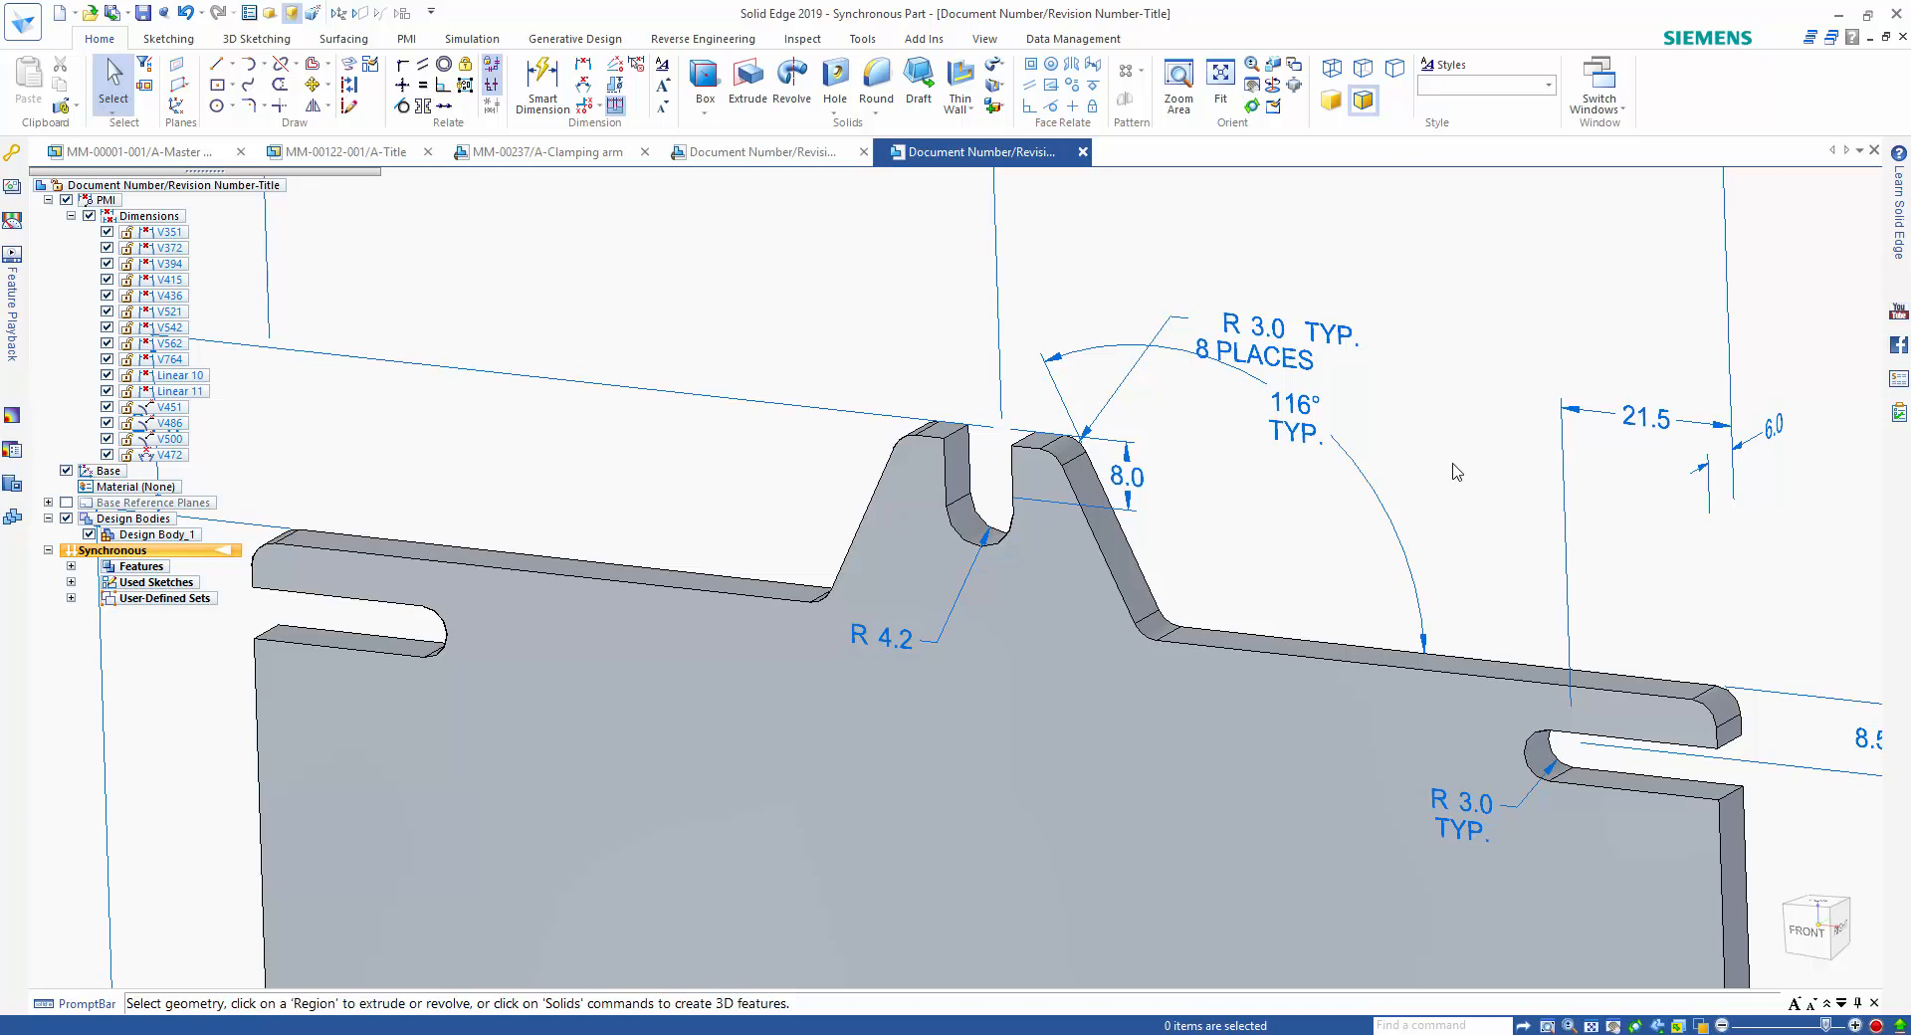
Hide all PMI dimensions and assign Steel as the part's material.
{"action": "scroll", "coordinate": [1454, 473], "scroll_direction": "down", "scroll_amount": 5}
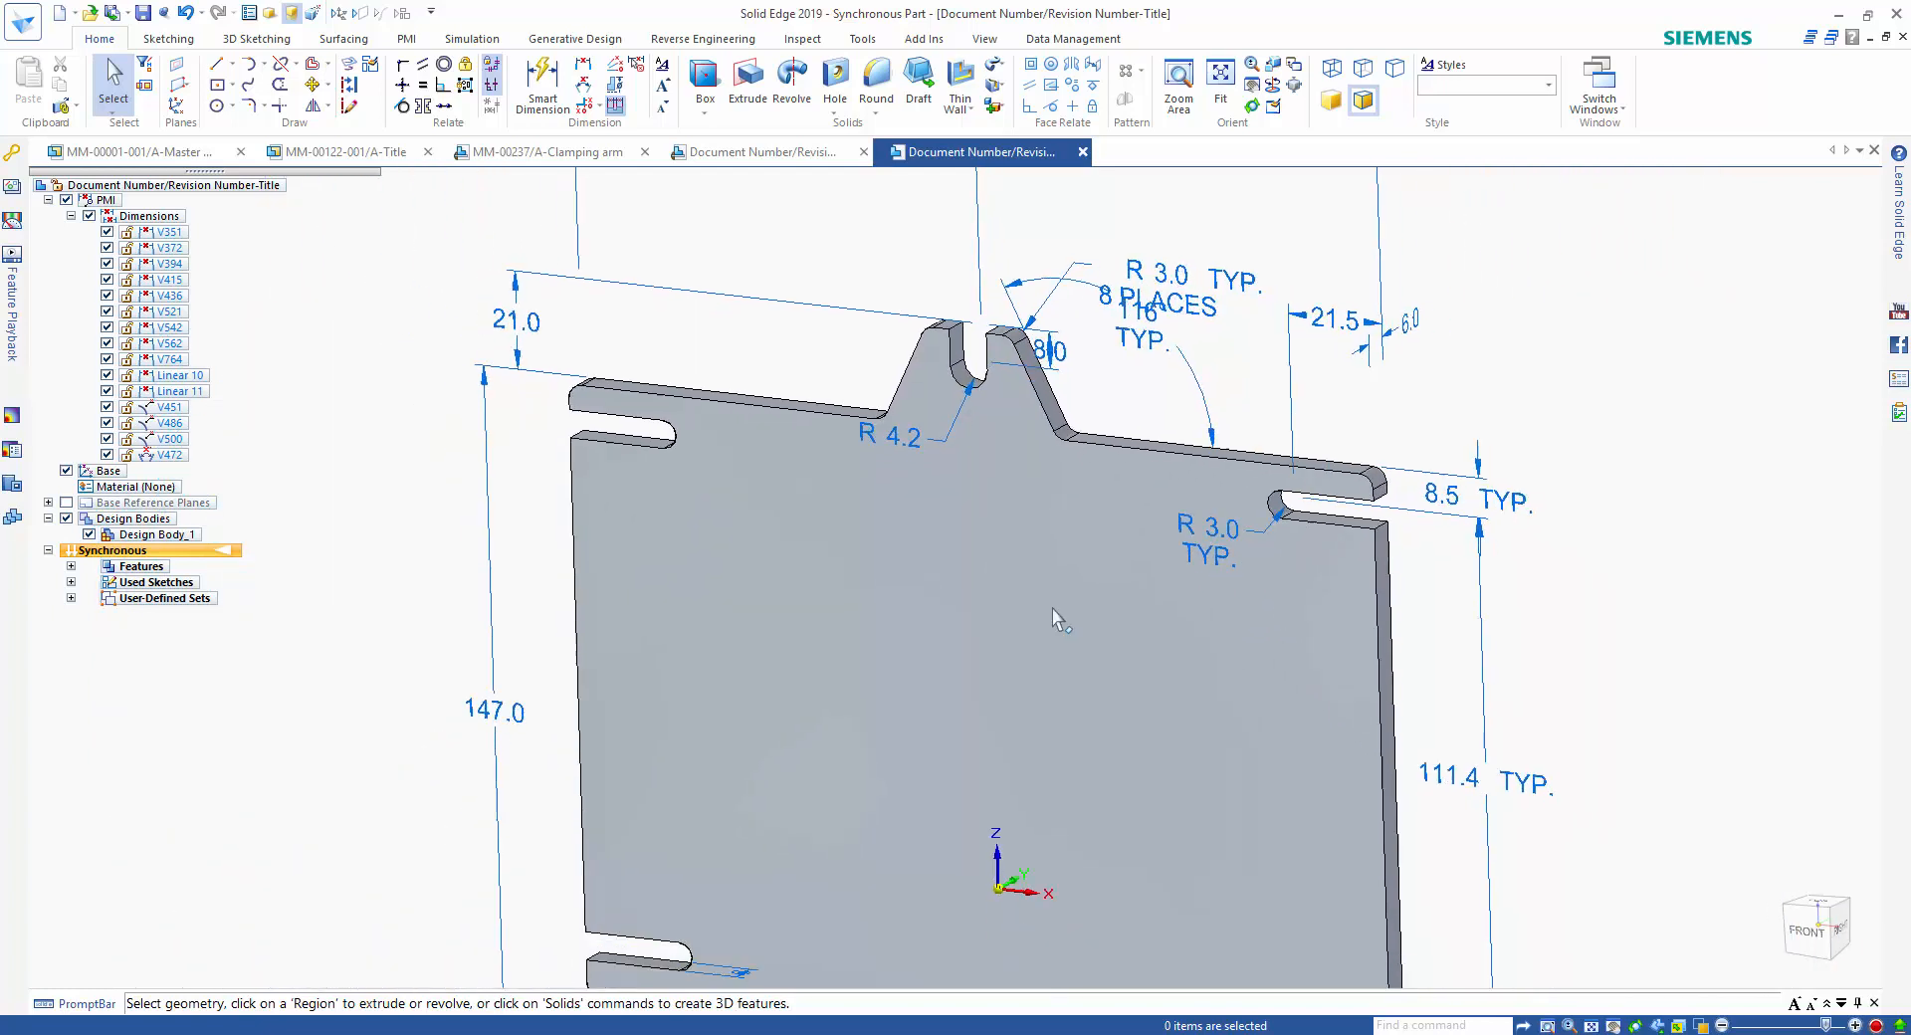
{"action": "left_click", "coordinate": [48, 200]}
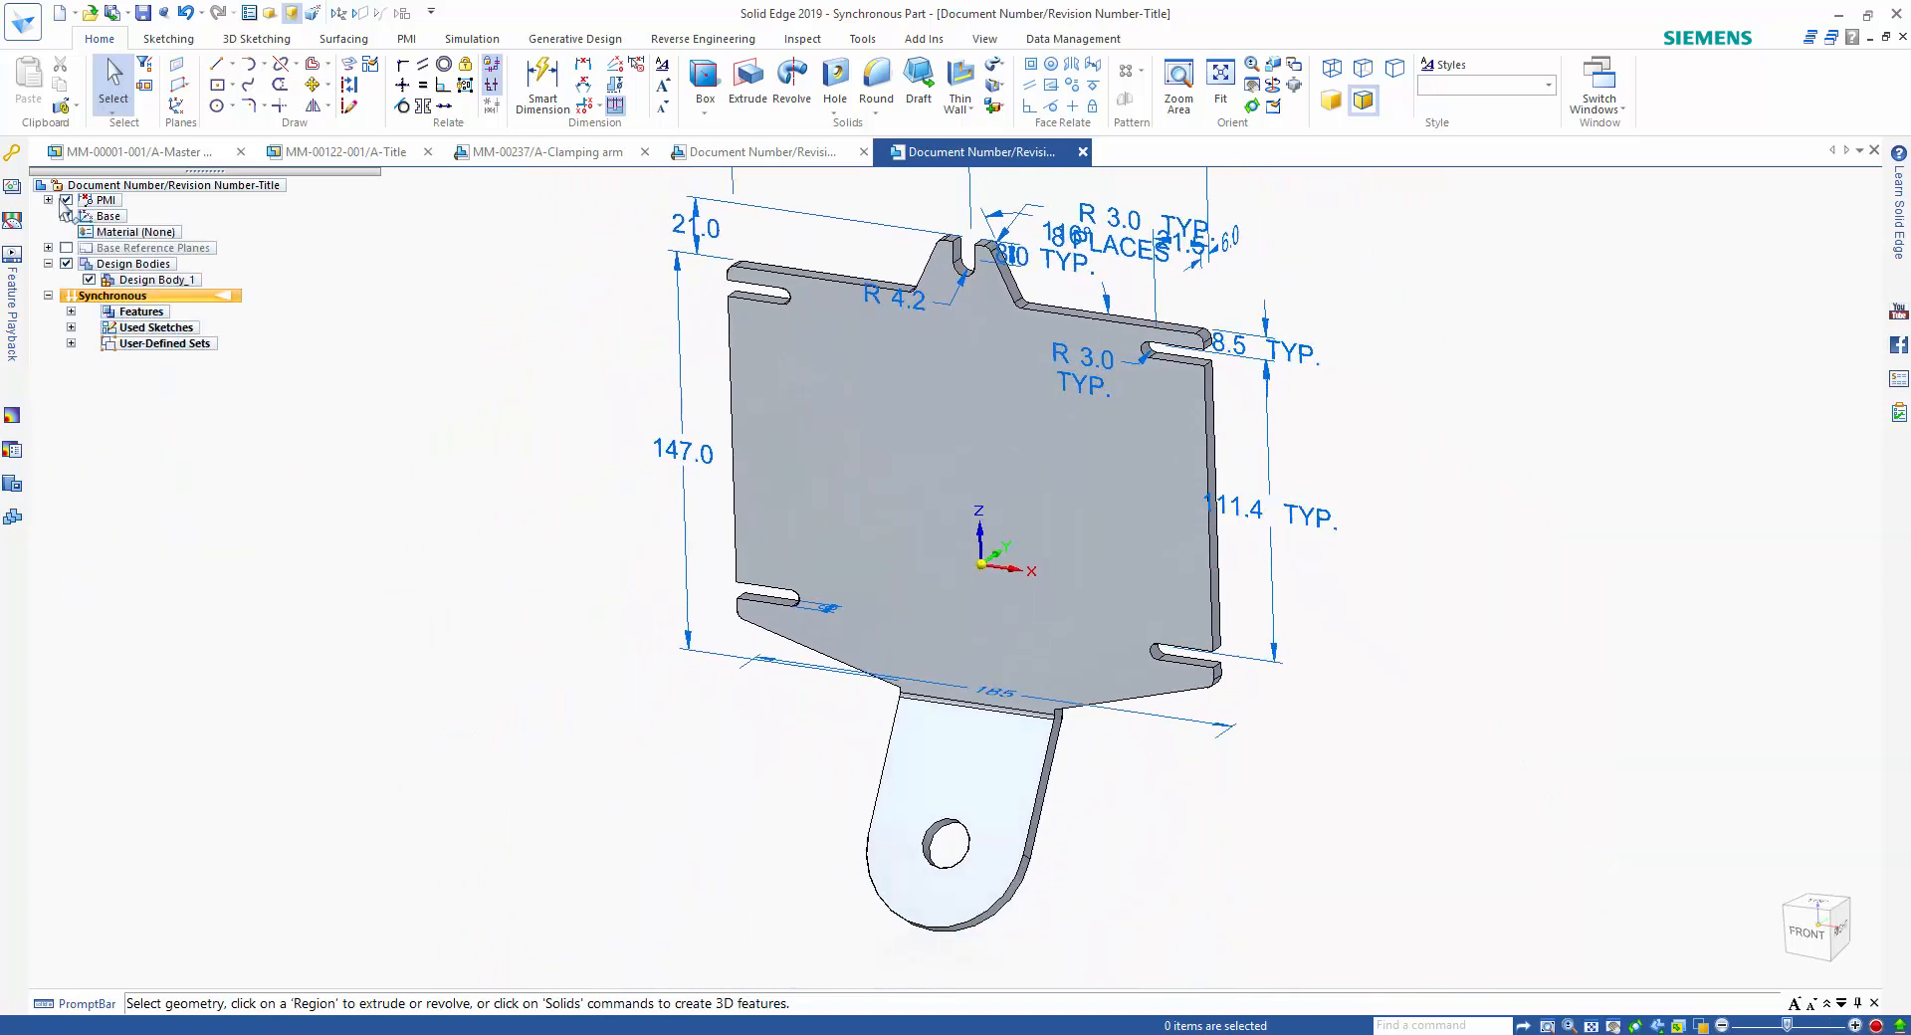
{"action": "left_click", "coordinate": [65, 200]}
{"action": "right_click", "coordinate": [149, 233]}
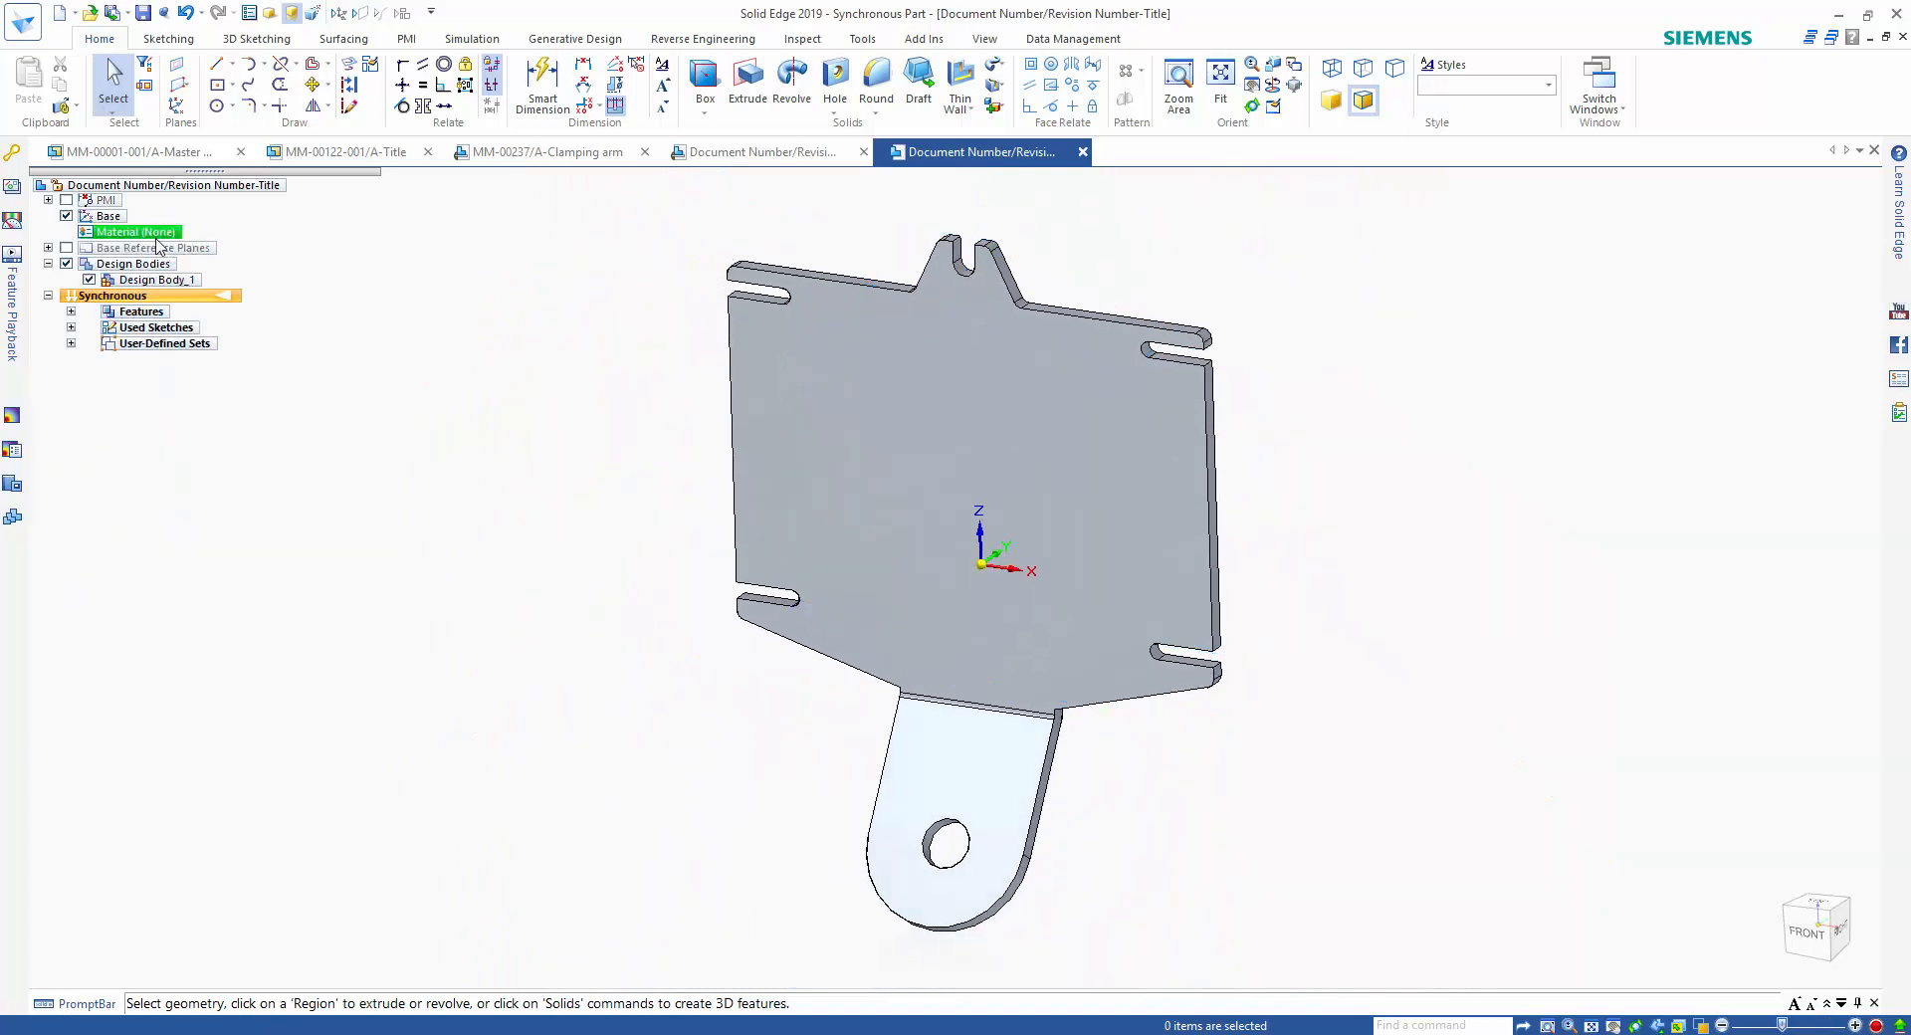
{"action": "left_click", "coordinate": [283, 297]}
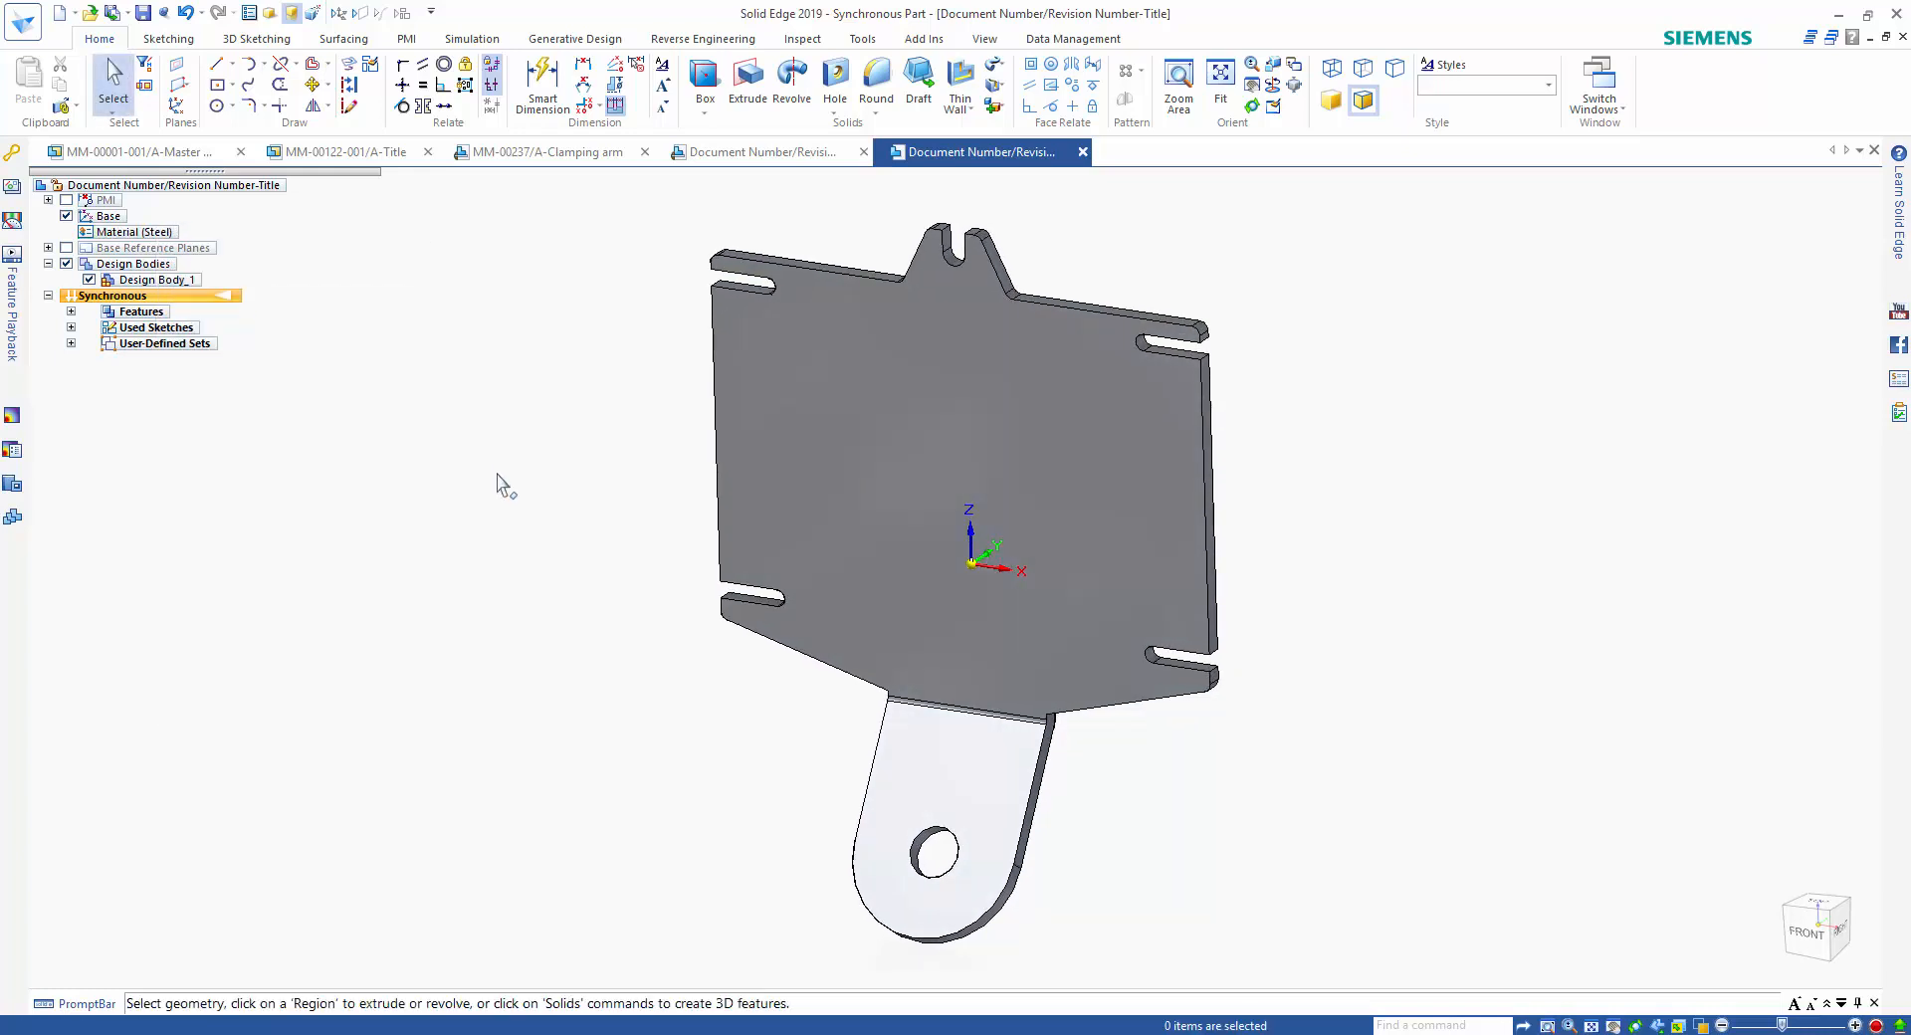
Switch the part to the sheet metal environment and transform it to sheet metal using the large front face as base.
{"action": "left_click", "coordinate": [71, 311]}
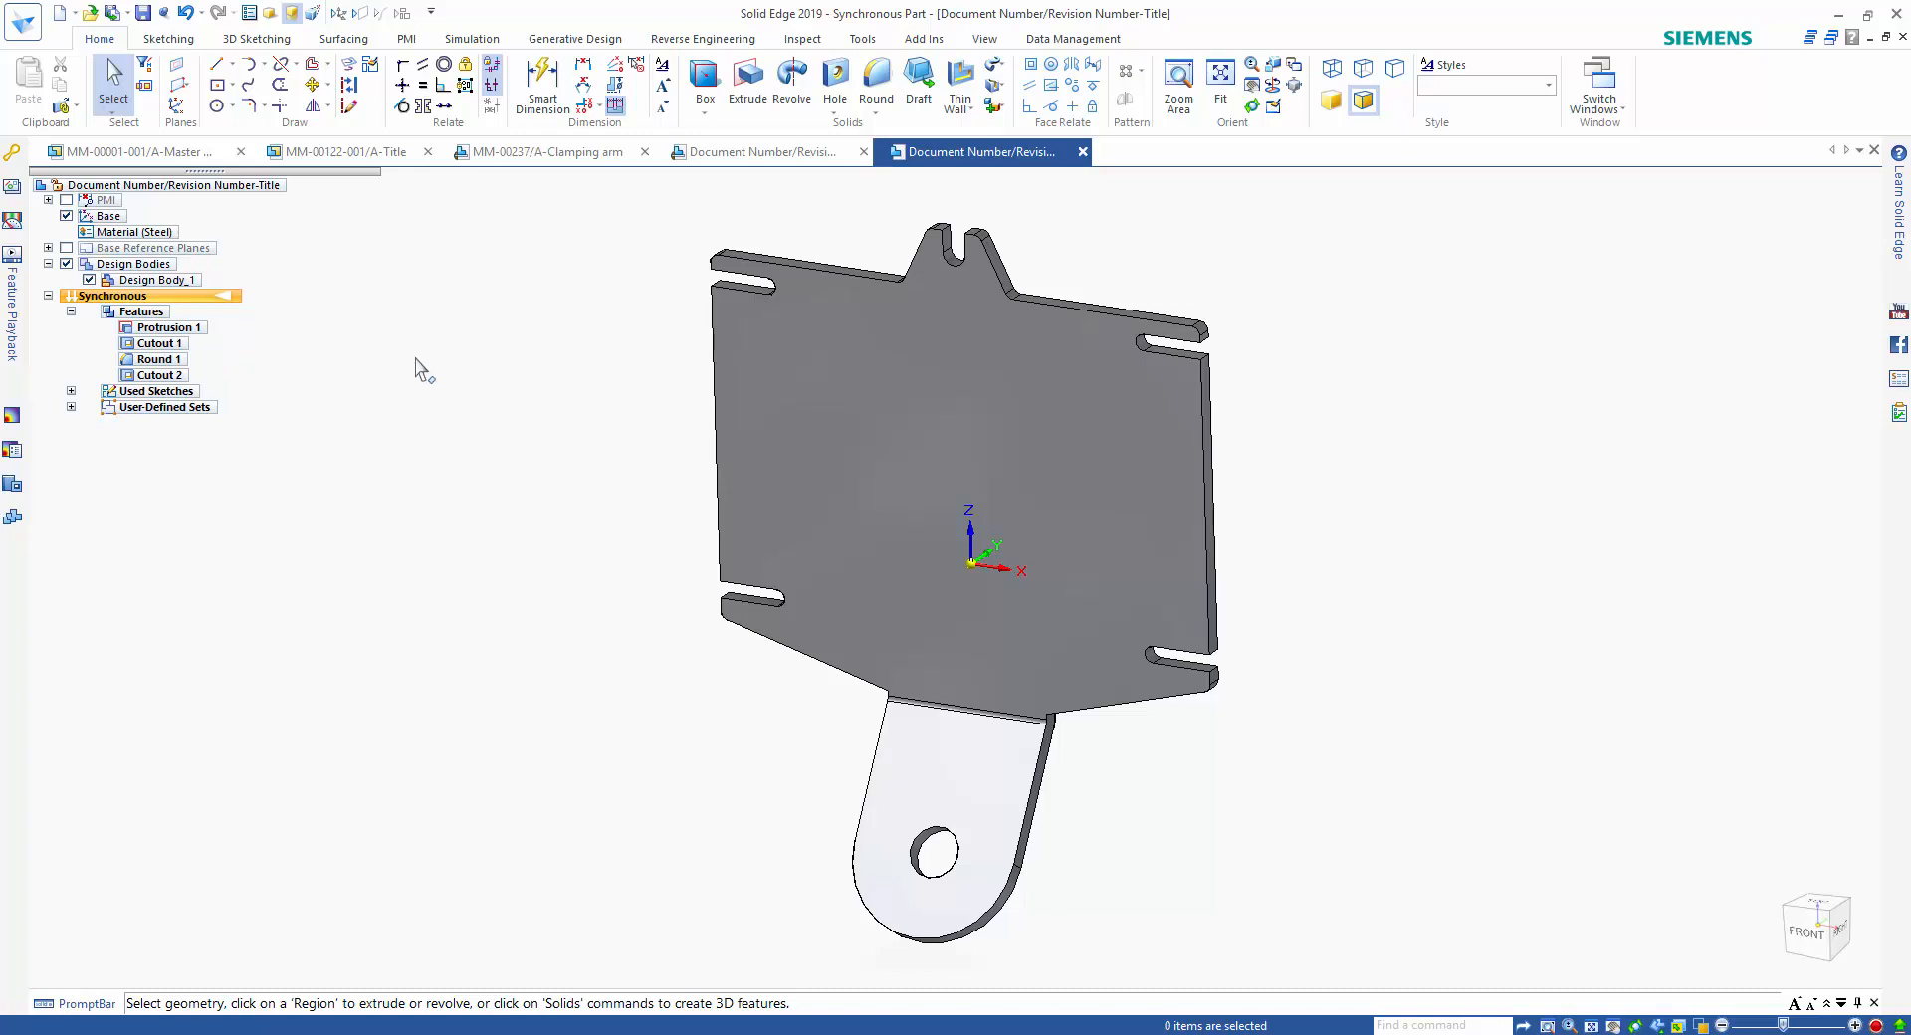
{"action": "left_click", "coordinate": [860, 40]}
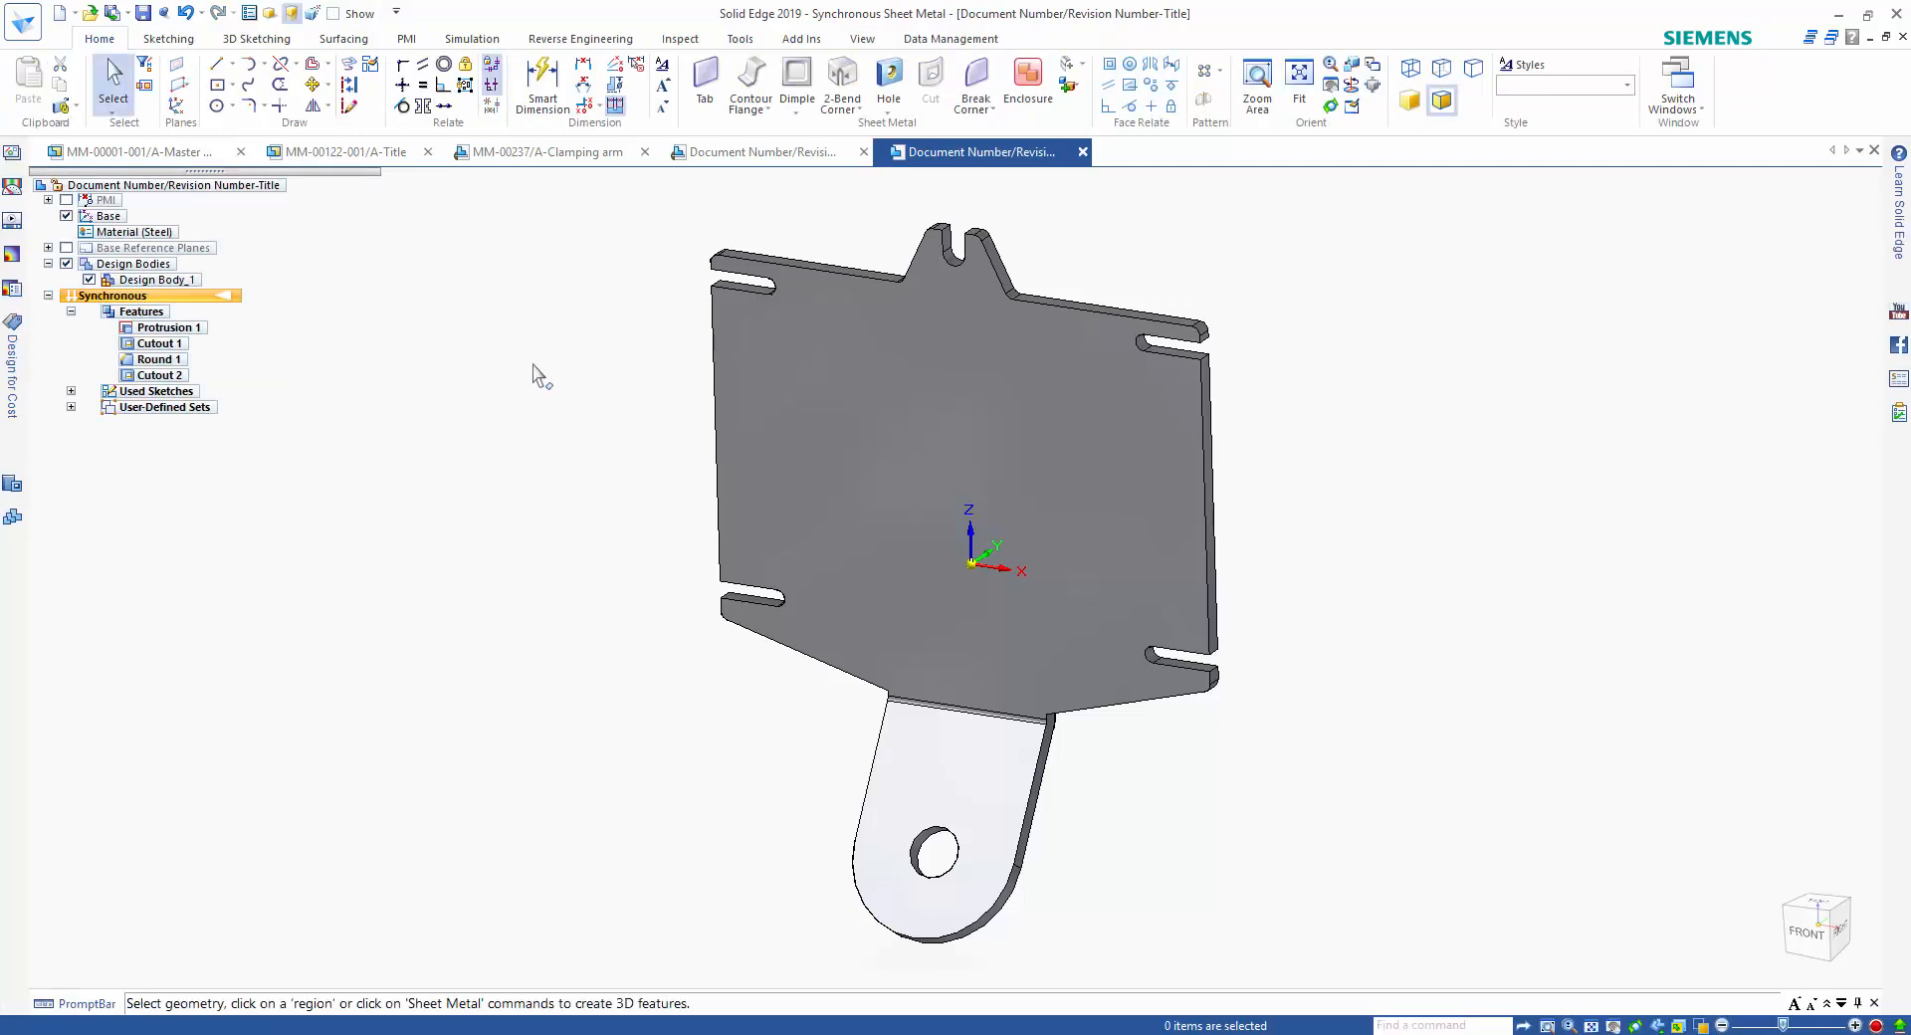
{"action": "left_click", "coordinate": [738, 40]}
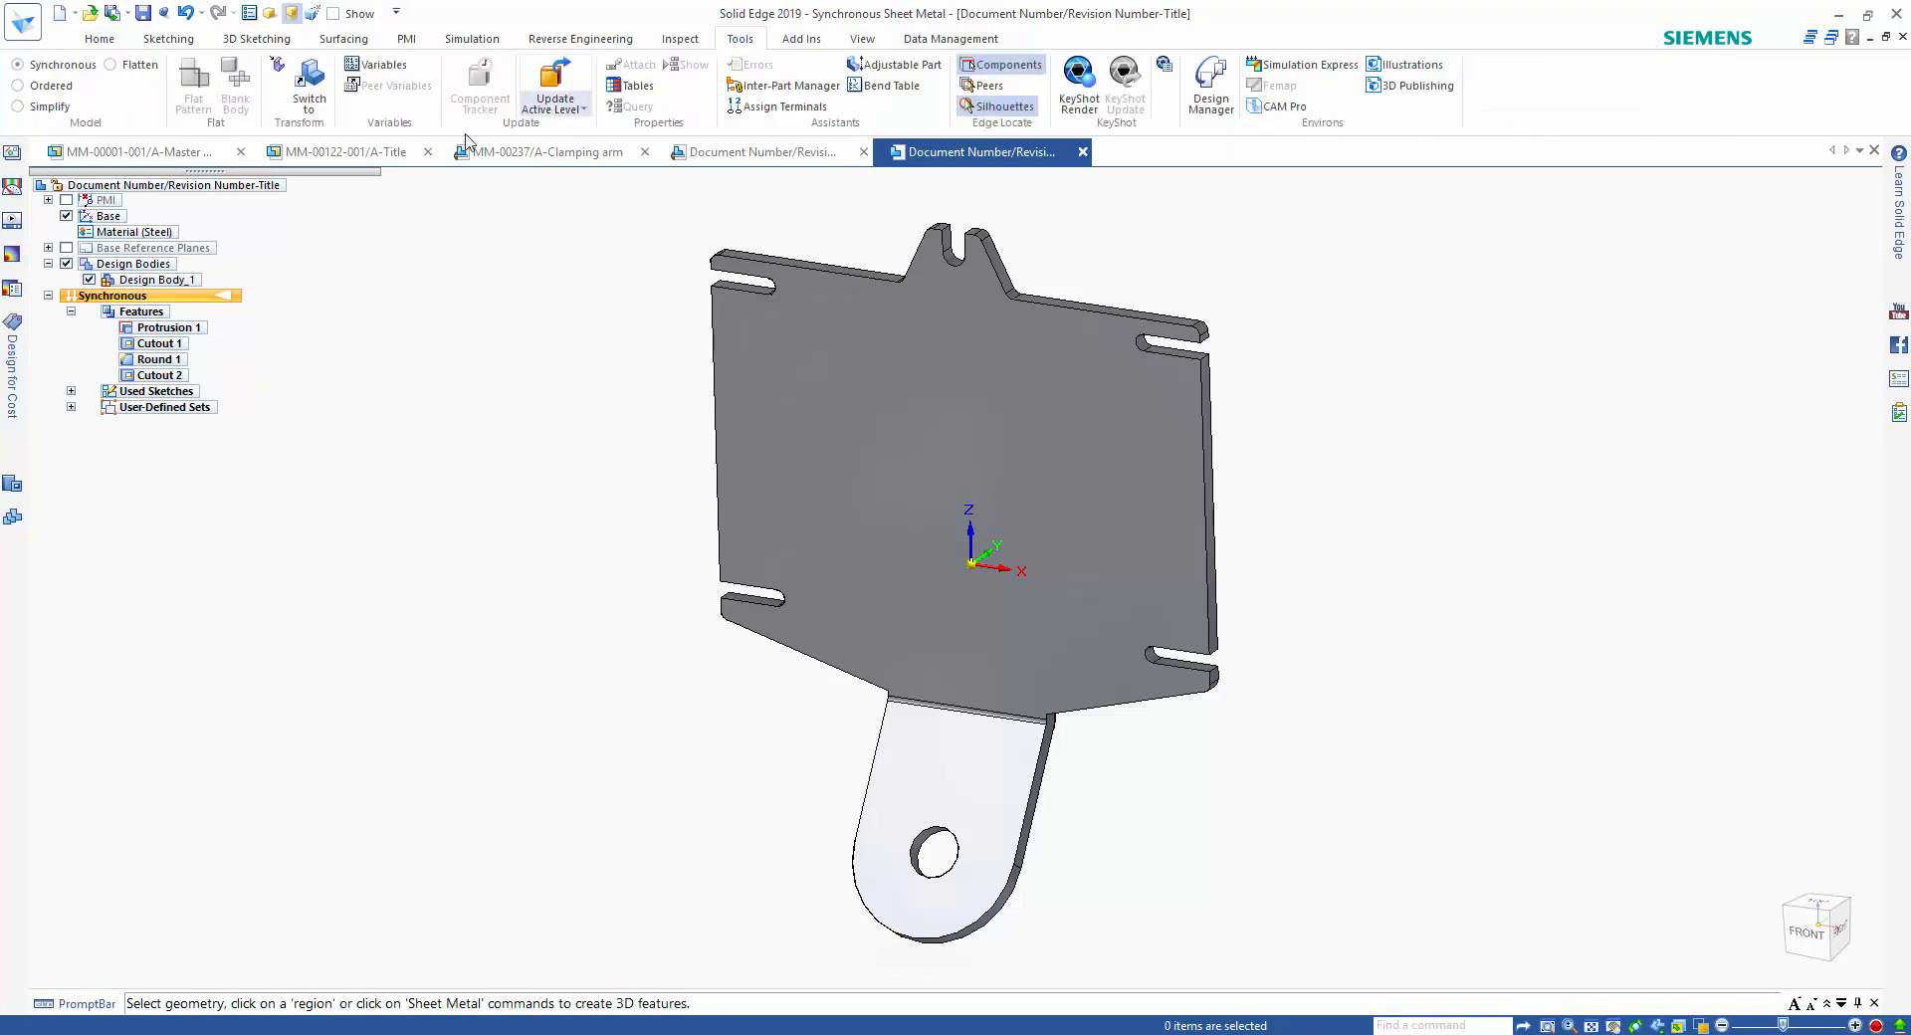
{"action": "left_click", "coordinate": [277, 68]}
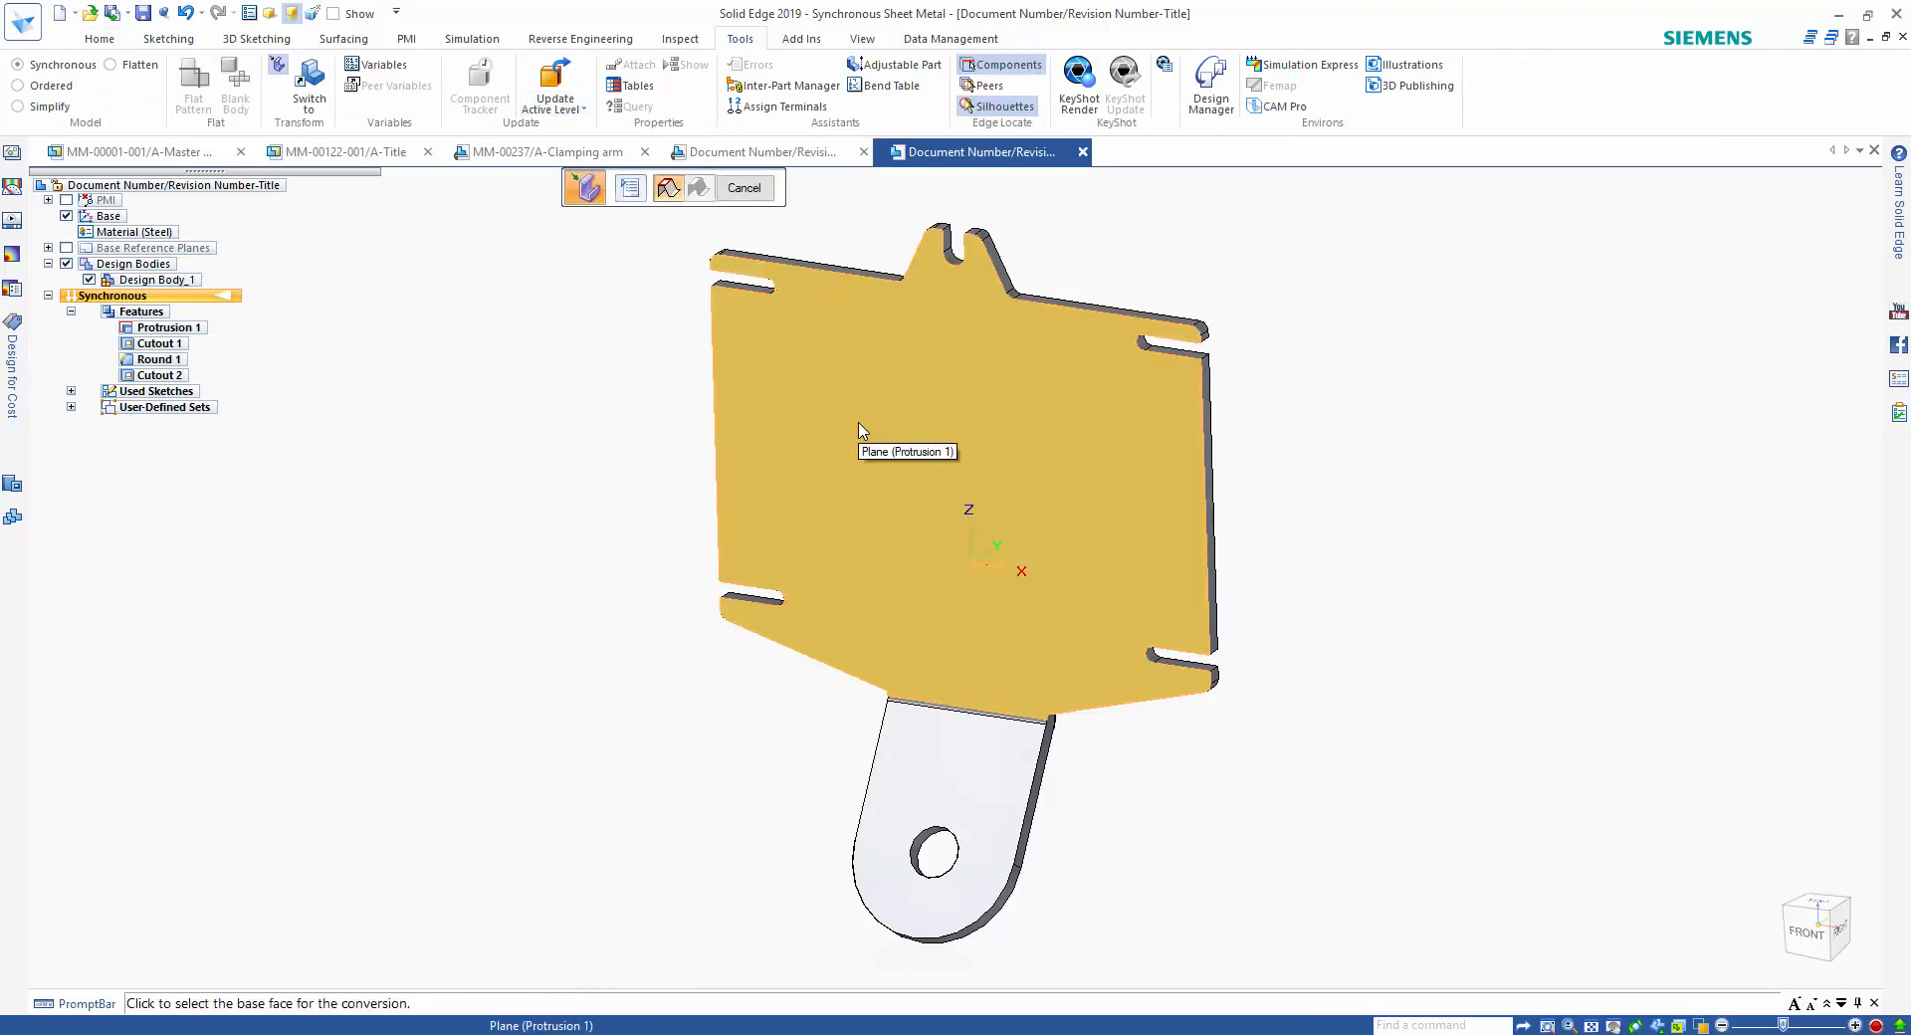
{"action": "left_click", "coordinate": [861, 428]}
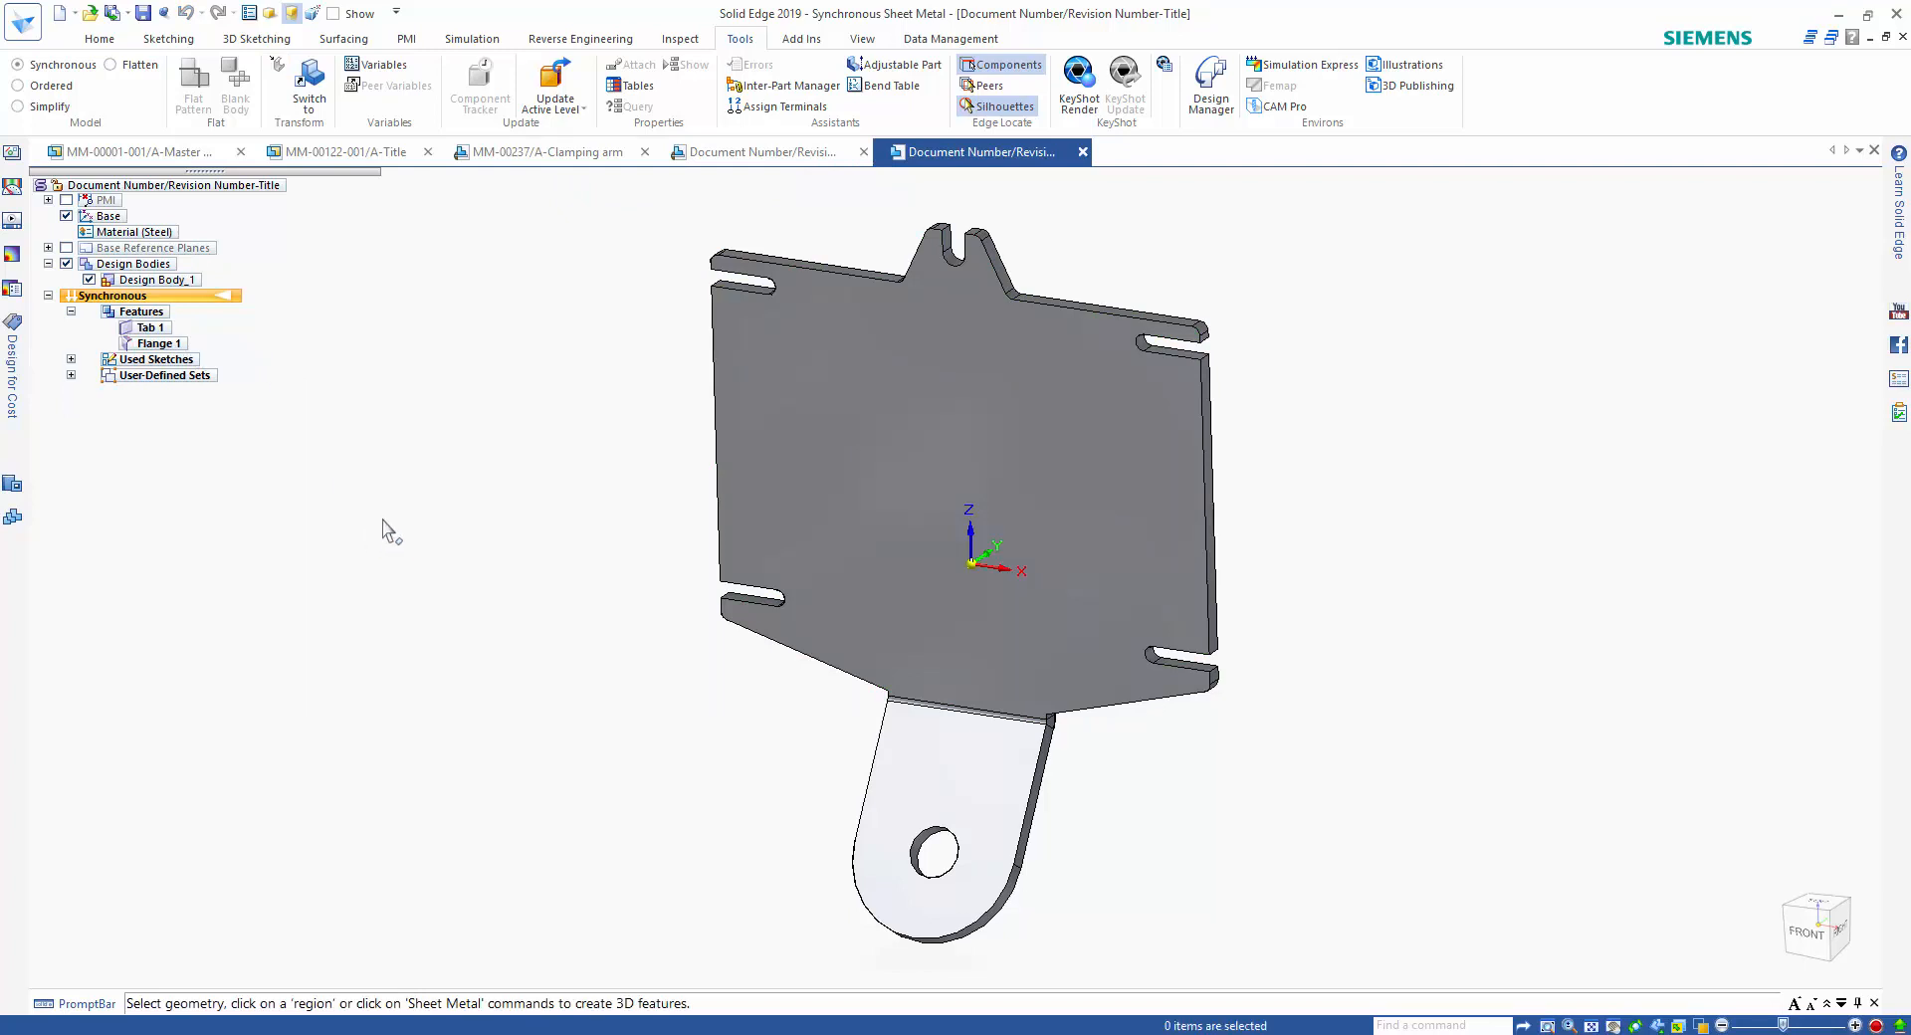
Set the radius of the bend between the main plate and the holed flange to 6 mm.
{"action": "right_click", "coordinate": [944, 719]}
{"action": "left_click", "coordinate": [1030, 790]}
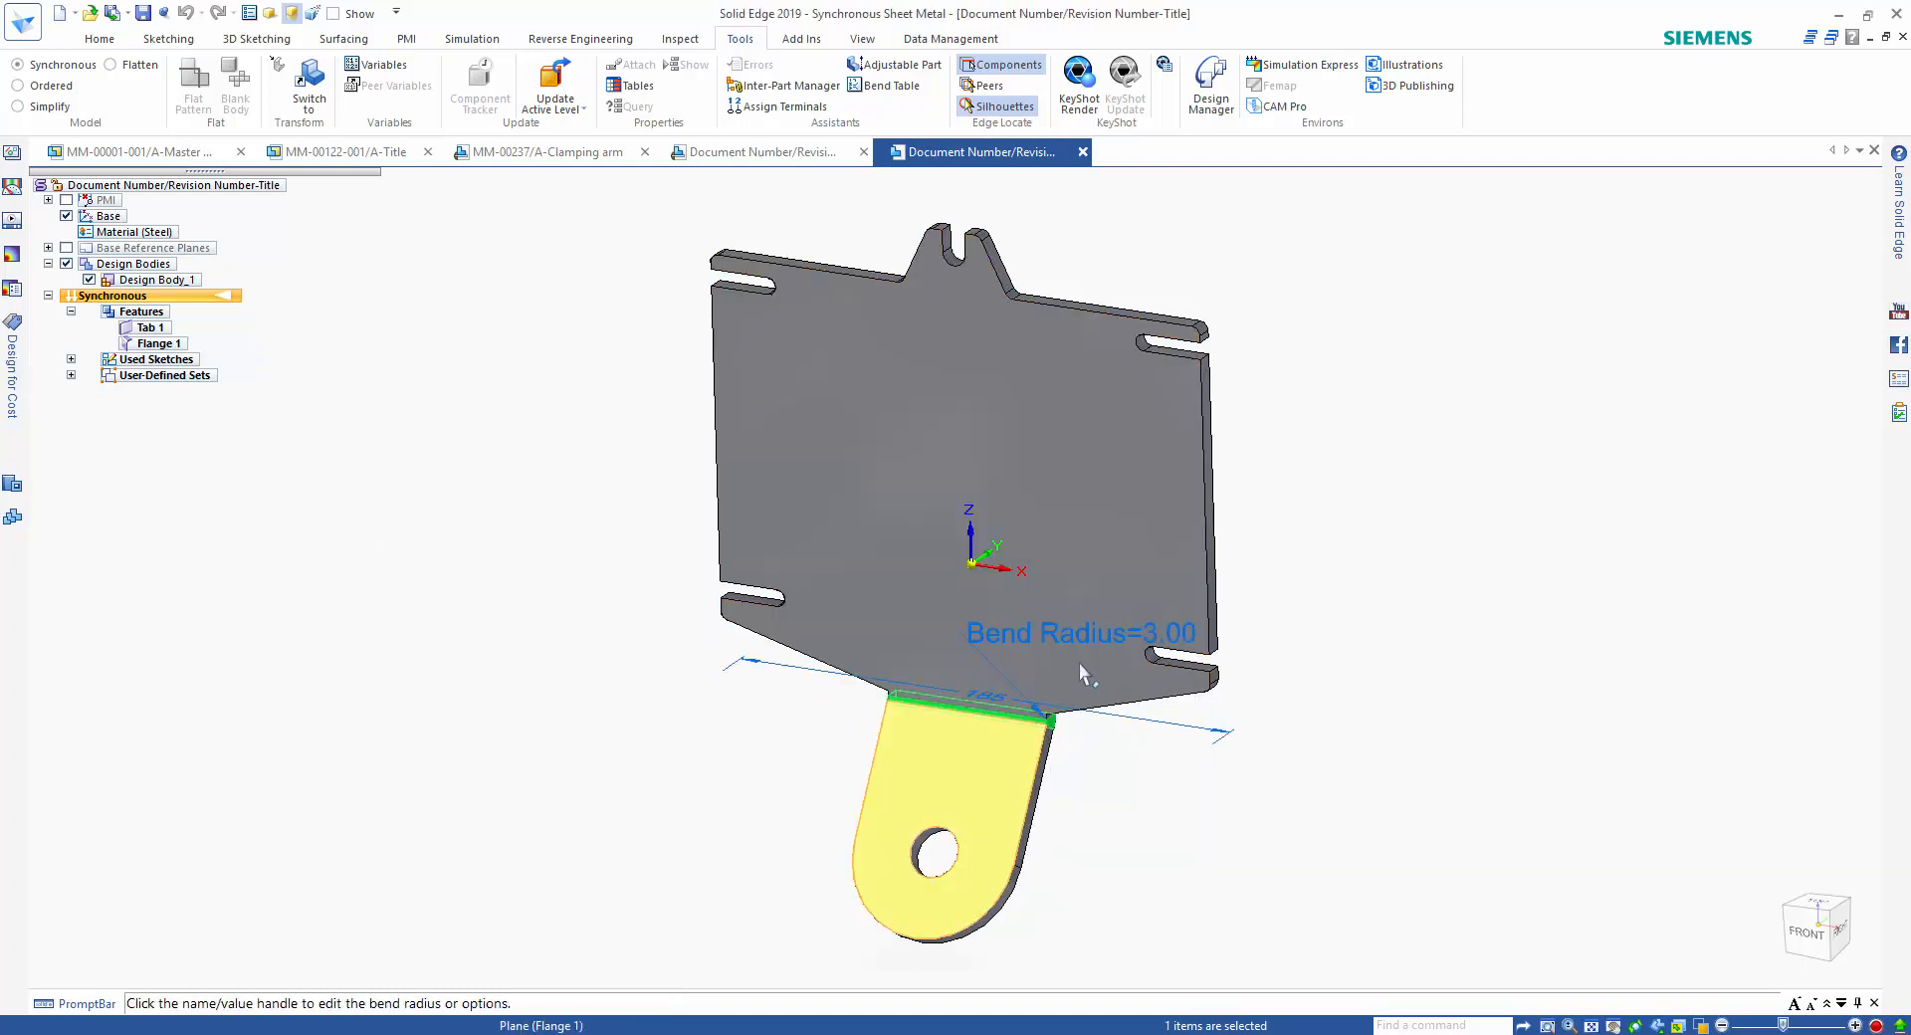
{"action": "left_click", "coordinate": [1083, 645]}
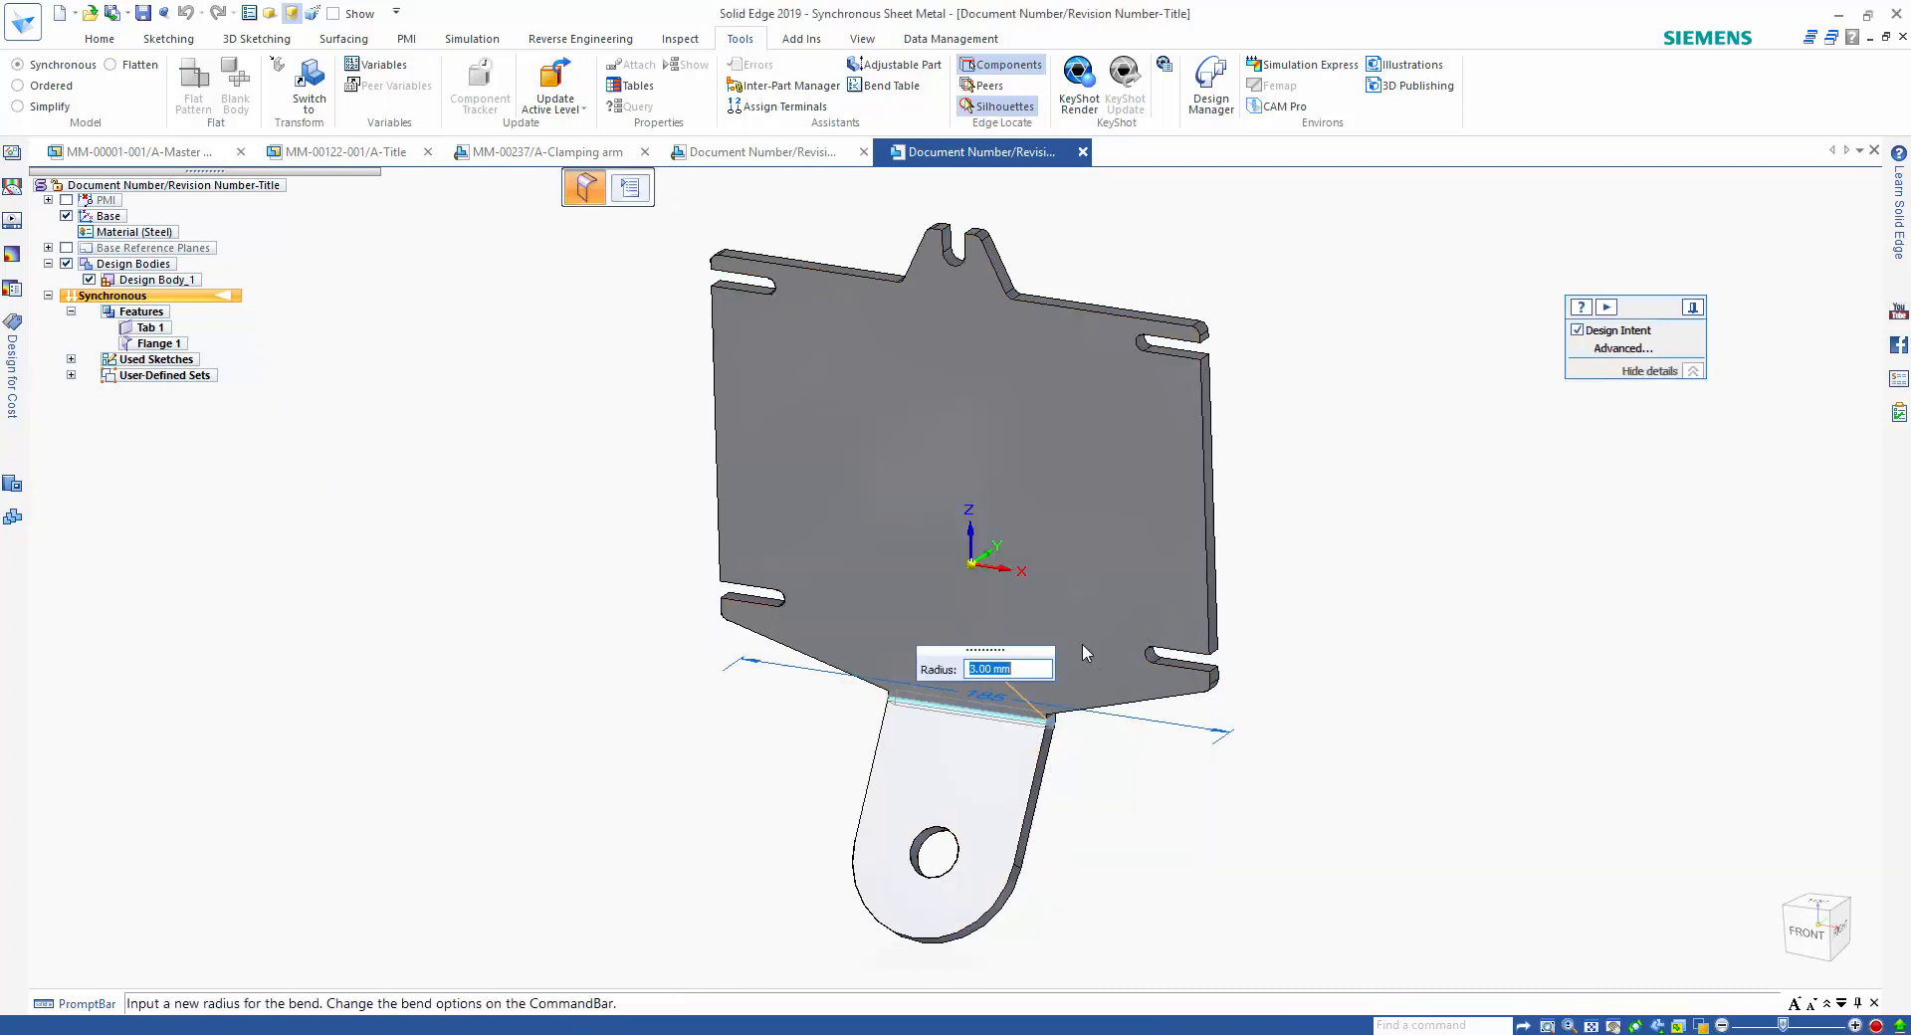
{"action": "type", "text": "6"}
{"action": "key", "text": "Return"}
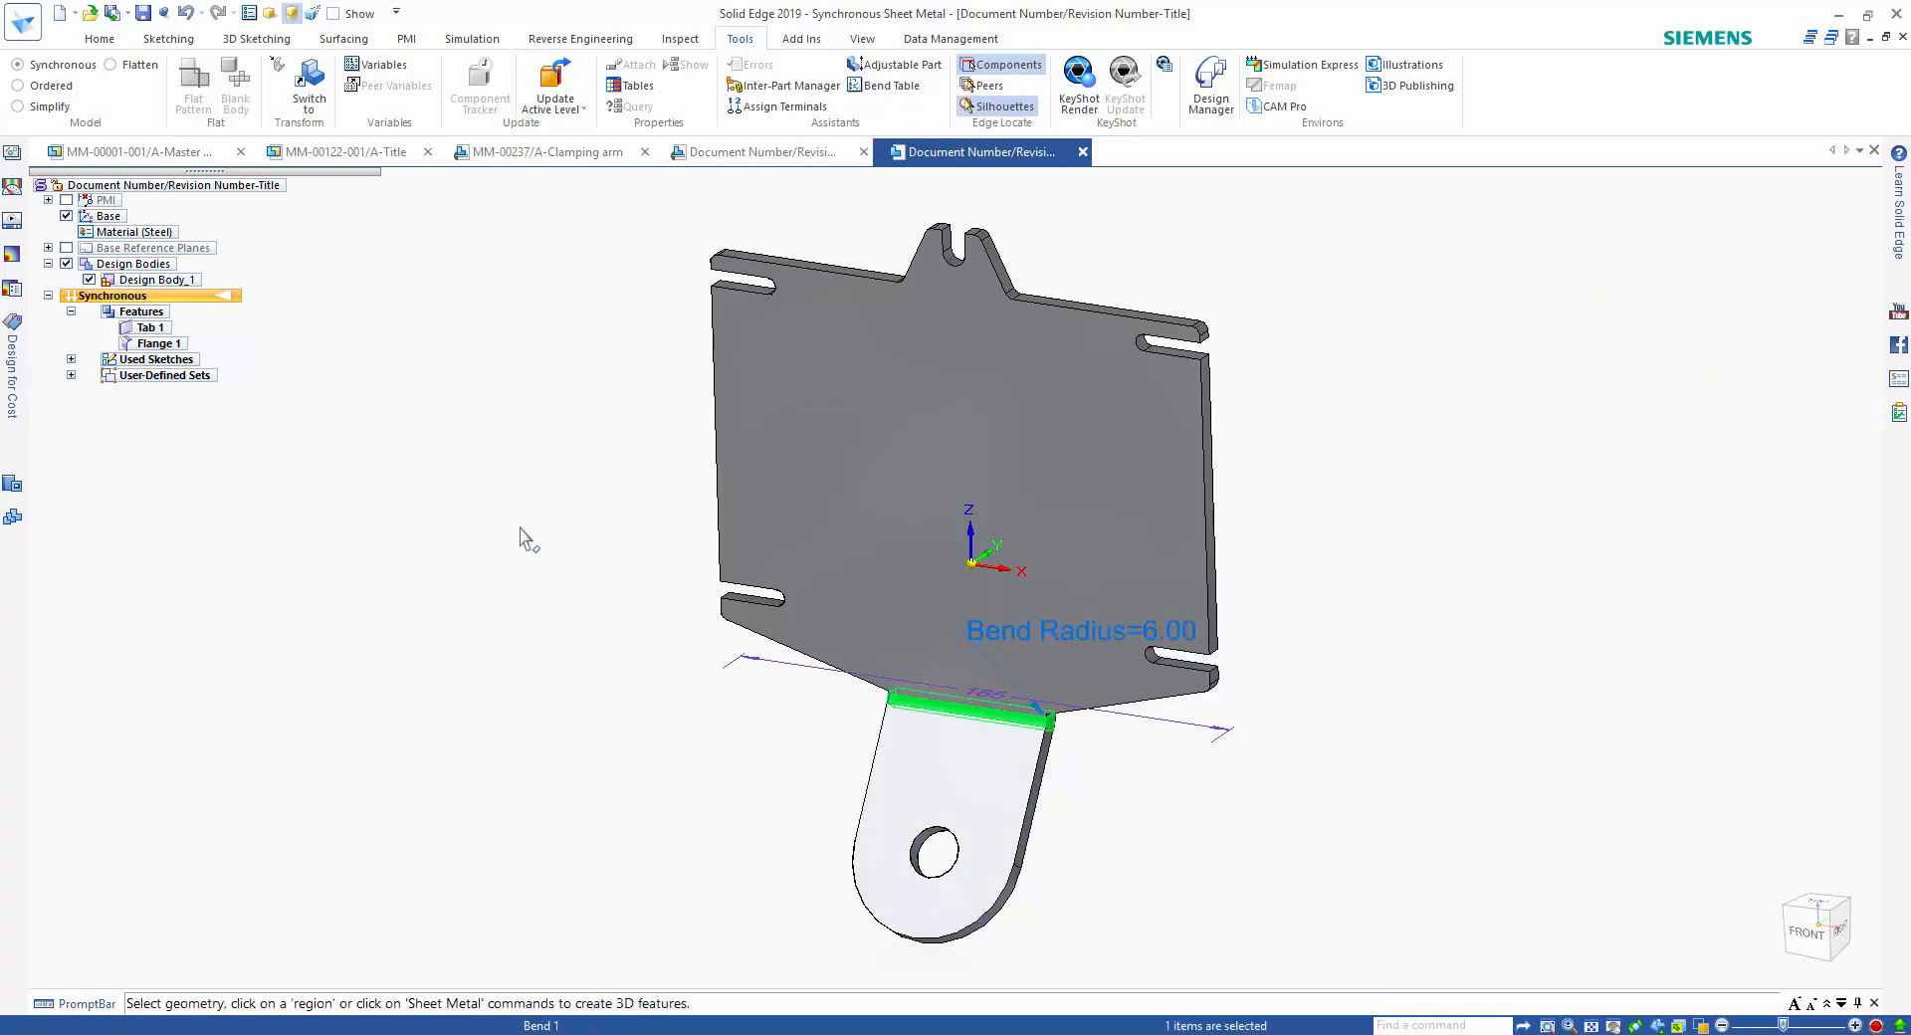
{"action": "left_click", "coordinate": [529, 541]}
Flatten the bracket with its large front face oriented upward and the plate's long side edge as alignment, accept the flat pattern, and return to synchronous modelling.
{"action": "left_click", "coordinate": [132, 66]}
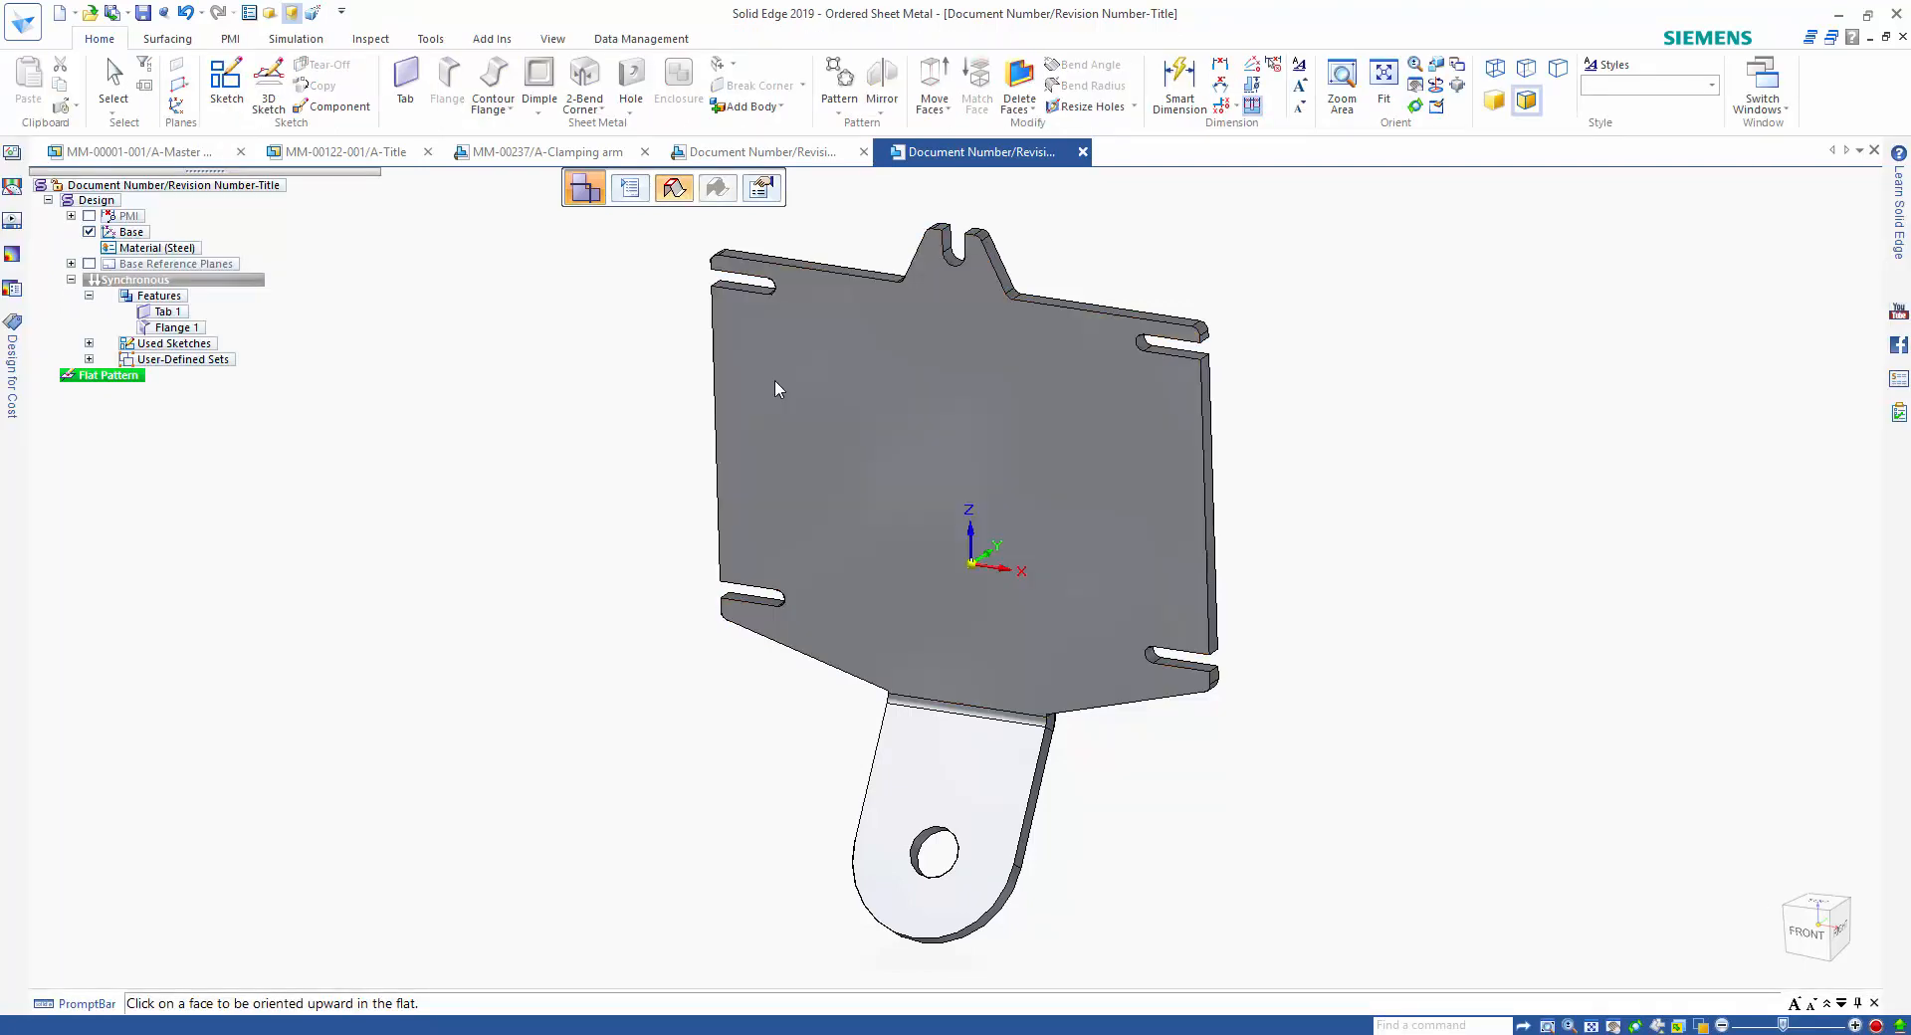
{"action": "left_click", "coordinate": [774, 379]}
{"action": "left_click", "coordinate": [715, 336]}
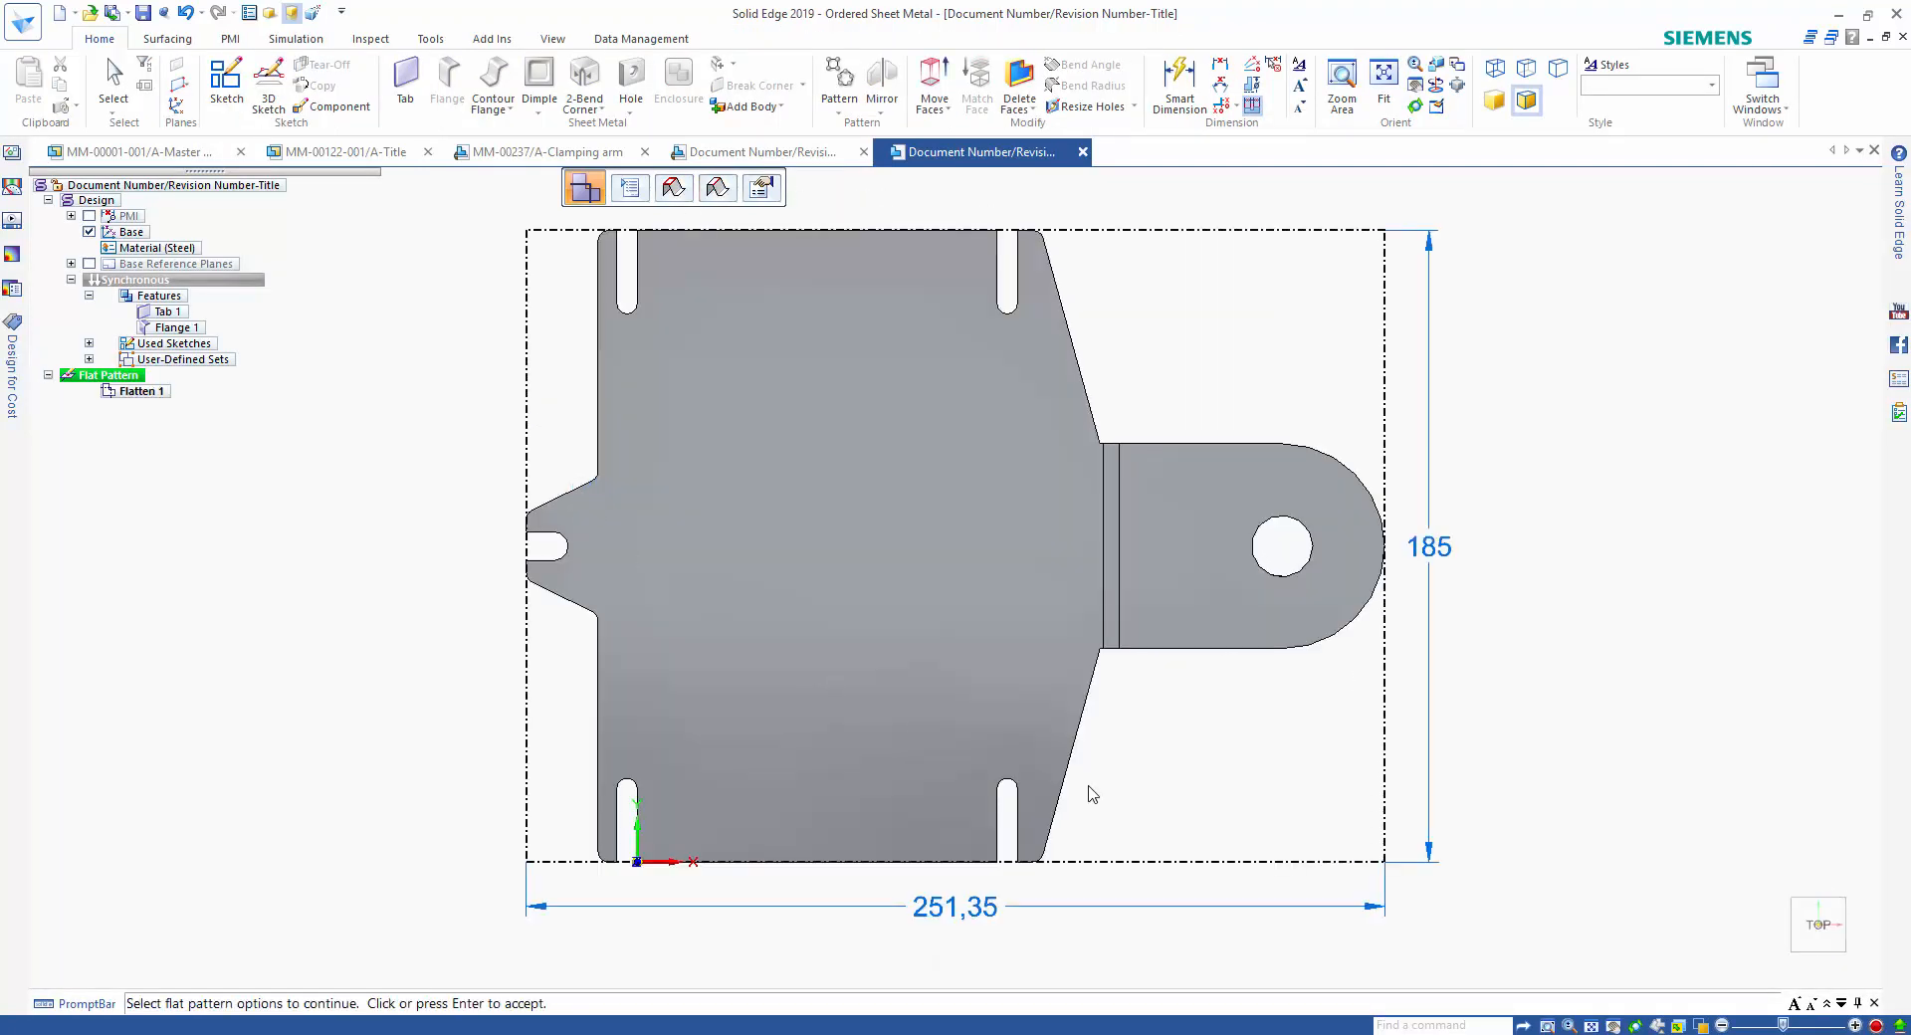
{"action": "middle_click_drag", "start_coordinate": [1571, 755], "coordinate": [1571, 755]}
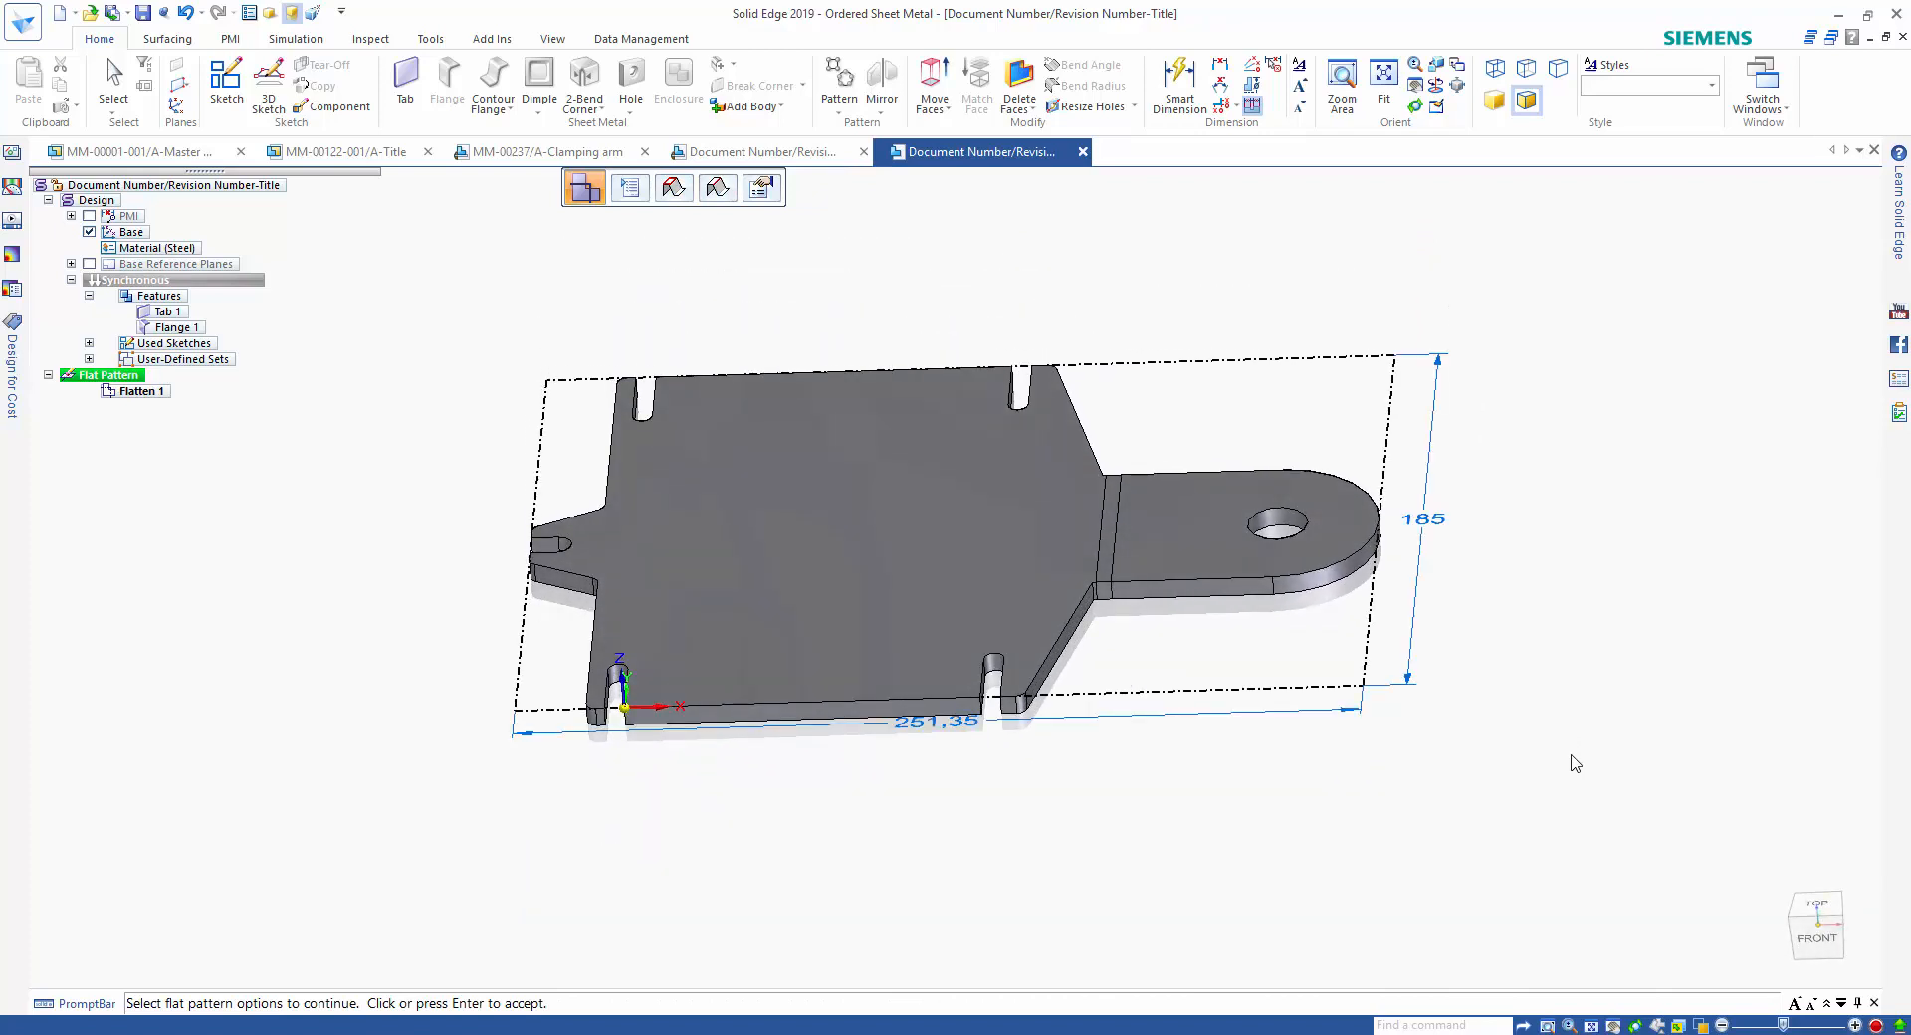
{"action": "left_click", "coordinate": [1571, 755]}
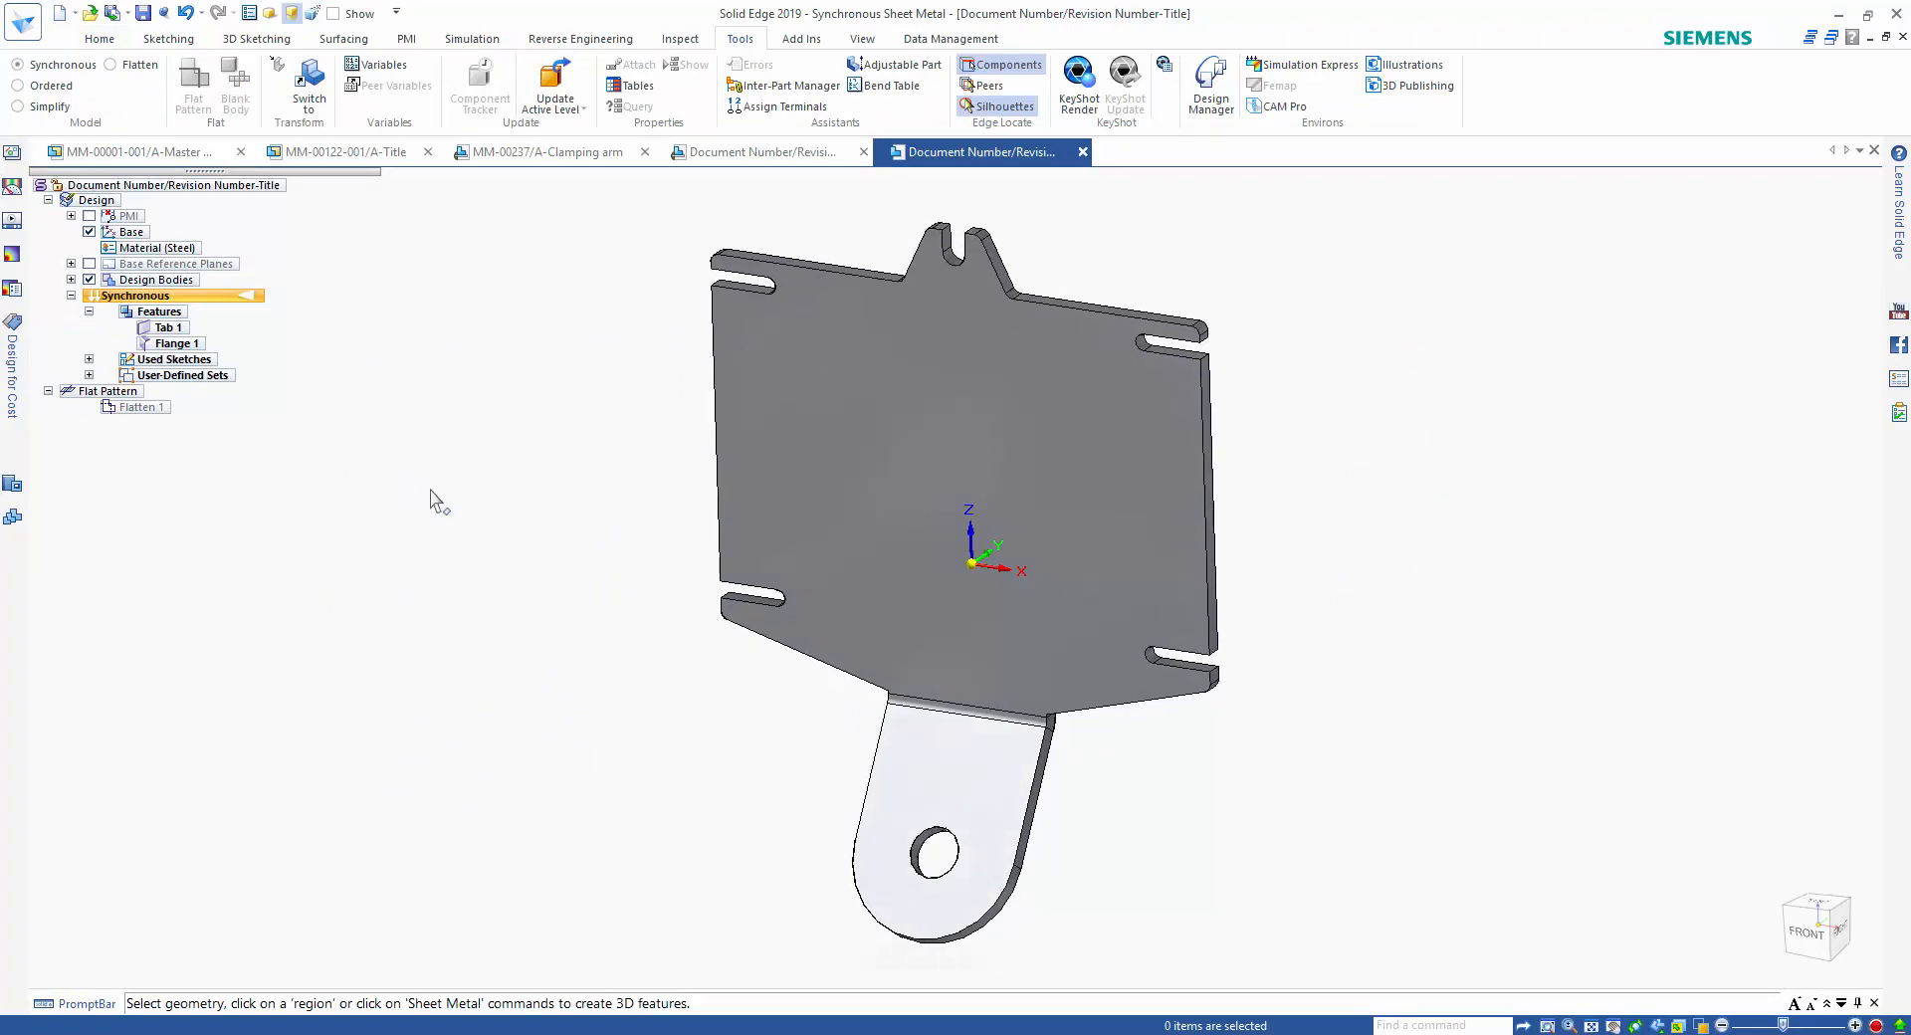
Save the new sheet metal document with an automatically assigned document number and the title Bracket.
{"action": "key", "text": "ctrl+s"}
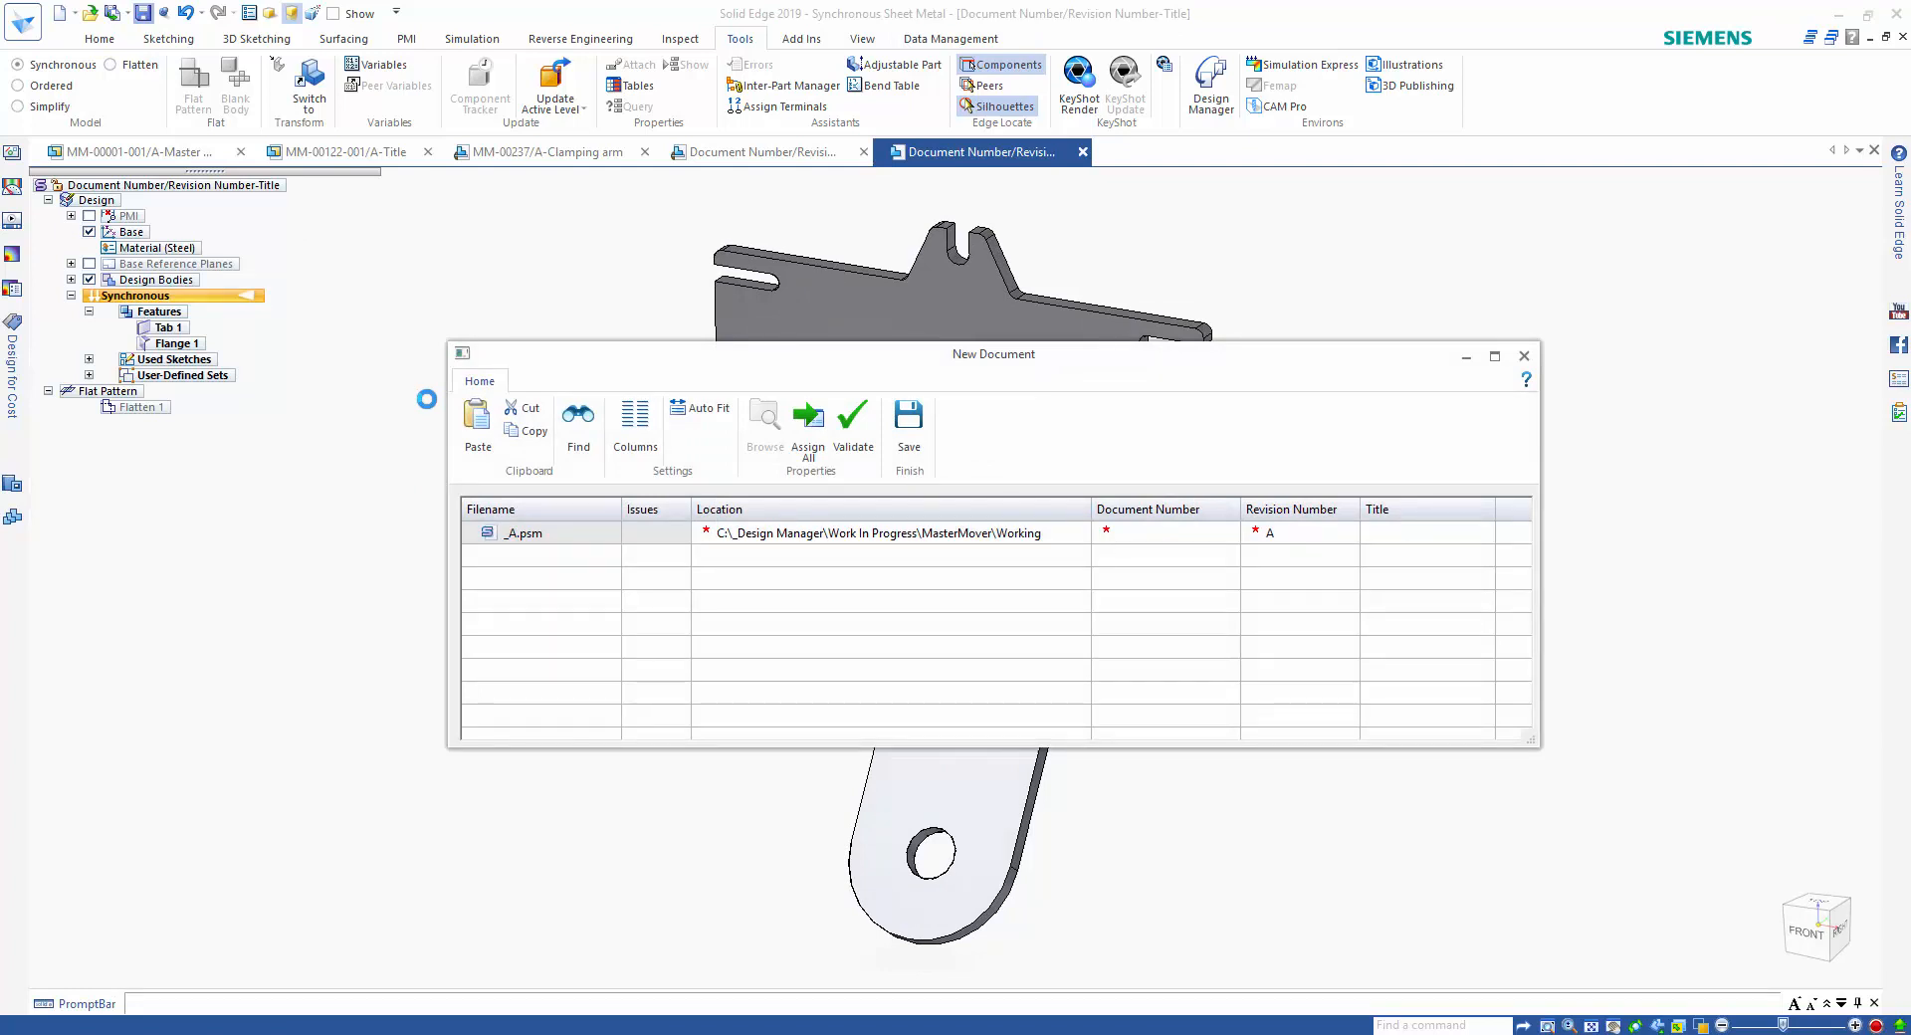
{"action": "left_click", "coordinate": [809, 423]}
{"action": "left_click", "coordinate": [1376, 535]}
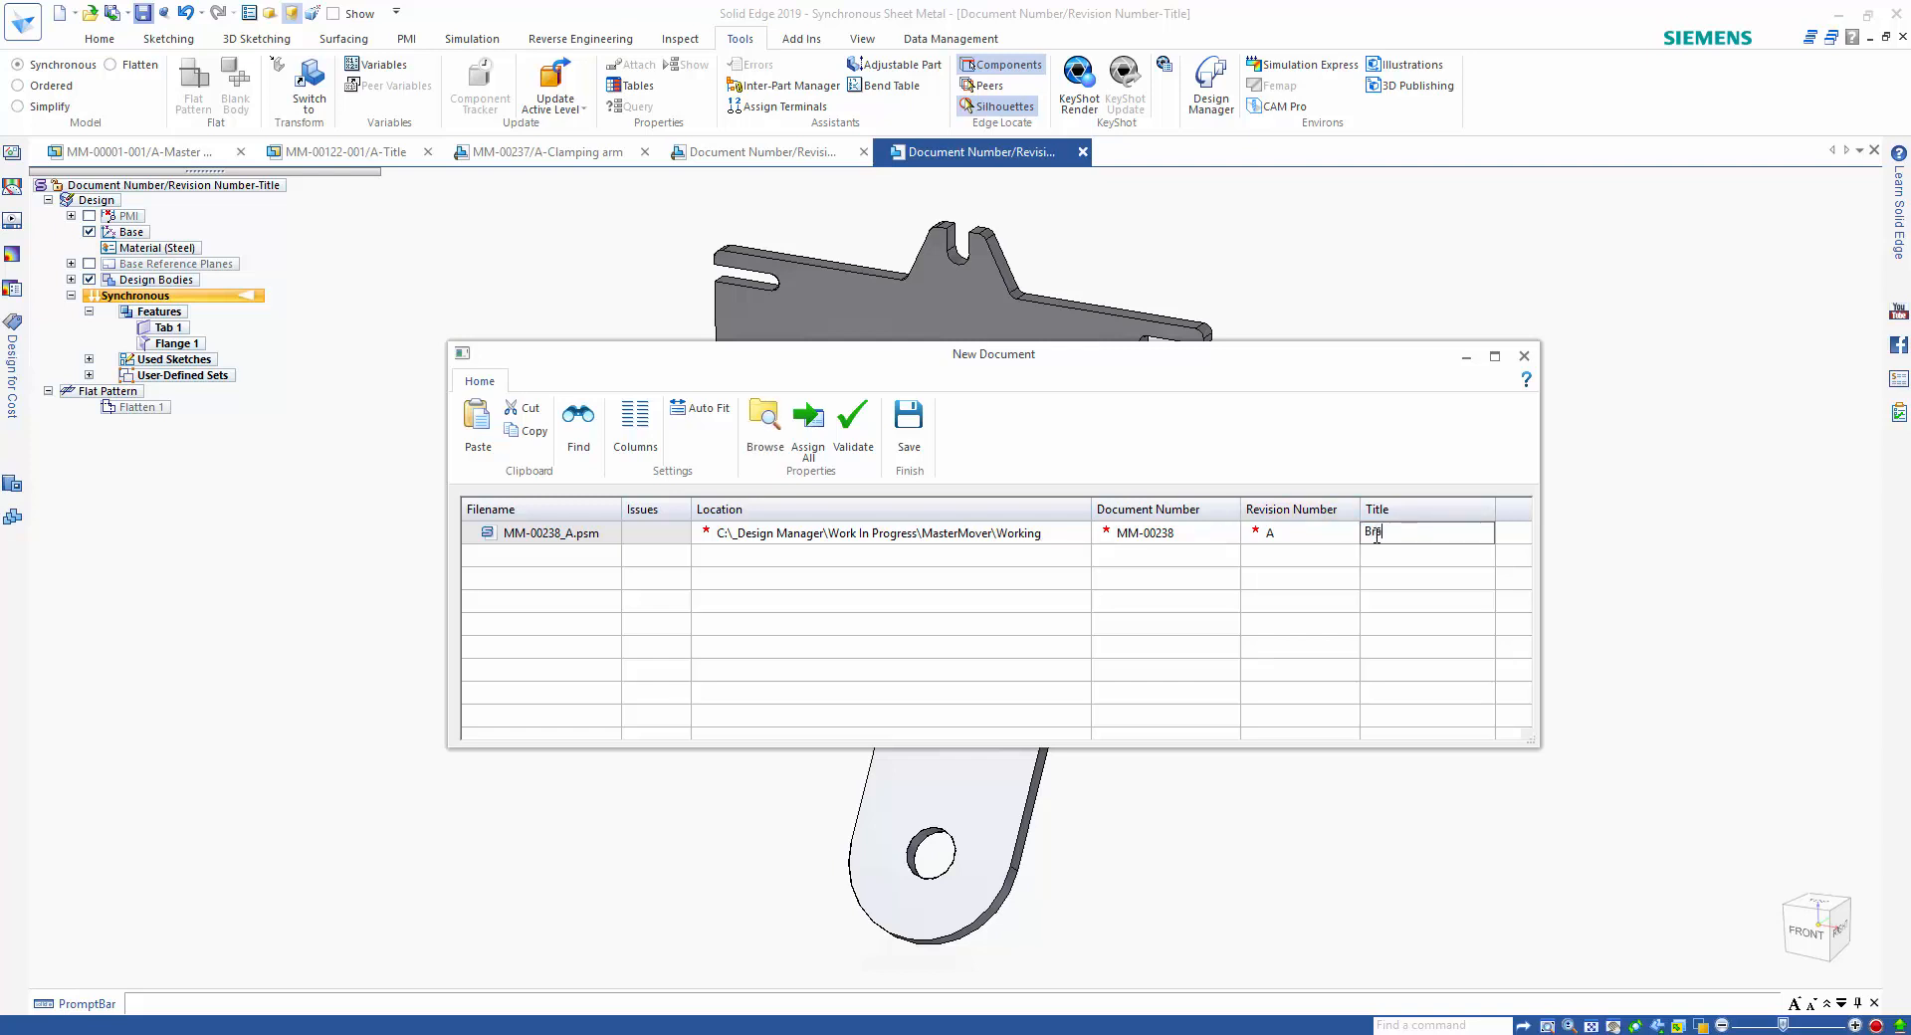
{"action": "key", "text": "Return"}
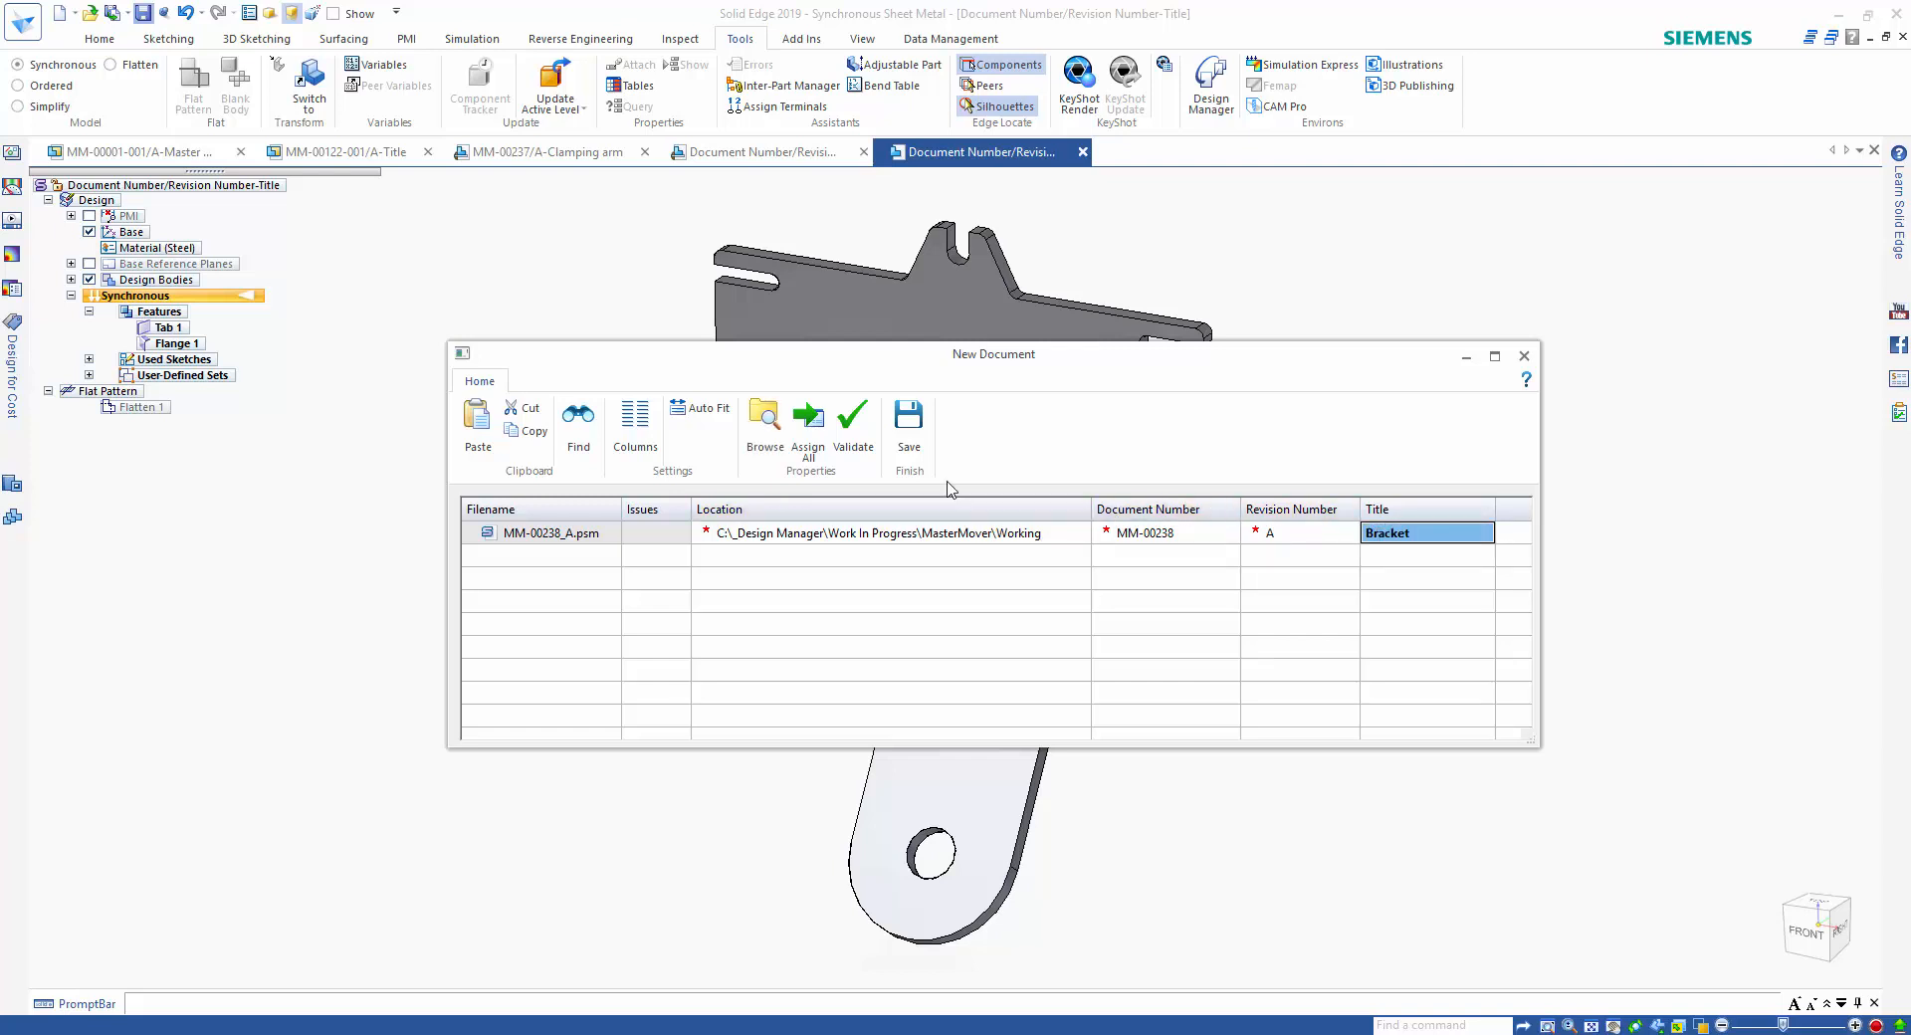
{"action": "left_click", "coordinate": [909, 423]}
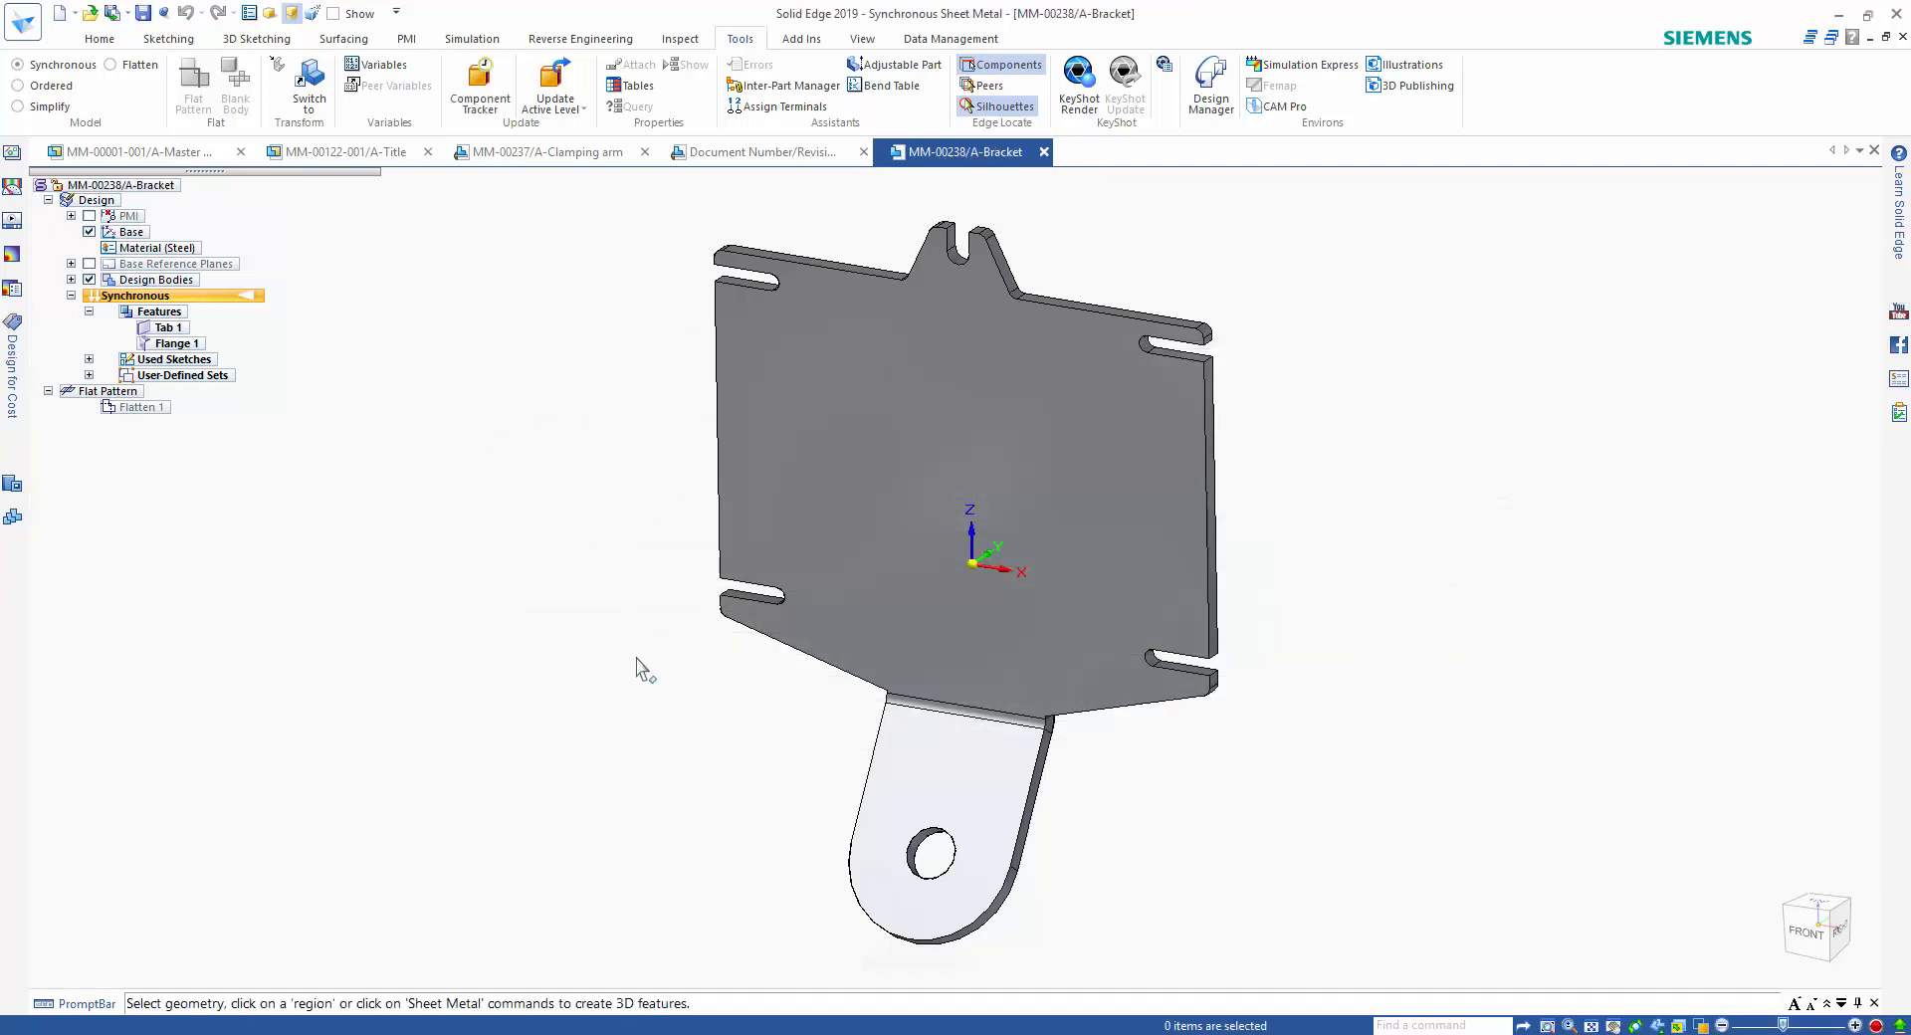
Copy cost values C3:C10 from the Manufacturing Operations Cost workbook in Excel into the Cost column of the bracket's Design for Cost estimate.
{"action": "left_click", "coordinate": [13, 416]}
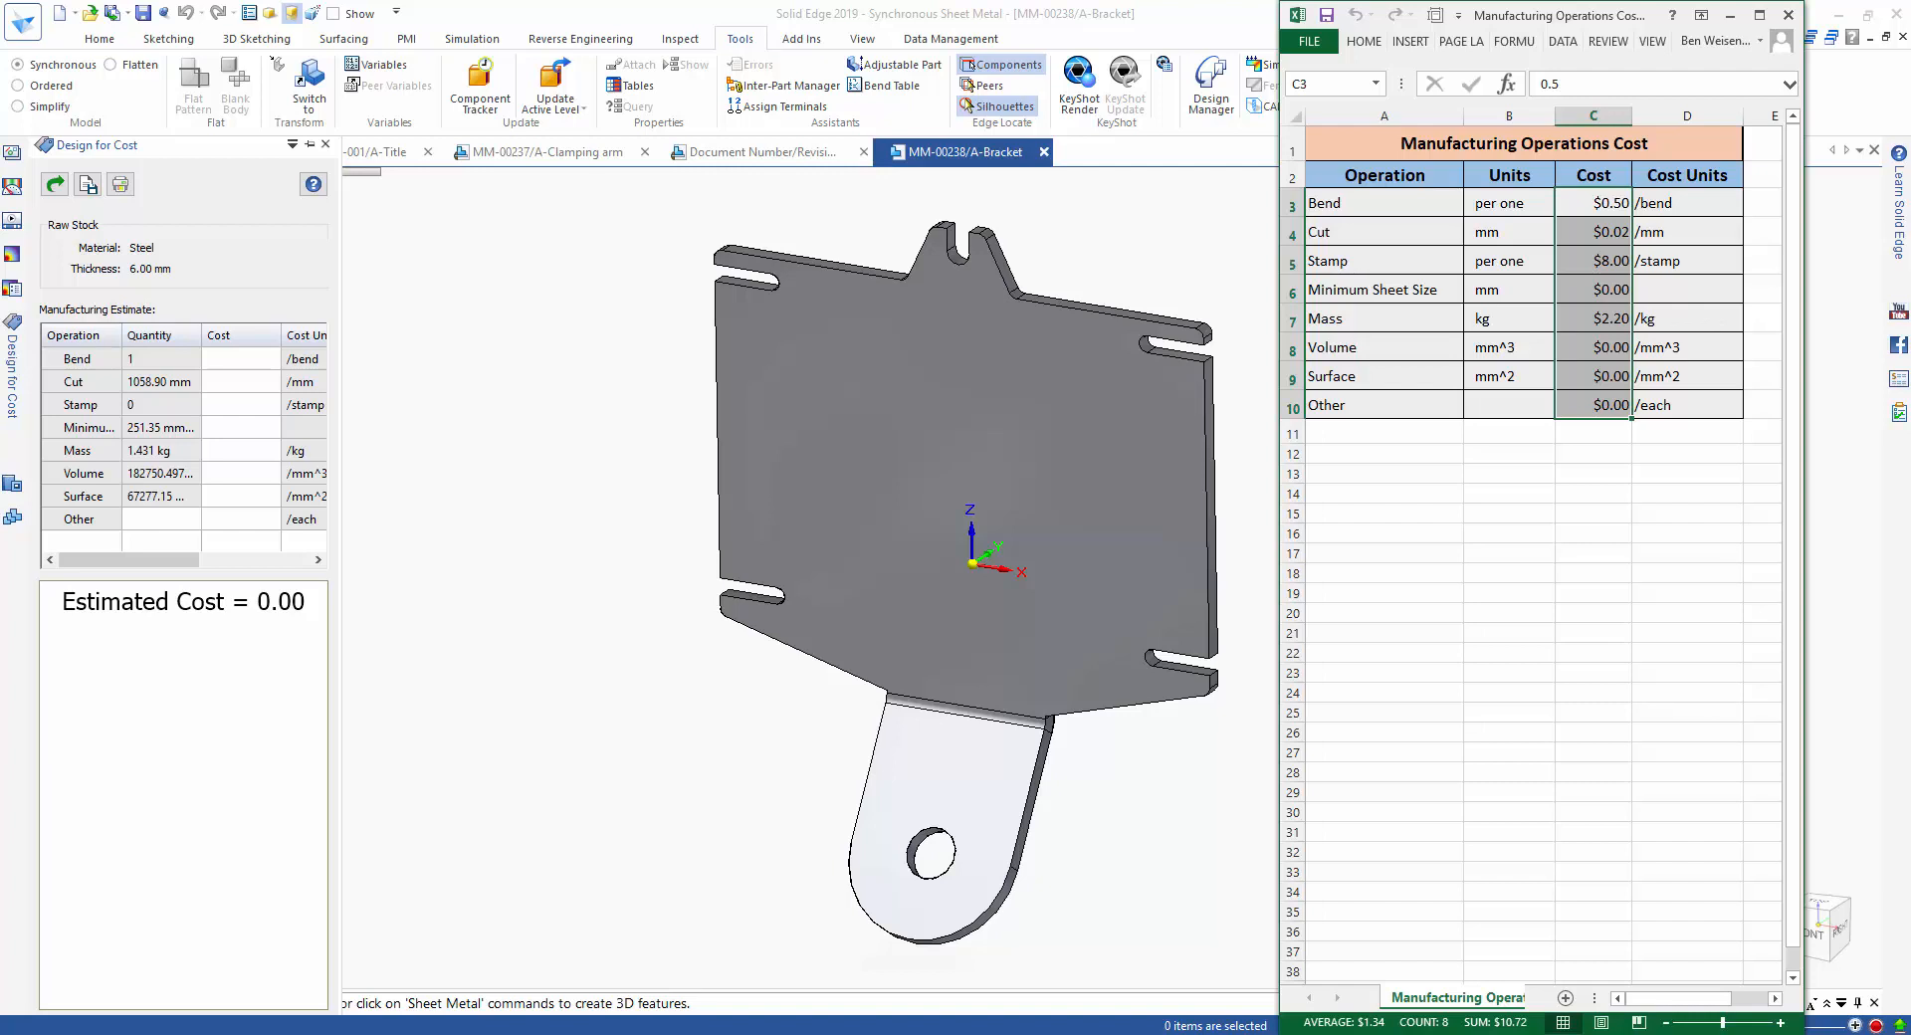
{"action": "right_click", "coordinate": [1596, 281]}
{"action": "left_click", "coordinate": [1640, 315]}
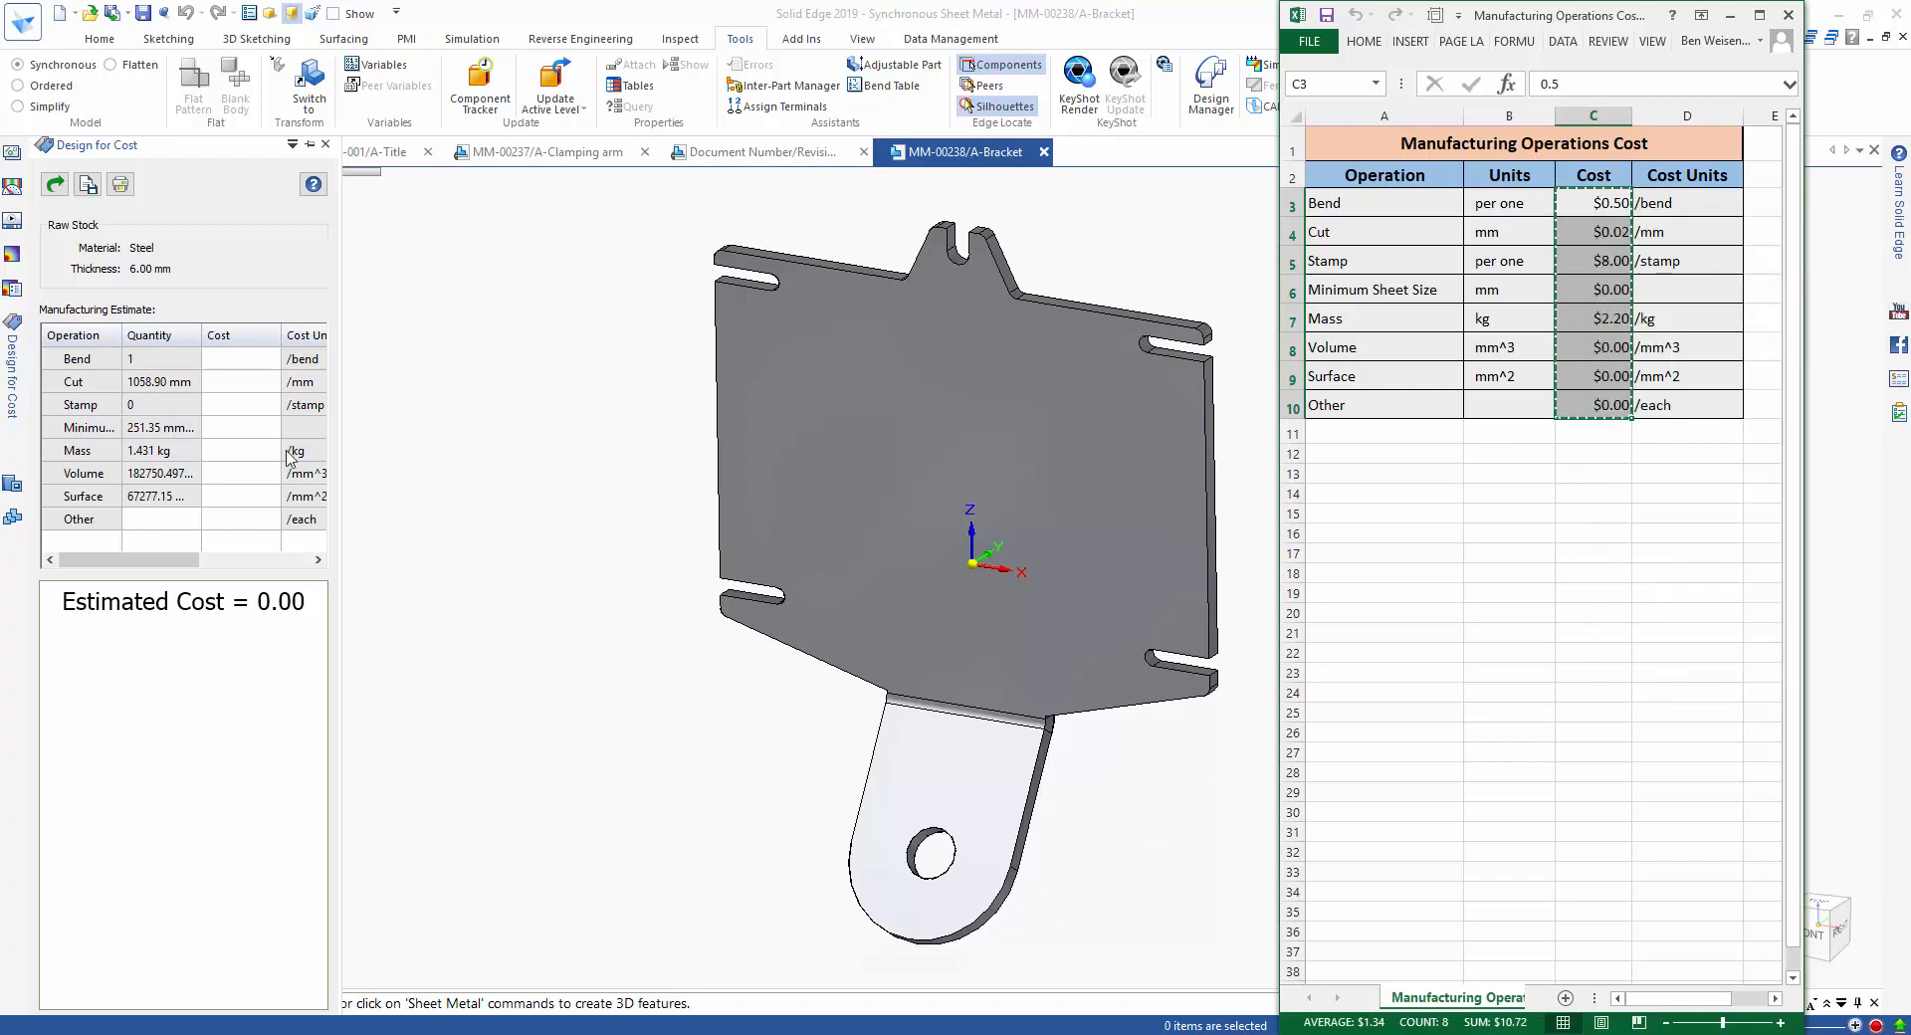
{"action": "left_click", "coordinate": [221, 364]}
{"action": "right_click", "coordinate": [221, 362]}
{"action": "left_click", "coordinate": [262, 423]}
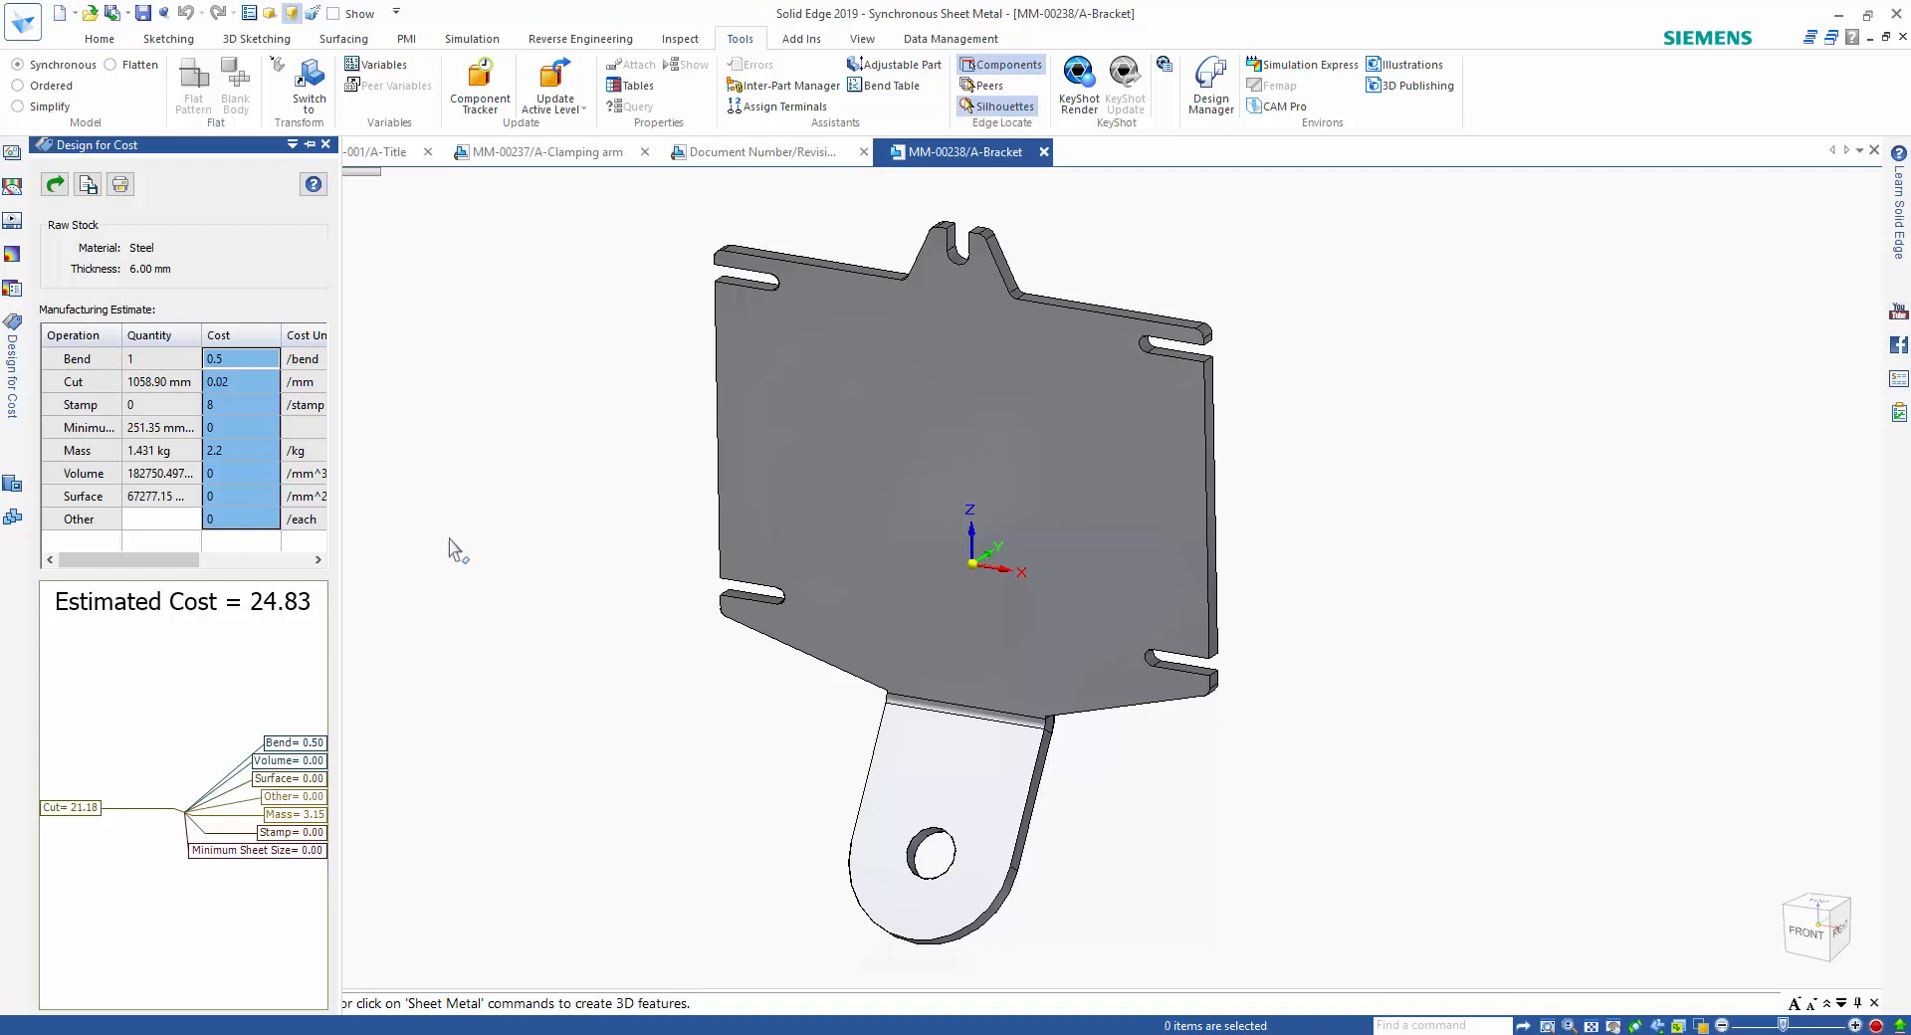
{"action": "left_click", "coordinate": [530, 492]}
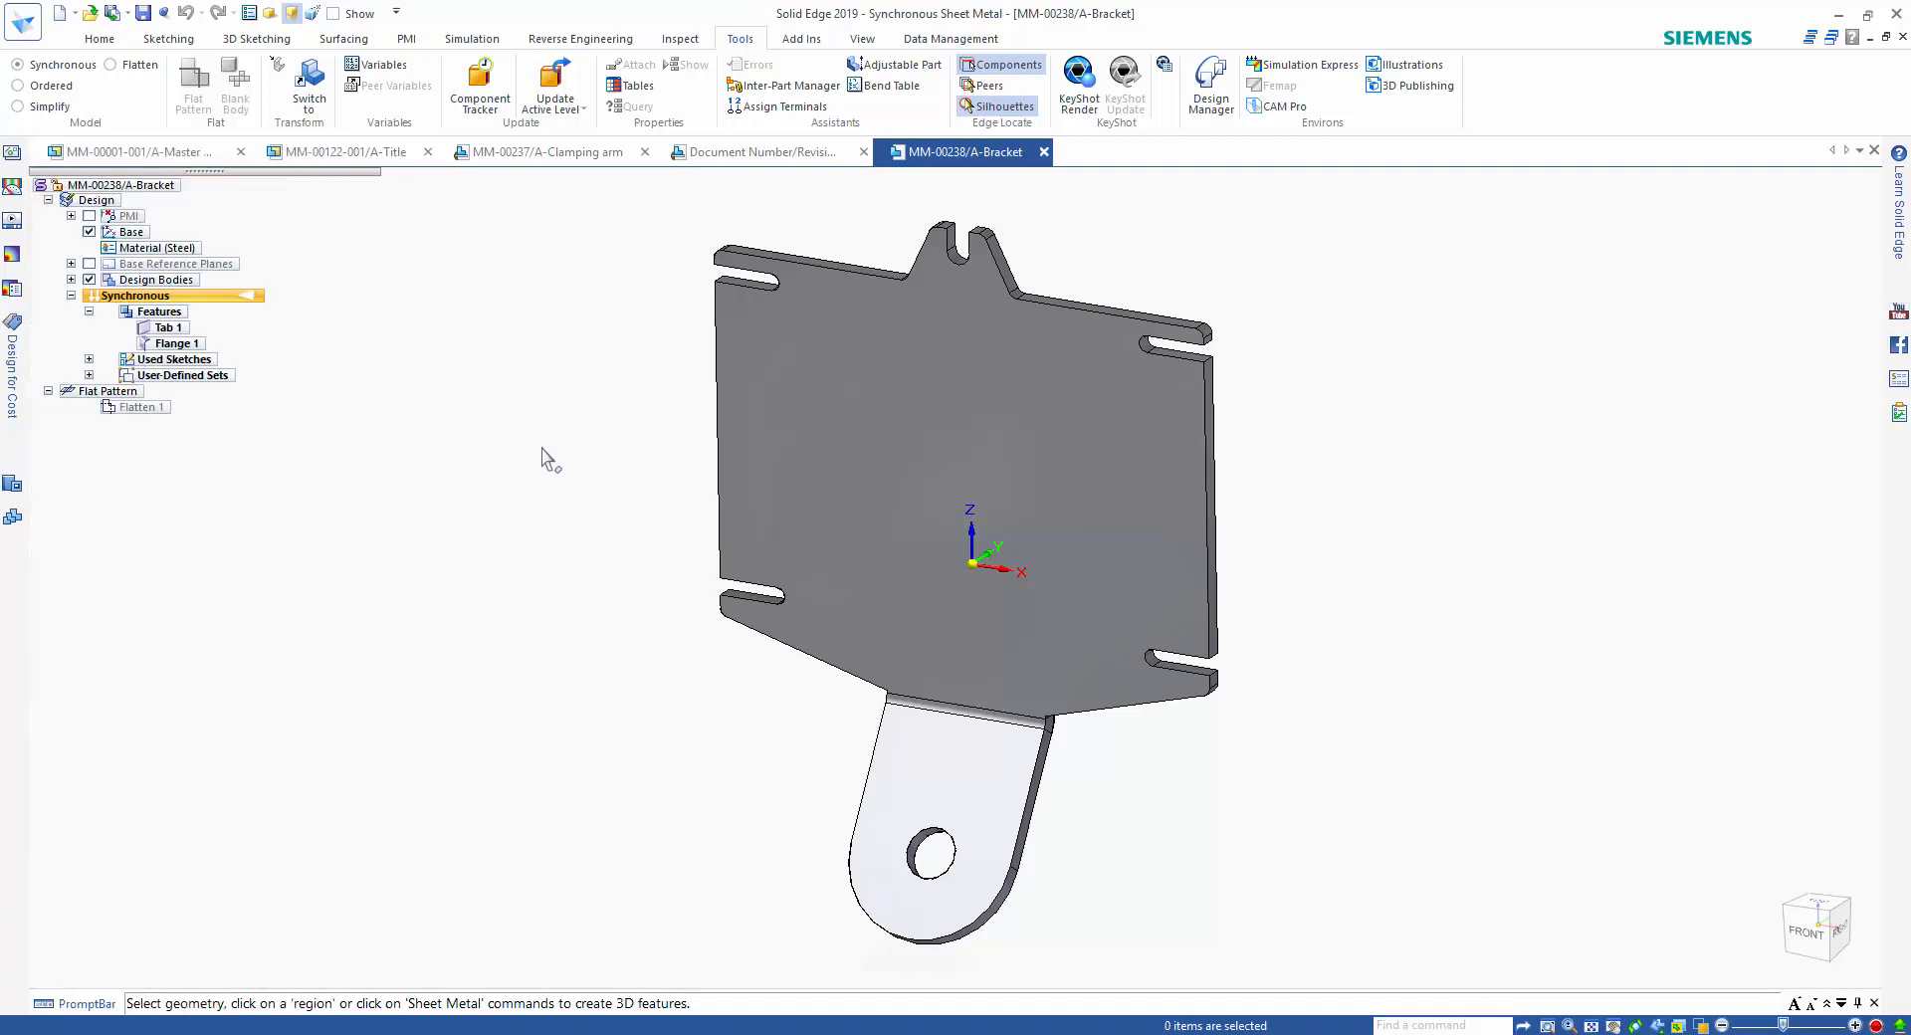
Save and close the bracket, and close the source 2D drawing to return to the MM-00122-001 assembly.
{"action": "left_click", "coordinate": [145, 14]}
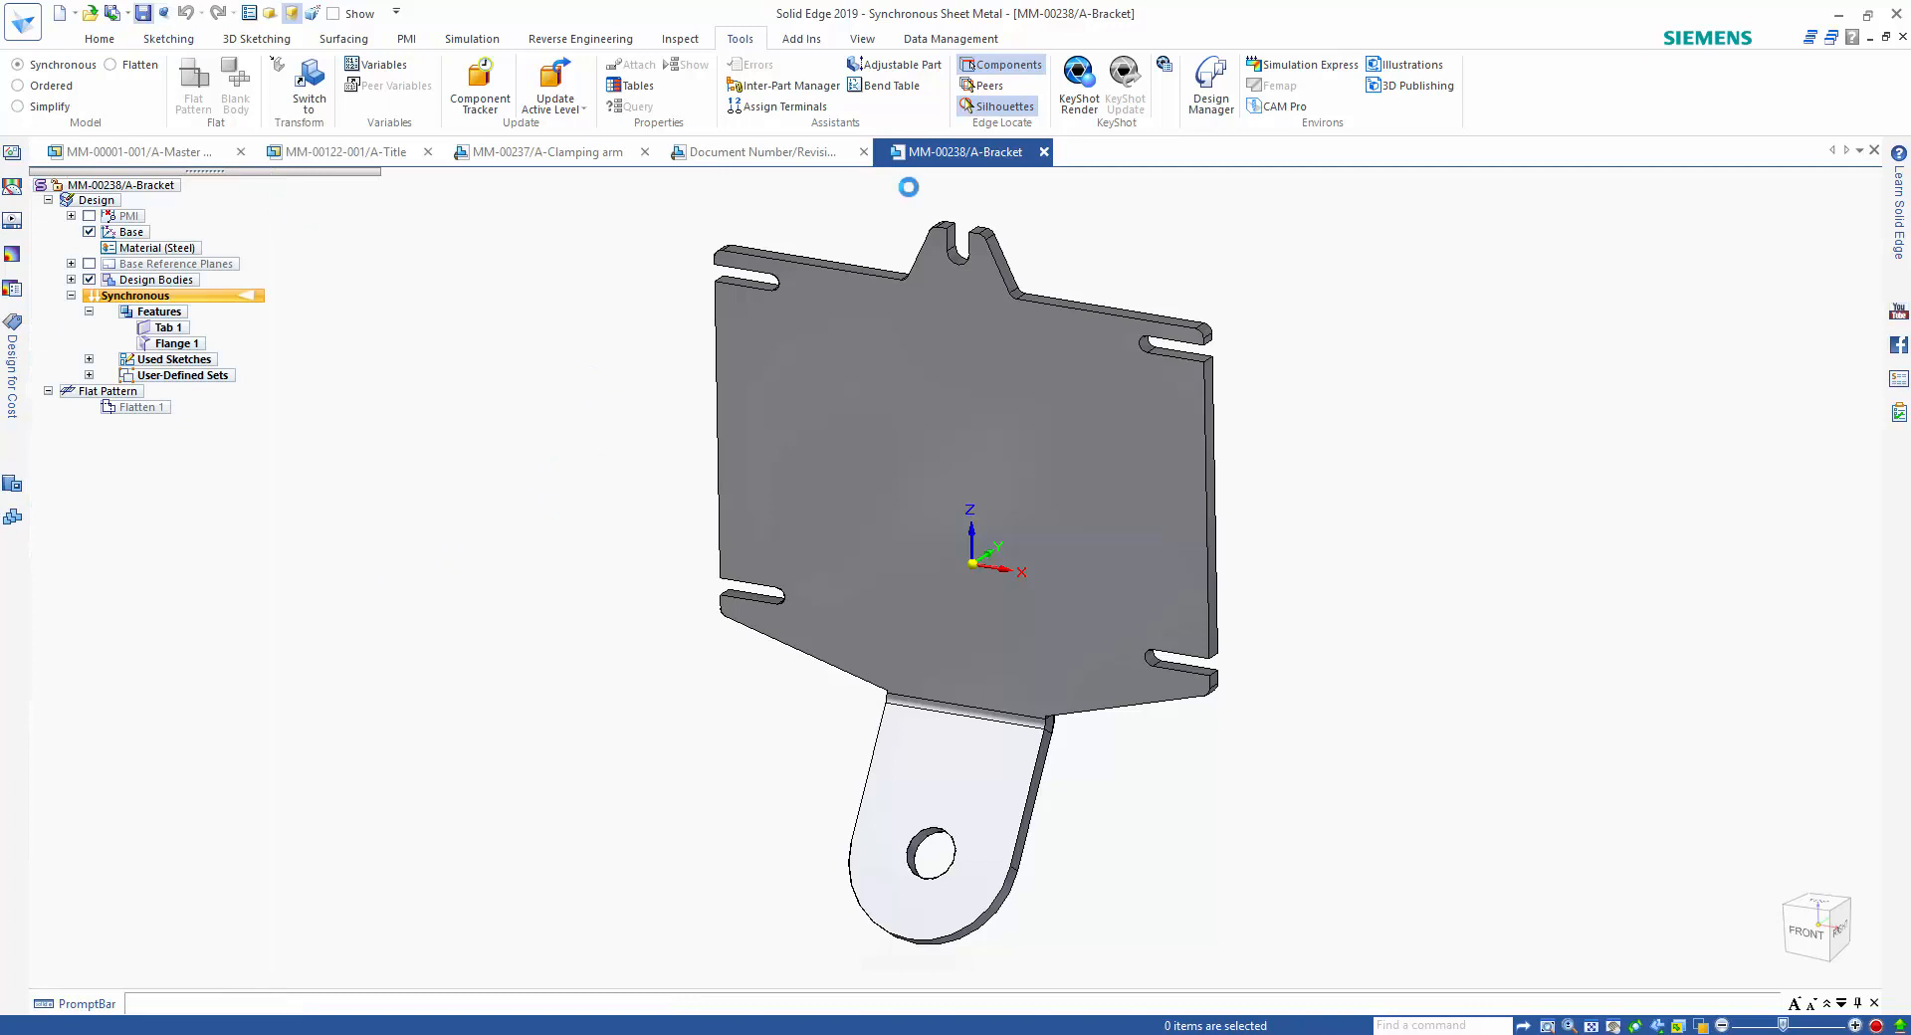
{"action": "left_click", "coordinate": [1043, 151]}
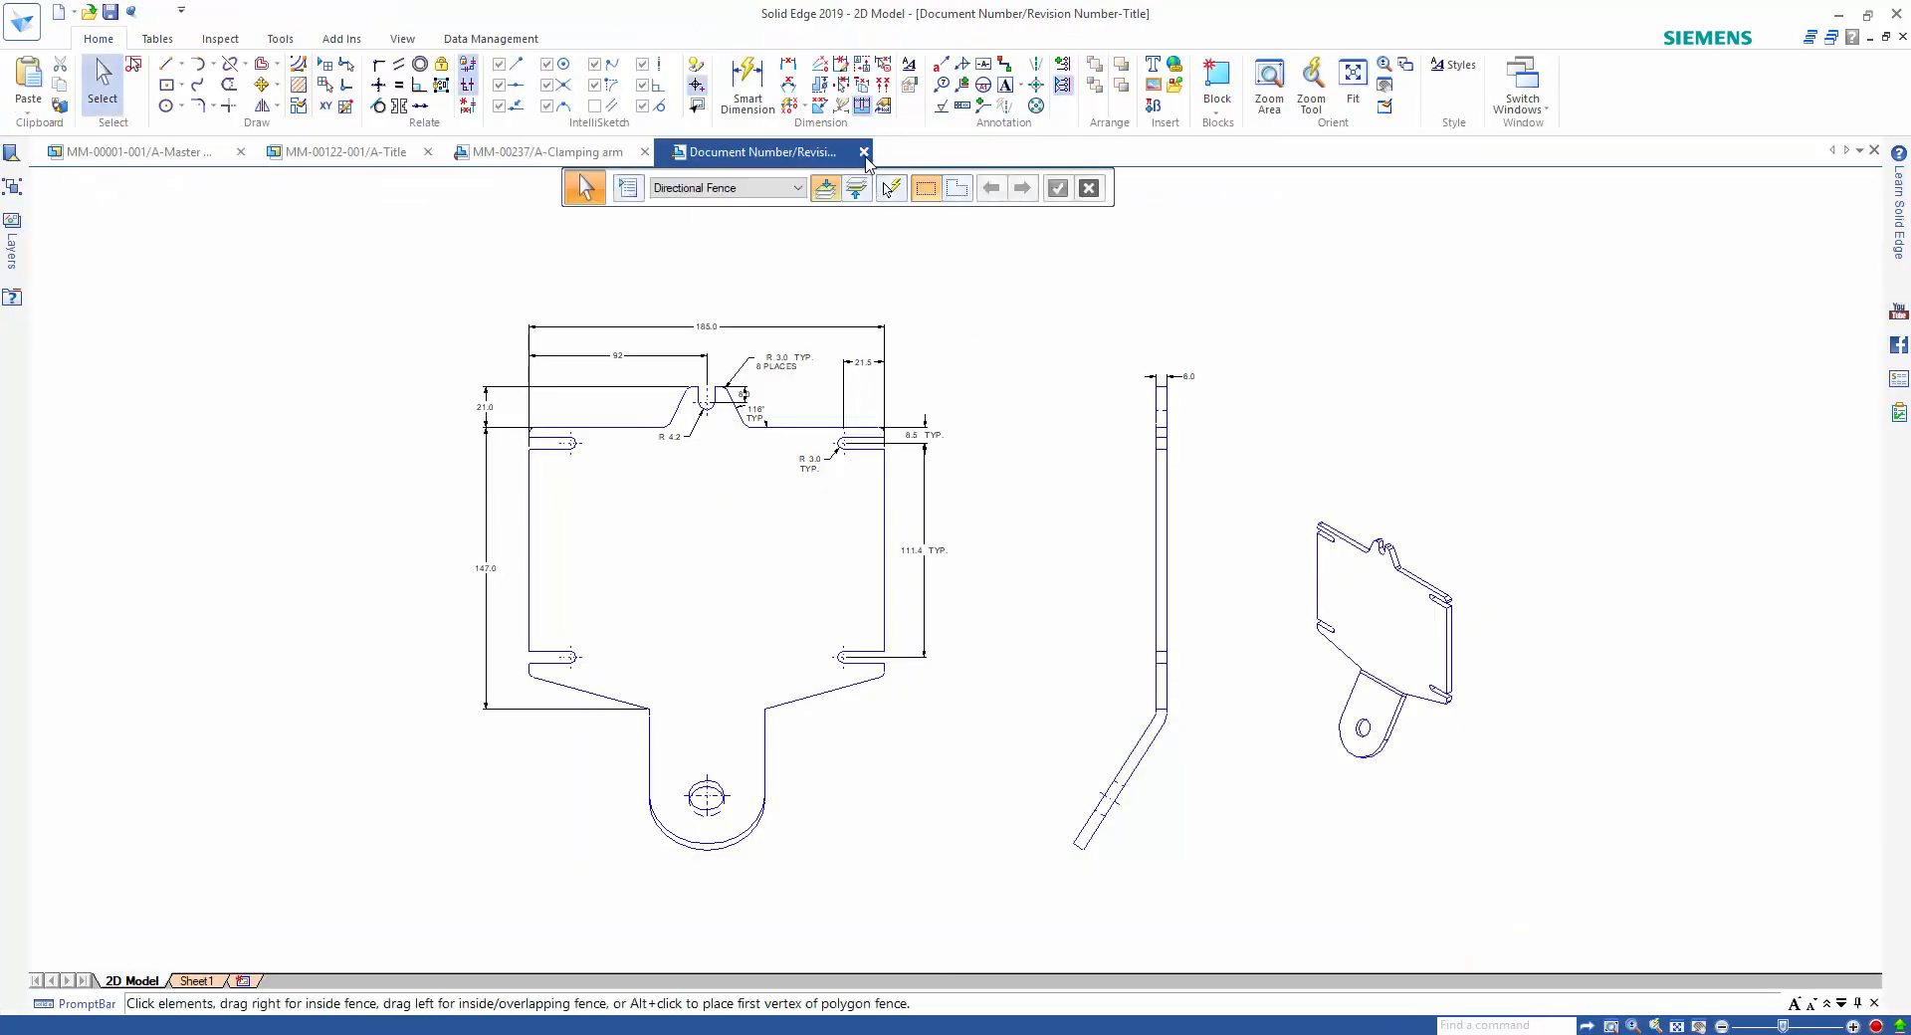
{"action": "left_click", "coordinate": [994, 610]}
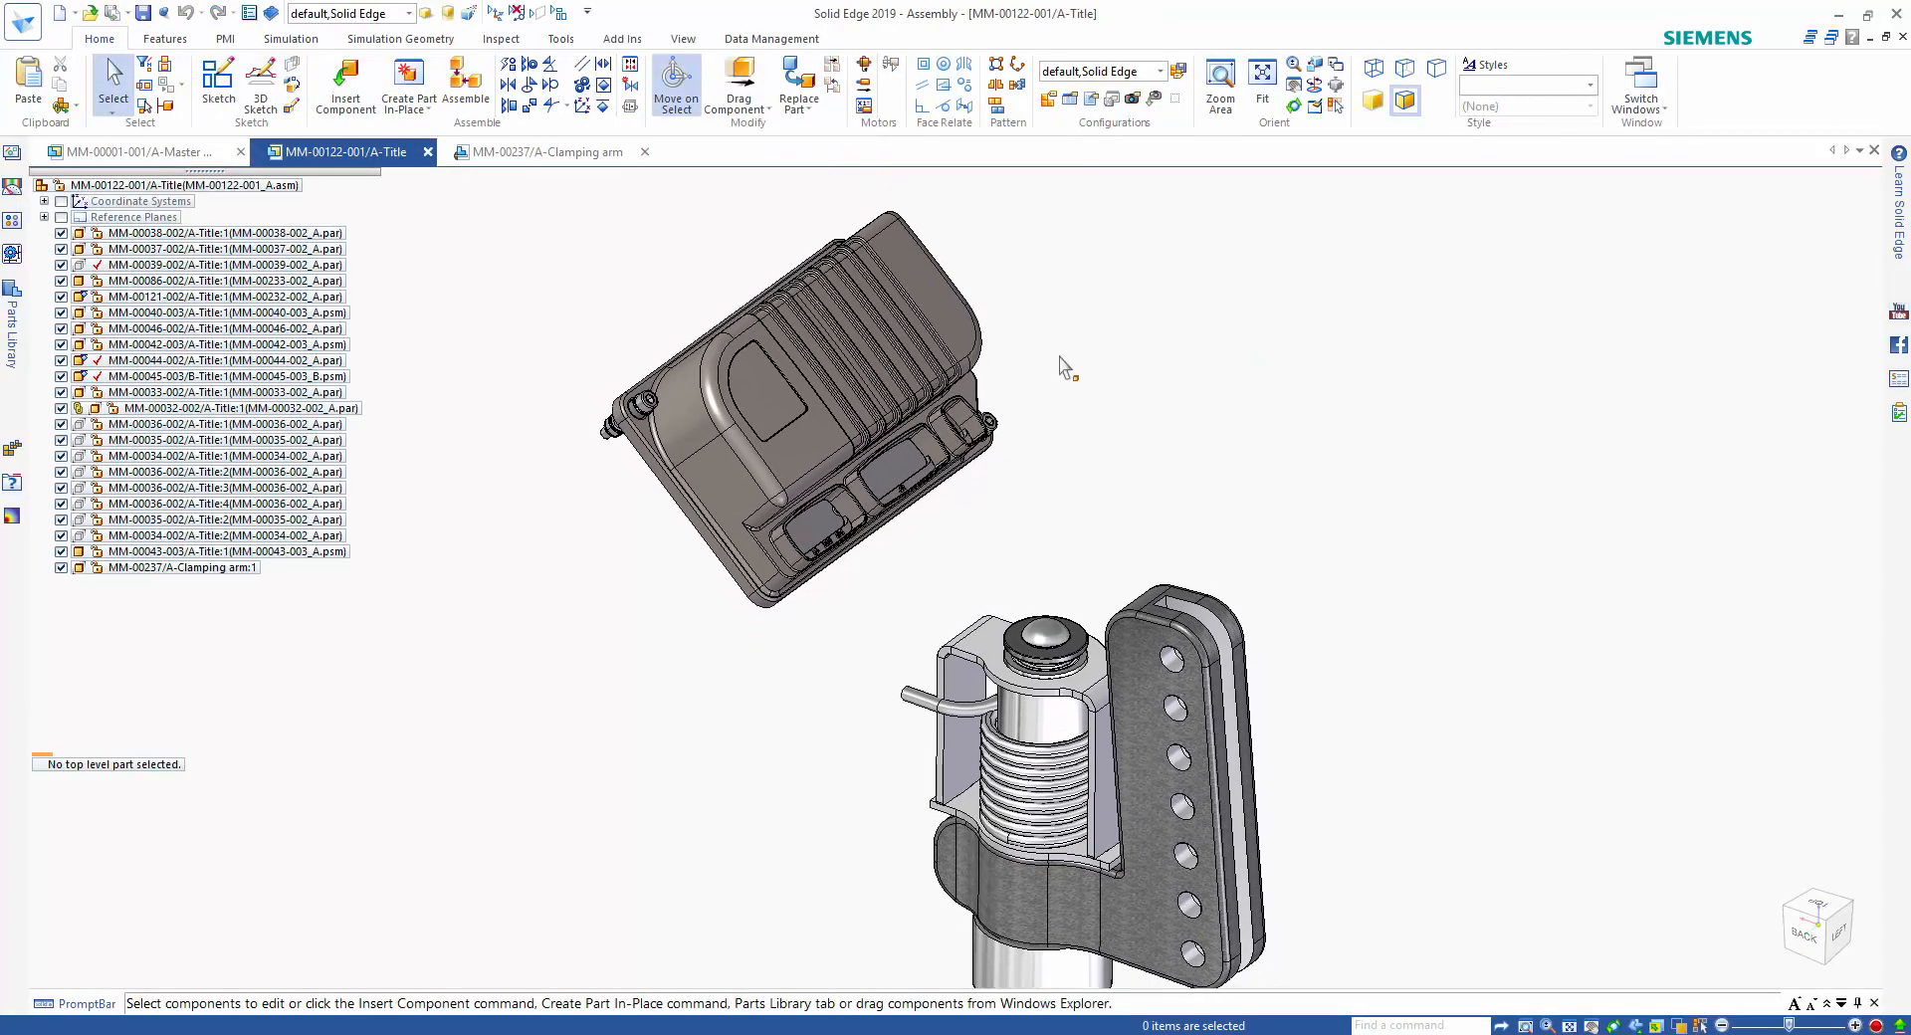
Insert the bracket MM-00238_A.psm from the Working folder into the assembly beside the controller housing.
{"action": "left_click", "coordinate": [351, 97]}
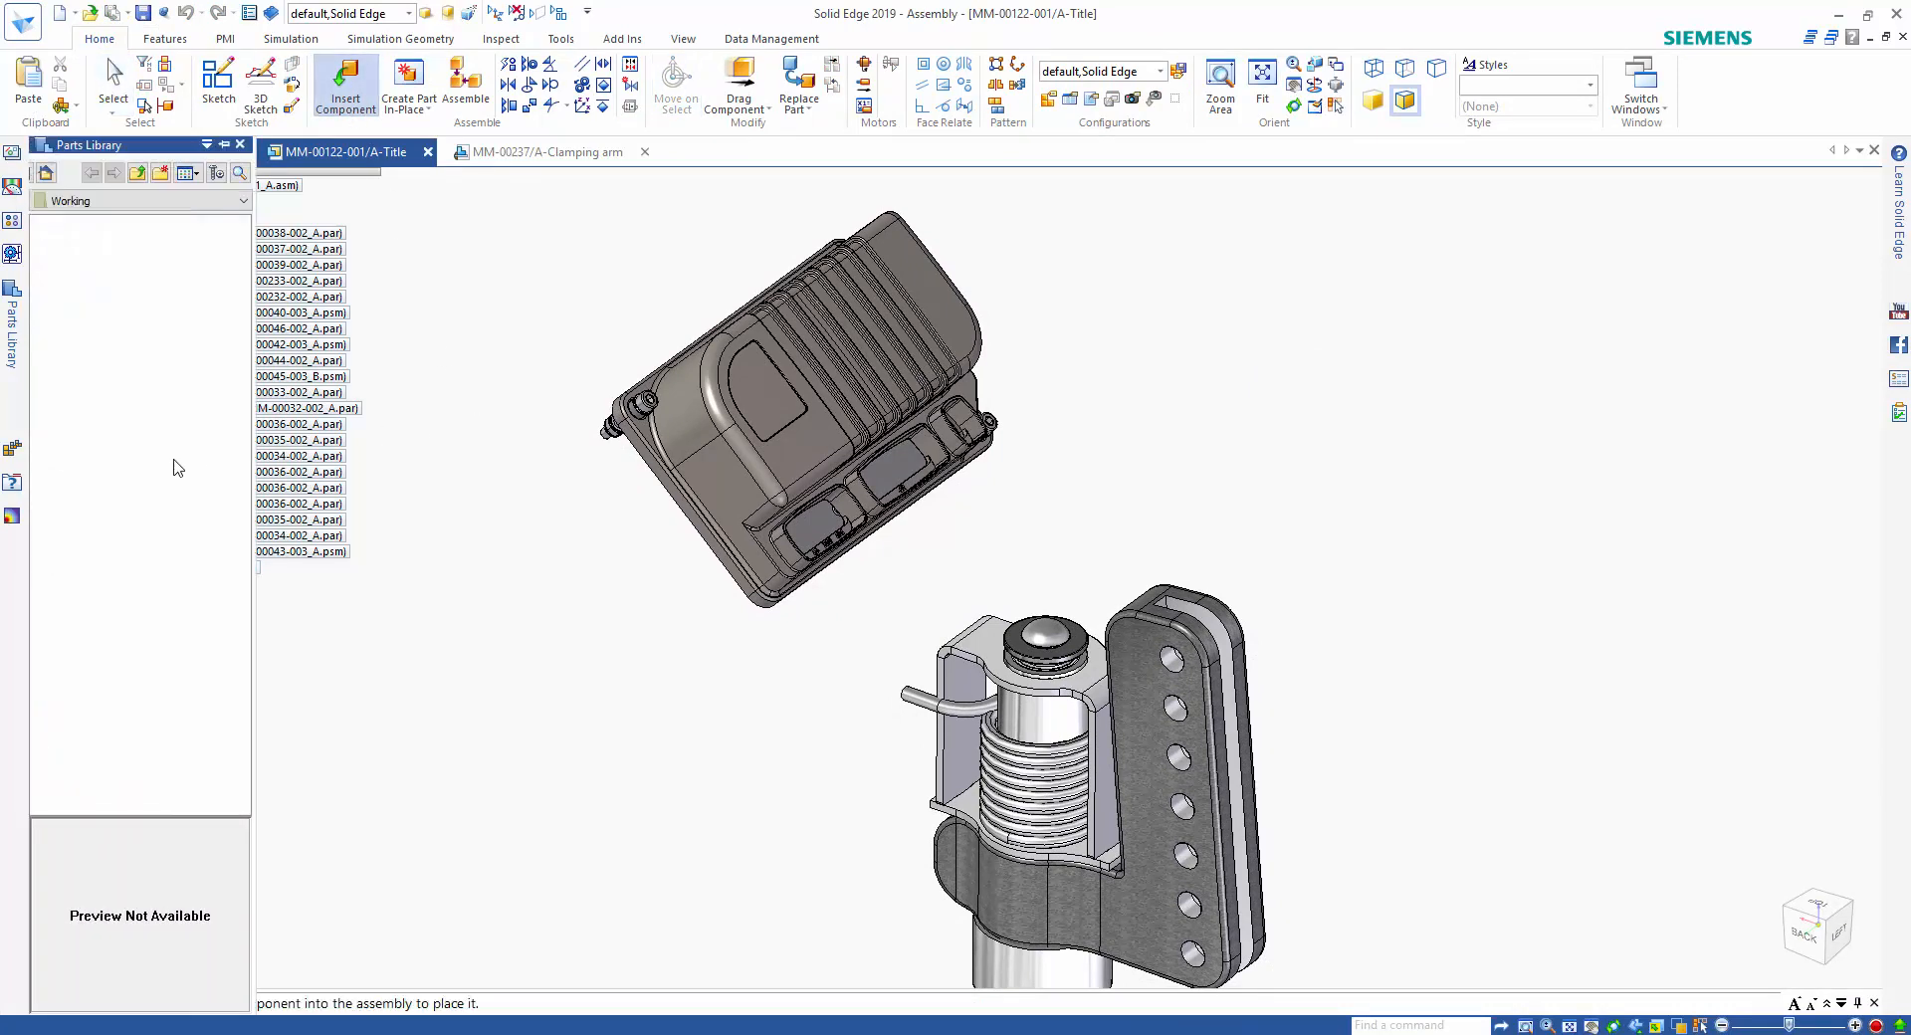
{"action": "left_click", "coordinate": [94, 333]}
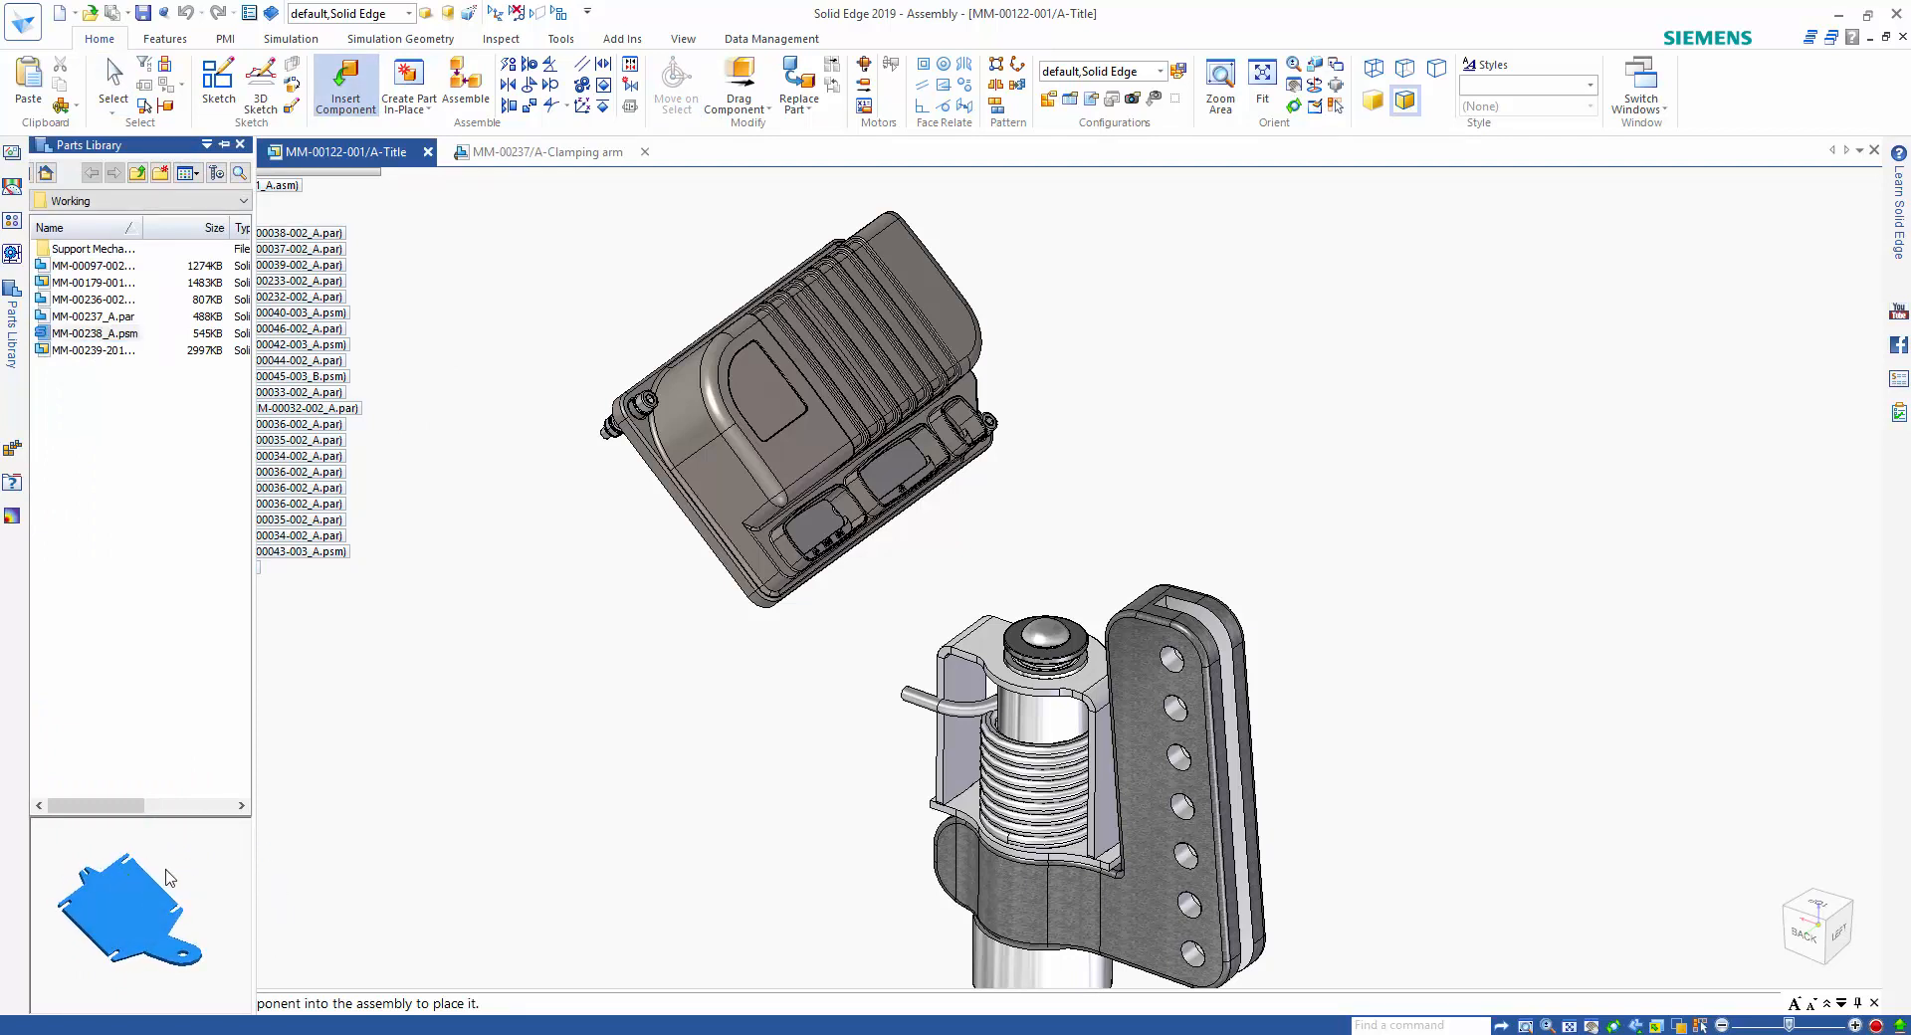
{"action": "left_click_drag", "start_coordinate": [600, 559], "coordinate": [723, 611]}
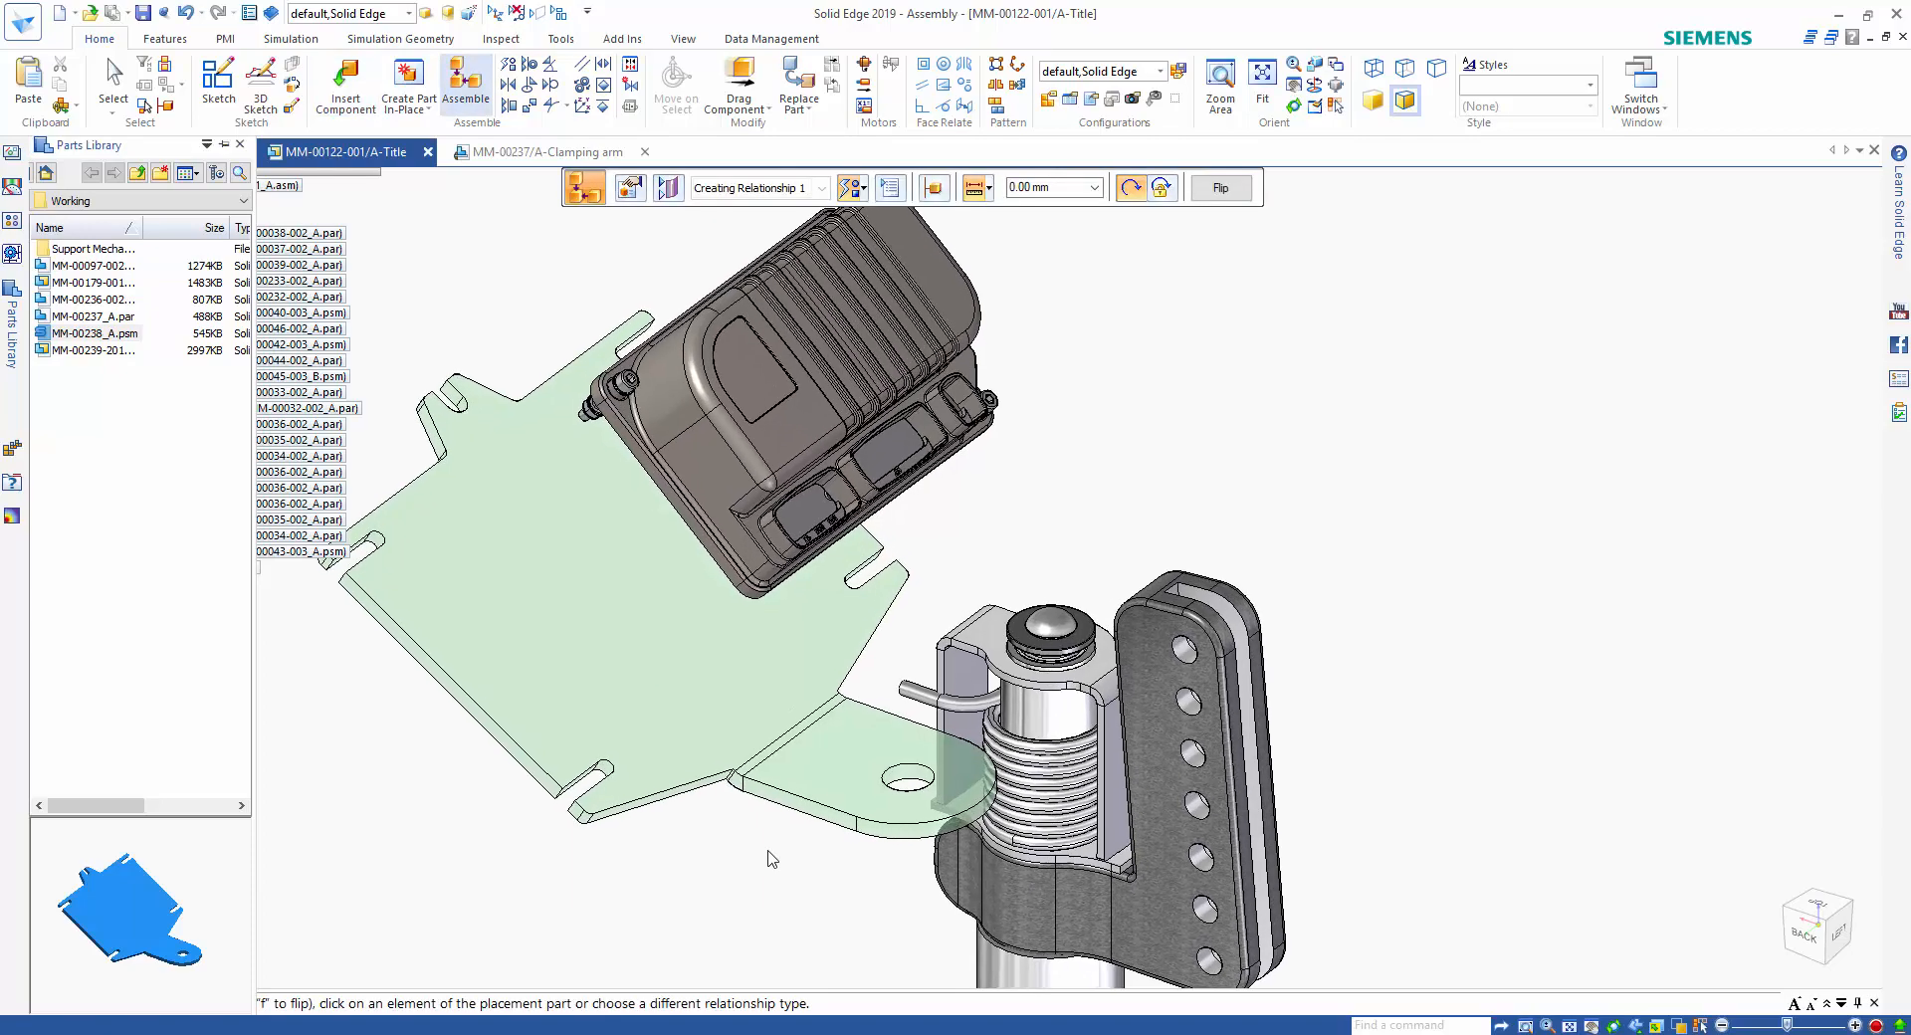
Position the bracket by aligning its flange hole with the pin axis, mating the flange to the spring support's top, and aligning their side faces.
{"action": "left_click", "coordinate": [855, 709]}
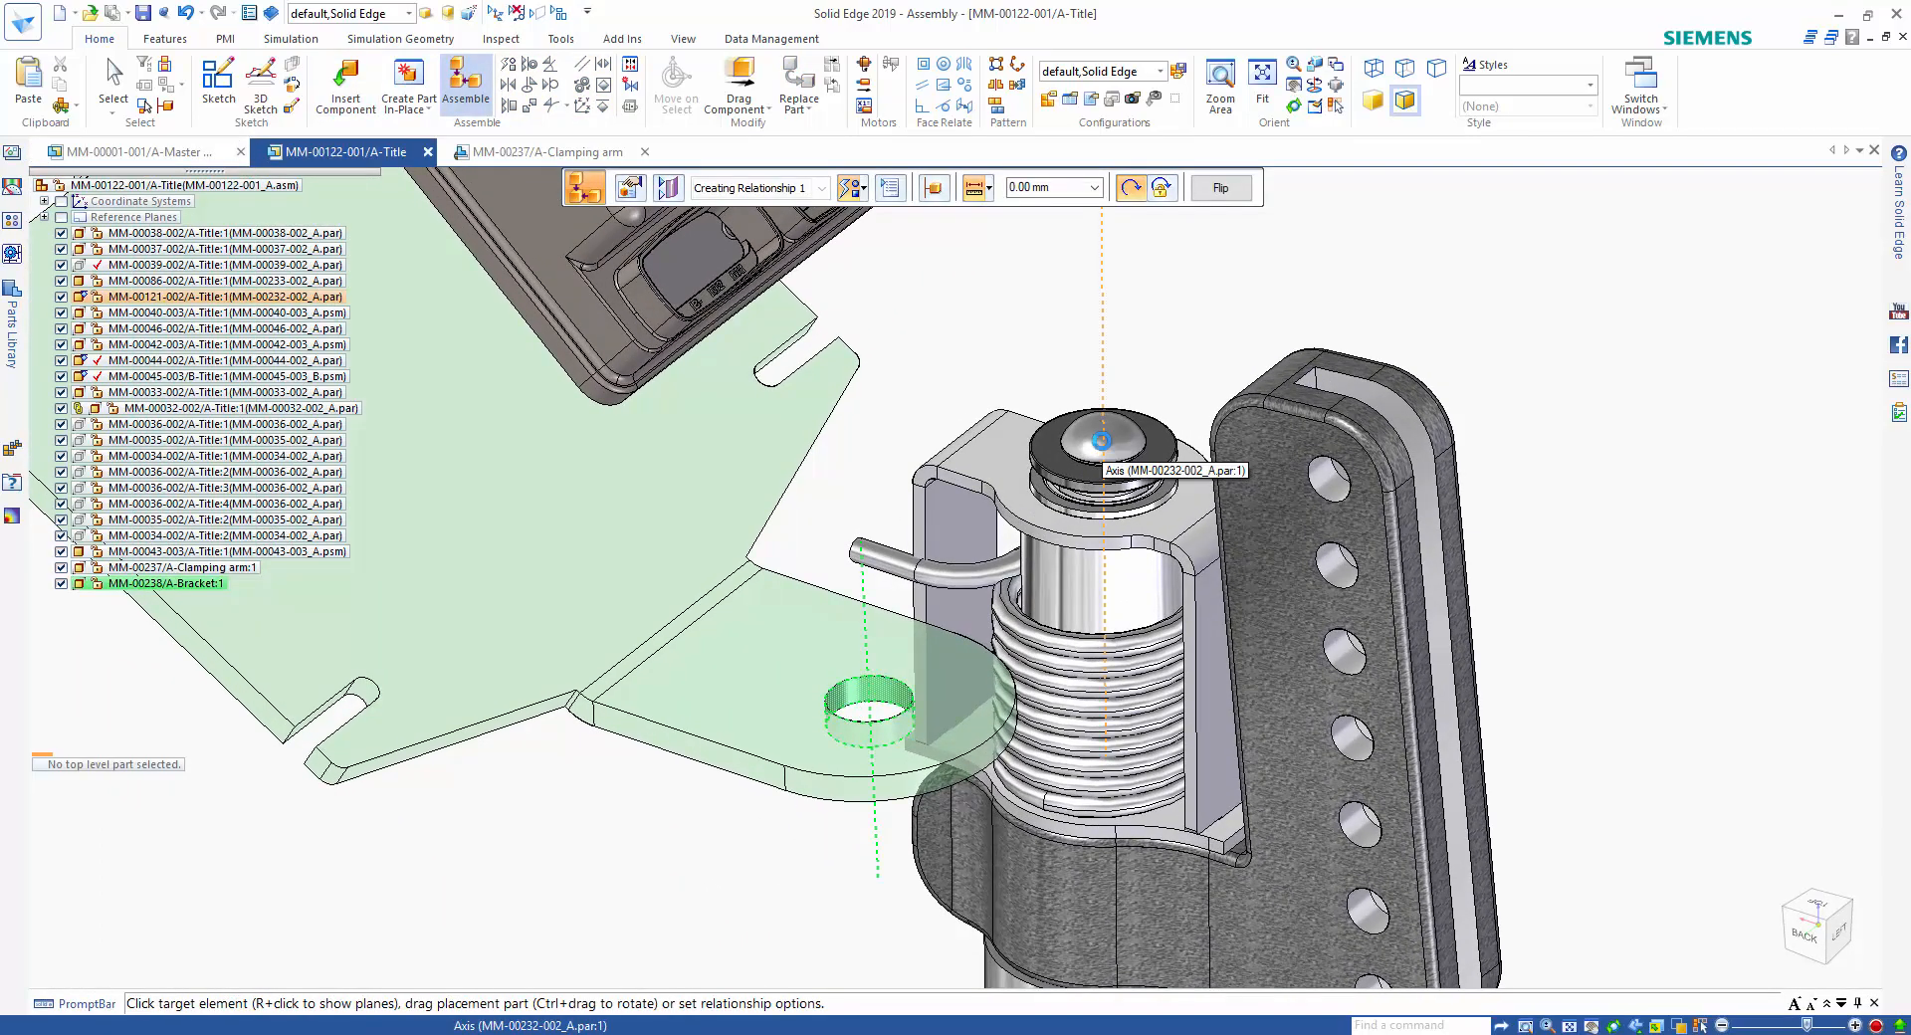
{"action": "left_click", "coordinate": [1101, 440]}
{"action": "left_click", "coordinate": [892, 686]}
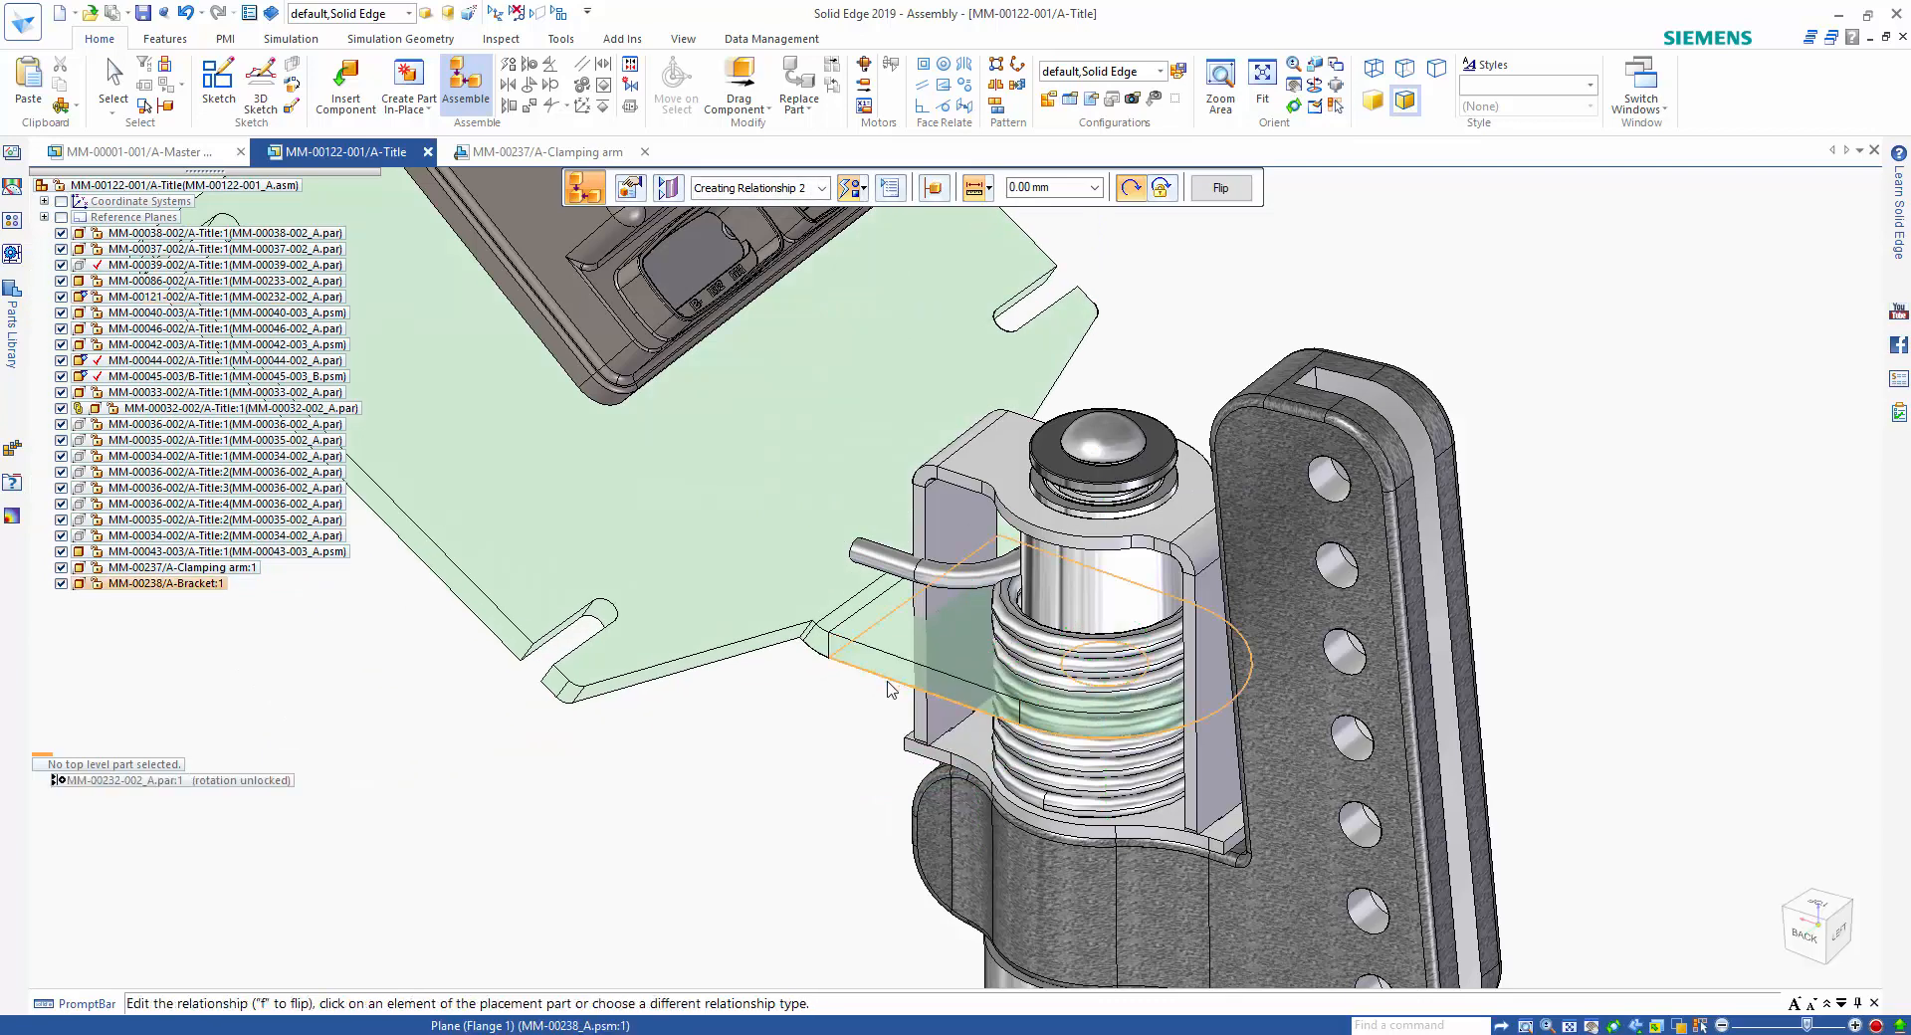
{"action": "left_click", "coordinate": [999, 473]}
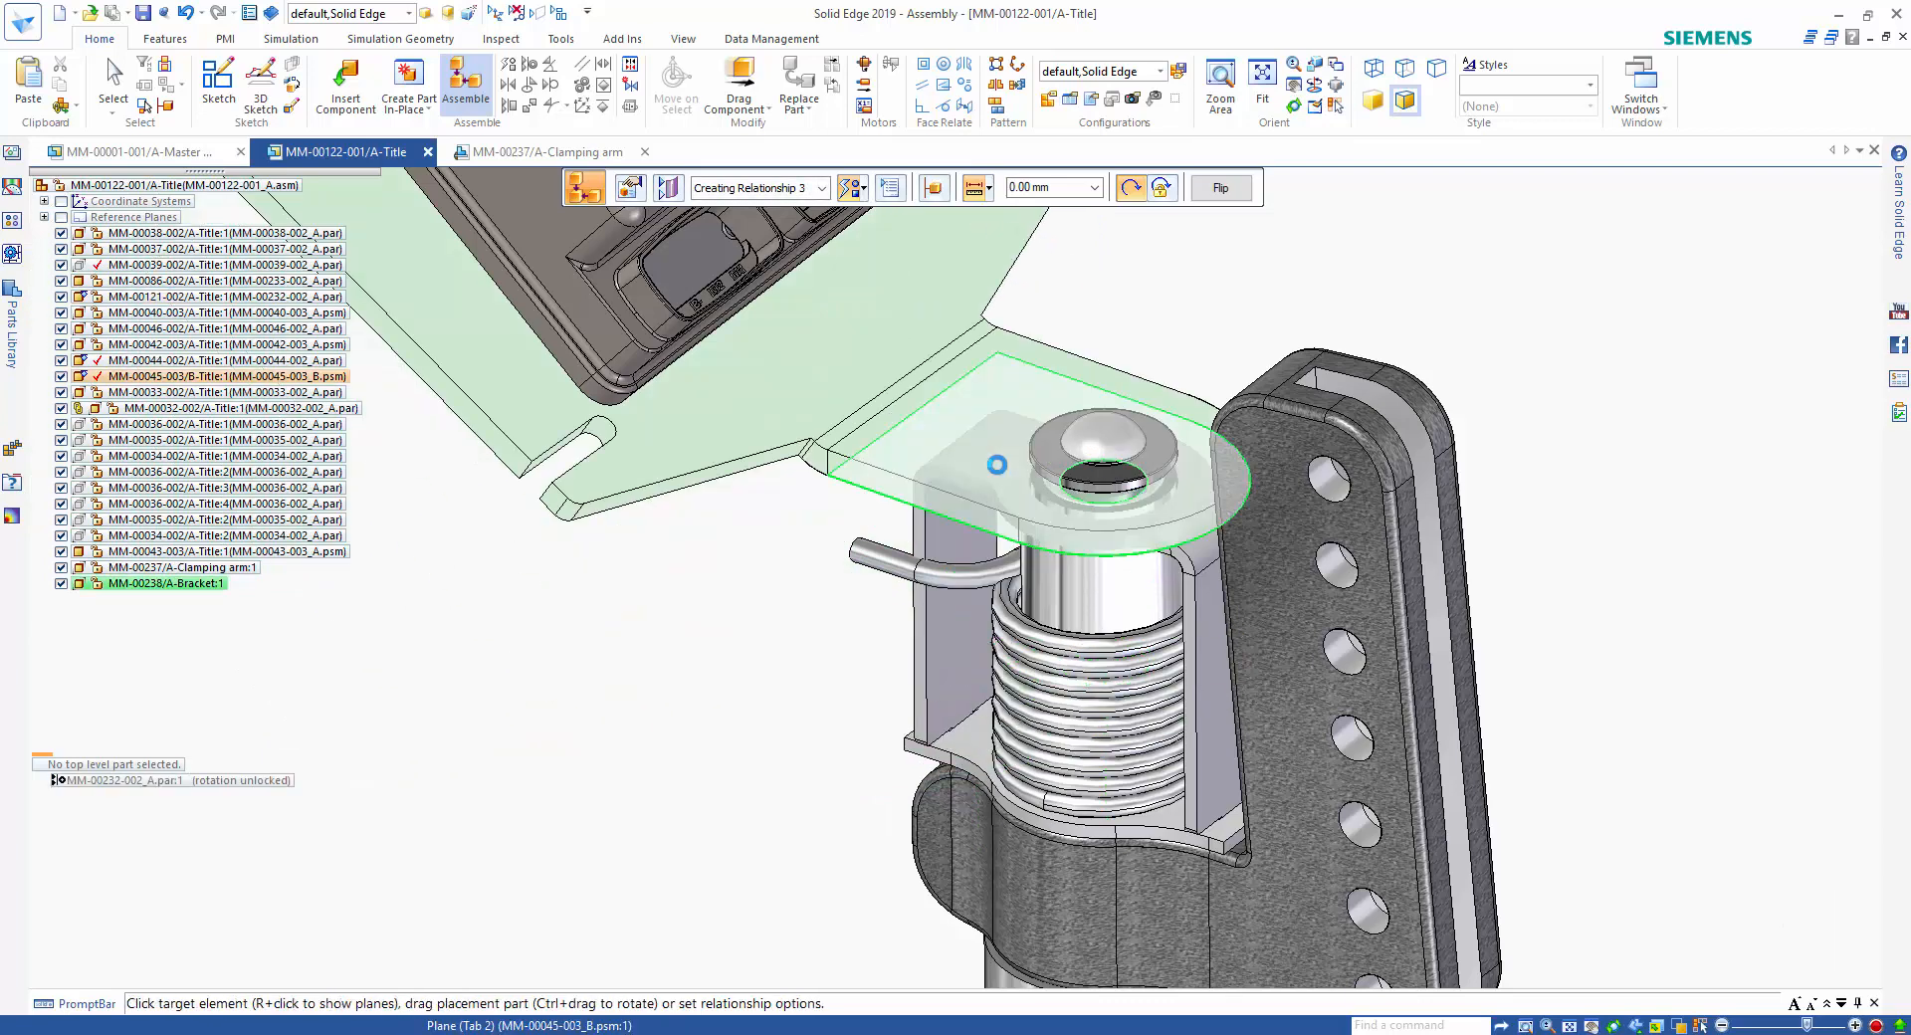
{"action": "left_click", "coordinate": [944, 514]}
{"action": "left_click", "coordinate": [958, 488]}
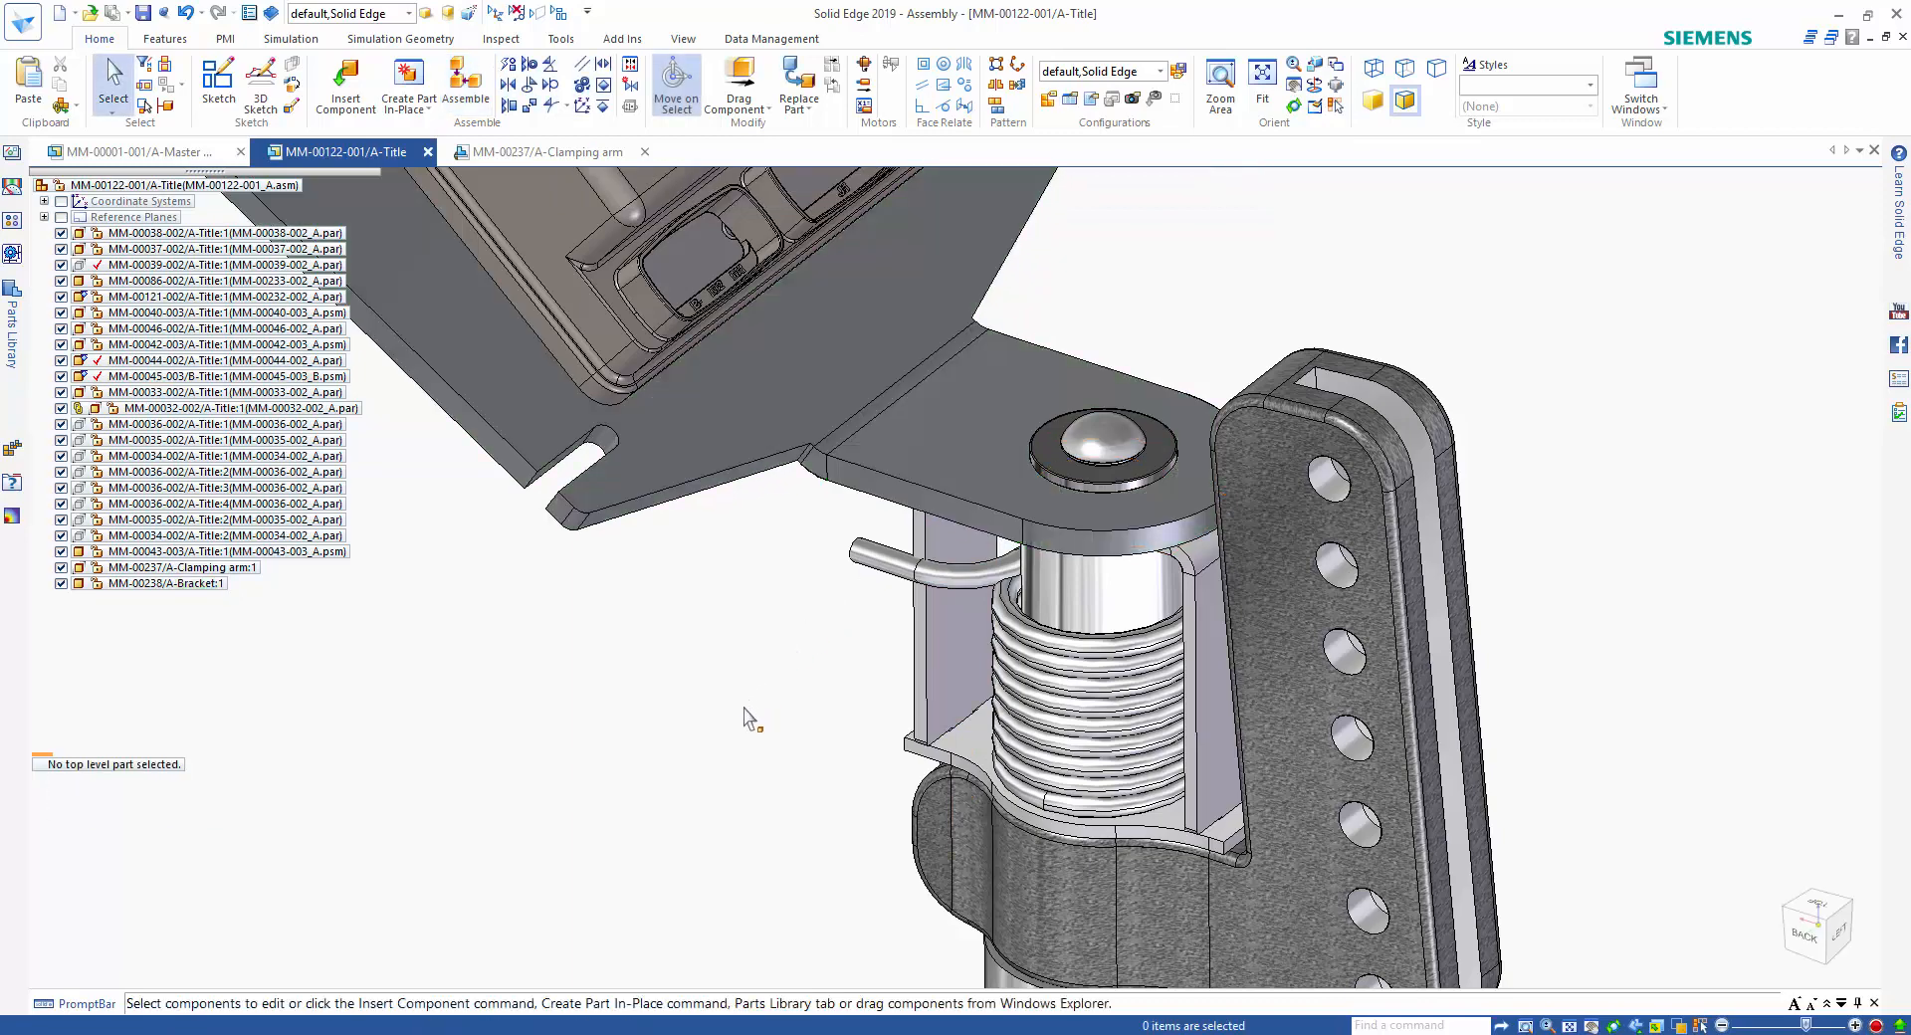
Measure the angle between the bracket's large plate face and the underside of the controller housing.
{"action": "scroll", "coordinate": [732, 728], "scroll_direction": "down", "scroll_amount": 3}
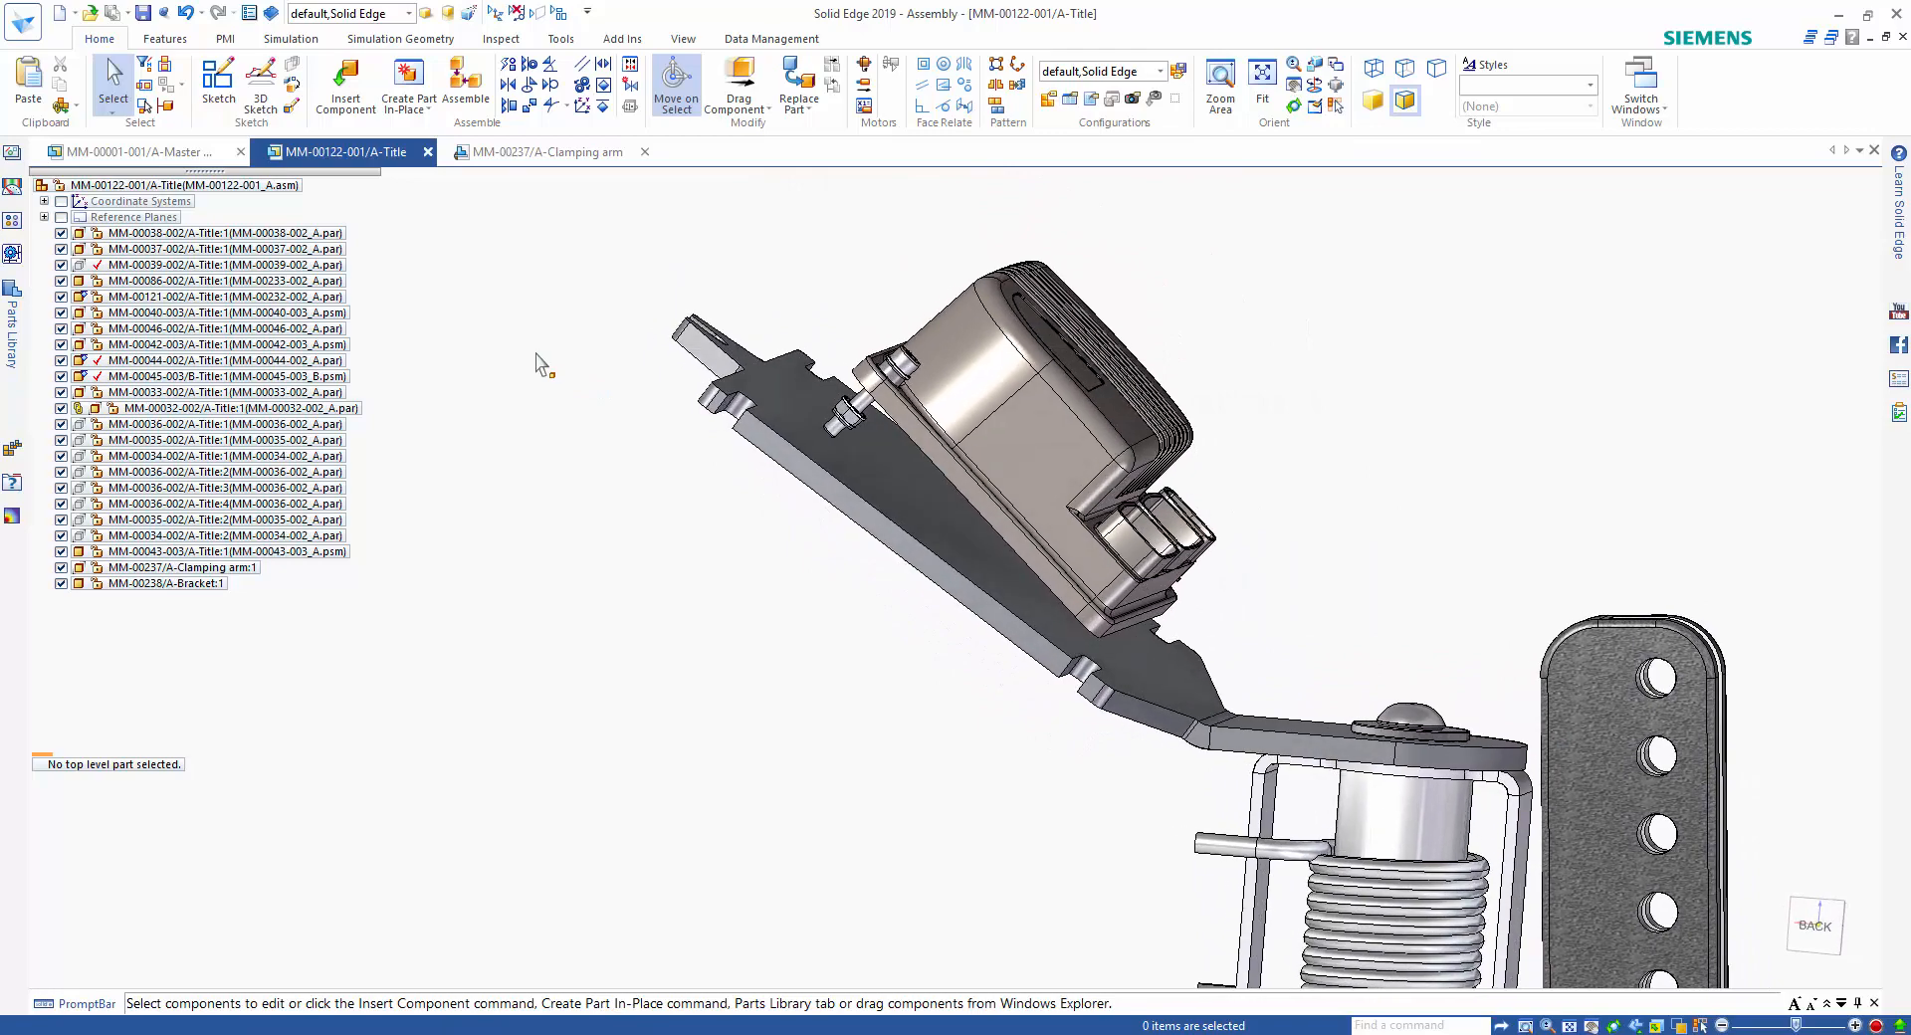
{"action": "left_click", "coordinate": [498, 40]}
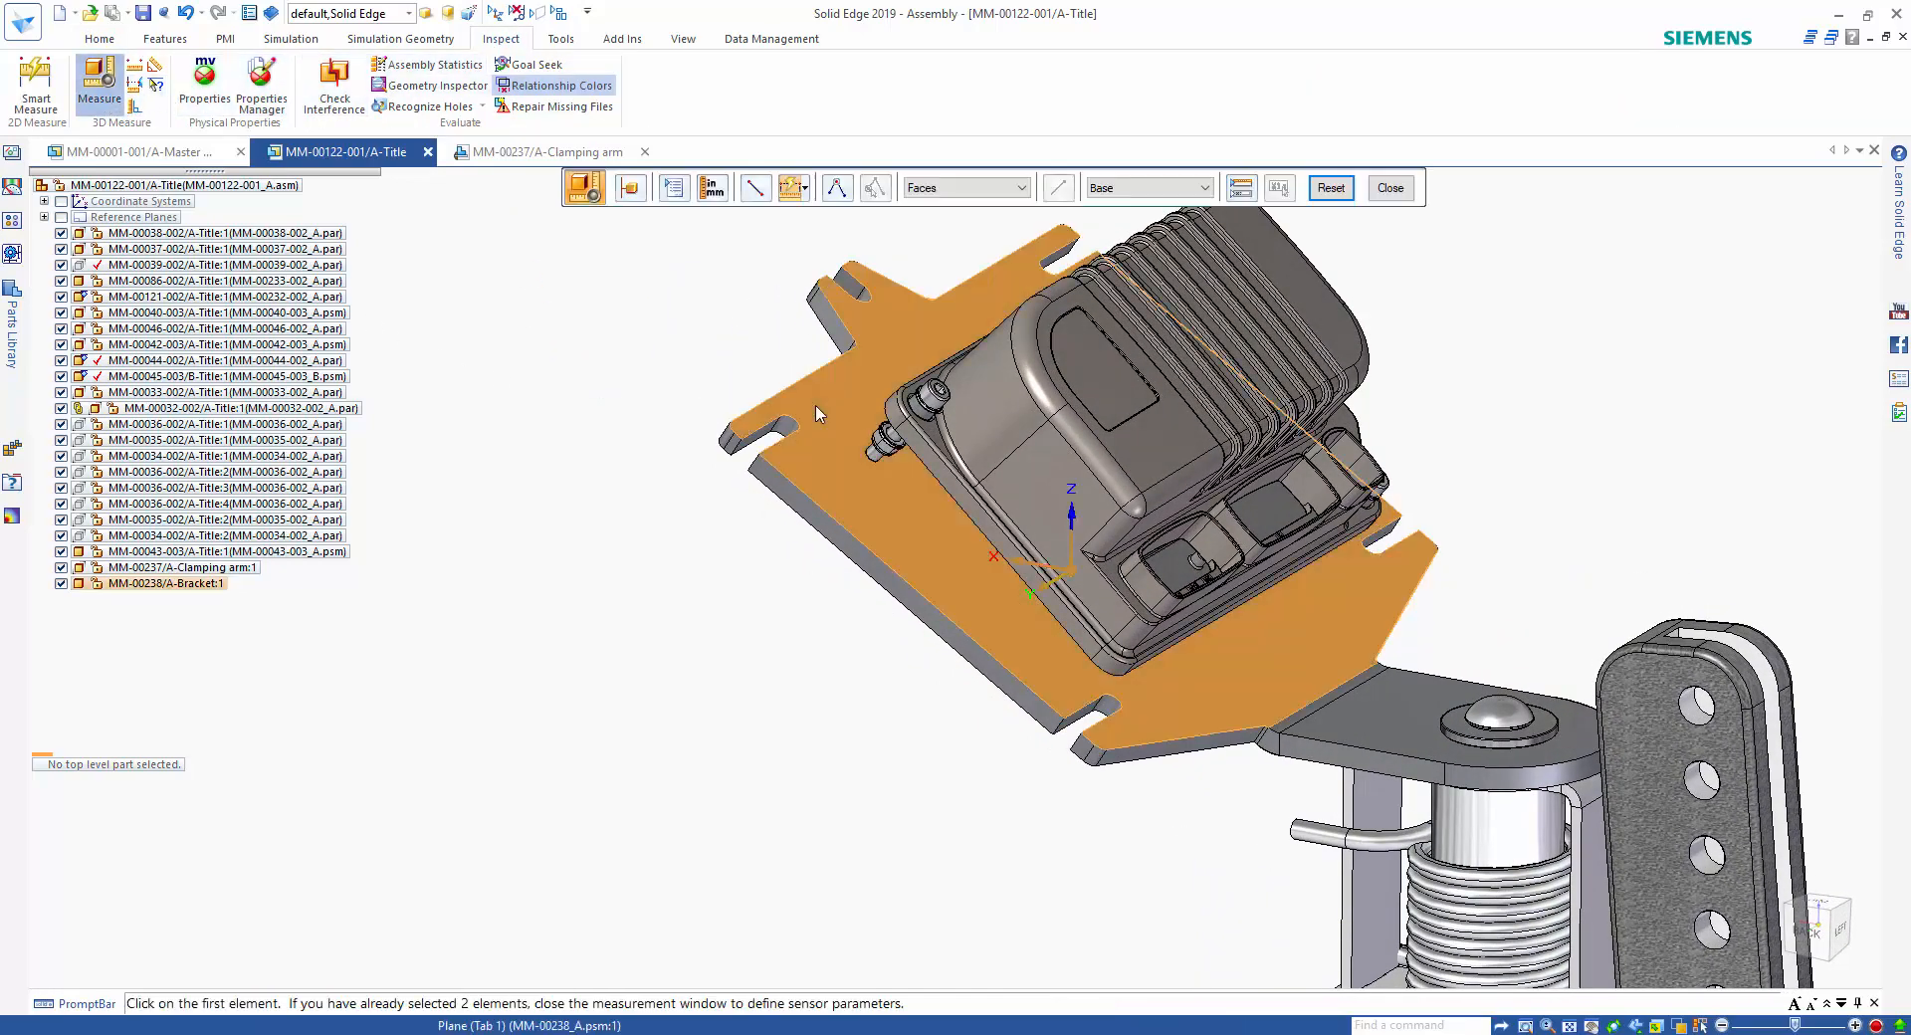
{"action": "left_click", "coordinate": [796, 423]}
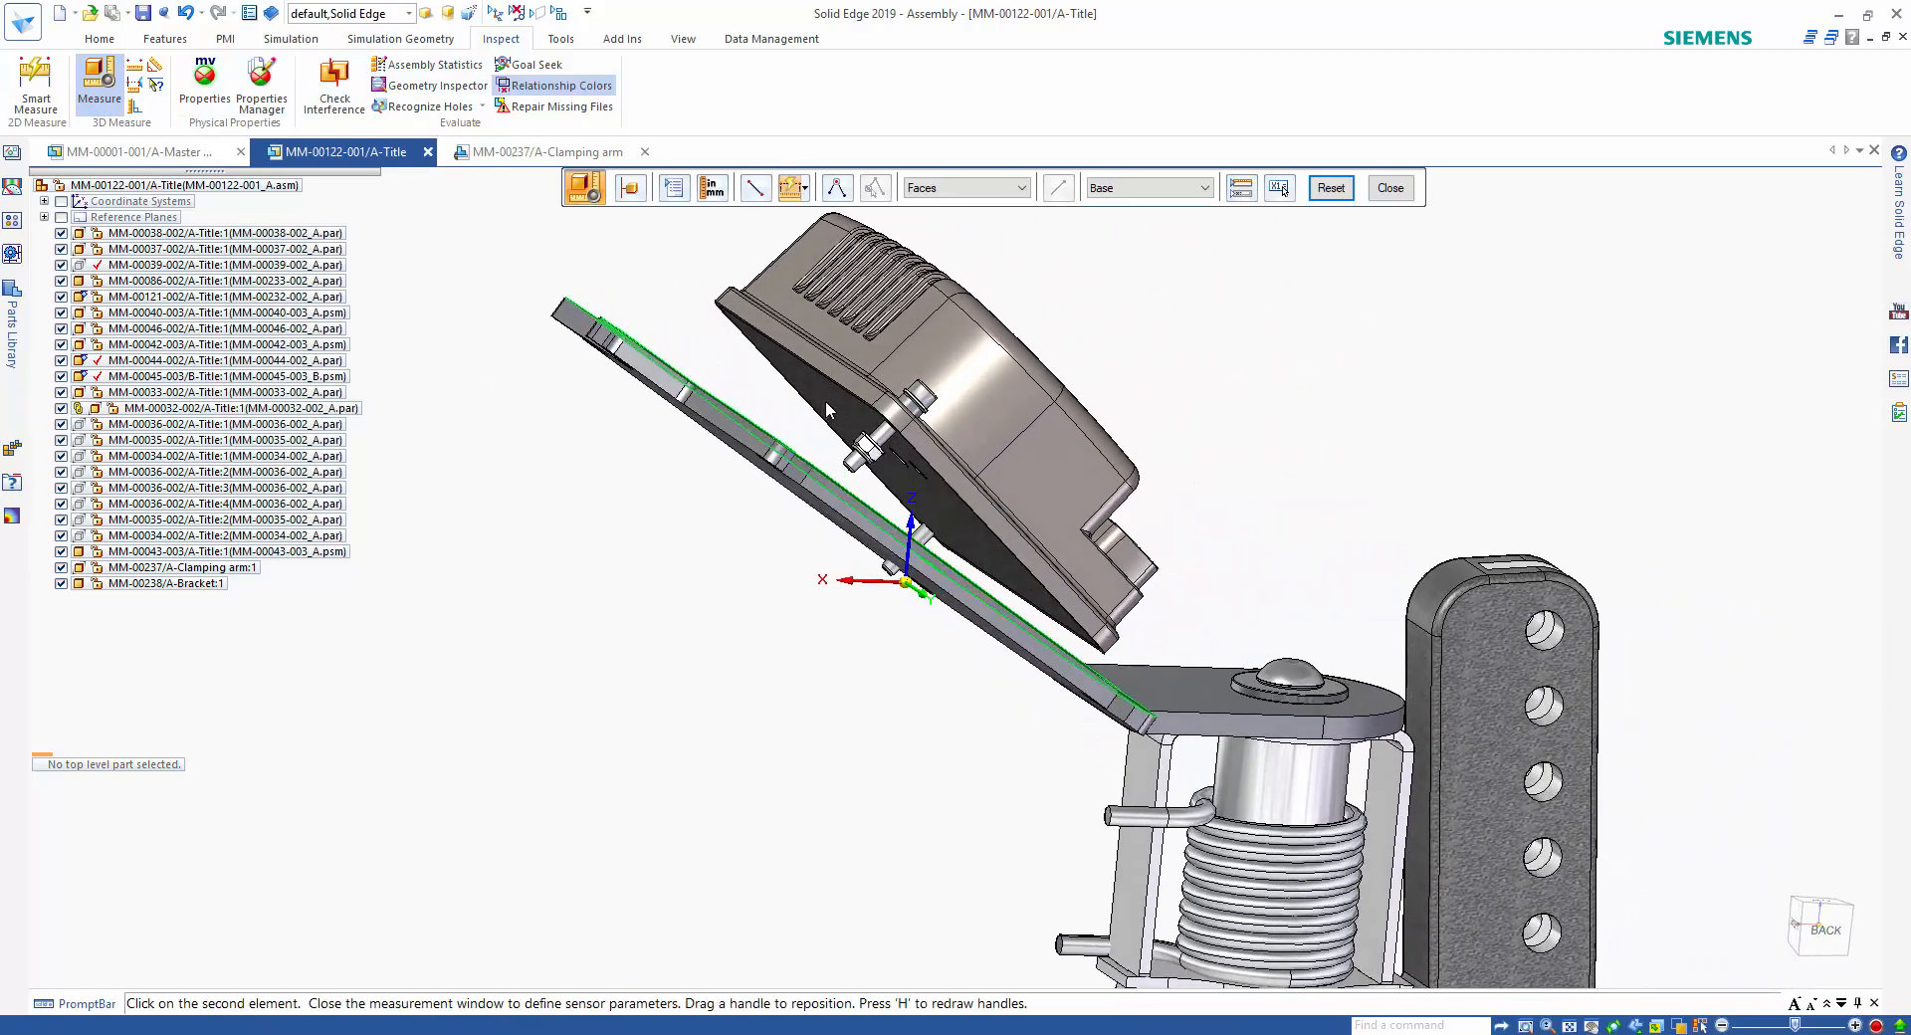
{"action": "left_click", "coordinate": [826, 396]}
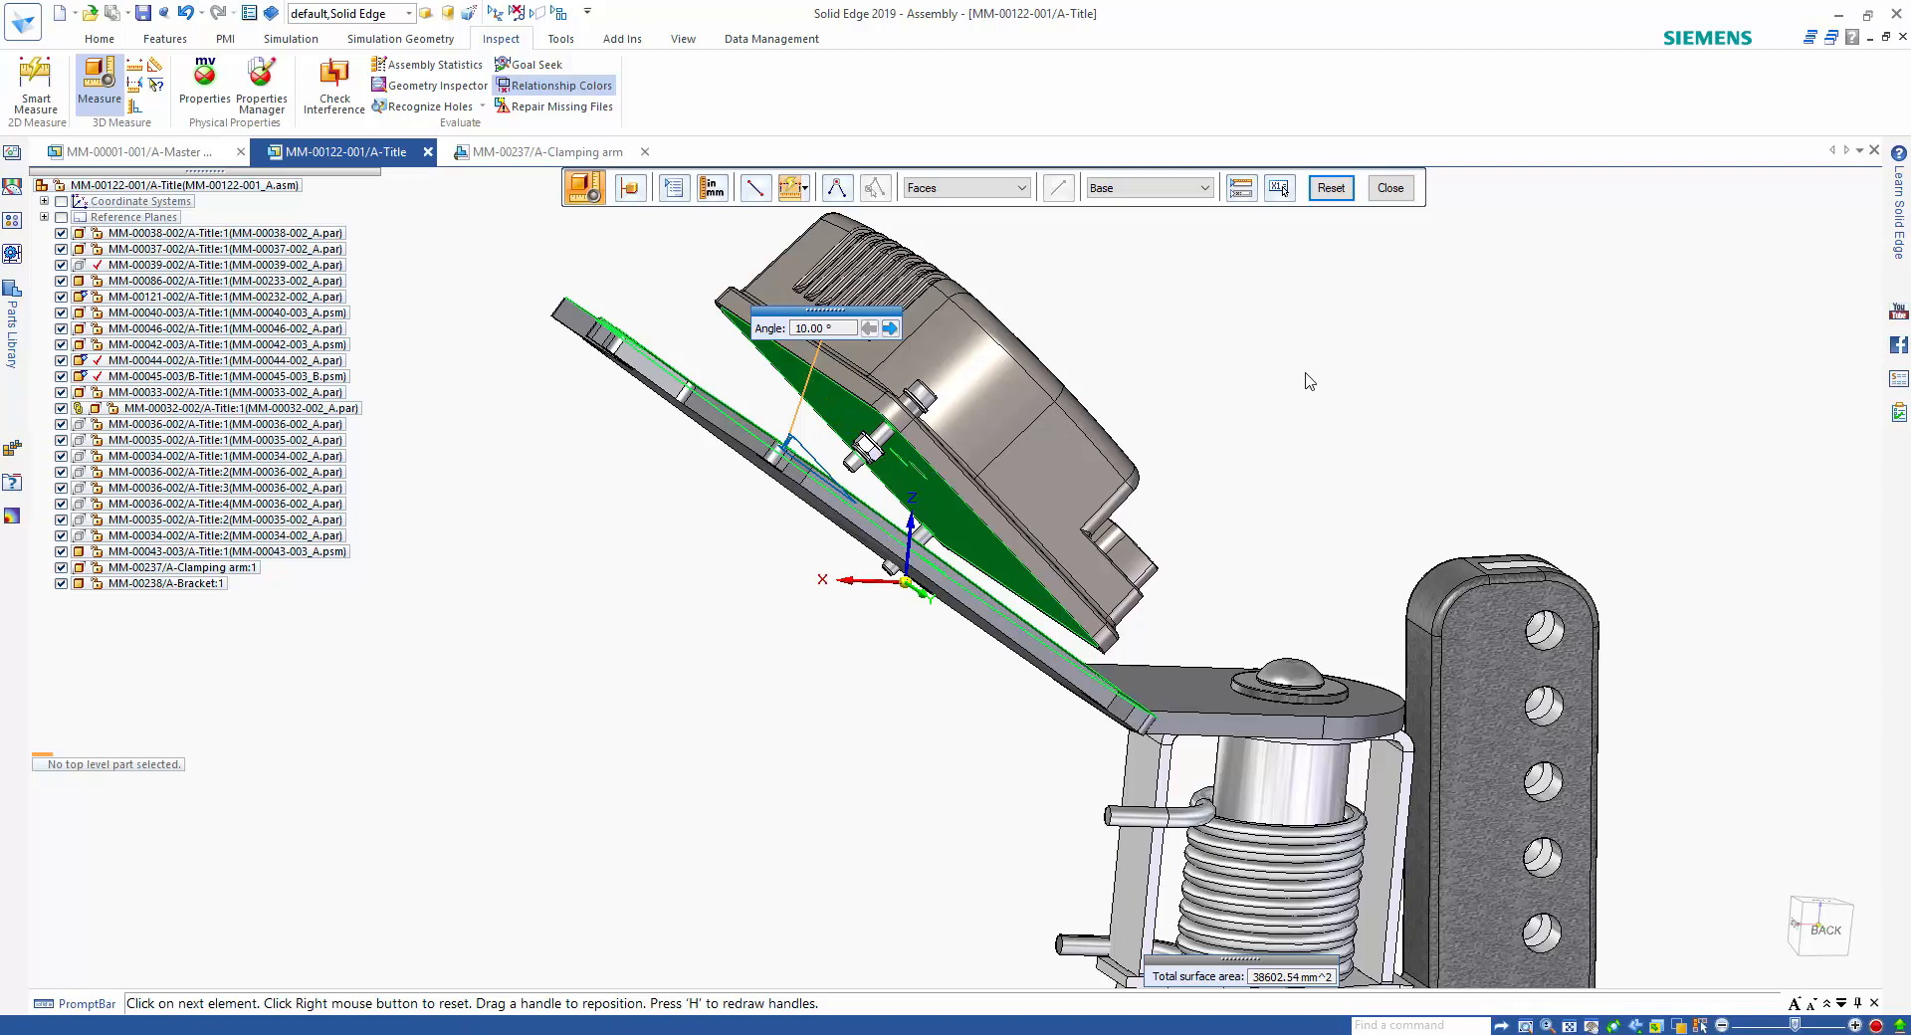
{"action": "key", "text": "Escape"}
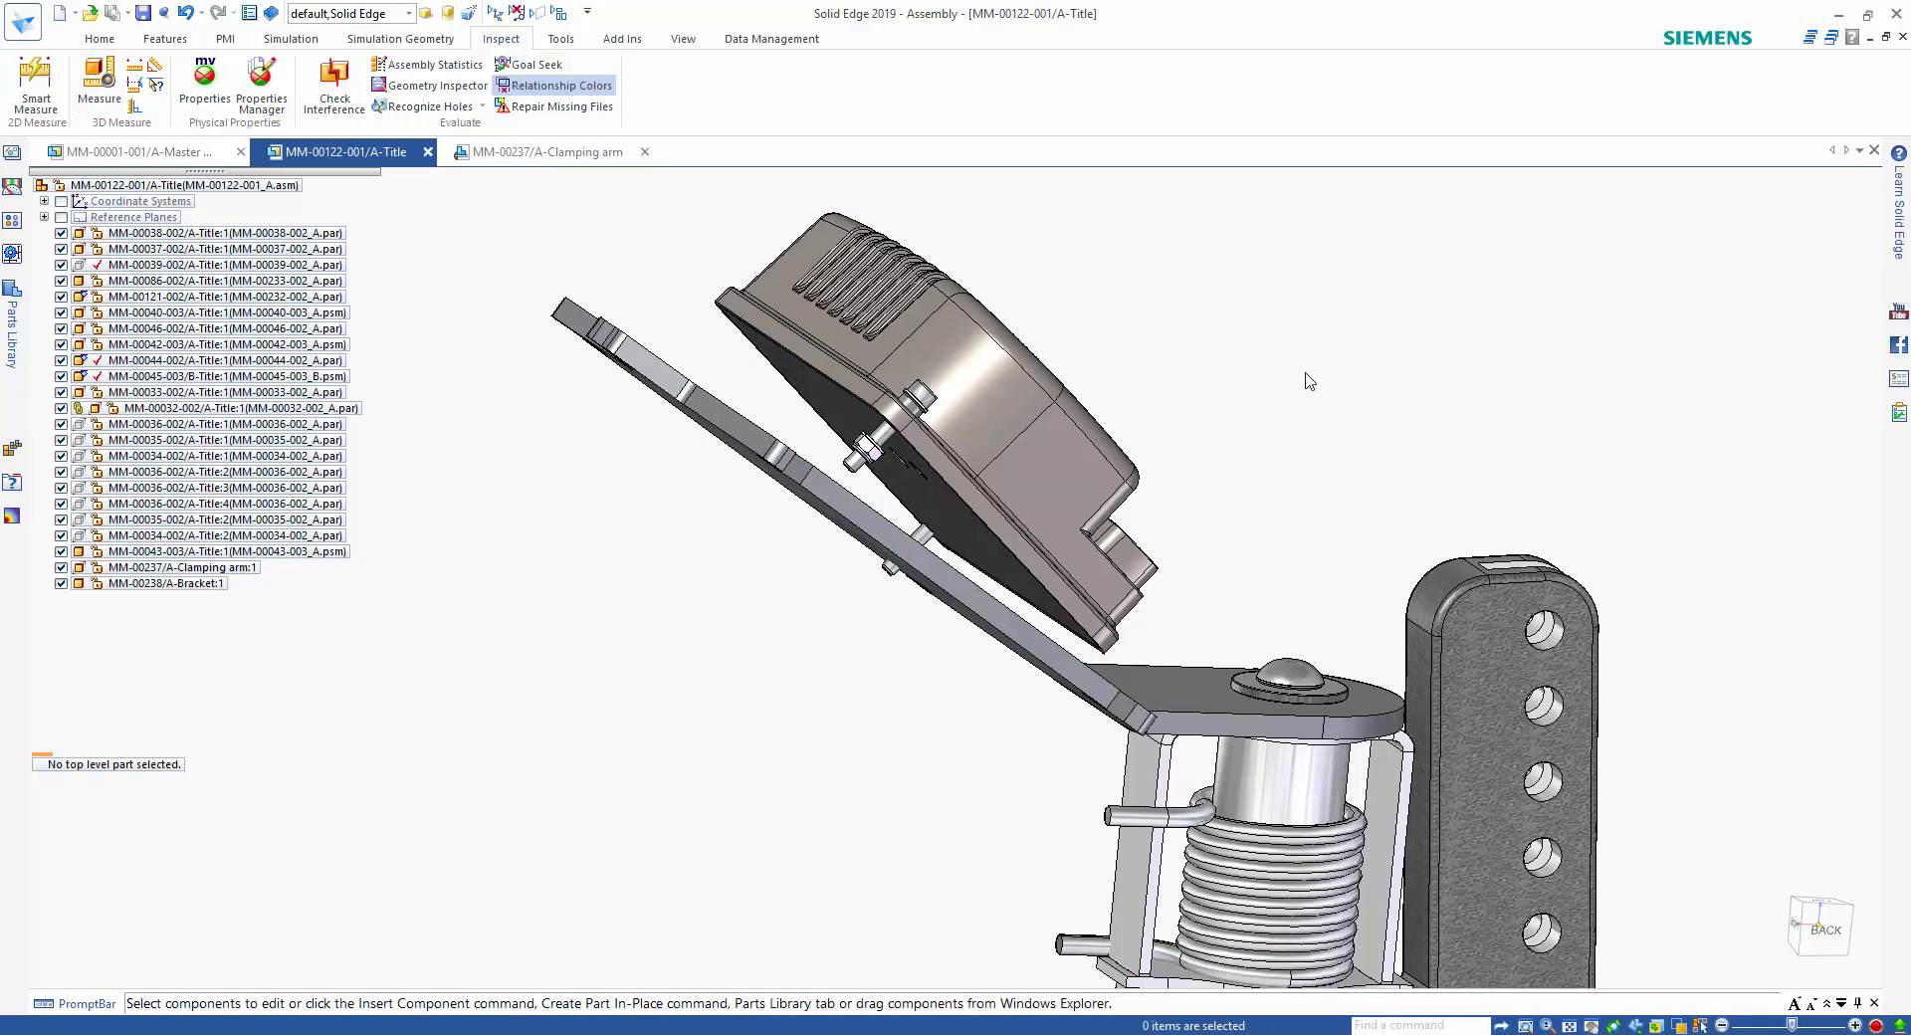
Edit the bracket in place and rotate its large plate section about the bend edge by the measured angle, making it parallel to the housing's underside.
{"action": "left_click", "coordinate": [959, 528]}
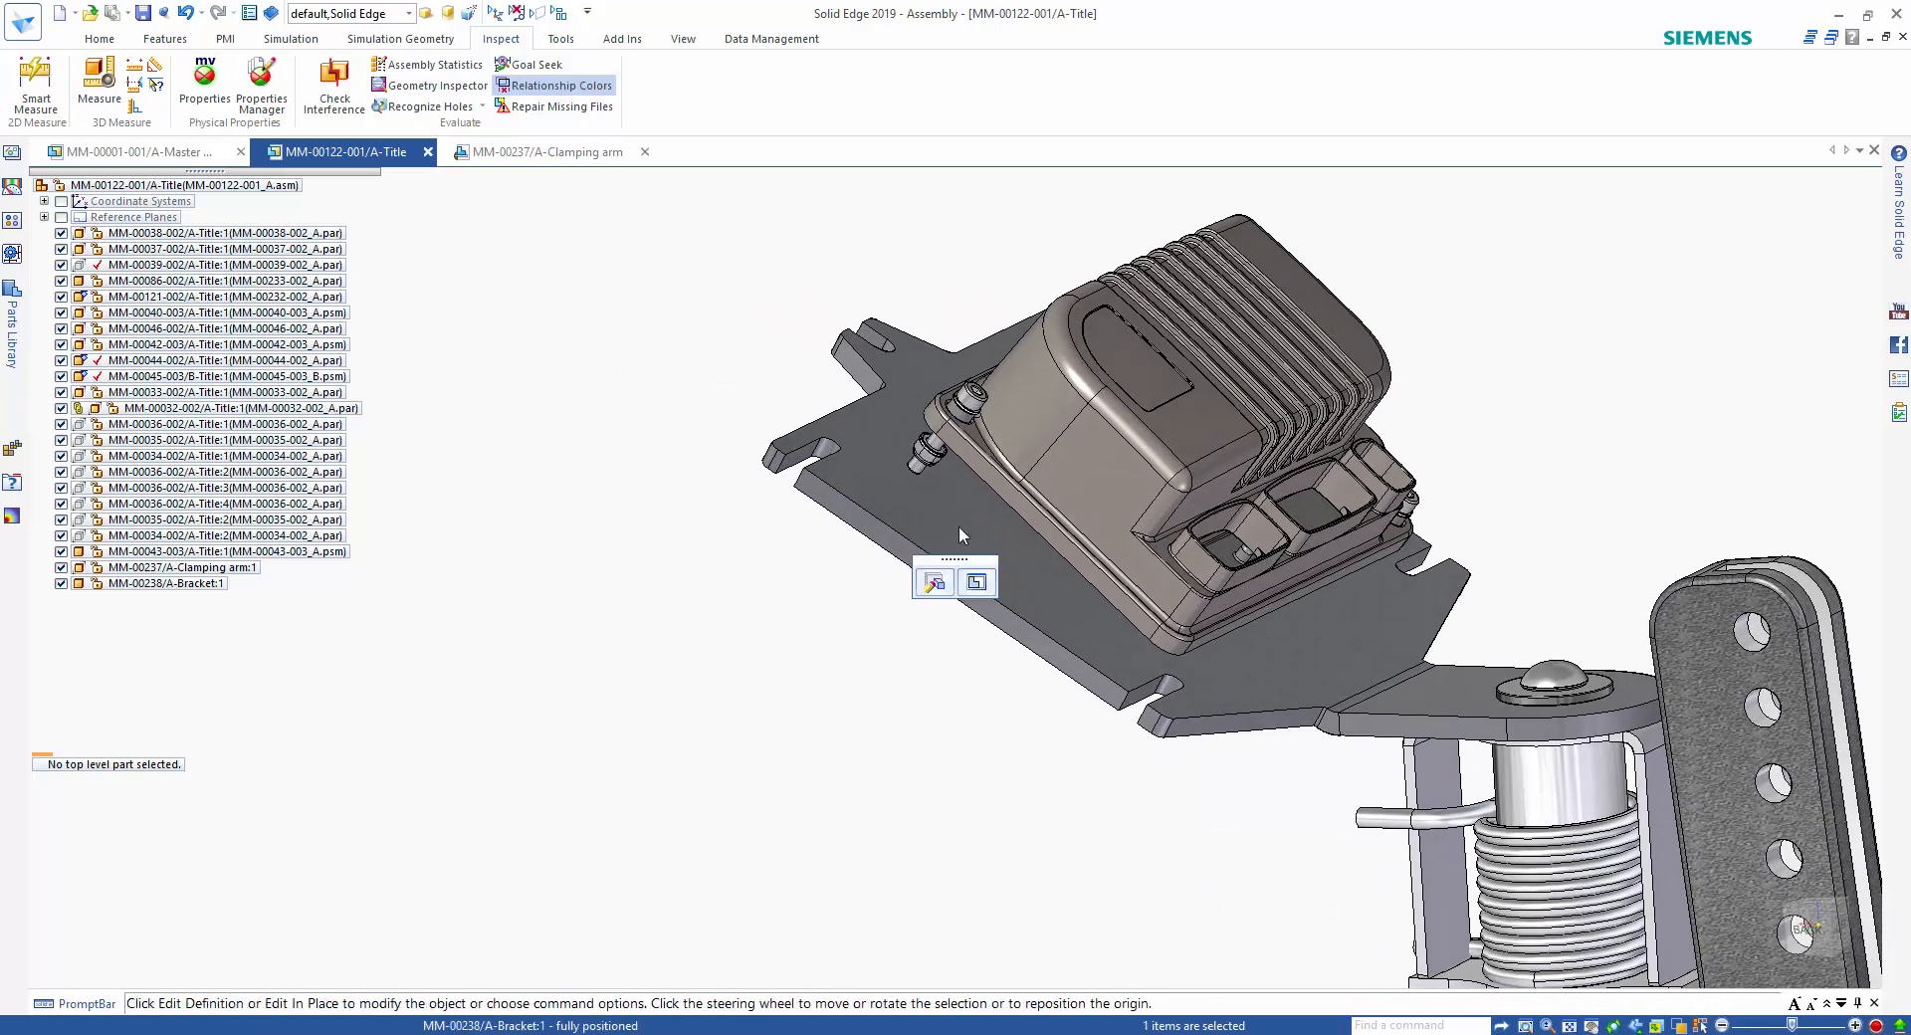
{"action": "left_click", "coordinate": [978, 581]}
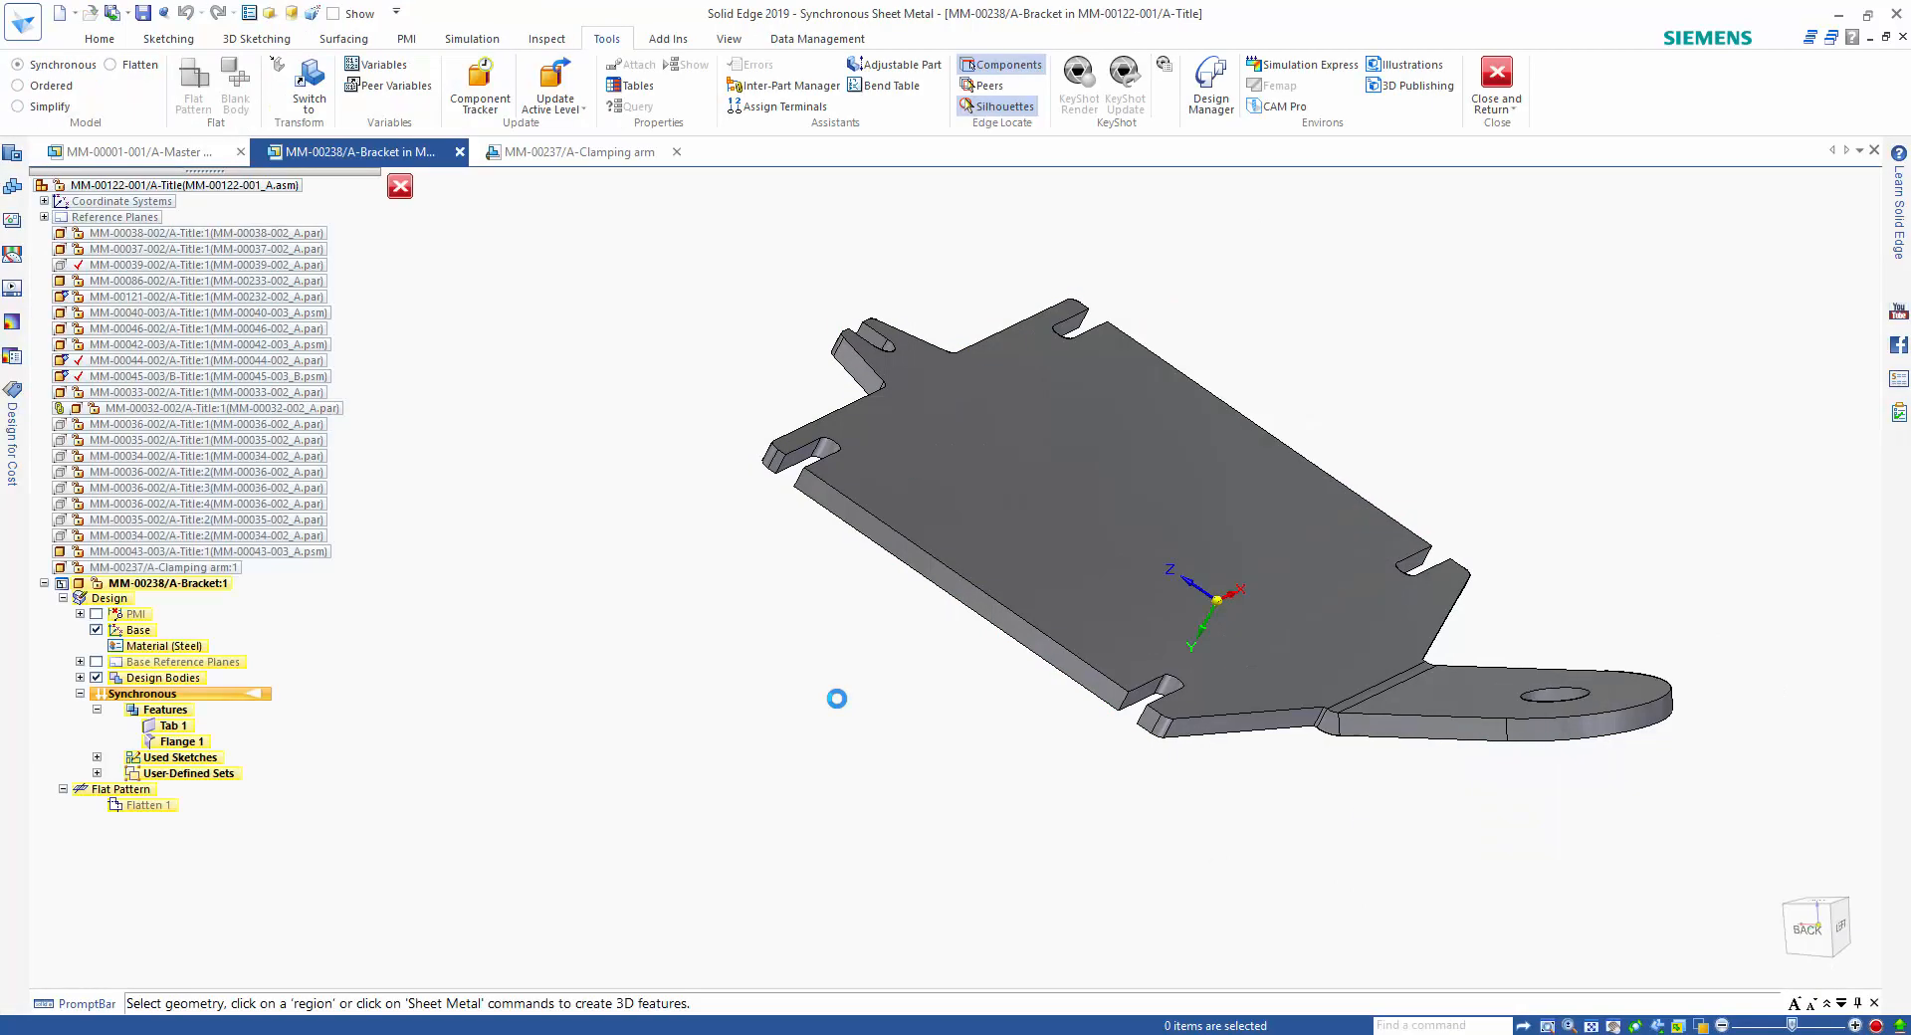
{"action": "middle_click_drag", "start_coordinate": [855, 692], "coordinate": [886, 324]}
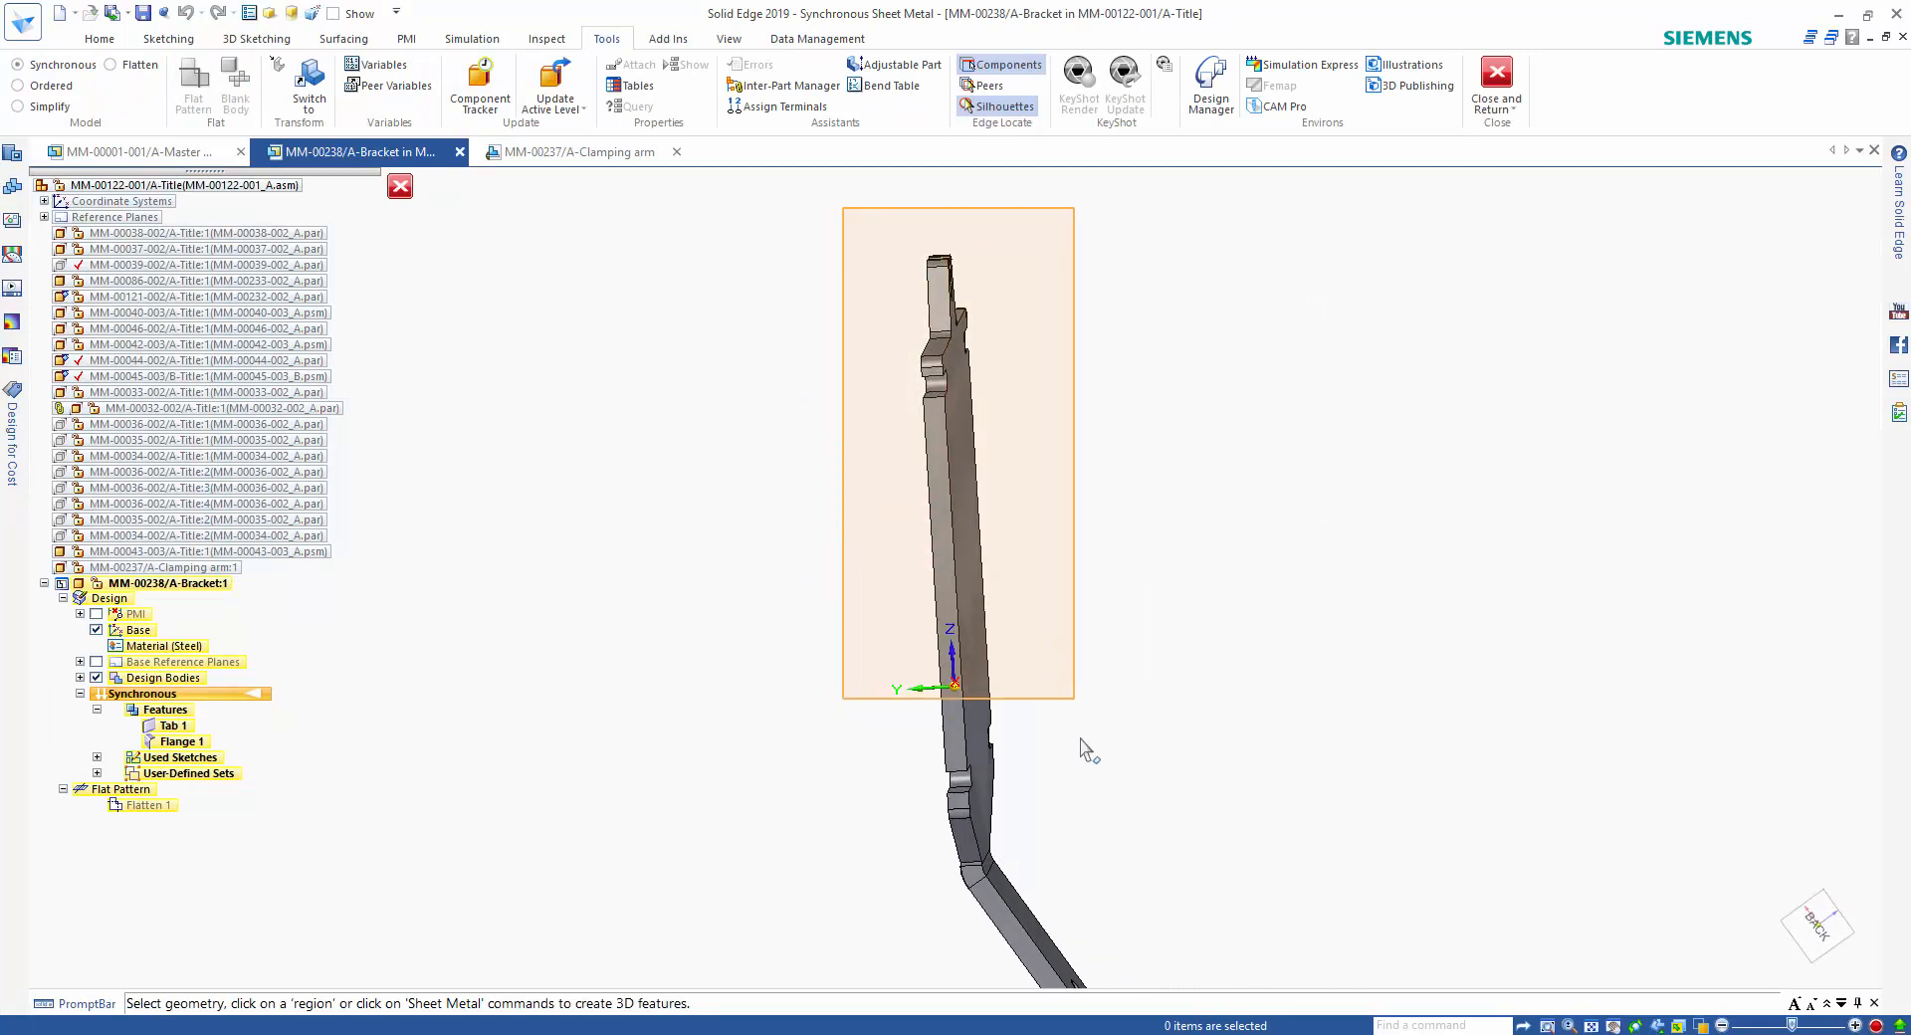
{"action": "middle_click_drag", "start_coordinate": [1096, 839], "coordinate": [1101, 875]}
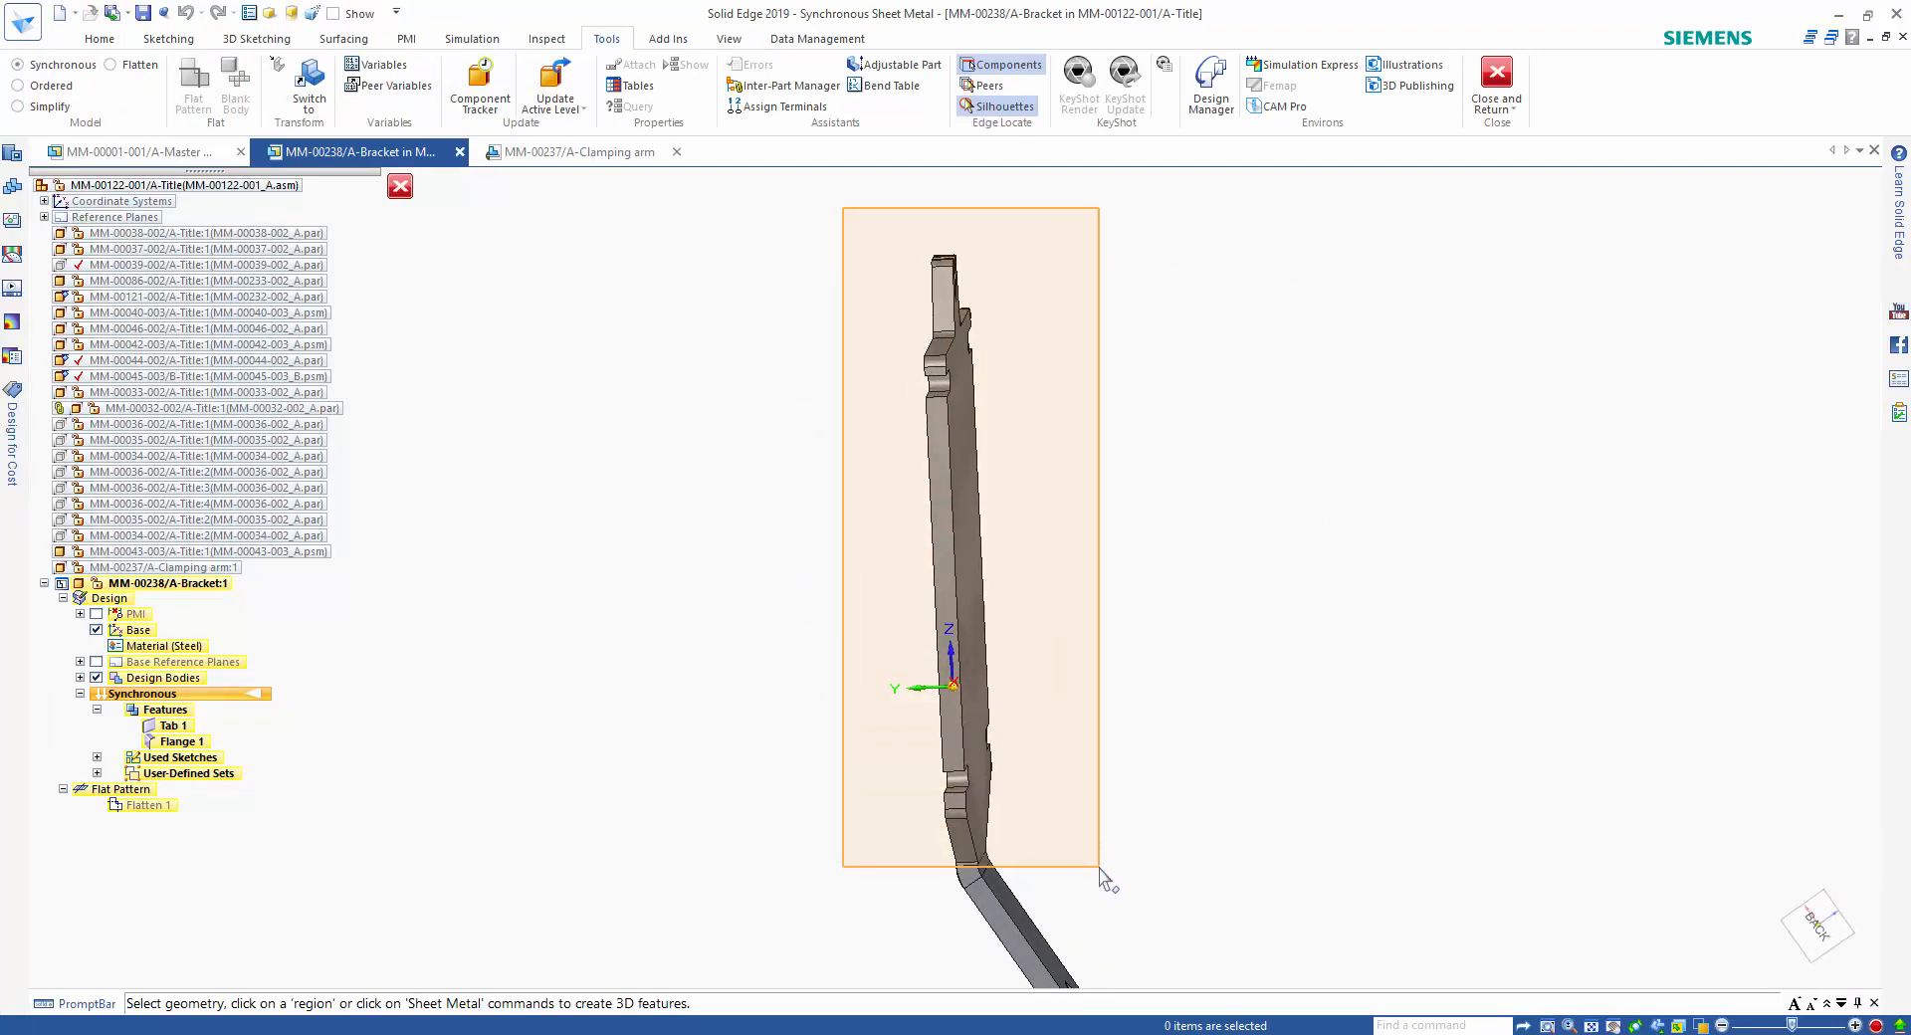
{"action": "left_click_drag", "start_coordinate": [1098, 867], "coordinate": [1100, 871]}
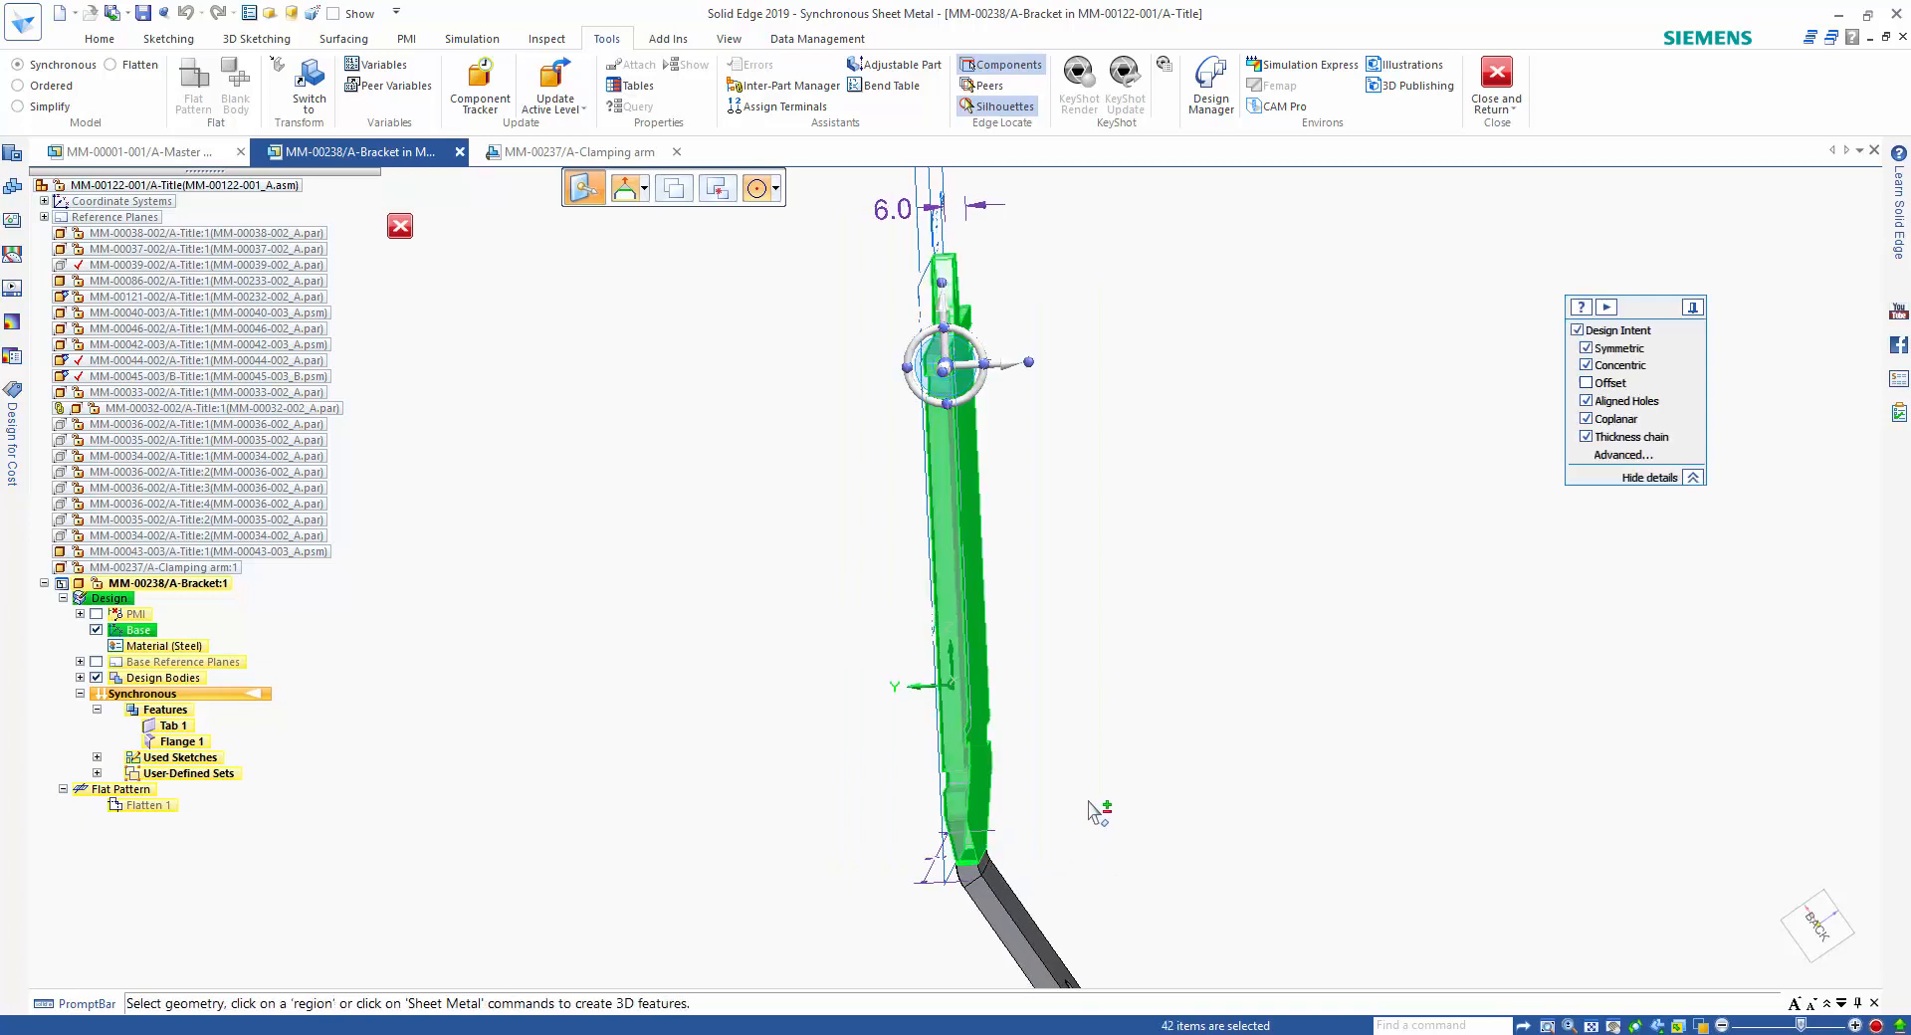
{"action": "middle_click_drag", "start_coordinate": [1099, 811], "coordinate": [1006, 583]}
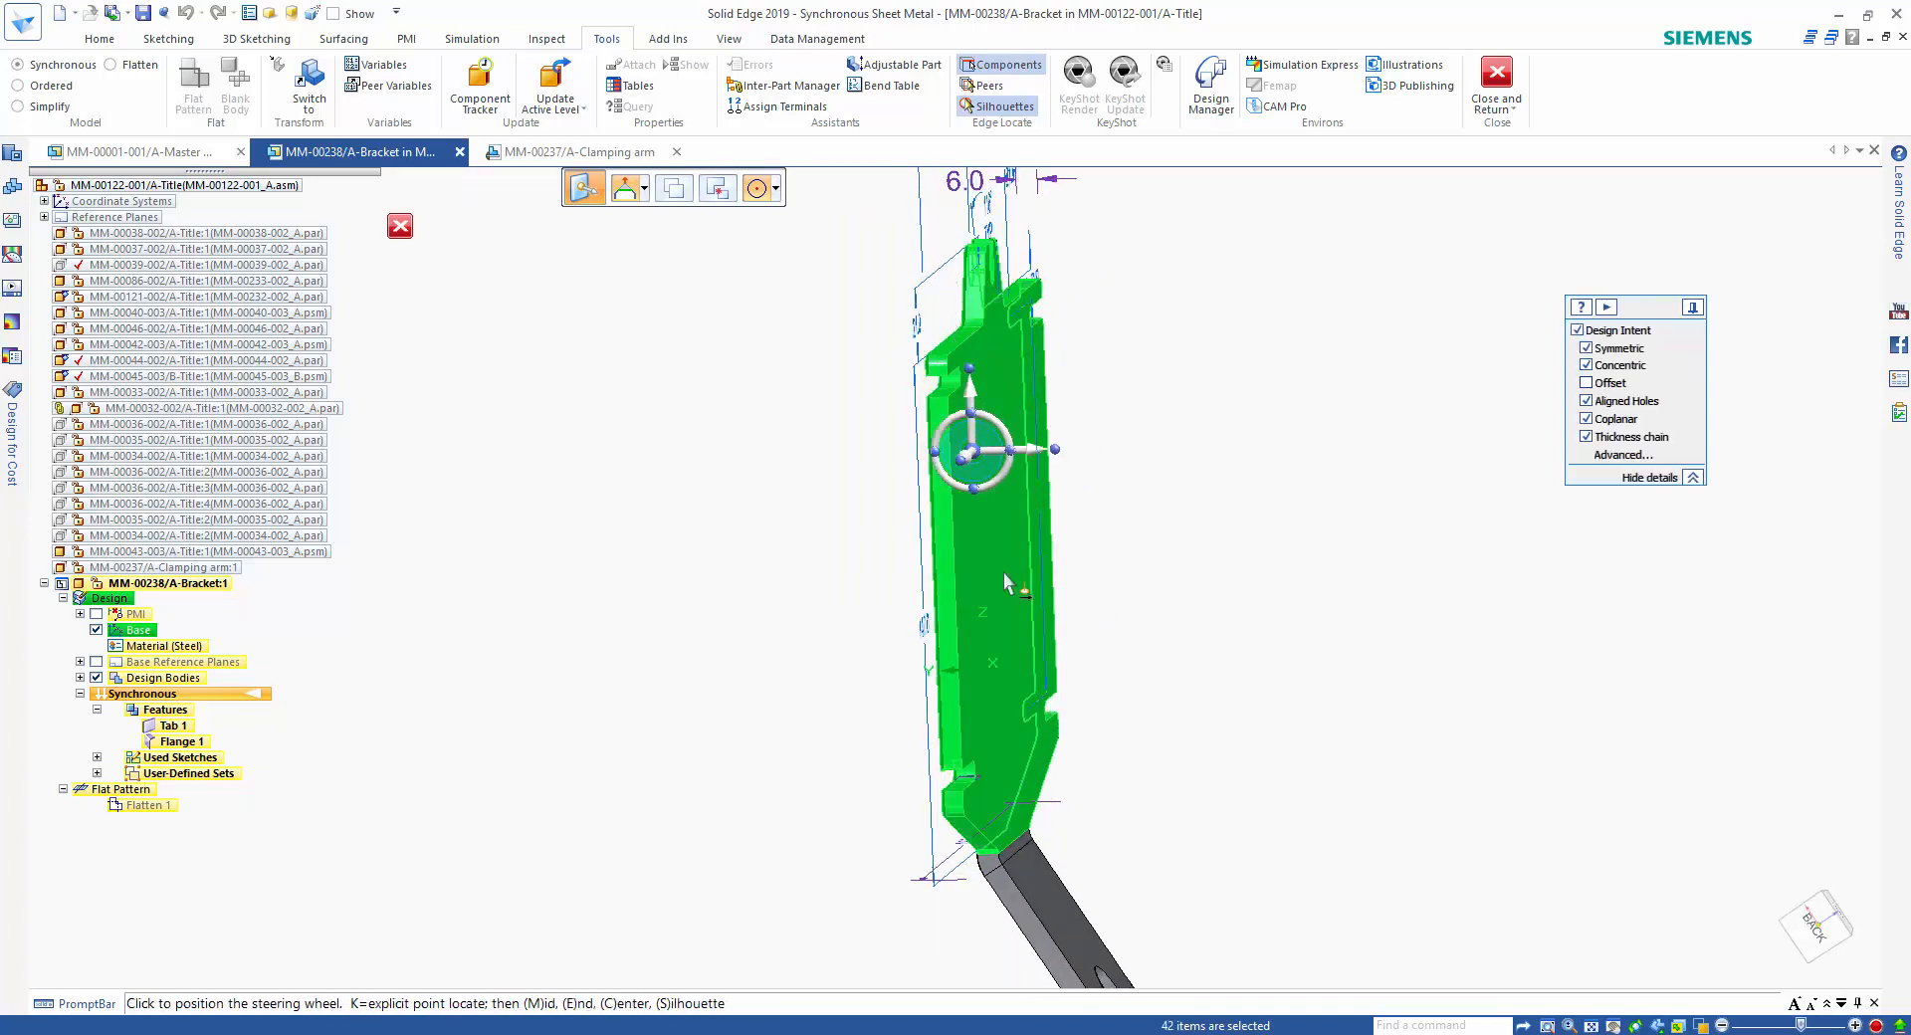
{"action": "left_click", "coordinate": [1017, 851]}
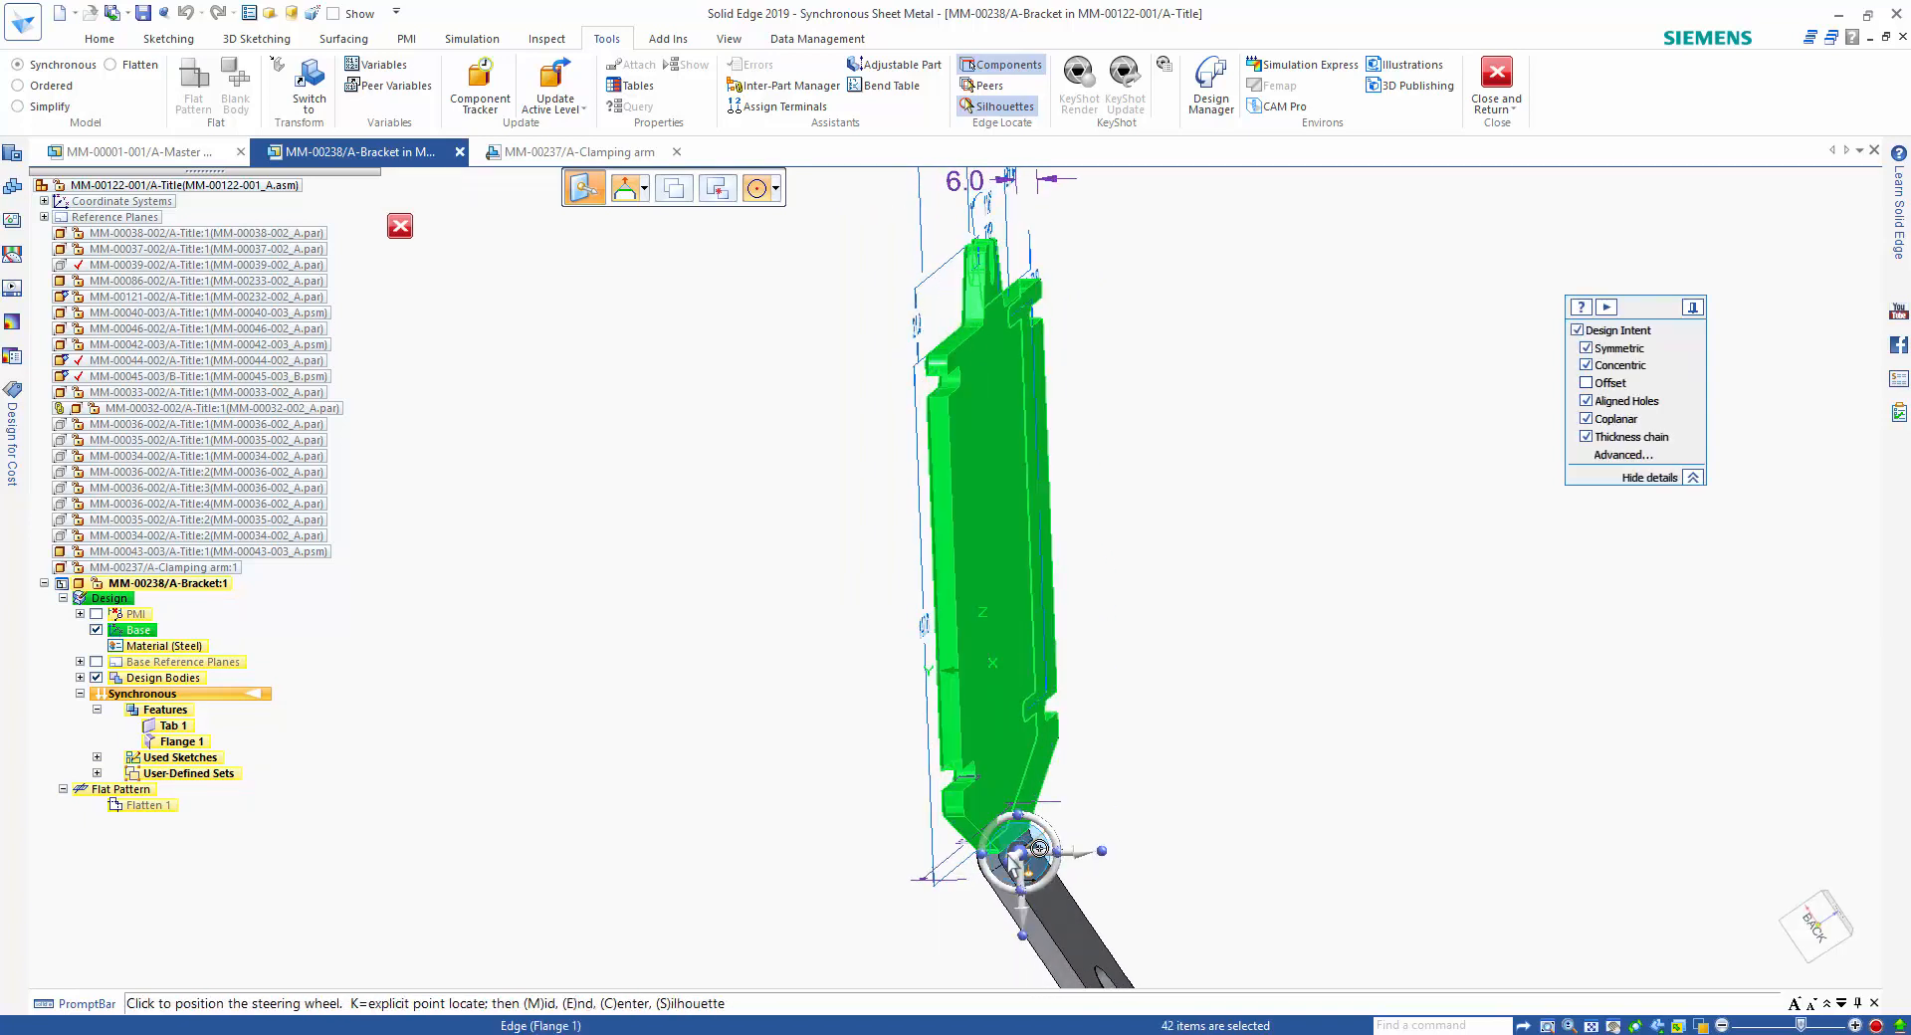
{"action": "left_click", "coordinate": [1009, 852]}
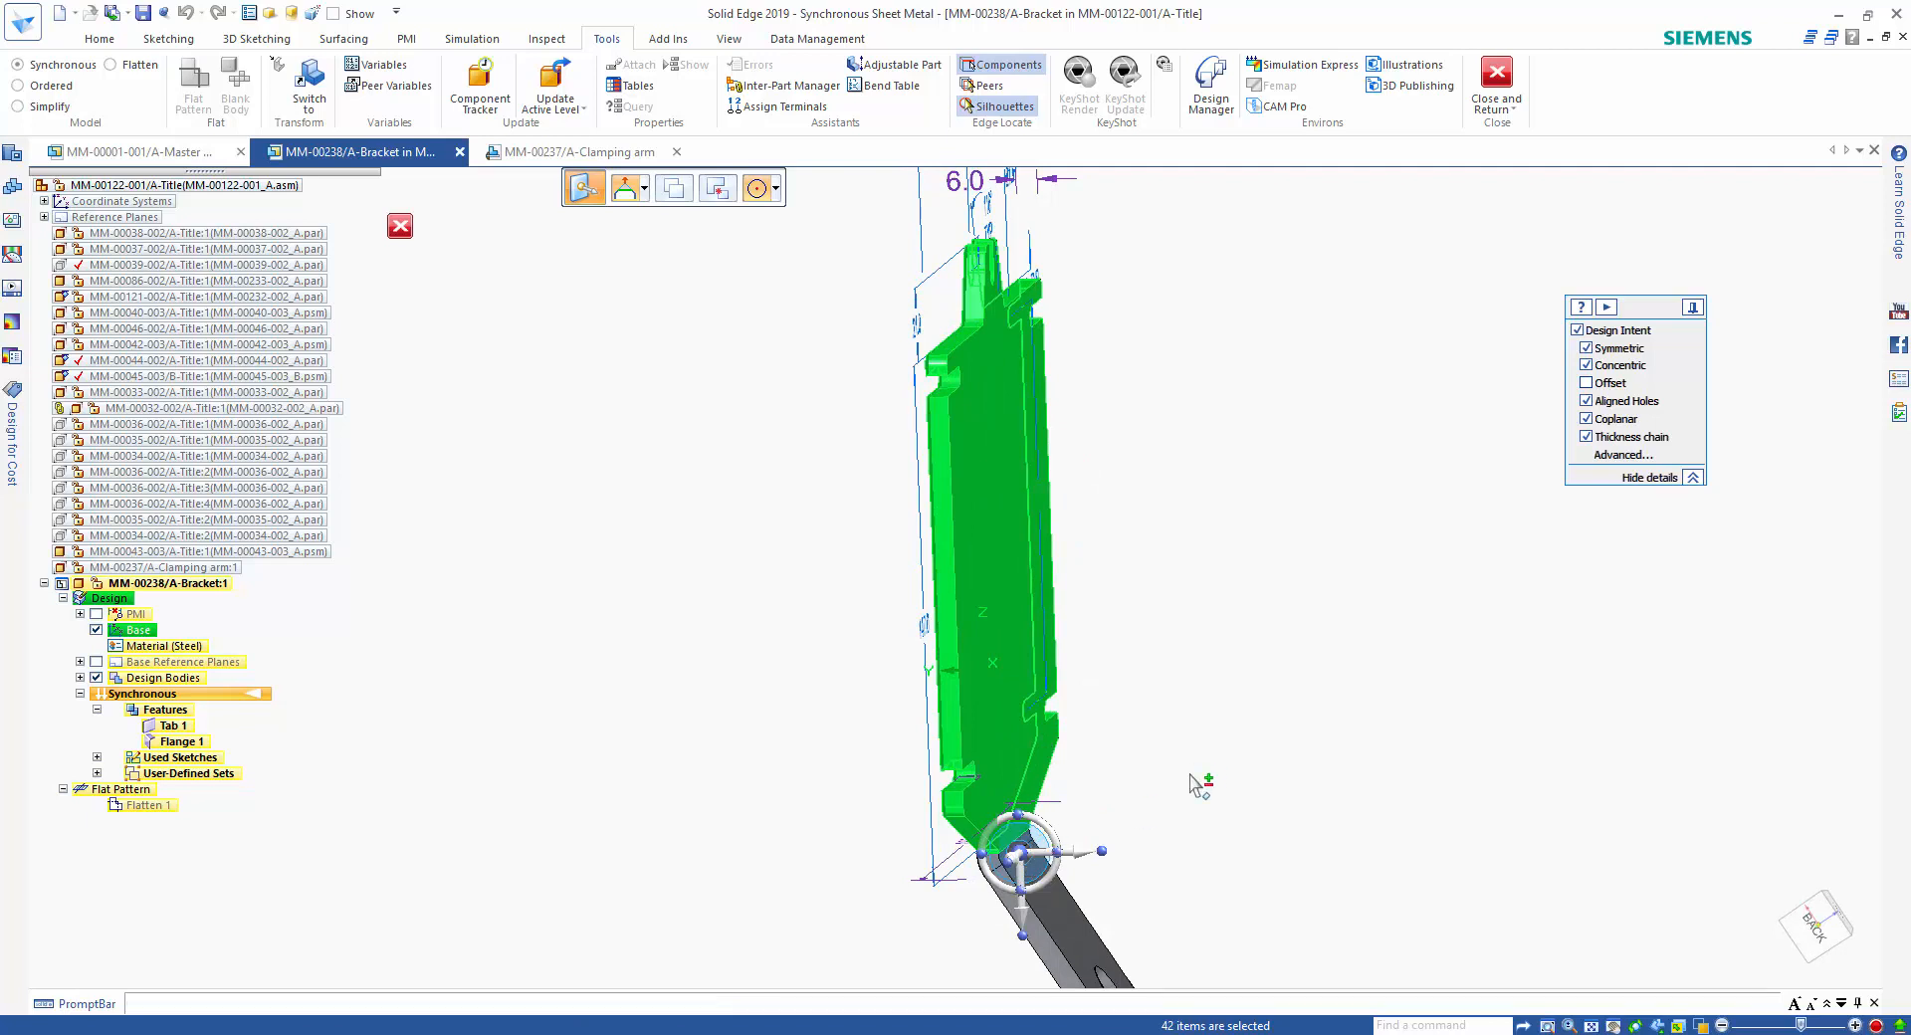
{"action": "left_click", "coordinate": [1002, 836]}
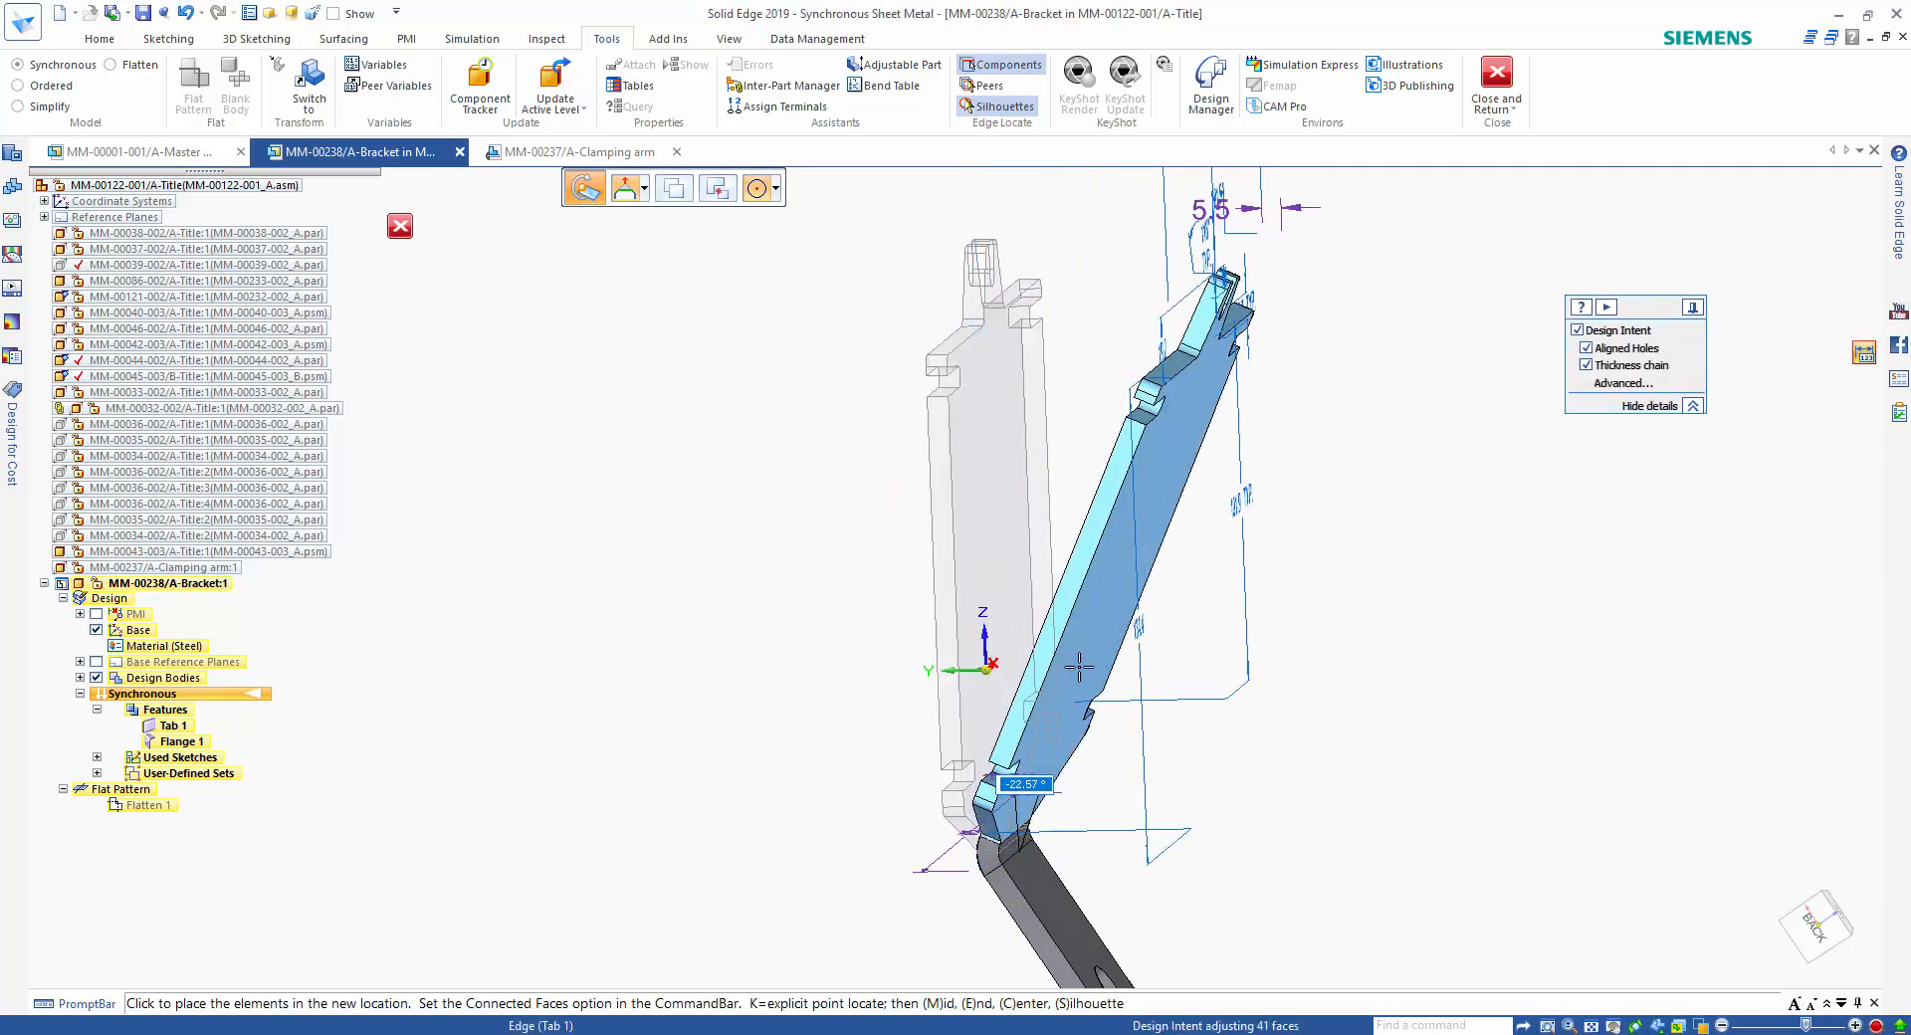
{"action": "type", "text": "-1"}
{"action": "key", "text": "Return"}
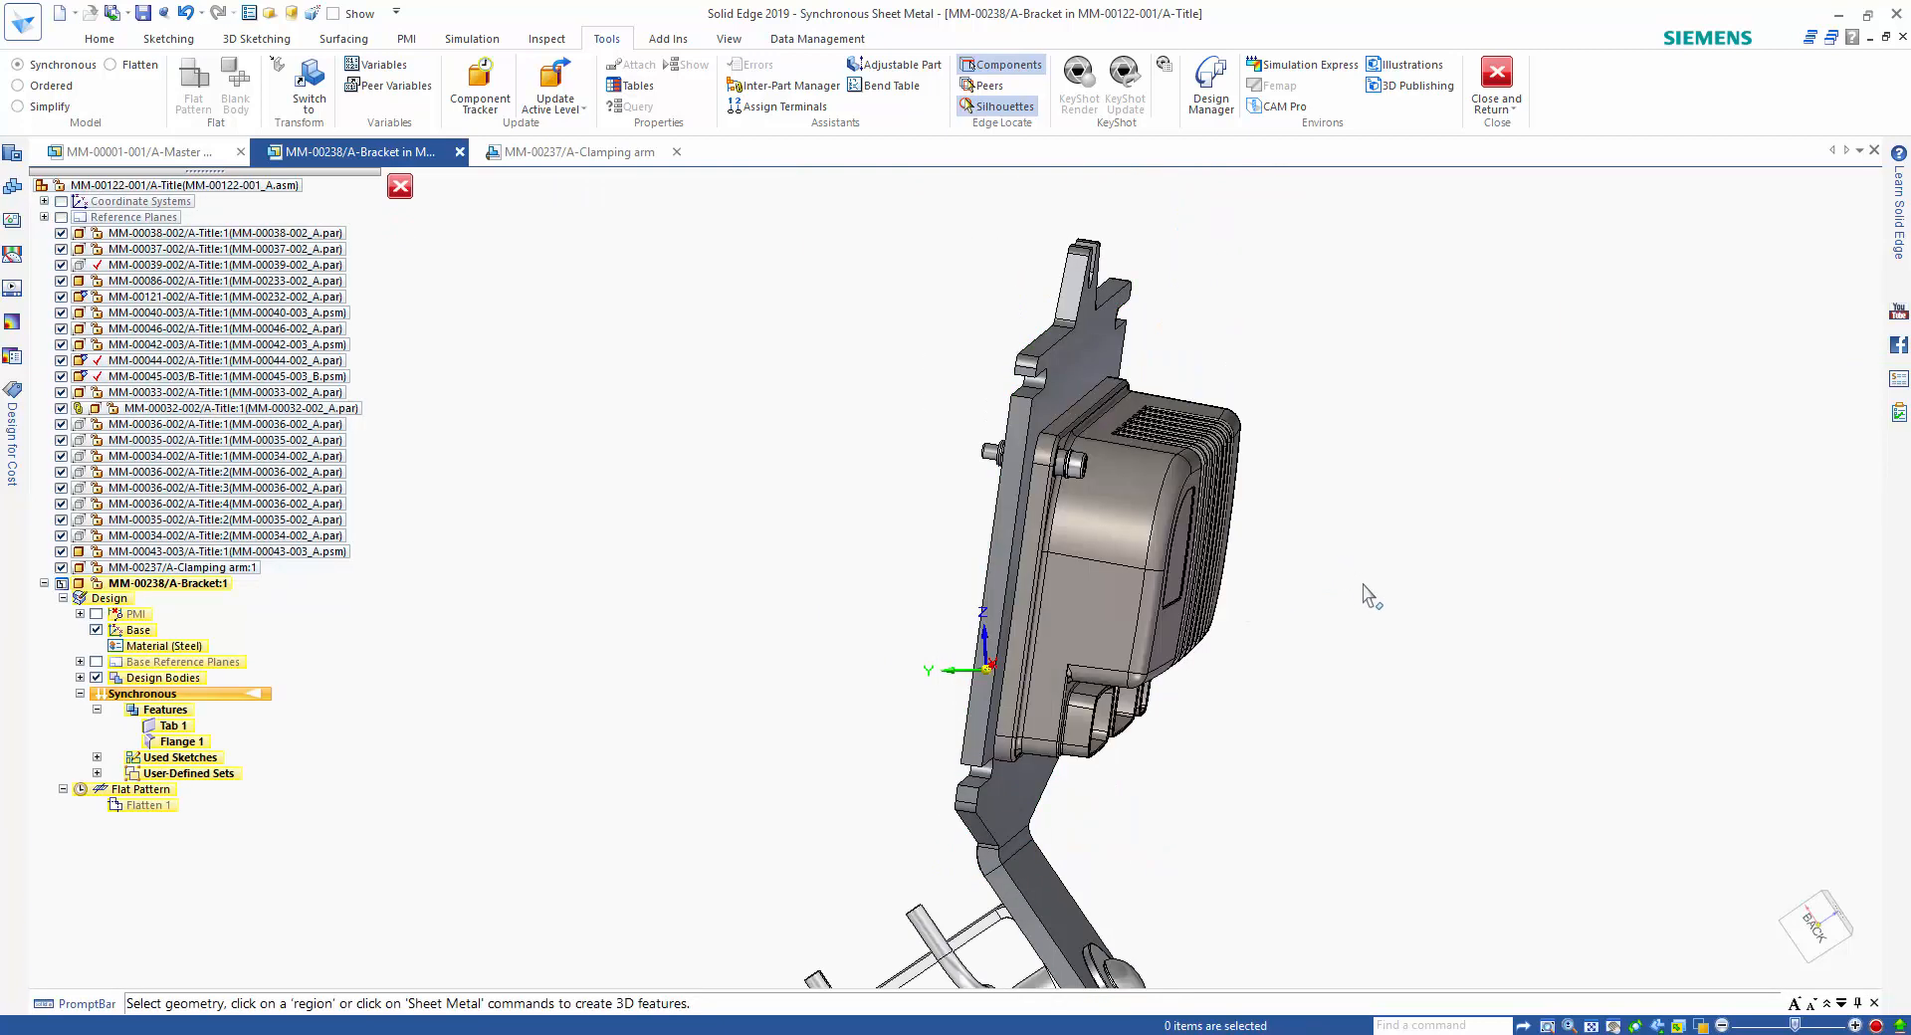
Move the plate's mounting slot nearest the bend so its rounded end centres on the housing's adjacent bolt.
{"action": "middle_click_drag", "start_coordinate": [1364, 585], "coordinate": [1597, 507]}
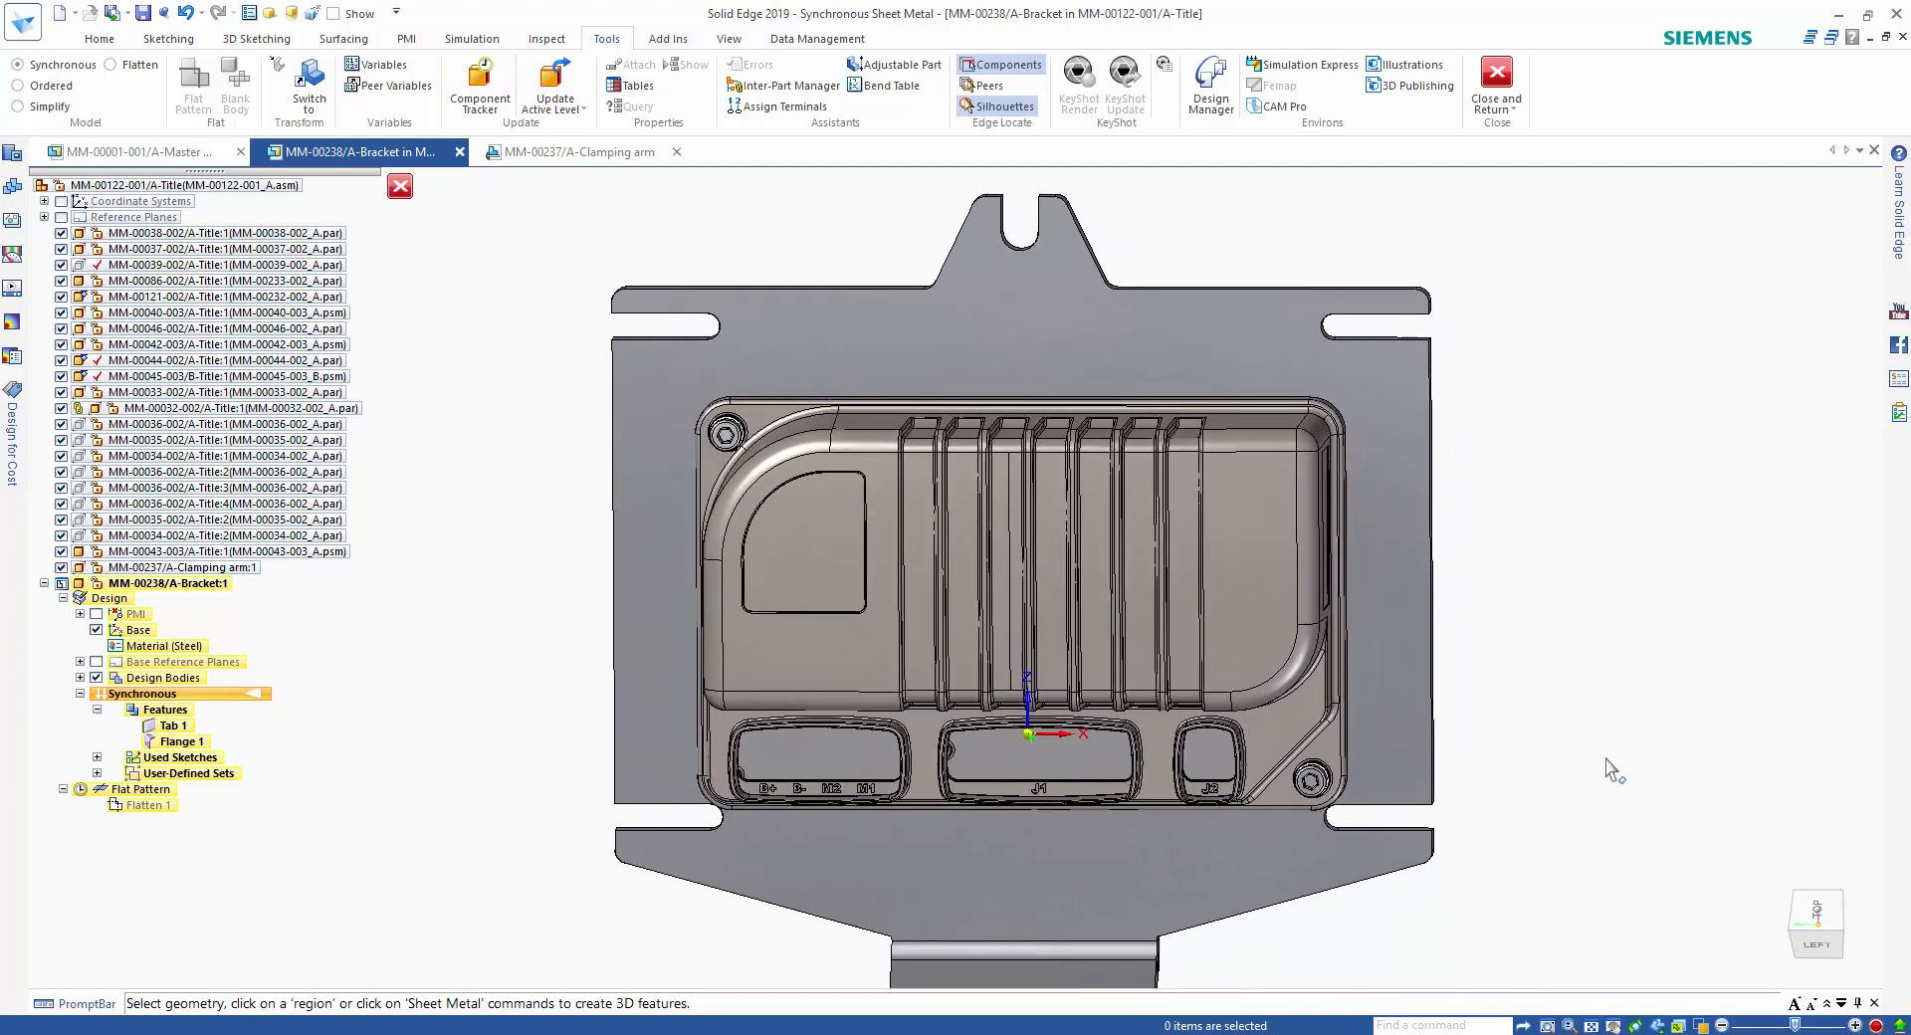
{"action": "left_click_drag", "start_coordinate": [1523, 766], "coordinate": [1310, 845]}
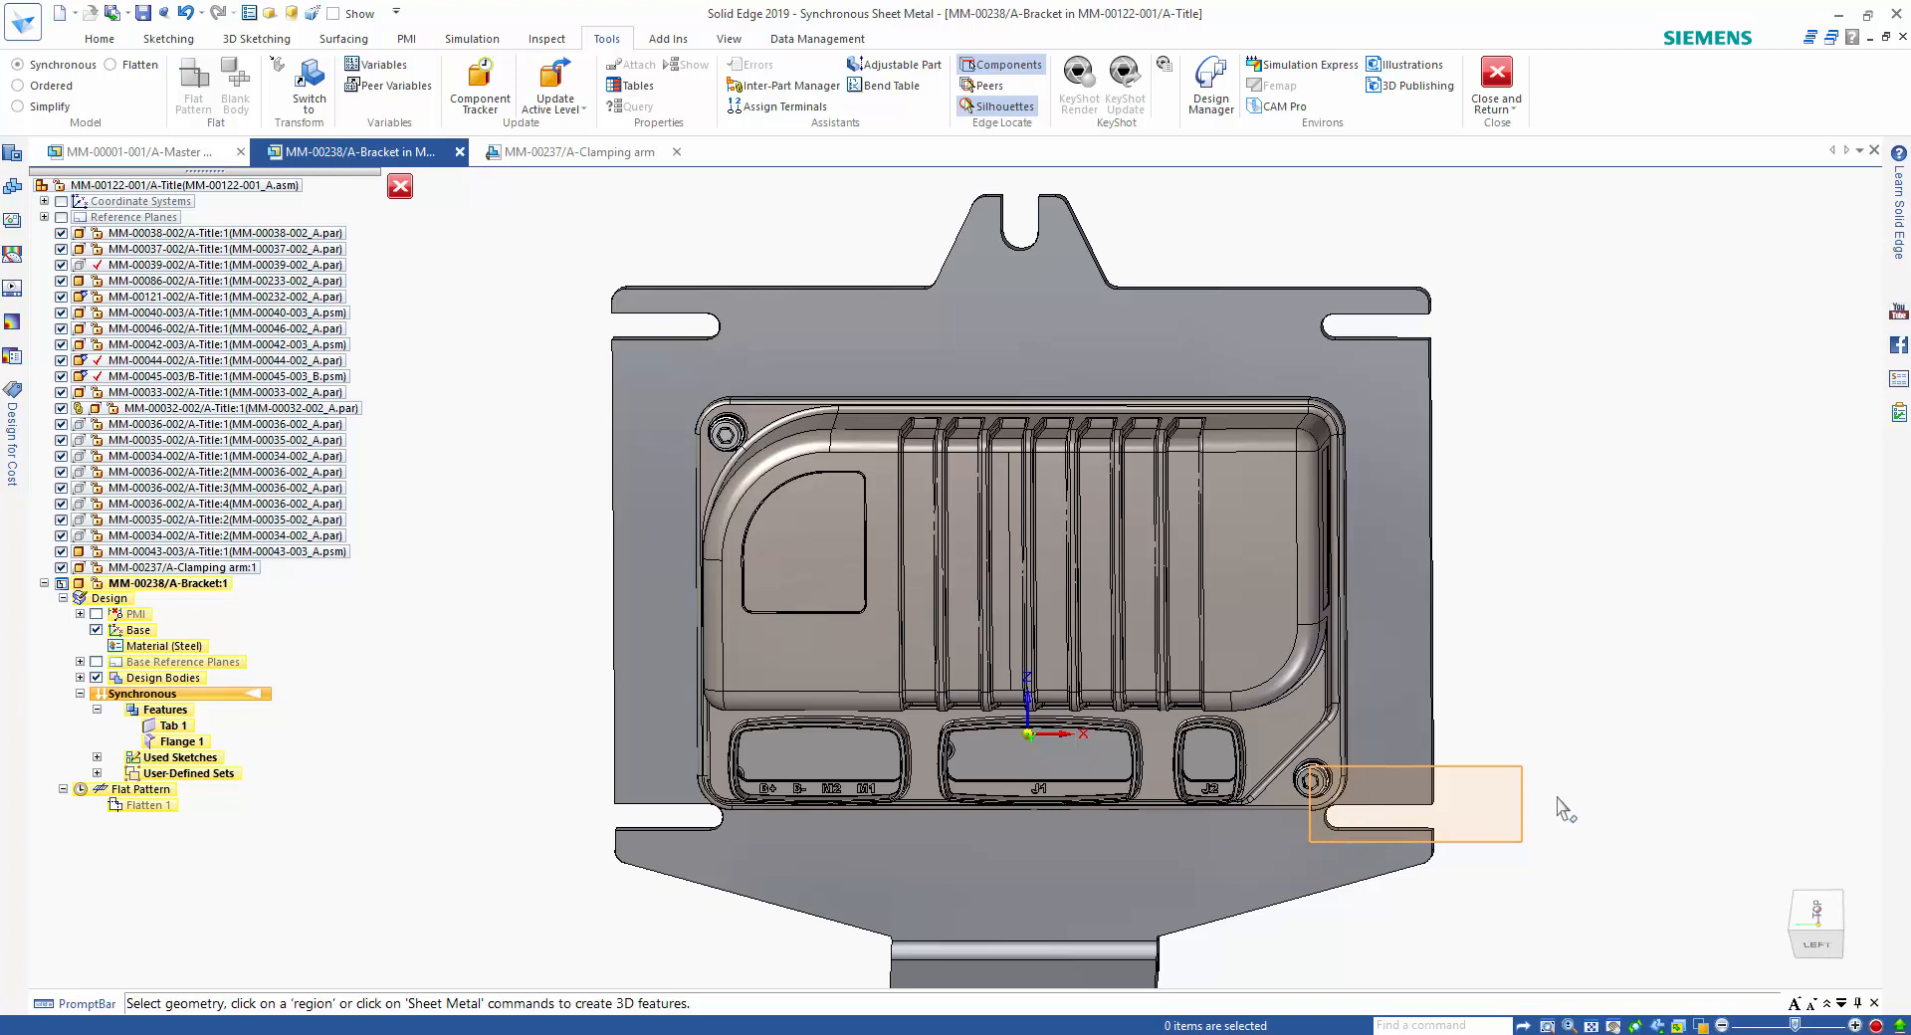
{"action": "left_click", "coordinate": [1434, 805]}
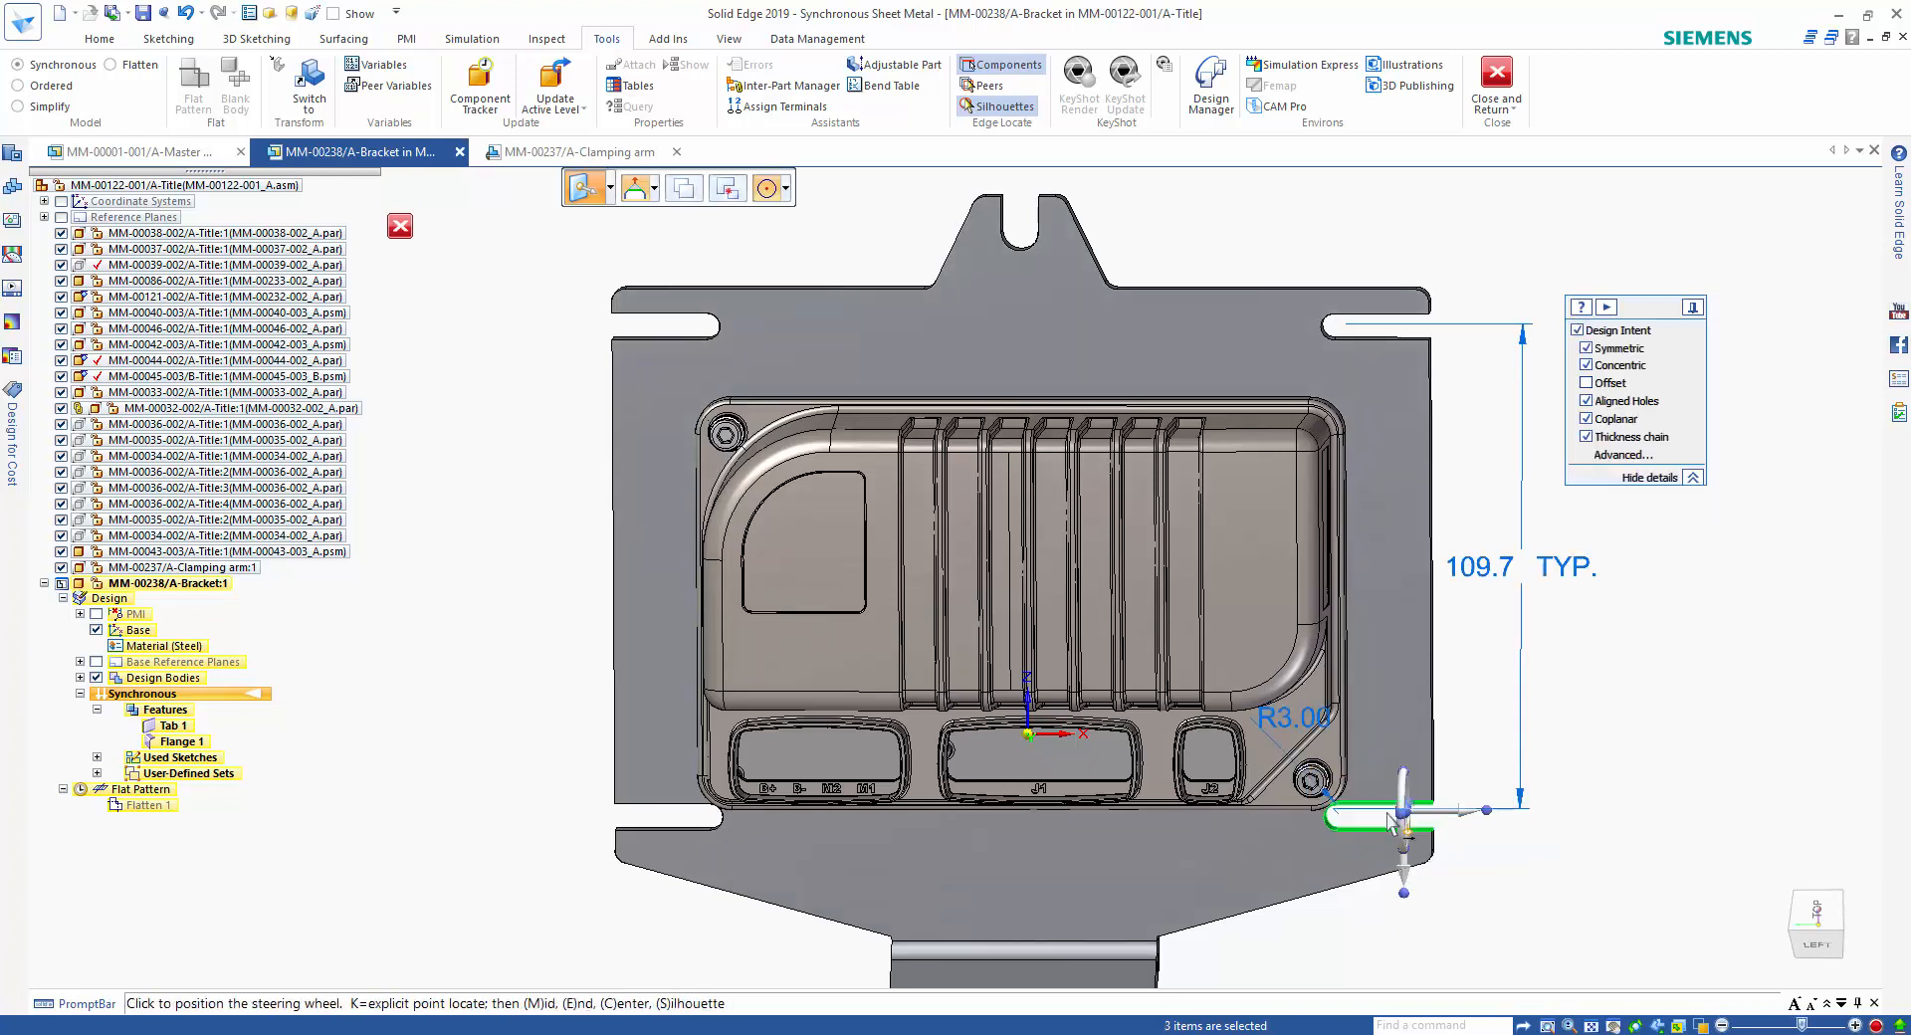
{"action": "left_click", "coordinate": [1342, 817]}
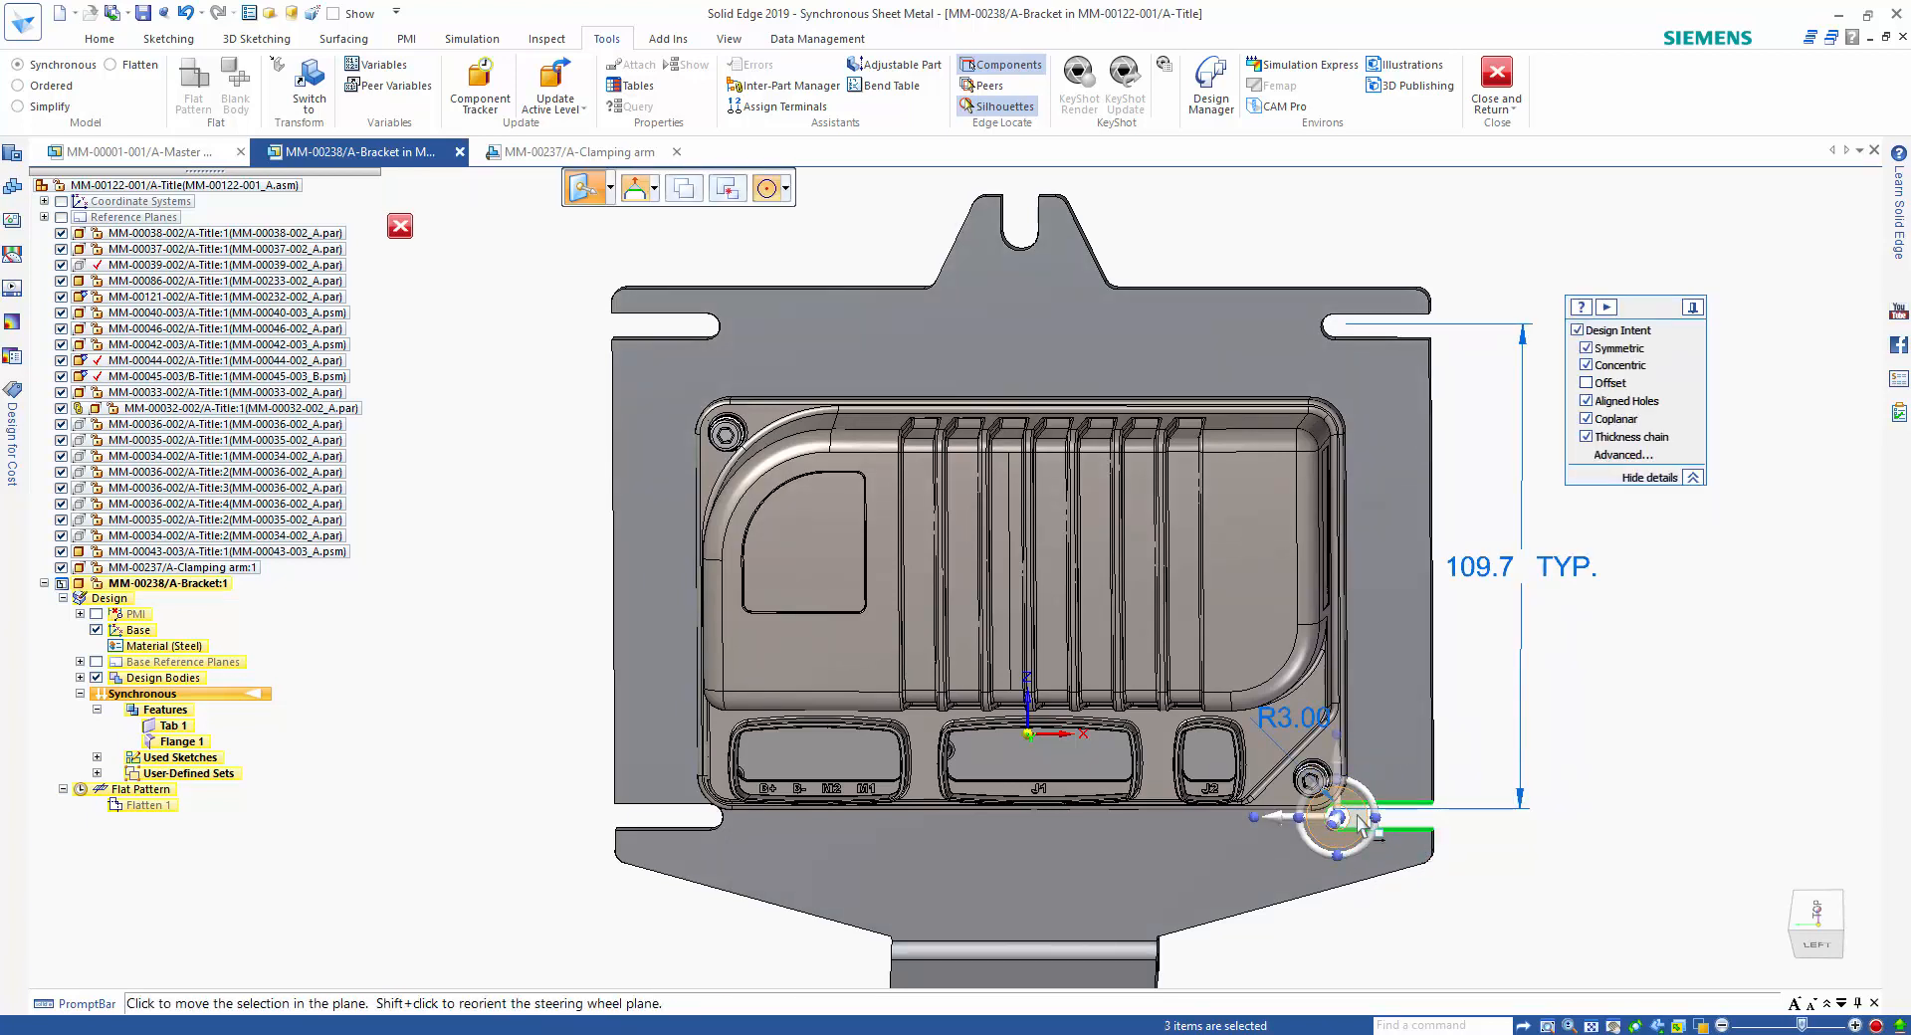
{"action": "left_click", "coordinate": [1362, 821]}
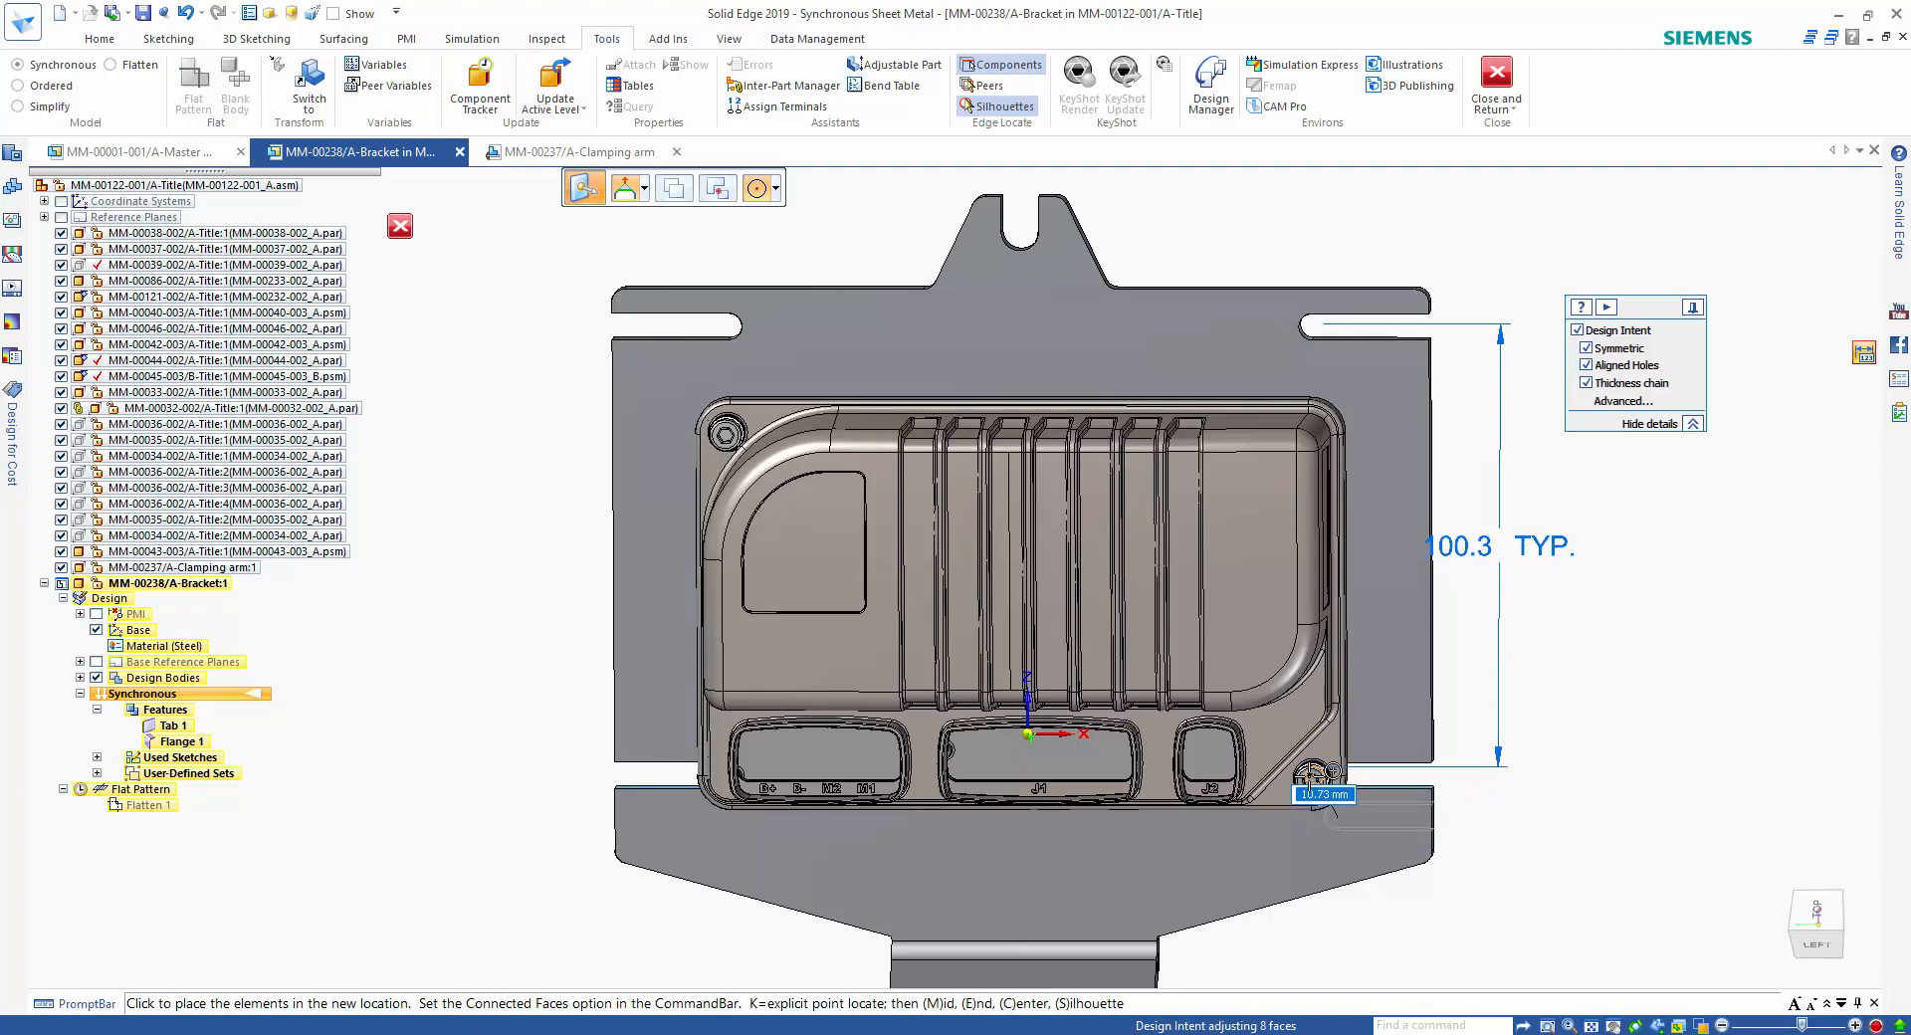
{"action": "left_click", "coordinate": [1312, 775]}
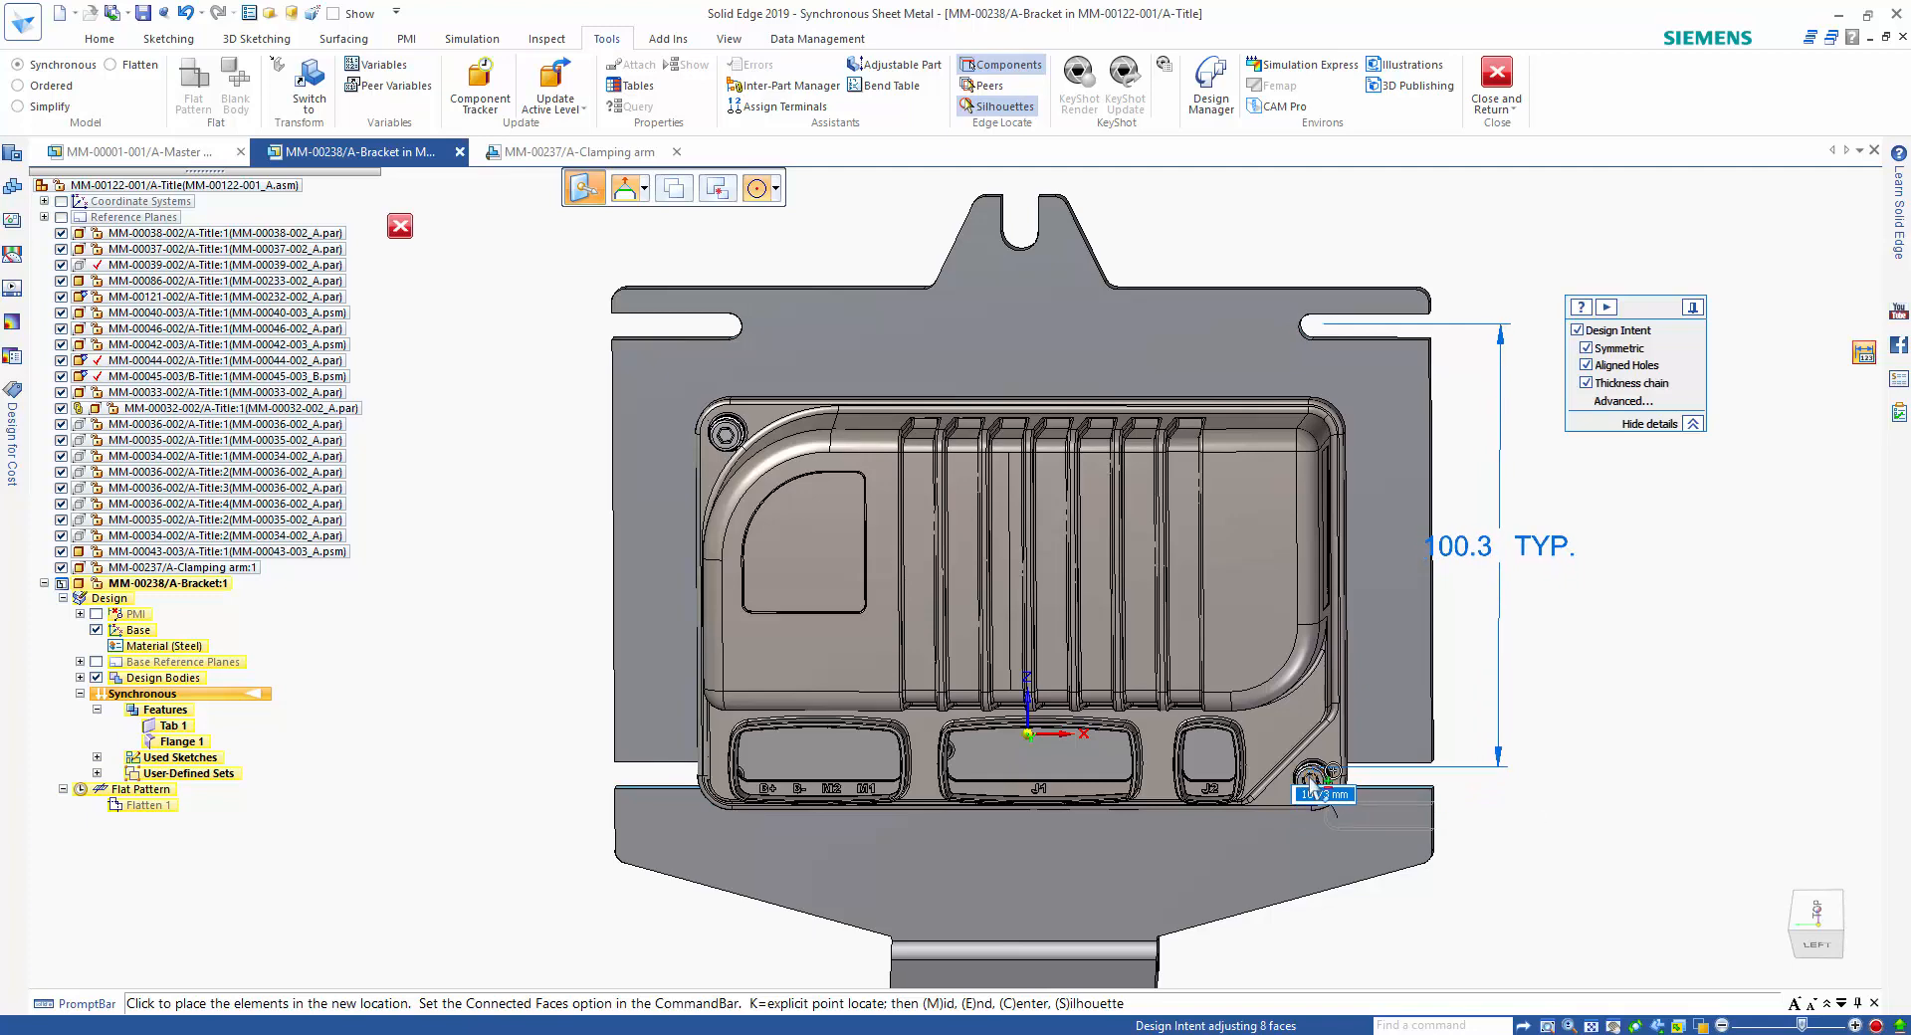
{"action": "left_click", "coordinate": [1655, 748]}
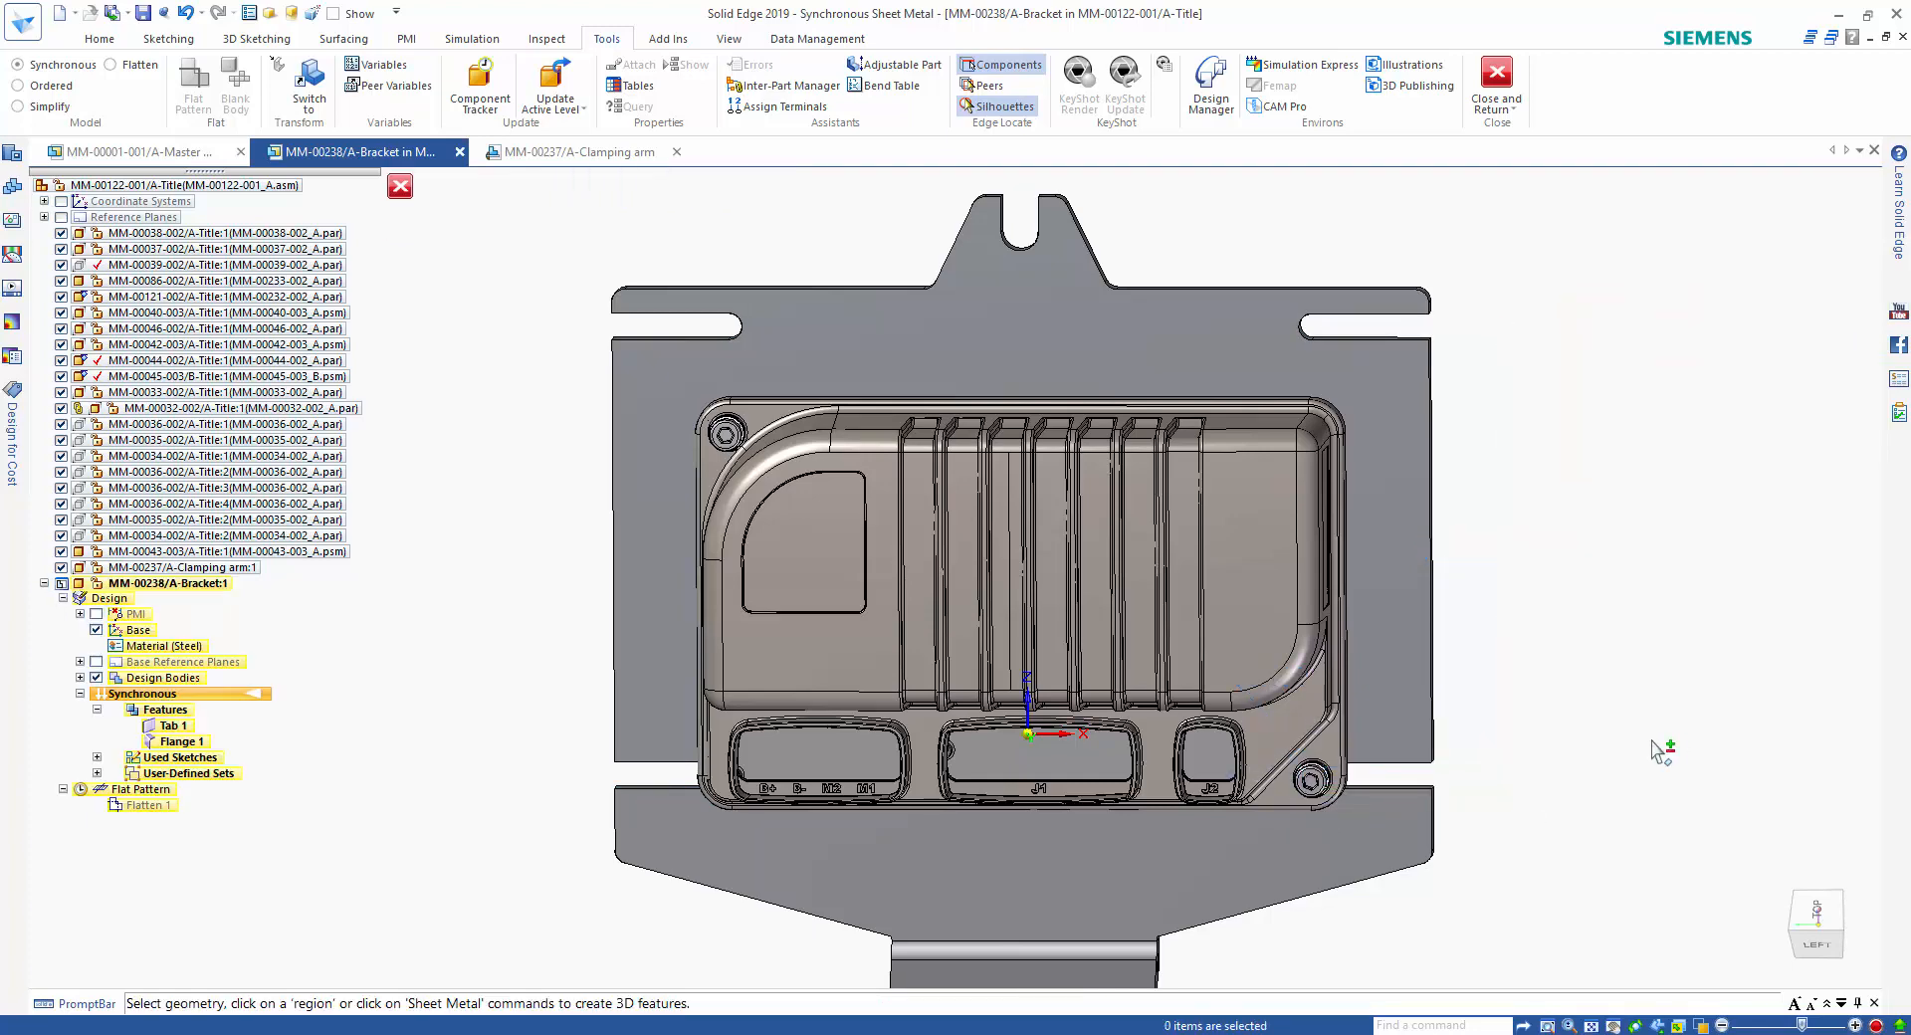
Move the plate's far end, including its slots and notched tab, so the slot end centres on the housing's other bolt.
{"action": "left_click_drag", "start_coordinate": [1186, 331], "coordinate": [1533, 394]}
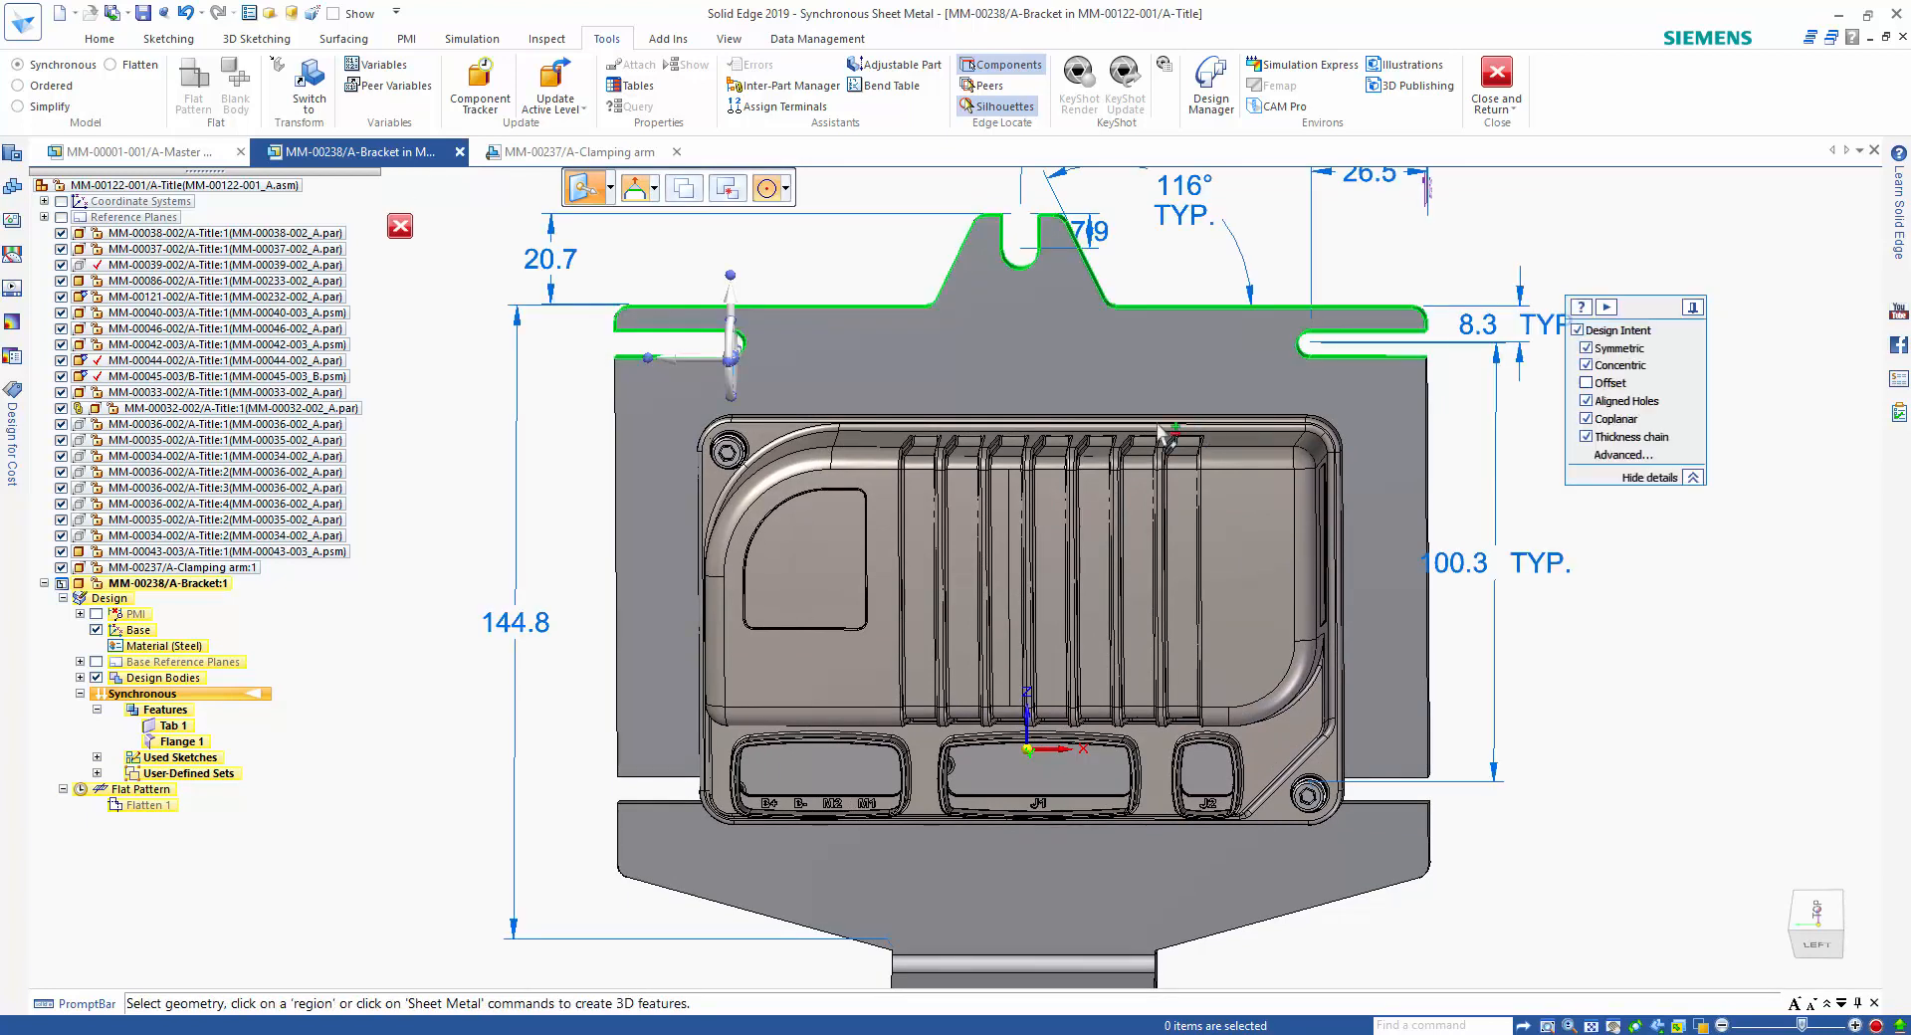
{"action": "left_click", "coordinate": [732, 357]}
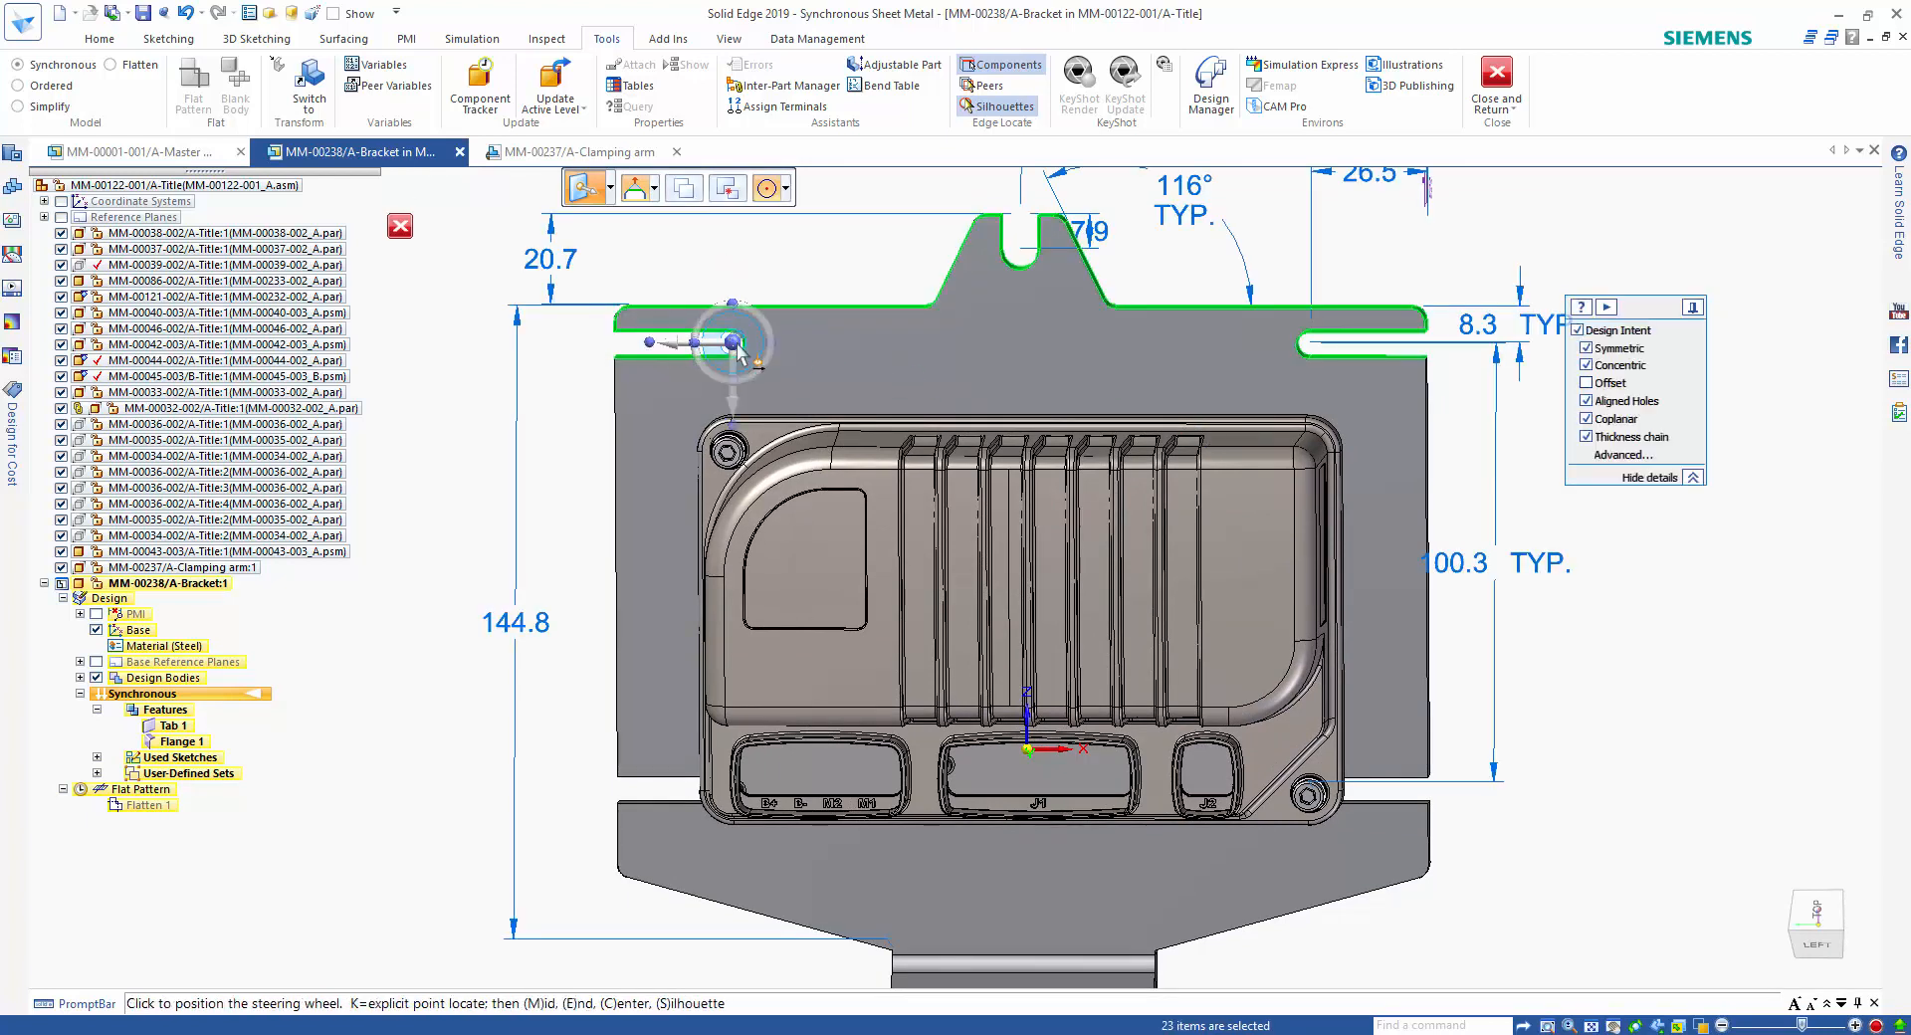
{"action": "left_click", "coordinate": [709, 342]}
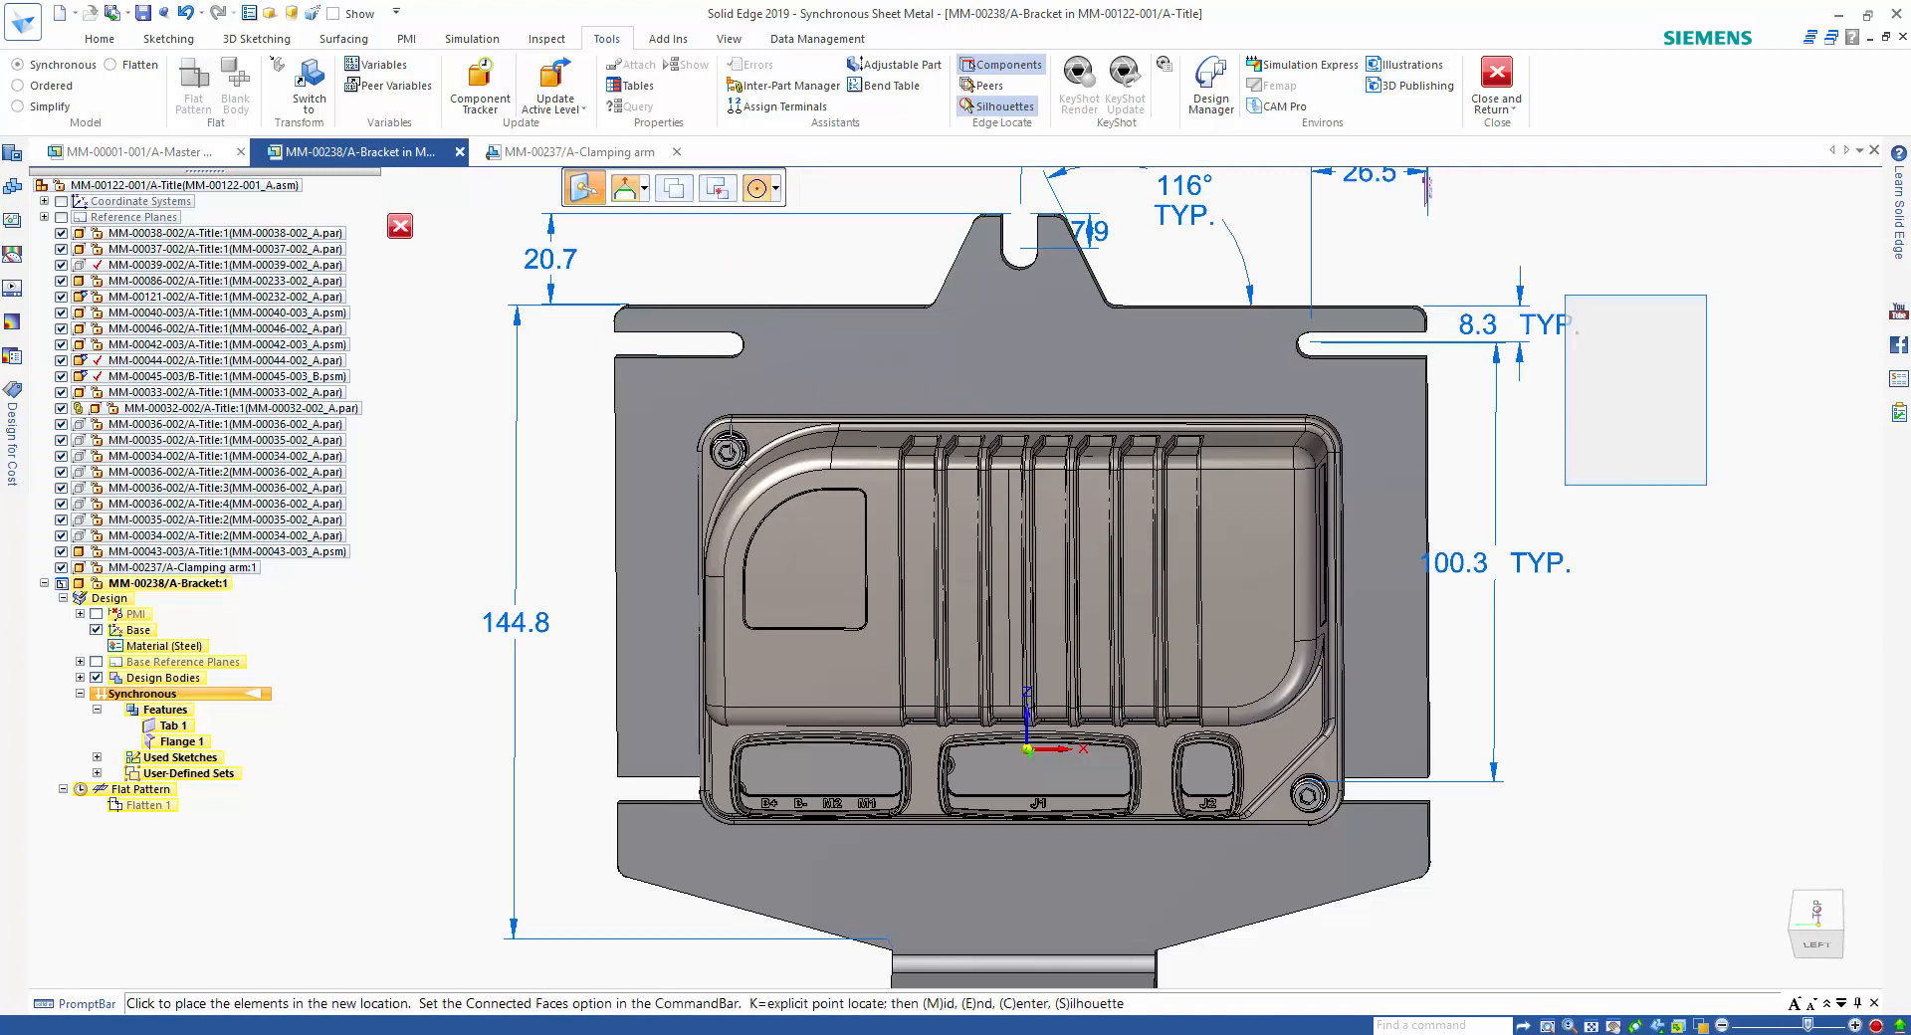
{"action": "left_click", "coordinate": [730, 449]}
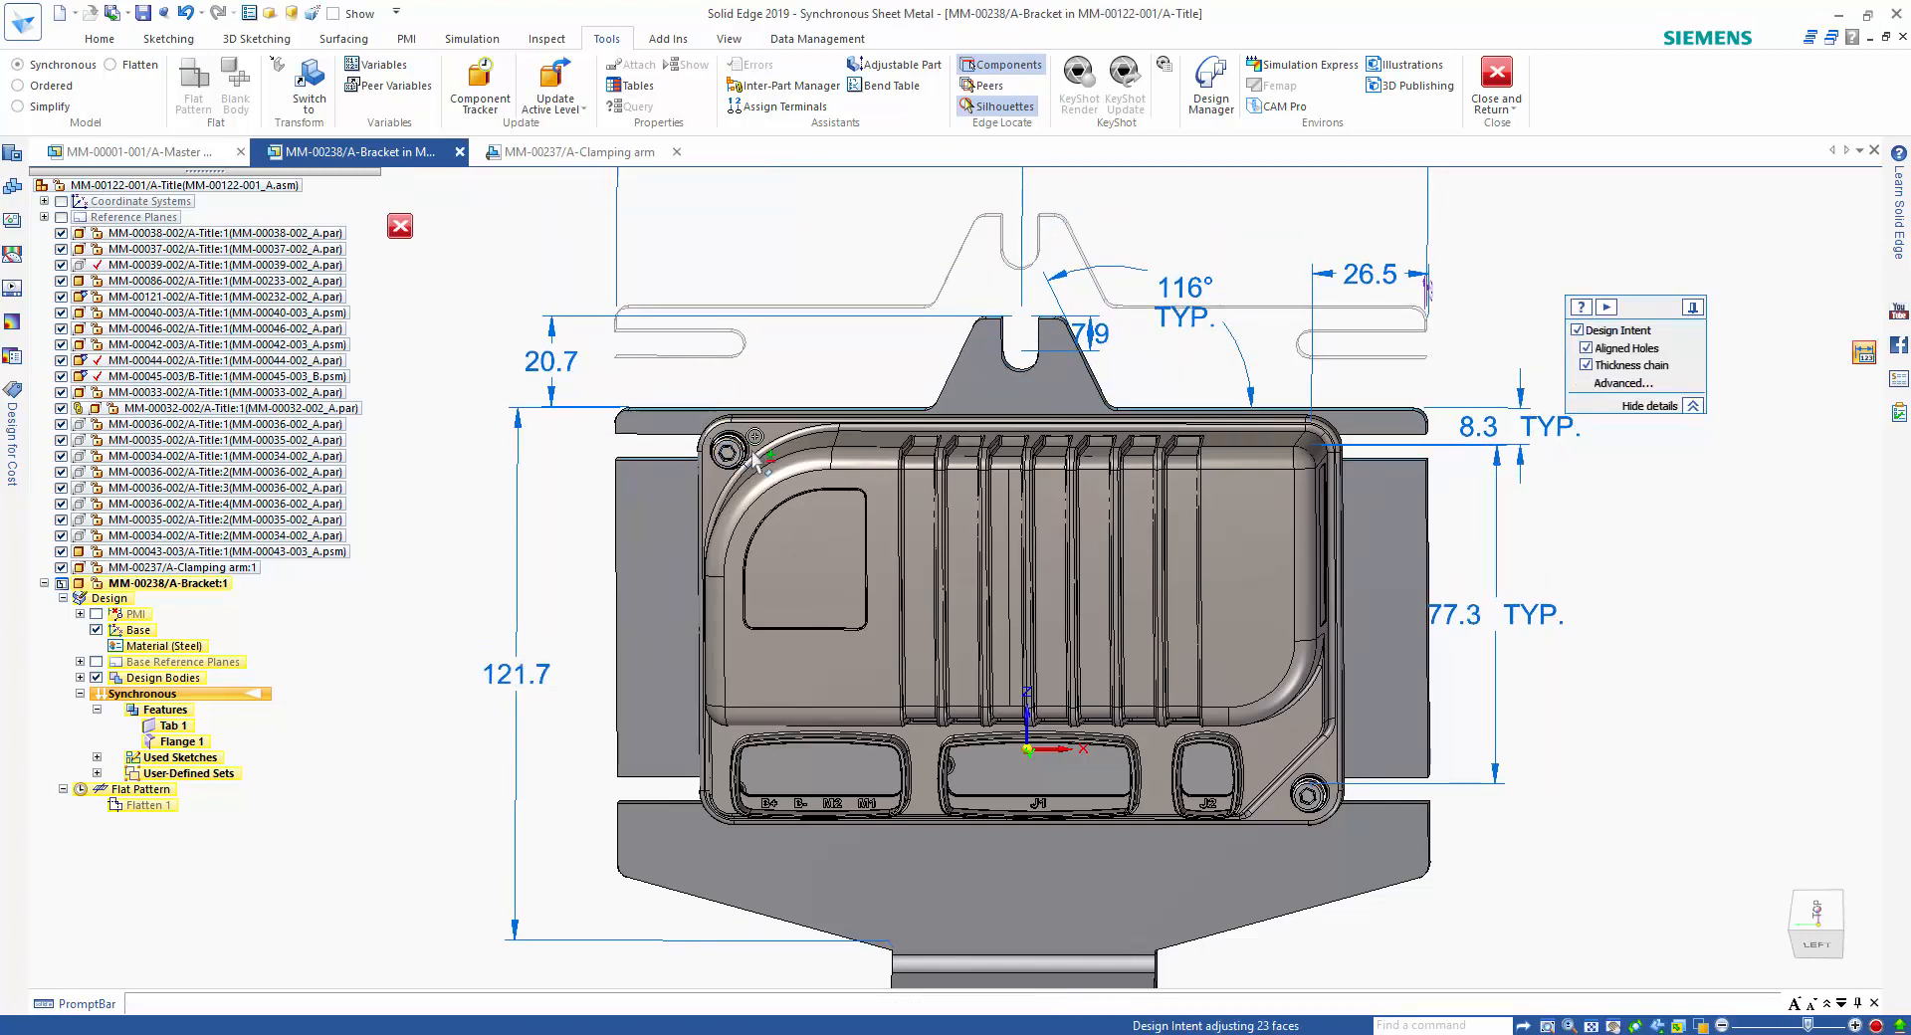
{"action": "left_click", "coordinate": [1667, 700]}
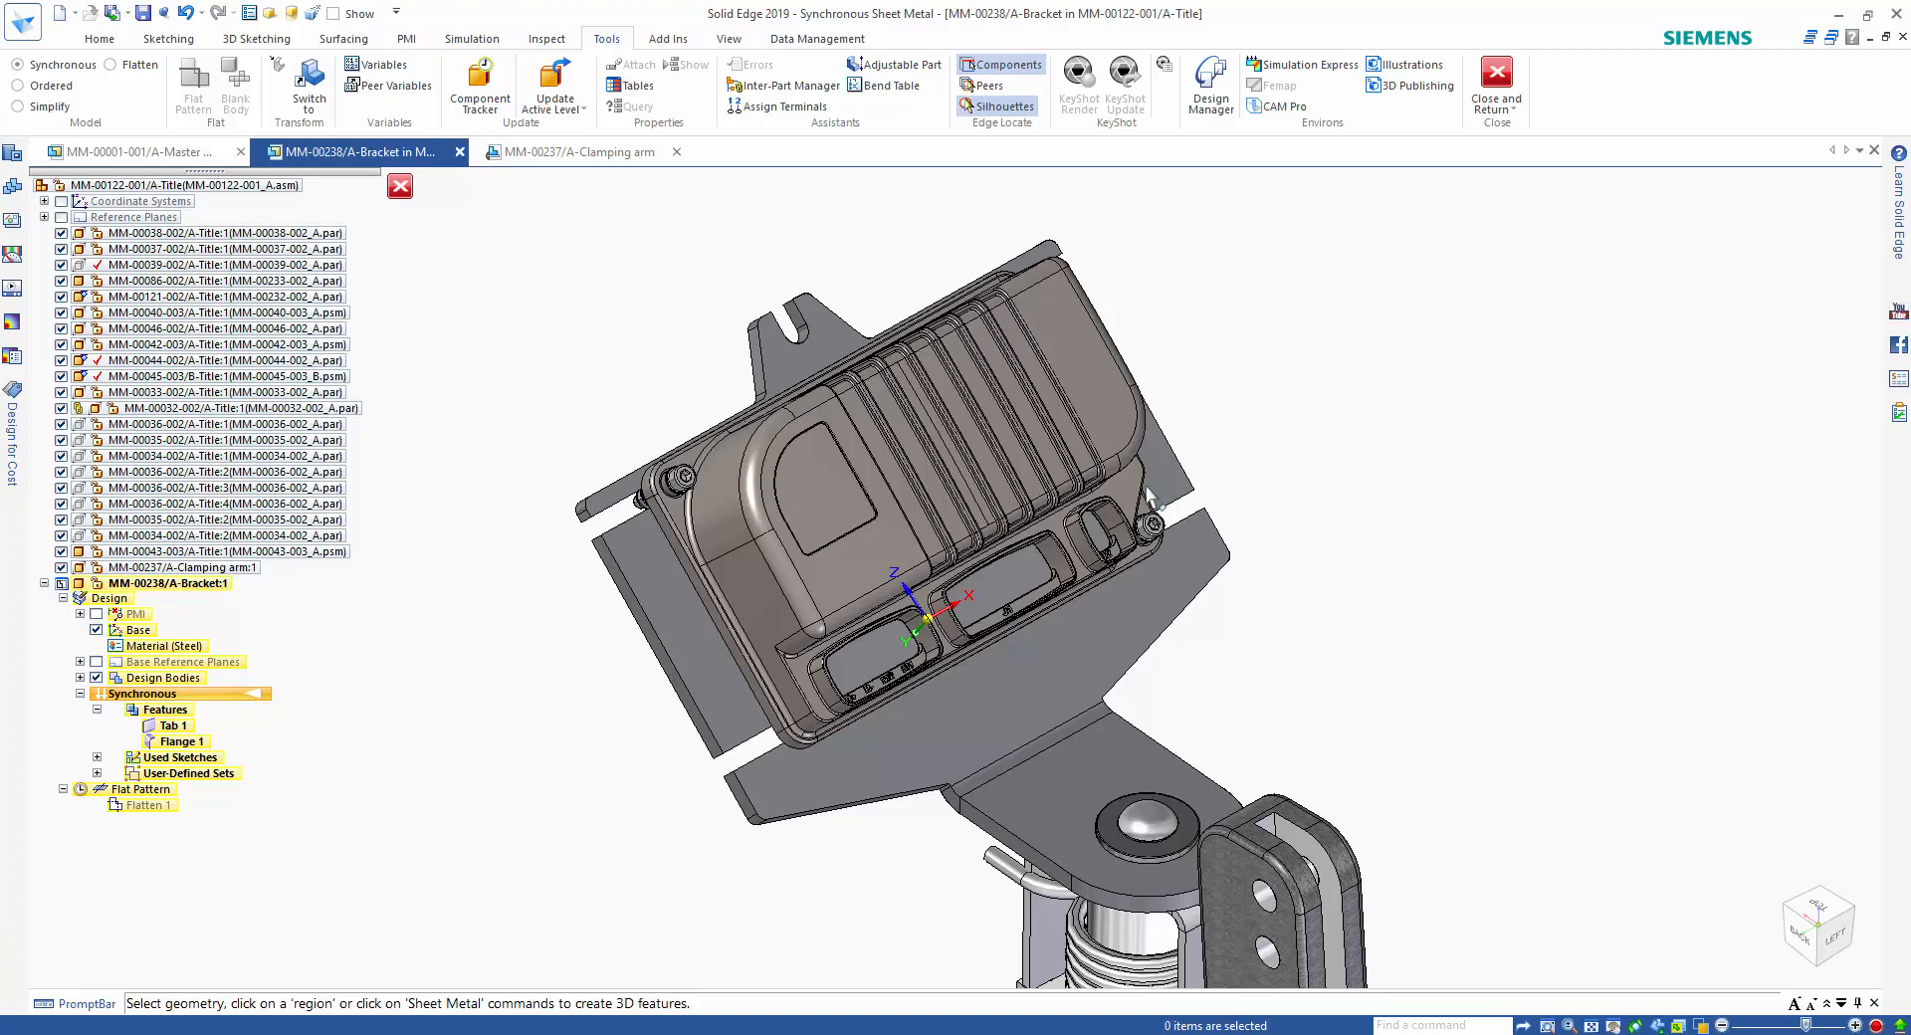
Add a gusset across the bracket's bend using the saved settings 15 D x 30 W x 5 Radius and the Fit pattern option.
{"action": "left_click", "coordinate": [101, 40]}
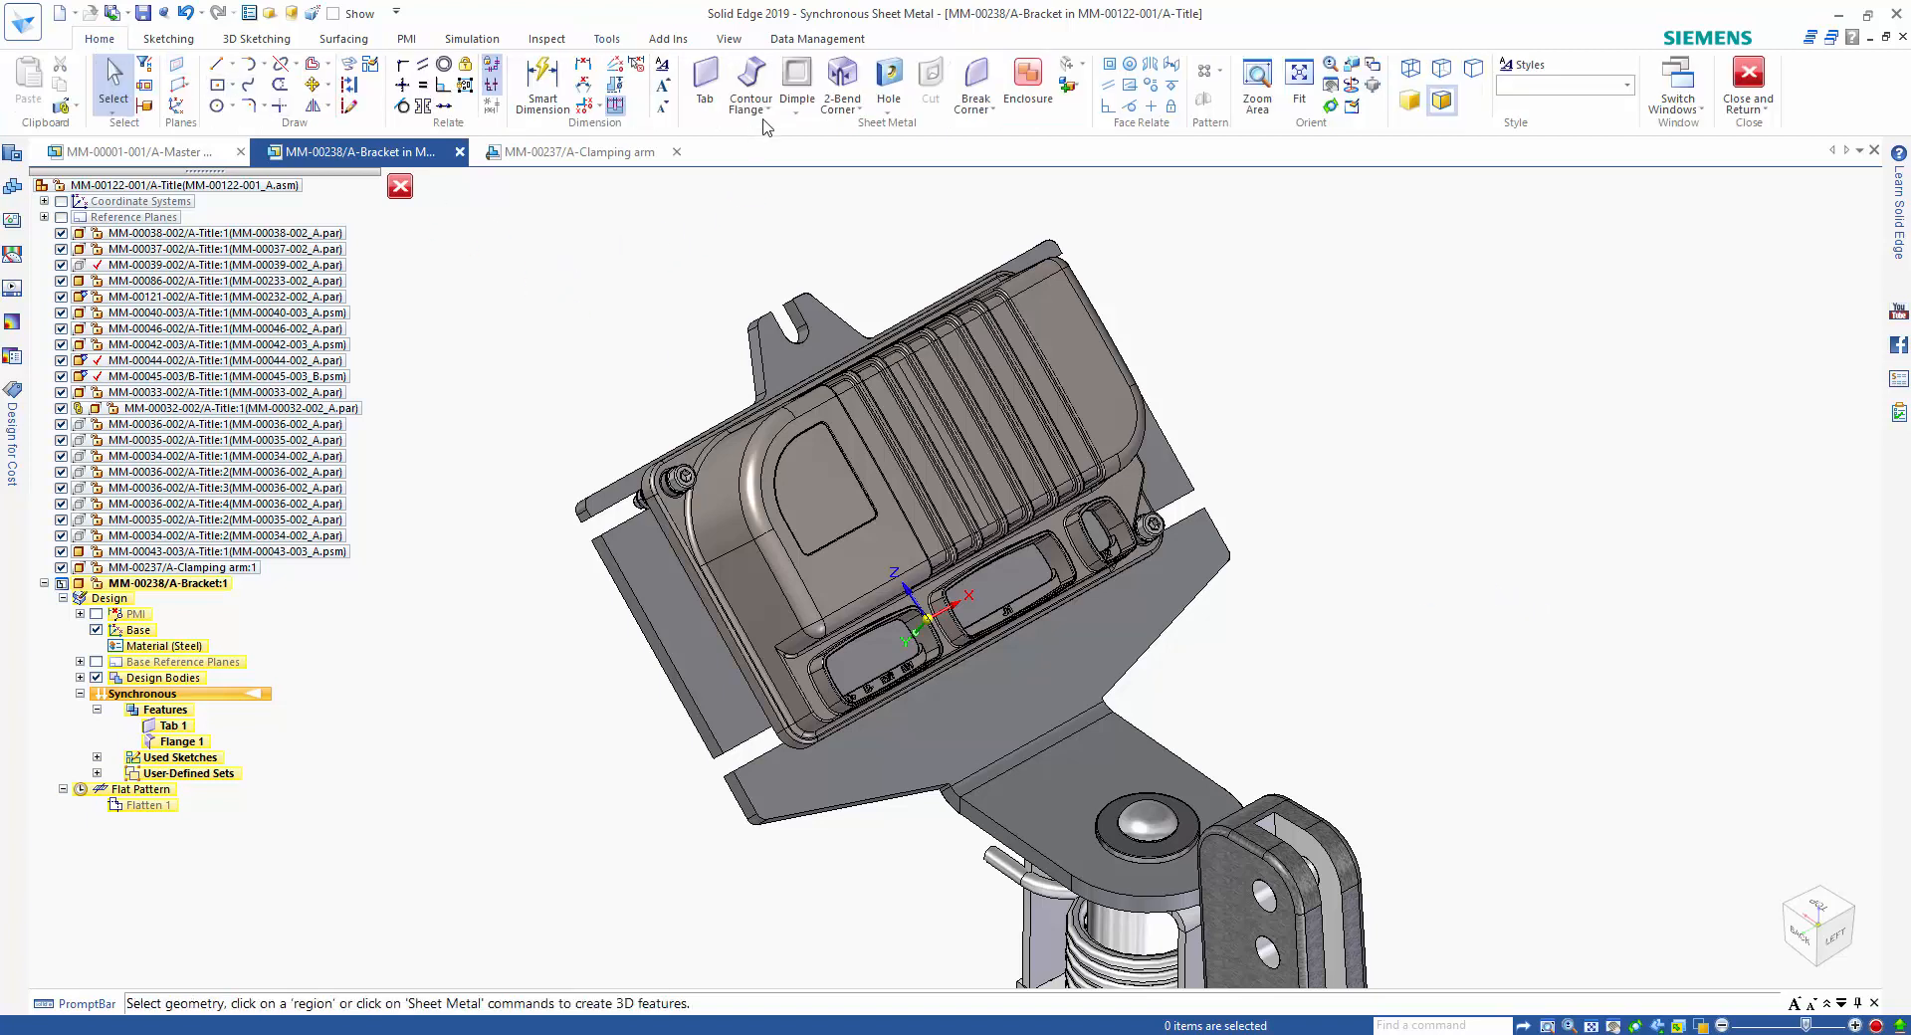
{"action": "left_click", "coordinate": [797, 110]}
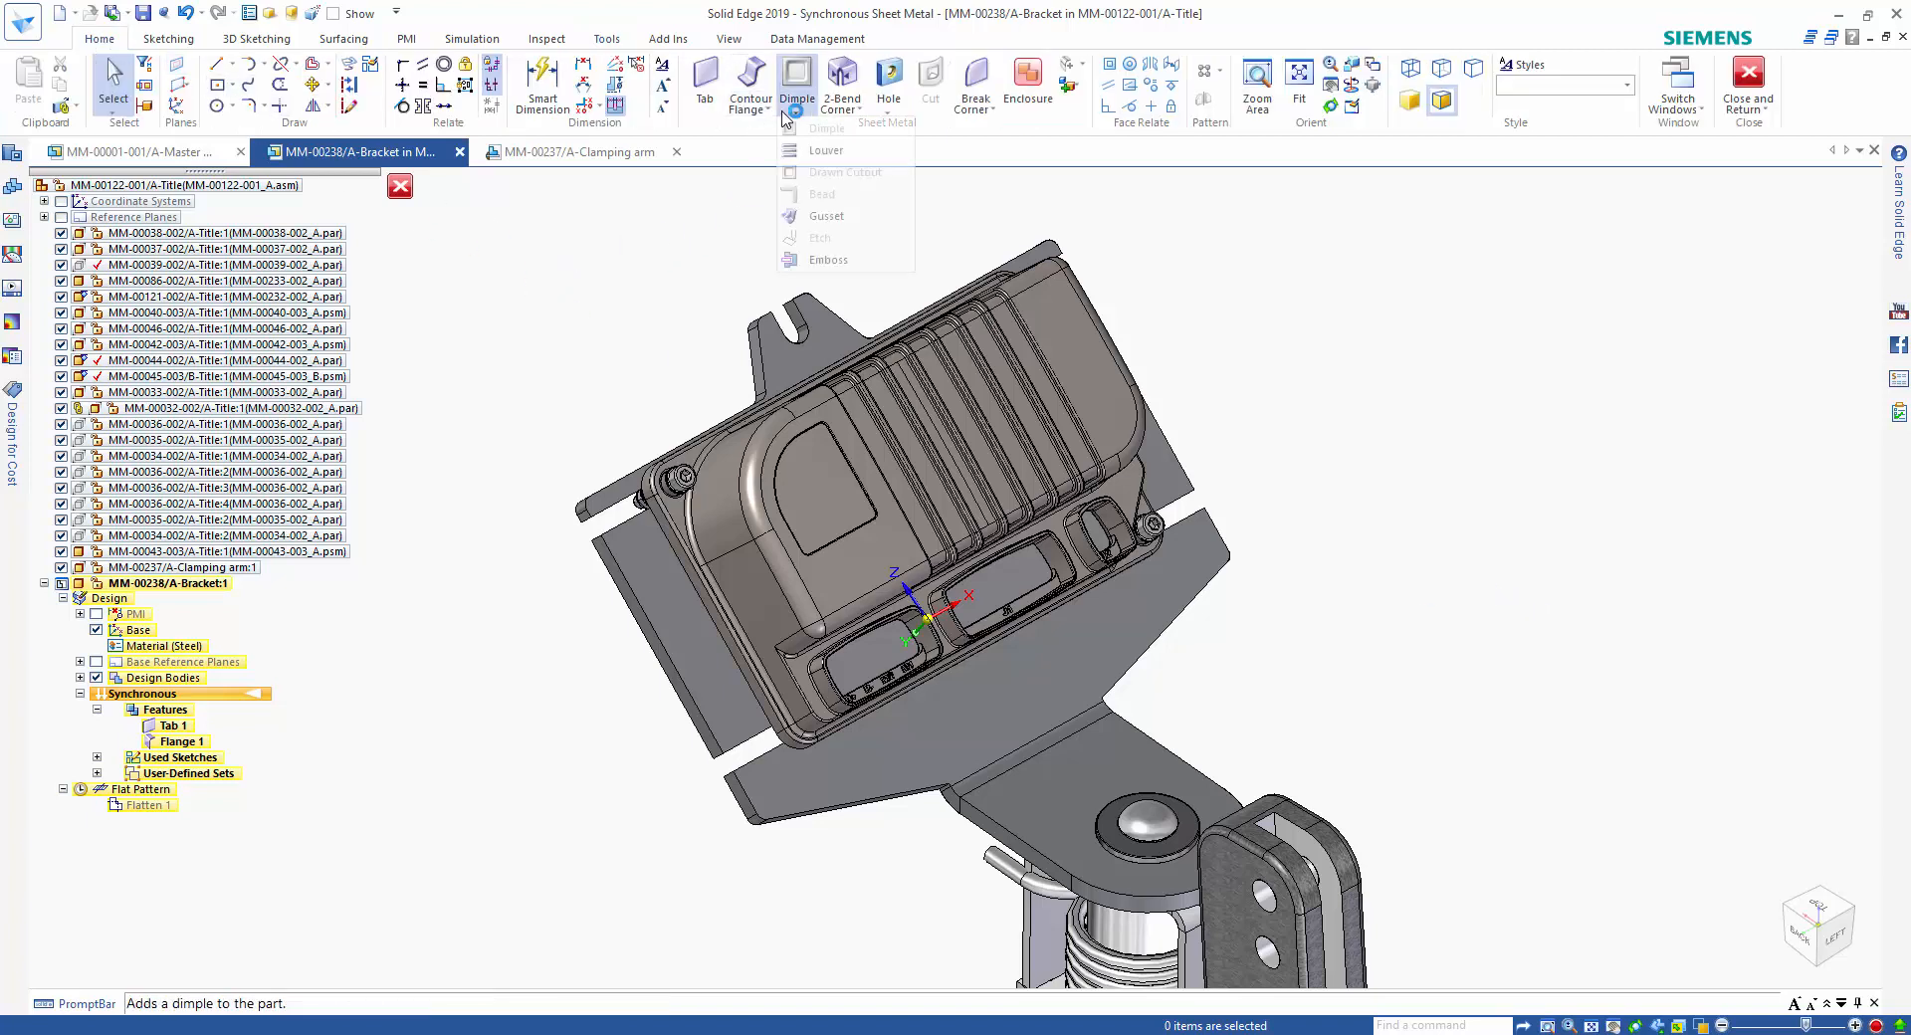
{"action": "left_click", "coordinate": [835, 216]}
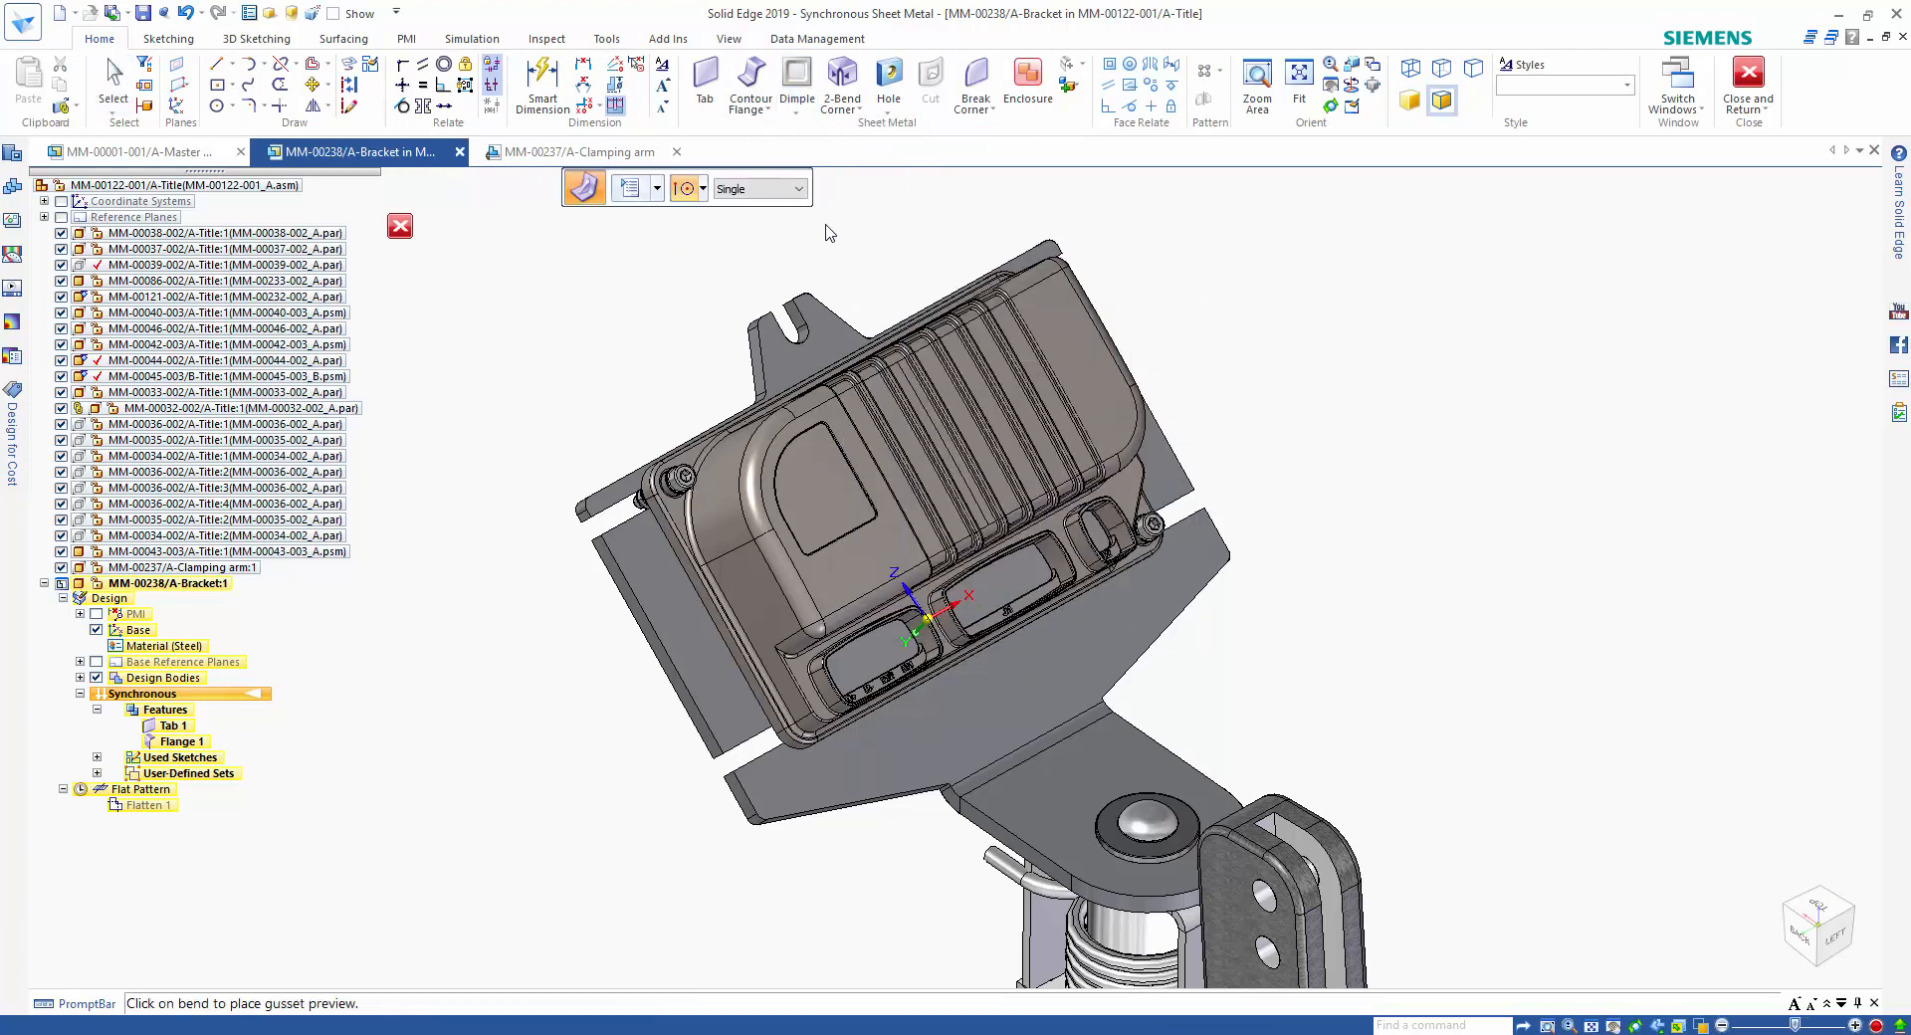
{"action": "left_click", "coordinate": [629, 188]}
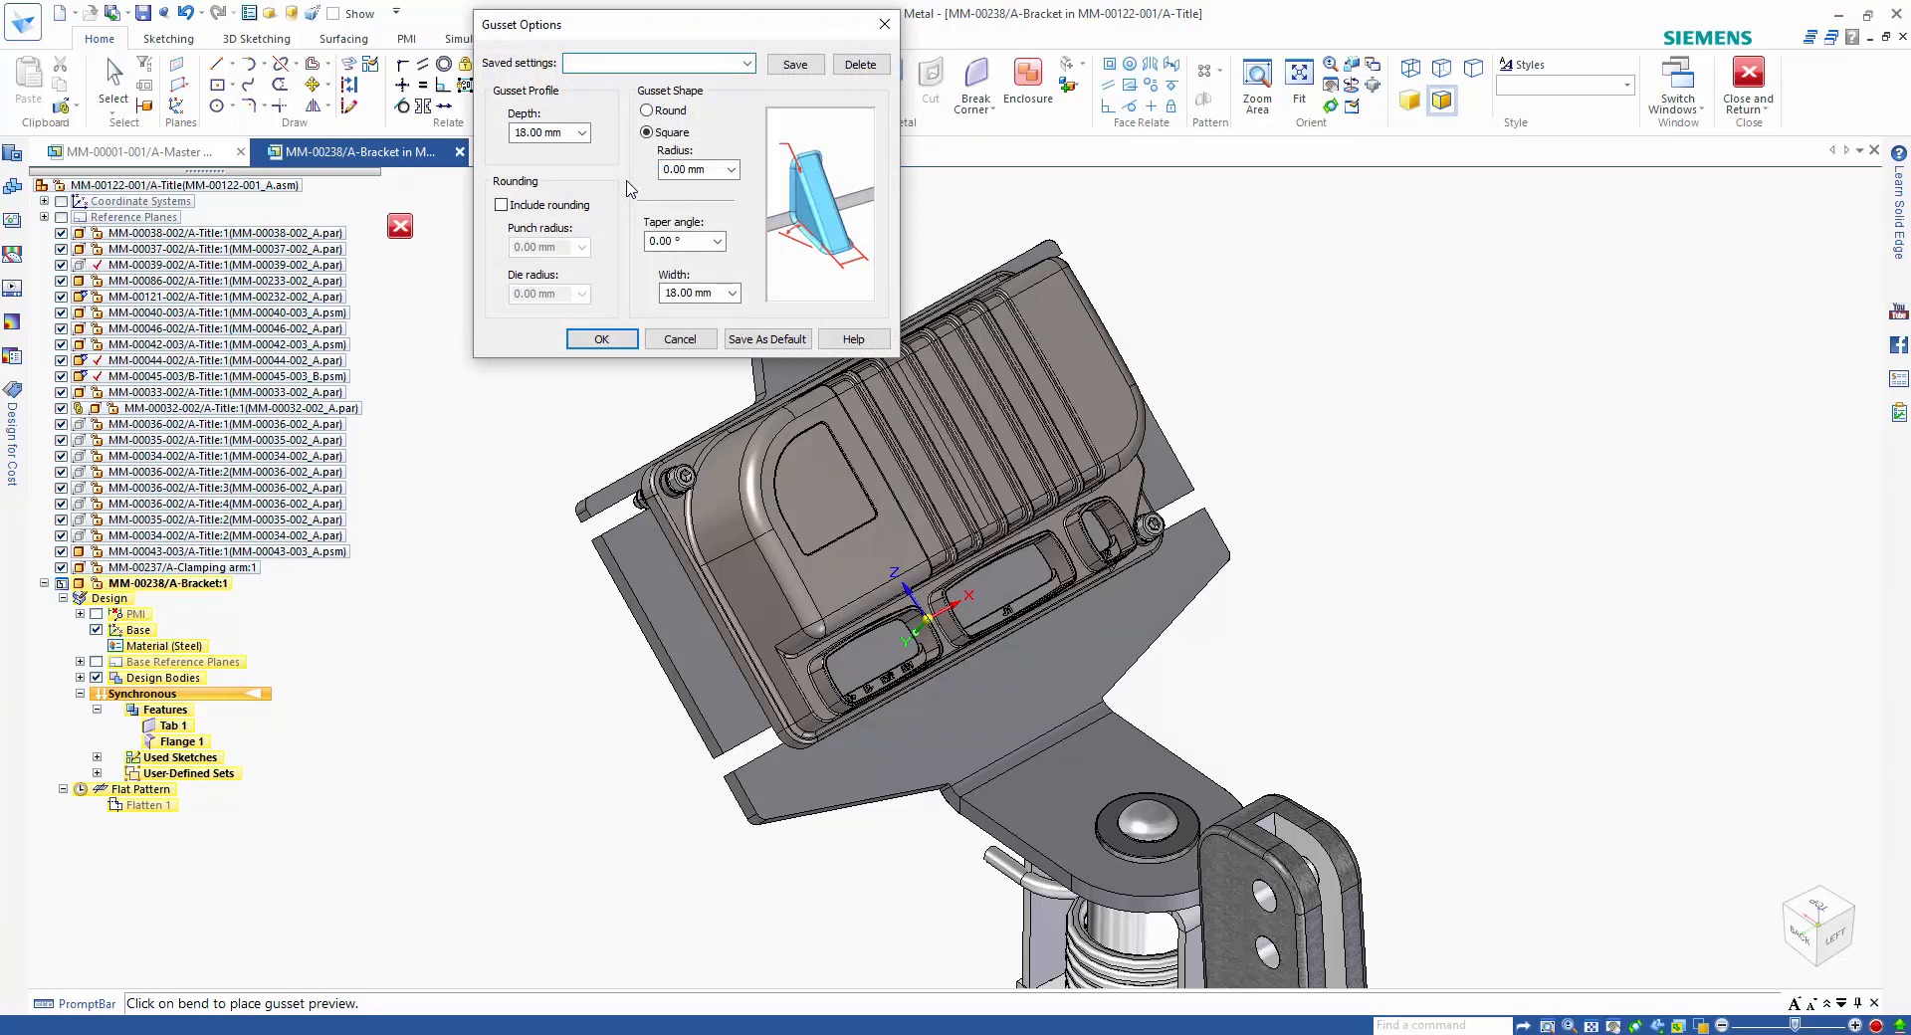
{"action": "left_click", "coordinate": [749, 63]}
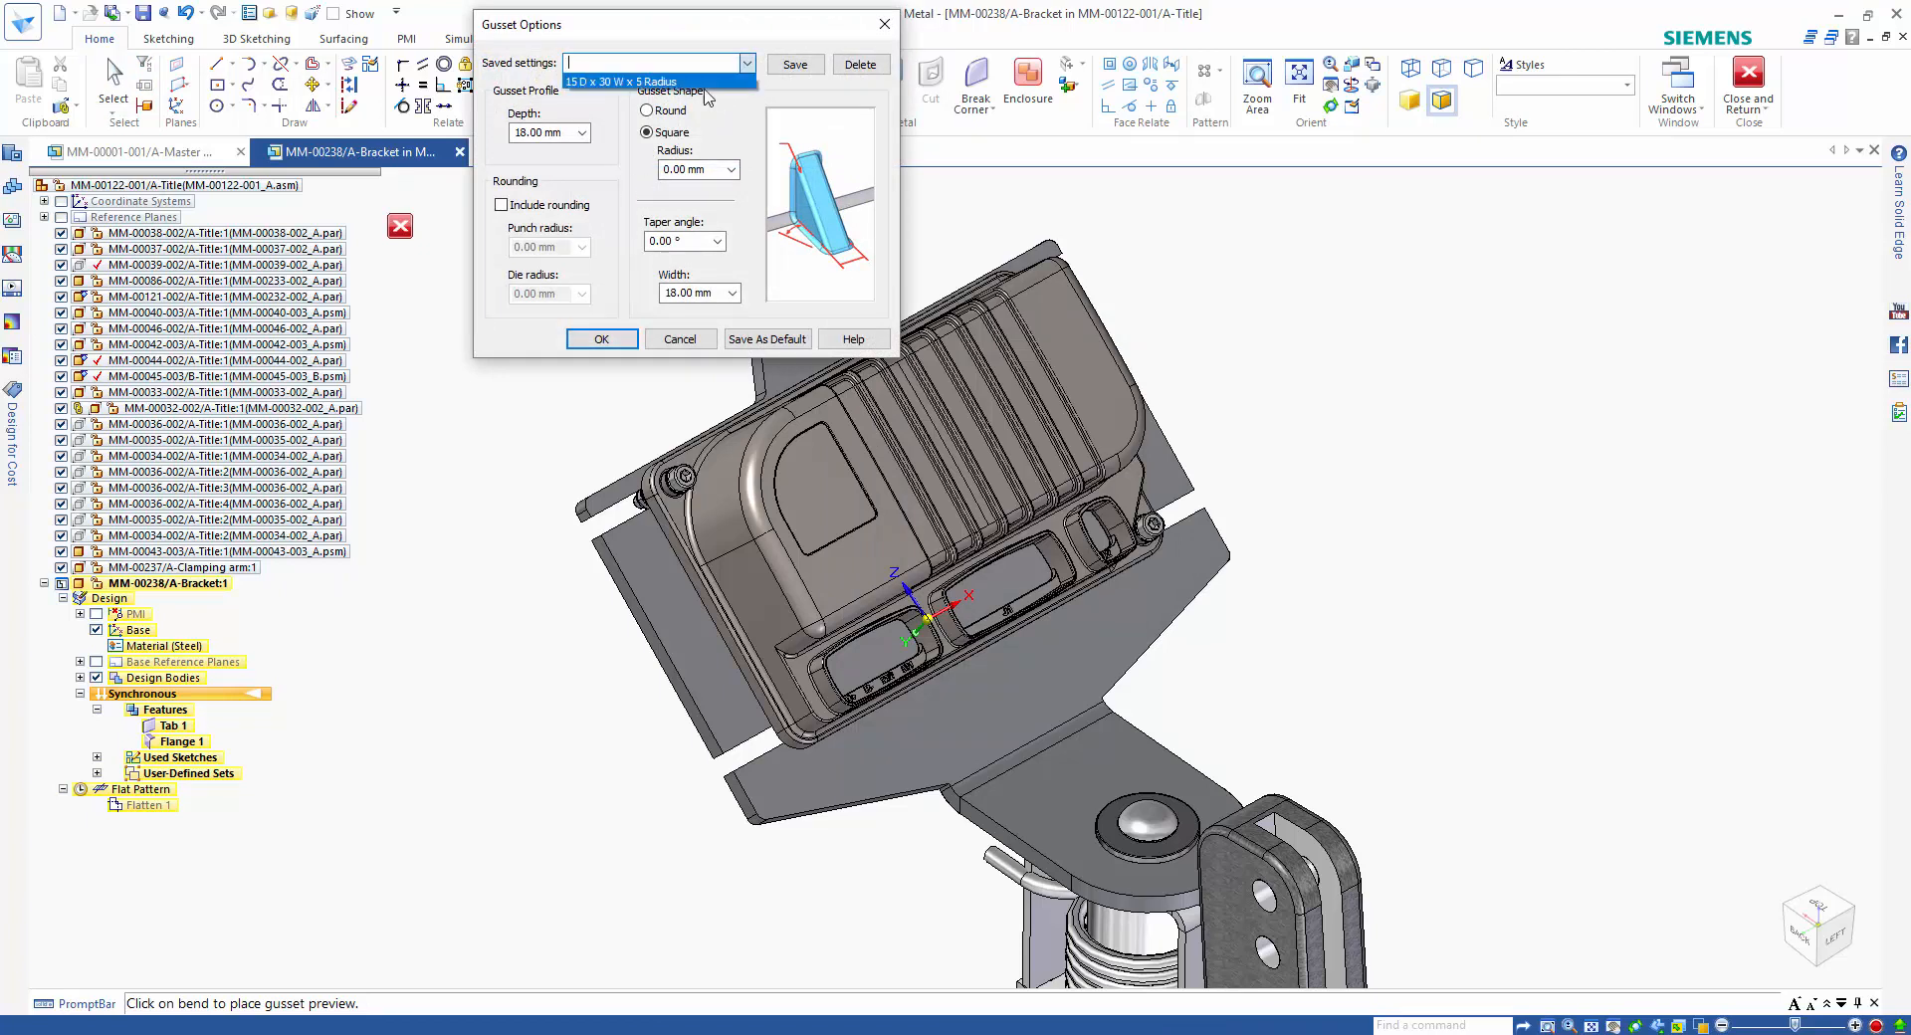
{"action": "left_click", "coordinate": [697, 82]}
{"action": "left_click", "coordinate": [607, 338]}
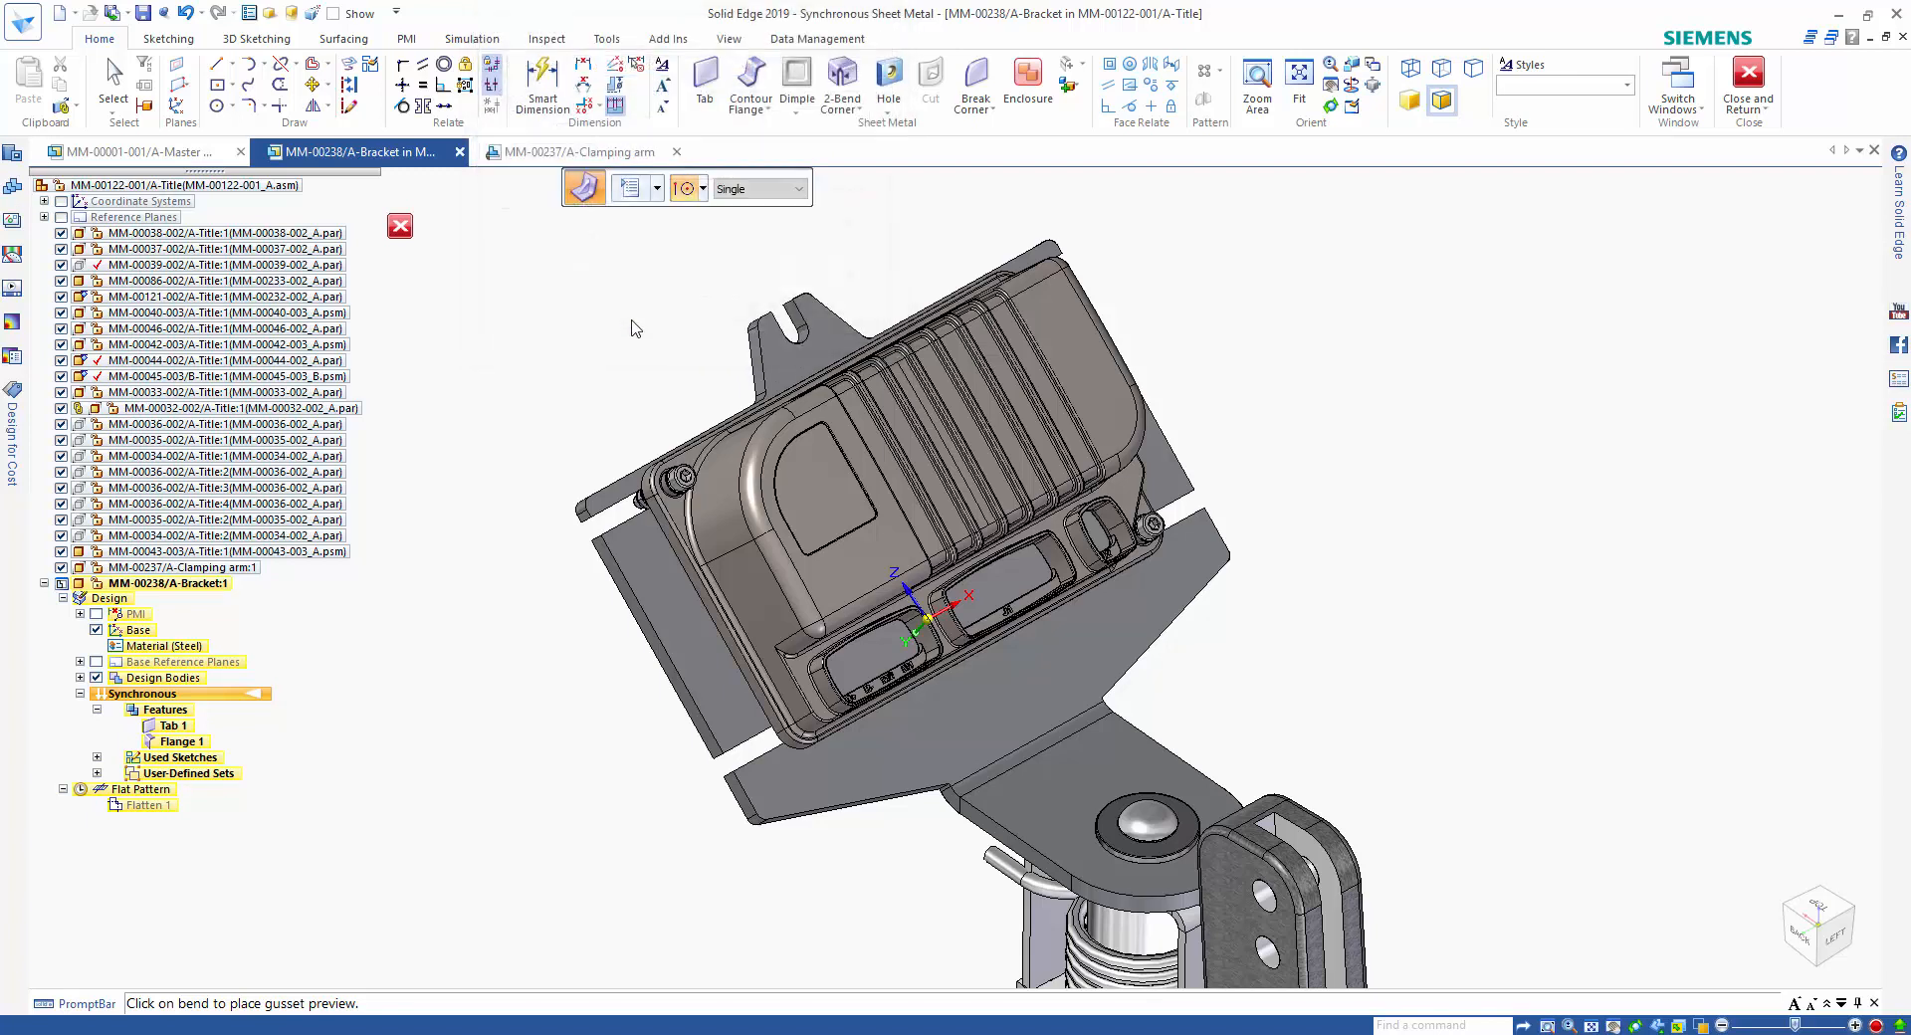
{"action": "left_click", "coordinate": [738, 194]}
{"action": "left_click", "coordinate": [781, 227]}
{"action": "left_click", "coordinate": [1056, 739]}
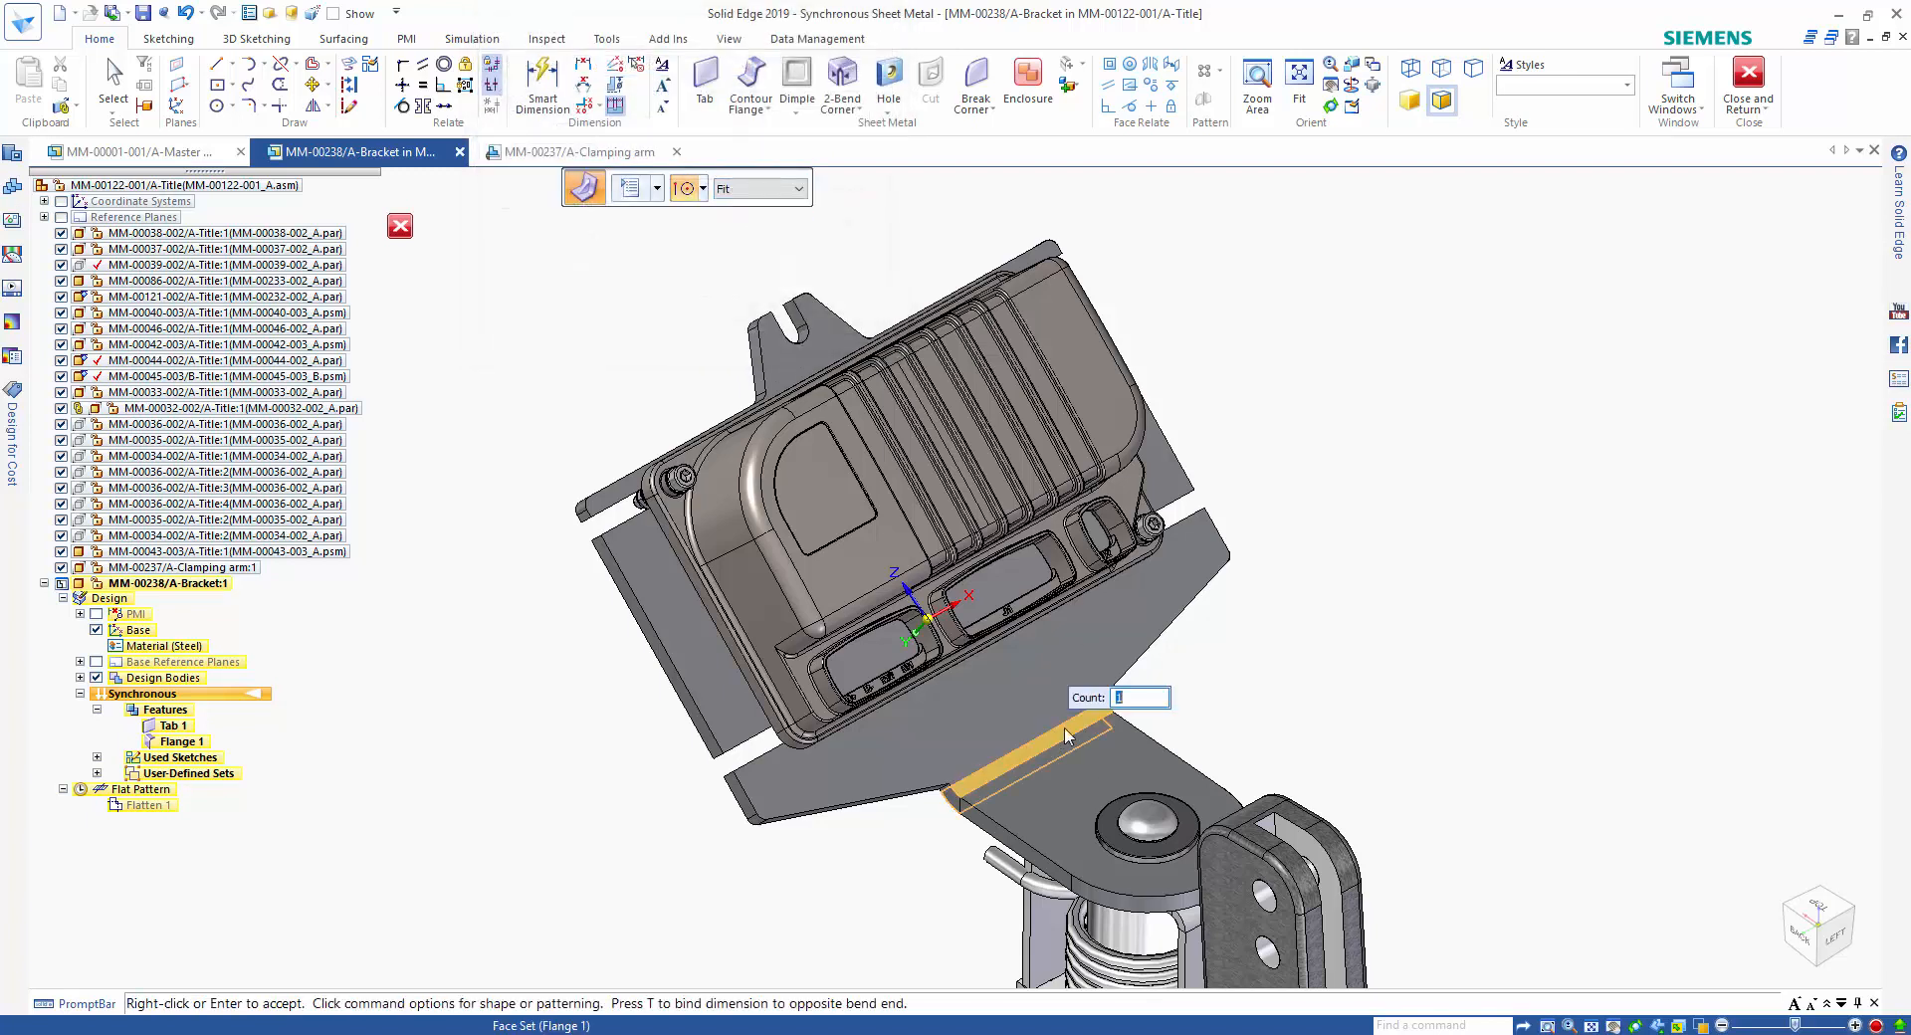
{"action": "right_click", "coordinate": [1349, 622]}
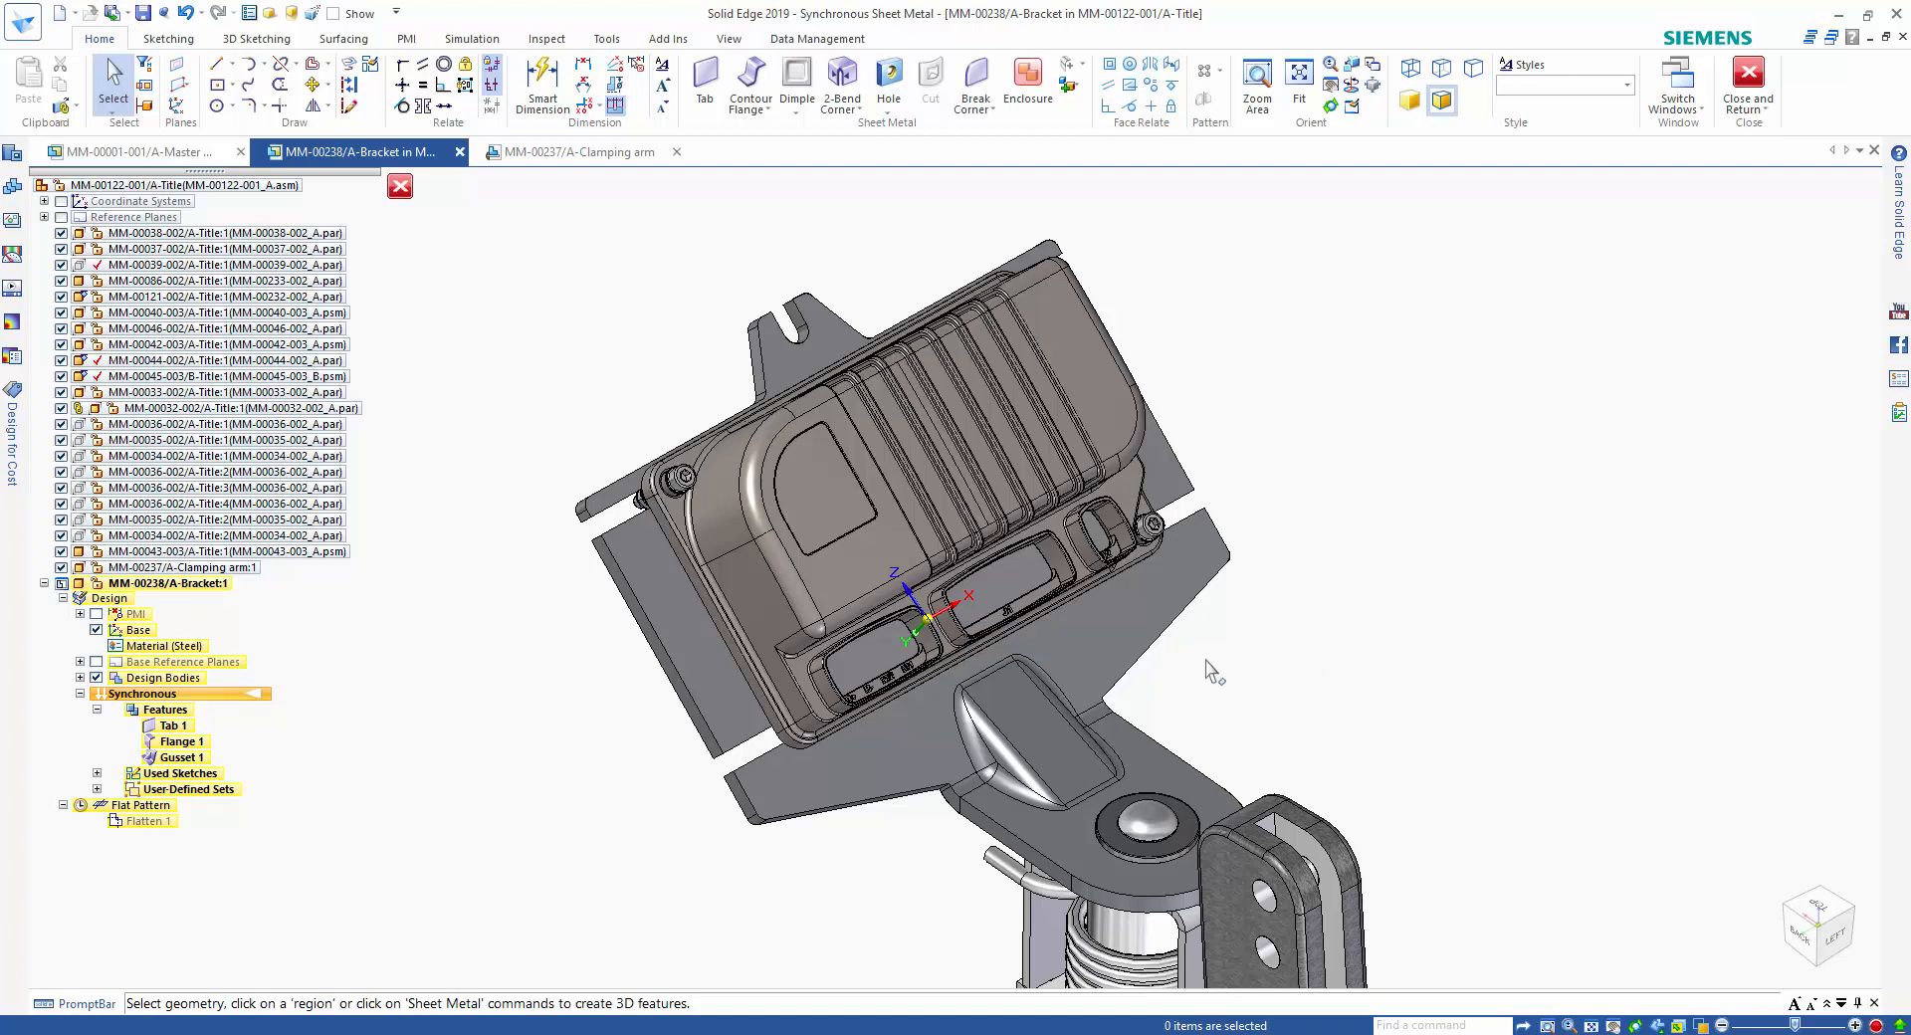
Open Design for Cost to check the modified bracket's manufacturing estimate.
{"action": "left_click", "coordinate": [14, 459]}
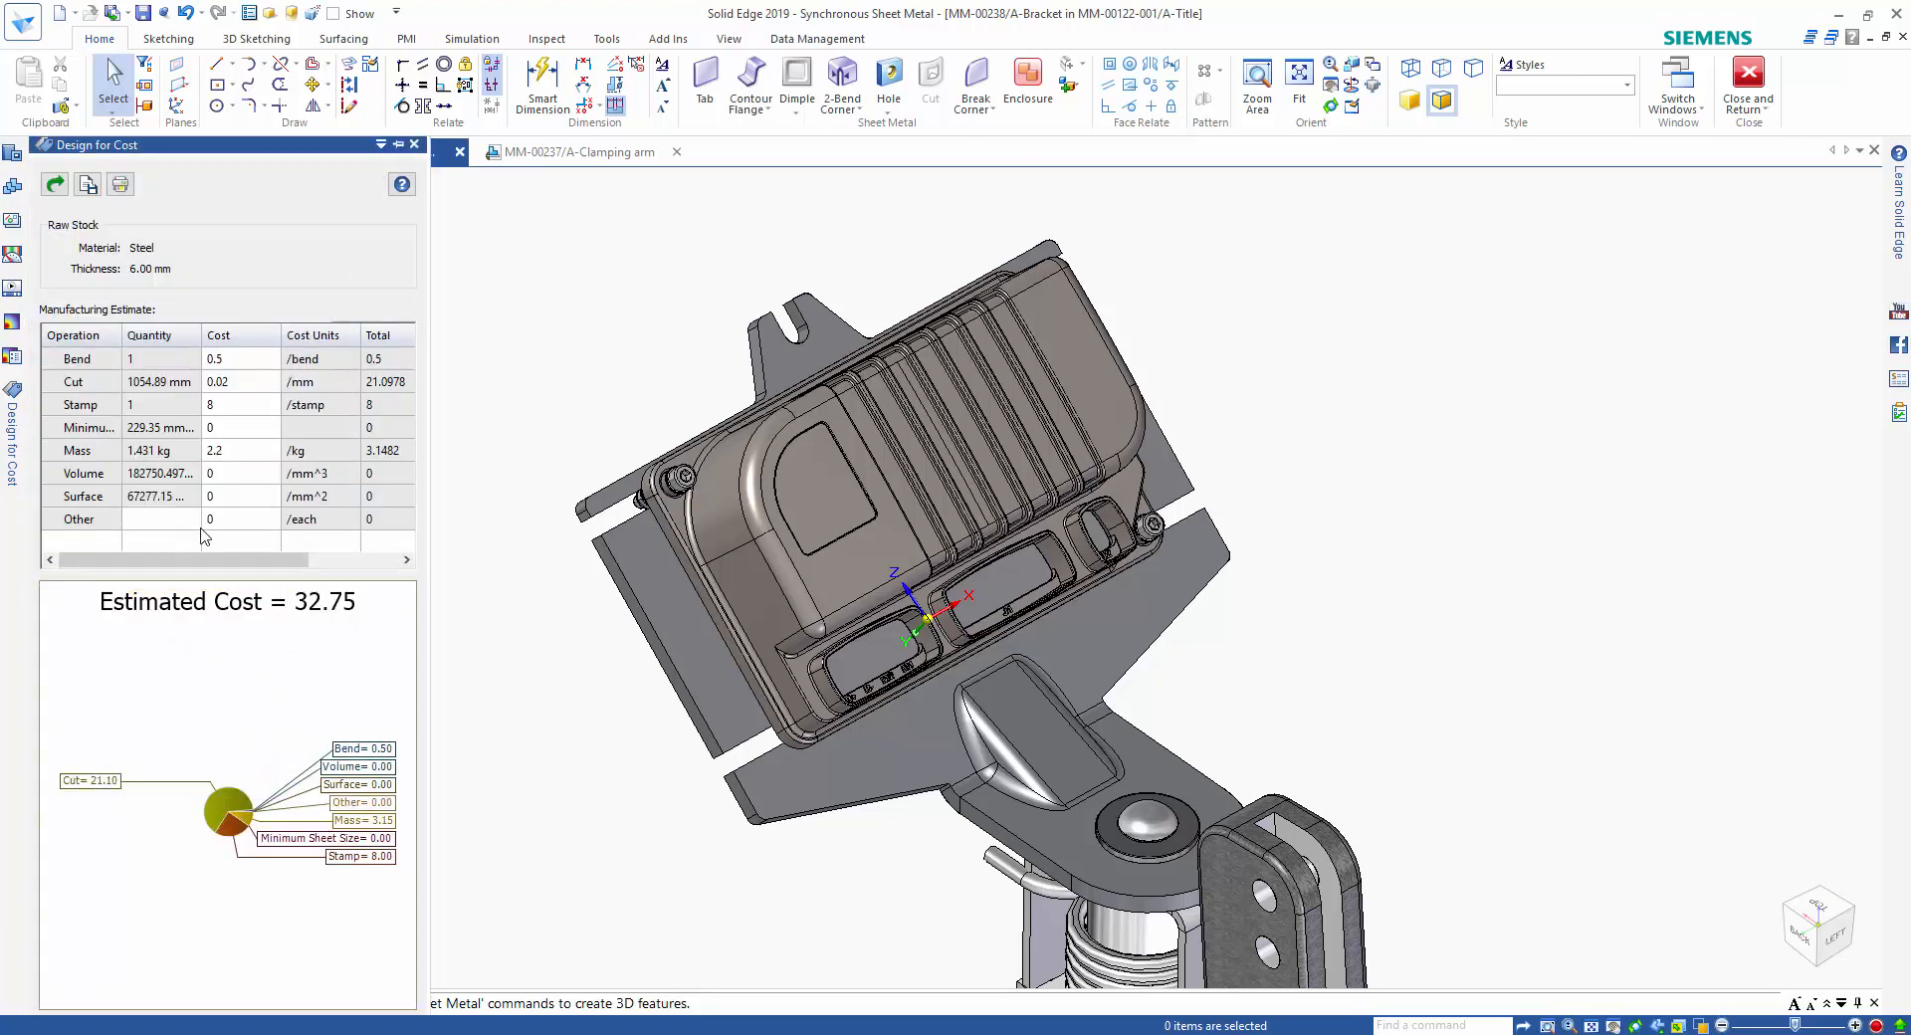
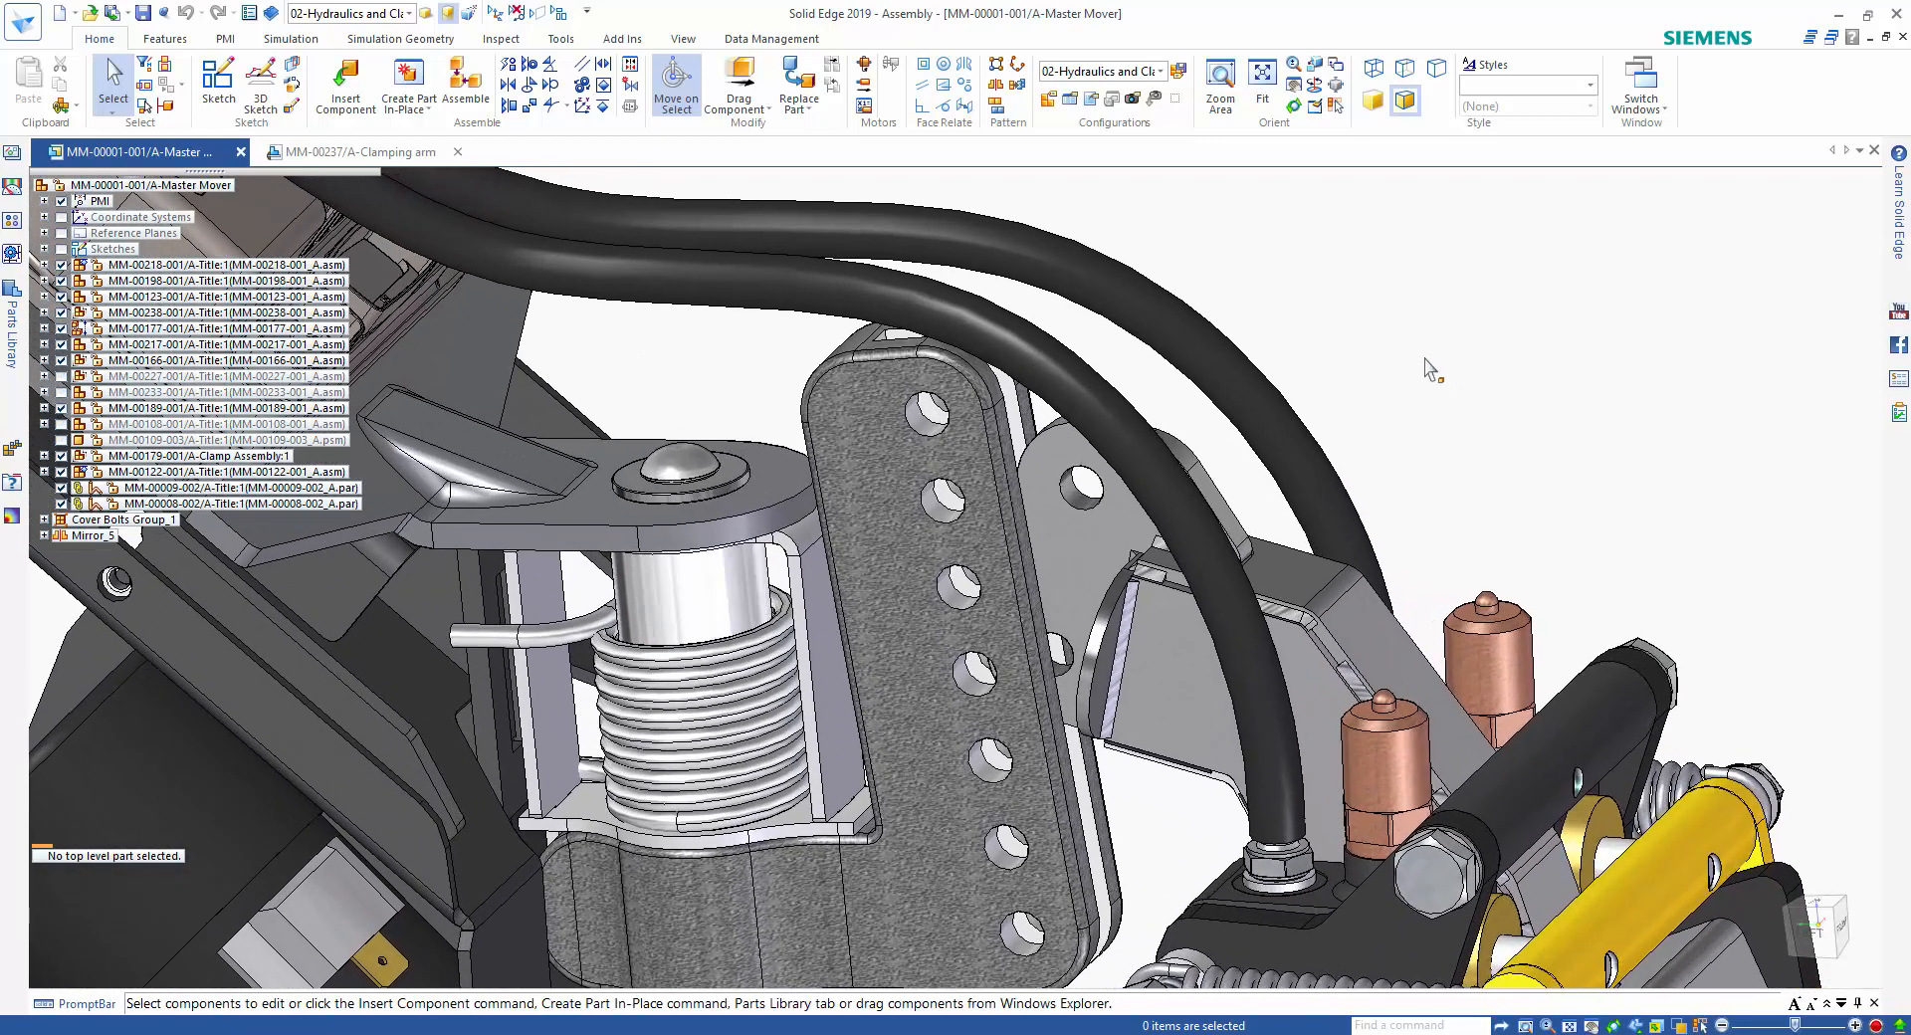
Align the clamp assembly's two plate holes with the clamping arm's top hole and third hole from the top using assembly relationships.
{"action": "left_click", "coordinate": [464, 84]}
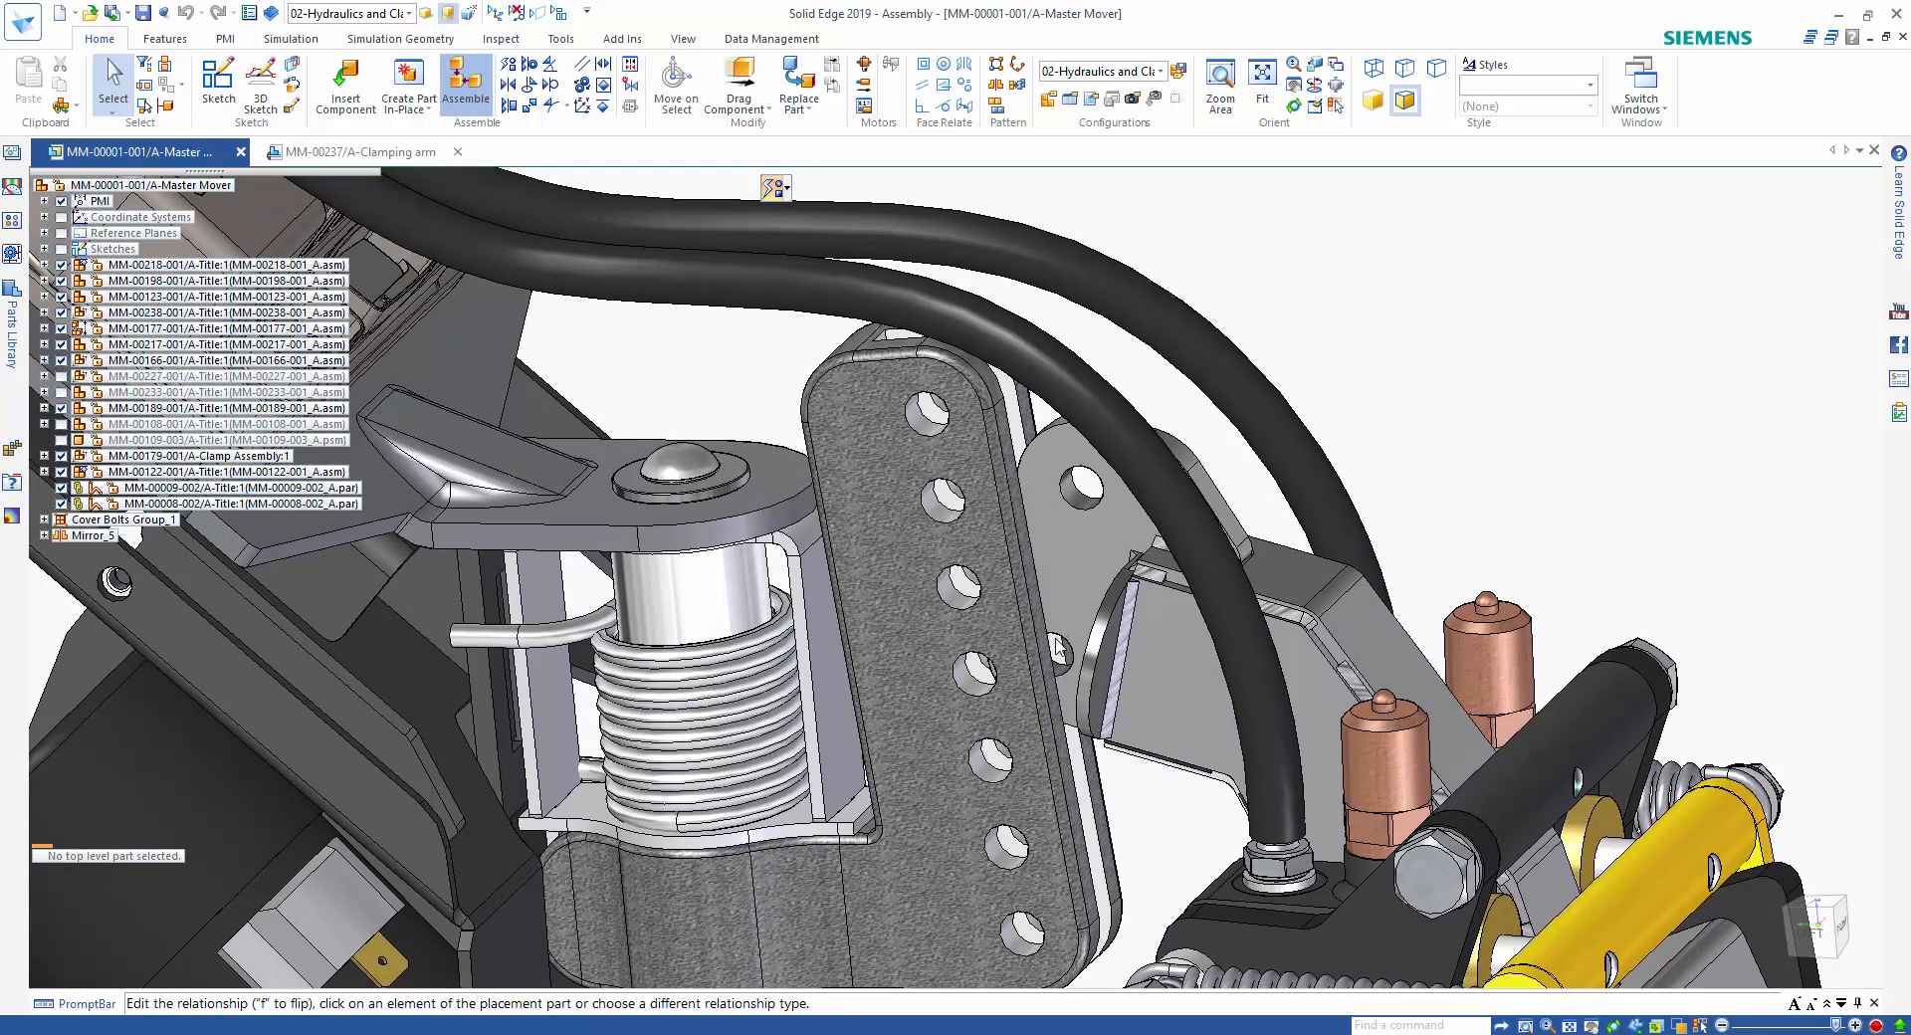
{"action": "left_click", "coordinate": [1060, 672]}
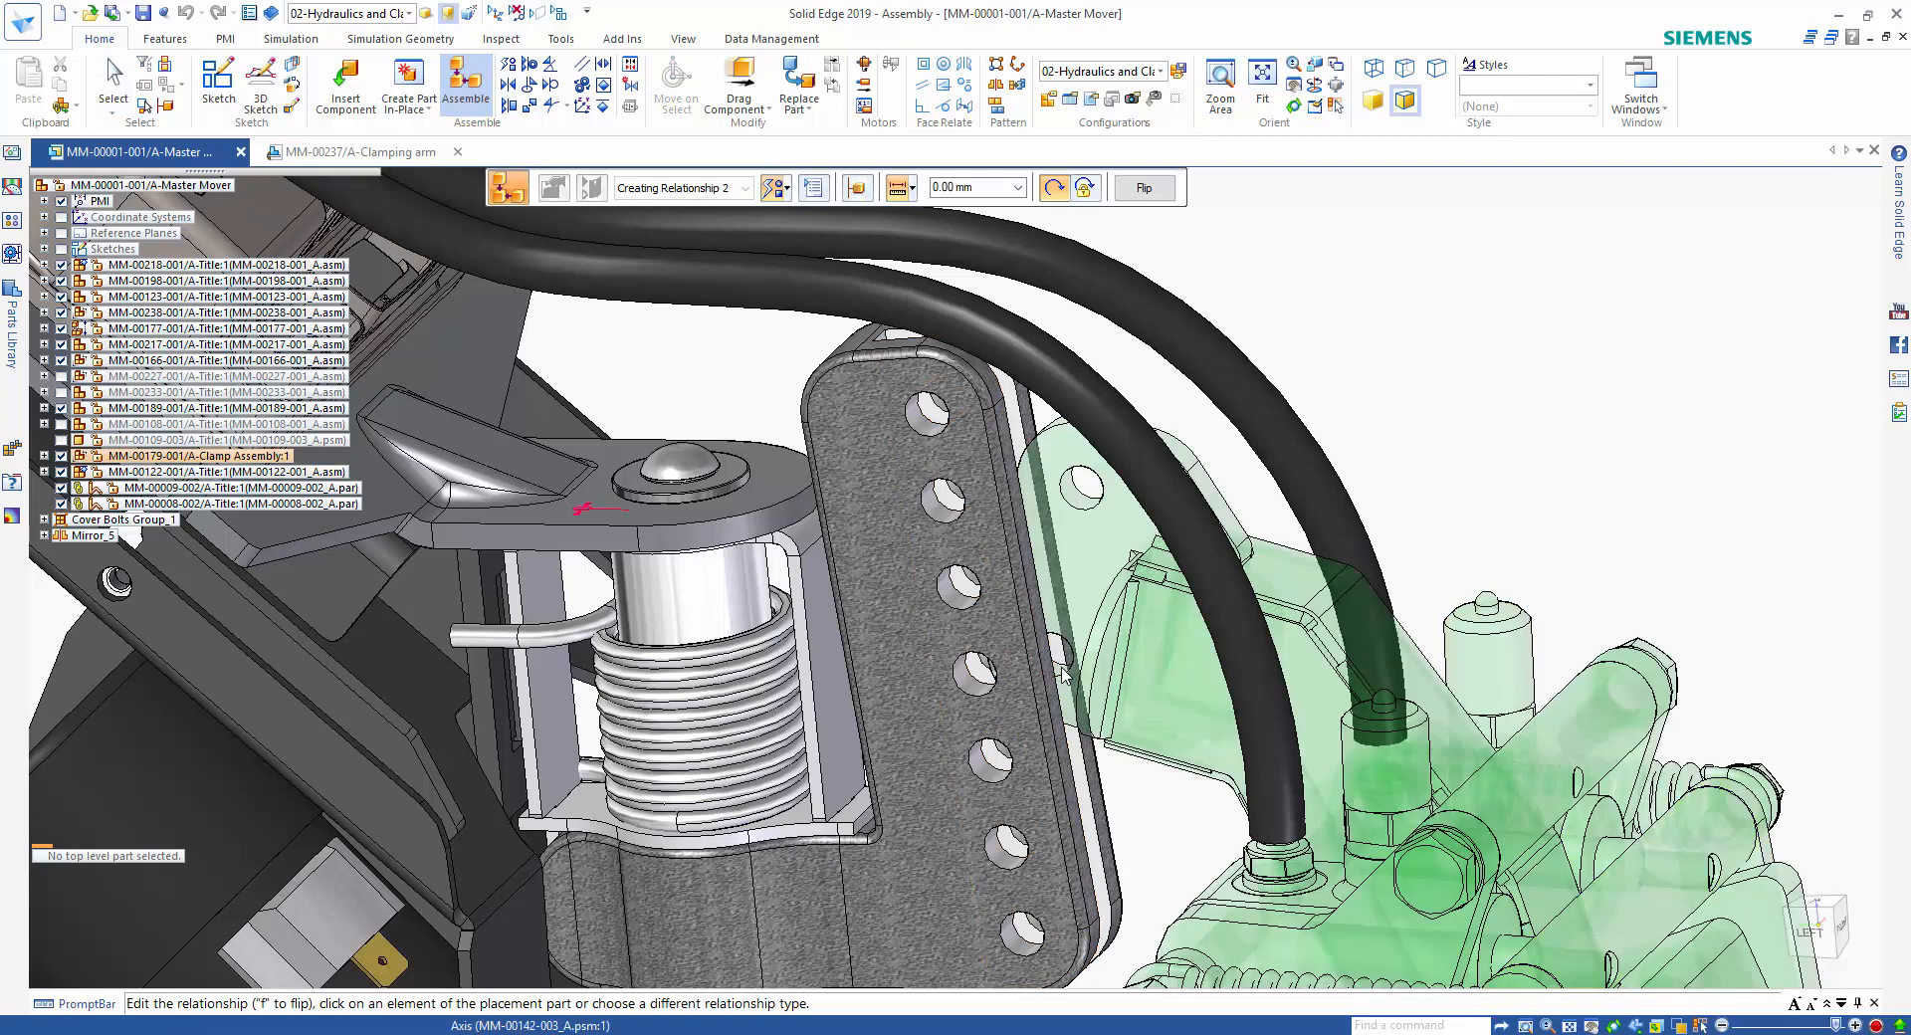
{"action": "left_click", "coordinate": [963, 578]}
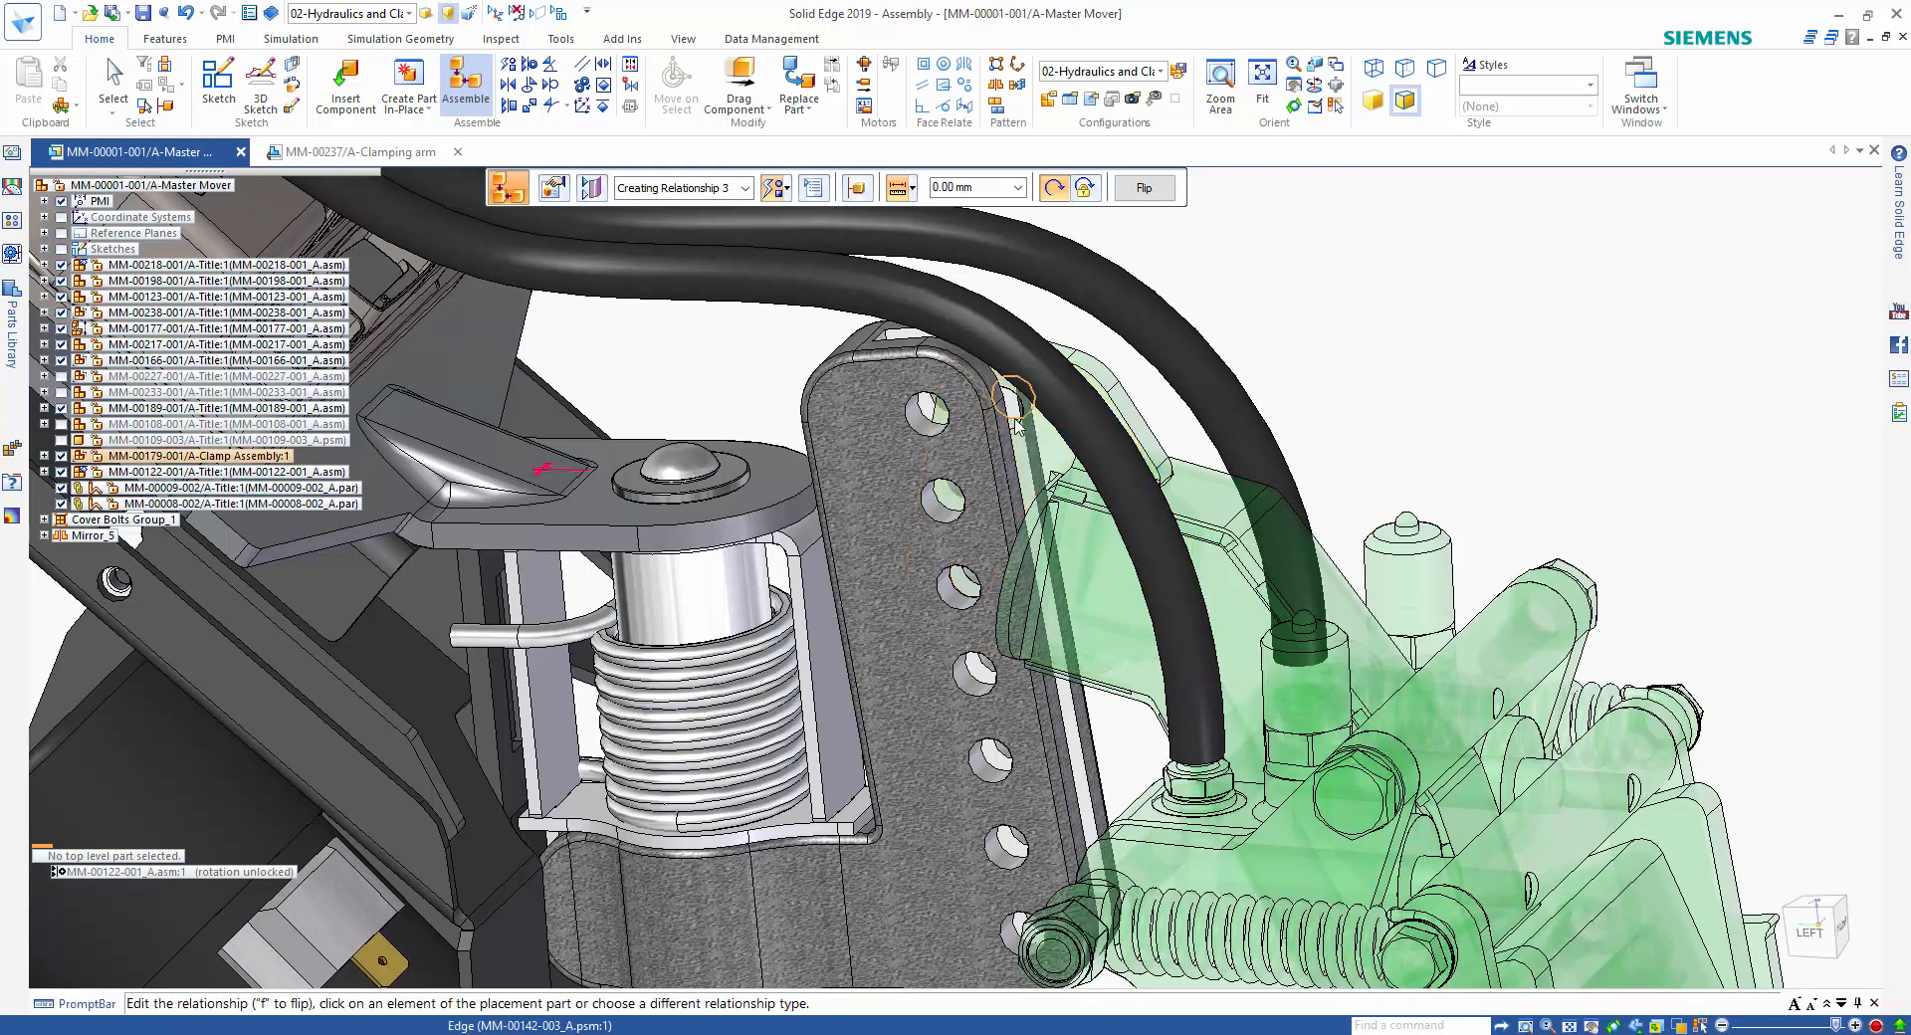
{"action": "left_click", "coordinate": [1014, 422]}
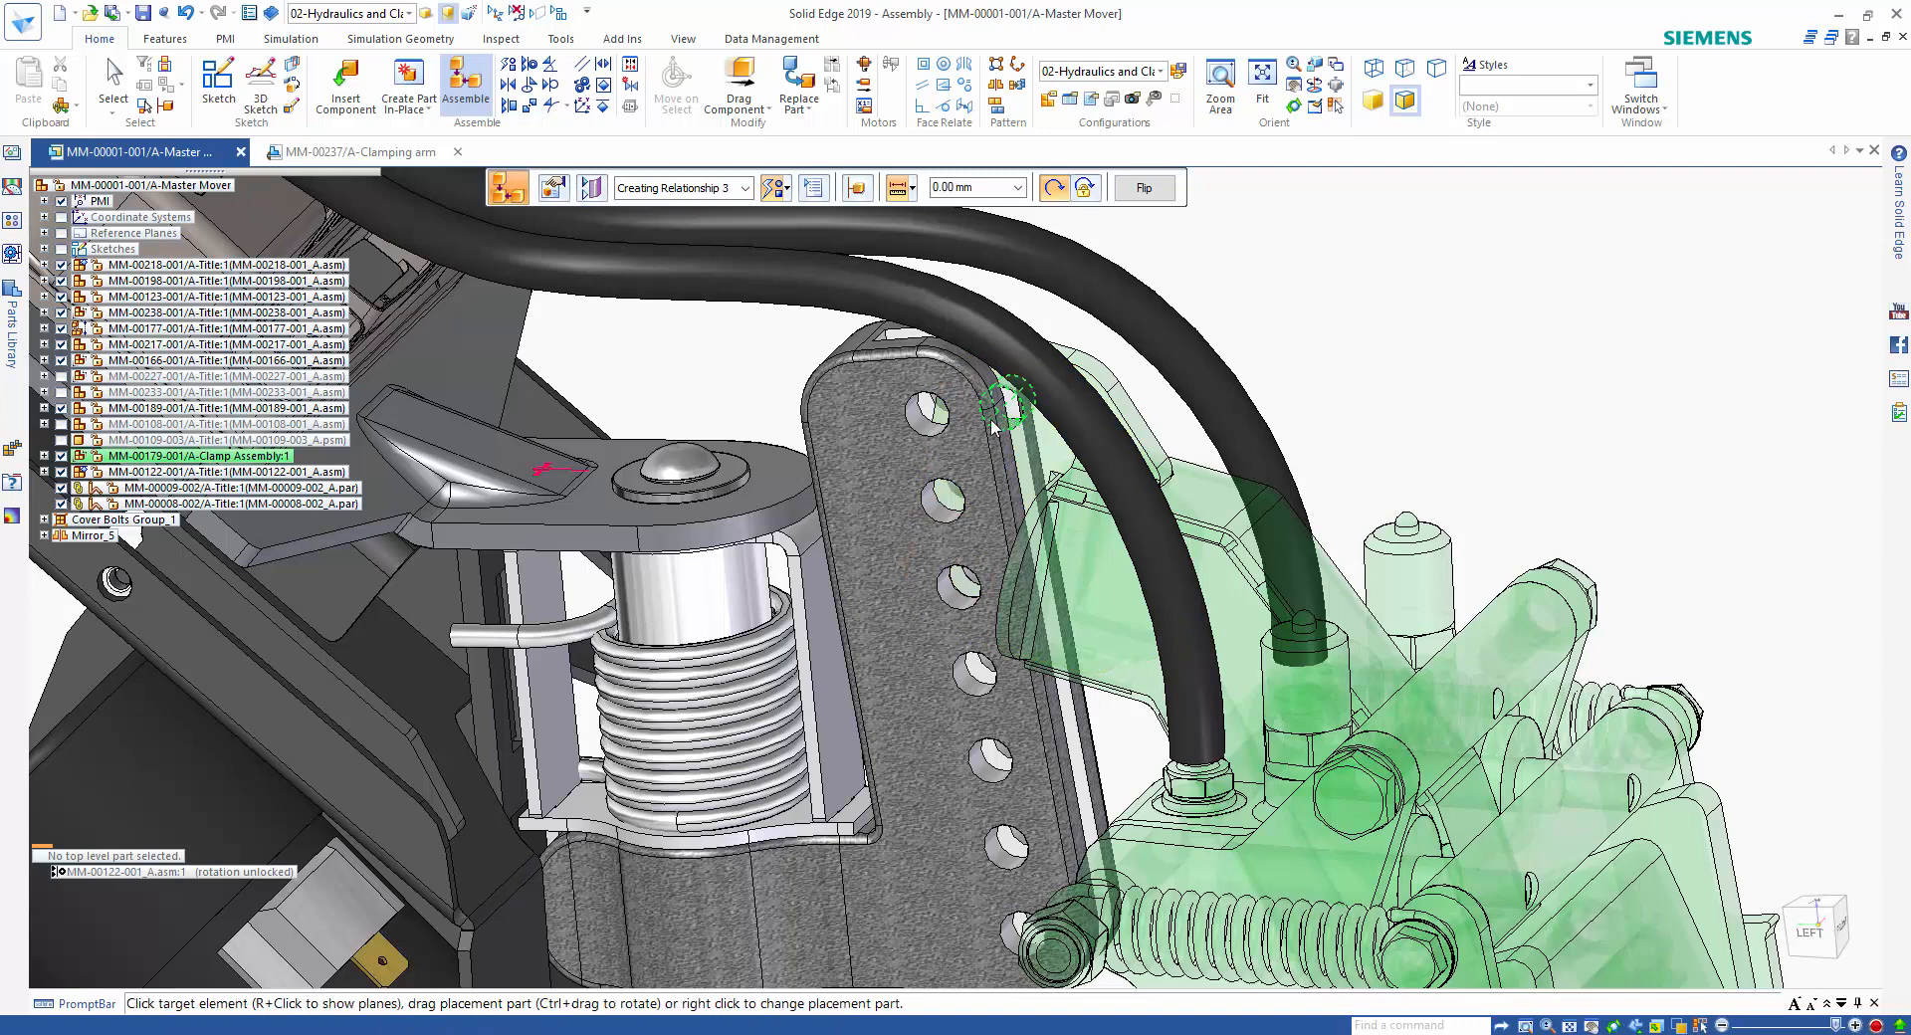
{"action": "left_click", "coordinate": [927, 418]}
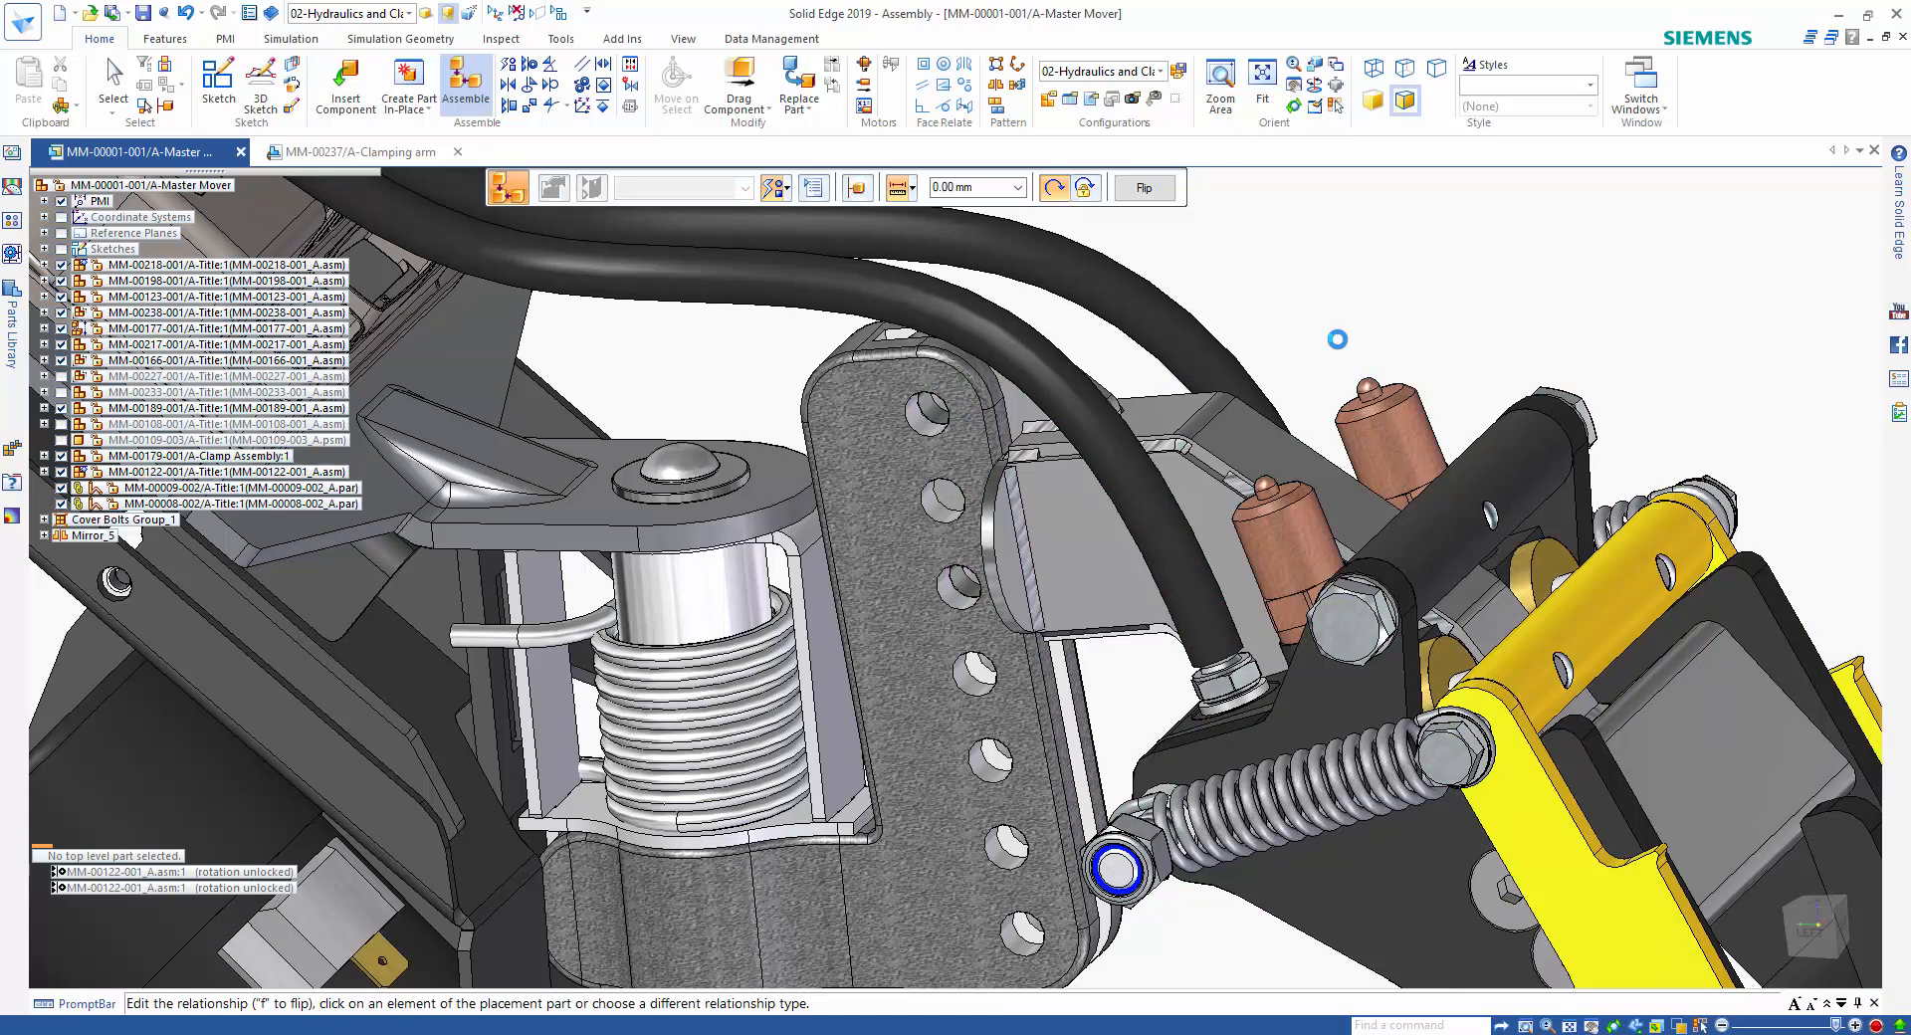
{"action": "key", "text": "Escape"}
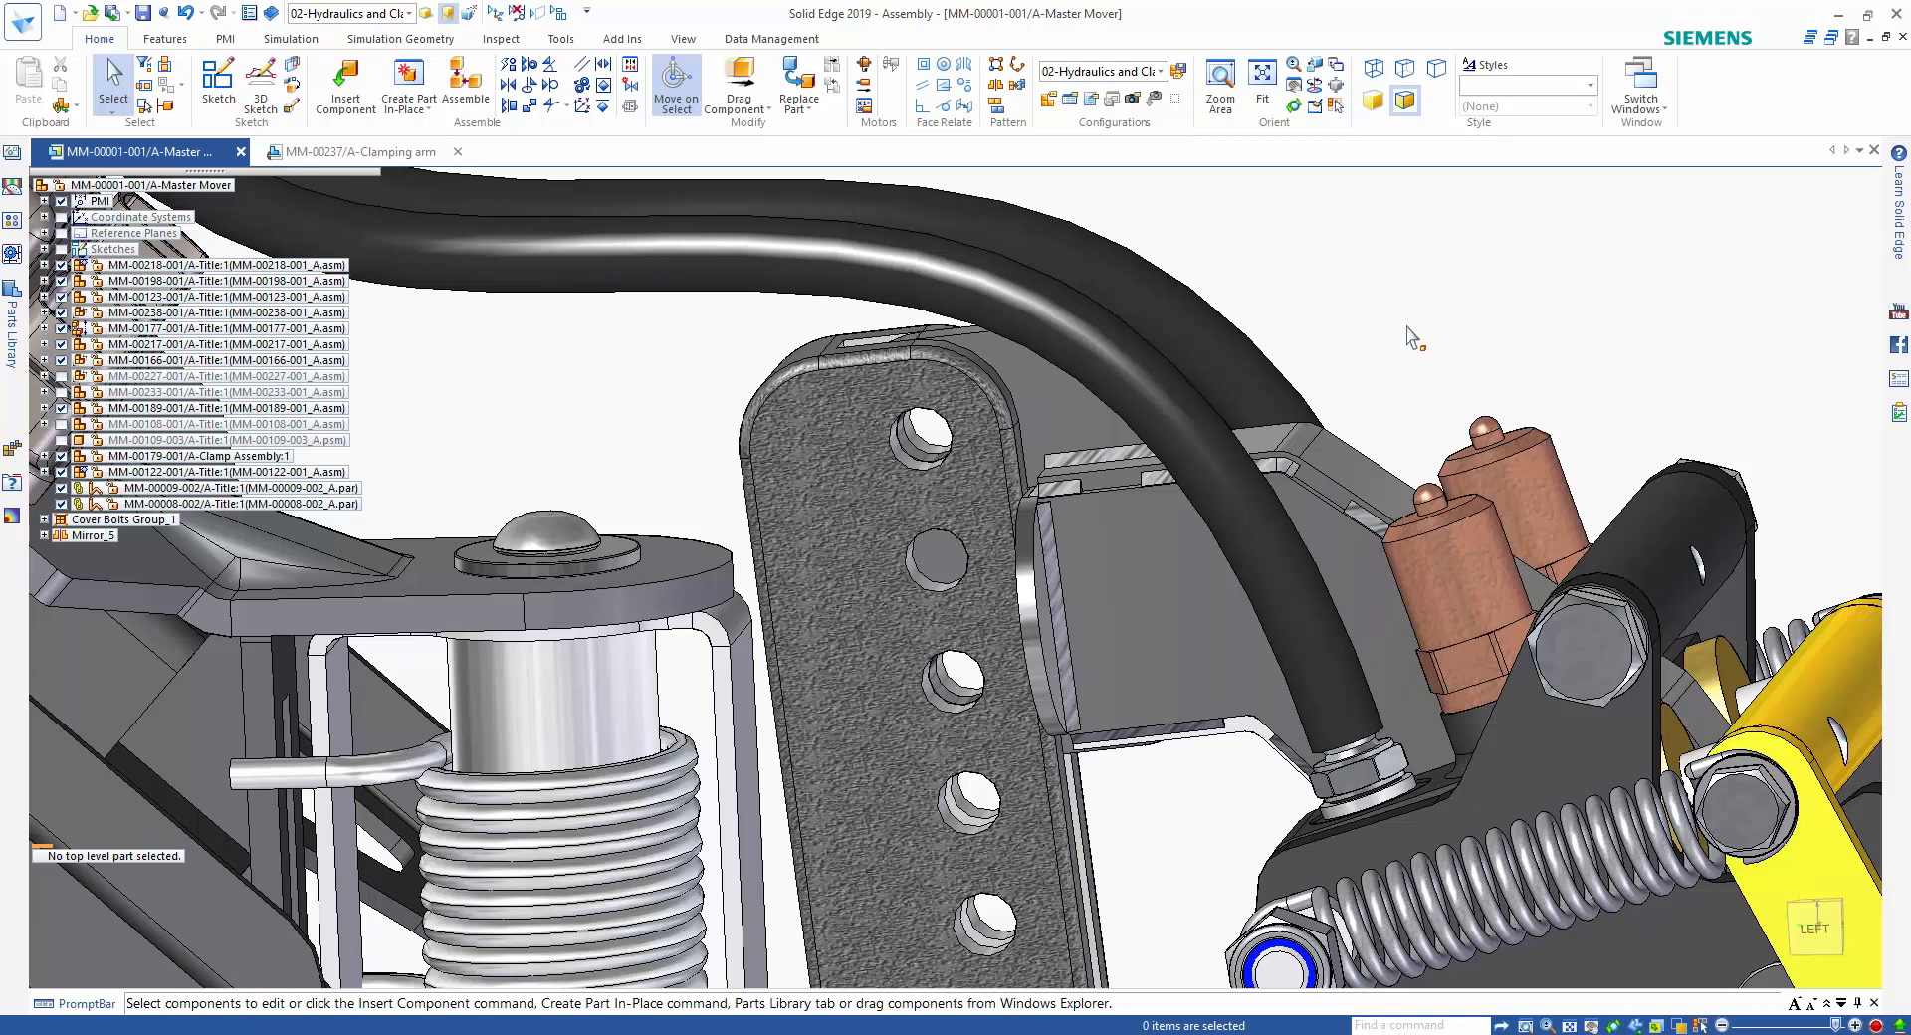
Start a Fastener System with Single hole selection through the clamping arm's first and third holes, defining the bottom hole on its opposite side.
{"action": "left_click", "coordinate": [428, 113]}
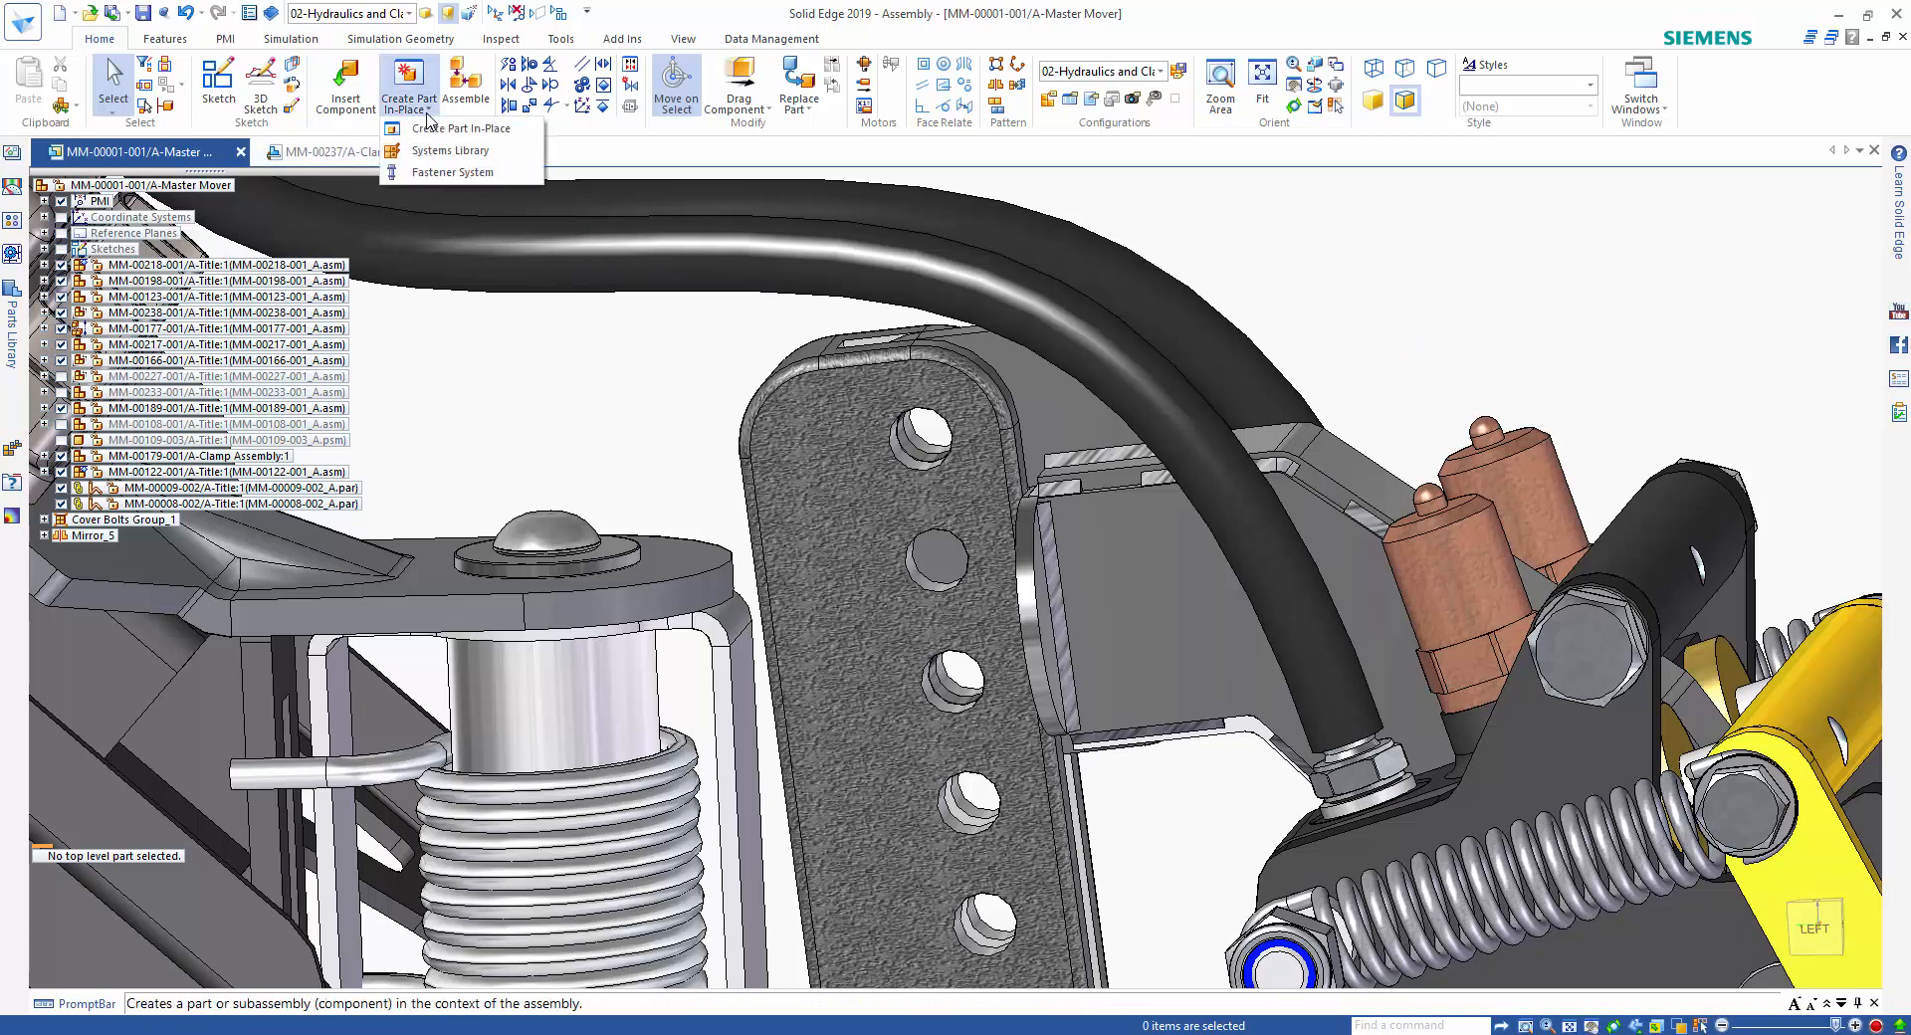
{"action": "left_click", "coordinate": [485, 174]}
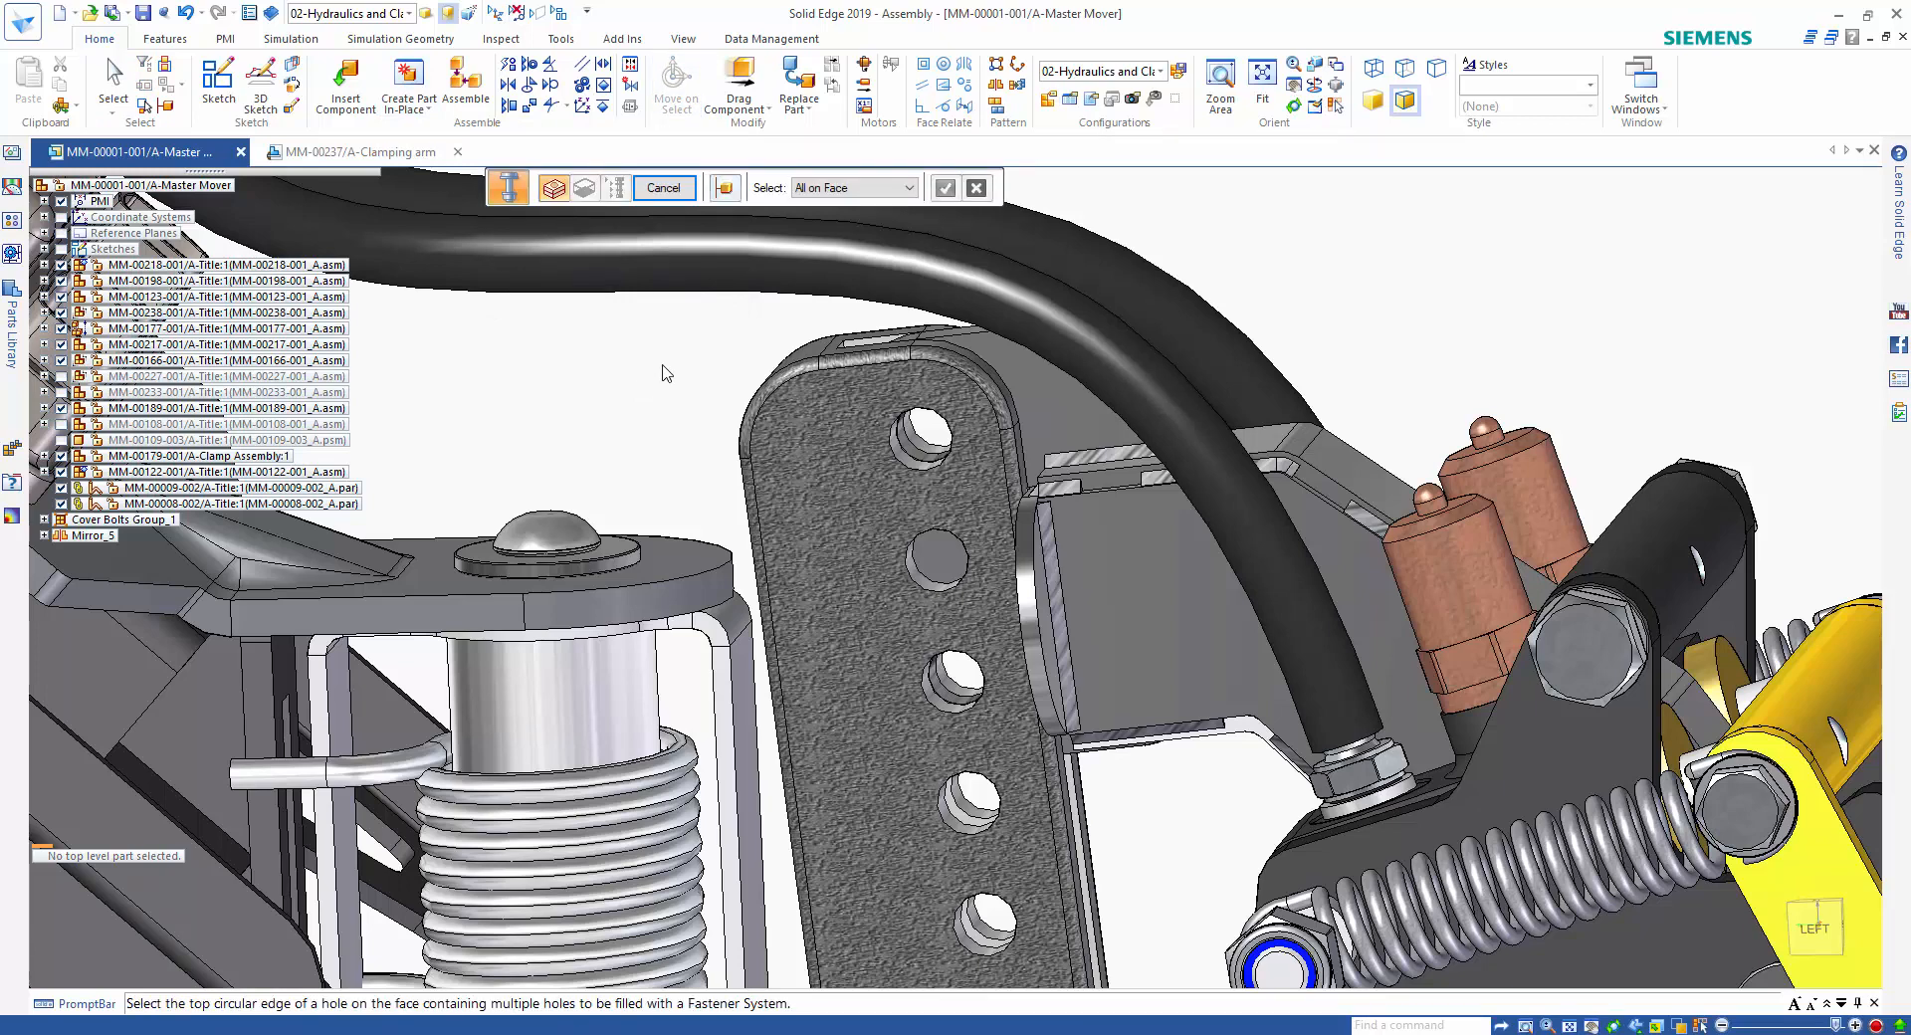
{"action": "left_click", "coordinate": [855, 188]}
{"action": "left_click", "coordinate": [841, 207]}
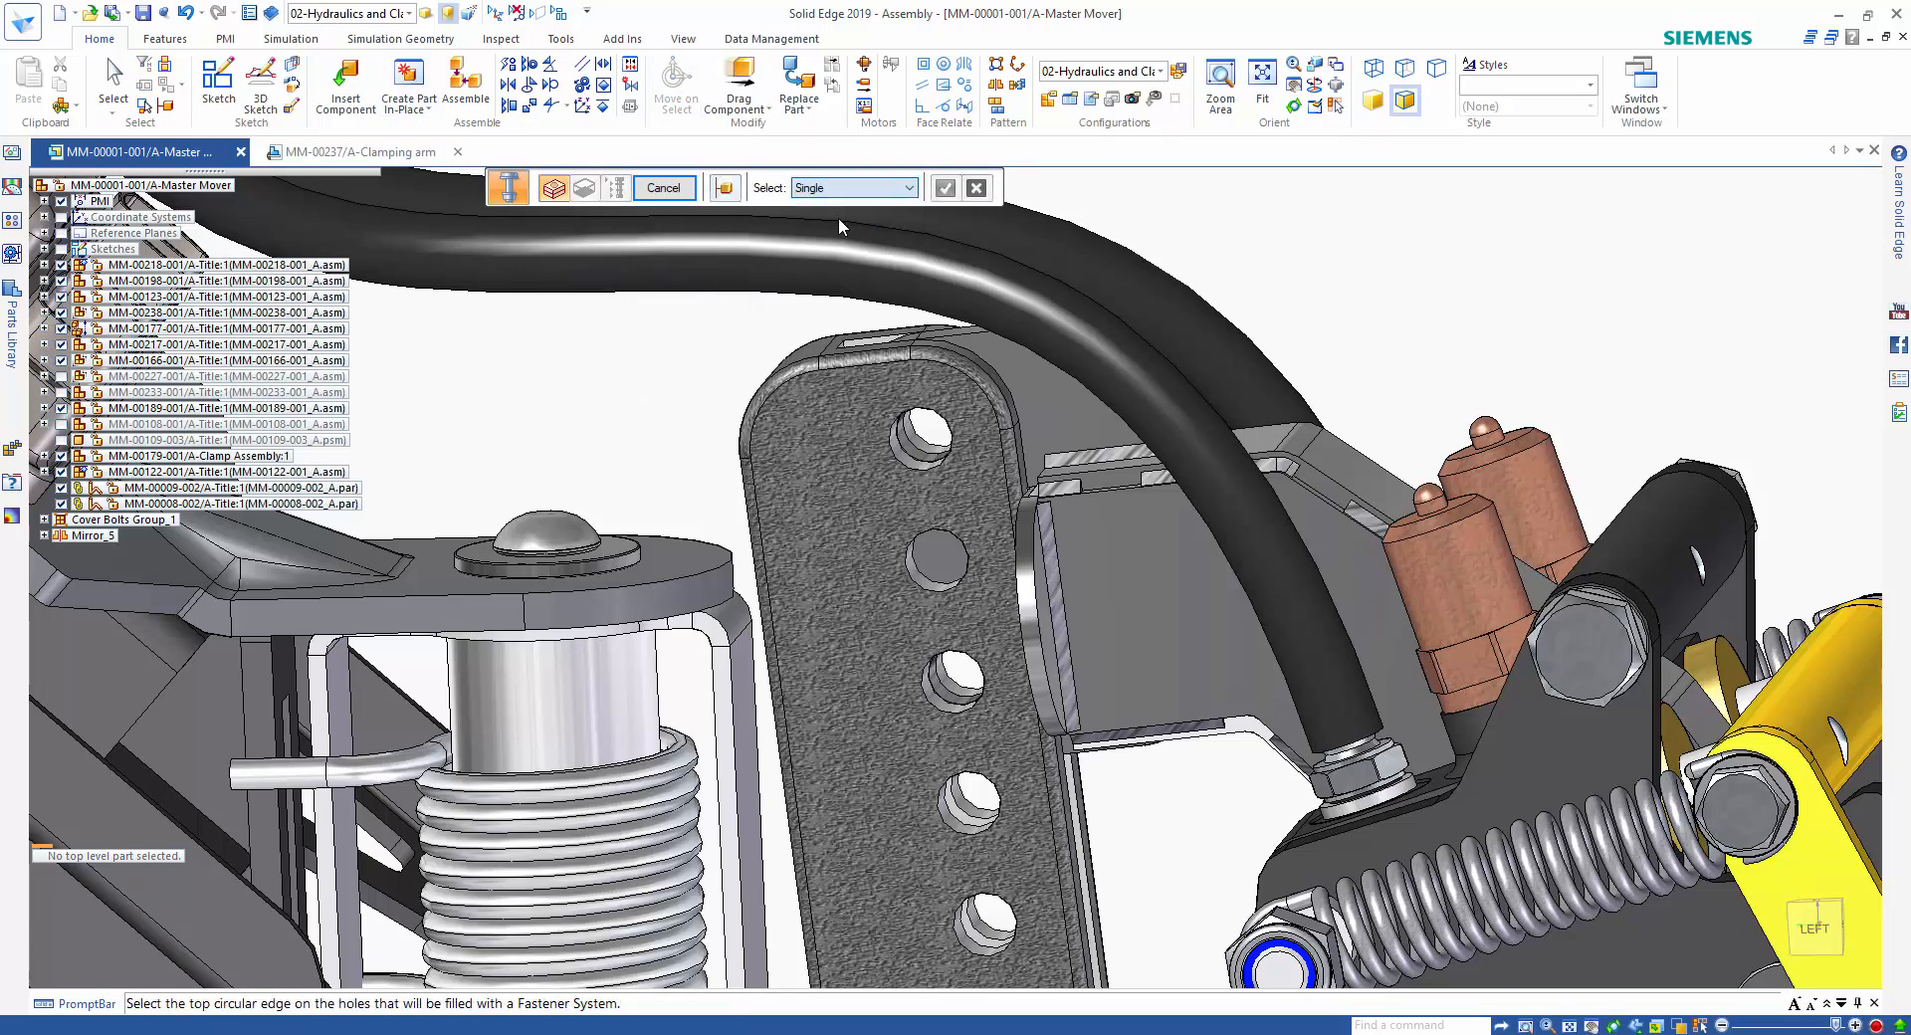
{"action": "left_click", "coordinate": [899, 423]}
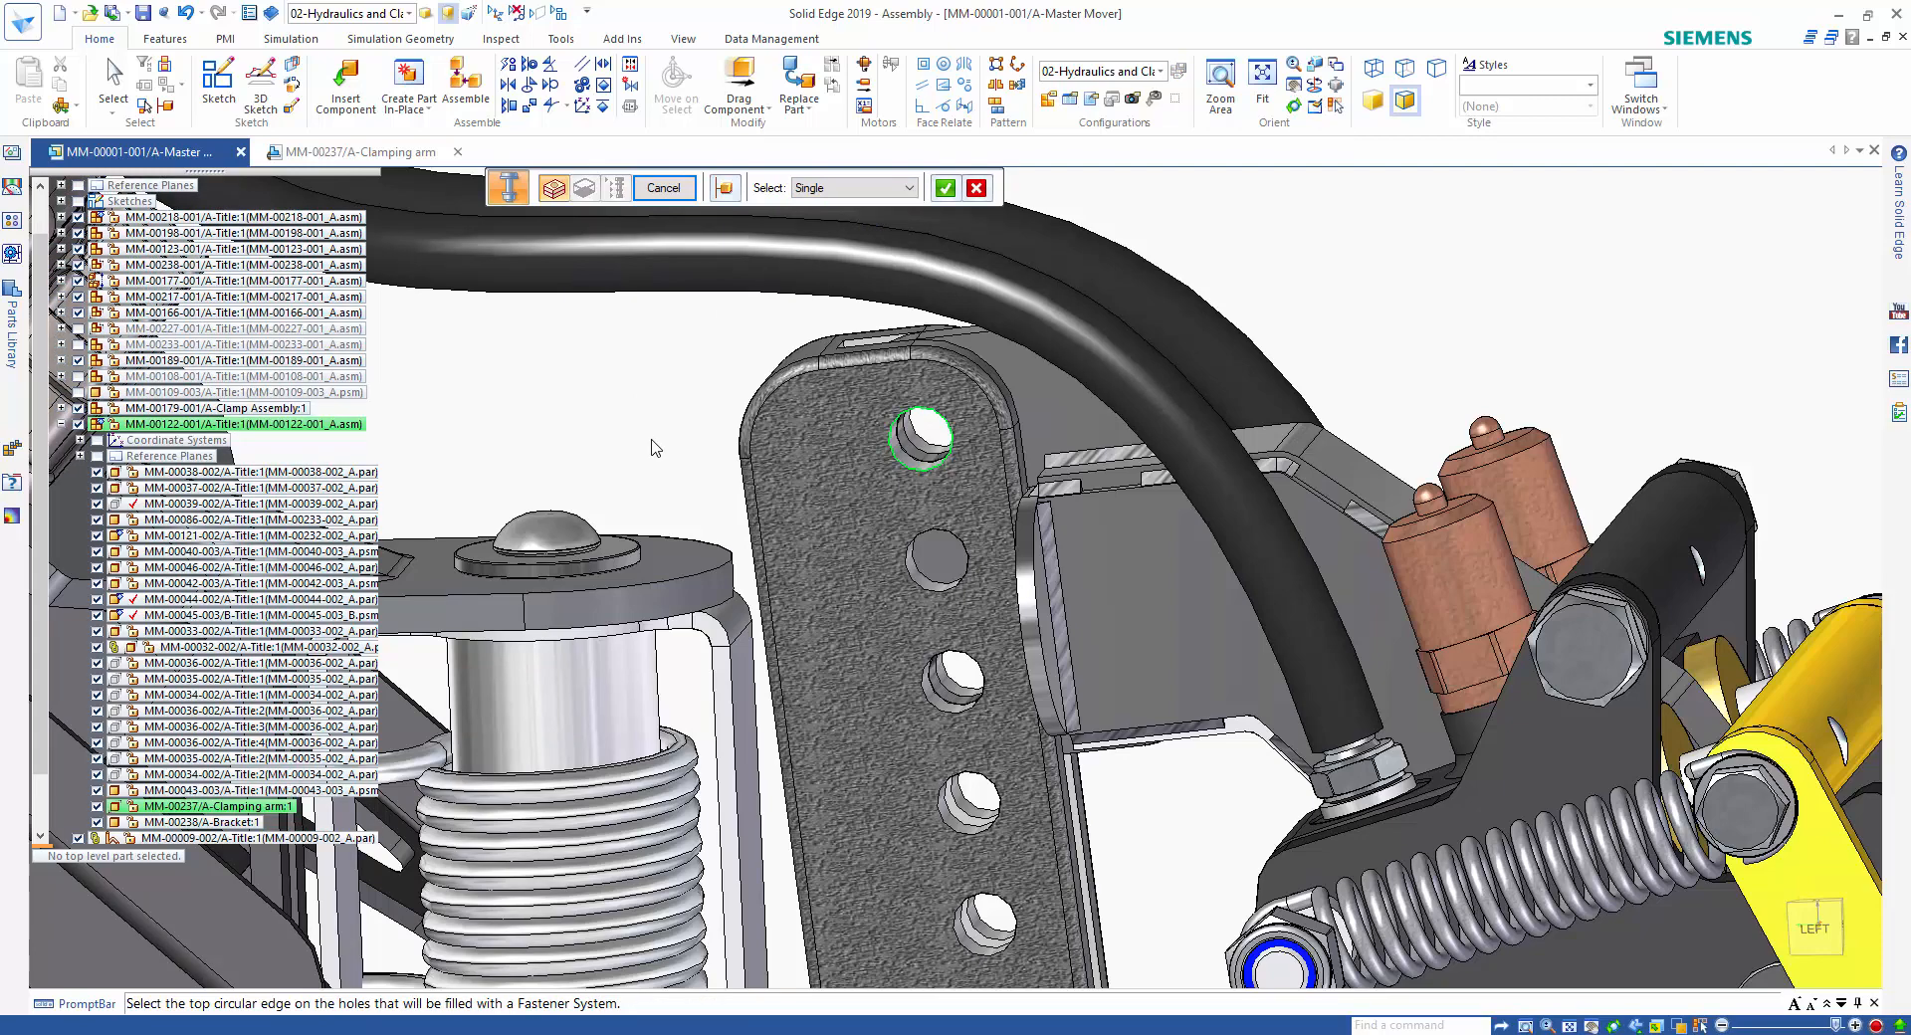
{"action": "left_click", "coordinate": [942, 705]}
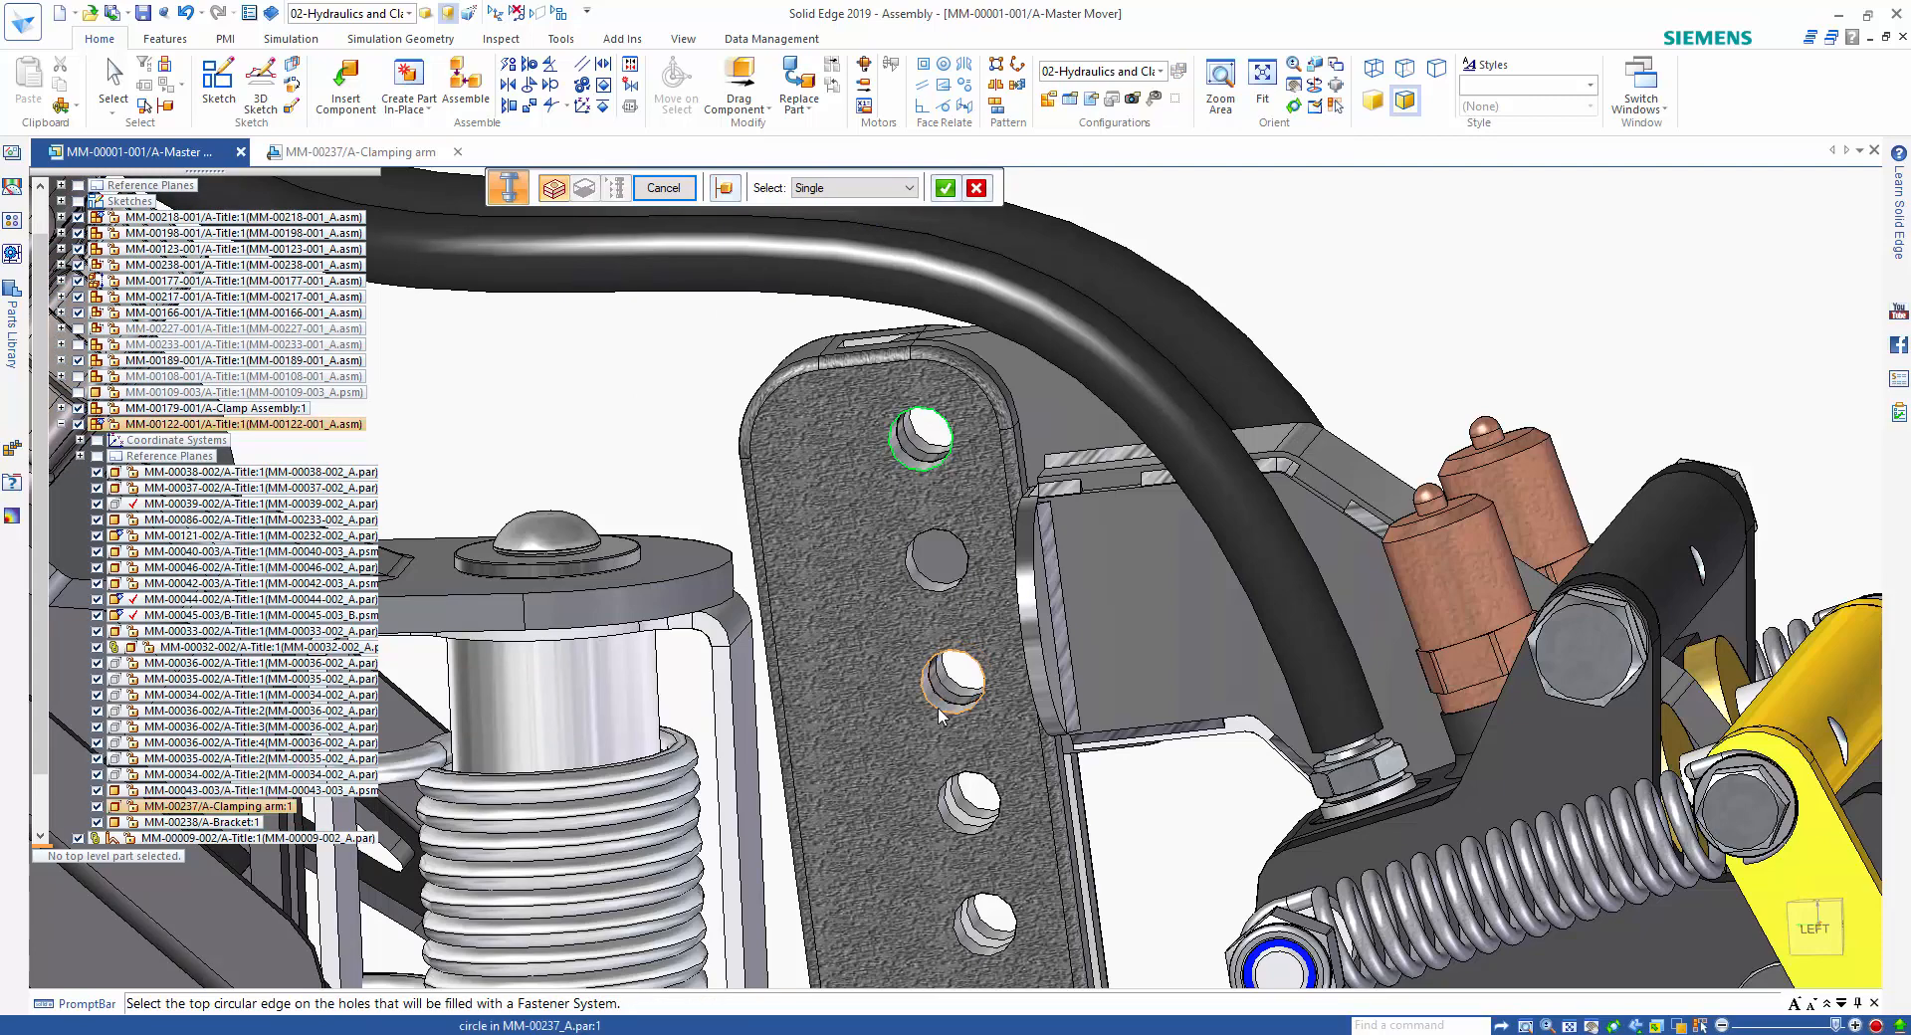
{"action": "right_click", "coordinate": [1521, 275]}
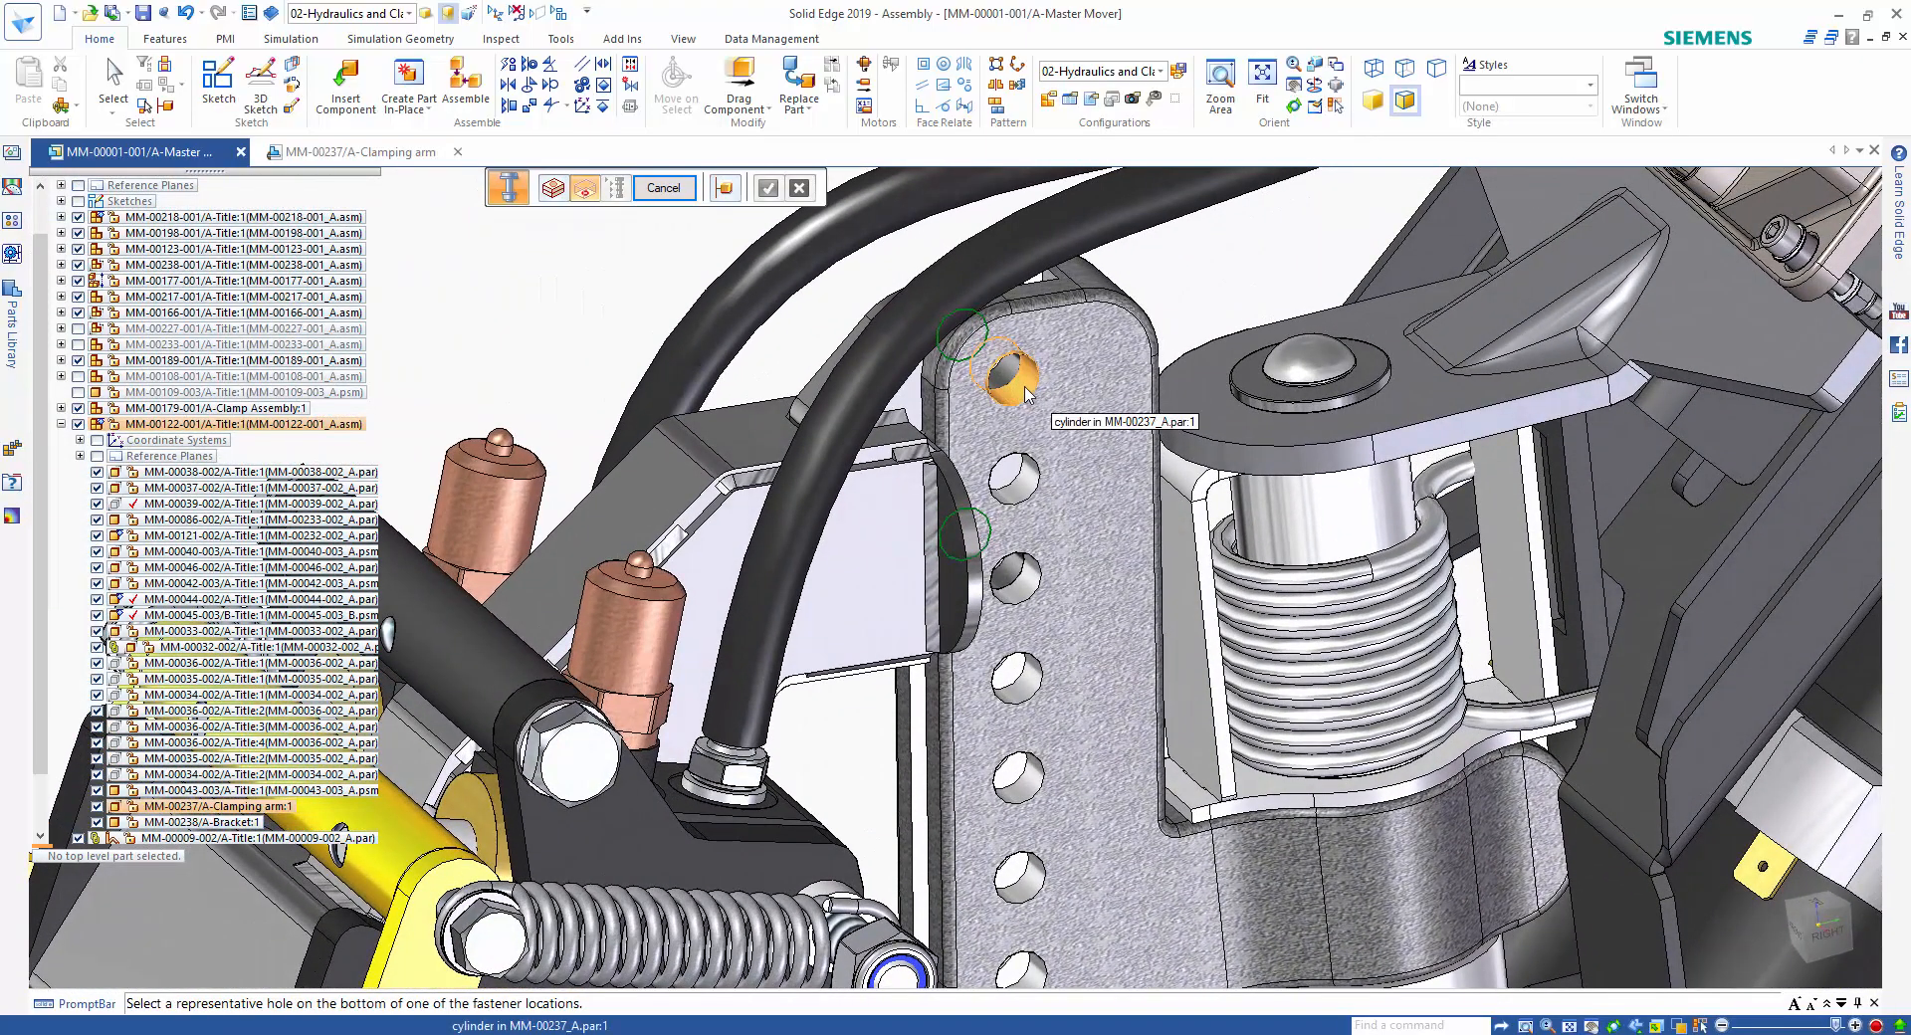
{"action": "left_click", "coordinate": [1025, 394]}
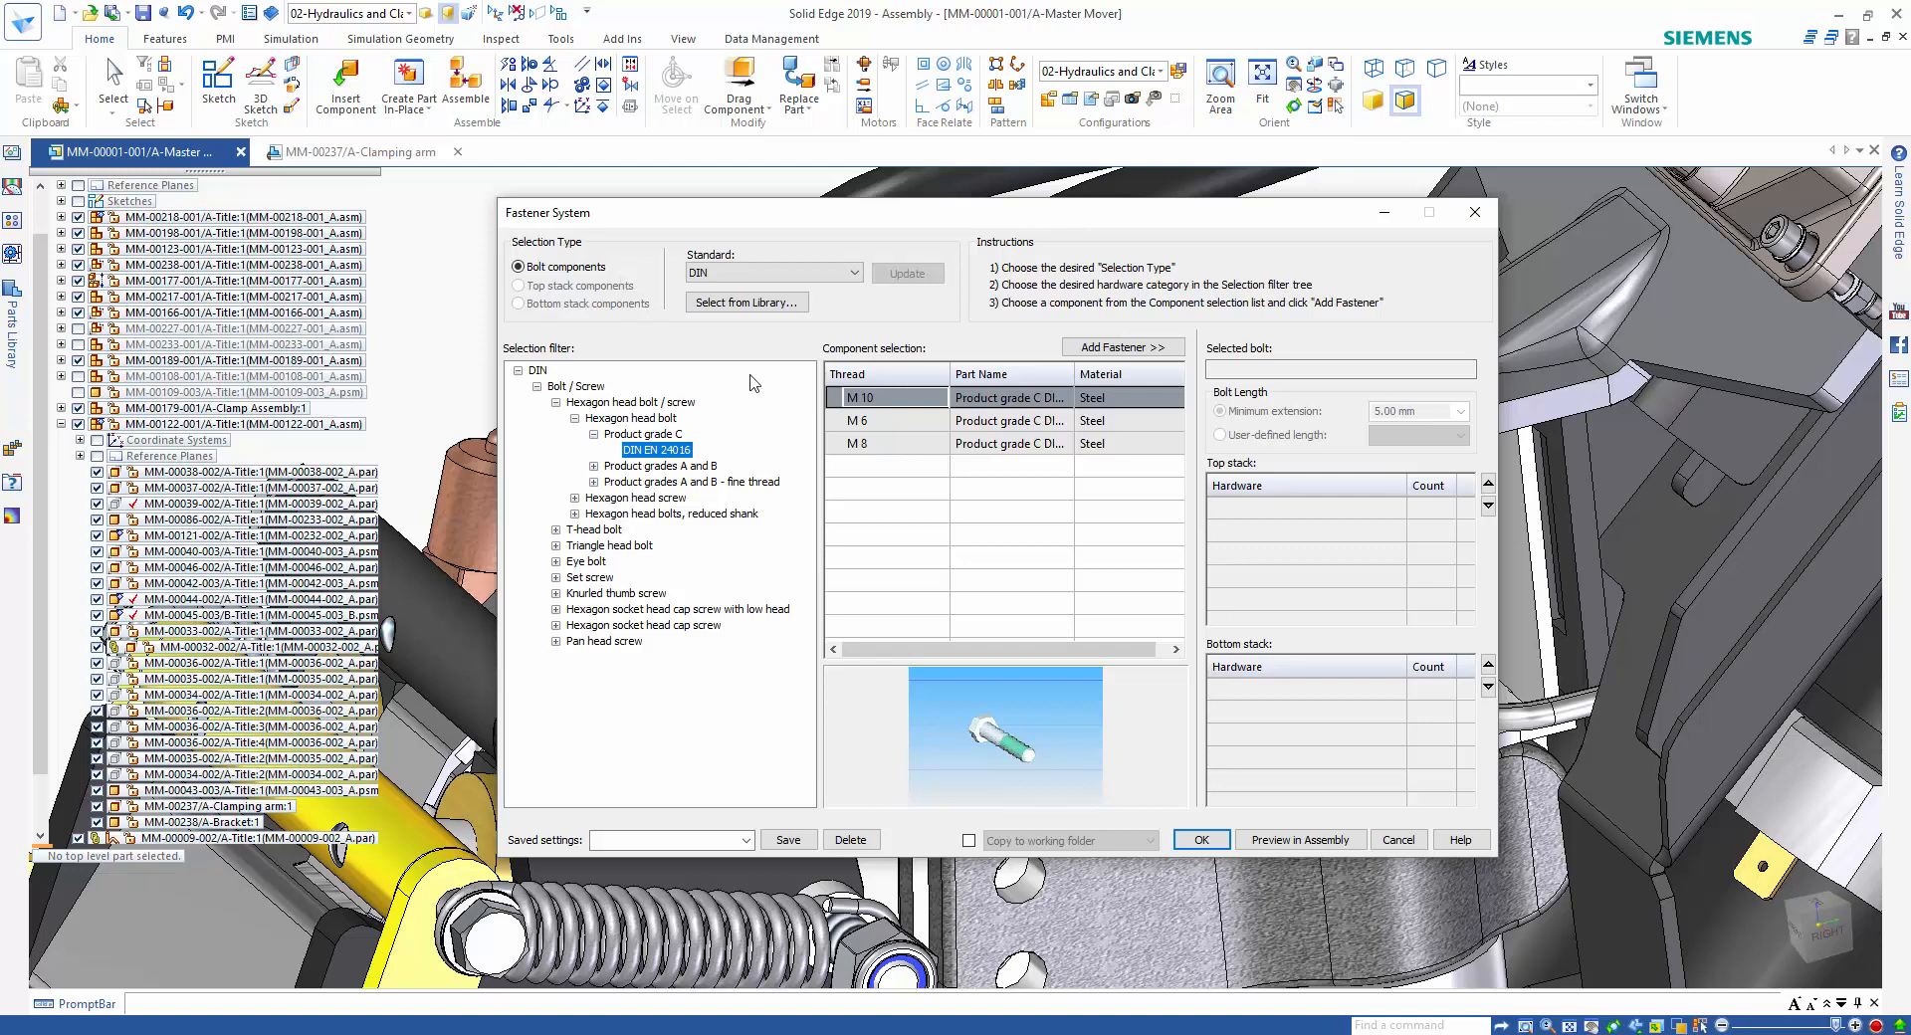
Load the saved Clamp Mounting settings with the DIN 912 M10 screw and DIN 982-M10 bottom nut, and place the fasteners.
{"action": "left_click", "coordinate": [885, 405]}
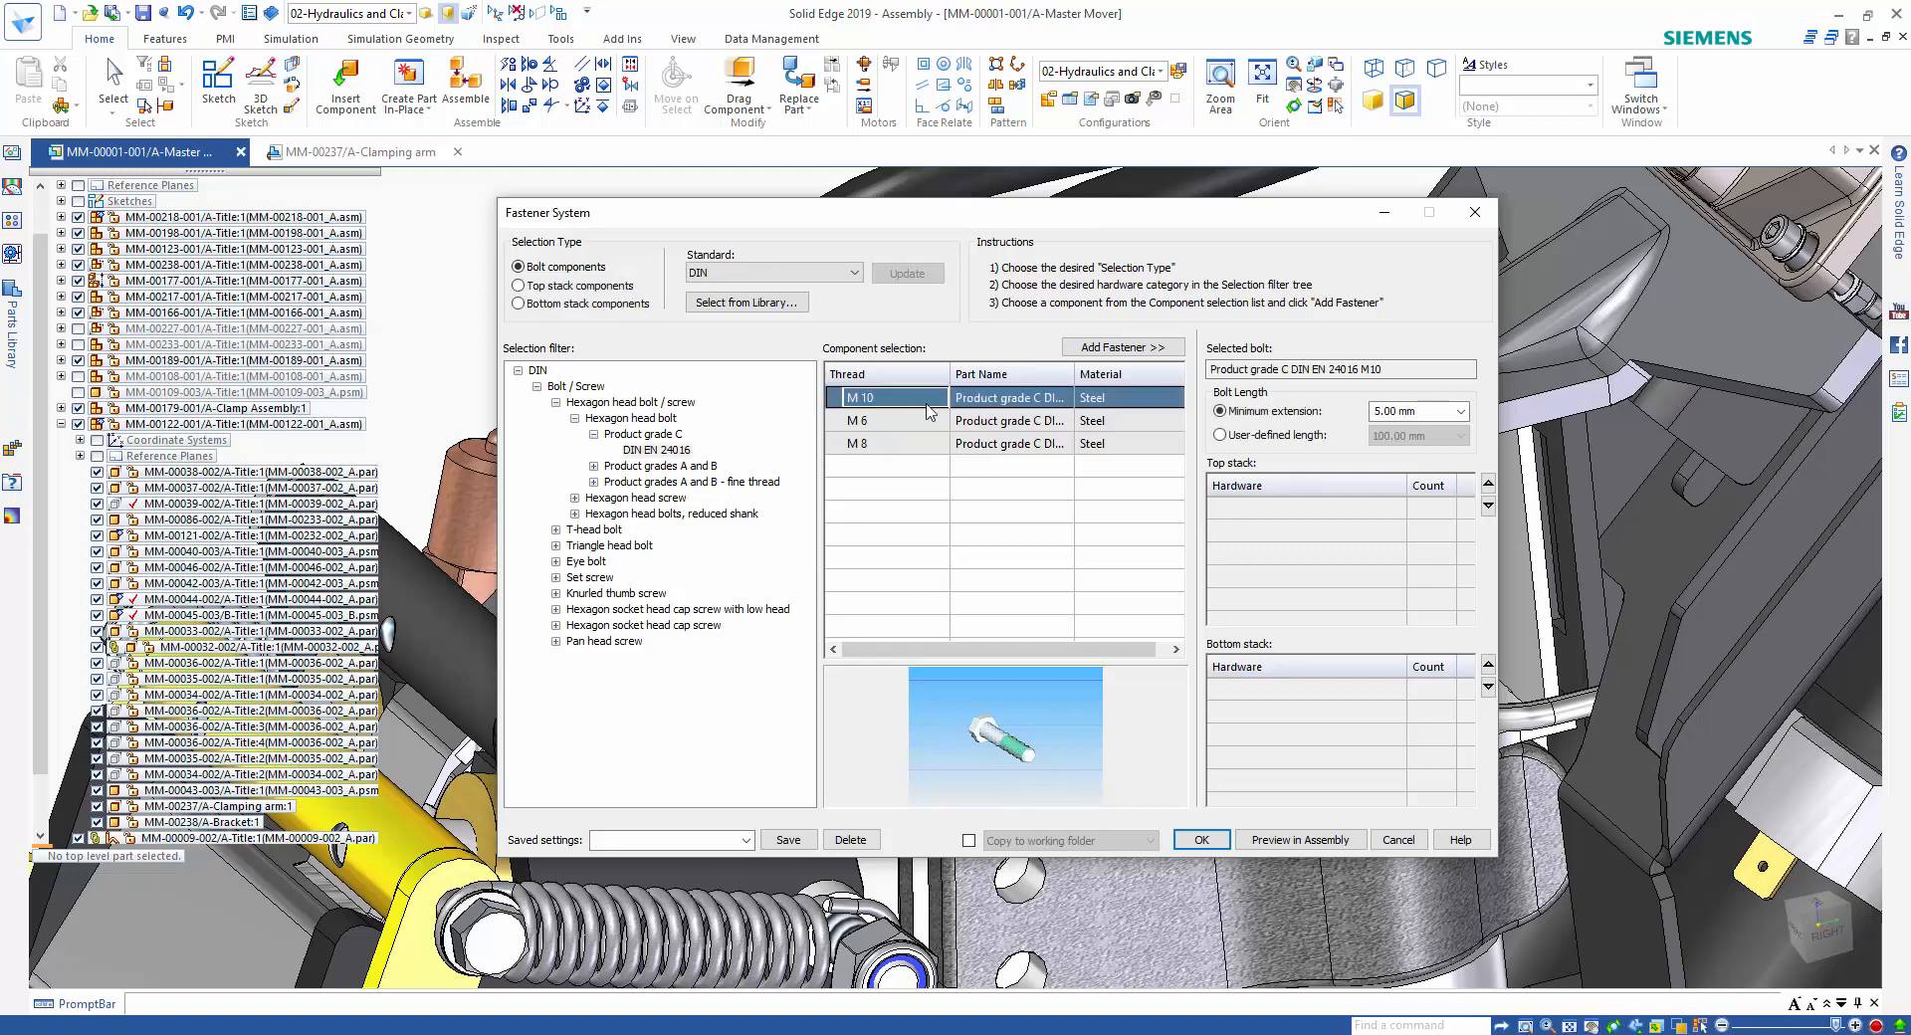
{"action": "left_click", "coordinate": [610, 290]}
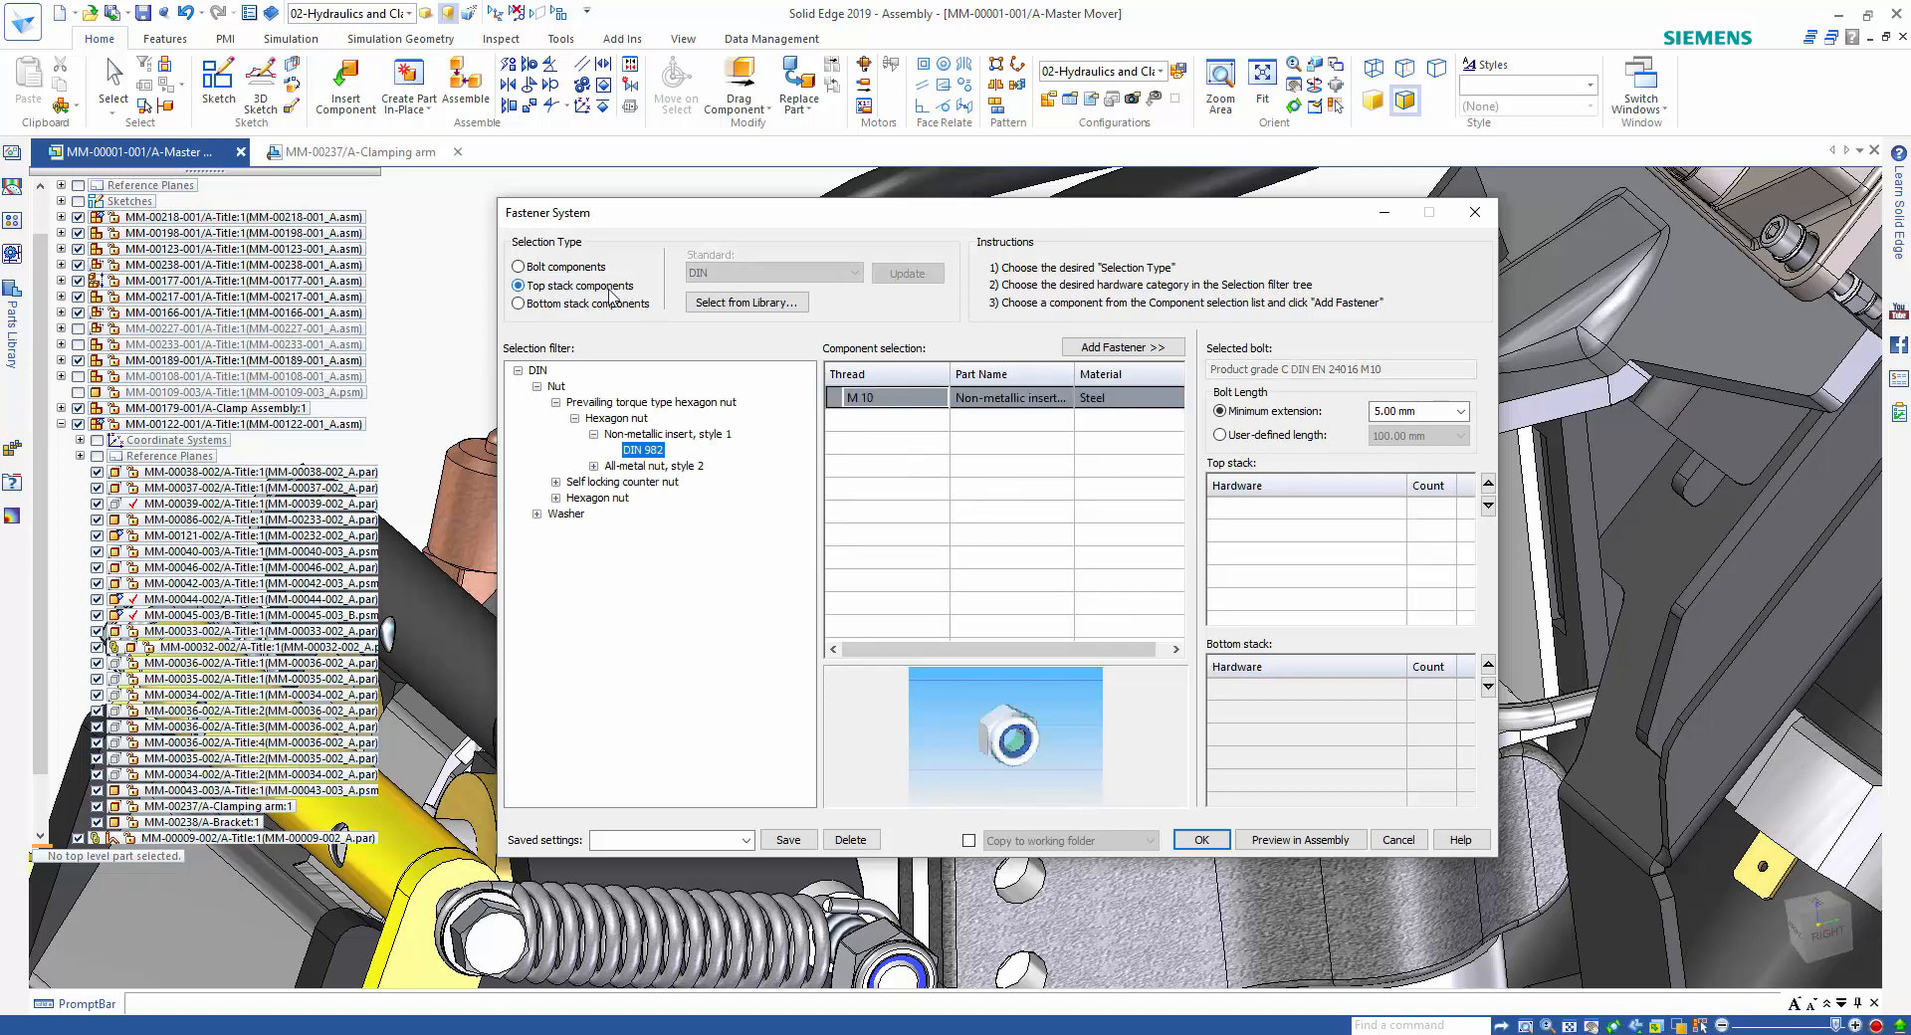
{"action": "left_click", "coordinate": [604, 303]}
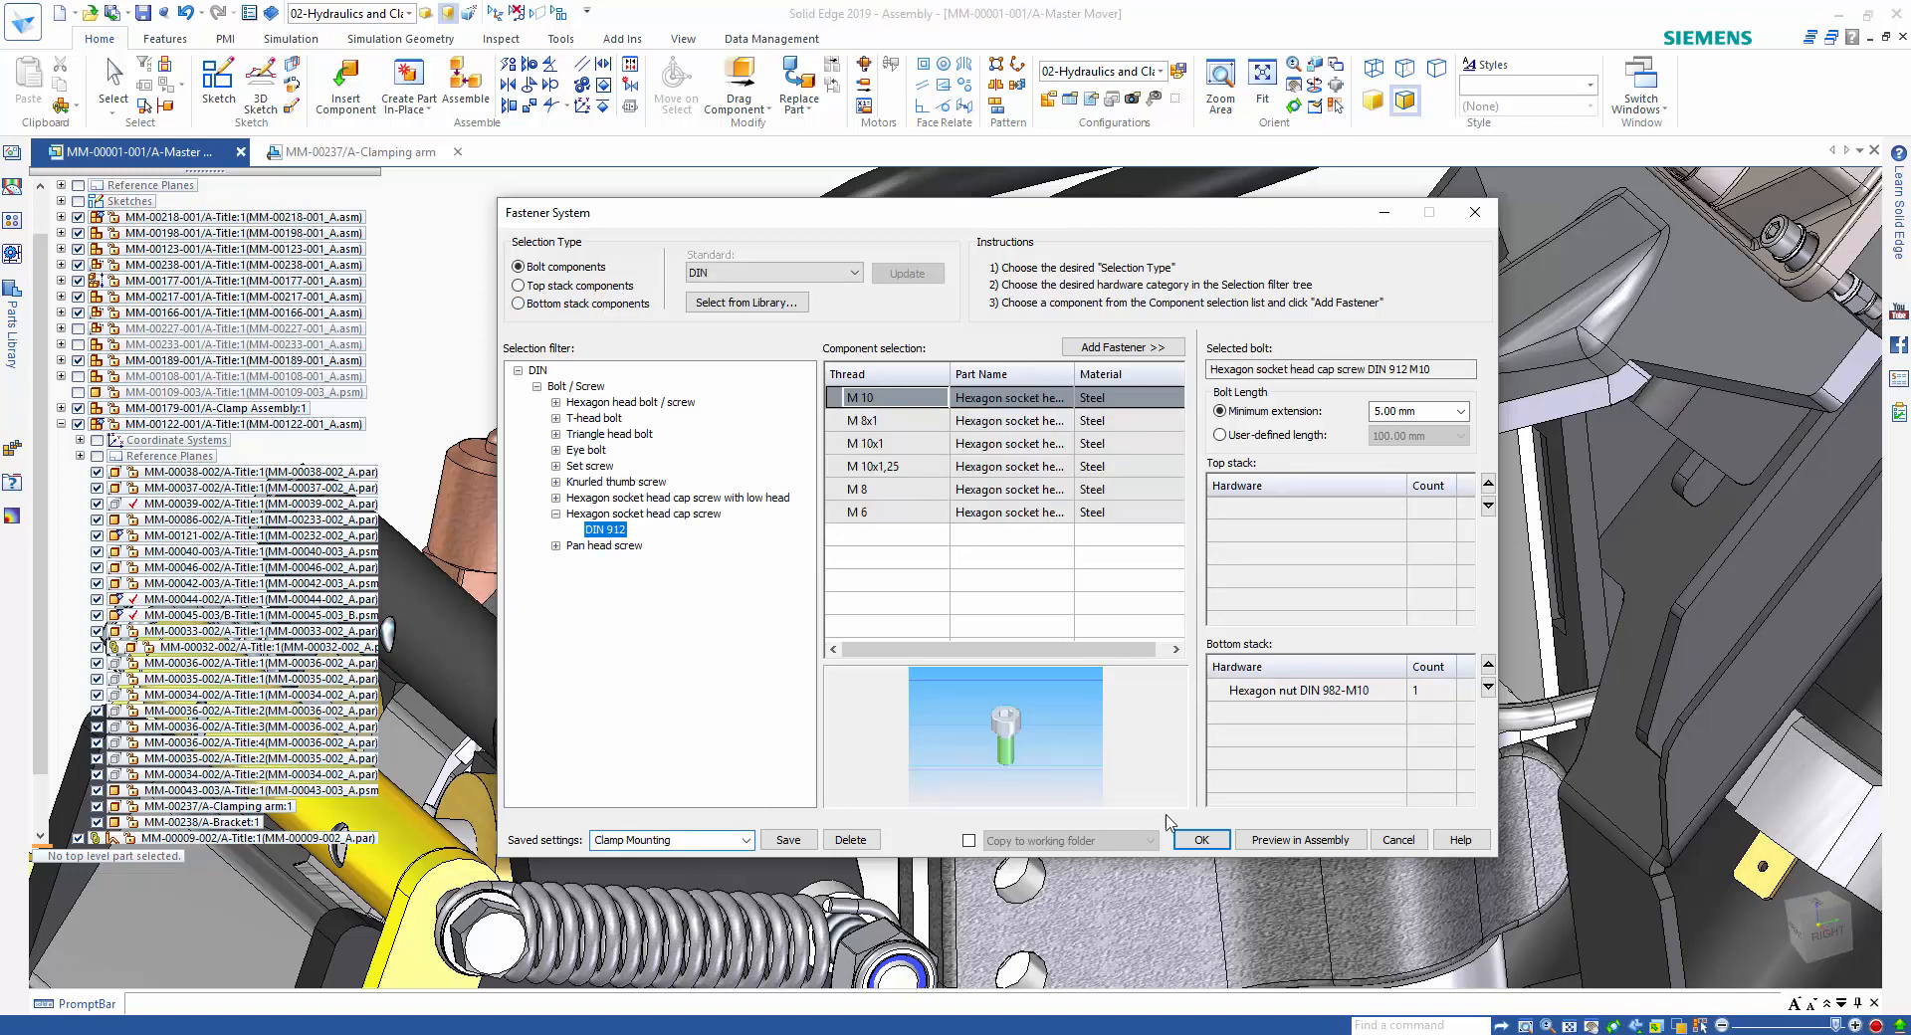
{"action": "left_click", "coordinate": [1202, 839]}
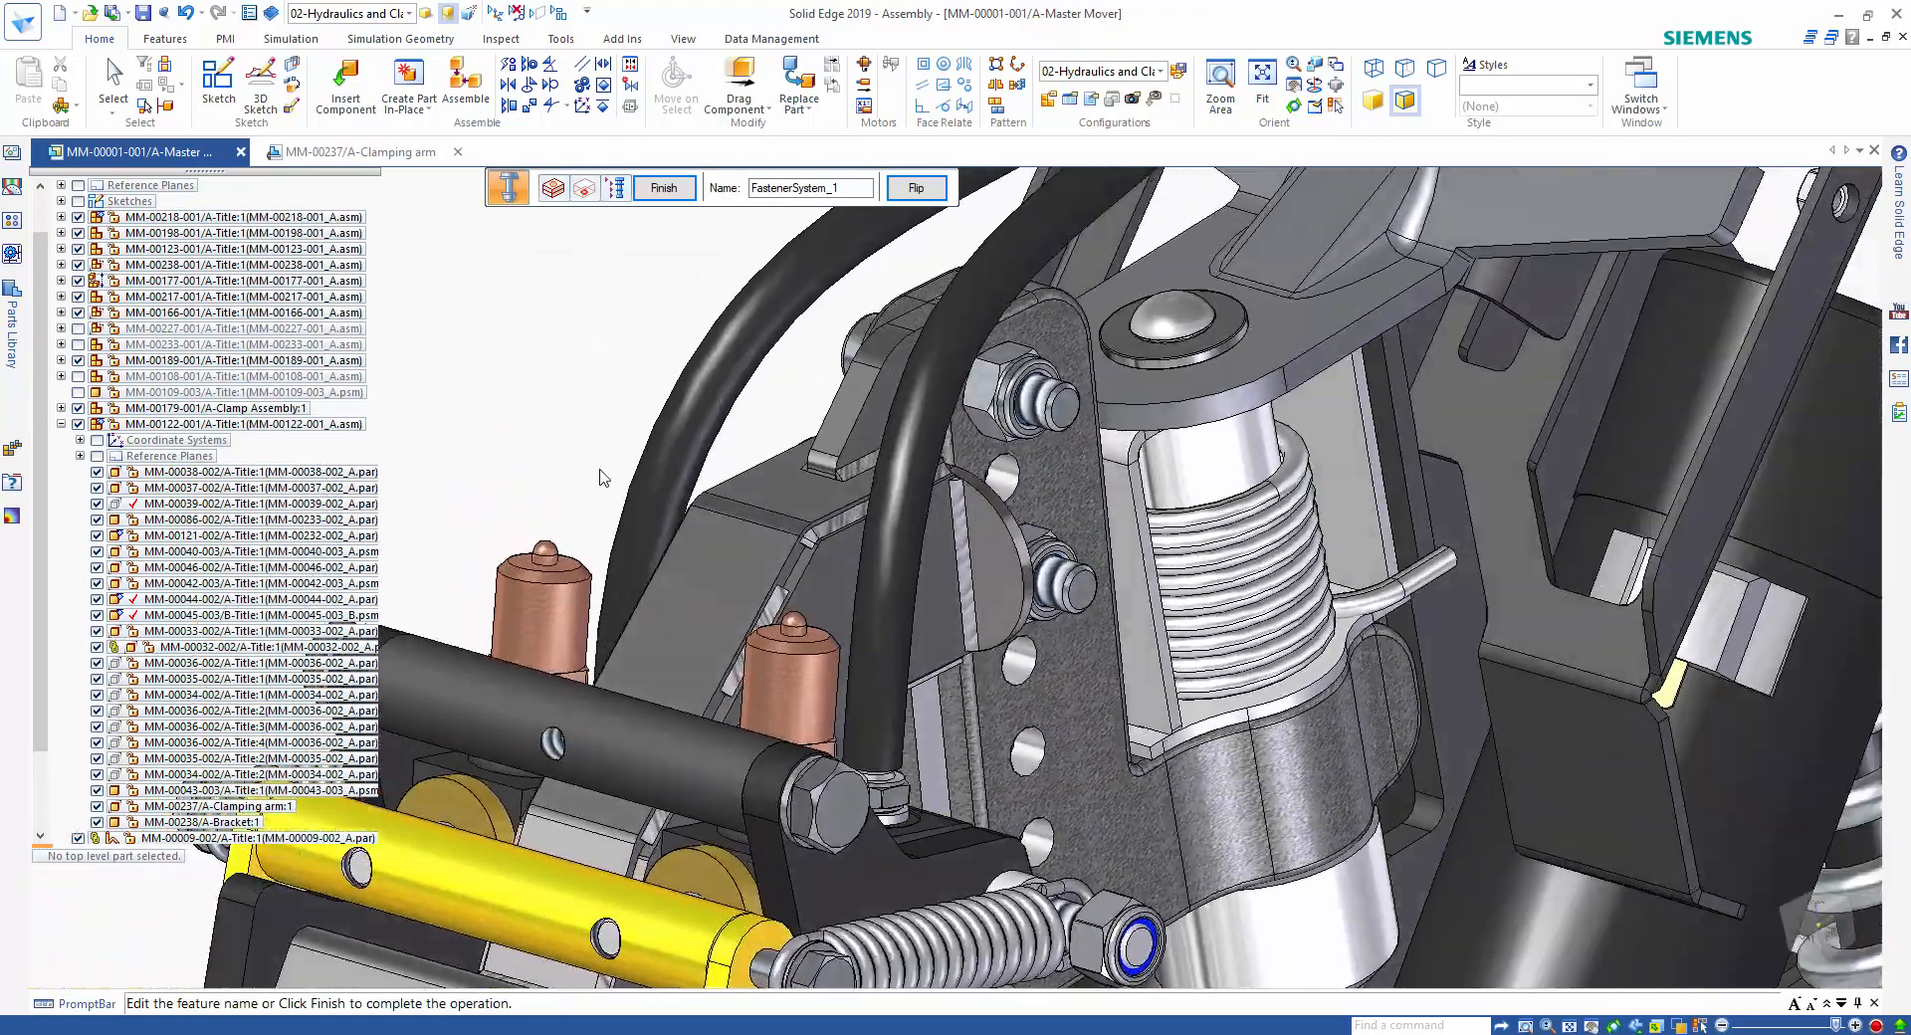
{"action": "left_click", "coordinate": [664, 189]}
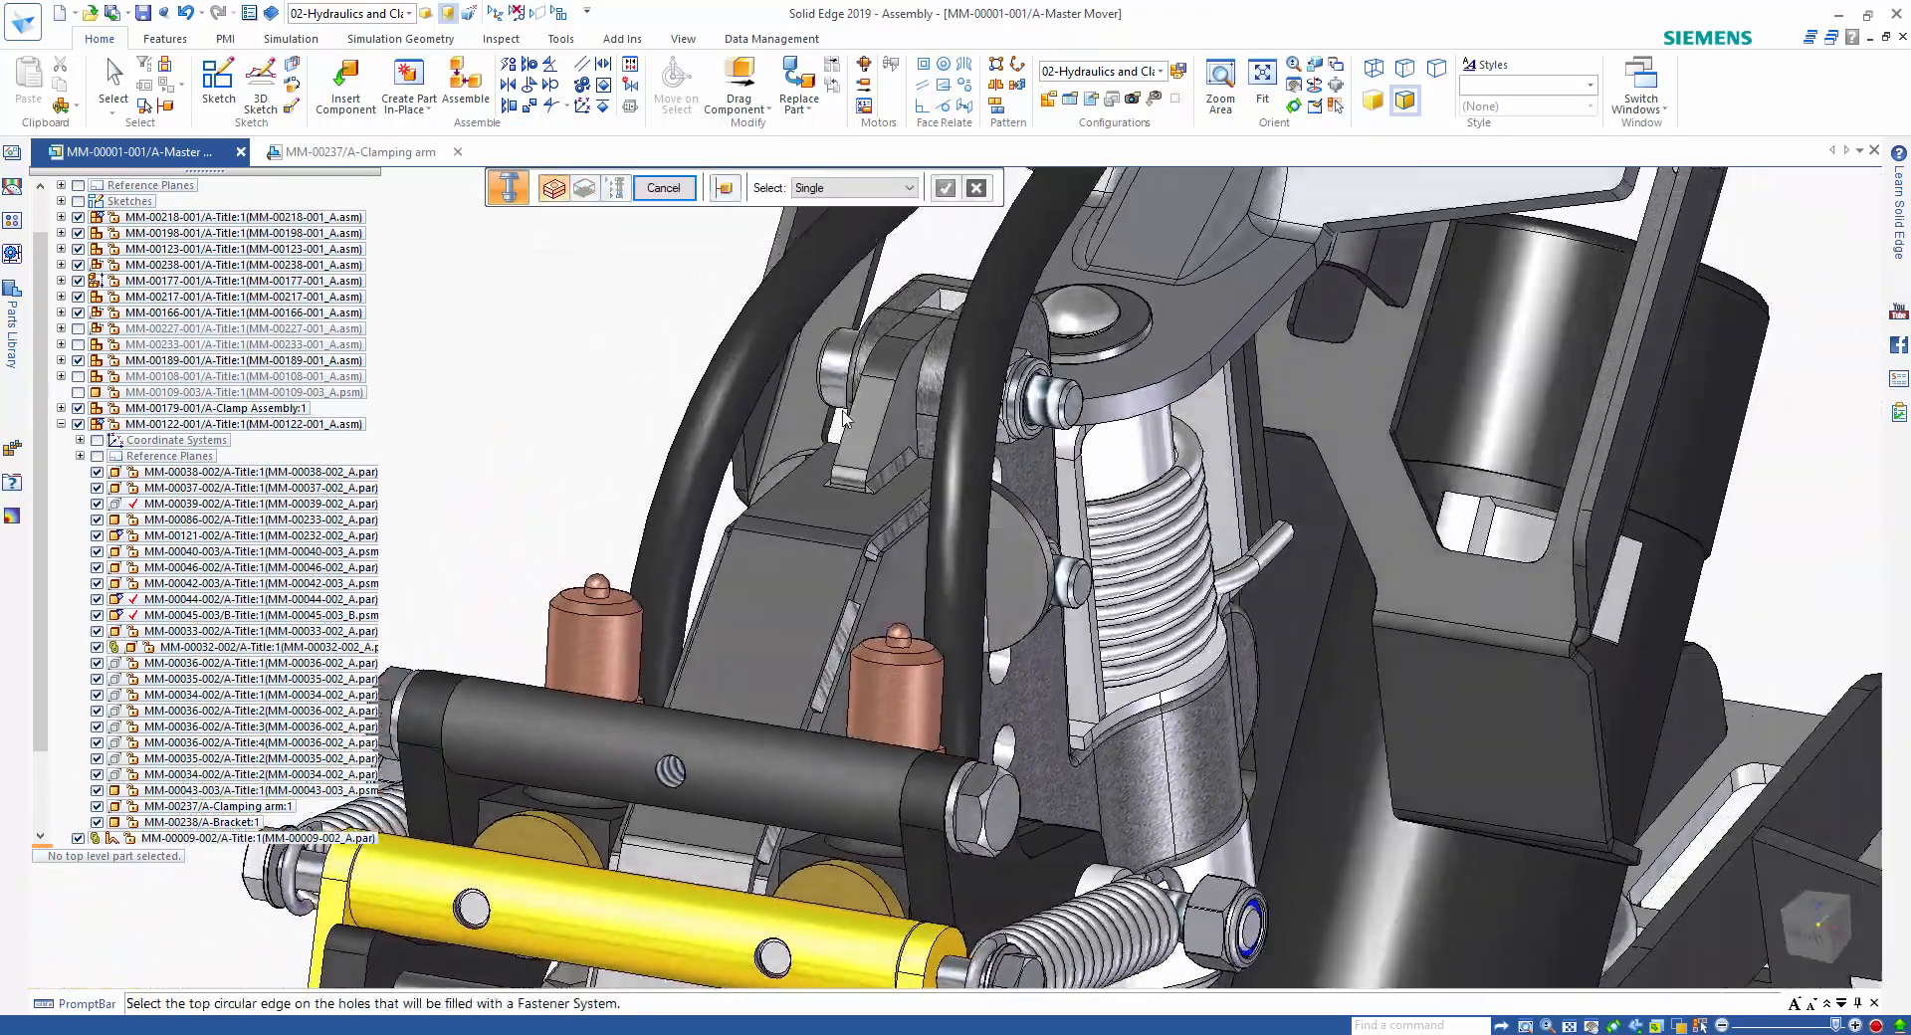
{"action": "middle_click_drag", "start_coordinate": [767, 451], "coordinate": [1153, 339]}
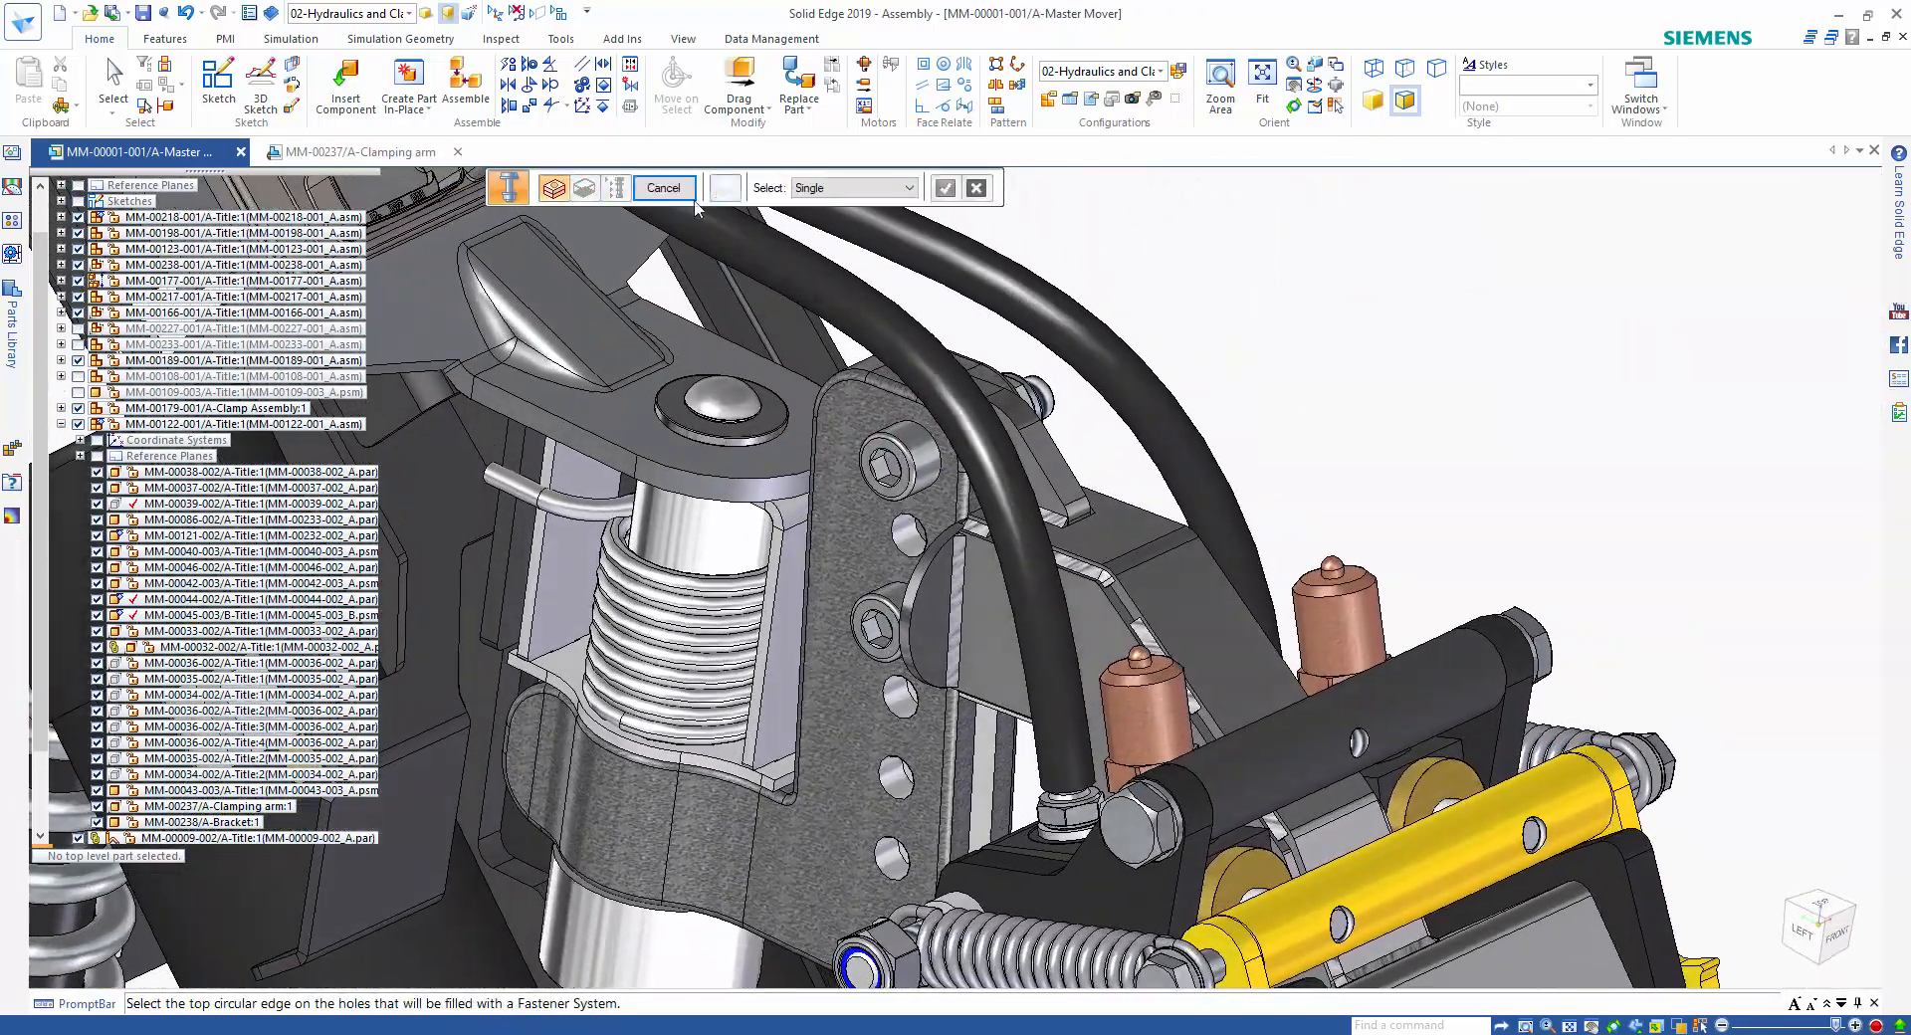
{"action": "left_click", "coordinate": [683, 194]}
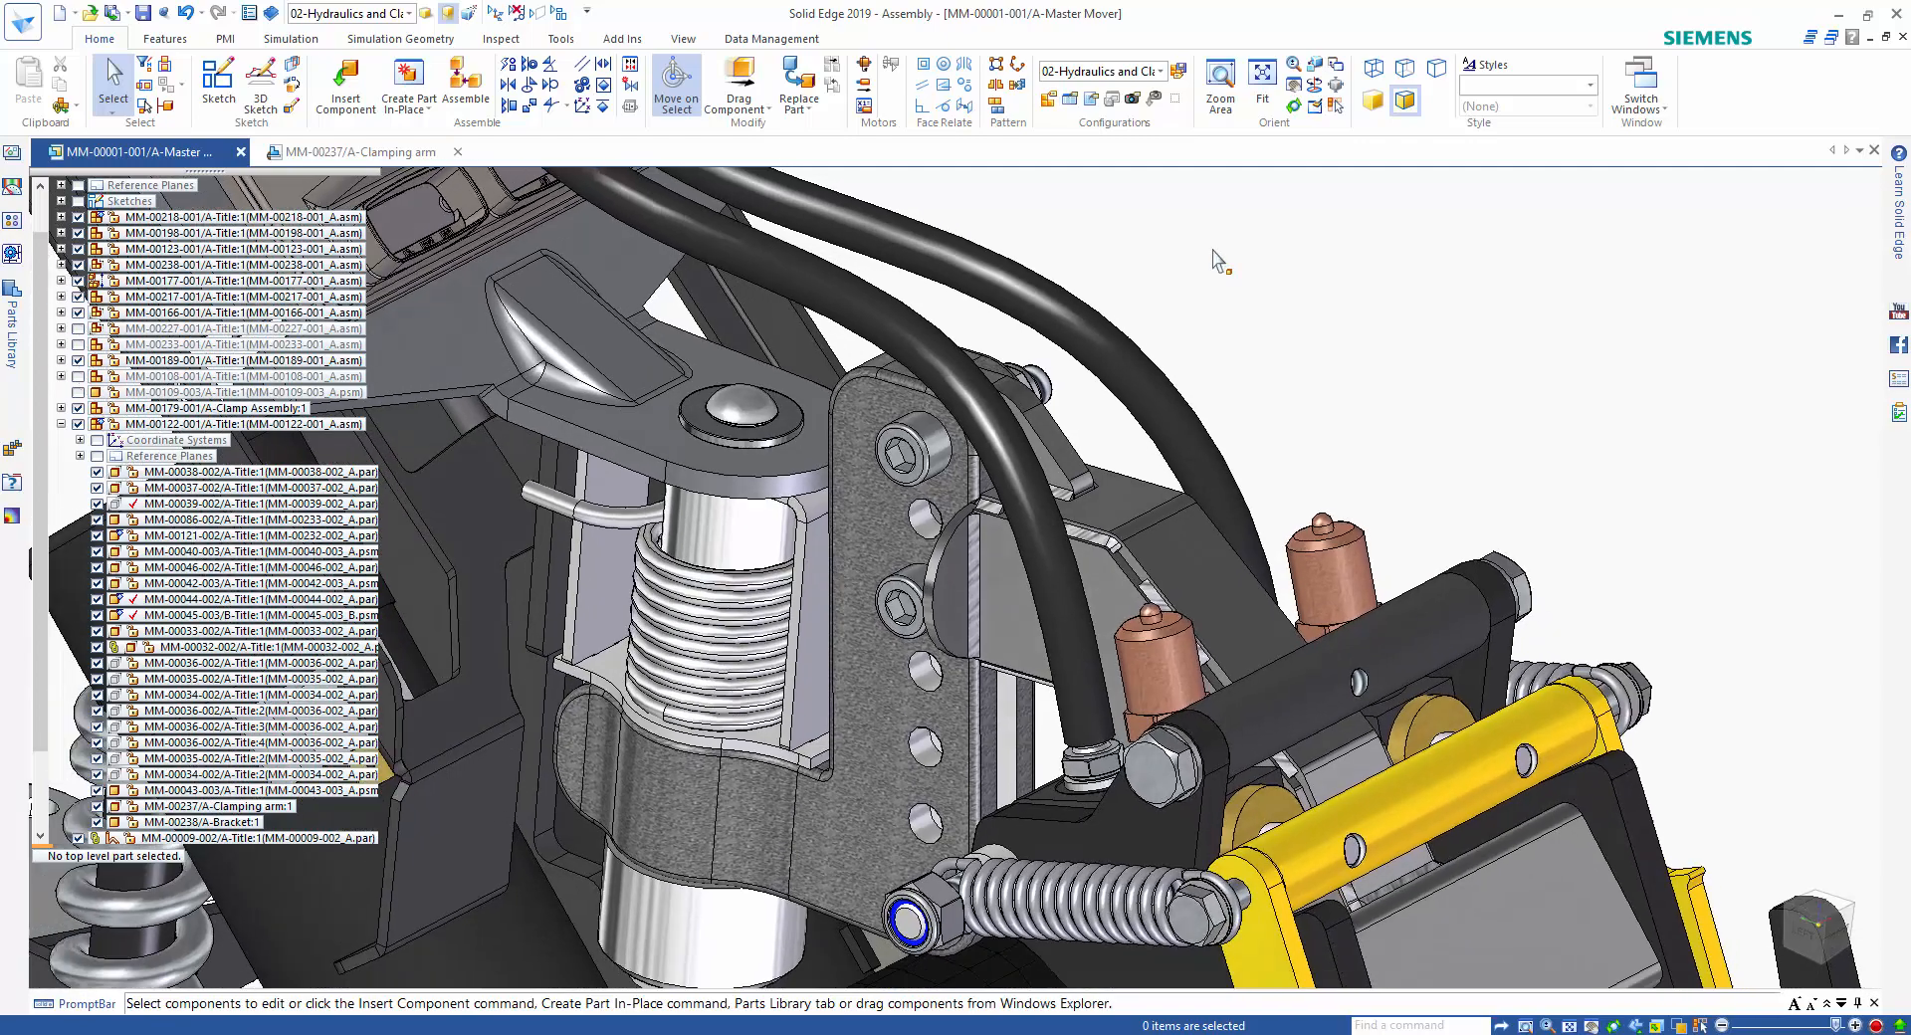
Switch the assembly display to the 07-Duplicate configuration.
{"action": "left_click", "coordinate": [1139, 72]}
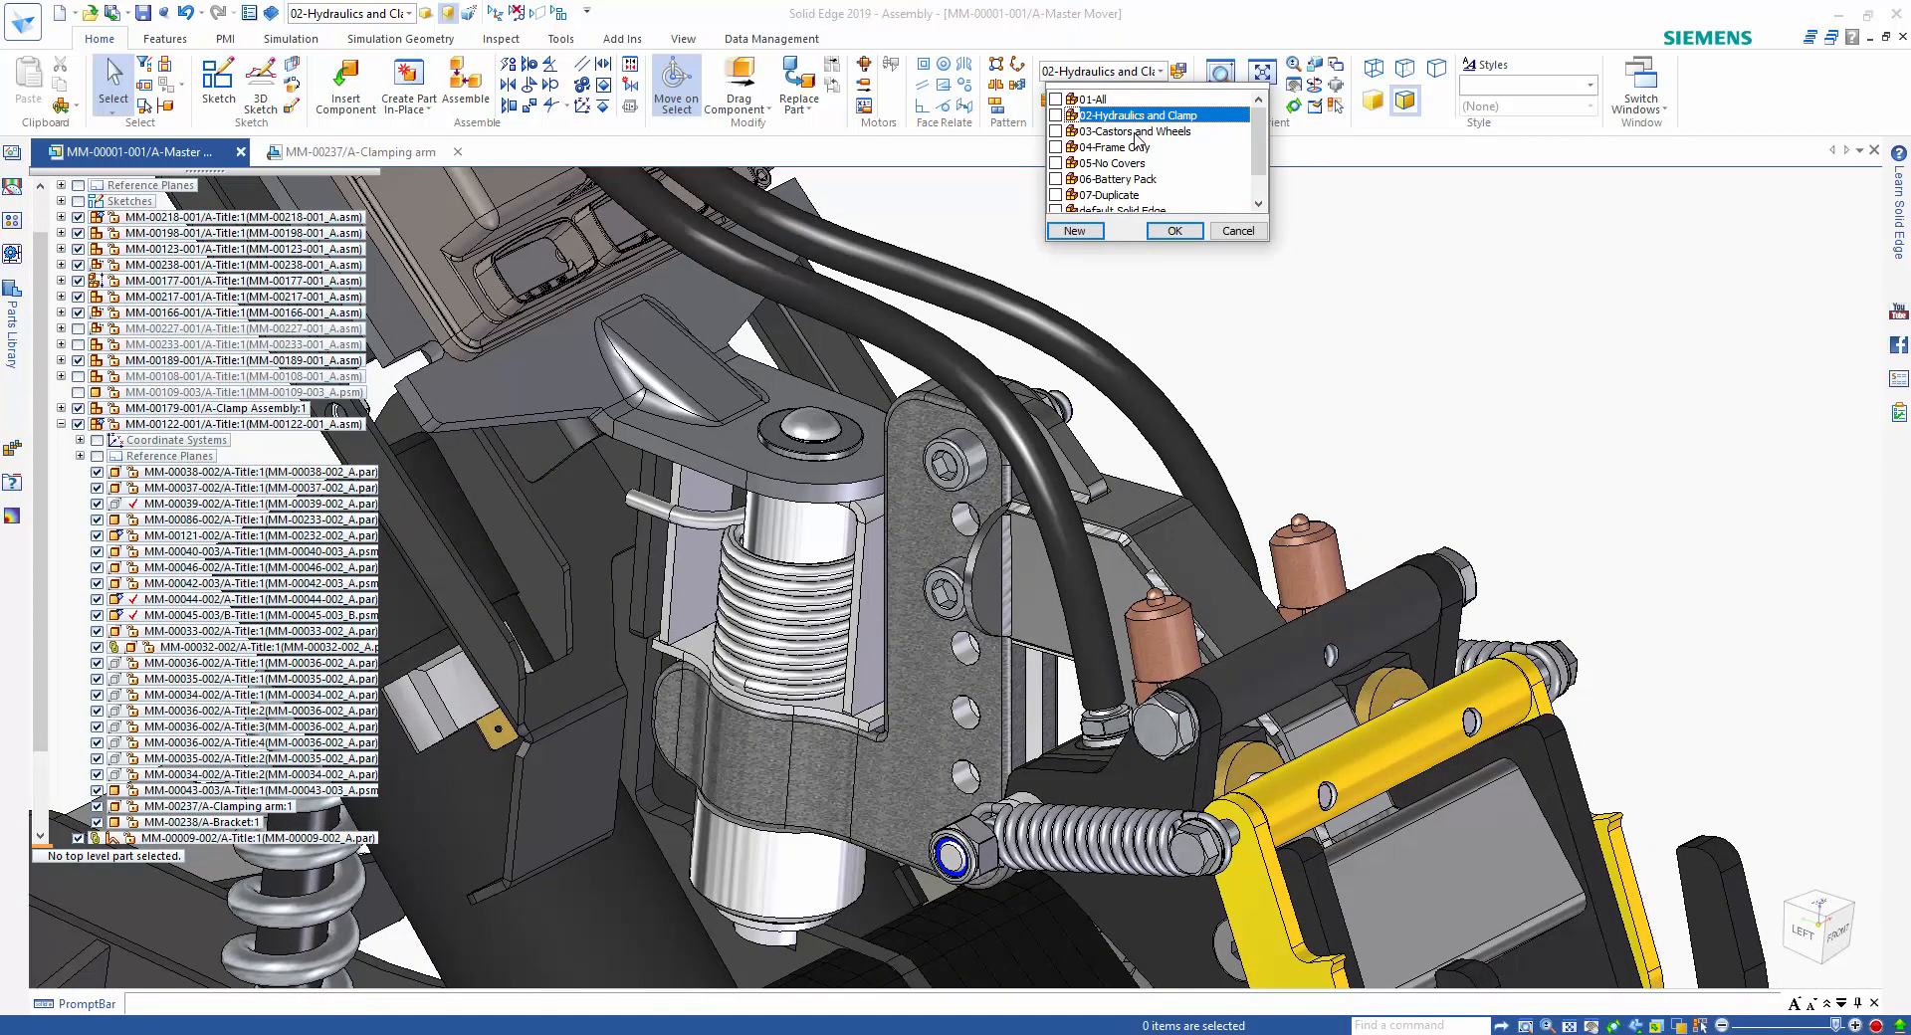
{"action": "left_click", "coordinate": [1108, 195]}
{"action": "left_click", "coordinate": [1175, 230]}
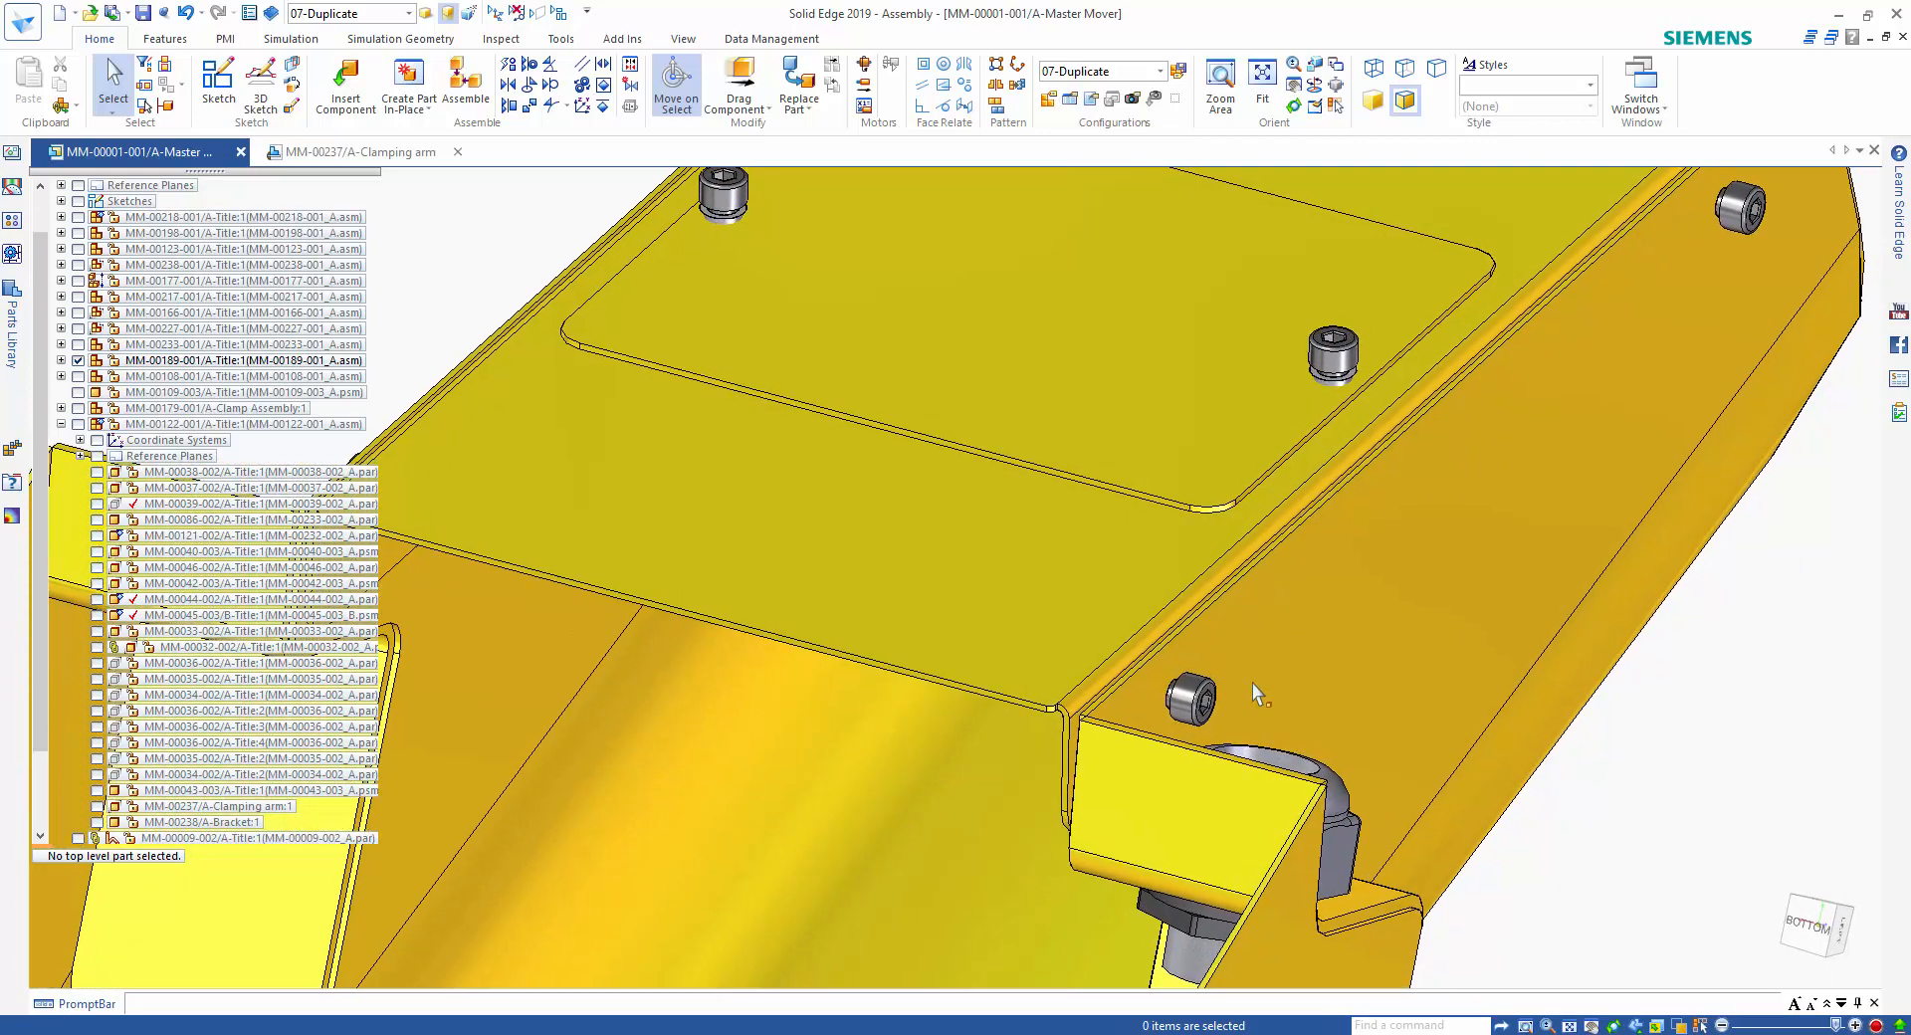
Insert the MM-00097-002 washer from the Working folder and mate it concentric and flush at 0.00 mm under the lower side bolt's head.
{"action": "left_click", "coordinate": [12, 315]}
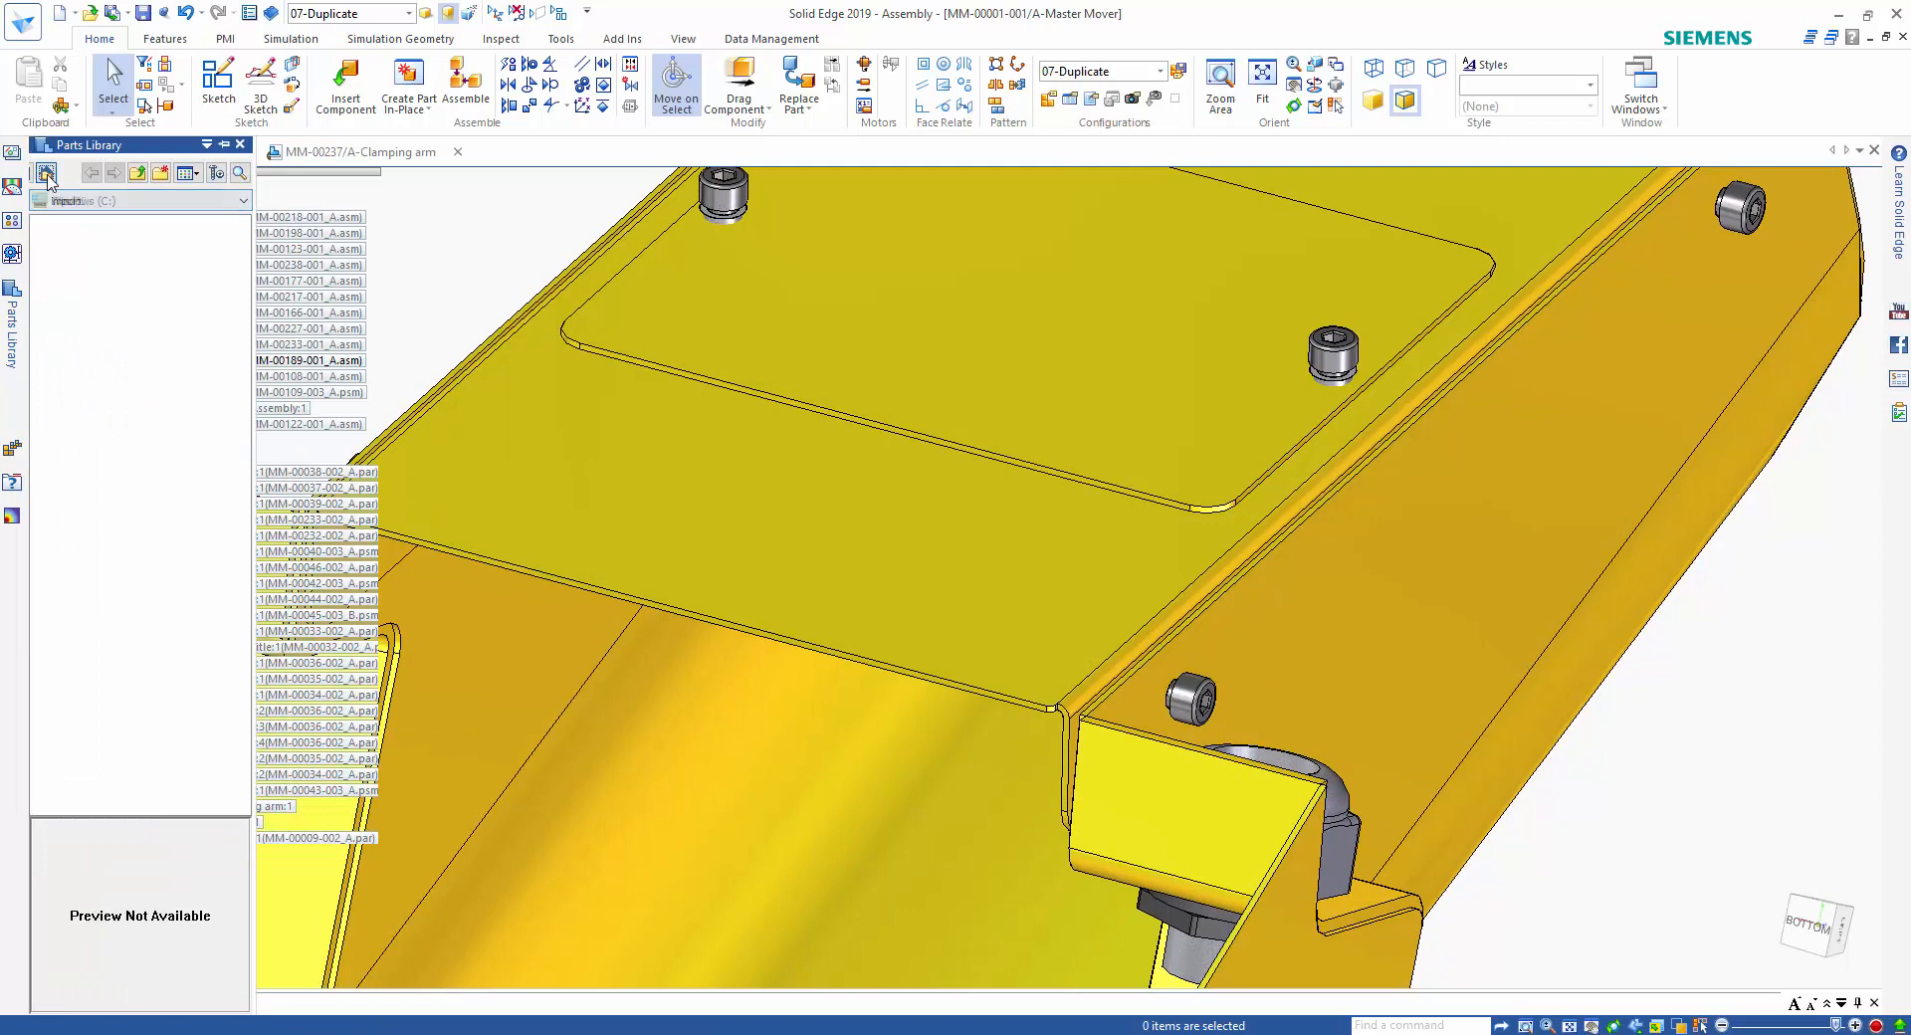
{"action": "double_click", "coordinate": [96, 453]}
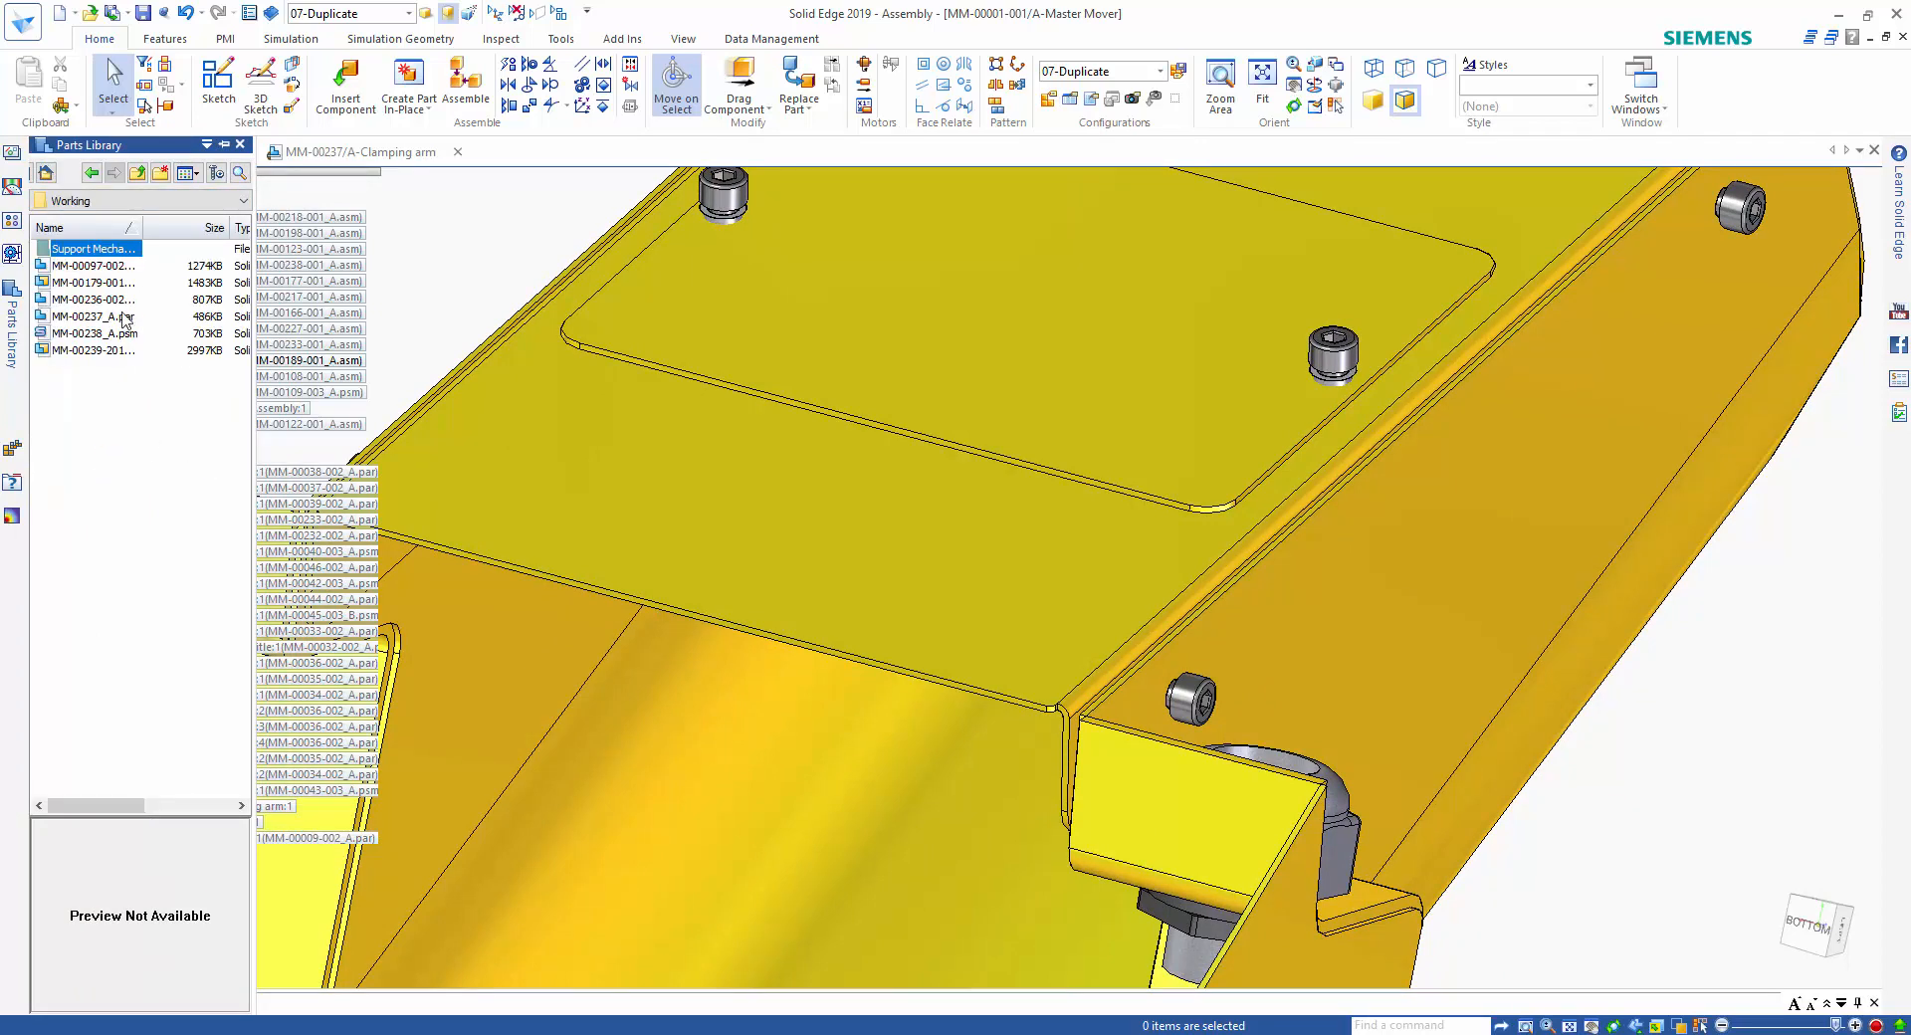
{"action": "left_click", "coordinate": [110, 267]}
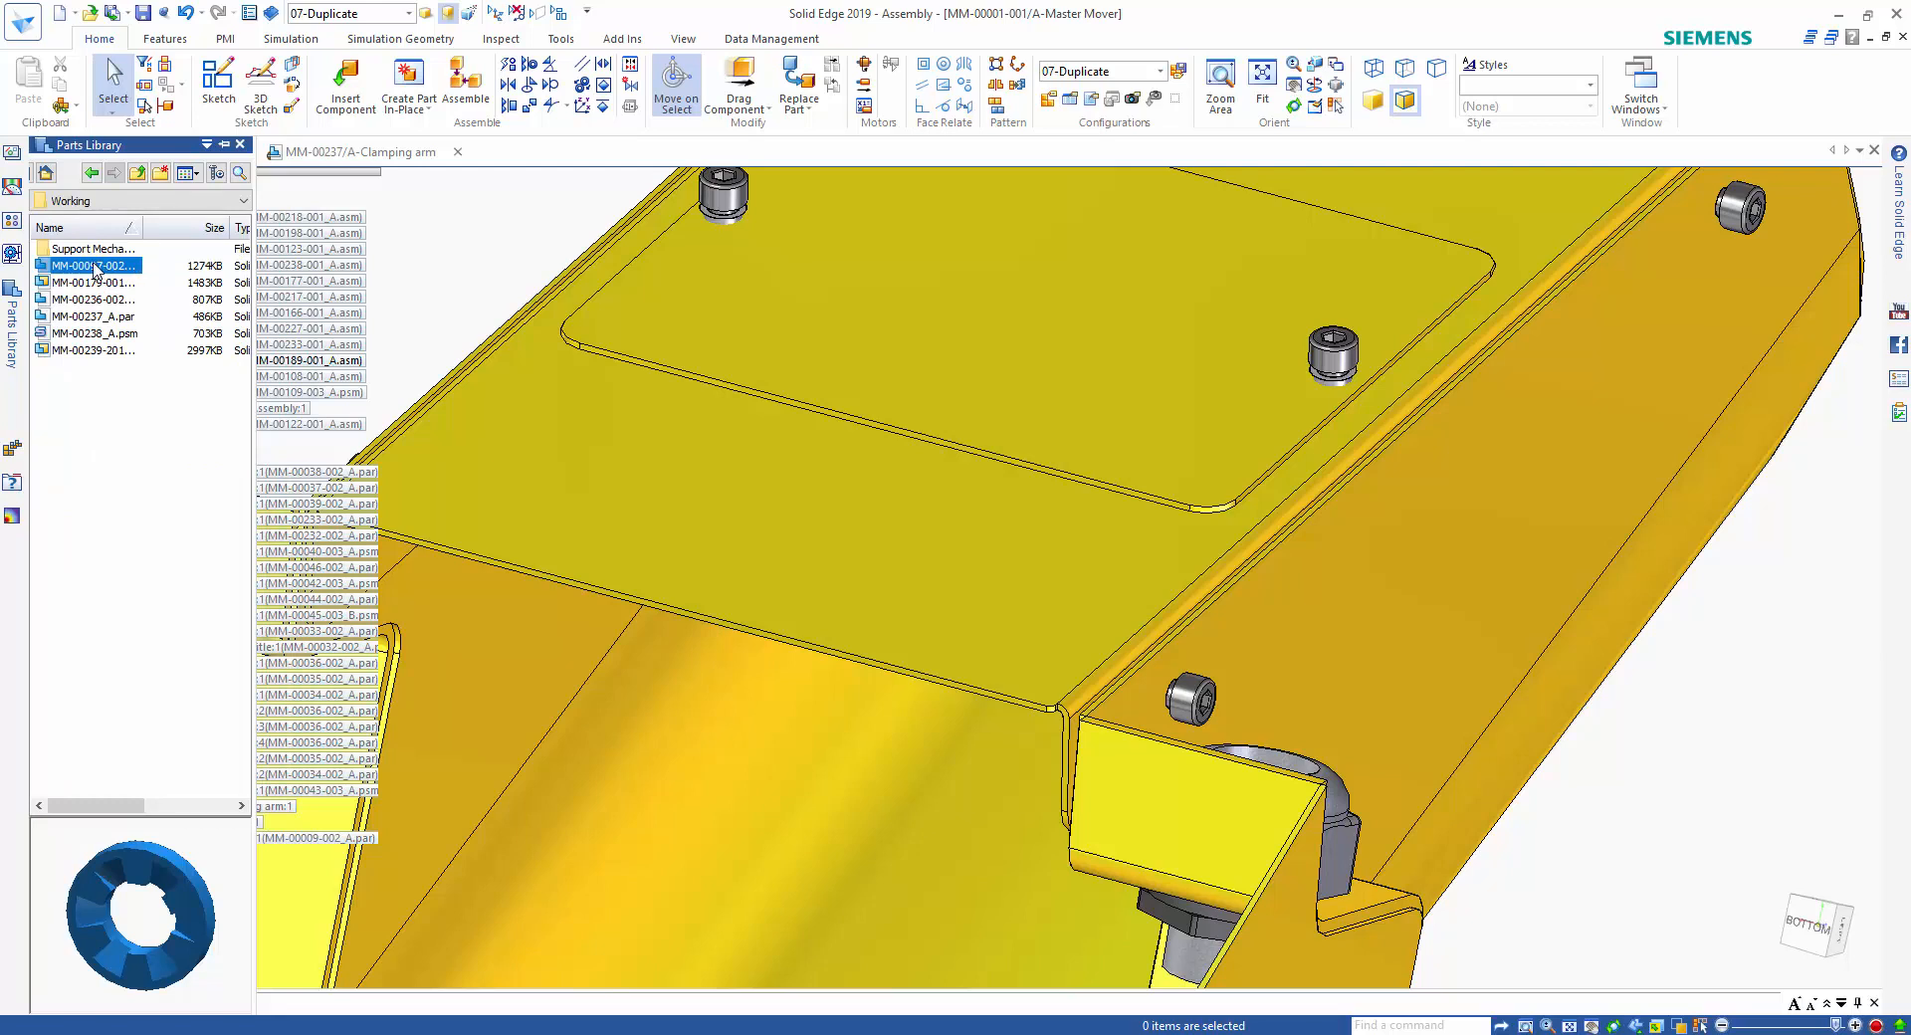
{"action": "left_click_drag", "start_coordinate": [97, 271], "coordinate": [1272, 648]}
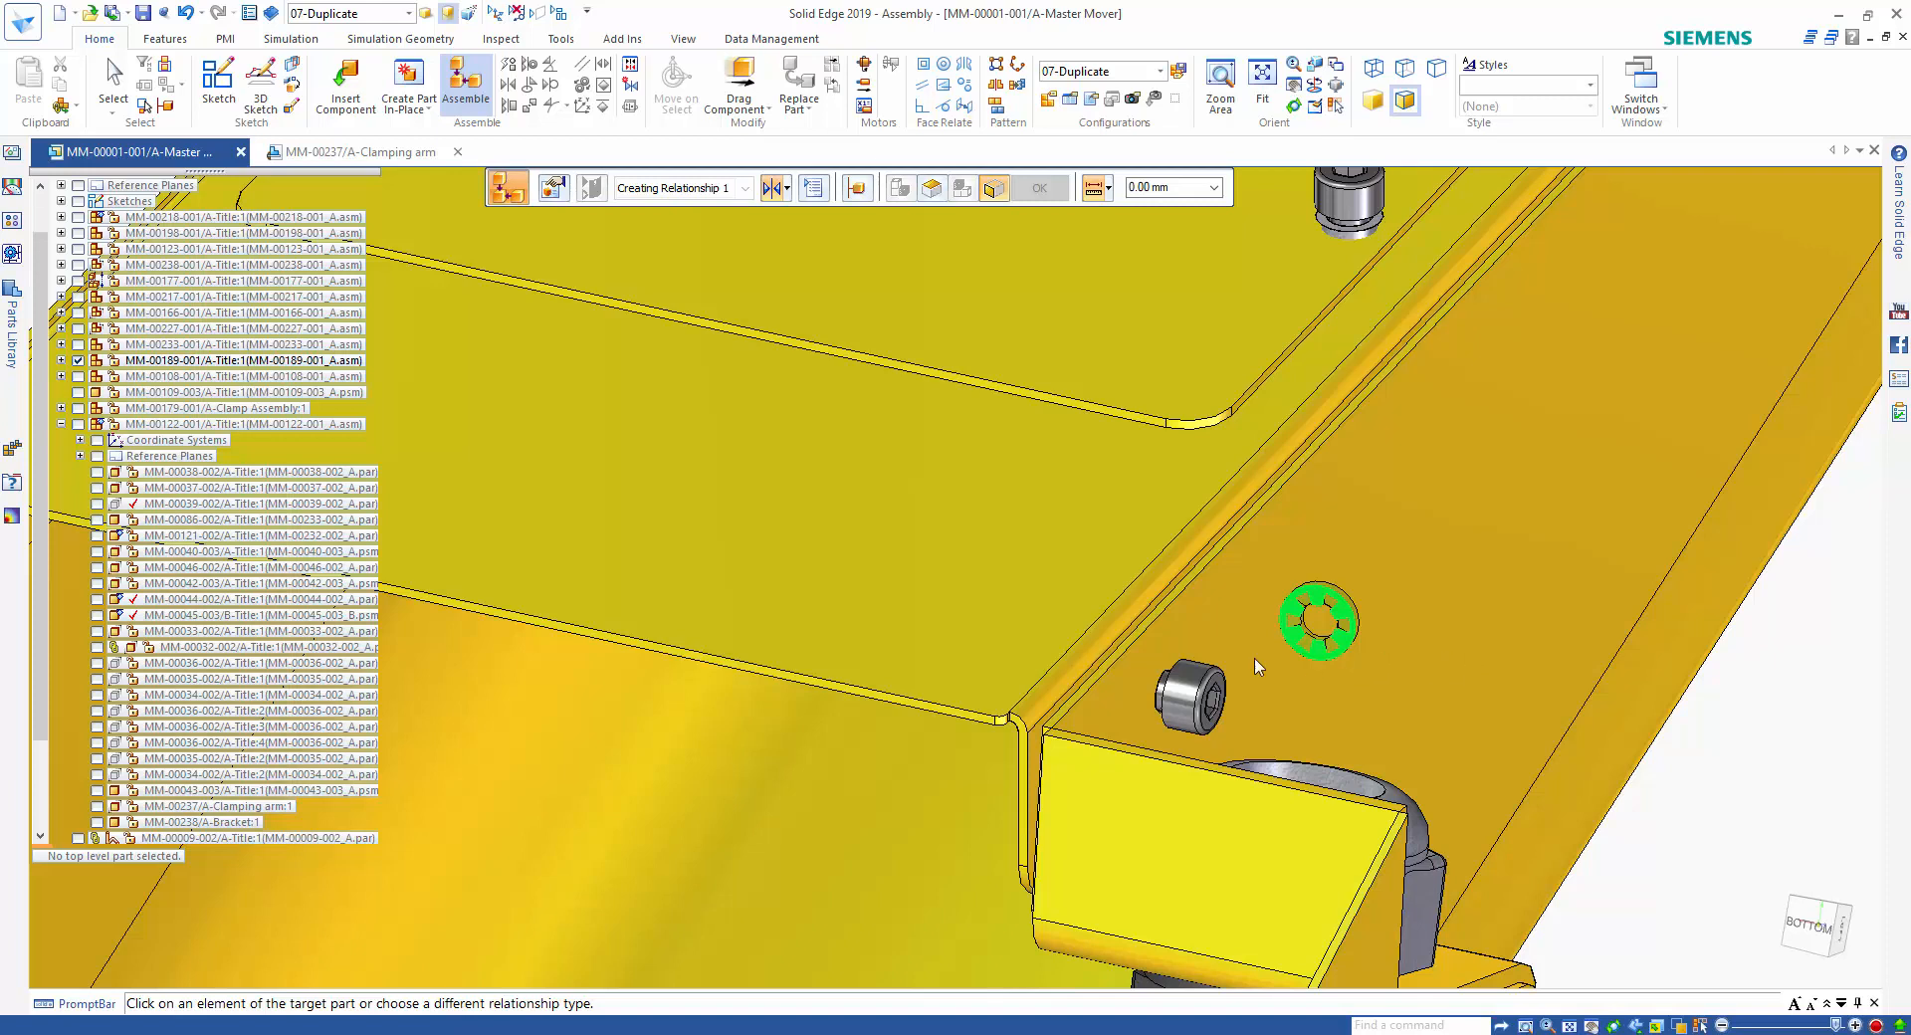
{"action": "left_click", "coordinate": [1181, 668]}
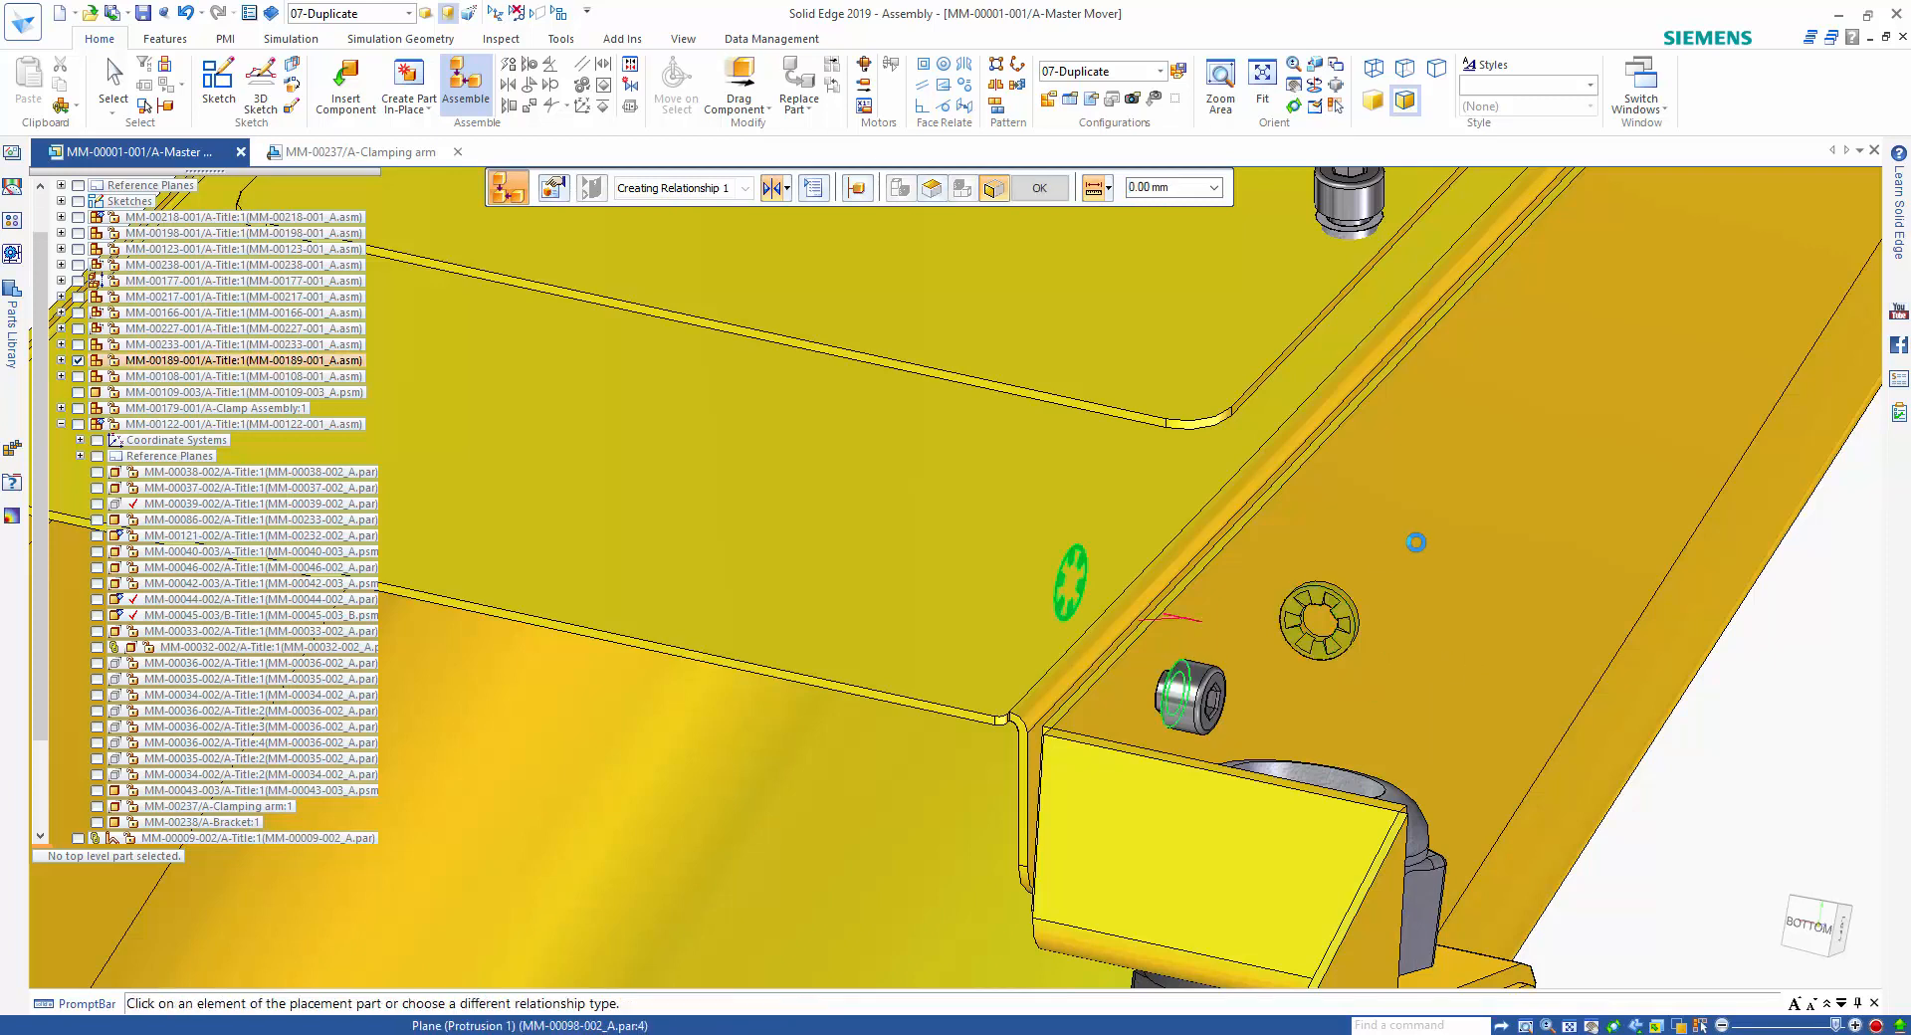
{"action": "left_click", "coordinate": [1166, 675]}
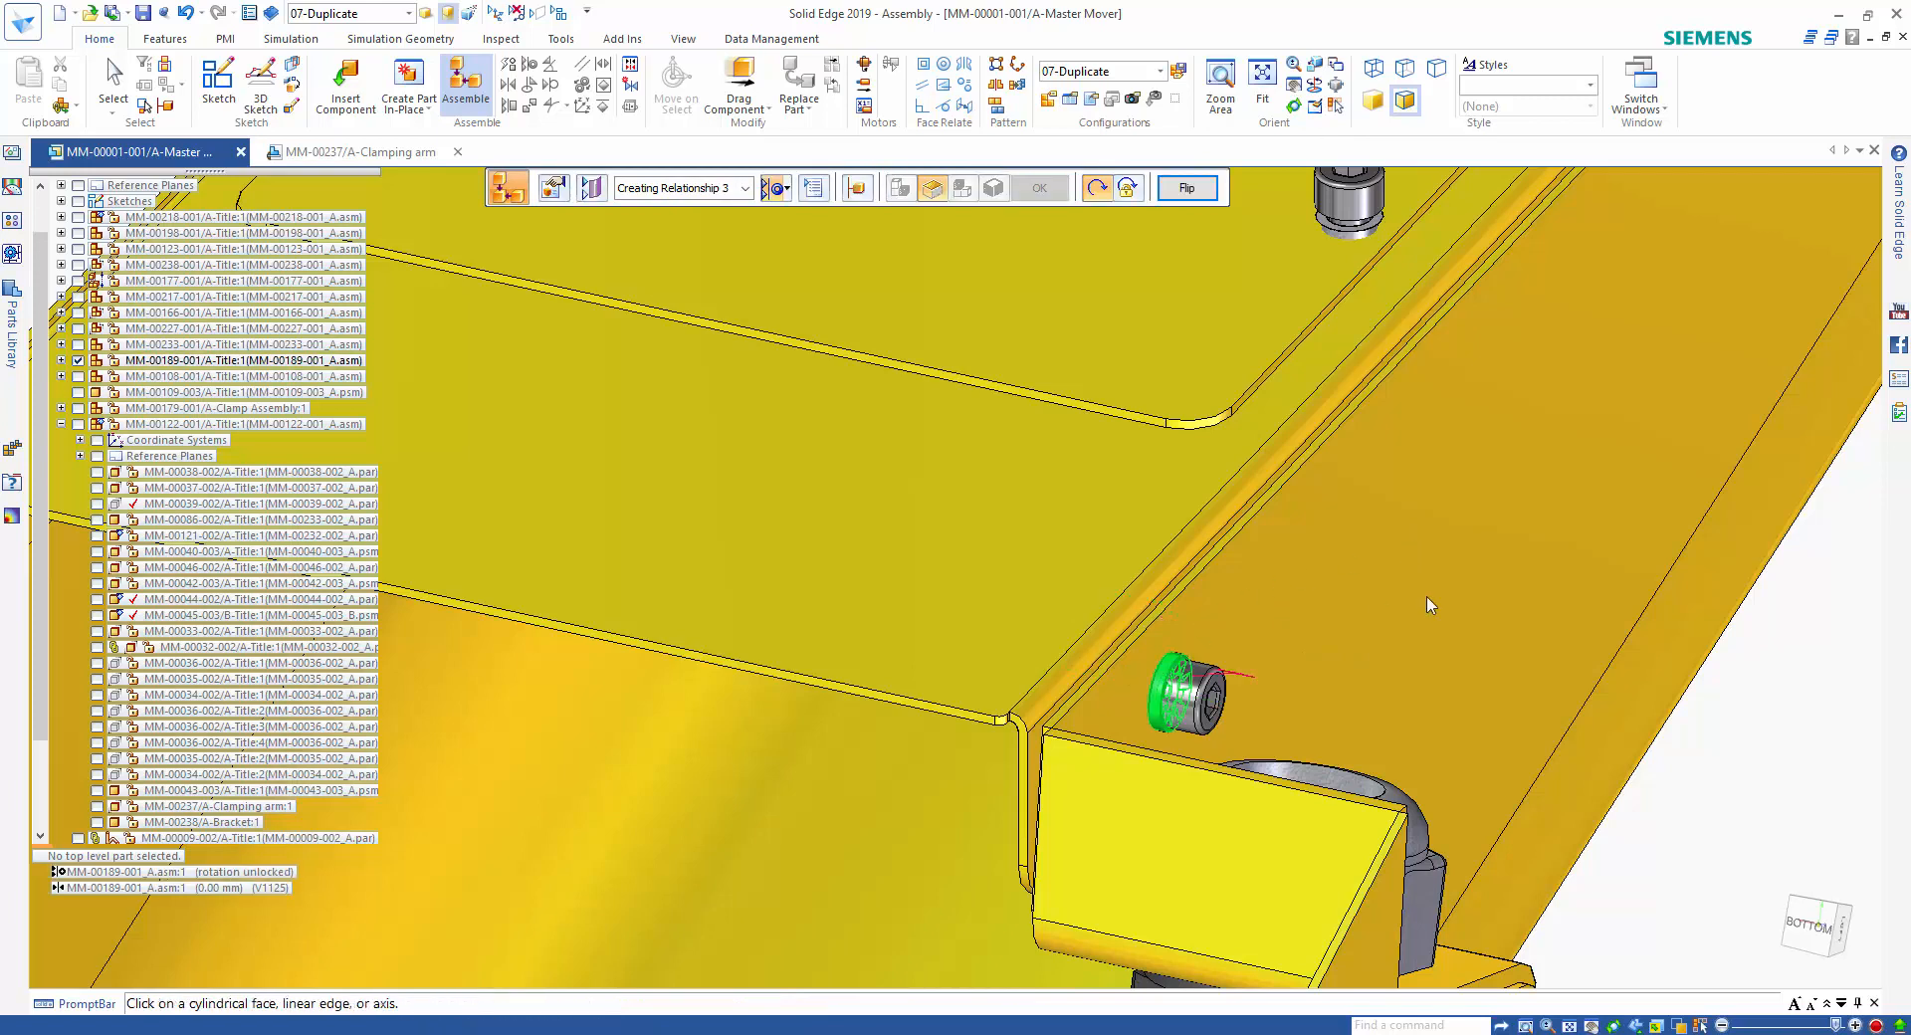
{"action": "key", "text": "Escape"}
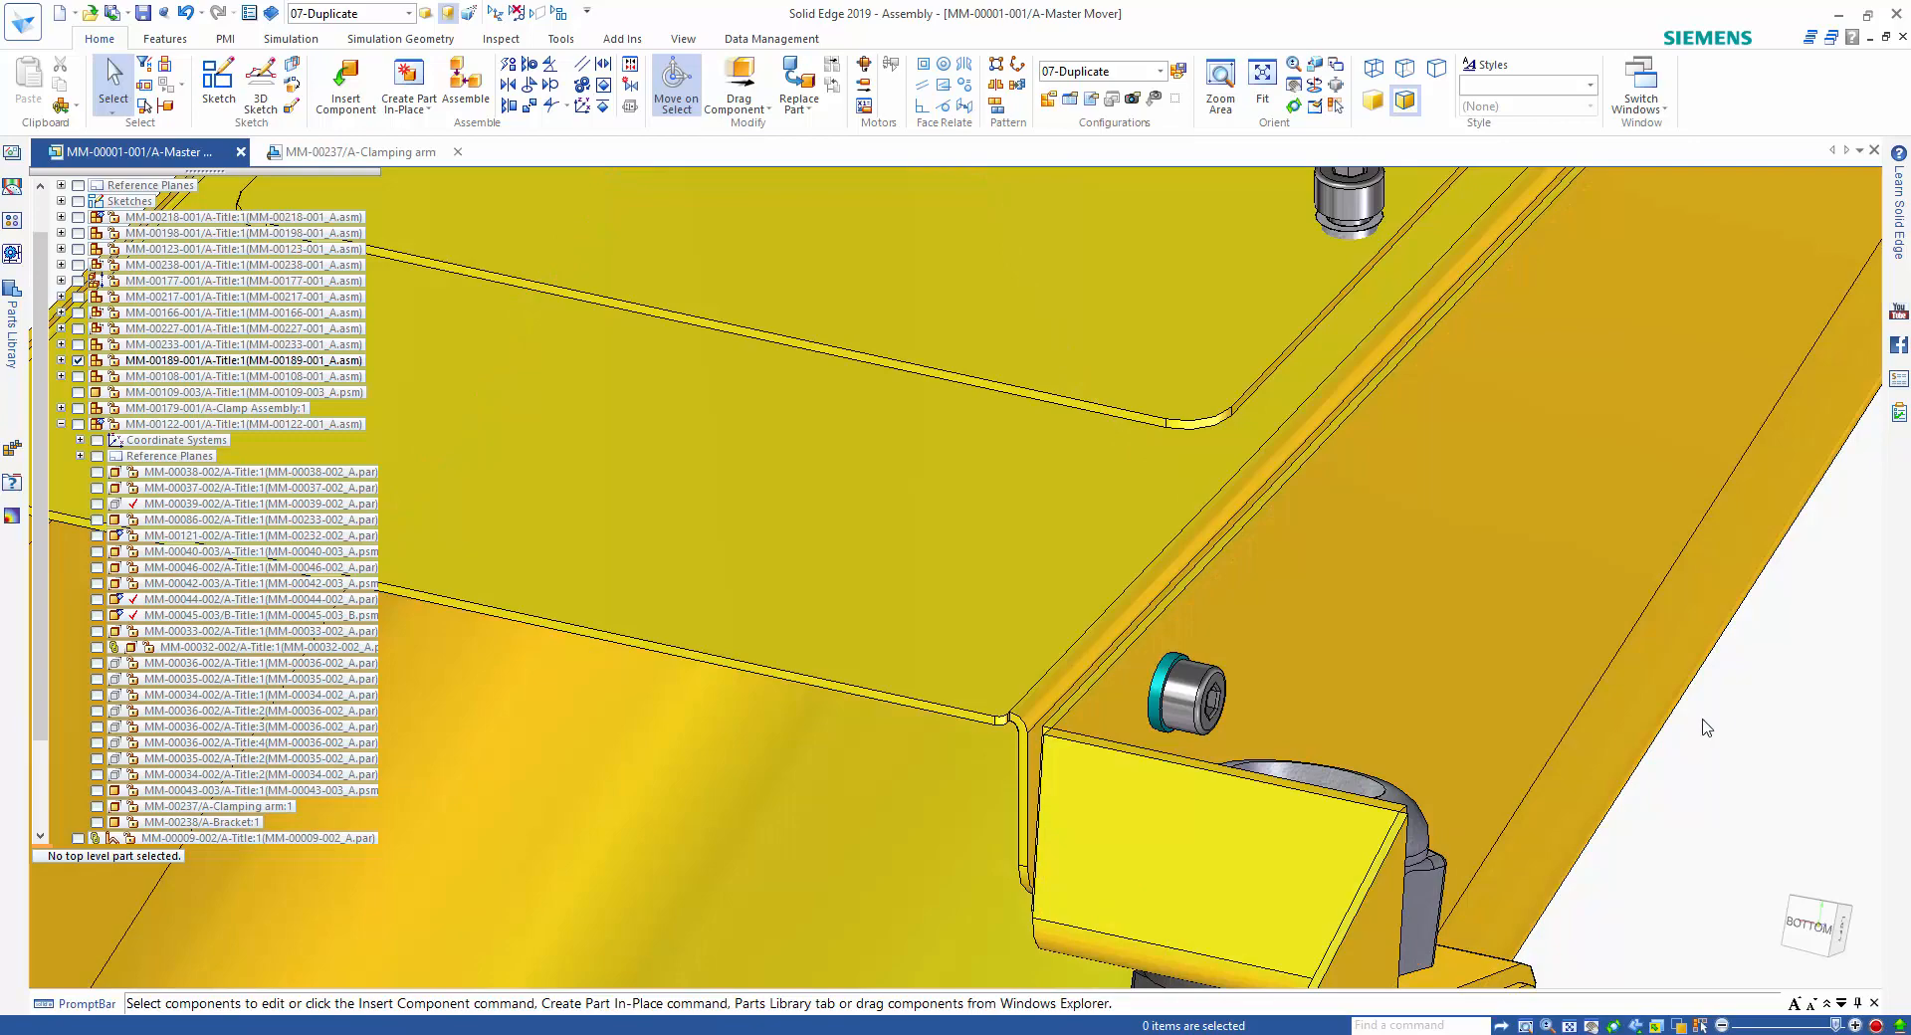
Start Duplicate Component for the washer and use the lower side bolt as the component it is duplicated from.
{"action": "scroll", "coordinate": [1727, 735], "scroll_direction": "down", "scroll_amount": 2}
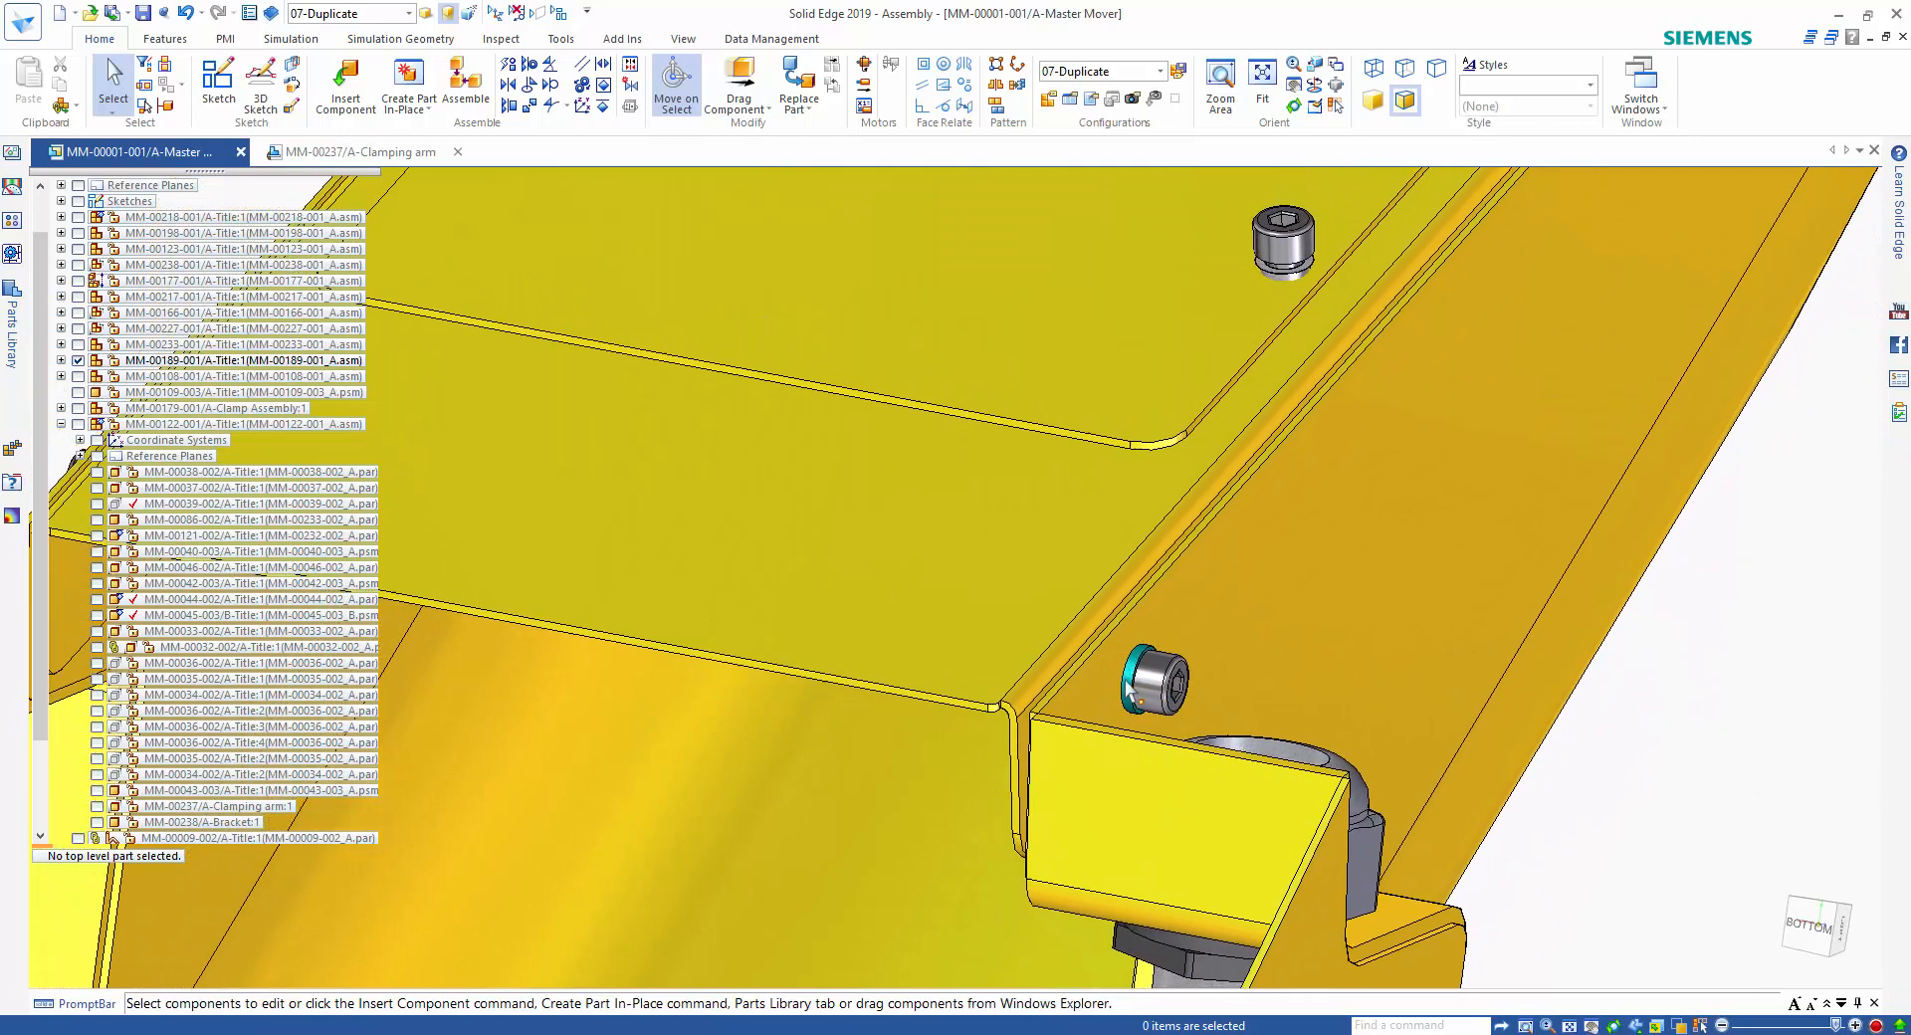
{"action": "scroll", "coordinate": [1610, 559], "scroll_direction": "down", "scroll_amount": 3}
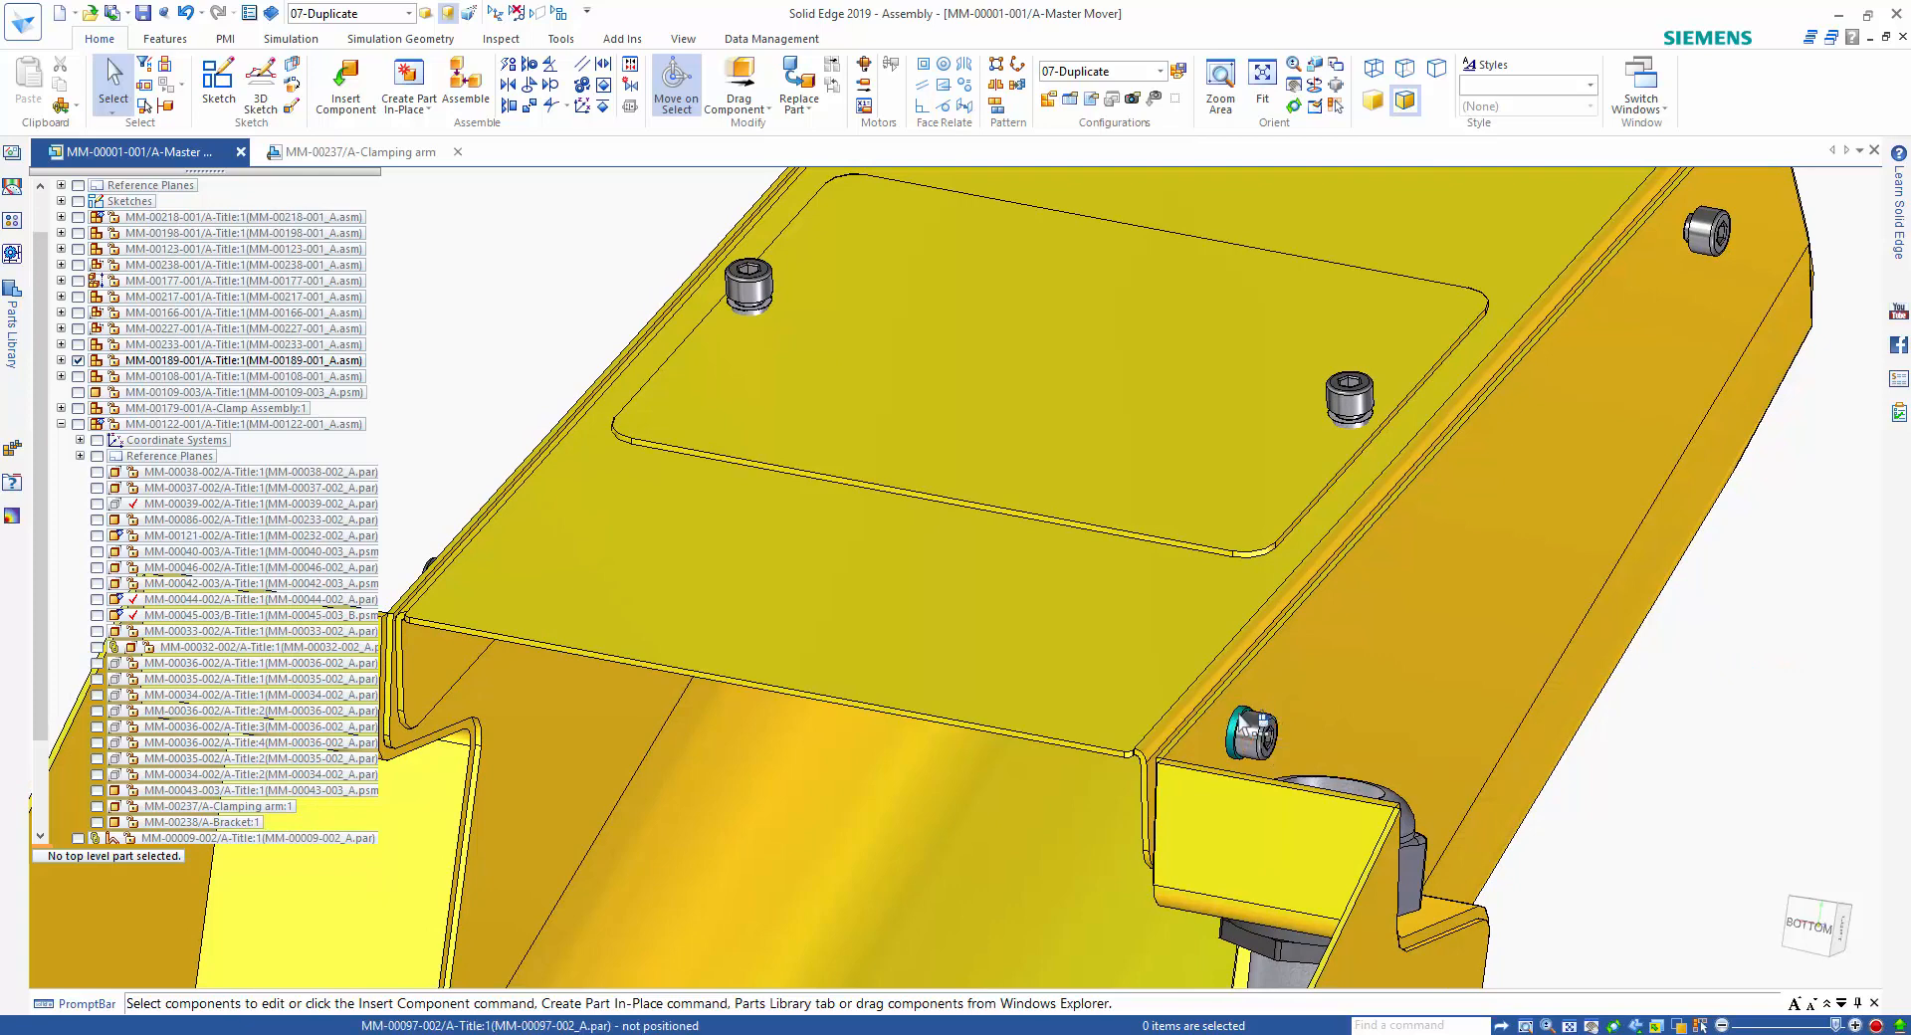
{"action": "left_click", "coordinate": [1245, 727]}
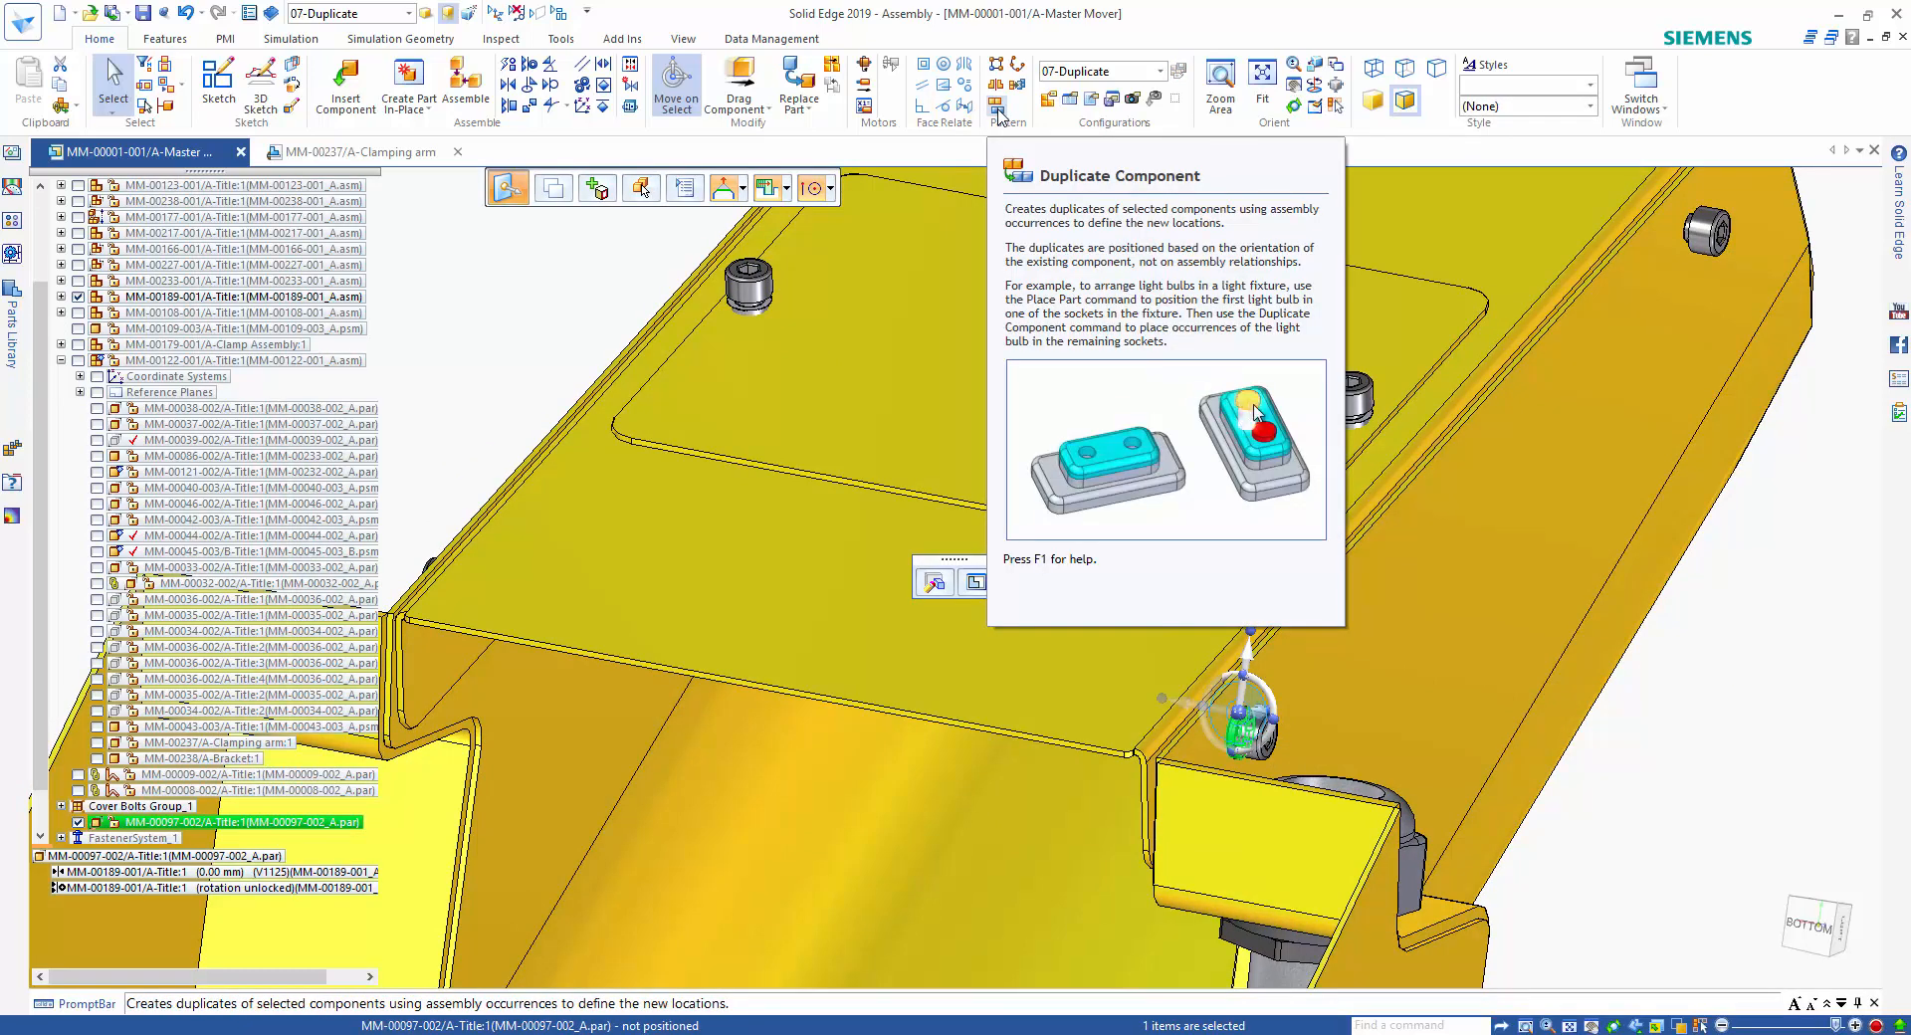
{"action": "left_click", "coordinate": [997, 108]}
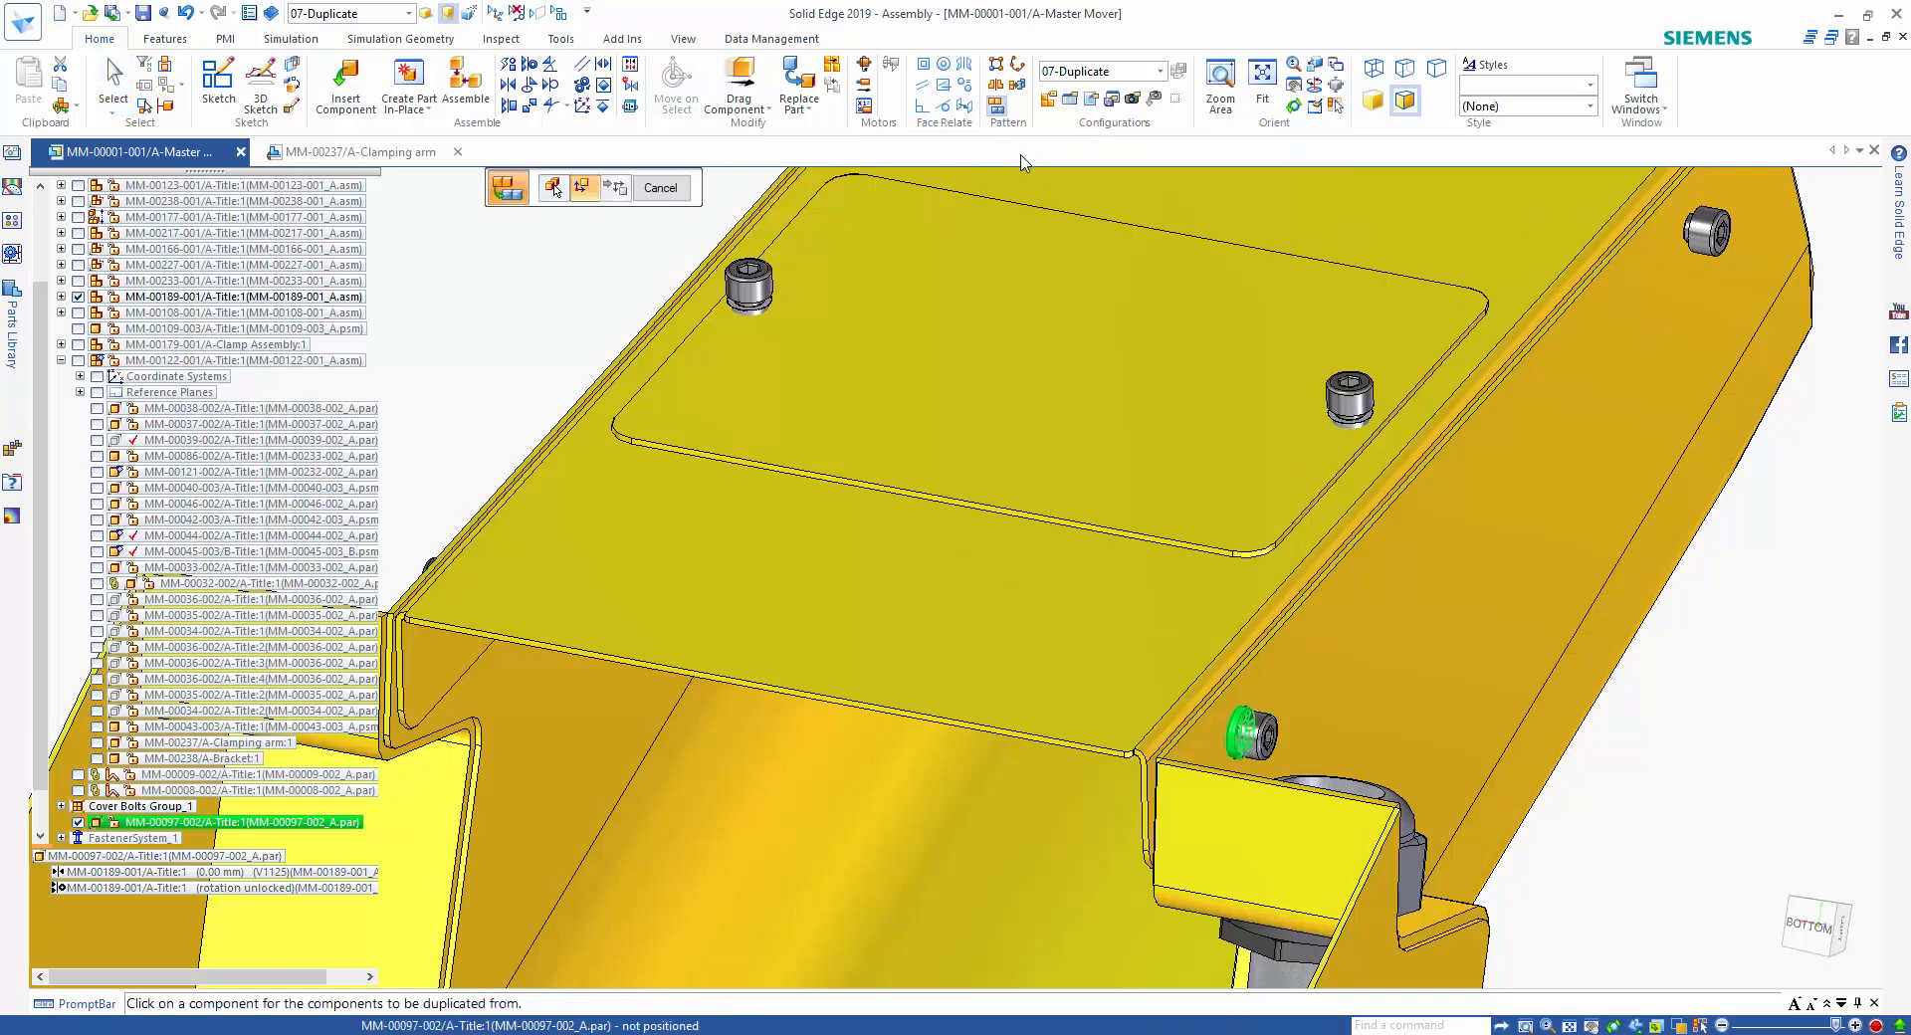
{"action": "scroll", "coordinate": [1817, 696], "scroll_direction": "down", "scroll_amount": 2}
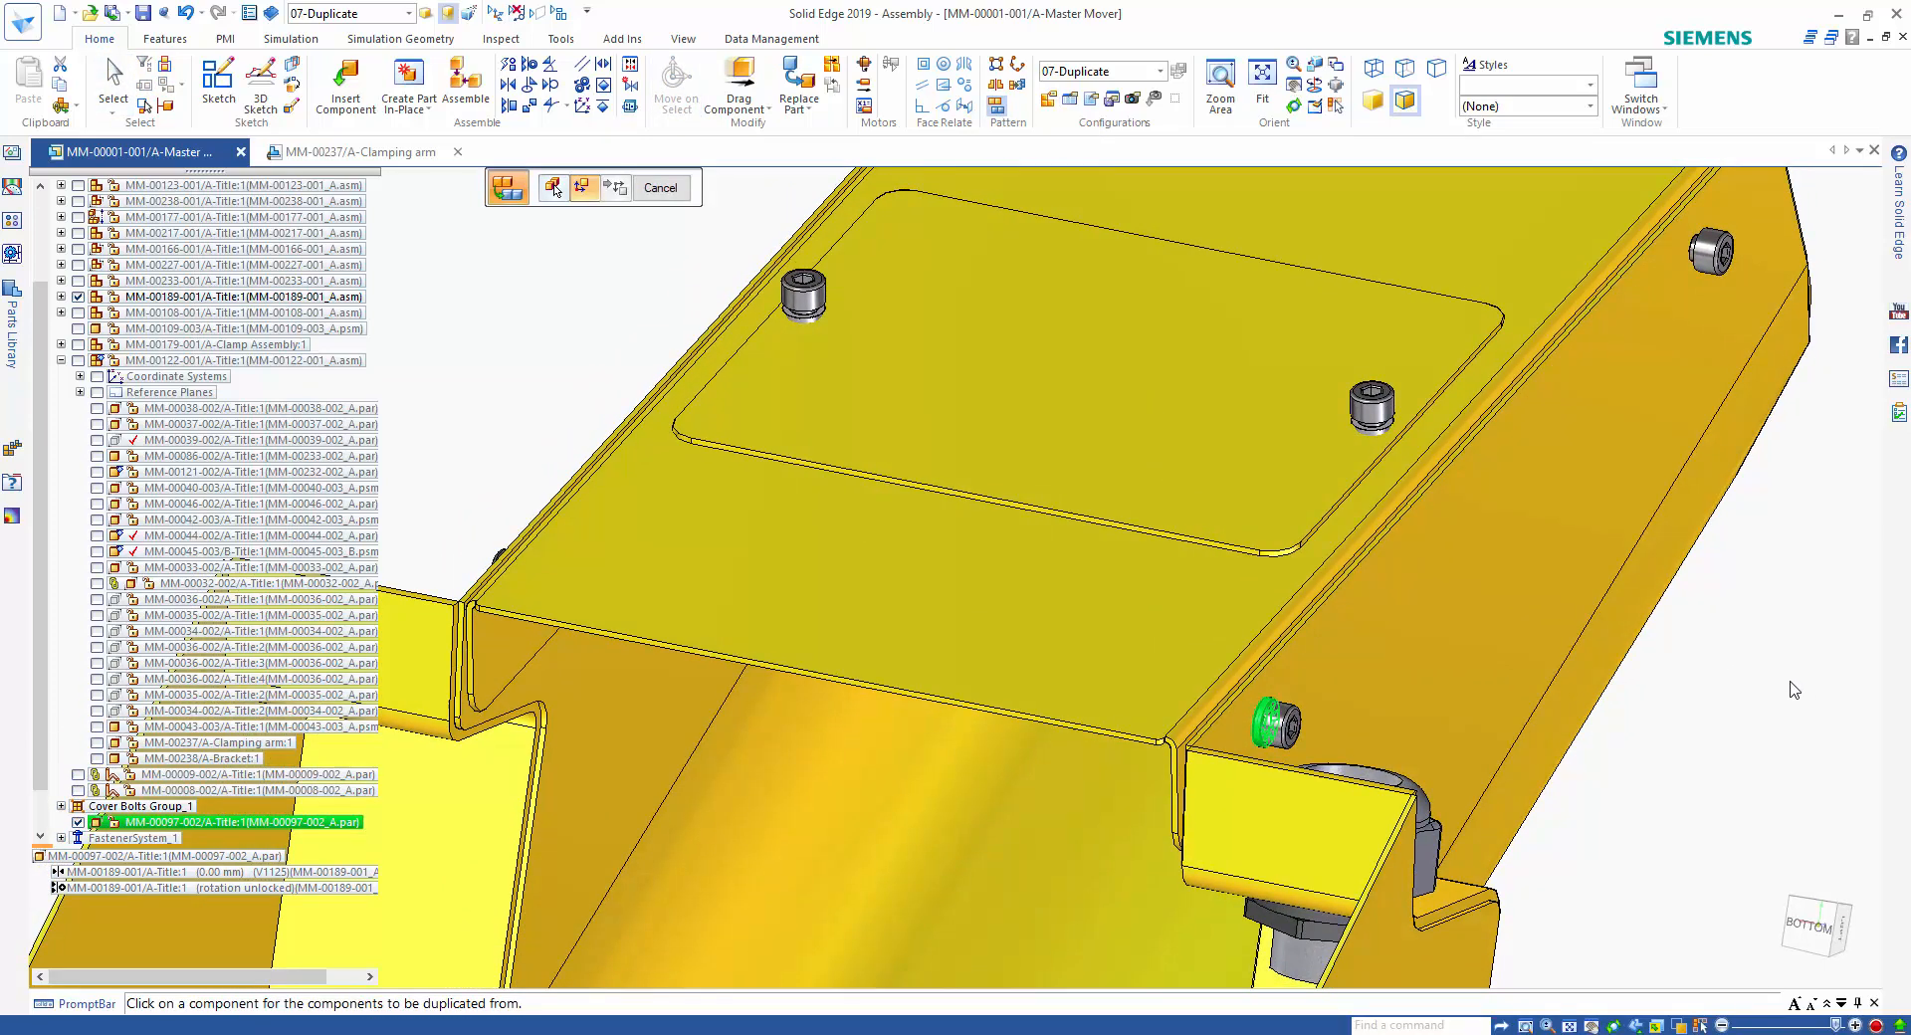
{"action": "left_click", "coordinate": [1350, 715]}
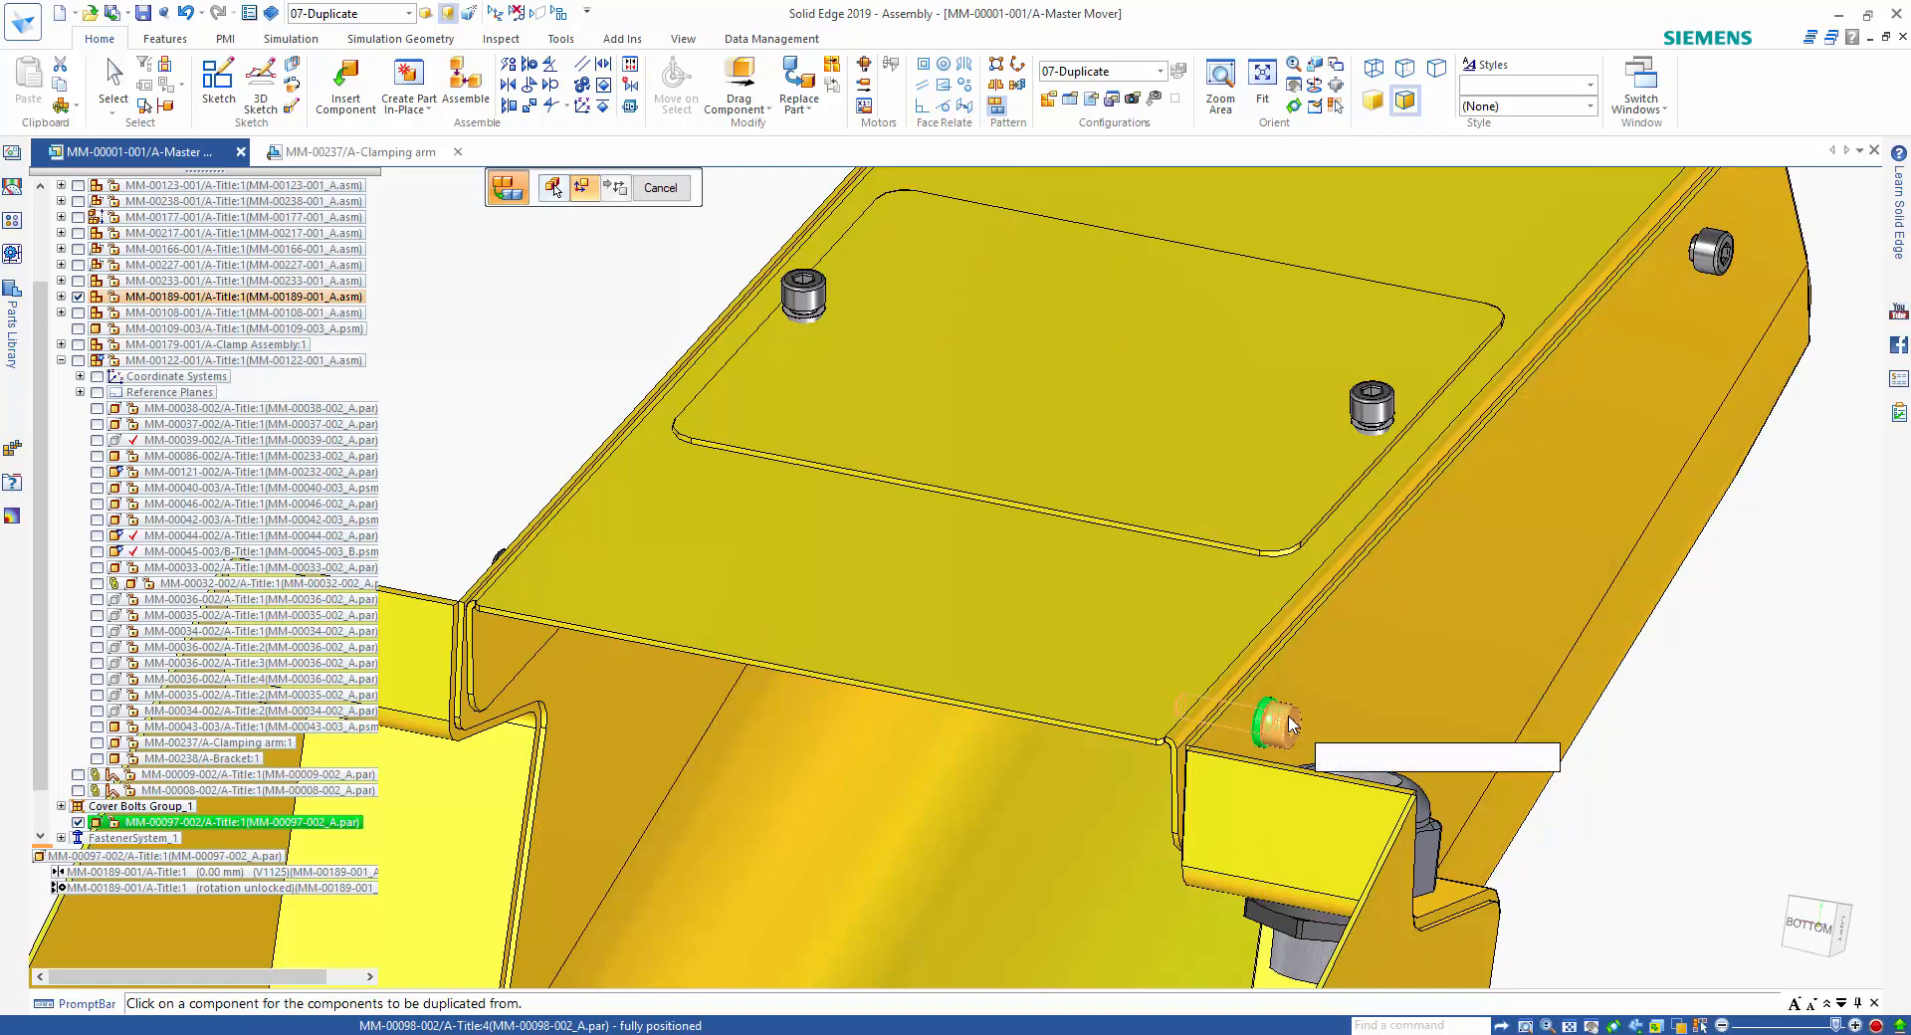
Duplicate the washer to the nearby top cover bolt and all its matching occurrences, and finish the command.
{"action": "left_click", "coordinate": [1378, 403]}
{"action": "scroll", "coordinate": [1687, 637], "scroll_direction": "down", "scroll_amount": 3}
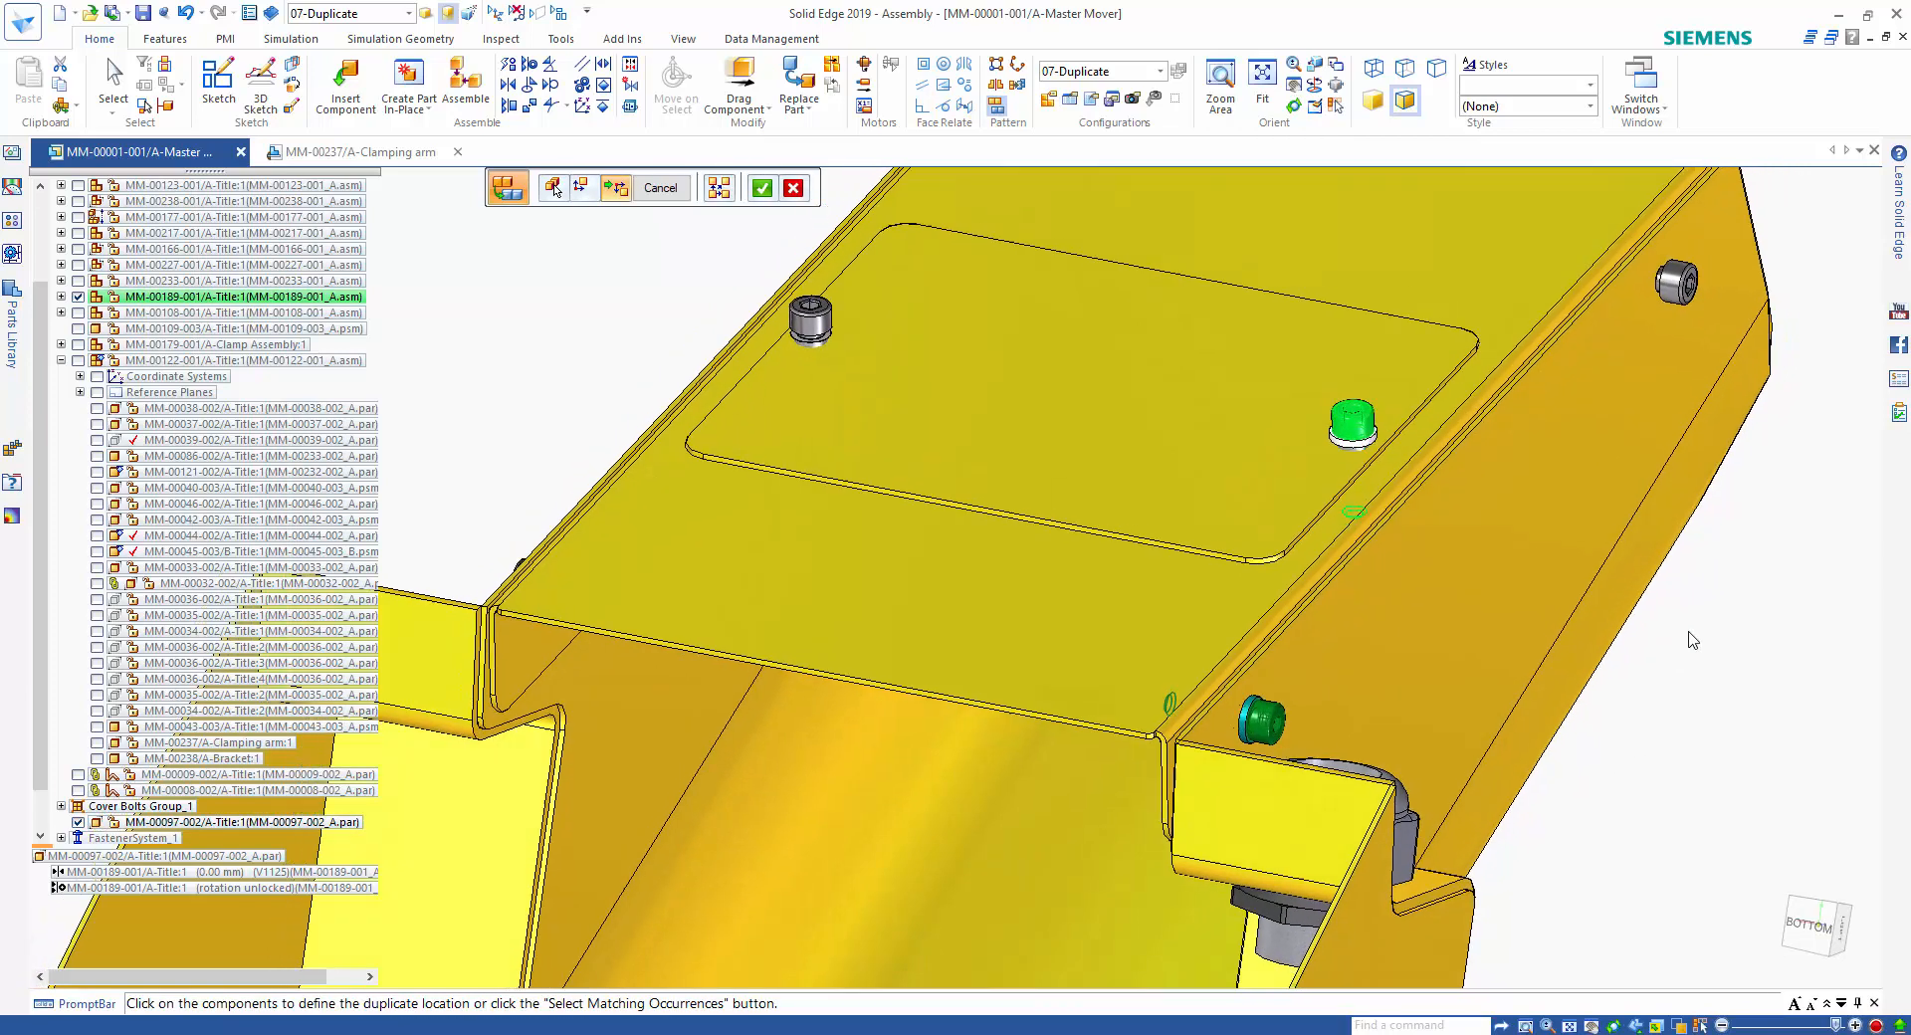
{"action": "left_click", "coordinate": [722, 195]}
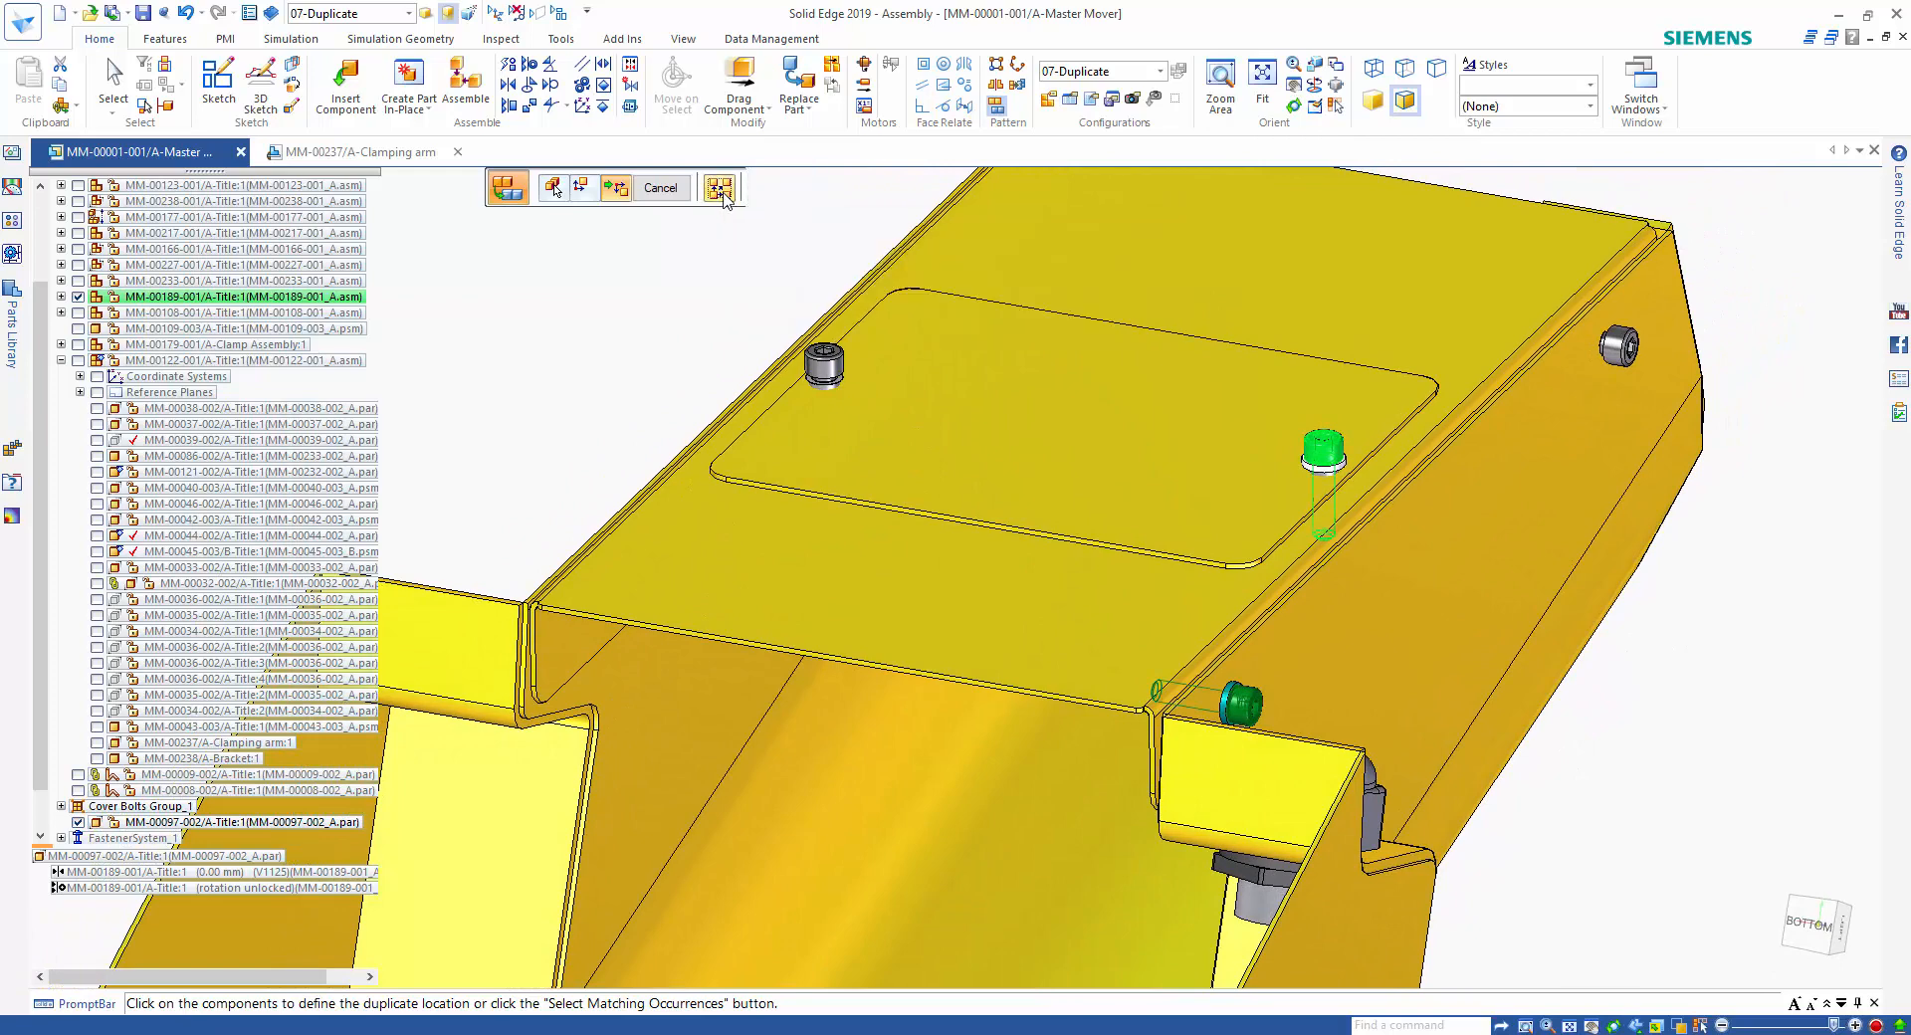
{"action": "right_click", "coordinate": [585, 321]}
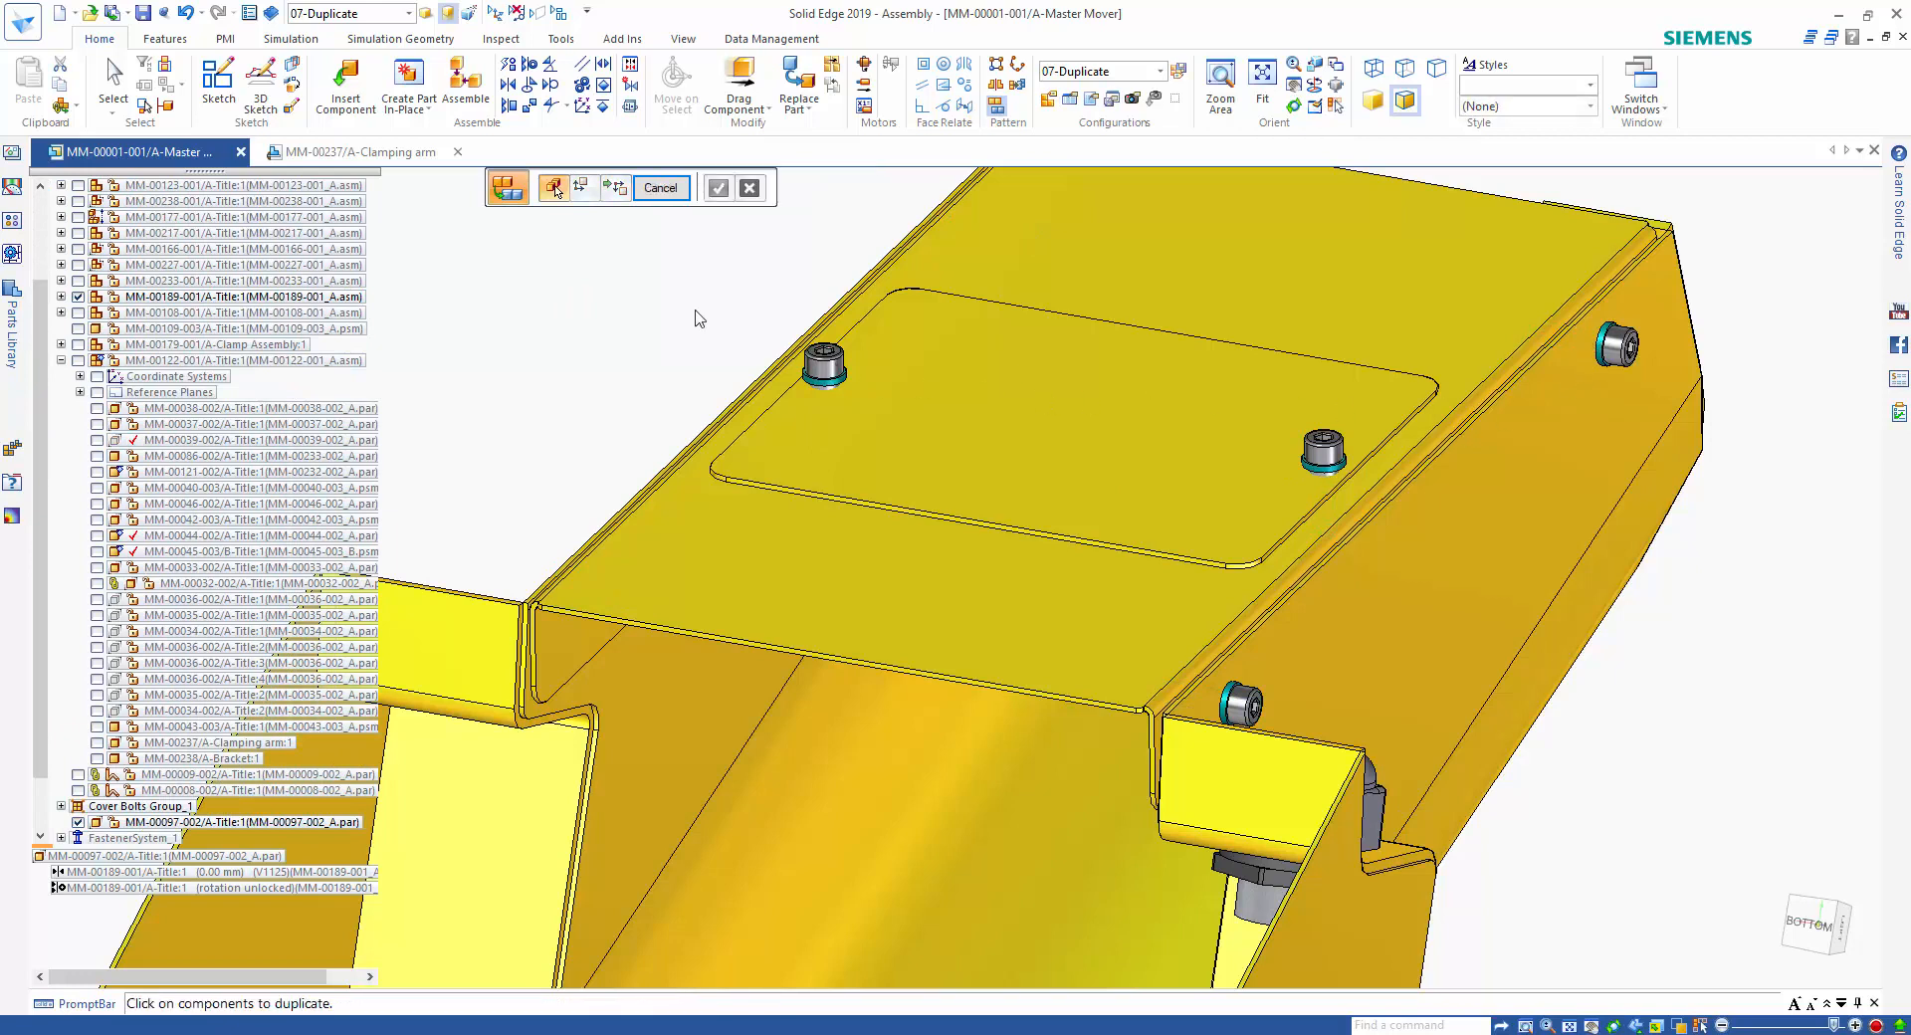
{"action": "left_click", "coordinate": [660, 187]}
{"action": "left_click", "coordinate": [636, 272]}
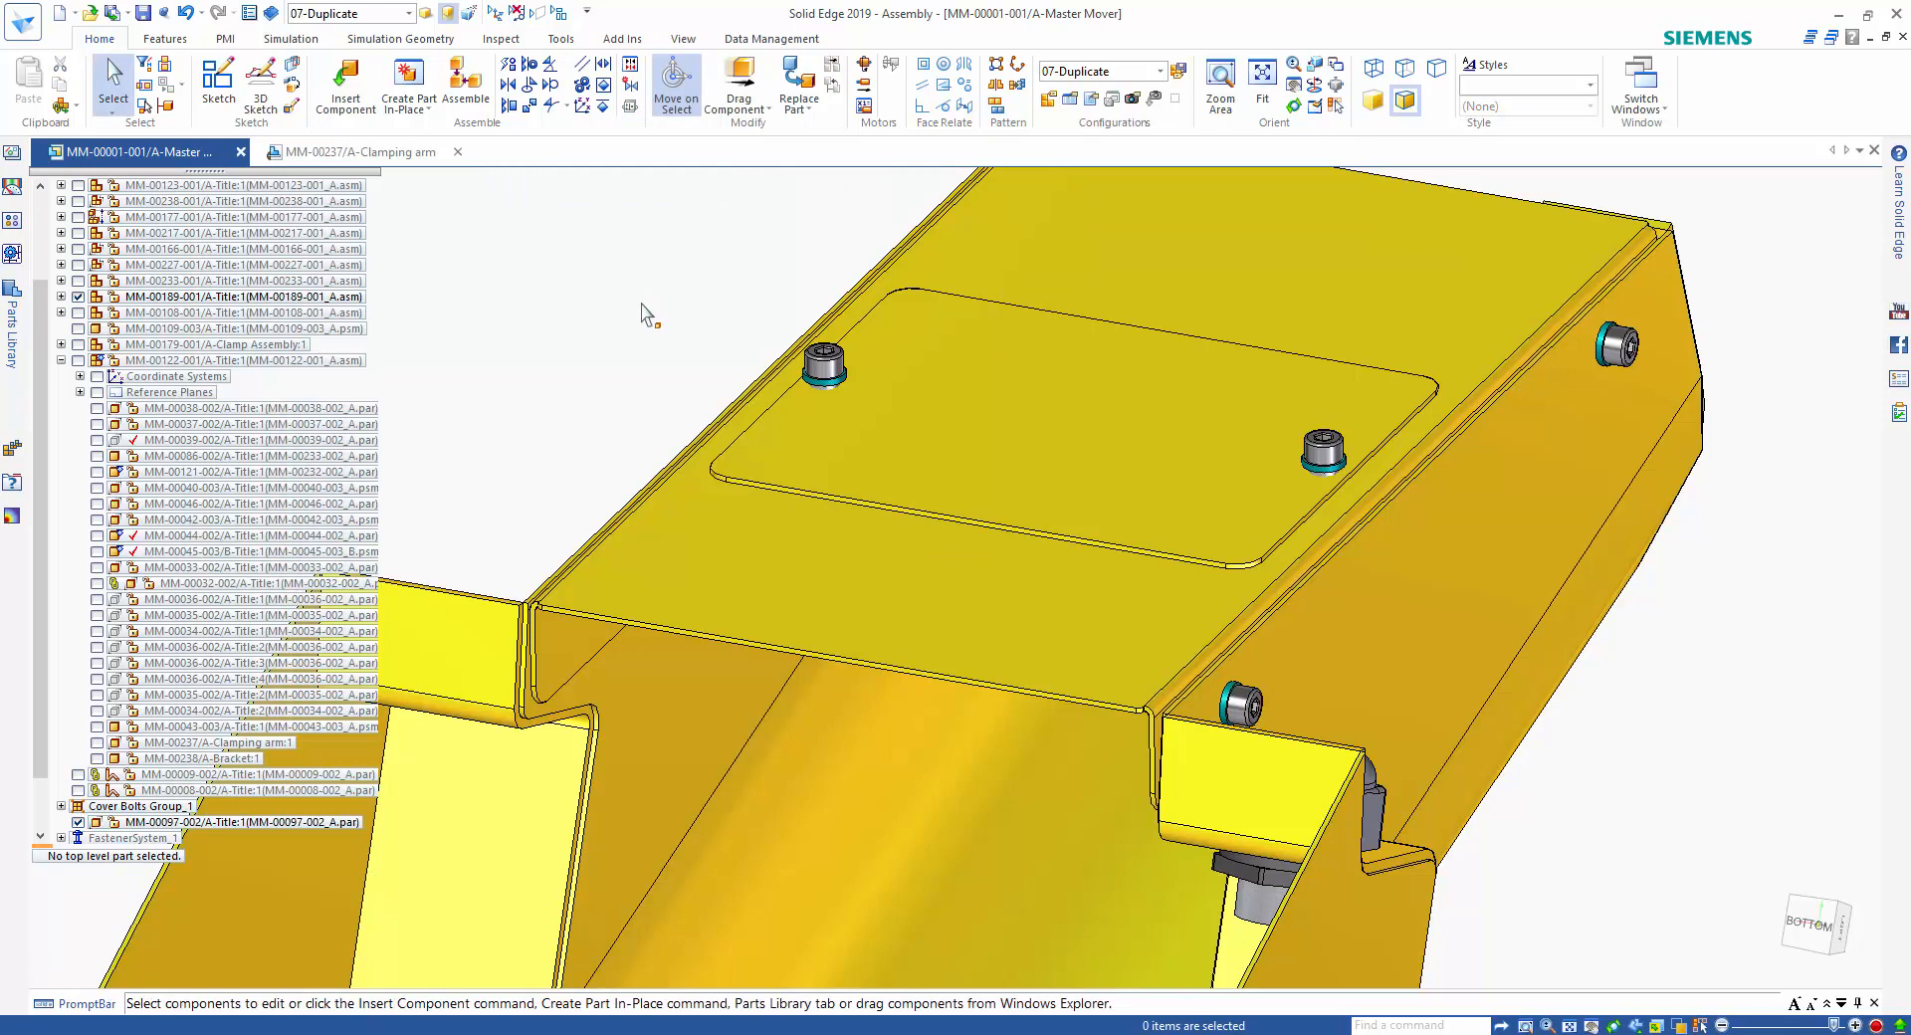
Switch the assembly display to the 03-Castors and Wheels configuration.
{"action": "left_click", "coordinate": [1159, 72]}
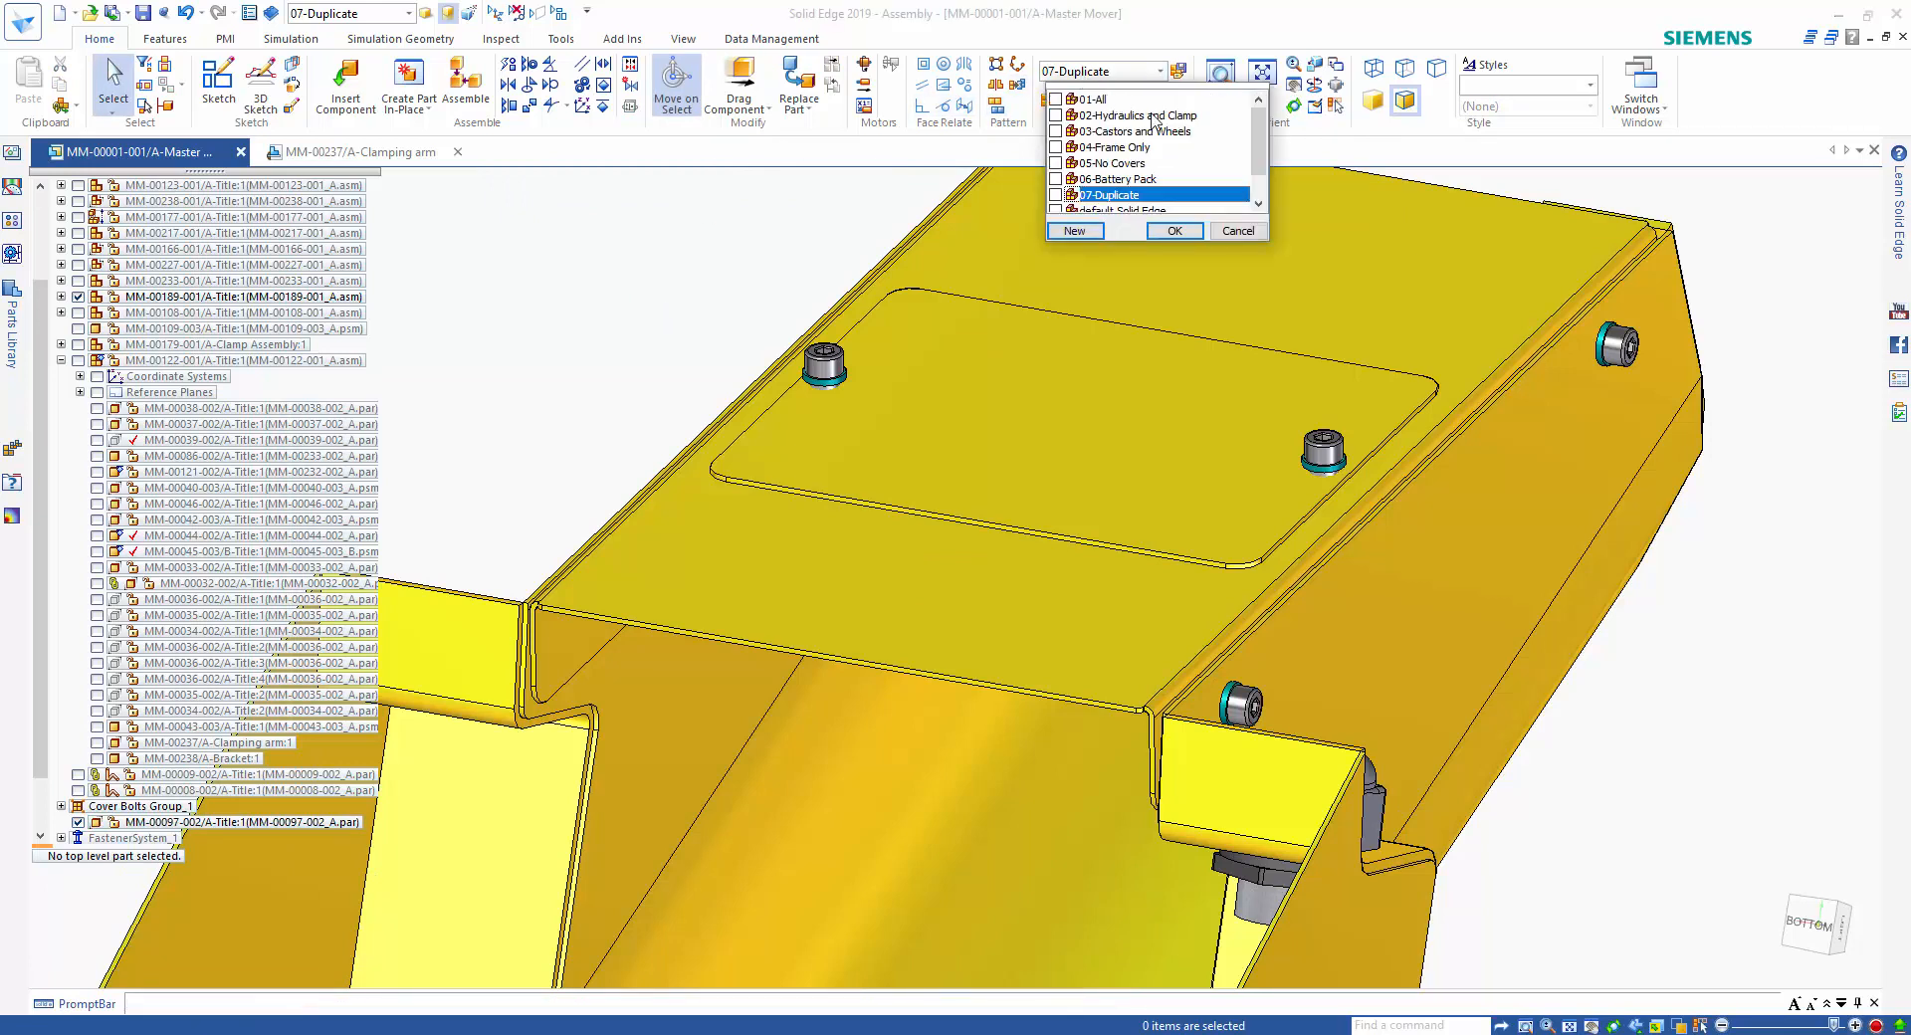
{"action": "left_click", "coordinate": [1145, 132]}
{"action": "left_click", "coordinate": [1175, 230]}
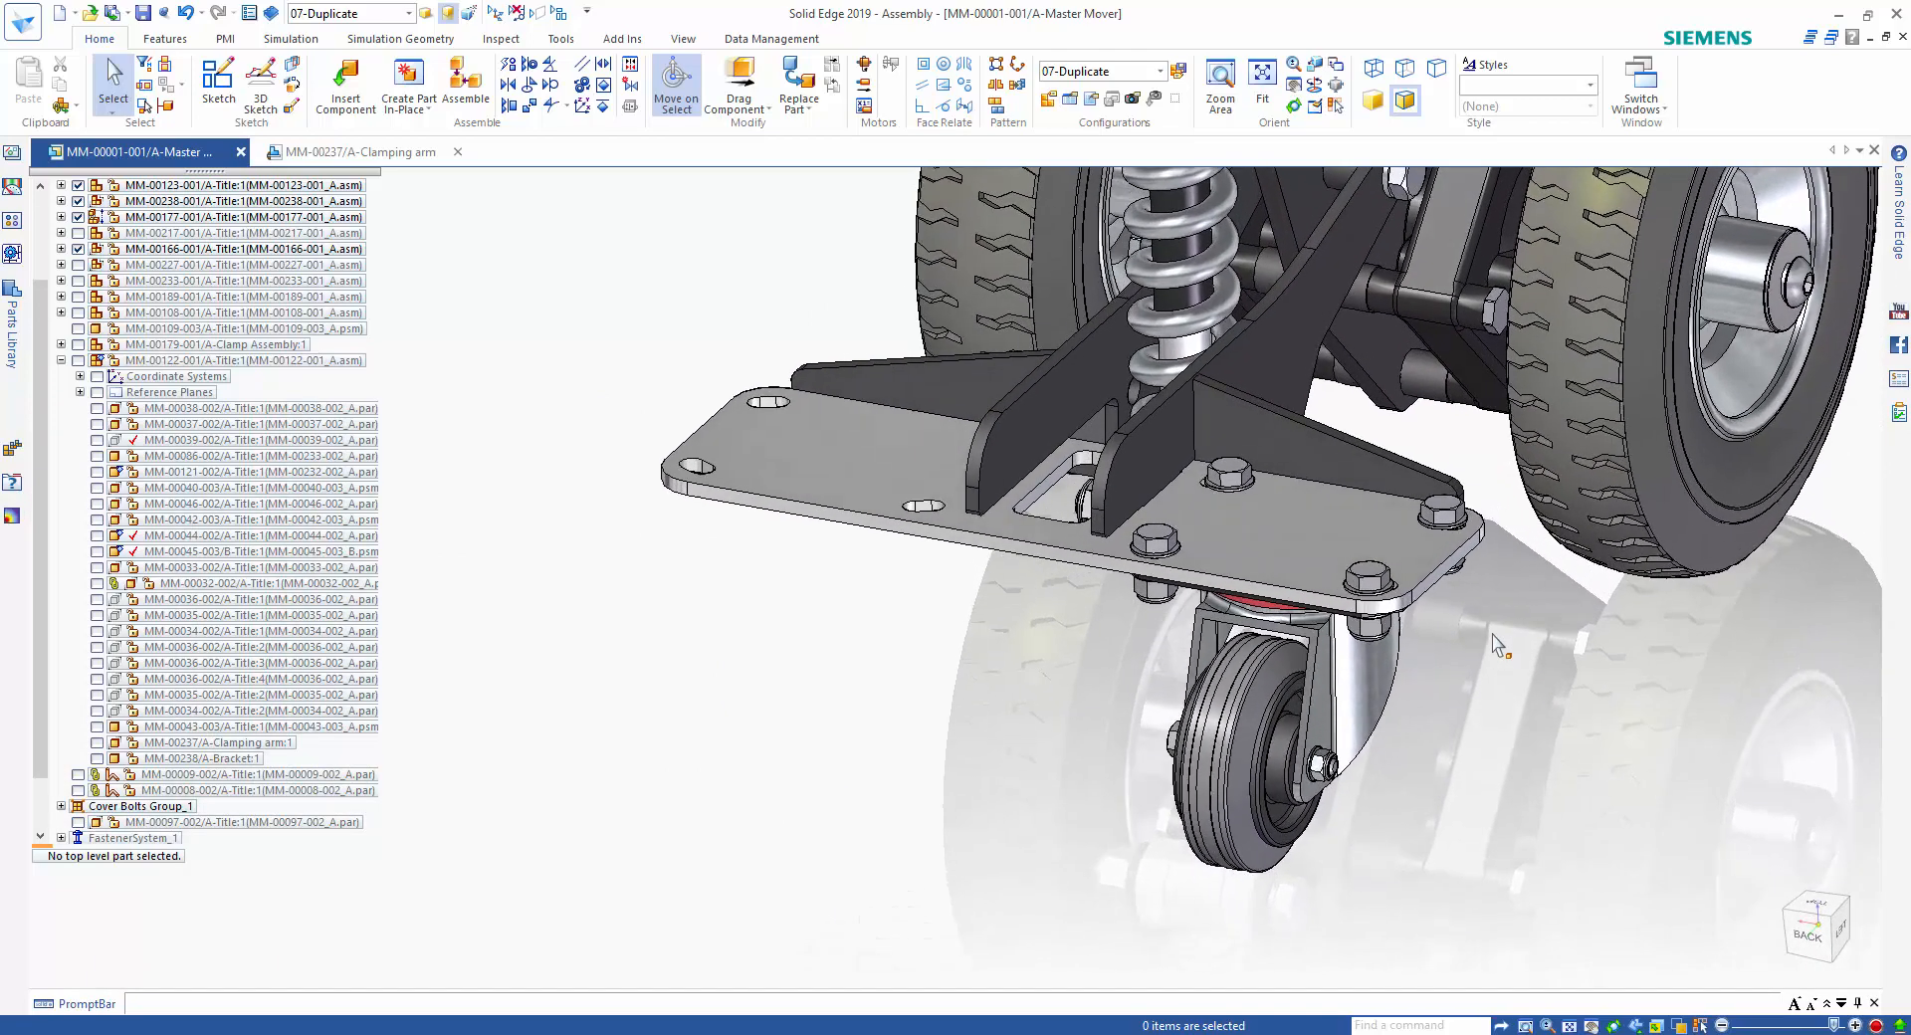
Open the MM-00238-001 castor subassembly from the master assembly for editing.
{"action": "right_click", "coordinate": [1286, 569]}
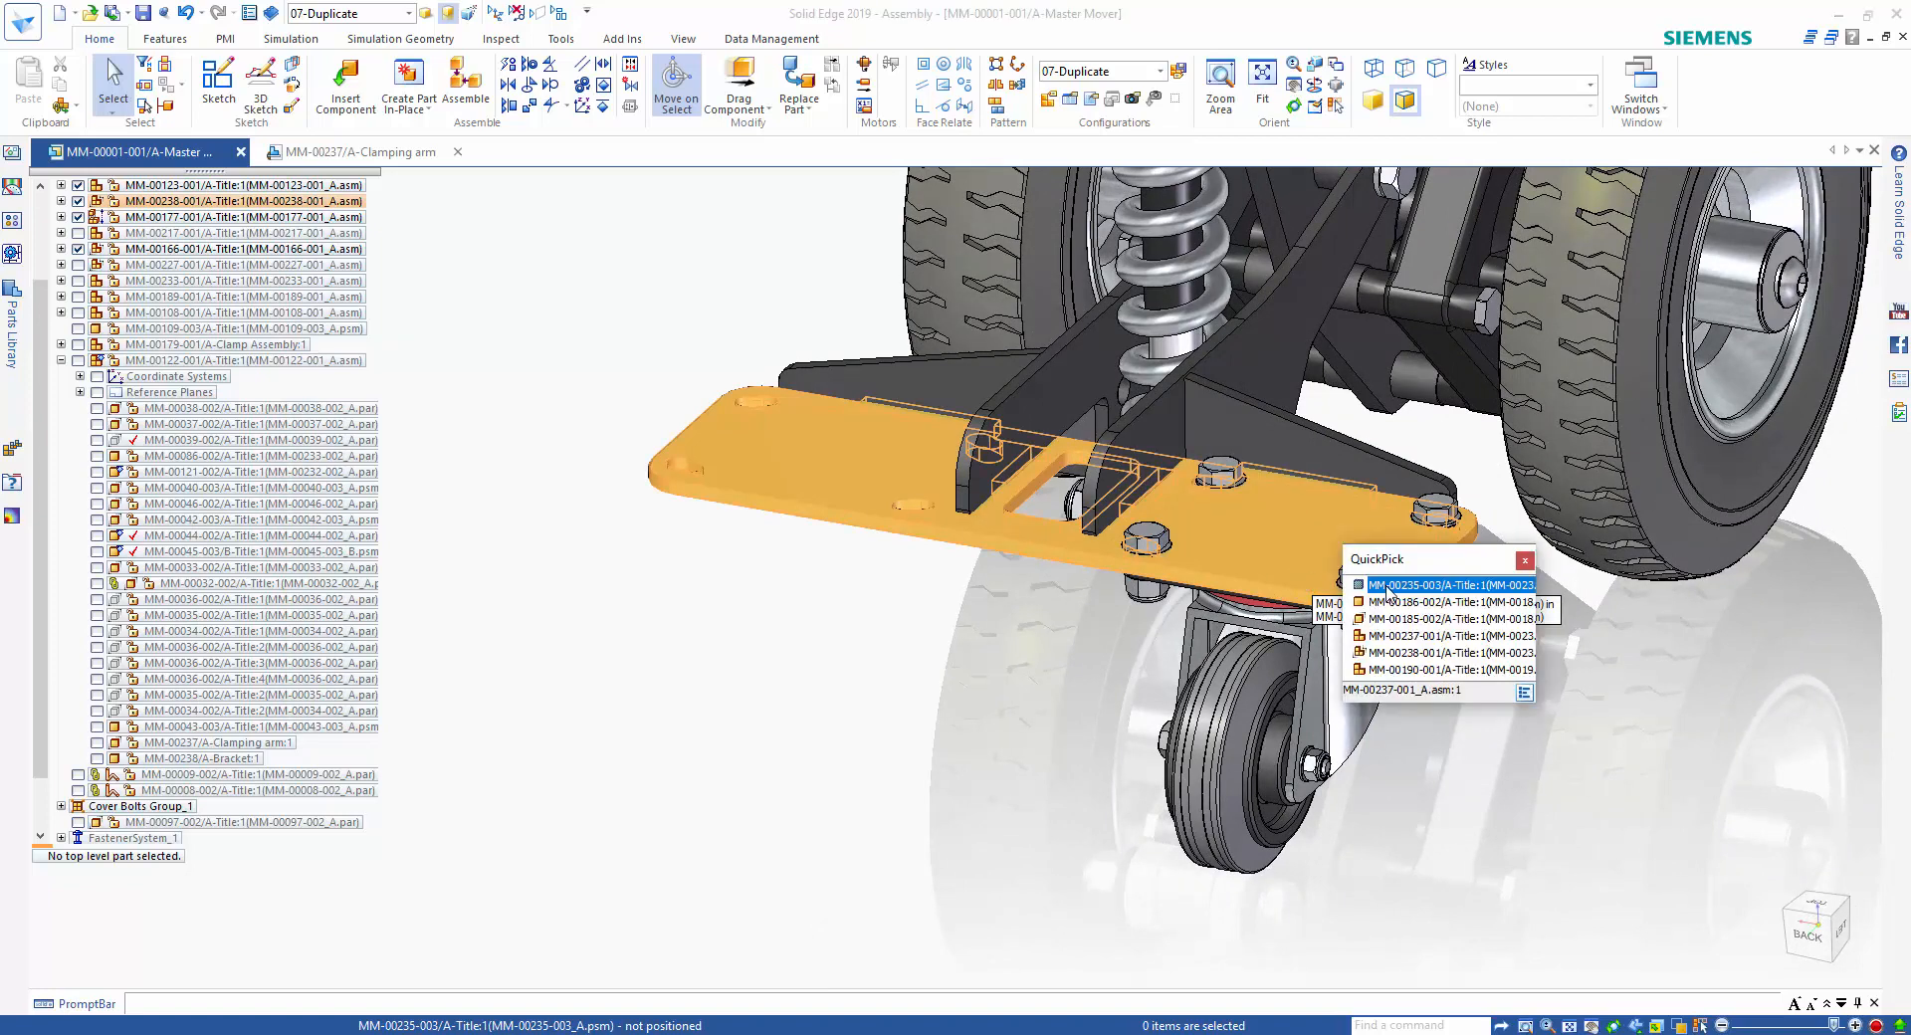
{"action": "left_click", "coordinate": [1398, 653]}
{"action": "right_click", "coordinate": [1399, 653]}
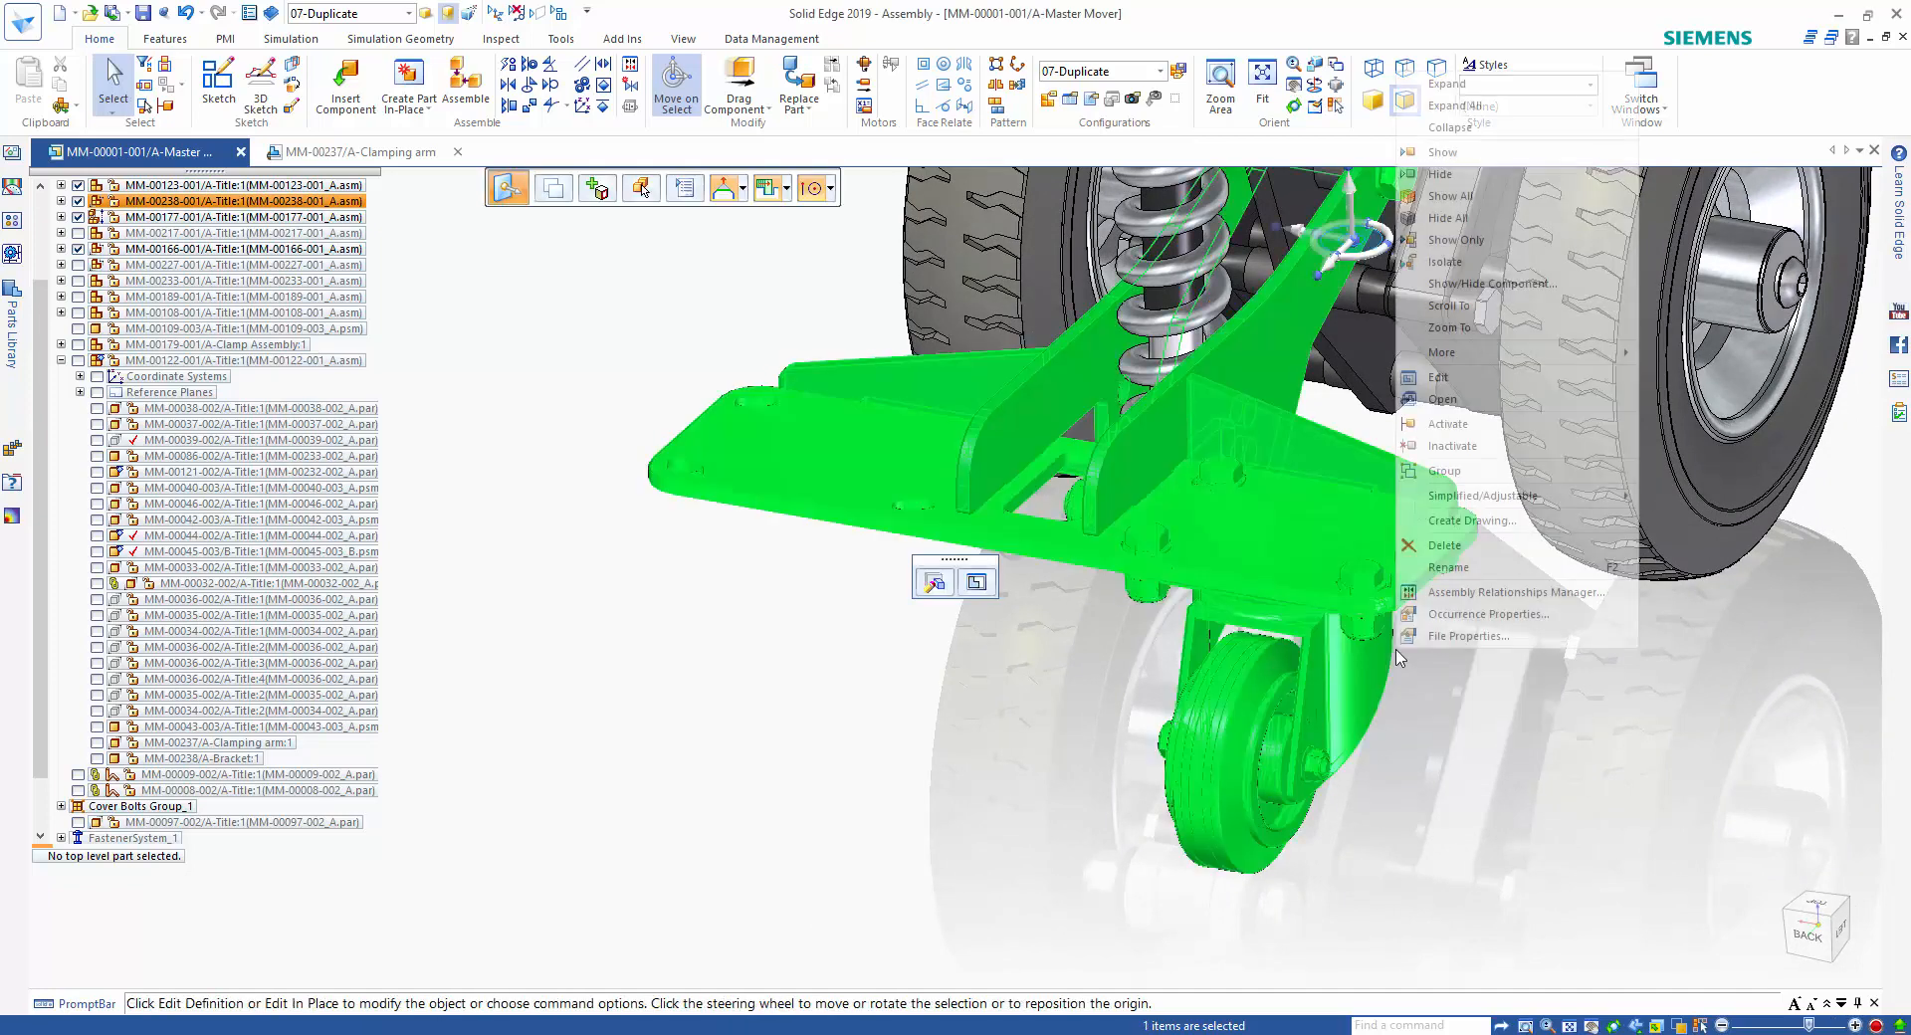
{"action": "left_click", "coordinate": [1482, 381]}
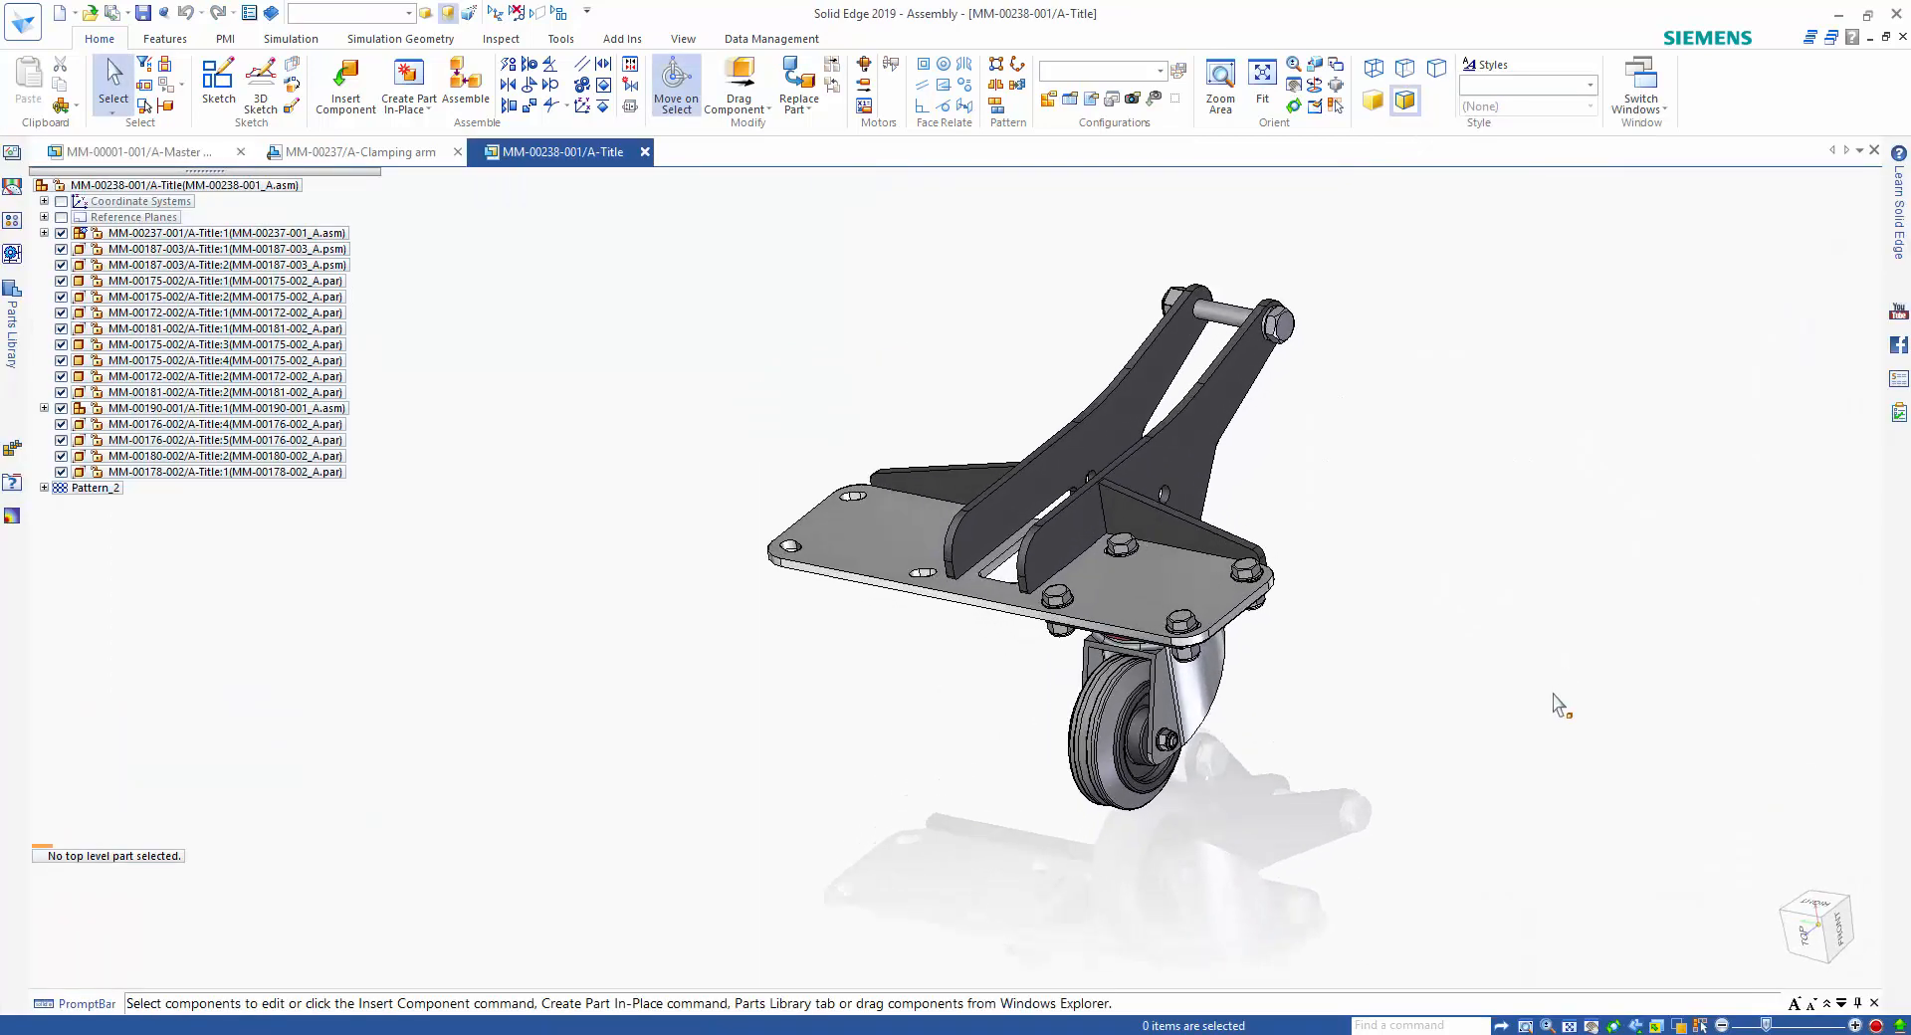
Select the complete castor with its four sets of mounting fasteners and reposition the steering wheel on the inner front bolt.
{"action": "left_click_drag", "start_coordinate": [1499, 419], "coordinate": [1007, 885]}
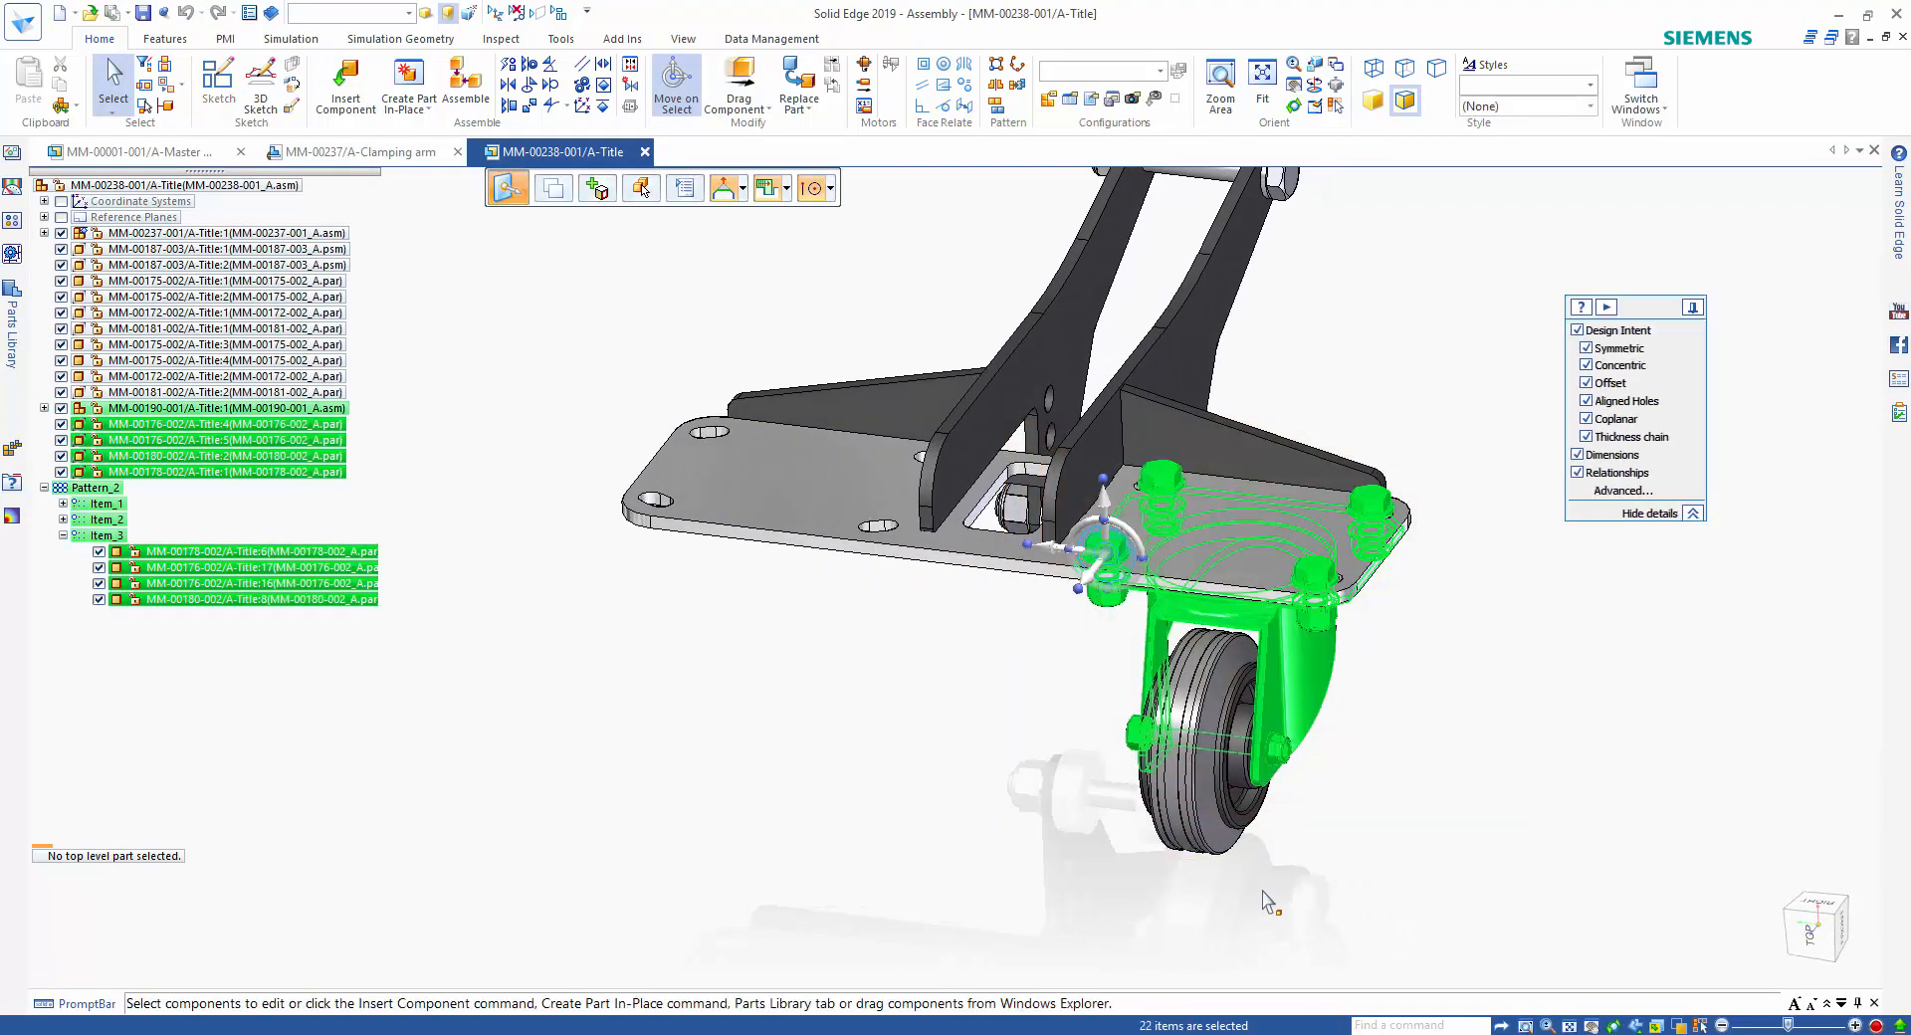
{"action": "left_click_drag", "start_coordinate": [1458, 402], "coordinate": [1058, 973], "text": "shift"}
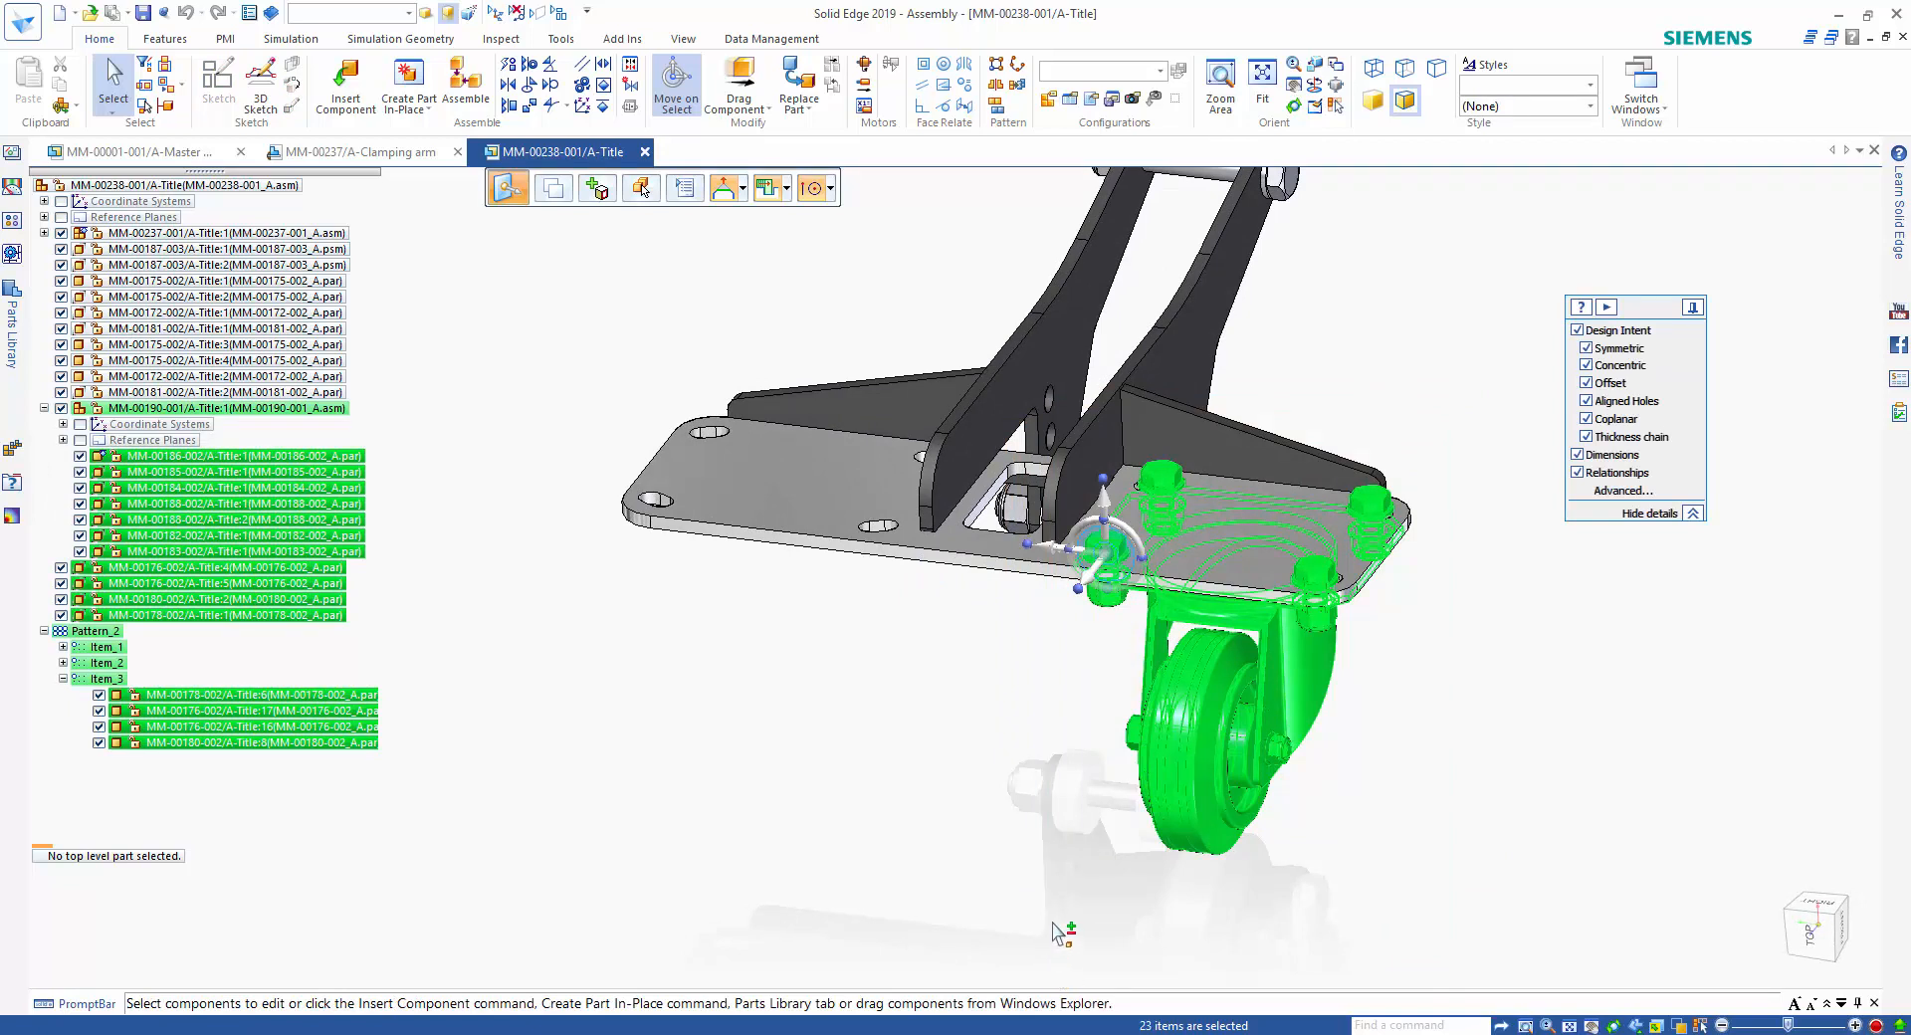
{"action": "left_click", "coordinate": [830, 188]}
{"action": "left_click", "coordinate": [856, 279]}
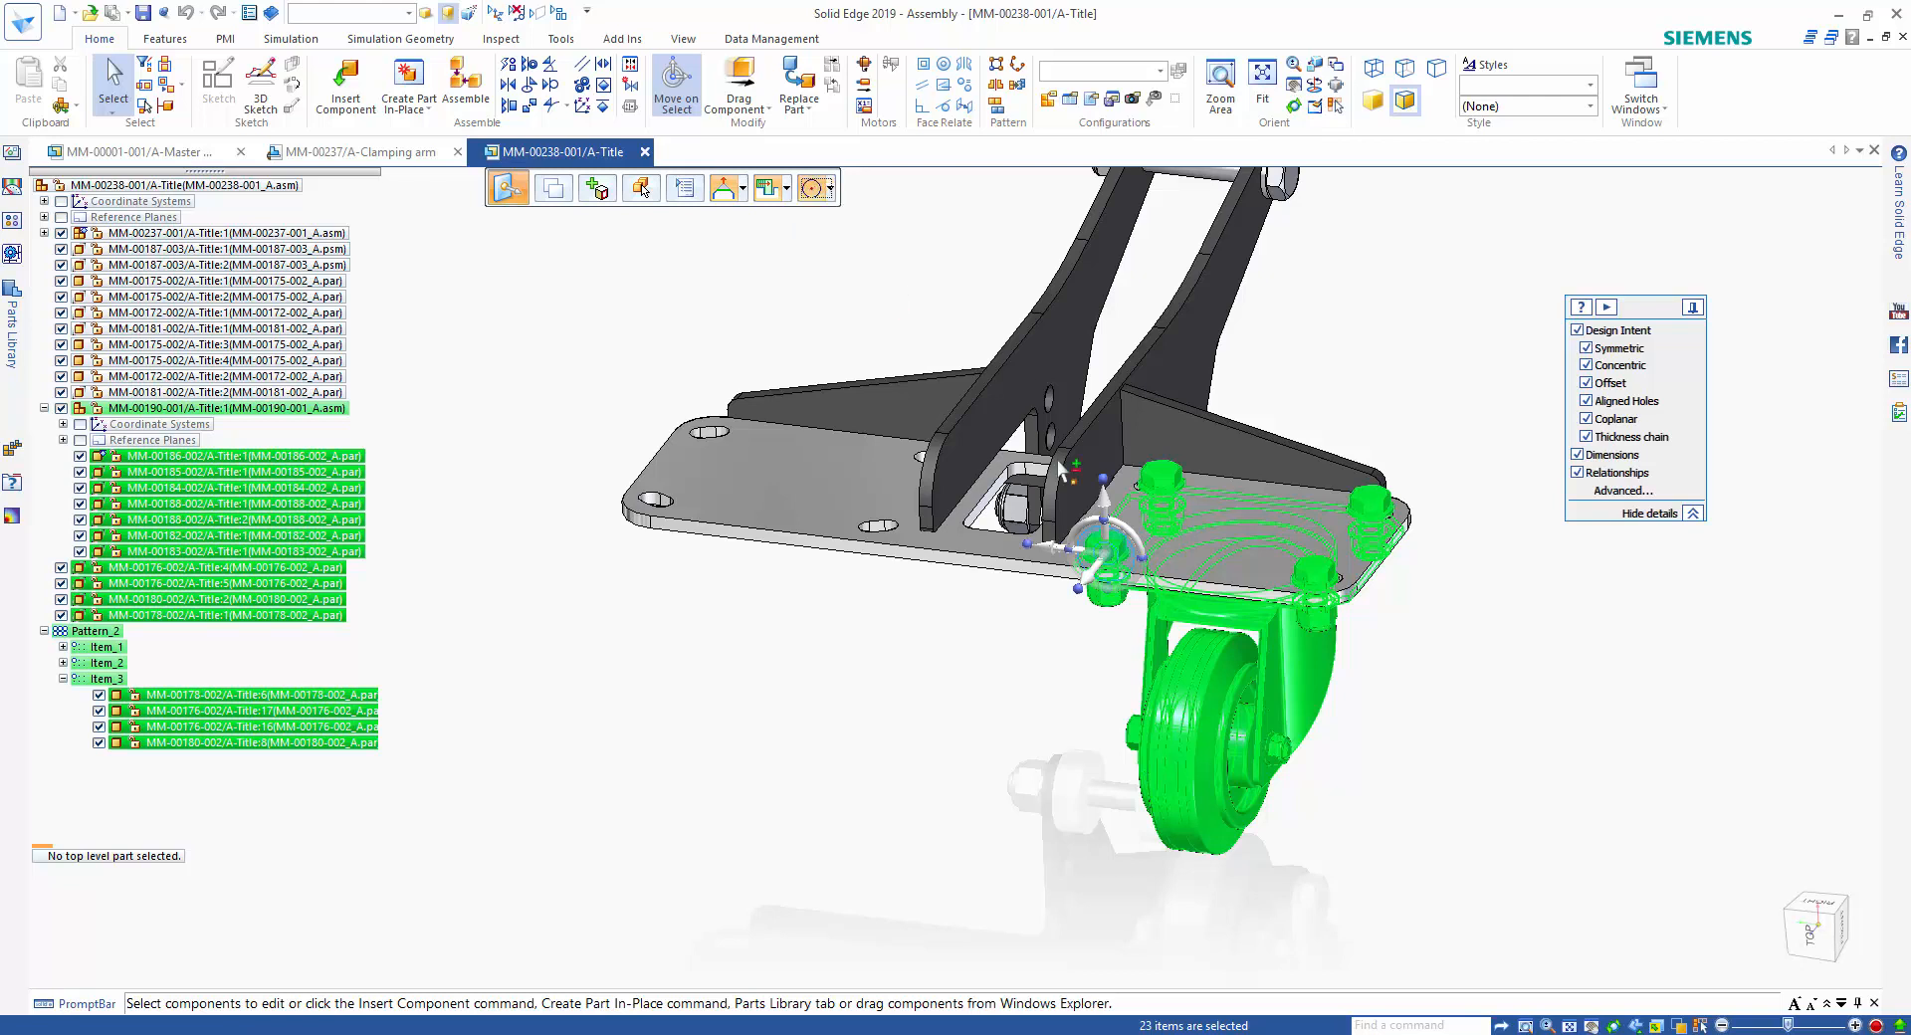
{"action": "left_click", "coordinate": [1108, 557]}
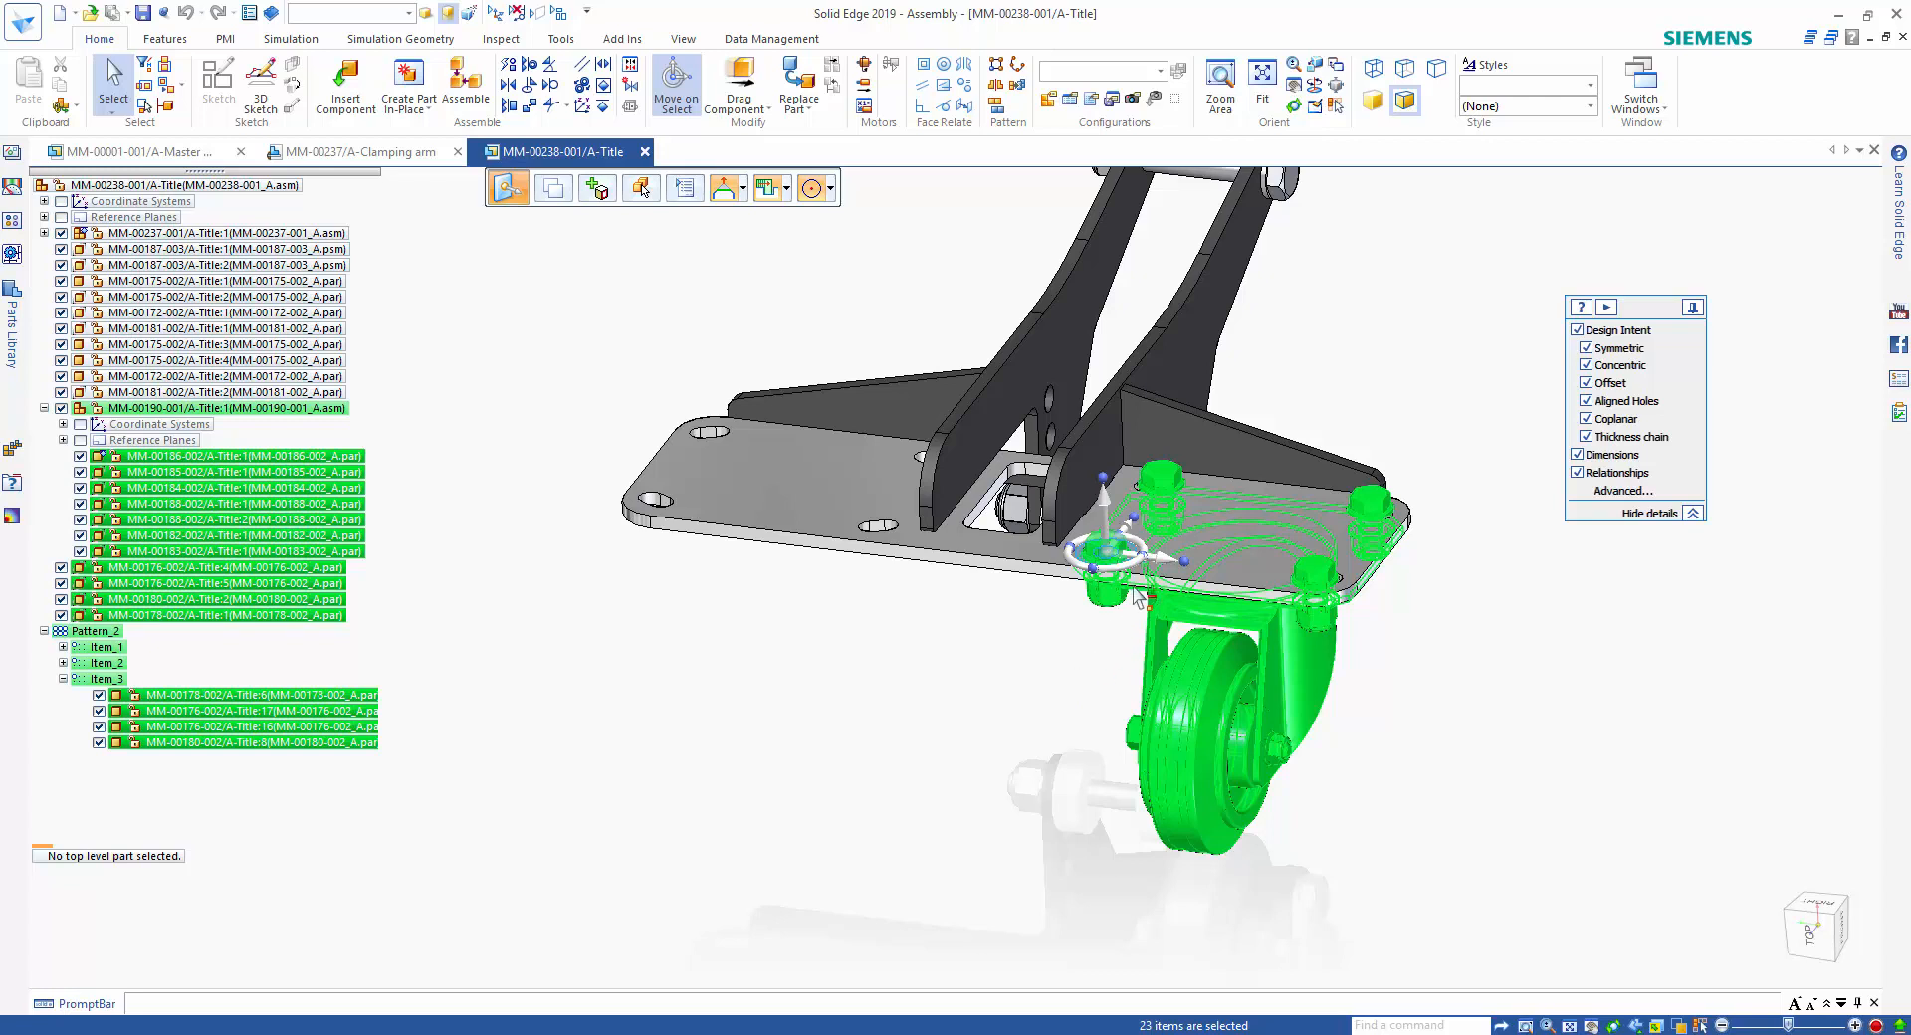
Copy the selected castor and fasteners 170 mm to the empty slot at the plate's other end, finding relationships to the base plate.
{"action": "left_click", "coordinate": [1164, 563]}
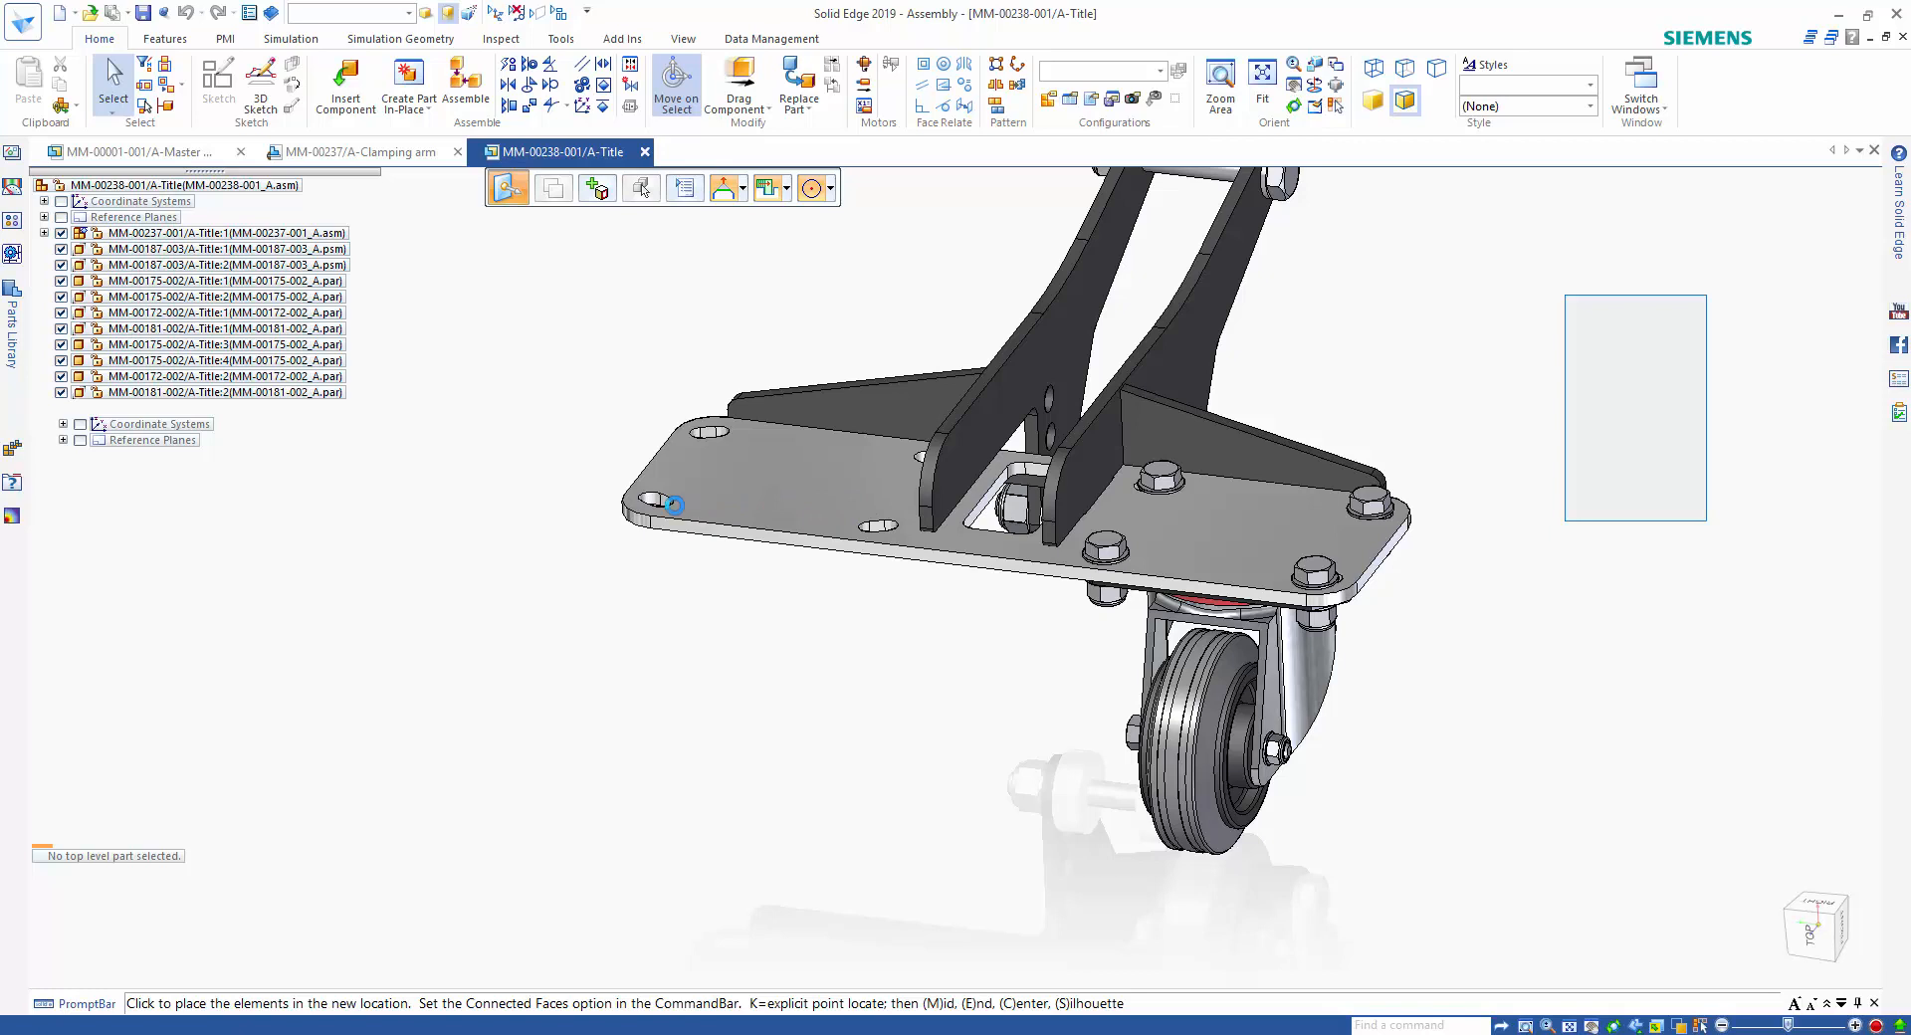
{"action": "left_click", "coordinate": [672, 501]}
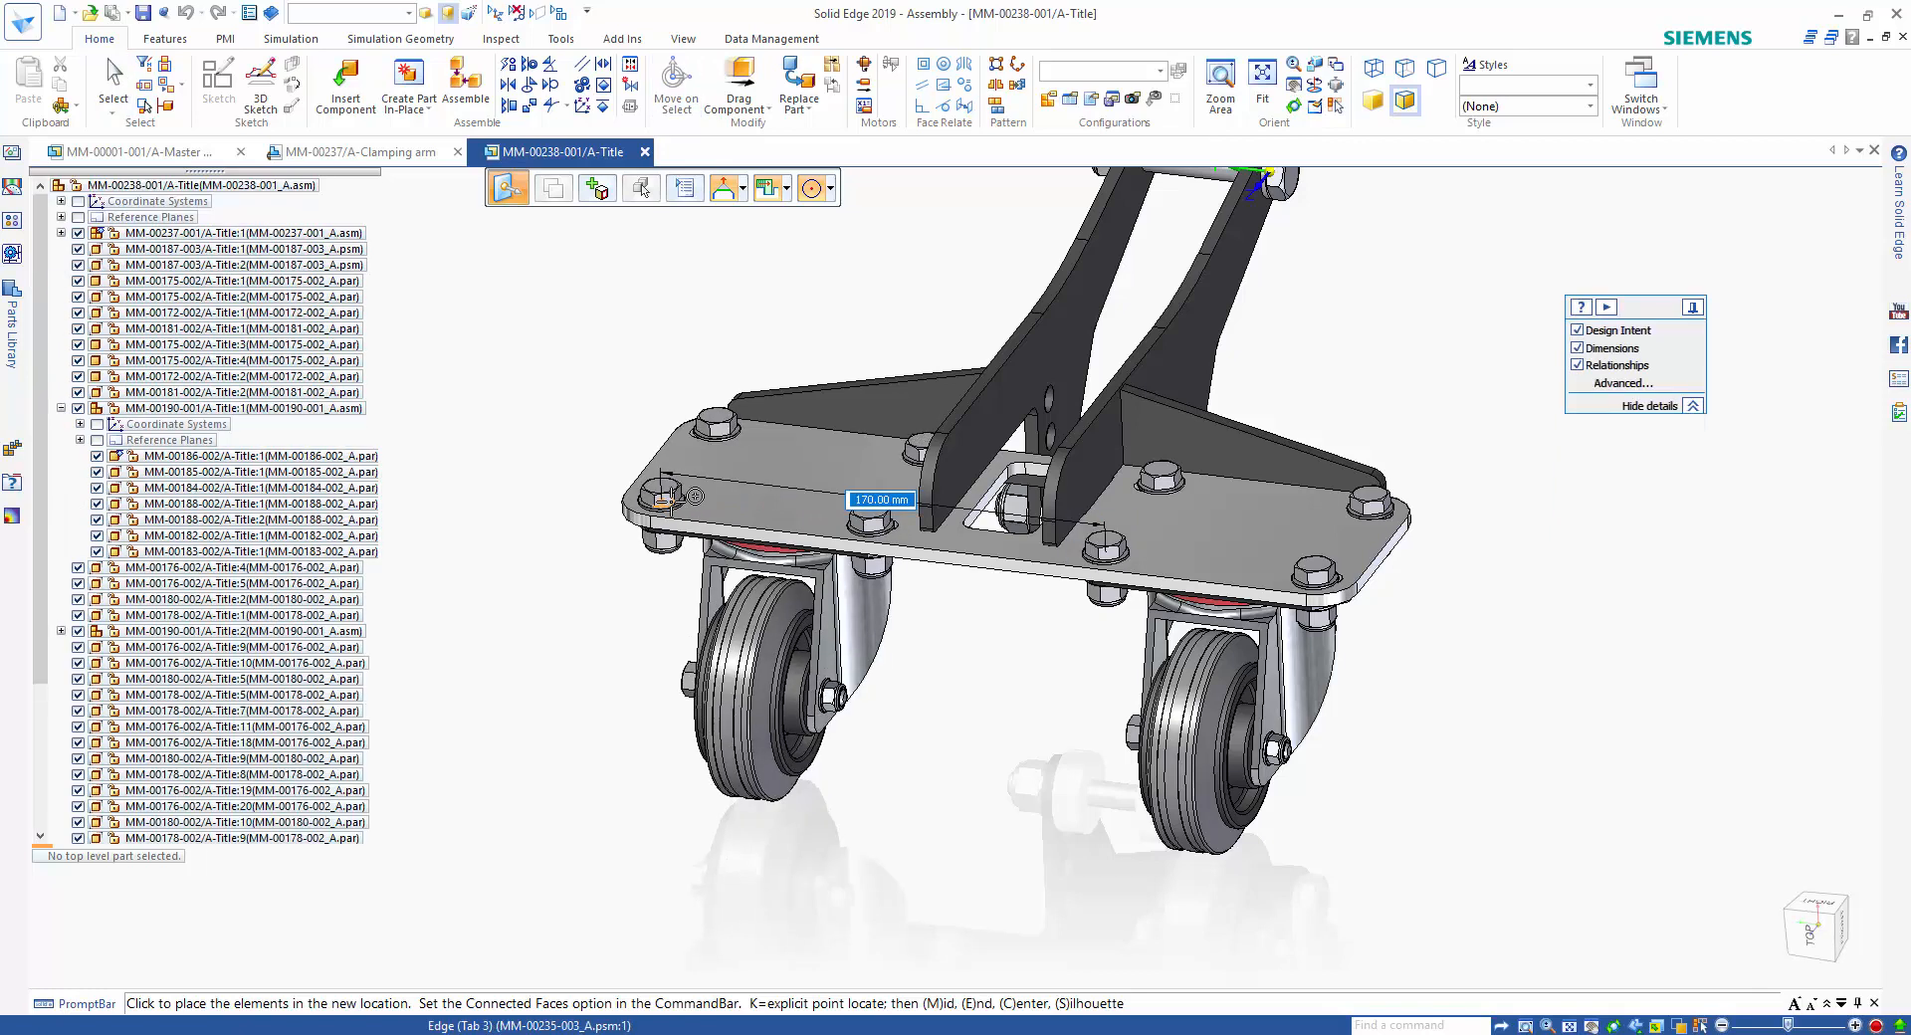
{"action": "left_click", "coordinate": [977, 559]}
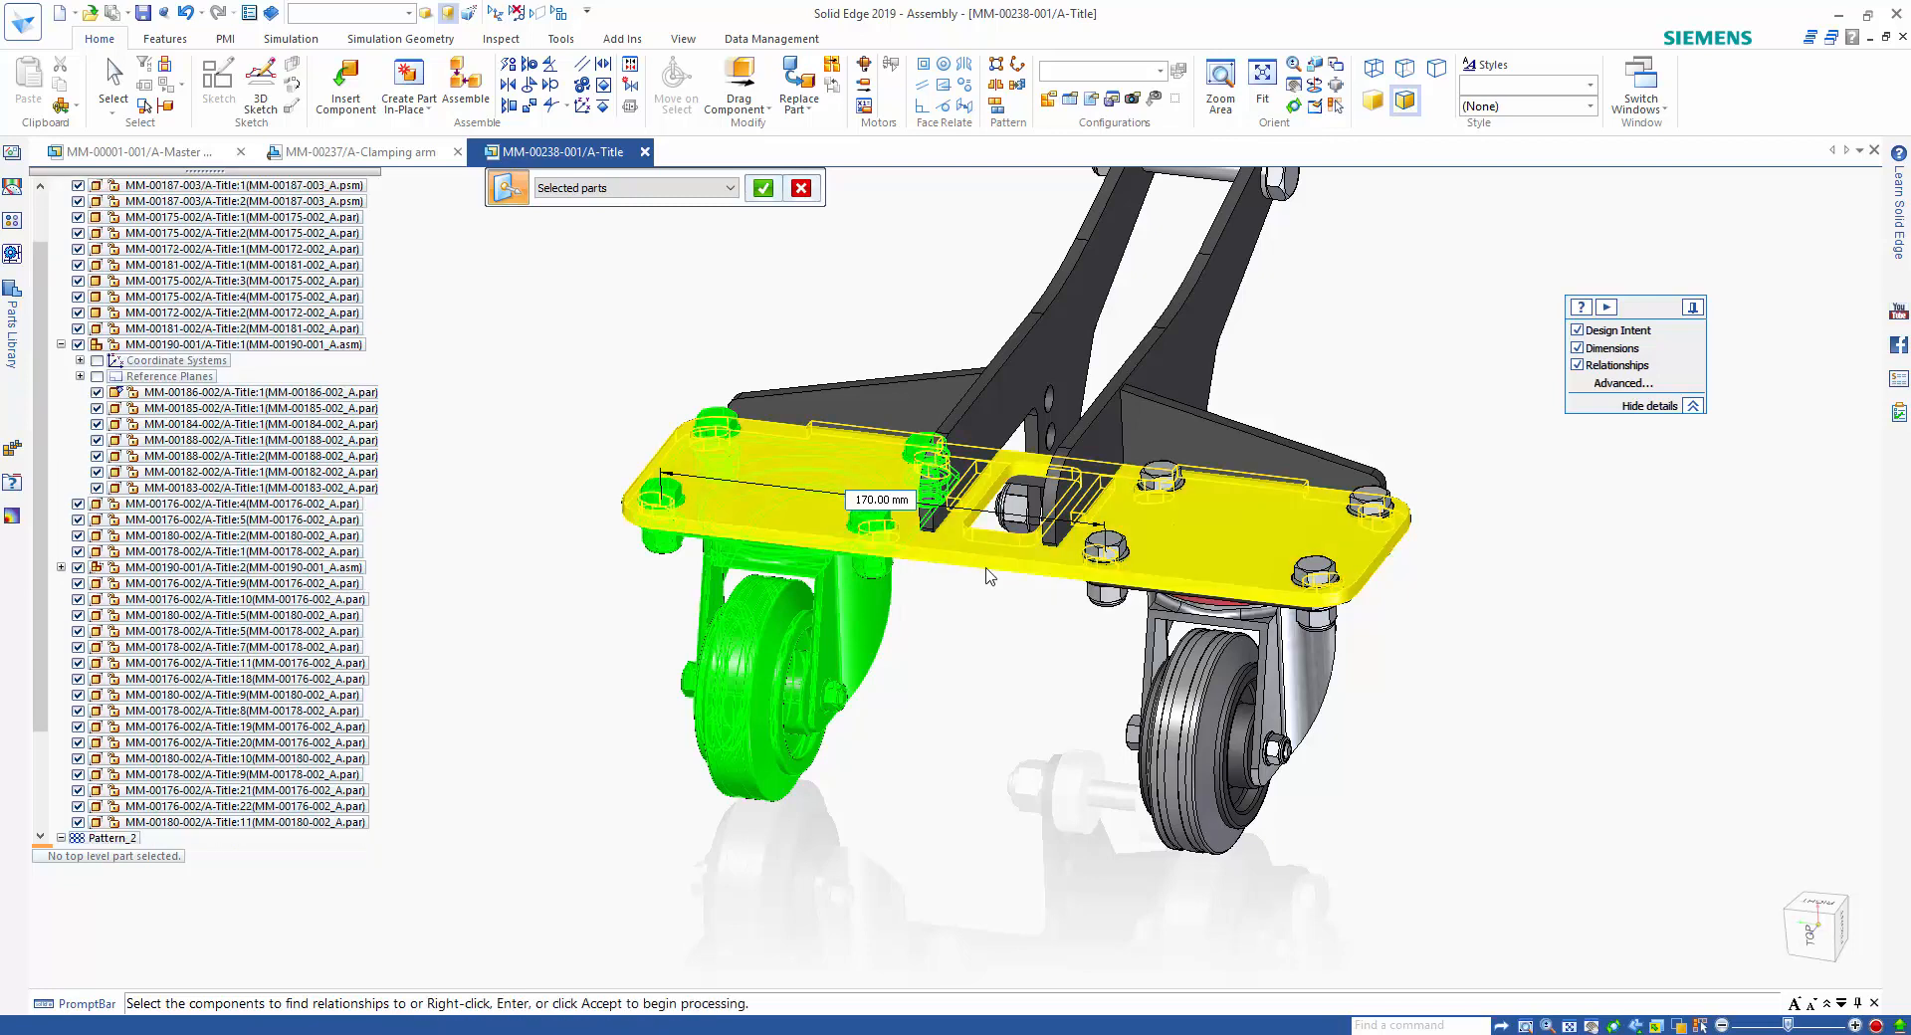
{"action": "right_click", "coordinate": [1025, 799]}
{"action": "left_click", "coordinate": [1026, 799]}
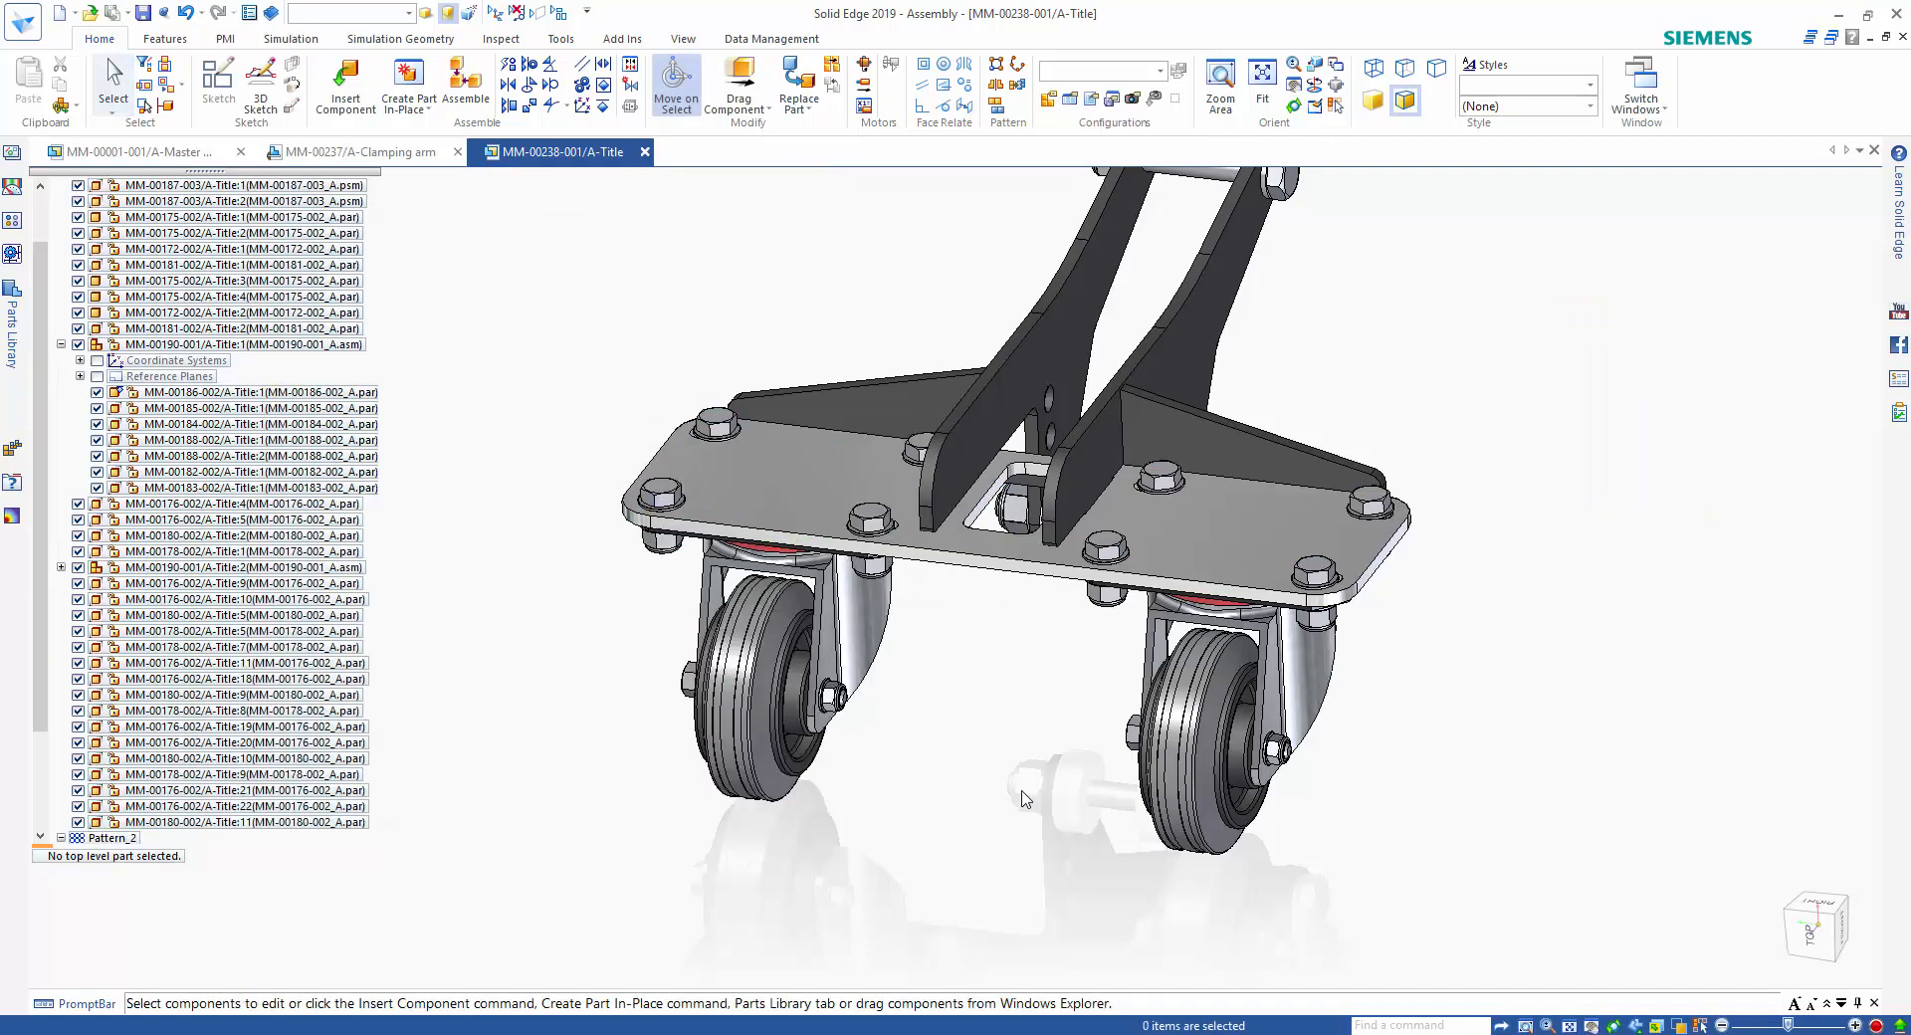
Inspect the copied castor's top plate and highlight its 0.00 mm mate relationship to the base plate.
{"action": "middle_click_drag", "start_coordinate": [1006, 772], "coordinate": [898, 611]}
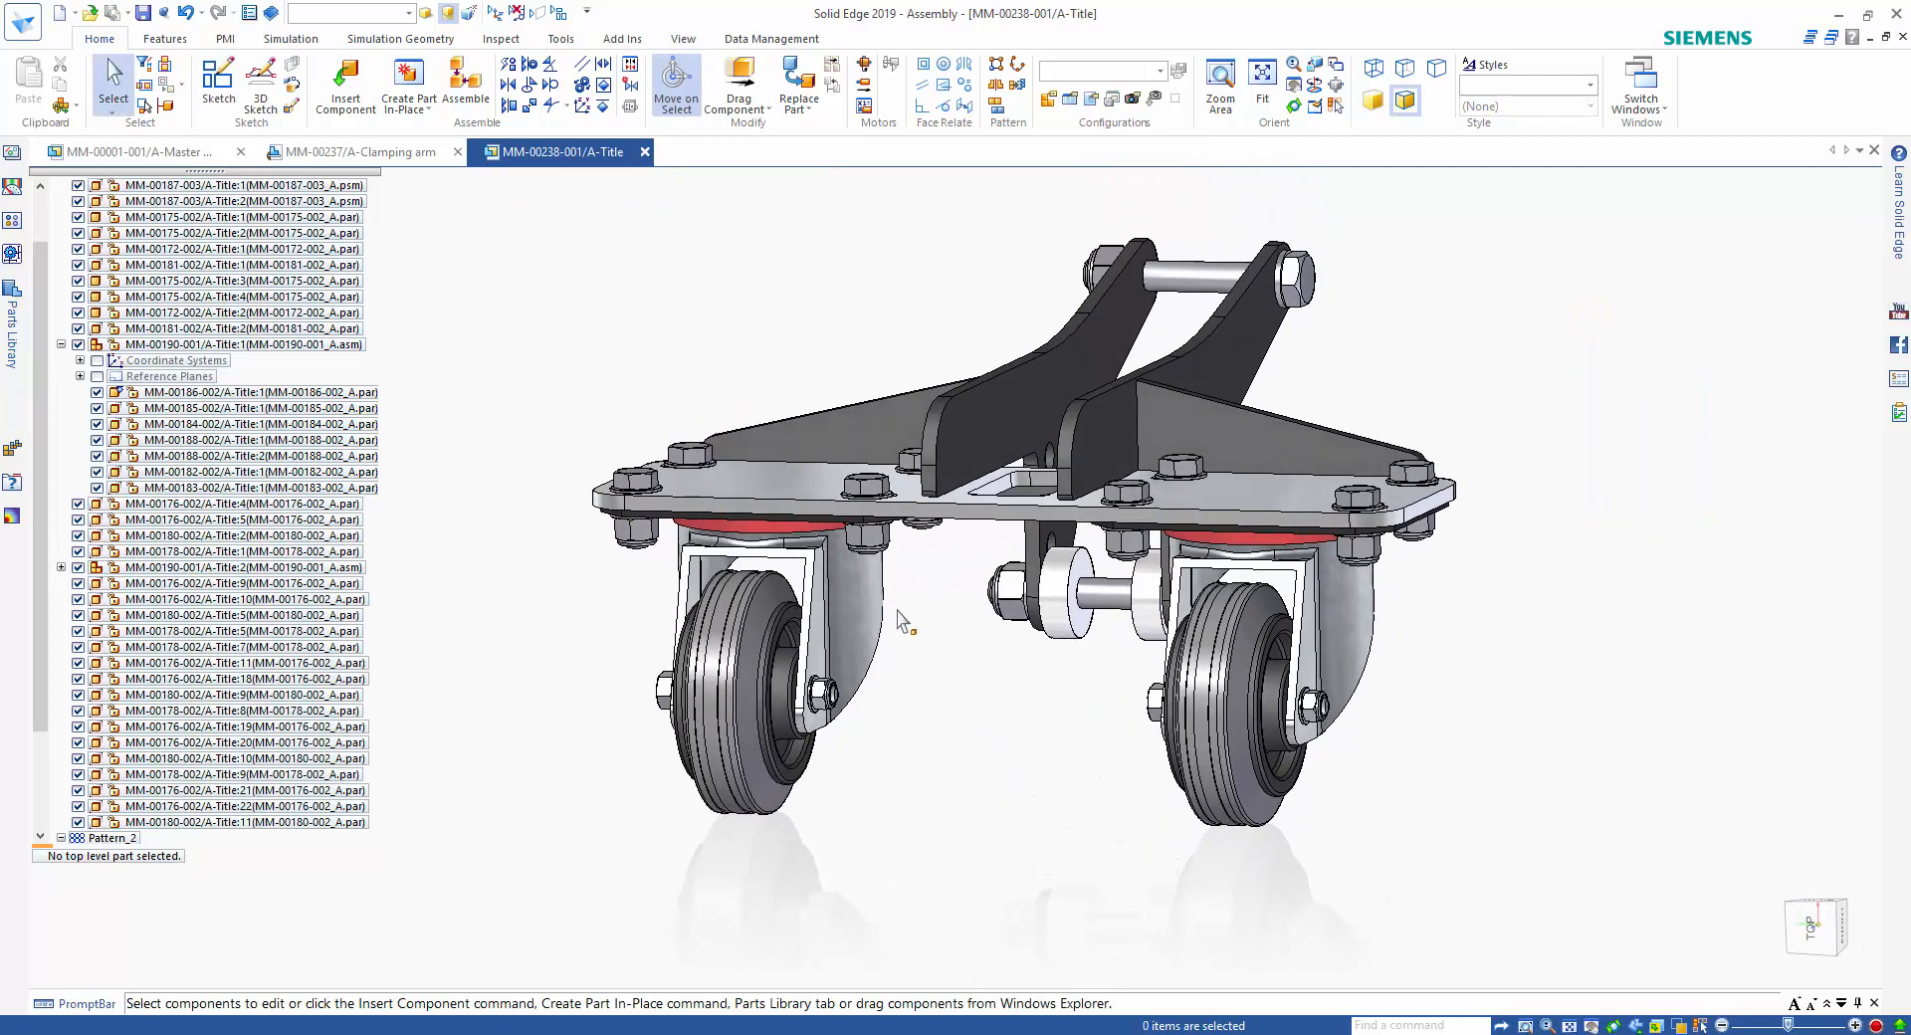
{"action": "left_click", "coordinate": [839, 550]}
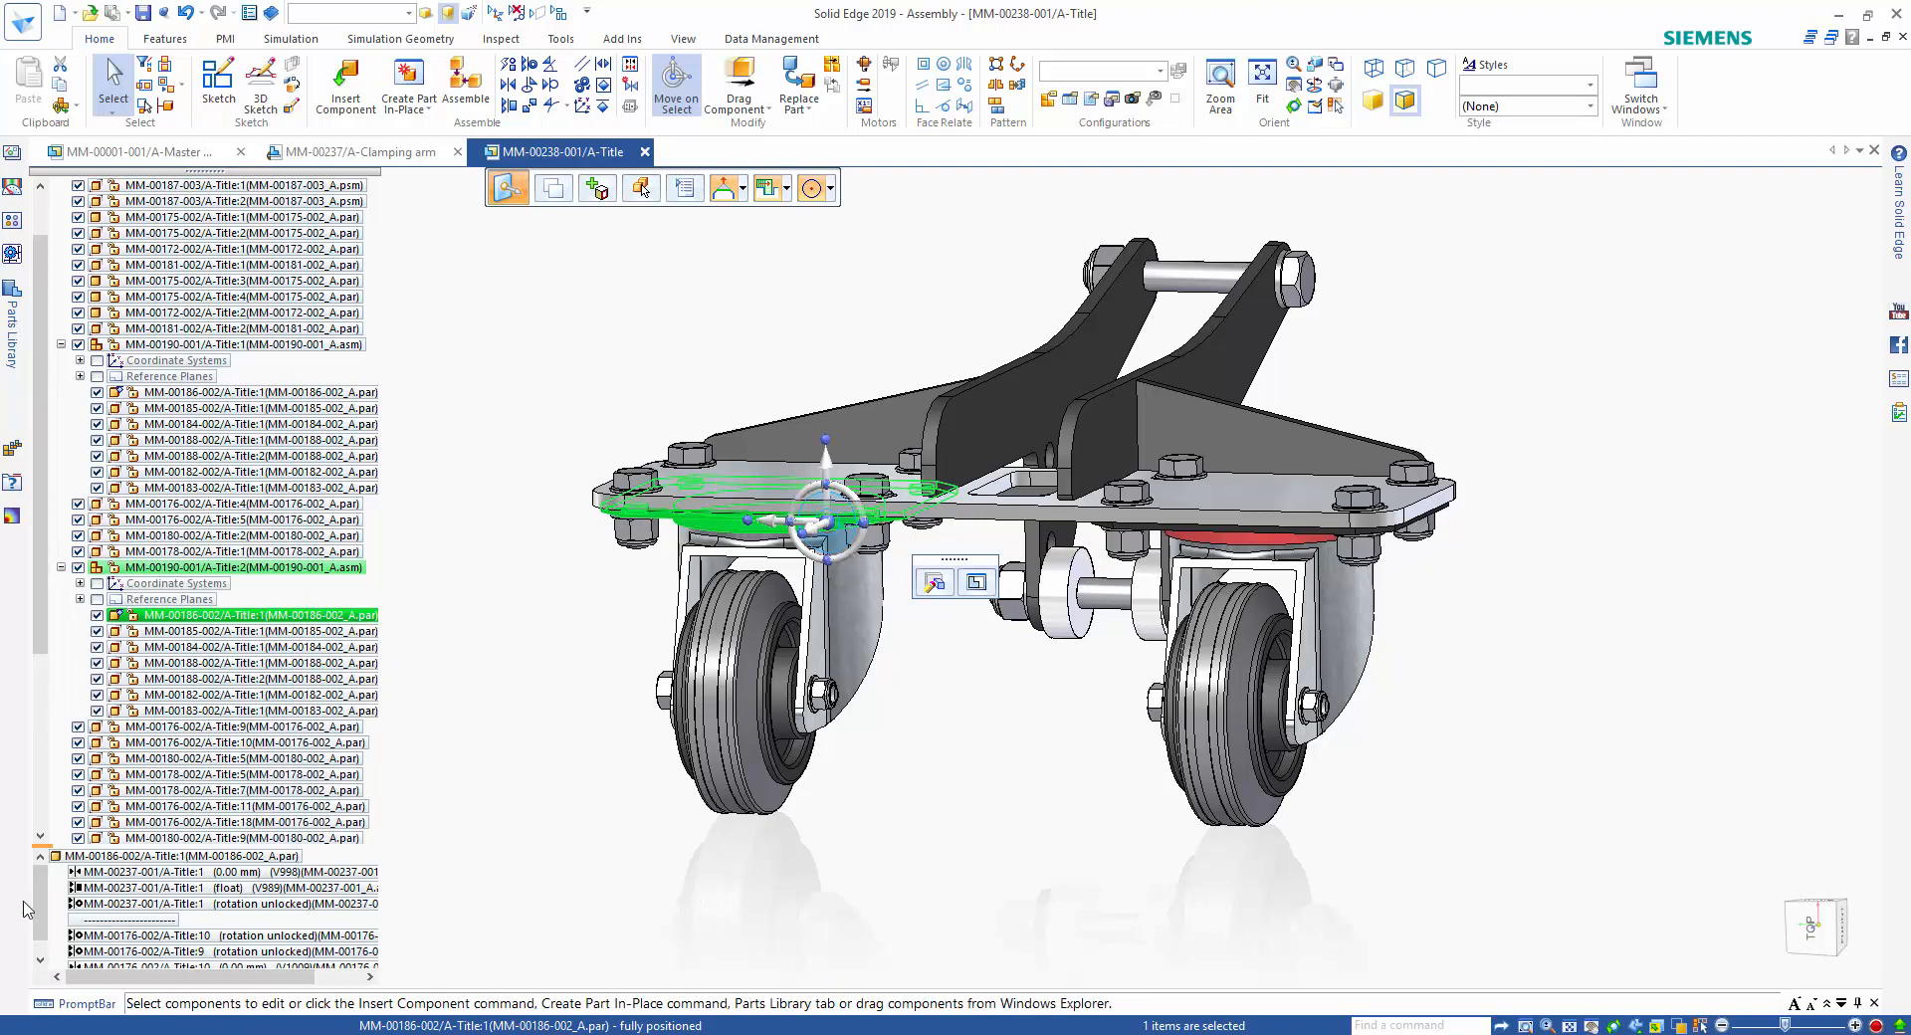
{"action": "mouse_move", "coordinate": [36, 889]}
{"action": "left_mouse_down"}
{"action": "mouse_move", "coordinate": [35, 916]}
{"action": "mouse_move", "coordinate": [37, 873]}
{"action": "left_mouse_up"}
{"action": "left_click", "coordinate": [90, 873]}
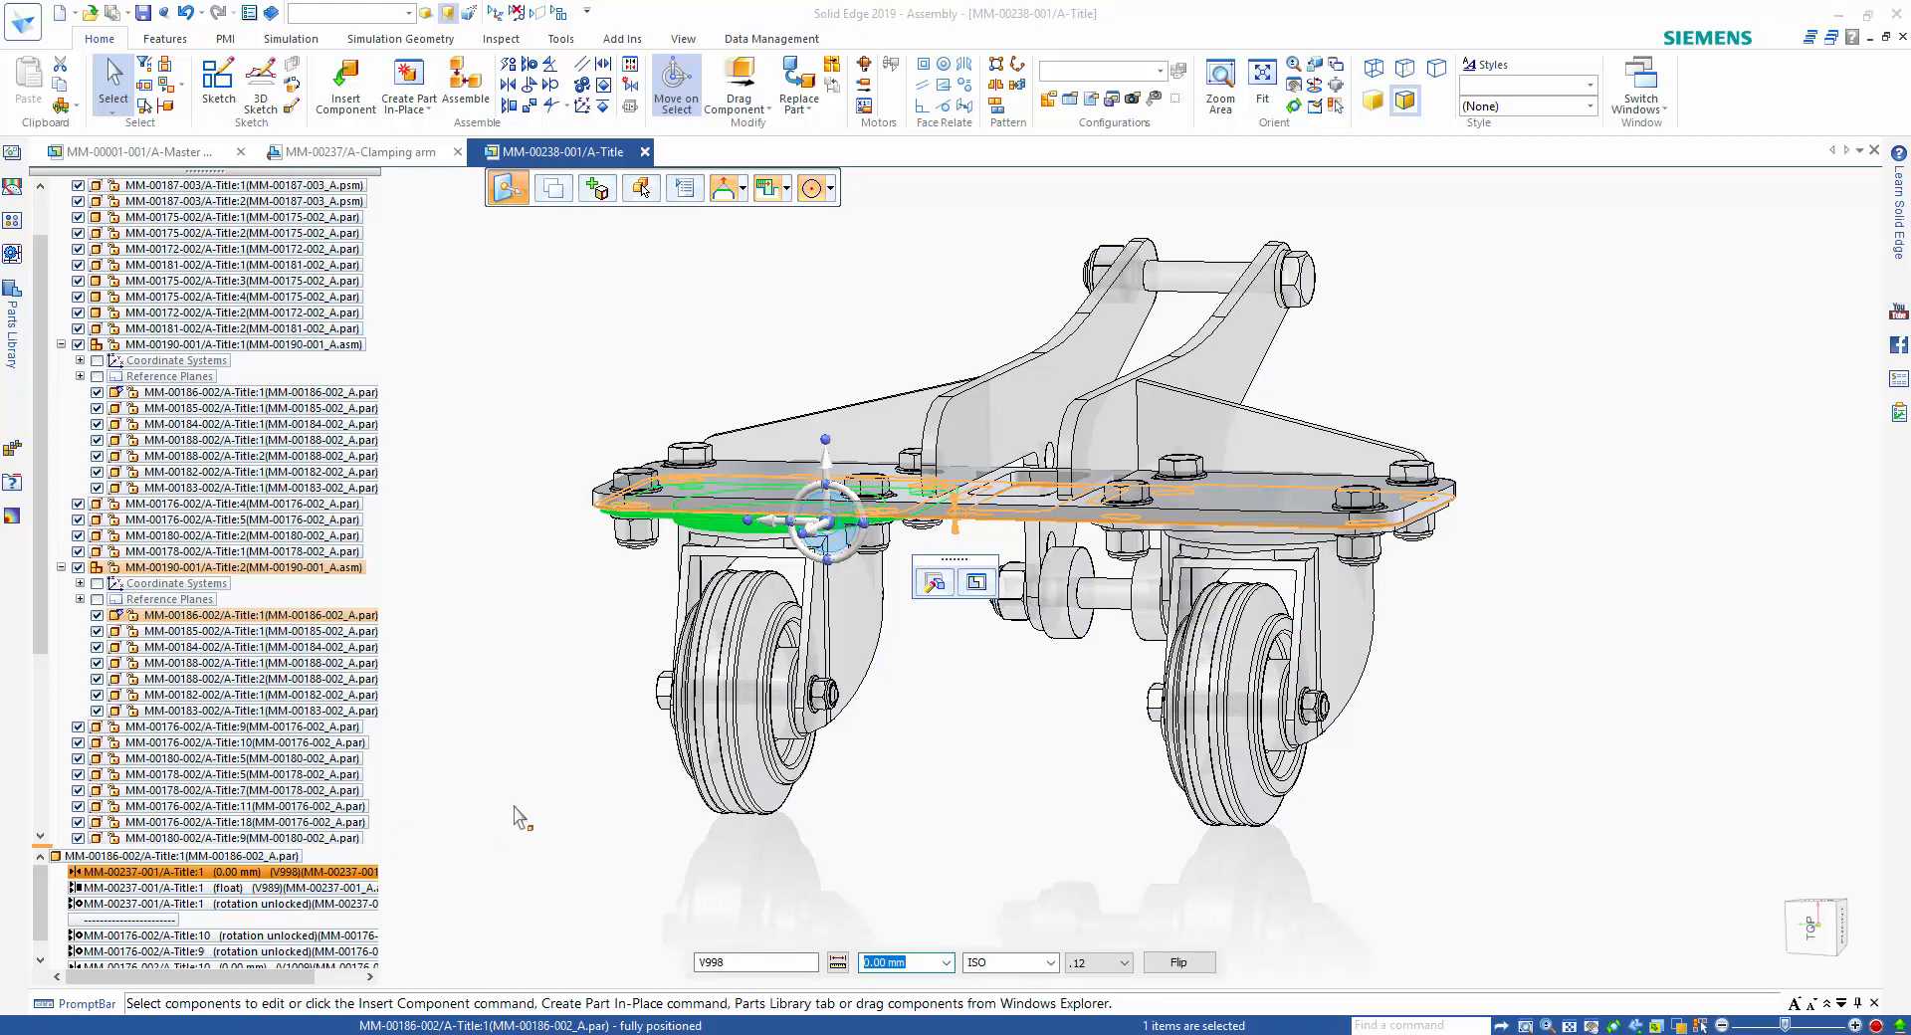
{"action": "left_click", "coordinate": [546, 800]}
Close the castor subassembly and save its changes, returning to the master assembly.
{"action": "middle_click_drag", "start_coordinate": [555, 774], "coordinate": [531, 689]}
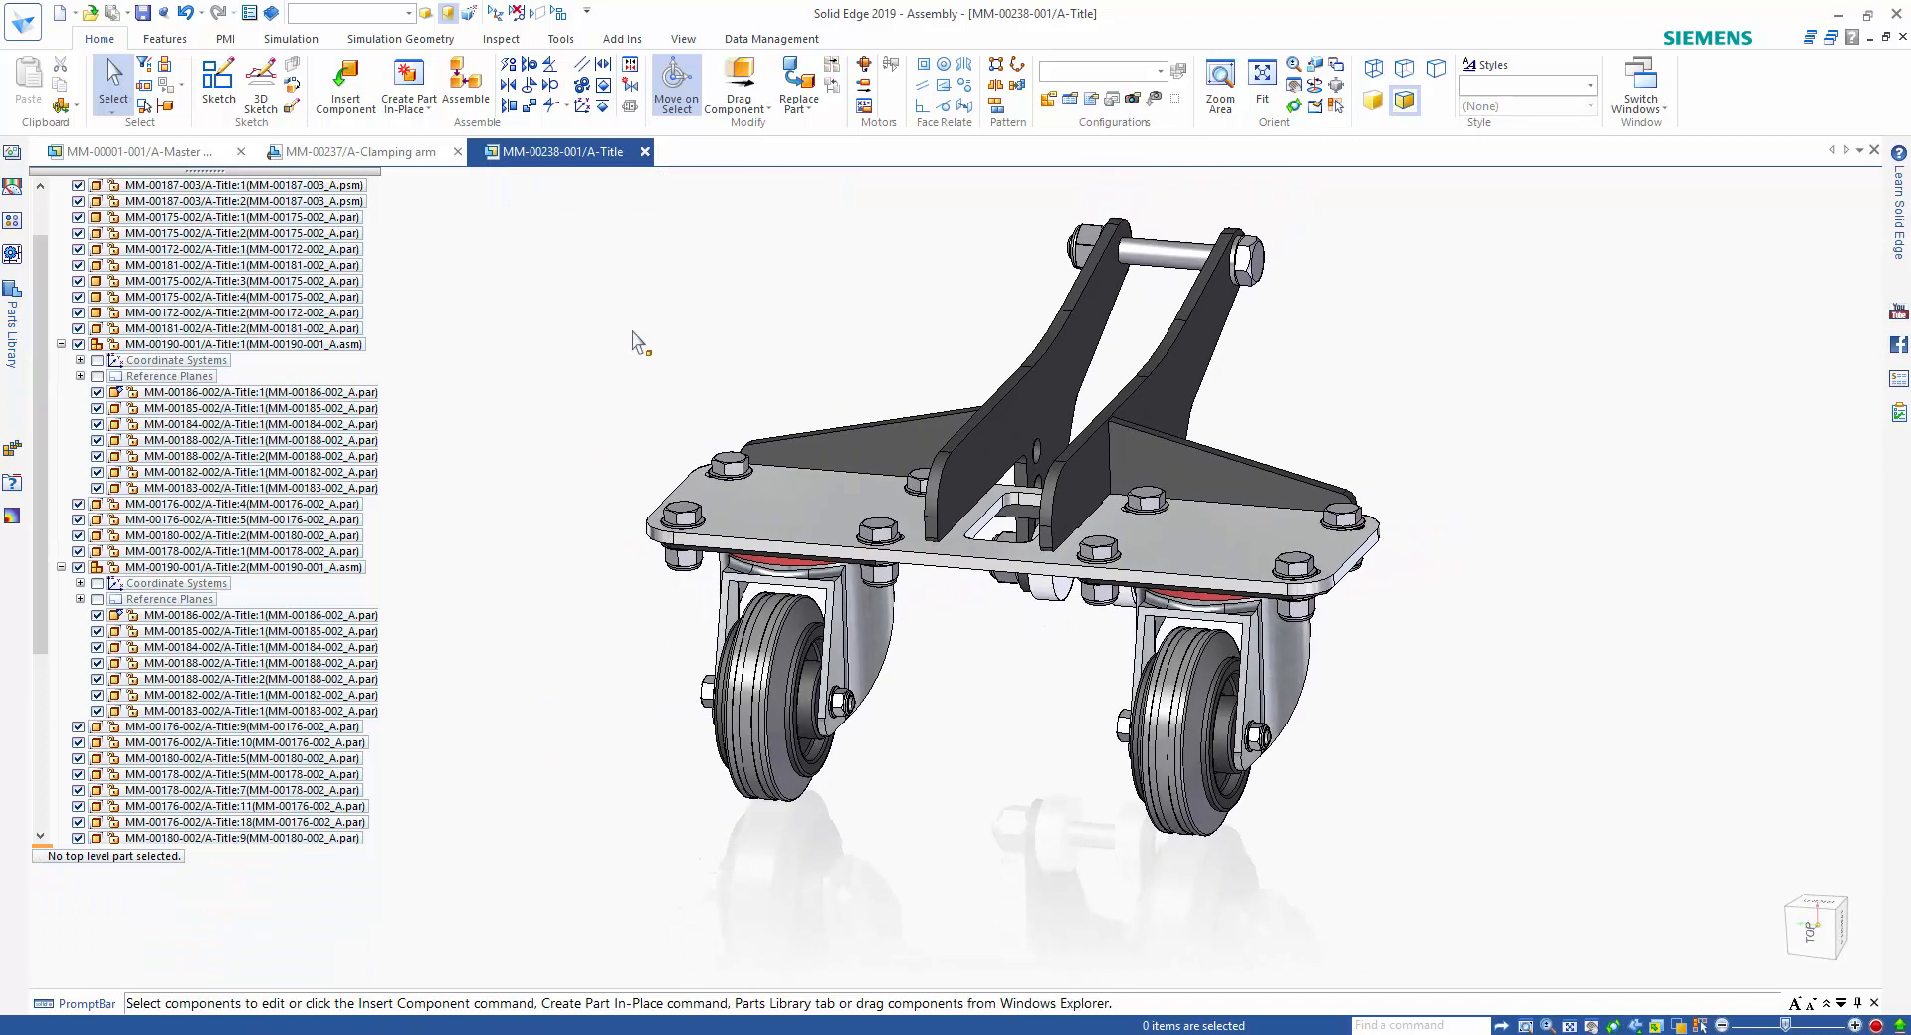
{"action": "left_click", "coordinate": [645, 152]}
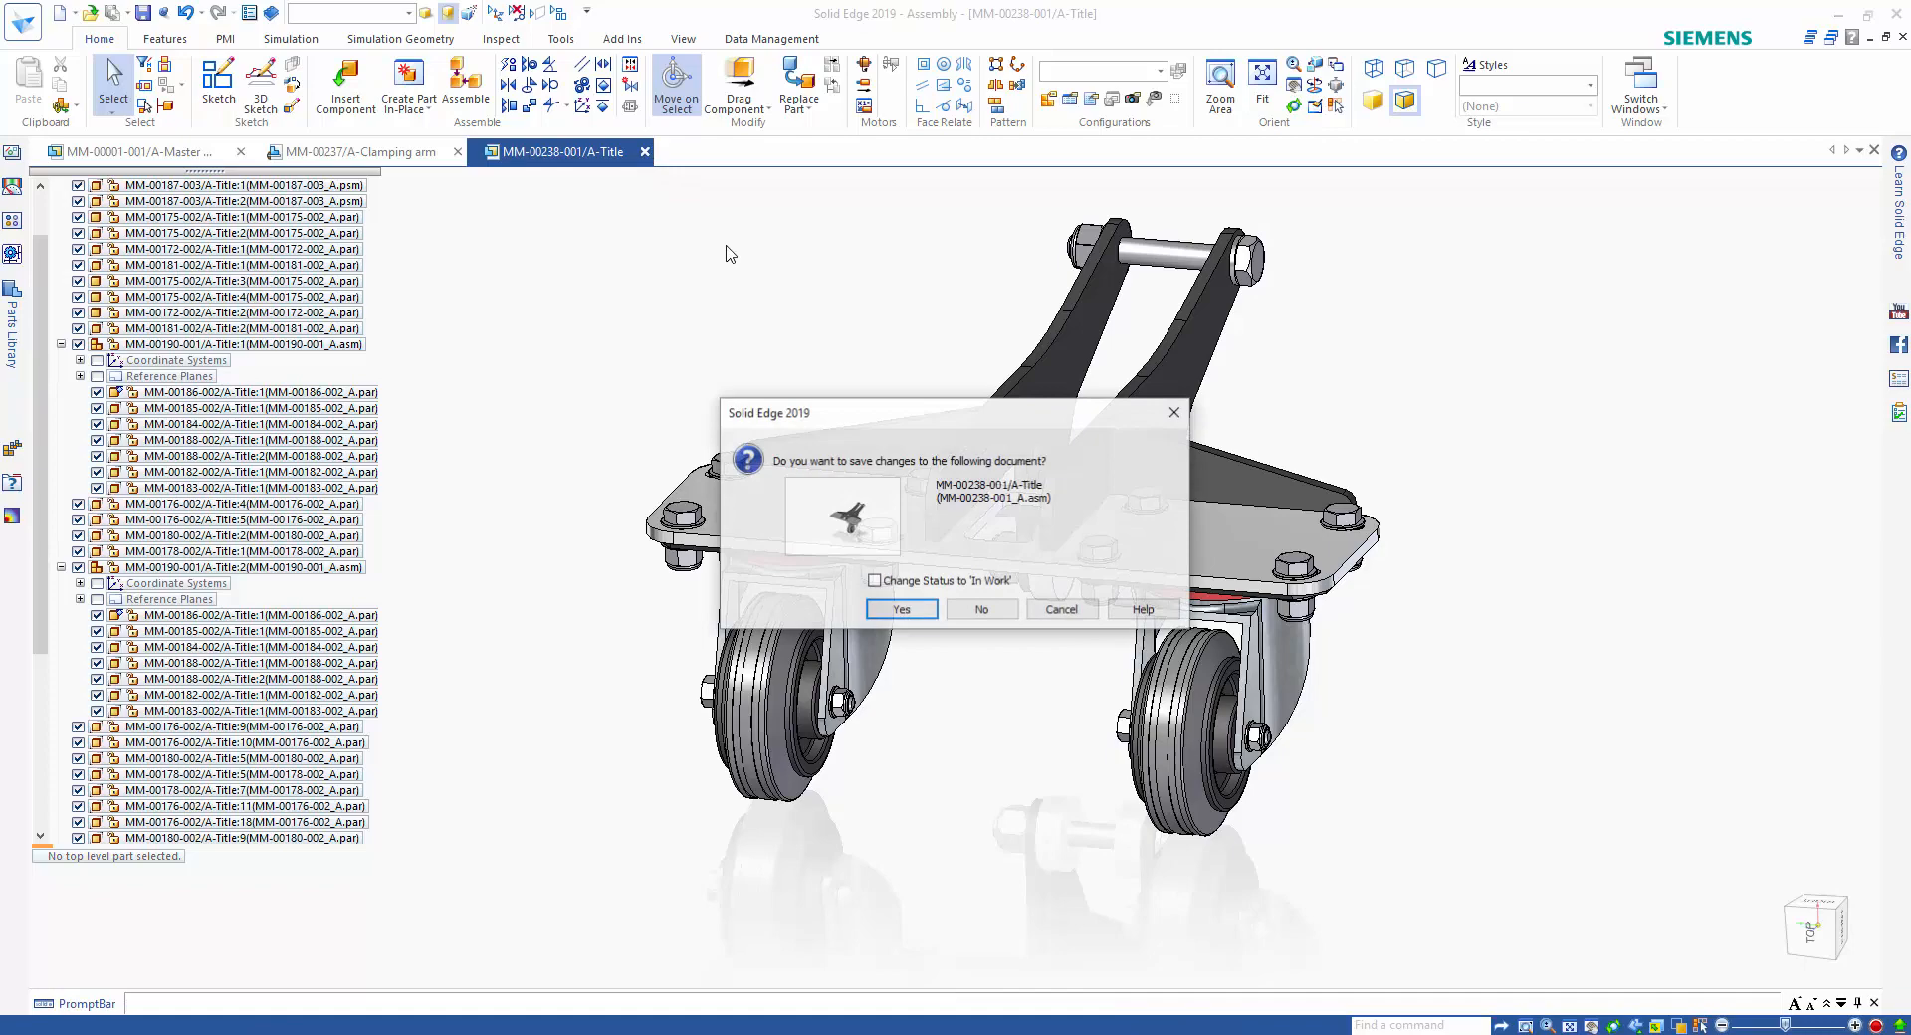
{"action": "left_click", "coordinate": [907, 611]}
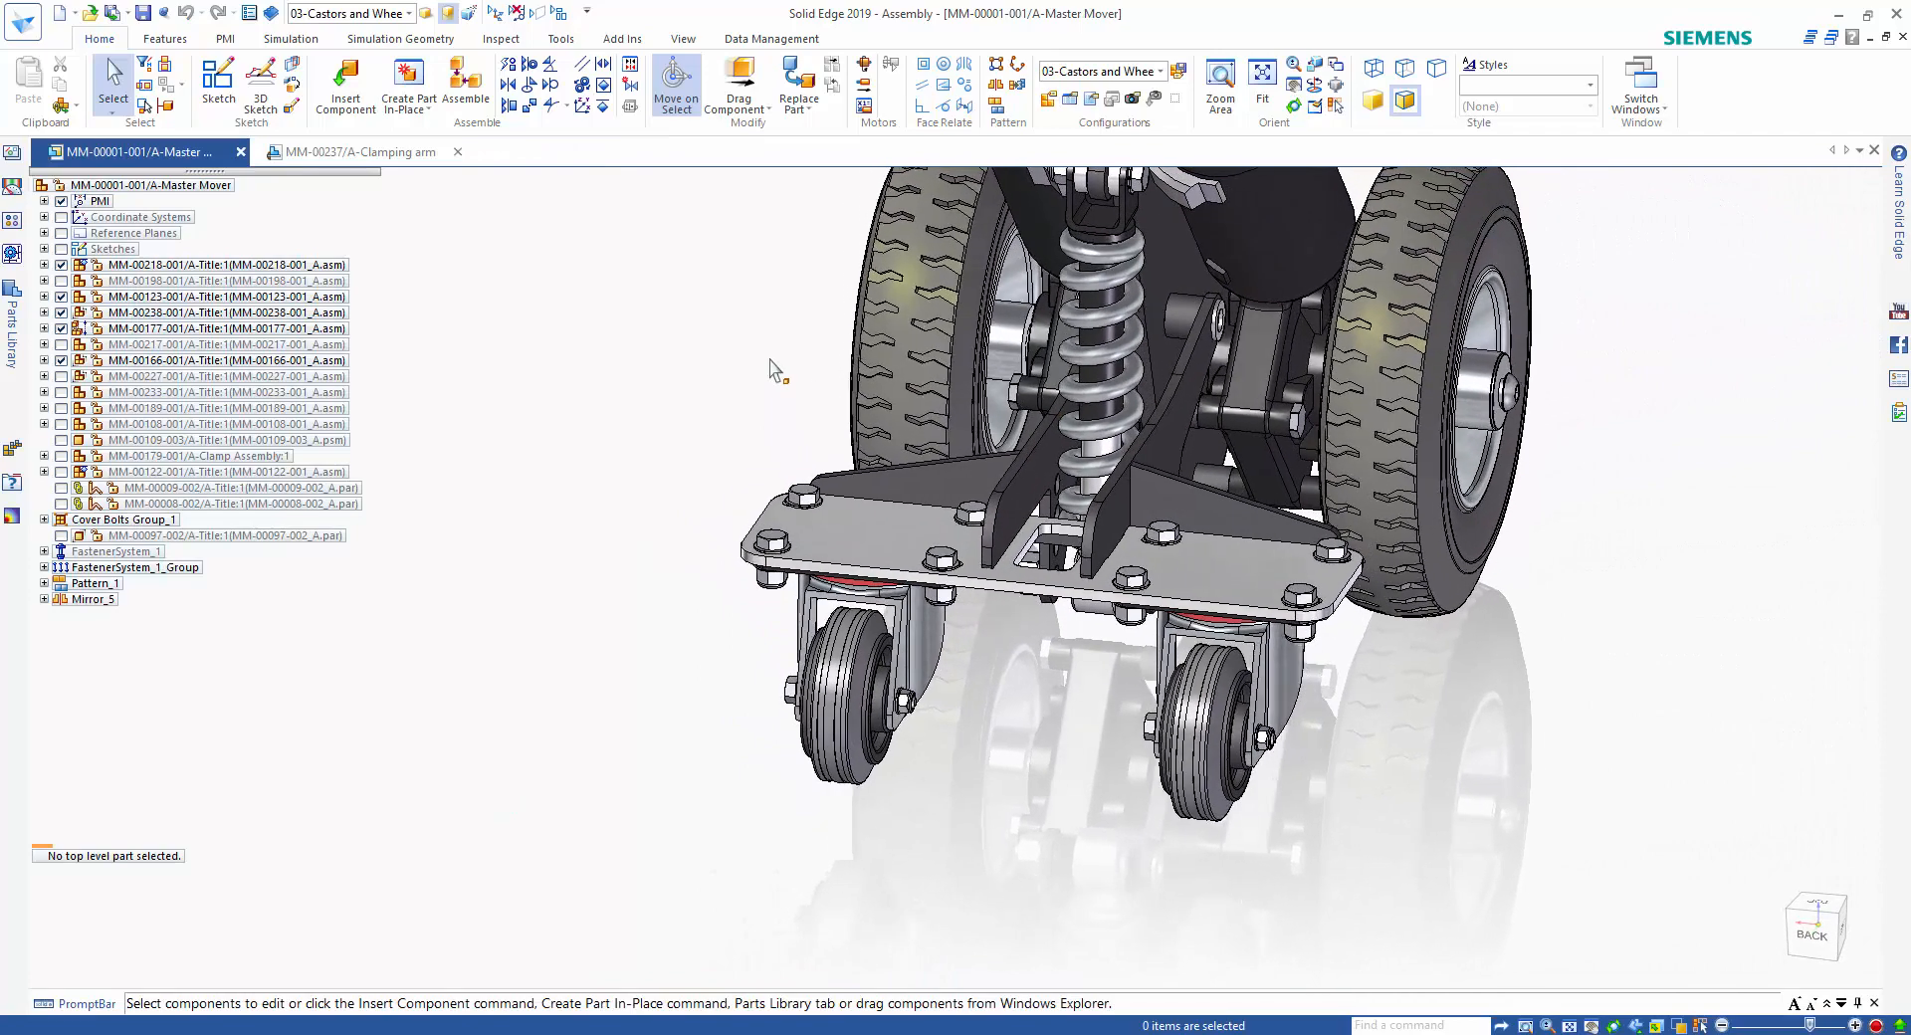
Test the castor suspension with Drag Component by moving the spring's lower mount up and back down.
{"action": "left_click", "coordinate": [738, 82]}
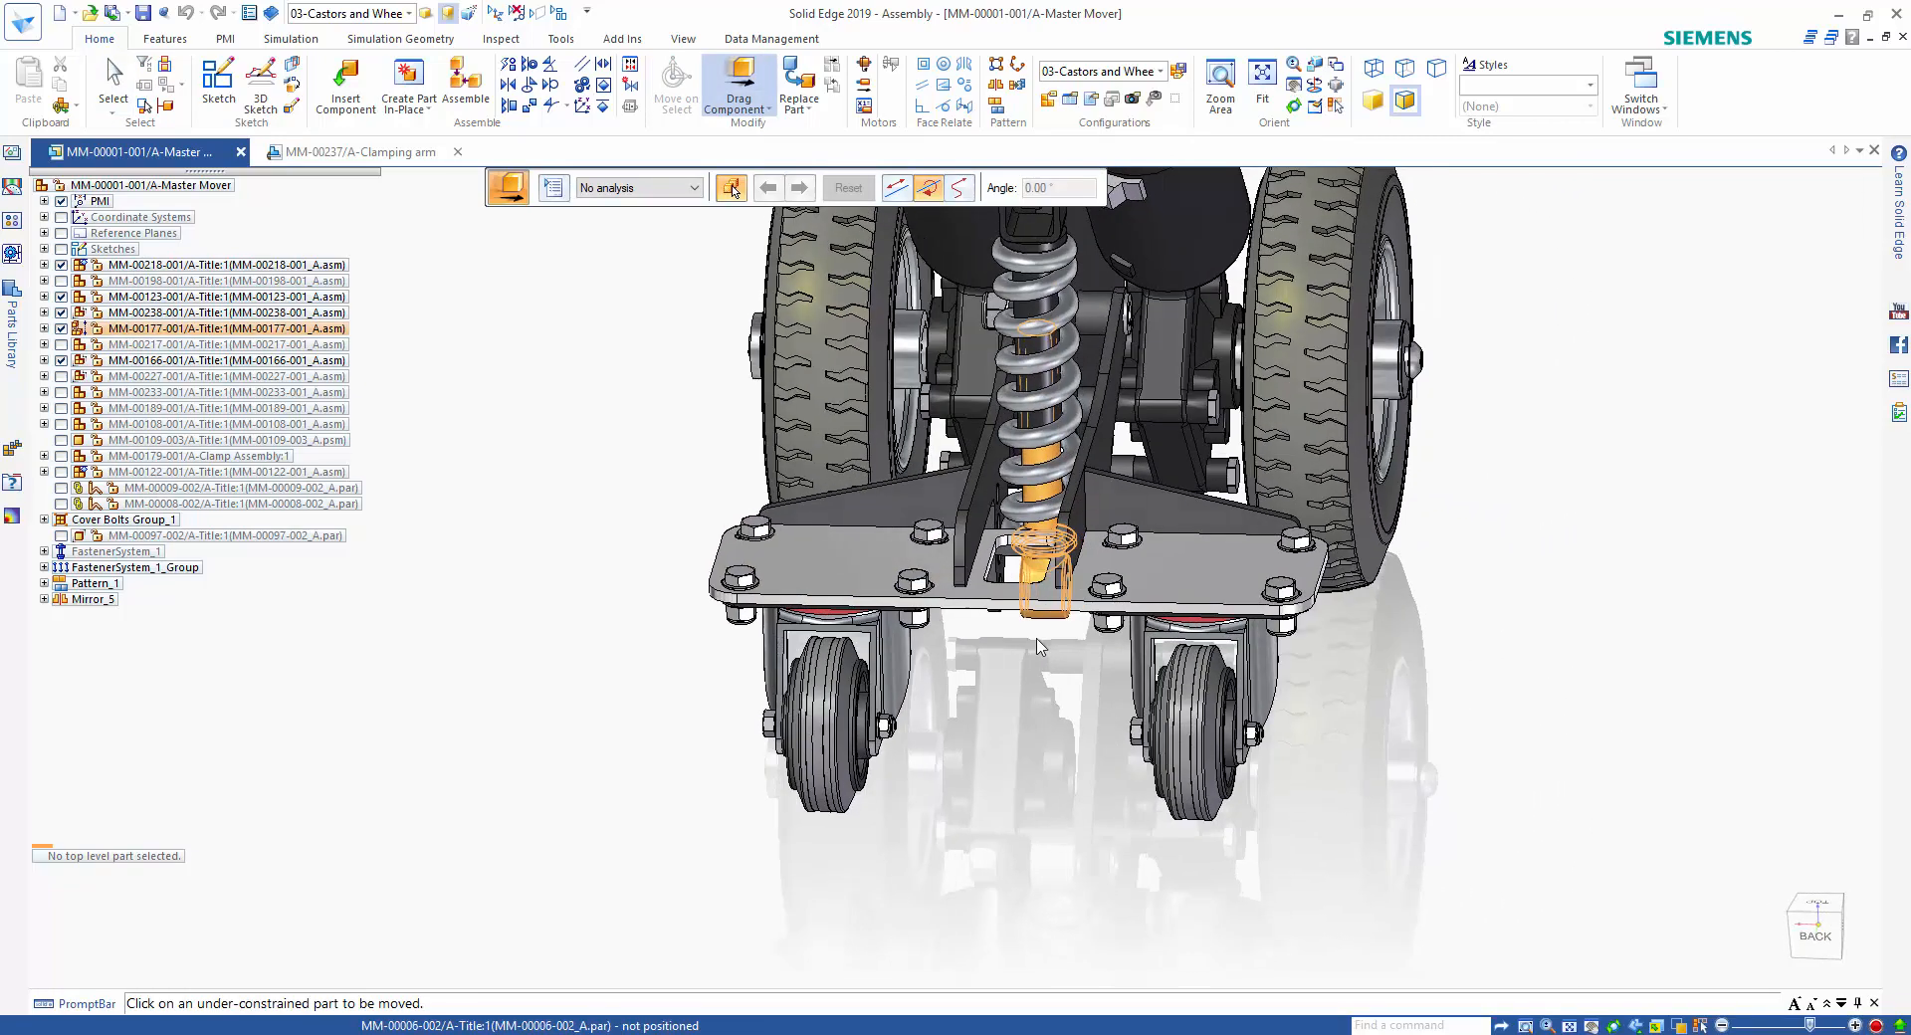
{"action": "left_click", "coordinate": [1033, 581]}
{"action": "left_click_drag", "start_coordinate": [1033, 581], "coordinate": [1034, 512]}
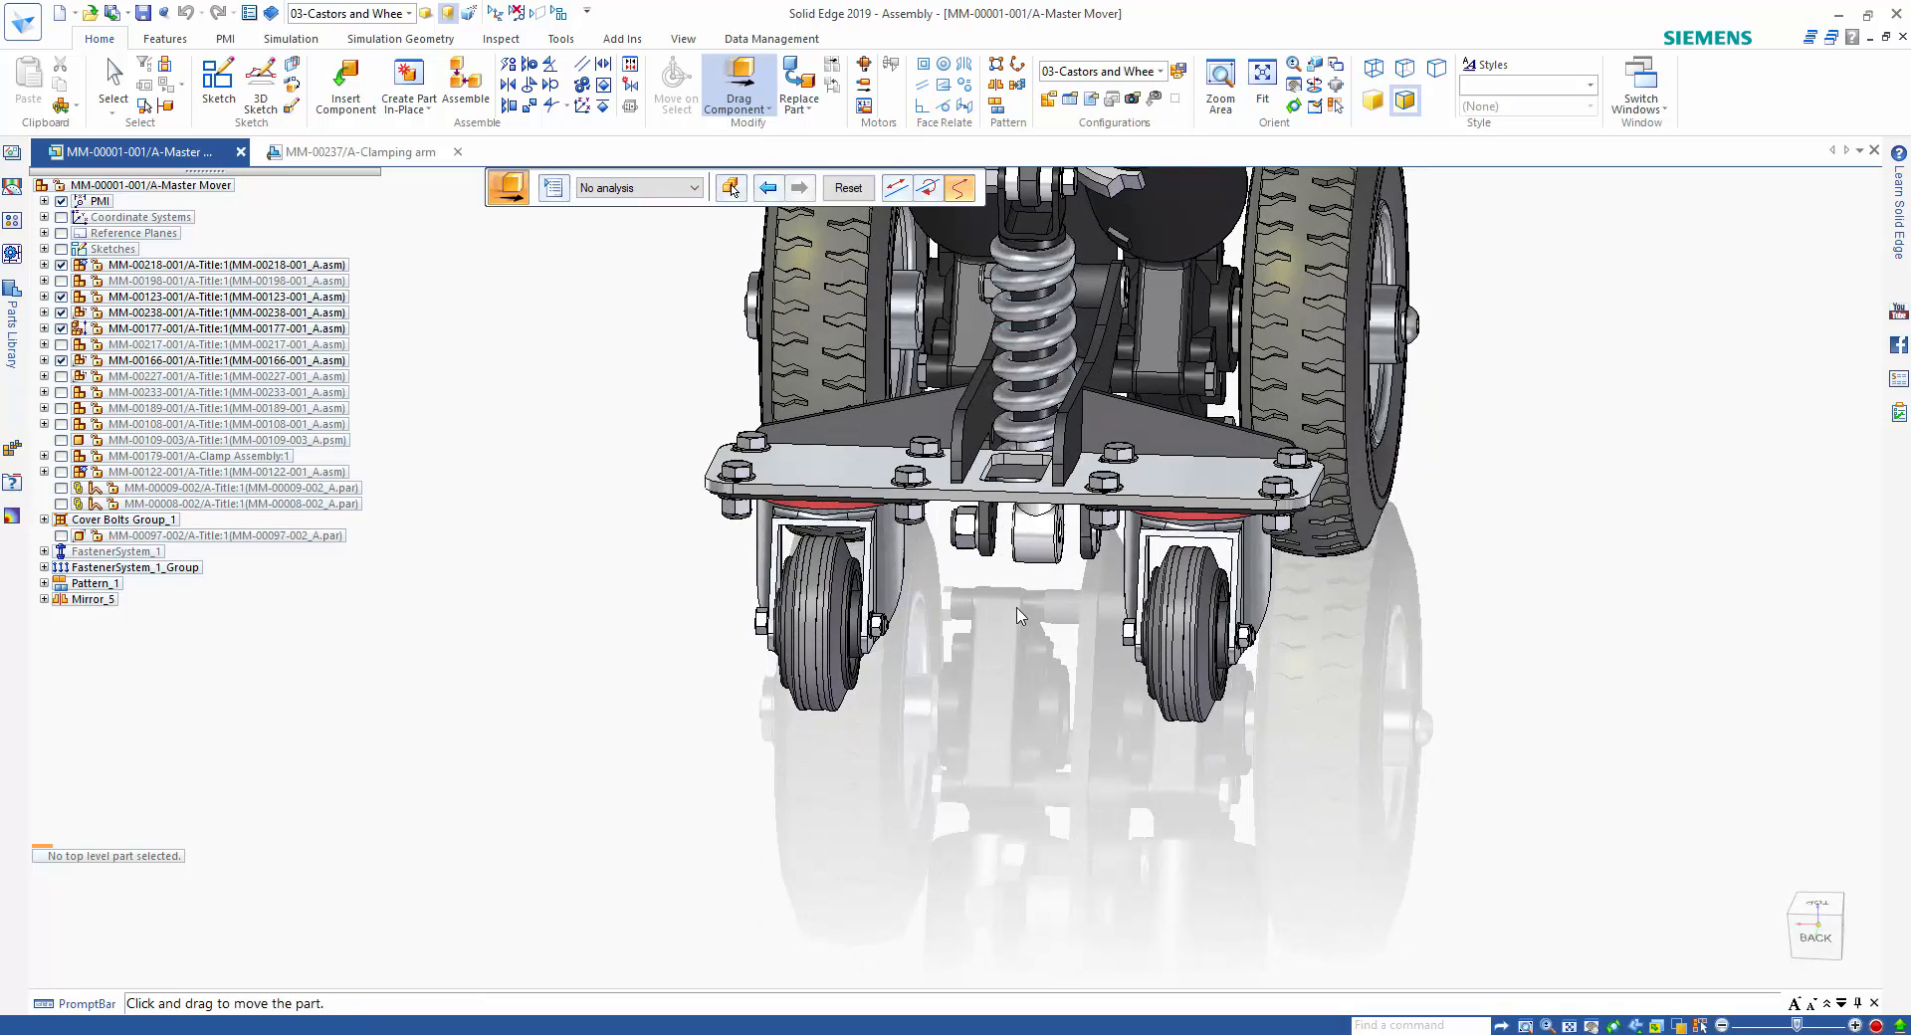
{"action": "left_click_drag", "start_coordinate": [1043, 543], "coordinate": [1052, 849]}
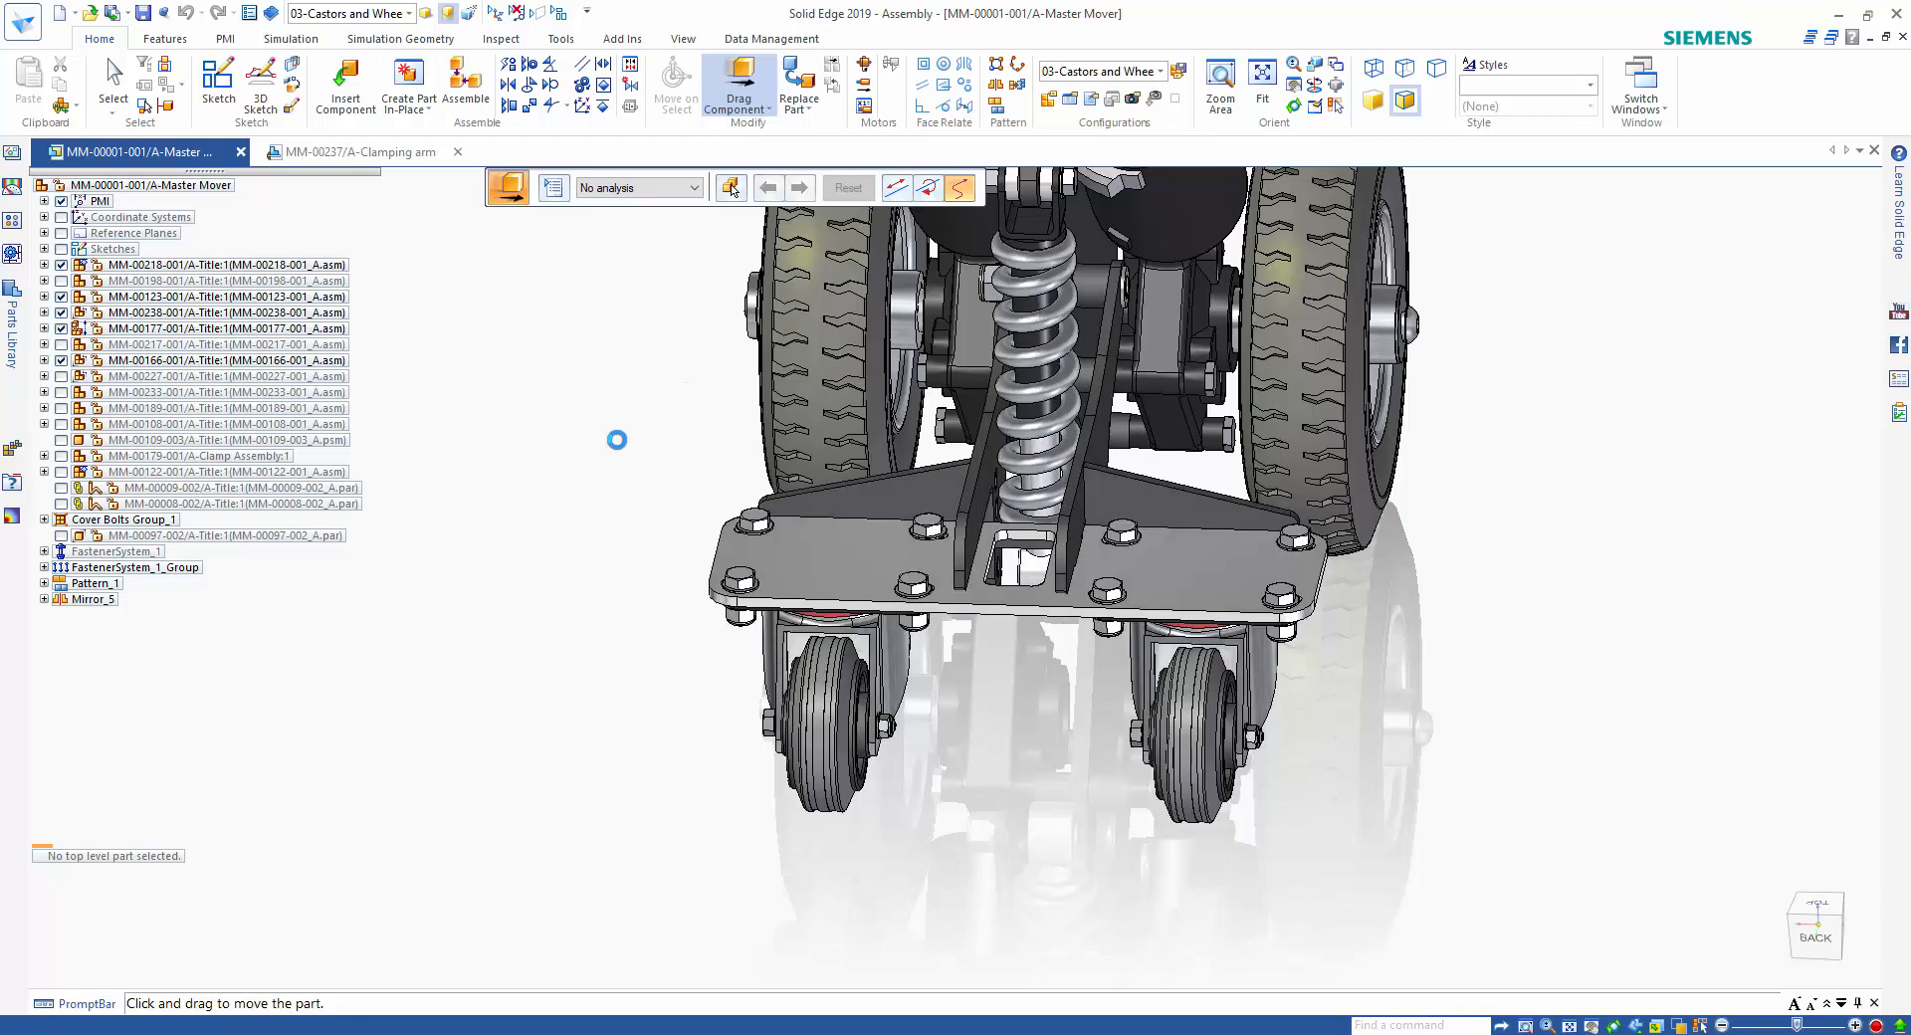
{"action": "key", "text": "Escape"}
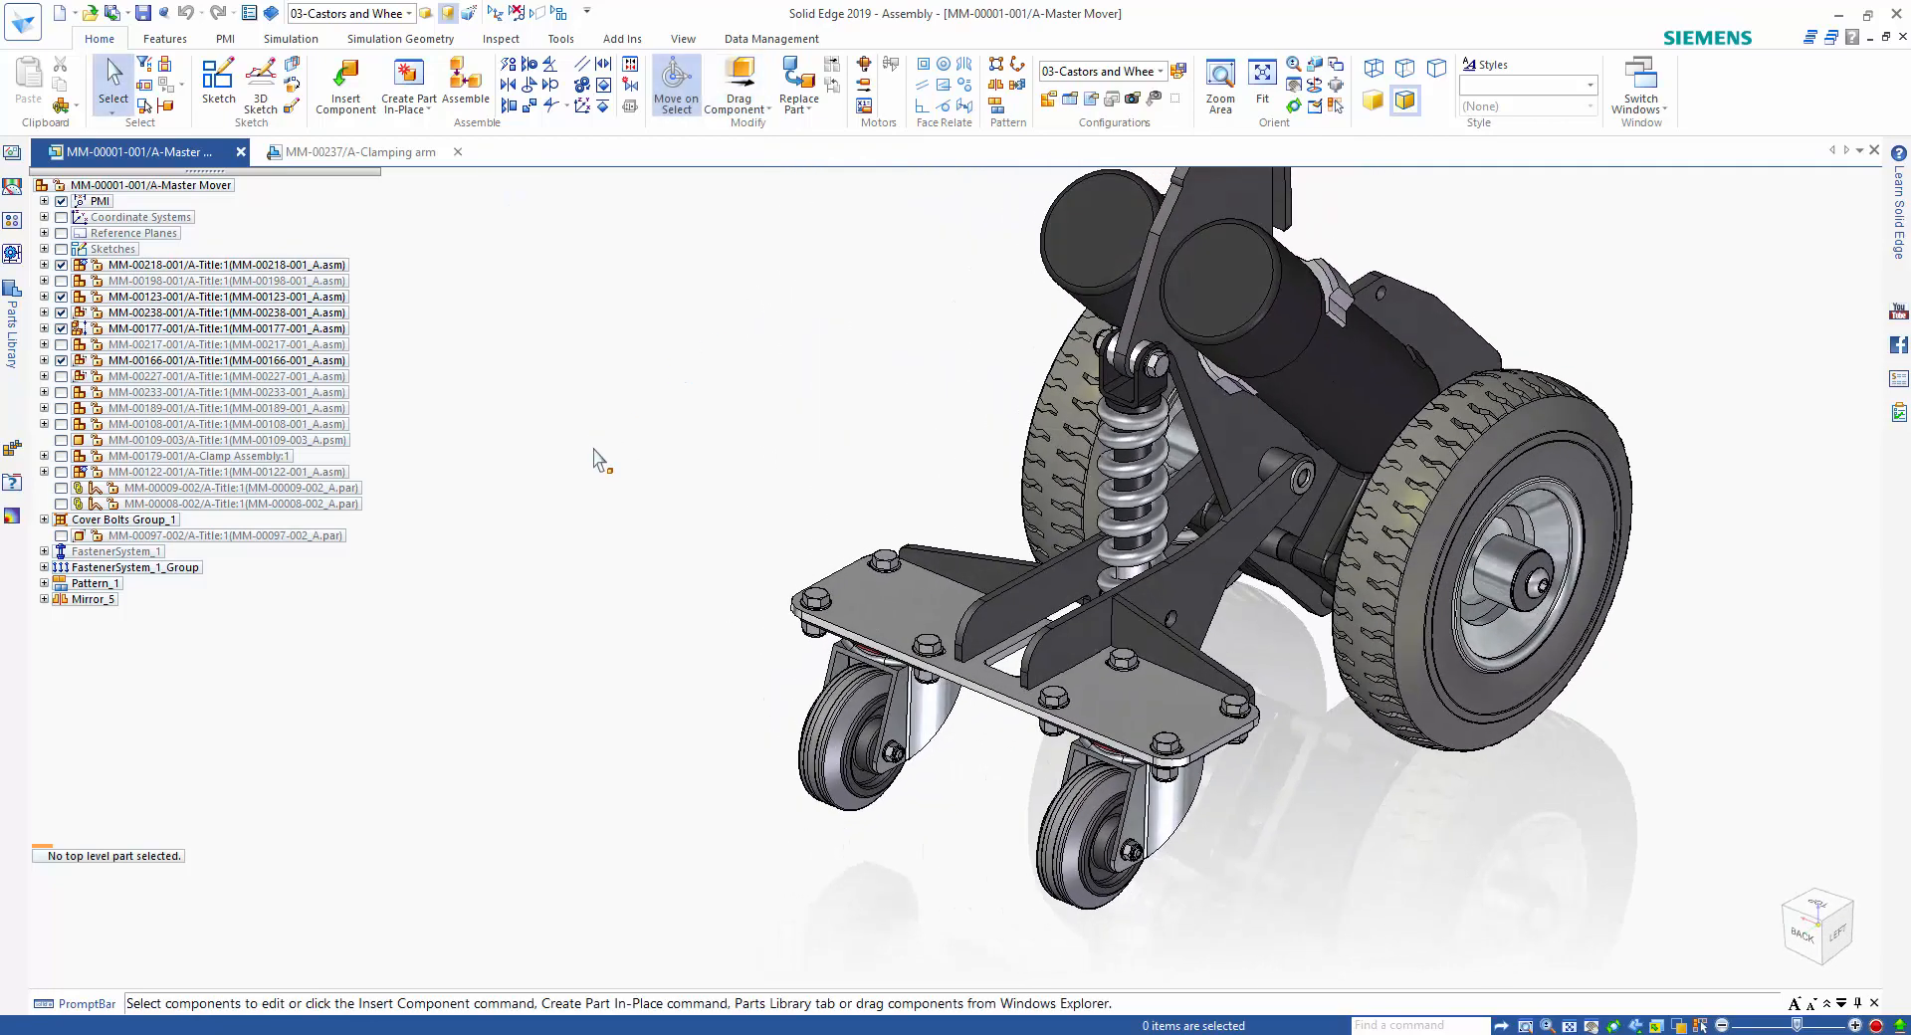
Show all components of the Master Mover assembly.
{"action": "right_click", "coordinate": [185, 186]}
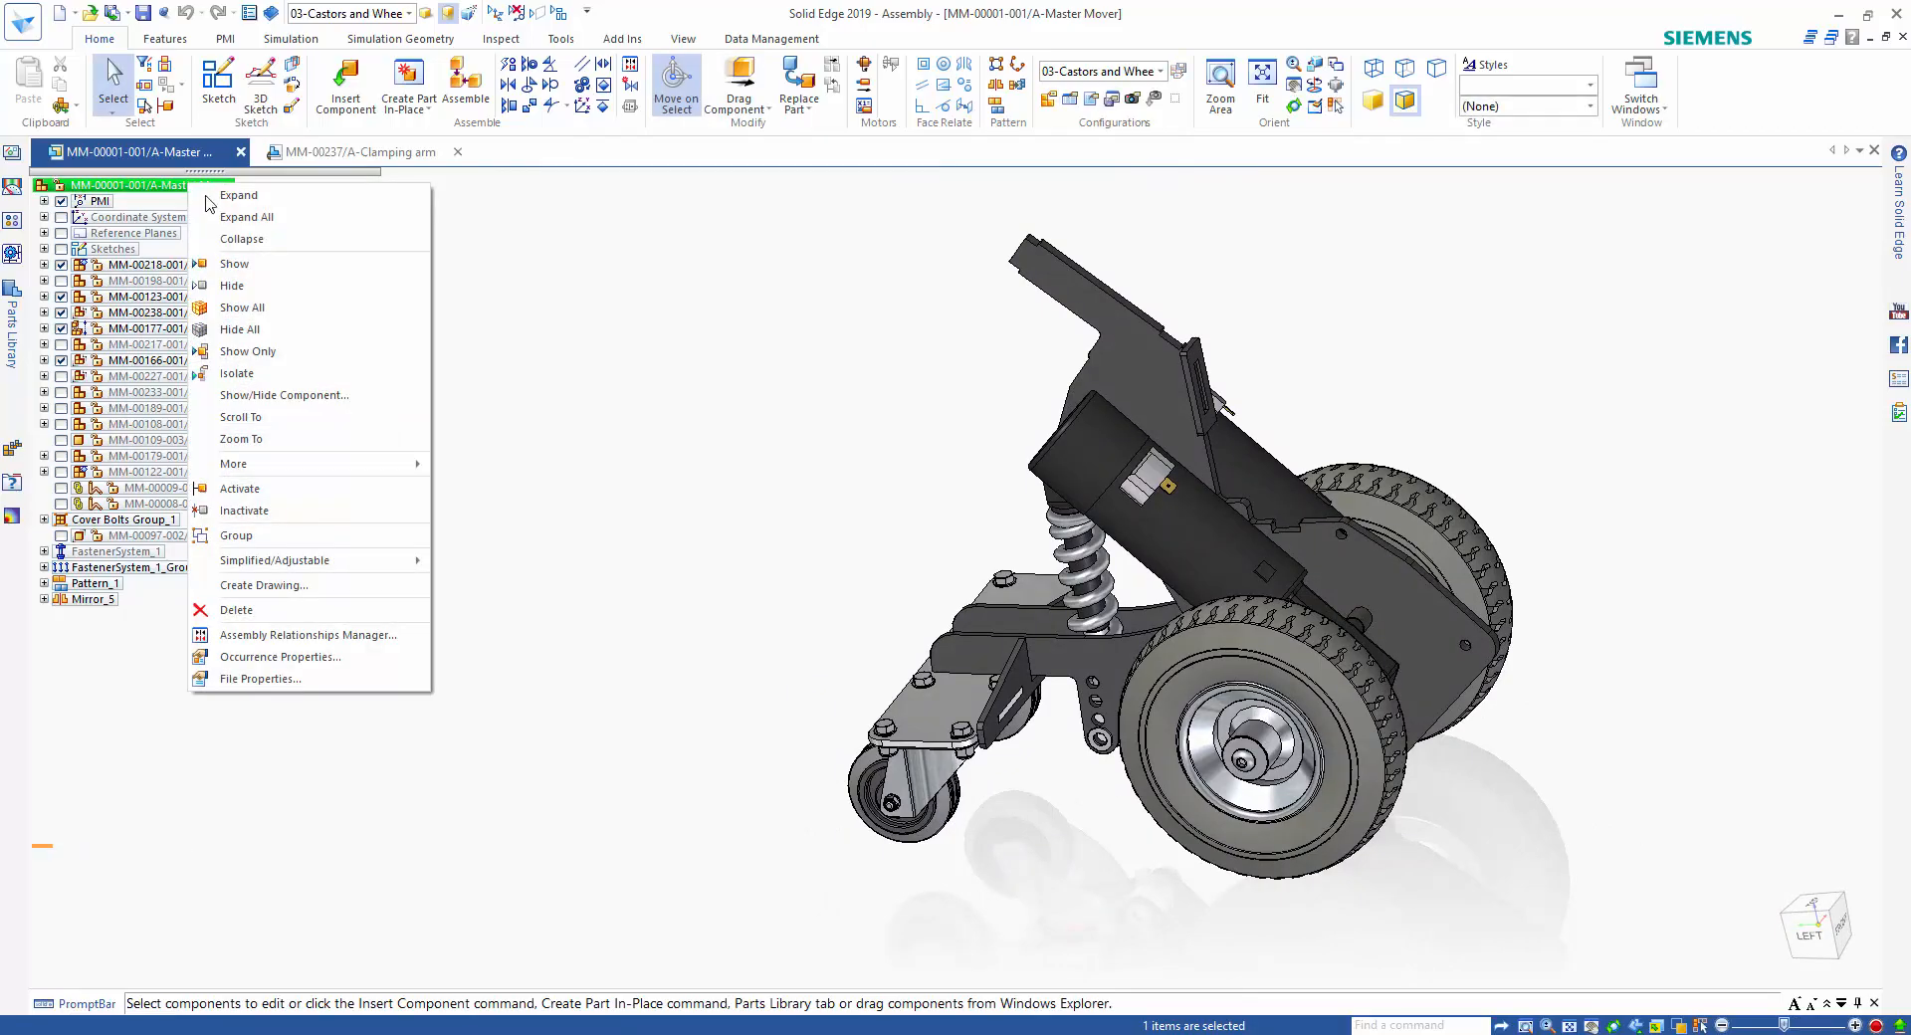
{"action": "left_click", "coordinate": [282, 308]}
{"action": "scroll", "coordinate": [1664, 538], "scroll_direction": "up", "scroll_amount": 3}
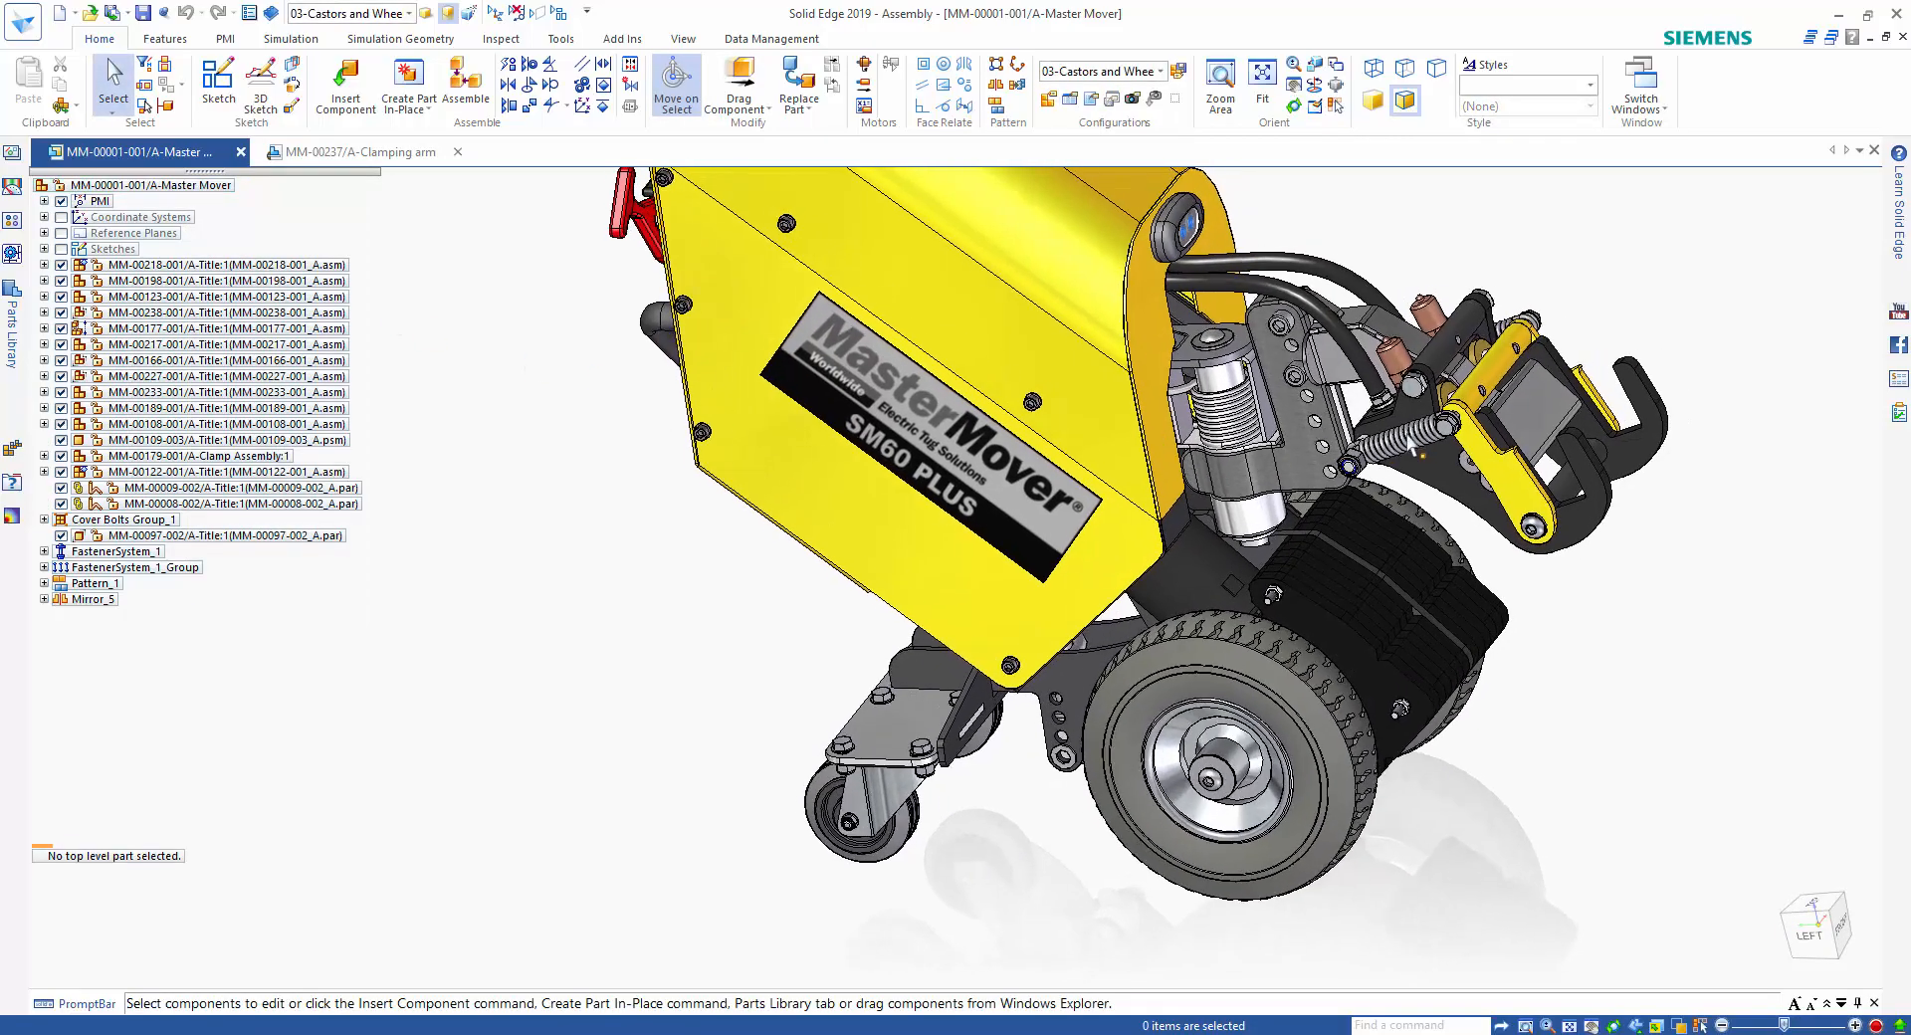
Select the Clamp Assembly at the front of the Master Mover and edit it in place.
{"action": "scroll", "coordinate": [1692, 597], "scroll_direction": "up", "scroll_amount": 5}
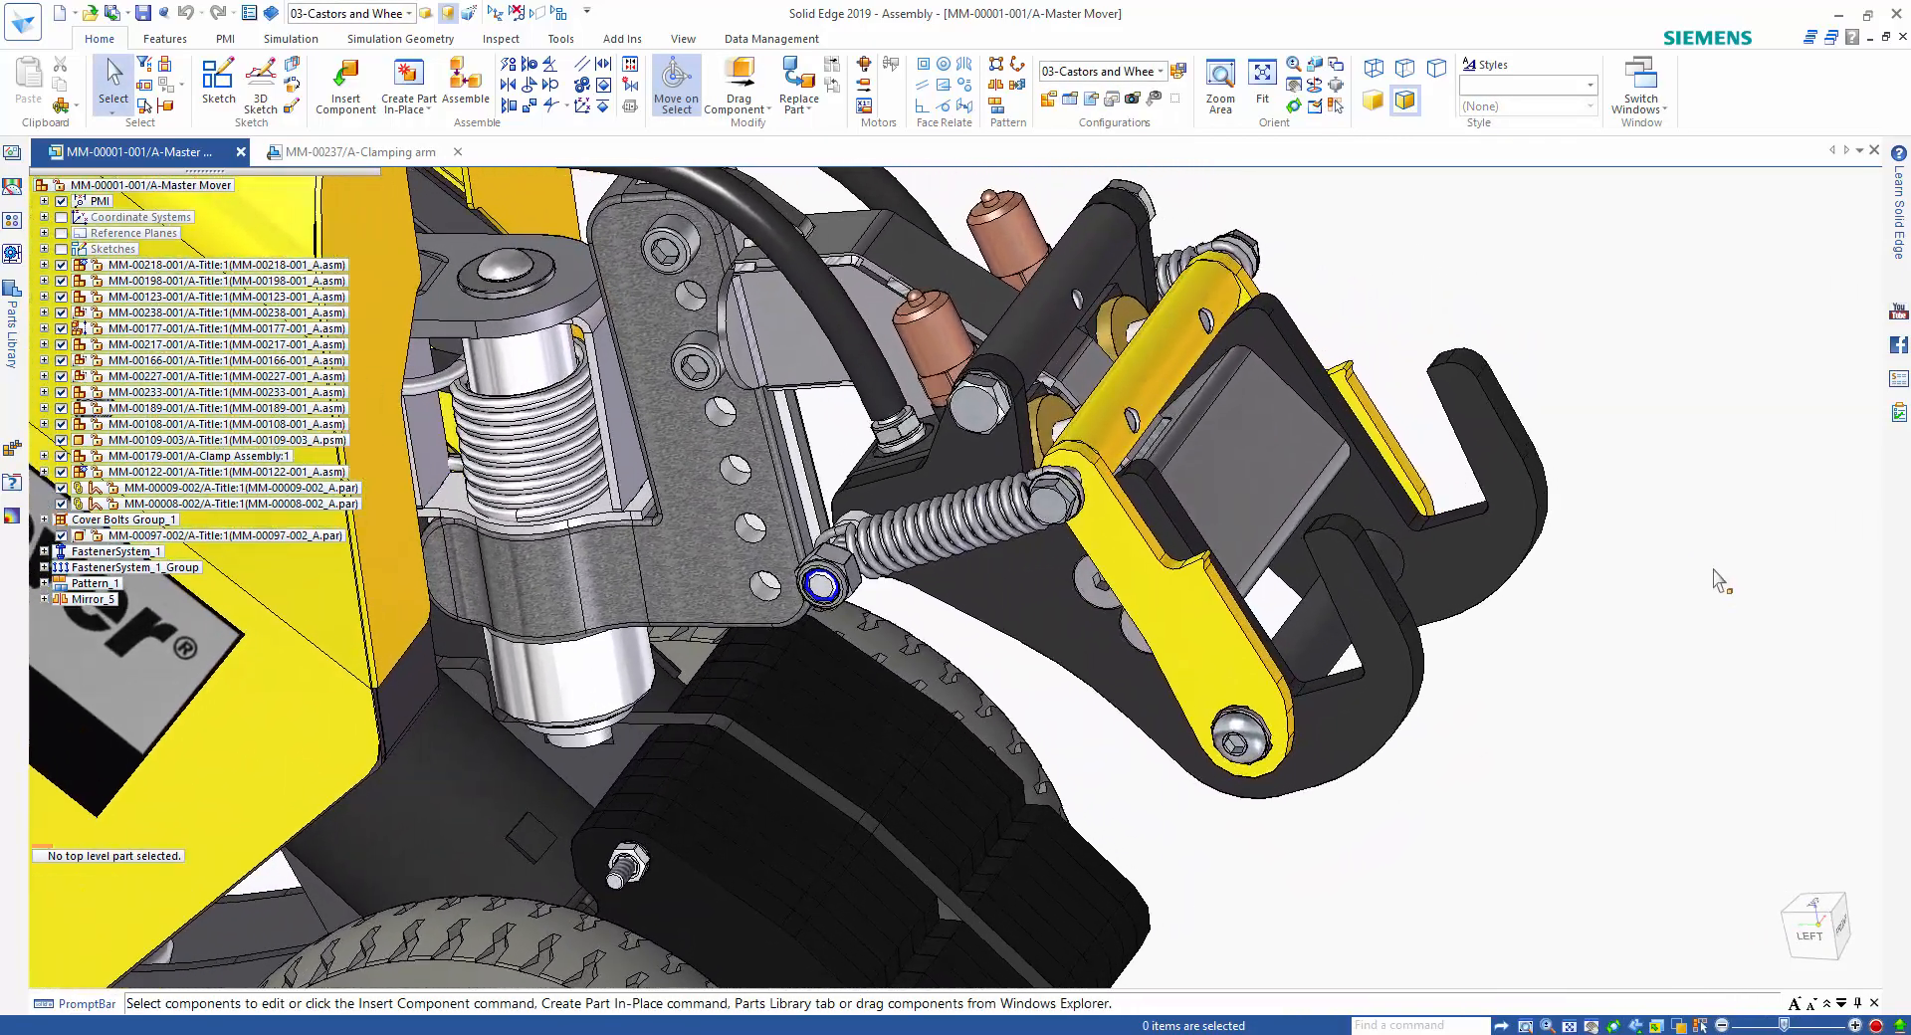
{"action": "scroll", "coordinate": [1732, 579], "scroll_direction": "up", "scroll_amount": 1}
{"action": "scroll", "coordinate": [1728, 574], "scroll_direction": "down", "scroll_amount": 1}
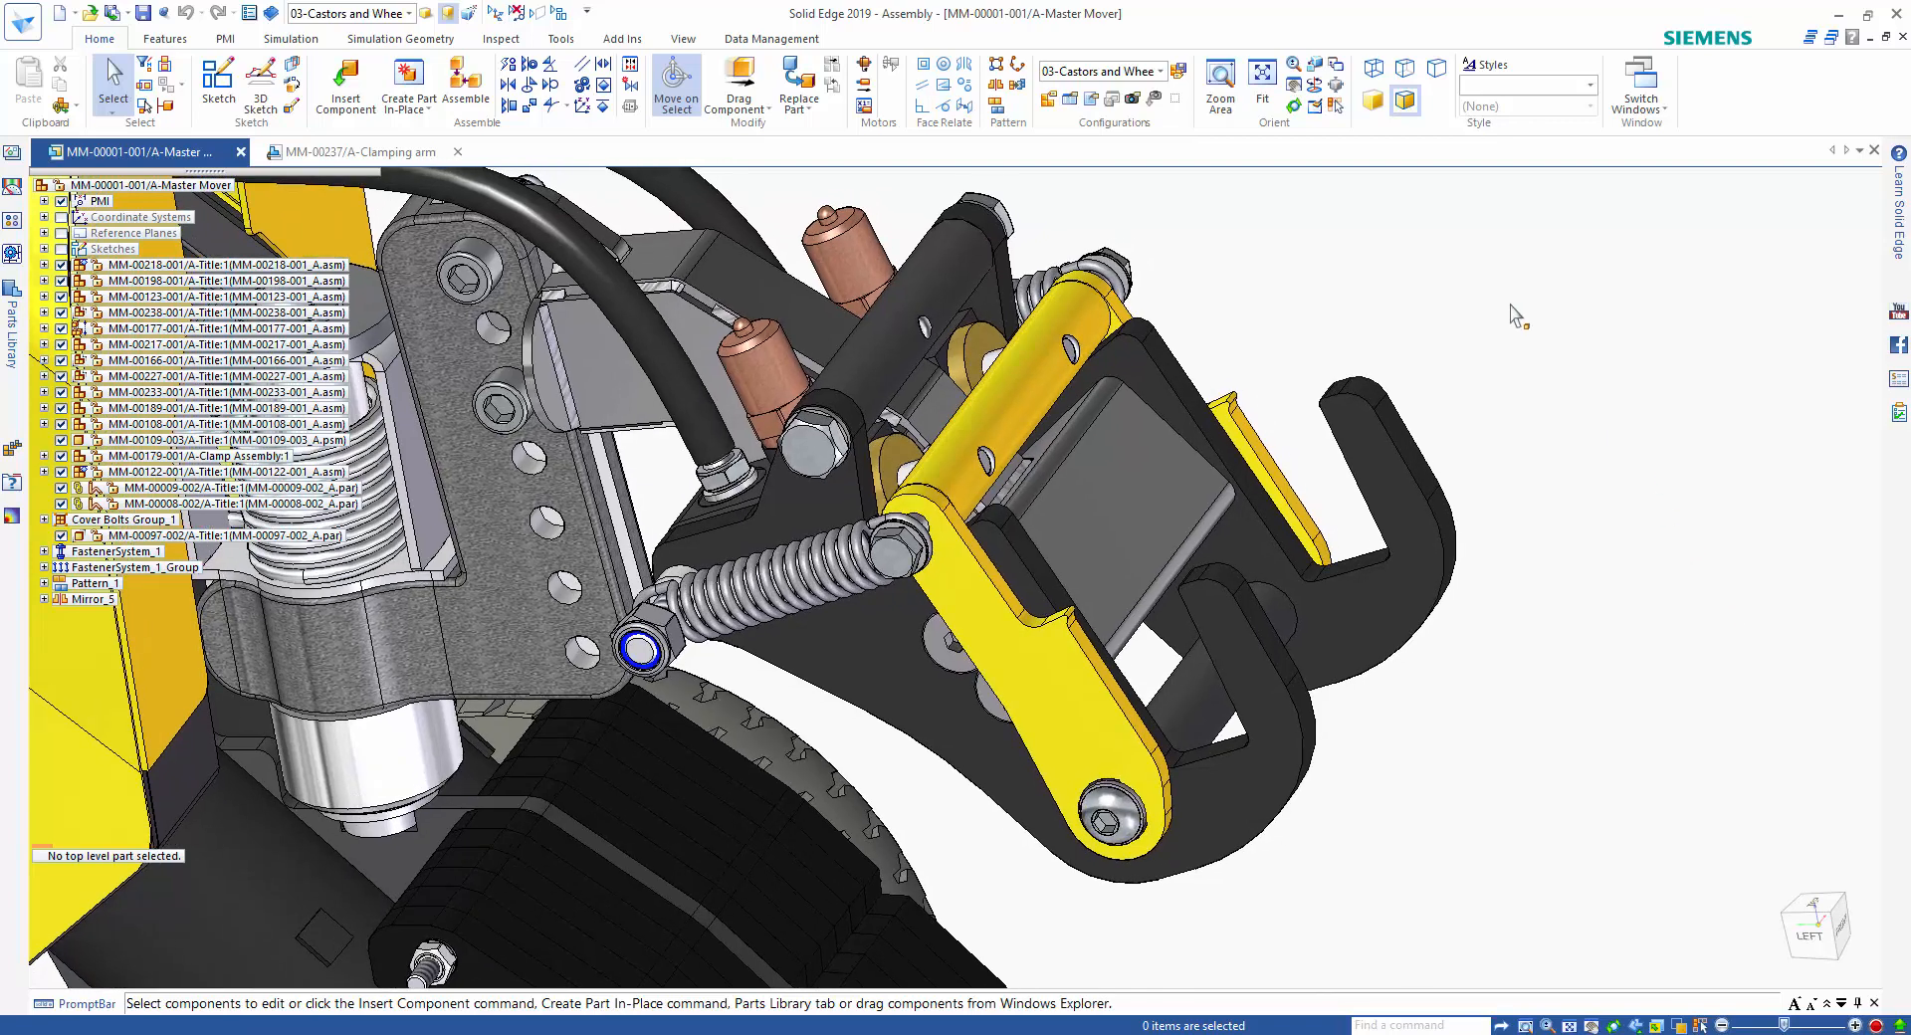
{"action": "right_click", "coordinate": [1143, 338]}
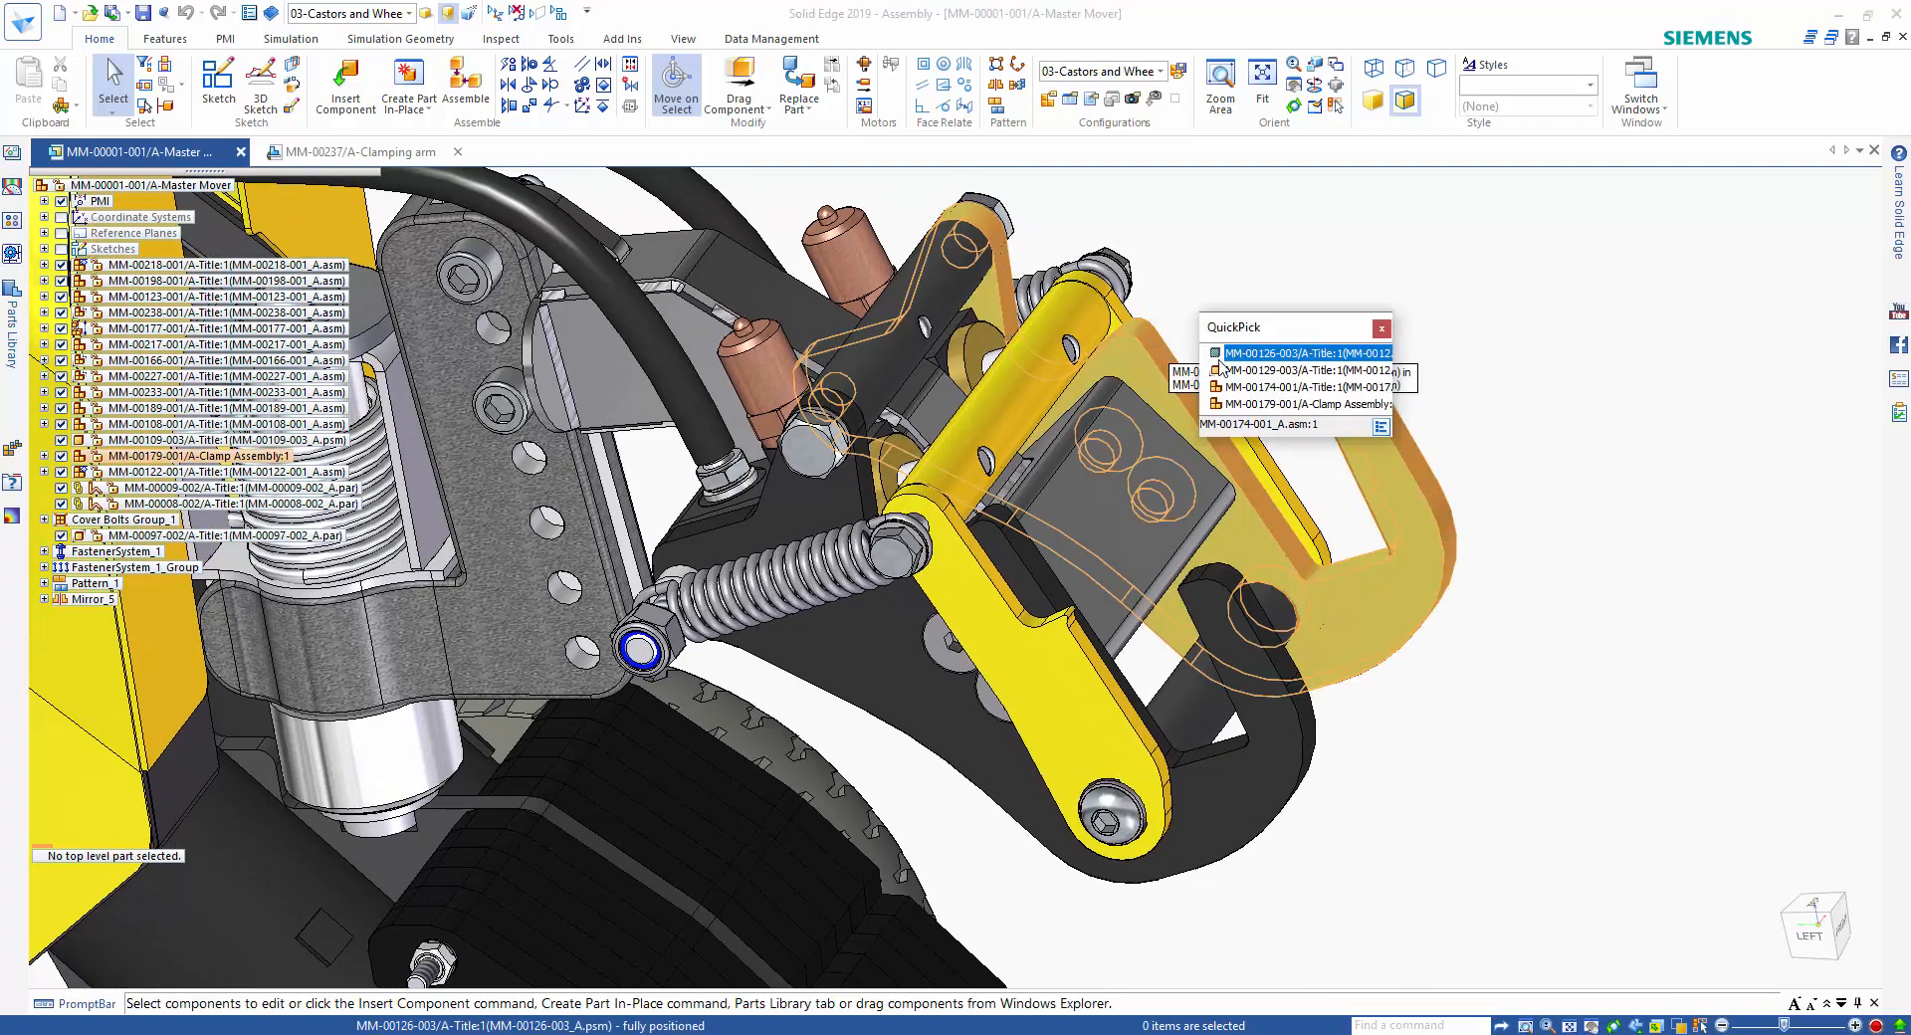
{"action": "left_click", "coordinate": [1259, 403]}
{"action": "right_click", "coordinate": [1257, 401]}
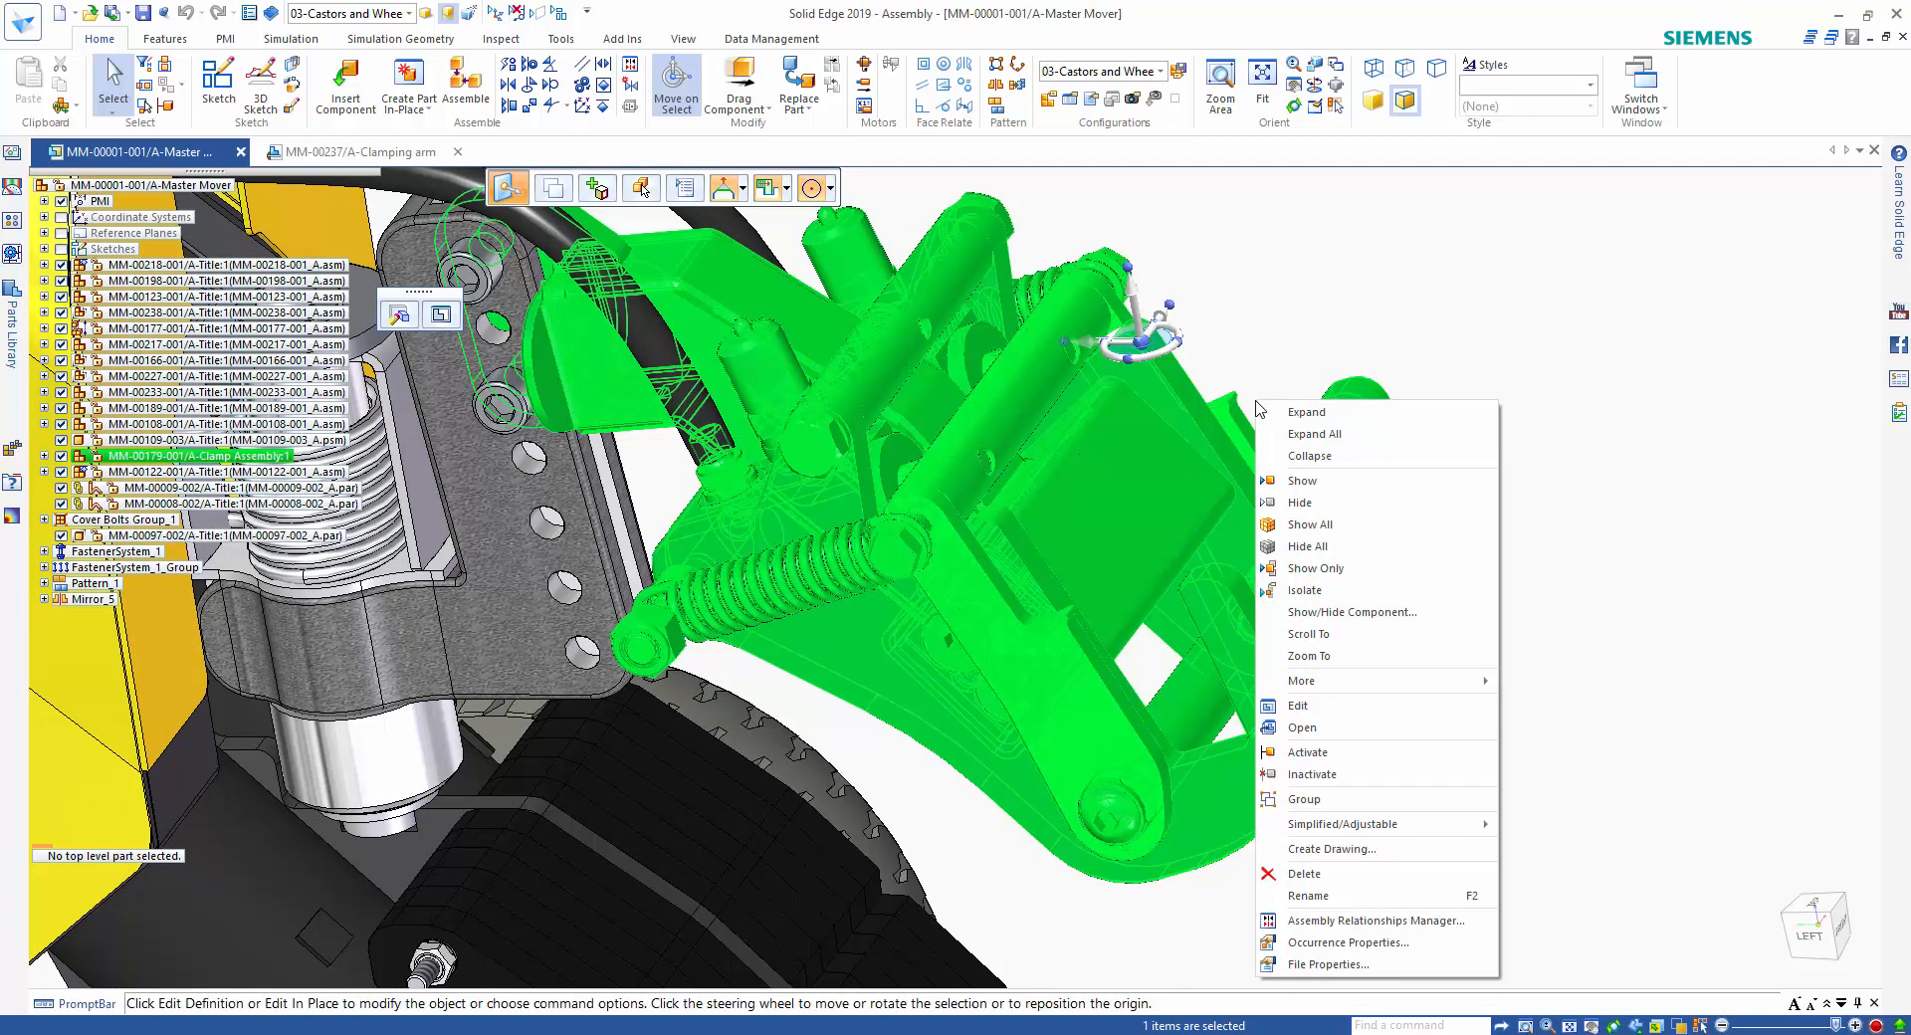
{"action": "left_click", "coordinate": [1309, 656]}
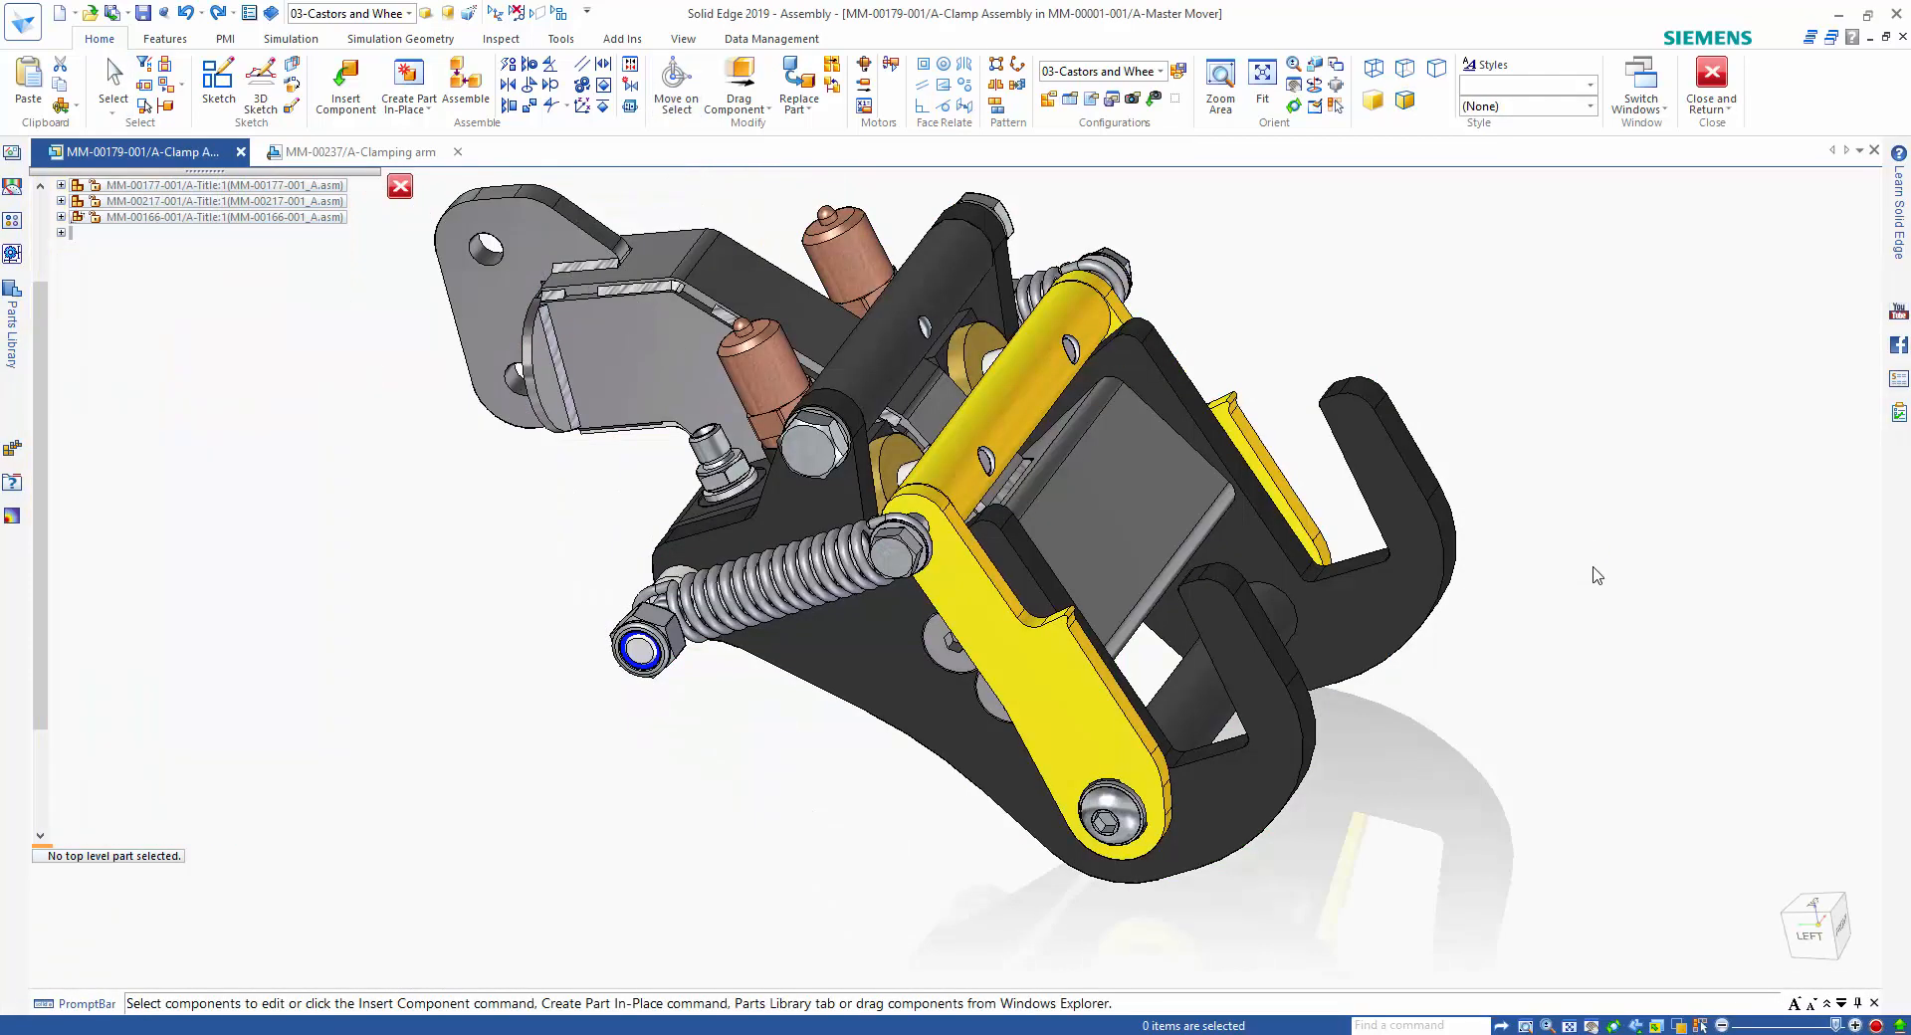
Swing the yellow clamp arms with Drag Component until their crossbar reaches the upper corners of the black hook plates.
{"action": "left_click", "coordinate": [760, 75]}
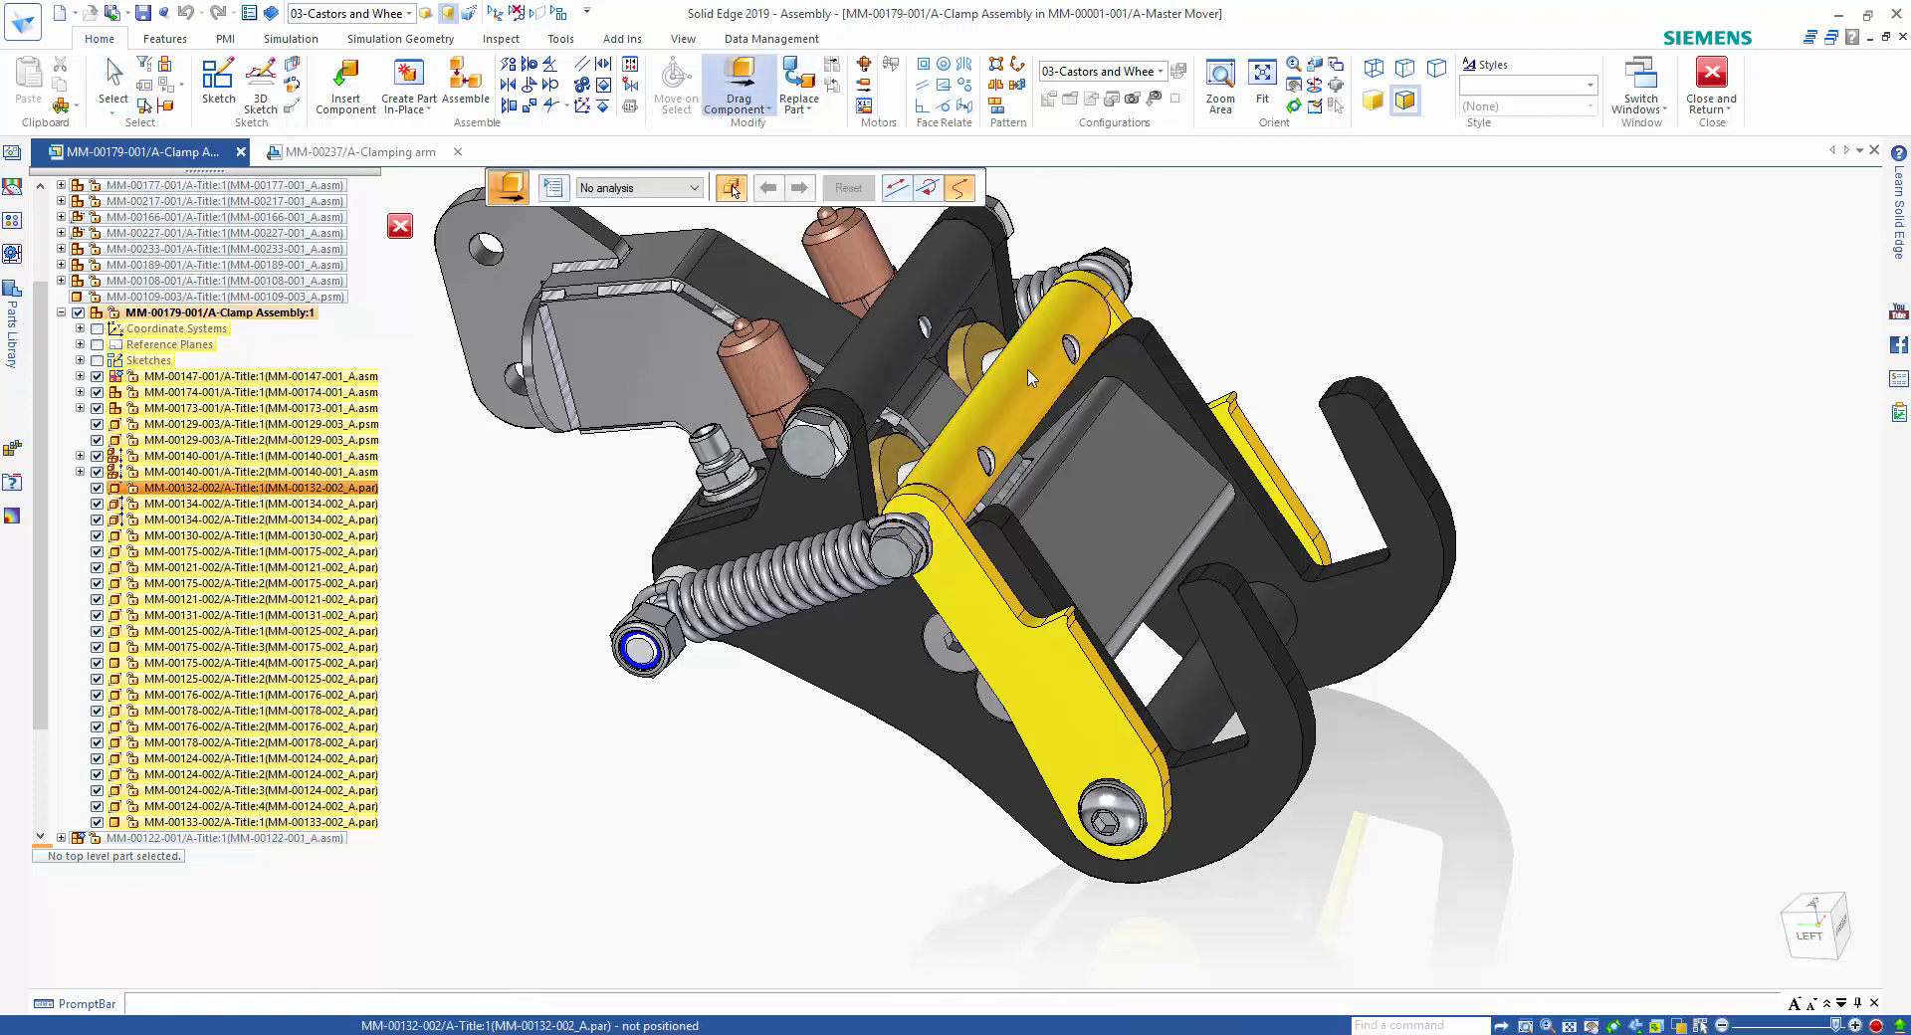
{"action": "left_click_drag", "start_coordinate": [1031, 378], "coordinate": [1105, 367]}
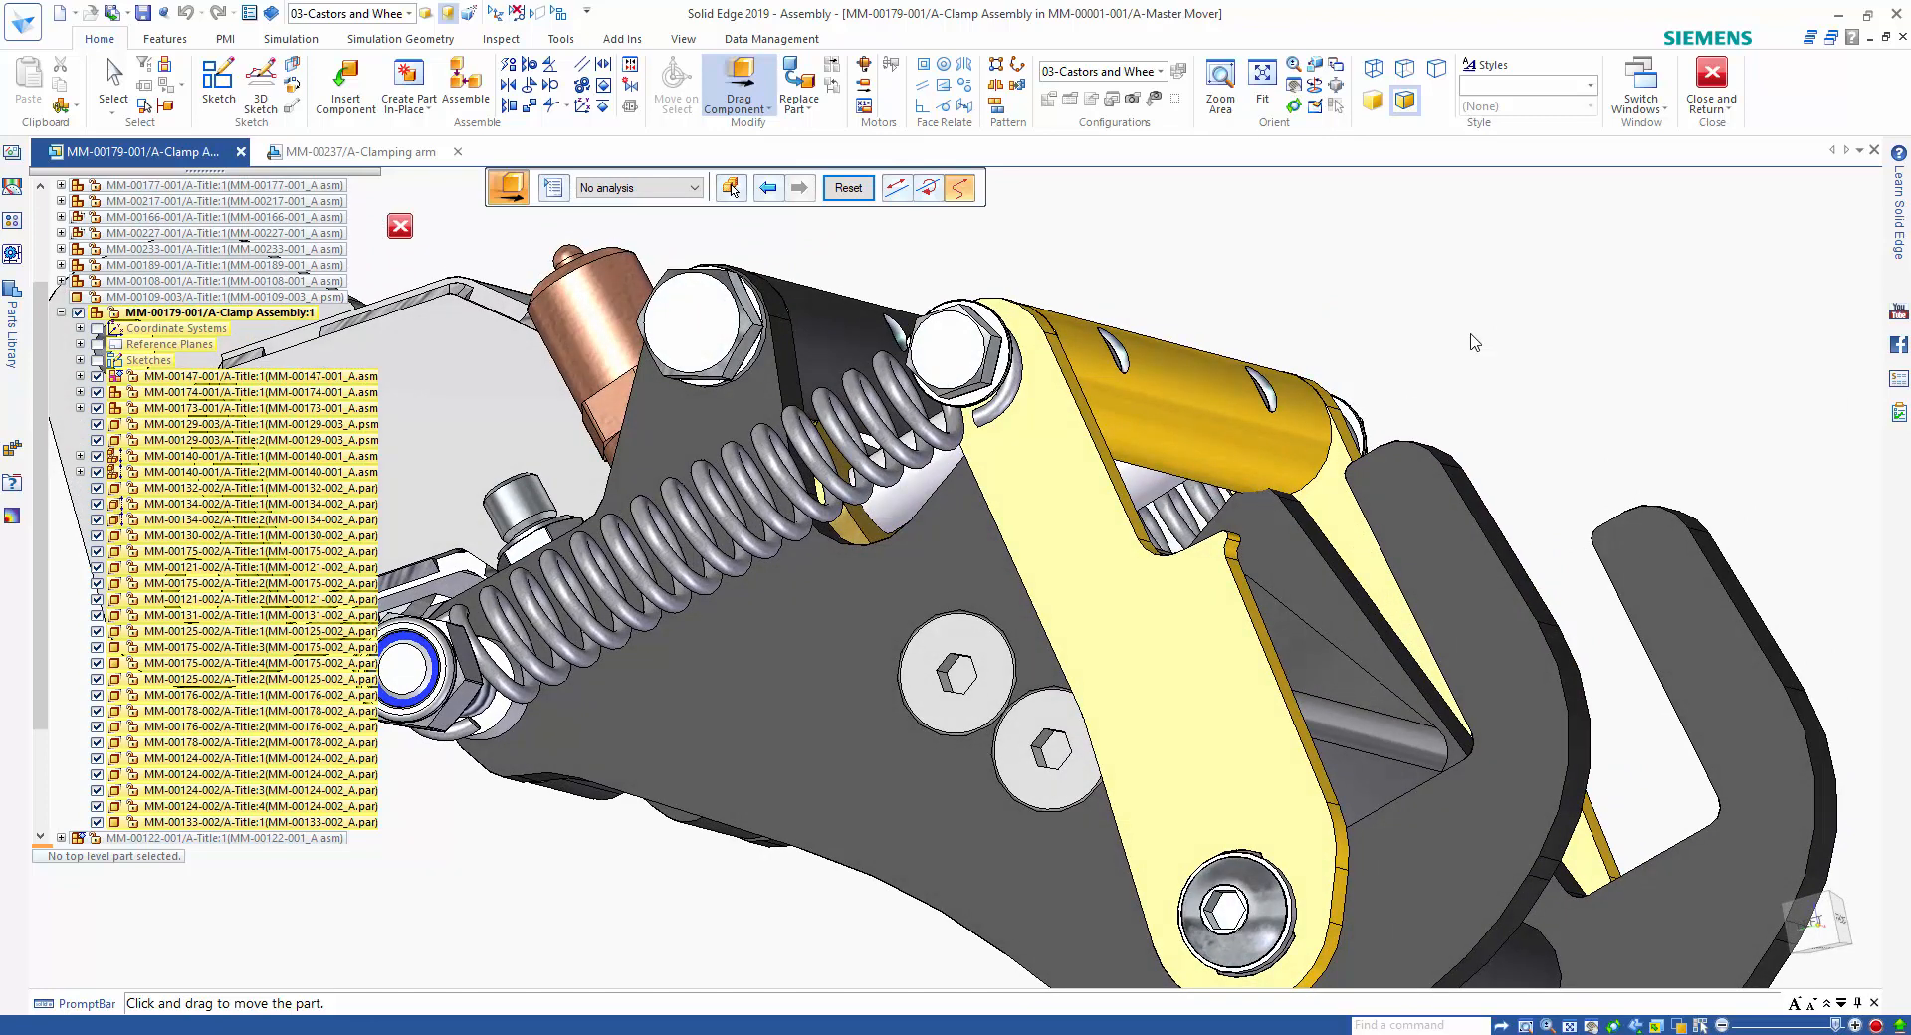
{"action": "key", "text": "Escape"}
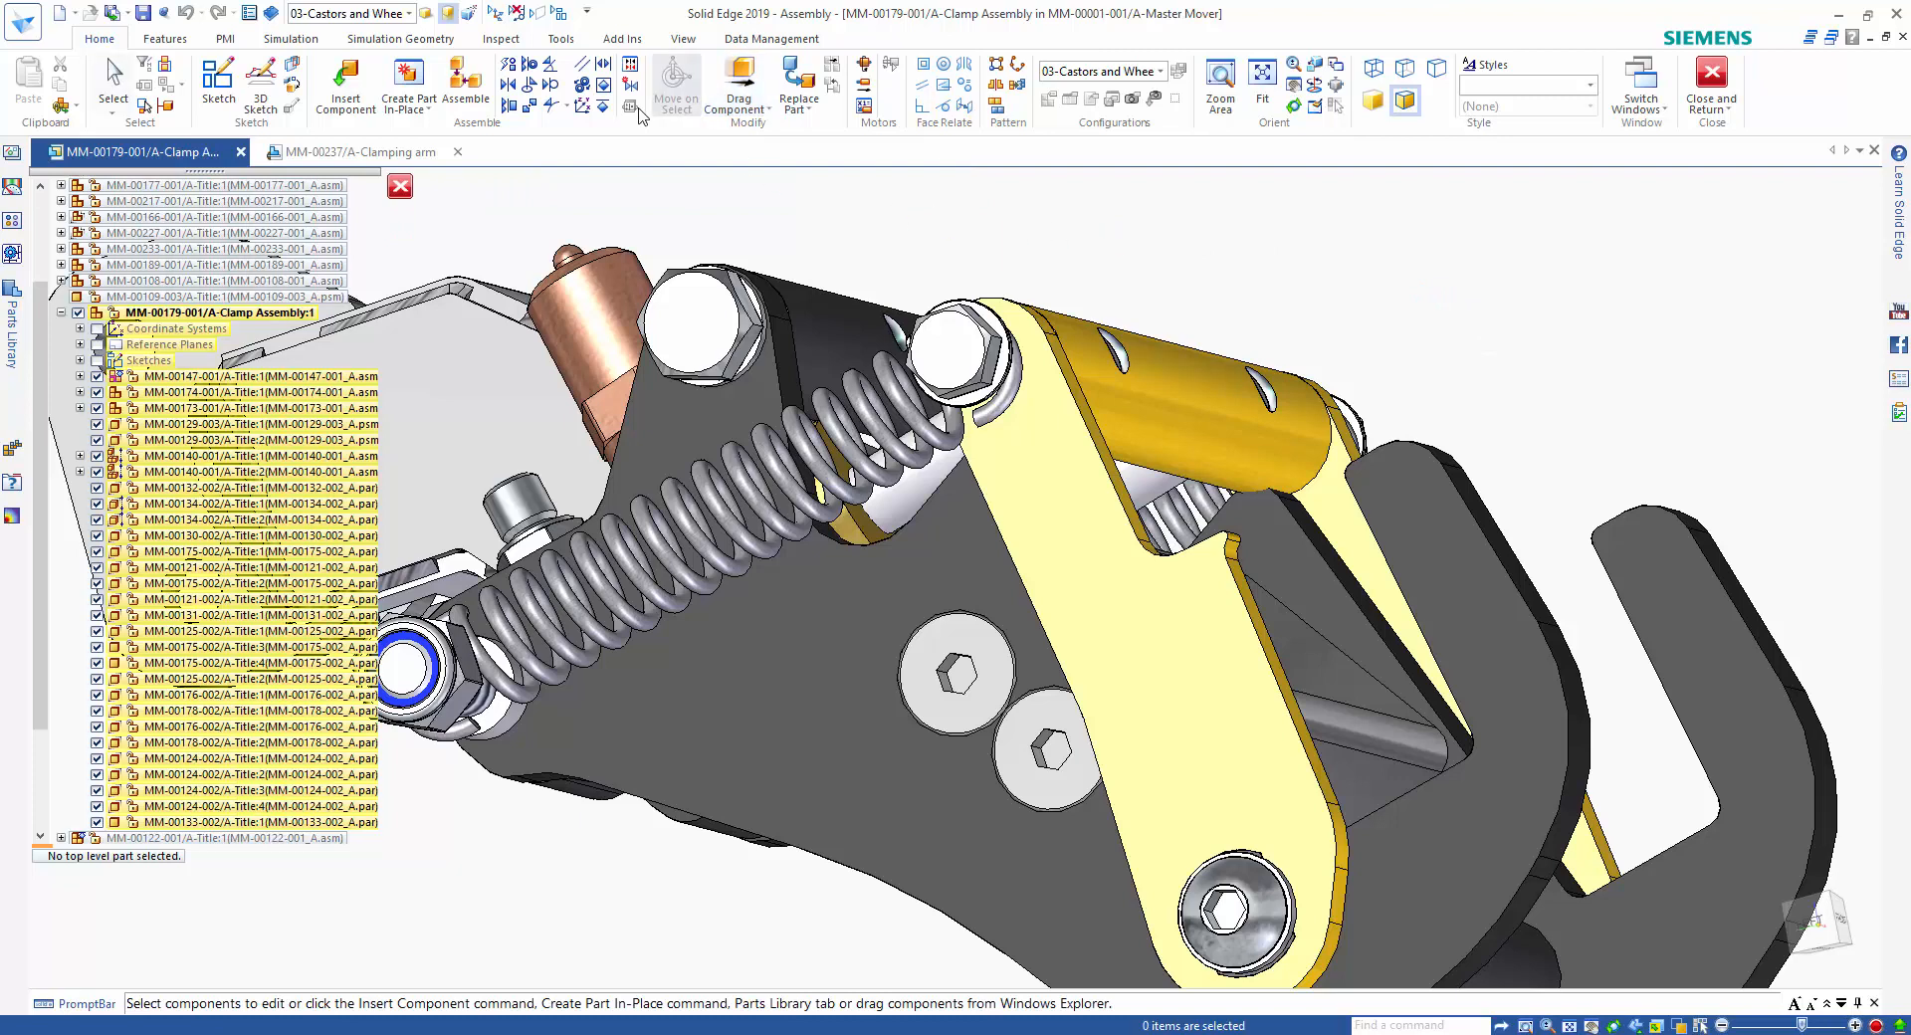
Check interference between the yellow crossbar MM-00132-002 and the rest of the clamp assembly, and inspect the overlap at the hook plates.
{"action": "left_click", "coordinate": [499, 40]}
{"action": "left_click", "coordinate": [334, 90]}
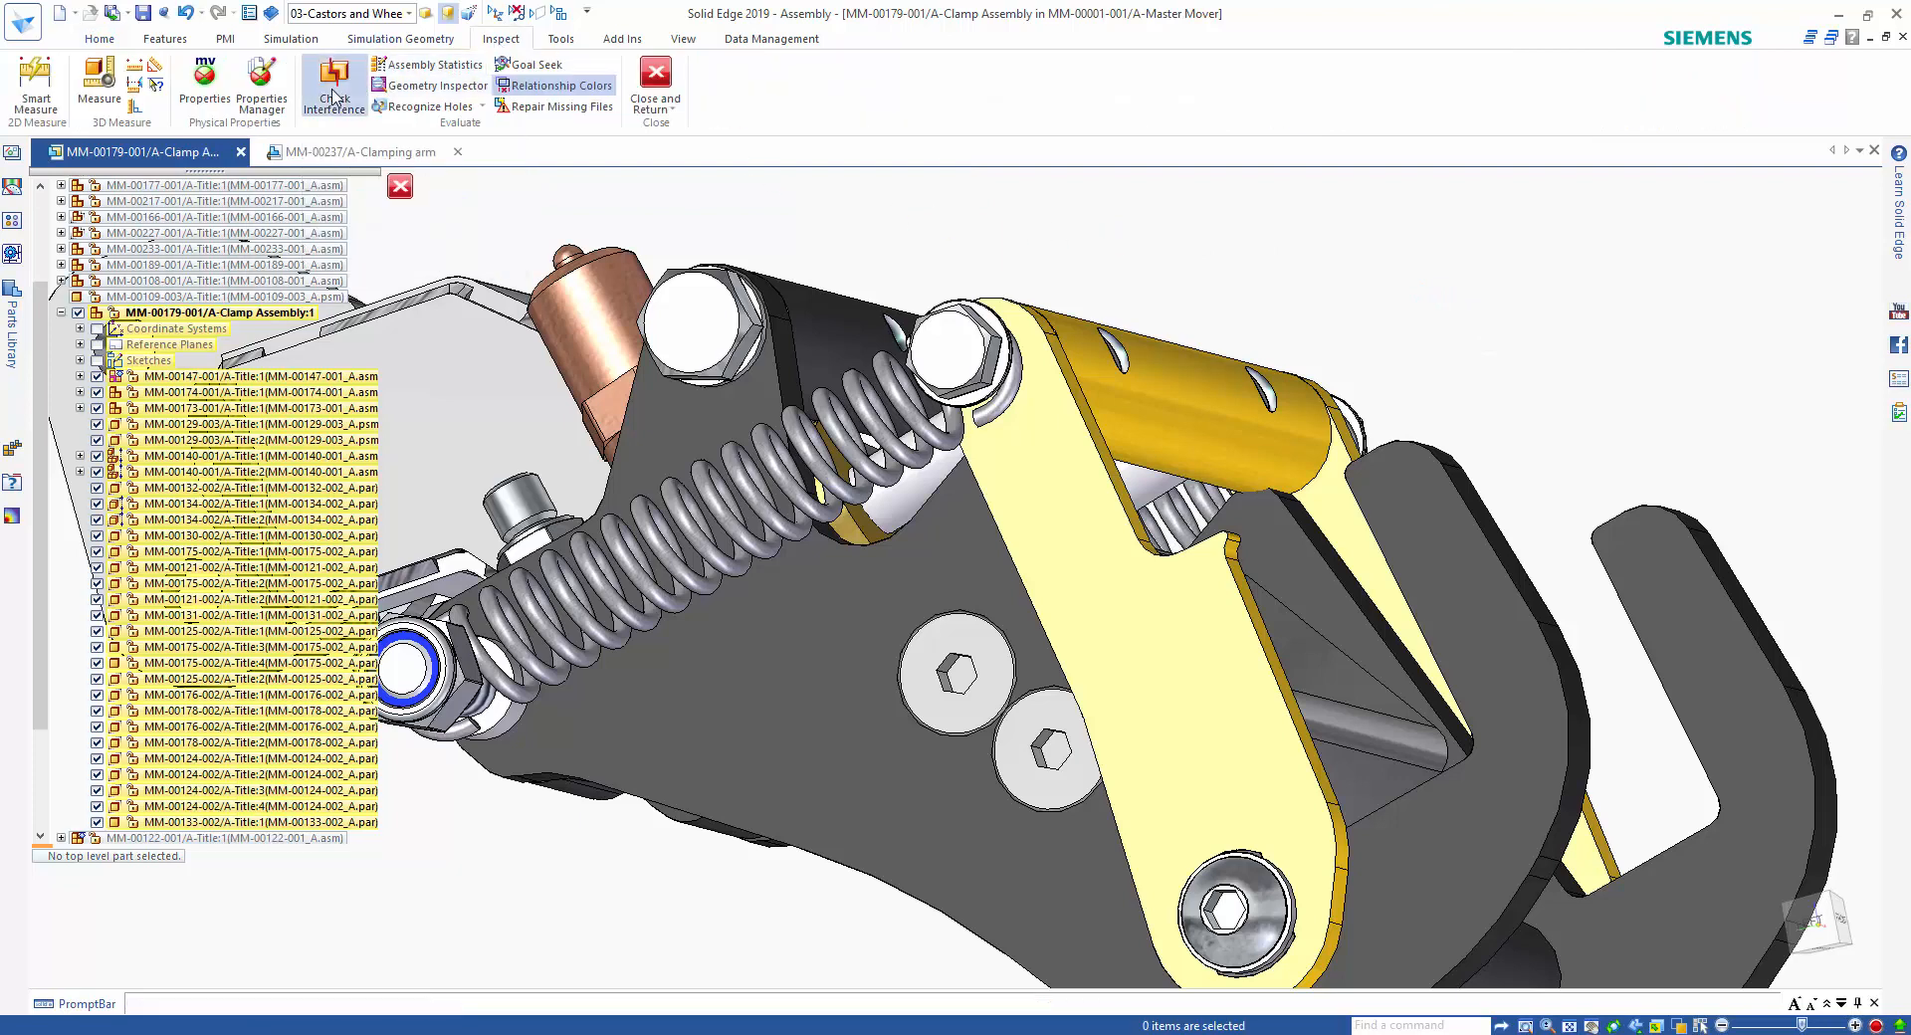
{"action": "left_click", "coordinate": [1239, 393]}
{"action": "right_click", "coordinate": [1500, 259]}
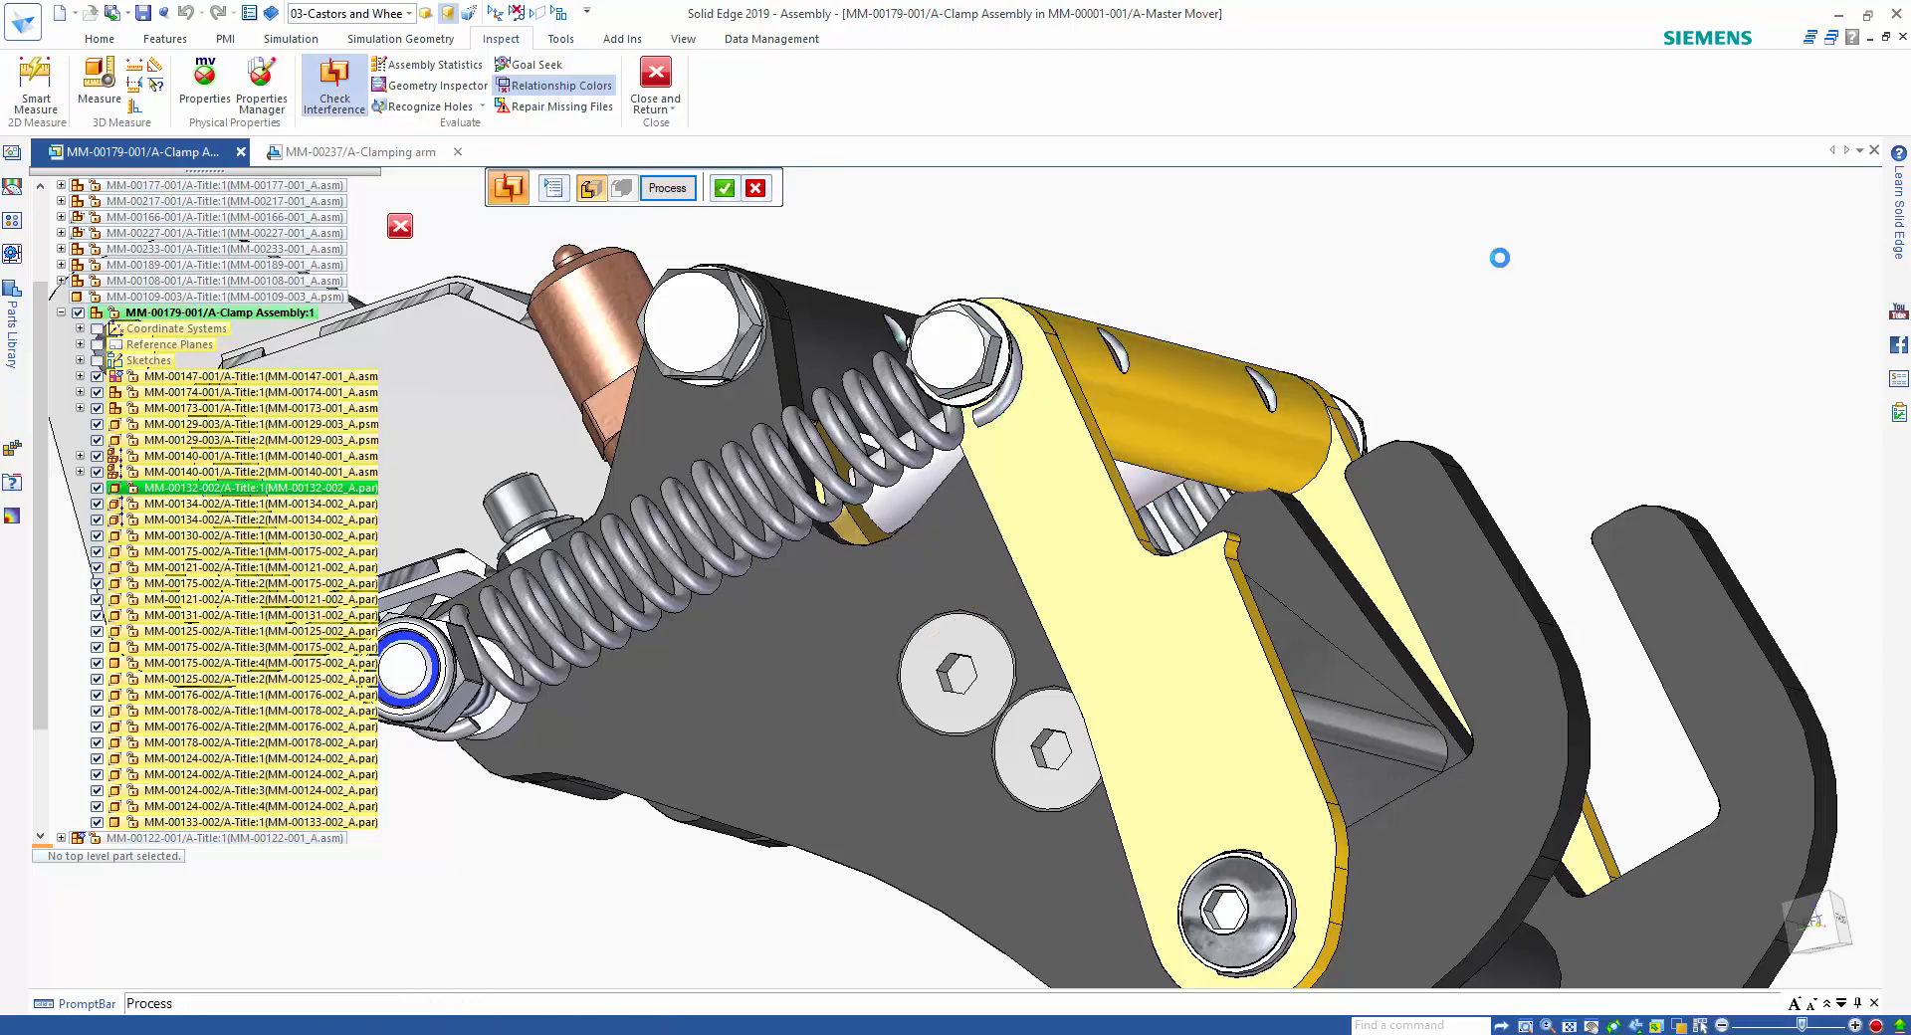
{"action": "middle_click_drag", "start_coordinate": [1459, 266], "coordinate": [1184, 464]}
{"action": "middle_click_drag", "start_coordinate": [1015, 432], "coordinate": [1499, 271]}
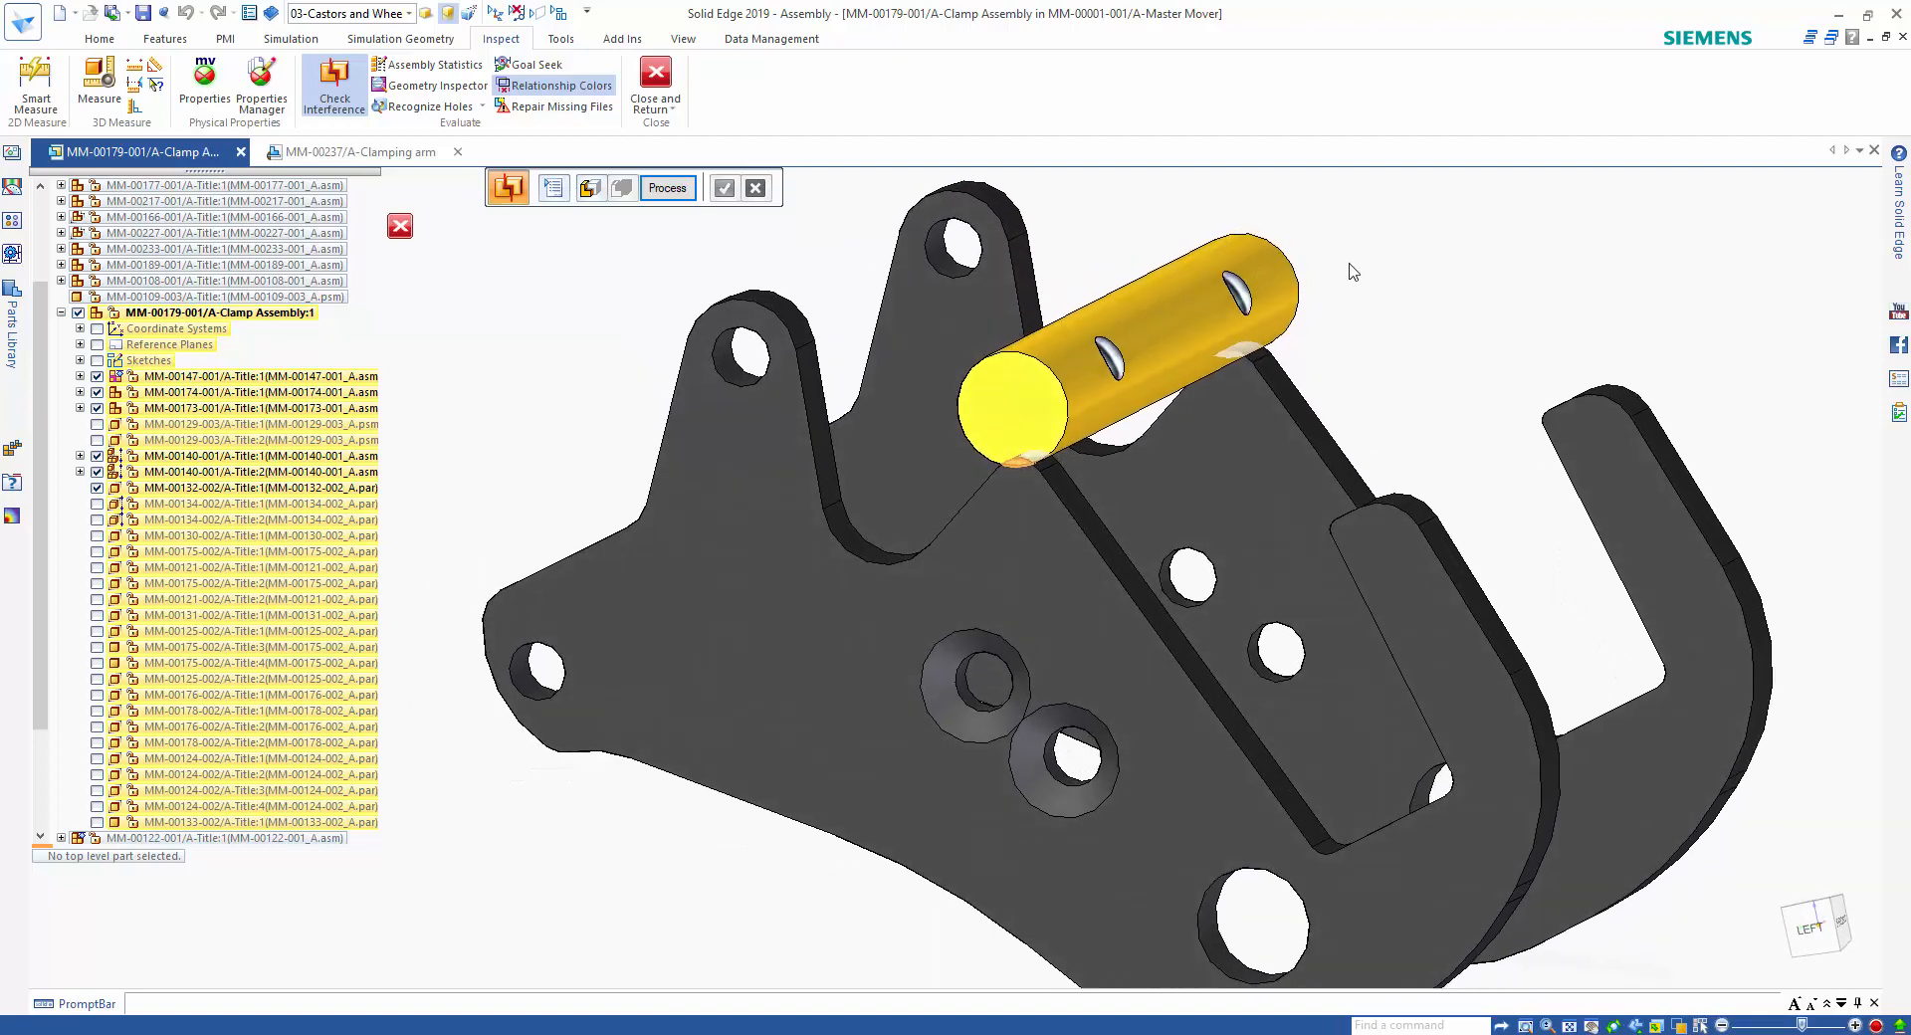
{"action": "key", "text": "Escape"}
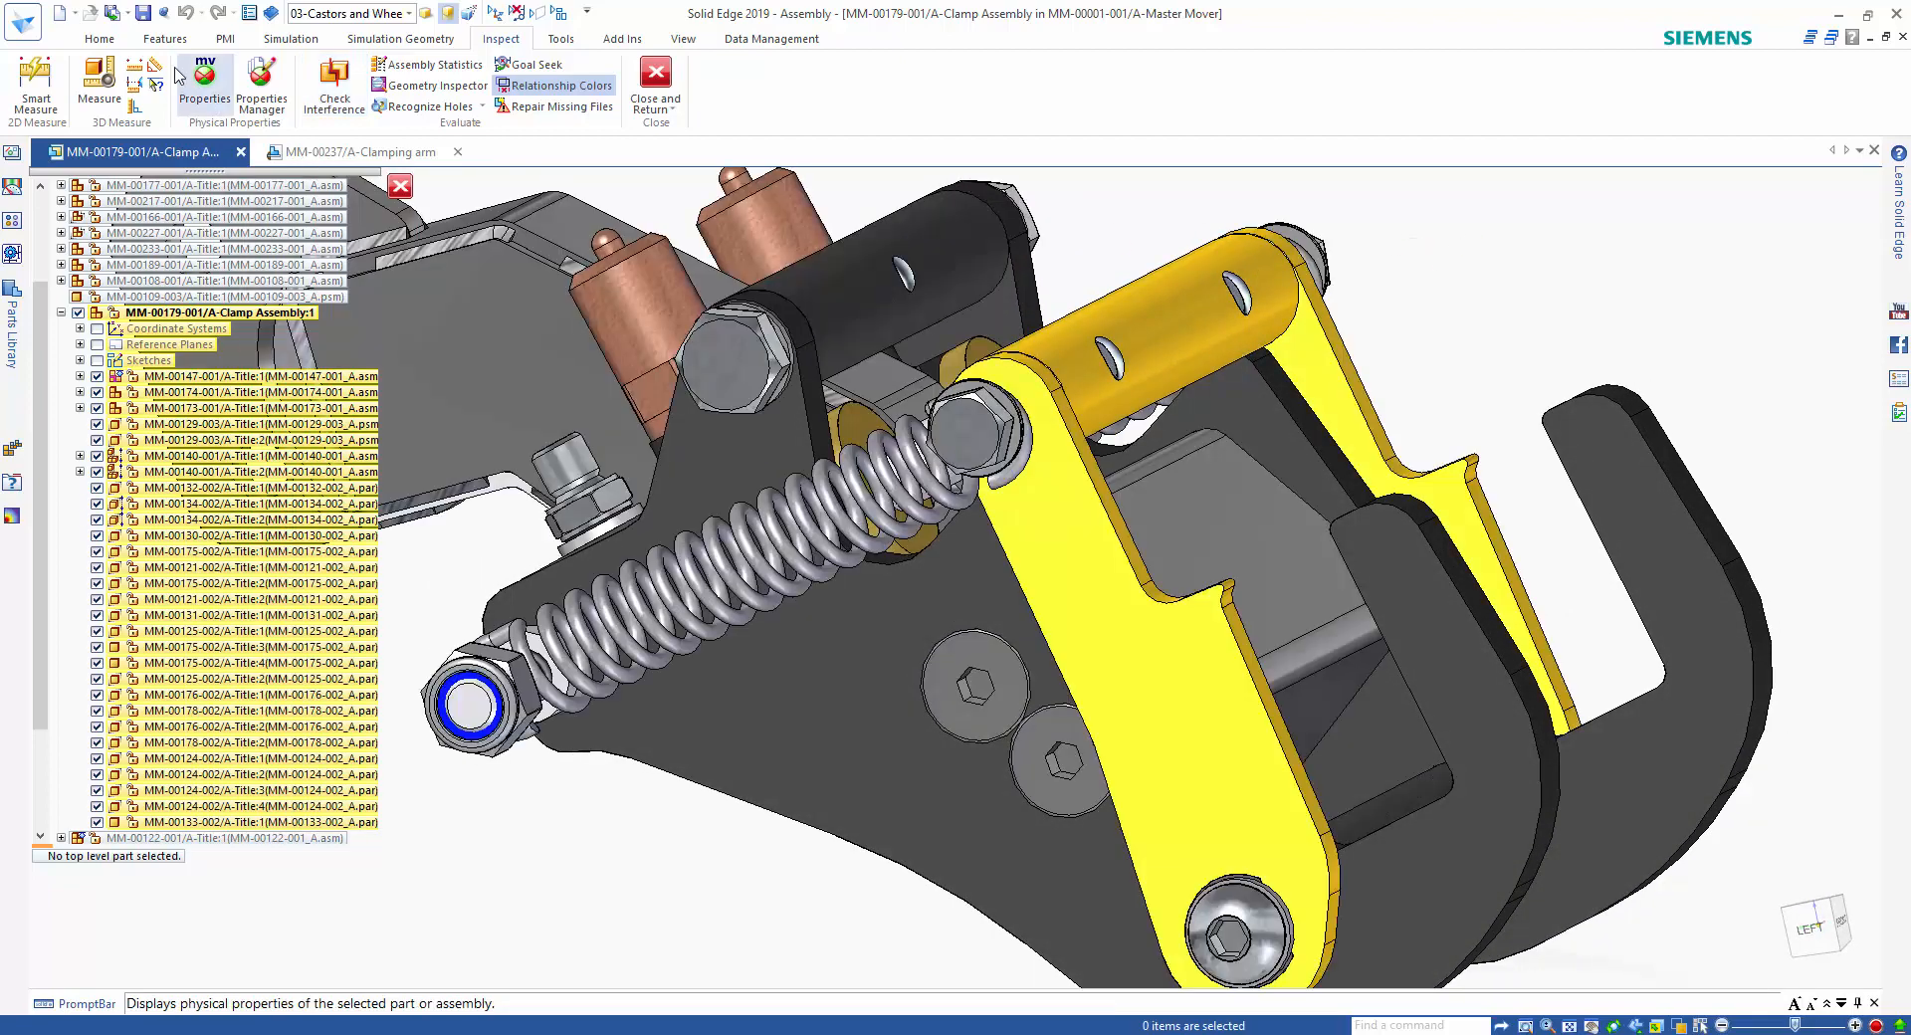
Swing the yellow crossbar back toward the spring mounts with Drag Component.
{"action": "left_click", "coordinate": [100, 39]}
{"action": "left_click", "coordinate": [738, 87]}
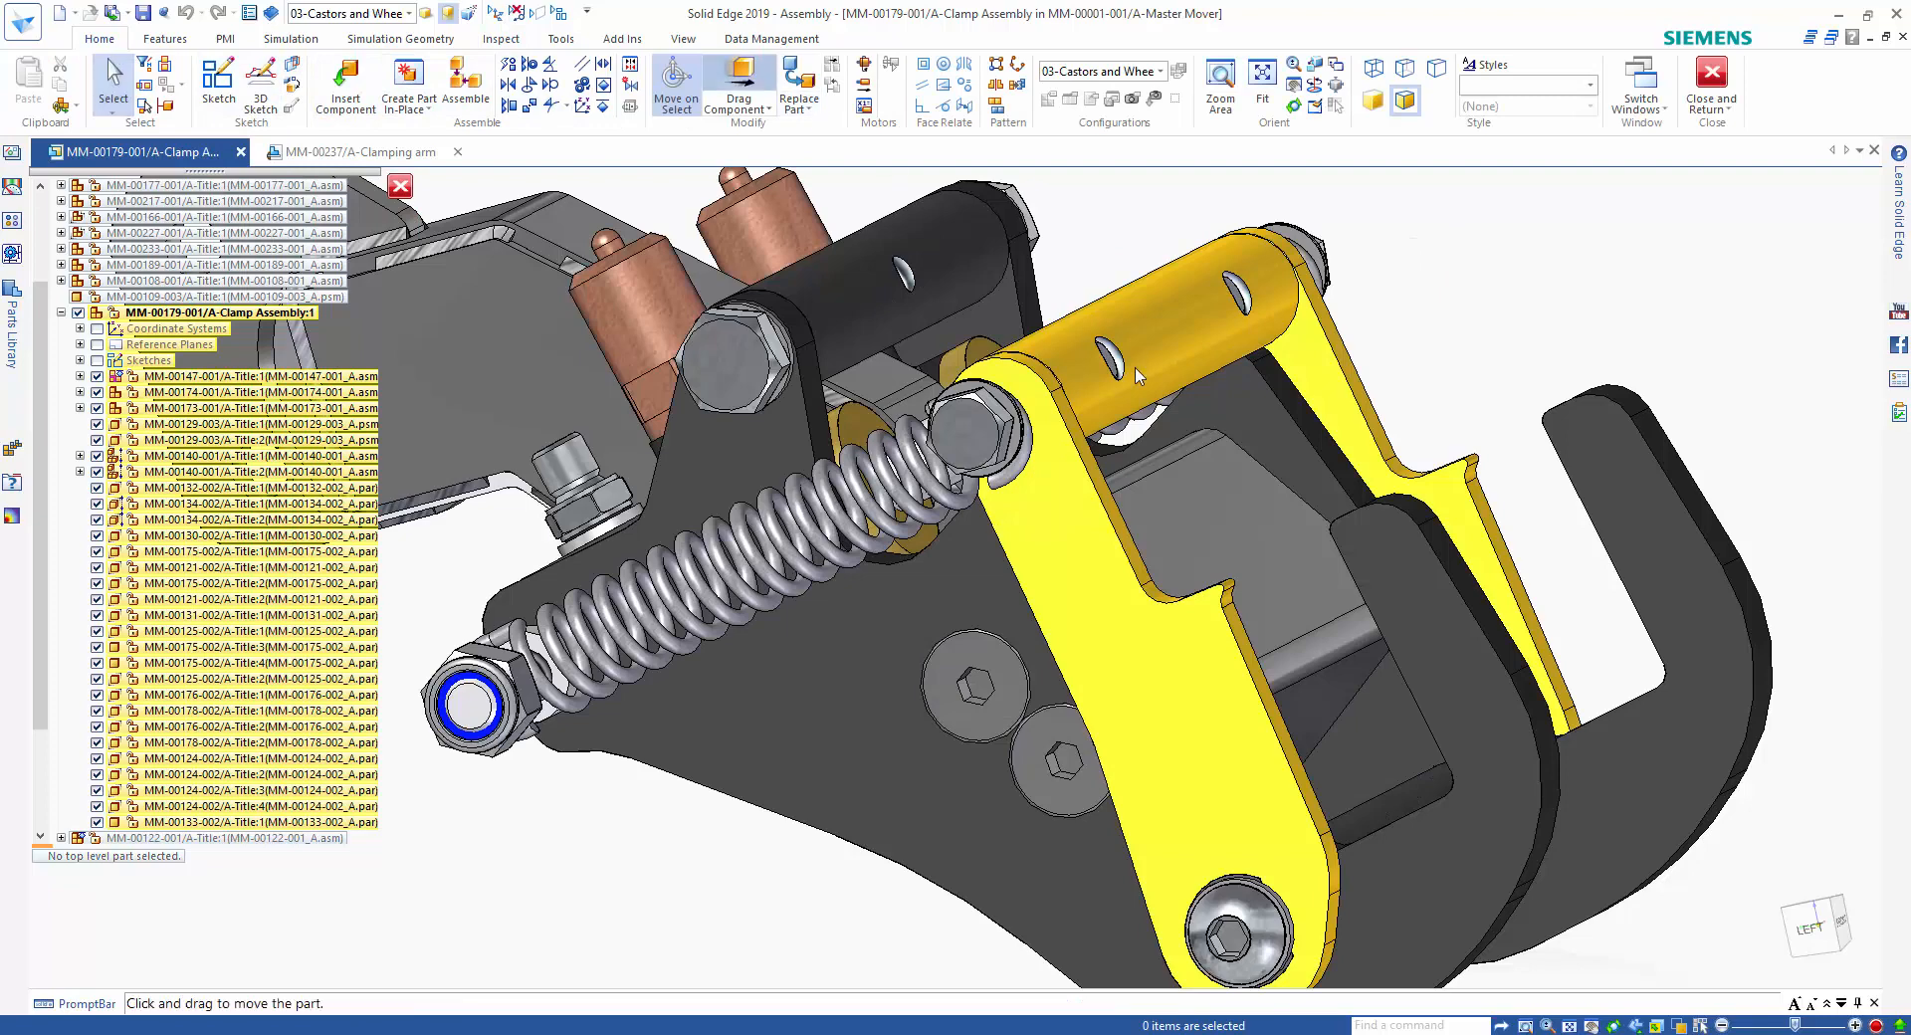
{"action": "left_click_drag", "start_coordinate": [1174, 337], "coordinate": [999, 410]}
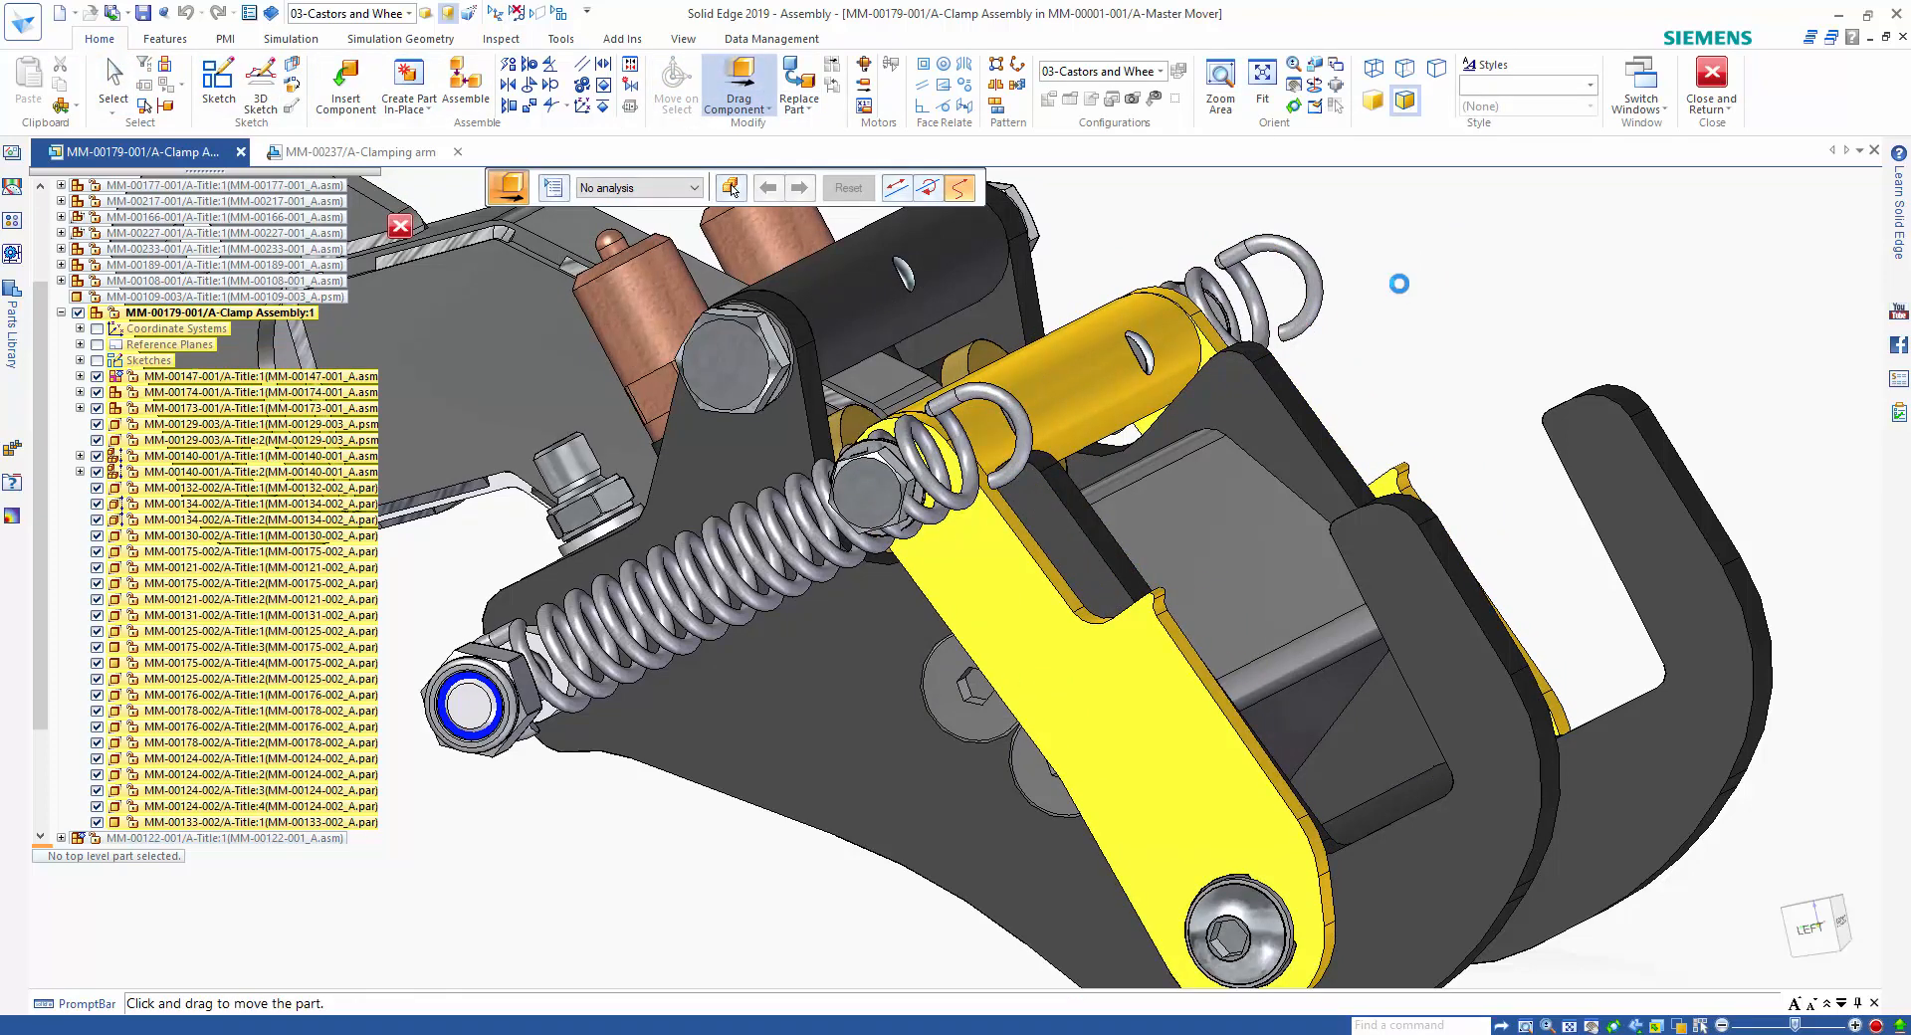
{"action": "key", "text": "Escape"}
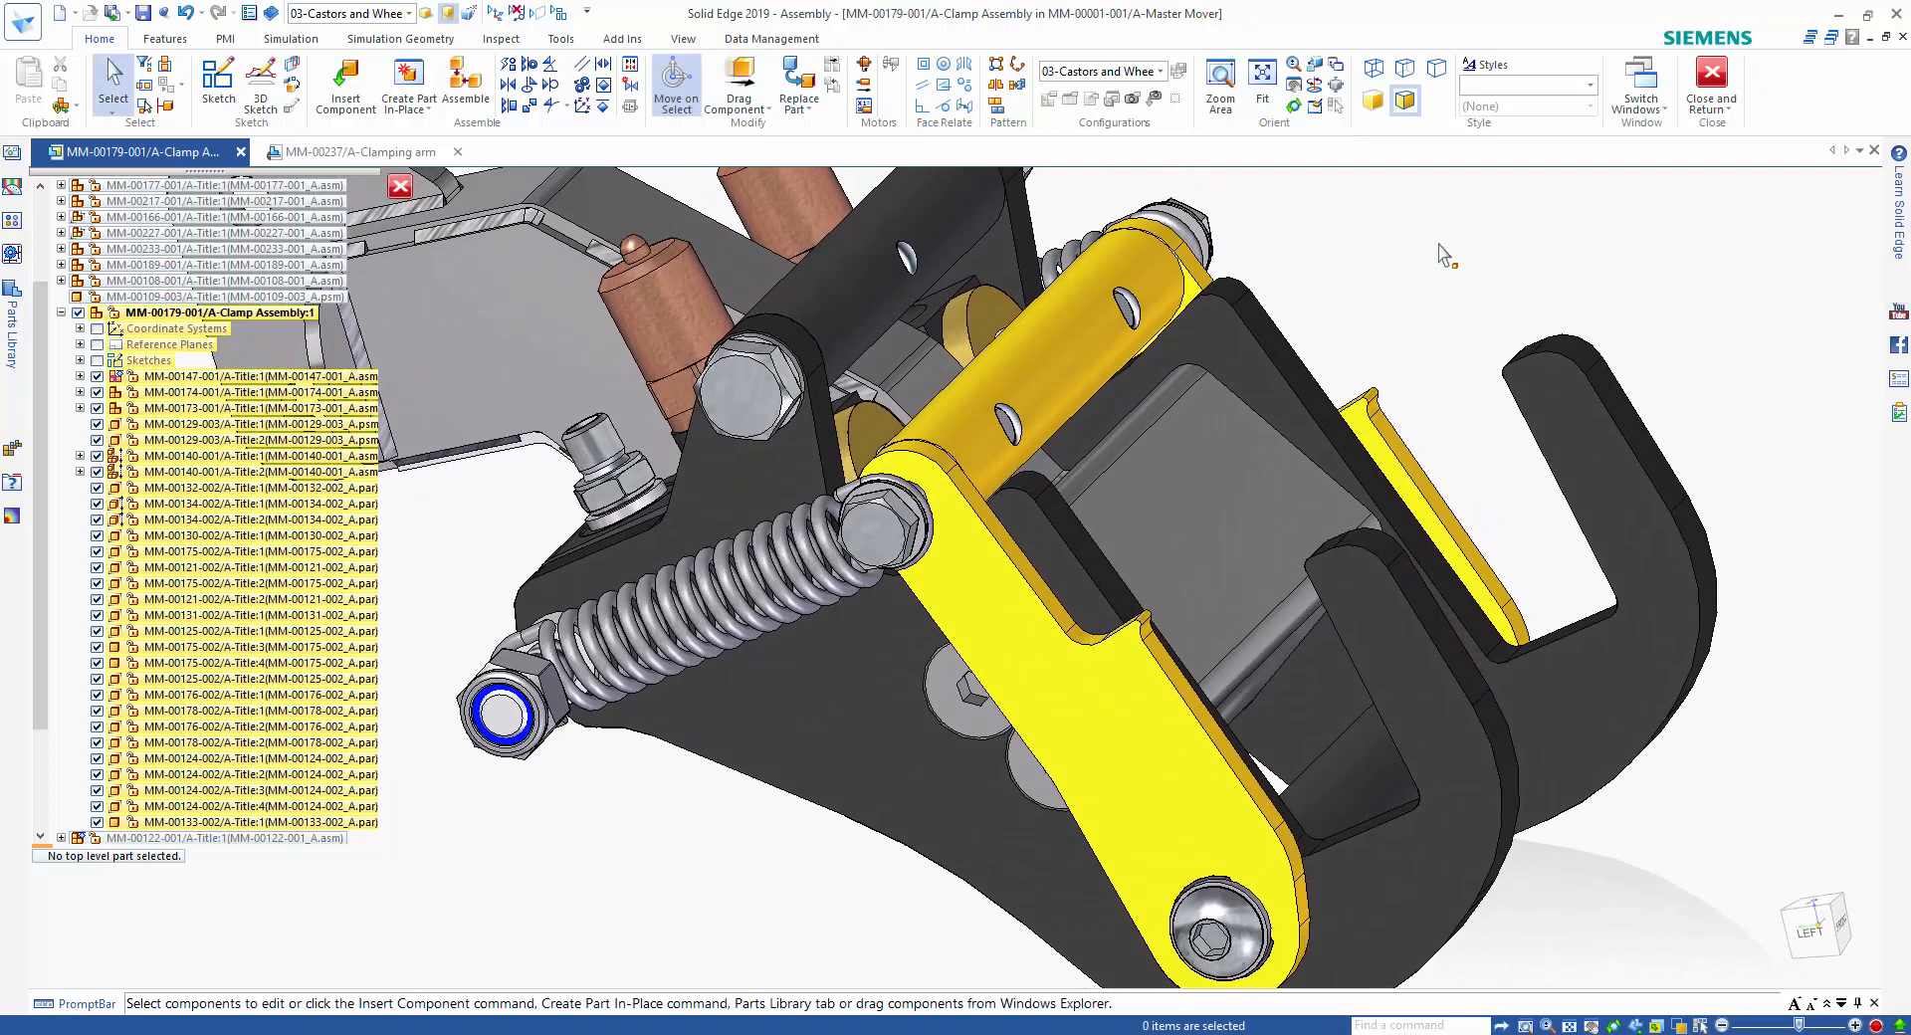
Move the upper rounded corner faces of both black hook plates together along the plate edge, away from the crossbar.
{"action": "left_click", "coordinate": [1230, 288]}
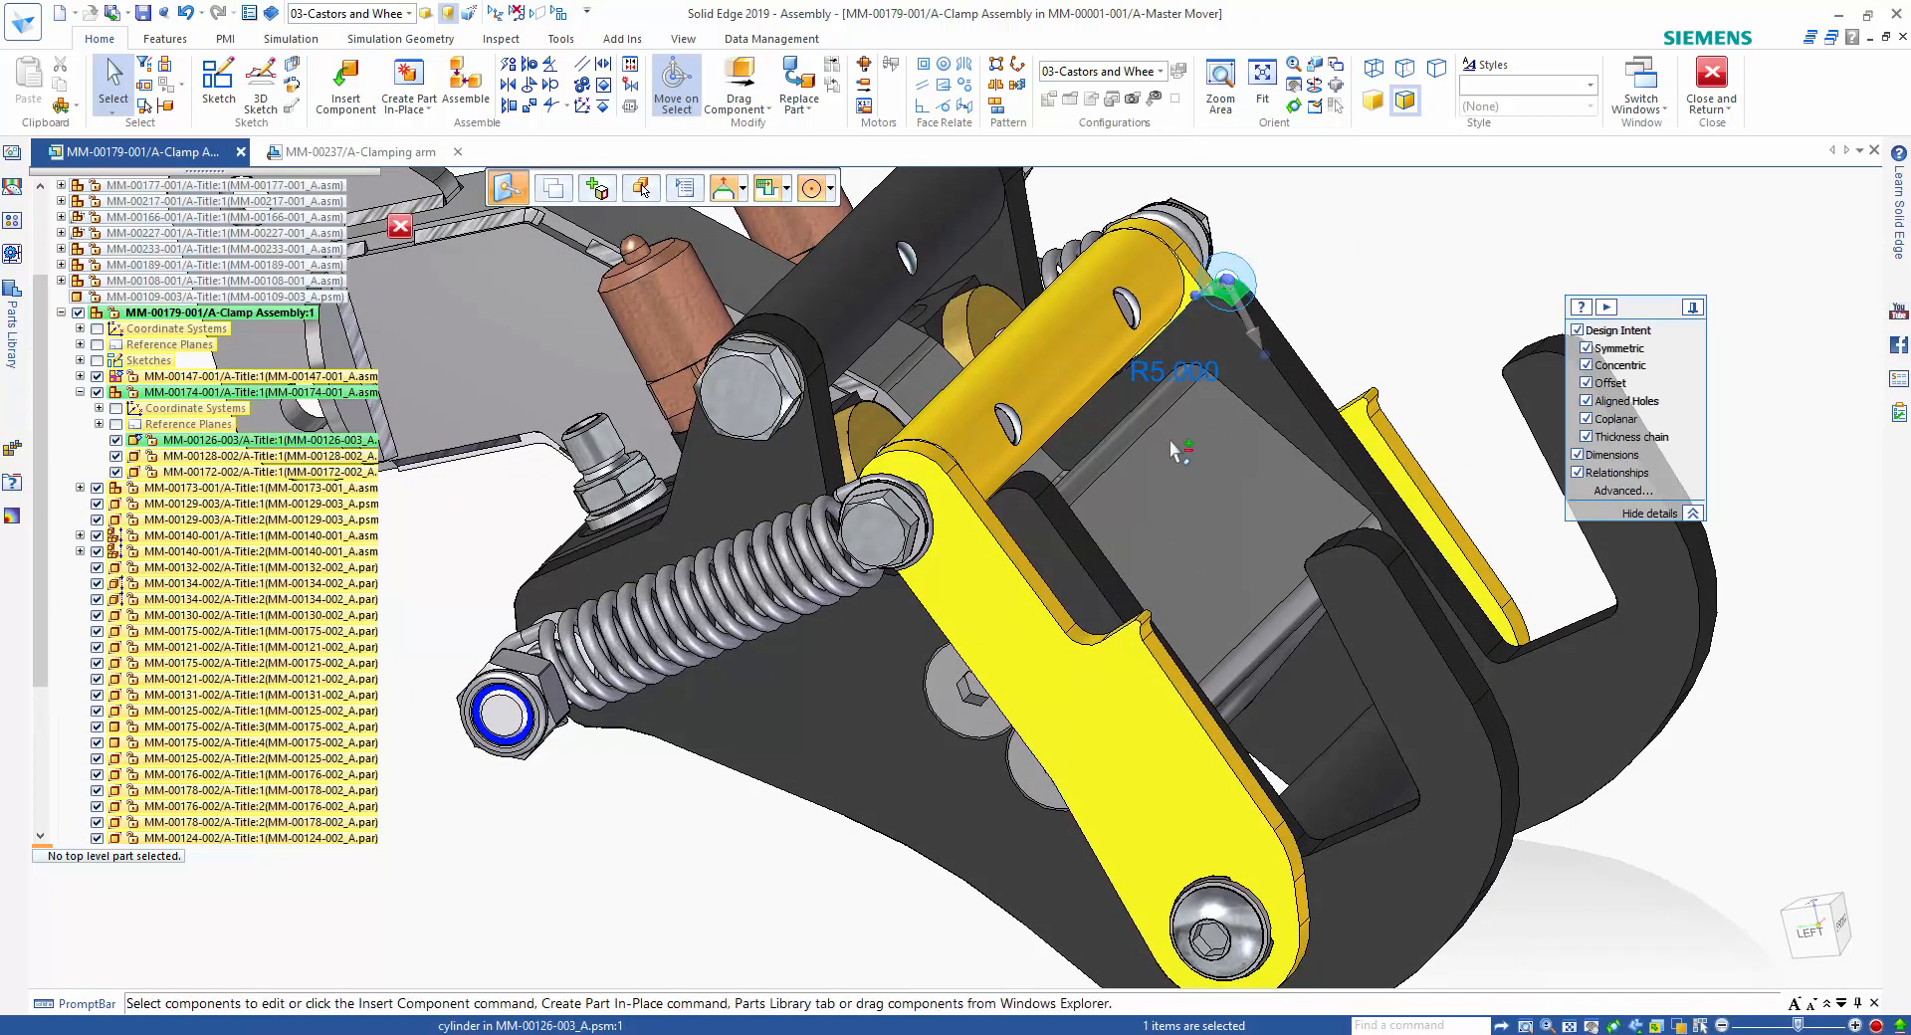
{"action": "left_click", "coordinate": [1030, 486], "text": "ctrl"}
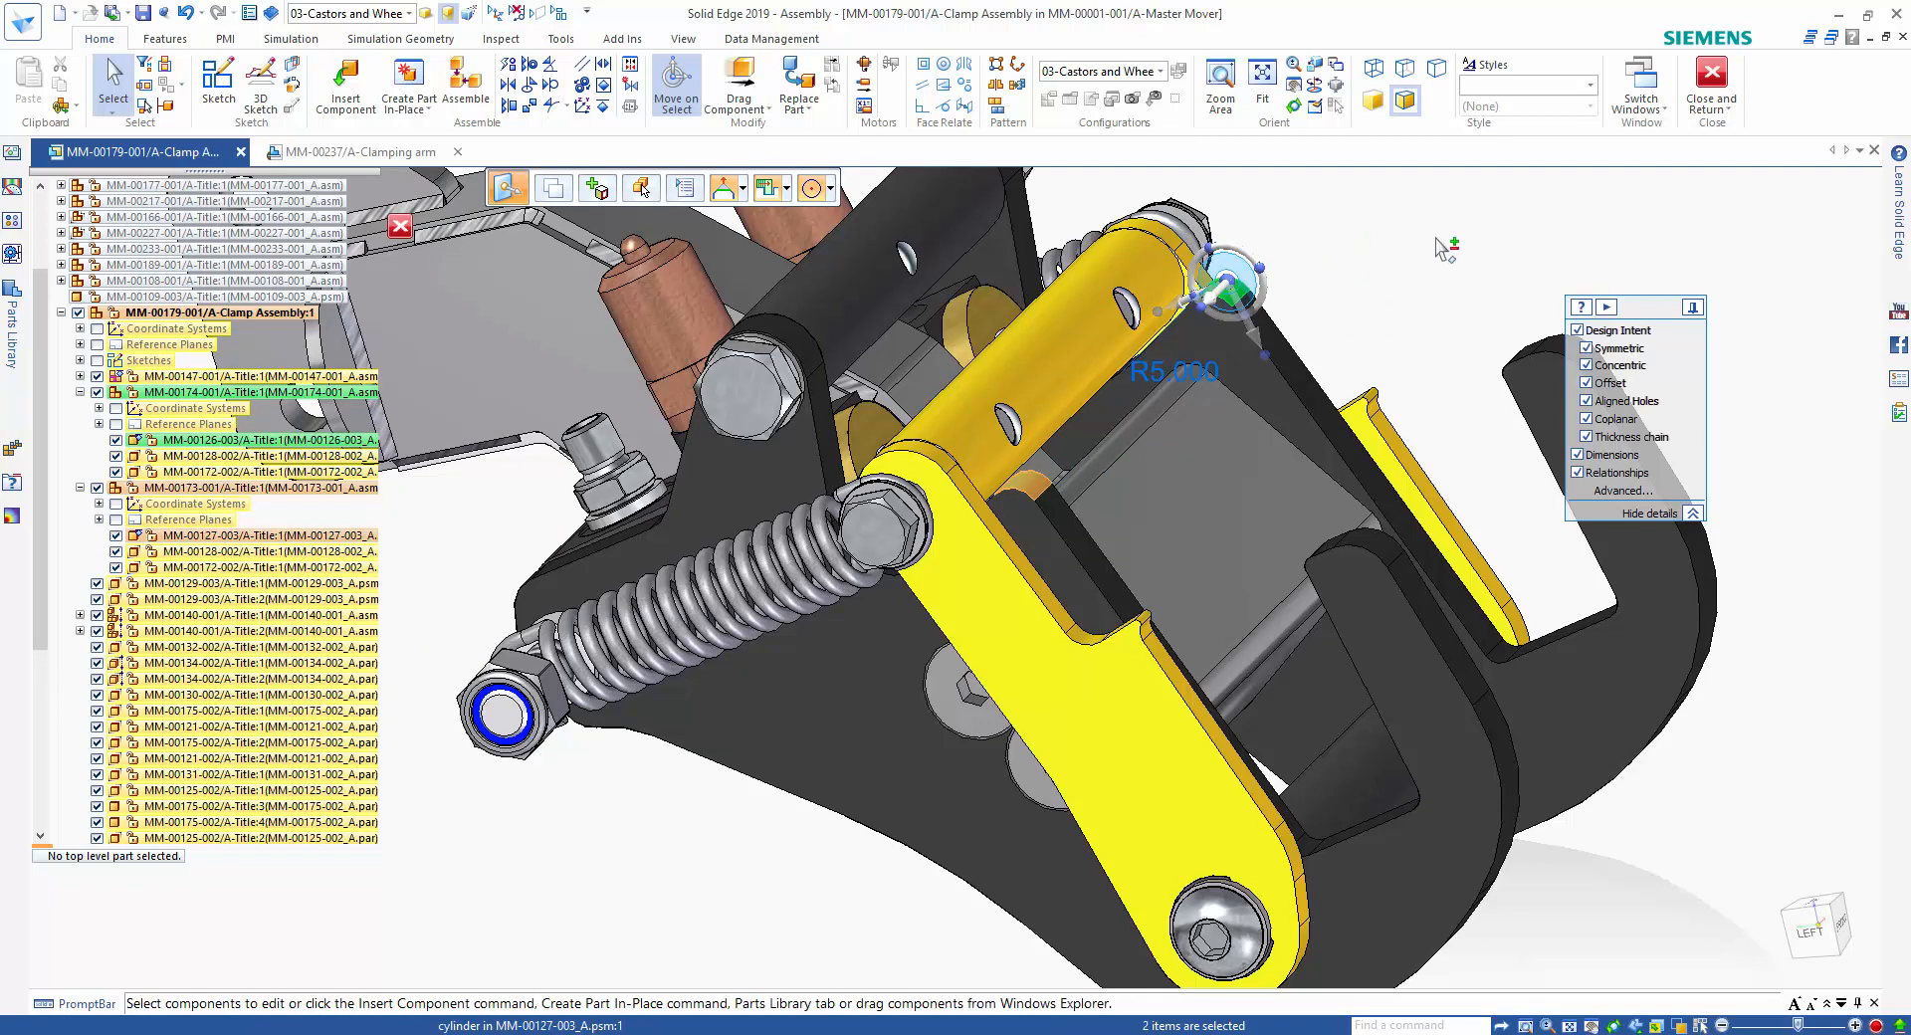
{"action": "left_click", "coordinate": [1230, 286]}
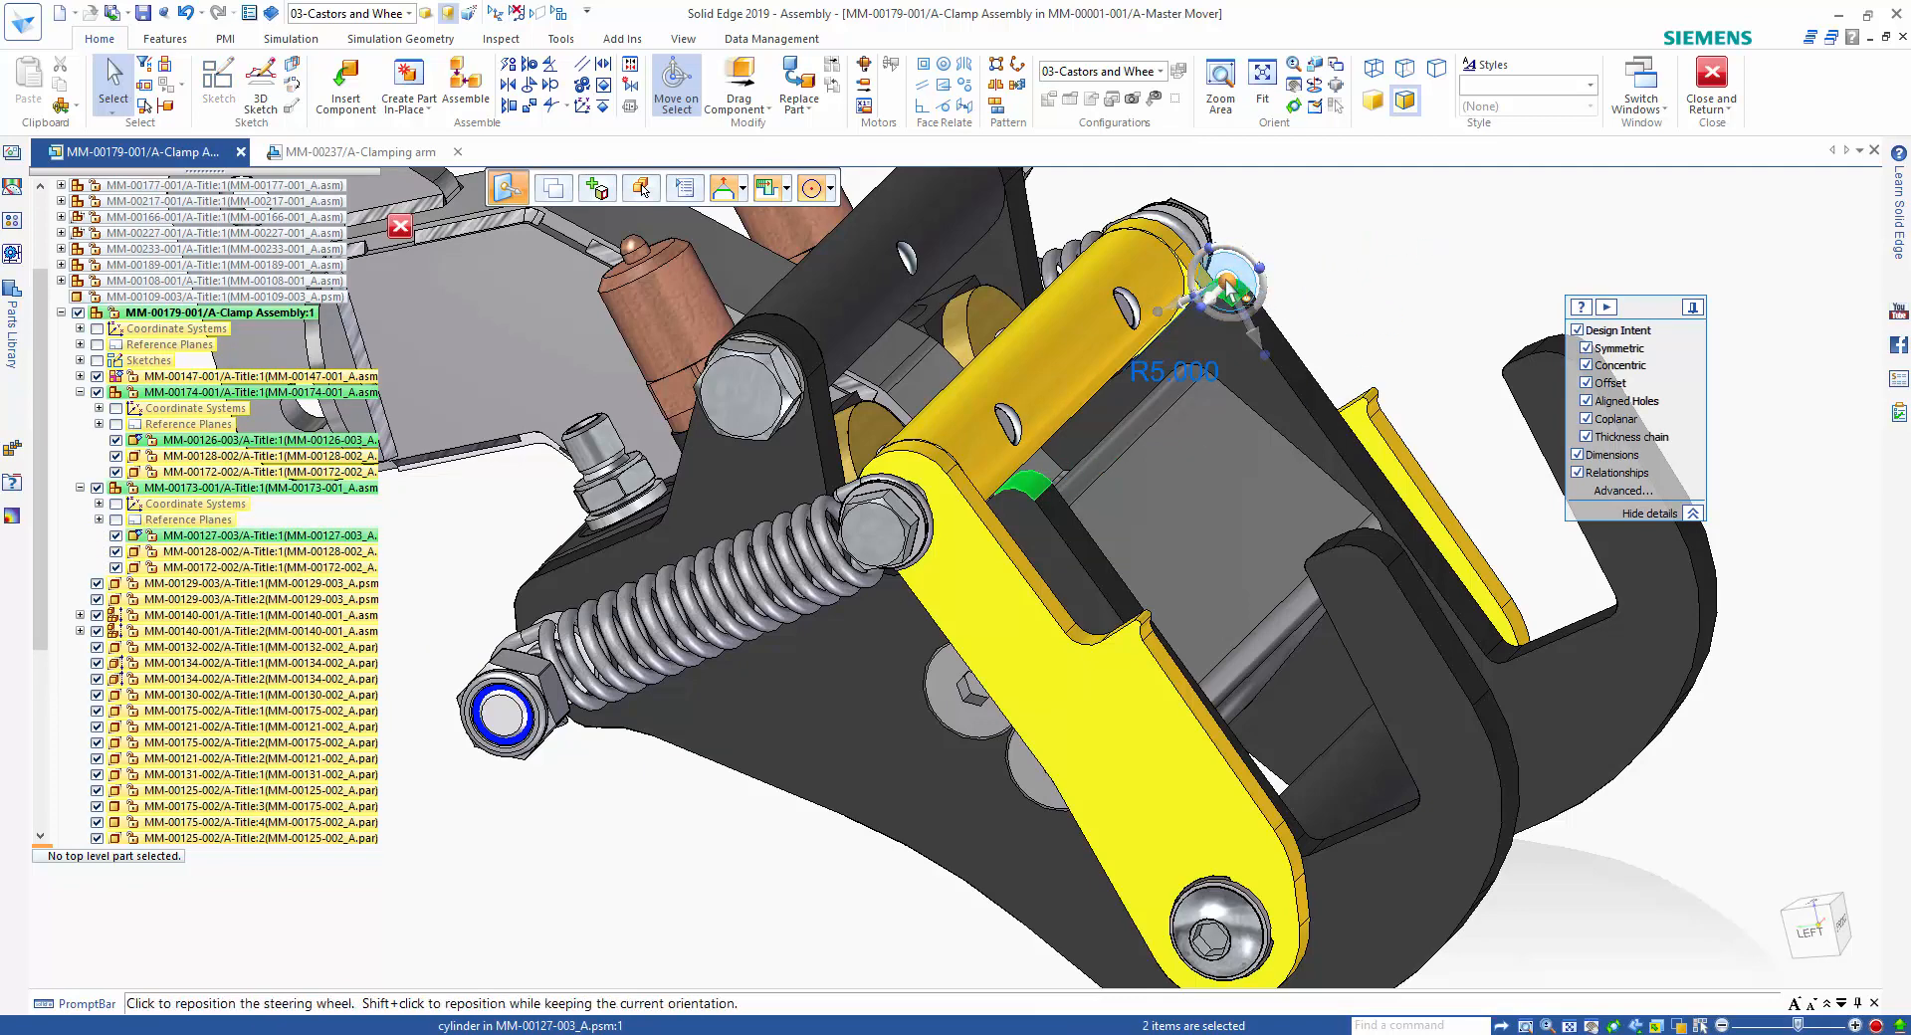
{"action": "left_click", "coordinate": [1262, 347]}
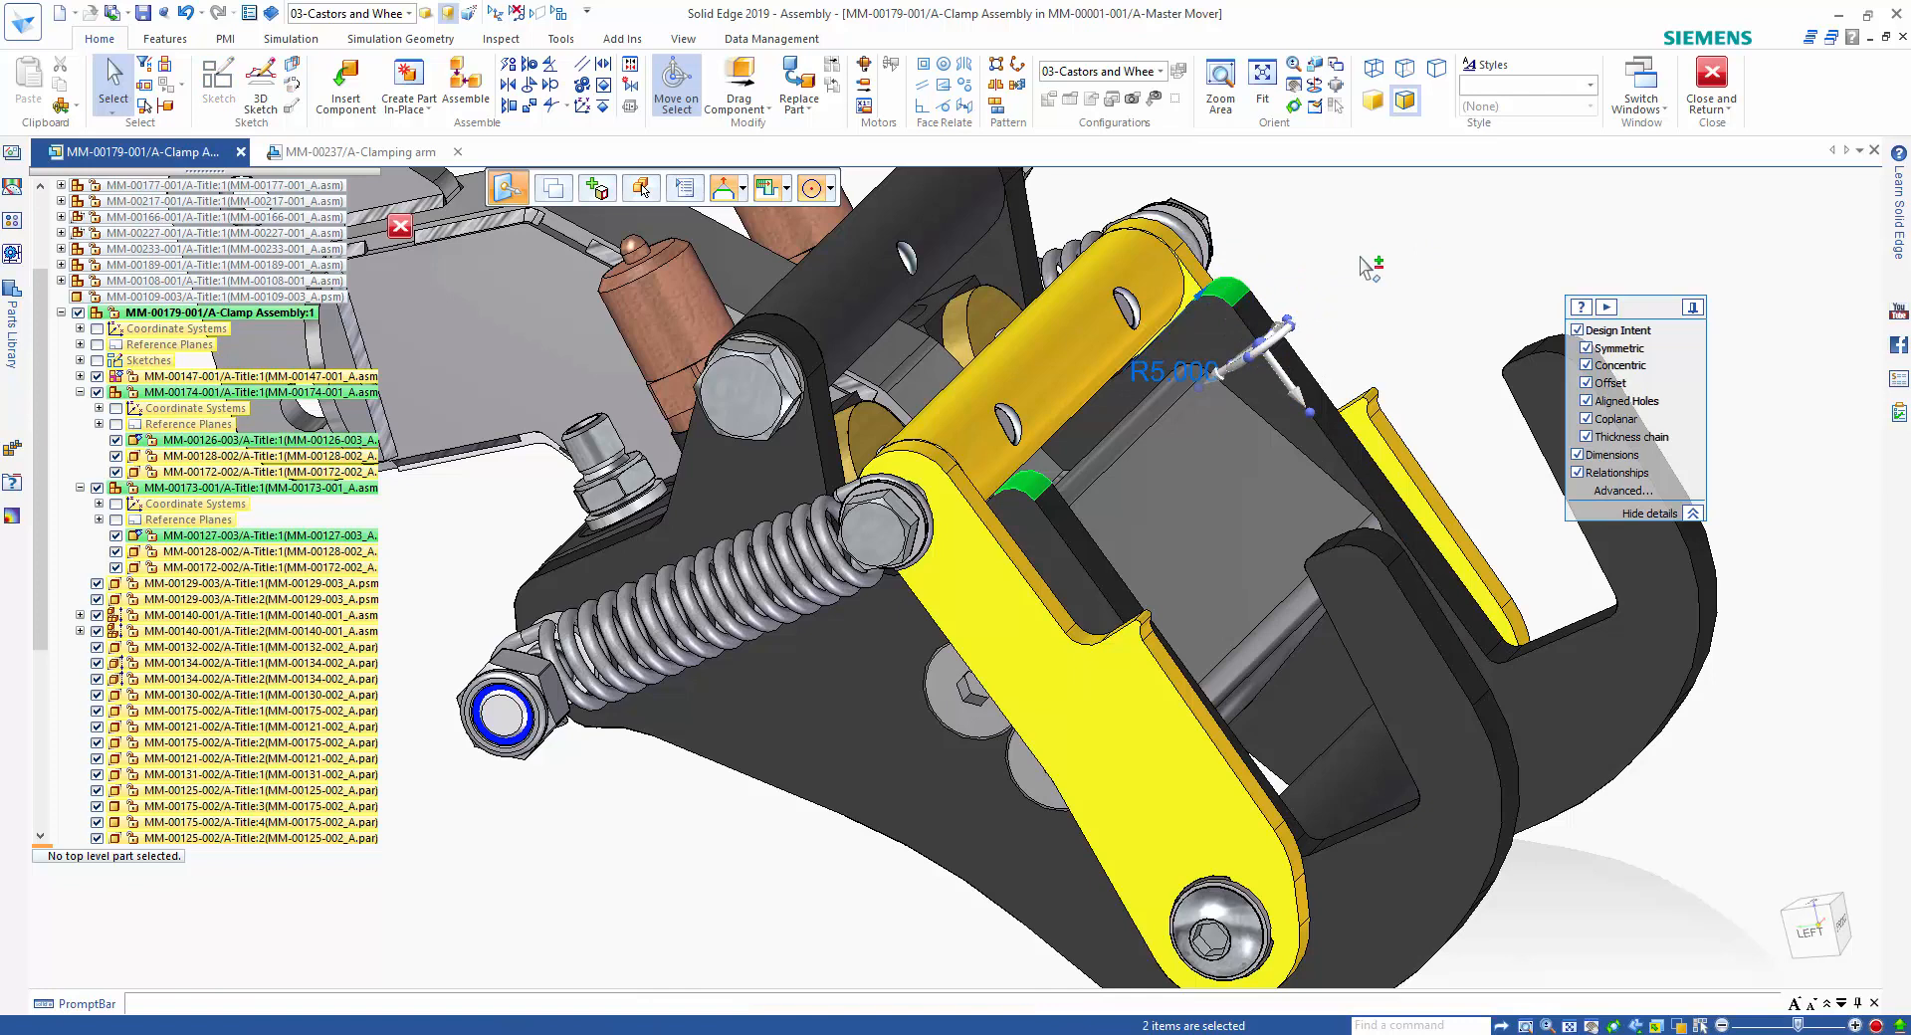
{"action": "left_click", "coordinate": [1288, 378]}
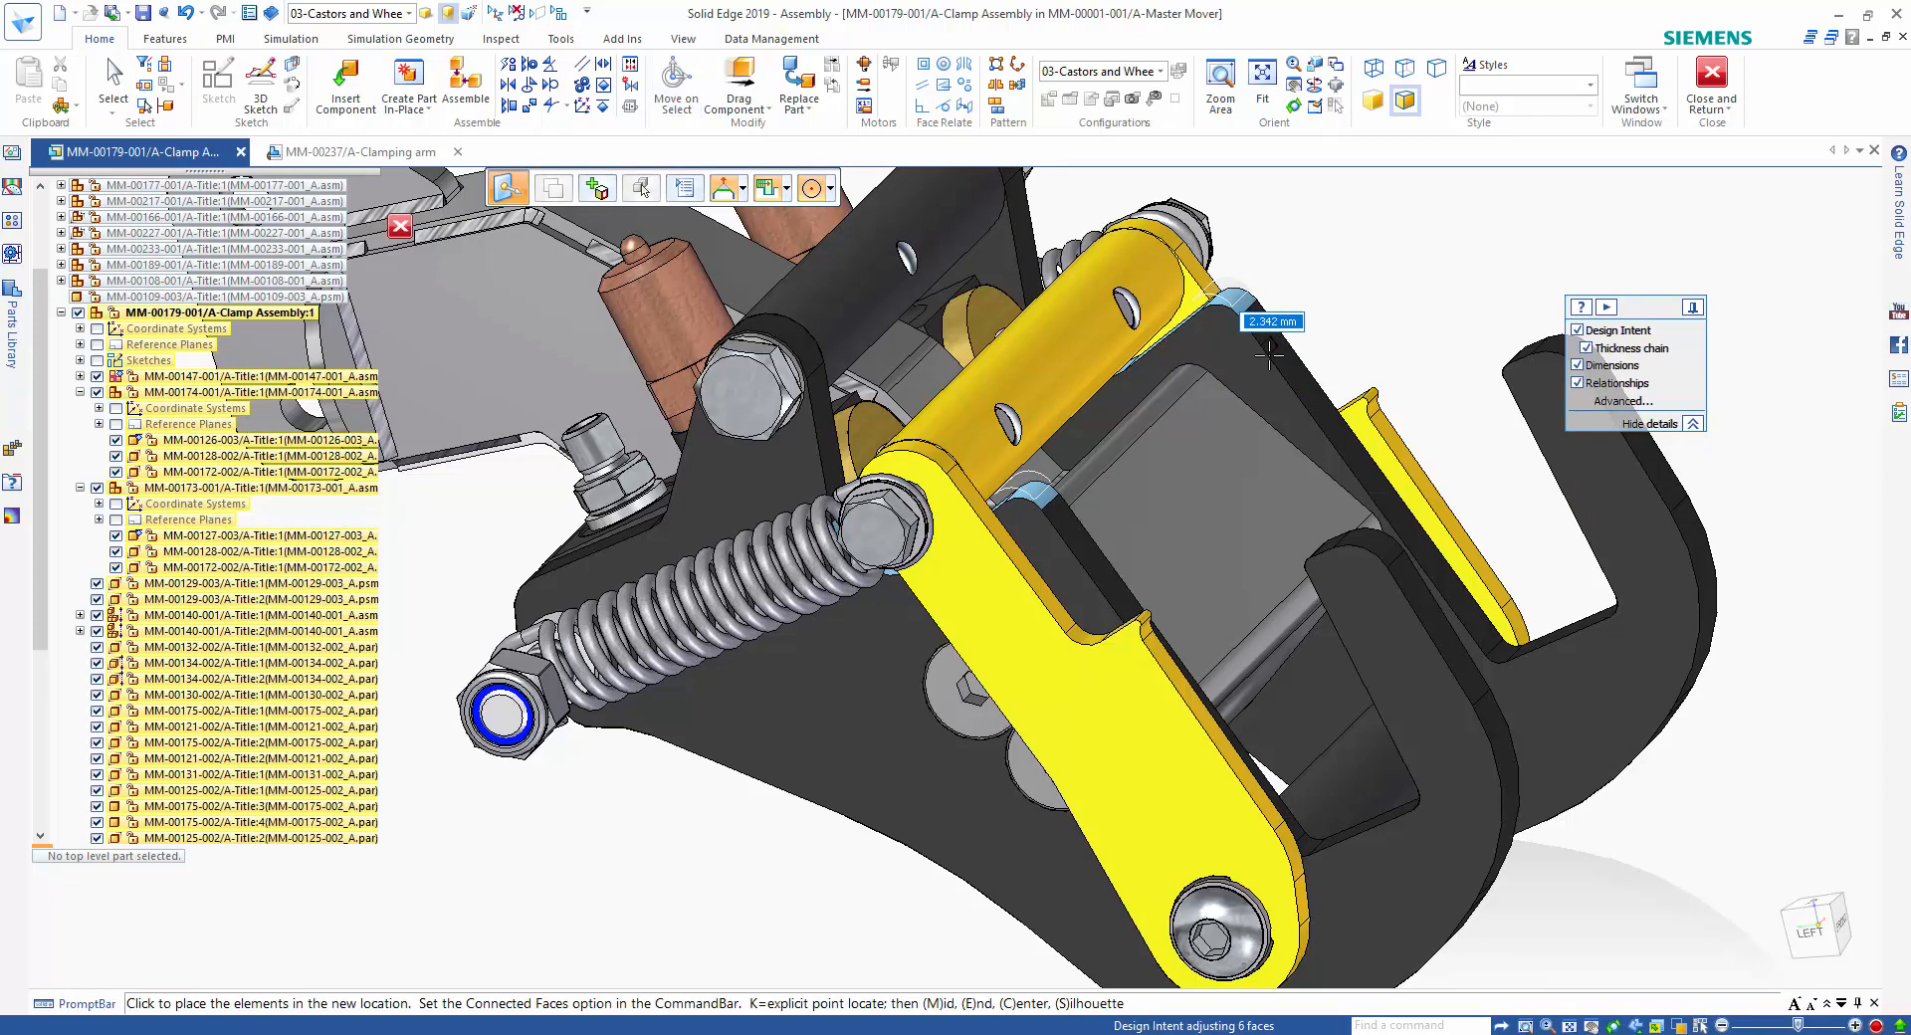
{"action": "key", "text": "Return"}
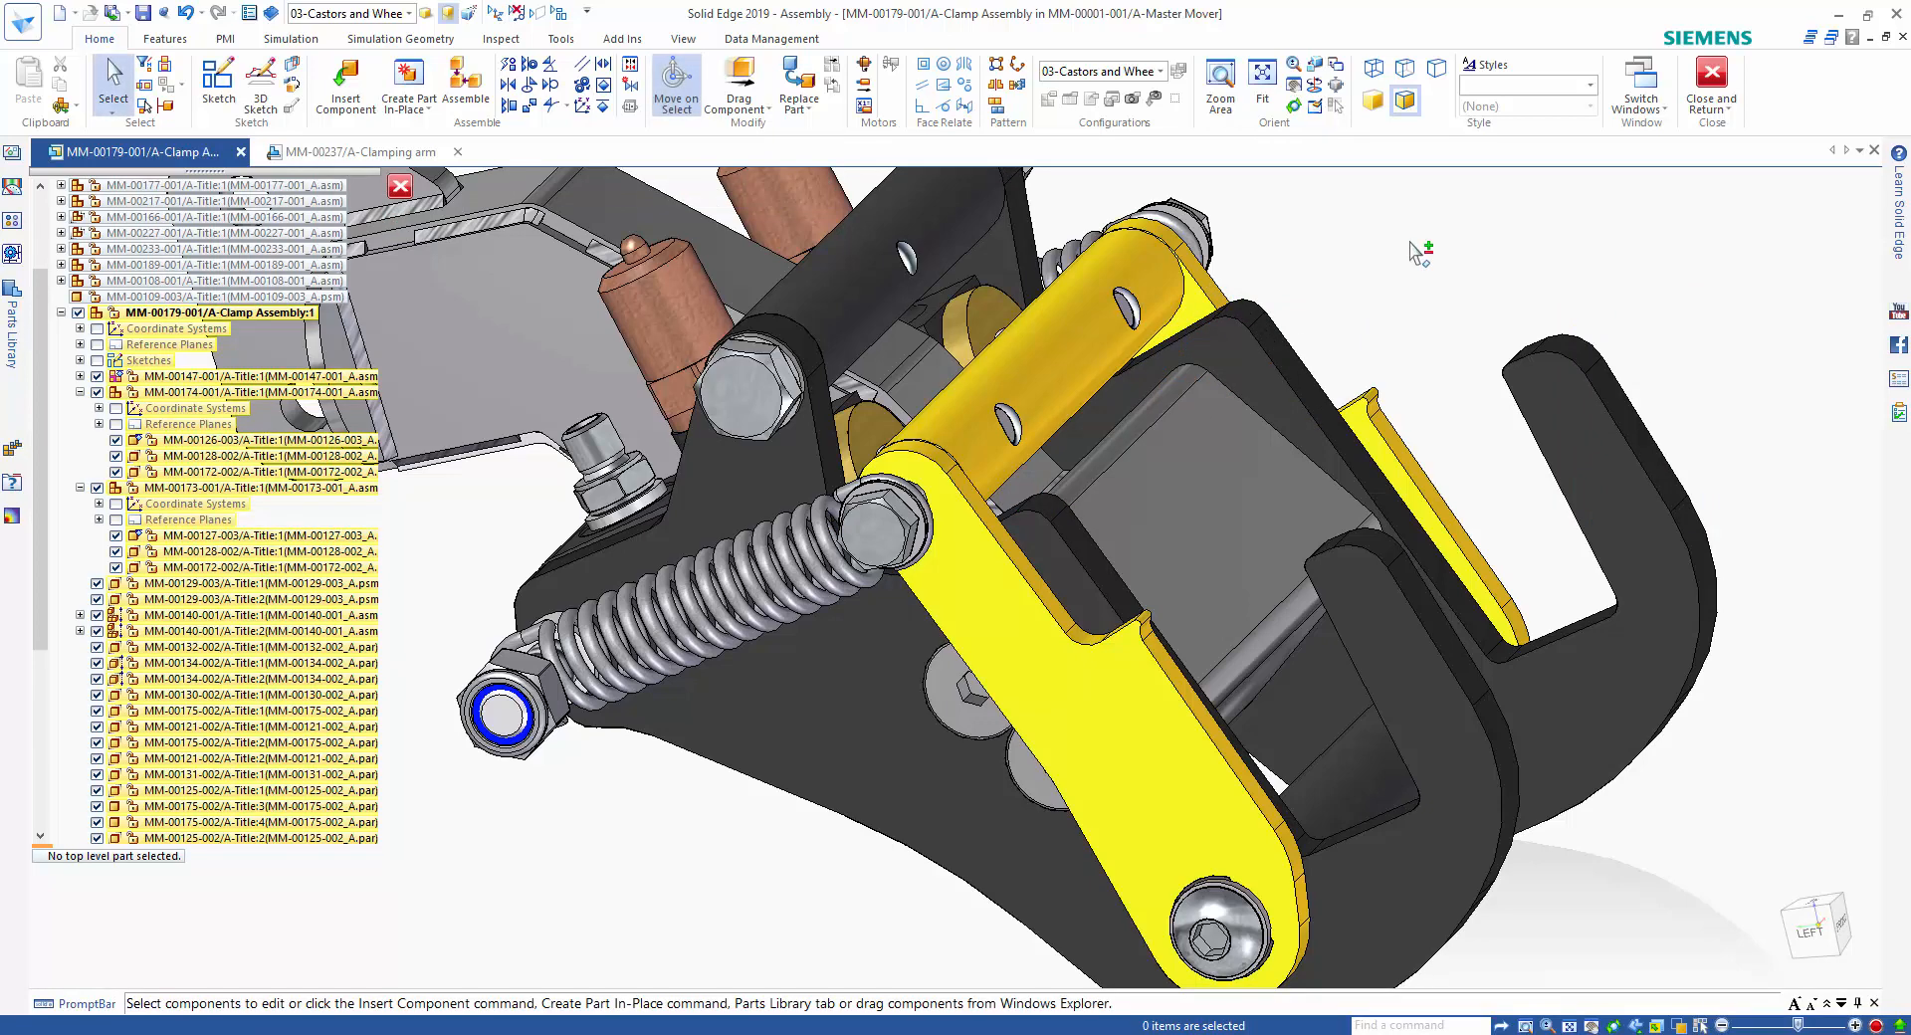
Finish in-place editing of the clamp assembly, return to the Master Mover assembly and save it.
{"action": "left_click", "coordinate": [1711, 78]}
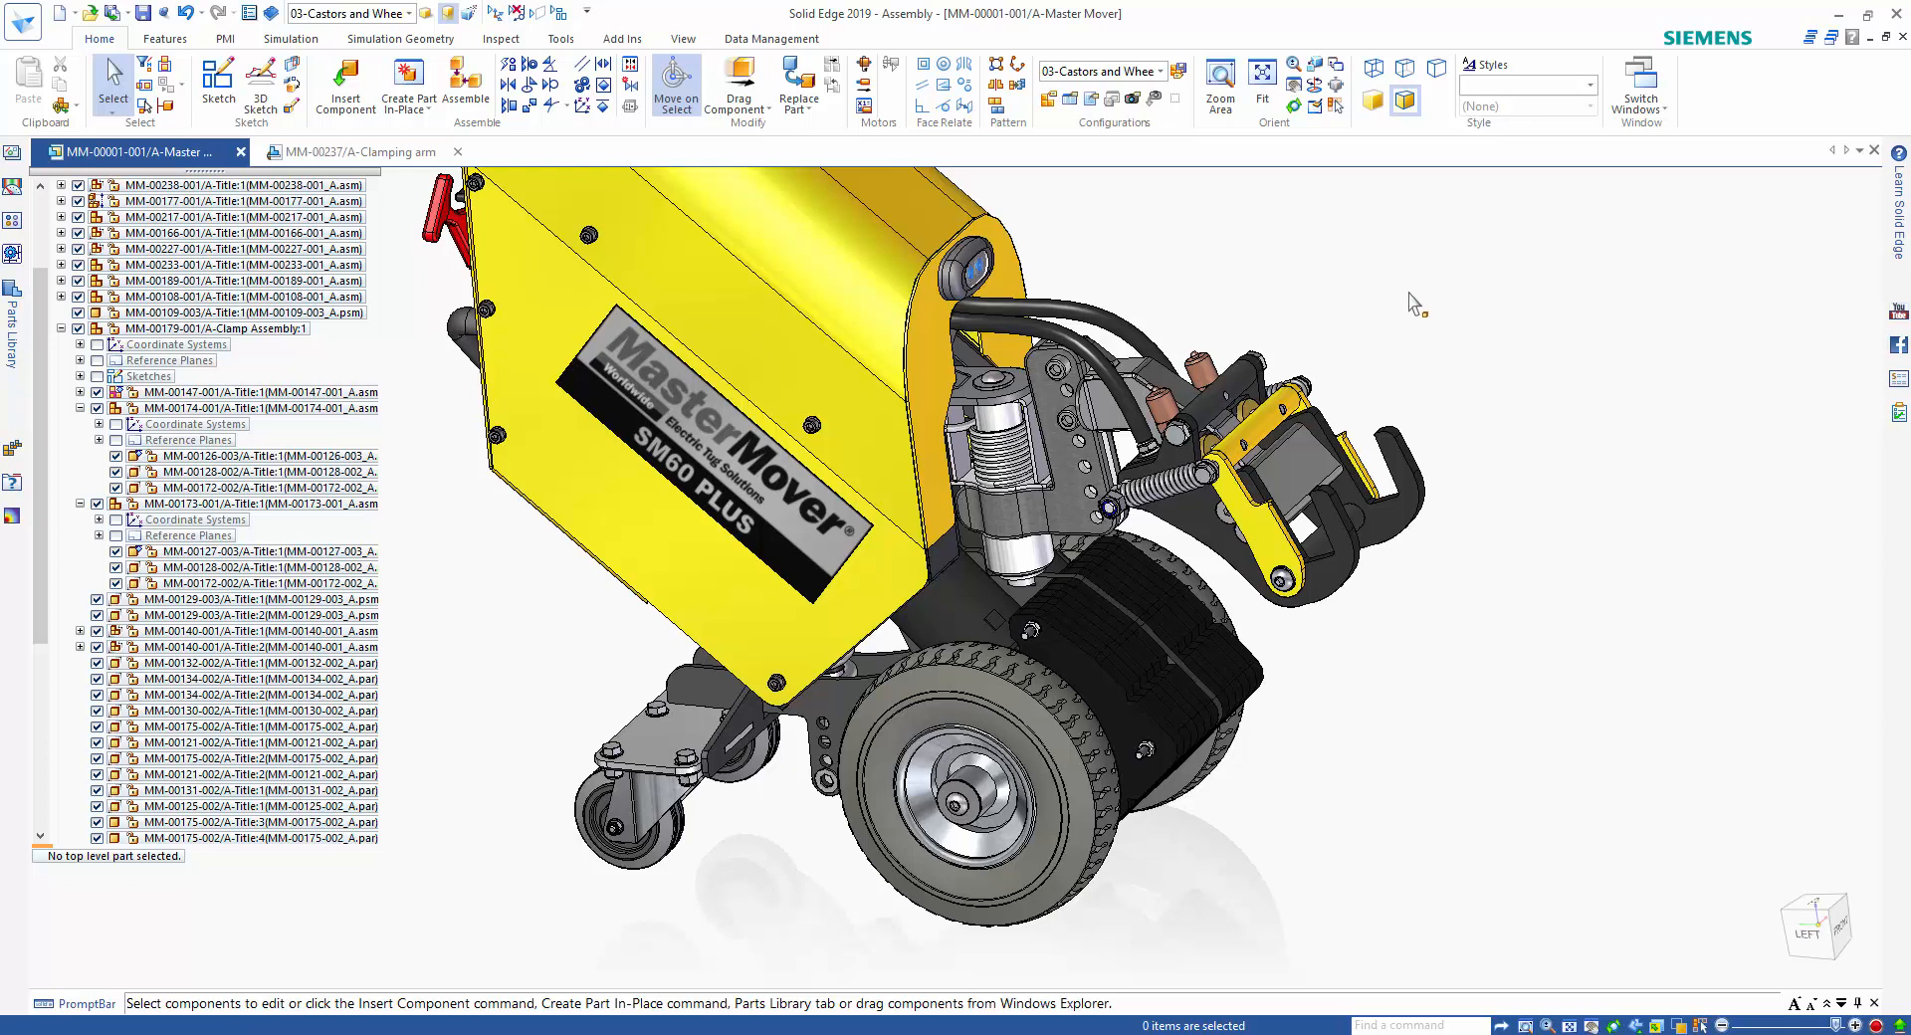
{"action": "left_click", "coordinate": [144, 13]}
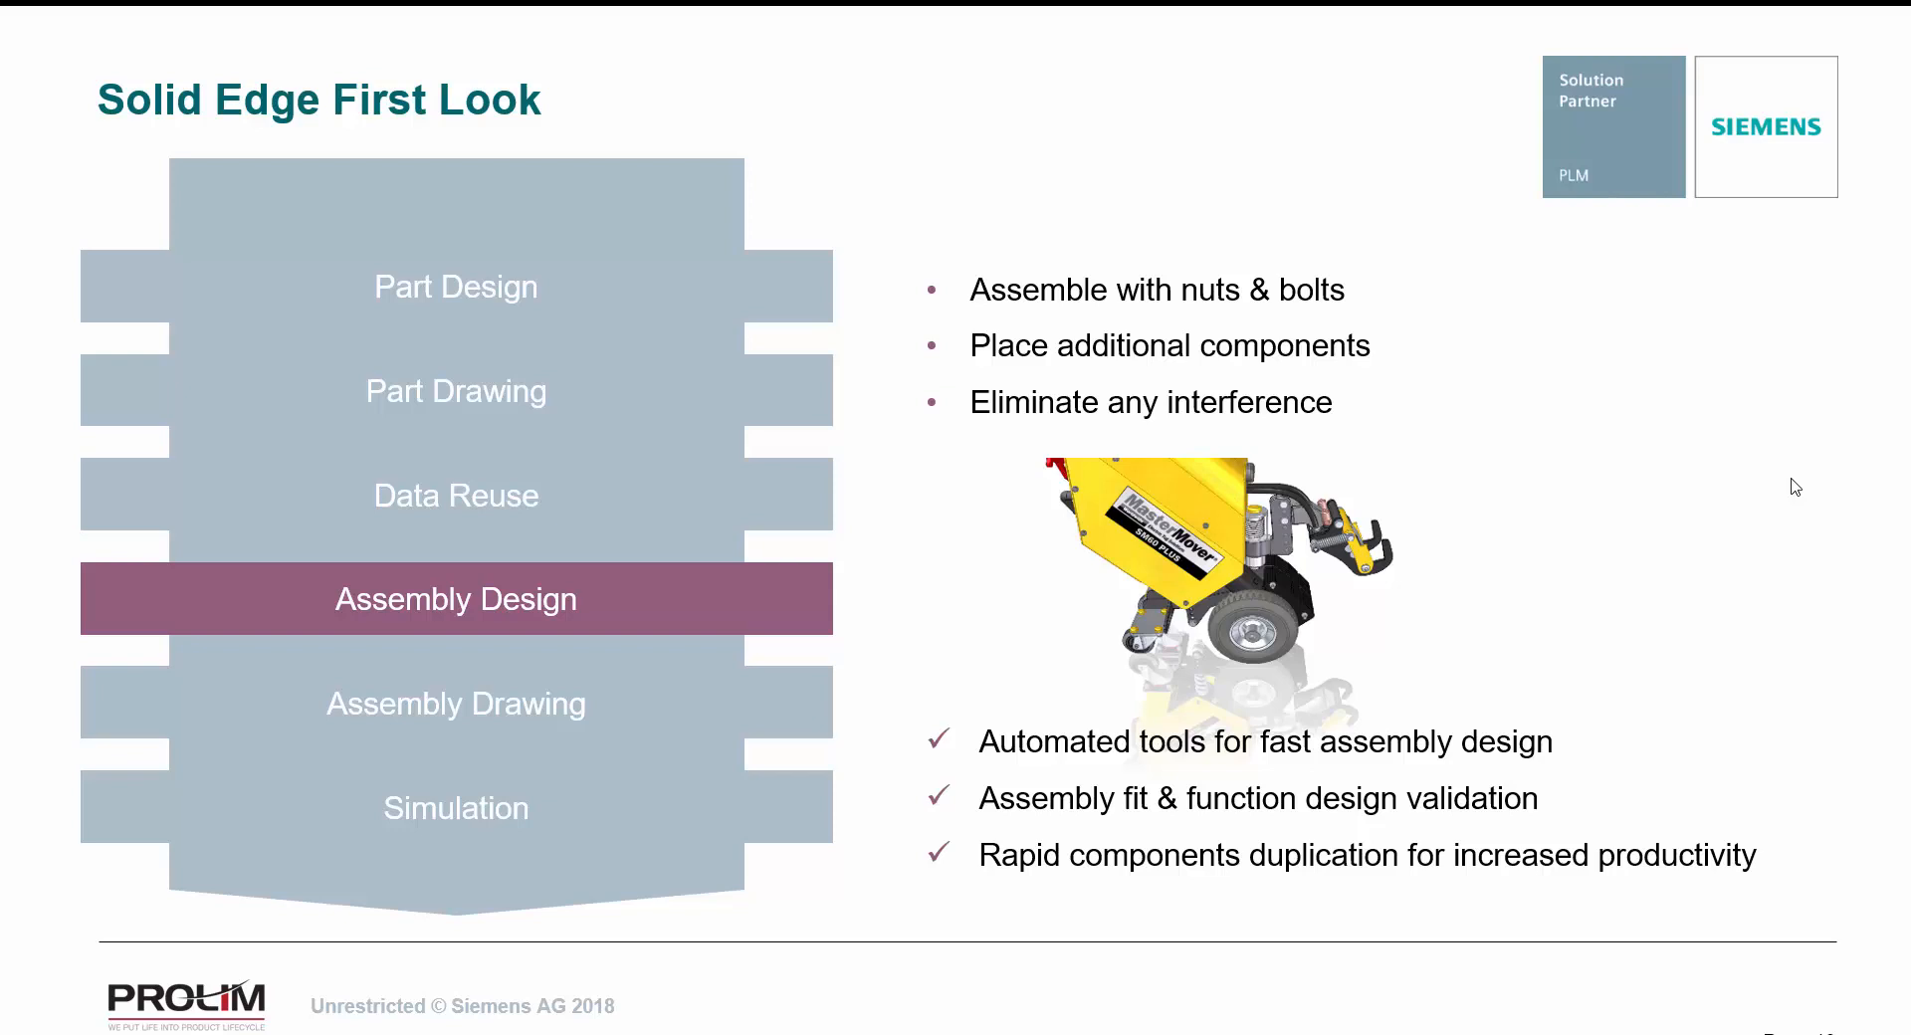
{"action": "left_click", "coordinate": [1792, 487]}
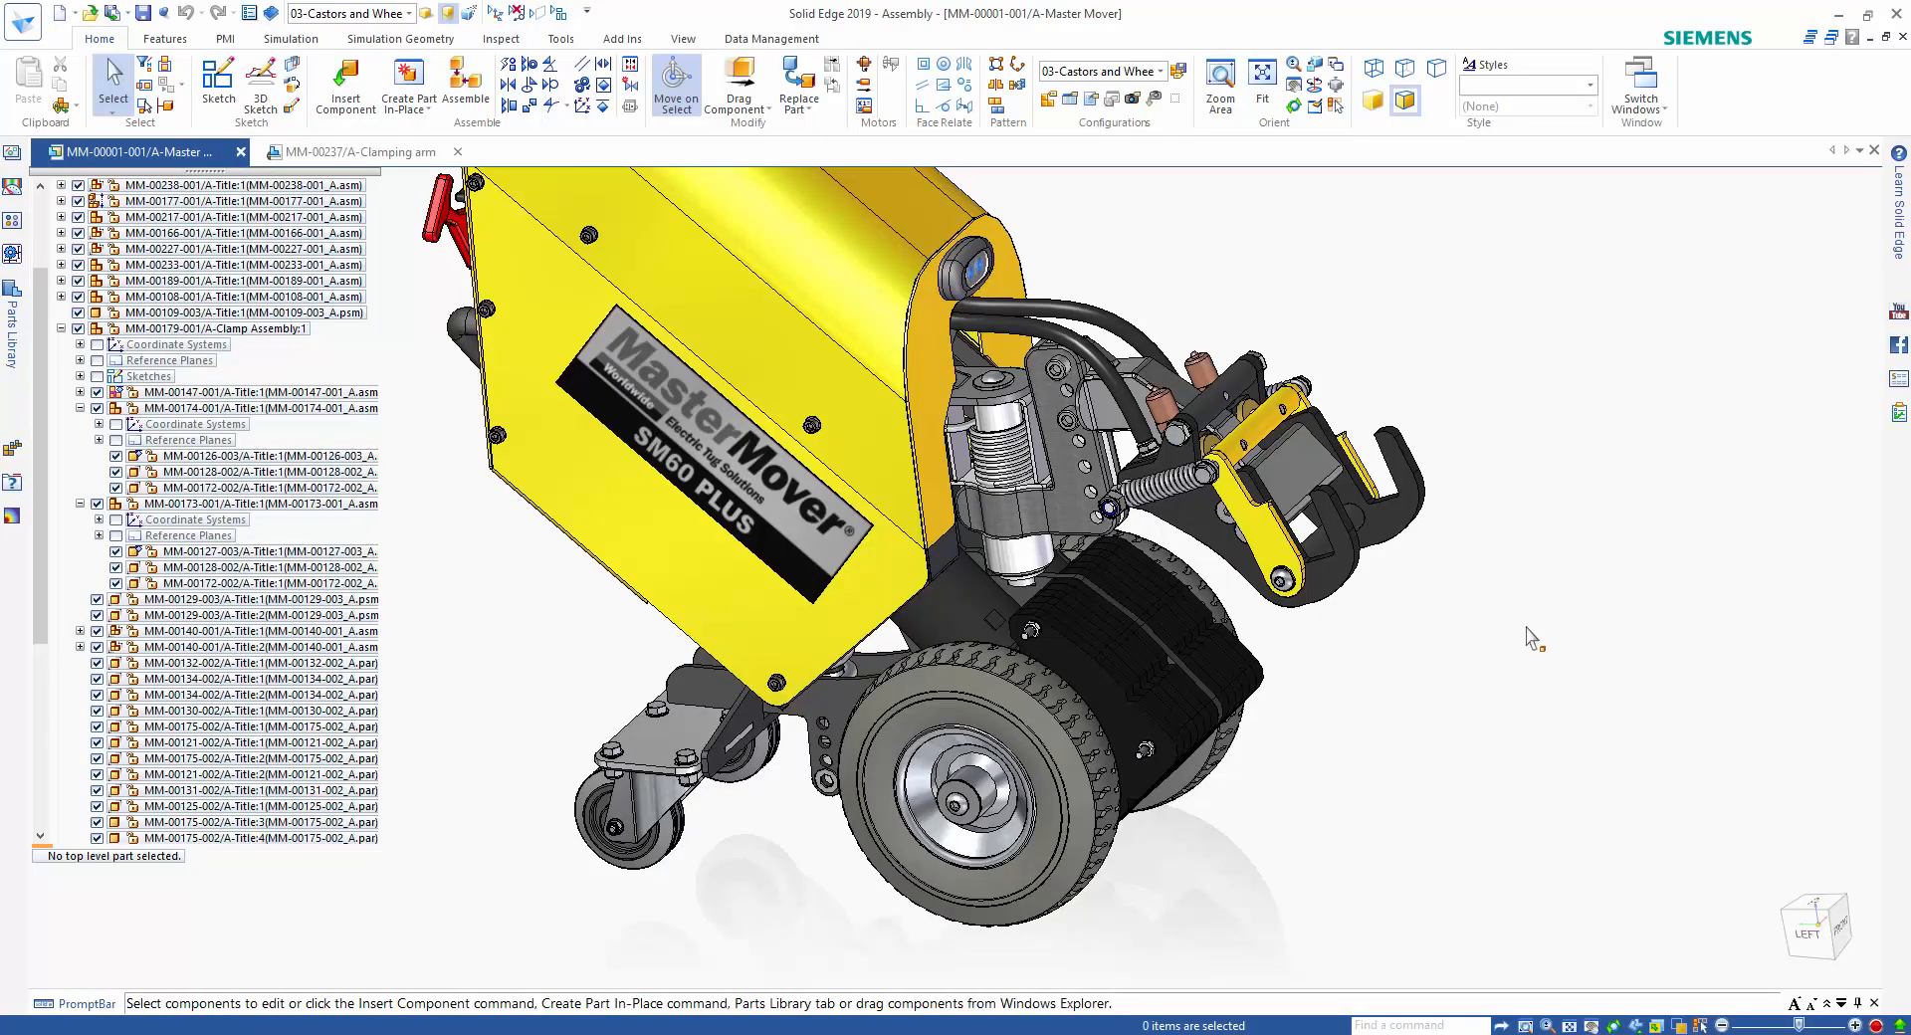
In the Clamping arm drawing, add a second sheet and rename it Asm.
{"action": "left_click", "coordinate": [385, 151]}
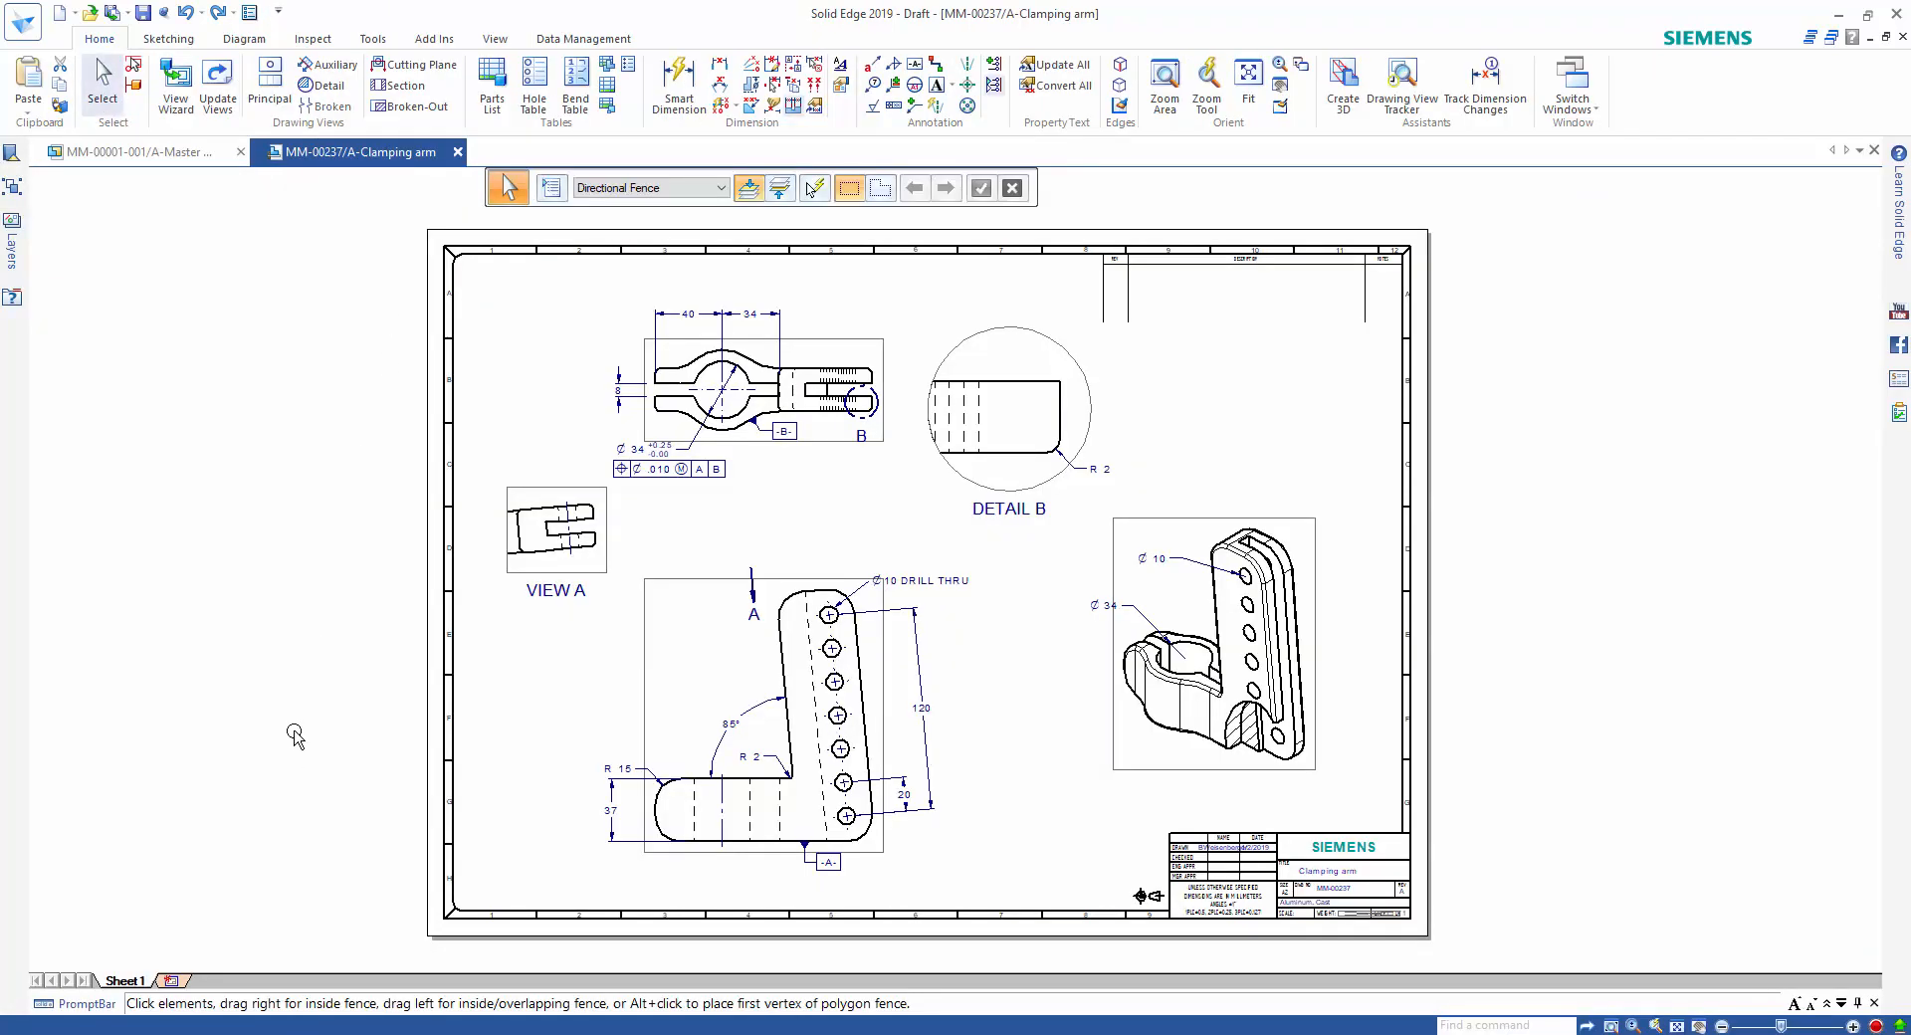
{"action": "left_click", "coordinate": [172, 983]}
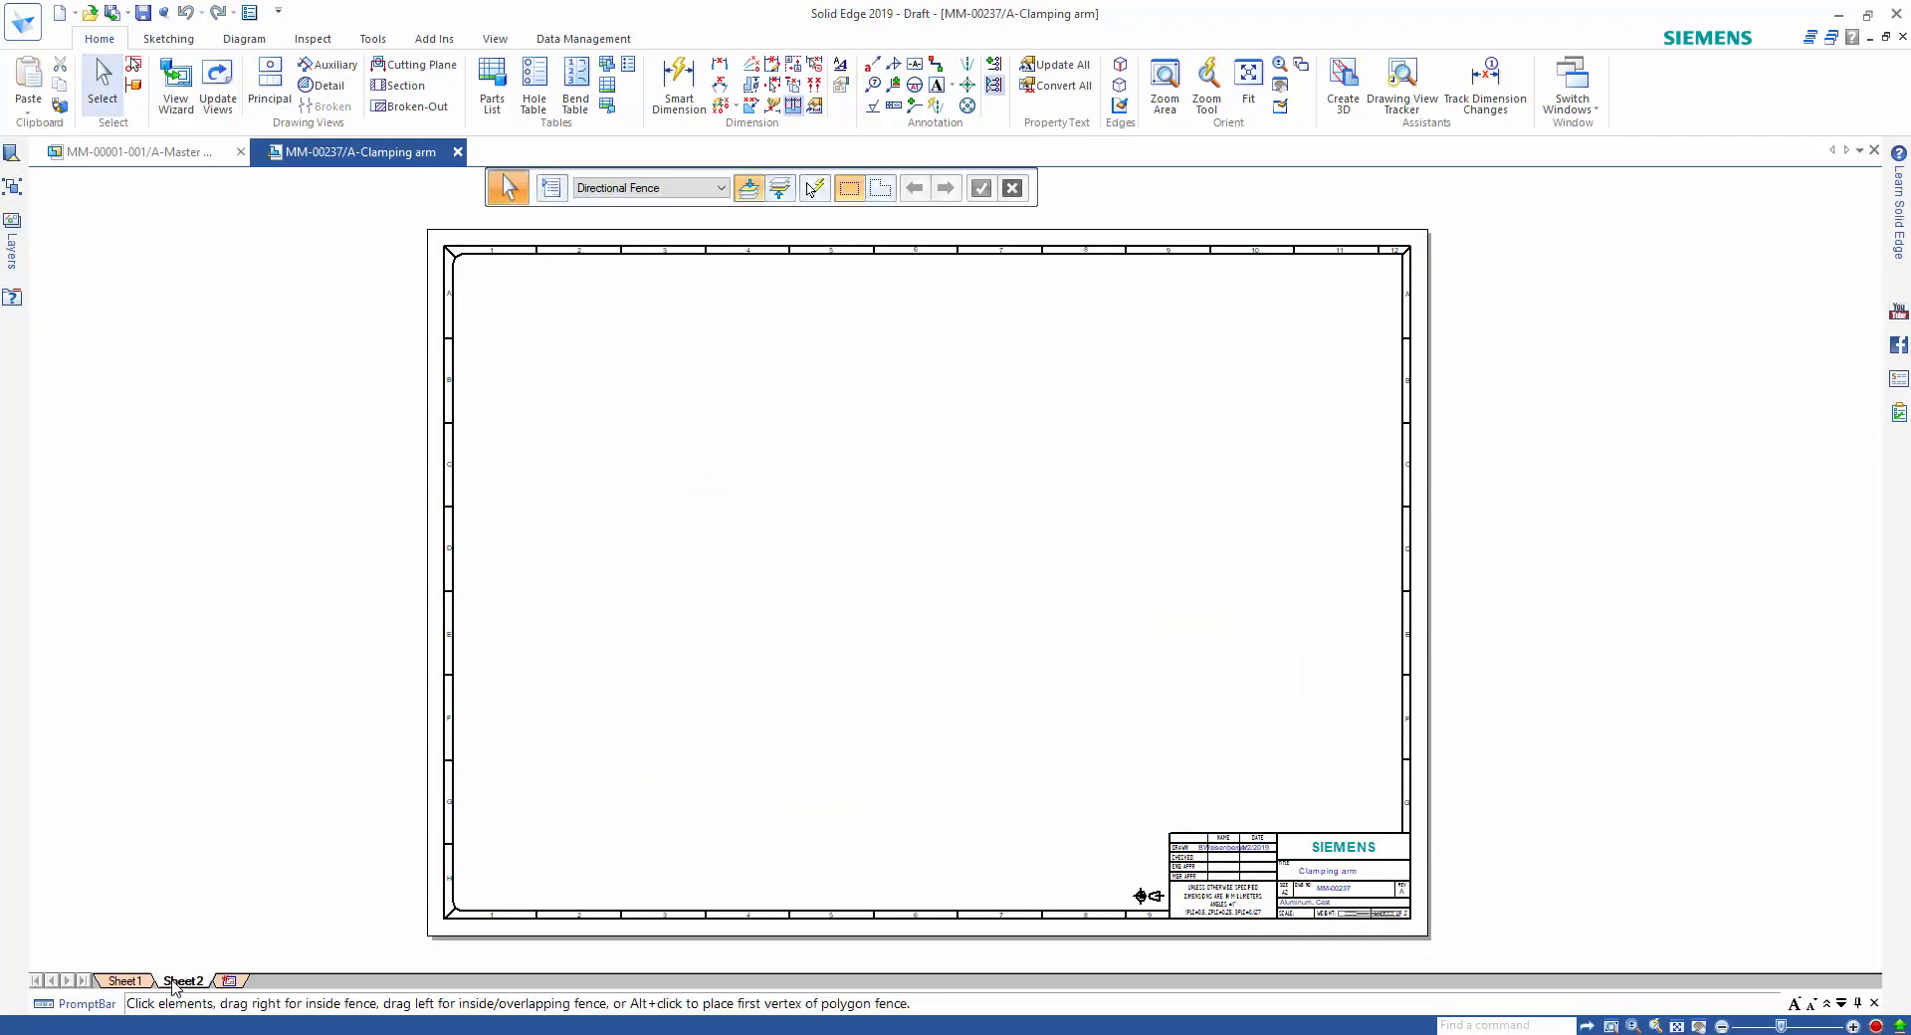
{"action": "right_click", "coordinate": [173, 982]}
{"action": "left_click", "coordinate": [256, 821]}
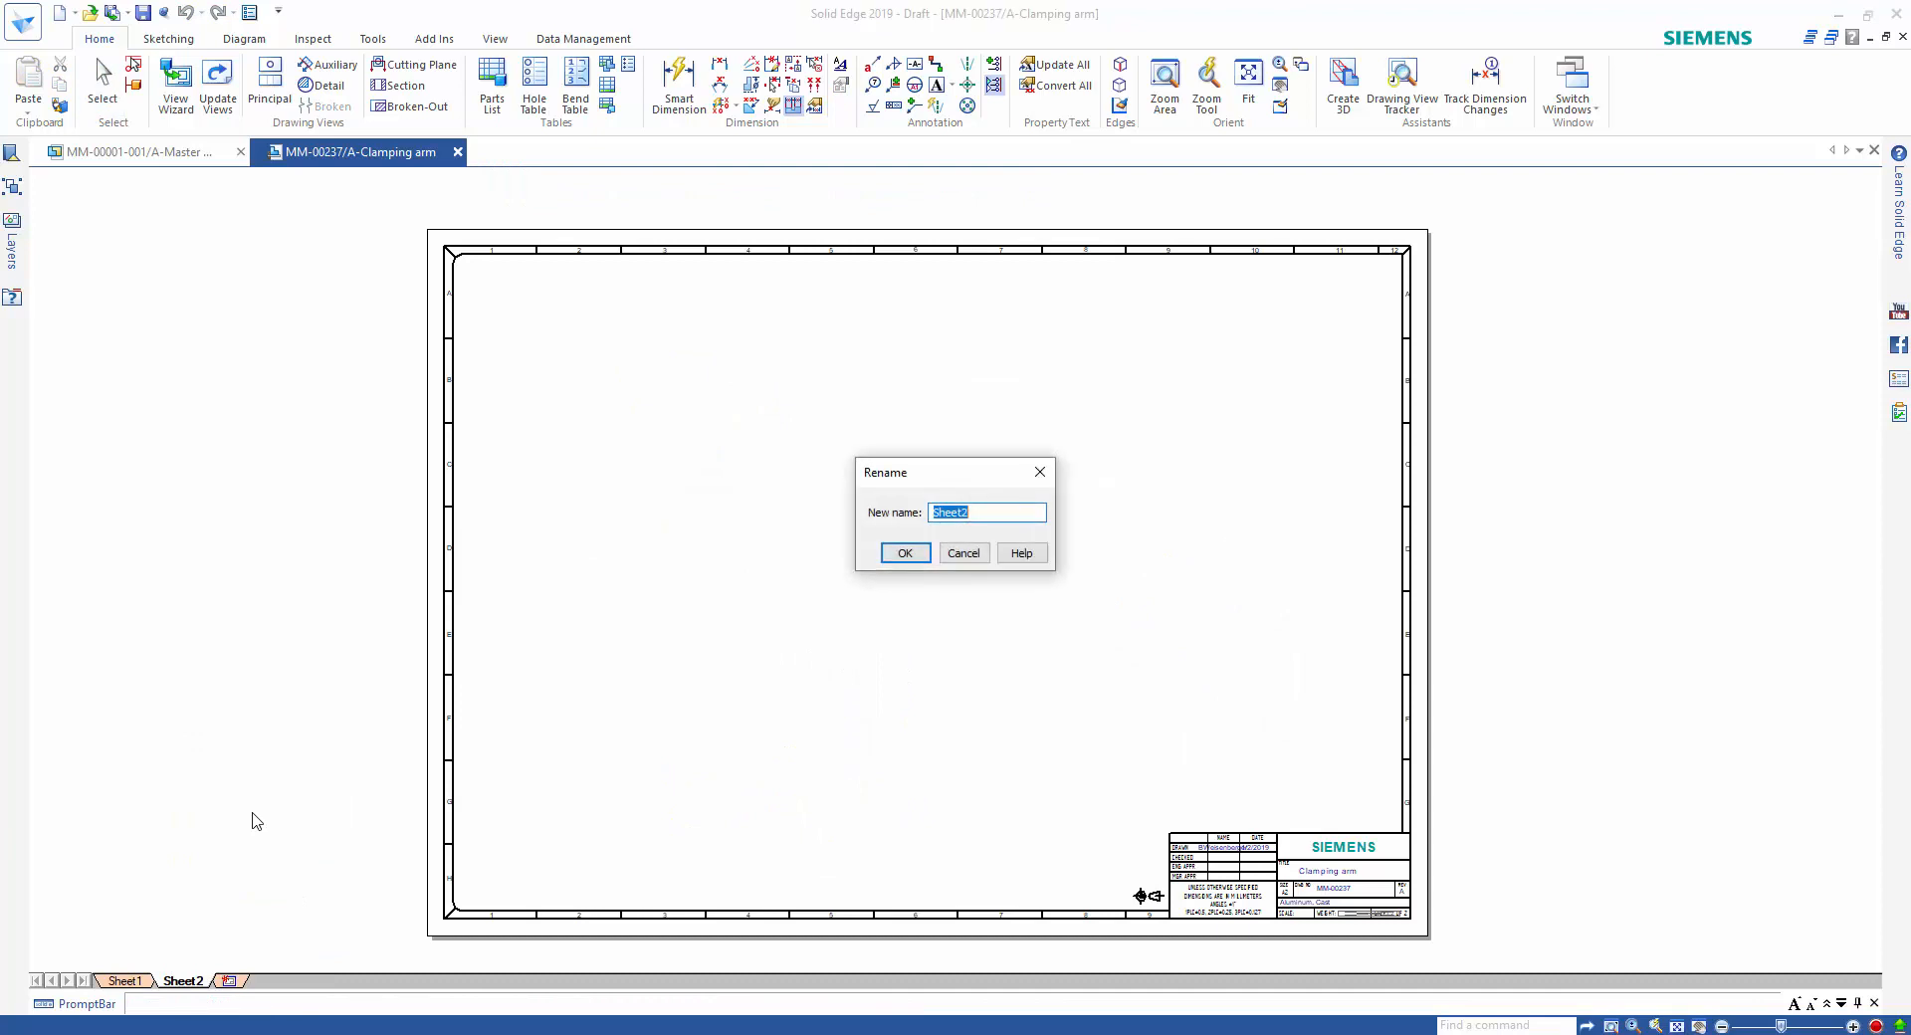
{"action": "type", "text": "Asm"}
{"action": "key", "text": "Return"}
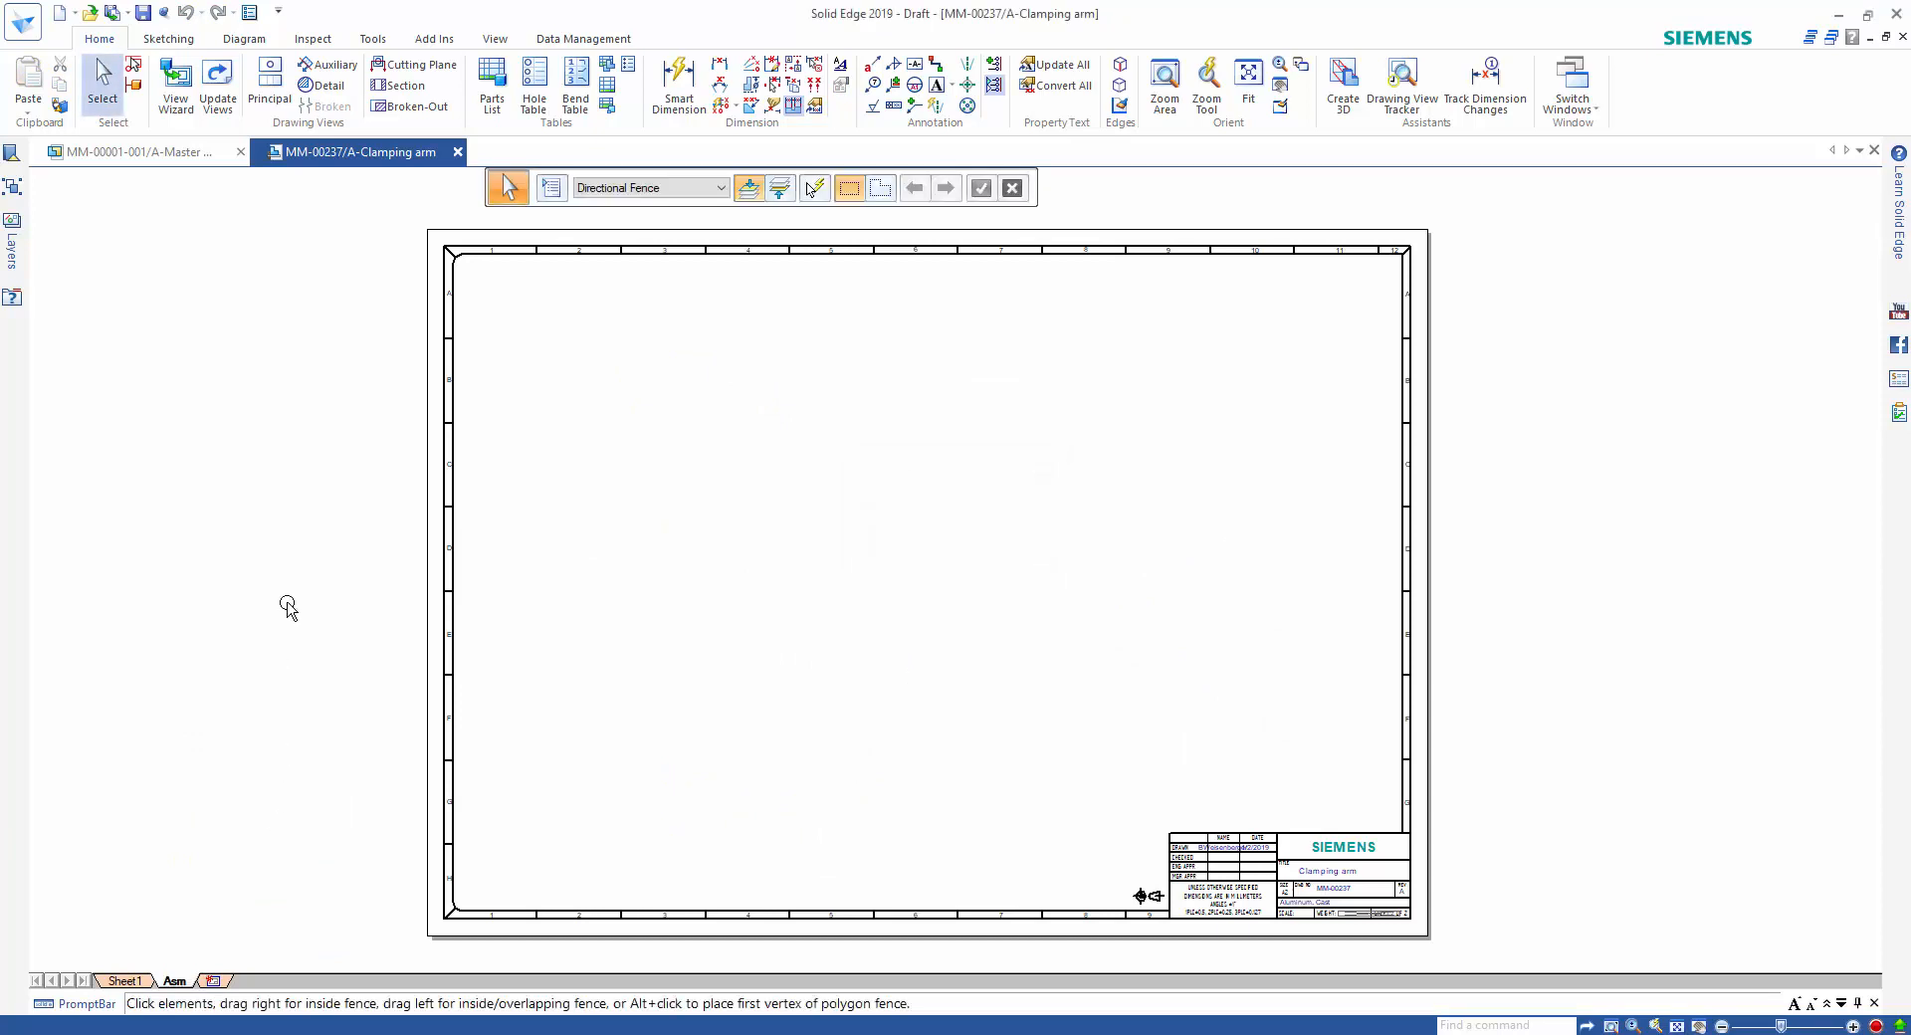
Start the View Wizard on the Asm sheet and open the file search to attach a different model.
{"action": "left_click", "coordinate": [174, 108]}
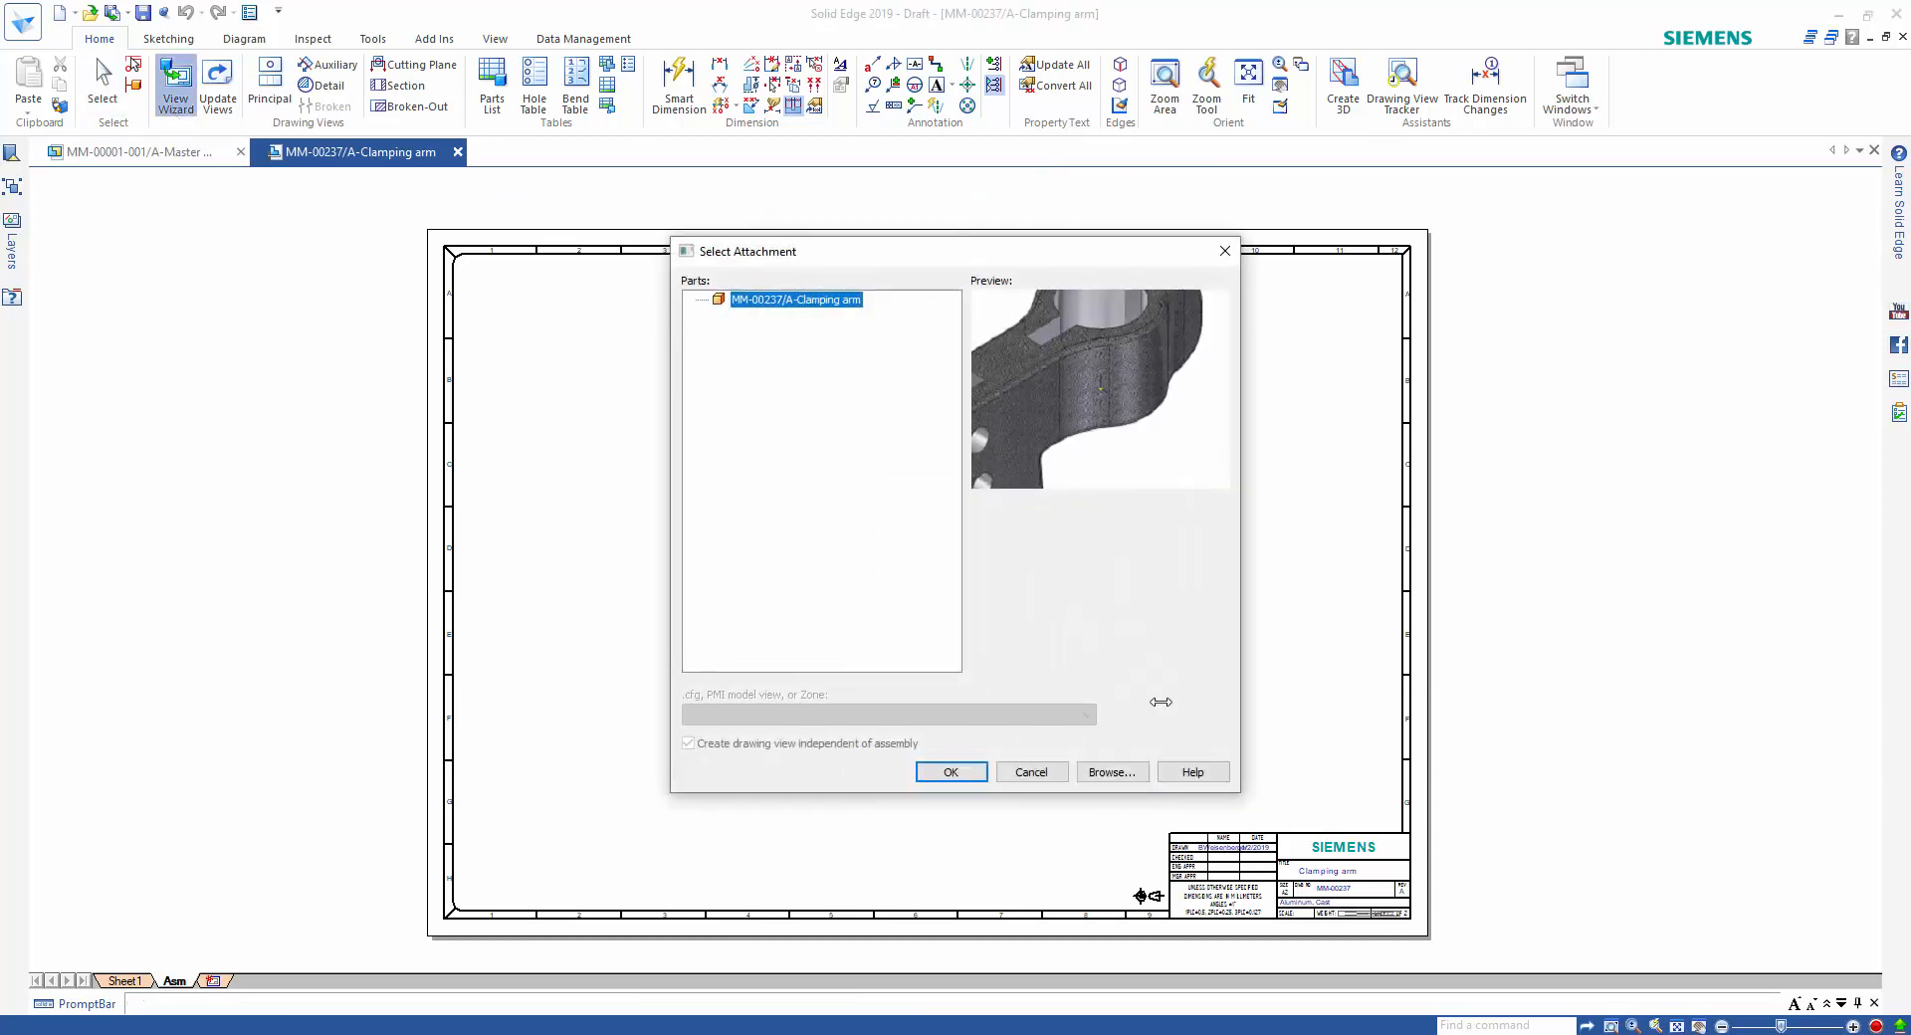
{"action": "left_click", "coordinate": [1133, 773]}
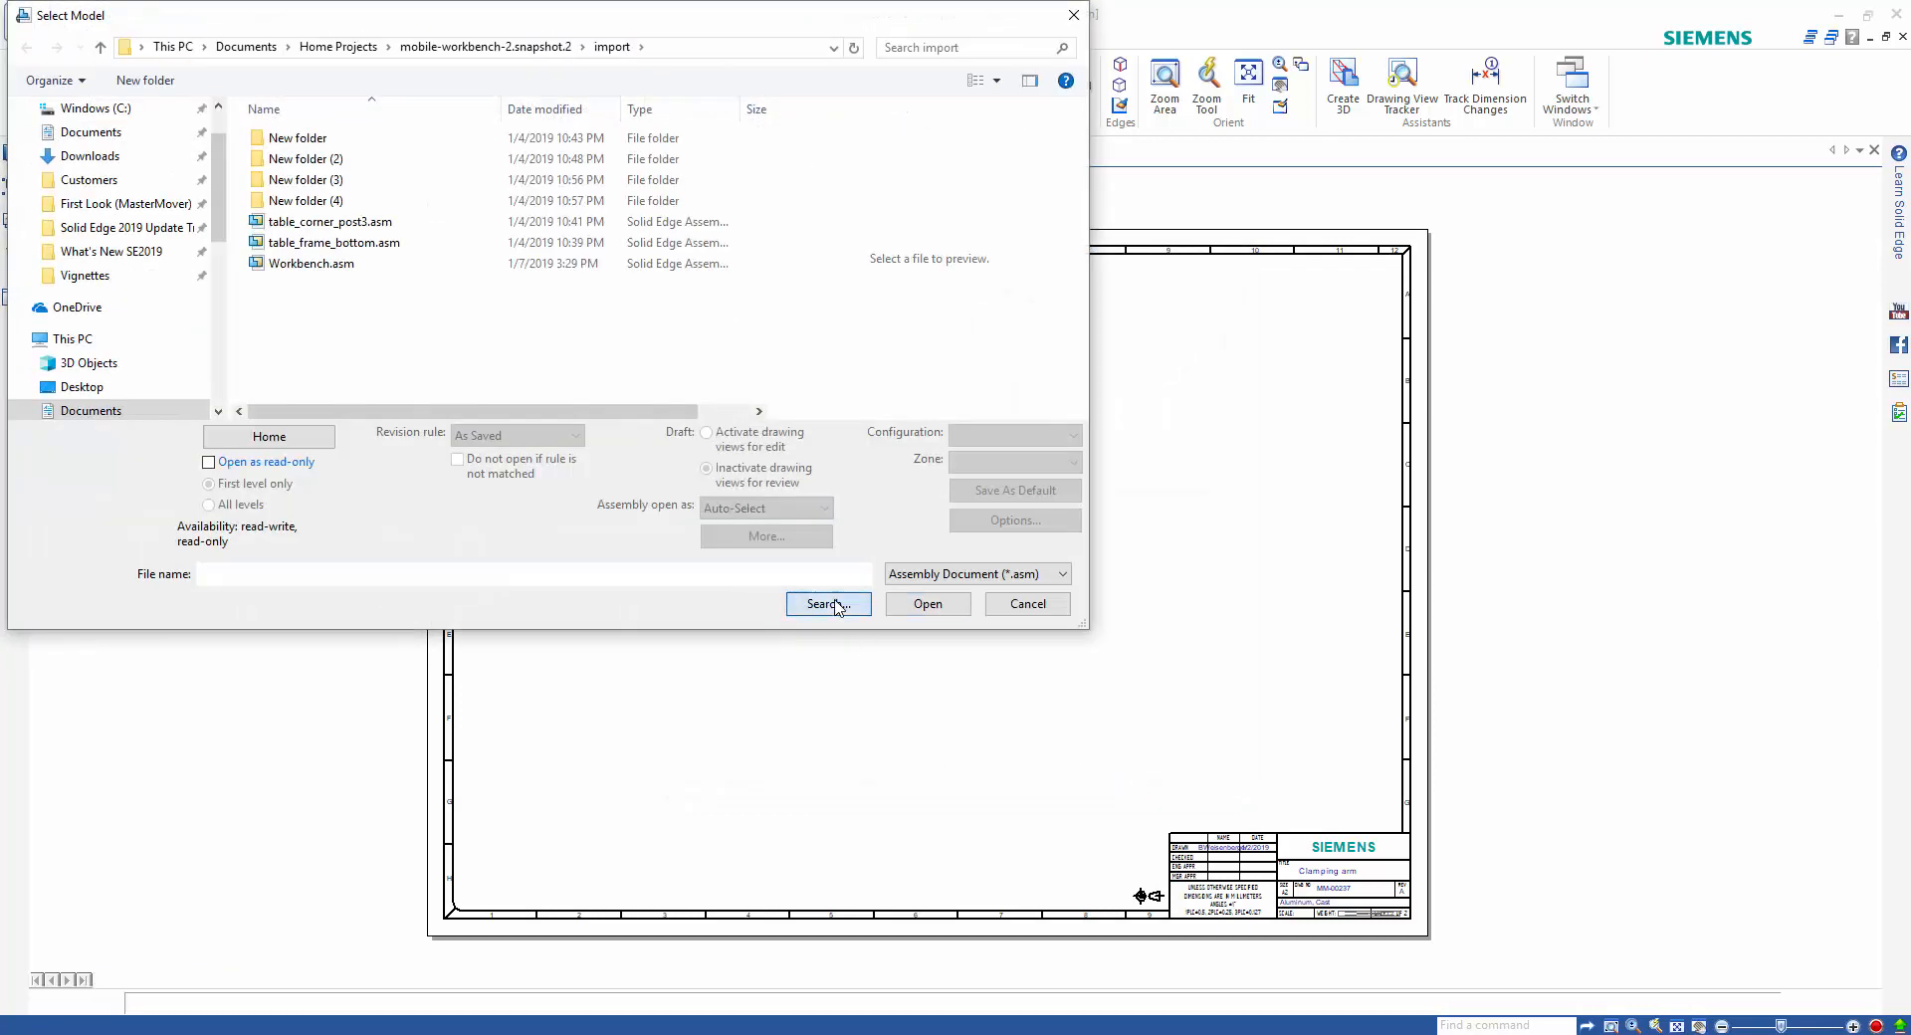
{"action": "left_click", "coordinate": [828, 603]}
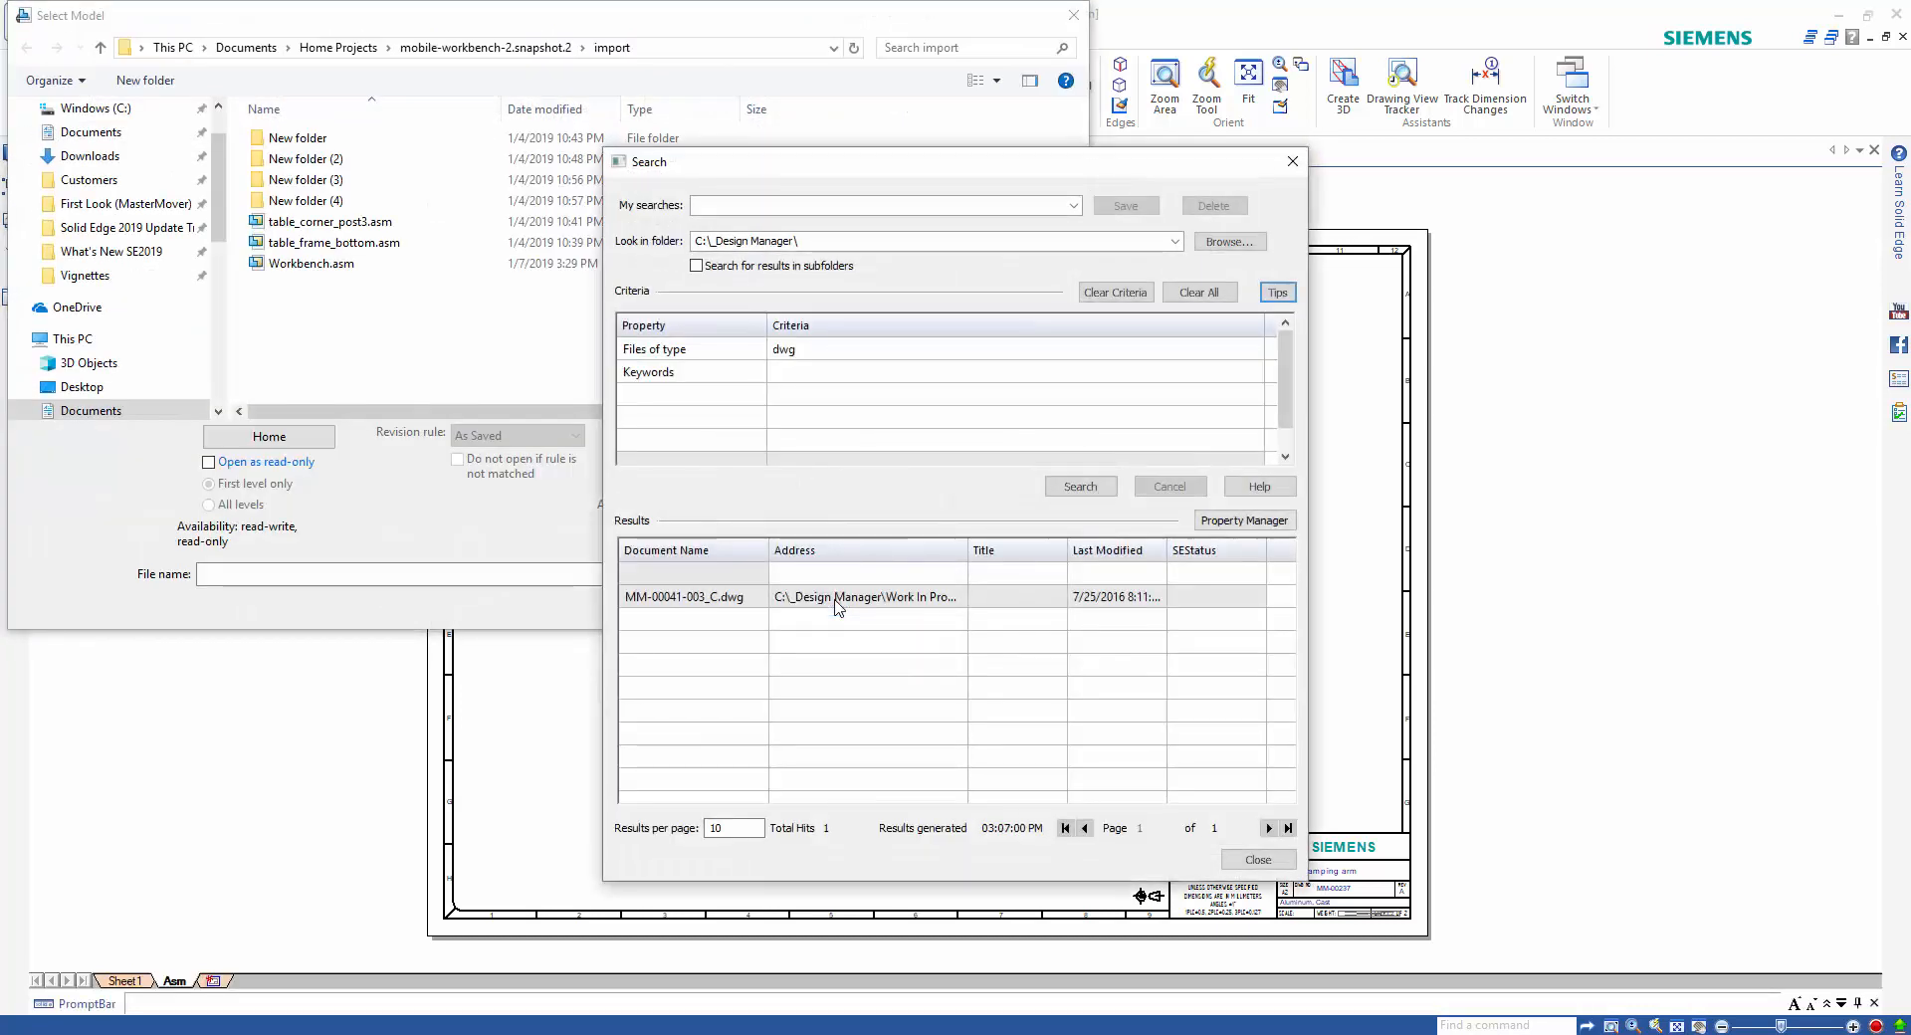
Clear the old search criteria and search the C:\_Design Manager\ folder for files of type asm.
{"action": "left_click", "coordinate": [1113, 302]}
{"action": "left_click", "coordinate": [845, 358]}
{"action": "type", "text": "asm"}
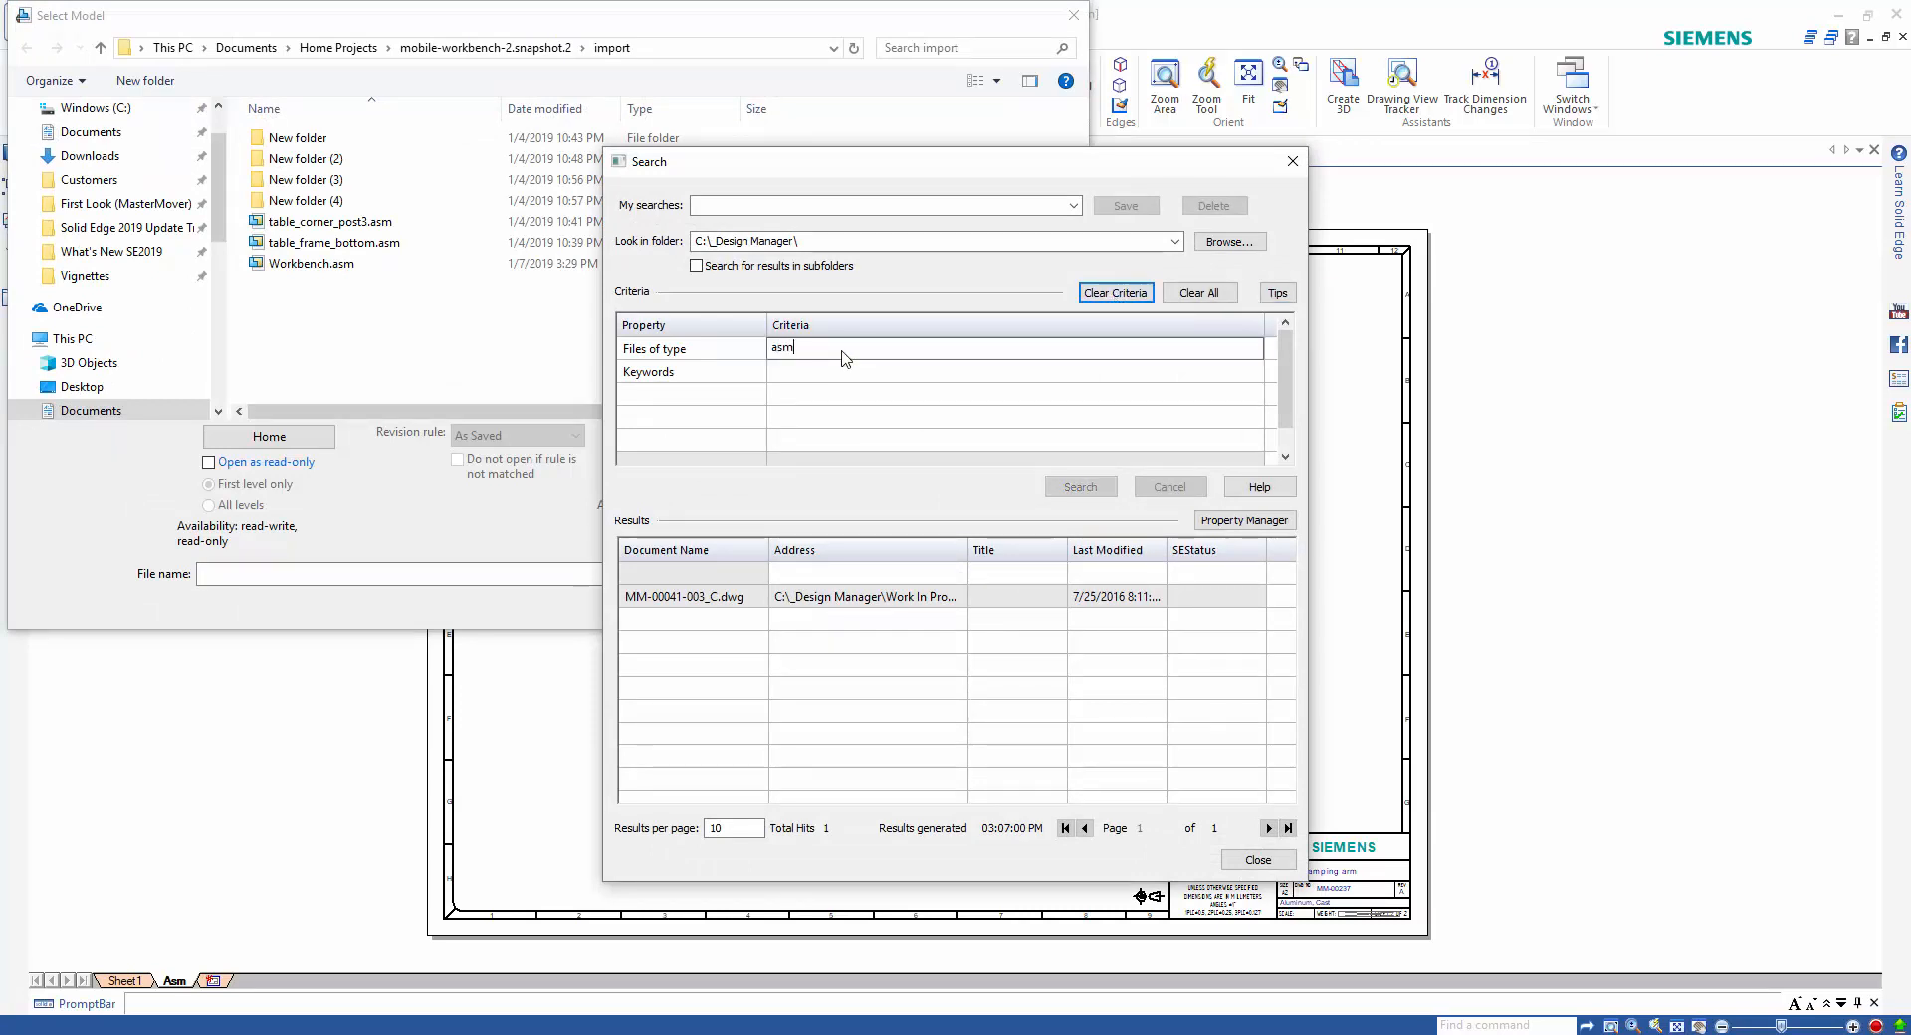
{"action": "key", "text": "Return"}
{"action": "left_click", "coordinate": [1080, 487]}
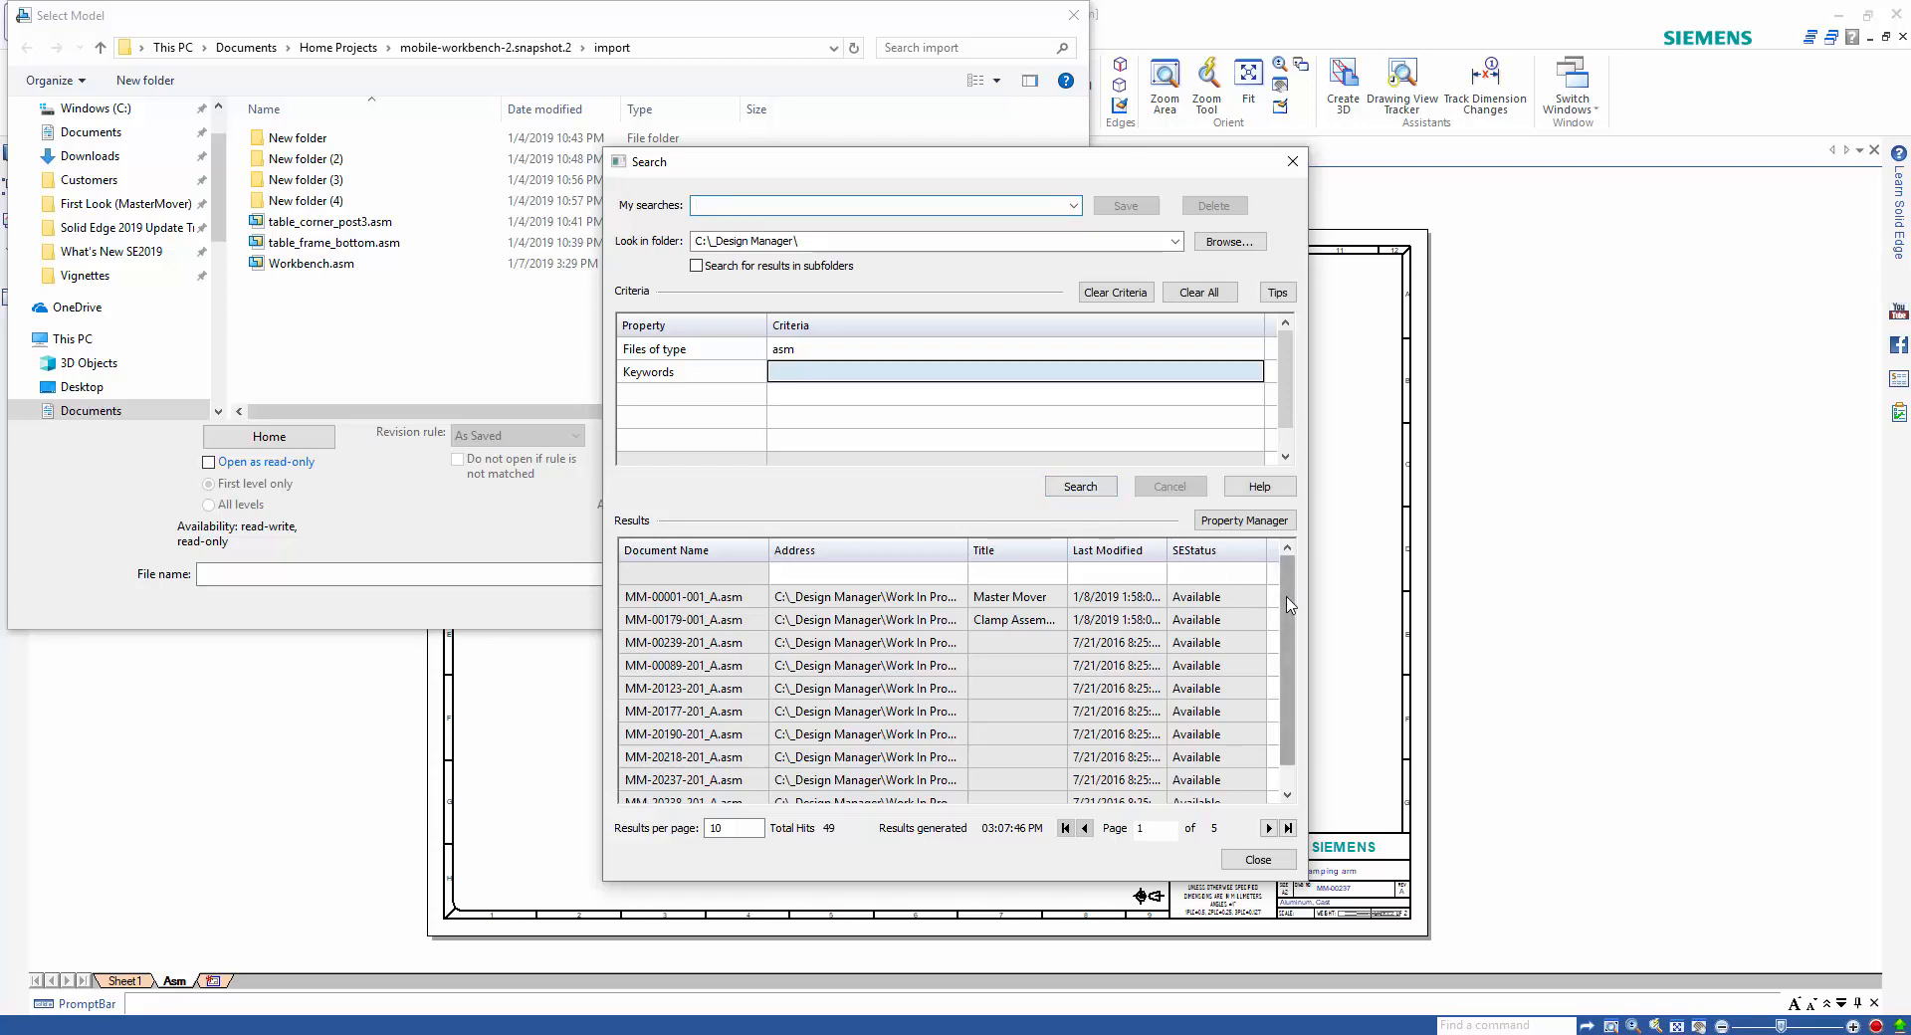
Narrow the asm search to the keyword "clamp" and load MM-00179-001_A.asm as the model for the drawing view.
{"action": "mouse_move", "coordinate": [1288, 605]}
{"action": "left_mouse_down"}
{"action": "mouse_move", "coordinate": [1296, 632]}
{"action": "mouse_move", "coordinate": [1299, 598]}
{"action": "left_mouse_up"}
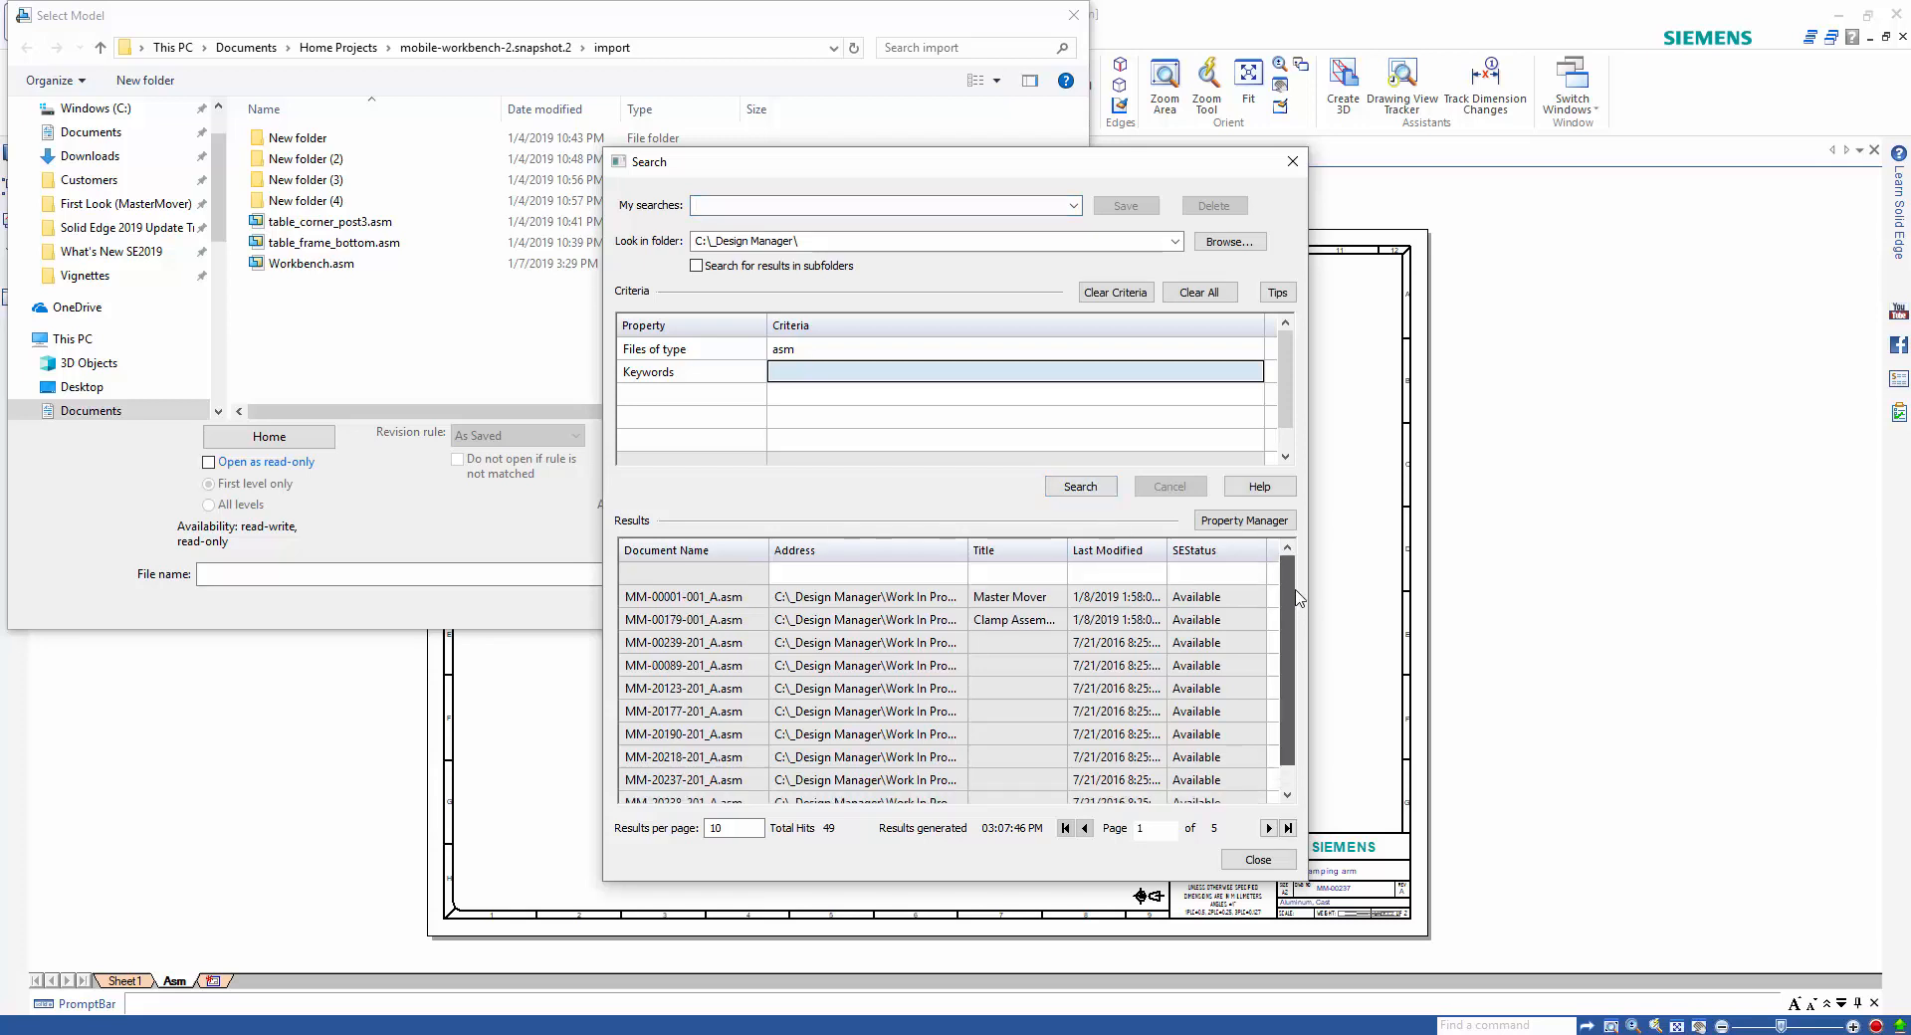
{"action": "left_click", "coordinate": [812, 370]}
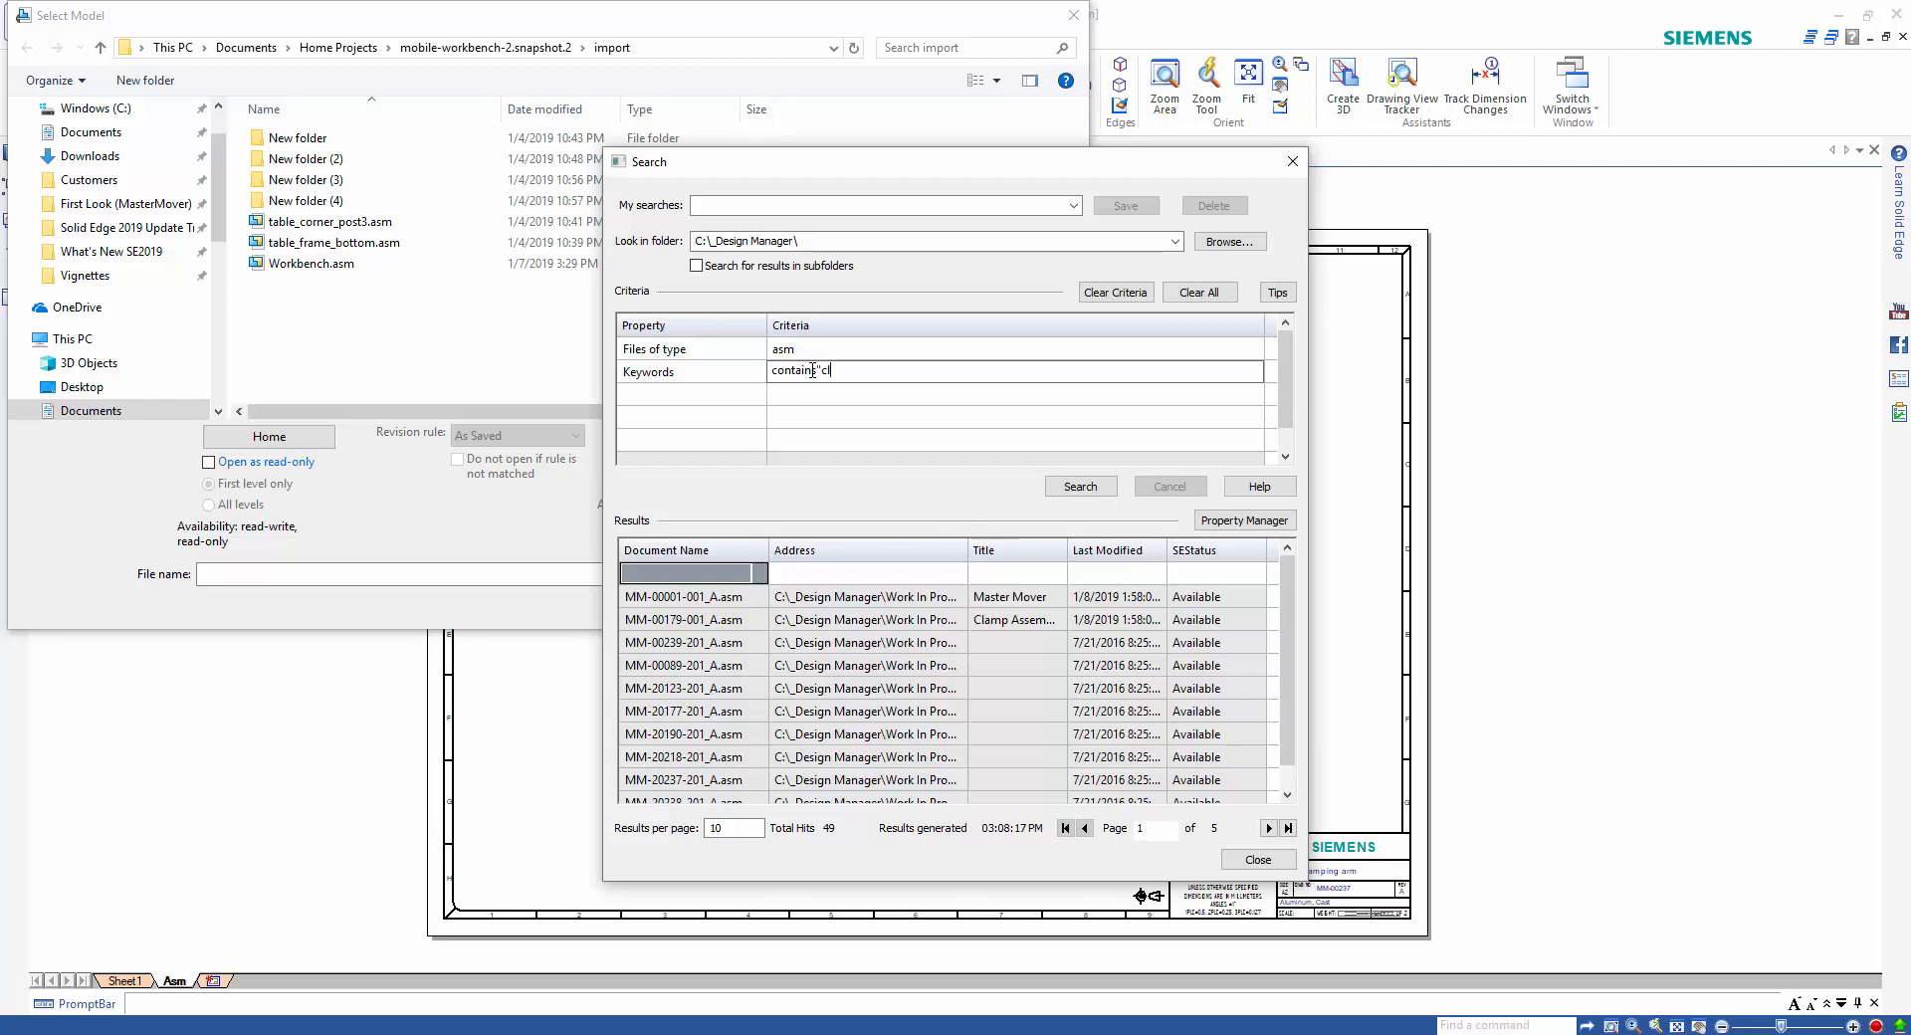
{"action": "type", "text": "clamp"}
{"action": "key", "text": "Return"}
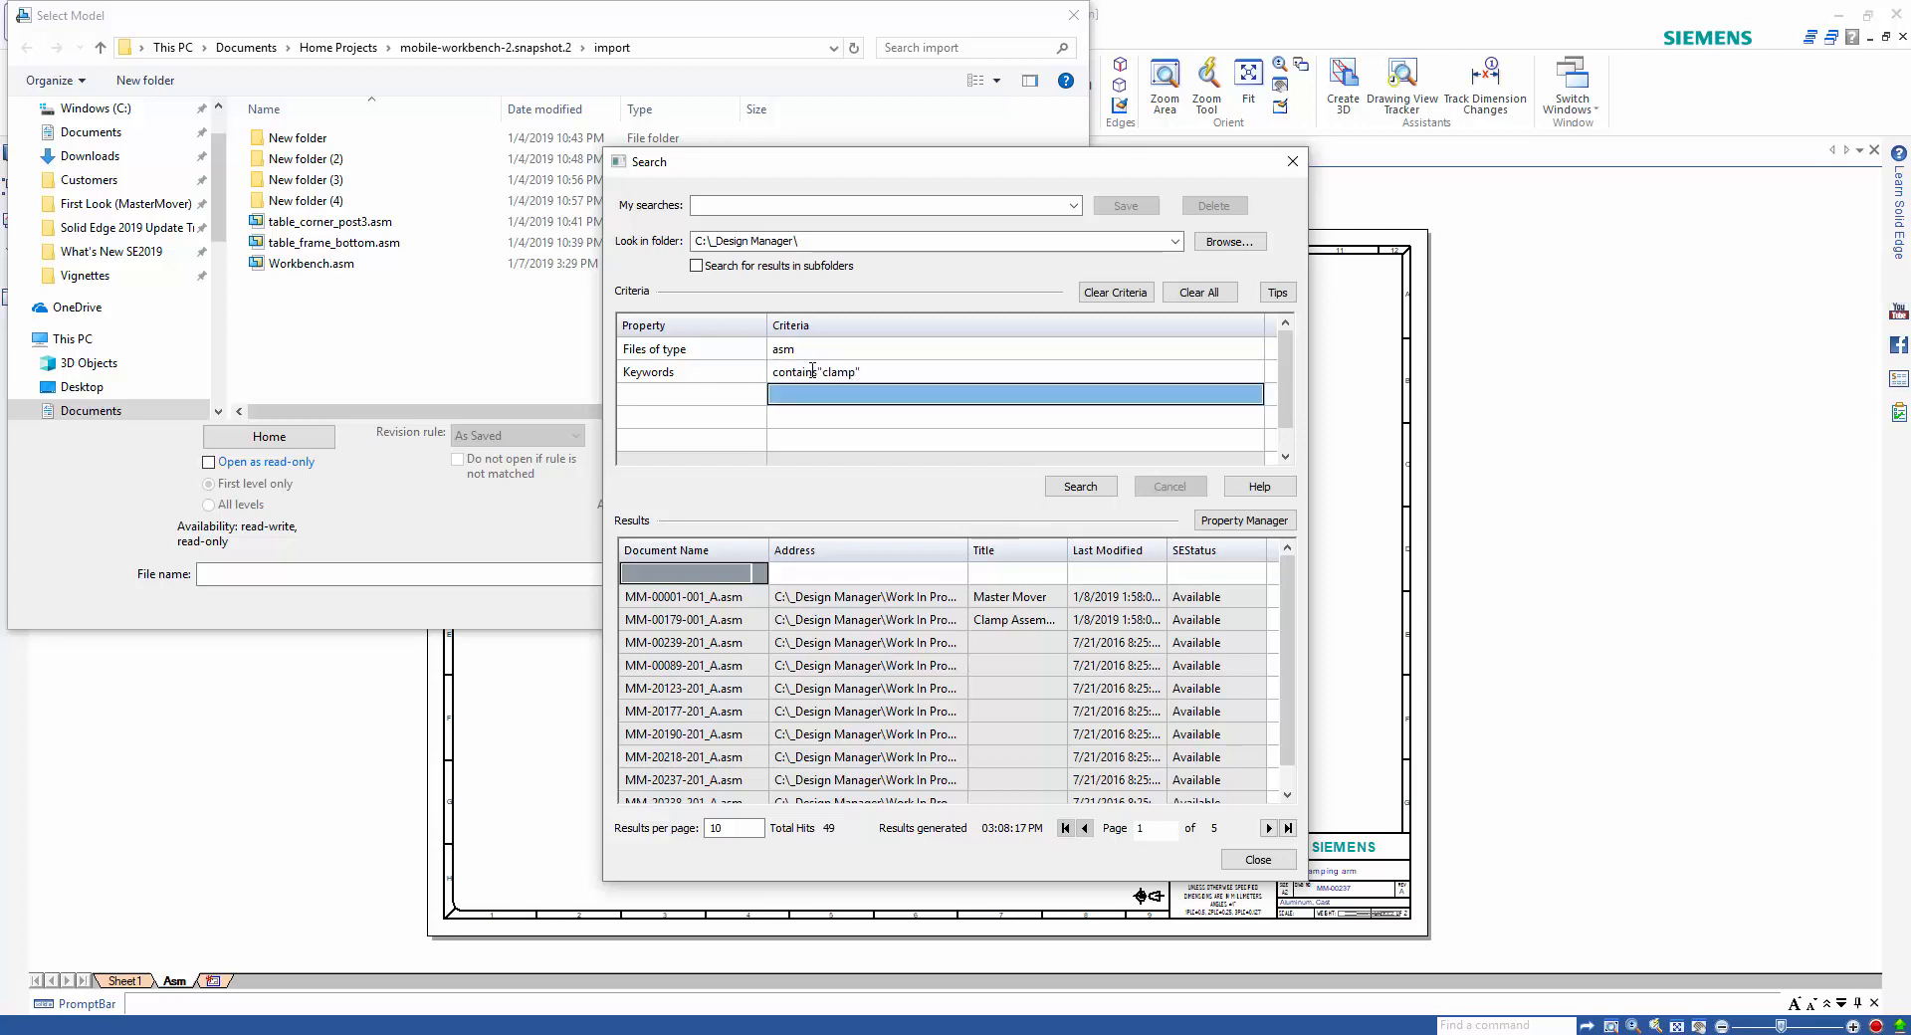
{"action": "left_click", "coordinate": [1083, 486]}
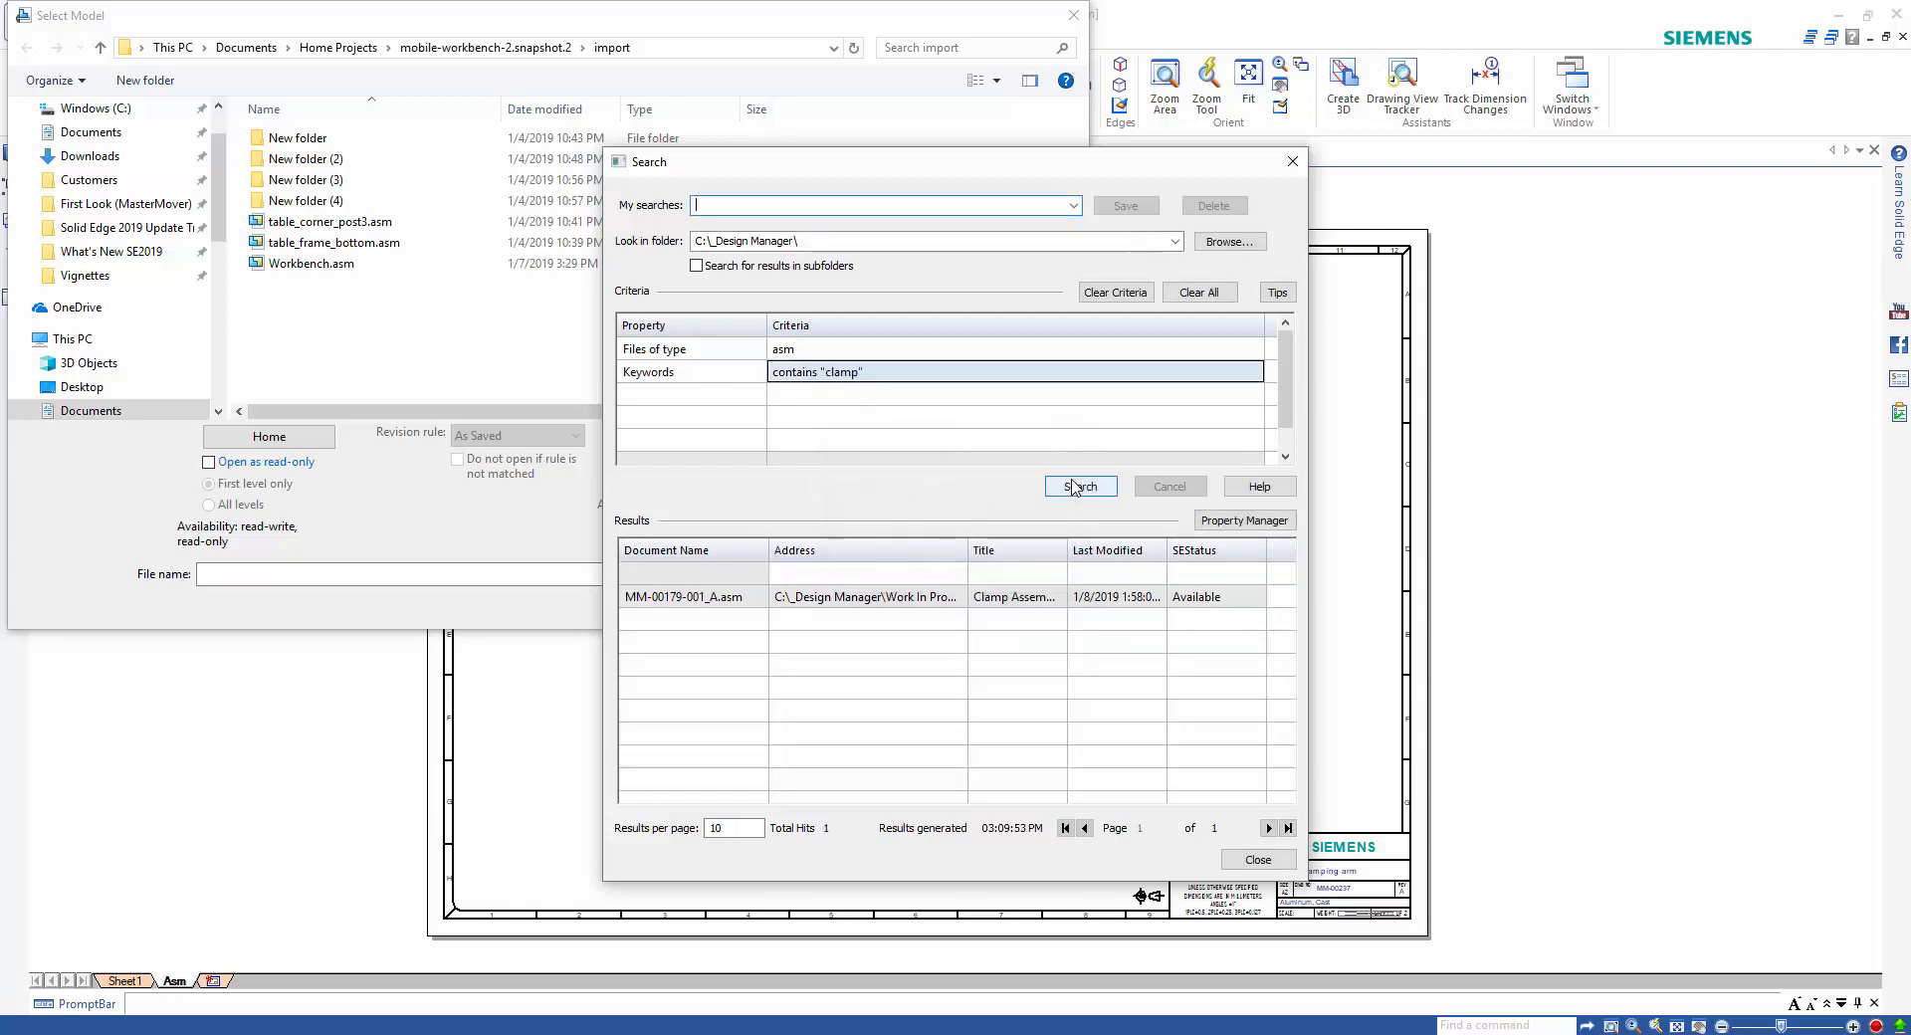
{"action": "left_click", "coordinate": [914, 598]}
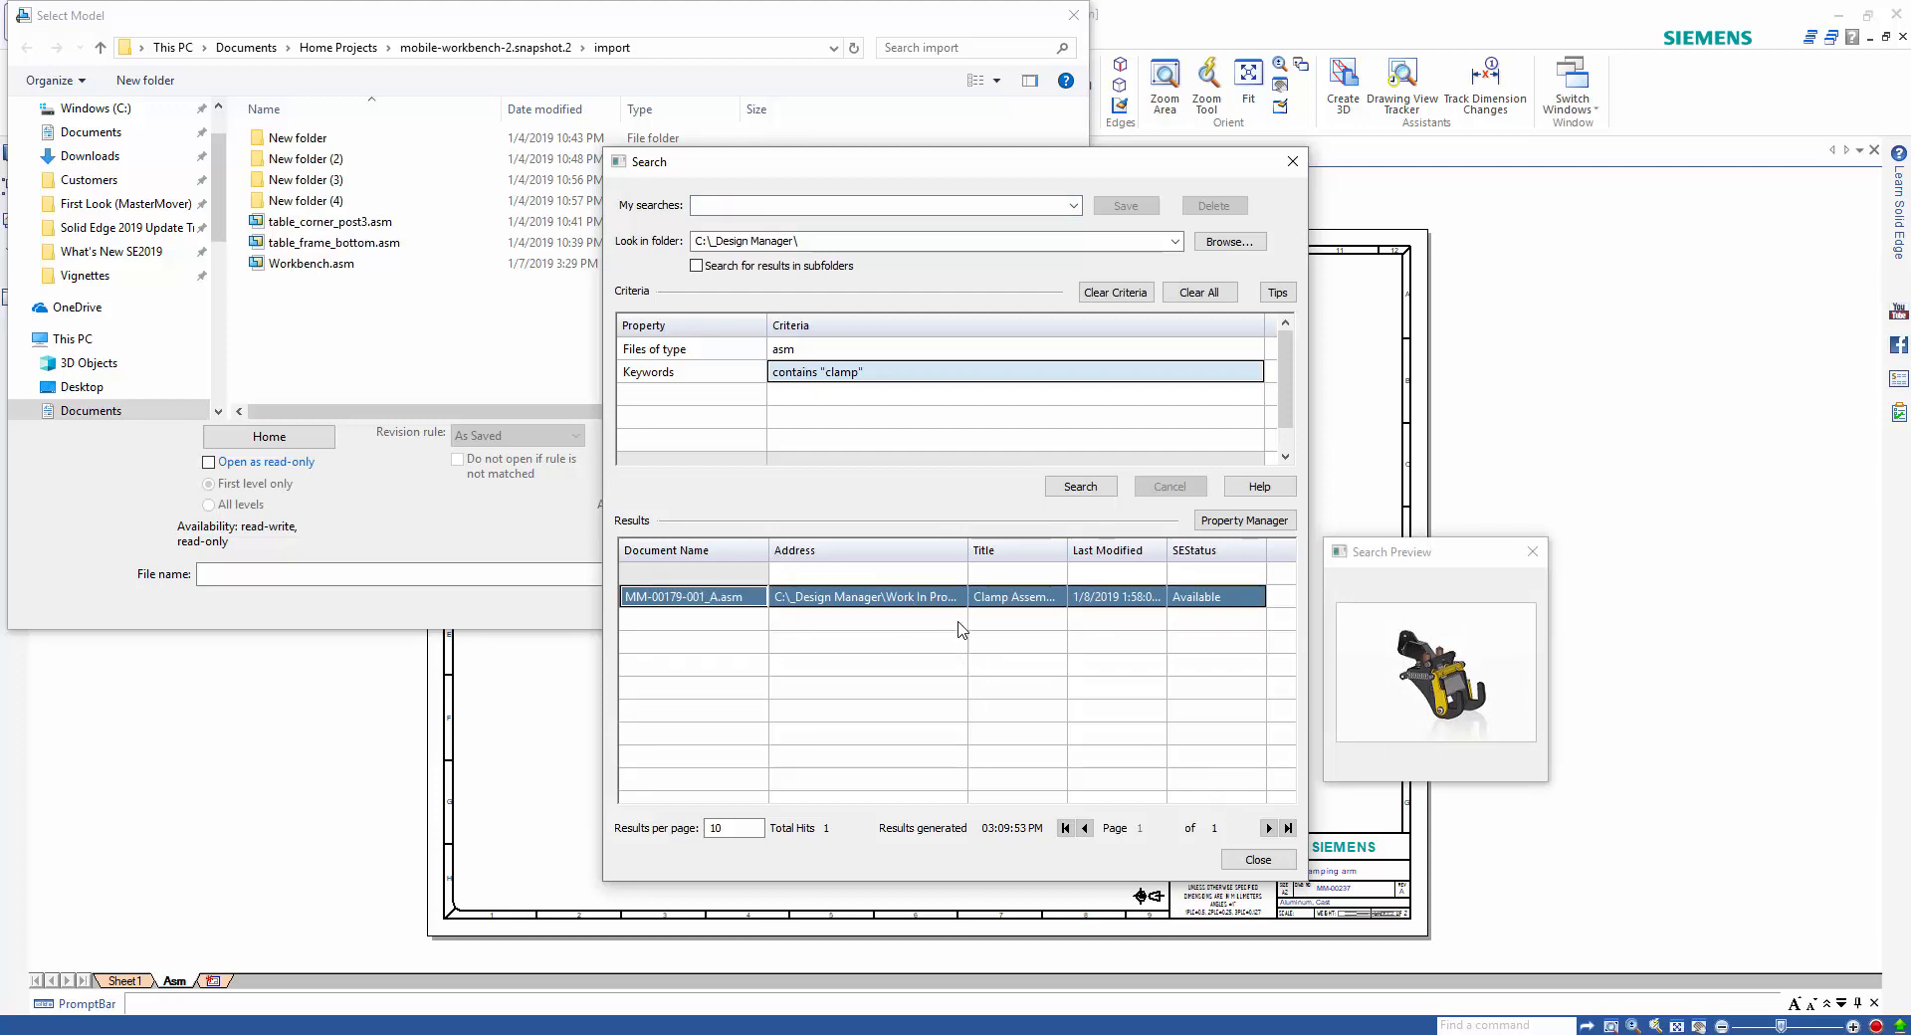
{"action": "double_click", "coordinate": [950, 602]}
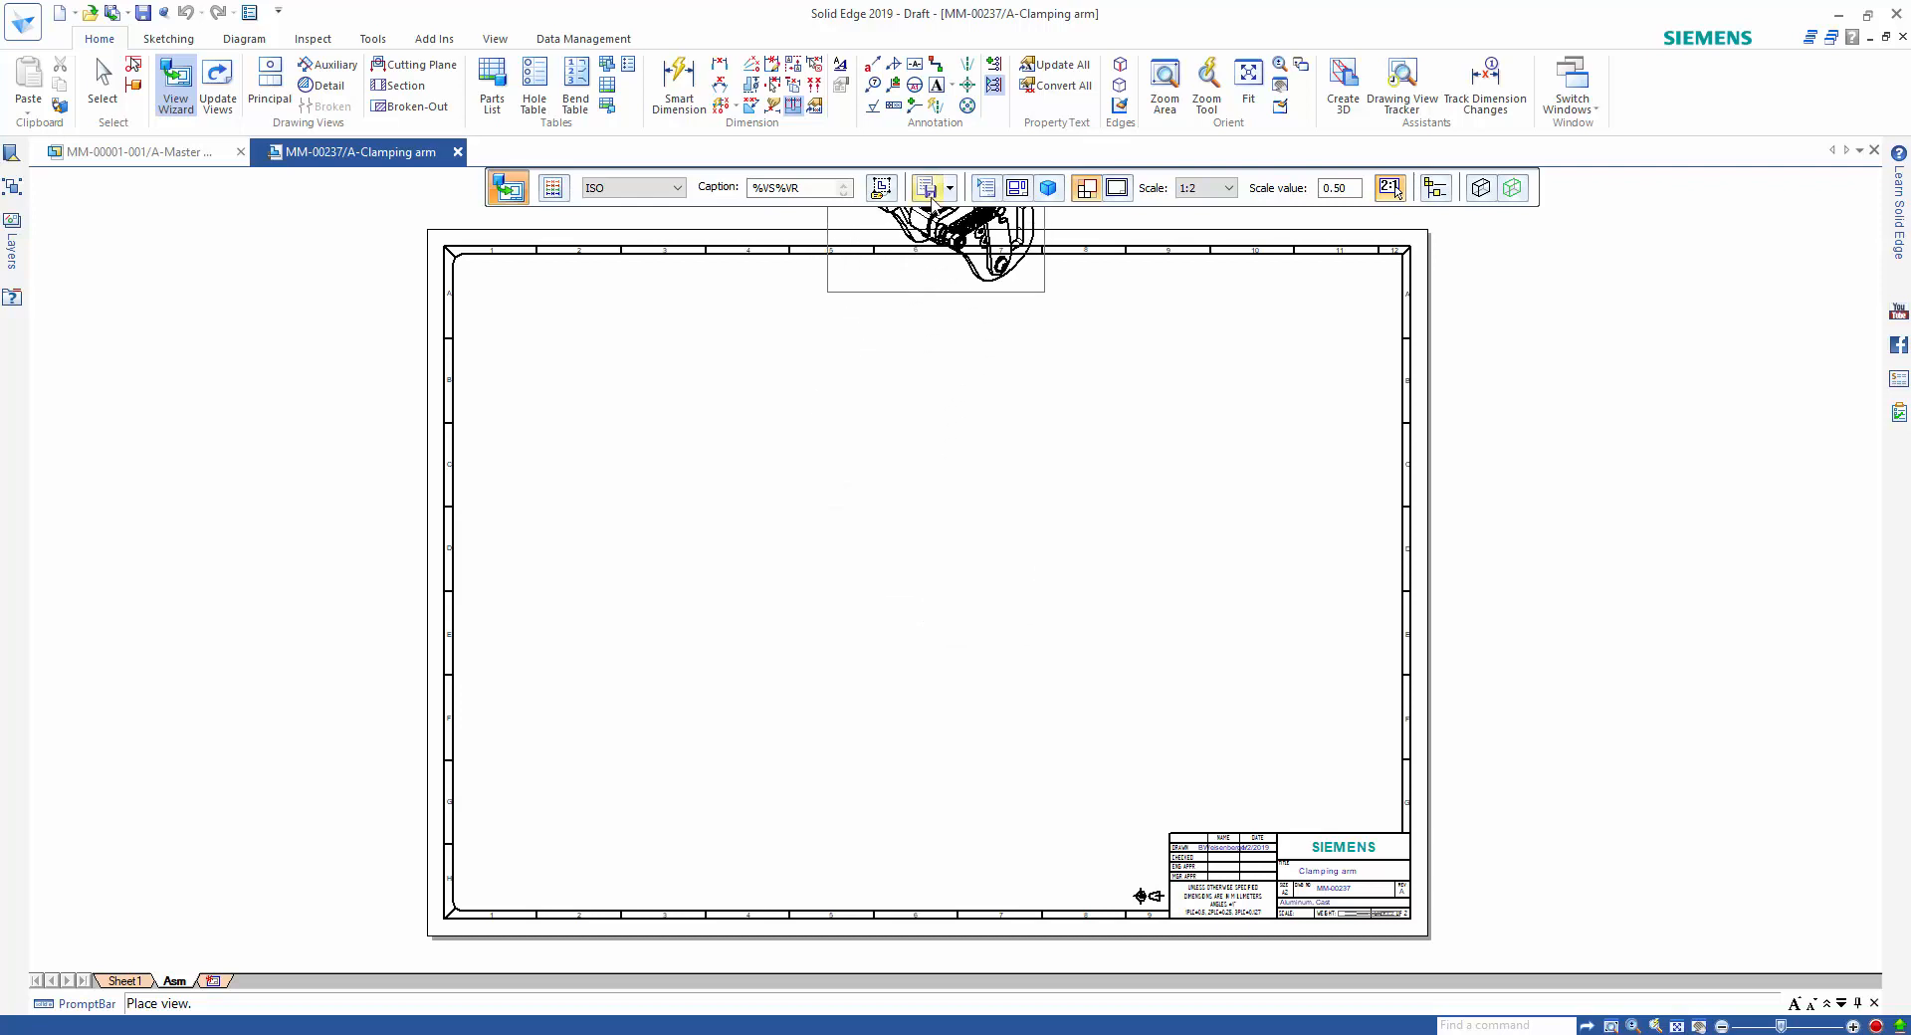
In the drawing view options, select the clamp assembly's exploded configuration for the new view.
{"action": "left_click", "coordinate": [987, 190]}
{"action": "left_click", "coordinate": [952, 99]}
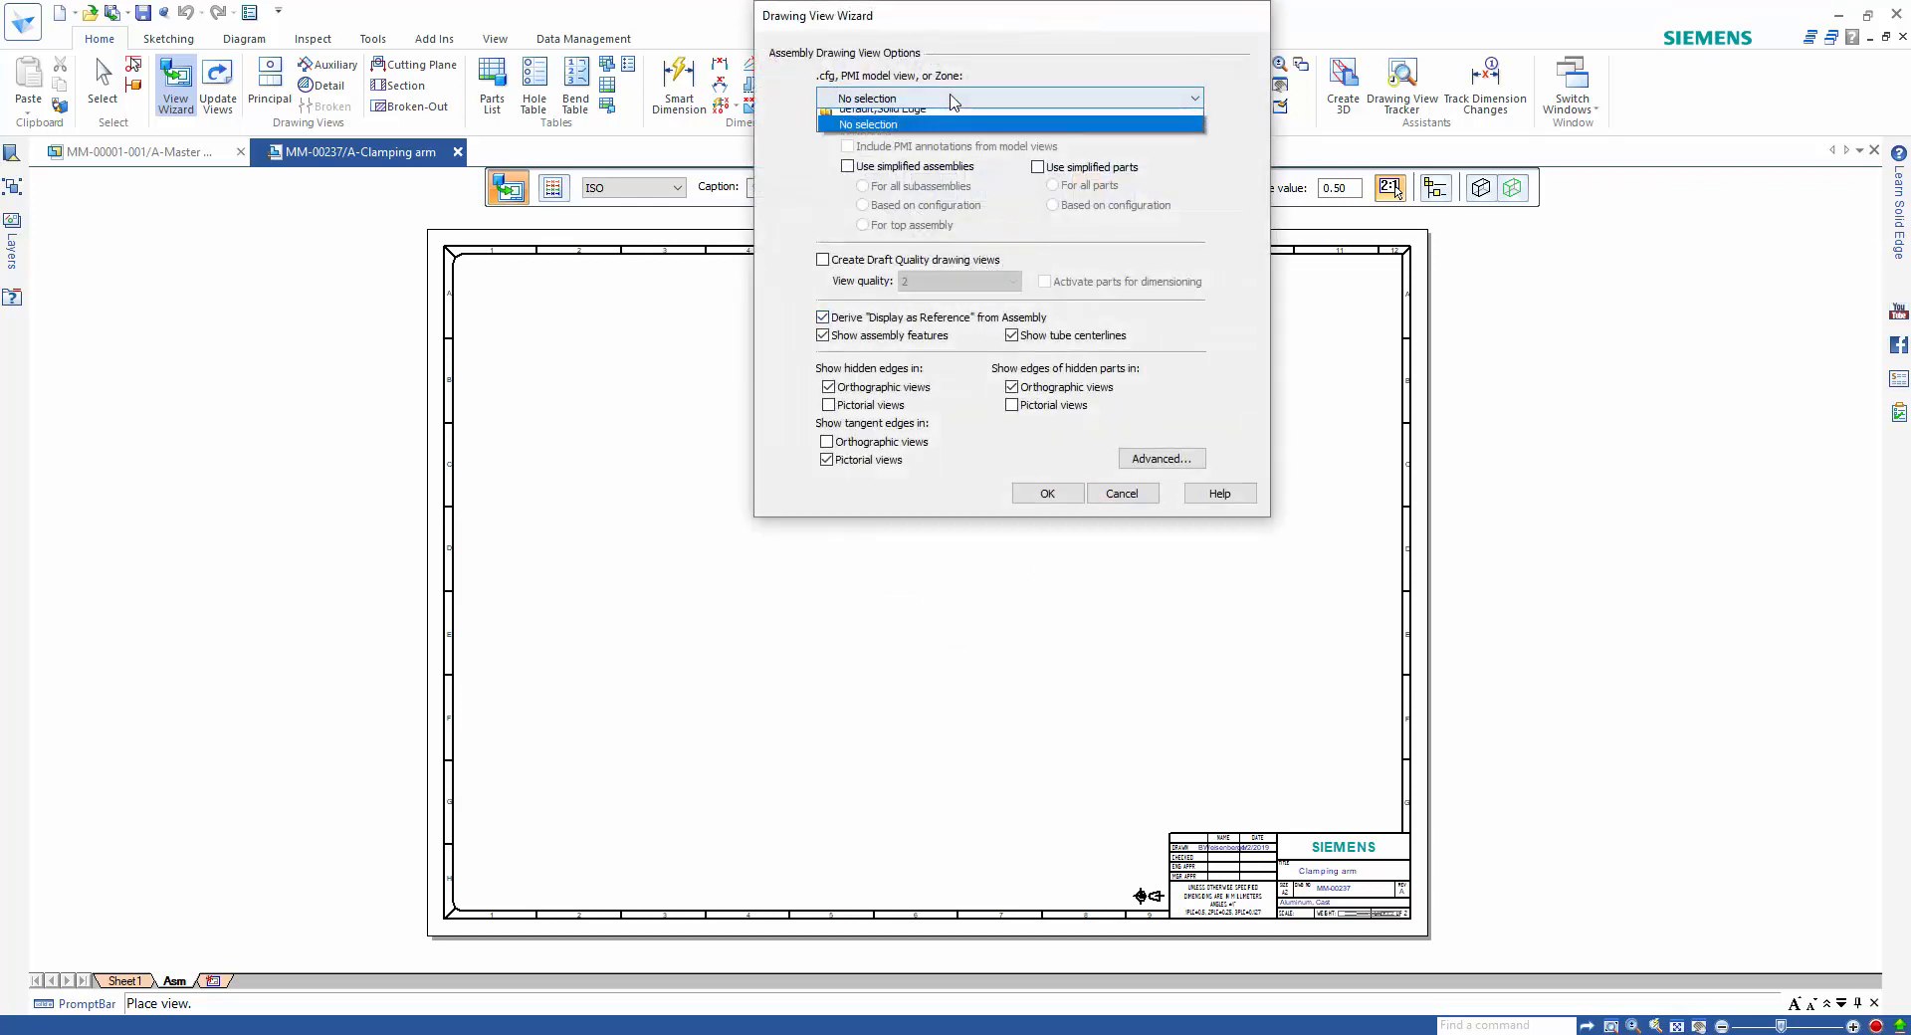
{"action": "left_click", "coordinate": [955, 132]}
{"action": "left_click", "coordinate": [1061, 494]}
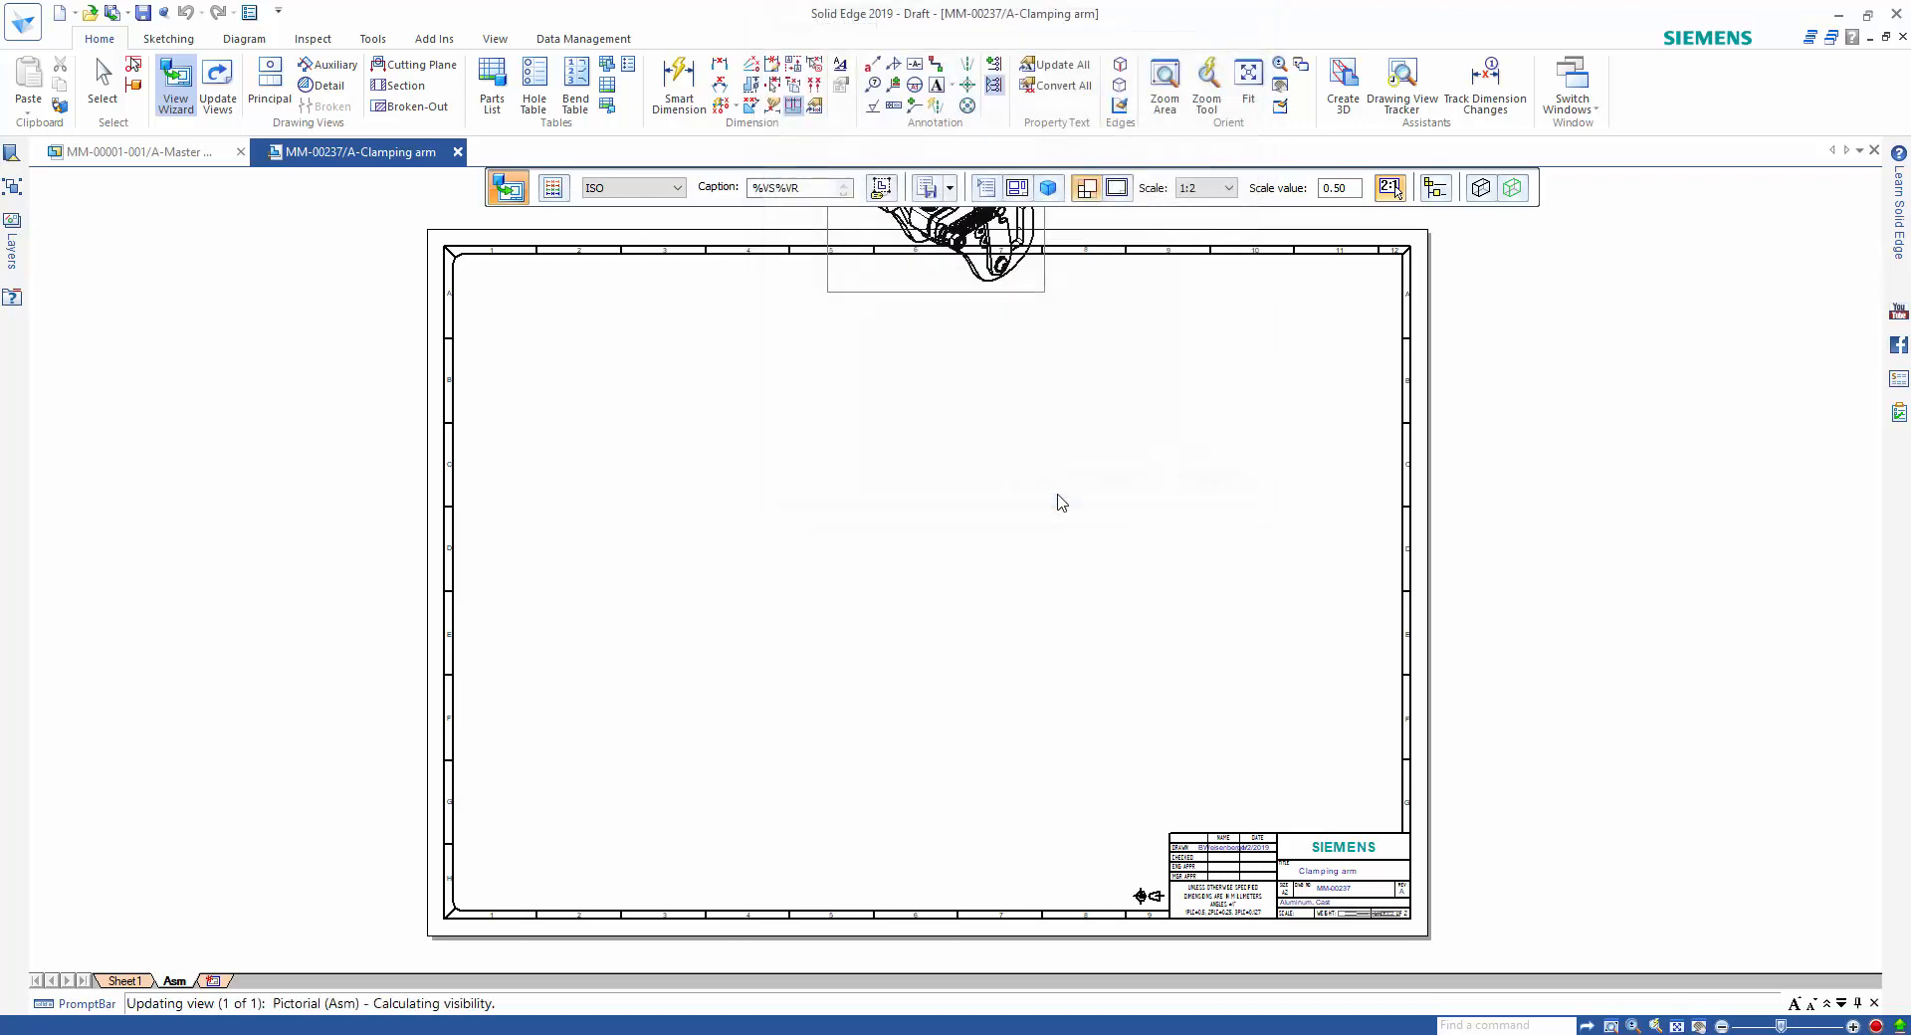
Switch the exploded view to shaded display and place it on the left half of the Asm sheet.
{"action": "left_click", "coordinate": [1482, 196]}
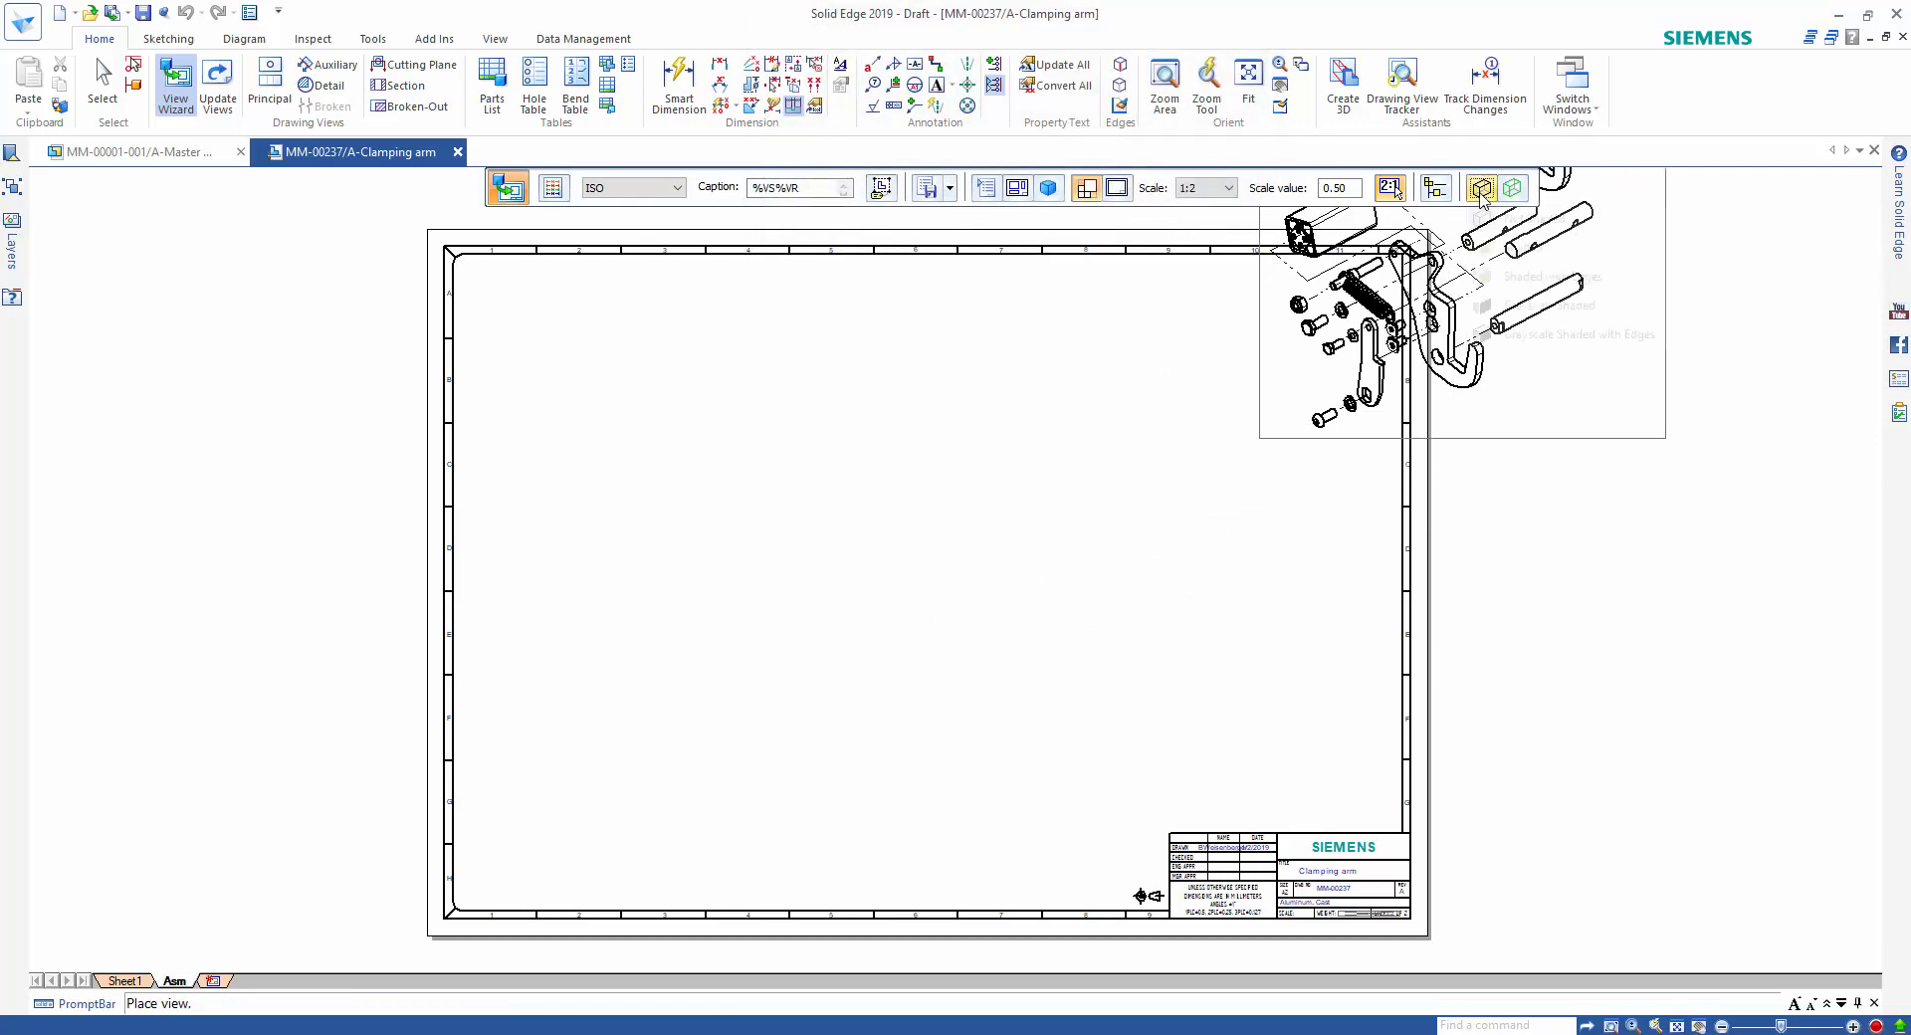
{"action": "left_click", "coordinate": [1578, 245]}
{"action": "left_click", "coordinate": [1062, 492]}
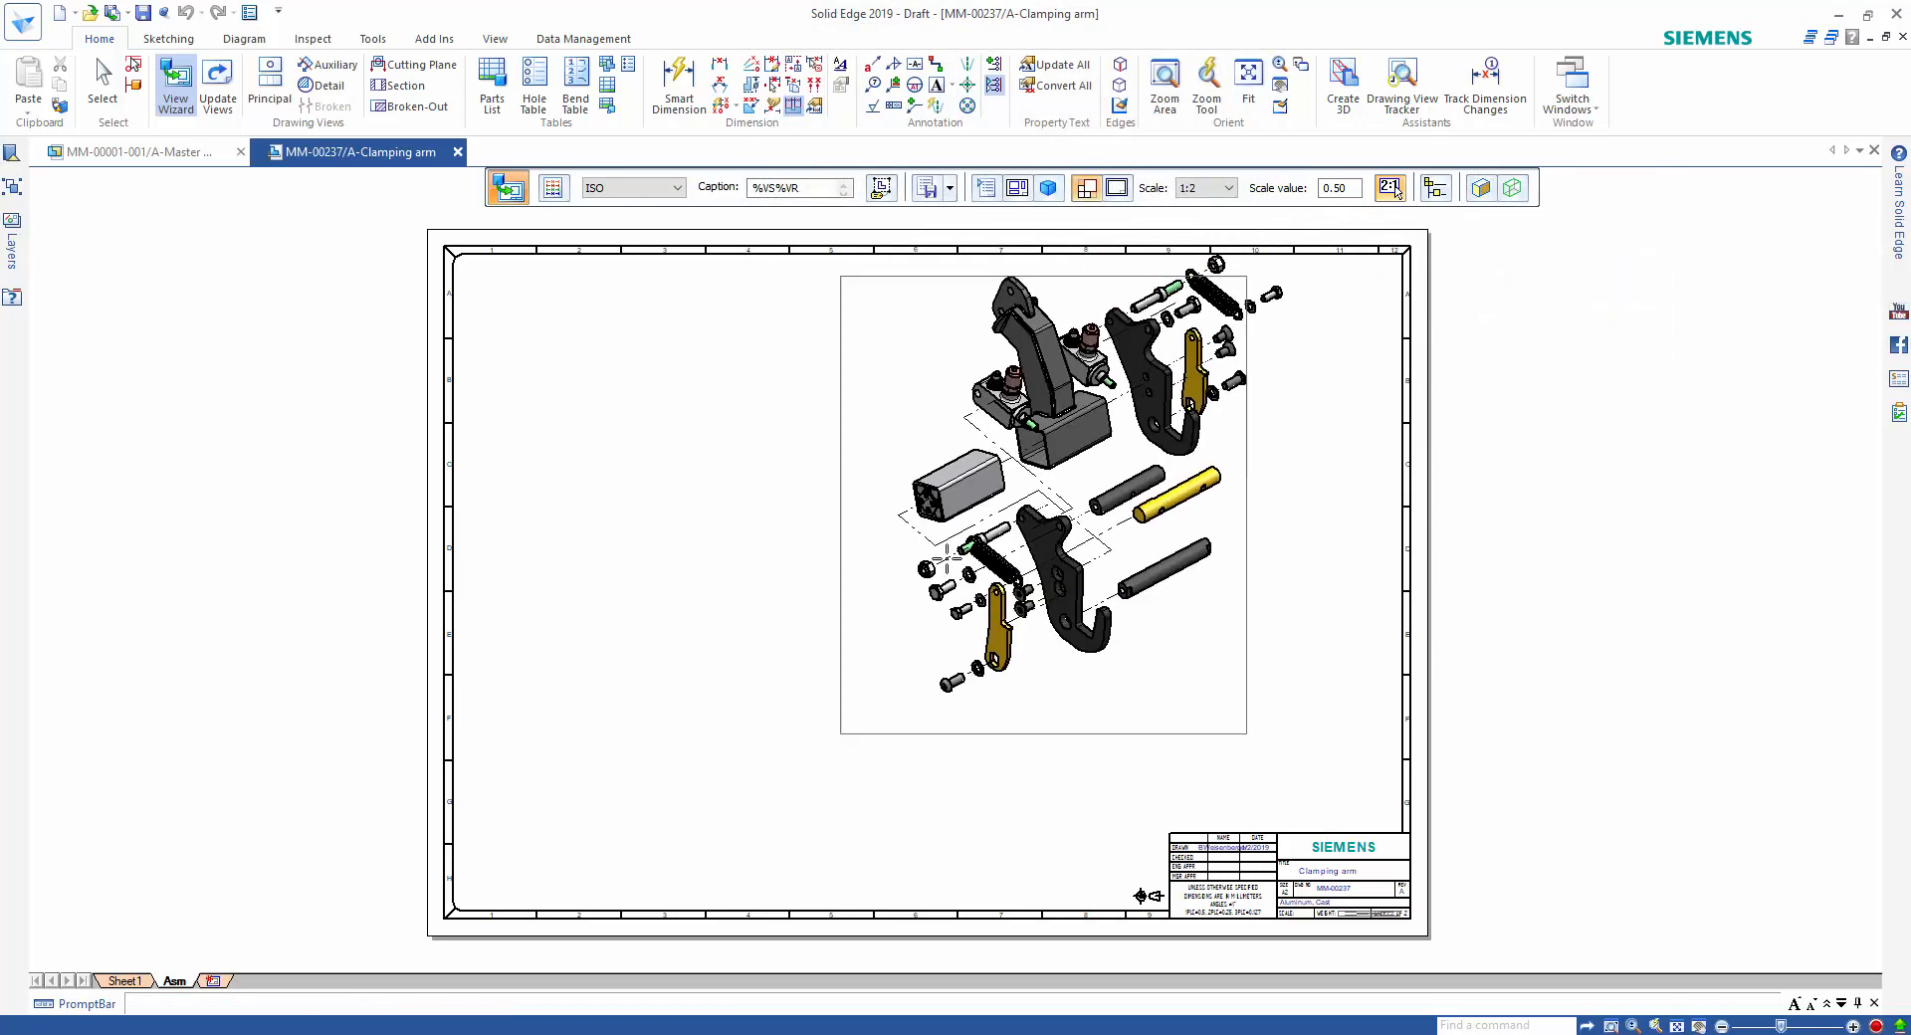
{"action": "left_click", "coordinate": [759, 588]}
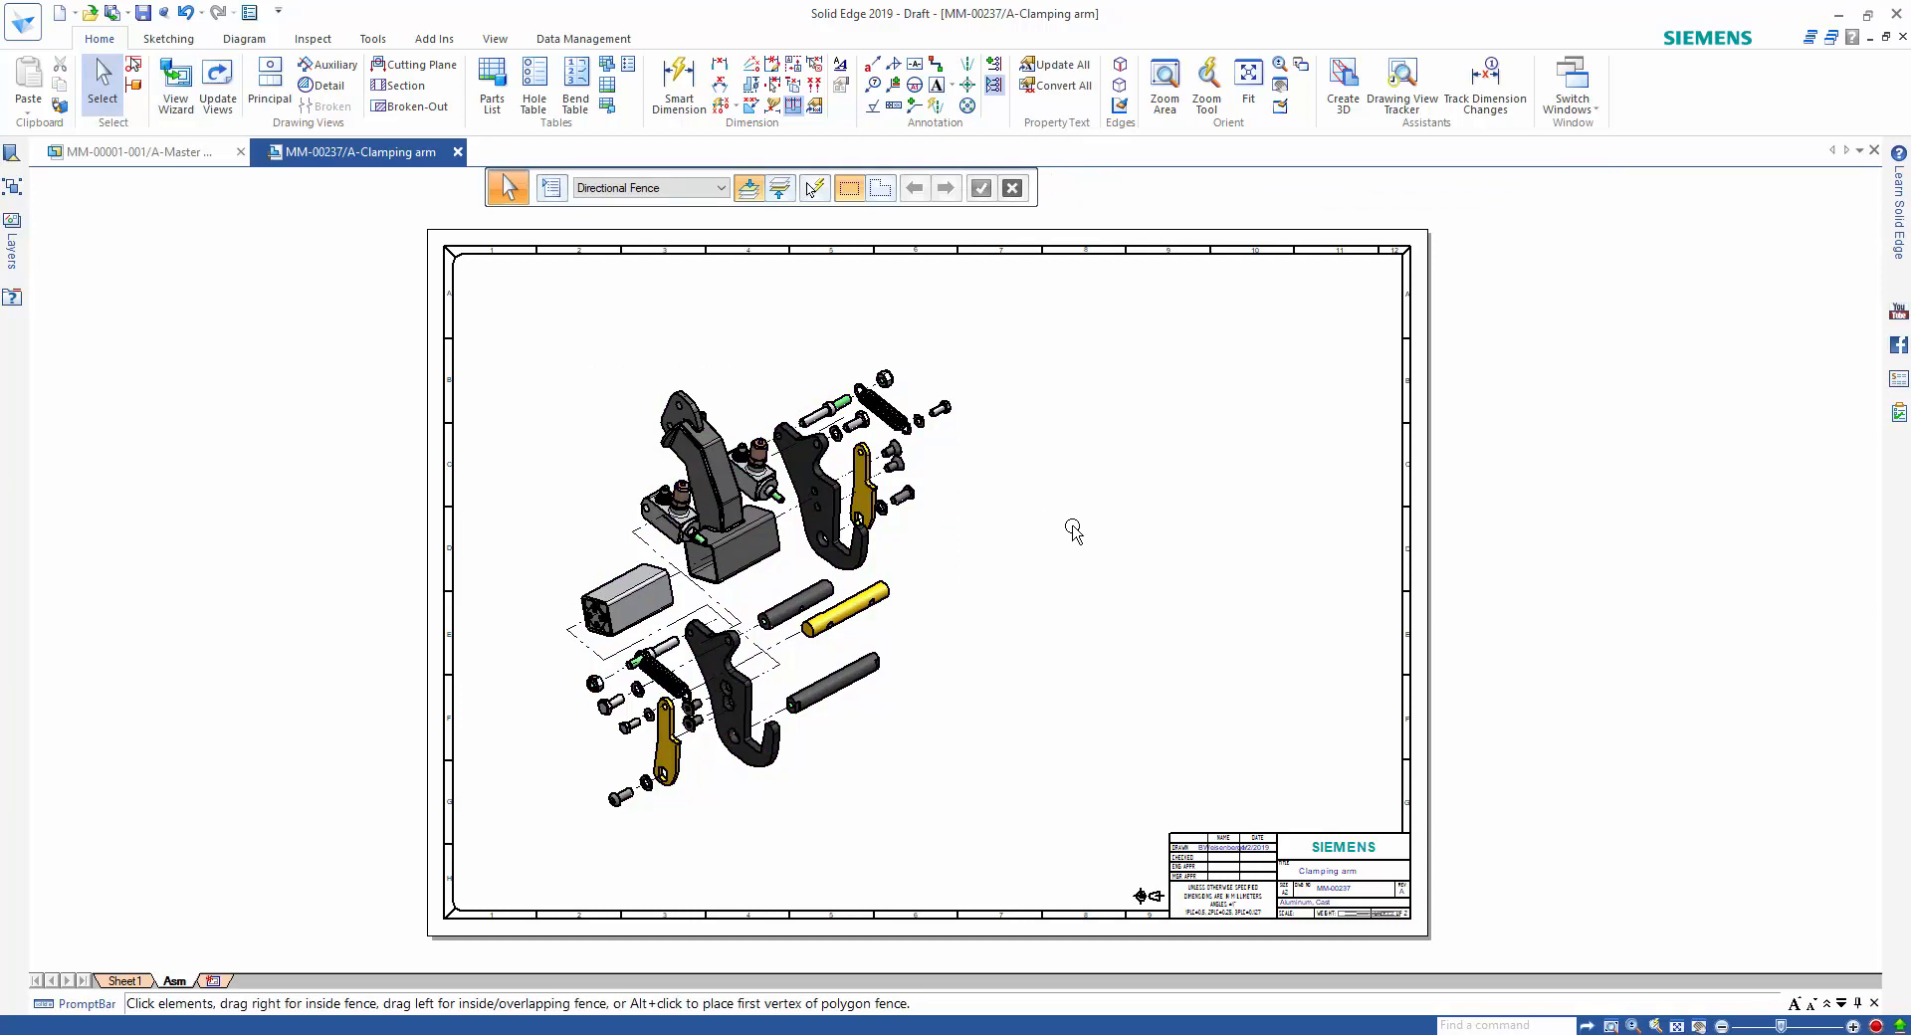
Create a ballooned parts list from the exploded view with the MM STANDARD settings and place it in the sheet's upper right area.
{"action": "left_click", "coordinate": [491, 105]}
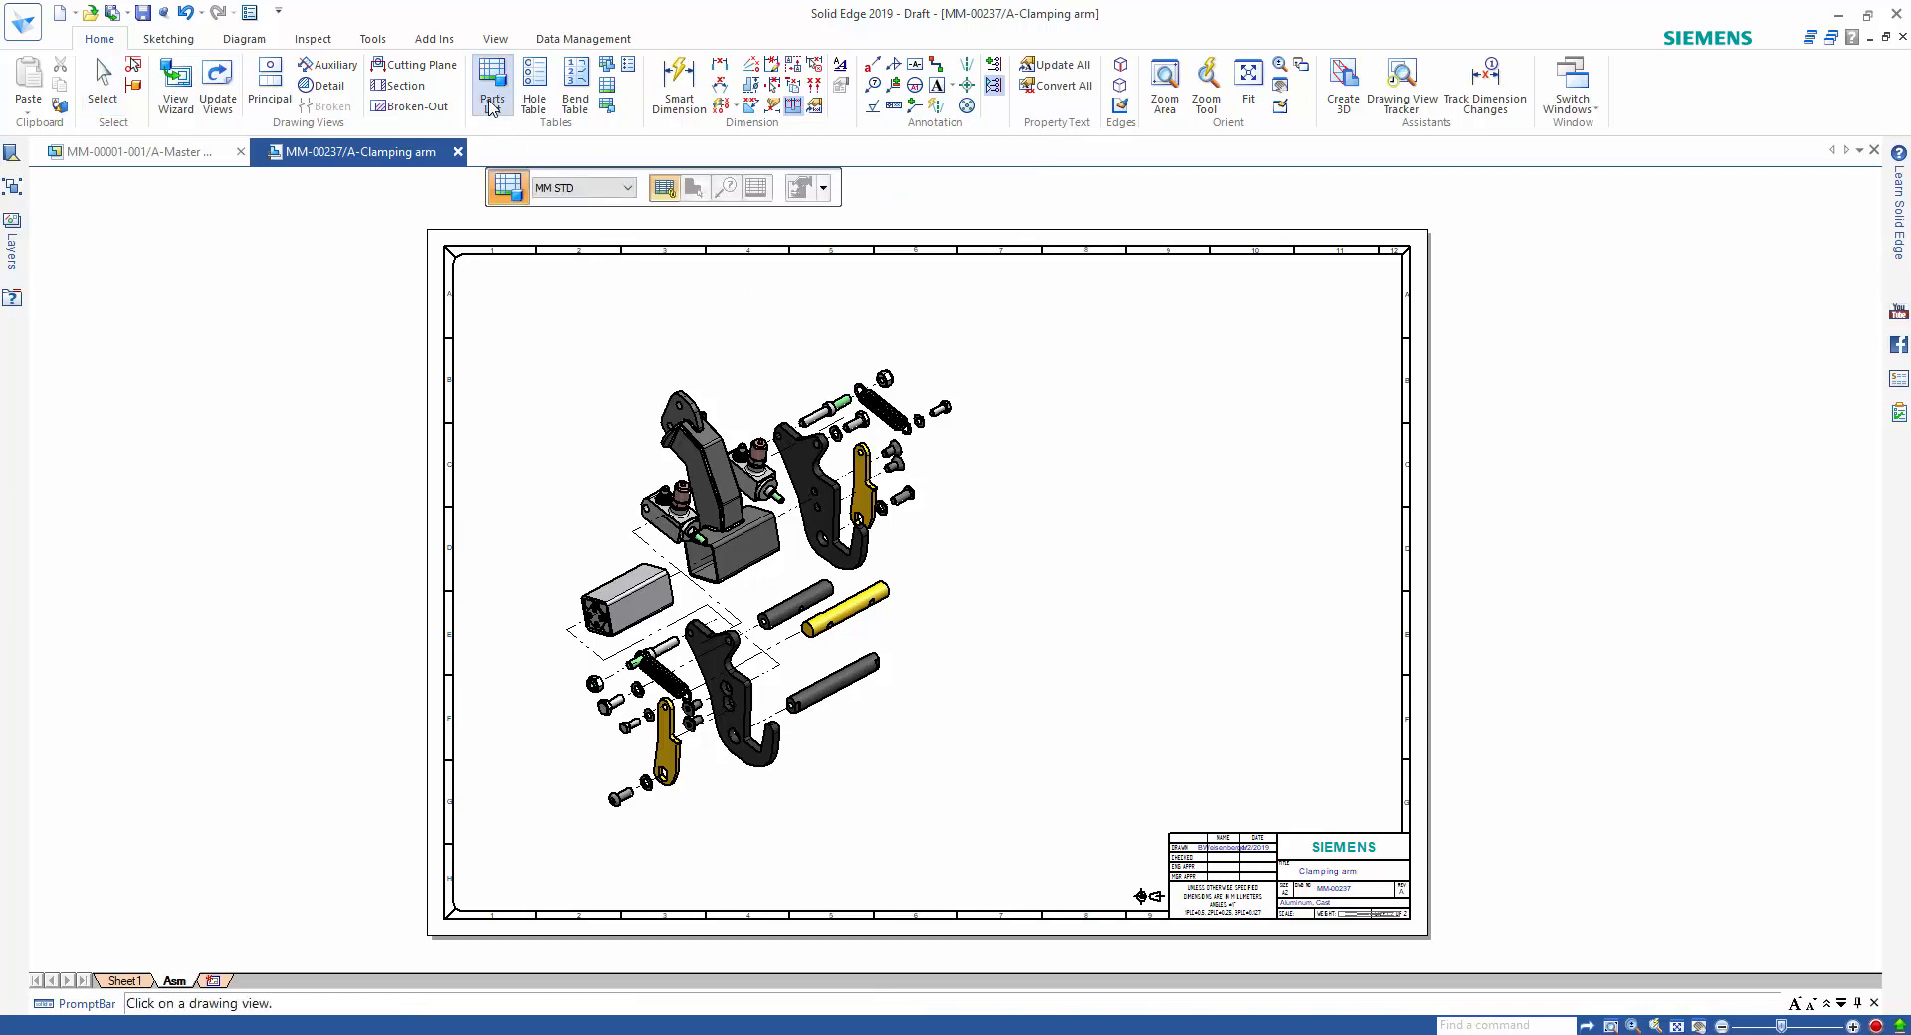
{"action": "left_click", "coordinate": [860, 384]}
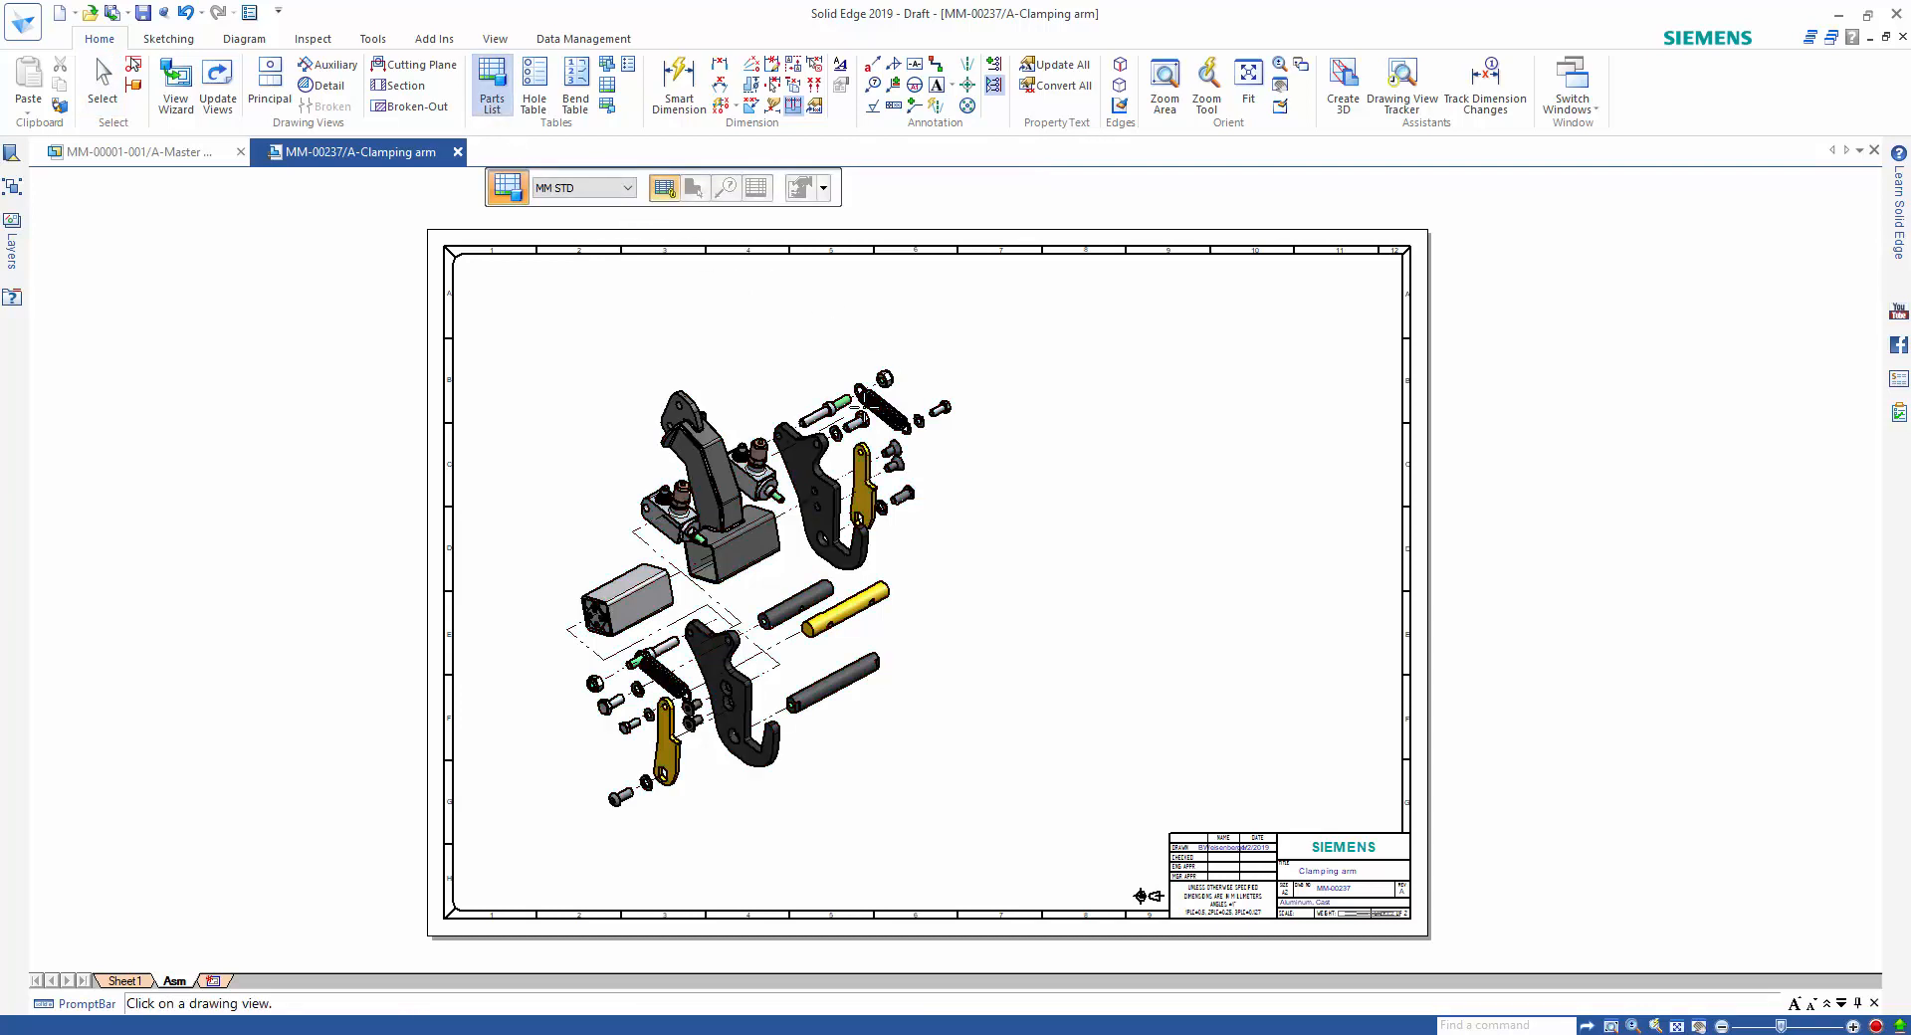
{"action": "left_click", "coordinate": [824, 191]}
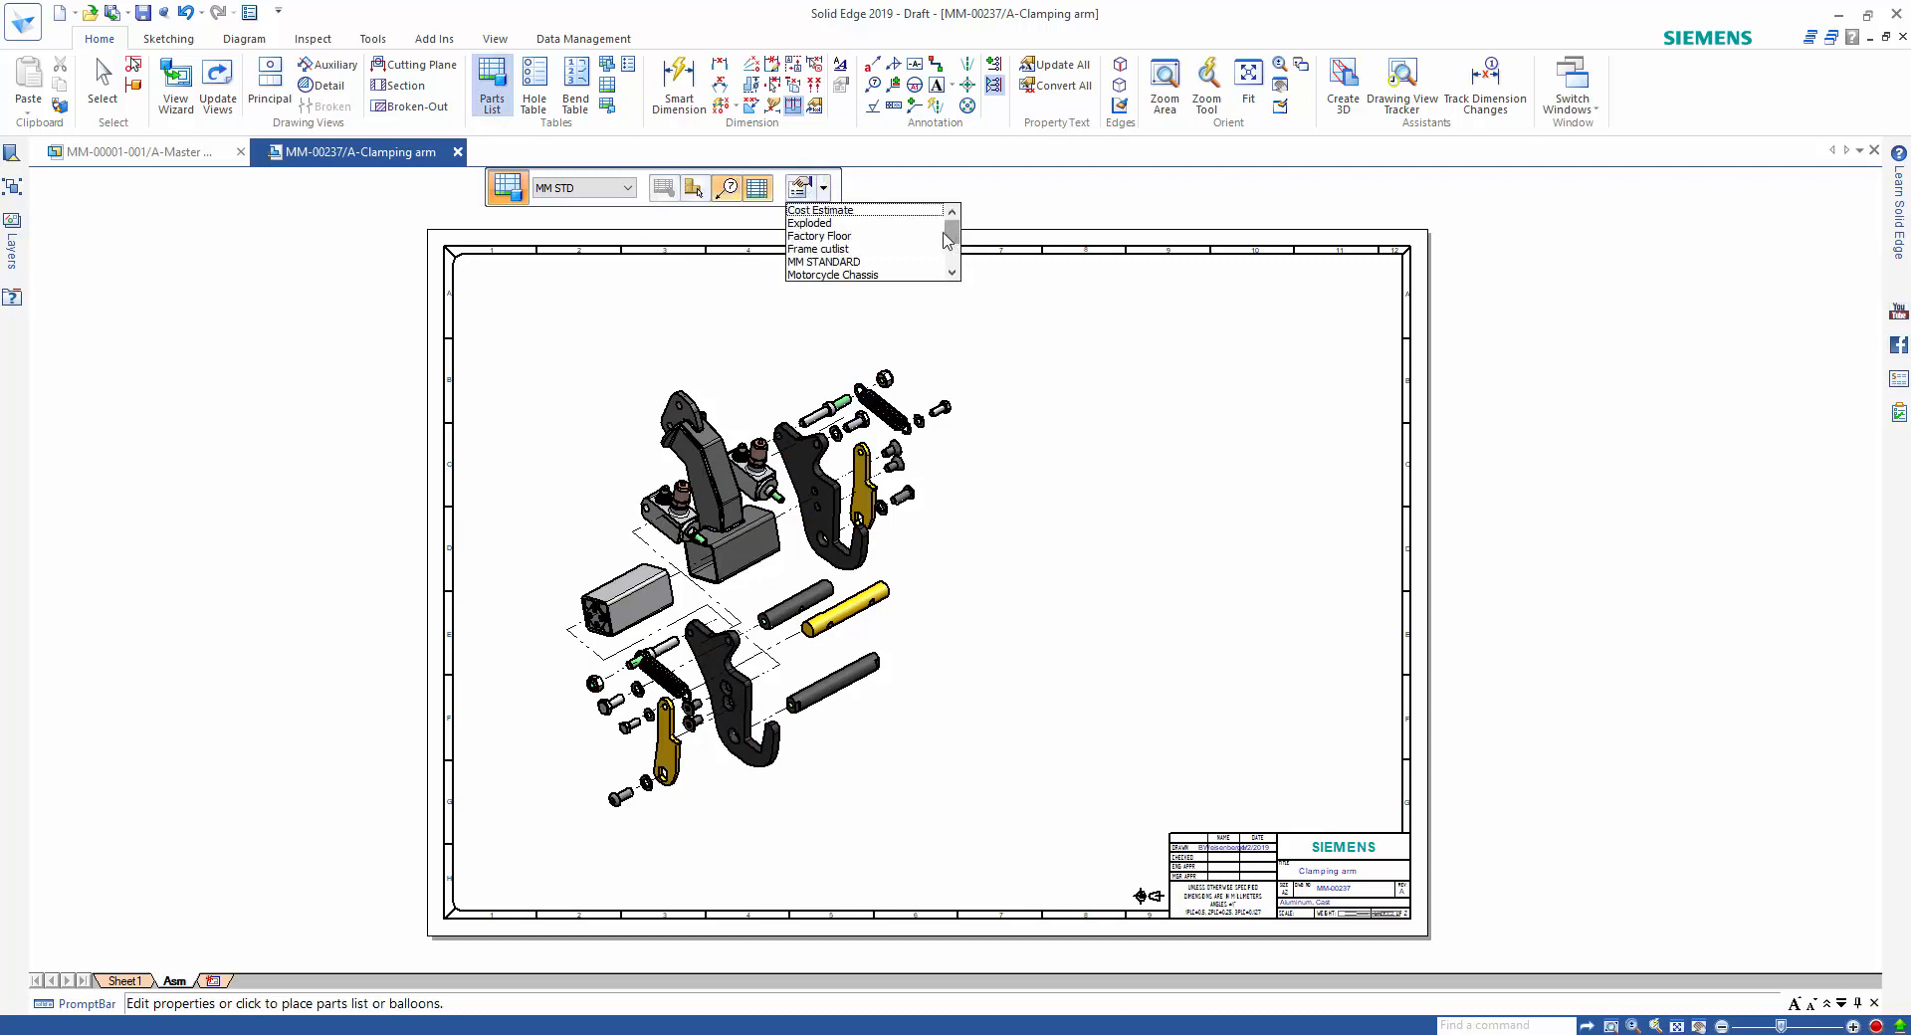
{"action": "left_click", "coordinate": [864, 261]}
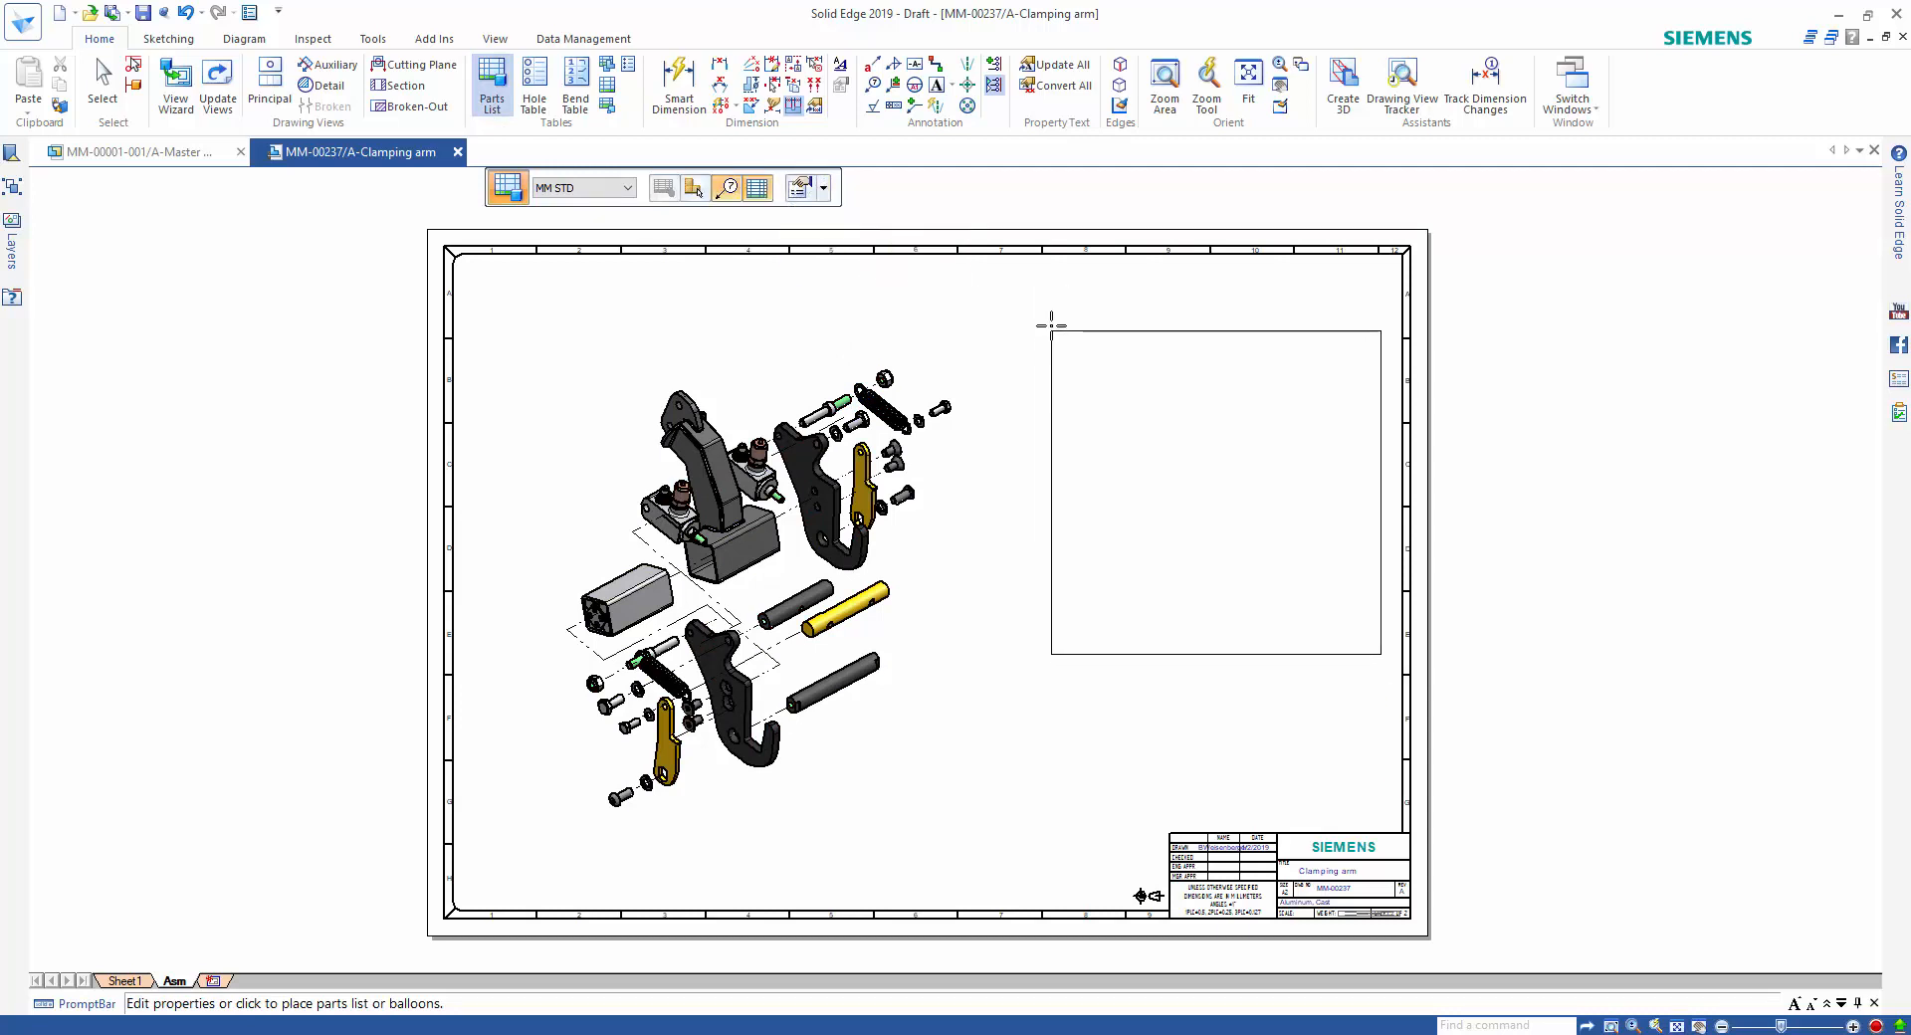
{"action": "left_click", "coordinate": [1043, 312]}
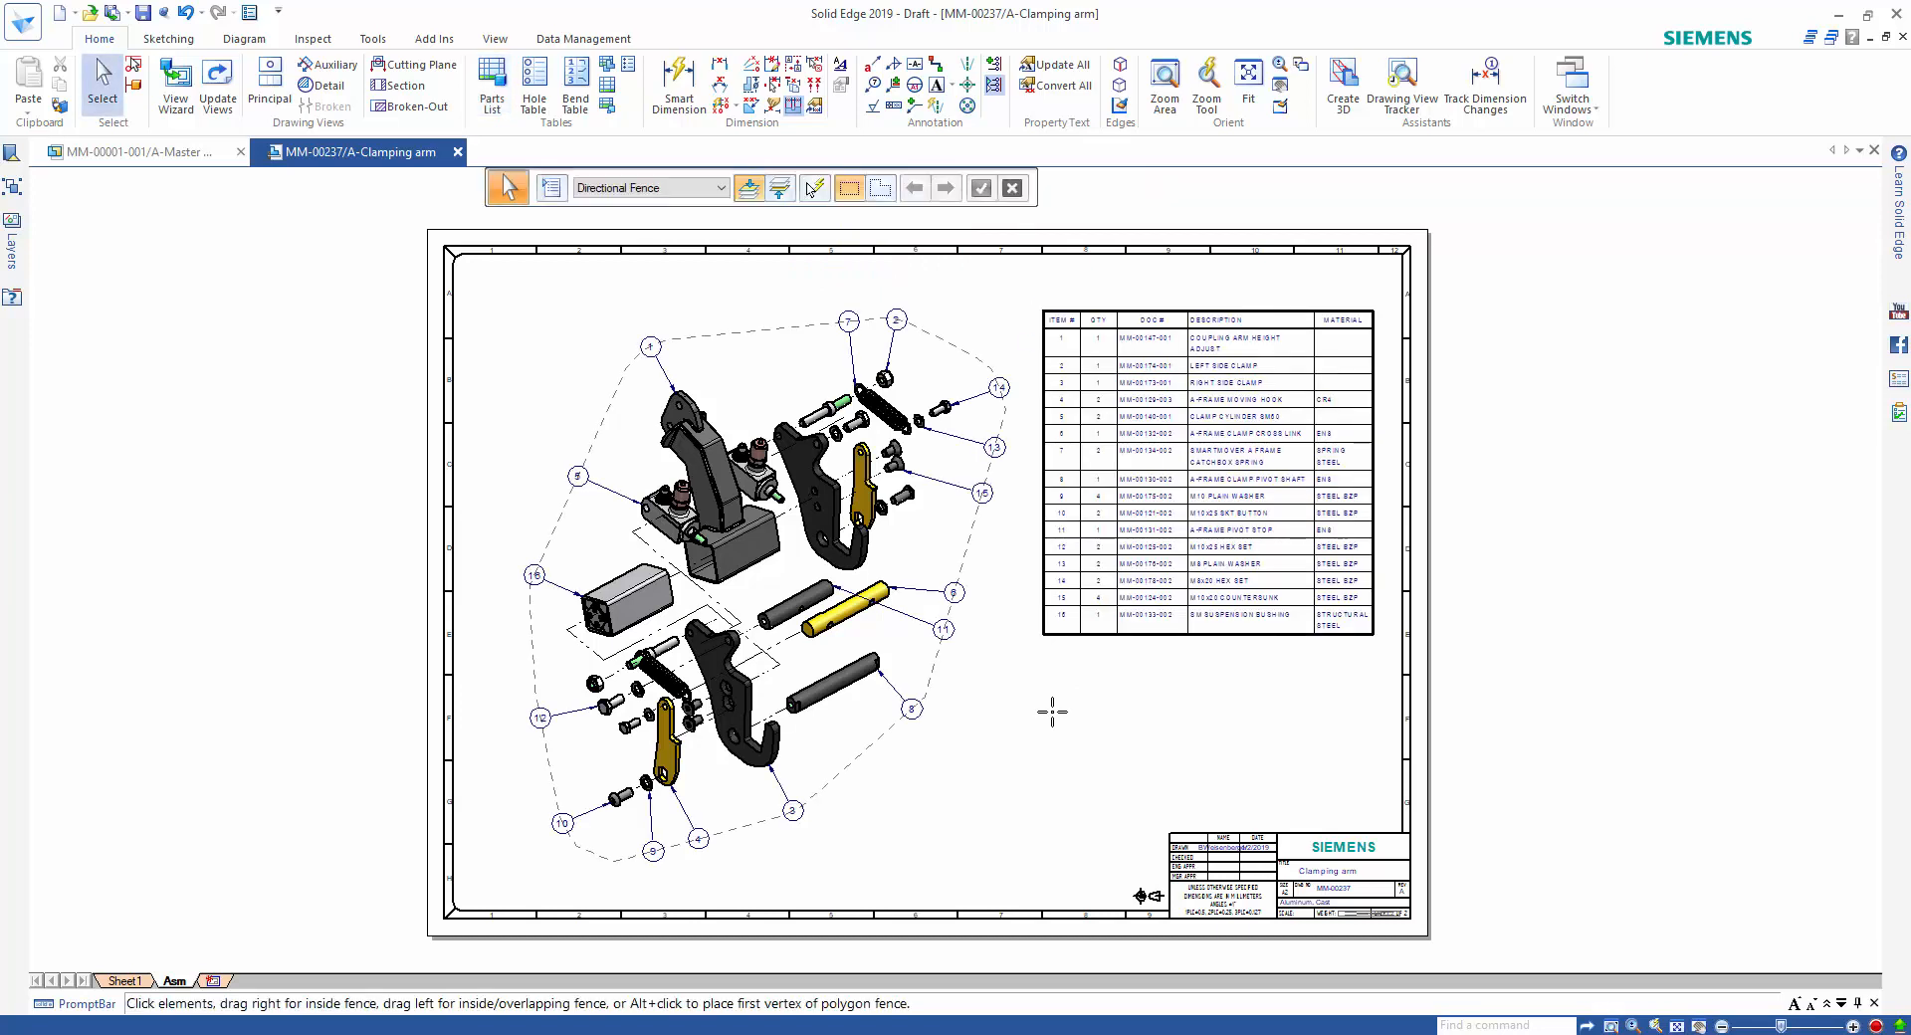
Pull the lower right edge of the balloon alignment shape slightly inward toward the exploded clamp parts.
{"action": "scroll", "coordinate": [1057, 721], "scroll_direction": "up", "scroll_amount": 2}
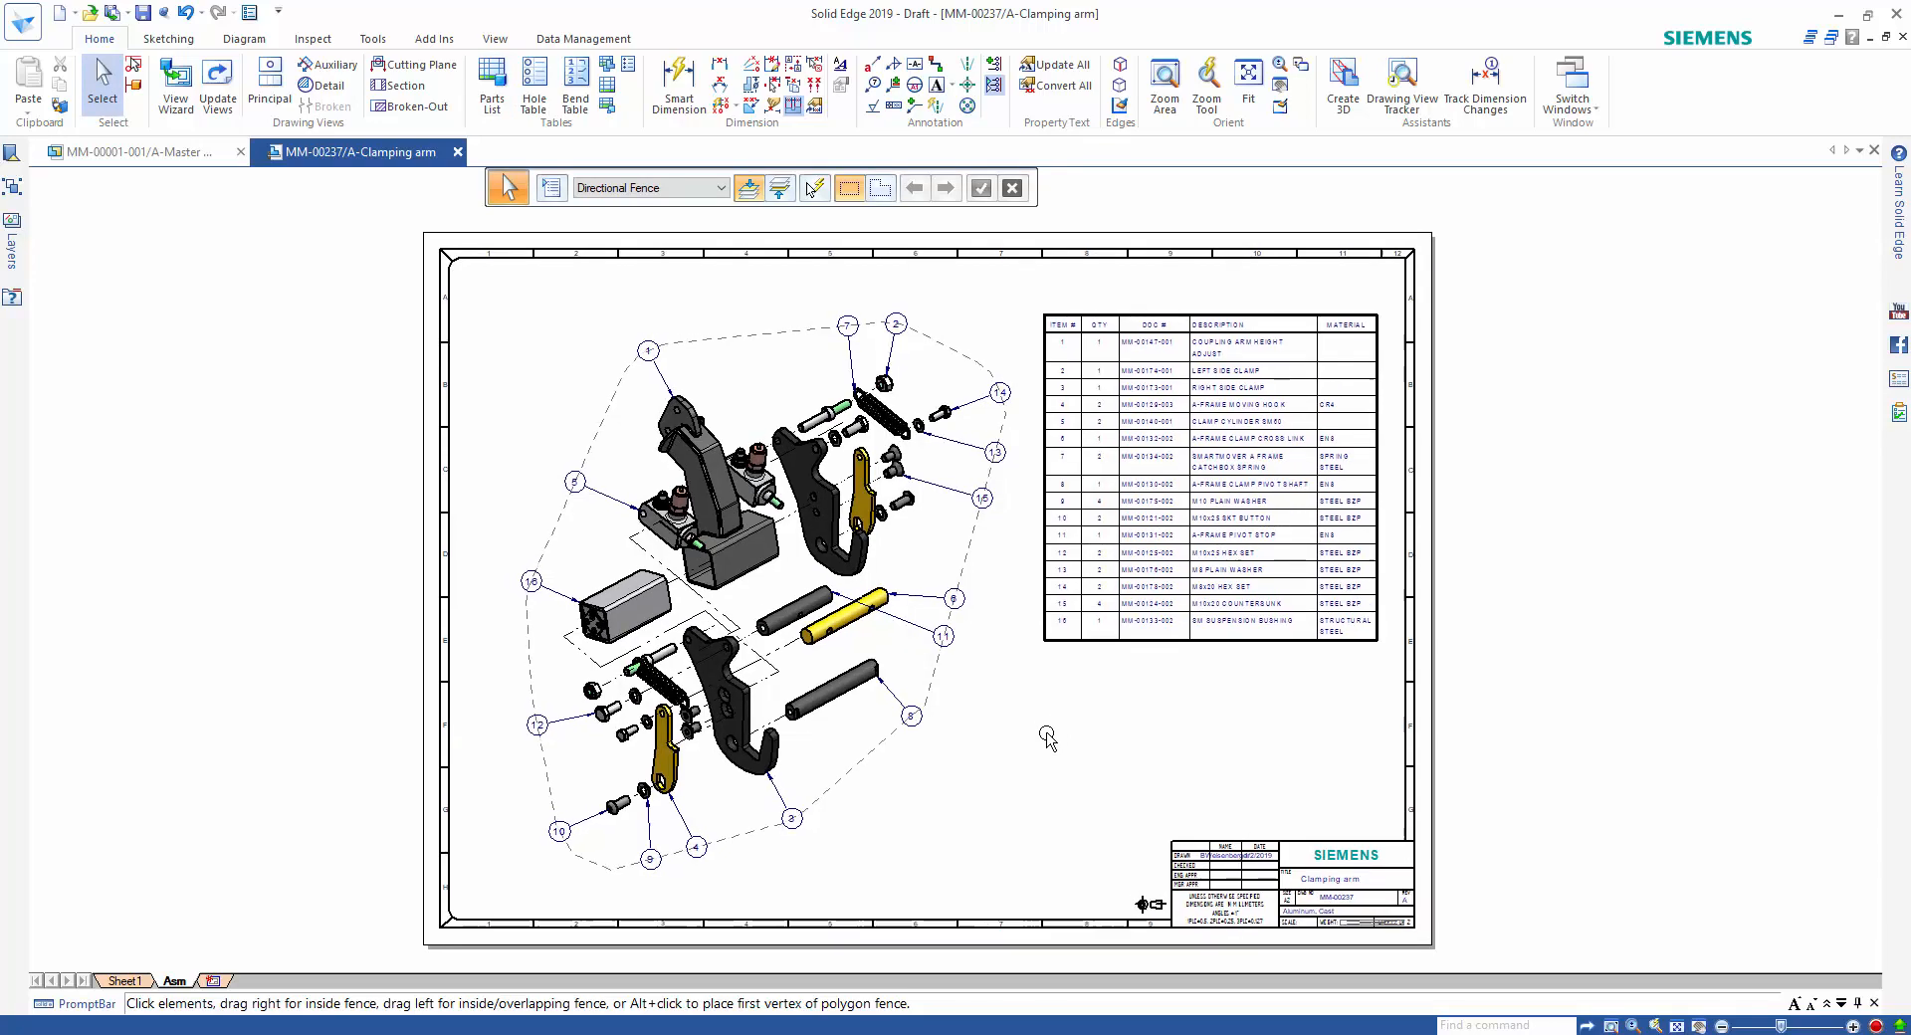
{"action": "scroll", "coordinate": [1060, 733], "scroll_direction": "up", "scroll_amount": 4}
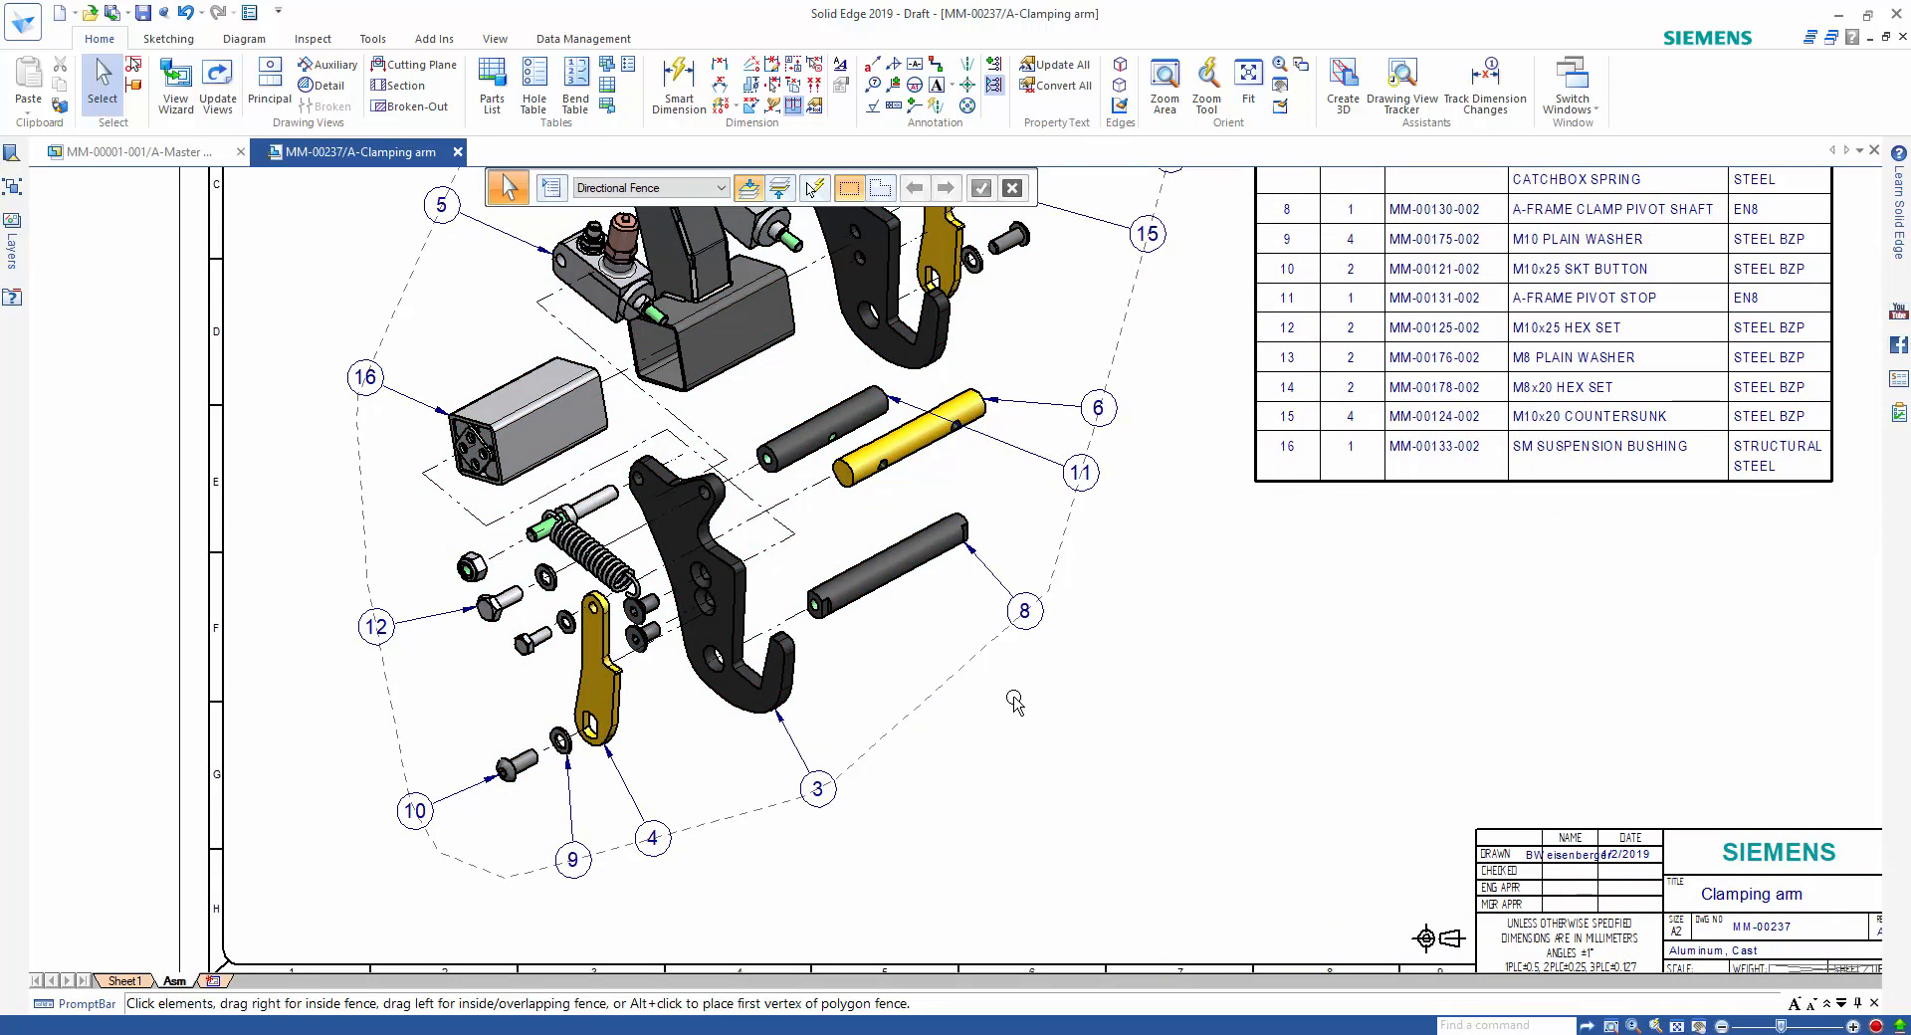
{"action": "left_click", "coordinate": [981, 665]}
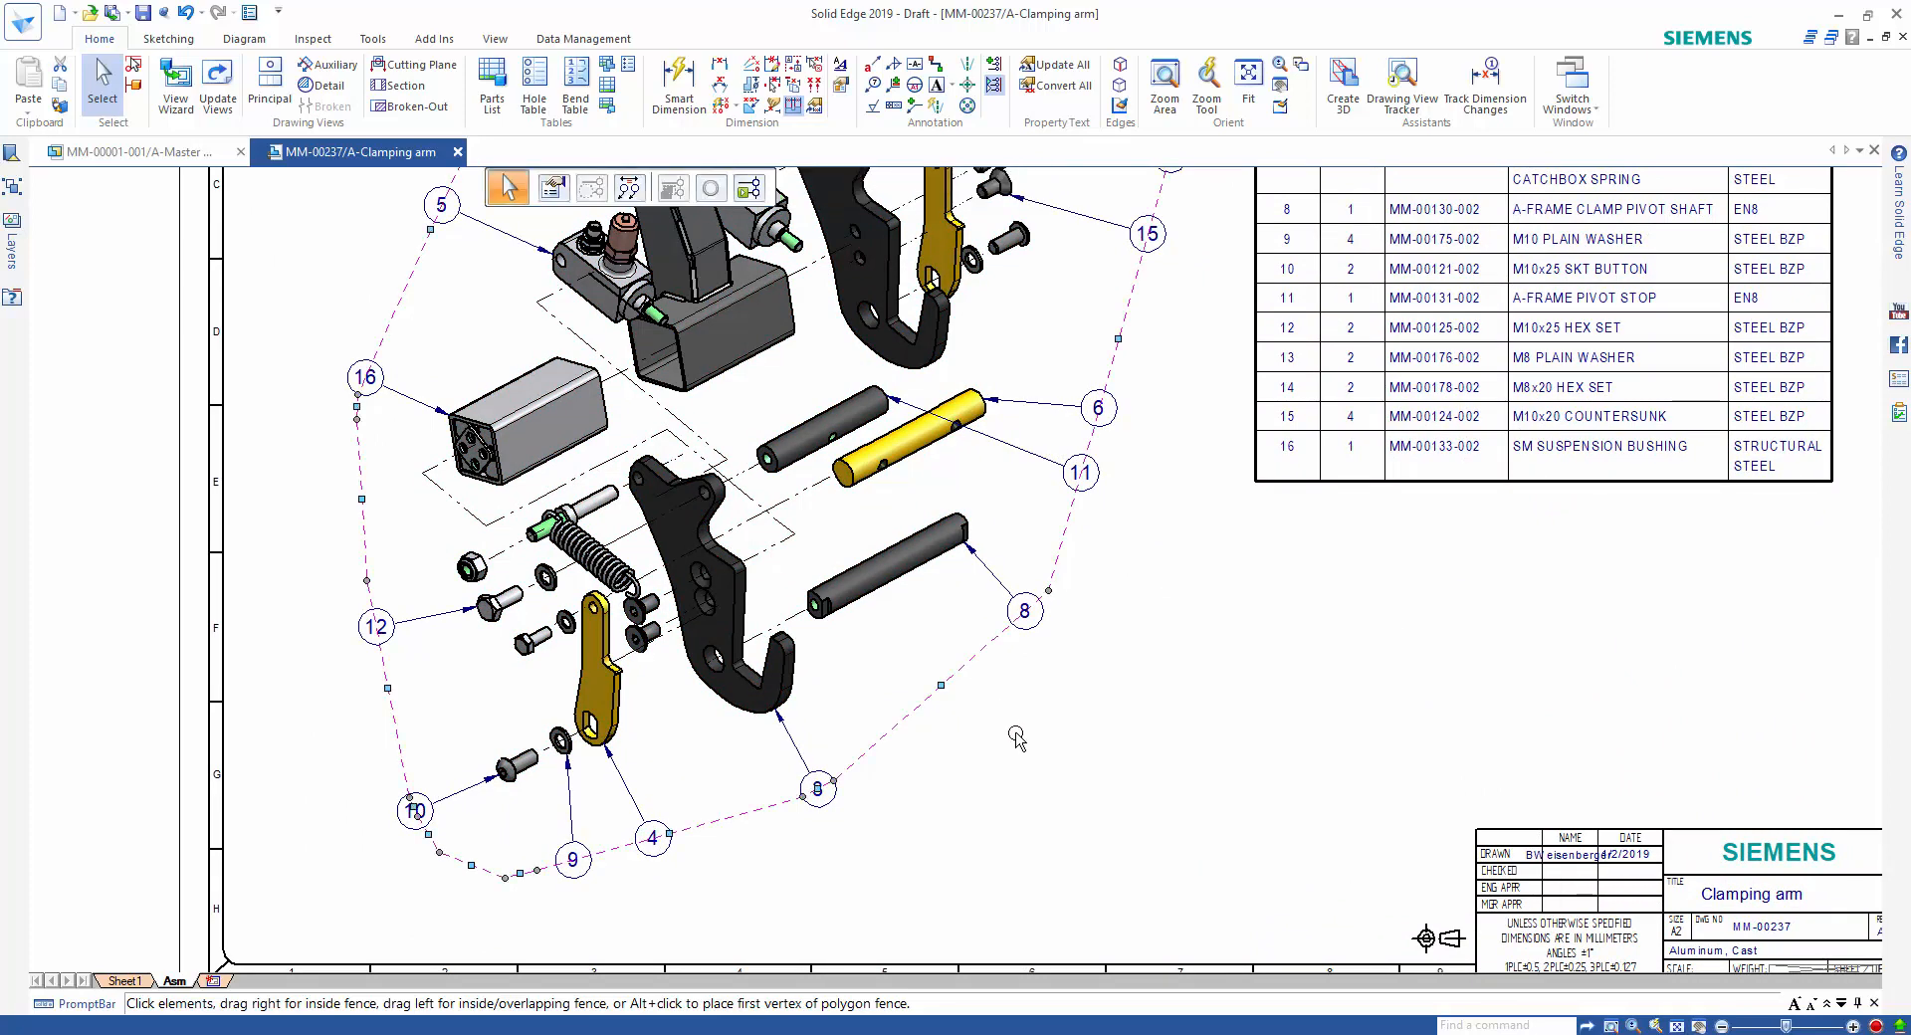
{"action": "mouse_move", "coordinate": [943, 687]}
{"action": "left_mouse_down"}
{"action": "mouse_move", "coordinate": [956, 697]}
{"action": "mouse_move", "coordinate": [925, 670]}
{"action": "mouse_move", "coordinate": [959, 691]}
{"action": "mouse_move", "coordinate": [933, 681]}
{"action": "left_mouse_up"}
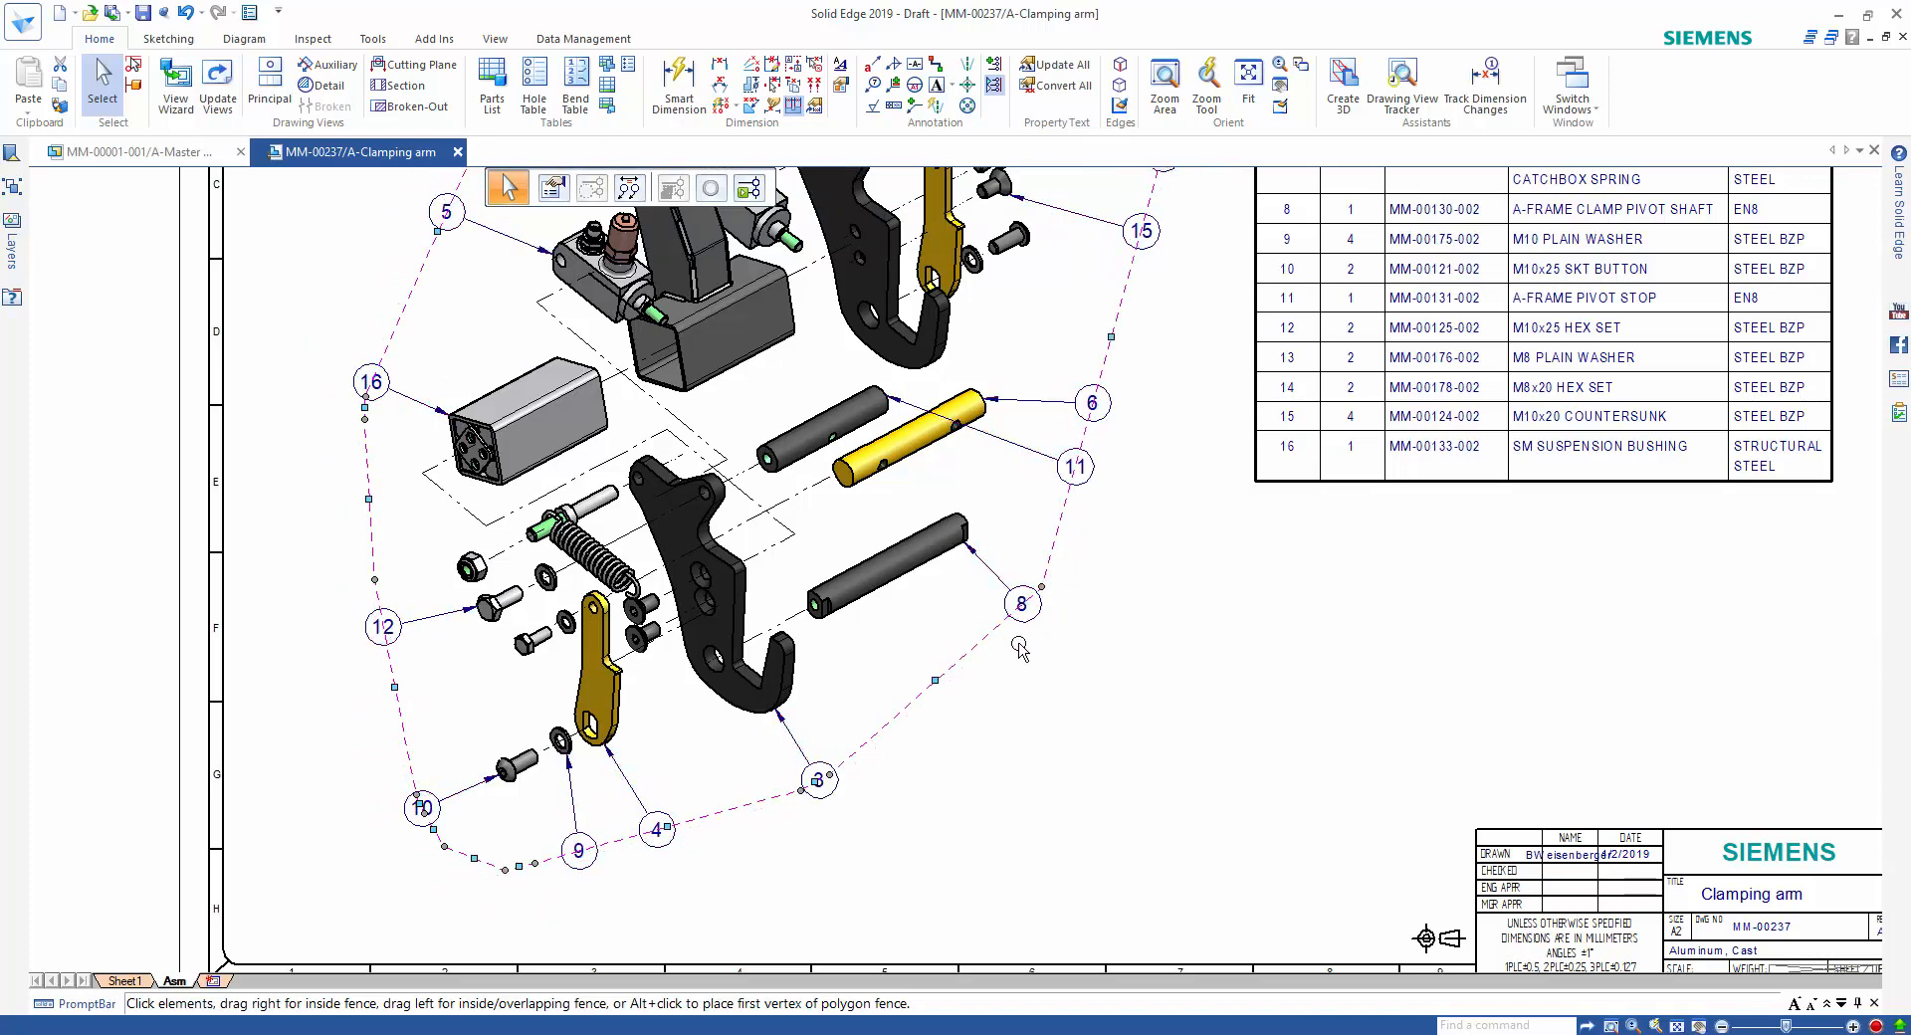
Move balloons 8 and 11 out of the alignment shape to free positions to the lower right of the shafts.
{"action": "left_click_drag", "start_coordinate": [1038, 589], "coordinate": [1113, 658]}
{"action": "left_click", "coordinate": [996, 630]}
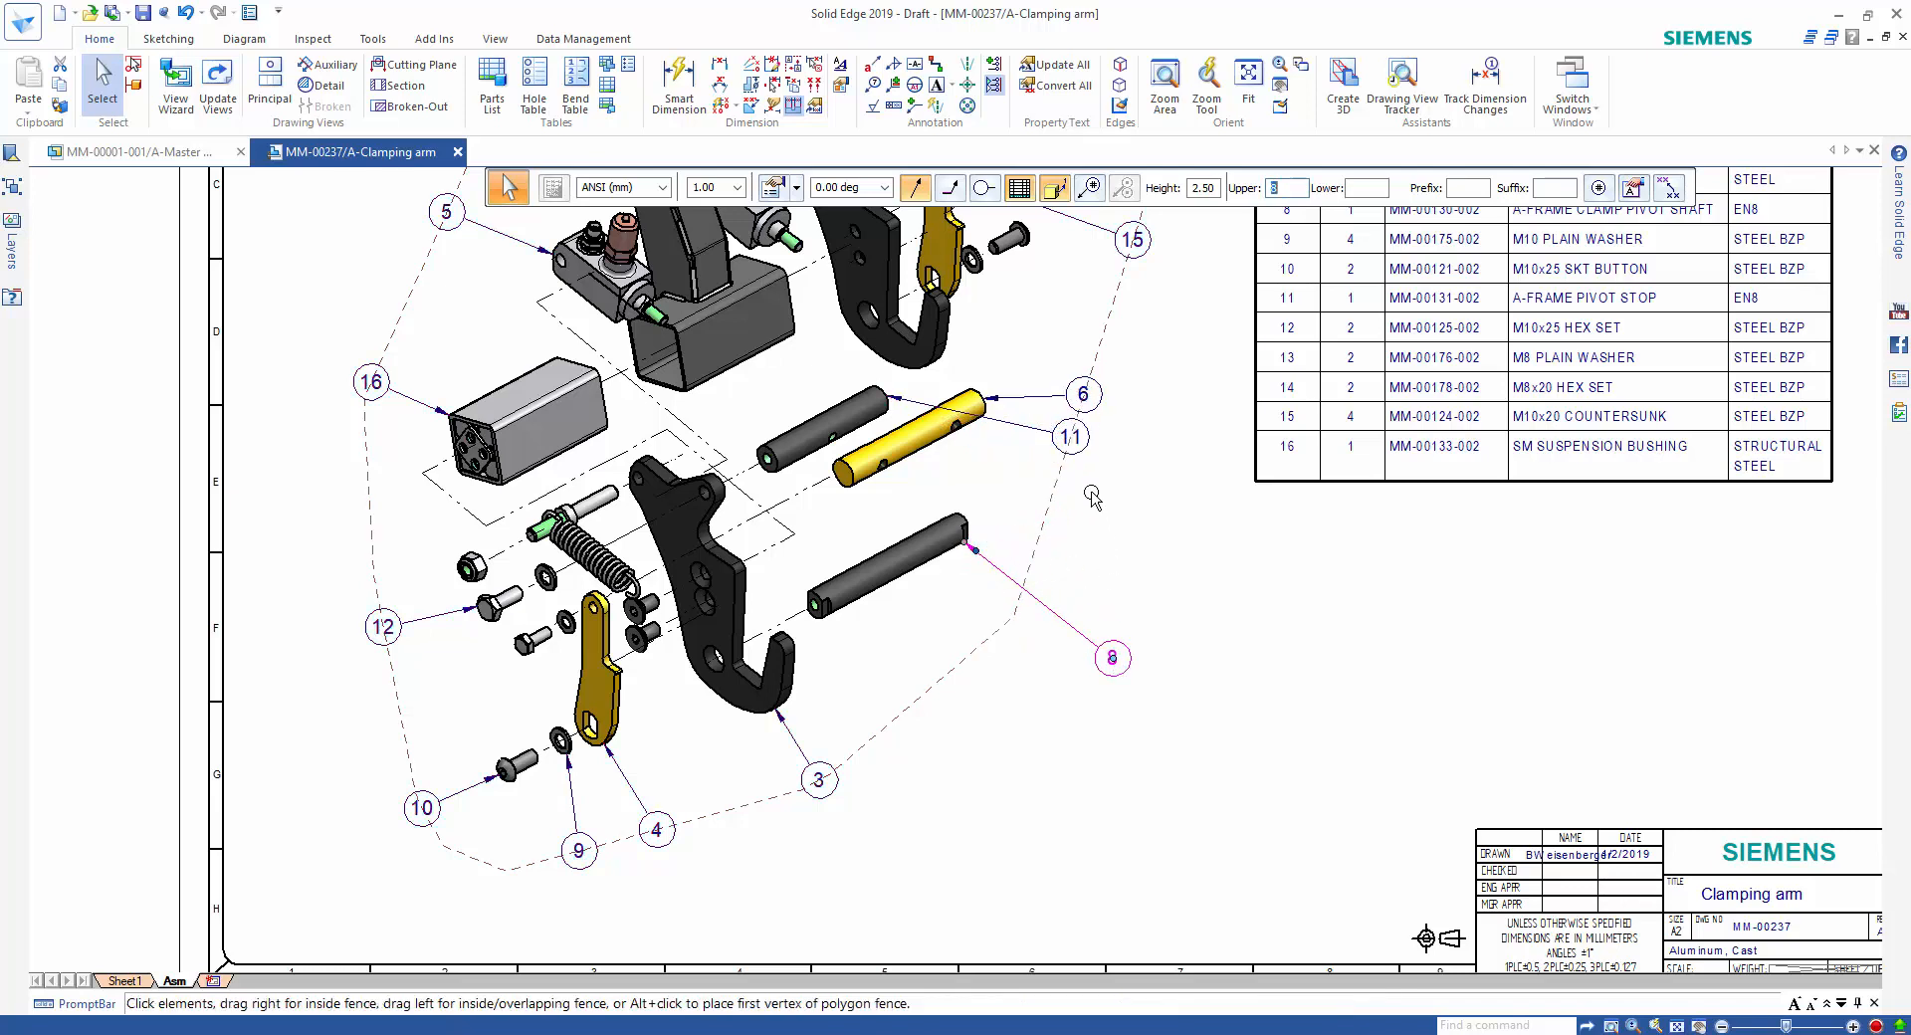
{"action": "left_click_drag", "start_coordinate": [1075, 448], "coordinate": [1118, 606]}
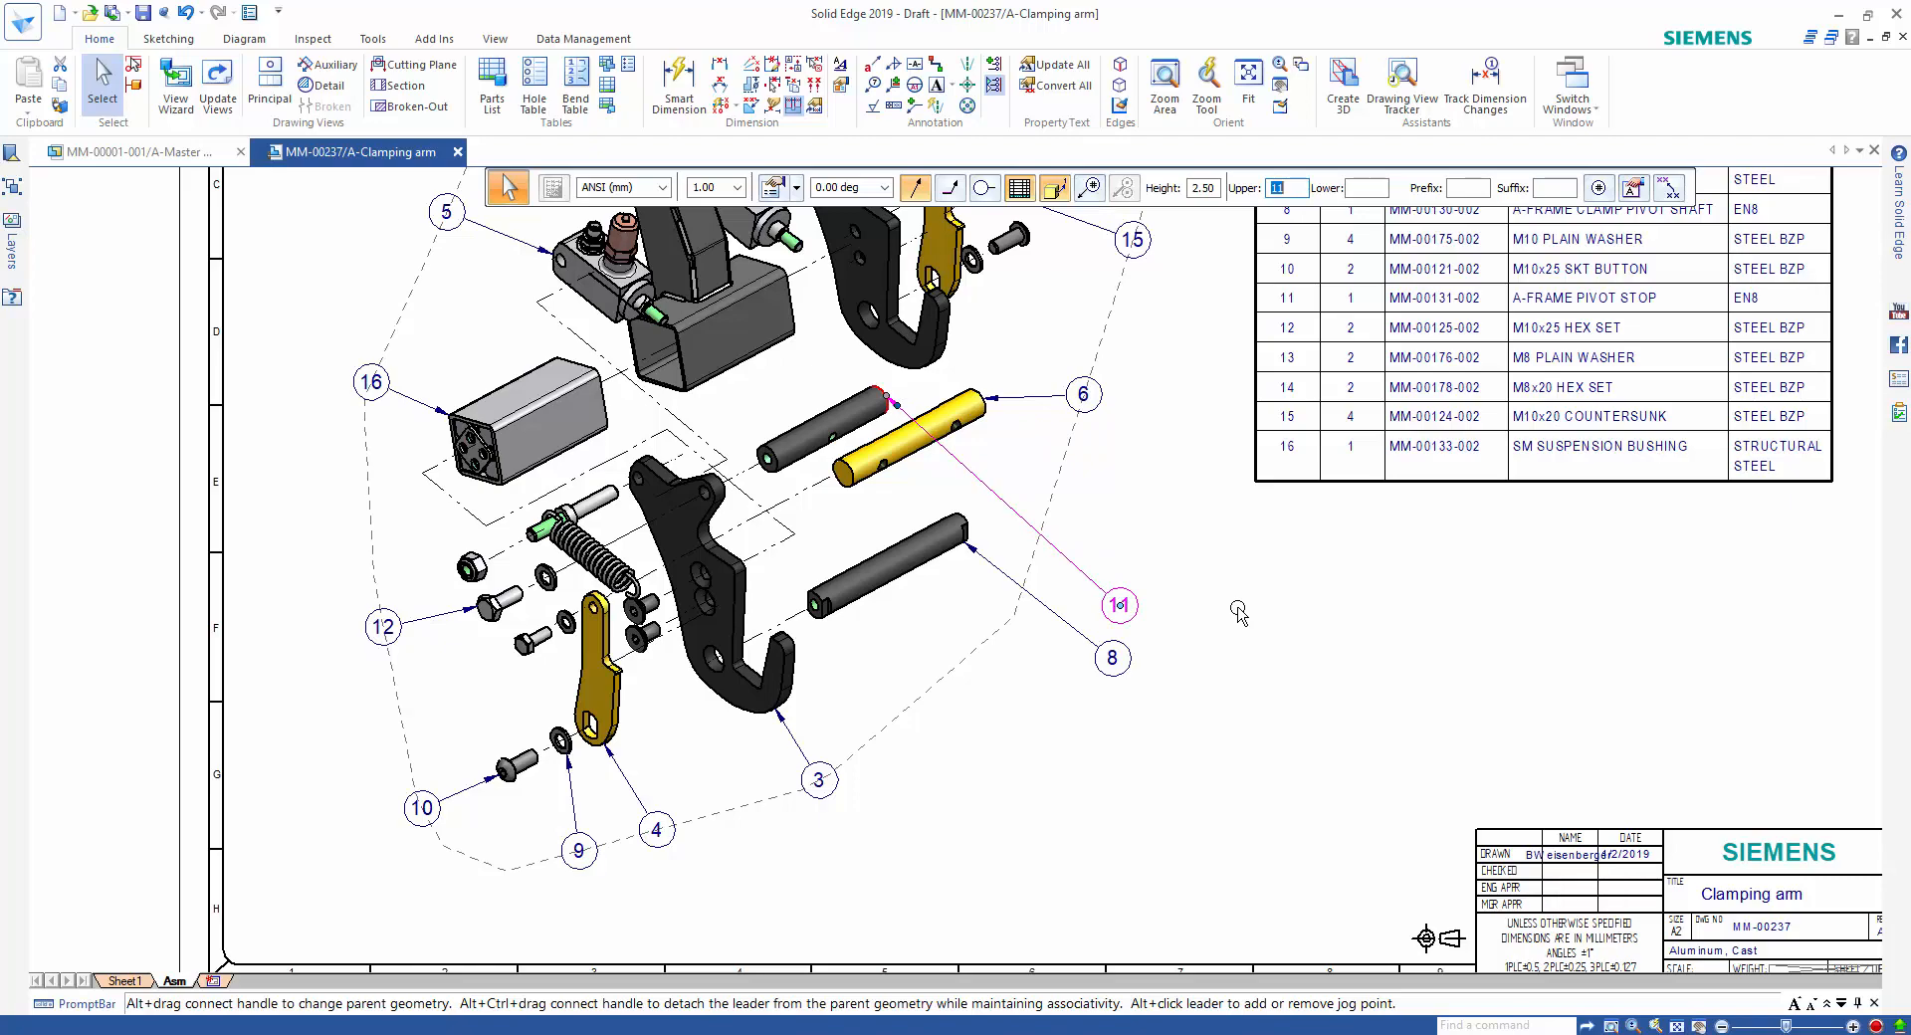
Inspect the clamp cylinder, catchbox spring and M10x25 SKT button rows in the parts list to locate their parts in the exploded view.
{"action": "mouse_move", "coordinate": [1238, 609]}
{"action": "middle_mouse_down"}
{"action": "mouse_move", "coordinate": [1392, 774]}
{"action": "mouse_move", "coordinate": [1342, 852]}
{"action": "mouse_move", "coordinate": [1215, 947]}
{"action": "middle_mouse_up"}
{"action": "left_click", "coordinate": [1210, 940]}
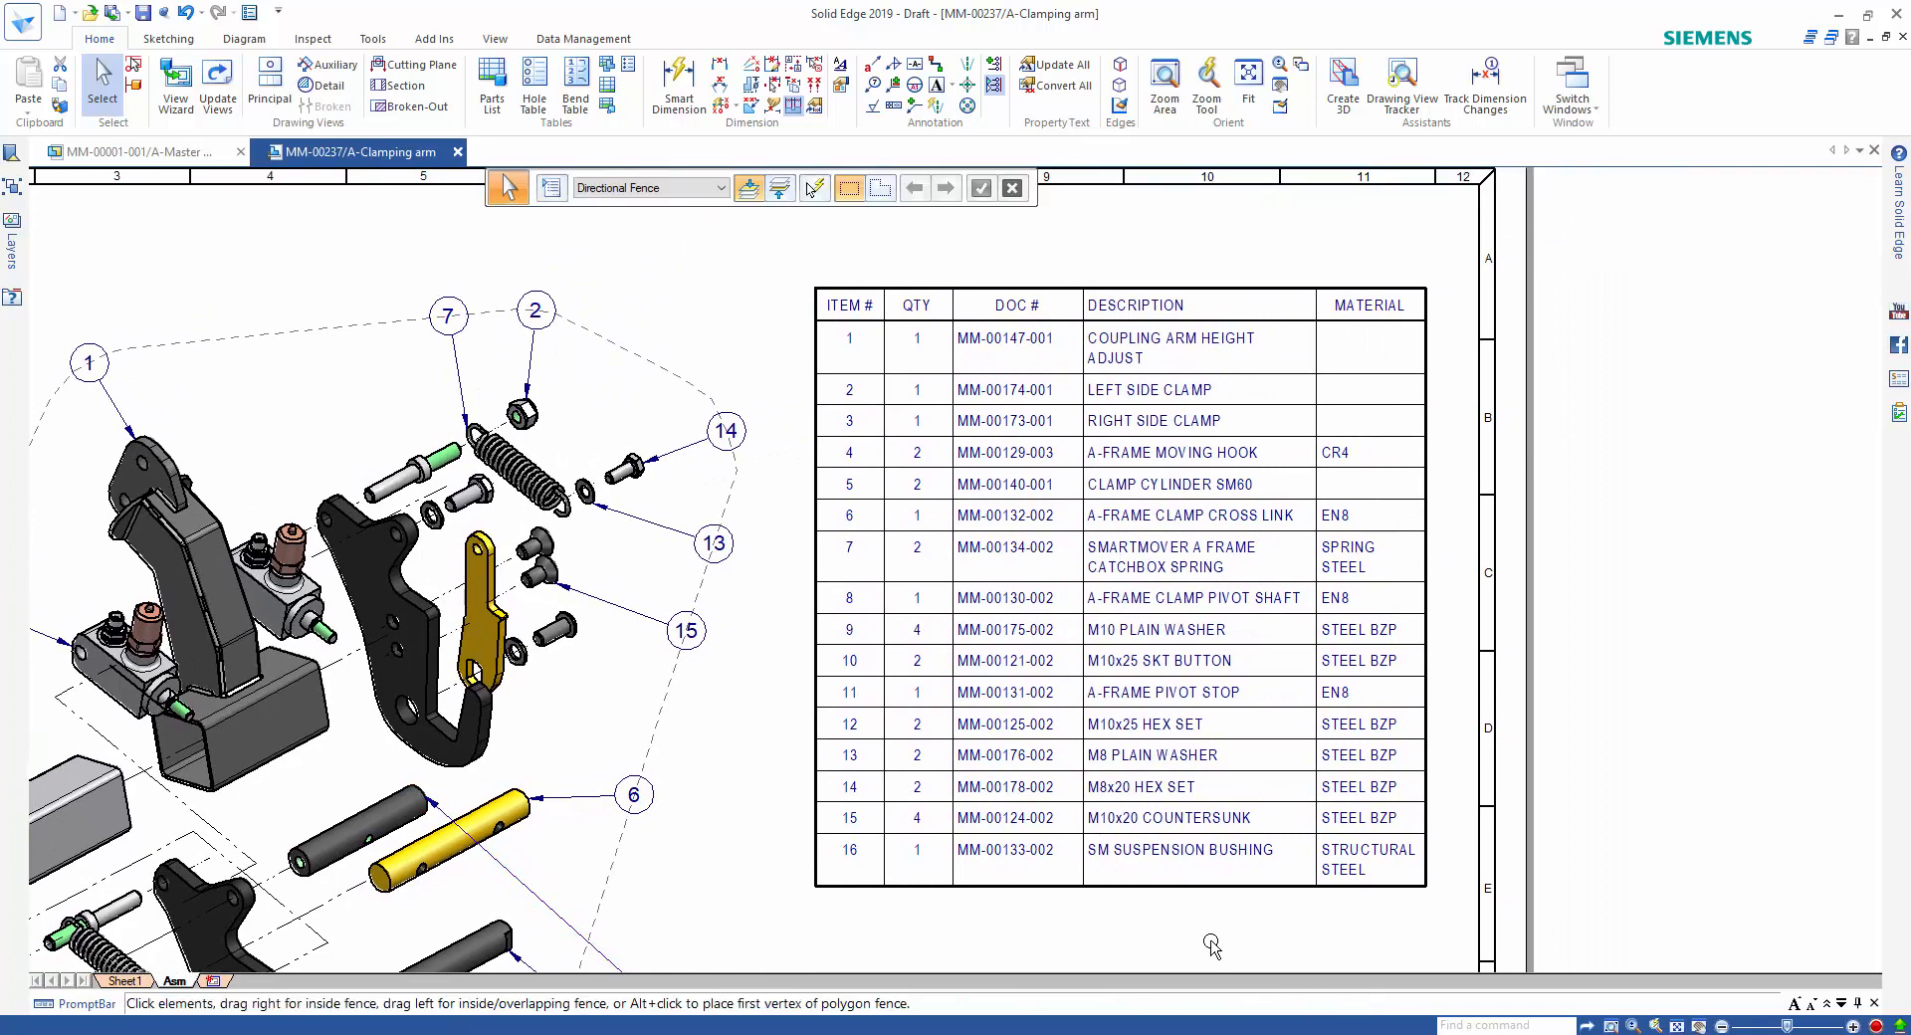
{"action": "left_click", "coordinate": [1218, 889]}
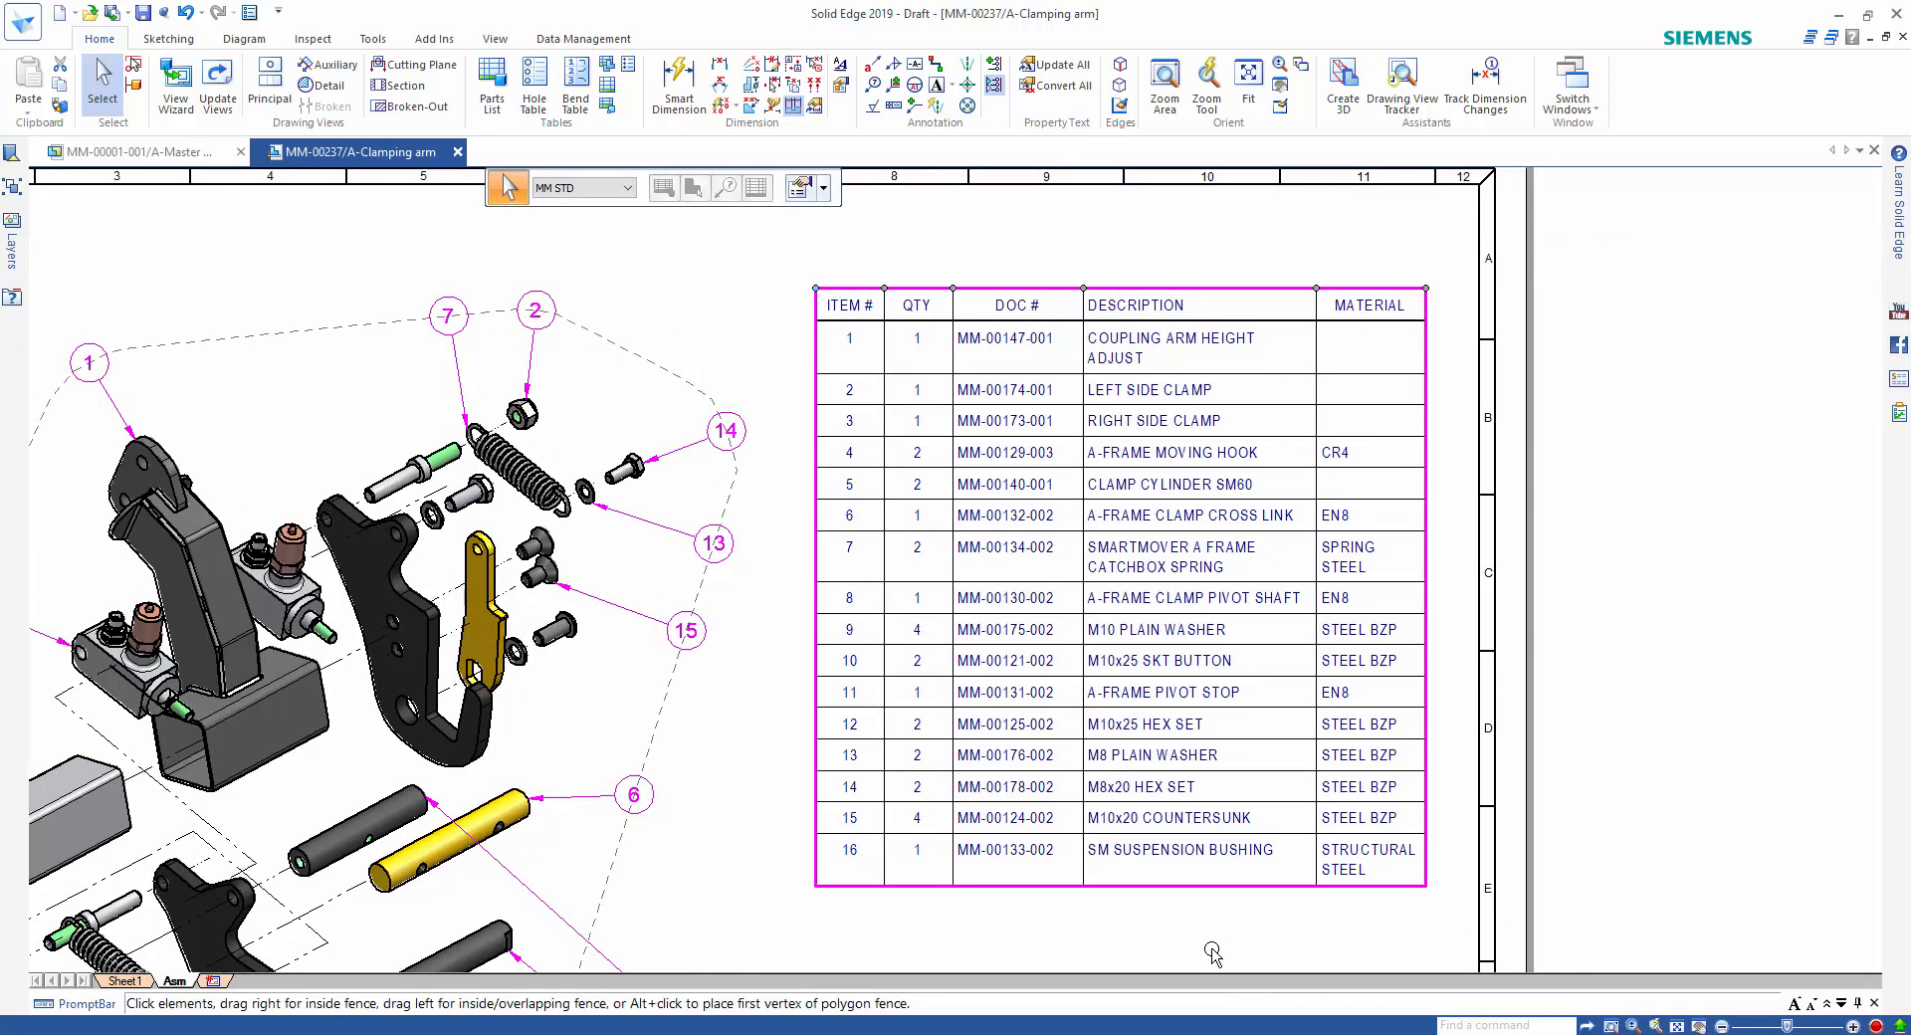
{"action": "double_click", "coordinate": [1031, 493]}
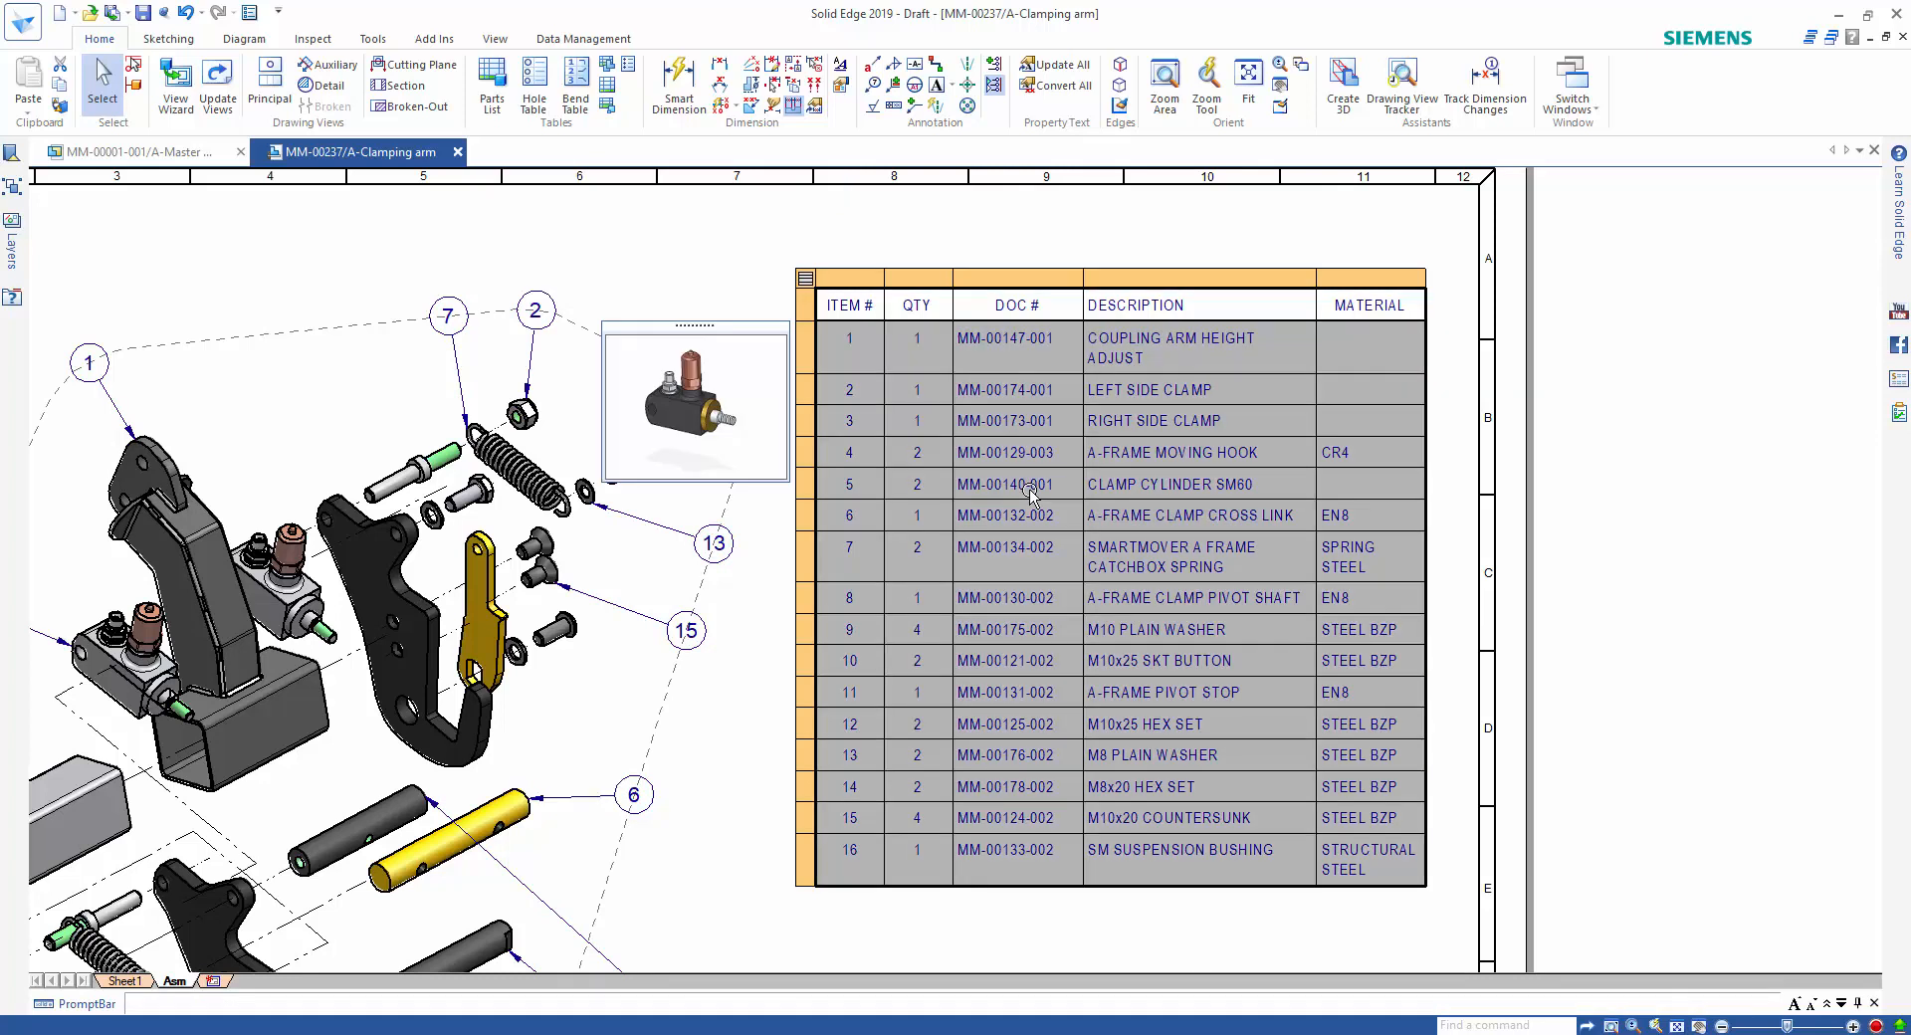
{"action": "left_click", "coordinate": [1031, 488]}
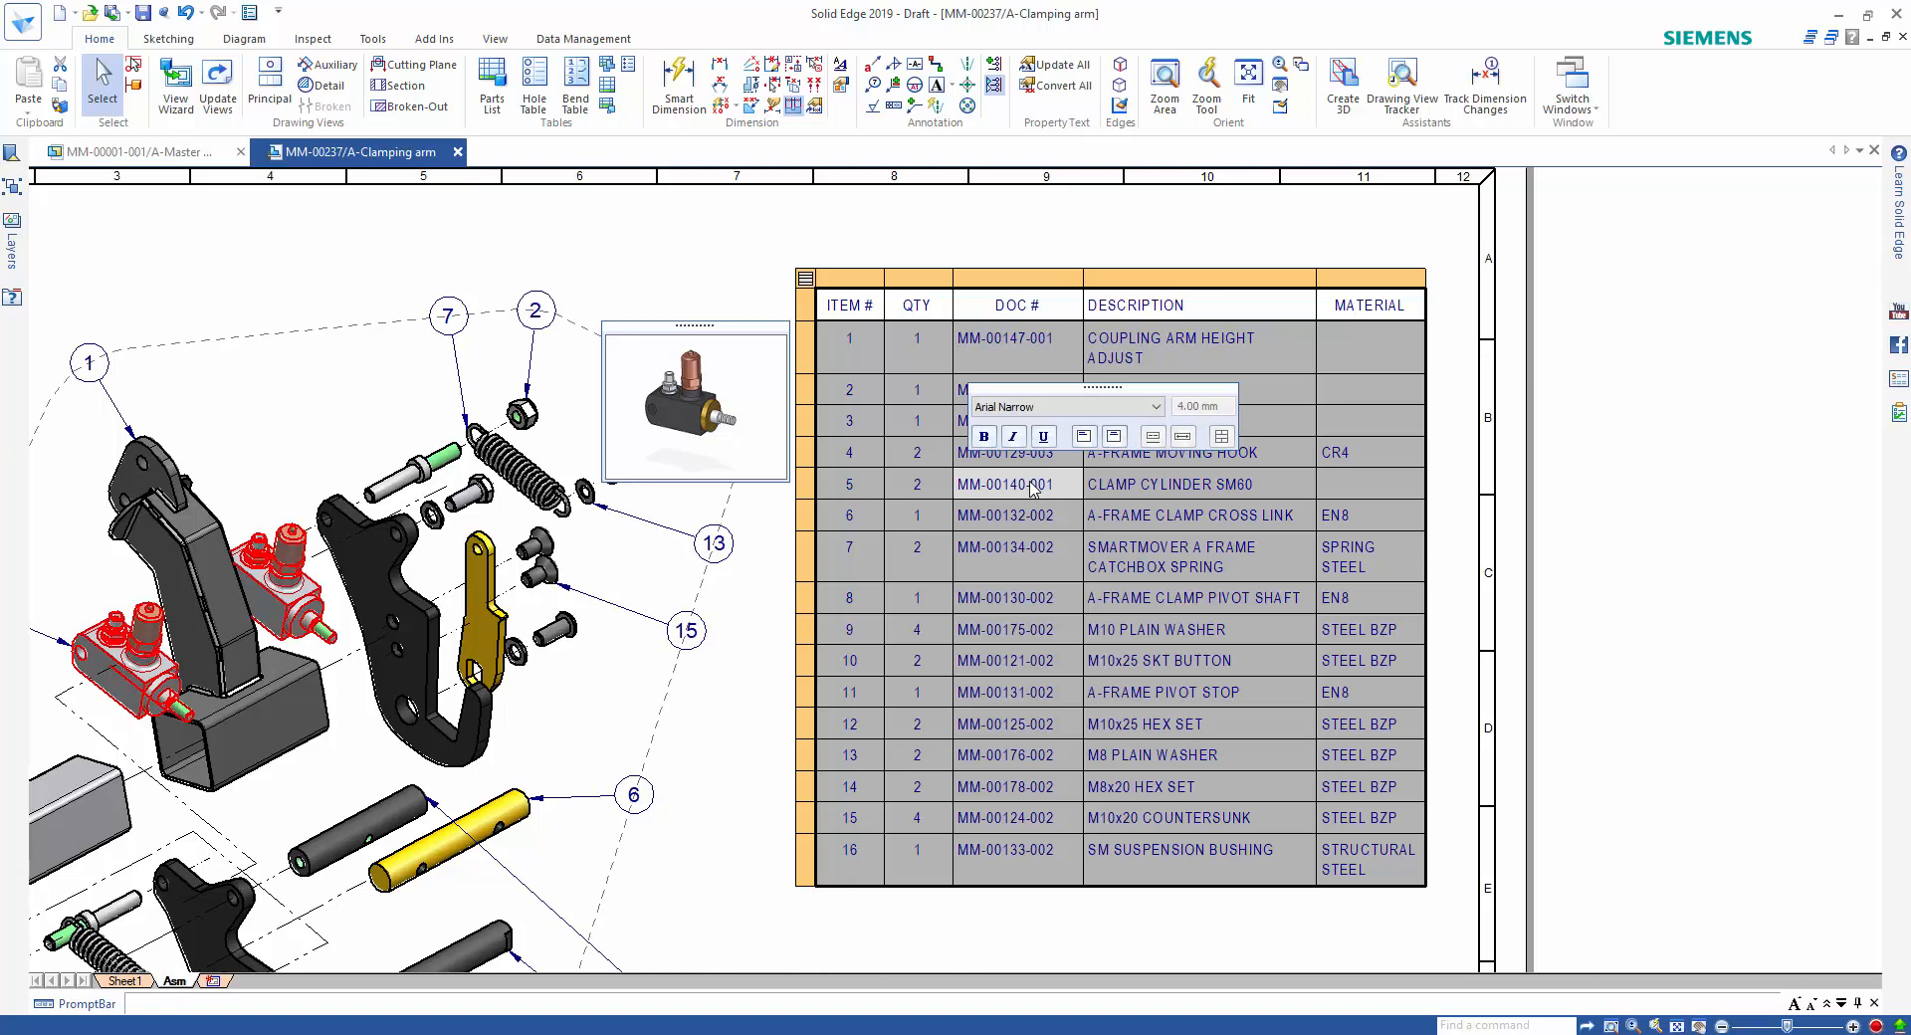
{"action": "left_click", "coordinate": [1017, 569]}
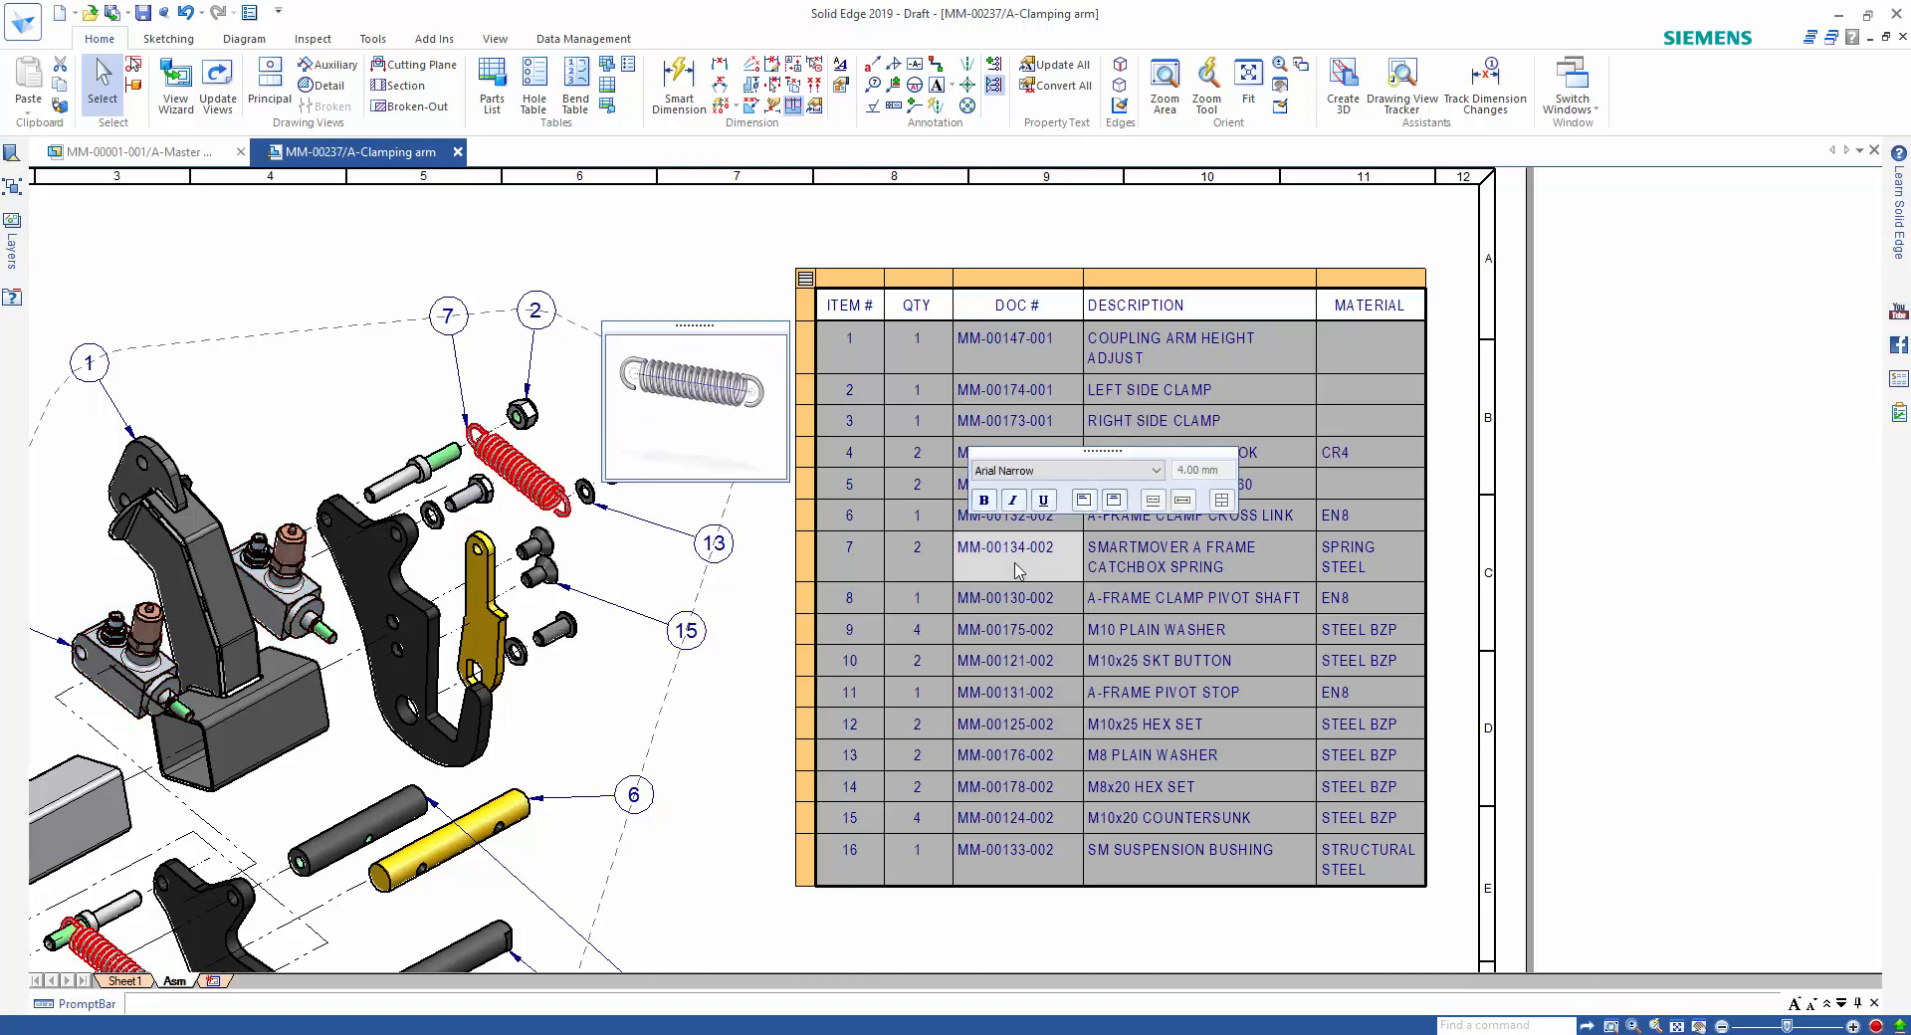
{"action": "left_click", "coordinate": [1015, 661]}
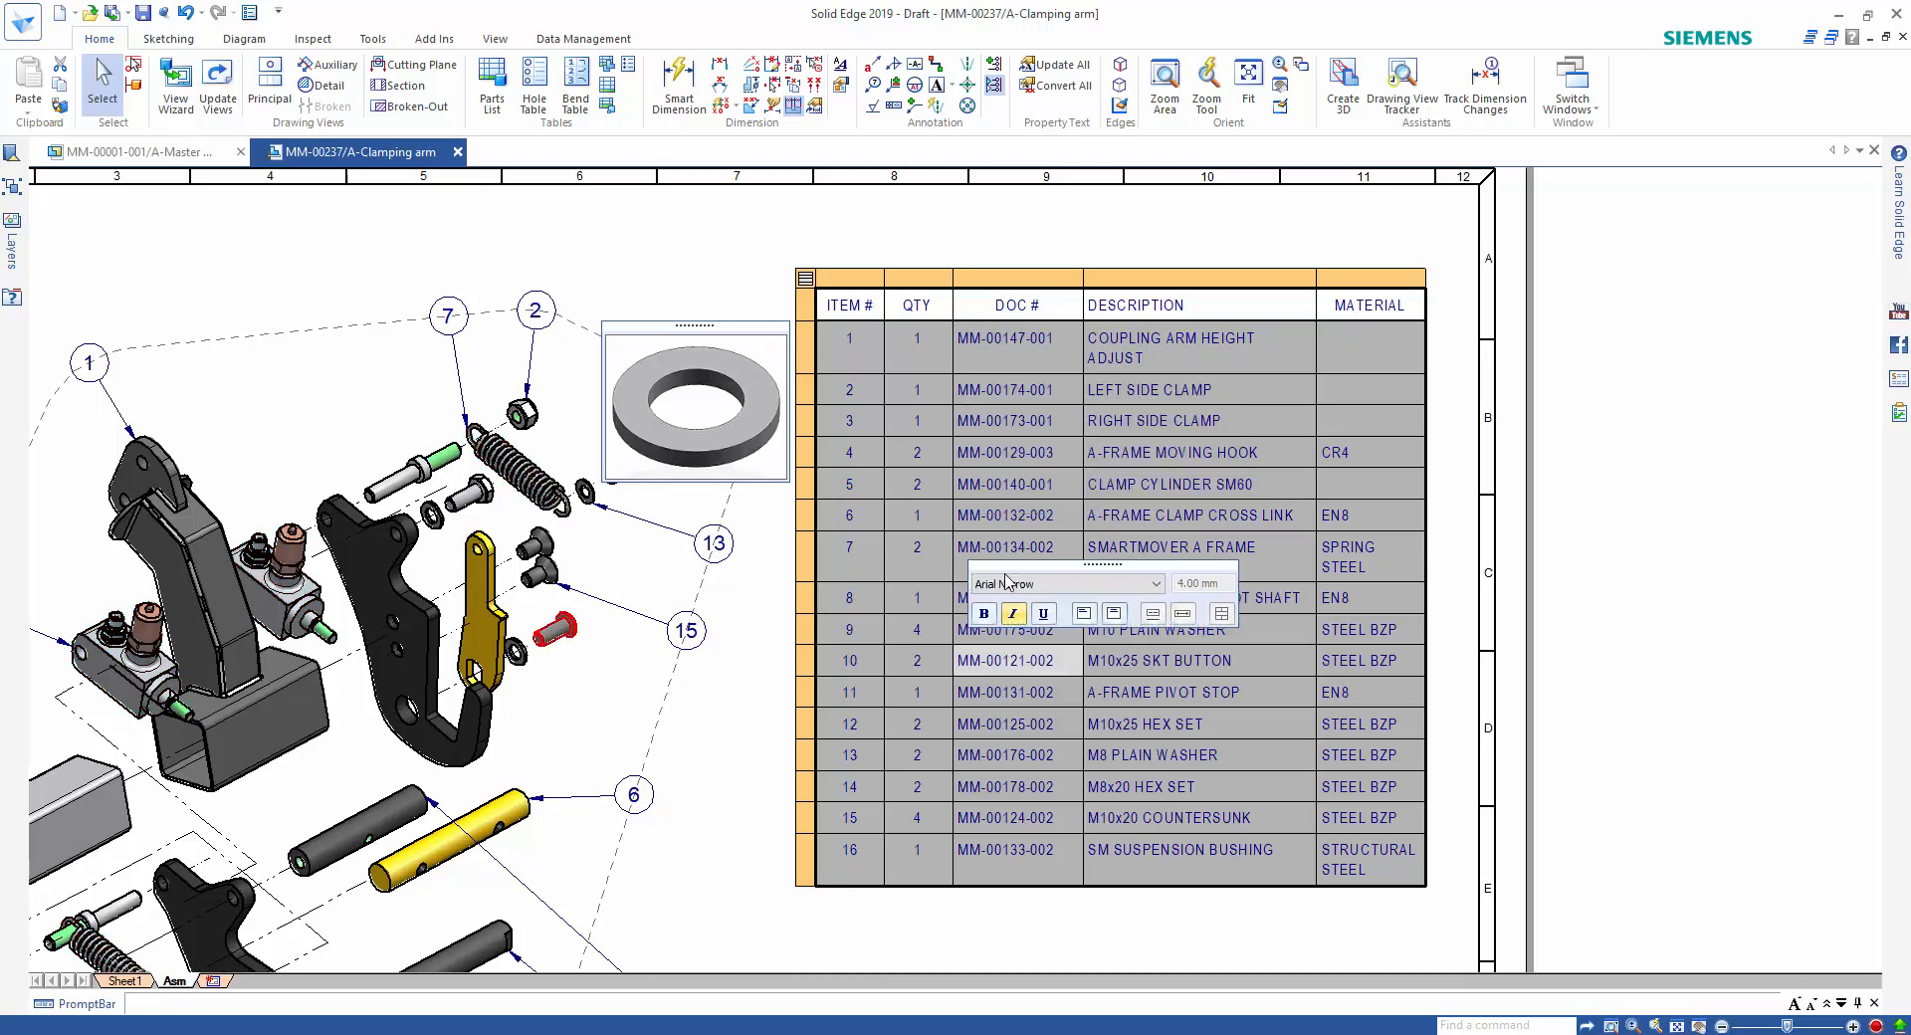
Format the parts list's header row from ITEM # to MATERIAL as bold and underlined.
{"action": "left_click_drag", "start_coordinate": [861, 304], "coordinate": [1339, 299]}
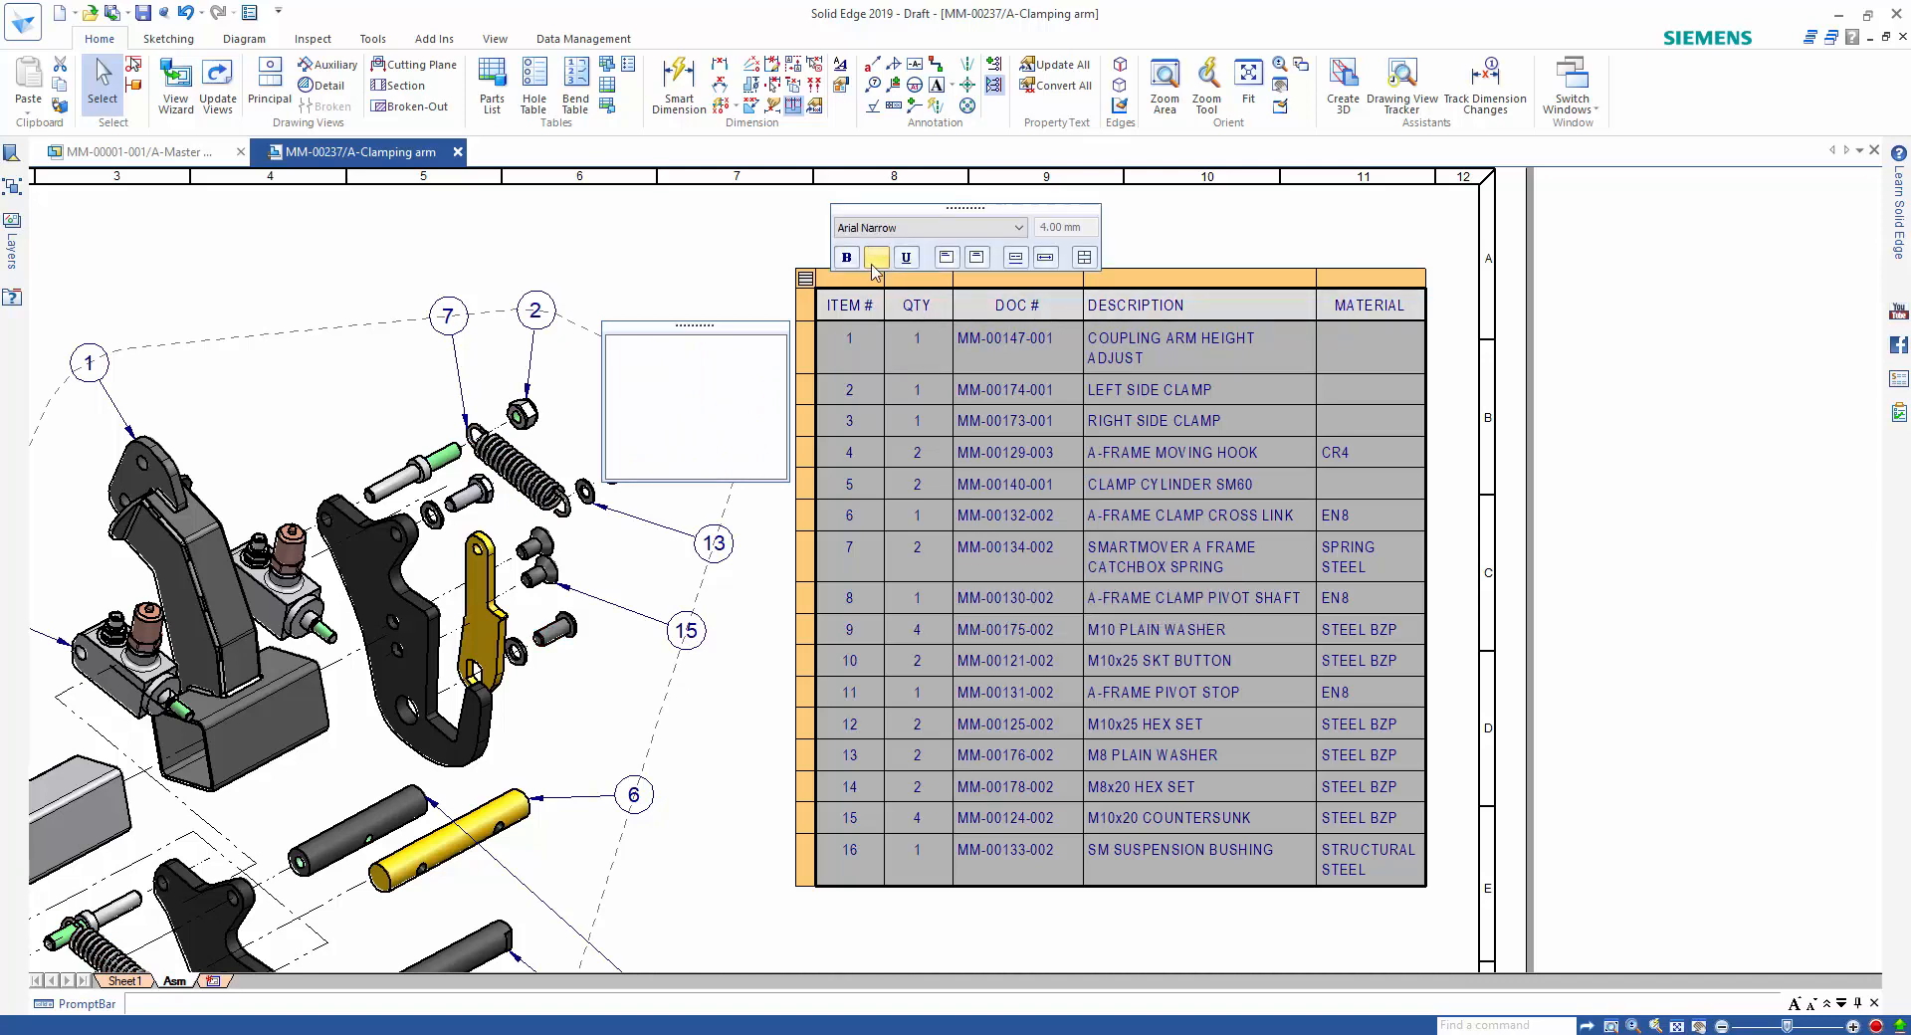
{"action": "left_click", "coordinate": [847, 258]}
{"action": "left_click", "coordinate": [905, 258]}
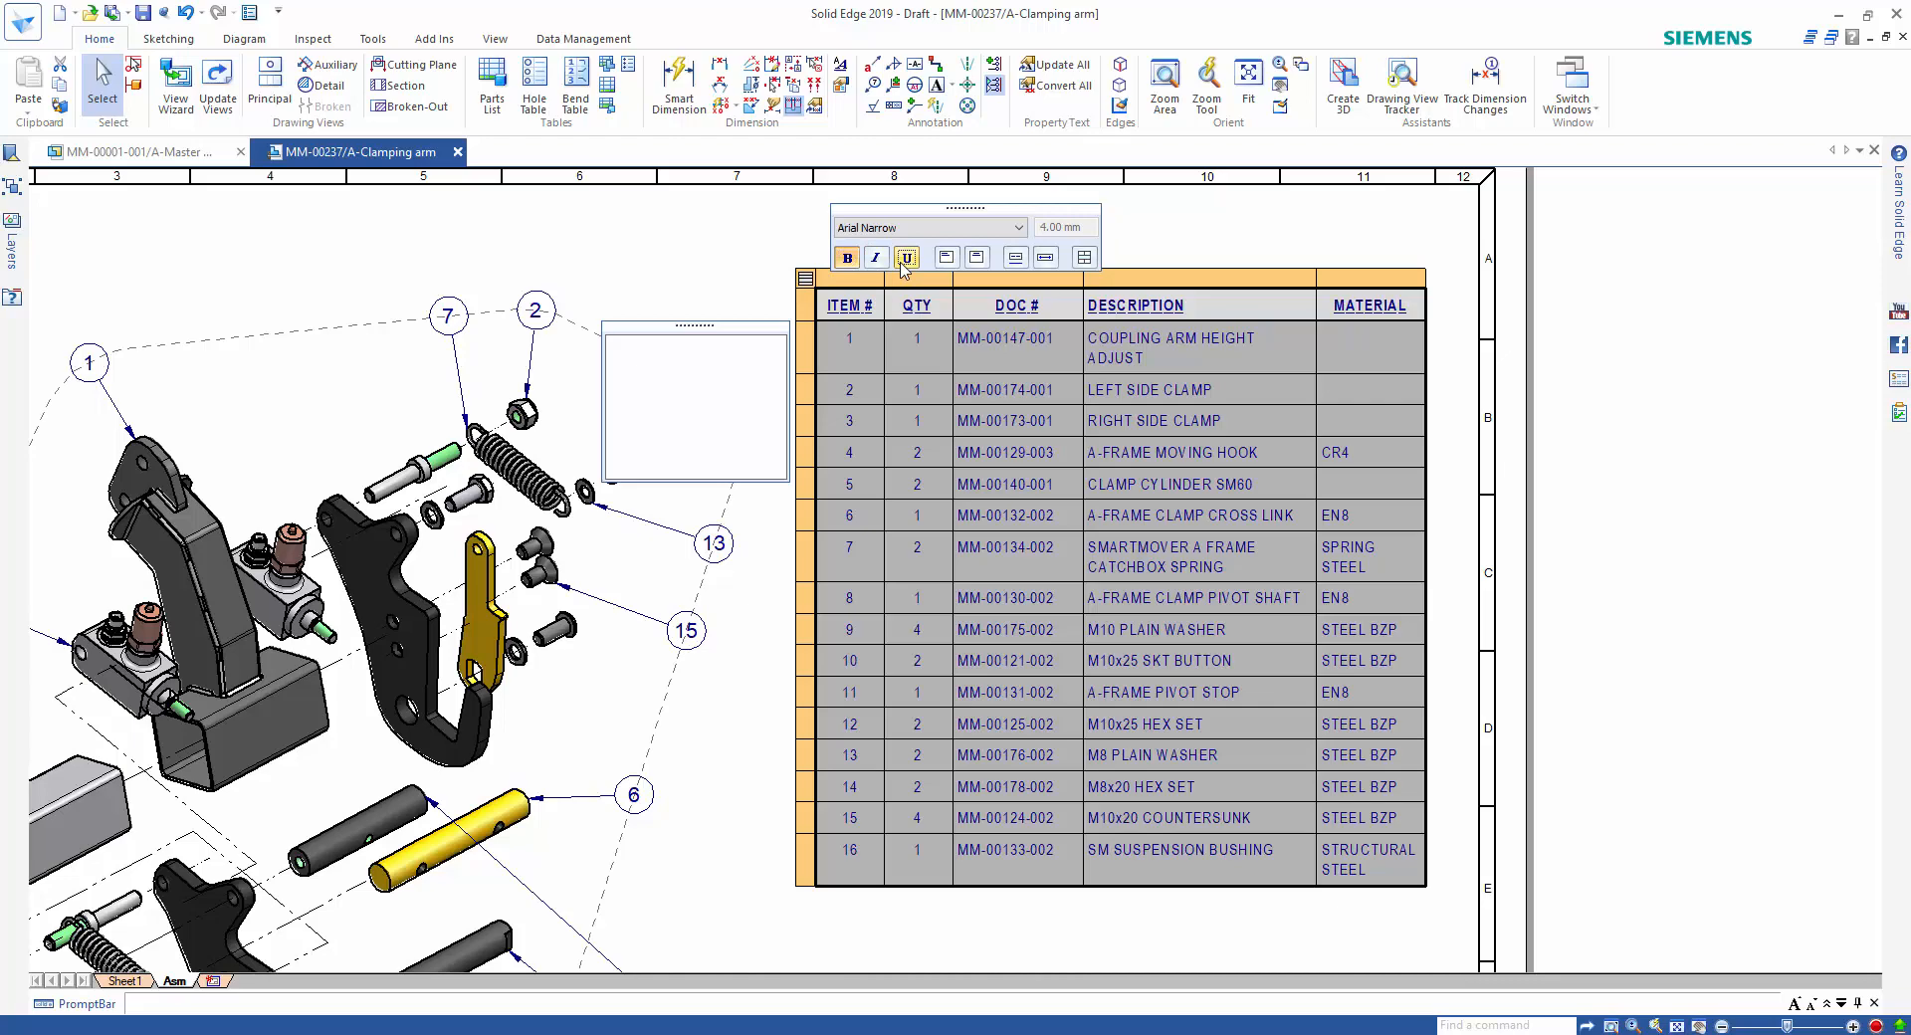
{"action": "left_click", "coordinate": [1262, 228]}
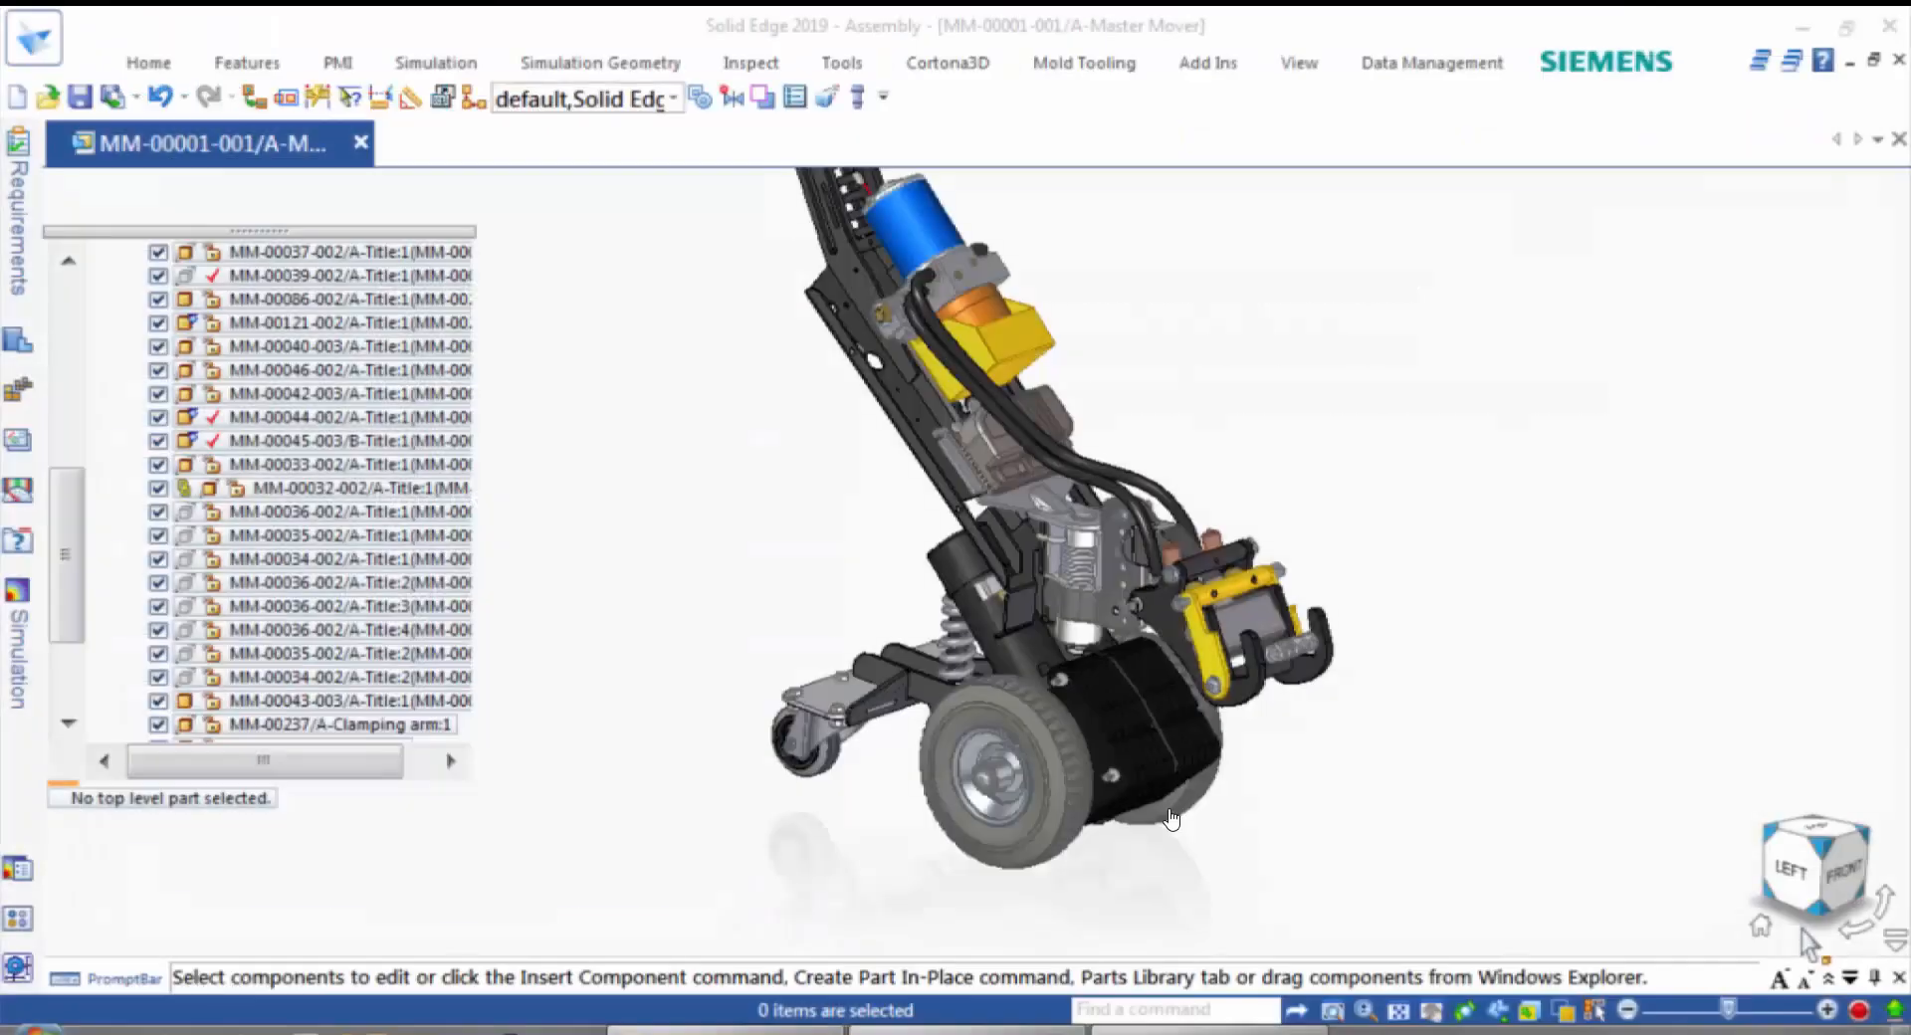
From the Master Mover assembly's sharing options, launch the Solid Edge Portal in the web browser and go to its sign-in page.
{"action": "left_click", "coordinate": [30, 48]}
{"action": "left_click", "coordinate": [75, 555]}
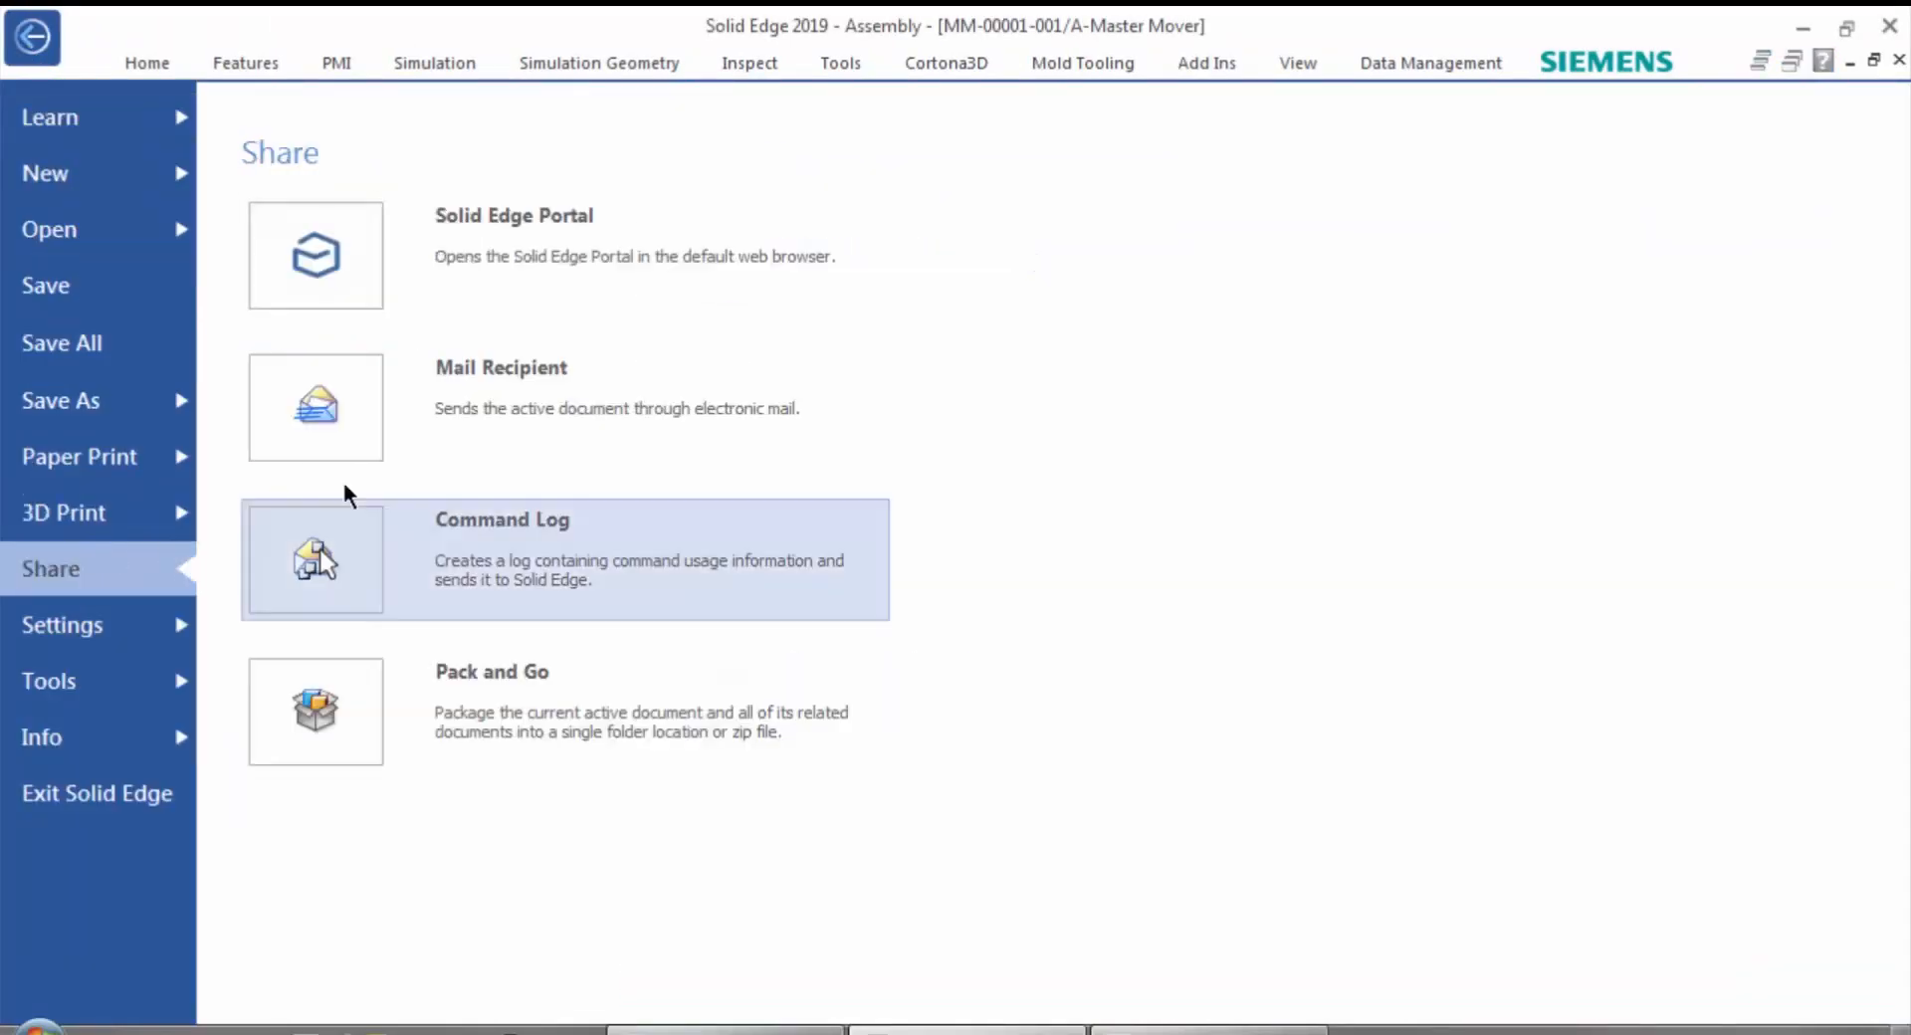
{"action": "left_click", "coordinate": [403, 240]}
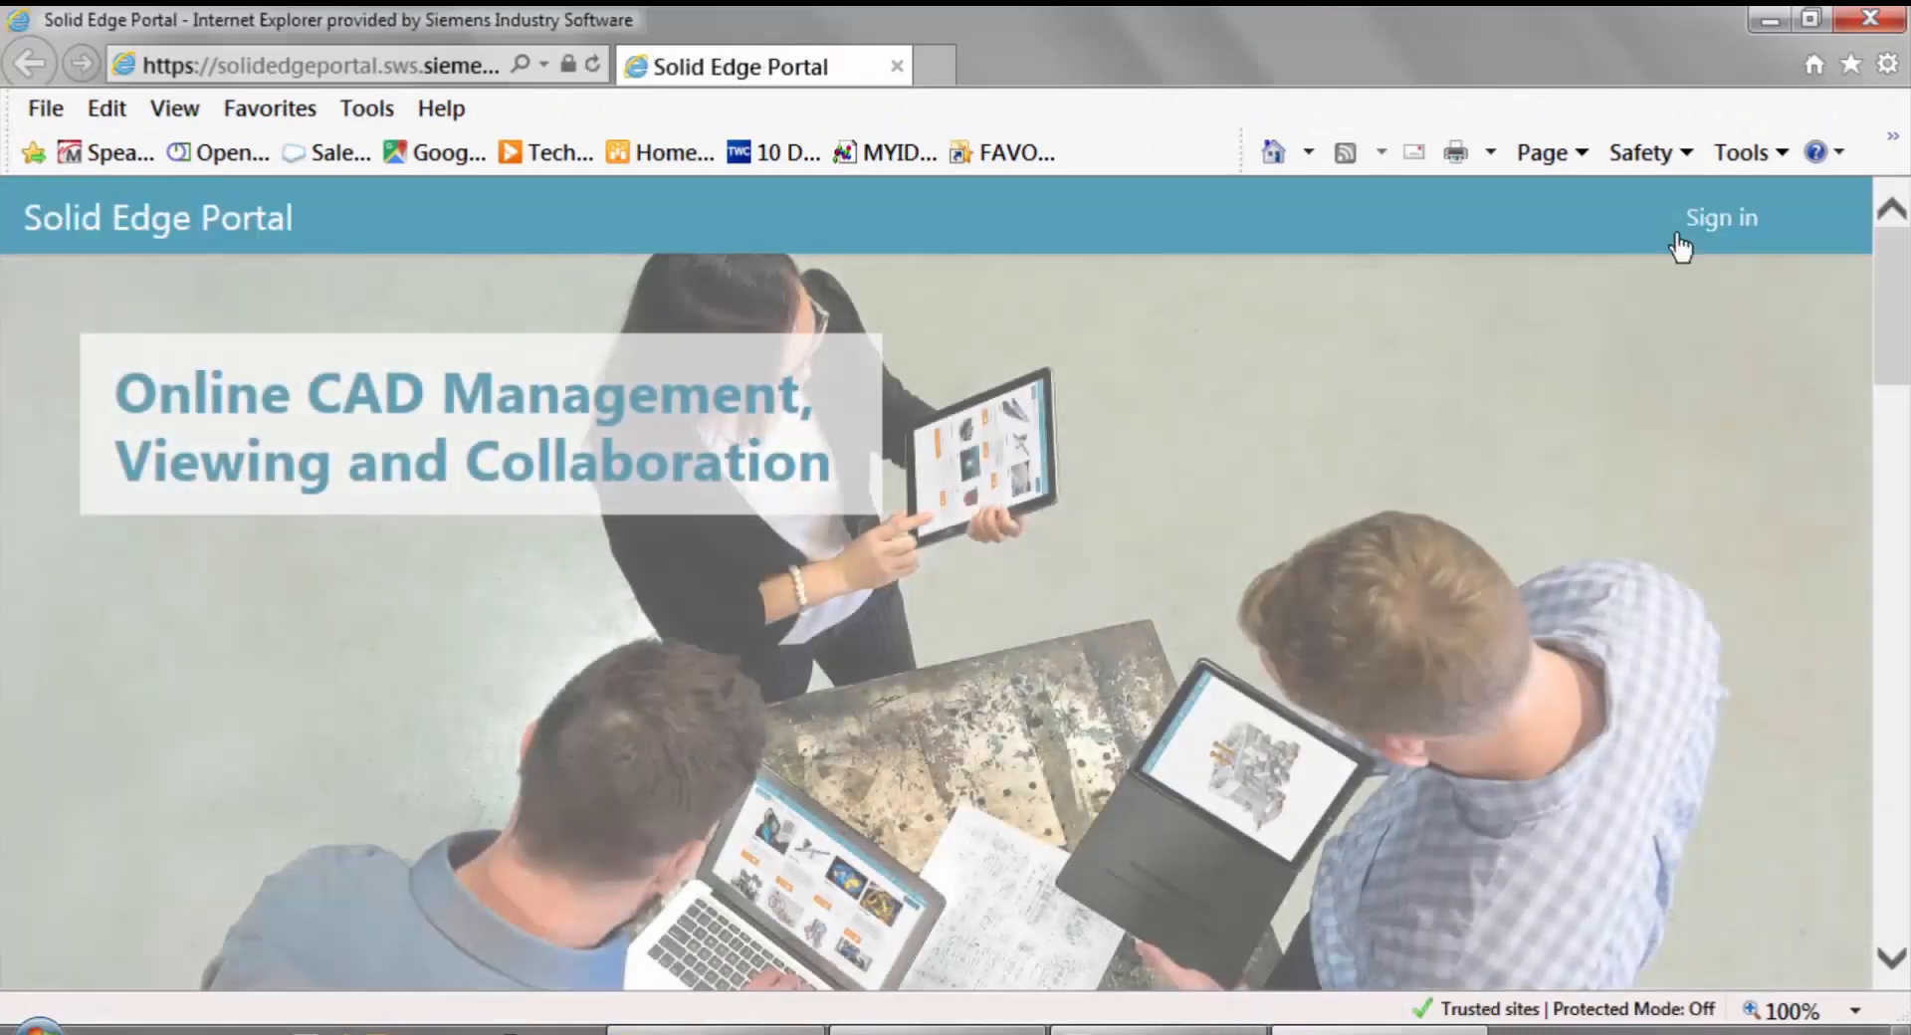
{"action": "left_click", "coordinate": [1680, 247]}
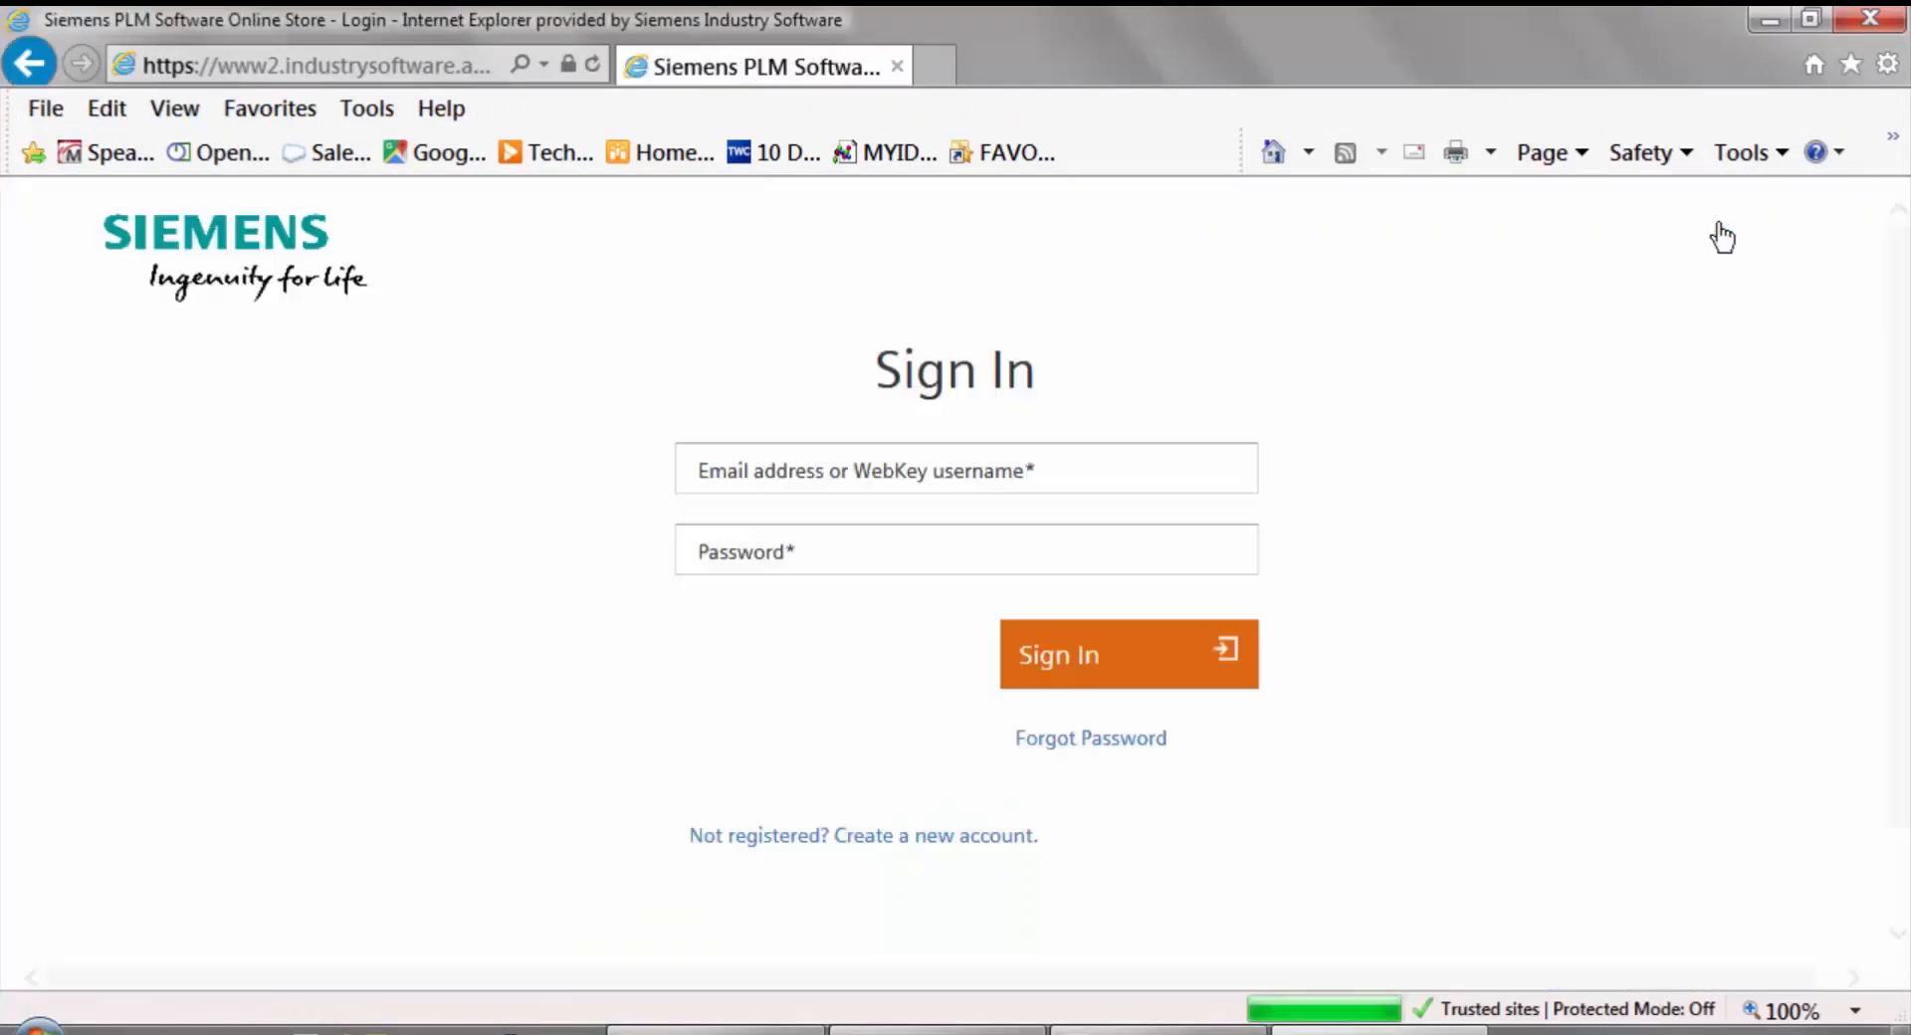
Sign in to the Solid Edge Portal by entering the account username and password.
{"action": "left_click", "coordinate": [976, 465]}
{"action": "type", "text": "***"}
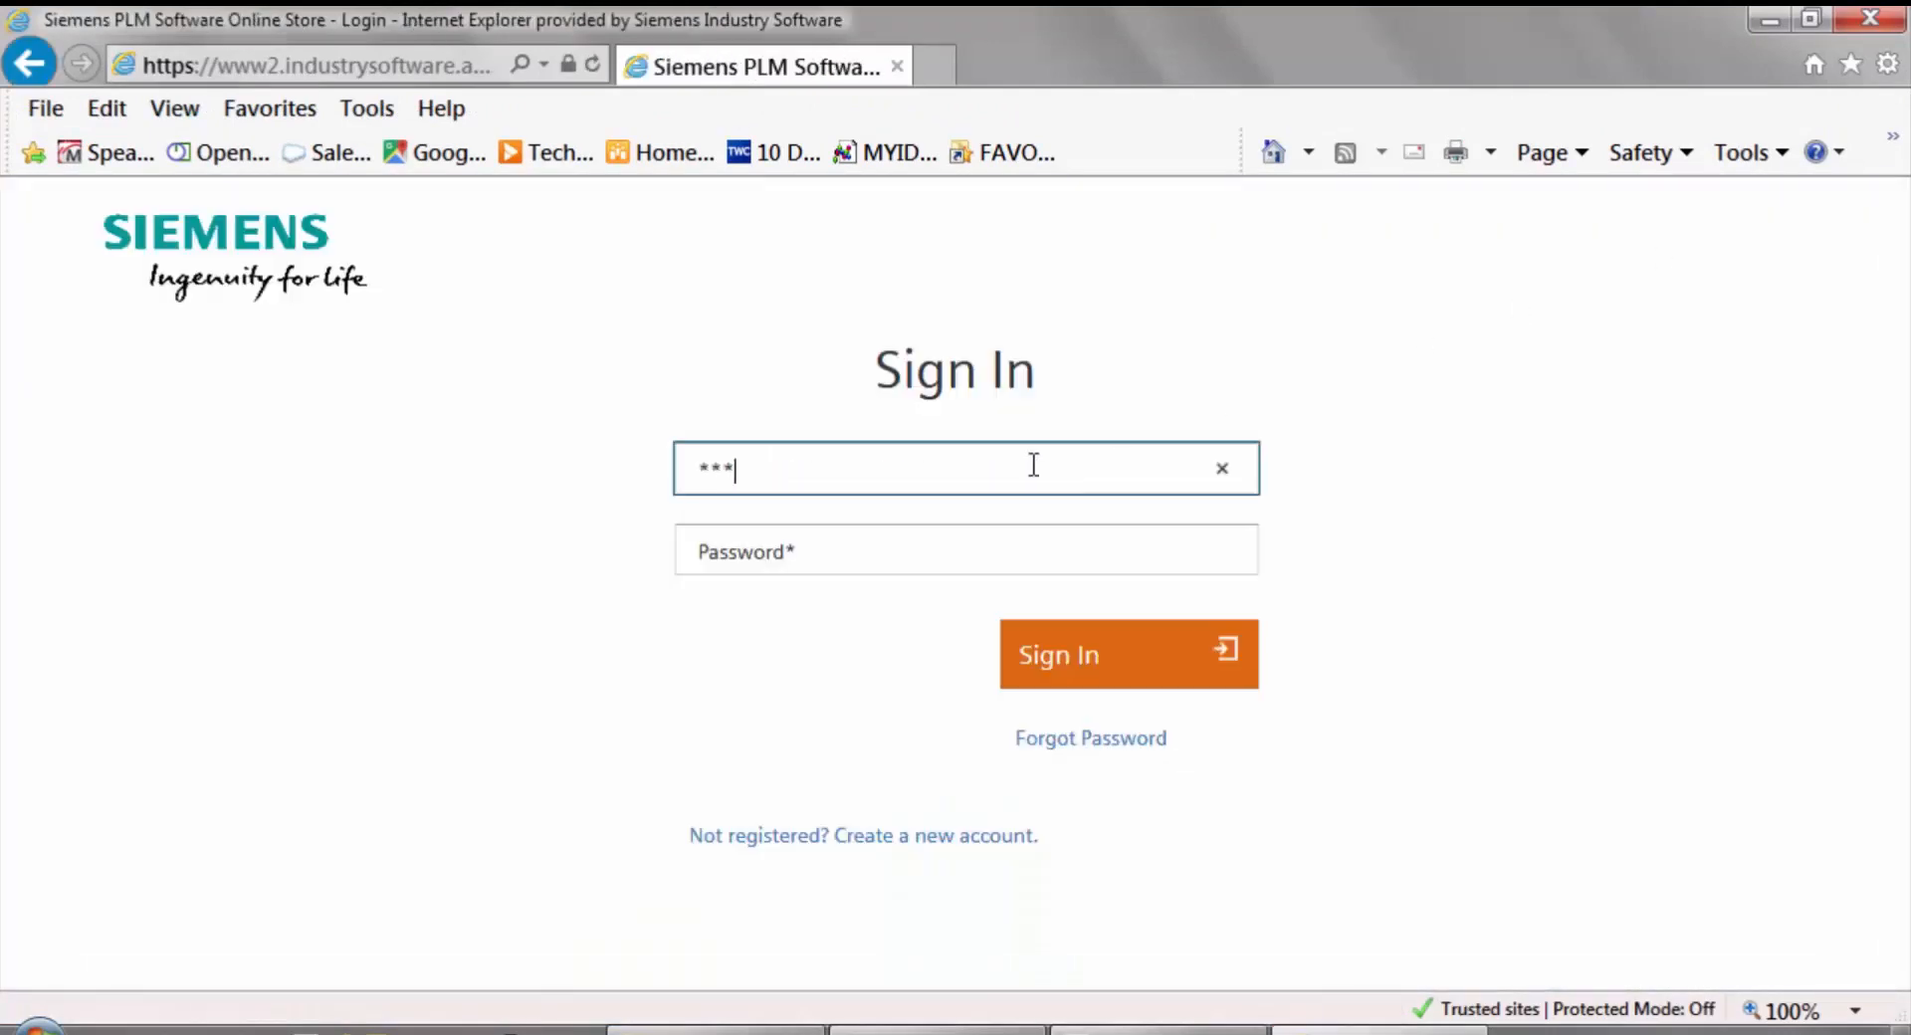
{"action": "left_click", "coordinate": [843, 540]}
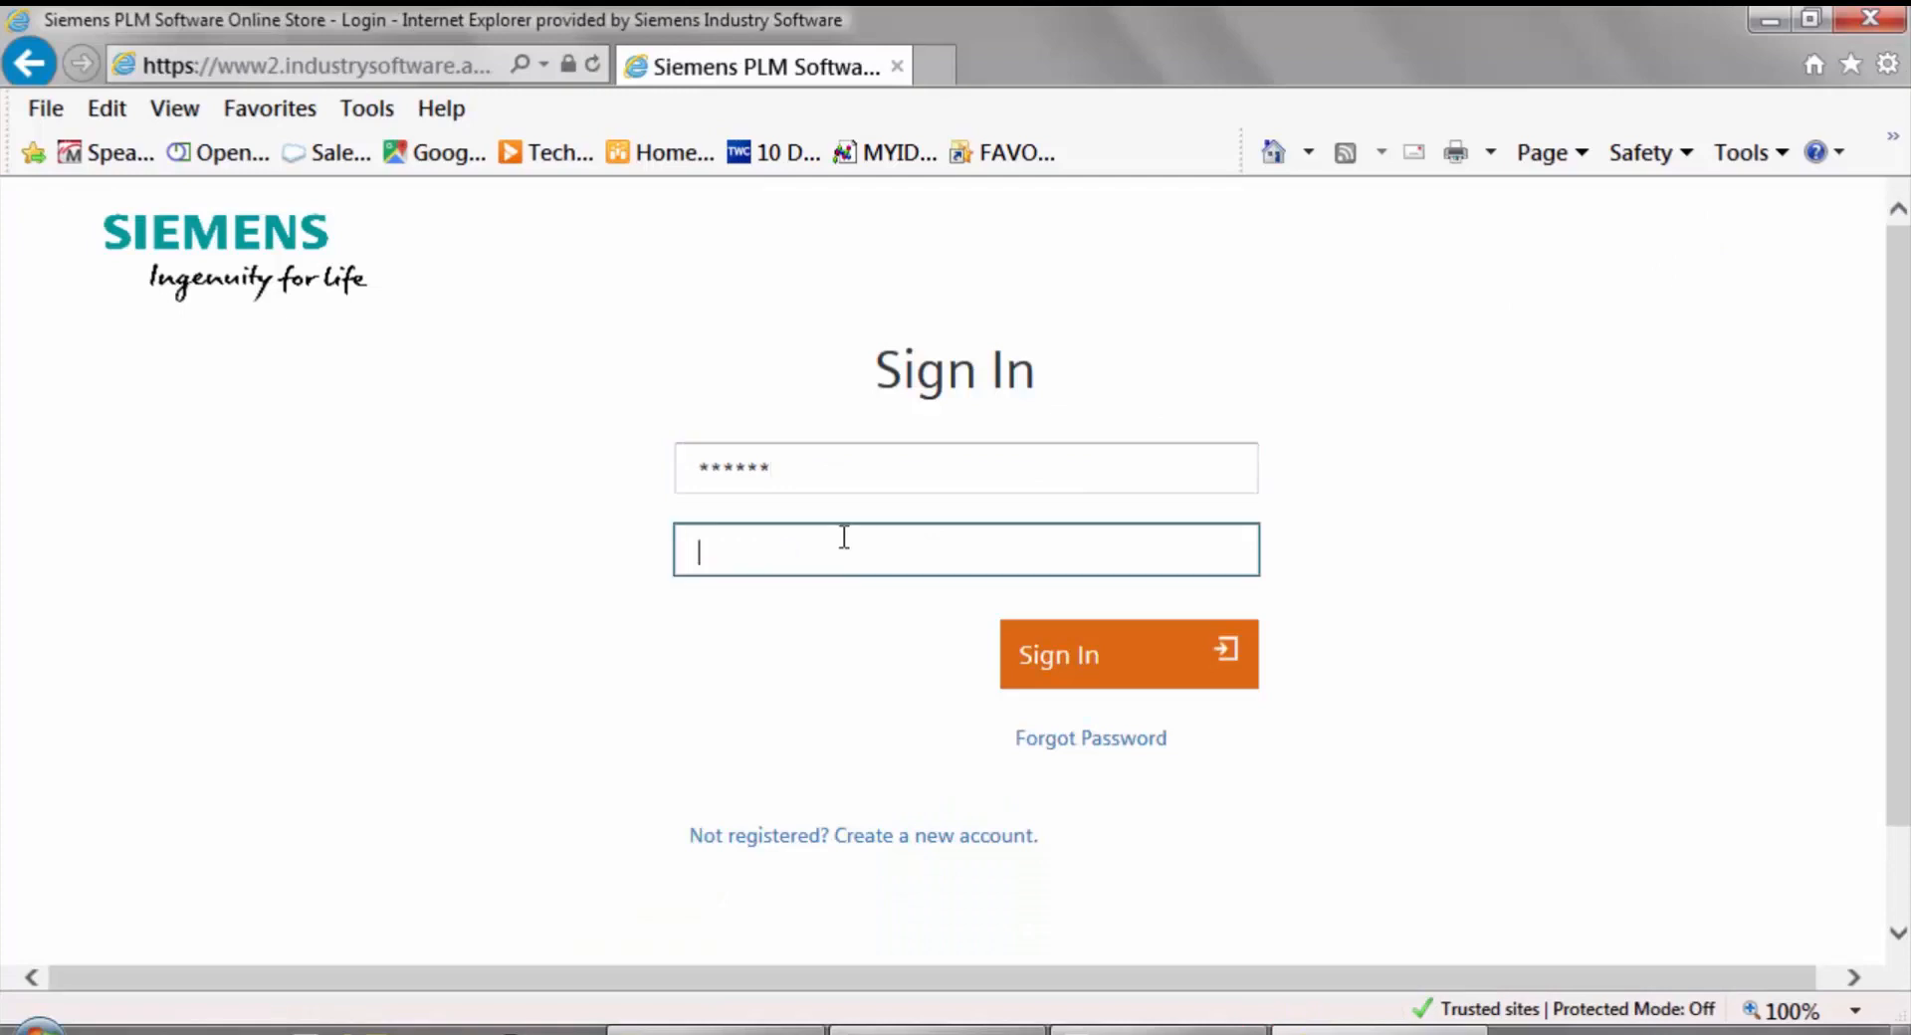
{"action": "type", "text": "*"}
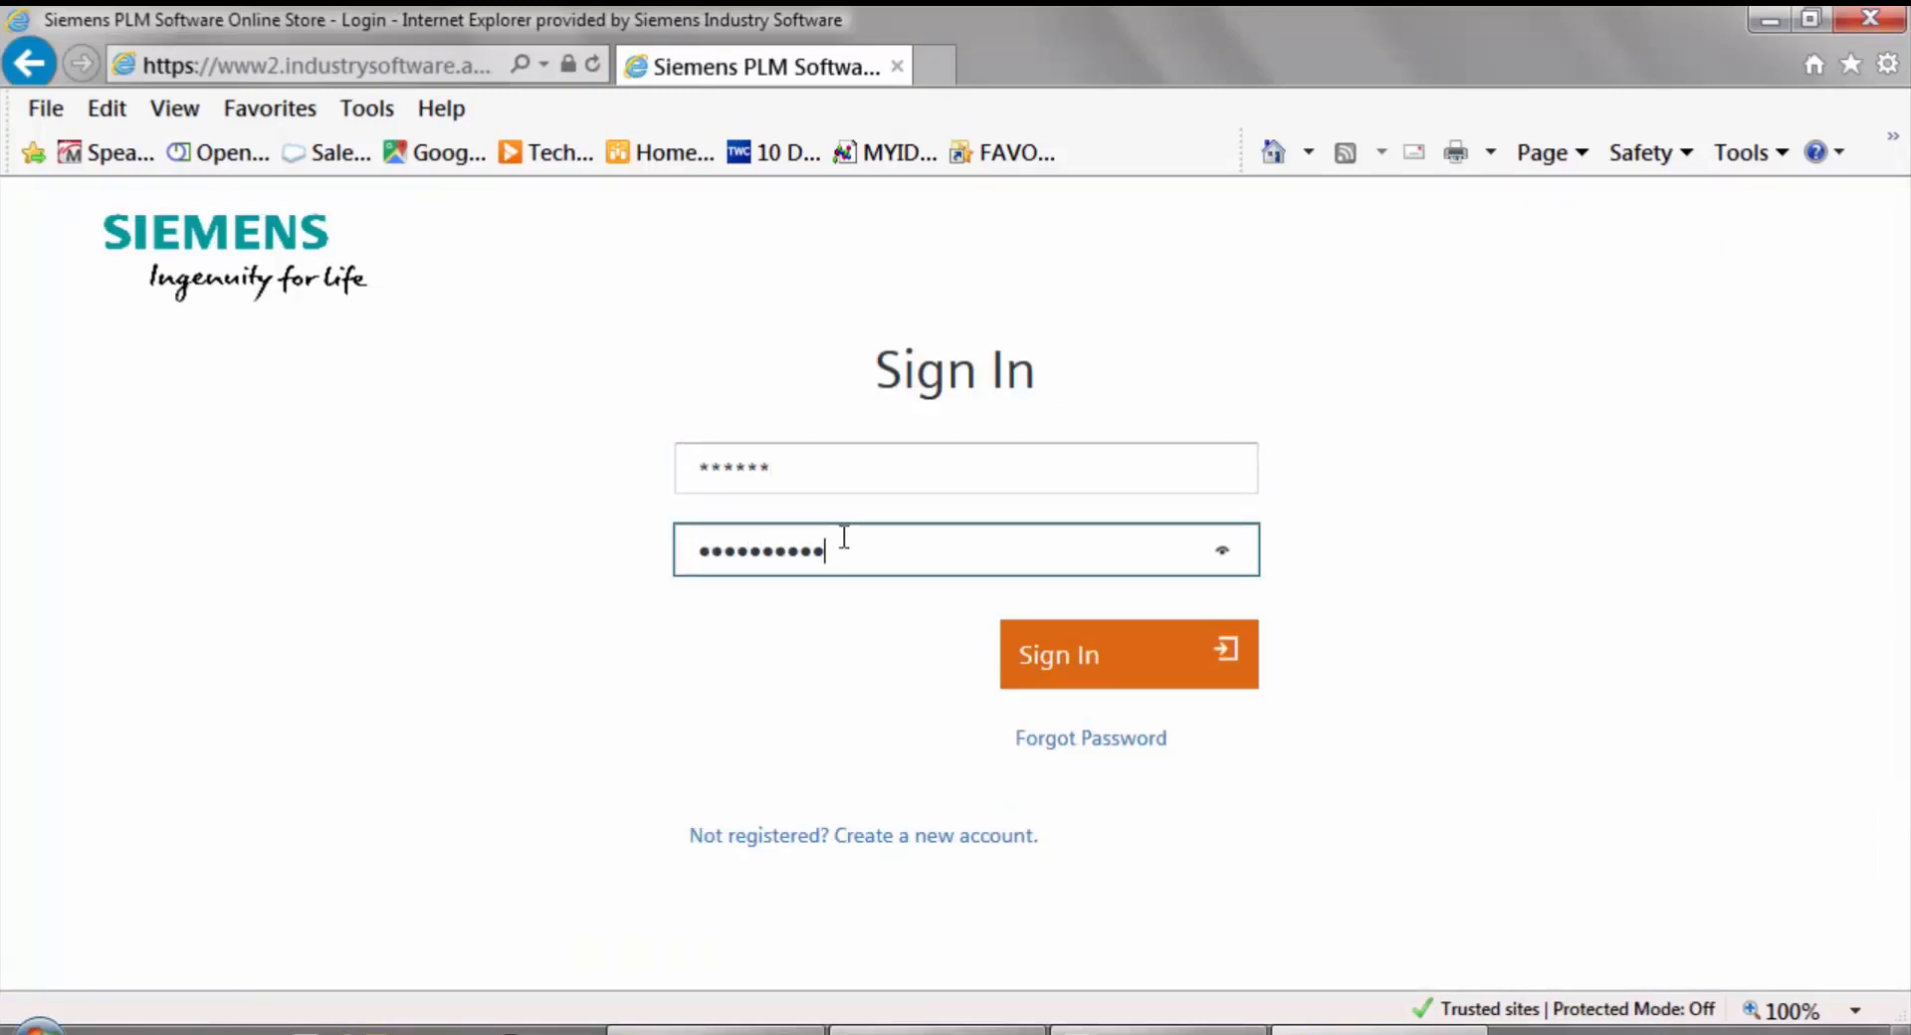
{"action": "left_click", "coordinate": [1122, 659]}
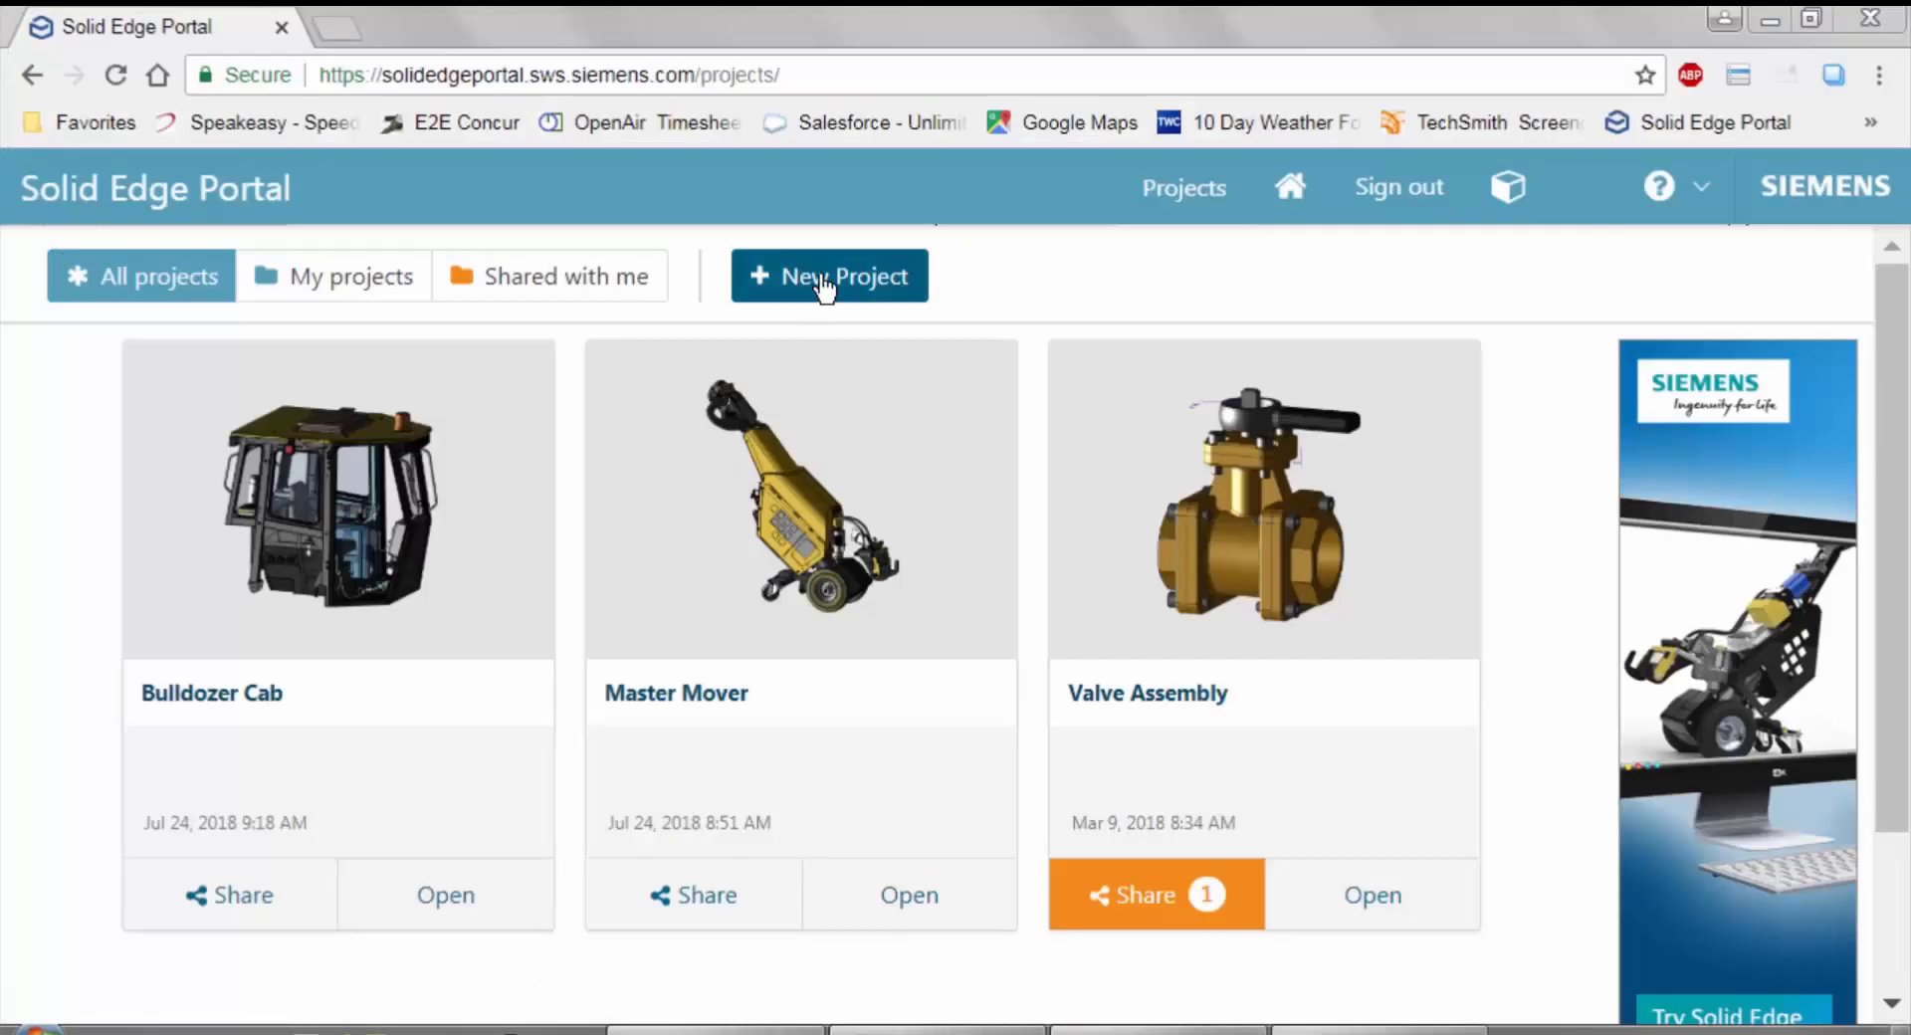
Create a new portal project named Master Mover1 without a description.
{"action": "left_click", "coordinate": [823, 290]}
{"action": "type", "text": "M"}
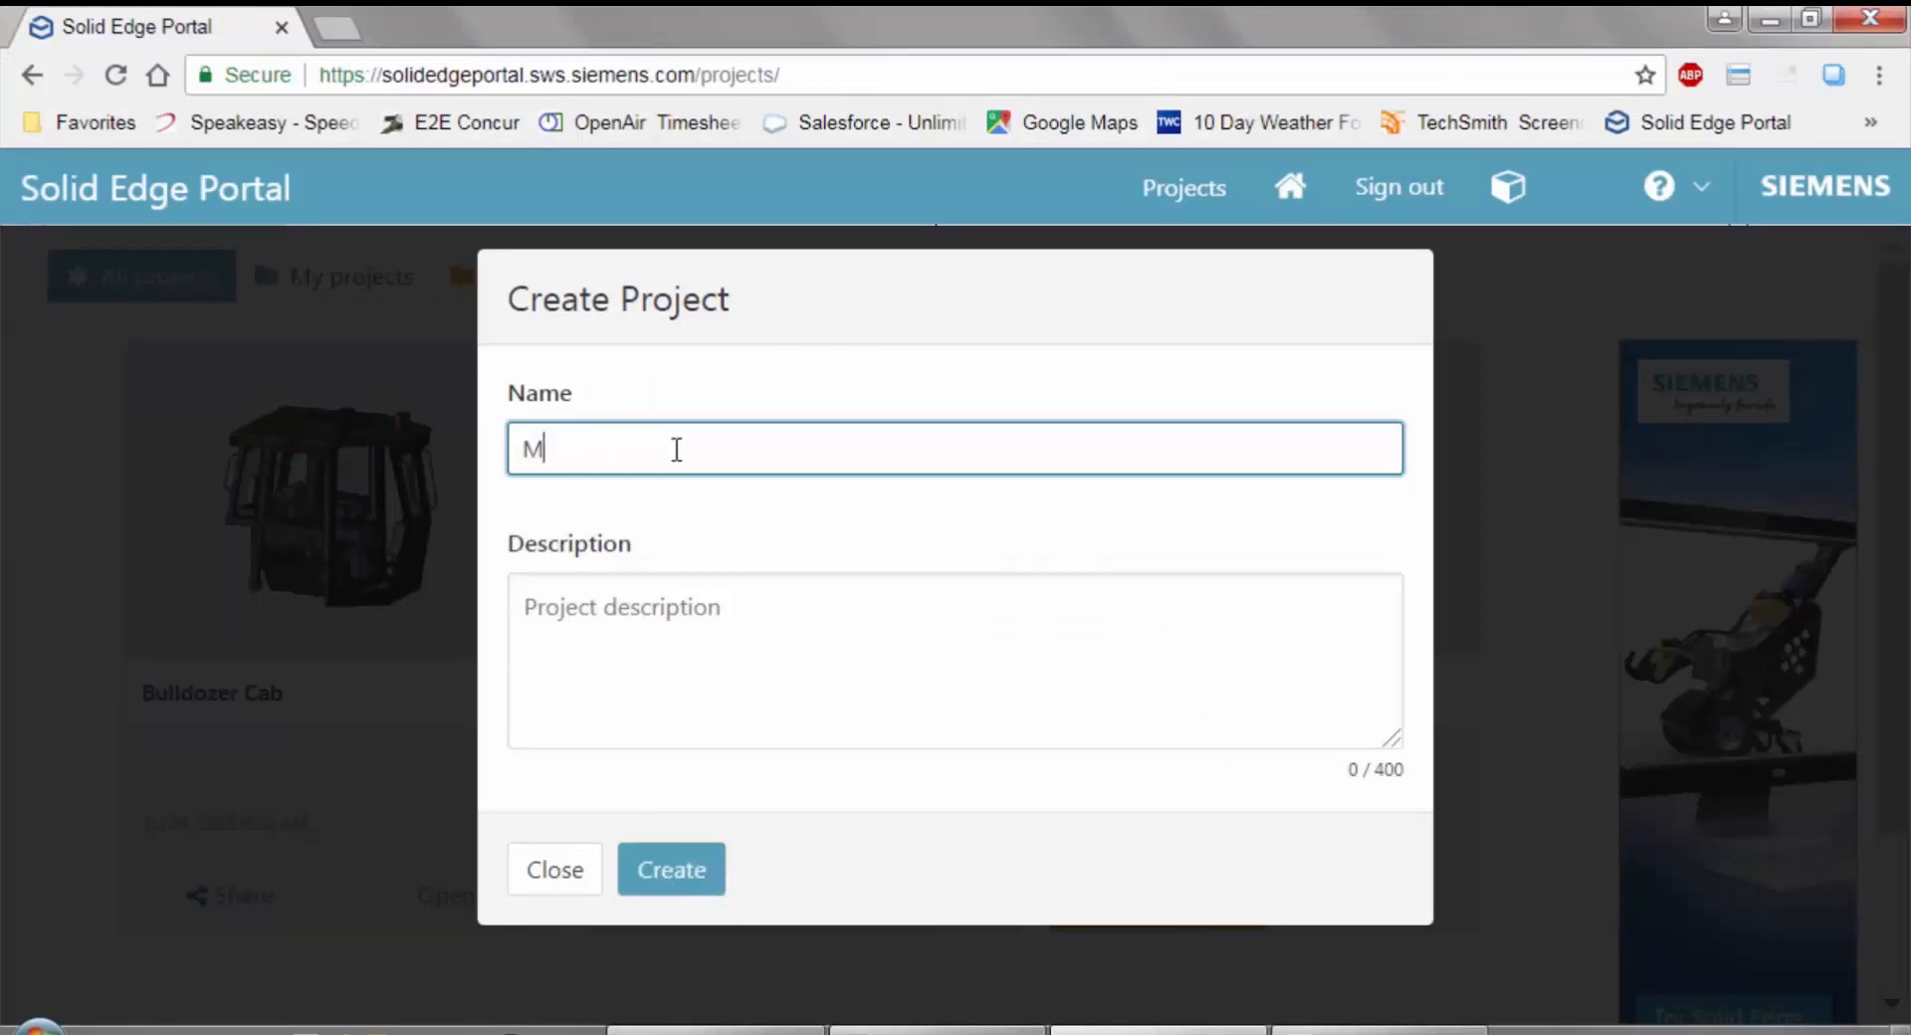
{"action": "type", "text": "aster Mover1"}
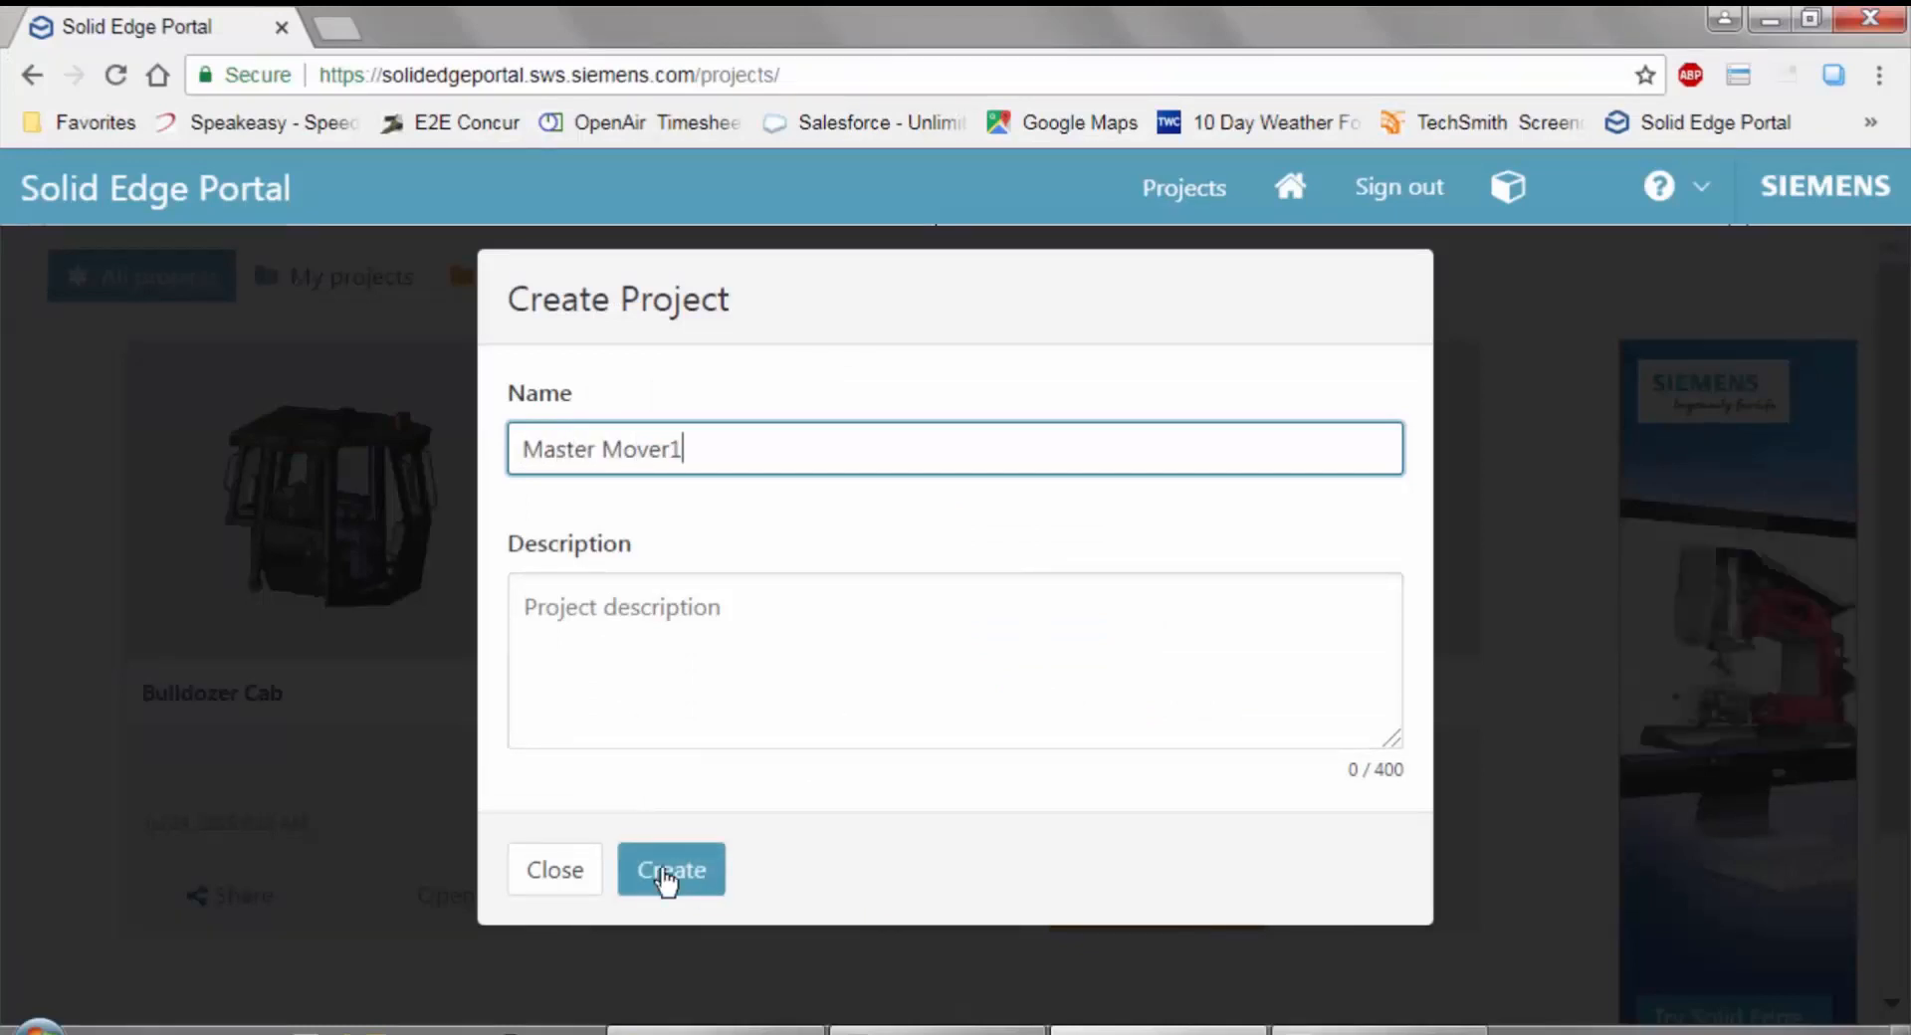
{"action": "left_click", "coordinate": [665, 881]}
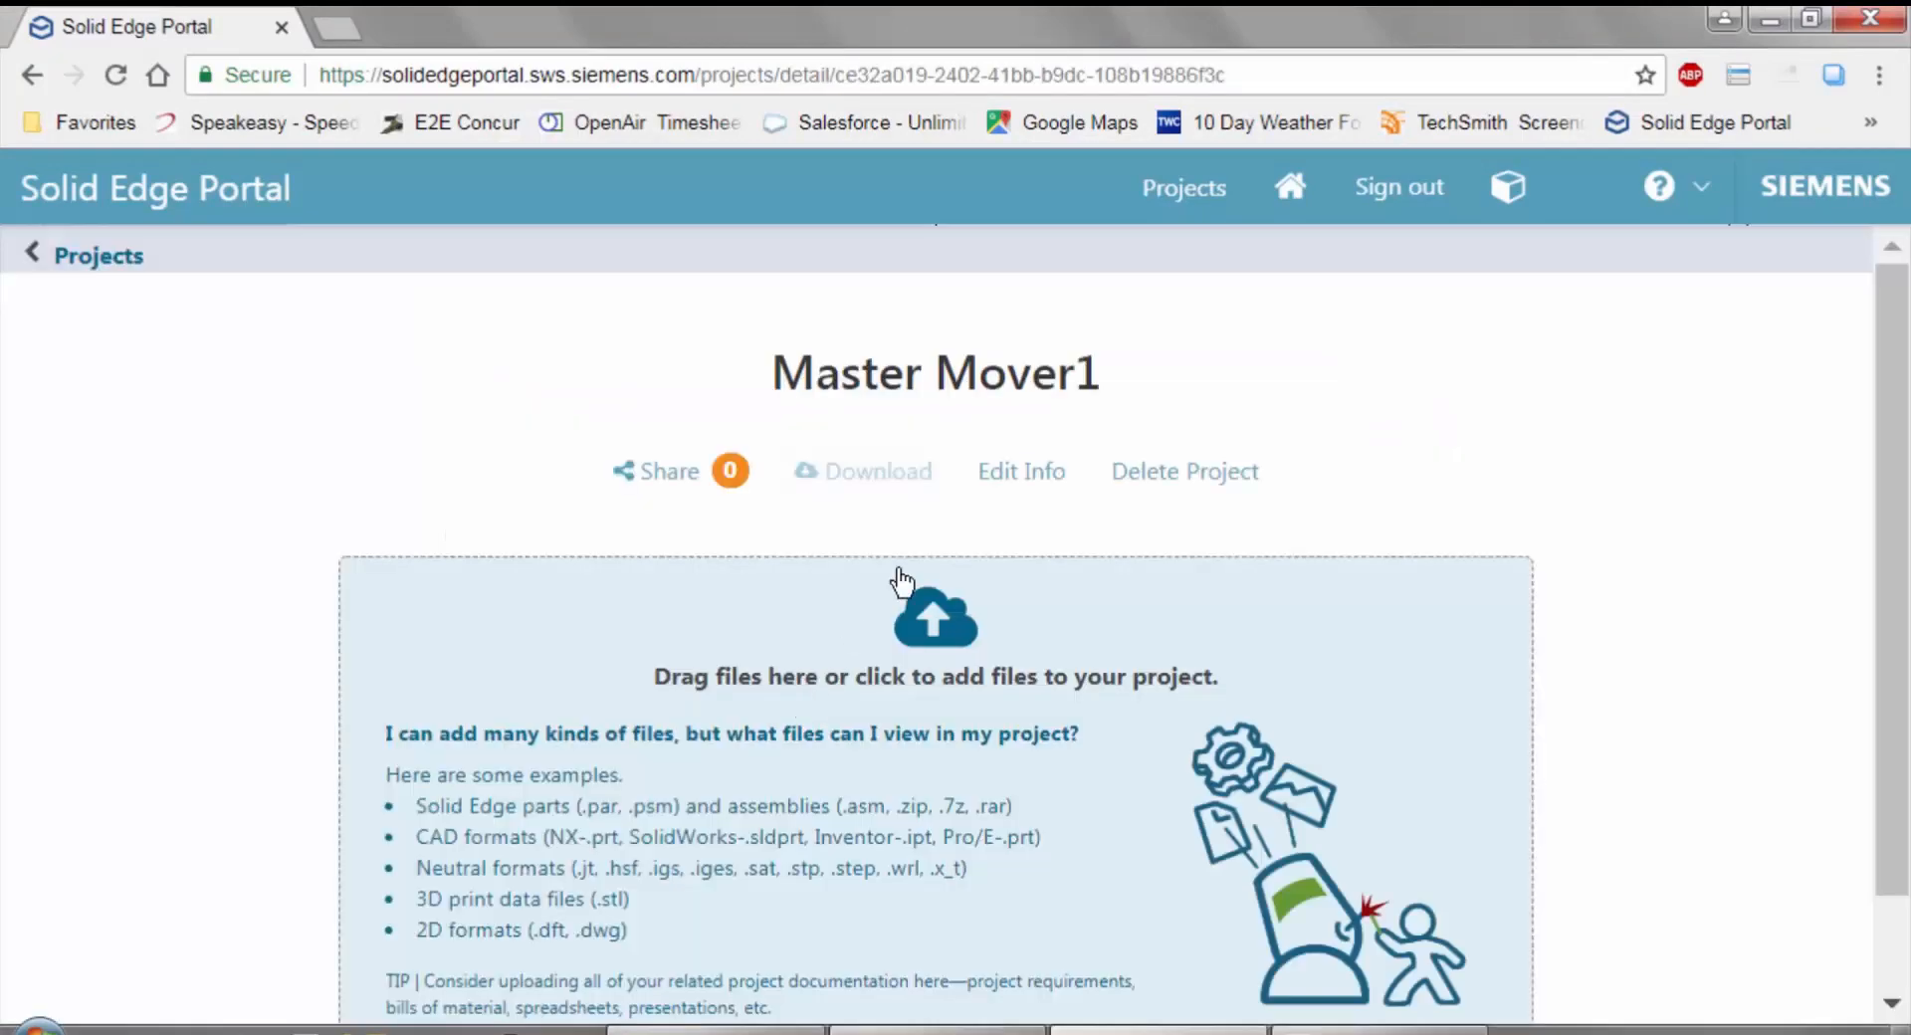
Add the folder's files from Manufacturing Operations Costs.xlsx through MM-00239-201_A.cfg to the Master Mover1 project.
{"action": "left_click", "coordinate": [716, 1031]}
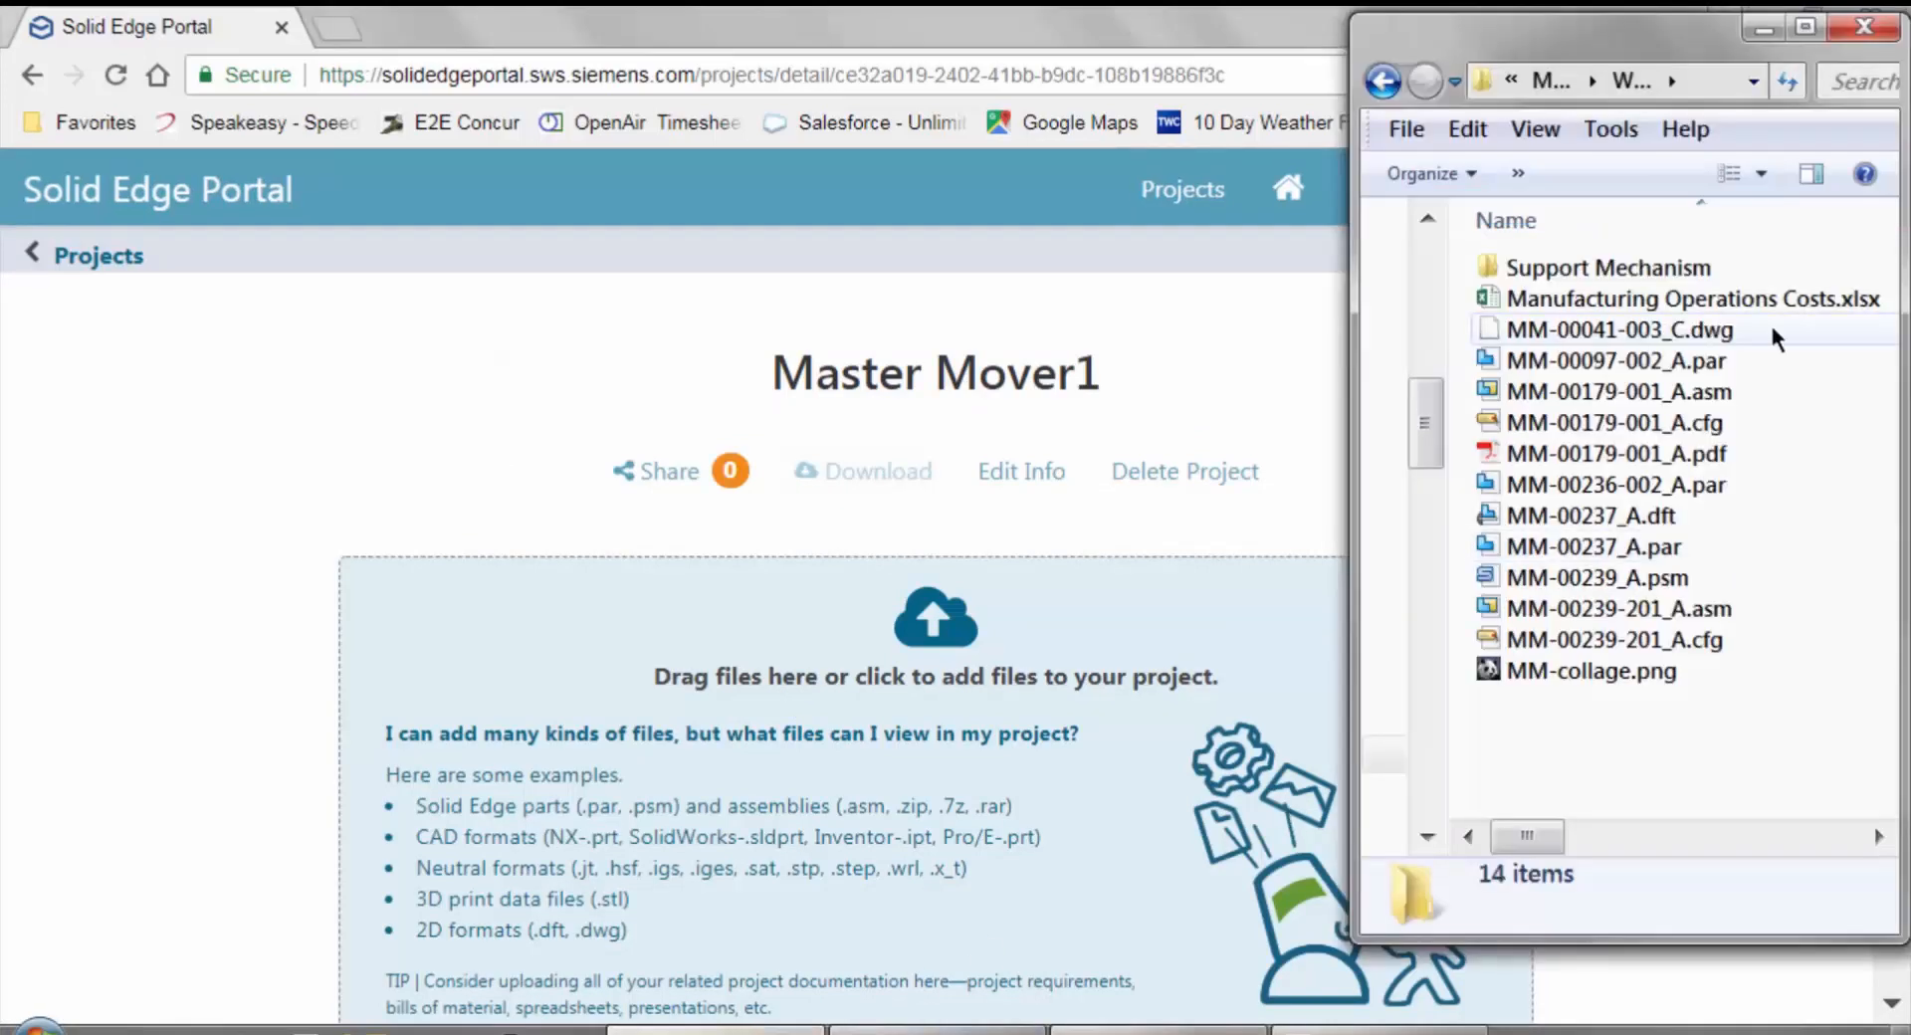
{"action": "left_click", "coordinate": [1742, 298]}
{"action": "left_click", "coordinate": [1596, 639], "text": "shift"}
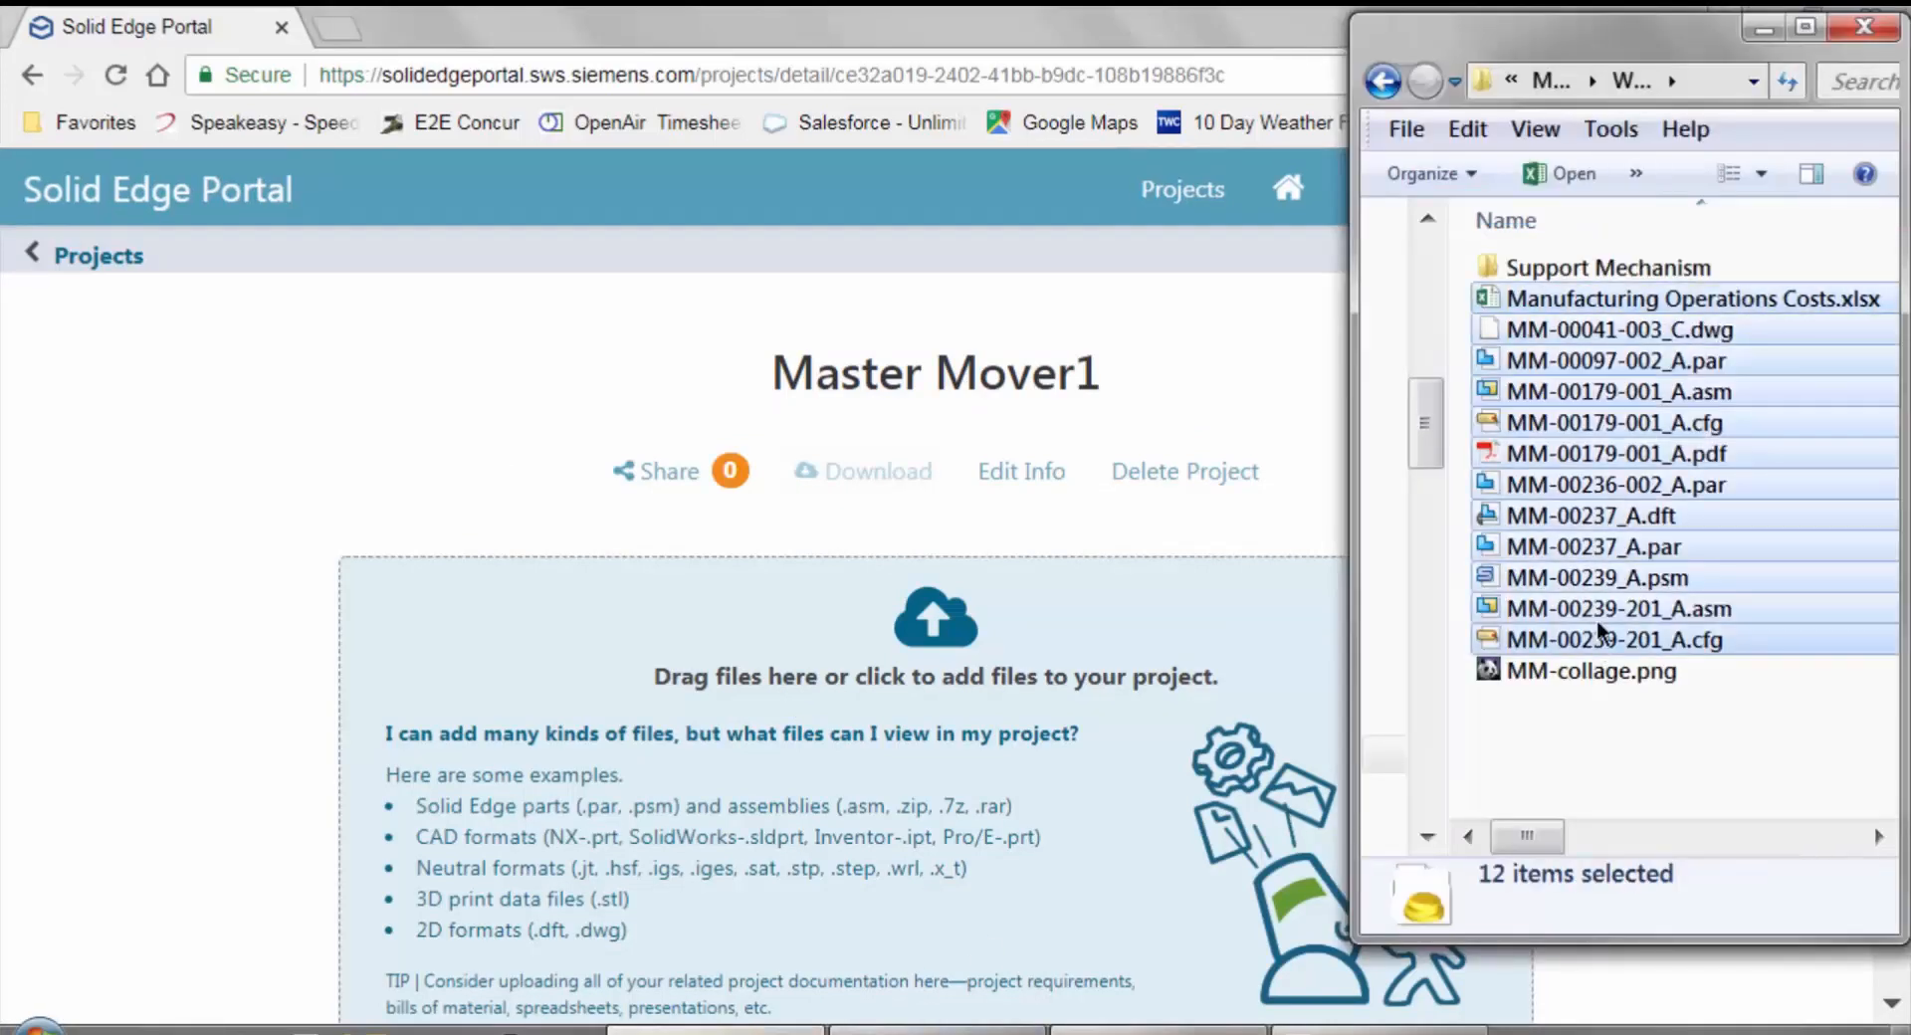
{"action": "left_click_drag", "start_coordinate": [1032, 481], "coordinate": [989, 717]}
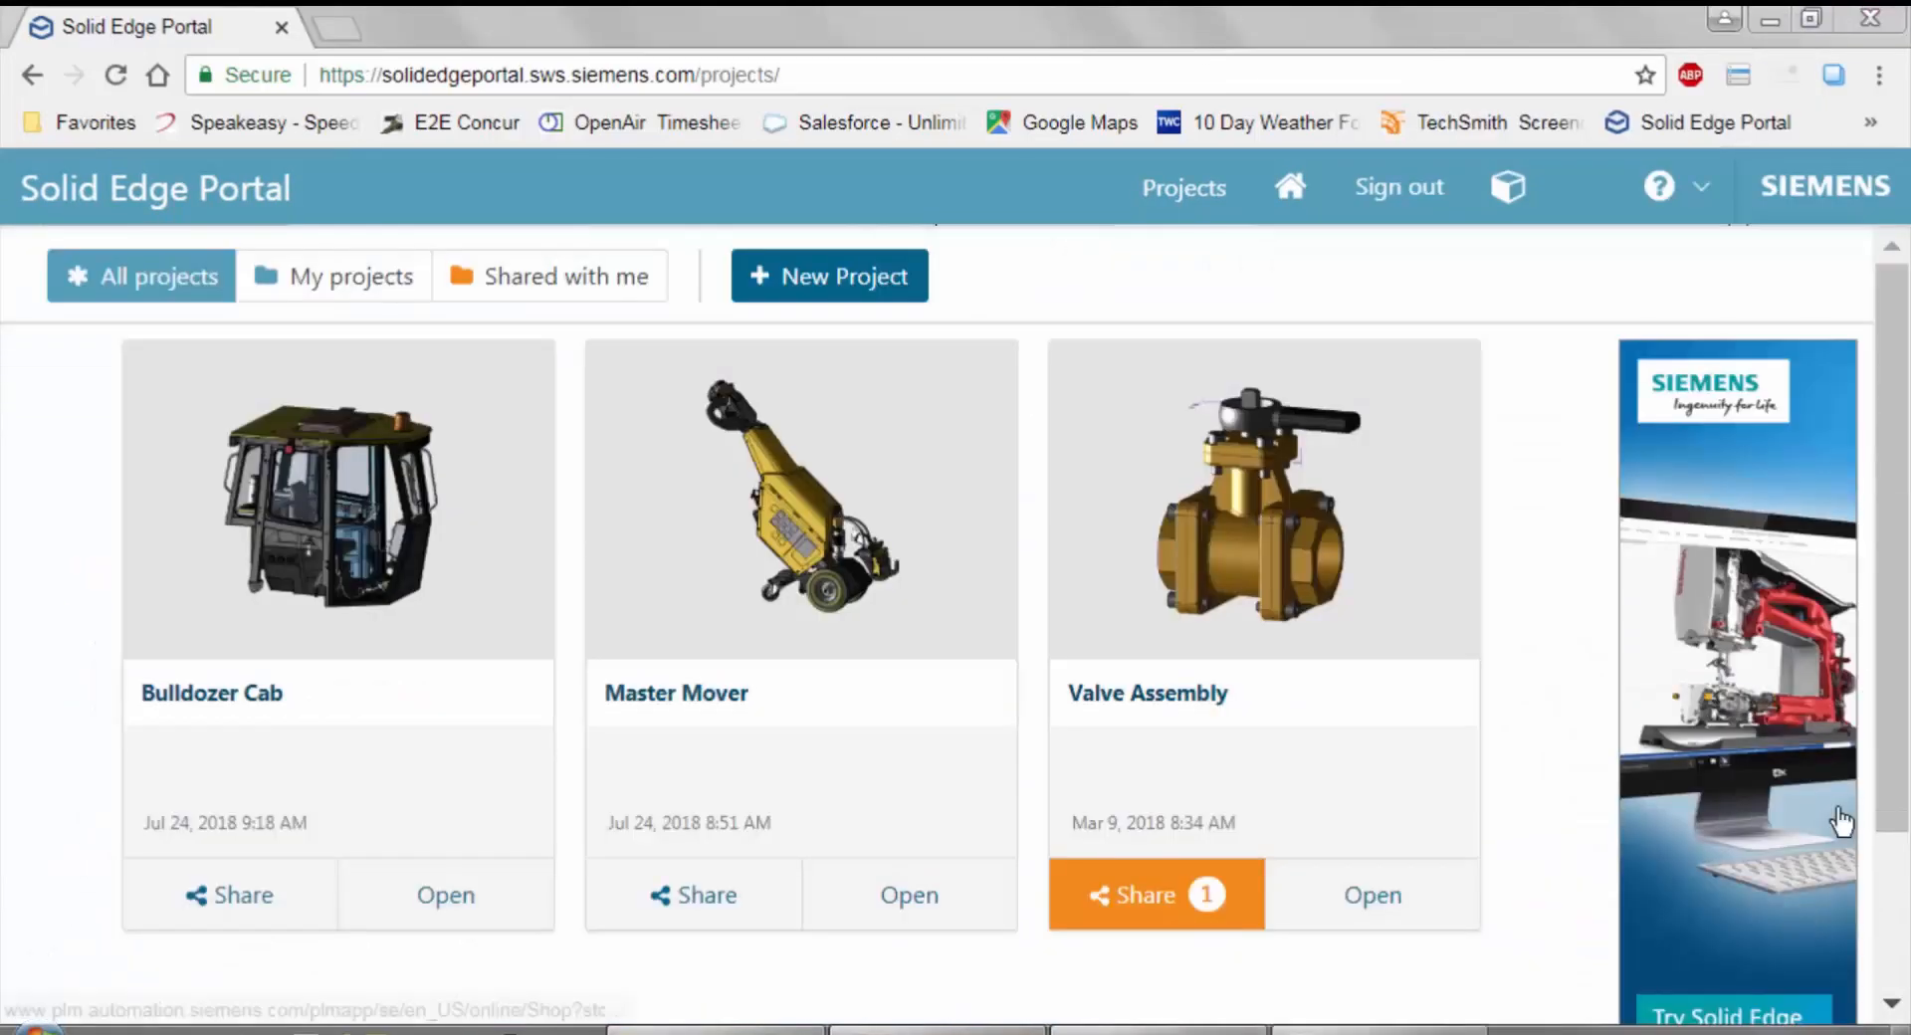
Open the existing Master Mover project, browse its file previews and open the MM-00237_A.dft drawing in the viewer.
{"action": "left_click", "coordinate": [813, 552]}
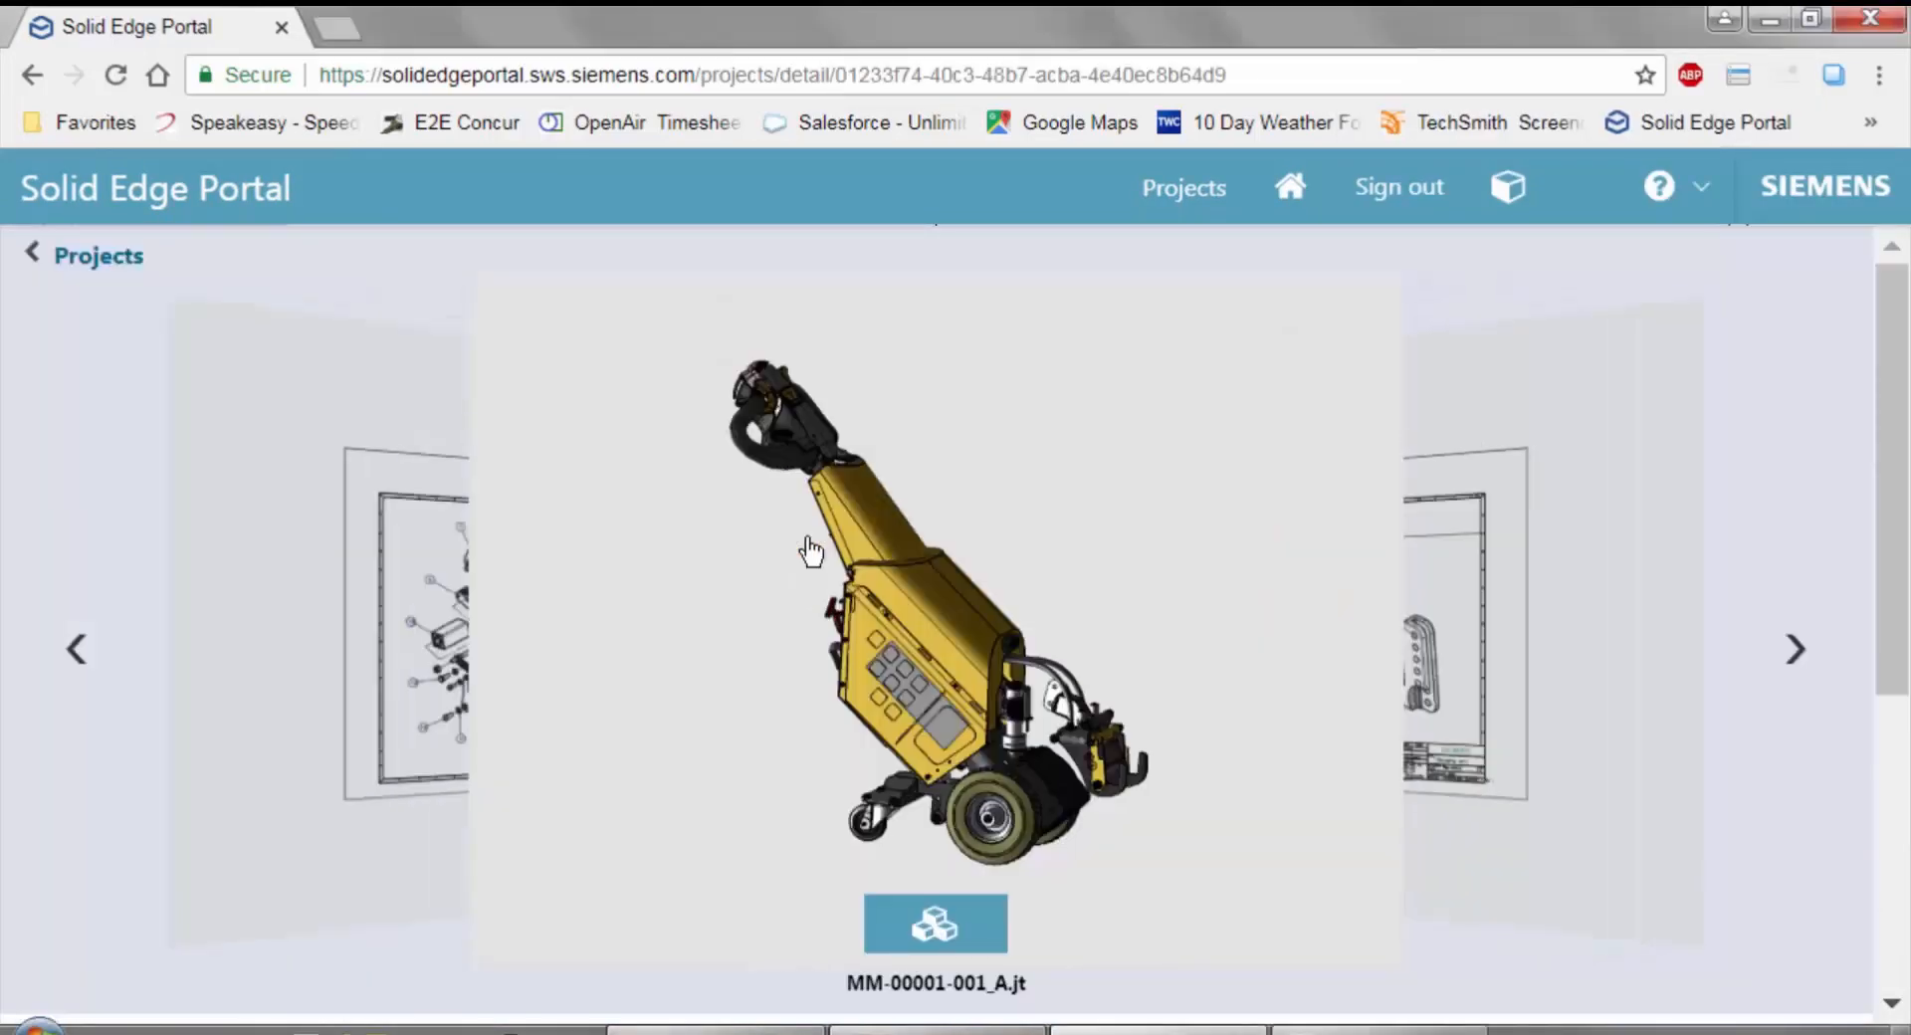
{"action": "left_click", "coordinate": [1778, 657]}
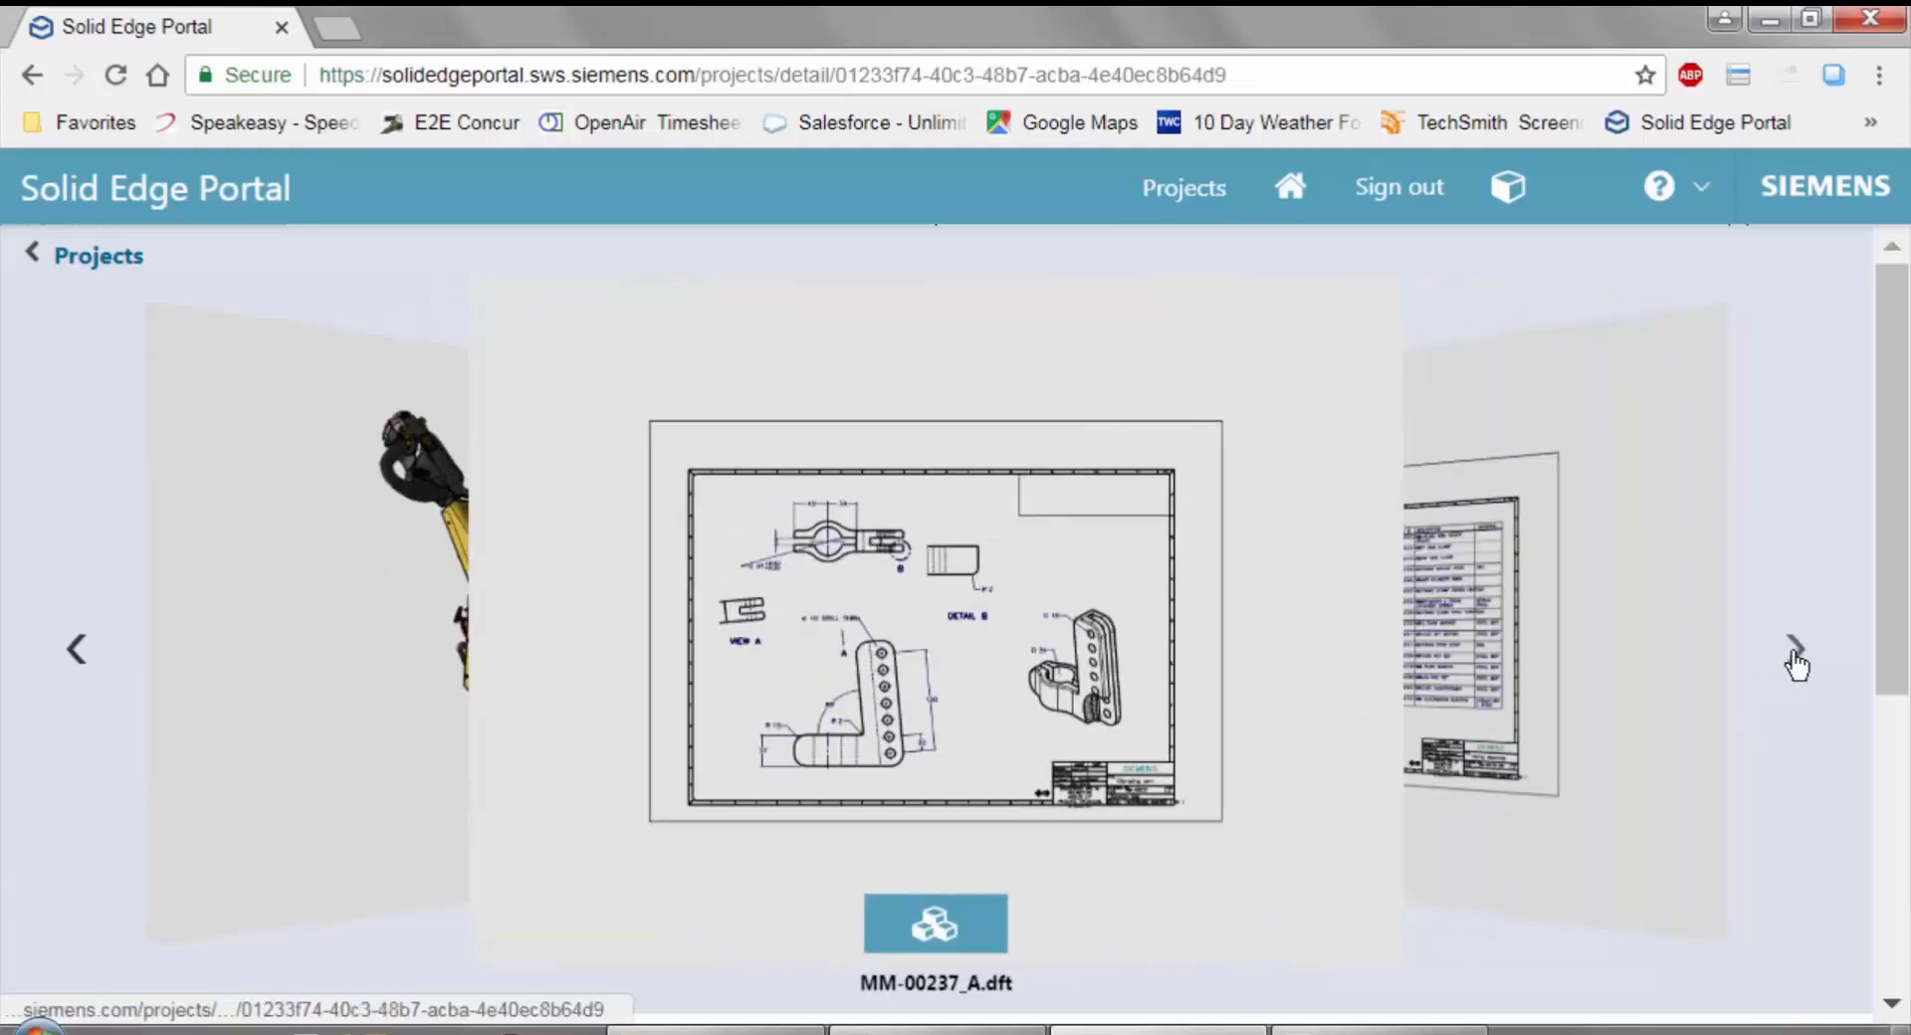
{"action": "left_click", "coordinate": [1795, 652]}
{"action": "left_click", "coordinate": [1433, 662]}
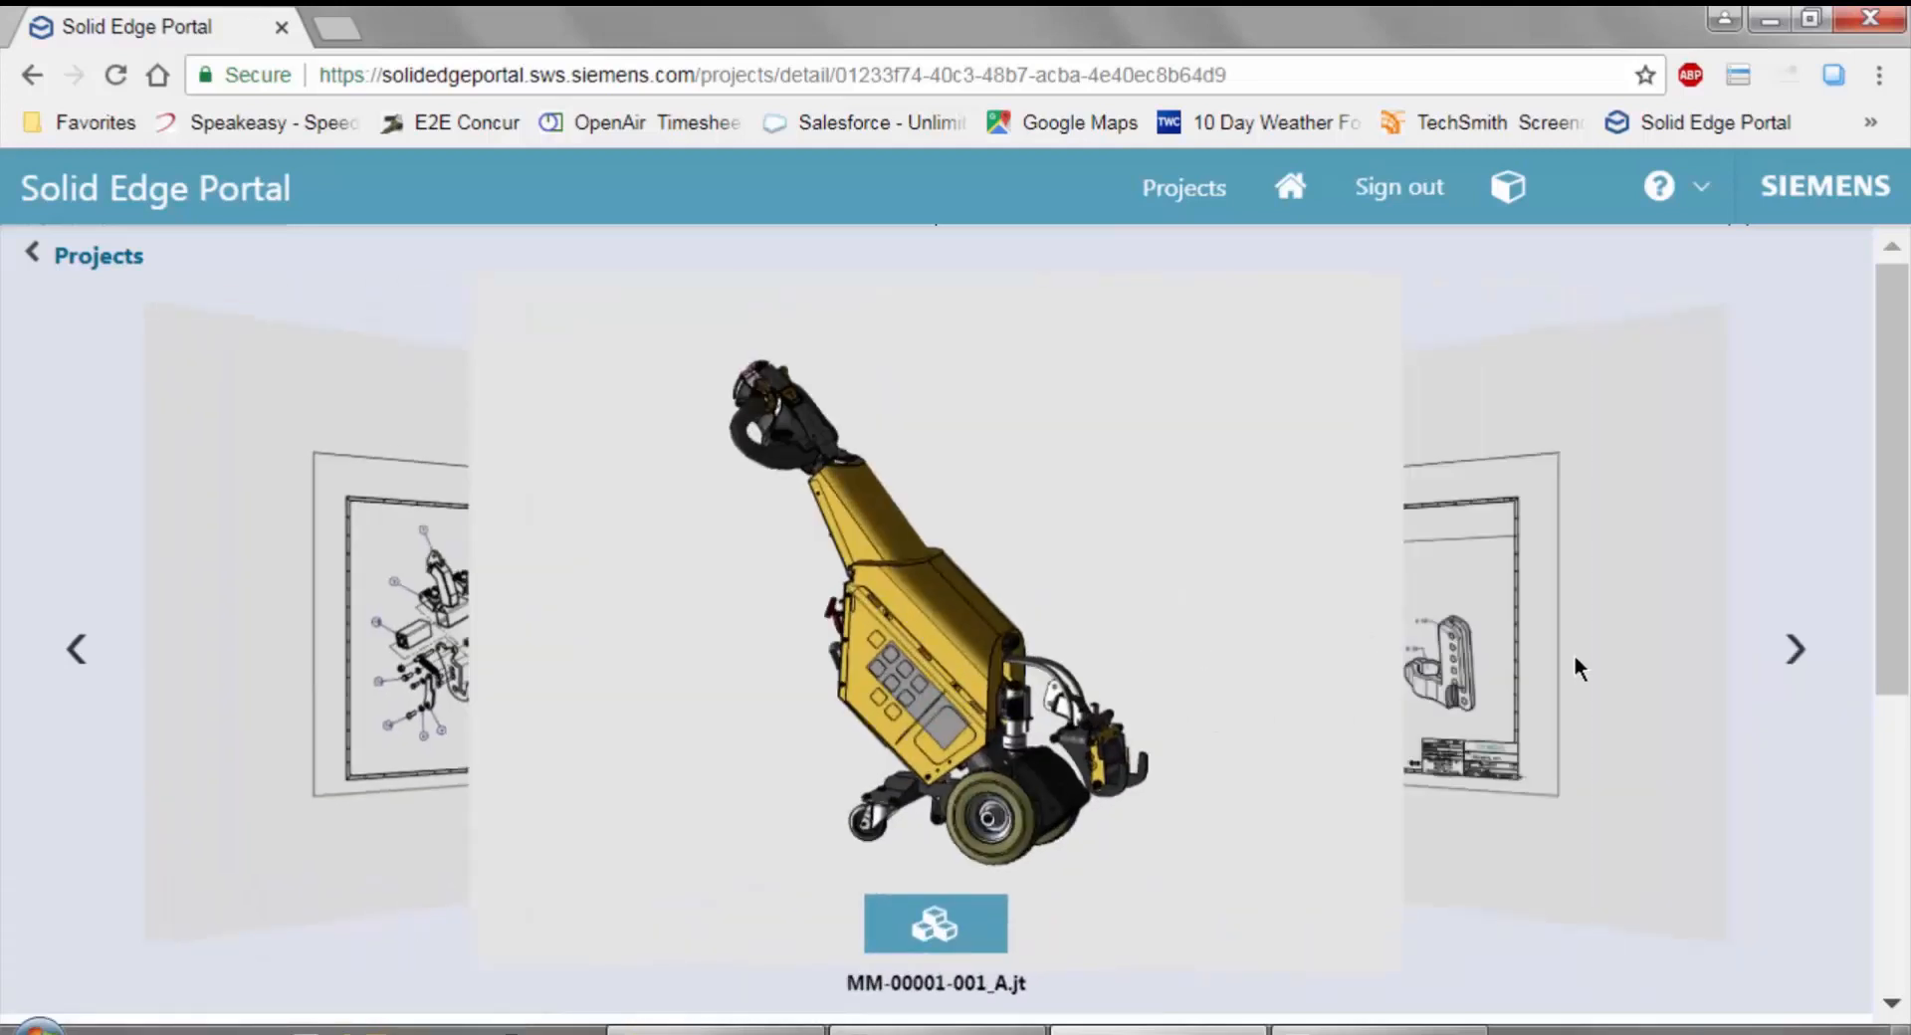
{"action": "left_click", "coordinate": [1800, 657]}
{"action": "left_click", "coordinate": [937, 925]}
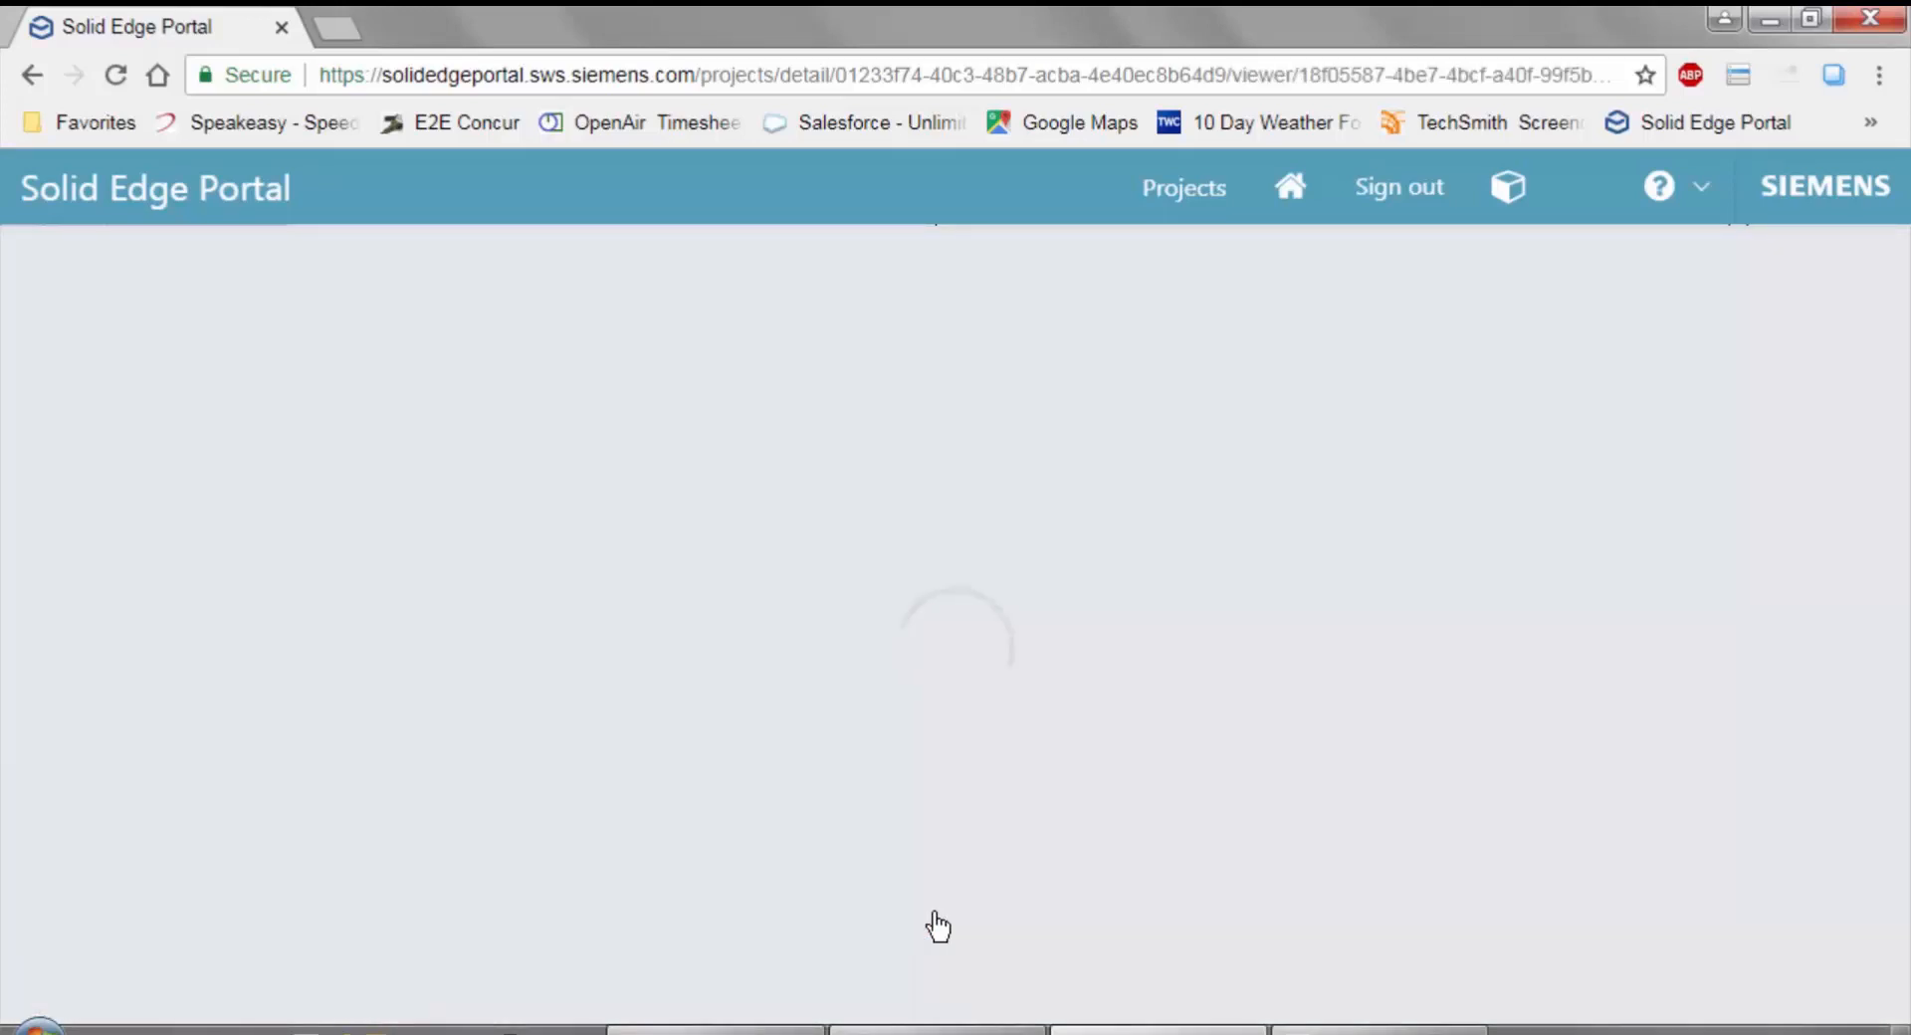
Draw a rectangular markup around the clamp ring and its Ø34 callout in the drawing's isometric view.
{"action": "scroll", "coordinate": [1042, 702], "scroll_direction": "up", "scroll_amount": 5}
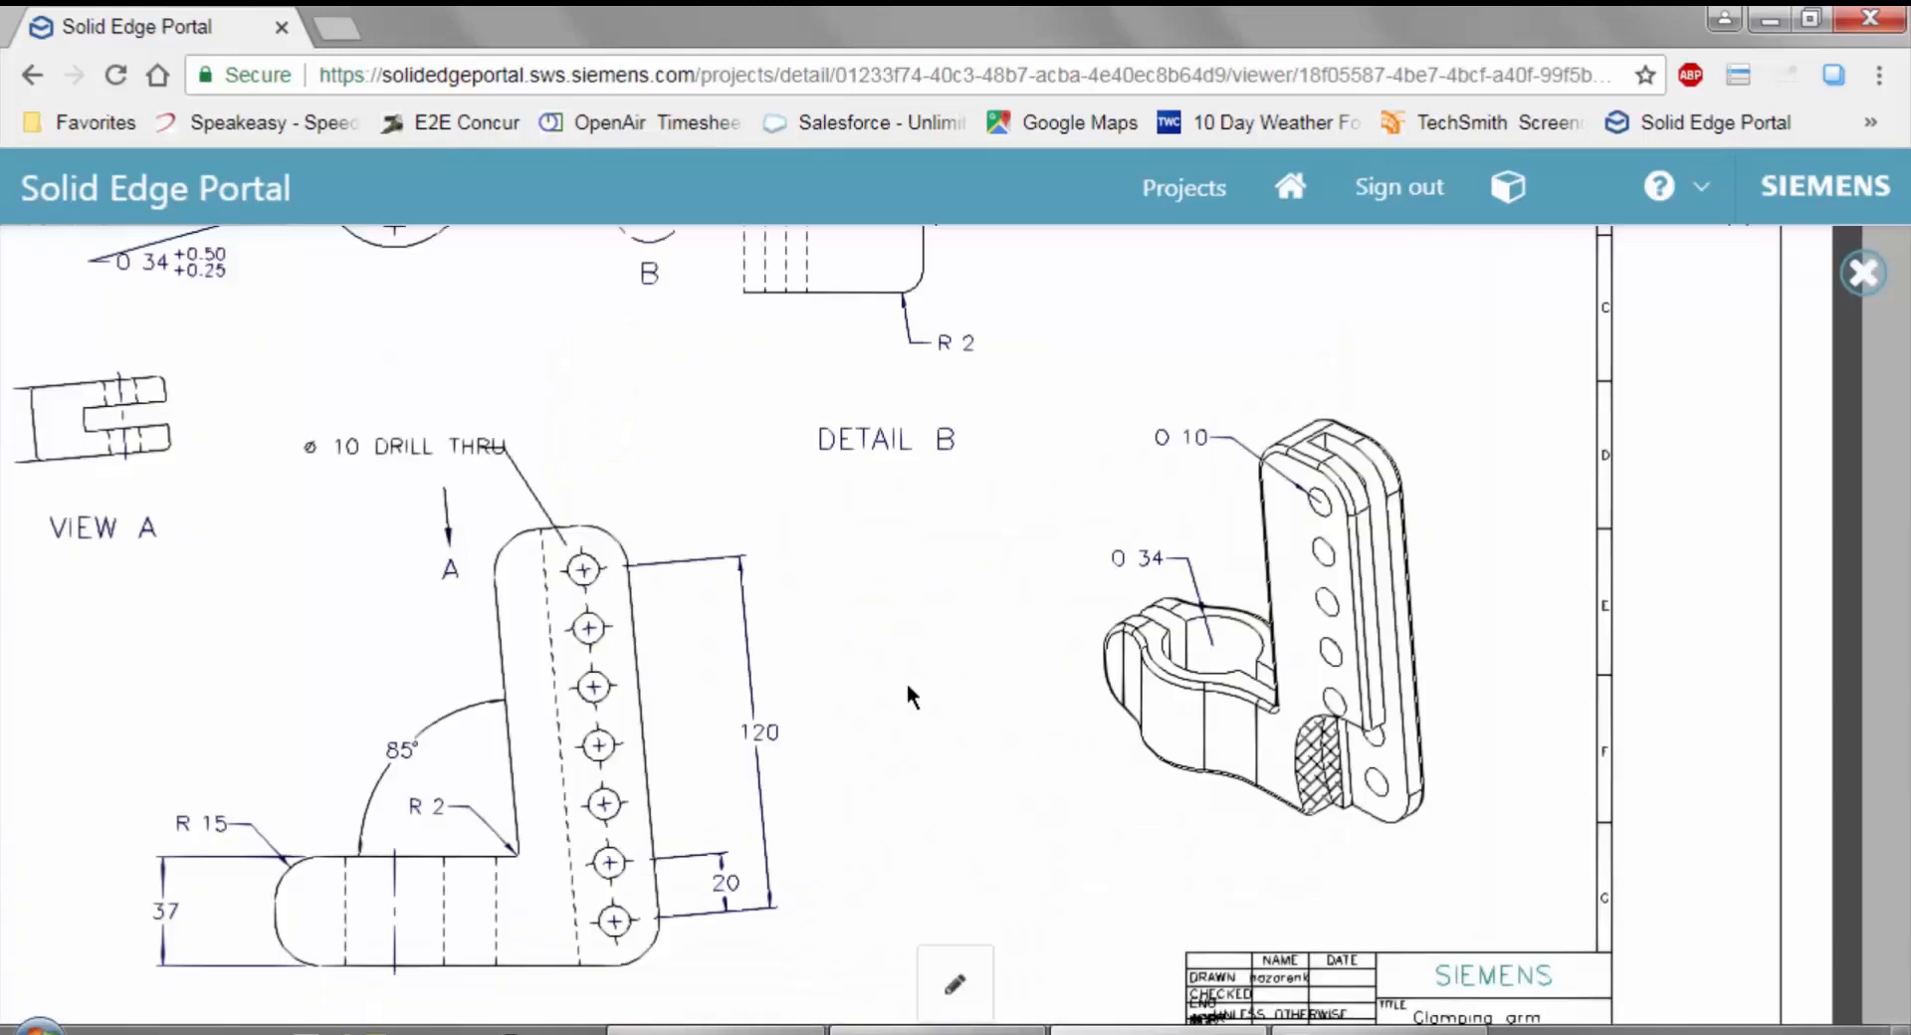
{"action": "mouse_move", "coordinate": [686, 505]}
{"action": "left_mouse_down"}
{"action": "mouse_move", "coordinate": [1102, 606]}
{"action": "mouse_move", "coordinate": [1328, 1032]}
{"action": "mouse_move", "coordinate": [990, 593]}
{"action": "mouse_move", "coordinate": [1004, 647]}
{"action": "mouse_move", "coordinate": [605, 726]}
{"action": "mouse_move", "coordinate": [565, 464]}
{"action": "mouse_move", "coordinate": [609, 826]}
{"action": "mouse_move", "coordinate": [708, 683]}
{"action": "left_mouse_up"}
{"action": "left_click", "coordinate": [955, 985]}
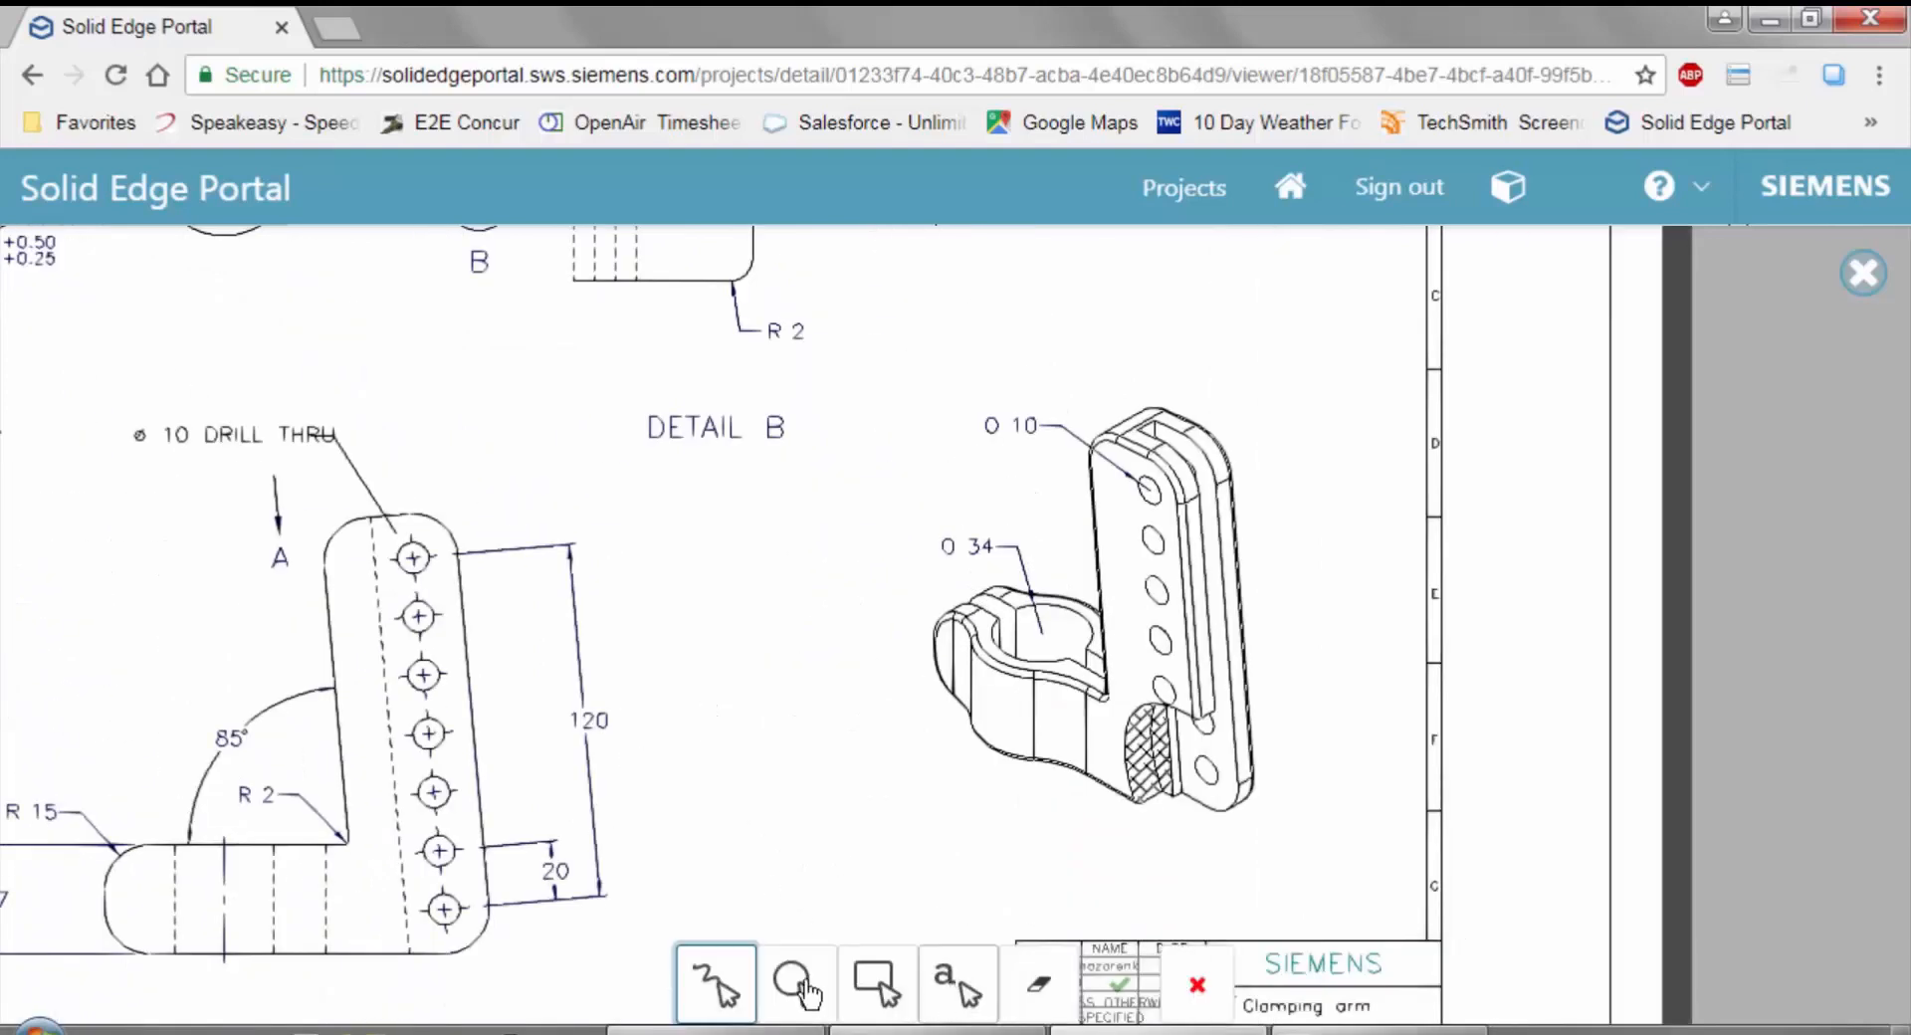
{"action": "left_click", "coordinate": [876, 983]}
{"action": "mouse_move", "coordinate": [899, 498]}
{"action": "left_mouse_down"}
{"action": "mouse_move", "coordinate": [1096, 691]}
{"action": "mouse_move", "coordinate": [1096, 789]}
{"action": "left_mouse_up"}
Add a text note reading "Check the clearance" at the lower left corner of the red markup rectangle.
{"action": "left_click", "coordinate": [956, 988]}
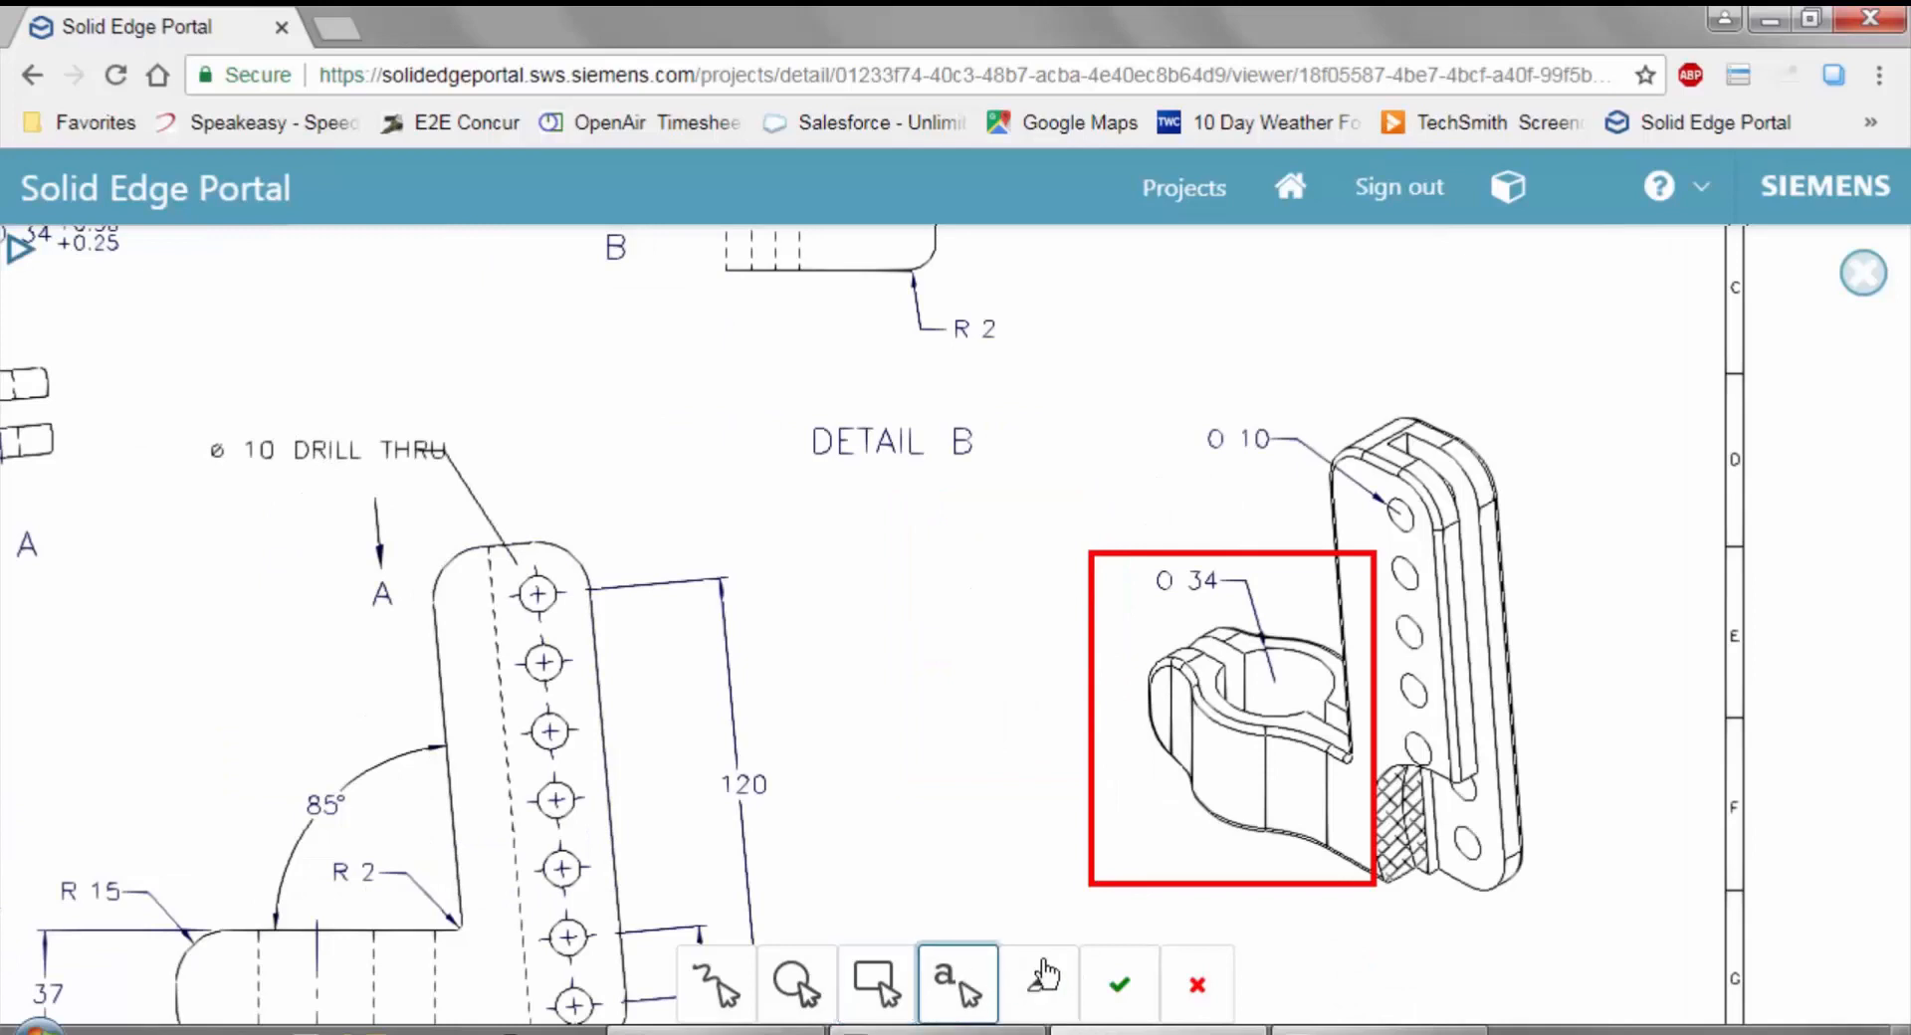
{"action": "left_click", "coordinate": [1051, 786]}
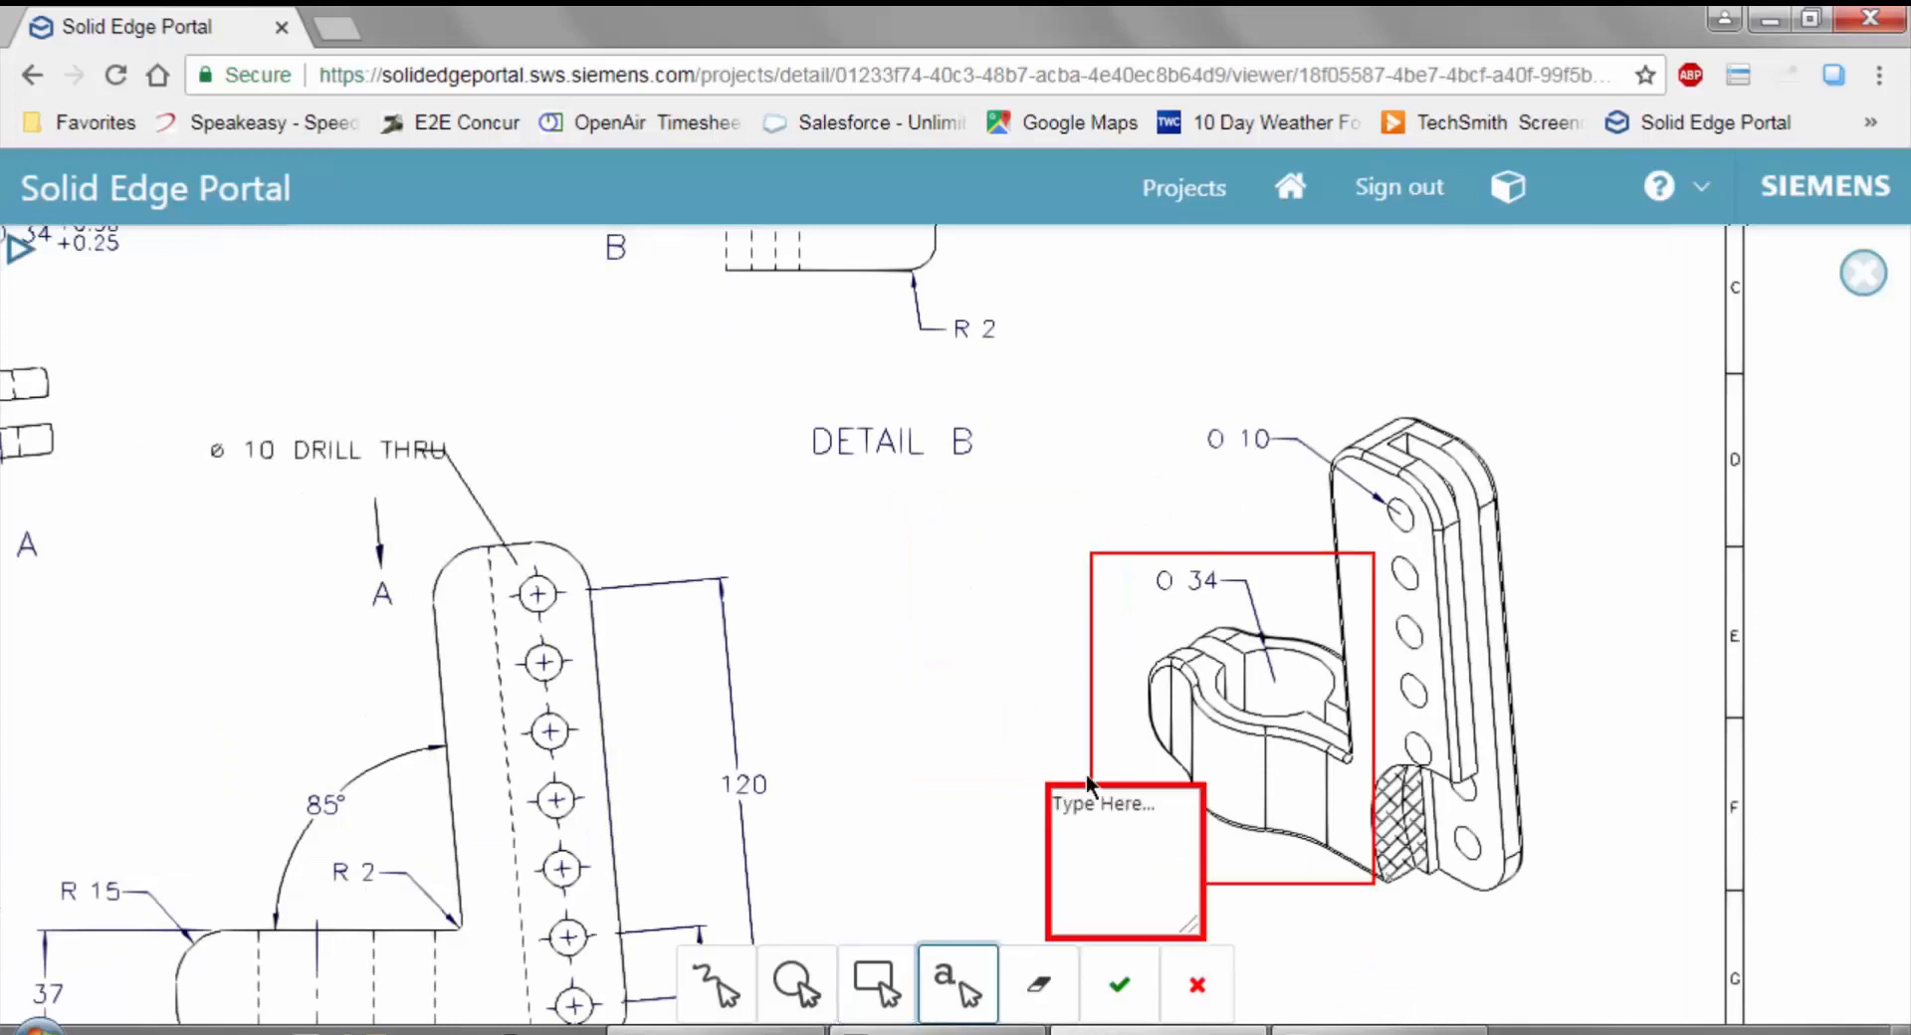
{"action": "left_click", "coordinate": [1150, 804]}
{"action": "type", "text": "ck the clea"}
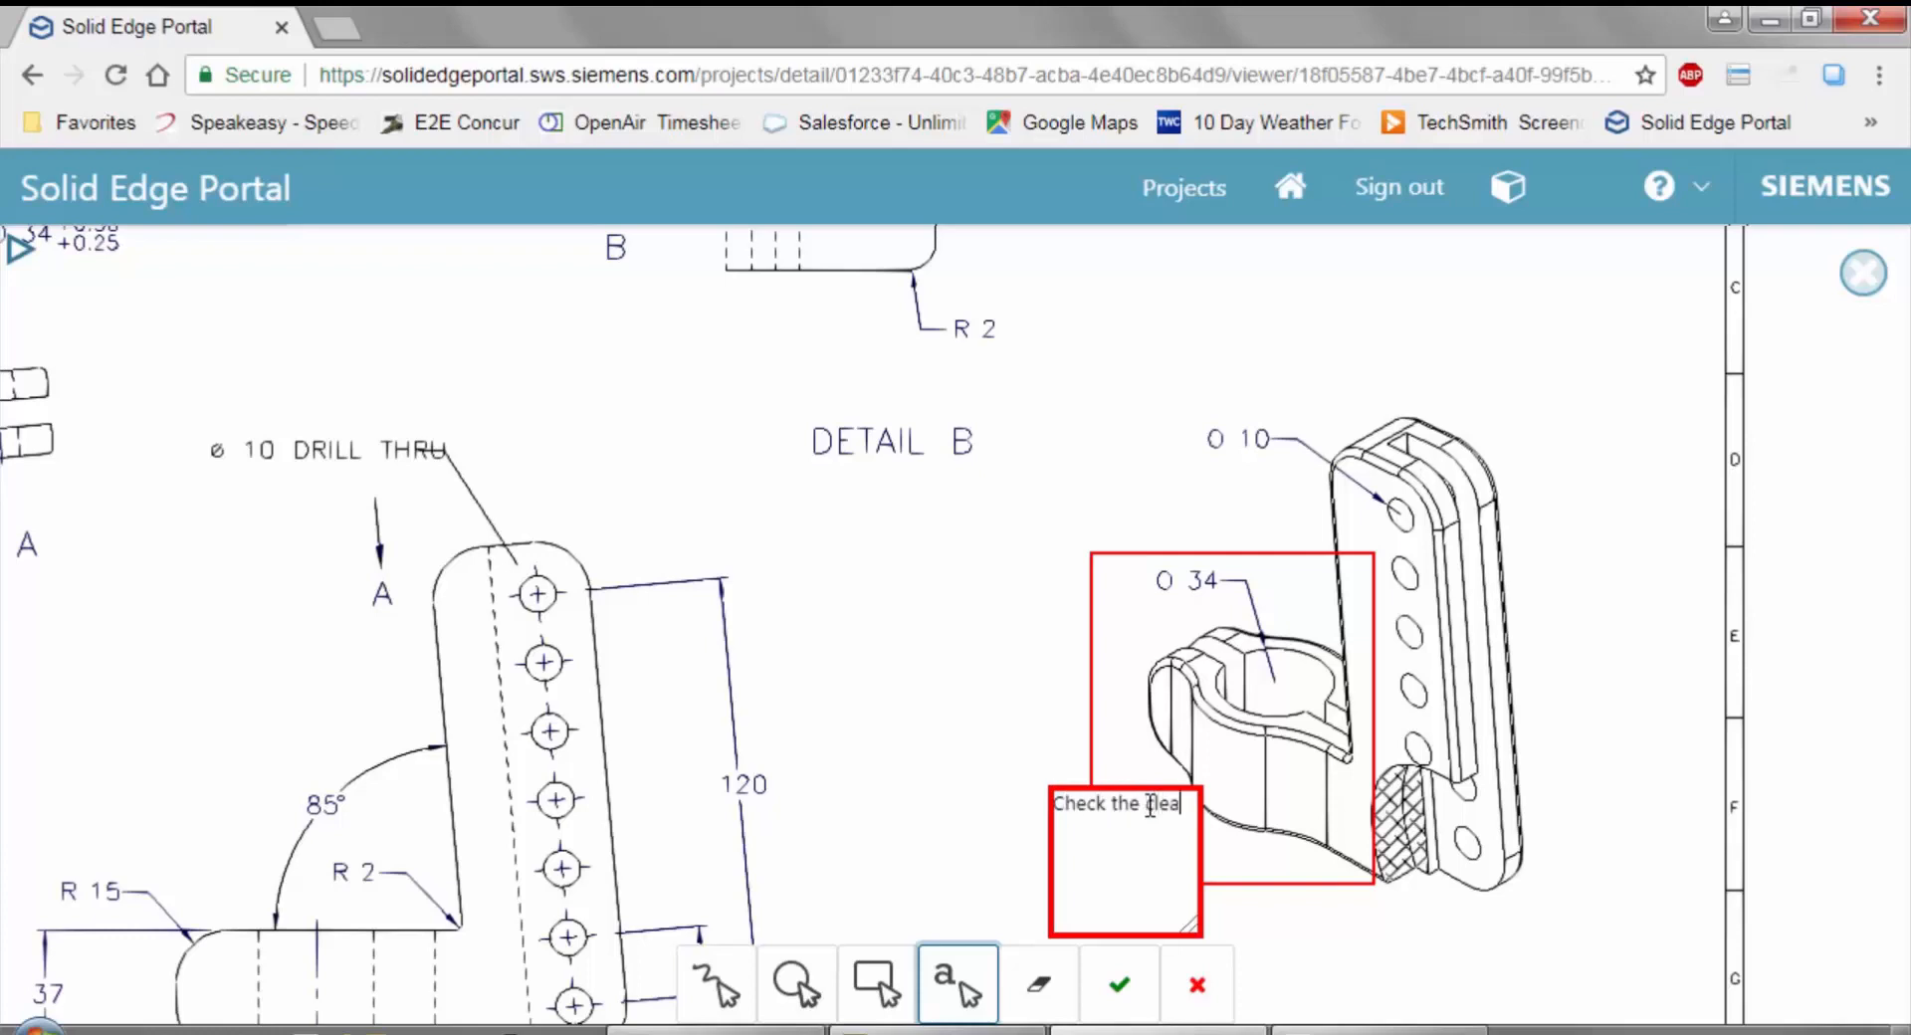
{"action": "type", "text": "heck the clearance"}
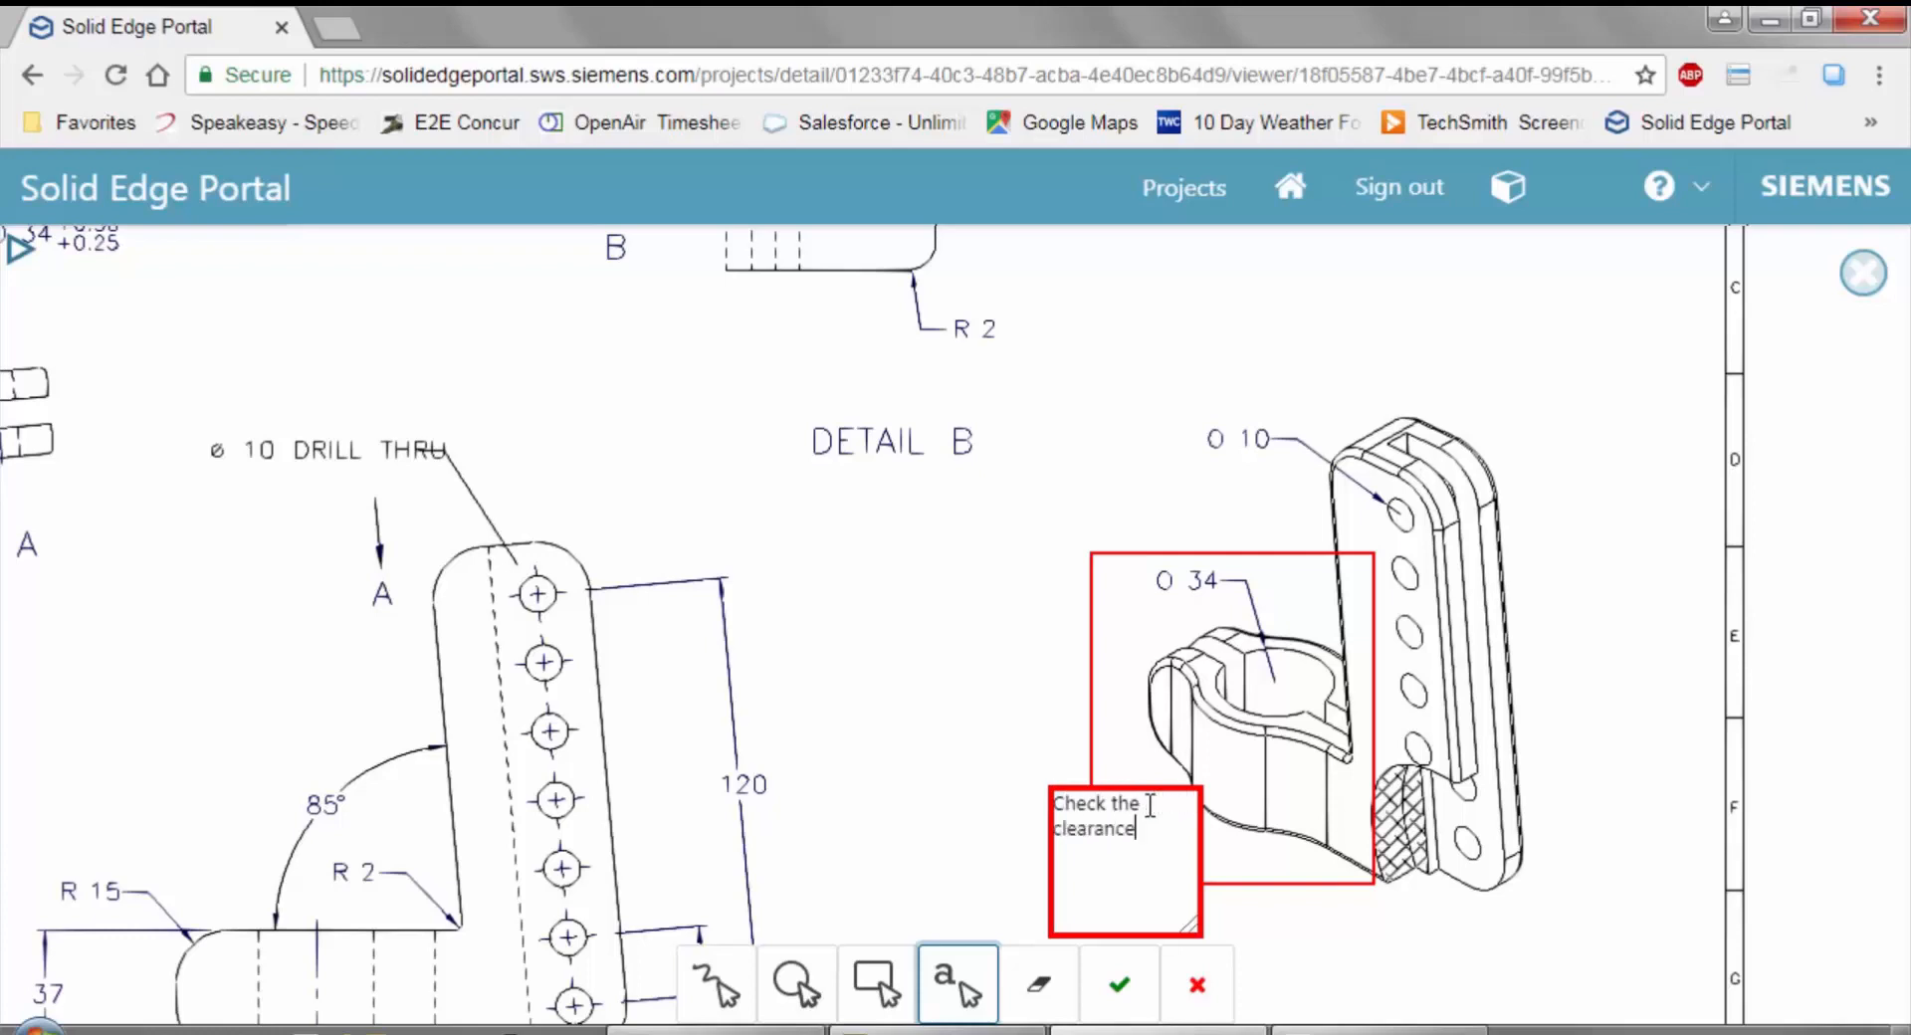
Finish the markup and save it under the name "Clearance check".
{"action": "left_click", "coordinate": [1120, 988]}
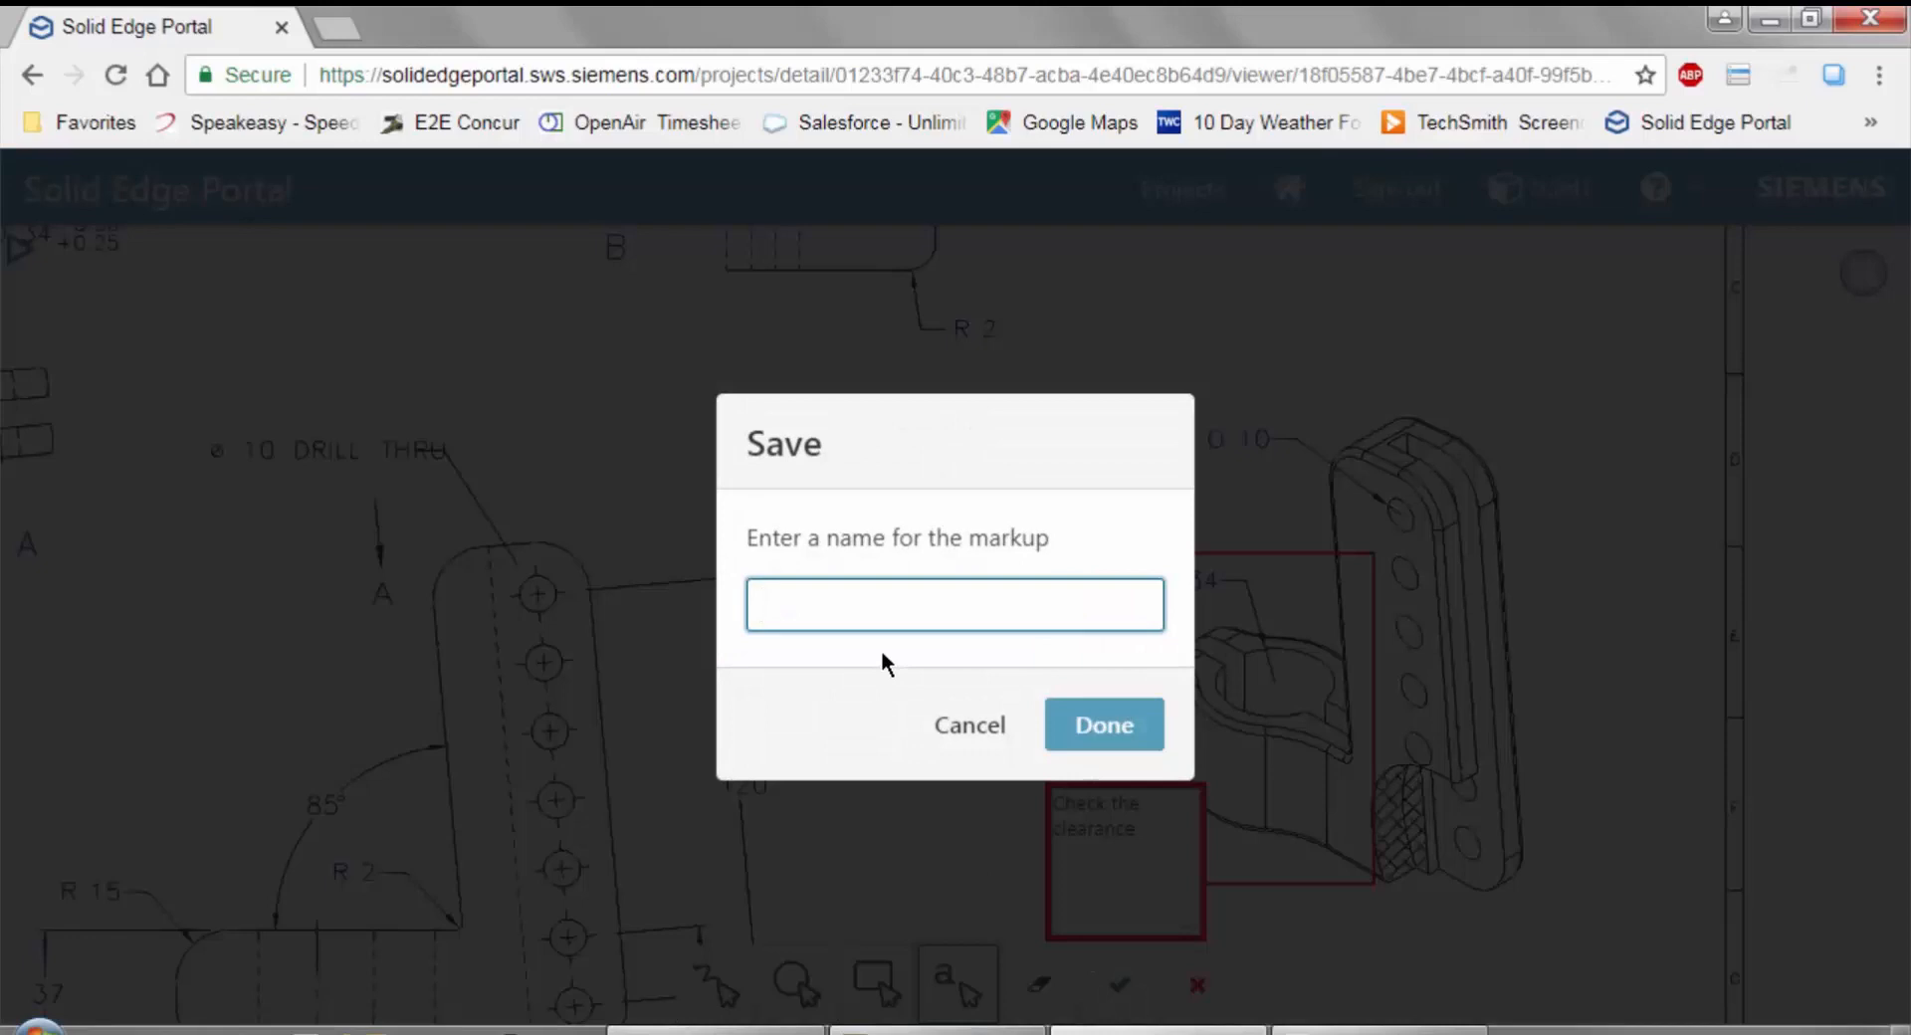
{"action": "type", "text": "Clearance check"}
{"action": "left_click", "coordinate": [1091, 725]}
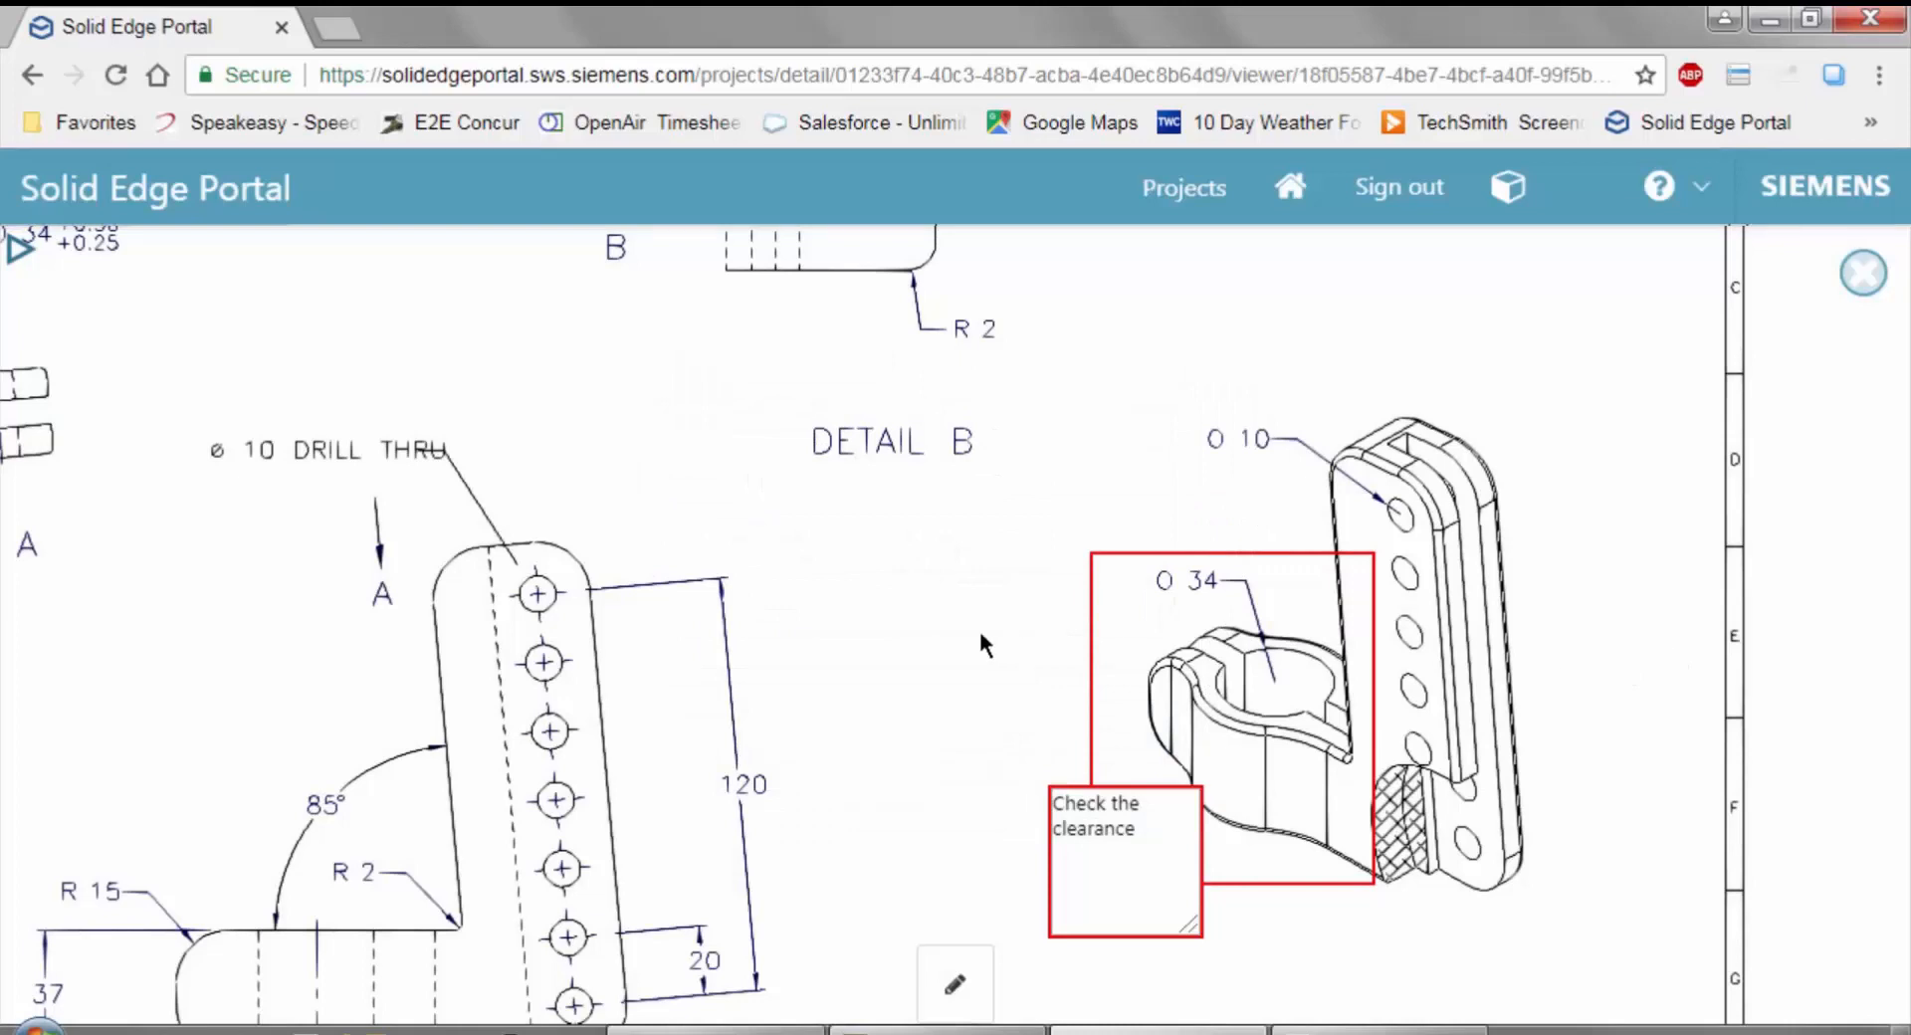
Recall the saved Clearance check view from the drawing's markup views, and close the drawing viewer.
{"action": "mouse_move", "coordinate": [980, 645]}
{"action": "left_mouse_down"}
{"action": "mouse_move", "coordinate": [1067, 590]}
{"action": "mouse_move", "coordinate": [1320, 548]}
{"action": "left_mouse_up"}
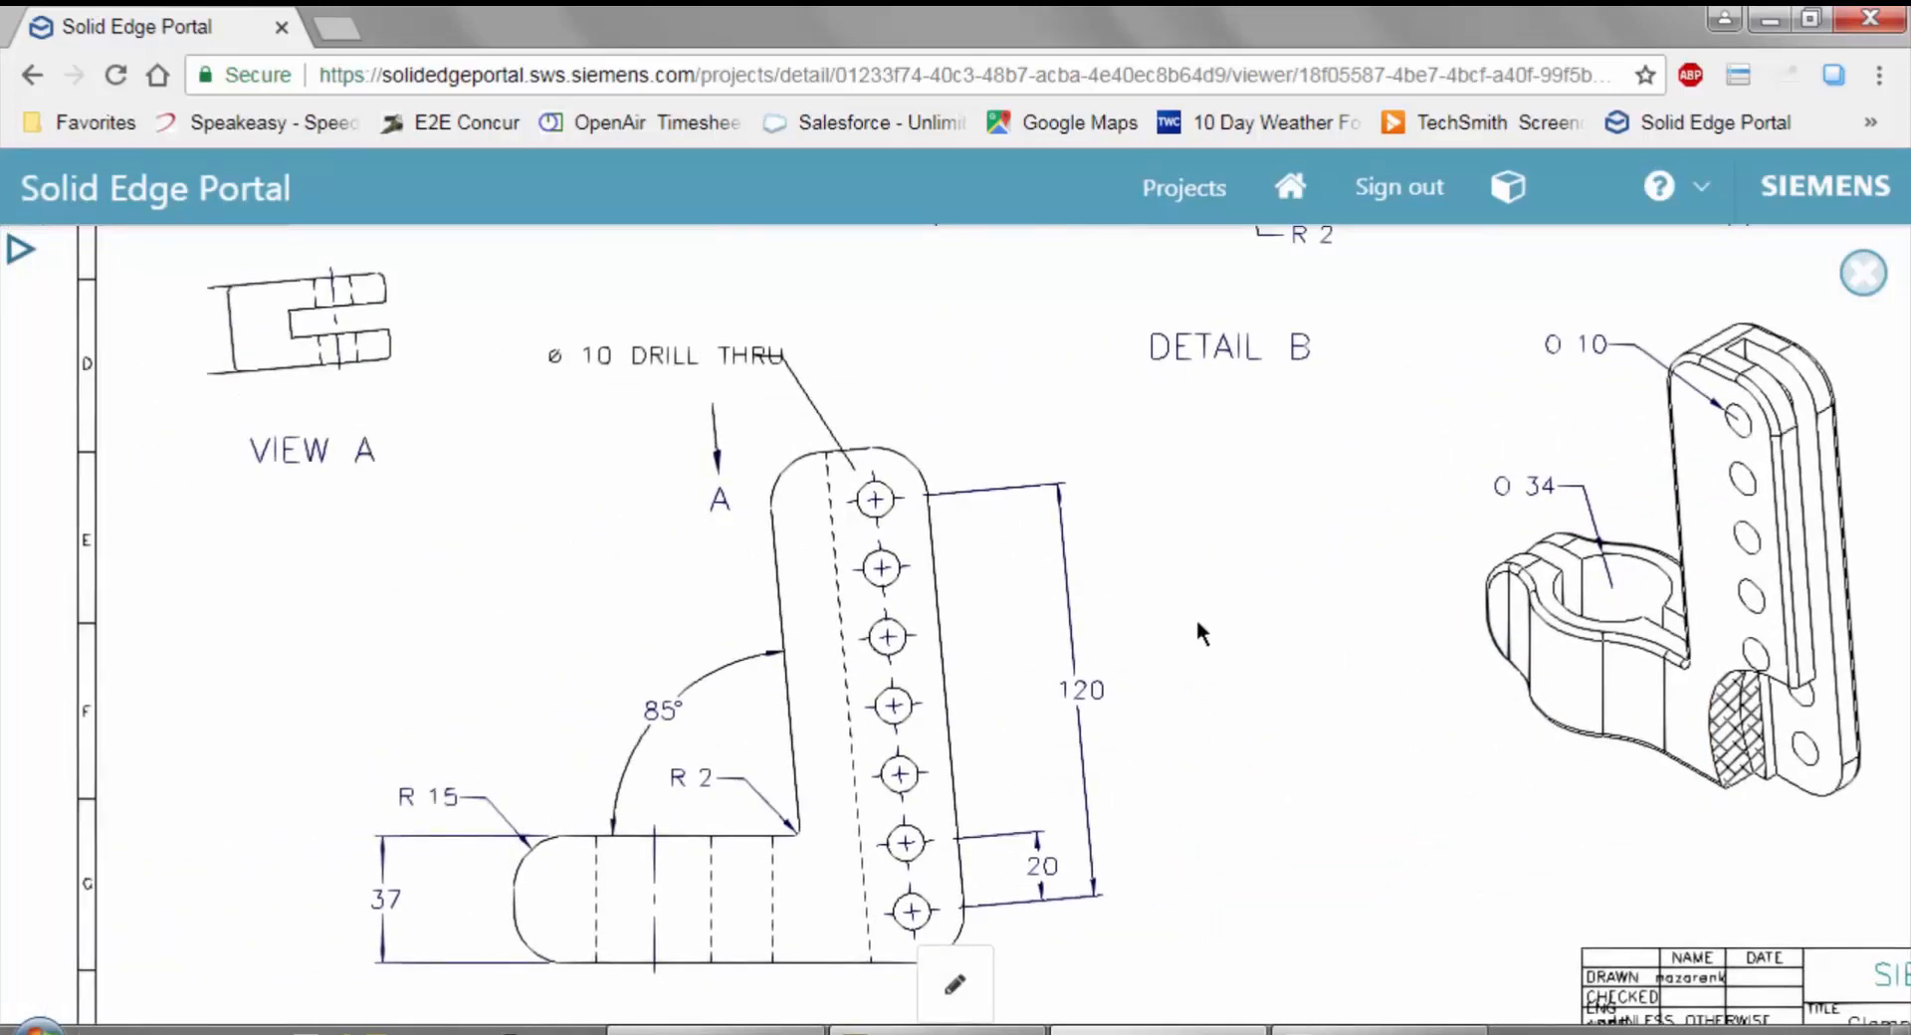
{"action": "left_click", "coordinate": [32, 256]}
{"action": "left_click", "coordinate": [155, 366]}
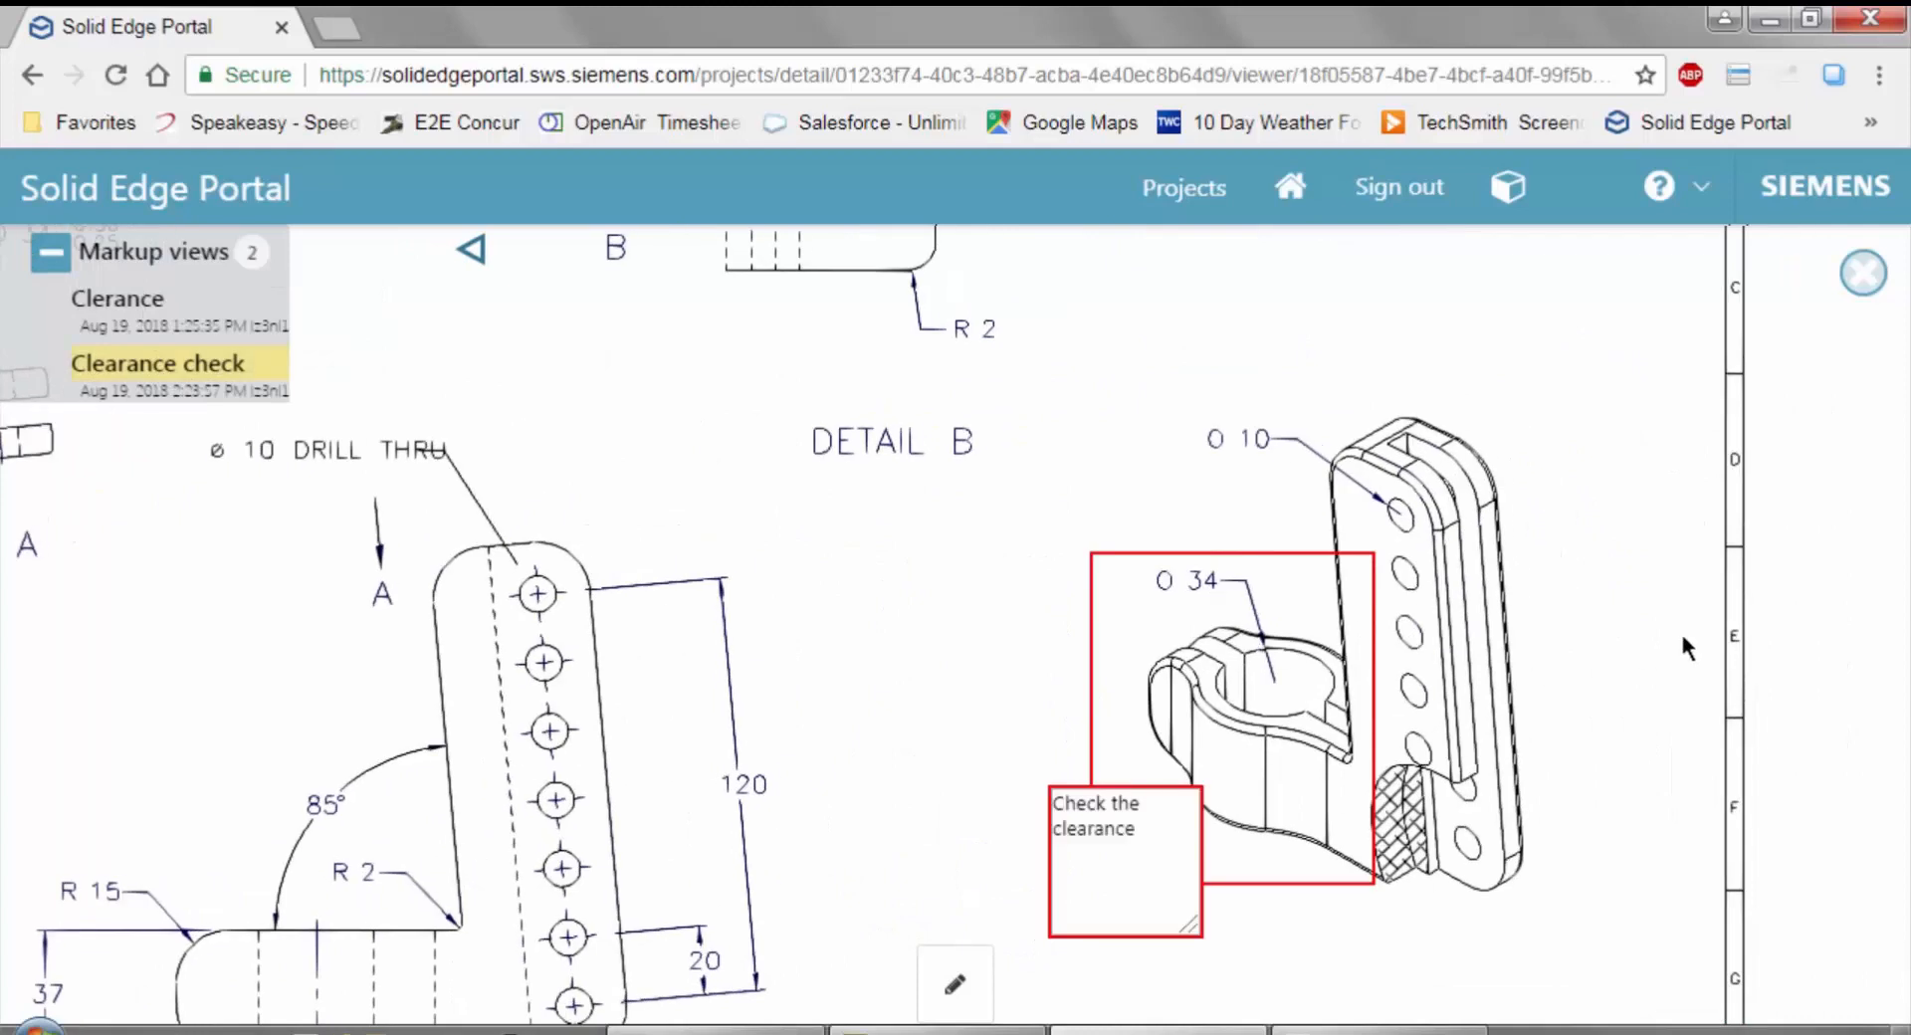
{"action": "left_click", "coordinate": [1863, 273]}
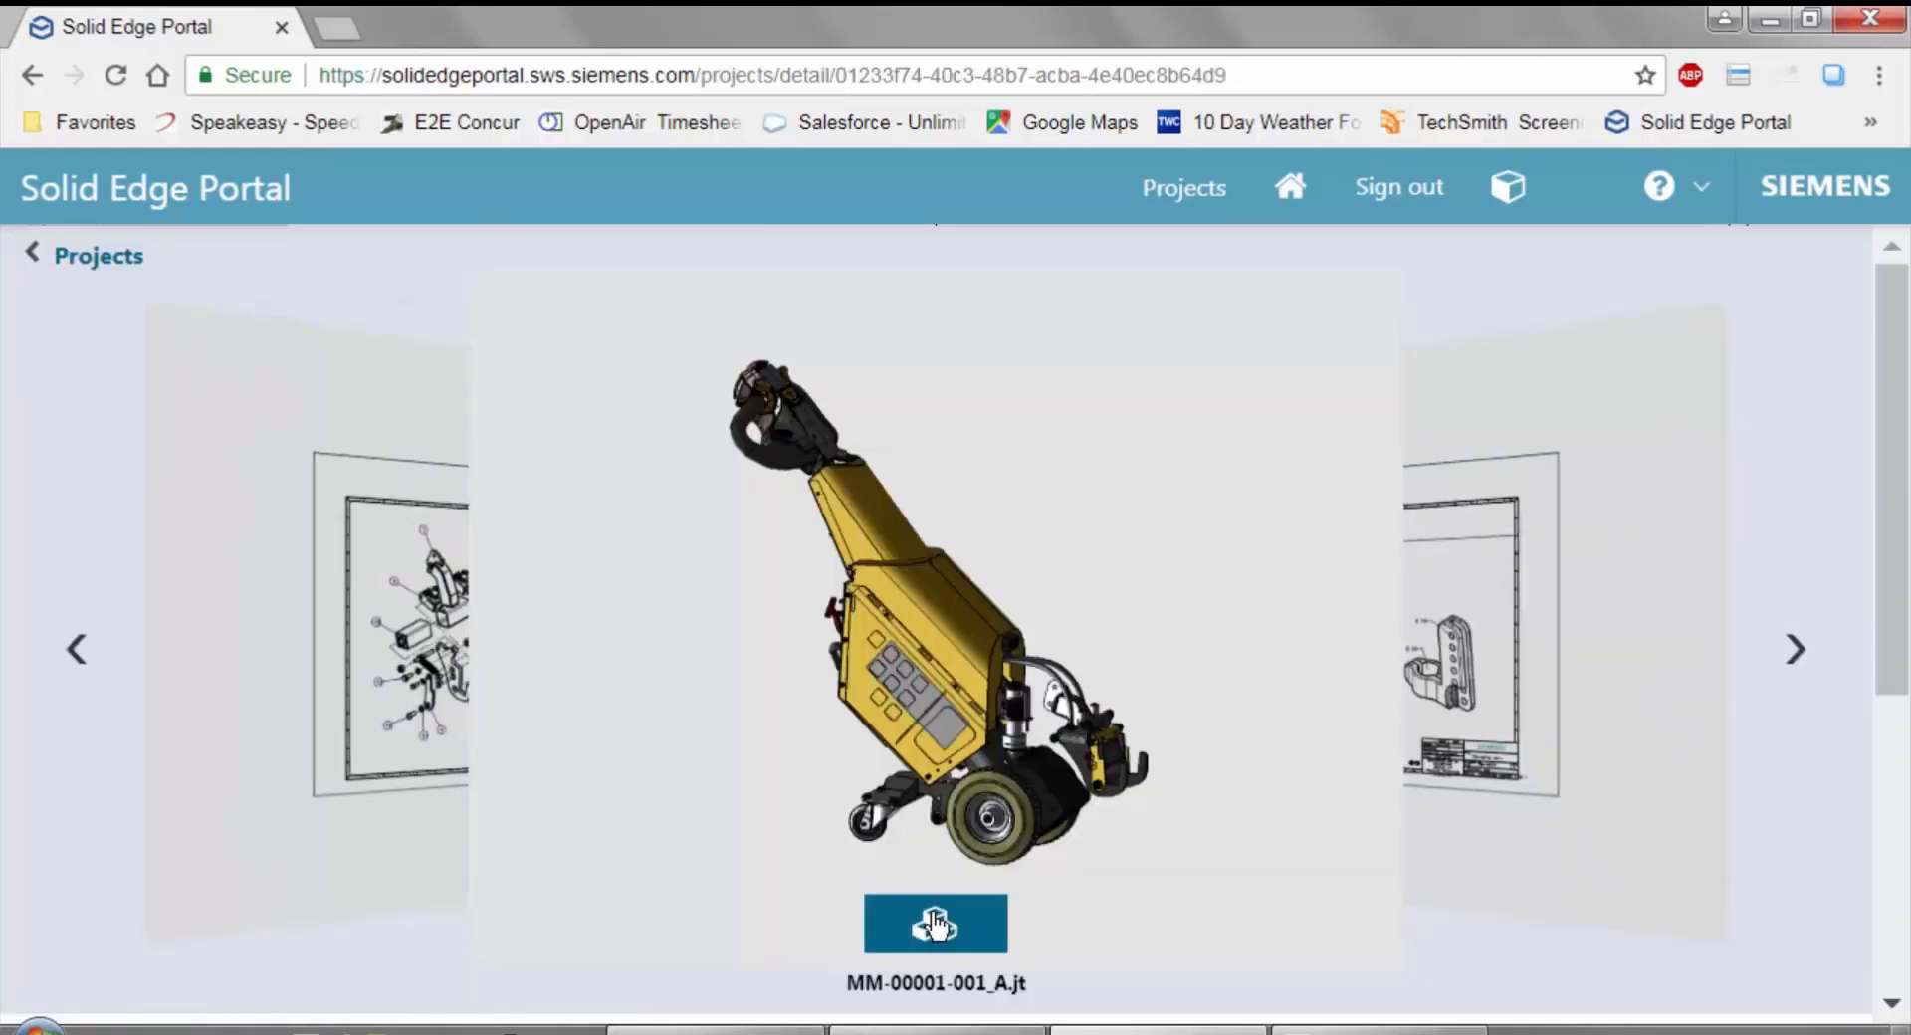
Open the MM-00001-001_A.jt assembly in the 3D viewer and expand its component structure.
{"action": "left_click", "coordinate": [933, 926]}
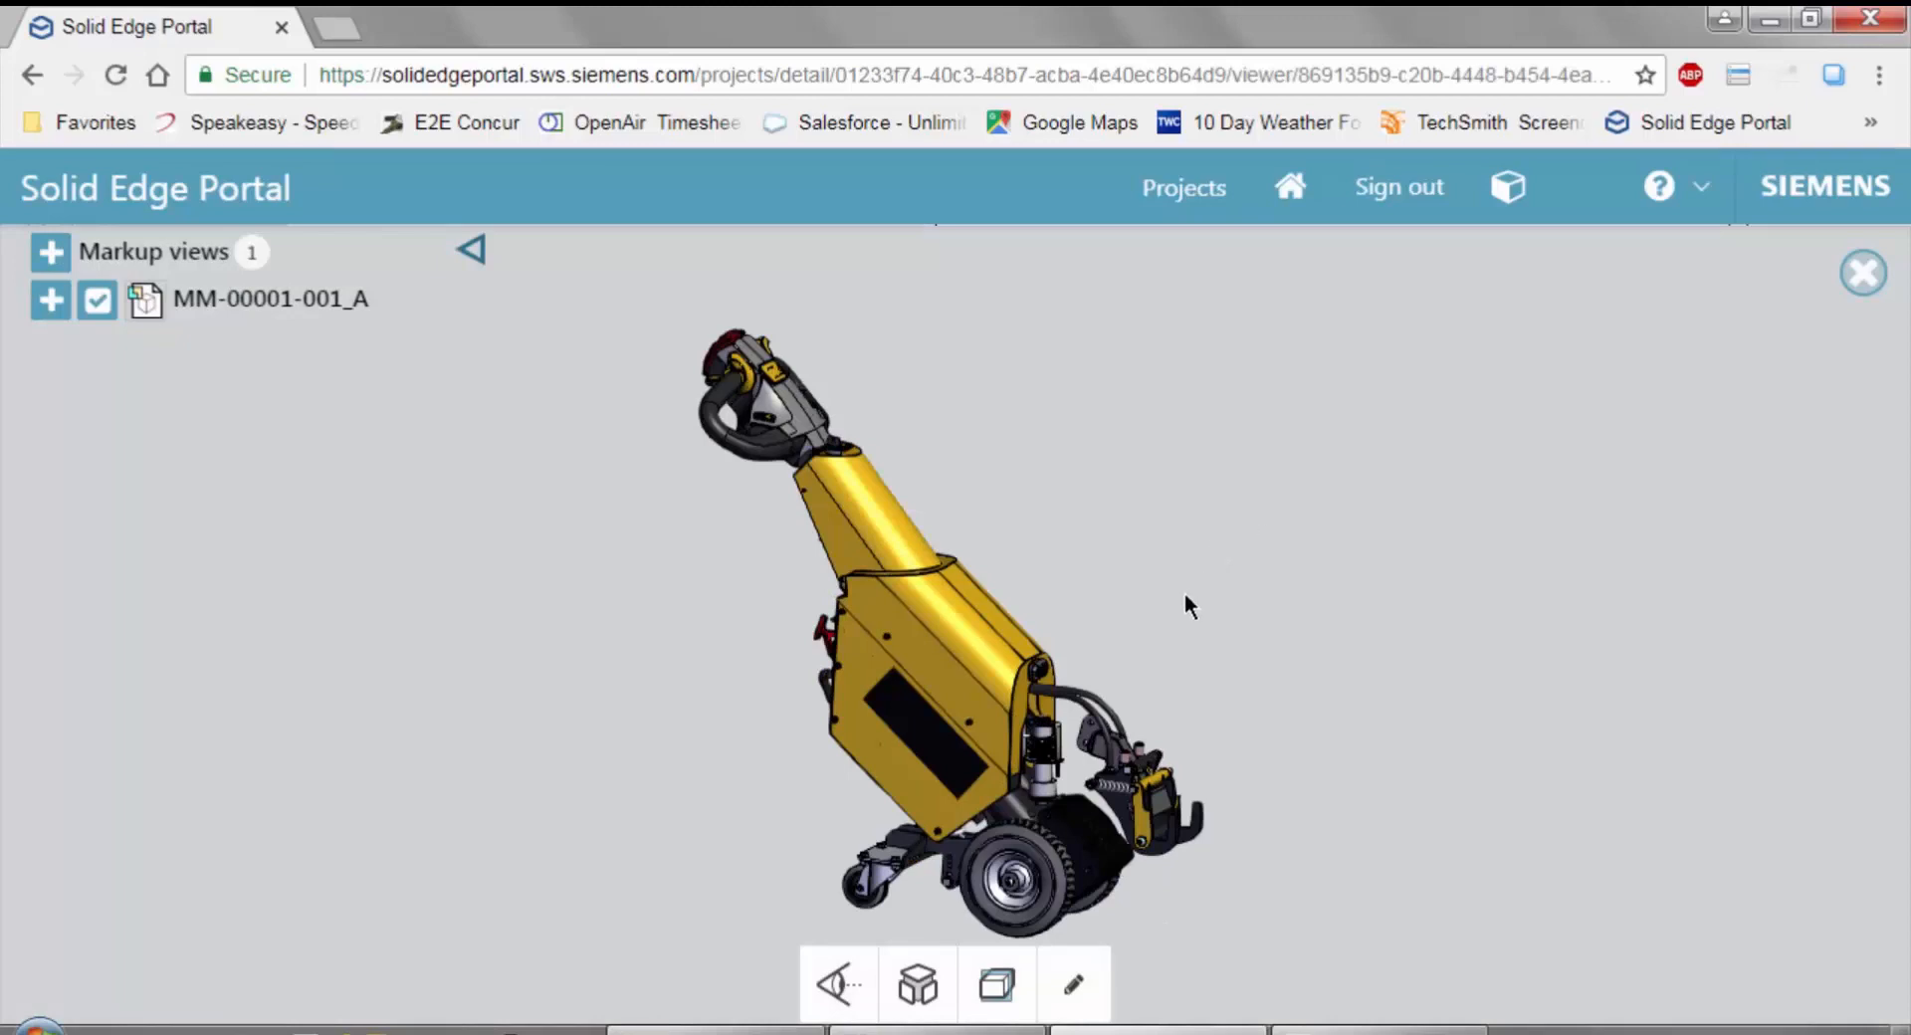
{"action": "left_click_drag", "start_coordinate": [1079, 589], "coordinate": [683, 599]}
{"action": "left_click", "coordinate": [50, 298]}
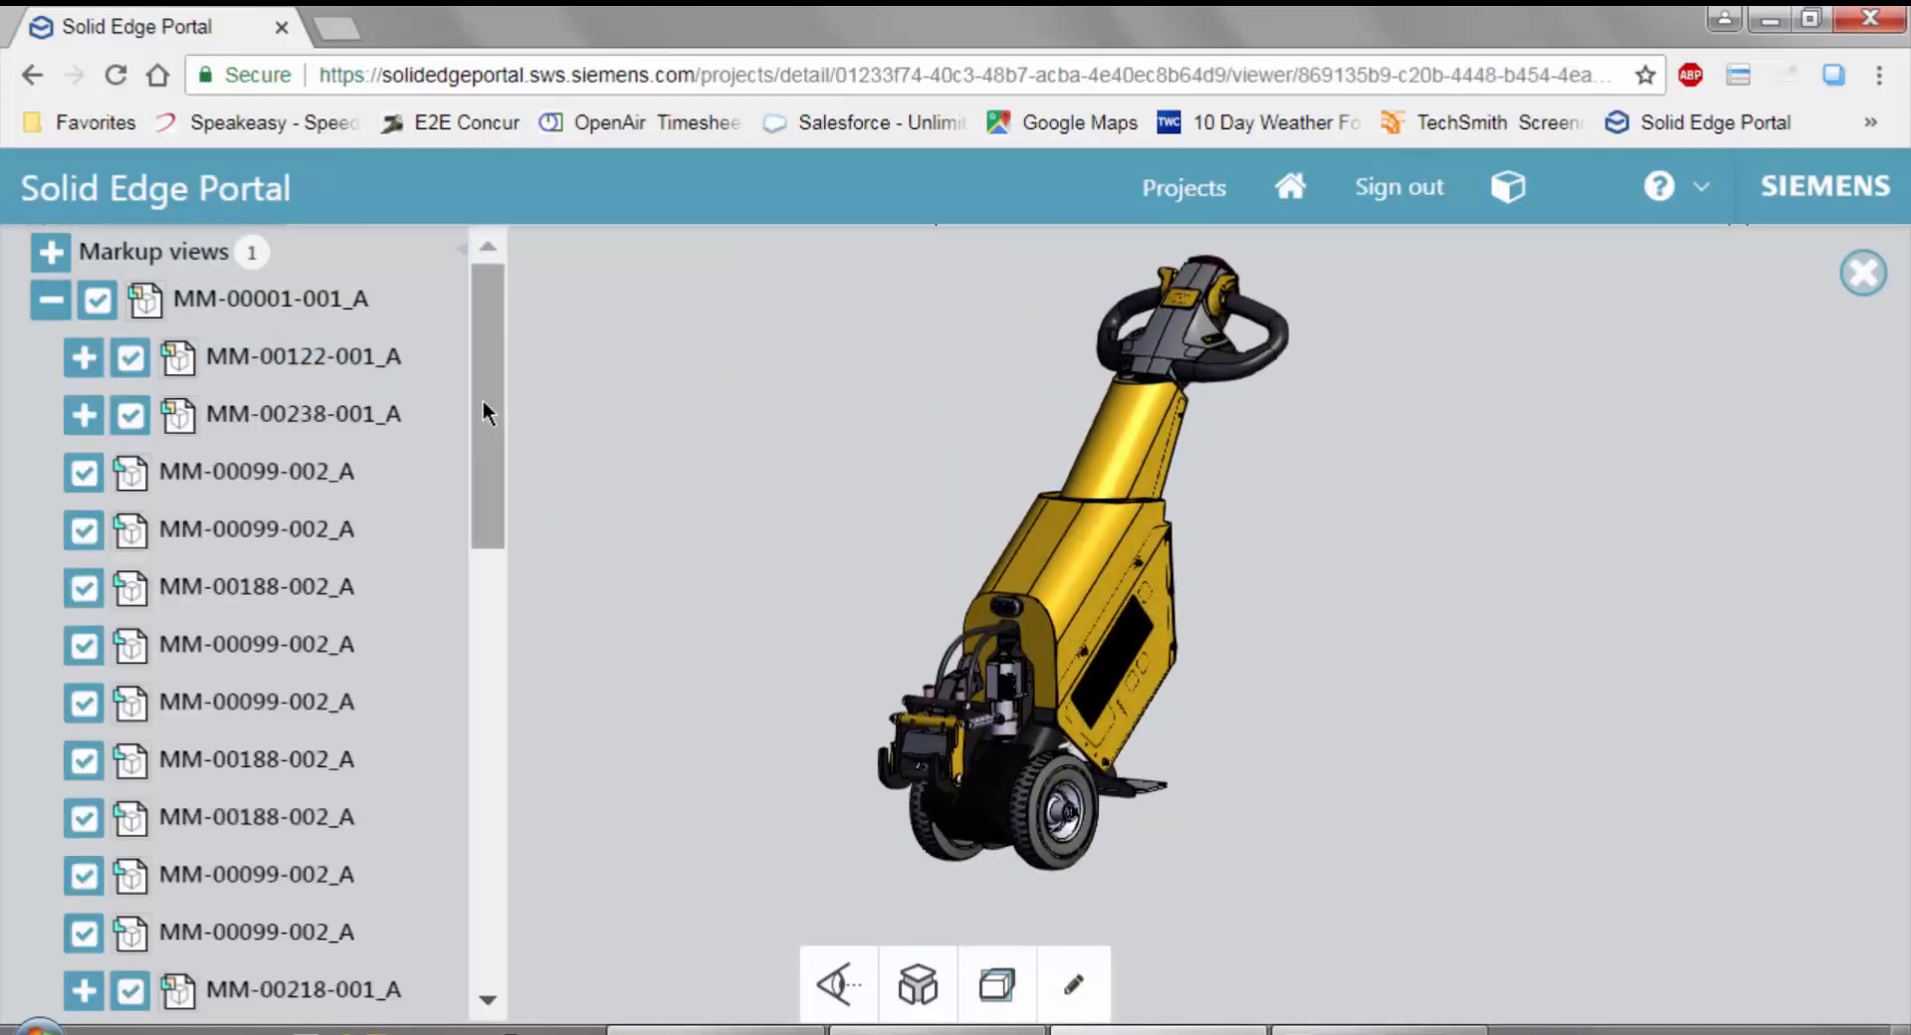
Locate the MM-00179-001_A clamp subassembly in the component structure and show only that subassembly.
{"action": "left_click_drag", "start_coordinate": [492, 394], "coordinate": [484, 824]}
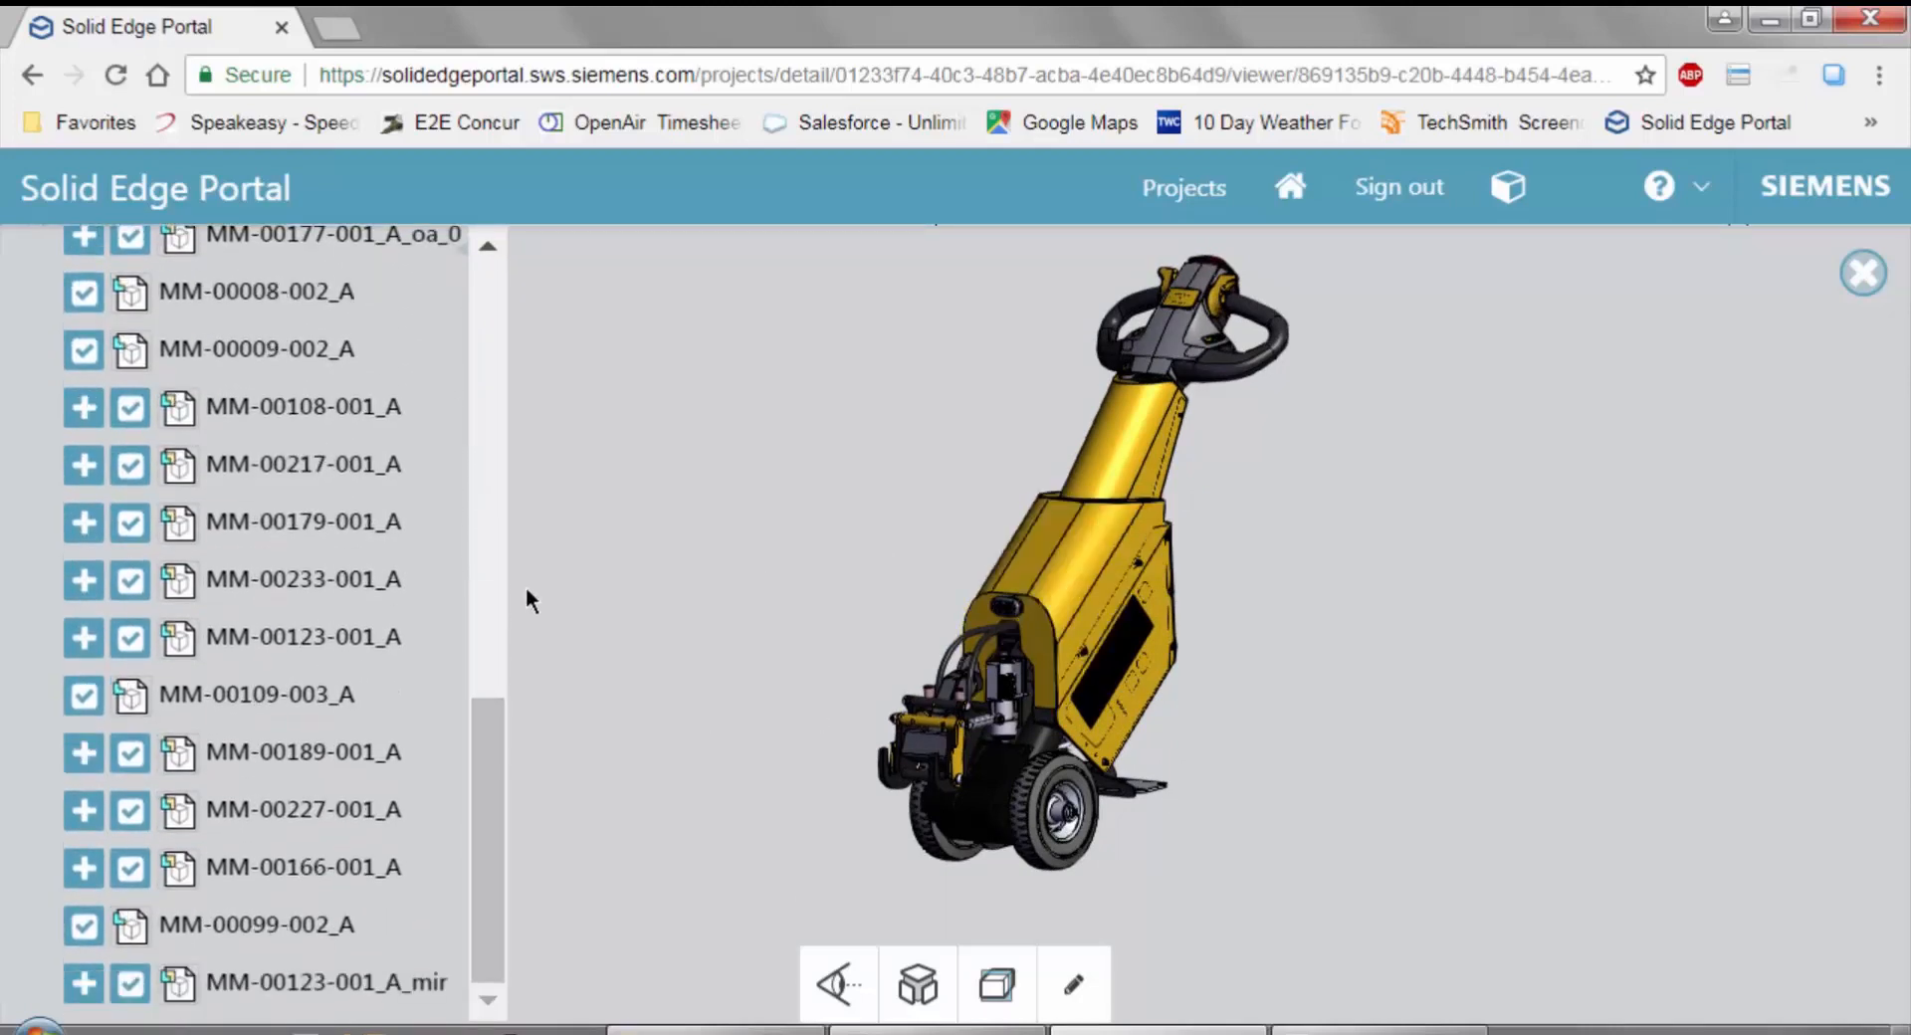
{"action": "left_click", "coordinate": [330, 697]}
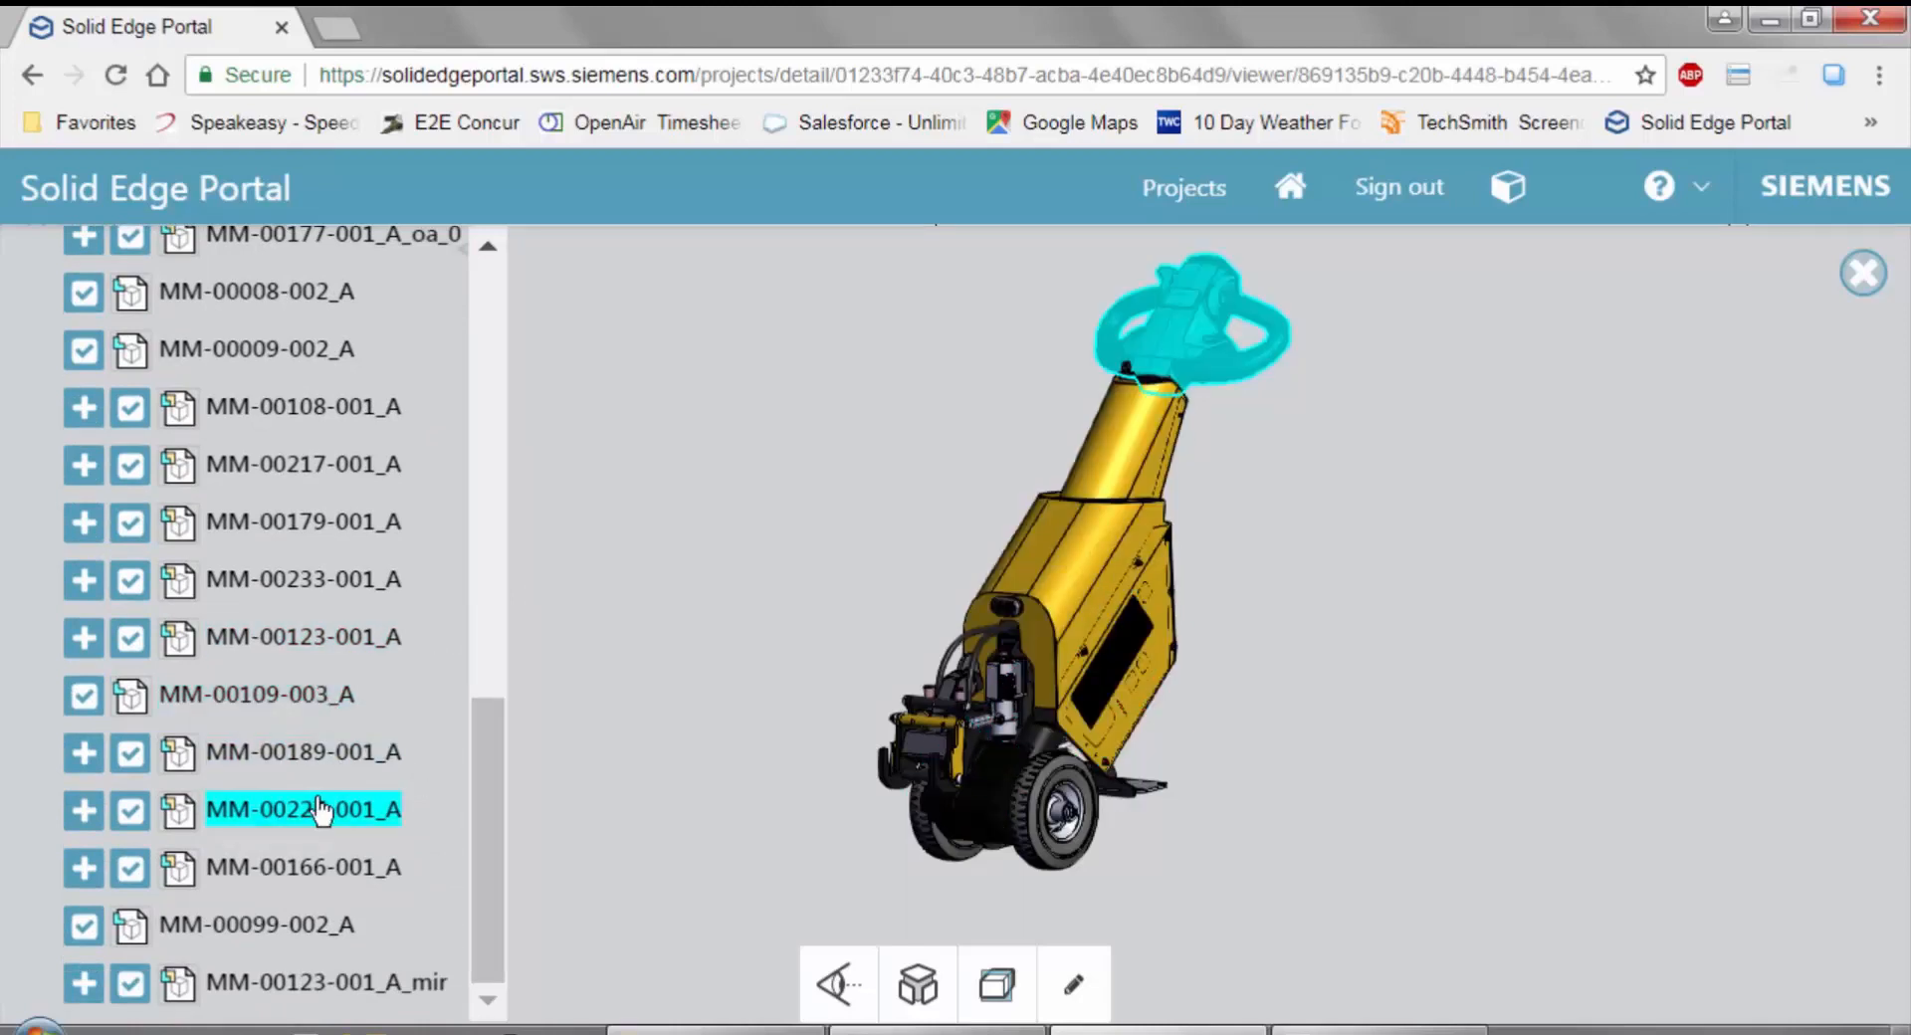
{"action": "mouse_move", "coordinate": [489, 752]}
{"action": "left_mouse_down"}
{"action": "mouse_move", "coordinate": [490, 713]}
{"action": "mouse_move", "coordinate": [492, 747]}
{"action": "left_mouse_up"}
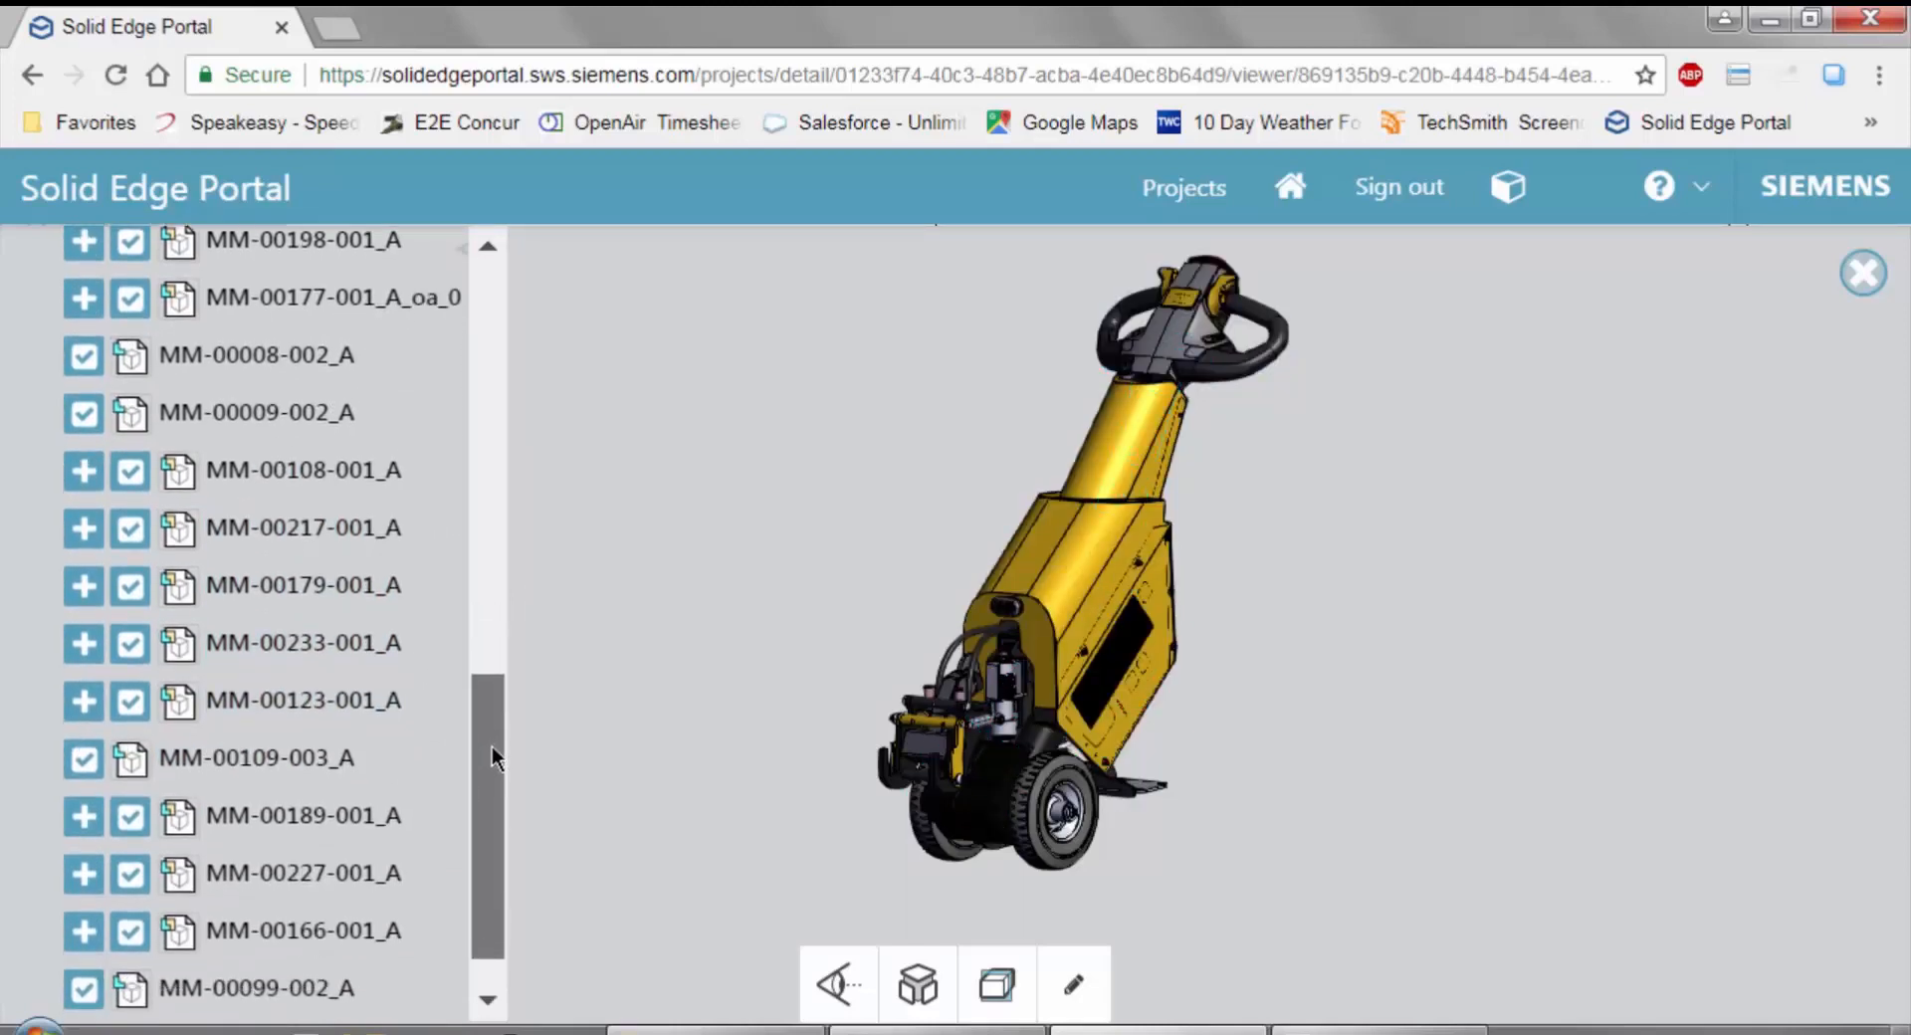
{"action": "left_click", "coordinate": [314, 595]}
{"action": "right_click", "coordinate": [798, 592]}
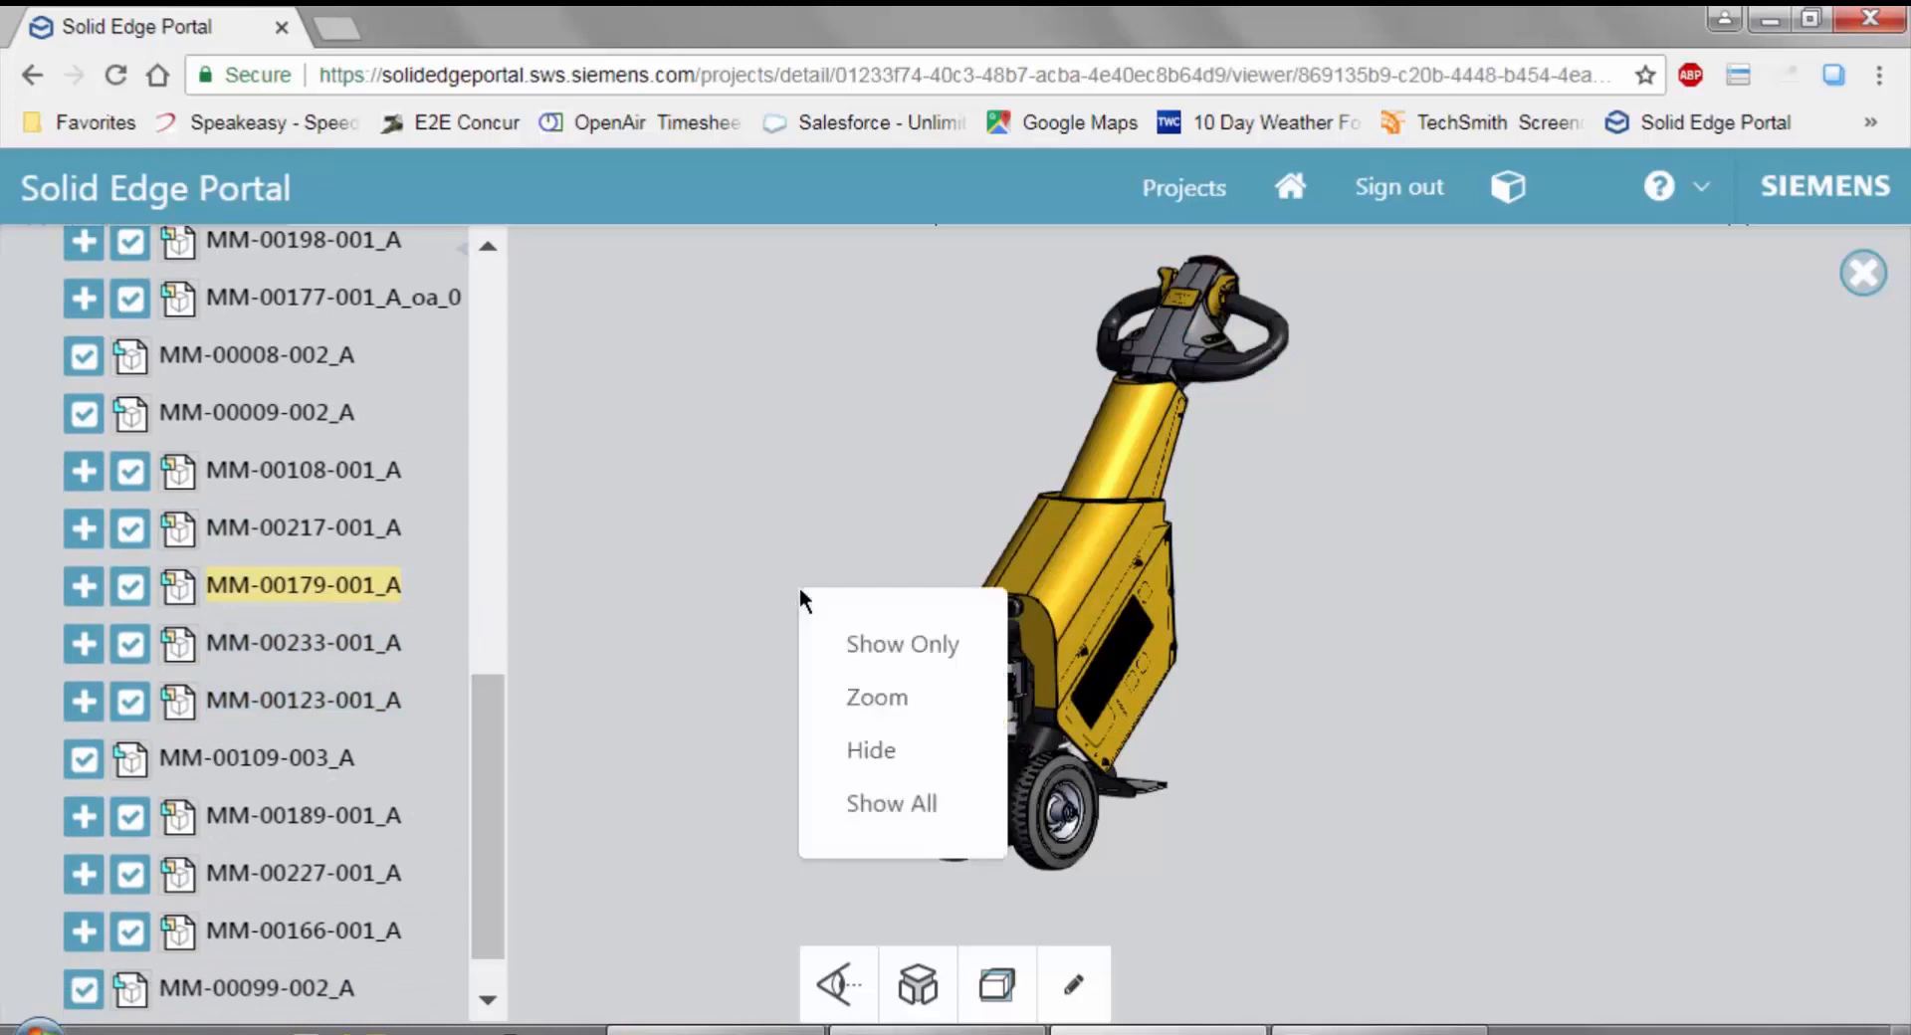
{"action": "left_click", "coordinate": [870, 645]}
{"action": "left_click", "coordinate": [1096, 665]}
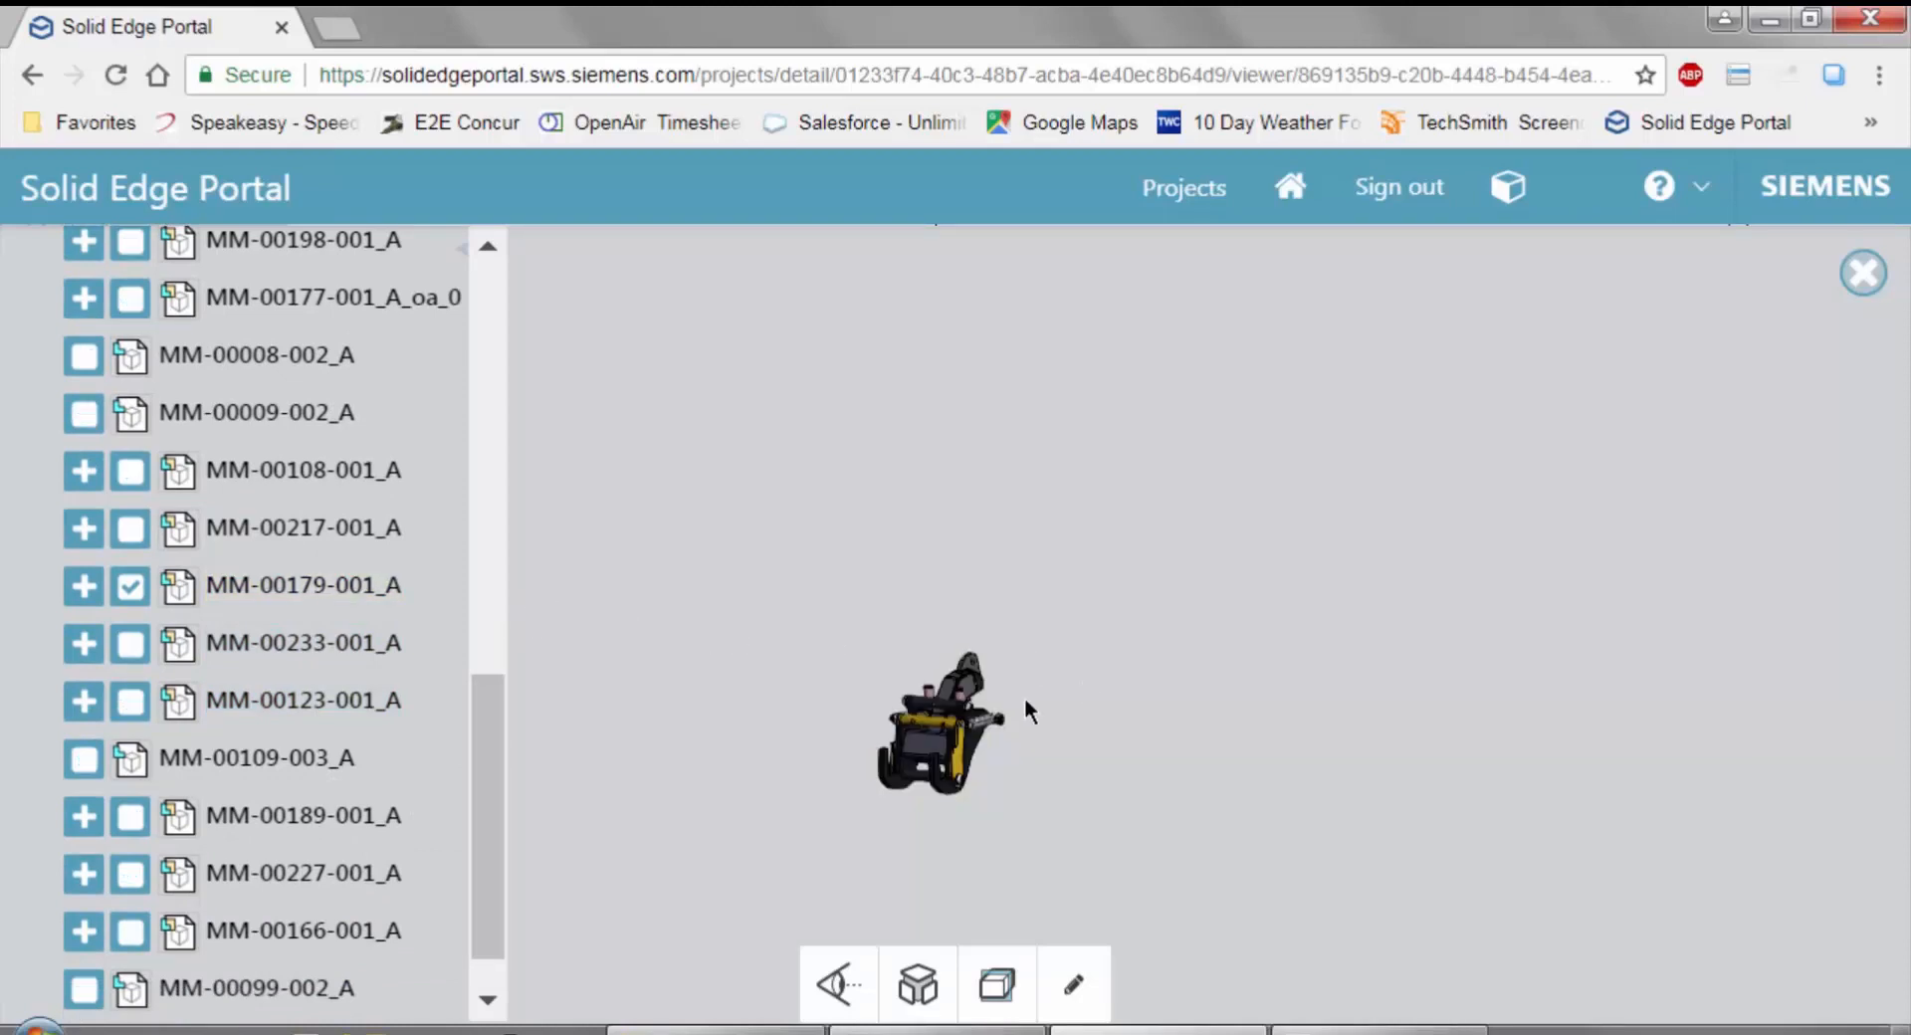
Explode the isolated MM-00179-001_A subassembly partway so that its individual parts spread apart, and inspect them from another angle.
{"action": "left_click", "coordinate": [914, 985]}
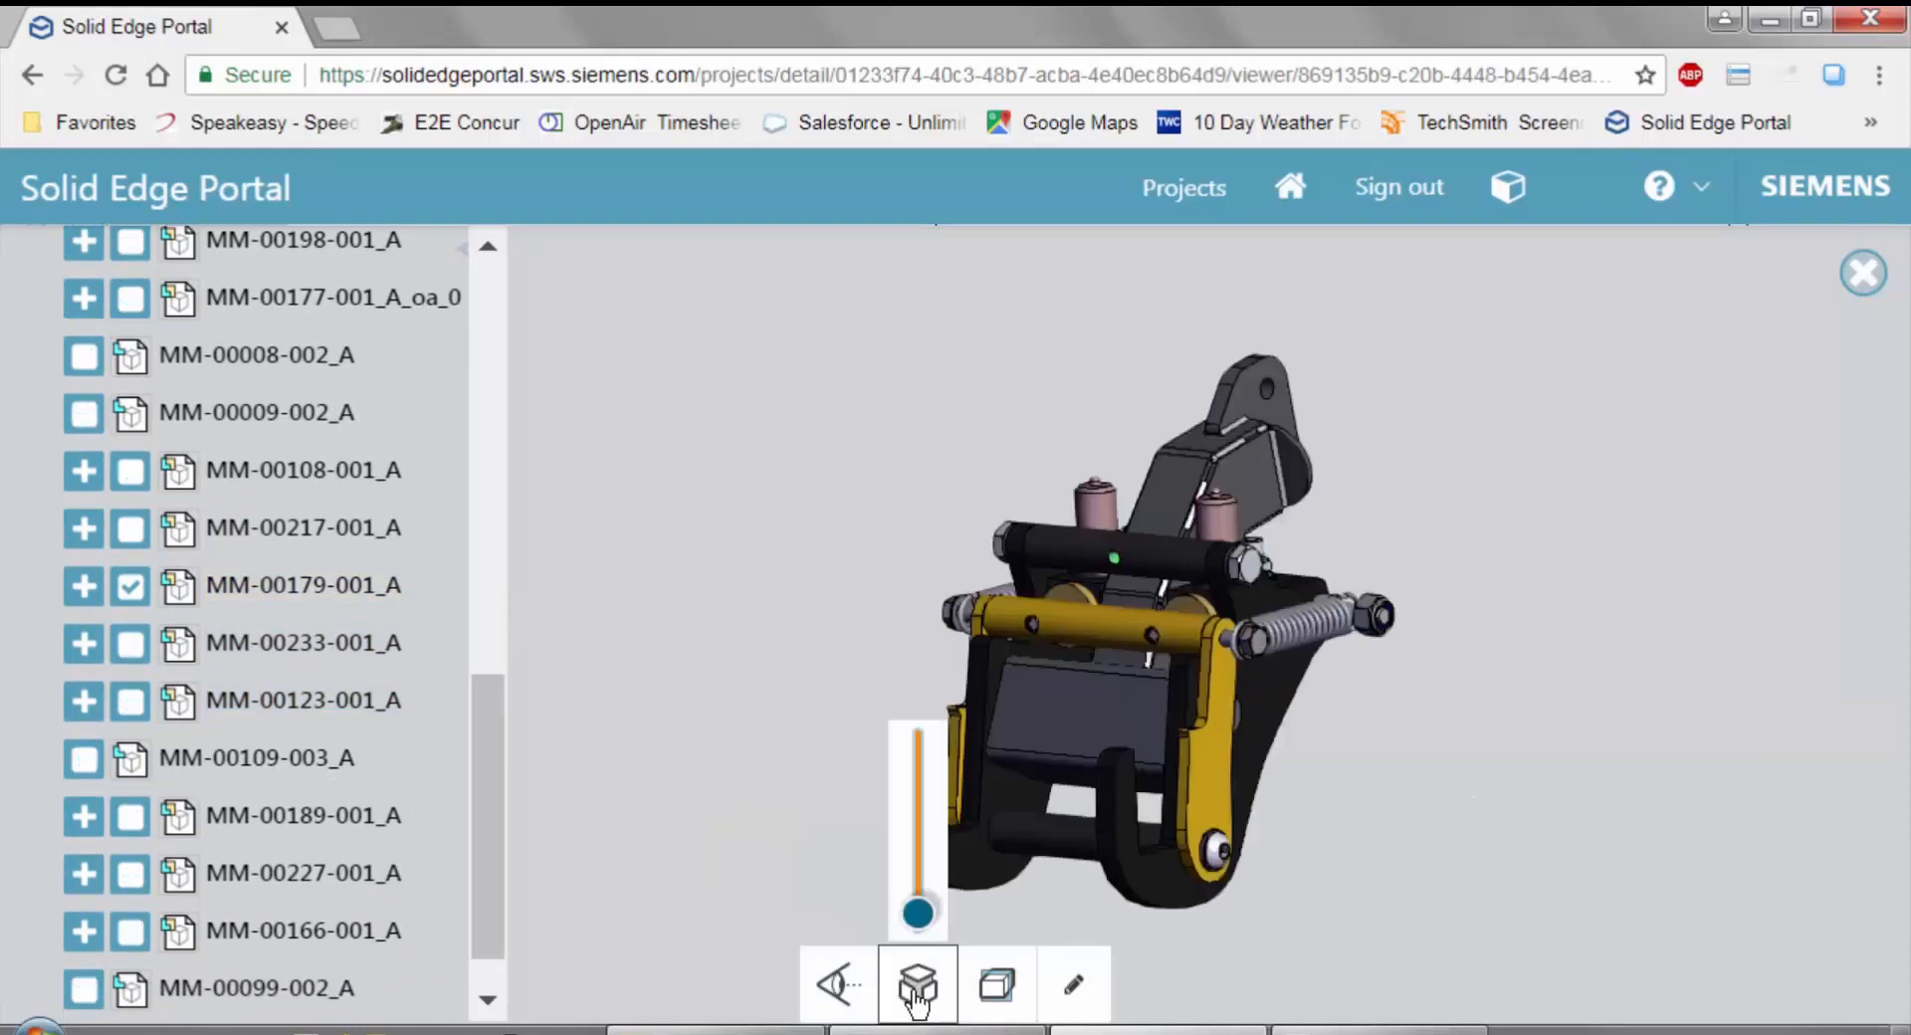
{"action": "left_click_drag", "start_coordinate": [917, 929], "coordinate": [918, 876]}
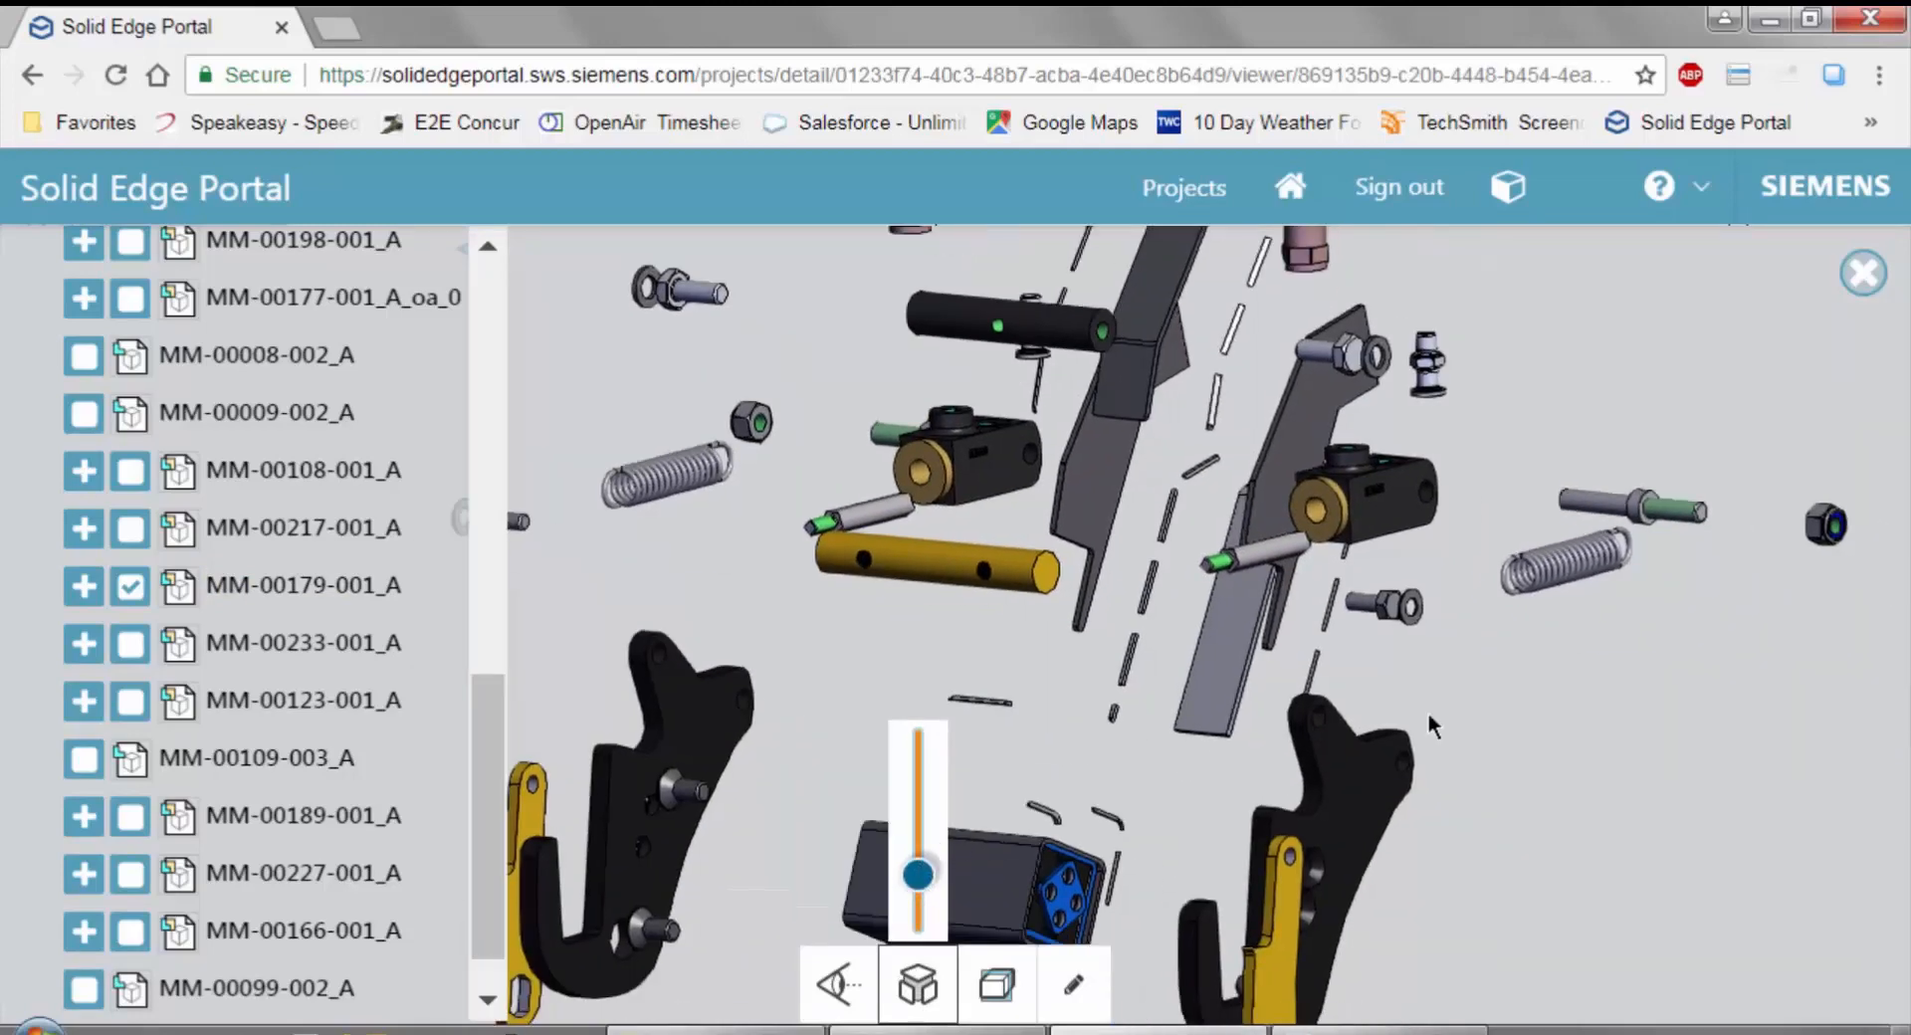
{"action": "left_click_drag", "start_coordinate": [1537, 576], "coordinate": [1108, 839]}
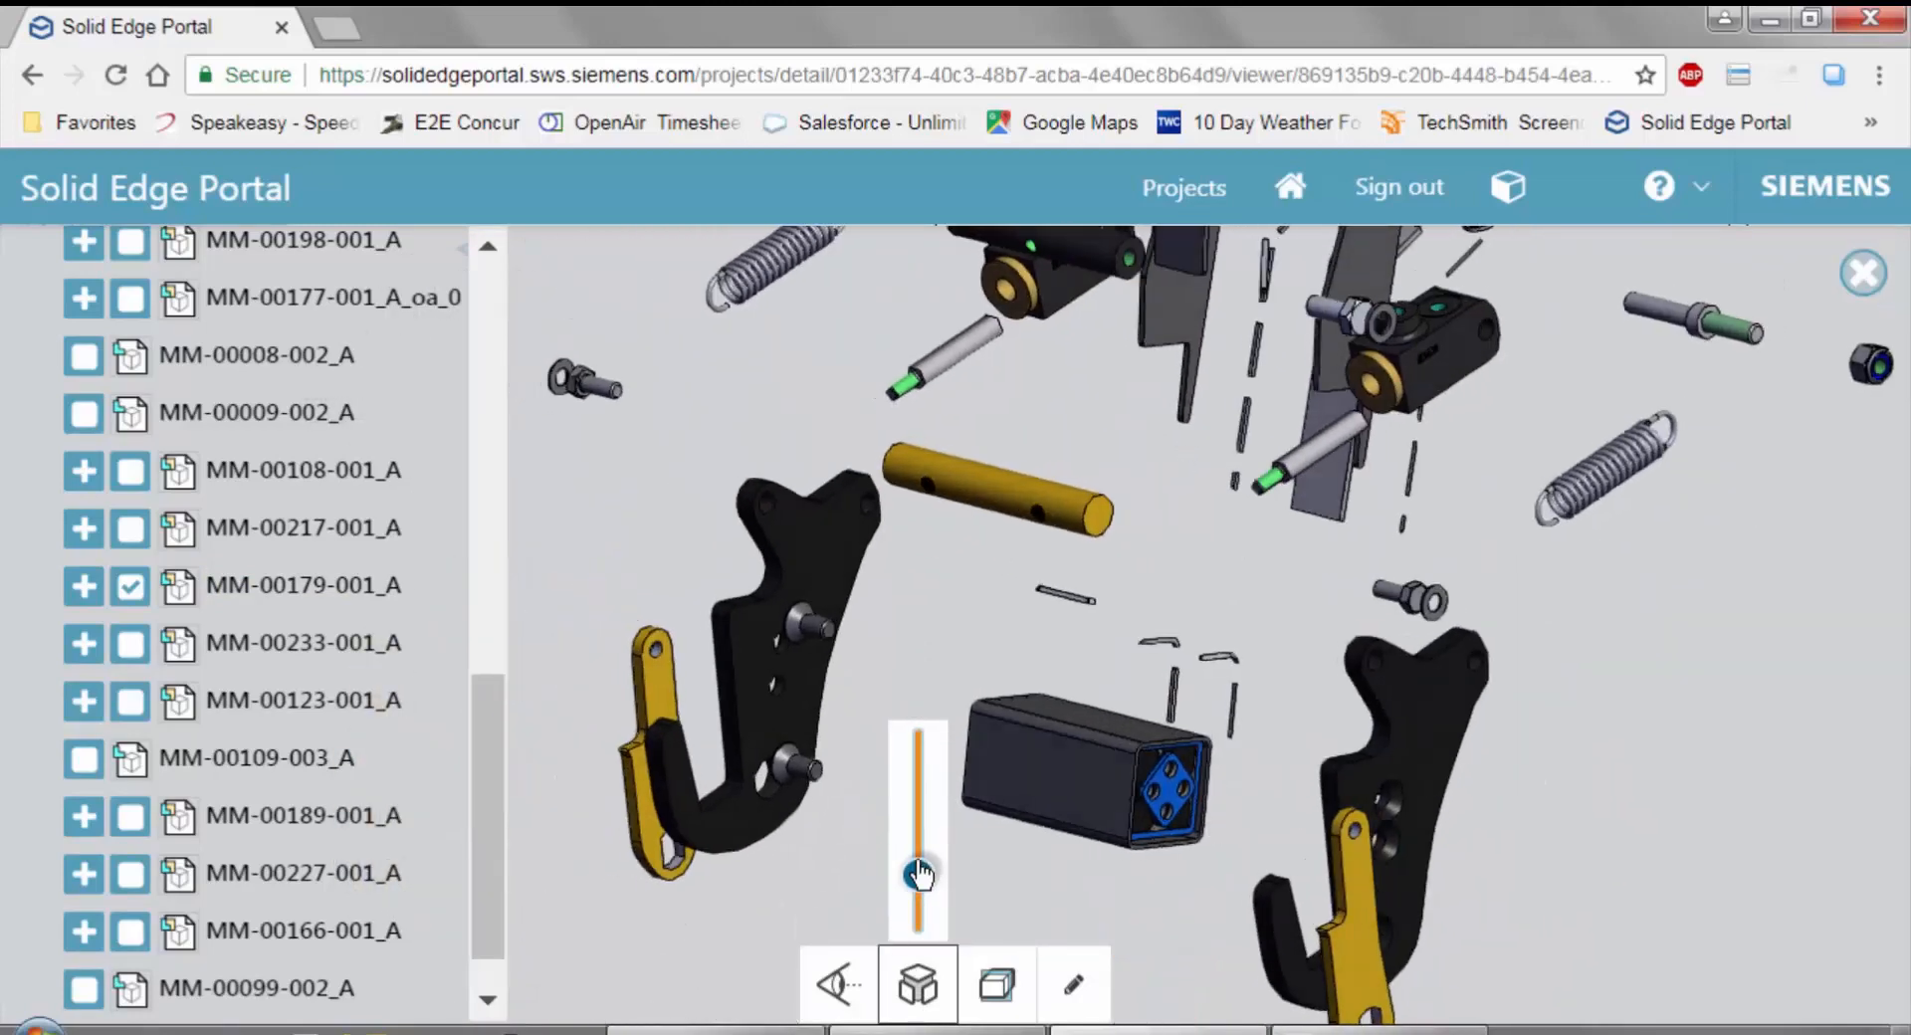
Collapse the exploded clamp subassembly and cut it with a vertical section plane, inspecting the exposed faces up close.
{"action": "left_click_drag", "start_coordinate": [918, 873], "coordinate": [918, 914]}
{"action": "left_click_drag", "start_coordinate": [1364, 742], "coordinate": [1446, 827]}
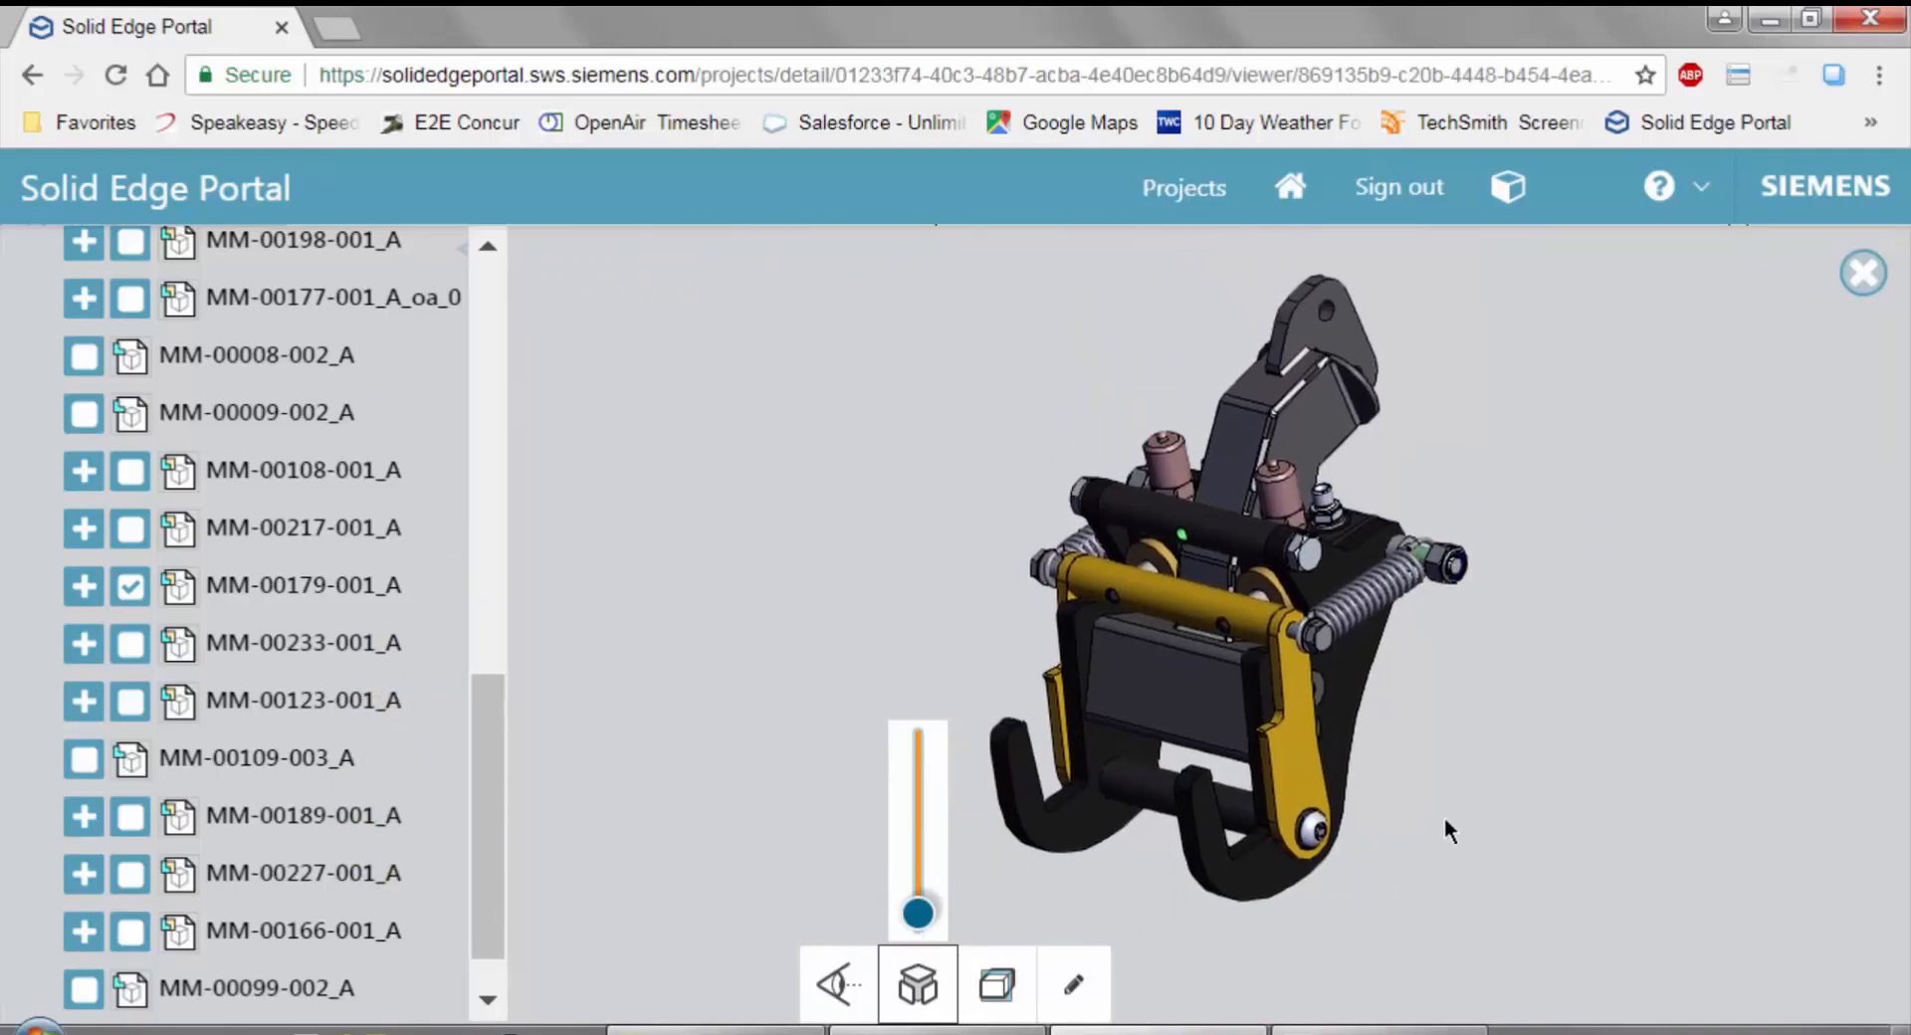
{"action": "left_click", "coordinate": [996, 984]}
{"action": "left_click", "coordinate": [996, 902]}
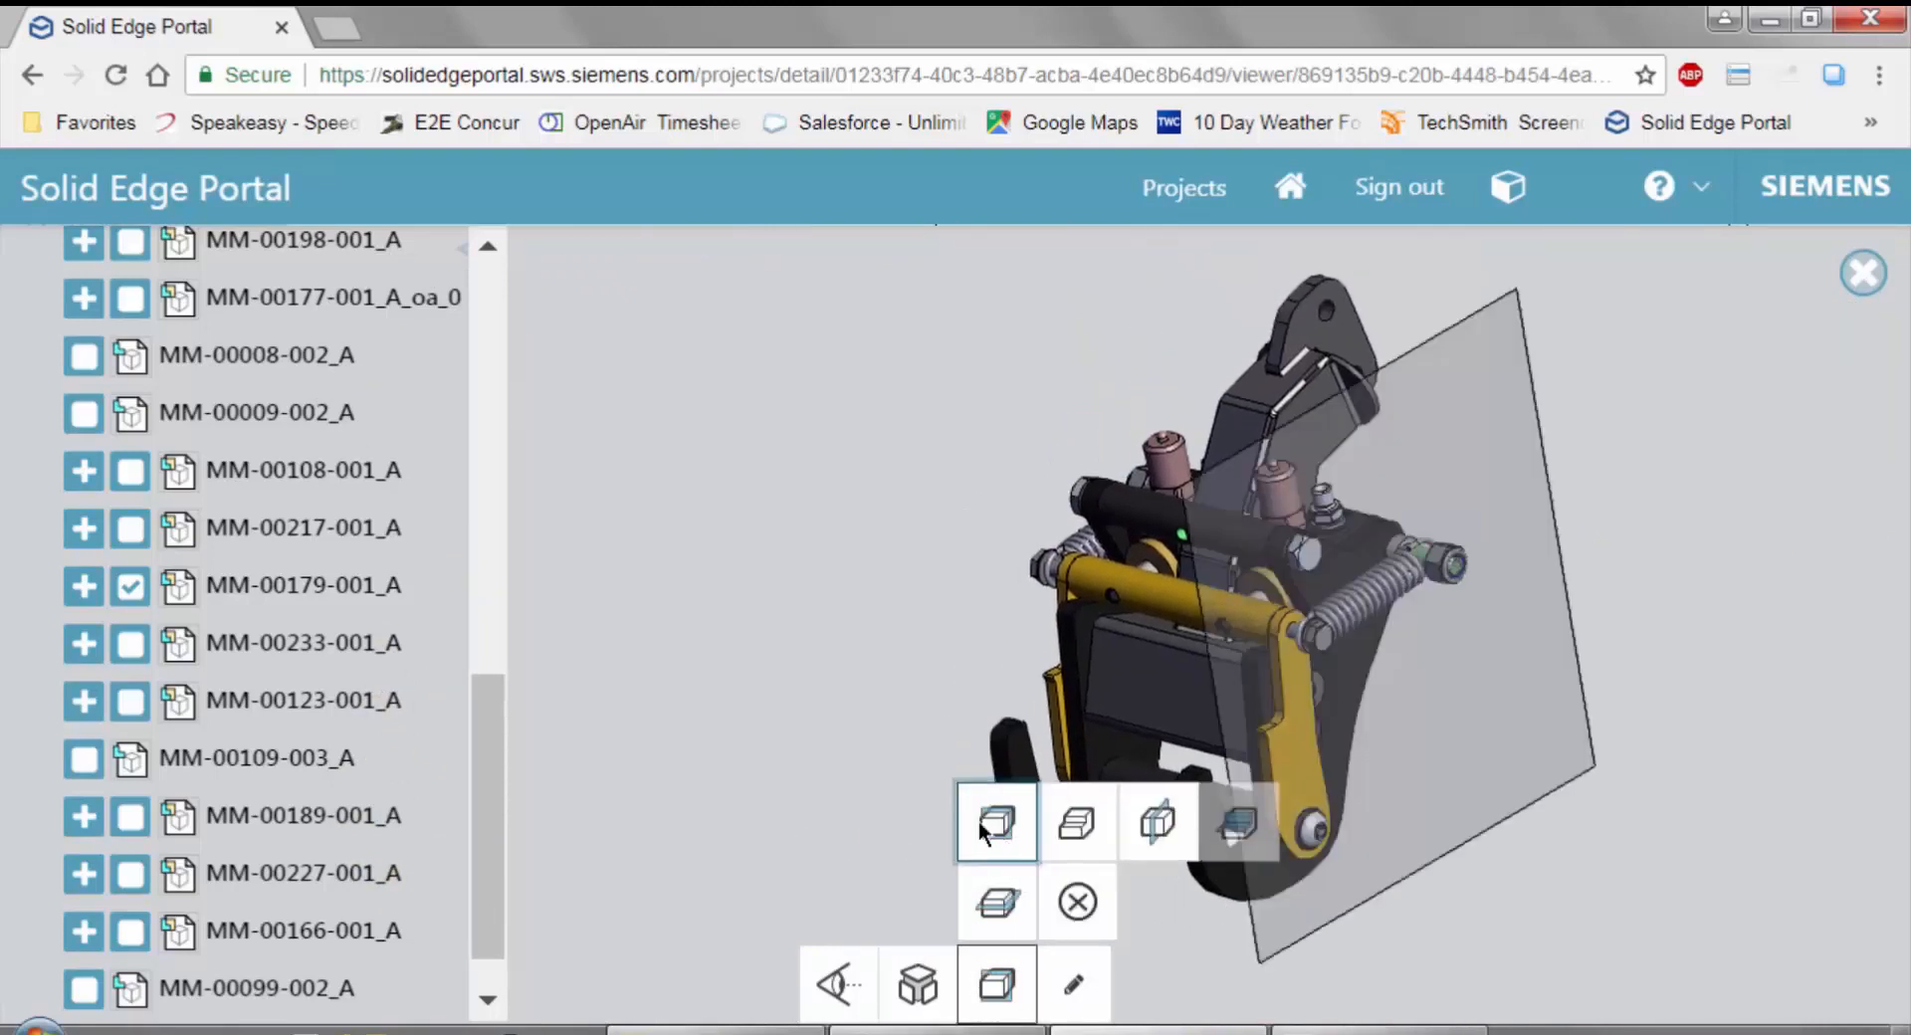
{"action": "left_click_drag", "start_coordinate": [1460, 786], "coordinate": [1306, 696]}
{"action": "left_click", "coordinate": [1080, 902]}
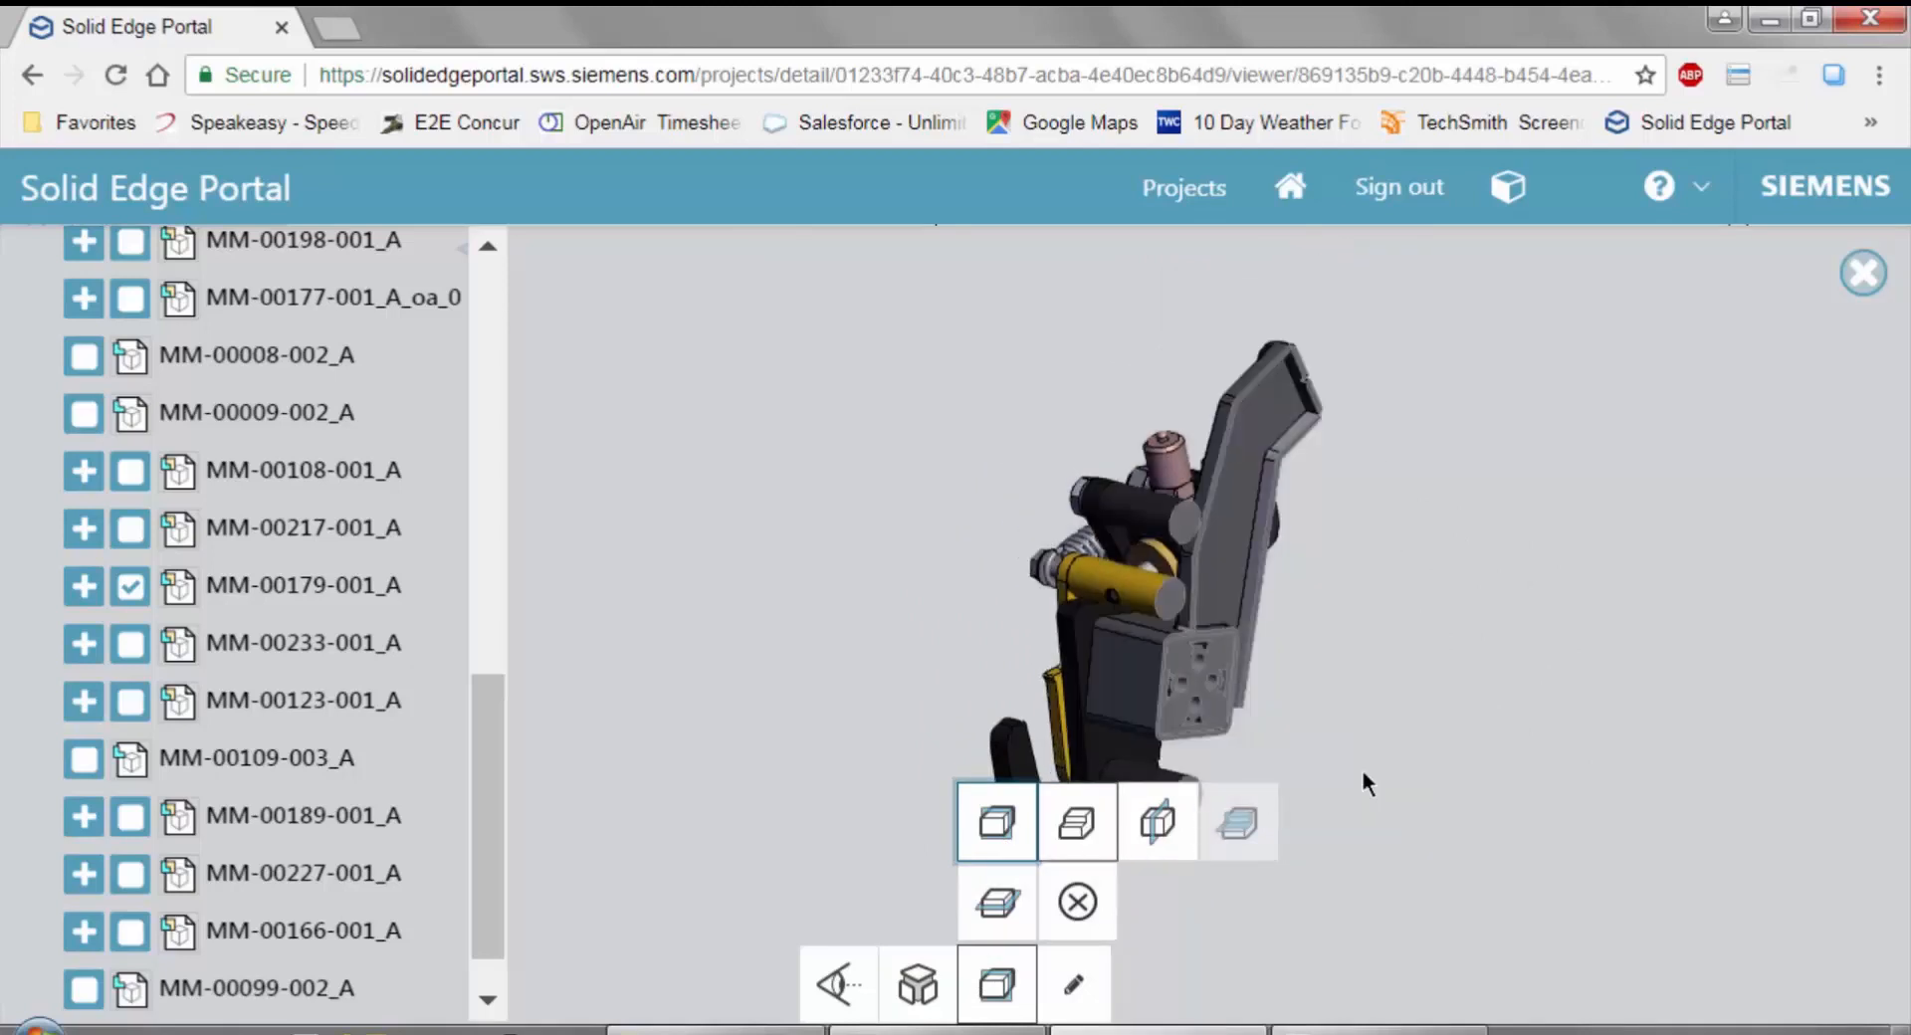
{"action": "scroll", "coordinate": [1335, 657], "scroll_direction": "up", "scroll_amount": 6}
{"action": "middle_click_drag", "start_coordinate": [1195, 603], "coordinate": [1535, 472]}
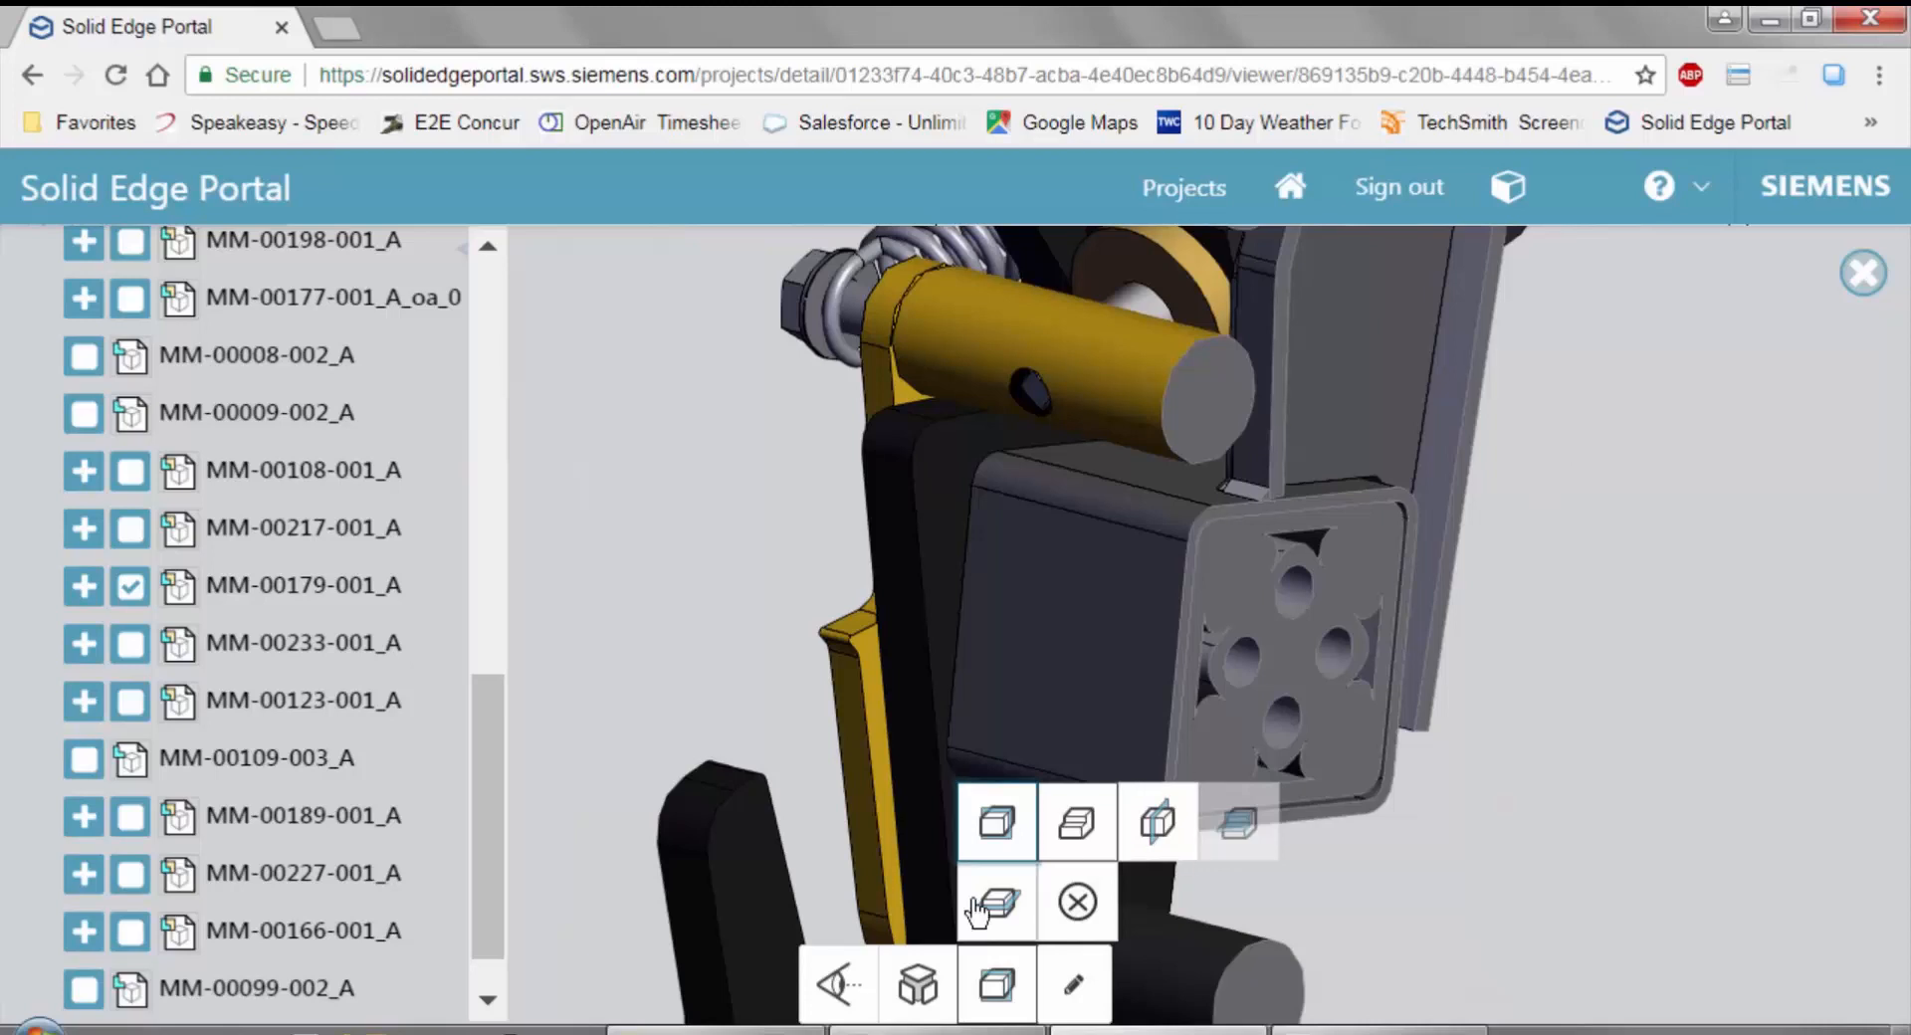
Clear the section, show all components of the assembly again, and frame the red handle on the yellow housing.
{"action": "left_click", "coordinate": [1080, 903]}
{"action": "scroll", "coordinate": [861, 522], "scroll_direction": "down", "scroll_amount": 6}
{"action": "right_click", "coordinate": [653, 498]}
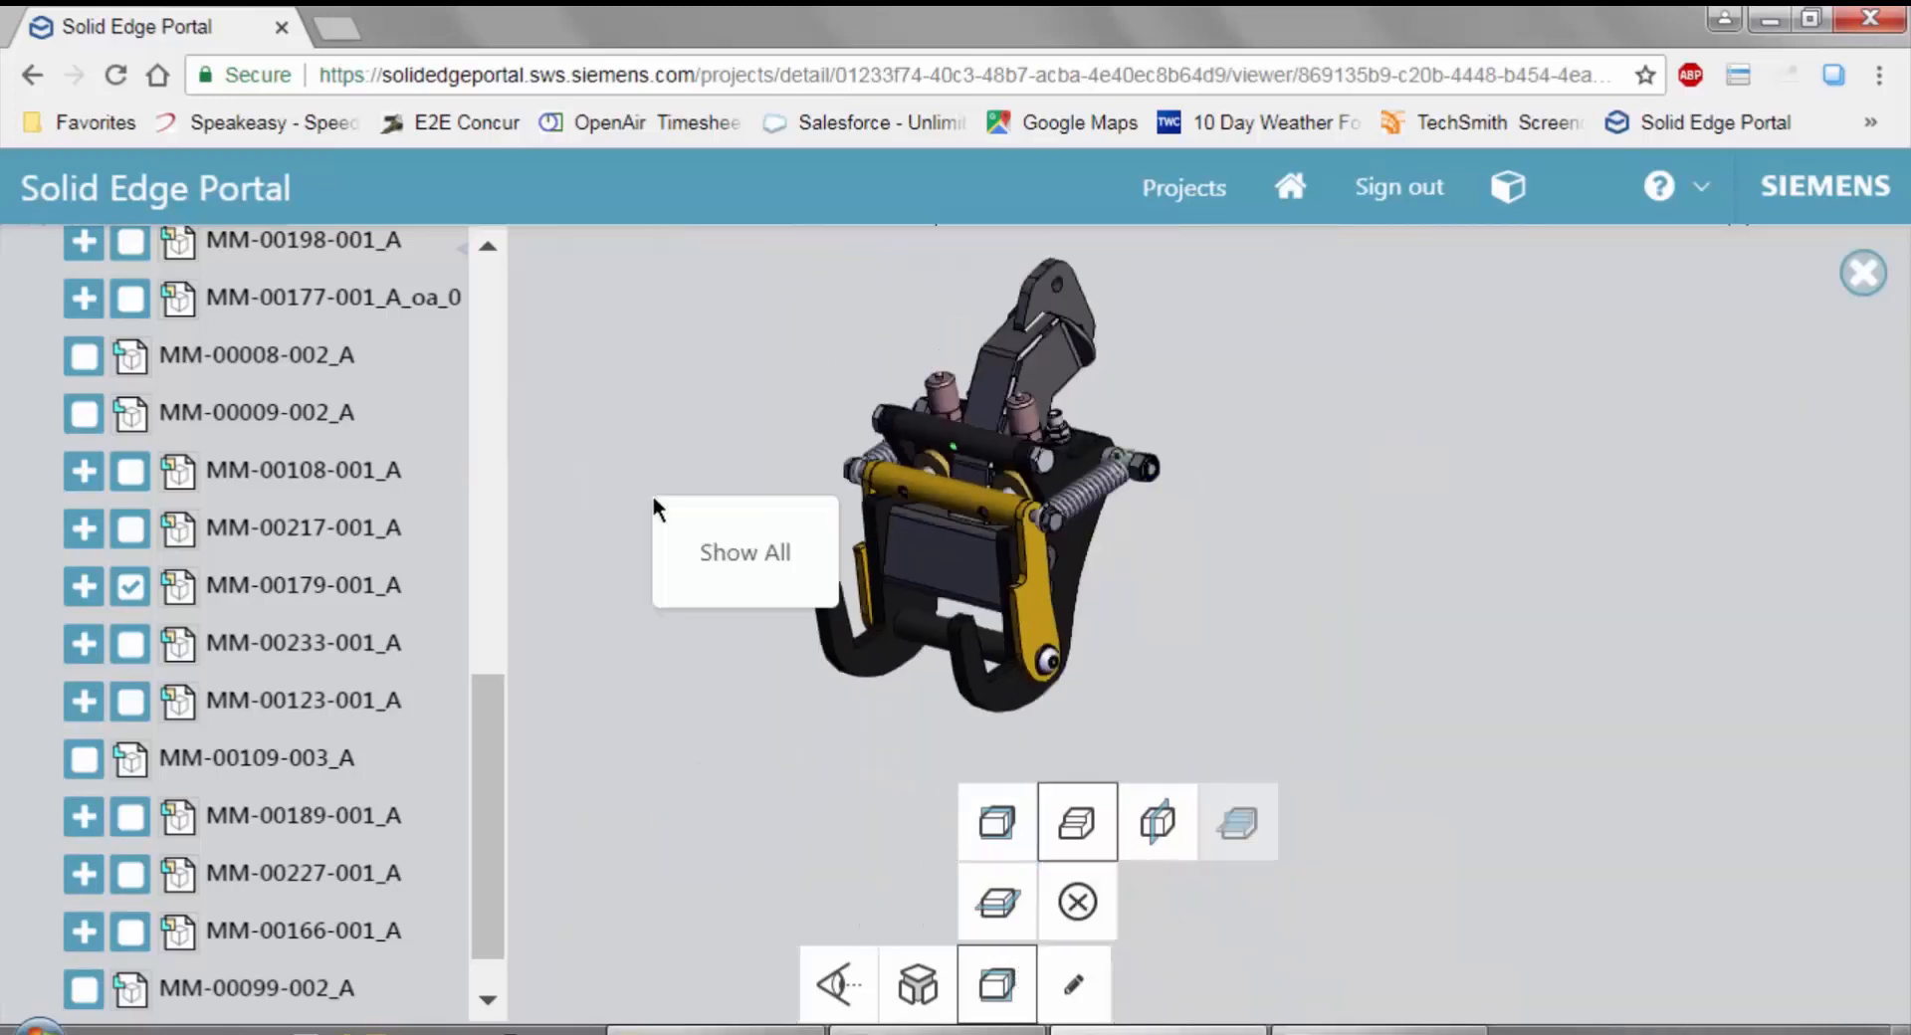
{"action": "left_click", "coordinate": [715, 555]}
{"action": "left_click_drag", "start_coordinate": [1377, 319], "coordinate": [1236, 530]}
{"action": "left_click_drag", "start_coordinate": [1129, 615], "coordinate": [1511, 461]}
{"action": "scroll", "coordinate": [1284, 456], "scroll_direction": "up", "scroll_amount": 4}
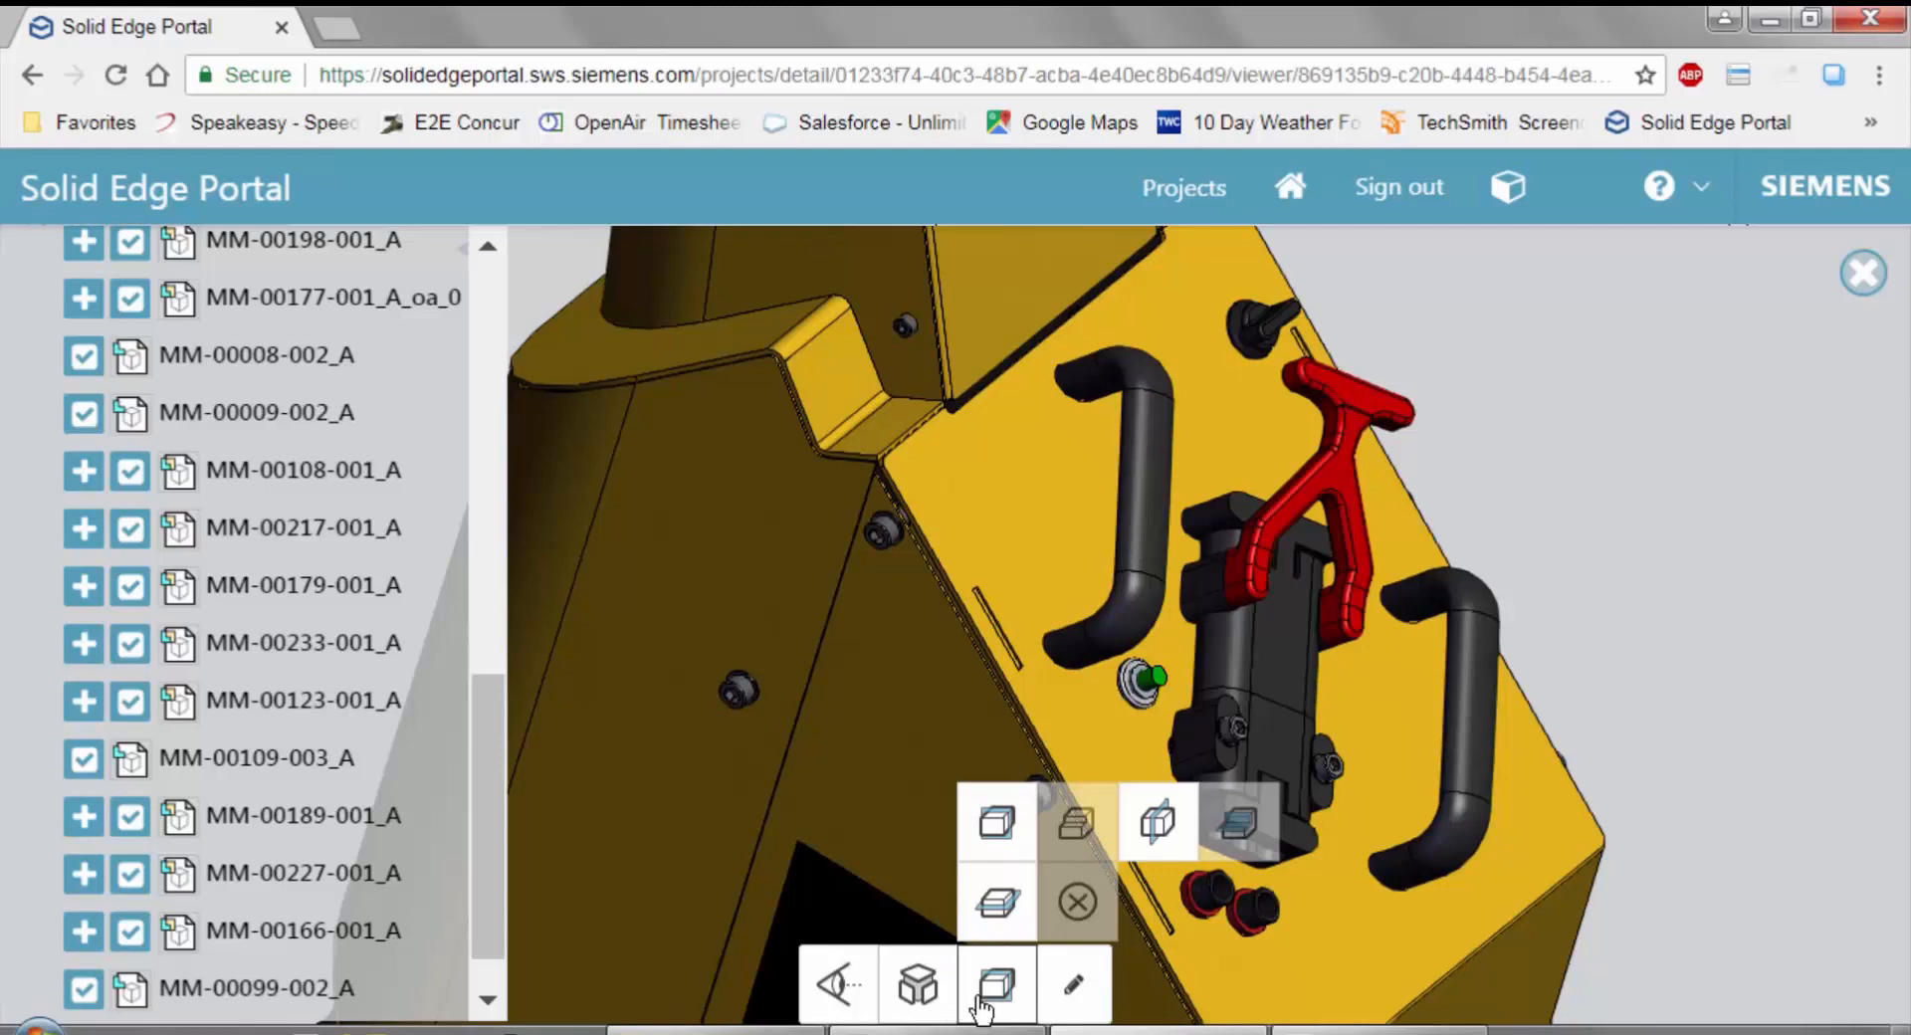
Start a markup of the current 3D view and draw a rectangle around the red handle.
{"action": "left_click", "coordinate": [1093, 1002]}
{"action": "left_click", "coordinate": [1075, 999]}
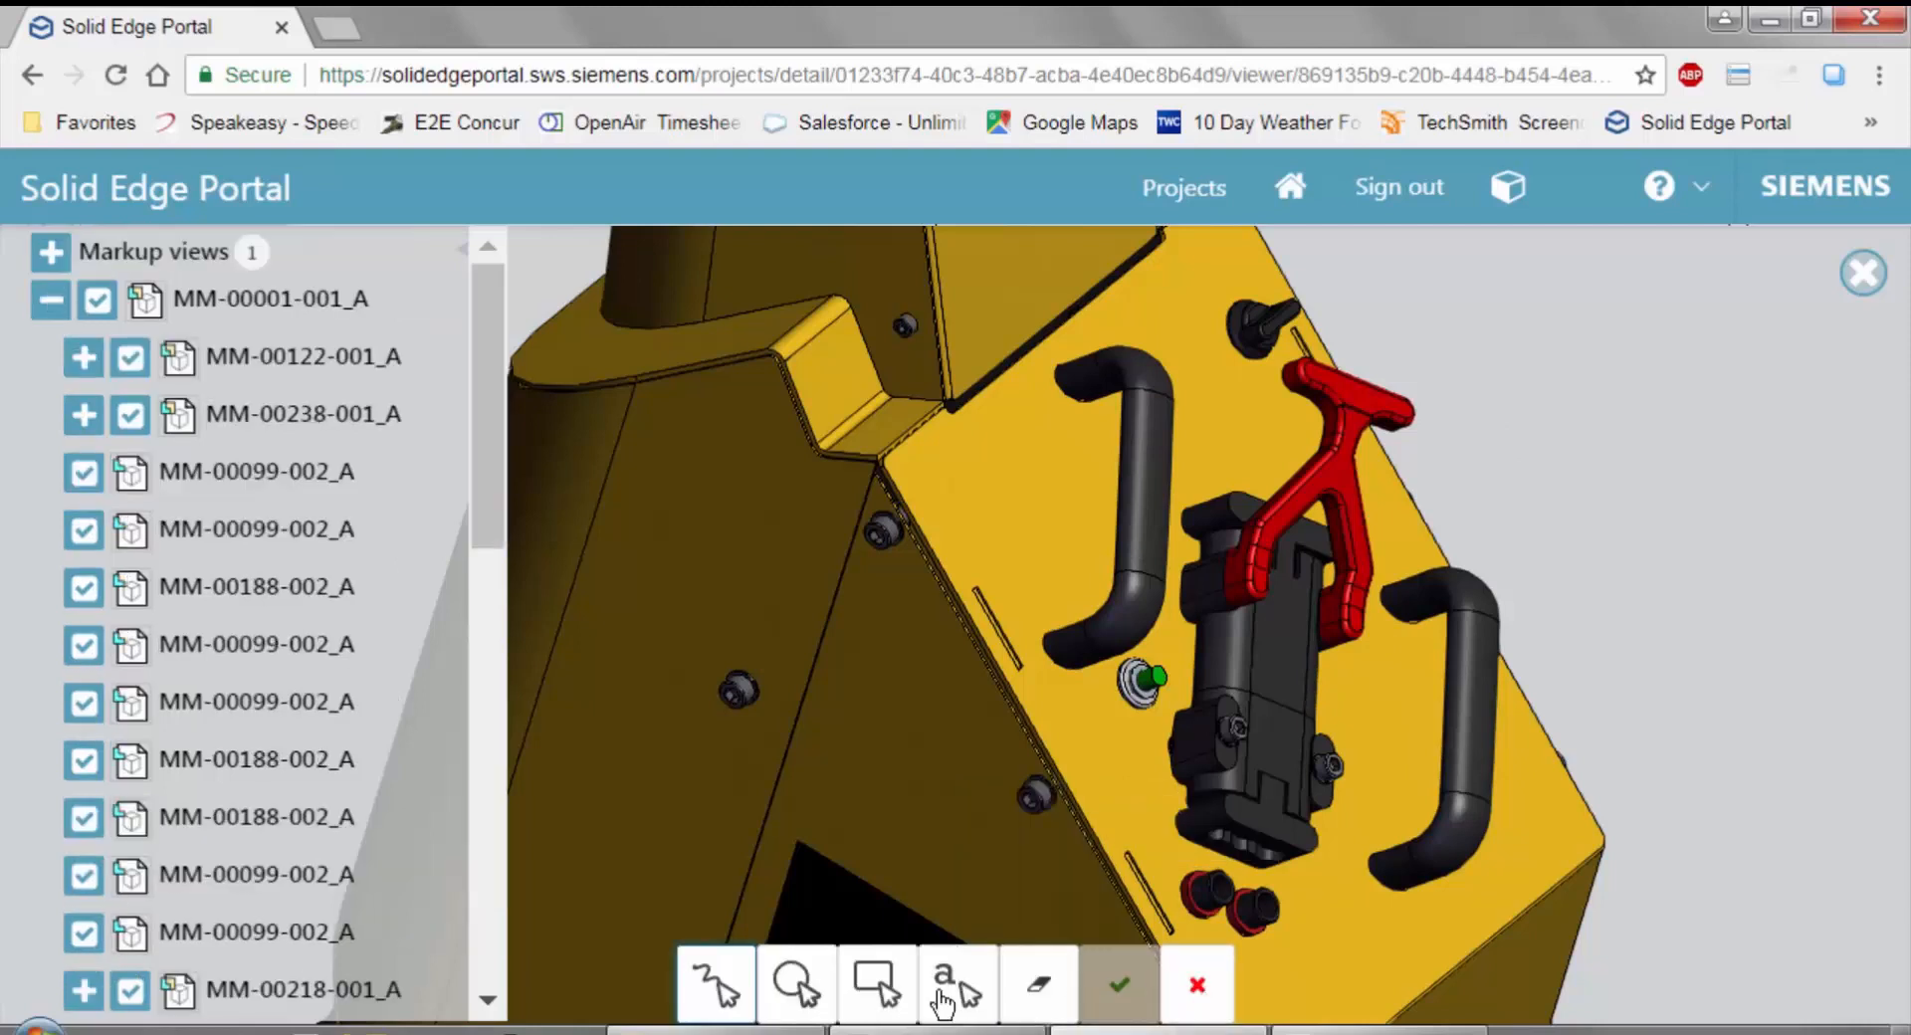
{"action": "left_click", "coordinate": [876, 985]}
{"action": "left_click_drag", "start_coordinate": [1359, 478], "coordinate": [1499, 677]}
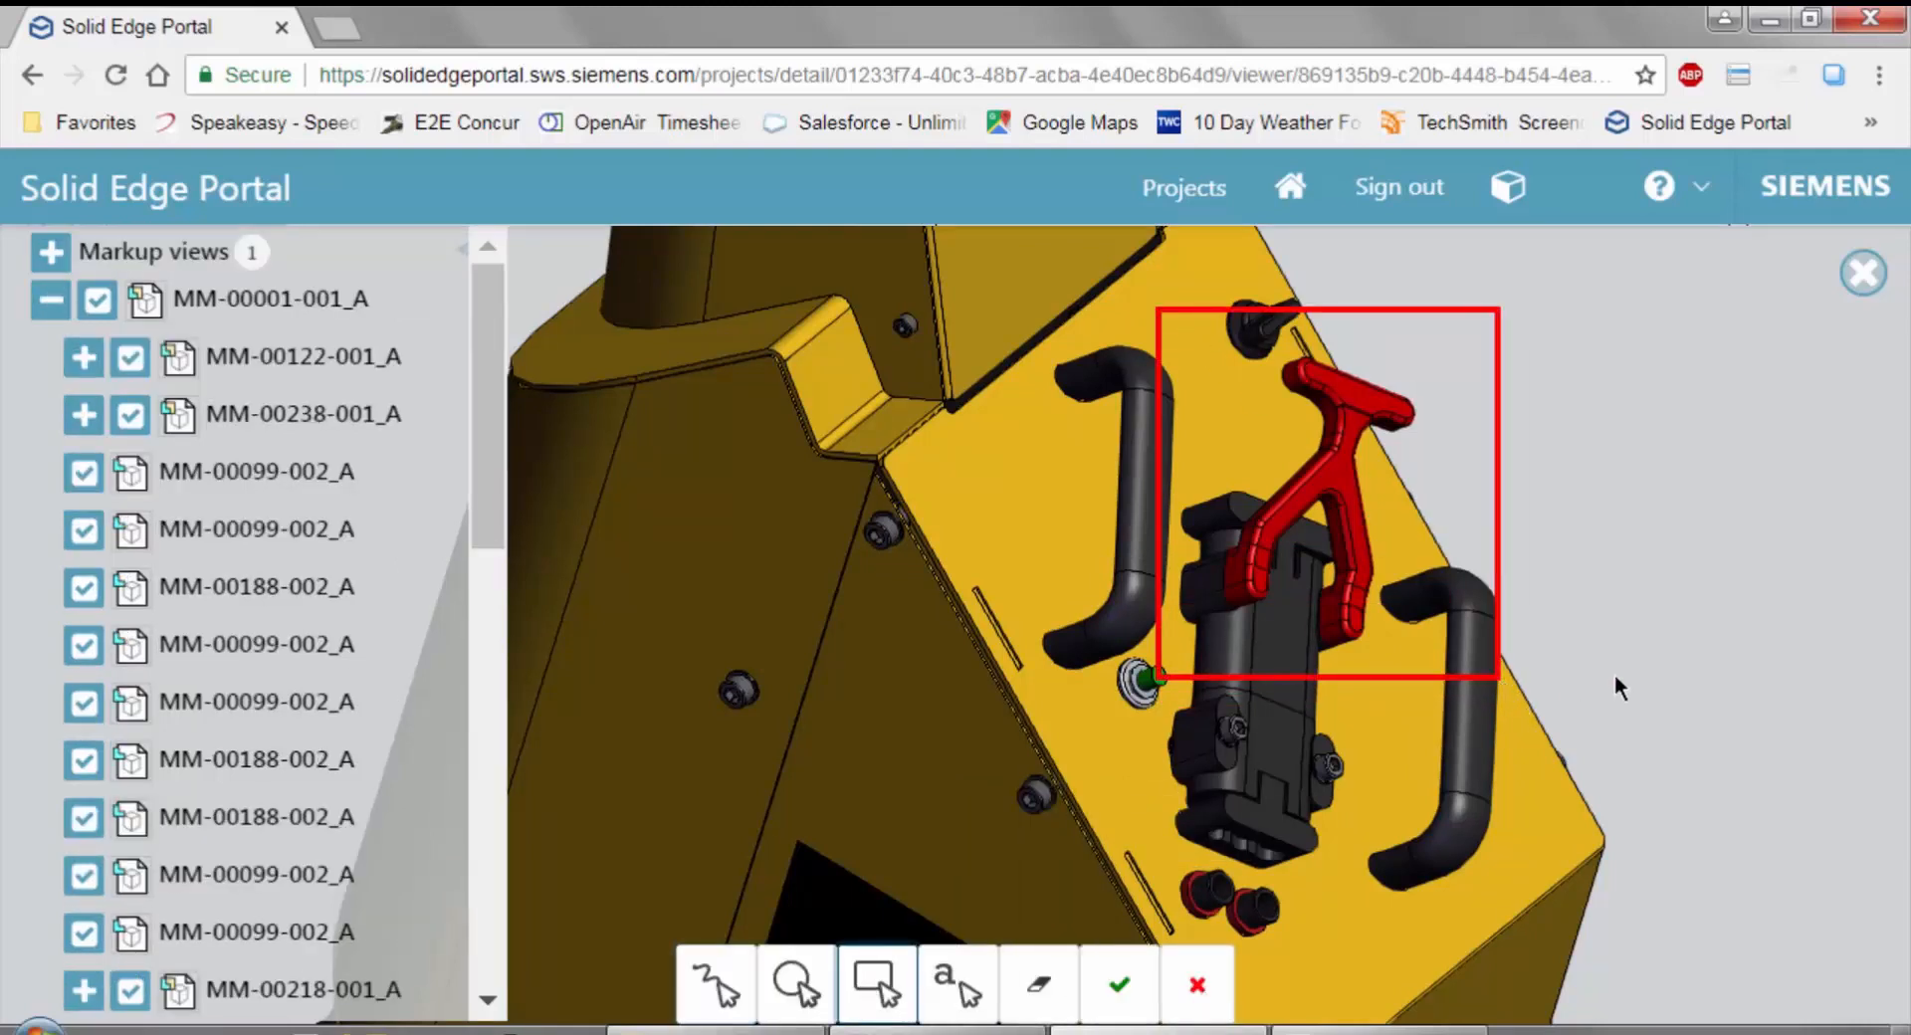
Add a text note reading "Check the availability" in the empty area beside the marked red handle.
{"action": "left_click", "coordinate": [961, 991]}
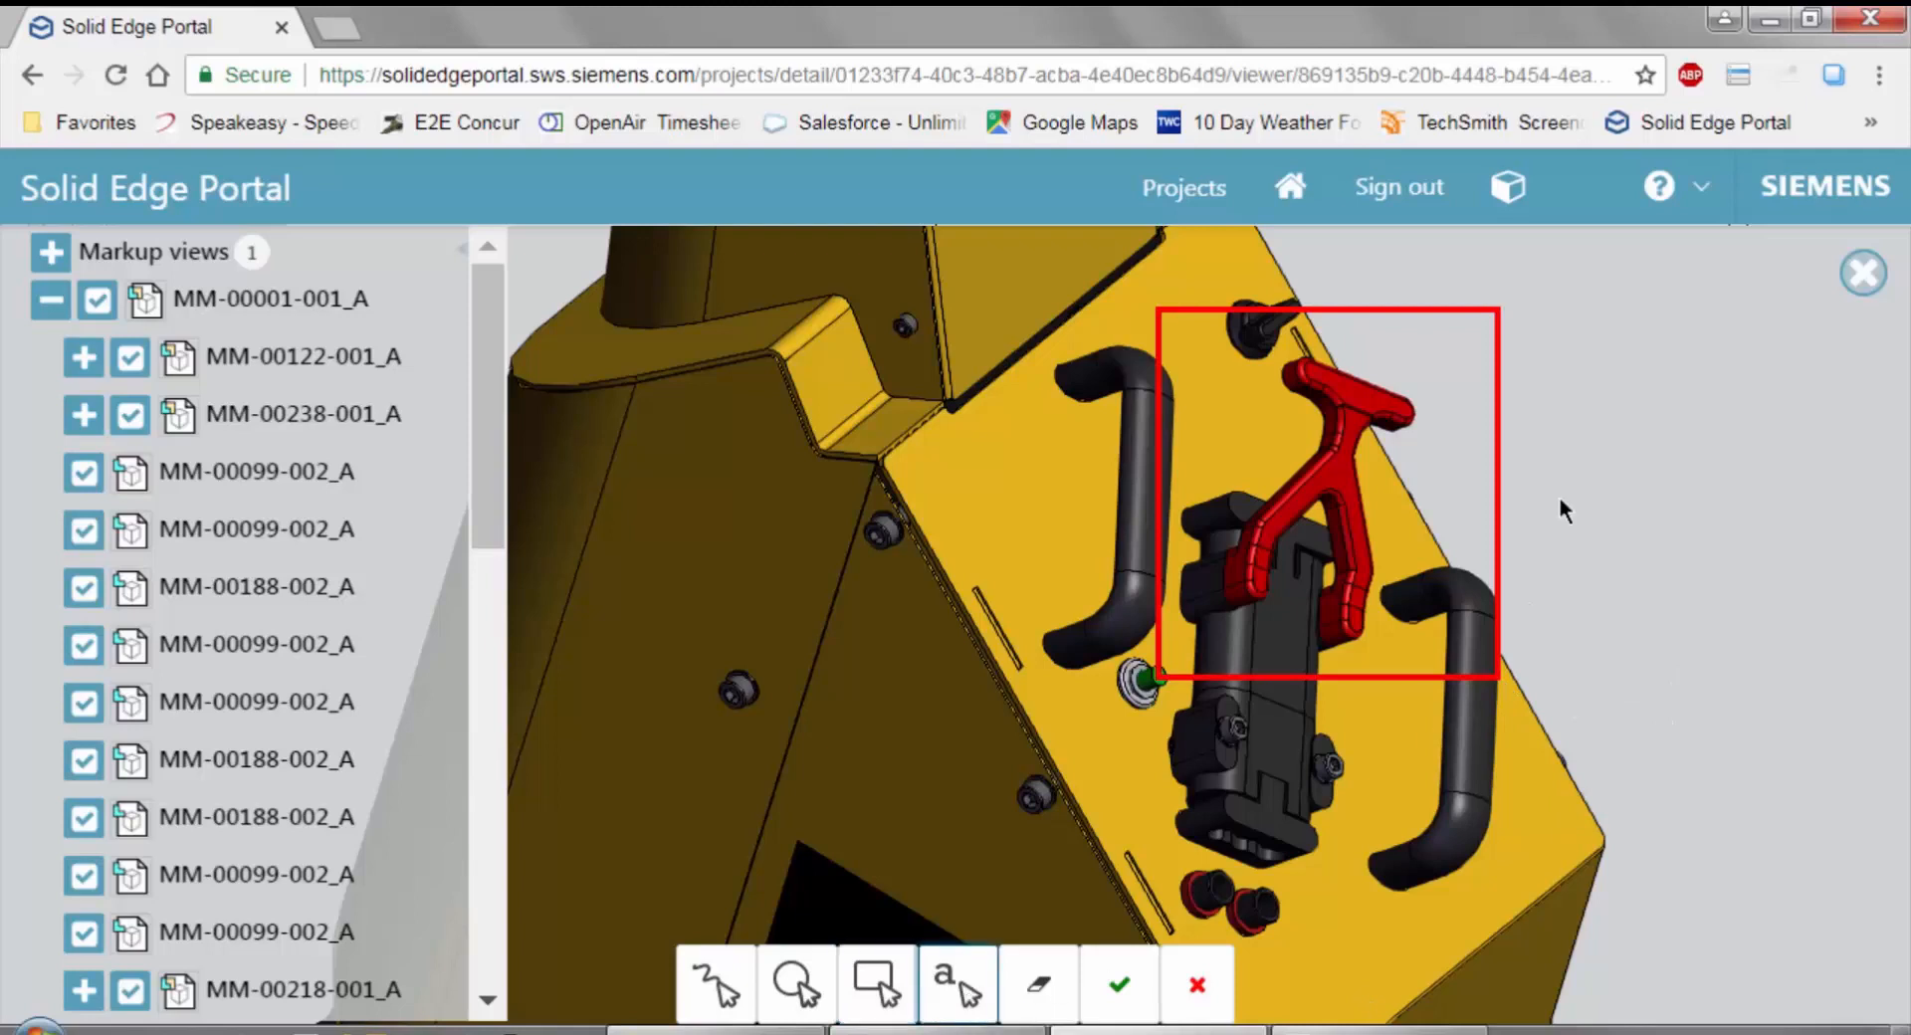
{"action": "left_click", "coordinate": [1599, 490]}
{"action": "double_click", "coordinate": [1763, 582]}
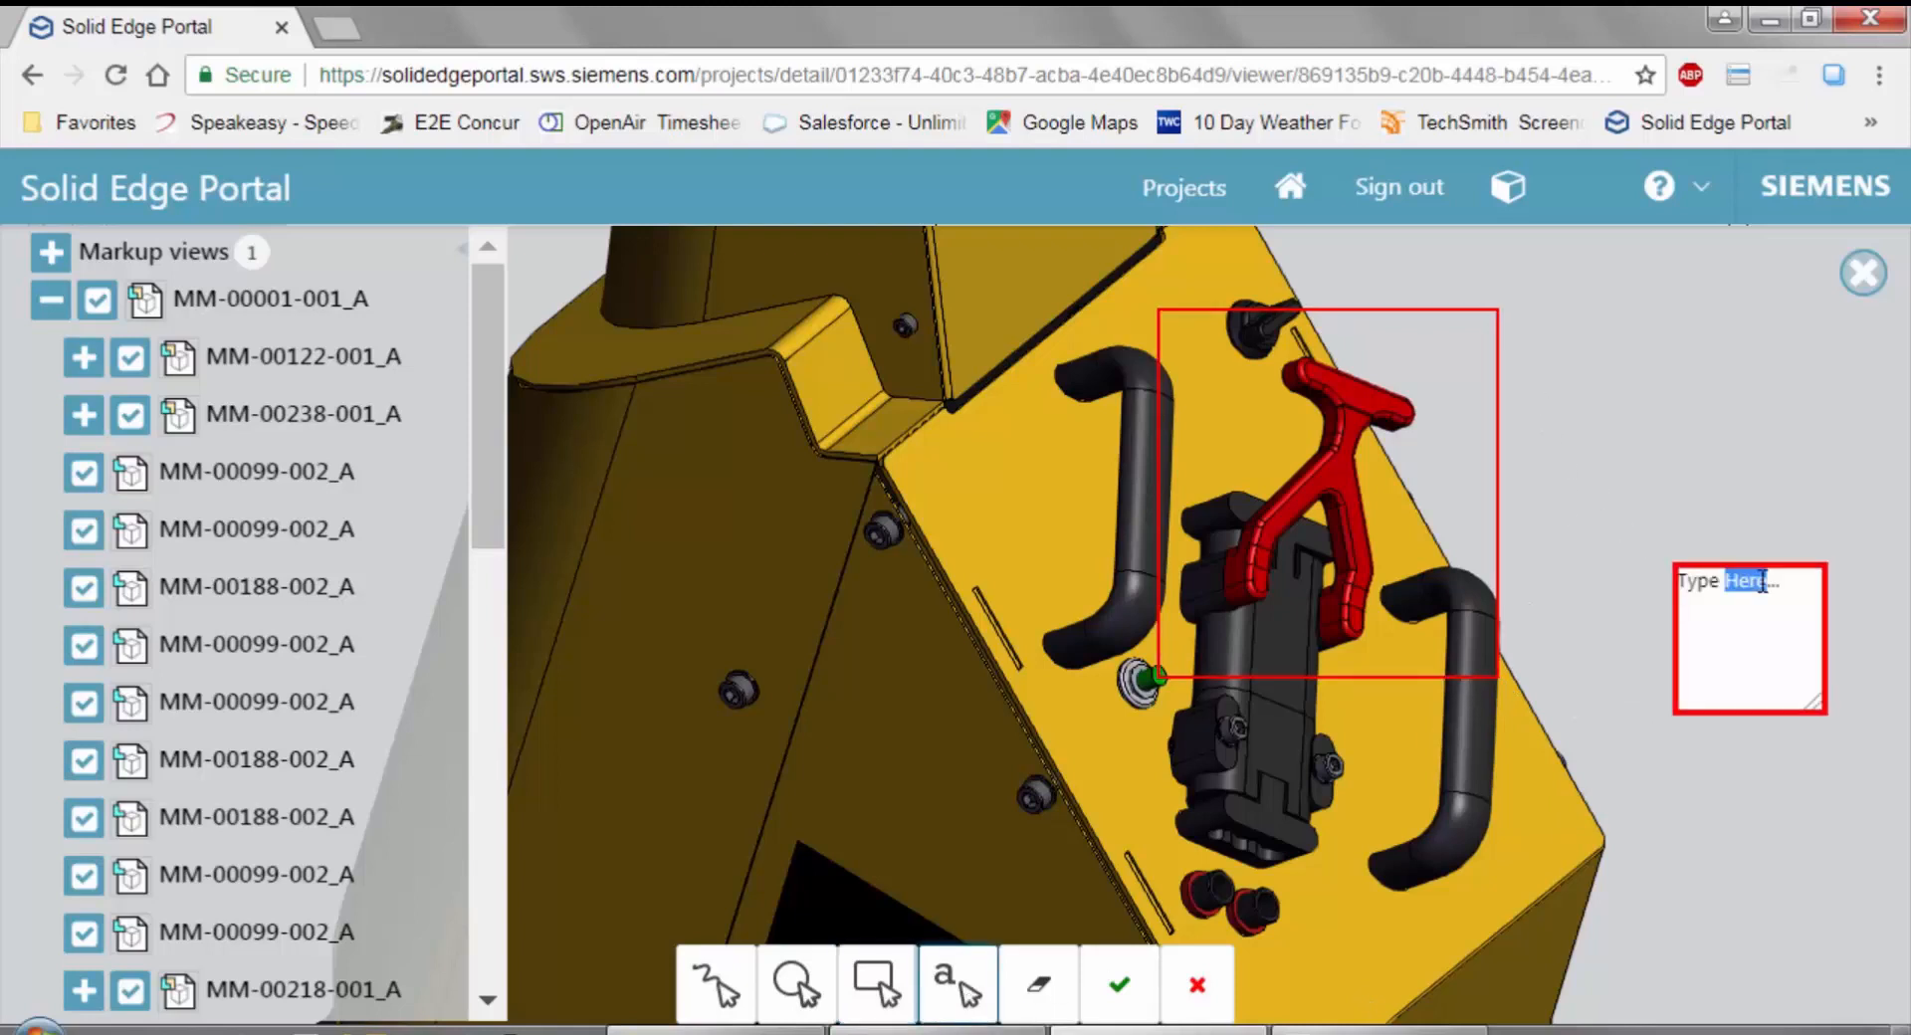
{"action": "type", "text": "Check the availability"}
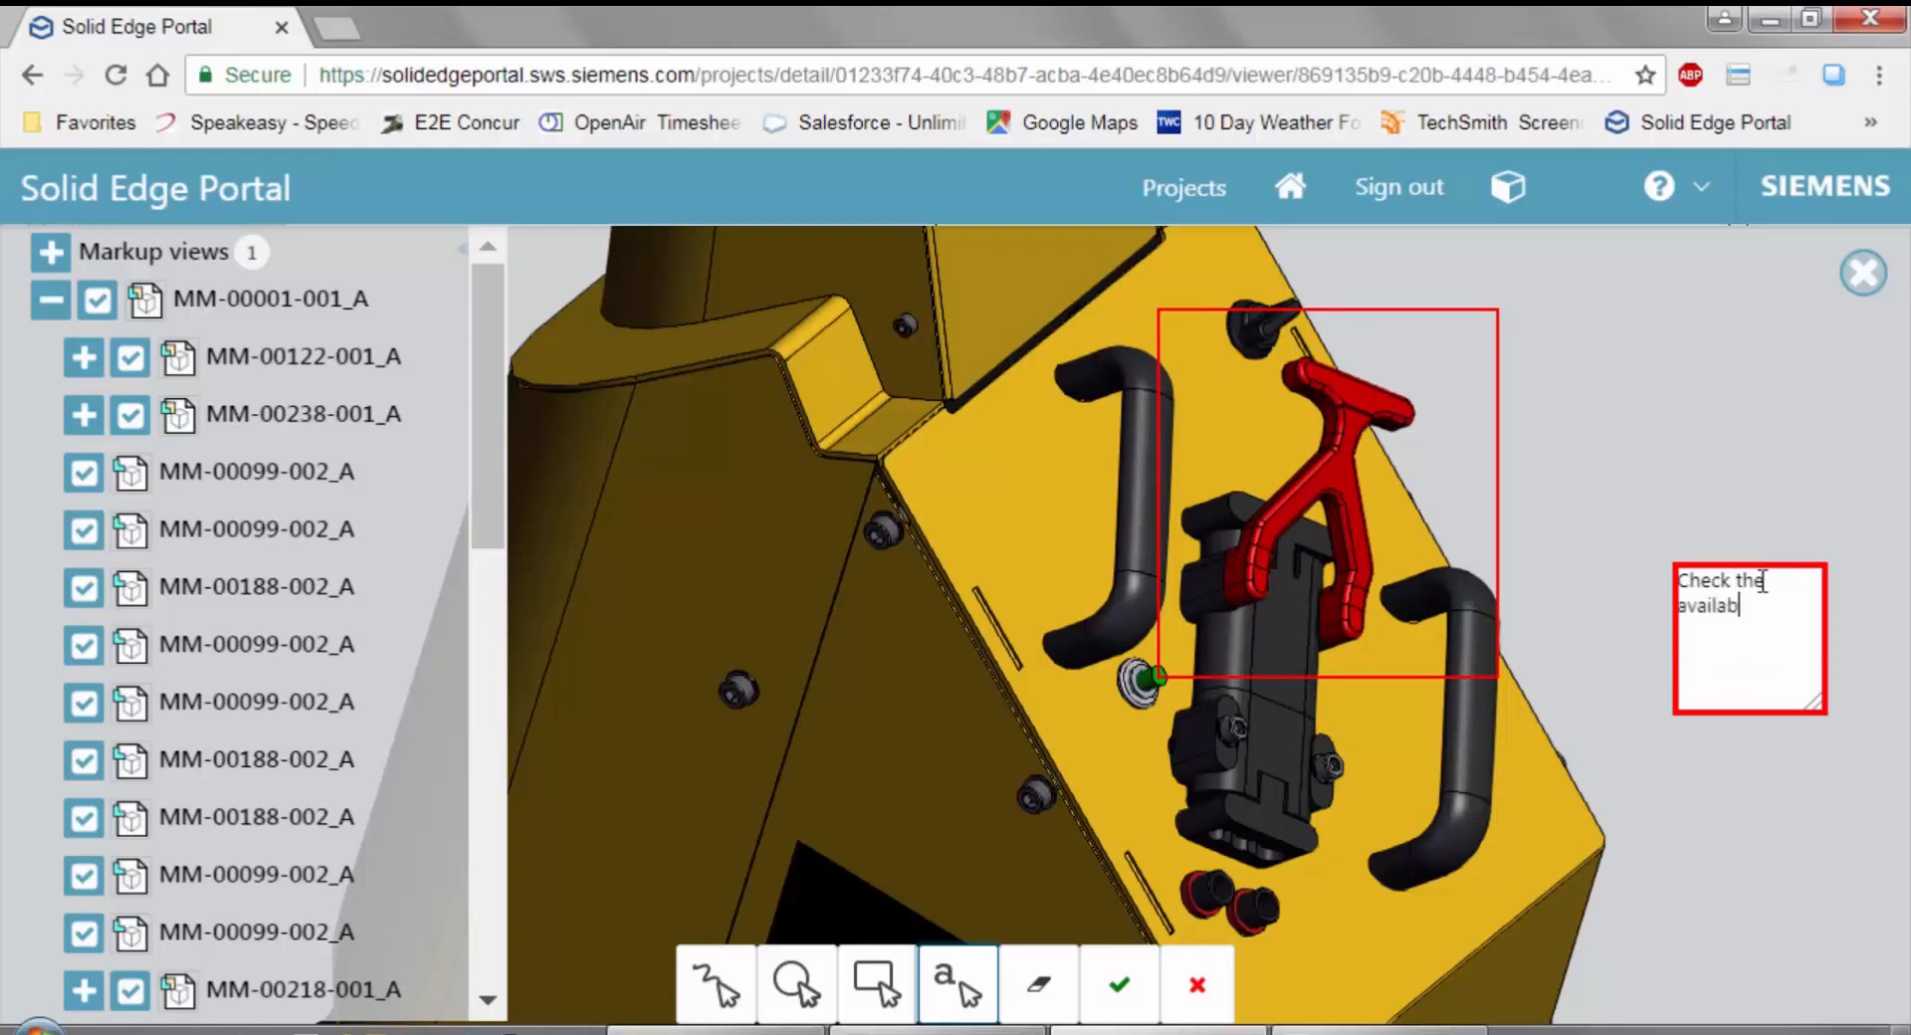
{"action": "left_click", "coordinate": [1667, 470]}
Save the markup under the name "Handle availability".
{"action": "left_click", "coordinate": [1119, 984]}
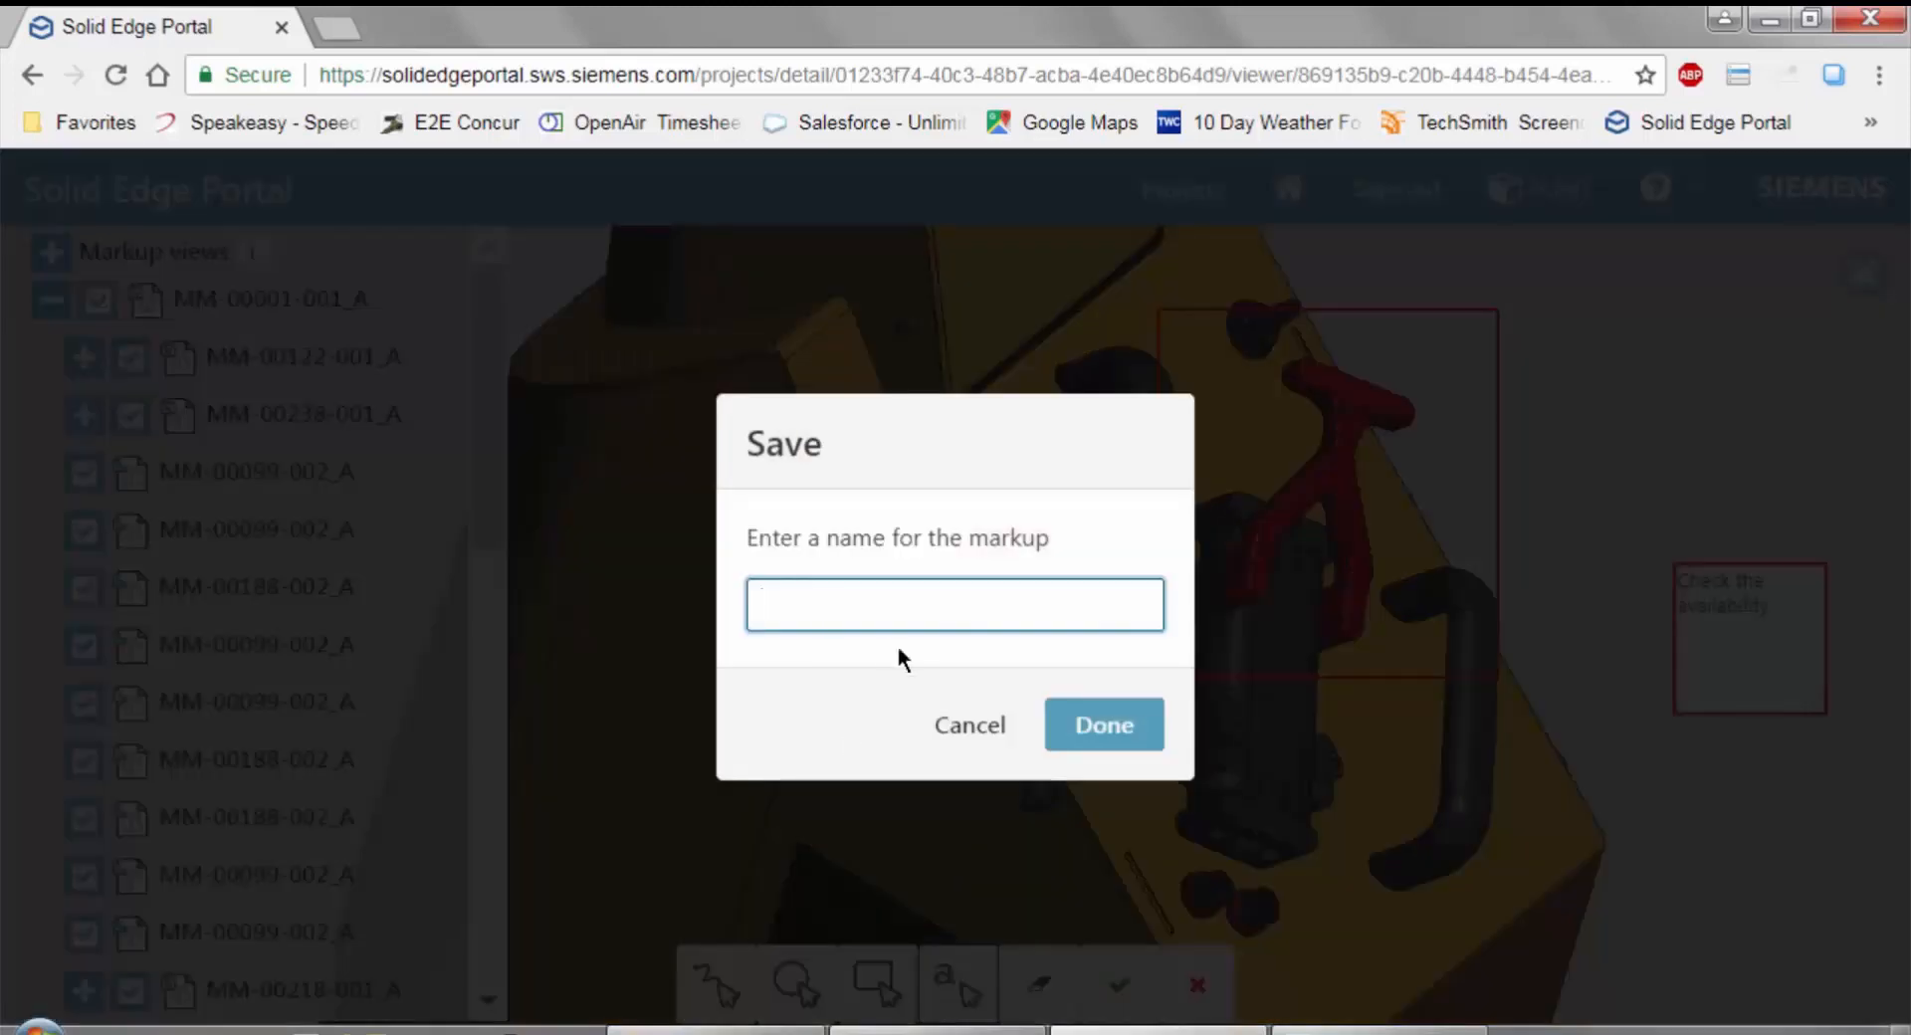
{"action": "type", "text": "Handle availability"}
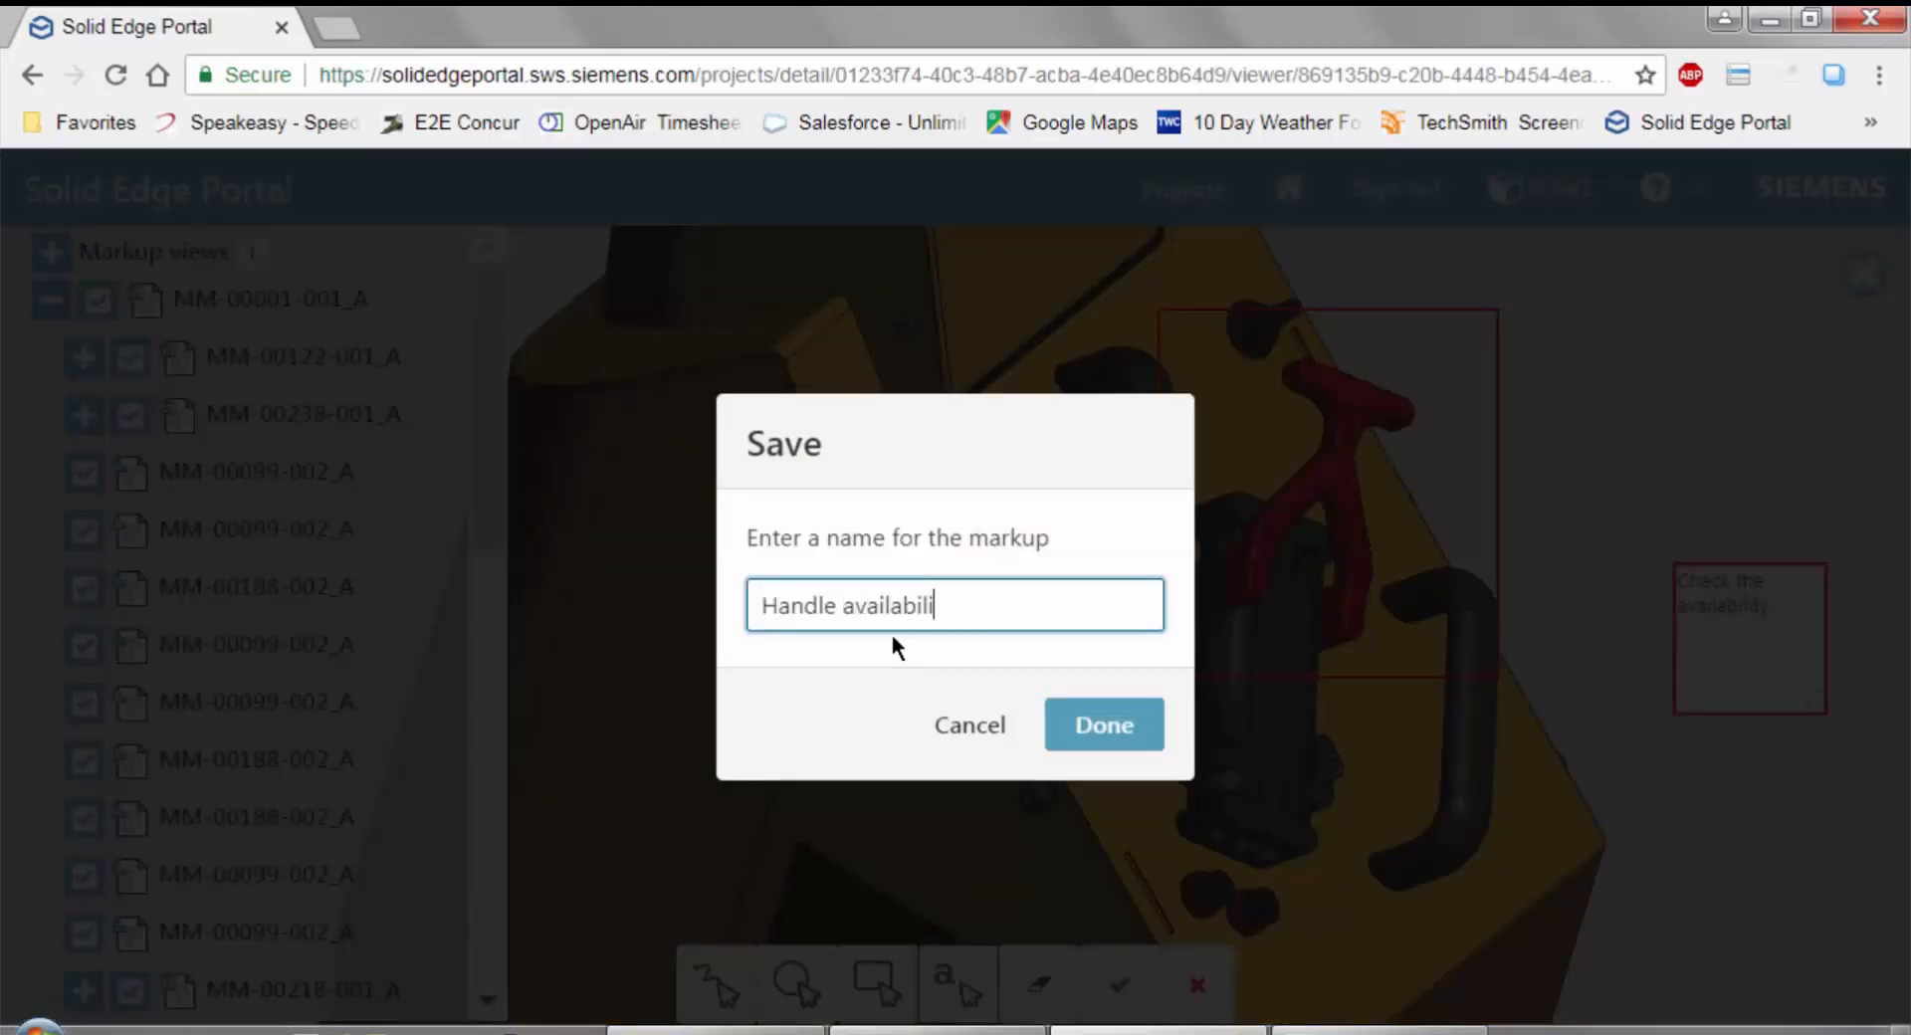
{"action": "left_click", "coordinate": [1096, 736]}
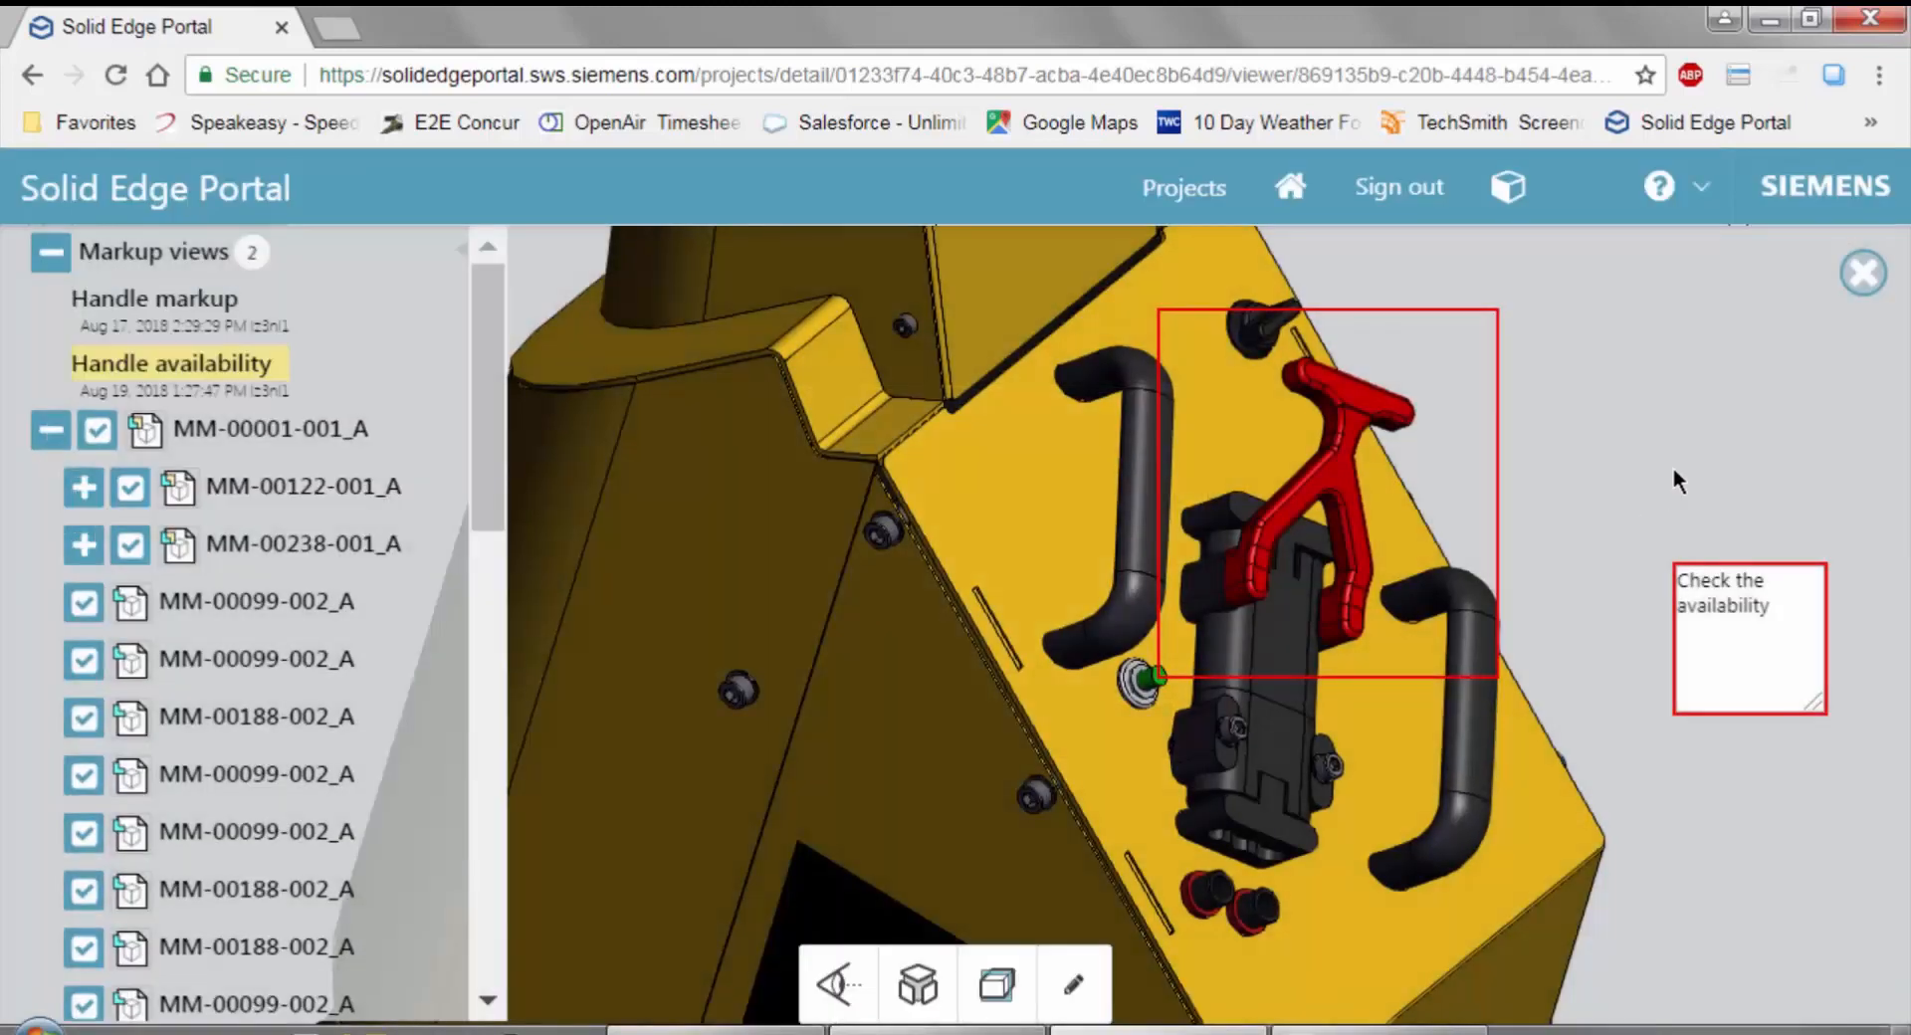
Move the model out of position, recall the saved Handle availability markup view, and shift the model again.
{"action": "middle_click_drag", "start_coordinate": [1712, 444], "coordinate": [1471, 303]}
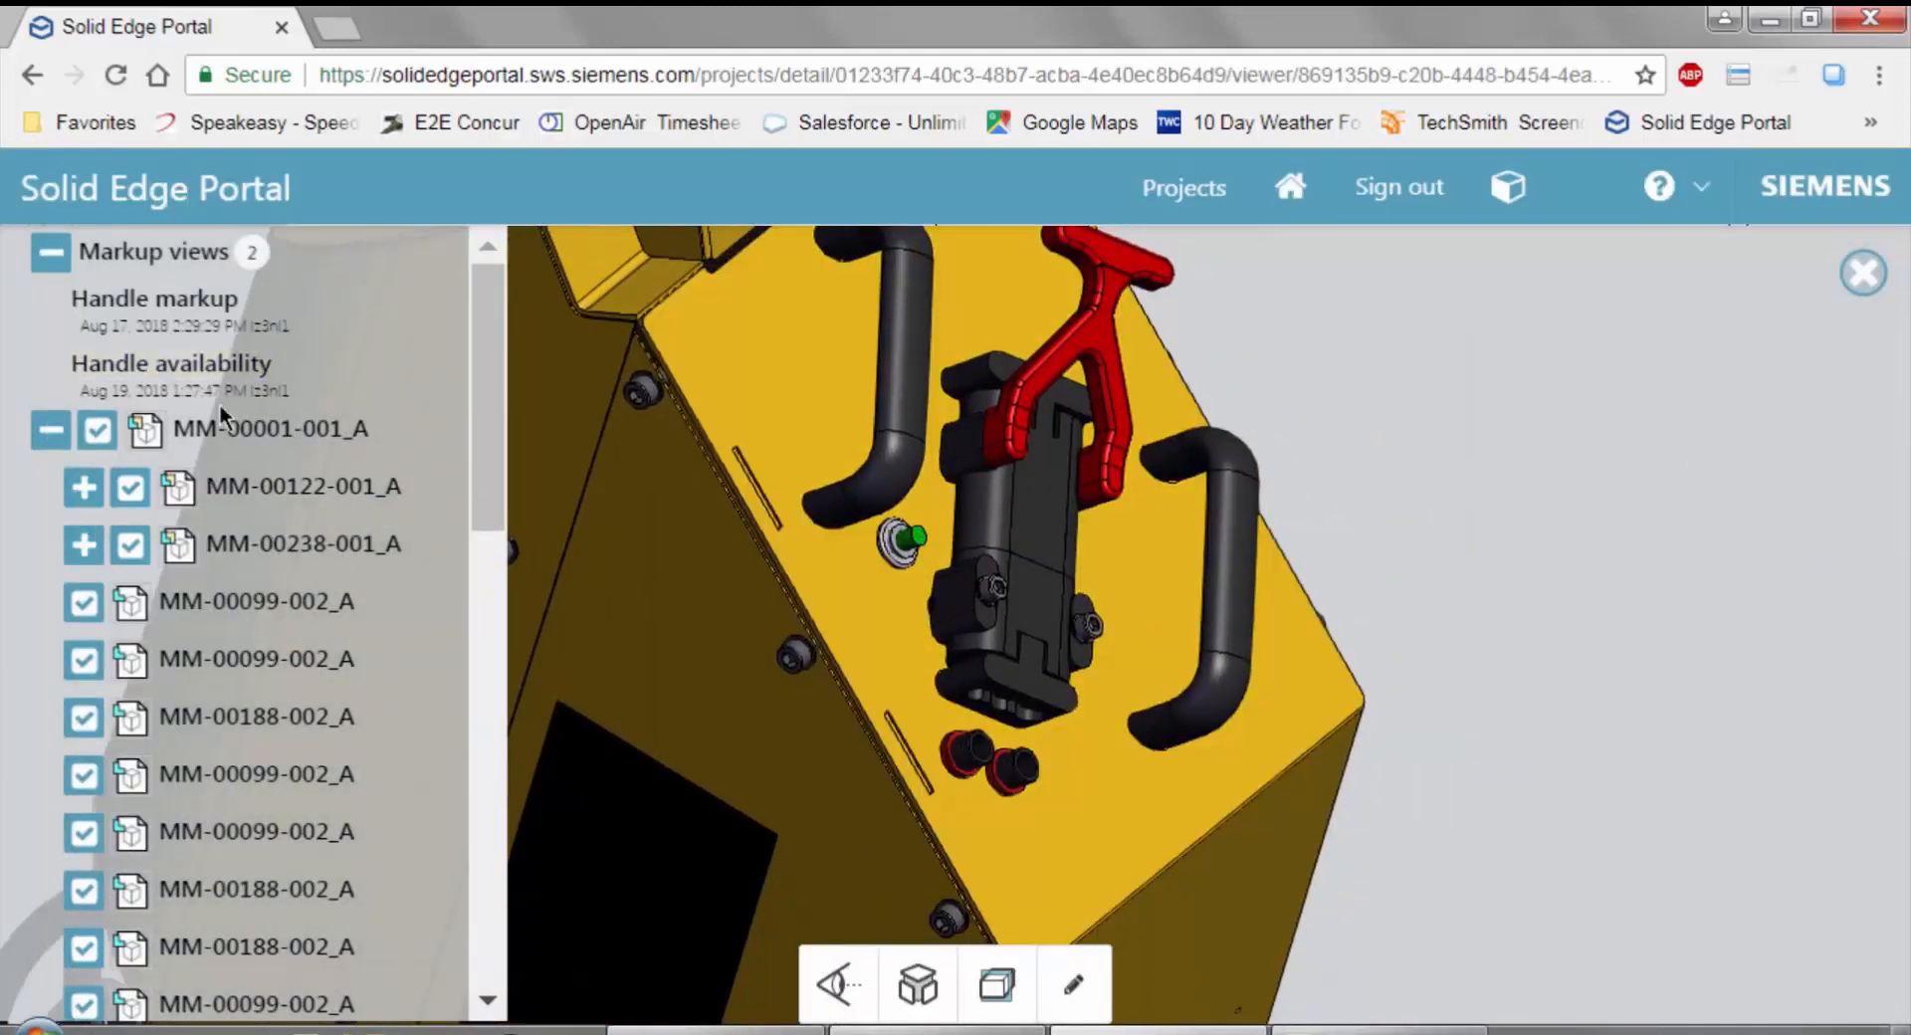
{"action": "left_click", "coordinate": [207, 377]}
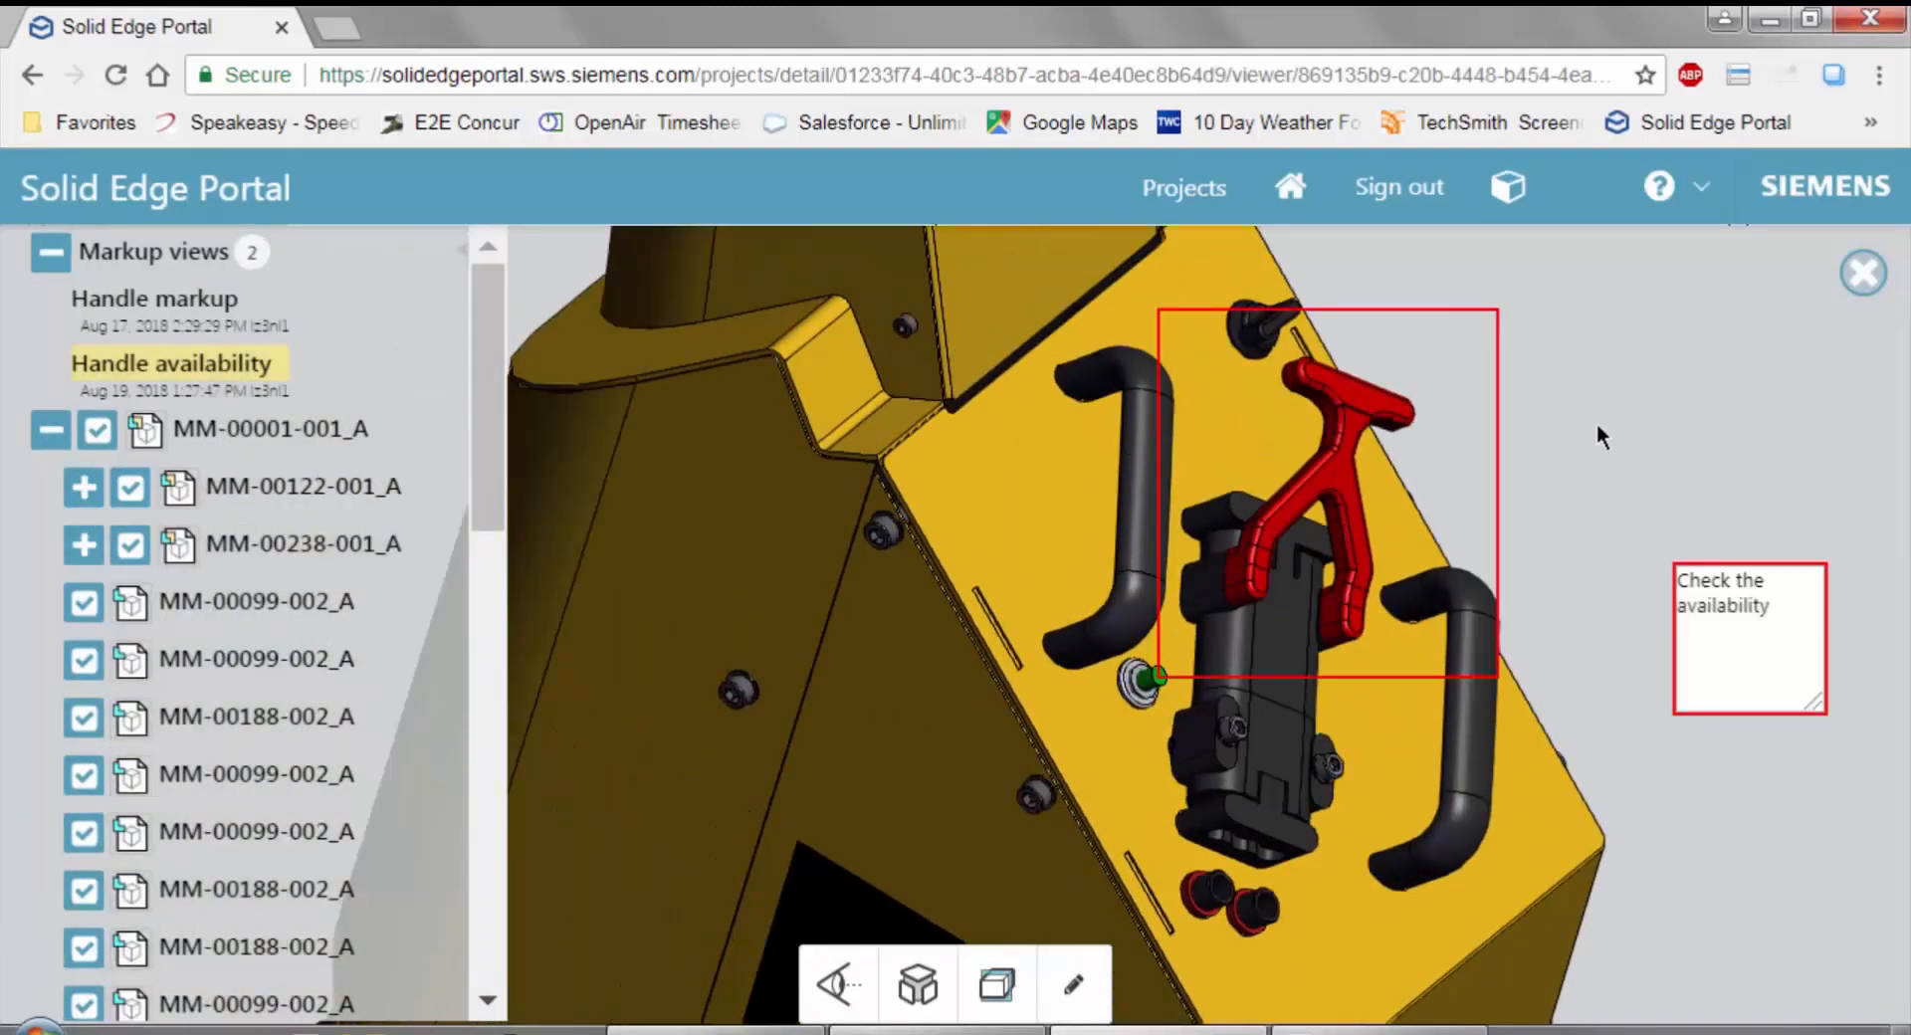
{"action": "middle_click_drag", "start_coordinate": [1740, 462], "coordinate": [1560, 495]}
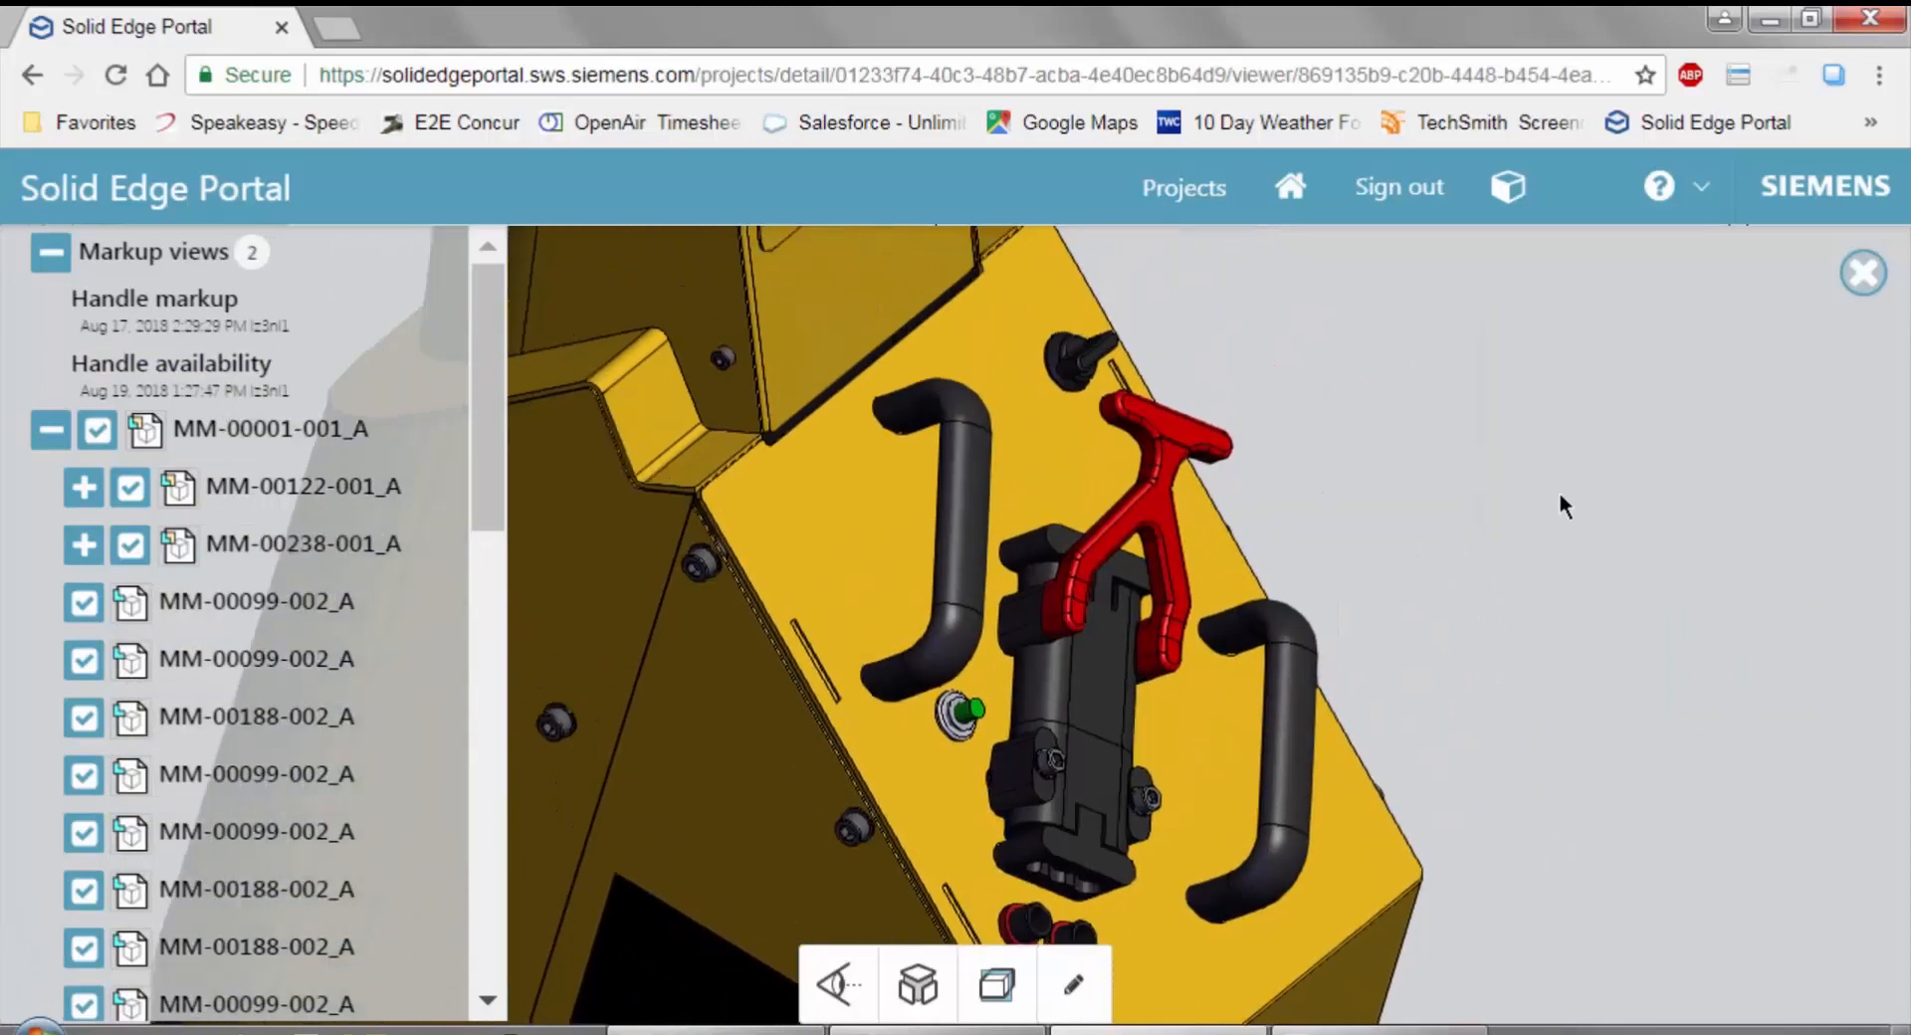
Close the 3D viewer, look over the Master Mover project's file list, and go back to the projects overview.
{"action": "left_click", "coordinate": [1864, 273]}
{"action": "scroll", "coordinate": [1099, 829], "scroll_direction": "down", "scroll_amount": 5}
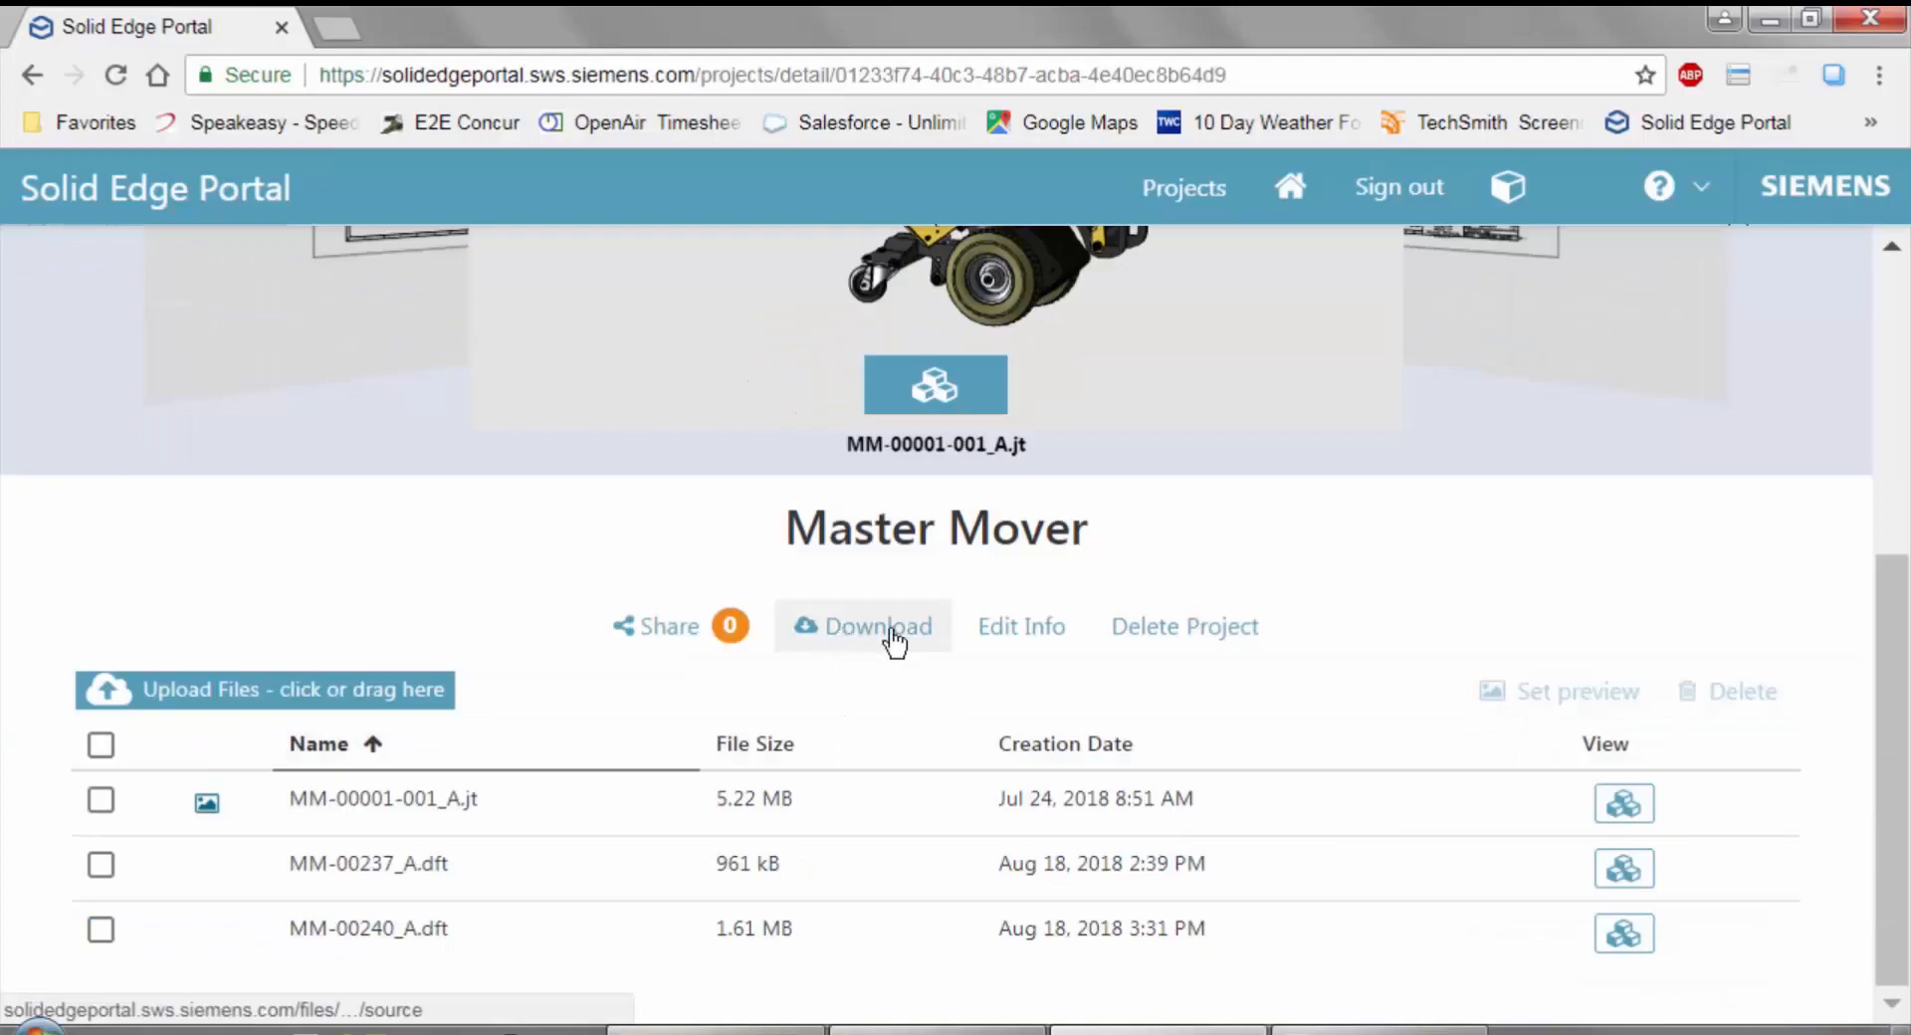
{"action": "scroll", "coordinate": [893, 640], "scroll_direction": "up", "scroll_amount": 3}
{"action": "left_click", "coordinate": [1175, 189]}
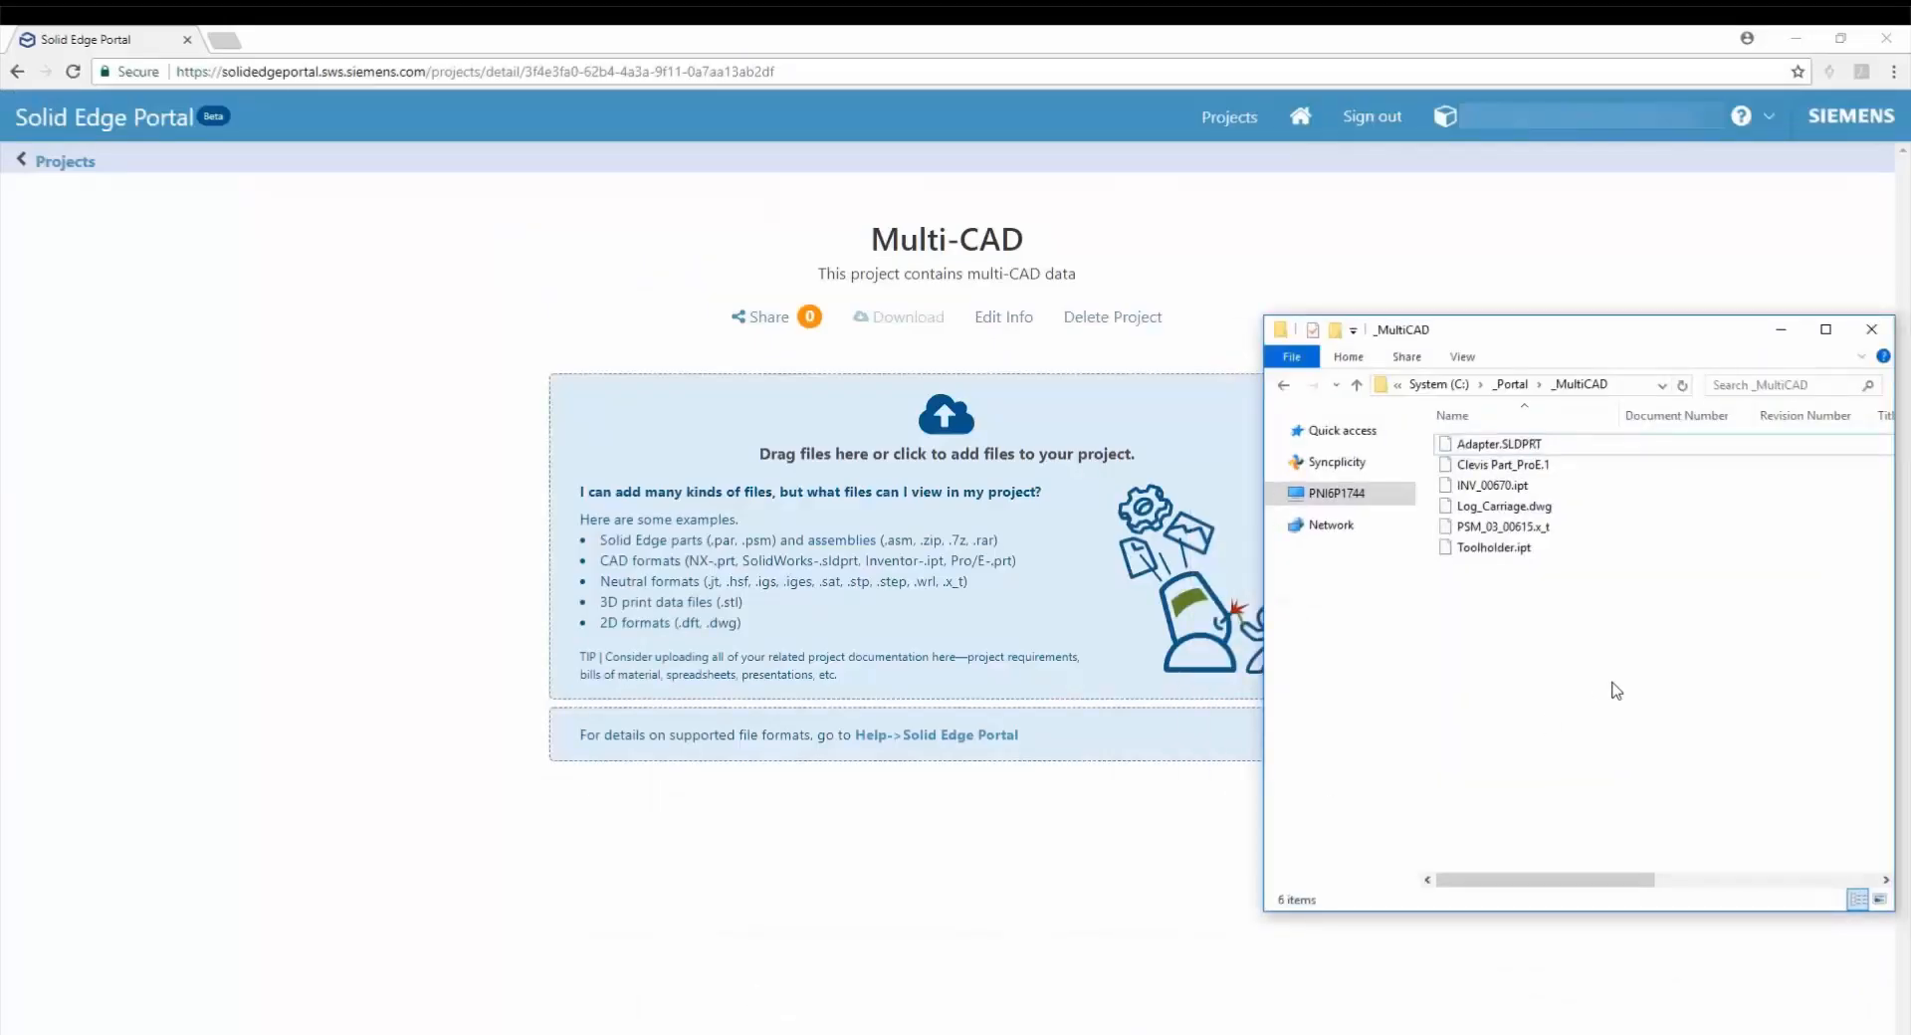
Upload all files from the _MultiCAD folder to the Multi-CAD project, and open a model from the preview carousel.
{"action": "key", "text": "ctrl+a"}
{"action": "left_click_drag", "start_coordinate": [1582, 549], "coordinate": [1165, 589]}
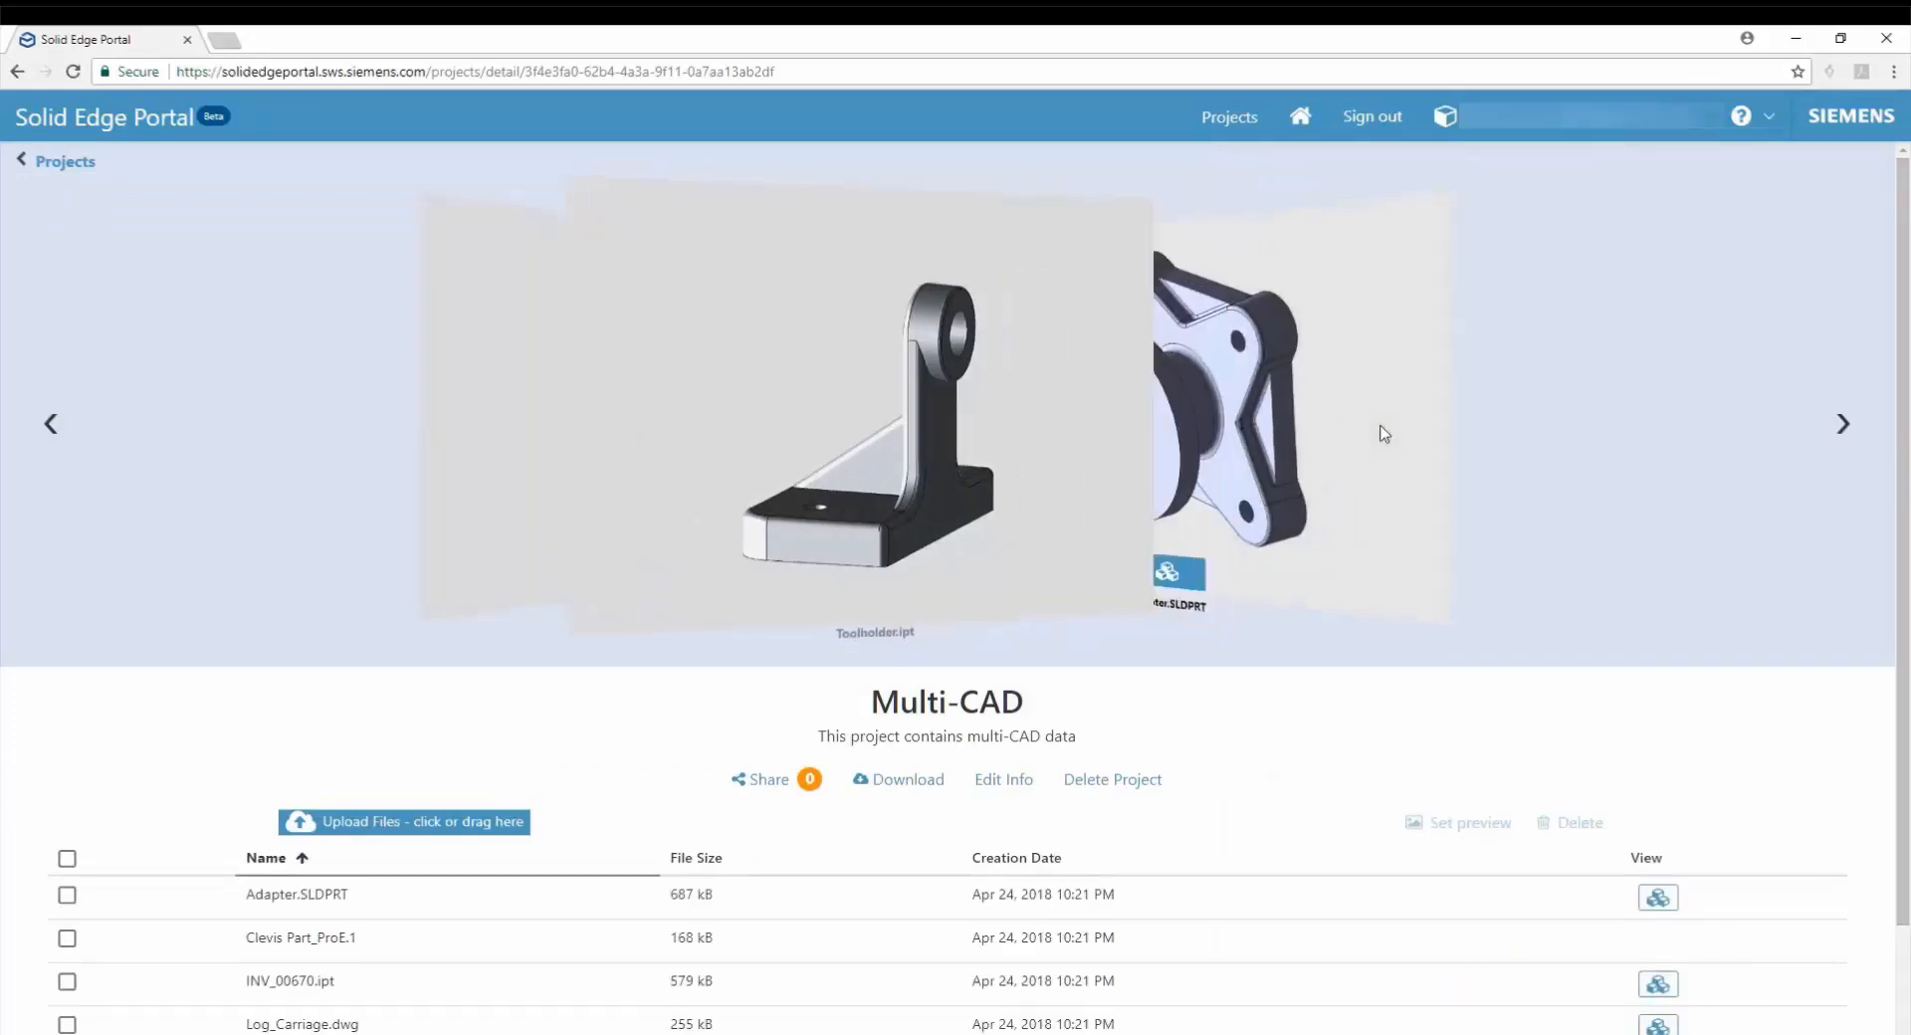
{"action": "left_click", "coordinate": [1382, 430]}
{"action": "left_click", "coordinate": [933, 609]}
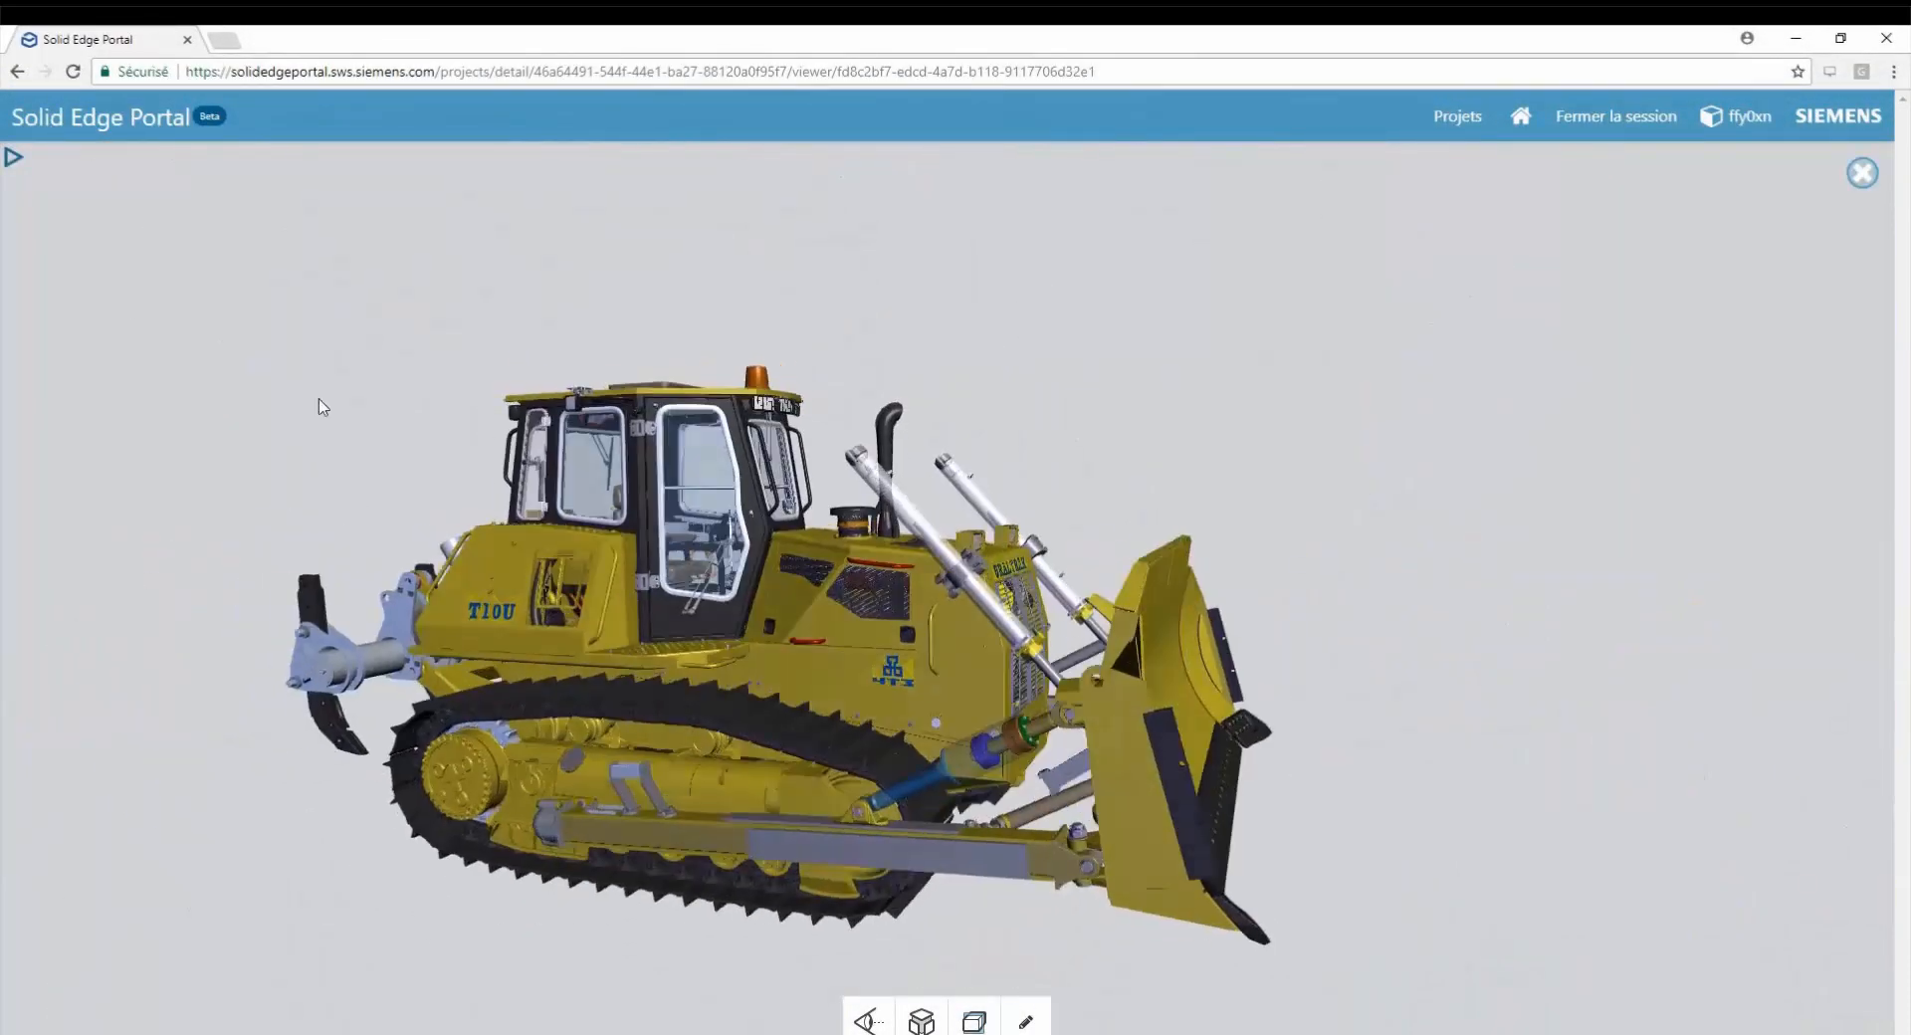
Expand the B-000001_Bulldozer structure and toggle the display of B-000015, the whole assembly, B-000525, B-000552, B-000011 and B-000579.
{"action": "left_click", "coordinate": [12, 156]}
{"action": "left_click", "coordinate": [33, 194]}
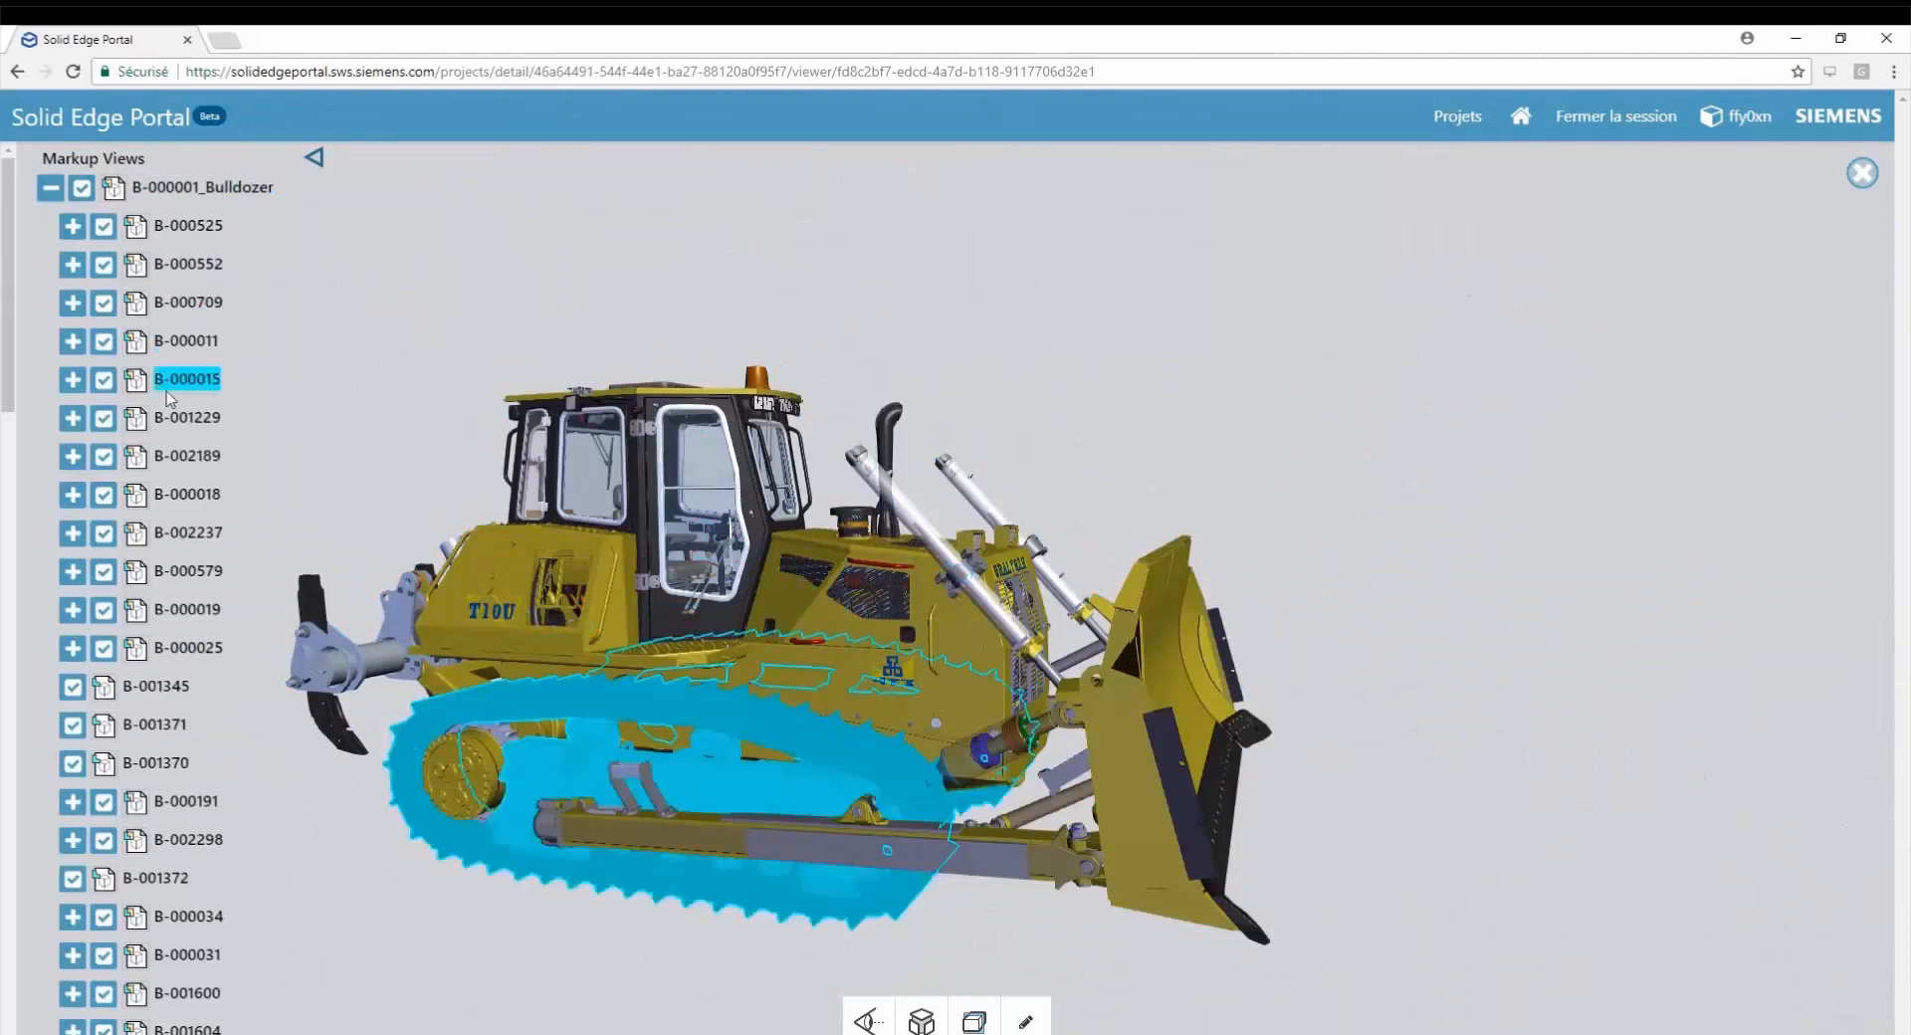
{"action": "left_click", "coordinate": [103, 381]}
{"action": "left_click", "coordinate": [82, 190]}
{"action": "left_click", "coordinate": [104, 227]}
{"action": "left_click", "coordinate": [105, 266]}
{"action": "left_click", "coordinate": [108, 340]}
{"action": "left_click", "coordinate": [104, 571]}
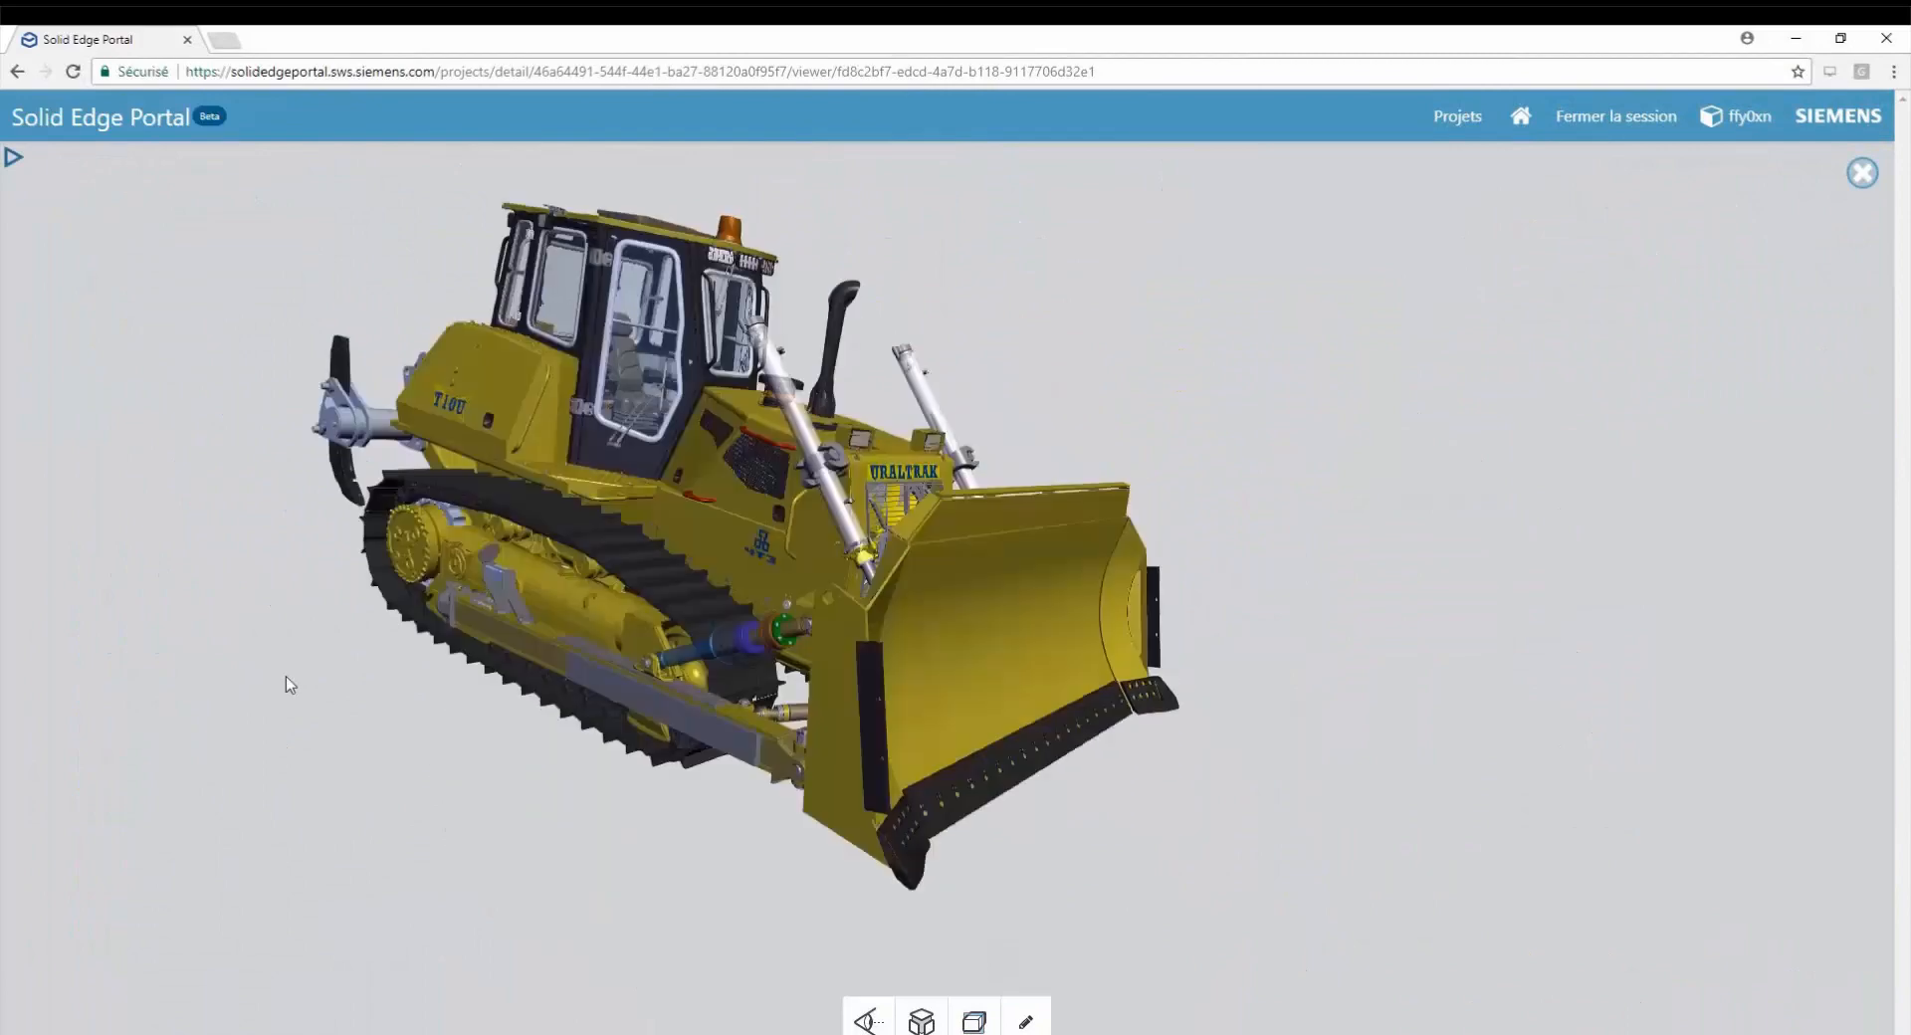
Apply a section plane to the bulldozer and inspect the model up close.
{"action": "left_click", "coordinate": [974, 1020]}
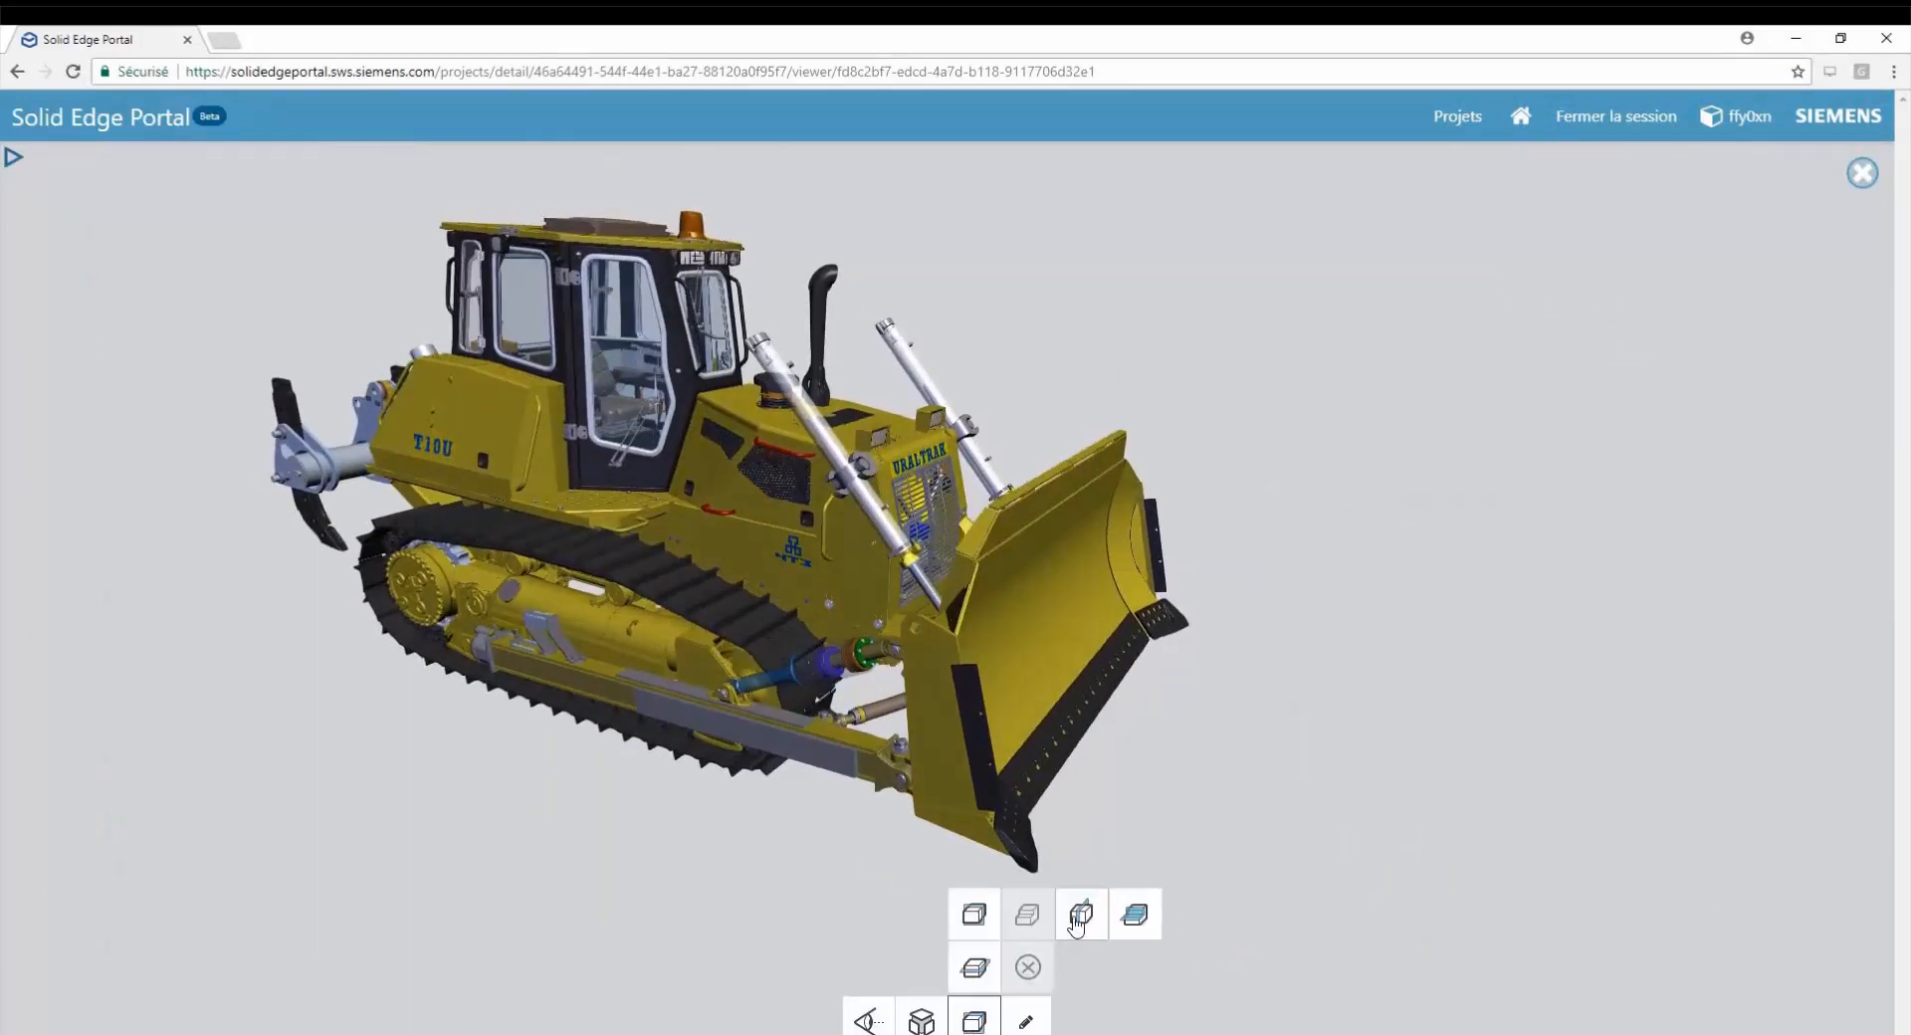
{"action": "left_click", "coordinate": [1081, 914]}
{"action": "left_click_drag", "start_coordinate": [555, 767], "coordinate": [478, 697]}
{"action": "scroll", "coordinate": [458, 497], "scroll_direction": "up", "scroll_amount": 5}
{"action": "left_click_drag", "start_coordinate": [160, 986], "coordinate": [1335, 716]}
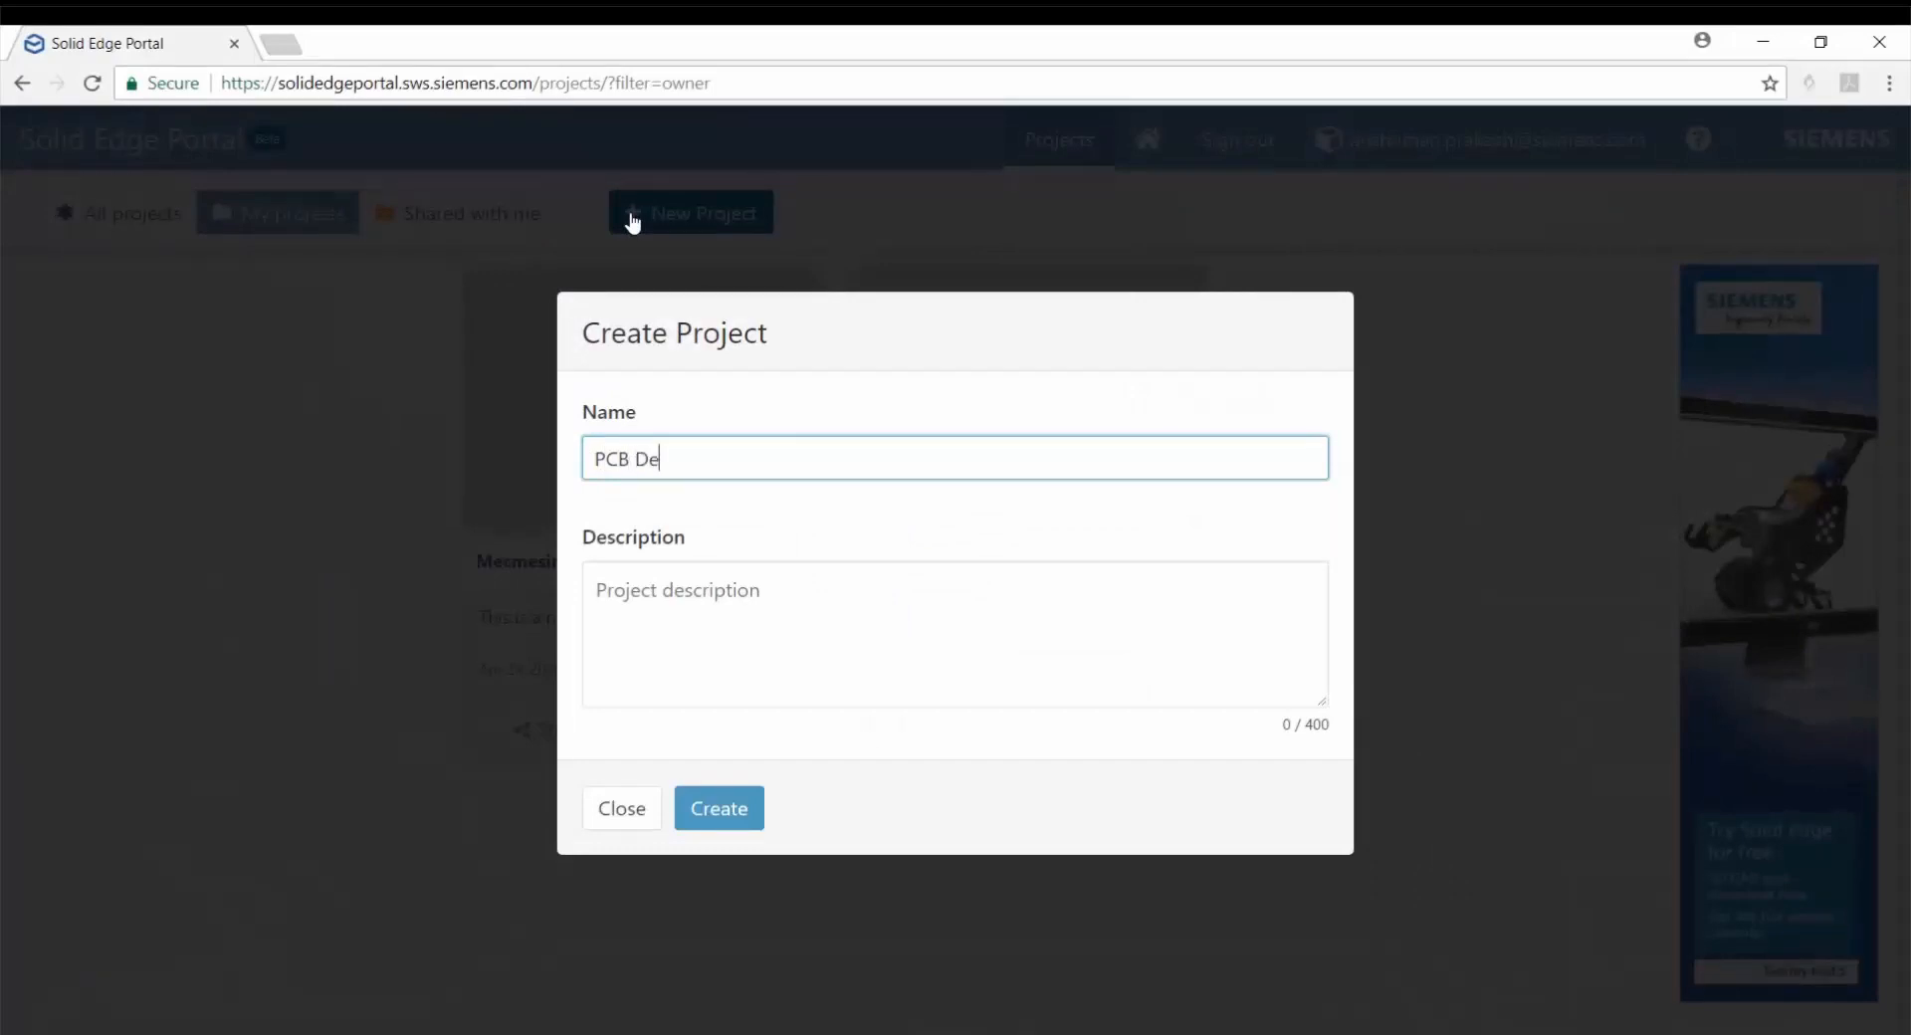
Create a project named PCB Design and upload dBMC.pdf and dBMC_PCB.step to it.
{"action": "left_click", "coordinate": [730, 803]}
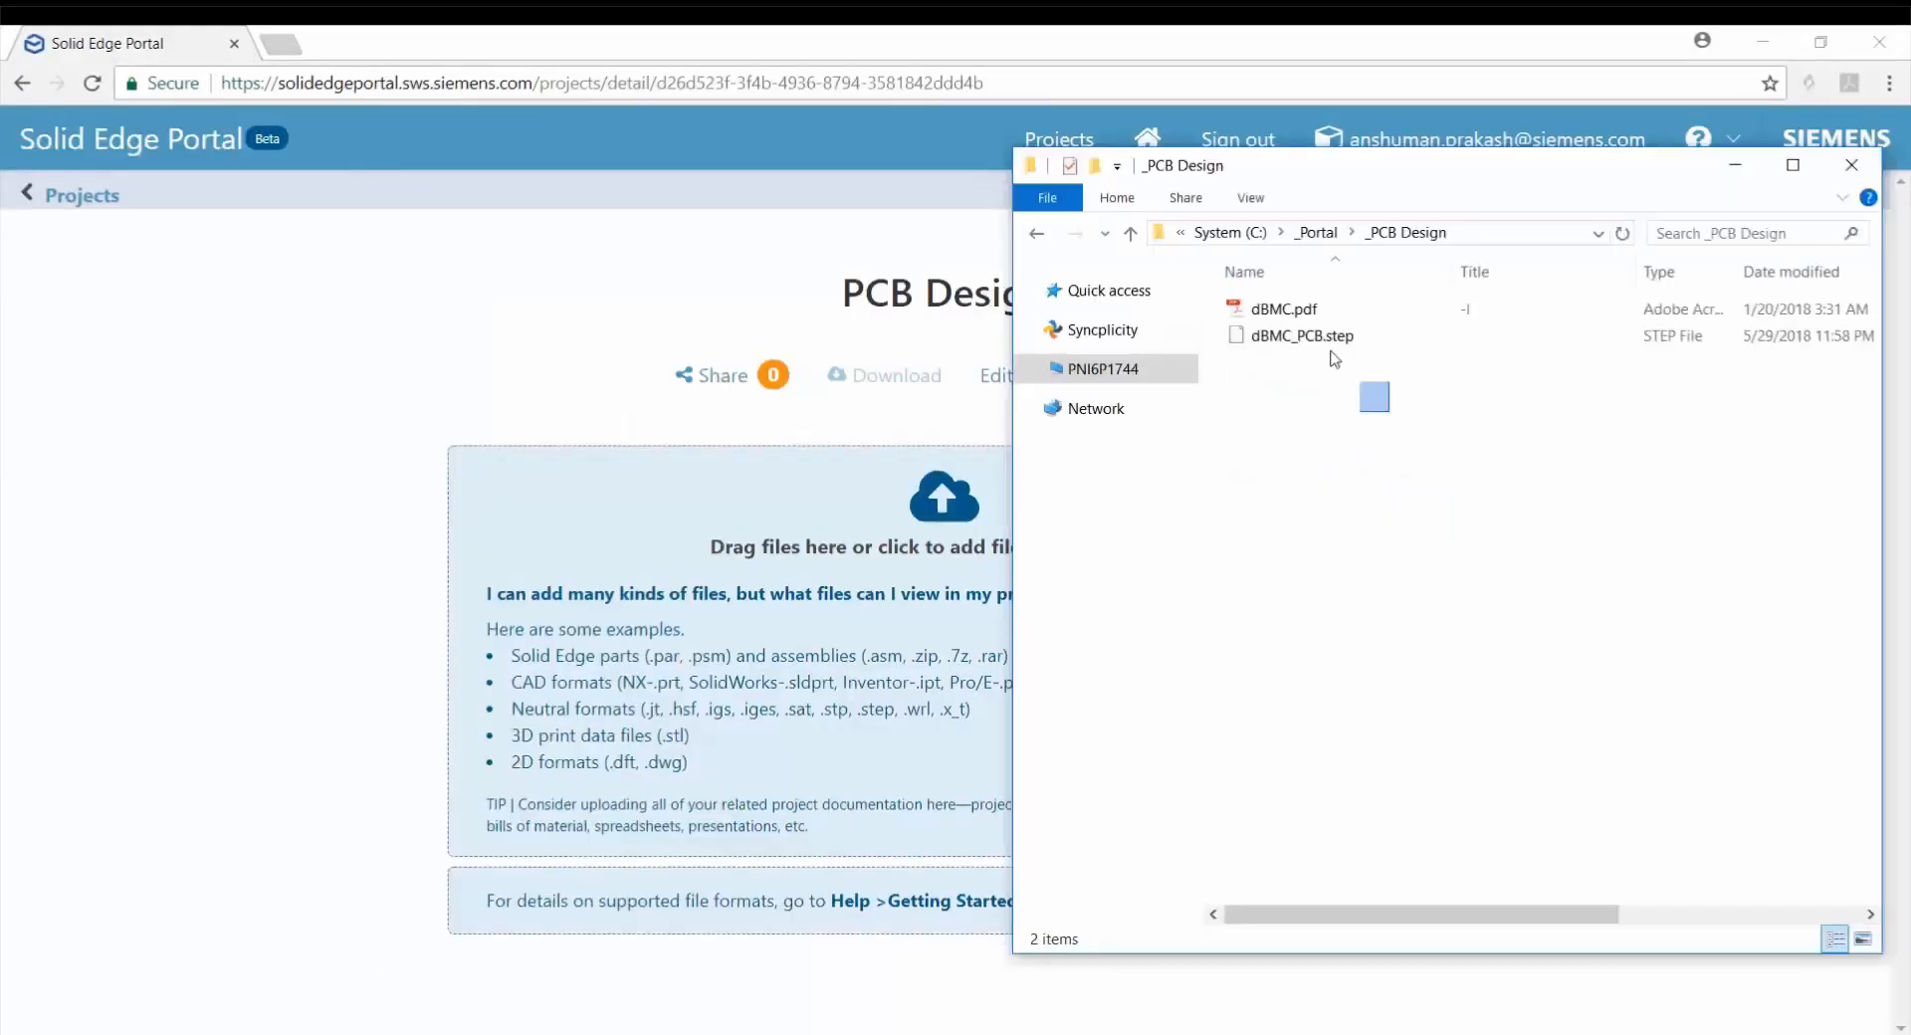
{"action": "left_click_drag", "start_coordinate": [1387, 397], "coordinate": [909, 602]}
{"action": "scroll", "coordinate": [1894, 490], "scroll_direction": "down", "scroll_amount": 2}
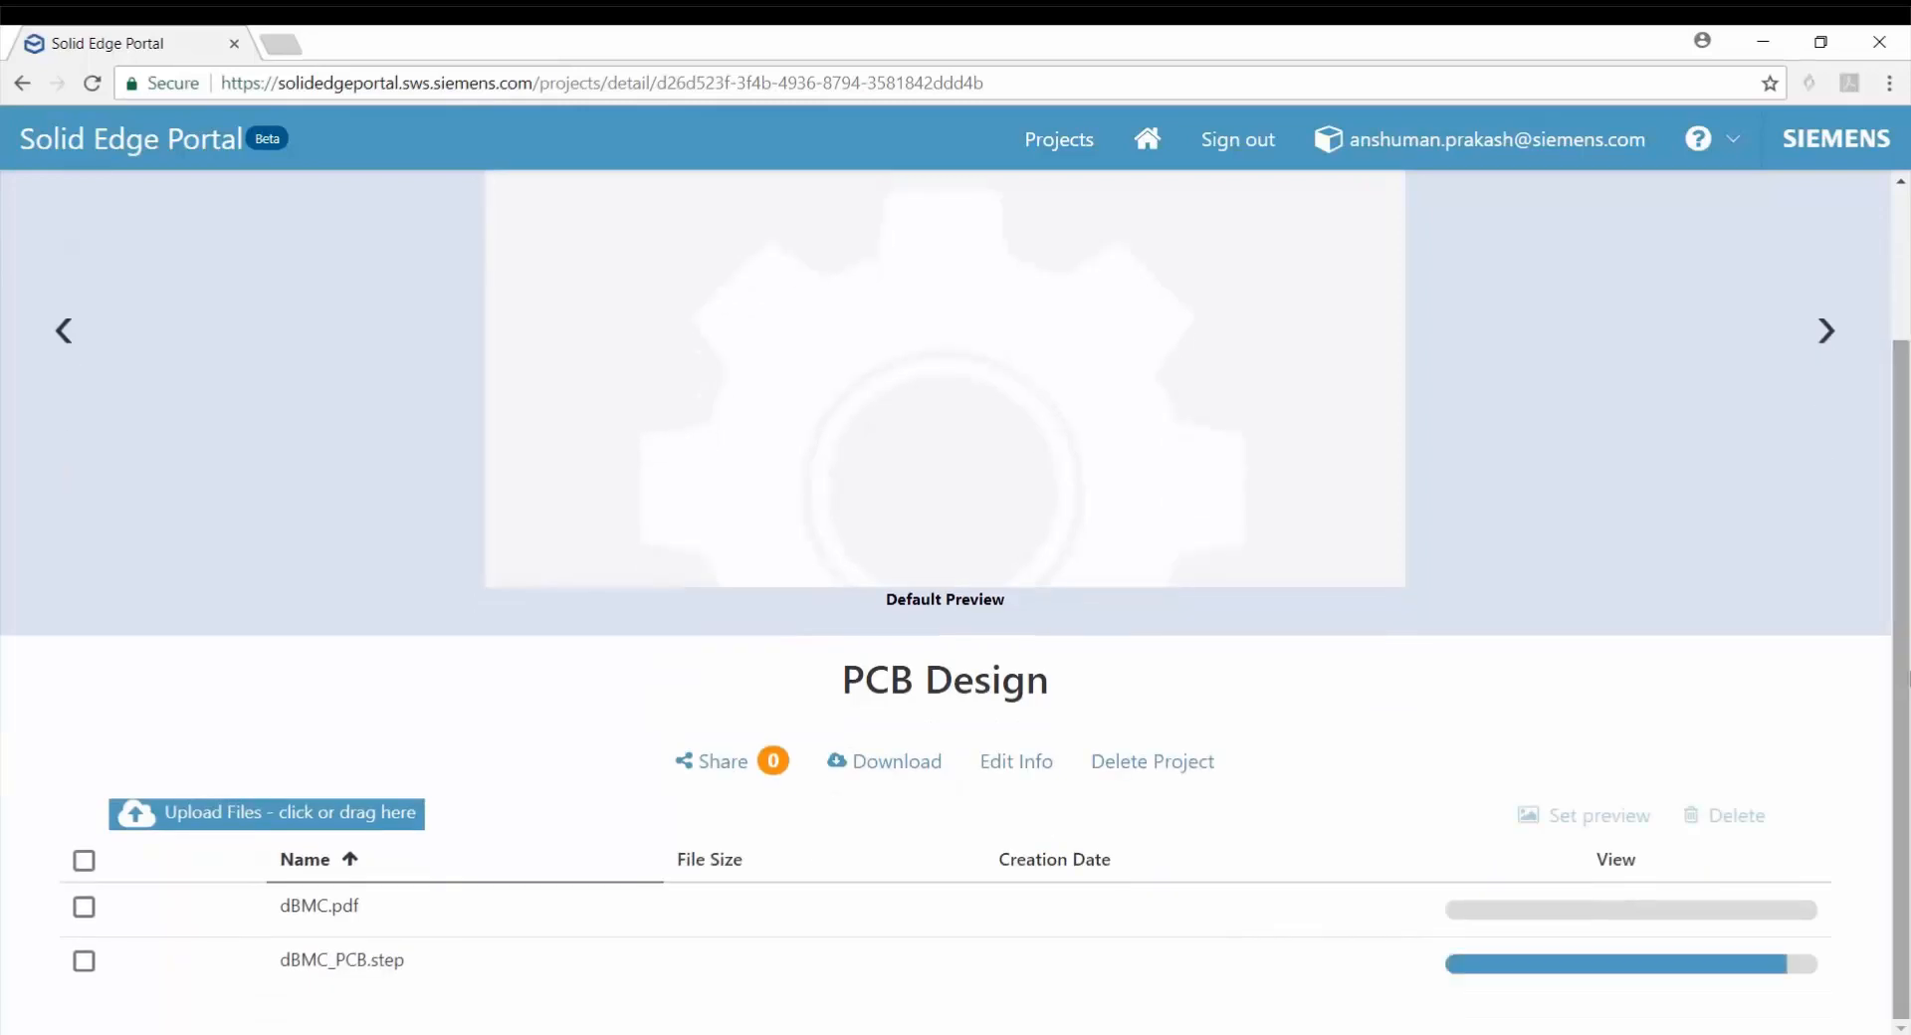
{"action": "scroll", "coordinate": [710, 761], "scroll_direction": "up", "scroll_amount": 2}
{"action": "scroll", "coordinate": [711, 760], "scroll_direction": "down", "scroll_amount": 2}
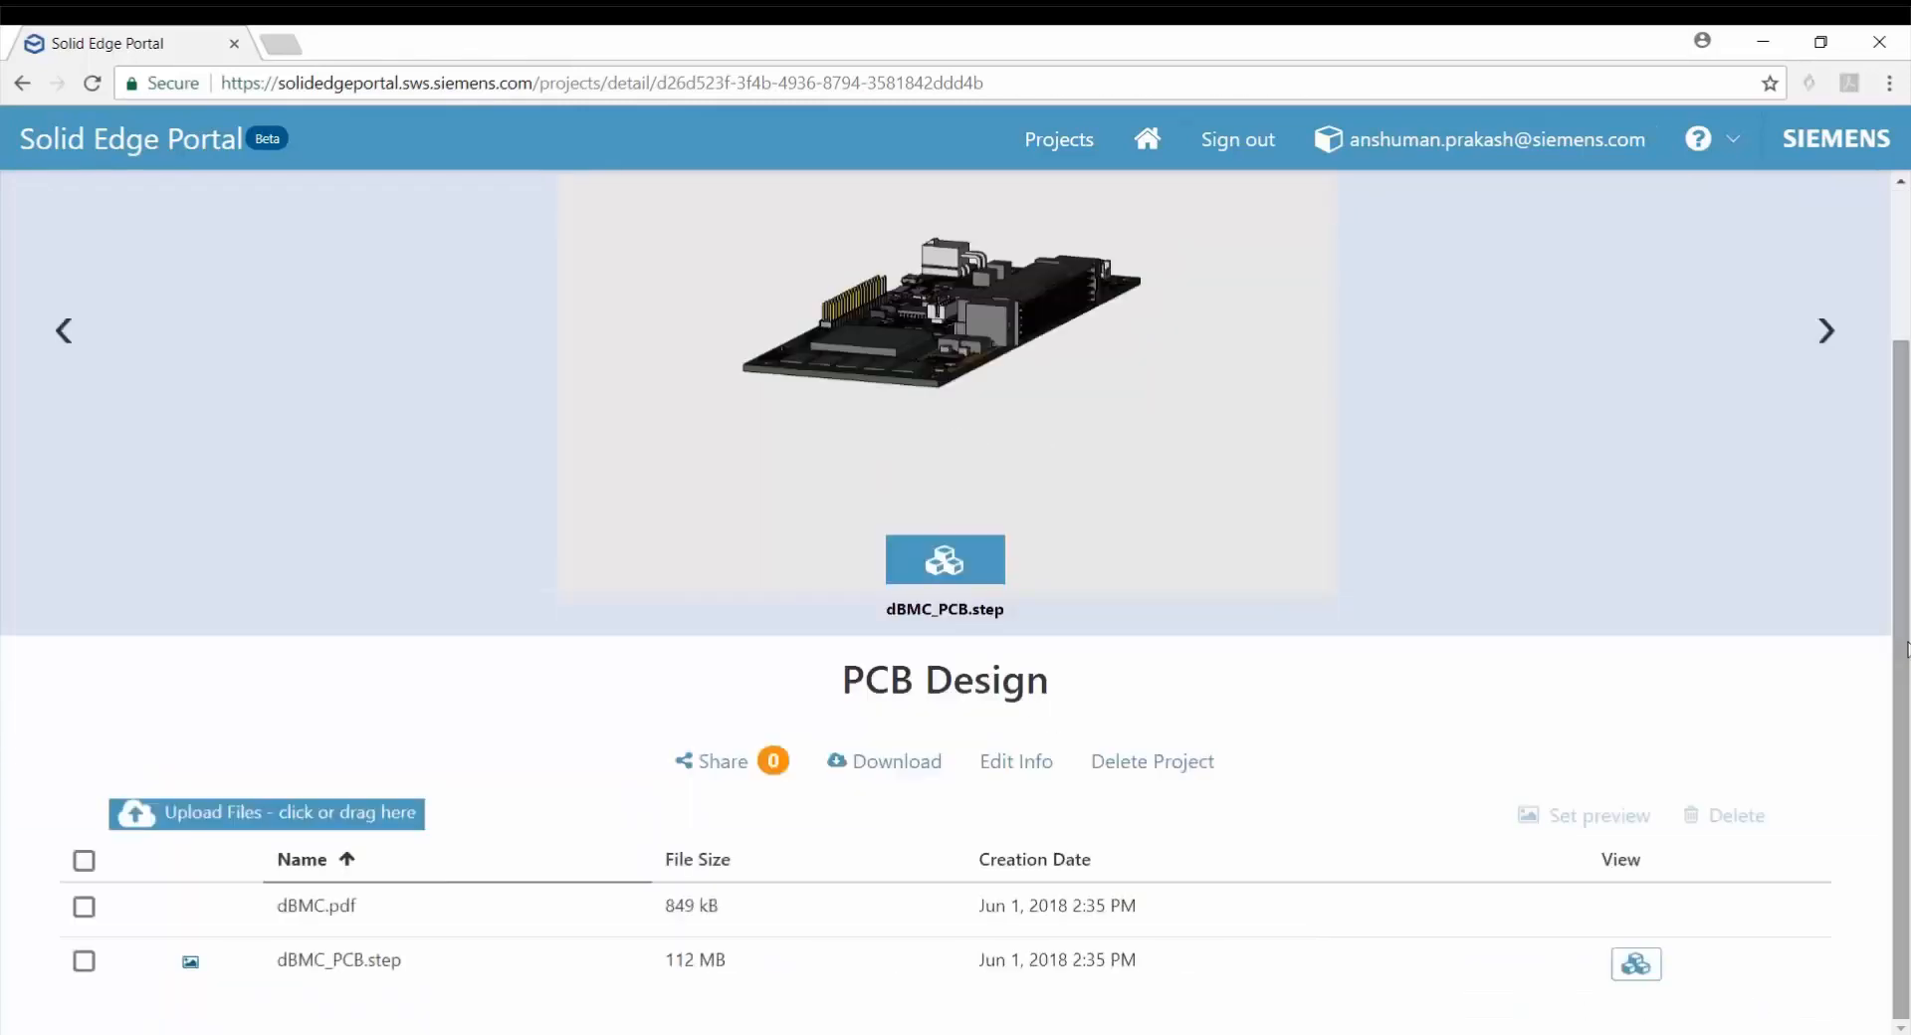
Start sharing the PCB Design project with someone and enter the recipient's e-mail address.
{"action": "left_click", "coordinate": [711, 760]}
{"action": "left_click", "coordinate": [971, 316]}
{"action": "left_click", "coordinate": [919, 500]}
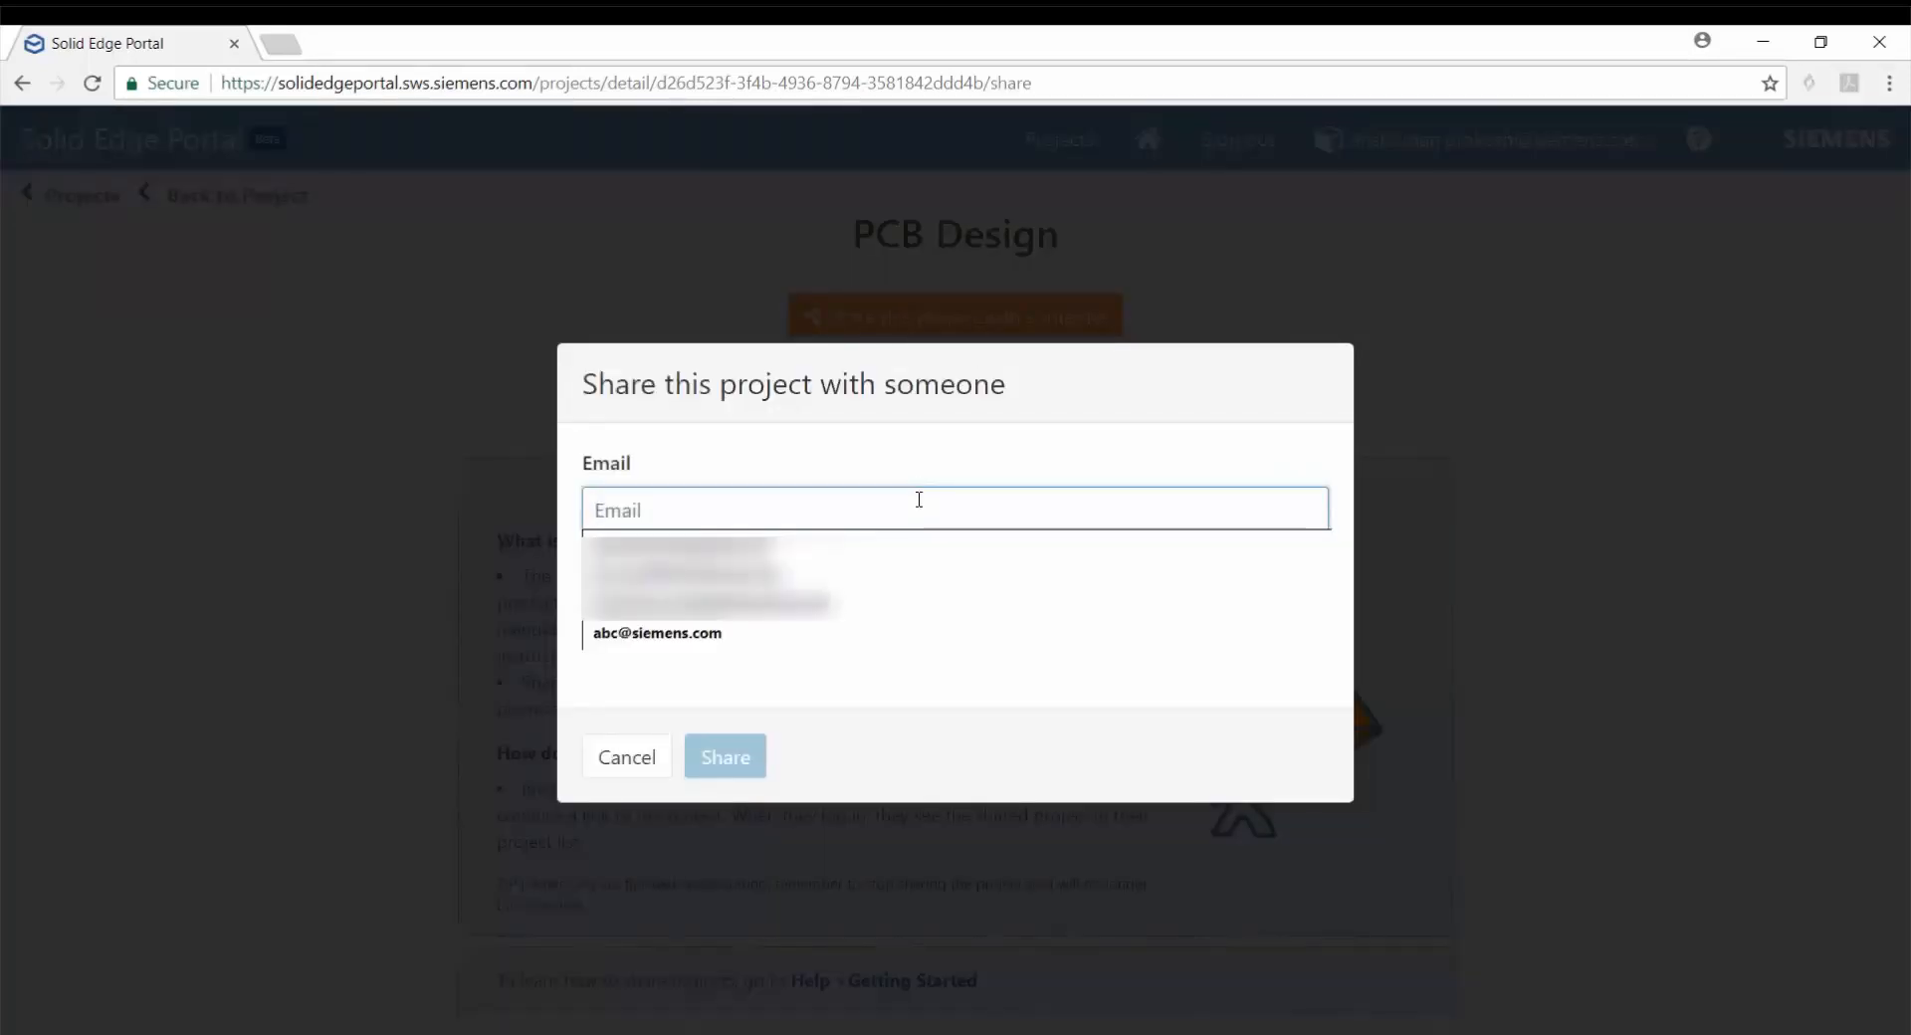
{"action": "type", "text": "abc@"}
{"action": "key", "text": "Down"}
{"action": "key", "text": "Return"}
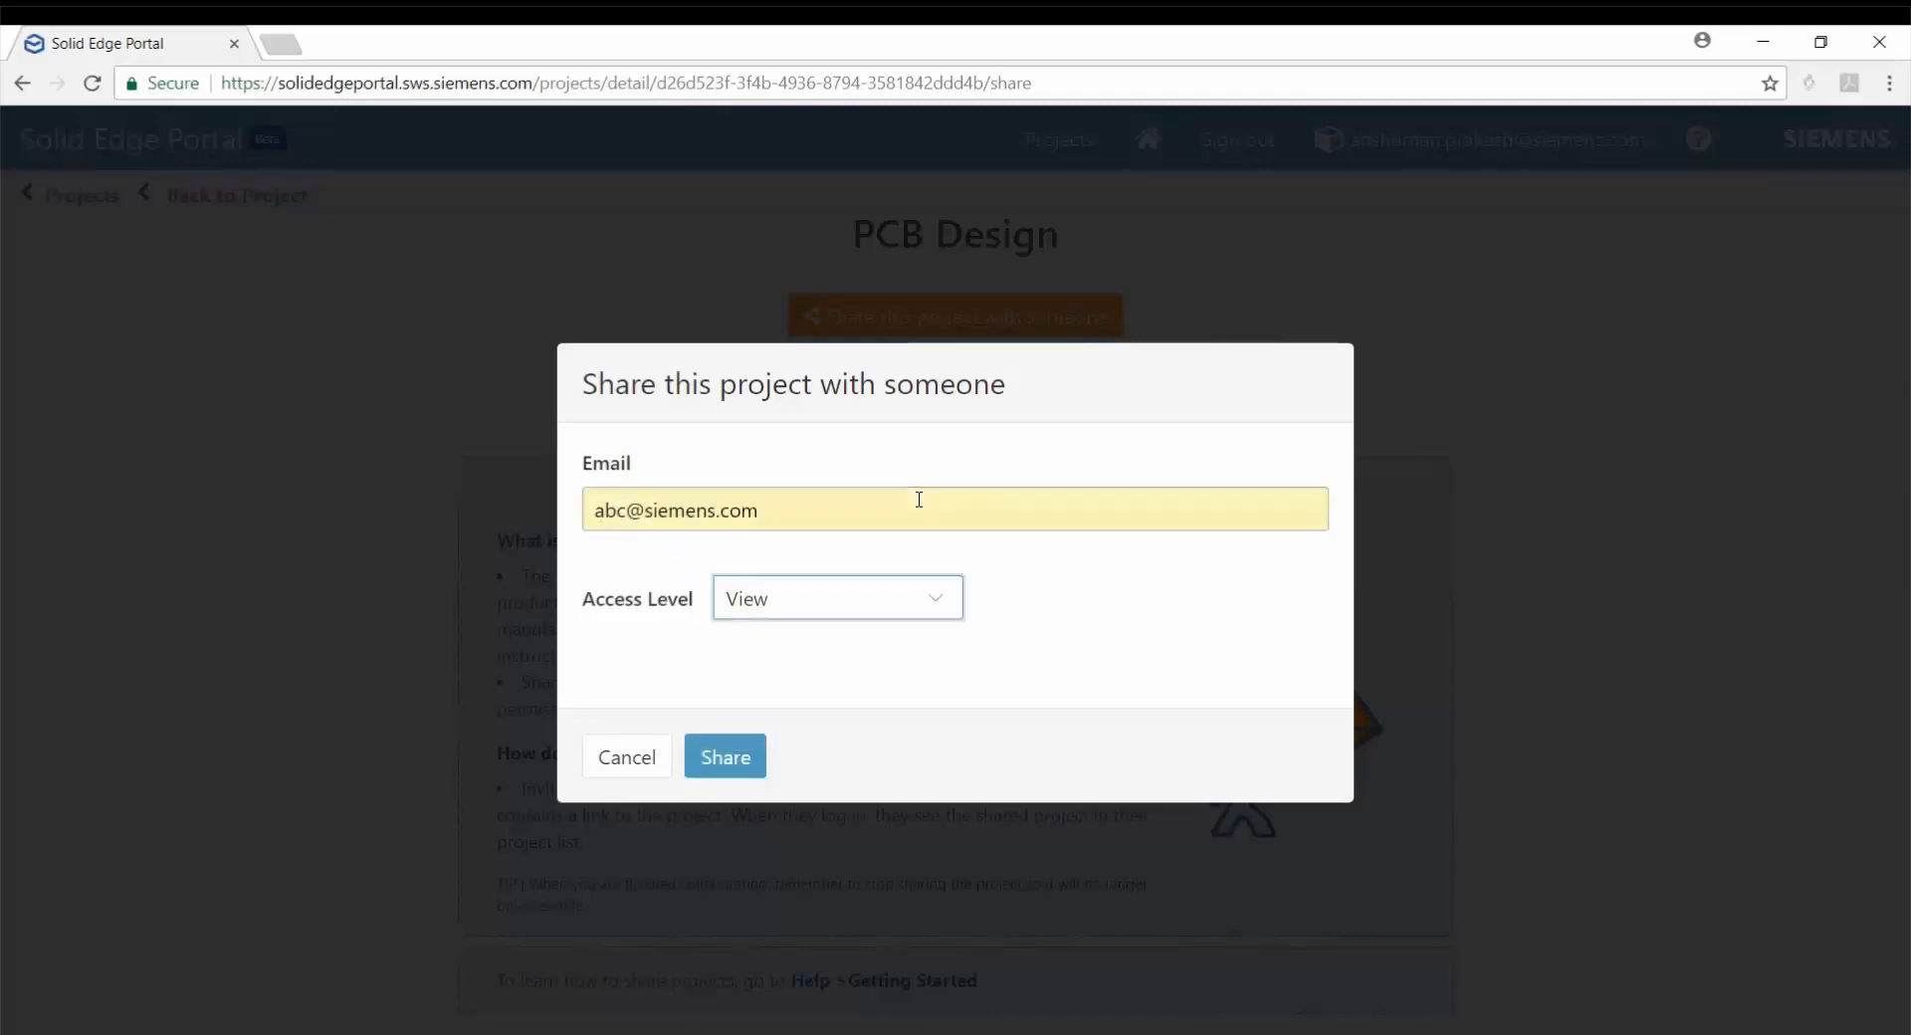
Set the recipient's access level to View and Download, share the project, and return to the projects overview.
{"action": "left_click", "coordinate": [948, 602]}
{"action": "left_click", "coordinate": [951, 661]}
{"action": "left_click", "coordinate": [741, 768]}
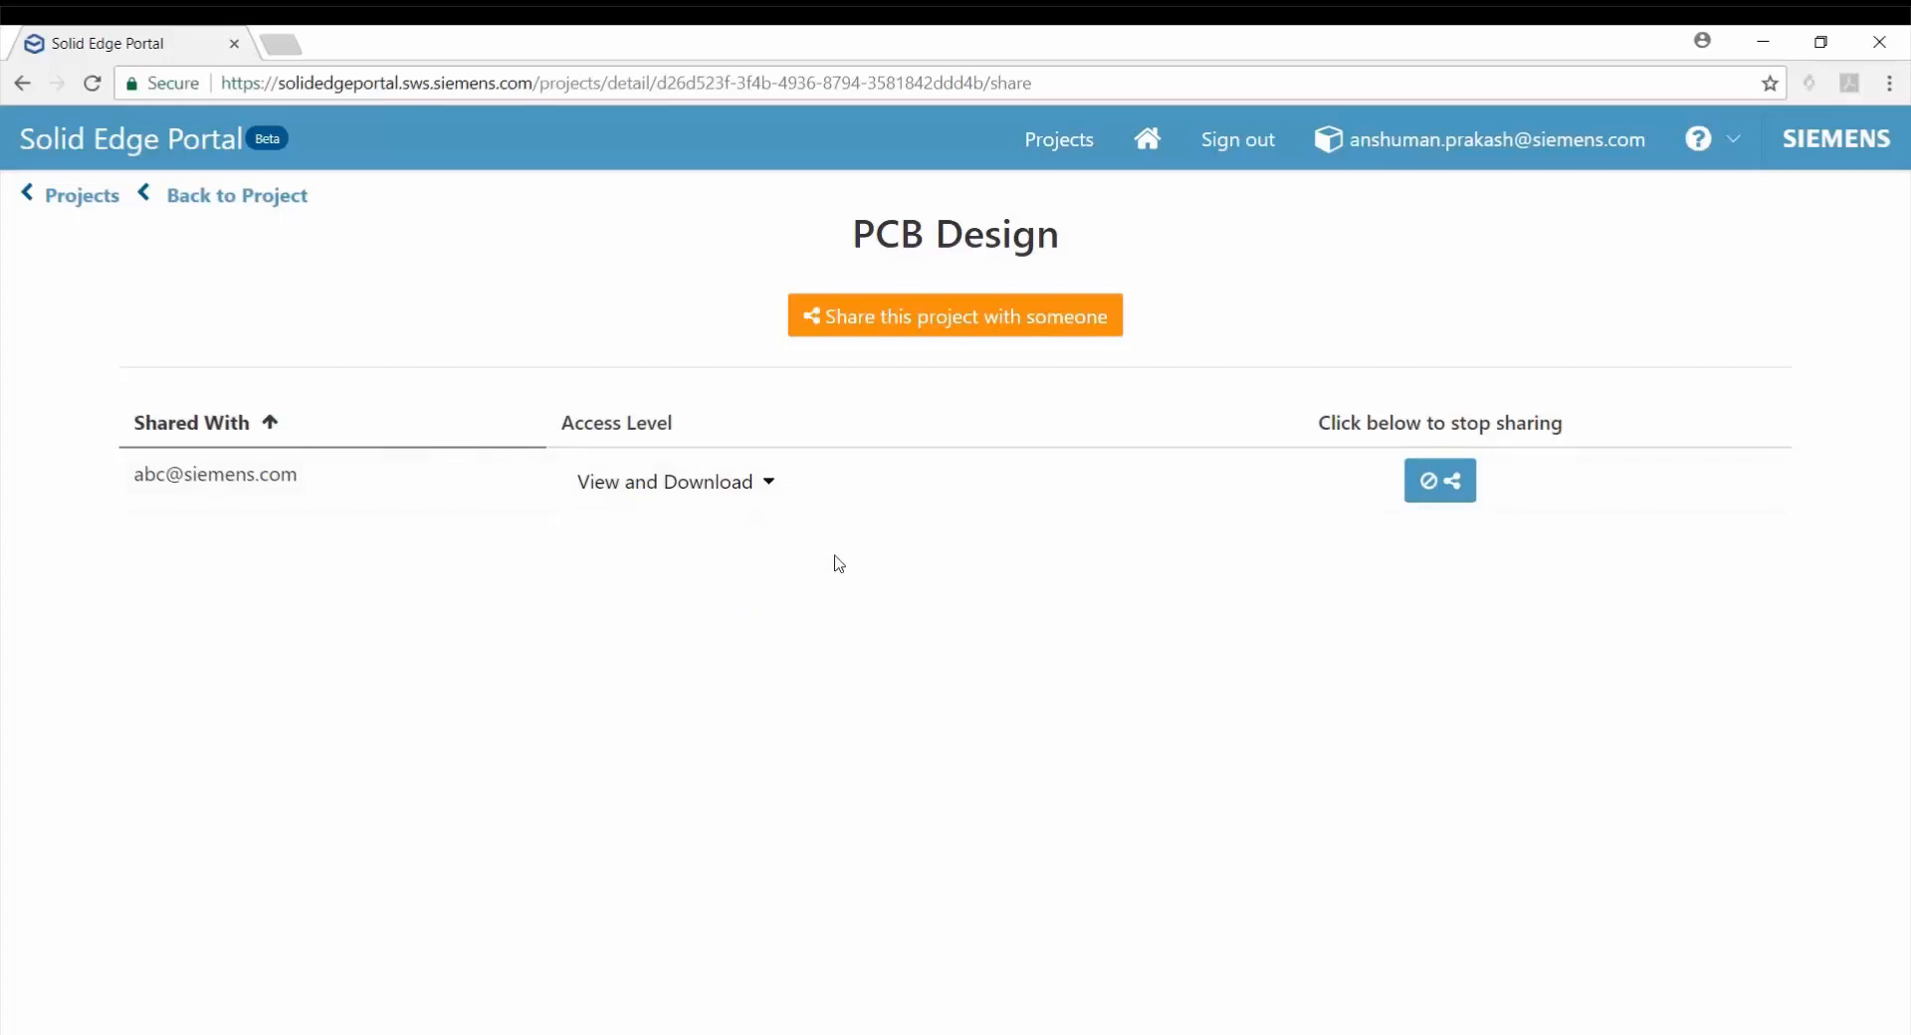
{"action": "left_click", "coordinate": [1079, 157]}
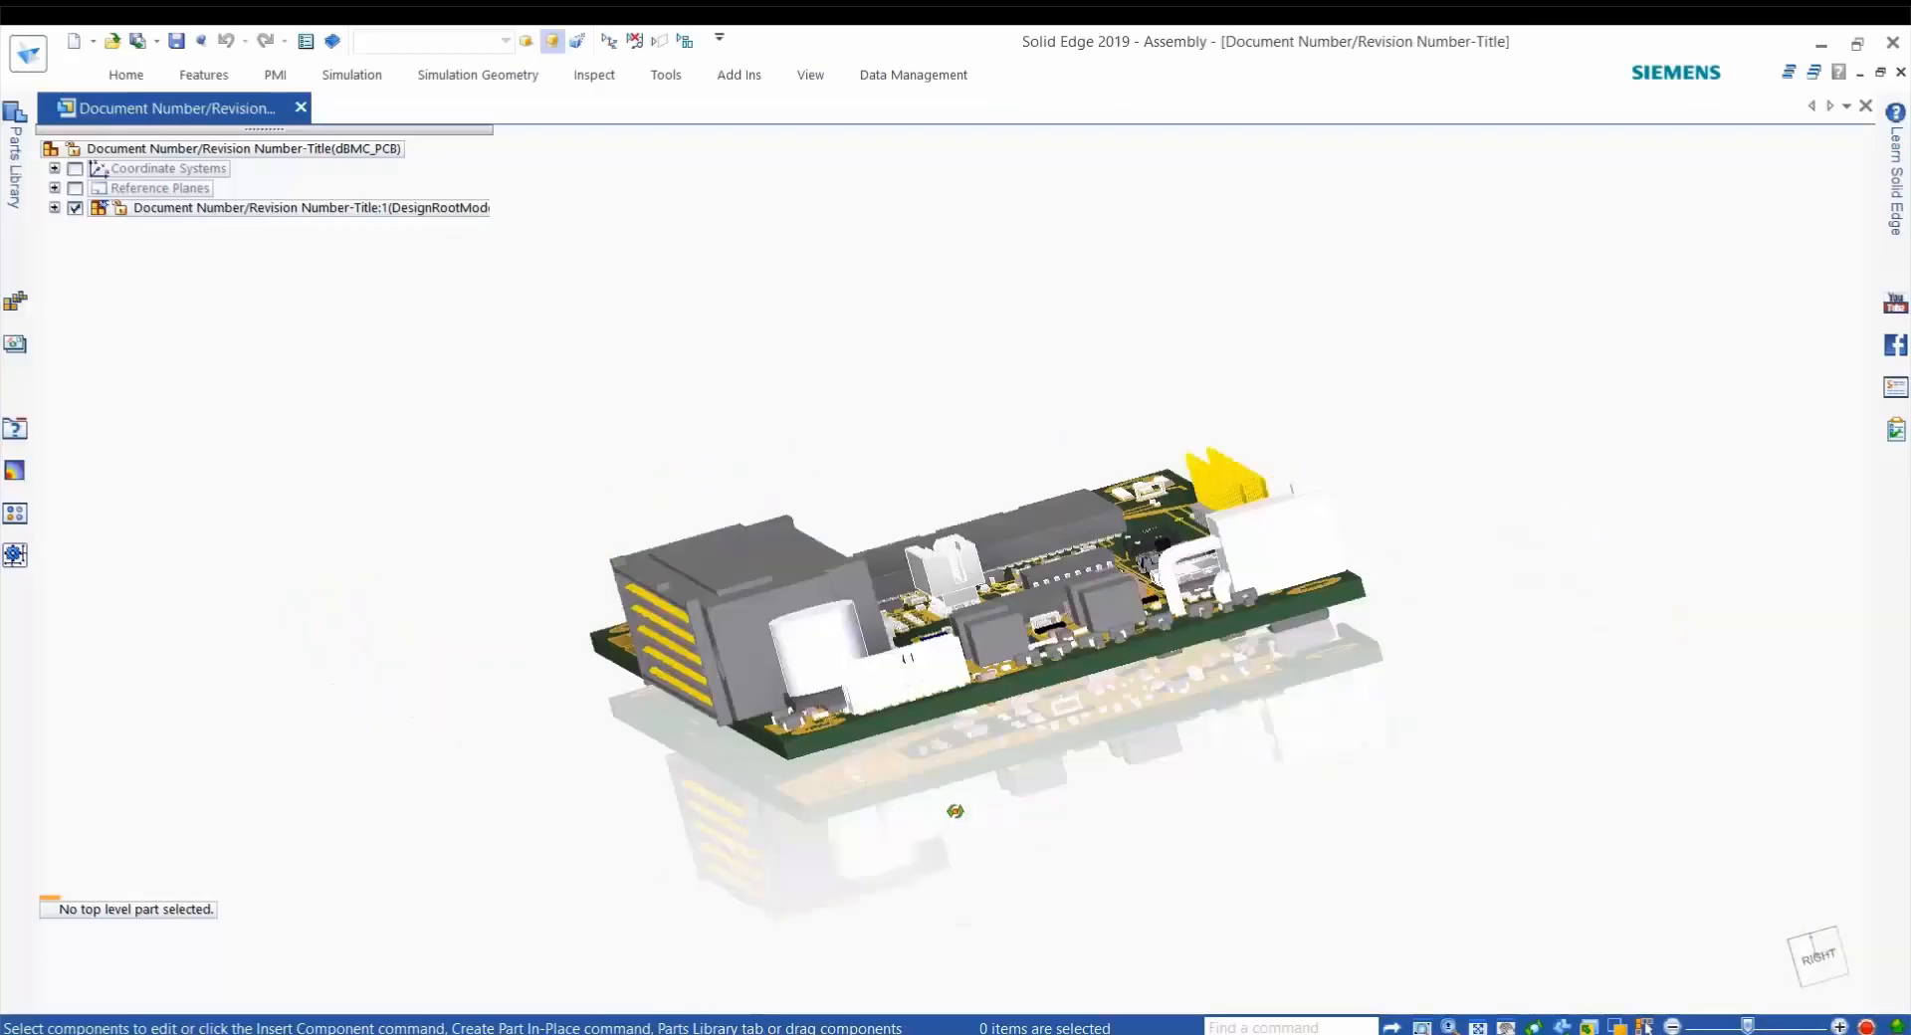
Inspect the dBMC_PCB circuit board assembly in Solid Edge 2019 from above and up close.
{"action": "mouse_move", "coordinate": [757, 896]}
{"action": "middle_mouse_down"}
{"action": "mouse_move", "coordinate": [726, 901]}
{"action": "mouse_move", "coordinate": [772, 963]}
{"action": "mouse_move", "coordinate": [746, 891]}
{"action": "middle_mouse_up"}
{"action": "scroll", "coordinate": [1019, 696], "scroll_direction": "up", "scroll_amount": 8}
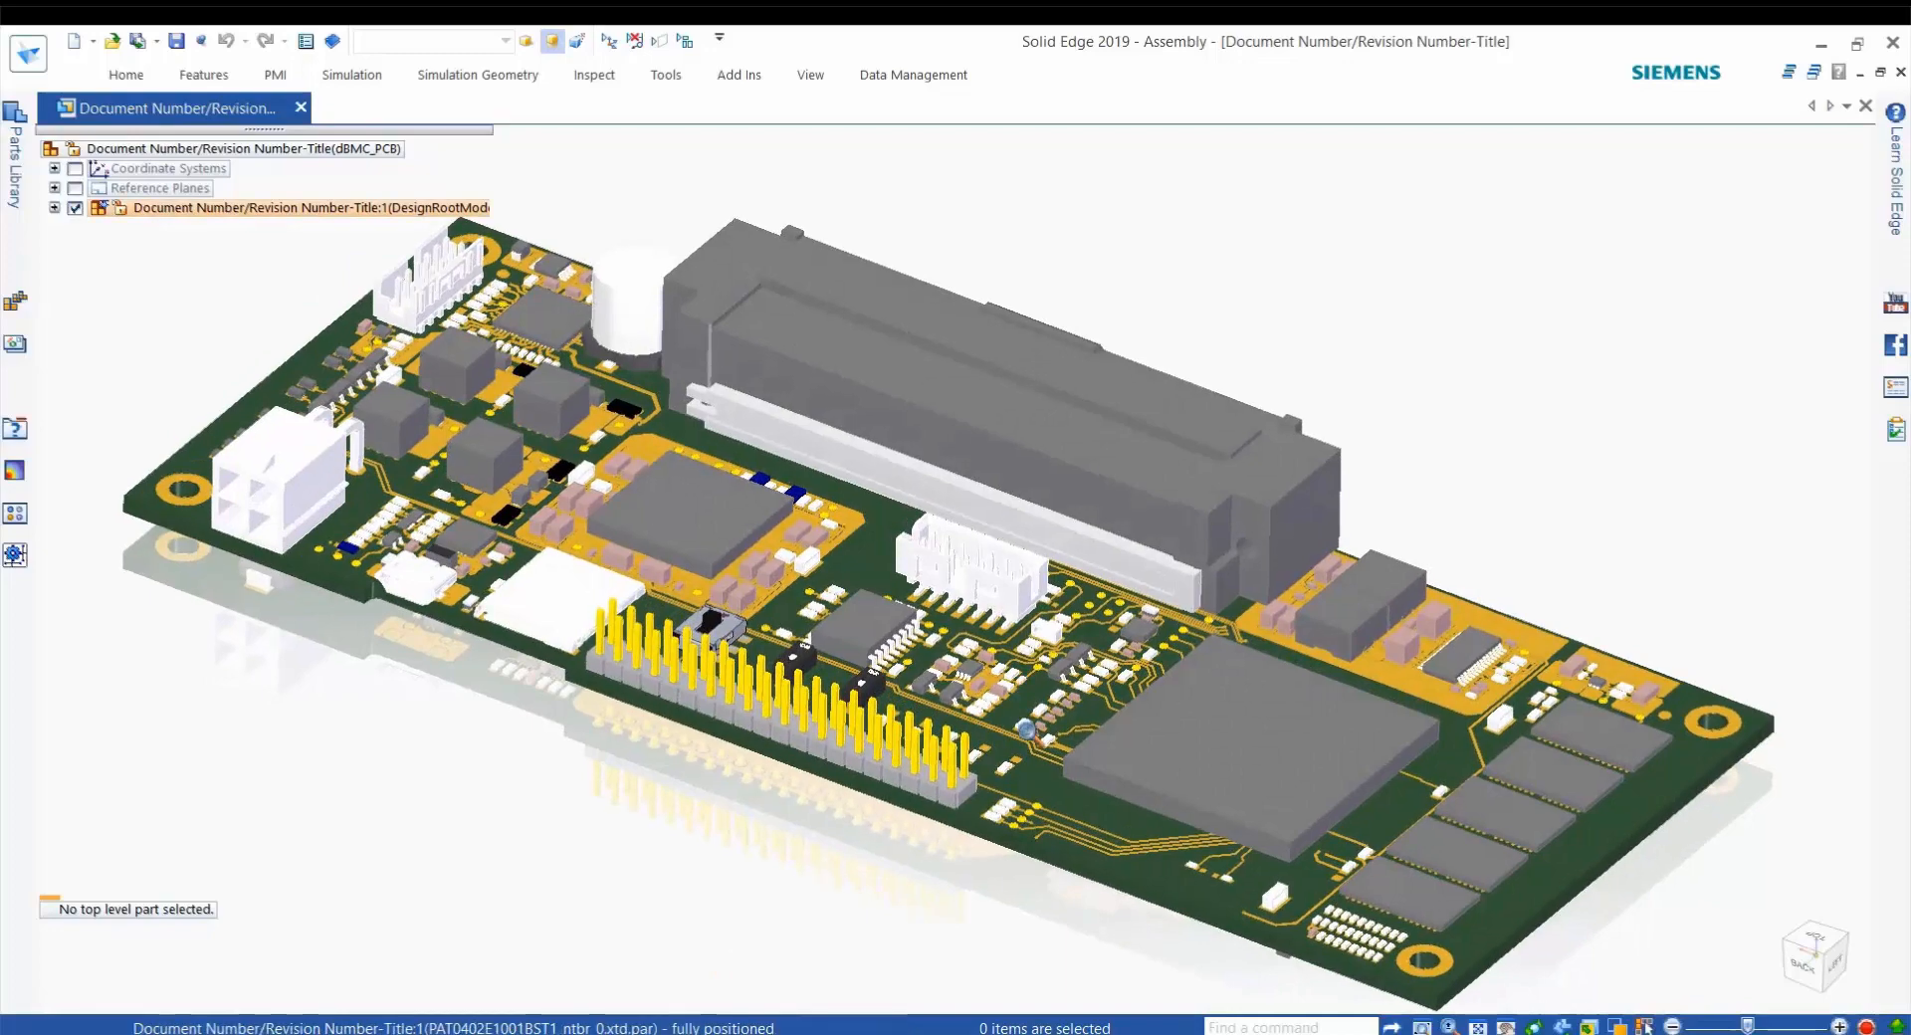
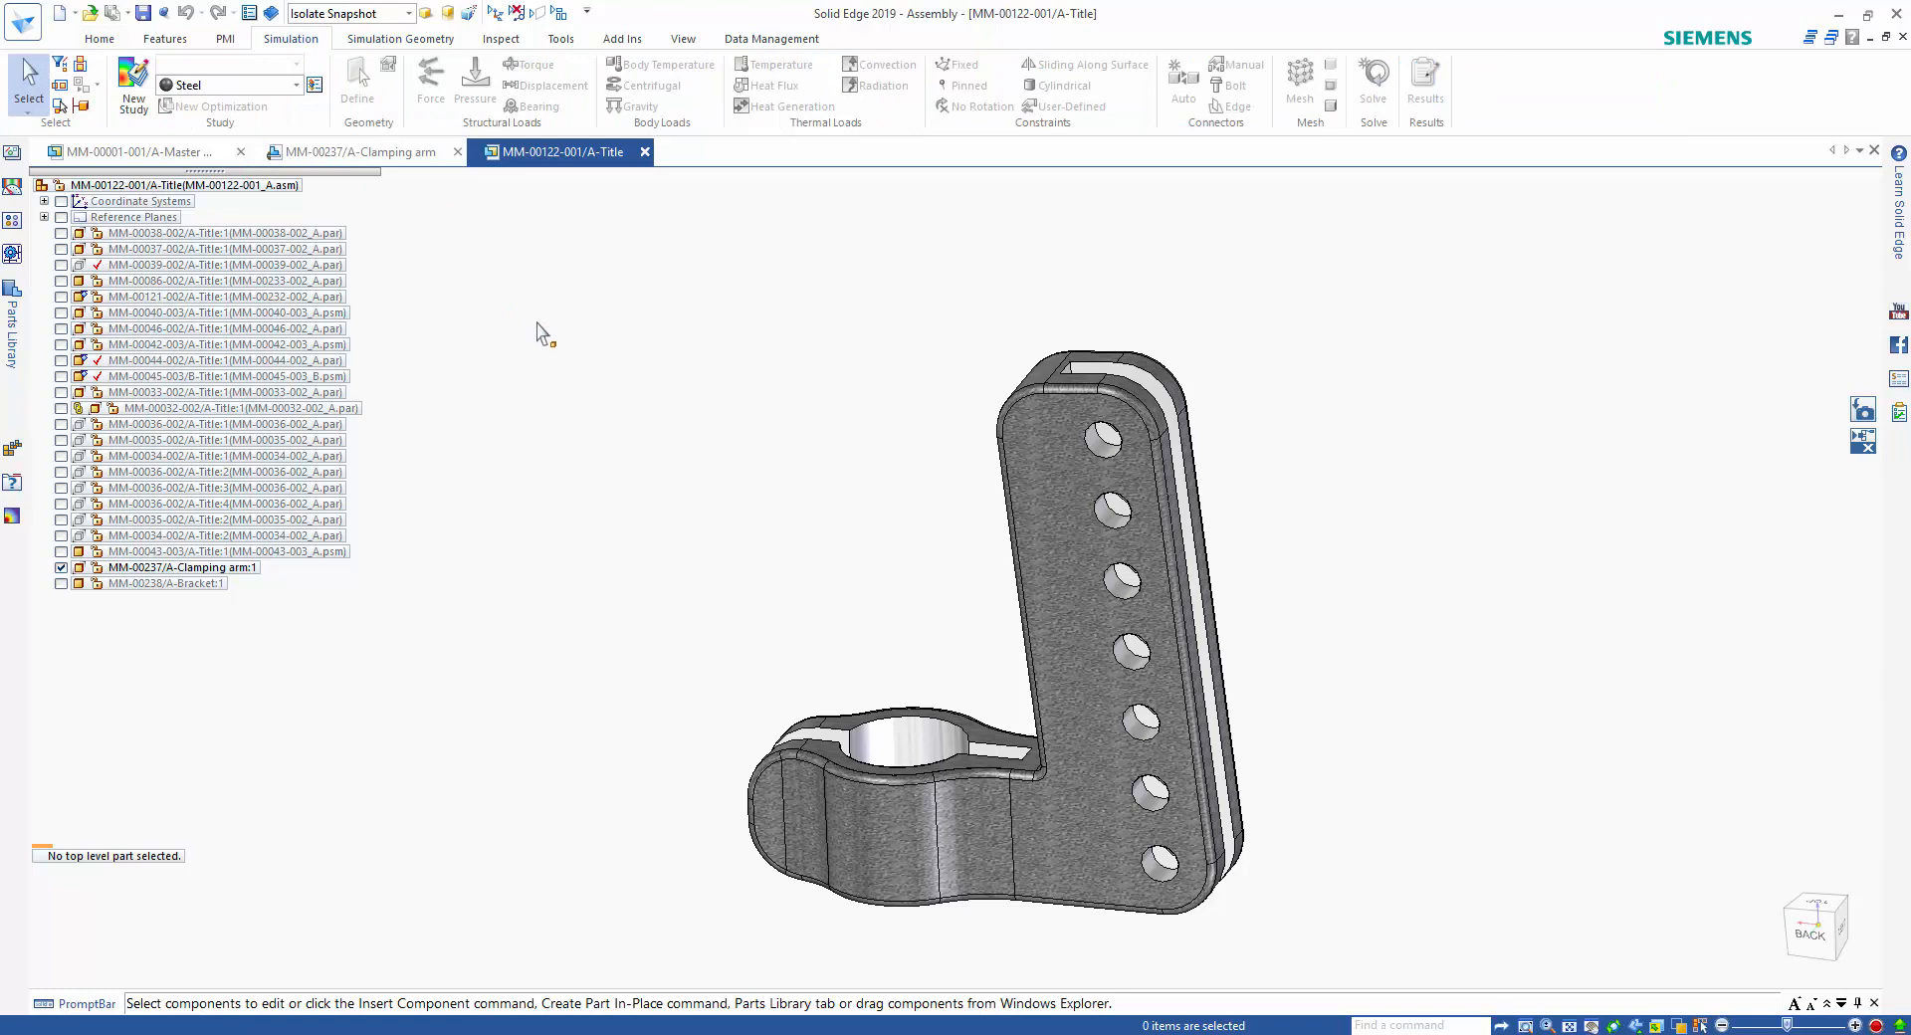
Keep the simulation tree open and create a Linear Static study with a Tetrahedral mesh on the clamping arm.
{"action": "left_click", "coordinate": [11, 515]}
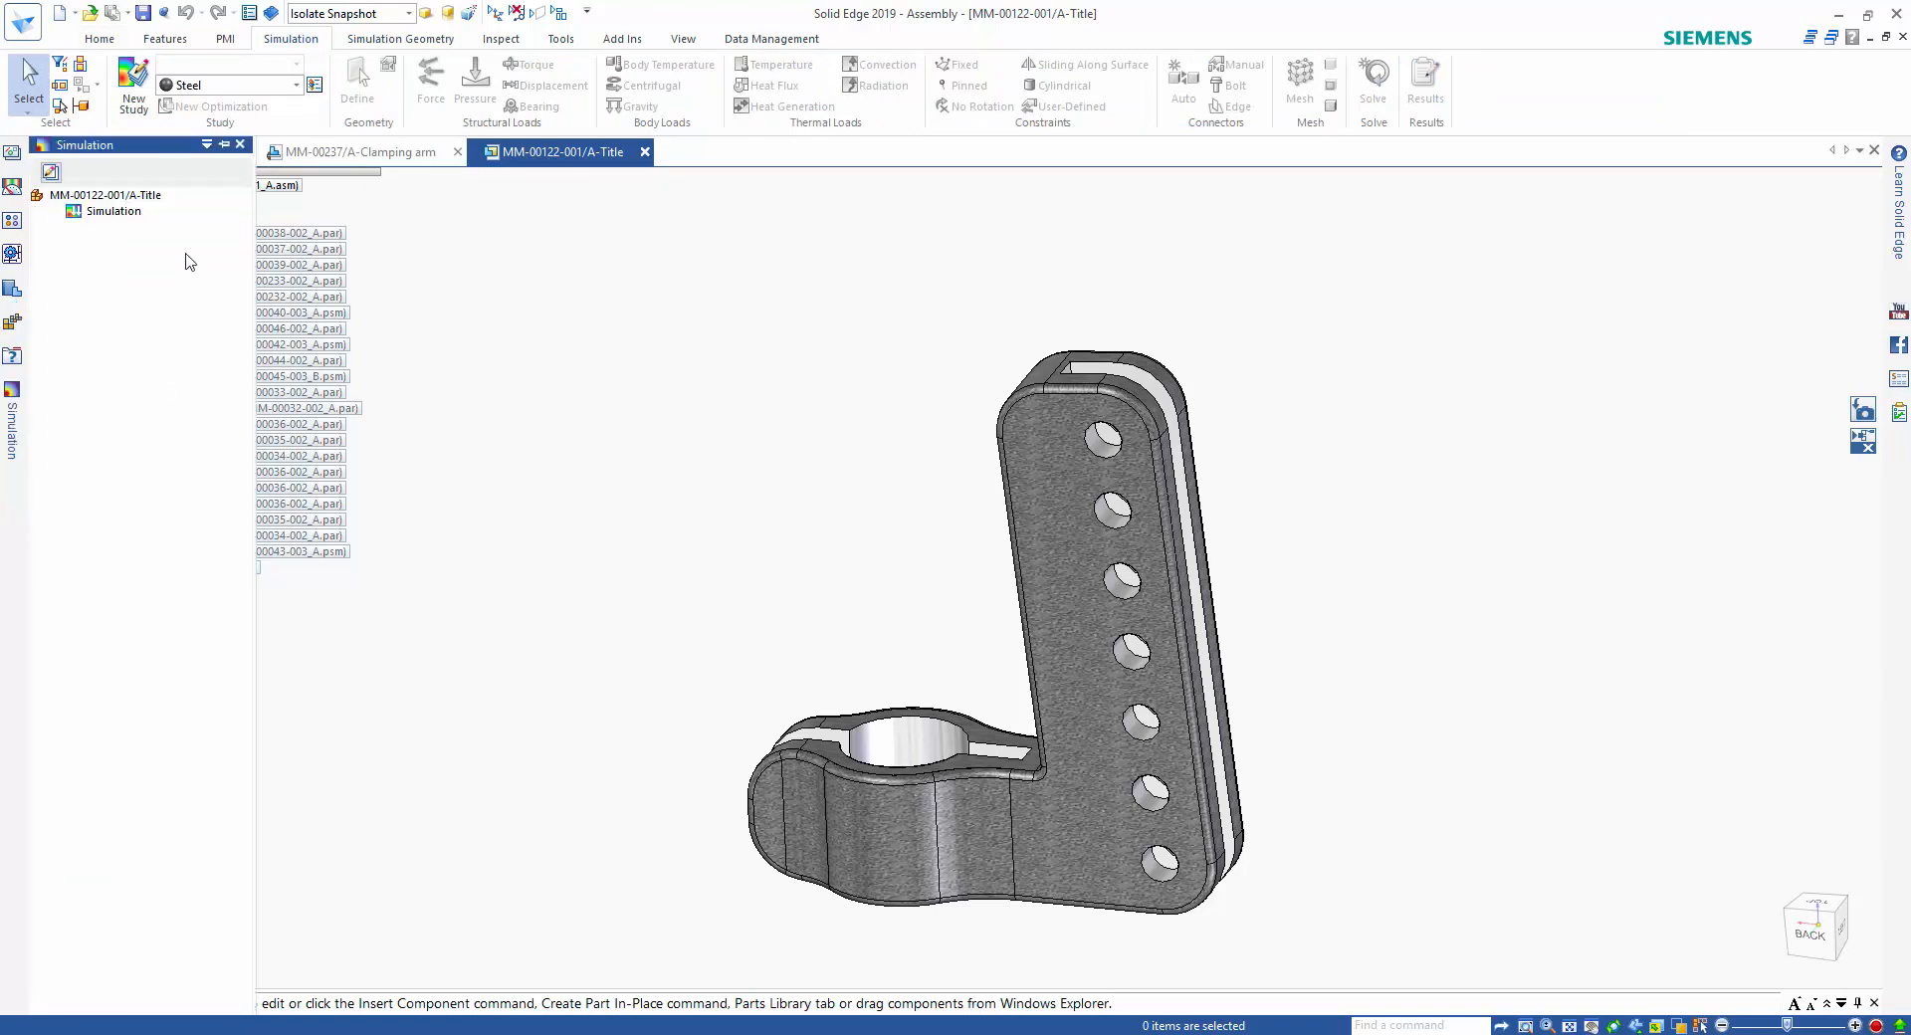
{"action": "left_click", "coordinate": [224, 144]}
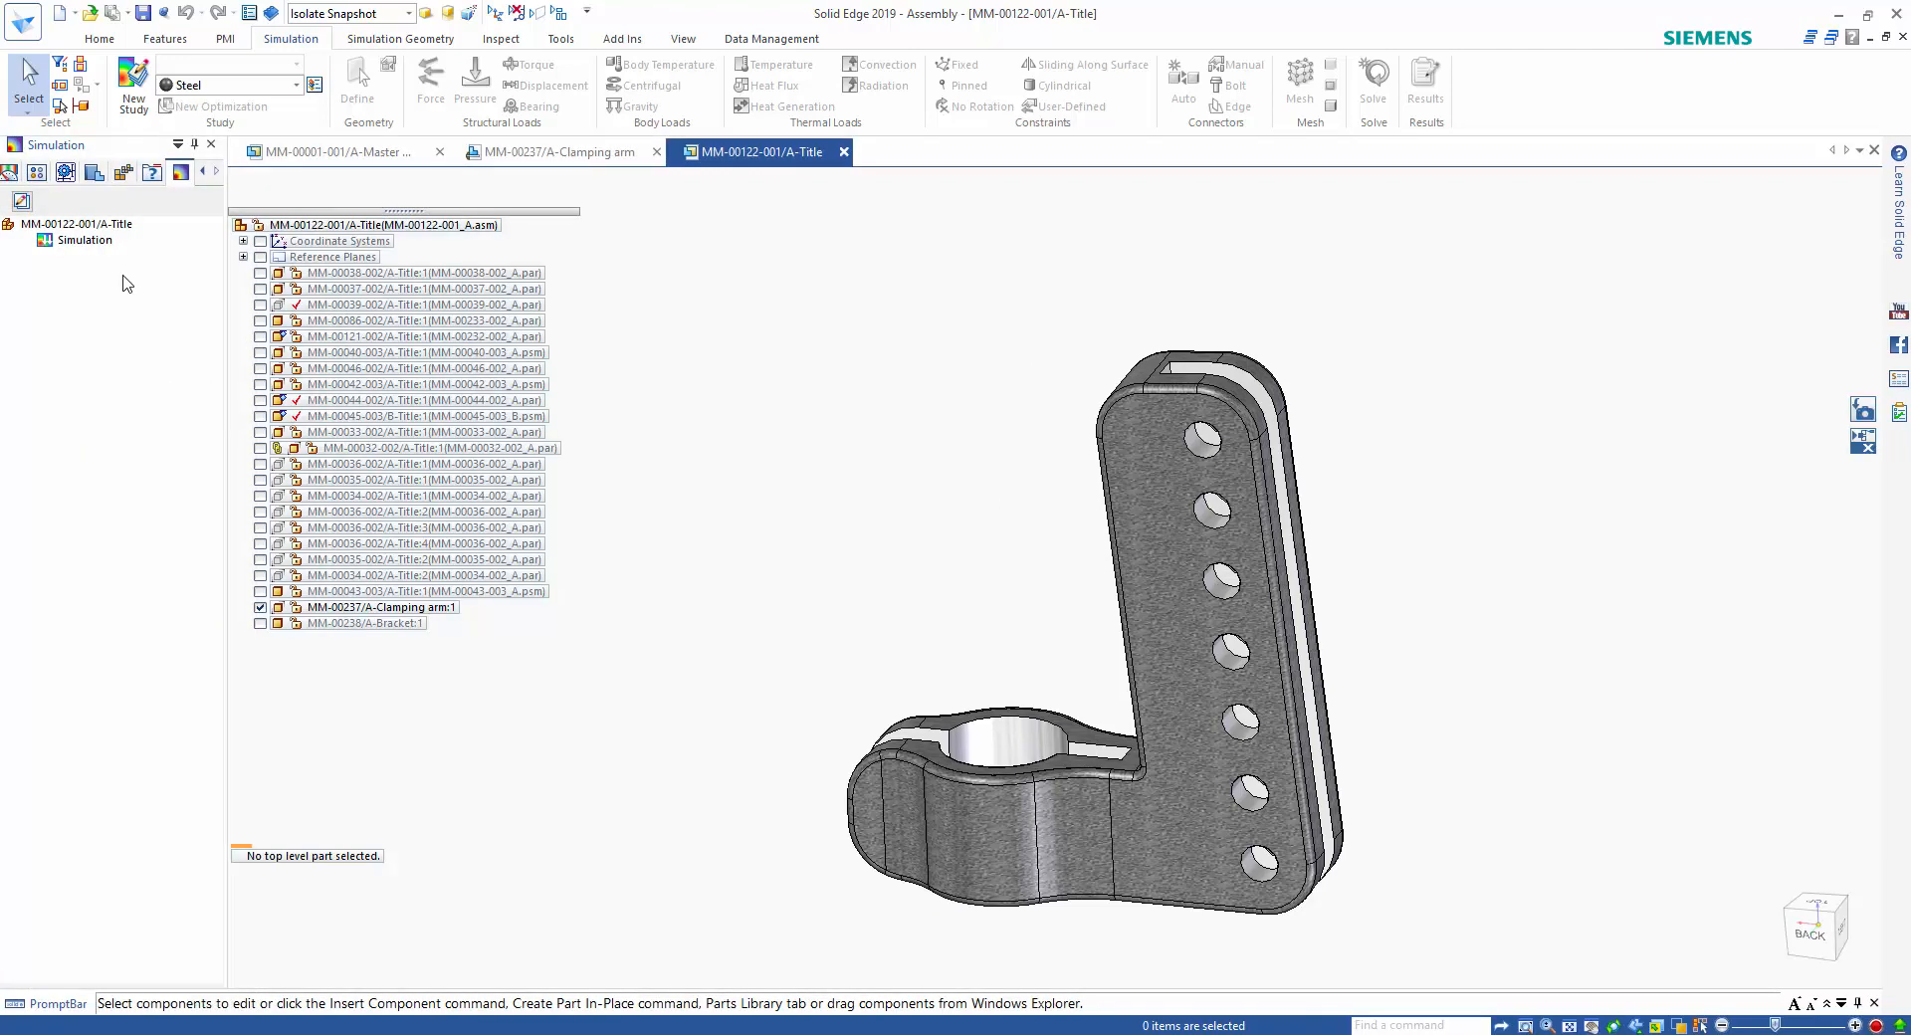
{"action": "left_click", "coordinate": [121, 107]}
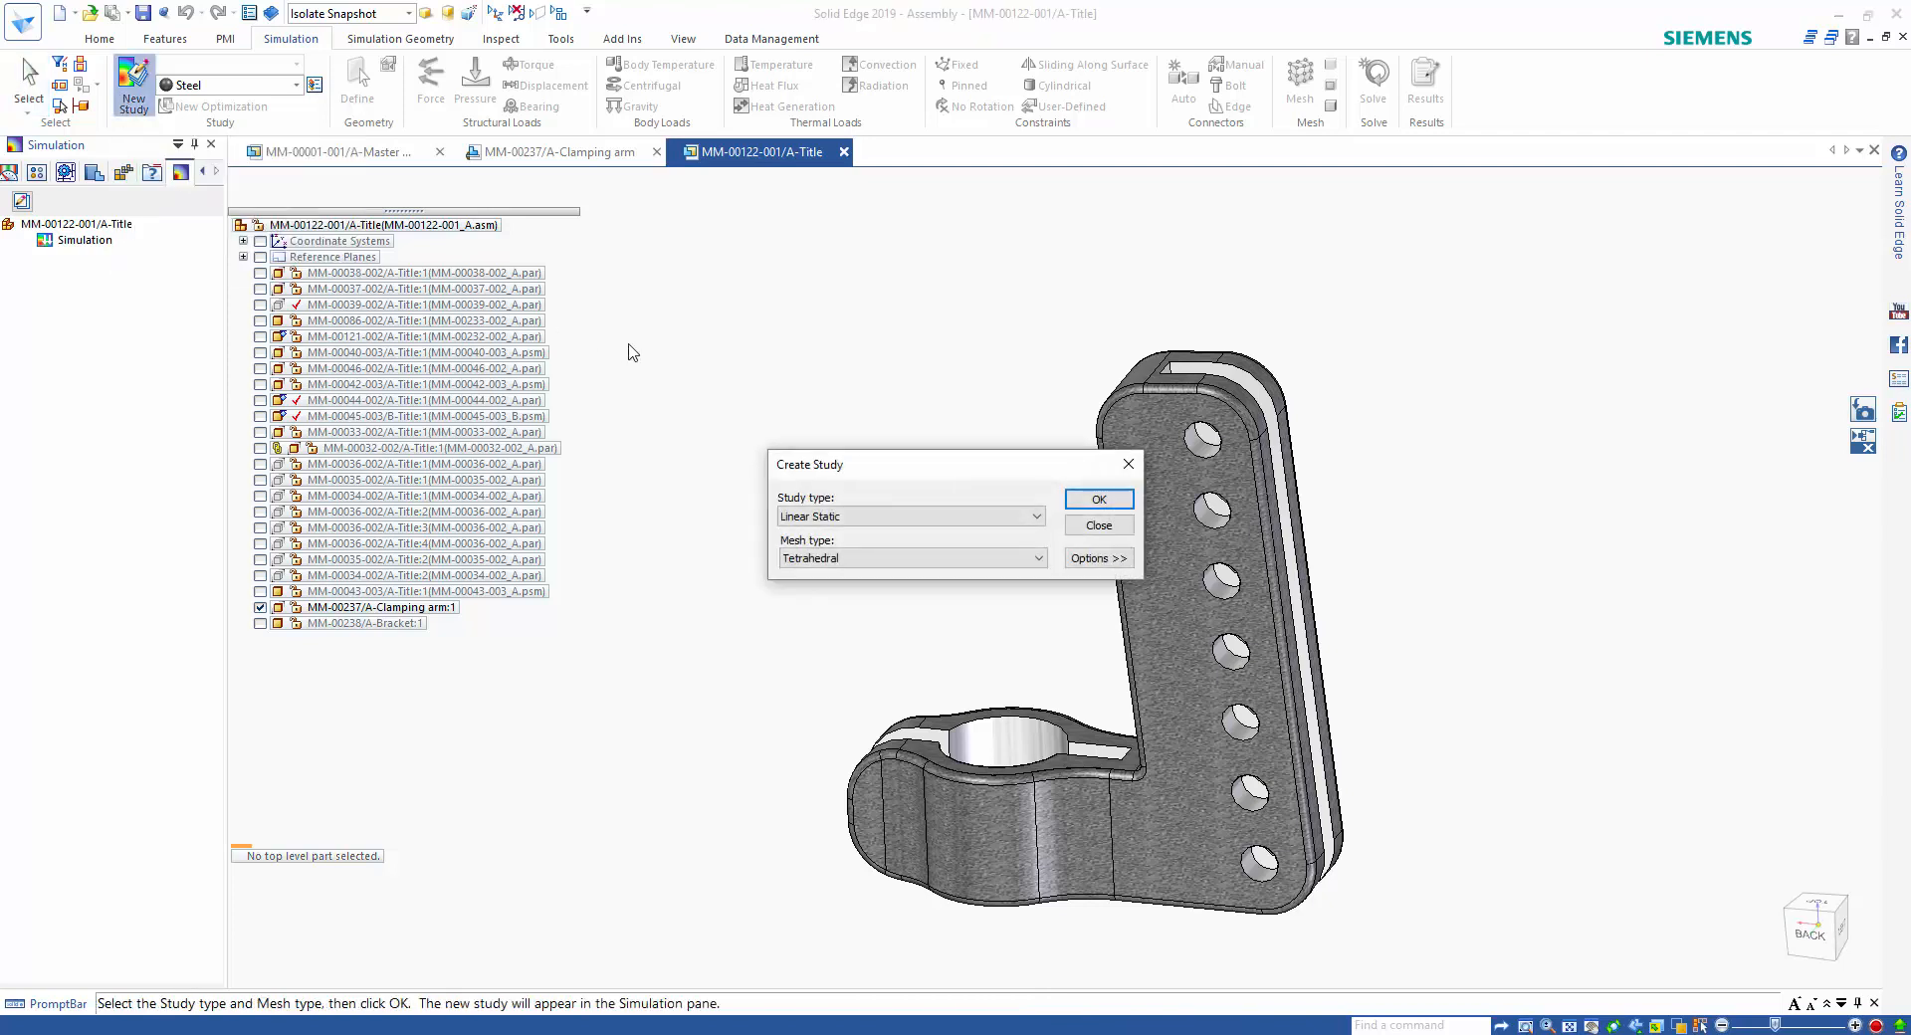
{"action": "left_click", "coordinate": [1037, 519]}
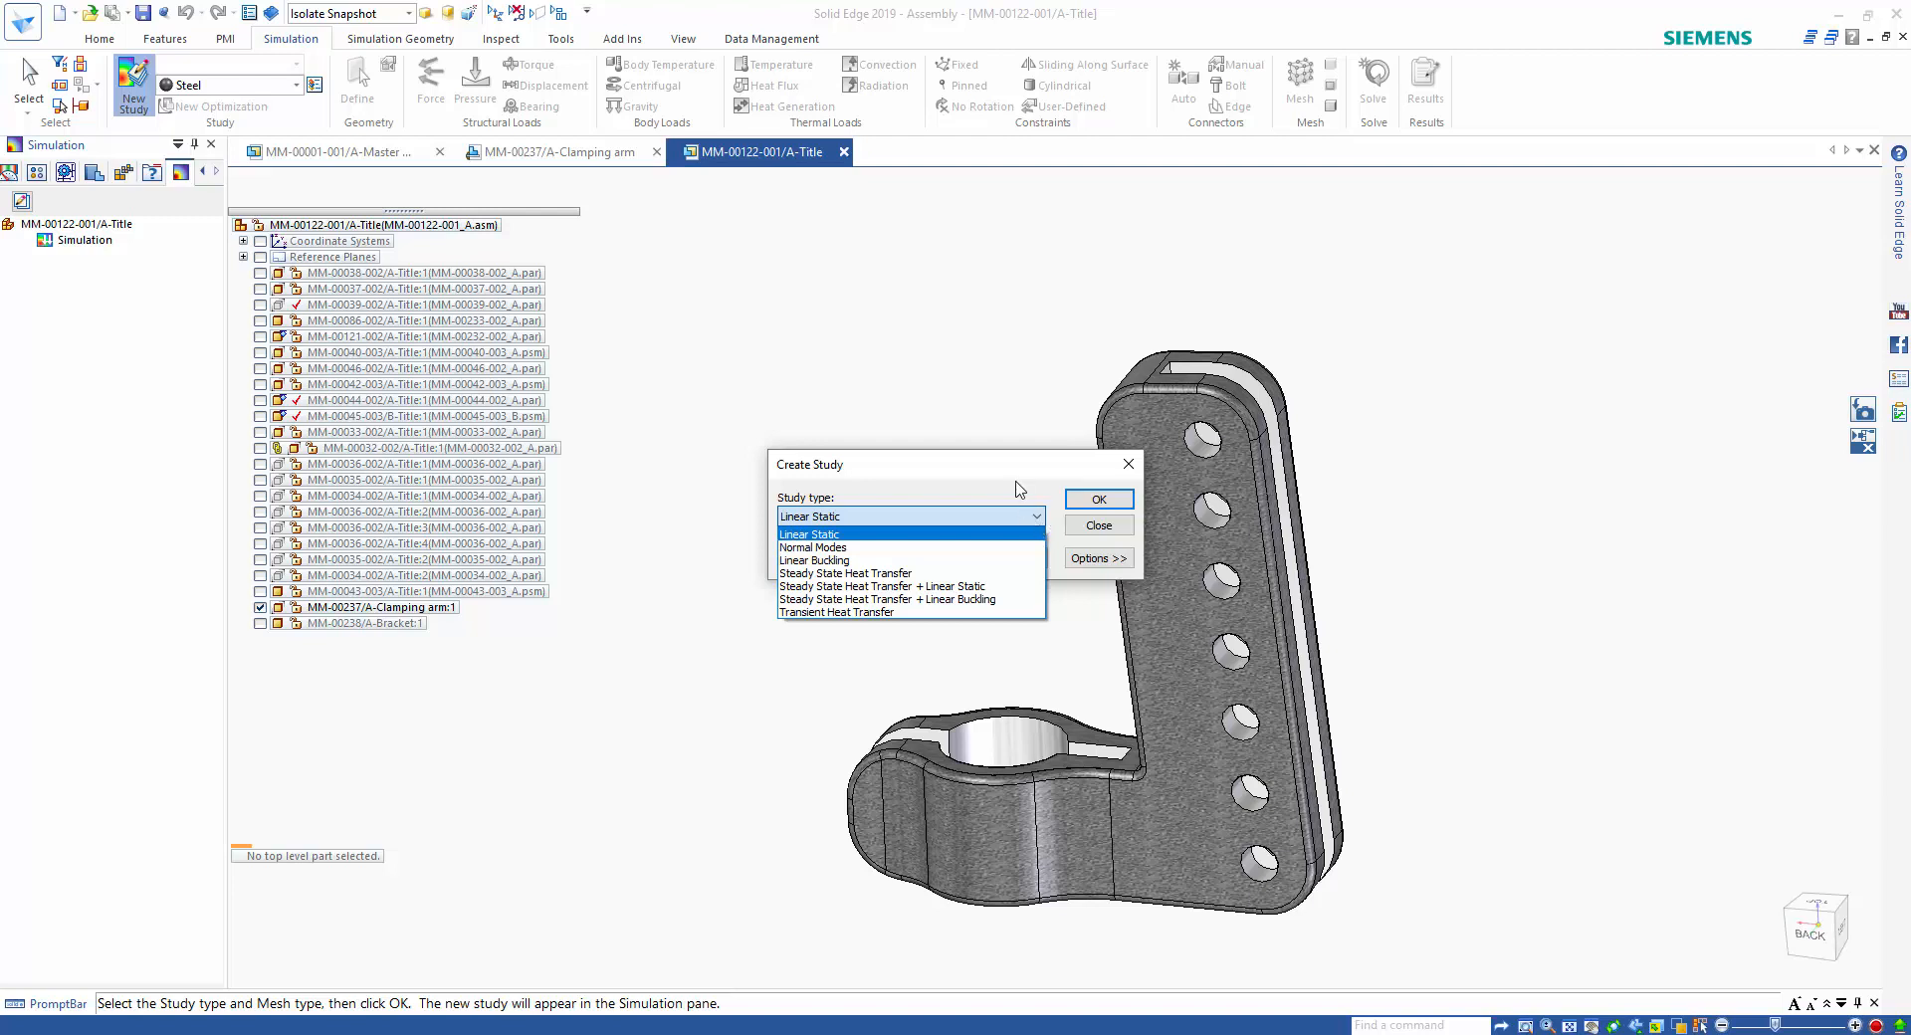
{"action": "left_click", "coordinate": [1016, 487]}
{"action": "left_click", "coordinate": [1095, 501]}
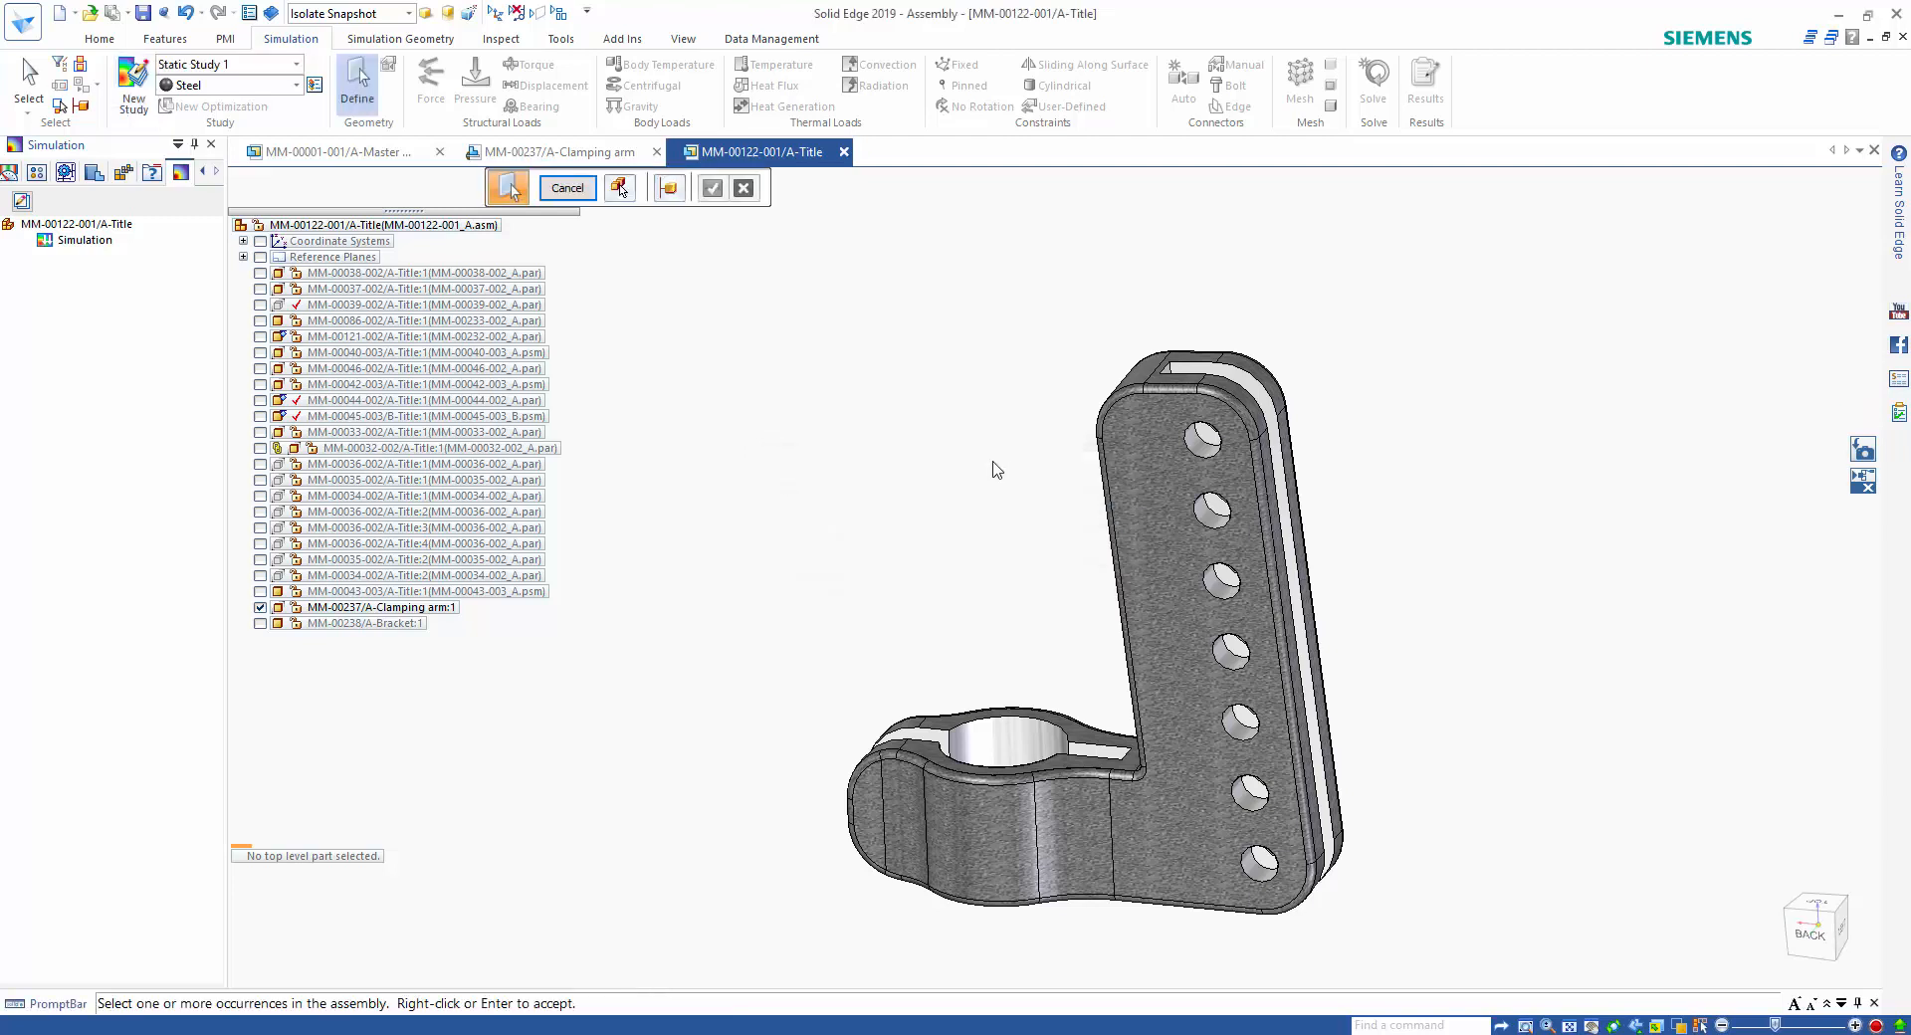
{"action": "left_click", "coordinate": [1133, 475]}
{"action": "right_click", "coordinate": [896, 373]}
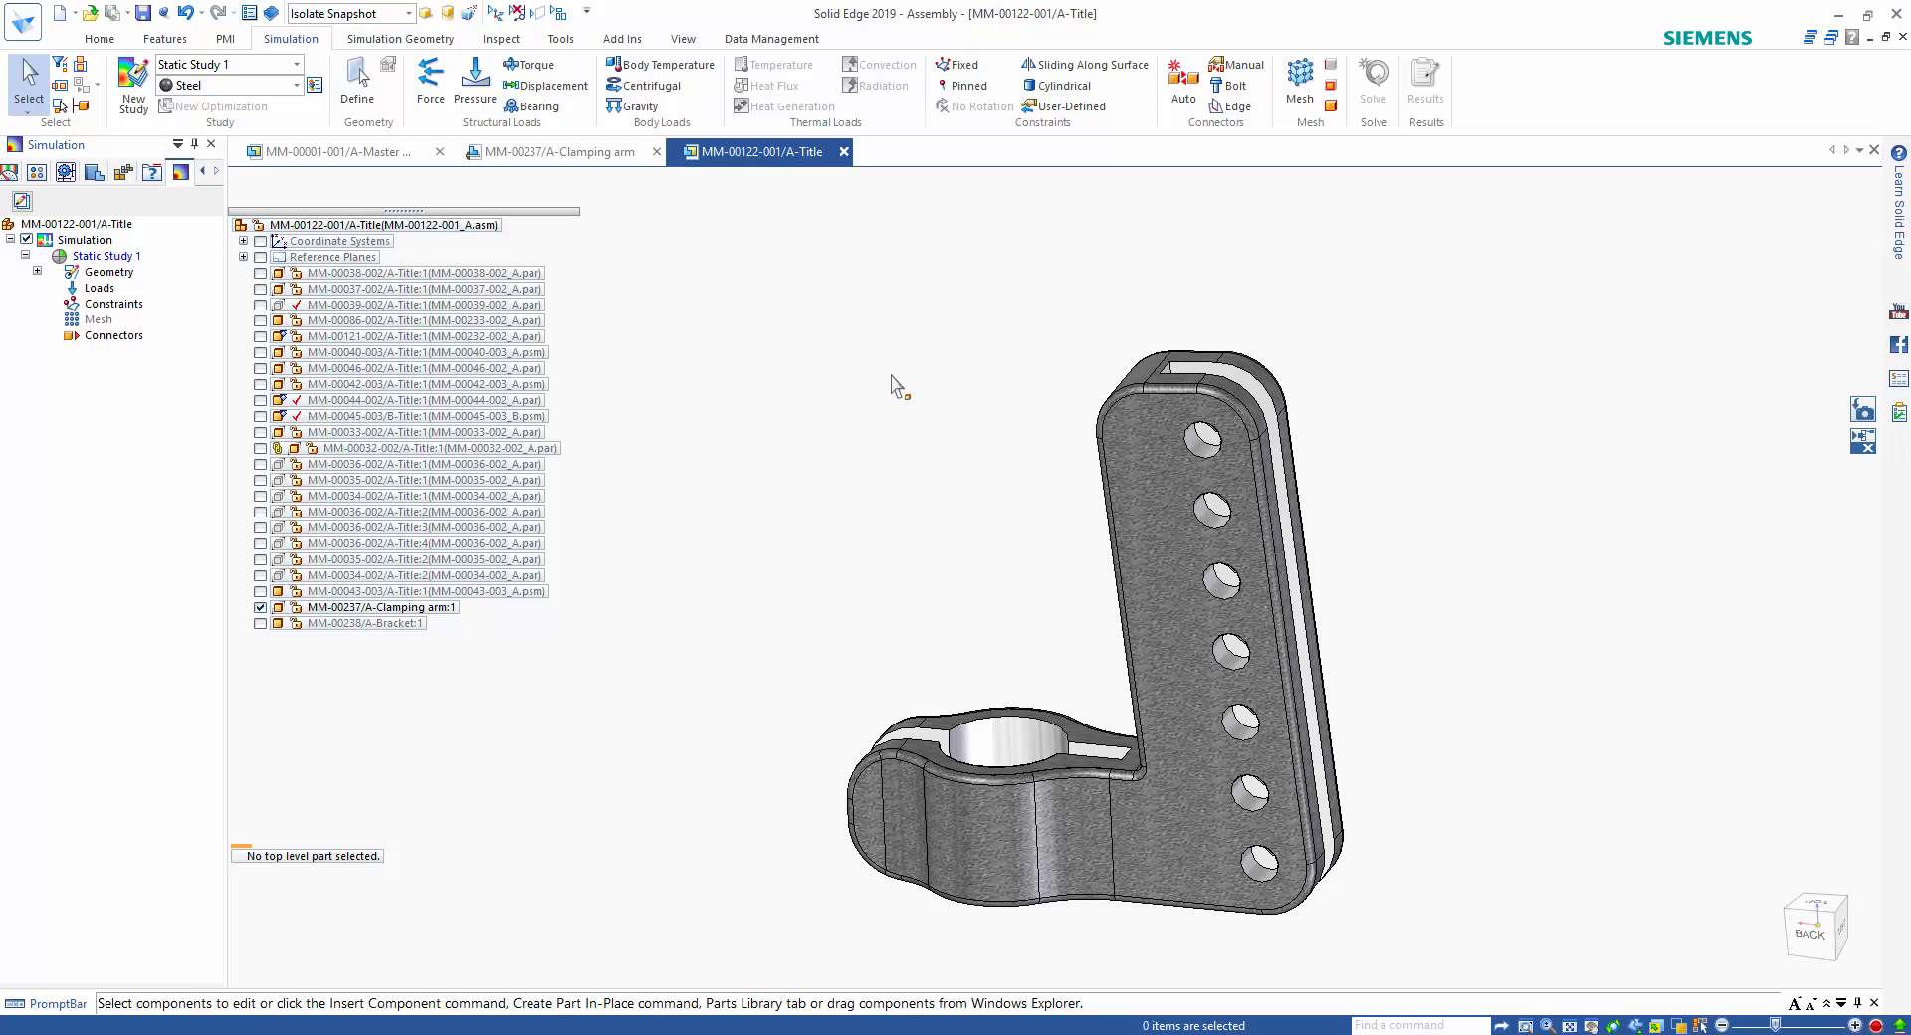
Apply a 250 N force to the first and third holes from the arm's upper end, directed sideways across the arm.
{"action": "left_click", "coordinate": [432, 87]}
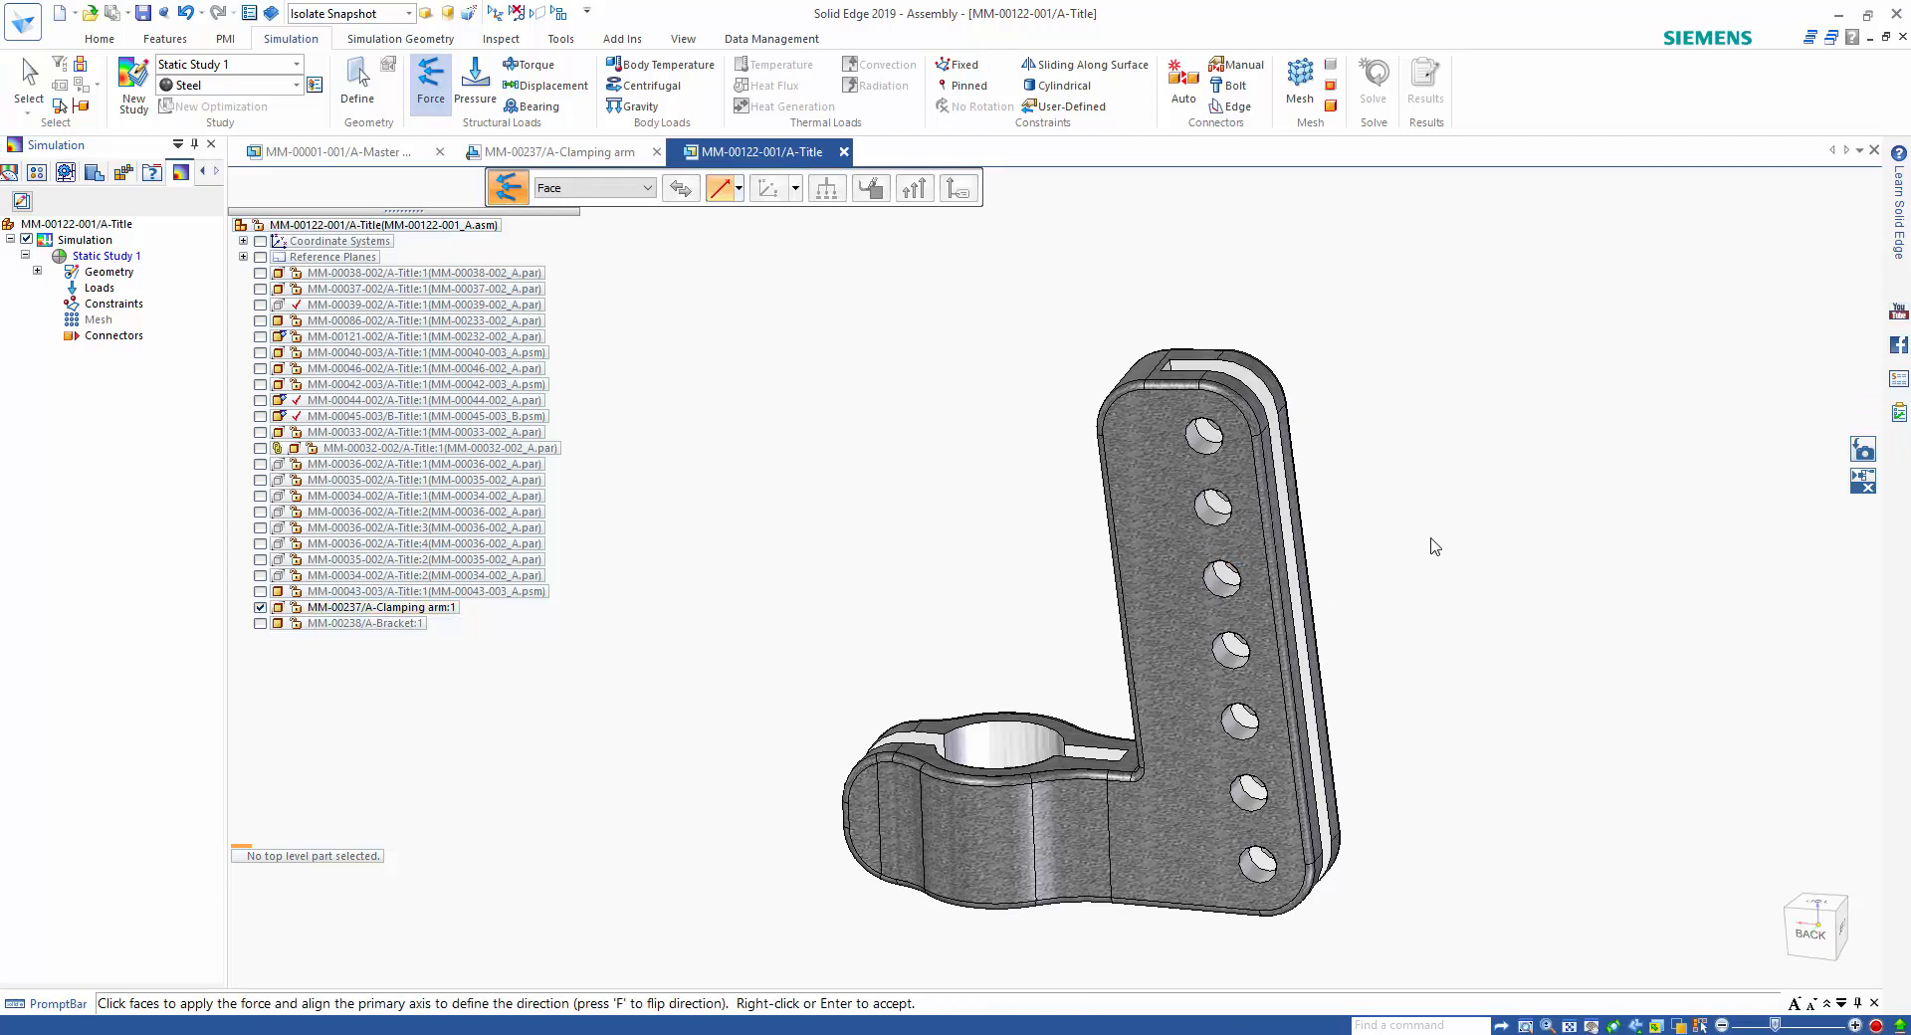
{"action": "scroll", "coordinate": [1433, 543], "scroll_direction": "up", "scroll_amount": 5}
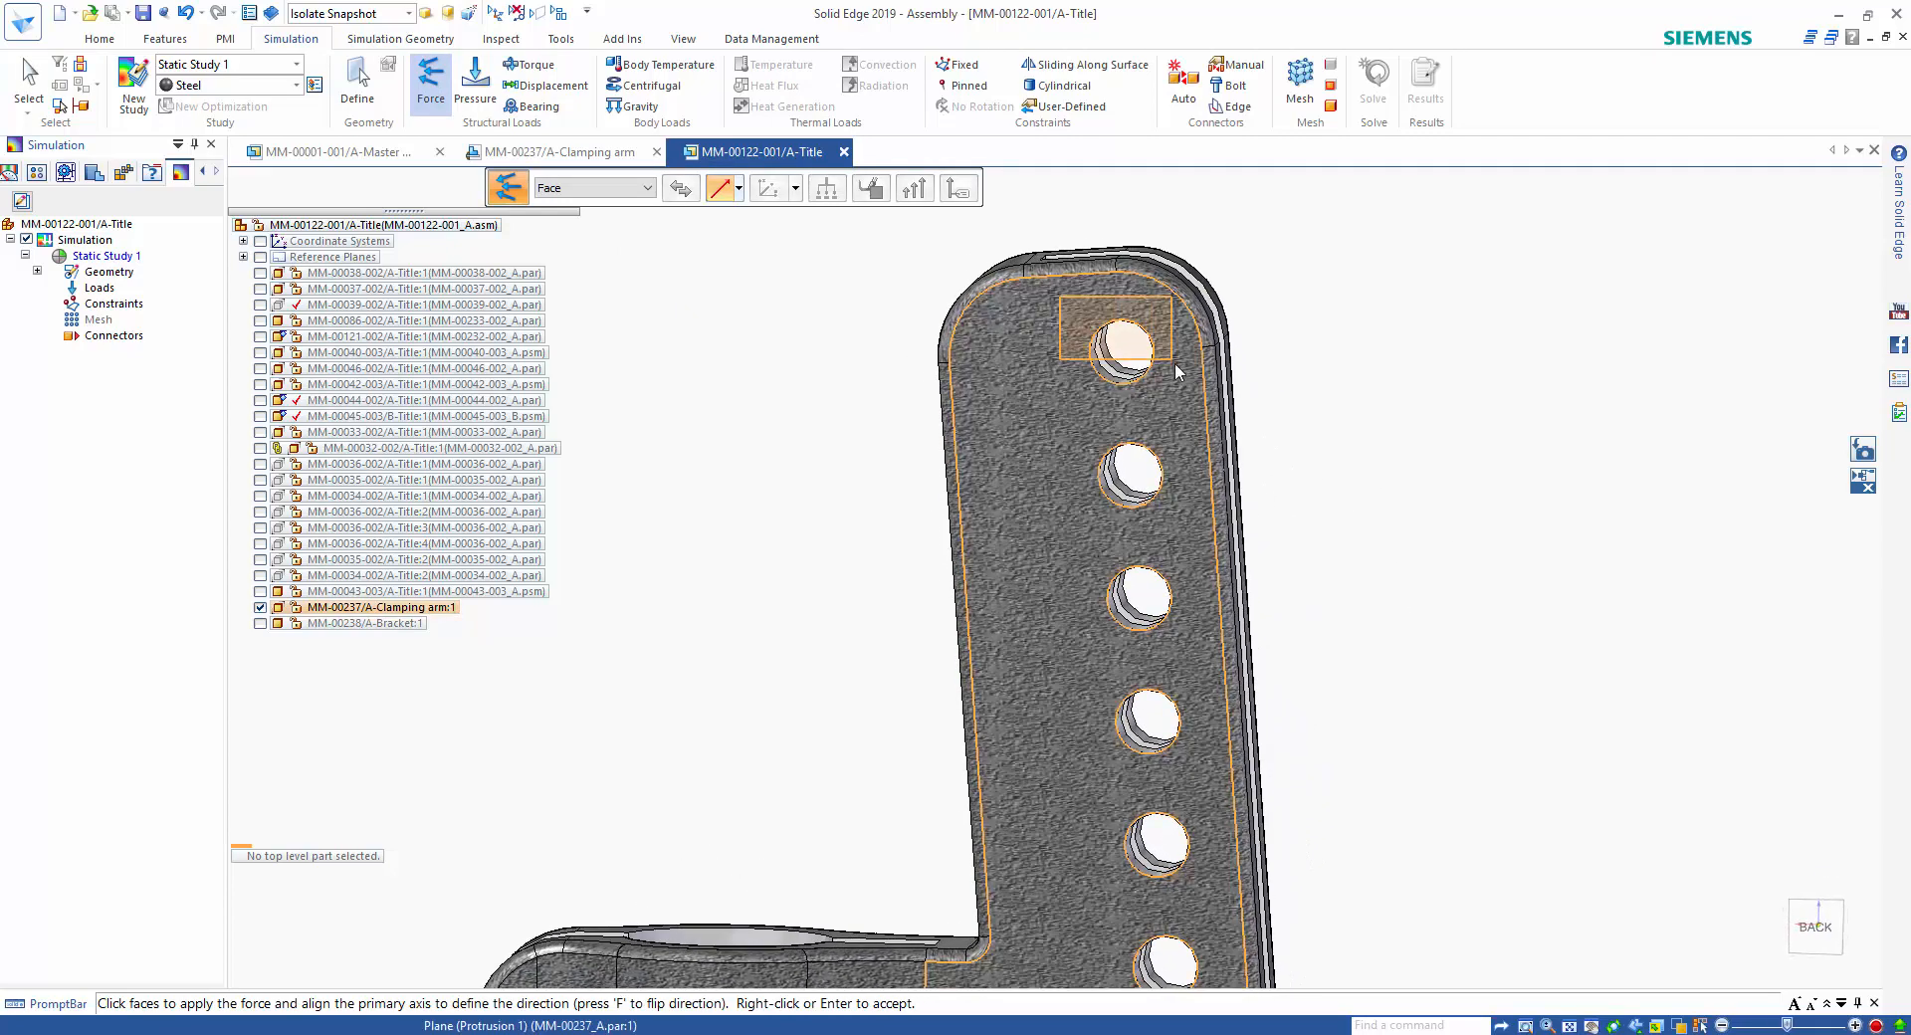
{"action": "left_click", "coordinate": [1185, 398]}
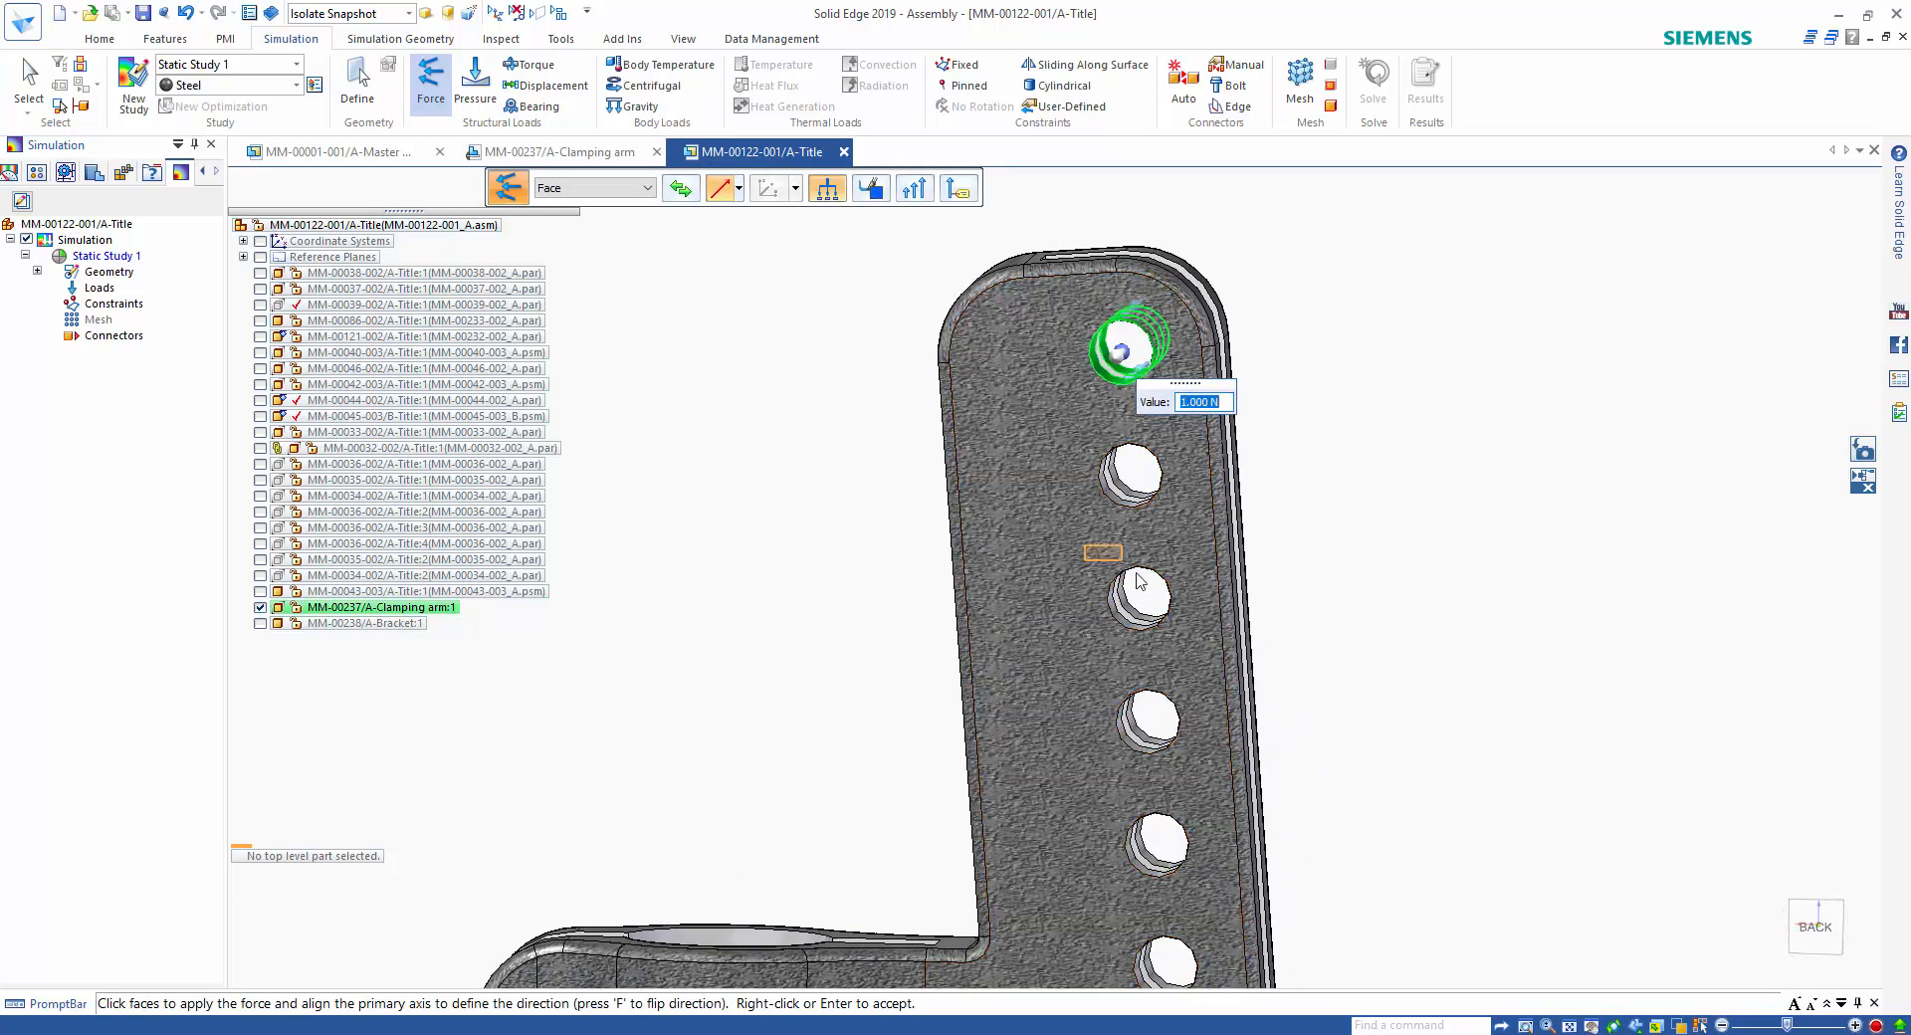
{"action": "left_click_drag", "start_coordinate": [1135, 574], "coordinate": [1208, 650]}
{"action": "middle_click_drag", "start_coordinate": [1433, 480], "coordinate": [1381, 454]}
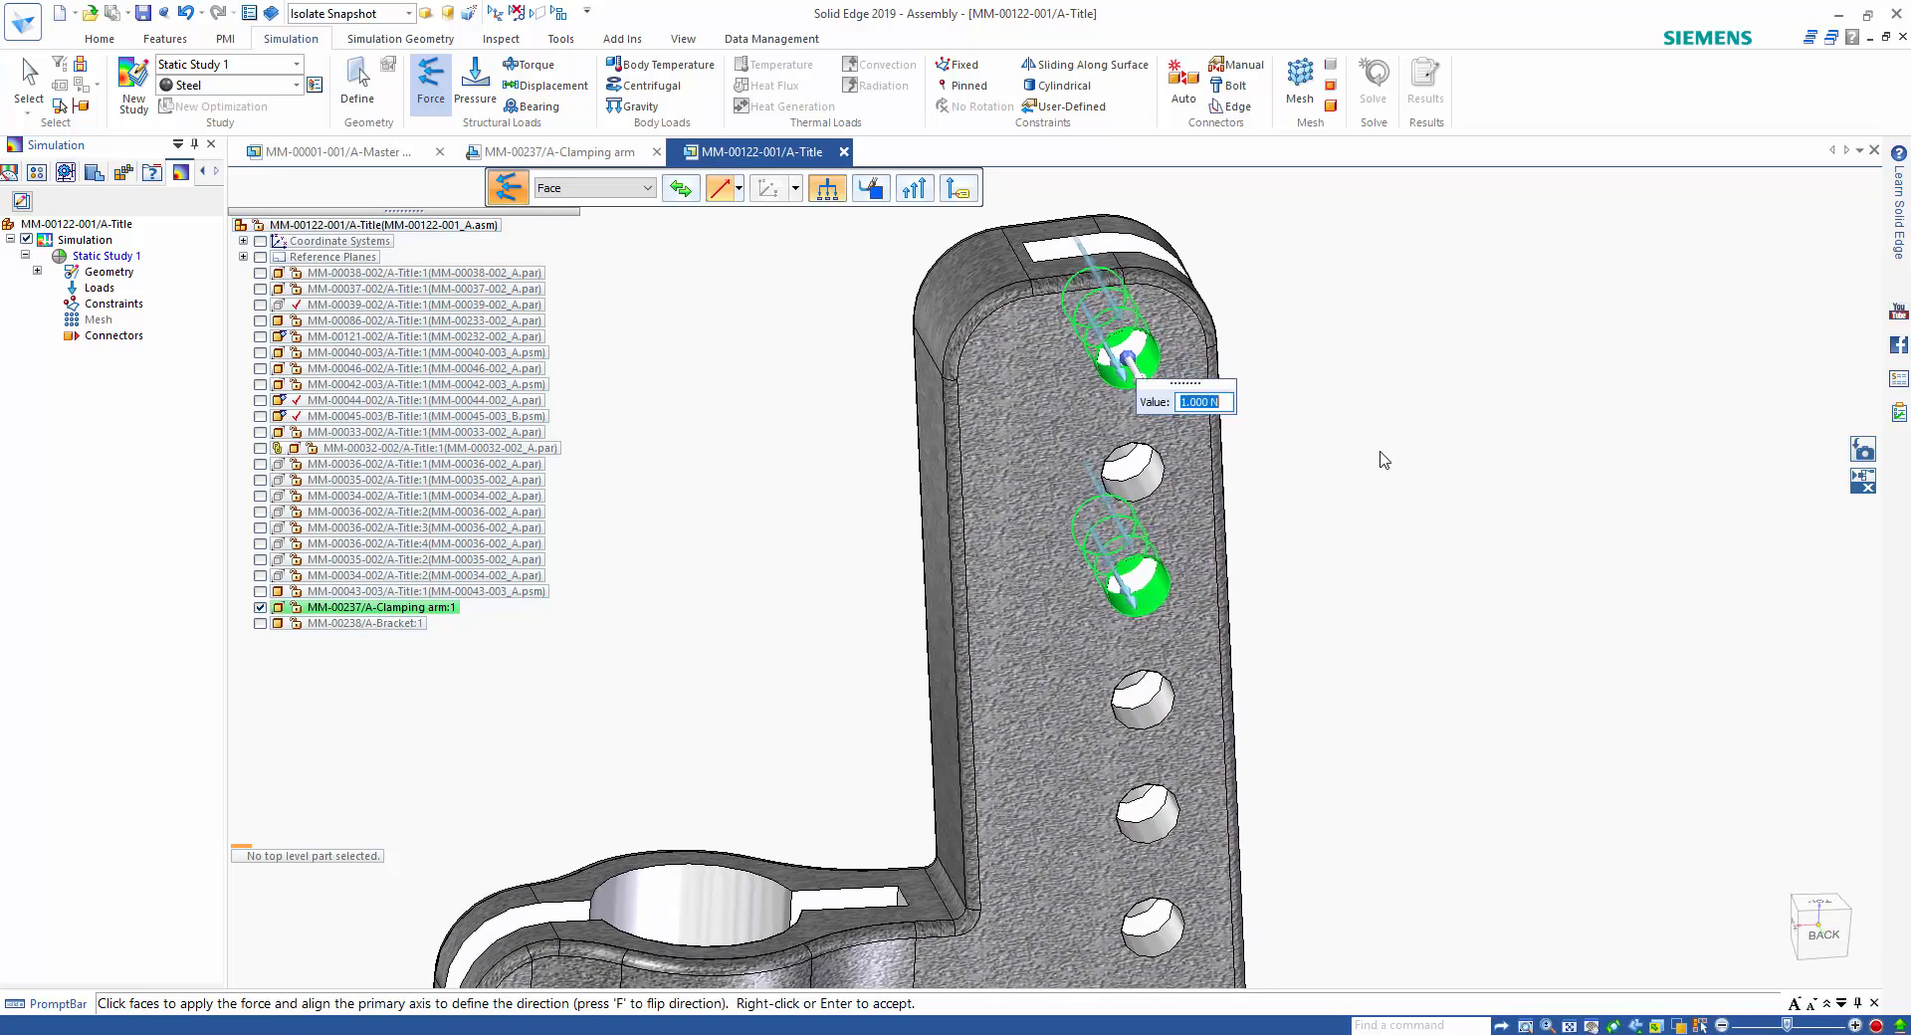
{"action": "left_click", "coordinate": [1129, 358]}
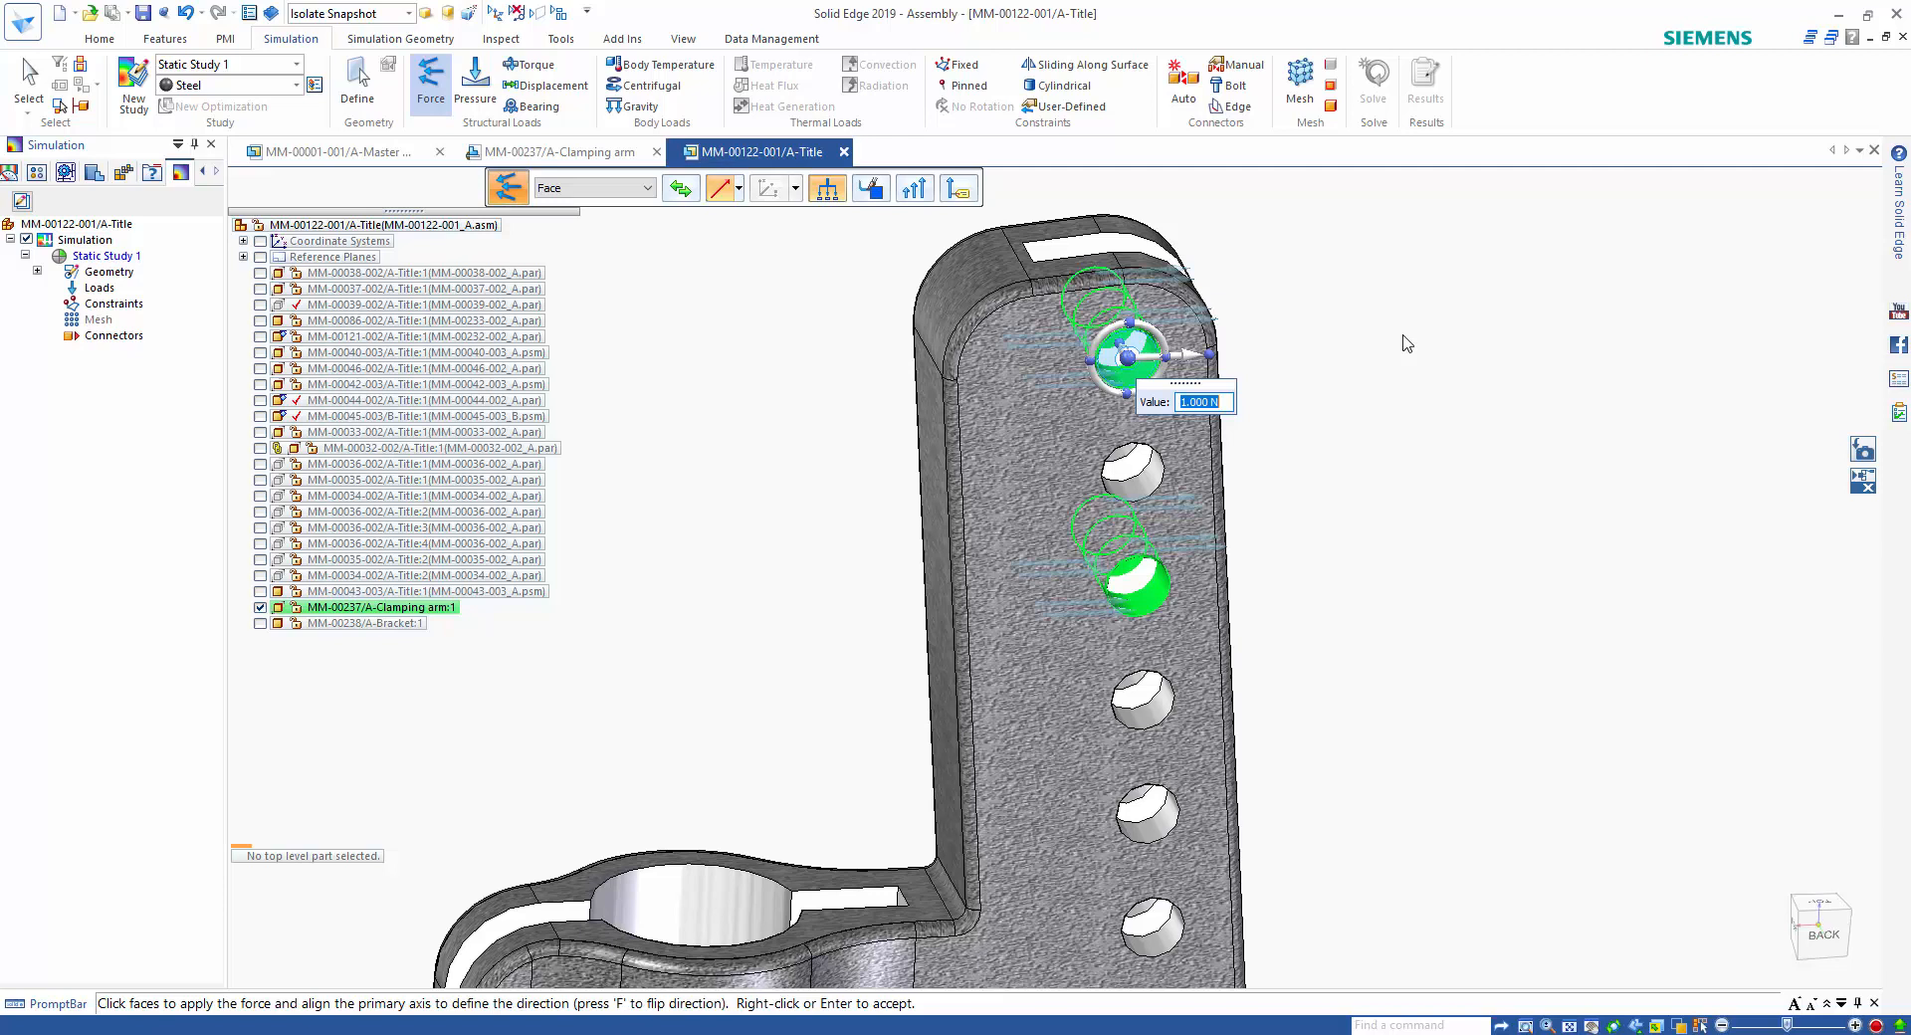
{"action": "type", "text": "250N"}
{"action": "key", "text": "Return"}
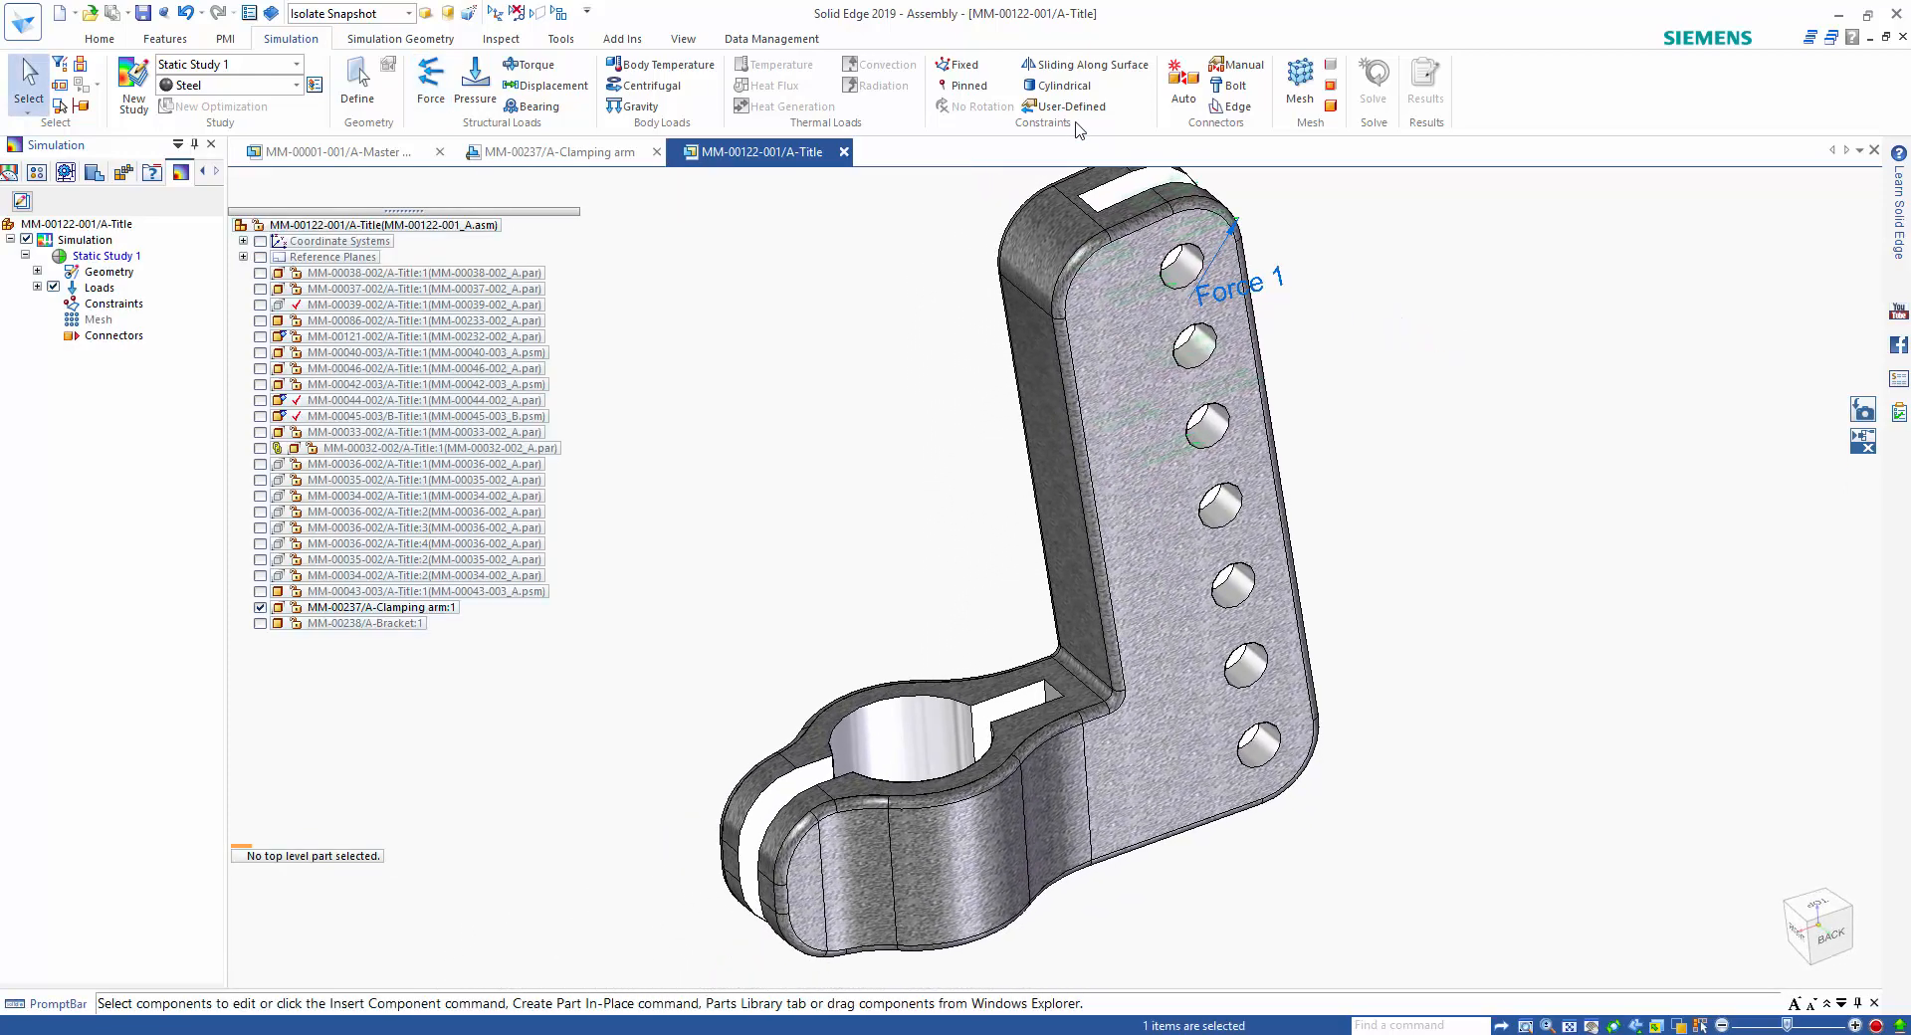
Apply a Cylindrical constraint to both inner faces of the clamping arm's large split bore.
{"action": "left_click", "coordinate": [1060, 85]}
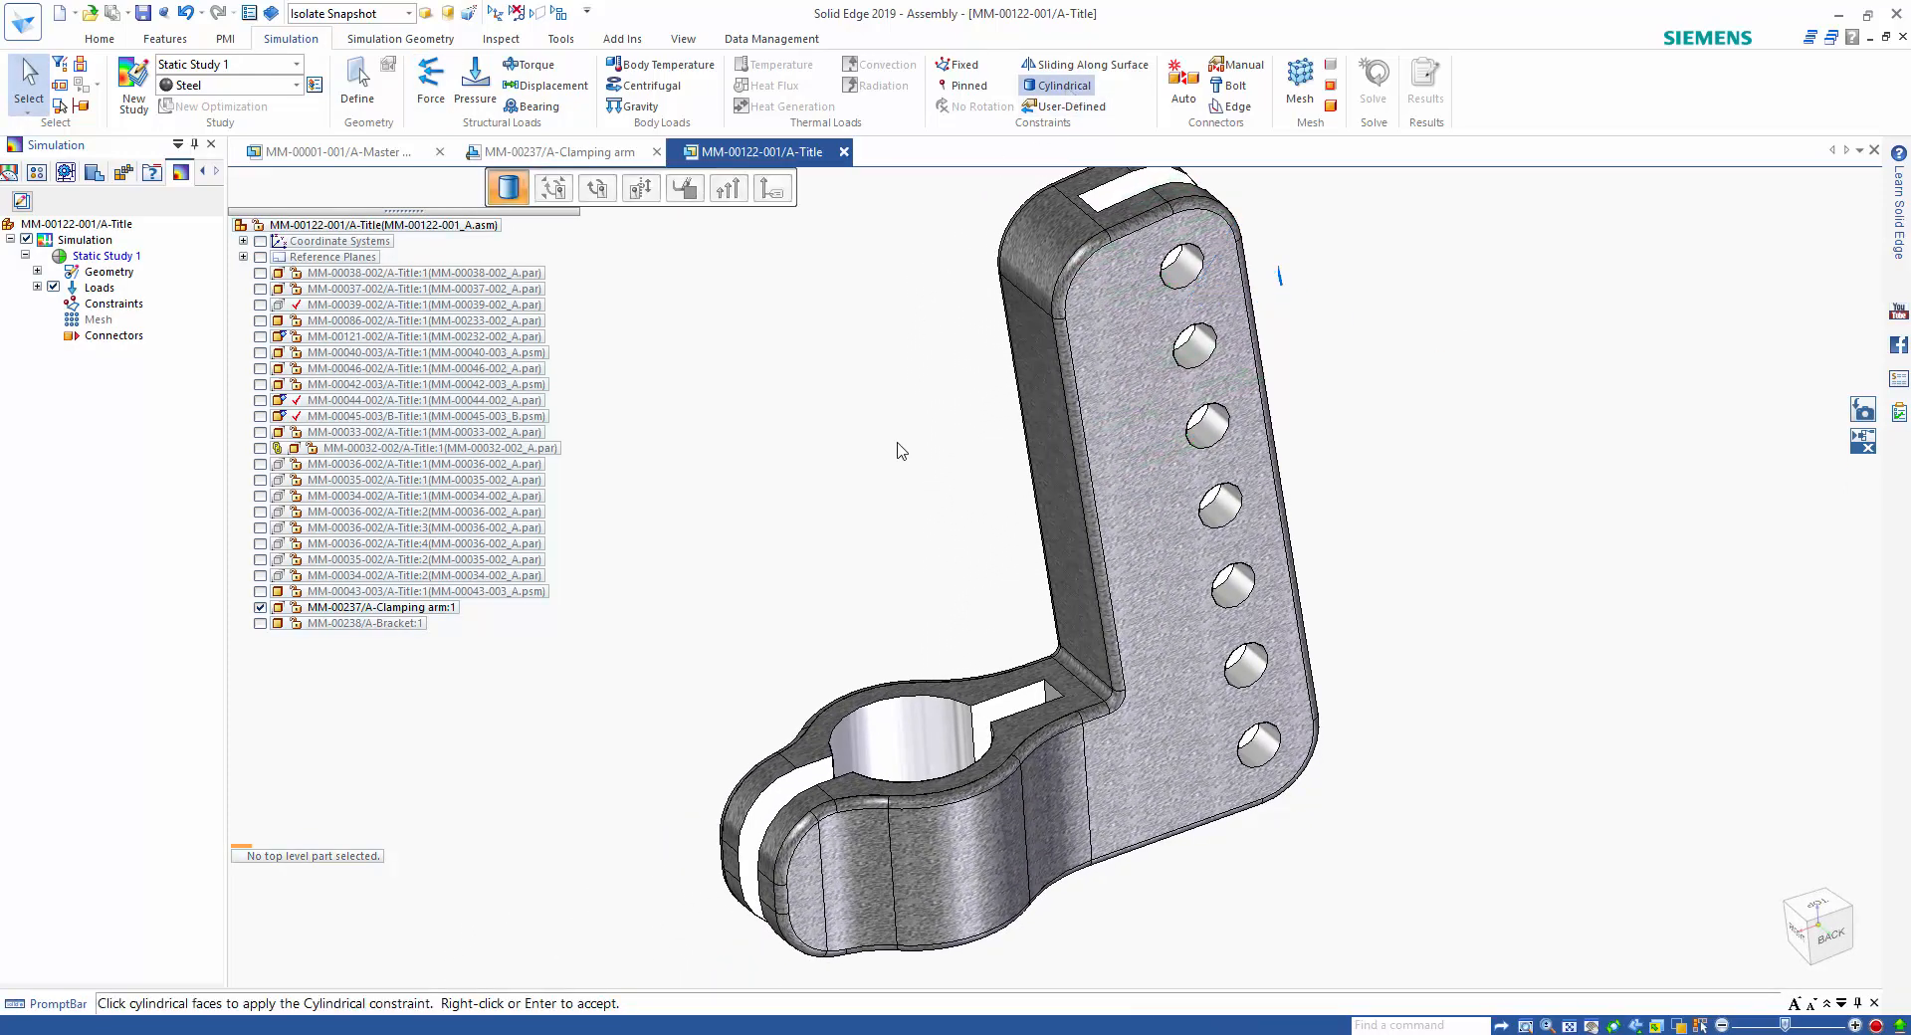
{"action": "left_click", "coordinate": [949, 748]}
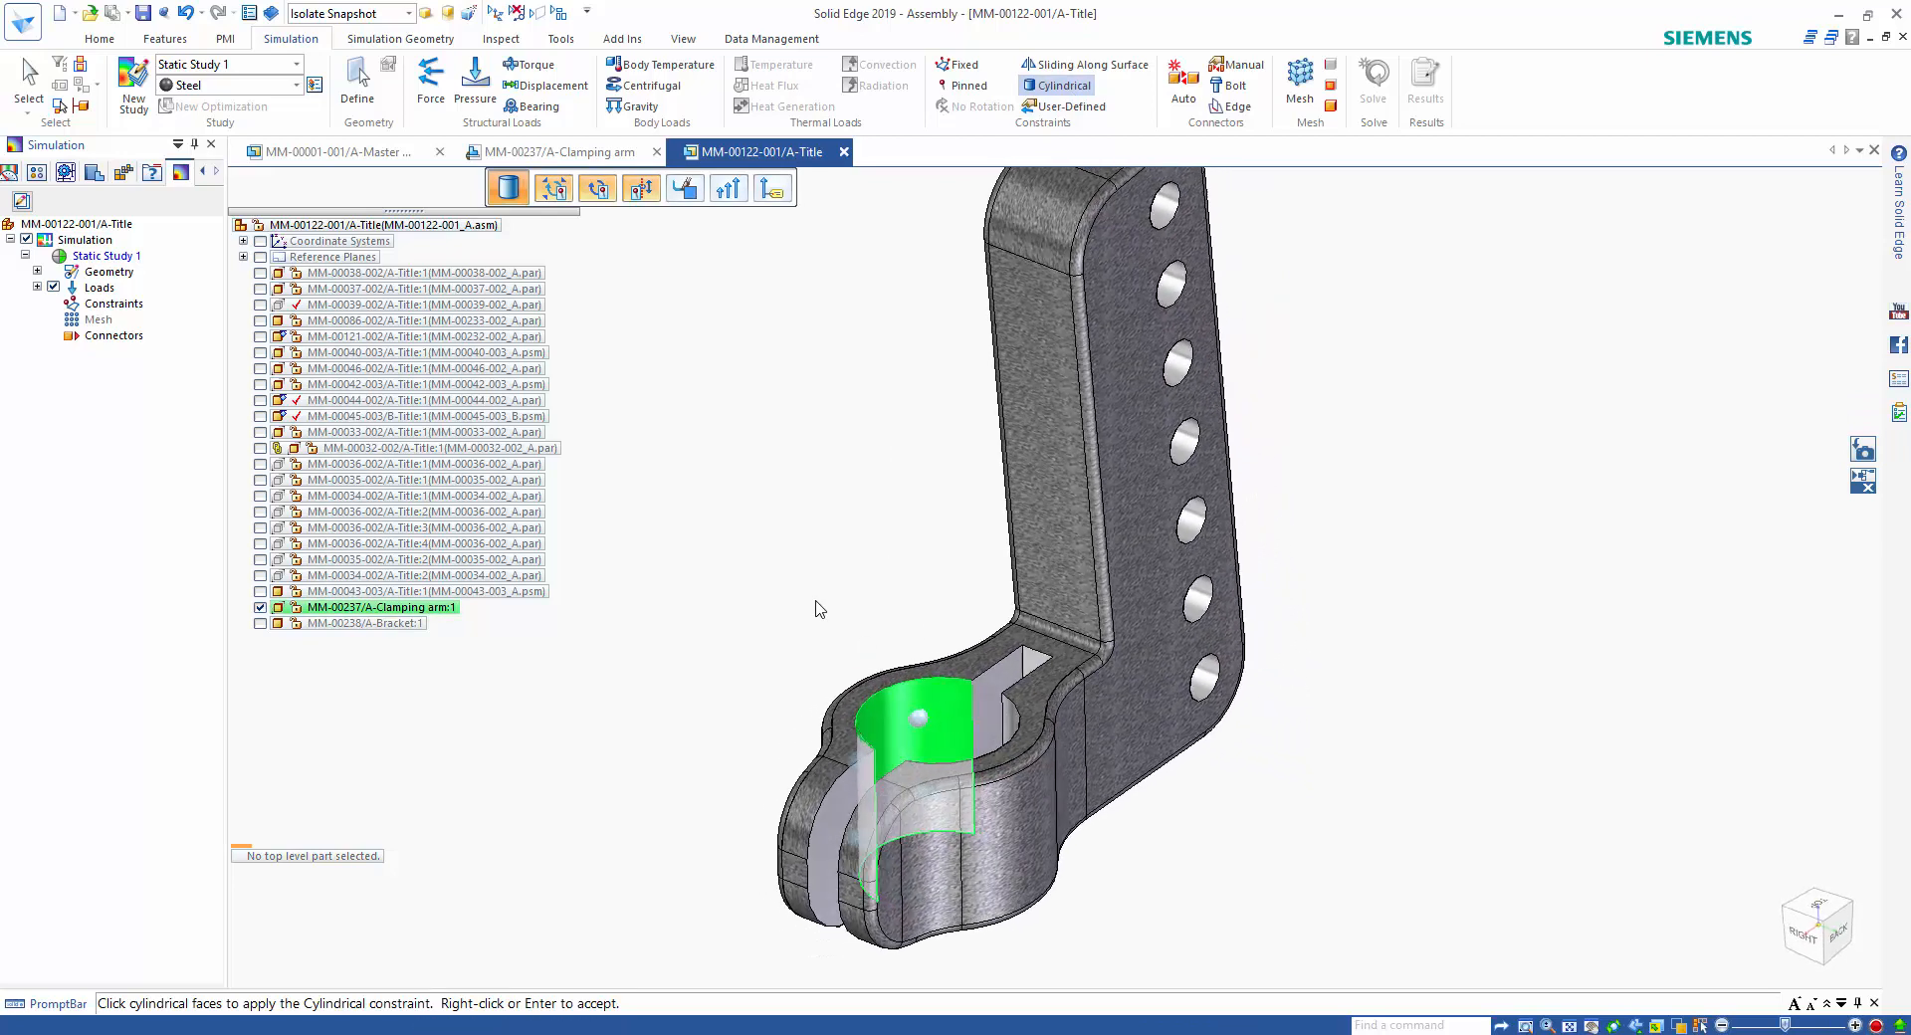
{"action": "left_click", "coordinate": [1032, 718]}
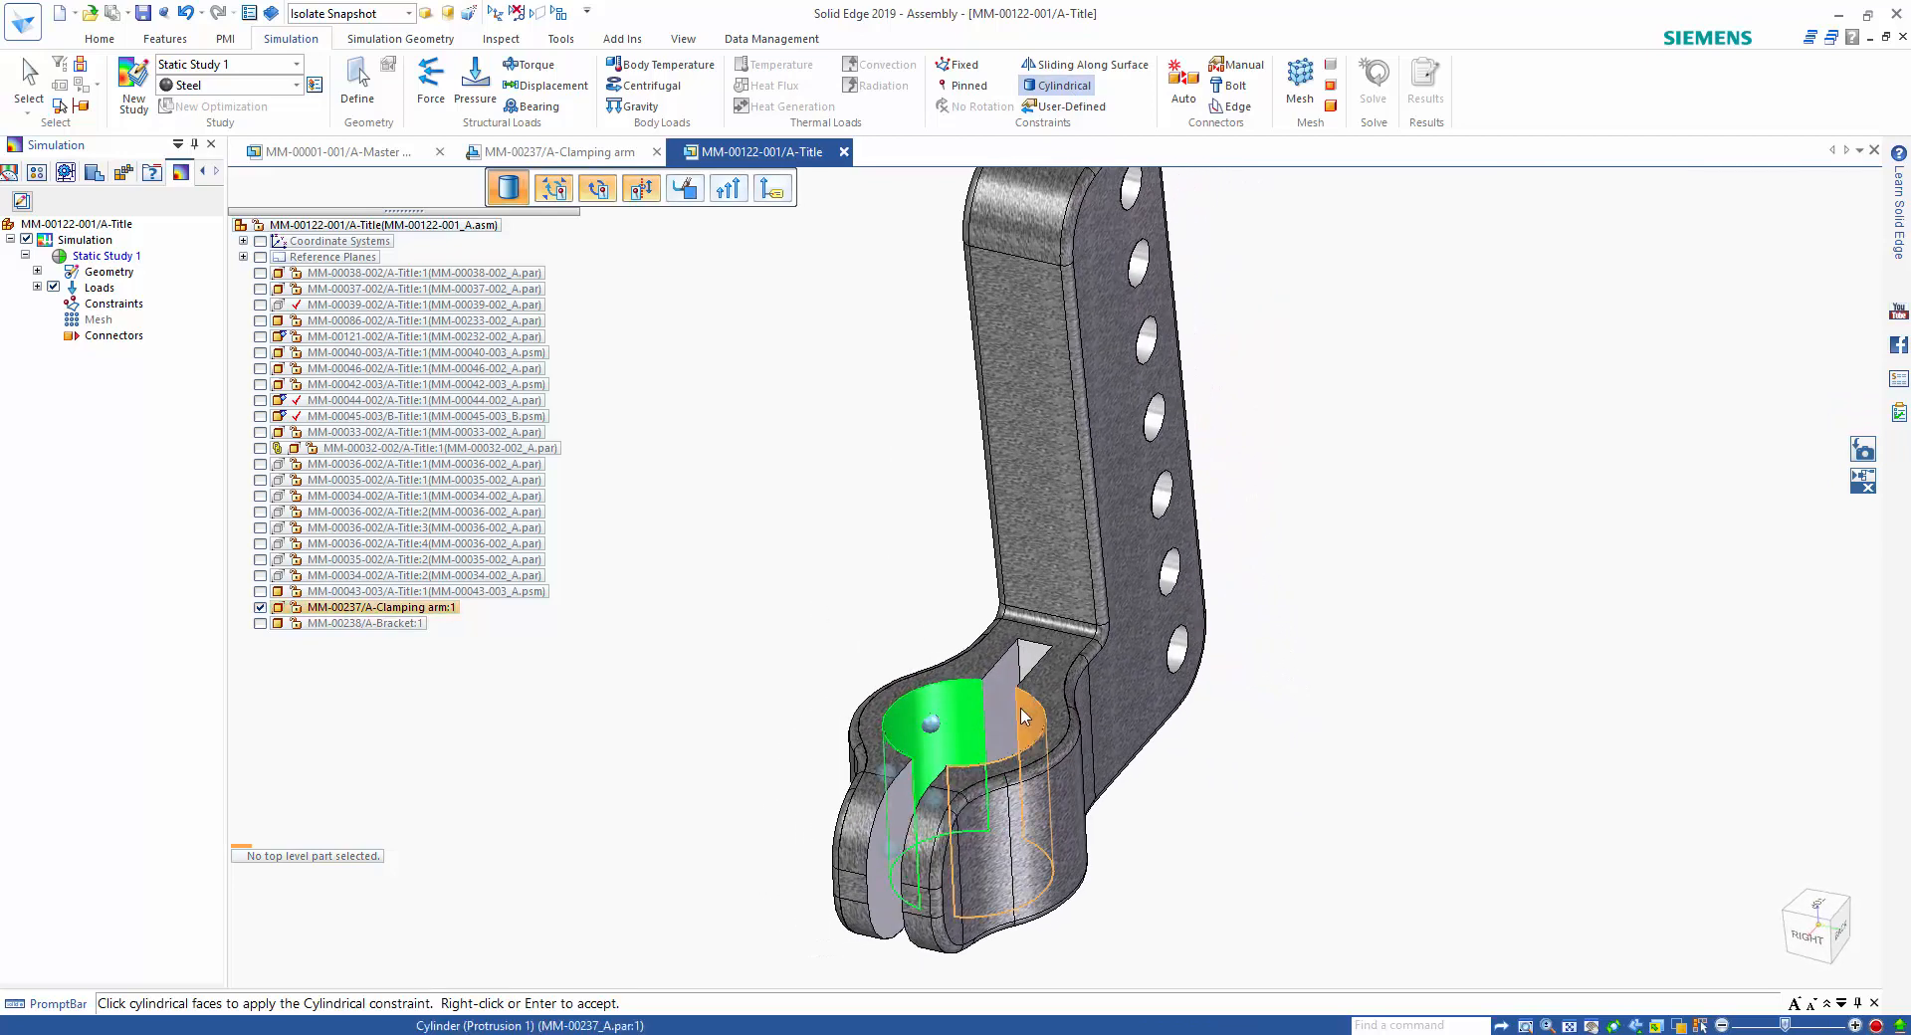
{"action": "right_click", "coordinate": [816, 501]}
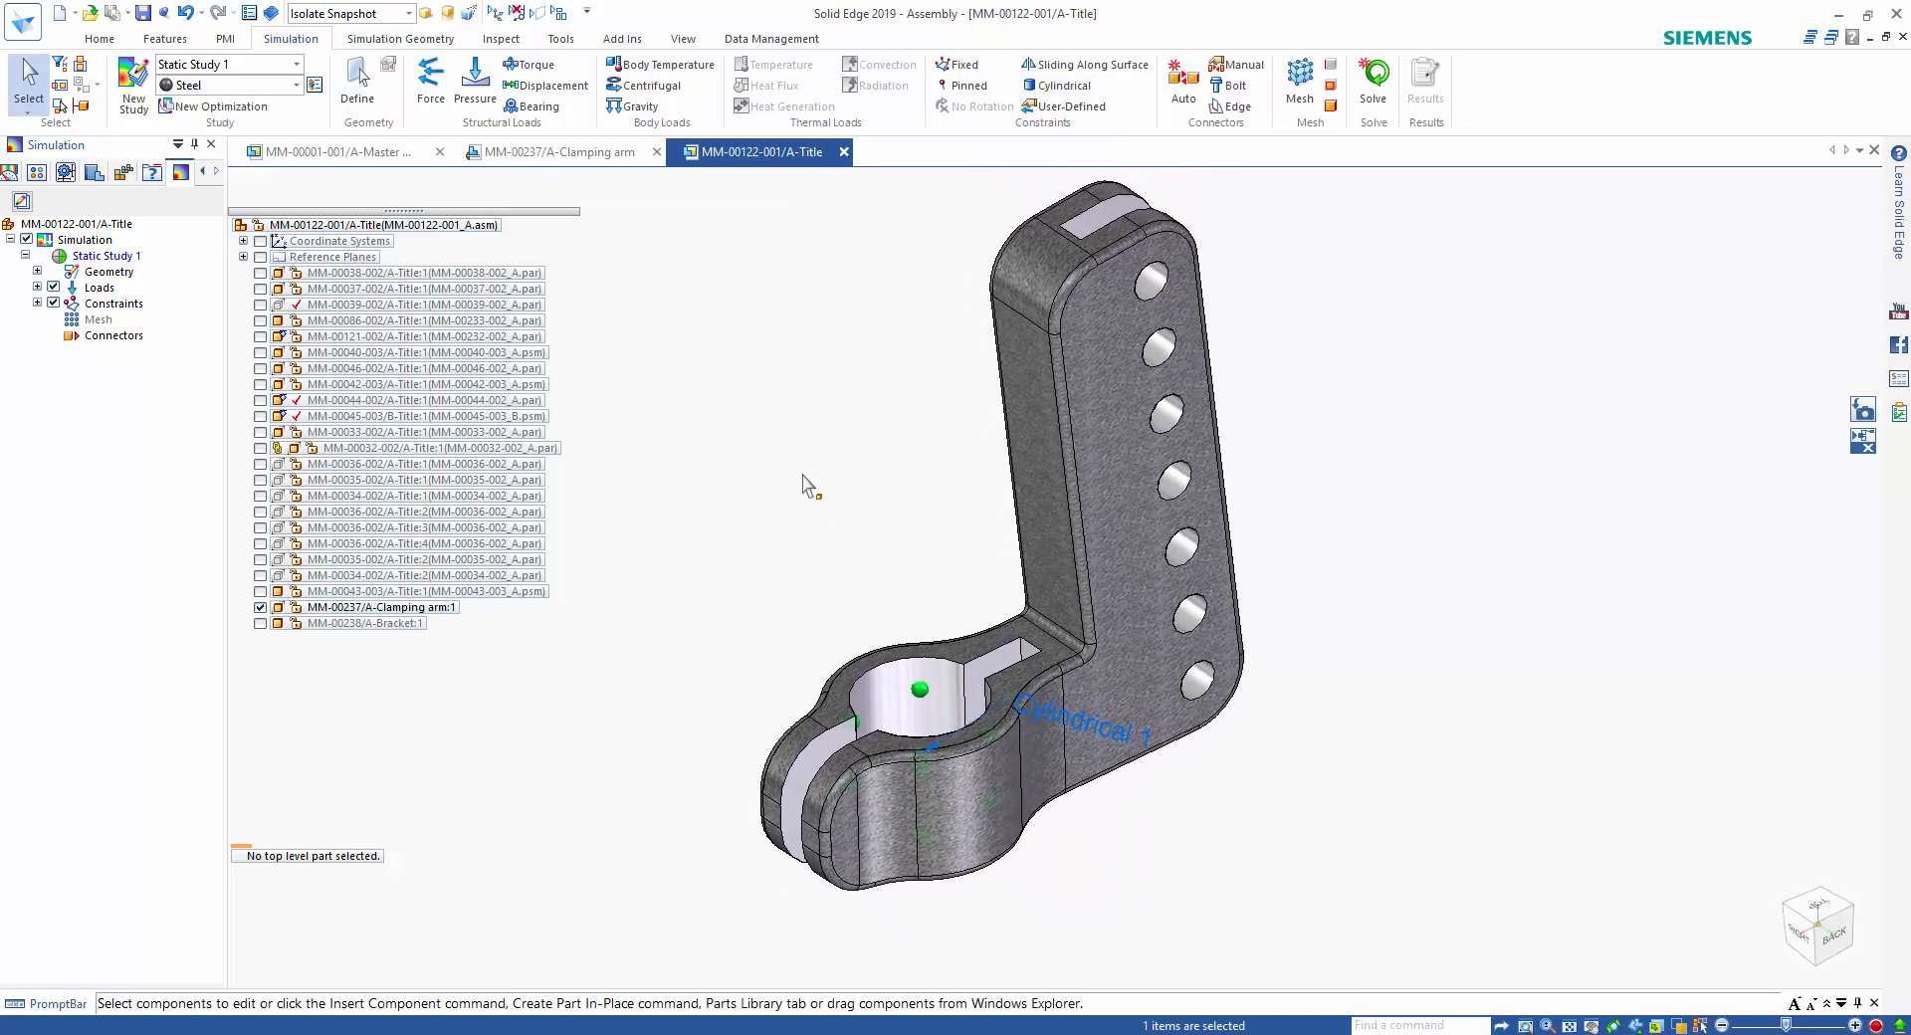
Mesh the clamping arm with the default mesh size and solve the static study.
{"action": "right_click", "coordinate": [100, 322]}
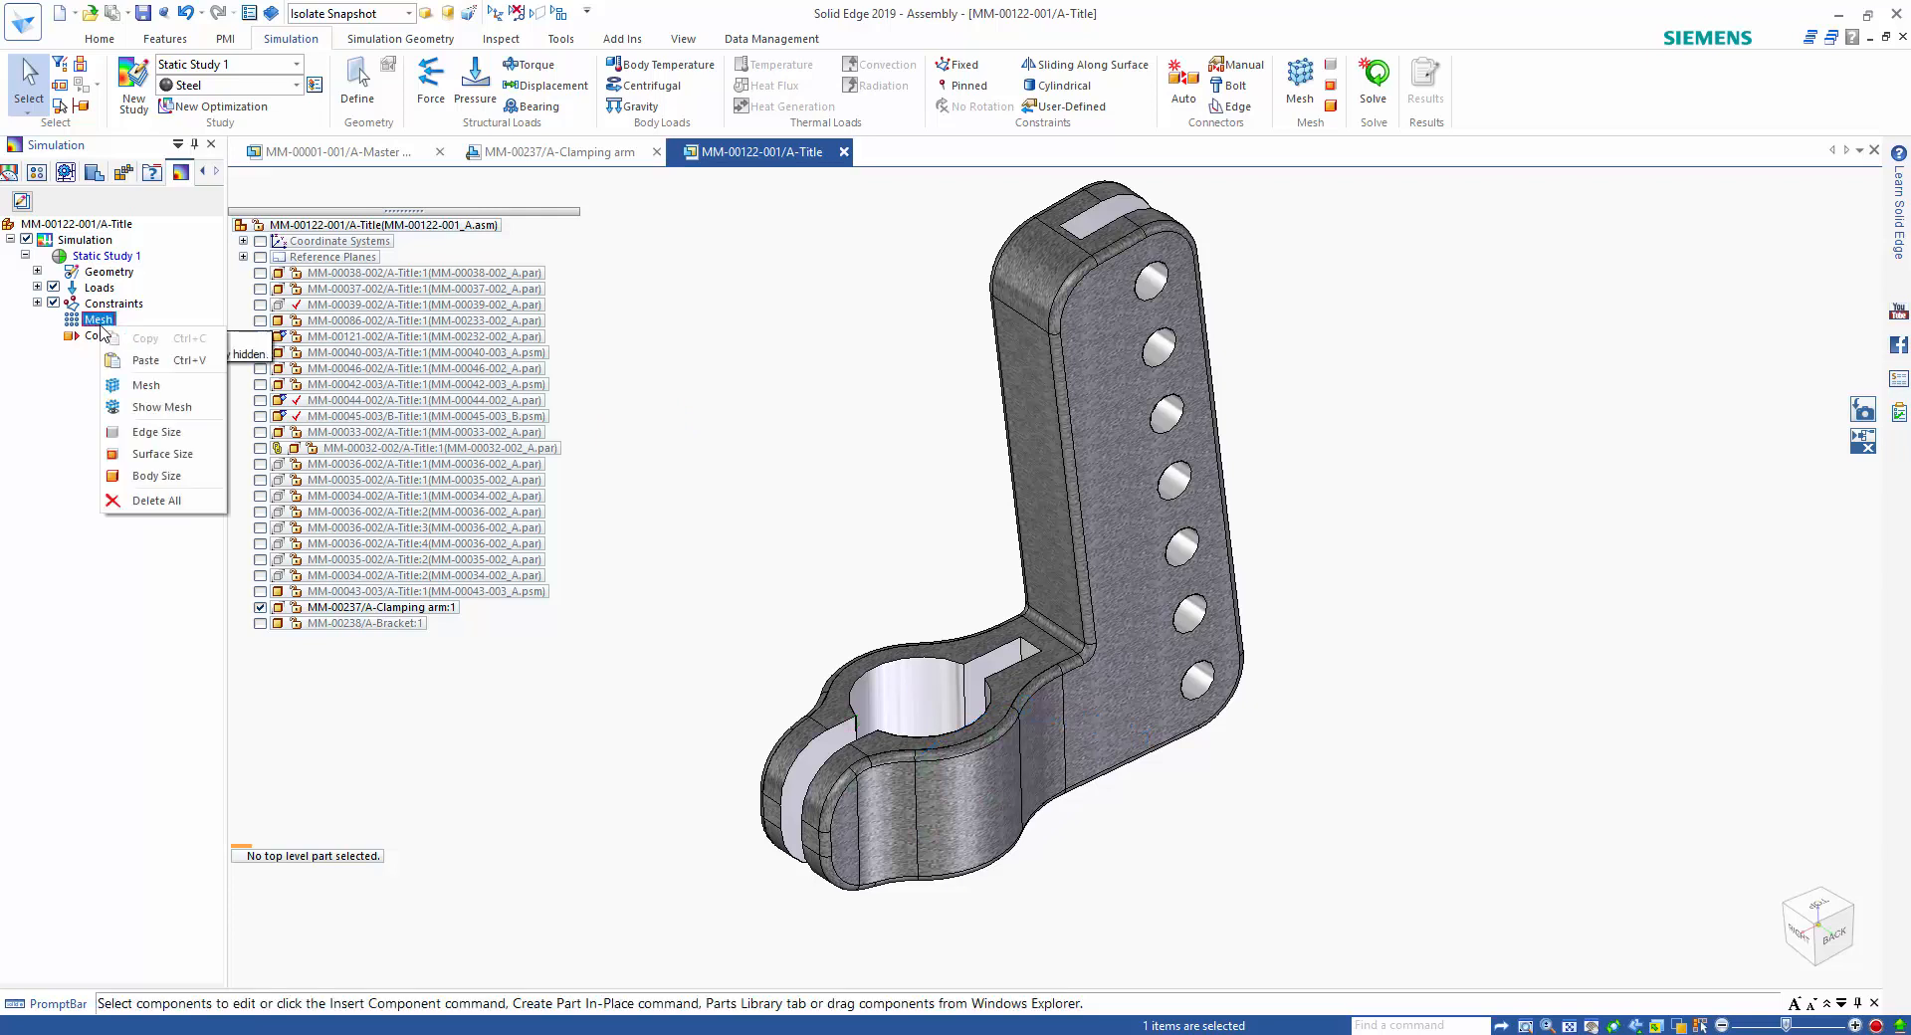
{"action": "left_click", "coordinate": [165, 390]}
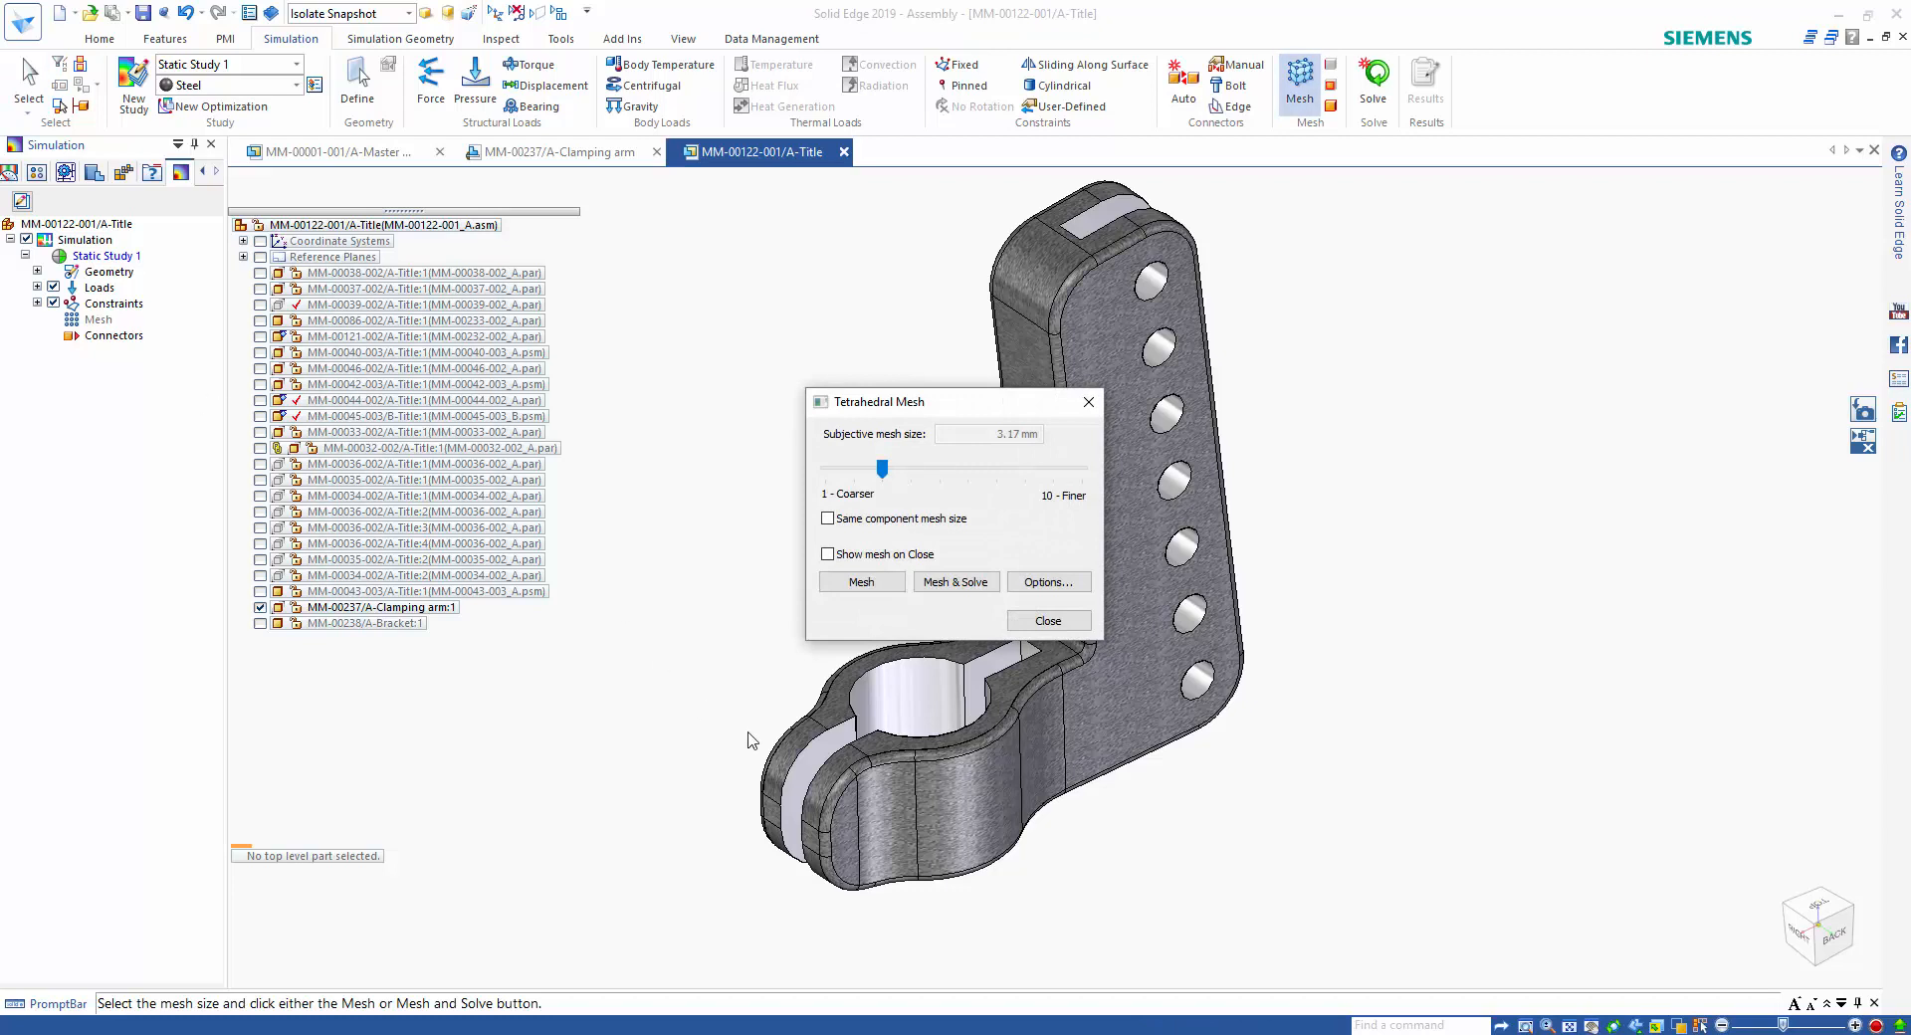
{"action": "left_click", "coordinate": [959, 585]}
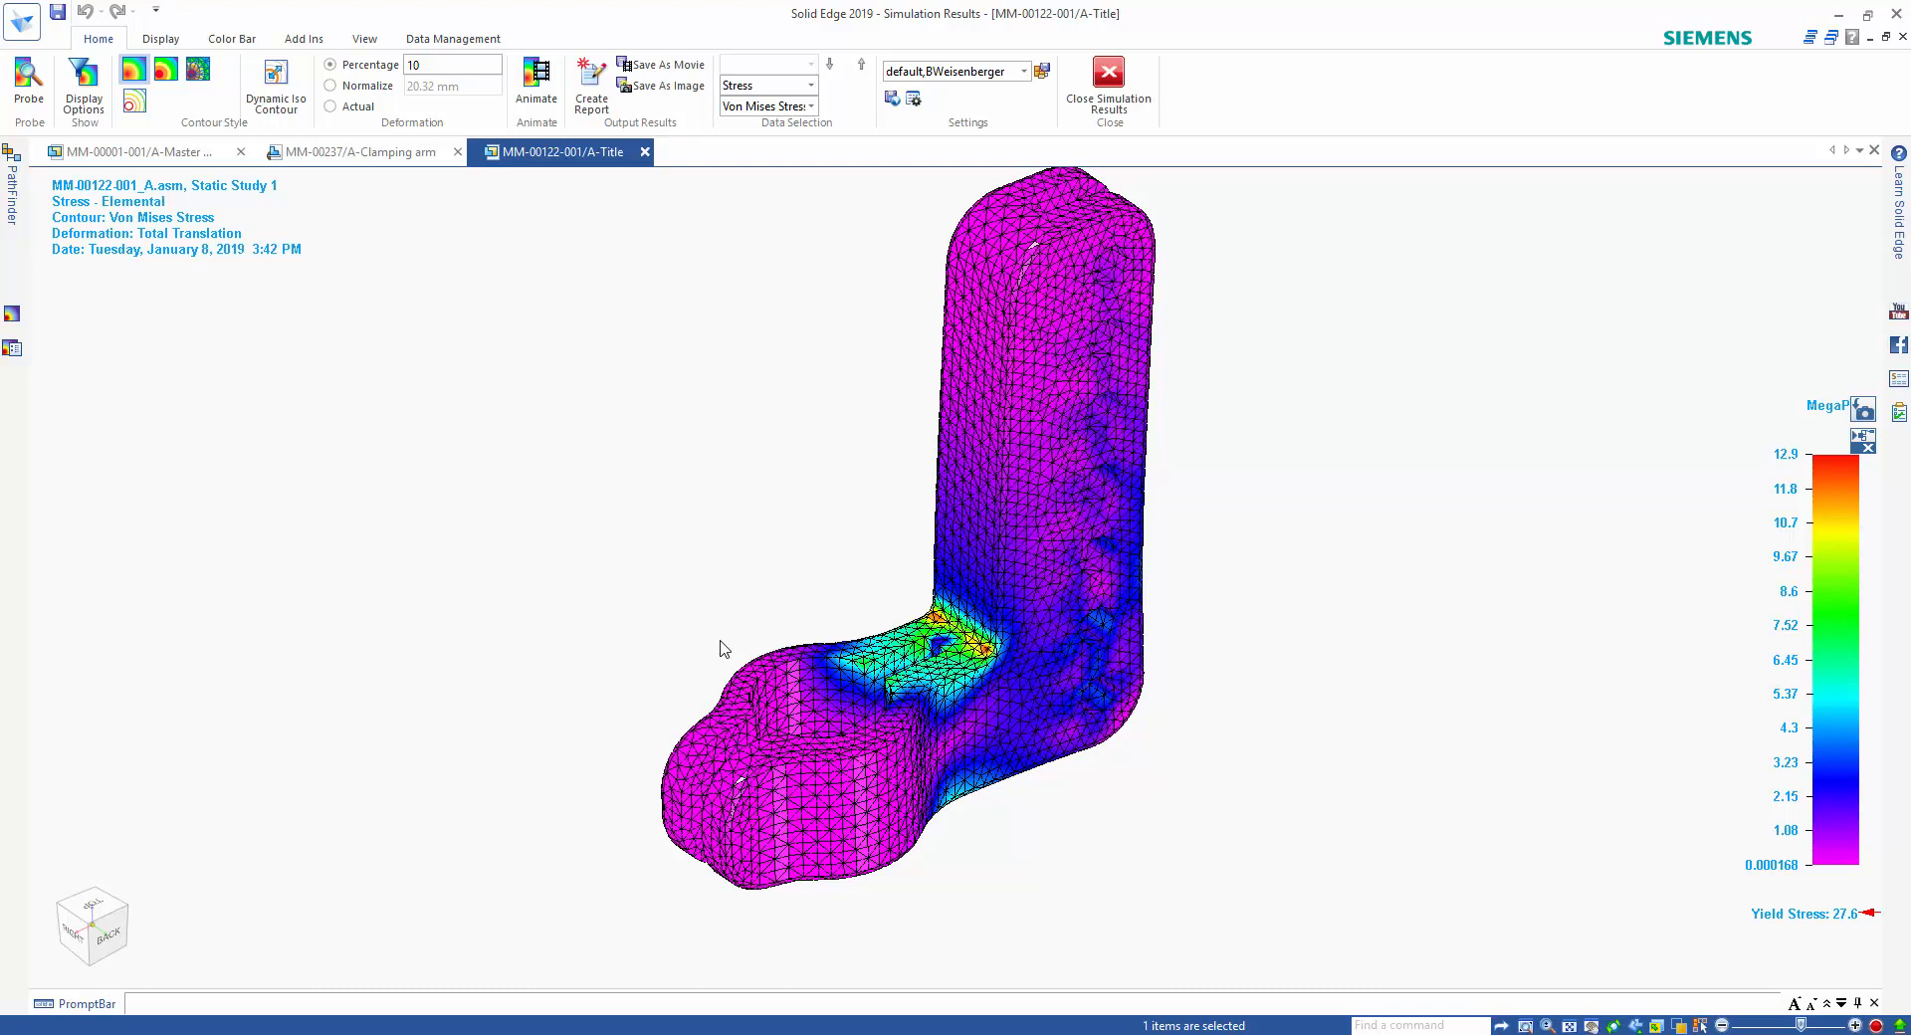
Animate the stress results with the deformation set to Actual, keeping Stress as the displayed result type.
{"action": "left_click", "coordinate": [536, 84]}
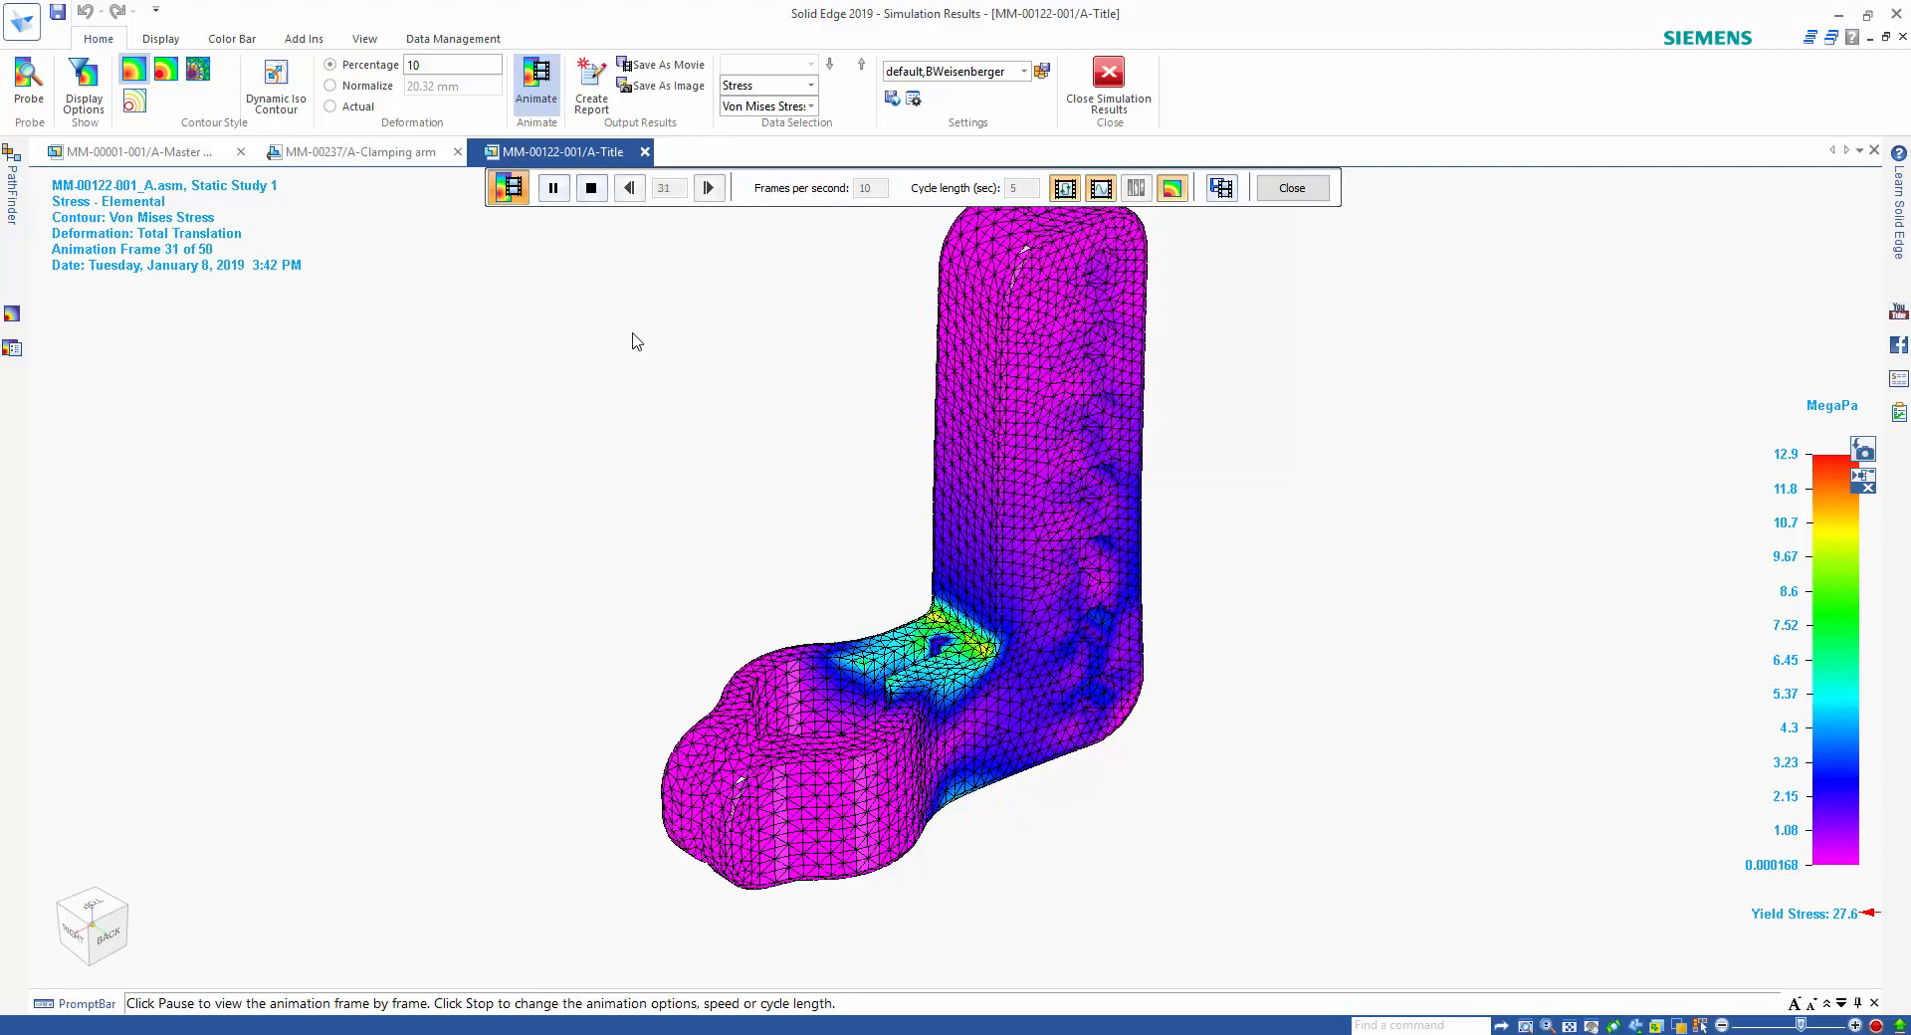
{"action": "left_click", "coordinate": [361, 110]}
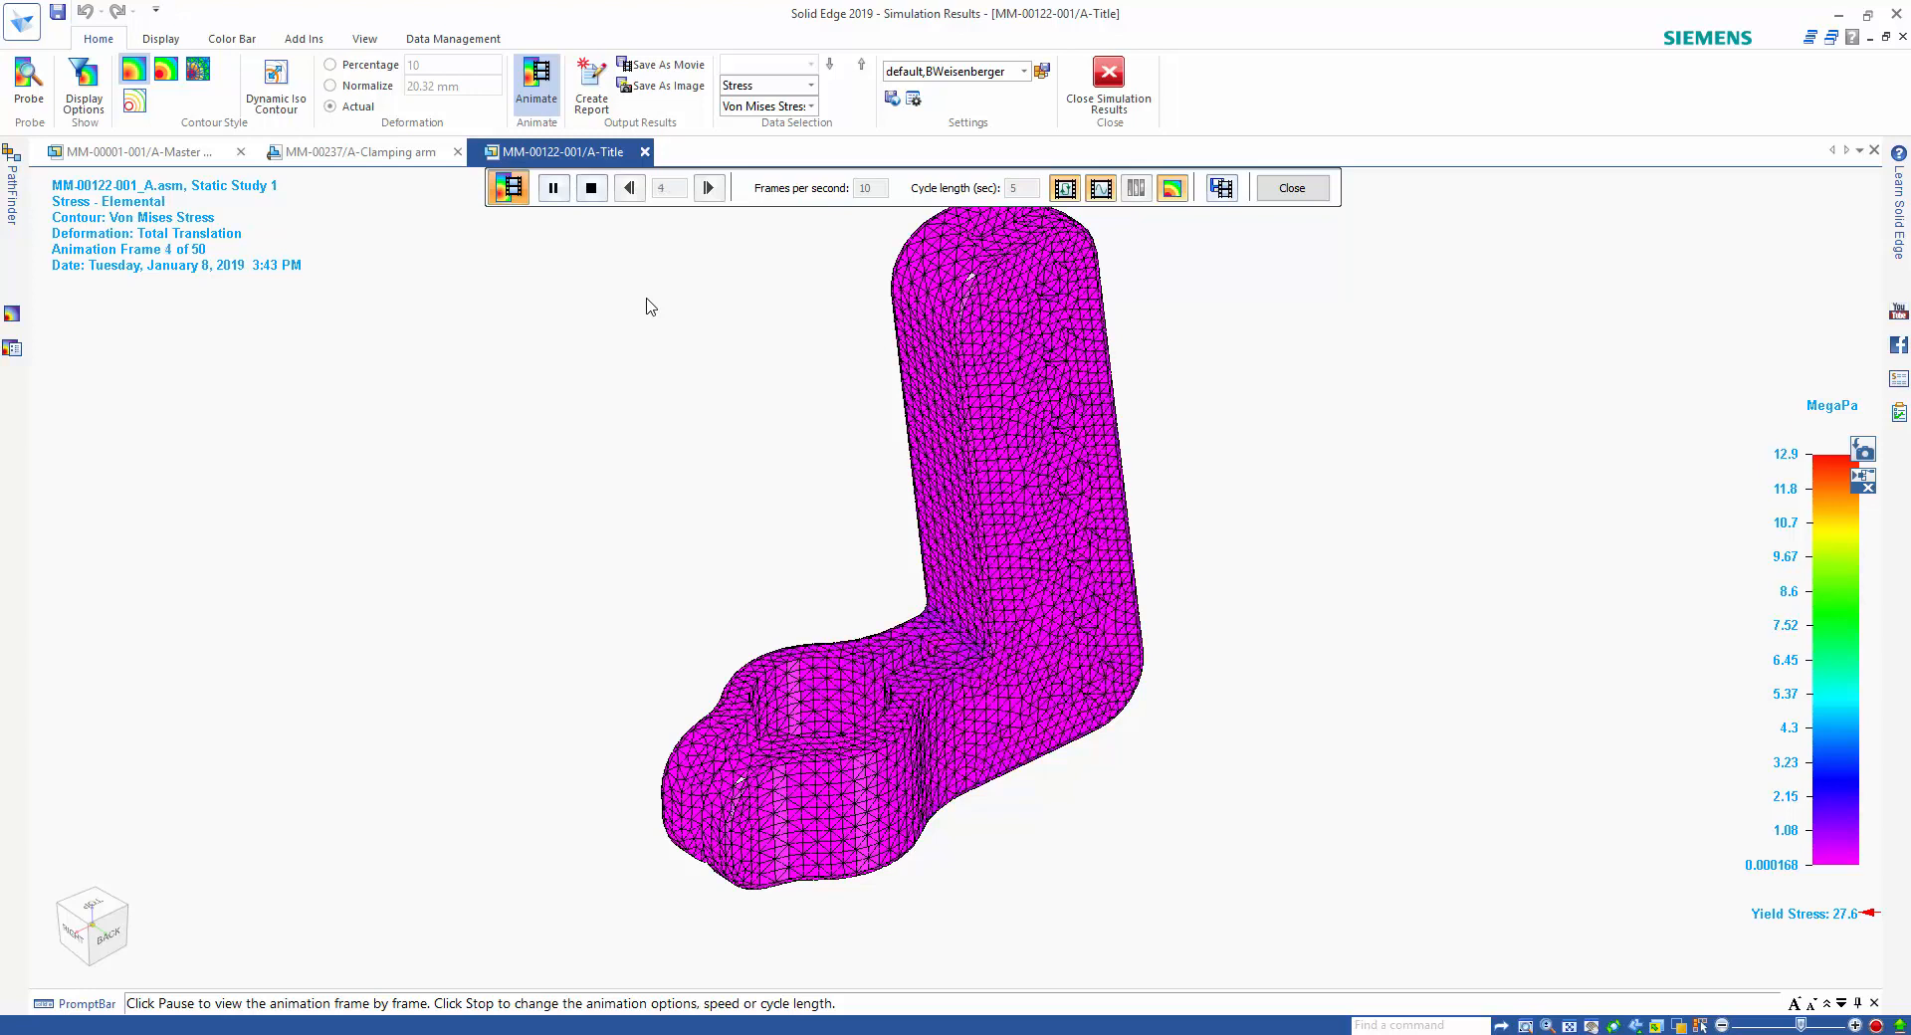
{"action": "left_click", "coordinate": [811, 86]}
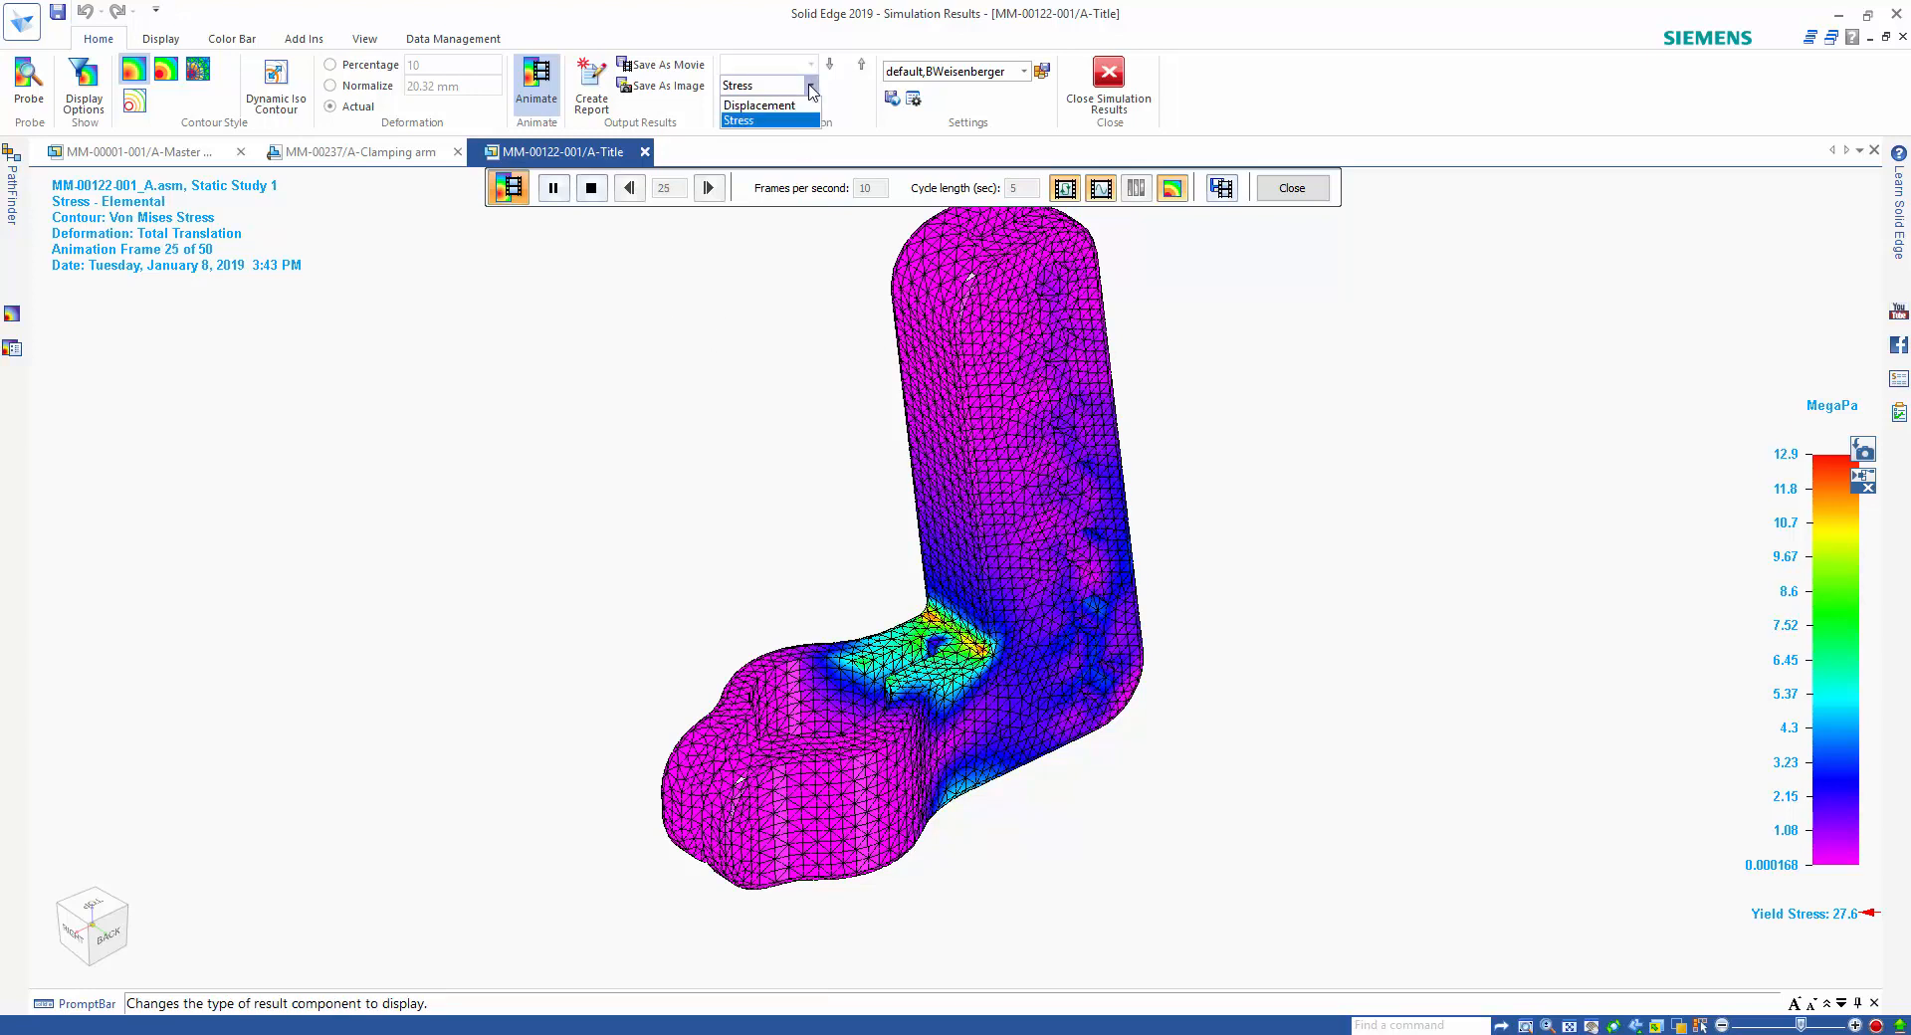
{"action": "left_click", "coordinate": [808, 119]}
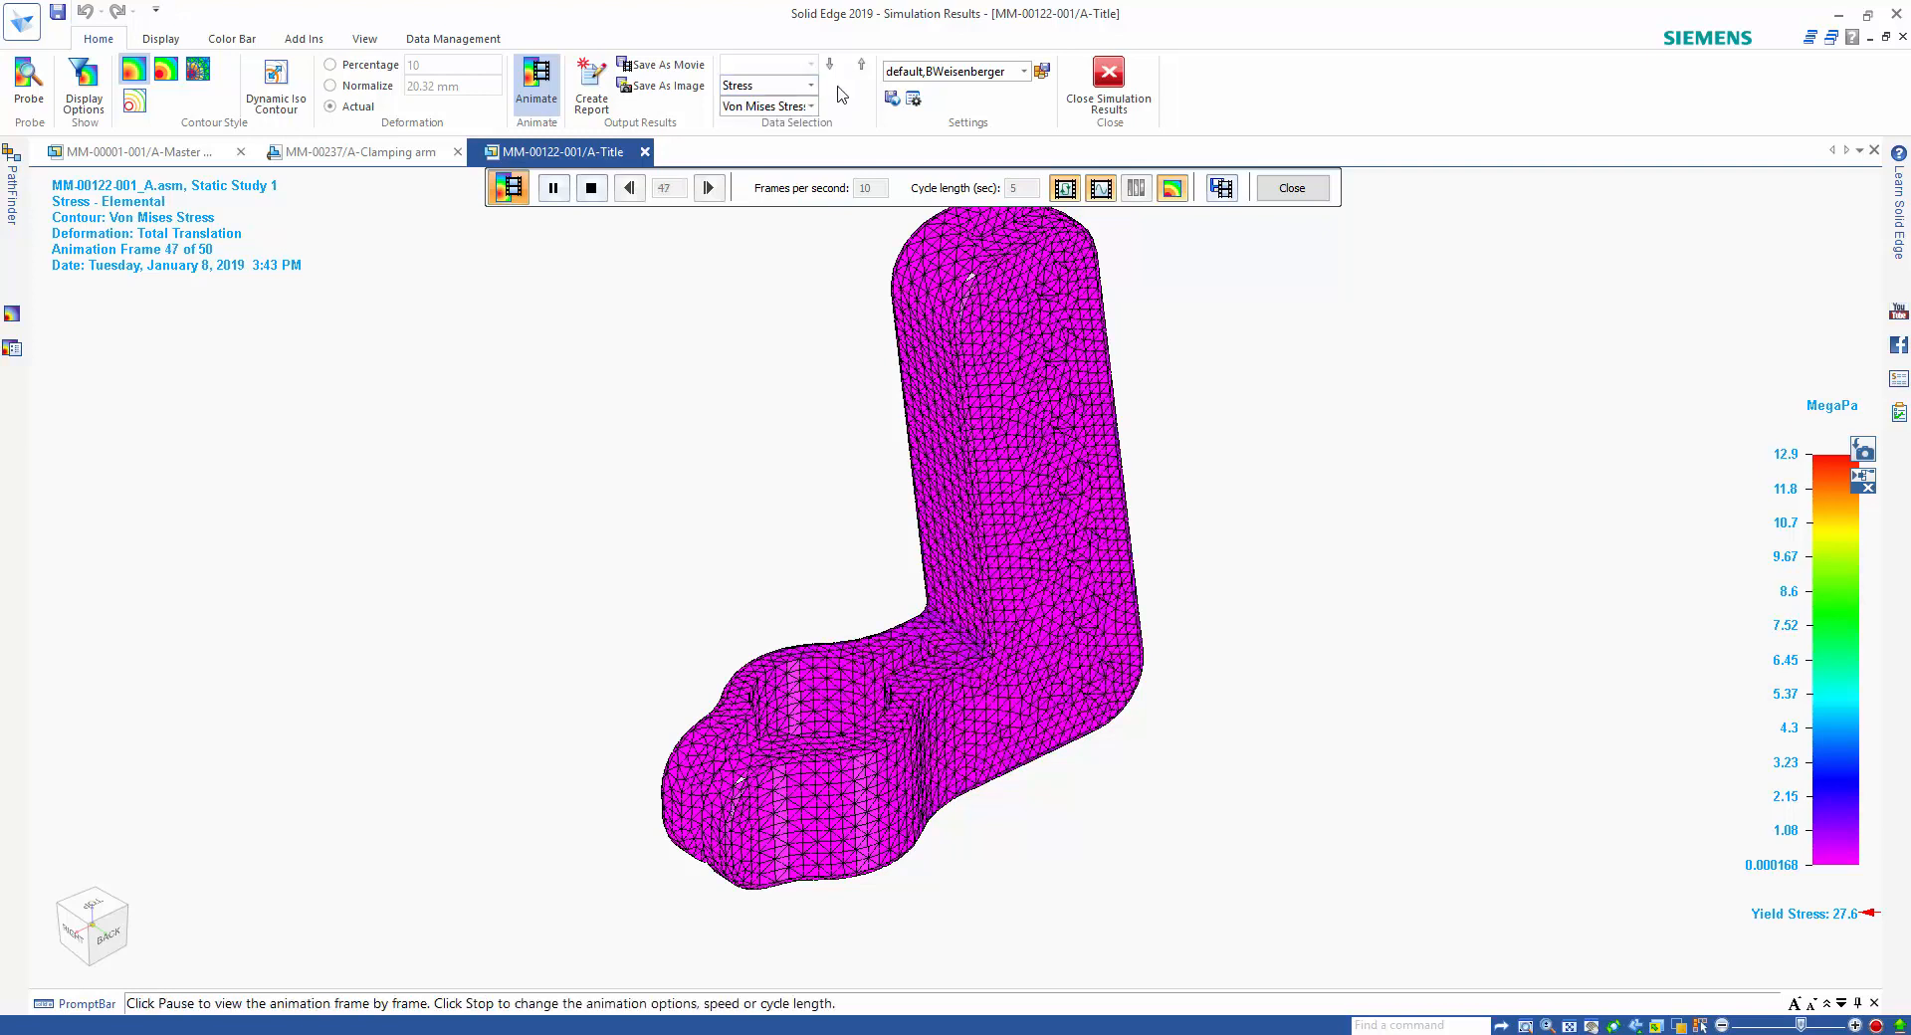
Switch the displayed stress component to Factor of Safety and end the animation.
{"action": "left_click", "coordinate": [811, 106]}
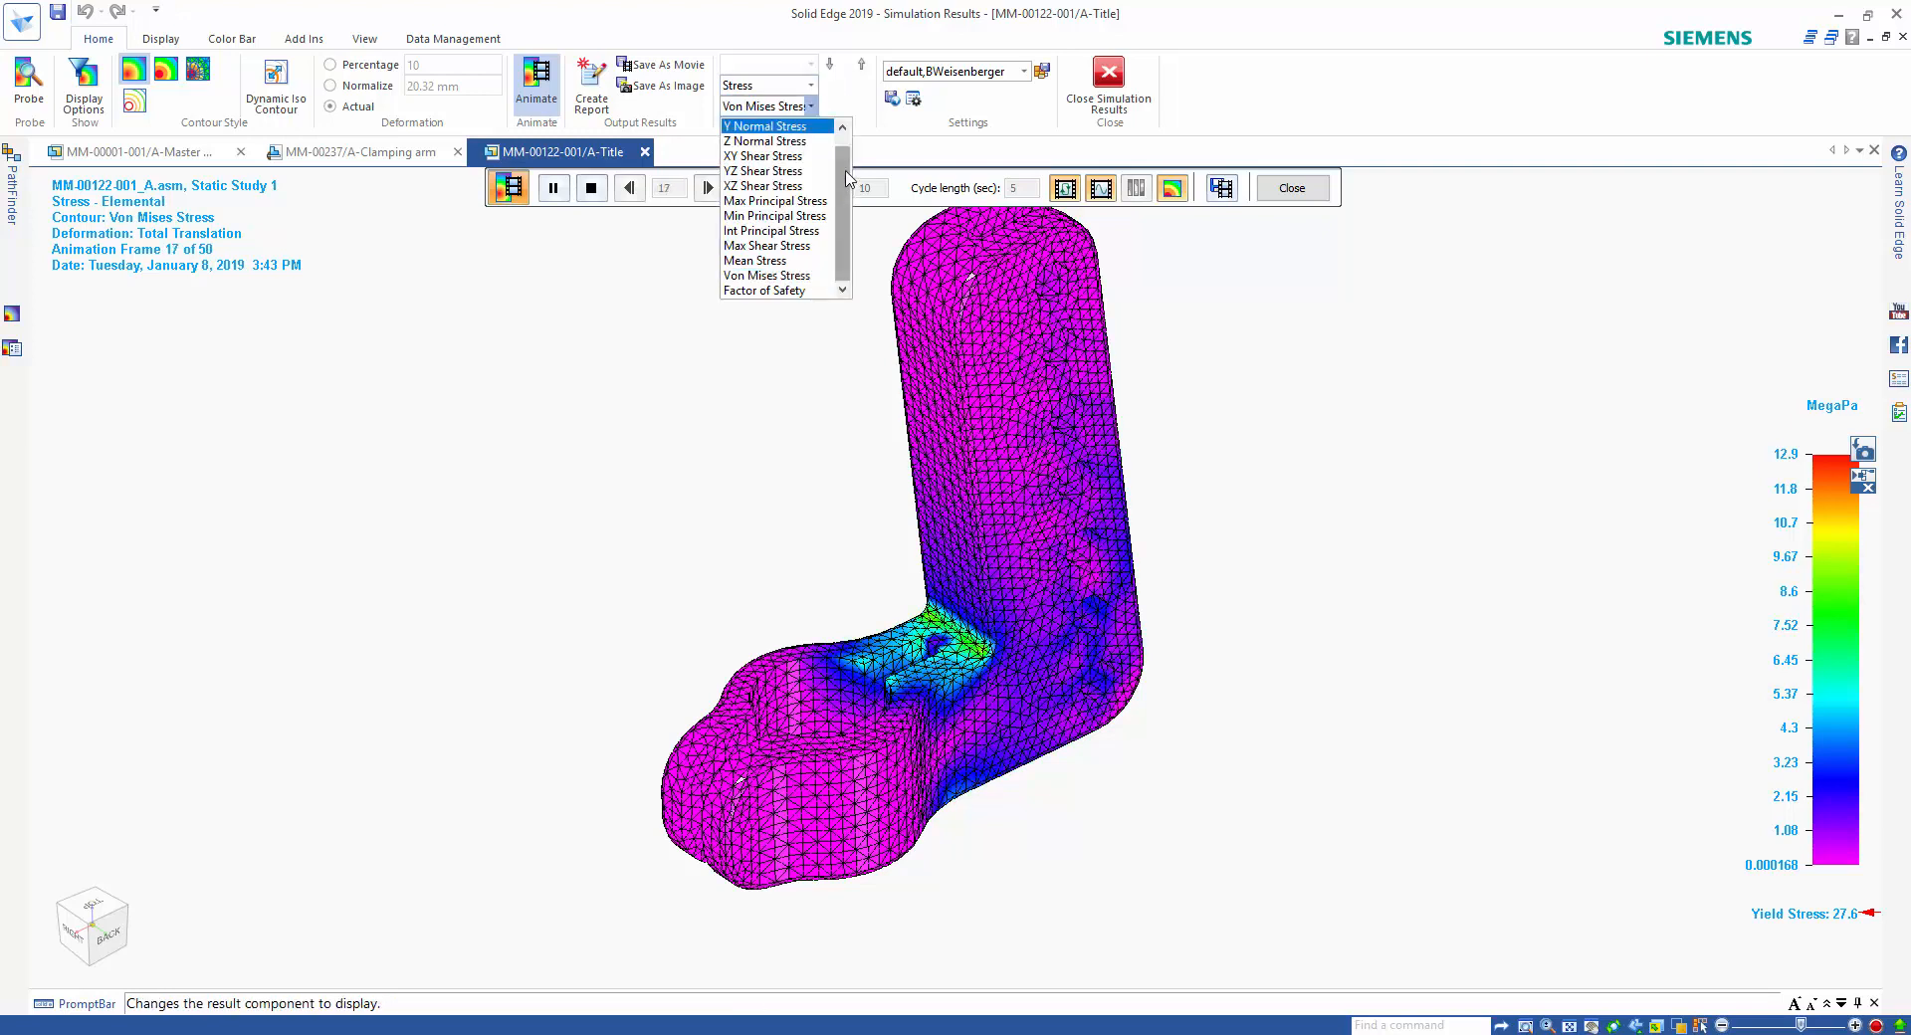
{"action": "scroll", "coordinate": [849, 179], "scroll_direction": "down", "scroll_amount": 1}
{"action": "left_click", "coordinate": [787, 289]}
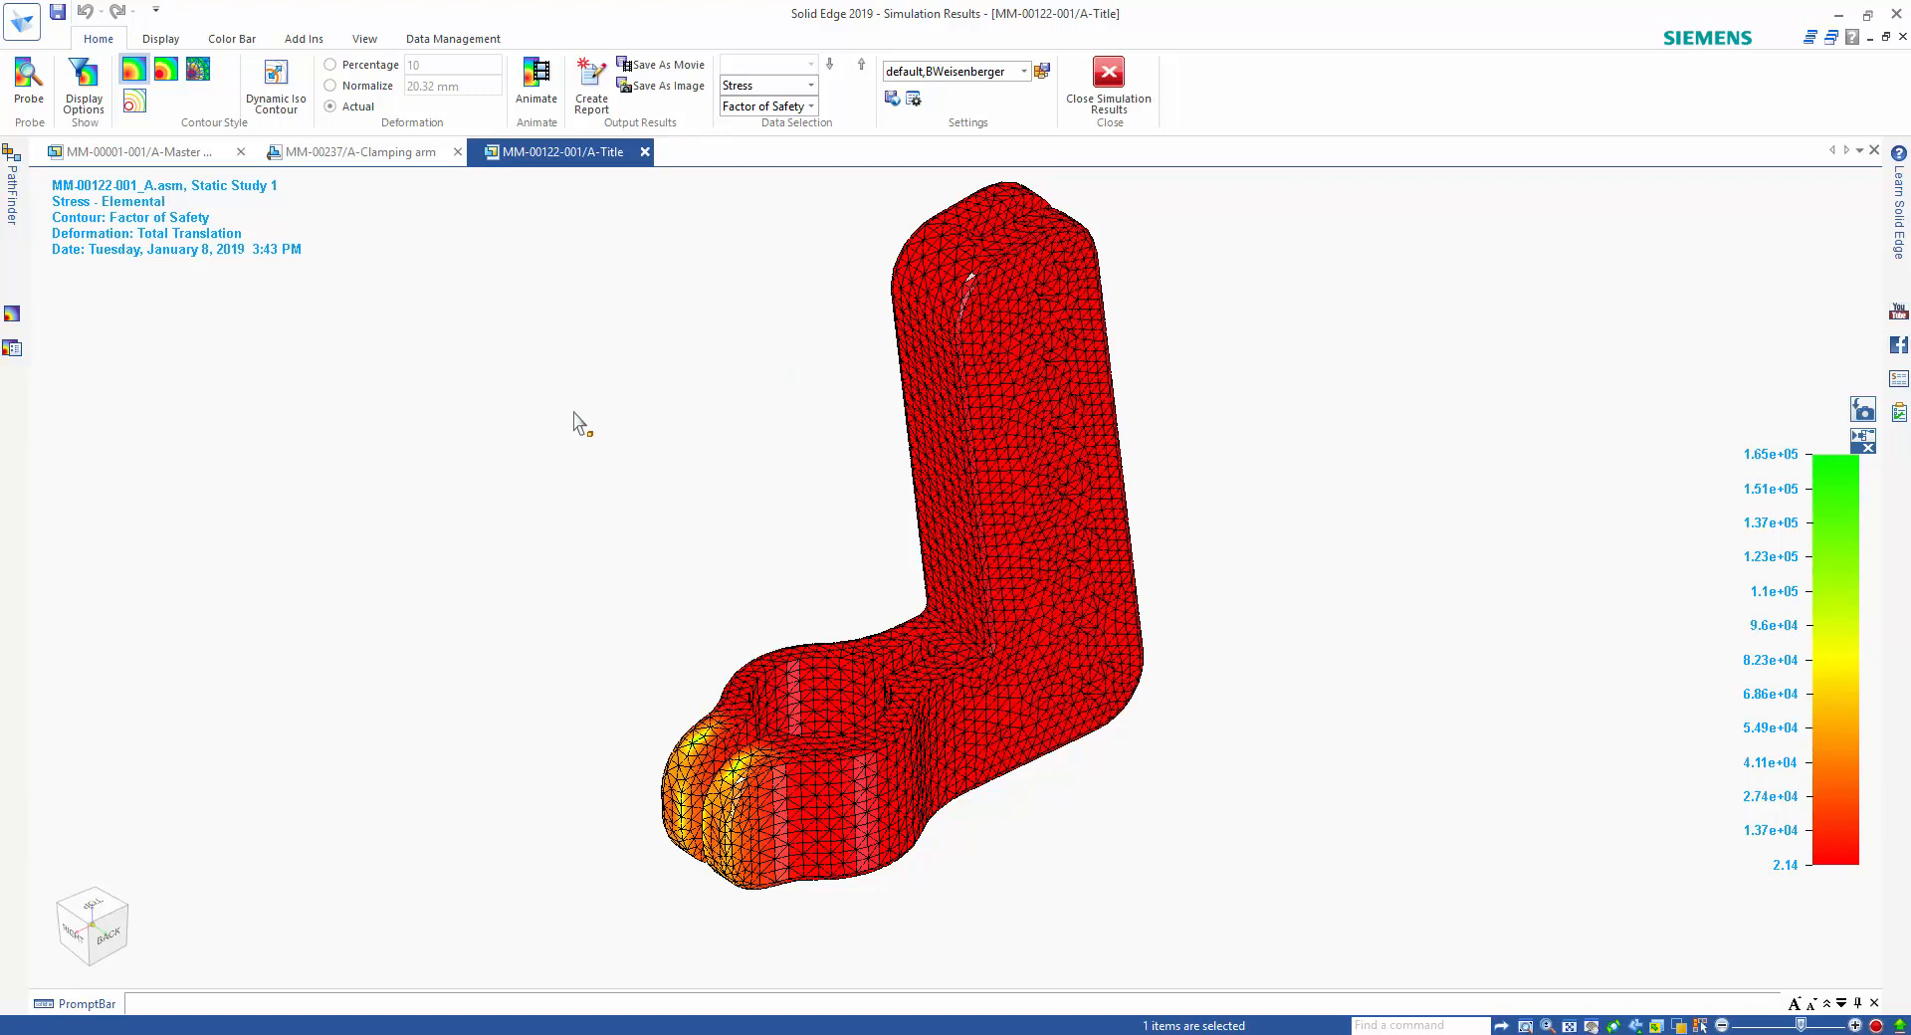
Set the color bar to a user-defined scale with a minimum of 2 and a maximum of 3.
{"action": "left_click", "coordinate": [238, 39]}
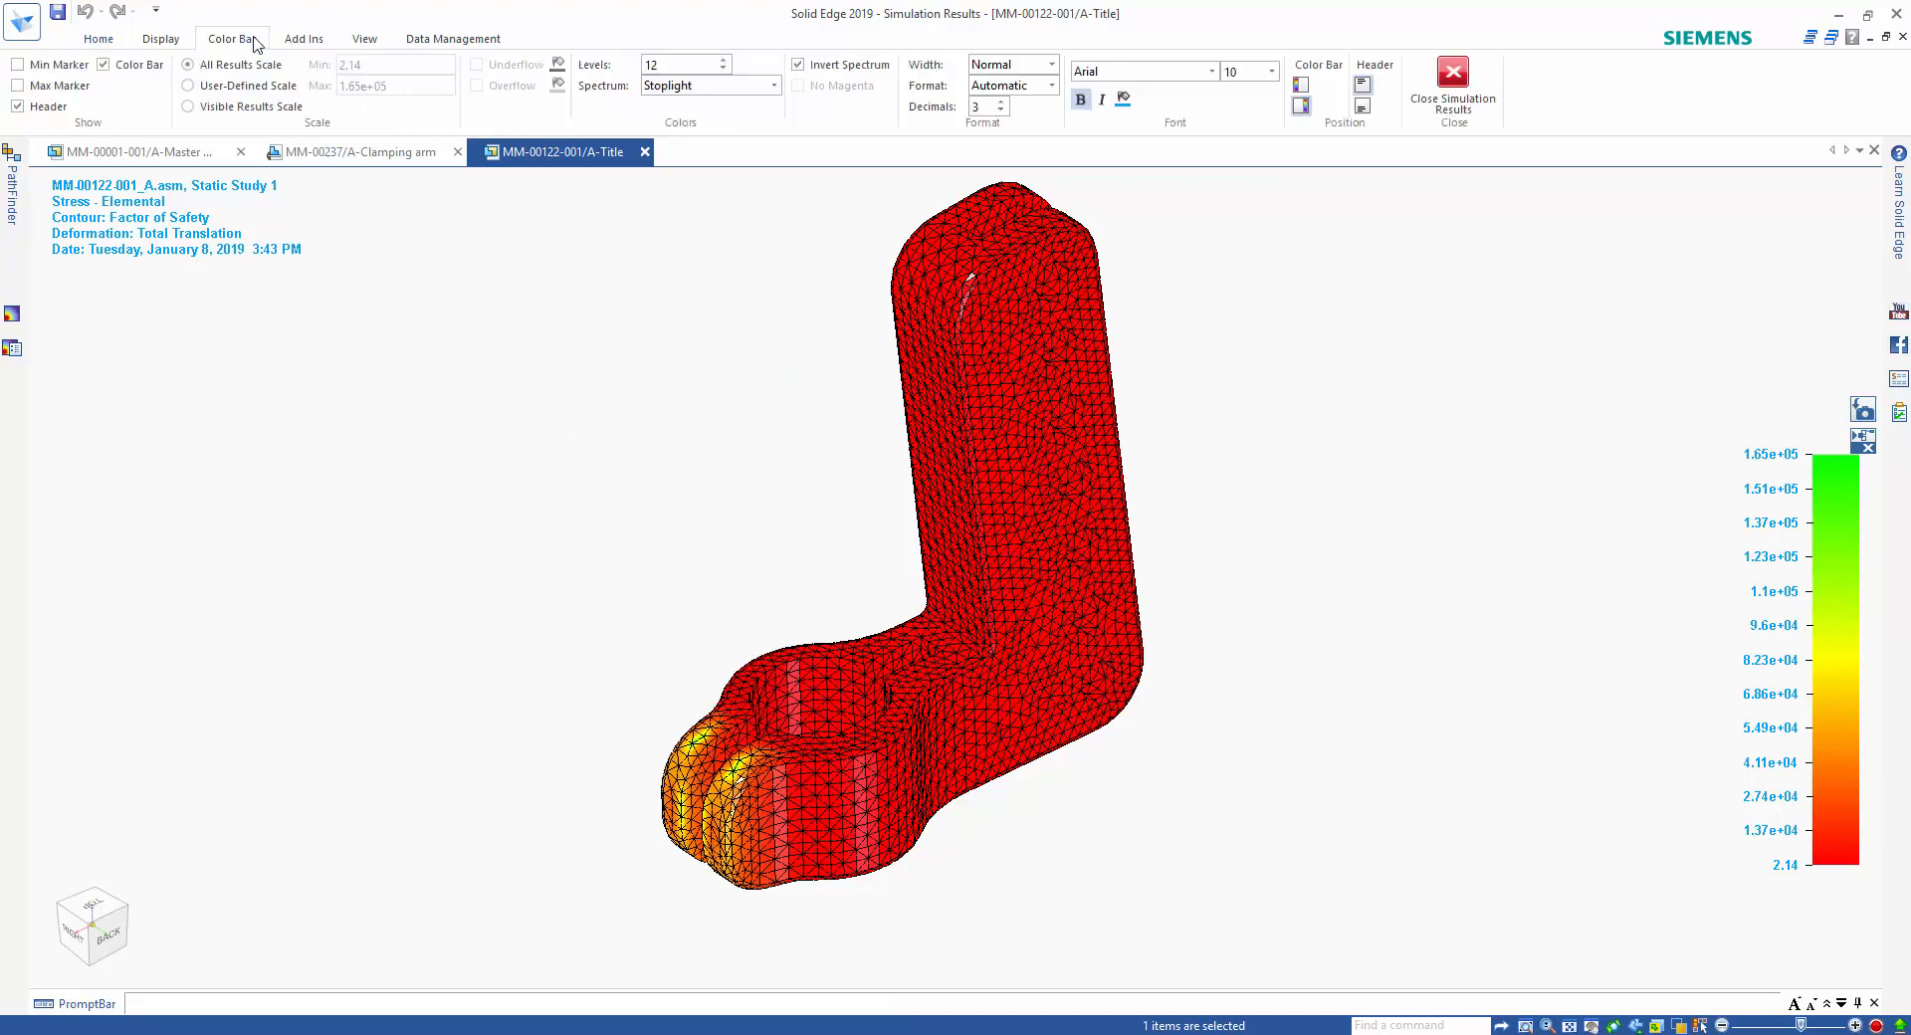
{"action": "left_click", "coordinate": [248, 86]}
{"action": "left_click", "coordinate": [405, 65]}
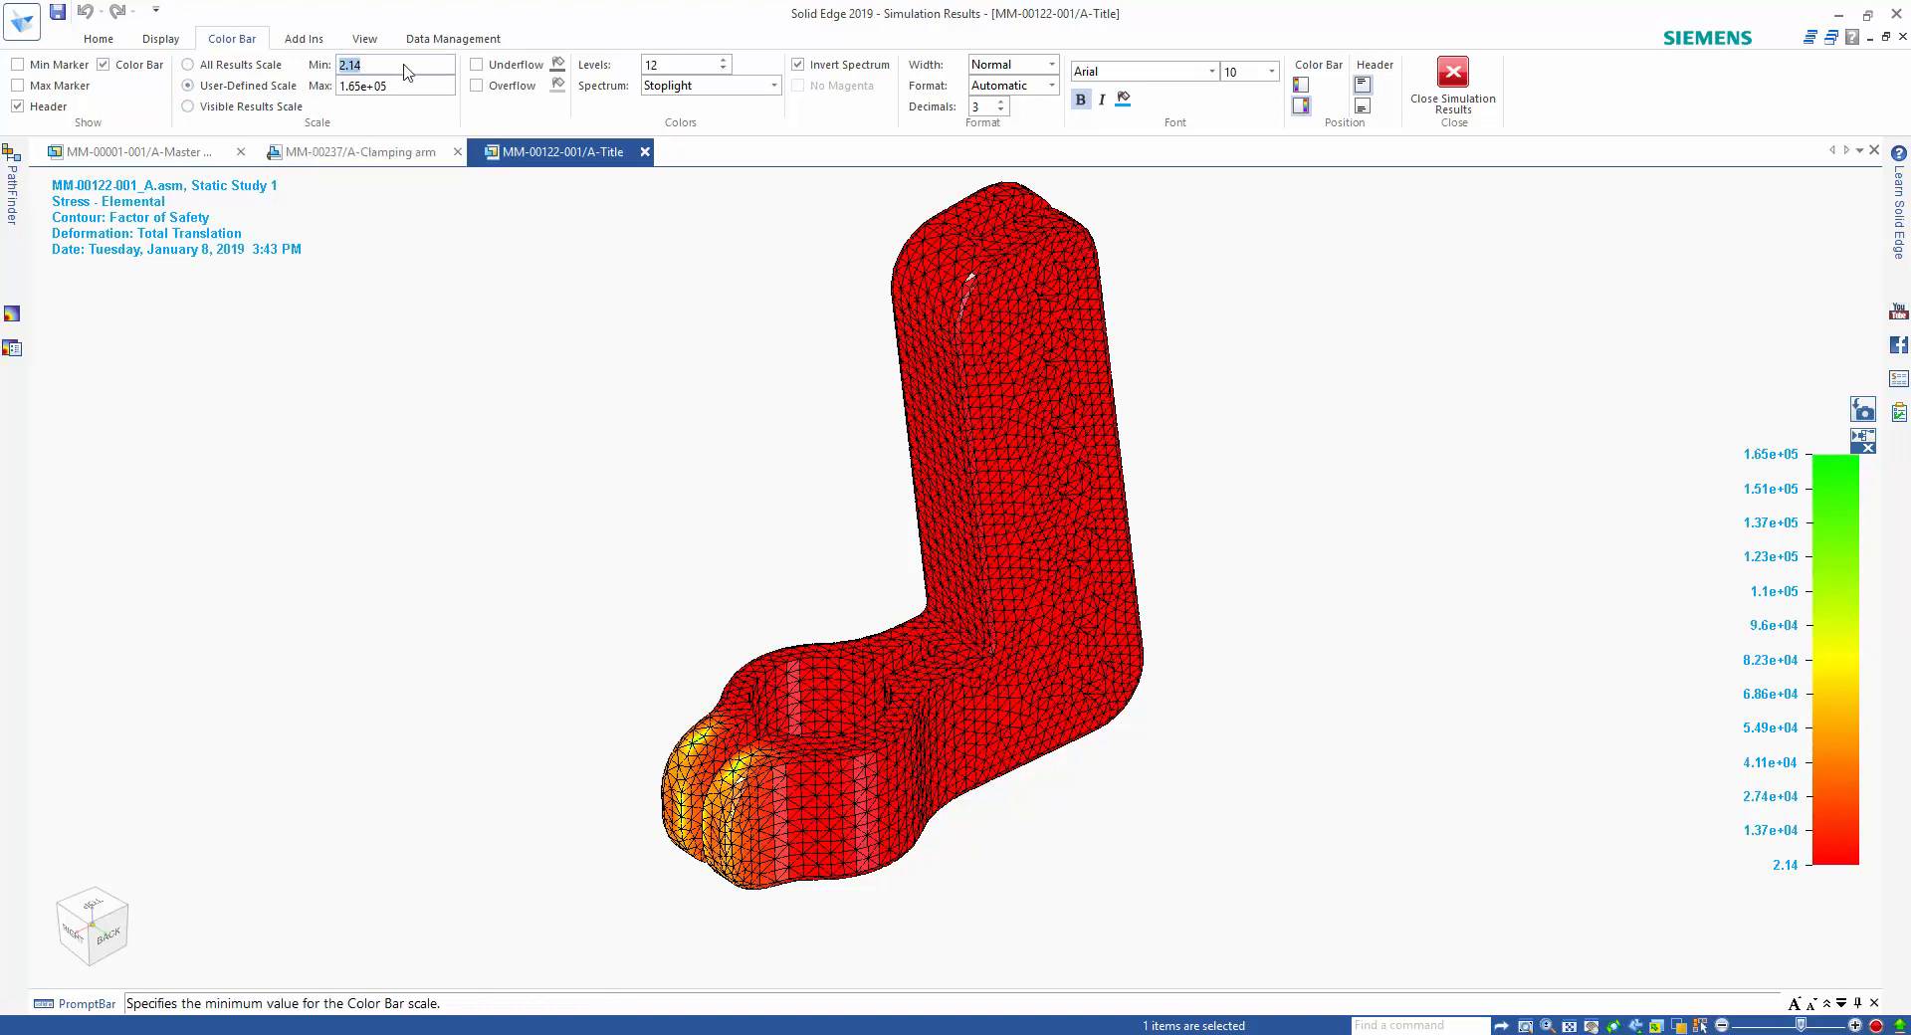
{"action": "type", "text": "2"}
{"action": "left_click", "coordinate": [425, 84]}
{"action": "type", "text": "3"}
{"action": "key", "text": "Return"}
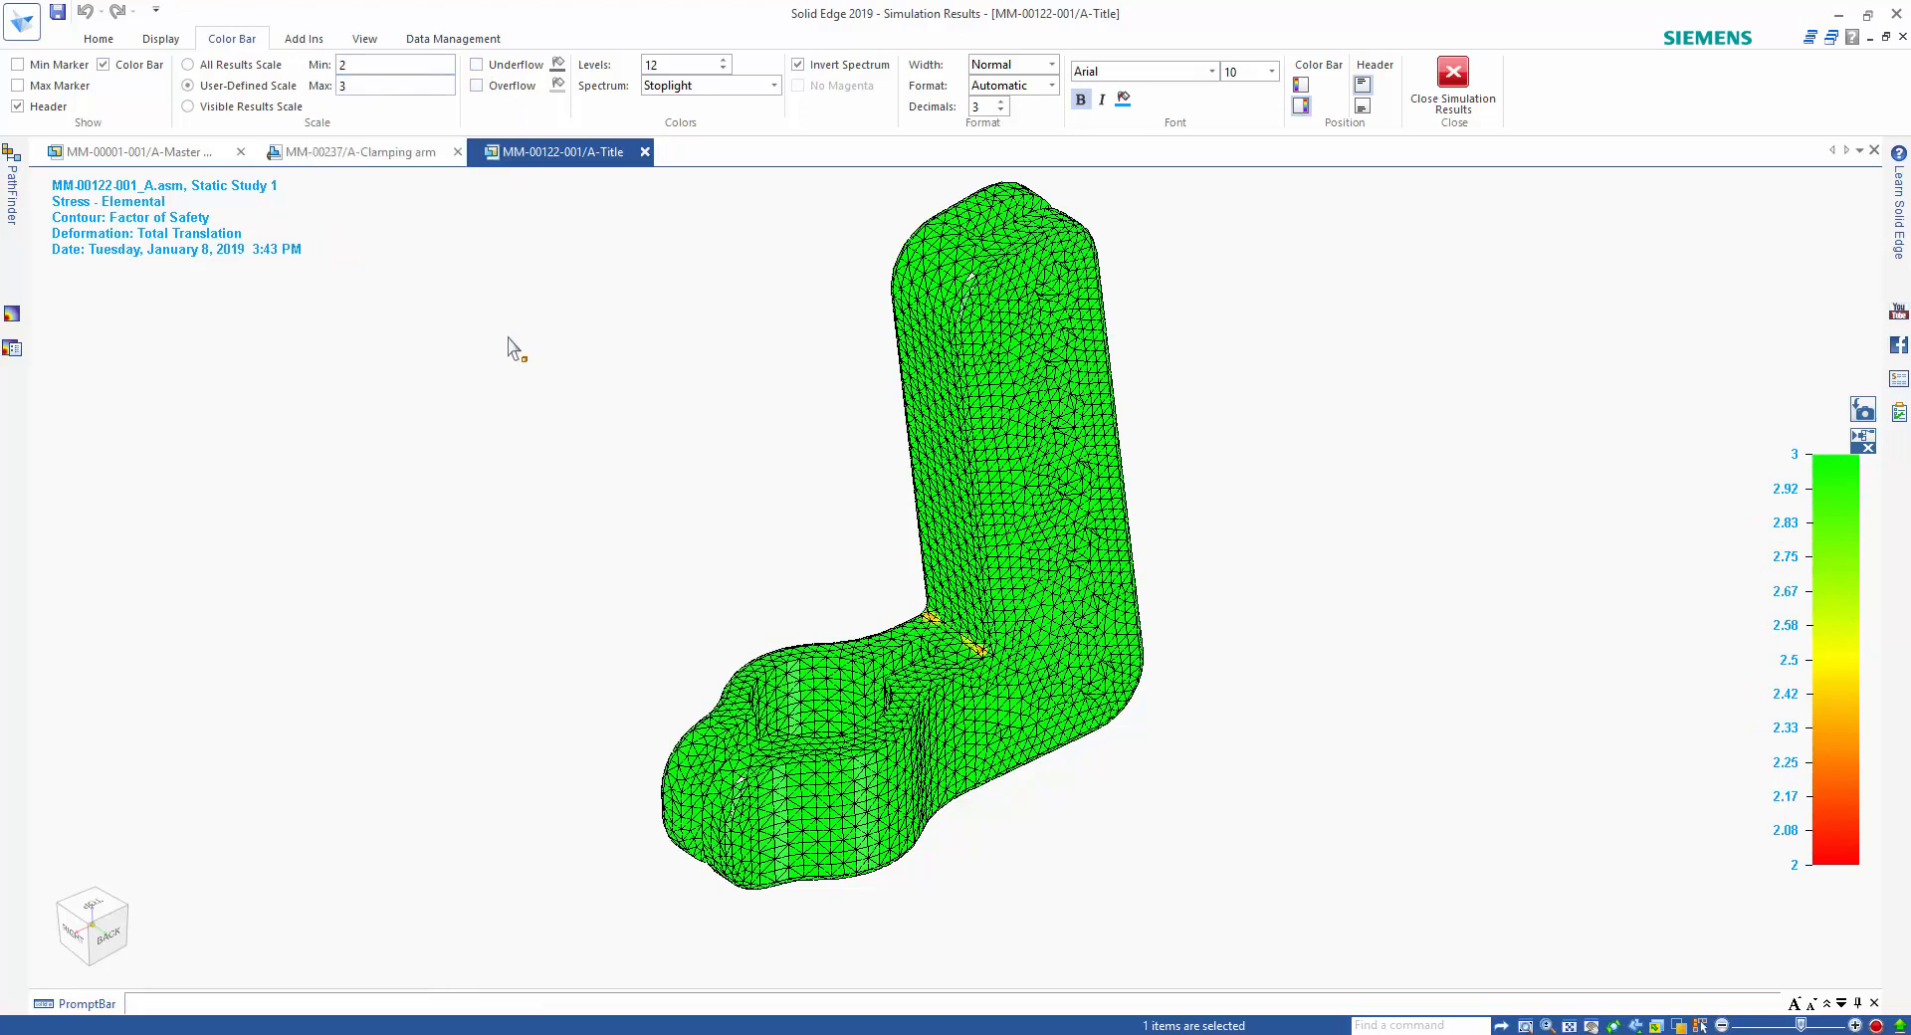
Display the minimum value marker and examine the low factor of safety areas at the arm's inner corner.
{"action": "left_click", "coordinate": [70, 66]}
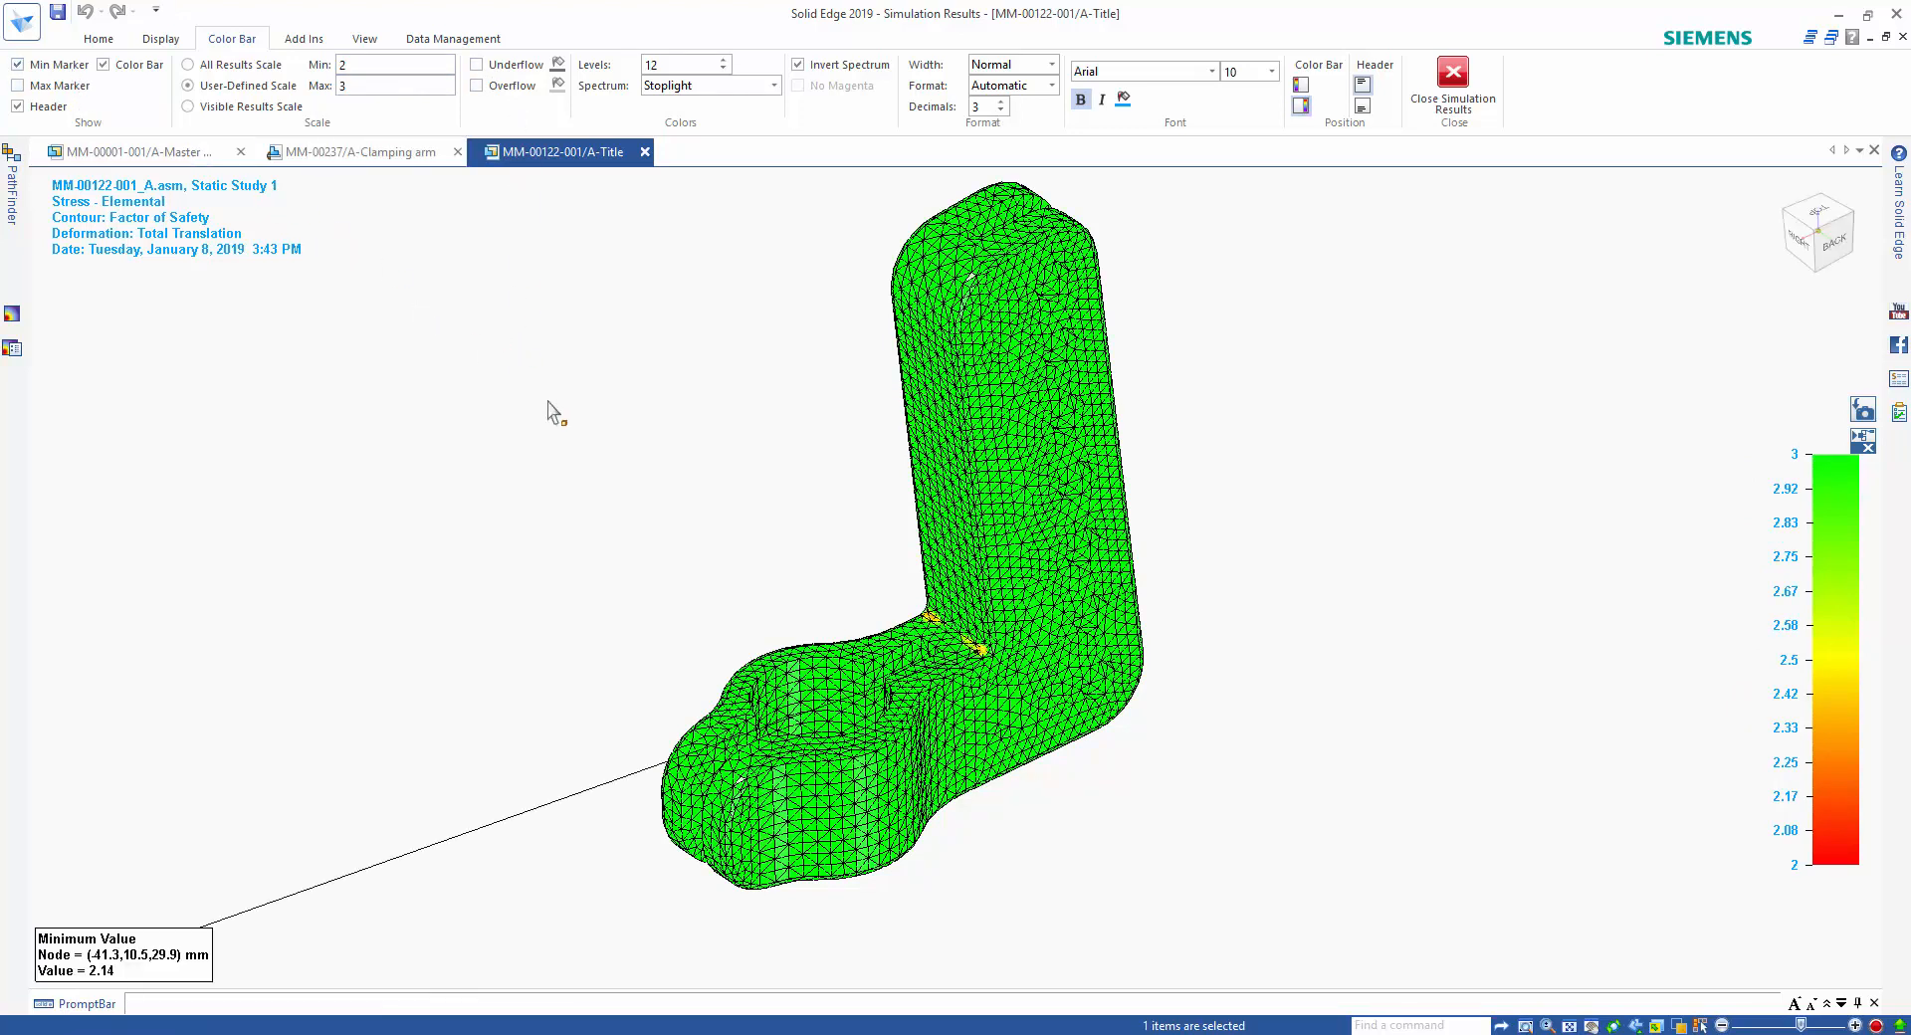
{"action": "scroll", "coordinate": [771, 547], "scroll_direction": "up", "scroll_amount": 3}
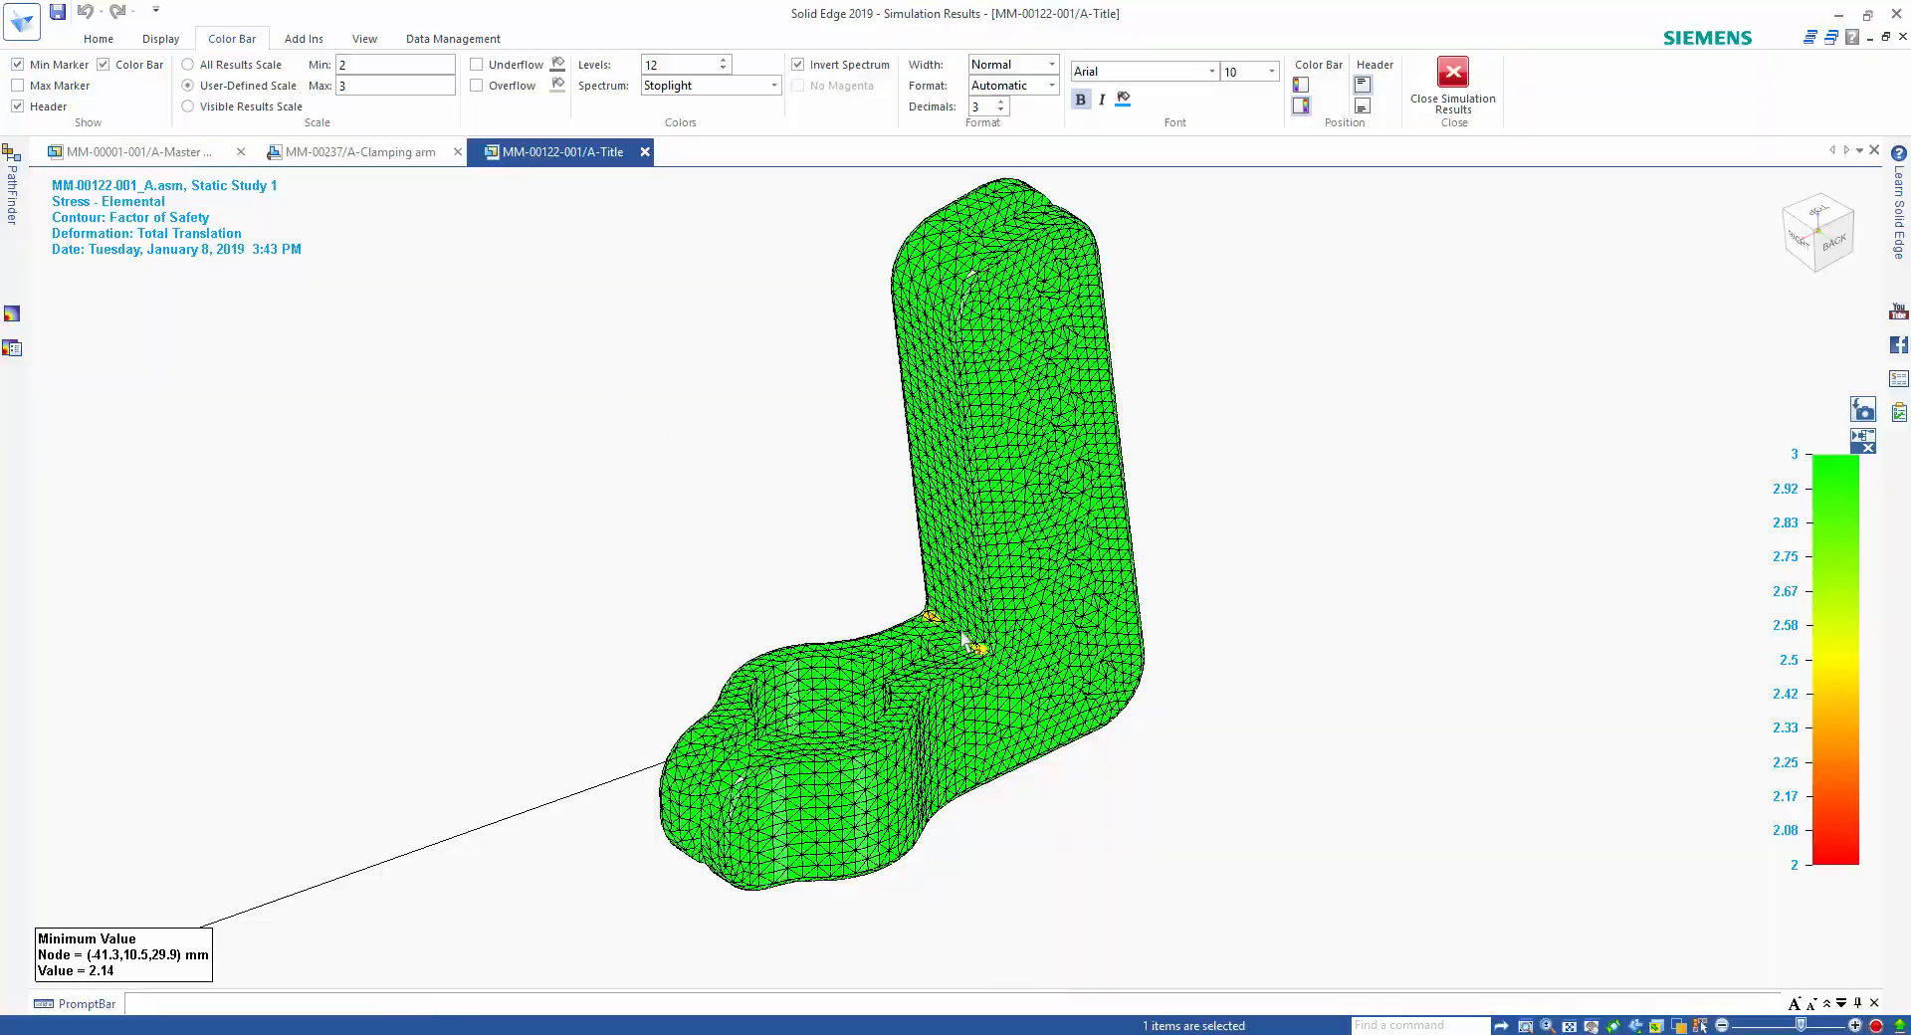
{"action": "scroll", "coordinate": [749, 496], "scroll_direction": "up", "scroll_amount": 5}
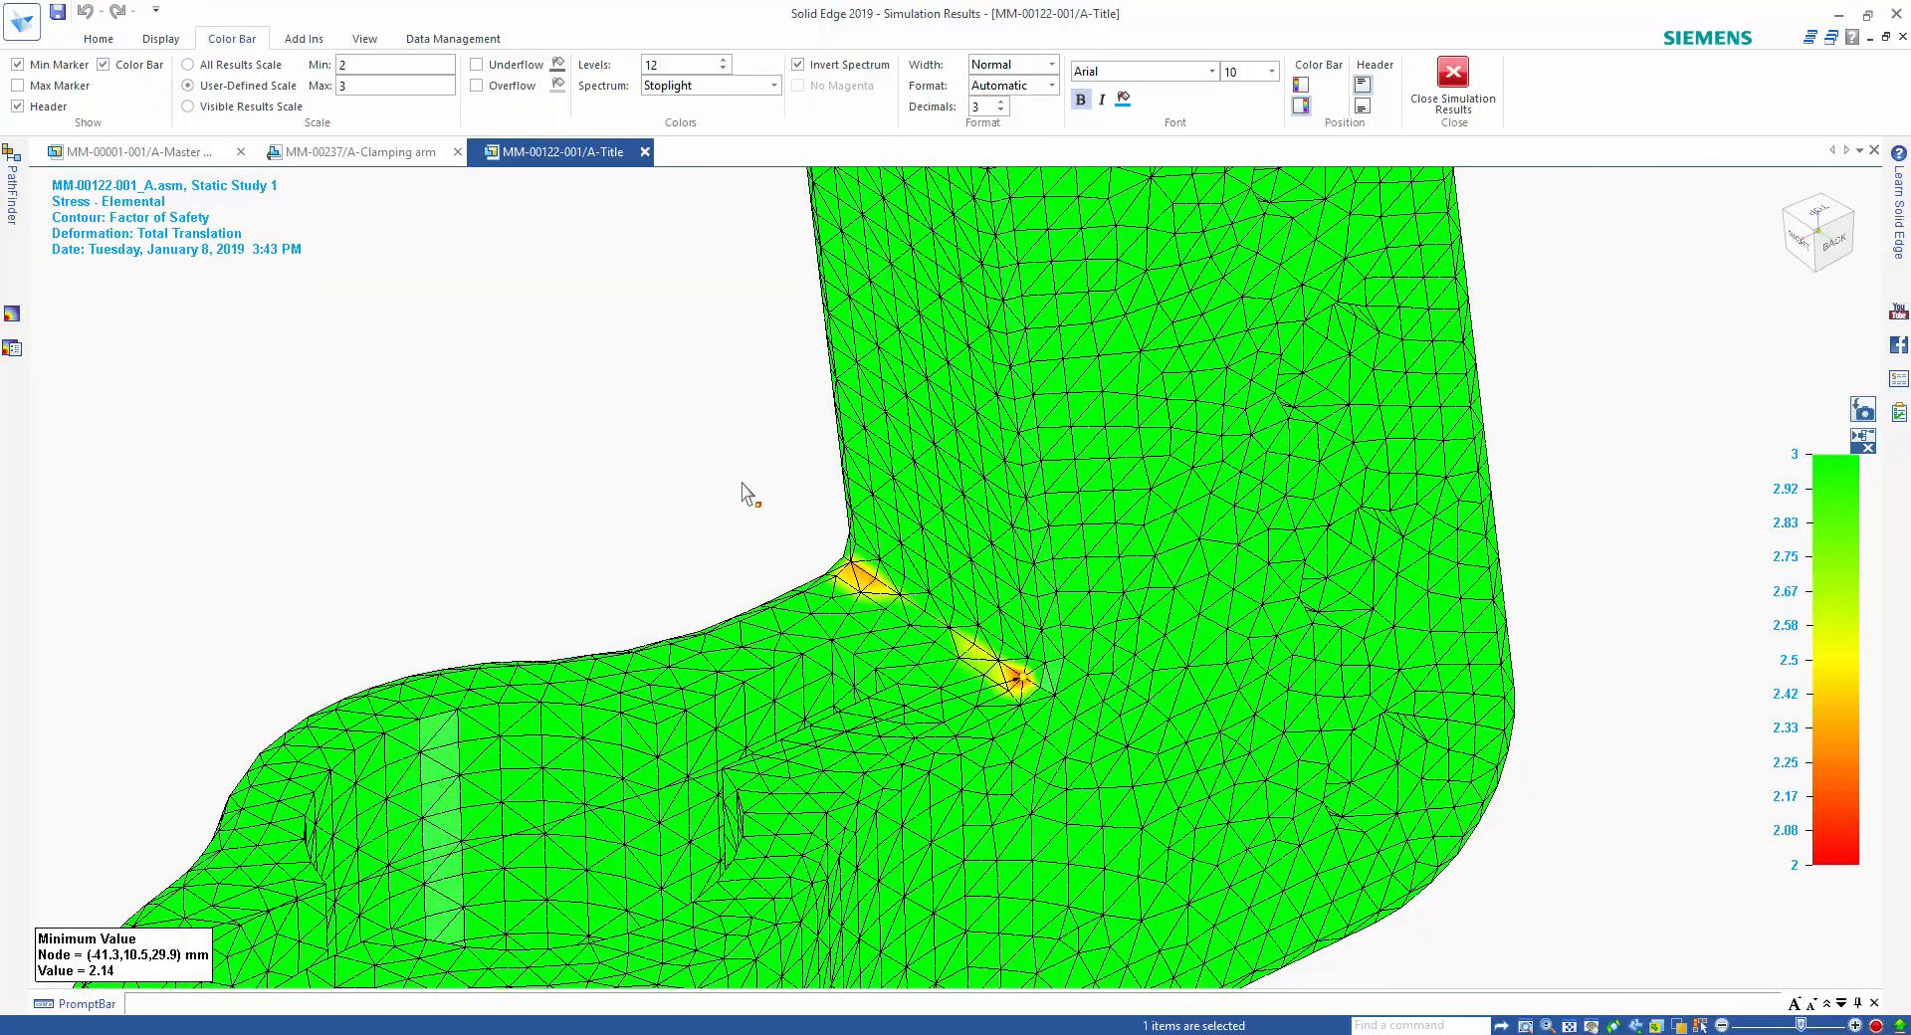
{"action": "scroll", "coordinate": [749, 496], "scroll_direction": "down", "scroll_amount": 5}
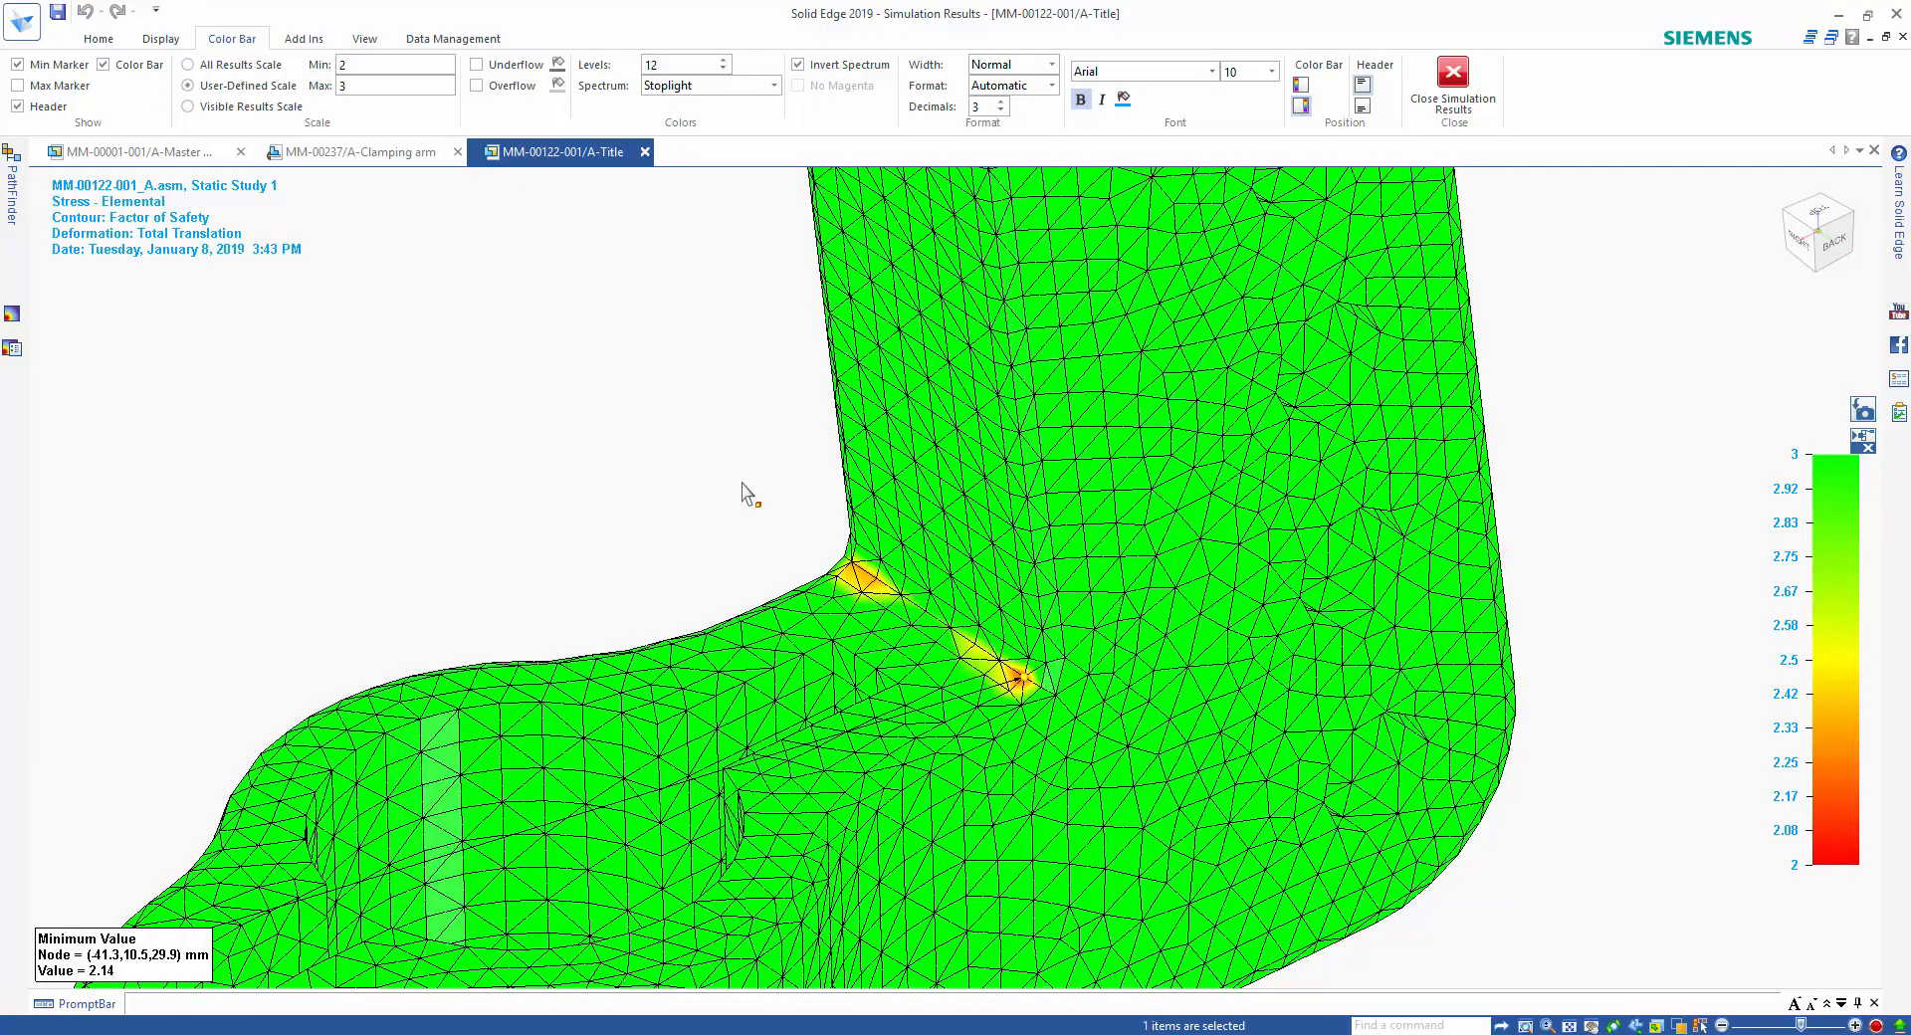
{"action": "scroll", "coordinate": [749, 496], "scroll_direction": "down", "scroll_amount": 5}
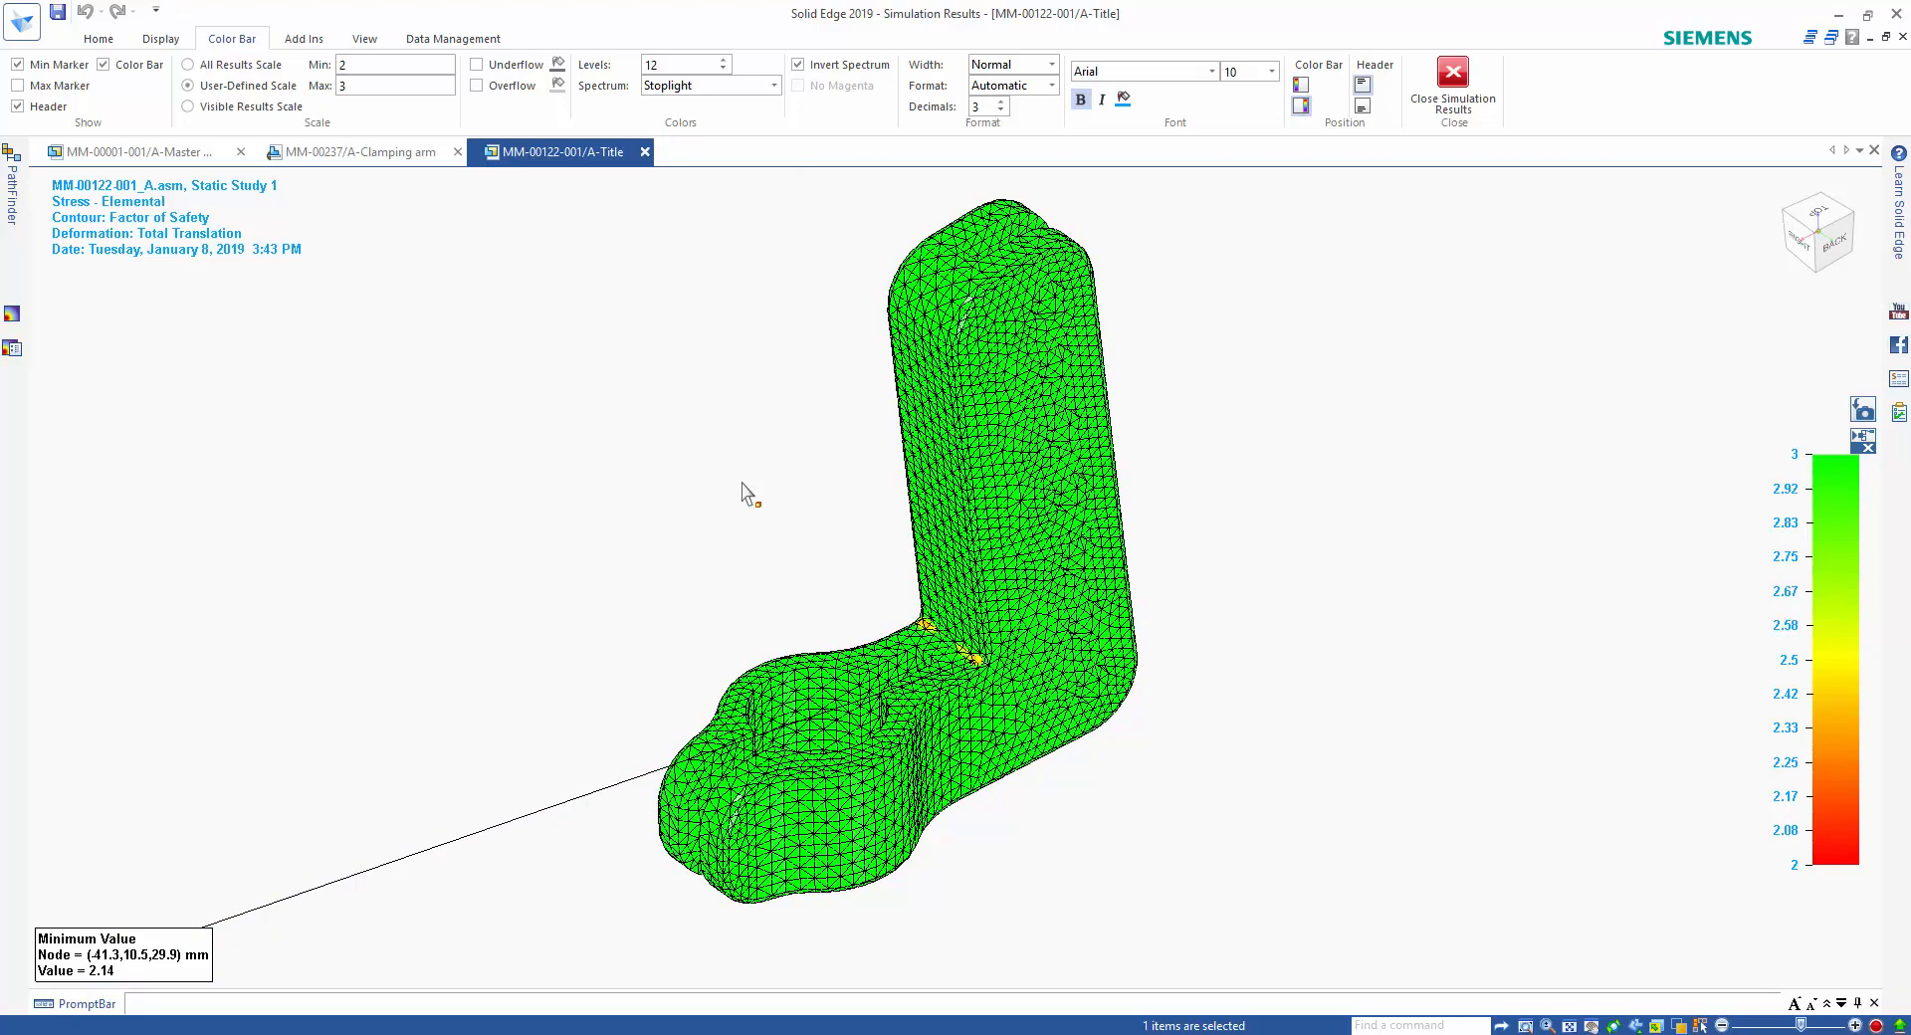
Close the simulation results and bring back all components of the assembly around the clamping arm.
{"action": "left_click", "coordinate": [1454, 85]}
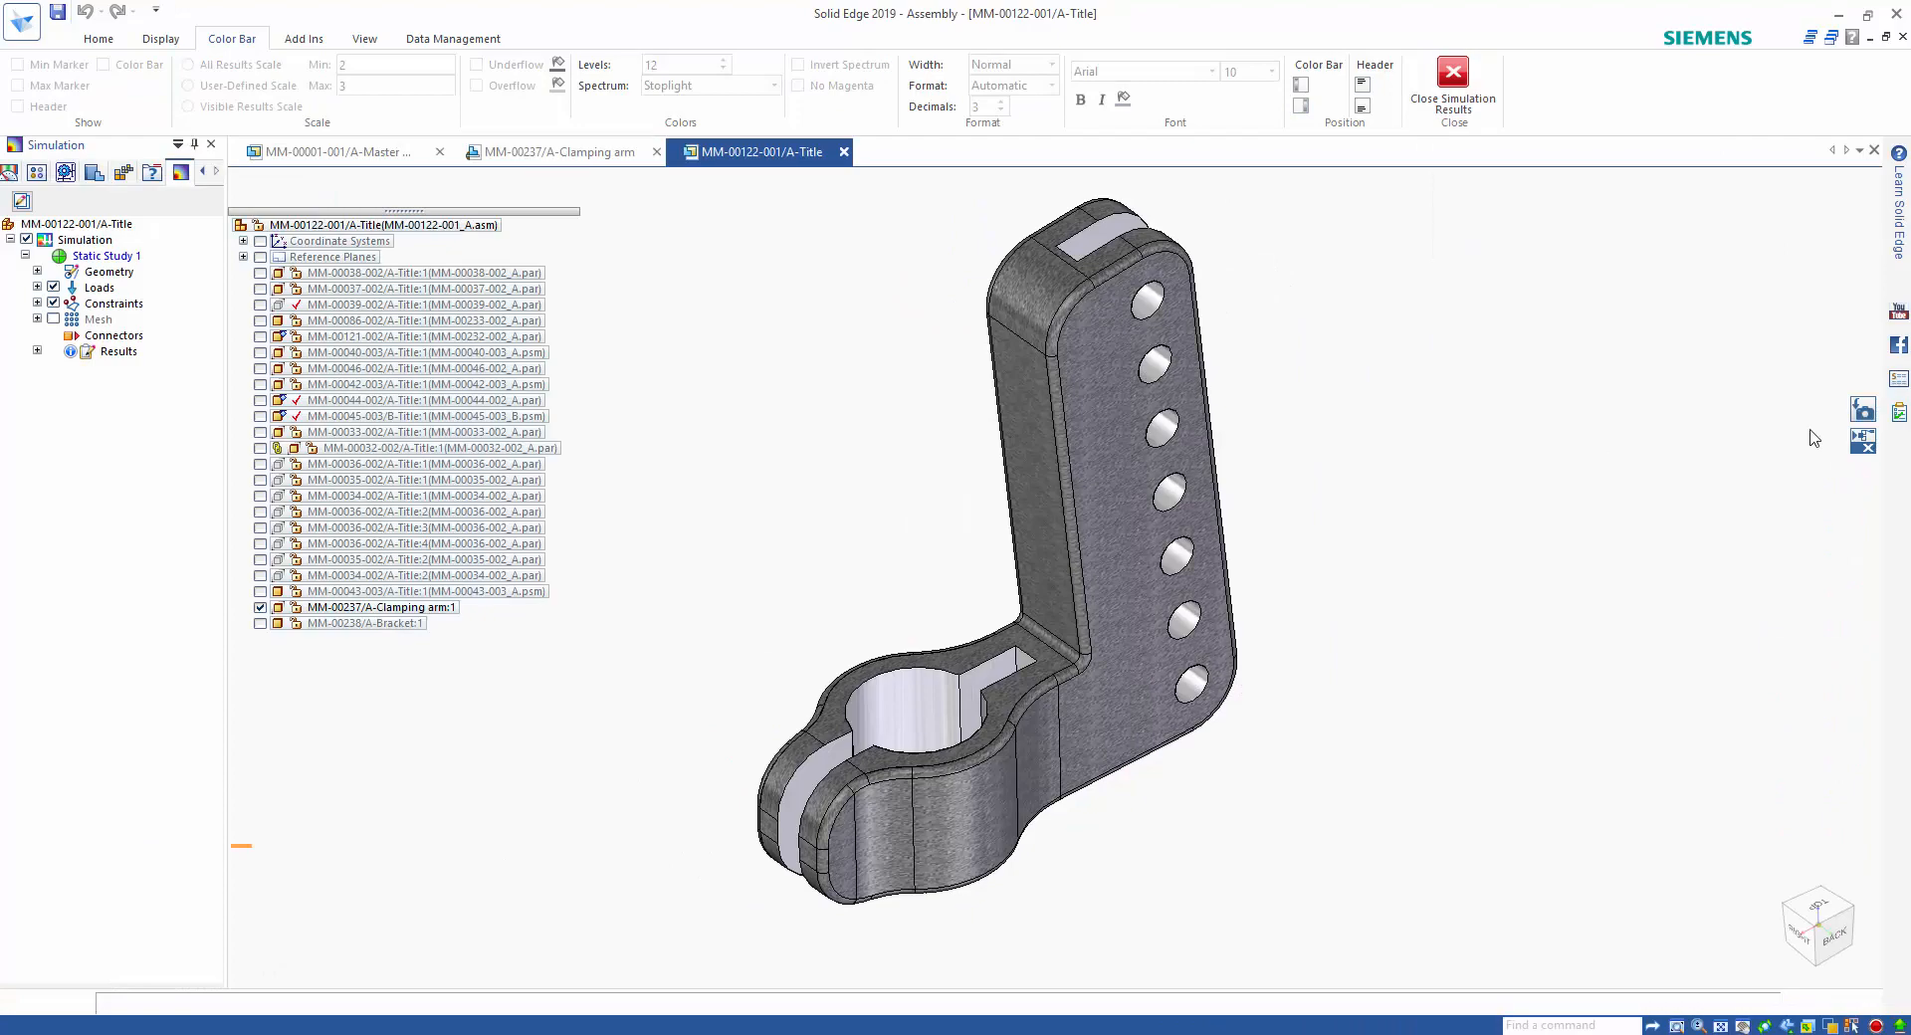
{"action": "left_click", "coordinate": [1863, 410]}
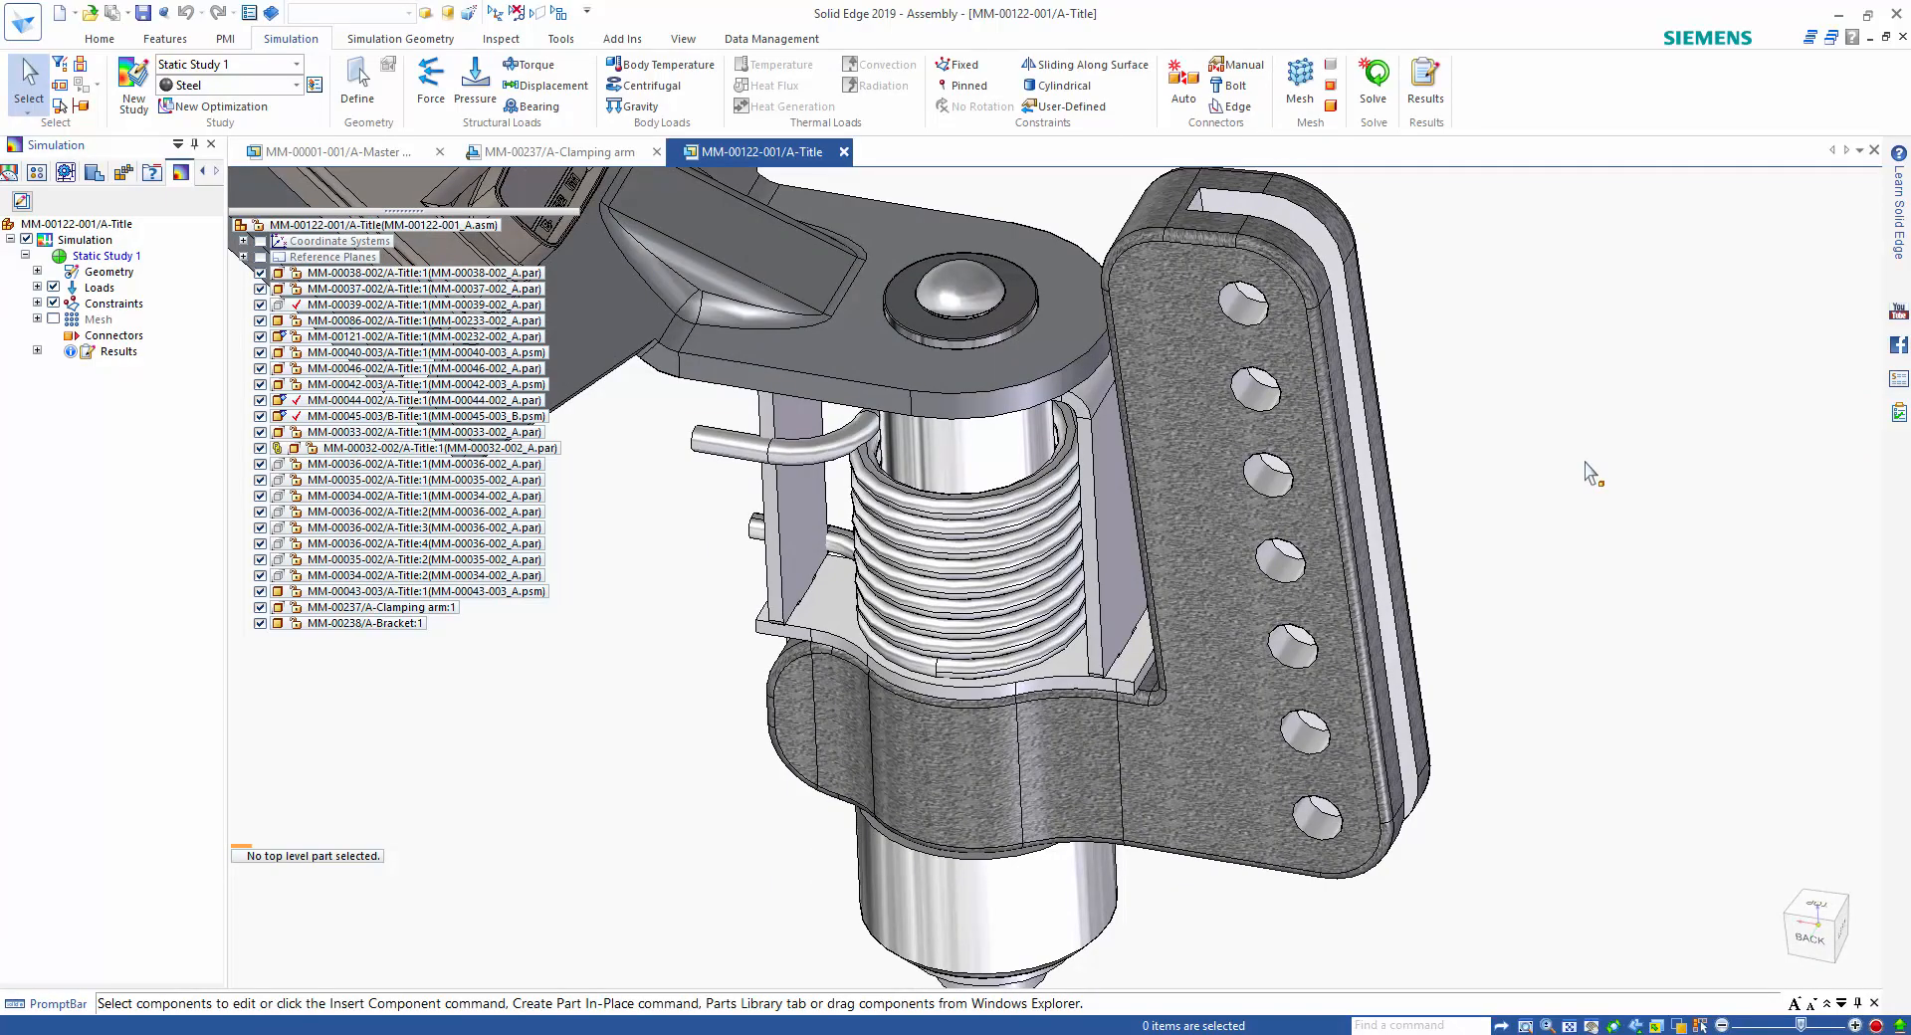
Try to move the clamping arm's upper clamp face together with the adjoining face of MM-00045-003_B.psm.
{"action": "middle_click_drag", "start_coordinate": [1668, 501], "coordinate": [1502, 559]}
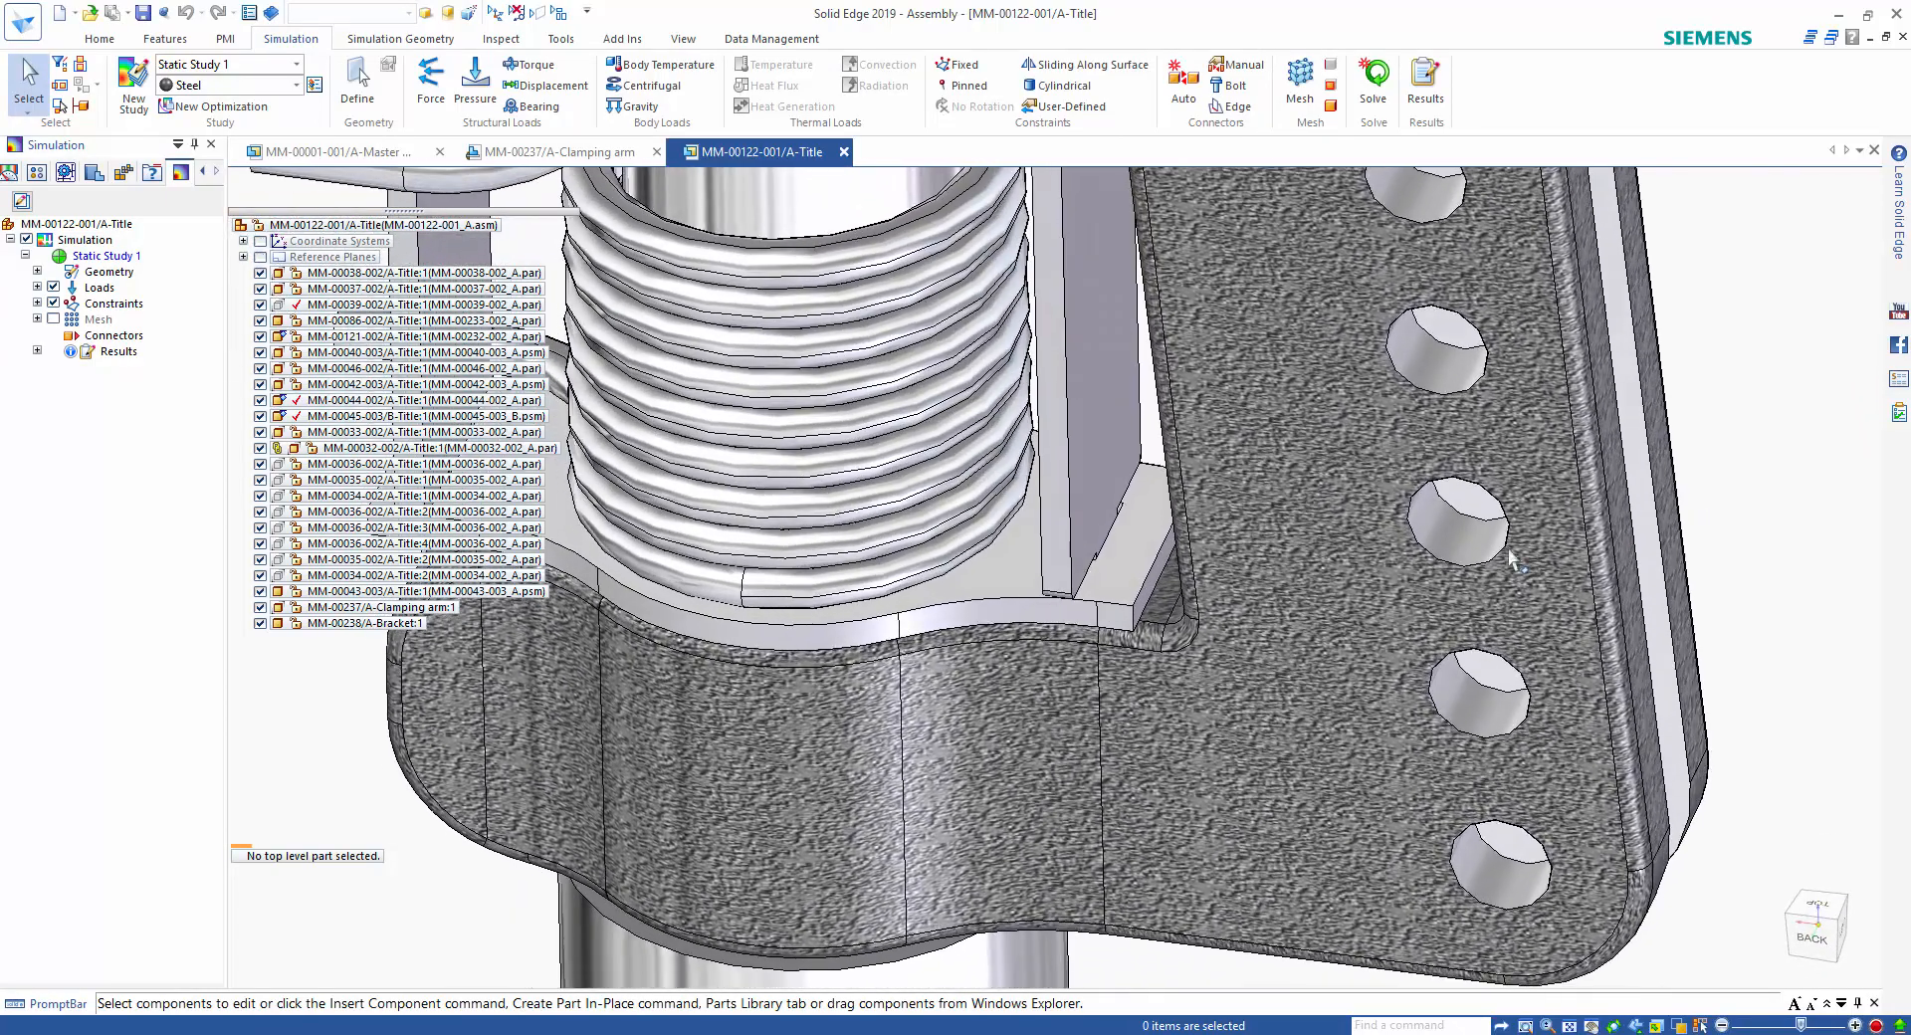
{"action": "left_click", "coordinate": [1159, 601]}
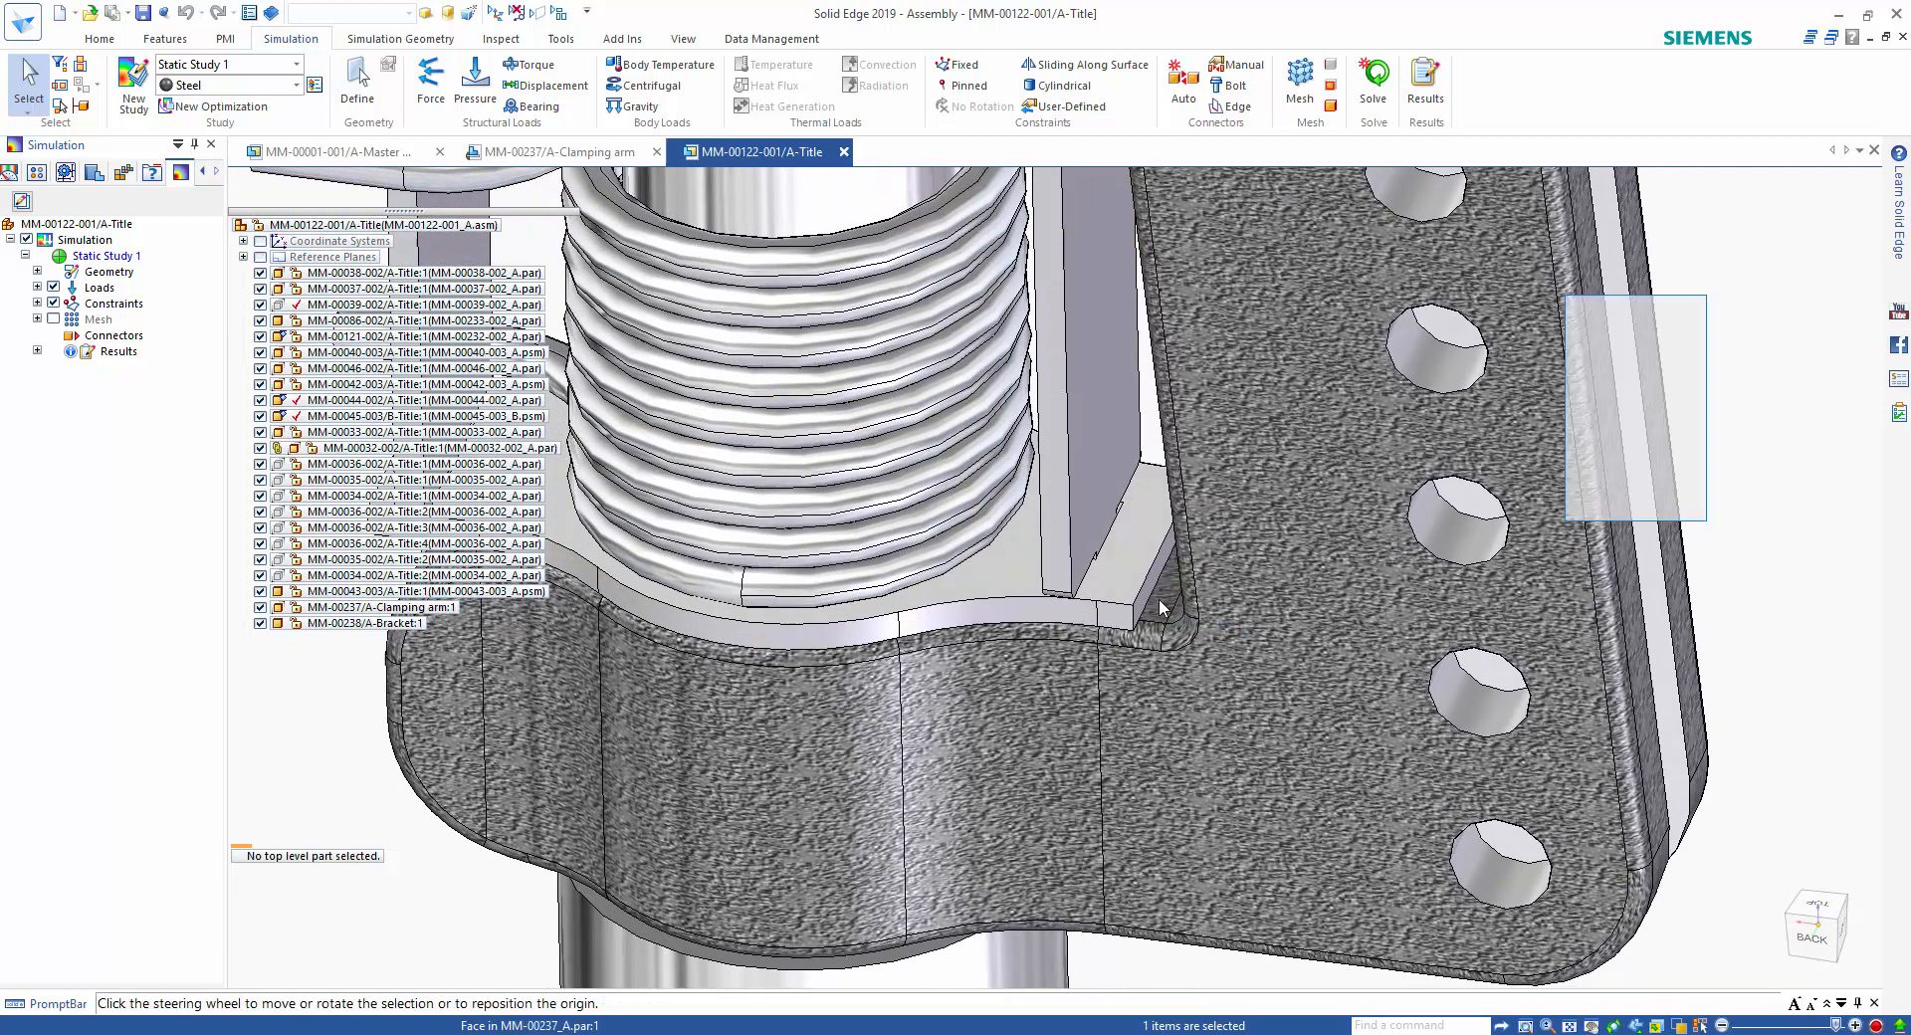
{"action": "left_click", "coordinate": [1092, 586], "text": "ctrl"}
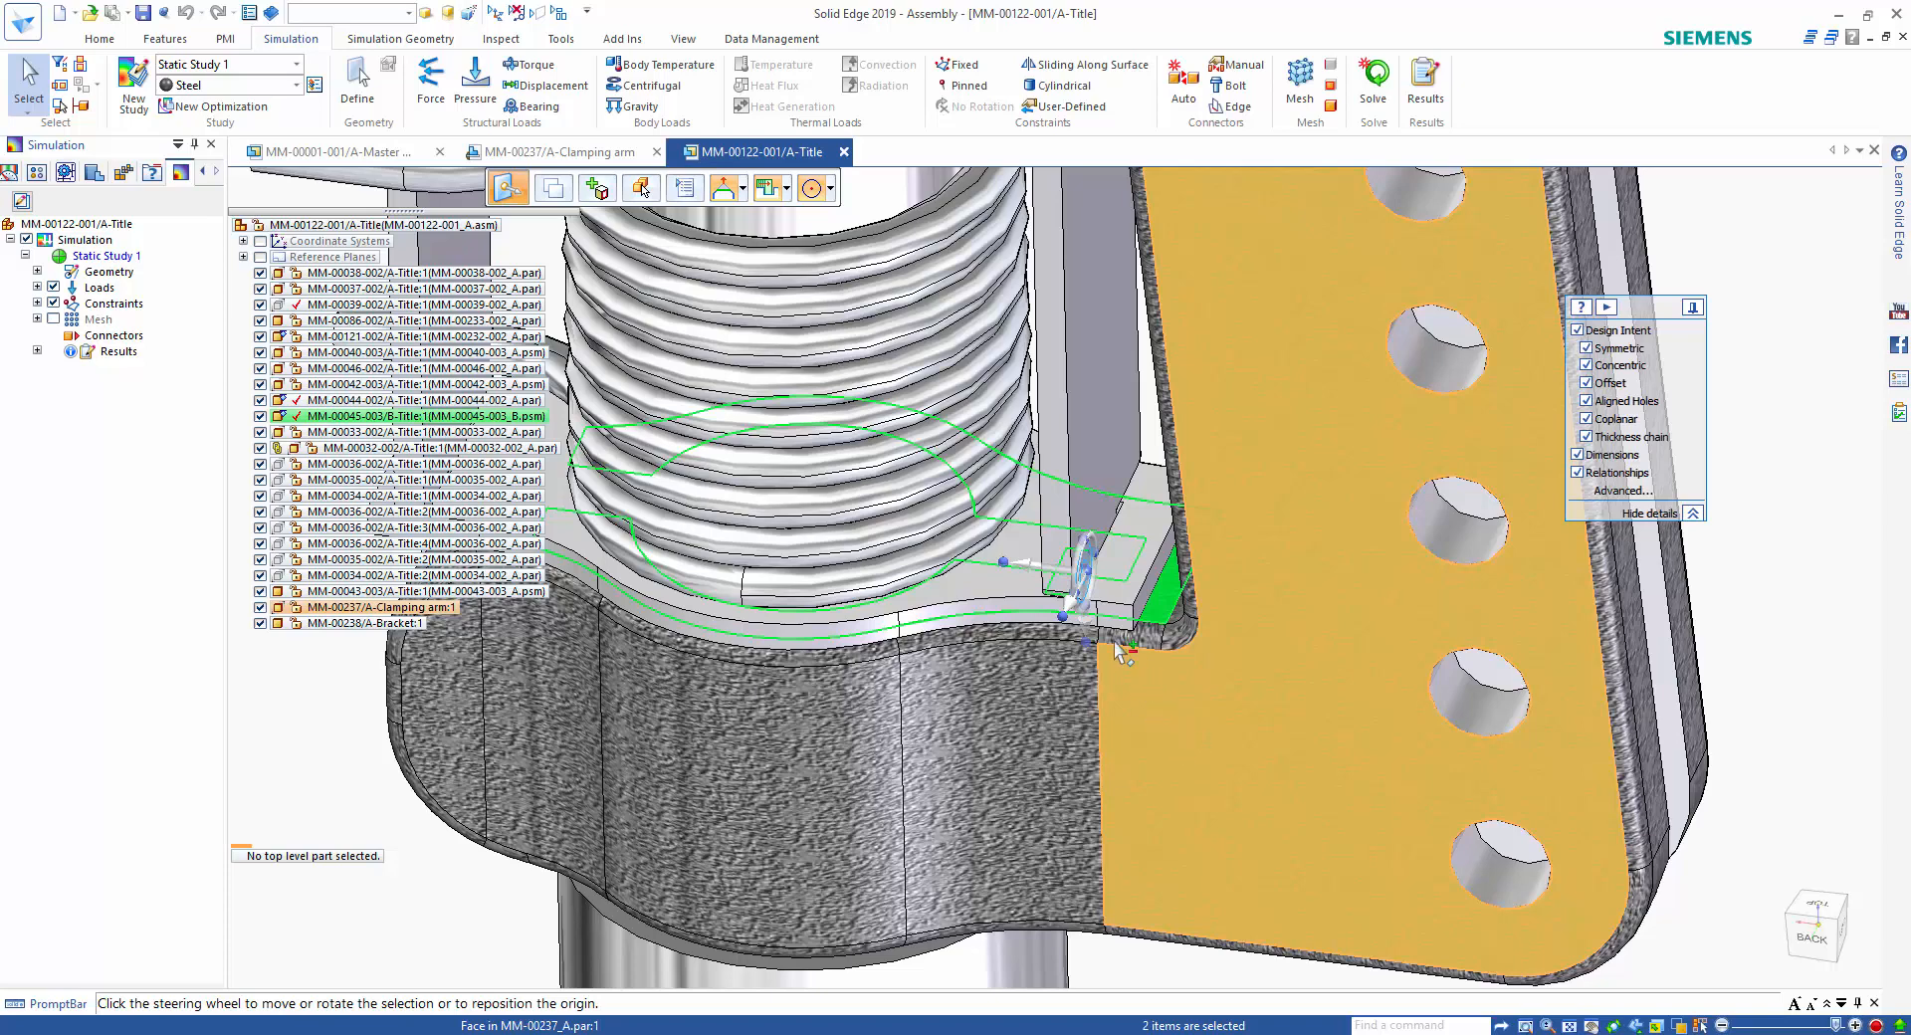
{"action": "left_click", "coordinate": [1076, 597]}
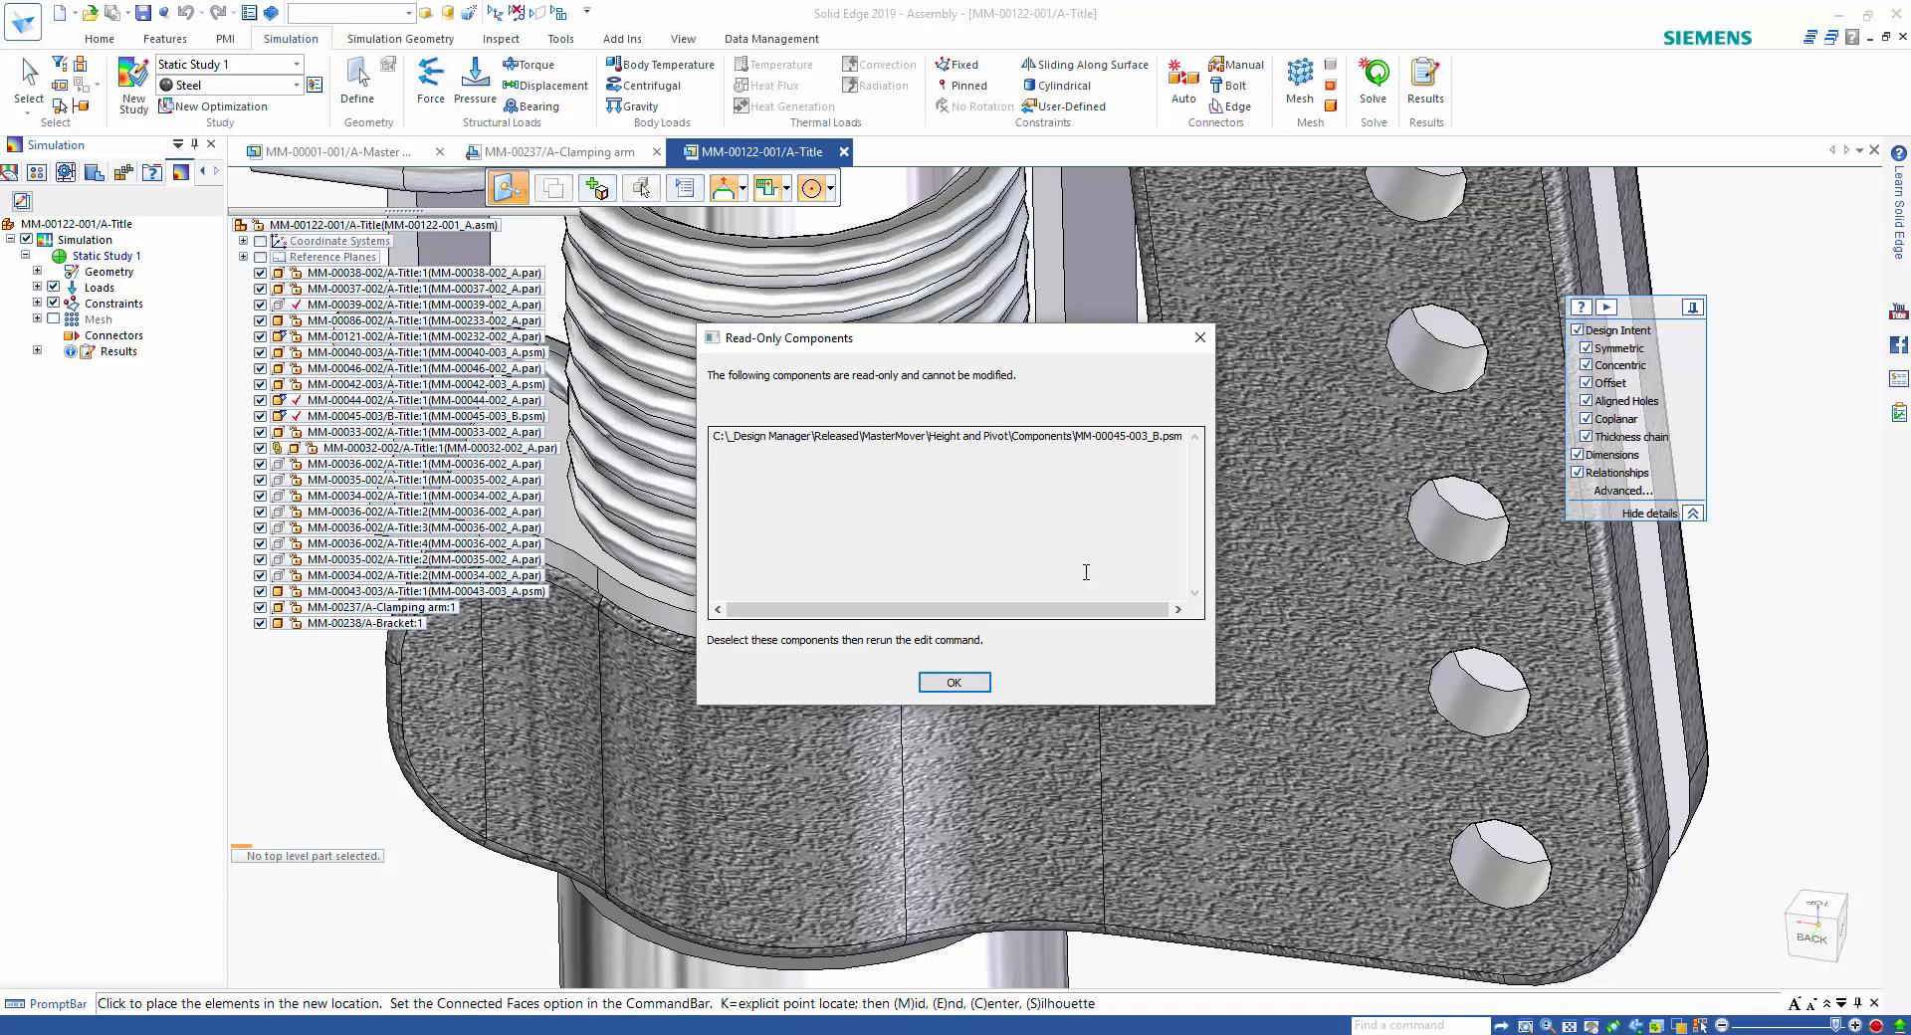
{"action": "left_click", "coordinate": [983, 679]}
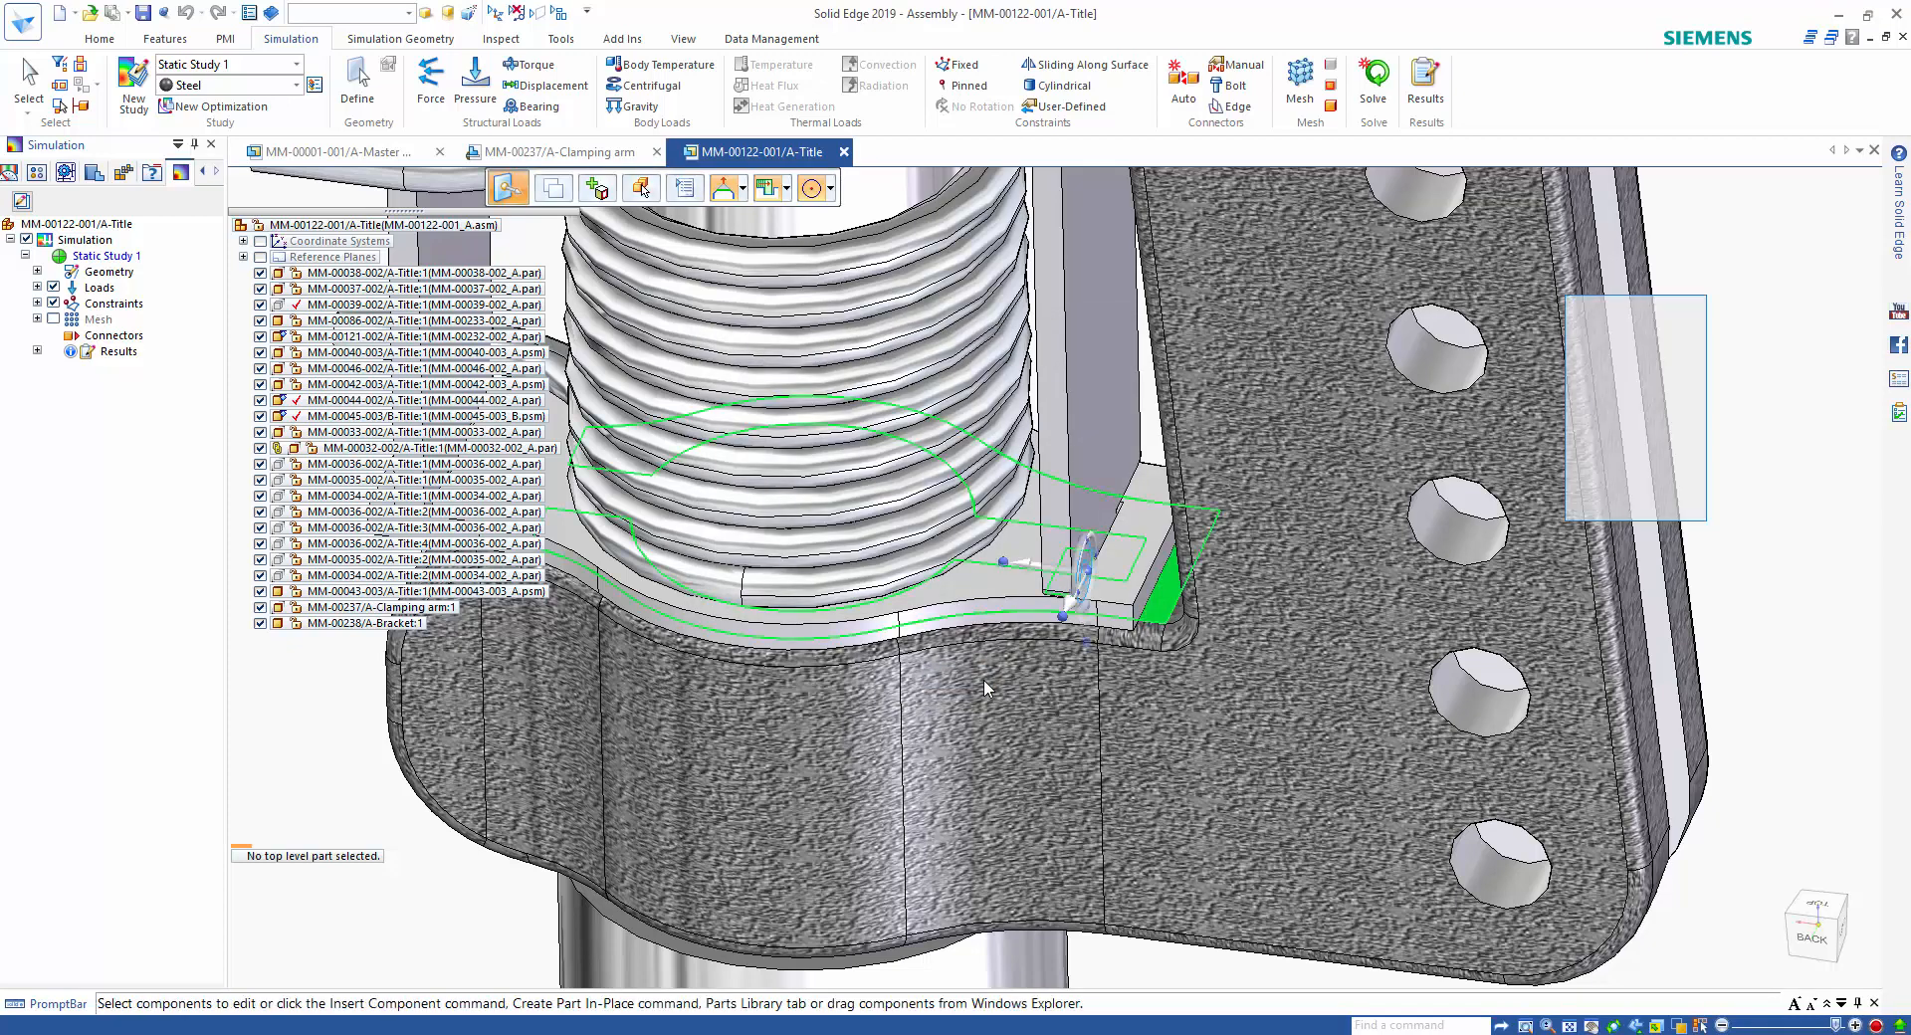
{"action": "key", "text": "Escape"}
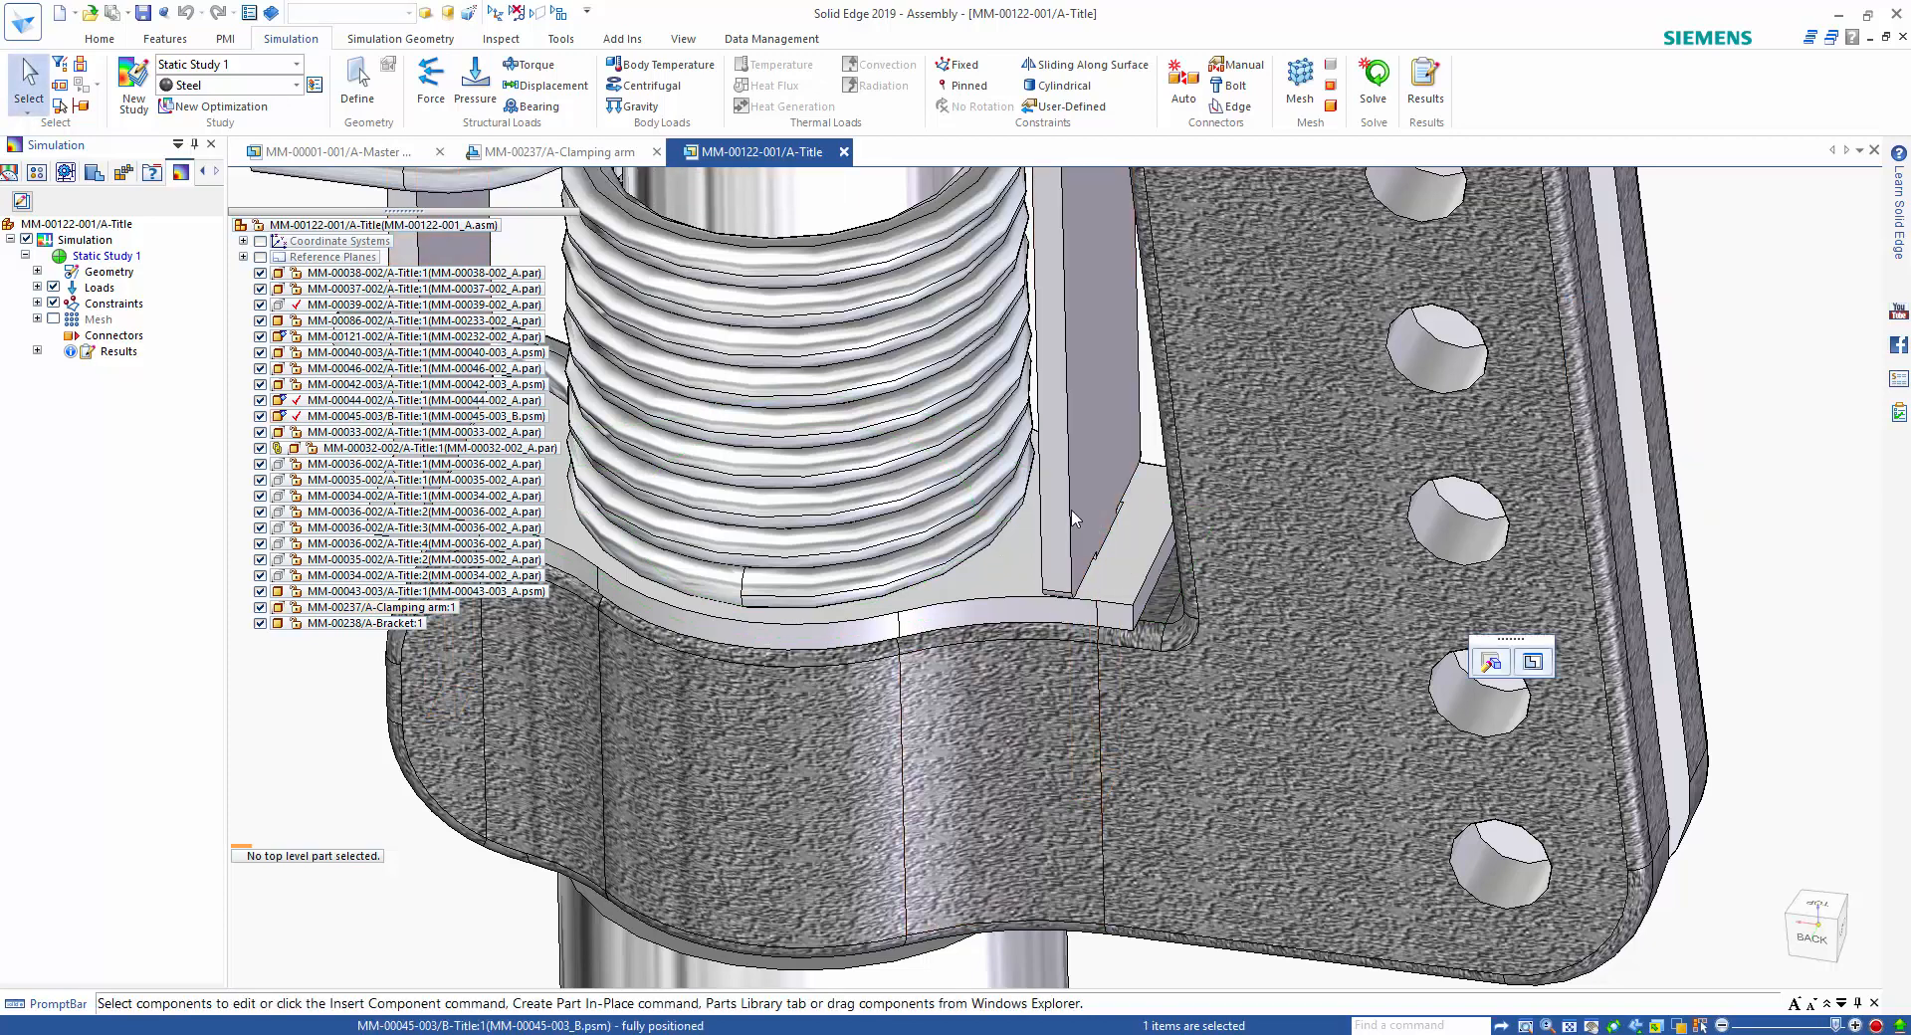
Look up where MM-00045-003_B.psm is used and examine the drawing and assembly that reference it.
{"action": "left_click", "coordinate": [1071, 515]}
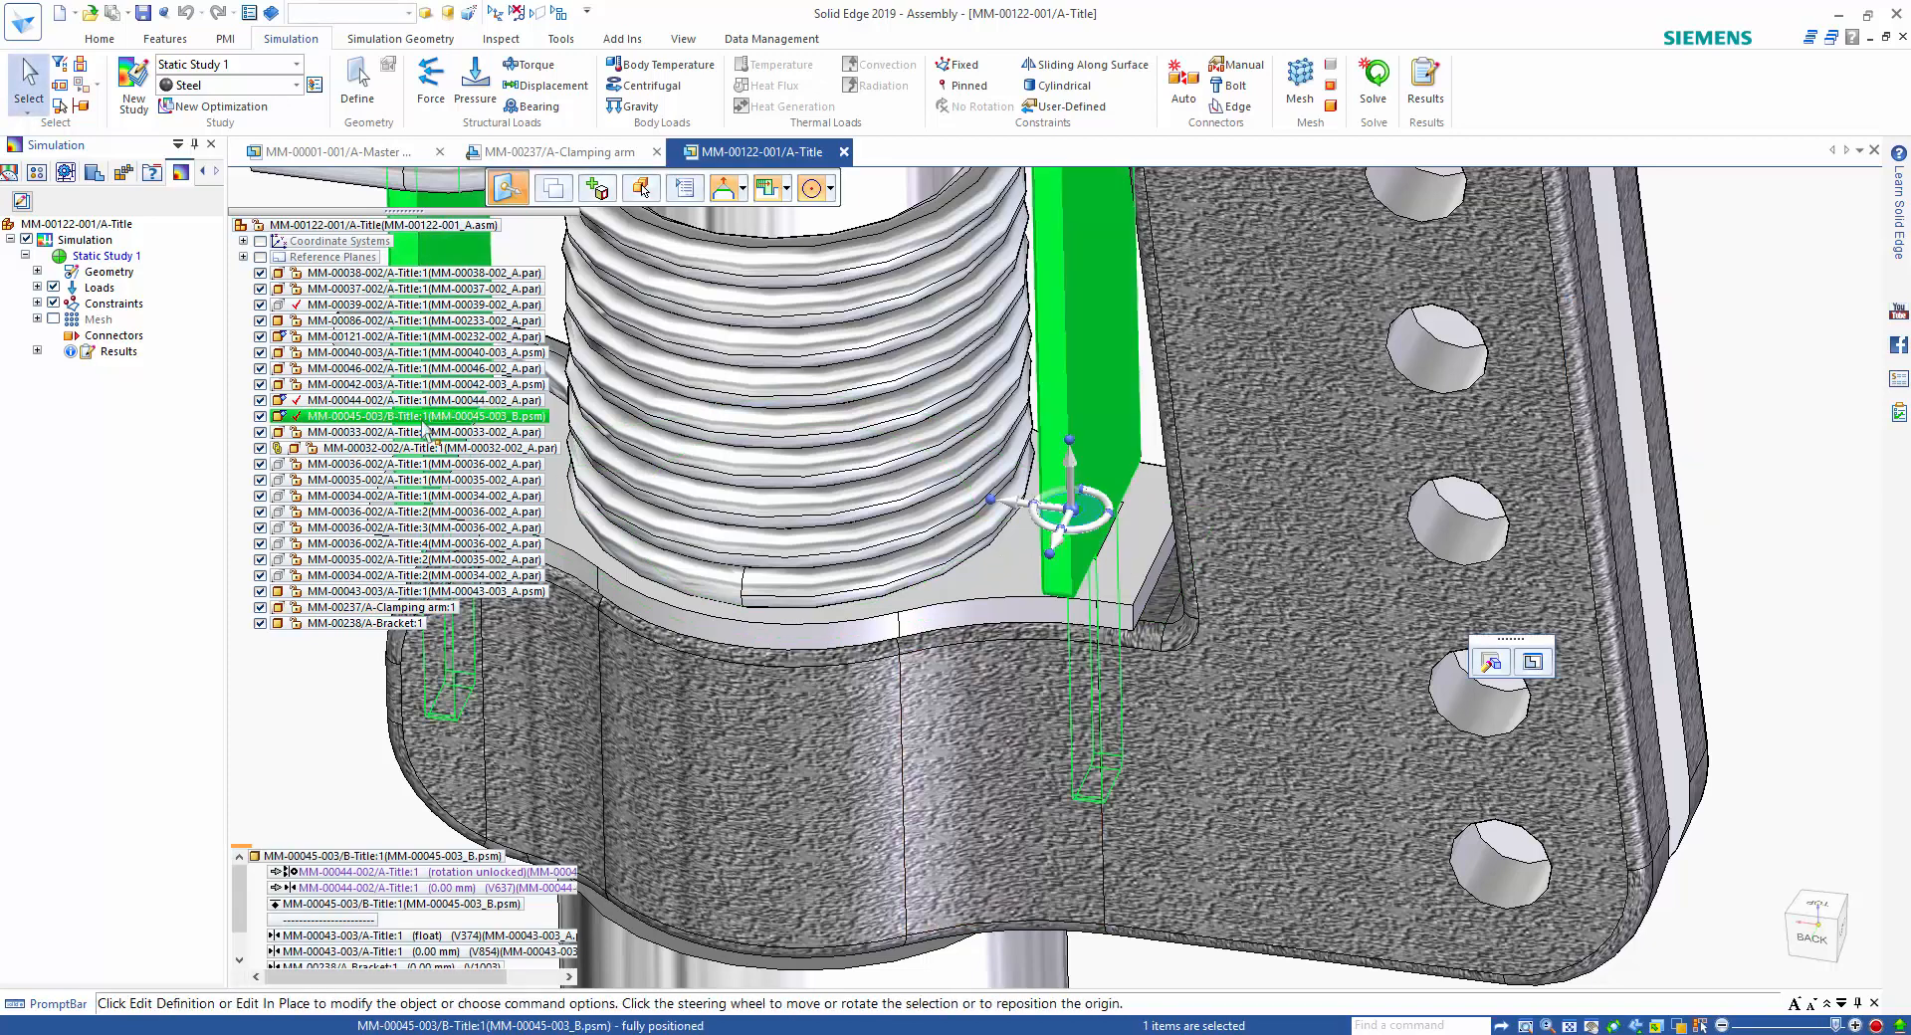
{"action": "right_click", "coordinate": [307, 430]}
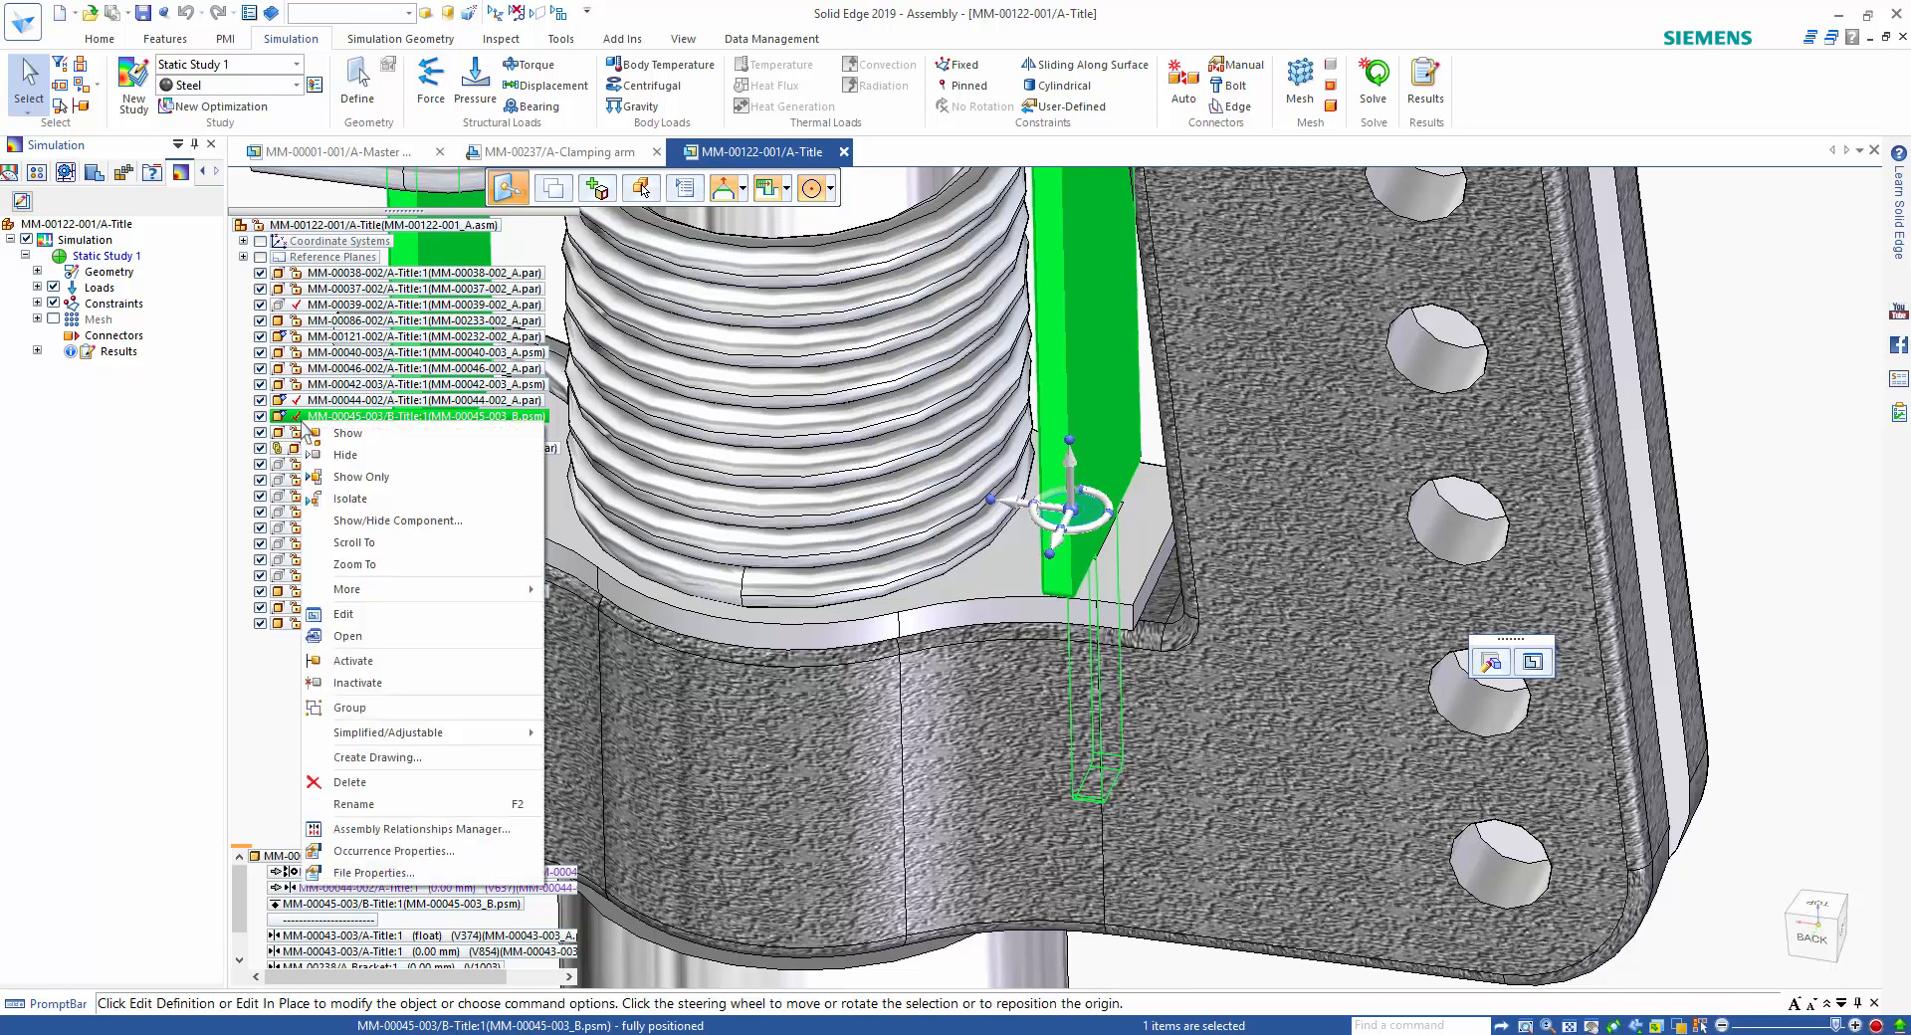
{"action": "mouse_move", "coordinate": [416, 593]}
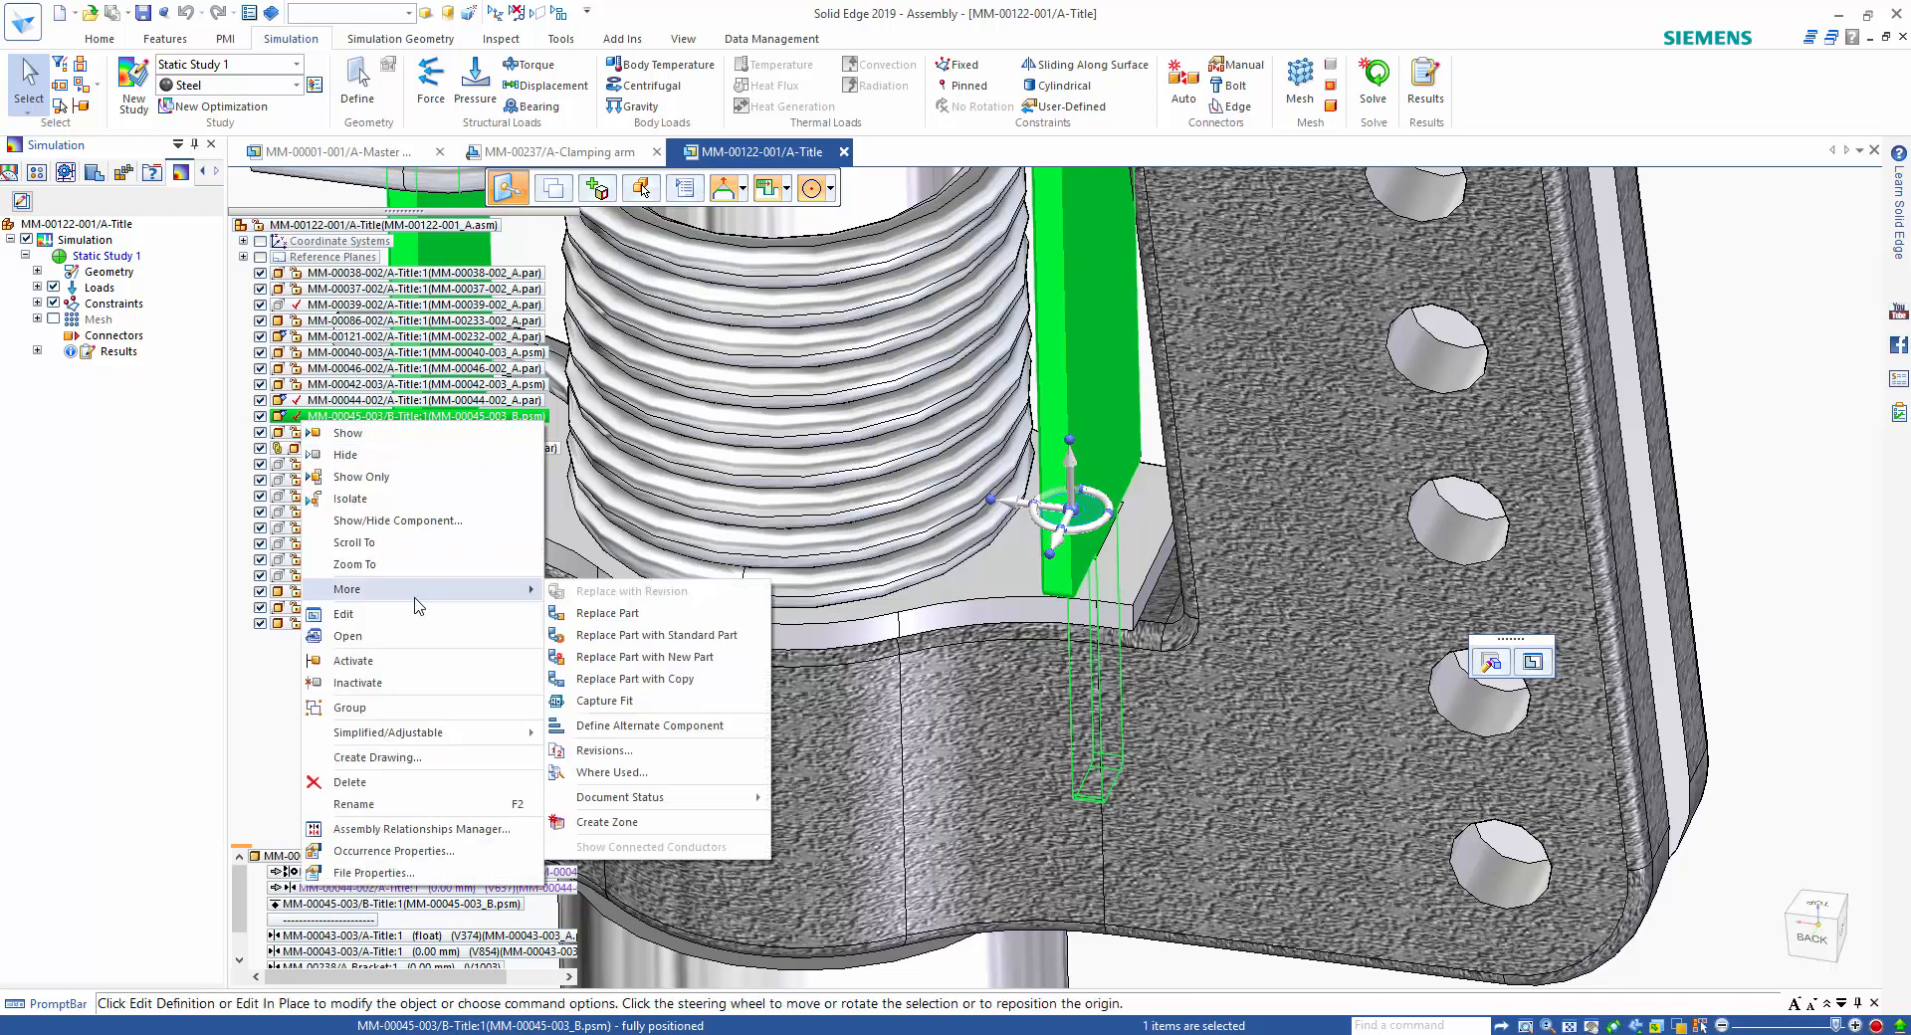
{"action": "left_click", "coordinate": [627, 777]}
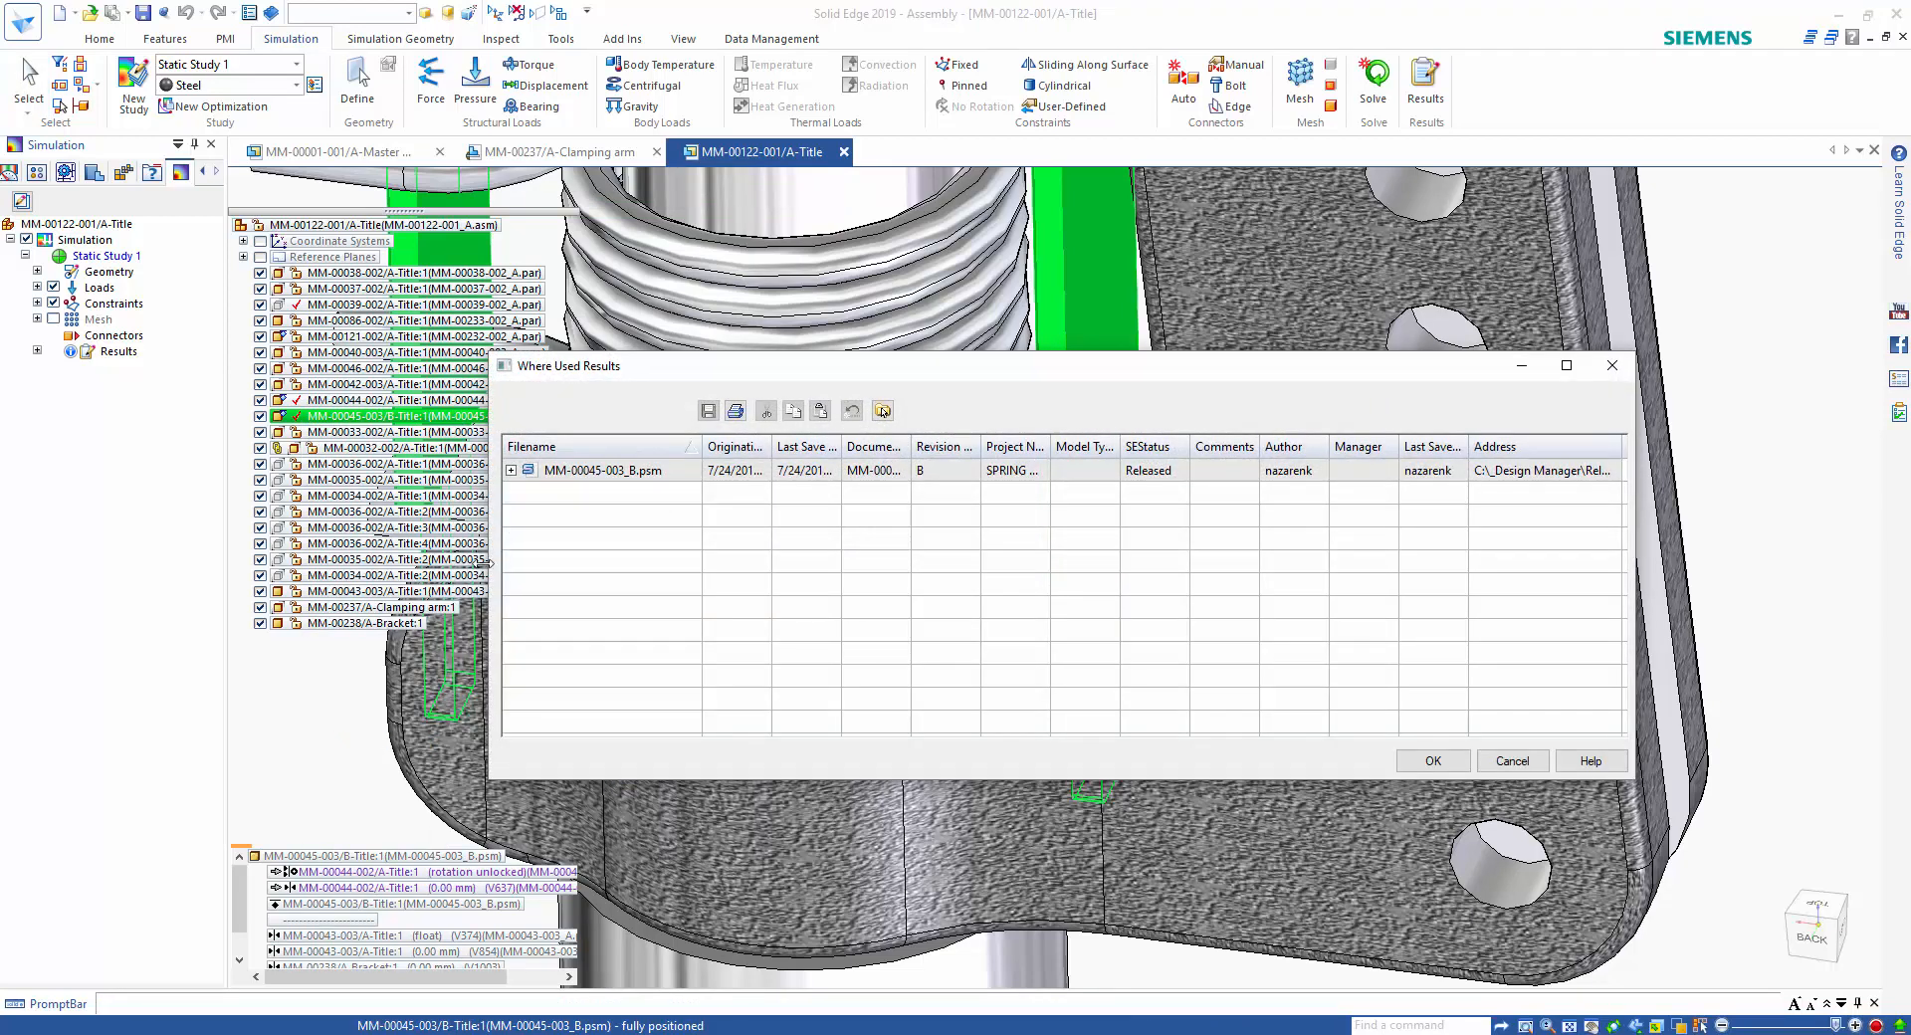
{"action": "left_click", "coordinate": [510, 471]}
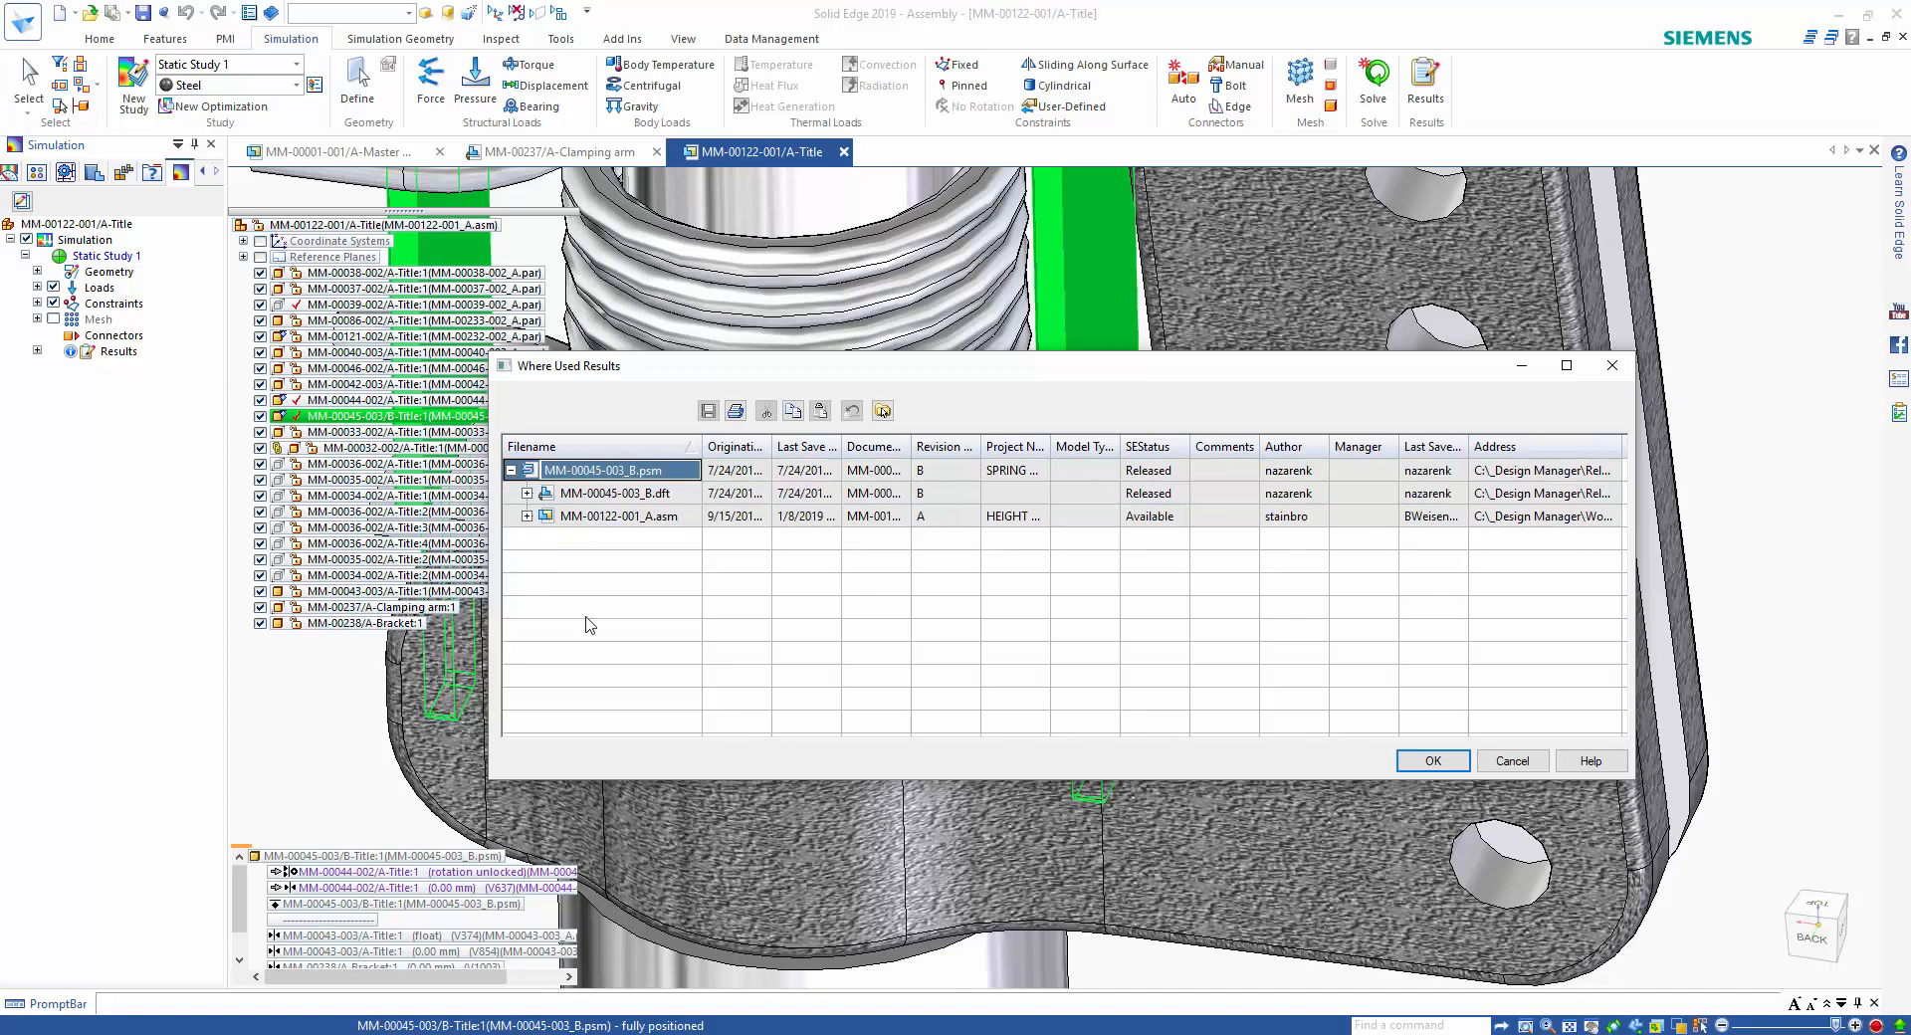
{"action": "left_click", "coordinate": [634, 495]}
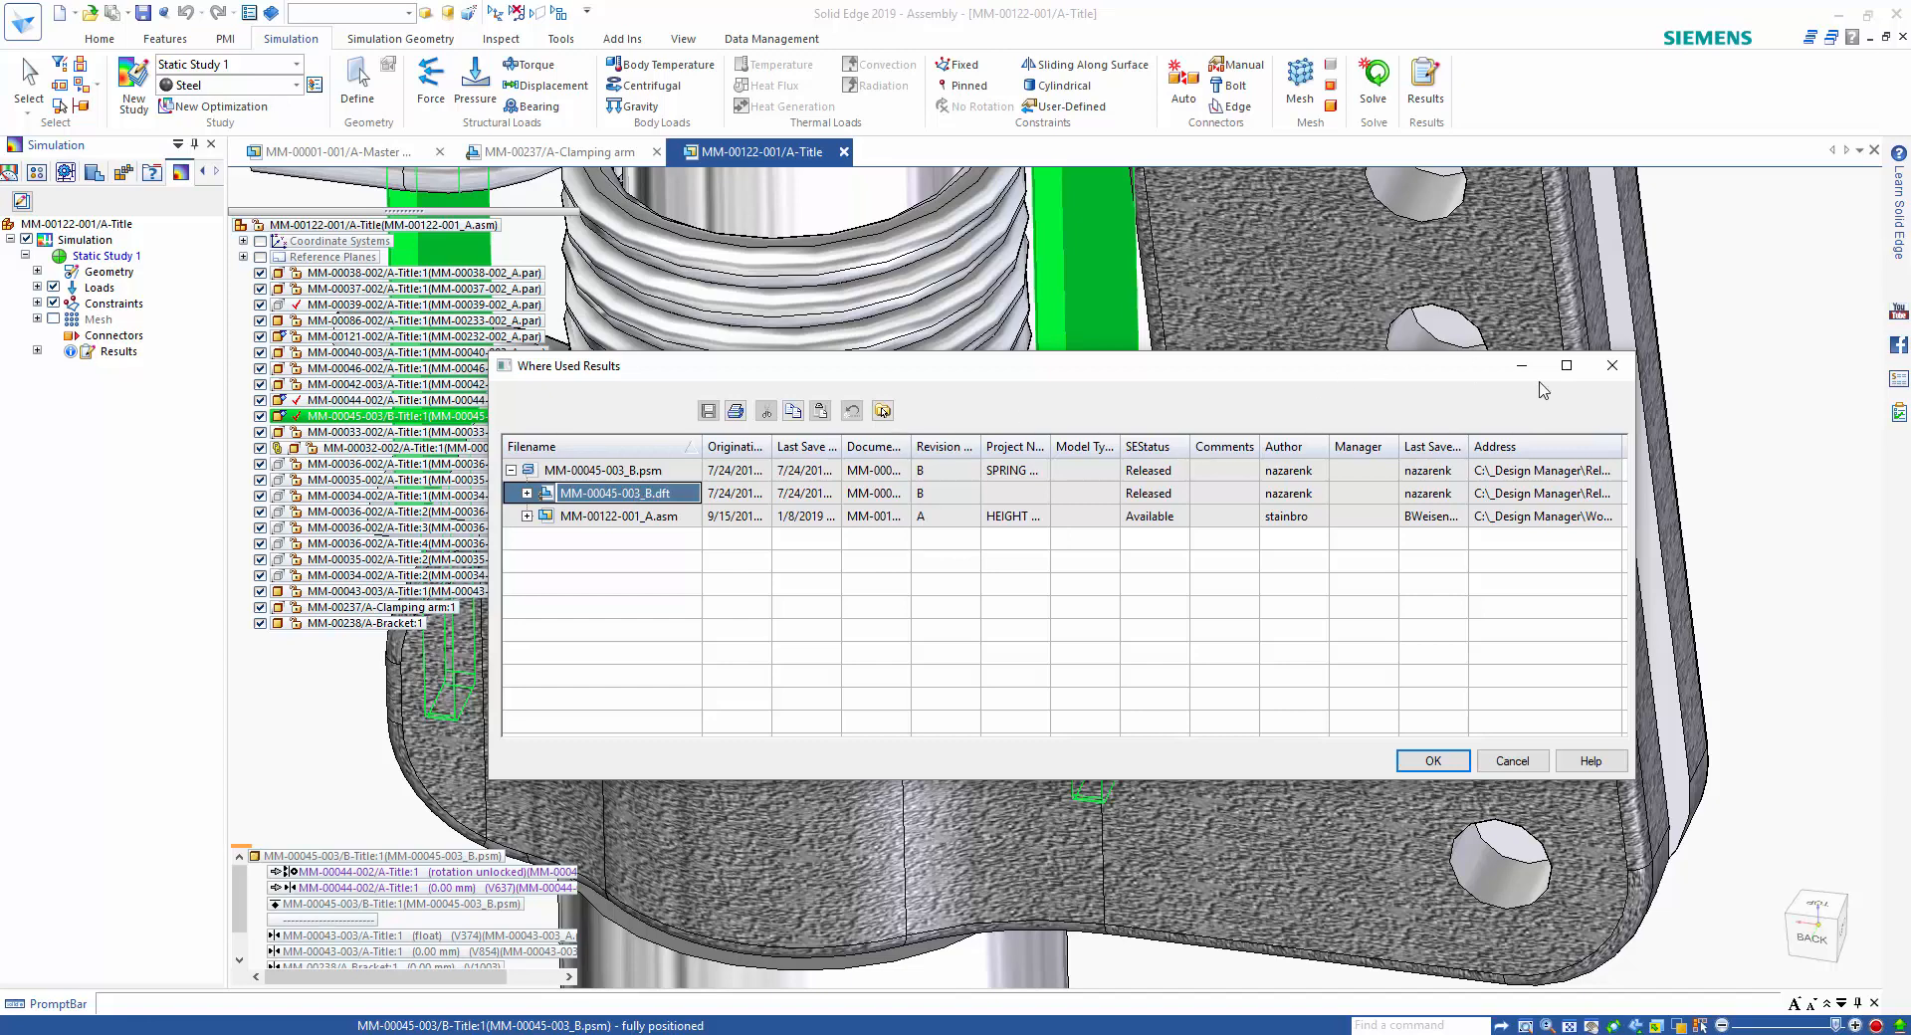
{"action": "left_click", "coordinate": [1612, 366]}
{"action": "left_click", "coordinate": [556, 675]}
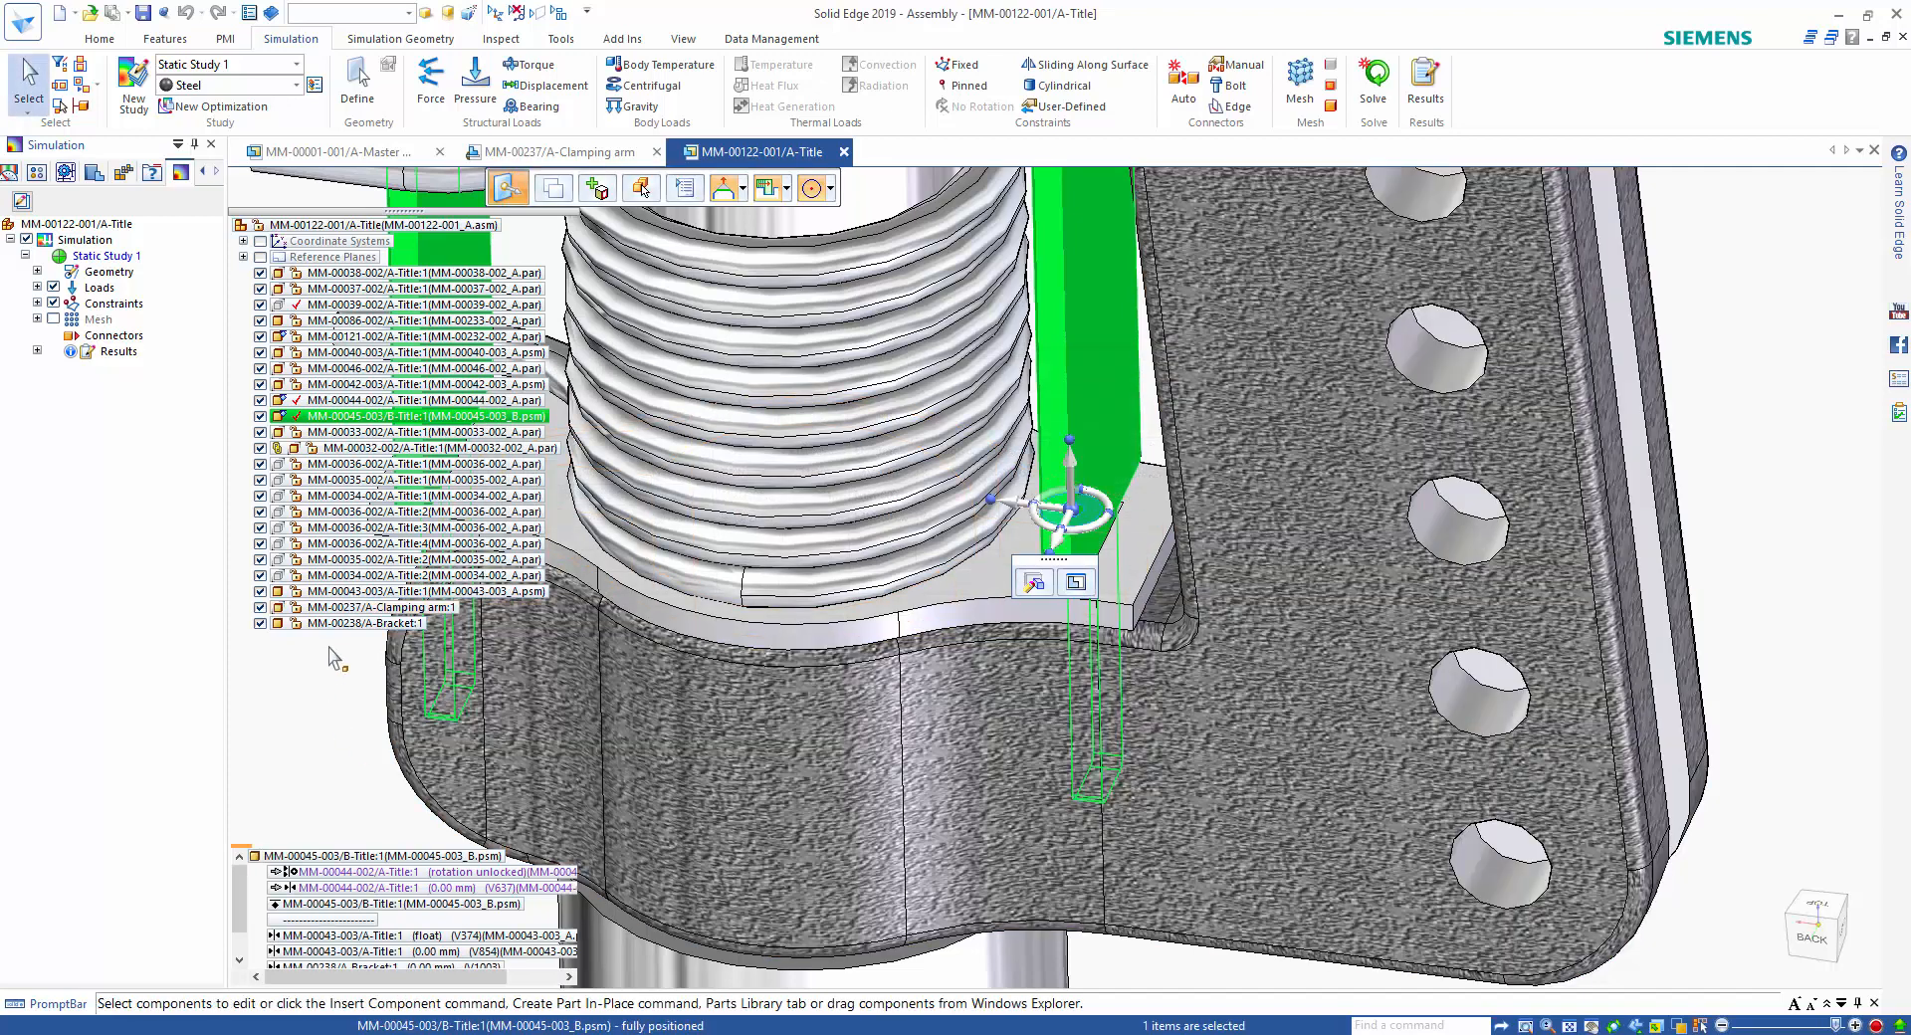
Create revision C of MM-00045-003_B.psm and its drawing in the Work In Progress folder, replacing the part in the assembly.
{"action": "right_click", "coordinate": [373, 416]}
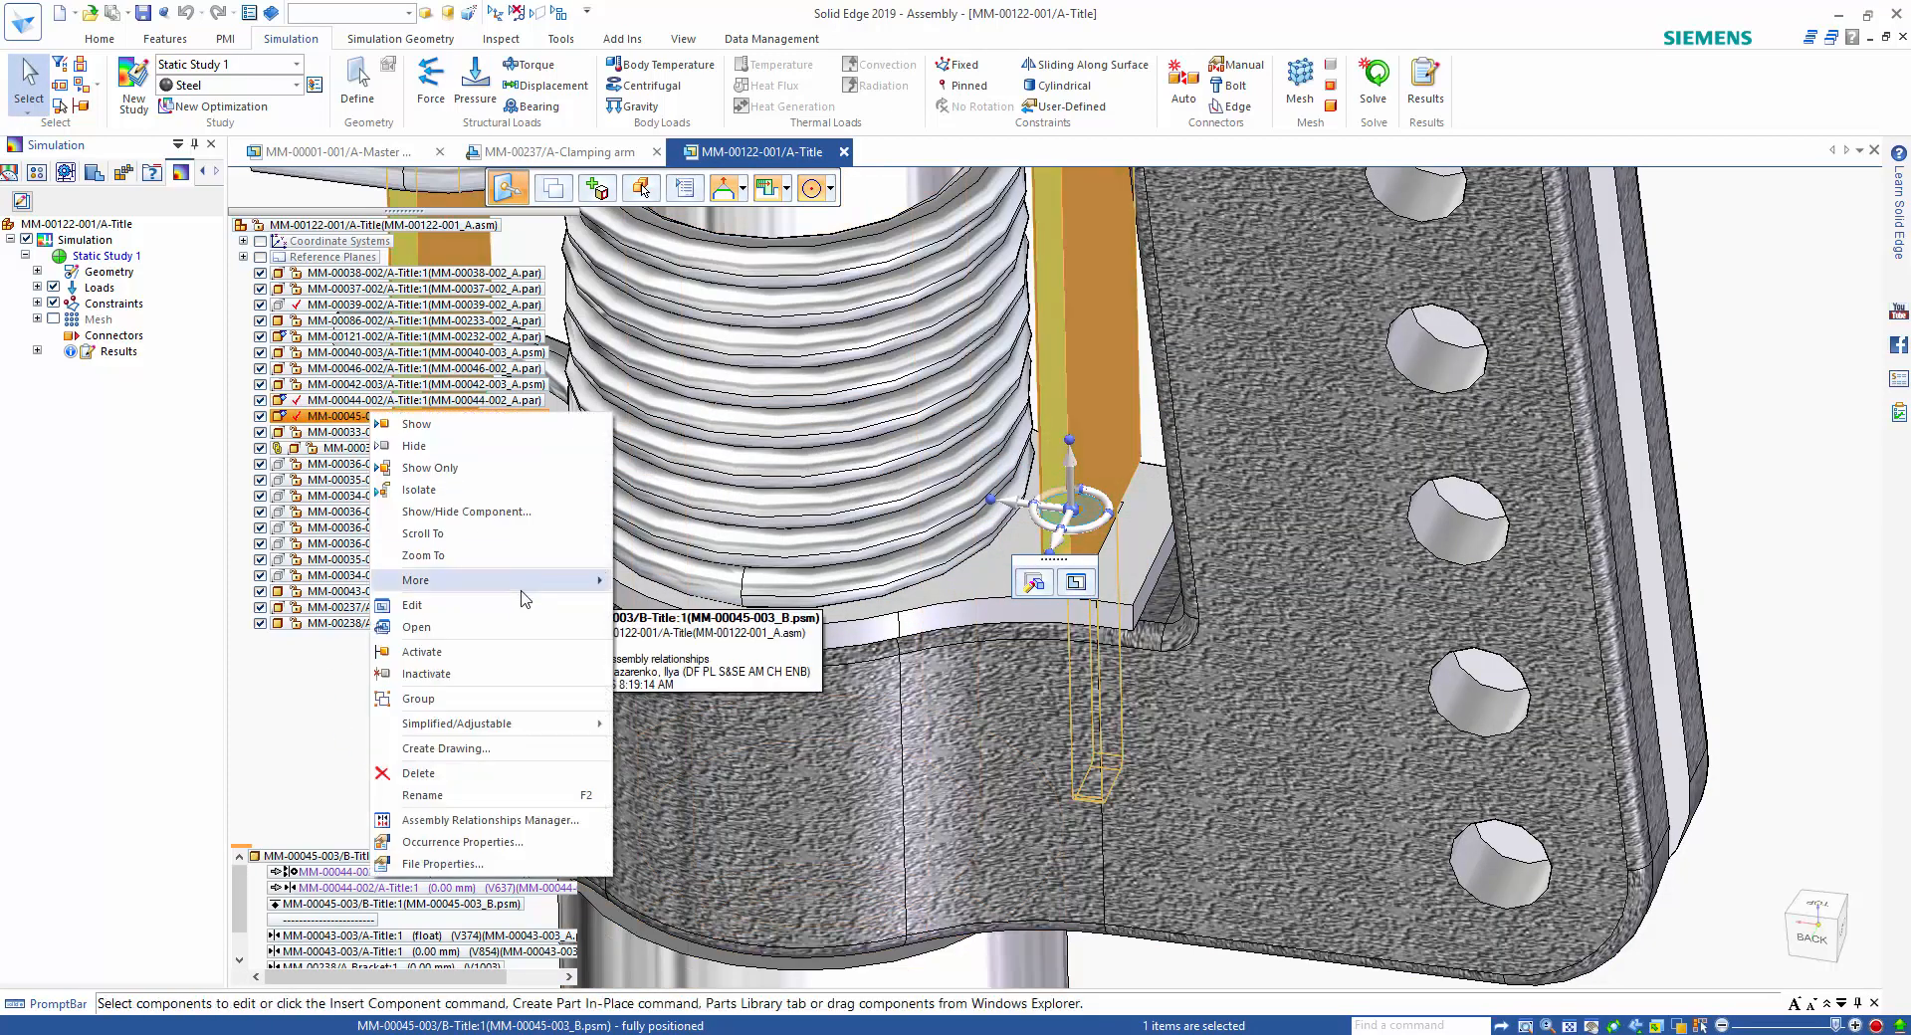
{"action": "mouse_move", "coordinate": [585, 580]}
{"action": "left_click", "coordinate": [748, 745]}
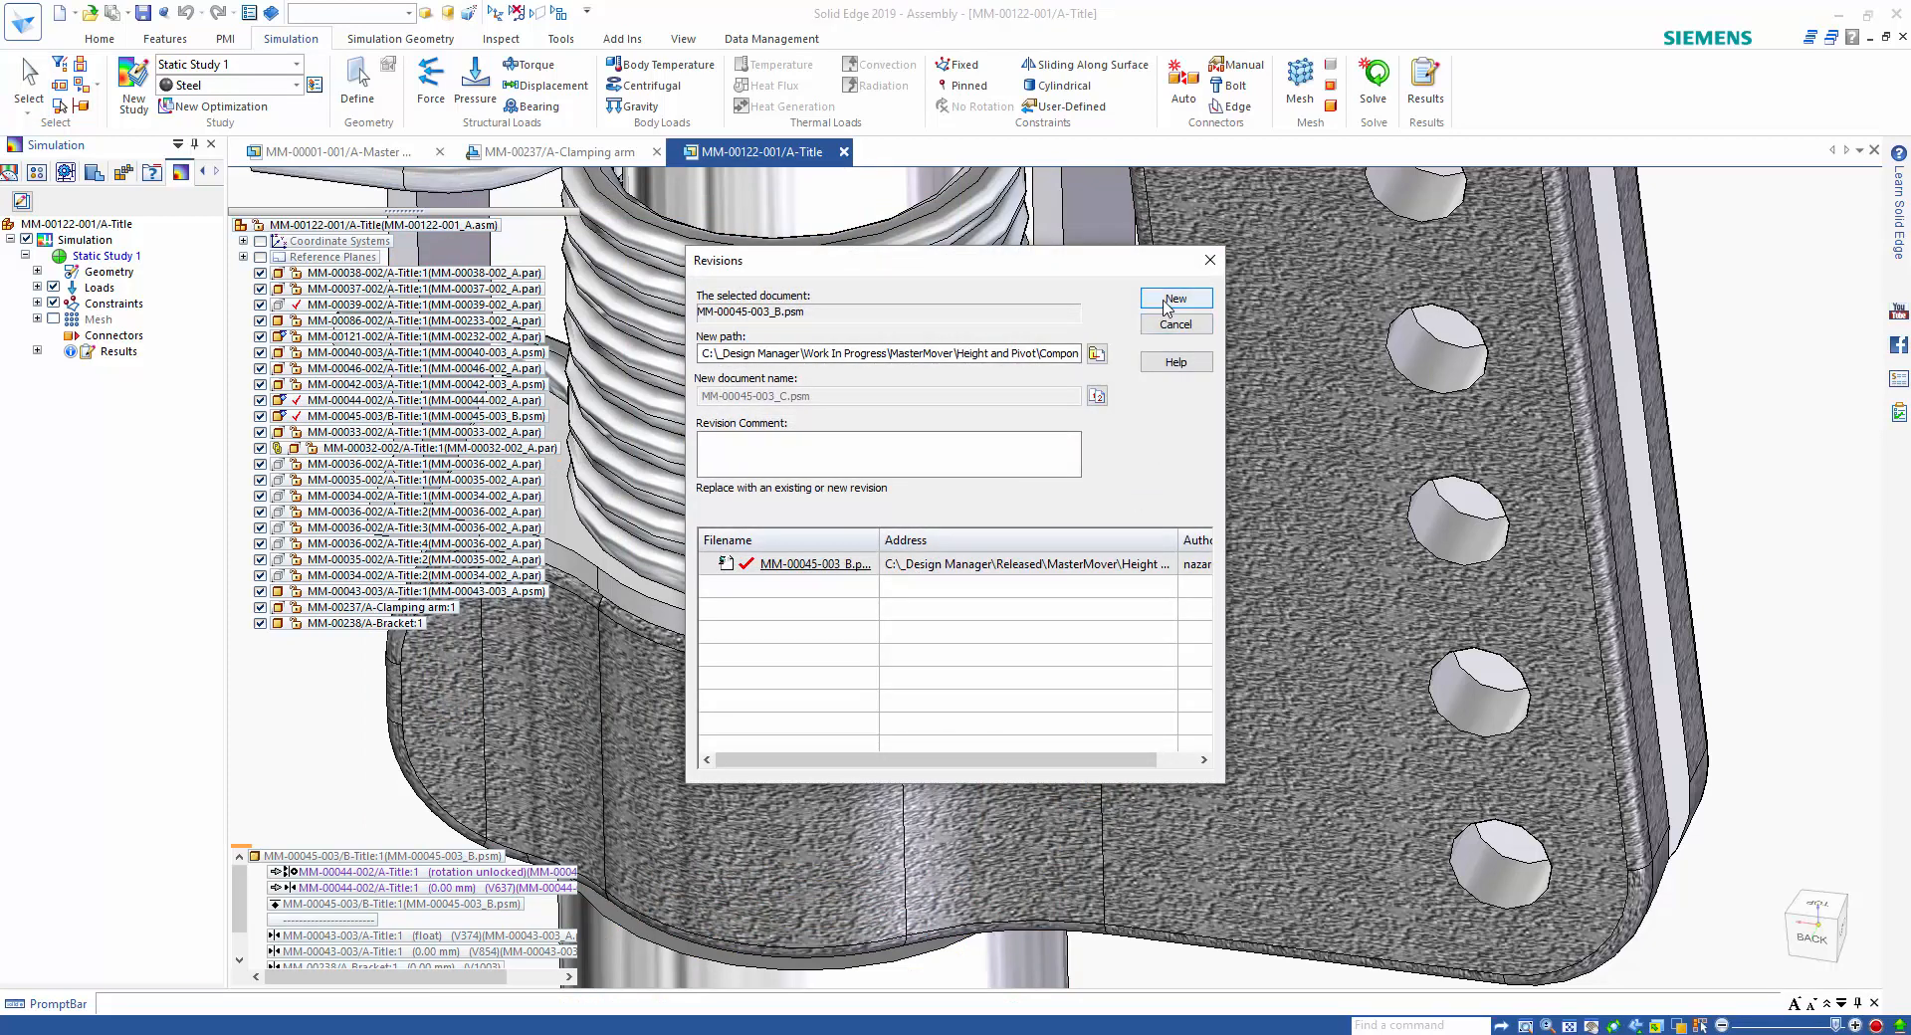
{"action": "left_click", "coordinate": [1176, 298]}
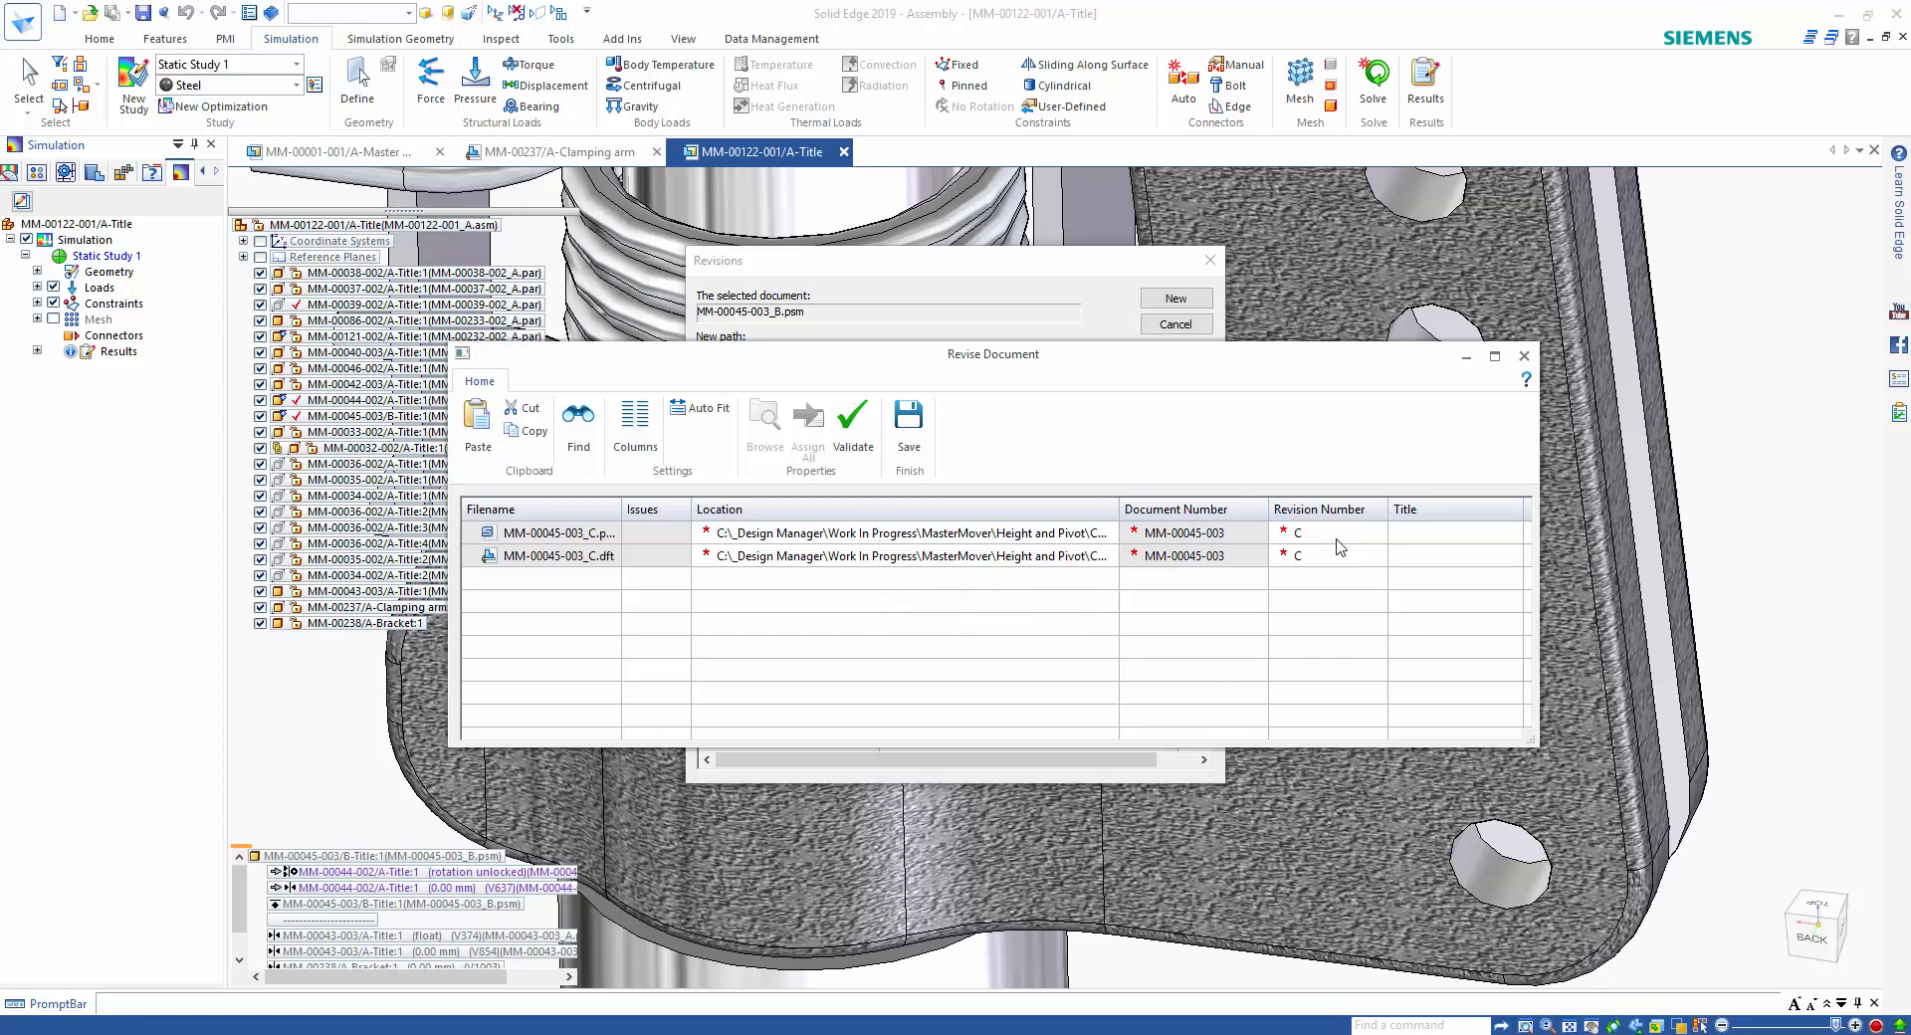
{"action": "left_click", "coordinate": [909, 426]}
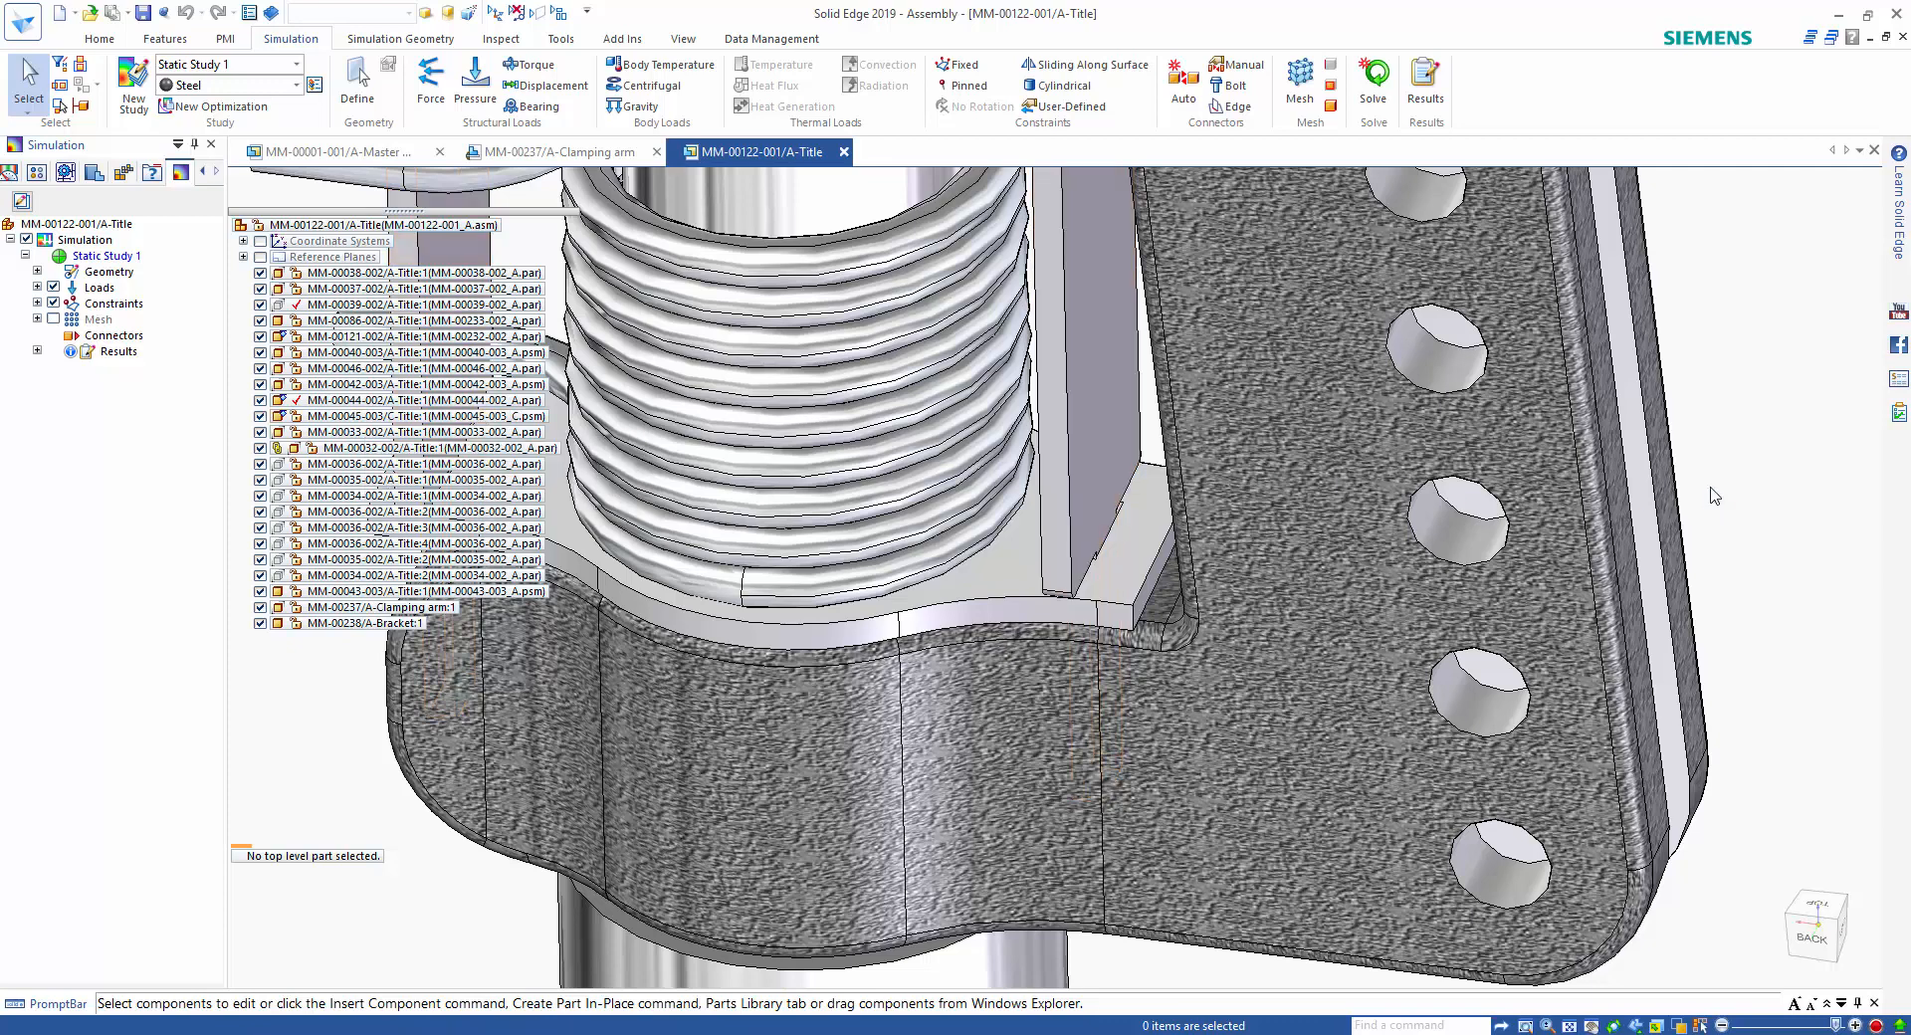
Move the clamping arm's upper clamp face and the adjoining face of MM-00045-003_C.psm slightly upward together.
{"action": "left_click", "coordinate": [1156, 617]}
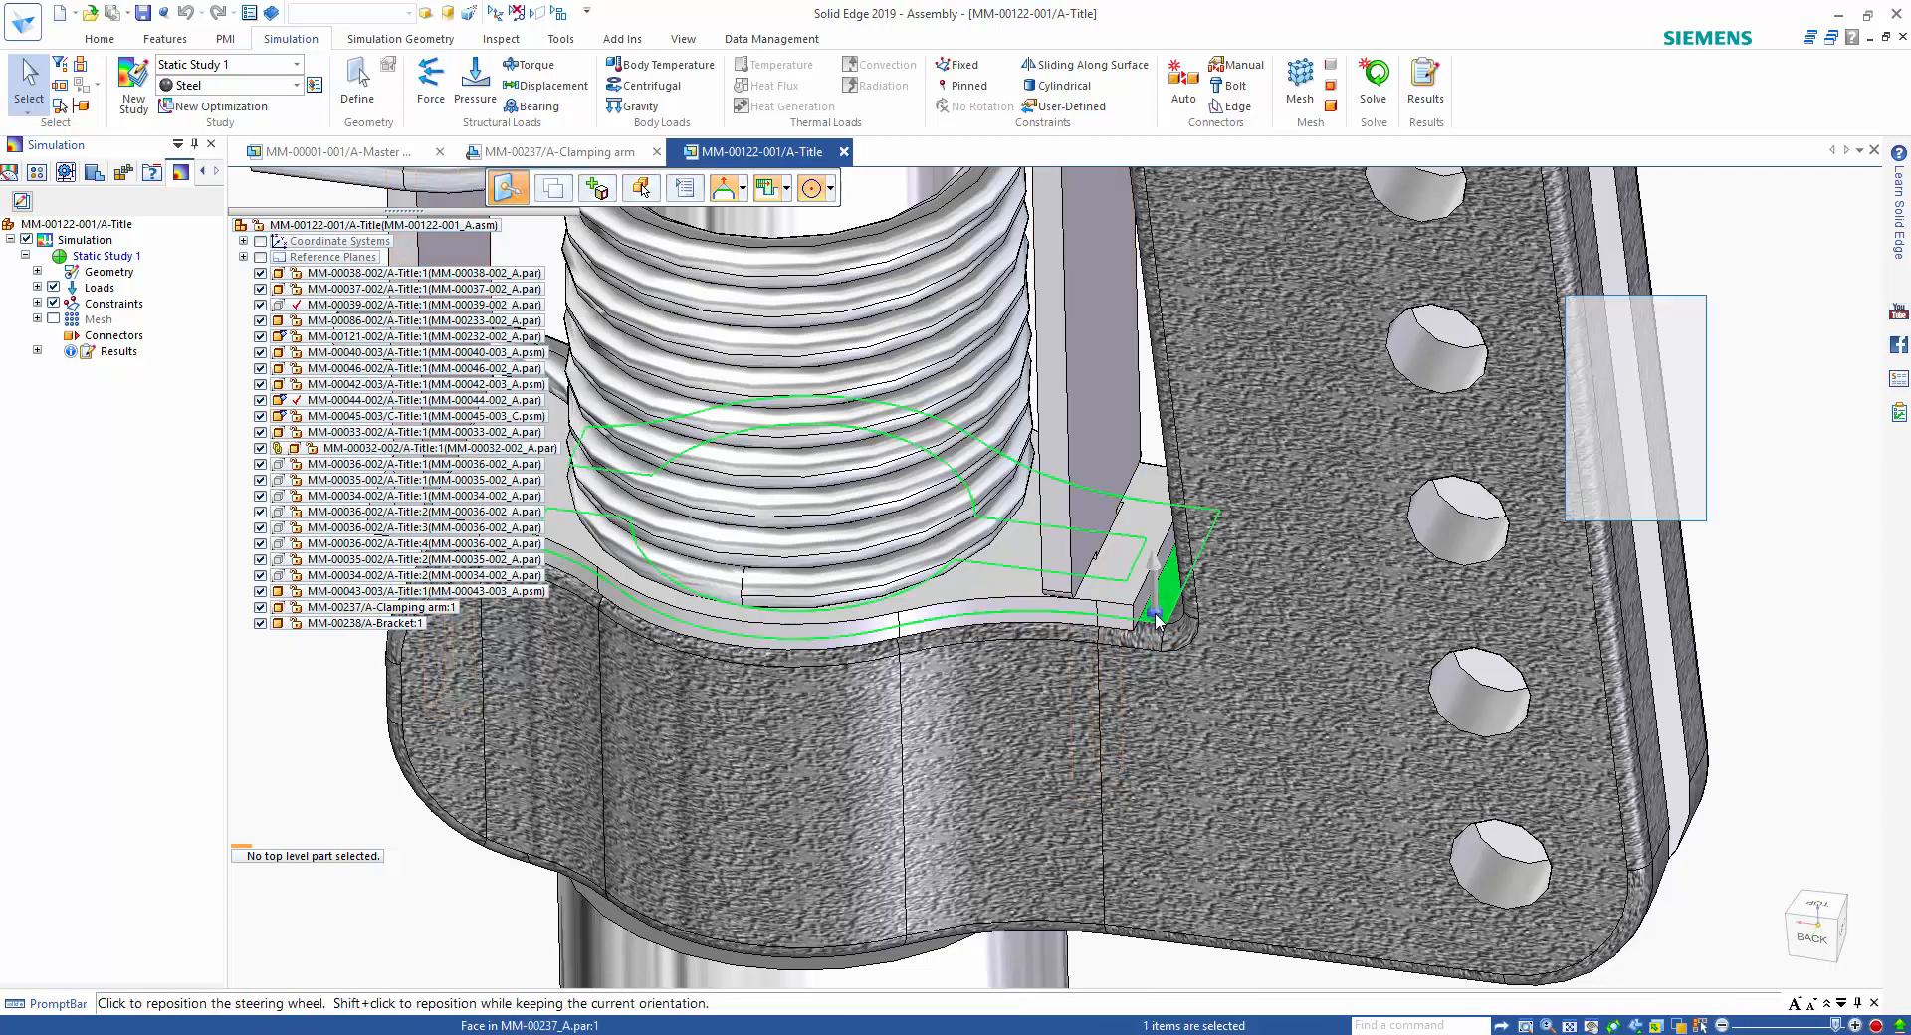
{"action": "left_click", "coordinate": [1103, 618], "text": "ctrl"}
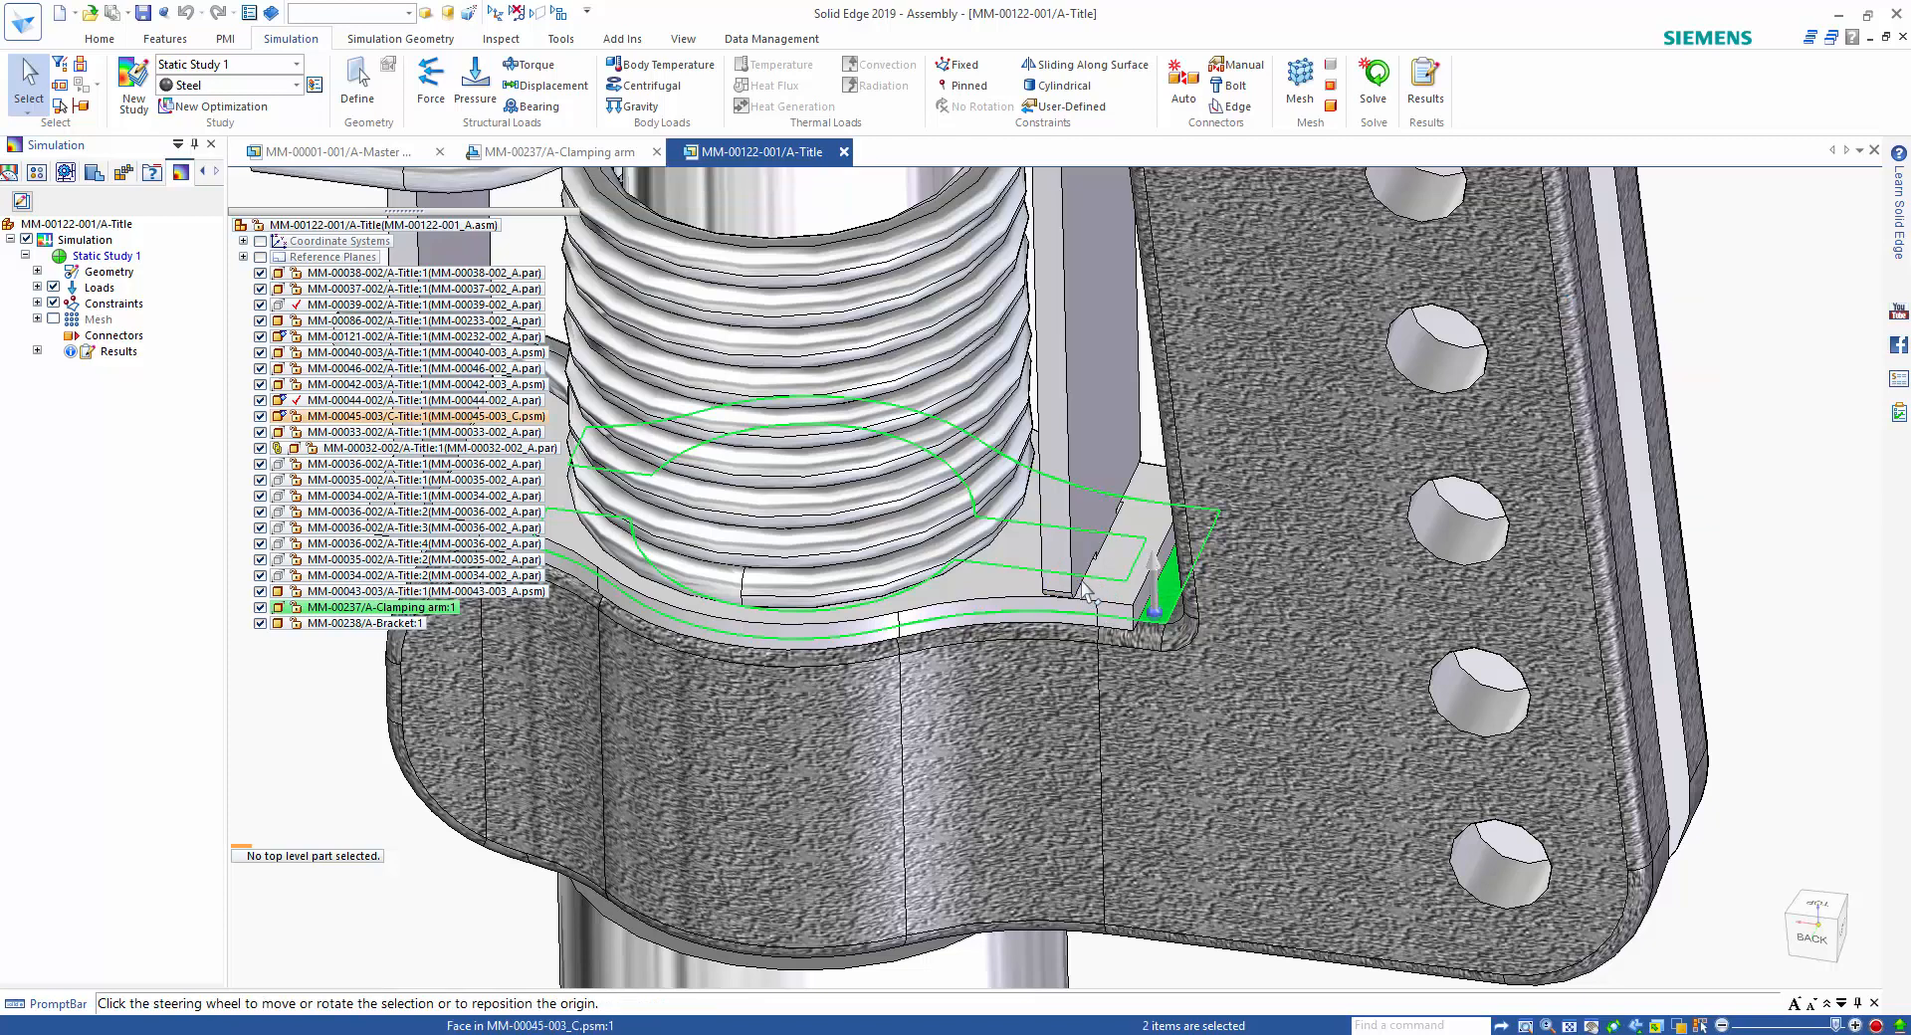
{"action": "left_click", "coordinate": [1079, 575]}
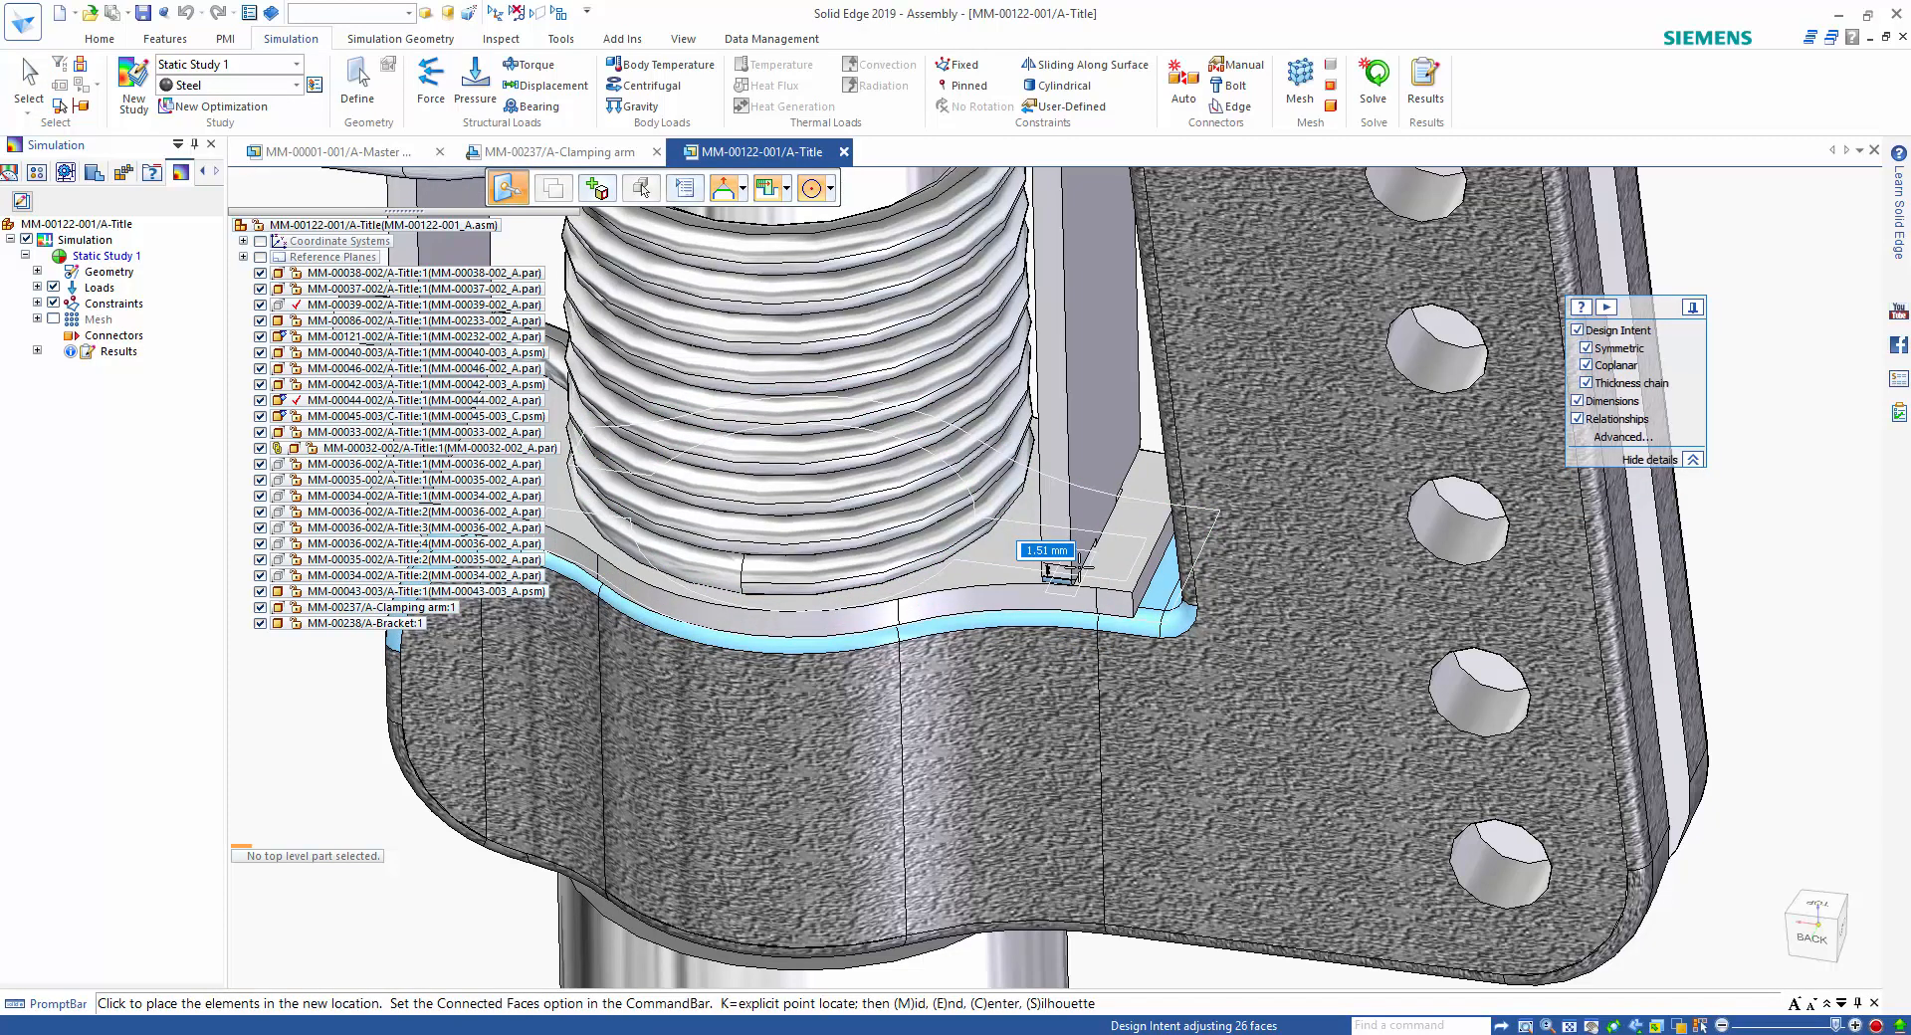
{"action": "left_click", "coordinate": [946, 562]}
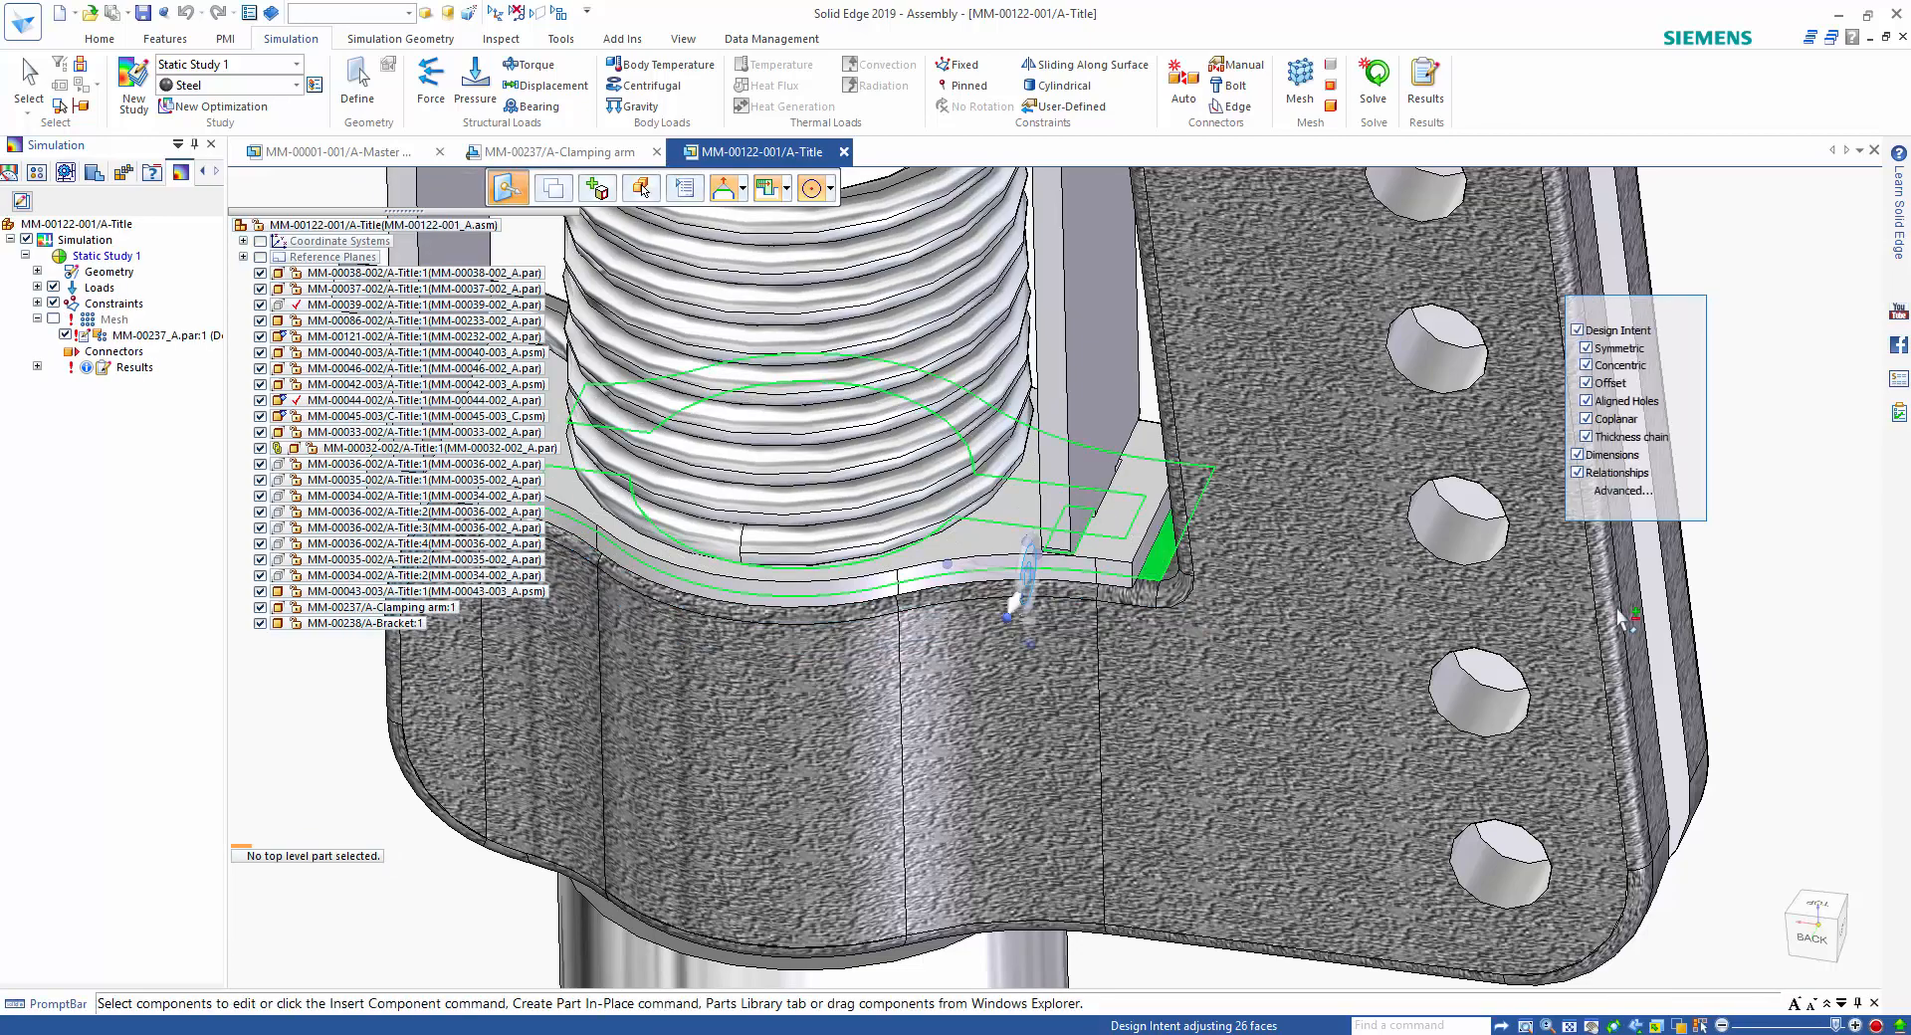
{"action": "left_click", "coordinate": [1738, 597]}
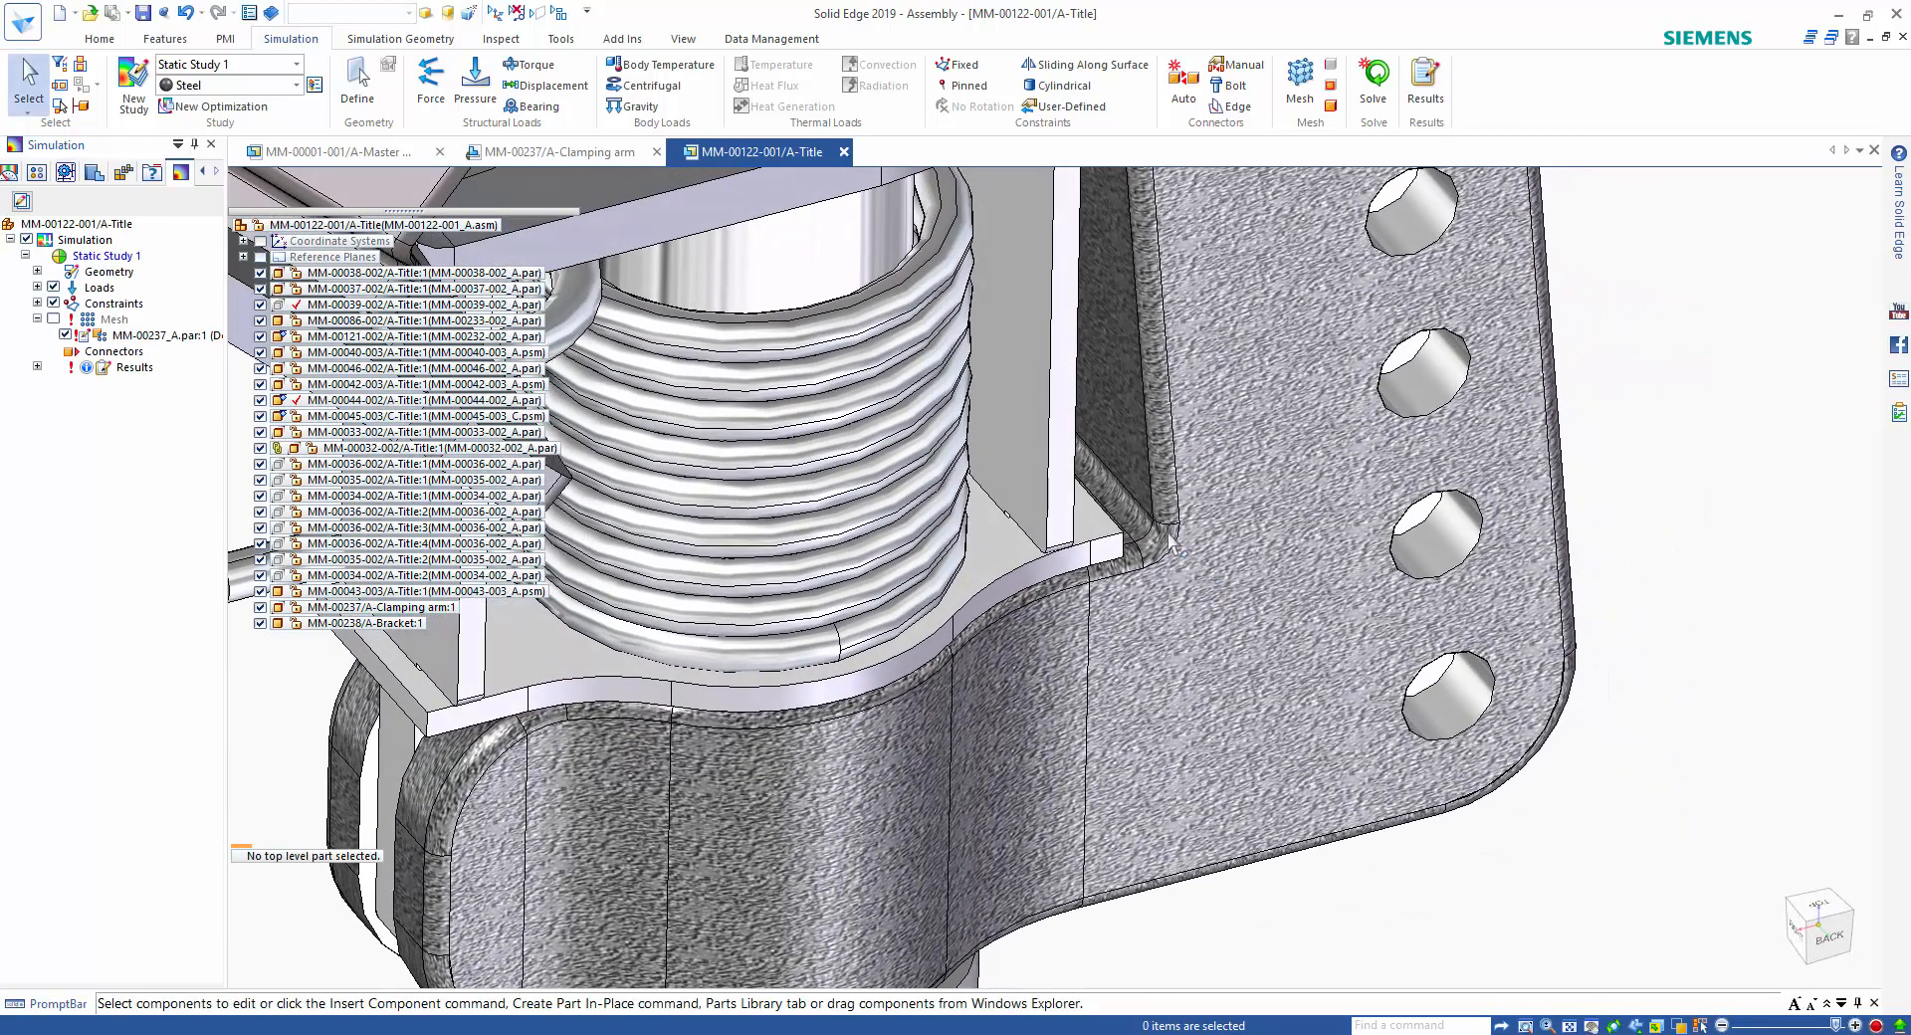
Enlarge the radius of the round at the clamping arm's inner corner.
{"action": "left_click", "coordinate": [1171, 540]}
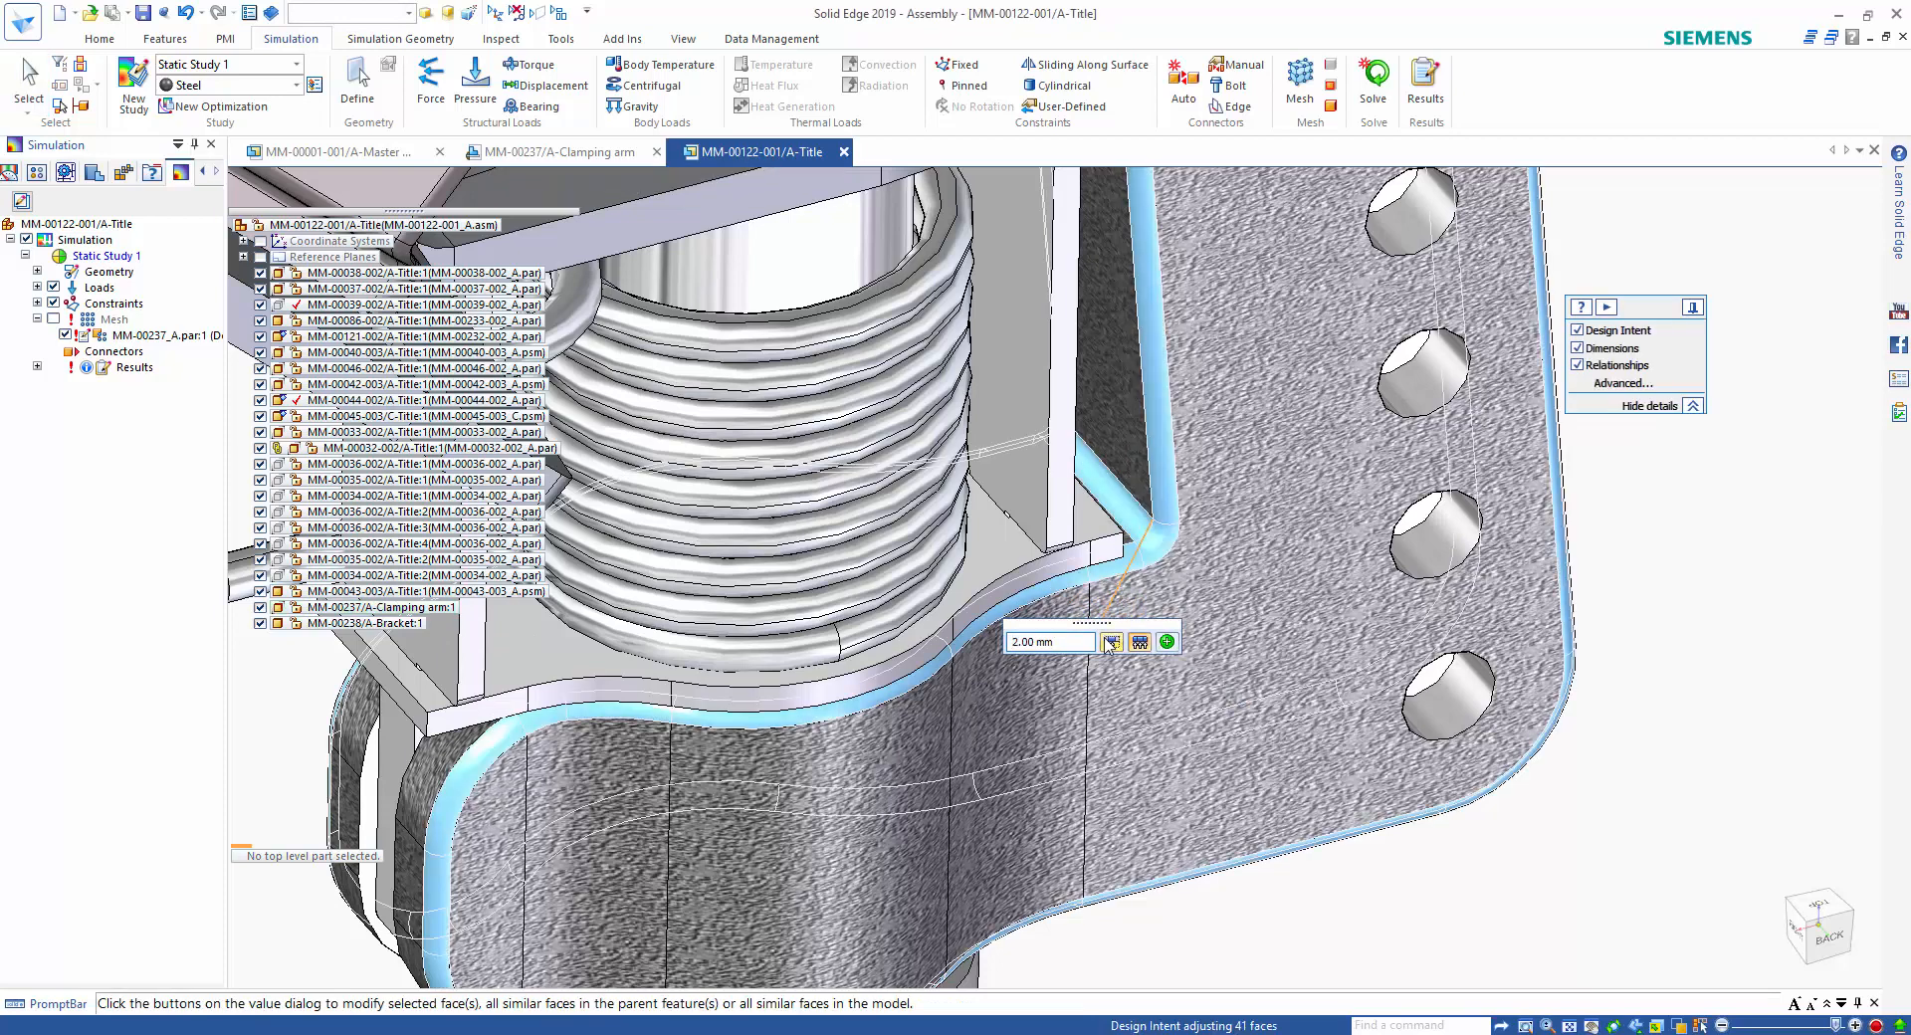
{"action": "left_click", "coordinate": [1109, 642]}
{"action": "key", "text": "Escape"}
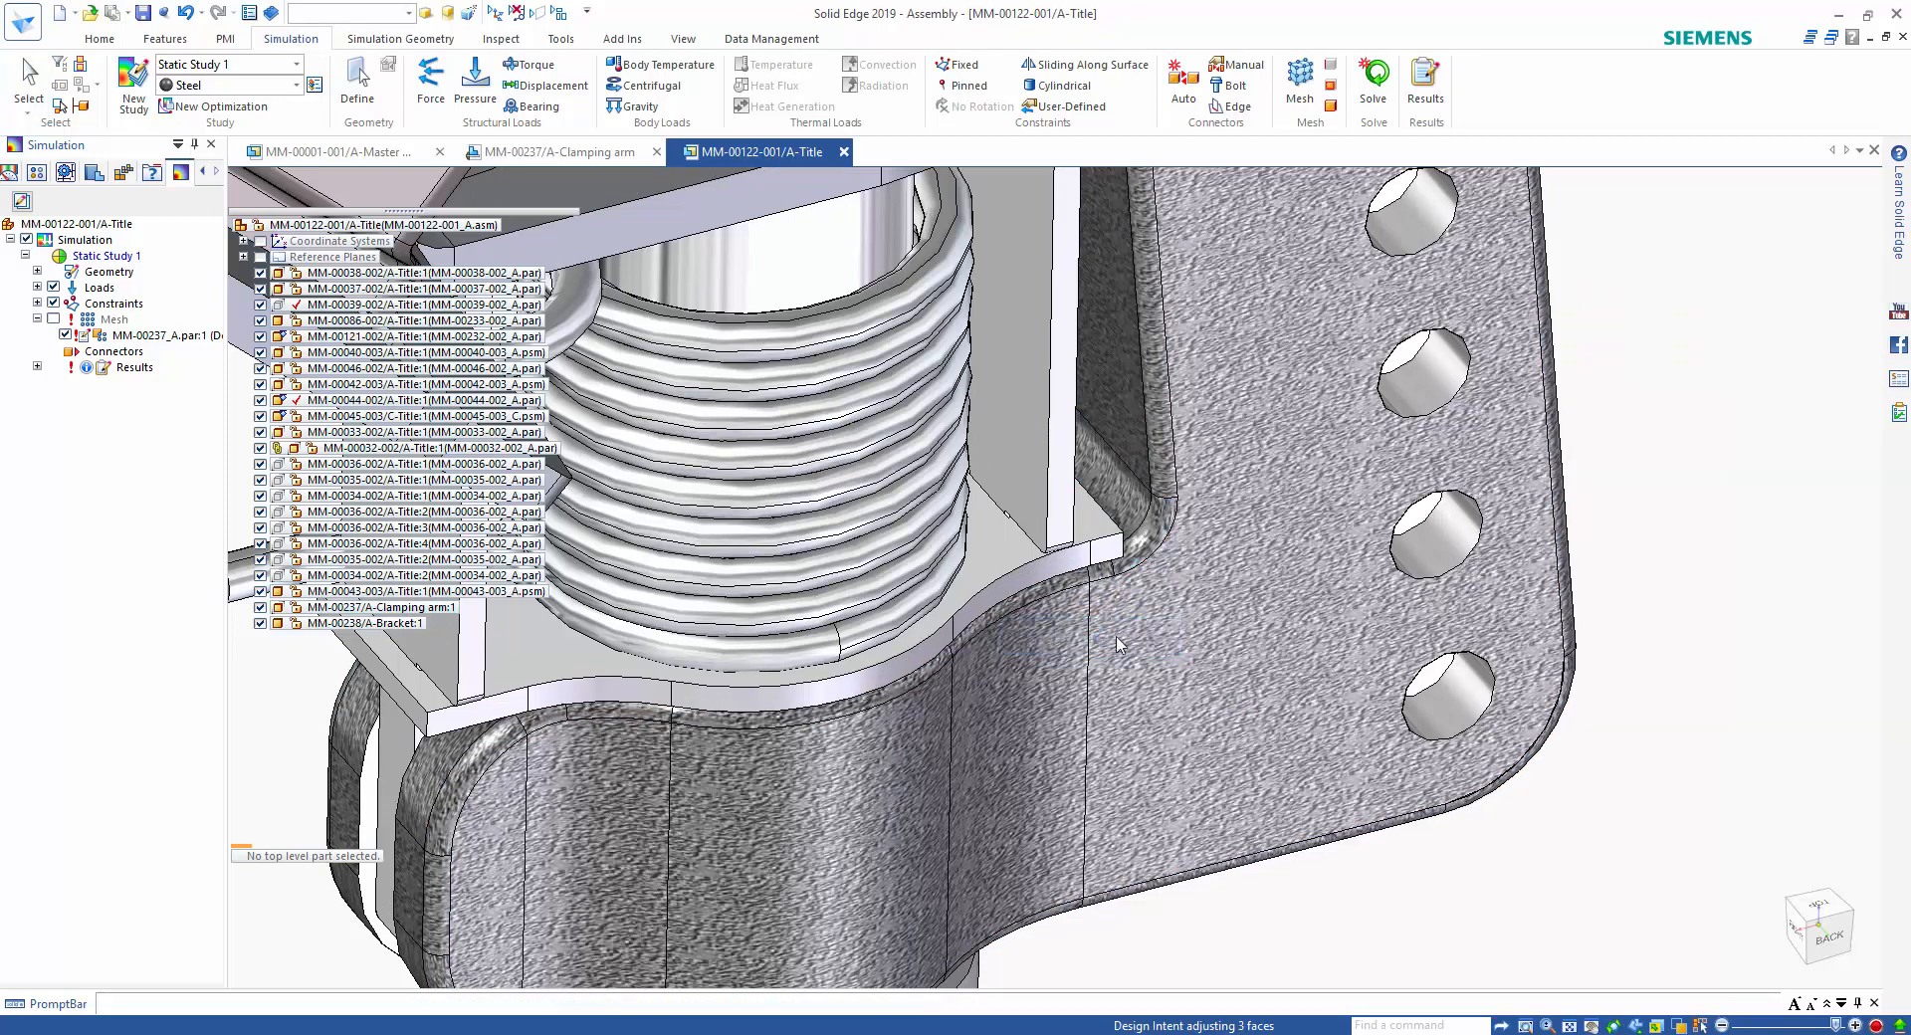
Isolate the clamping arm in the assembly and solve Static Study 1 again.
{"action": "scroll", "coordinate": [1511, 906], "scroll_direction": "down", "scroll_amount": 3}
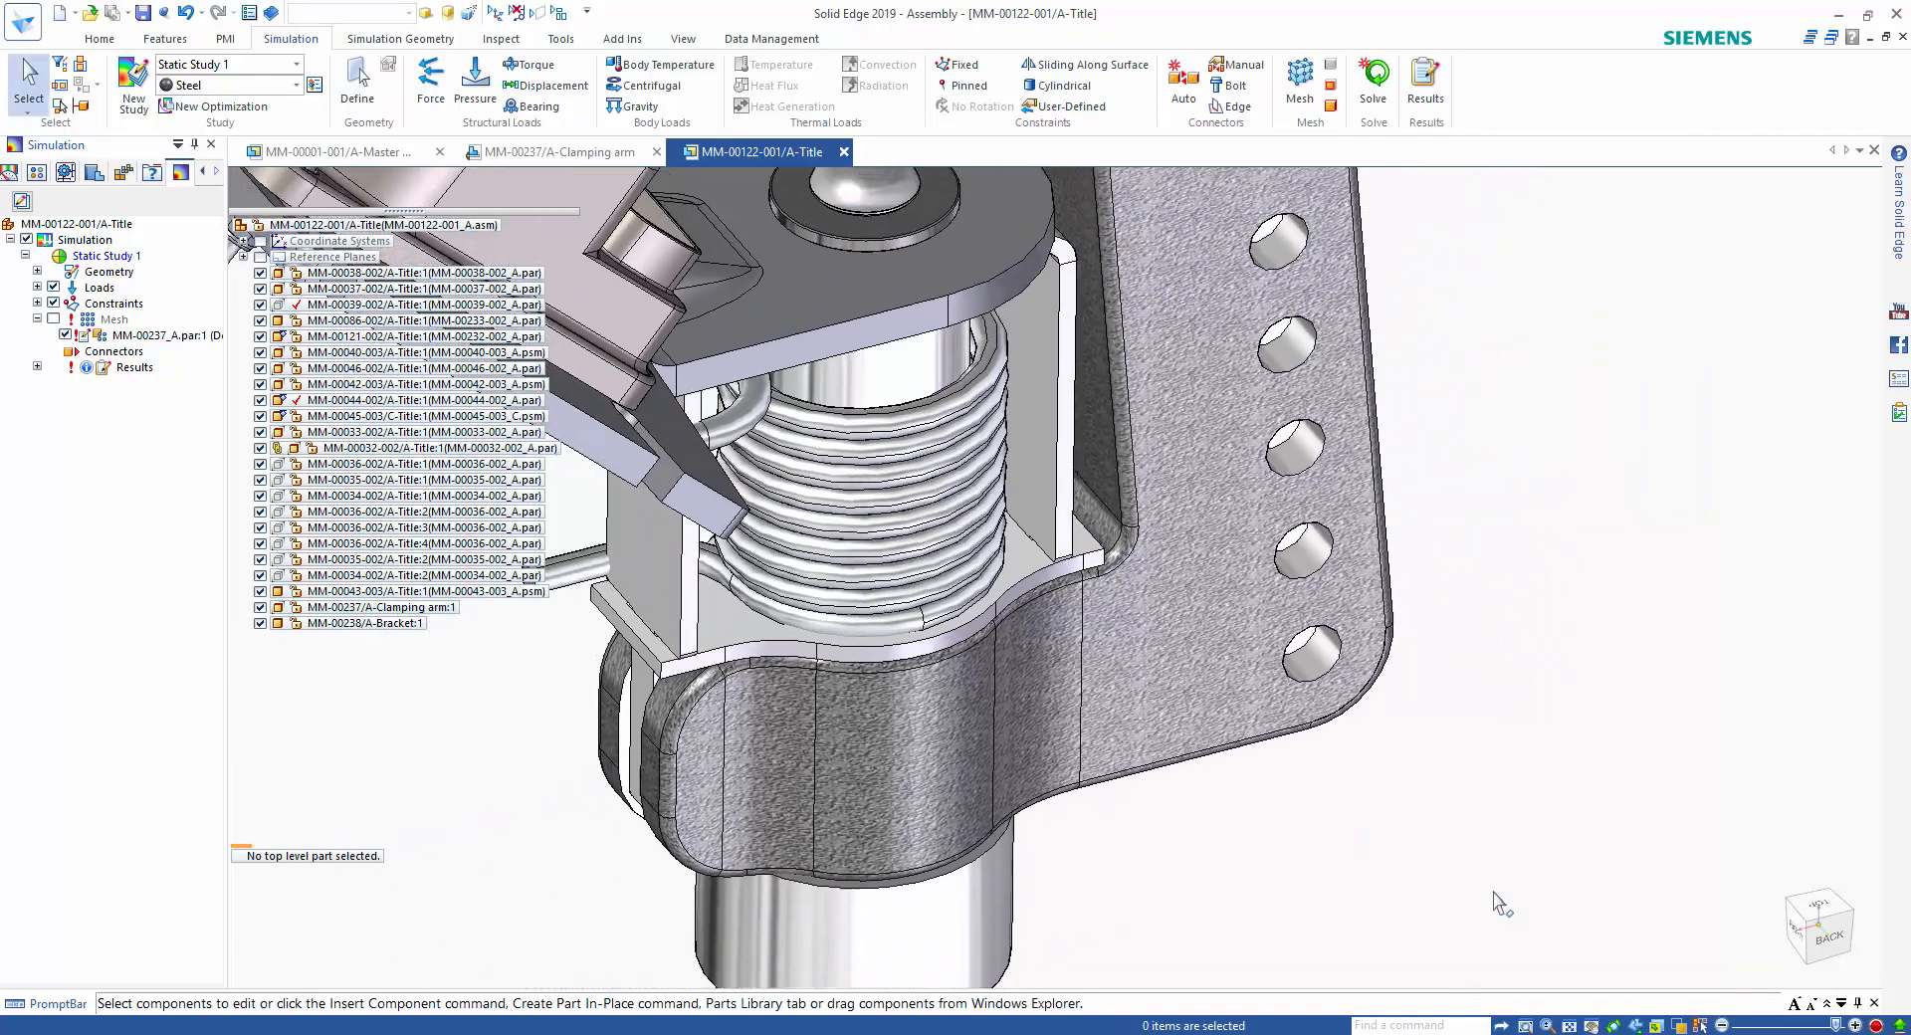
{"action": "scroll", "coordinate": [1493, 893], "scroll_direction": "down", "scroll_amount": 2}
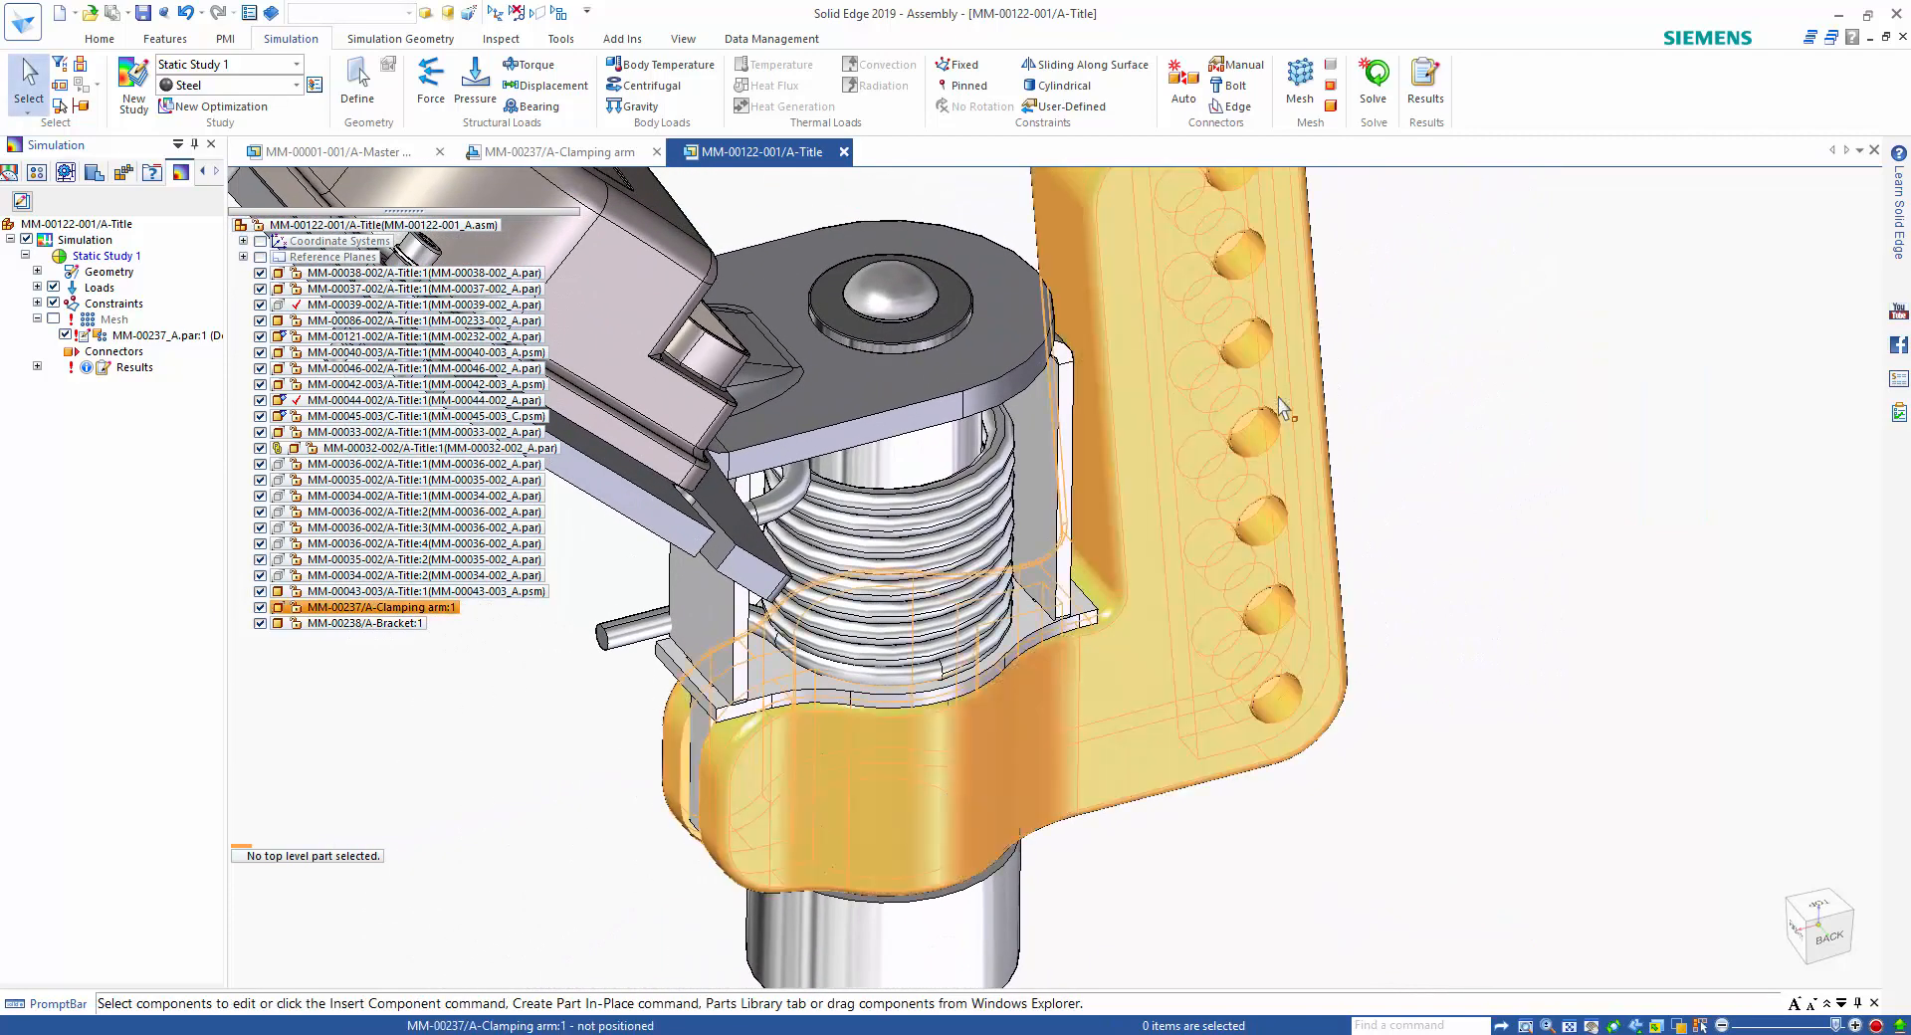
{"action": "left_click", "coordinate": [1278, 397]}
{"action": "right_click", "coordinate": [1278, 397]}
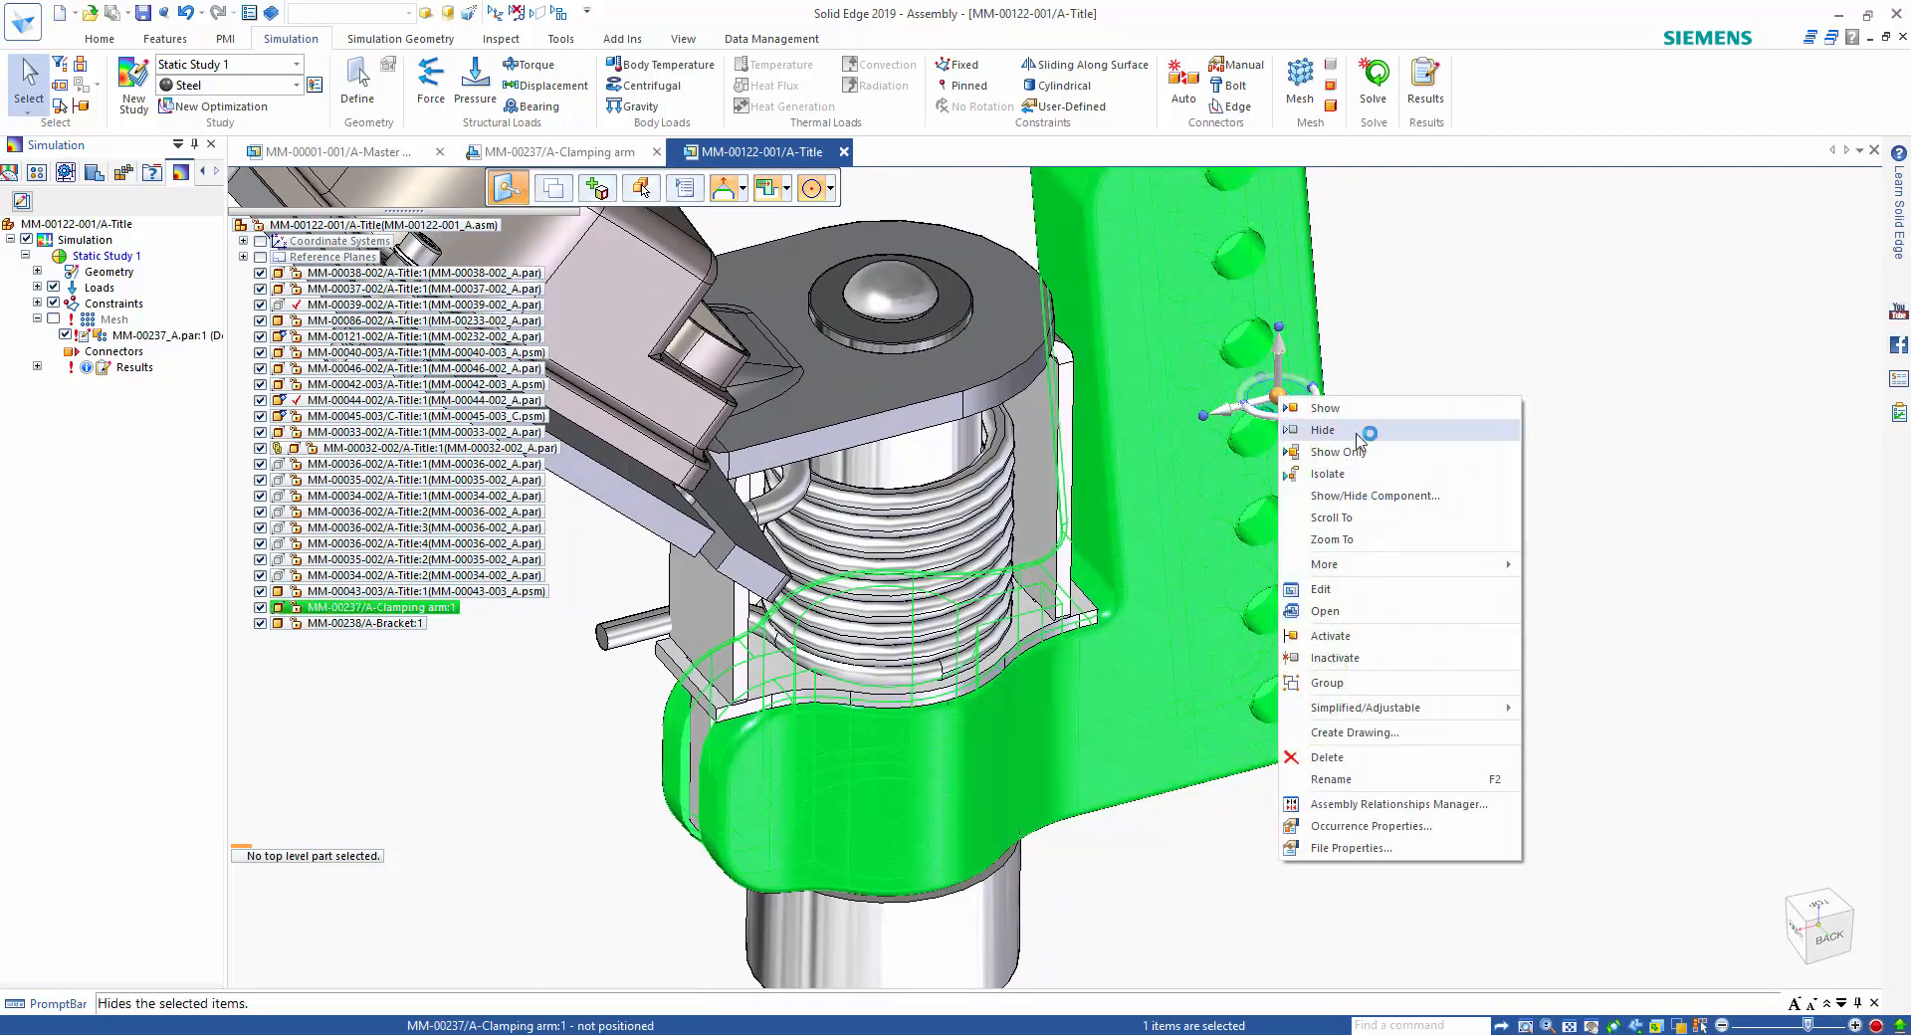
{"action": "left_click", "coordinate": [1330, 474]}
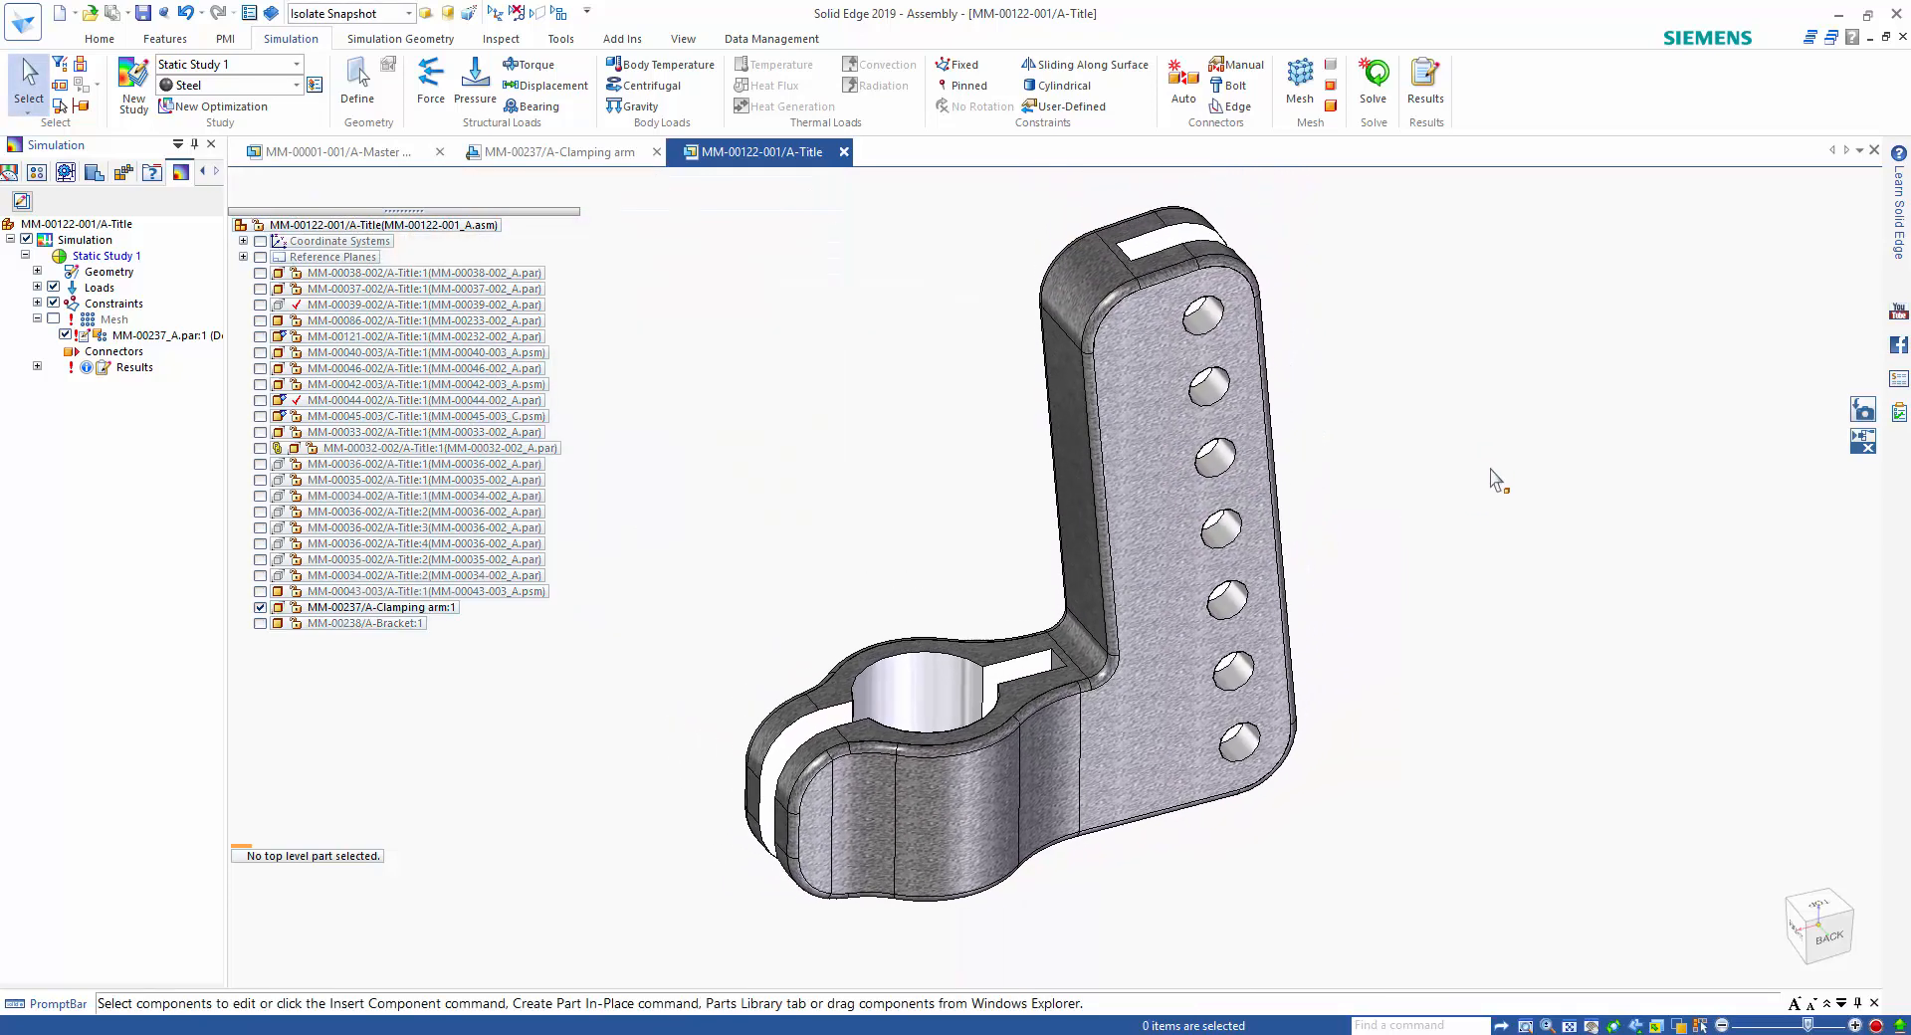
{"action": "right_click", "coordinate": [117, 263]}
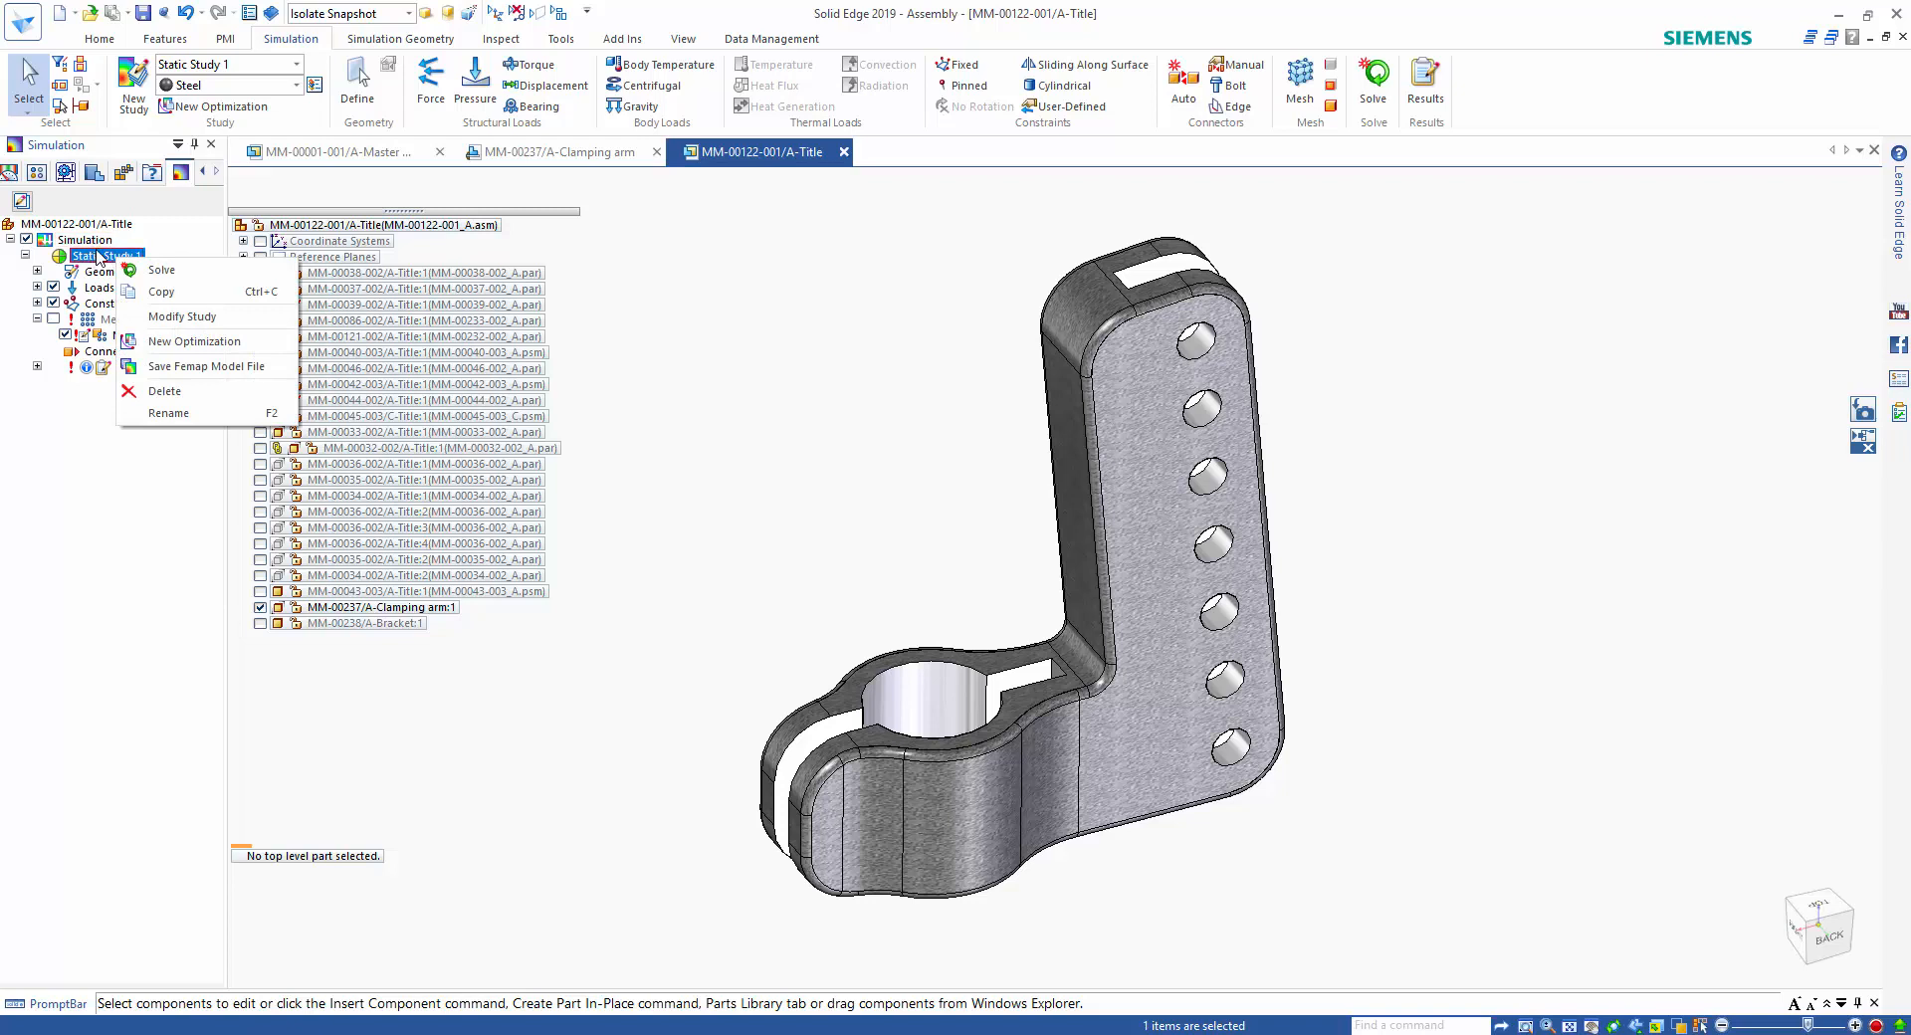
{"action": "left_click", "coordinate": [159, 270]}
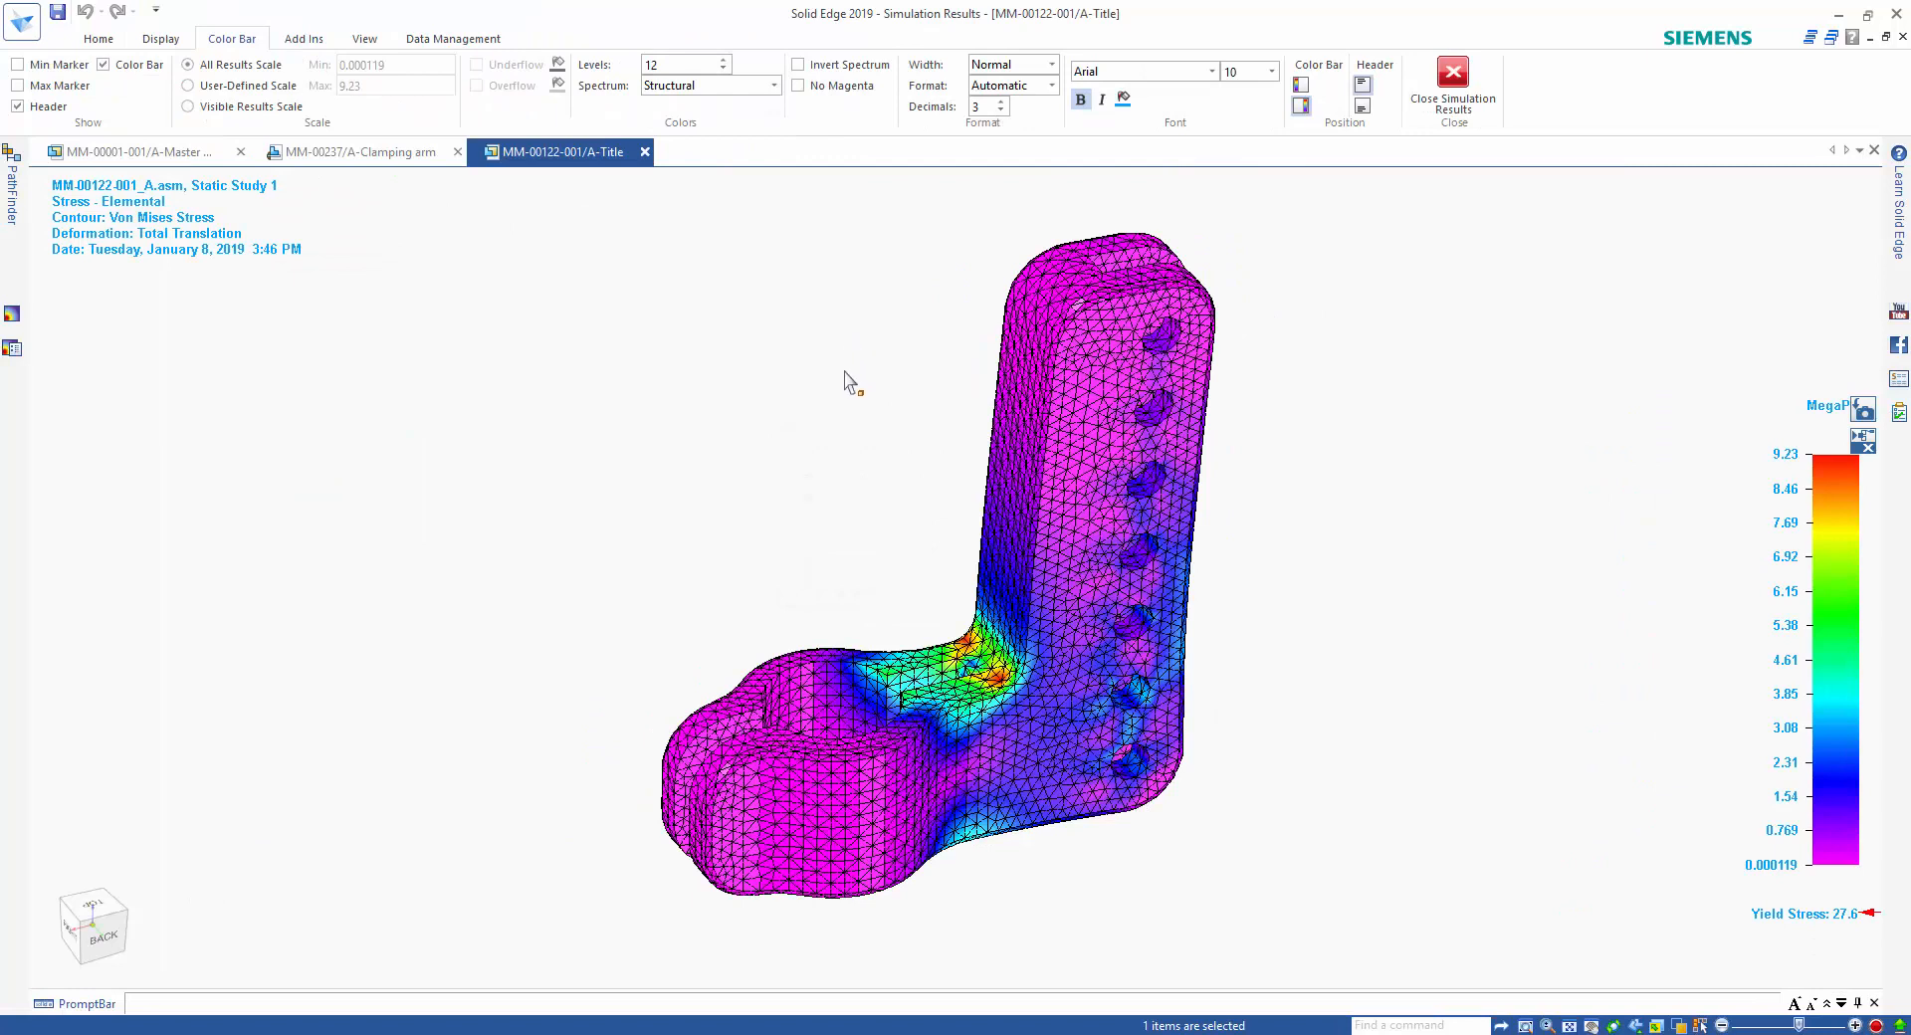
Switch the displayed stress component from Von Mises Stress to Factor of Safety.
{"action": "left_click", "coordinate": [109, 40]}
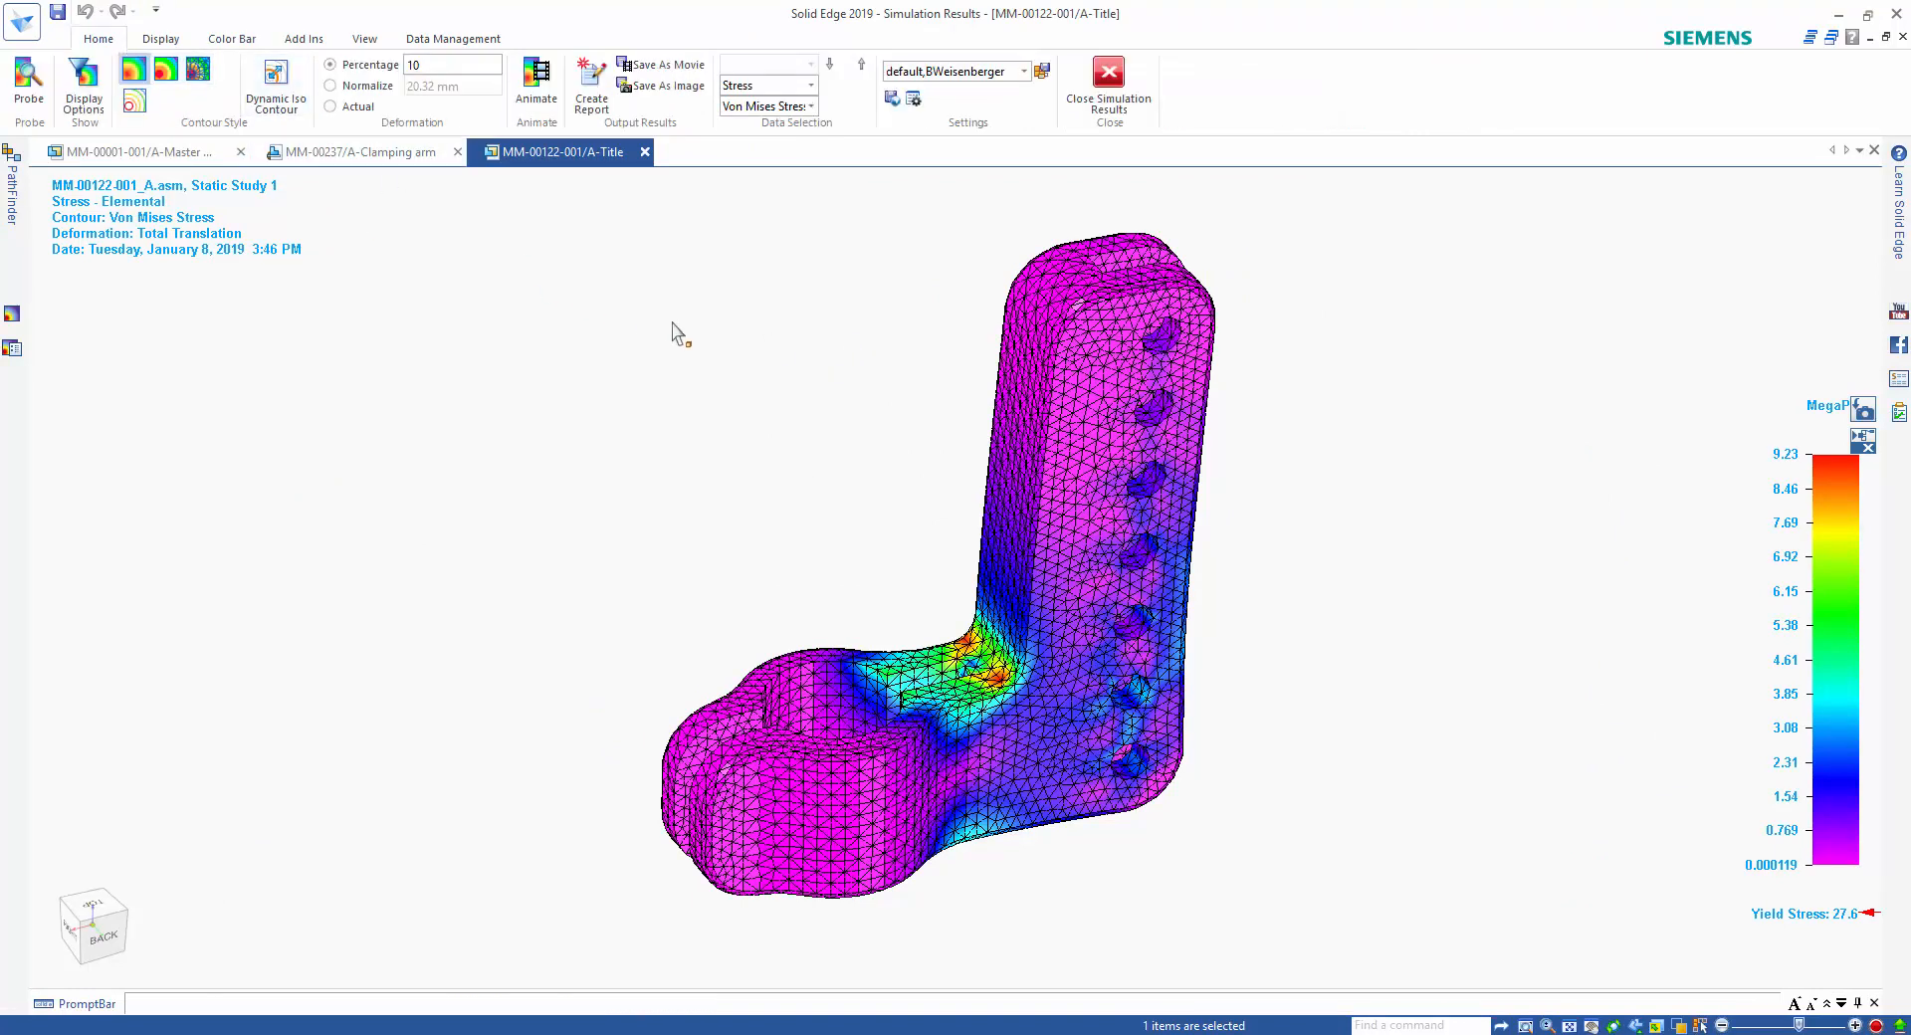
{"action": "left_click", "coordinate": [811, 107]}
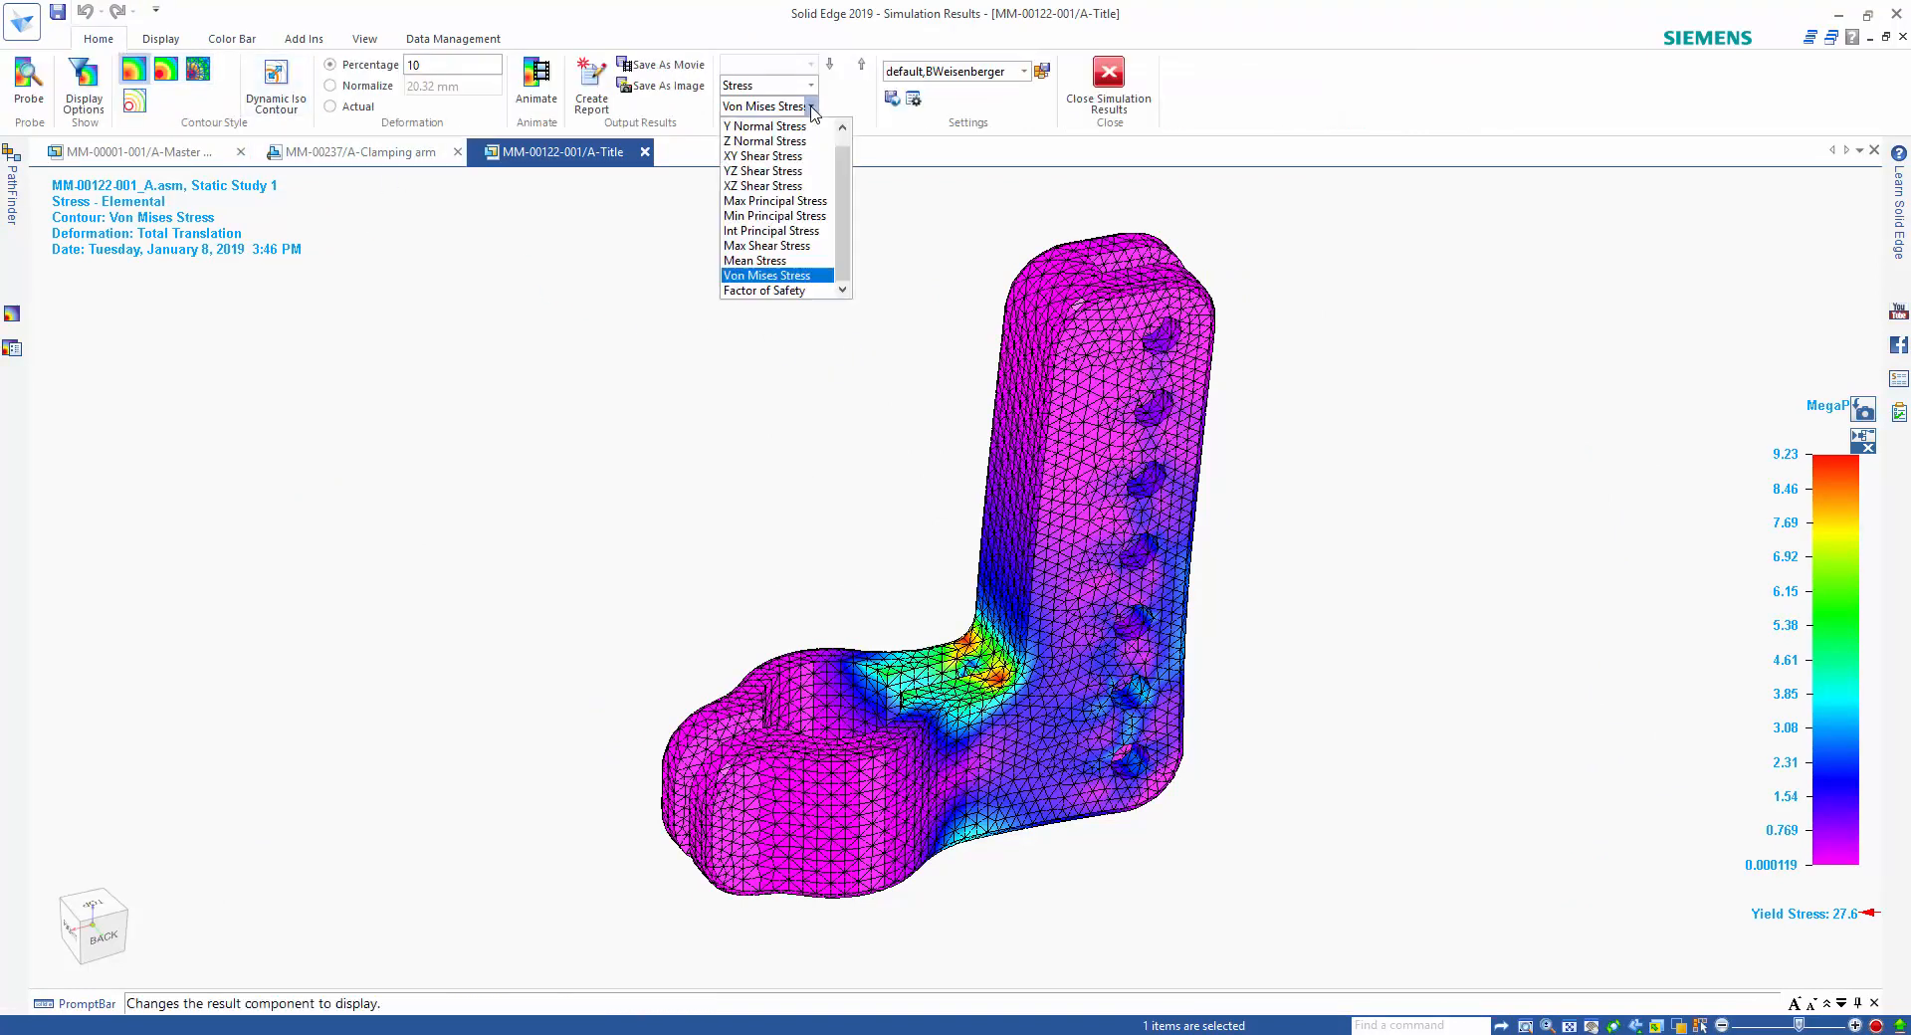
{"action": "left_click", "coordinate": [789, 290]}
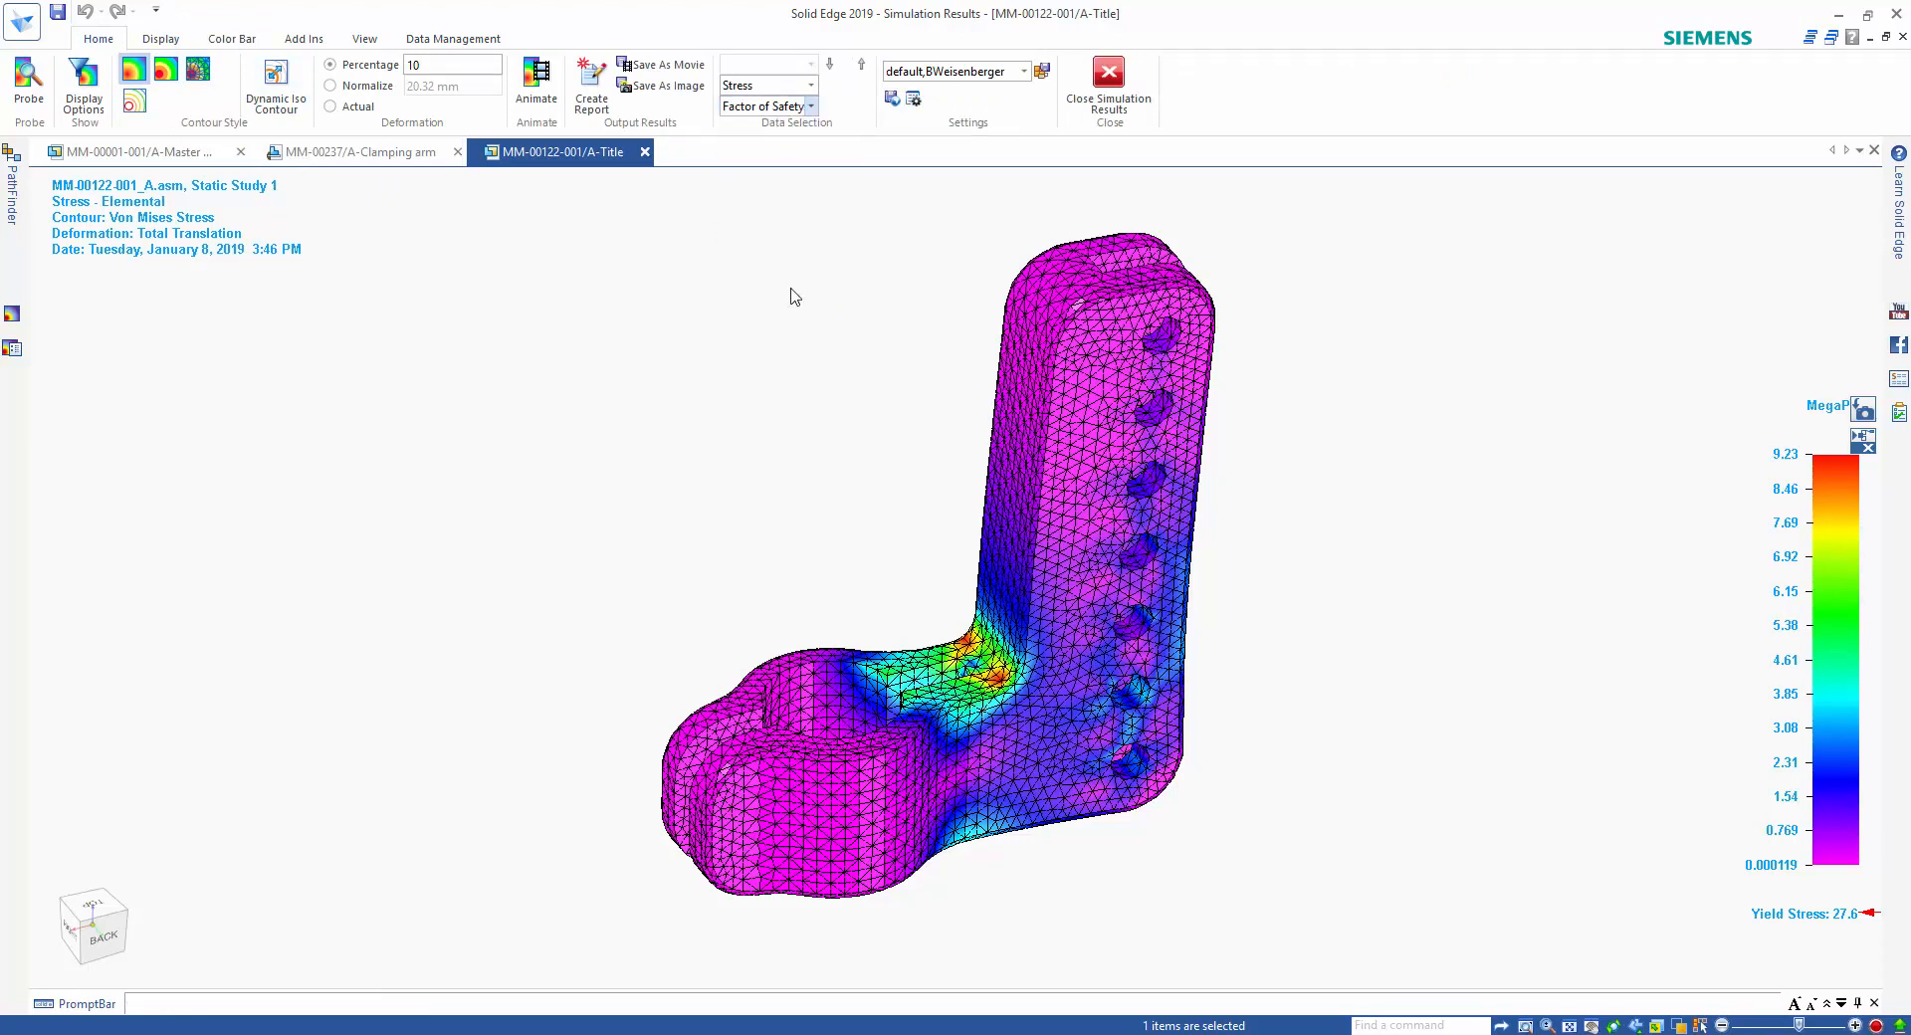
Limit the factor of safety color bar's user-defined scale to a minimum of 2 and a maximum of 3.
{"action": "left_click", "coordinate": [250, 45]}
{"action": "left_click", "coordinate": [249, 86]}
{"action": "double_click", "coordinate": [362, 67]}
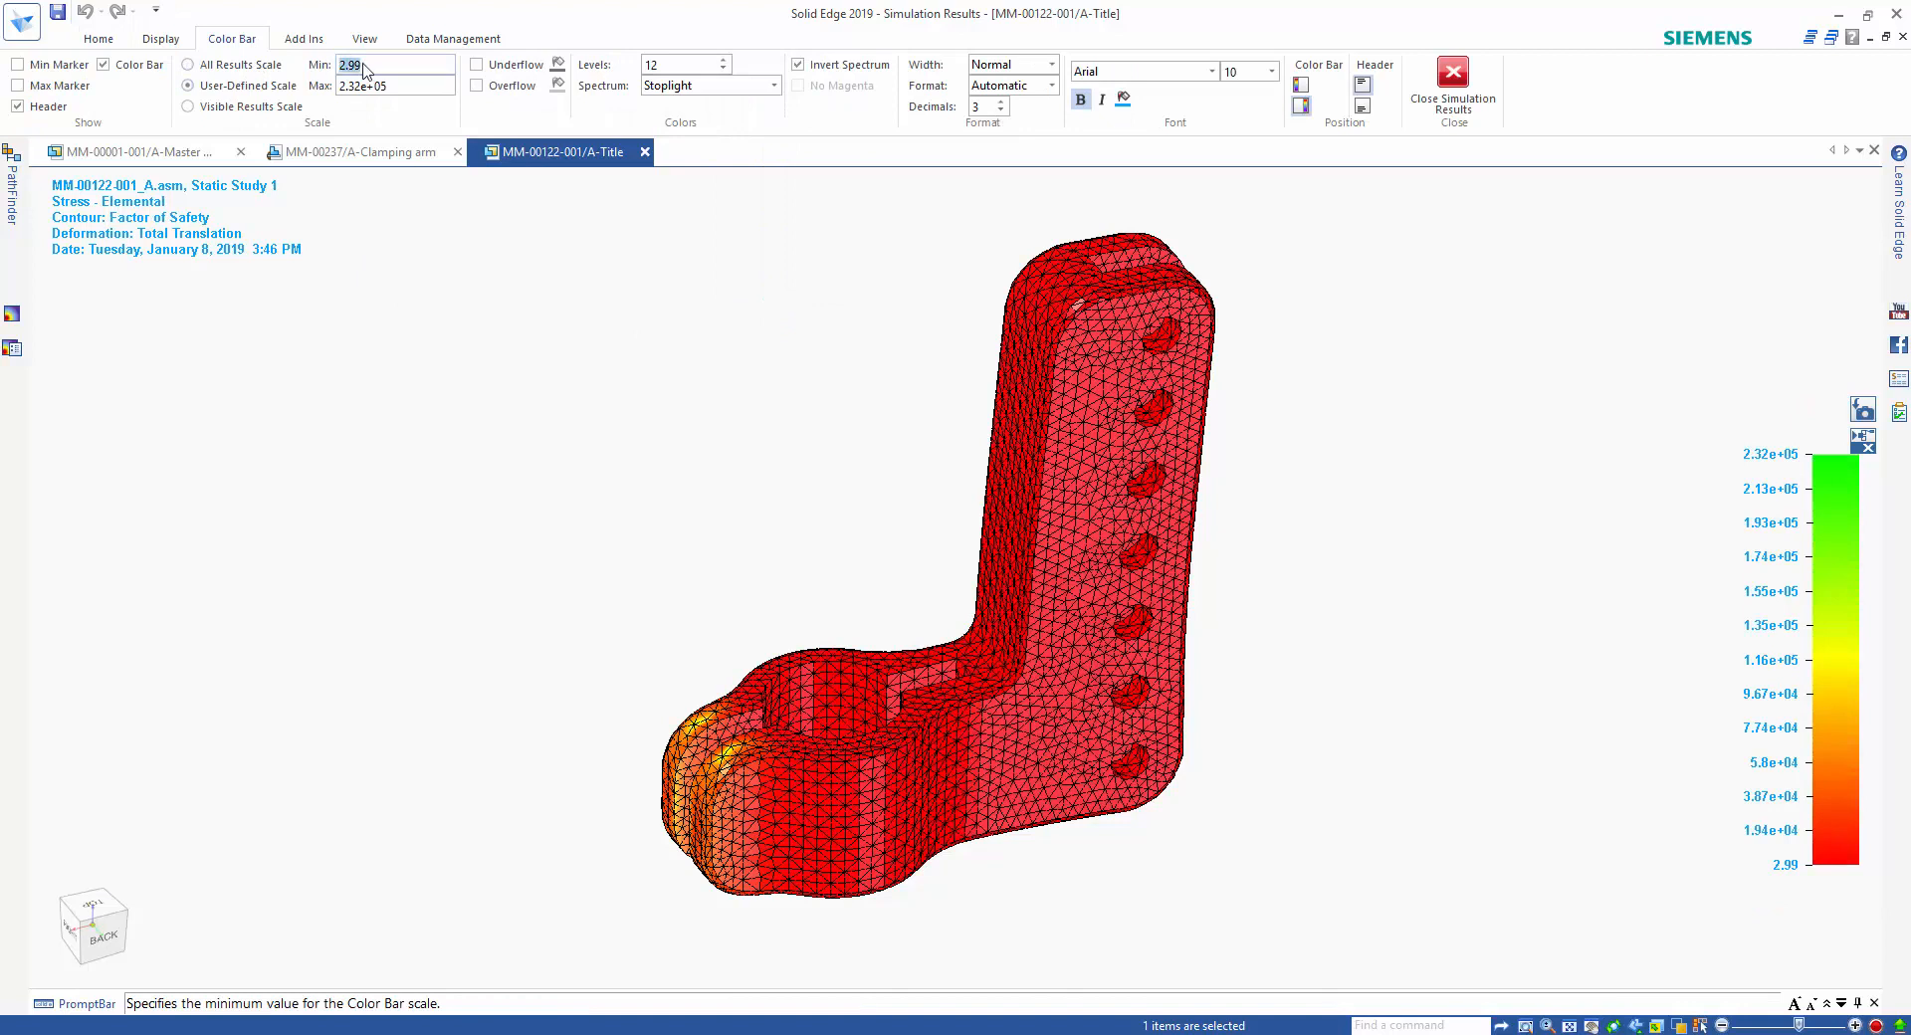
{"action": "type", "text": "2"}
{"action": "double_click", "coordinate": [399, 85]}
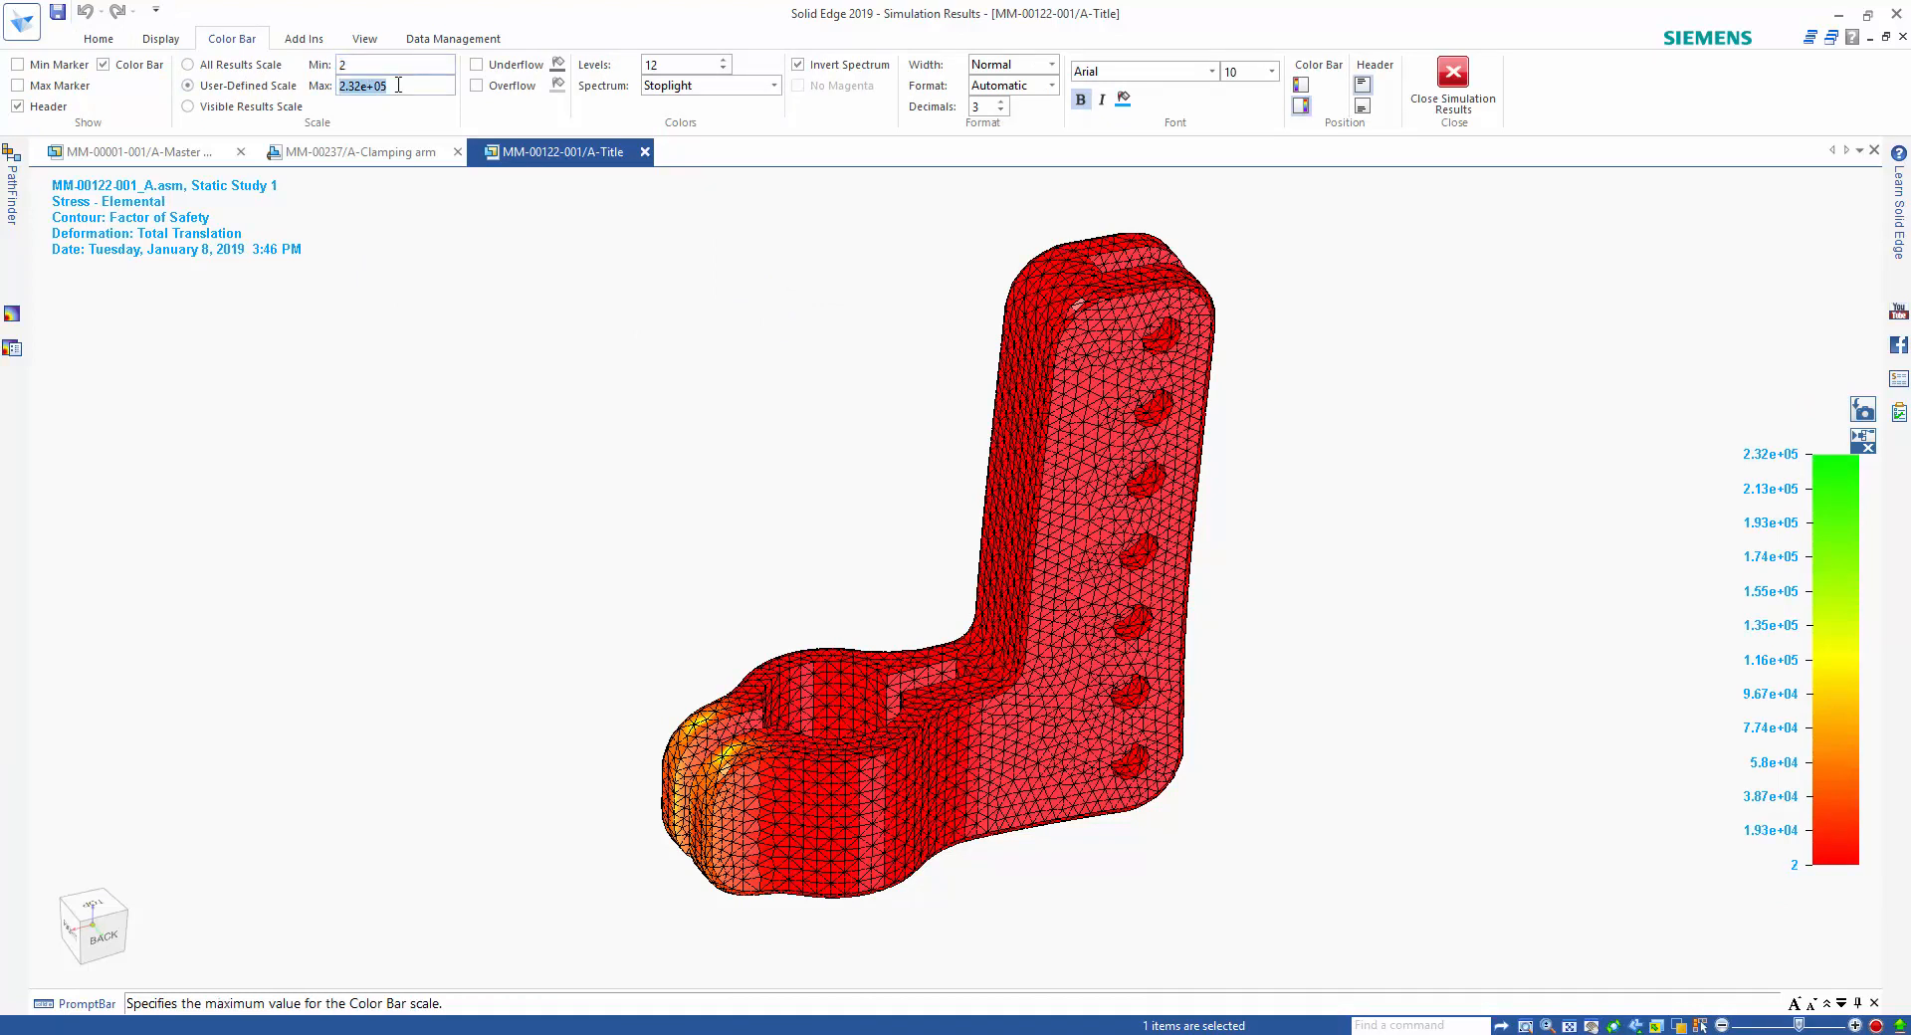
{"action": "type", "text": "3"}
{"action": "key", "text": "Return"}
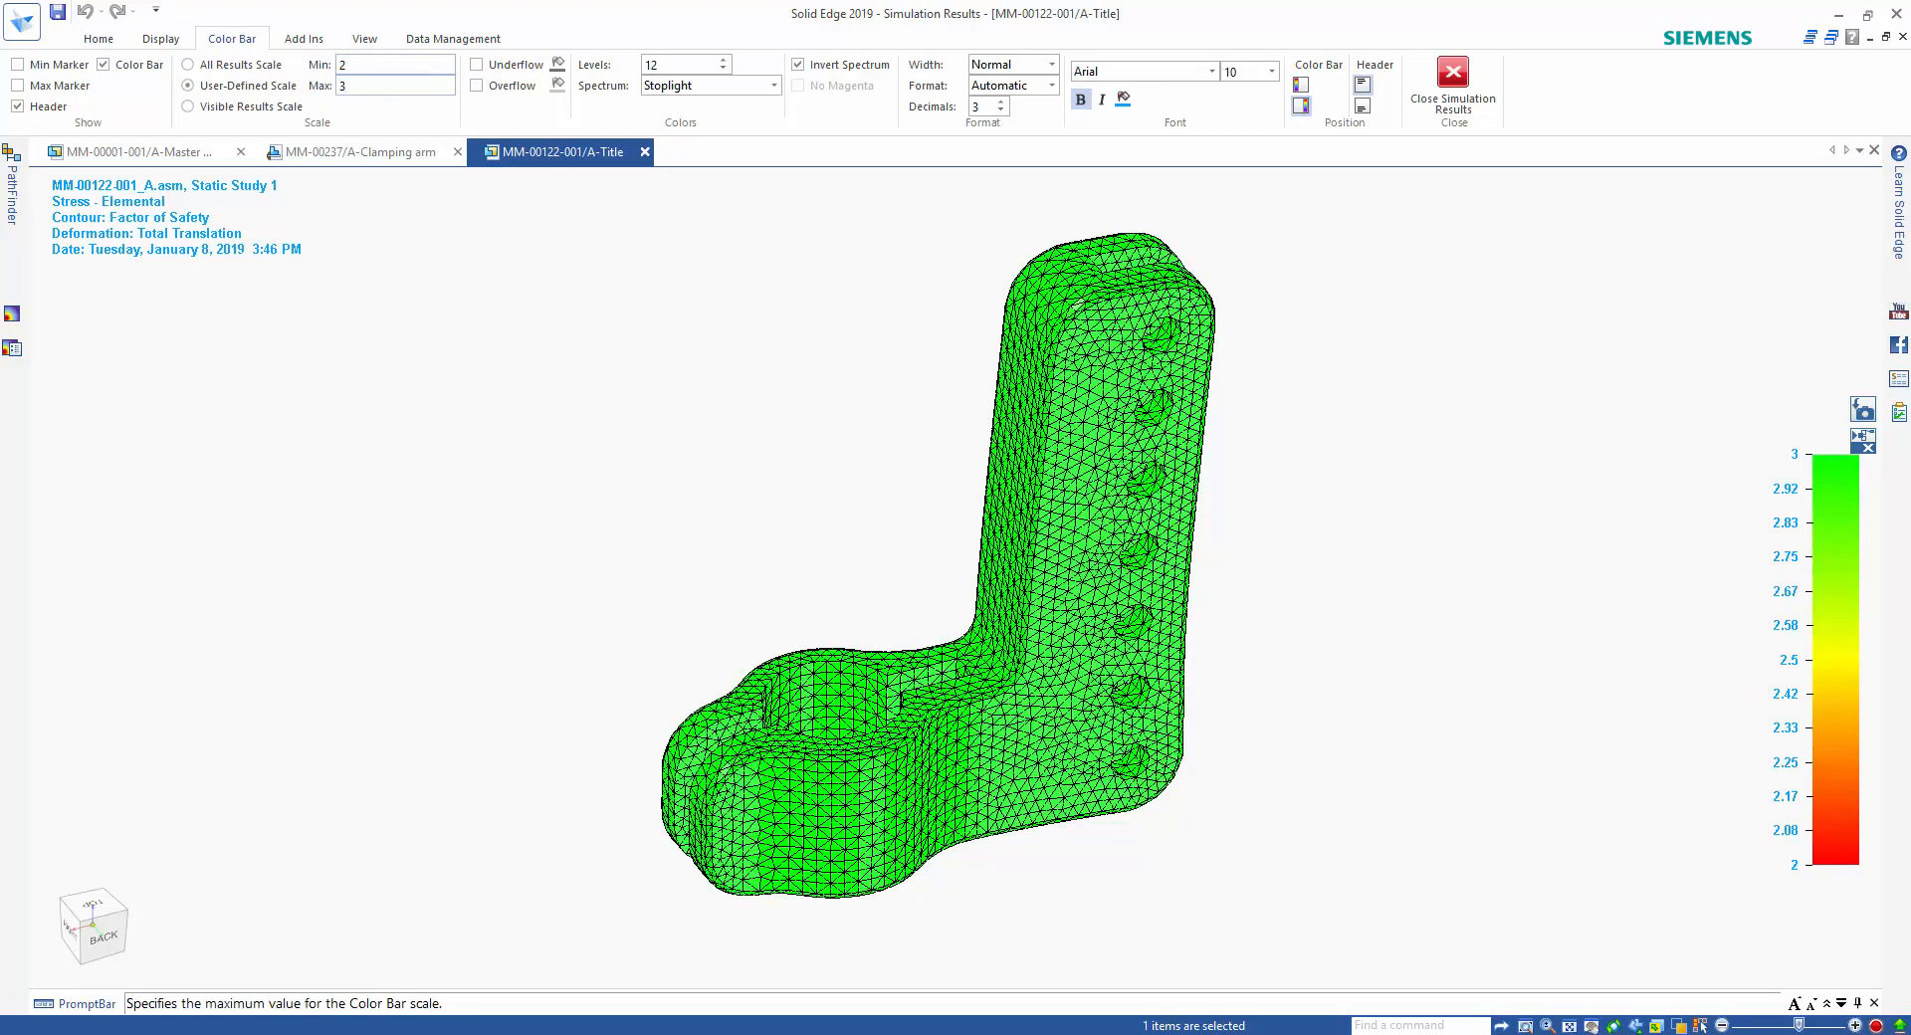
{"action": "scroll", "coordinate": [797, 547], "scroll_direction": "up", "scroll_amount": 3}
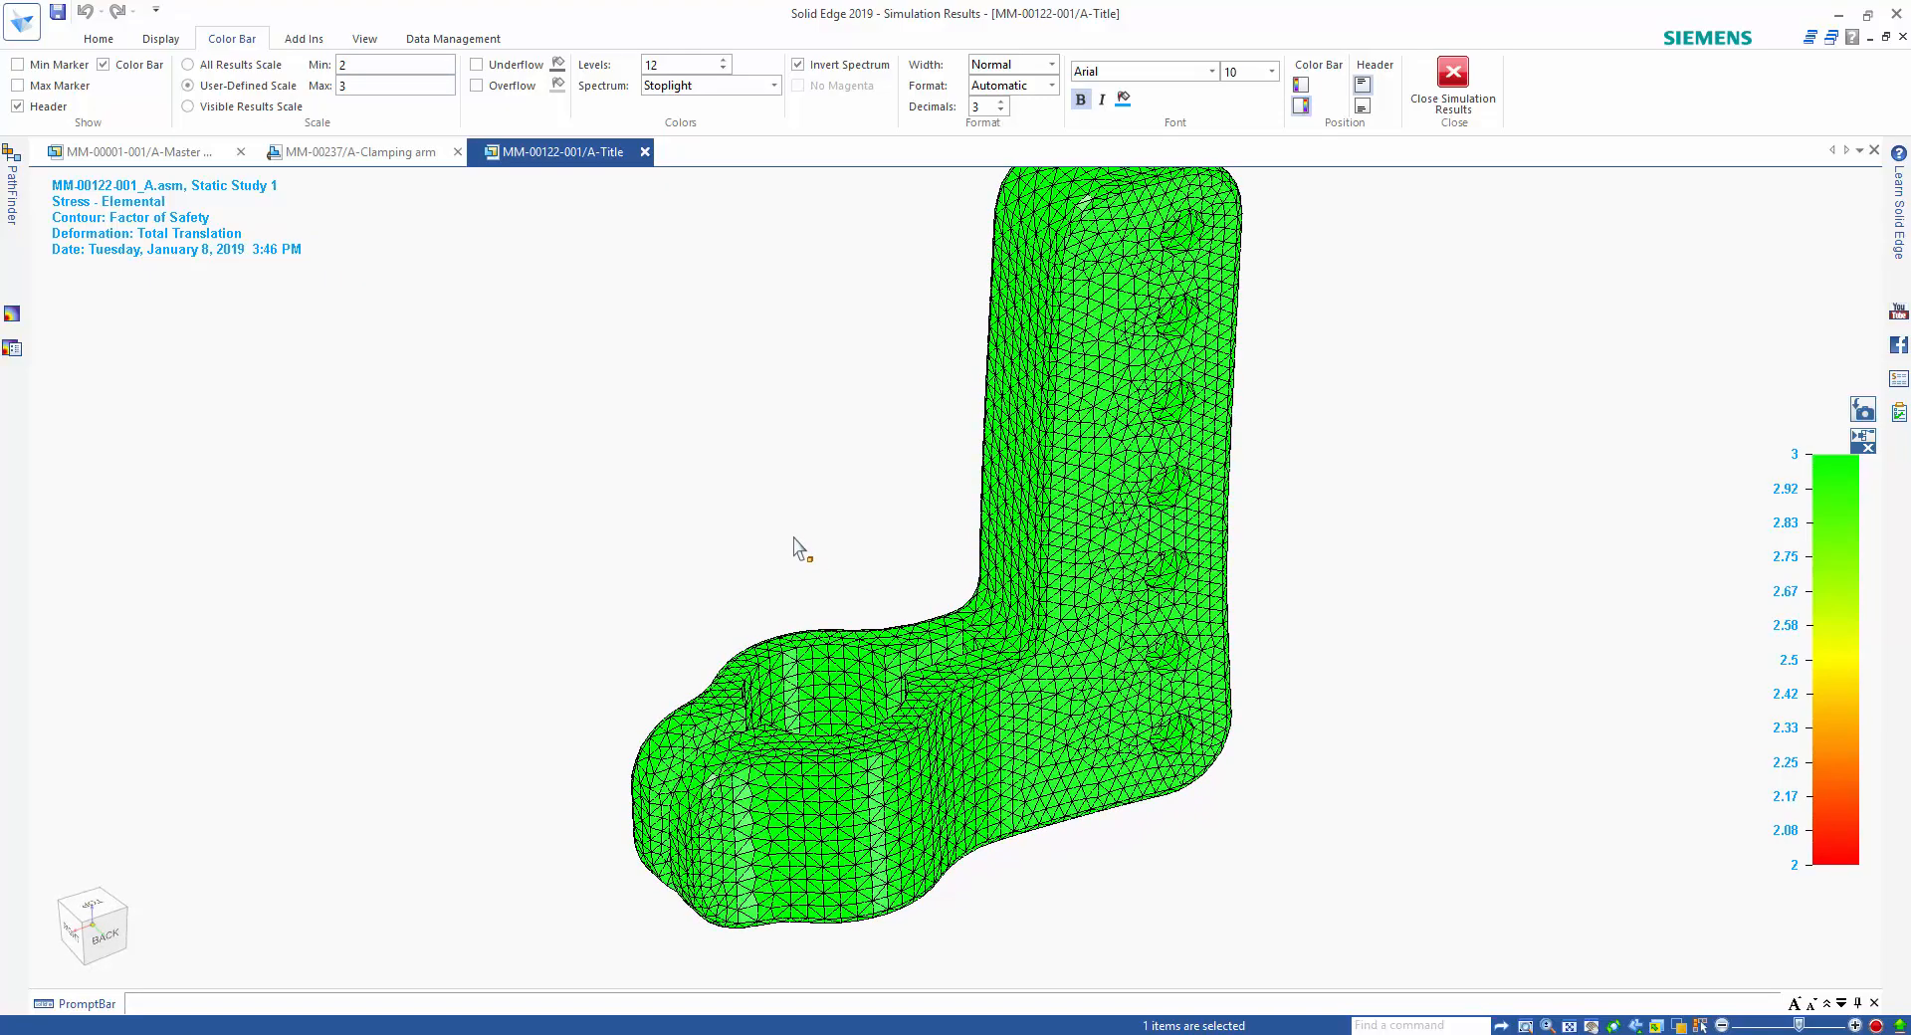
Restore the color bar to All Results Scale and display the Von Mises Stress component.
{"action": "left_click", "coordinate": [187, 65]}
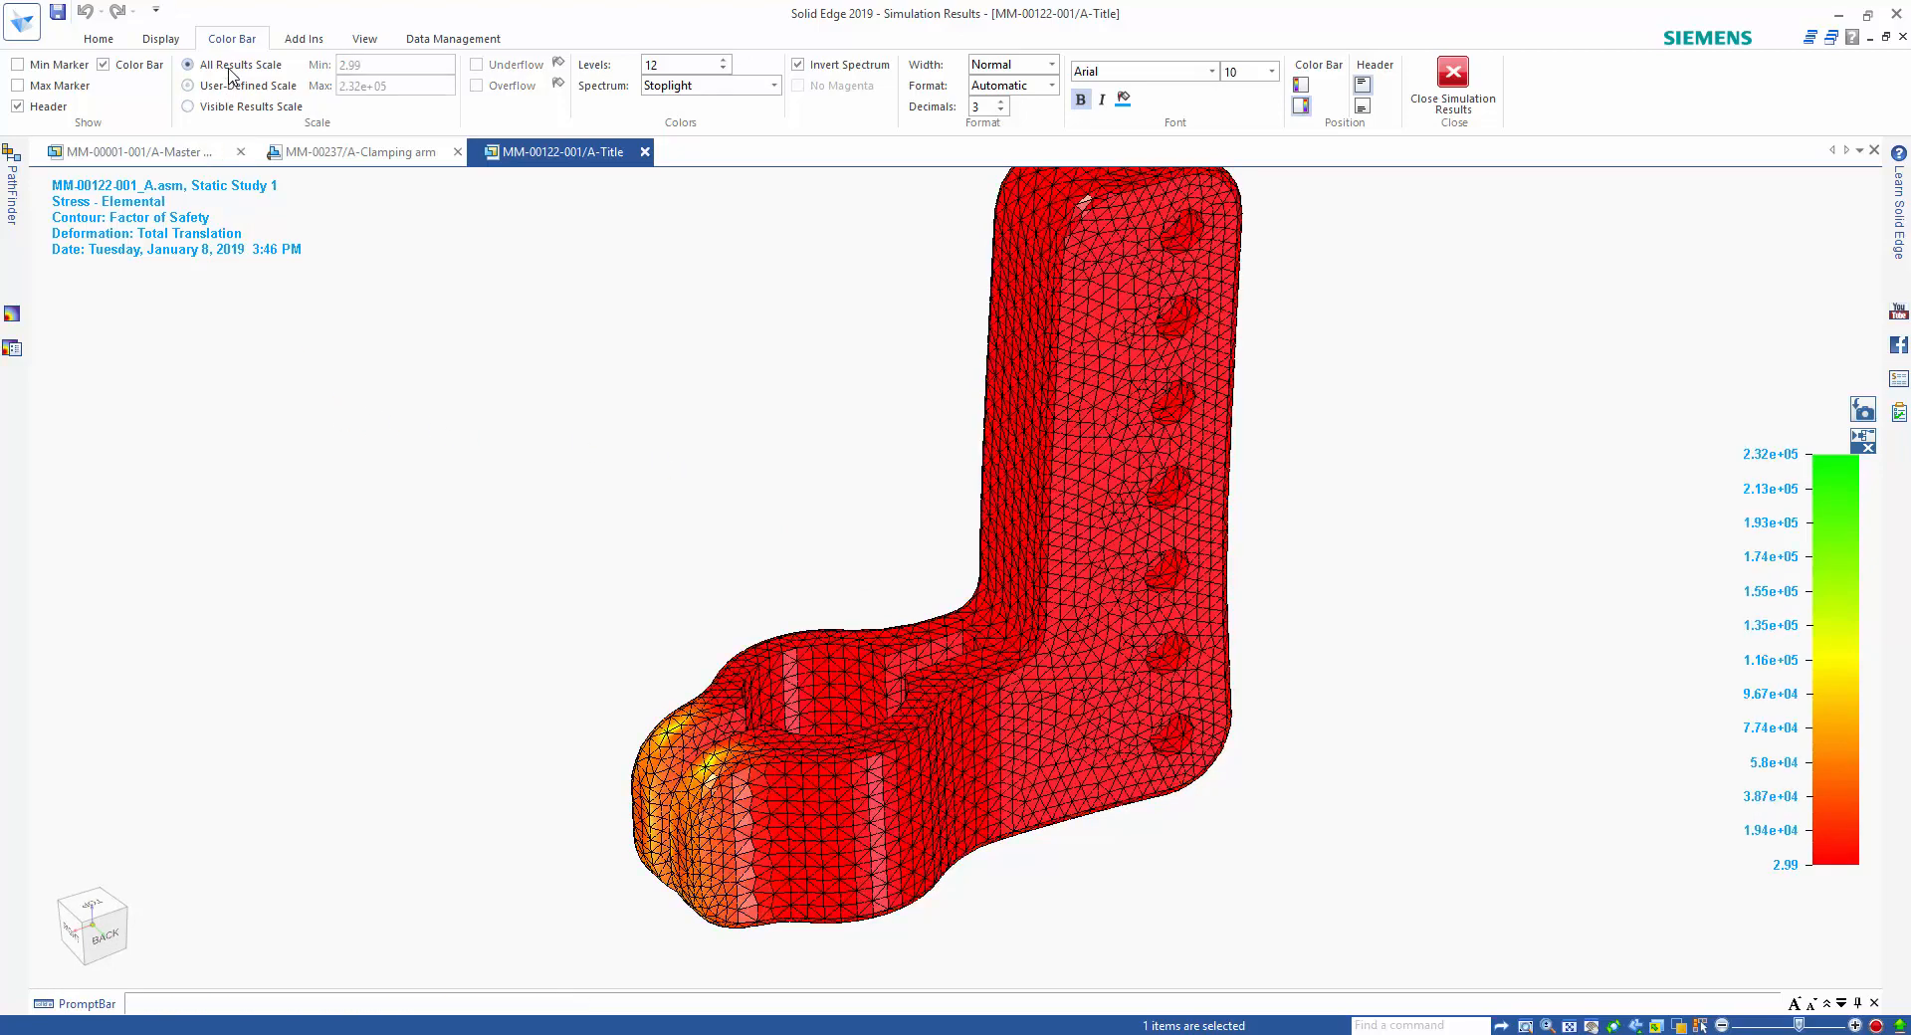
{"action": "left_click", "coordinate": [115, 40]}
{"action": "left_click", "coordinate": [811, 105]}
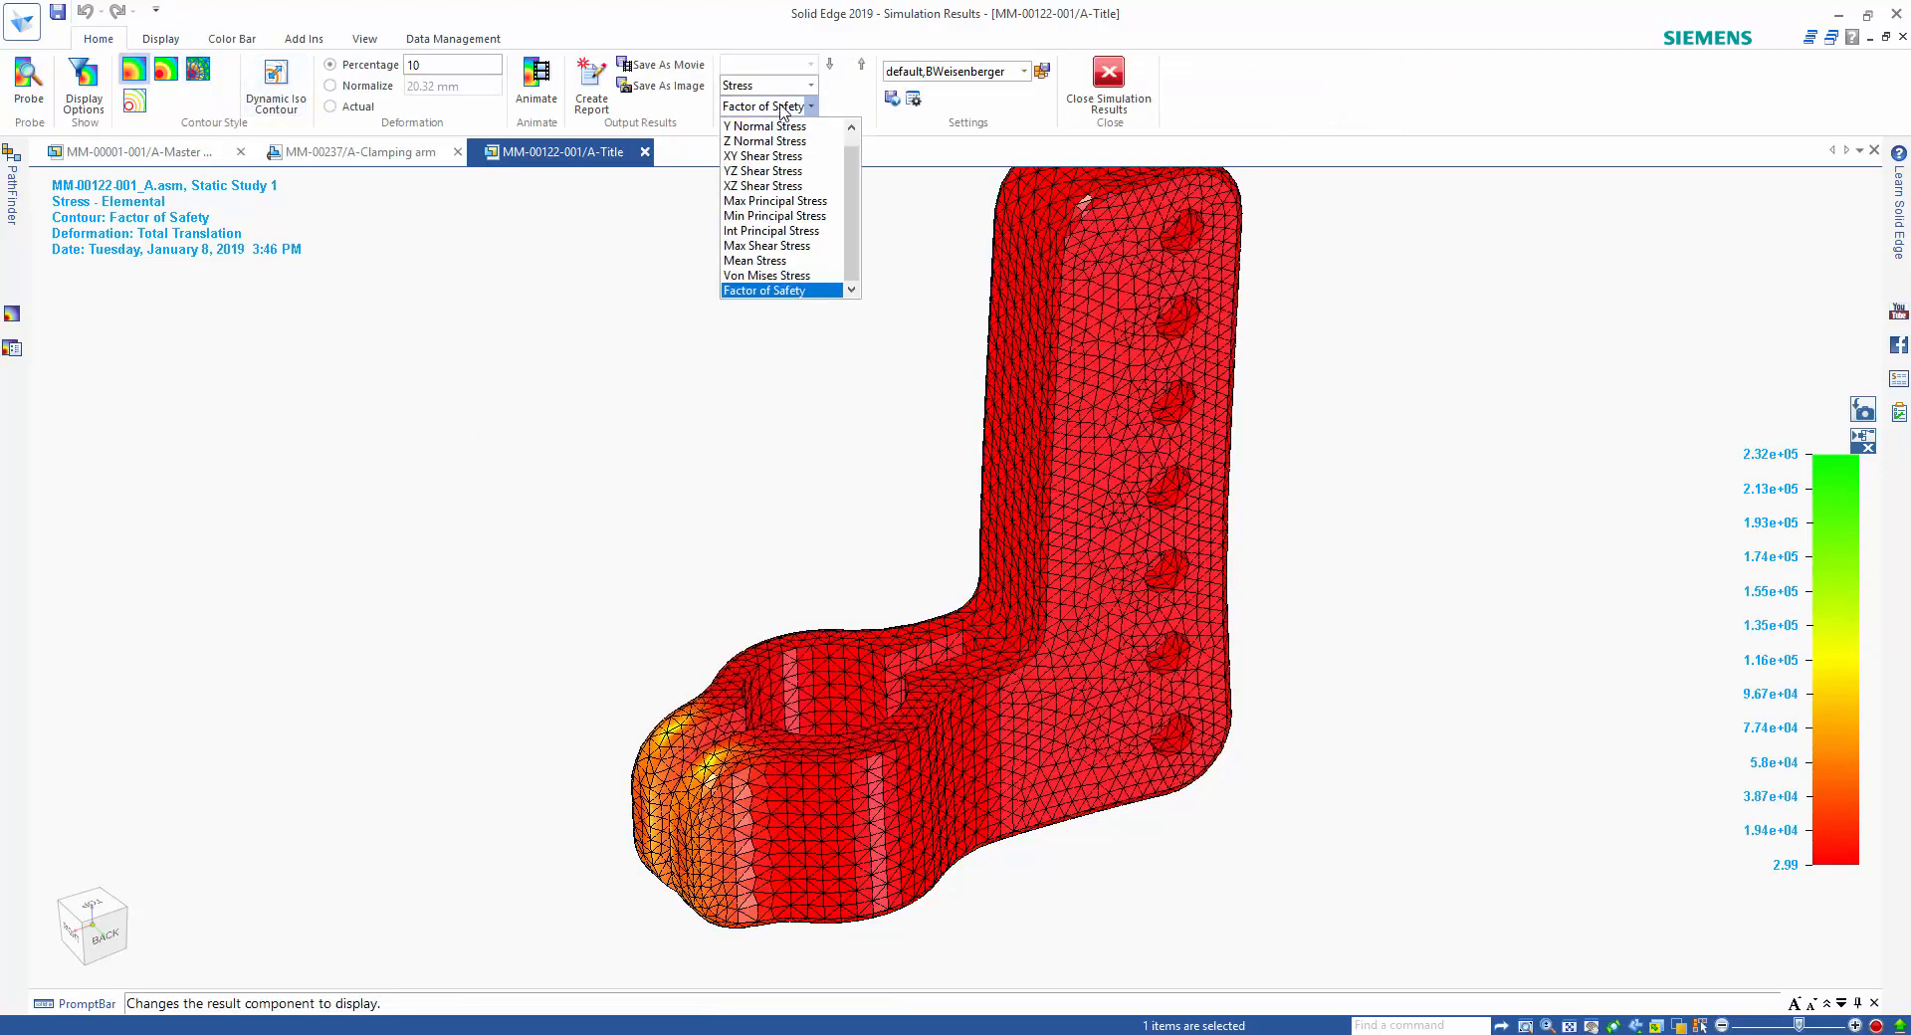
{"action": "left_click", "coordinate": [773, 276]}
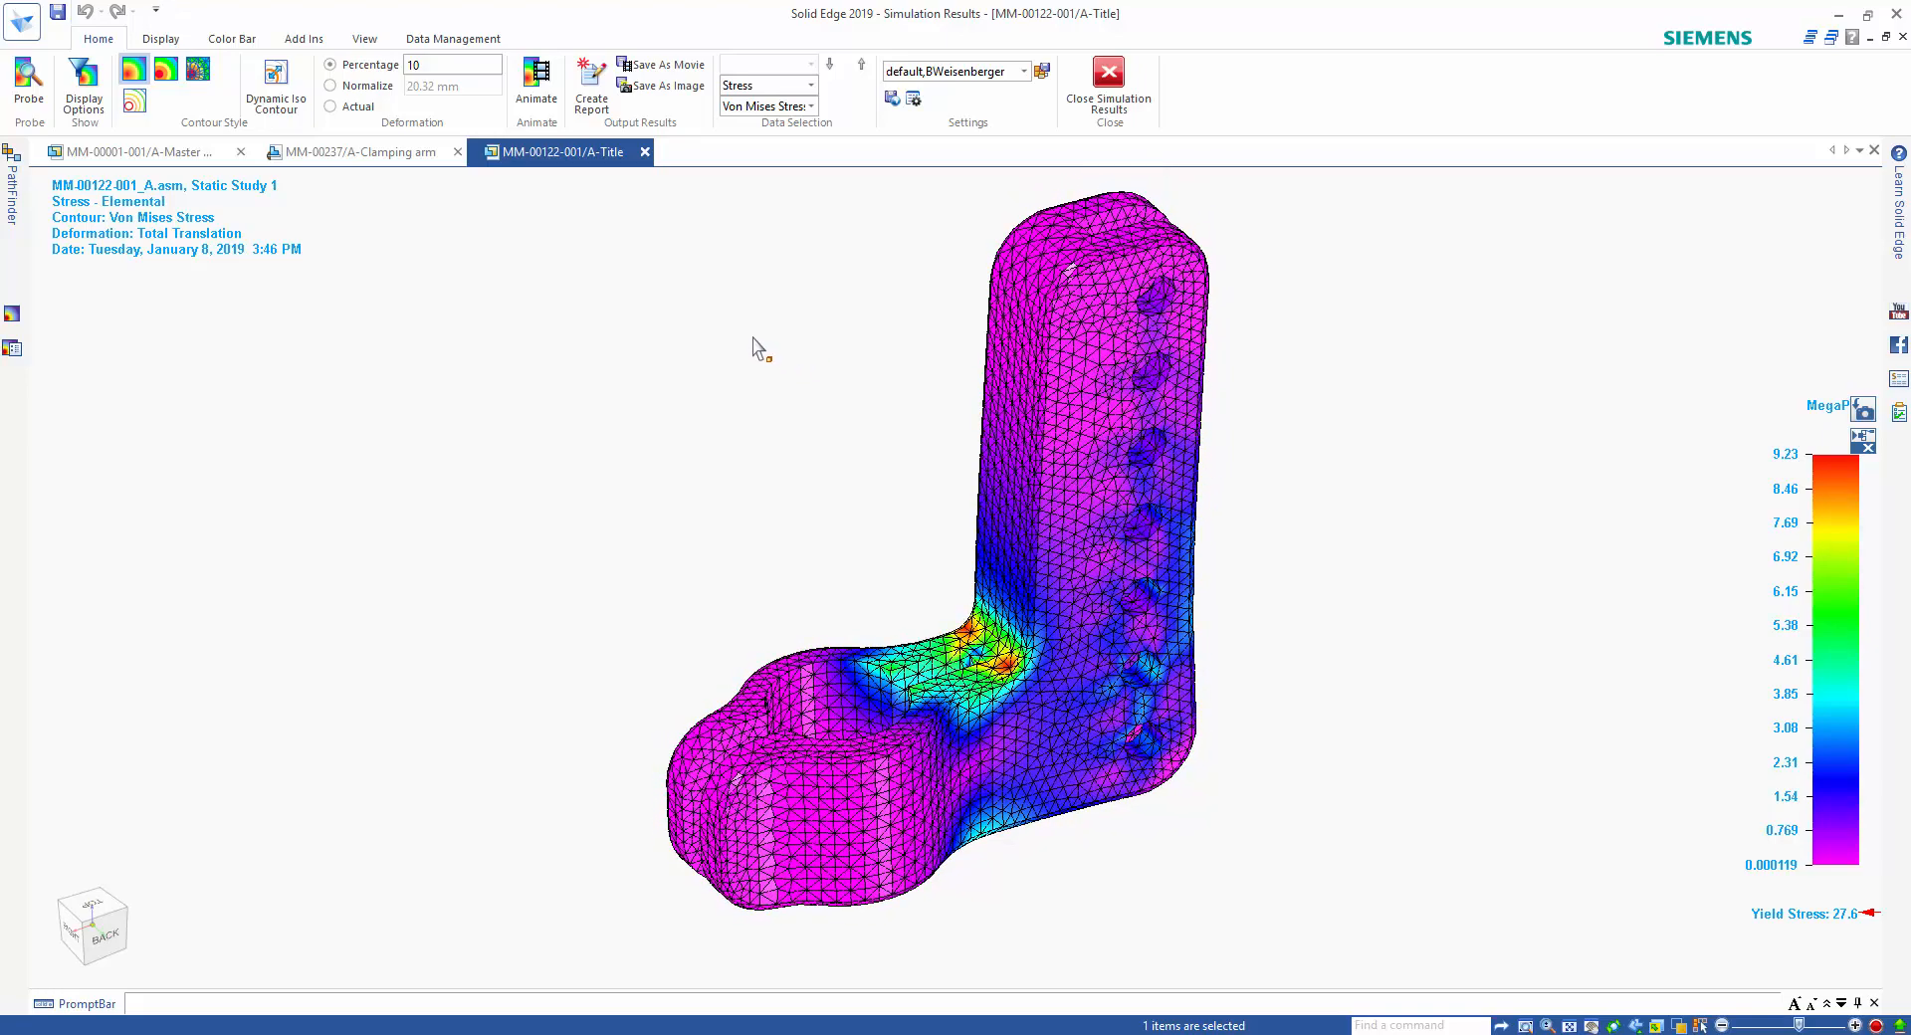
Create a simulation report for Static Study 1 in Webpage (.html) format.
{"action": "left_click", "coordinate": [592, 99]}
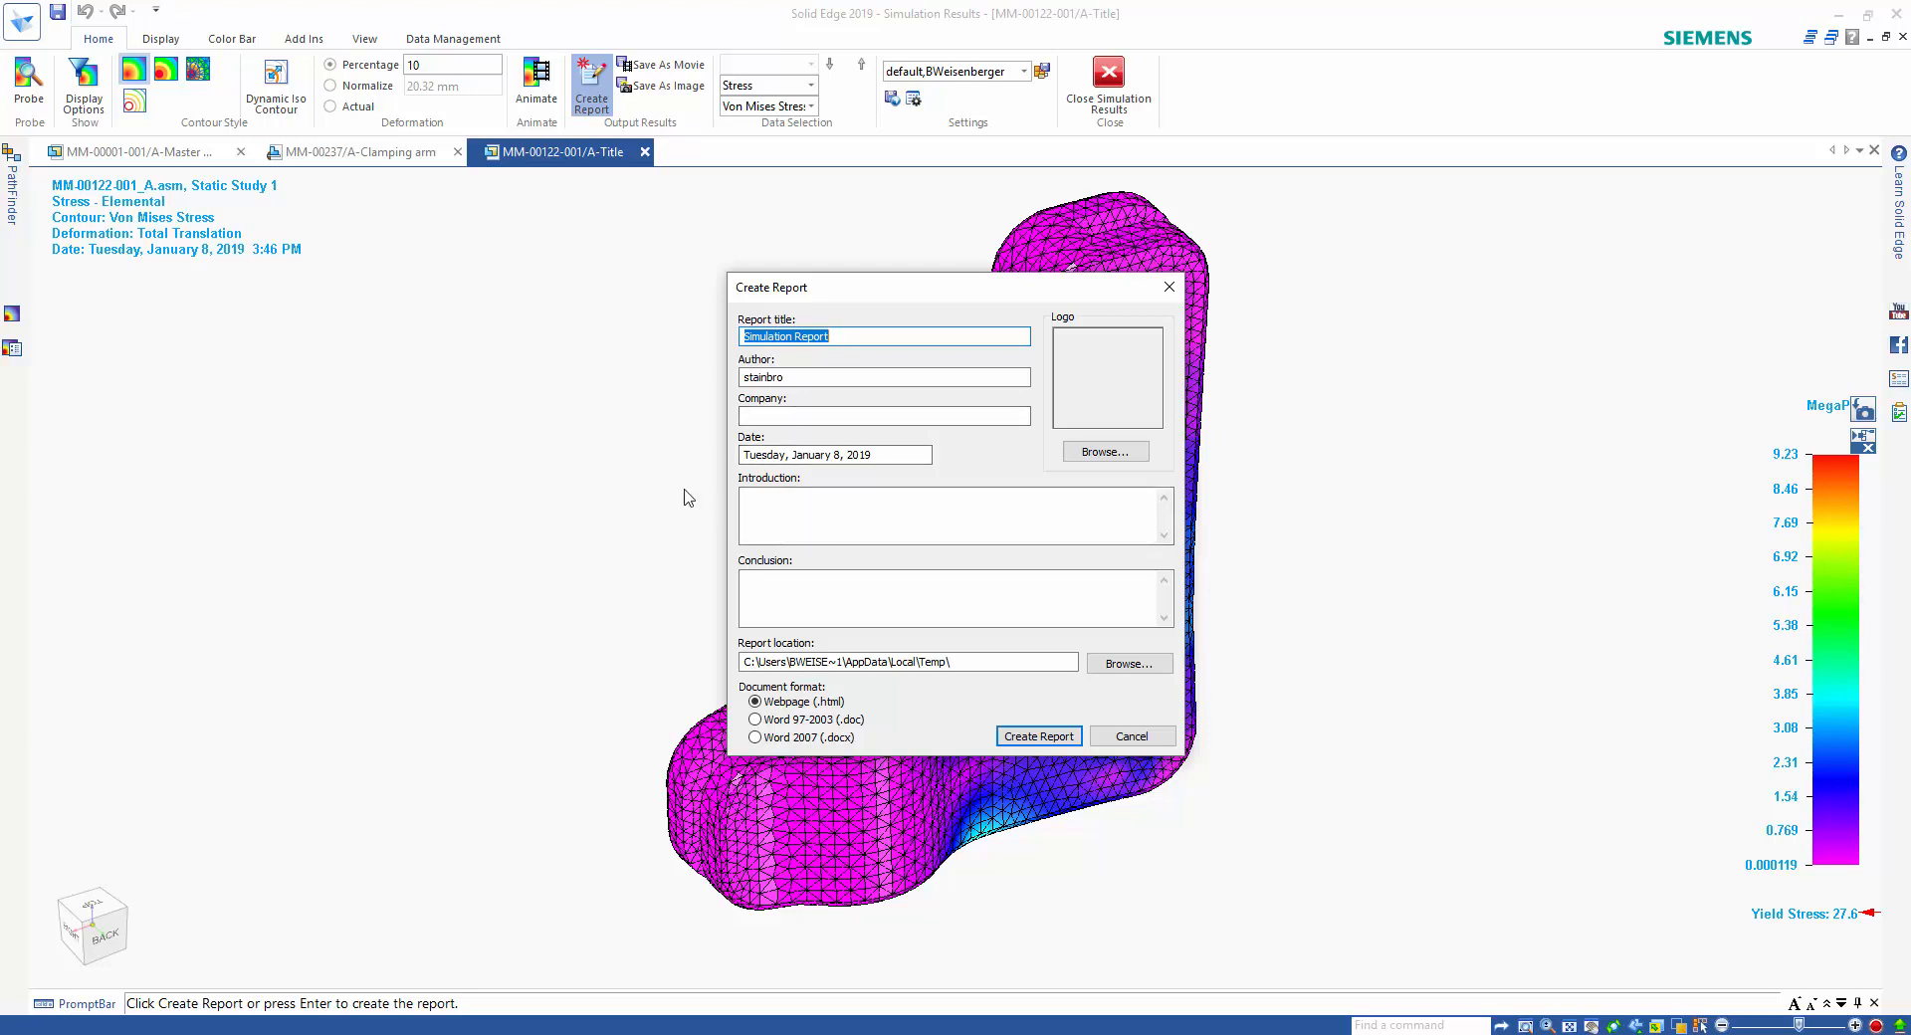
{"action": "left_click", "coordinate": [767, 525]}
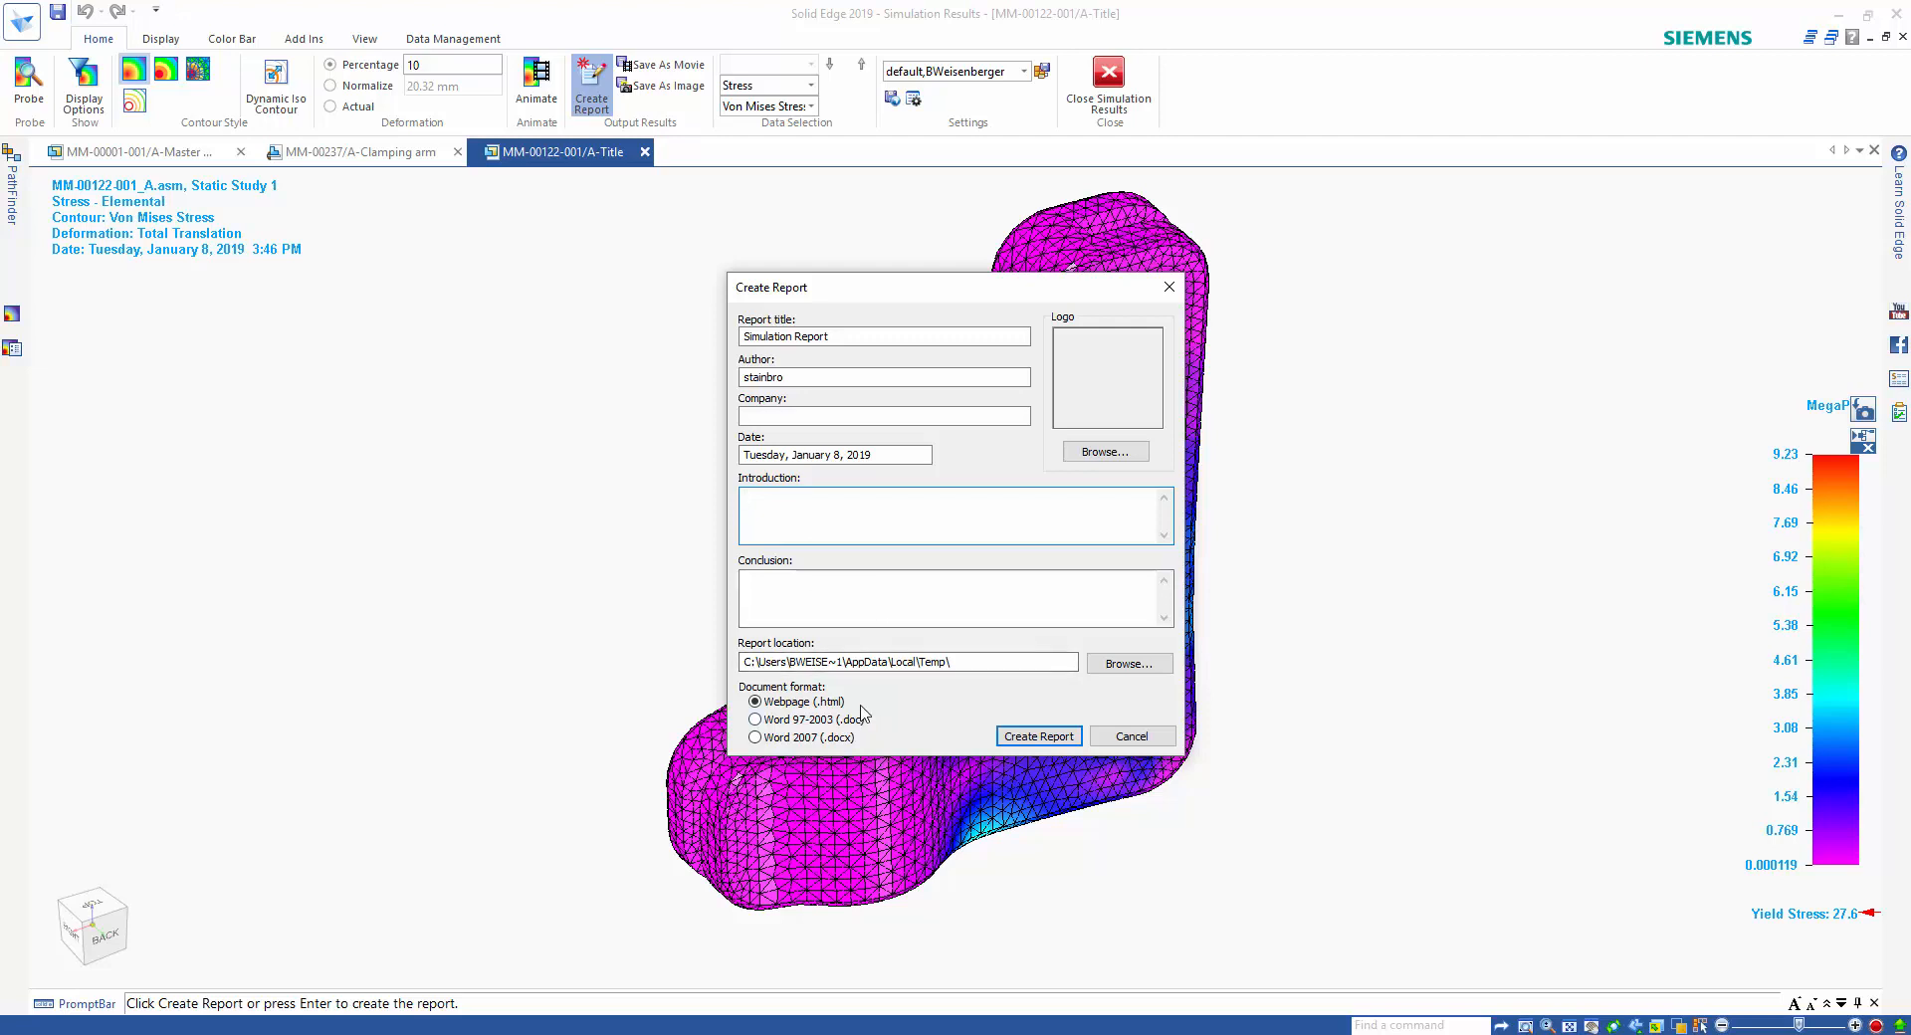
{"action": "left_click", "coordinate": [1038, 736]}
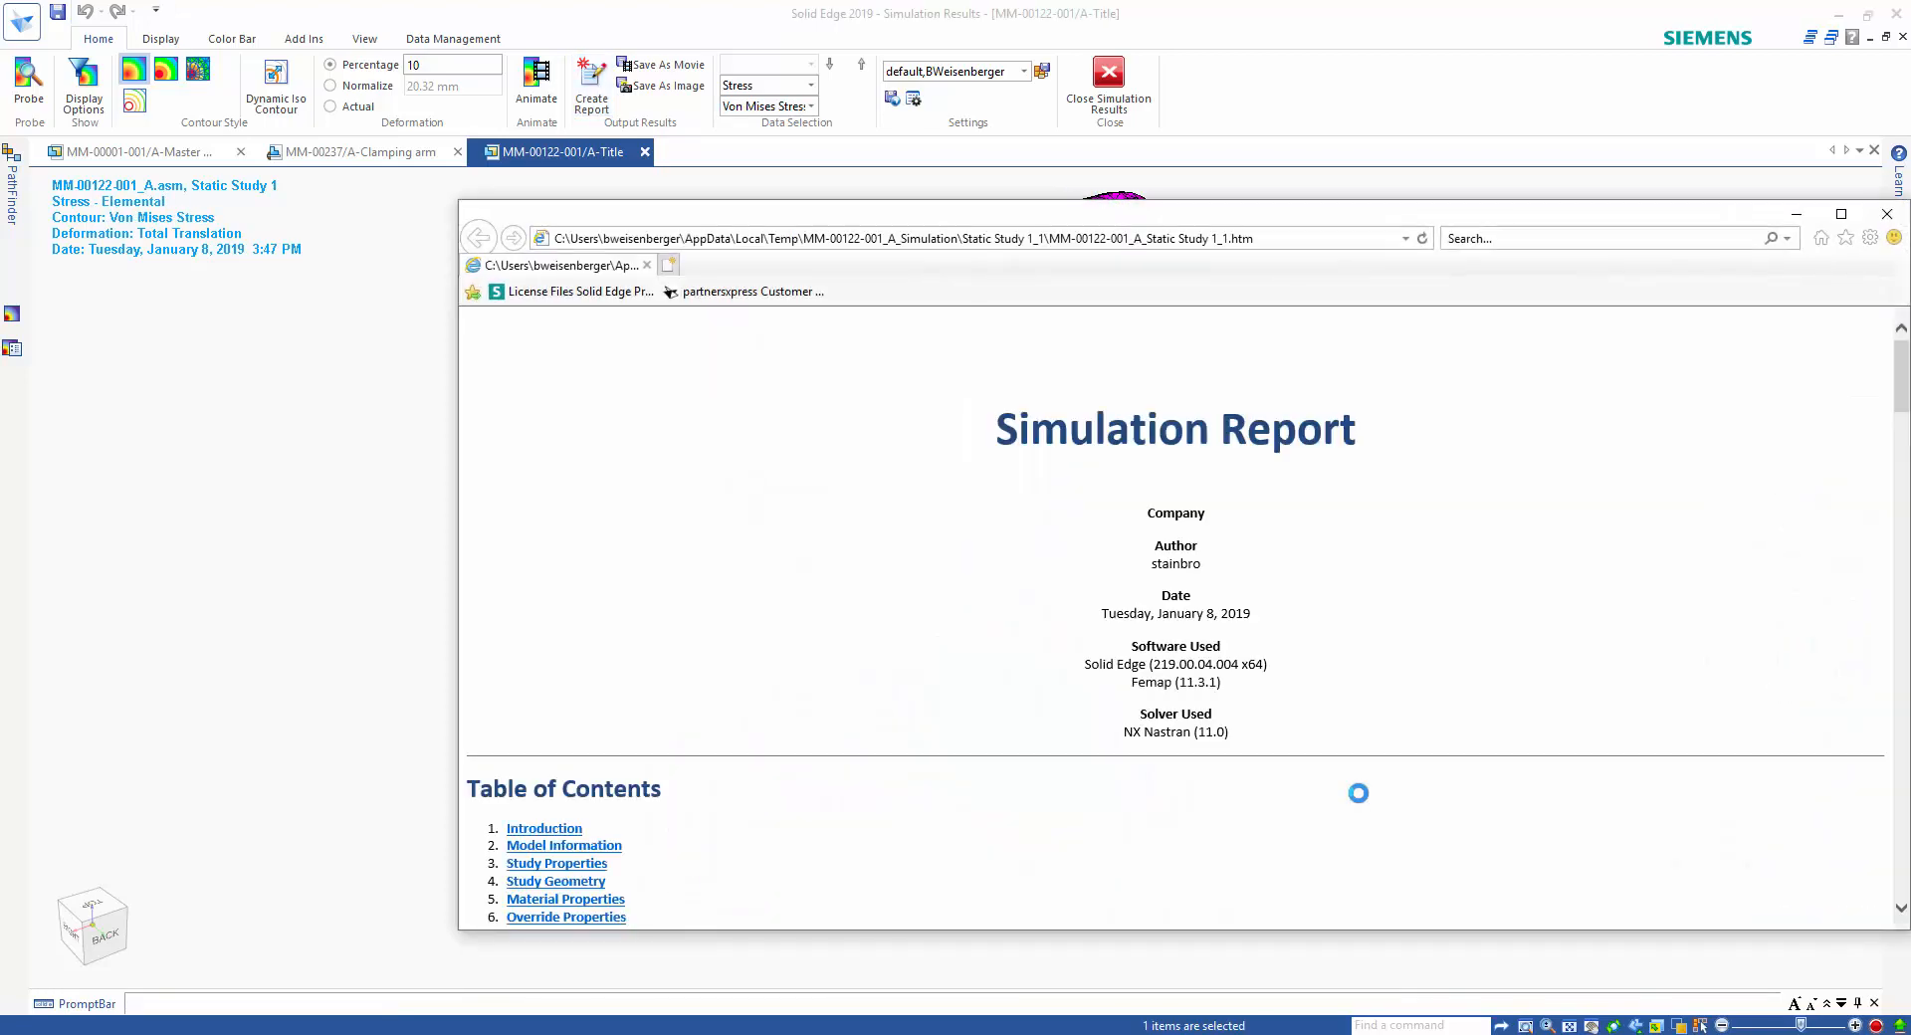
Review the simulation report's study, material and load sections and enlarge its Total Translation and Von Mises result images.
{"action": "double_click", "coordinate": [1195, 221]}
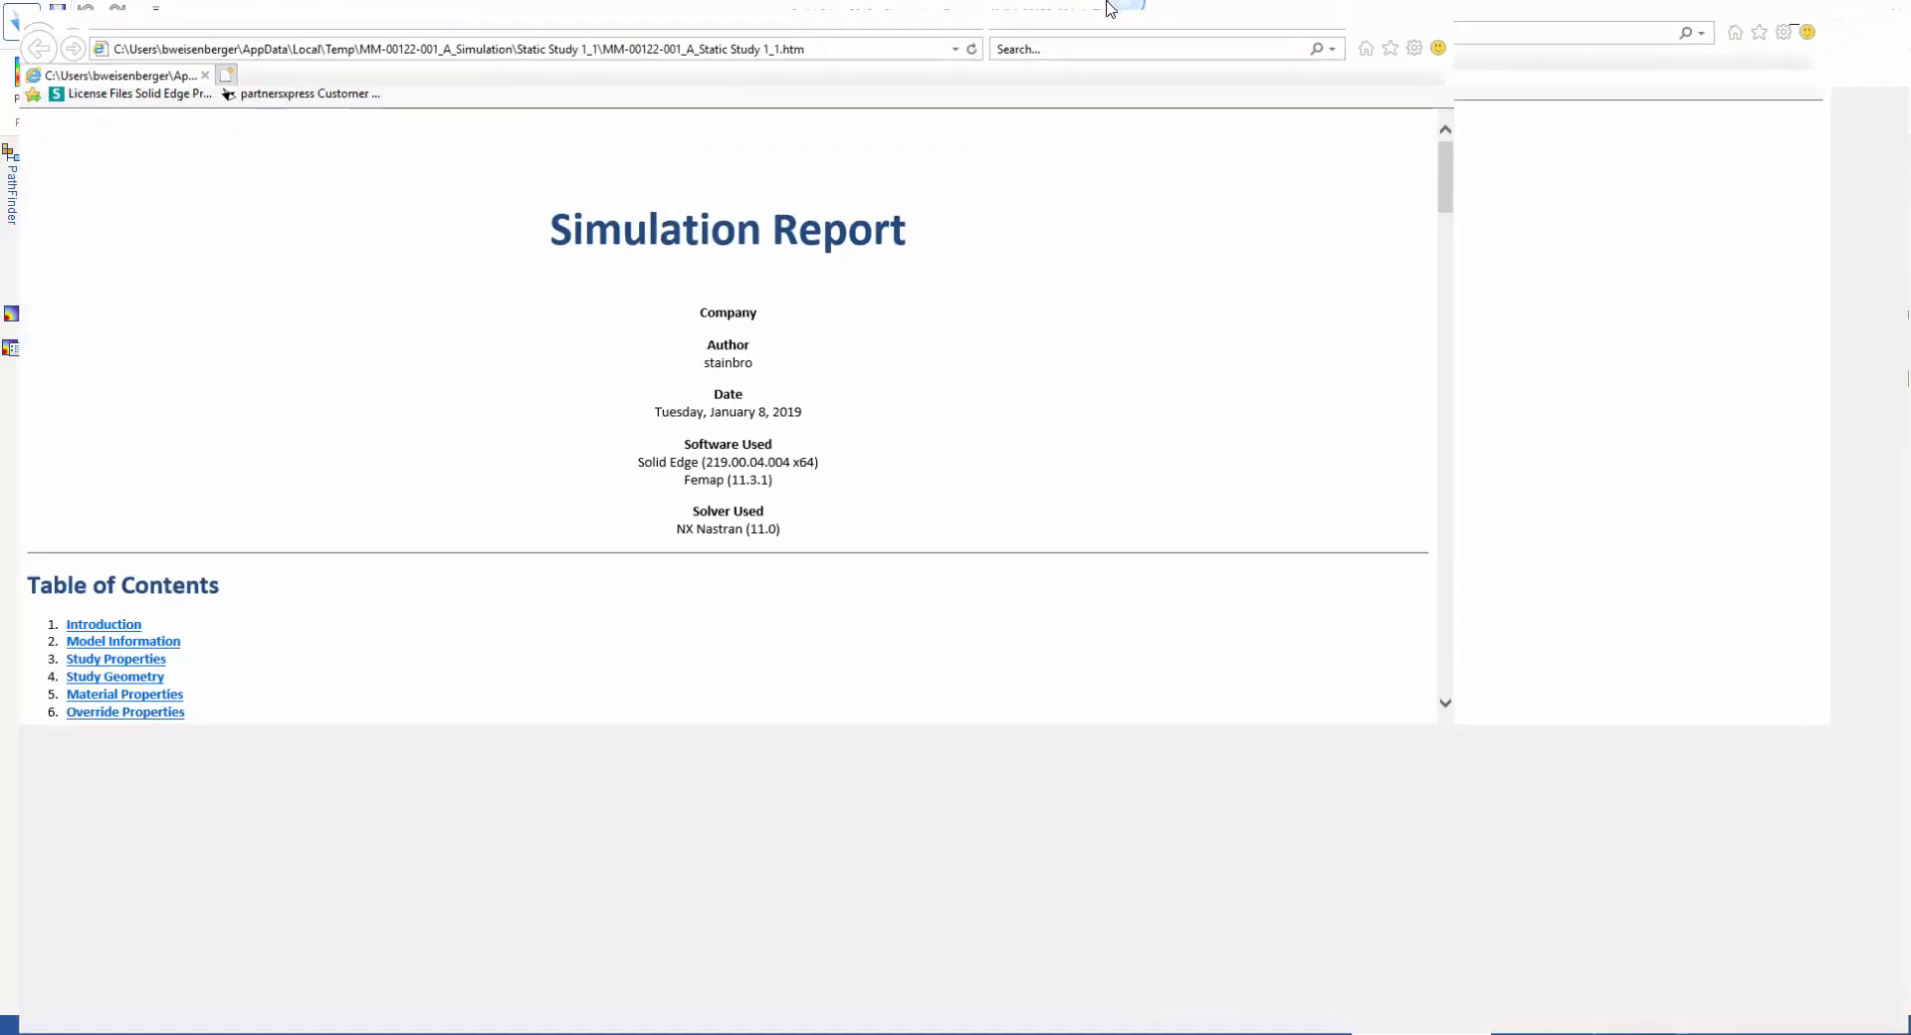
{"action": "scroll", "coordinate": [820, 537], "scroll_direction": "down", "scroll_amount": 5}
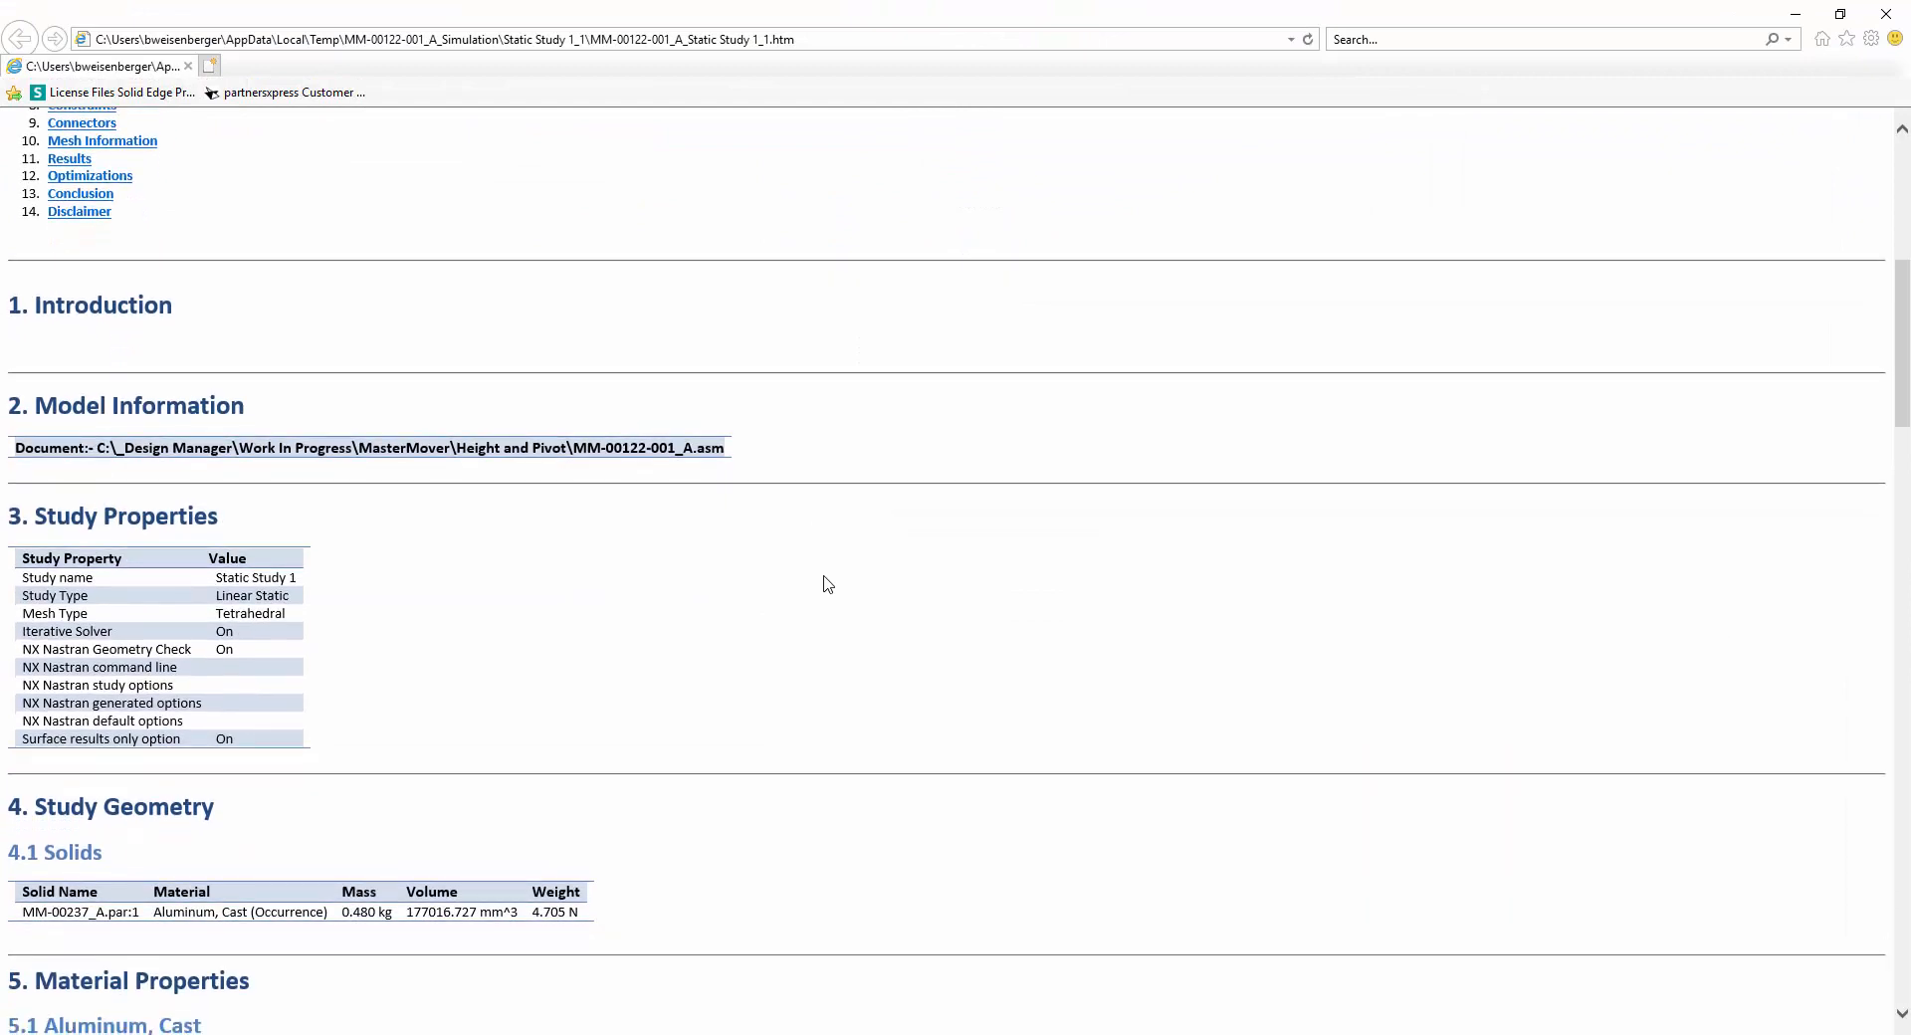
{"action": "scroll", "coordinate": [825, 584], "scroll_direction": "down", "scroll_amount": 5}
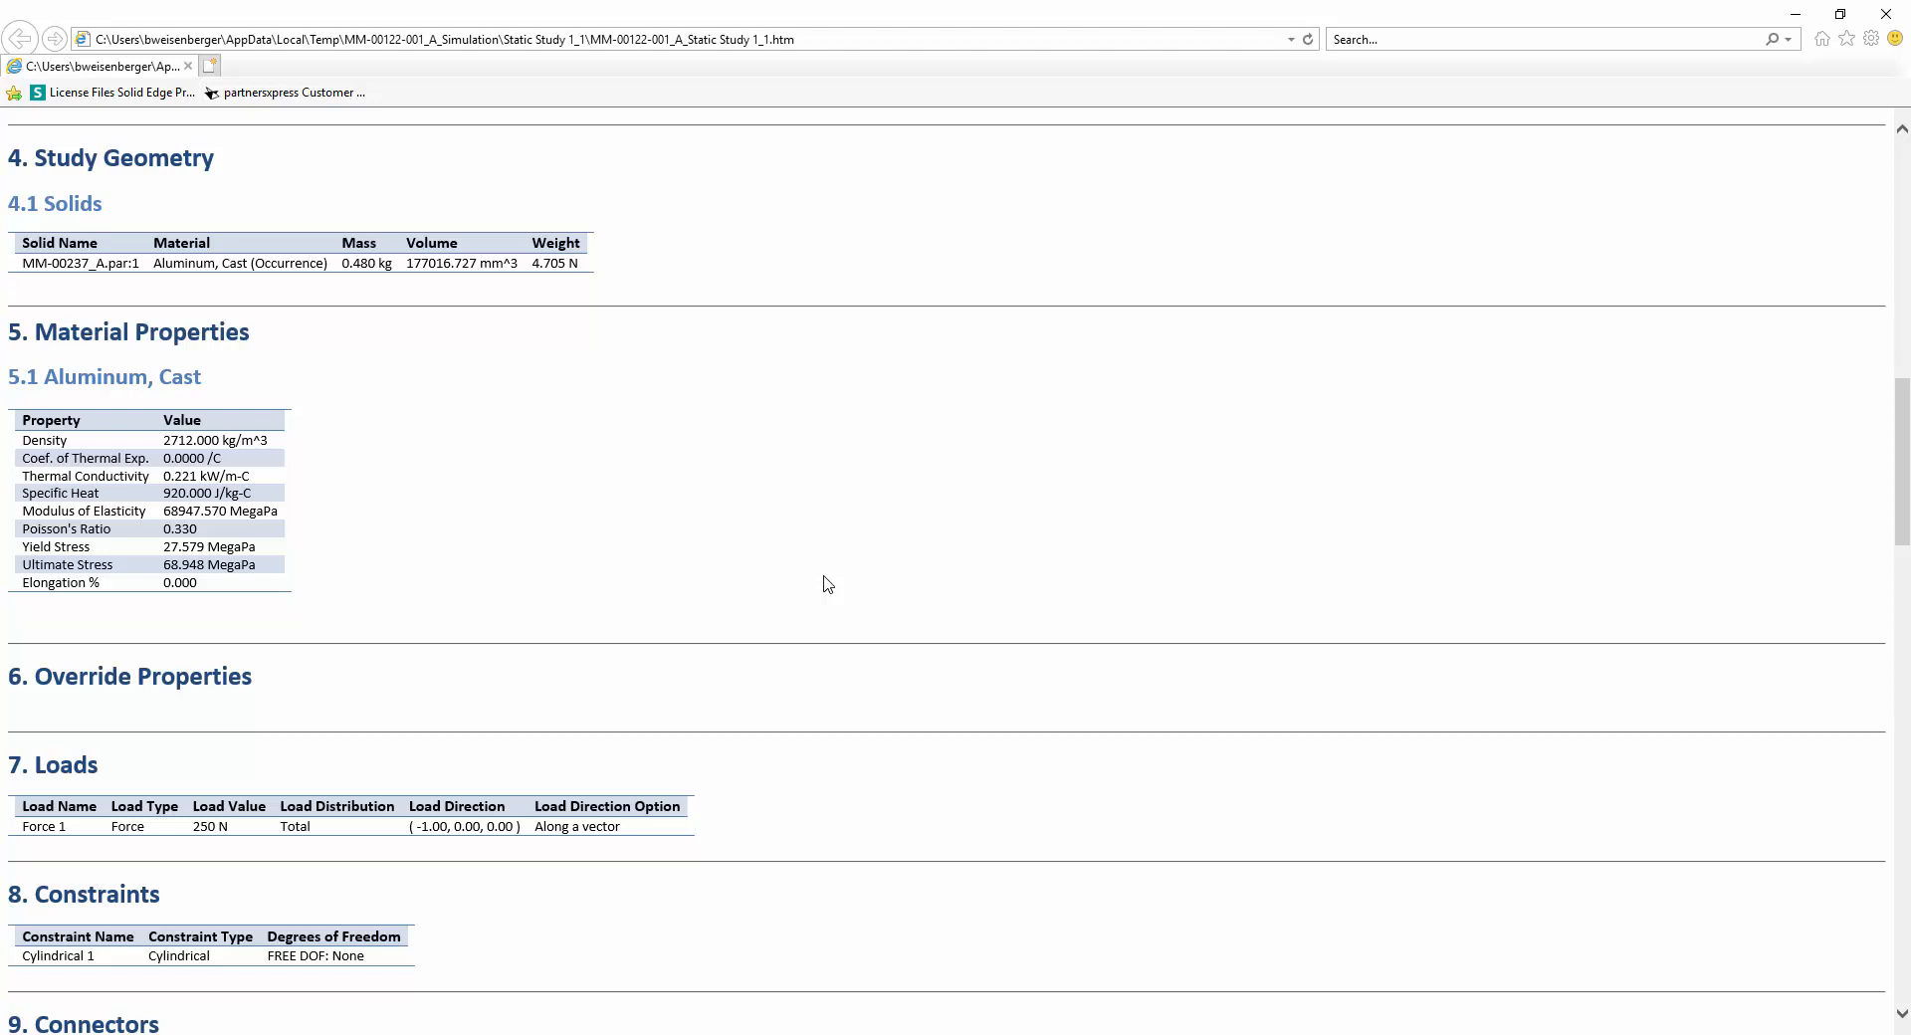
{"action": "scroll", "coordinate": [824, 584], "scroll_direction": "down", "scroll_amount": 15}
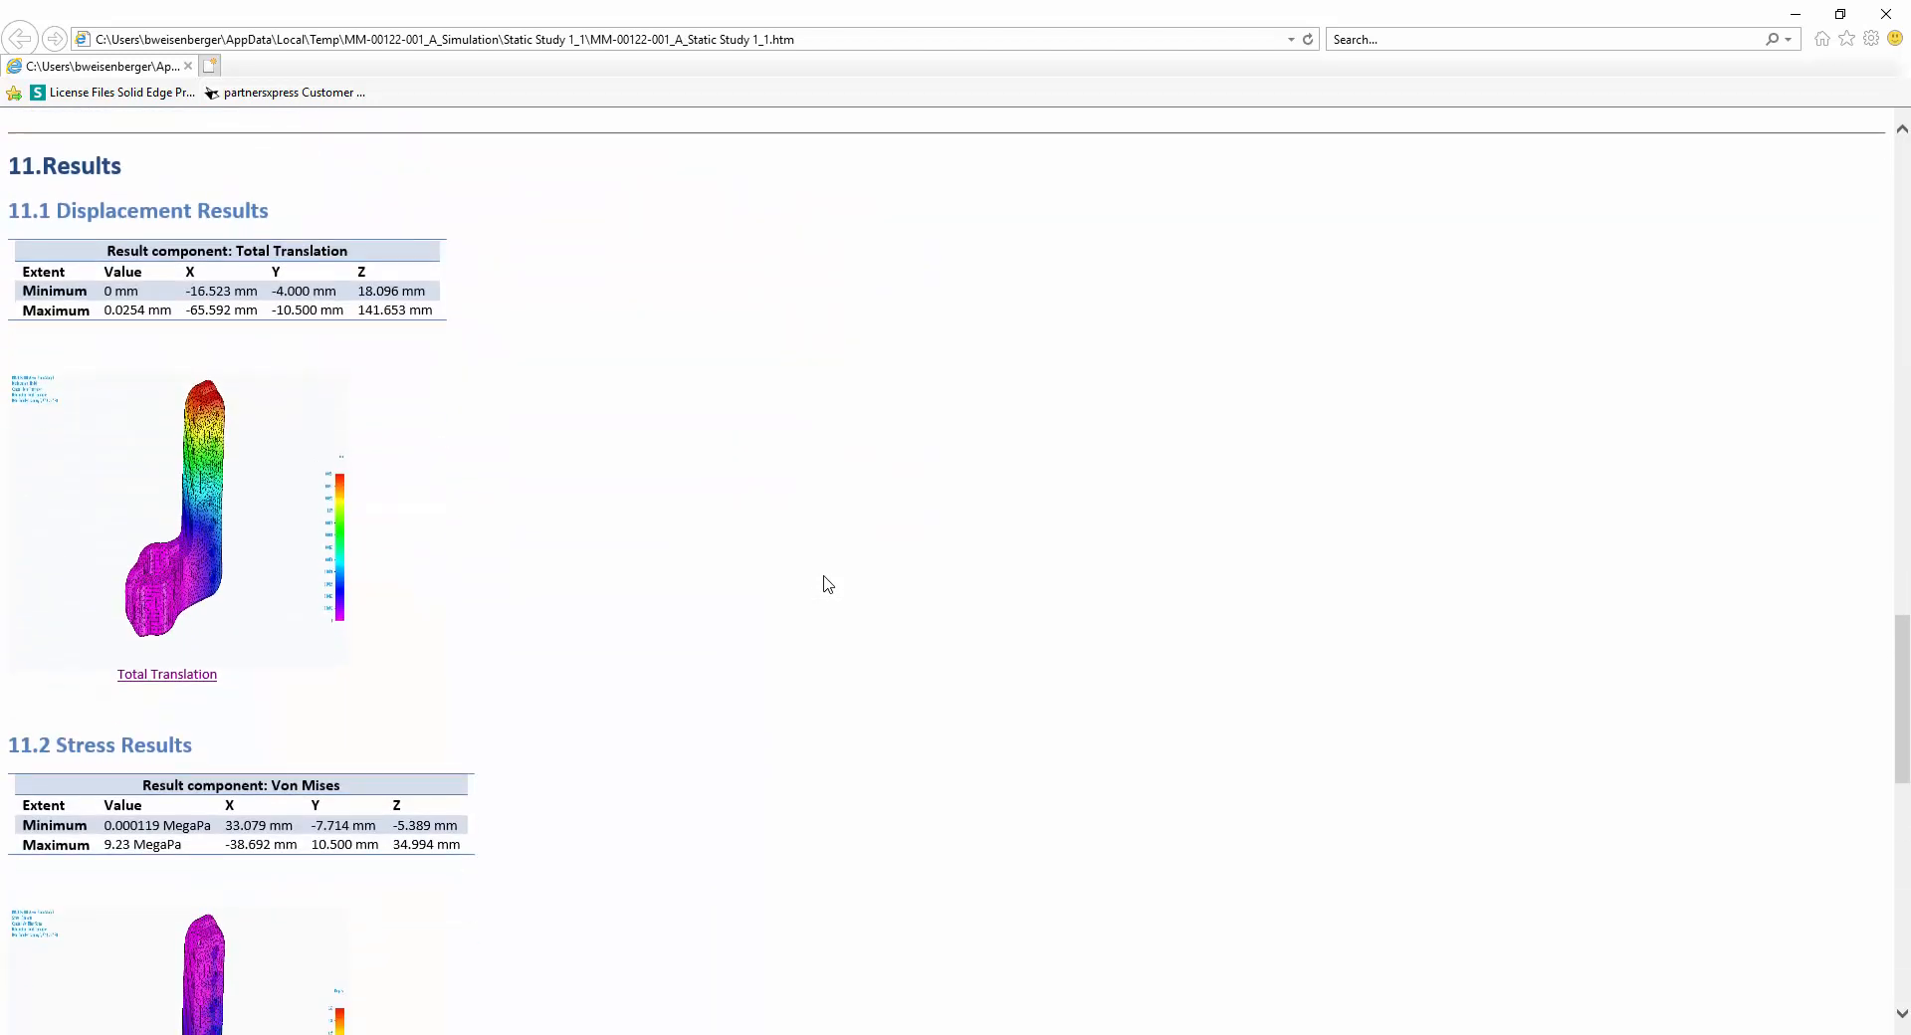
{"action": "scroll", "coordinate": [824, 584], "scroll_direction": "down", "scroll_amount": 3}
{"action": "scroll", "coordinate": [824, 584], "scroll_direction": "up", "scroll_amount": 3}
{"action": "left_click", "coordinate": [265, 499]}
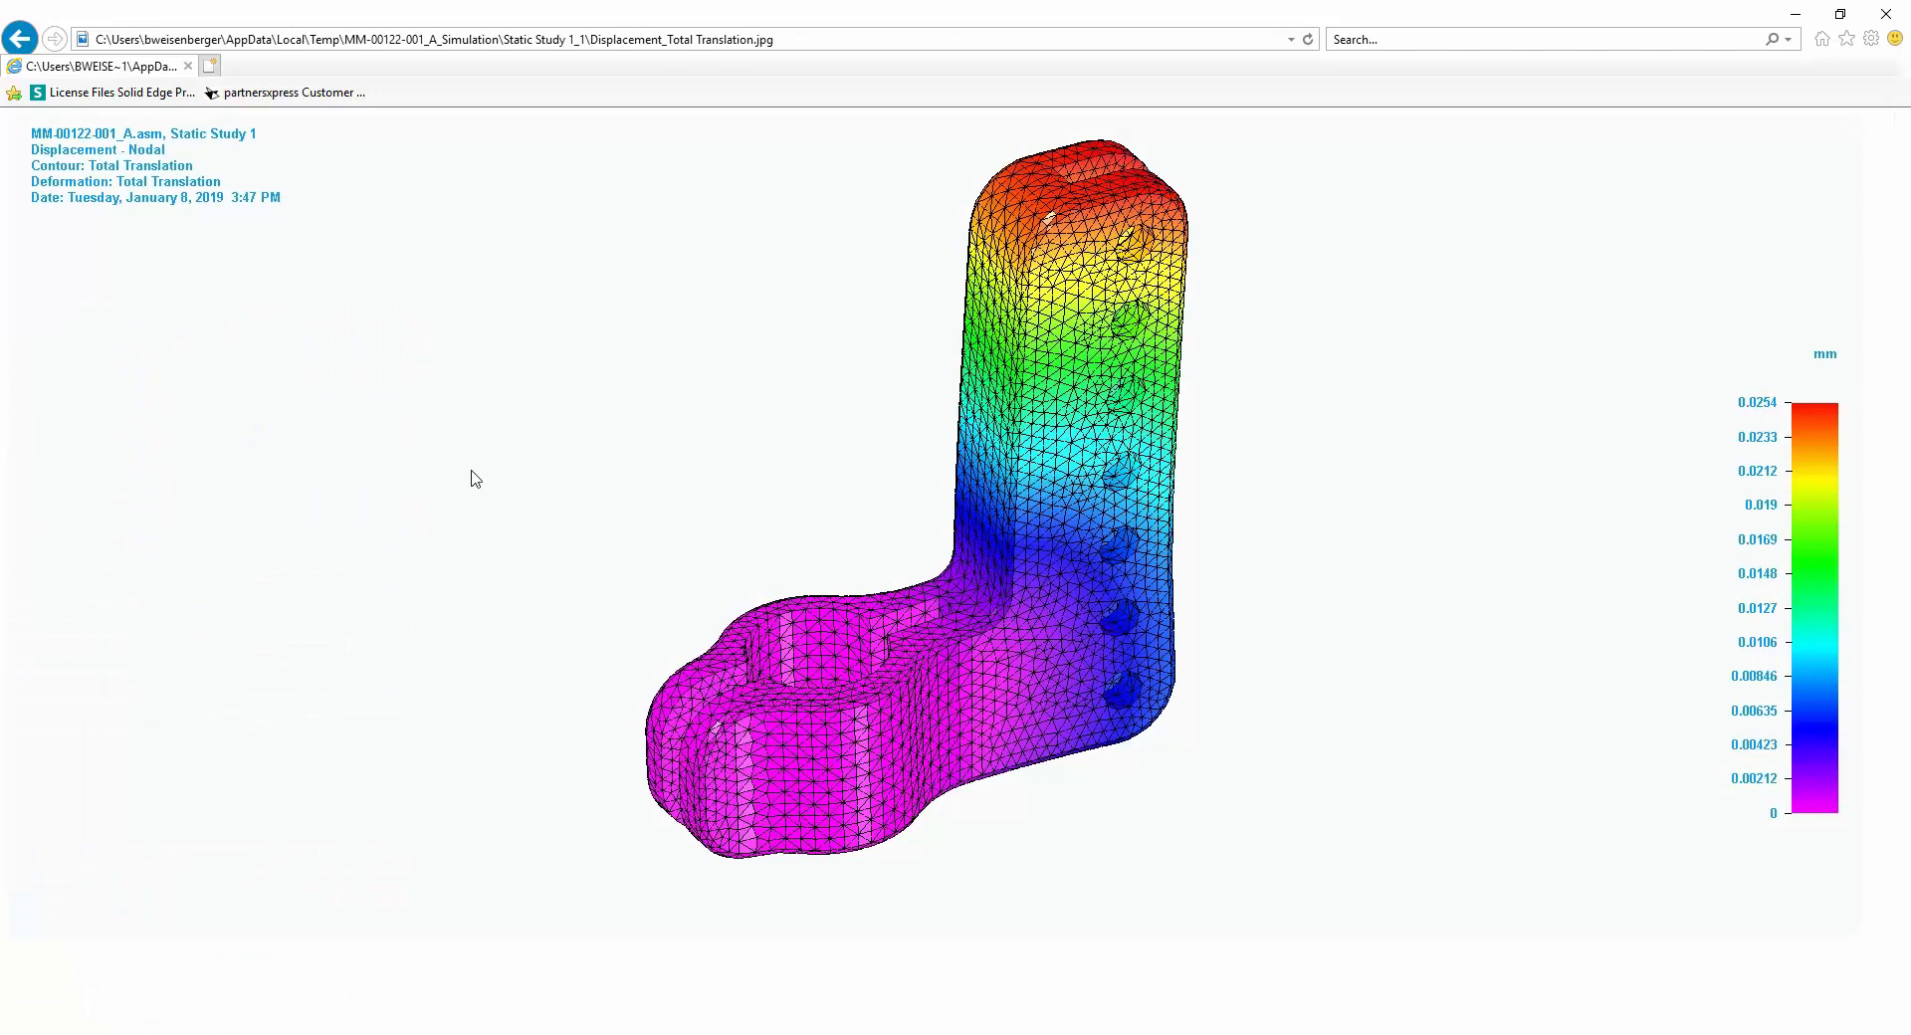
{"action": "left_click", "coordinate": [20, 39]}
{"action": "scroll", "coordinate": [707, 543], "scroll_direction": "down", "scroll_amount": 3}
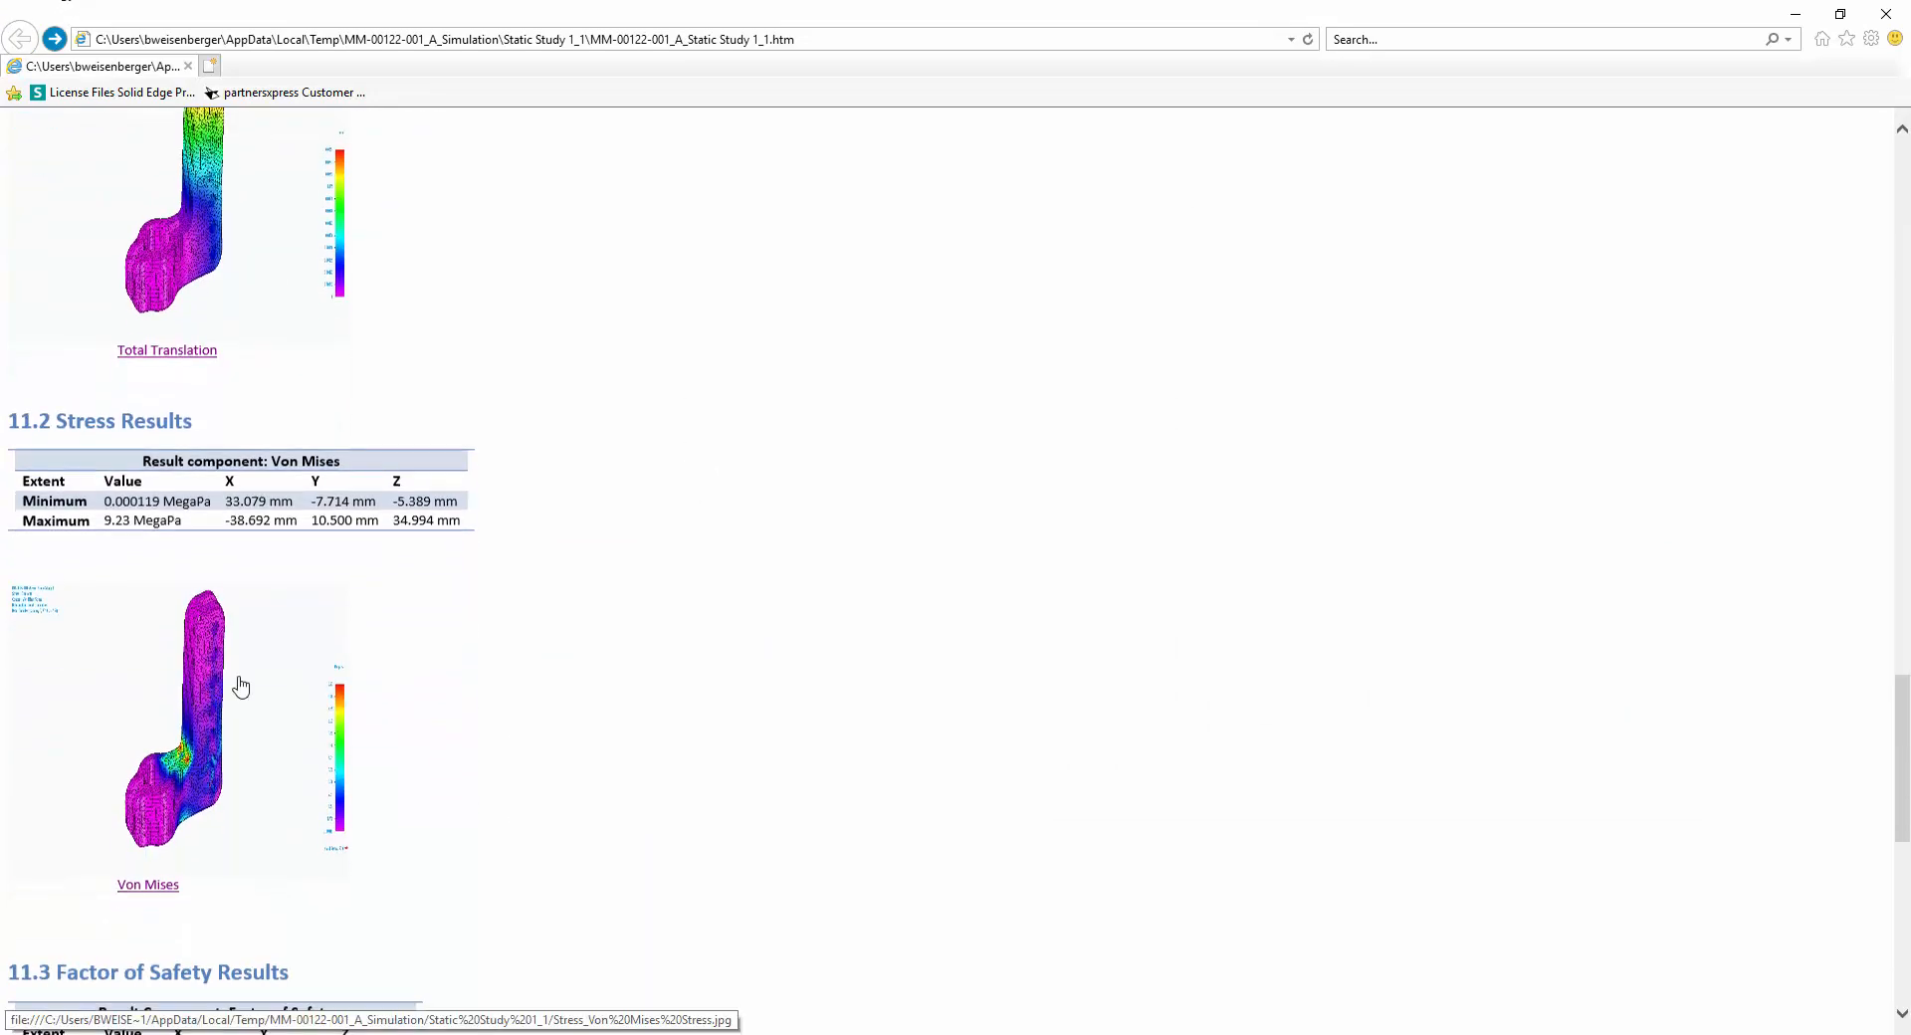
{"action": "left_click", "coordinate": [239, 682]}
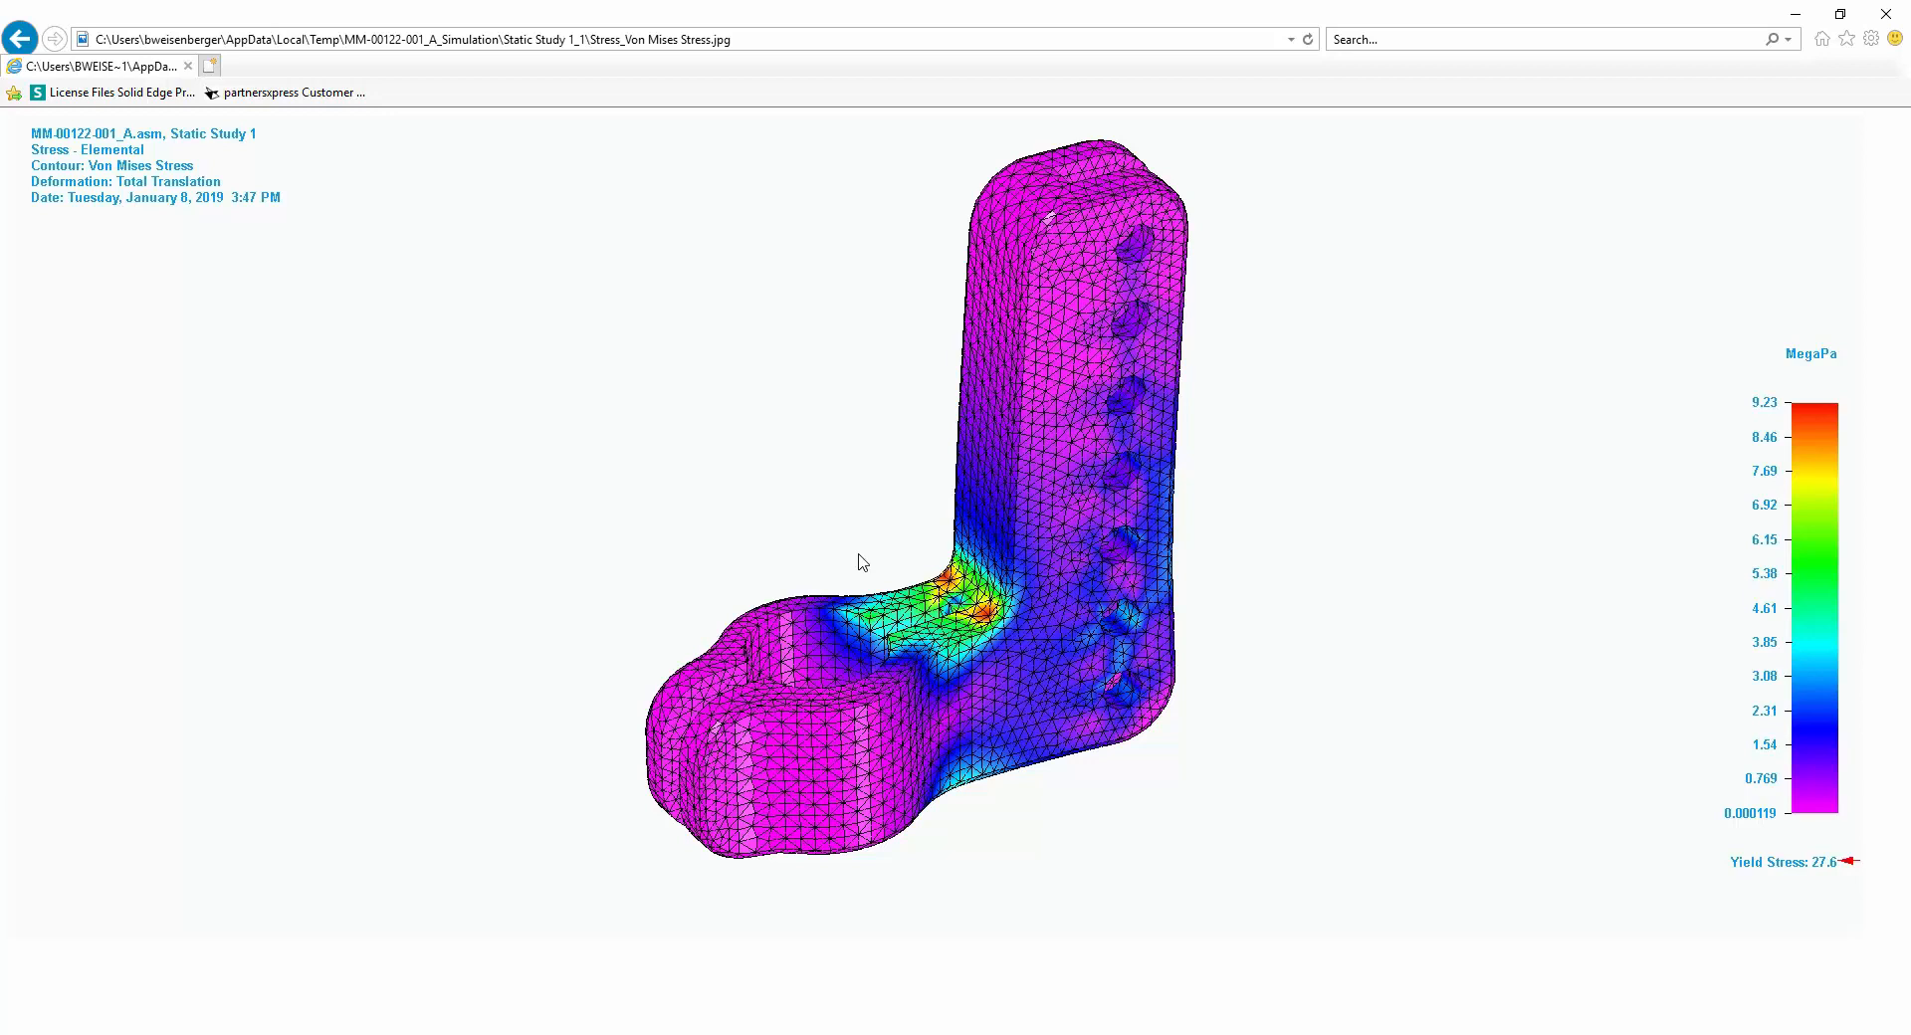
Switch back to Solid Edge, close the simulation results and close the MM-00122-001 assembly.
{"action": "left_click", "coordinate": [950, 1034]}
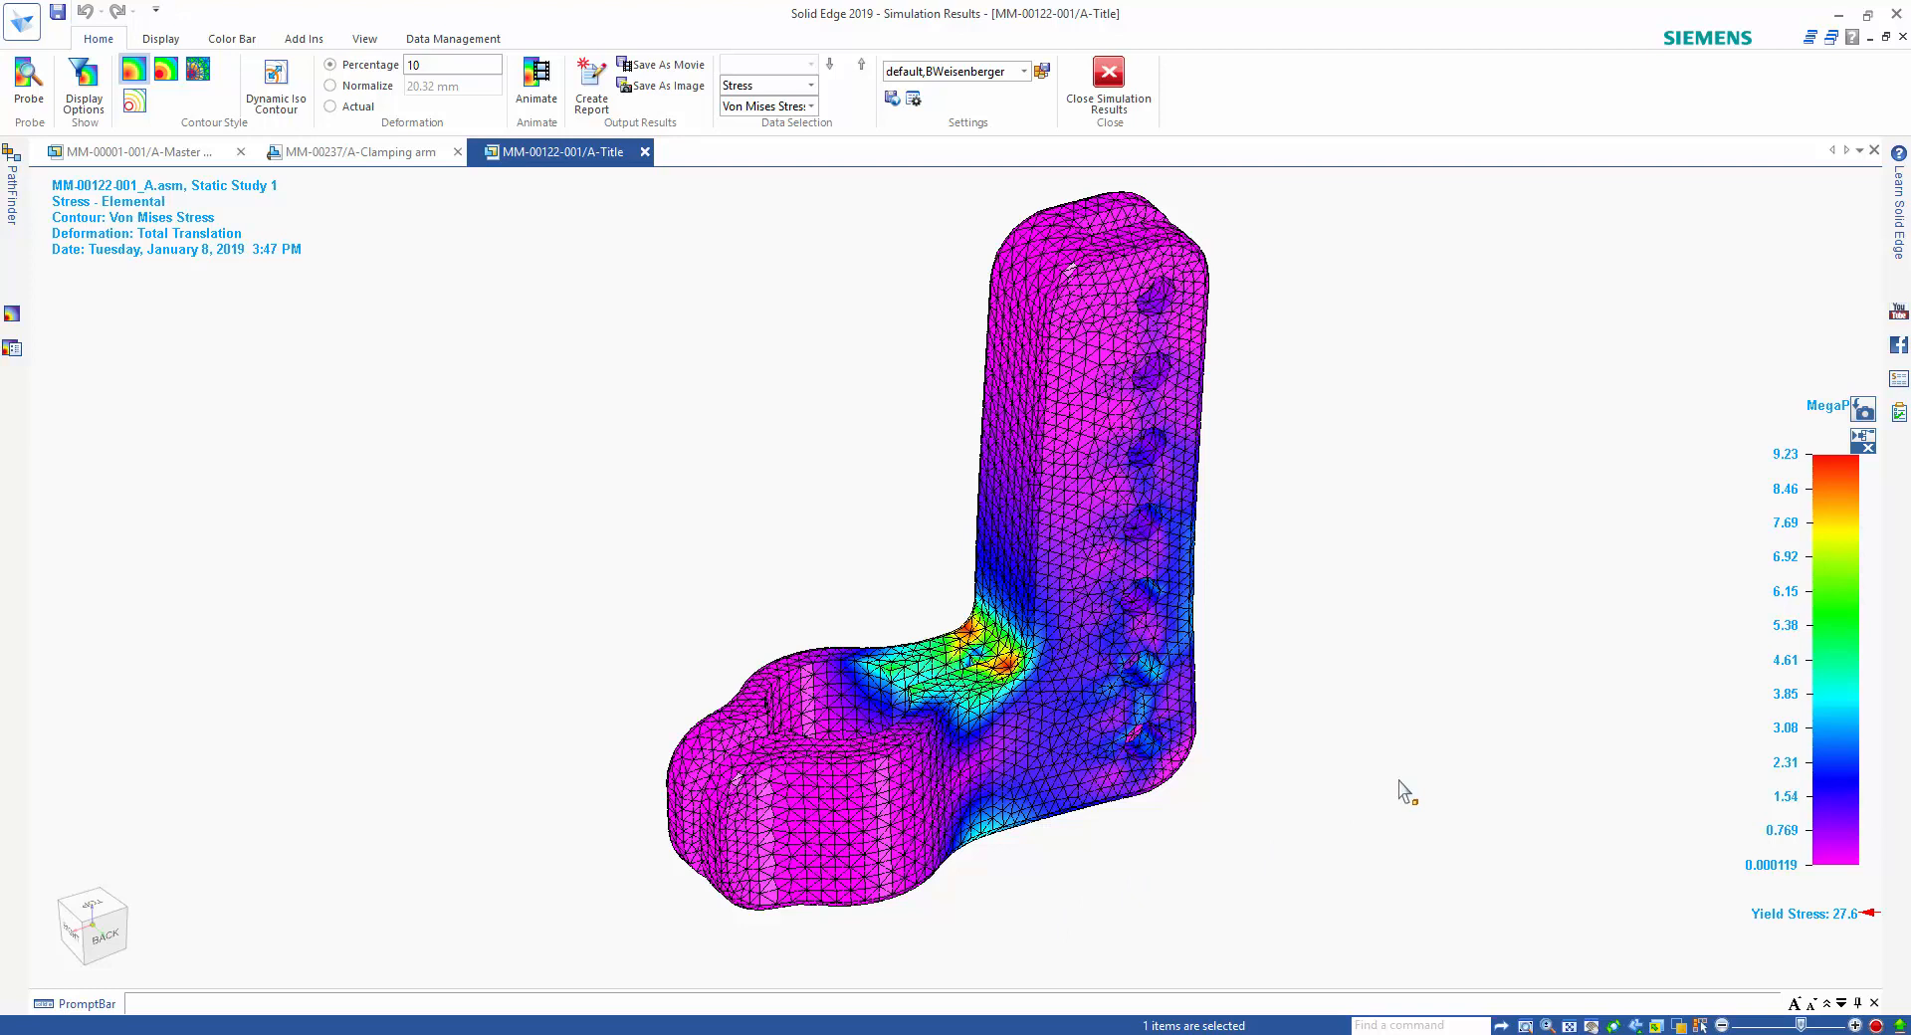
{"action": "left_click", "coordinate": [1115, 111]}
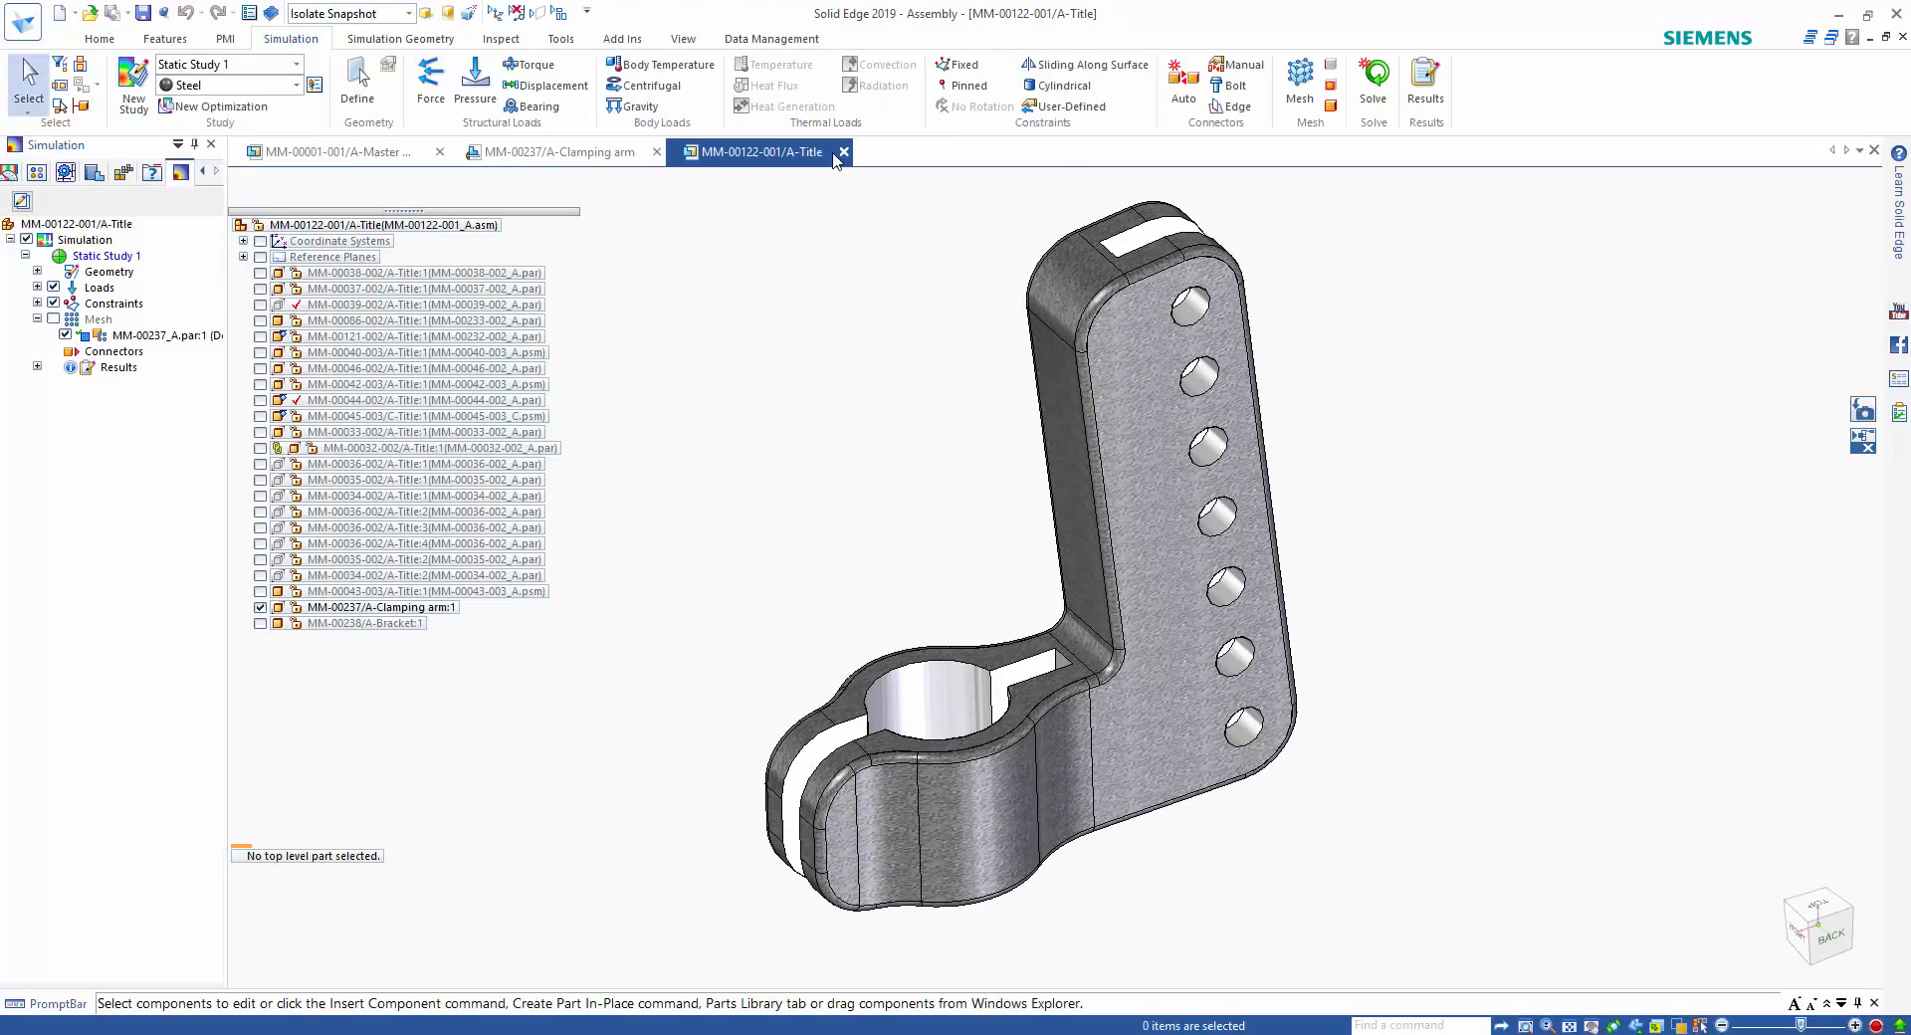
{"action": "left_click", "coordinate": [843, 153]}
{"action": "left_click", "coordinate": [896, 602]}
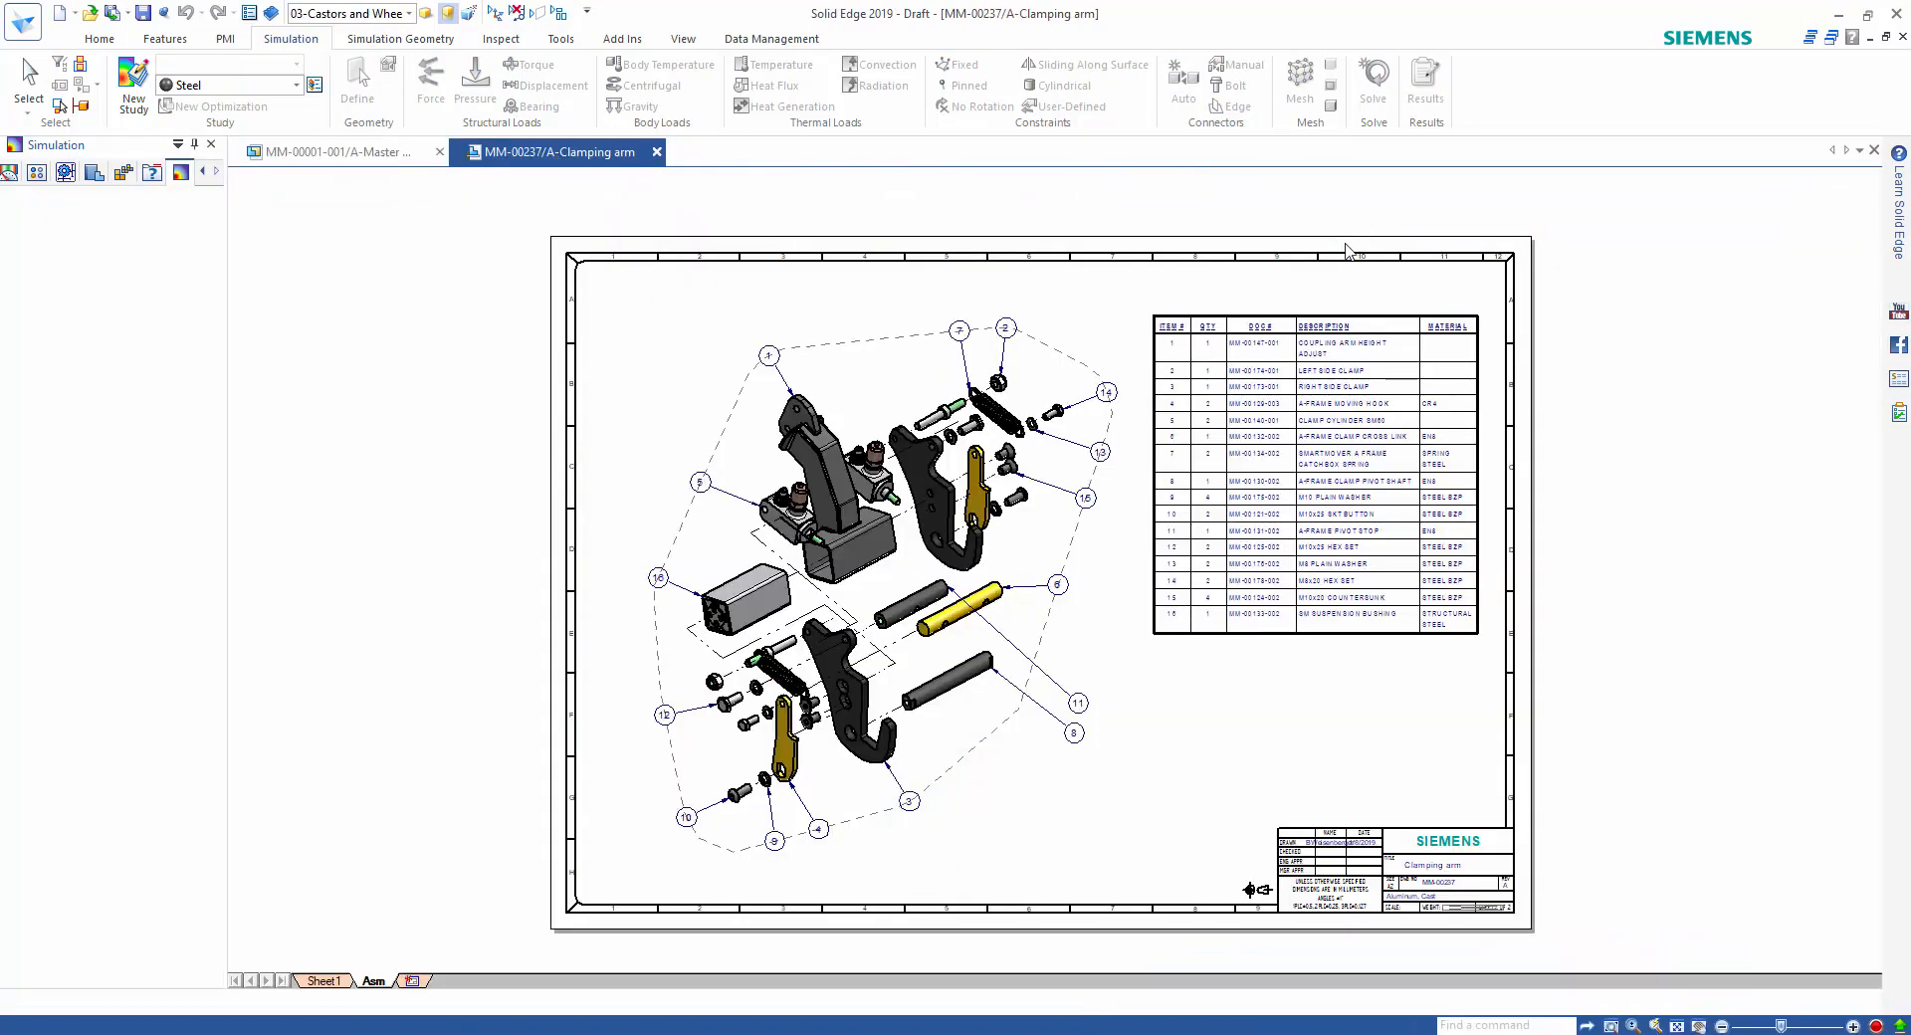
Update the drawing views on Sheet1 of the clamping arm draft and clear the center line change from the Dimension Tracker.
{"action": "left_click", "coordinate": [125, 980]}
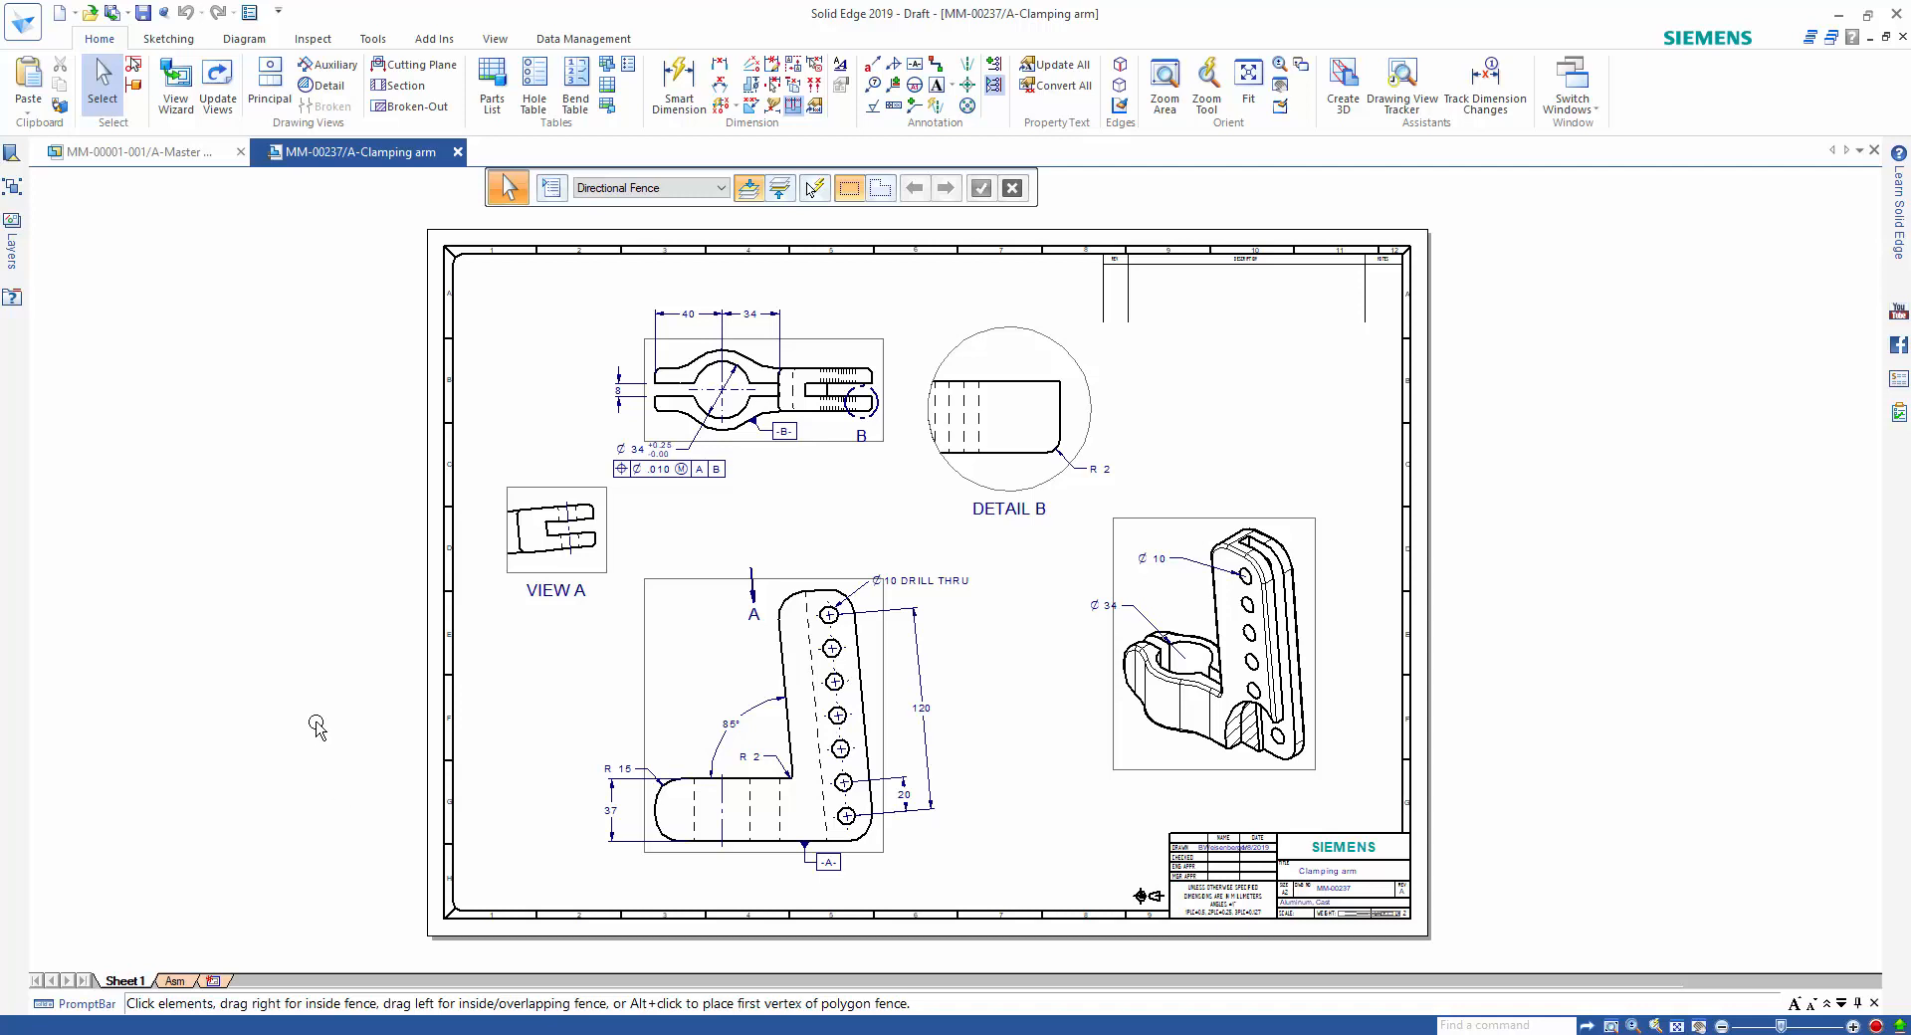
{"action": "left_click", "coordinate": [229, 104]}
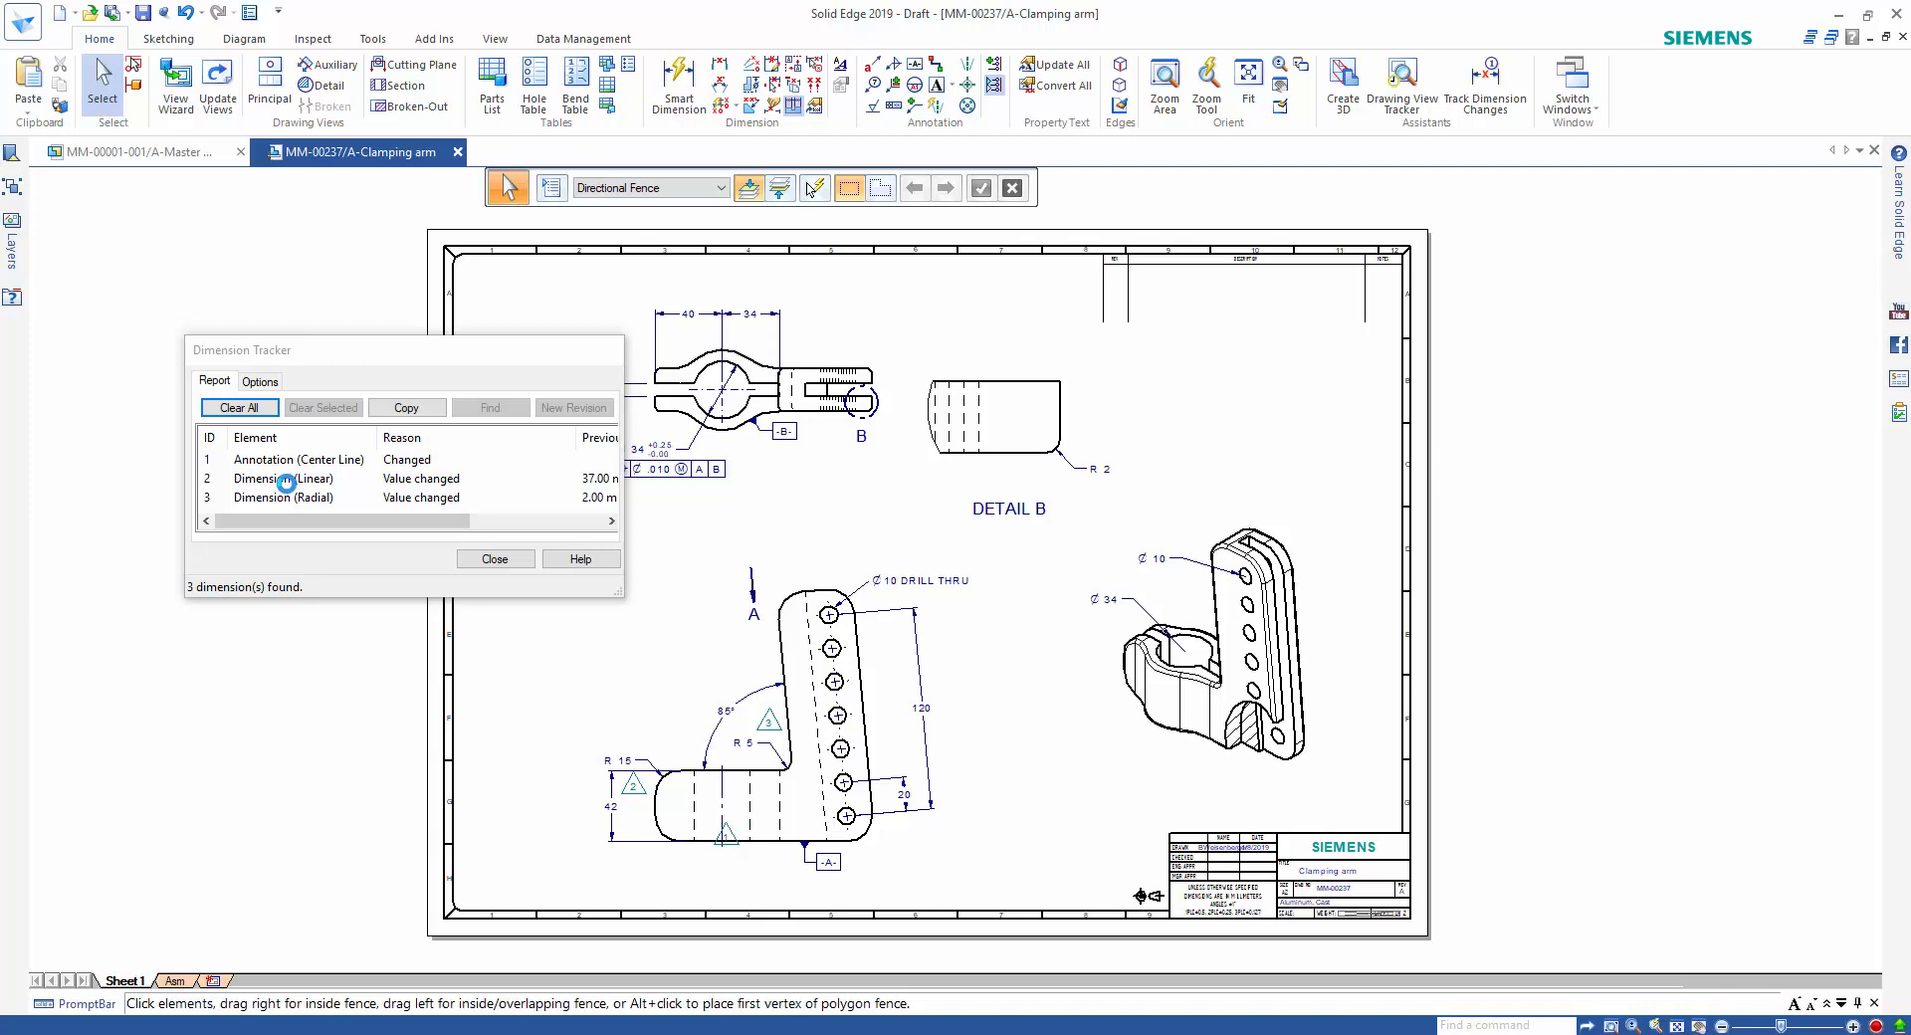
{"action": "left_click", "coordinate": [294, 460]}
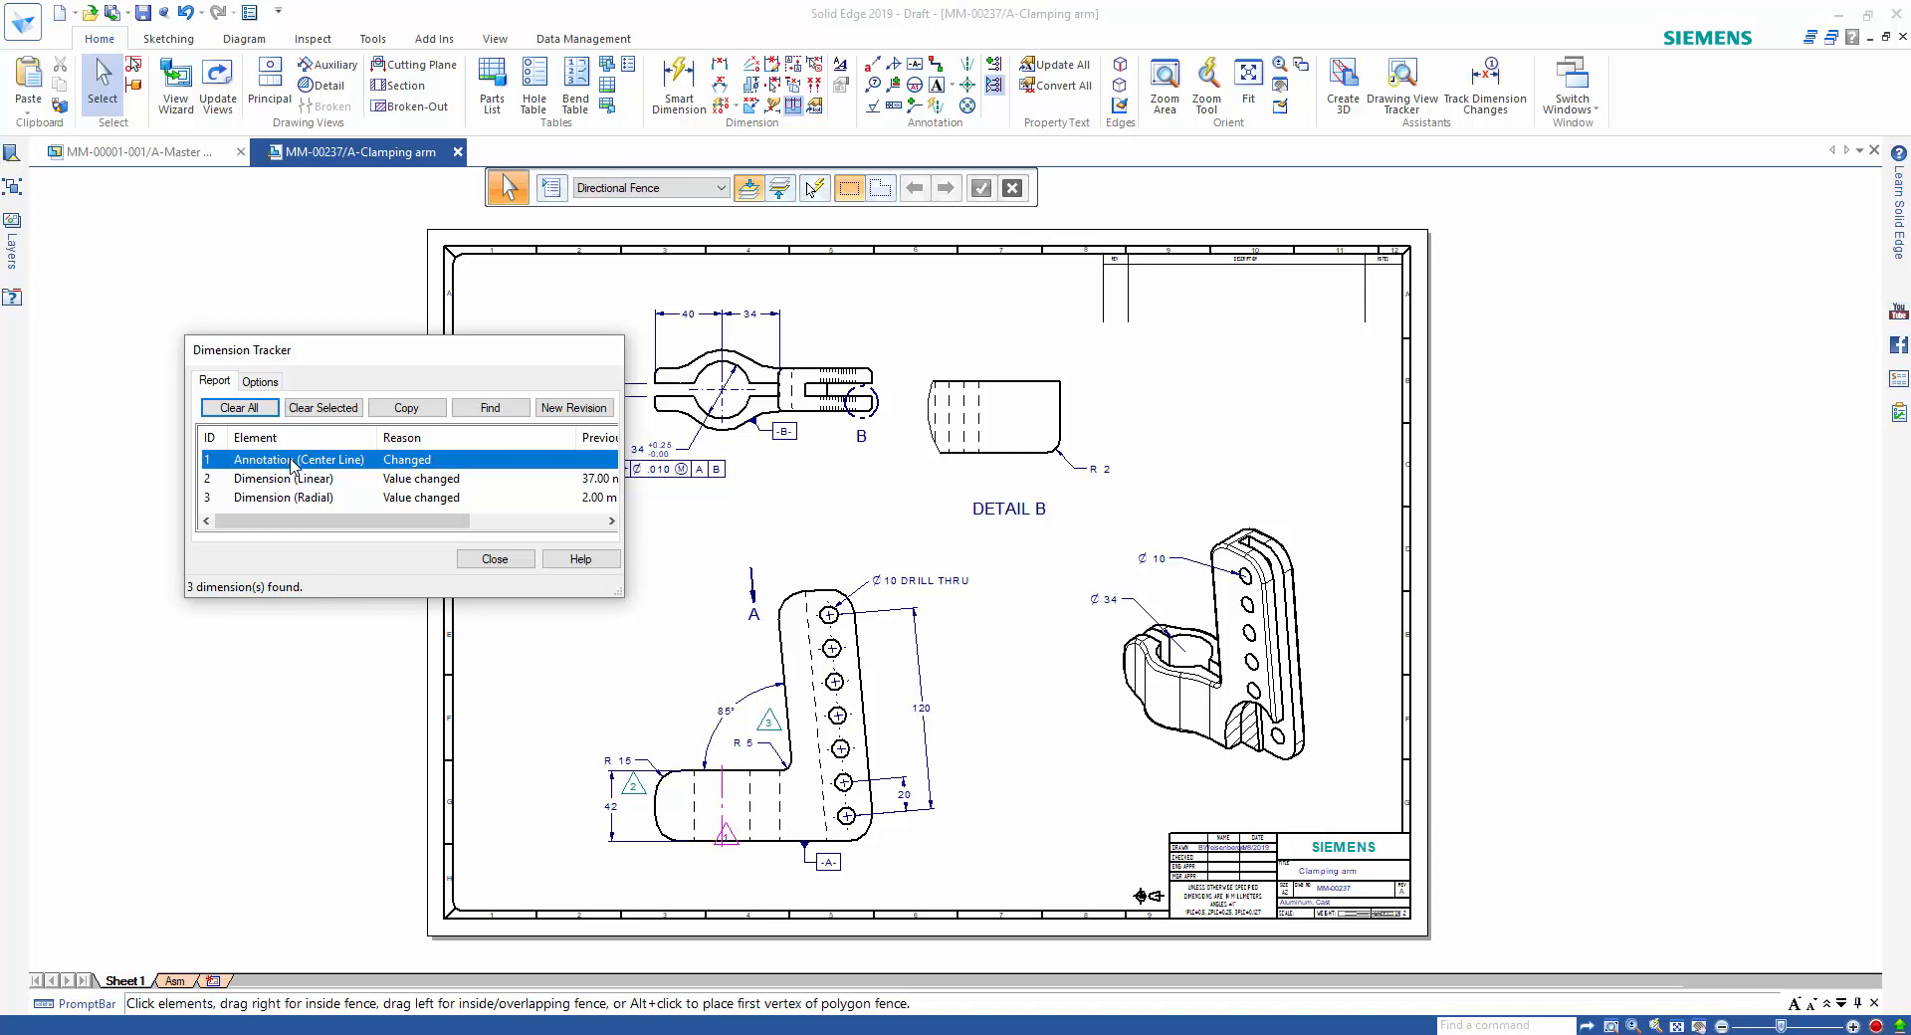
{"action": "left_click", "coordinate": [323, 407]}
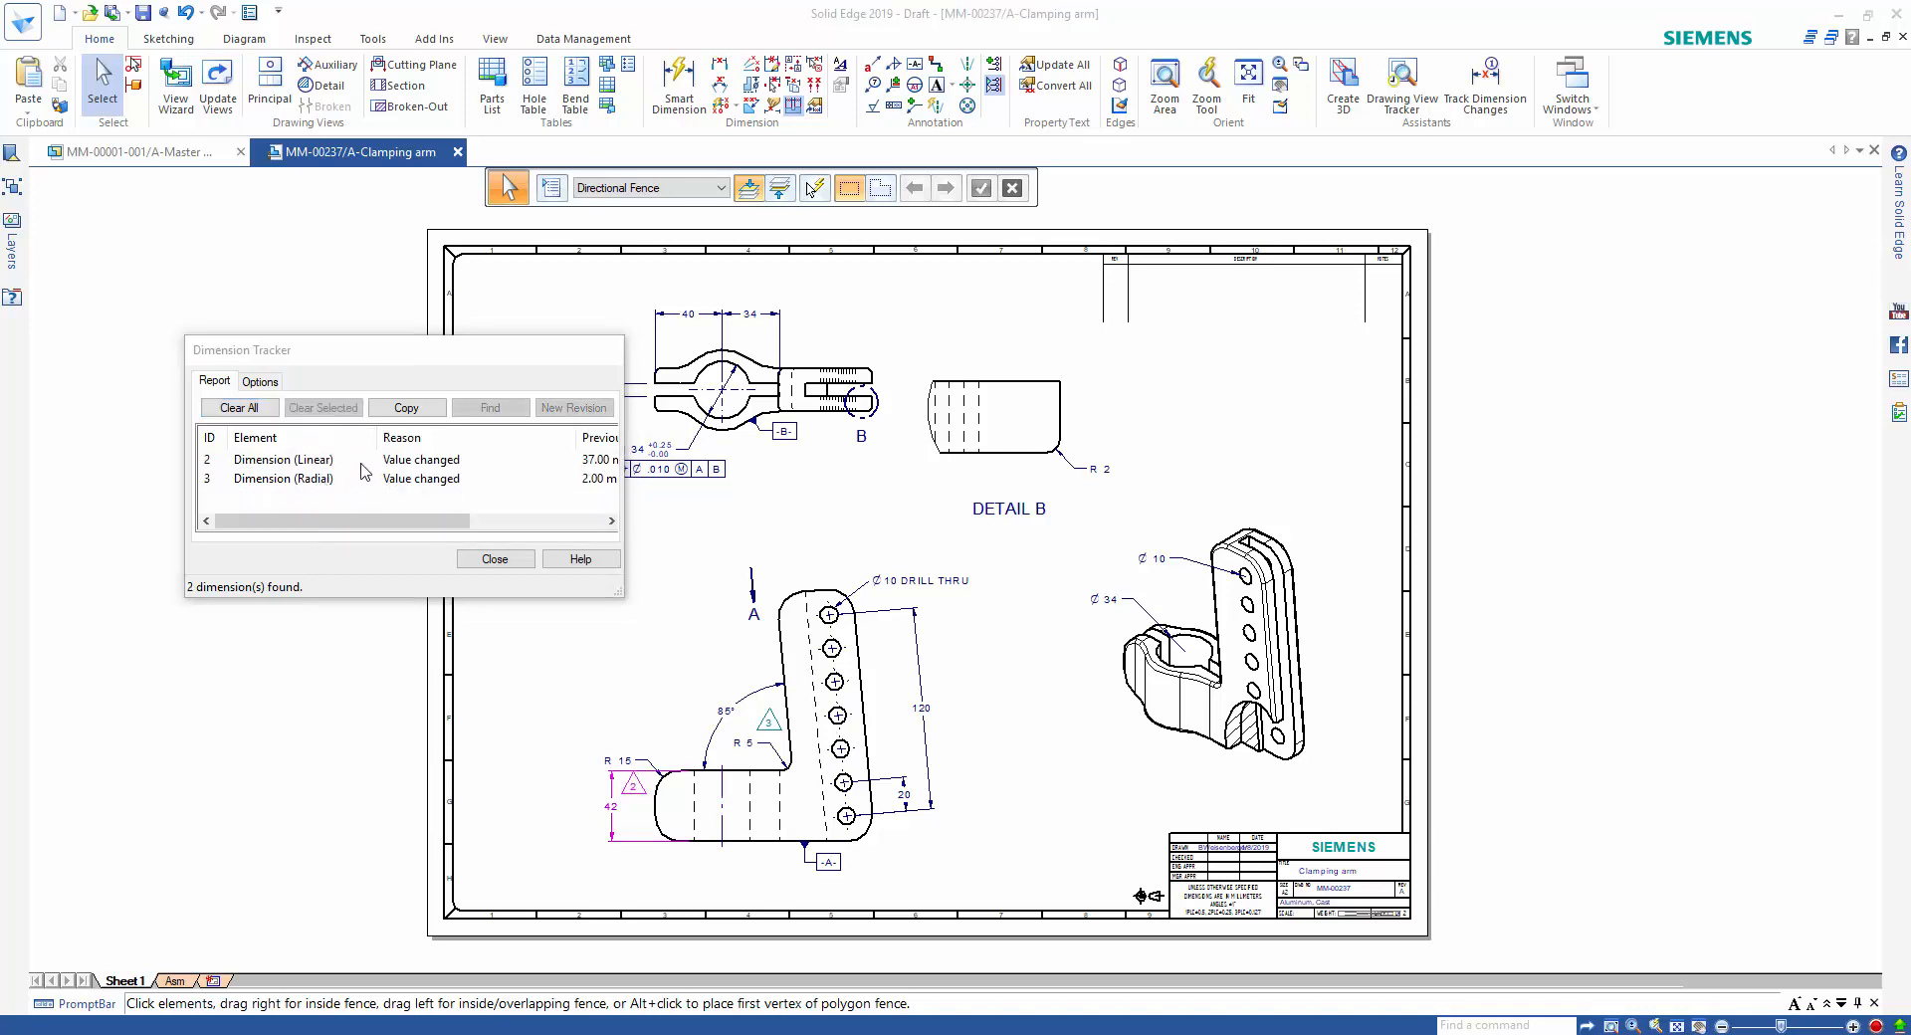
Locate the changed linear and radial dimensions on the drawing and copy both entries from the Dimension Tracker.
{"action": "left_click", "coordinate": [333, 460]}
{"action": "left_click", "coordinate": [307, 480], "text": "ctrl"}
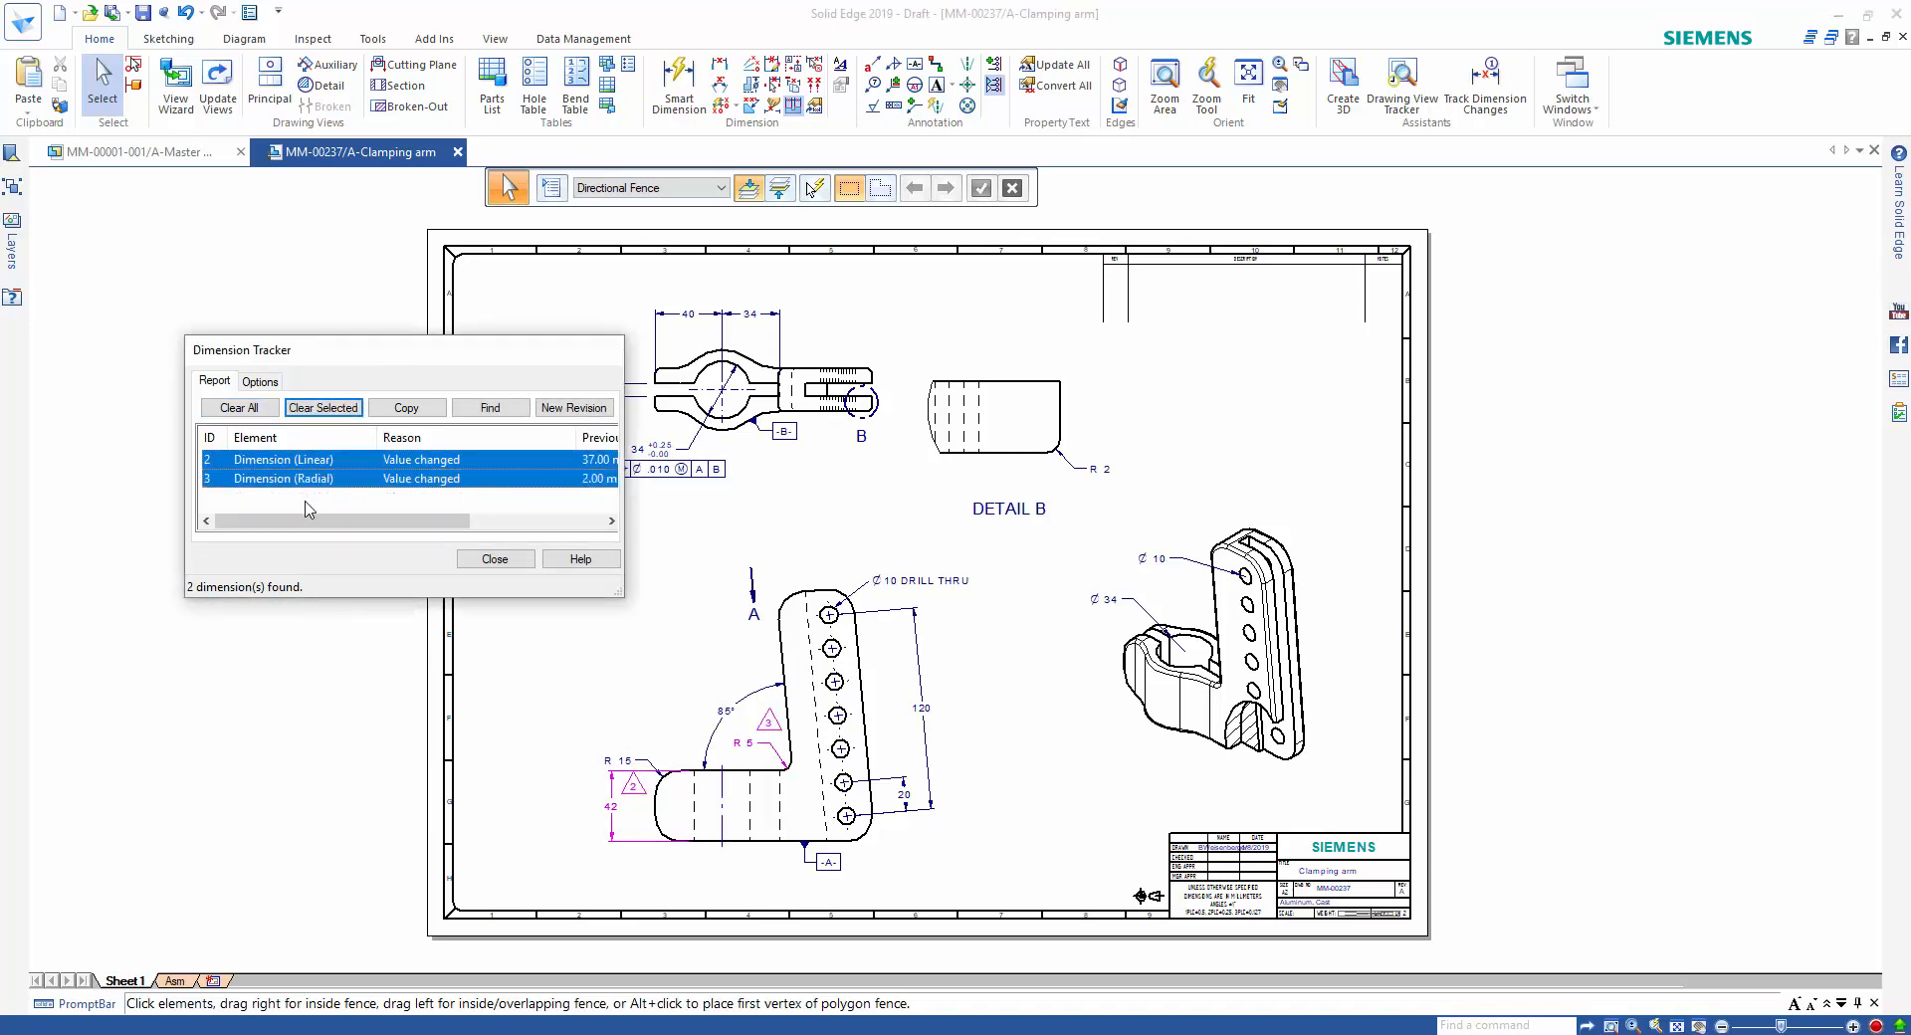
{"action": "left_click", "coordinate": [469, 411]}
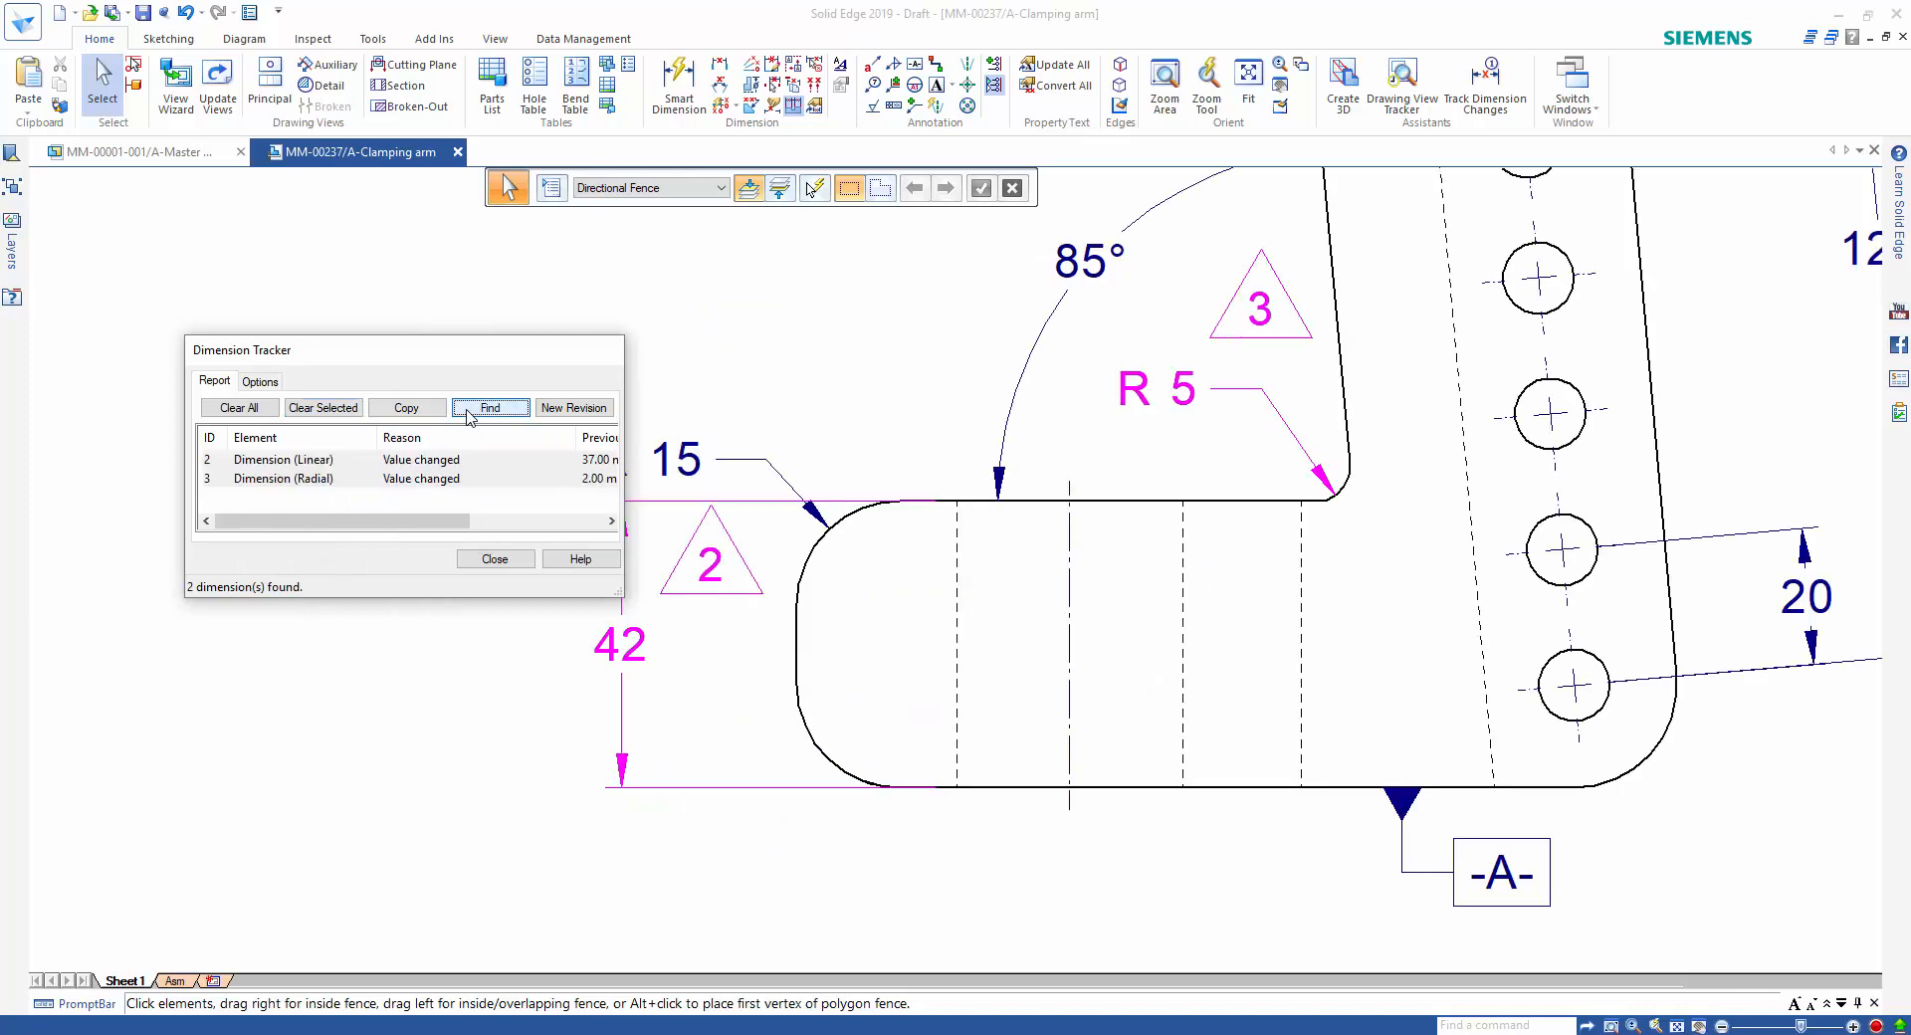
{"action": "left_click", "coordinate": [408, 412]}
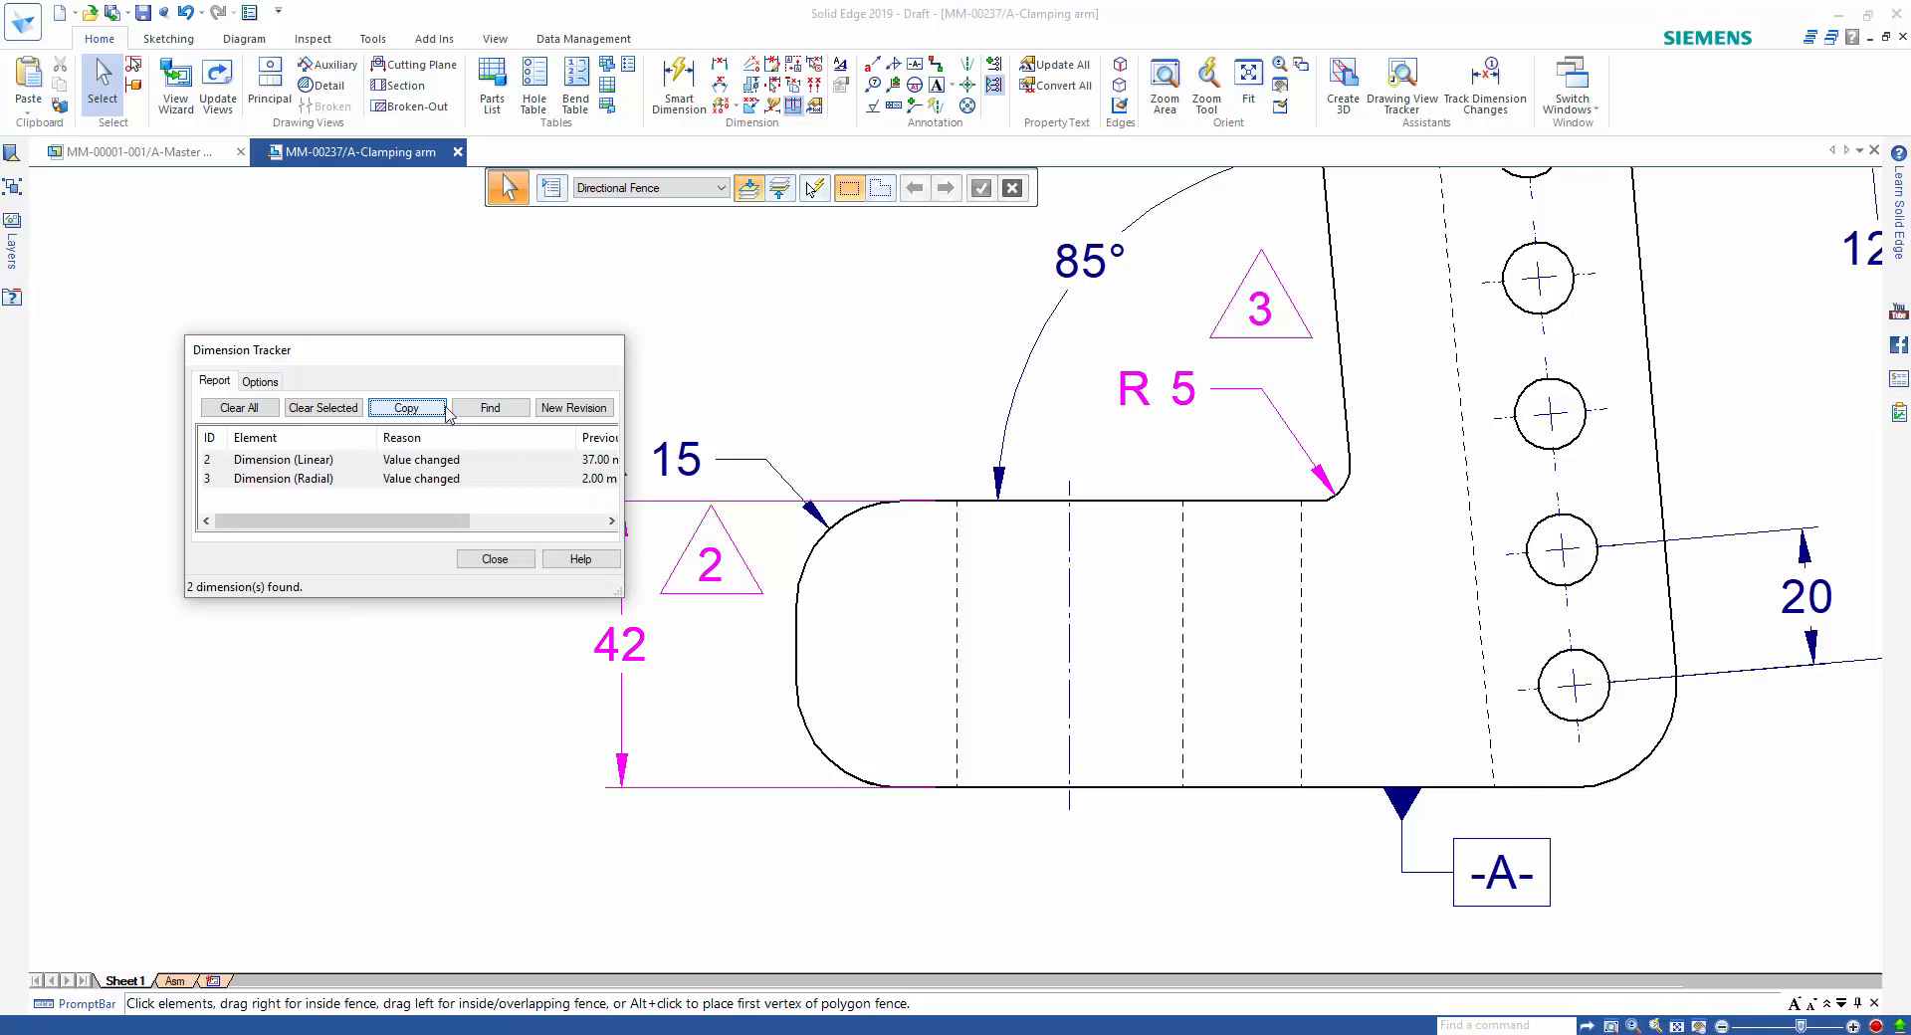
Assign a new revision labelled A to the two tracked dimension changes and close the Dimension Tracker.
{"action": "left_click", "coordinate": [563, 409]}
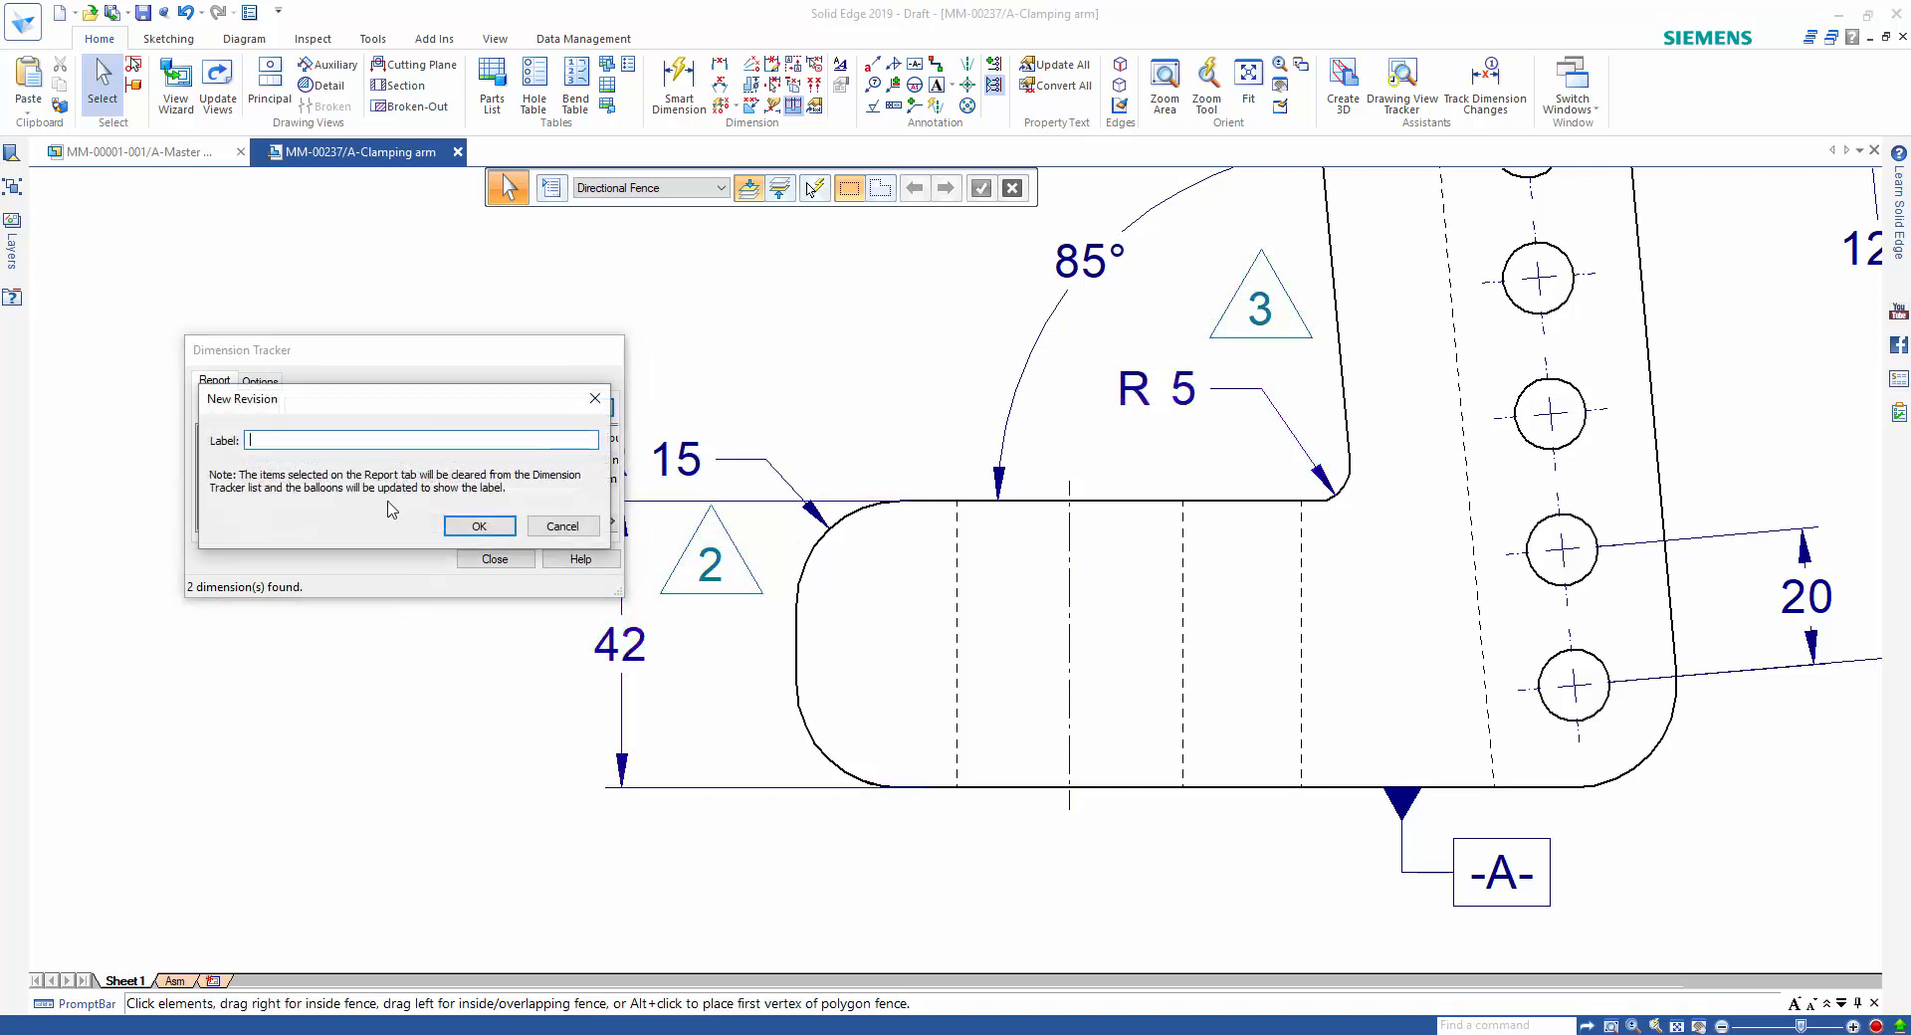
{"action": "type", "text": "A"}
{"action": "left_click", "coordinate": [478, 525]}
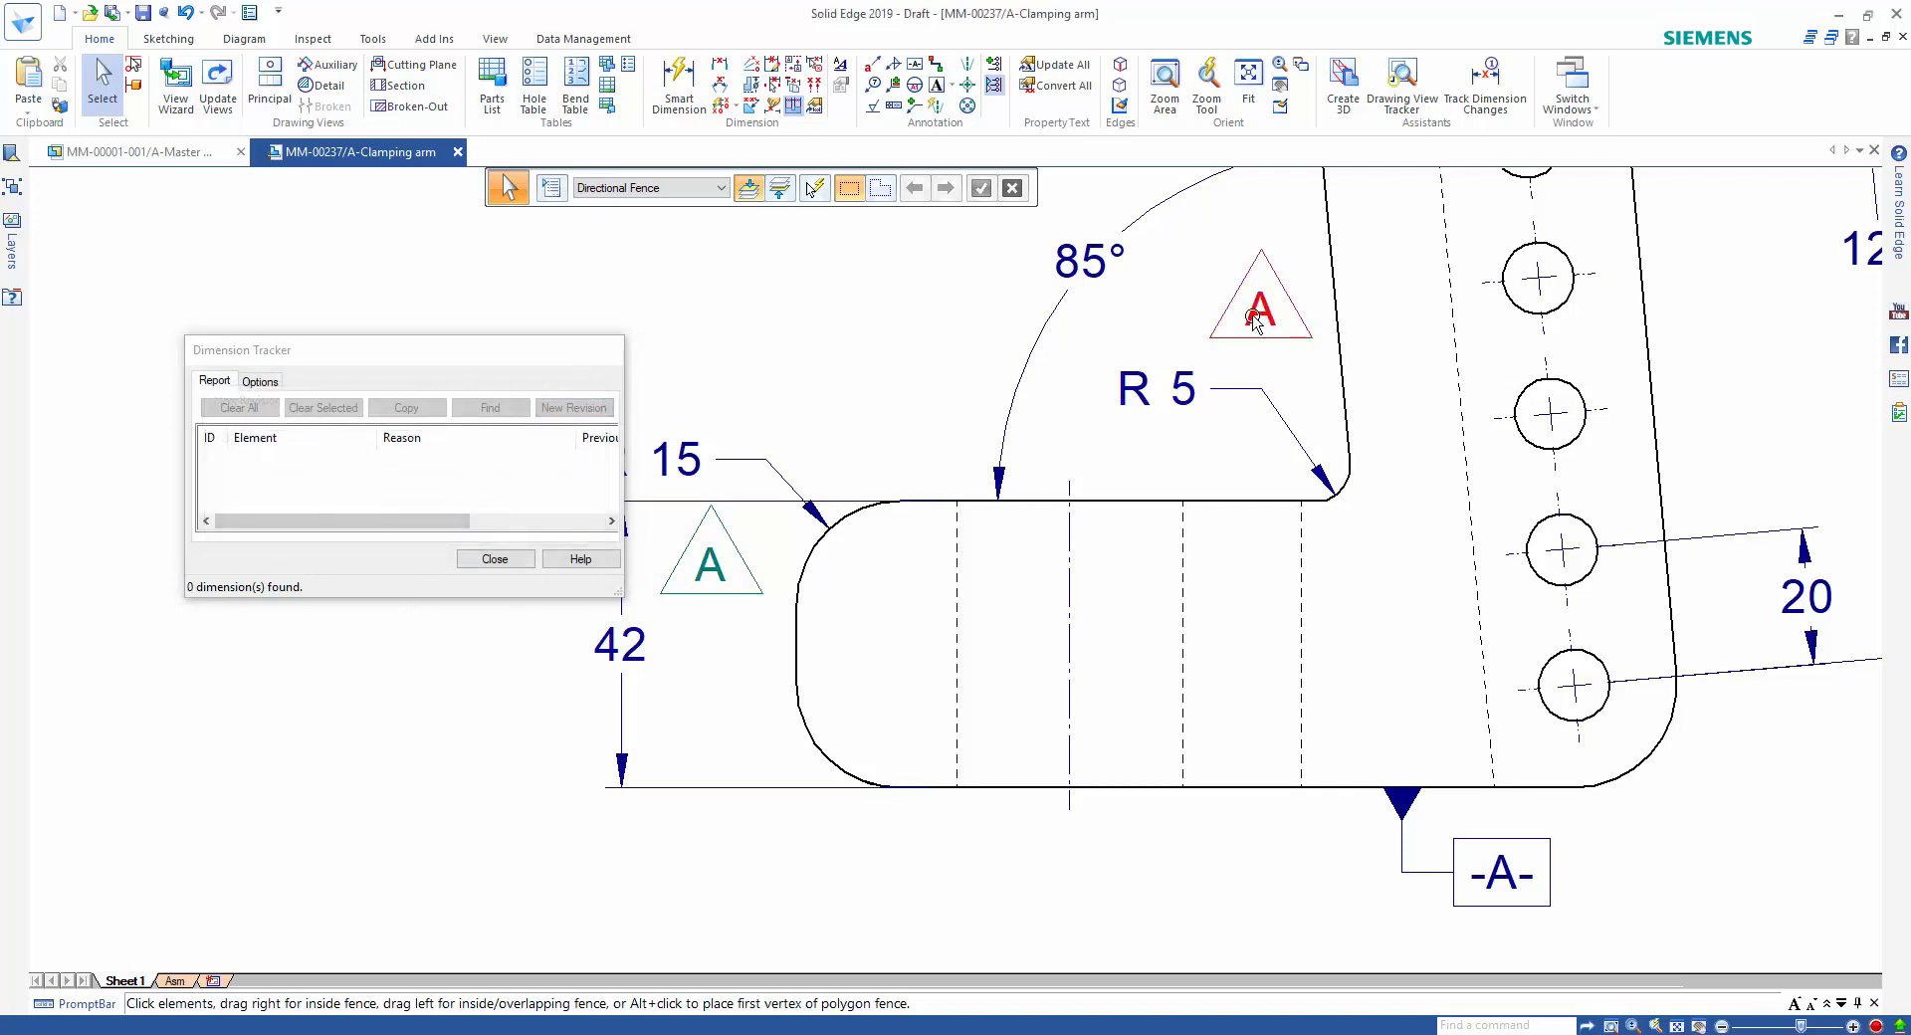
{"action": "left_click", "coordinate": [498, 559]}
Open the drawing's revision table for editing and paste the copied dimension changes into the first DESCRIPTION cell.
{"action": "scroll", "coordinate": [450, 694], "scroll_direction": "down", "scroll_amount": 3}
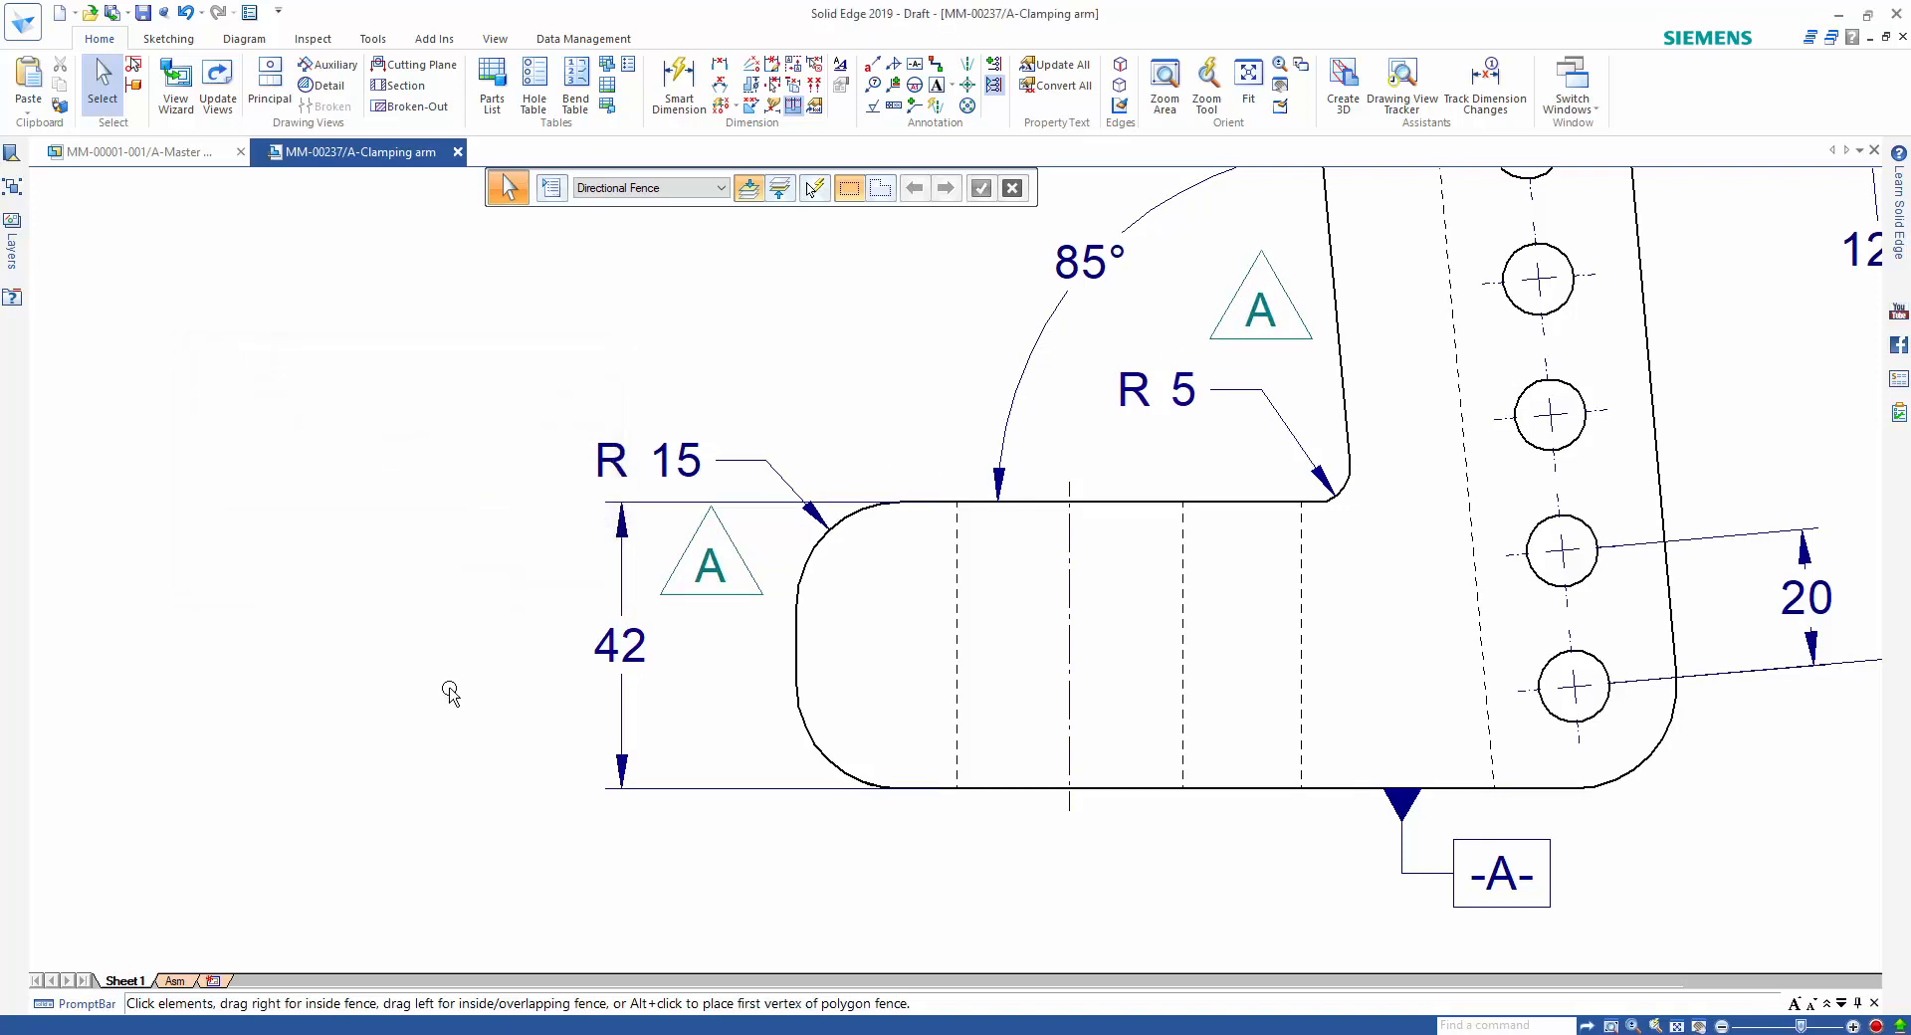
{"action": "scroll", "coordinate": [1101, 567], "scroll_direction": "down", "scroll_amount": 1}
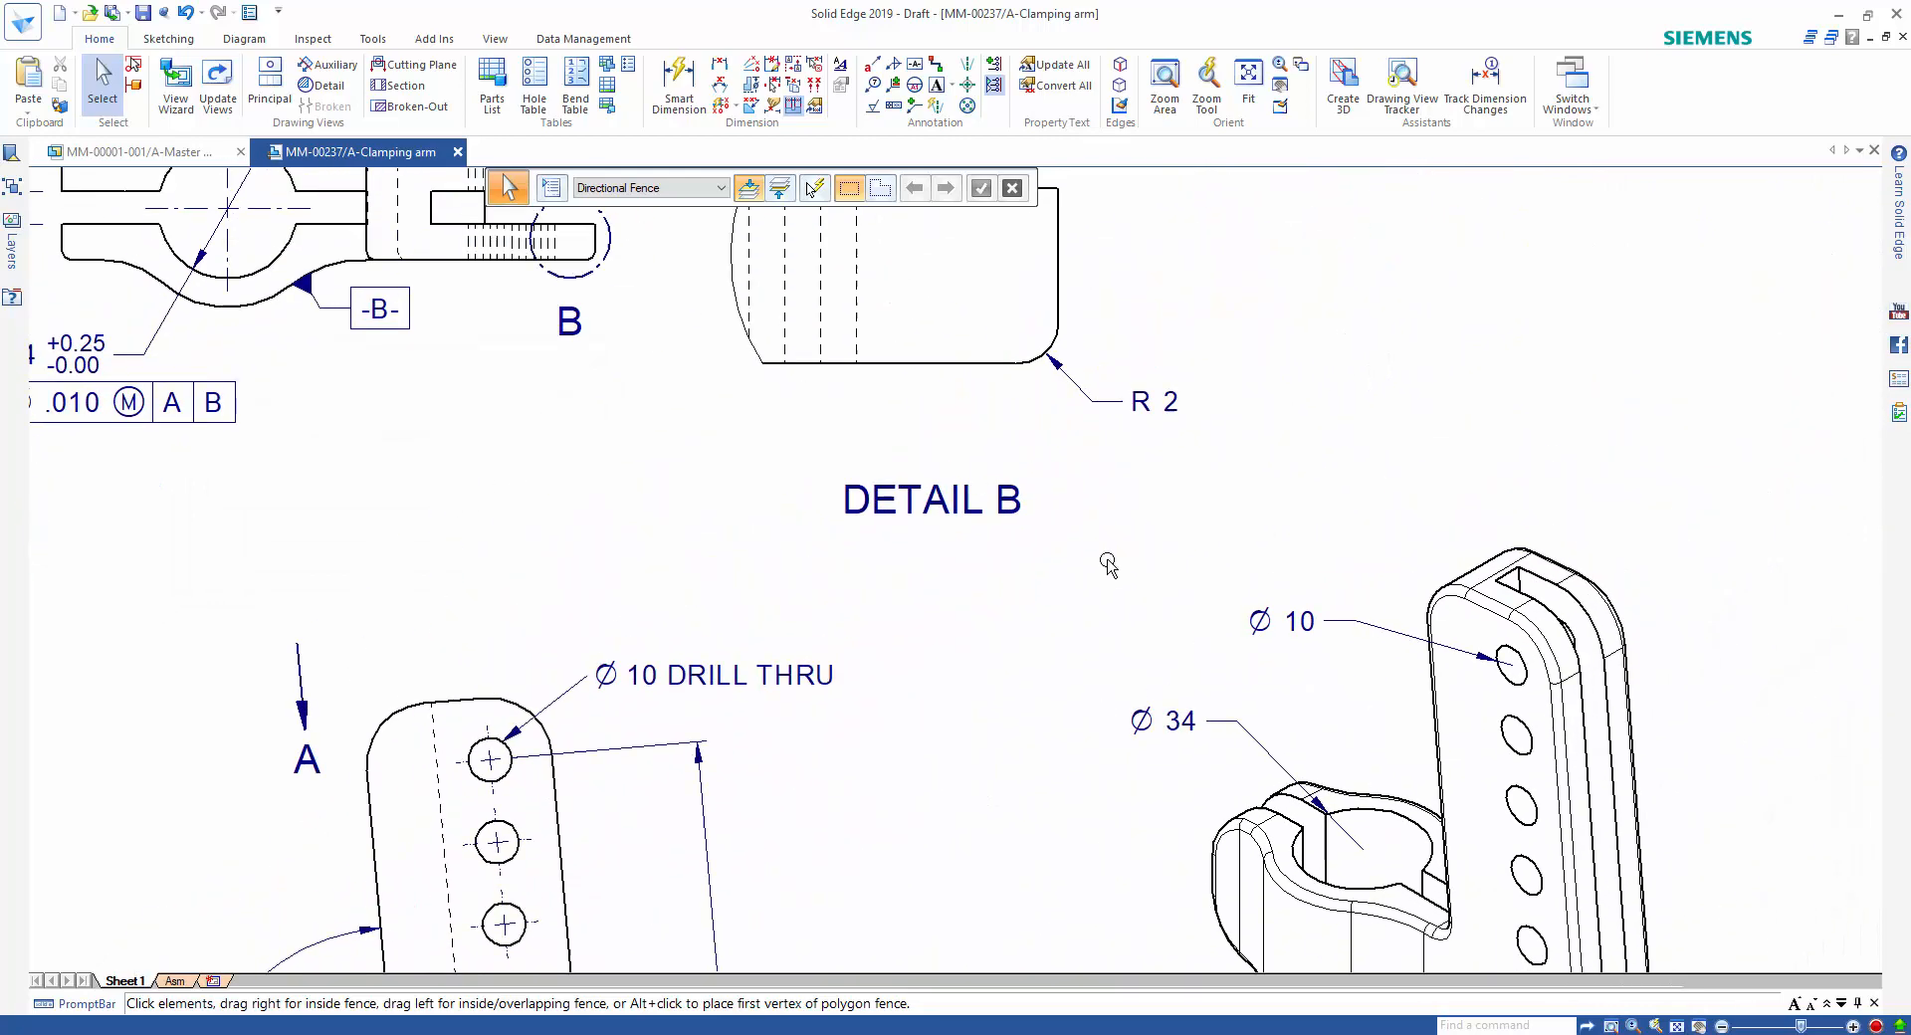
{"action": "scroll", "coordinate": [1095, 632], "scroll_direction": "up", "scroll_amount": 2}
{"action": "scroll", "coordinate": [1095, 632], "scroll_direction": "up", "scroll_amount": 1}
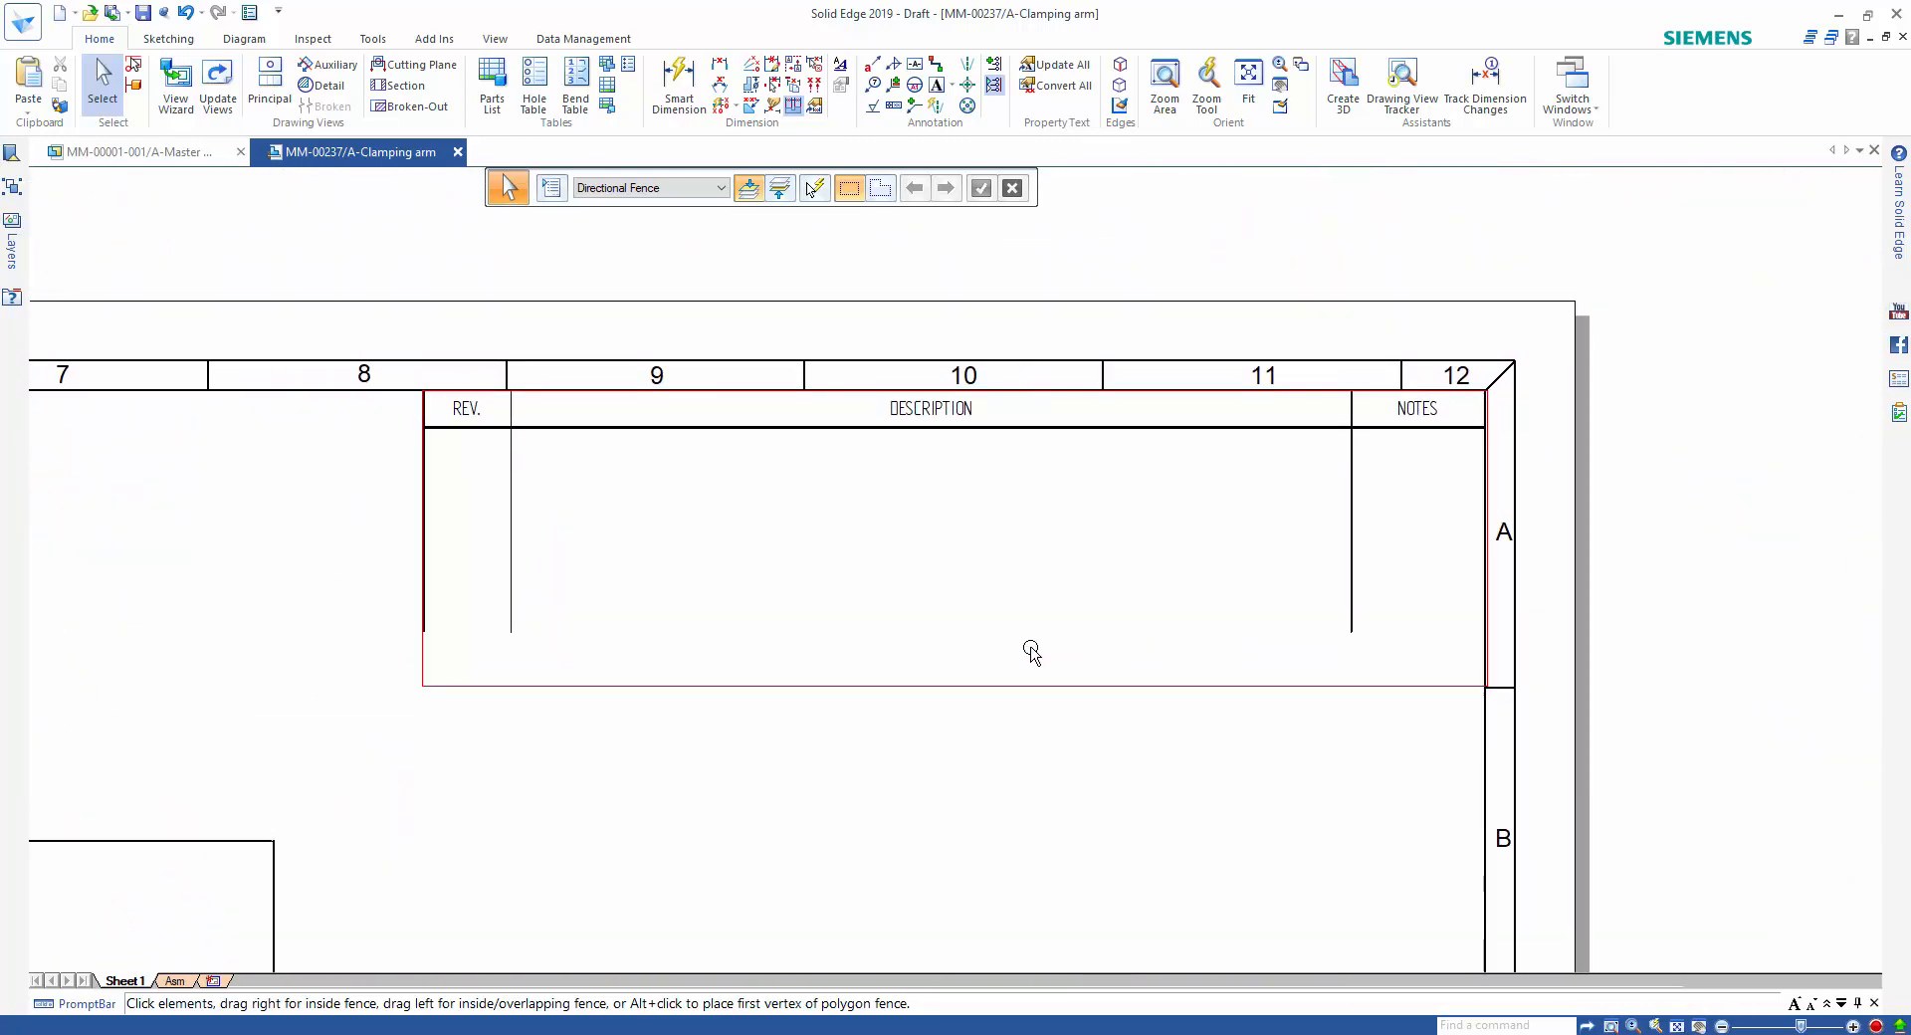
{"action": "double_click", "coordinate": [781, 426]}
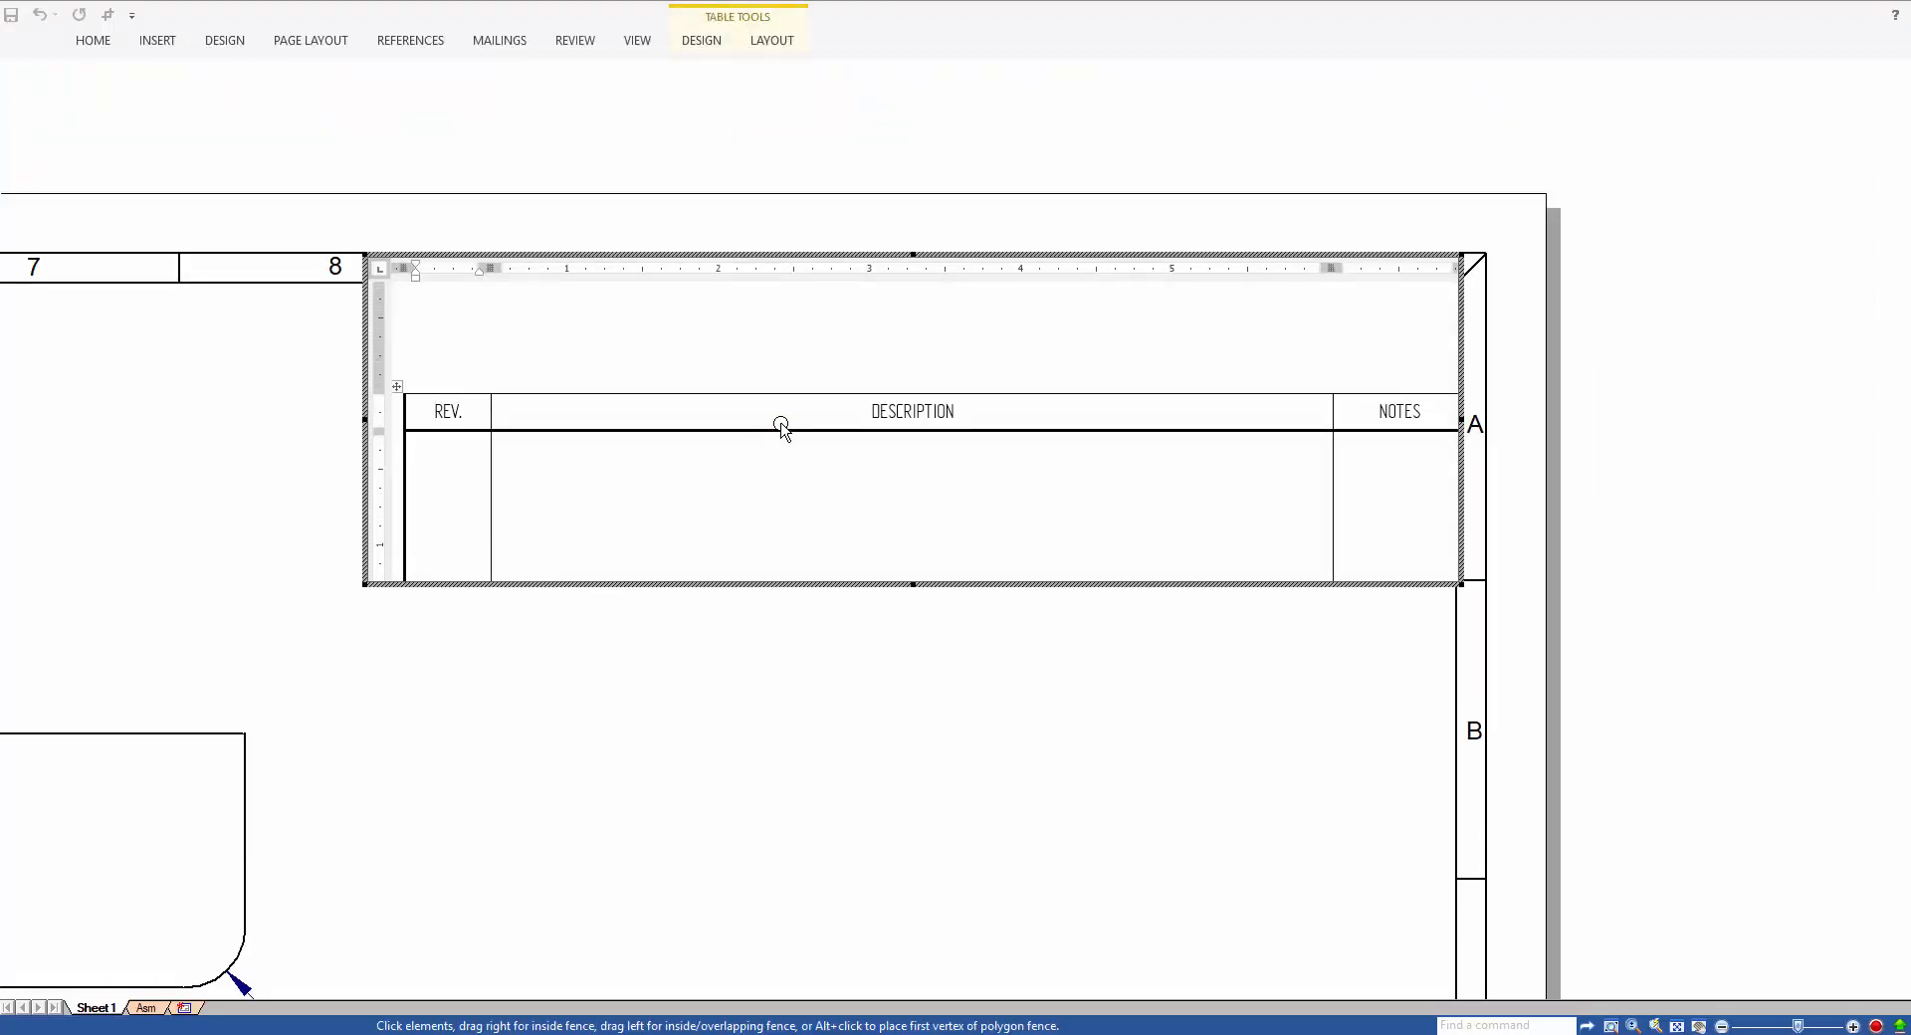
{"action": "left_click", "coordinate": [523, 452]}
{"action": "type", "text": "2\tDimension (Linear)\tValue changed\t37.00 mm\t42.00 mm\tSheet1 3\tDimension (Radial)\tValue changed\t2.00 mm\t5.00 mm\tSheet1"}
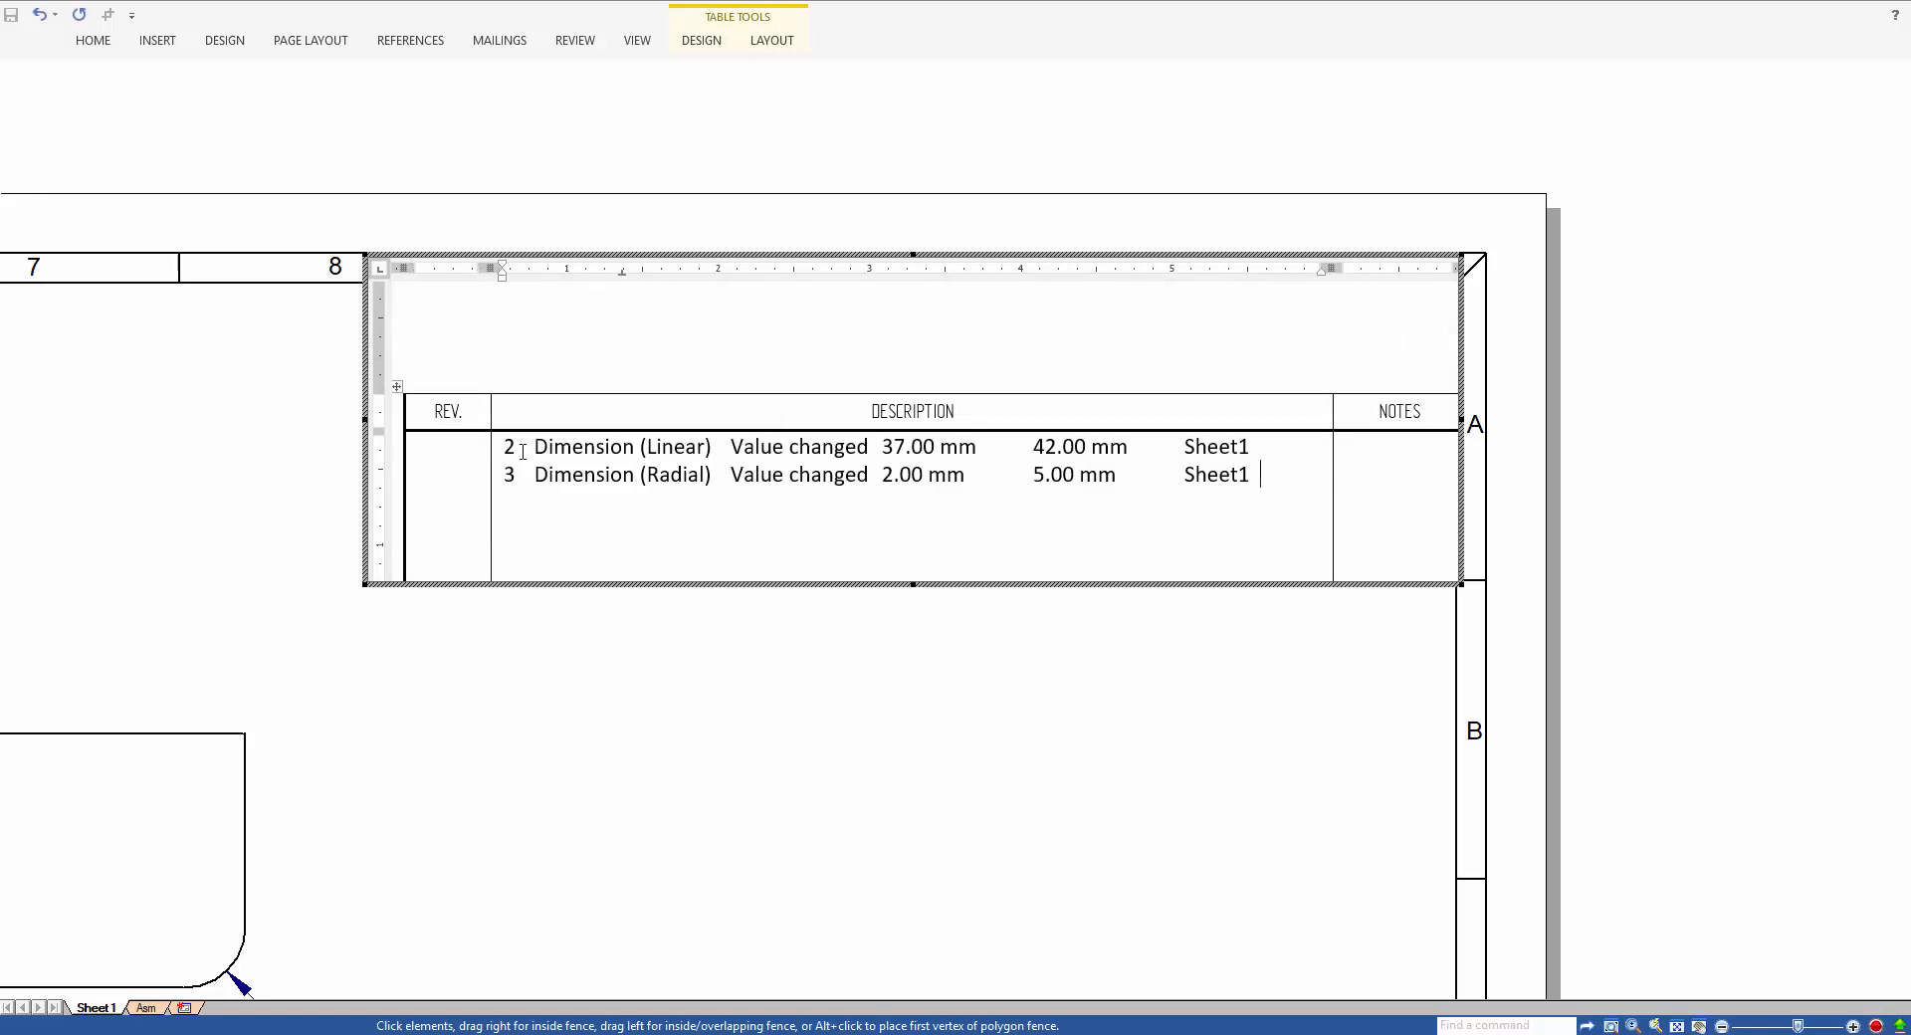
Enter A in the first REV. cell beside the pasted dimension changes and finish editing the revision table.
{"action": "scroll", "coordinate": [469, 439], "scroll_direction": "down", "scroll_amount": 1}
{"action": "left_click", "coordinate": [463, 339]}
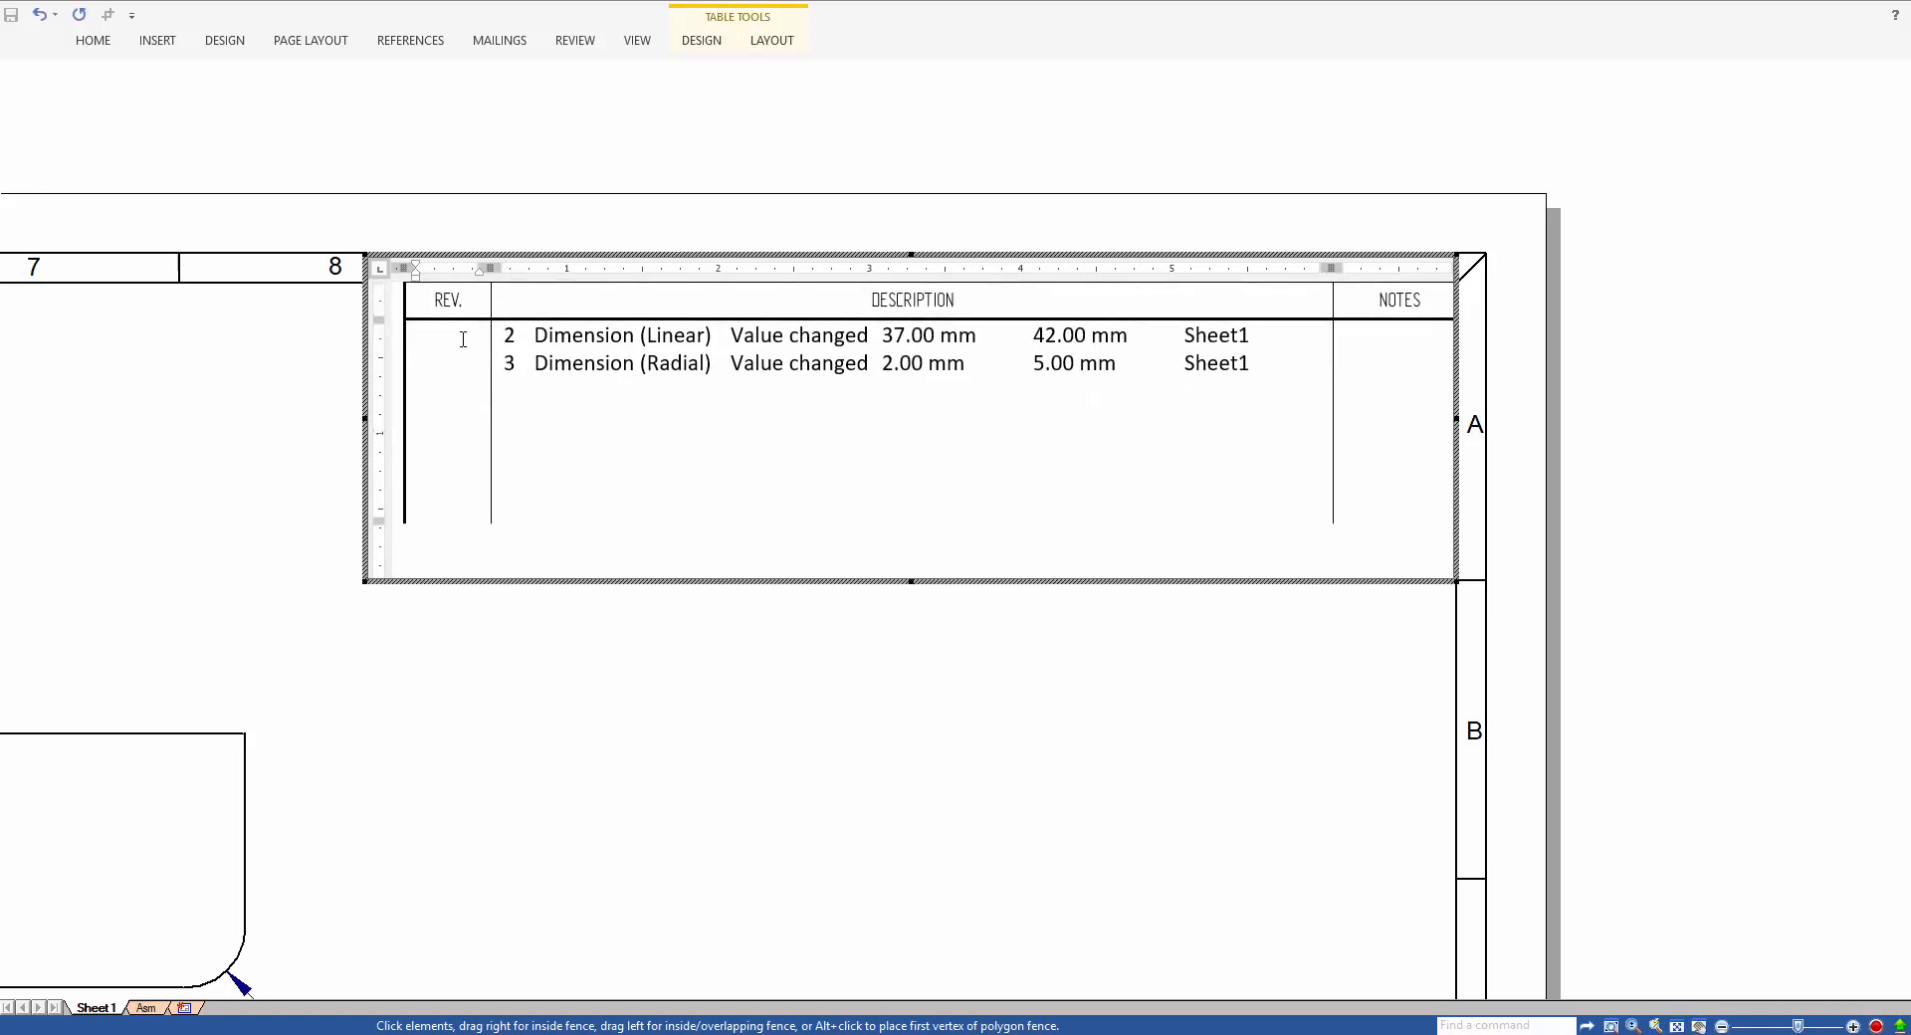
{"action": "type", "text": "A"}
{"action": "left_click", "coordinate": [597, 669]}
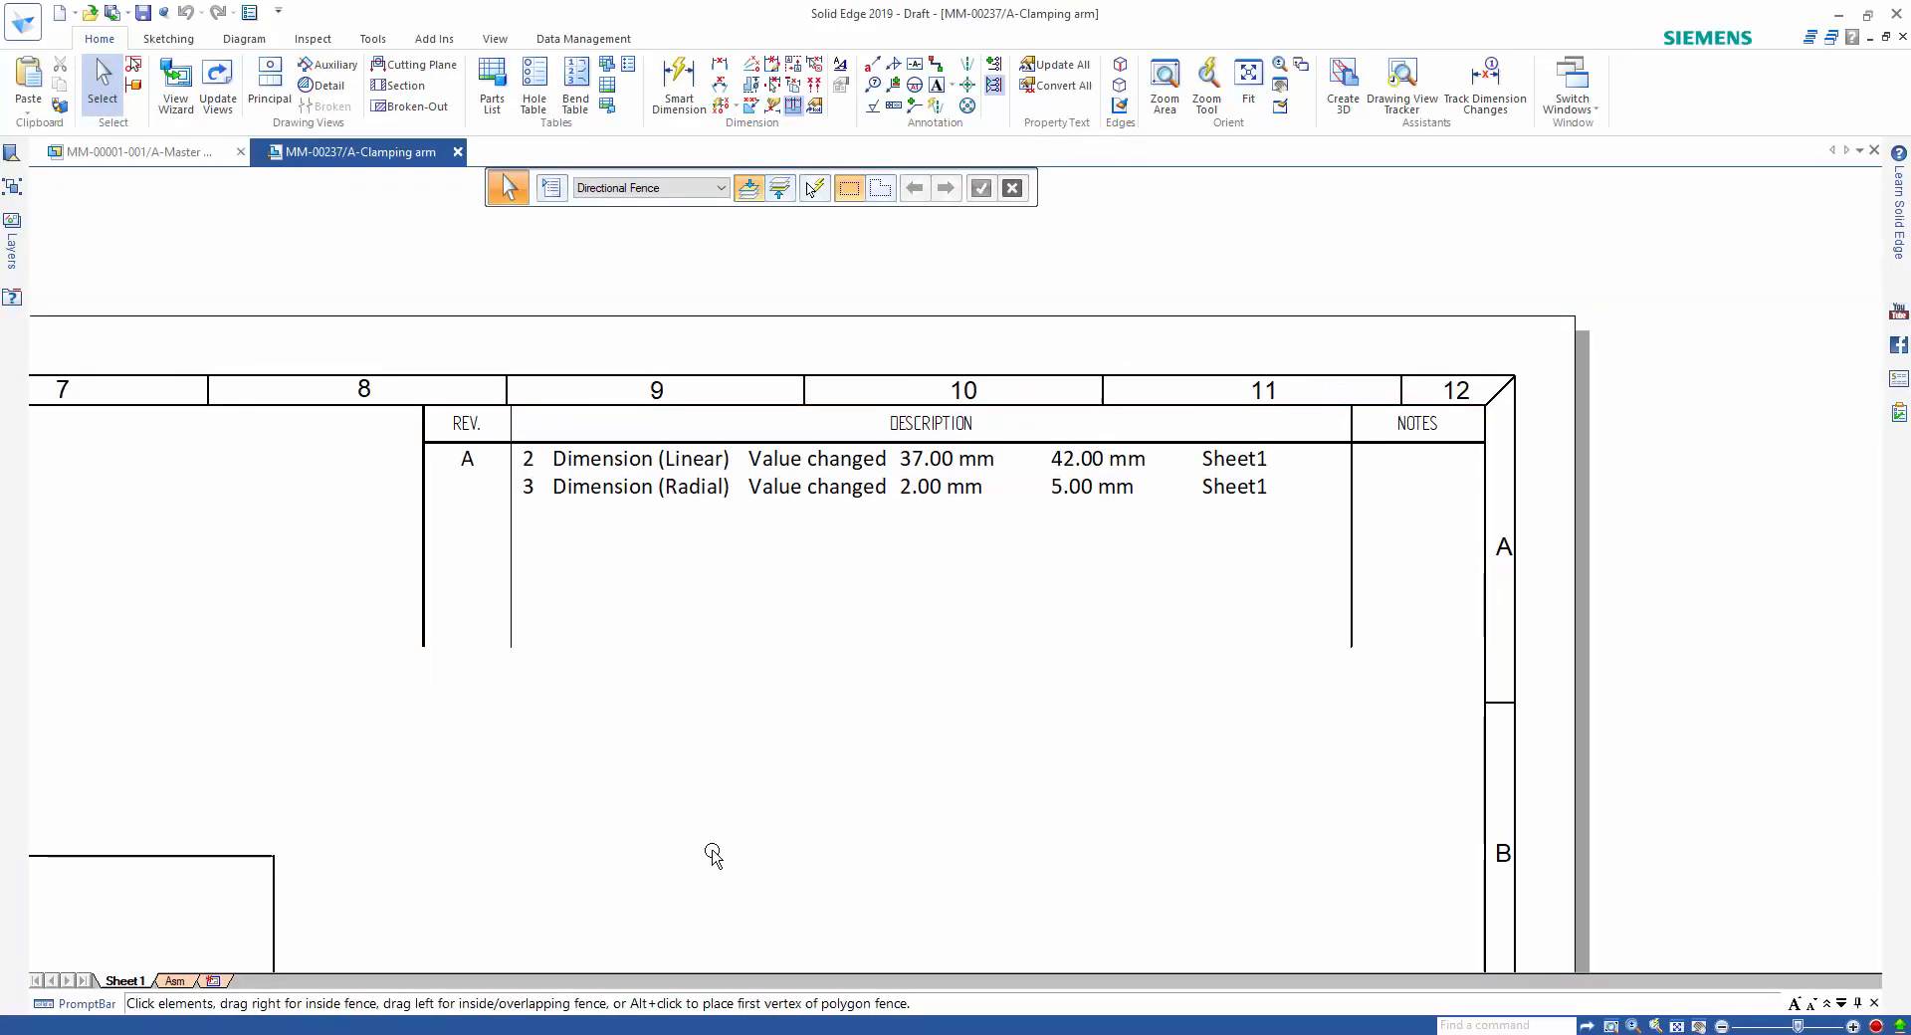
Review the full clamping arm drawing sheet and return to the Master Mover assembly to view the whole machine.
{"action": "scroll", "coordinate": [711, 852], "scroll_direction": "down", "scroll_amount": 3}
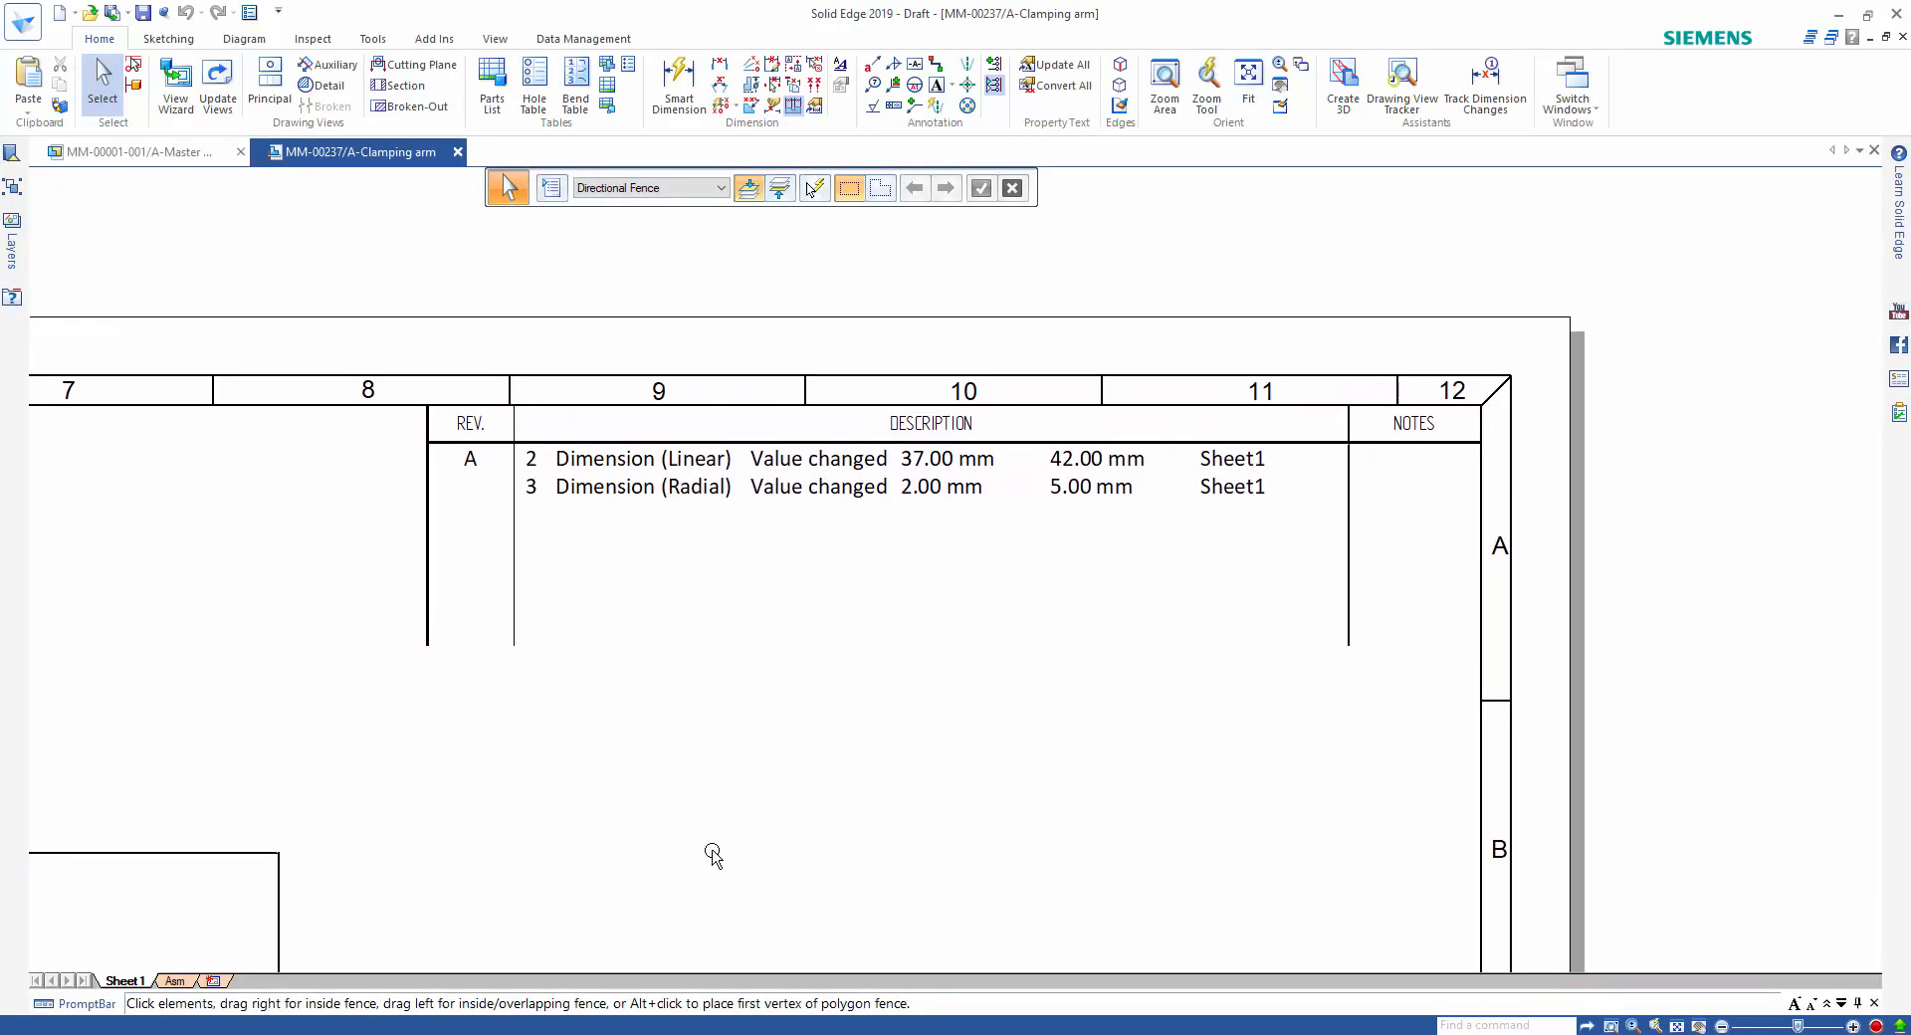
{"action": "scroll", "coordinate": [712, 852], "scroll_direction": "down", "scroll_amount": 5}
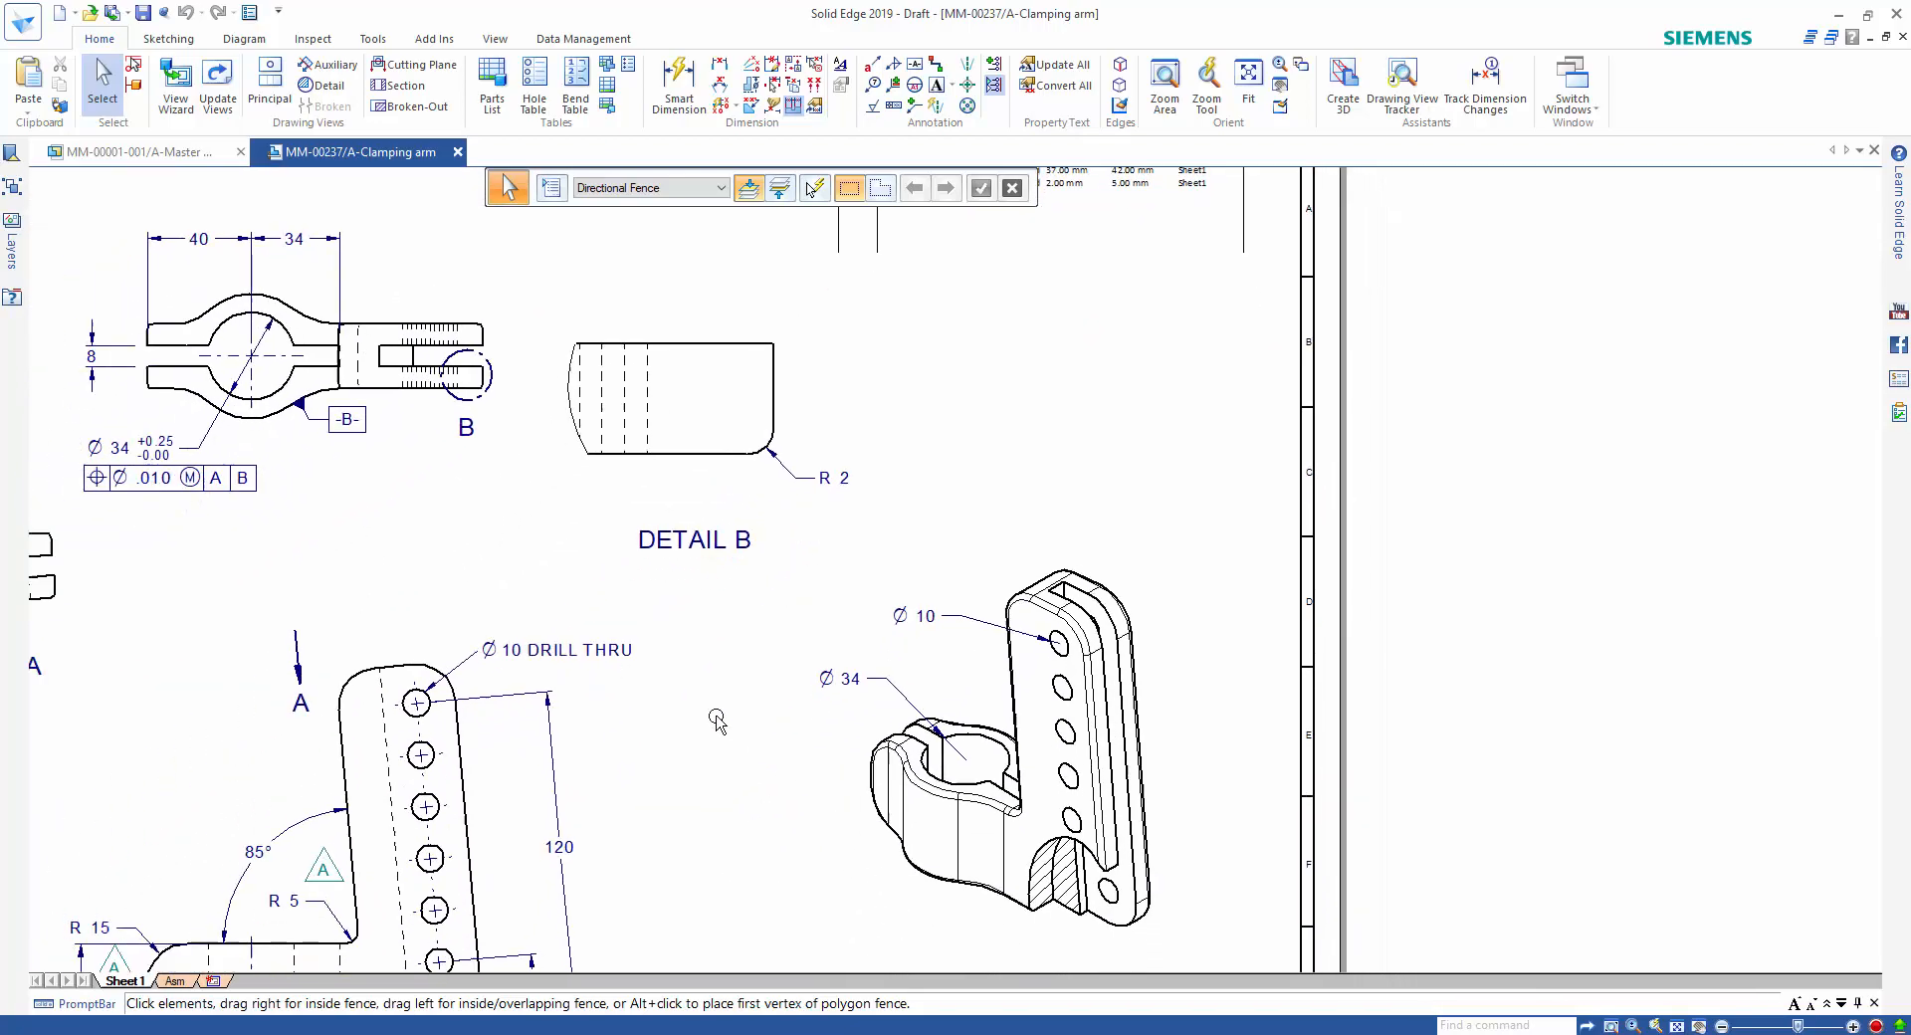
{"action": "scroll", "coordinate": [870, 679], "scroll_direction": "down", "scroll_amount": 2}
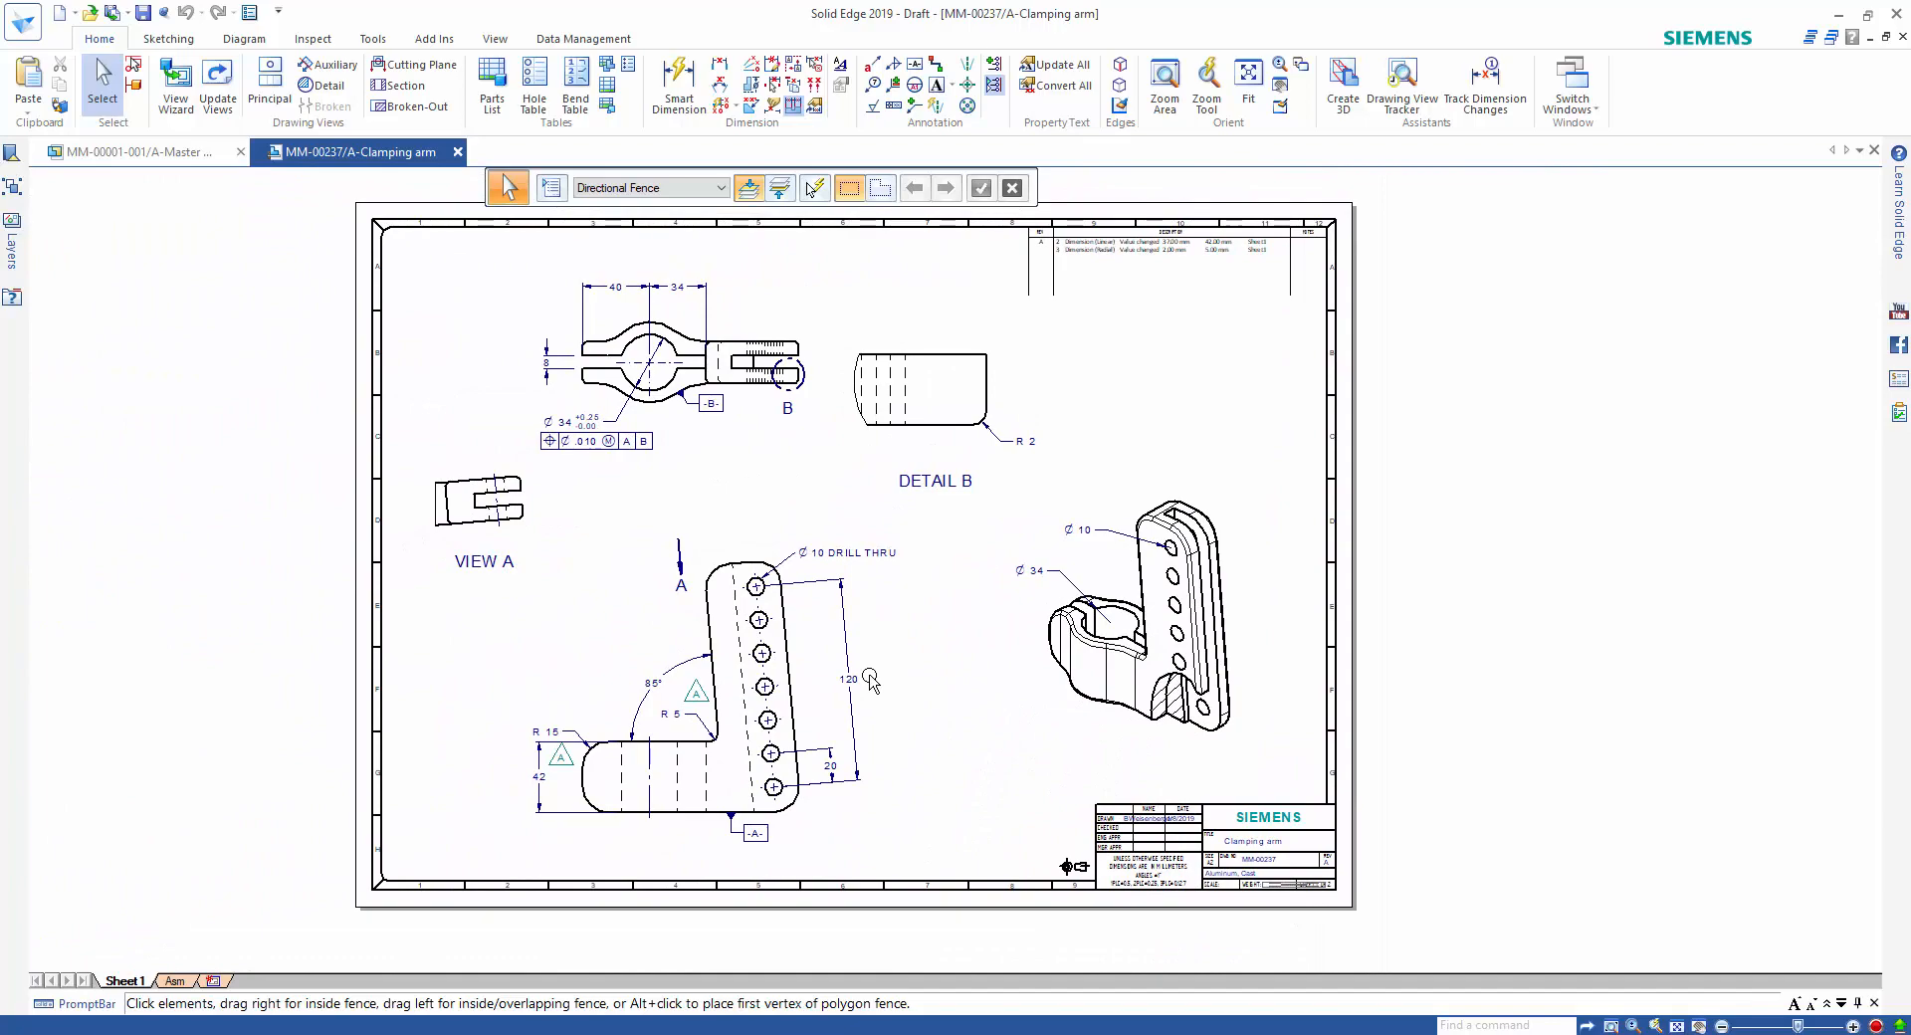
{"action": "left_click", "coordinate": [185, 159]}
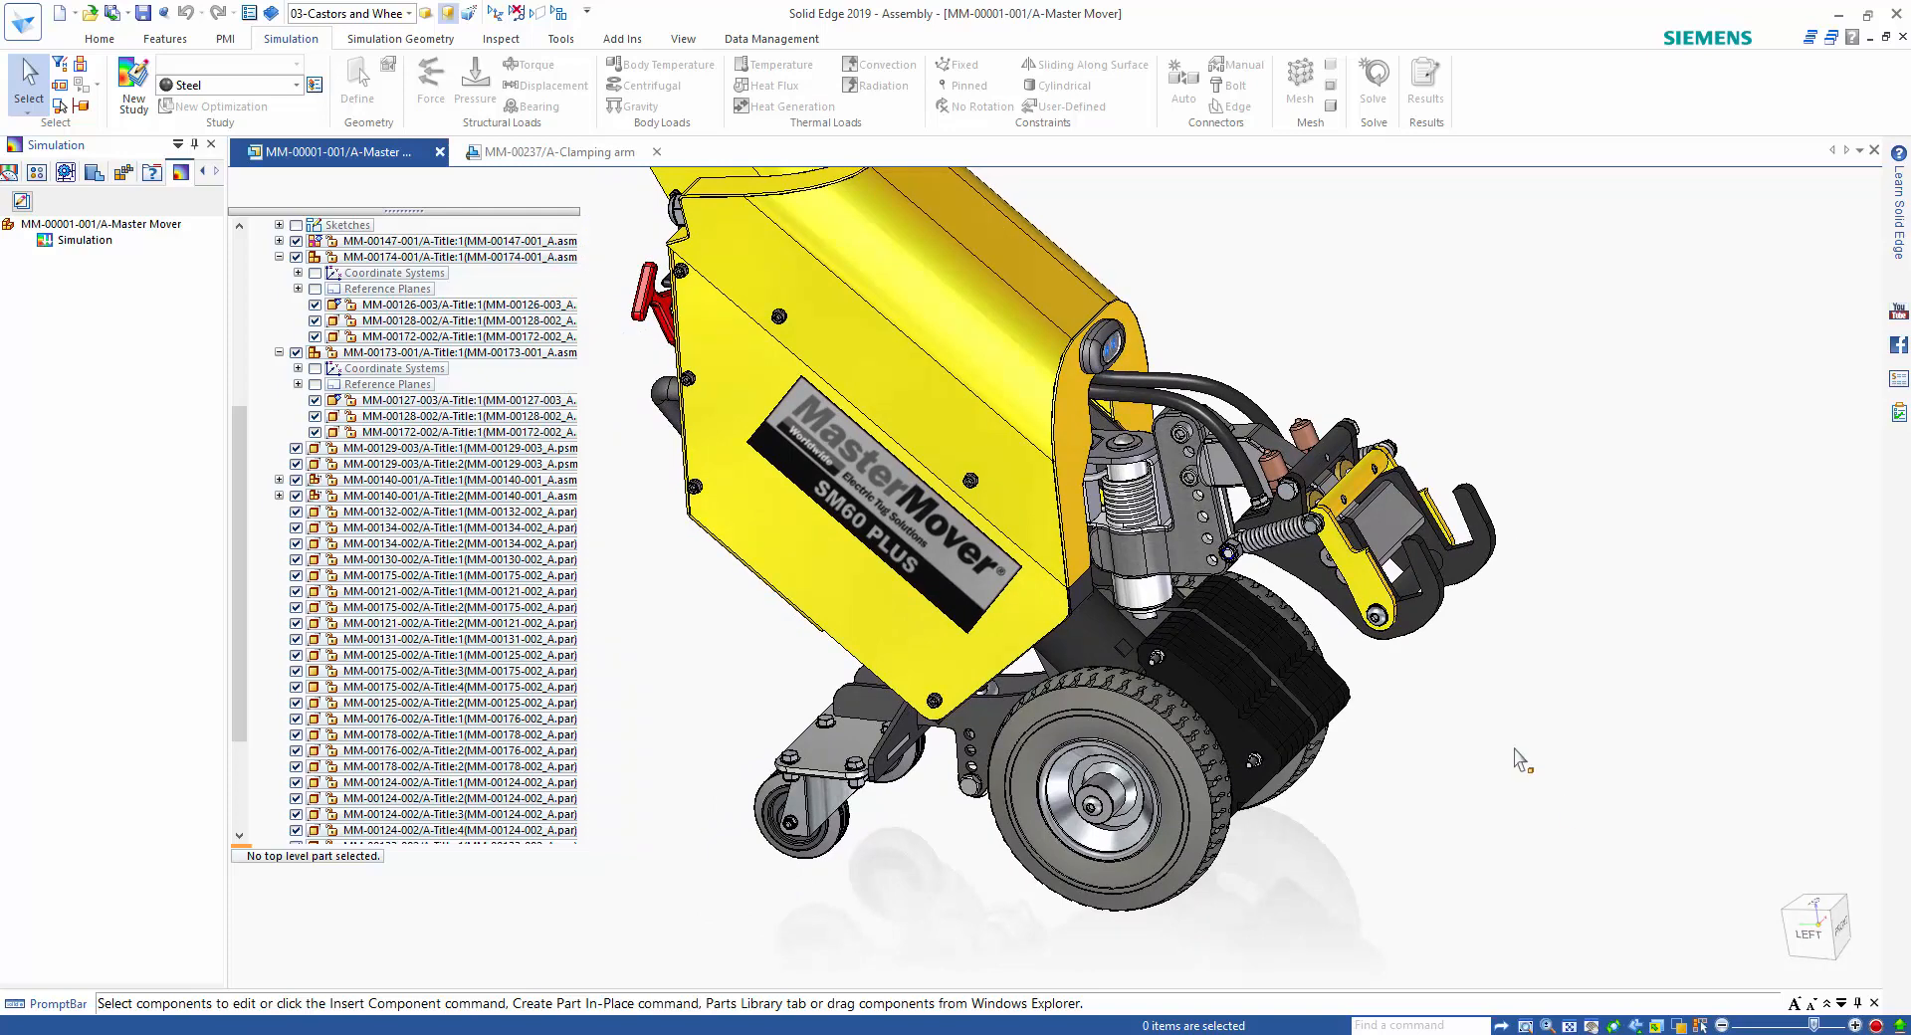
{"action": "scroll", "coordinate": [1520, 760], "scroll_direction": "down", "scroll_amount": 3}
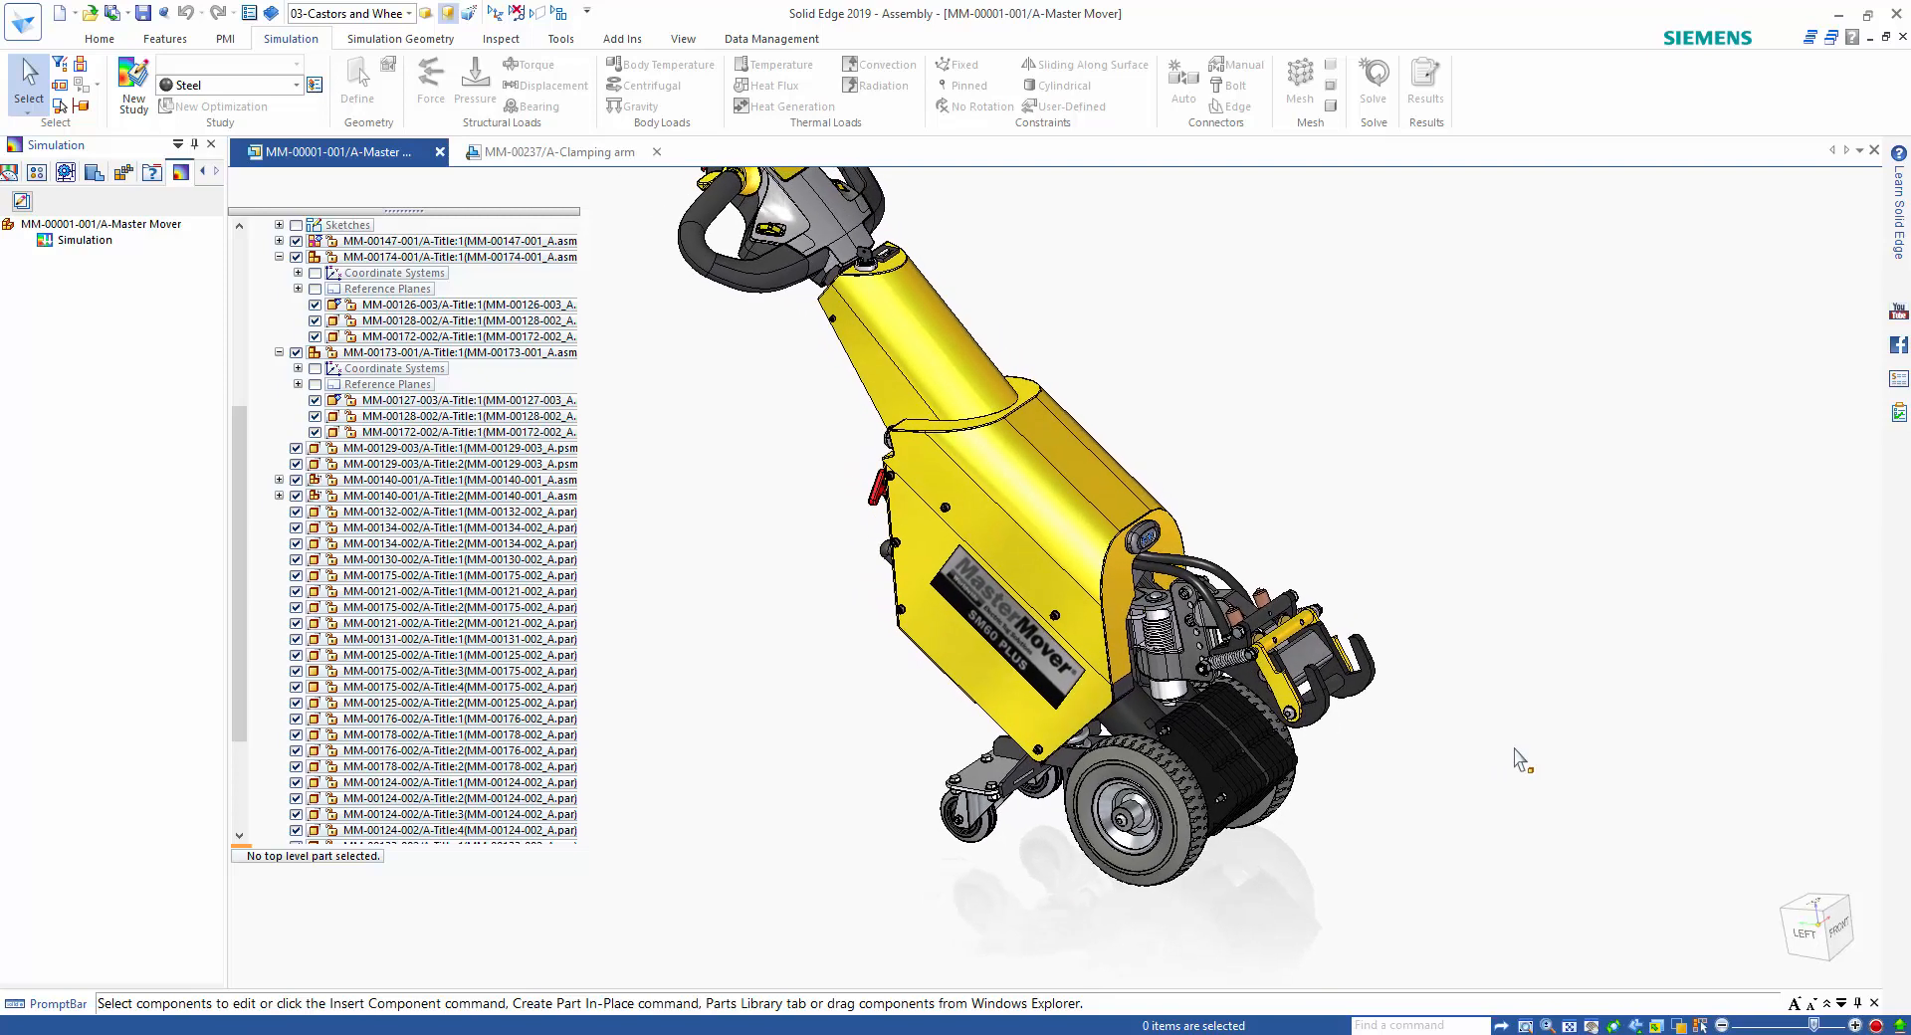
{"action": "key", "text": "alt+Tab"}
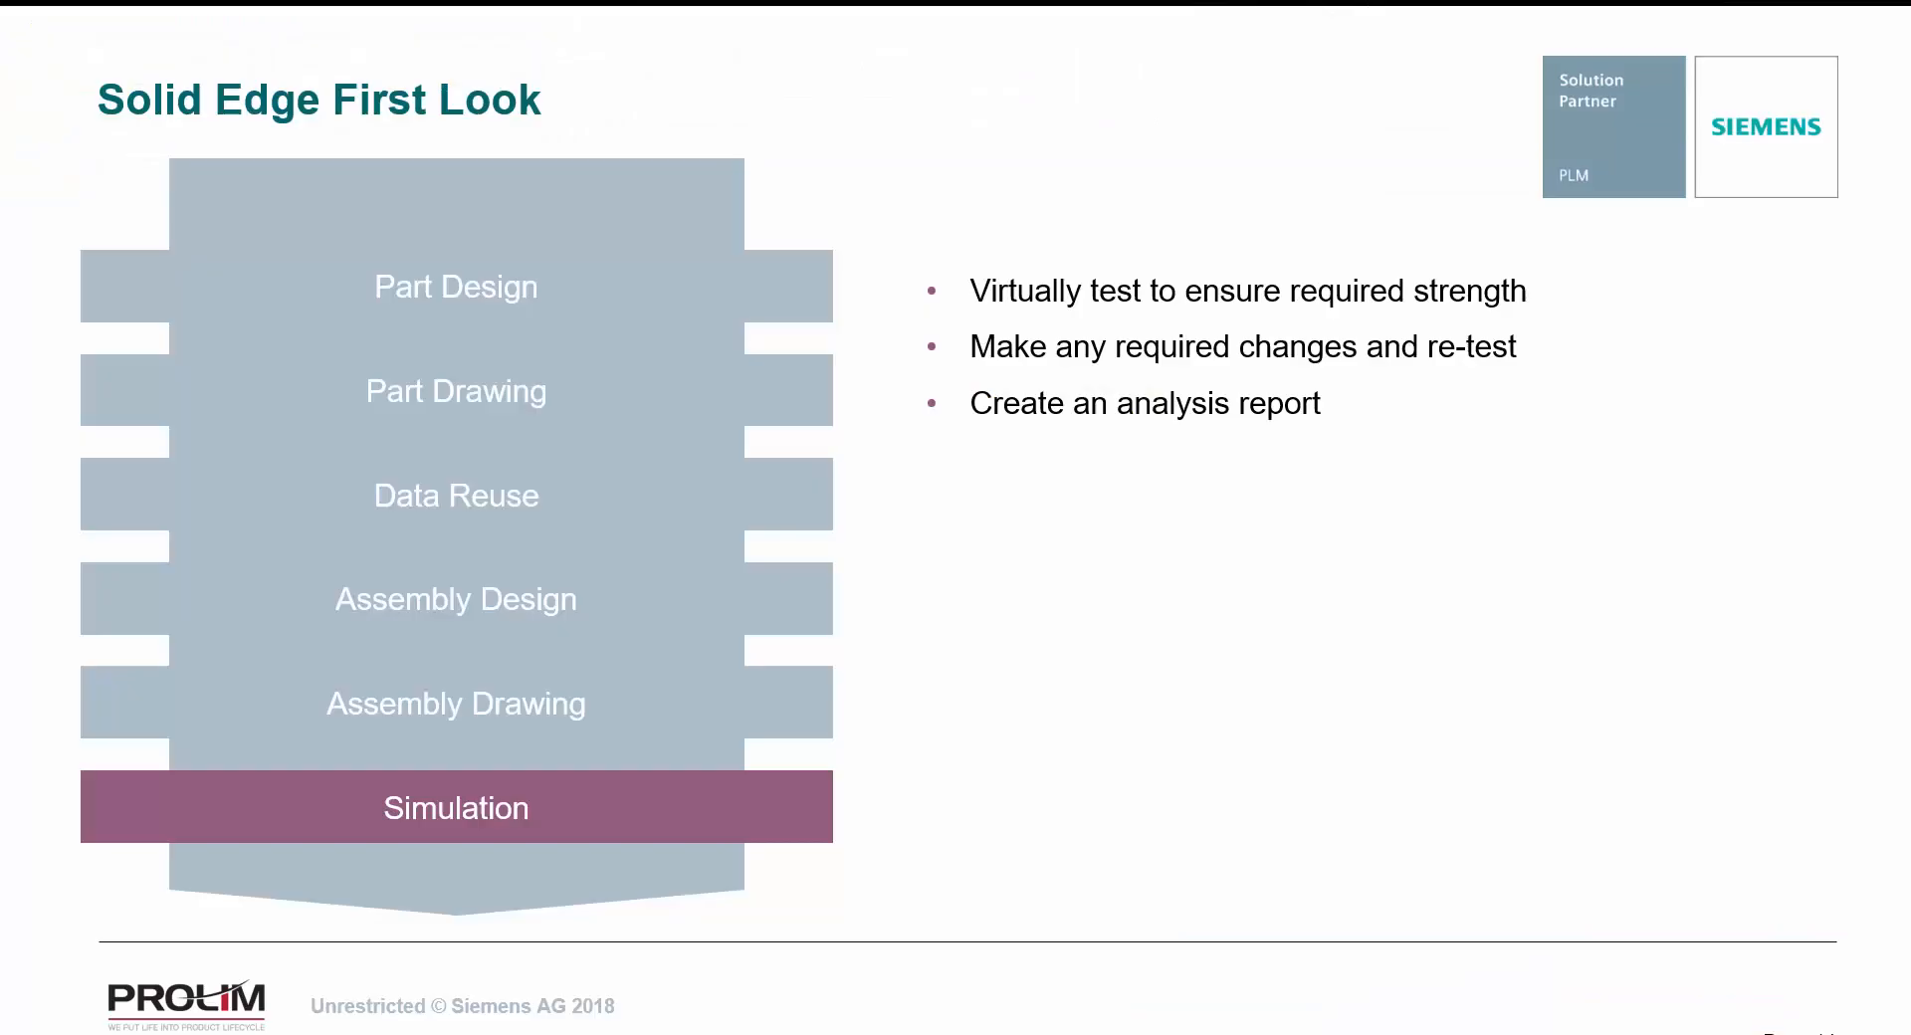
{"action": "left_click", "coordinate": [1564, 776]}
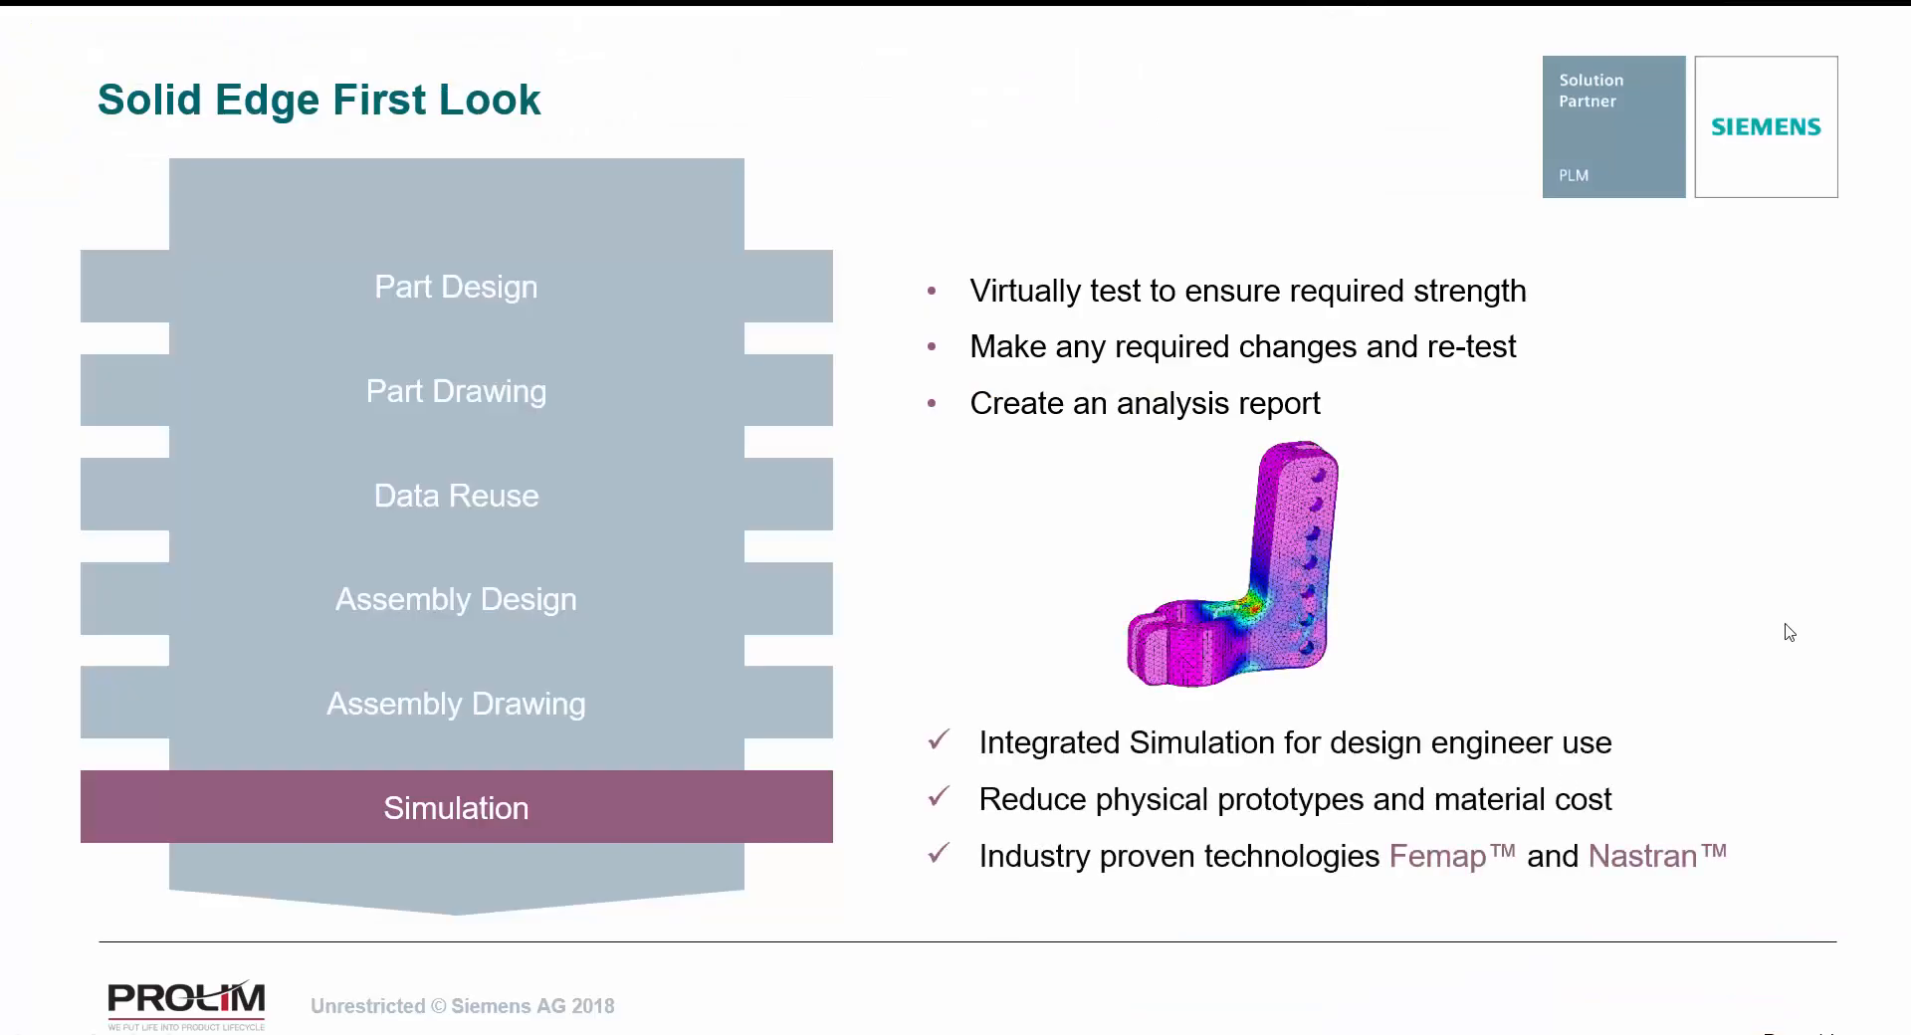